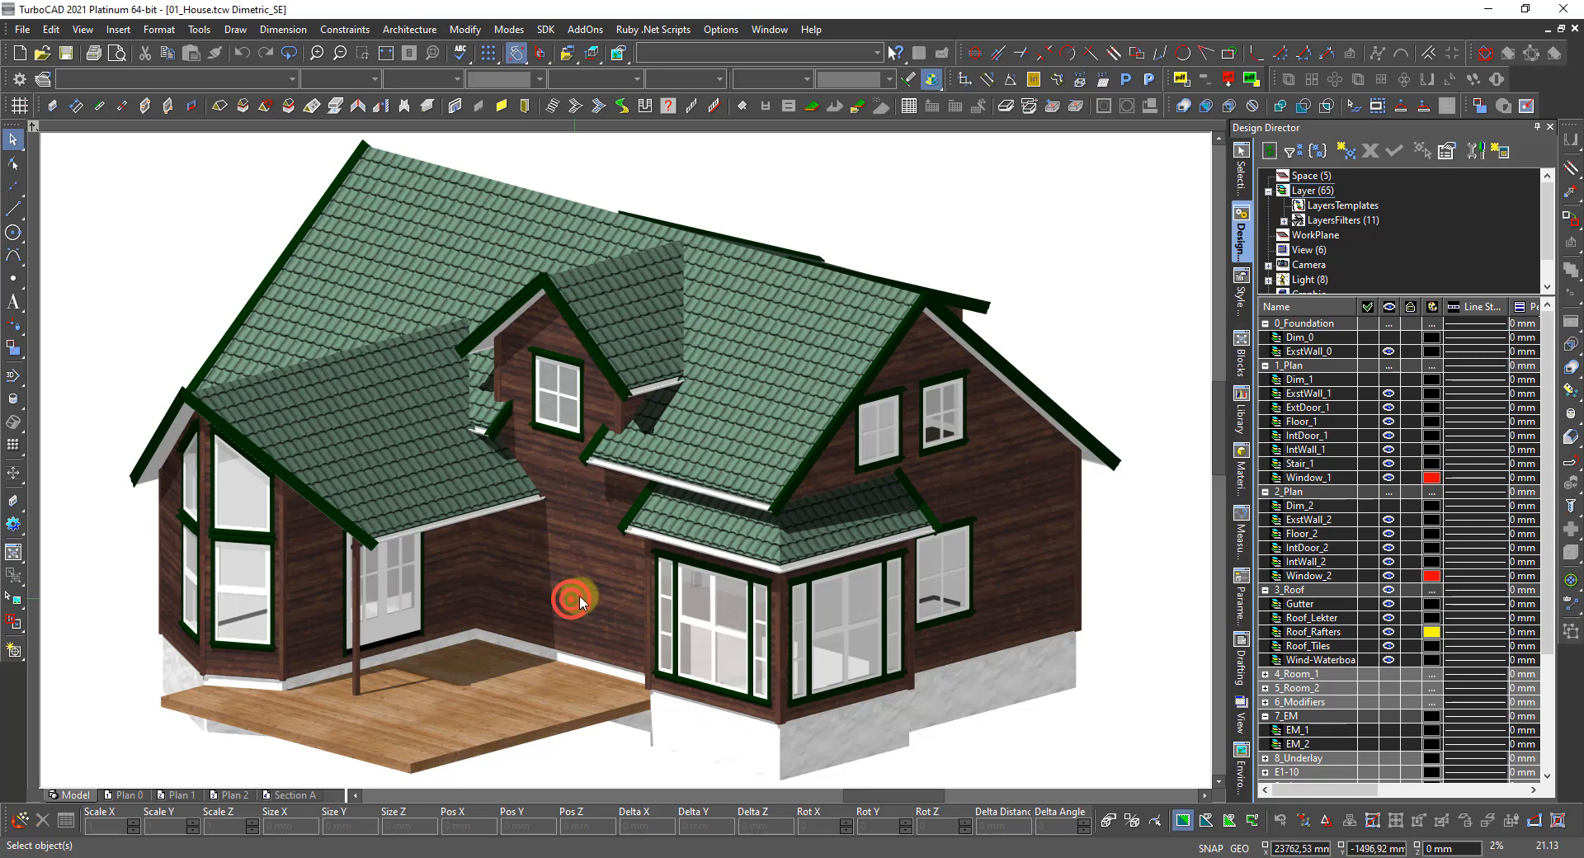
# Display the house in wireframe and make the Dim_0, Dim_1 and Dim_2 layers visible.
pyautogui.rightClick(1129, 710)
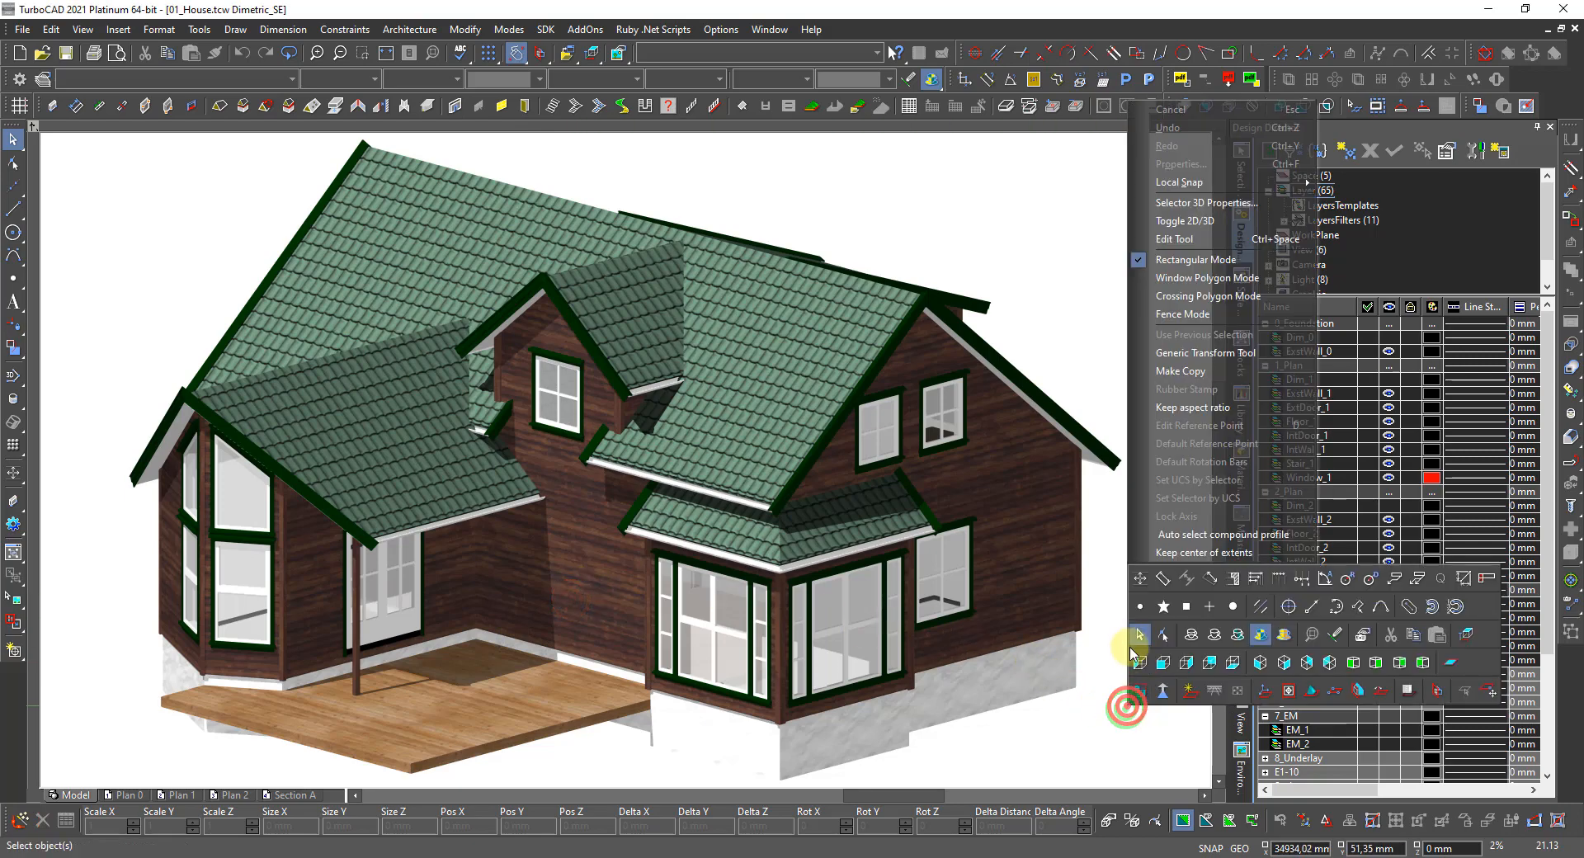
pyautogui.click(1188, 634)
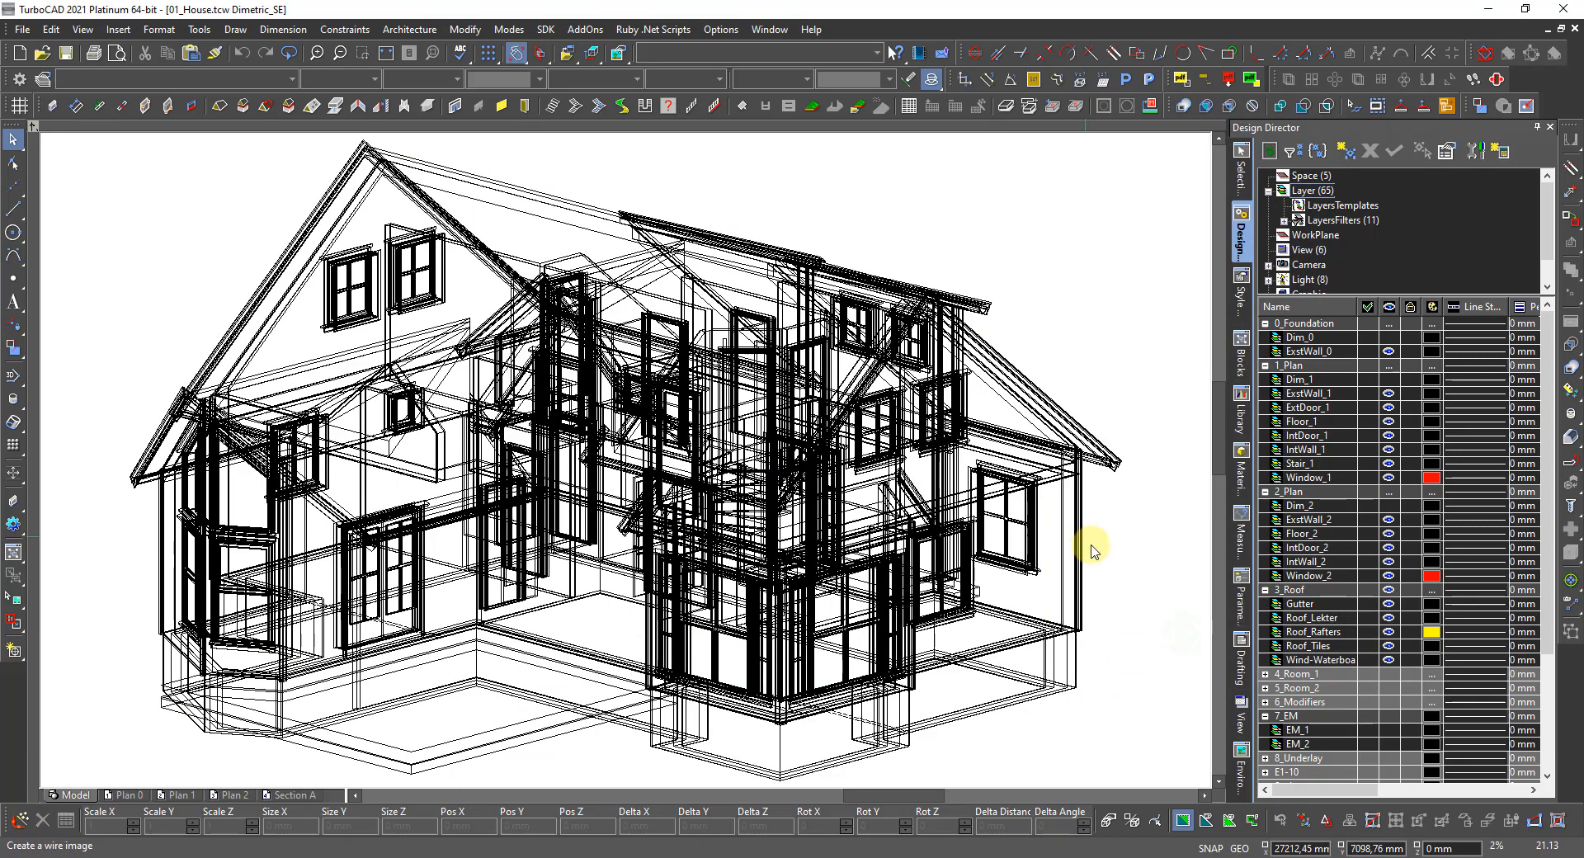
pyautogui.click(1389, 337)
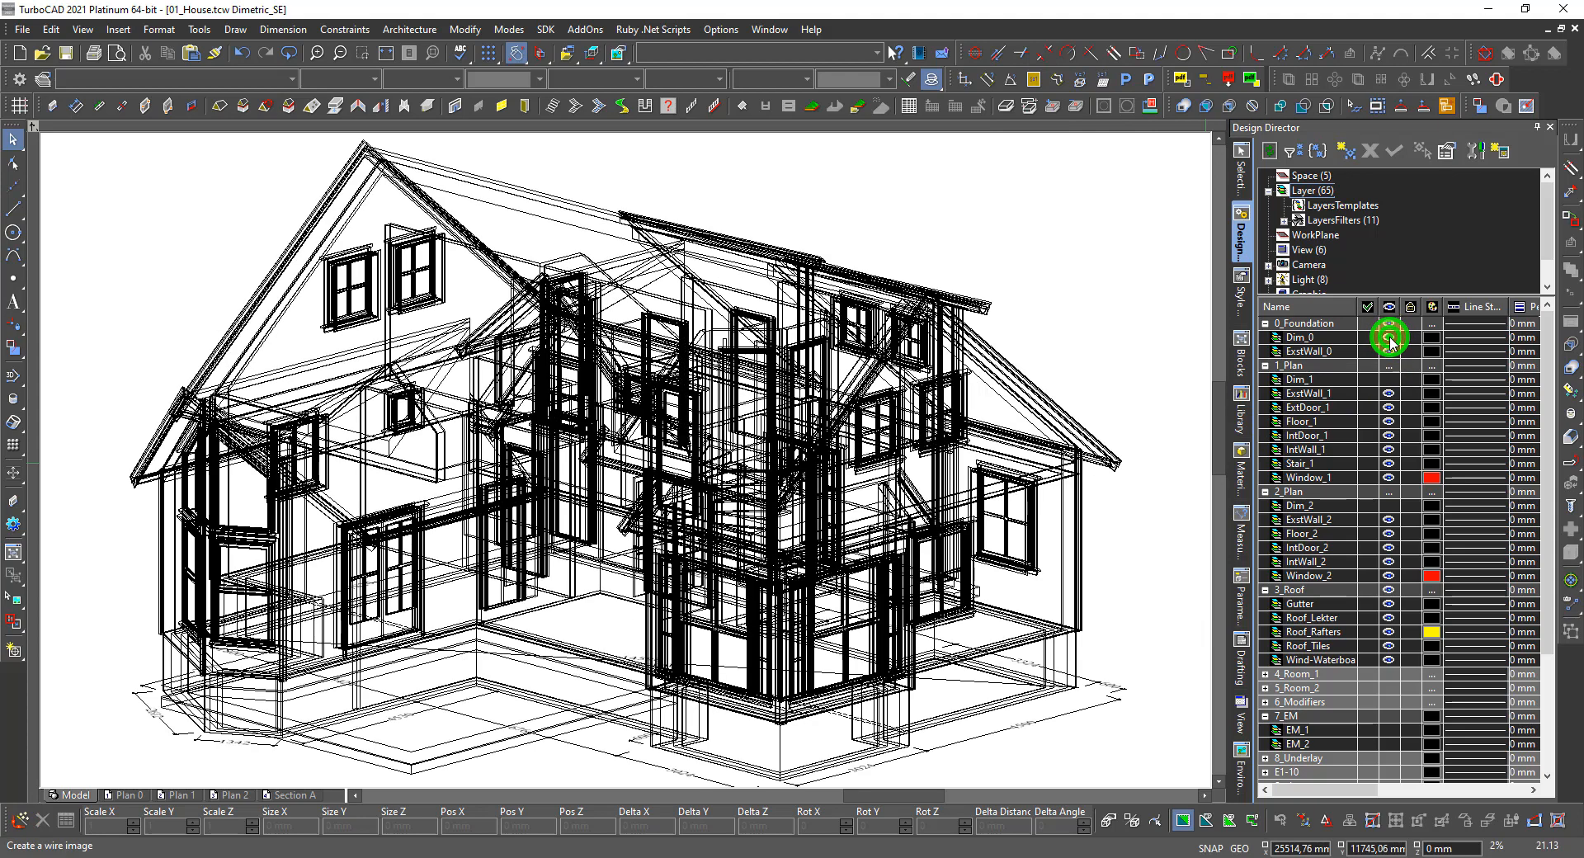
pyautogui.scroll(5, 317, 671)
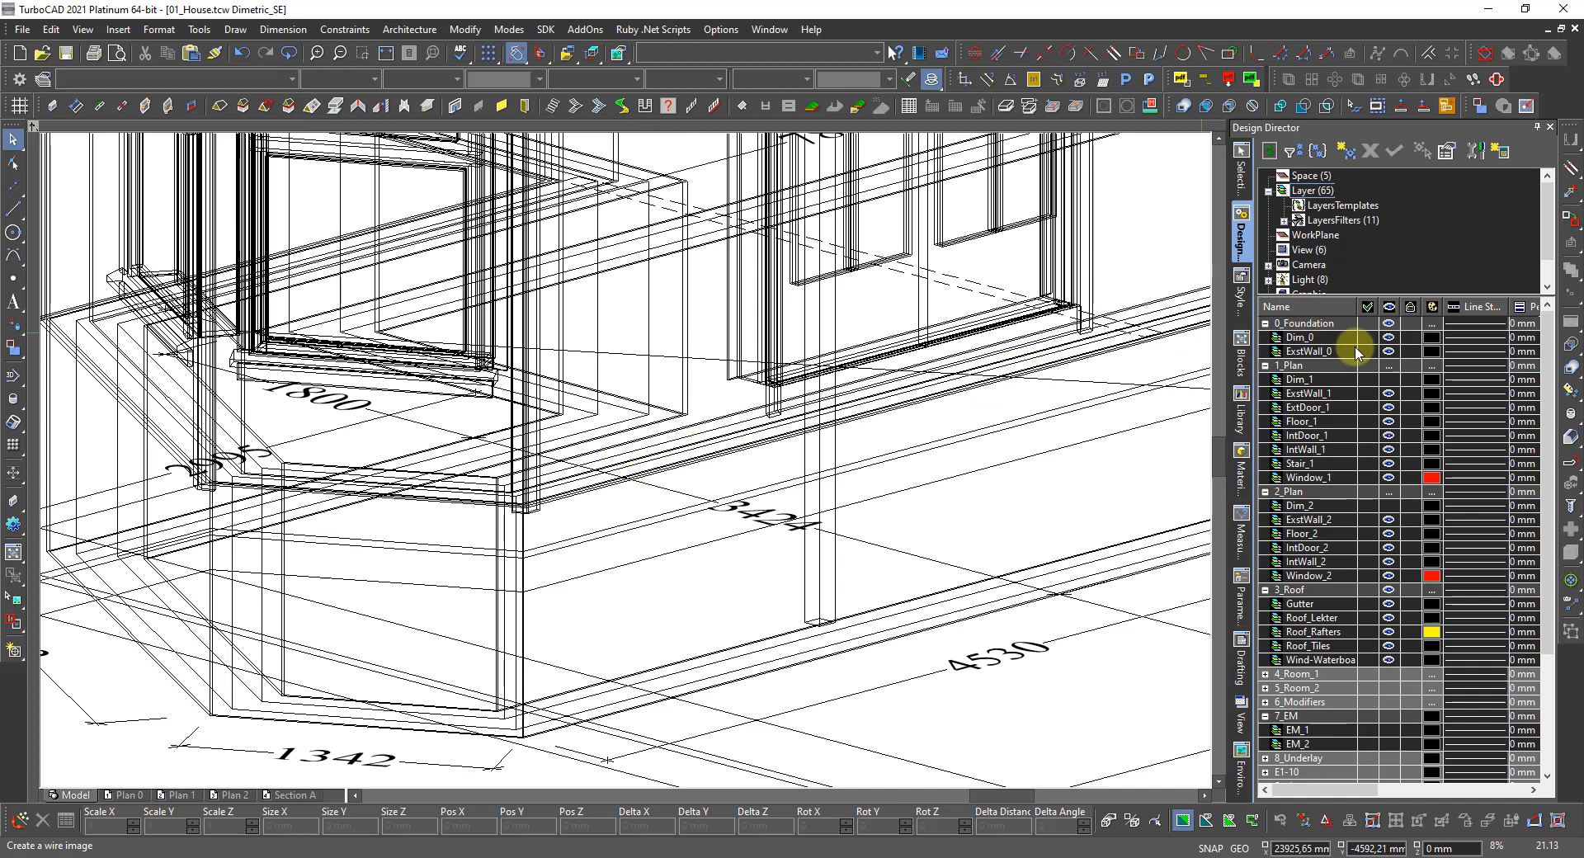
pyautogui.click(1390, 379)
pyautogui.click(1390, 505)
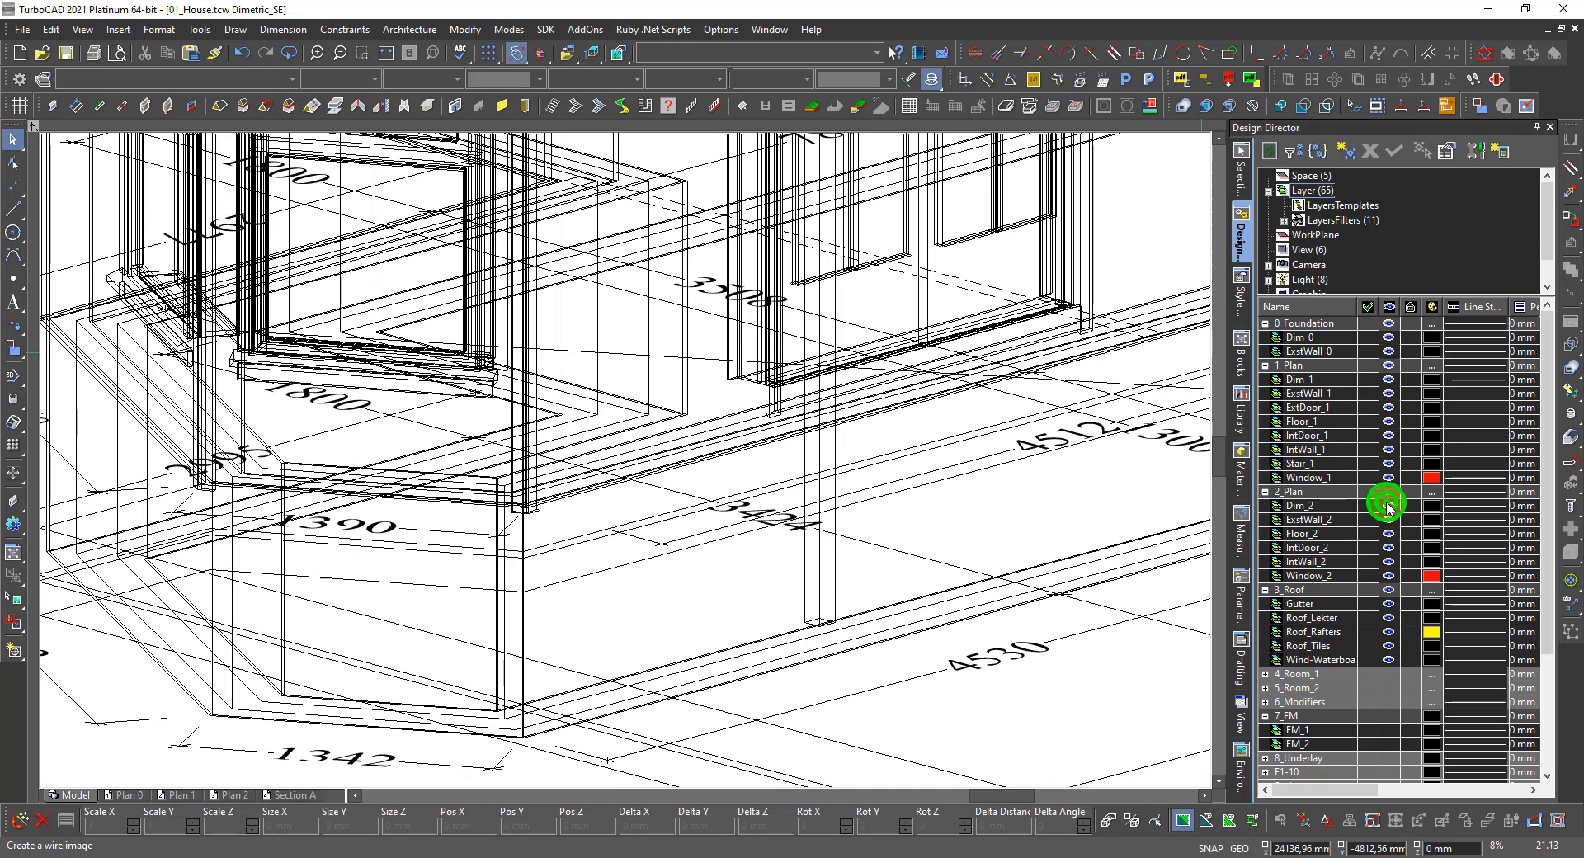
# Select the layers from 4_Room_1 through Tittelfelt_Vertikalt and make the Tittelfelt_Vertikalt layer visible.
pyautogui.scroll(-3, 1341, 533)
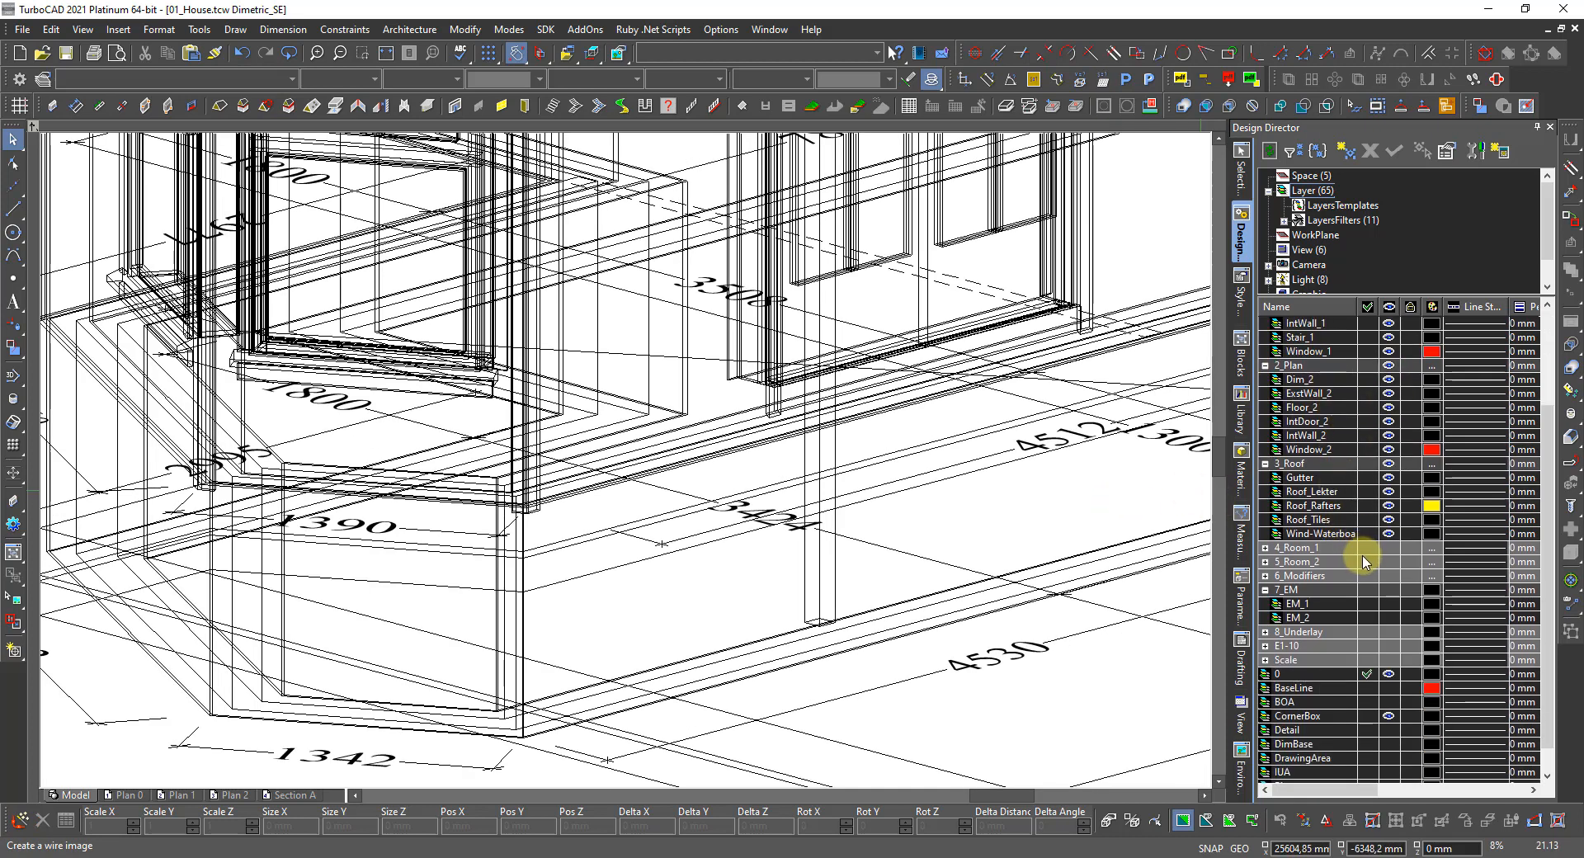
pyautogui.click(1330, 550)
pyautogui.scroll(-1, 1329, 551)
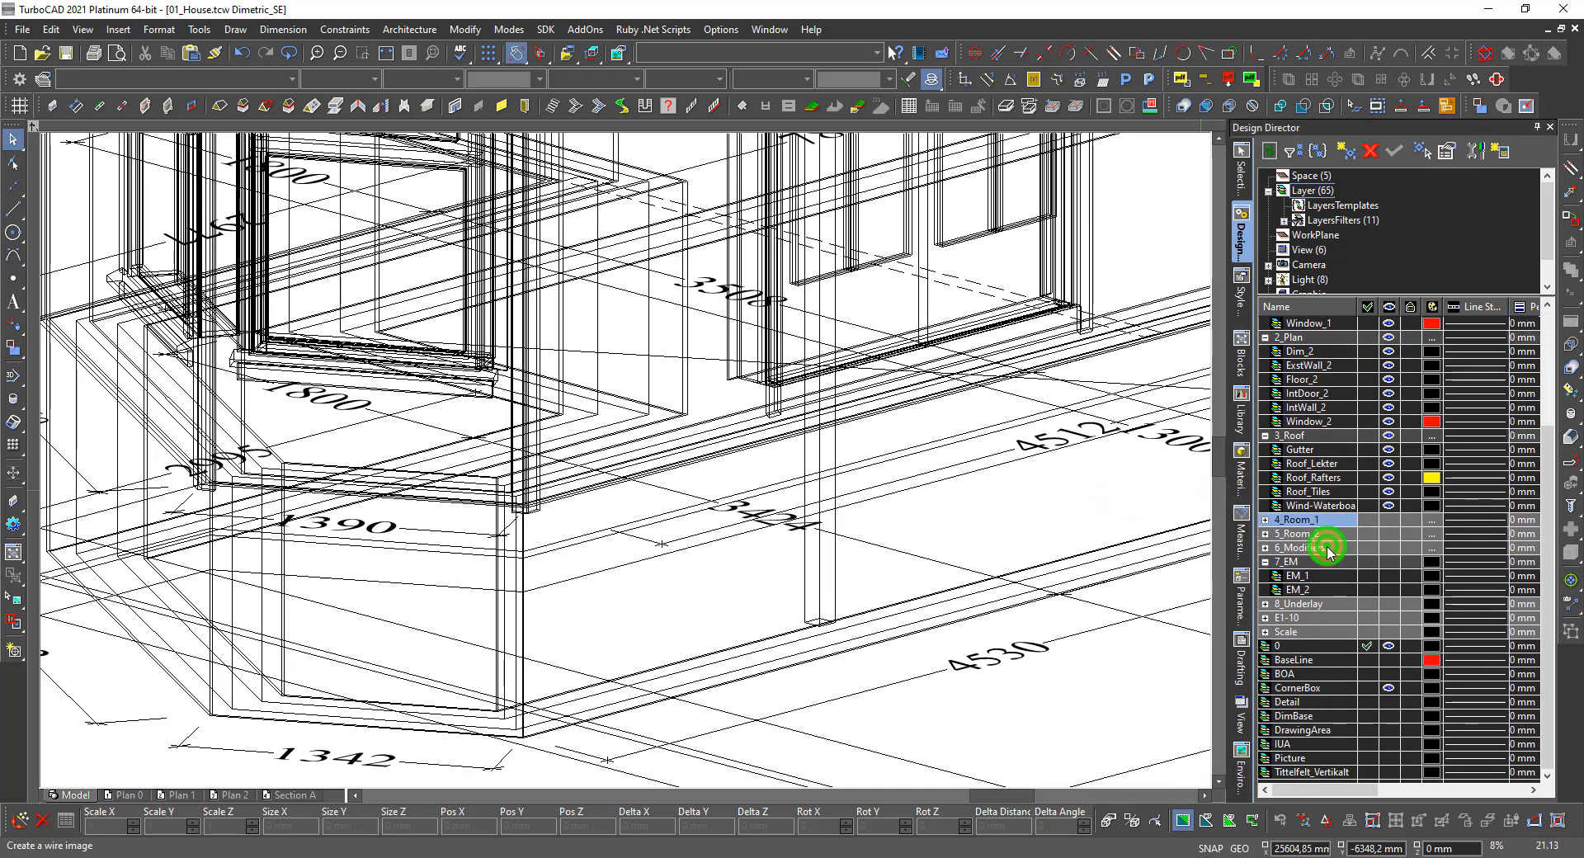
pyautogui.keyDown('shift'); pyautogui.click(1325, 772); pyautogui.keyUp('shift')
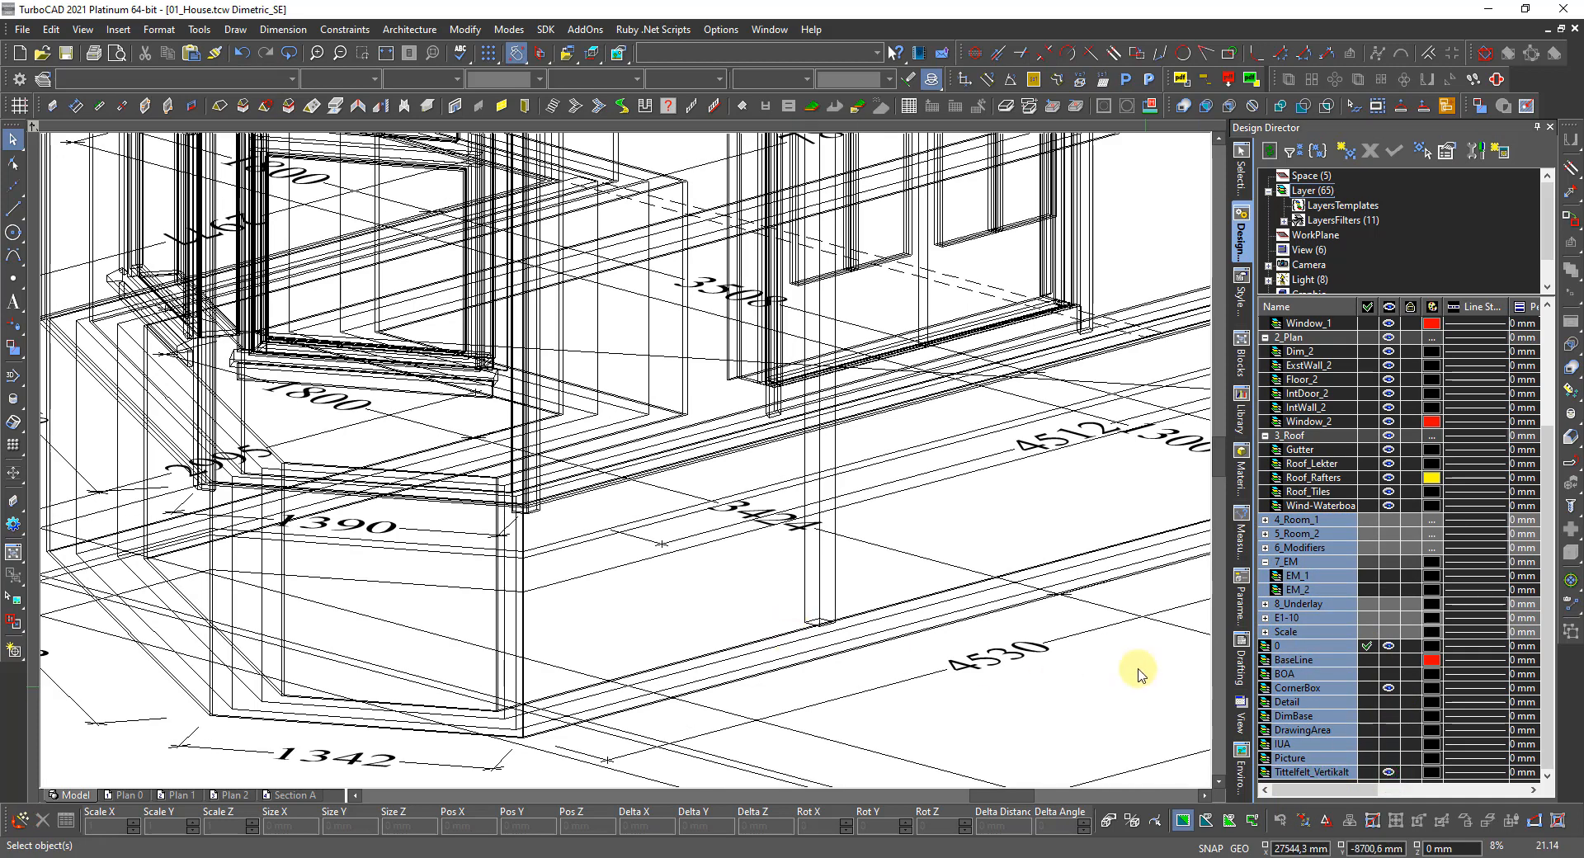
pyautogui.click(1392, 772)
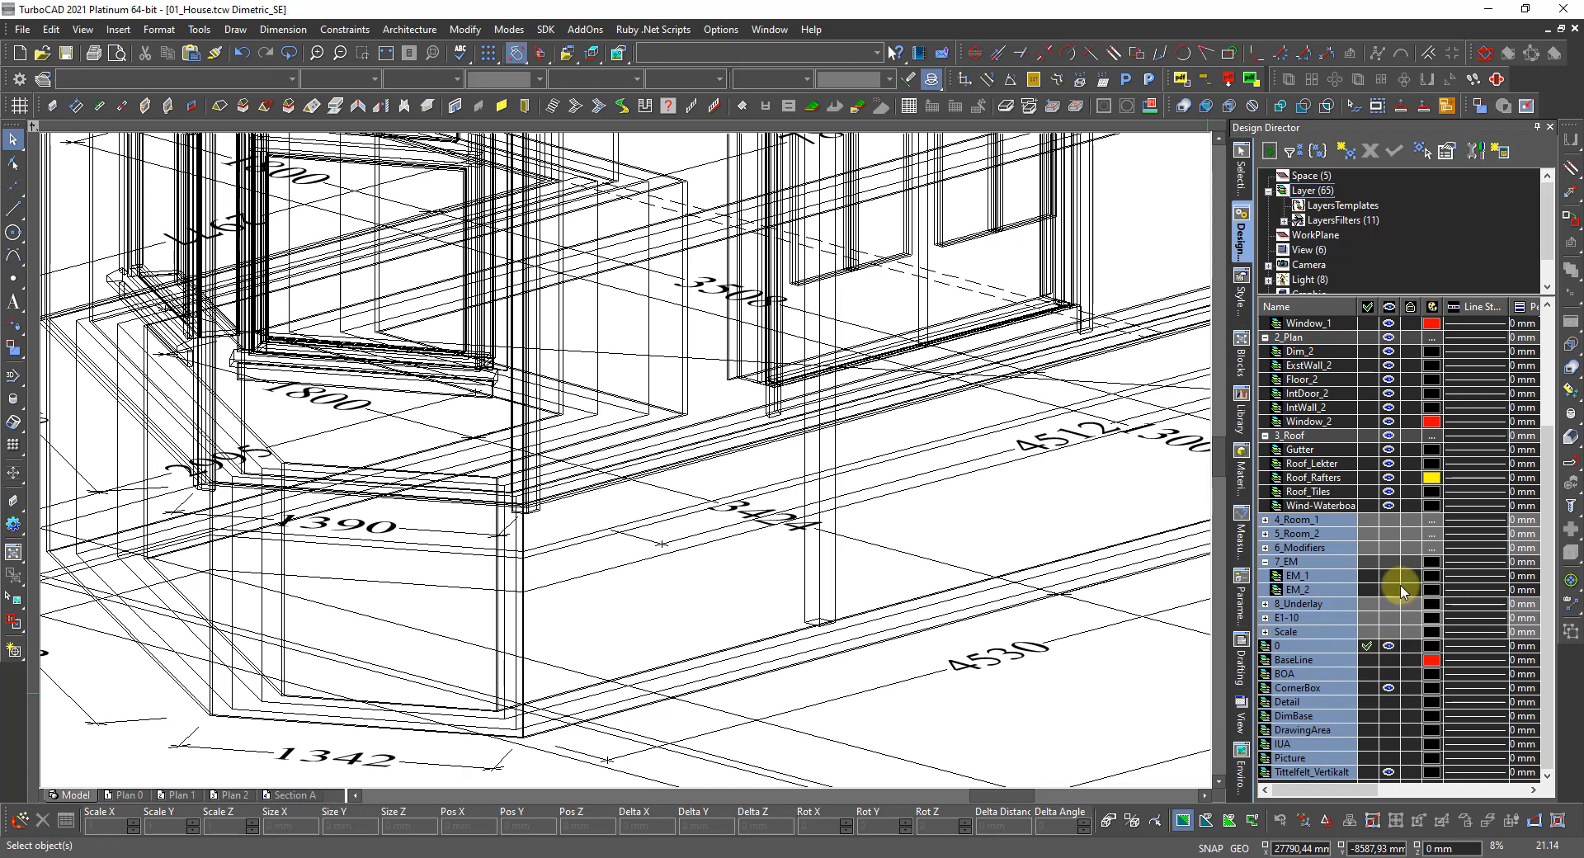
pyautogui.rightClick(1314, 521)
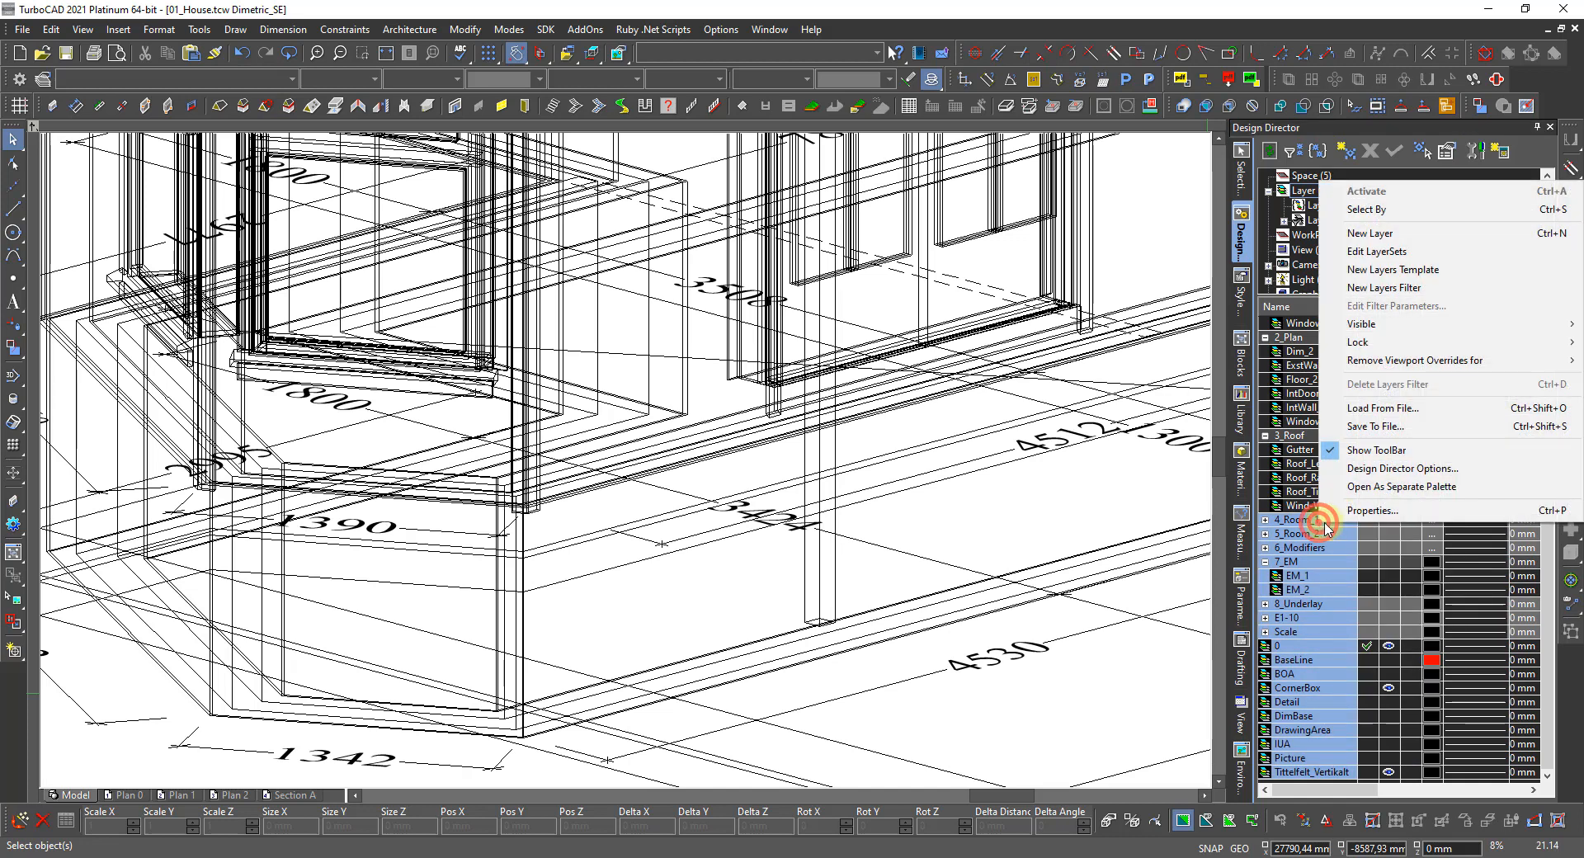
pyautogui.click(1288, 522)
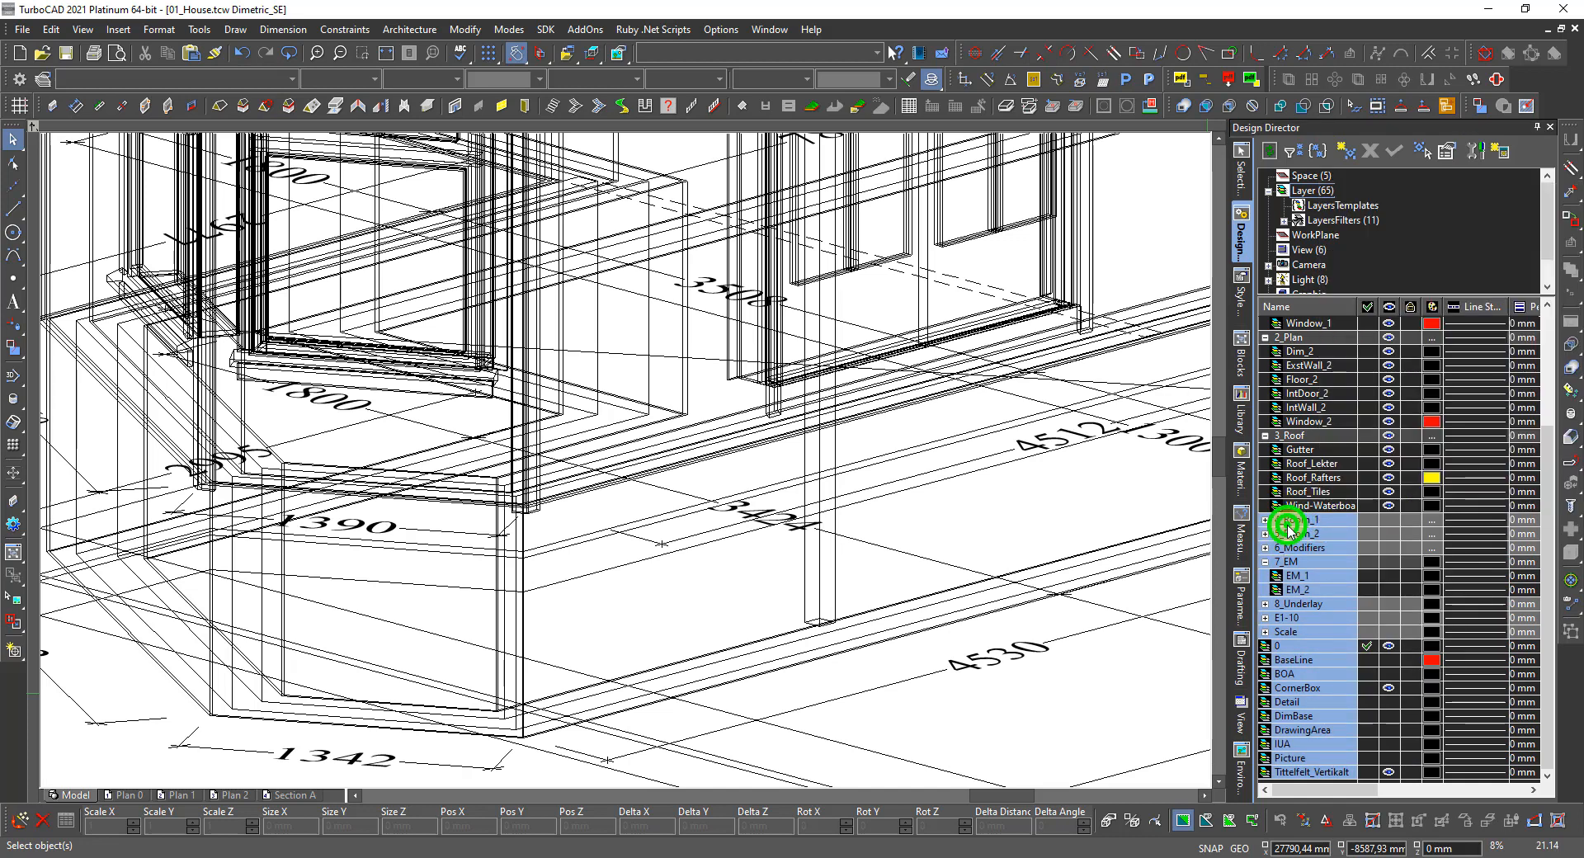
# Make the layer groups 4_Room_1, 5_Room_2, 6_Modifiers, 7_EM, 8_Underlay, E1-10 and Scale visible.
pyautogui.click(1389, 520)
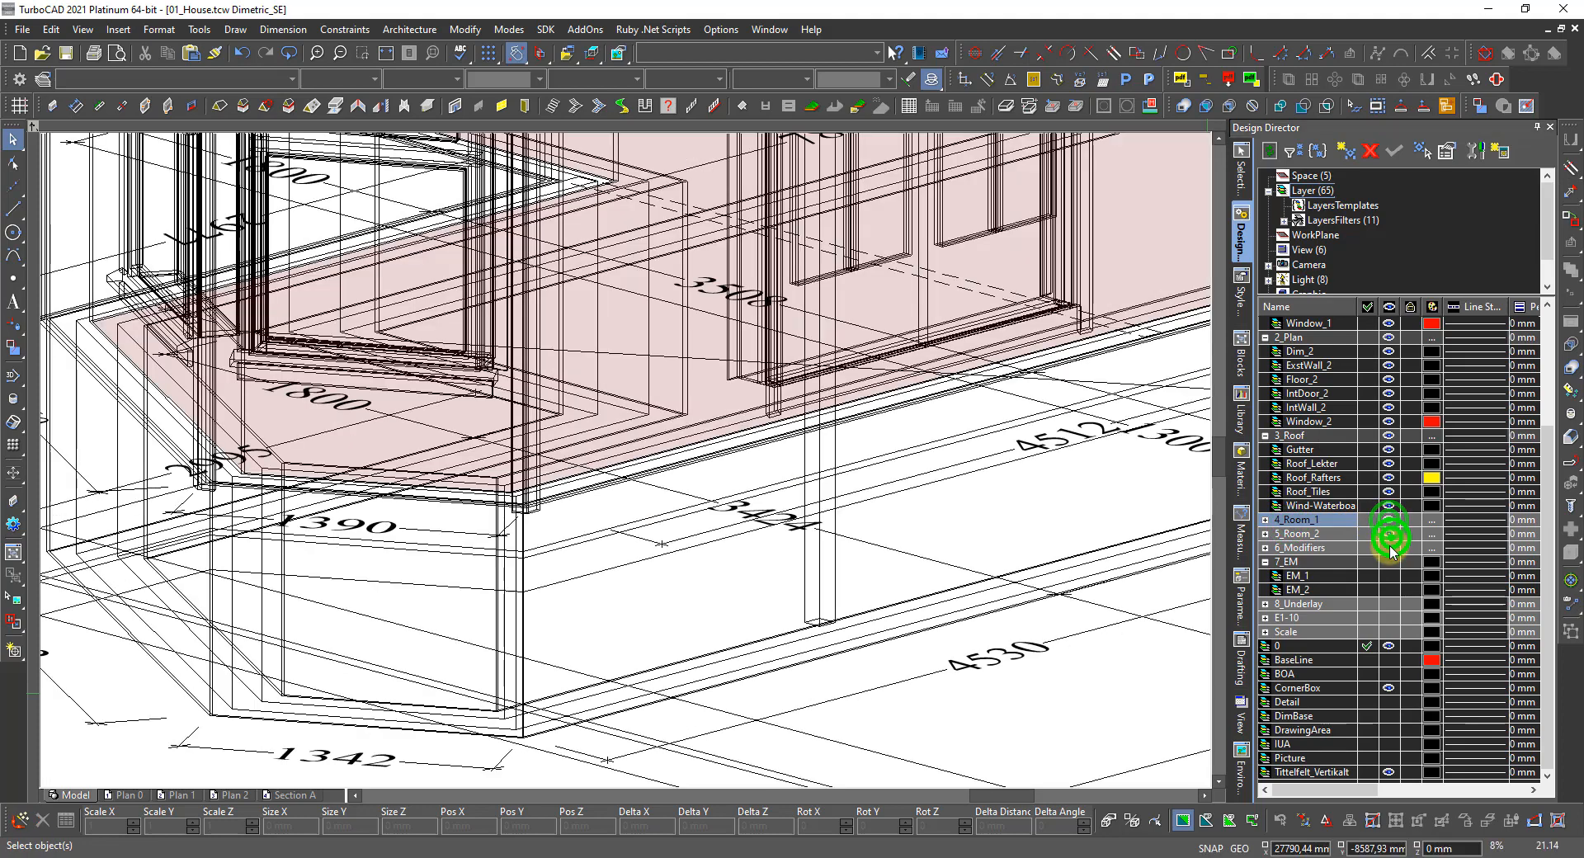
pyautogui.click(1390, 548)
pyautogui.click(1389, 562)
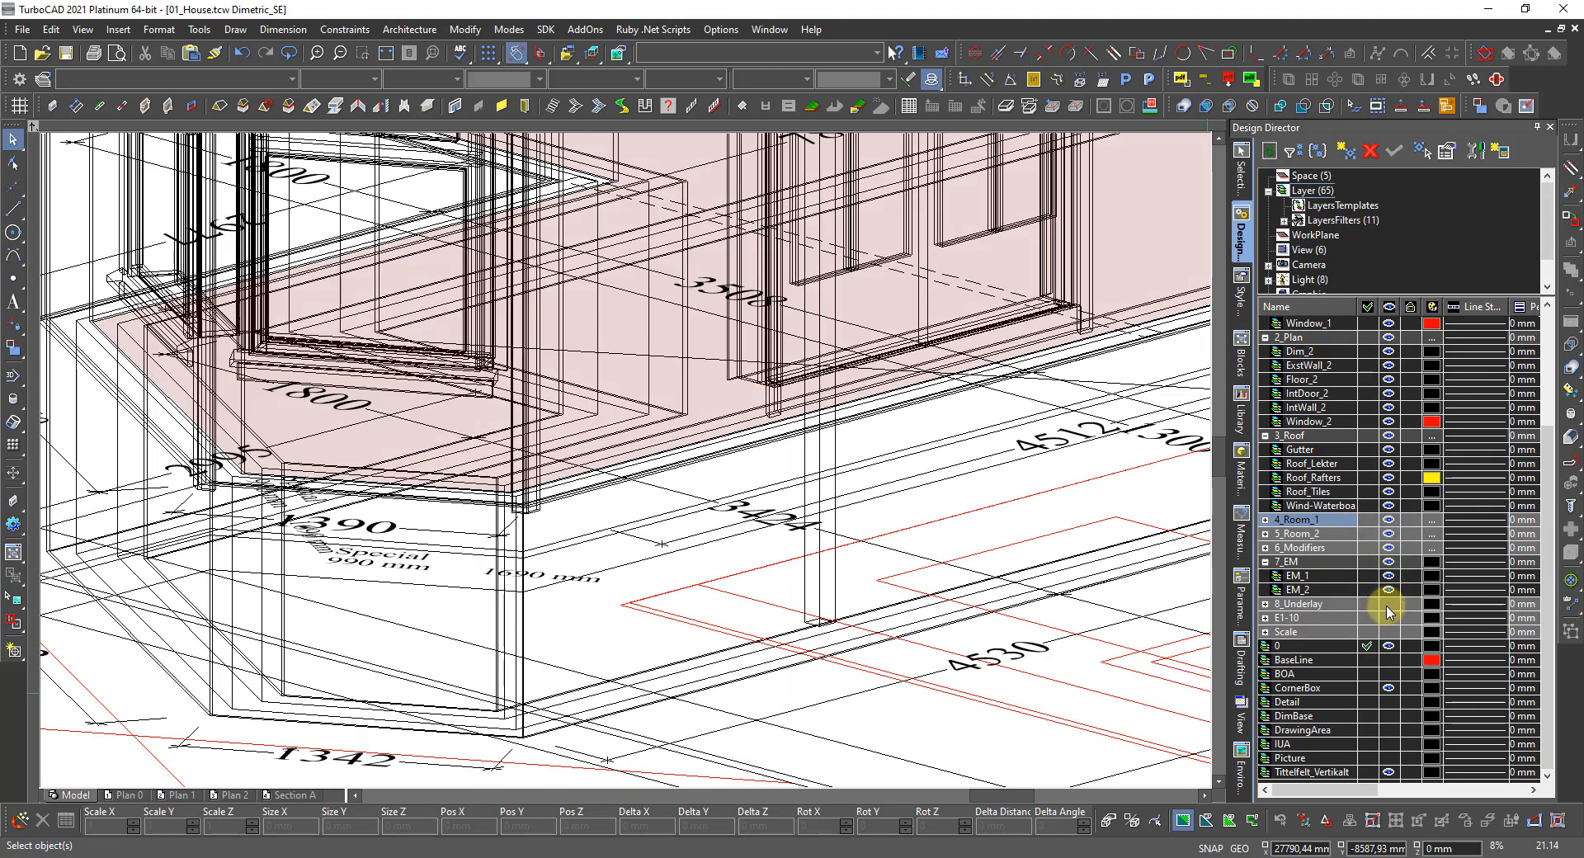
pyautogui.click(1389, 604)
pyautogui.click(1389, 617)
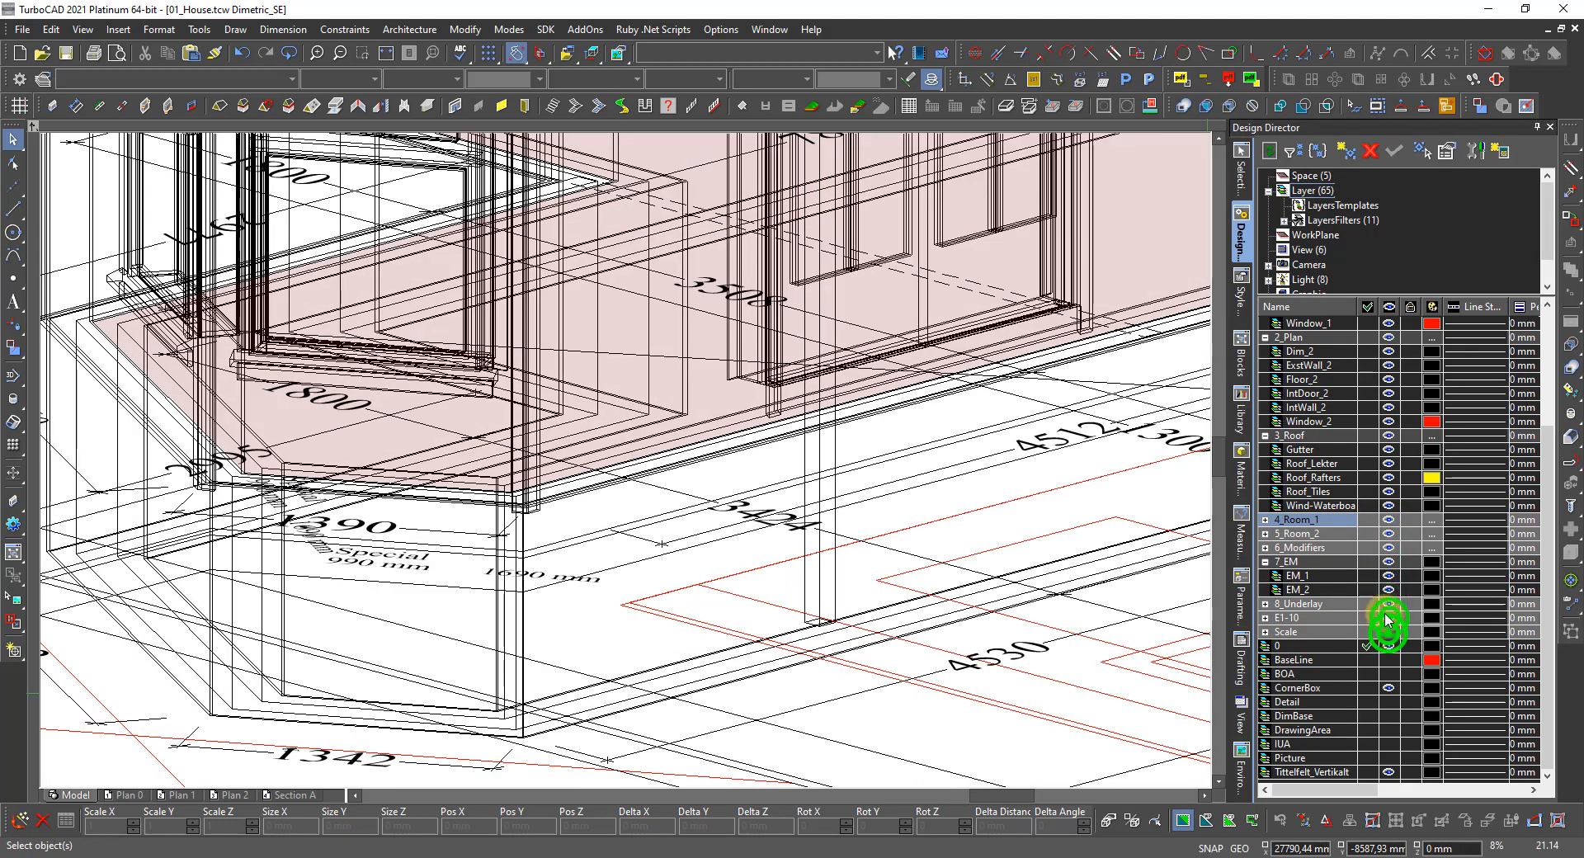
# Make the BaseLine, BOA, Detail, DimBase, DrawingArea, IUA and Picture layers visible.
pyautogui.click(1389, 660)
pyautogui.click(1388, 672)
pyautogui.click(1388, 688)
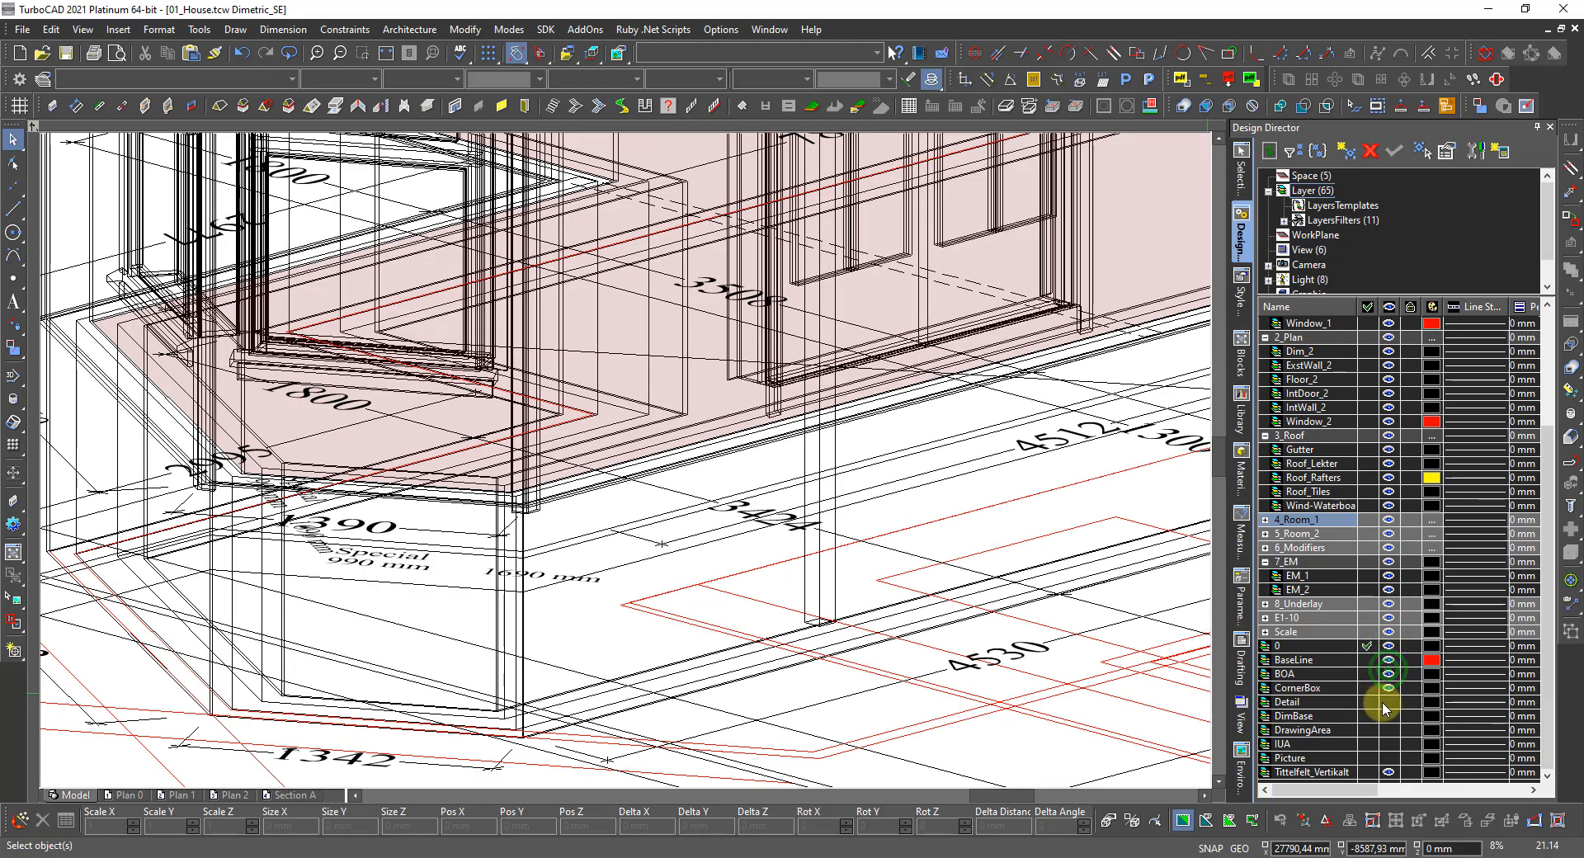
pyautogui.click(1389, 702)
pyautogui.click(1389, 715)
pyautogui.click(1389, 729)
pyautogui.click(1388, 743)
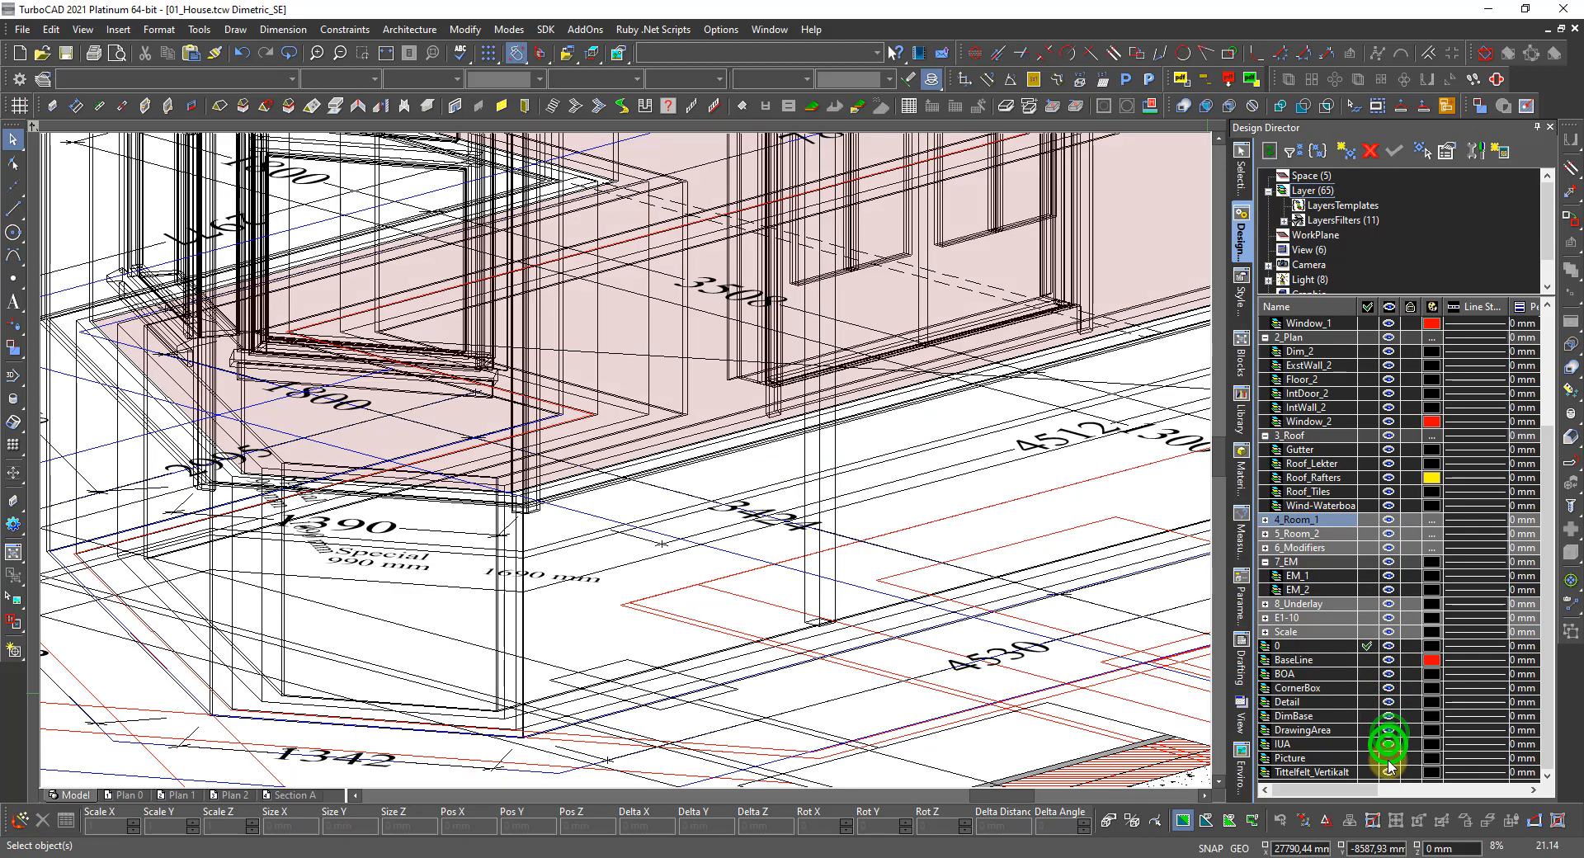
pyautogui.click(1388, 757)
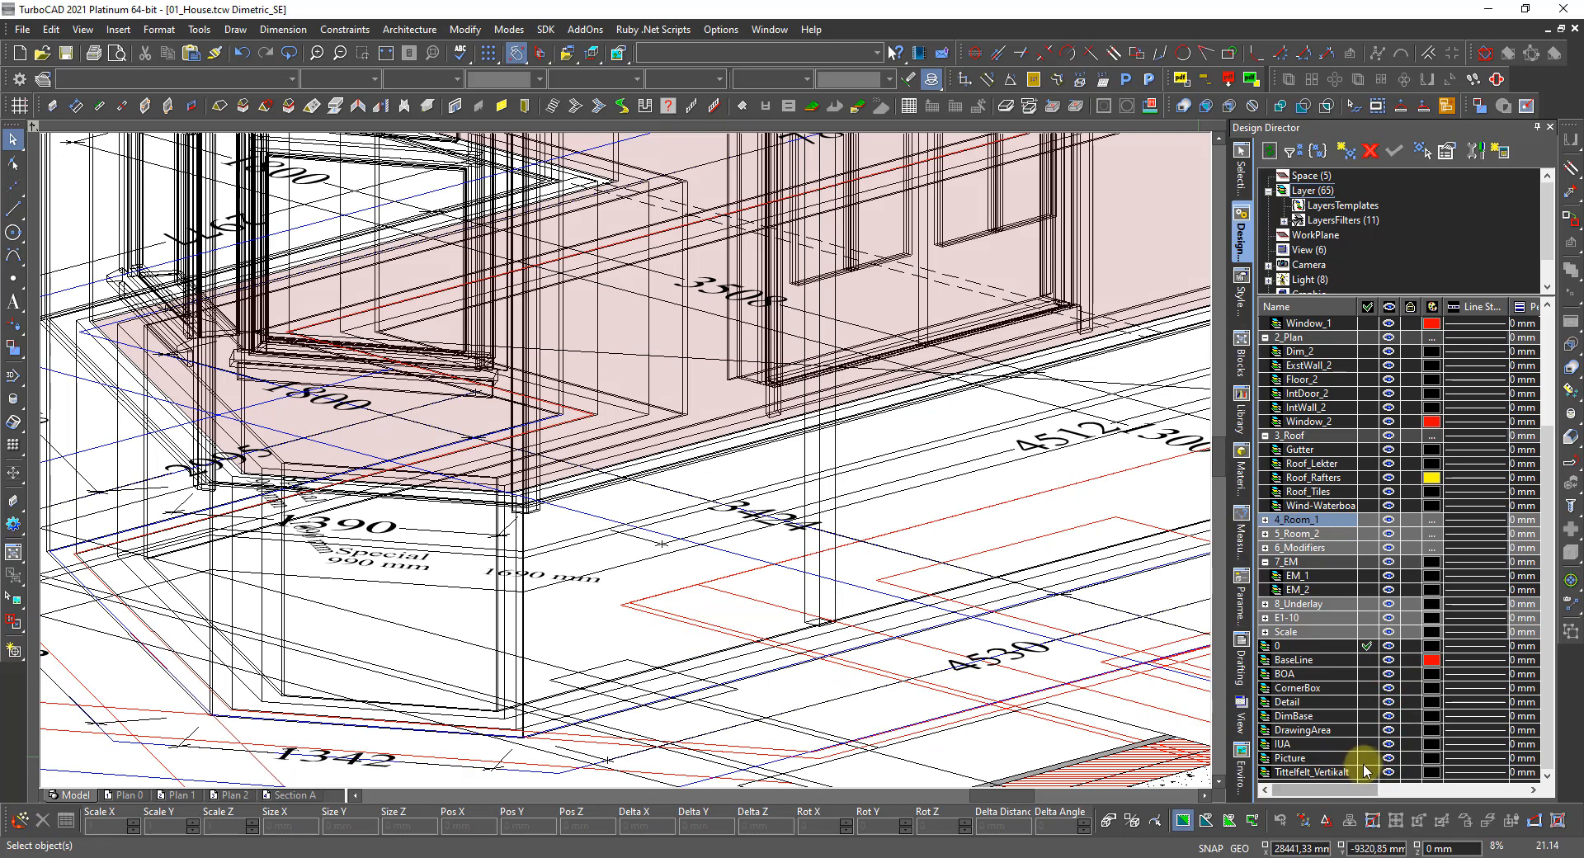
# Check the layer list and the Category list, and return to the Layer list.
pyautogui.scroll(4, 1324, 571)
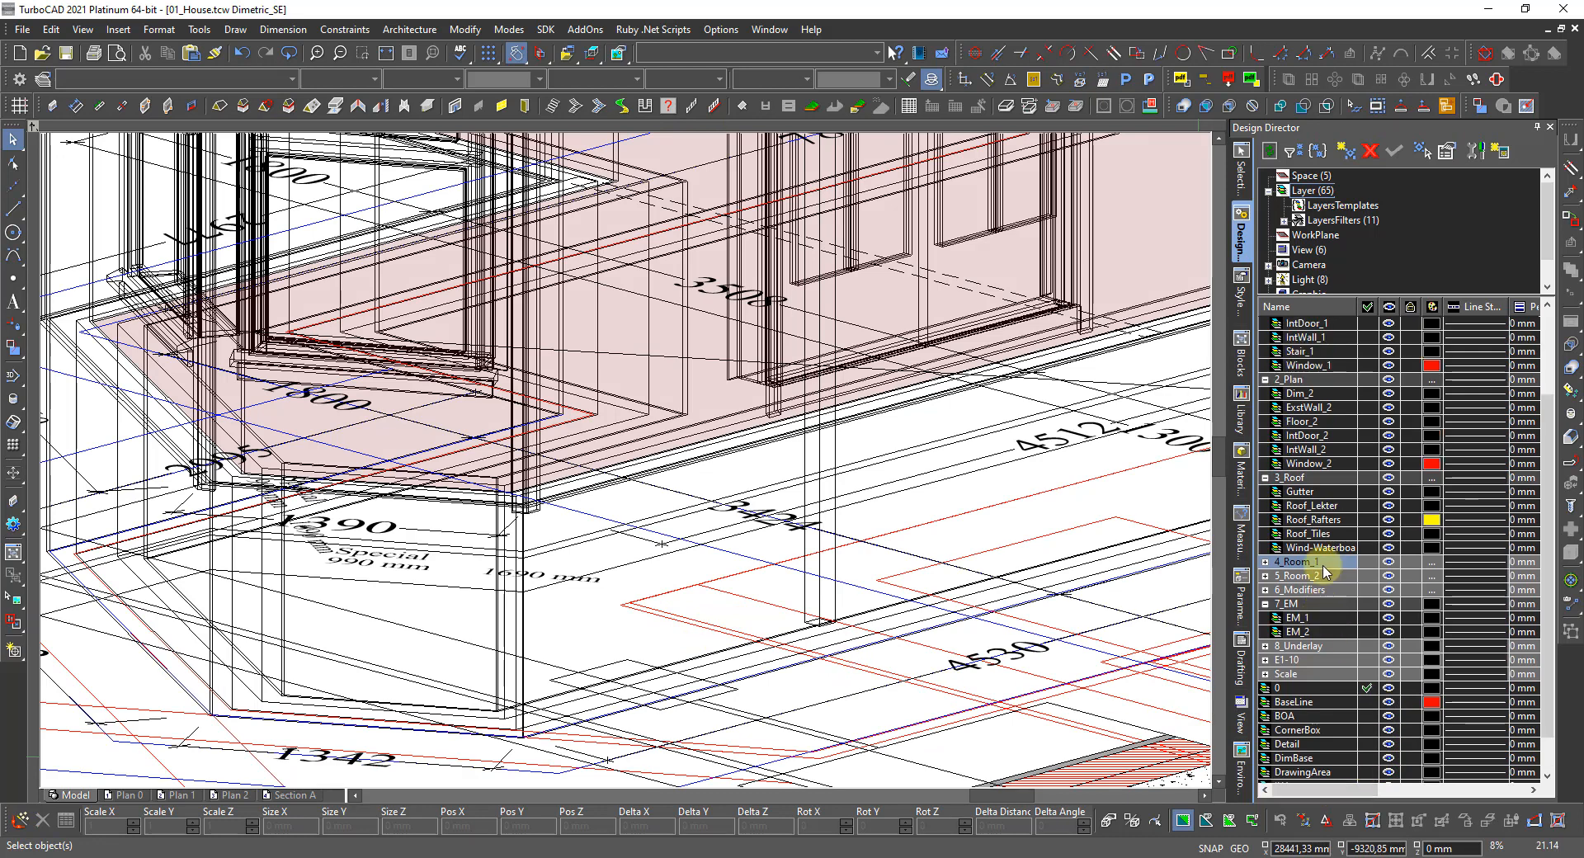
pyautogui.scroll(-1, 1317, 248)
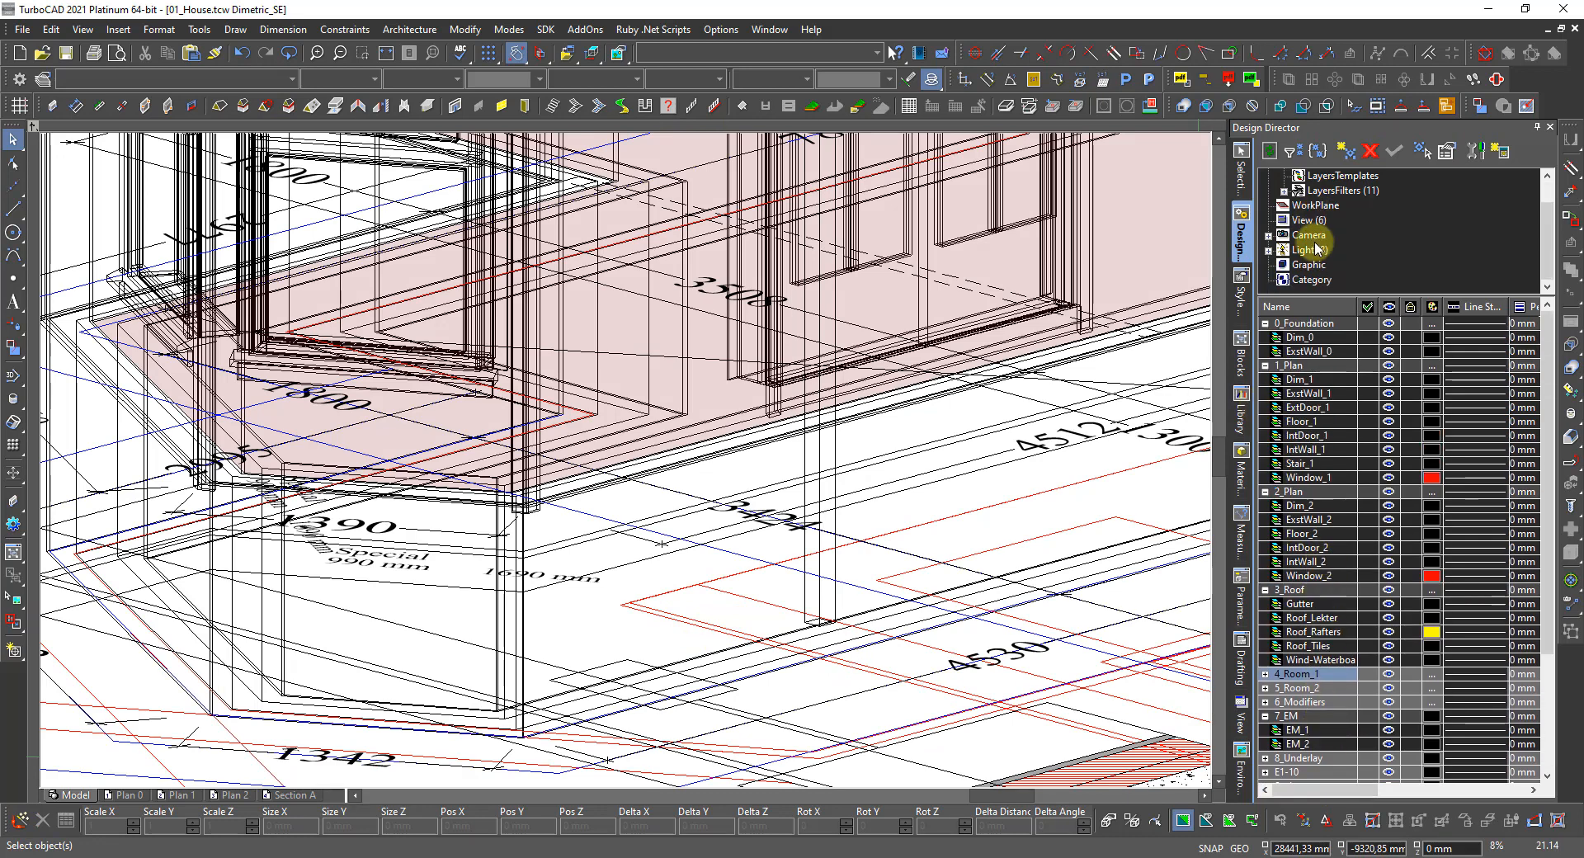
pyautogui.click(1311, 281)
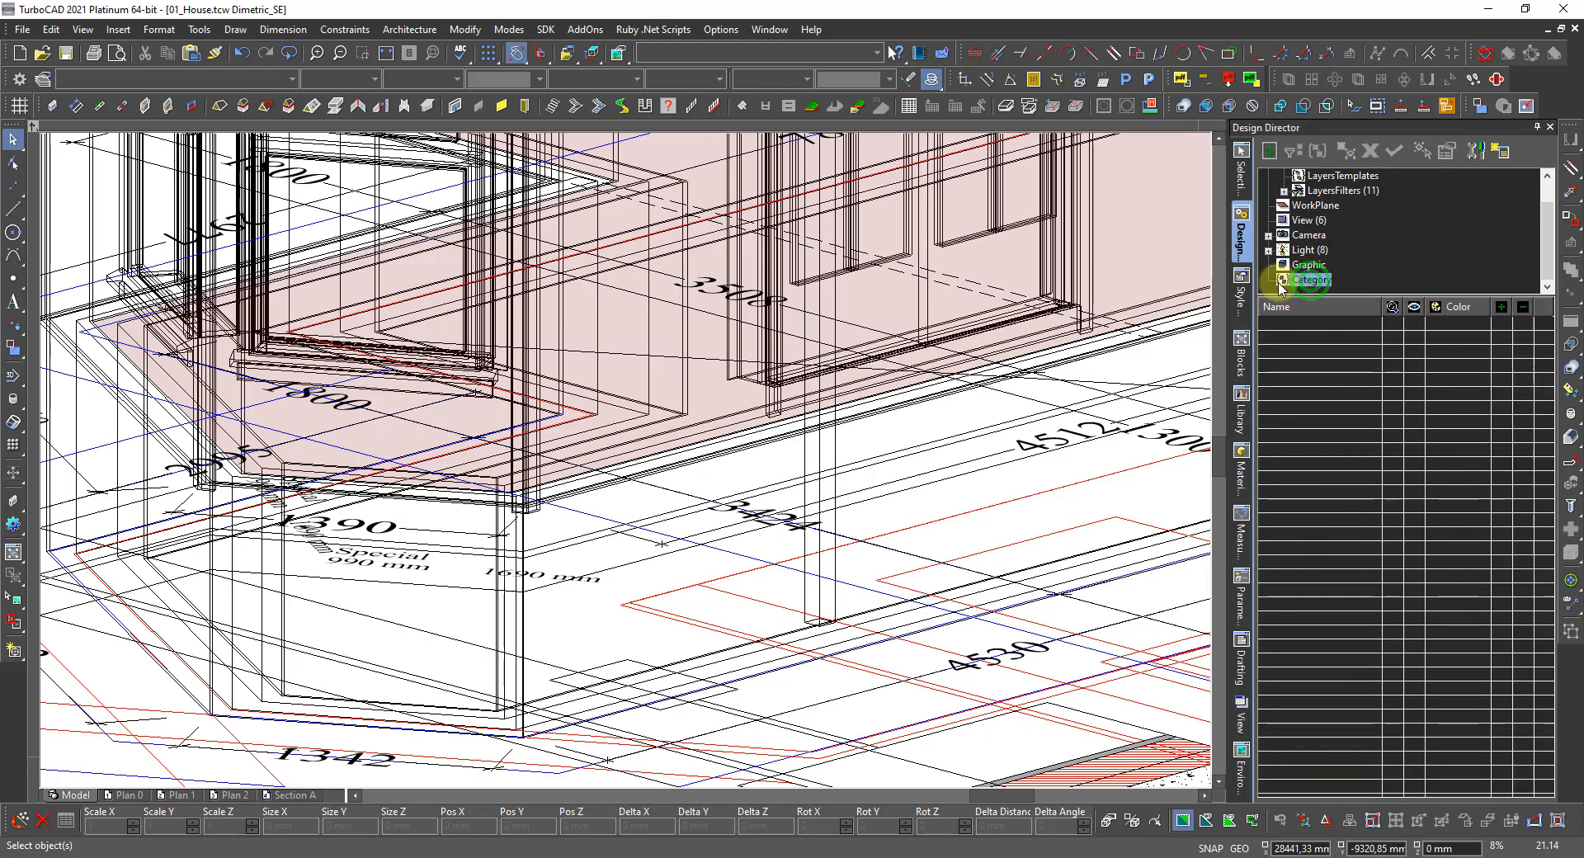
pyautogui.scroll(1, 1311, 216)
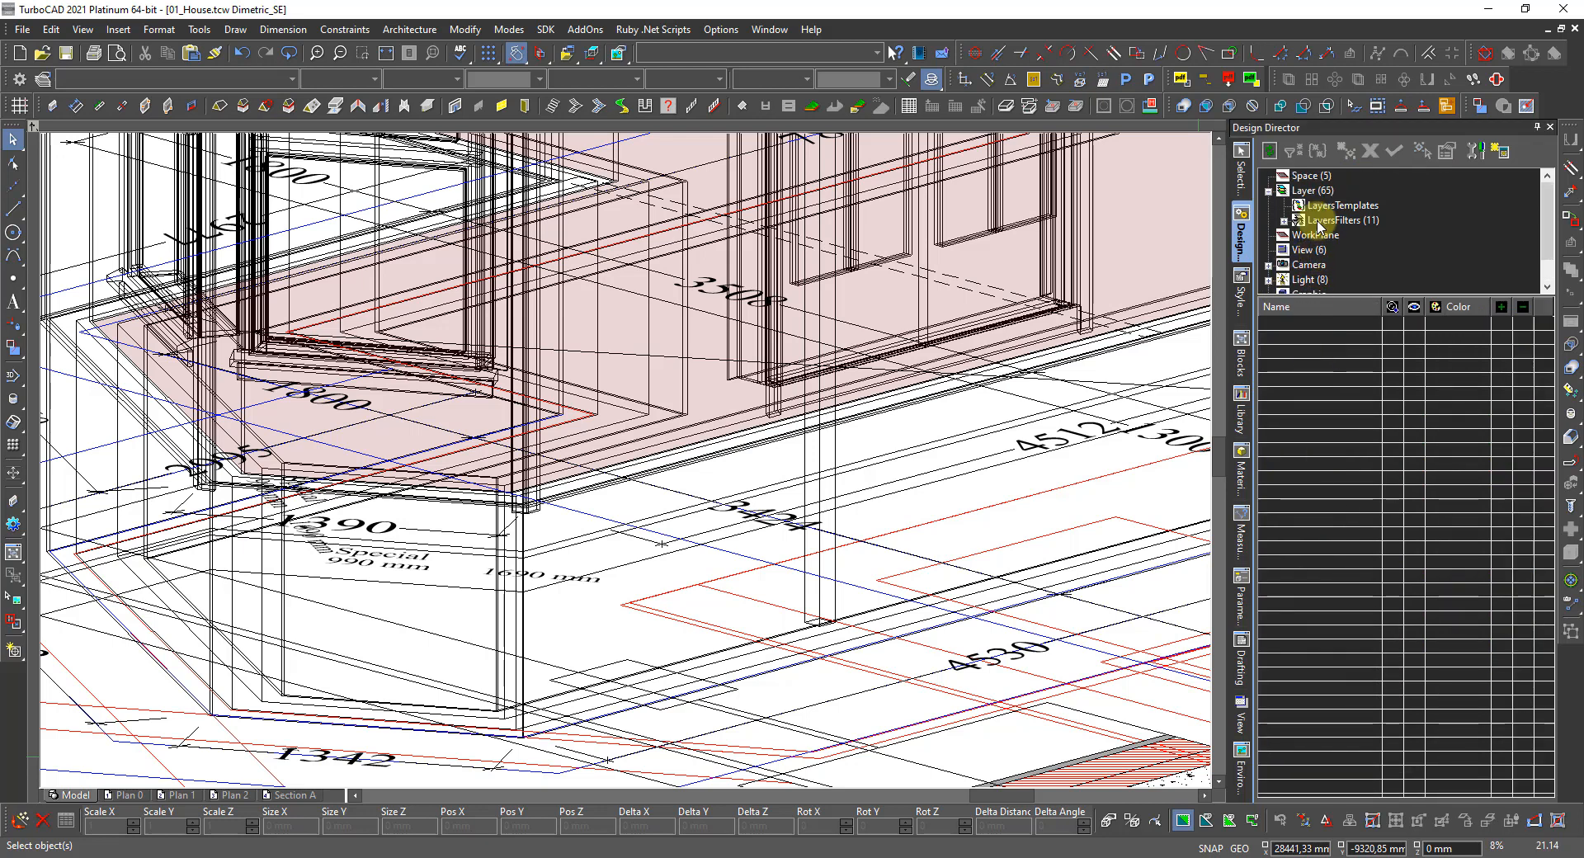
pyautogui.click(1306, 190)
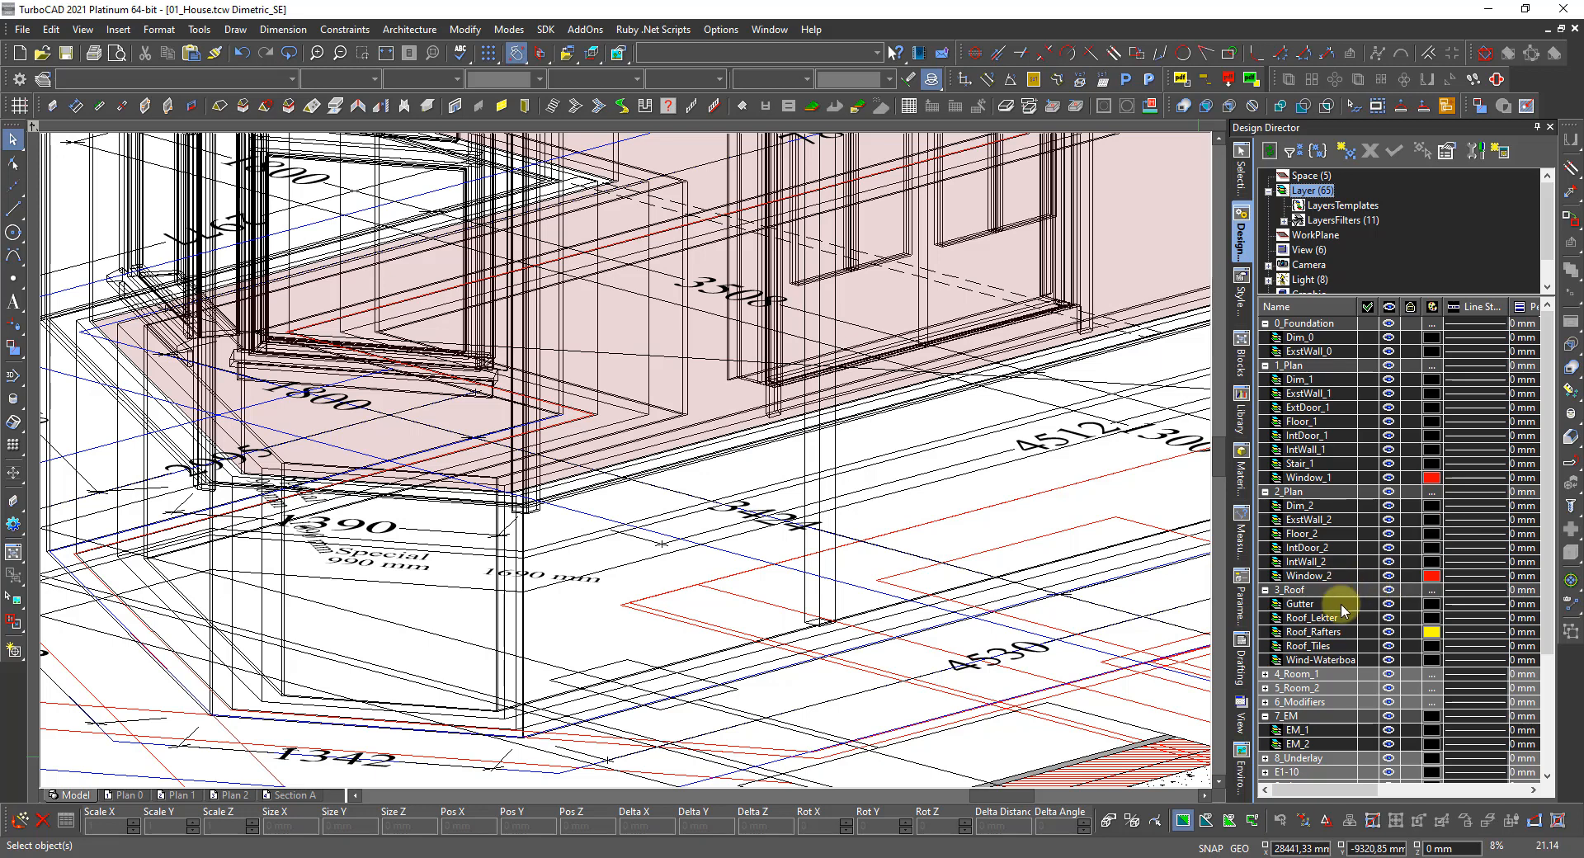
# Hide all layers in the 0_Foundation, 2_Plan and 3_Roof groups.
pyautogui.click(1386, 325)
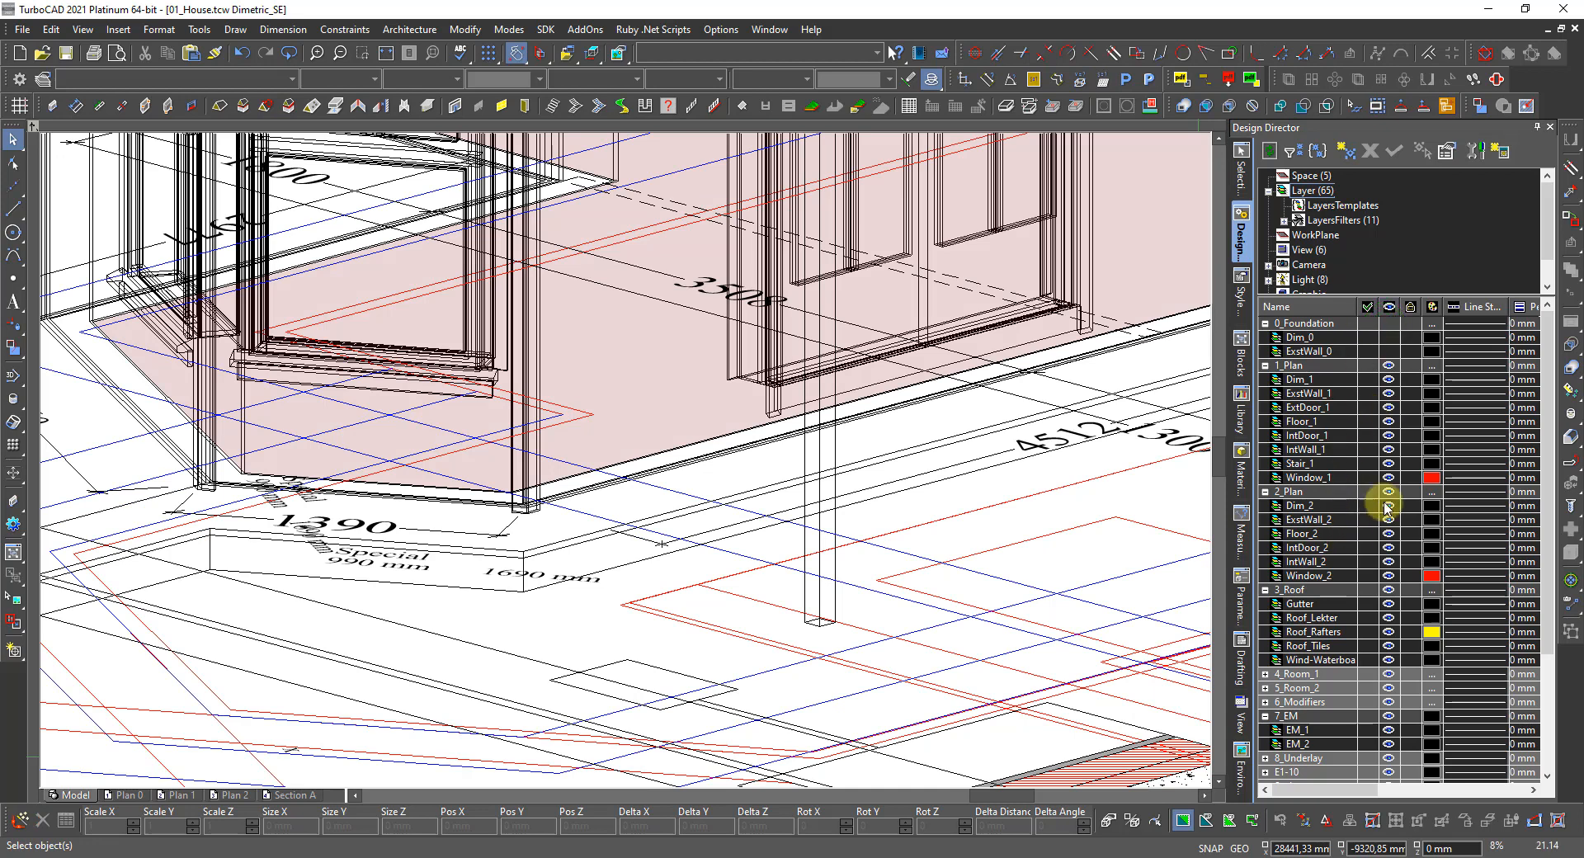
pyautogui.click(1388, 492)
pyautogui.click(1388, 589)
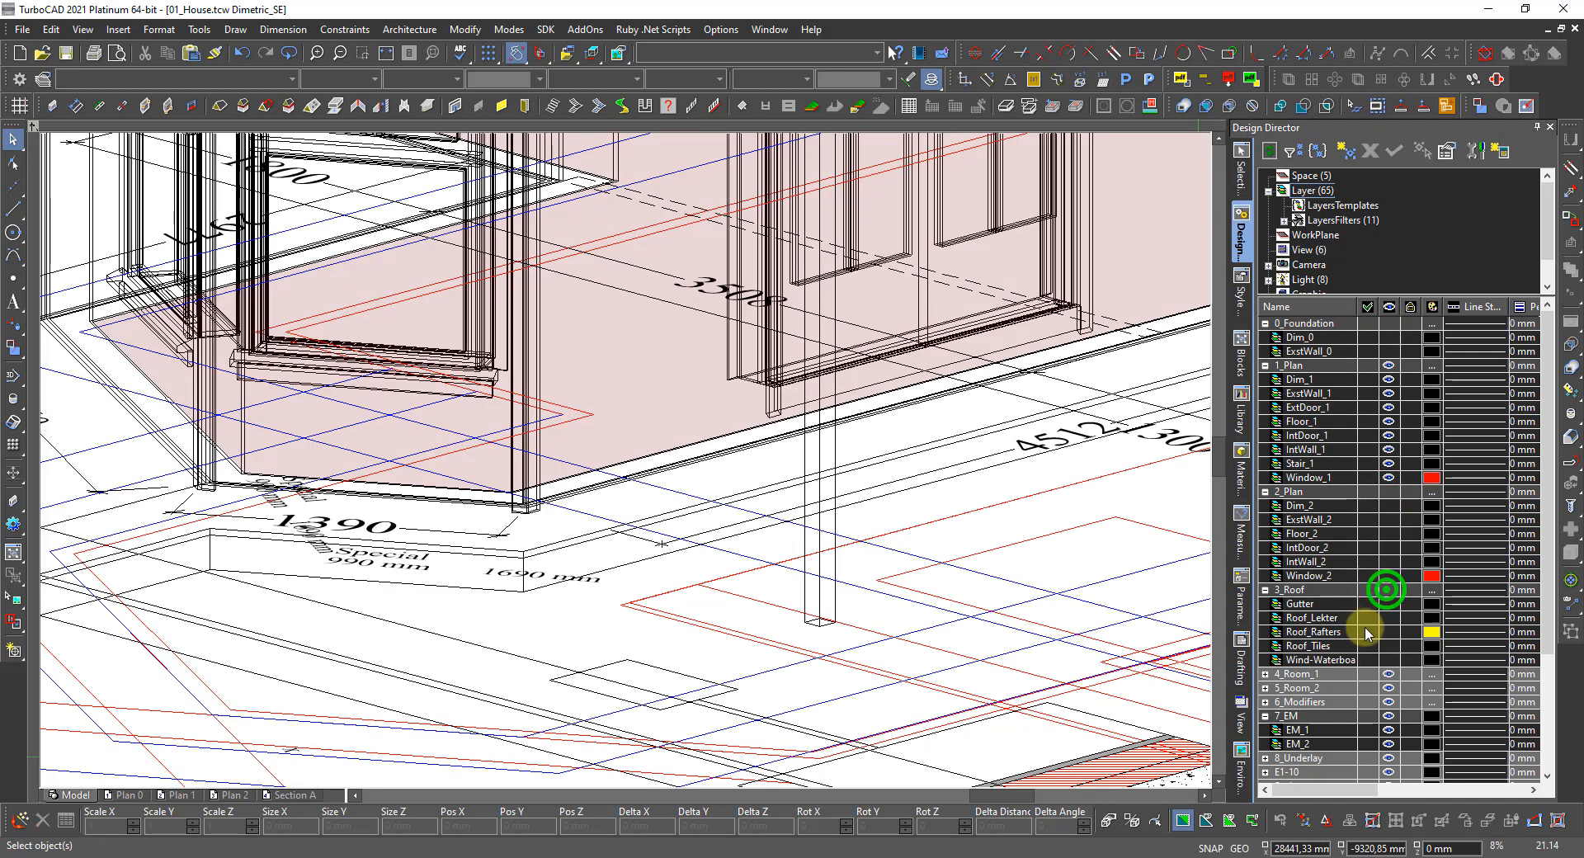
# Select the pink room area in the model and hide its Kitchen_1 layer.
pyautogui.click(676, 410)
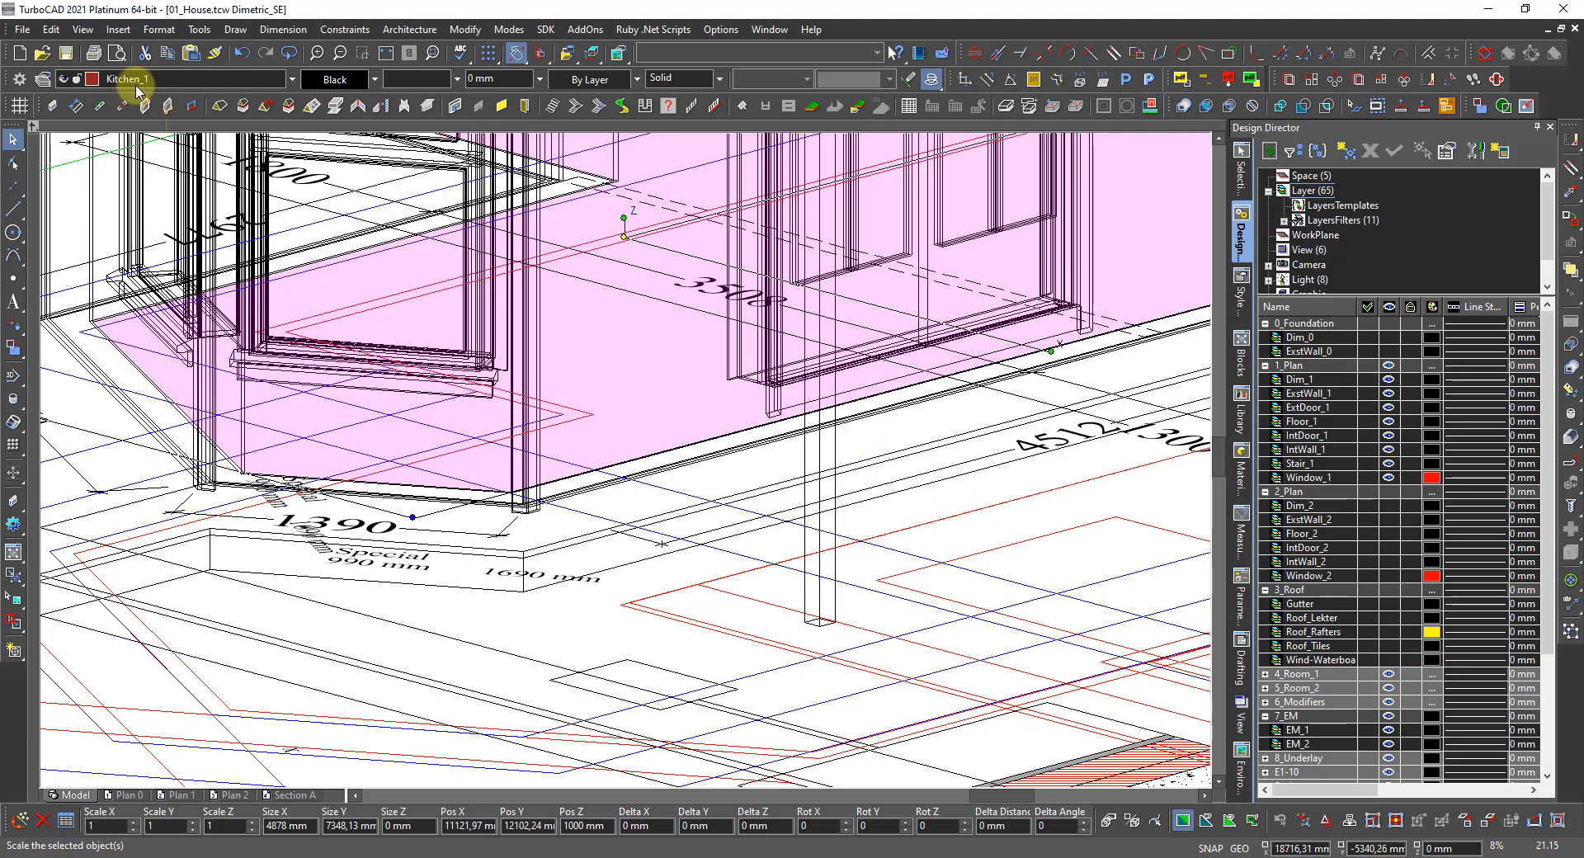
pyautogui.click(63, 78)
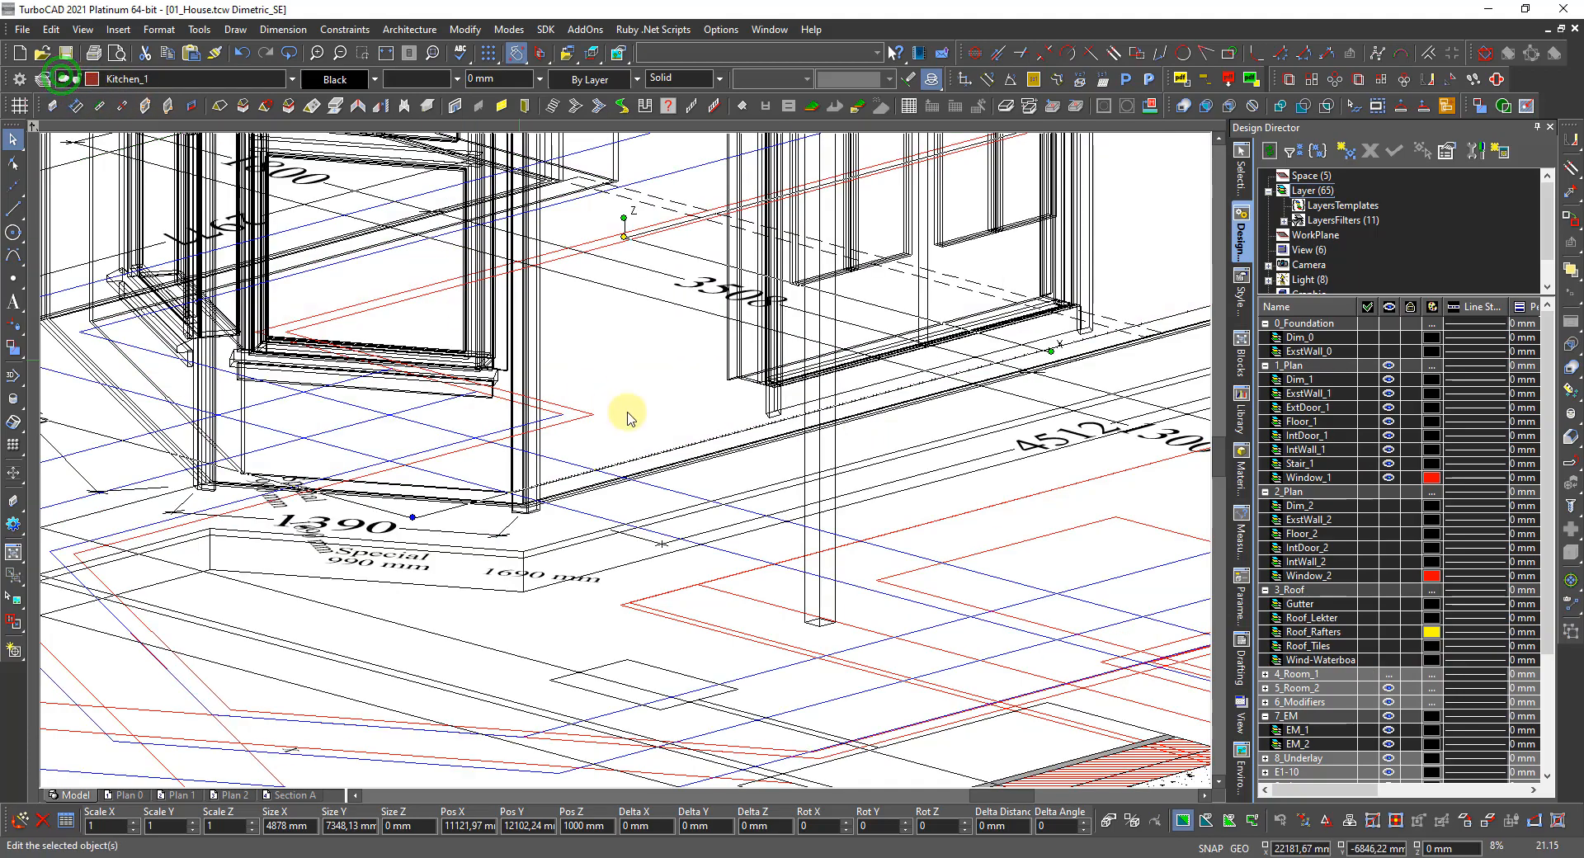
pyautogui.keyDown('shift'); pyautogui.moveTo(669, 458); pyautogui.dragTo(639, 402, button='middle'); pyautogui.keyUp('shift')
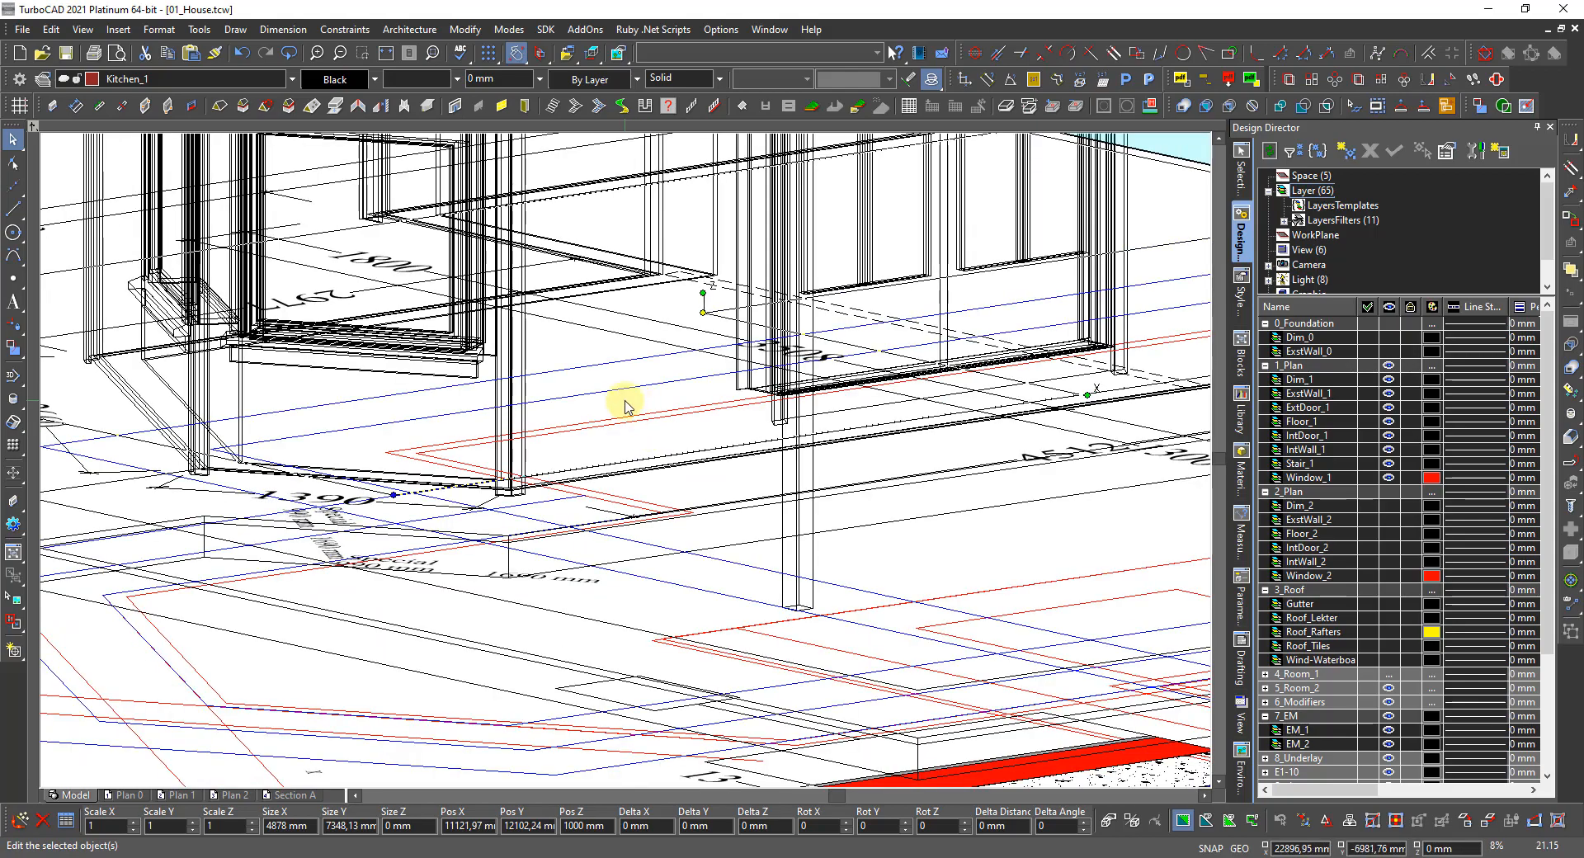
pyautogui.scroll(-3, 620, 431)
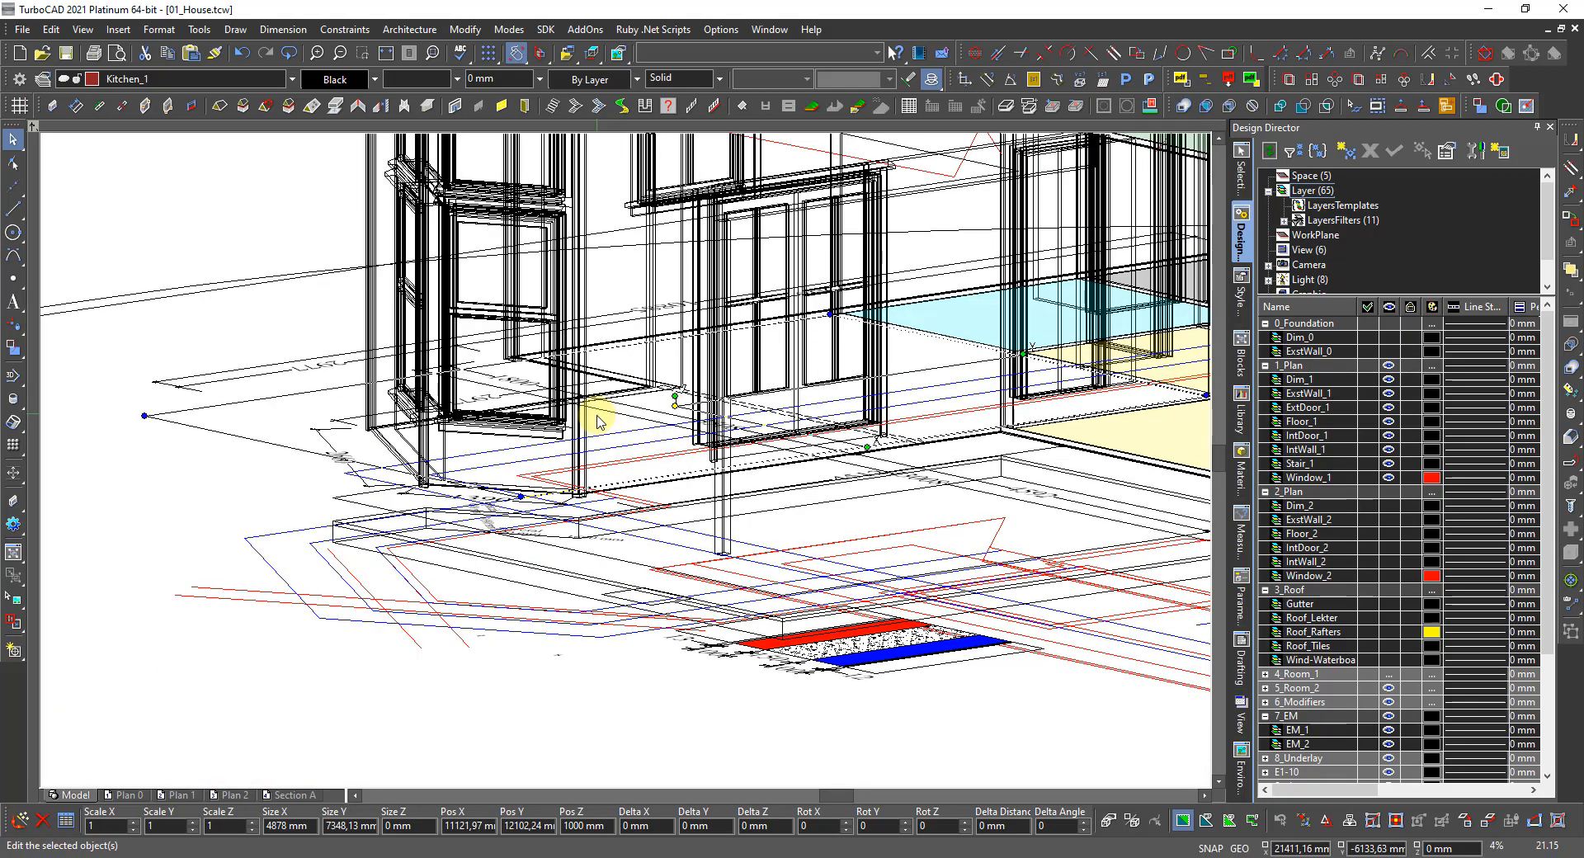
pyautogui.keyDown('shift'); pyautogui.moveTo(596, 415); pyautogui.dragTo(731, 548, button='middle'); pyautogui.keyUp('shift')
pyautogui.scroll(-3, 731, 548)
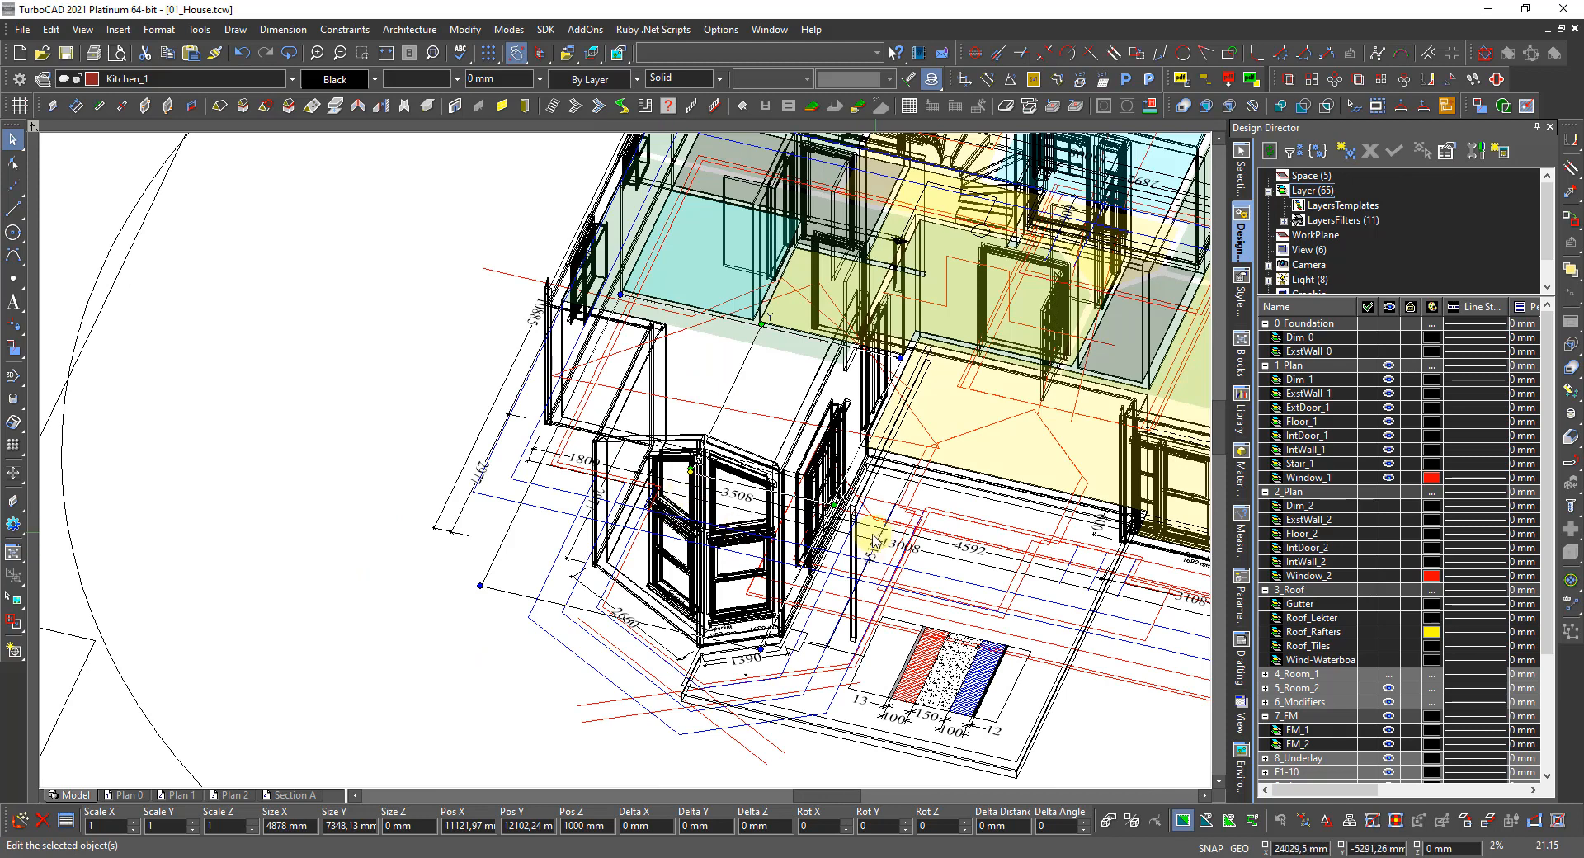
# Deselect the room and hide the EM_1, EM_2, 8_Underlay, E1-10 and Scale layers.
pyautogui.click(1389, 744)
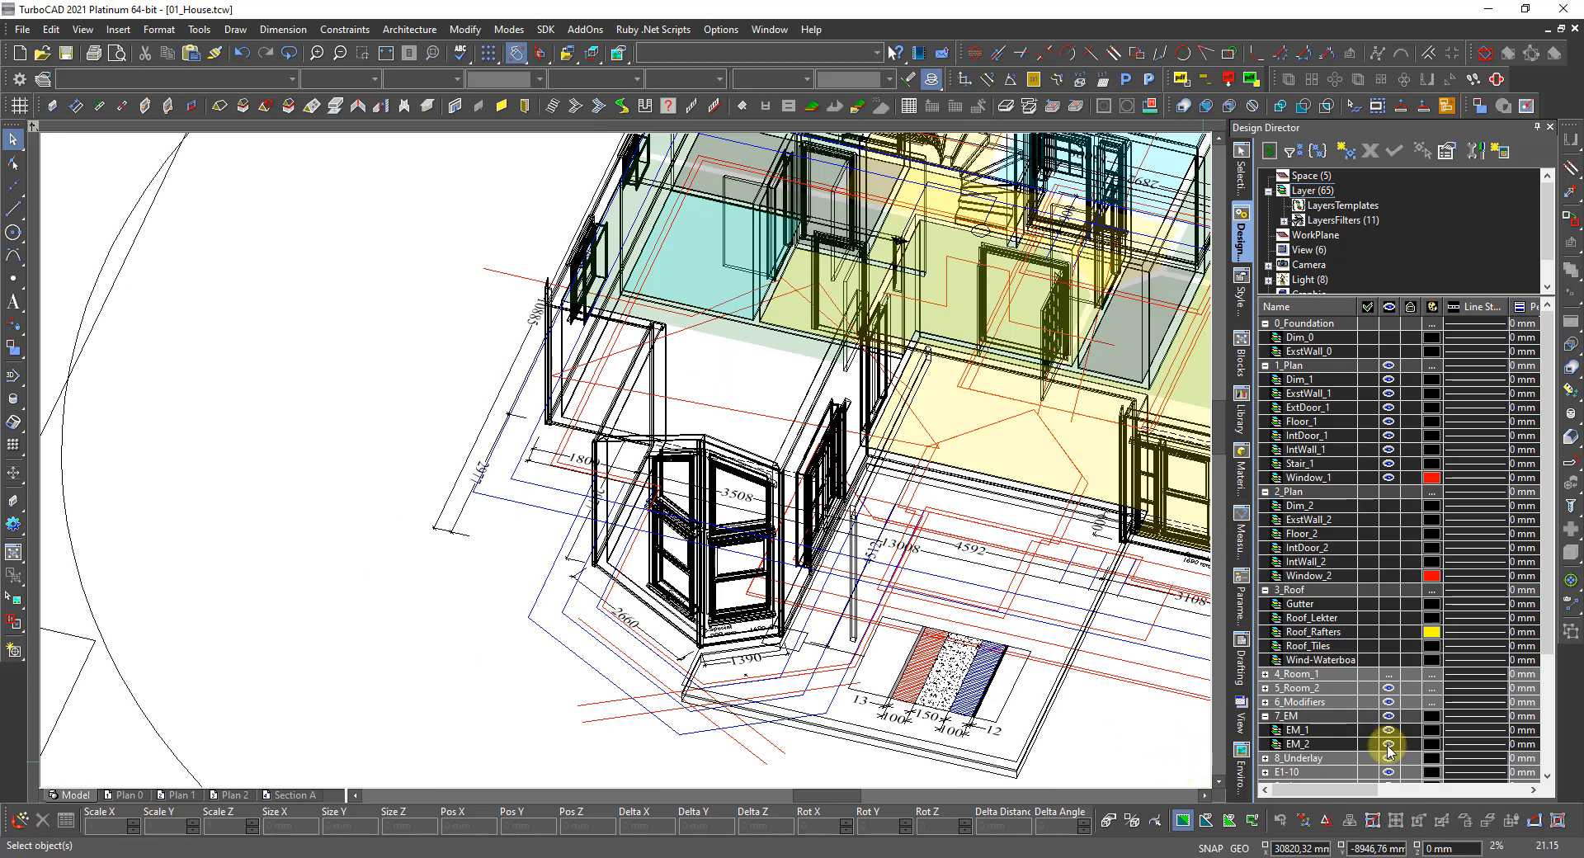
pyautogui.scroll(-1, 1389, 746)
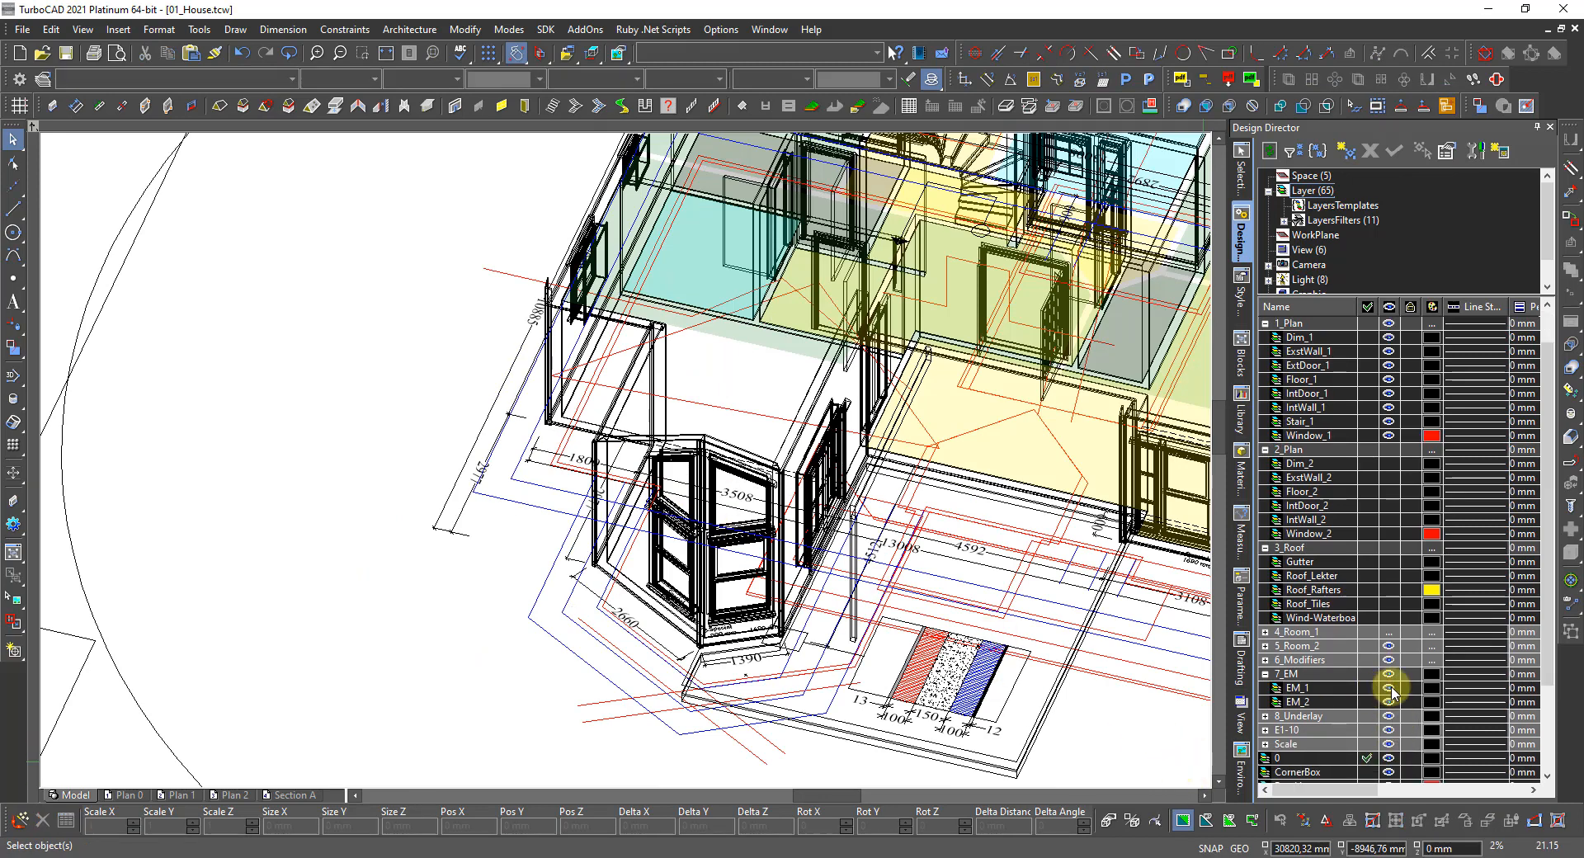
pyautogui.click(1391, 688)
pyautogui.click(1389, 703)
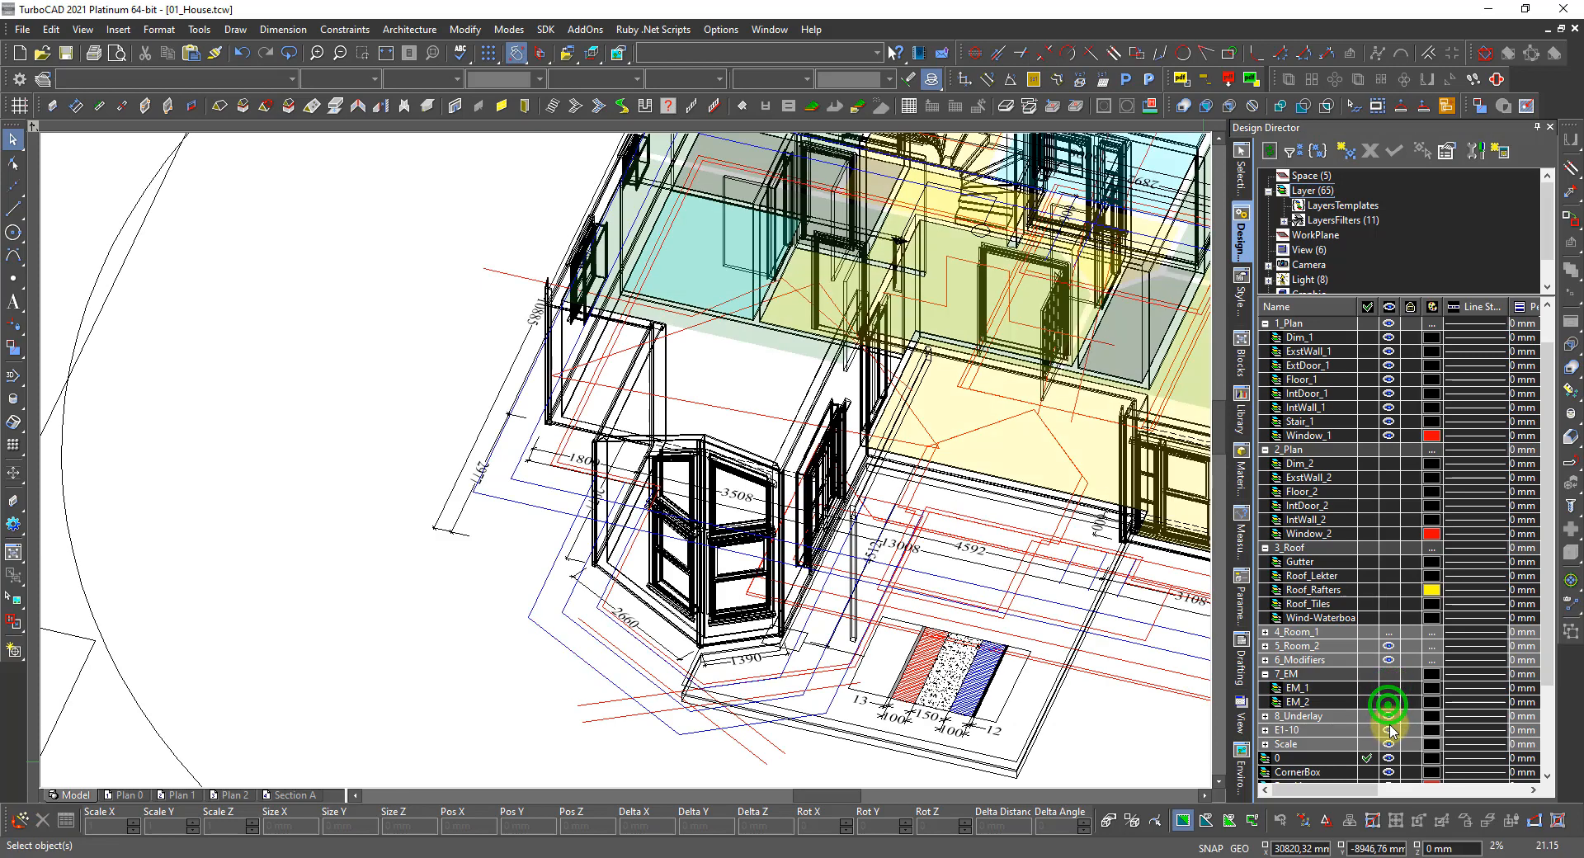
pyautogui.click(1390, 730)
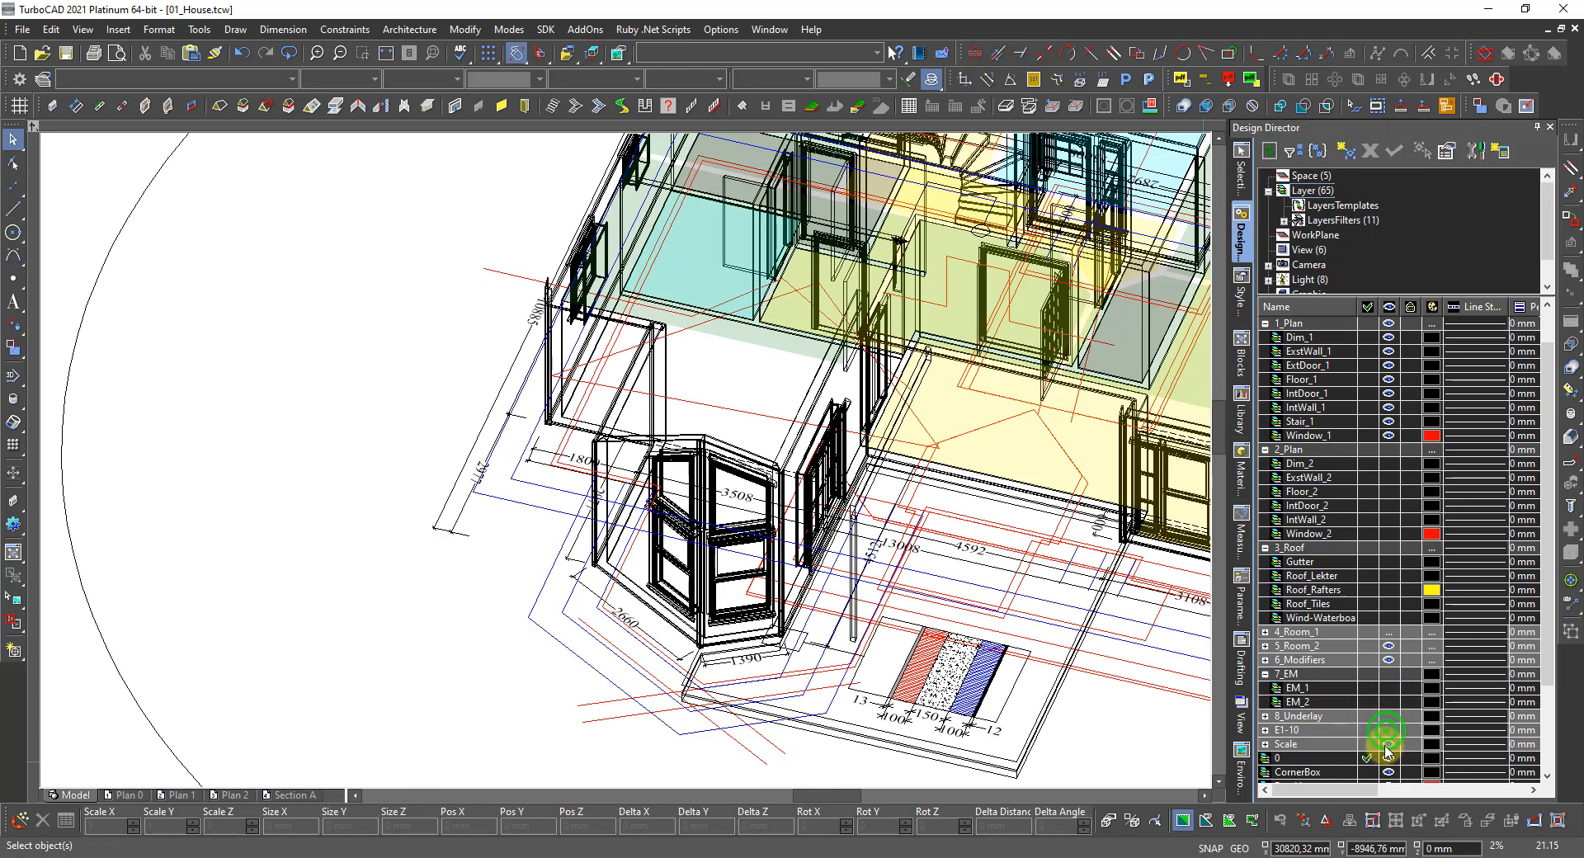
pyautogui.click(1386, 745)
# Hide the BaseLine, BOA, Detail, DimBase, DrawingArea, IUA, Picture and Tittelfelt_Vertikalt layers.
pyautogui.scroll(-3, 1388, 771)
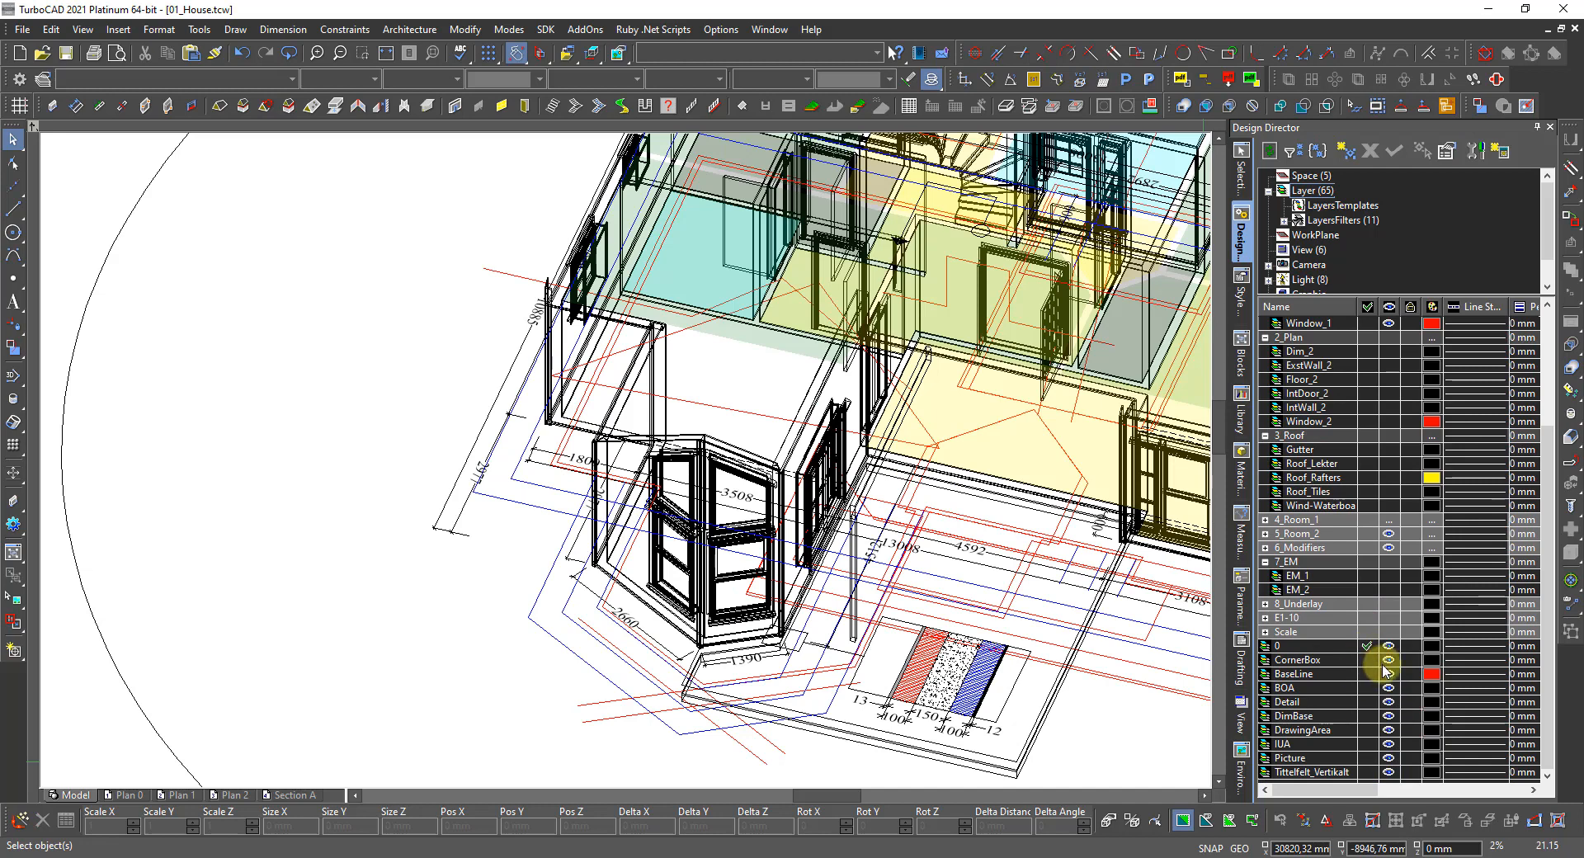
pyautogui.click(1389, 674)
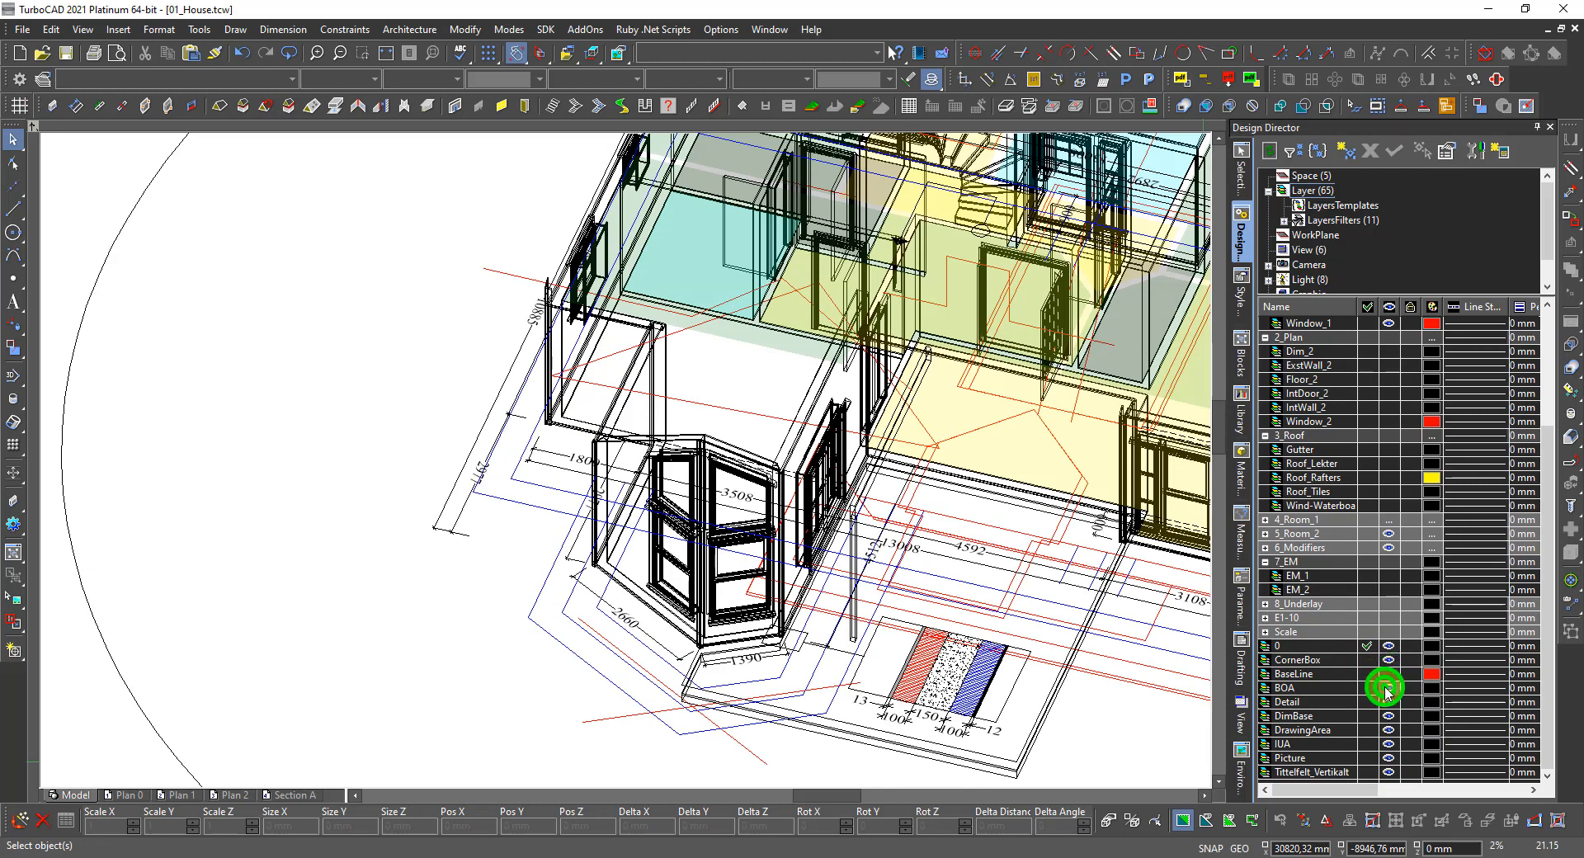
pyautogui.click(1388, 704)
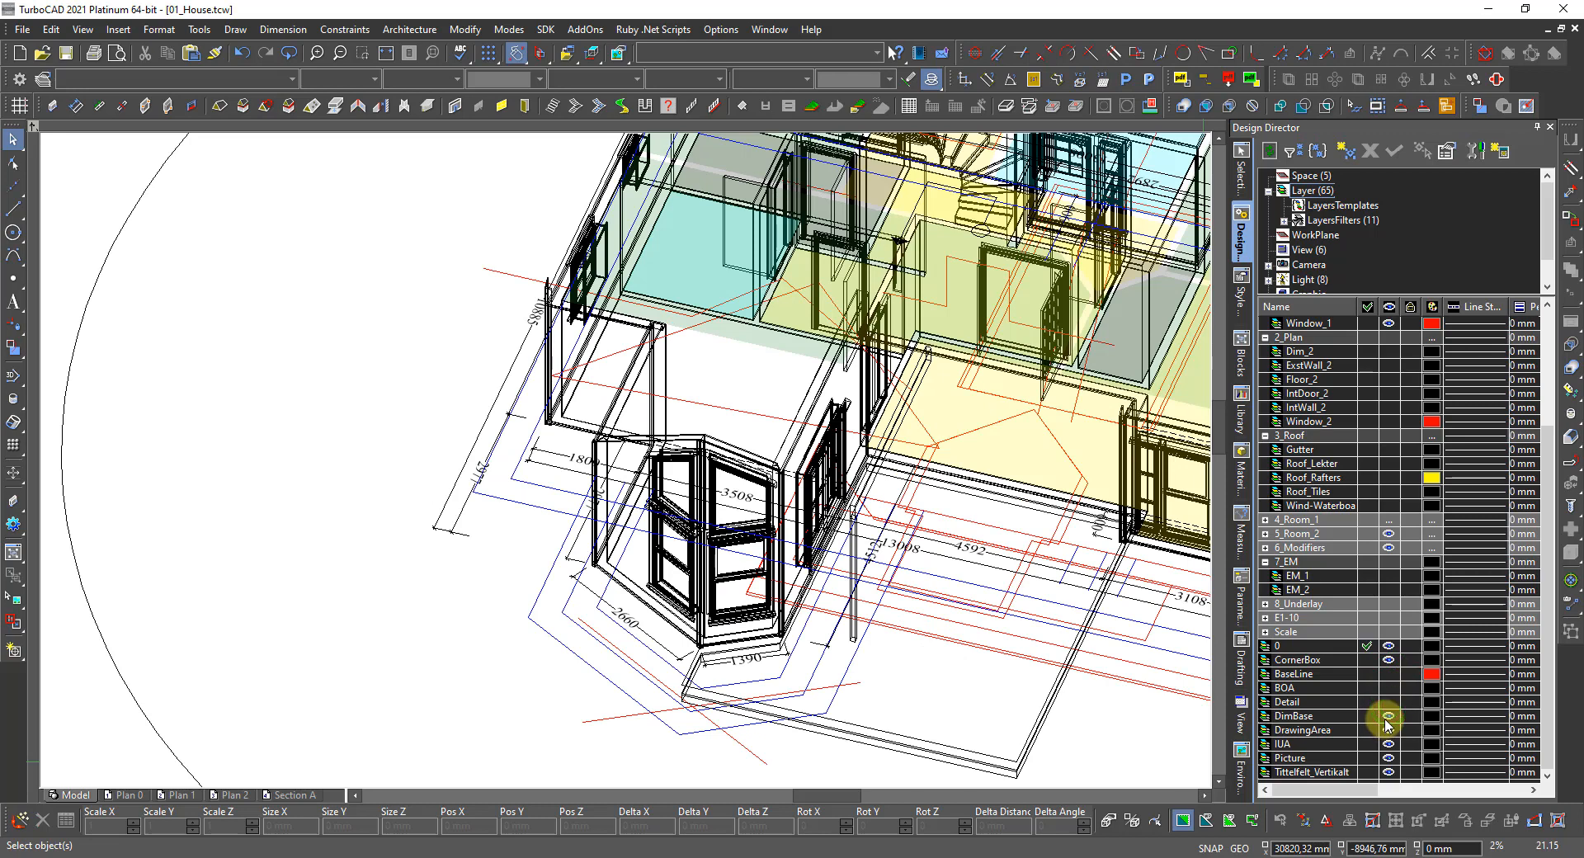
pyautogui.click(1389, 717)
pyautogui.click(1390, 731)
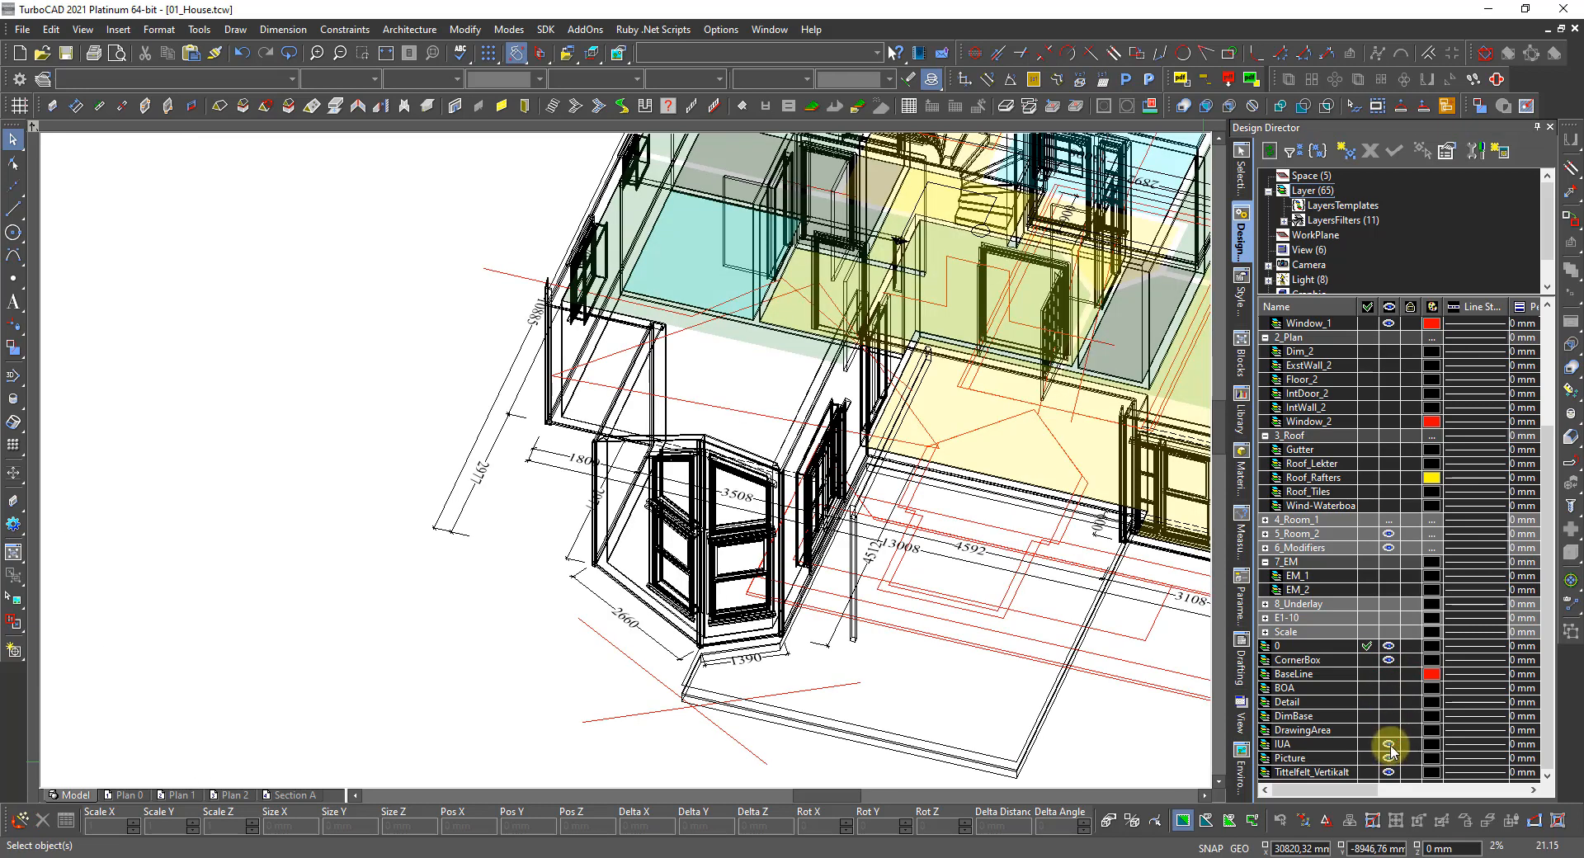
pyautogui.click(1390, 745)
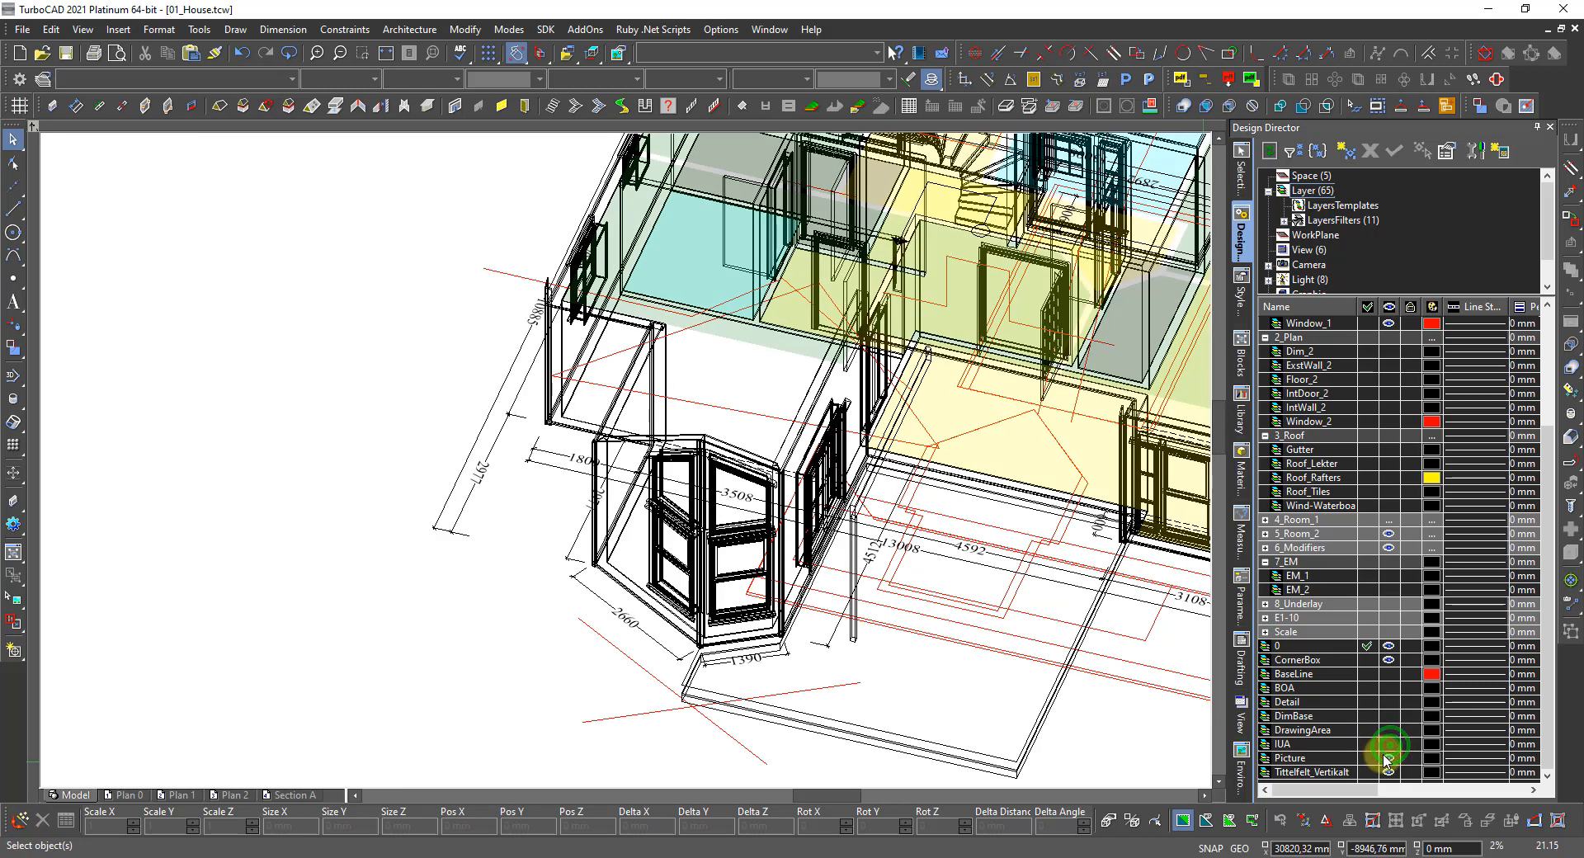
pyautogui.click(1389, 759)
pyautogui.click(1389, 772)
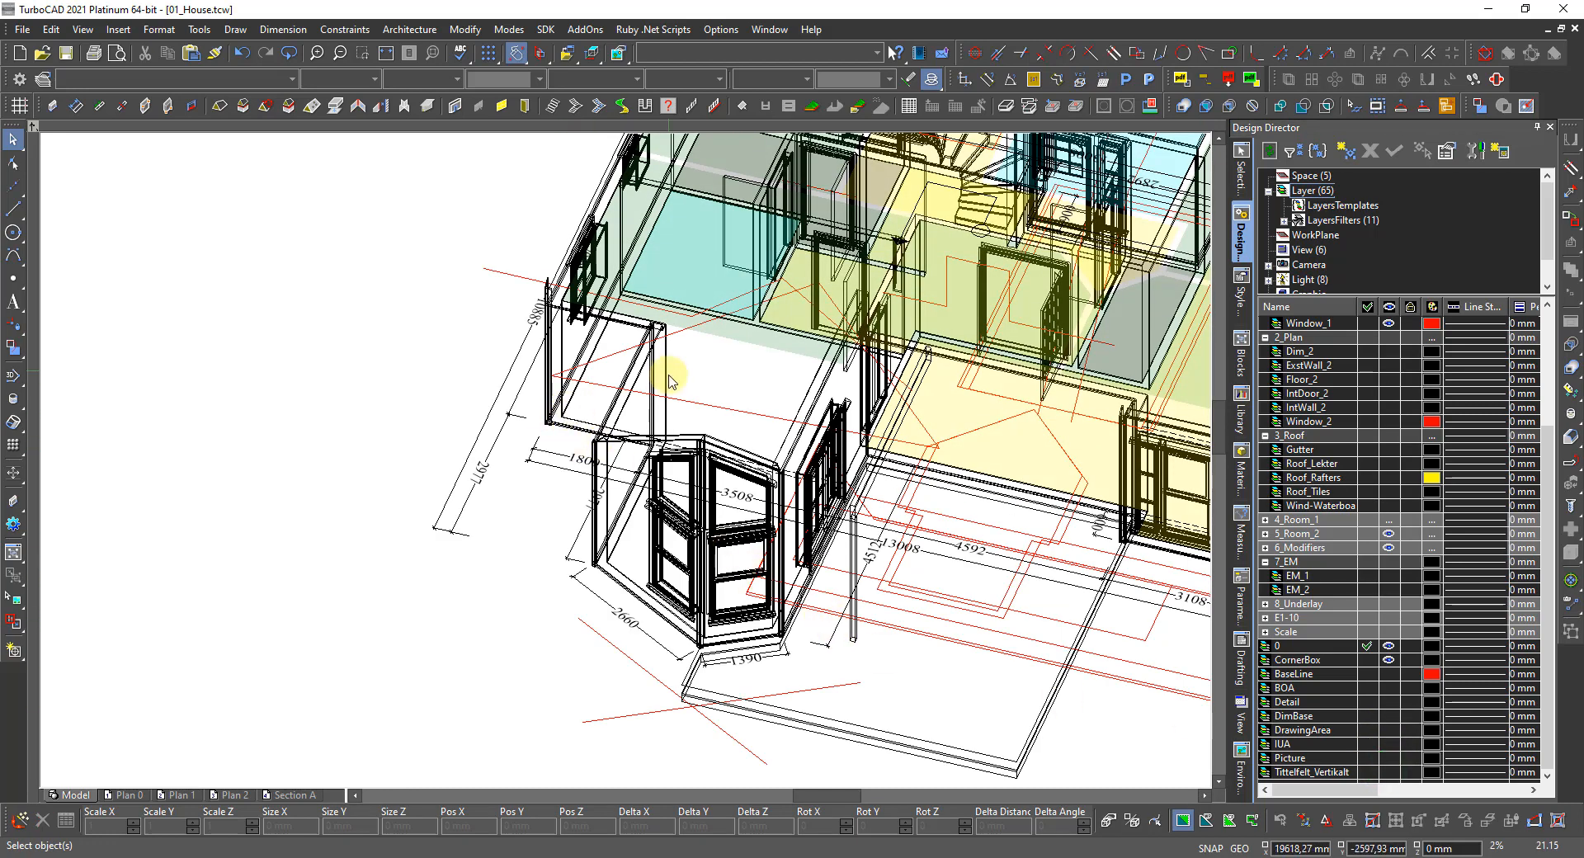
# Hide the 5_Room_2 and 6_Modifiers layer groups.
pyautogui.scroll(2, 671, 390)
pyautogui.rightClick(627, 461)
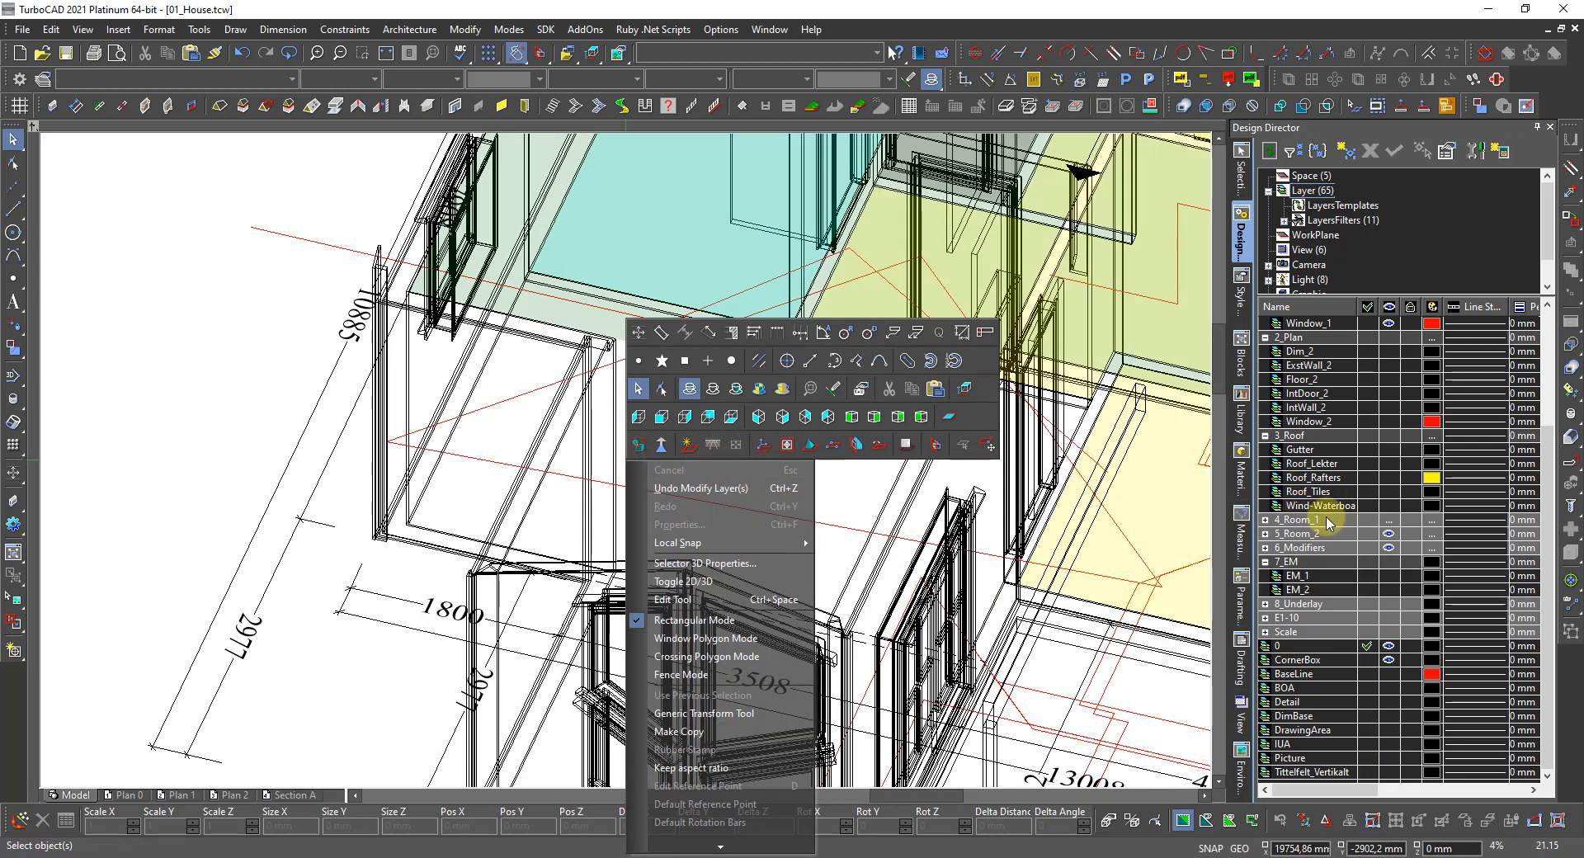
pyautogui.click(1388, 533)
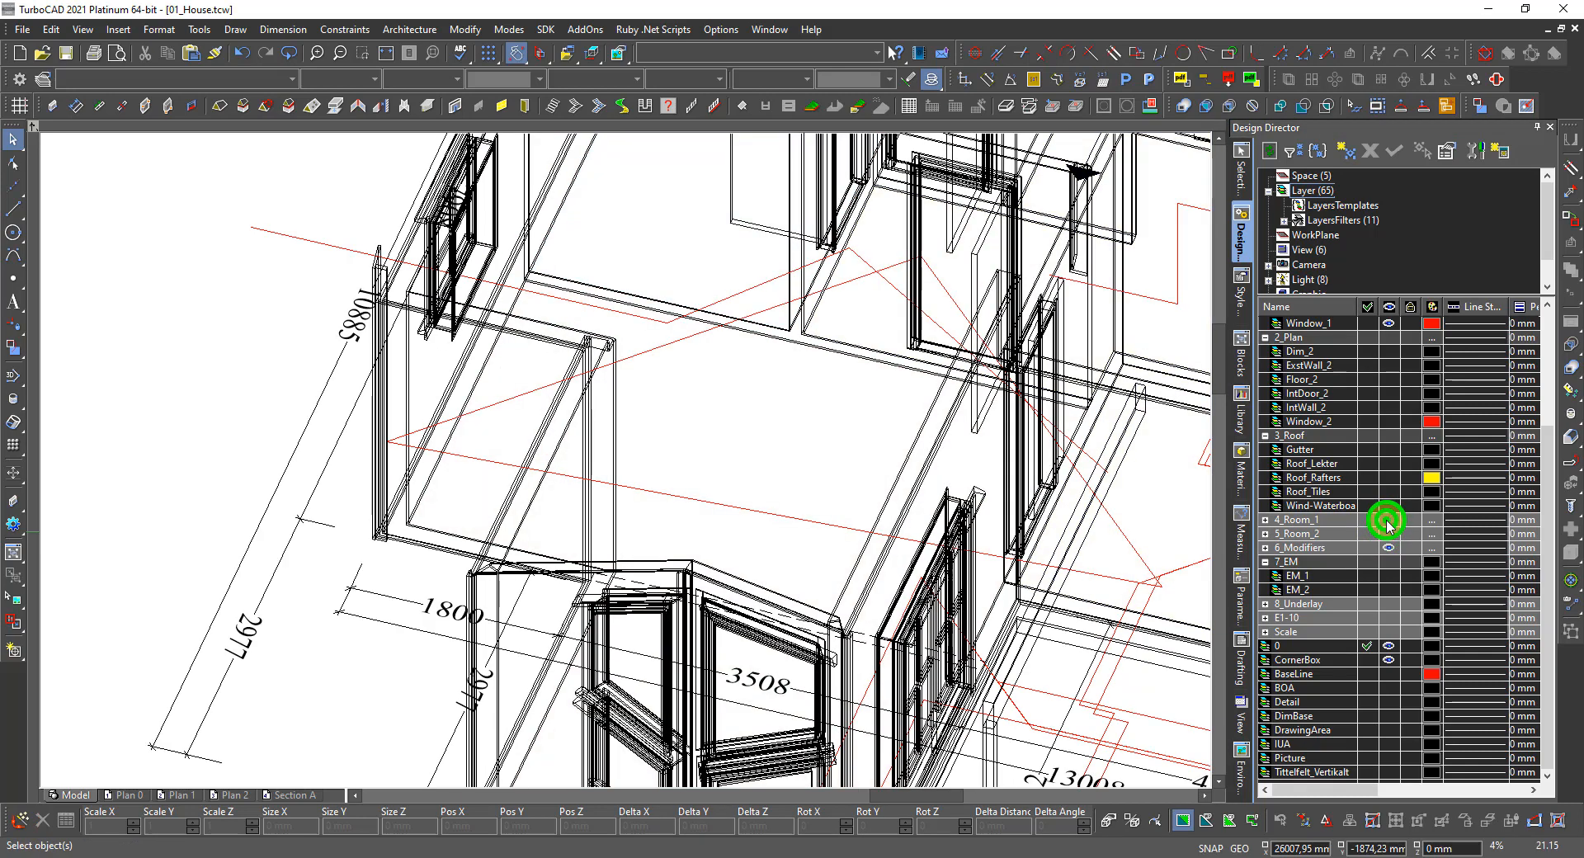
pyautogui.click(1388, 548)
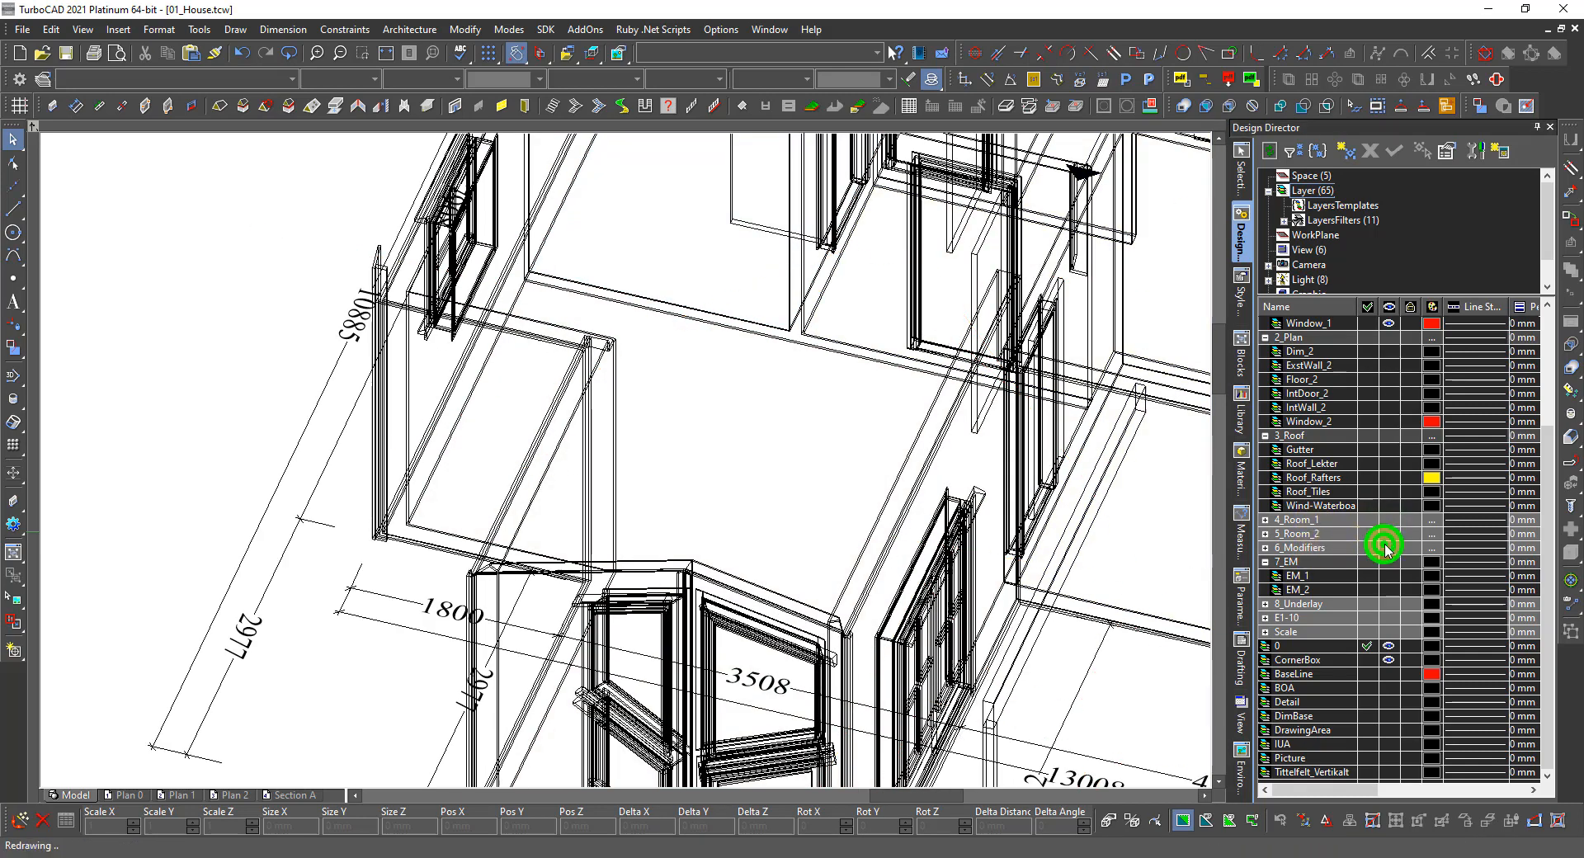
pyautogui.scroll(-3, 666, 502)
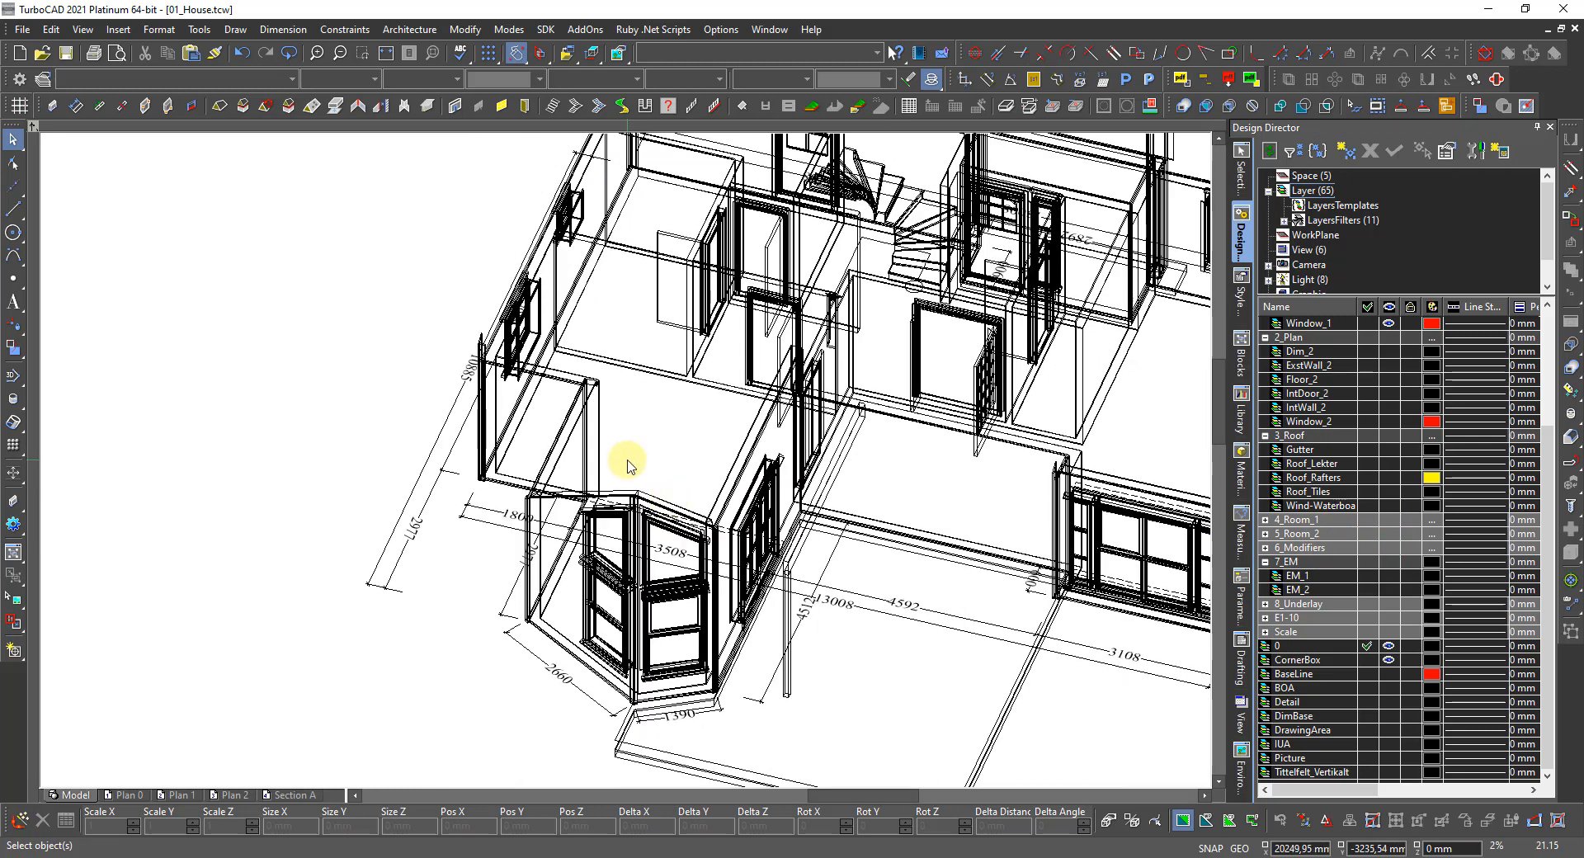
# Leave the workplane-by-entity command and switch the model to the plan view of the World coordinate system.
pyautogui.scroll(3, 629, 466)
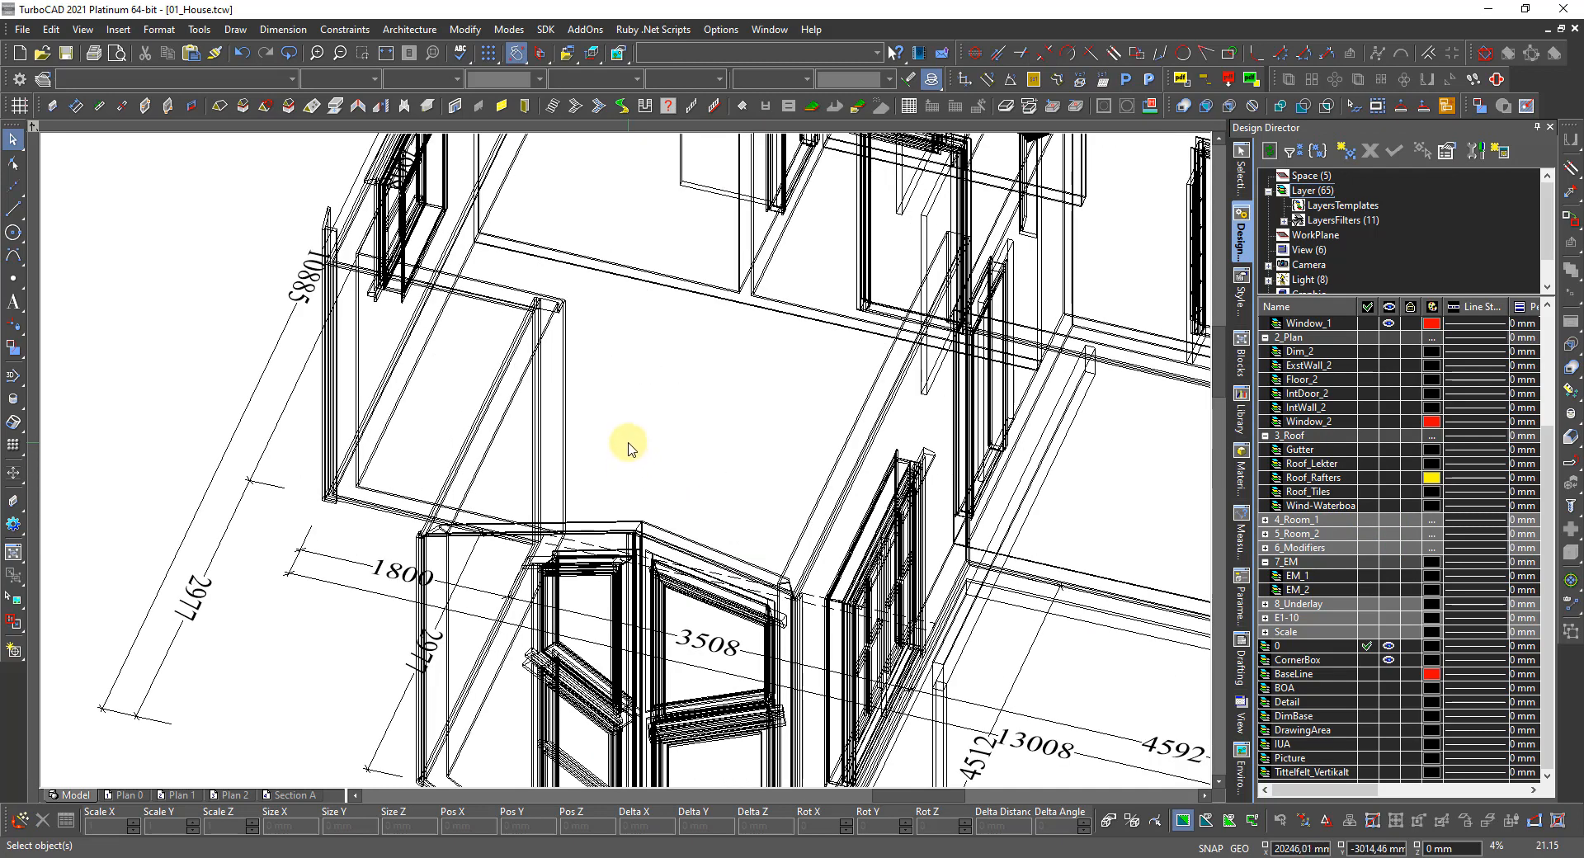
pyautogui.rightClick(629, 448)
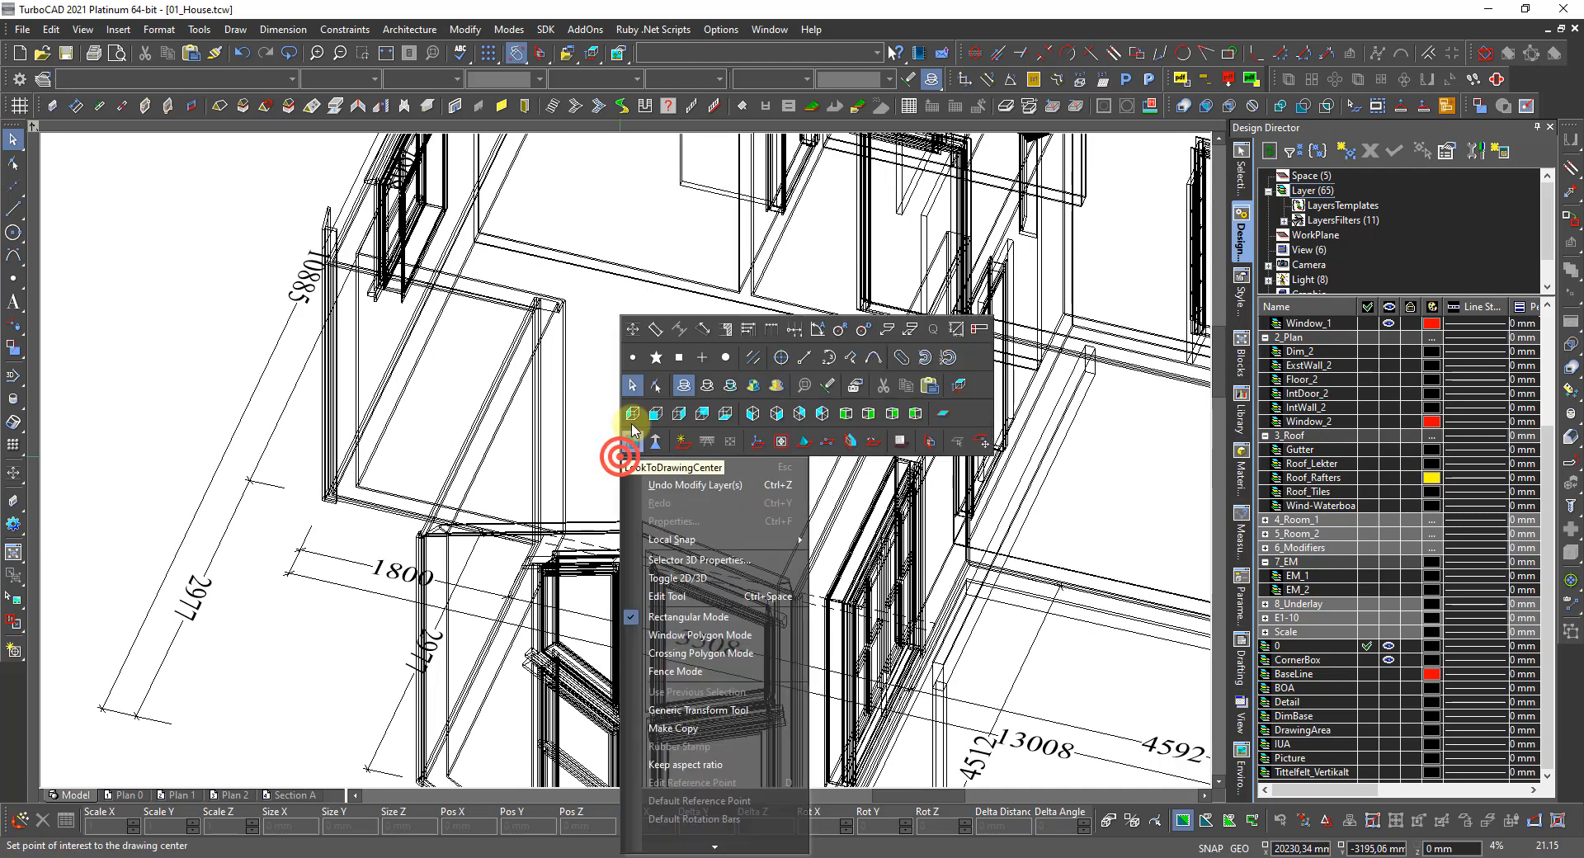
pyautogui.click(806, 448)
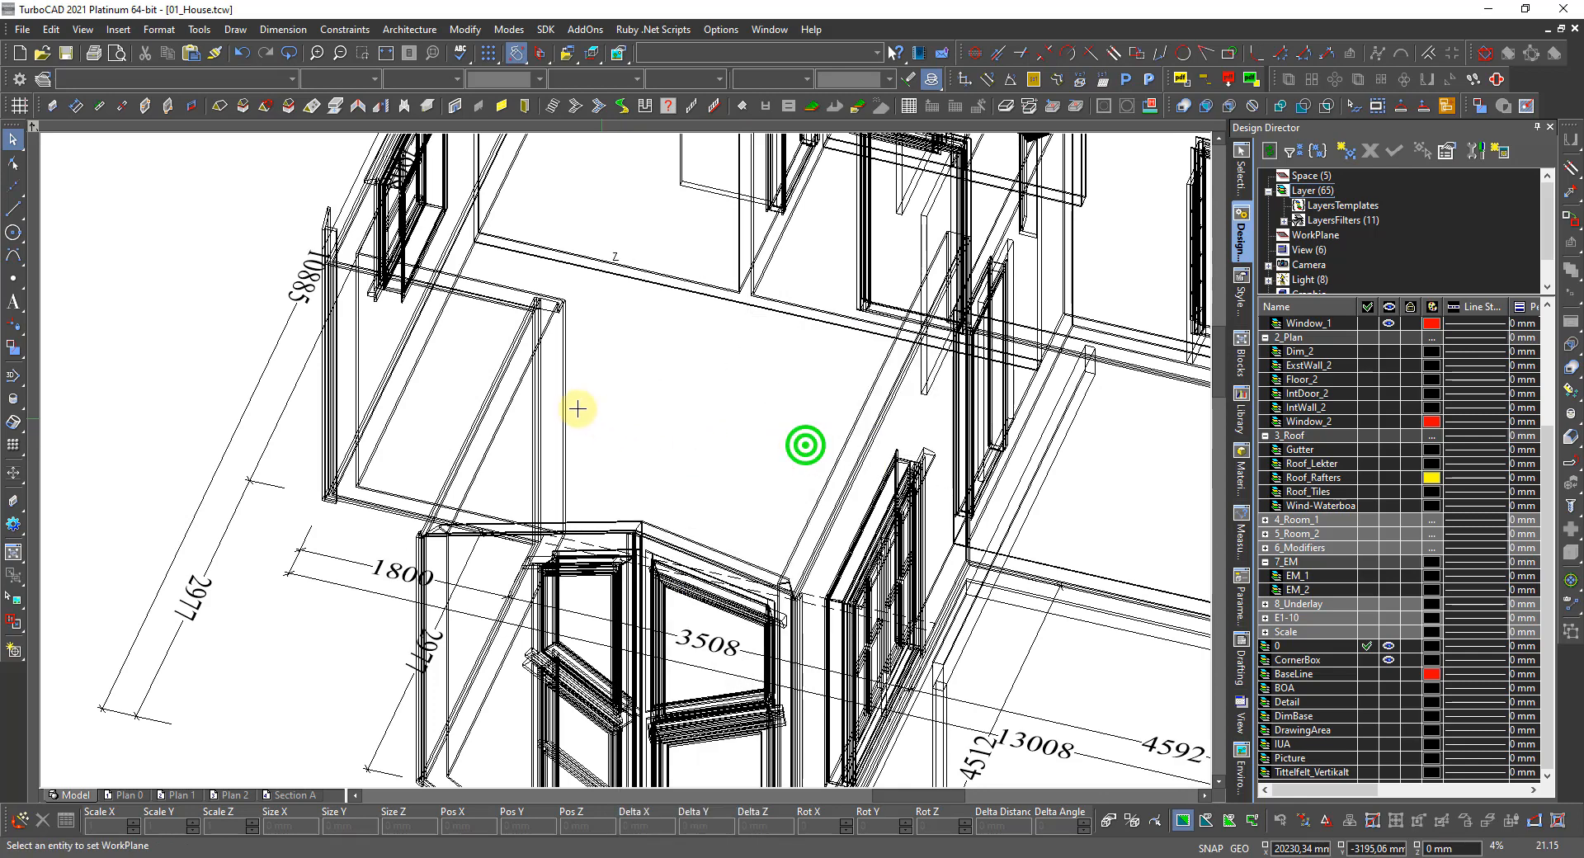
pyautogui.click(518, 387)
pyautogui.rightClick(633, 402)
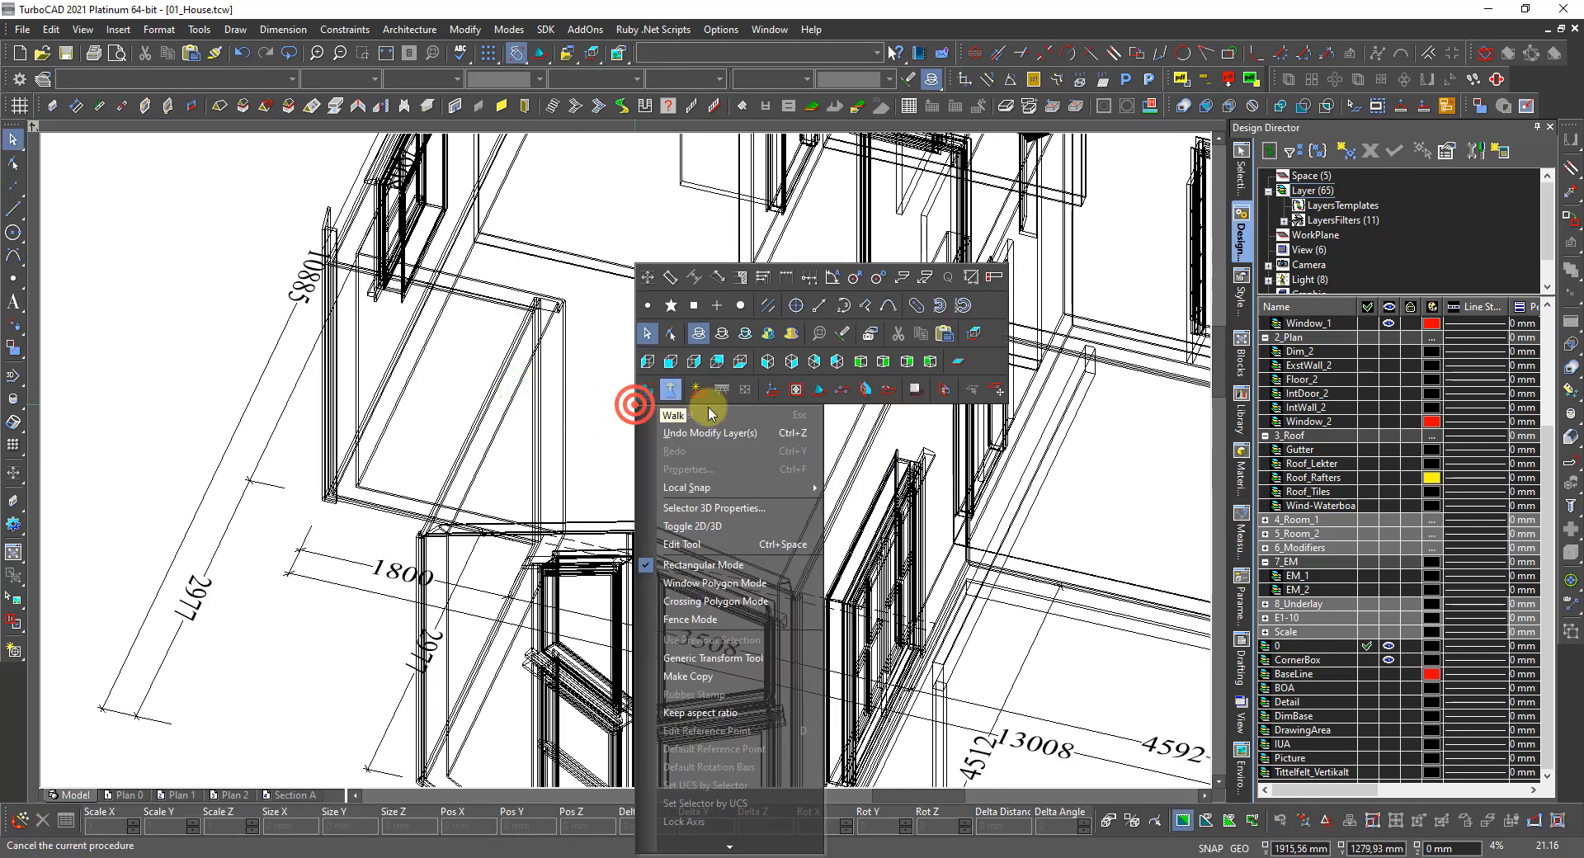
pyautogui.click(975, 334)
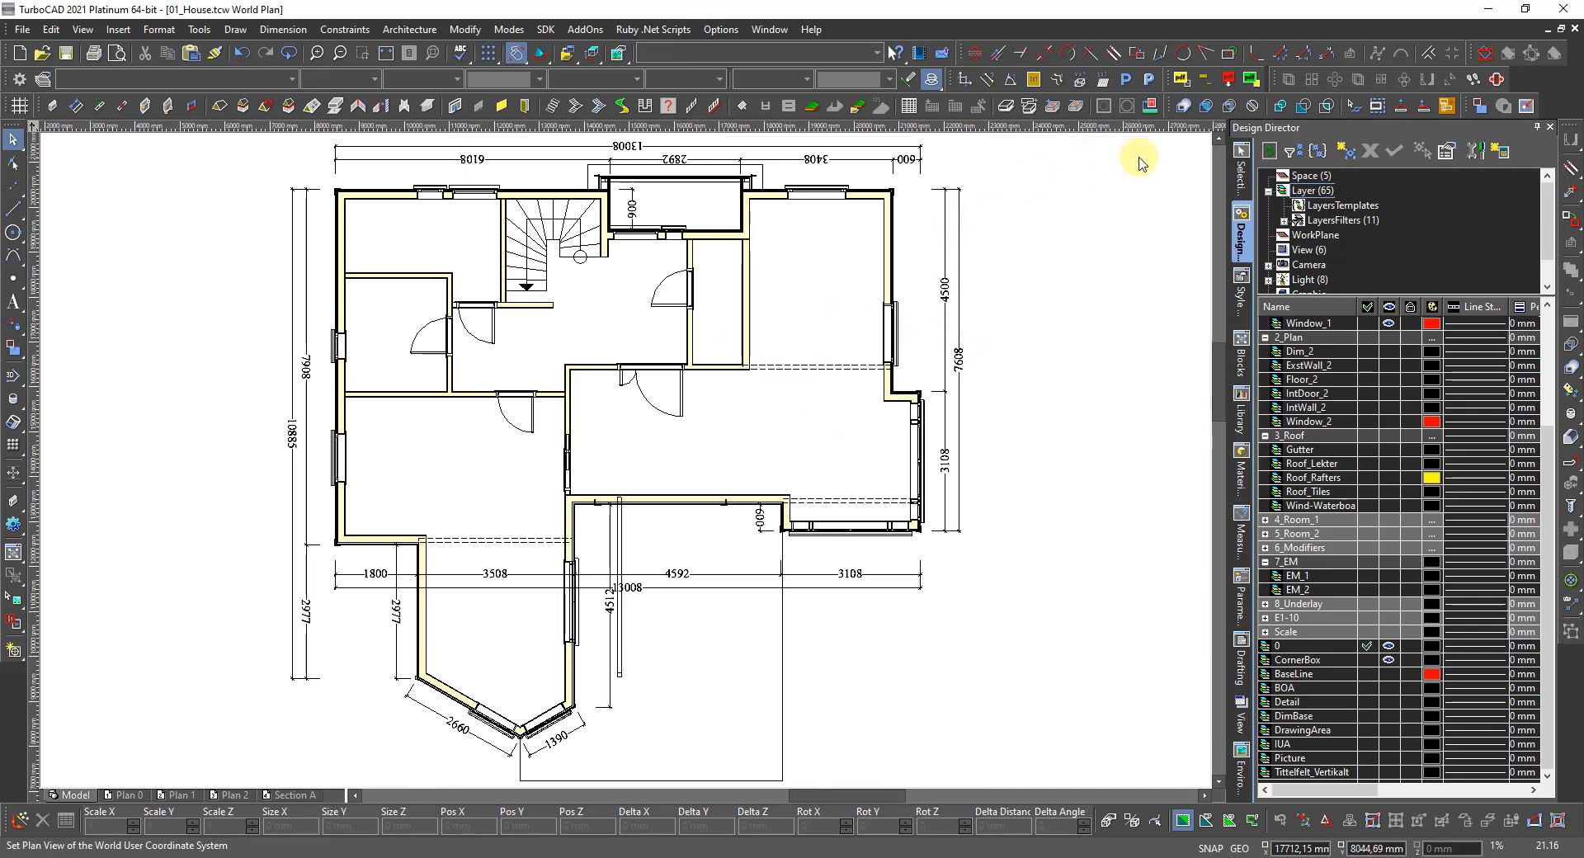
# Make the BaseLine layer visible again and leave the slab-by-room command.
pyautogui.click(1005, 110)
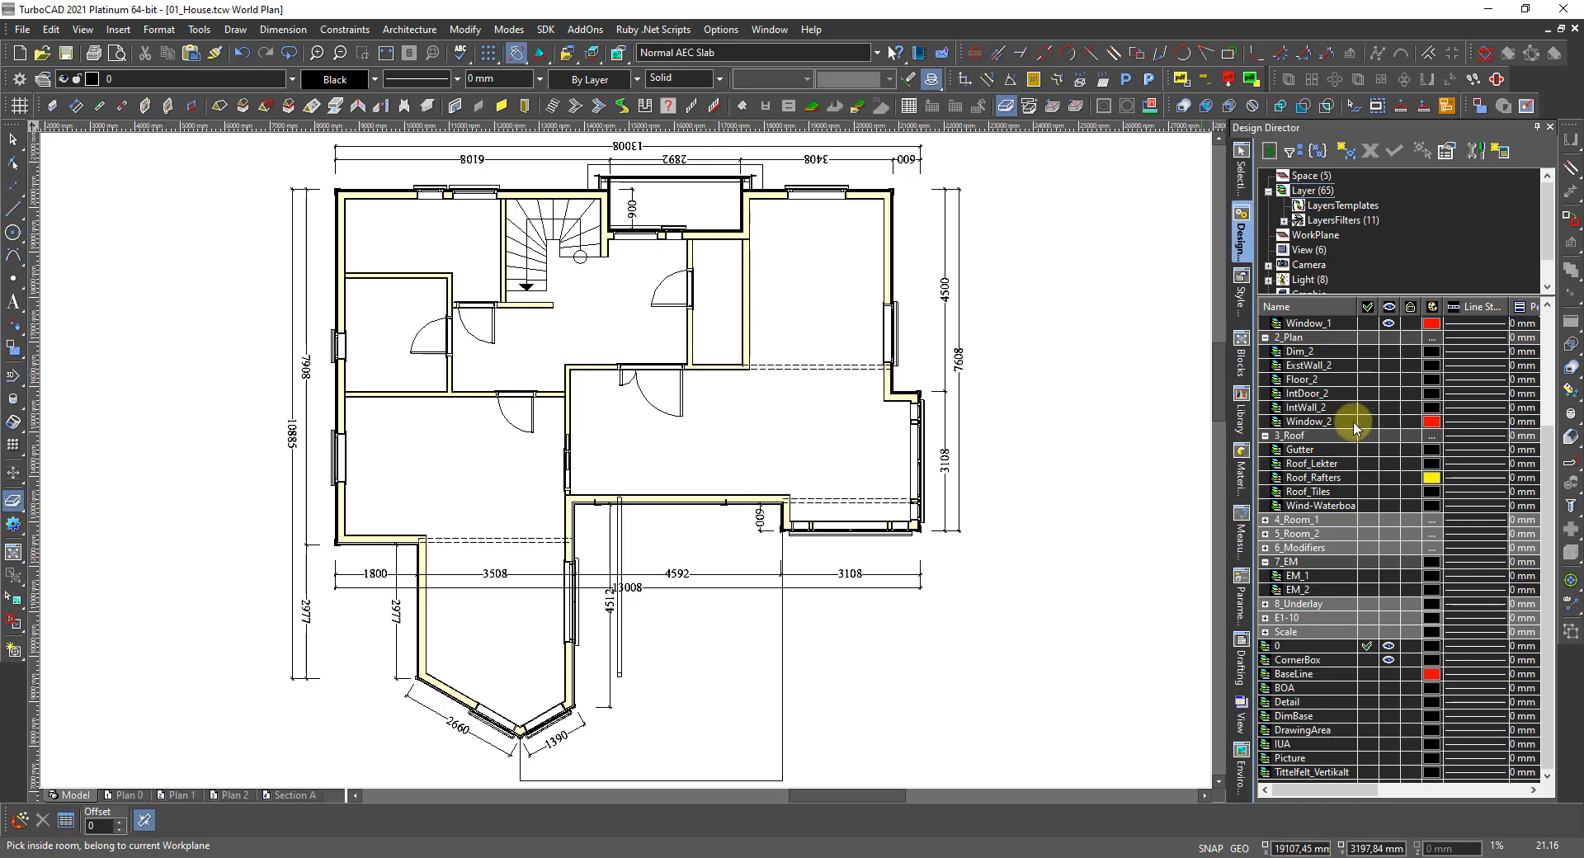
pyautogui.scroll(4, 1359, 335)
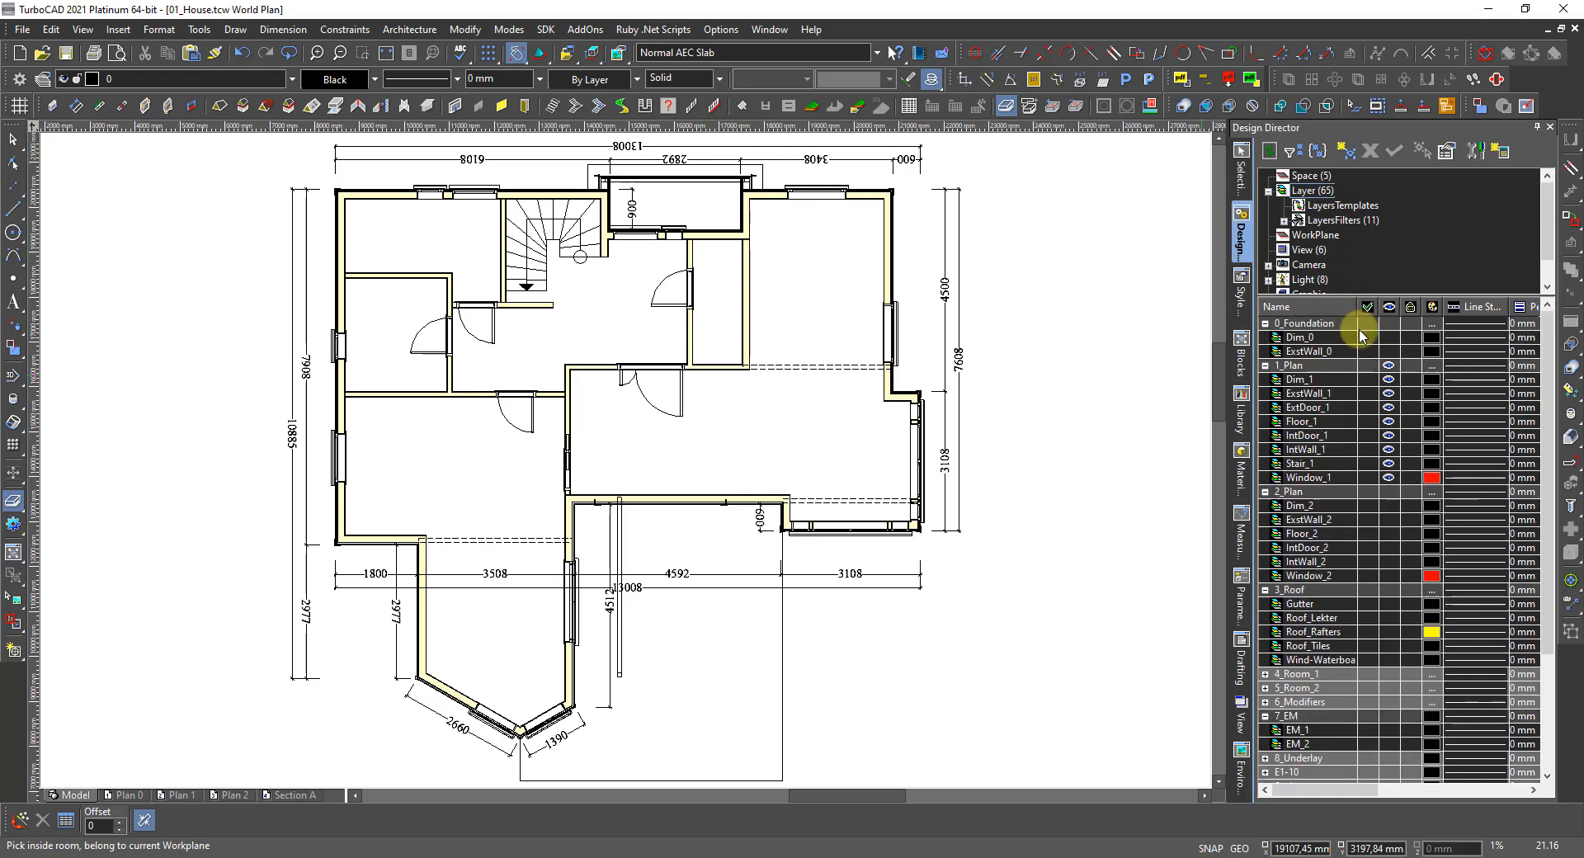
pyautogui.scroll(-4, 1359, 334)
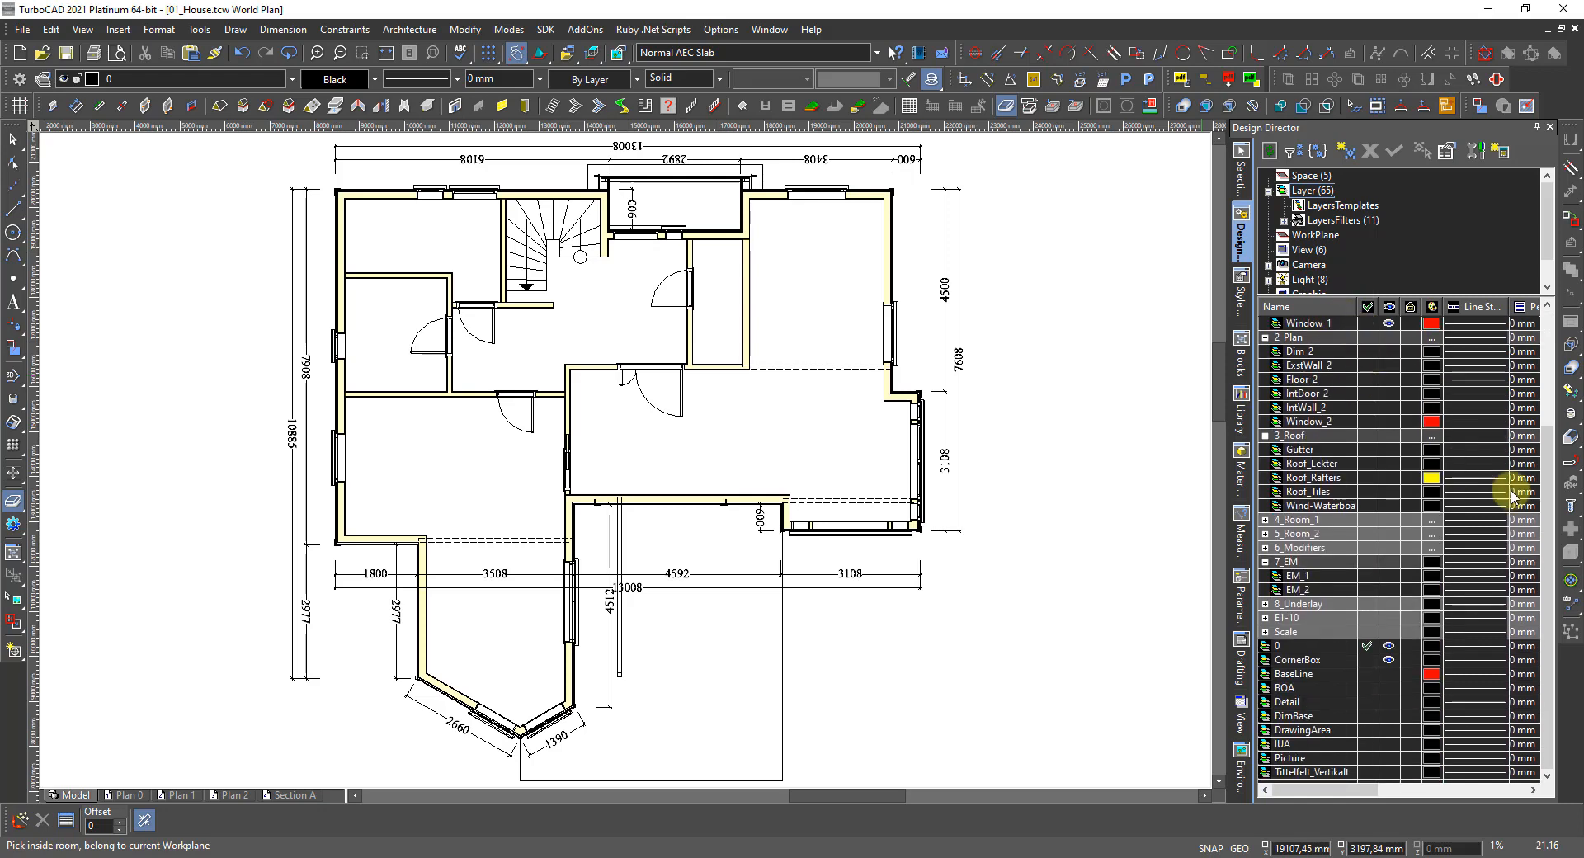
pyautogui.click(1389, 673)
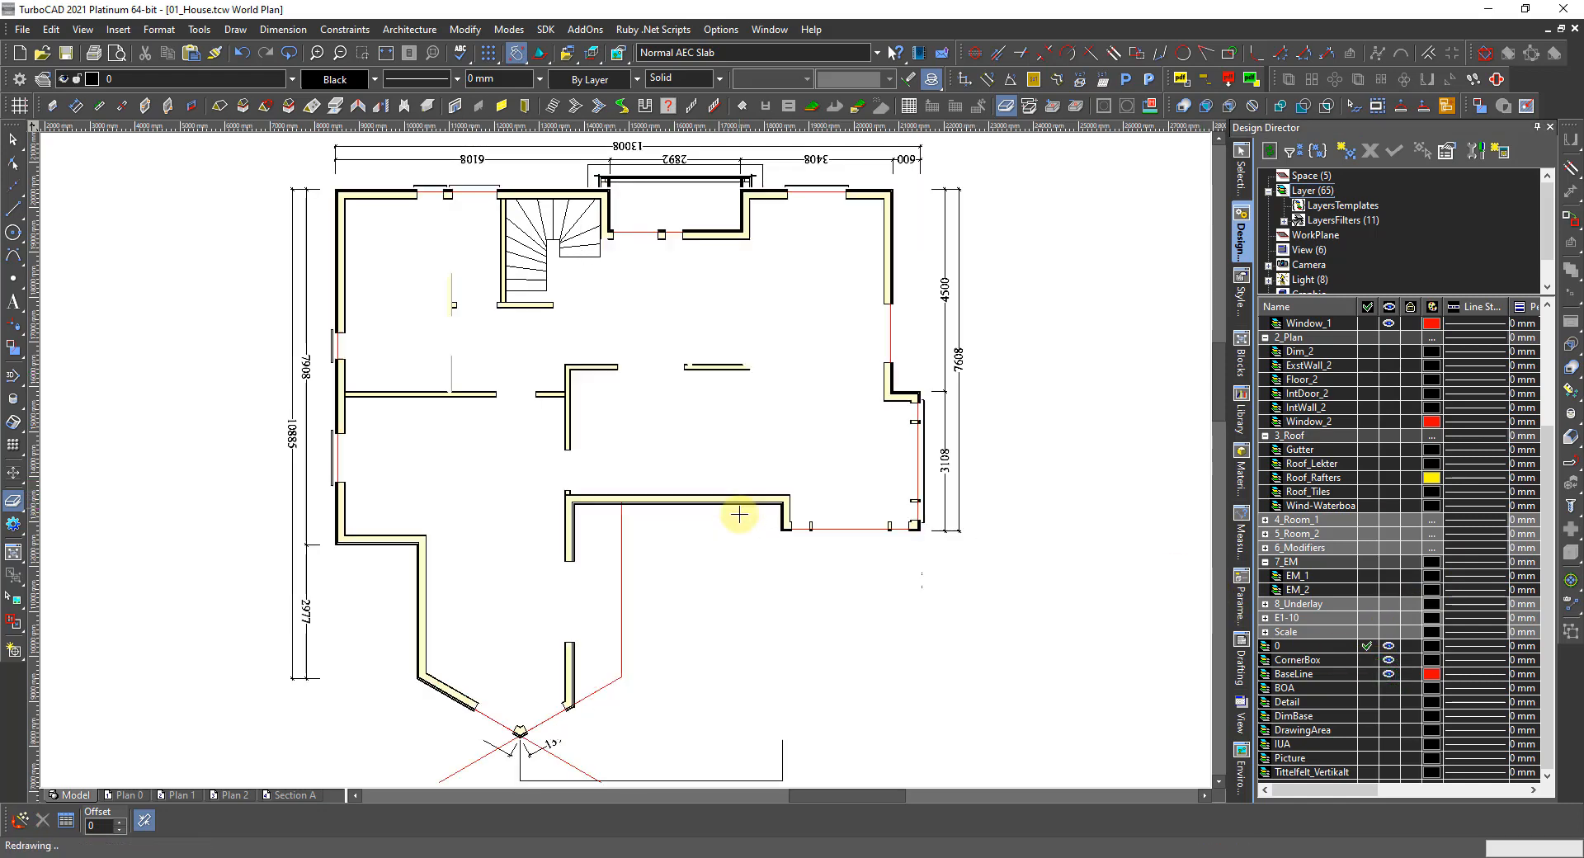
pyautogui.press('Escape')
# Select the third polyline among the overlapping objects at the 4592 mm wall, examine its course along the outer walls, and deselect it.
pyautogui.scroll(2, 677, 541)
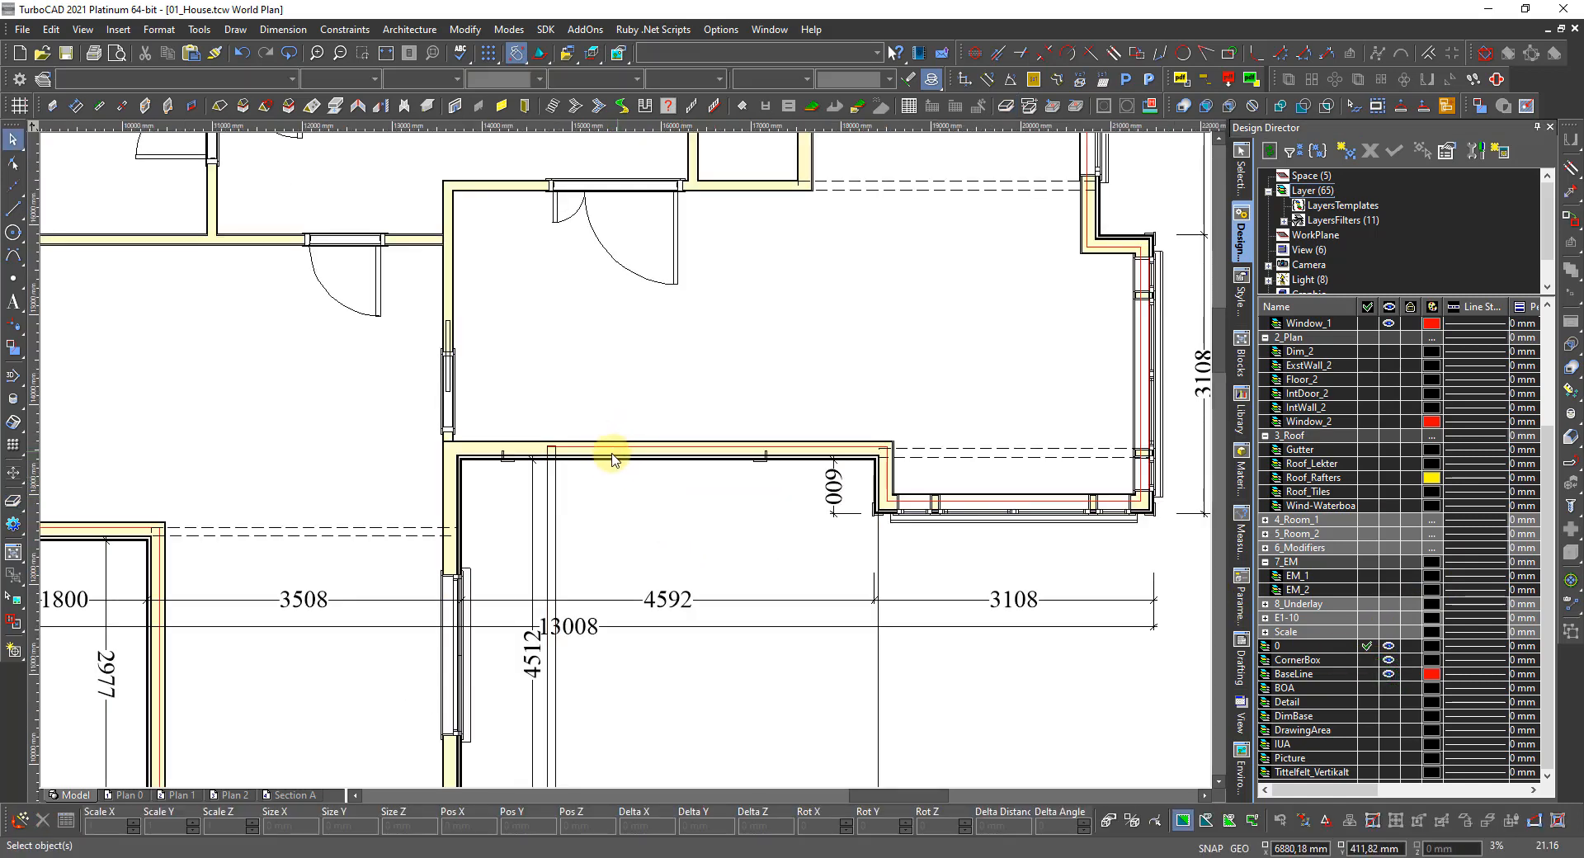
pyautogui.click(618, 460)
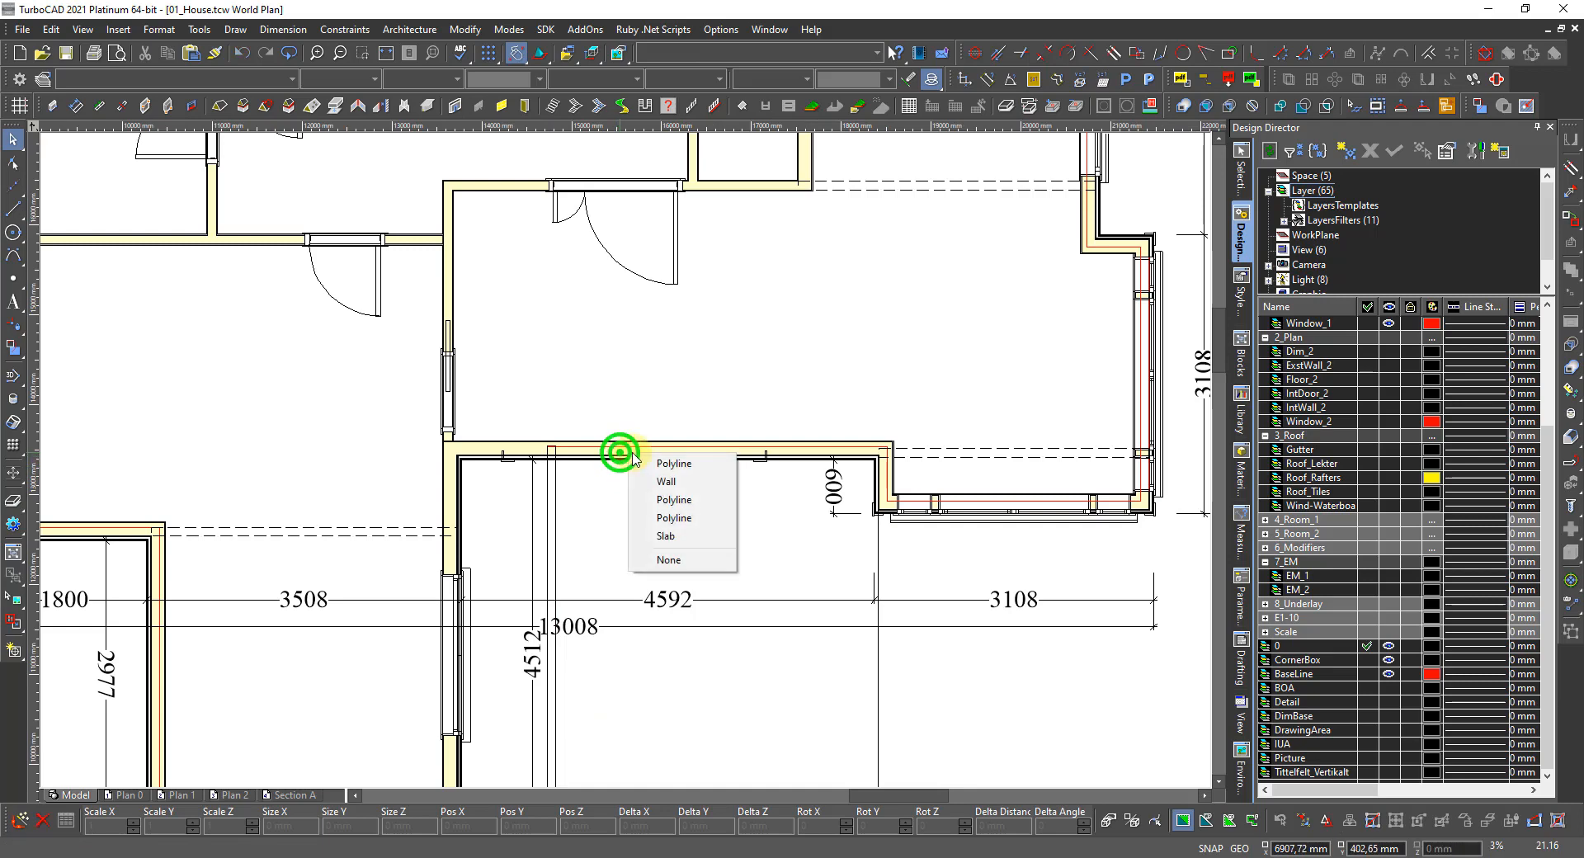
pyautogui.click(669, 520)
pyautogui.scroll(-3, 628, 452)
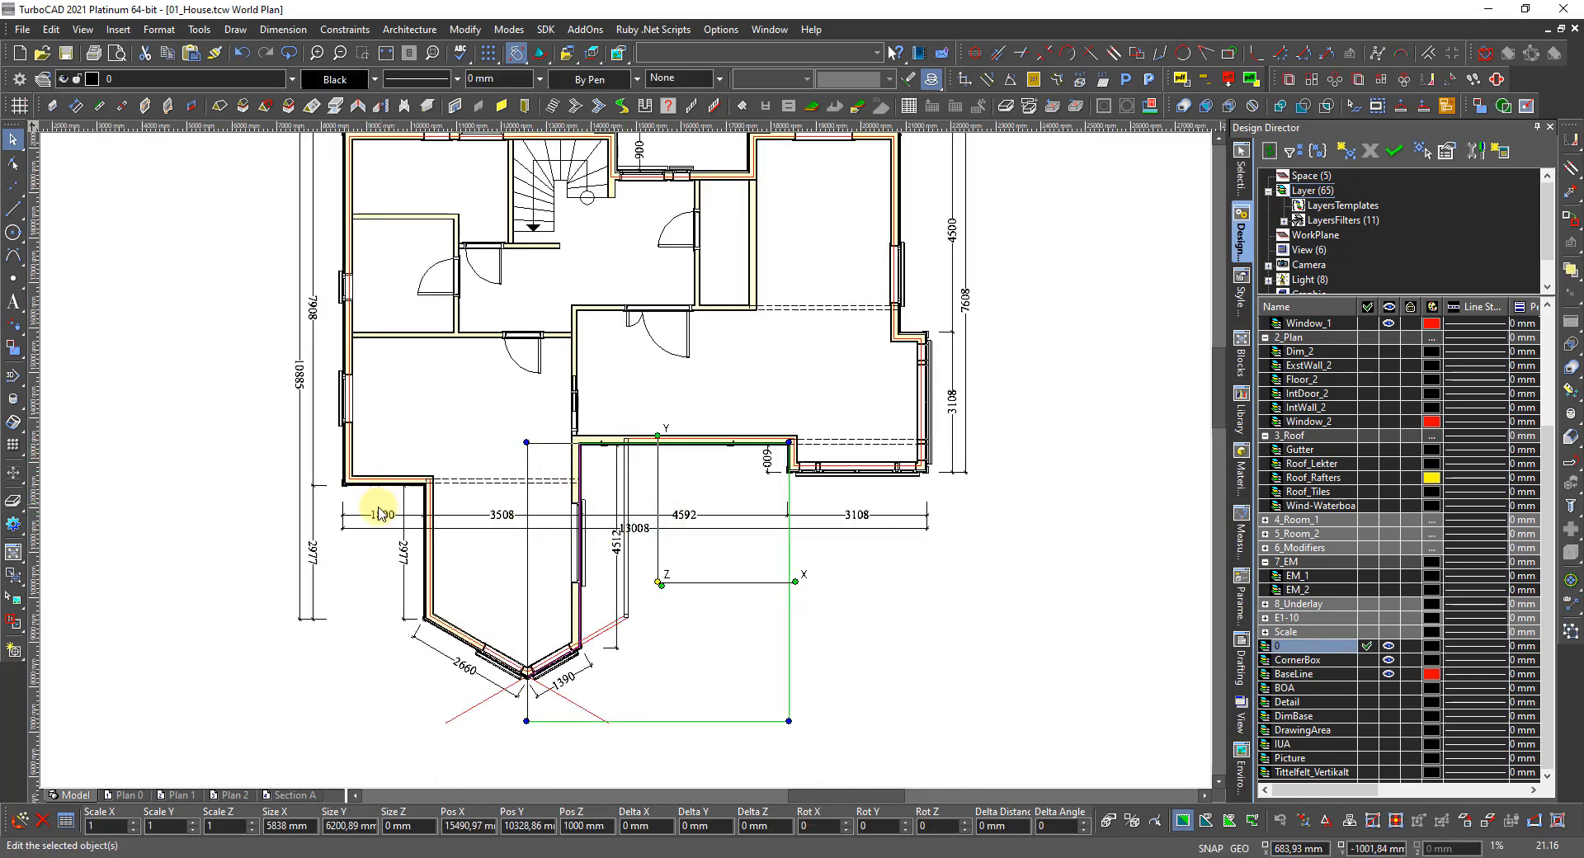
pyautogui.scroll(5, 367, 487)
pyautogui.scroll(4, 574, 466)
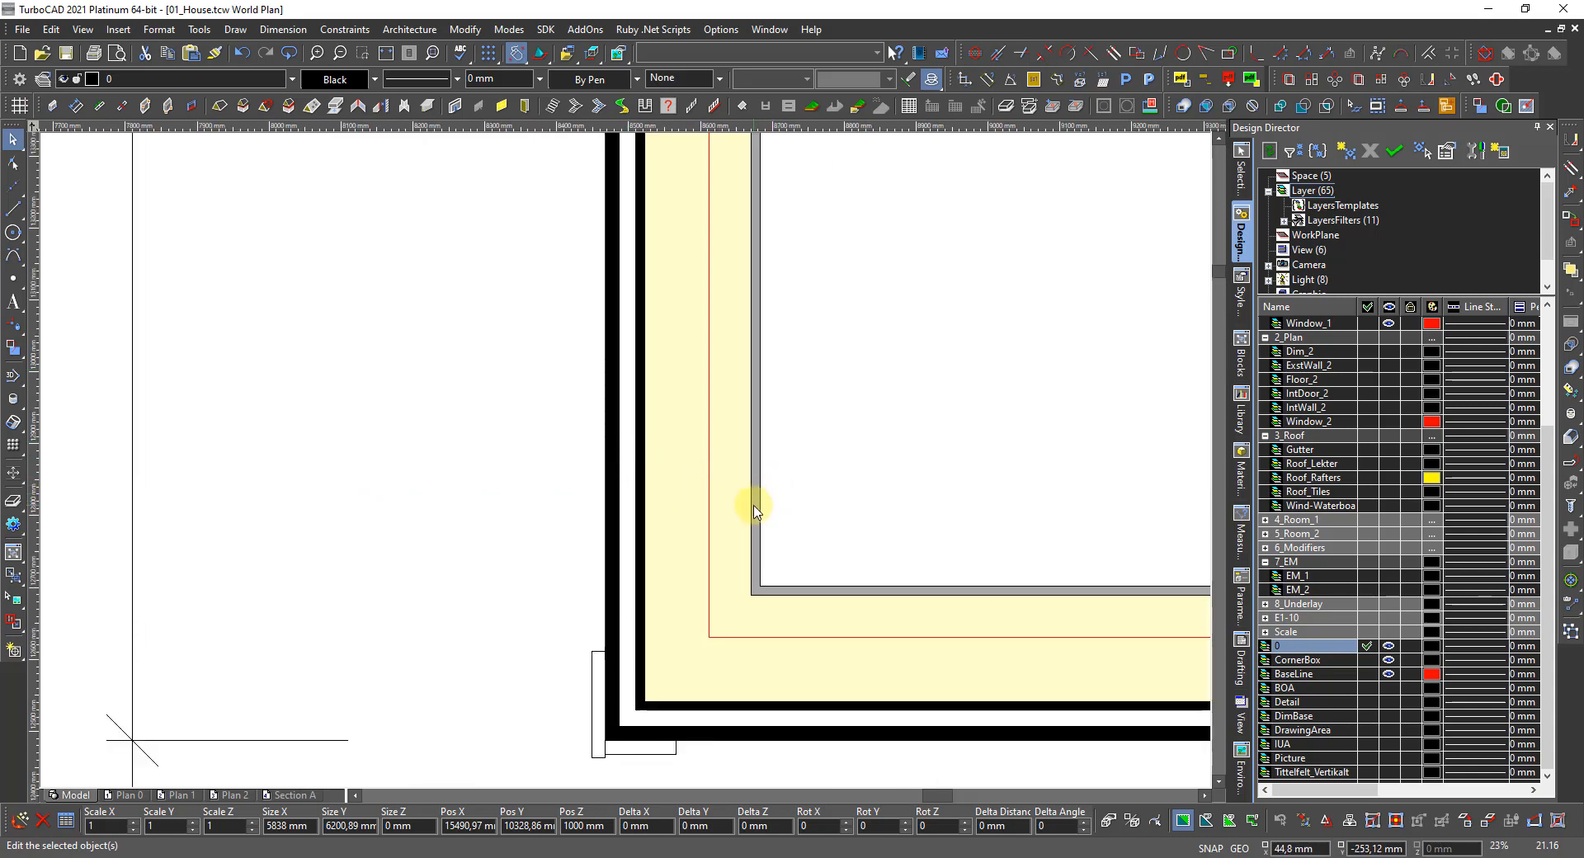
pyautogui.scroll(-9, 660, 482)
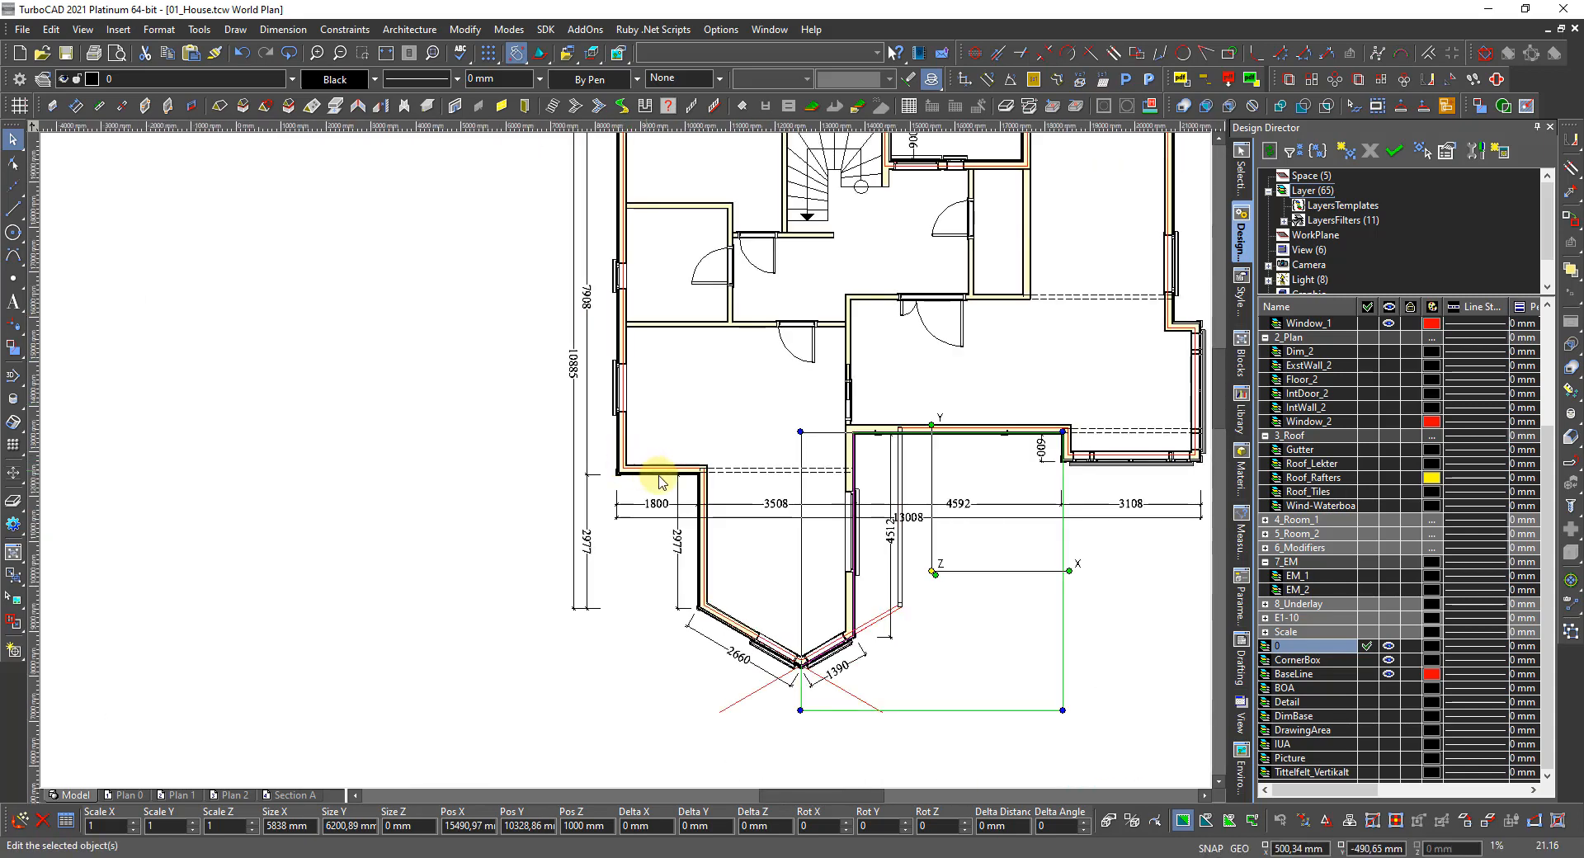
pyautogui.scroll(4, 660, 483)
pyautogui.scroll(-4, 627, 459)
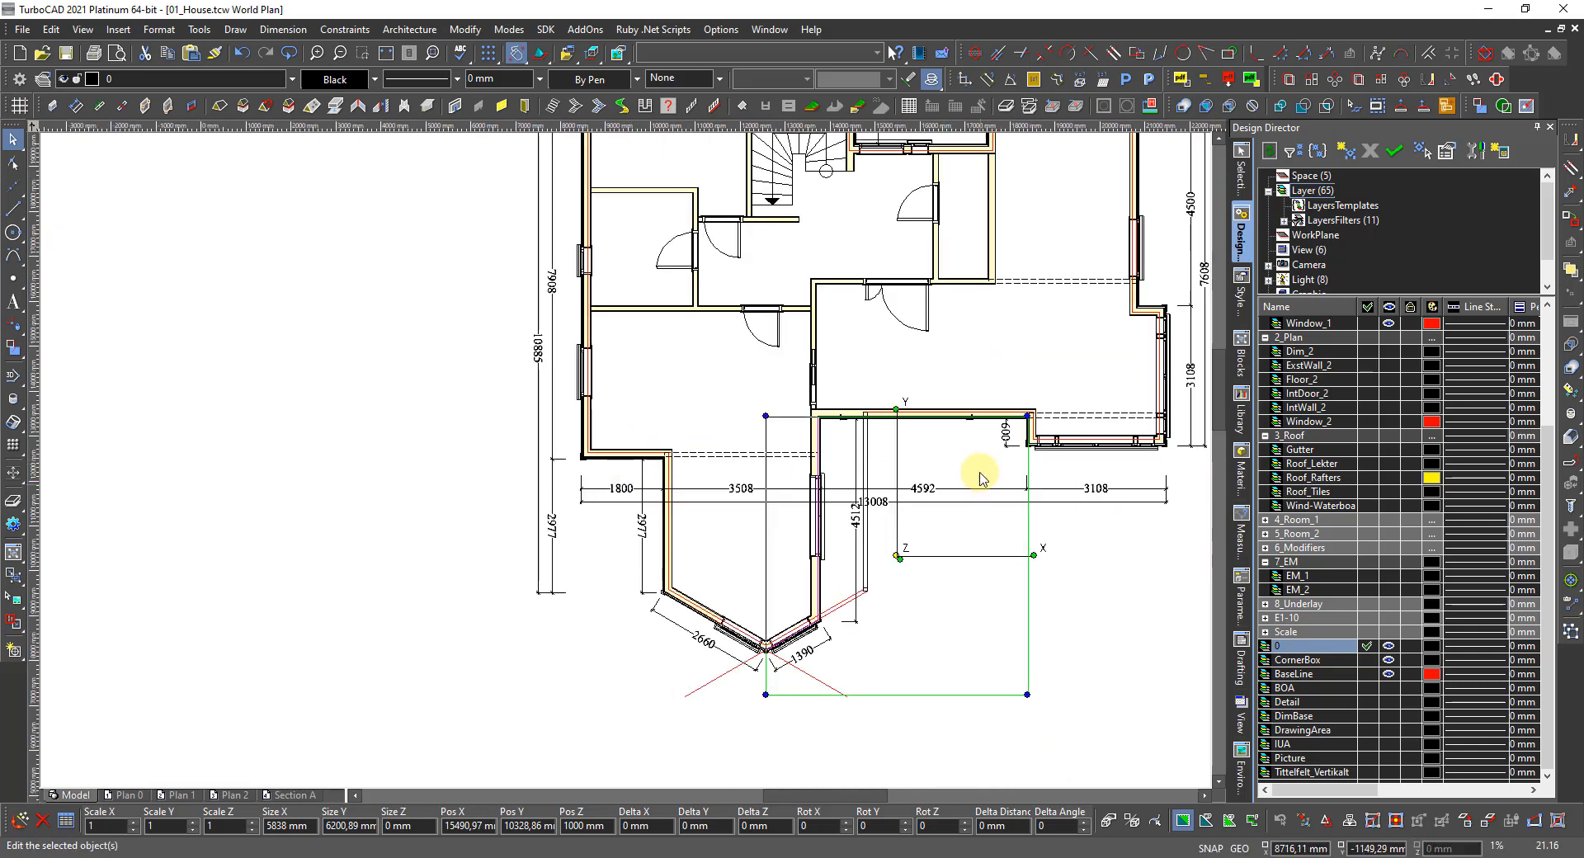
pyautogui.click(1147, 552)
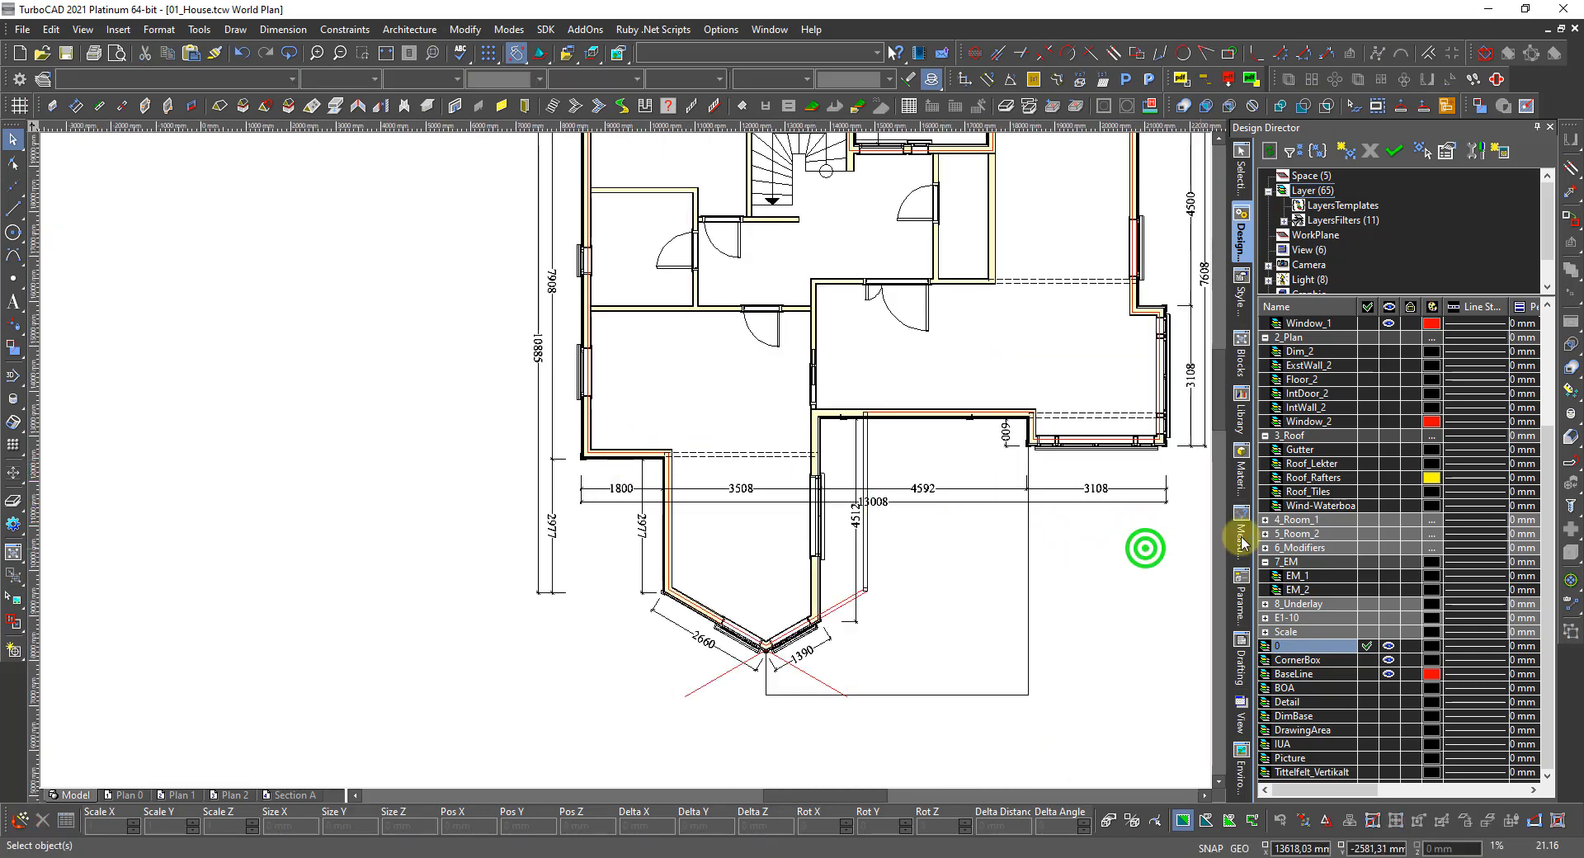
# Hide the 1_Plan layer group and show the 0_Foundation group.
pyautogui.scroll(1, 1357, 392)
pyautogui.scroll(3, 1357, 392)
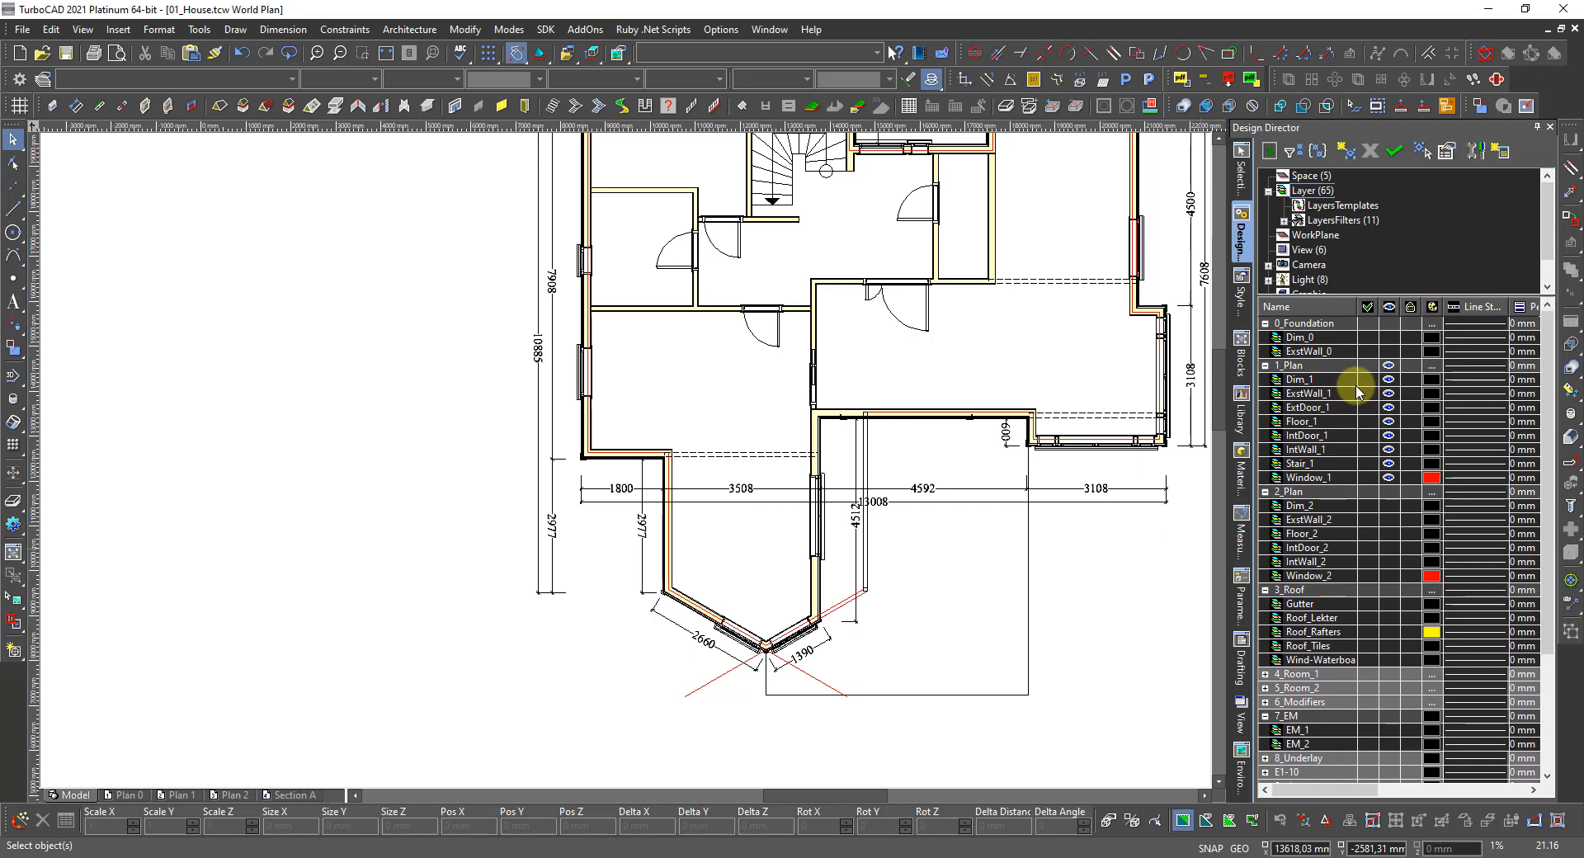
pyautogui.click(1390, 368)
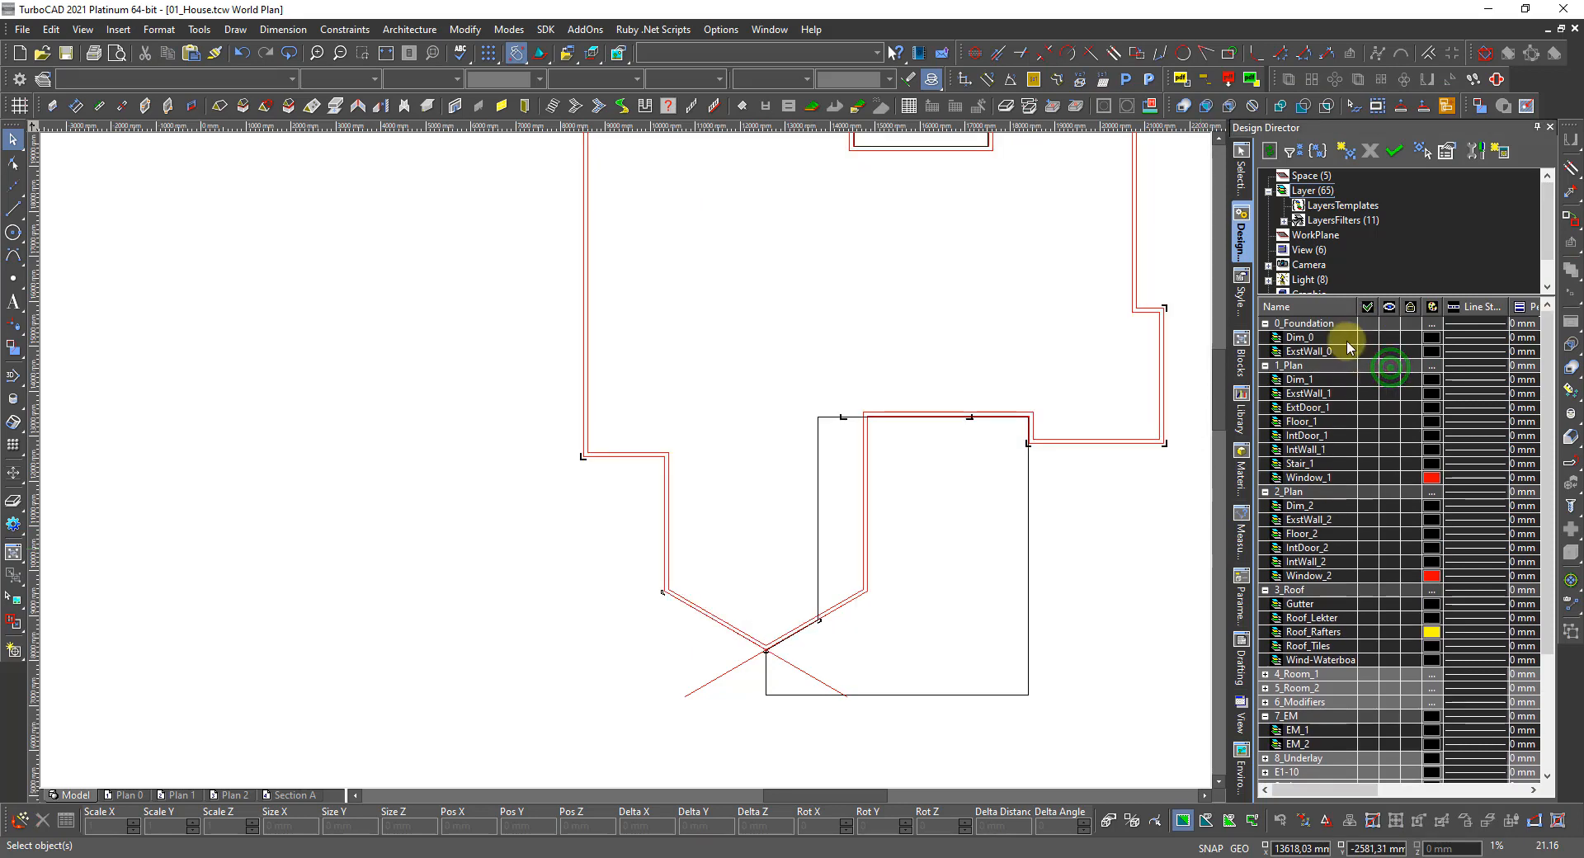
pyautogui.click(1390, 323)
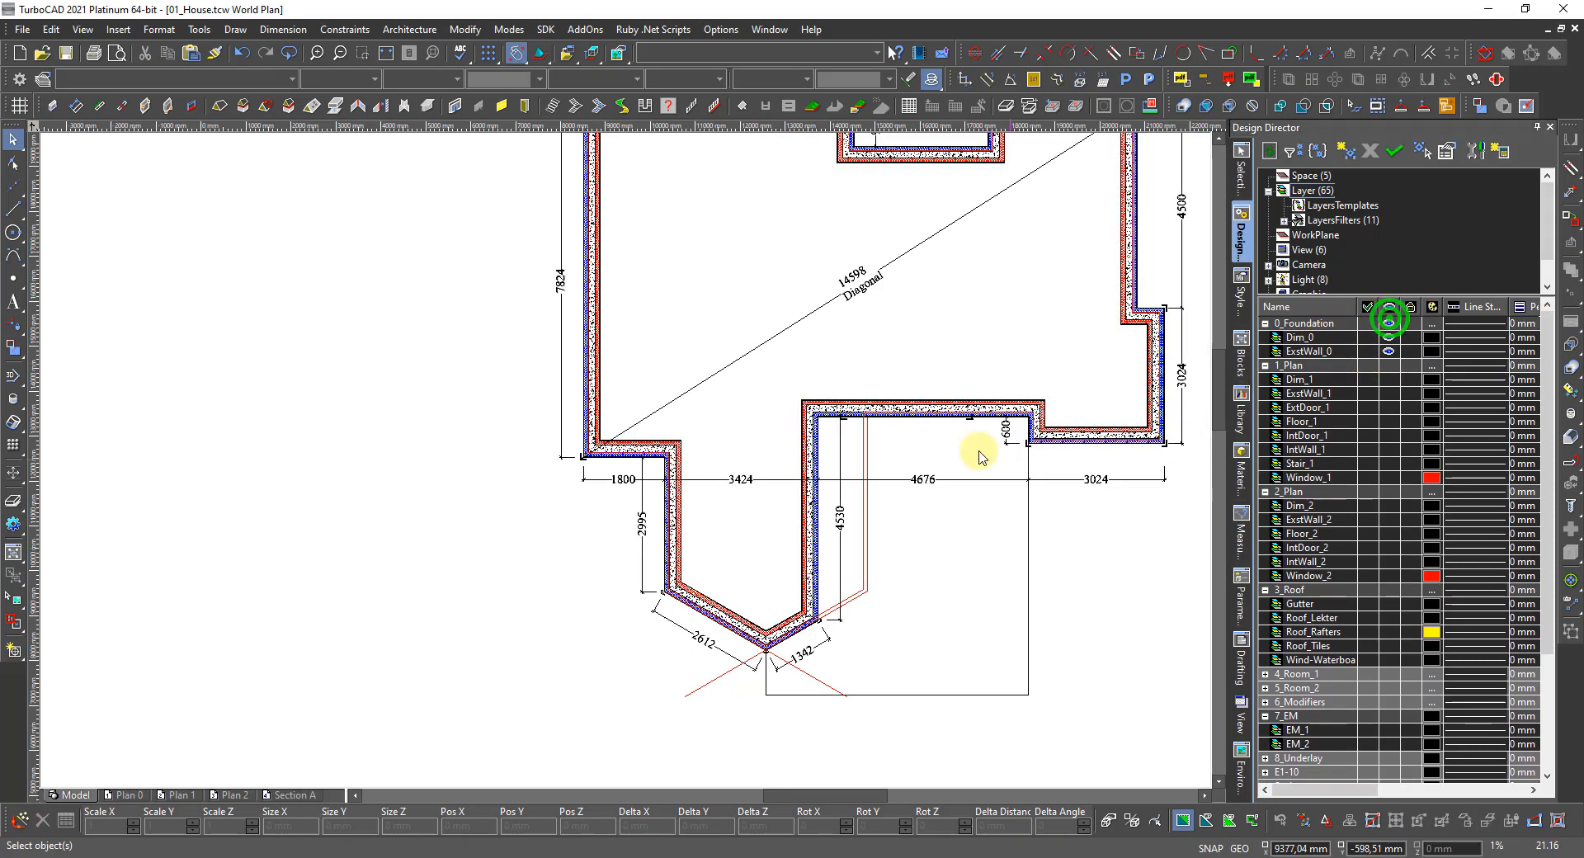
# Select the outer red BaseLine polyline and examine how it runs along the foundation walls, the bay and the entrance recess.
pyautogui.scroll(5, 870, 482)
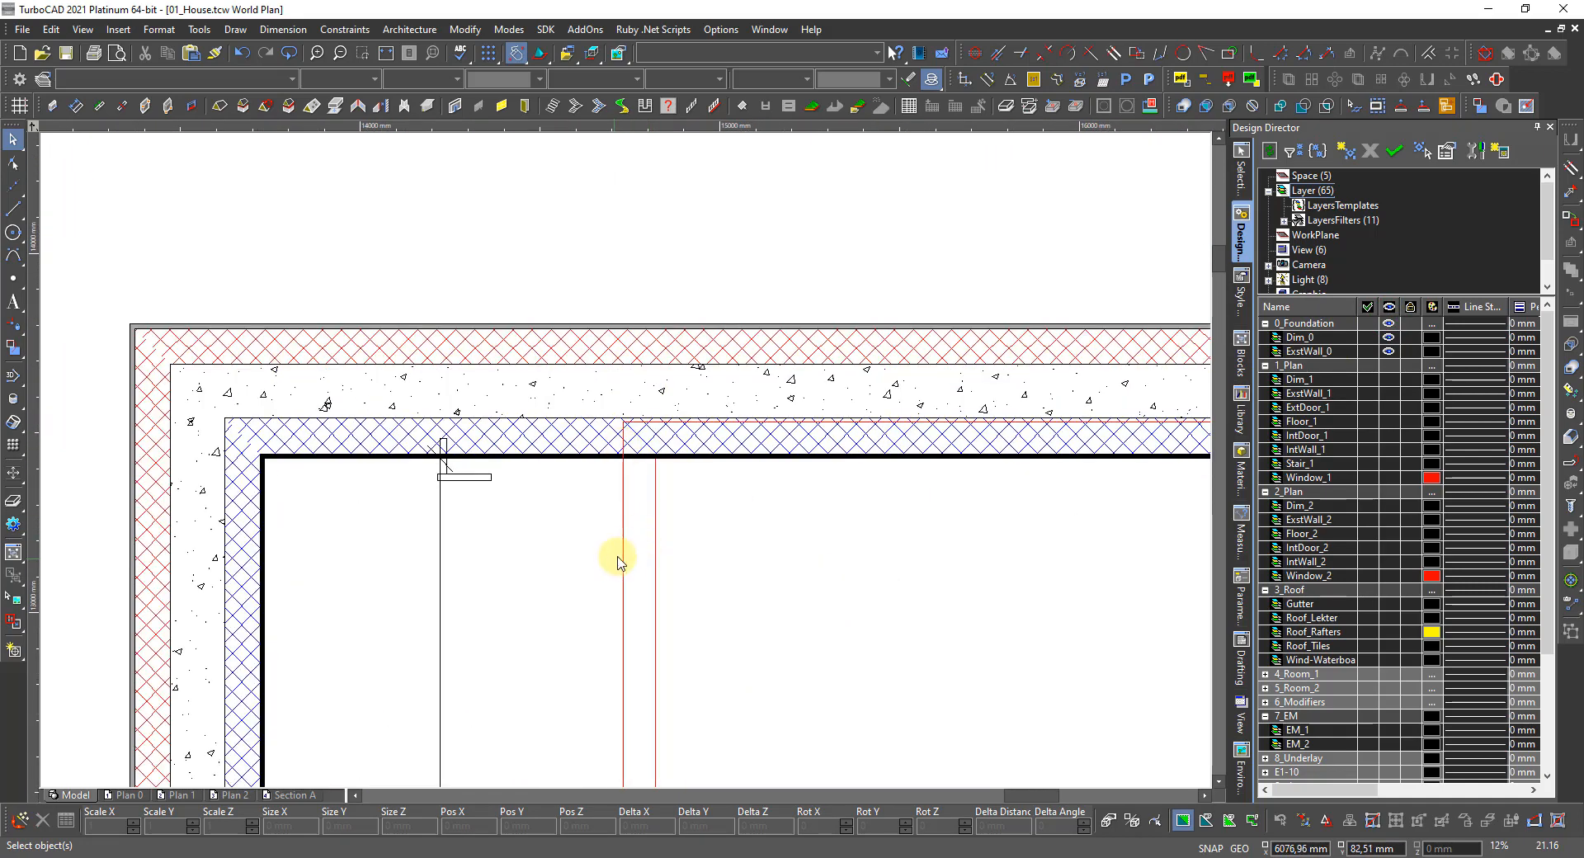
pyautogui.click(623, 497)
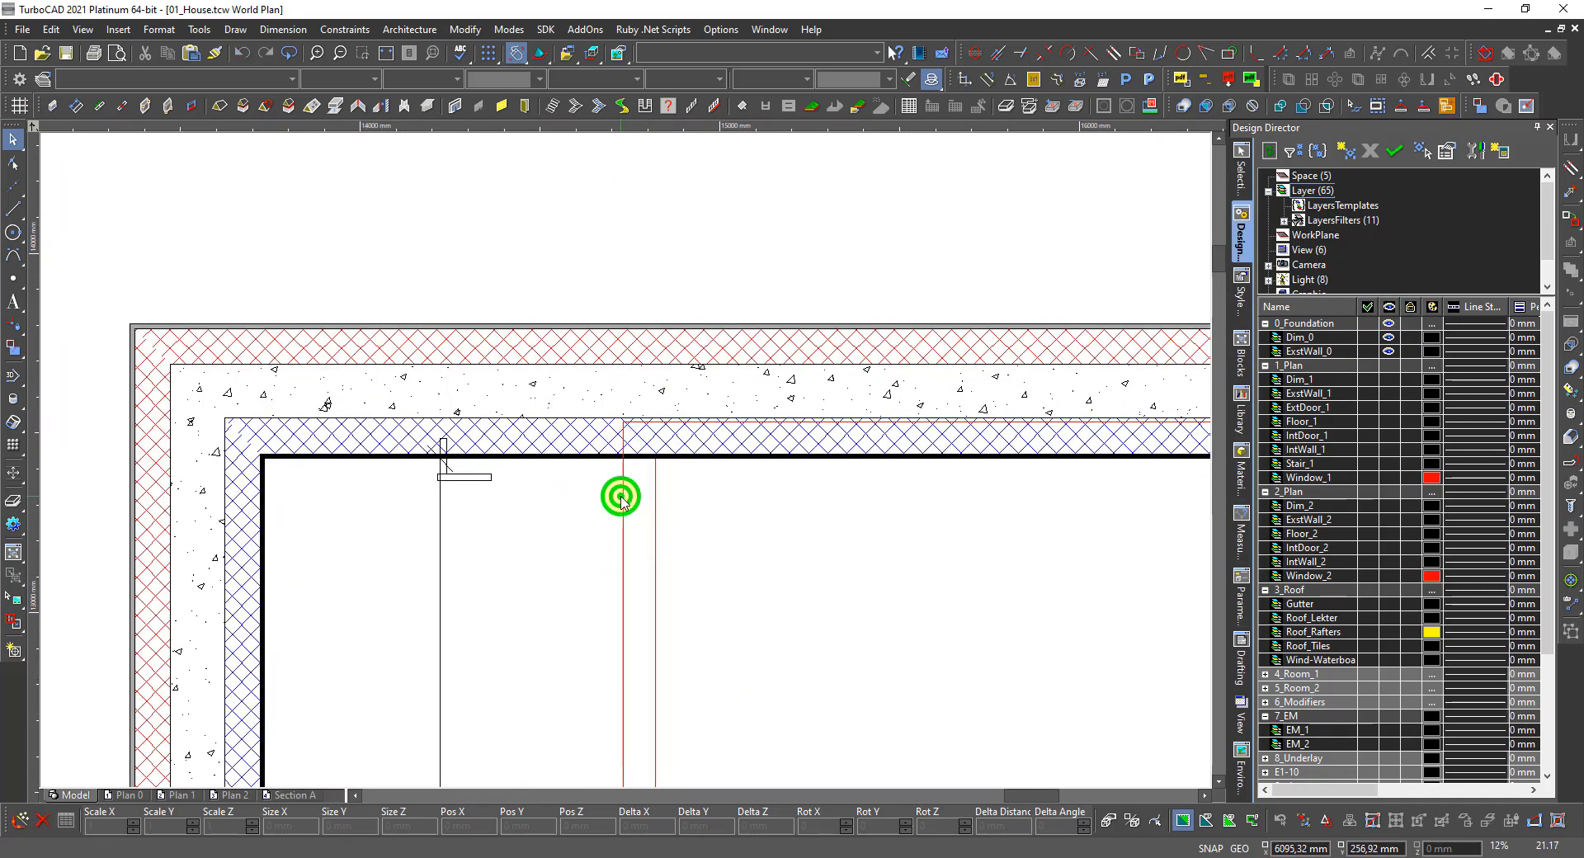
pyautogui.scroll(-3, 622, 498)
pyautogui.scroll(-3, 590, 511)
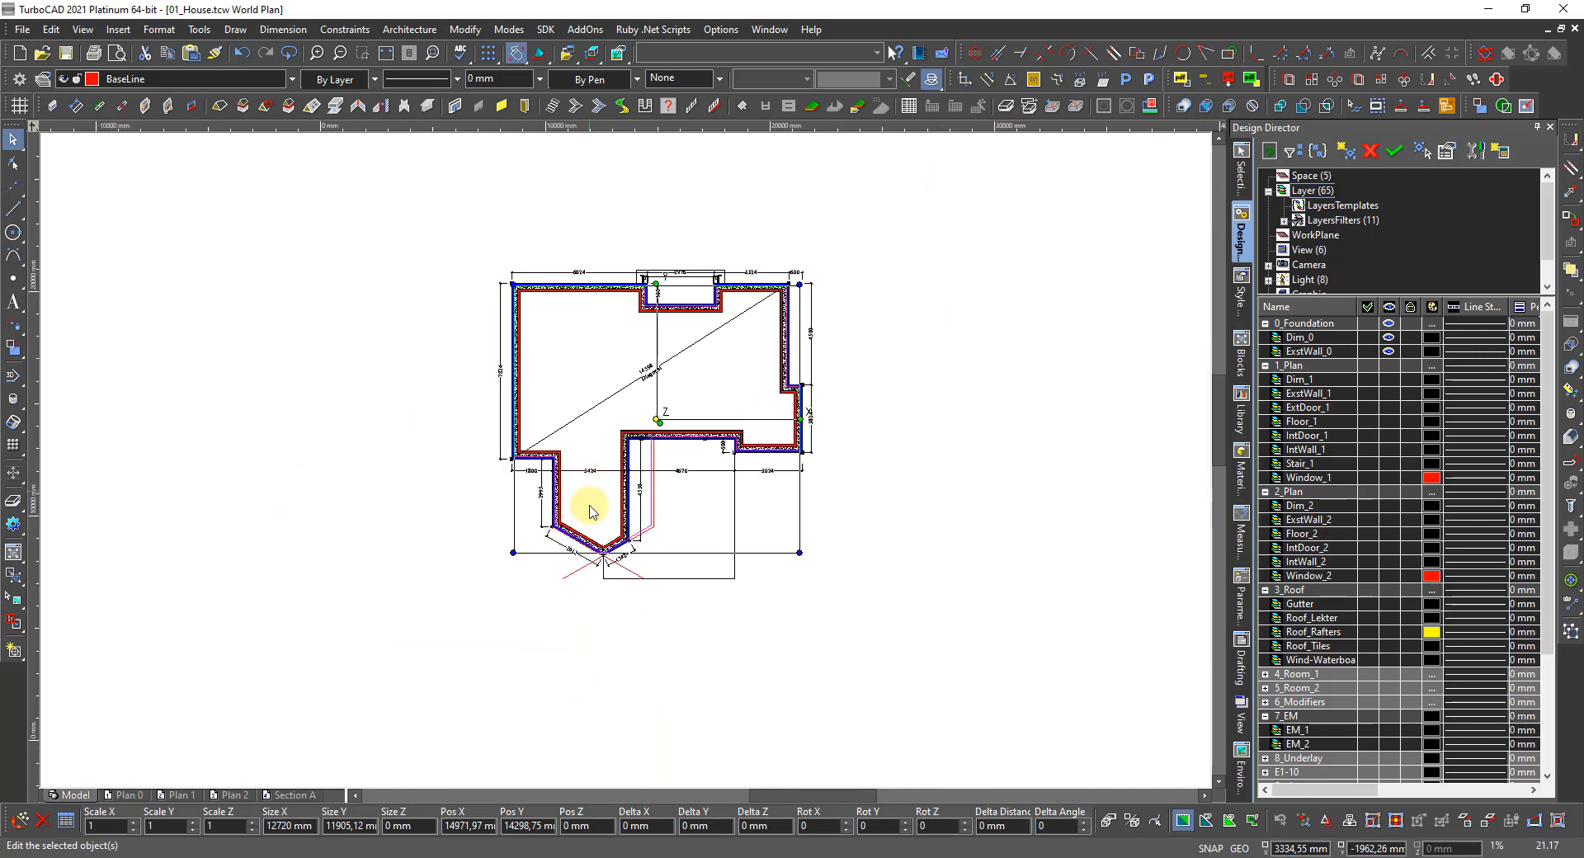
pyautogui.scroll(5, 602, 549)
pyautogui.scroll(-5, 644, 462)
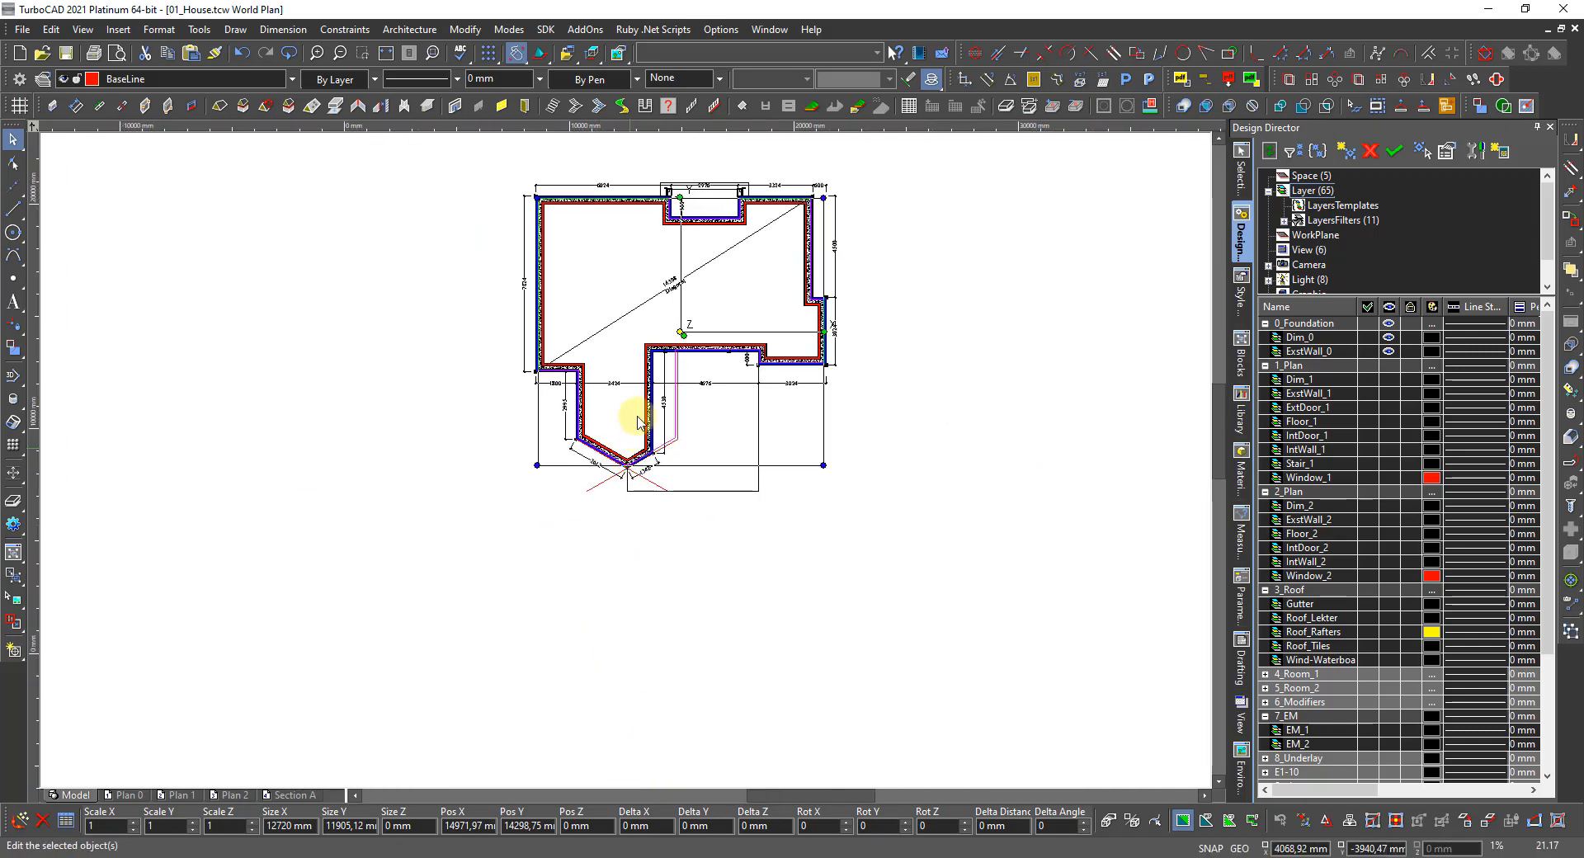
pyautogui.scroll(4, 619, 355)
pyautogui.scroll(-5, 639, 435)
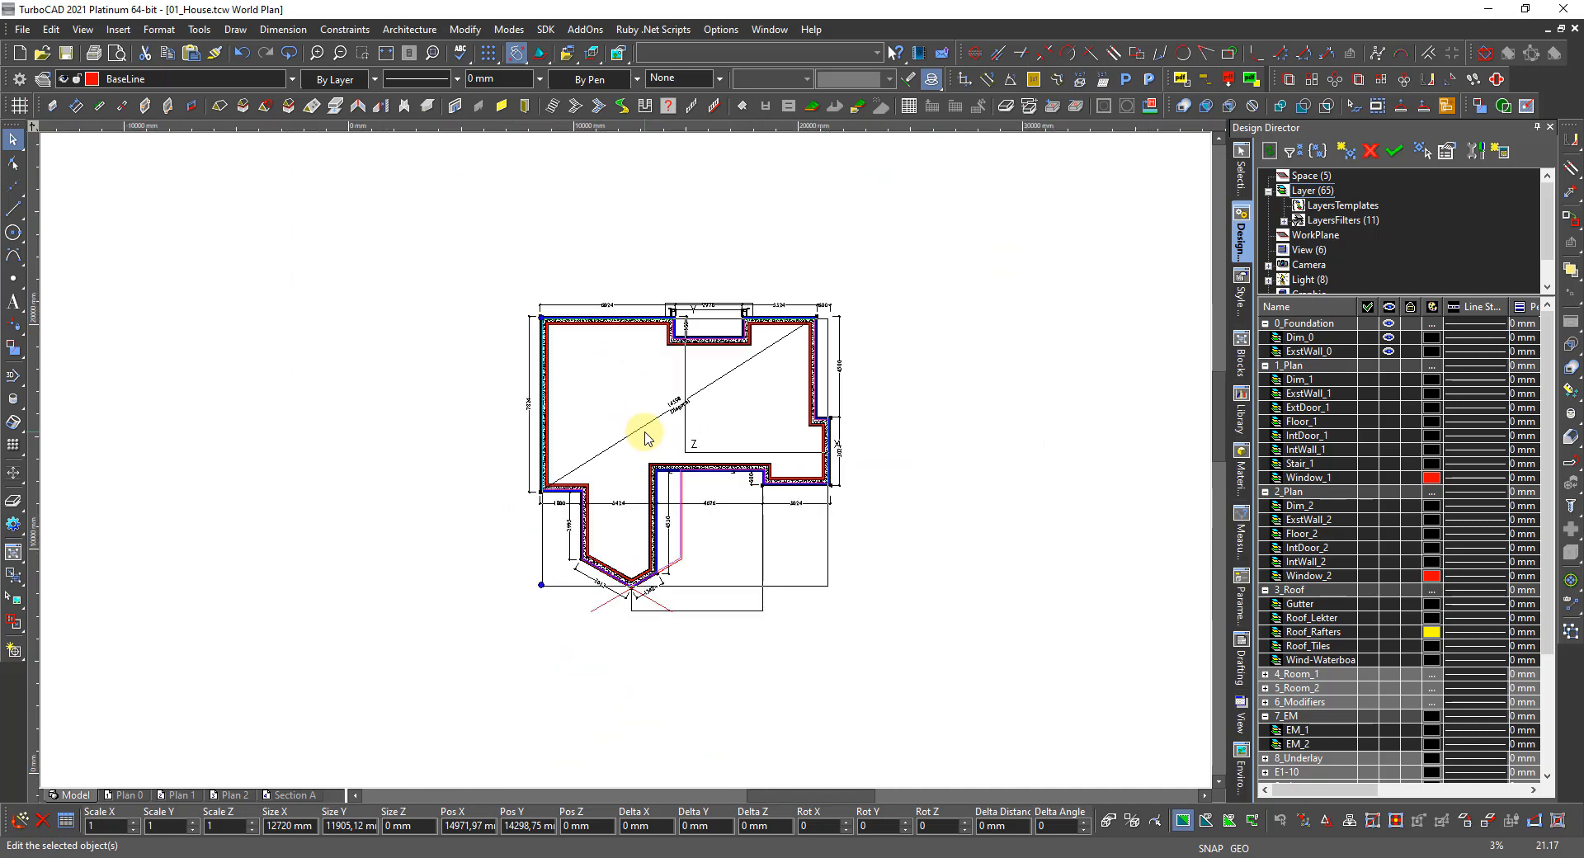
pyautogui.scroll(5, 682, 325)
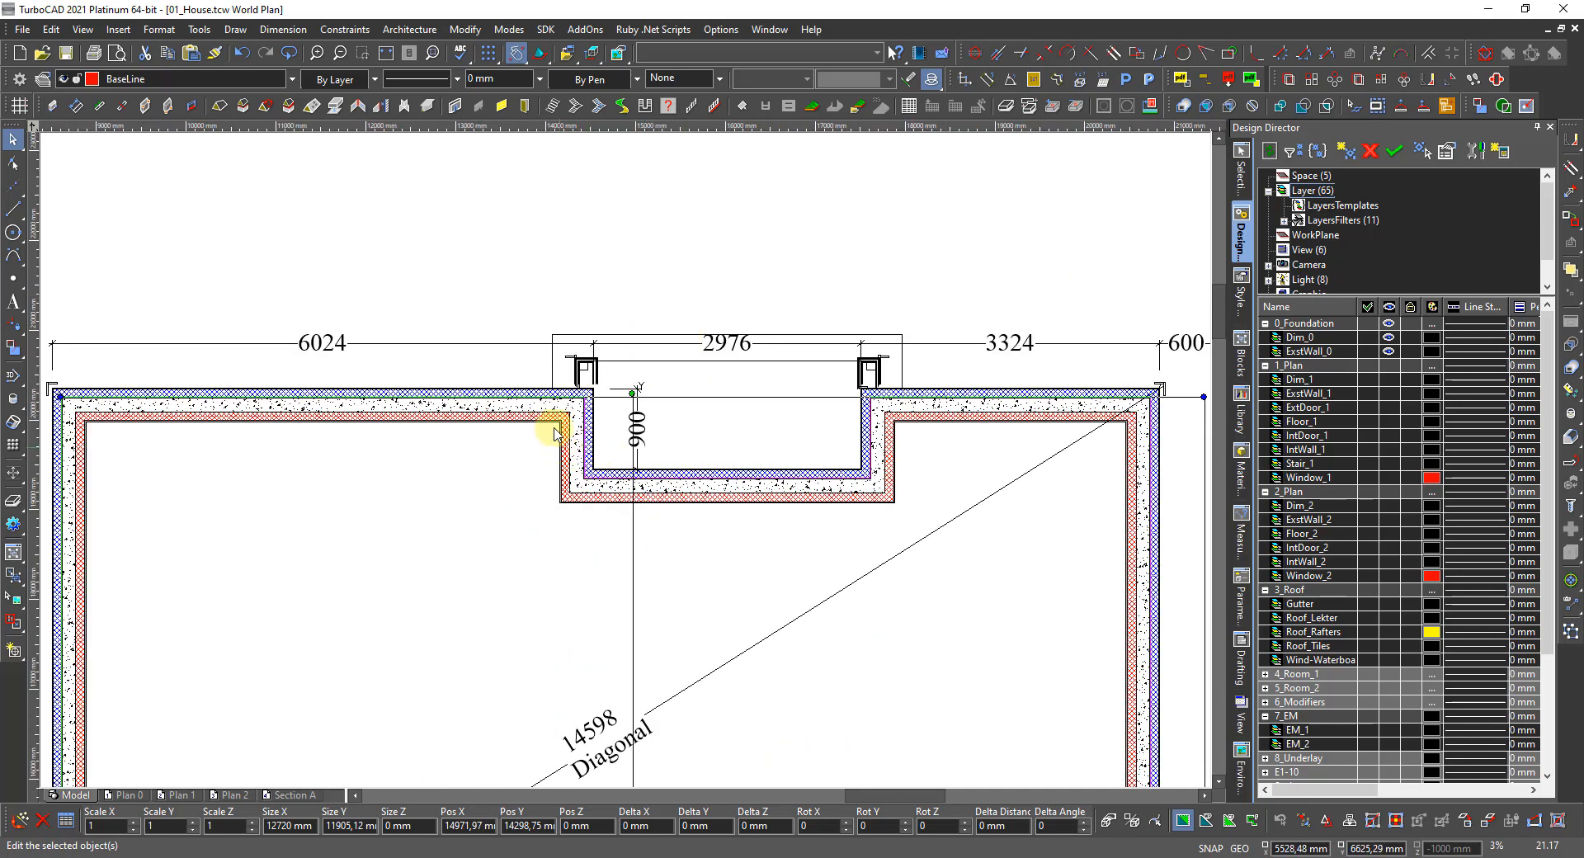
# Examine how the BaseLine polyline runs within the outer insulation at the recess corner beside the 900 mm dimension, and deselect it.
pyautogui.scroll(5, 548, 424)
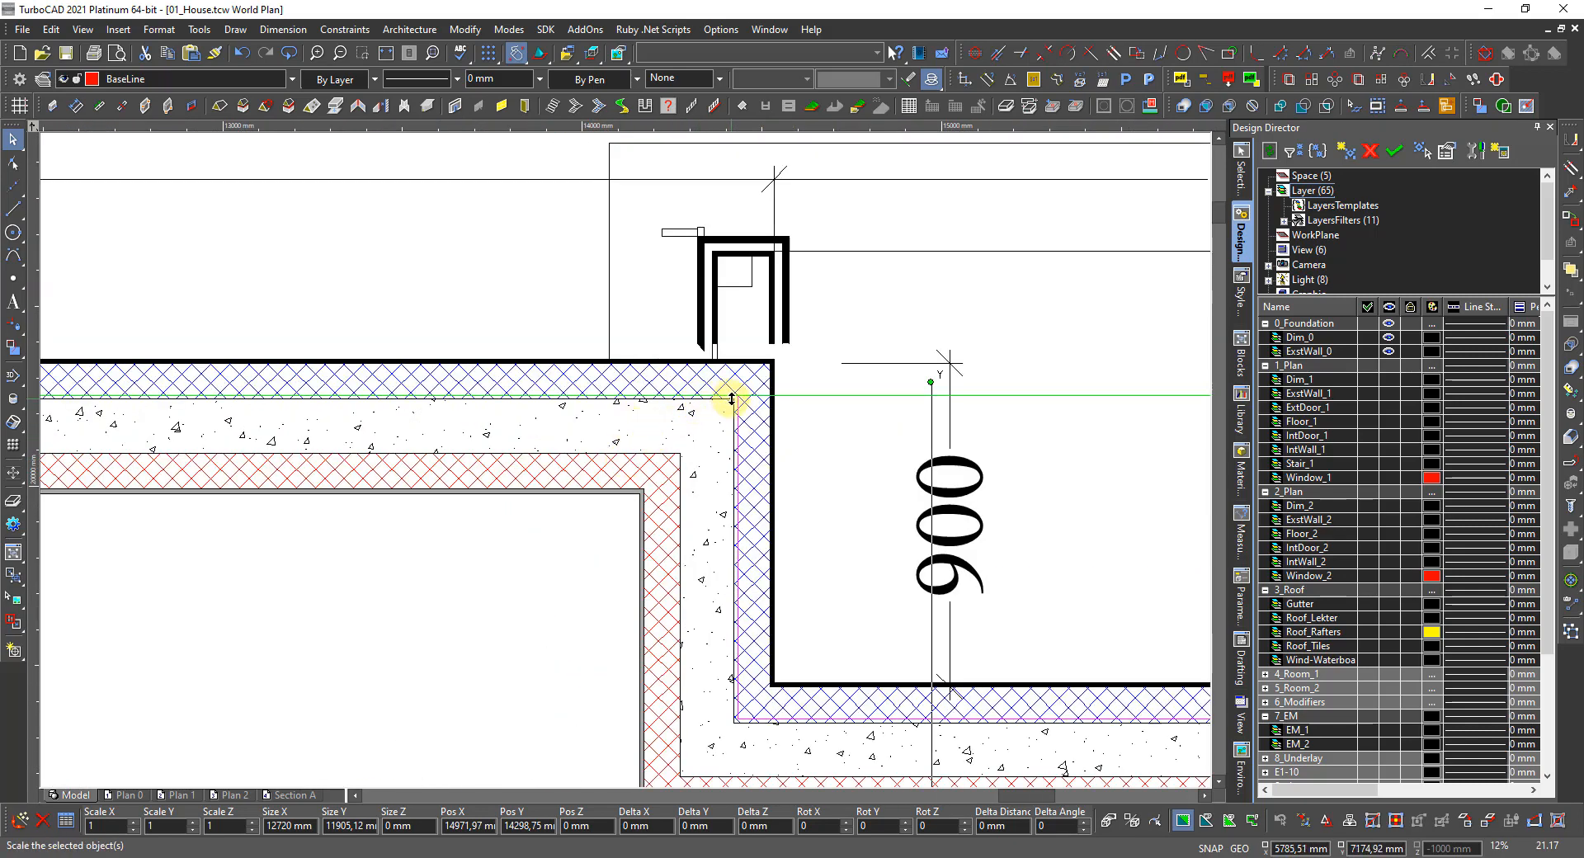
pyautogui.scroll(5, 731, 400)
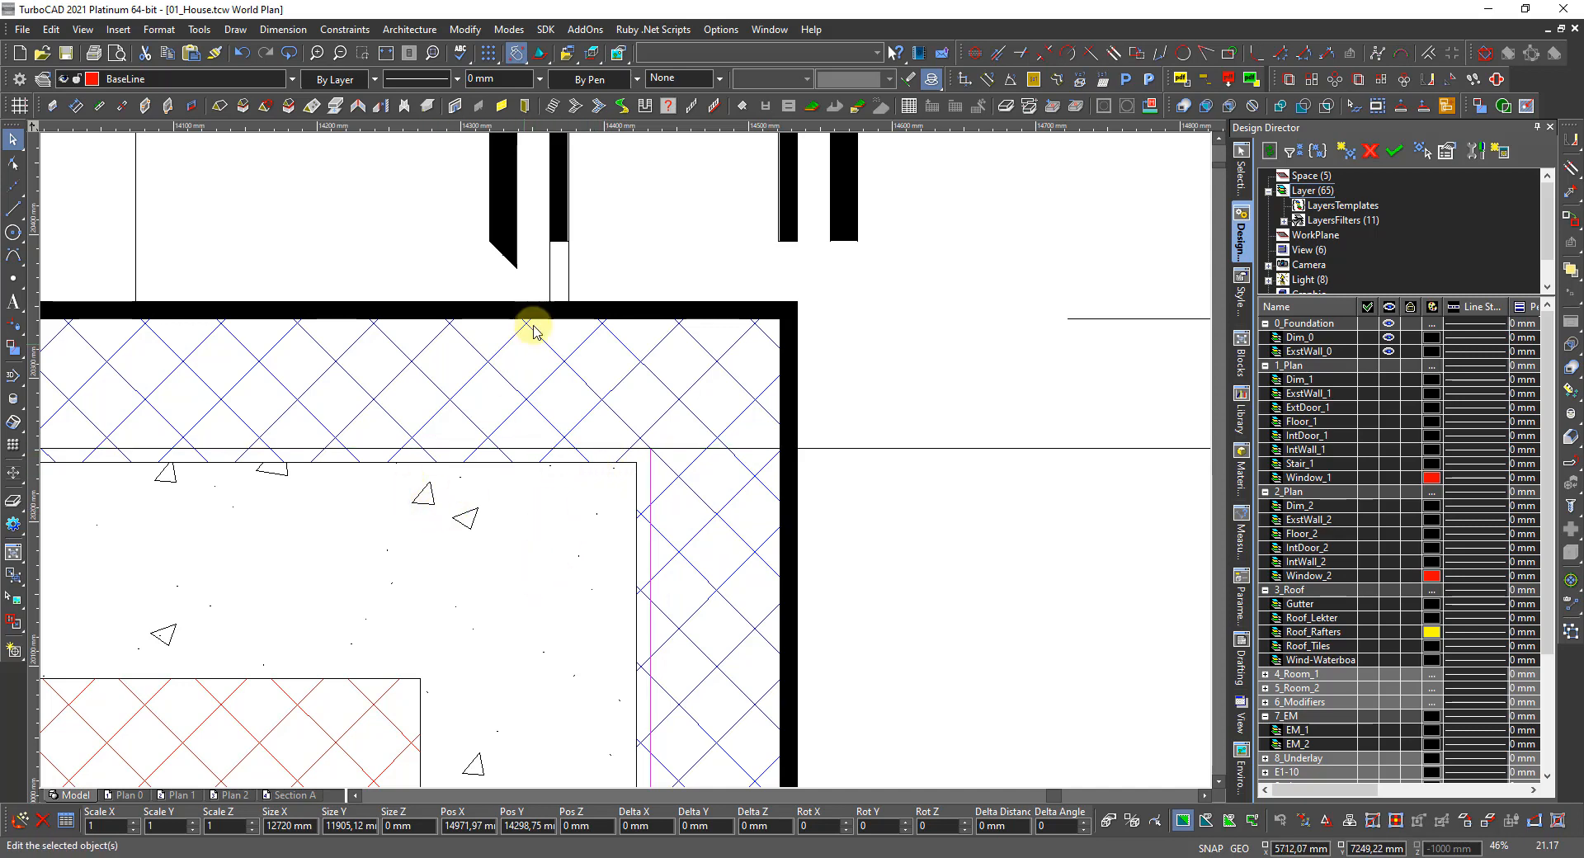
pyautogui.scroll(-6, 549, 302)
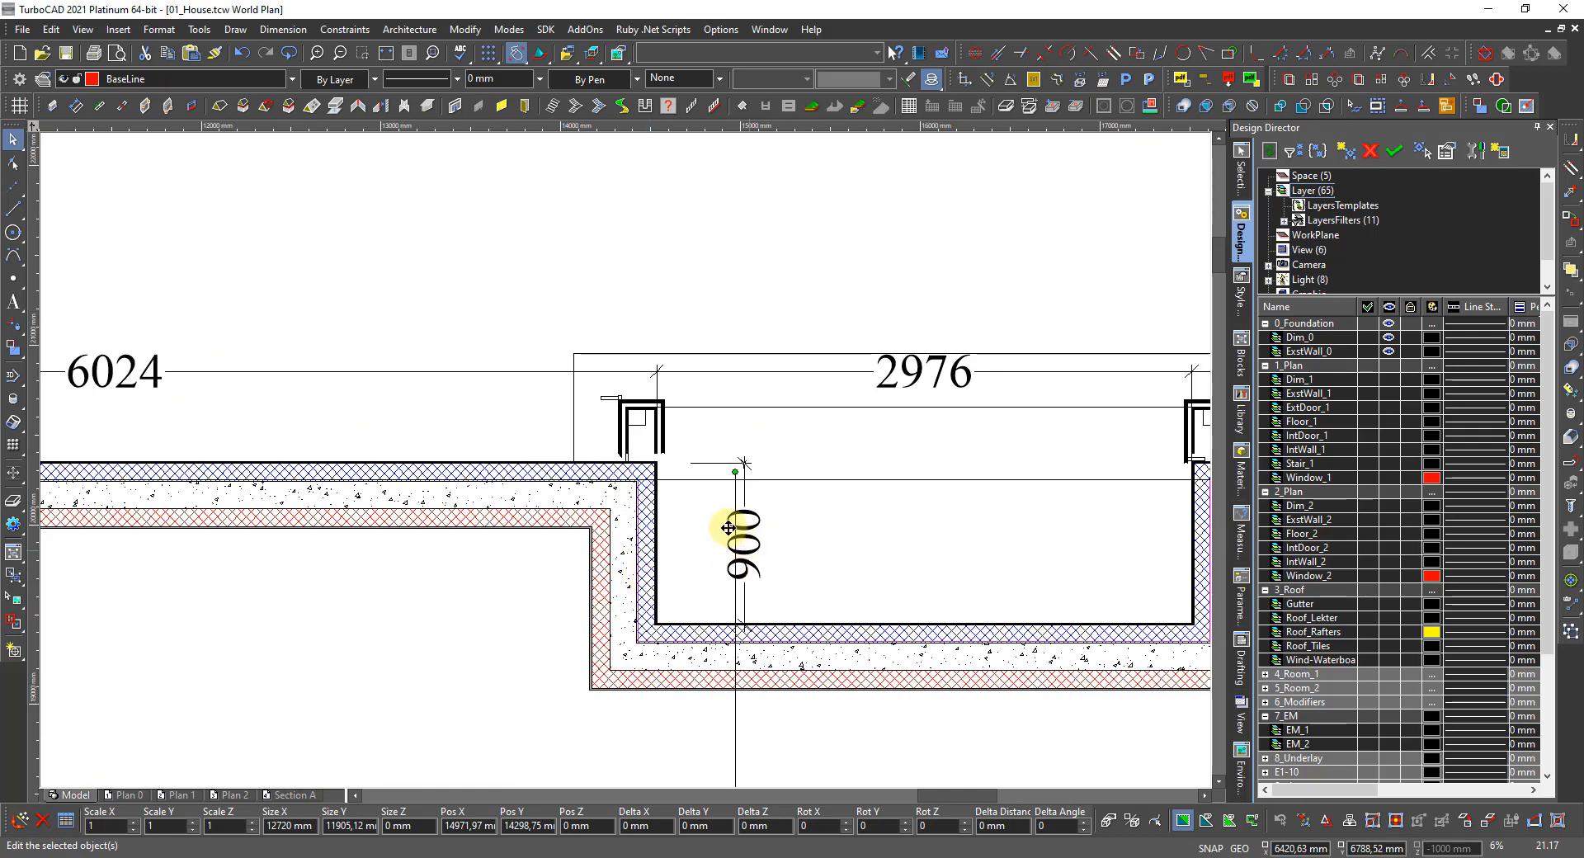
pyautogui.scroll(2, 681, 507)
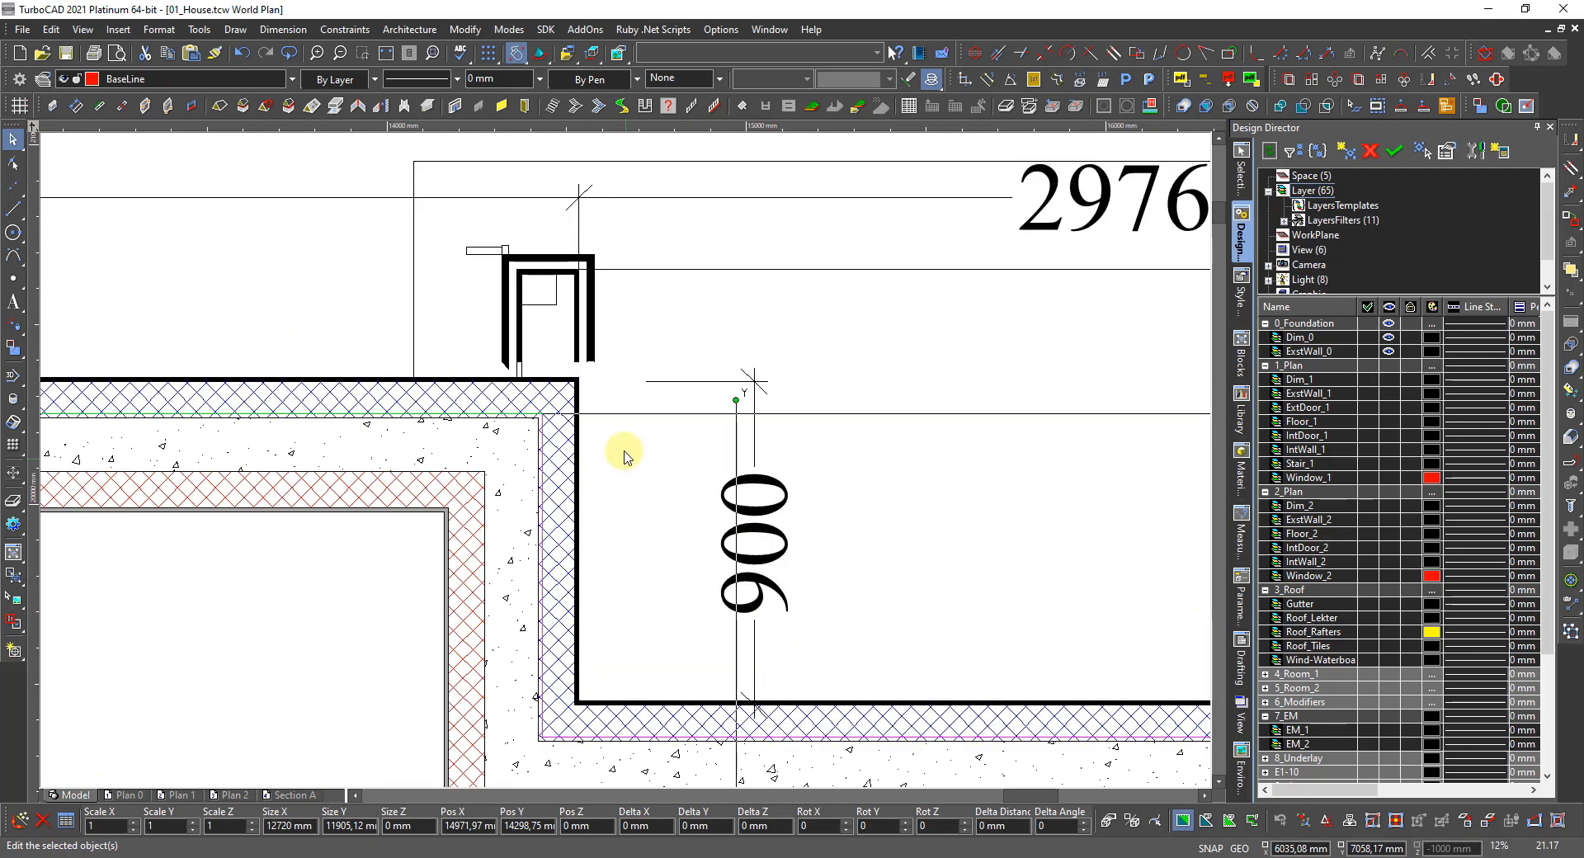
pyautogui.scroll(2, 588, 455)
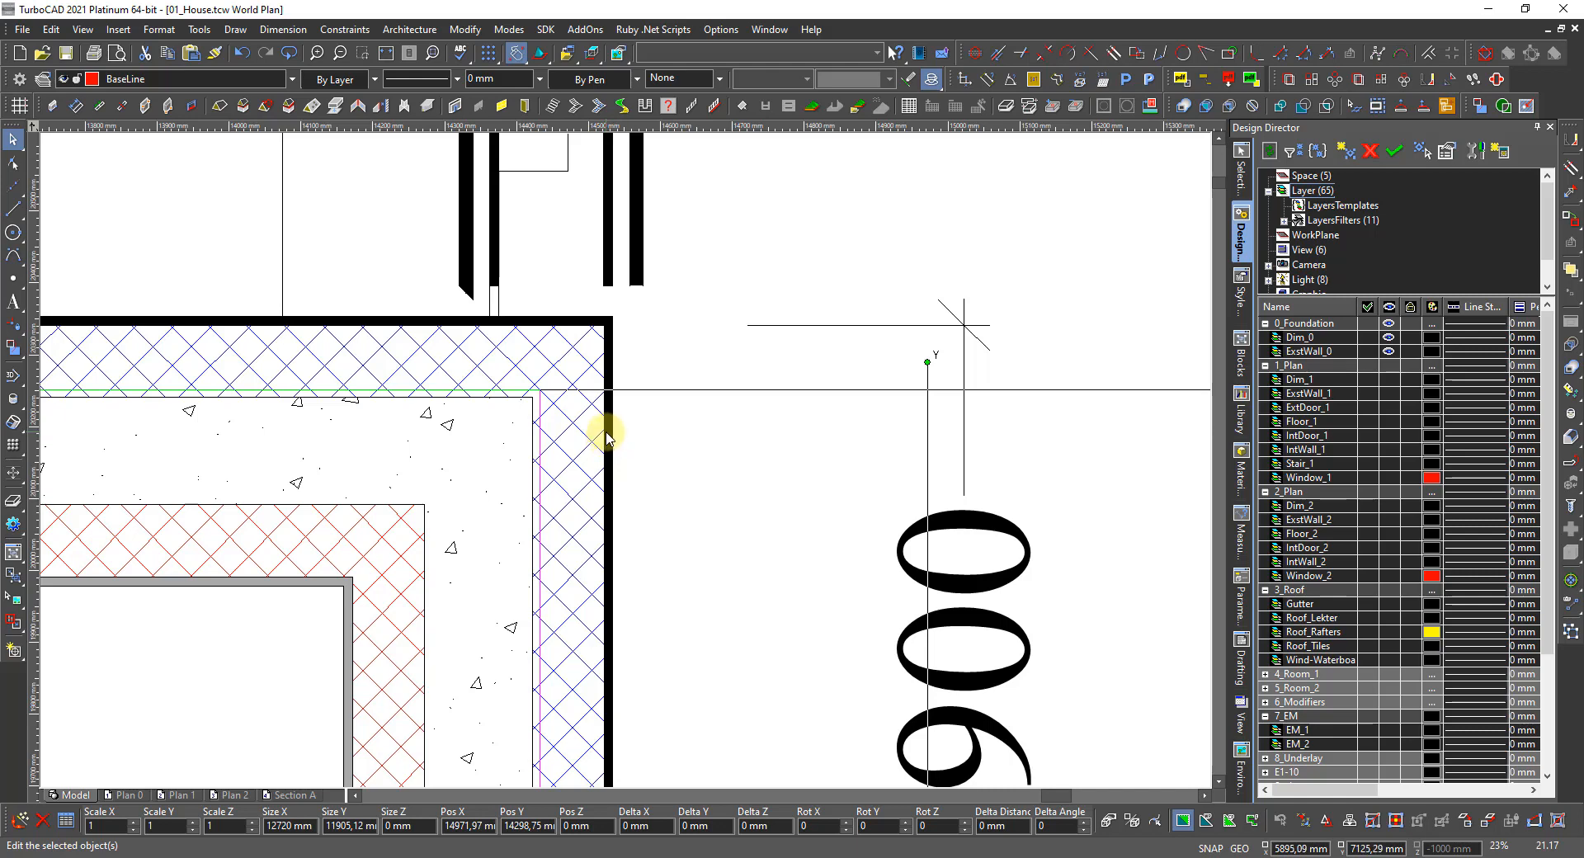
pyautogui.click(674, 457)
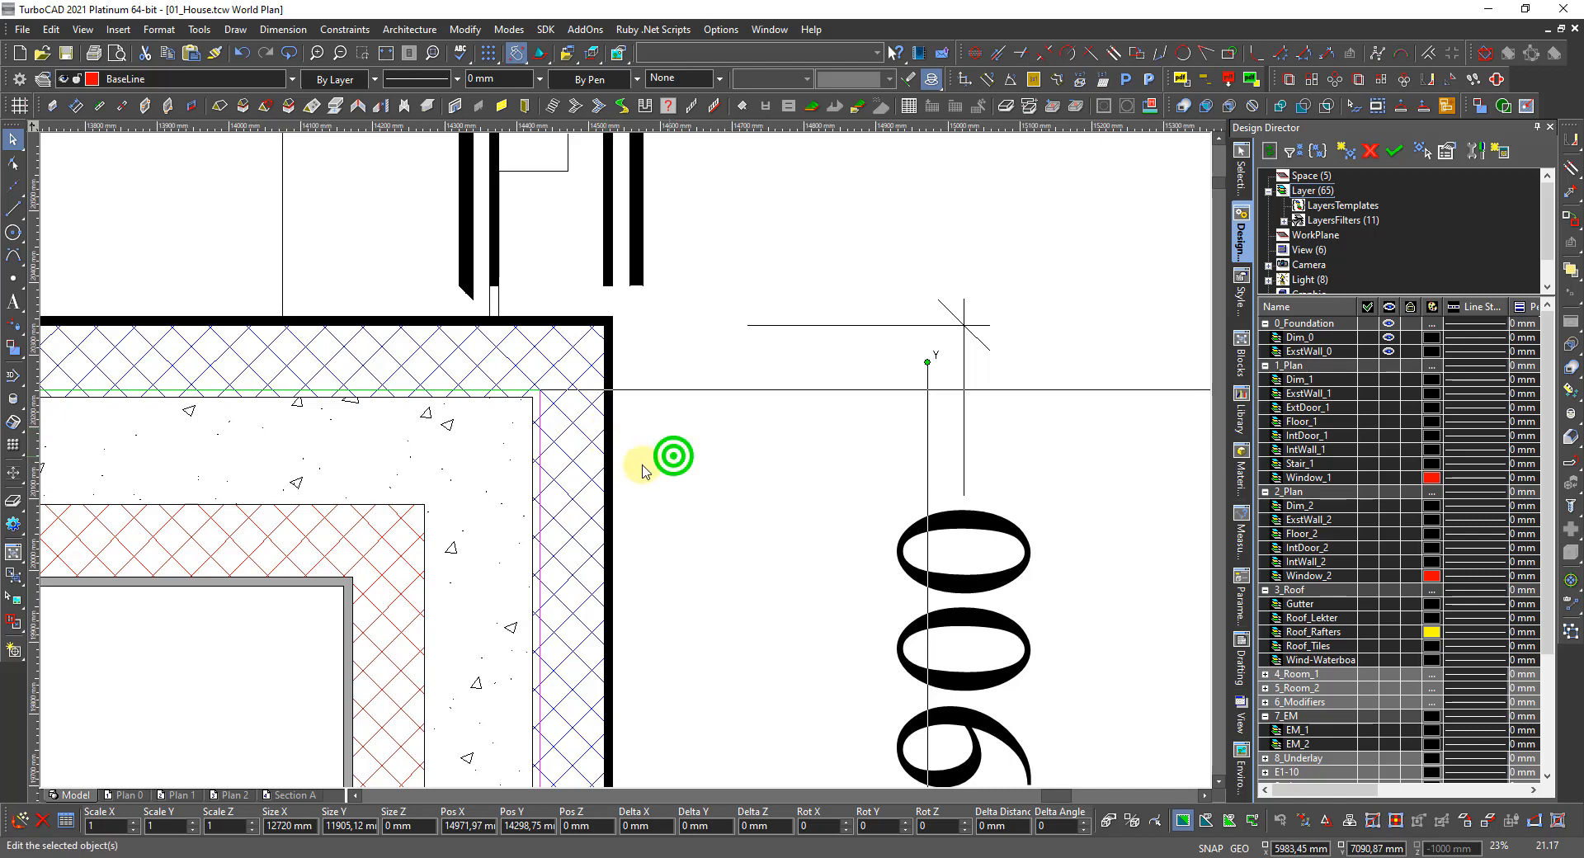
# Measure the distance from the red base line to the outer insulation face at the recess corner without placing a dimension.
pyautogui.scroll(4, 587, 450)
pyautogui.rightClick(587, 439)
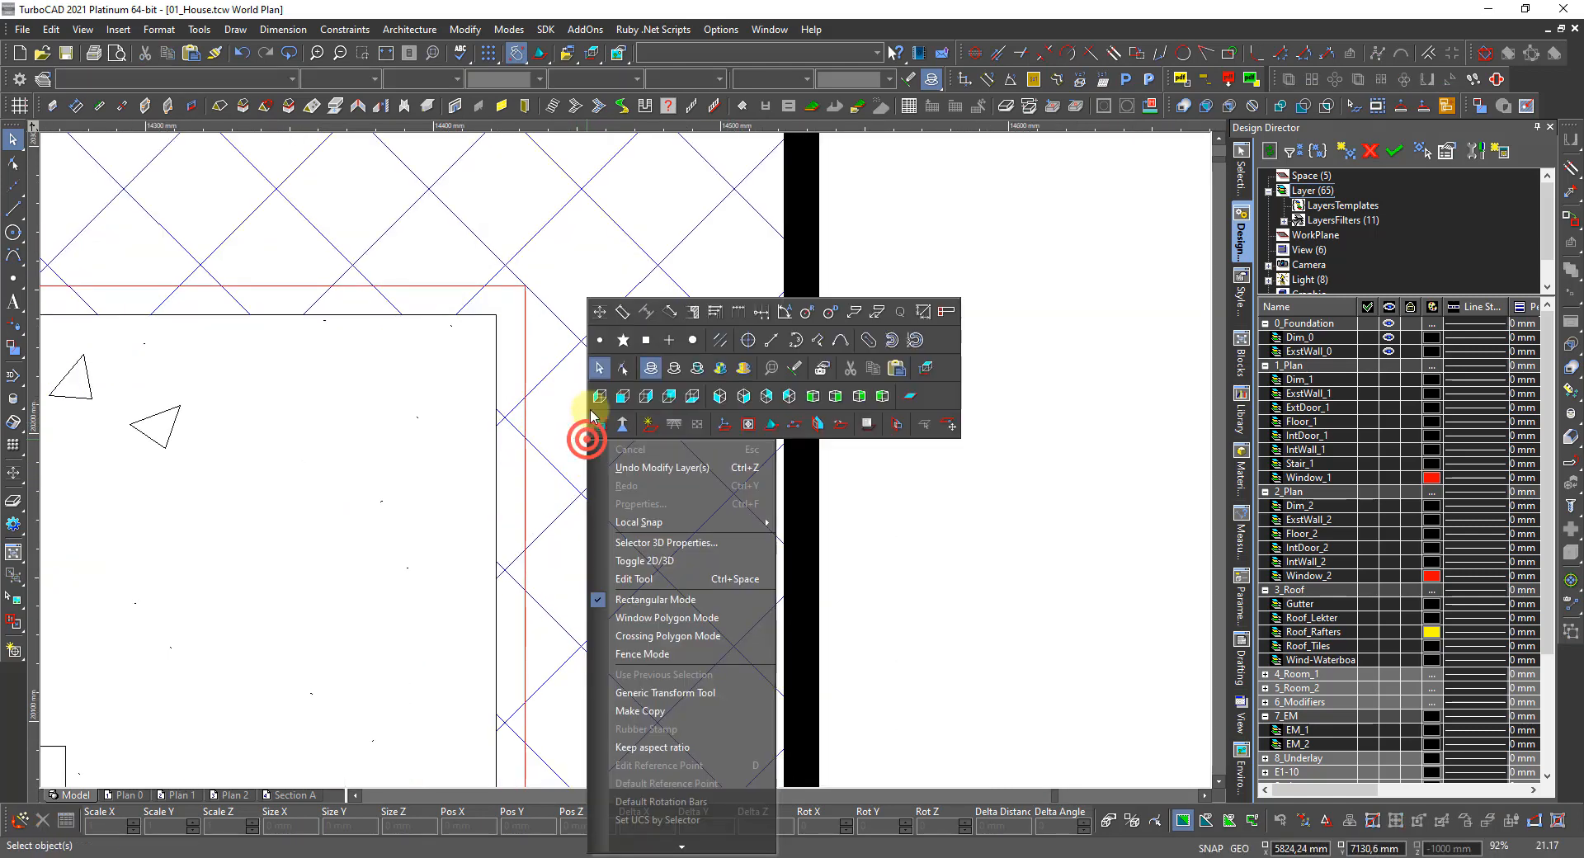
pyautogui.click(601, 313)
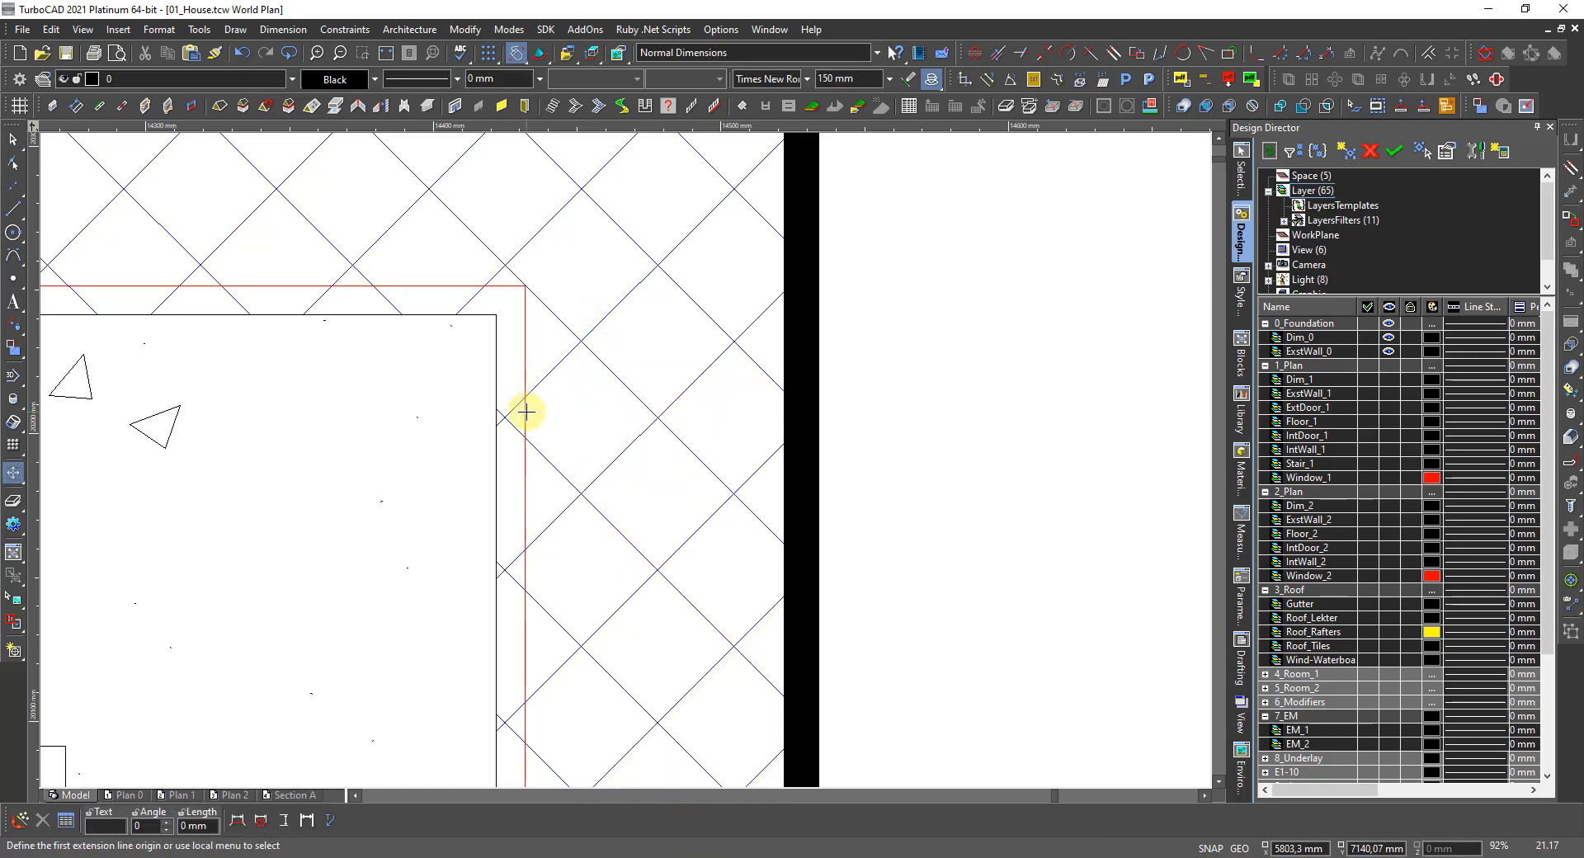
pyautogui.click(526, 412)
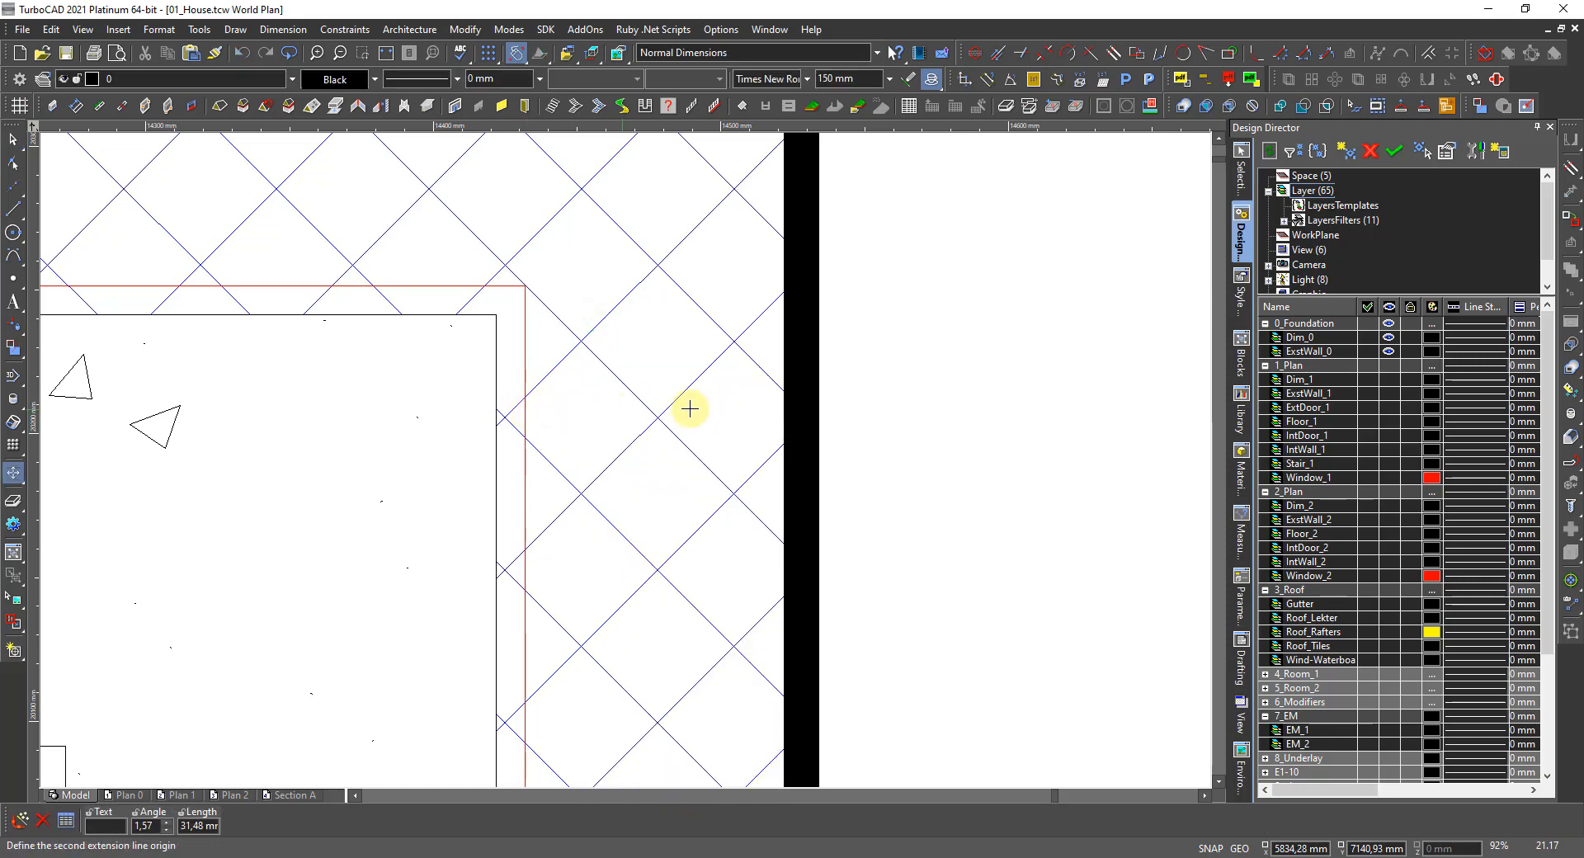
pyautogui.click(783, 410)
pyautogui.scroll(-5, 781, 381)
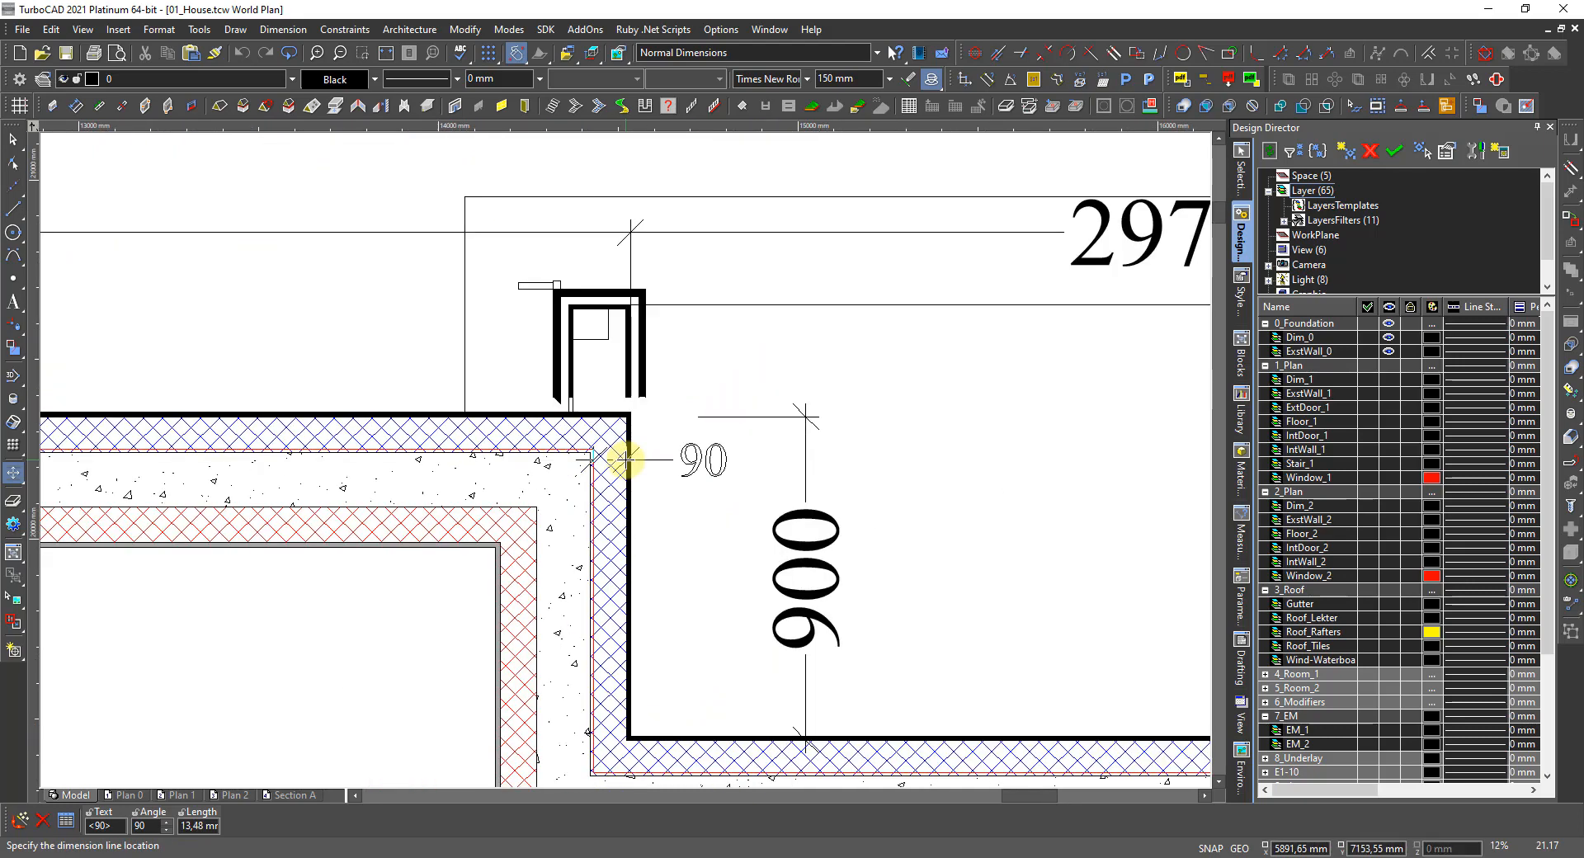
pyautogui.press('Escape')
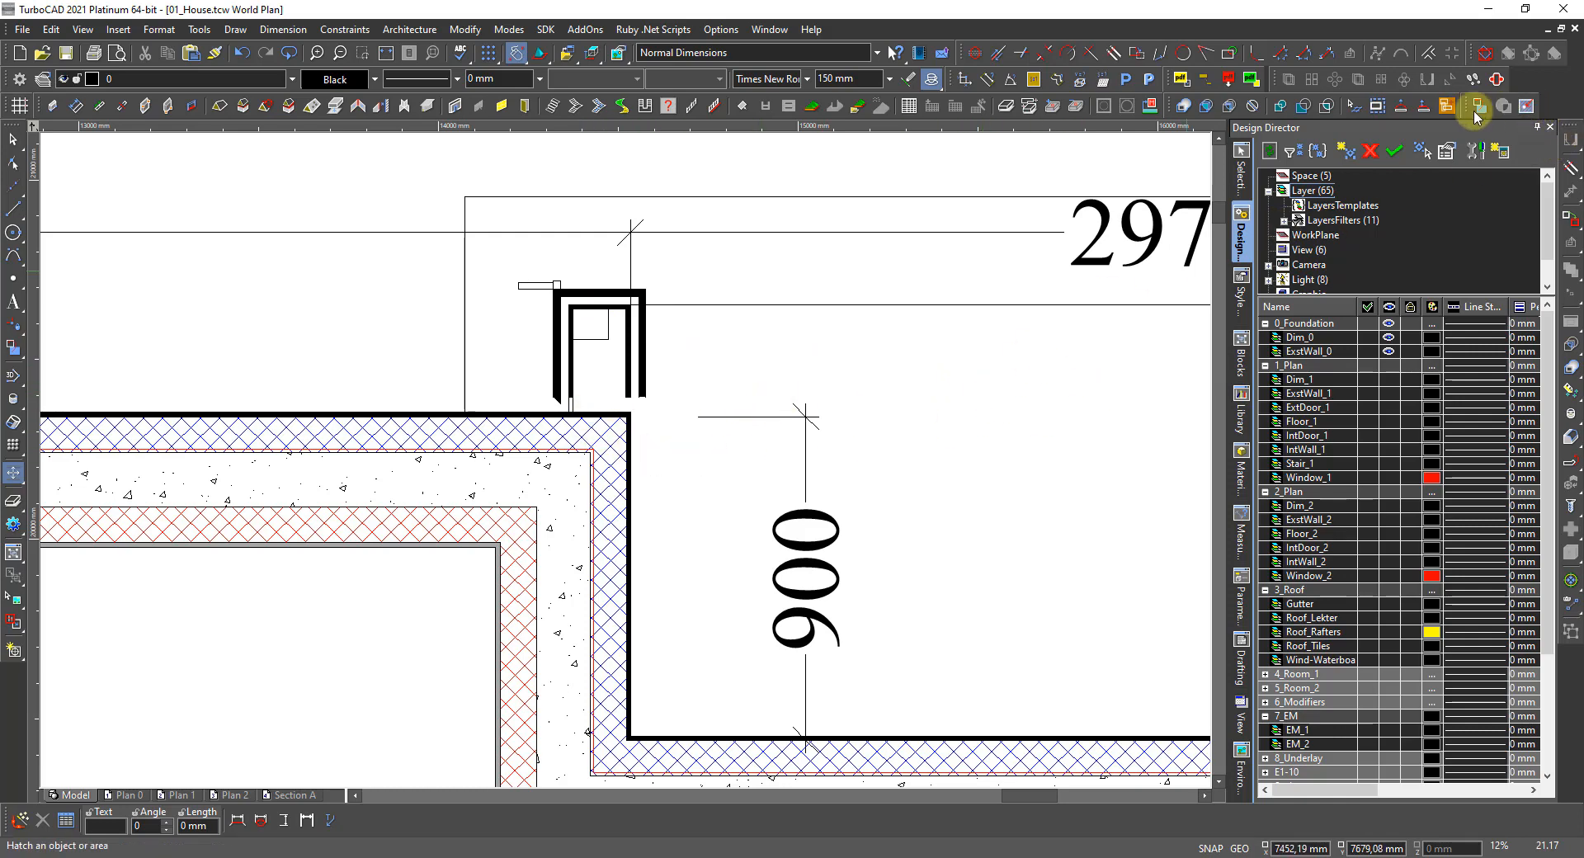
# Set the workplane to the world coordinate system and offset the BaseLine polyline 90 mm outward to the insulation's outer face.
pyautogui.click(1496, 79)
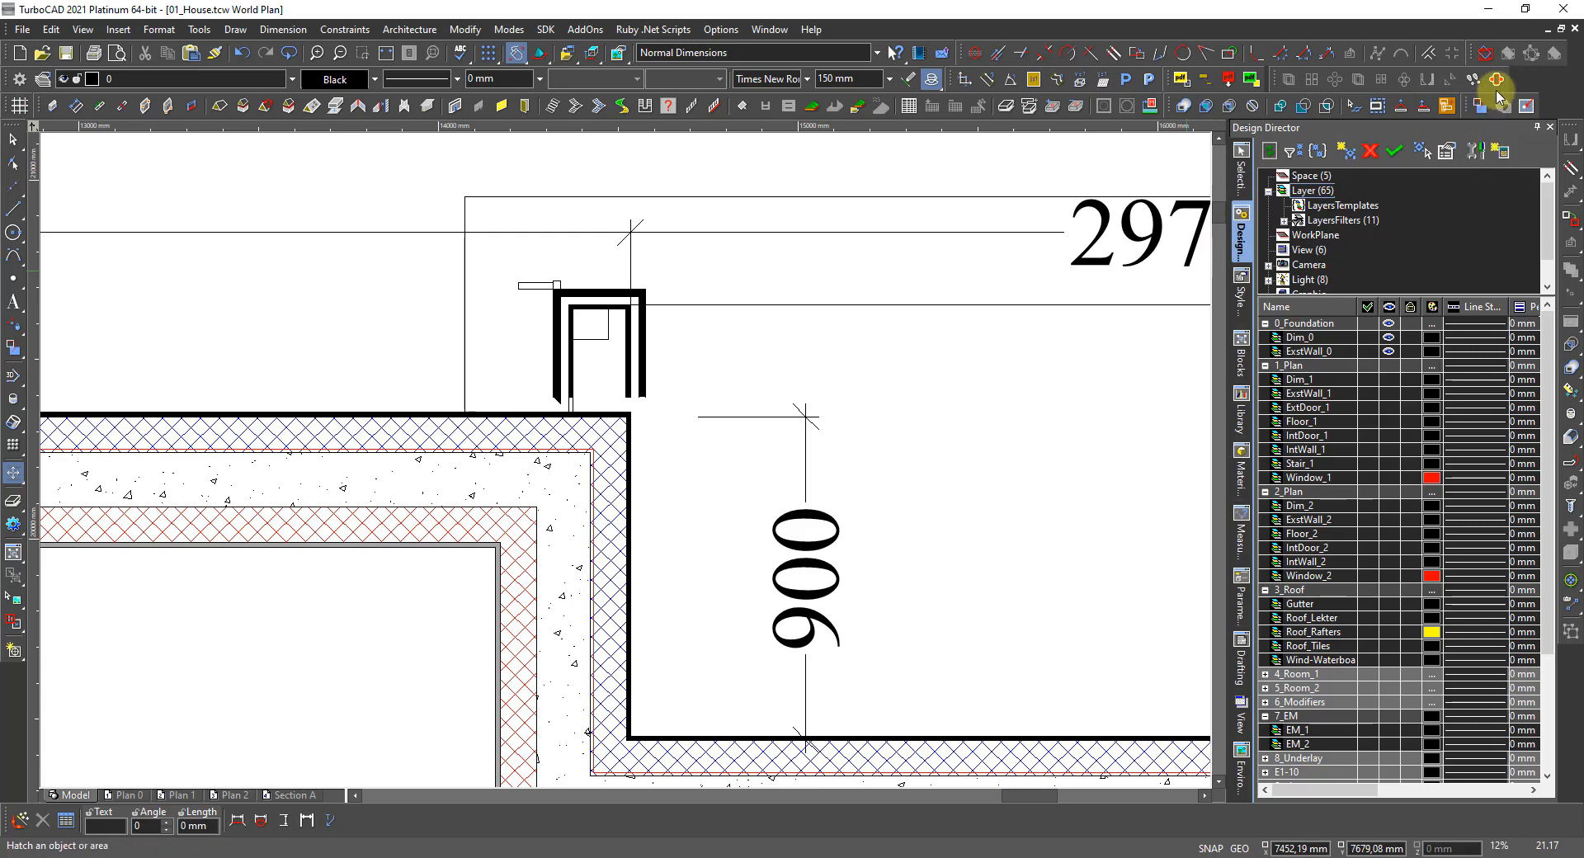
pyautogui.rightClick(1014, 415)
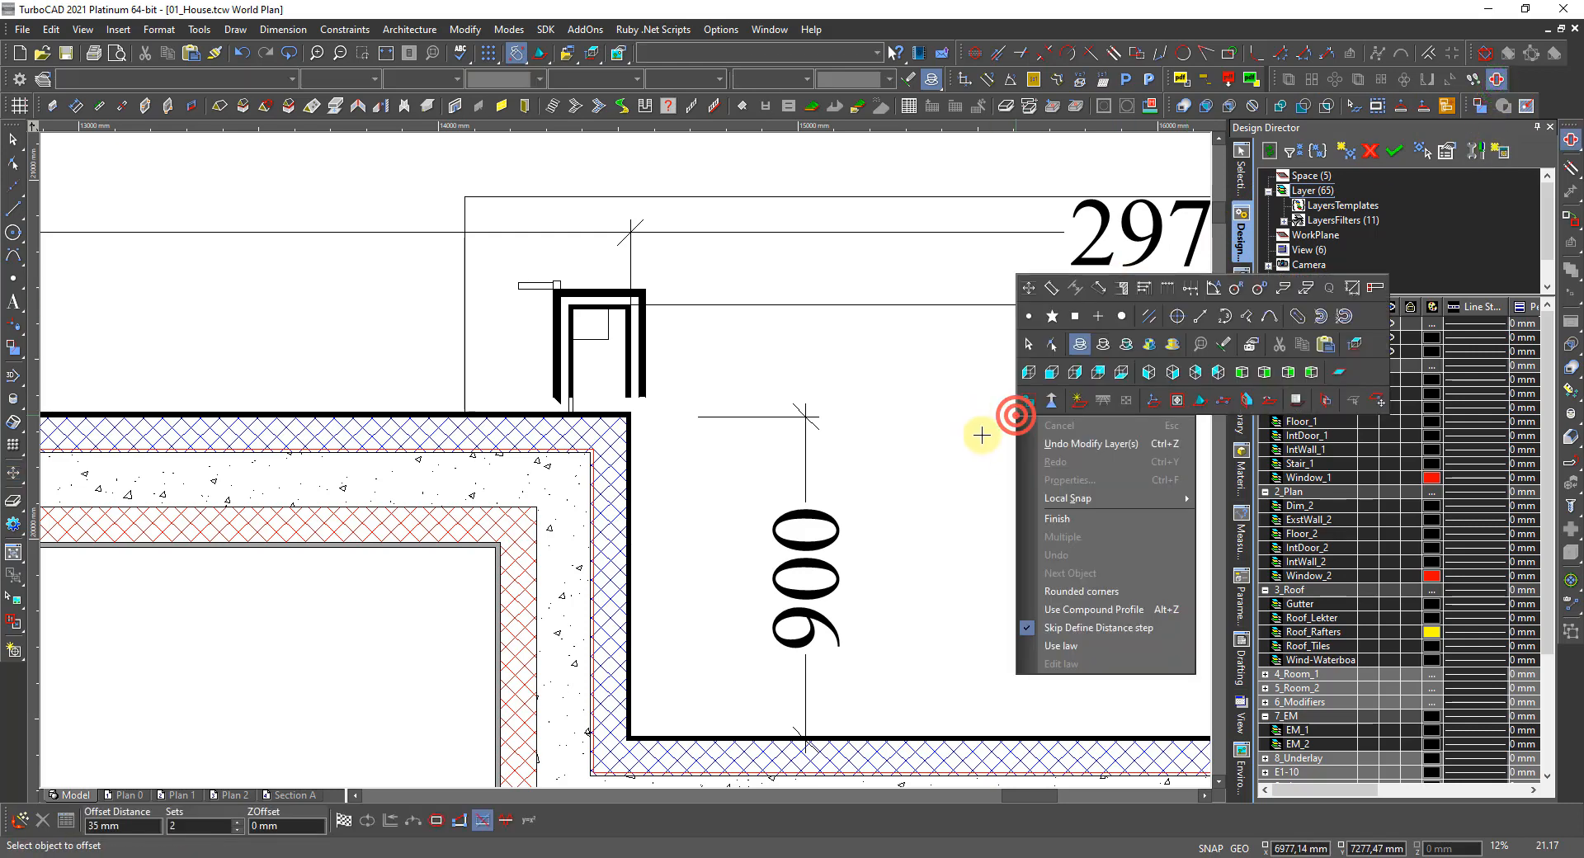
pyautogui.click(1150, 401)
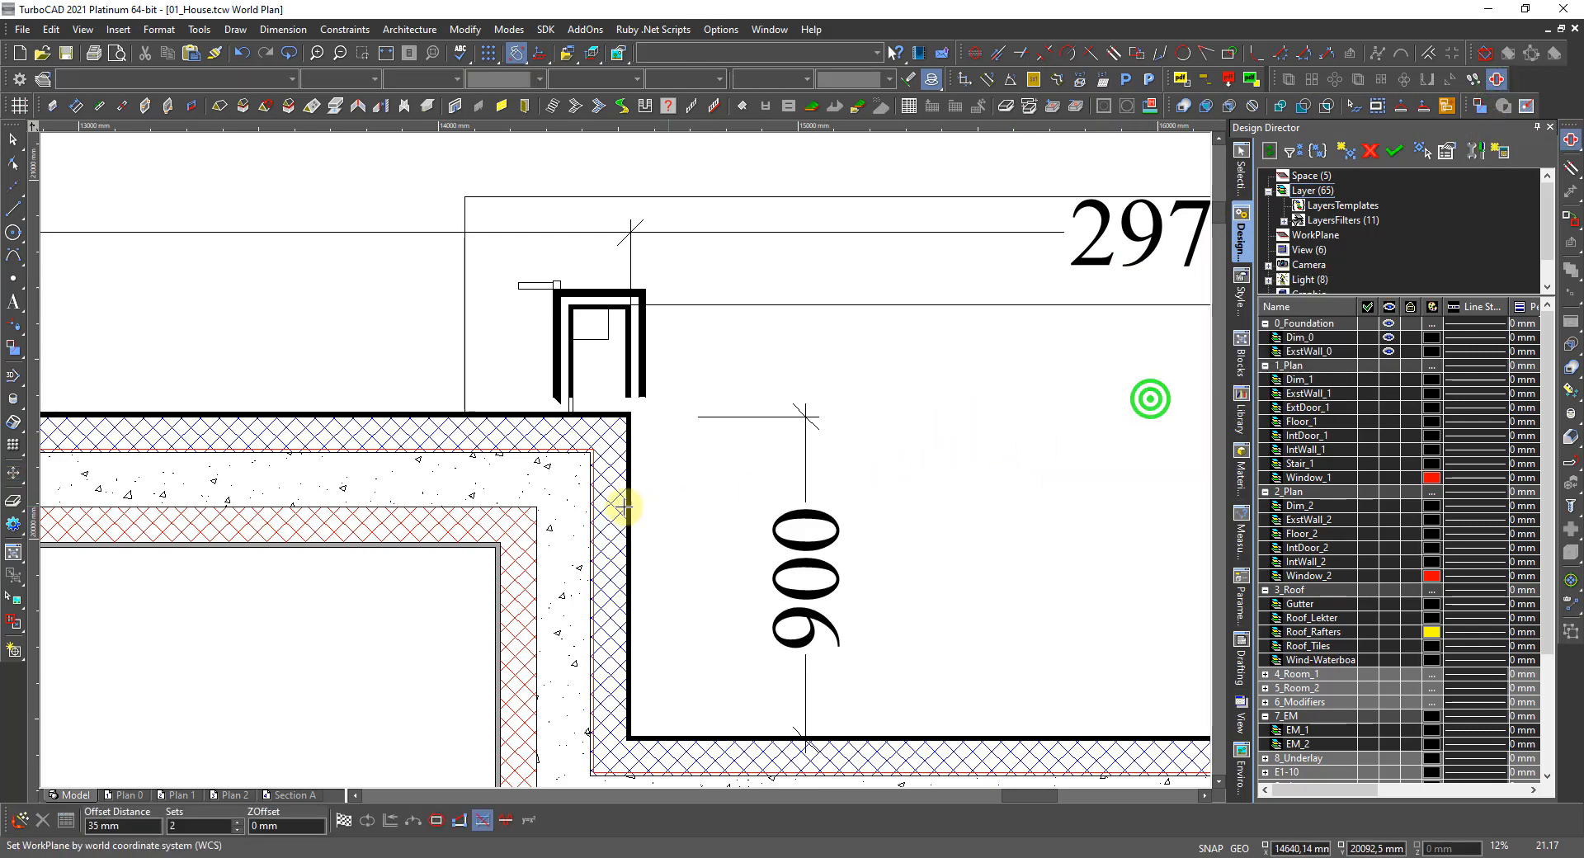
pyautogui.scroll(5, 619, 459)
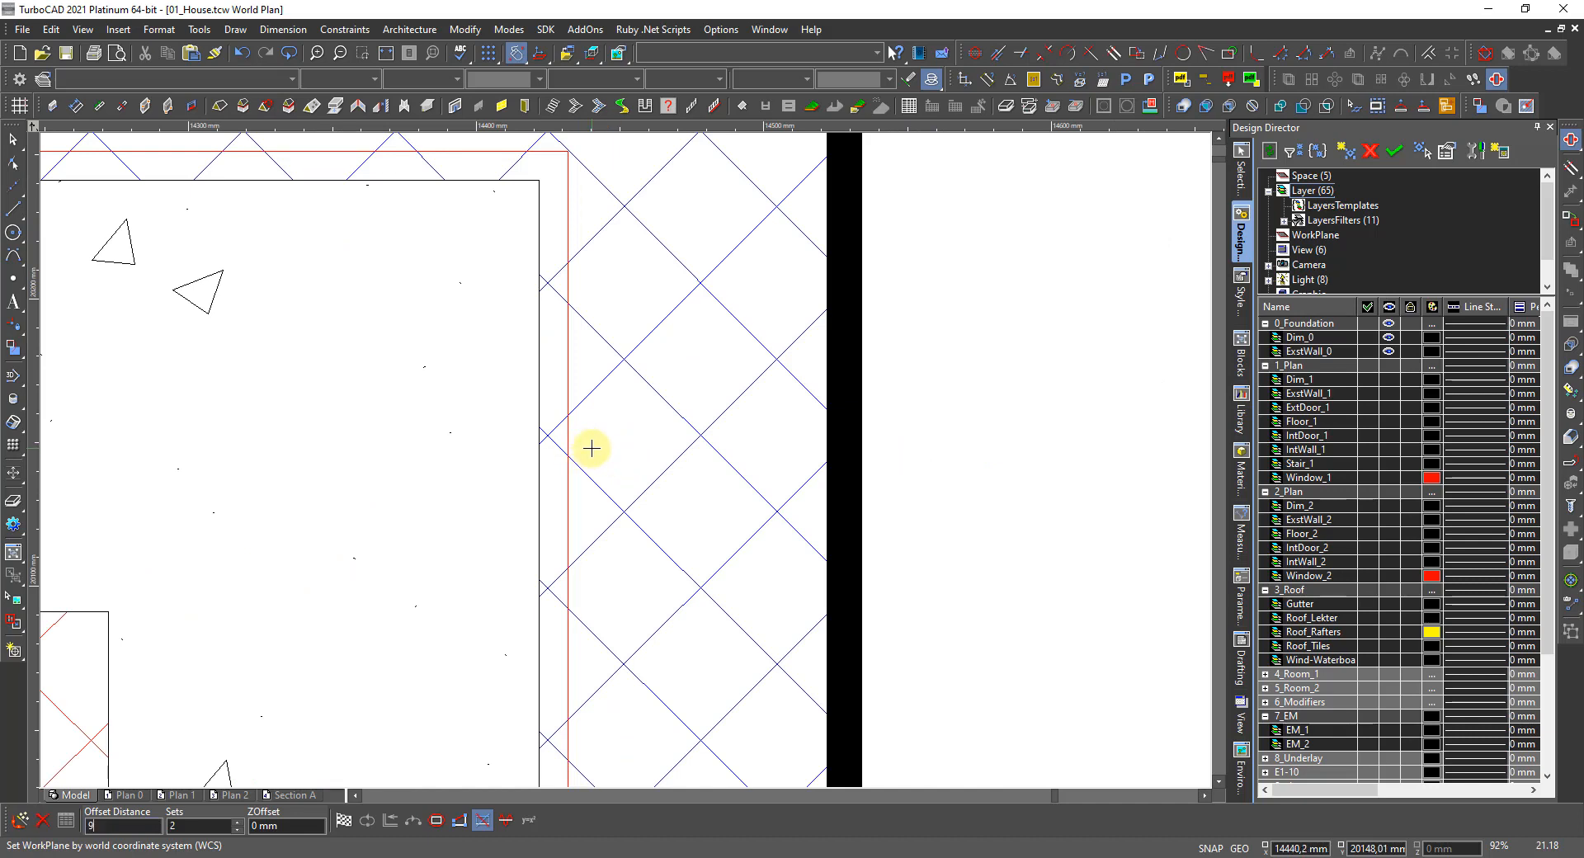
pyautogui.press('Return')
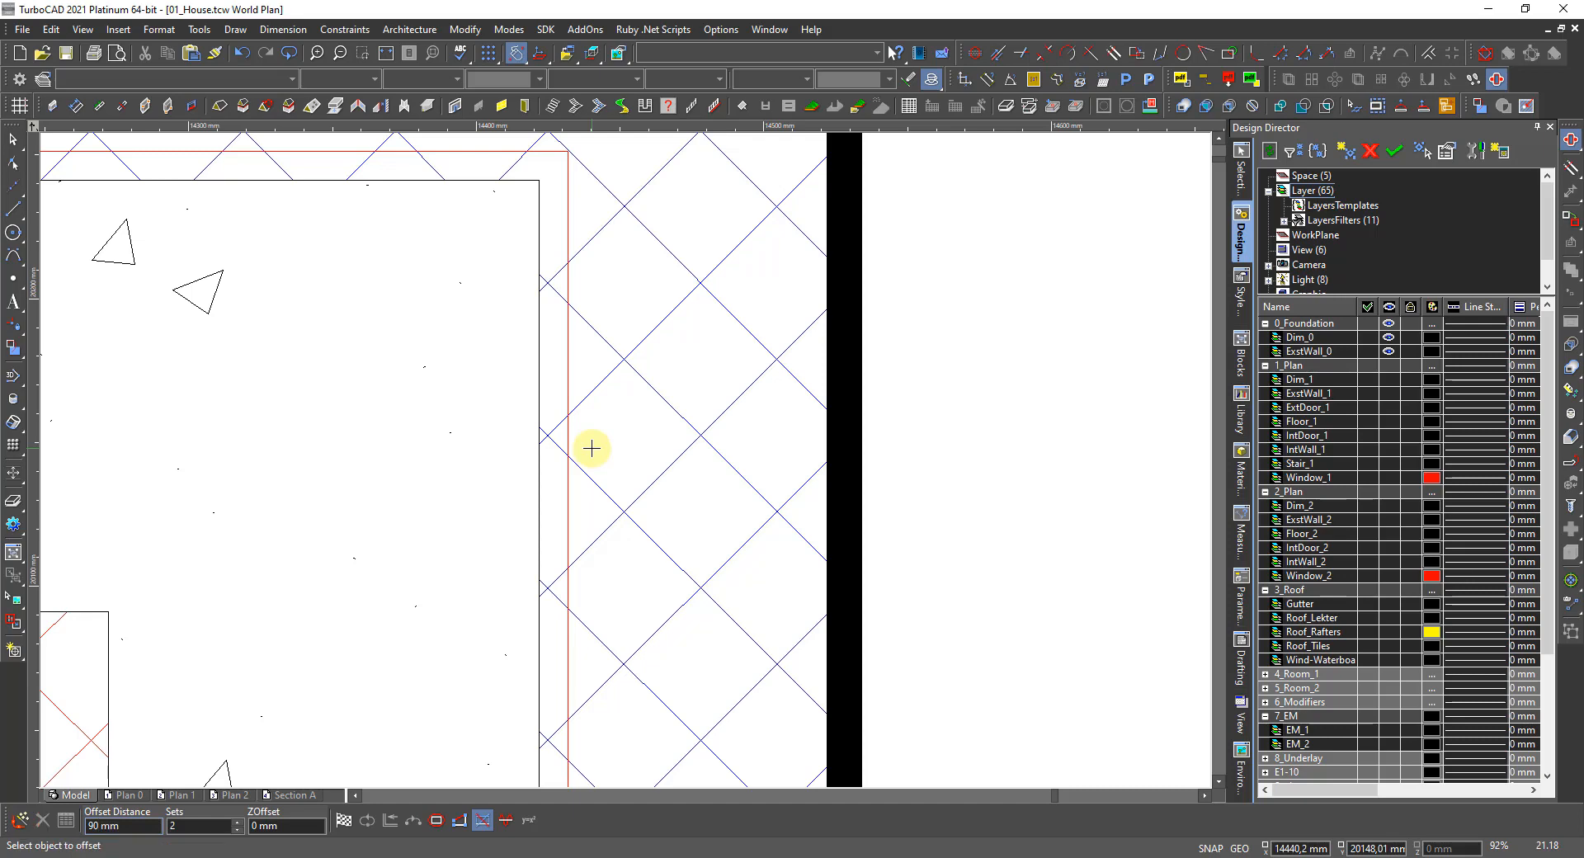
pyautogui.click(571, 438)
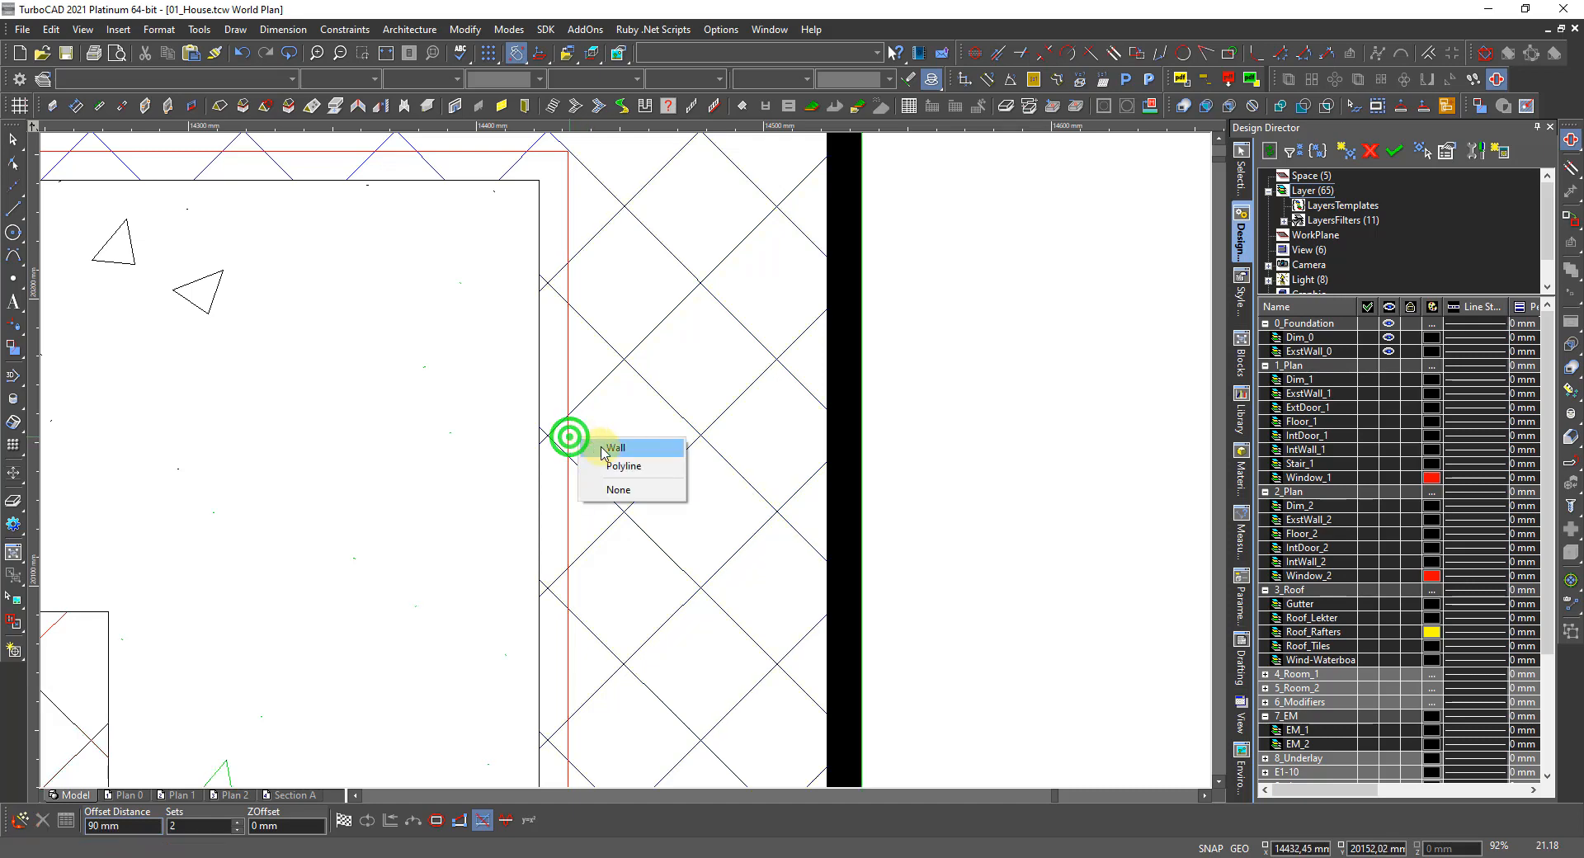
pyautogui.click(629, 462)
pyautogui.click(860, 468)
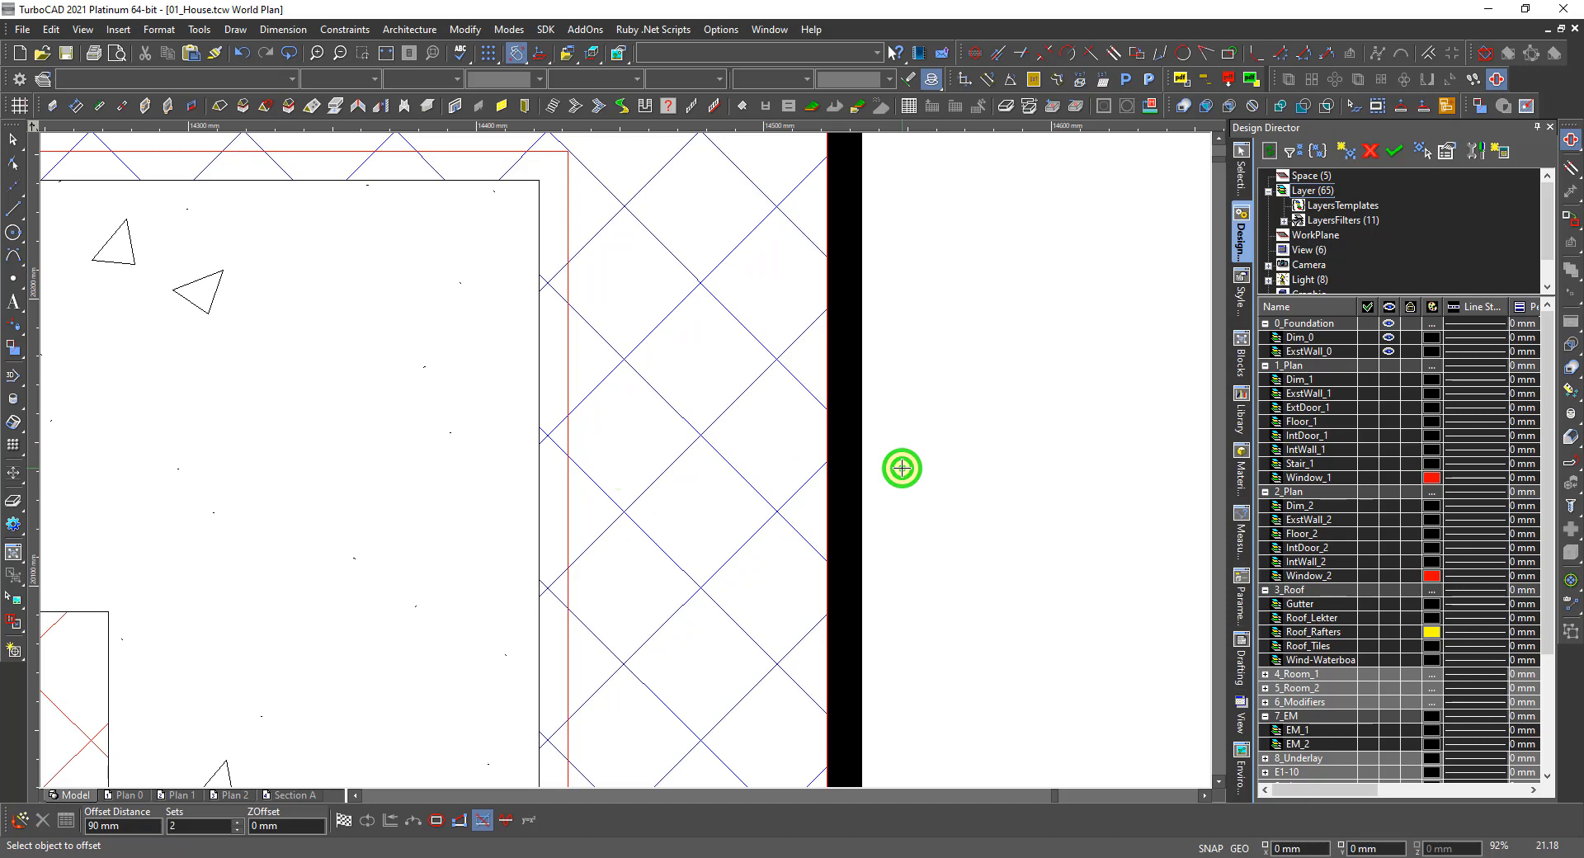
pyautogui.press('Escape')
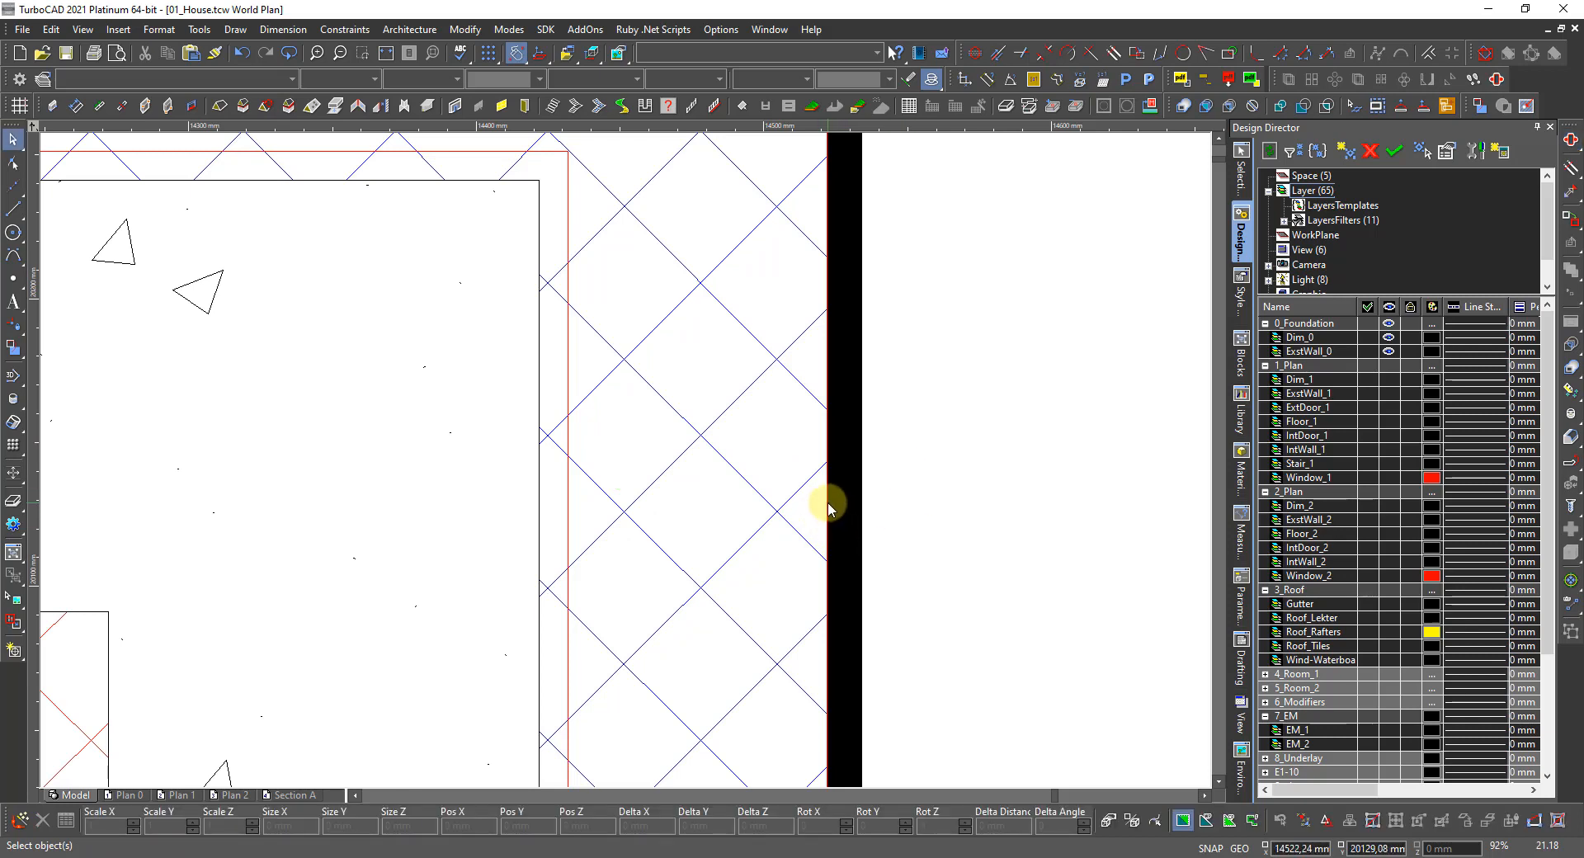
# Select the offset polyline at the outer wall face, move it to layer 0, and hide the BaseLine layer.
pyautogui.click(828, 508)
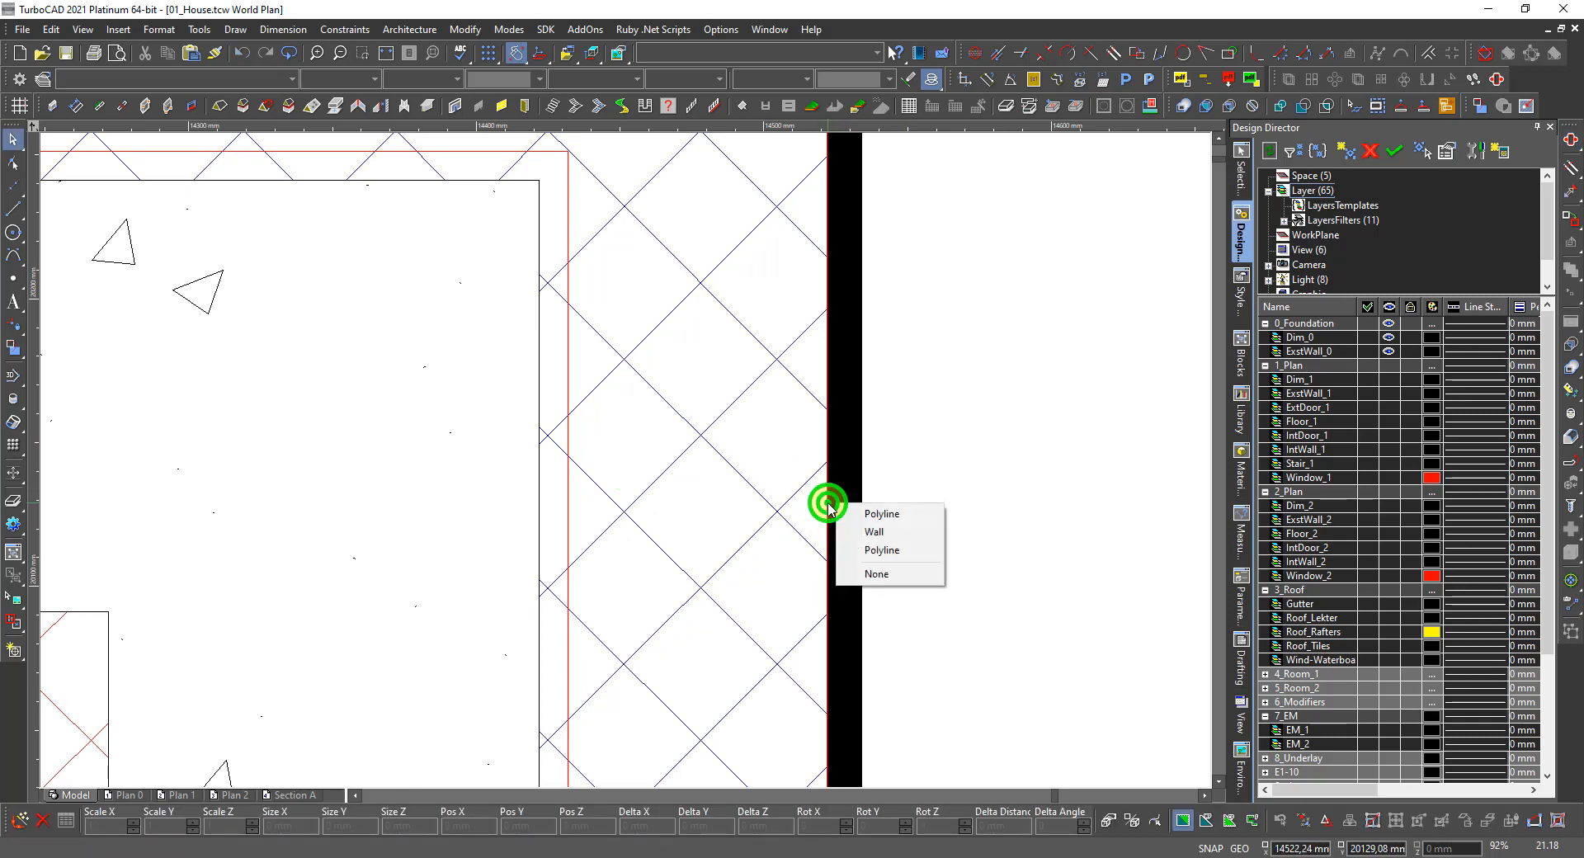
pyautogui.click(882, 551)
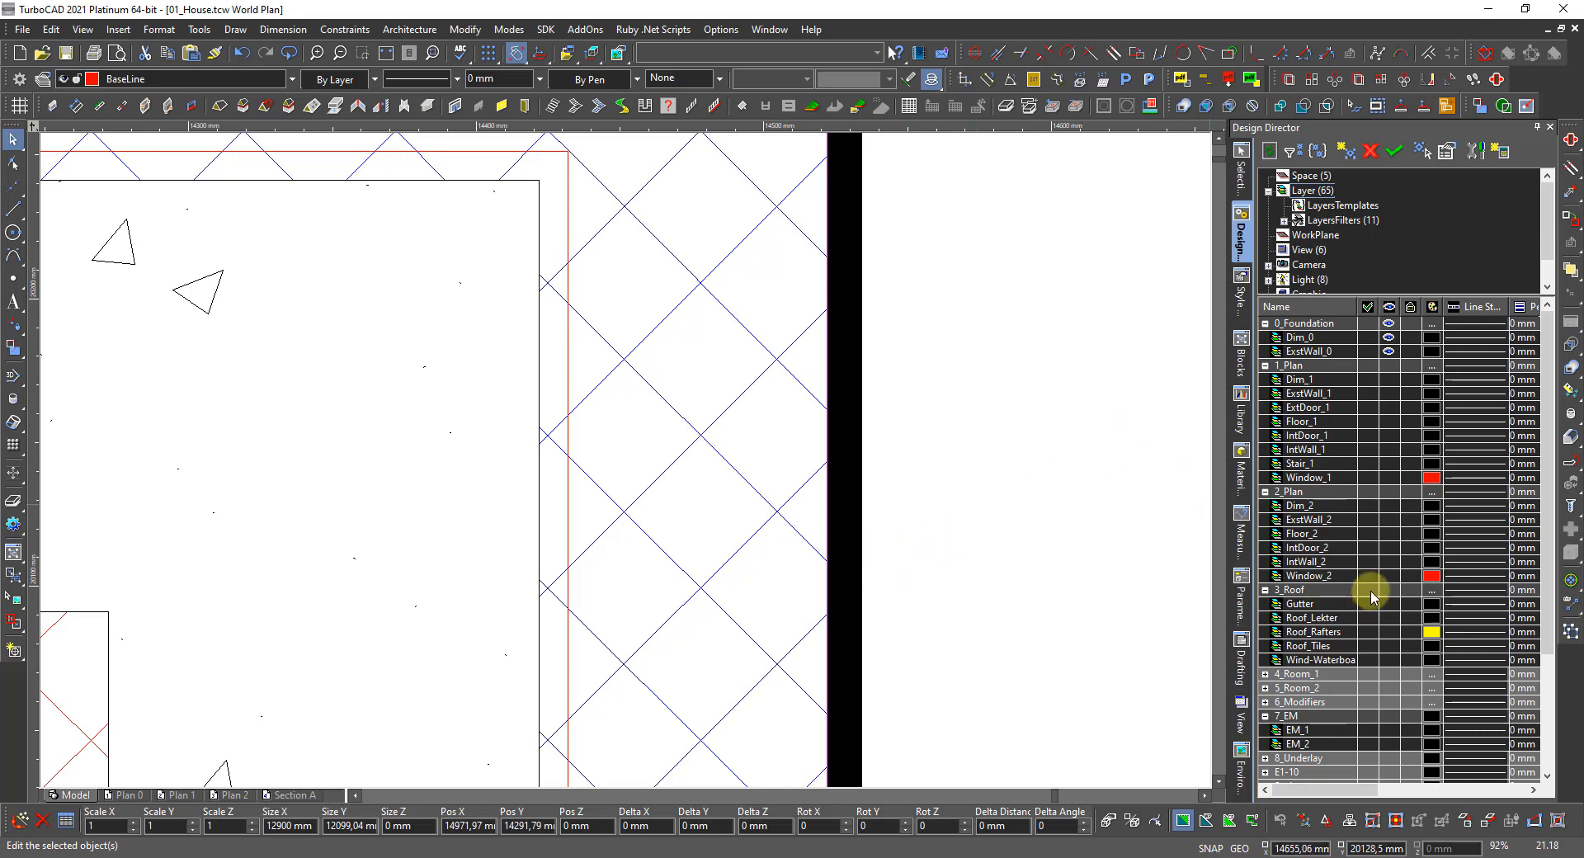
pyautogui.scroll(-4, 1358, 607)
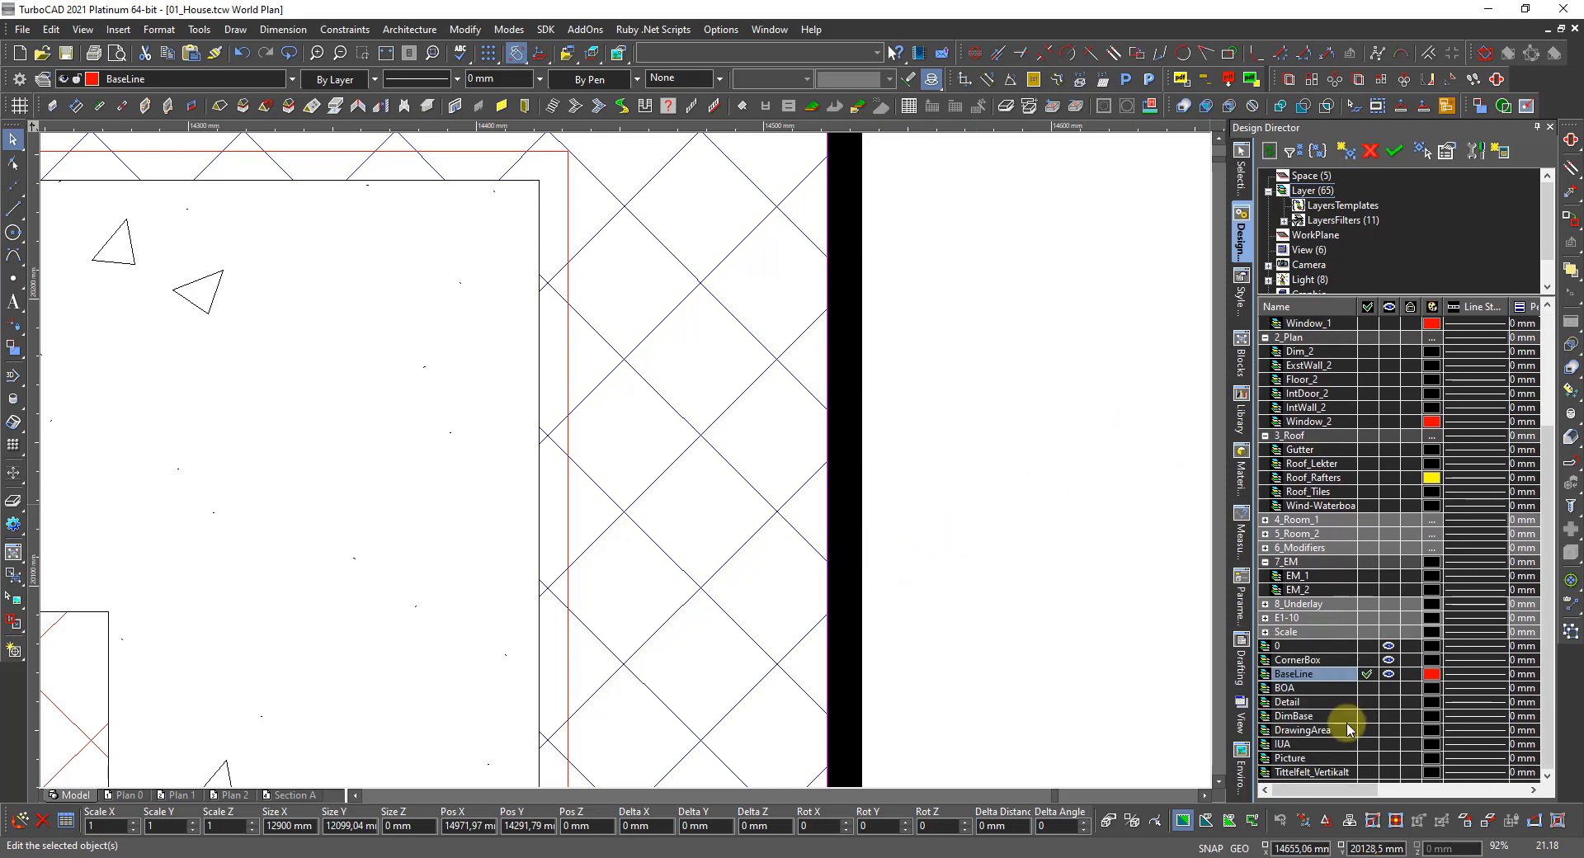
pyautogui.click(1365, 646)
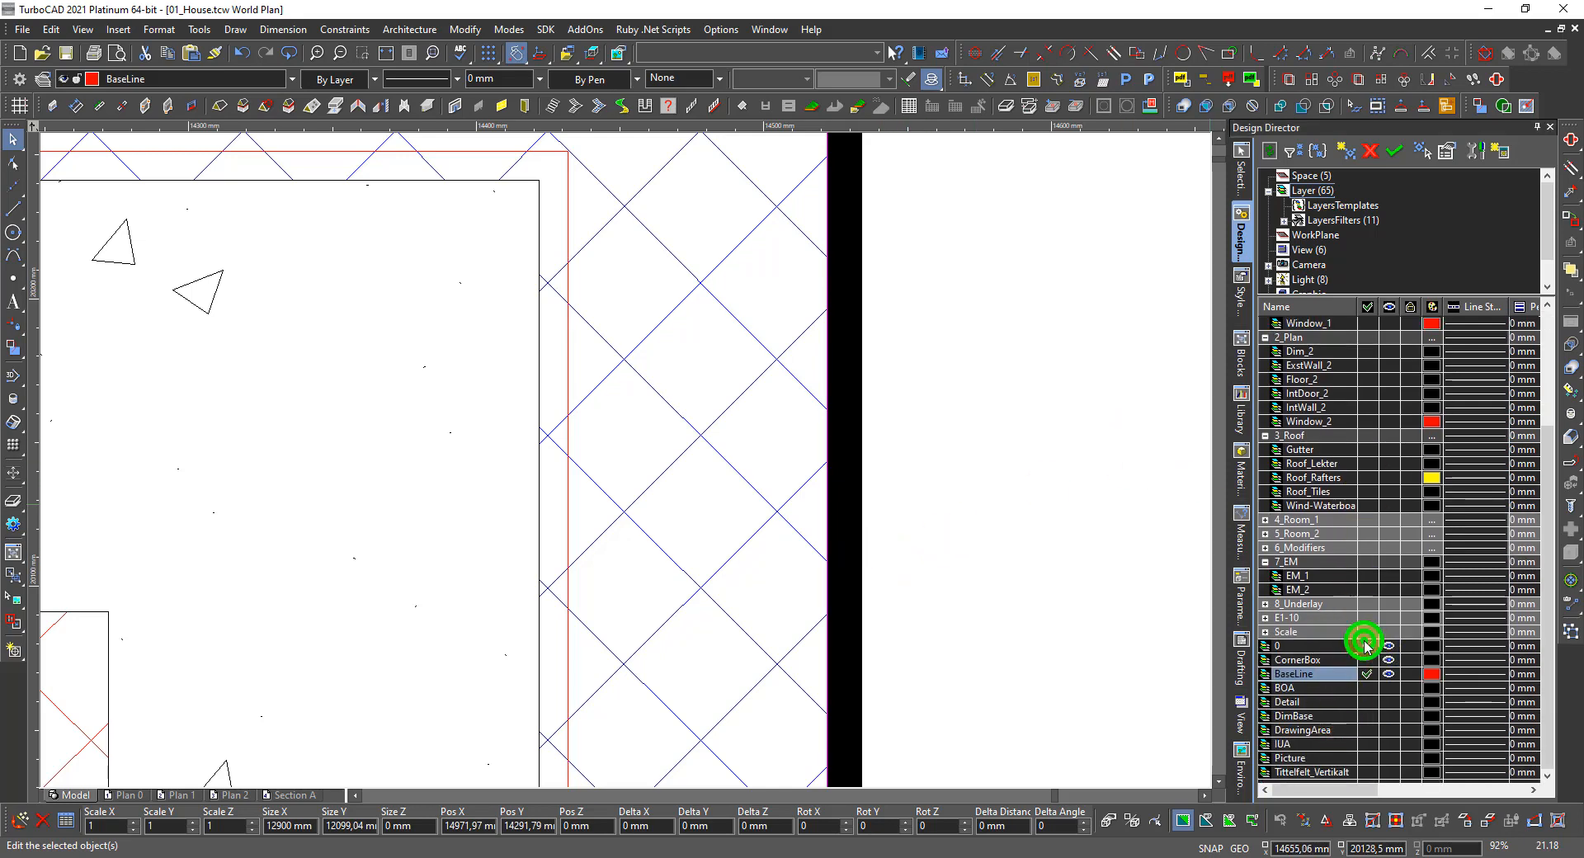
pyautogui.click(1391, 672)
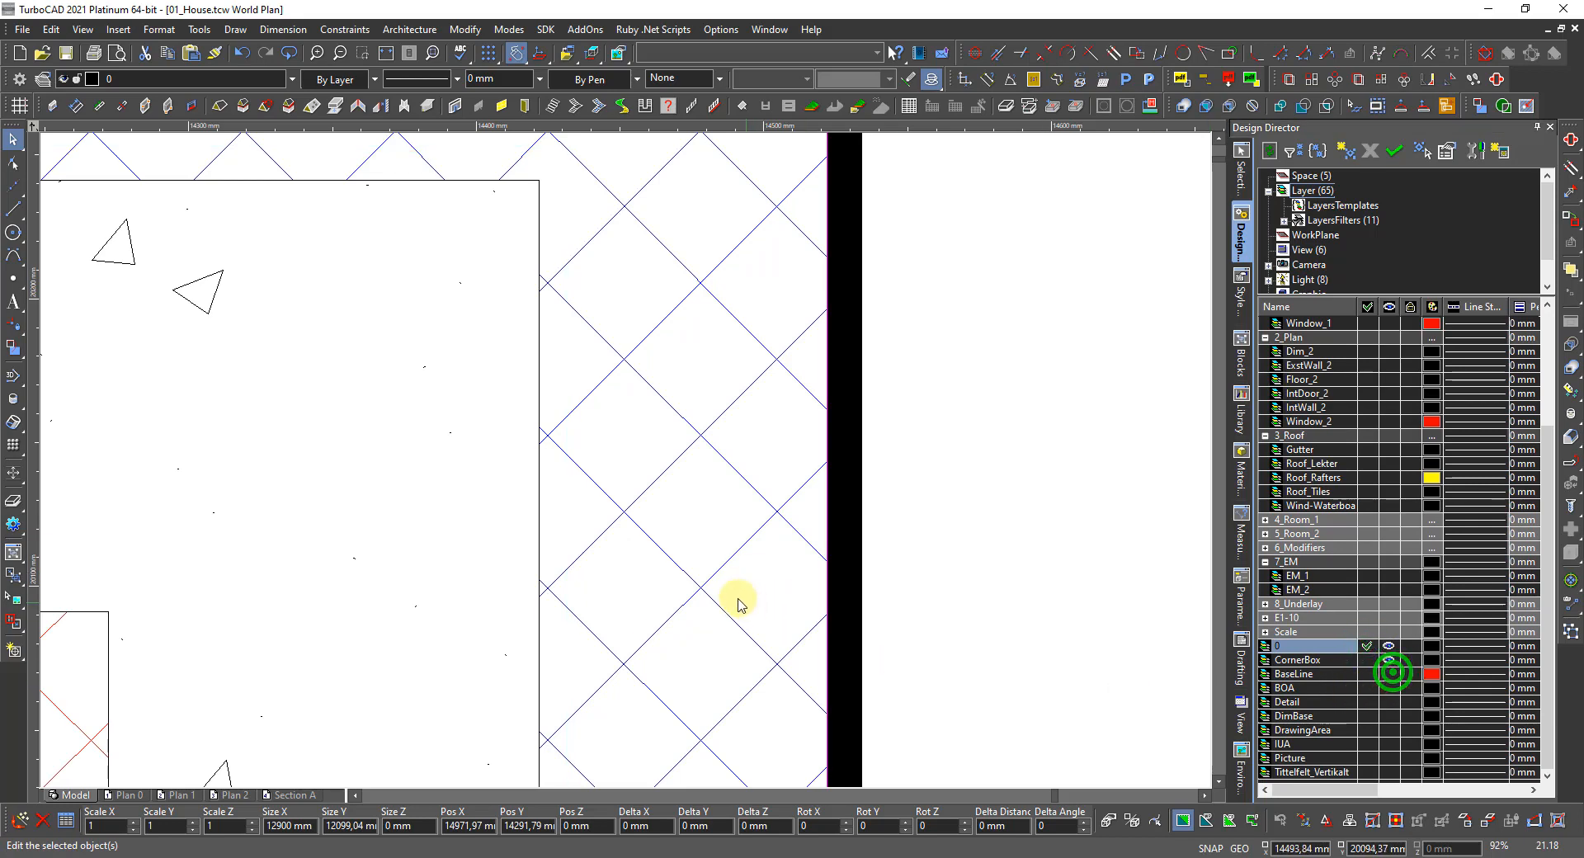
# Set the workplane on the foundation wall with its origin in the insulation at the recess corner, and select the offset polyline.
pyautogui.scroll(-2, 625, 465)
pyautogui.rightClick(625, 464)
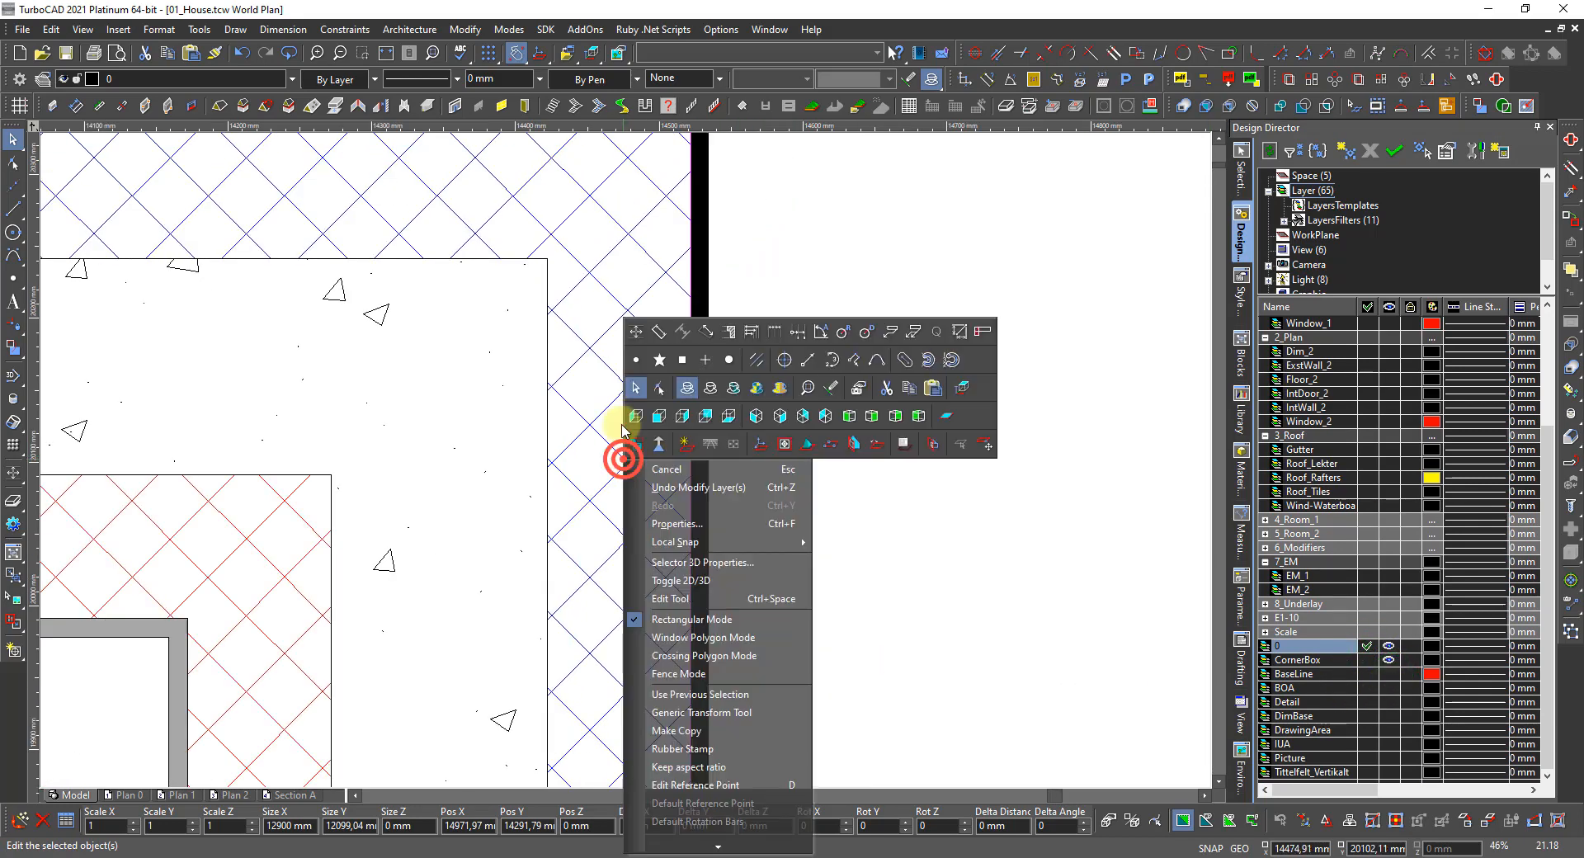
pyautogui.click(858, 446)
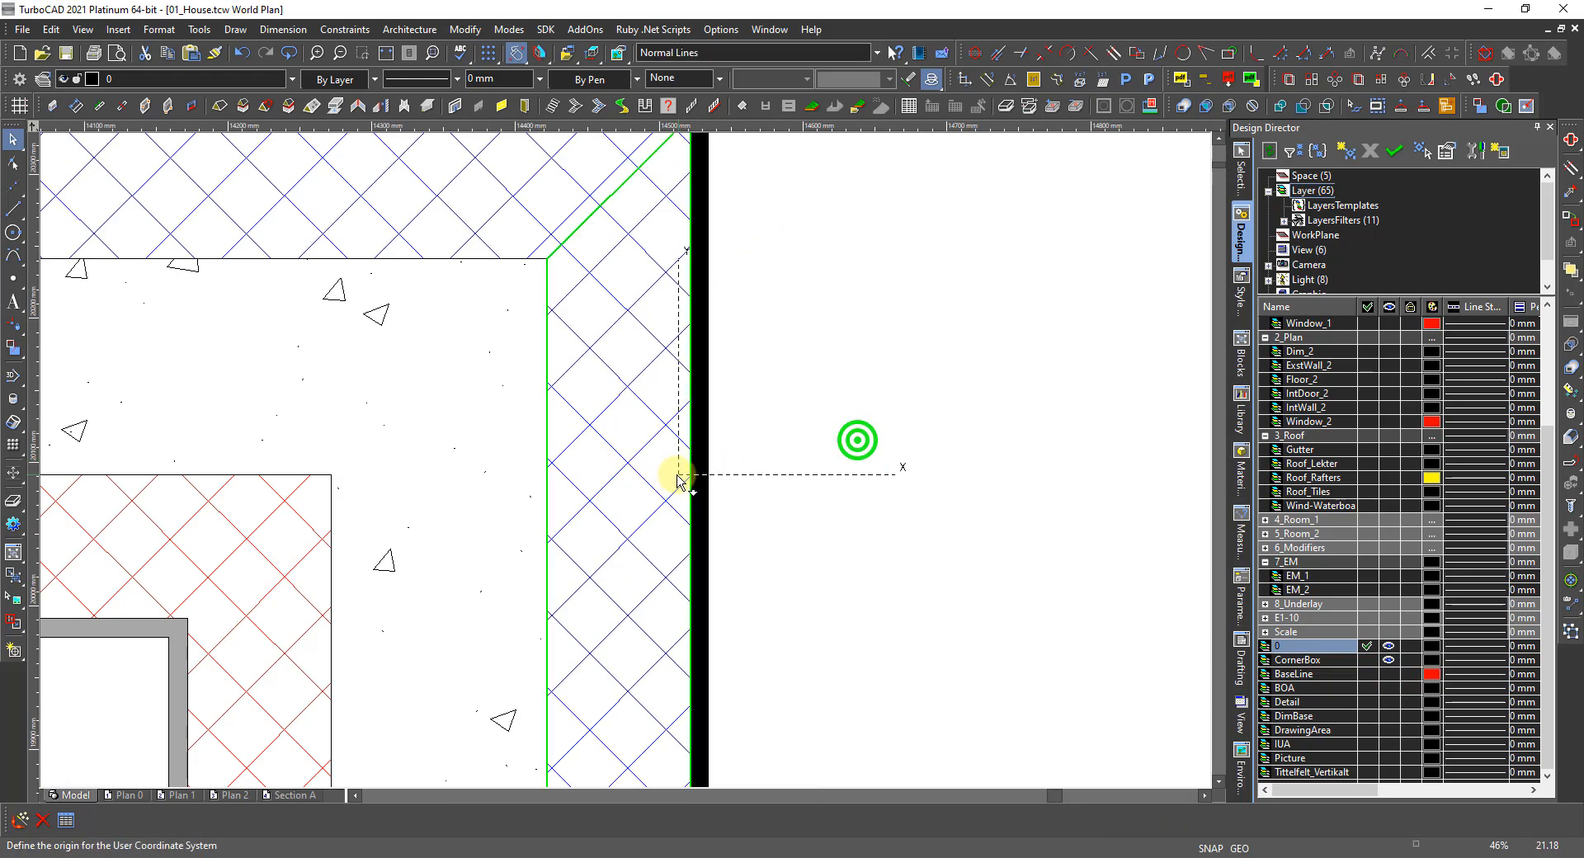
pyautogui.click(621, 471)
pyautogui.rightClick(691, 466)
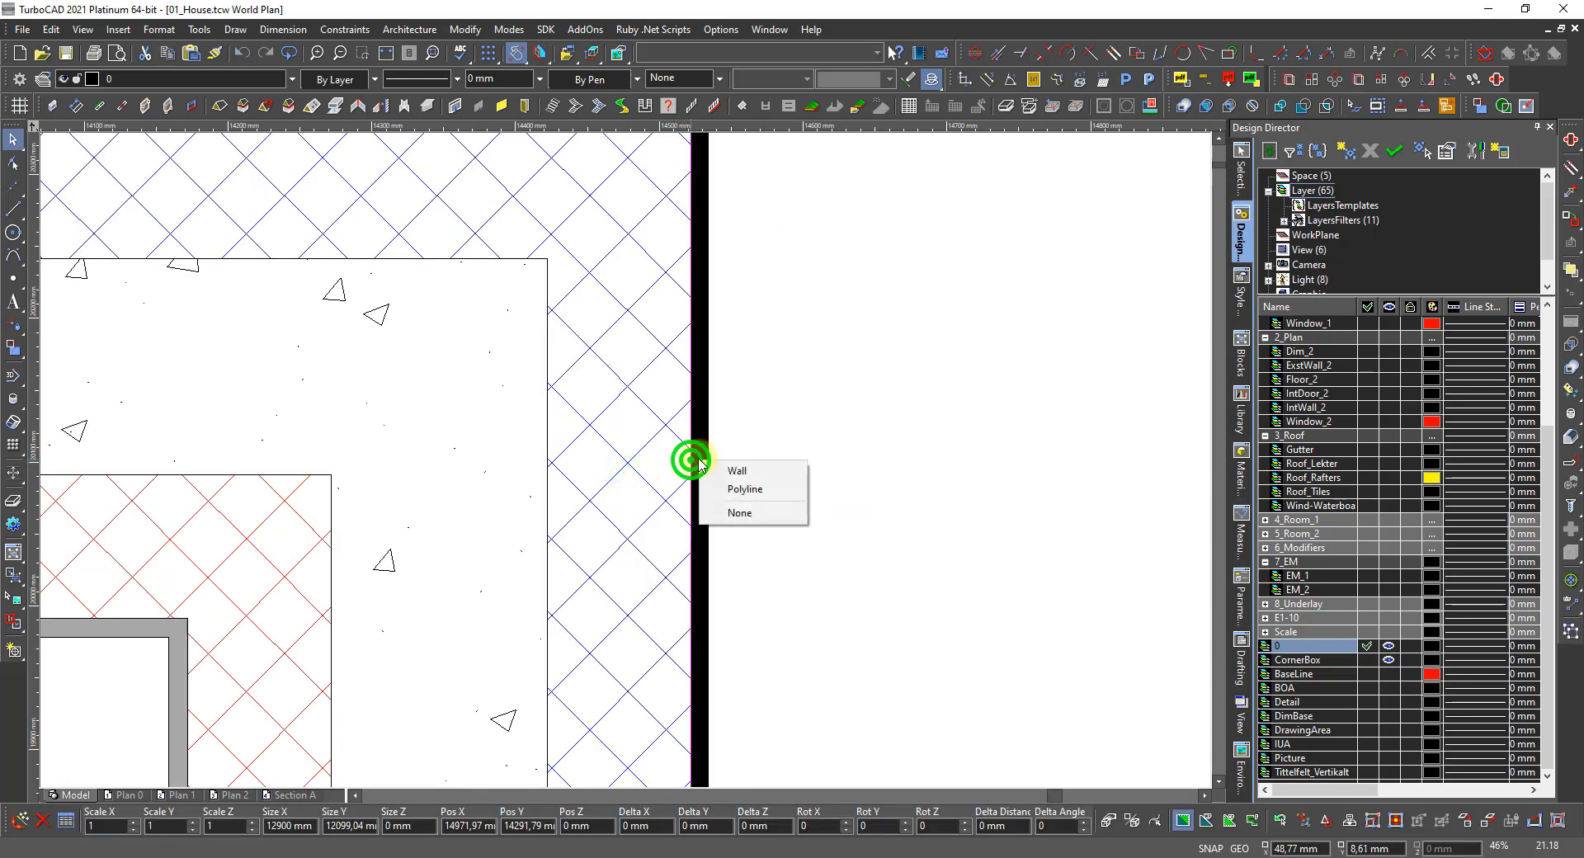
pyautogui.click(742, 488)
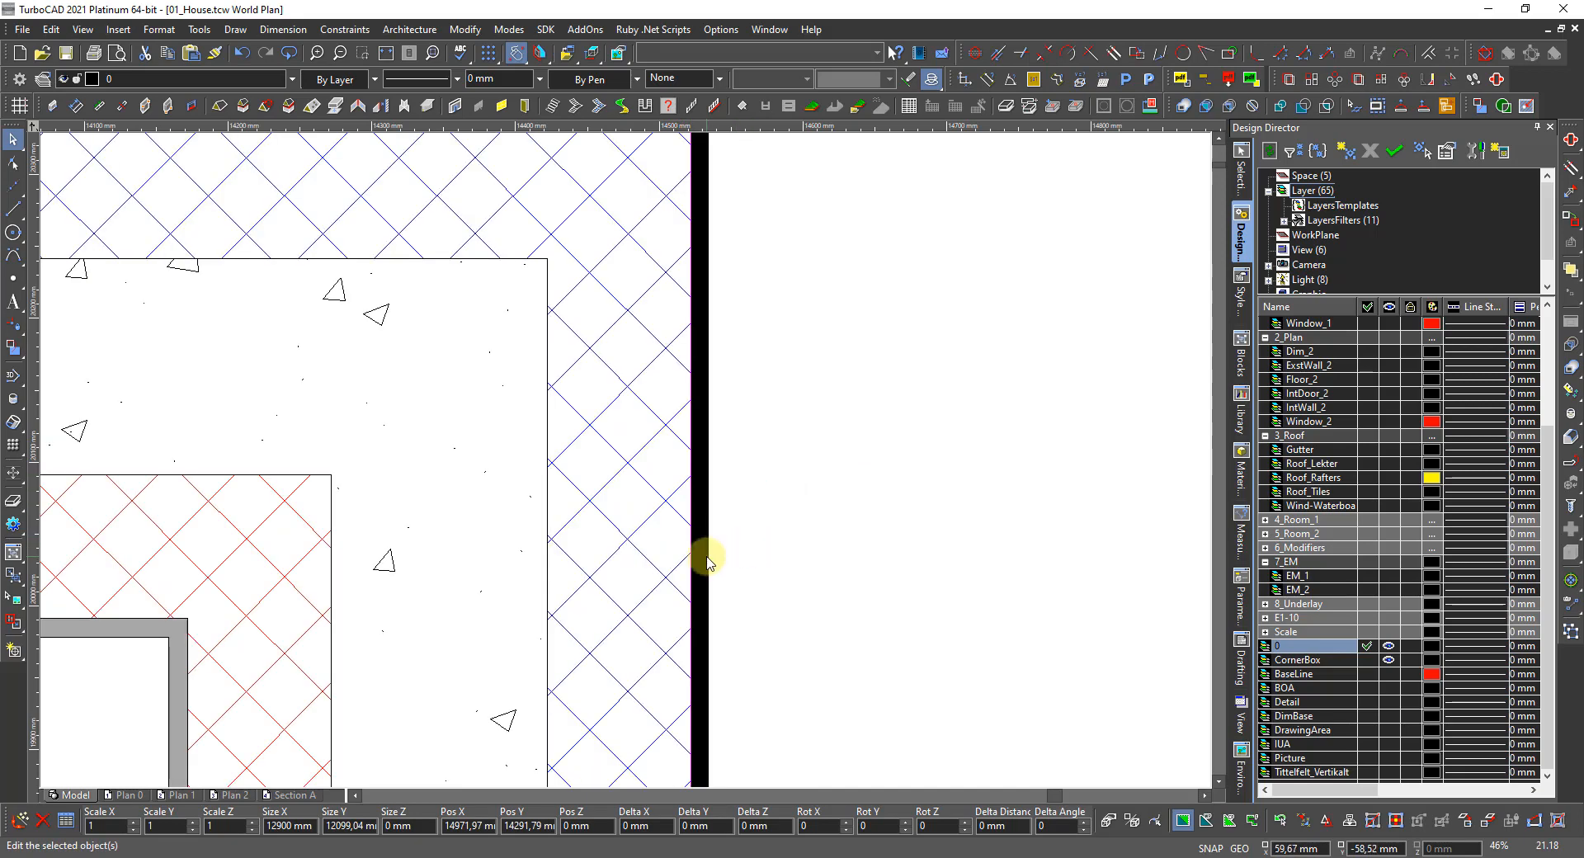
# Follow the offset polyline to where it departs from the bay walls, explode it into segments, and deselect them.
pyautogui.scroll(-5, 701, 555)
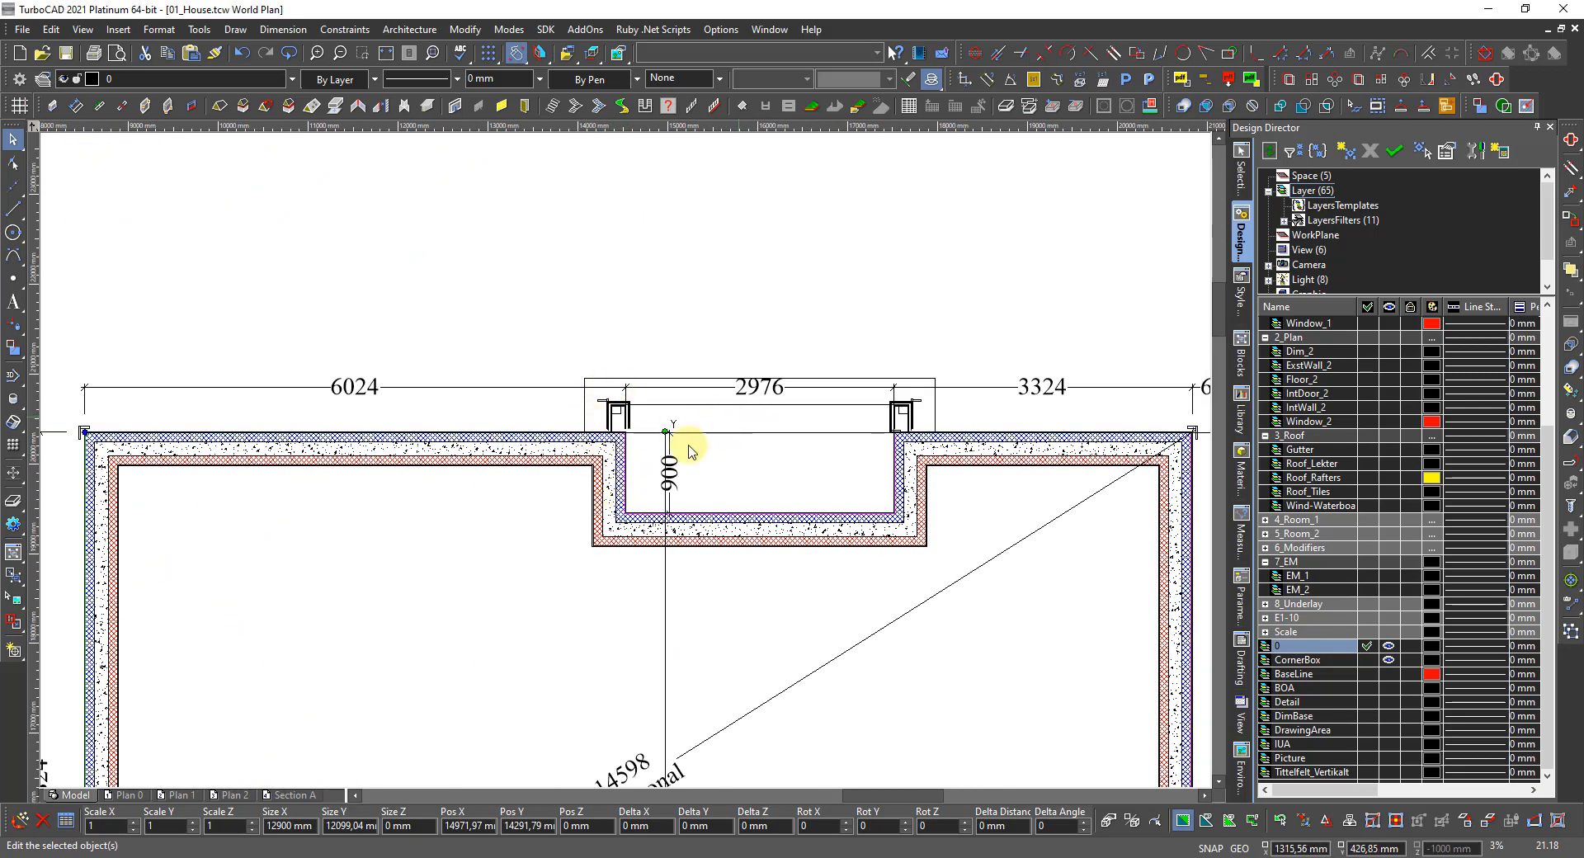
pyautogui.scroll(-3, 568, 482)
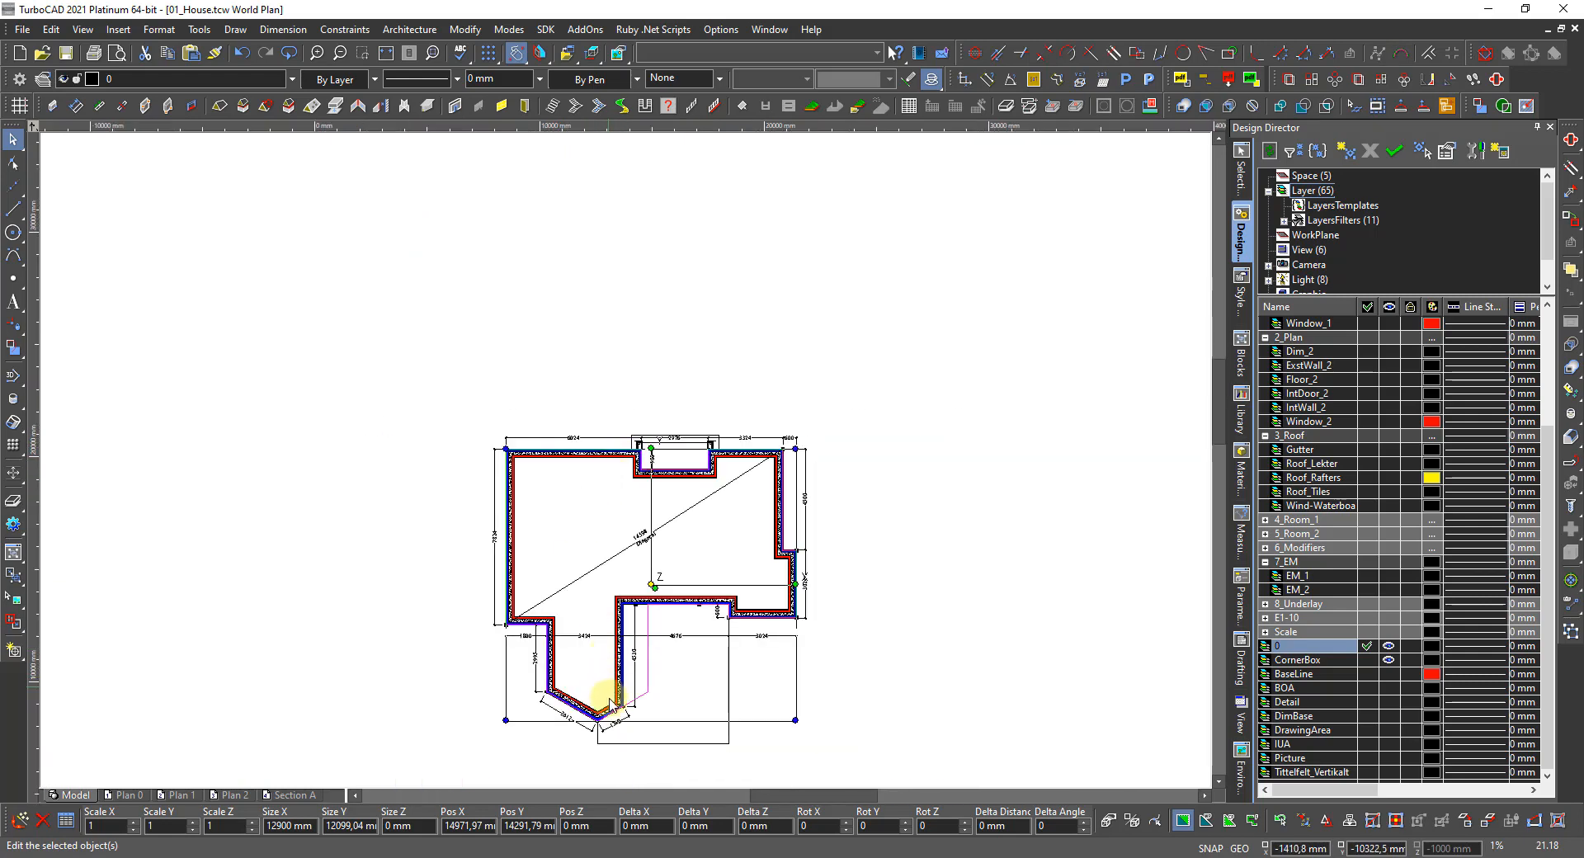
pyautogui.scroll(3, 607, 697)
pyautogui.scroll(-3, 637, 457)
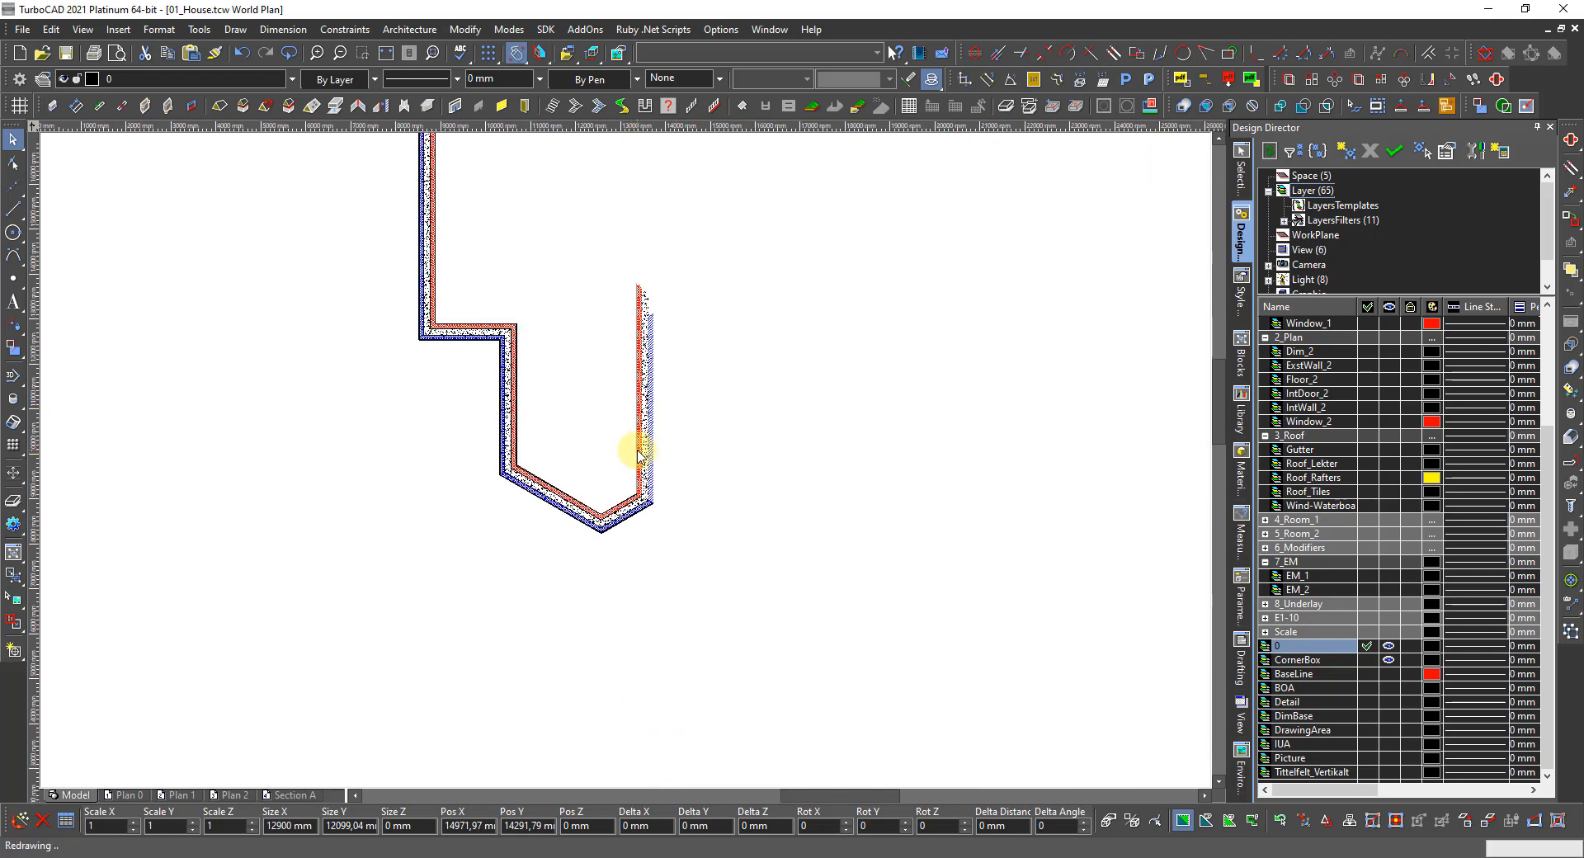
pyautogui.scroll(3, 627, 450)
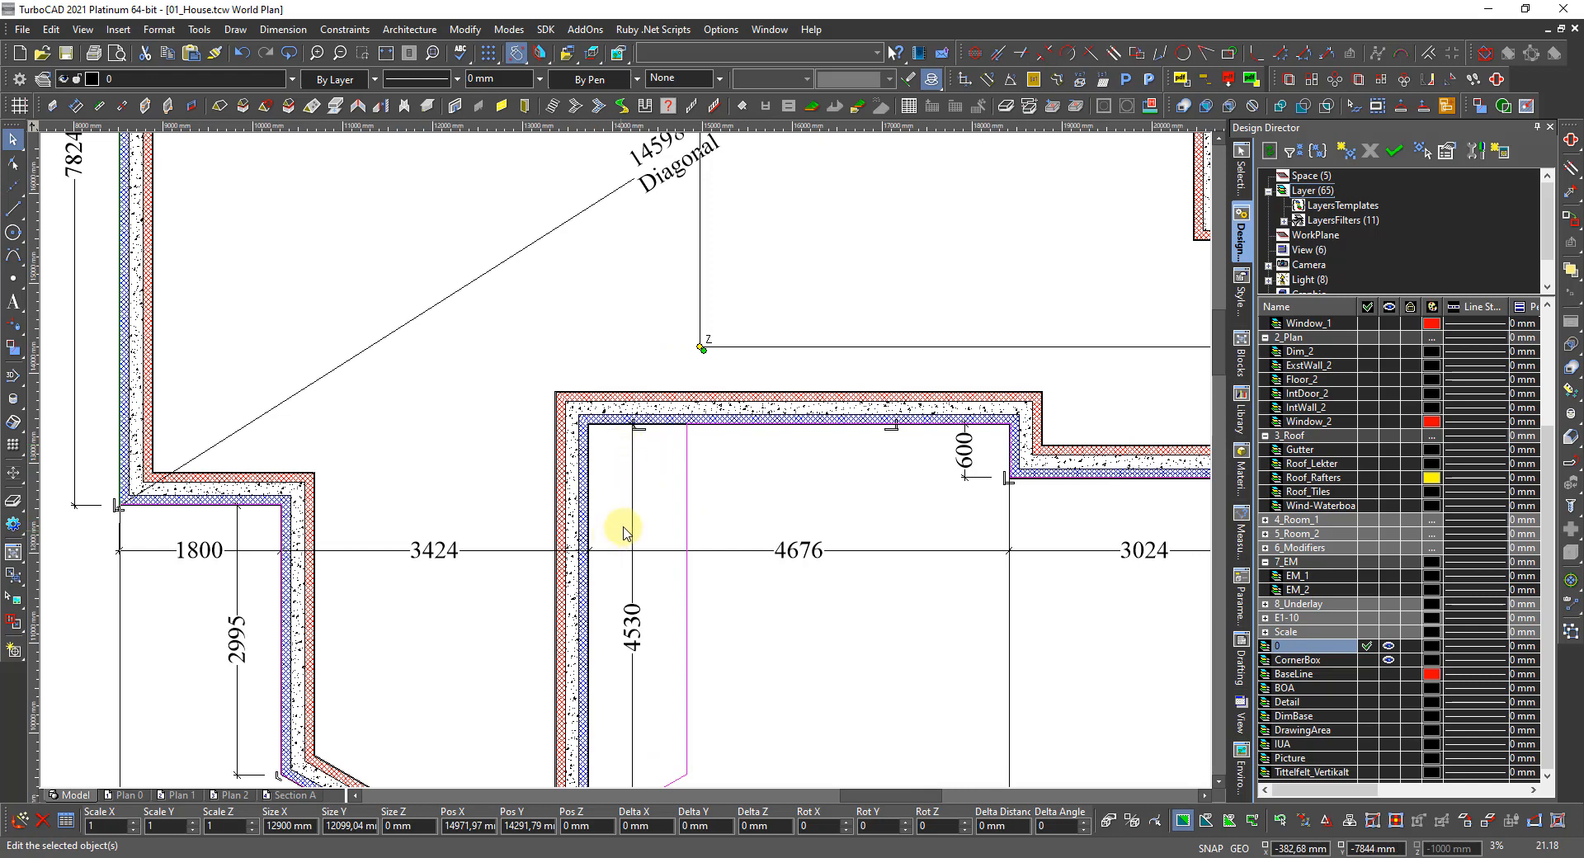
pyautogui.click(724, 621)
# Start the Edit Tool on the misplaced vertical outline segment beside the bay's 4530 mm wall and switch it to segment editing.
pyautogui.rightClick(725, 619)
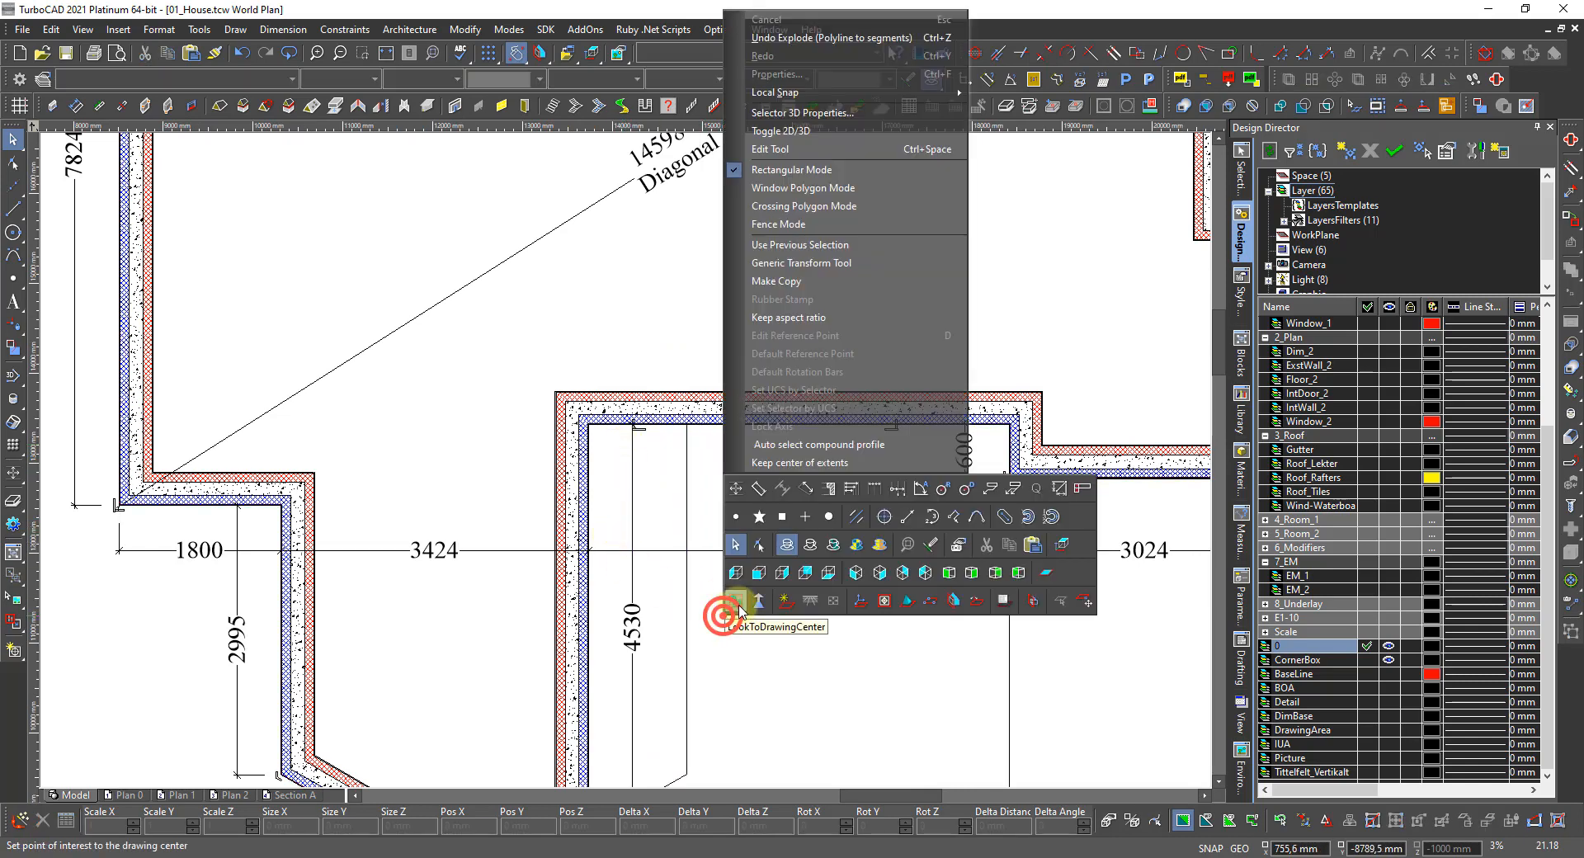
pyautogui.click(758, 561)
pyautogui.click(690, 619)
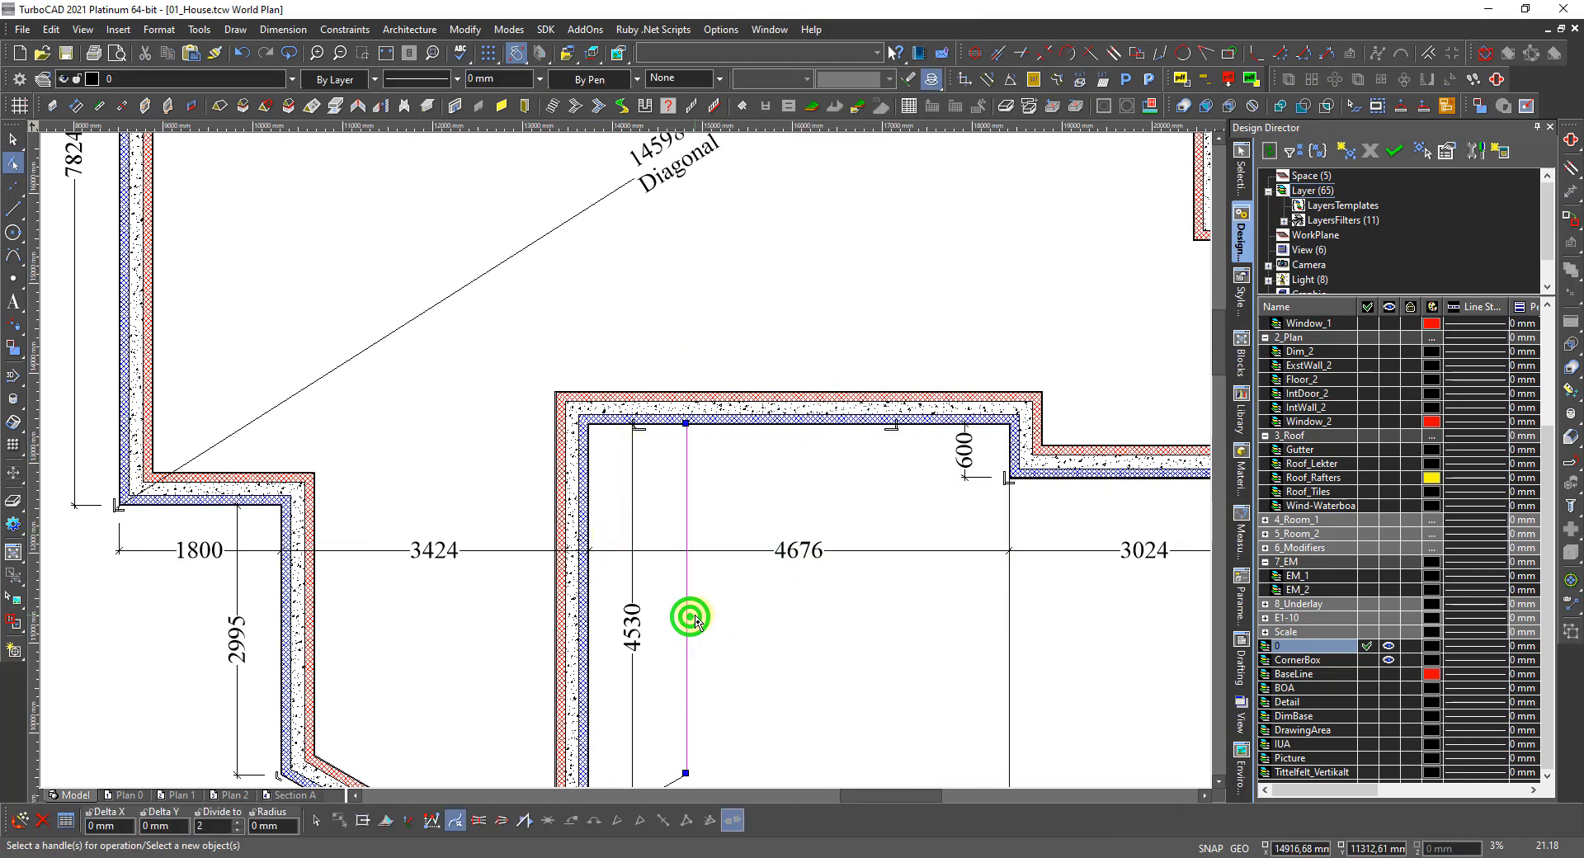
pyautogui.rightClick(699, 614)
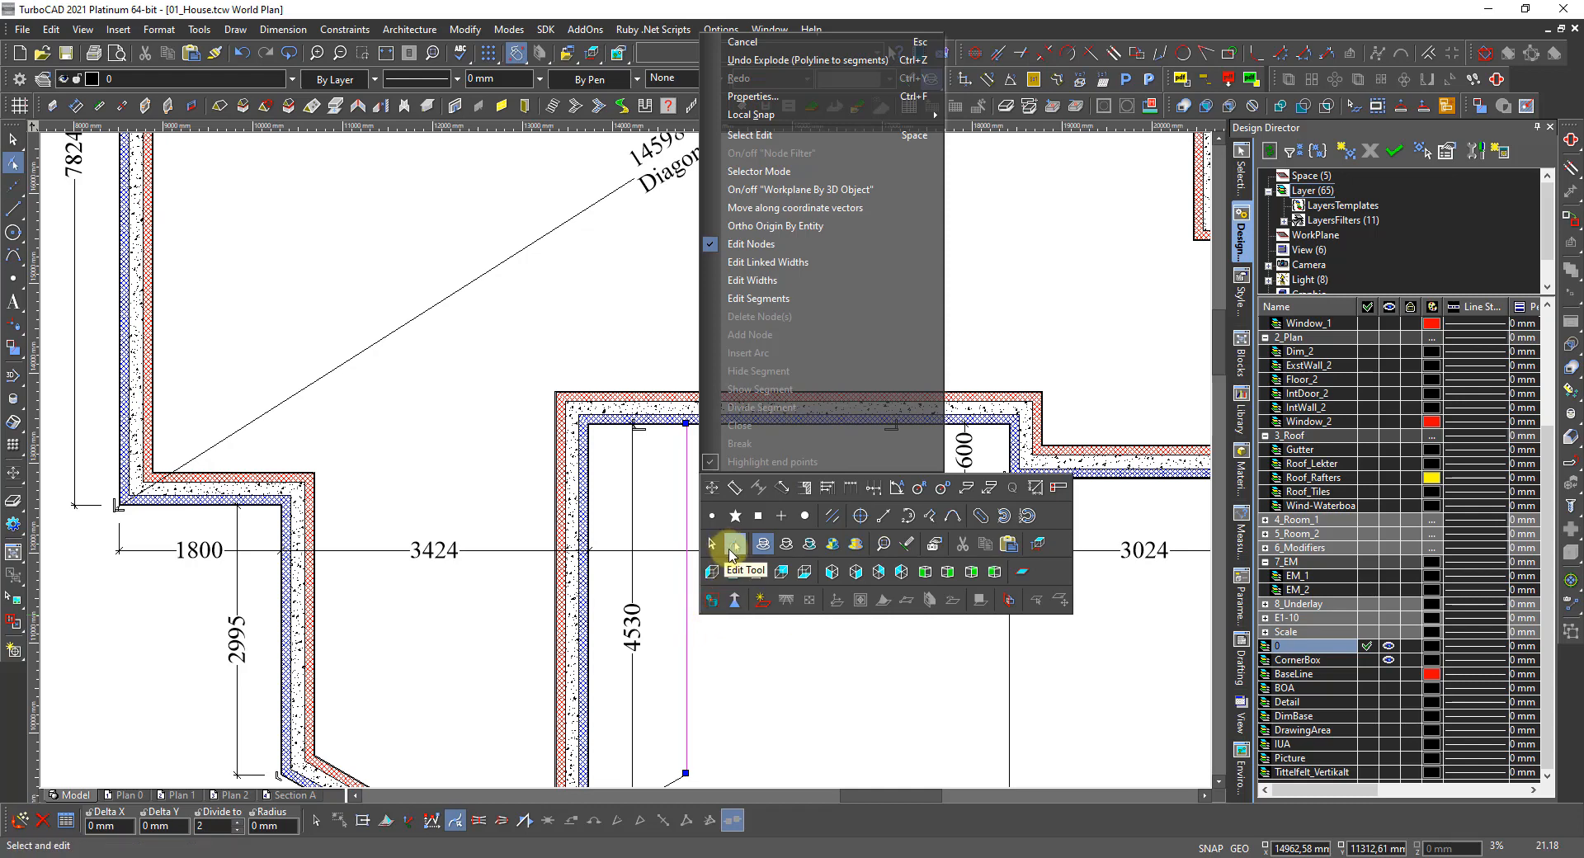
pyautogui.click(751, 297)
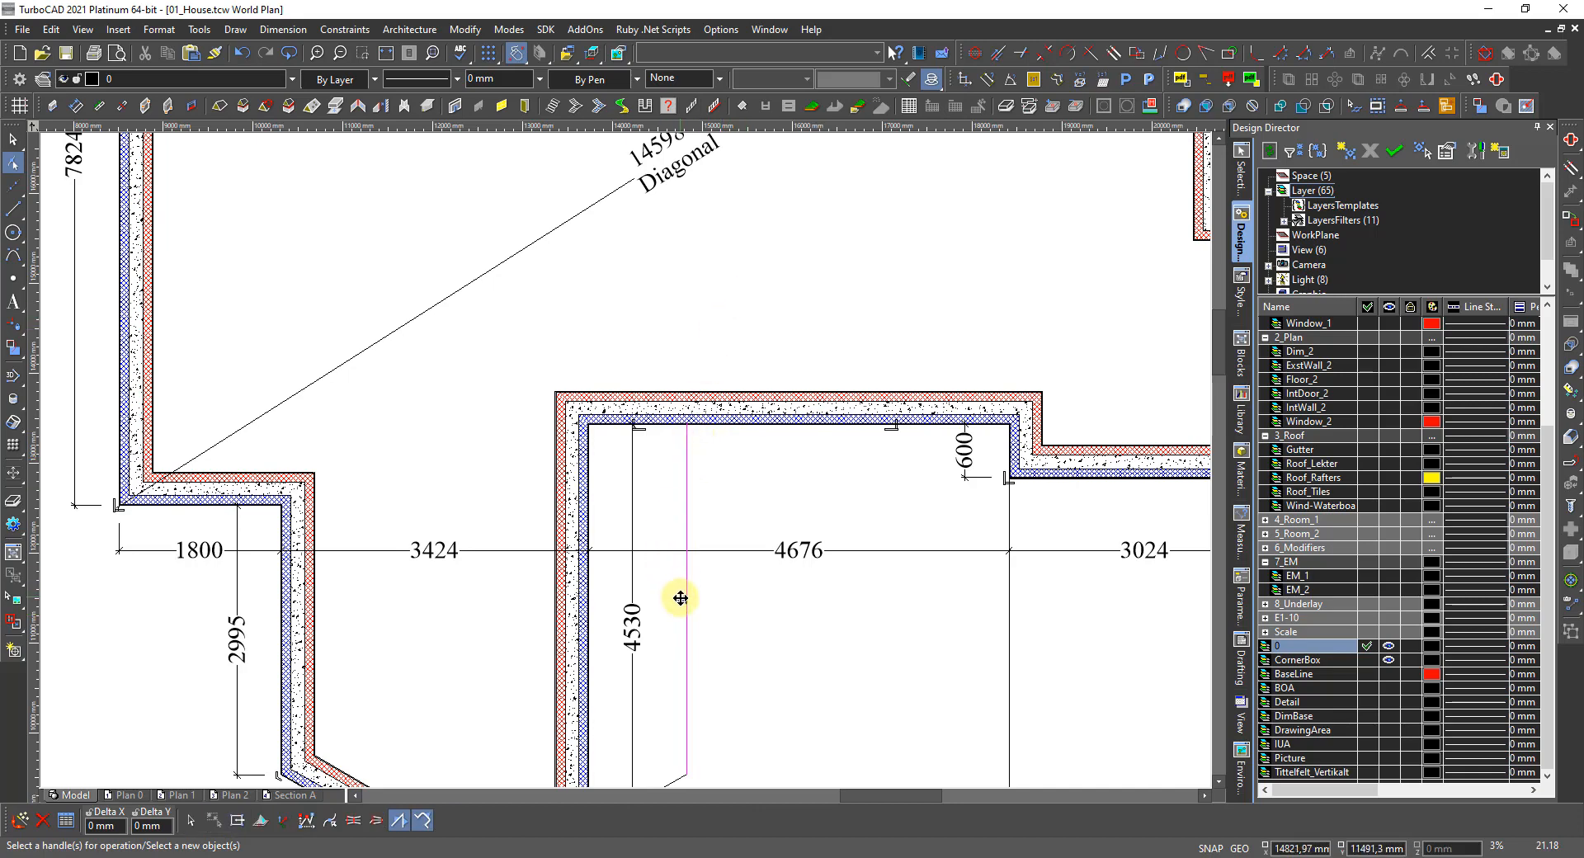
# Move the misplaced vertical segment onto the outer insulation face of the bay's 4530 mm wall and deselect it.
pyautogui.click(680, 598)
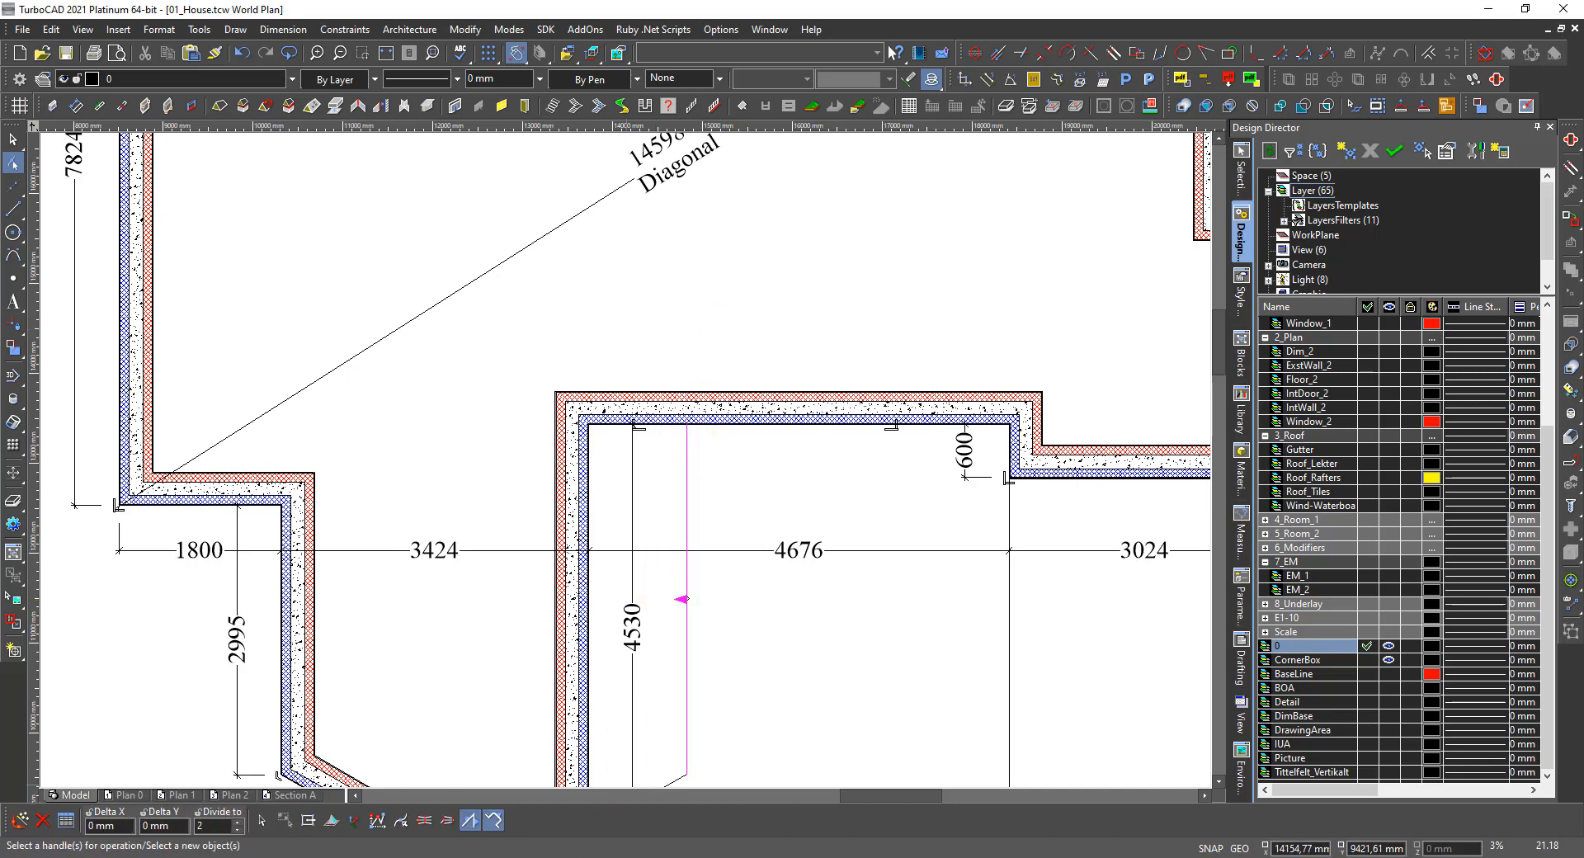
pyautogui.click(491, 822)
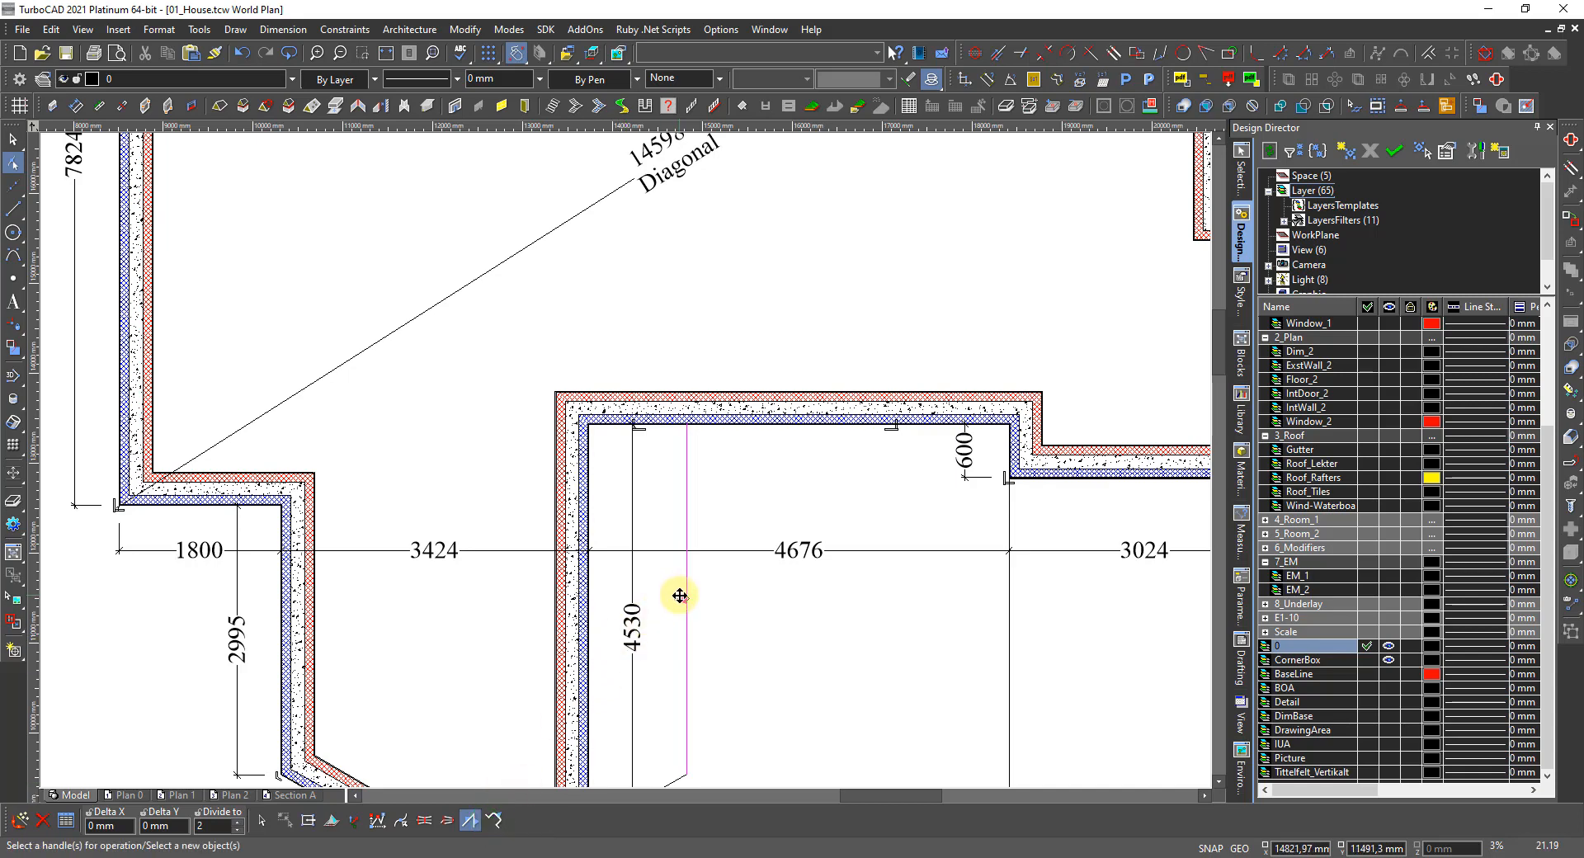
pyautogui.click(684, 598)
pyautogui.scroll(10, 591, 608)
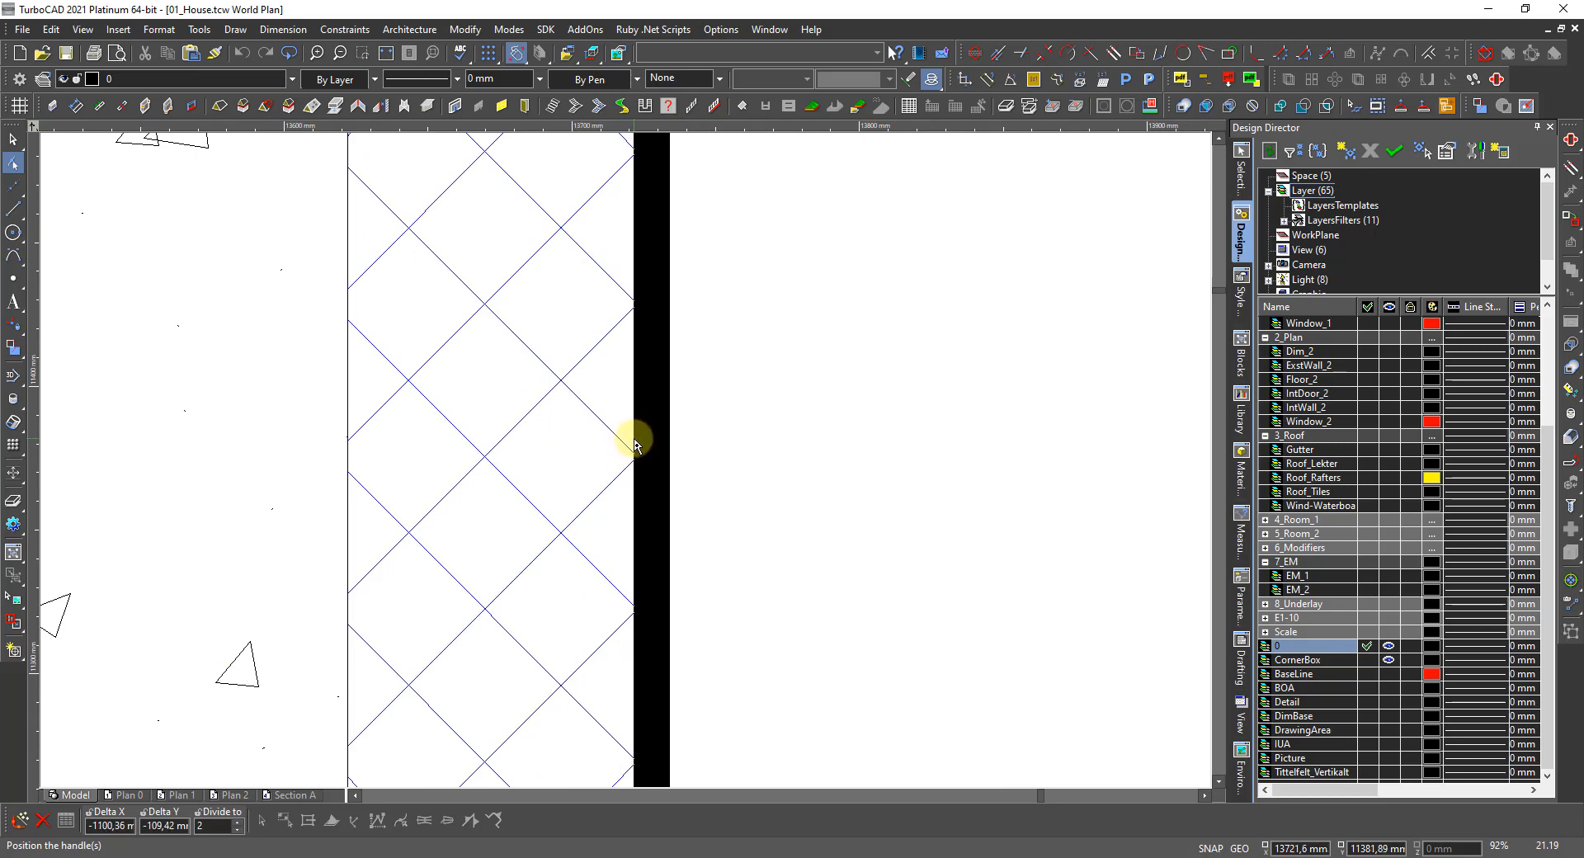
pyautogui.click(636, 444)
pyautogui.scroll(-10, 619, 458)
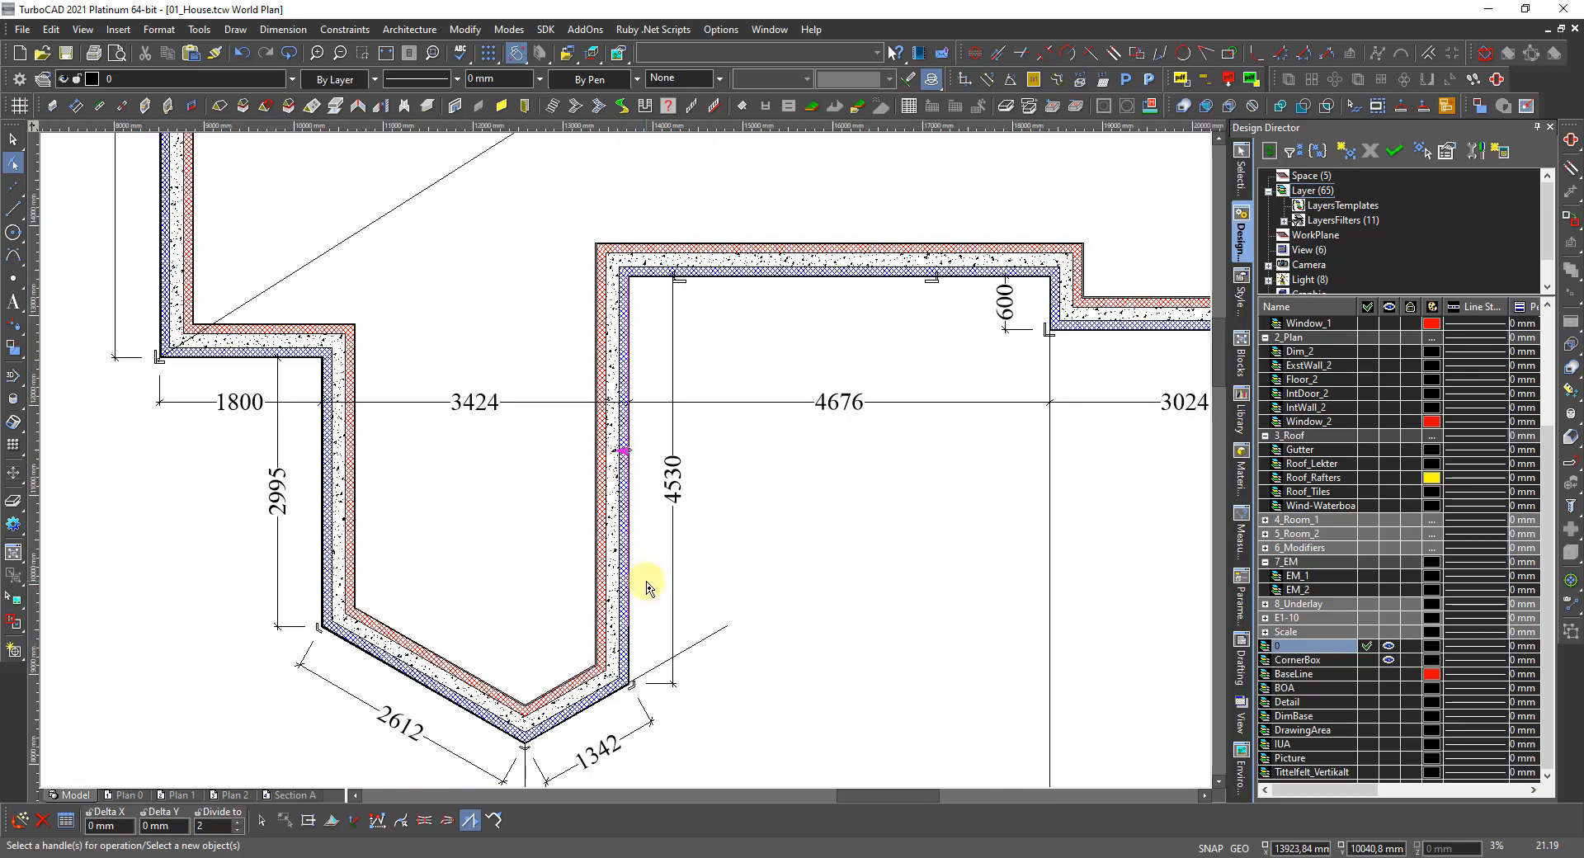
pyautogui.click(781, 544)
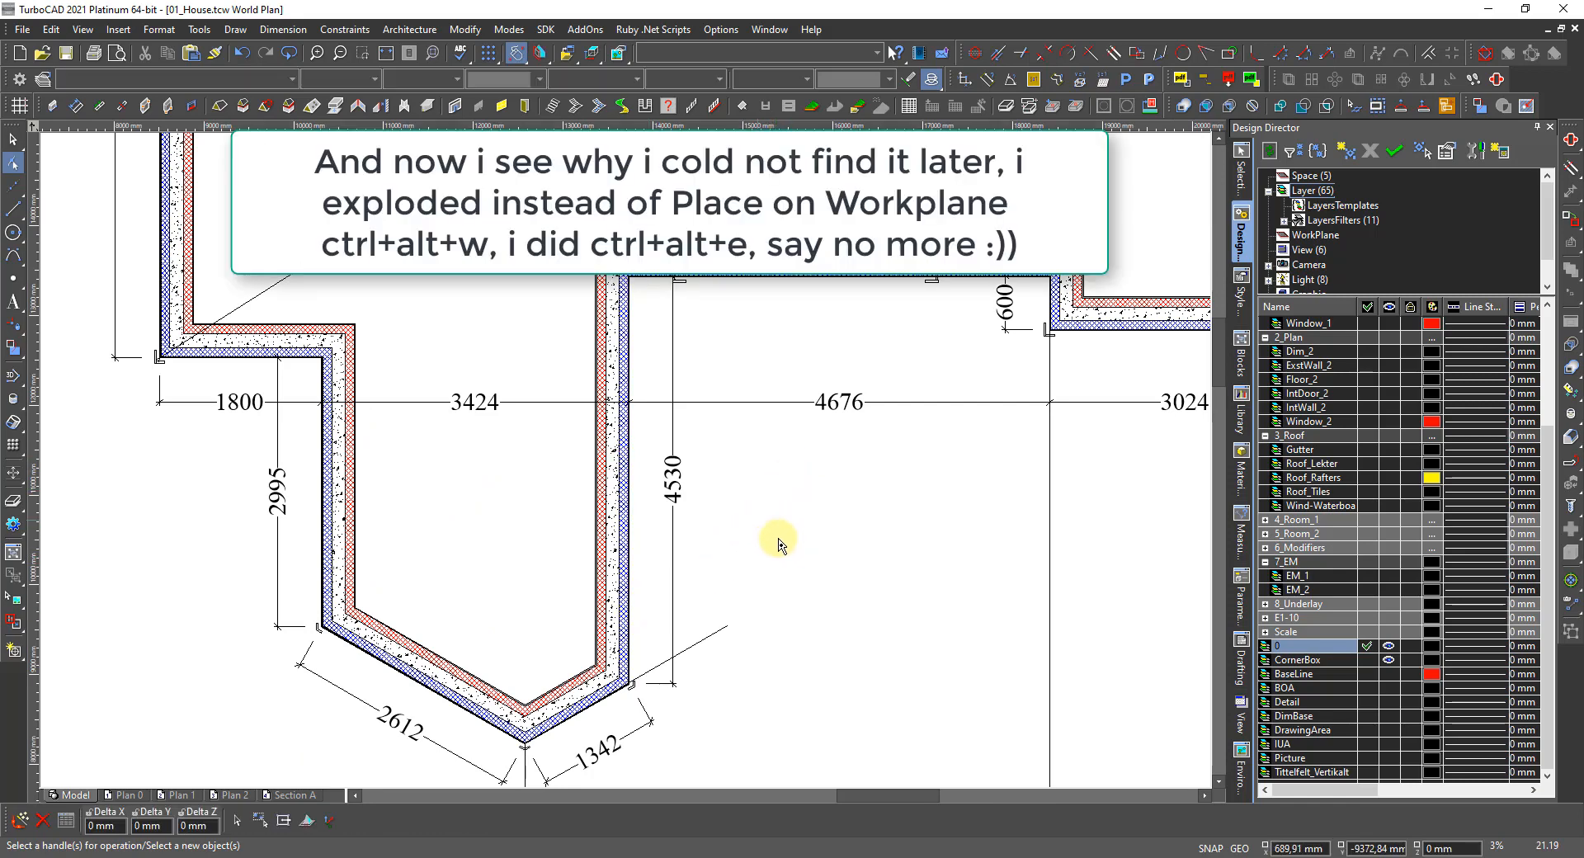
# Try to create a slab by closed polyline from the outline along the outer face of the 4676 mm wall.
pyautogui.press('l')
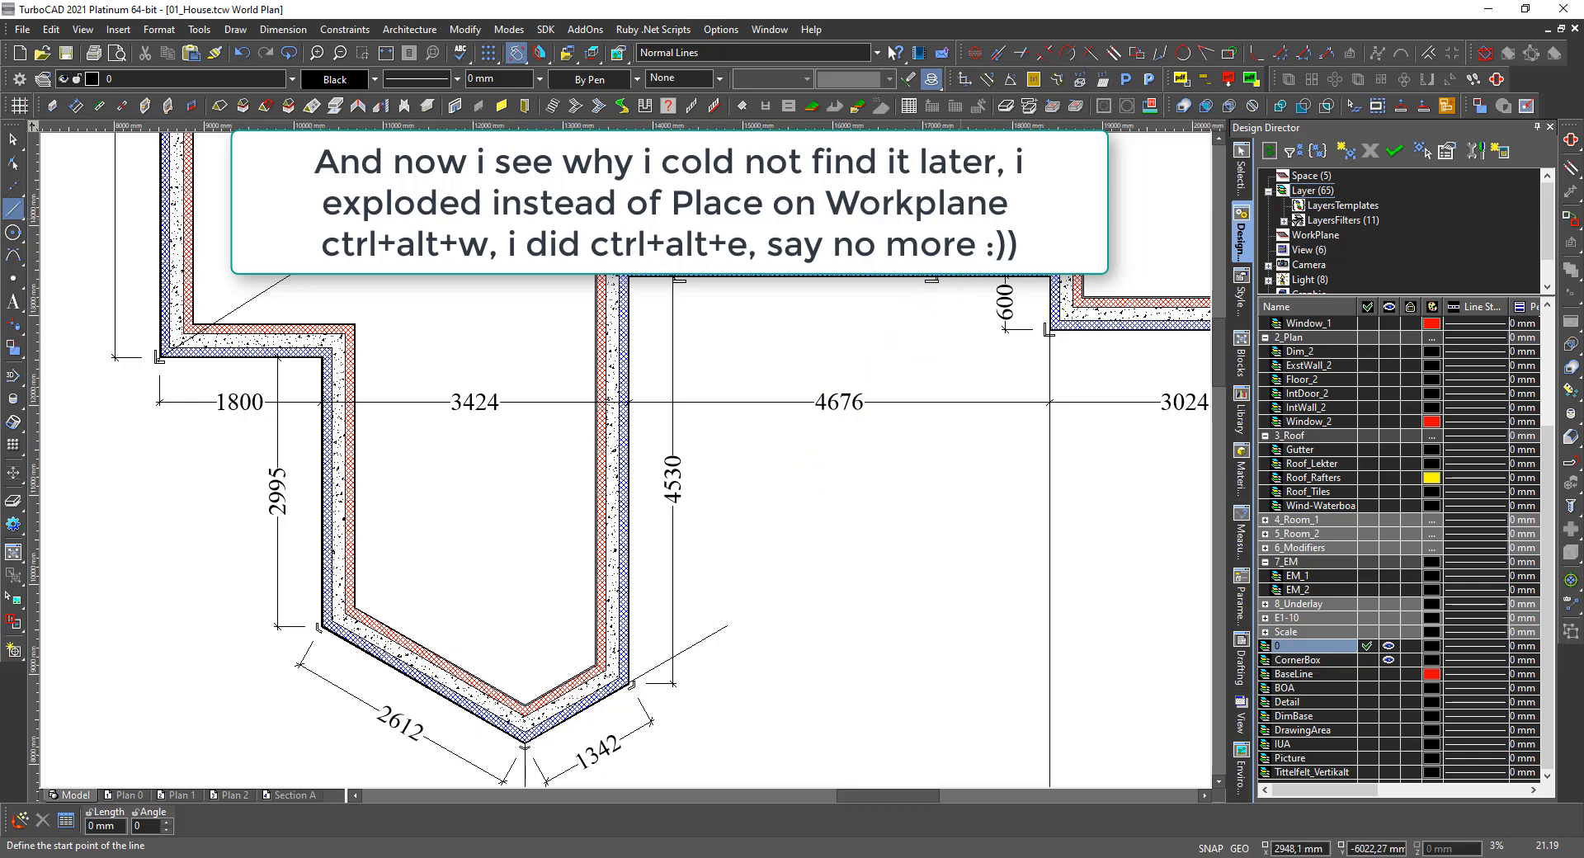
pyautogui.click(1023, 106)
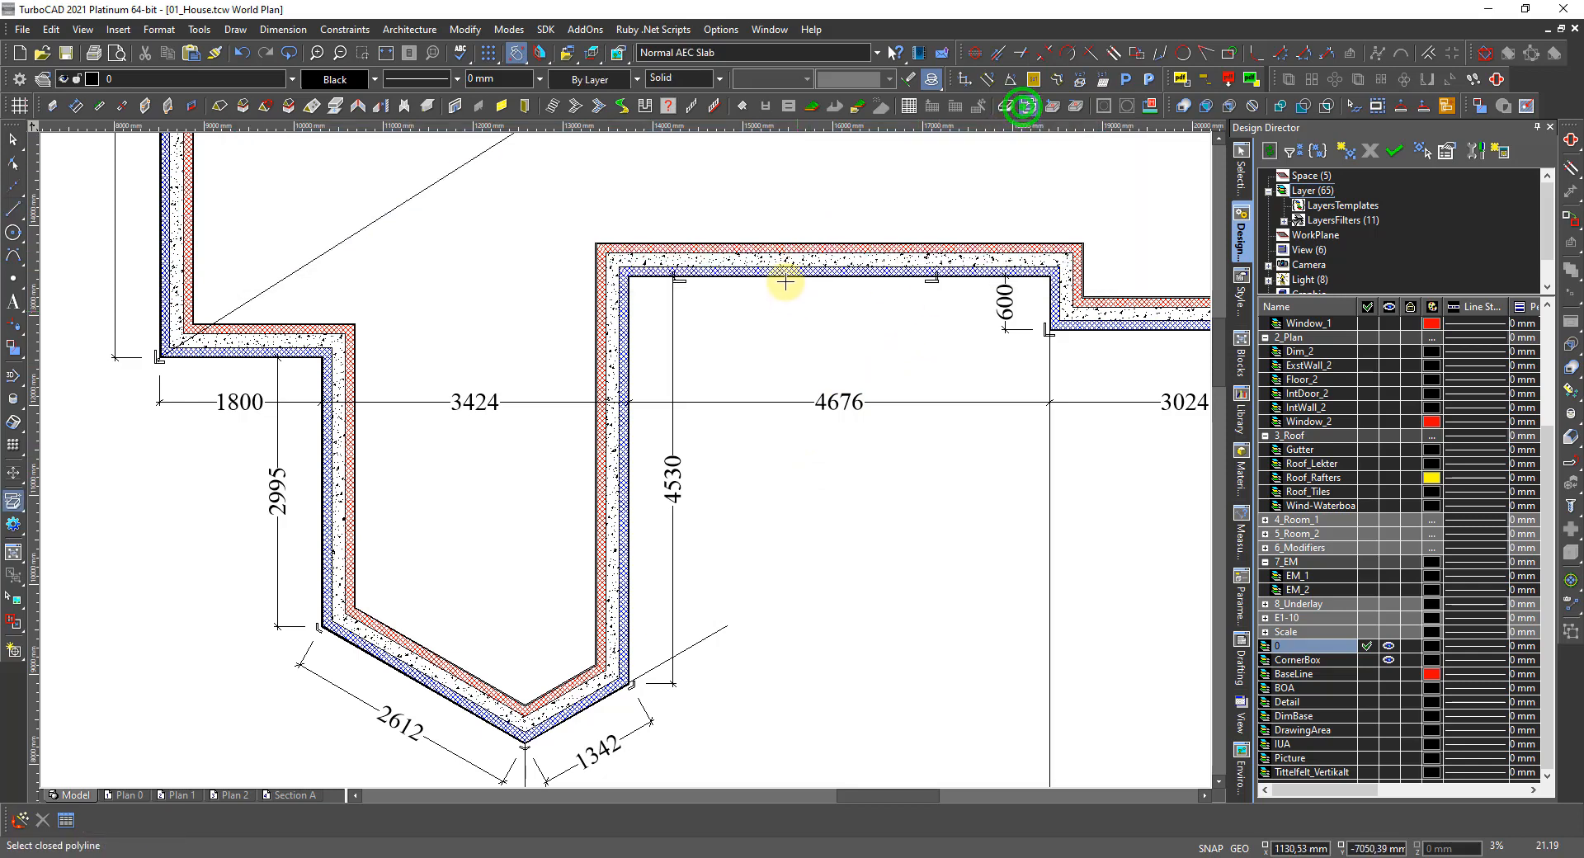
pyautogui.scroll(4, 620, 460)
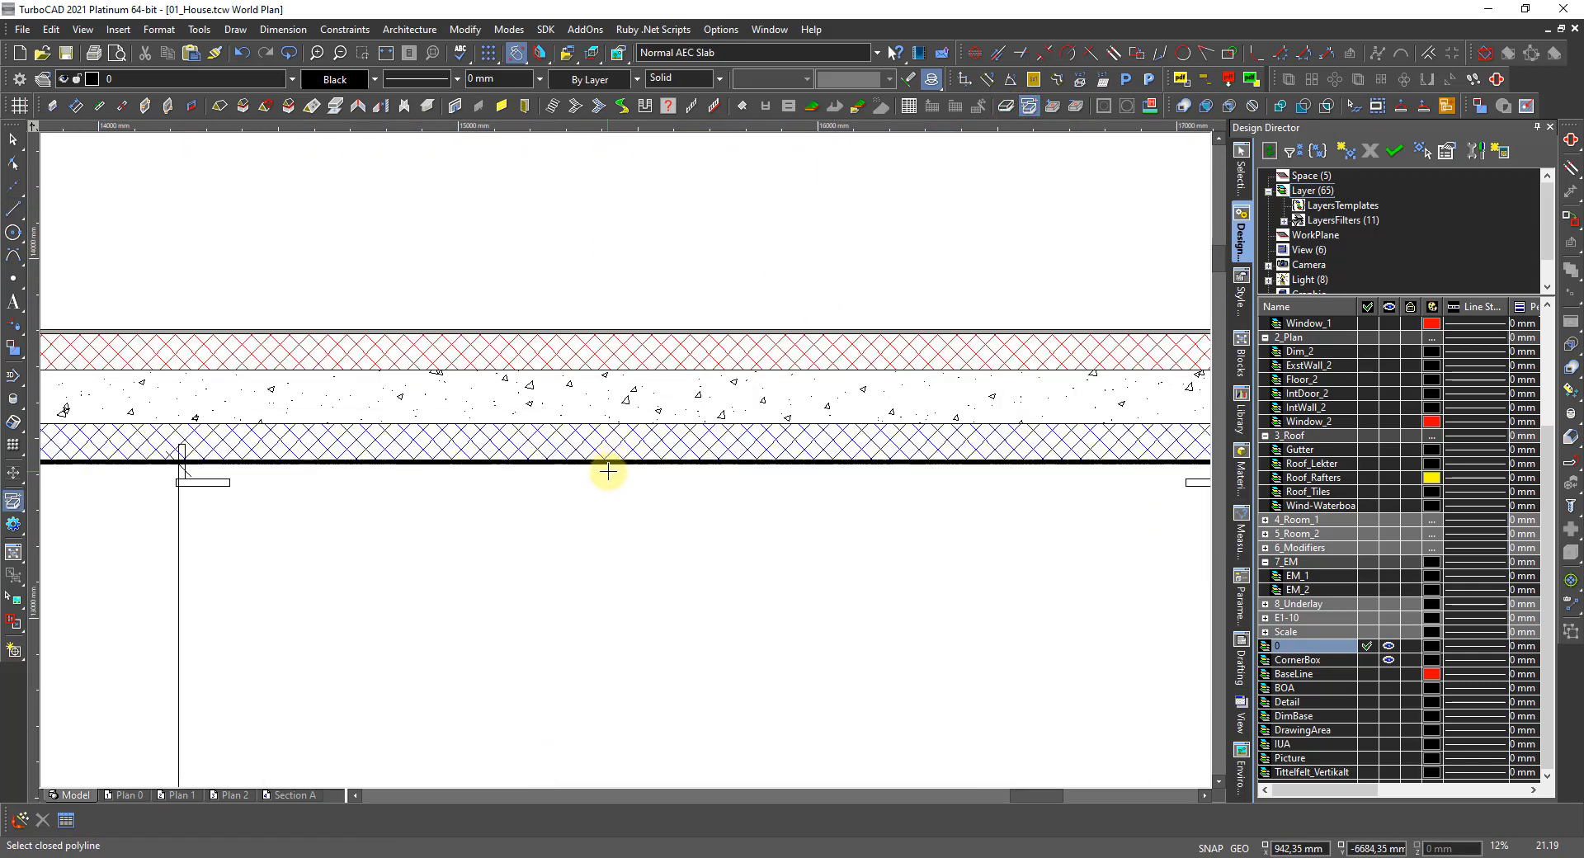
pyautogui.click(609, 462)
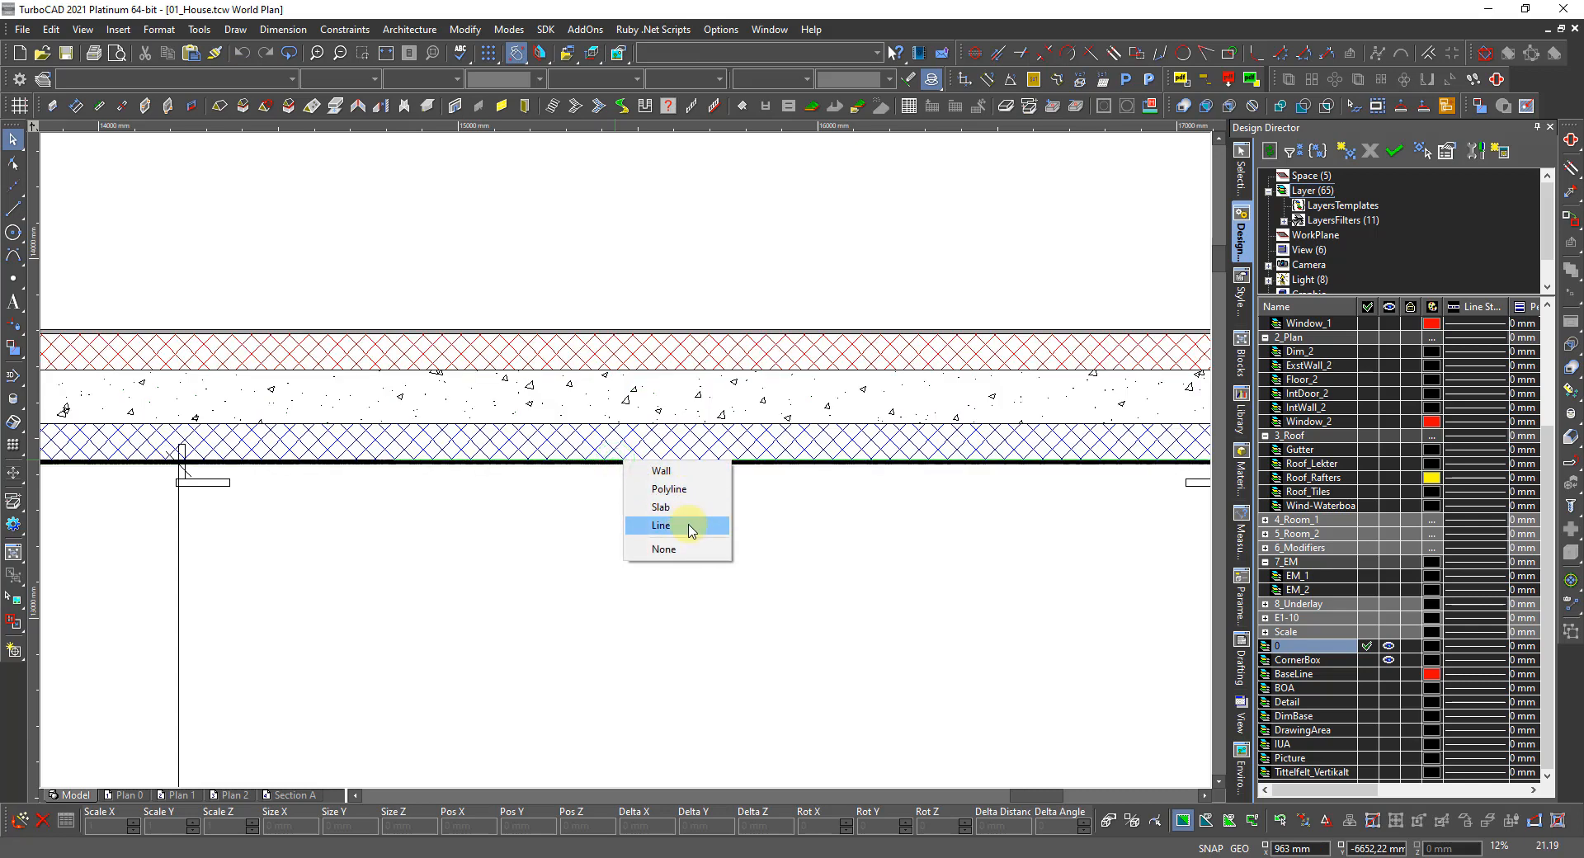
# Examine the overlapping objects on the outer face by selecting the polylines at the 4676 mm wall and 900 mm recess, and the 6024 mm wall's line.
pyautogui.click(683, 489)
pyautogui.scroll(-4, 626, 466)
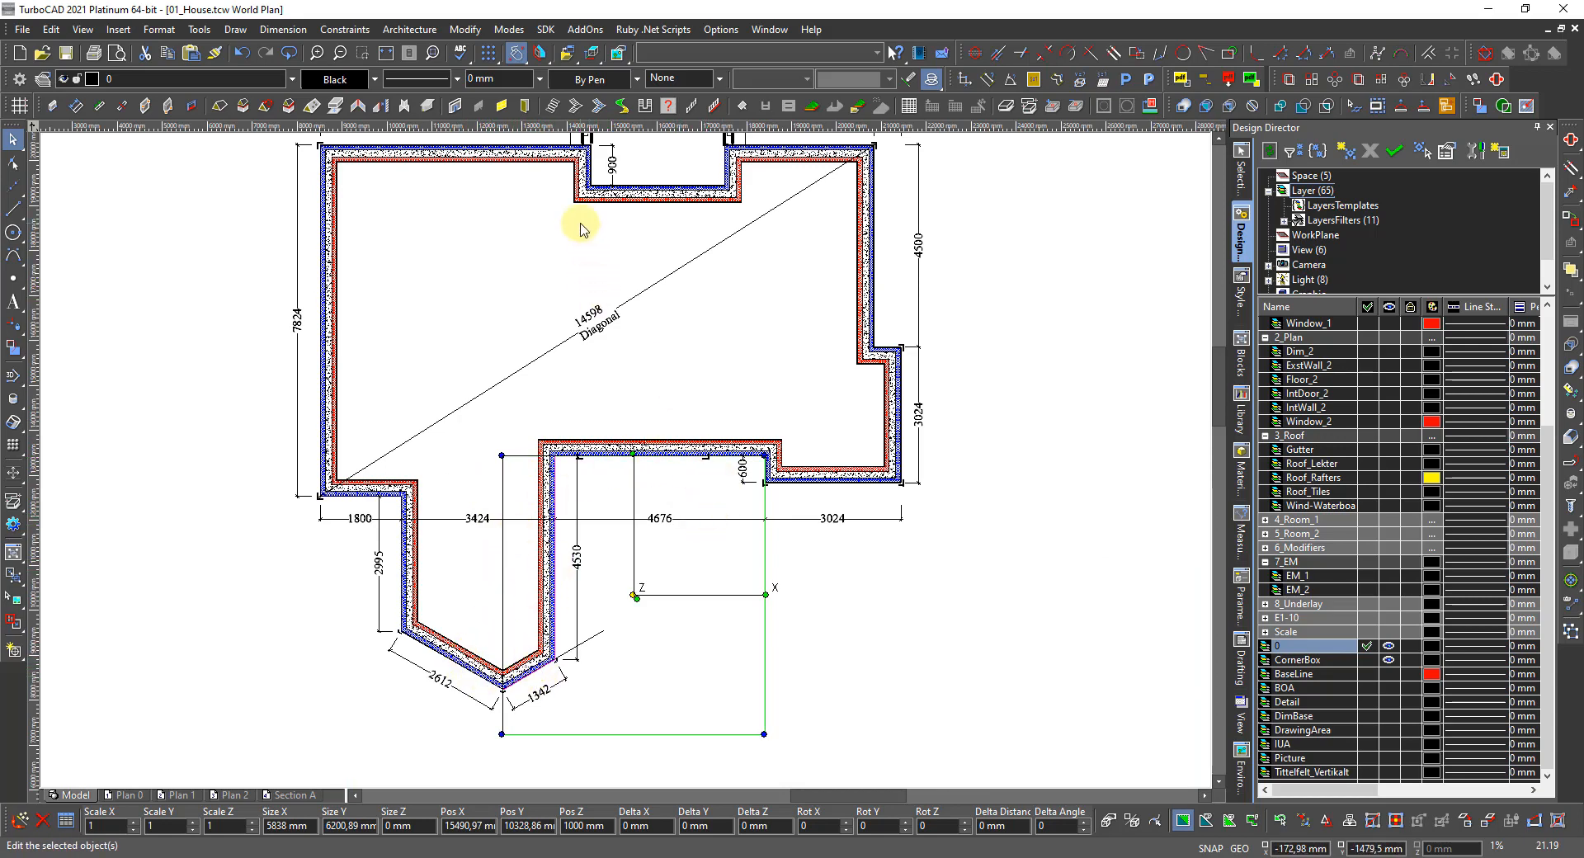
pyautogui.press('Escape')
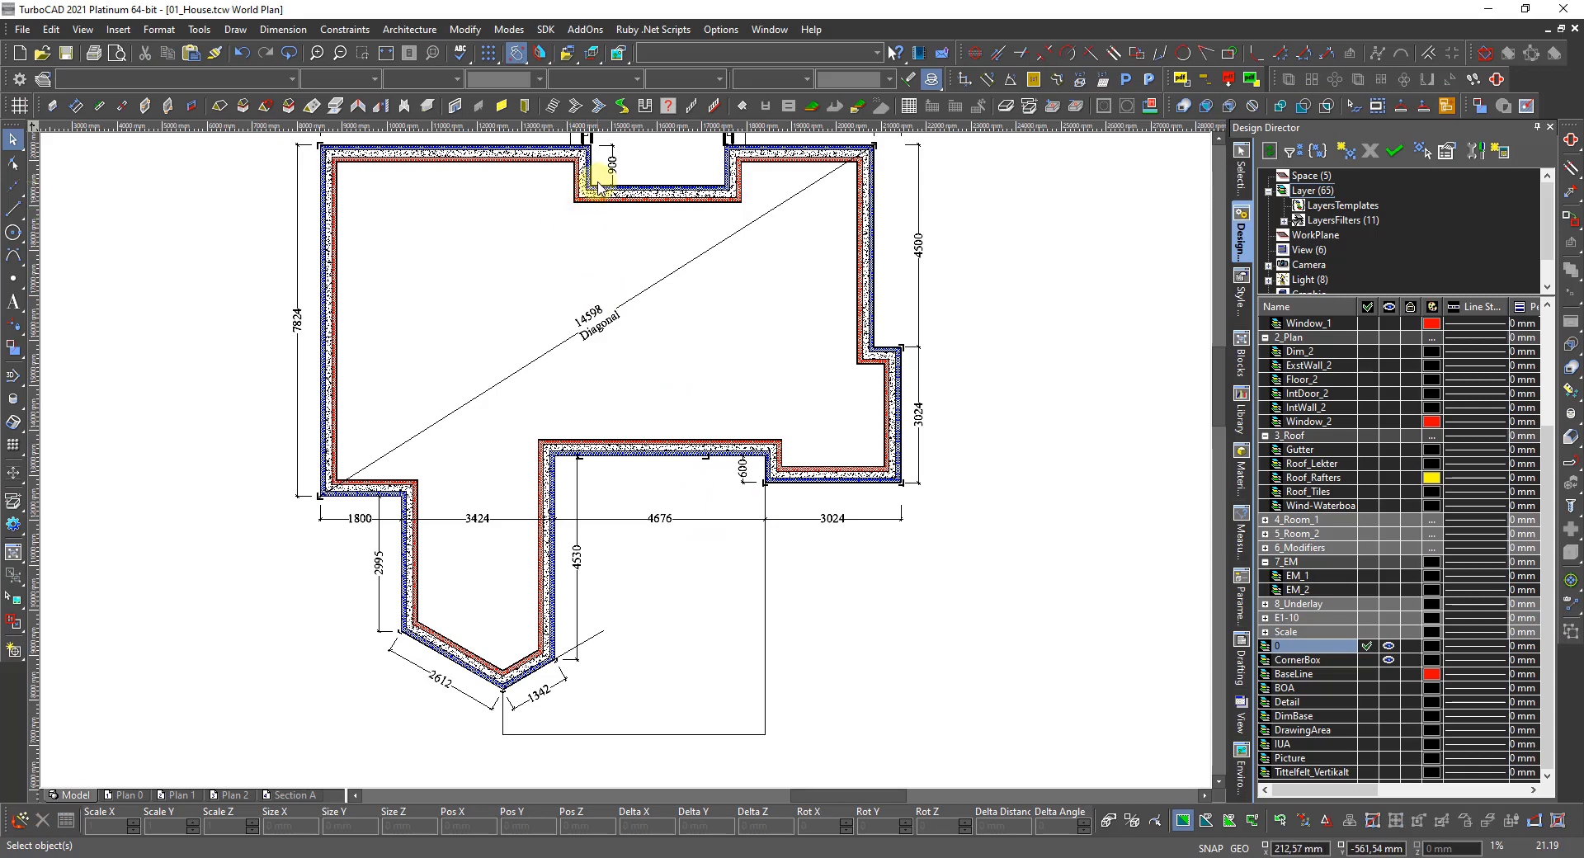
pyautogui.scroll(2, 599, 178)
pyautogui.click(610, 479)
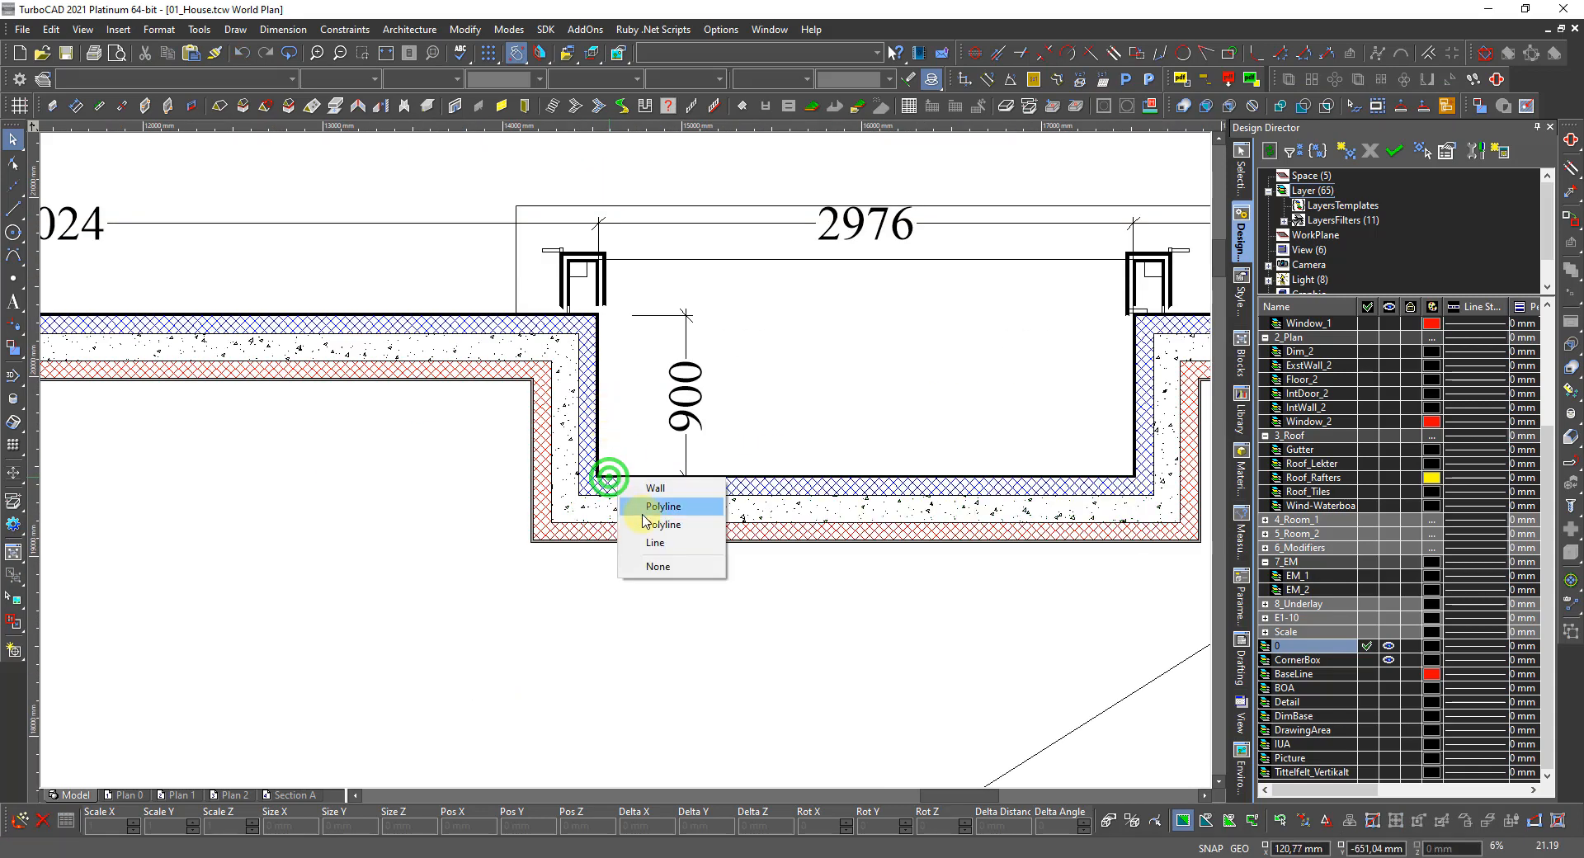
pyautogui.click(650, 526)
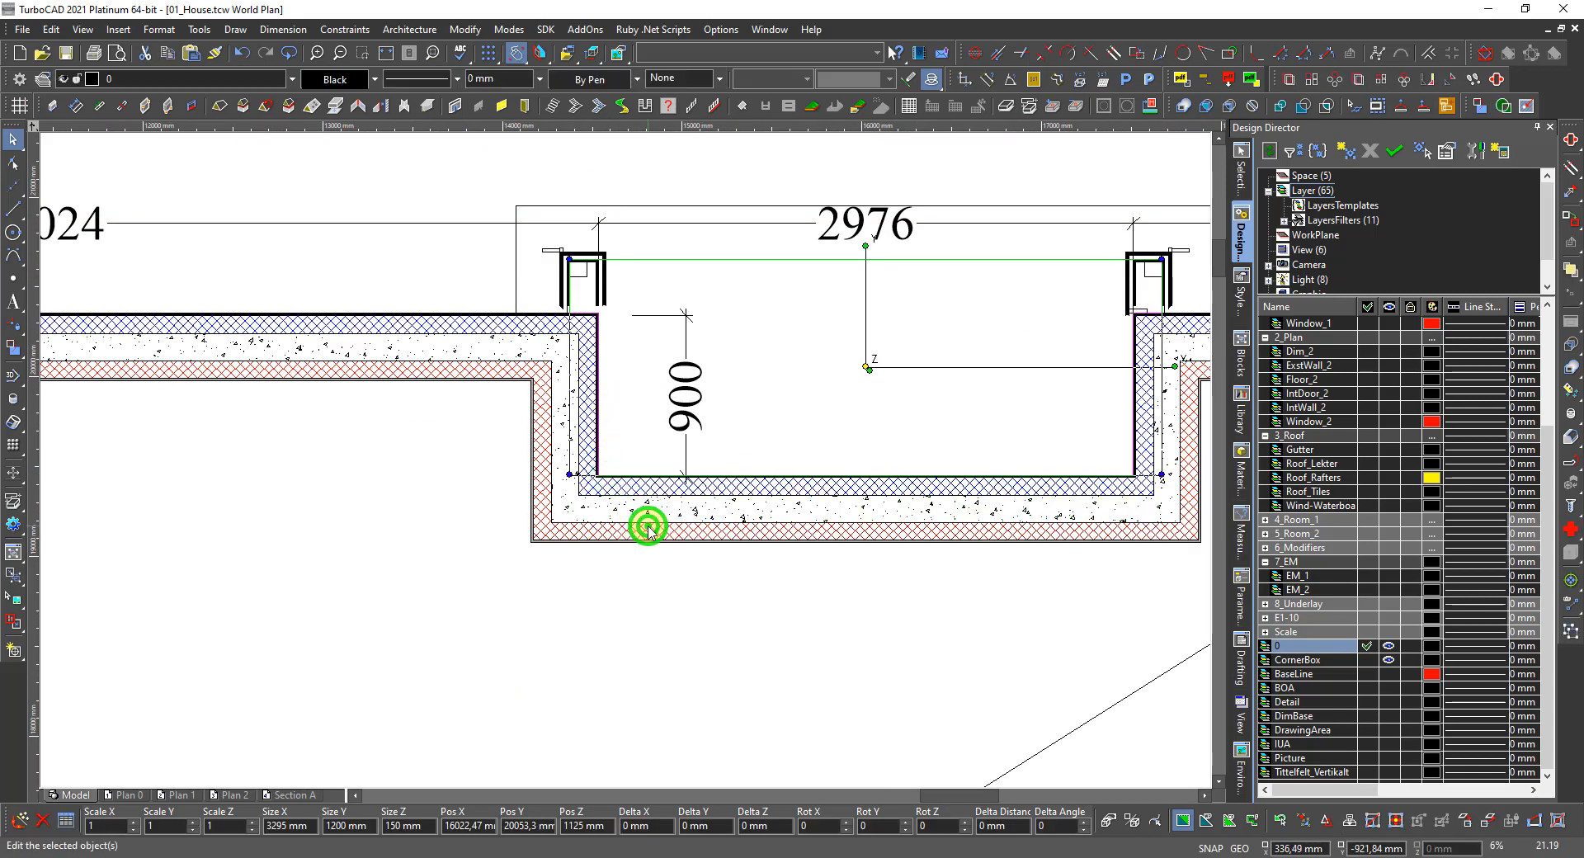
pyautogui.press('Escape')
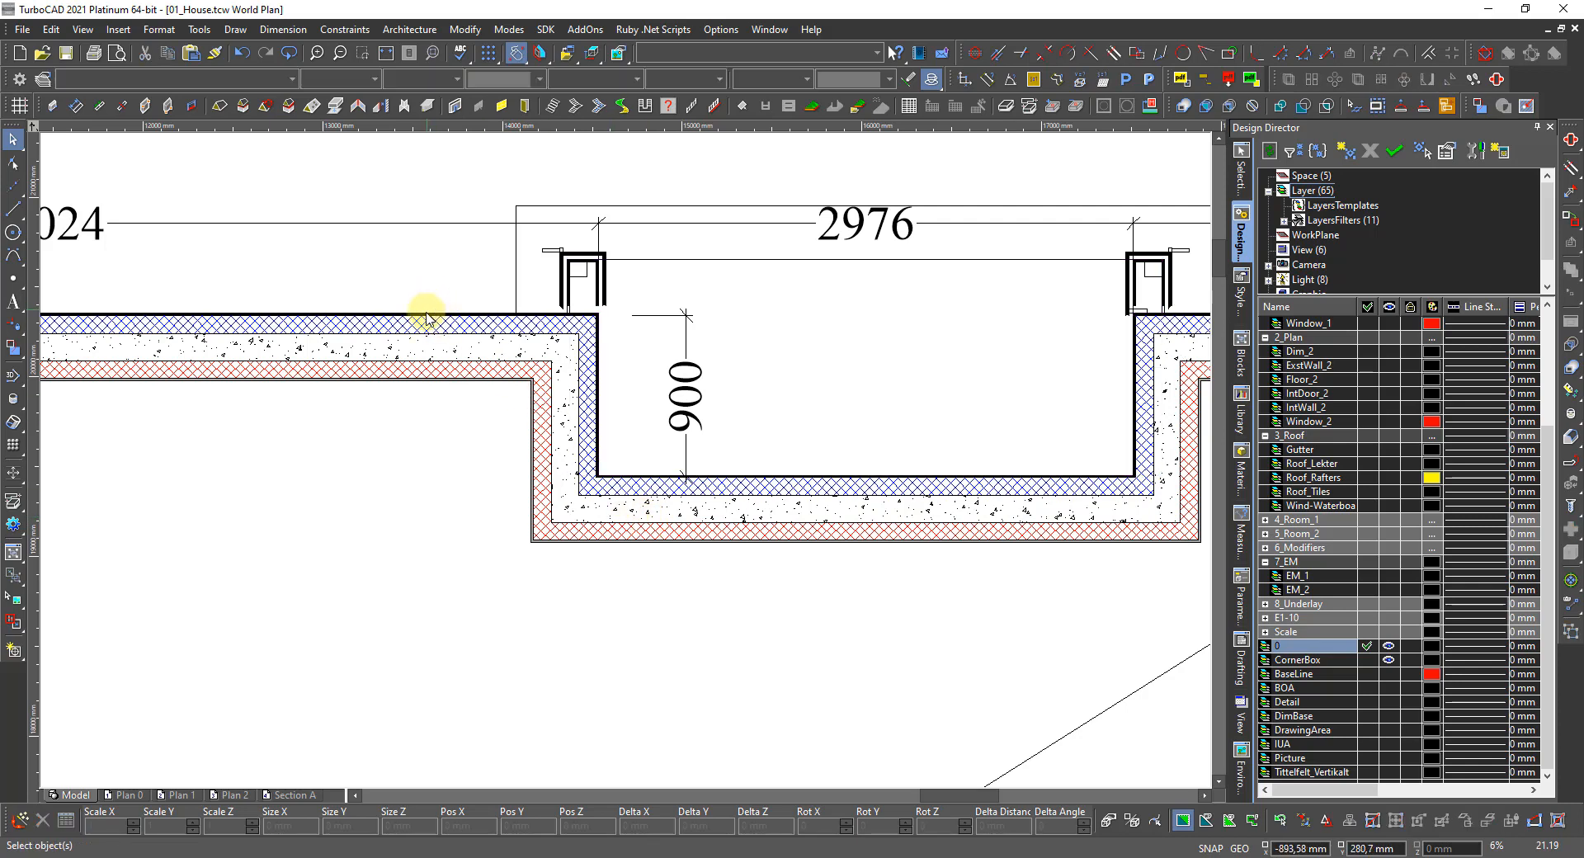
pyautogui.click(425, 314)
pyautogui.click(472, 341)
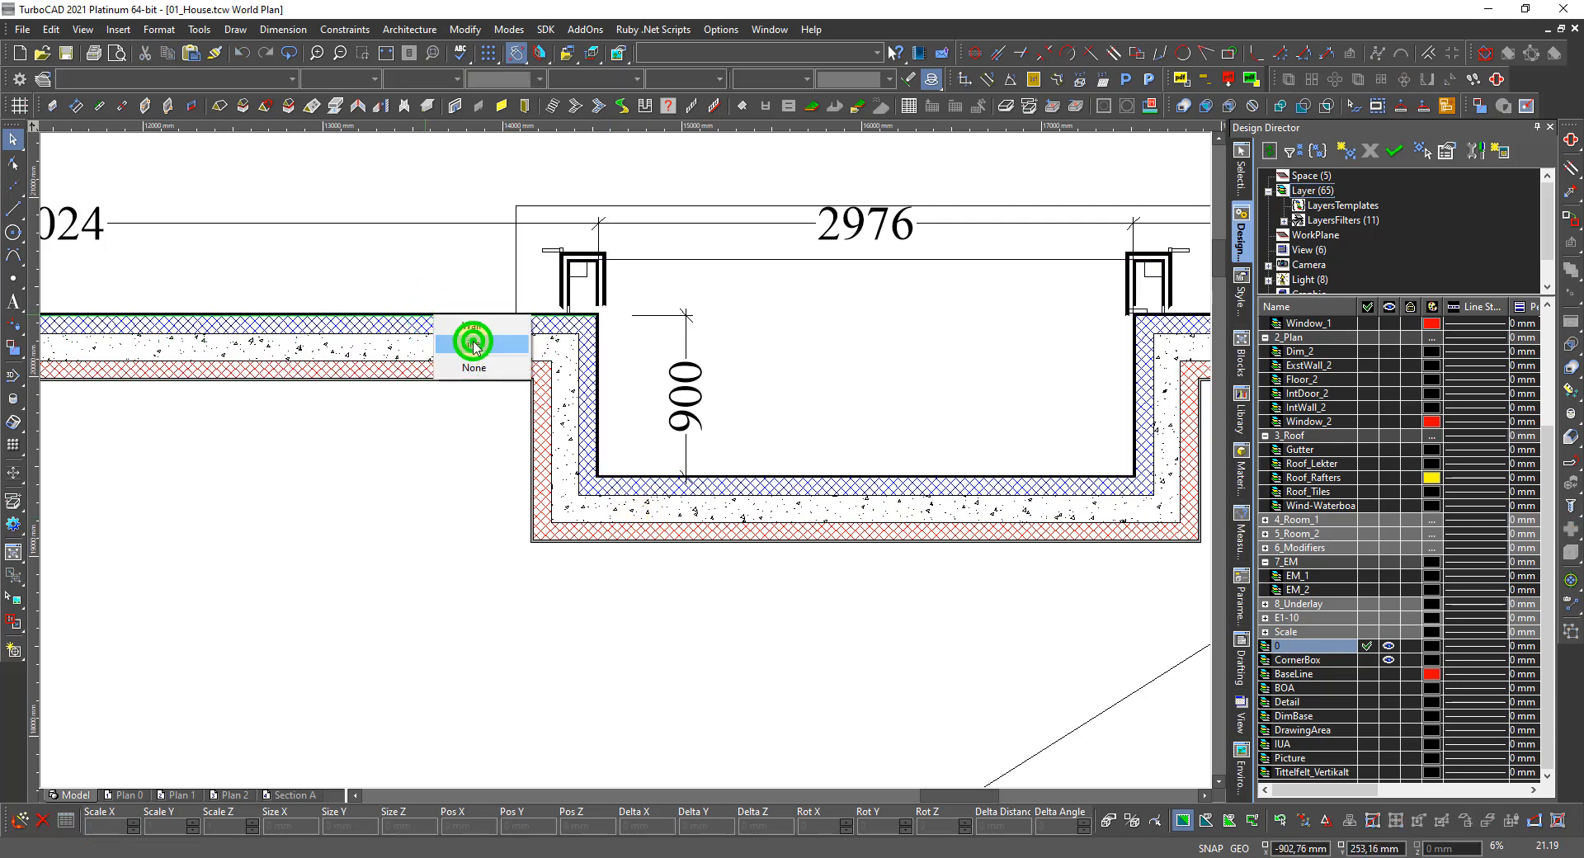
pyautogui.scroll(-5, 491, 354)
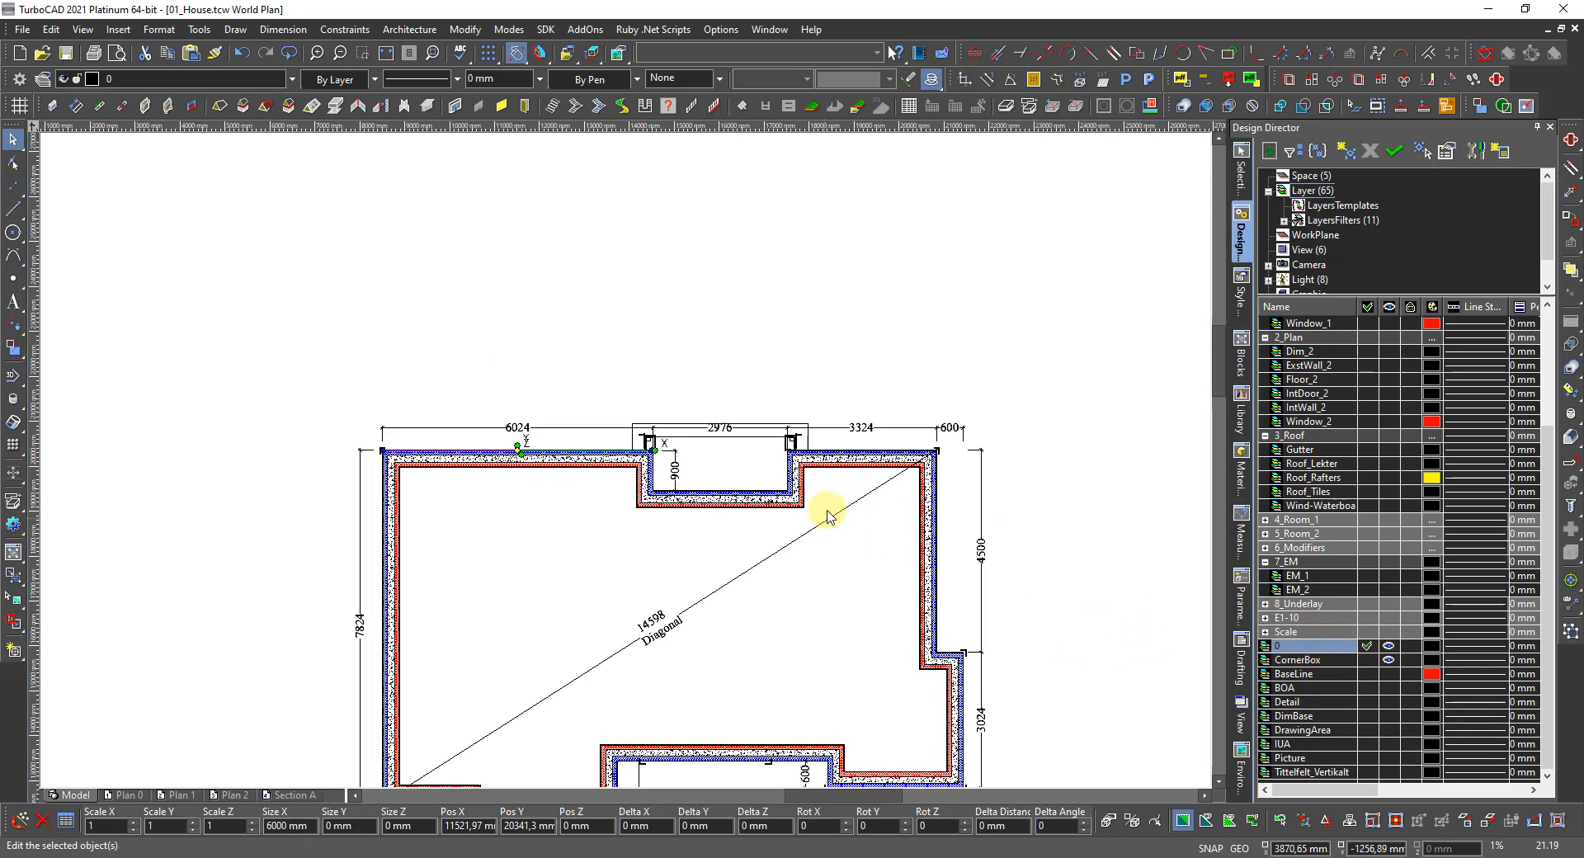
# Select the polyline at the corner of the 2976 mm recess, examine its extent against the walls, and deselect it.
pyautogui.scroll(9, 627, 466)
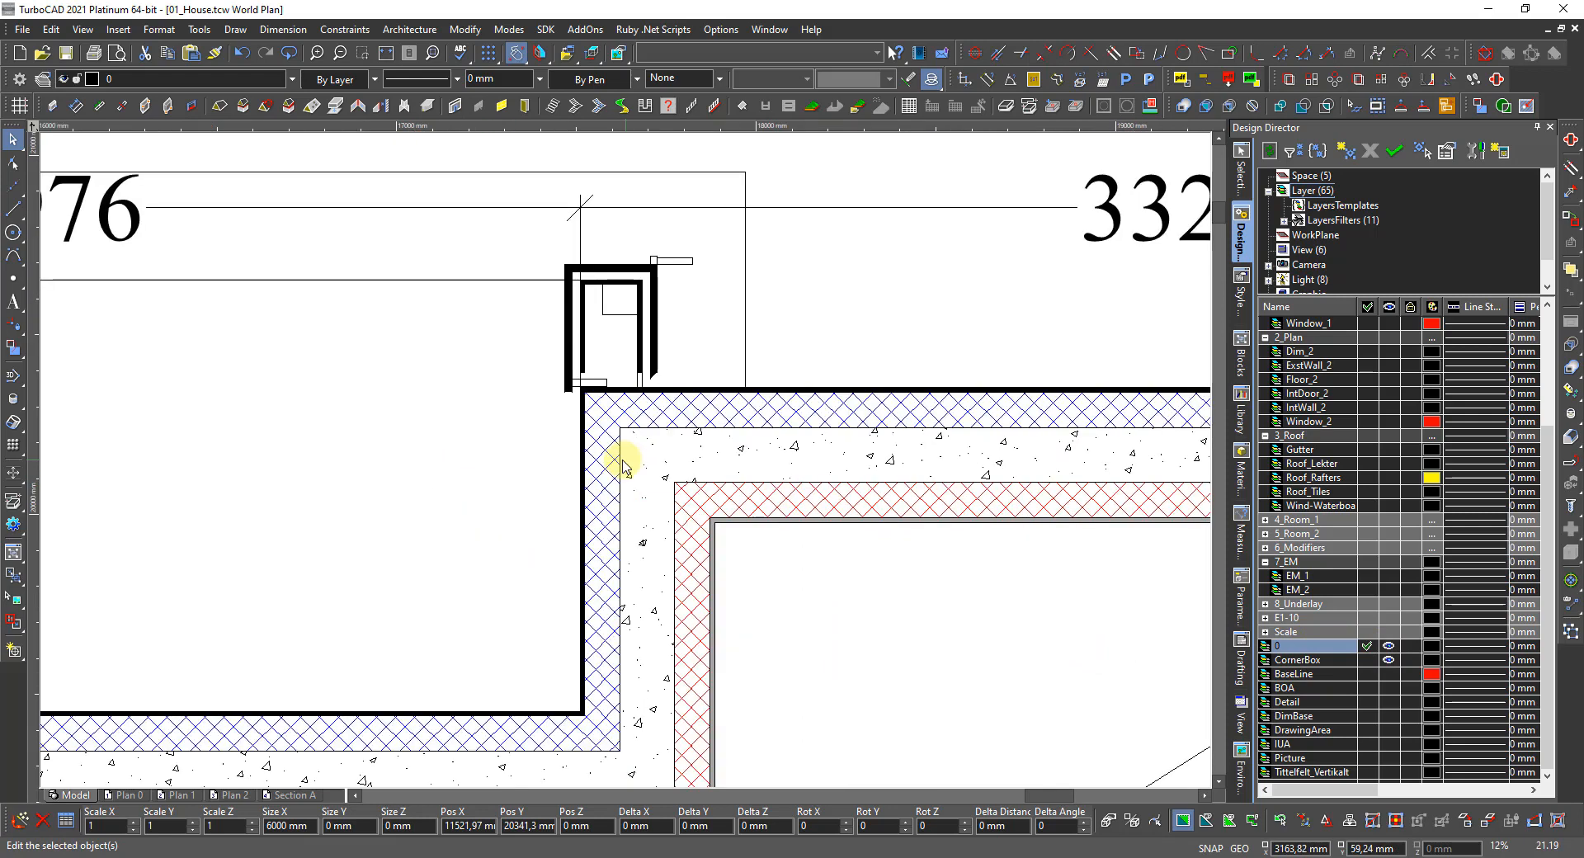
pyautogui.rightClick(542, 455)
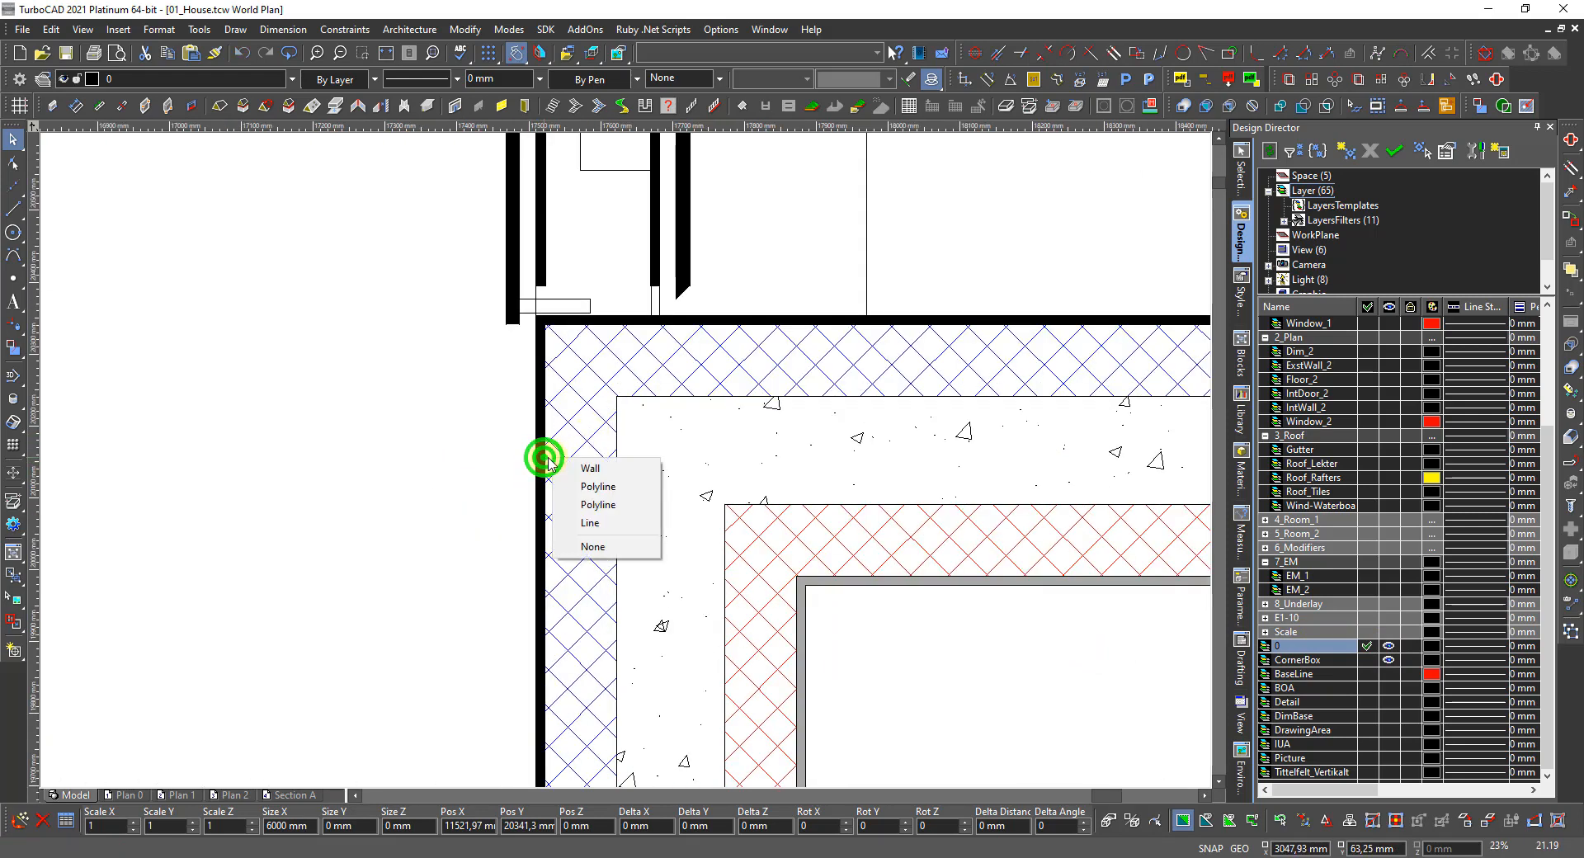
pyautogui.click(585, 488)
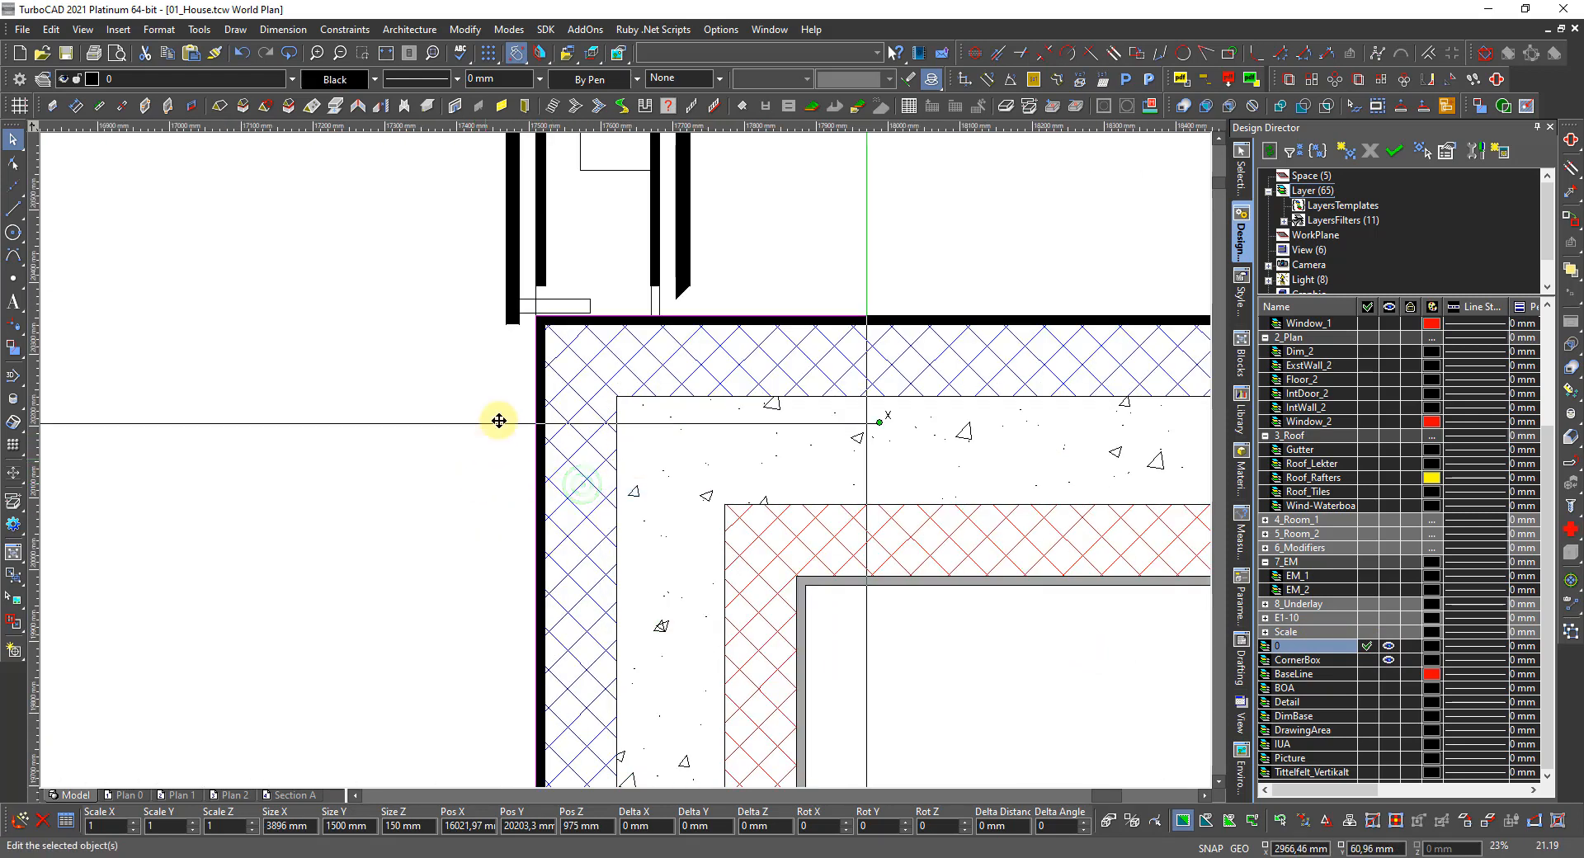
pyautogui.scroll(2, 534, 330)
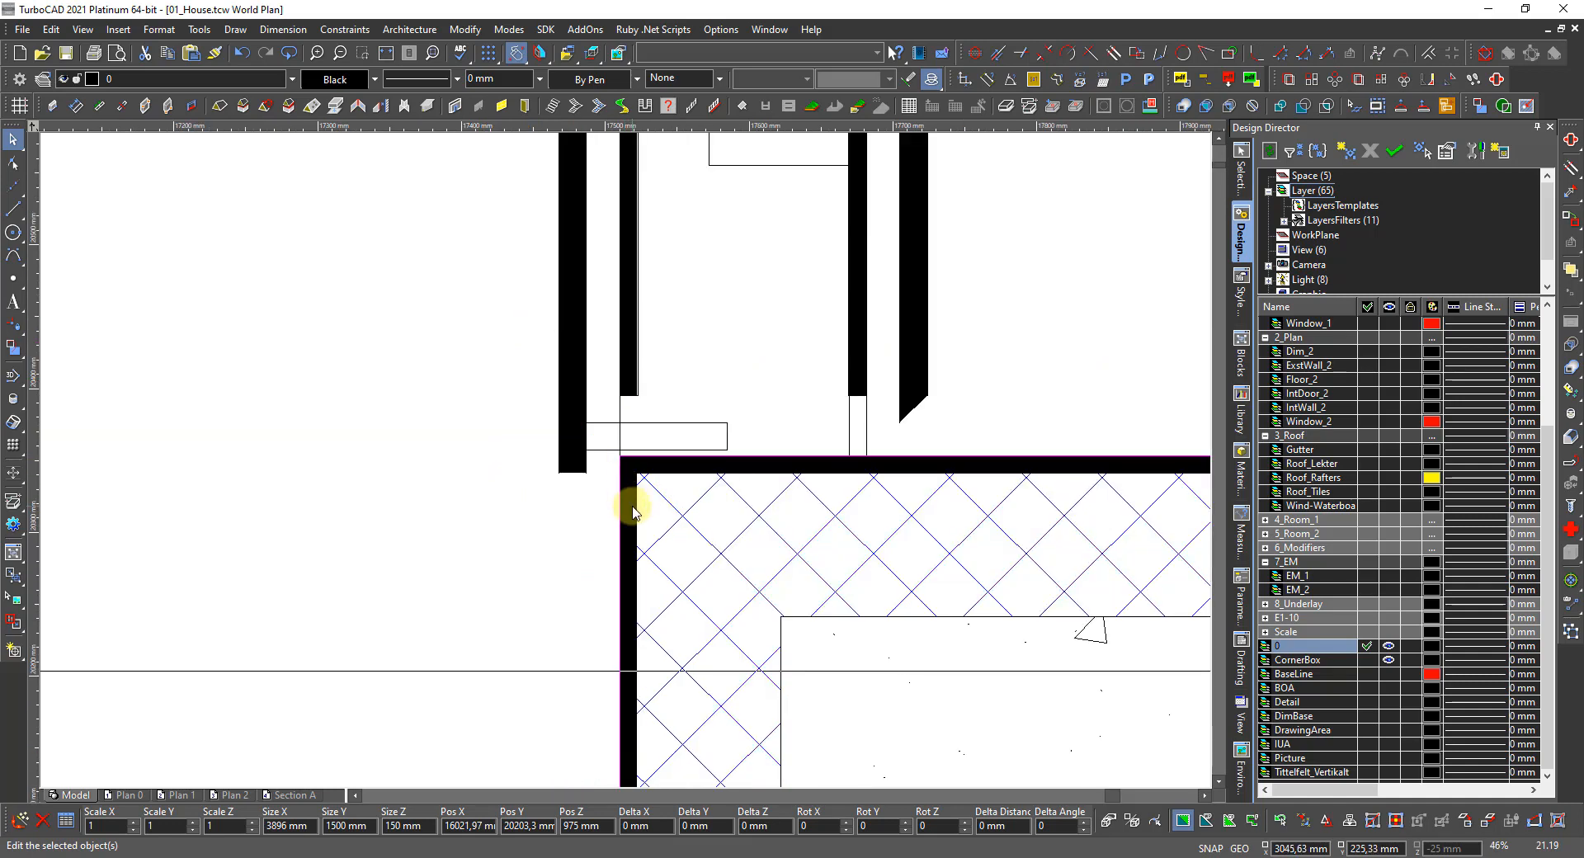
pyautogui.scroll(-4, 627, 466)
pyautogui.scroll(-3, 462, 471)
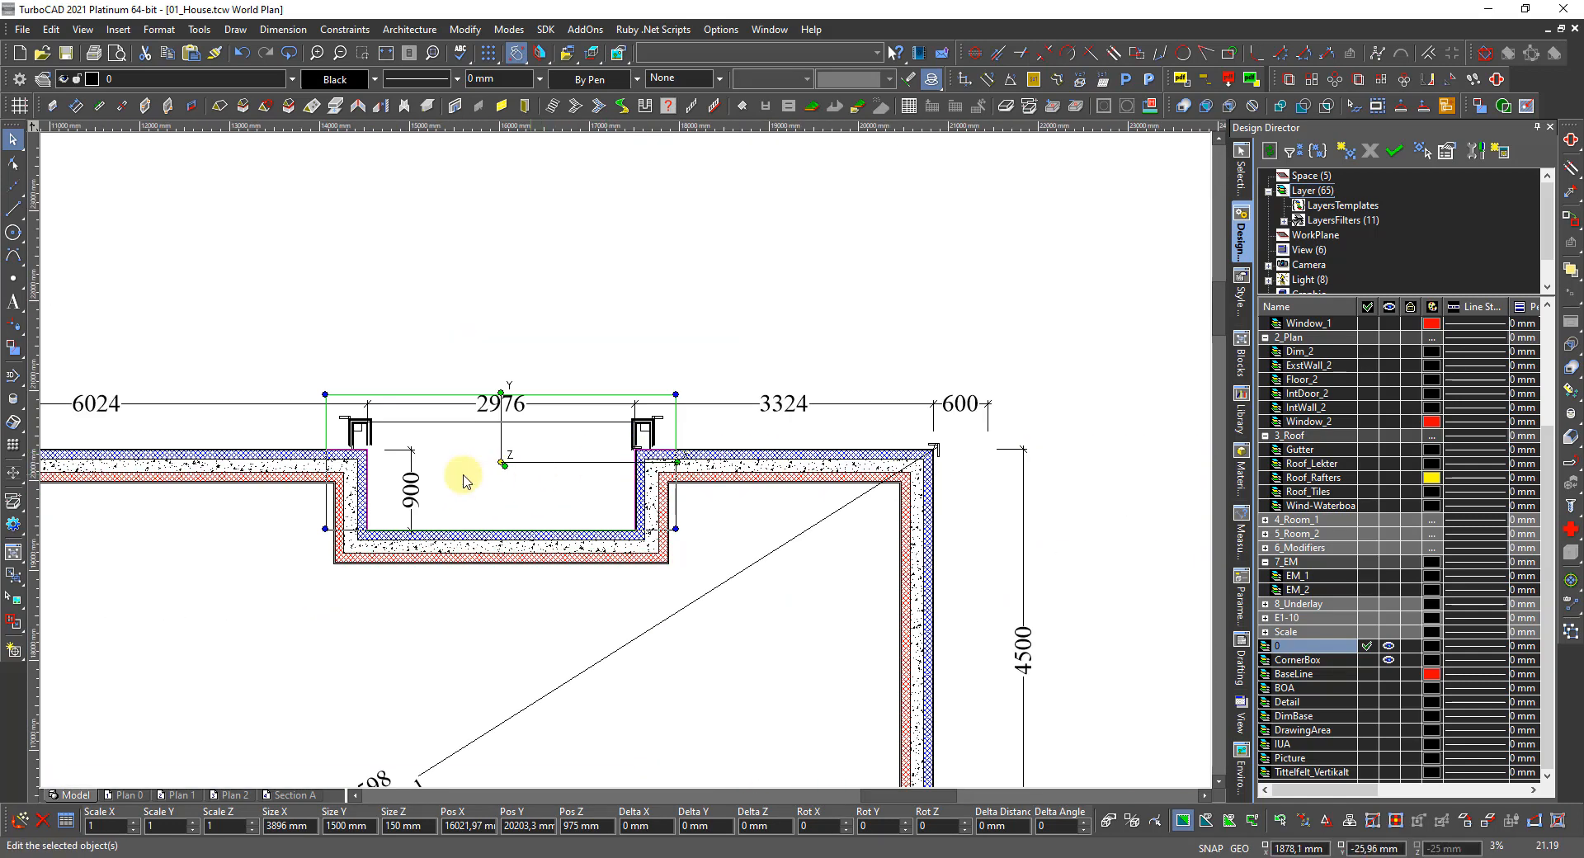
pyautogui.scroll(3, 418, 495)
pyautogui.scroll(2, 608, 495)
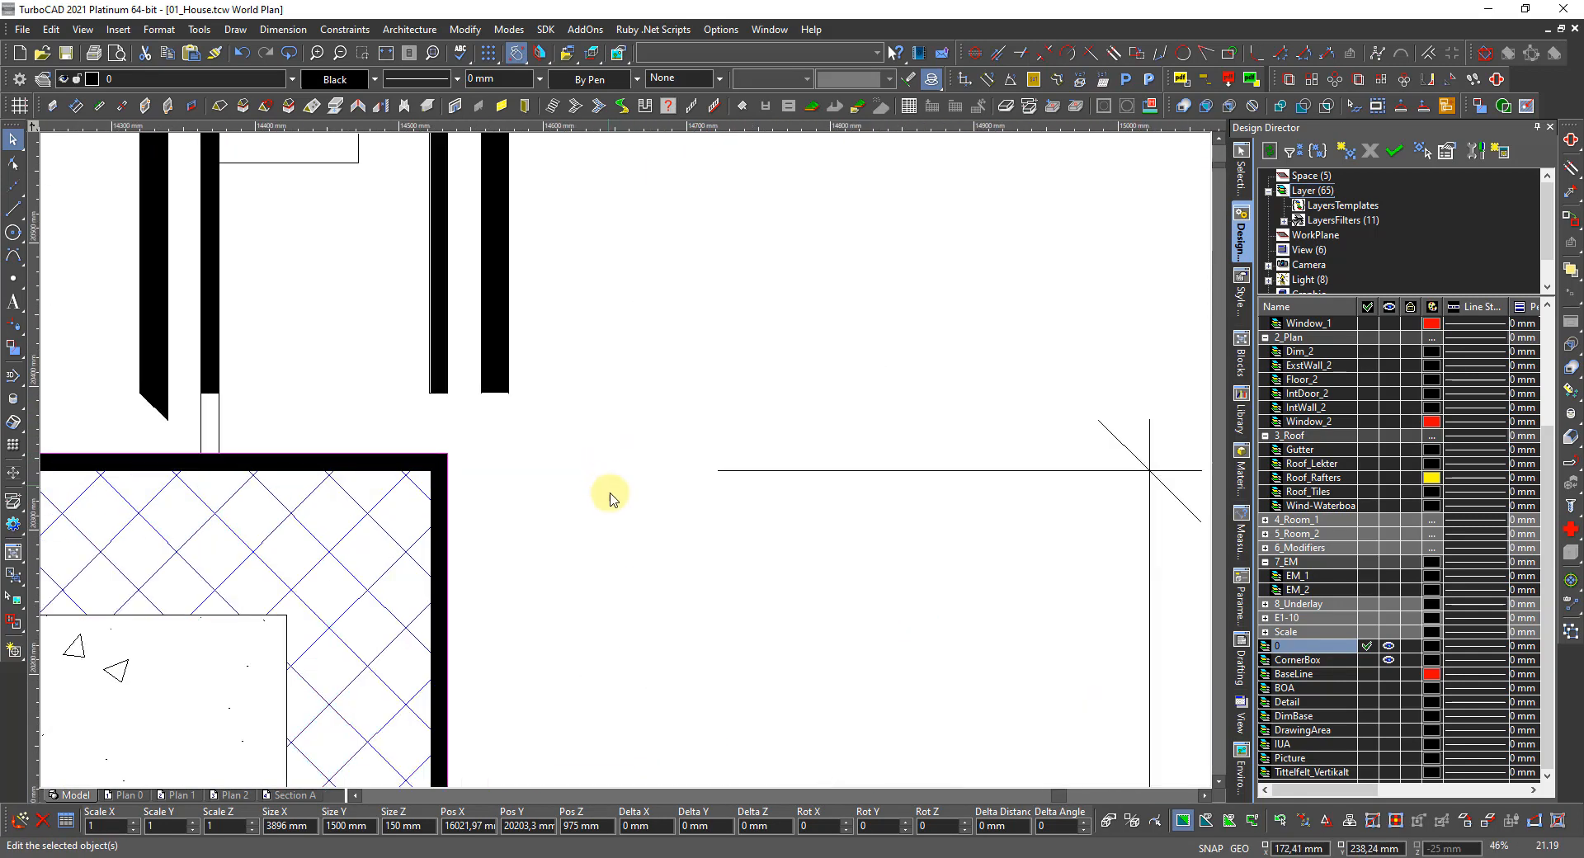
pyautogui.scroll(-6, 622, 467)
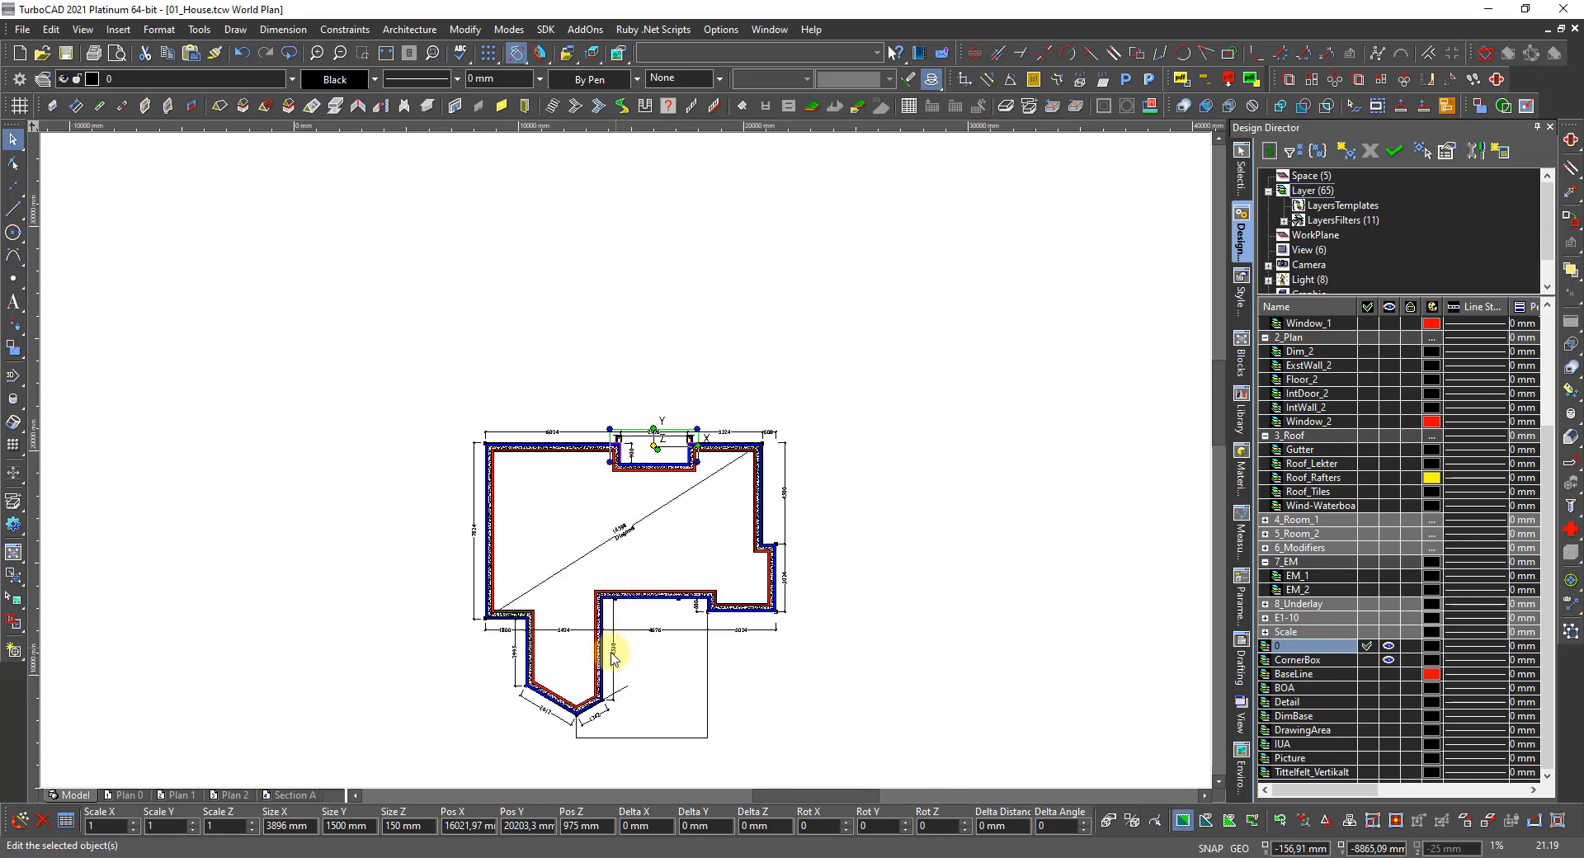
pyautogui.scroll(3, 608, 646)
pyautogui.scroll(-3, 583, 499)
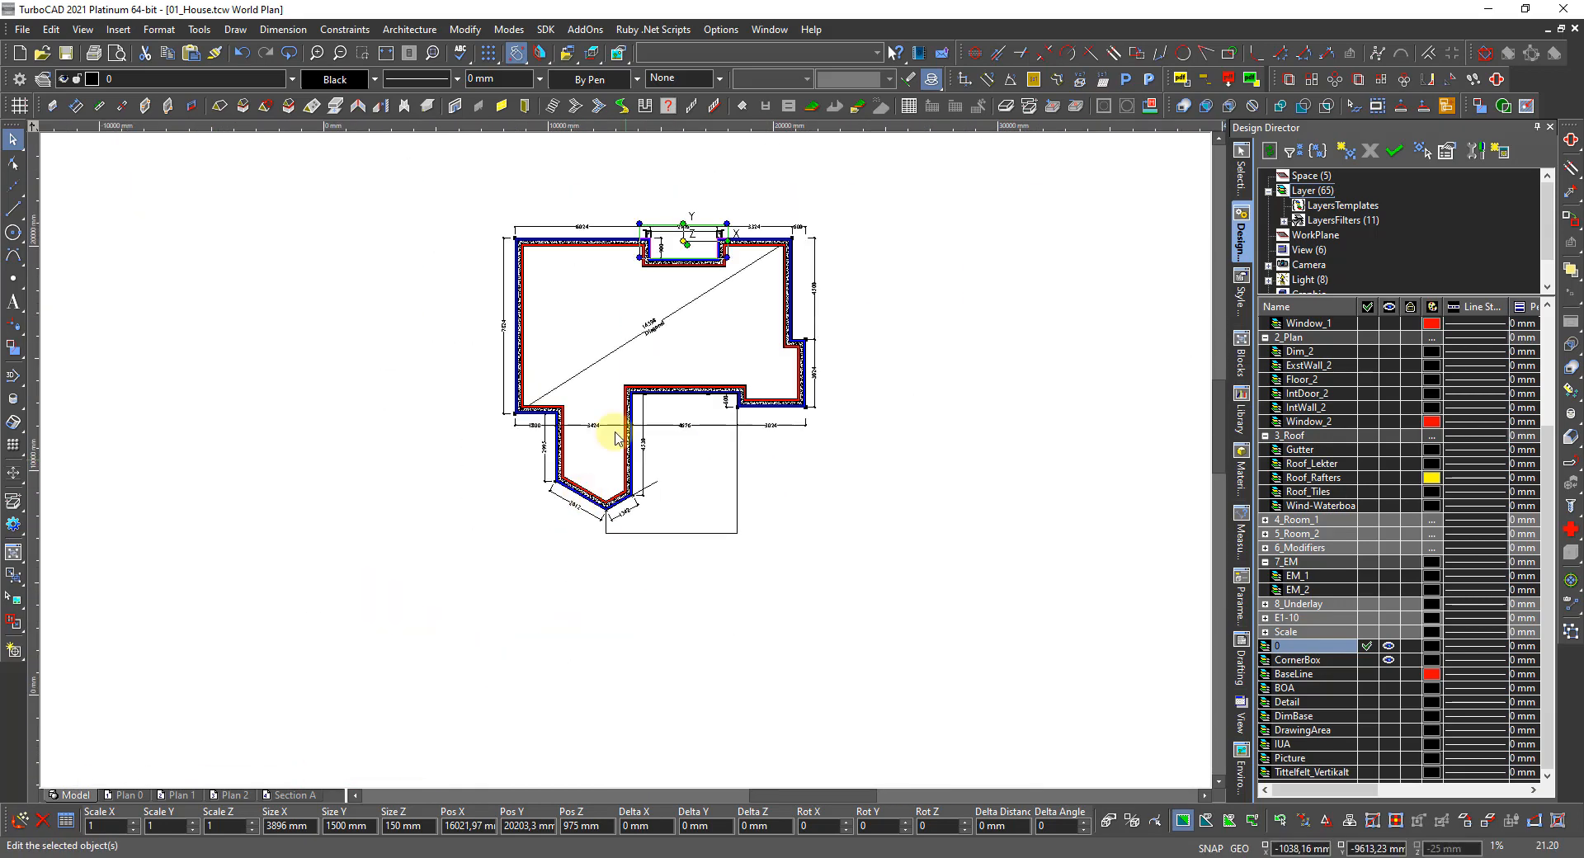
pyautogui.press('Escape')
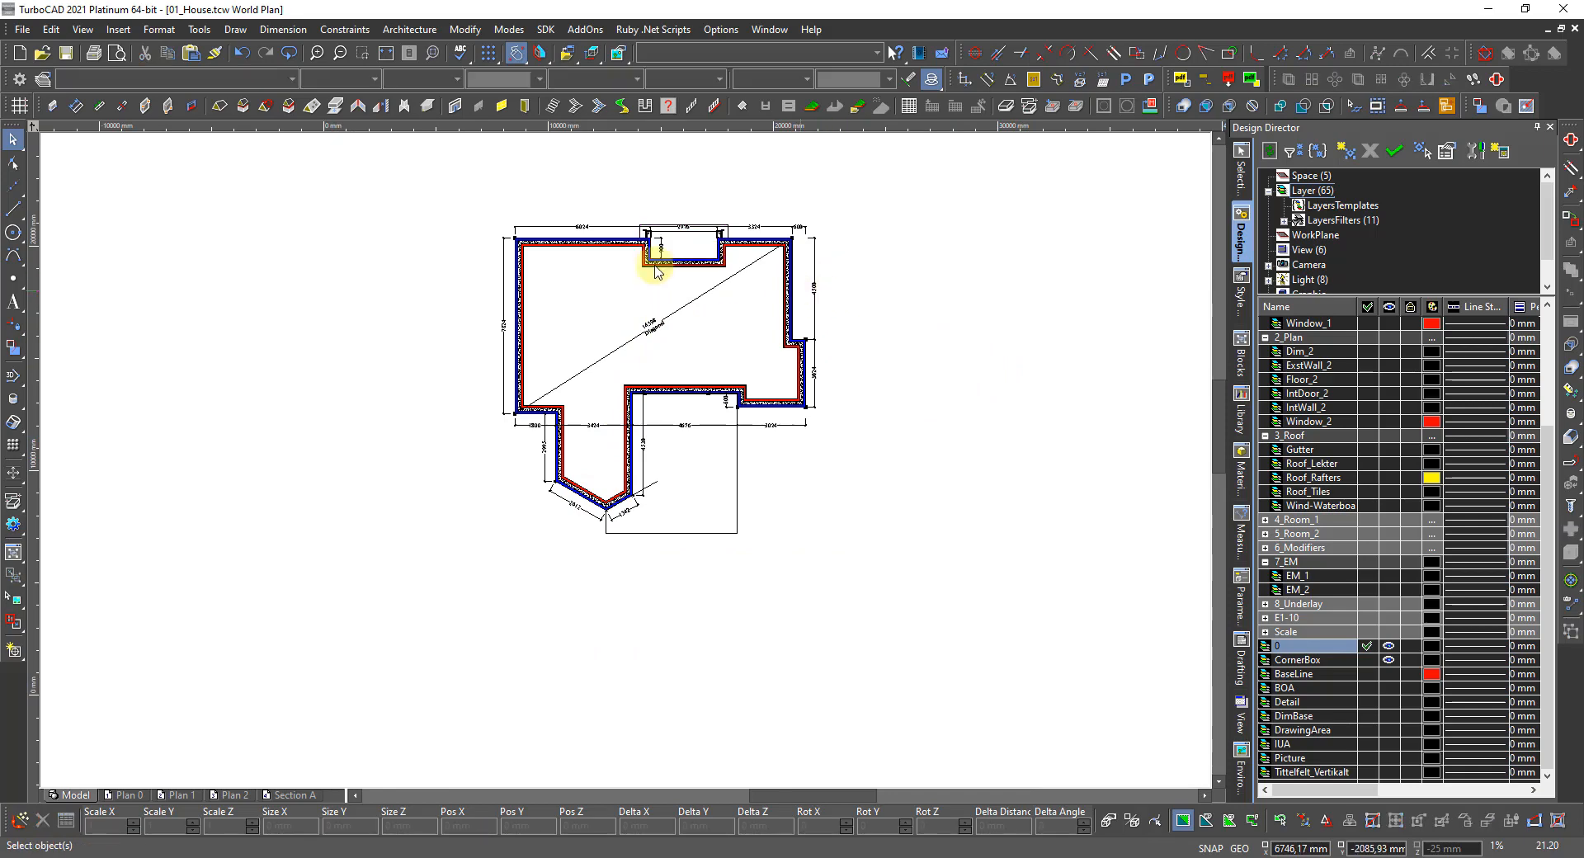
# Hide the 0_Foundation layer group to isolate the outline.
pyautogui.scroll(3, 627, 255)
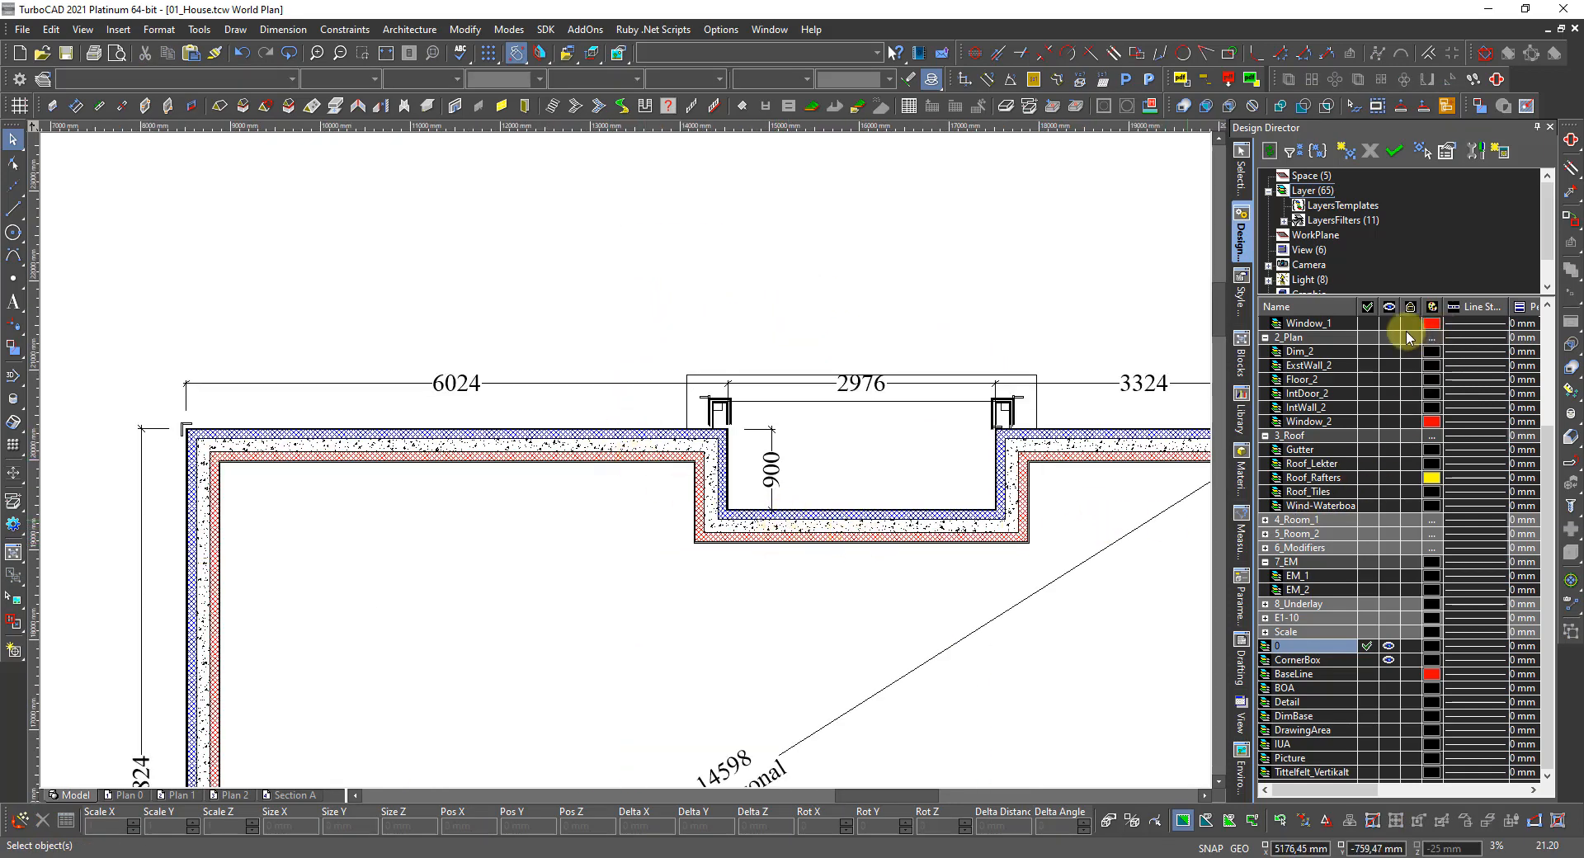
pyautogui.scroll(4, 1394, 340)
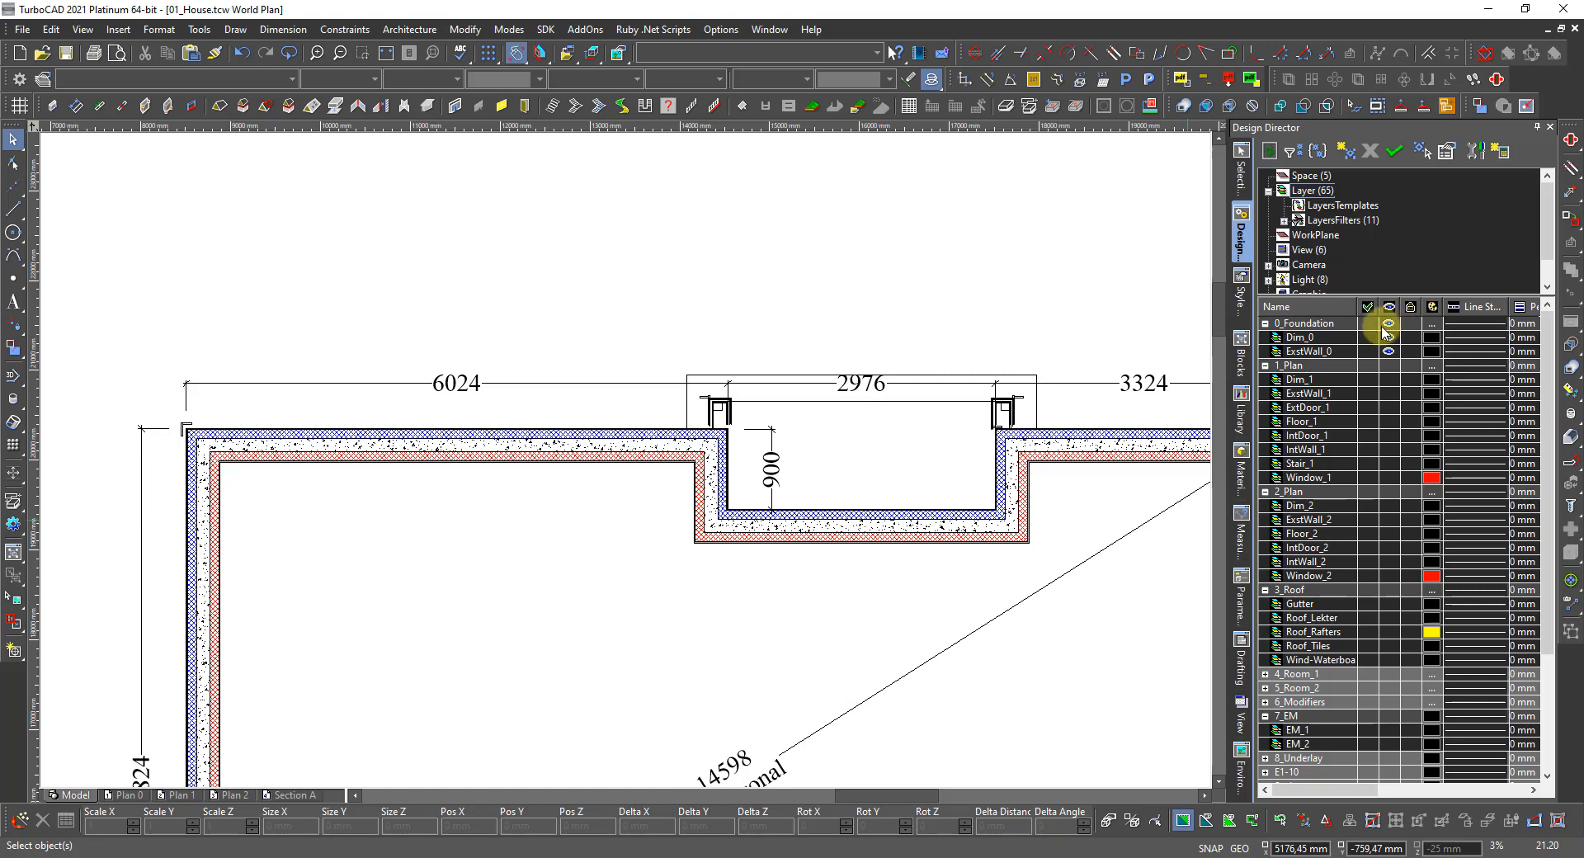
pyautogui.click(1388, 324)
pyautogui.scroll(-2, 549, 495)
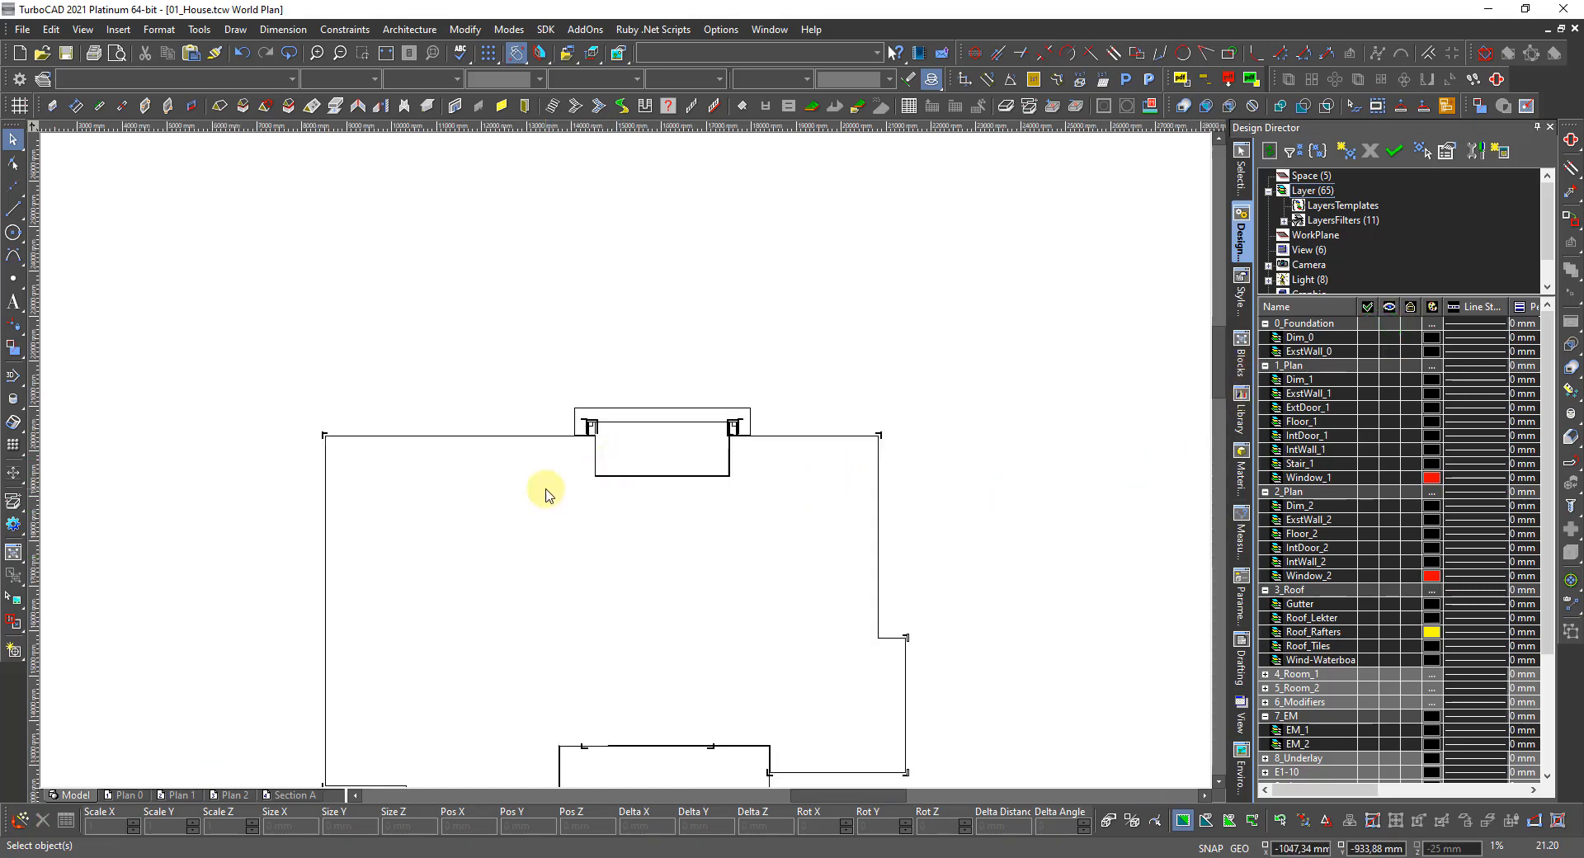
# Select the long vertical outline line opposite the stepped side to examine whether the outline consists of separate segments.
pyautogui.click(528, 447)
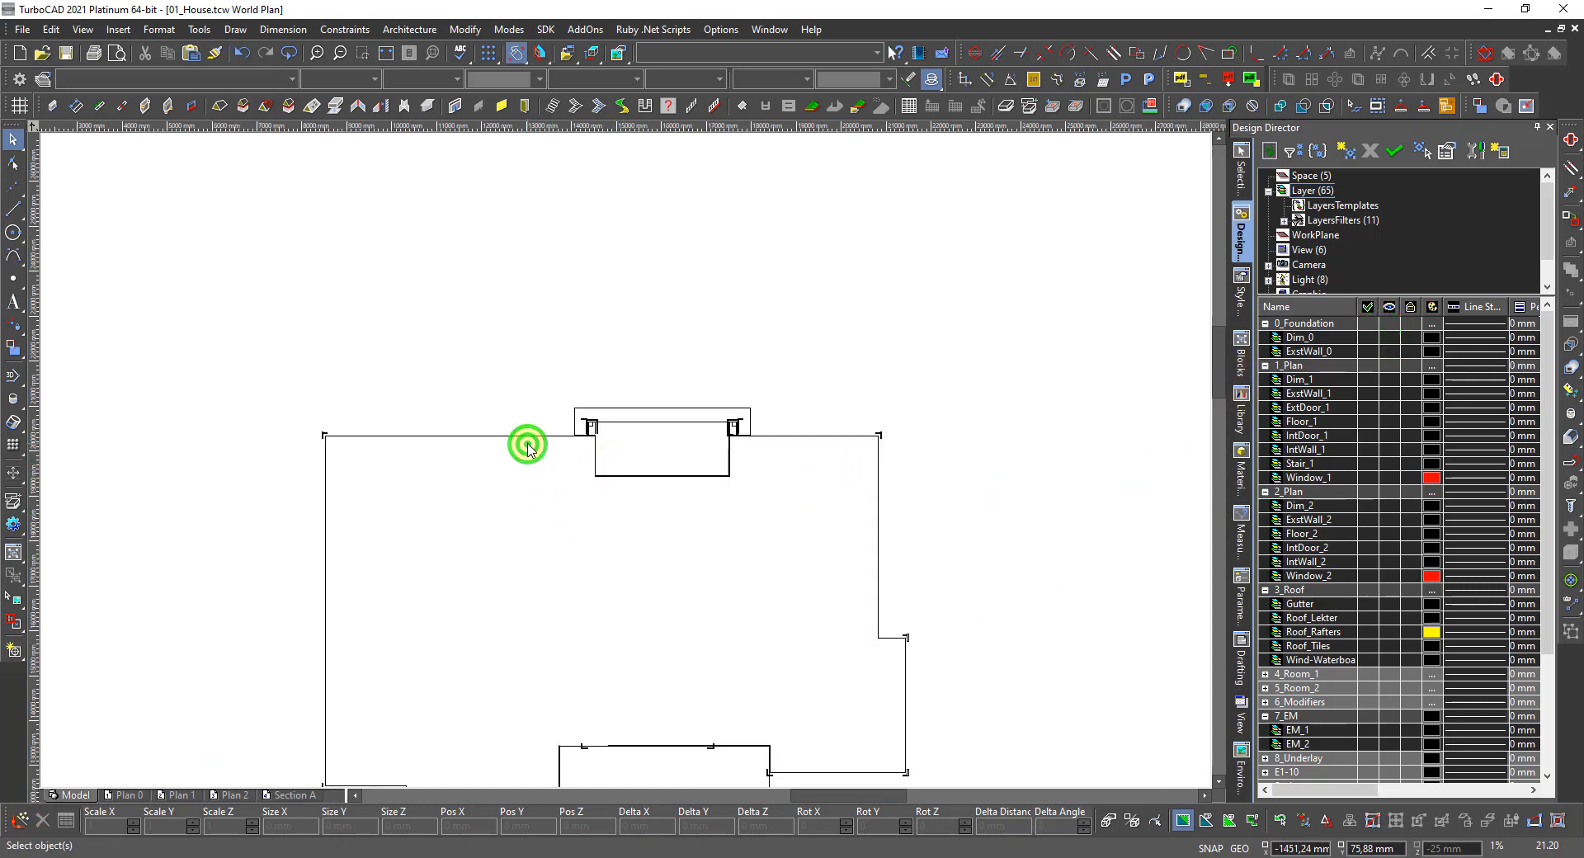
pyautogui.click(519, 436)
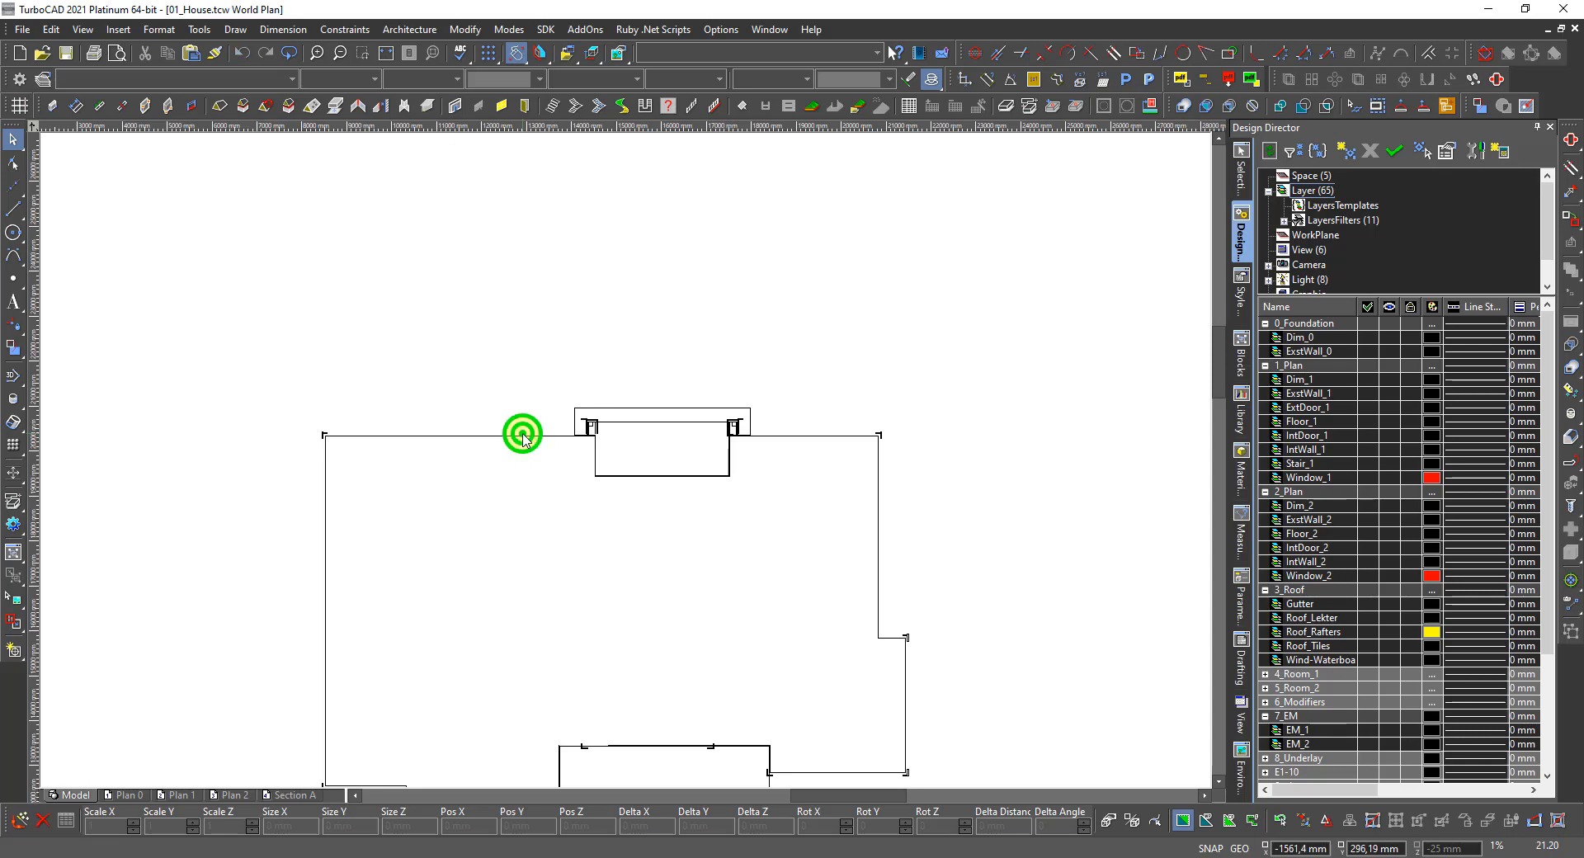
pyautogui.click(325, 517)
pyautogui.scroll(-2, 687, 536)
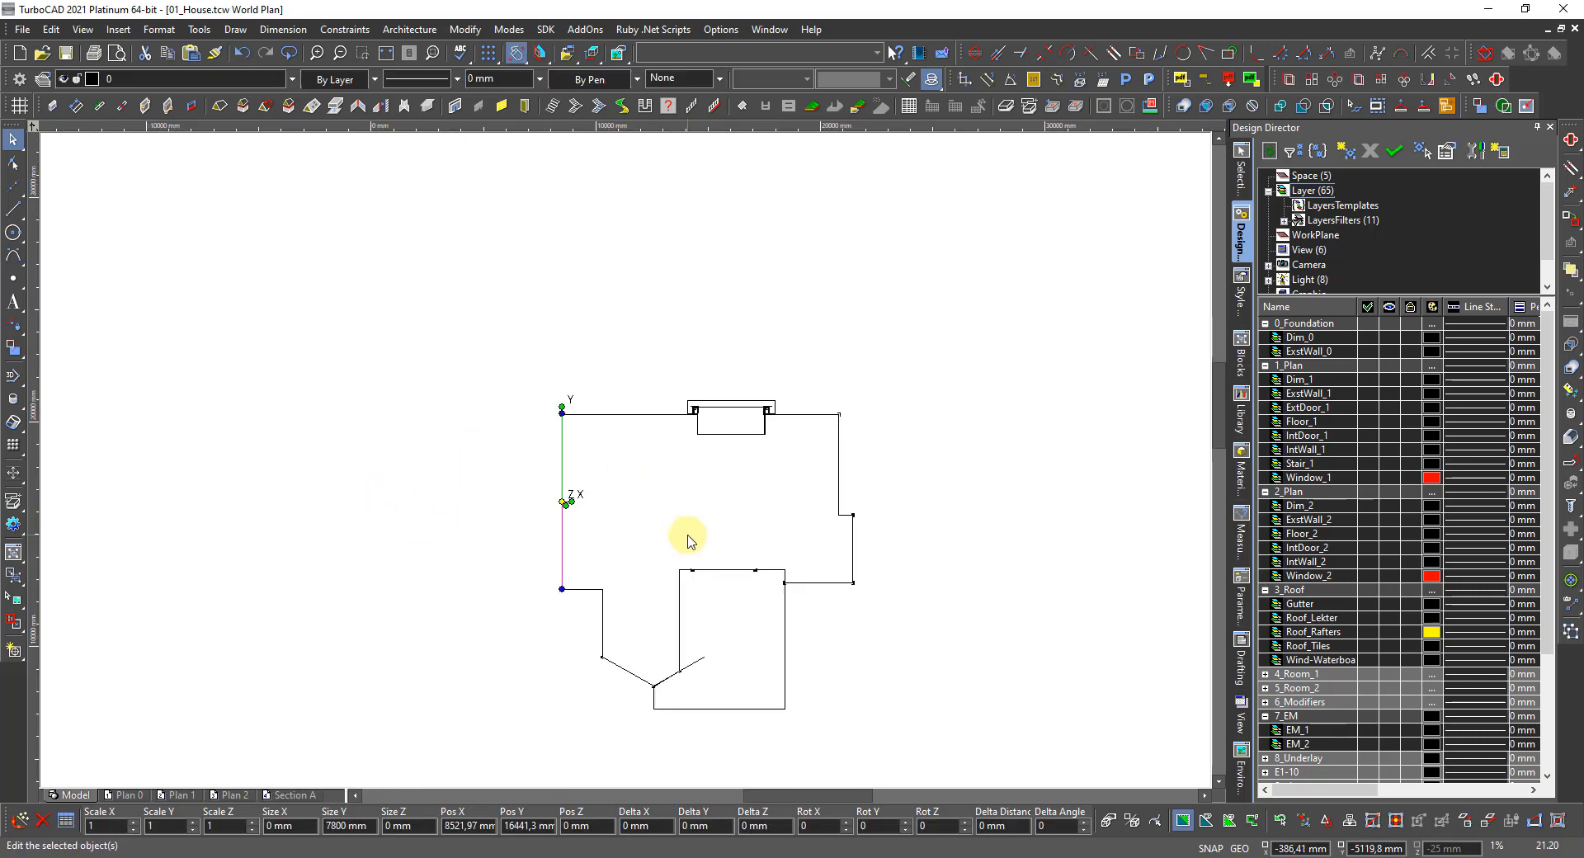
# Examine the outline around the angled corner and select the polyline there to inspect its extent.
pyautogui.scroll(3, 696, 583)
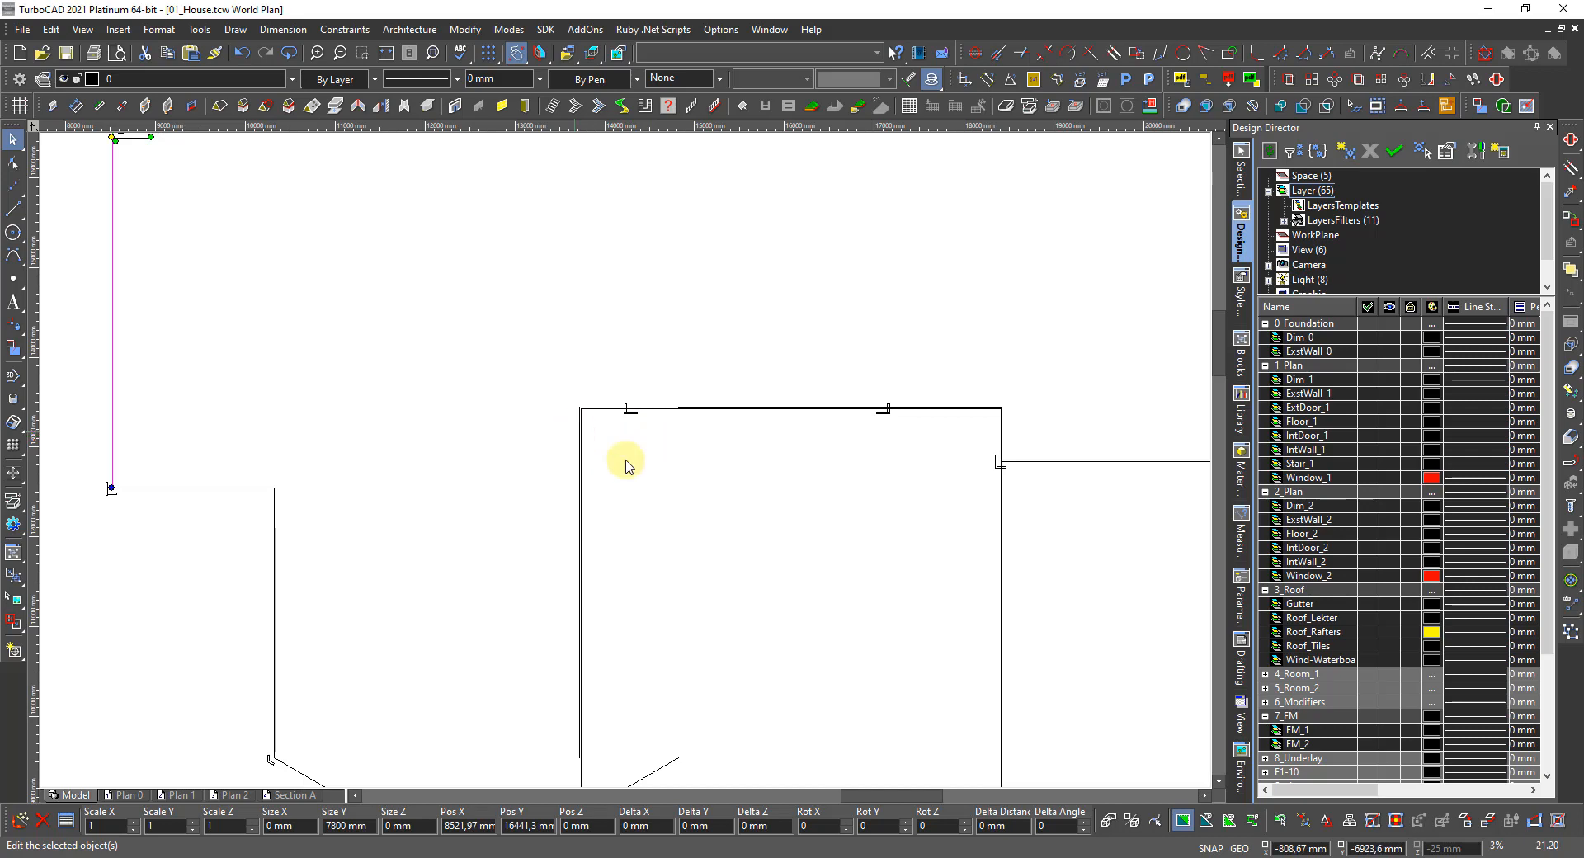
pyautogui.scroll(4, 625, 459)
pyautogui.scroll(-6, 646, 410)
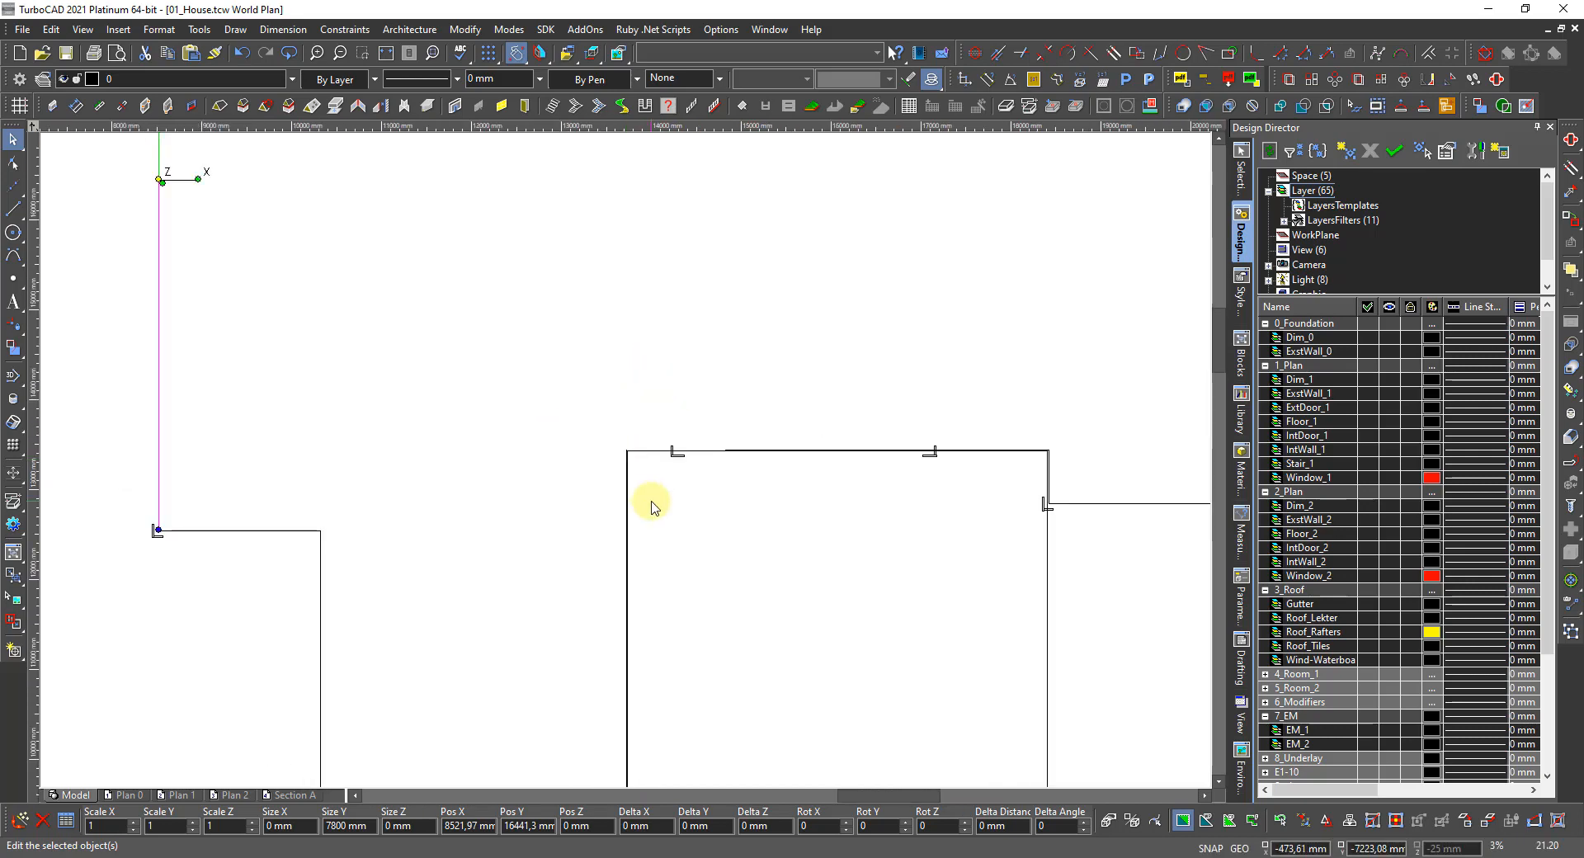
pyautogui.scroll(3, 608, 511)
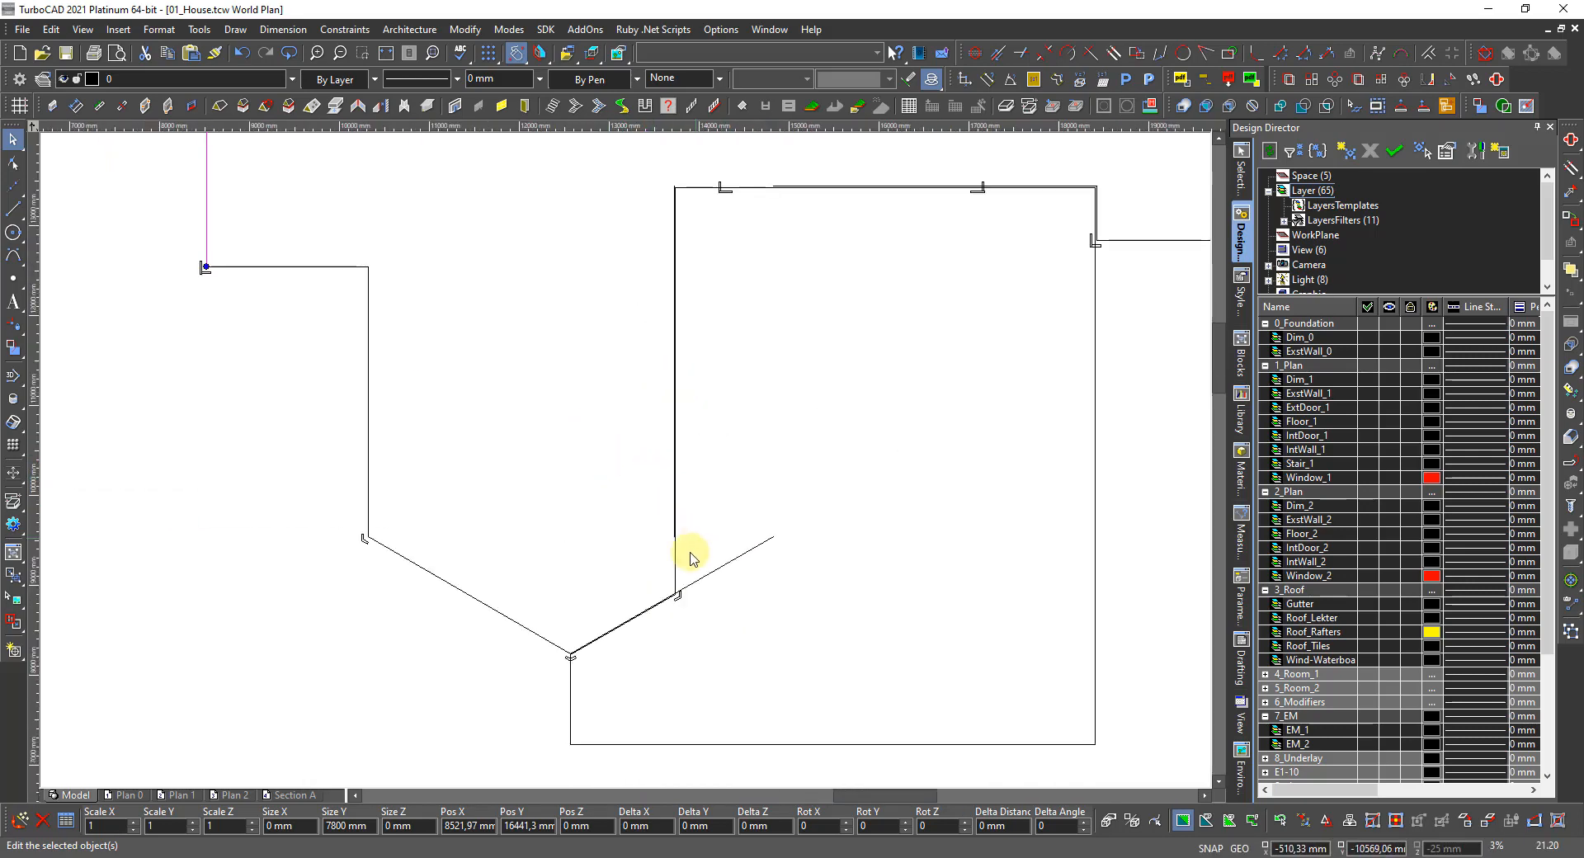
pyautogui.scroll(4, 672, 583)
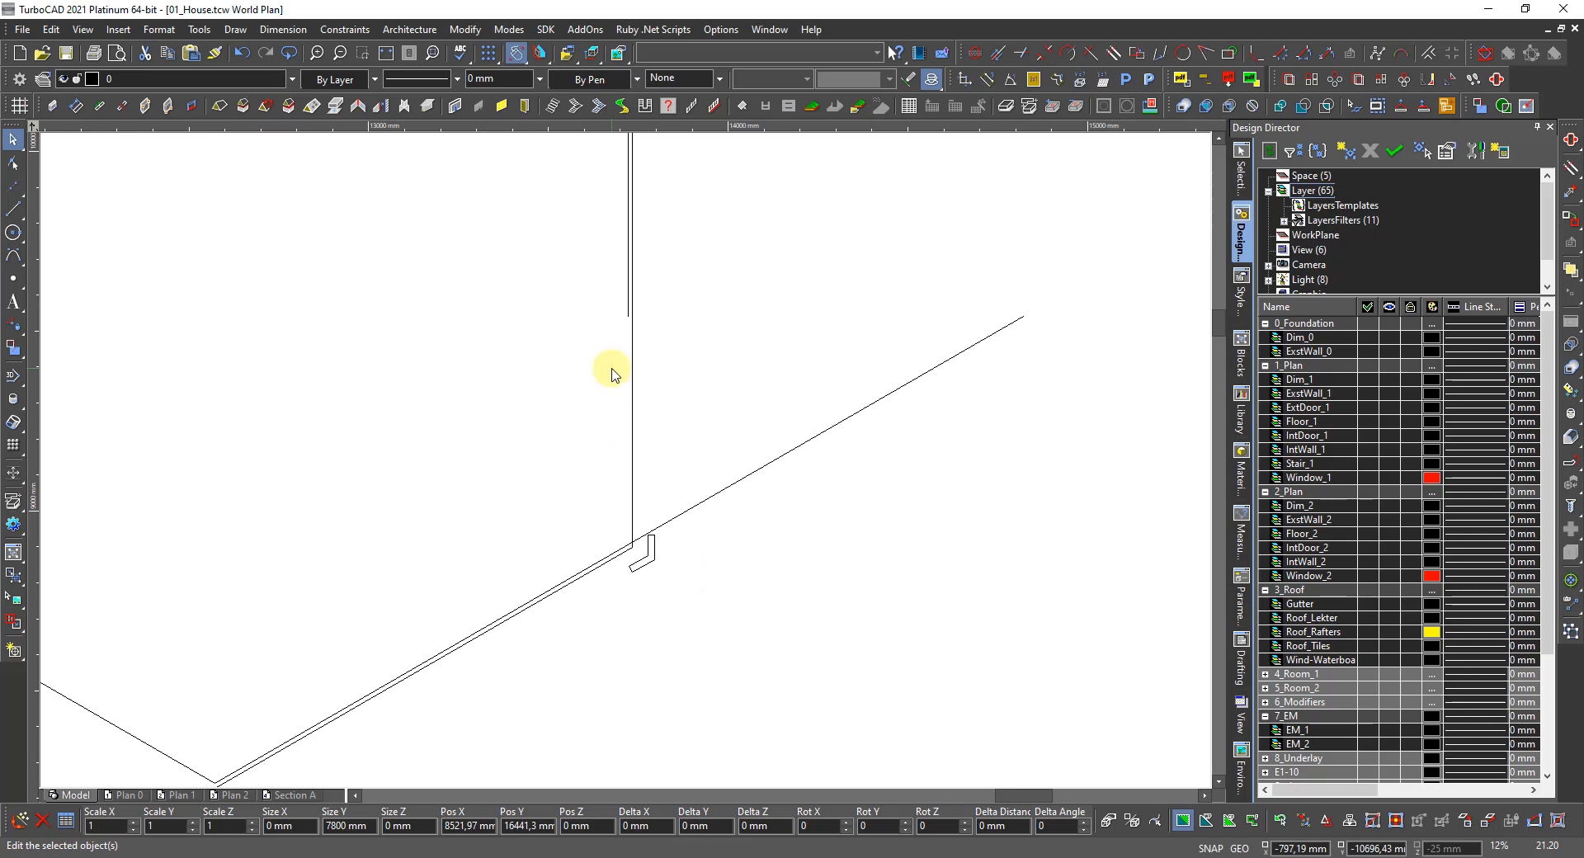
pyautogui.click(627, 280)
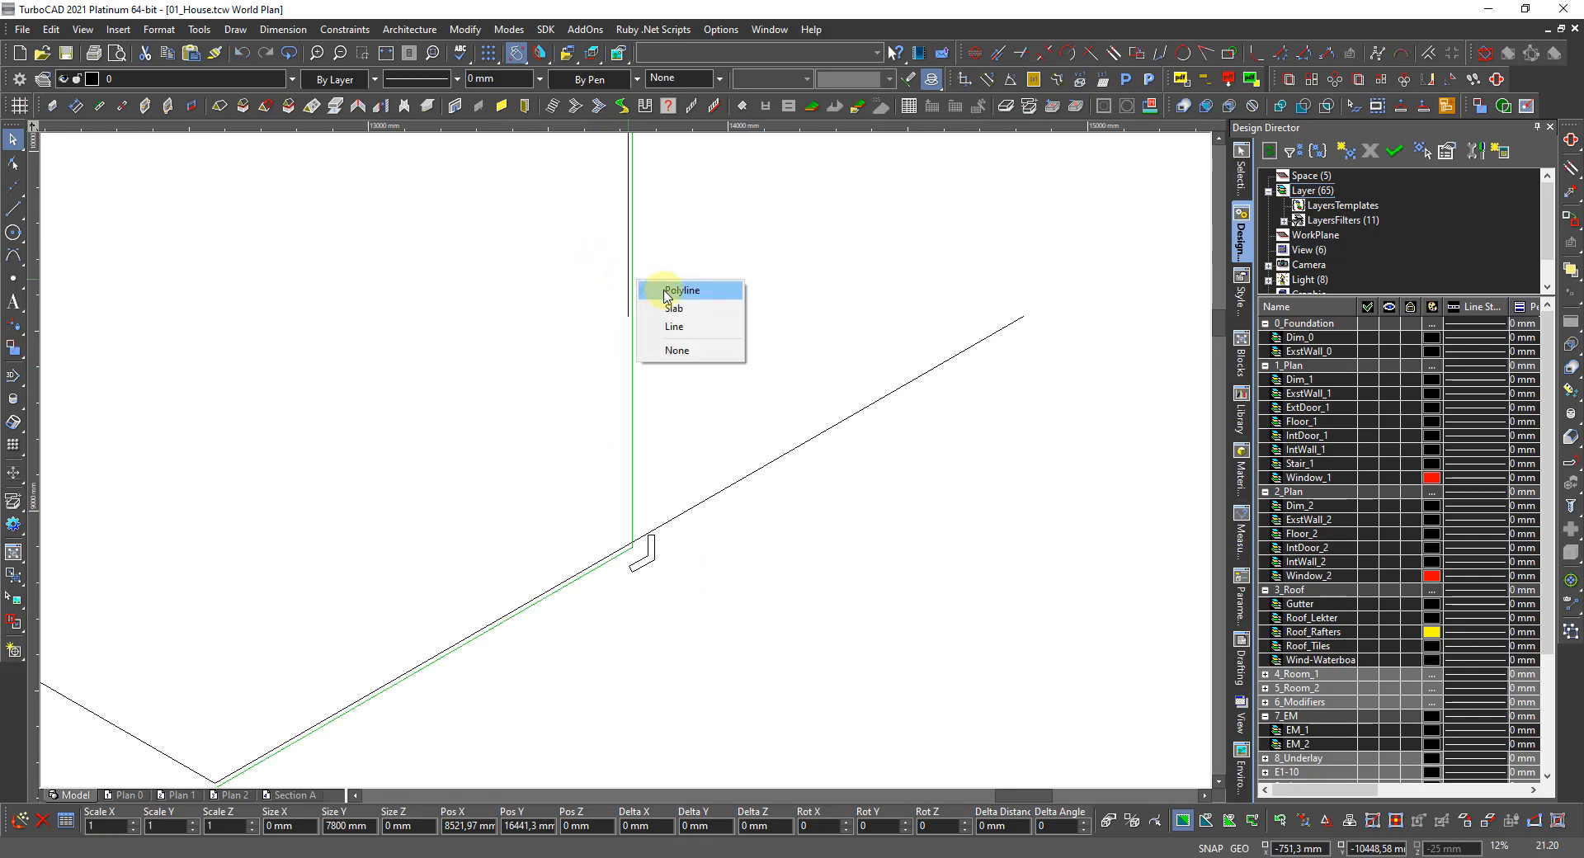
pyautogui.click(667, 290)
pyautogui.scroll(-5, 625, 462)
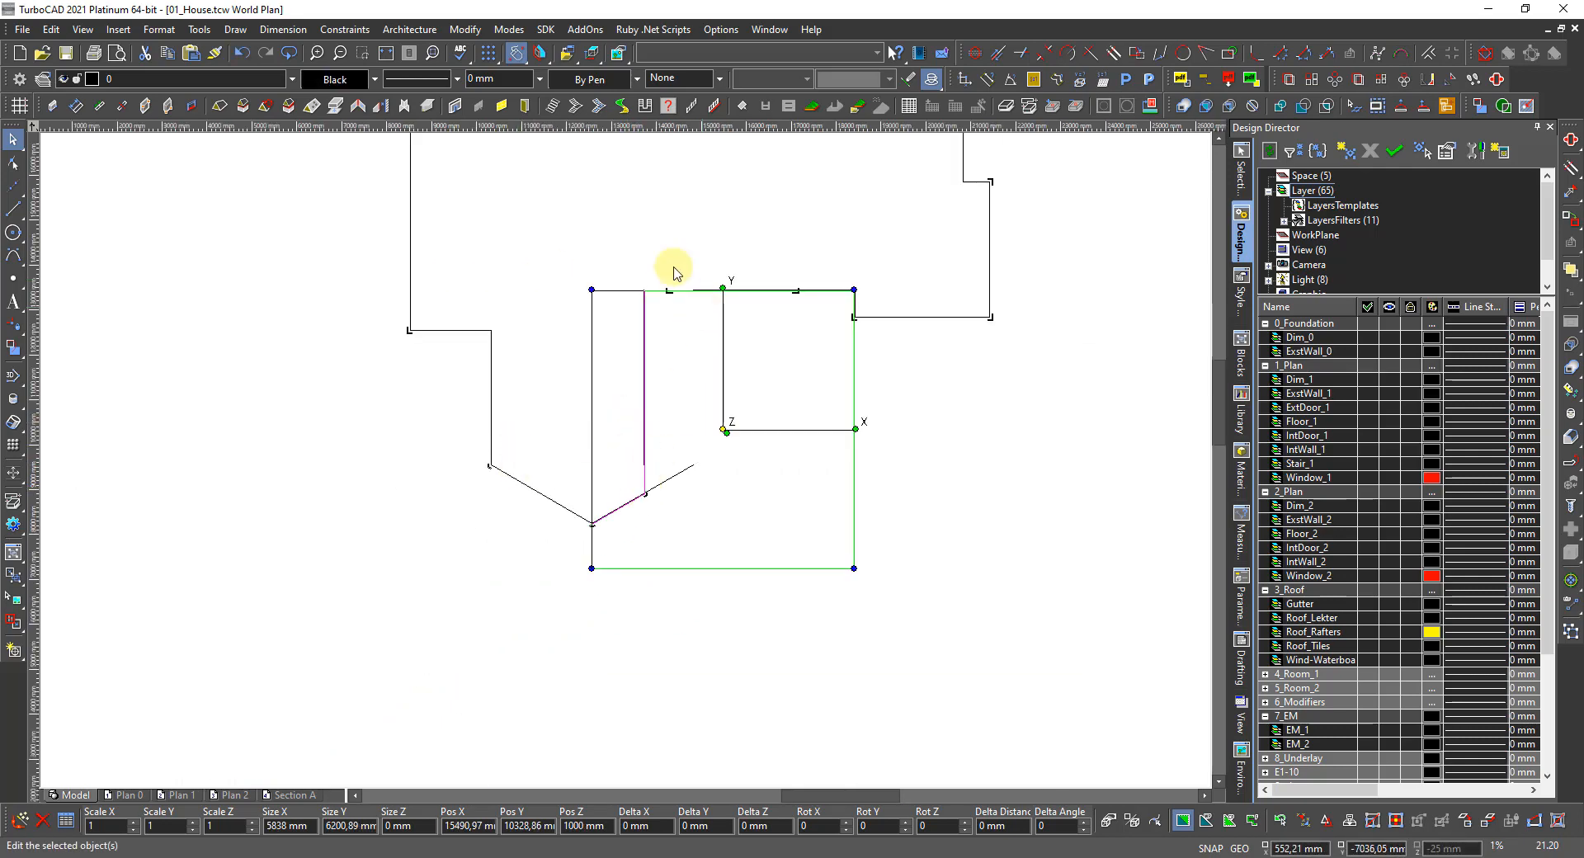
pyautogui.scroll(2, 672, 302)
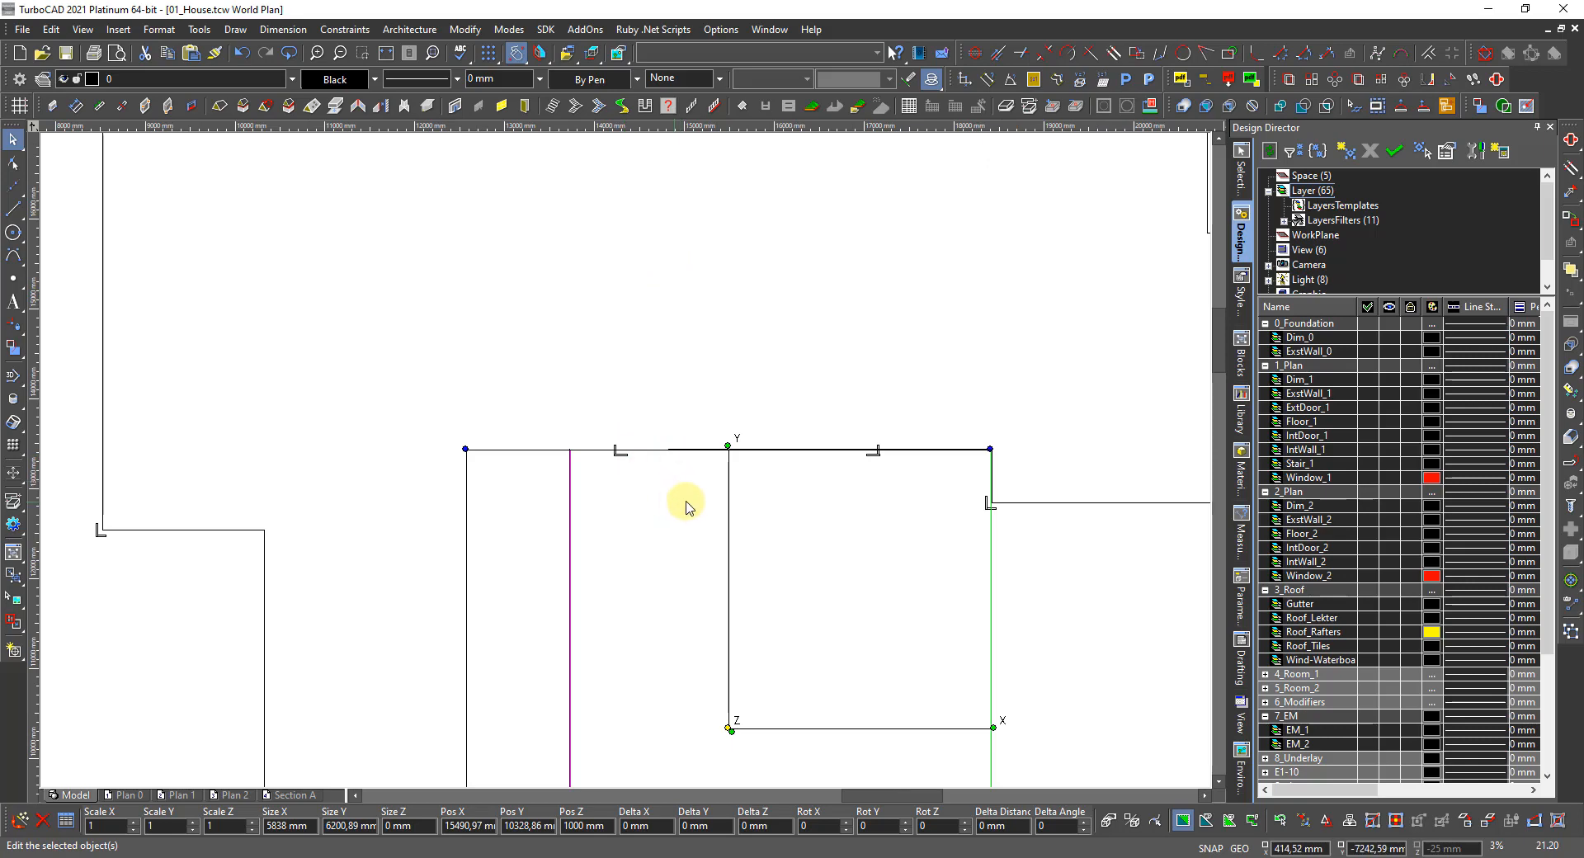
pyautogui.scroll(-2, 686, 506)
# Examine the outline along the stepped side and around the corner posts beside the rectangular recess.
pyautogui.scroll(2, 767, 322)
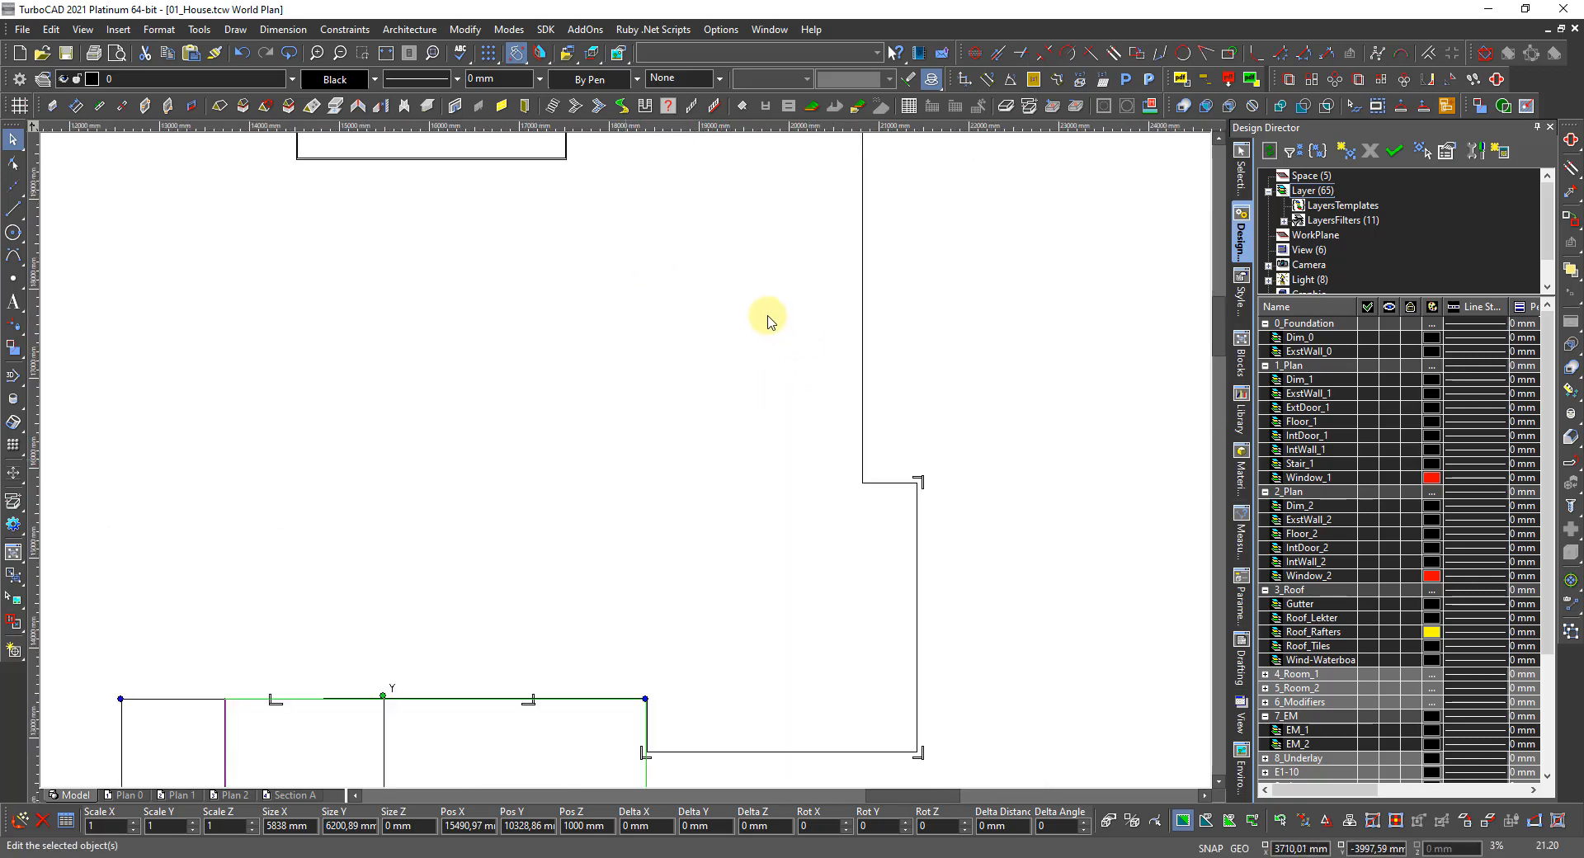
pyautogui.scroll(-2, 594, 463)
pyautogui.scroll(4, 622, 460)
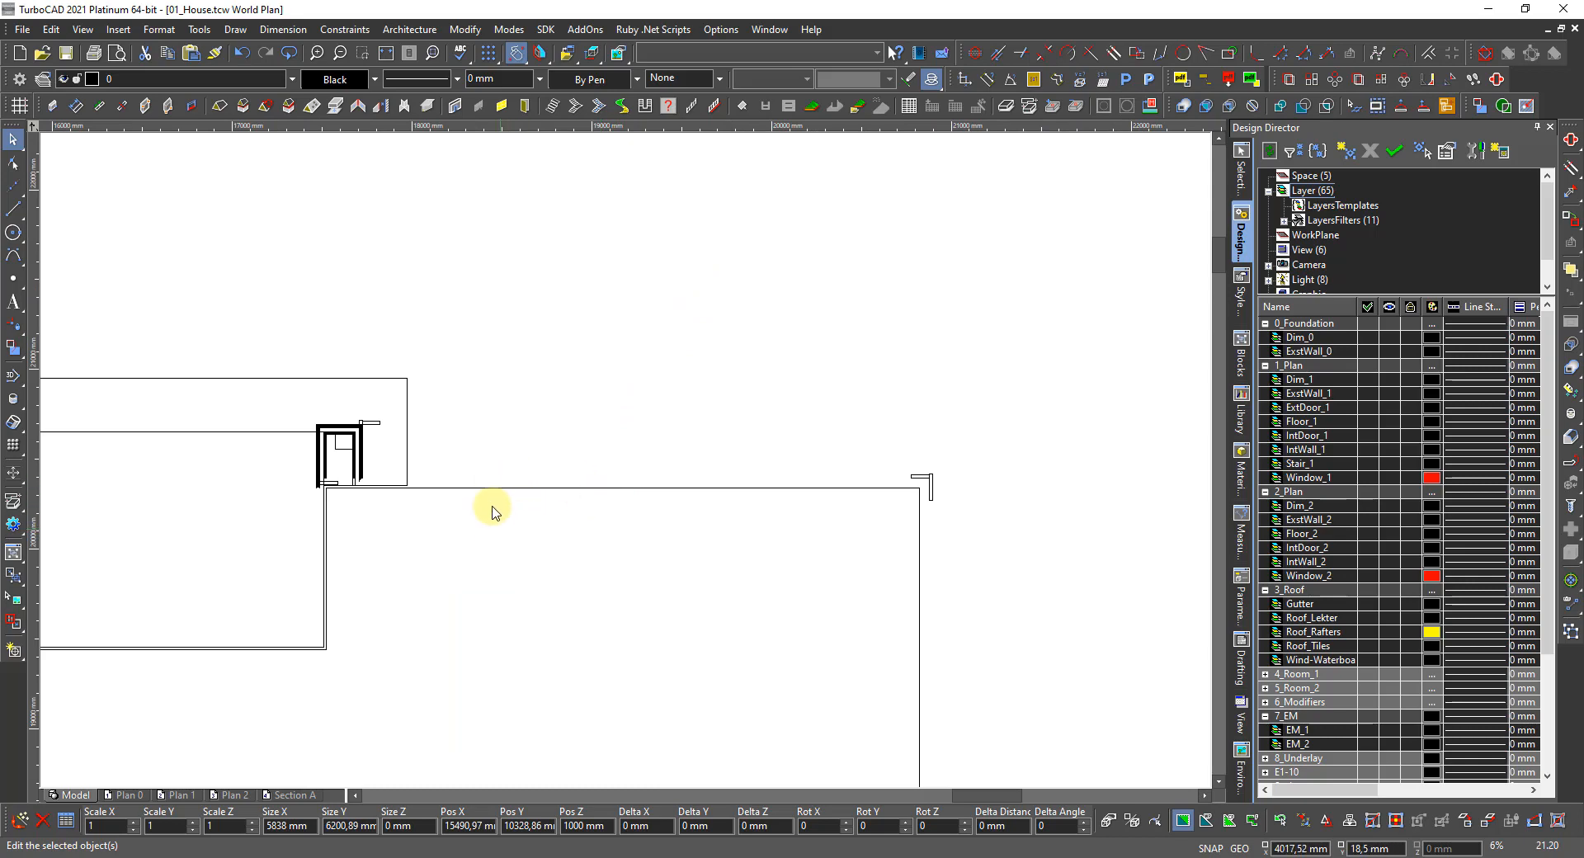
pyautogui.scroll(4, 716, 495)
pyautogui.scroll(-5, 597, 481)
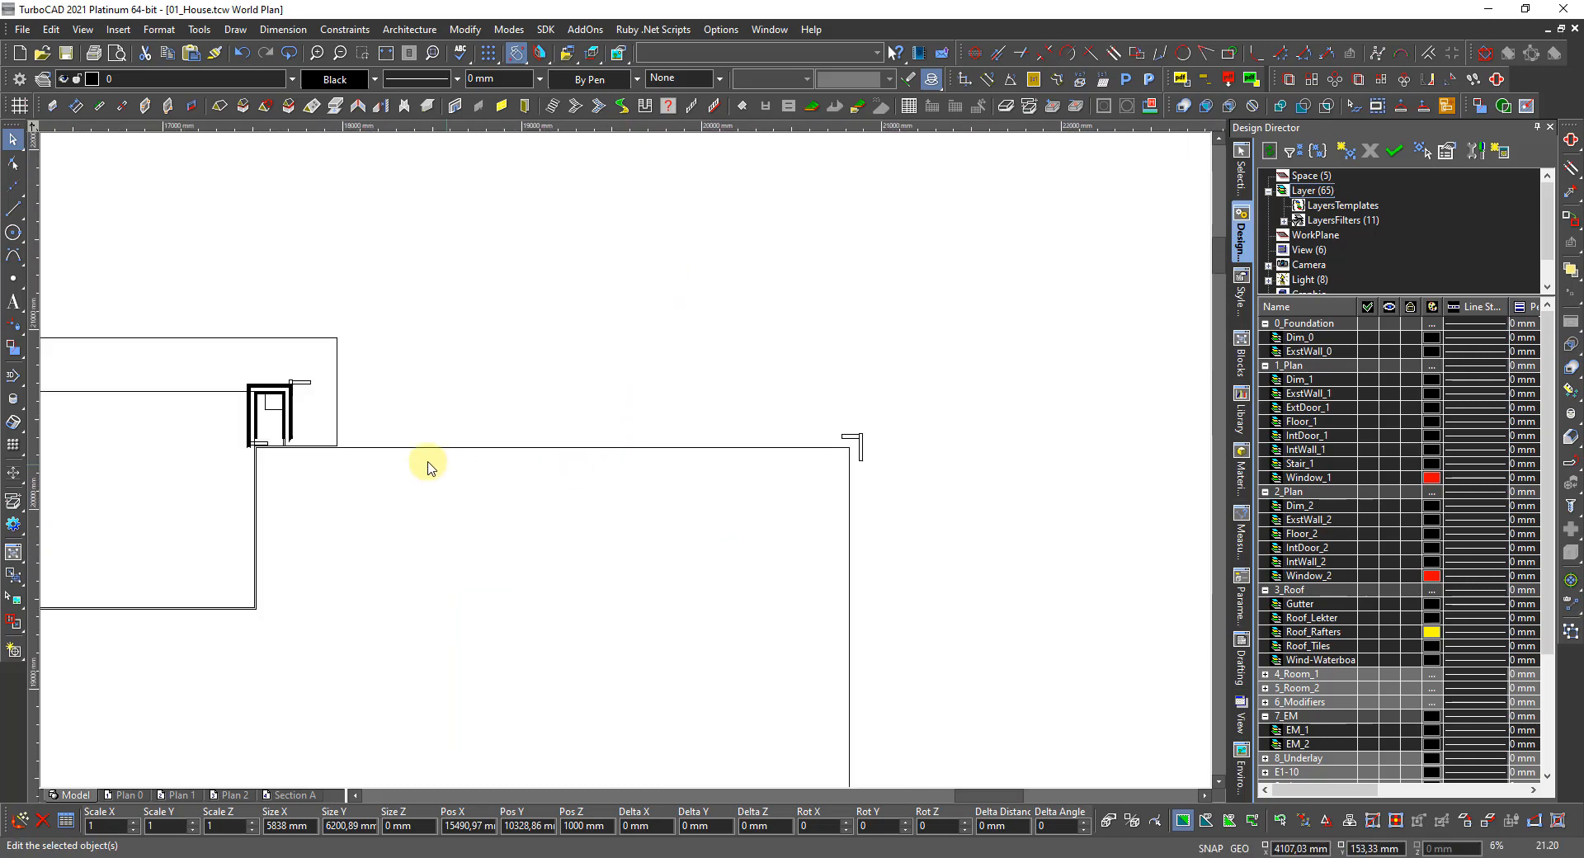
pyautogui.scroll(5, 582, 446)
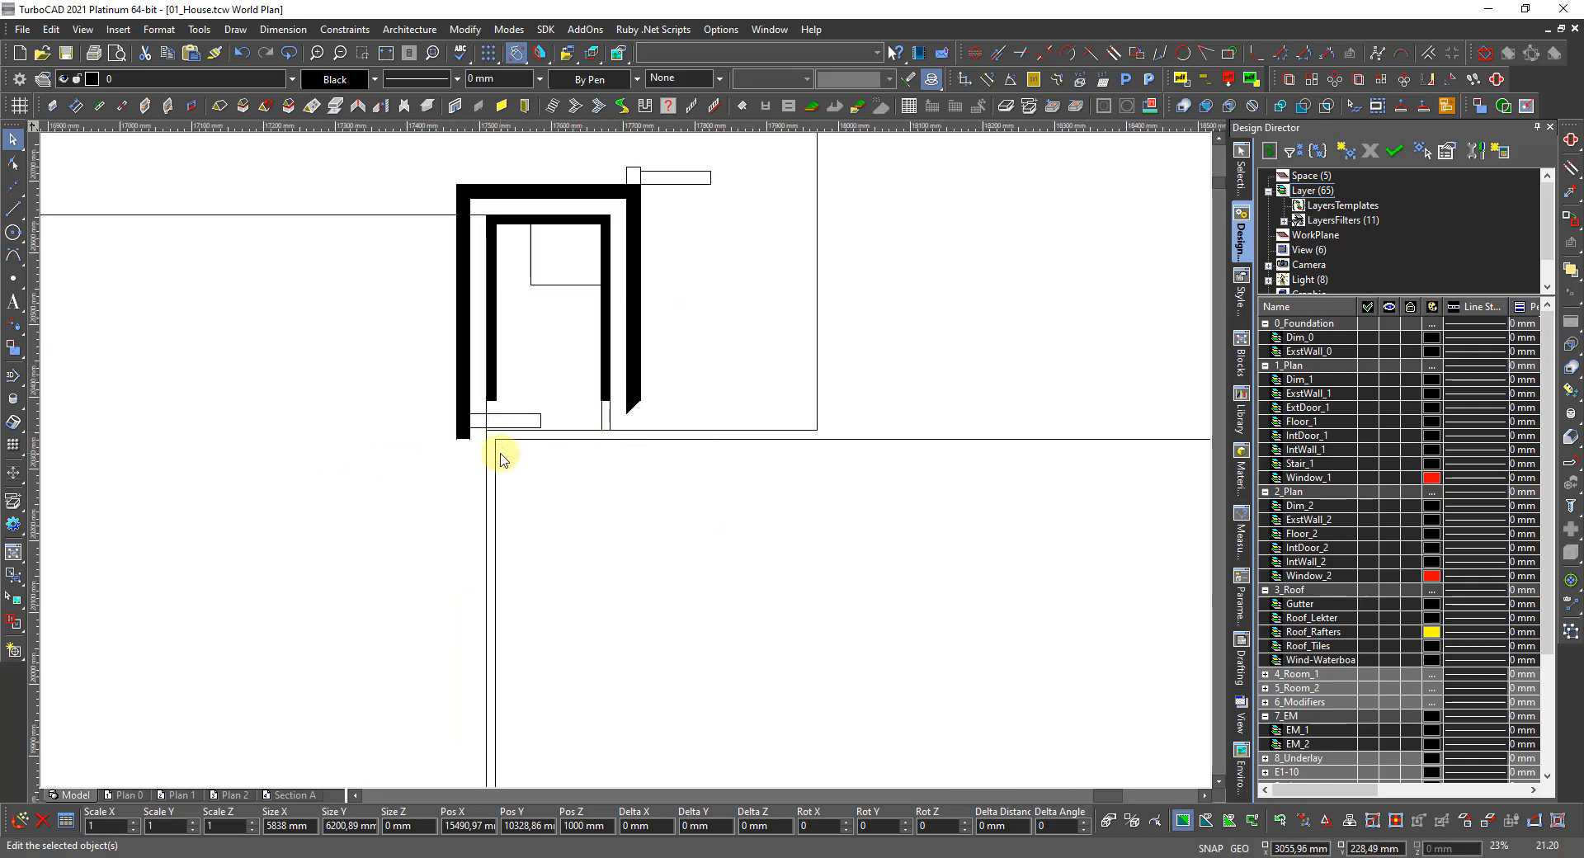
pyautogui.scroll(-4, 622, 454)
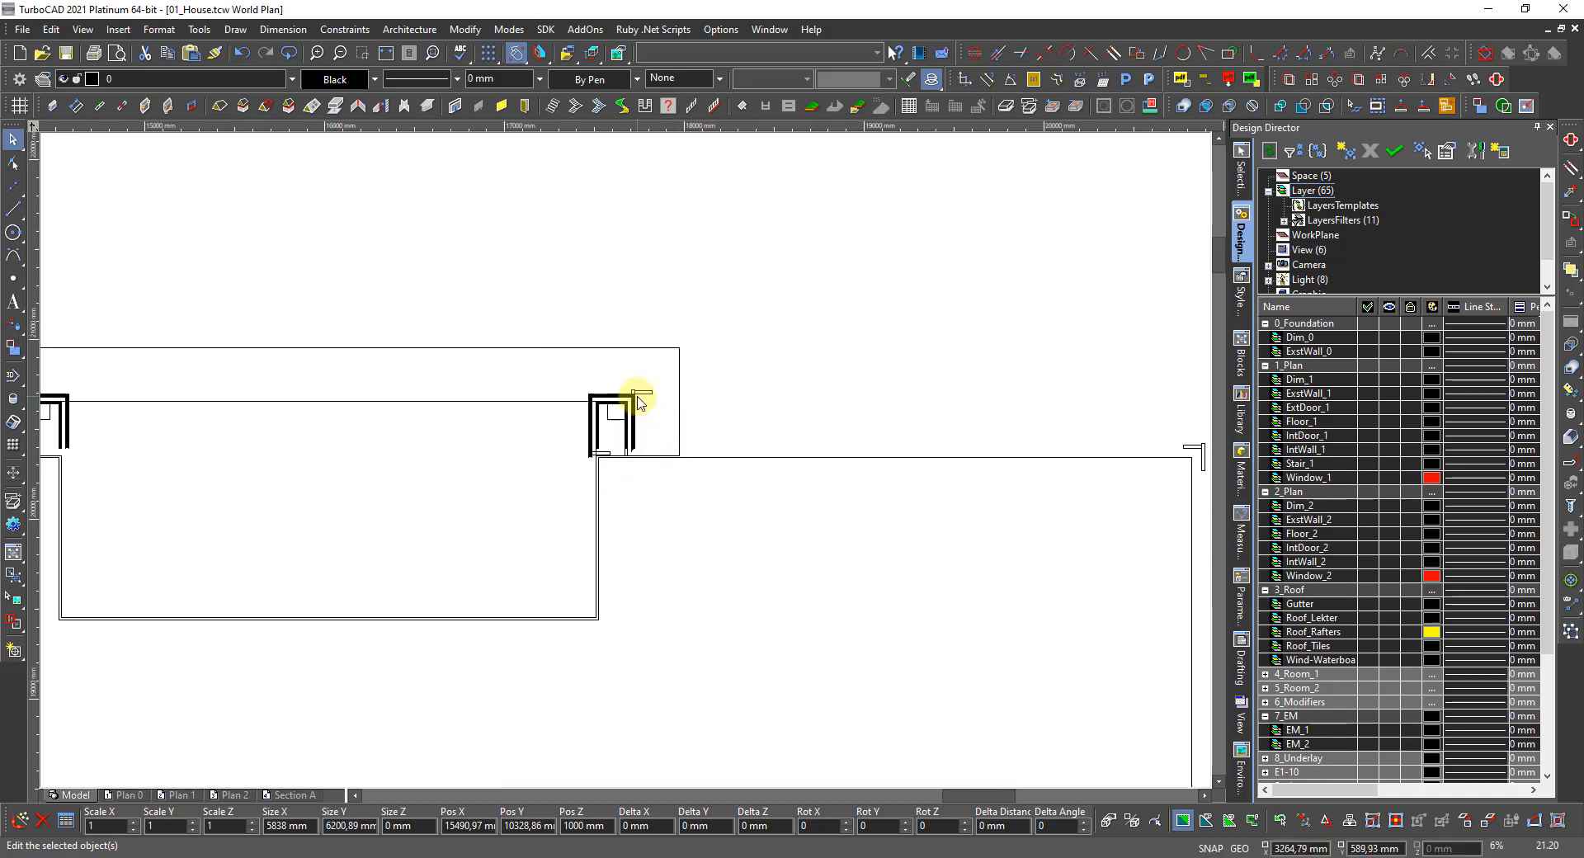
pyautogui.scroll(6, 627, 454)
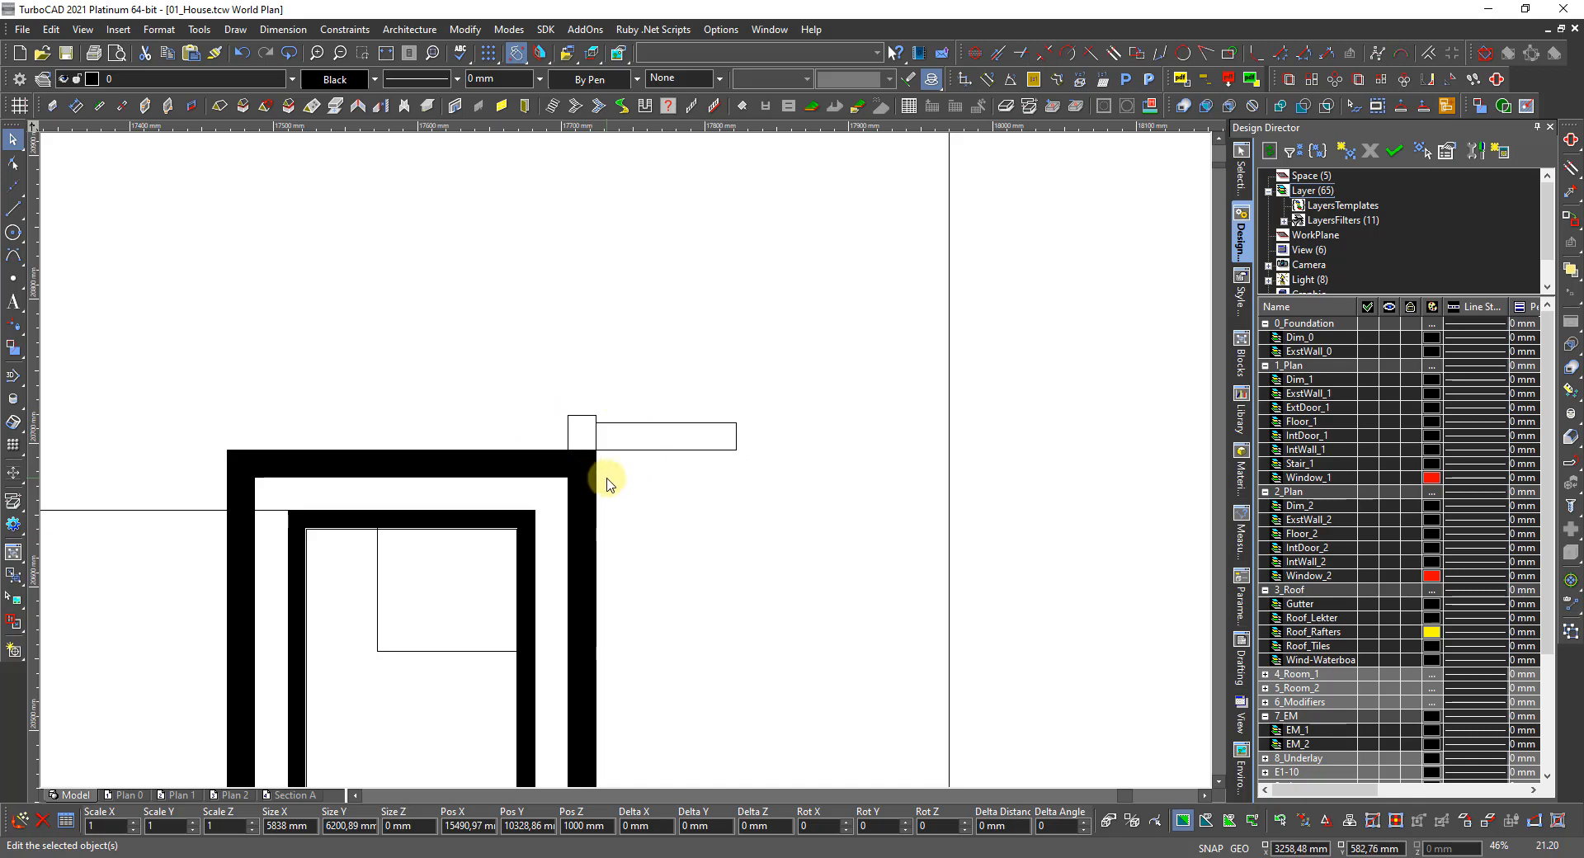
# Hide the CornerBox layer to remove the small corner markers from the outline.
pyautogui.scroll(-3, 610, 484)
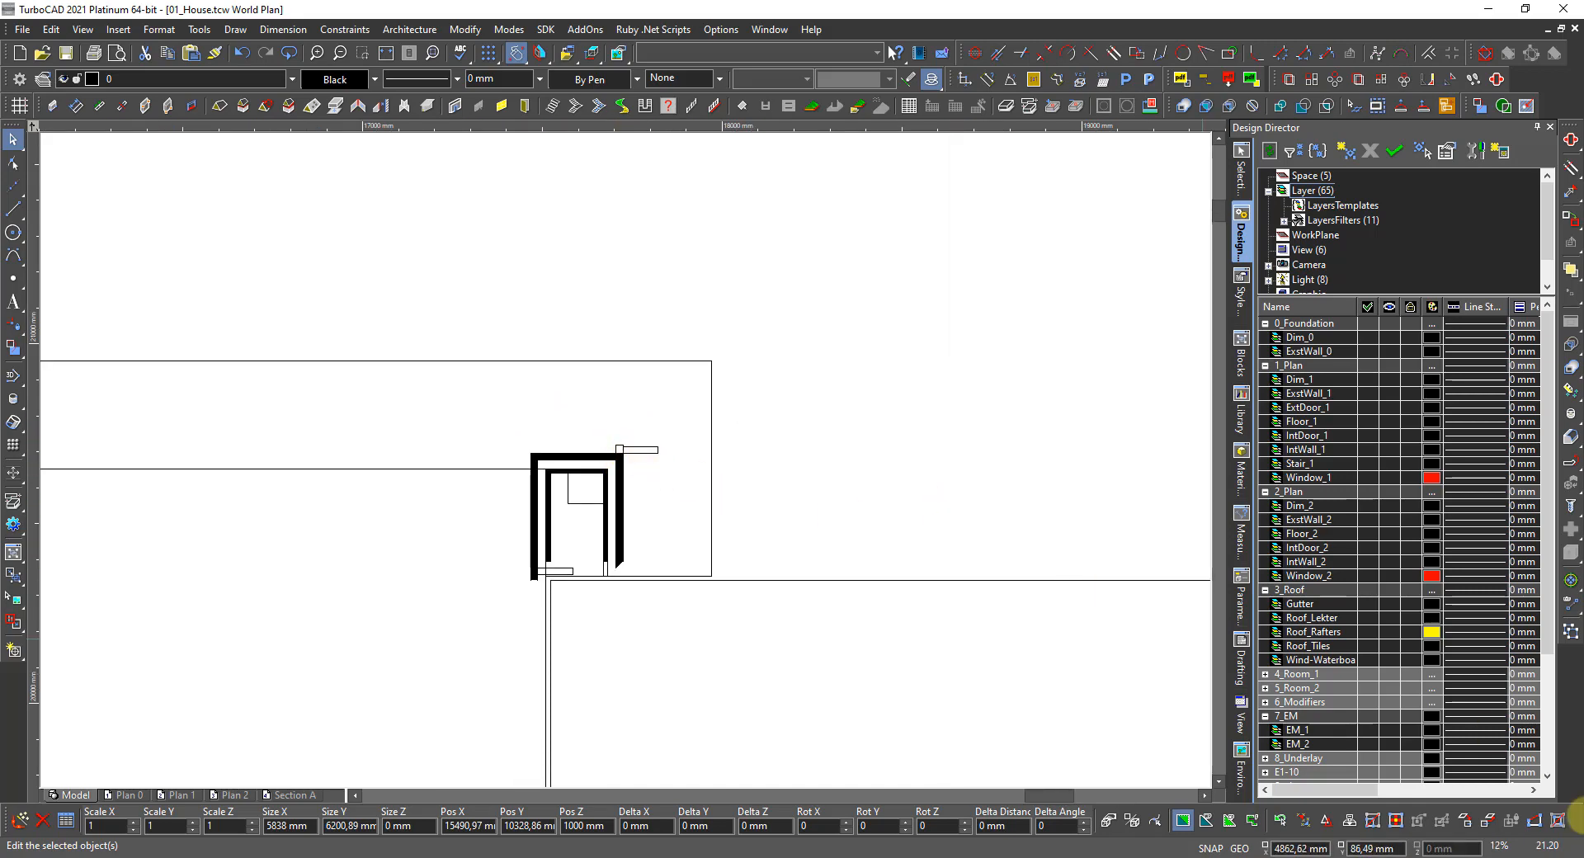
pyautogui.scroll(-4, 1341, 713)
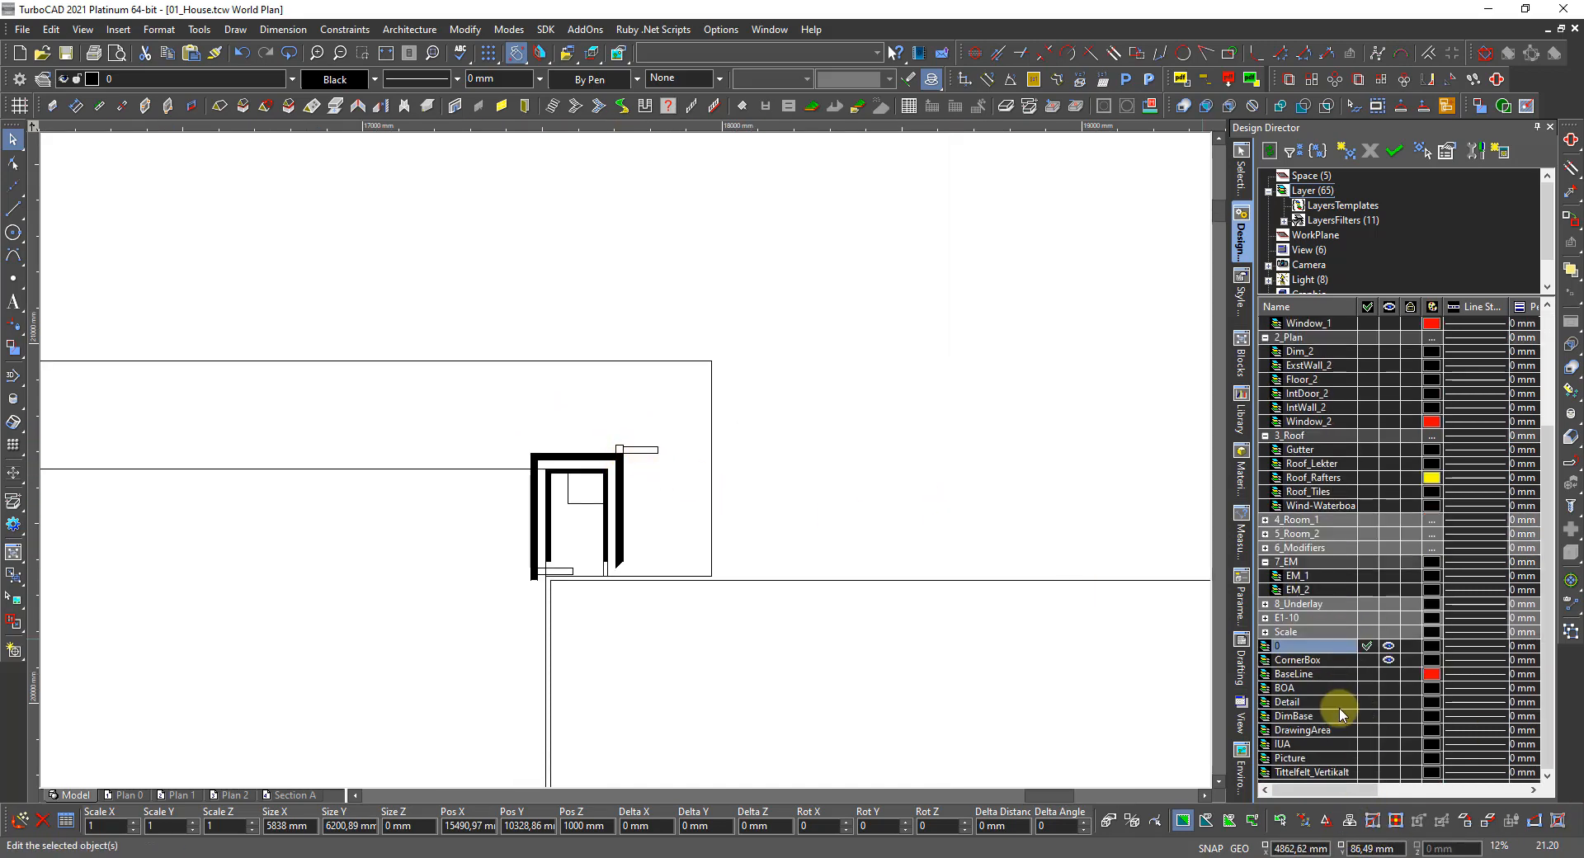
pyautogui.click(1386, 660)
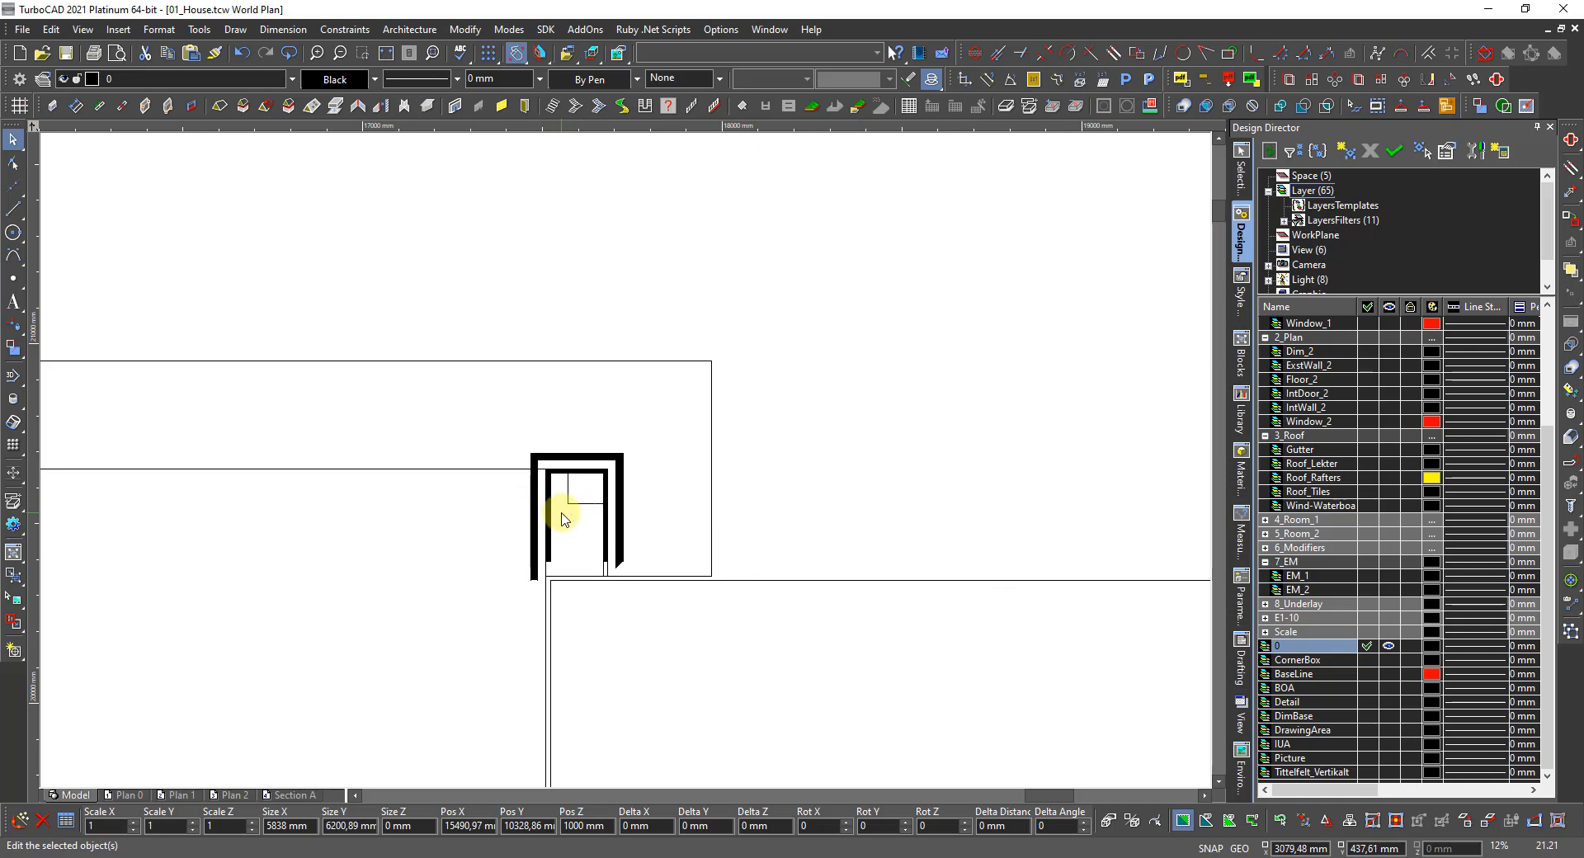
pyautogui.scroll(-3, 561, 519)
pyautogui.scroll(-2, 594, 504)
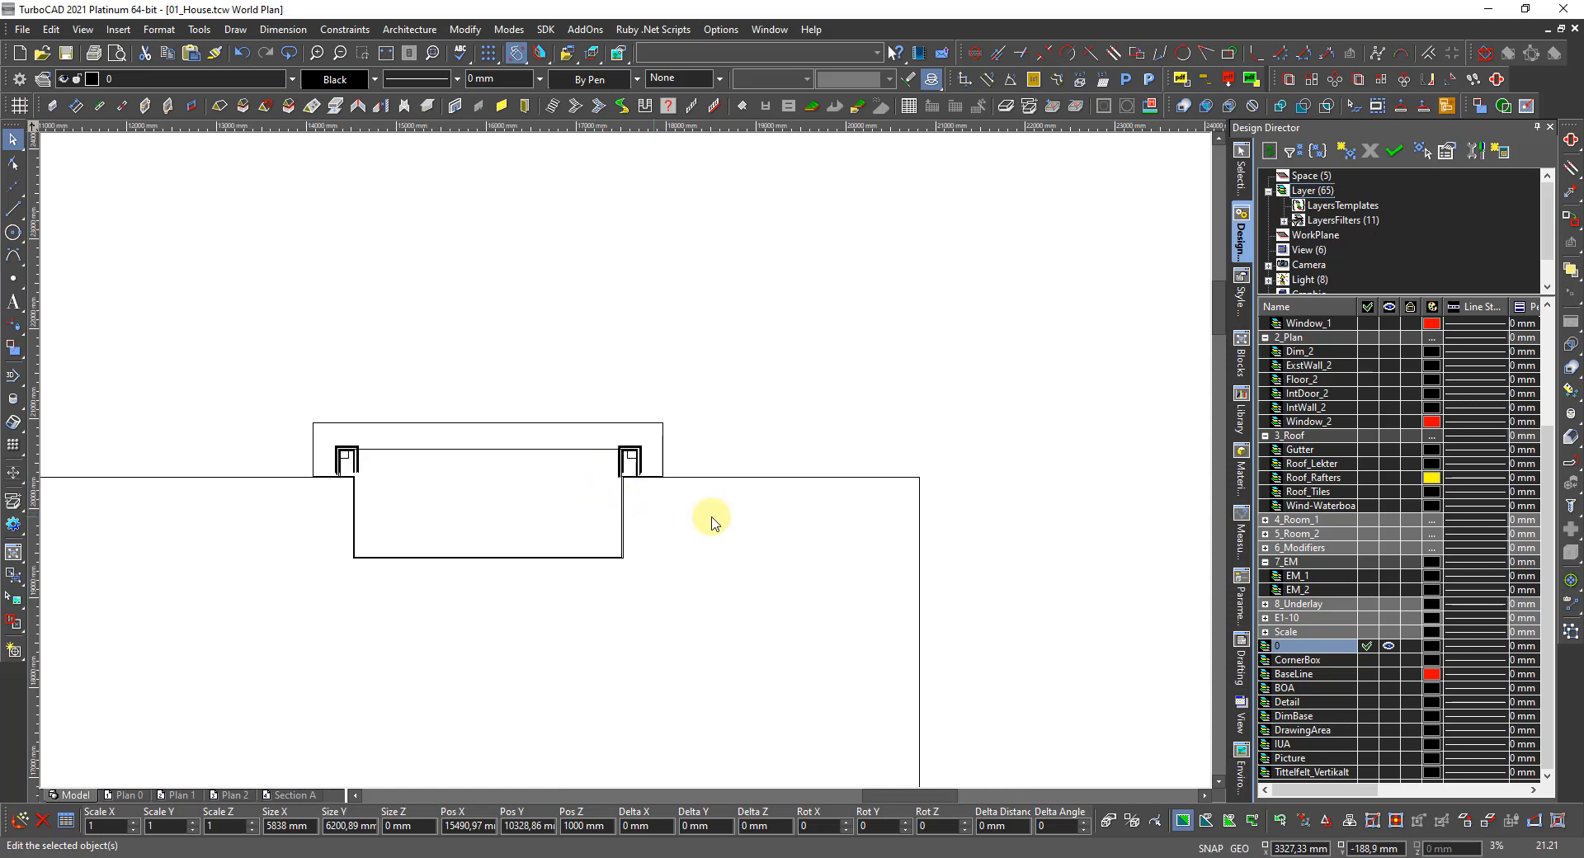
# Show the BaseLine layer and select its red outline beside the recess to identify it, clearing the selection again.
pyautogui.scroll(2, 608, 498)
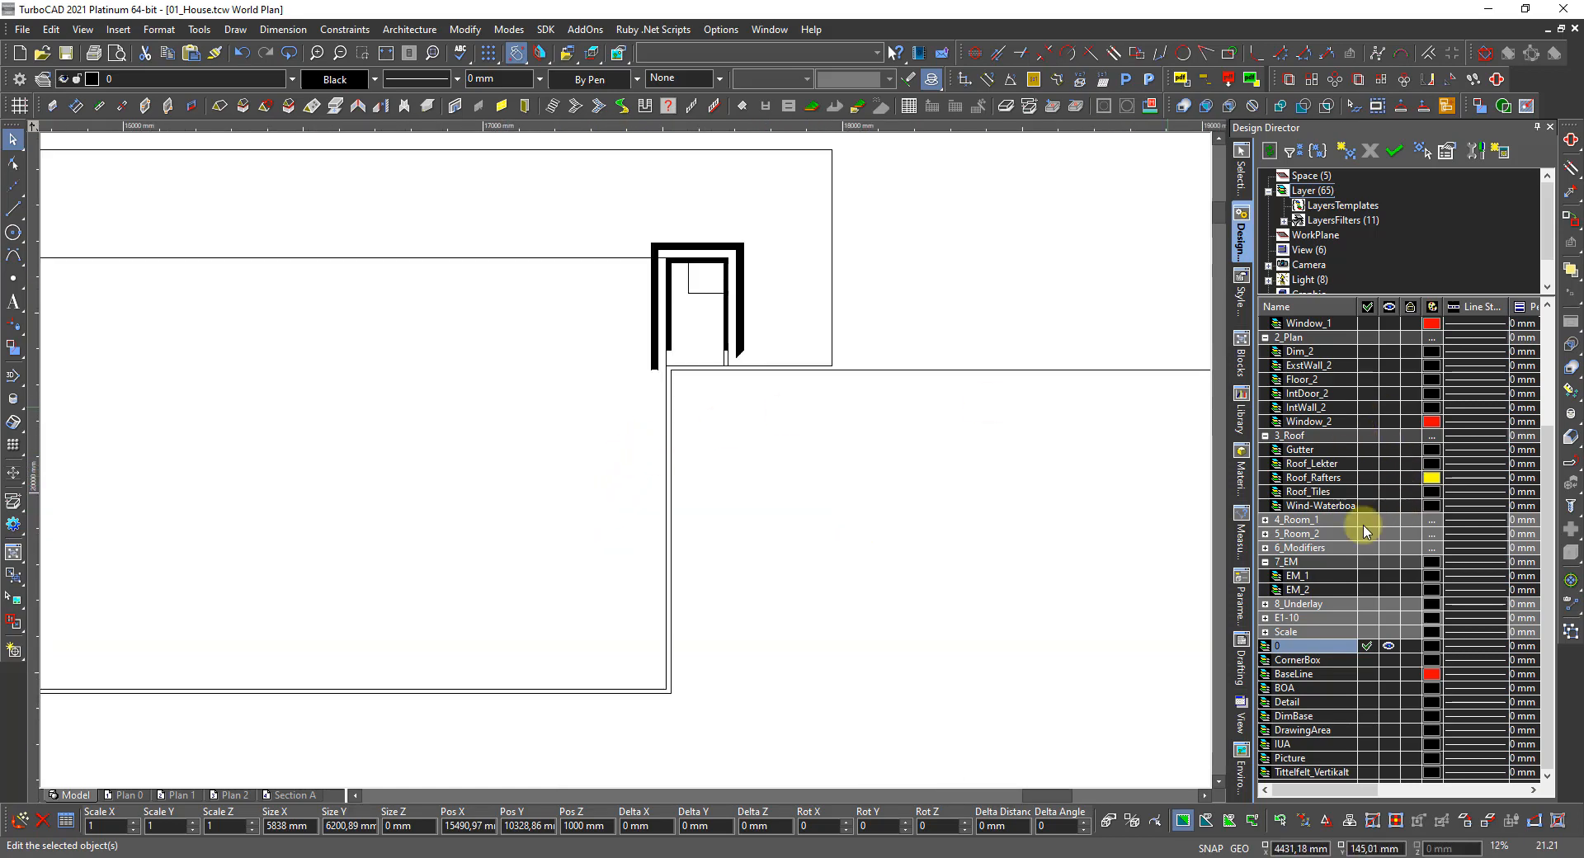
pyautogui.click(1389, 673)
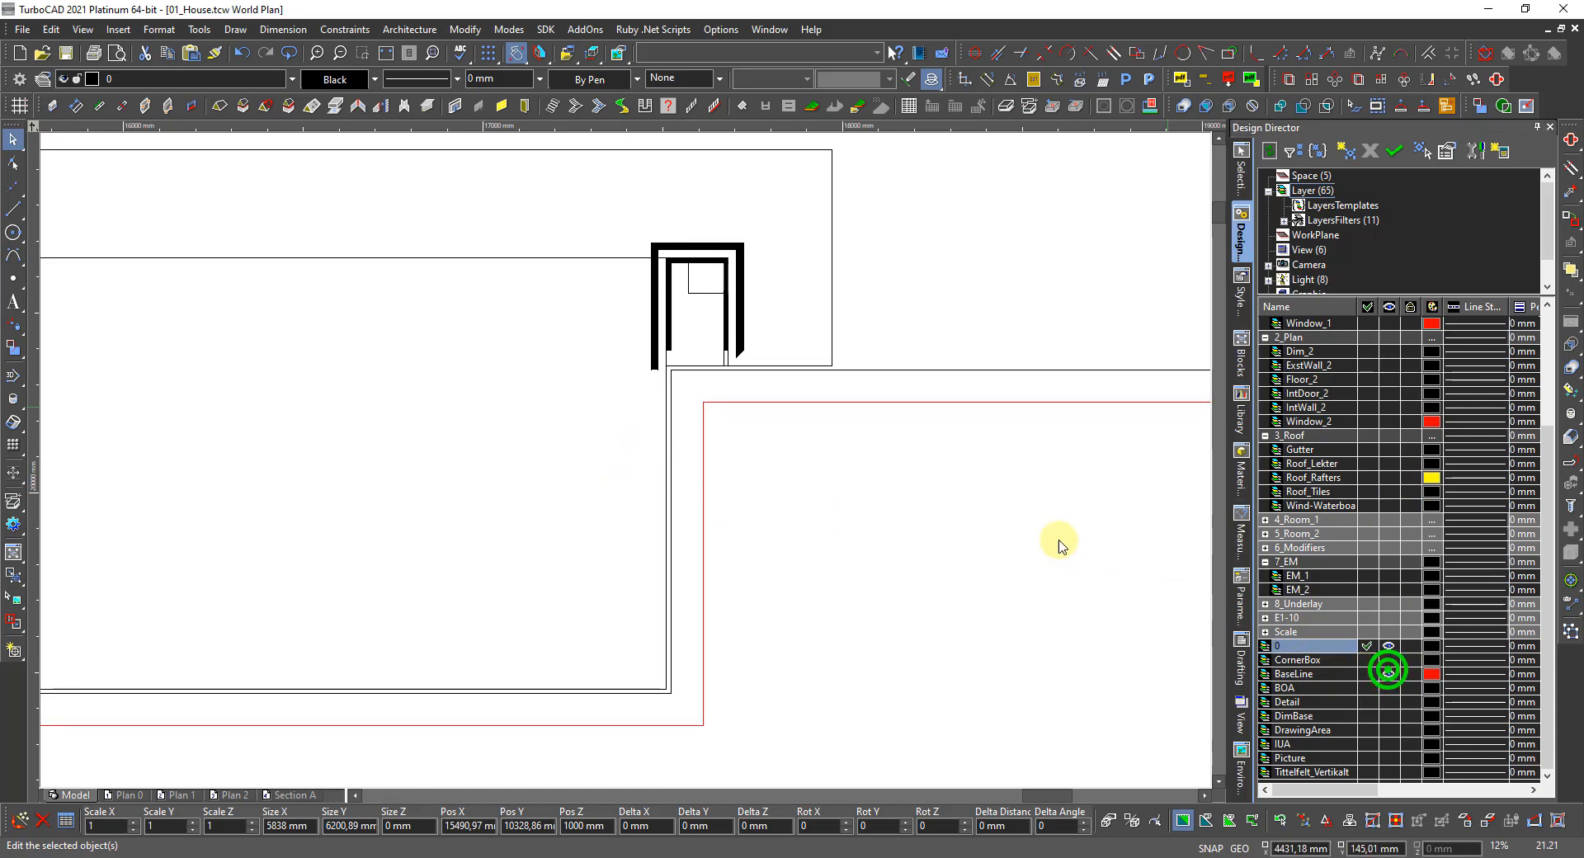
pyautogui.scroll(2, 627, 460)
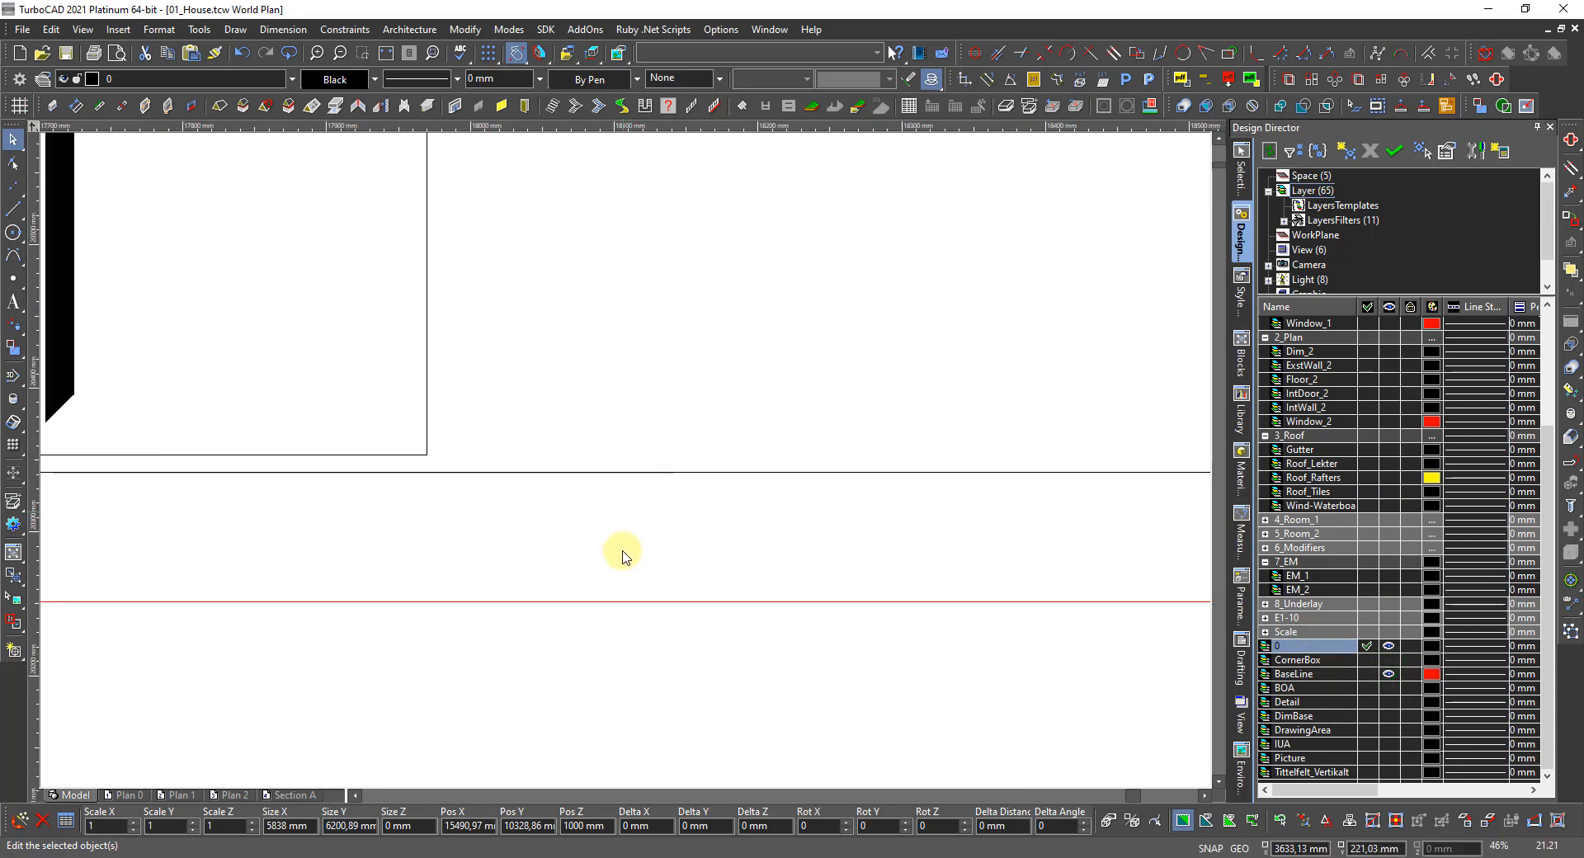
pyautogui.click(627, 602)
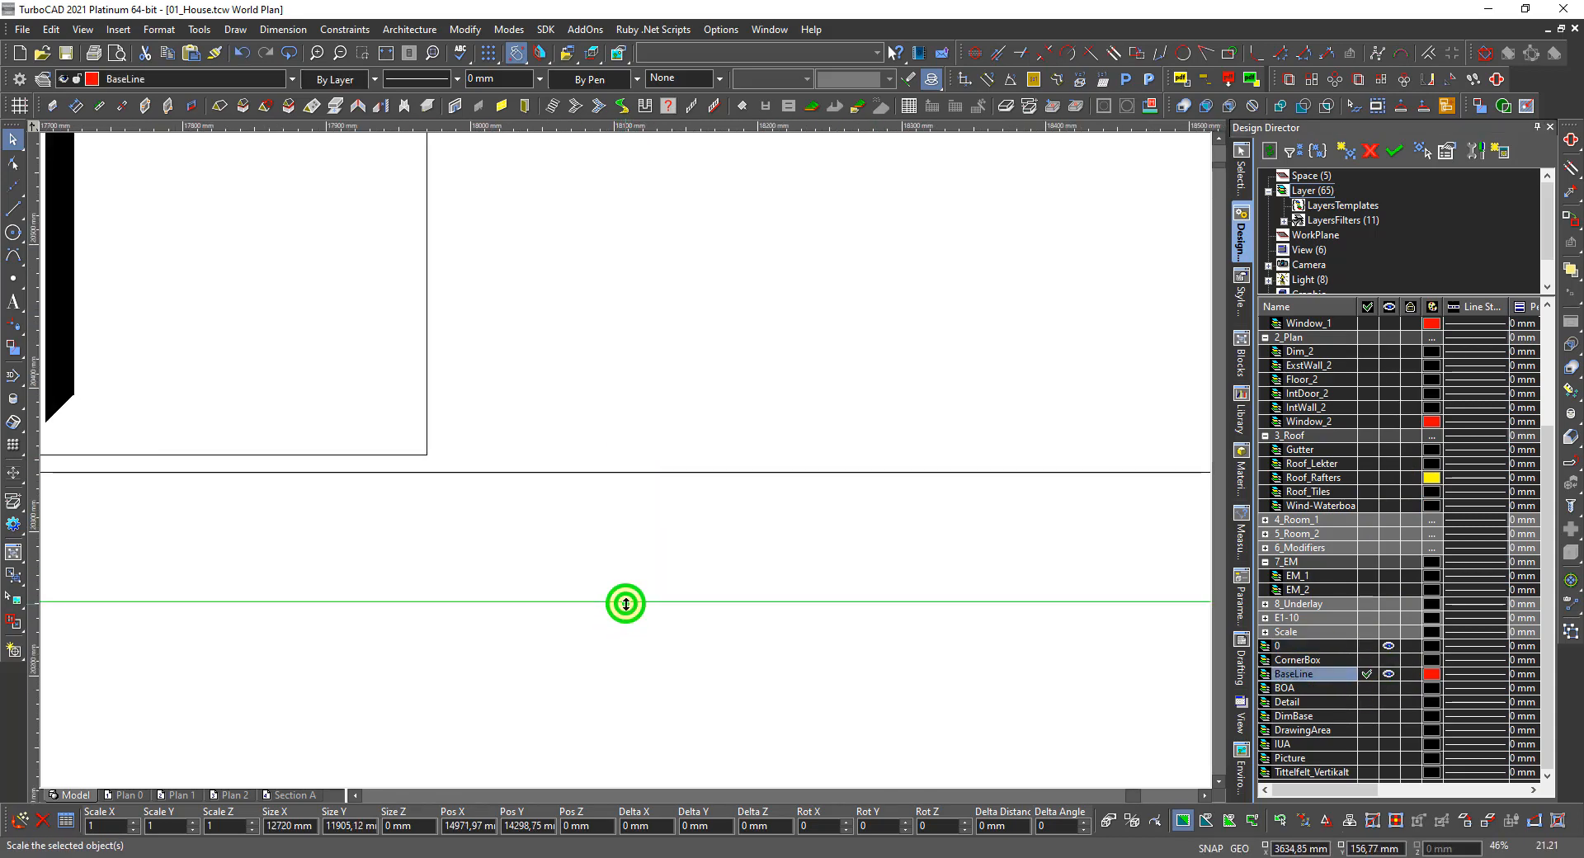
pyautogui.press('Escape')
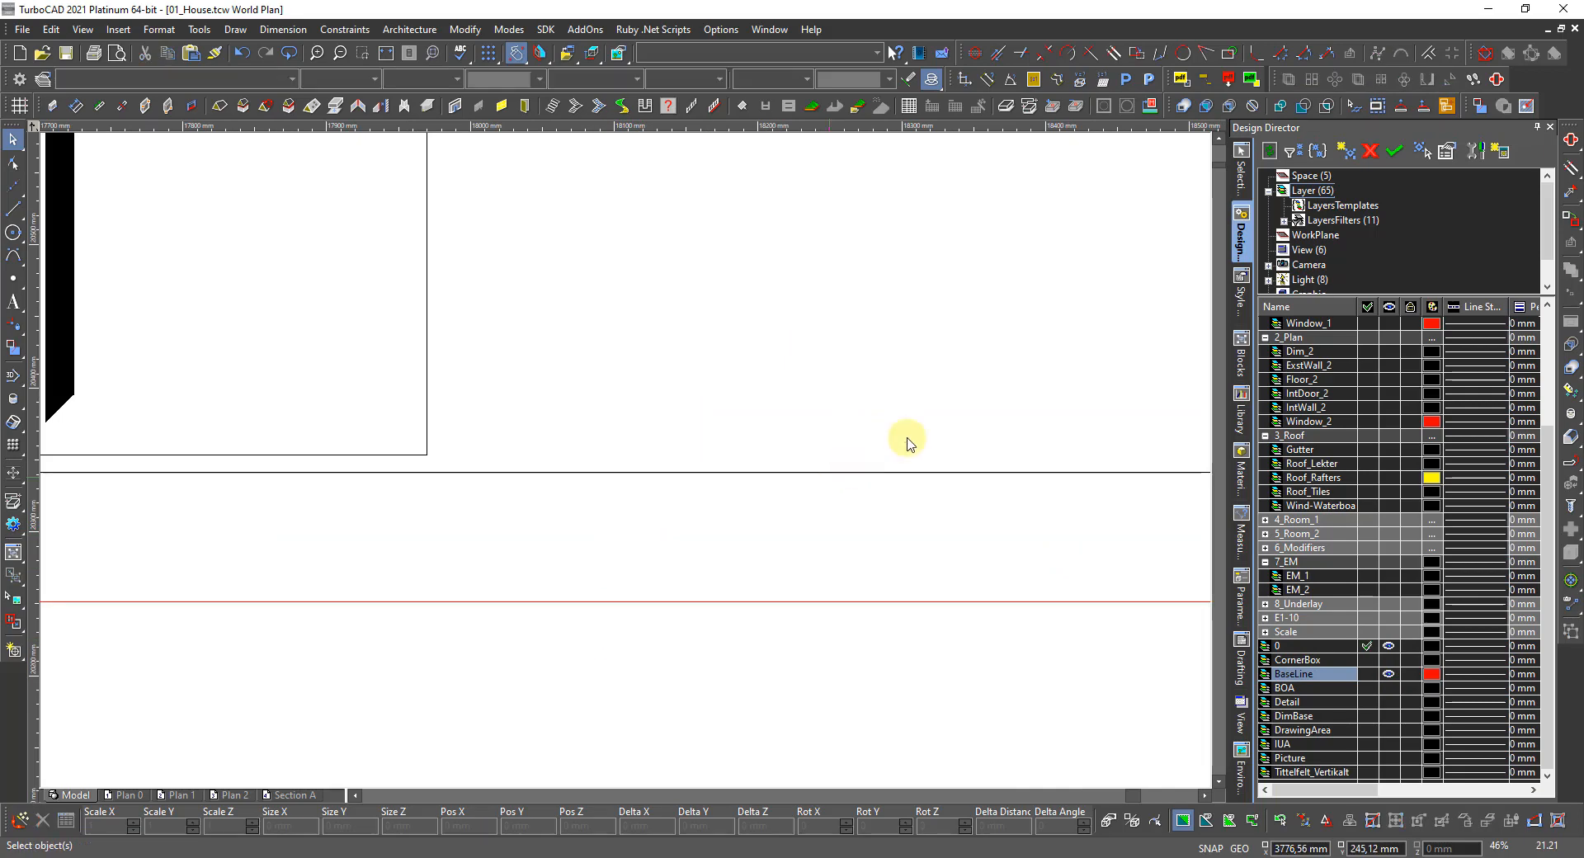
# Offset the red baseline polyline 90 mm outward, onto the outer face line.
pyautogui.click(1496, 81)
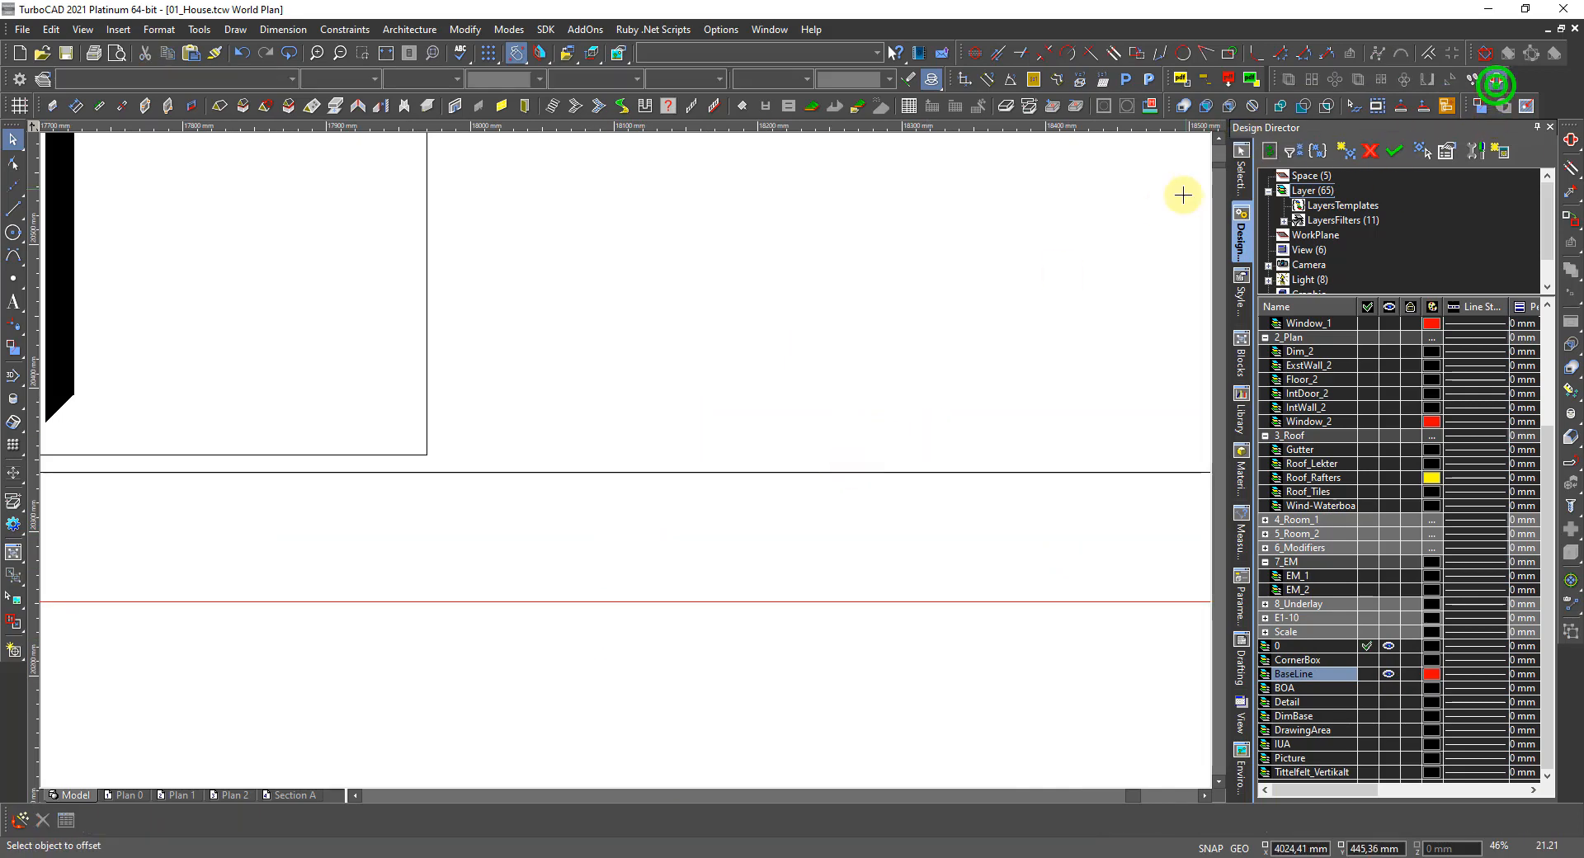
pyautogui.click(721, 602)
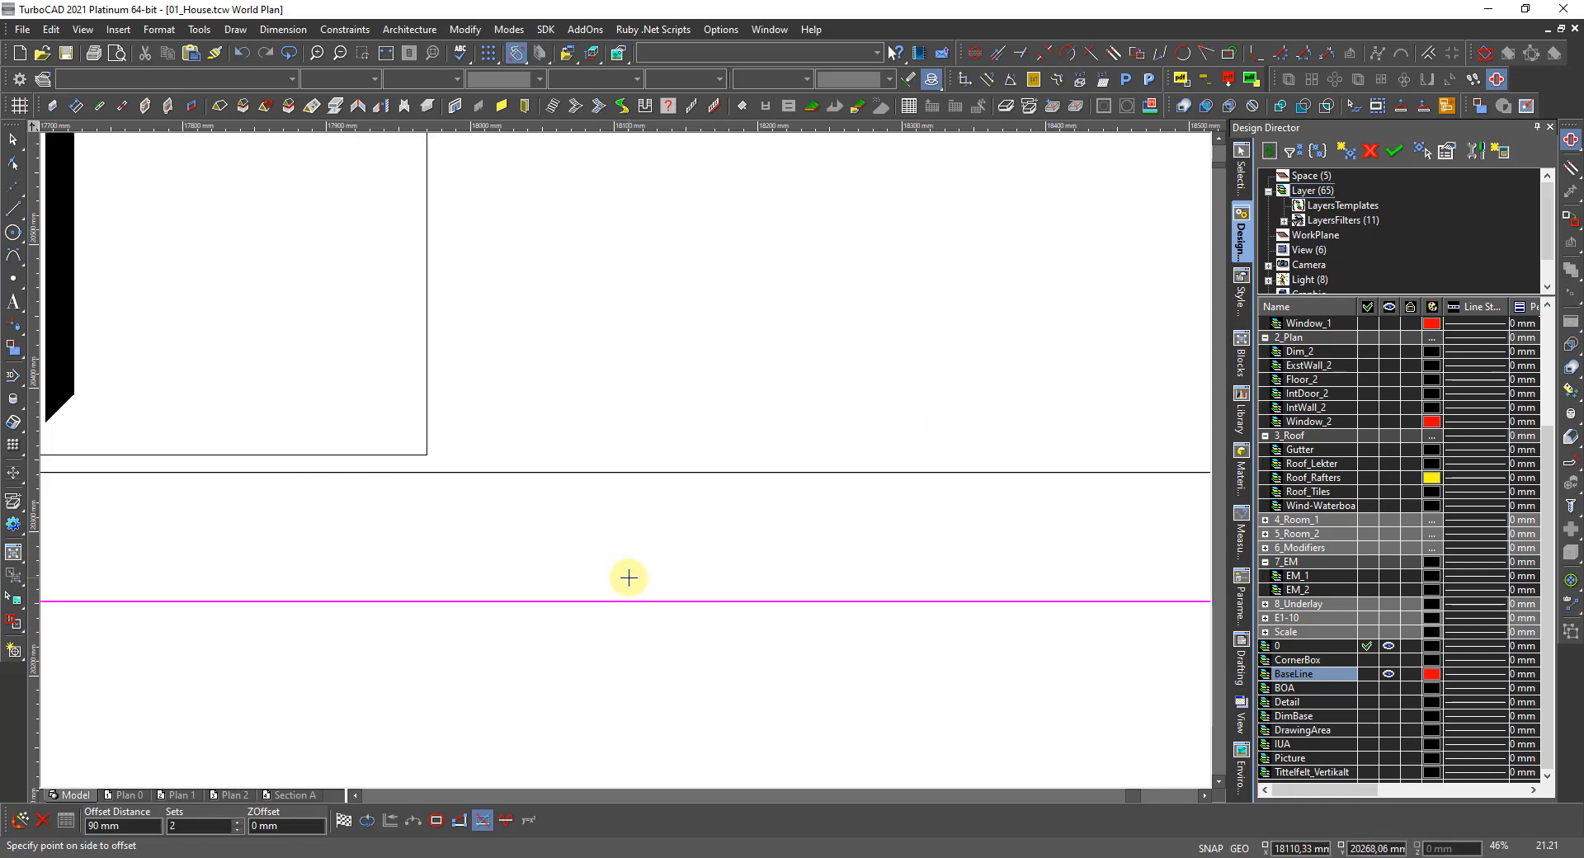
pyautogui.click(627, 578)
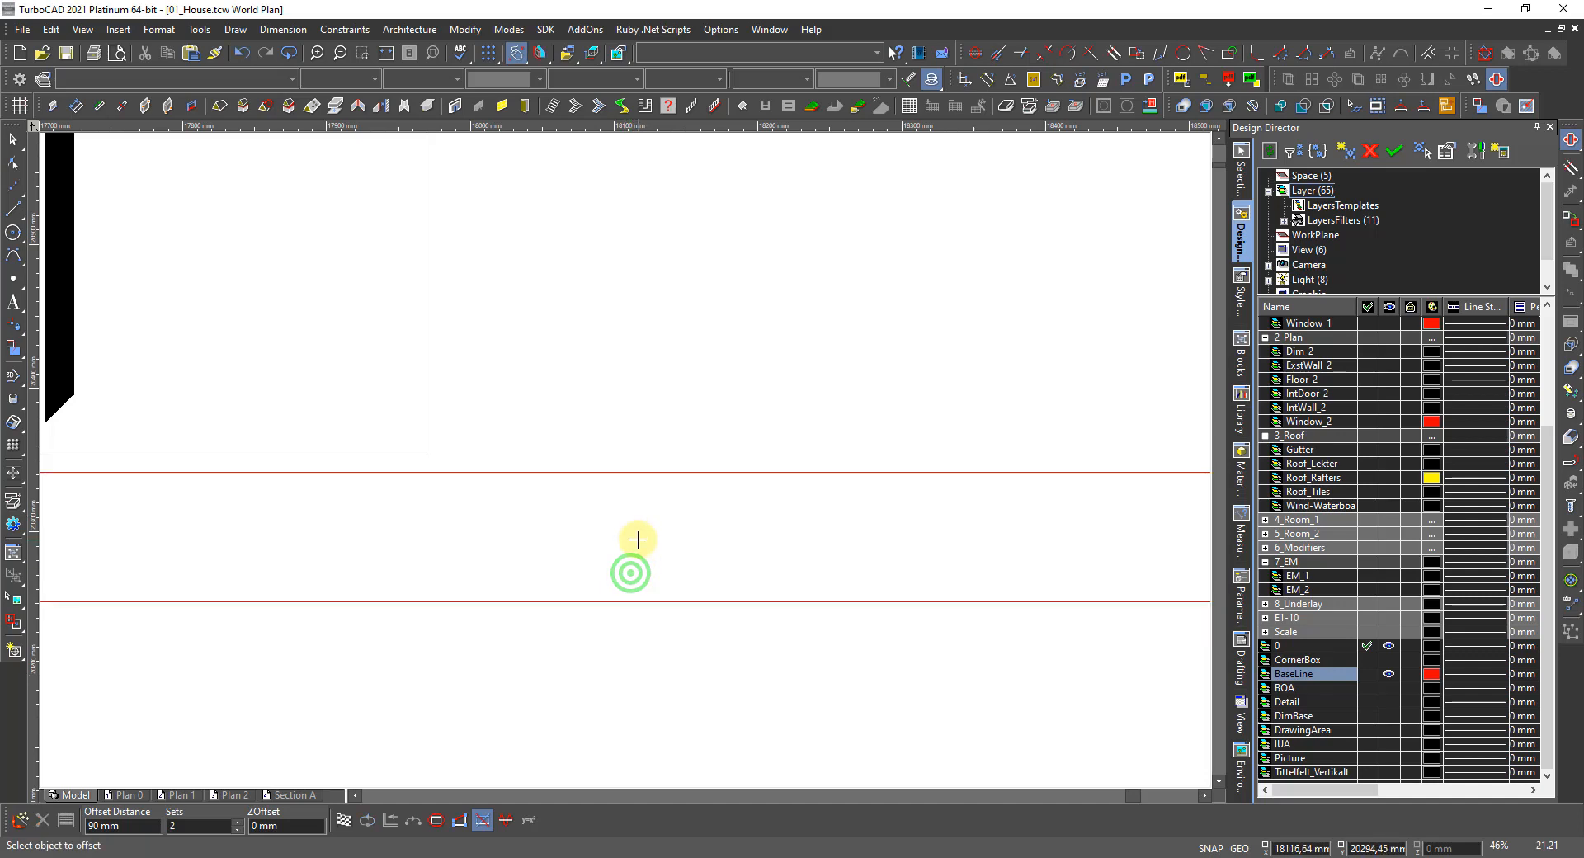
pyautogui.press('space')
# Move the new offset polyline to layer 0 and set its colour to red.
pyautogui.click(625, 472)
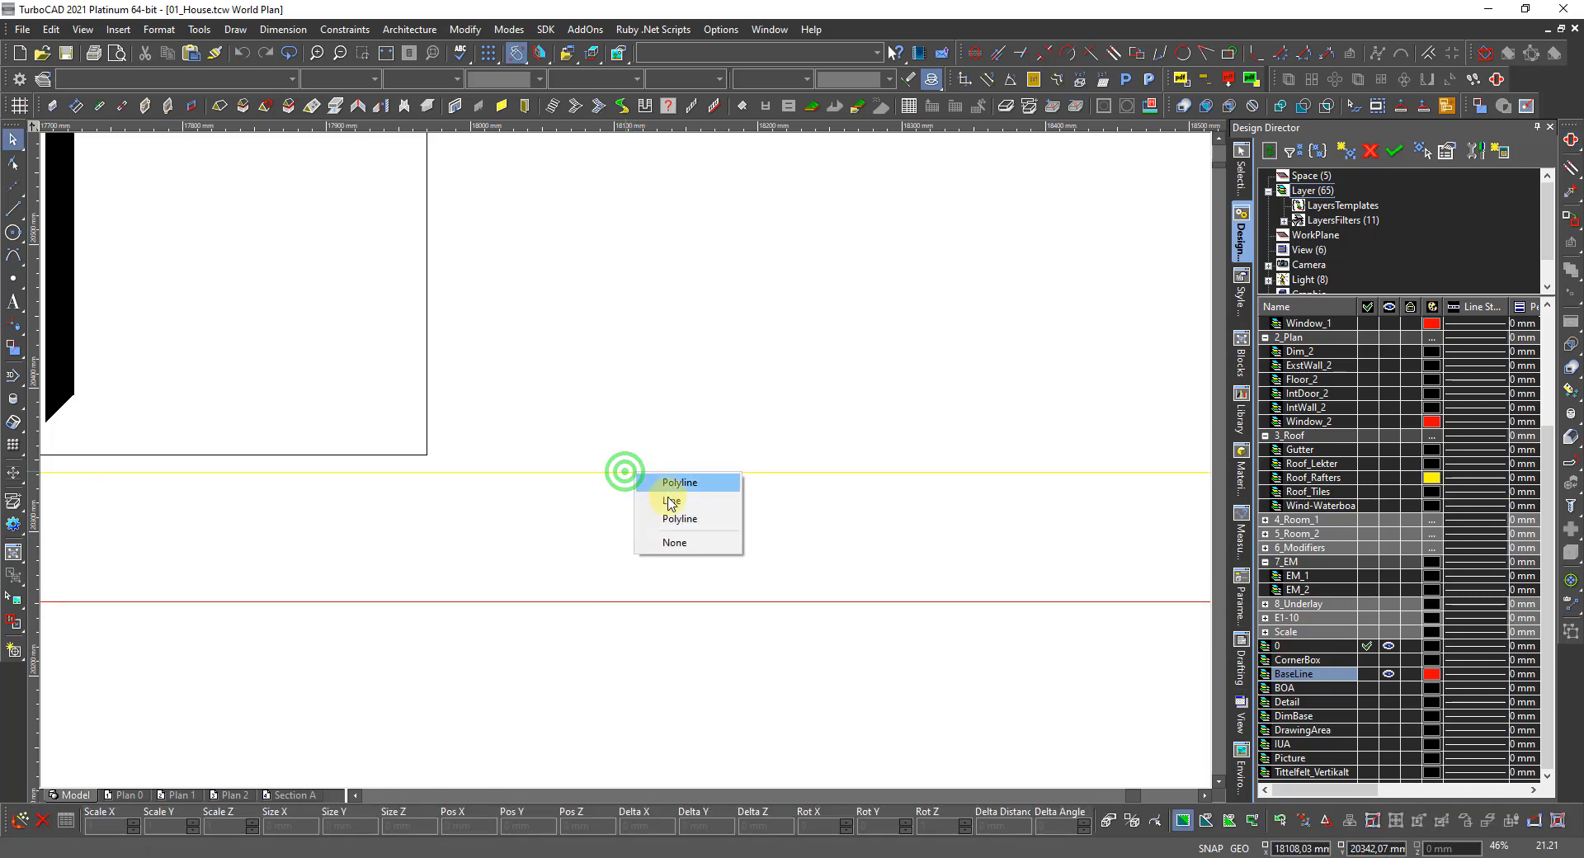
pyautogui.click(676, 519)
pyautogui.scroll(-5, 619, 495)
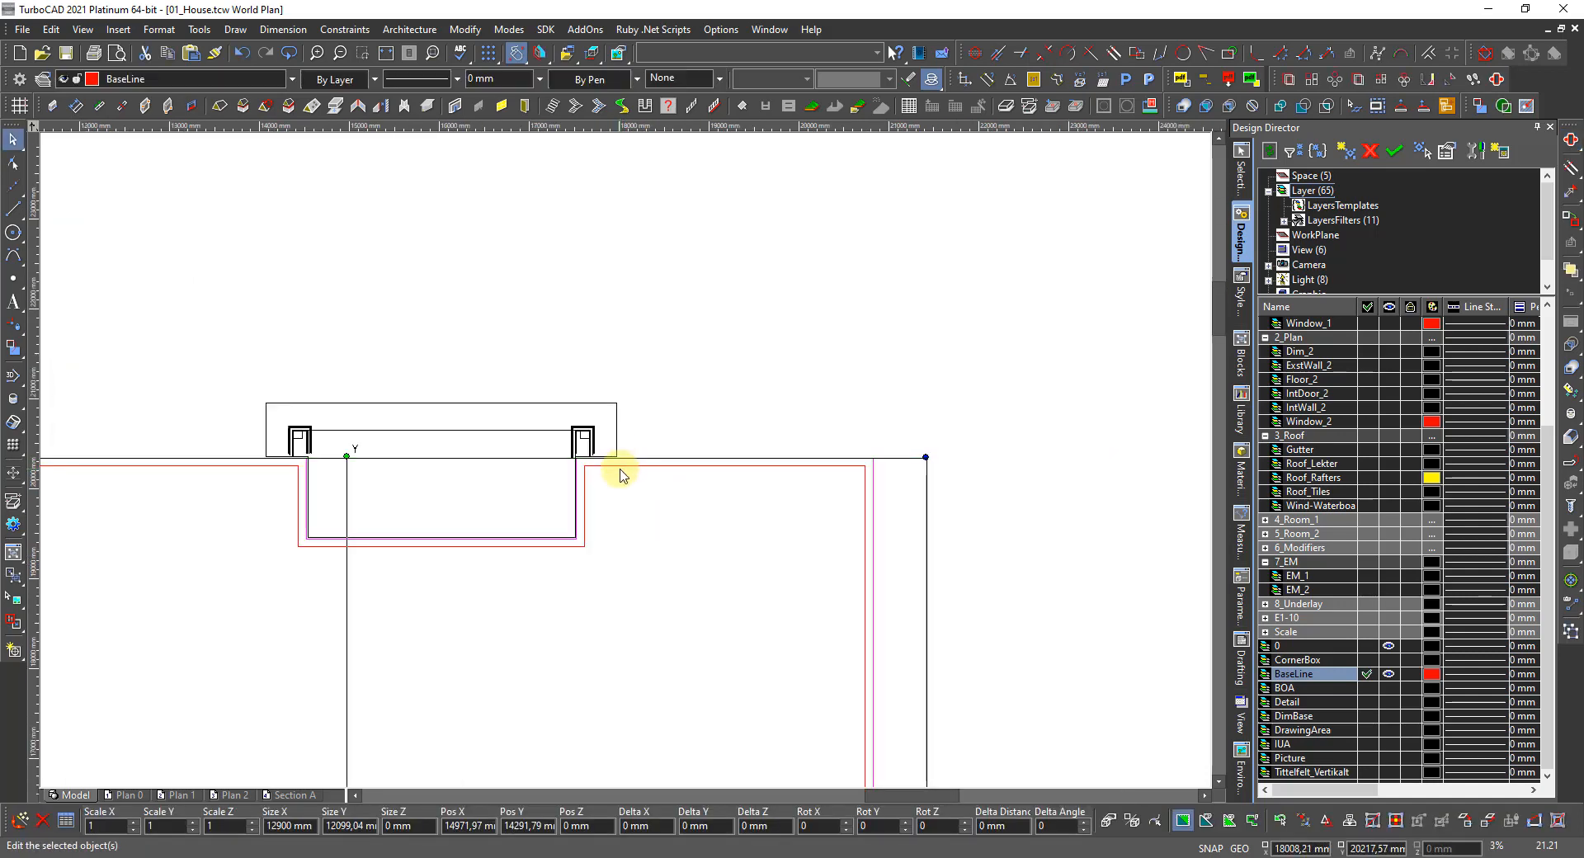
pyautogui.scroll(-1, 611, 495)
pyautogui.scroll(-2, 584, 518)
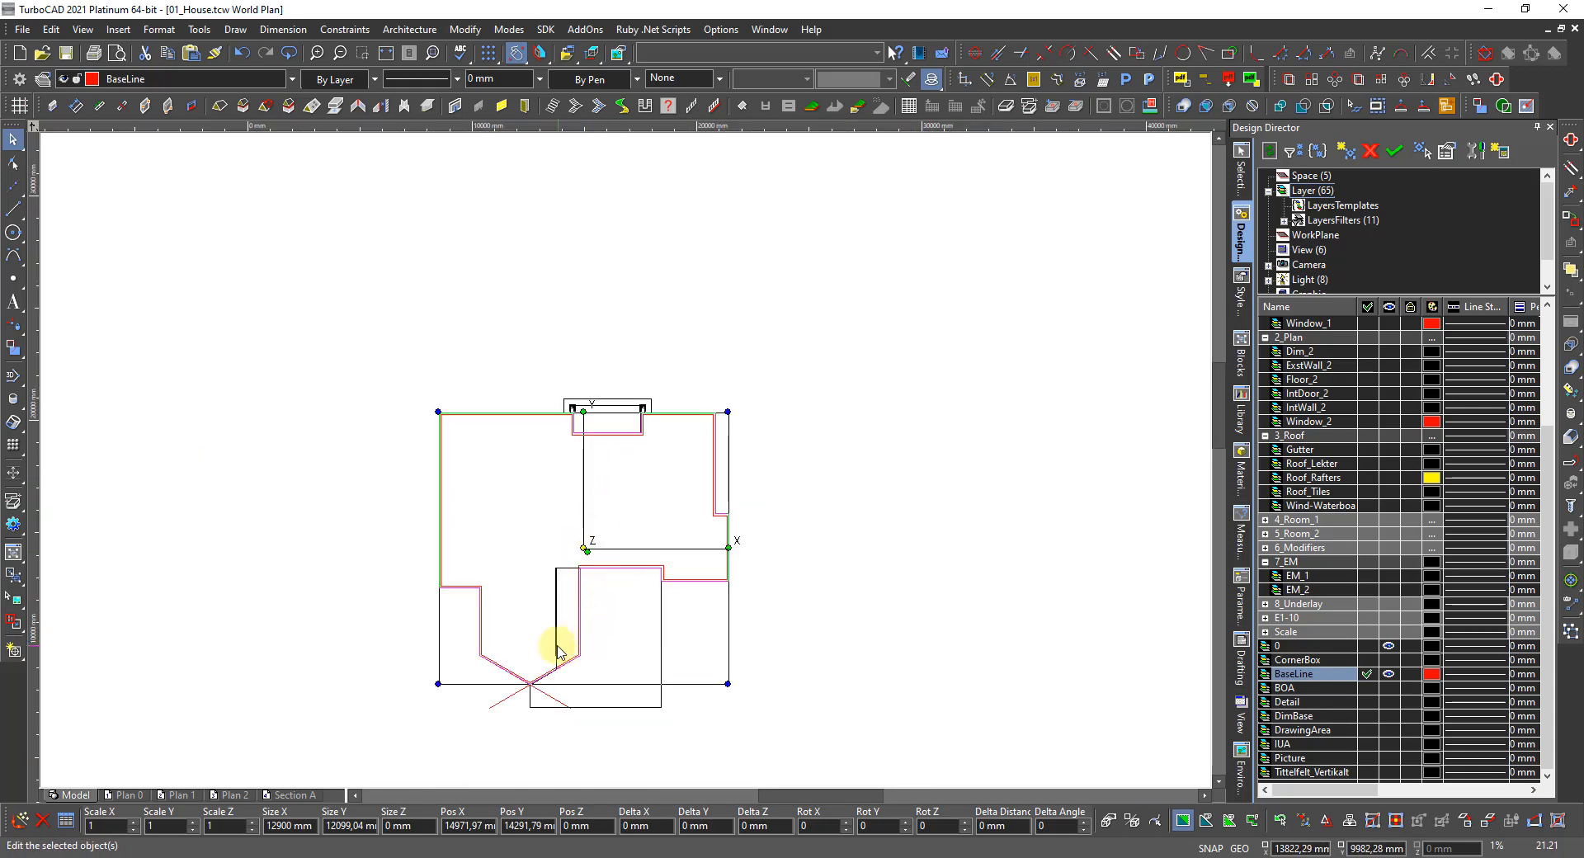
pyautogui.scroll(5, 561, 651)
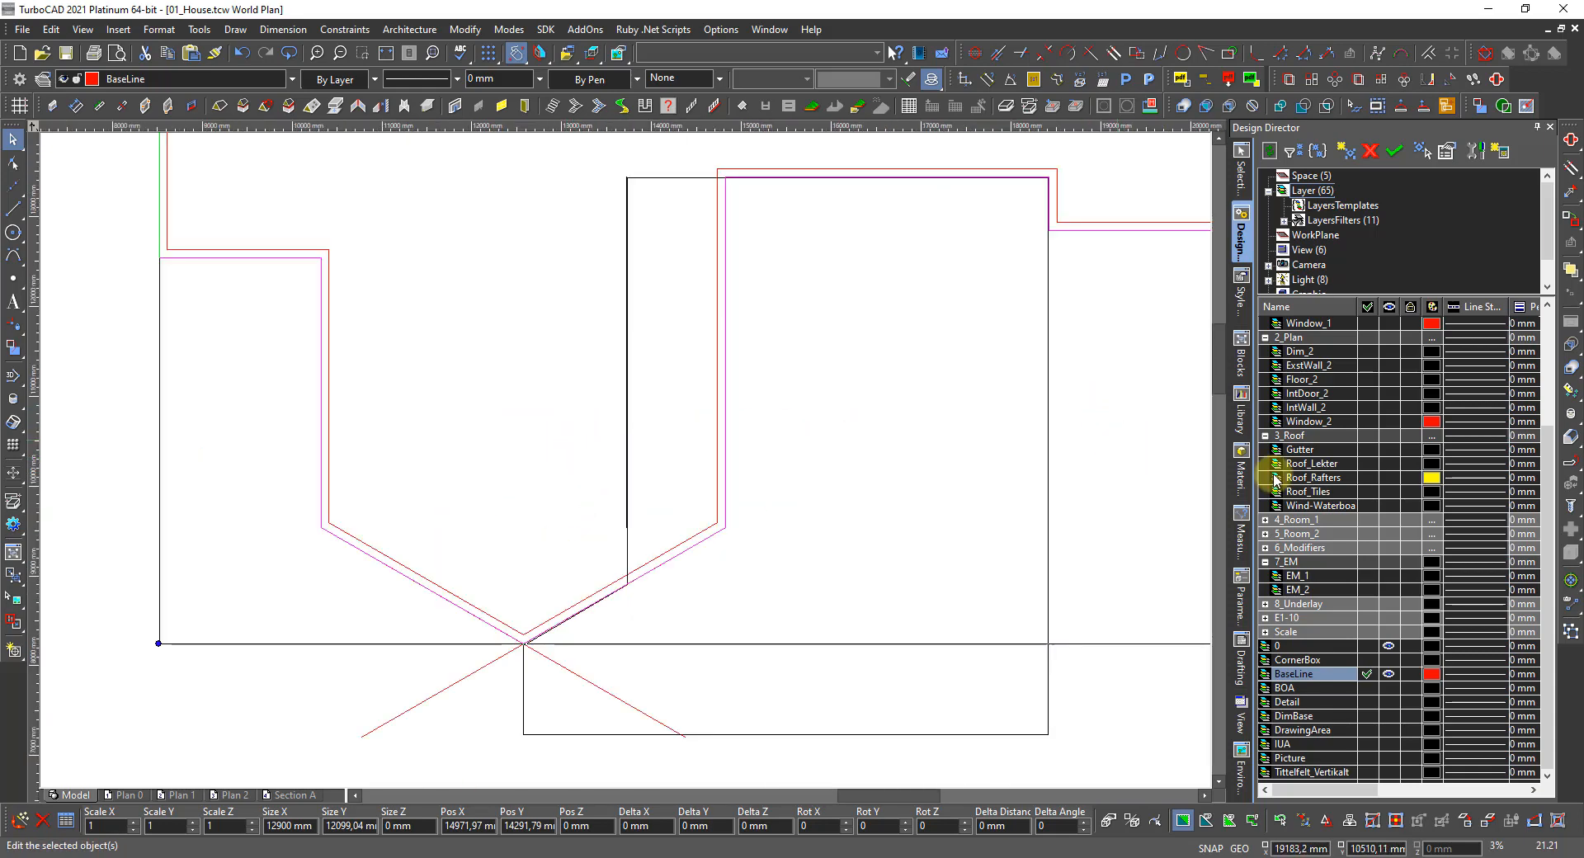
pyautogui.click(1366, 647)
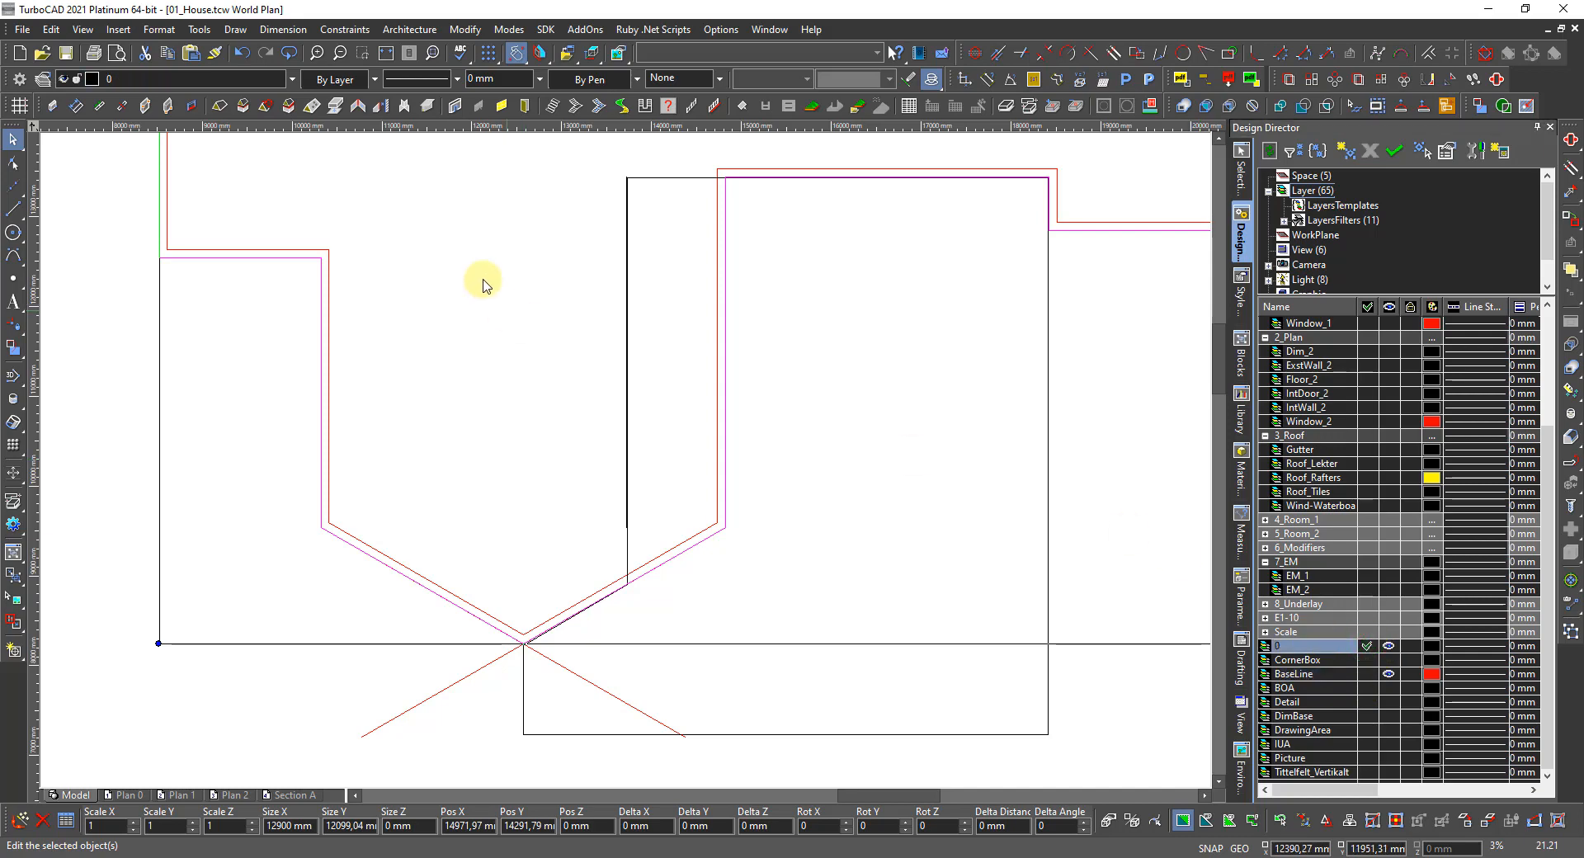
pyautogui.click(330, 80)
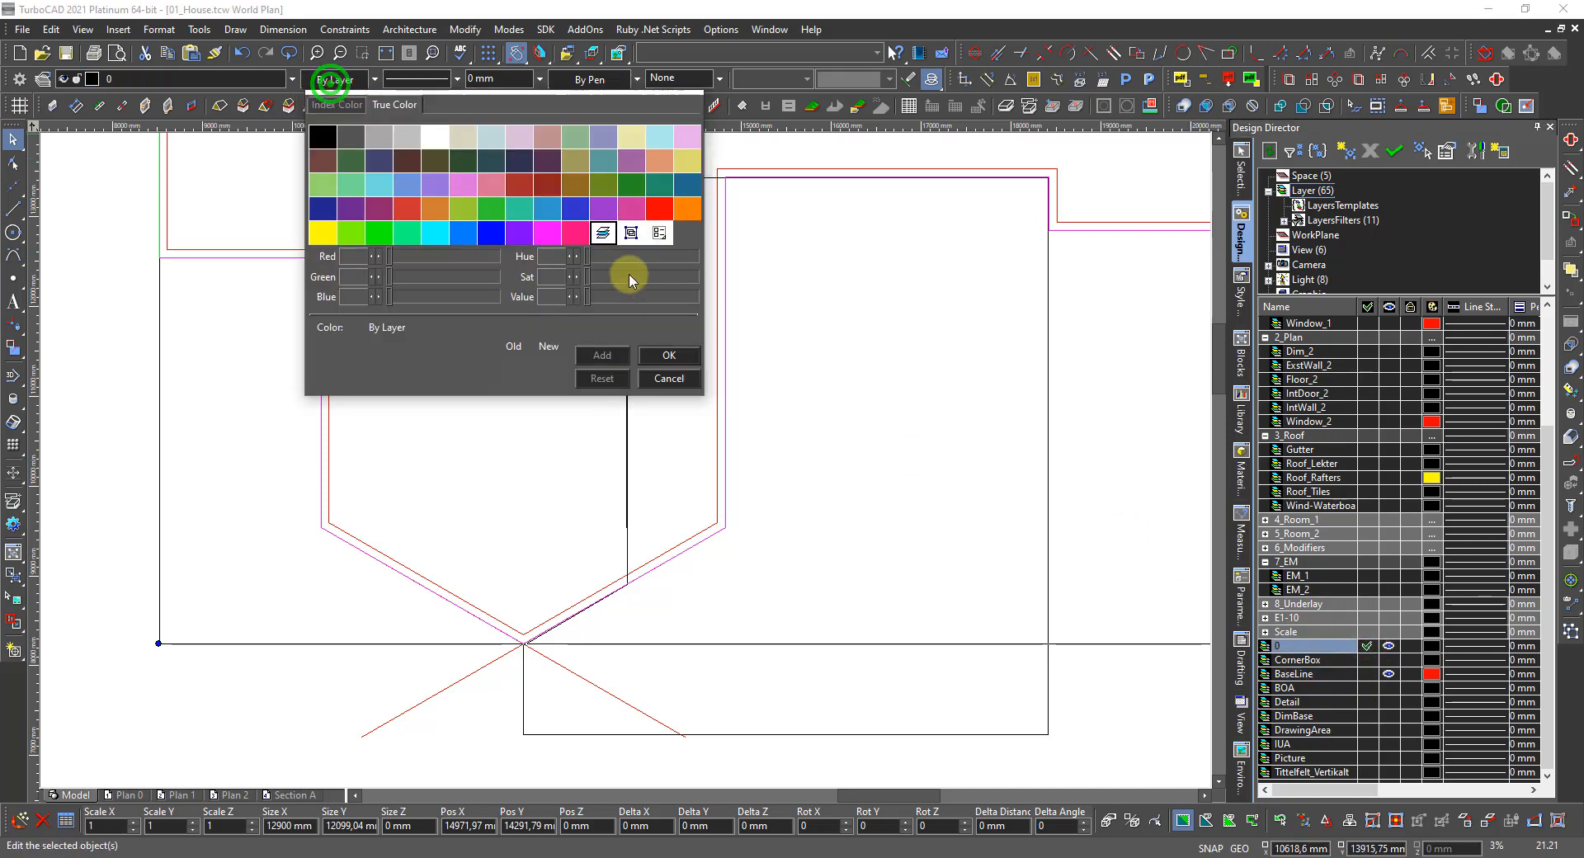
pyautogui.doubleClick(653, 209)
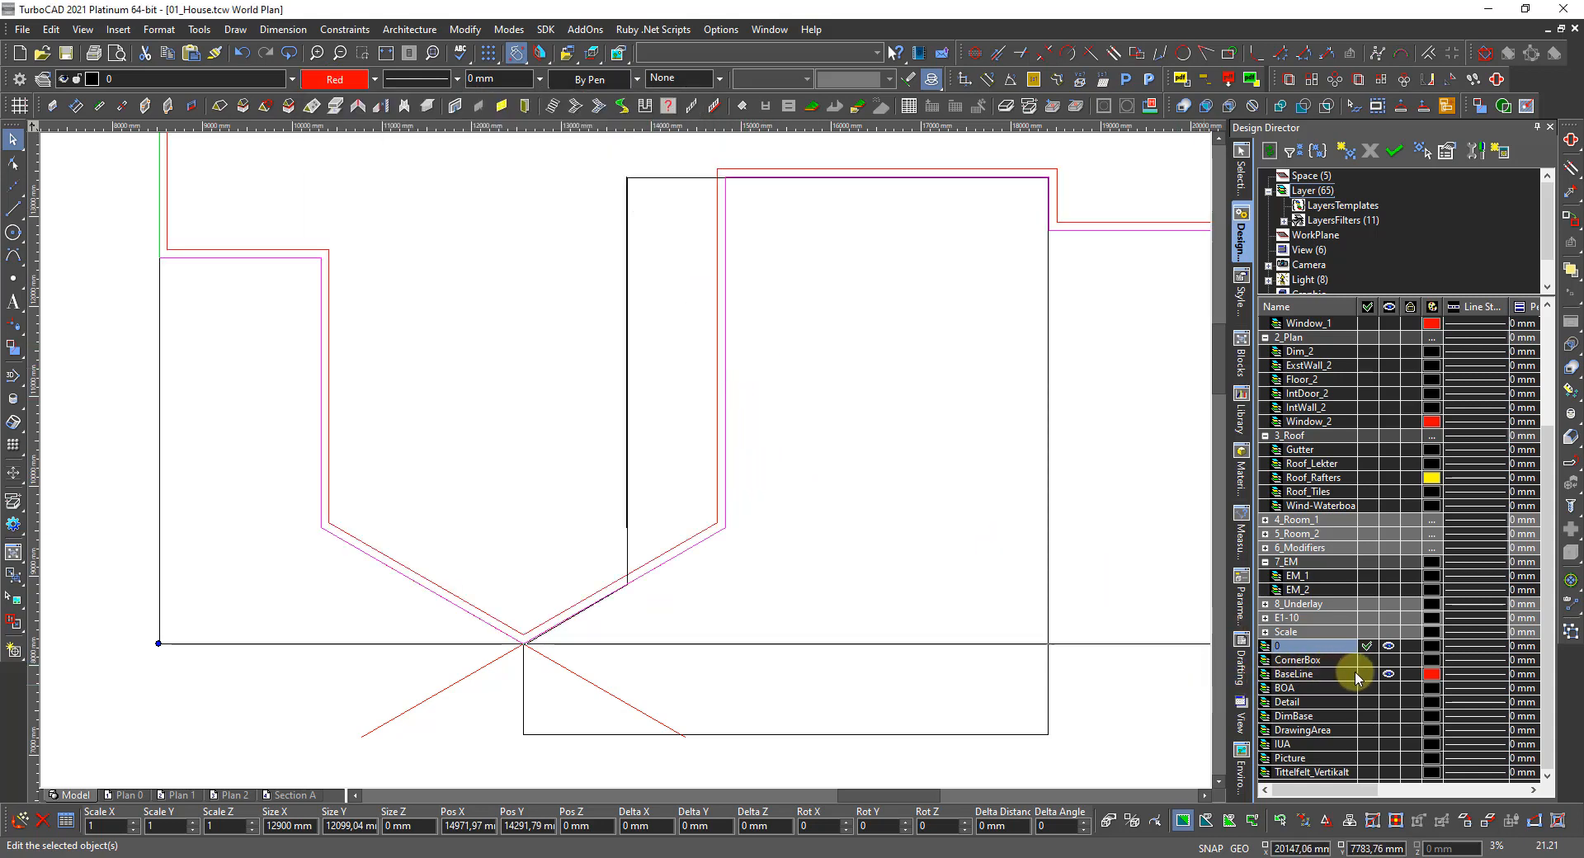
# Hide the BaseLine layer and deselect the offset outline.
pyautogui.click(1389, 674)
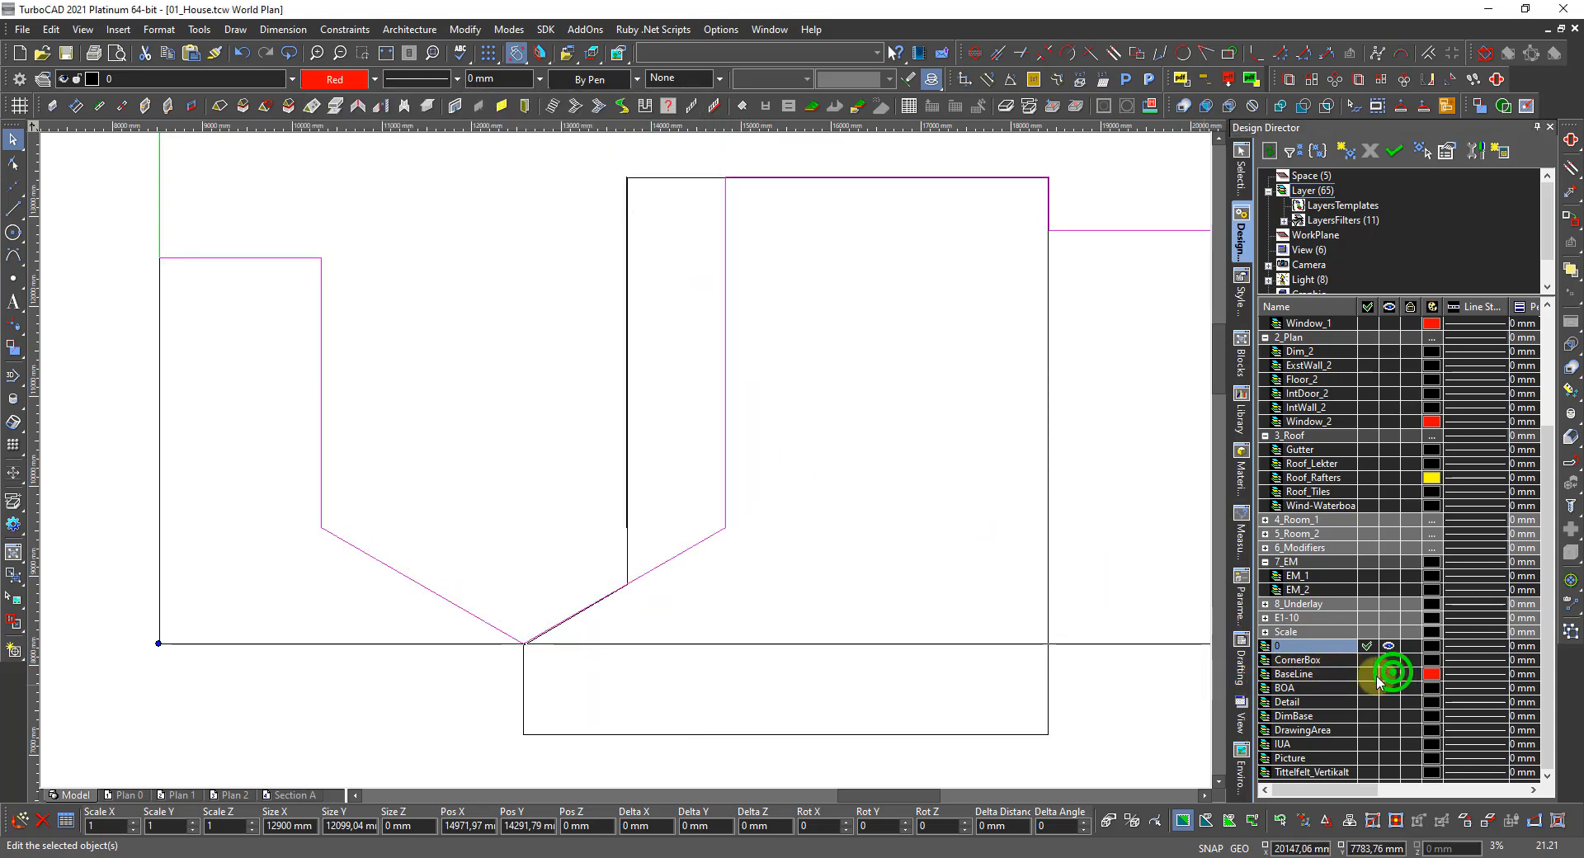
pyautogui.scroll(-3, 618, 452)
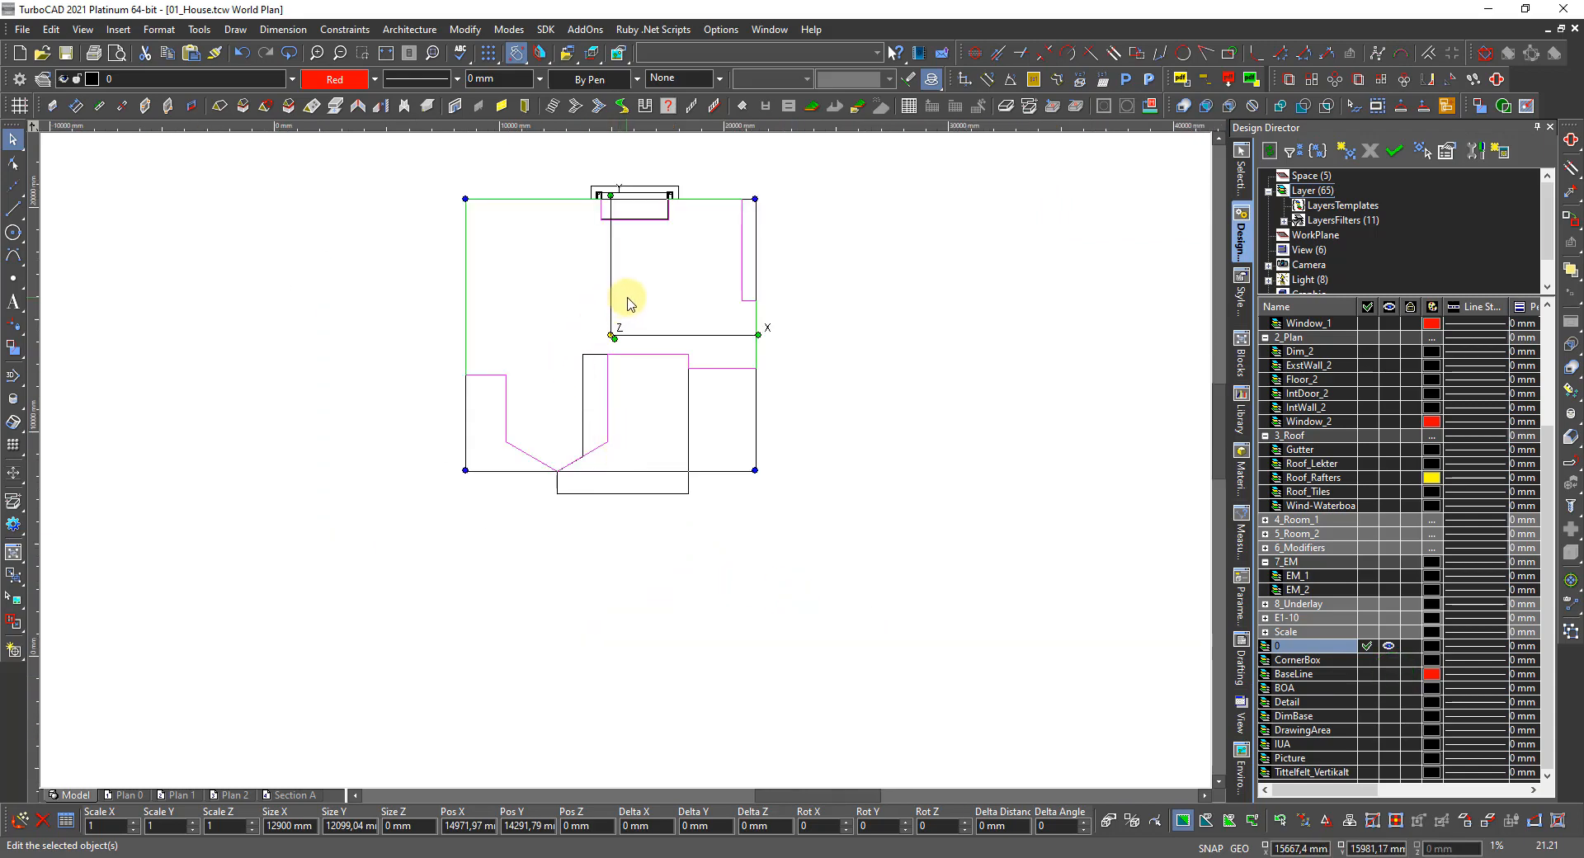
pyautogui.scroll(2, 626, 301)
pyautogui.press('Escape')
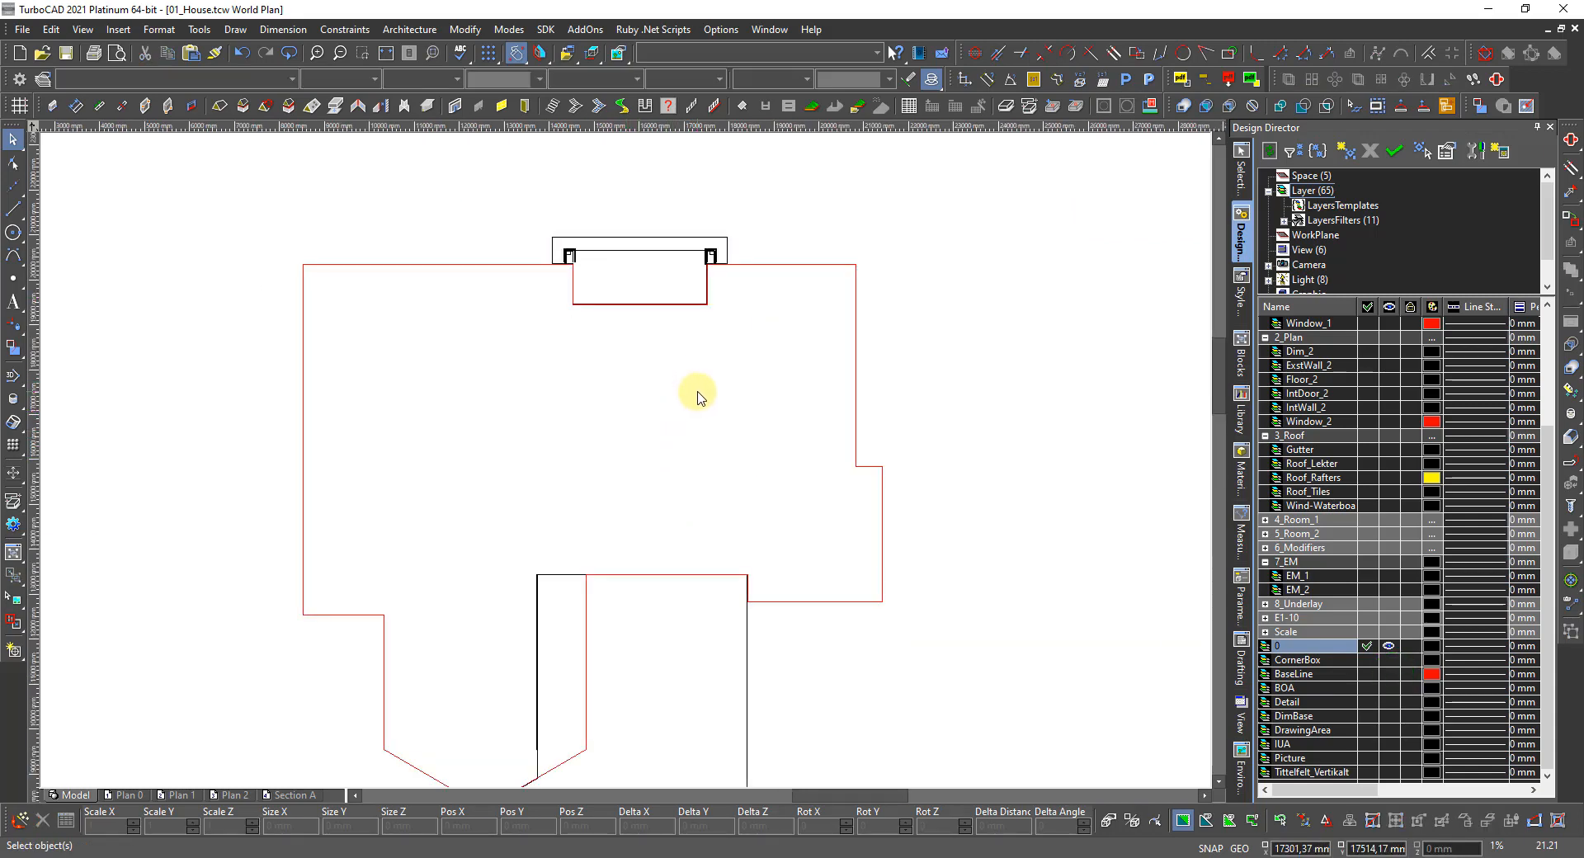
# Create a slab from the closed red offset polyline around the house.
pyautogui.click(1025, 104)
pyautogui.rightClick(854, 372)
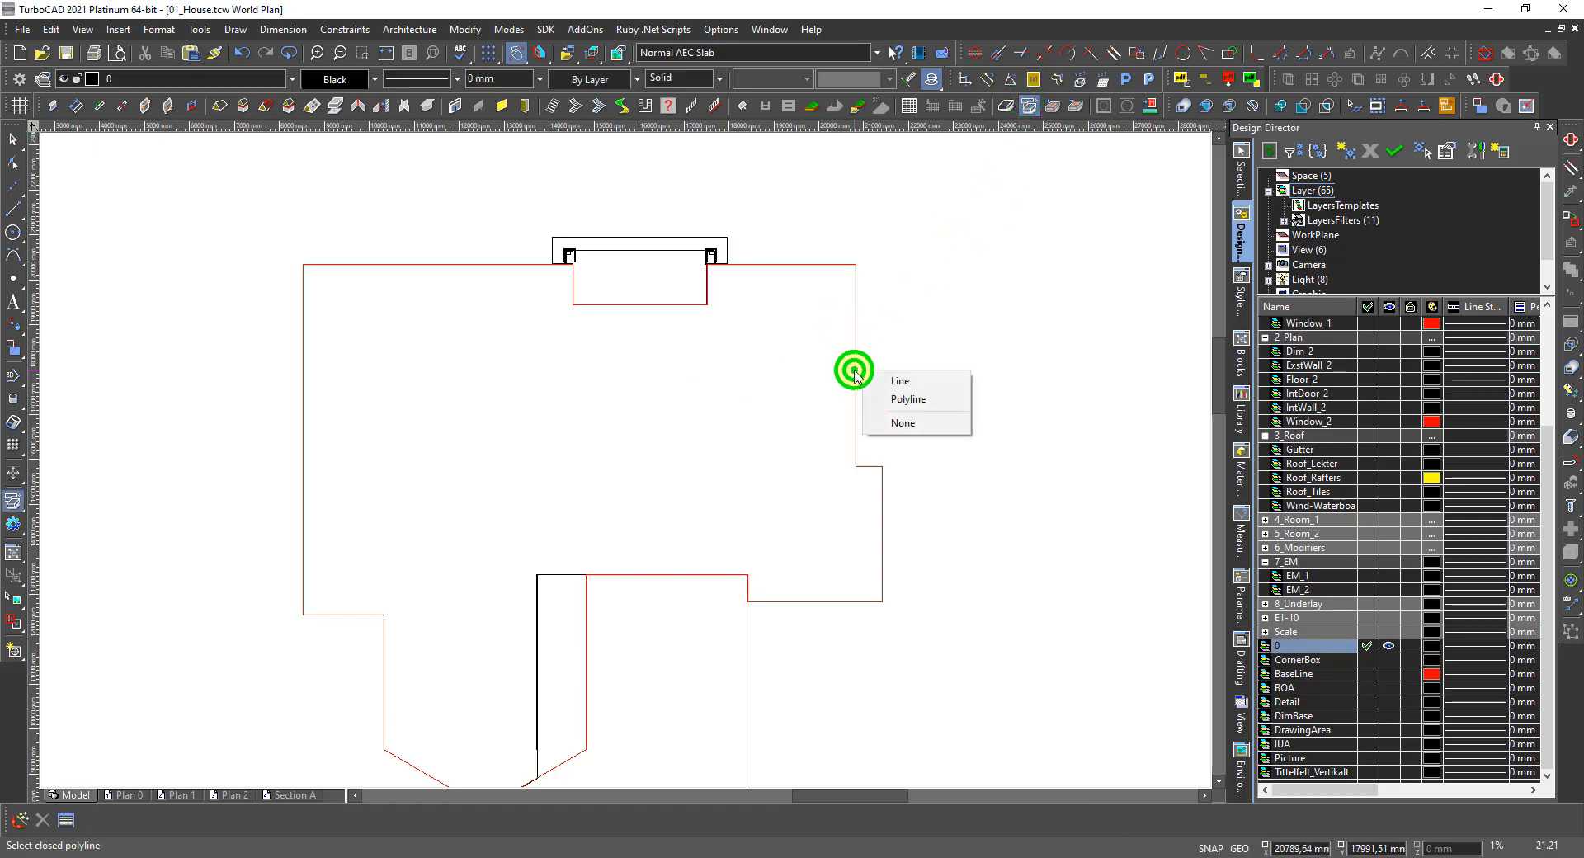
pyautogui.click(895, 401)
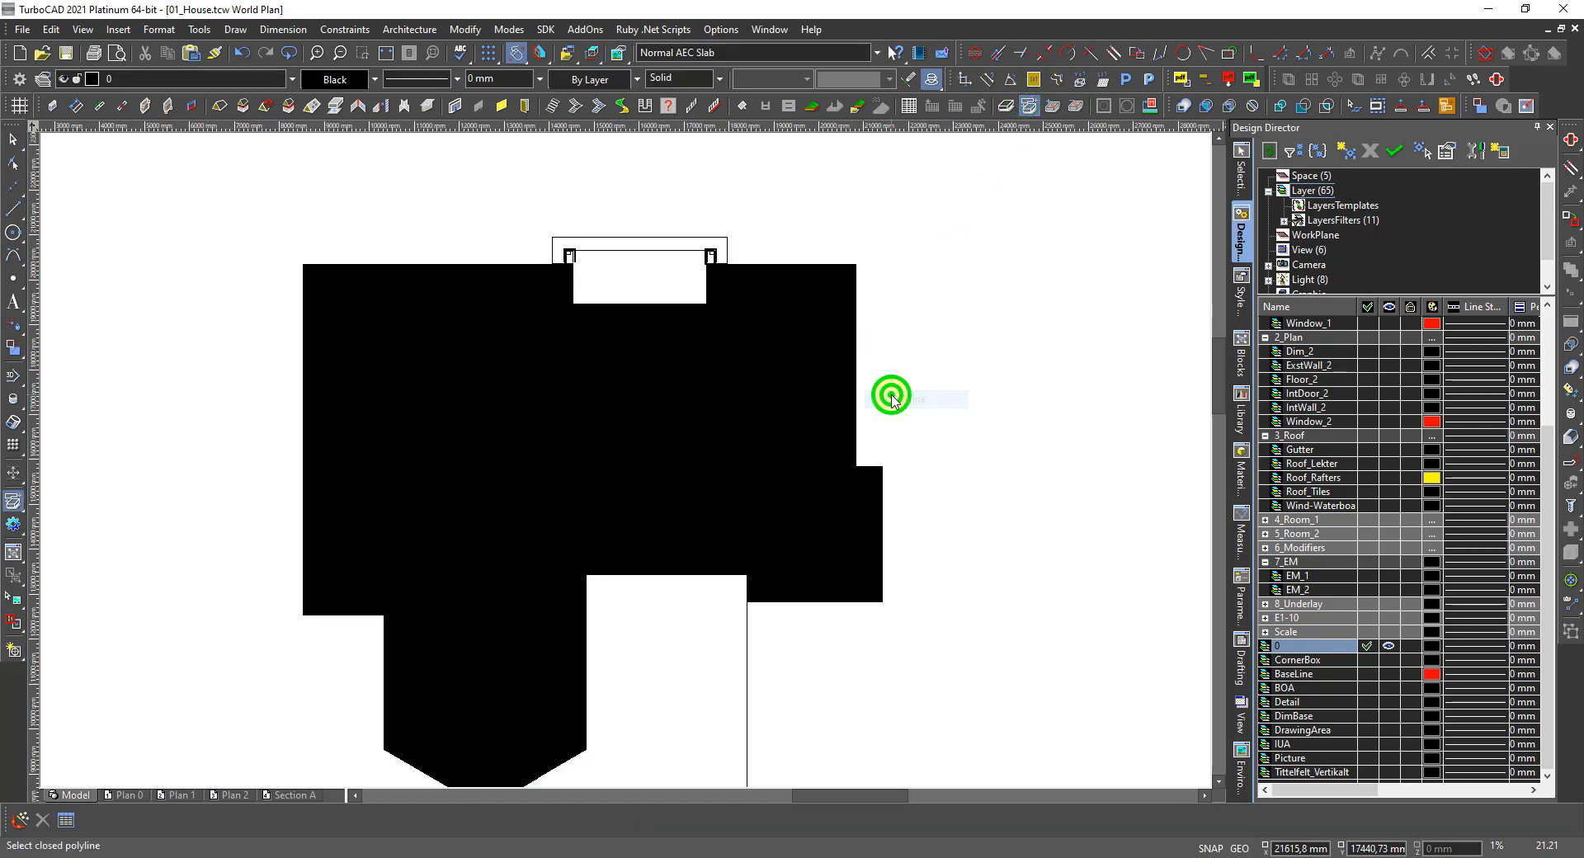
# Select the new slab and set its slab style to 198 + 22.
pyautogui.click(714, 438)
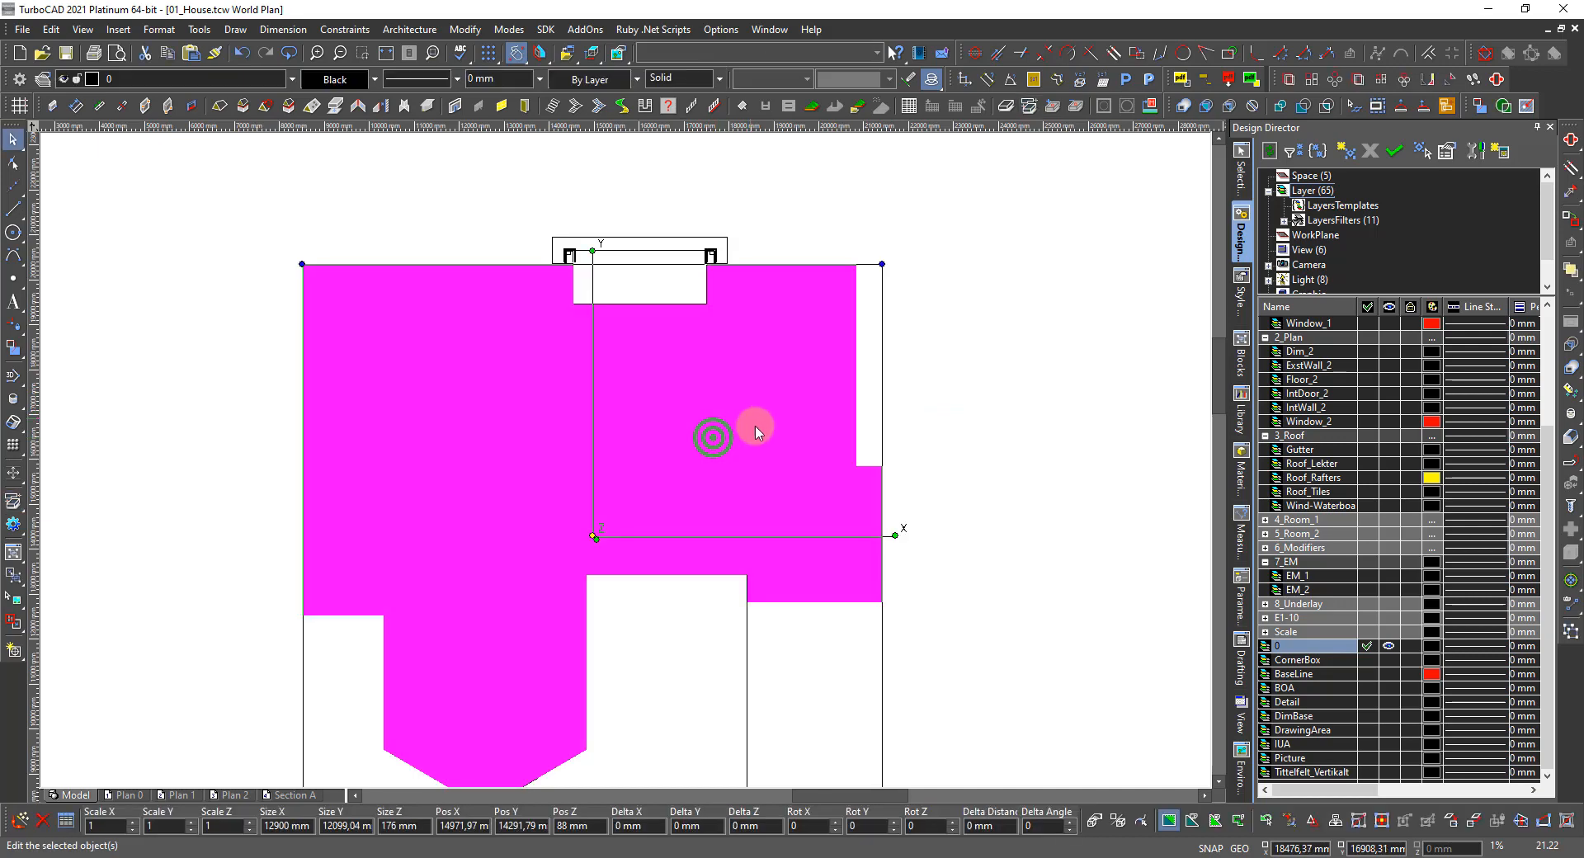
pyautogui.click(1238, 173)
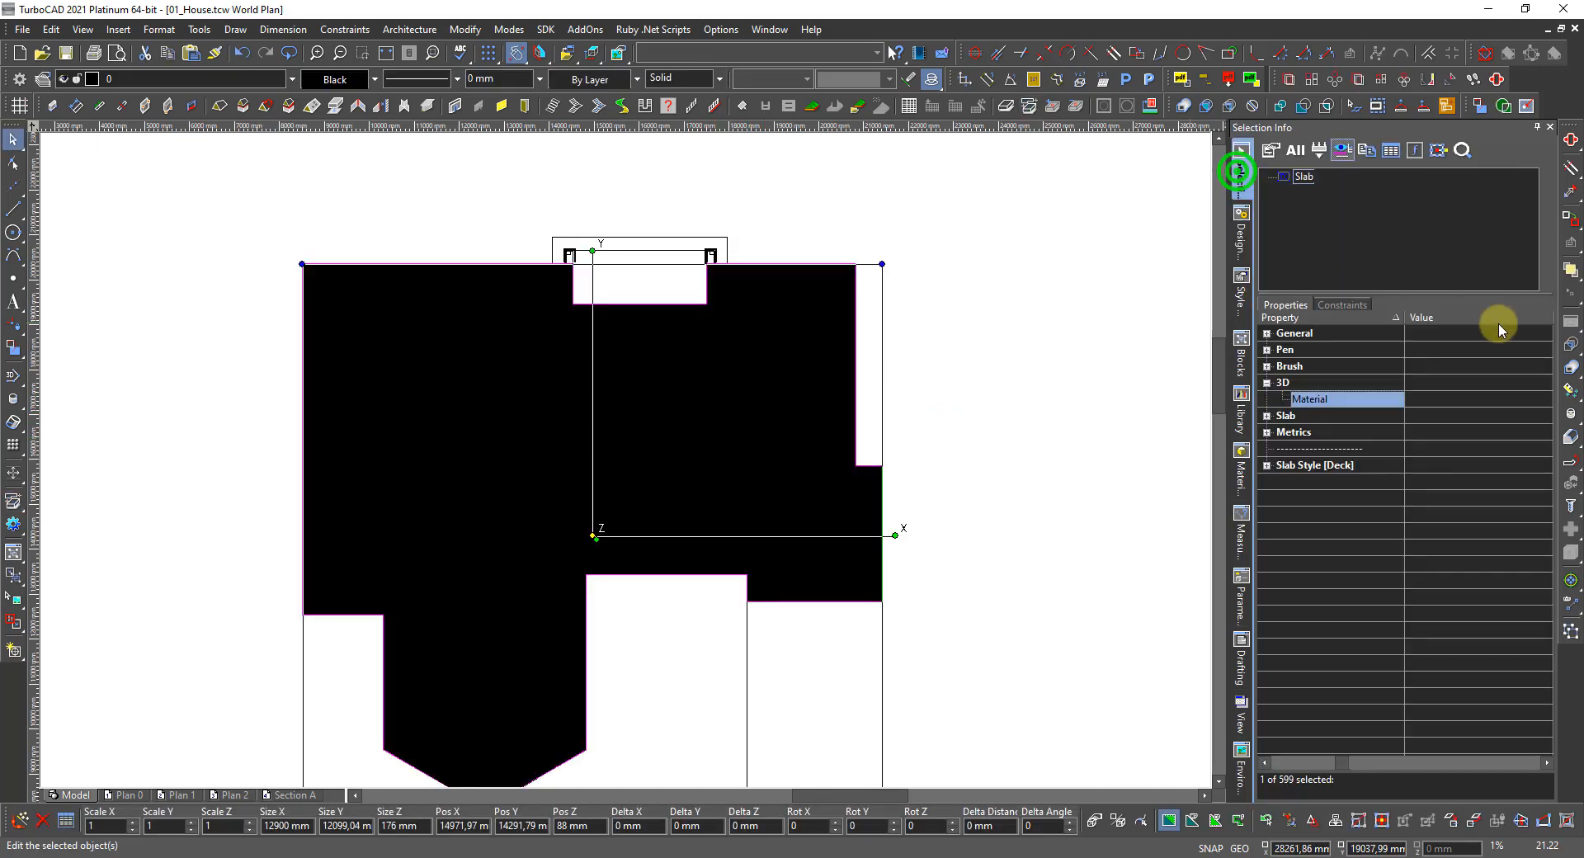
pyautogui.click(1267, 416)
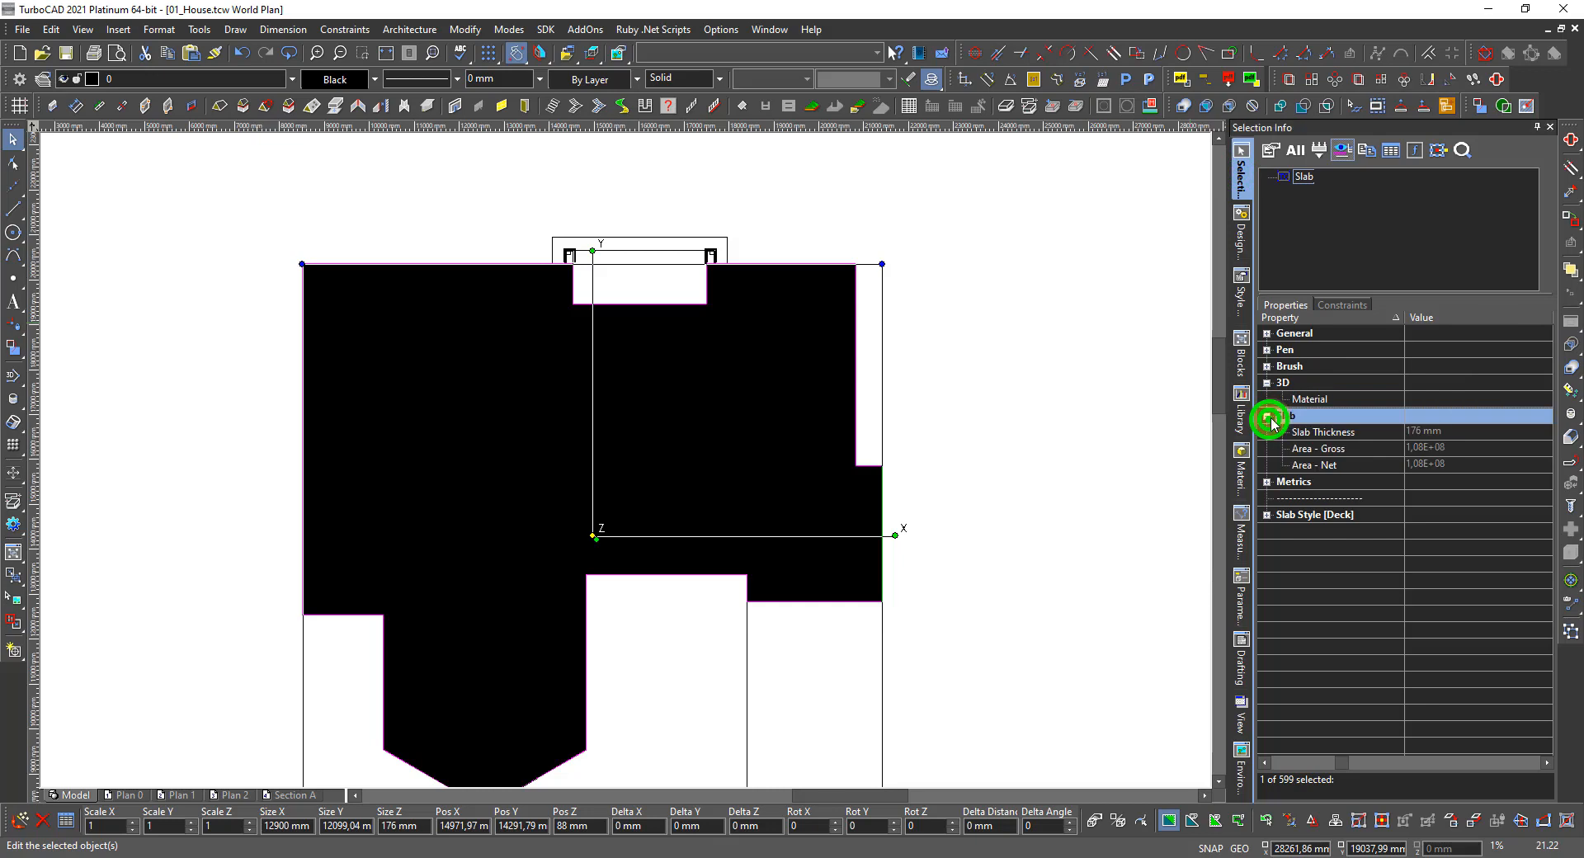
pyautogui.click(1267, 333)
pyautogui.click(1433, 348)
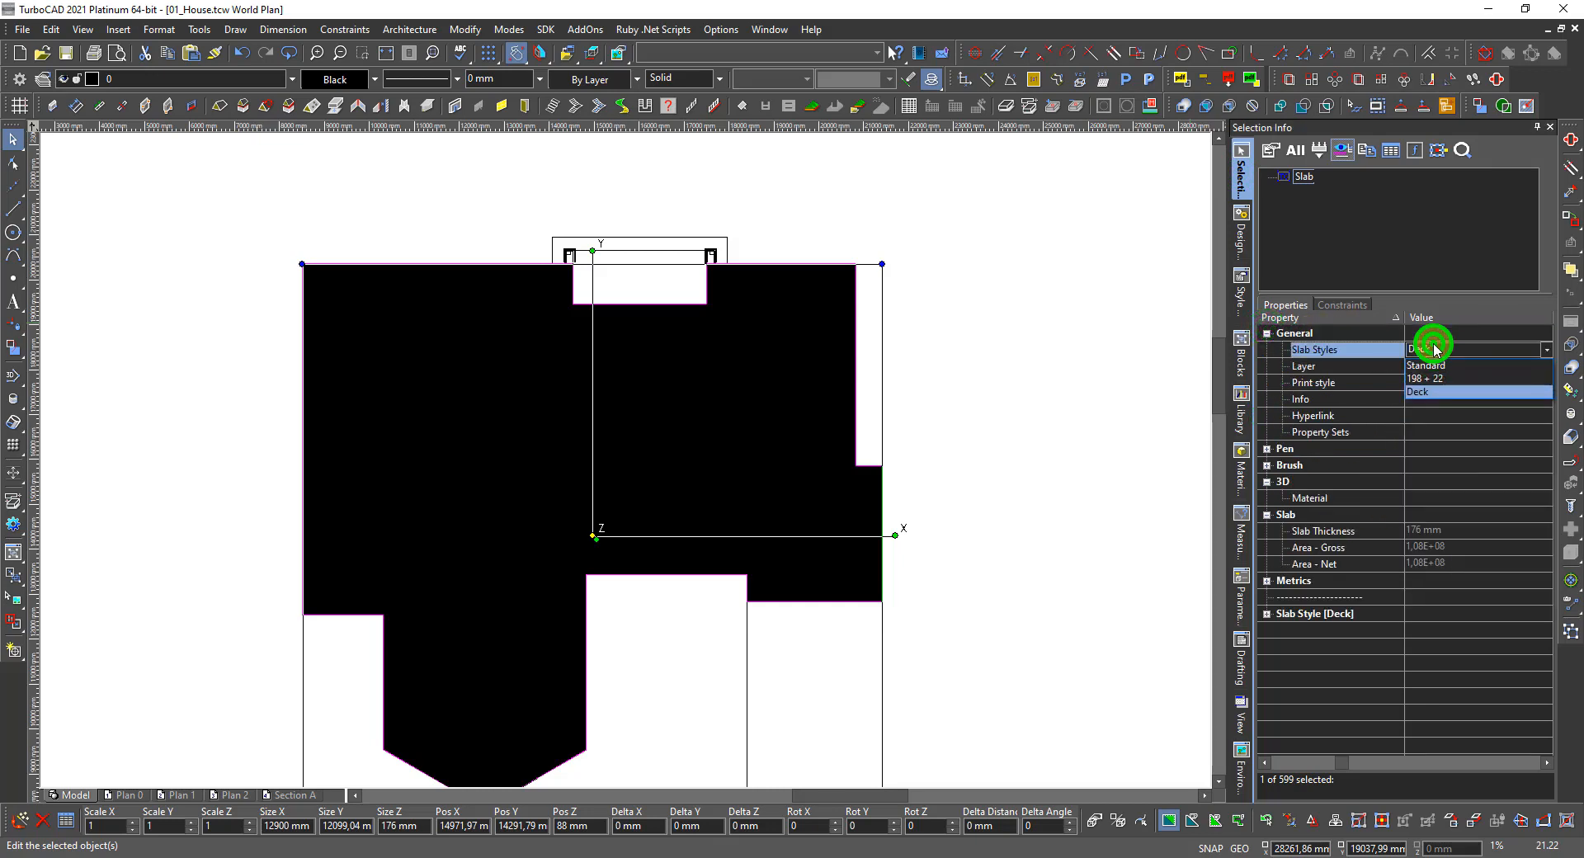
pyautogui.click(1416, 379)
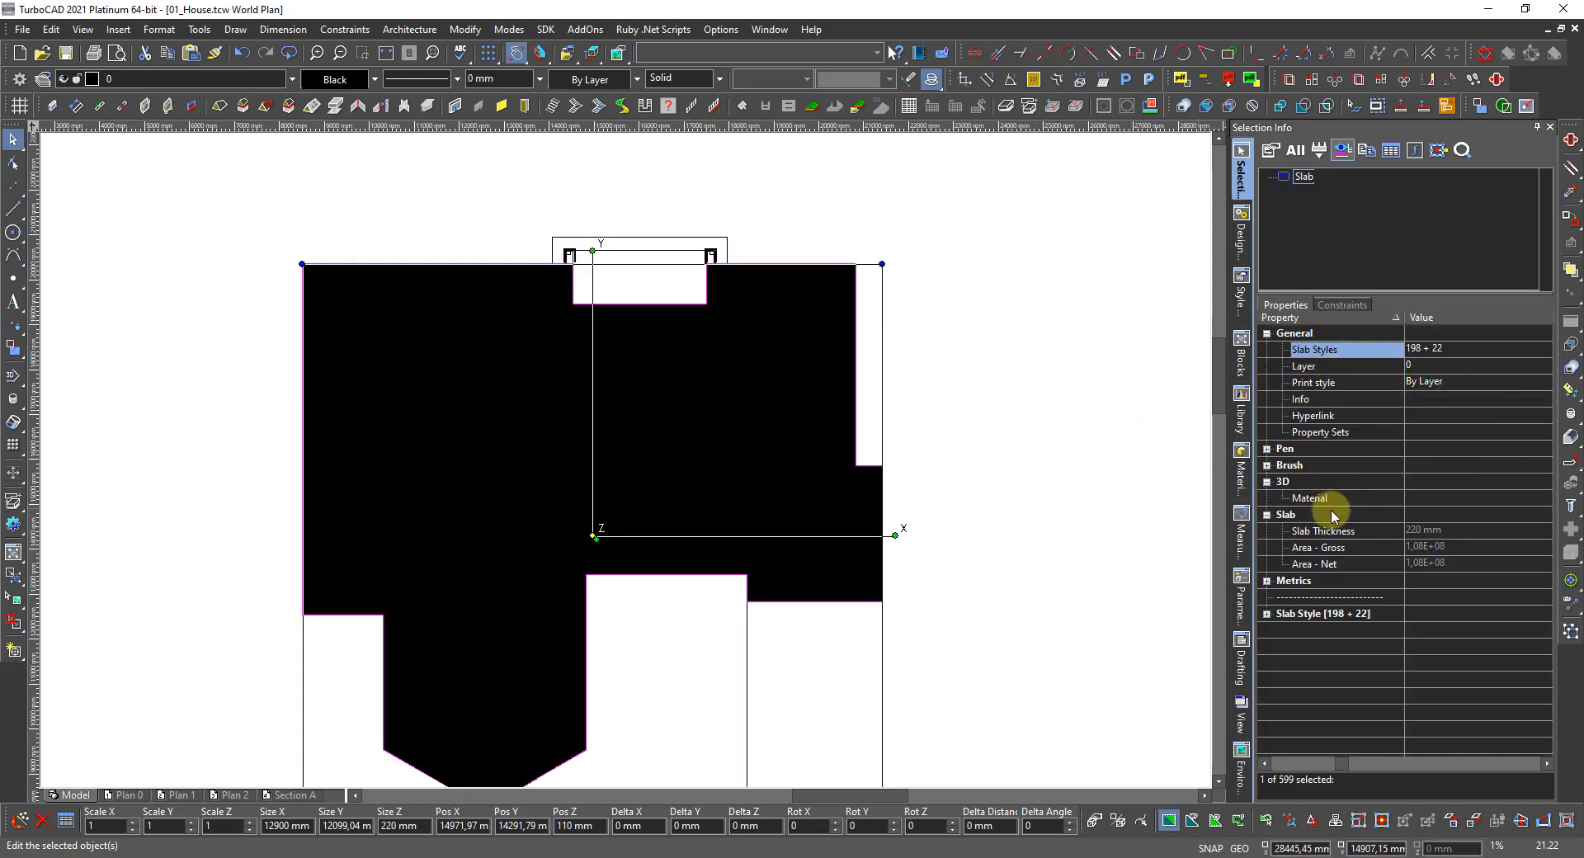
# Set the slab's brush pattern to None.
pyautogui.click(1267, 465)
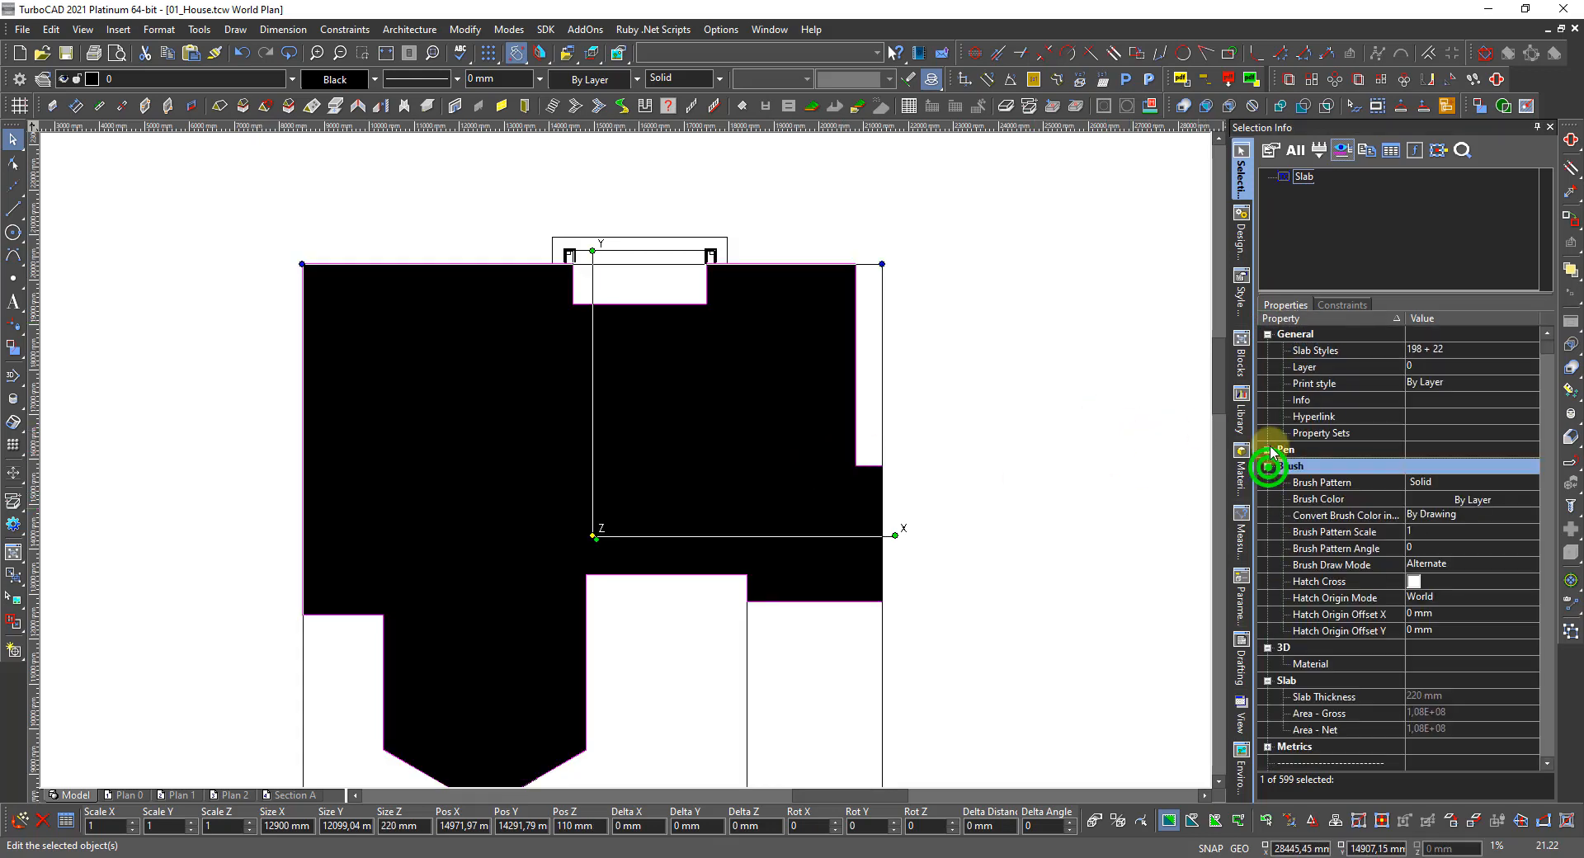
pyautogui.click(1444, 487)
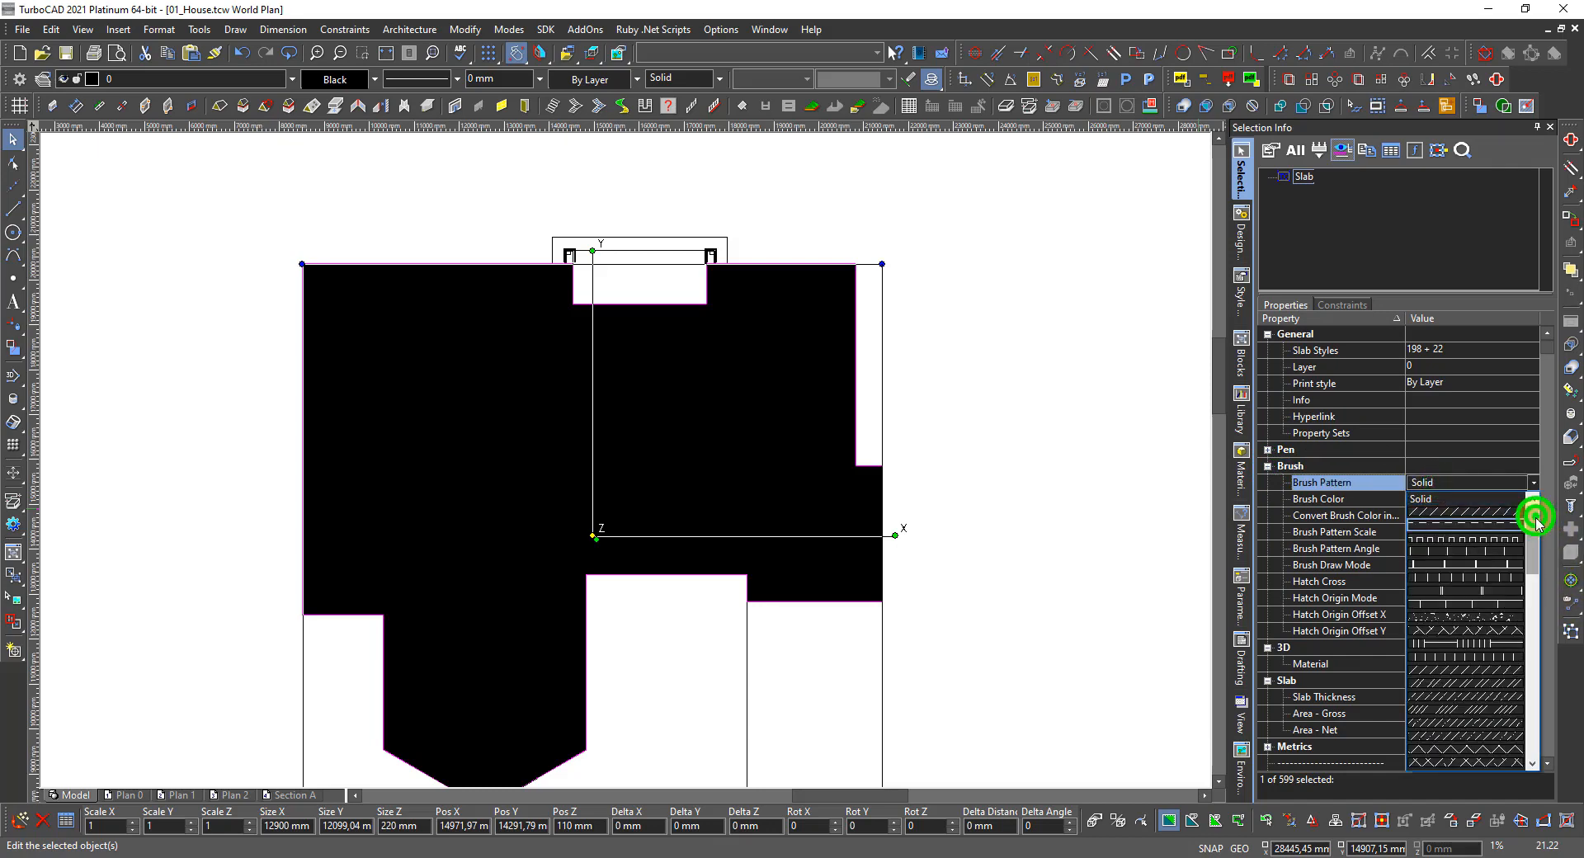
pyautogui.moveTo(1536, 523); pyautogui.dragTo(1531, 711)
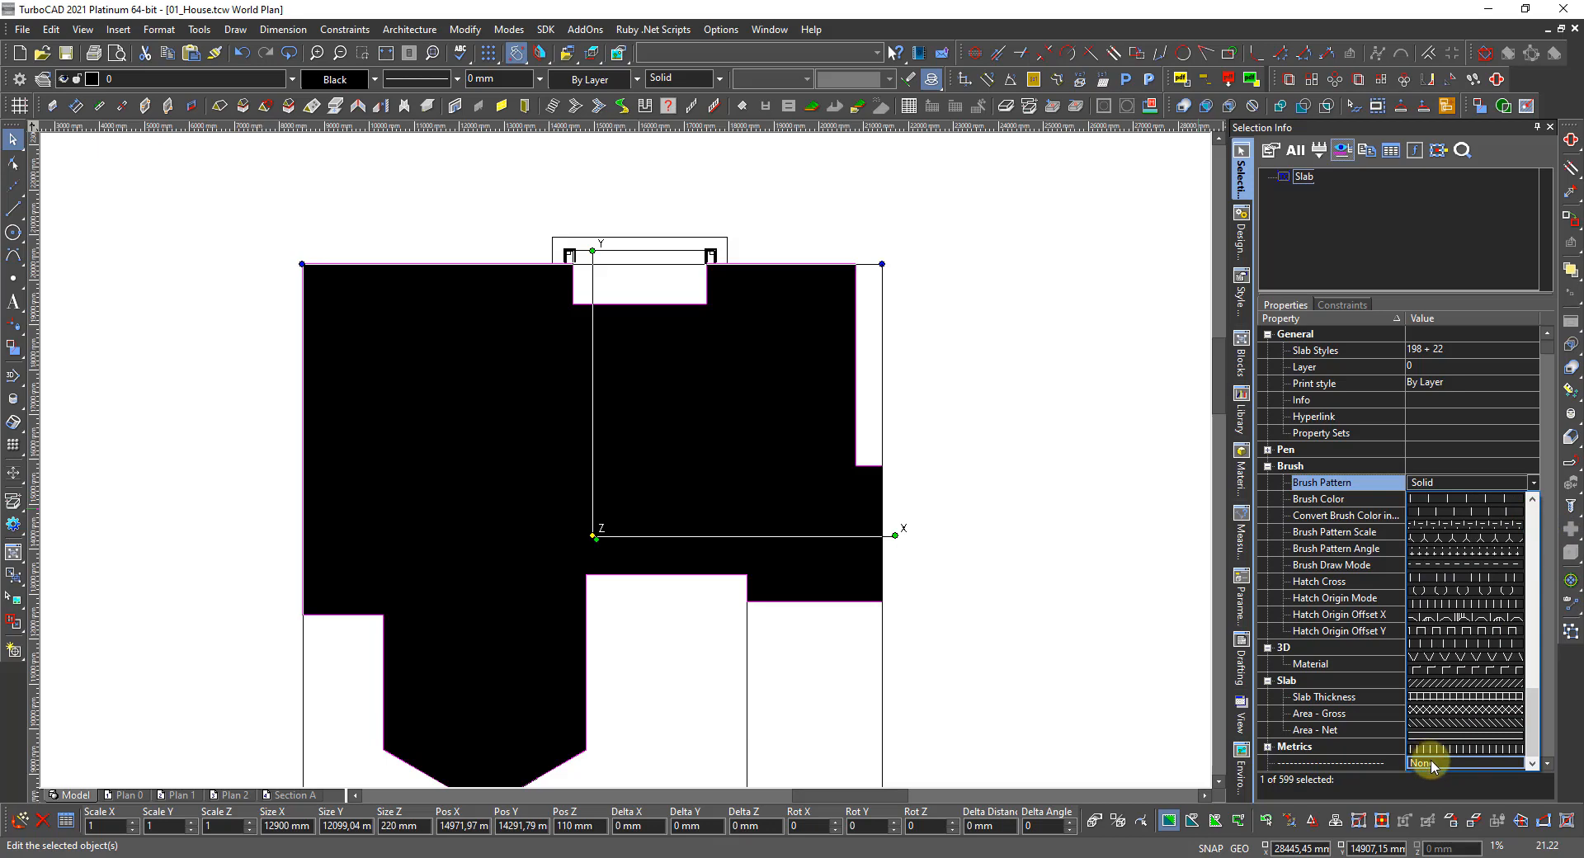
pyautogui.click(1432, 764)
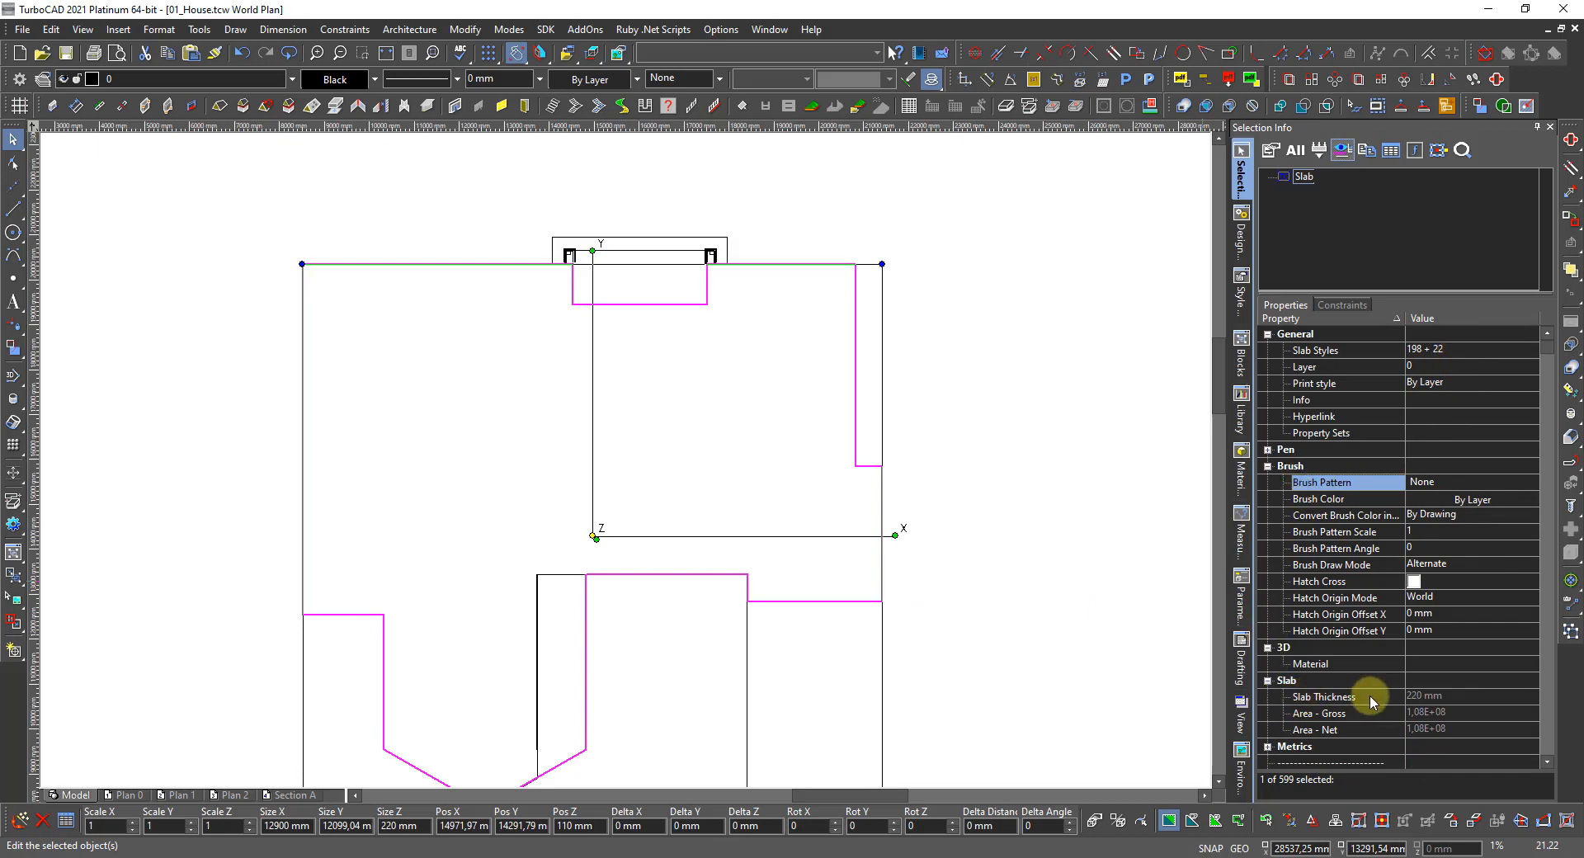
# Examine both components of the slab's style, including their names, thicknesses, offsets and materials, and clear the selection.
pyautogui.scroll(-1, 1281, 714)
pyautogui.click(1269, 759)
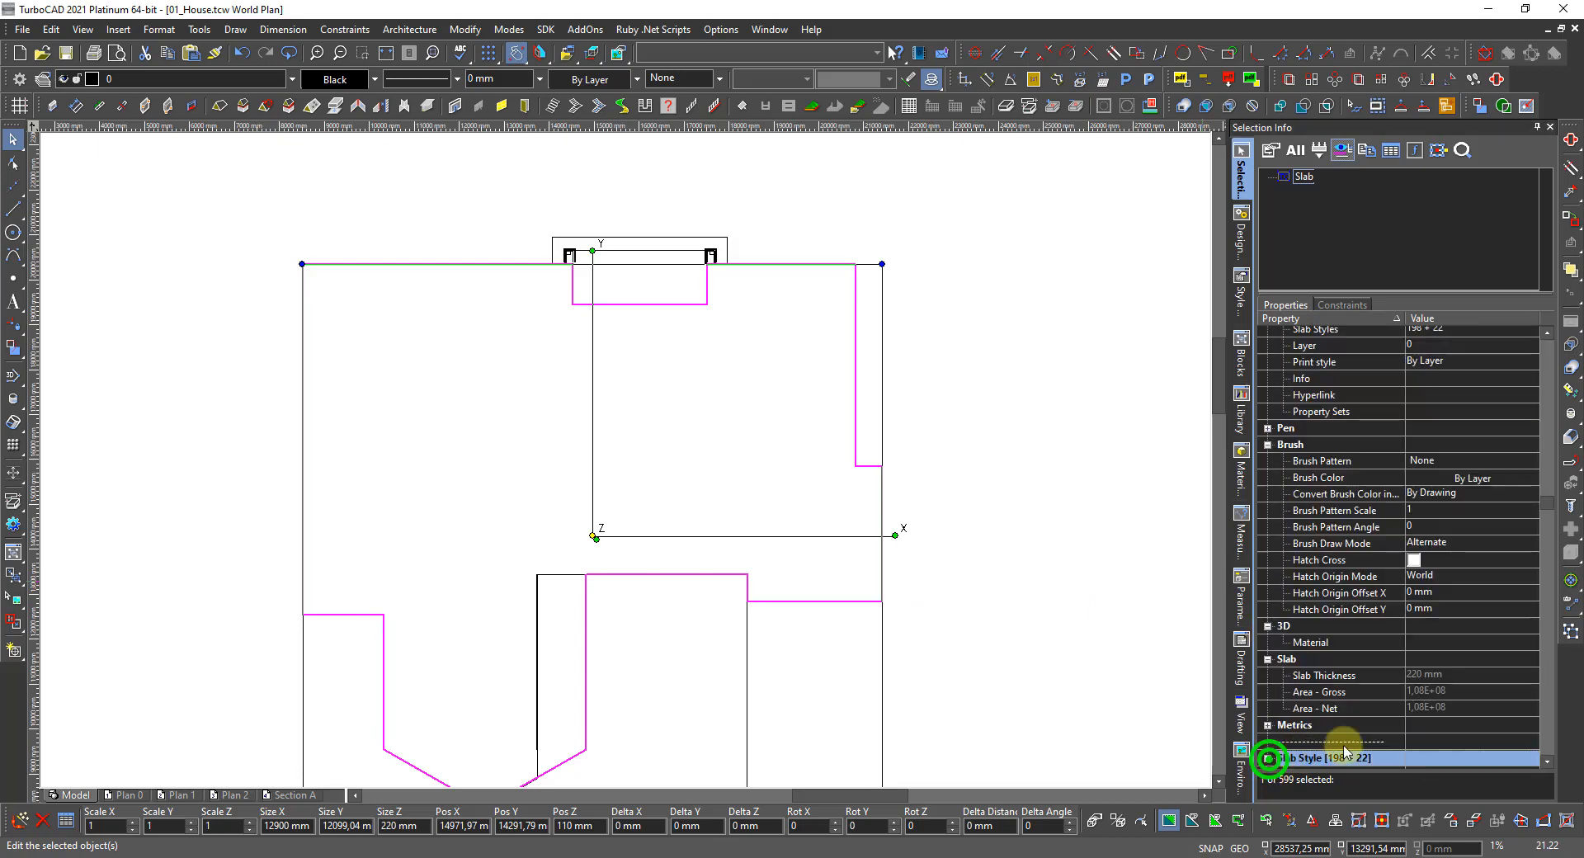
pyautogui.click(1285, 759)
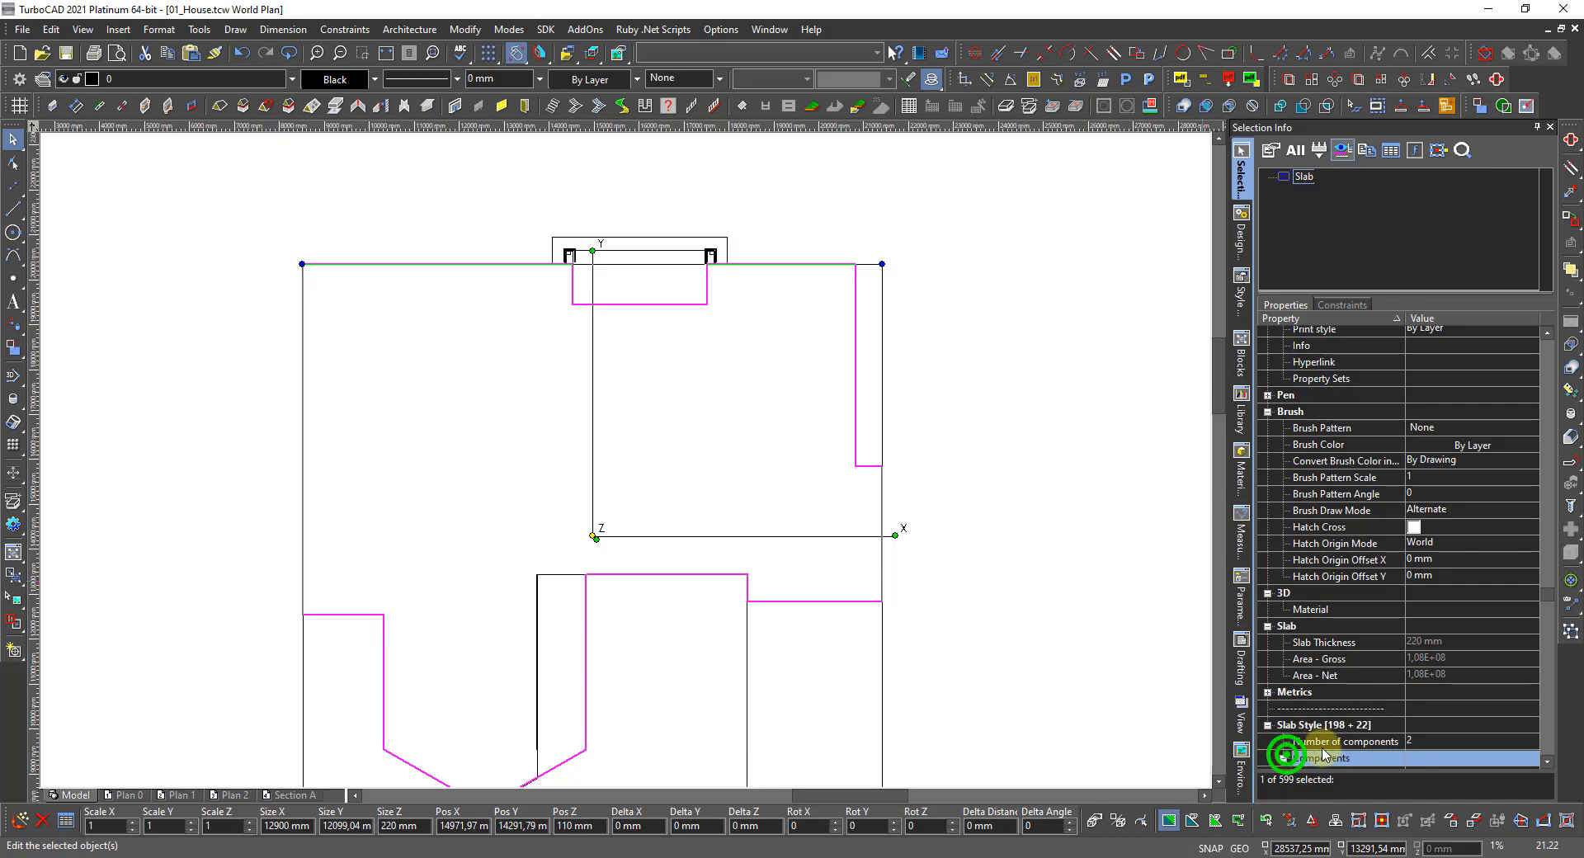
pyautogui.click(1301, 744)
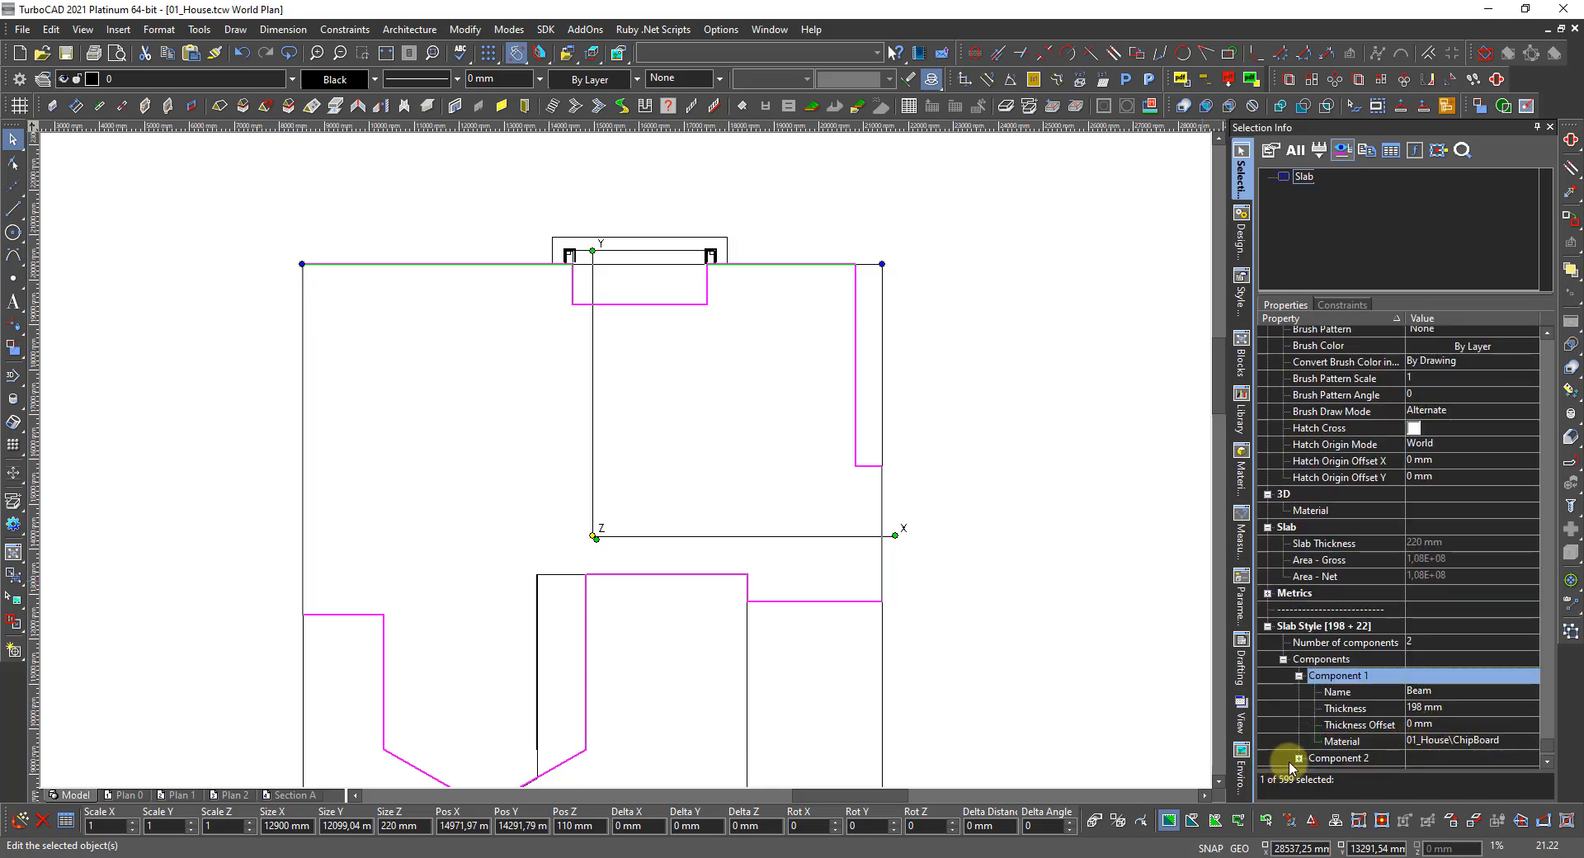
pyautogui.click(1298, 759)
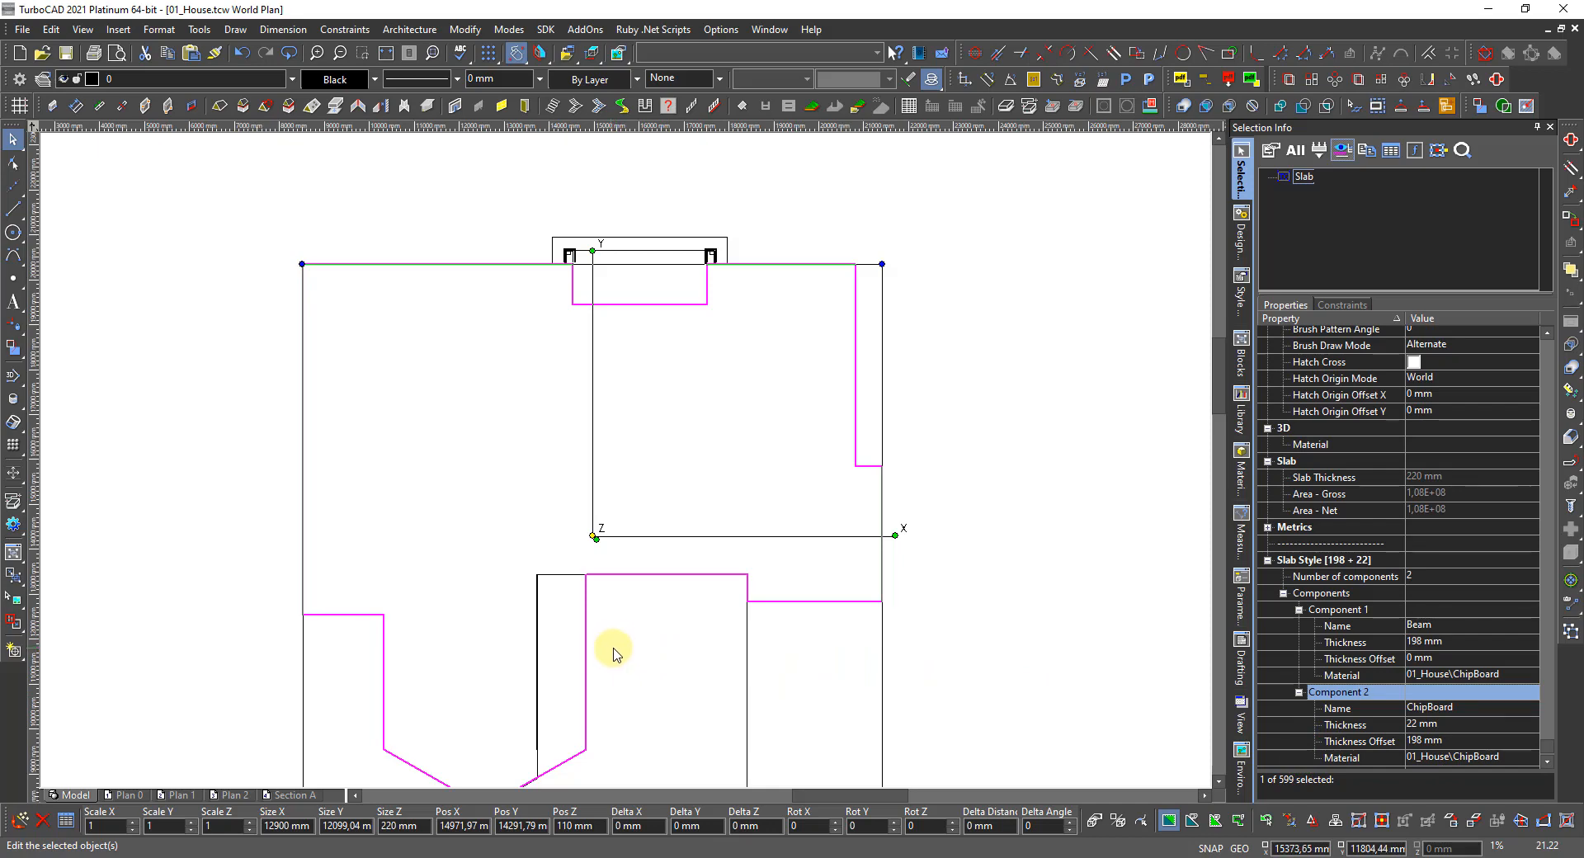
pyautogui.click(1152, 637)
# Delete the stray vertical line running closely alongside the polyline near the angled bay.
pyautogui.scroll(1, 567, 679)
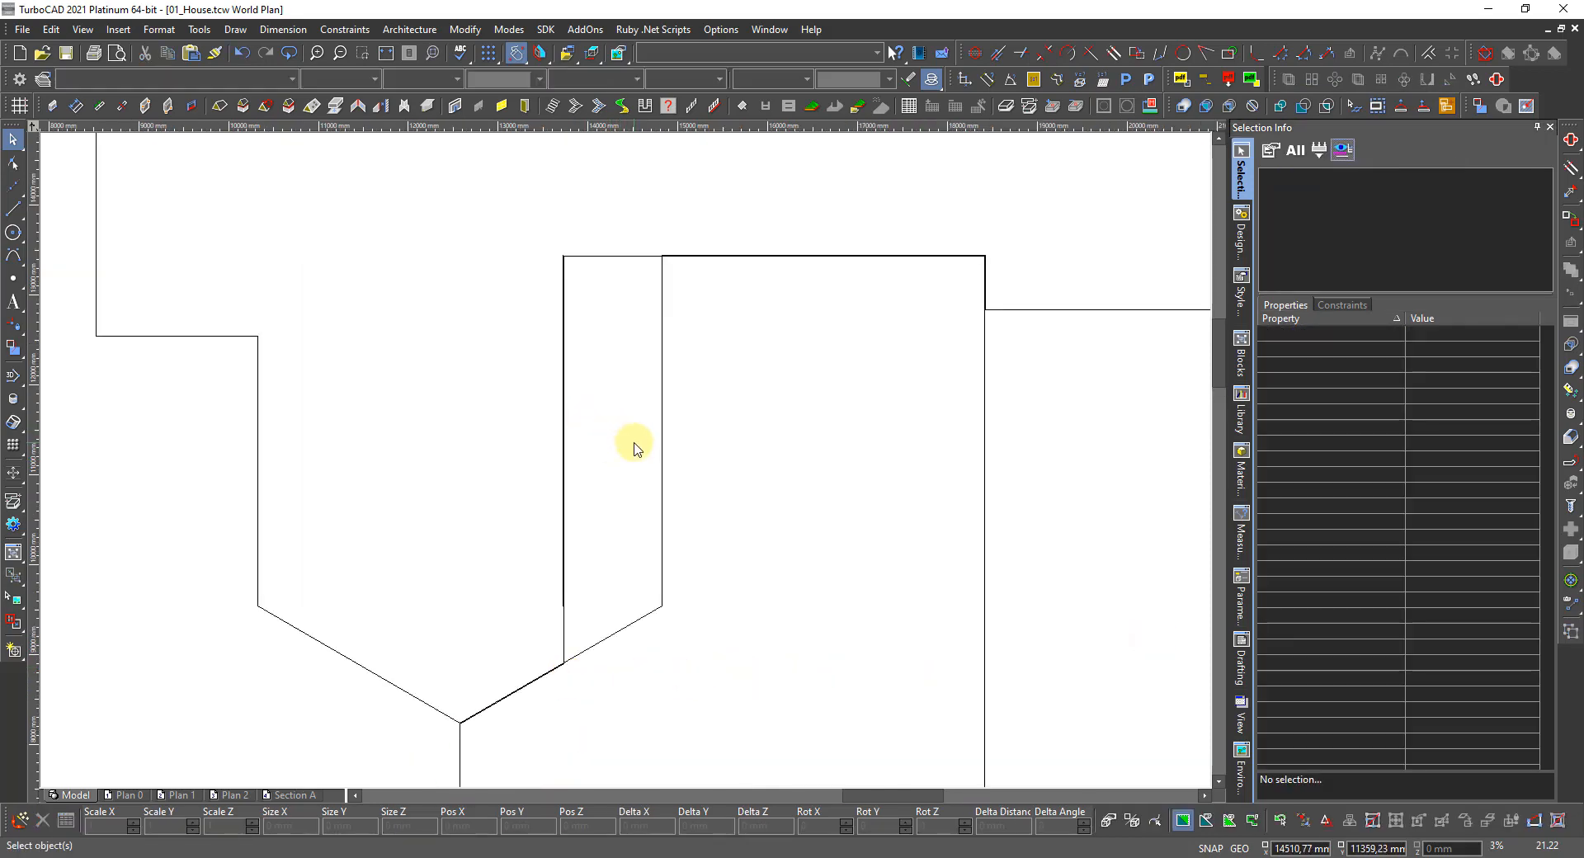
pyautogui.scroll(1, 626, 466)
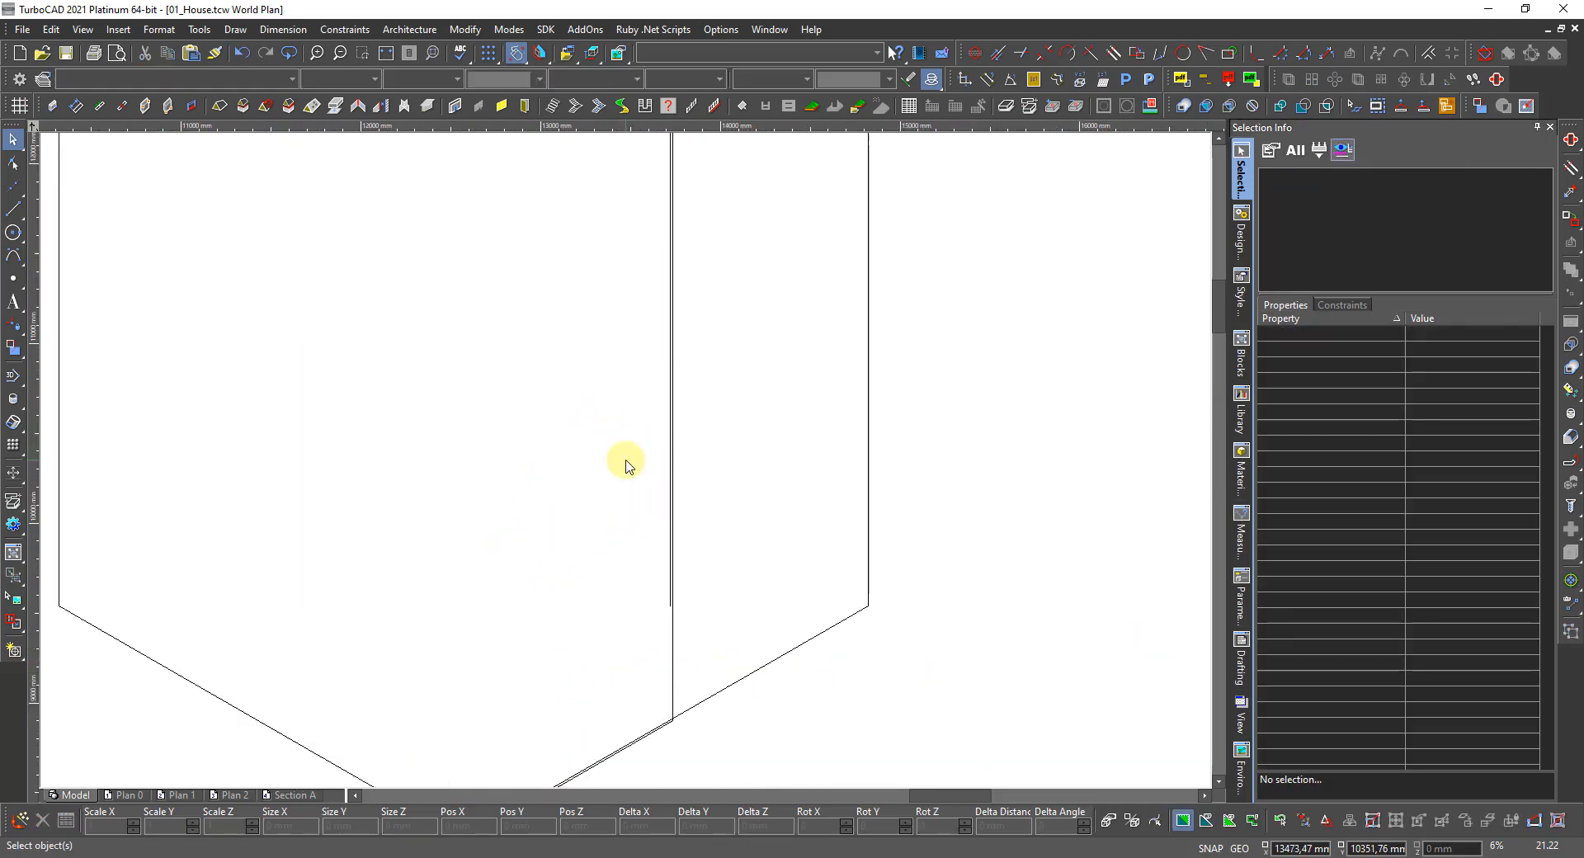
pyautogui.scroll(1, 626, 466)
pyautogui.rightClick(714, 595)
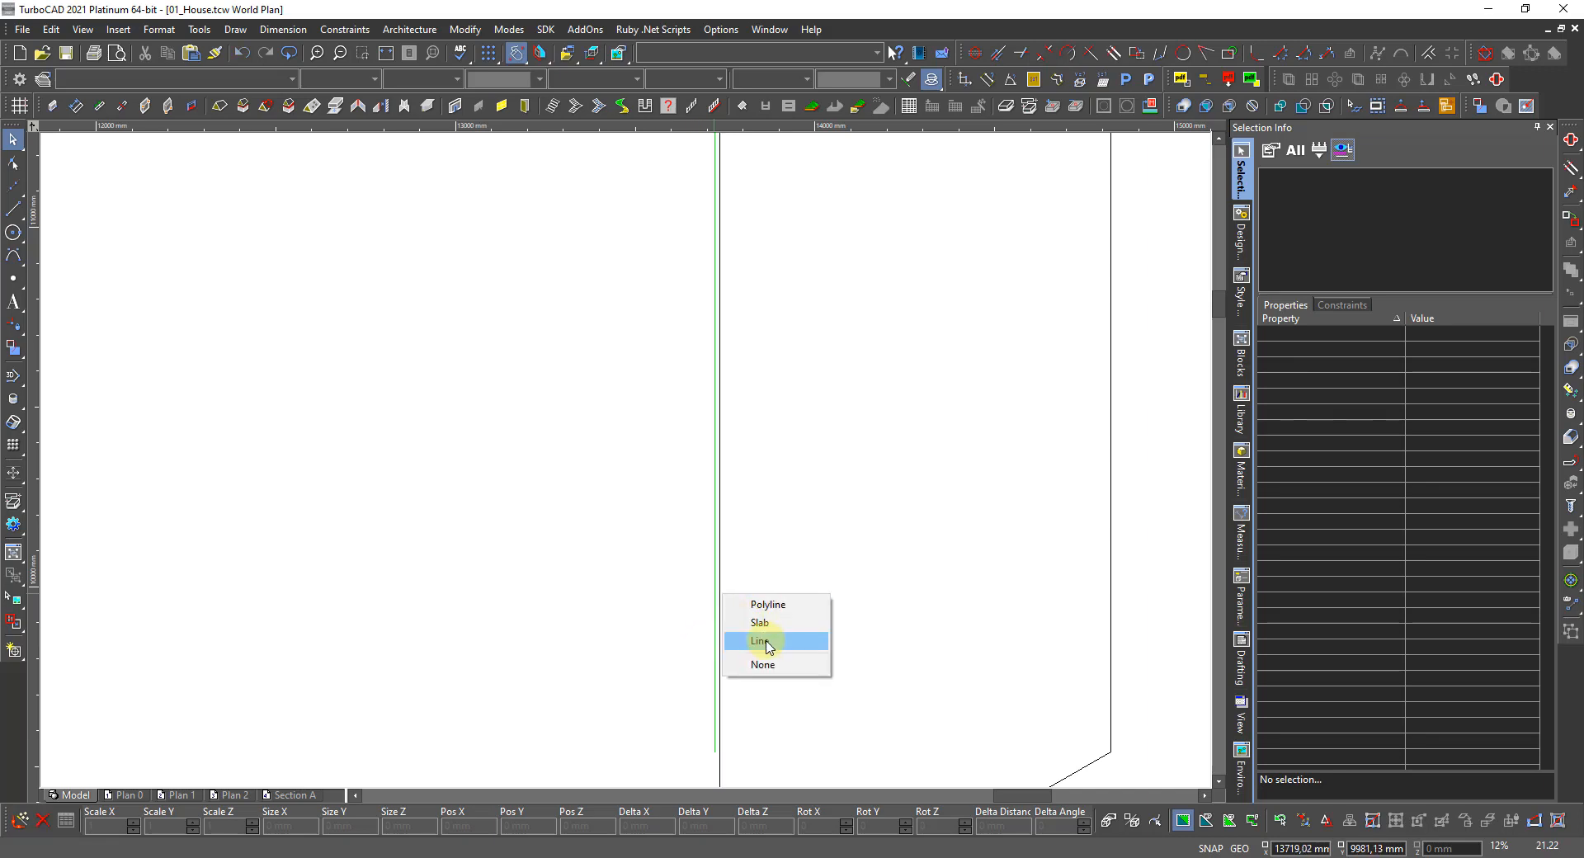
pyautogui.click(761, 641)
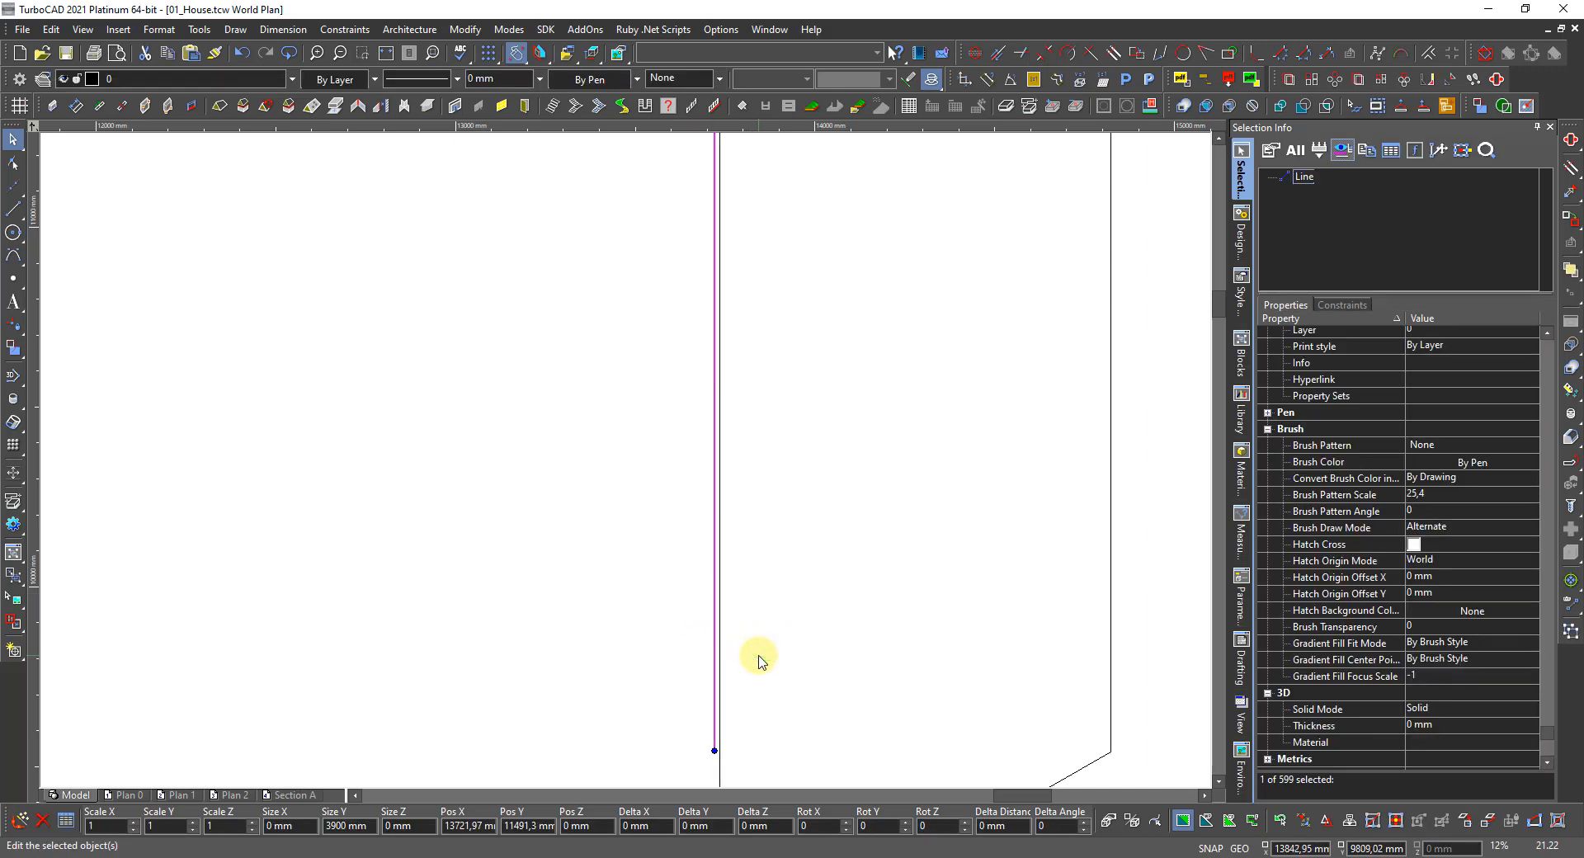
pyautogui.press('Escape')
# Examine the narrow gap between the slab's angled bay edge and the adjoining polyline, selecting the polyline to identify it and deselecting it again.
pyautogui.scroll(-2, 608, 454)
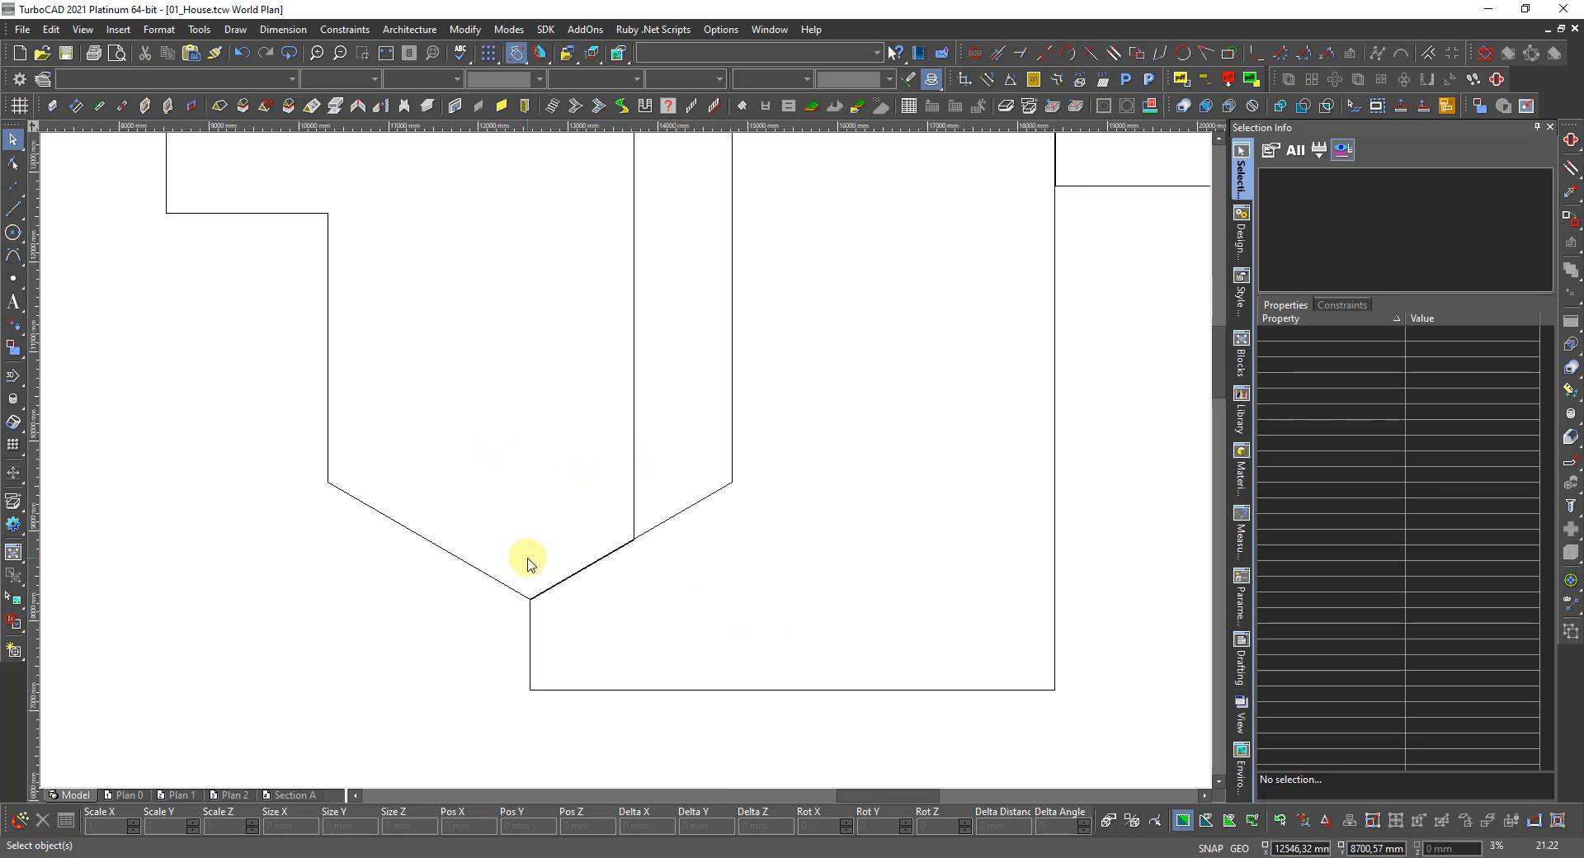
pyautogui.scroll(2, 528, 563)
pyautogui.scroll(-1, 659, 581)
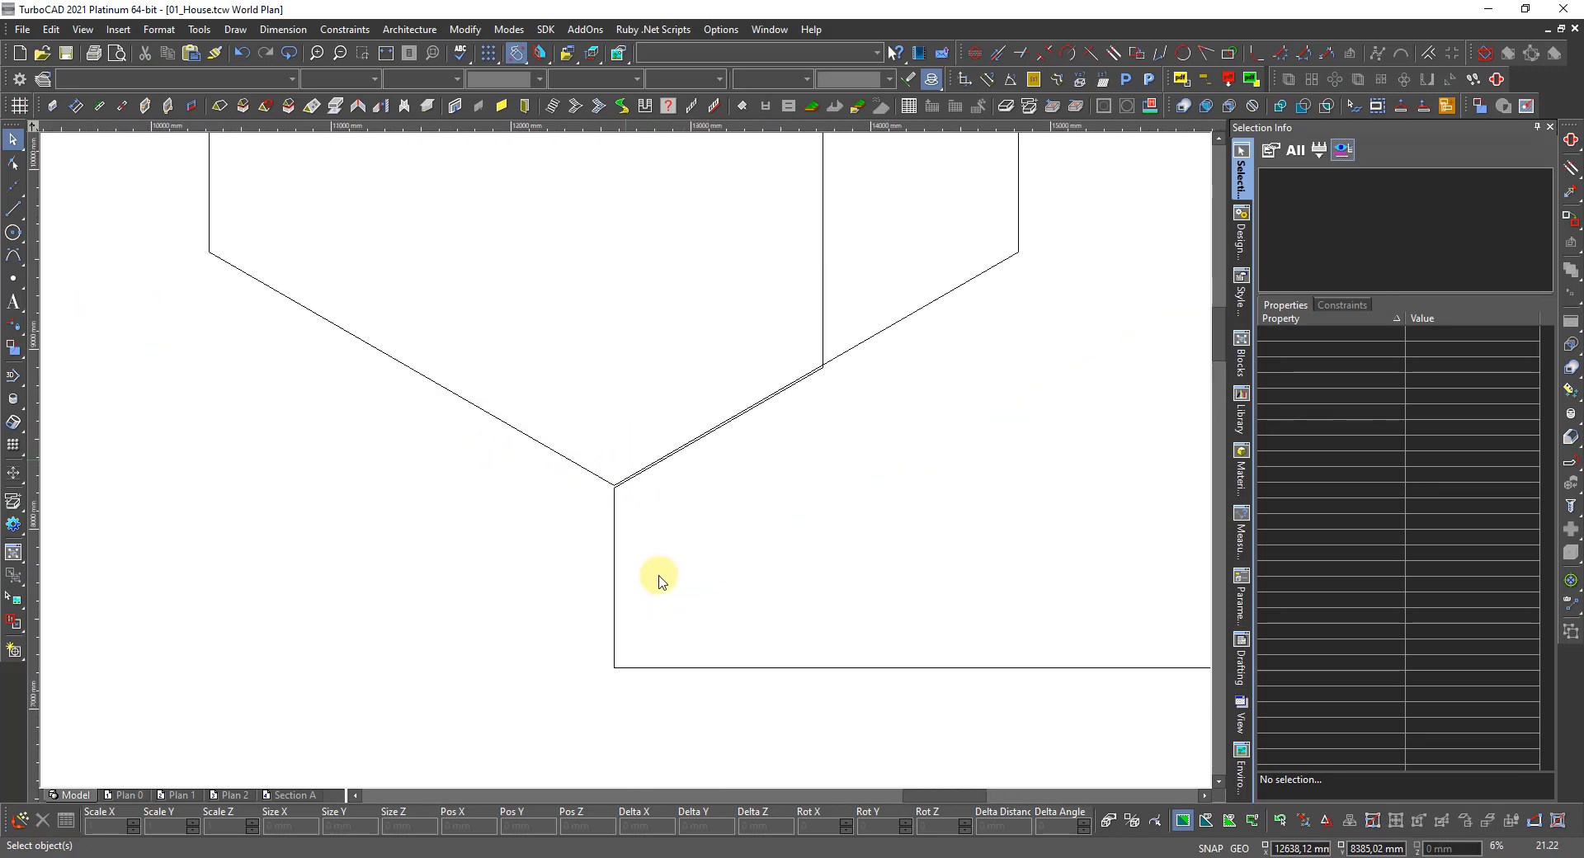
pyautogui.scroll(1, 636, 495)
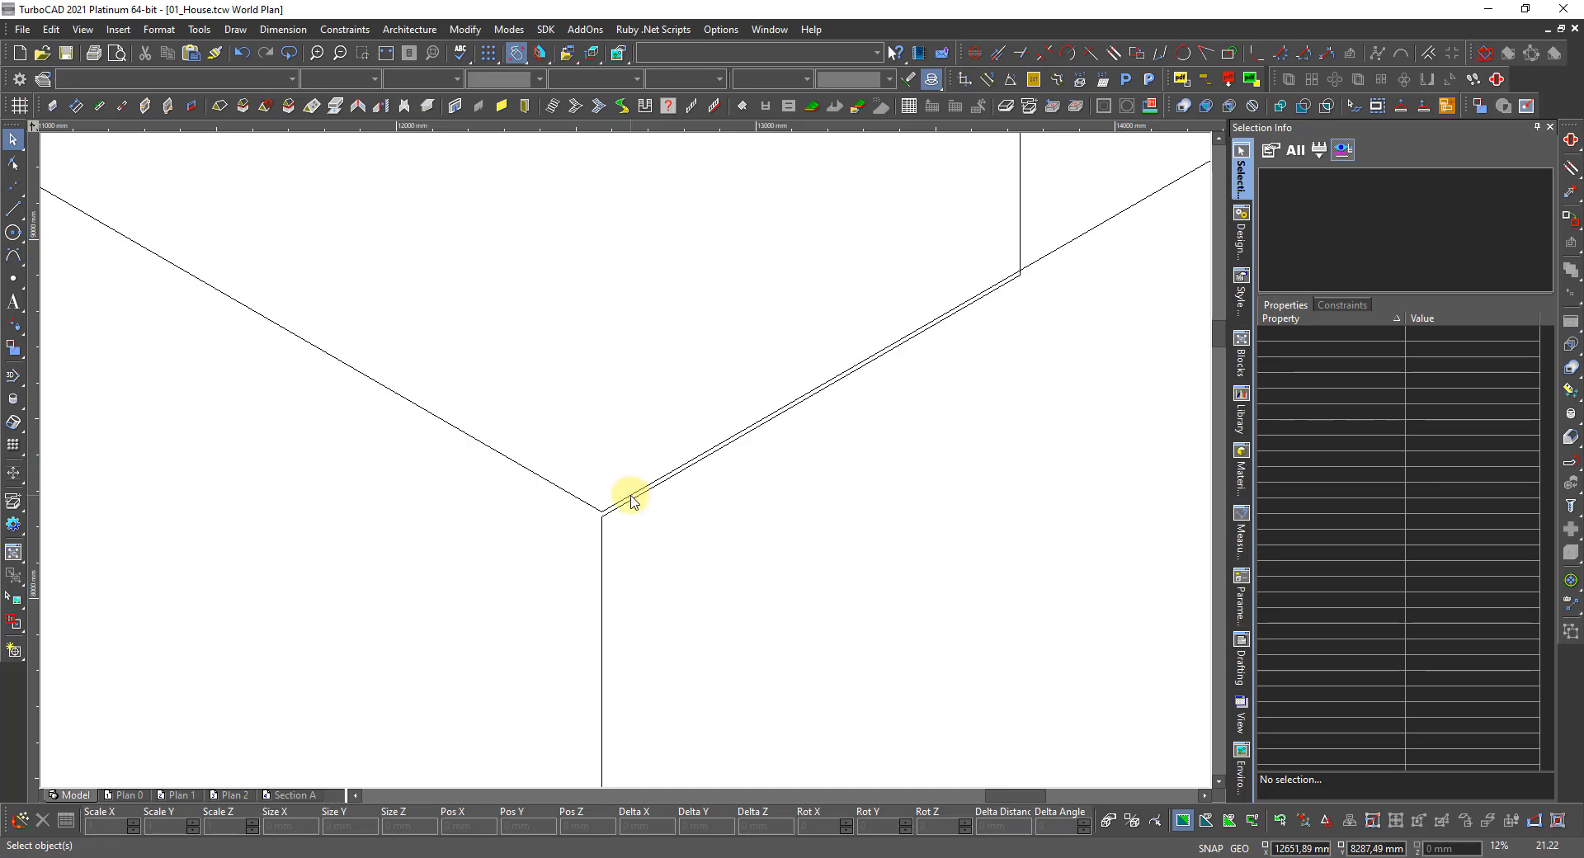
pyautogui.scroll(1, 630, 500)
pyautogui.scroll(-1, 630, 457)
pyautogui.scroll(-1, 631, 461)
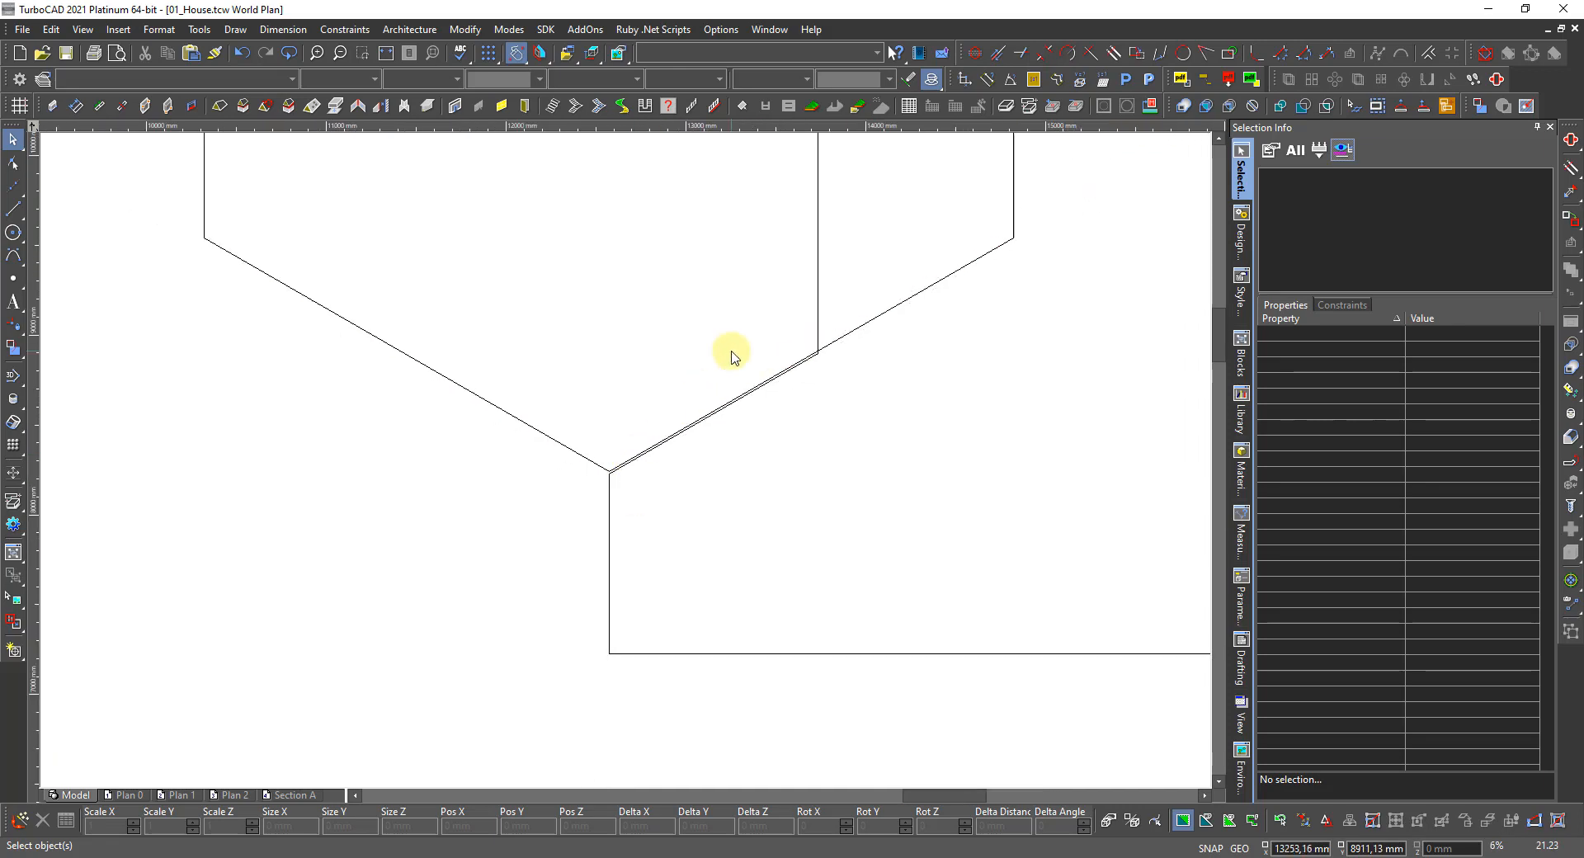
pyautogui.scroll(-1, 1012, 212)
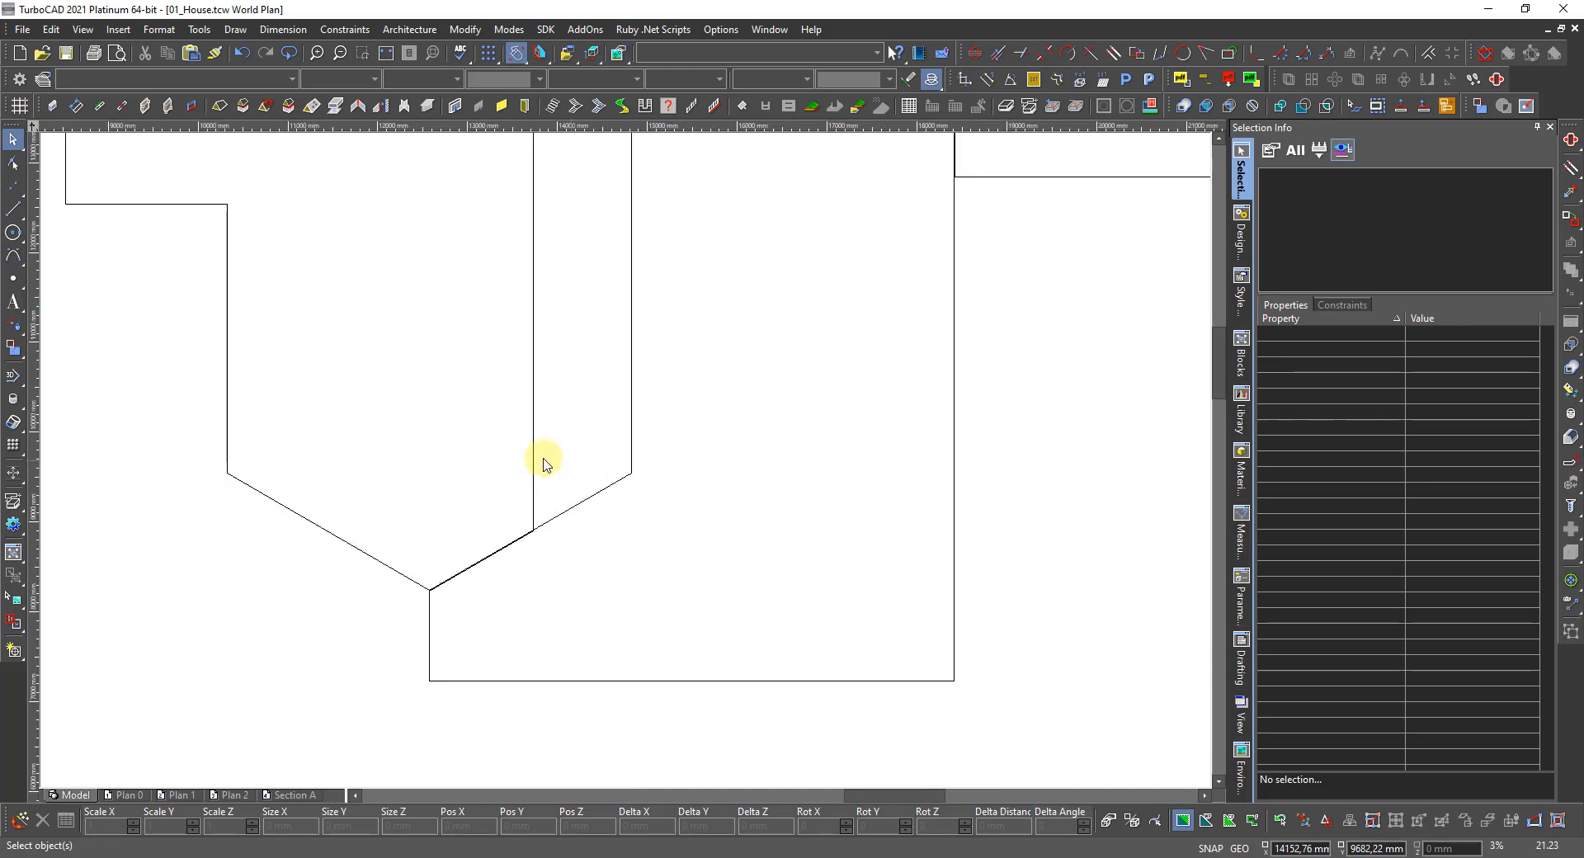
pyautogui.rightClick(532, 440)
pyautogui.click(572, 448)
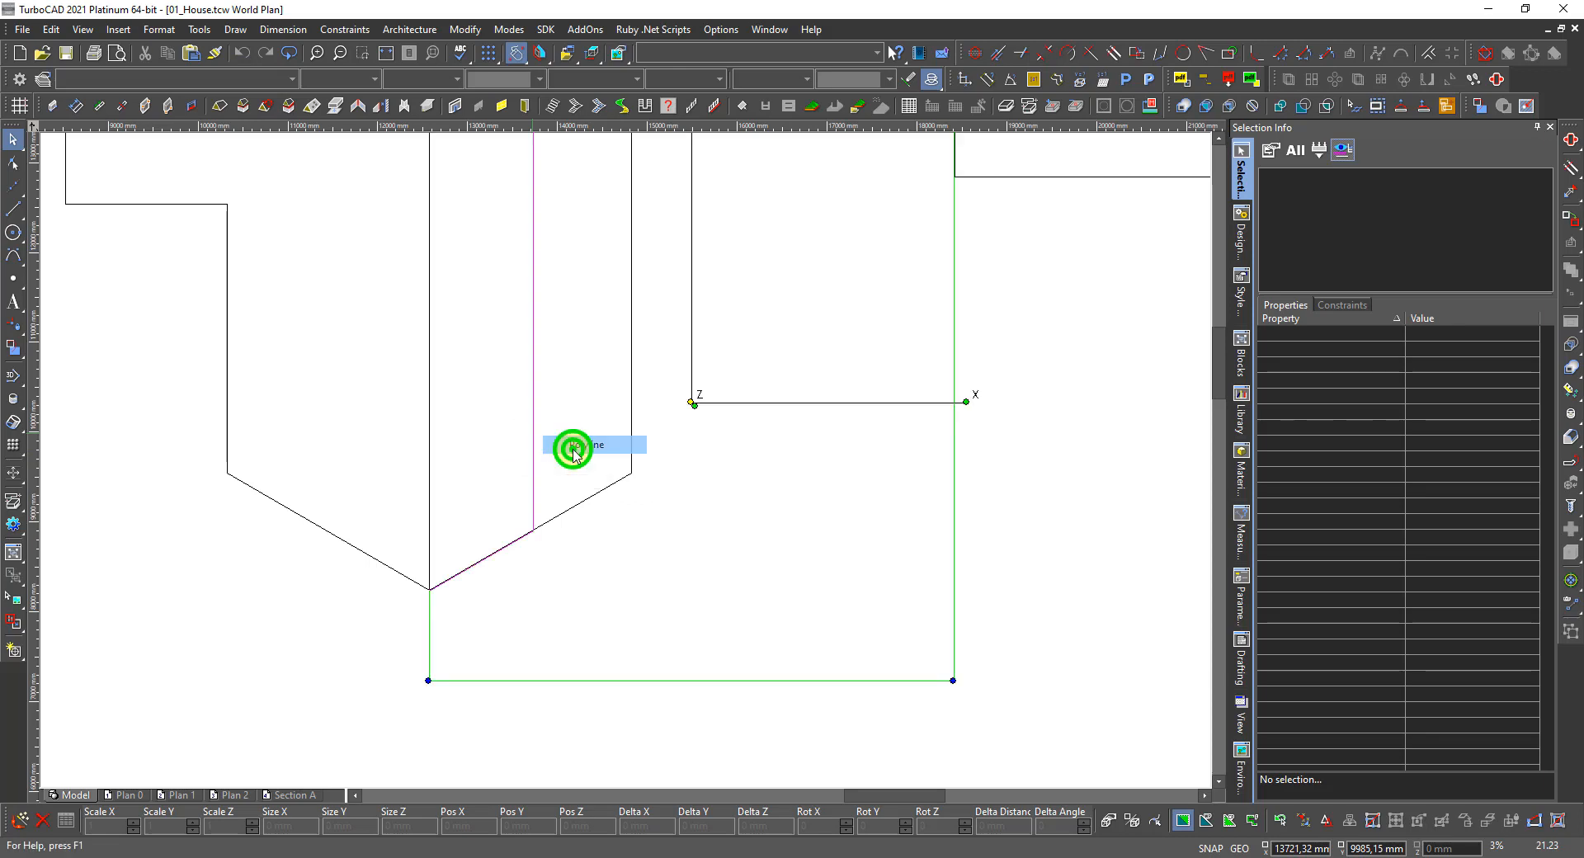
pyautogui.scroll(4, 509, 490)
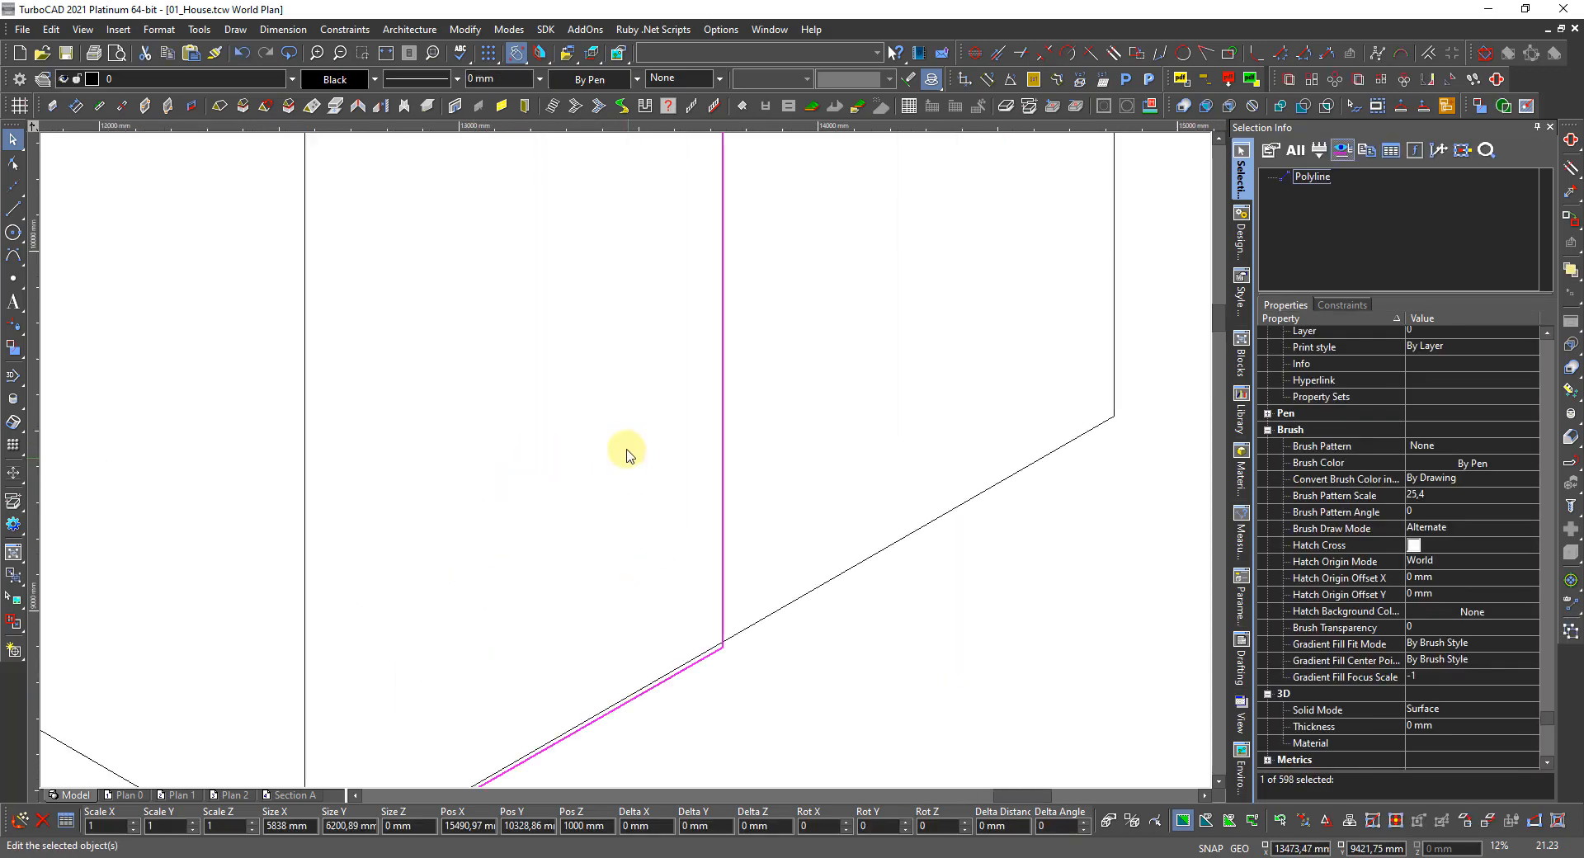
pyautogui.press('Escape')
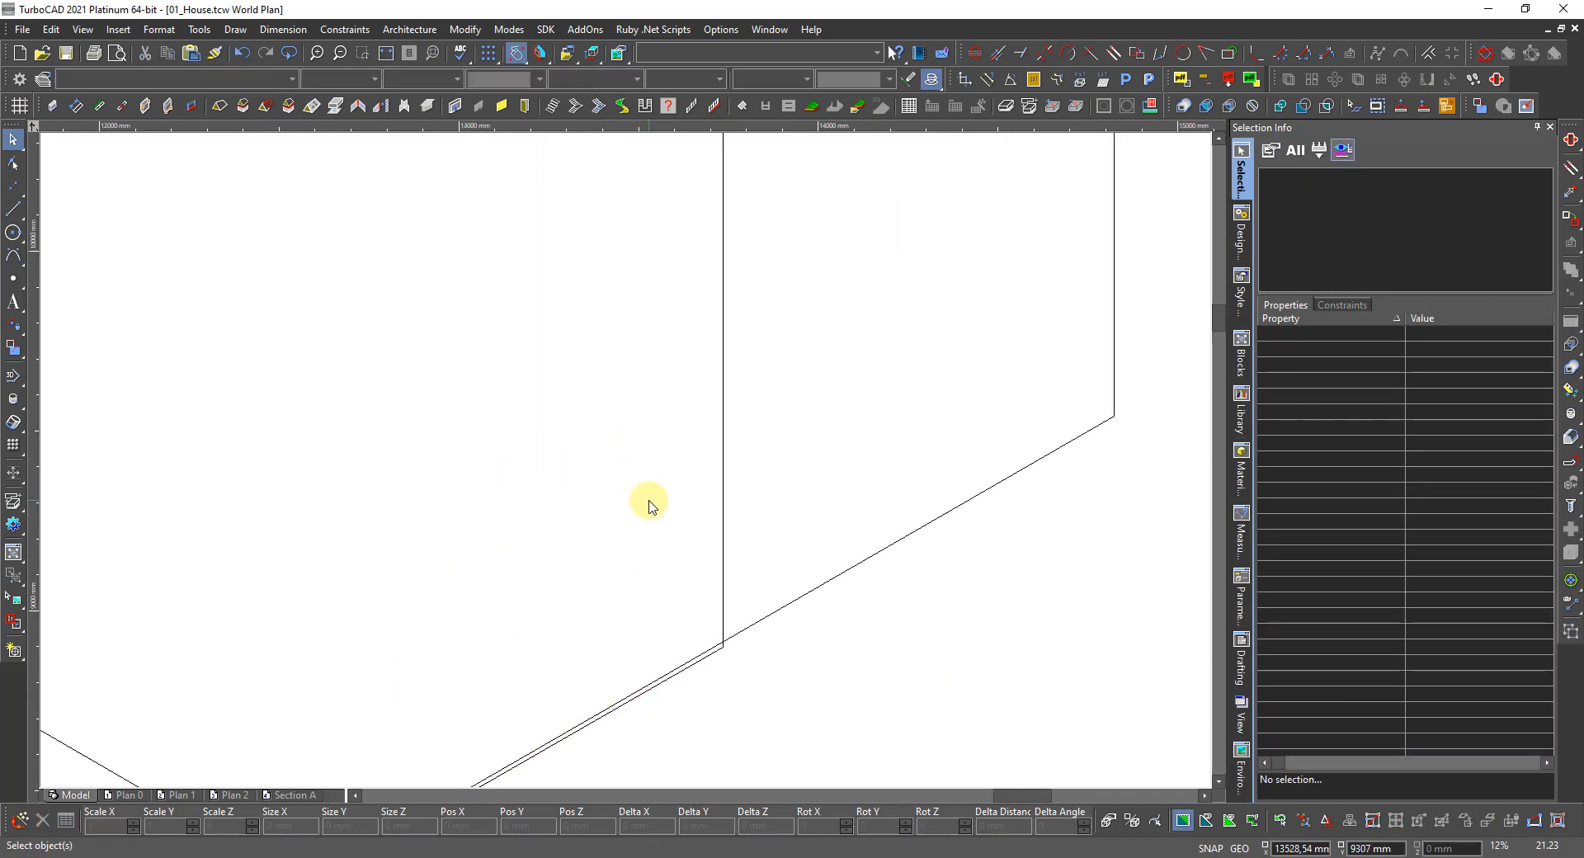
# Examine the adjoining polyline's upper edge where it meets the slab, selecting it to check its full extent, and clear the selection.
pyautogui.scroll(-5, 652, 495)
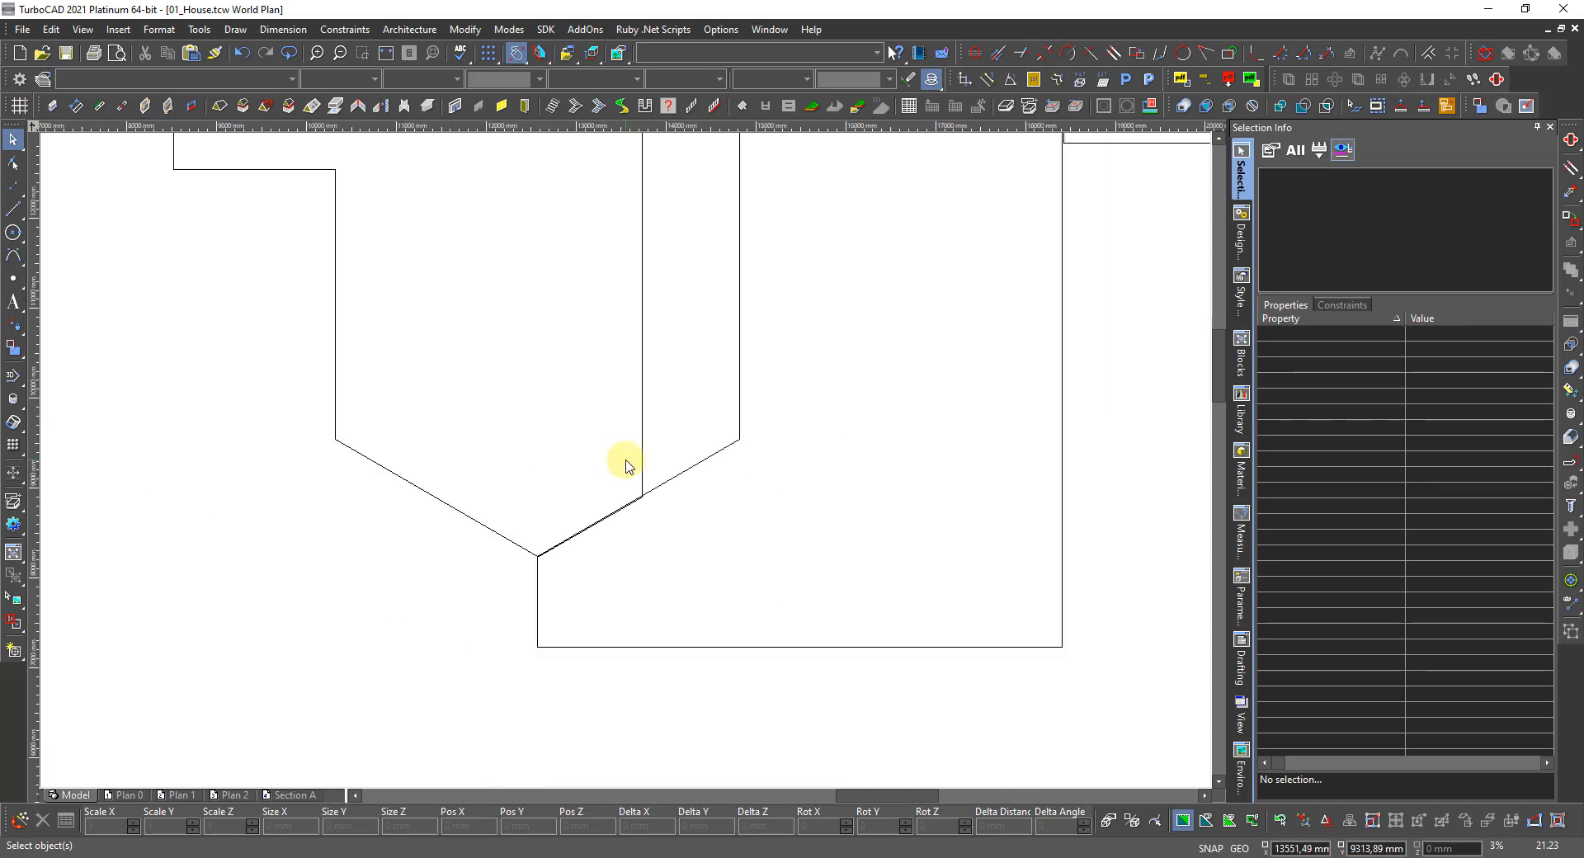
pyautogui.scroll(2, 637, 375)
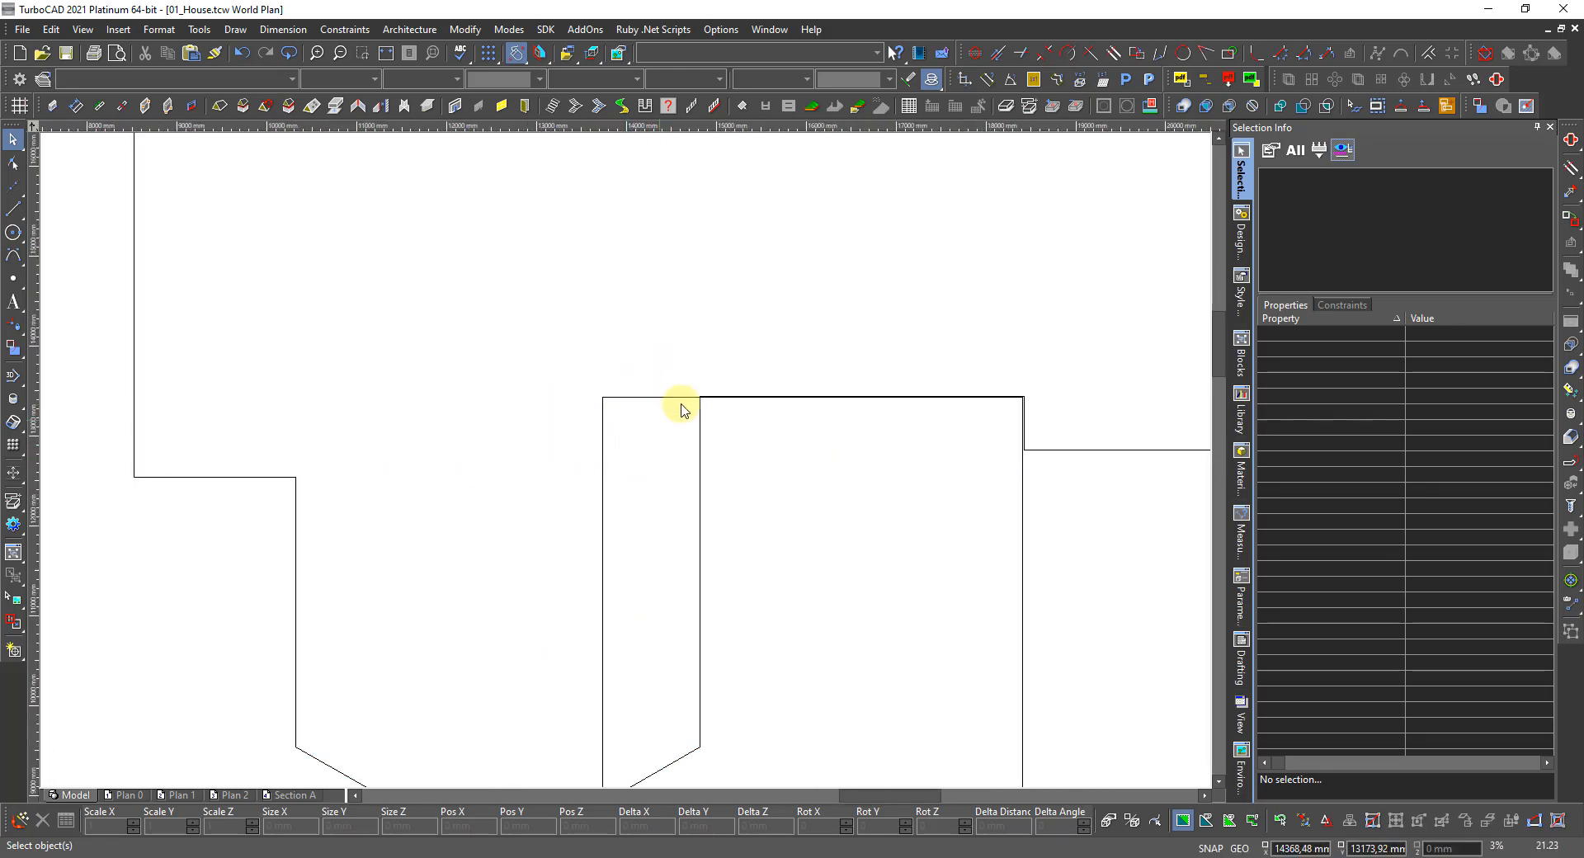
pyautogui.scroll(4, 697, 392)
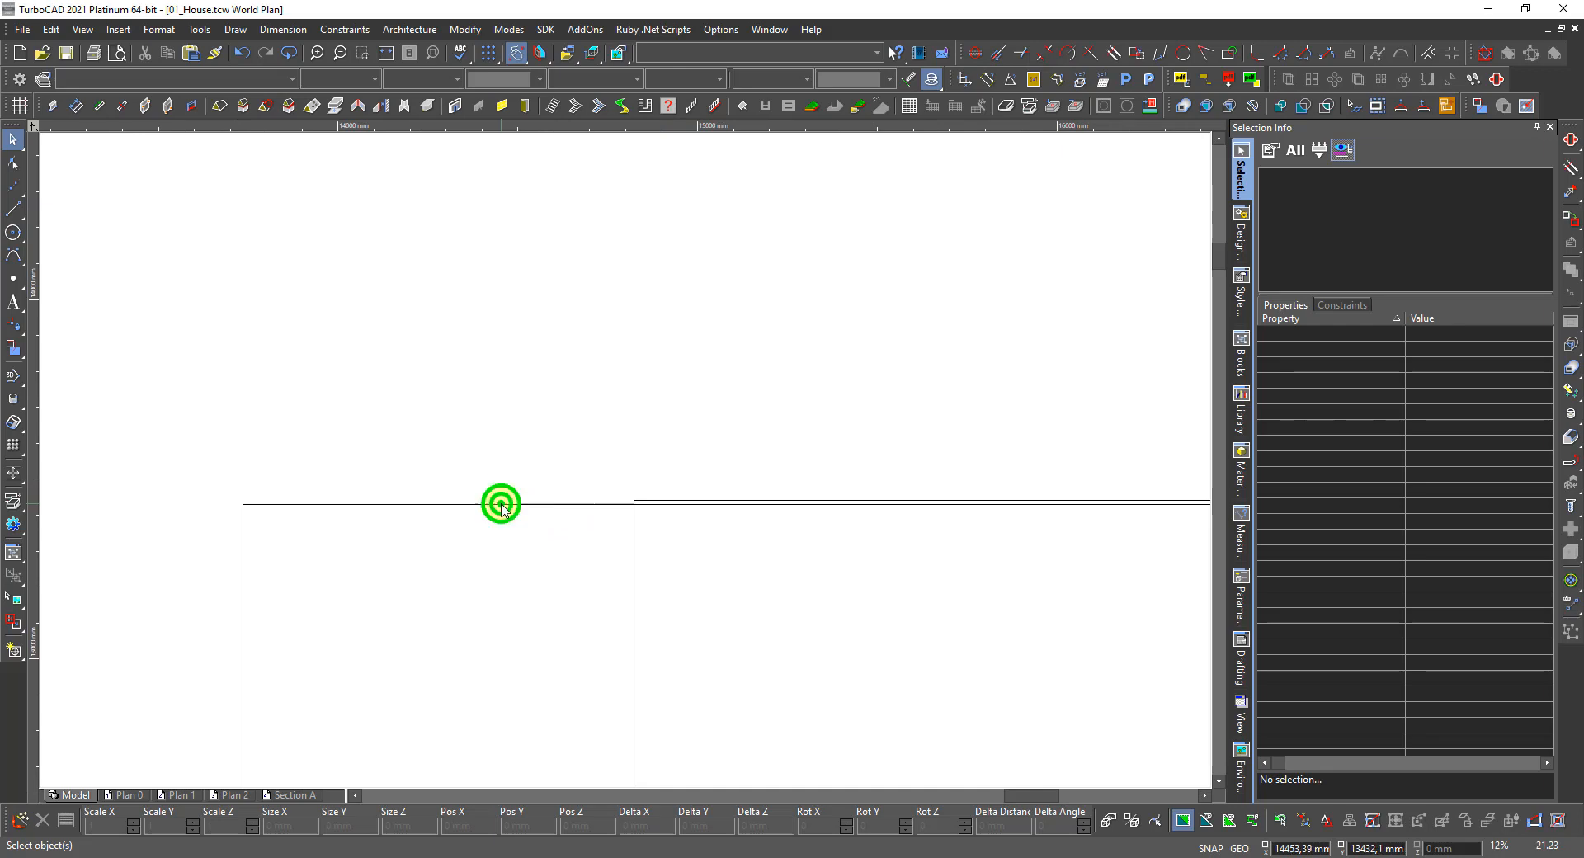
pyautogui.click(501, 507)
pyautogui.click(554, 520)
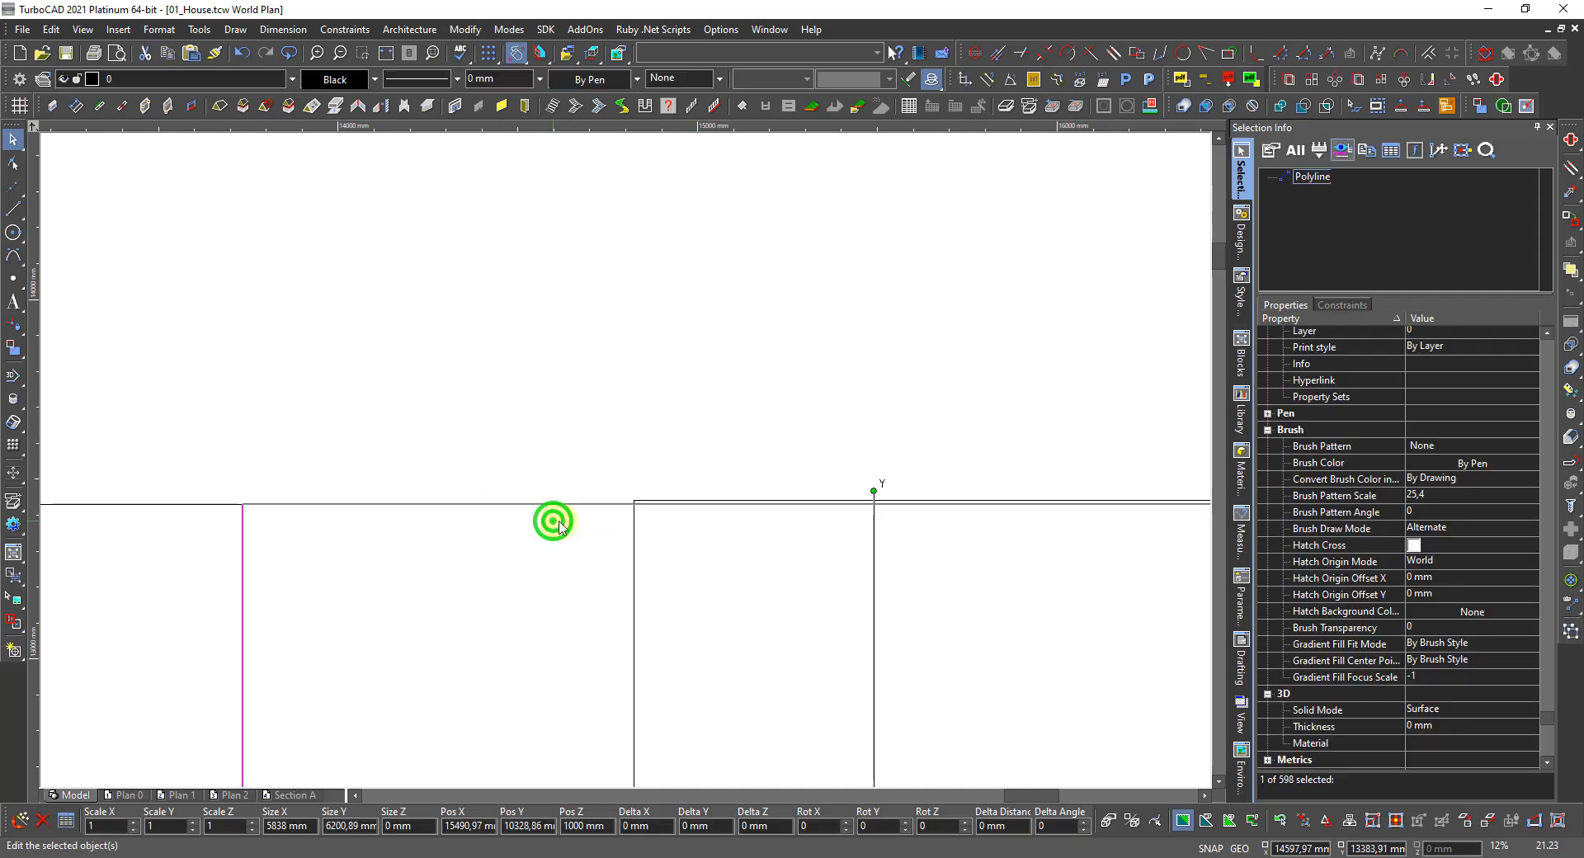
pyautogui.scroll(-4, 619, 460)
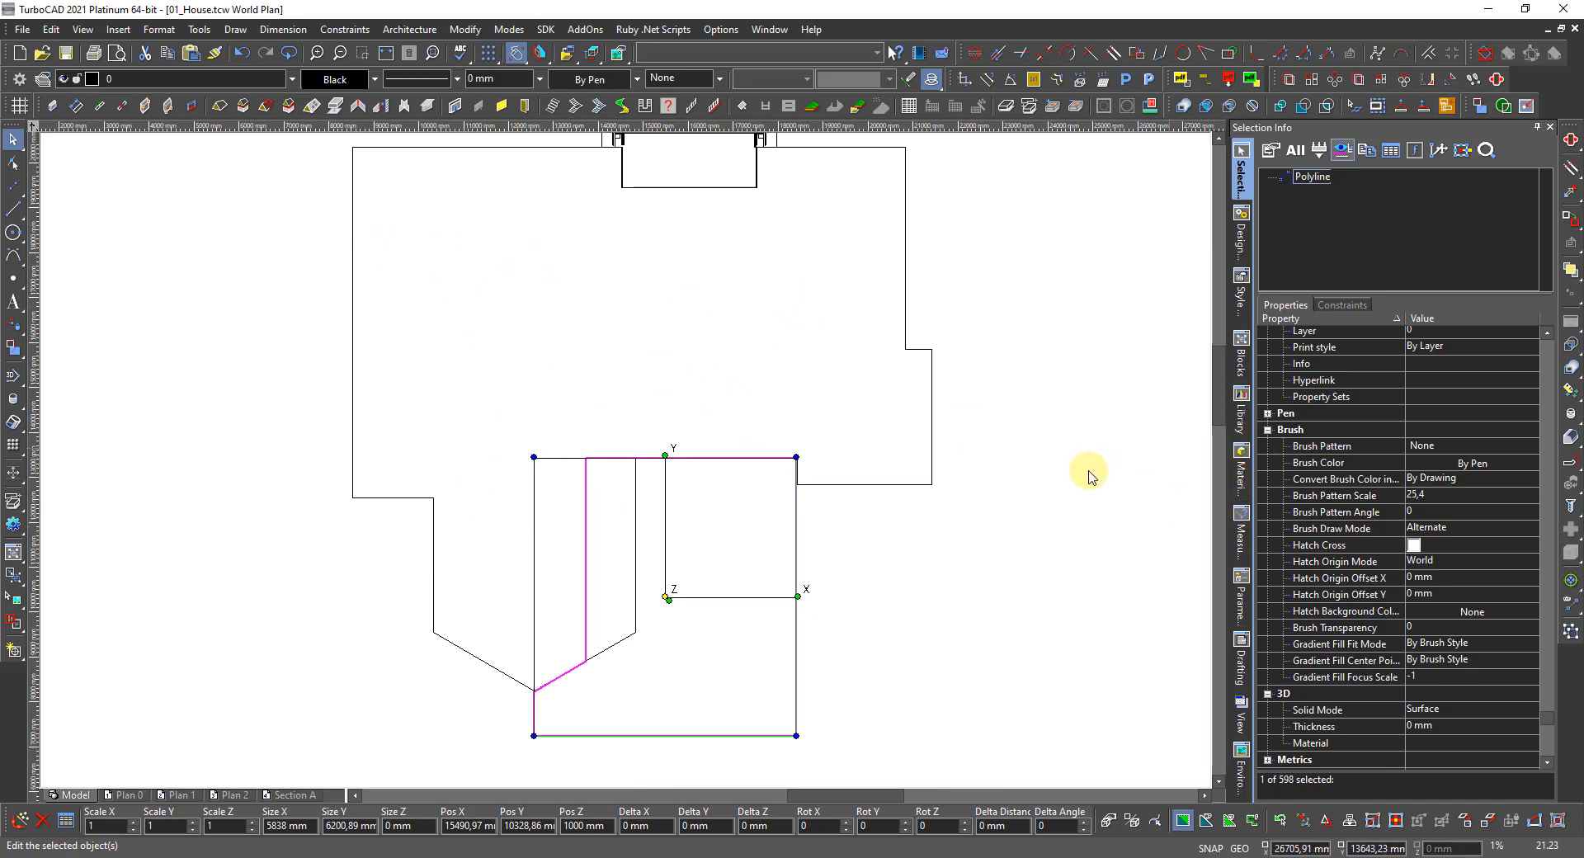
pyautogui.click(788, 494)
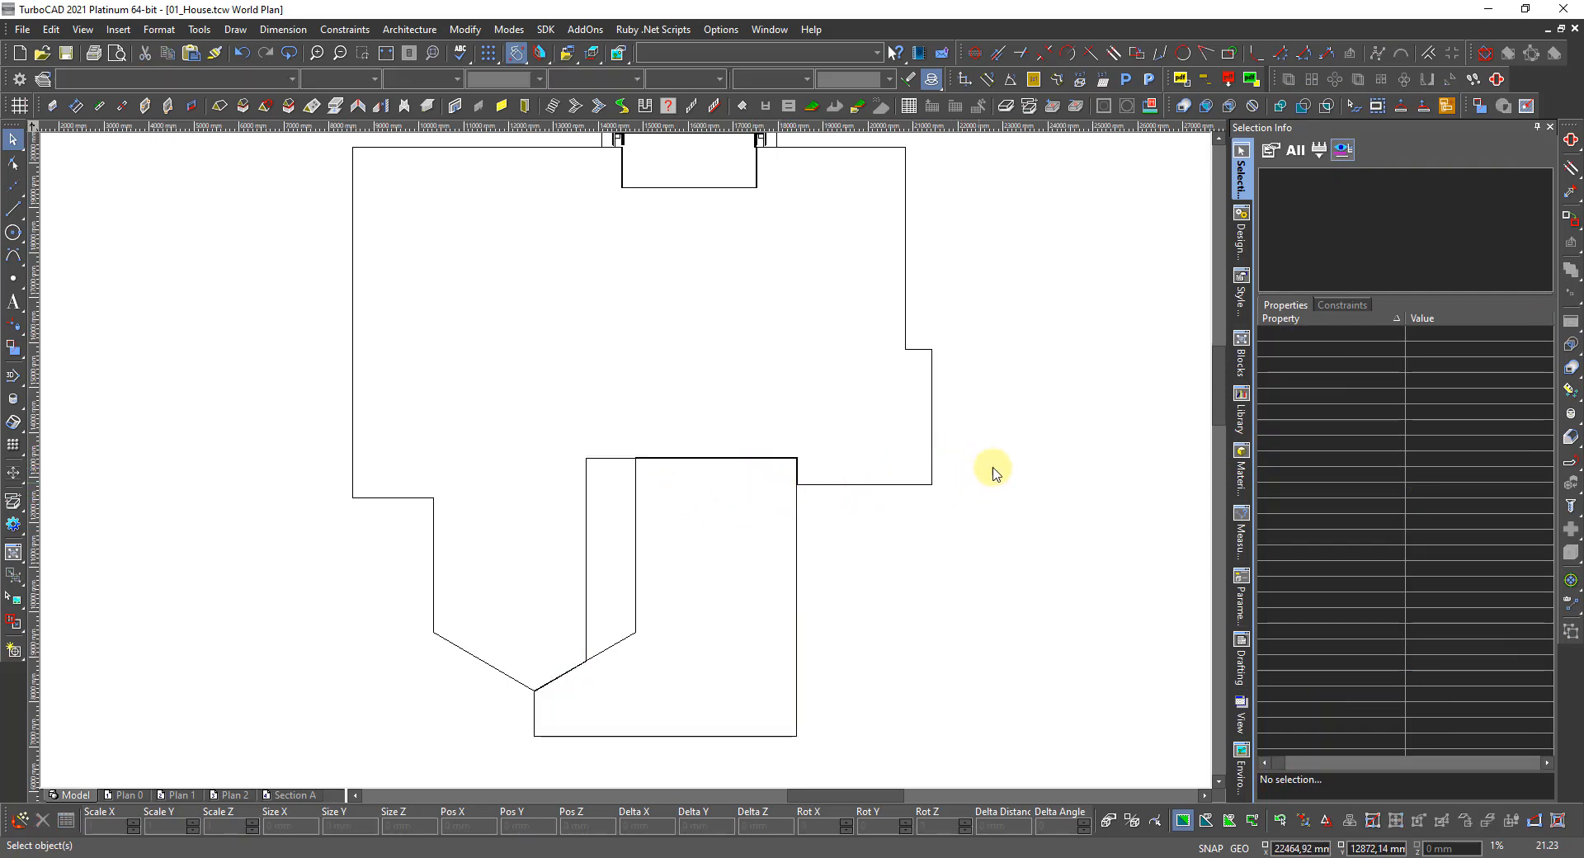
# Make the Floor_1 layer visible.
pyautogui.click(1240, 235)
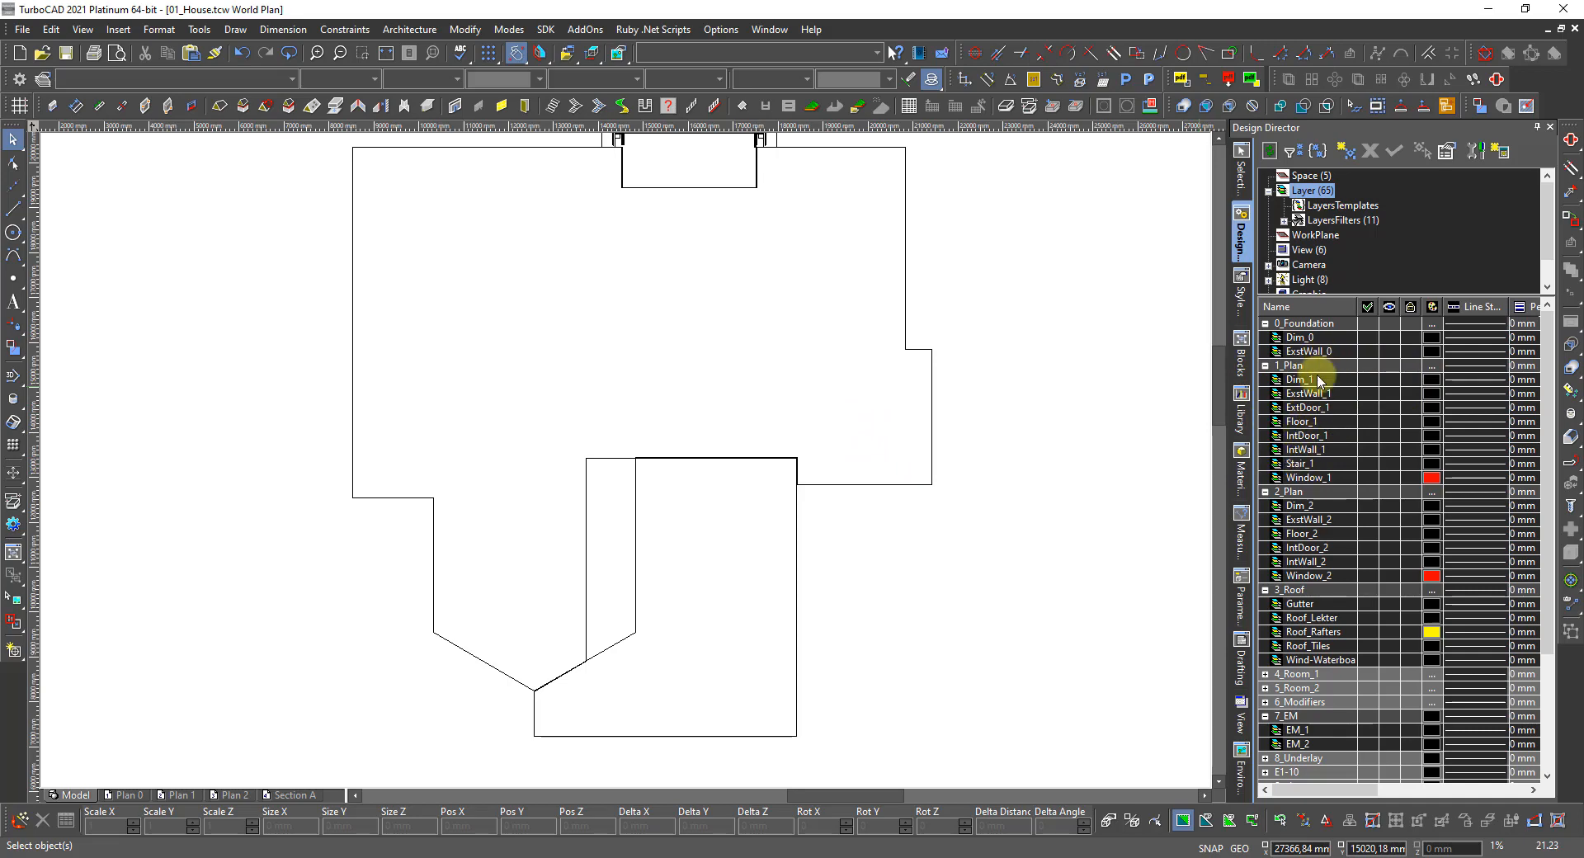
pyautogui.click(1391, 422)
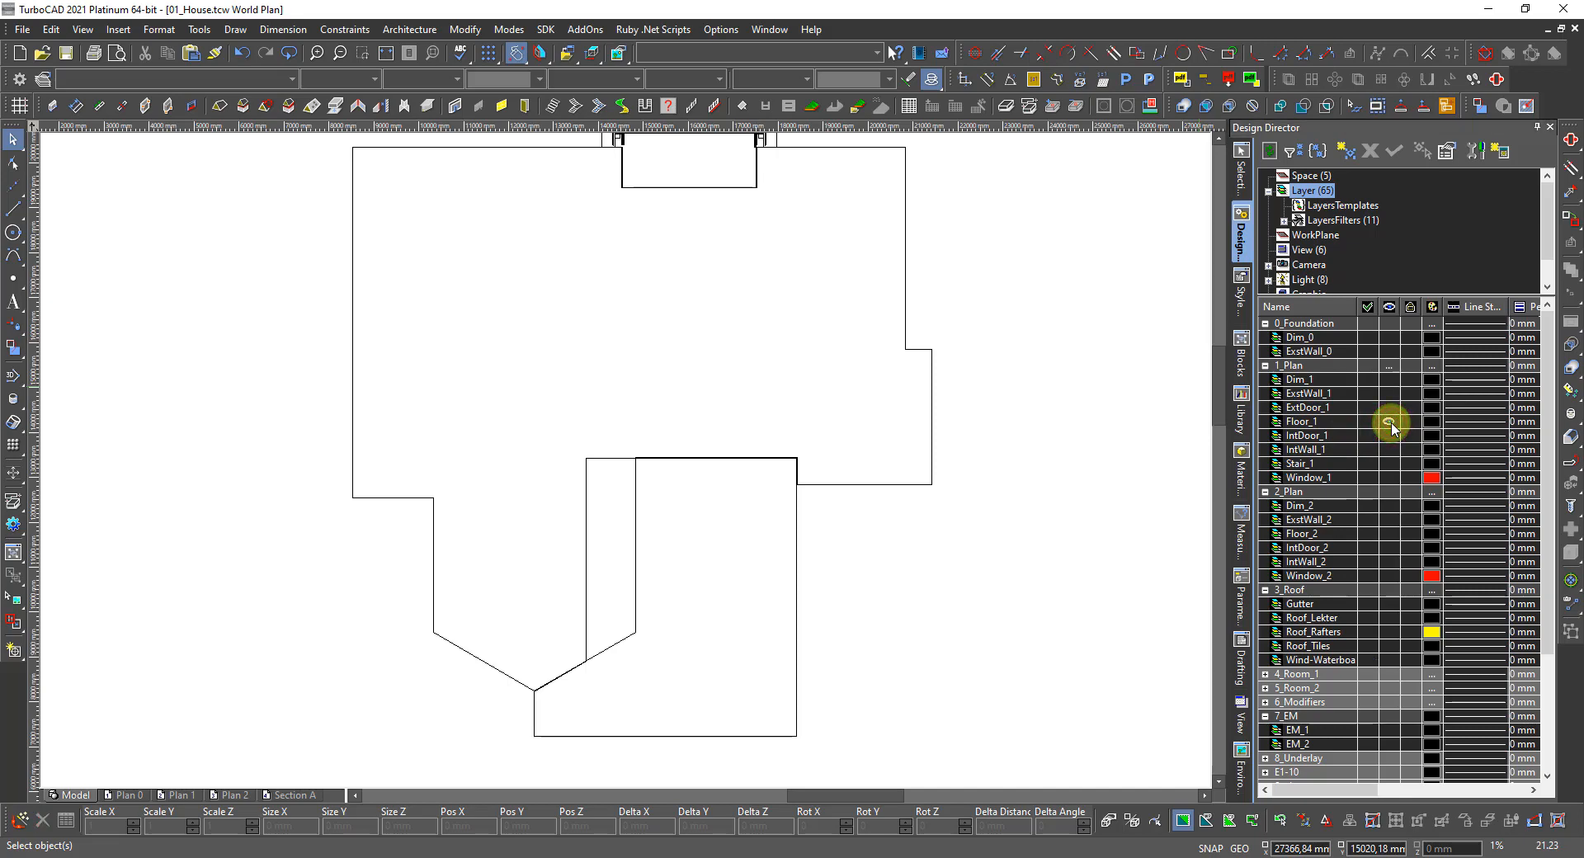
# With the Edit Tool, move the floor slab's vertical edge beside the angled bay onto the adjoining polyline's vertical edge.
pyautogui.click(930, 448)
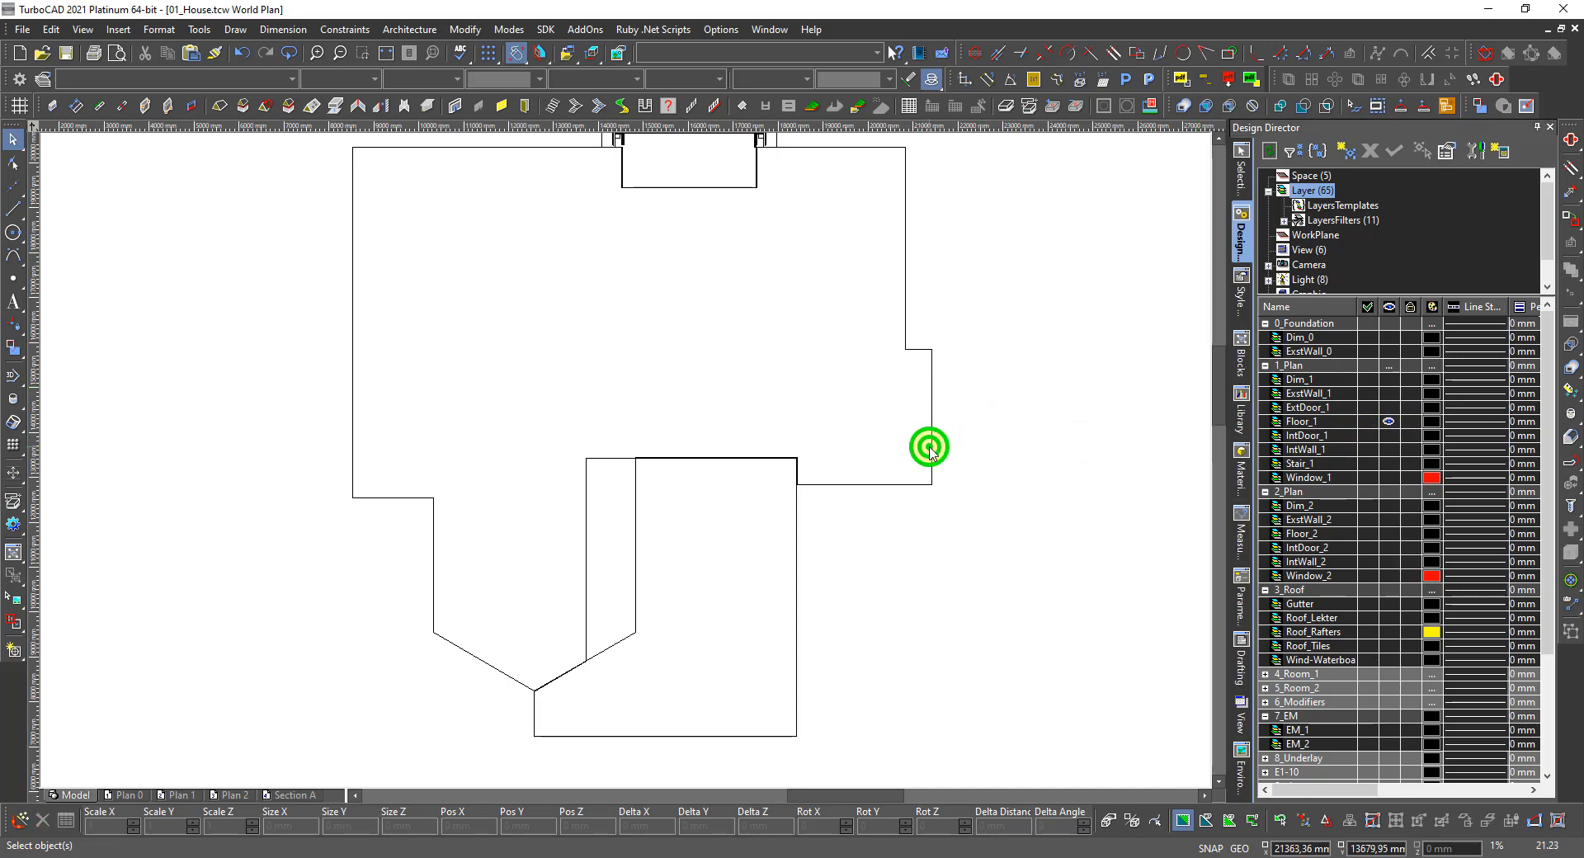
pyautogui.click(985, 495)
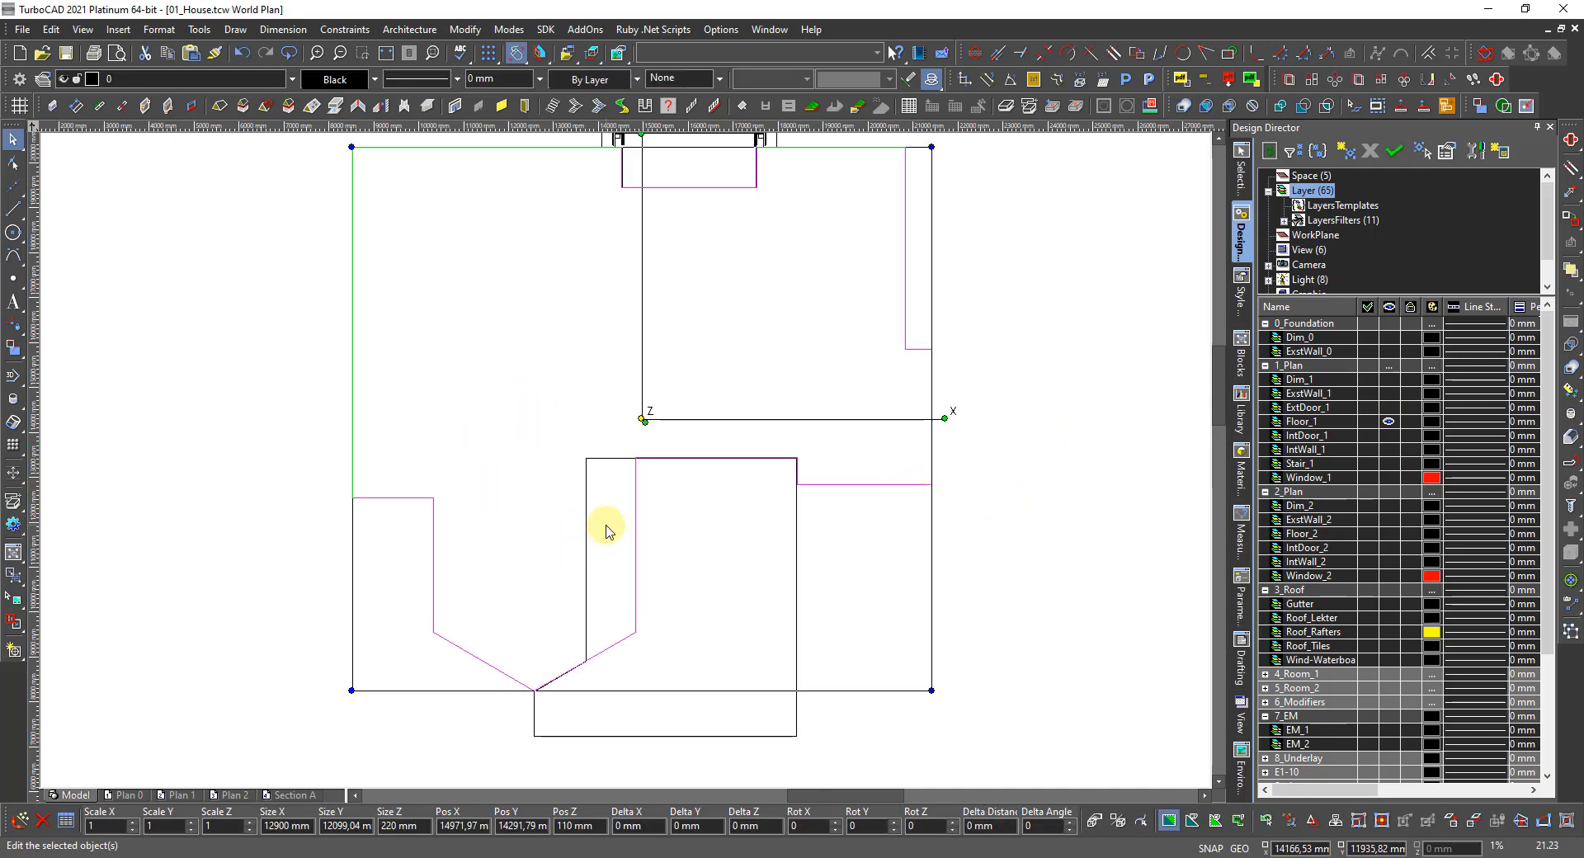
pyautogui.scroll(3, 607, 530)
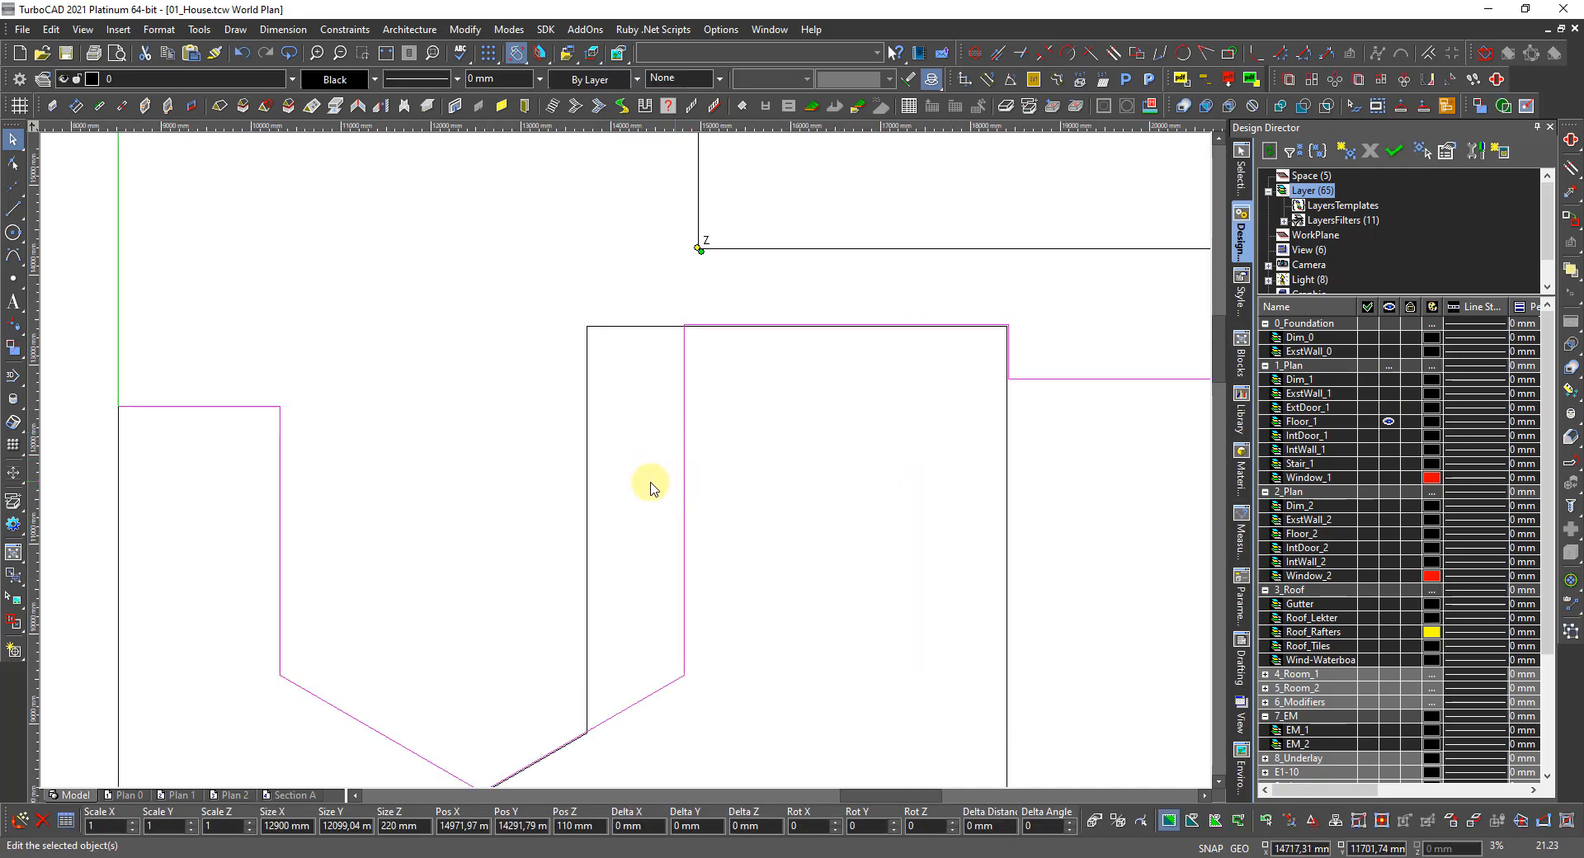
pyautogui.rightClick(724, 497)
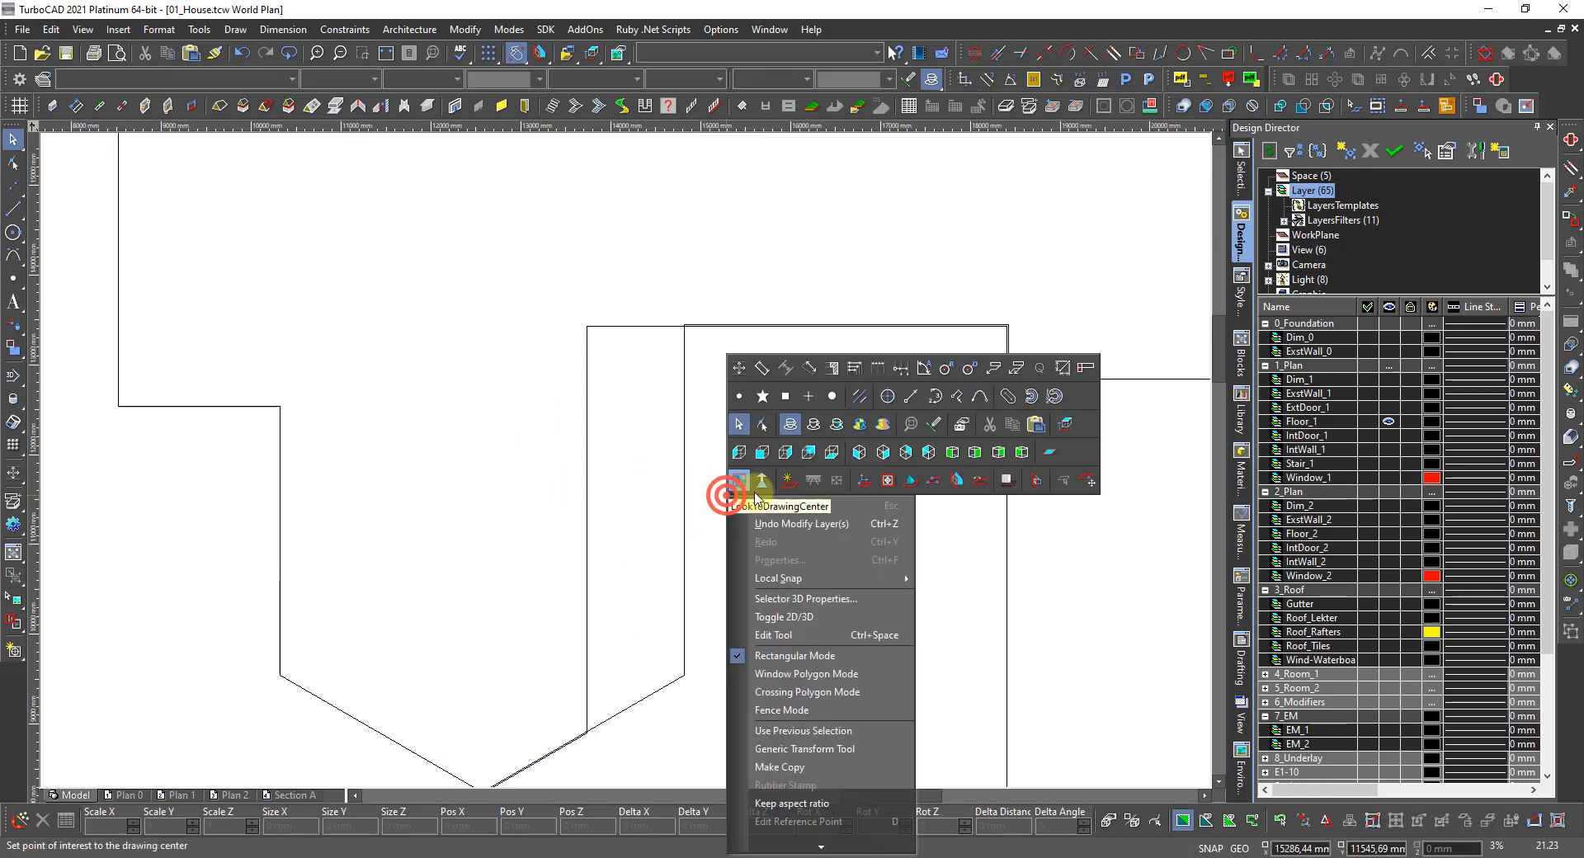
pyautogui.click(763, 425)
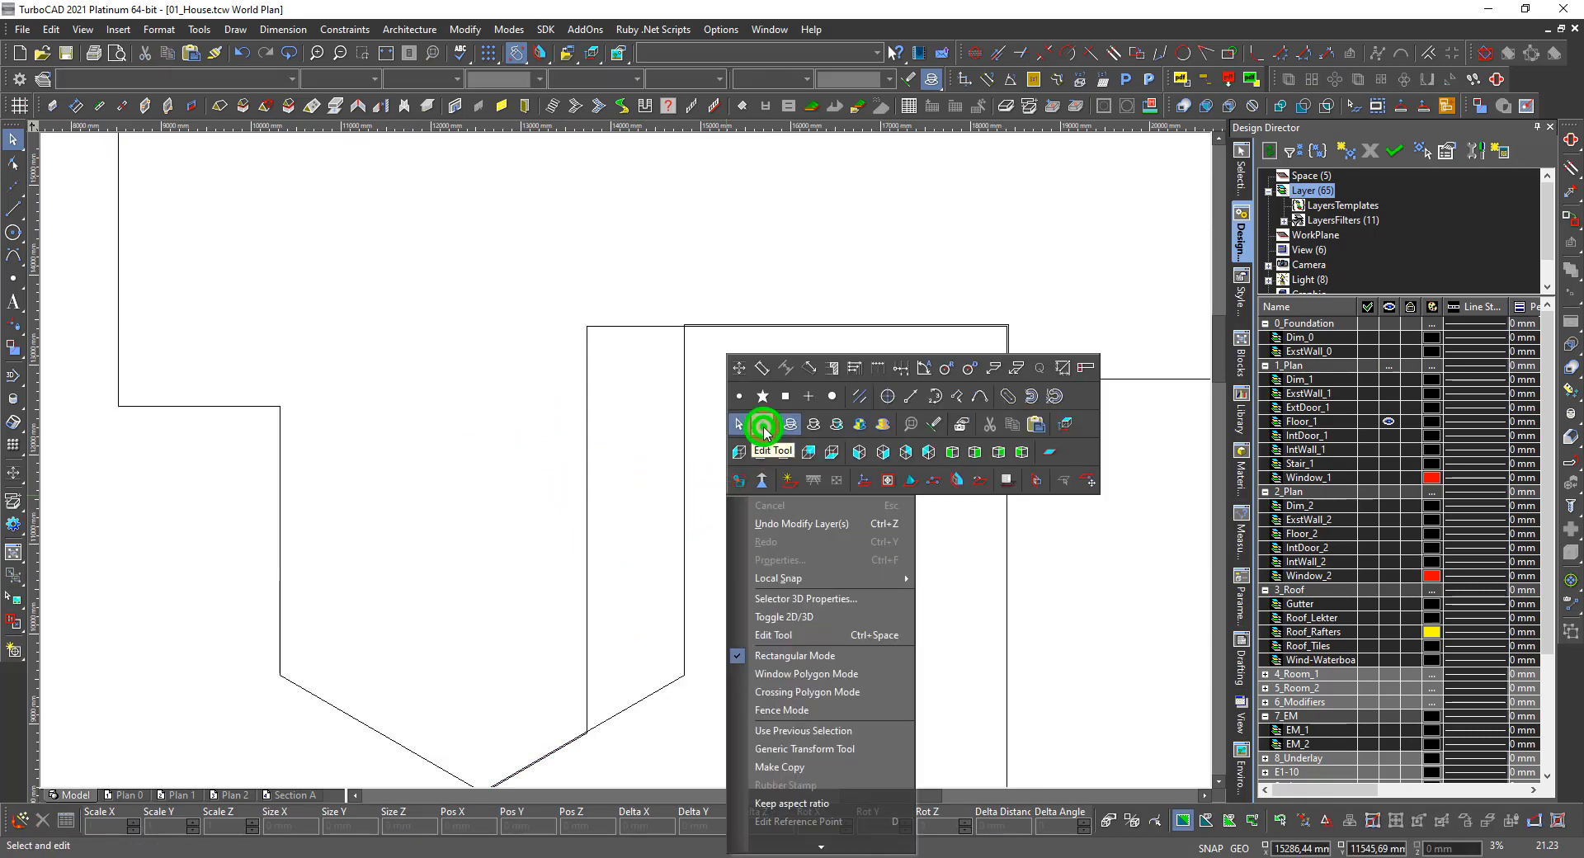
pyautogui.rightClick(685, 516)
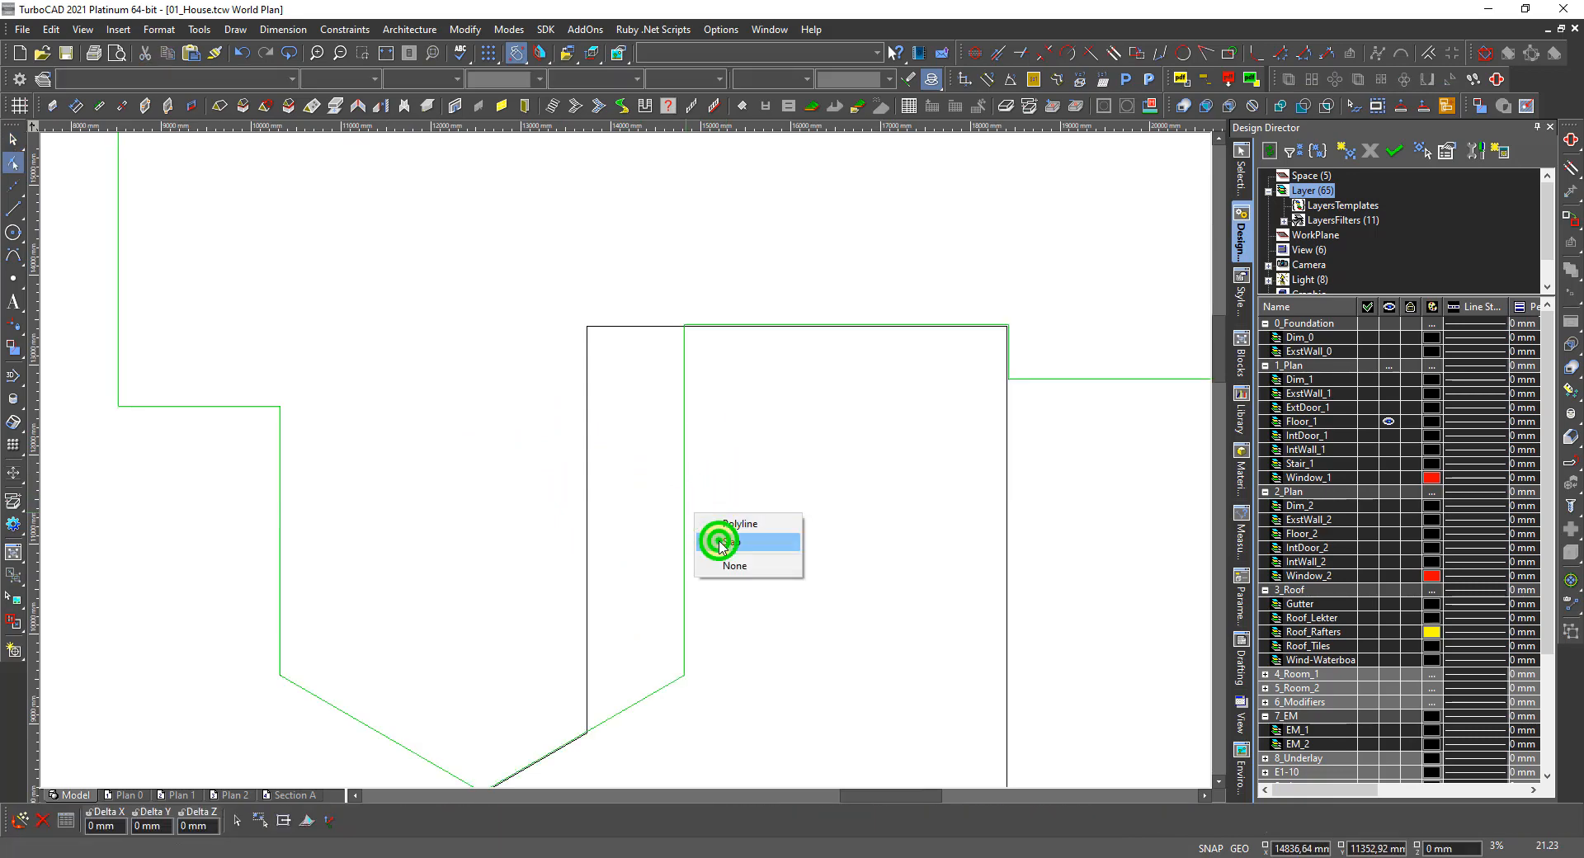
pyautogui.click(718, 538)
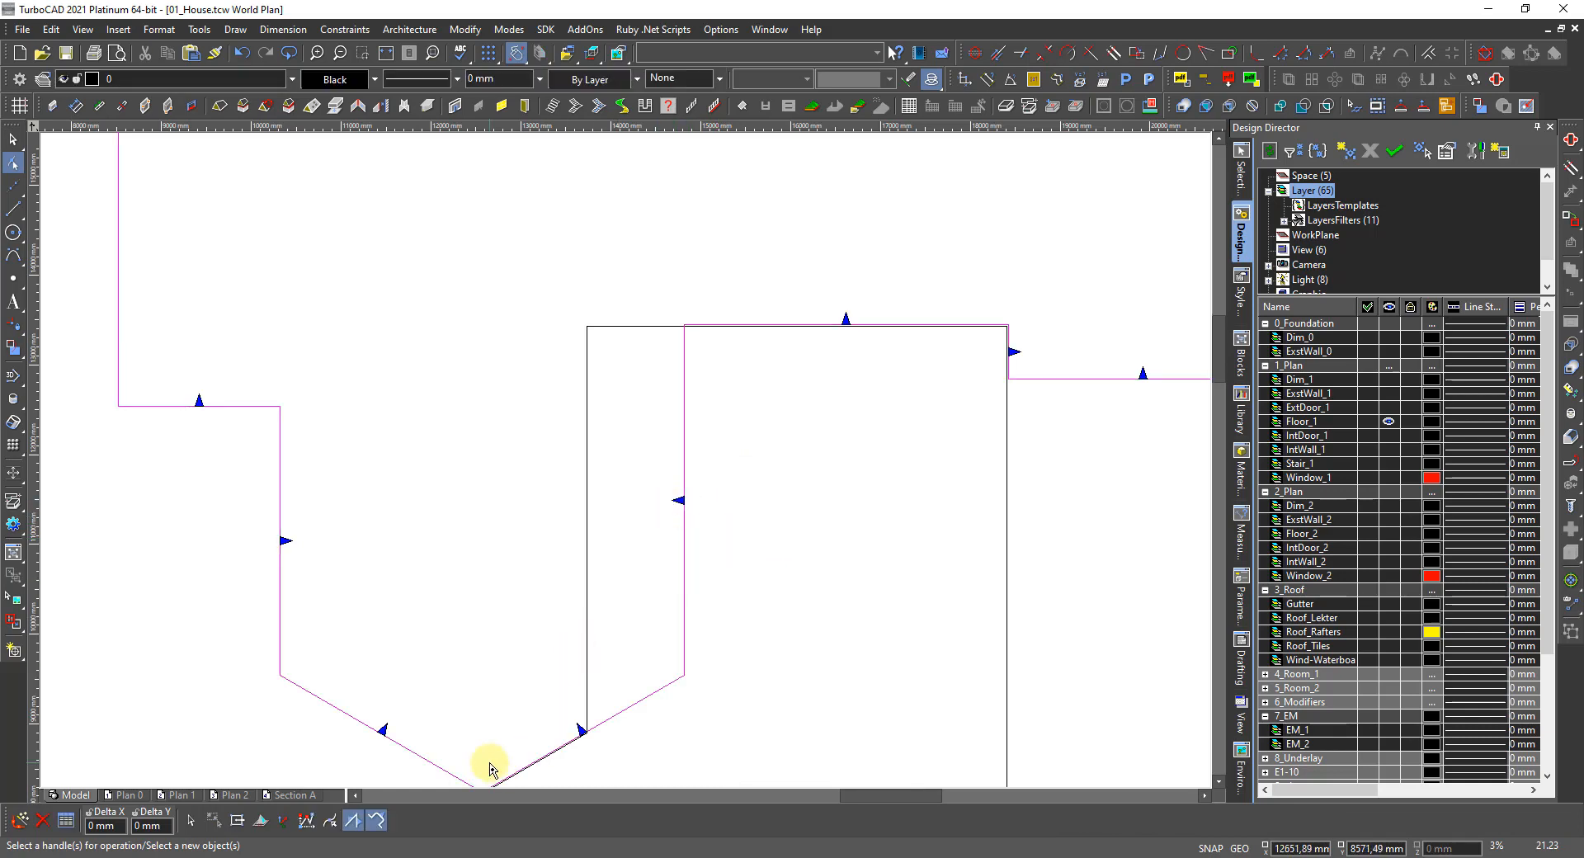
pyautogui.click(379, 820)
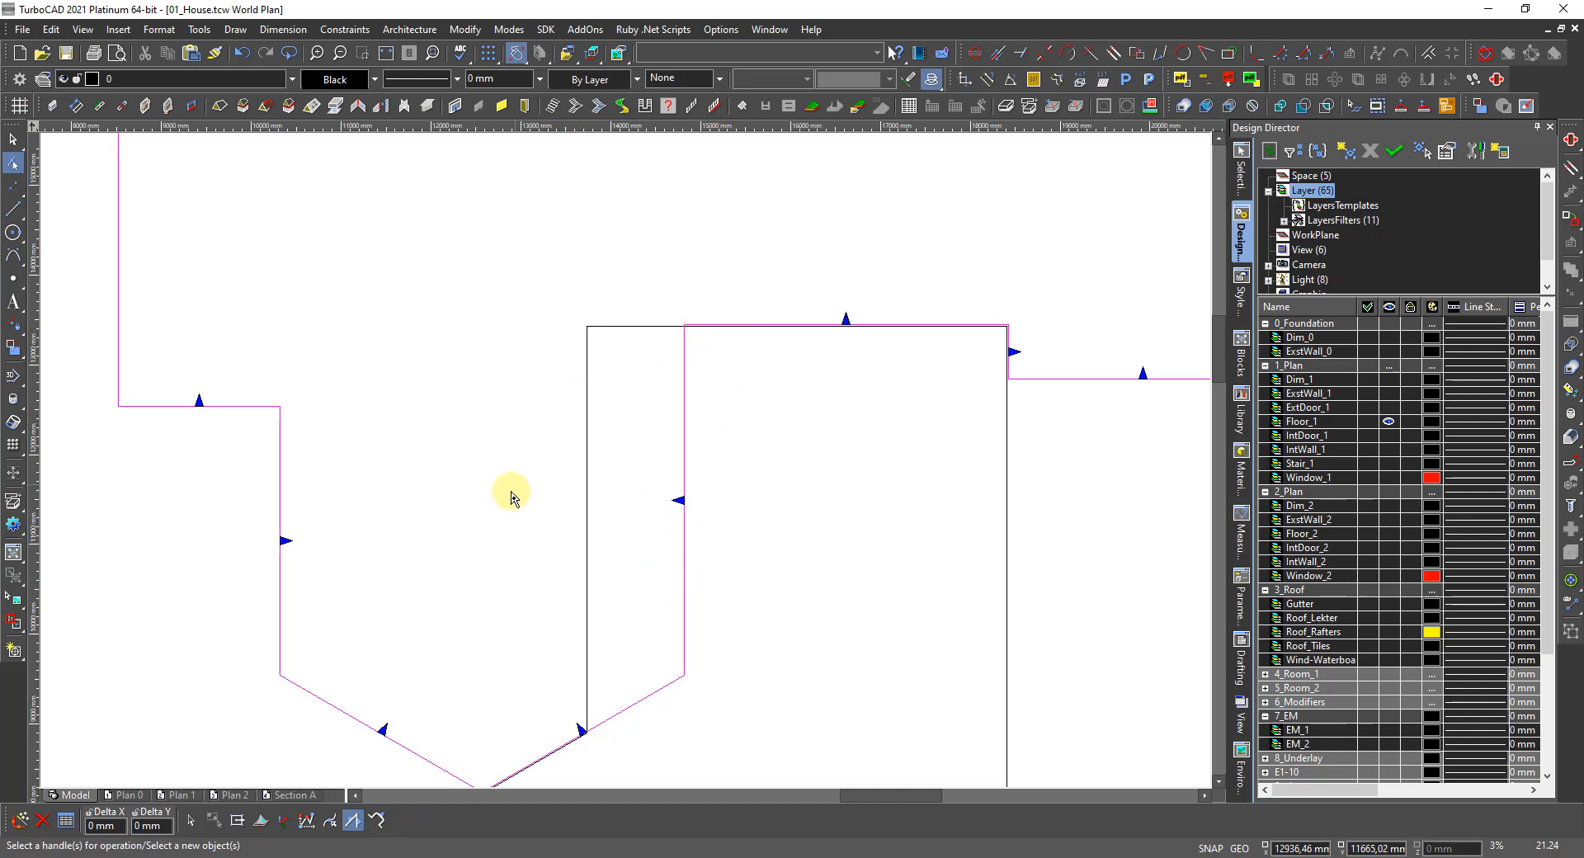
pyautogui.scroll(2, 732, 303)
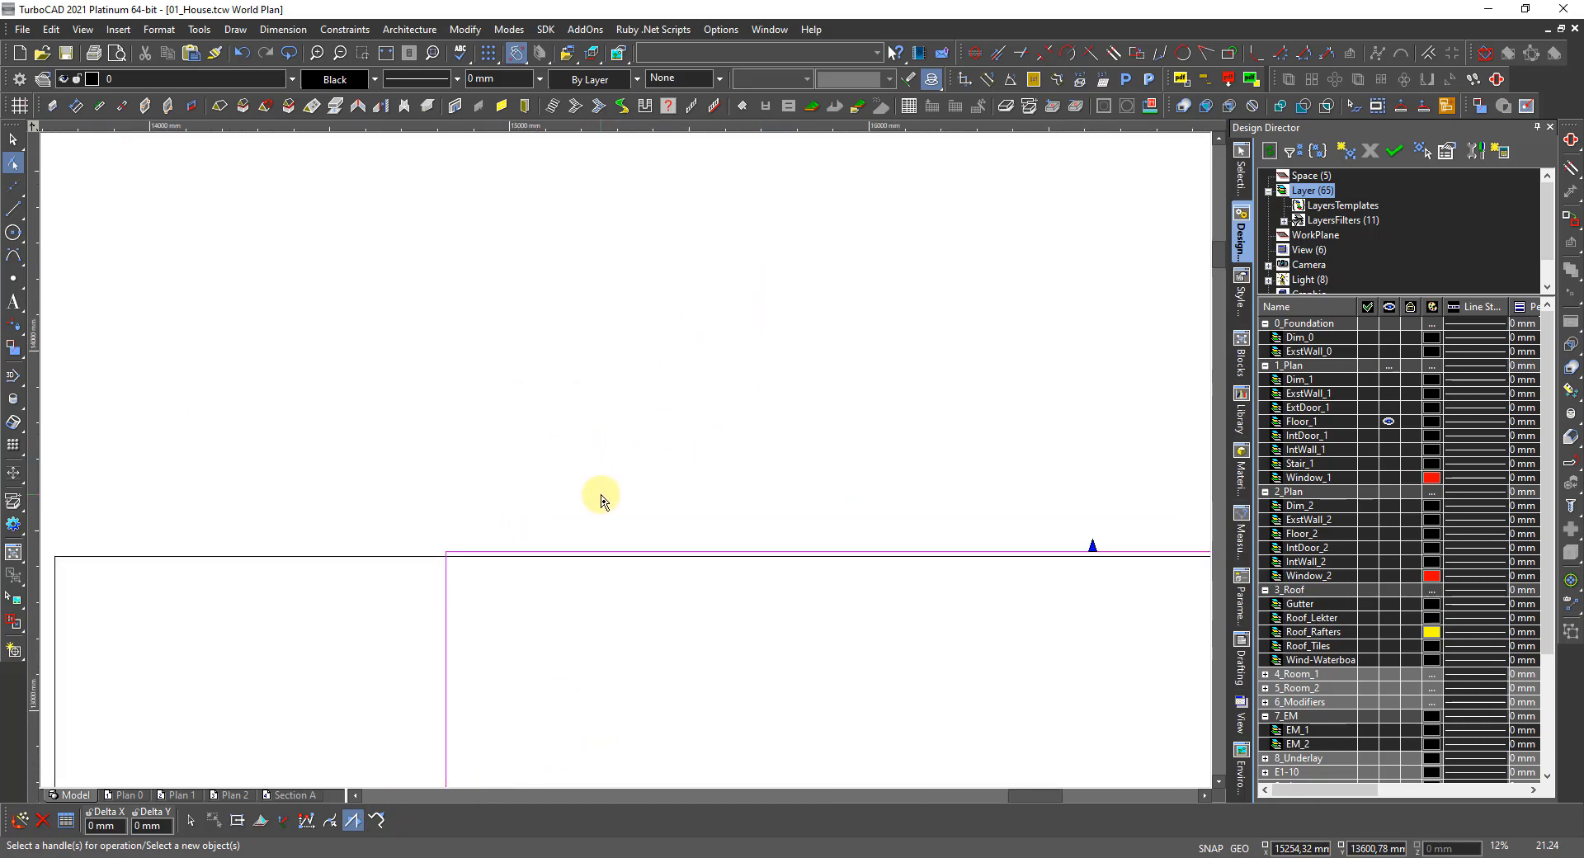
pyautogui.scroll(-3, 610, 487)
pyautogui.click(604, 556)
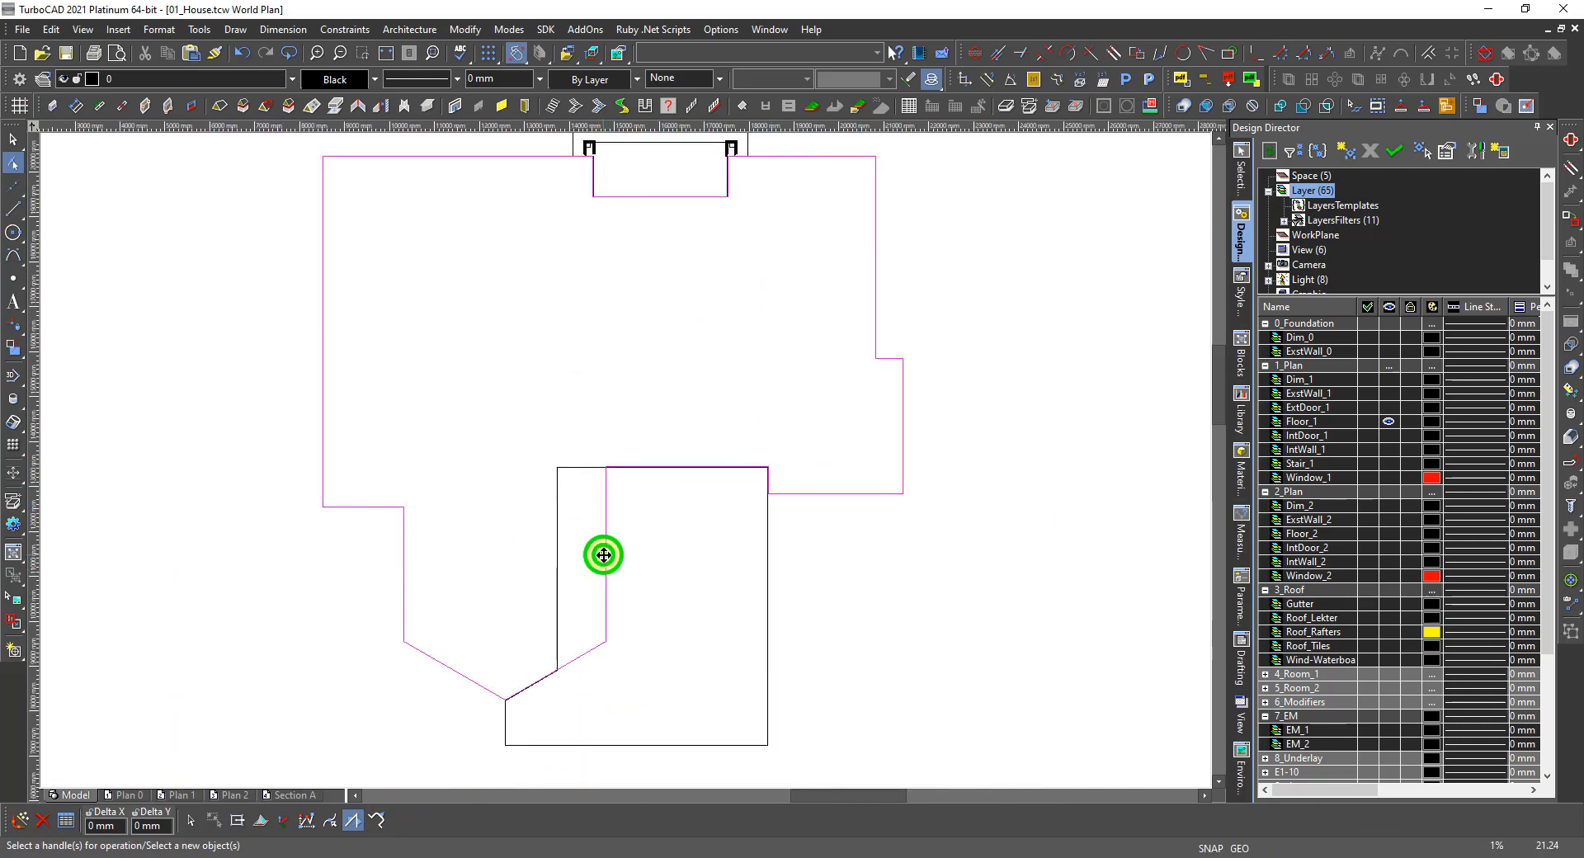
pyautogui.scroll(2, 559, 559)
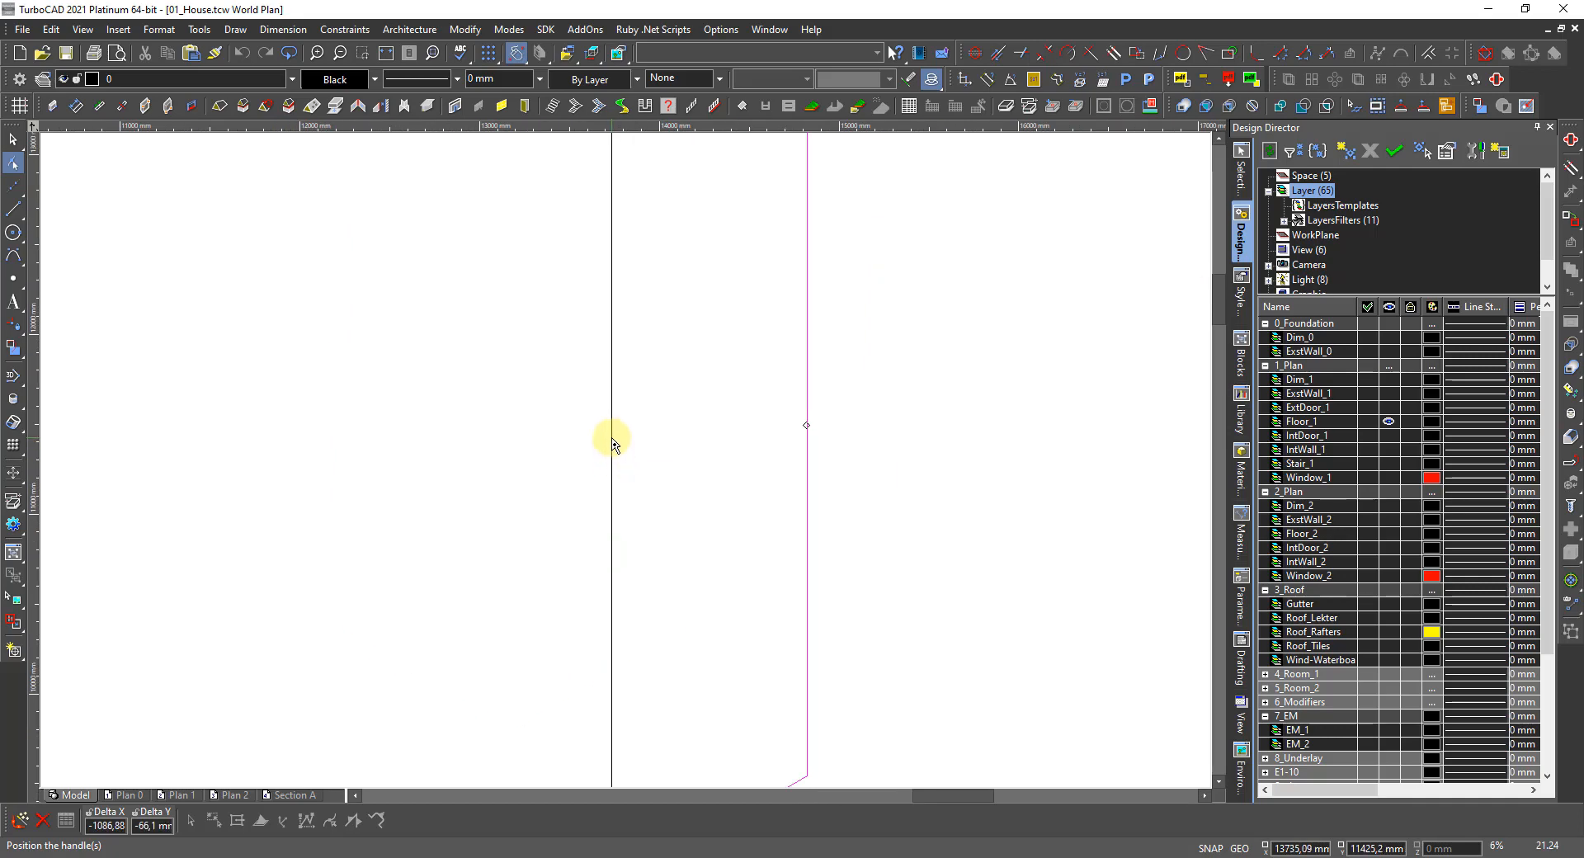
pyautogui.click(612, 443)
pyautogui.scroll(-2, 623, 454)
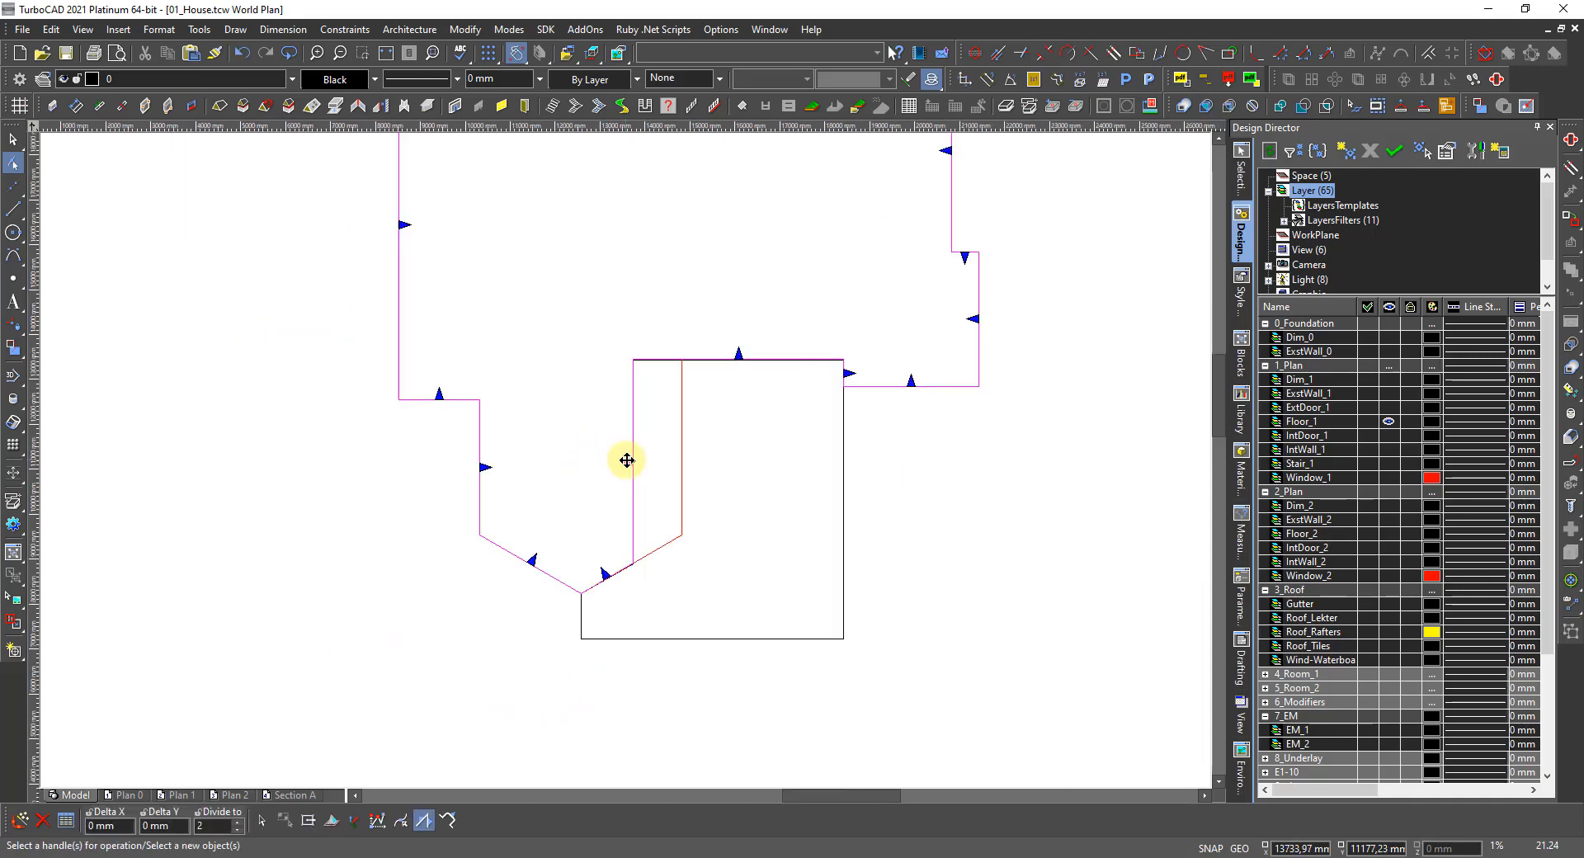
# Offset the slab's relocated vertical edge by a Delta X of -12 mm and Delta Y of 0, and finish editing the slab.
pyautogui.scroll(1, 627, 442)
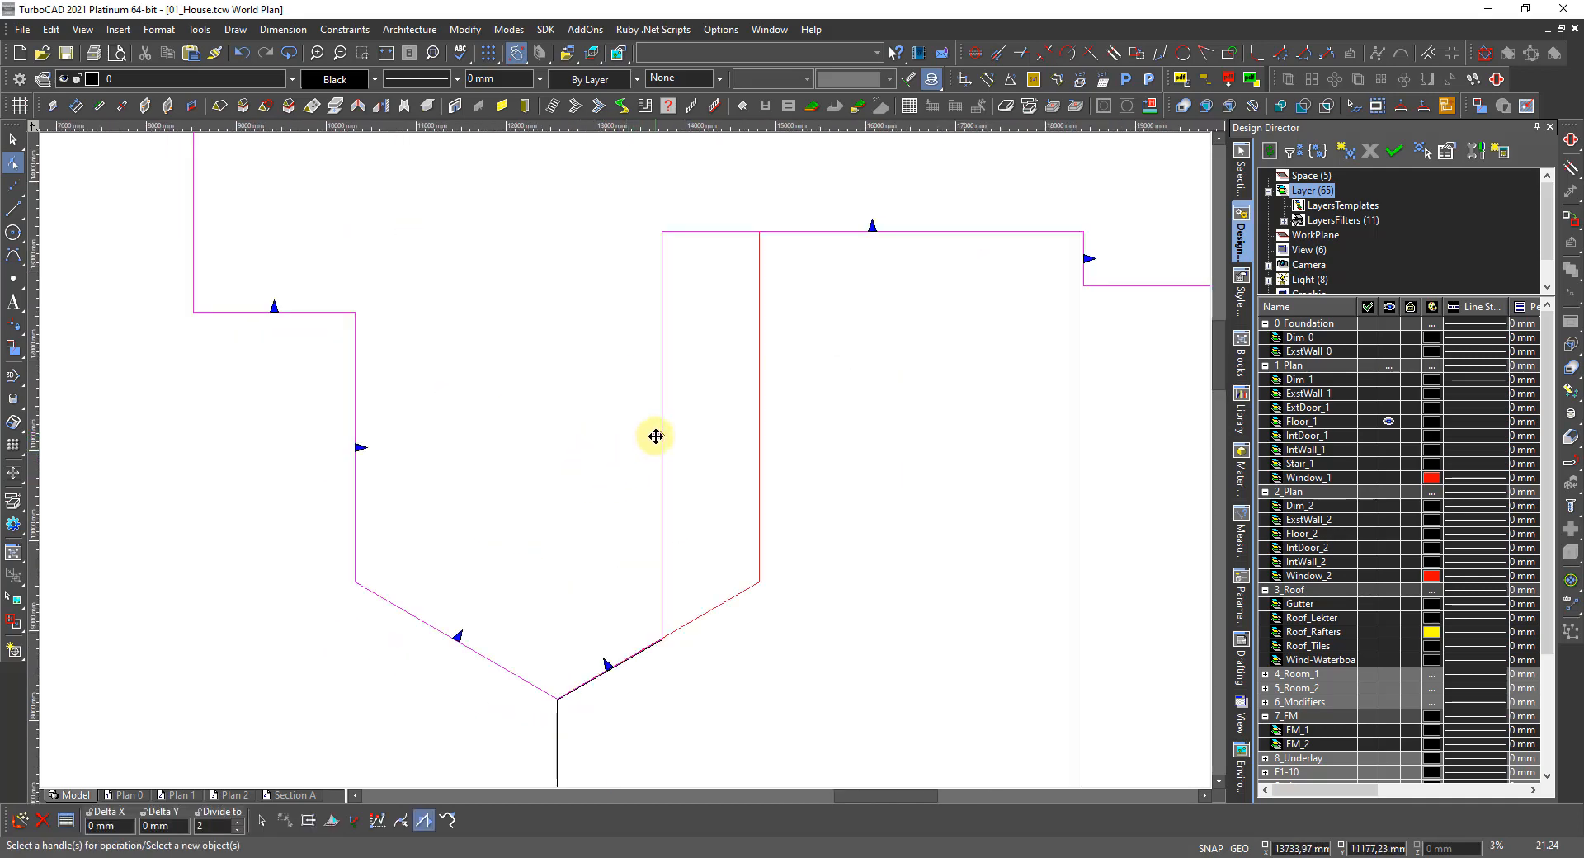
pyautogui.click(656, 436)
pyautogui.scroll(2, 648, 436)
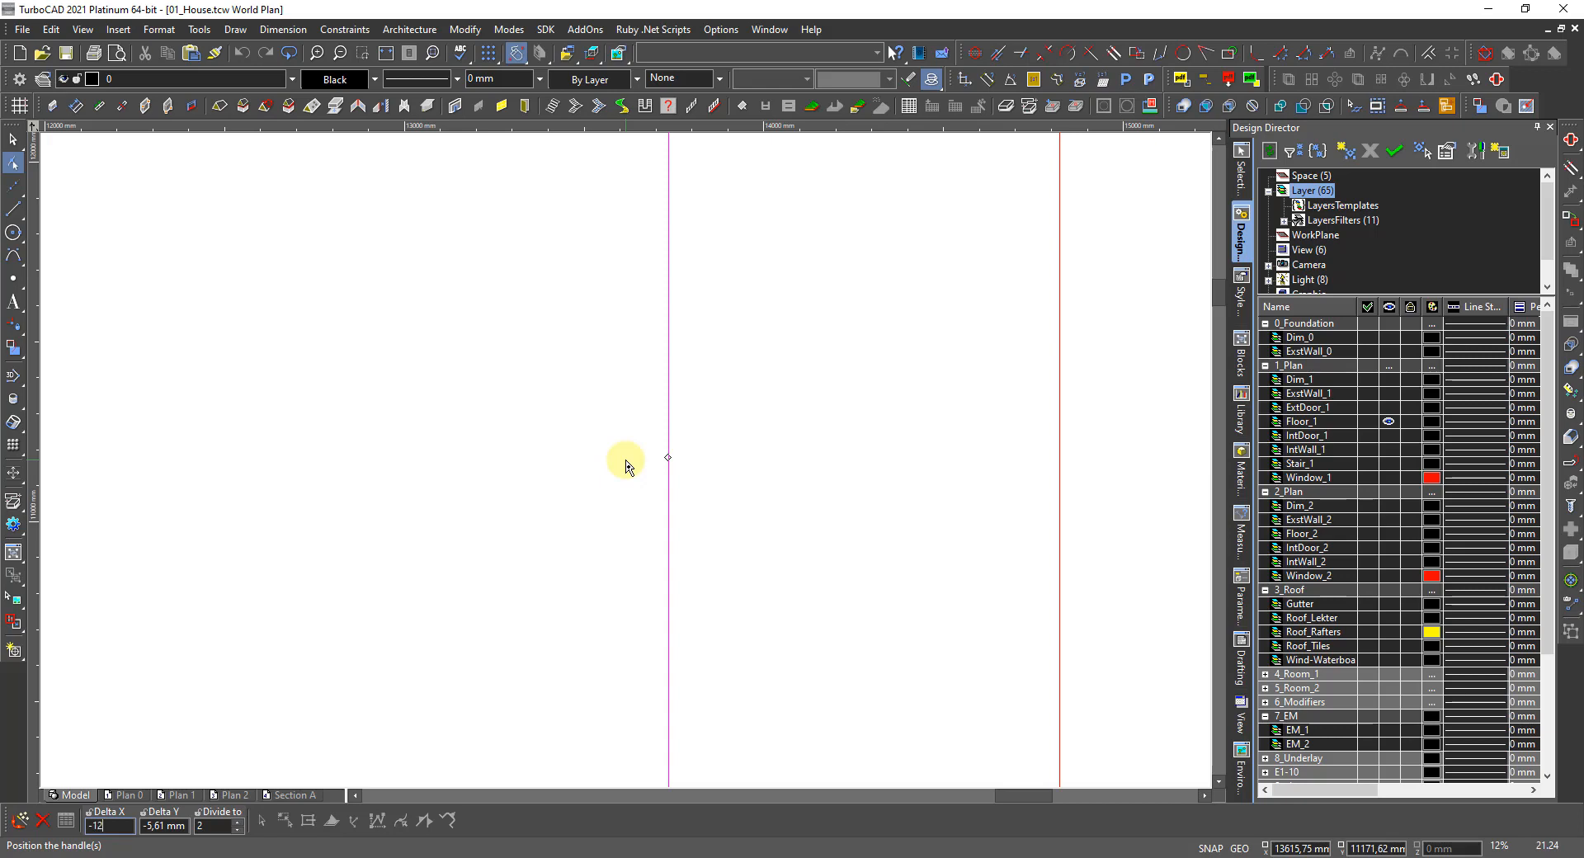
pyautogui.click(625, 466)
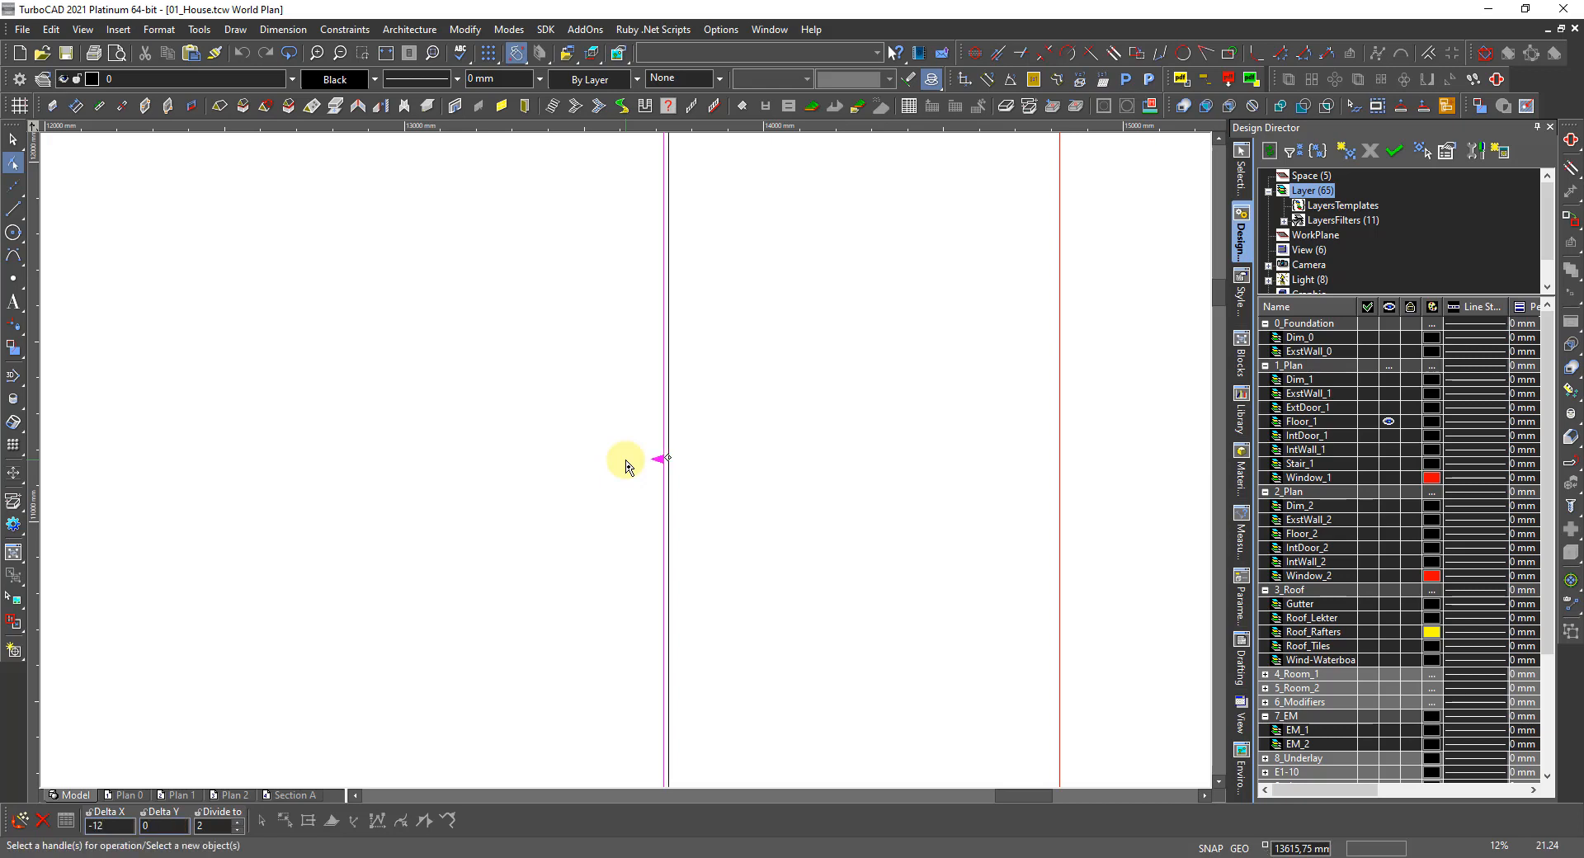
pyautogui.press('Escape')
pyautogui.scroll(-3, 624, 454)
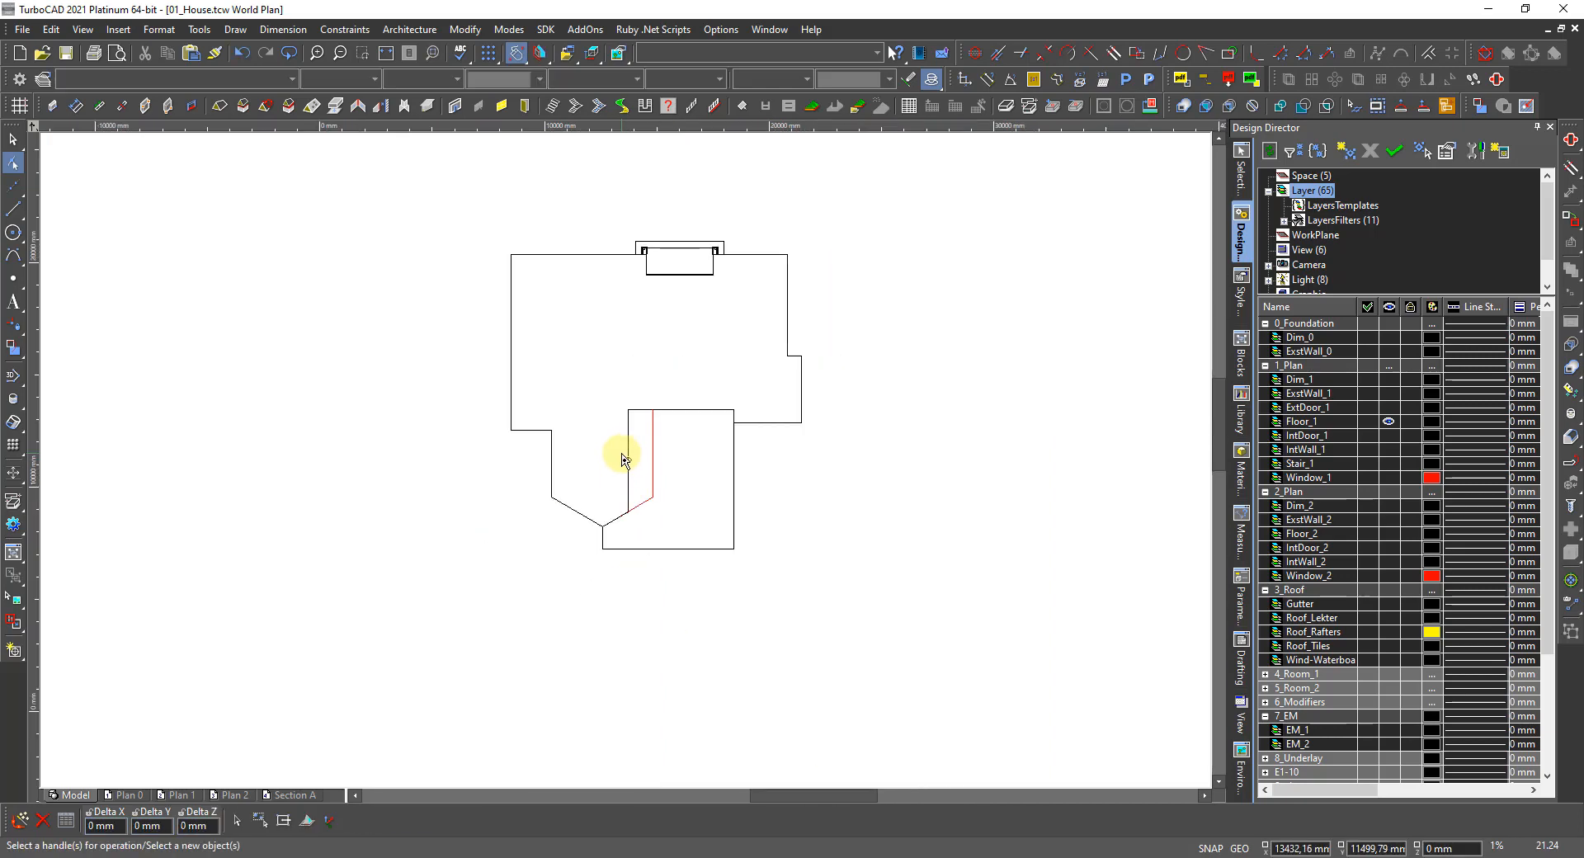
pyautogui.press('Escape')
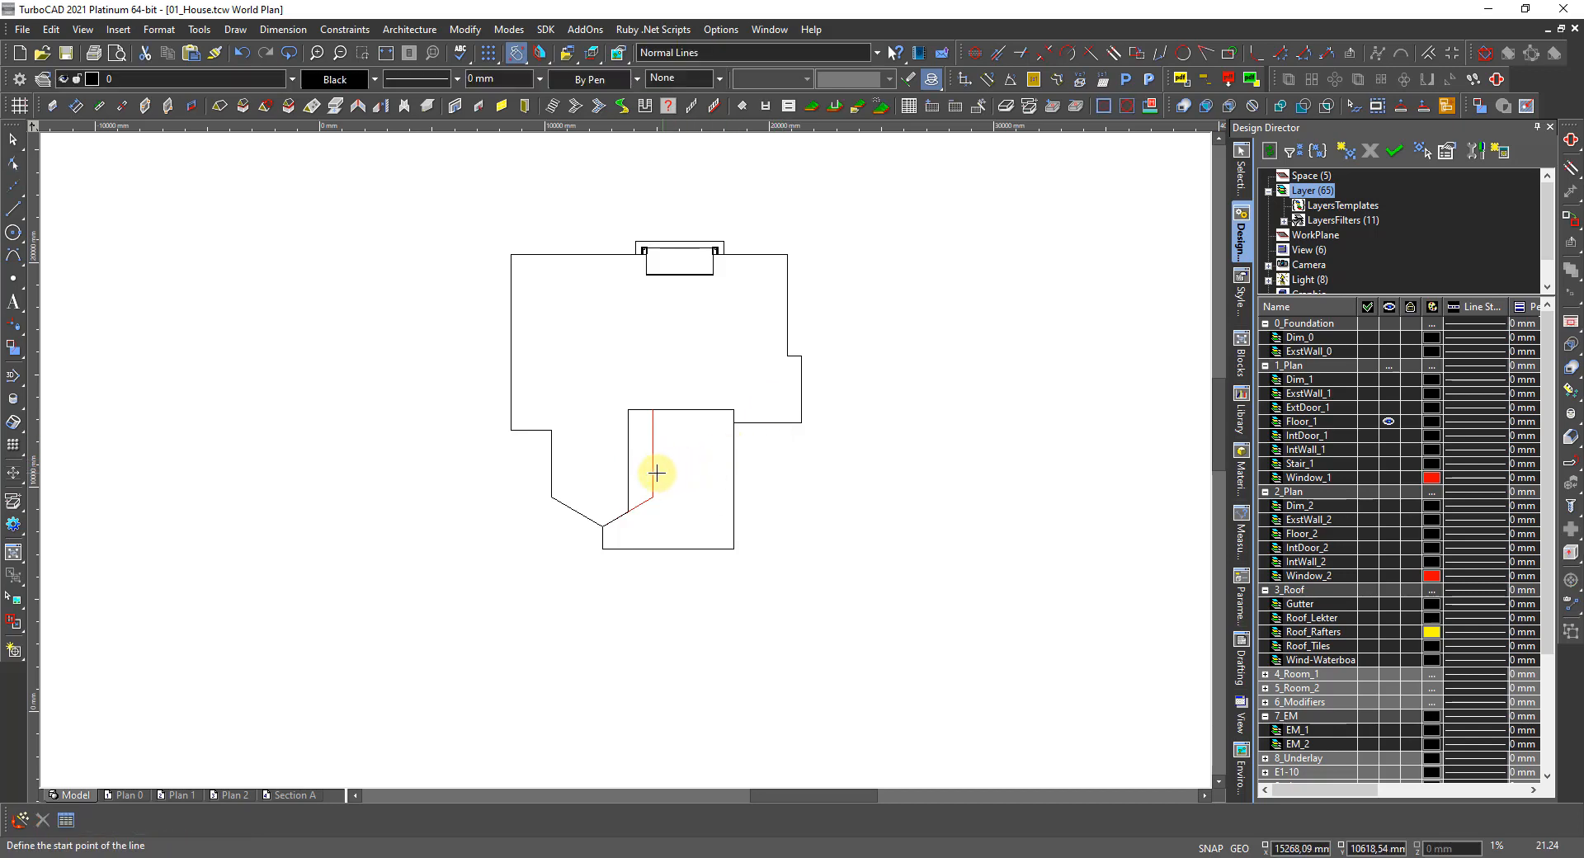
pyautogui.press('space')
# Assign the edited floor slab to the Floor_1 layer and clear the selection.
pyautogui.click(632, 466)
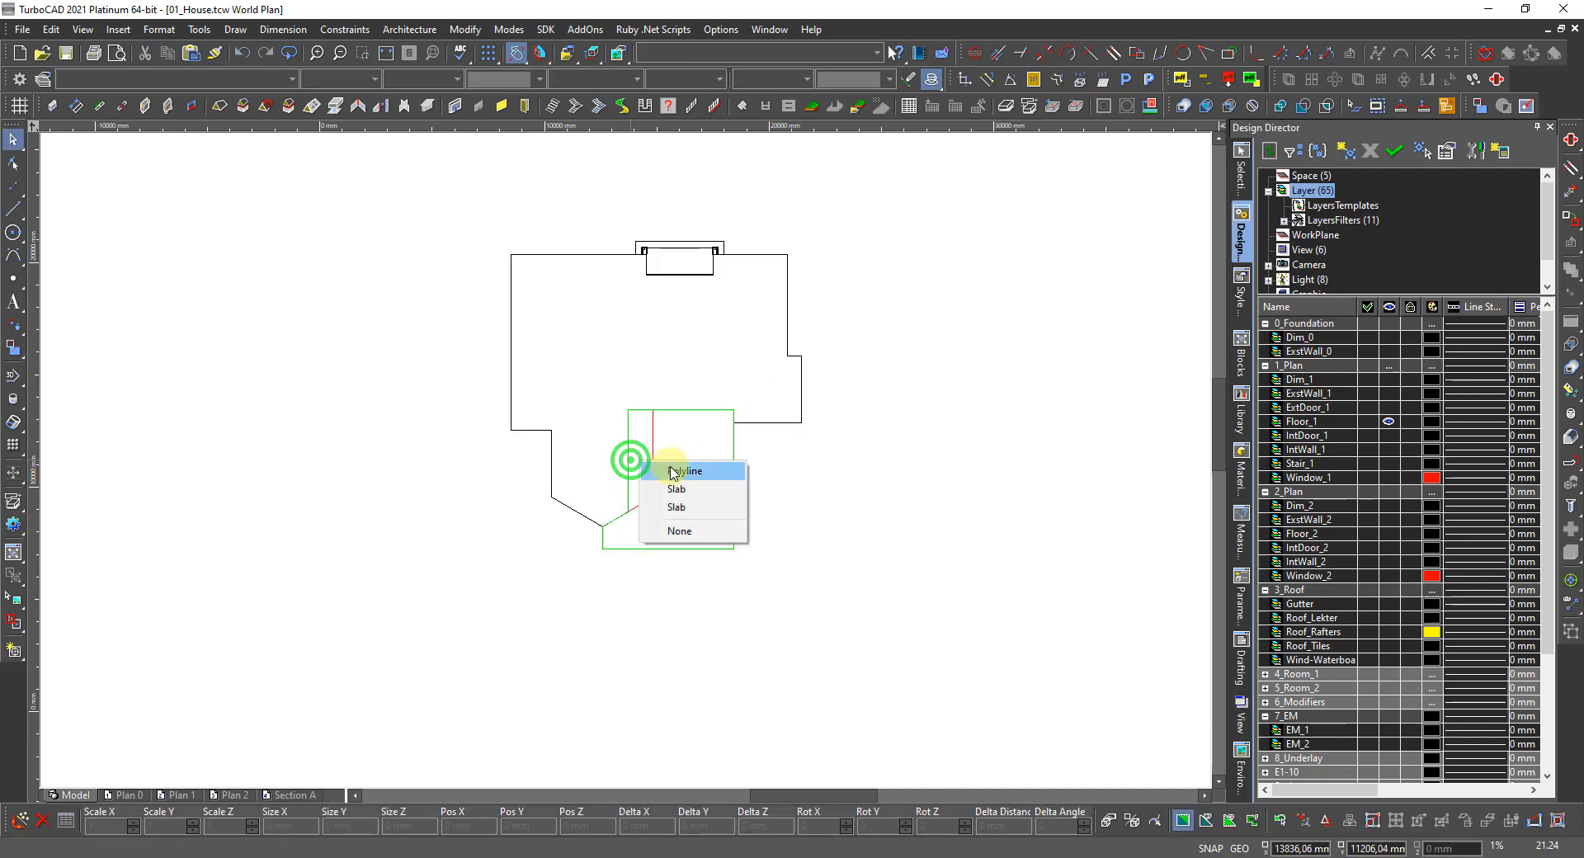
pyautogui.click(683, 506)
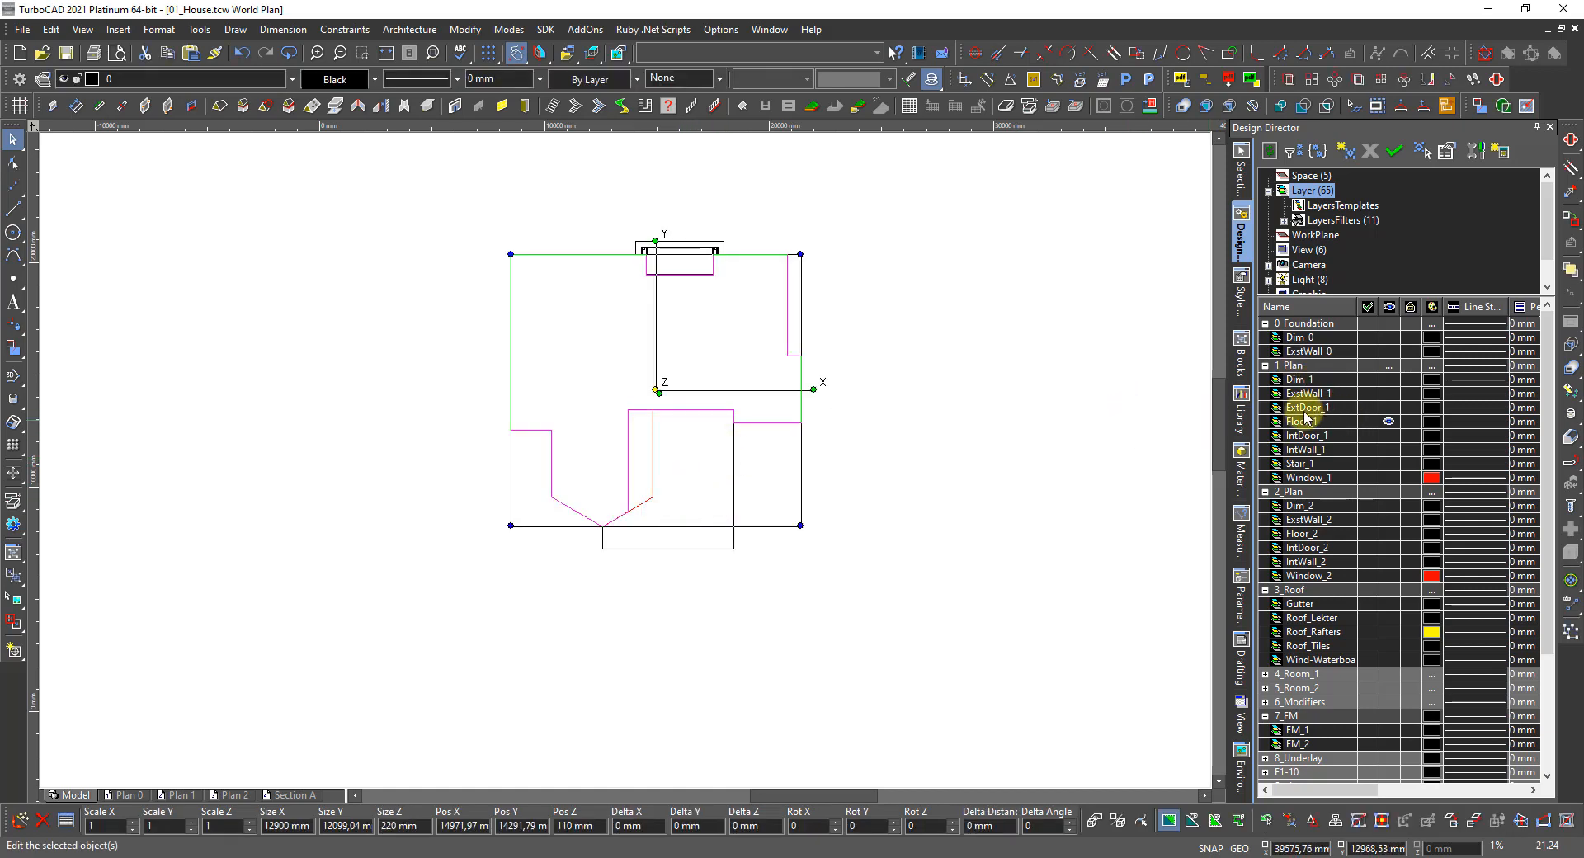
pyautogui.click(1368, 422)
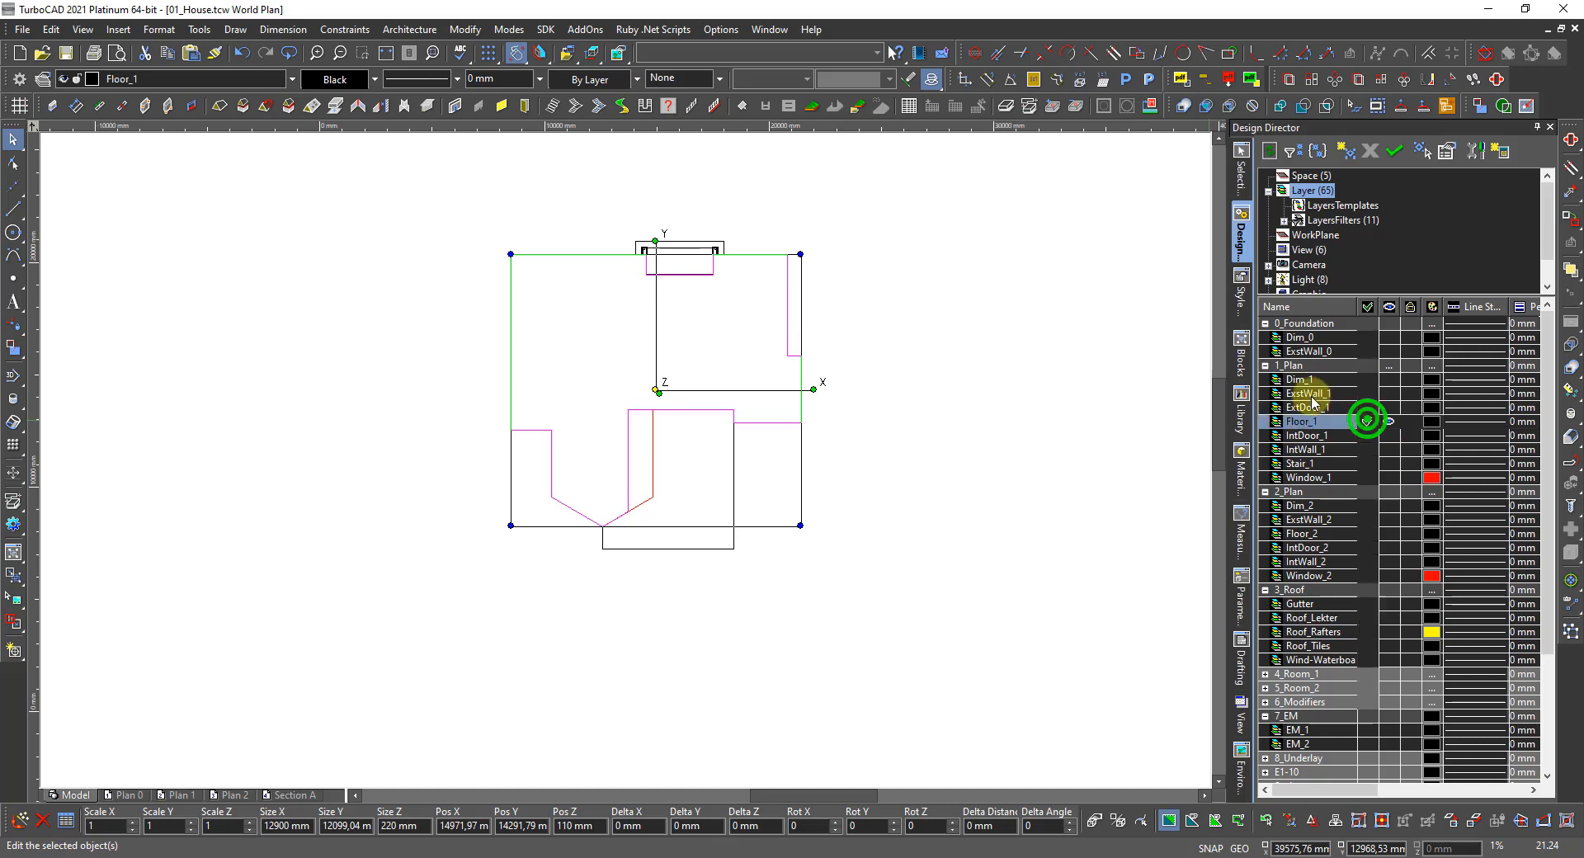
pyautogui.click(1010, 466)
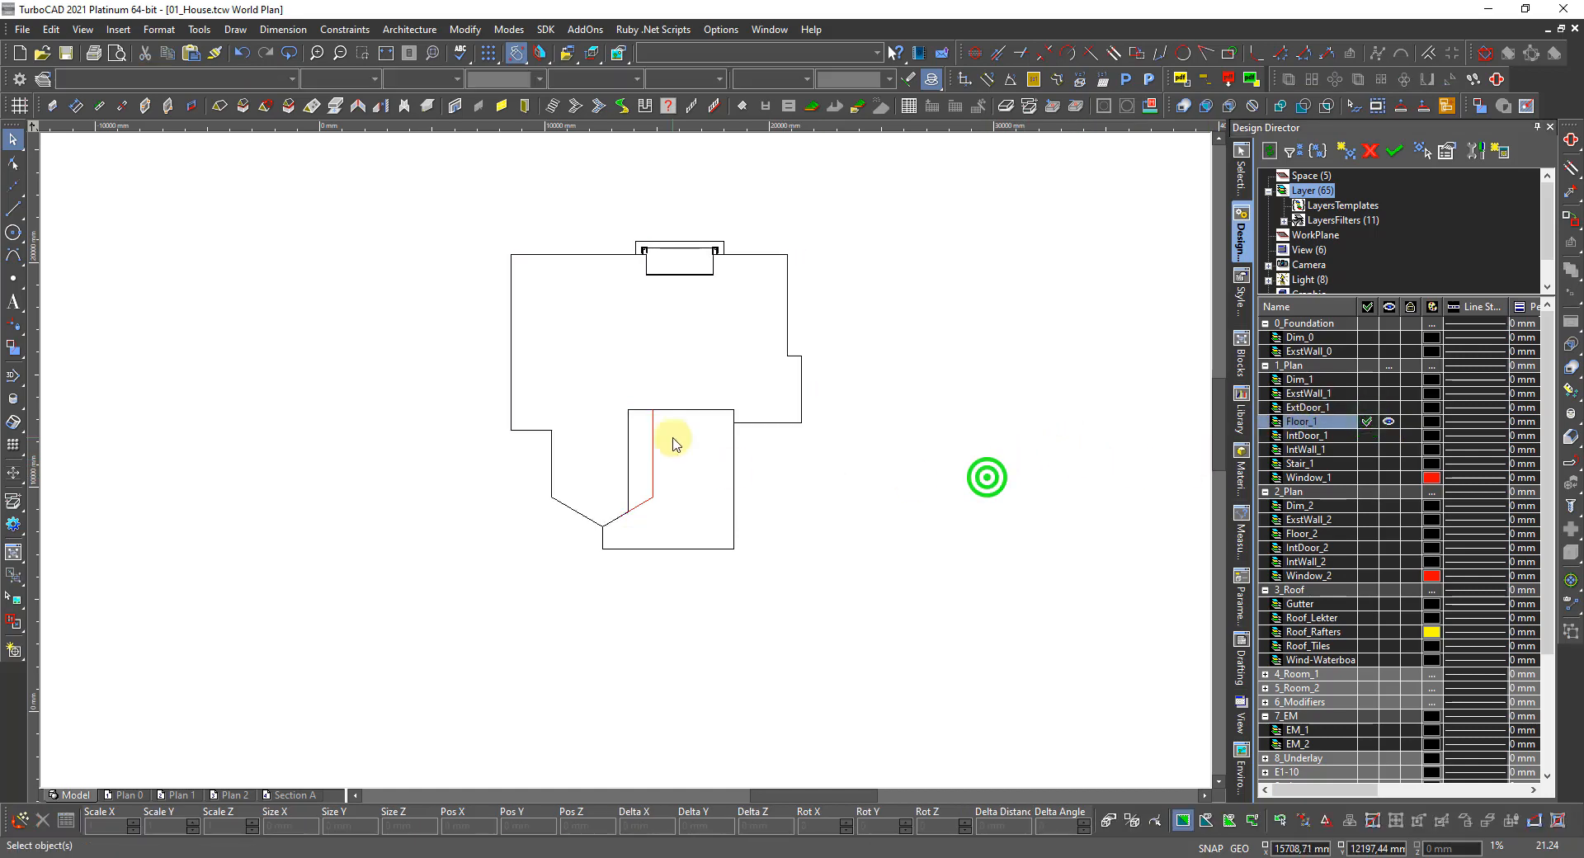
# Delete the red outline polyline left over from the original slab contour.
pyautogui.scroll(3, 636, 488)
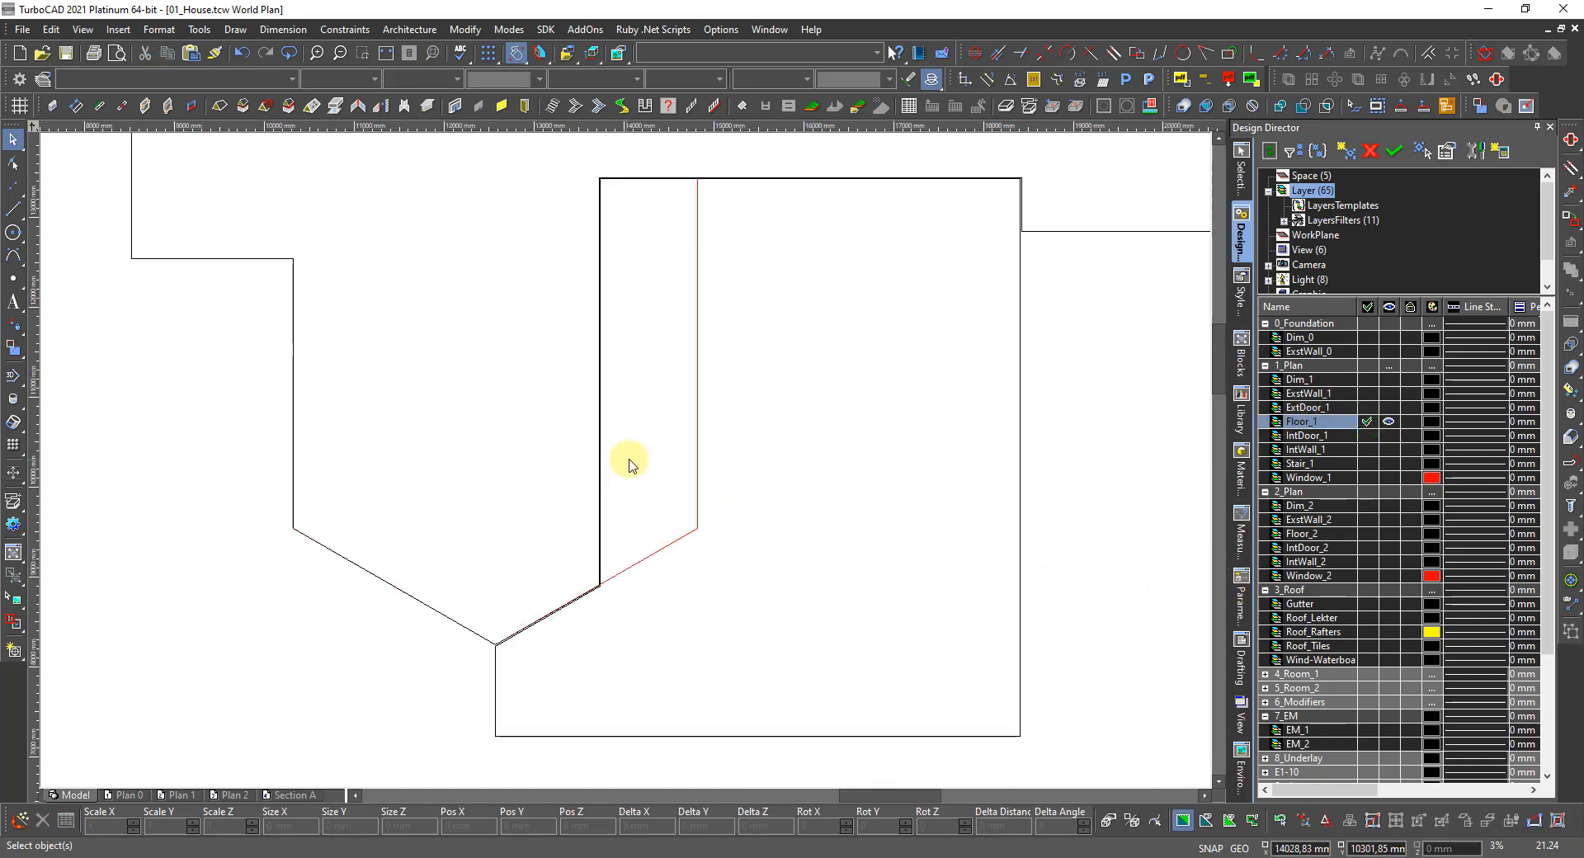
pyautogui.click(695, 429)
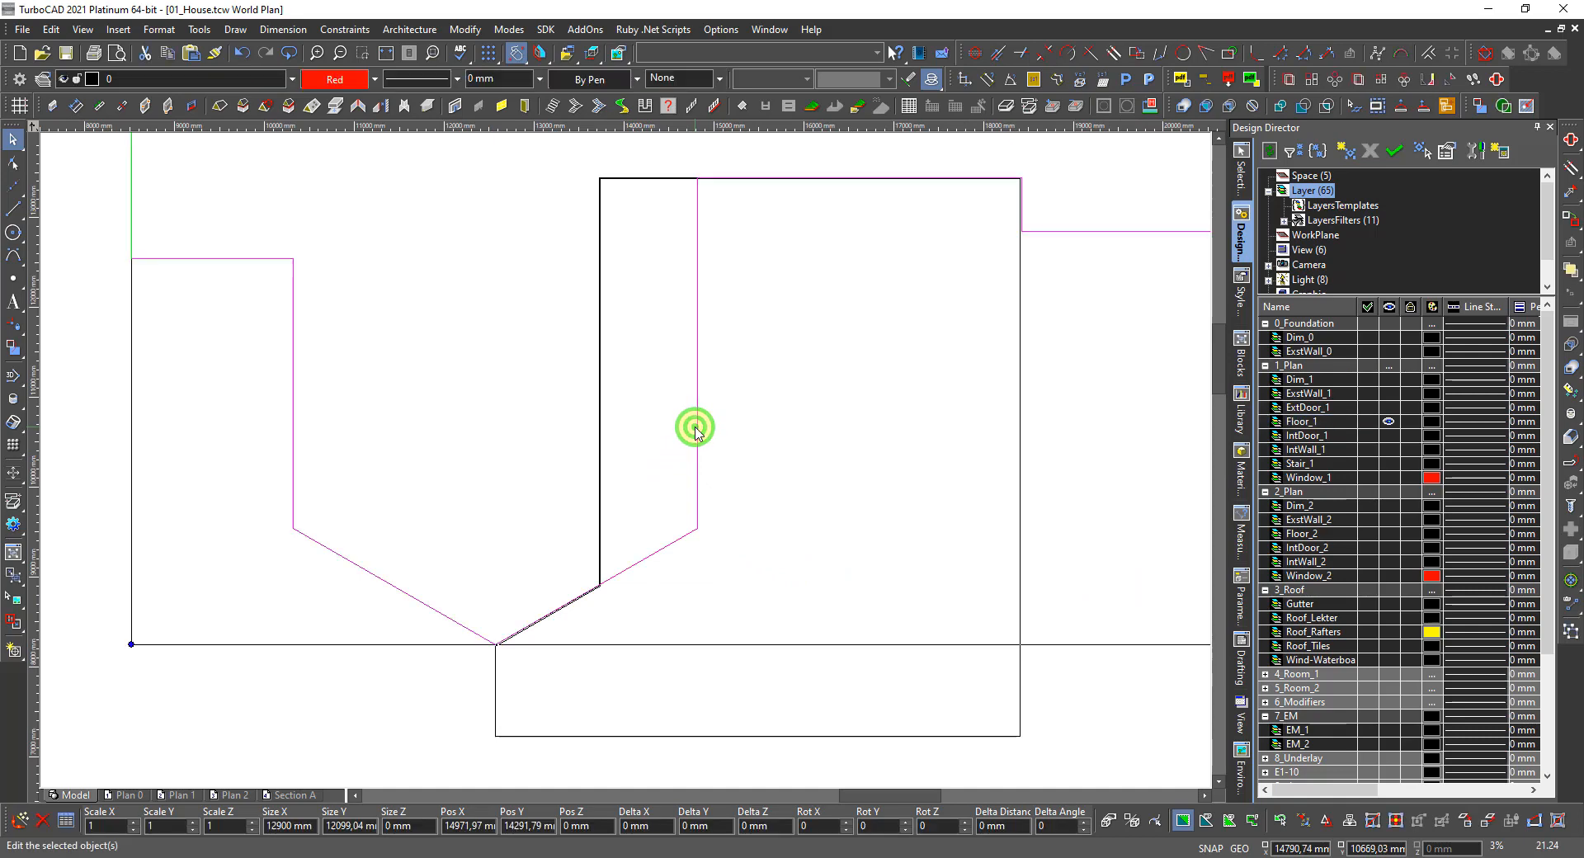
pyautogui.click(832, 486)
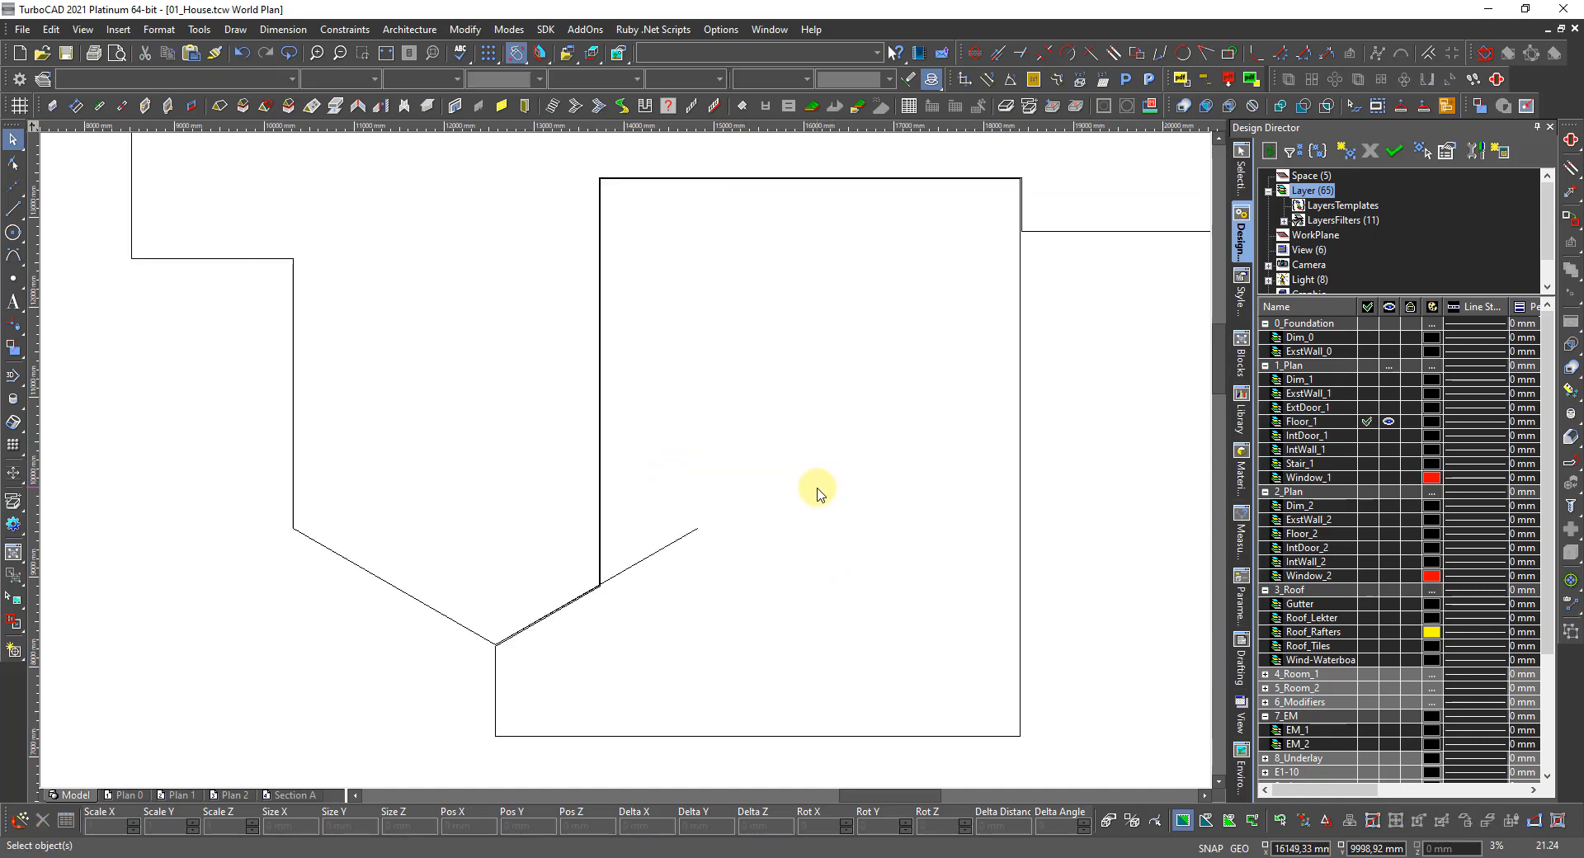
# Examine the leftover diagonal line at the bay corner, checking its selection properties and where it meets the slab edges.
pyautogui.click(683, 537)
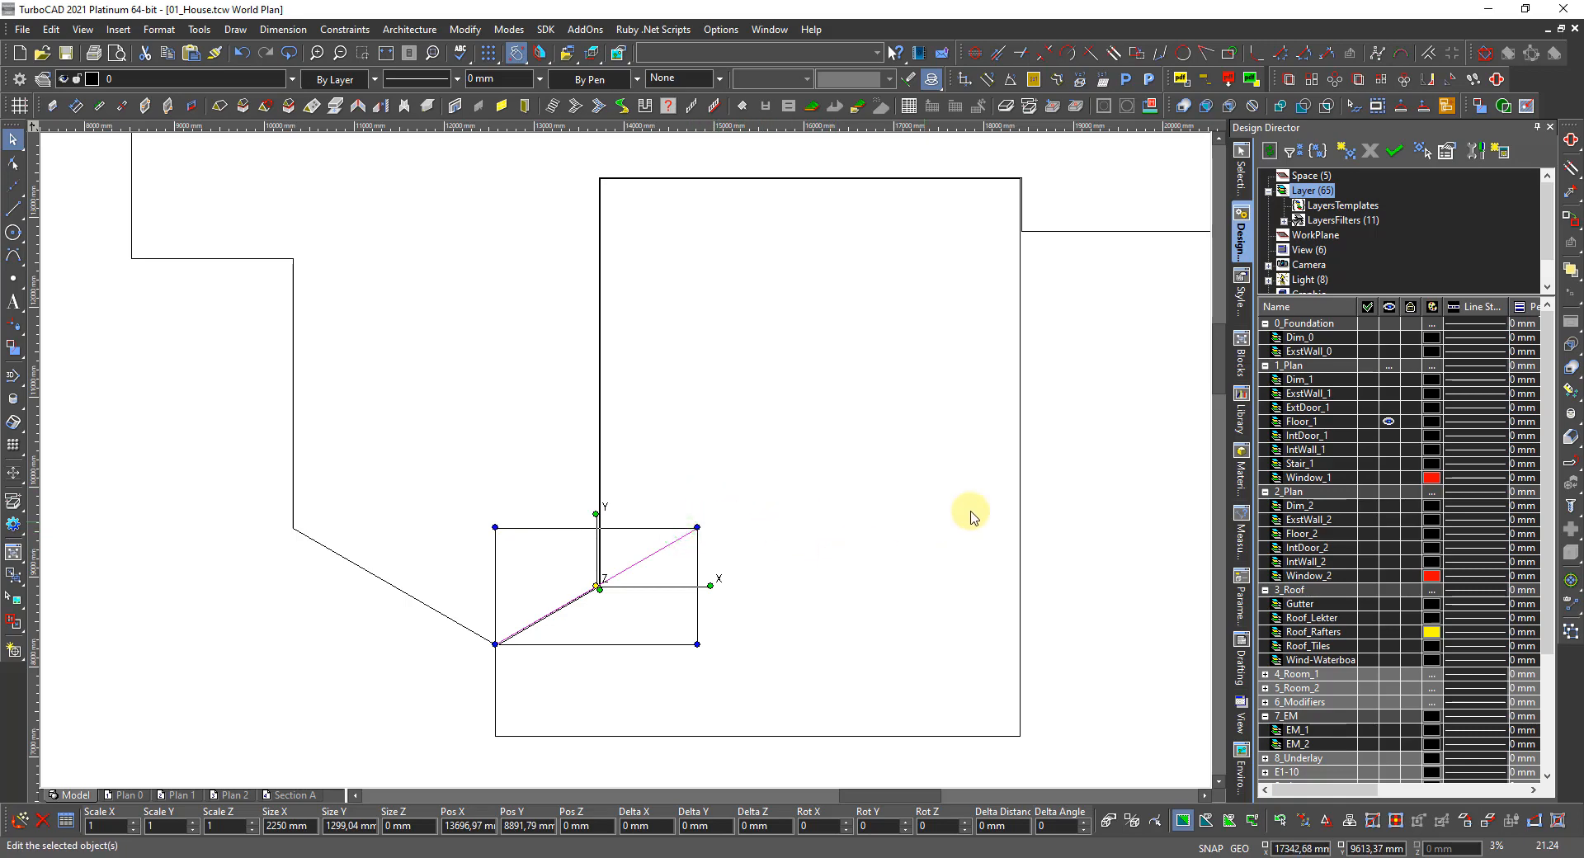
pyautogui.click(1241, 174)
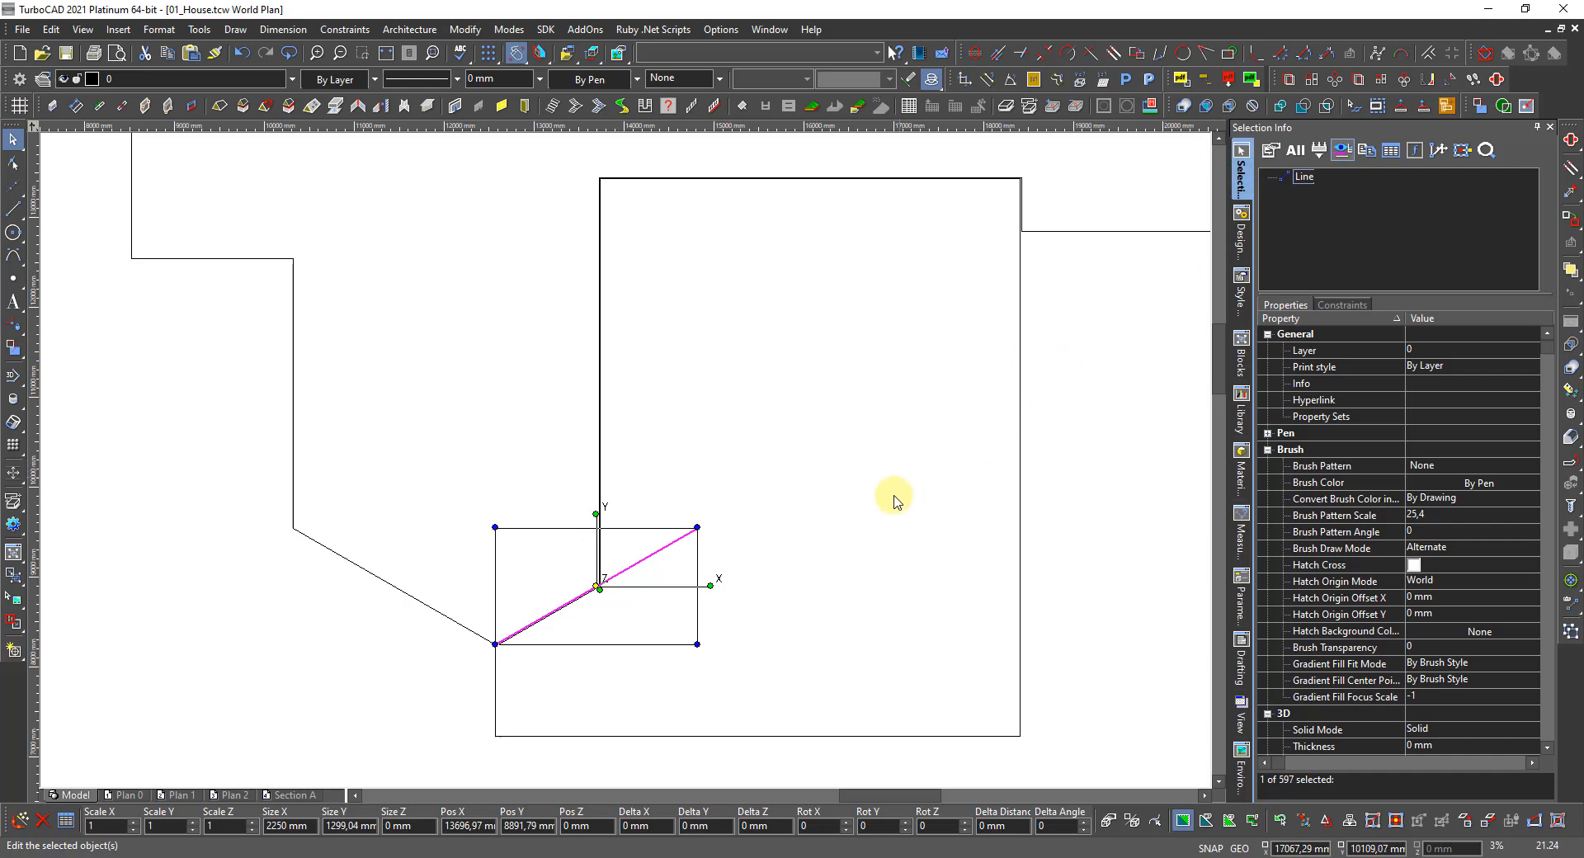
pyautogui.click(810, 572)
pyautogui.scroll(3, 611, 455)
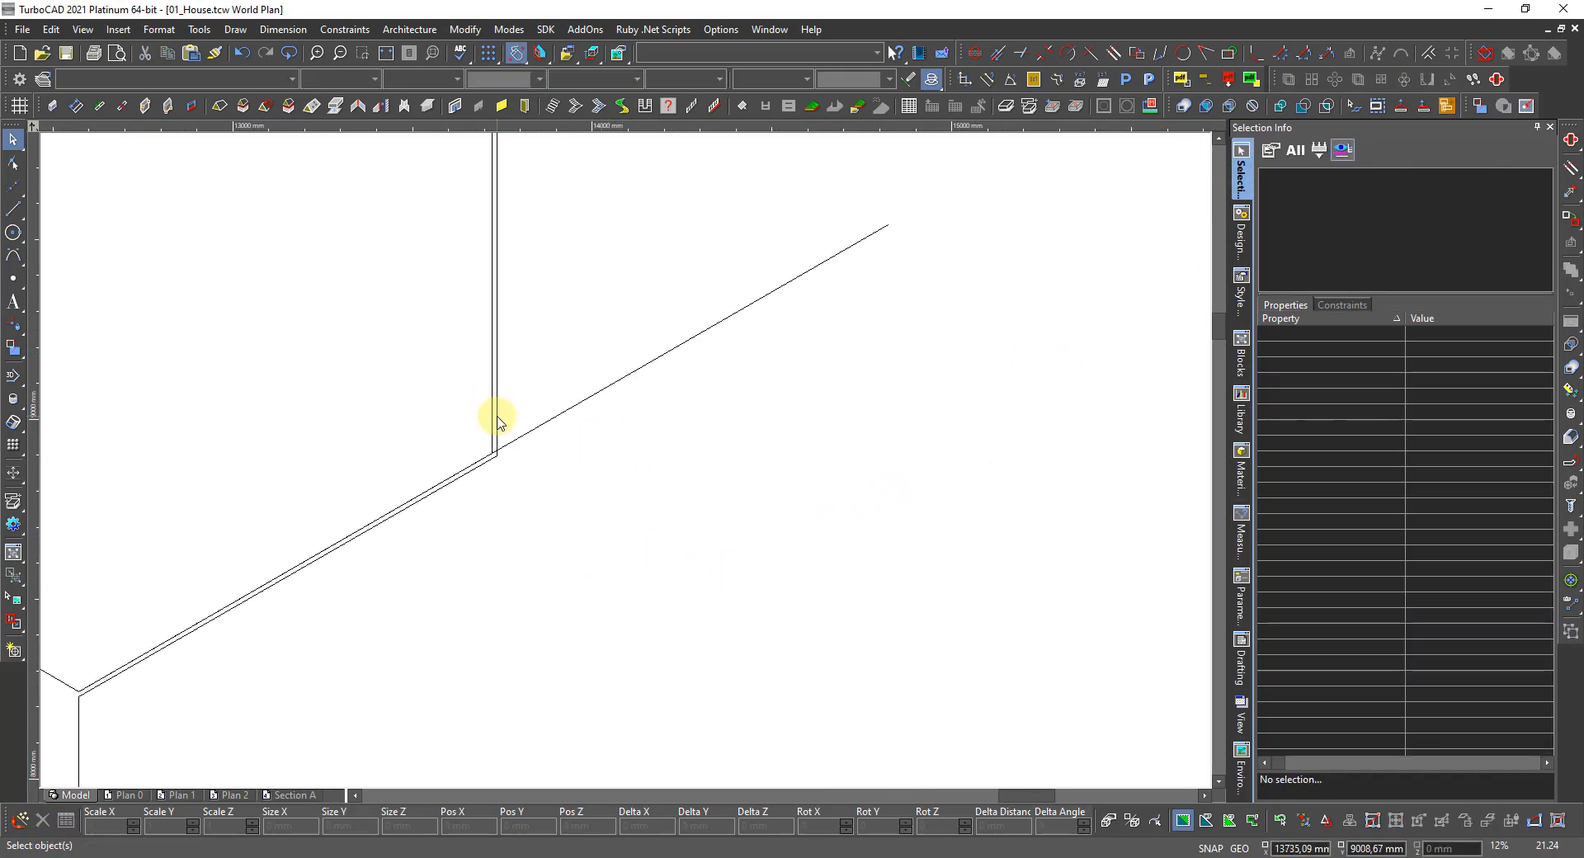
pyautogui.scroll(-4, 496, 420)
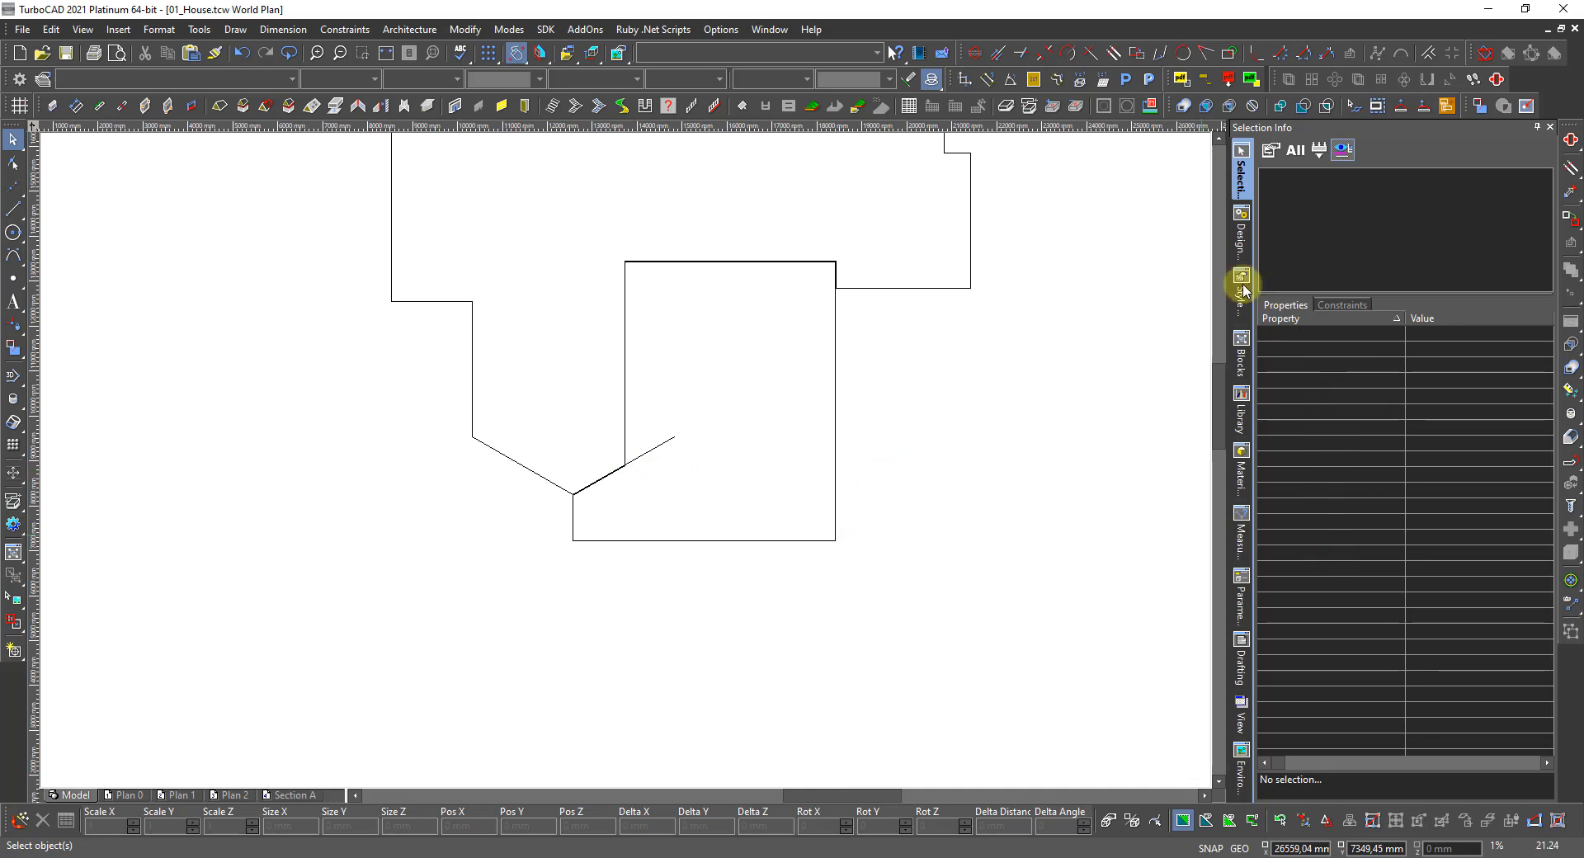
# Make the layer groups 0_Foundation, 1_Plan, 2_Plan and 3_Roof visible, along with the CornerBox layer.
pyautogui.click(1241, 246)
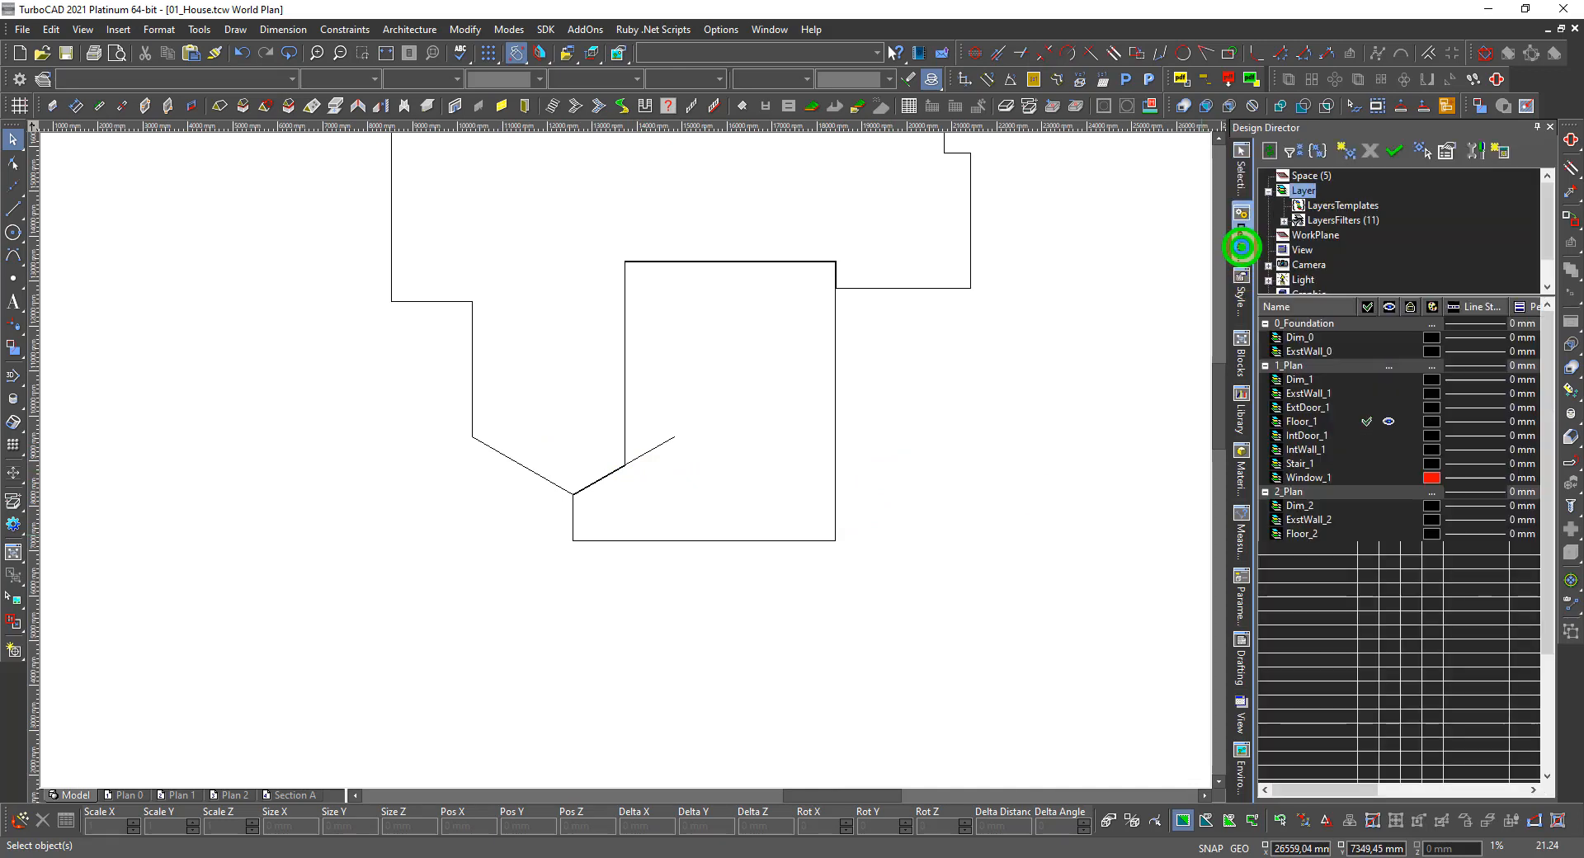
pyautogui.click(1389, 323)
pyautogui.click(1388, 365)
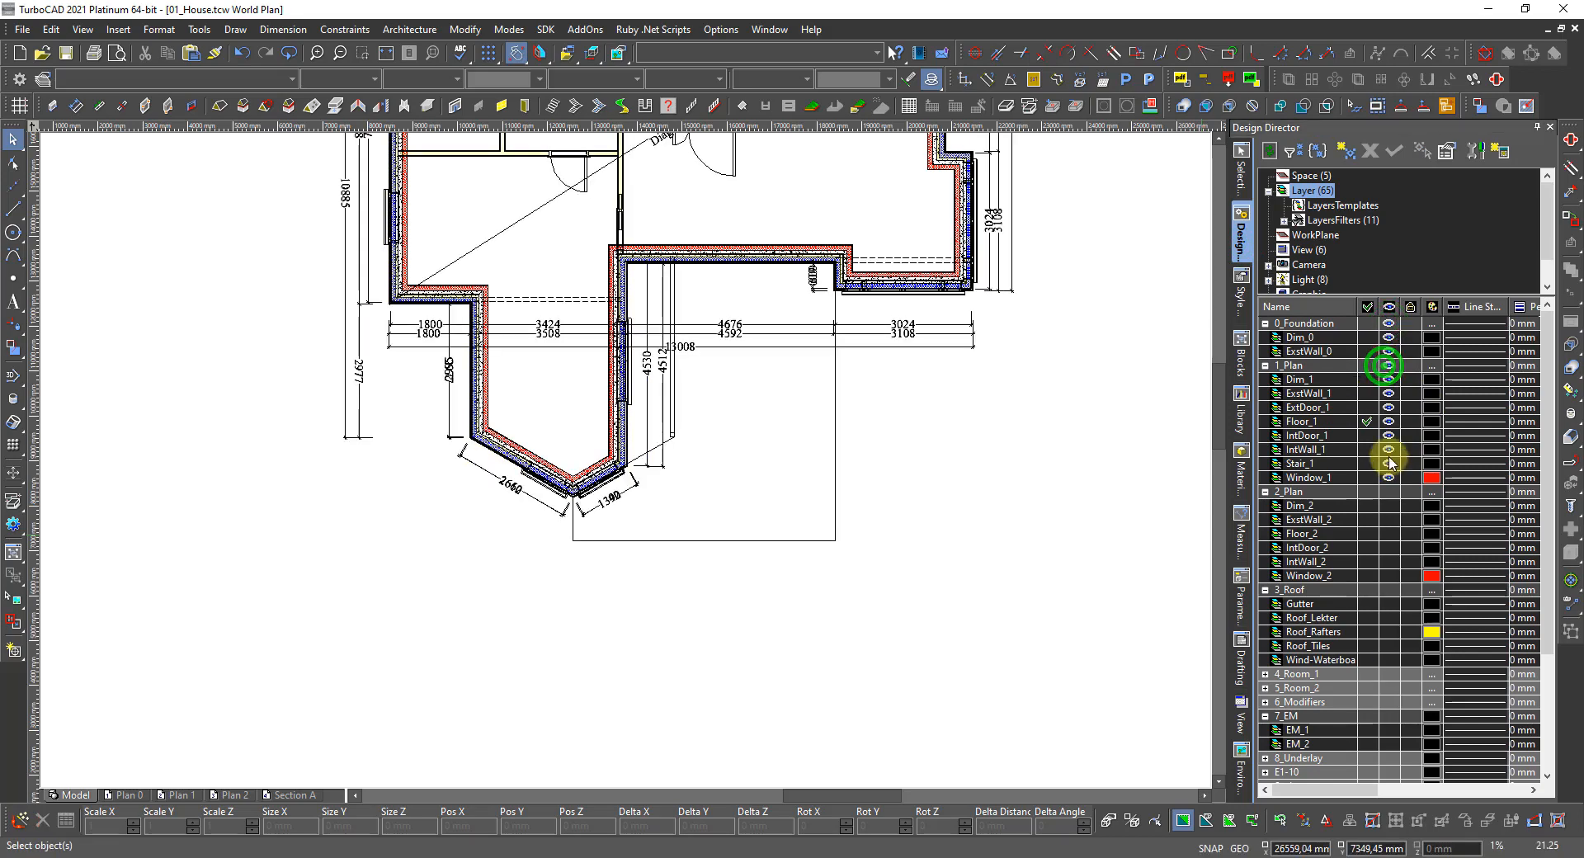
pyautogui.click(1387, 493)
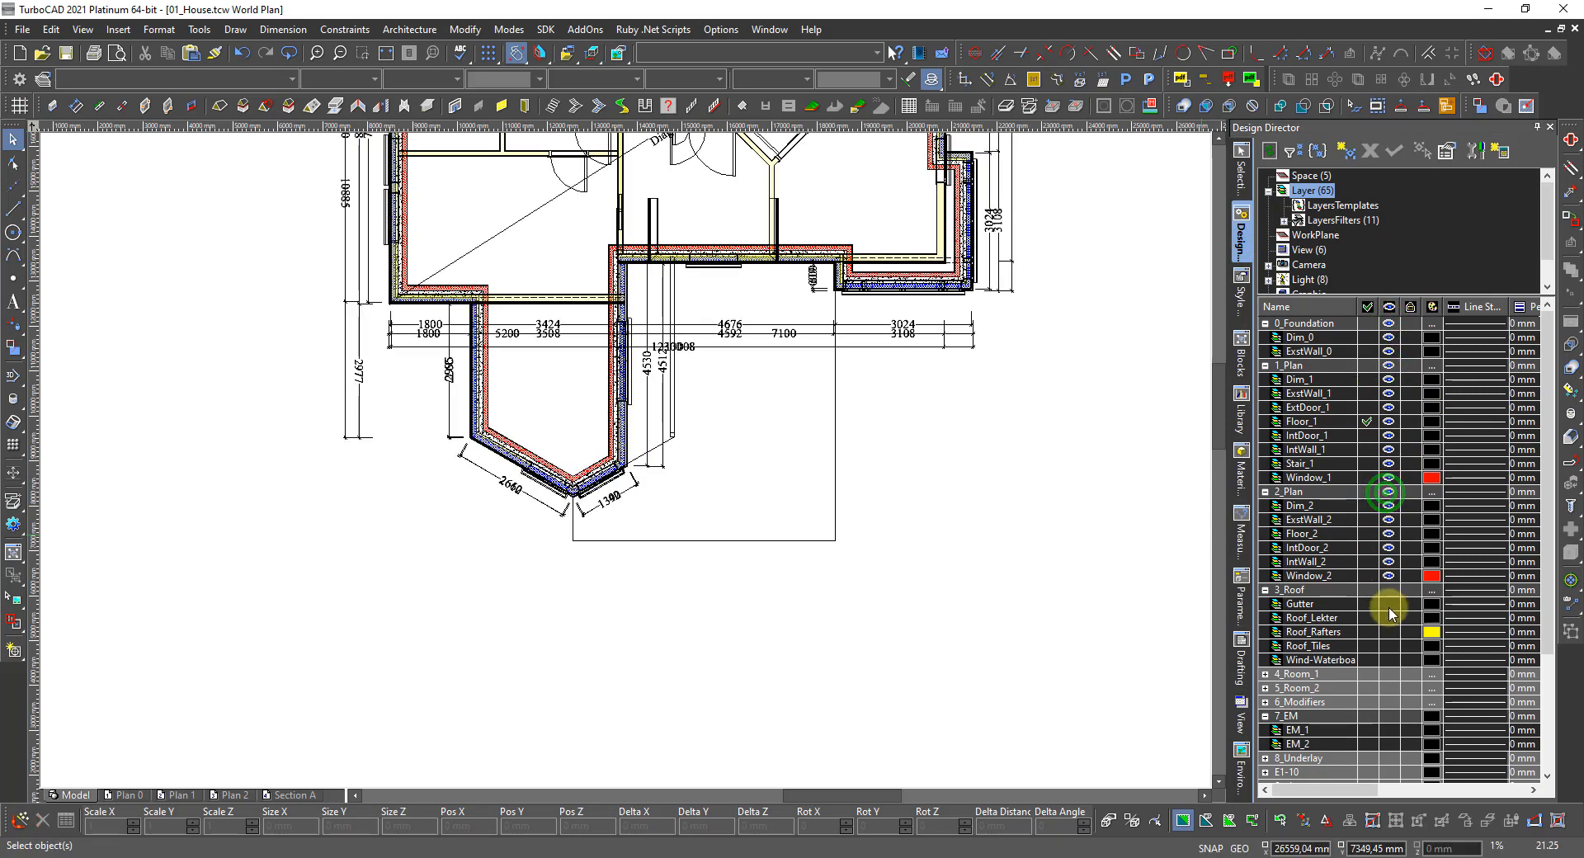
pyautogui.click(1389, 589)
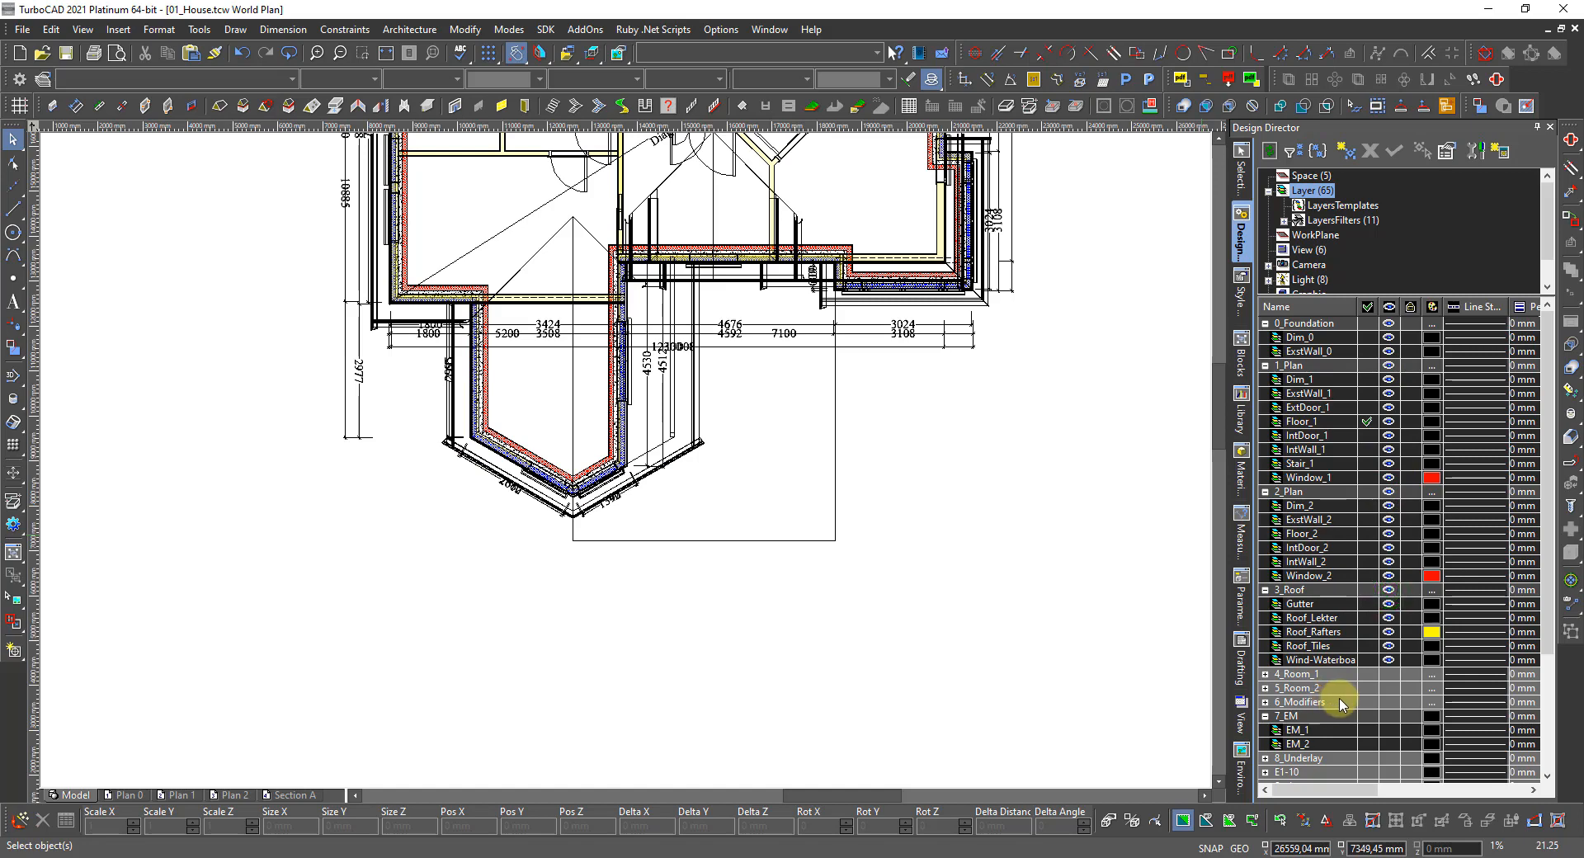
pyautogui.scroll(-1, 1361, 702)
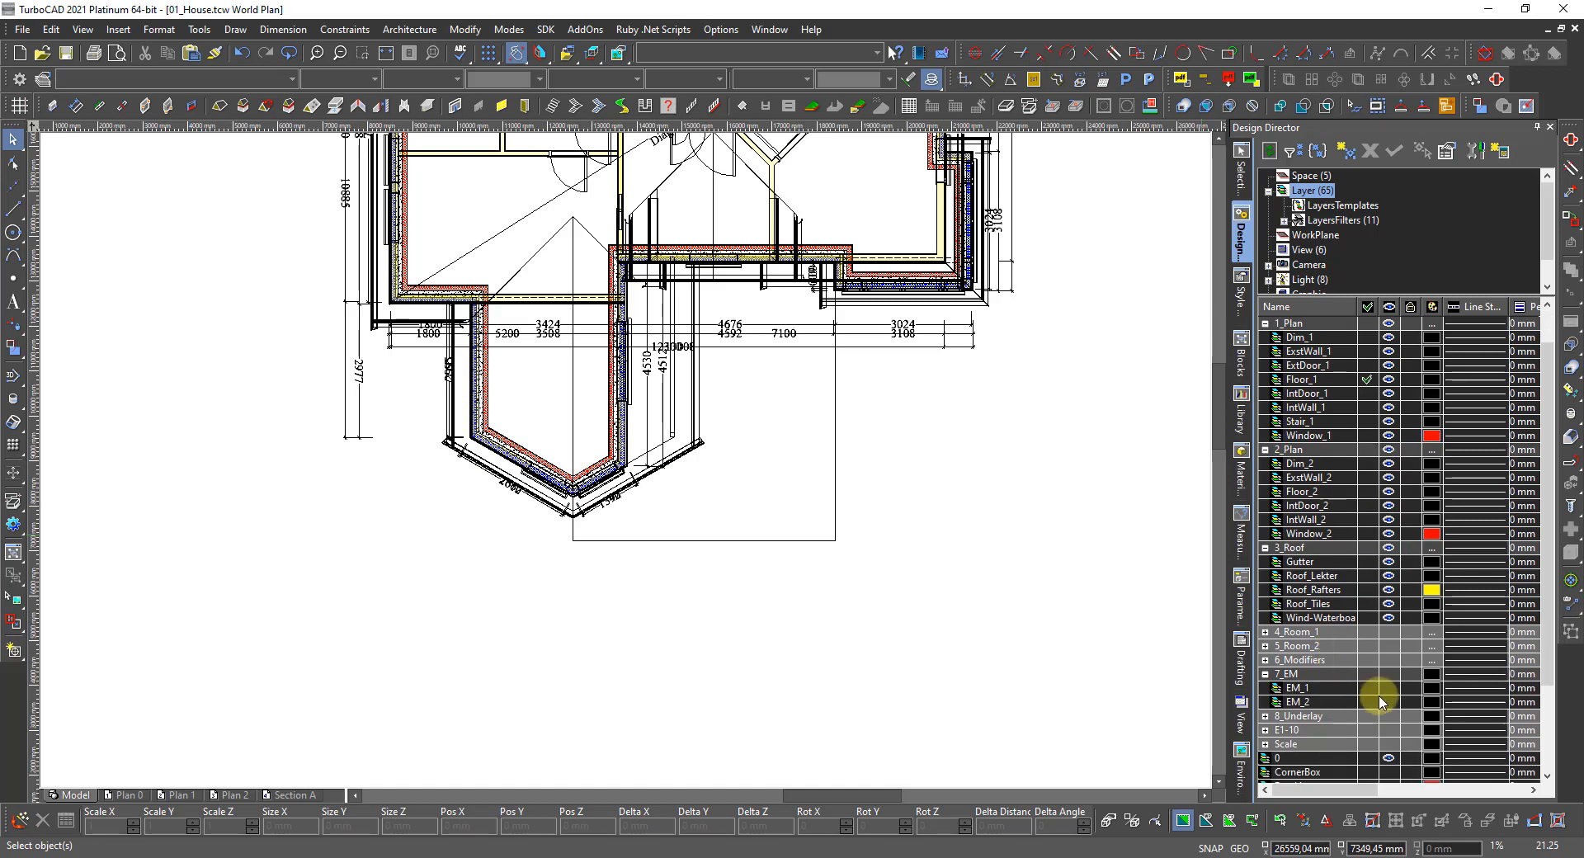
pyautogui.scroll(-3, 1382, 715)
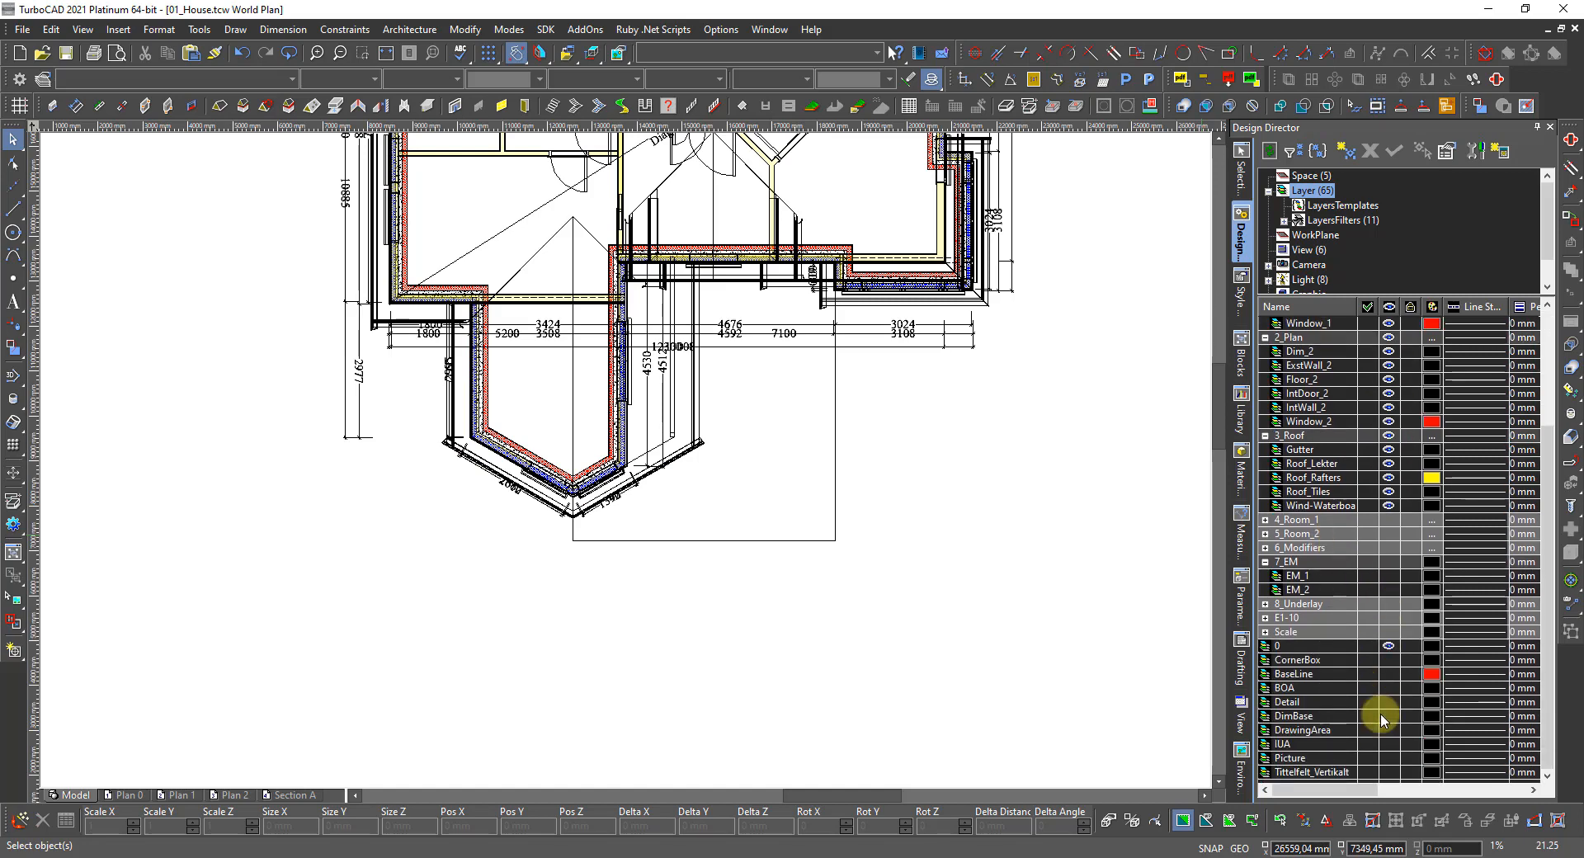
pyautogui.click(1386, 654)
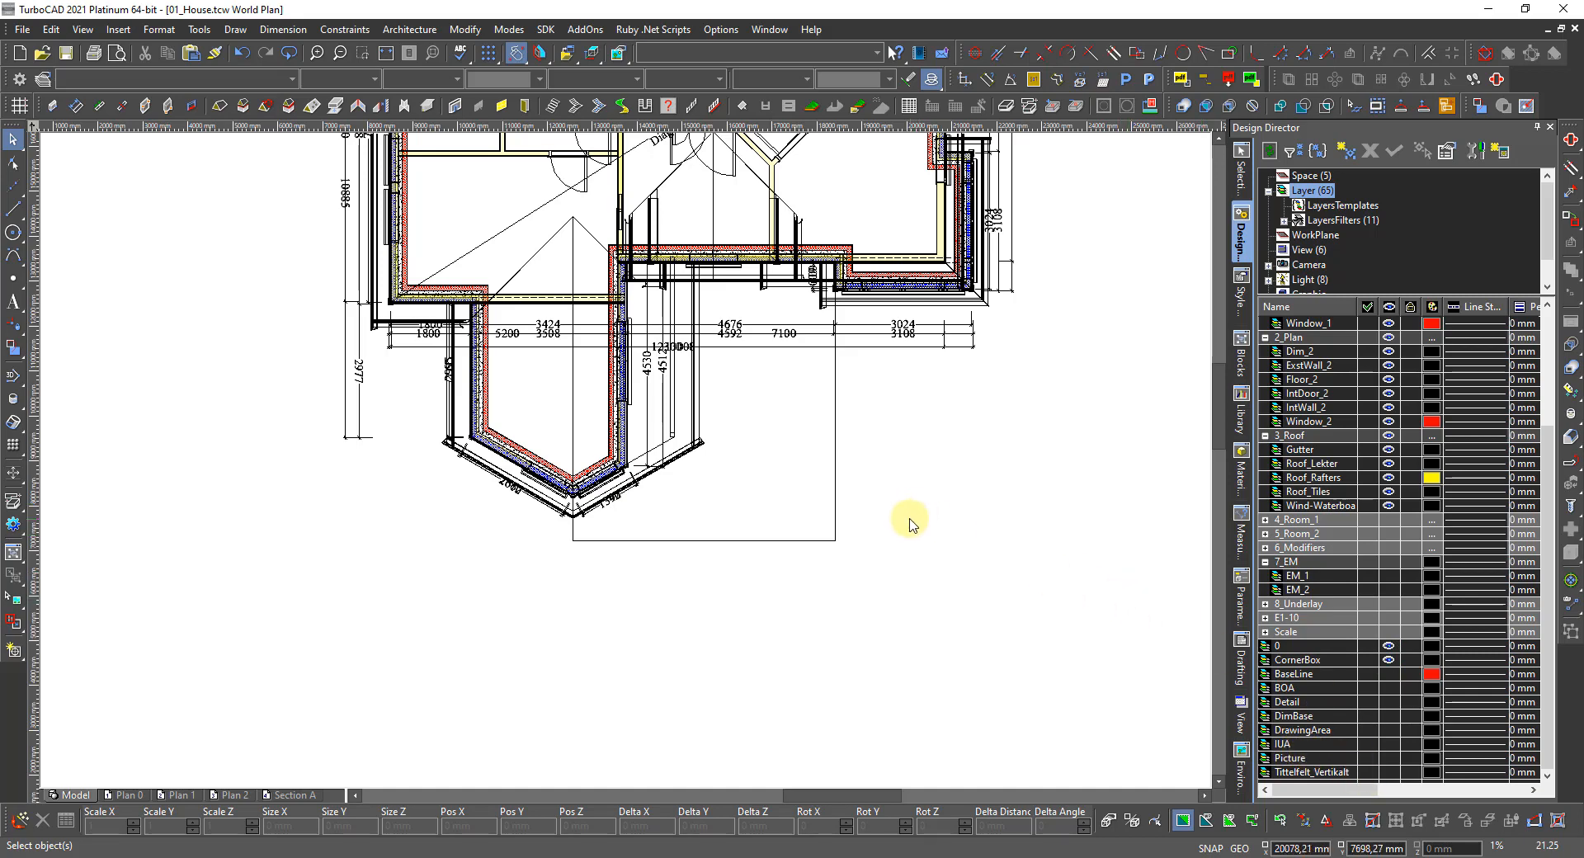
# Examine the bay and the adjoining terrace corner in a rendered south-east dimetric view.
pyautogui.click(747, 596)
pyautogui.rightClick(777, 584)
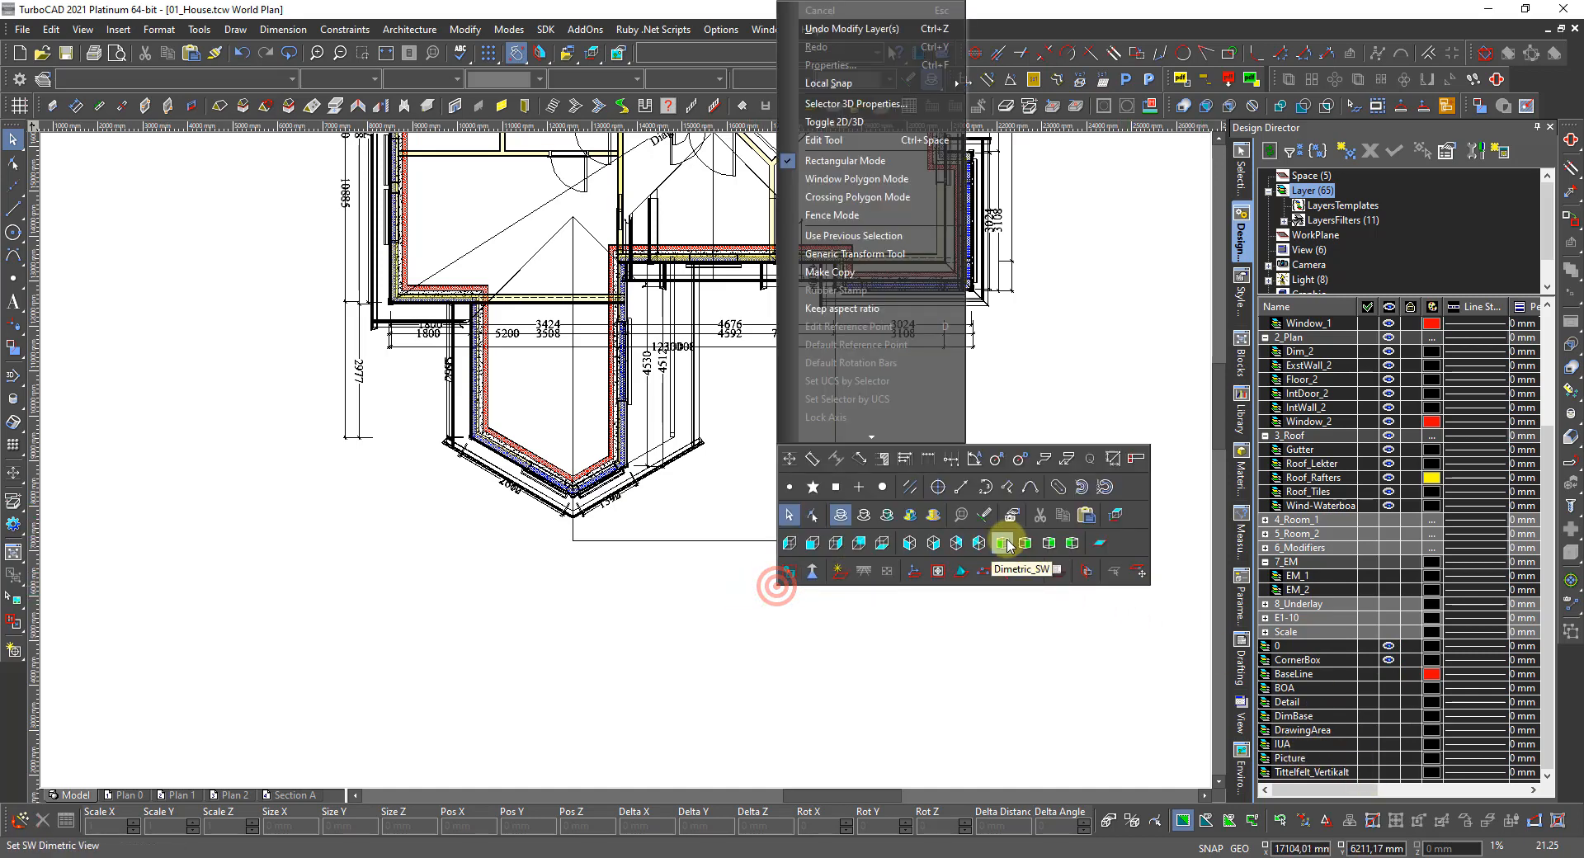
pyautogui.click(1025, 542)
pyautogui.scroll(3, 334, 587)
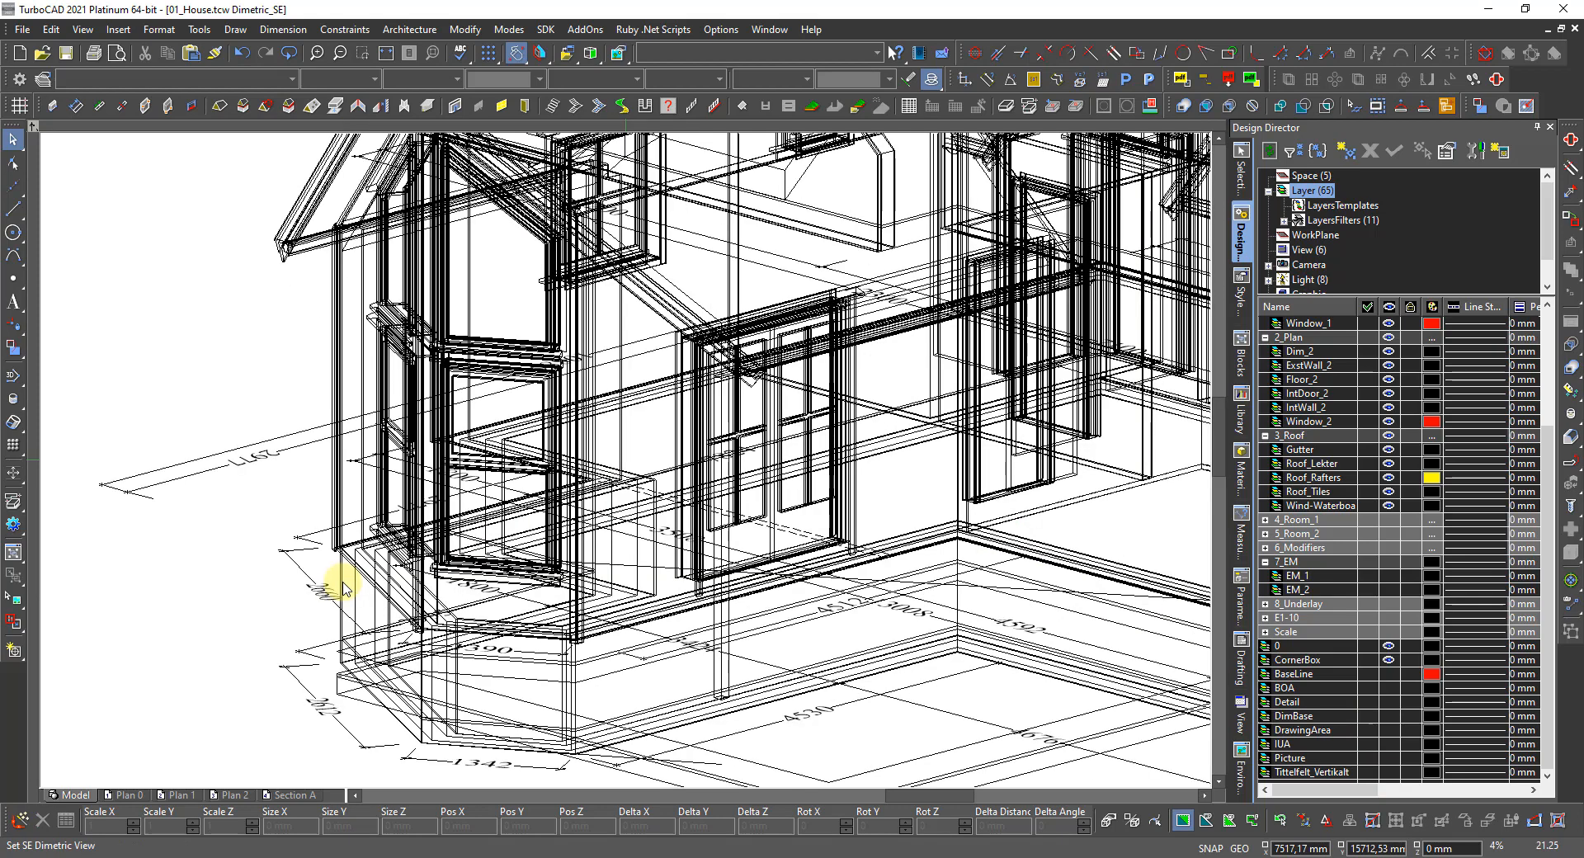
pyautogui.scroll(2, 805, 507)
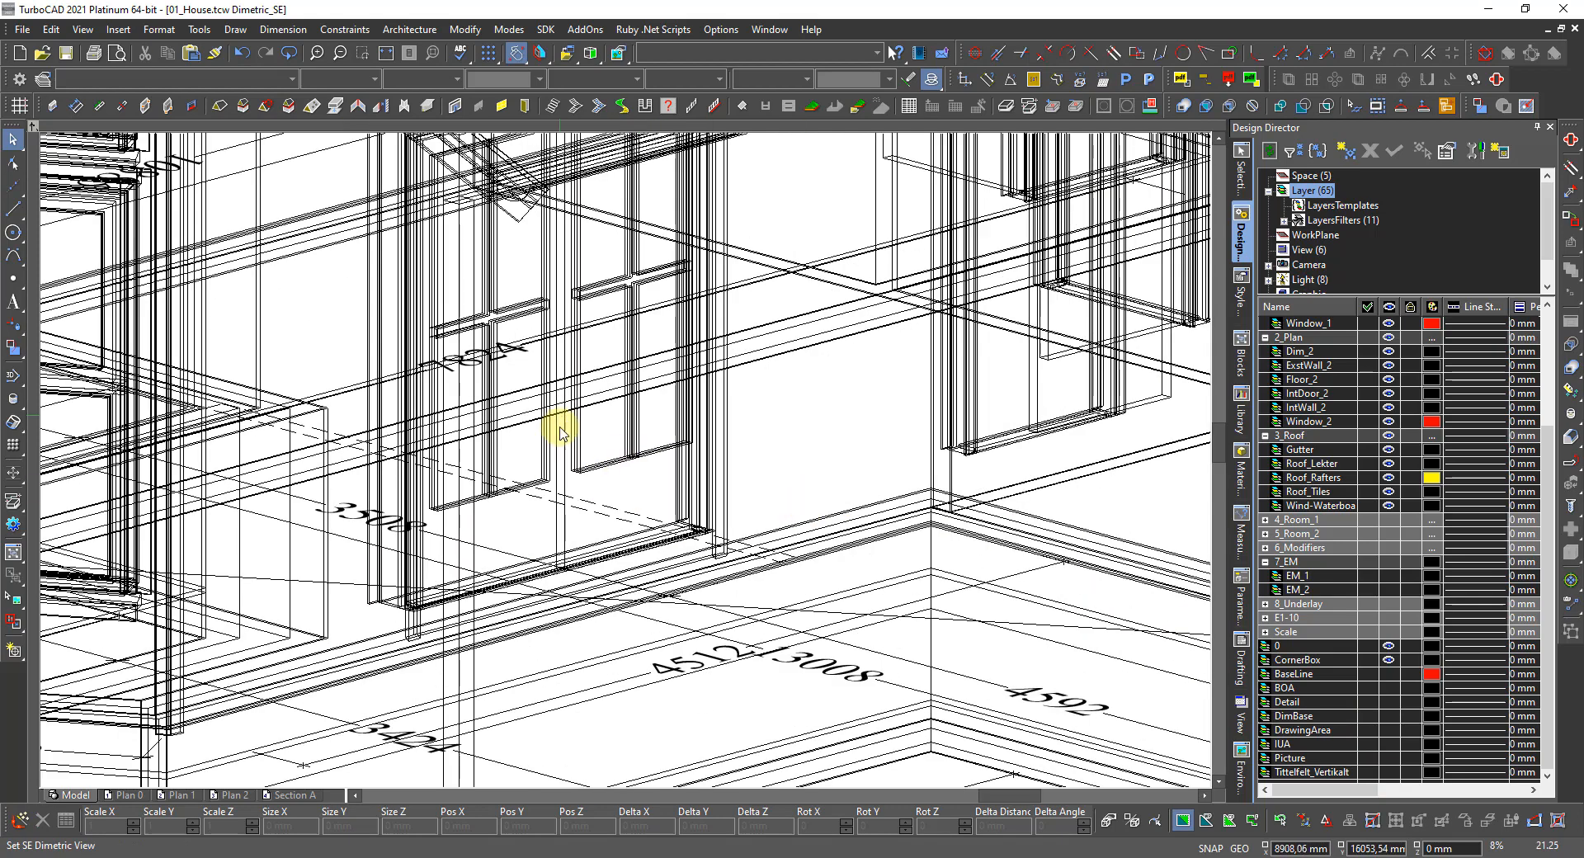
pyautogui.scroll(-2, 449, 413)
pyautogui.scroll(3, 576, 474)
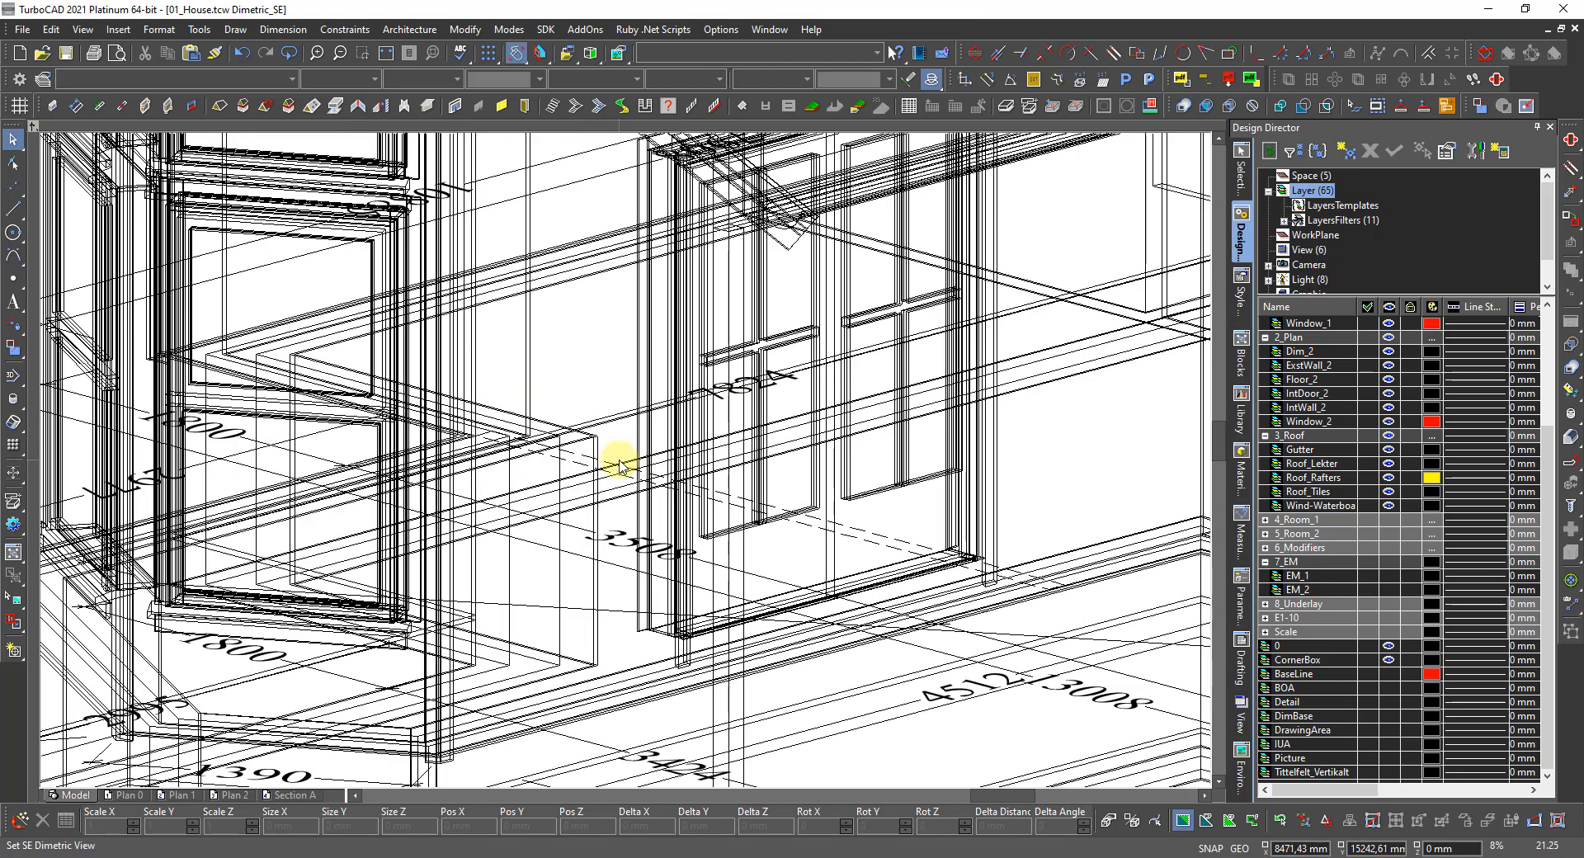
pyautogui.rightClick(622, 453)
pyautogui.click(751, 390)
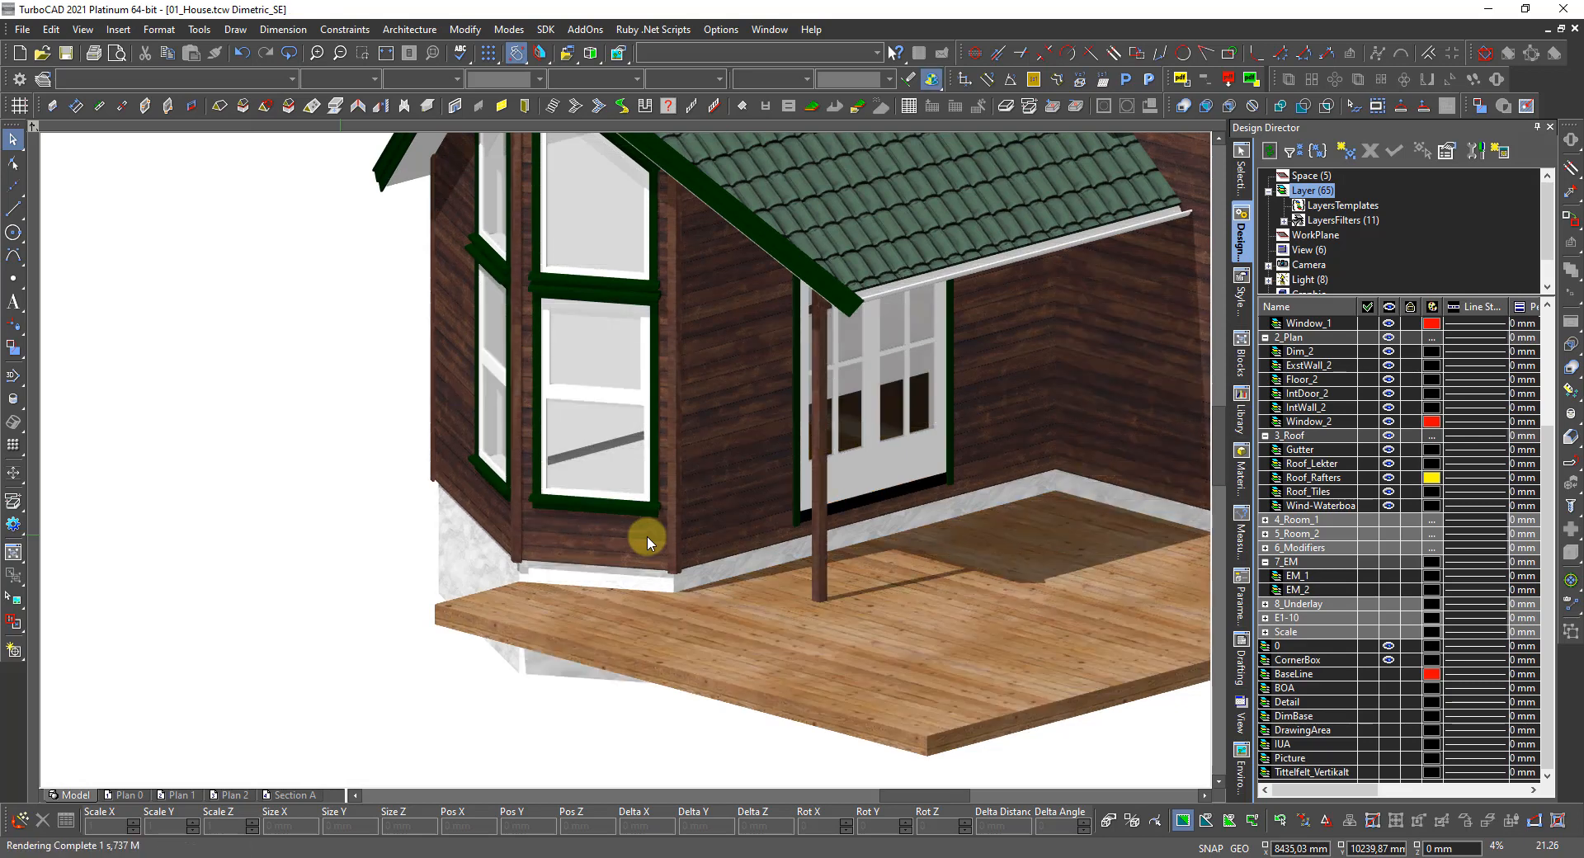
# Return to wireframe display and check which outlines belong to the floor slab by selecting it.
pyautogui.rightClick(377, 575)
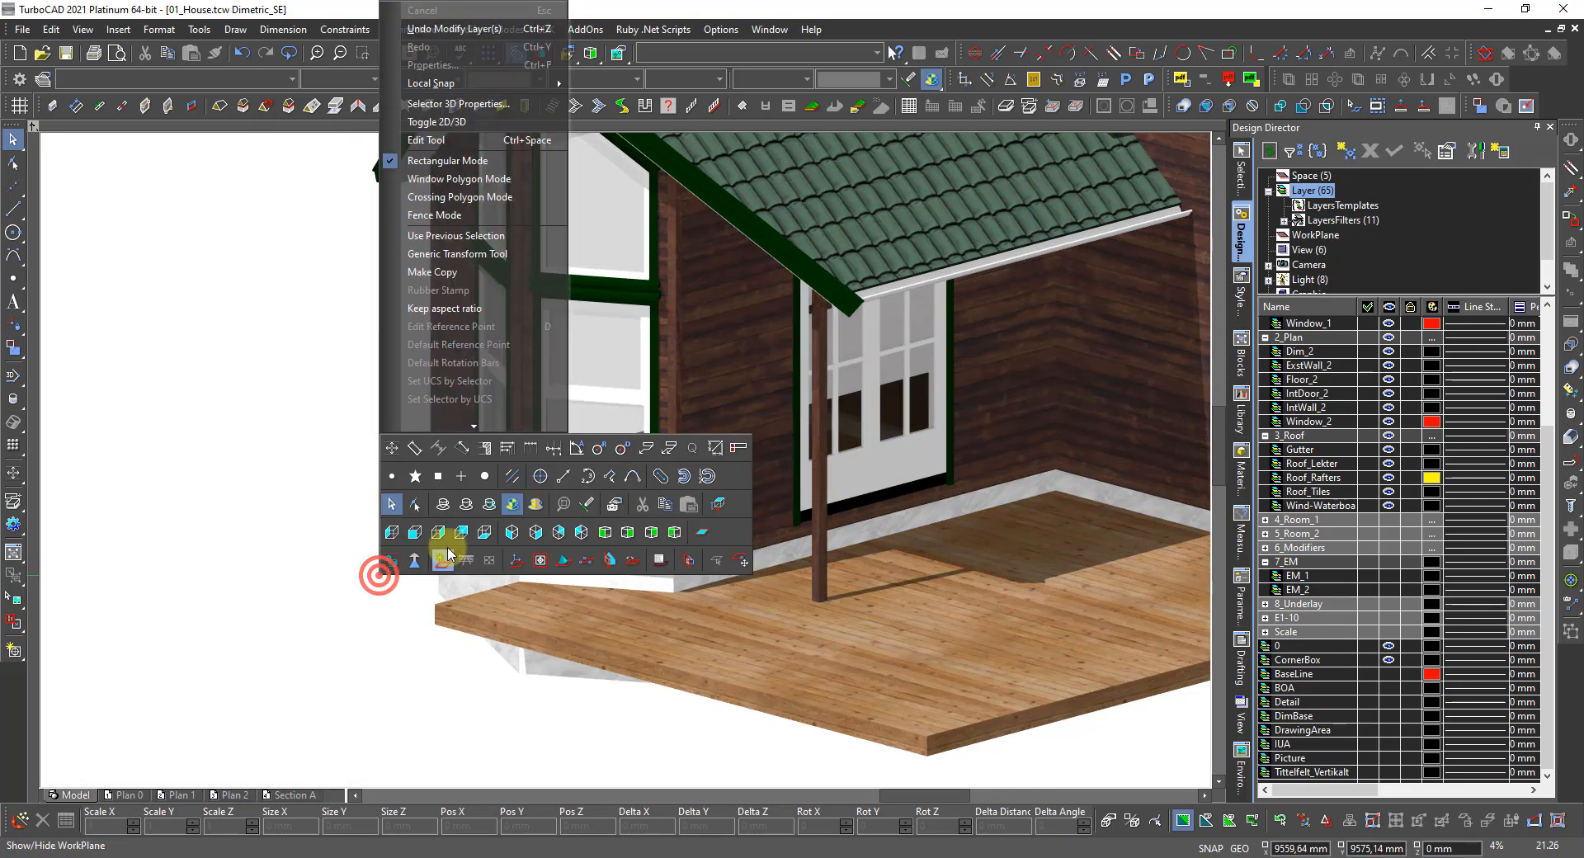
pyautogui.click(445, 509)
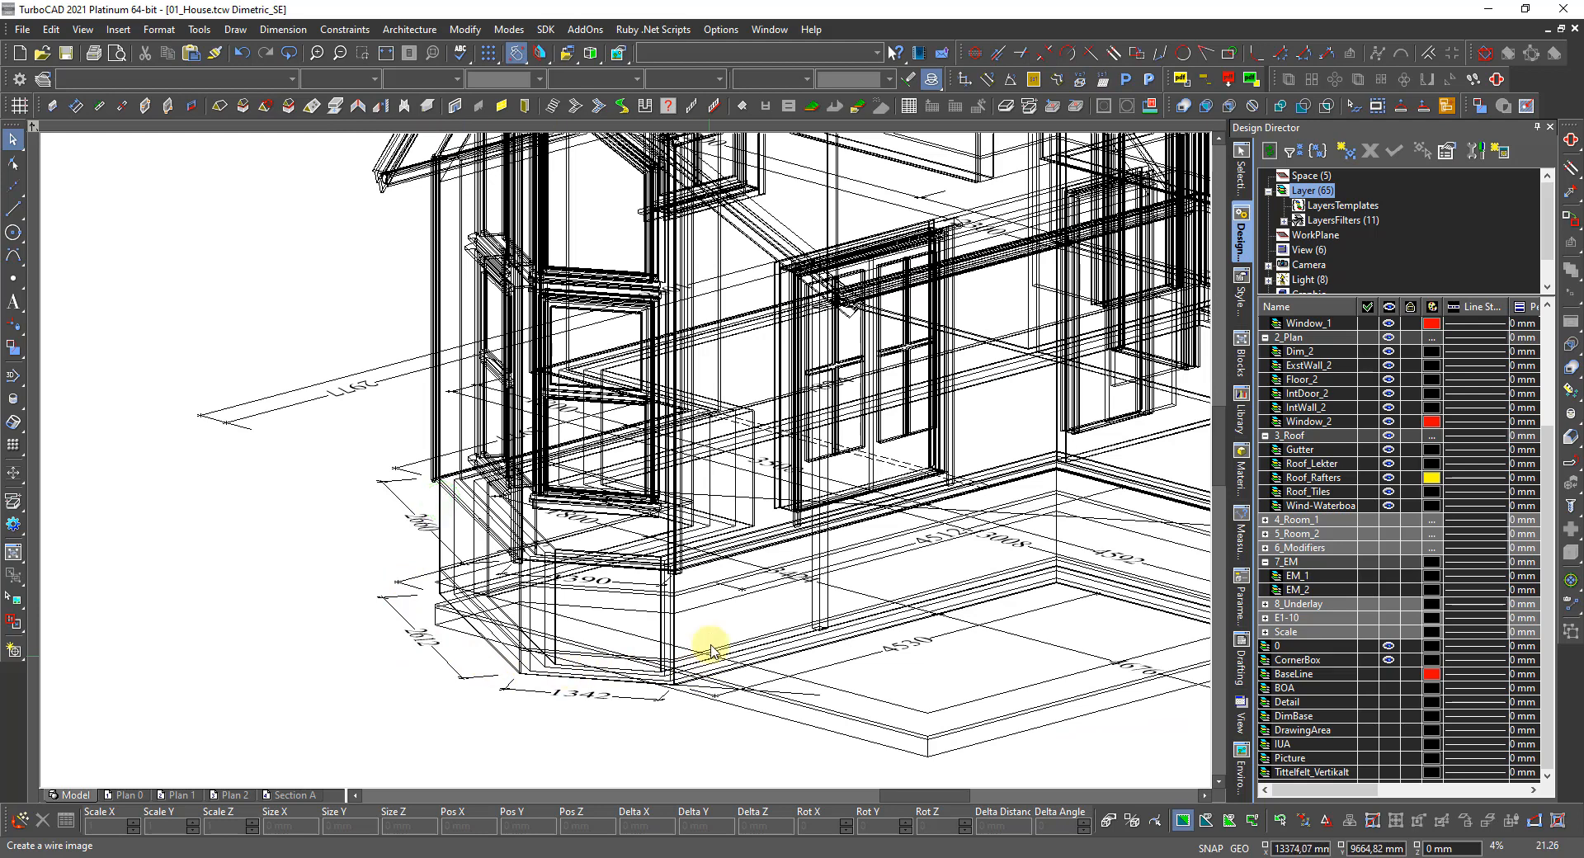
pyautogui.click(729, 646)
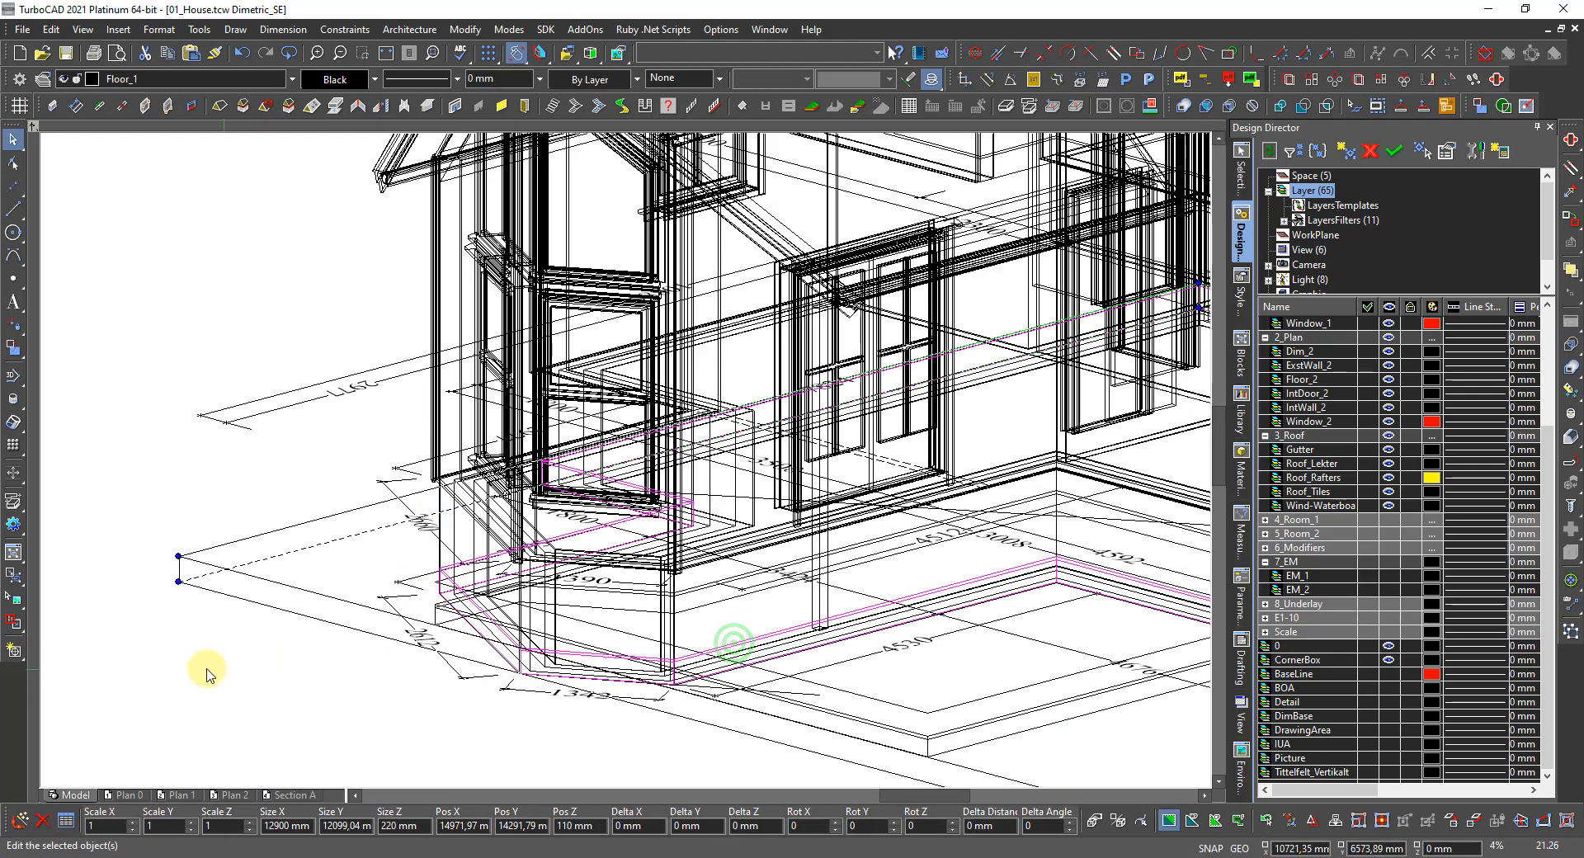
pyautogui.click(120, 681)
# Set the workplane to the lower foundation wall at the bay corner, and check the floor slab's selection.
pyautogui.rightClick(192, 622)
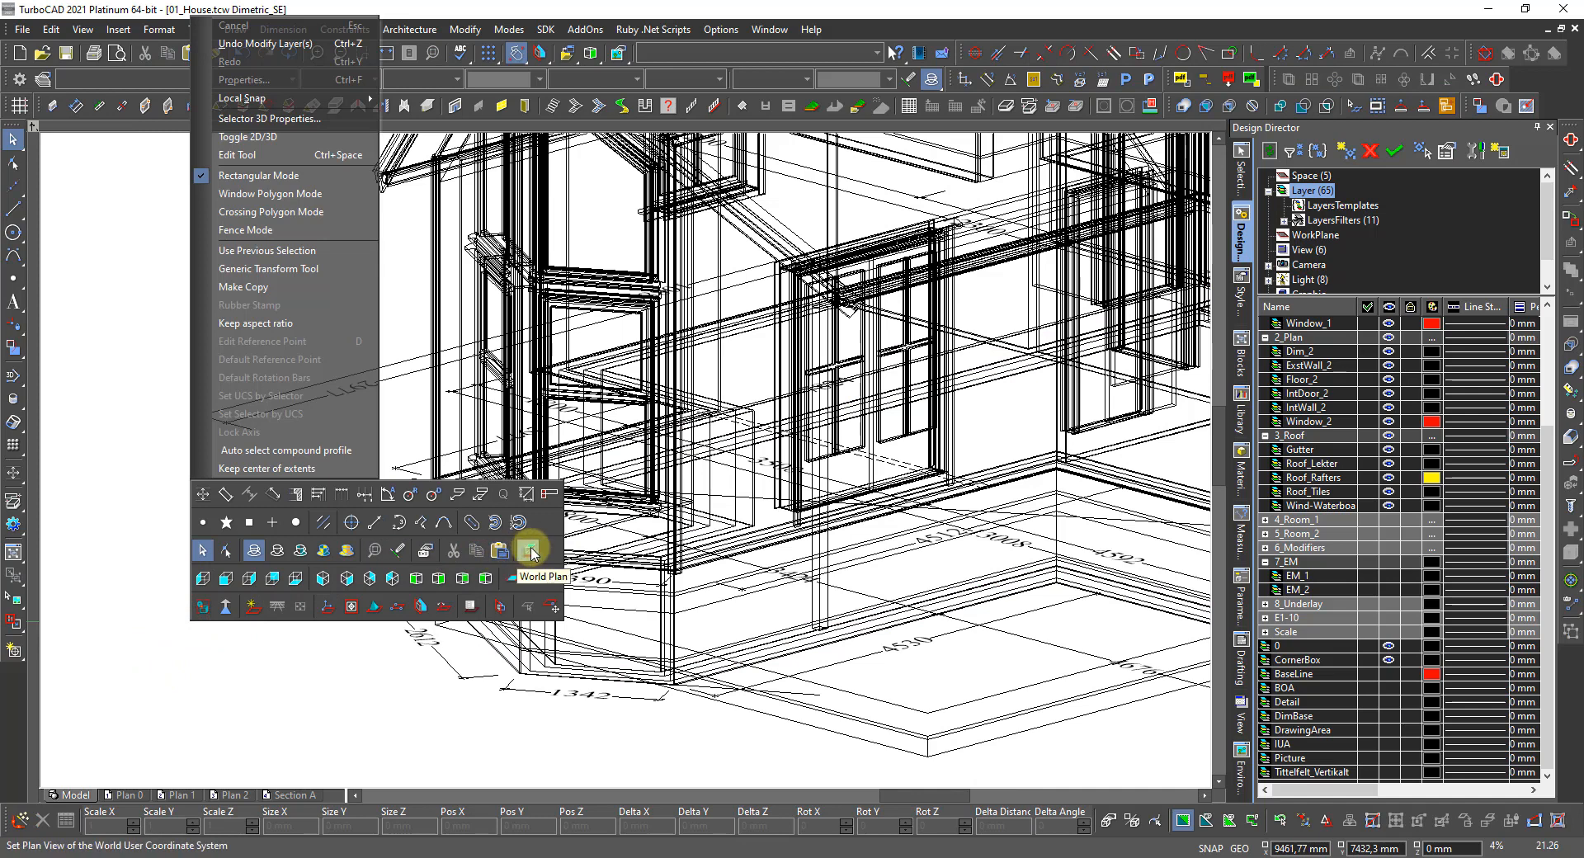
pyautogui.click(370, 606)
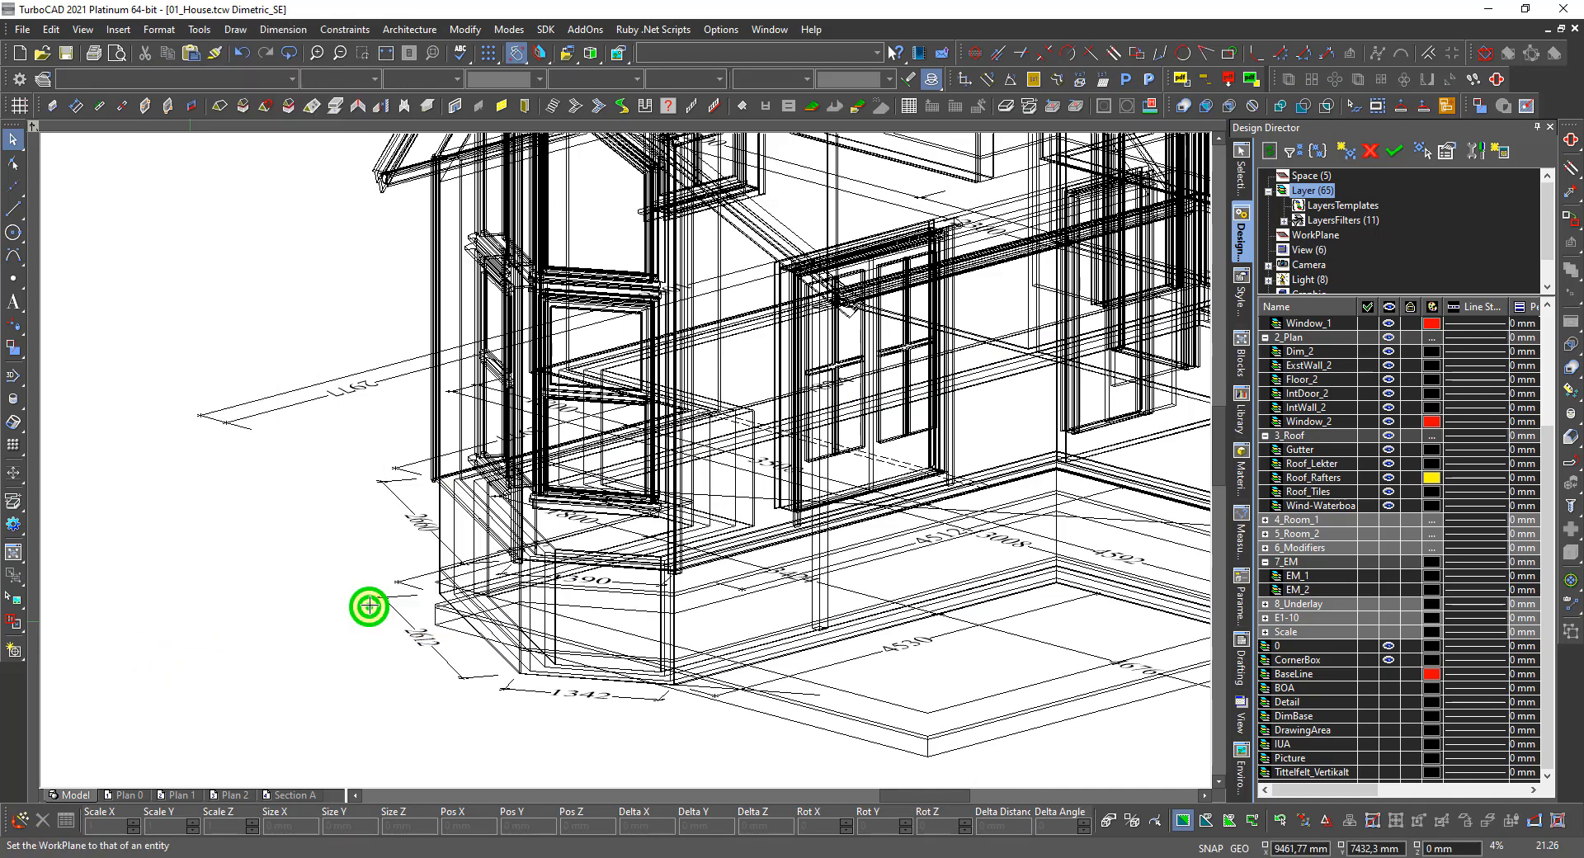
pyautogui.click(461, 505)
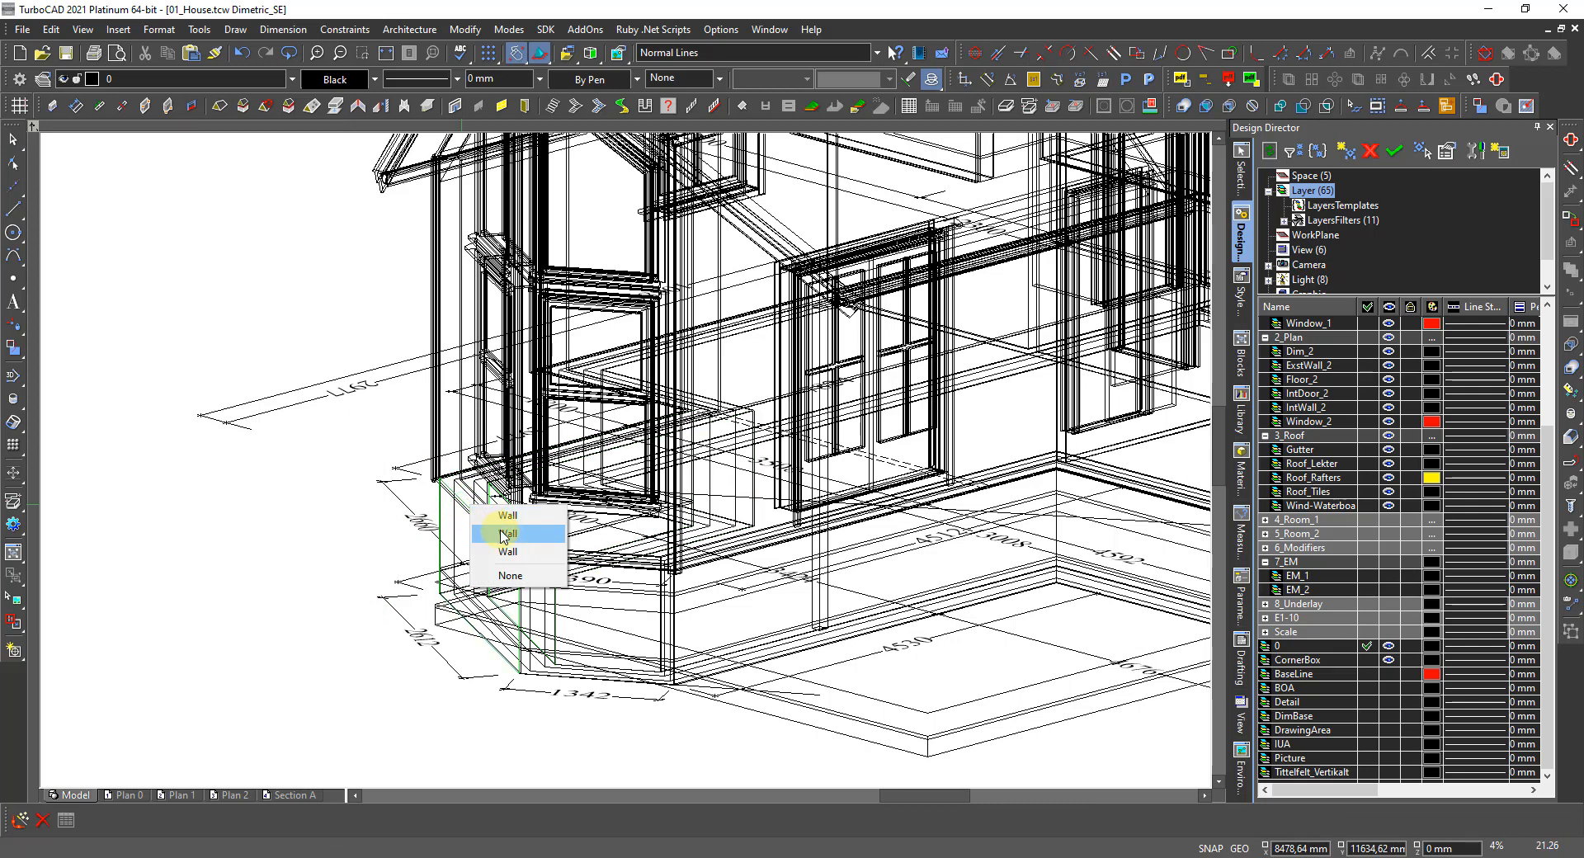
pyautogui.click(508, 553)
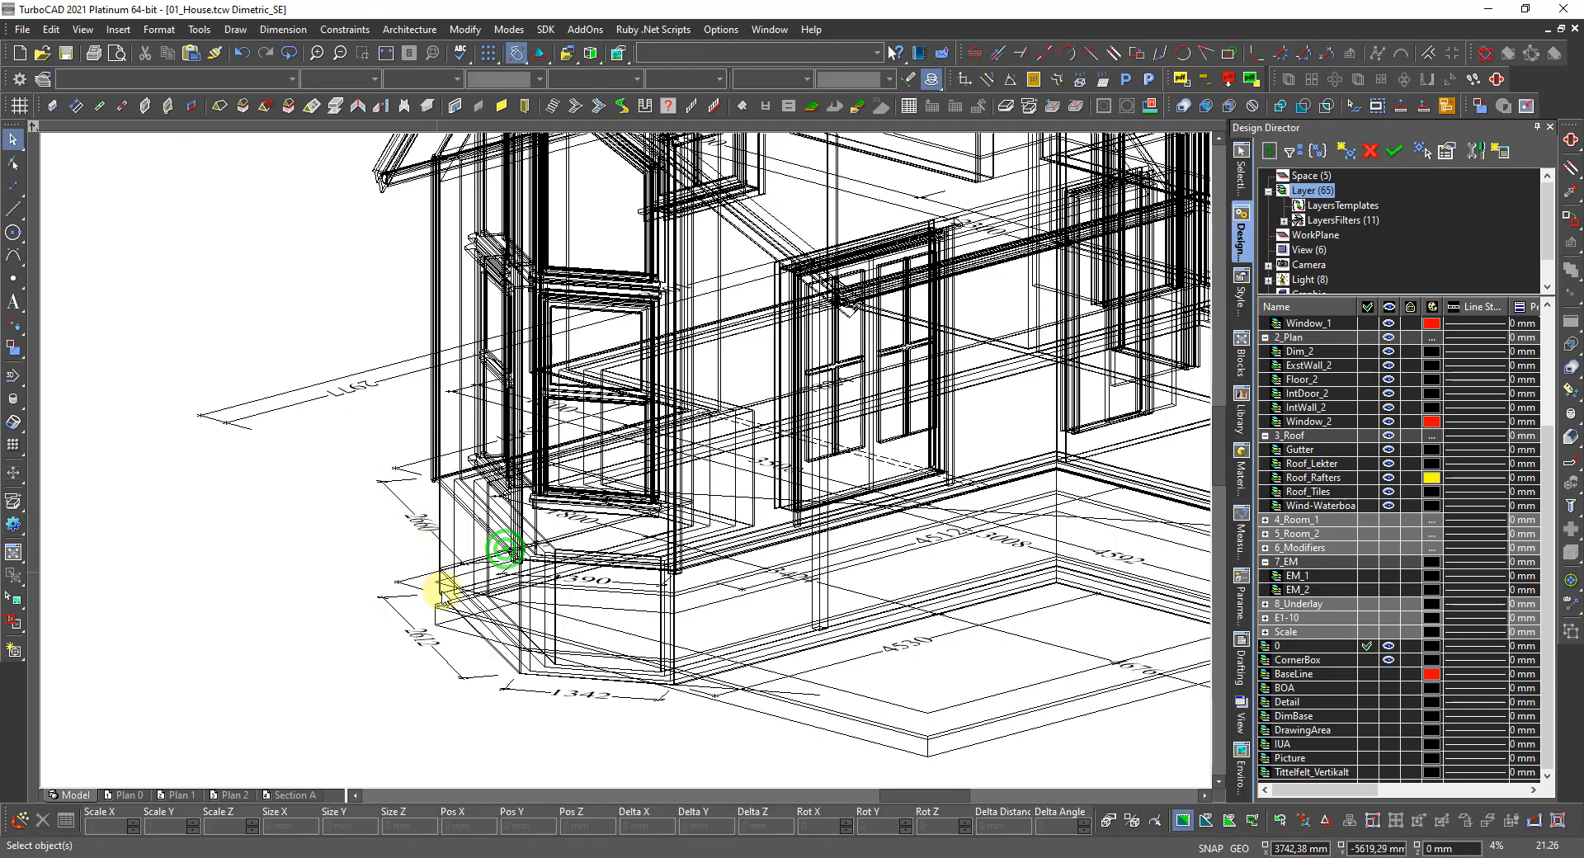
pyautogui.click(725, 652)
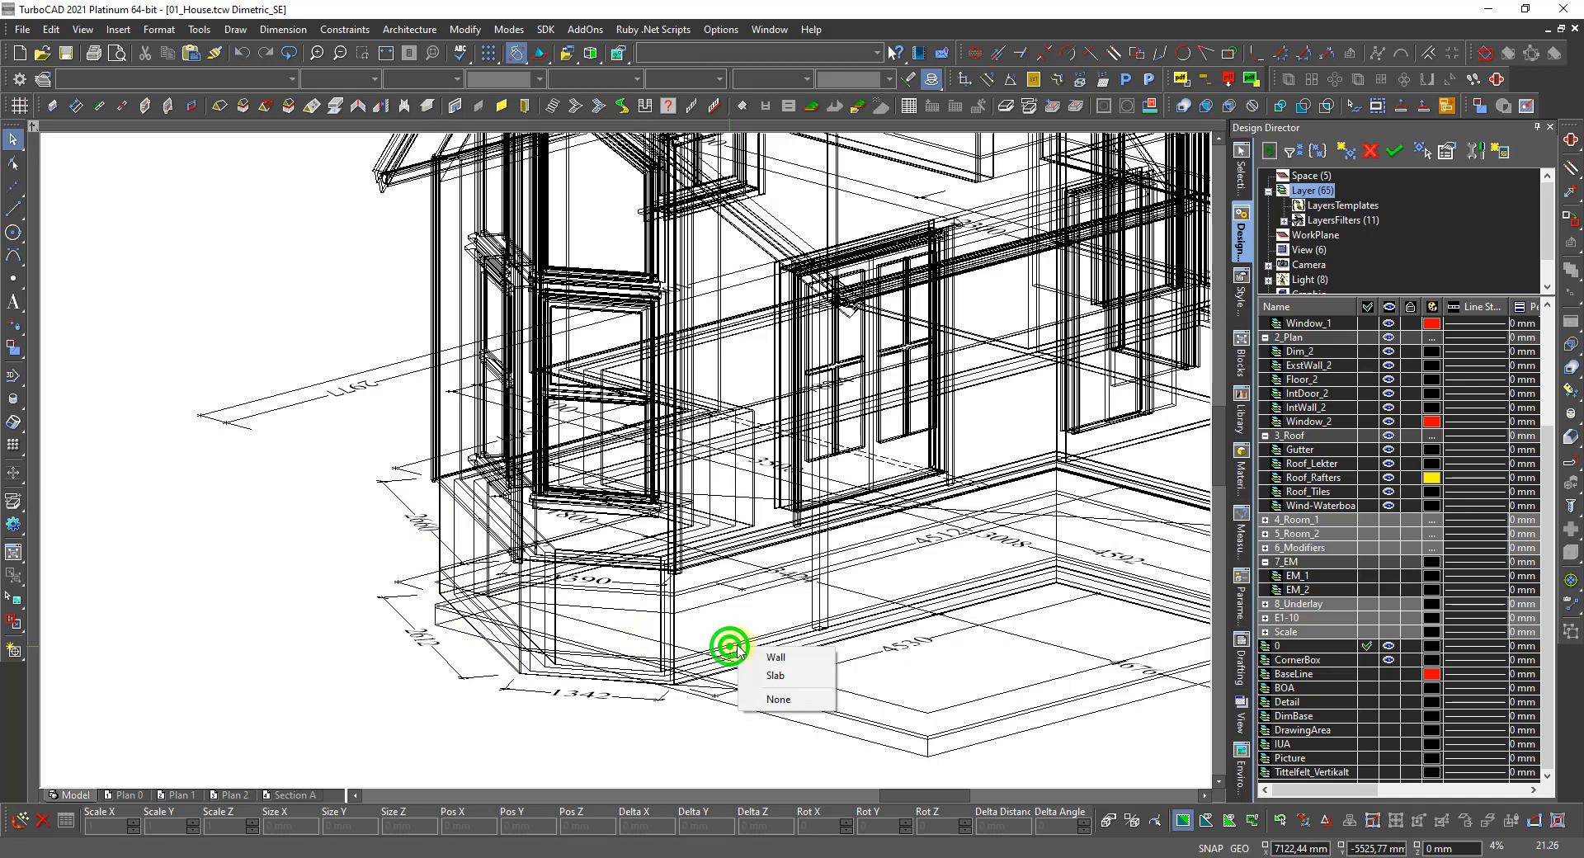
pyautogui.click(766, 675)
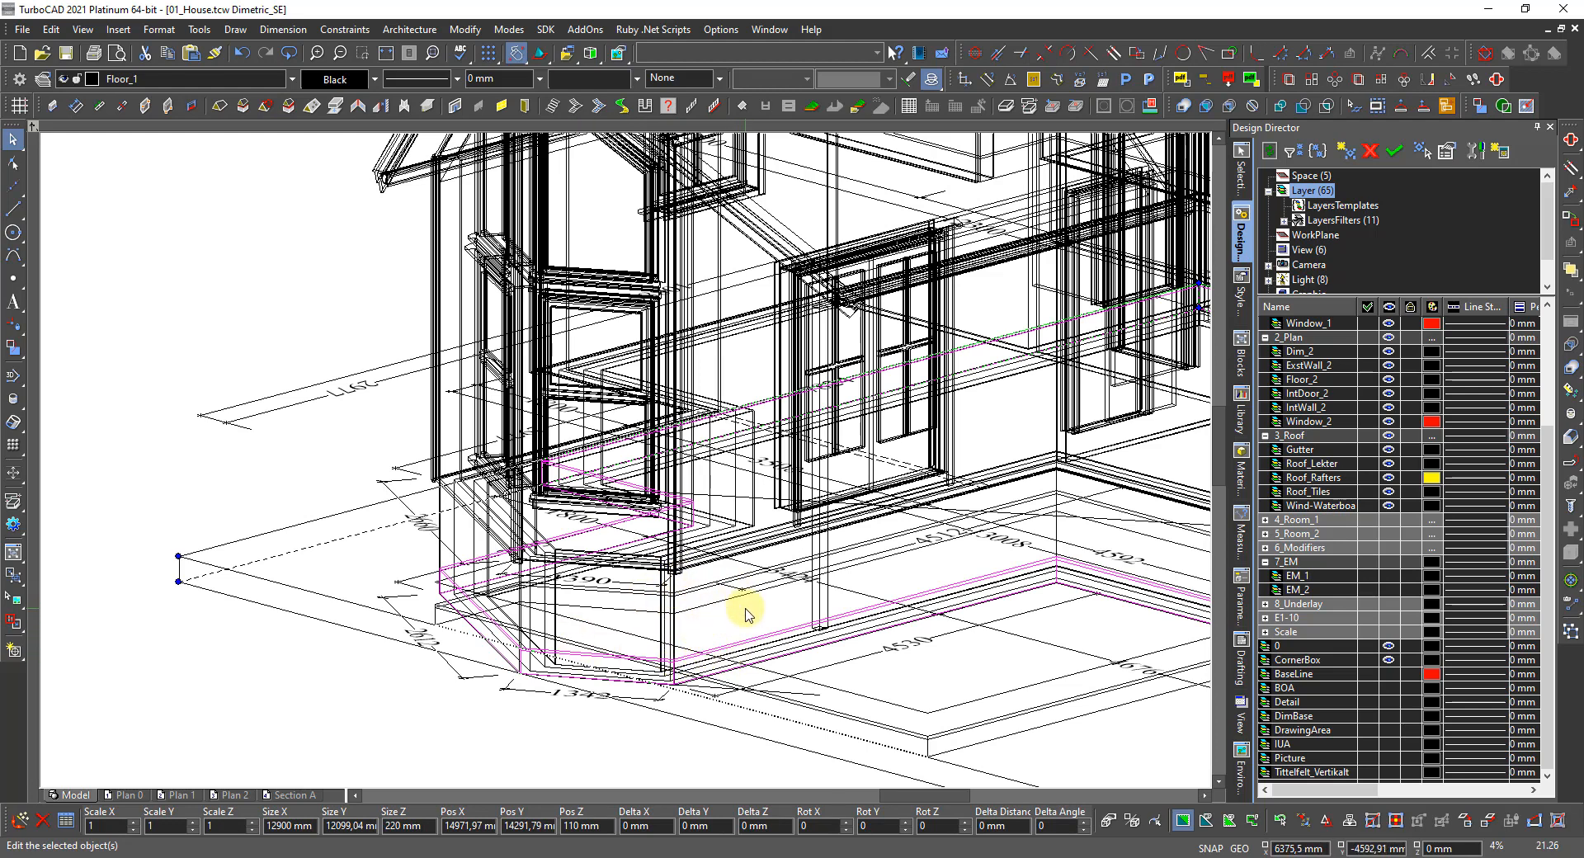
pyautogui.press('Escape')
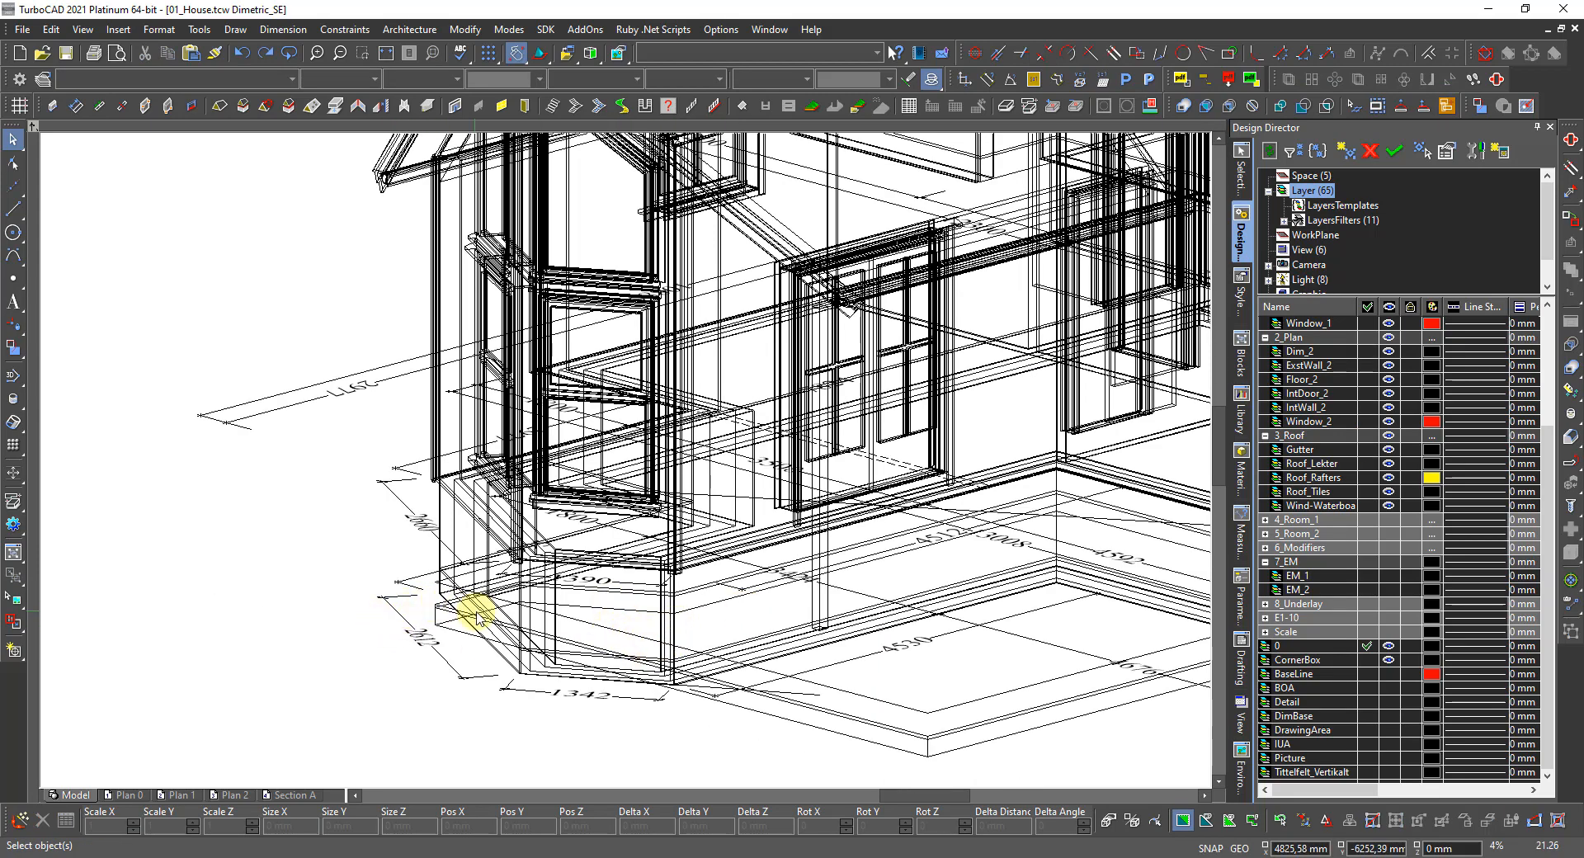
# Set the workplane to the ground-floor wall at the bay corner and place the selected floor slab on that workplane.
pyautogui.keyDown('shift'); pyautogui.moveTo(634, 626); pyautogui.dragTo(623, 630, button='middle'); pyautogui.keyUp('shift')
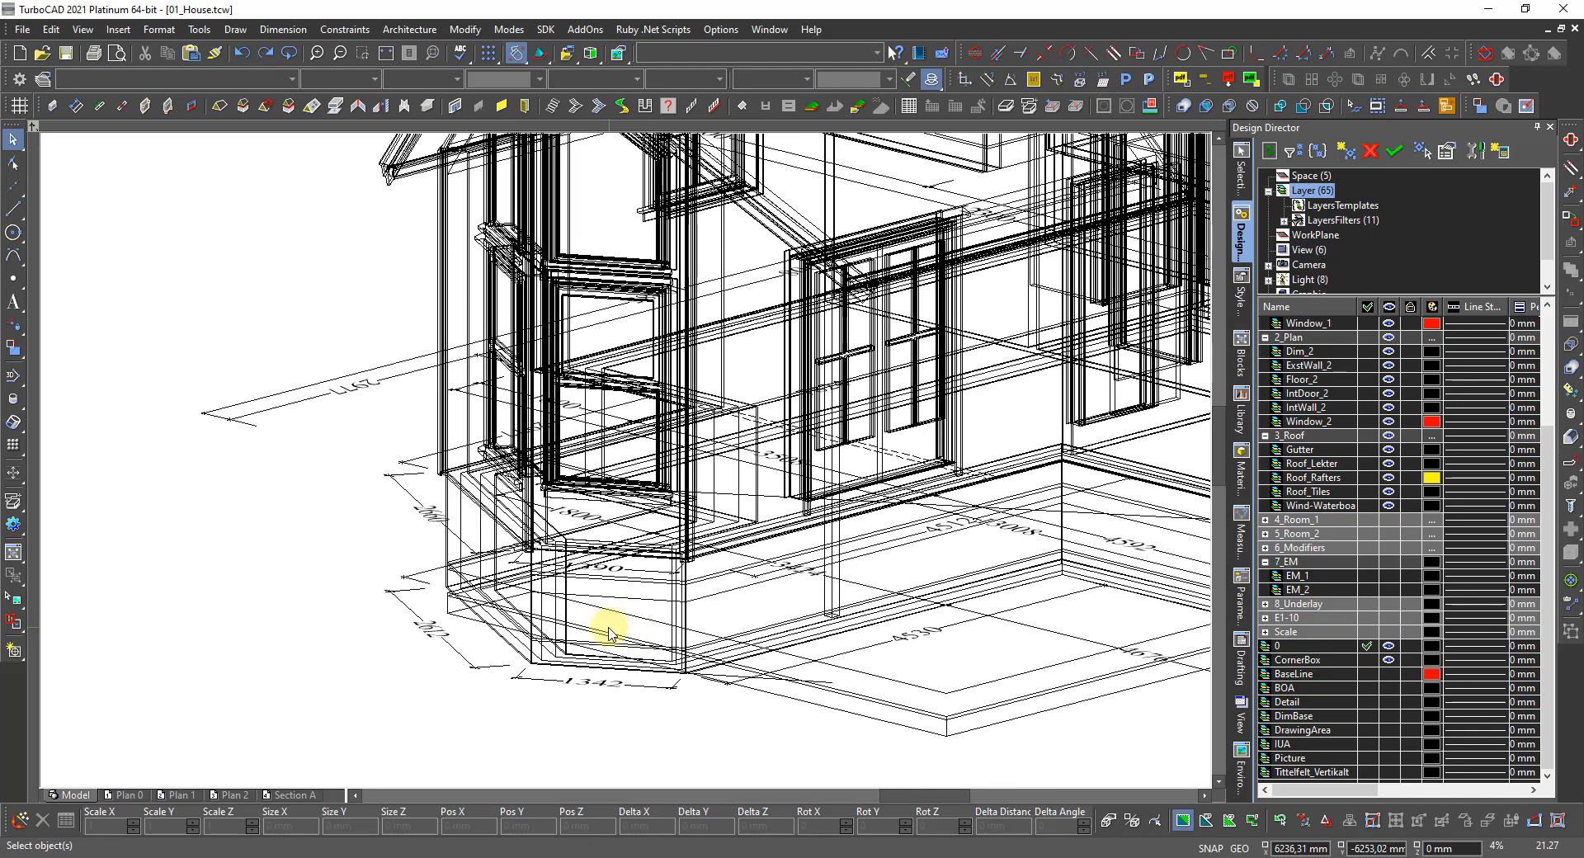
pyautogui.click(756, 631)
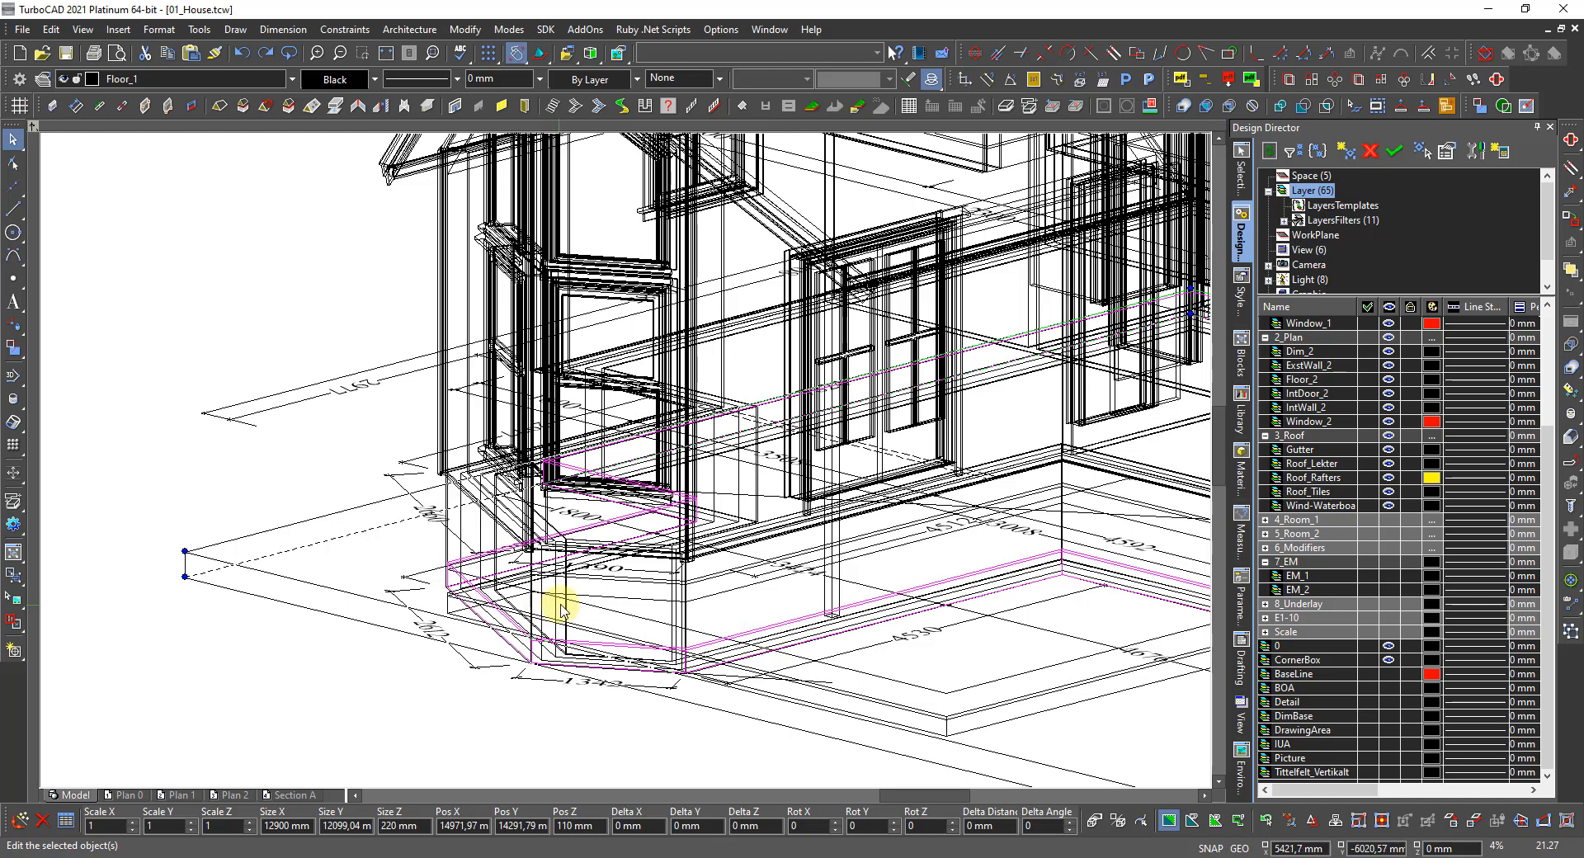
pyautogui.rightClick(579, 568)
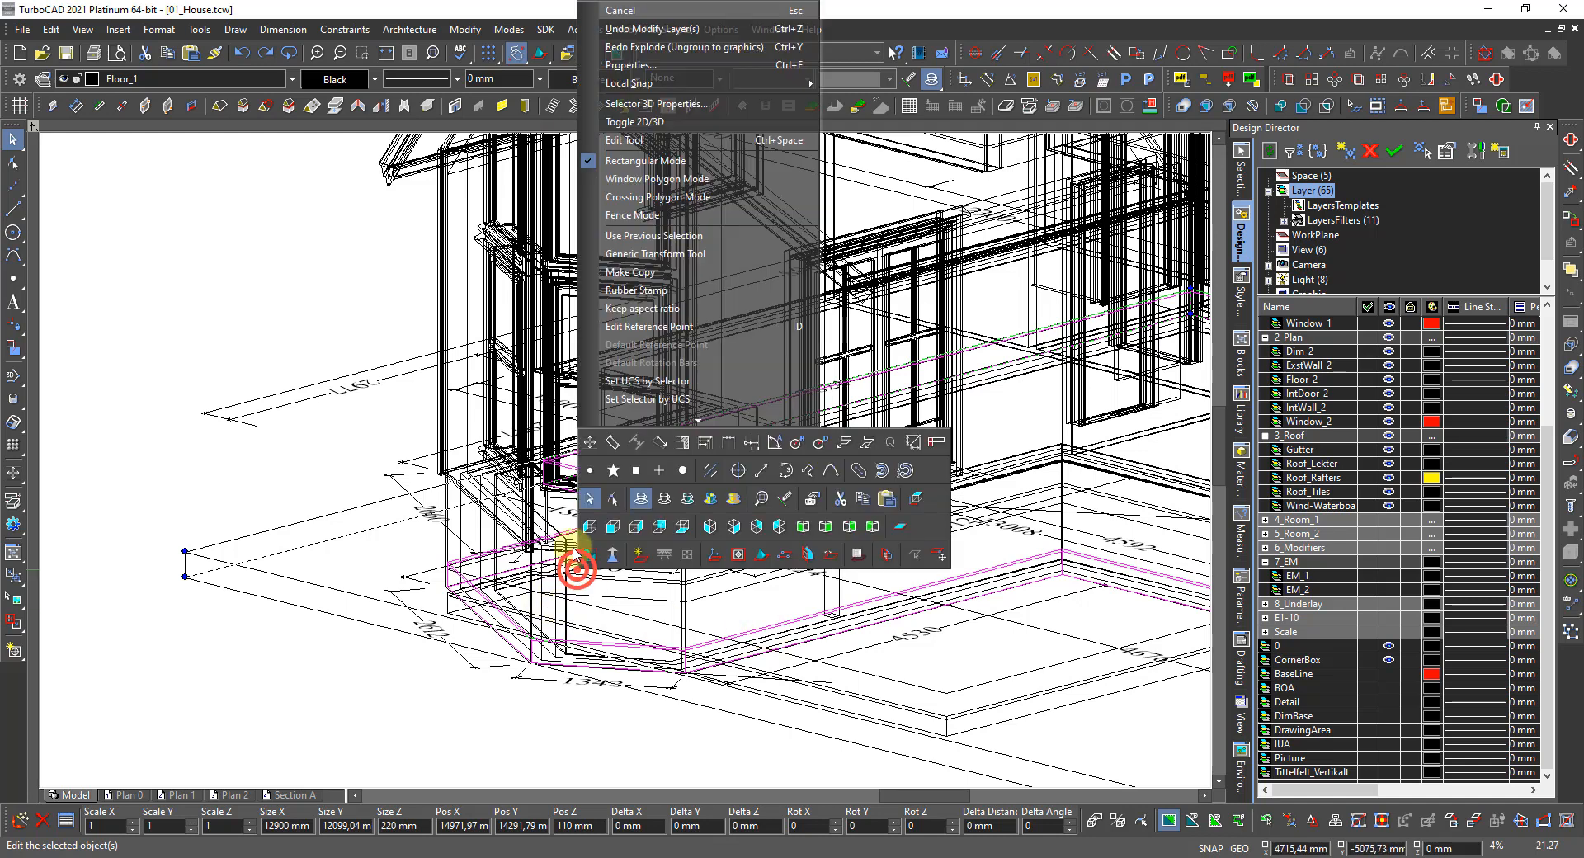
pyautogui.click(761, 555)
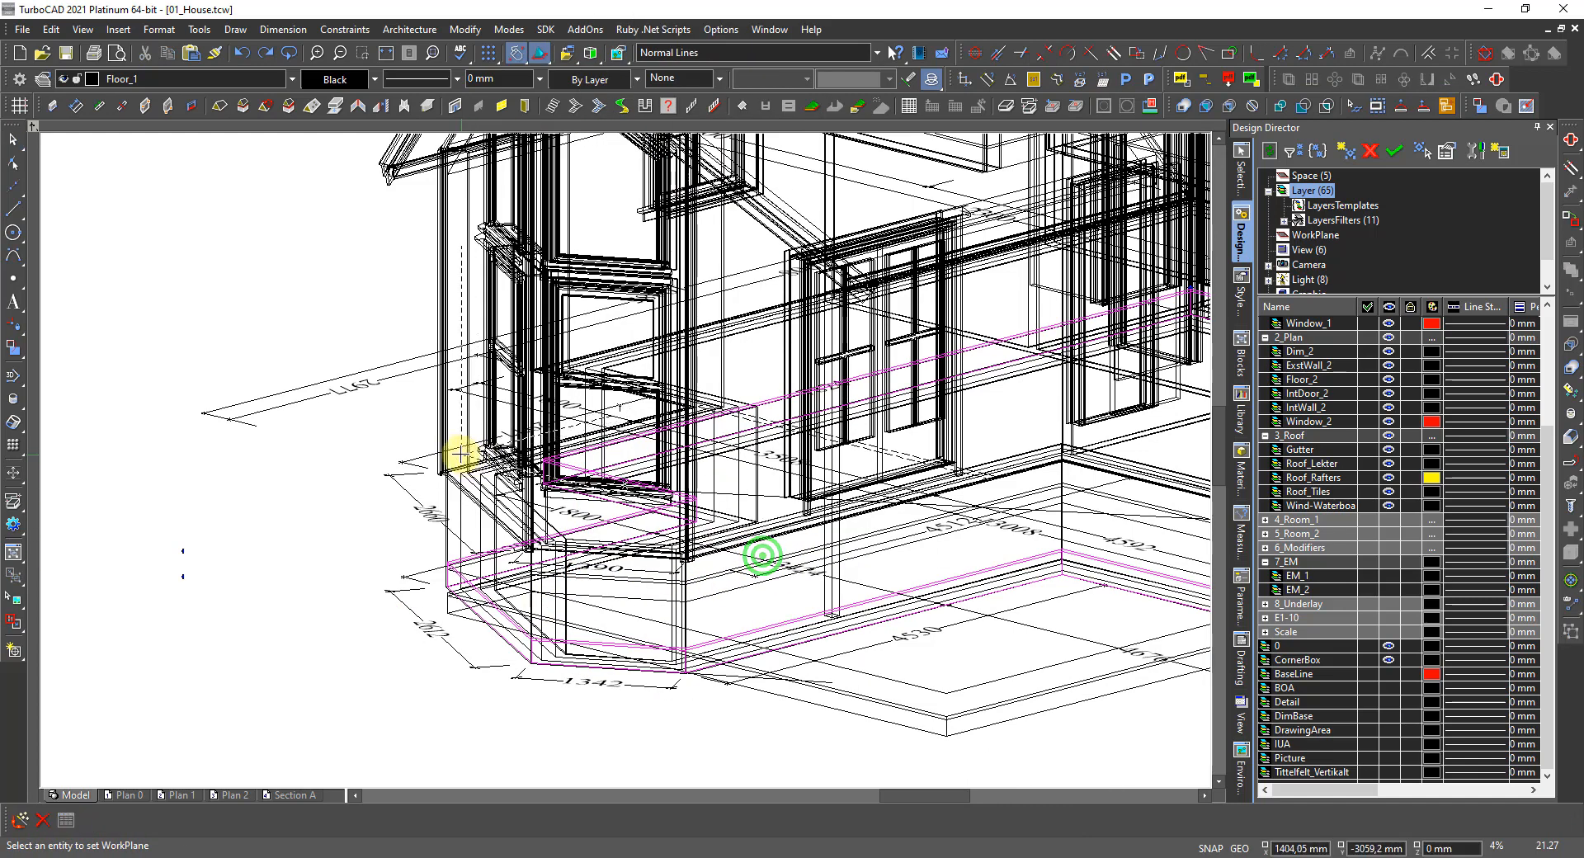
pyautogui.click(450, 441)
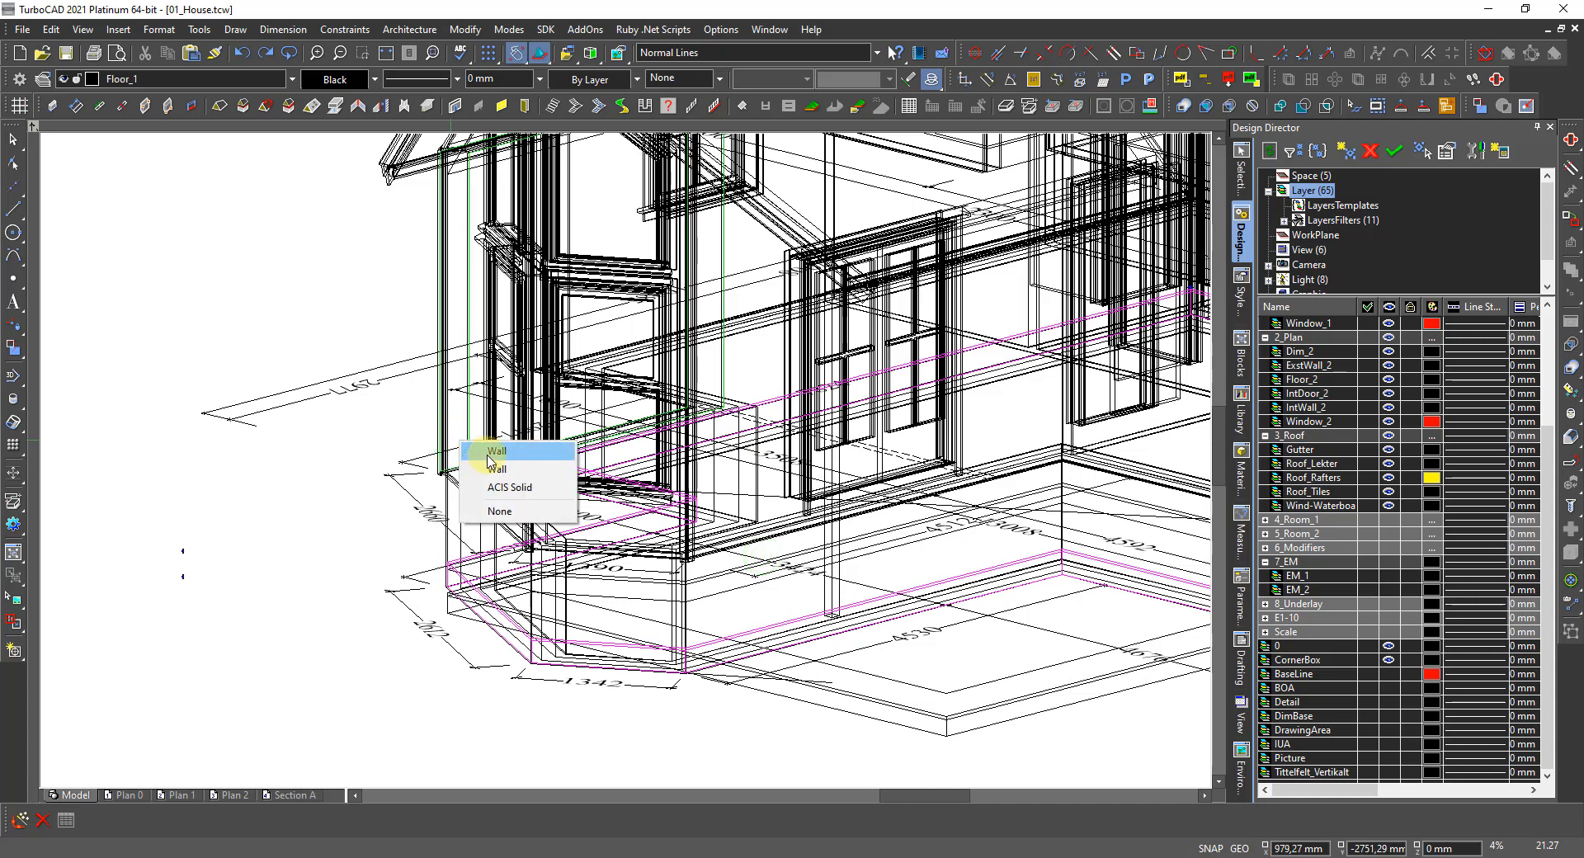
pyautogui.click(488, 454)
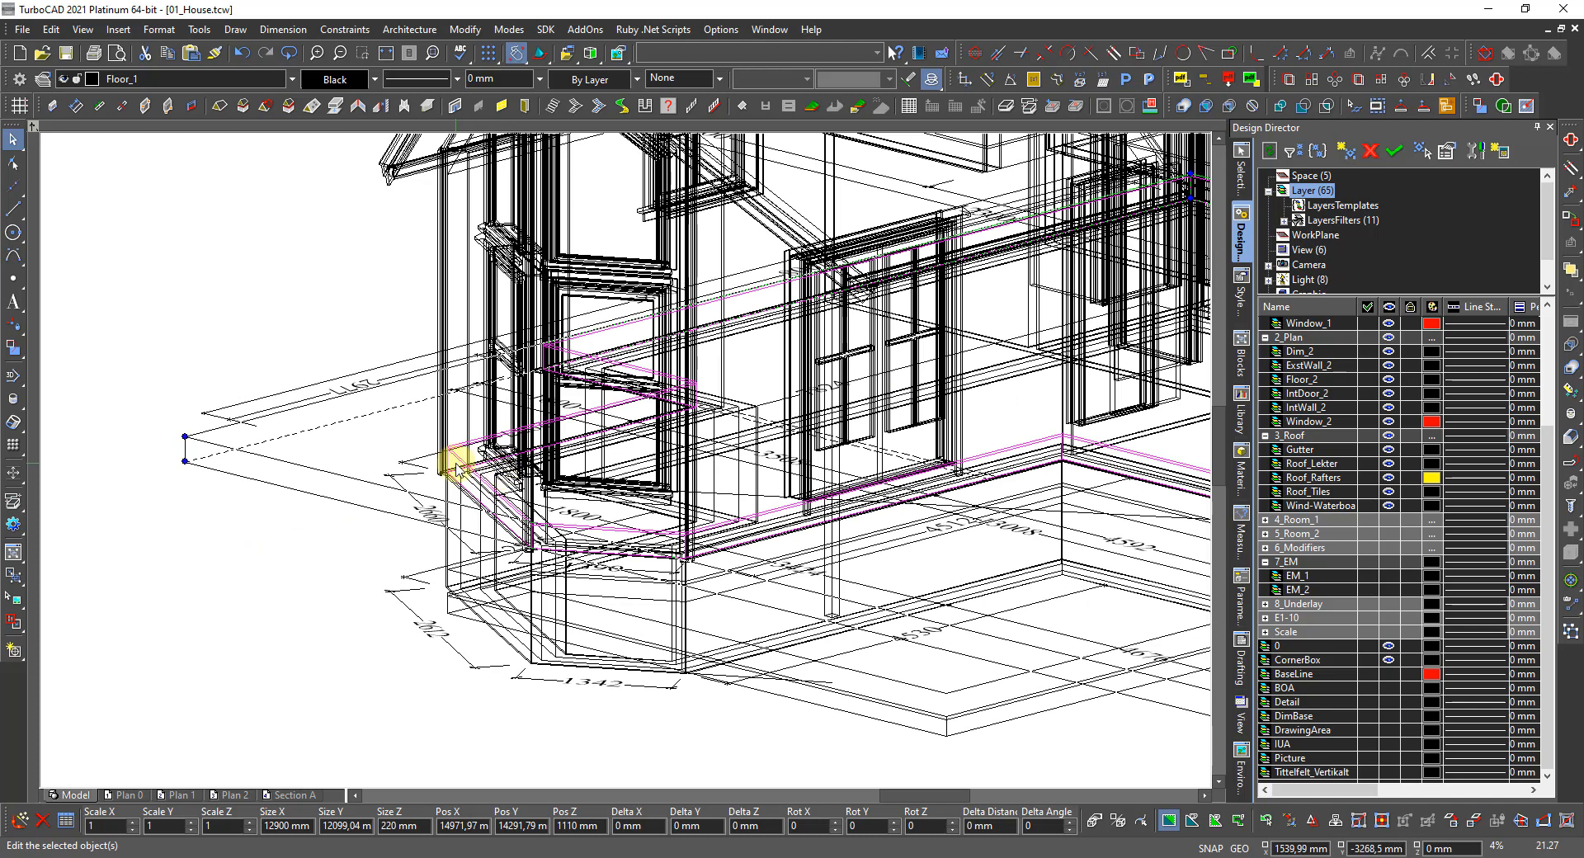
# Examine the raised floor slab through the bay window and around the terrace in rendered display.
pyautogui.scroll(1, 683, 400)
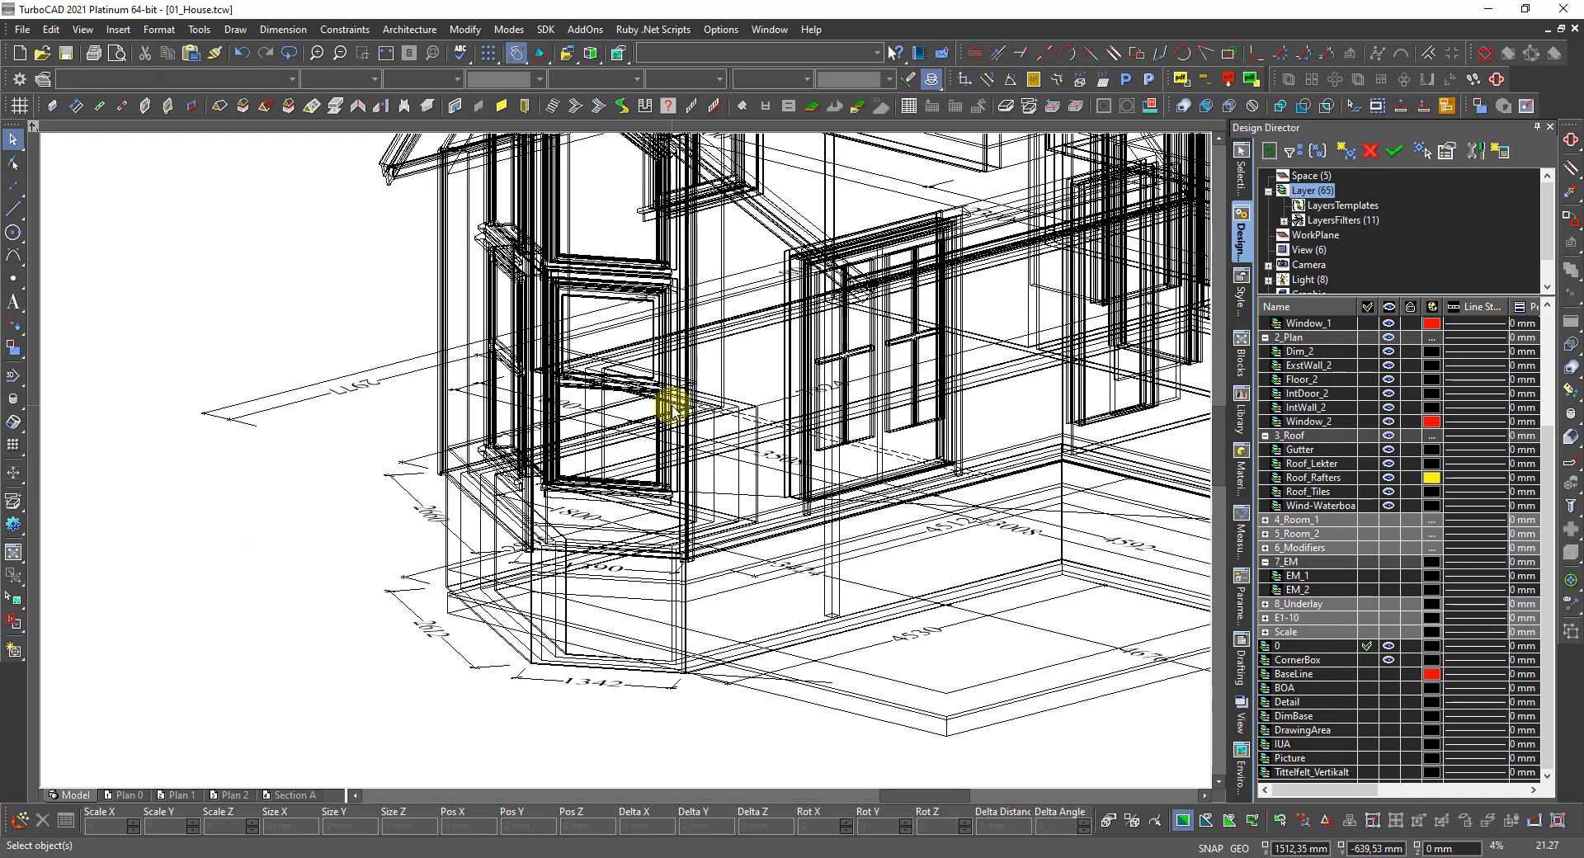
pyautogui.scroll(2, 577, 506)
pyautogui.rightClick(580, 510)
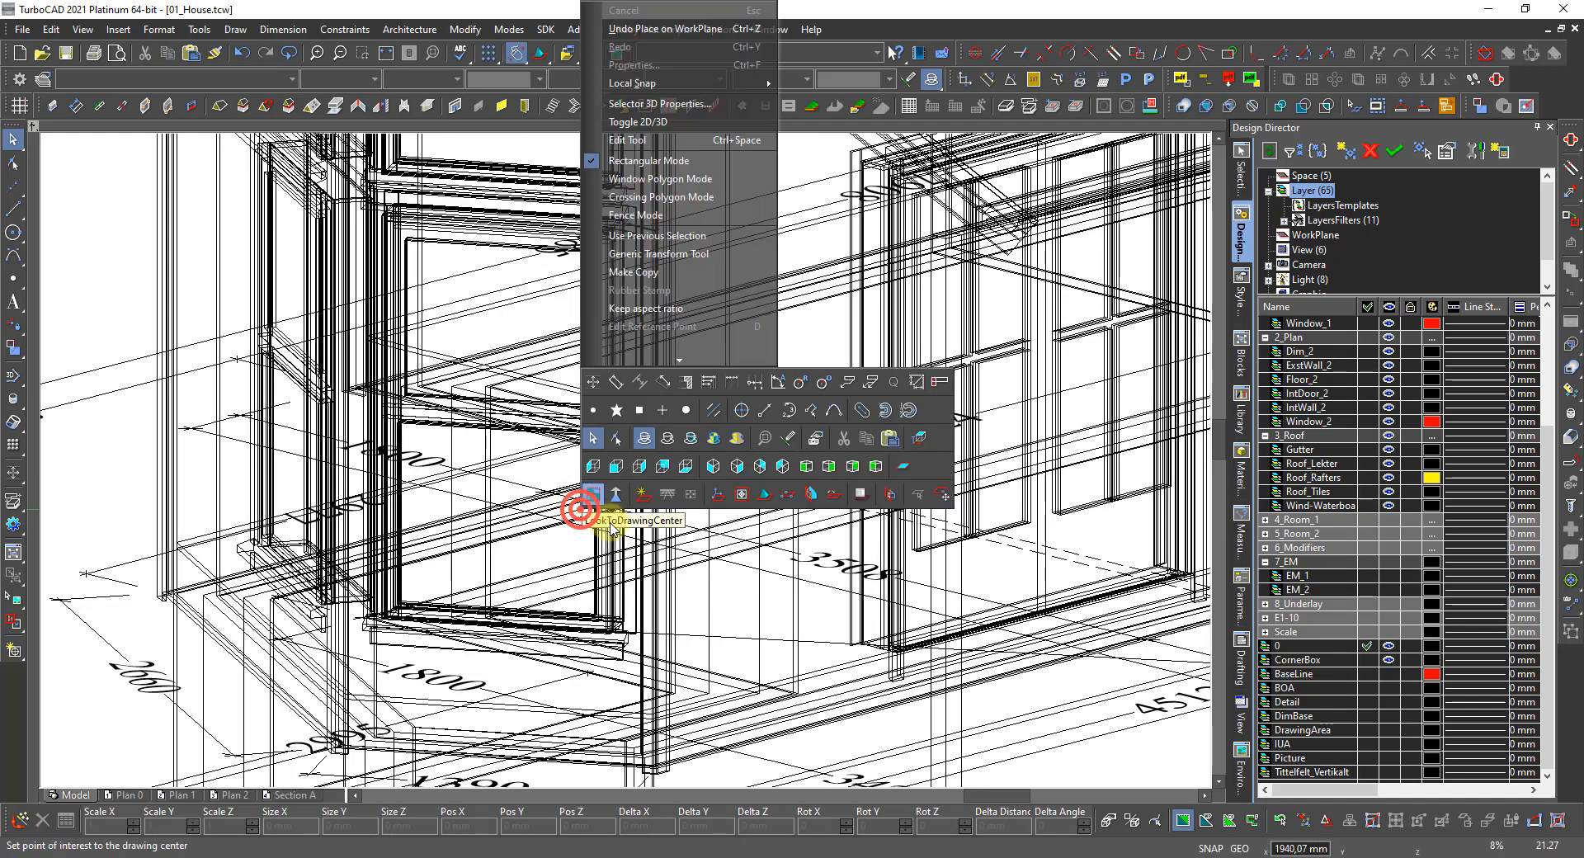
pyautogui.click(715, 440)
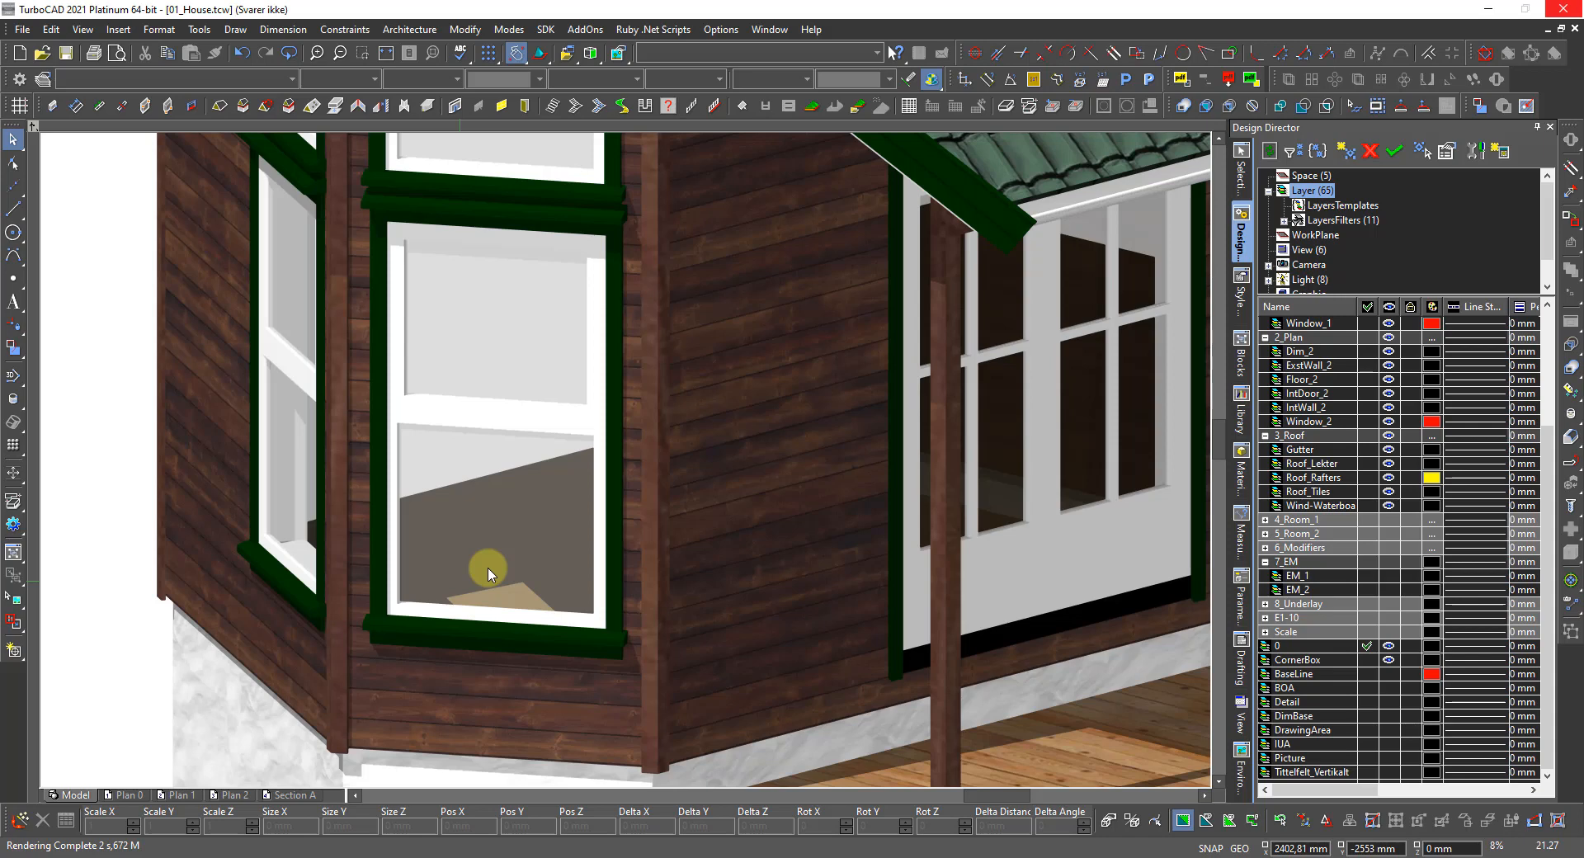
pyautogui.rightClick(489, 574)
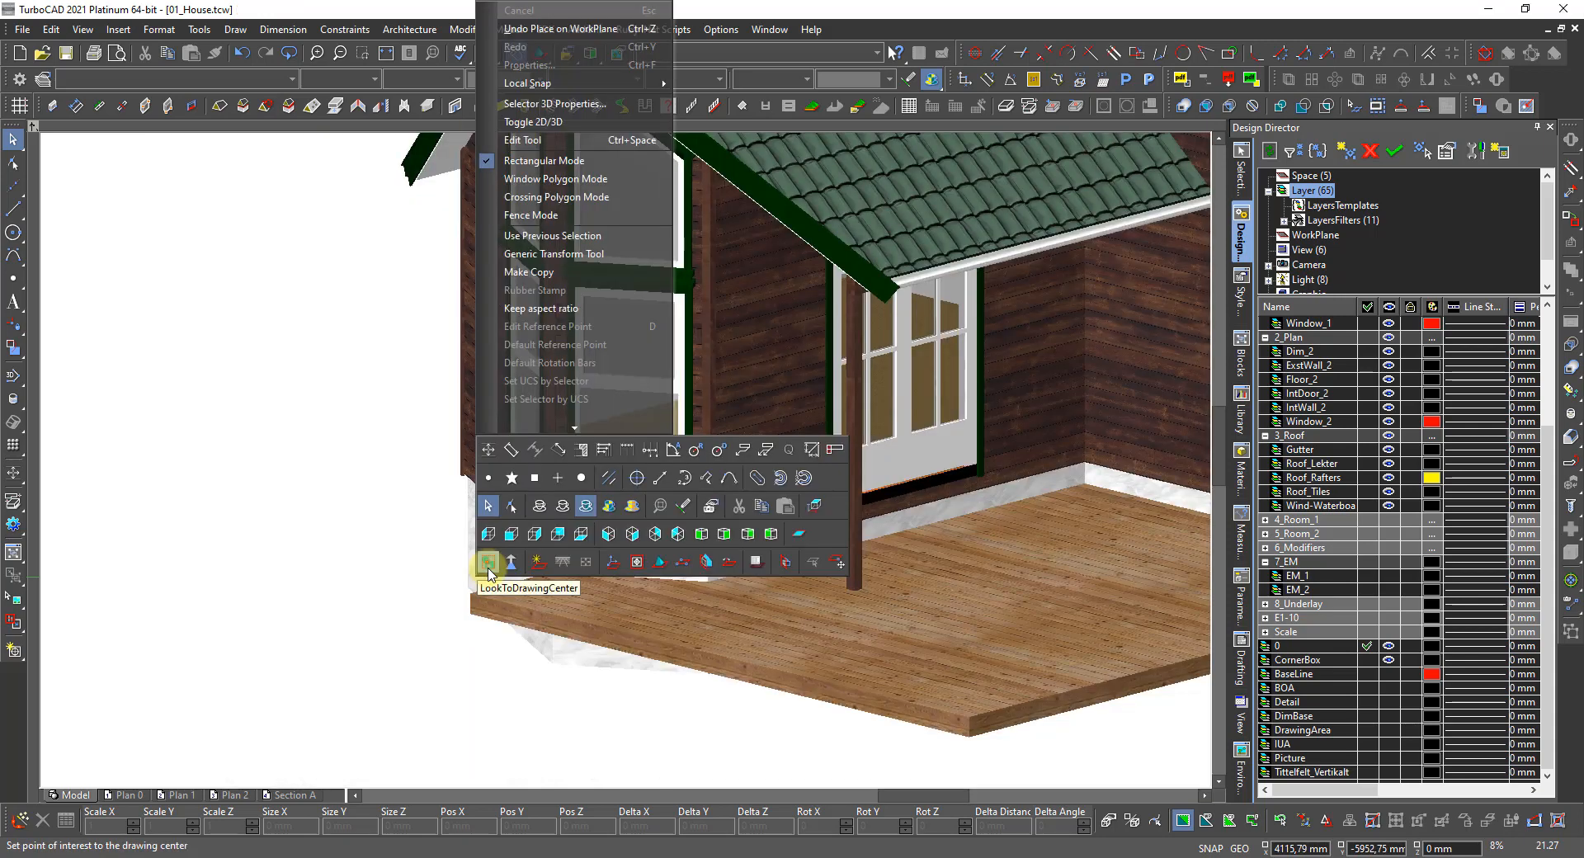
pyautogui.click(417, 634)
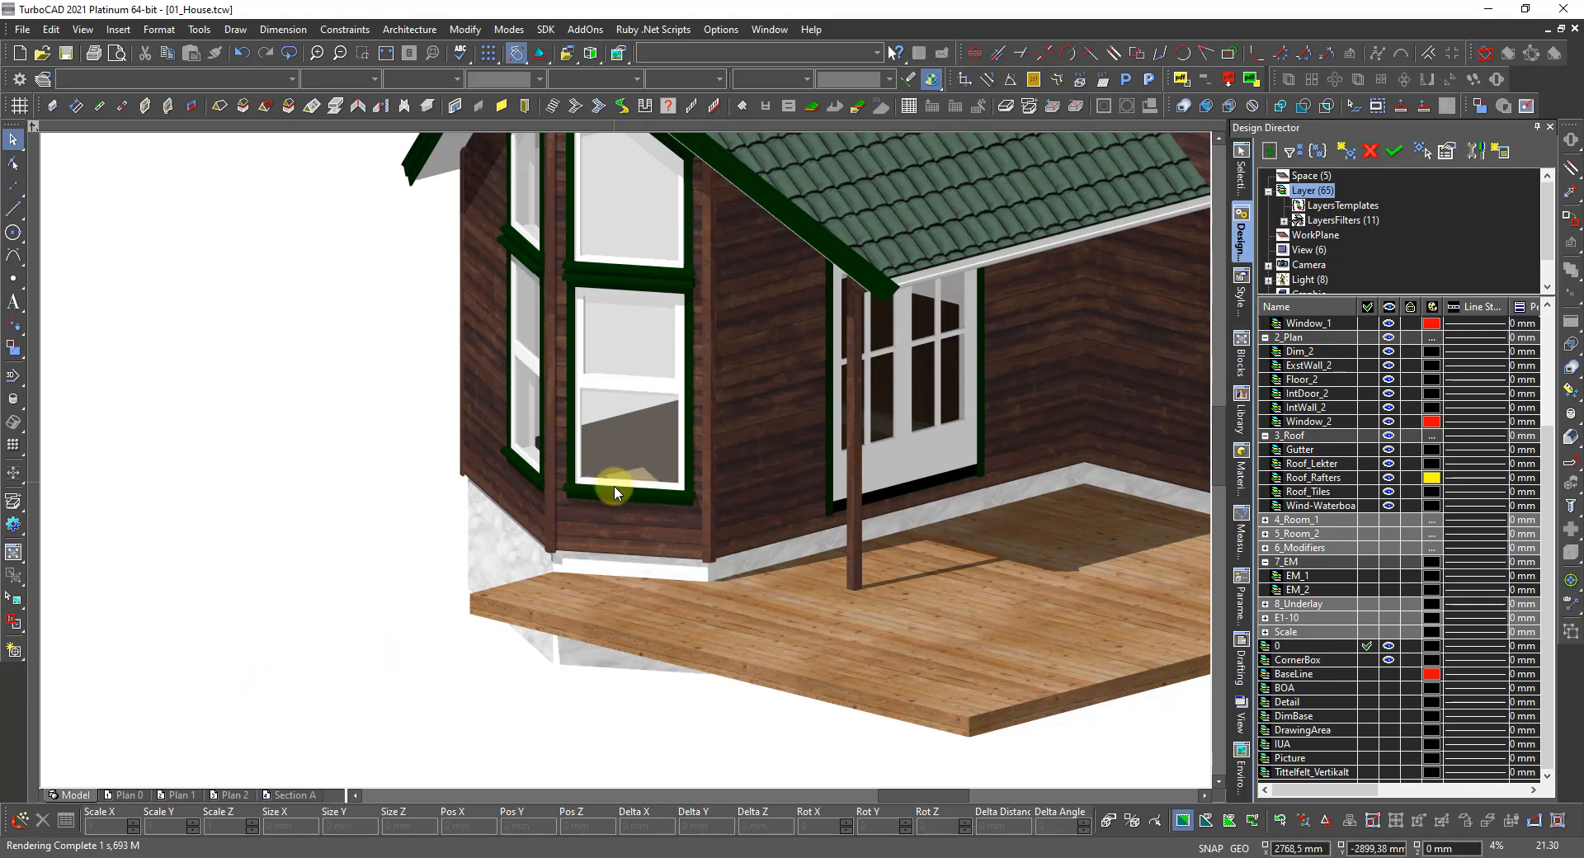
# Switch to hidden-line display and raise the wooden terrace deck by a Delta Z of 120 mm.
pyautogui.rightClick(639, 446)
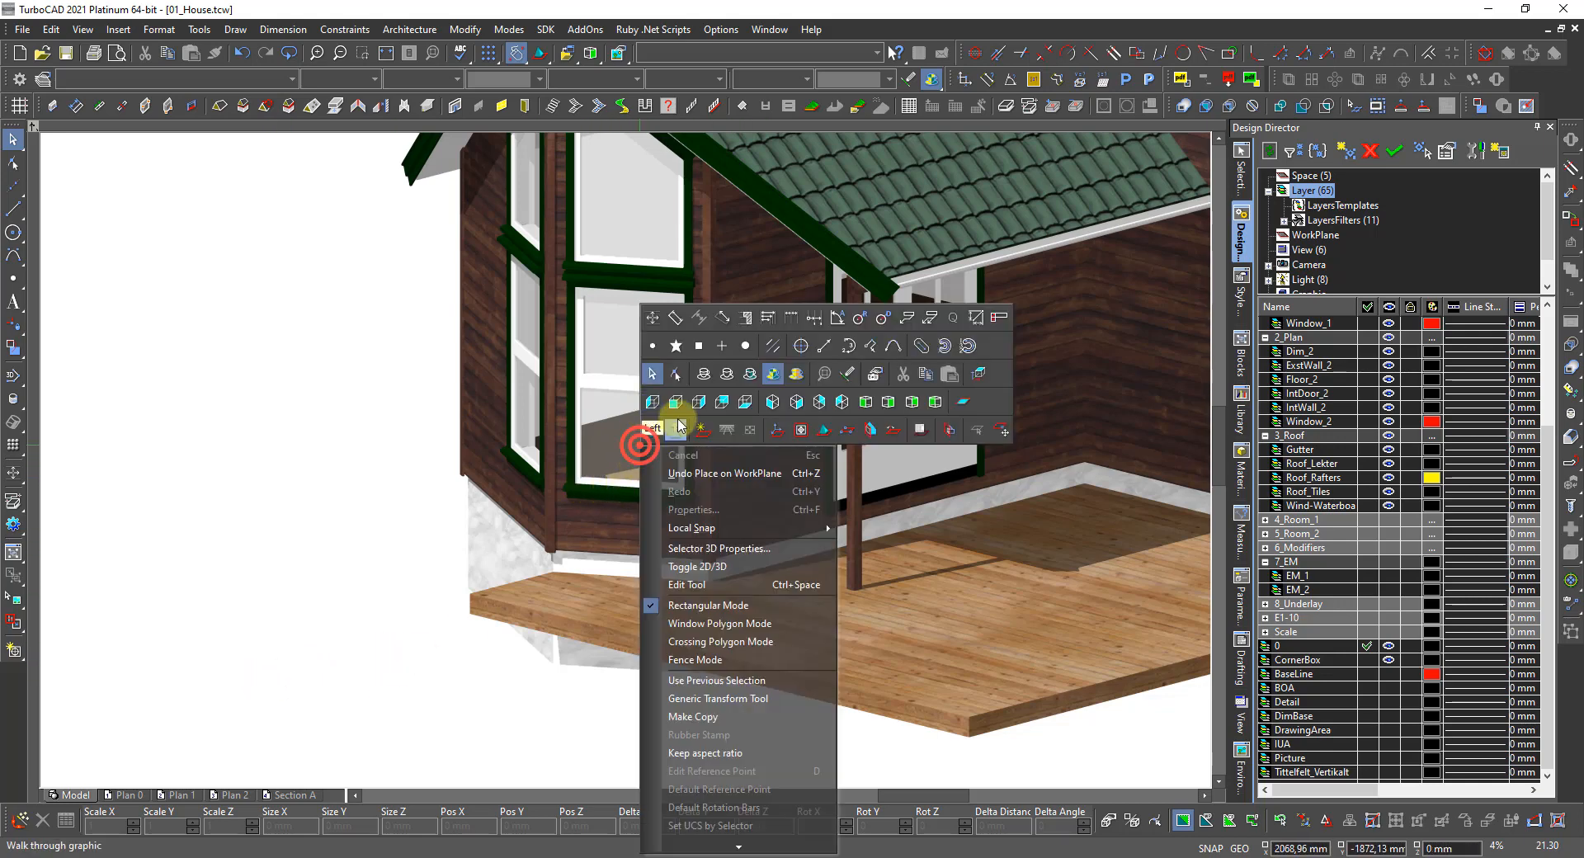
pyautogui.click(727, 376)
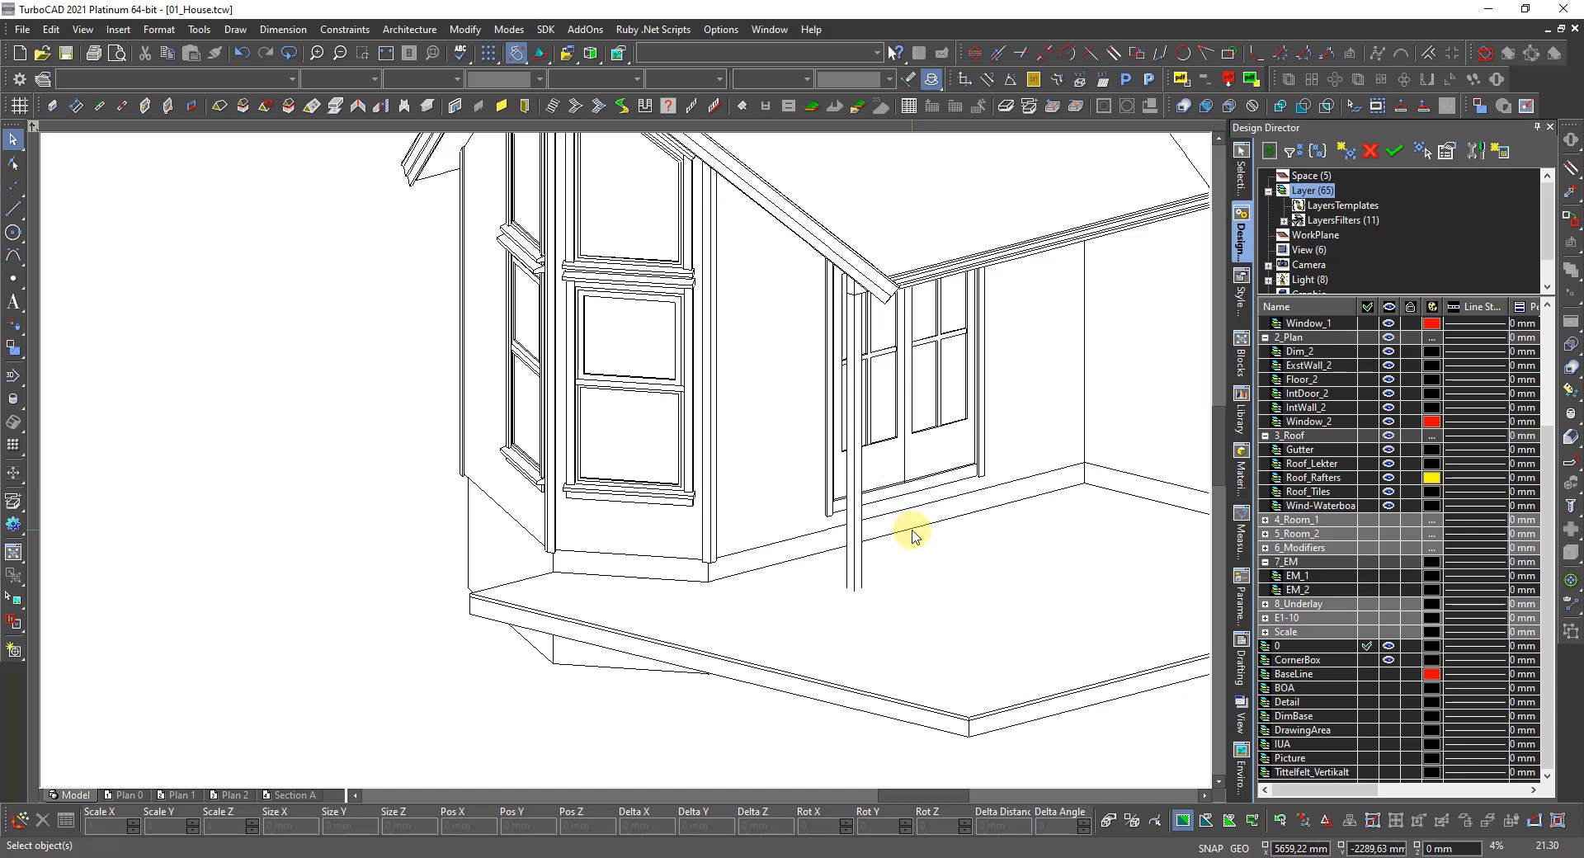
pyautogui.click(999, 715)
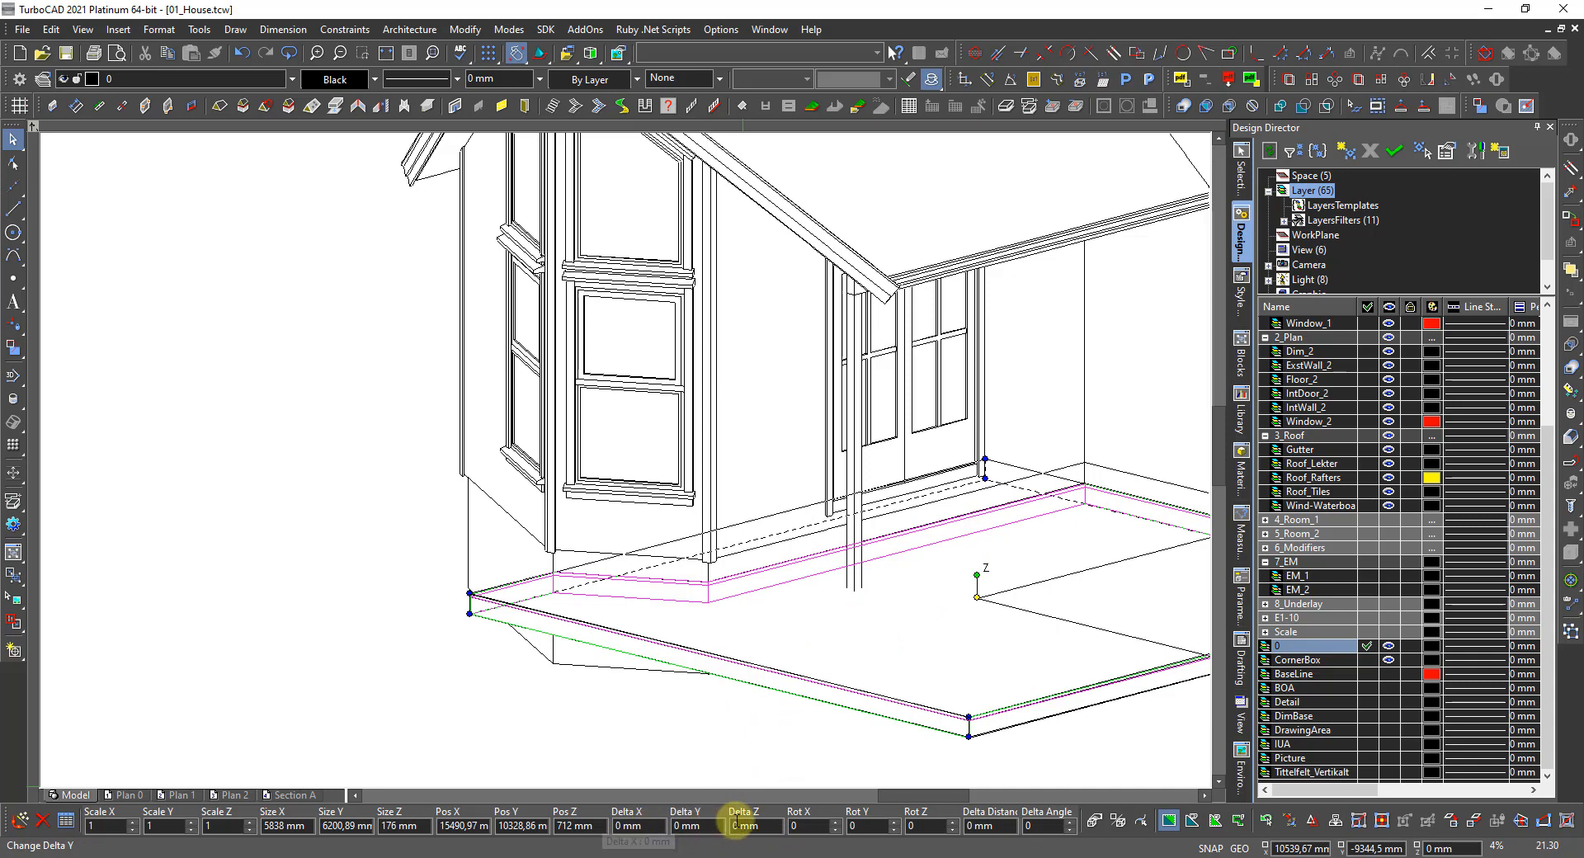
pyautogui.click(765, 825)
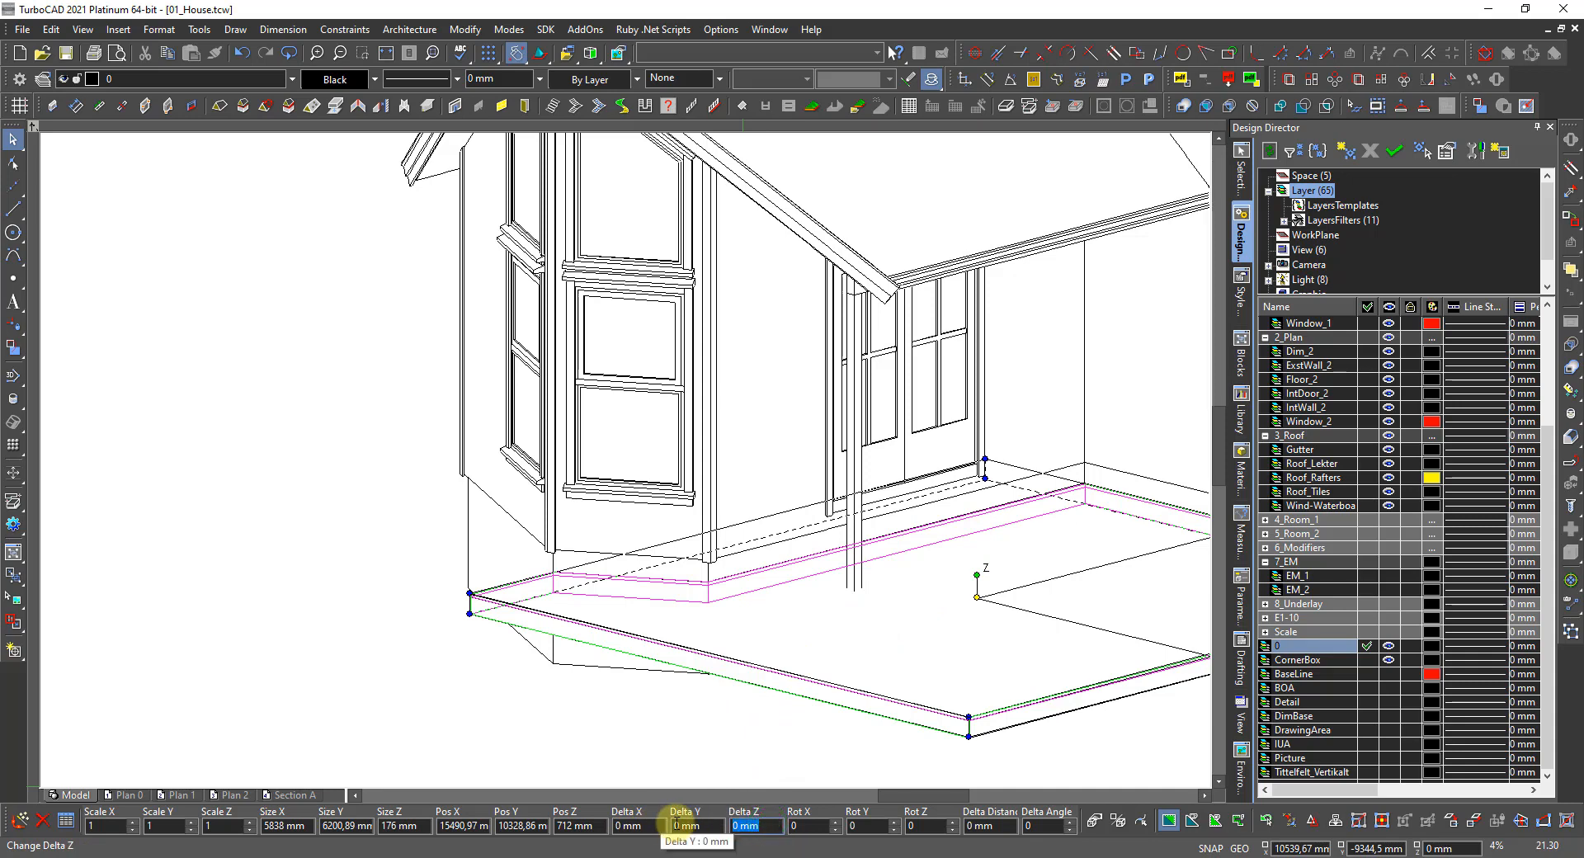
pyautogui.write('120')
pyautogui.press('Return')
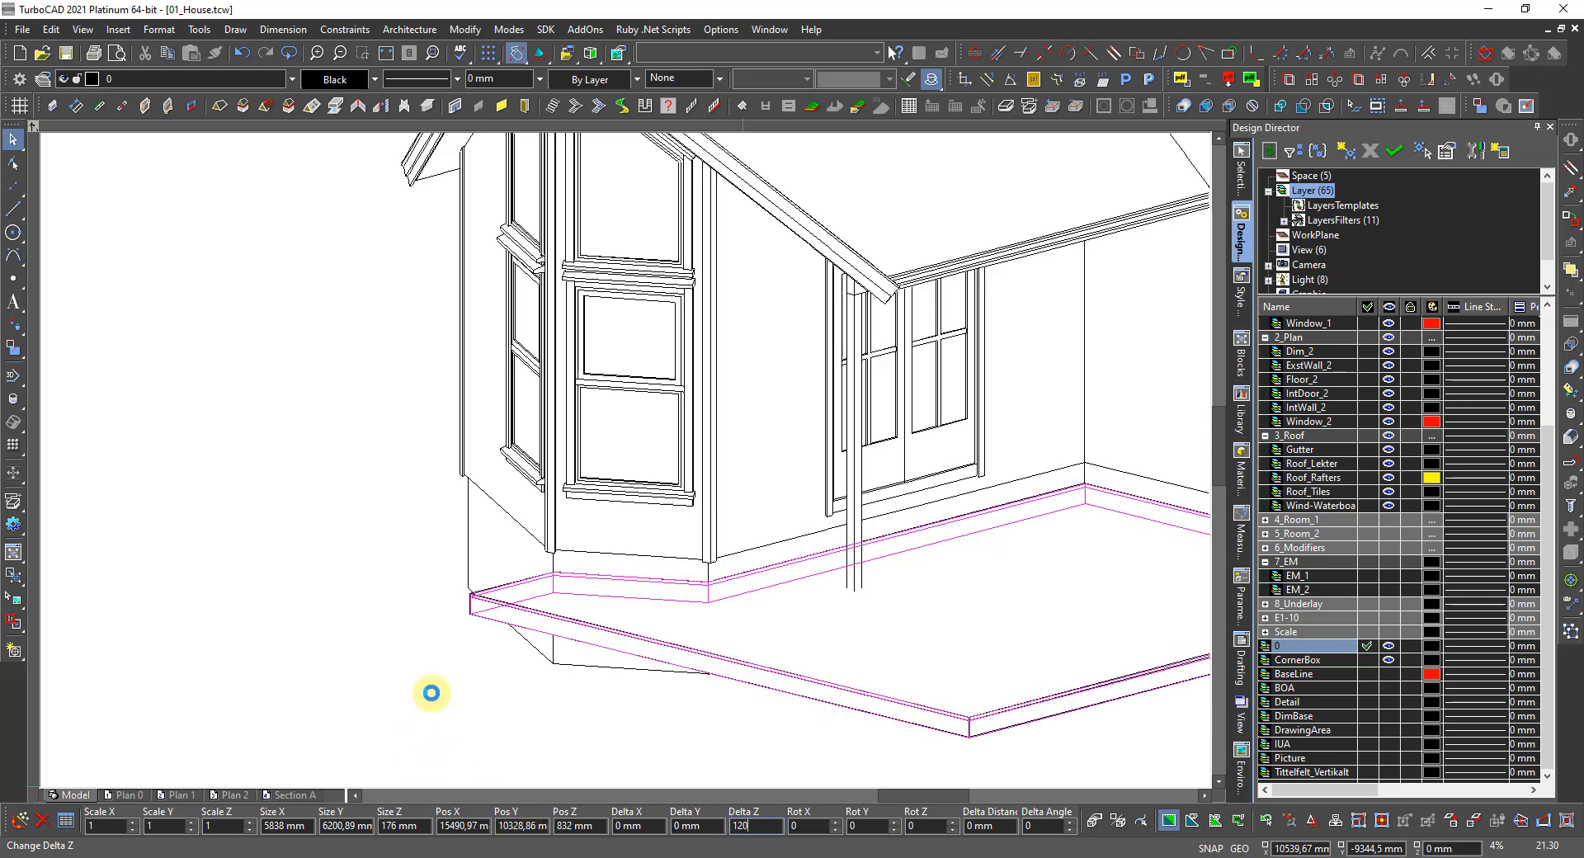
pyautogui.click(429, 721)
pyautogui.rightClick(372, 720)
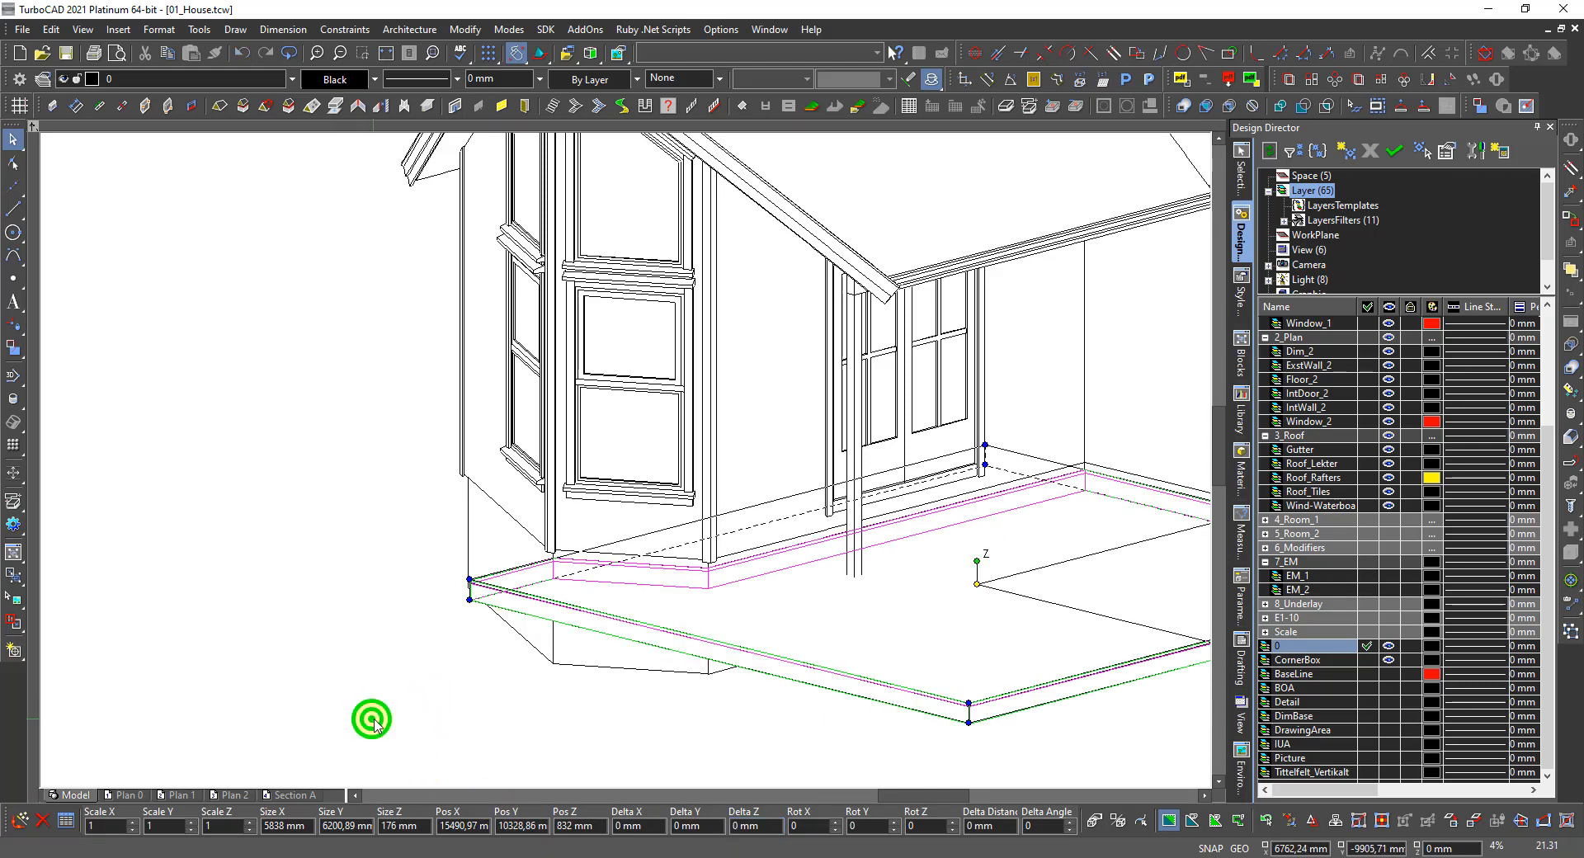
# Switch the model to wireframe display and open the Husfilm project's Bilder folder, under D:\Rygjs B&T\PROSJEKTER in File Explorer.
pyautogui.rightClick(653, 742)
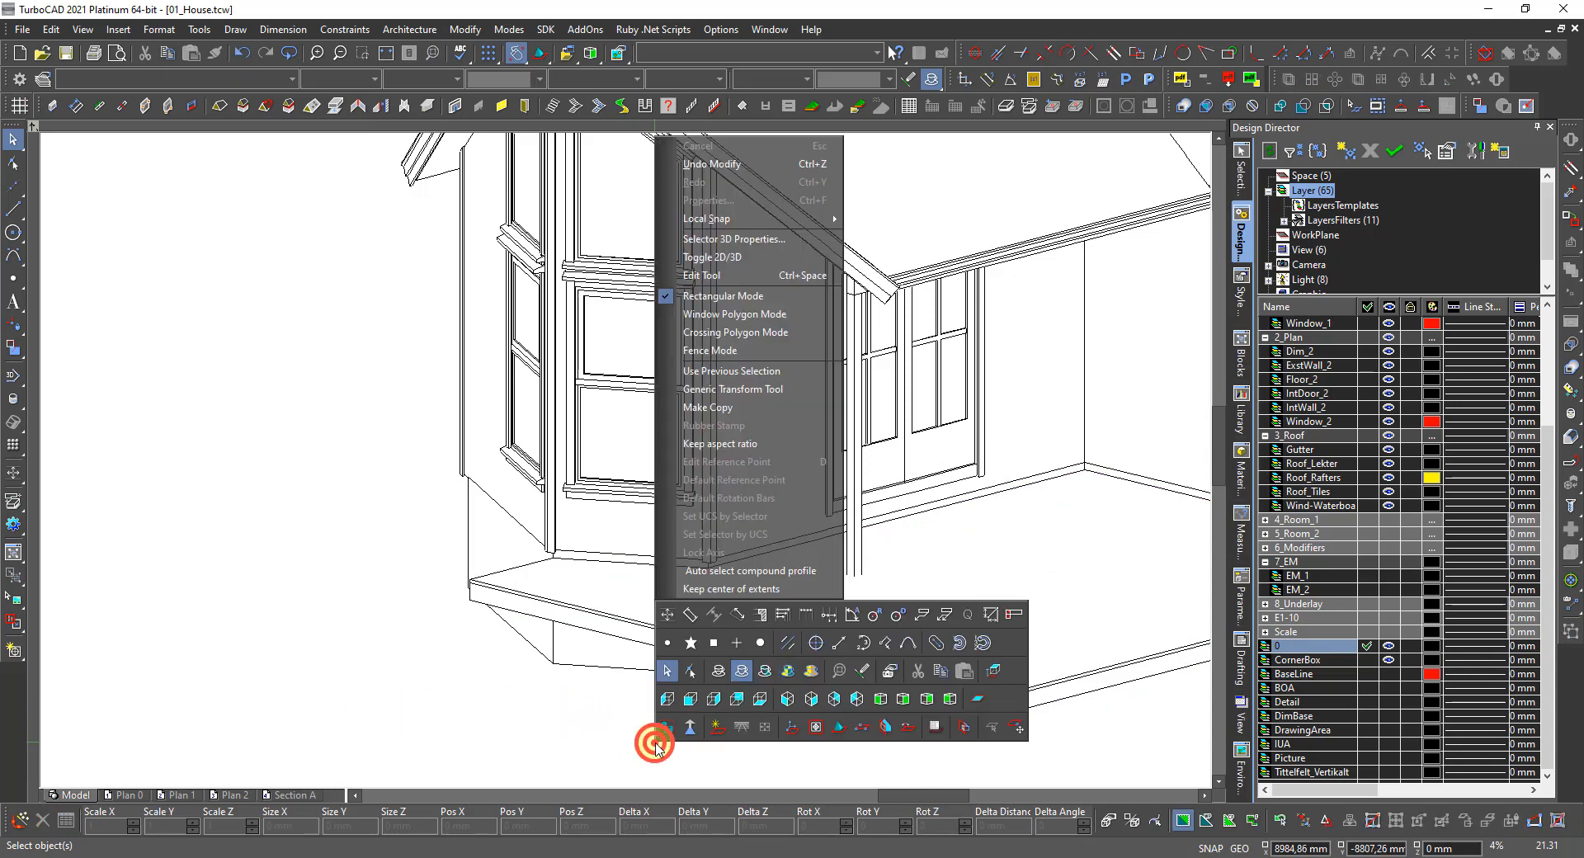
pyautogui.click(717, 670)
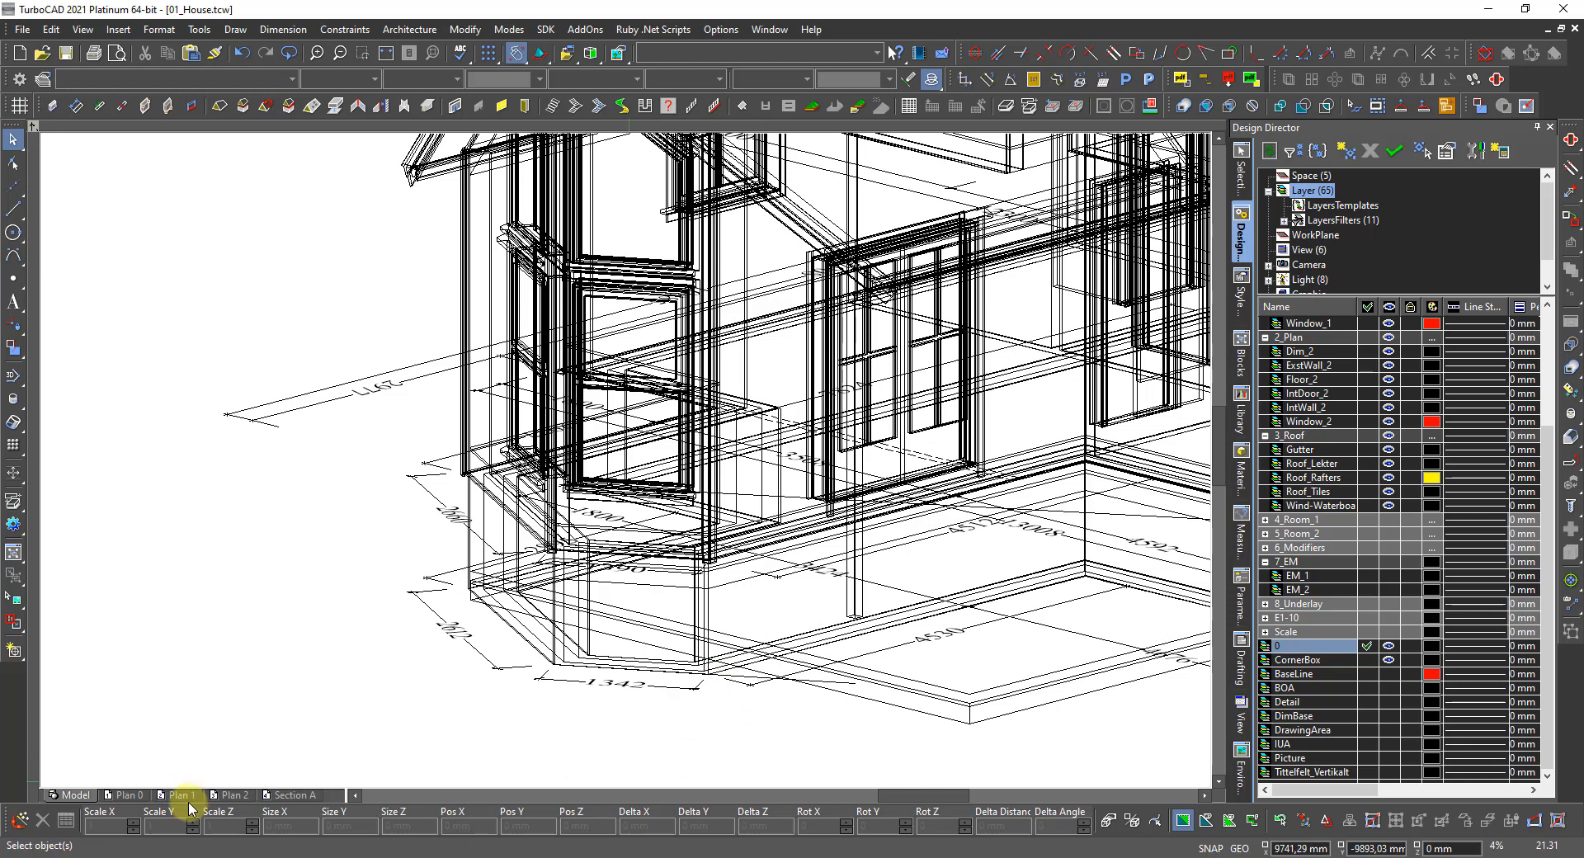
pyautogui.click(194, 856)
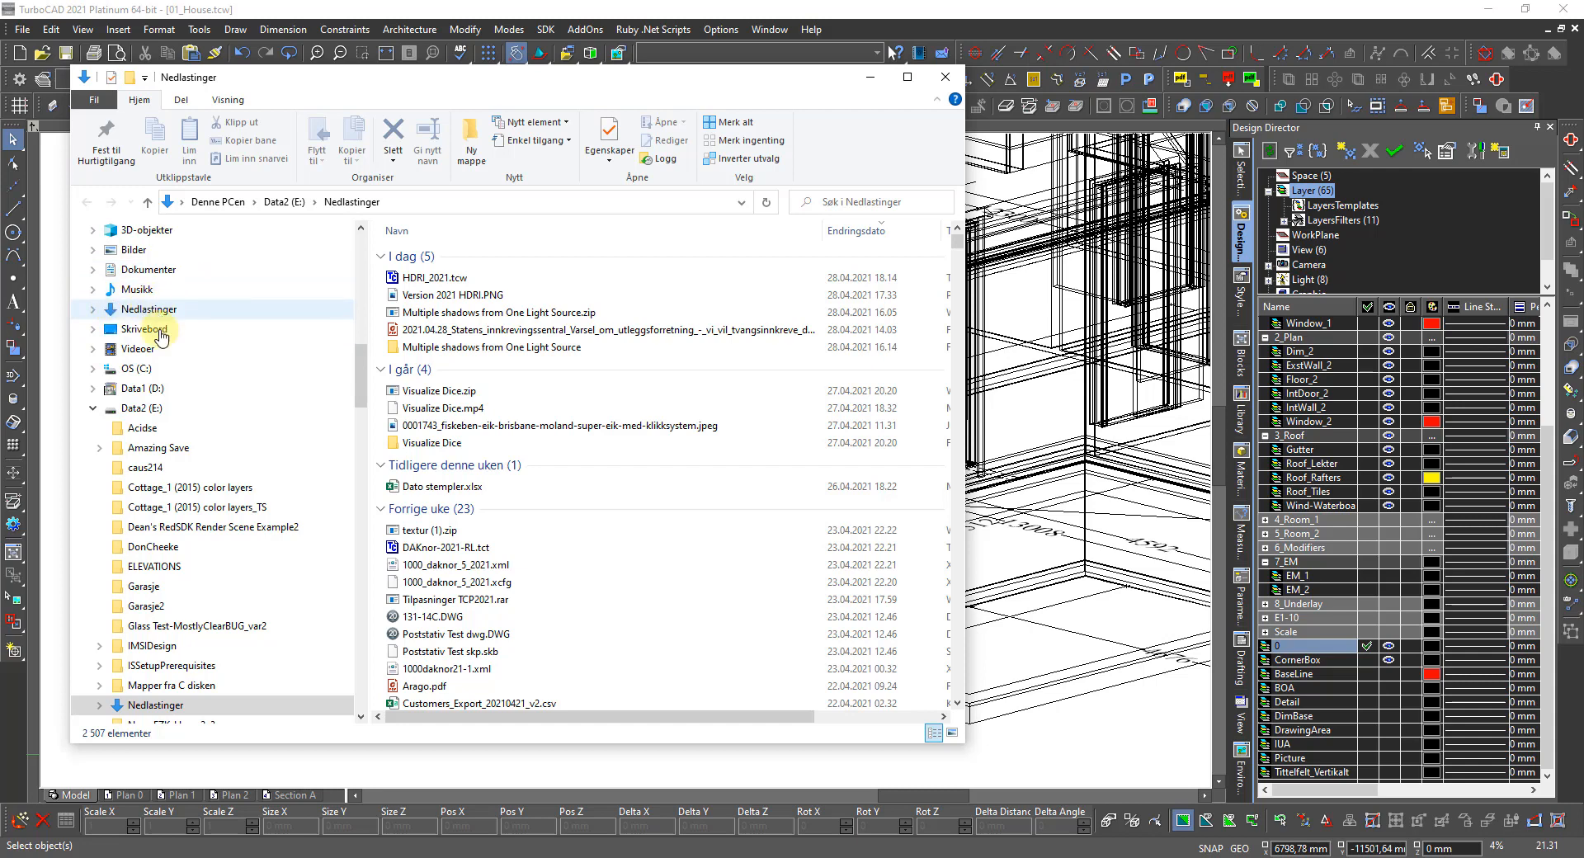
pyautogui.click(177, 389)
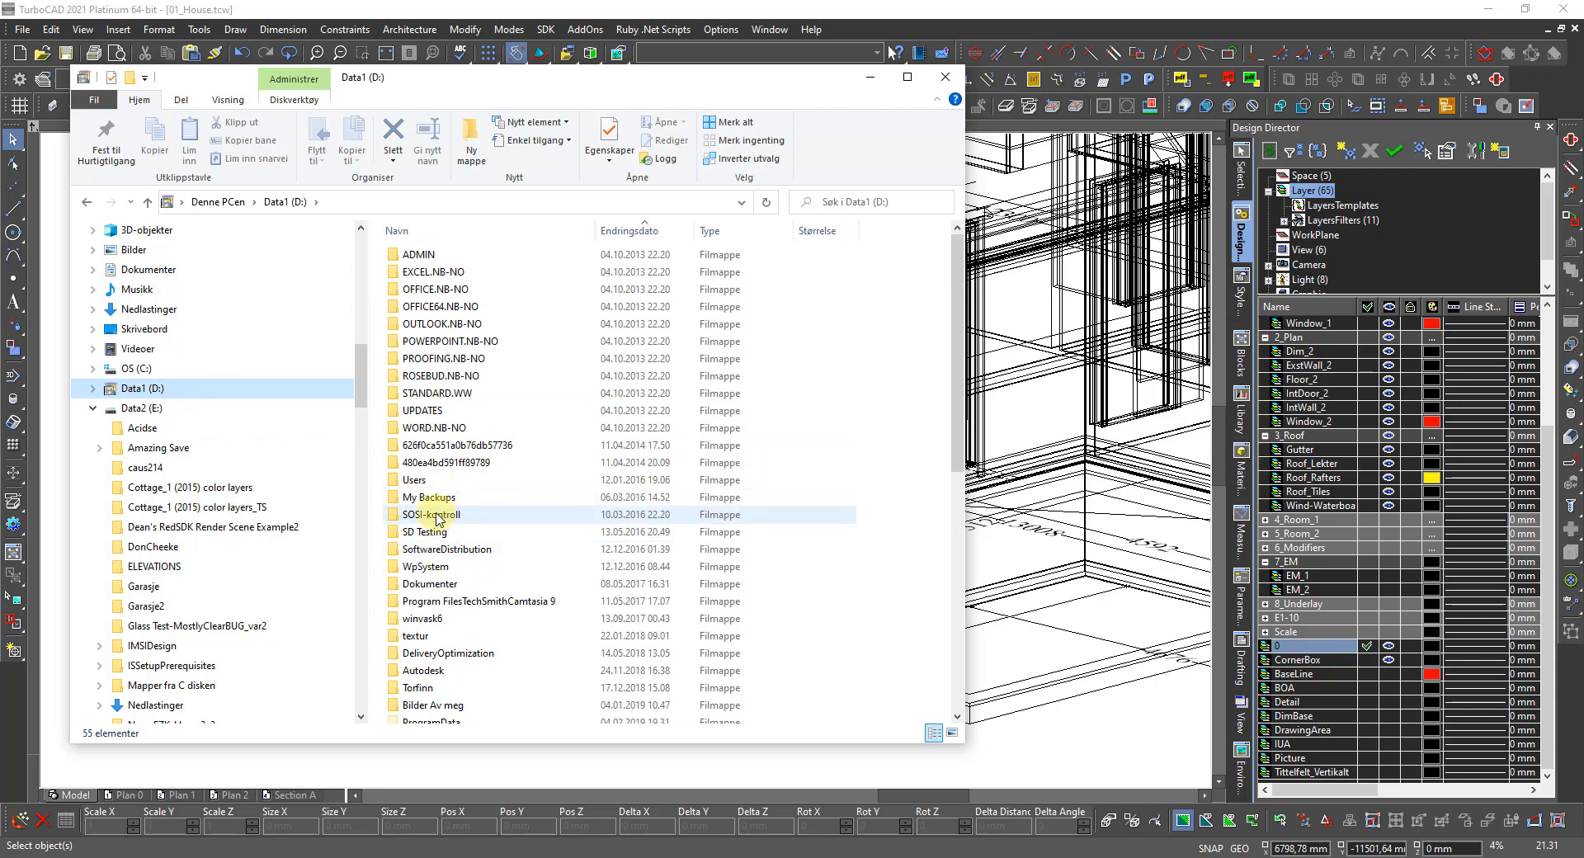
pyautogui.scroll(-9, 439, 499)
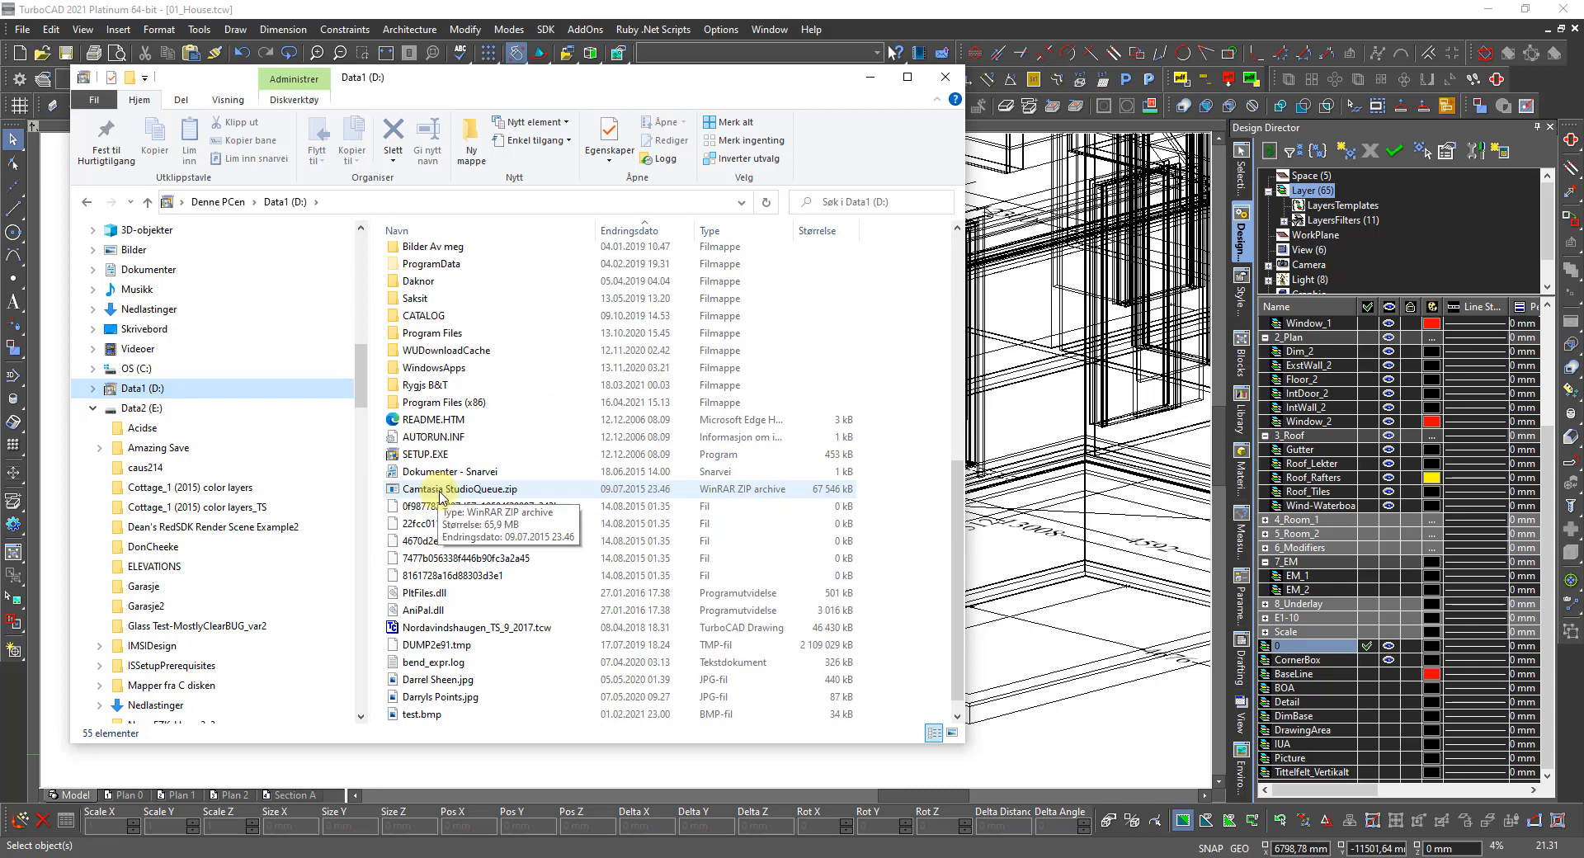
pyautogui.doubleClick(423, 385)
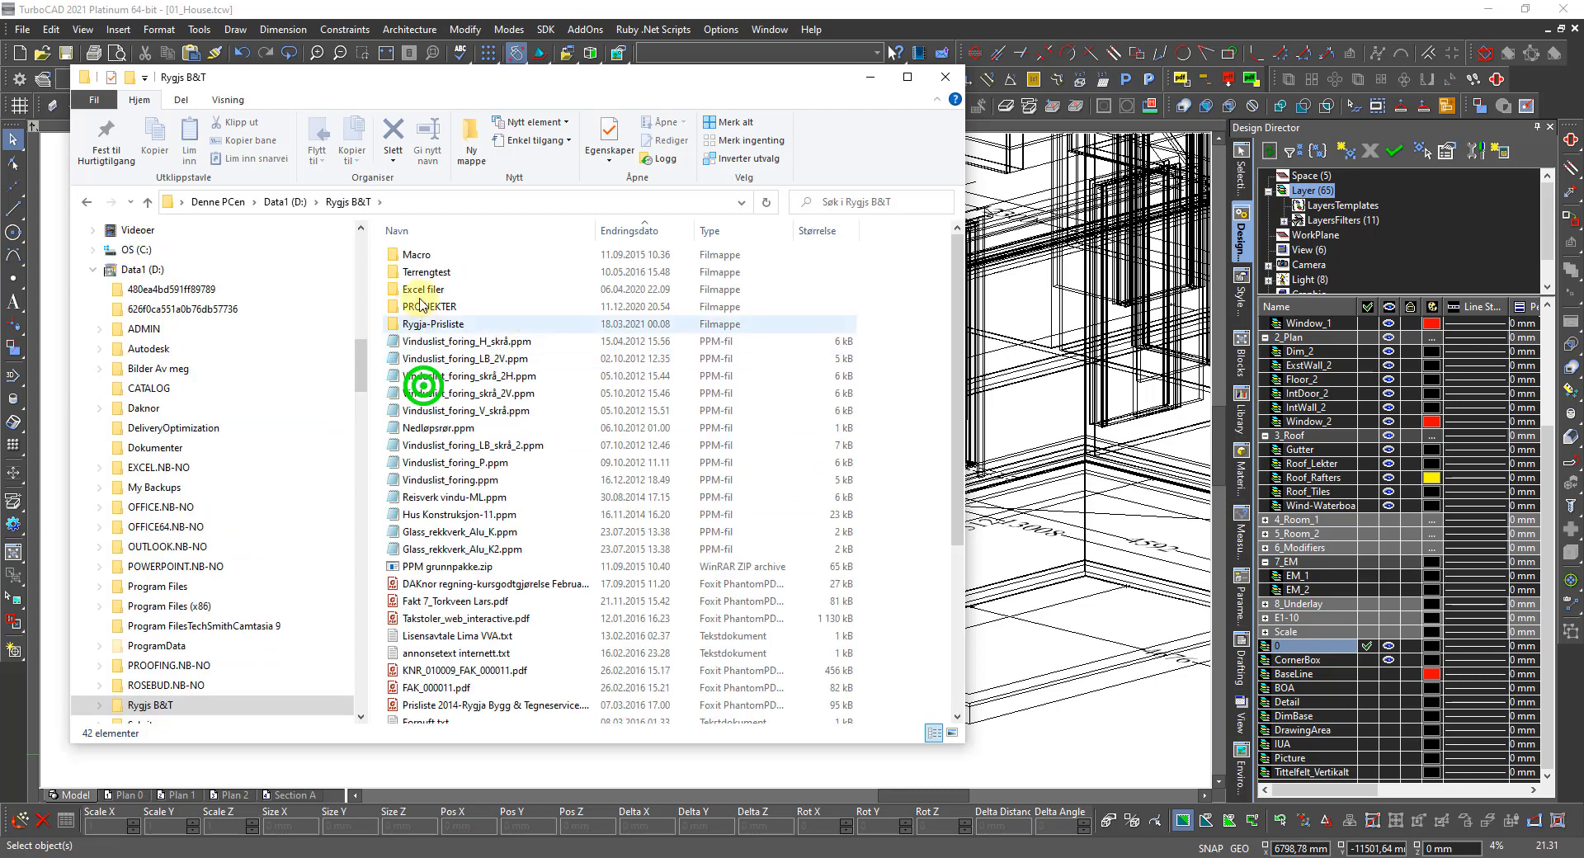
pyautogui.doubleClick(421, 306)
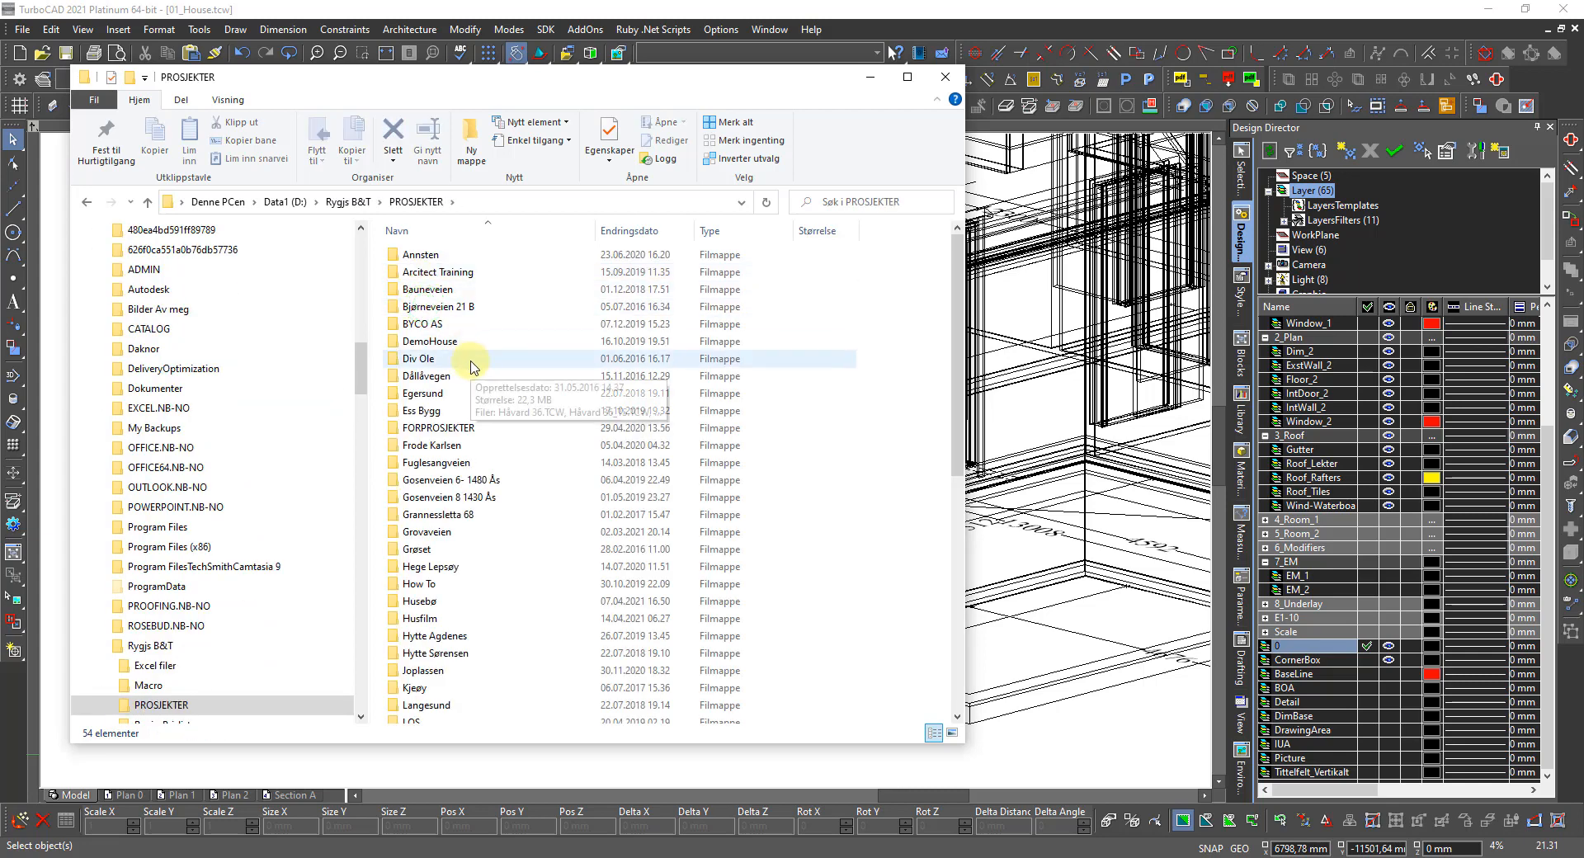
pyautogui.scroll(-1, 431, 634)
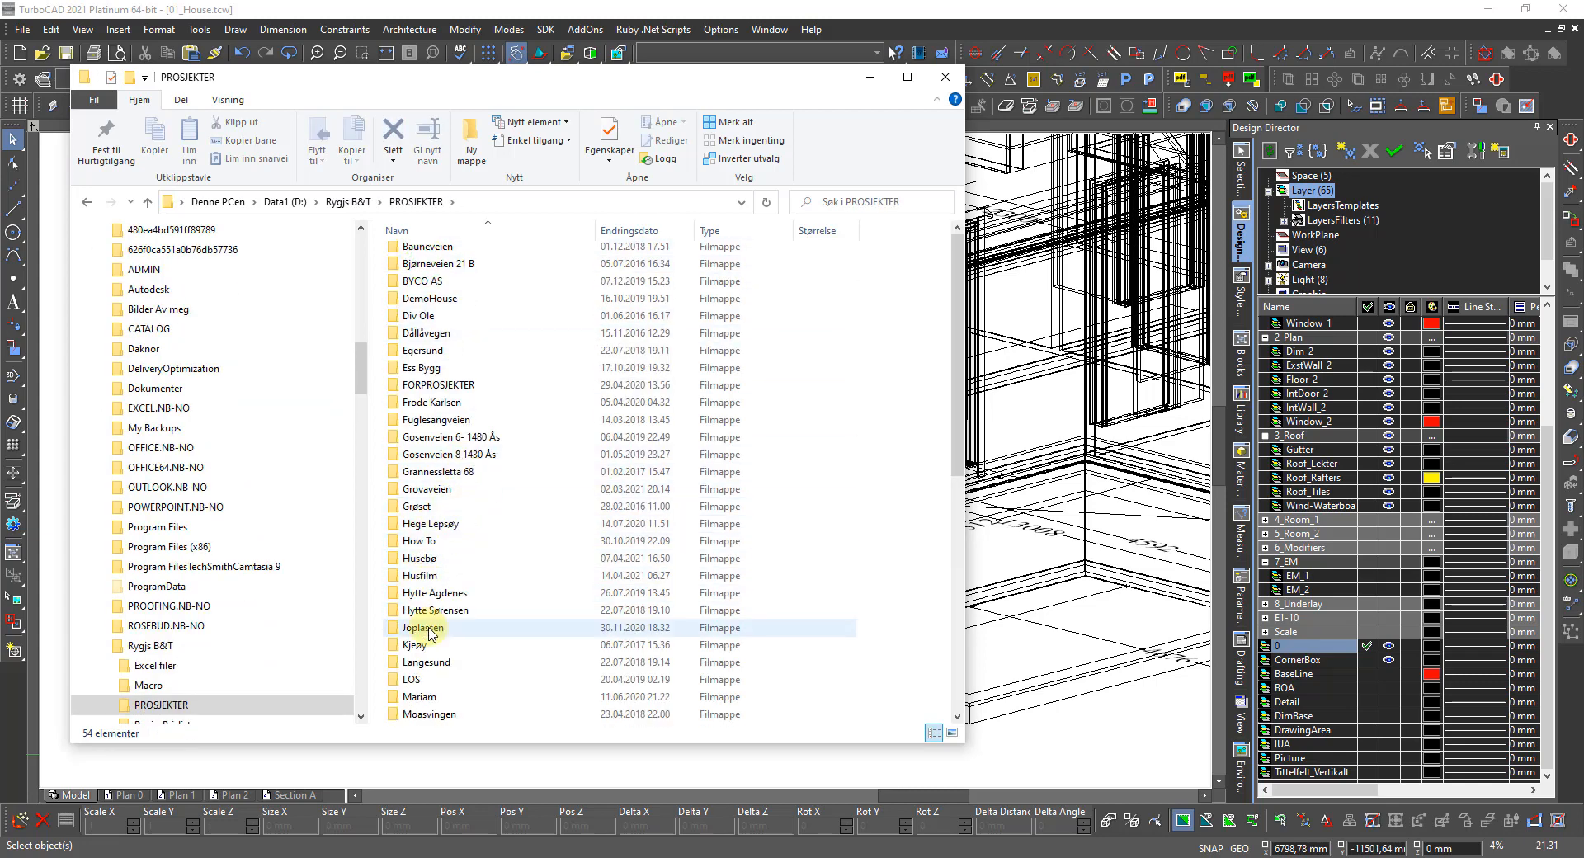
pyautogui.scroll(-2, 429, 634)
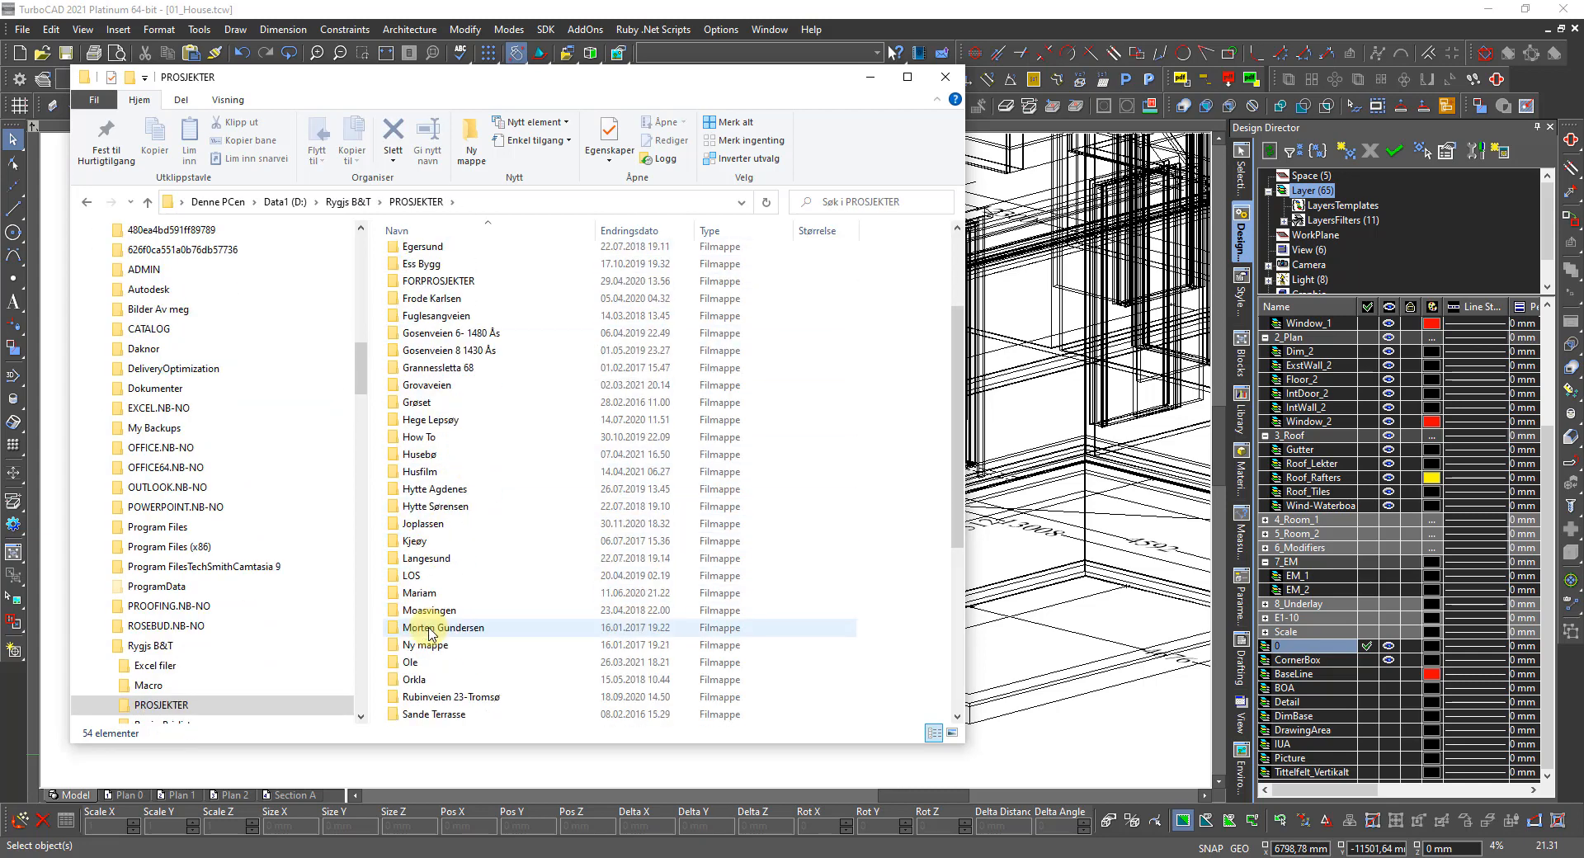
pyautogui.doubleClick(419, 472)
pyautogui.doubleClick(411, 251)
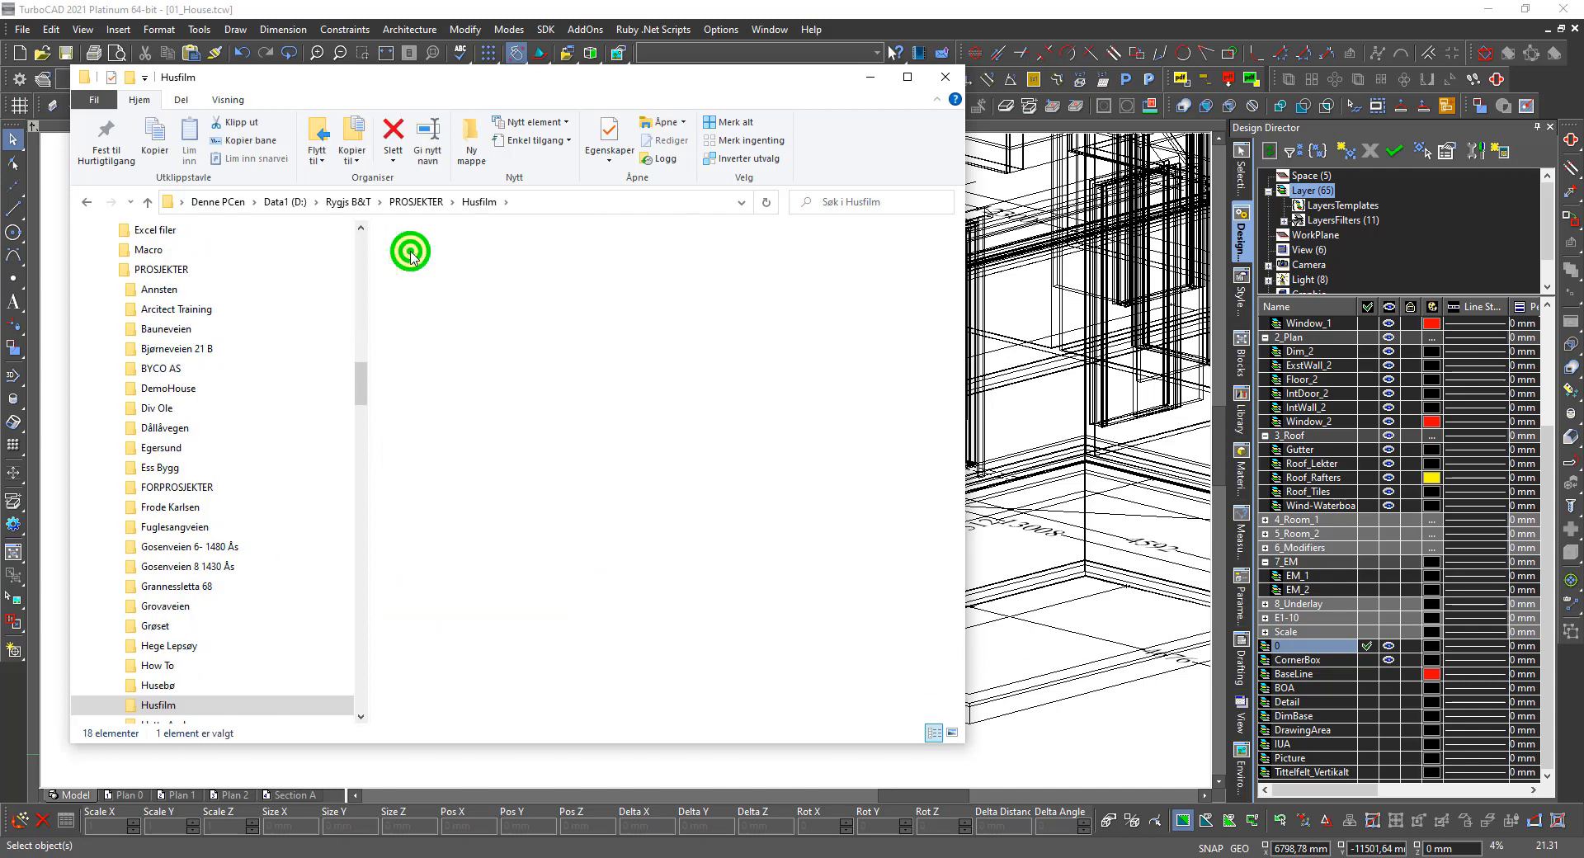
# Browse the house photos from 24_150674187[1].jpg to Hovedbilde.jpg and zoom in on the terrace and pergola.
pyautogui.click(421, 291)
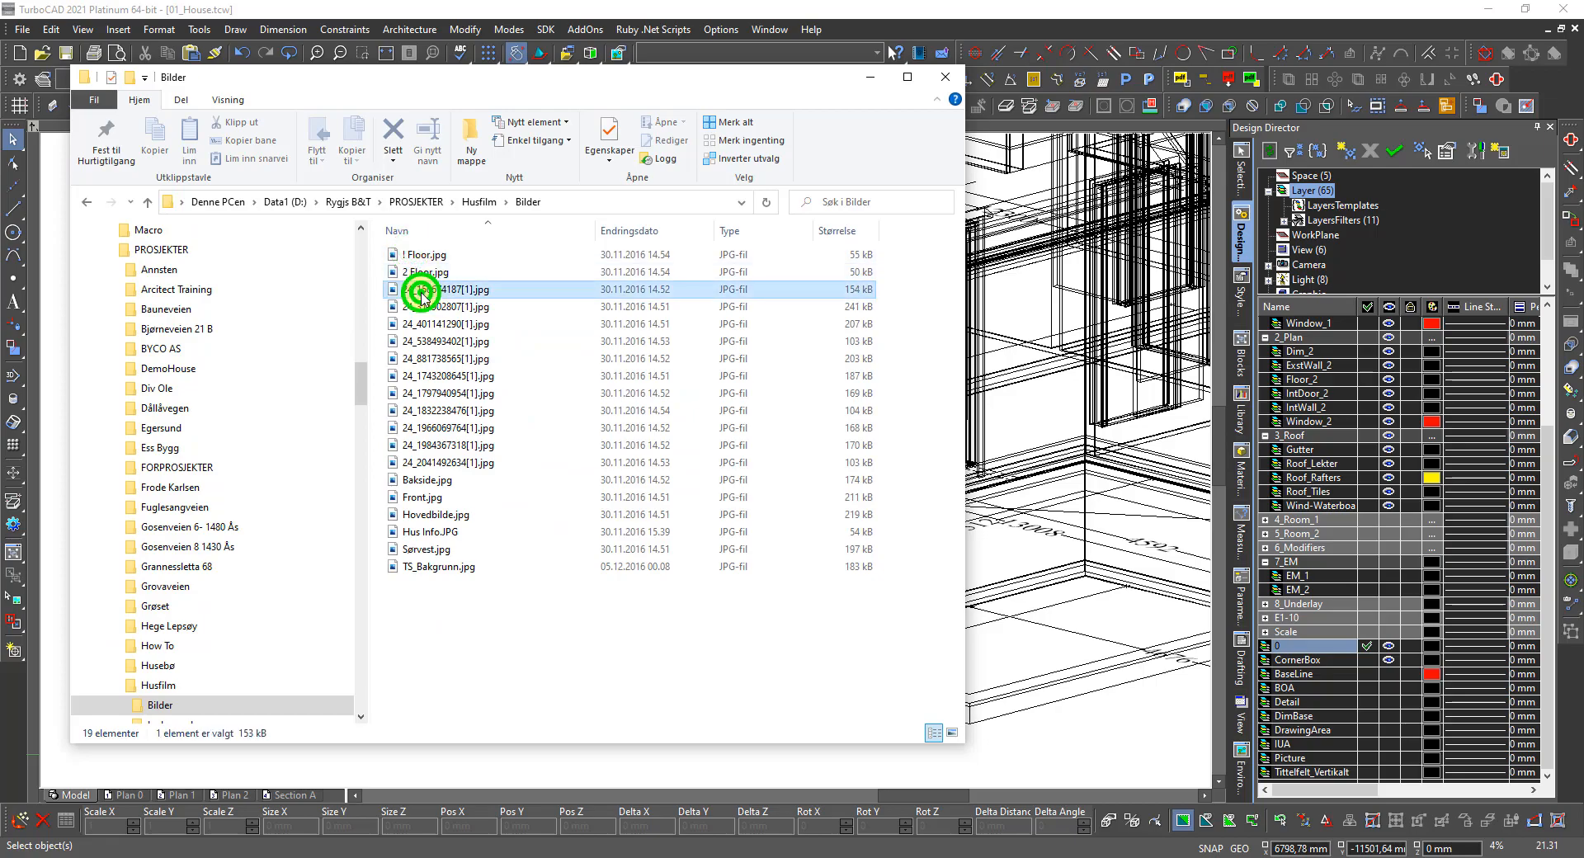
pyautogui.doubleClick(421, 290)
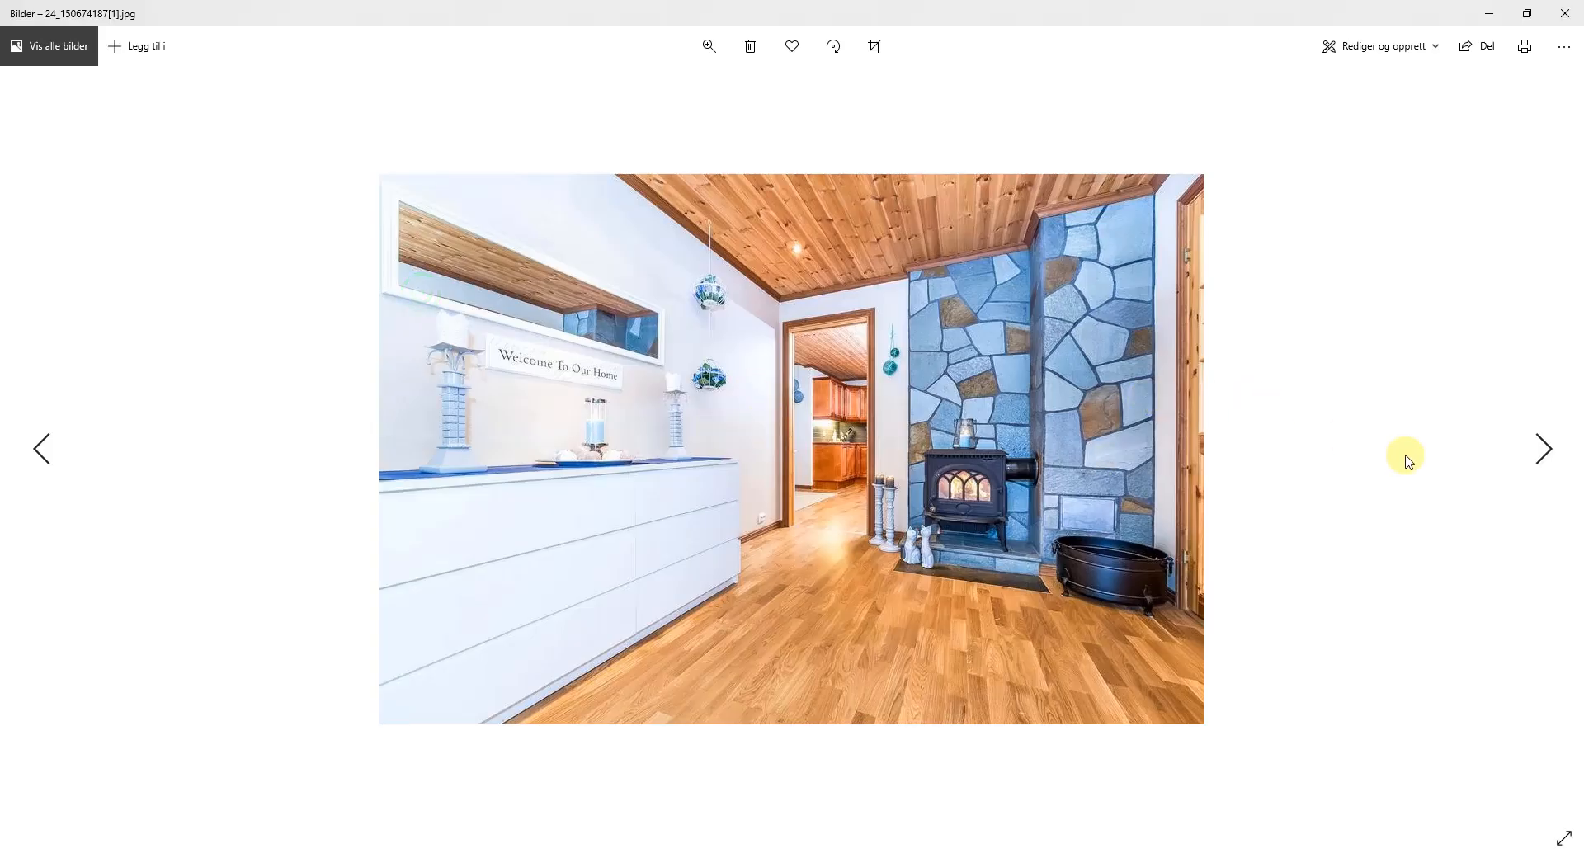
pyautogui.click(1541, 449)
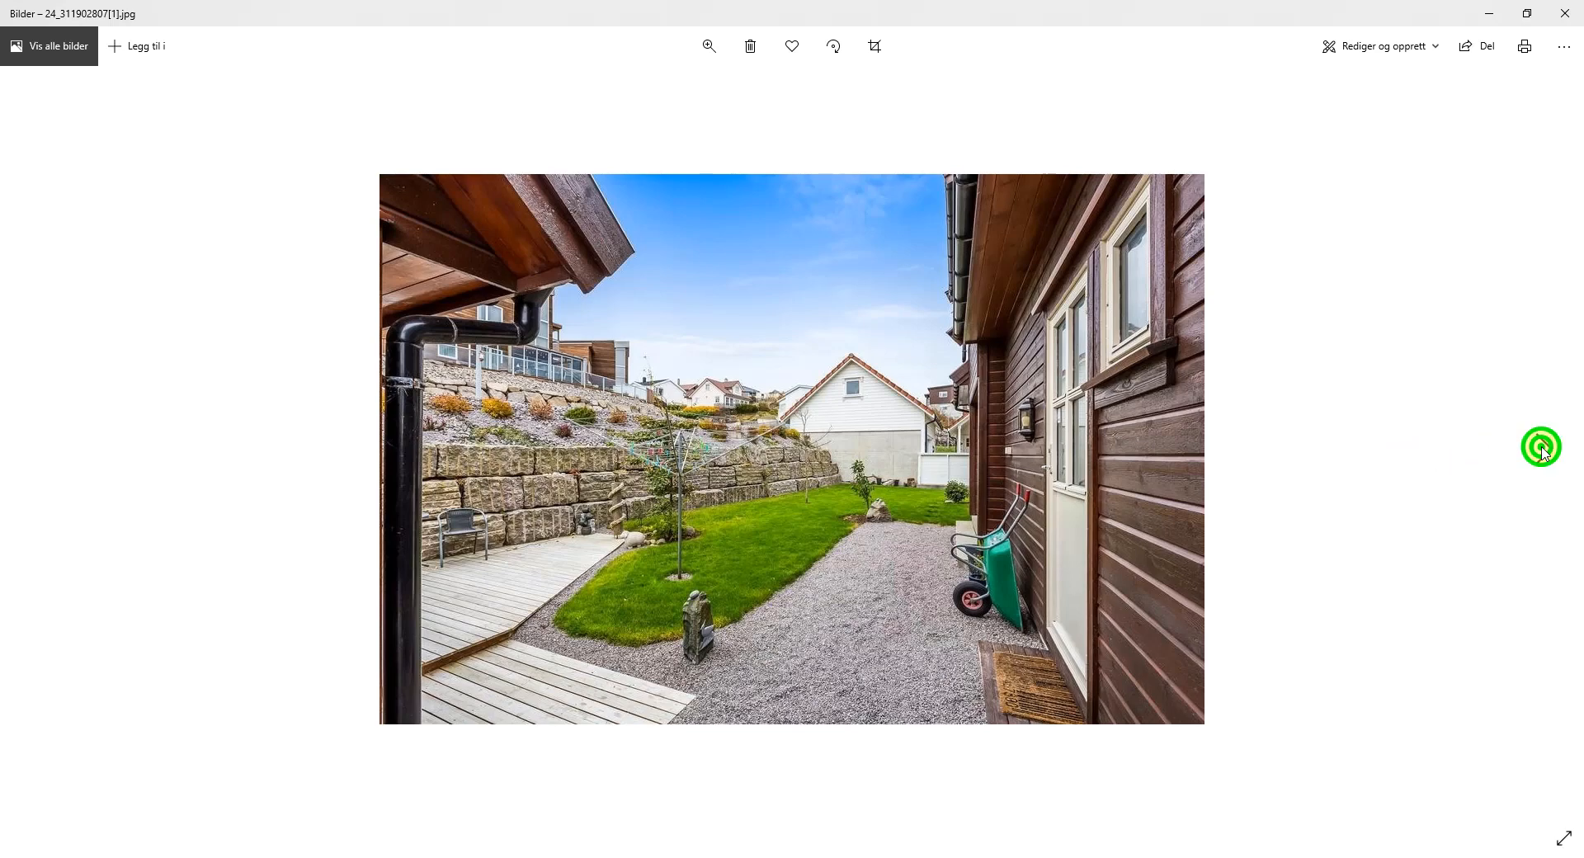
pyautogui.click(1542, 448)
pyautogui.click(1542, 449)
pyautogui.click(1541, 449)
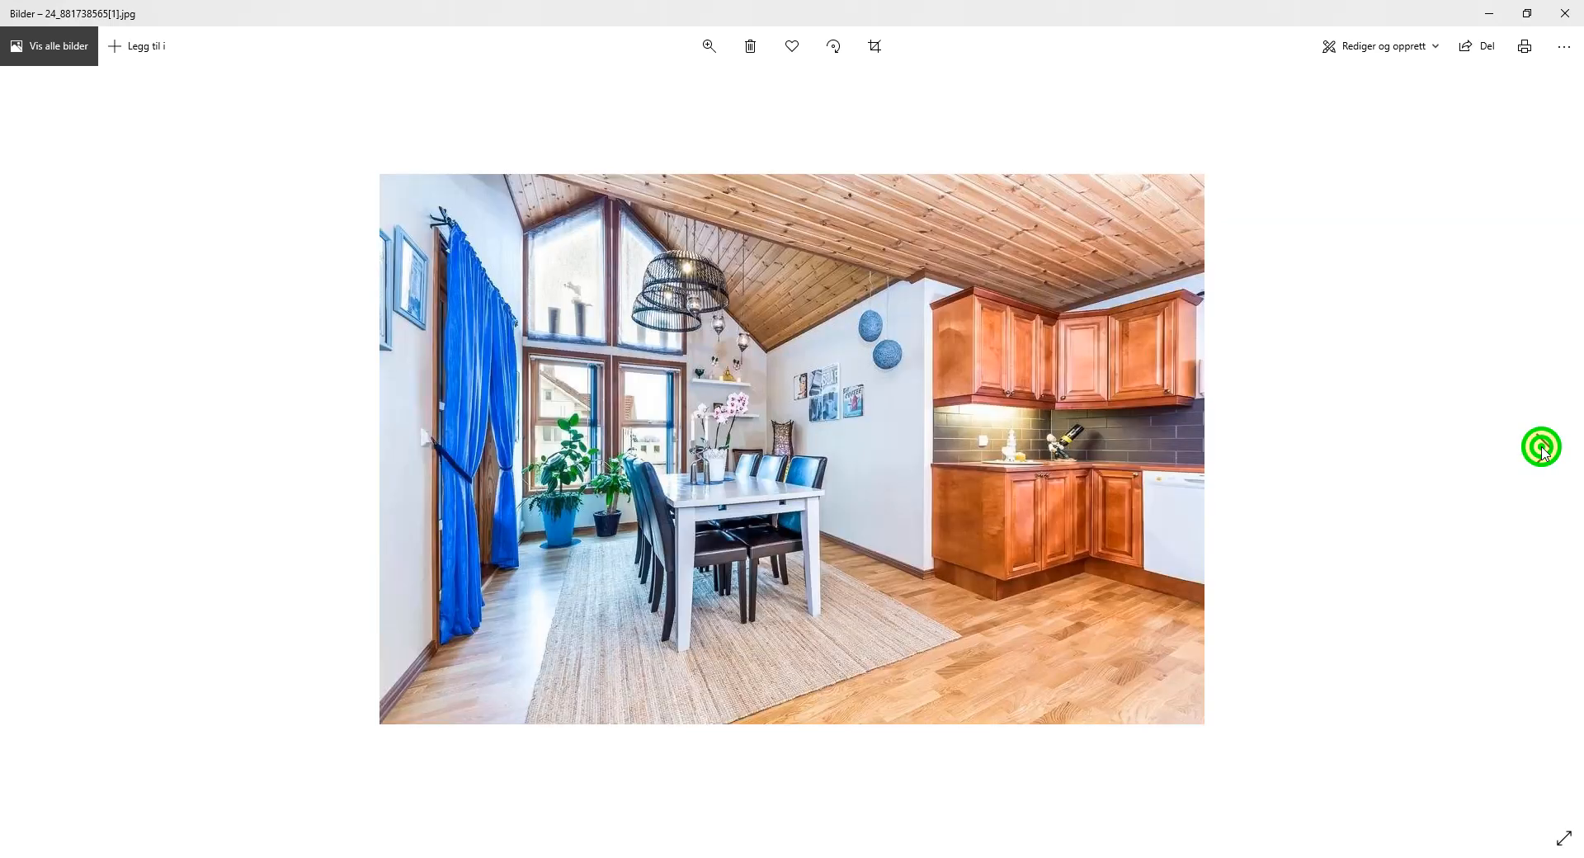
pyautogui.click(1541, 449)
pyautogui.click(1541, 449)
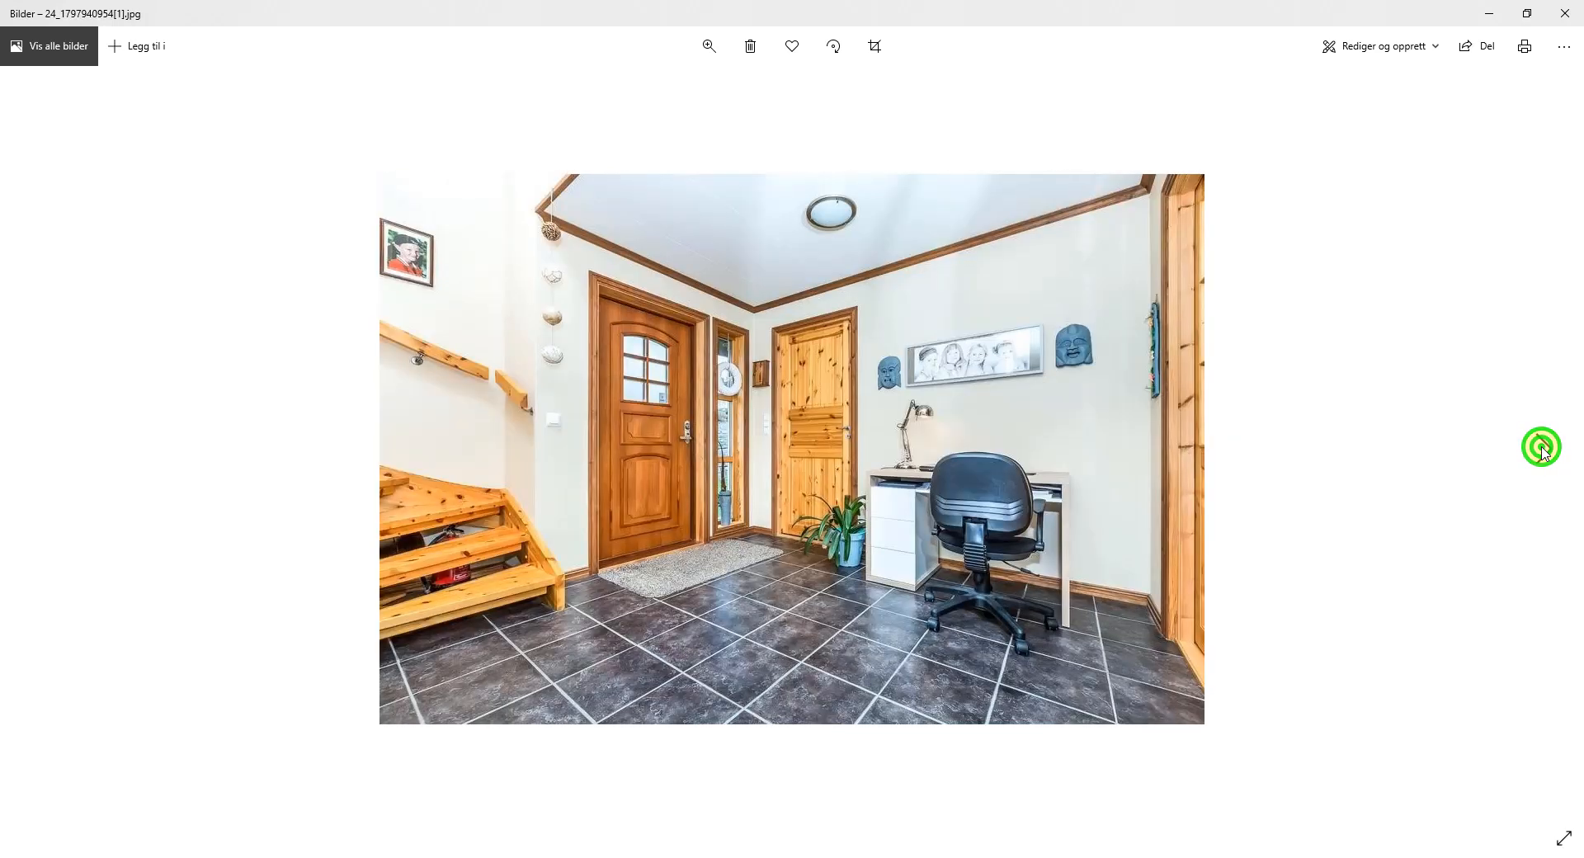
pyautogui.click(1541, 448)
pyautogui.click(1541, 449)
pyautogui.click(1541, 449)
pyautogui.click(1542, 449)
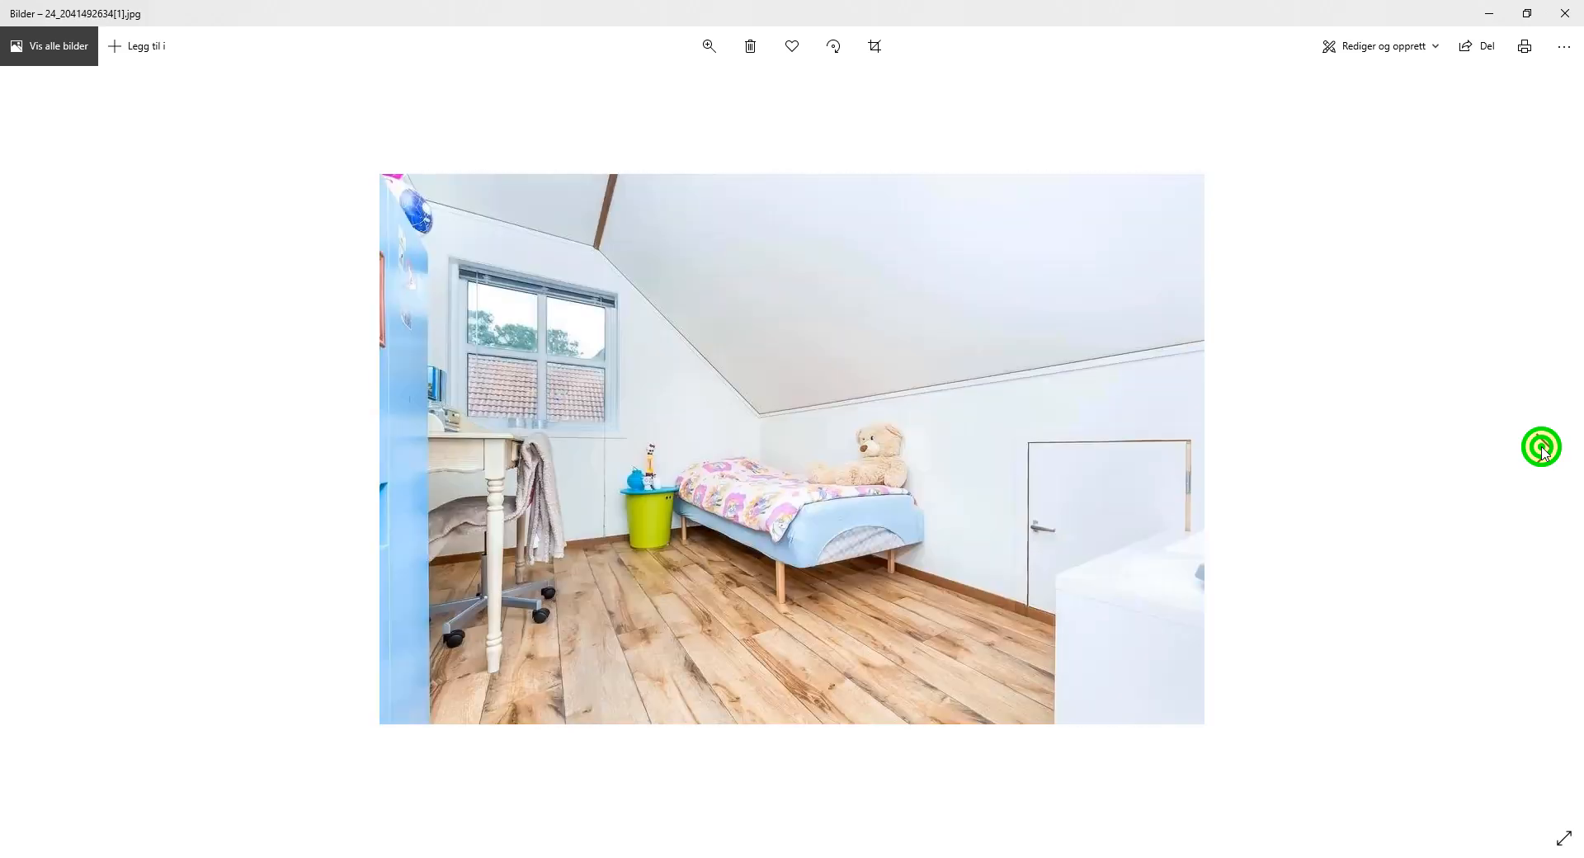
pyautogui.click(1541, 449)
pyautogui.click(1541, 449)
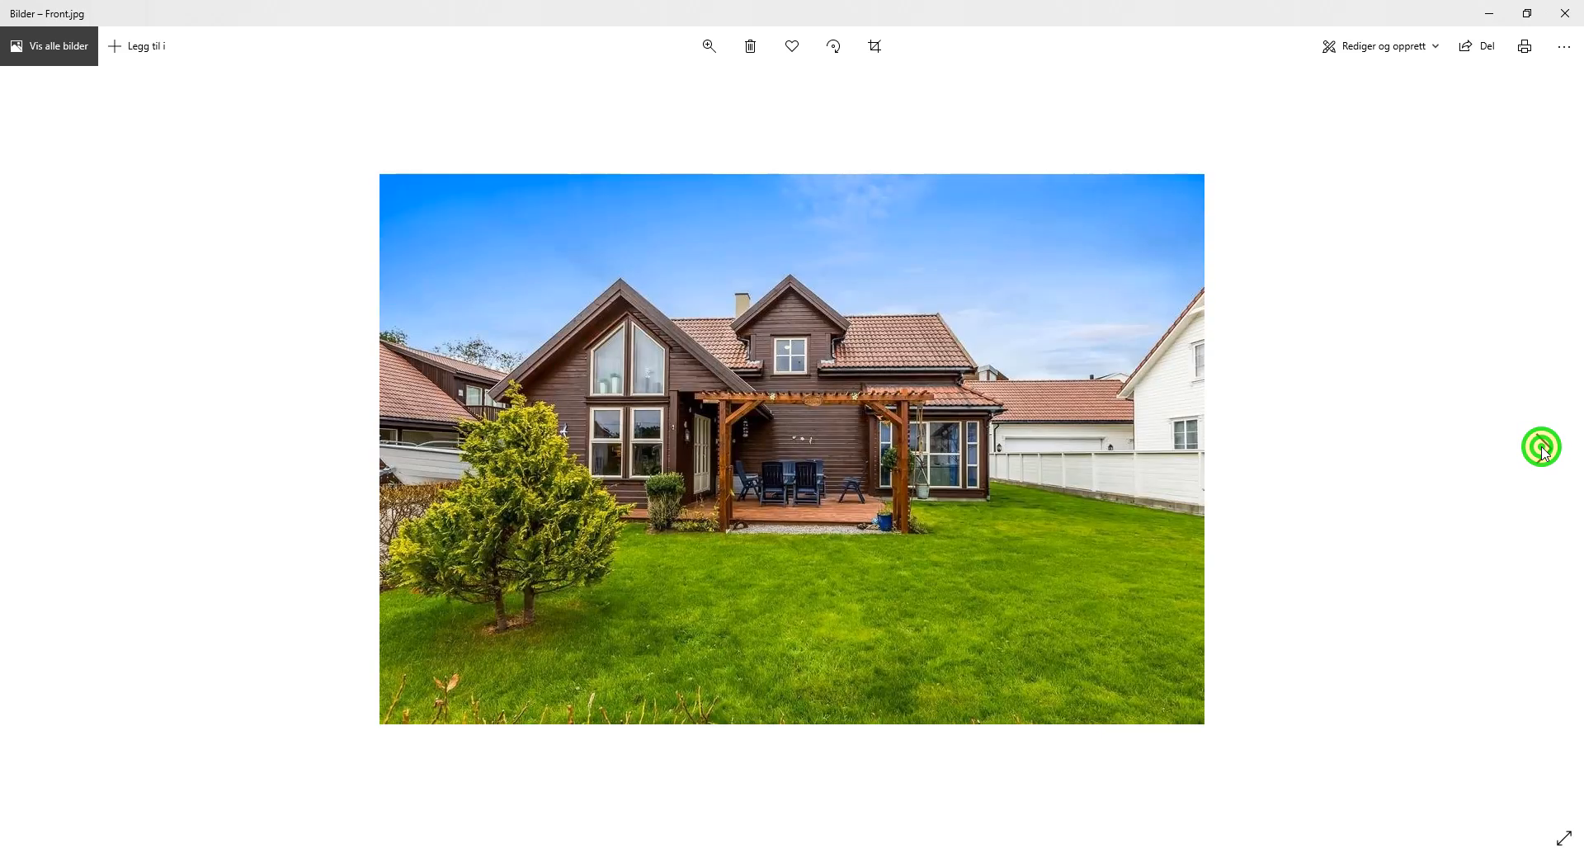
pyautogui.click(1542, 449)
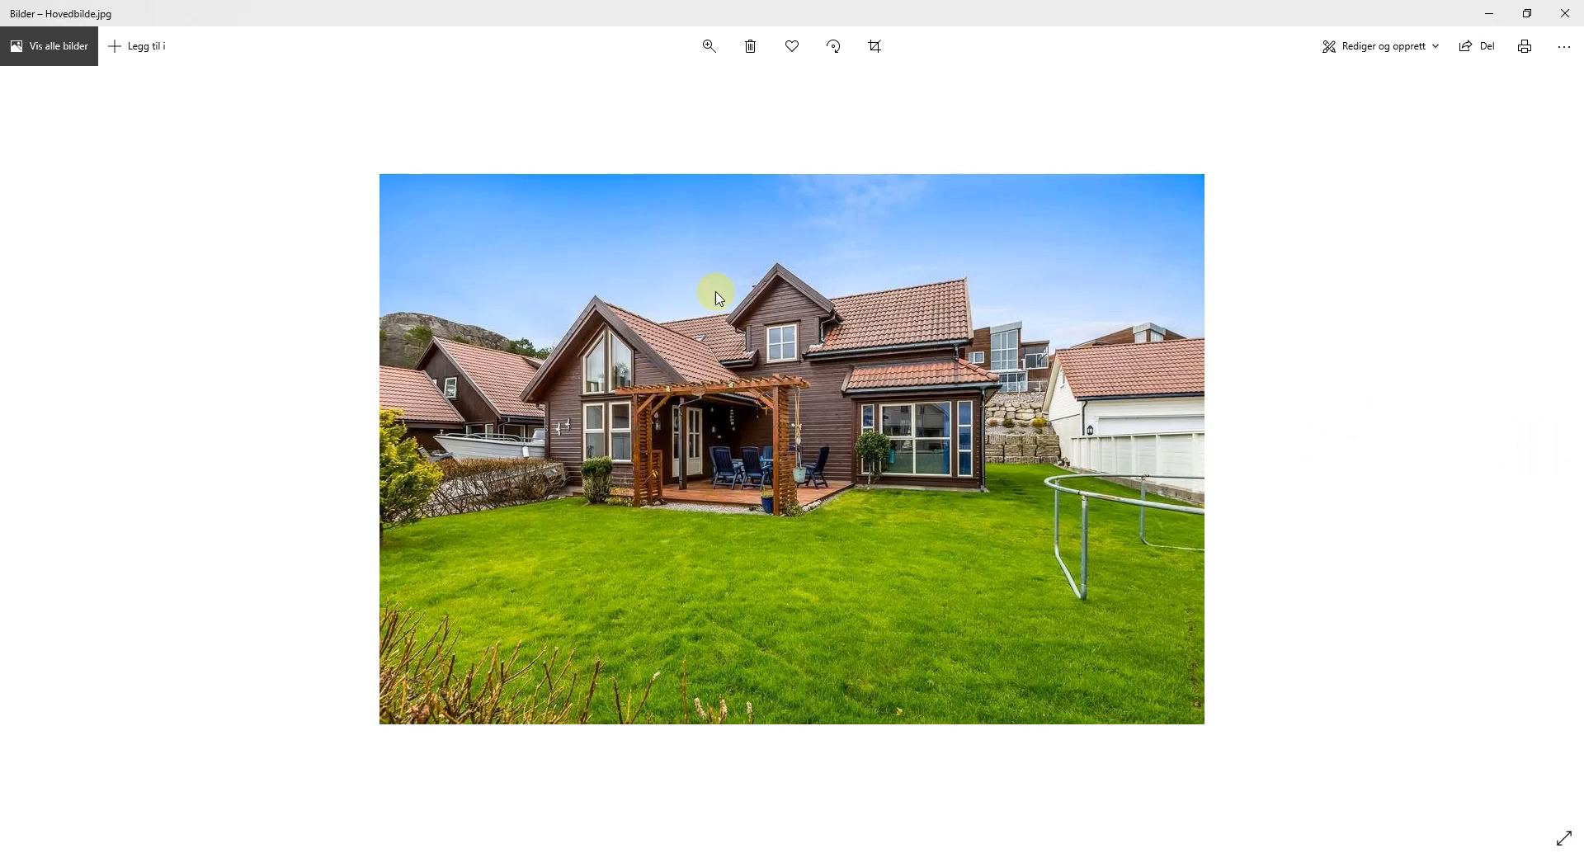
pyautogui.click(711, 47)
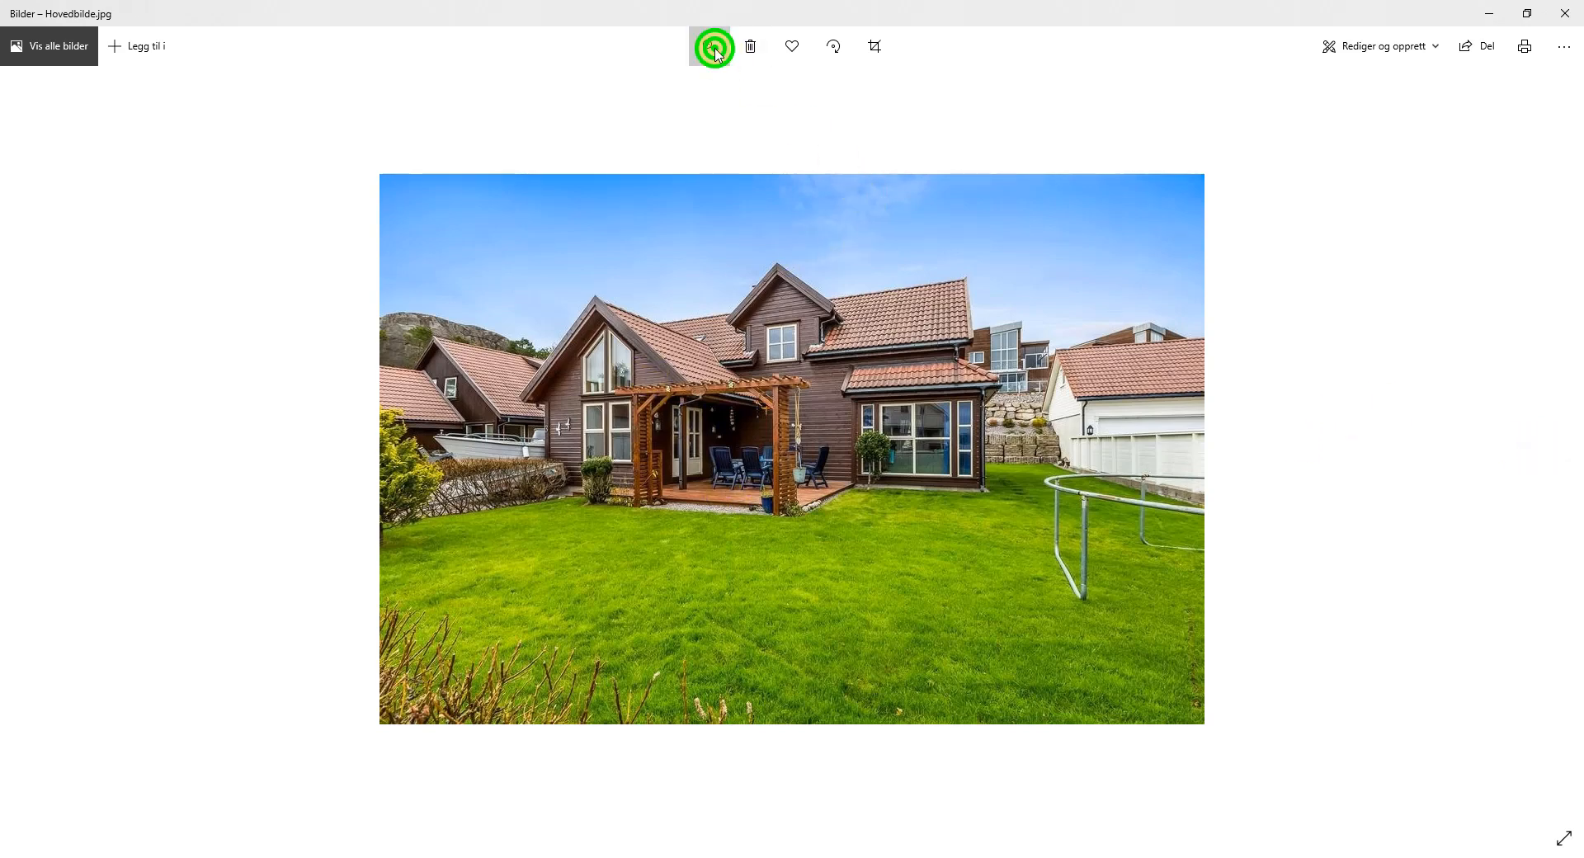
pyautogui.click(779, 87)
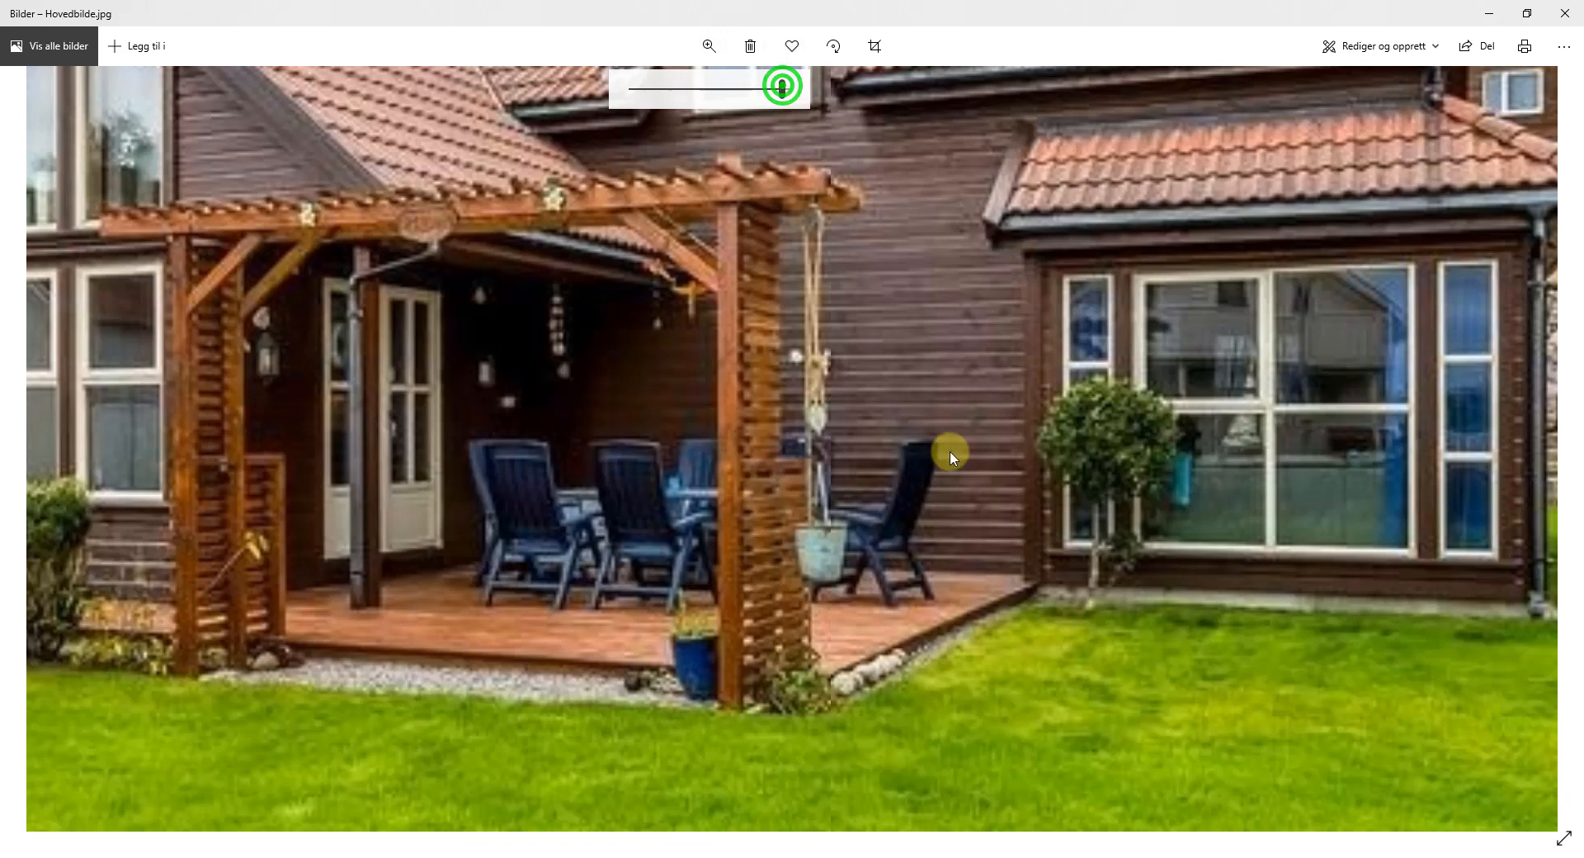
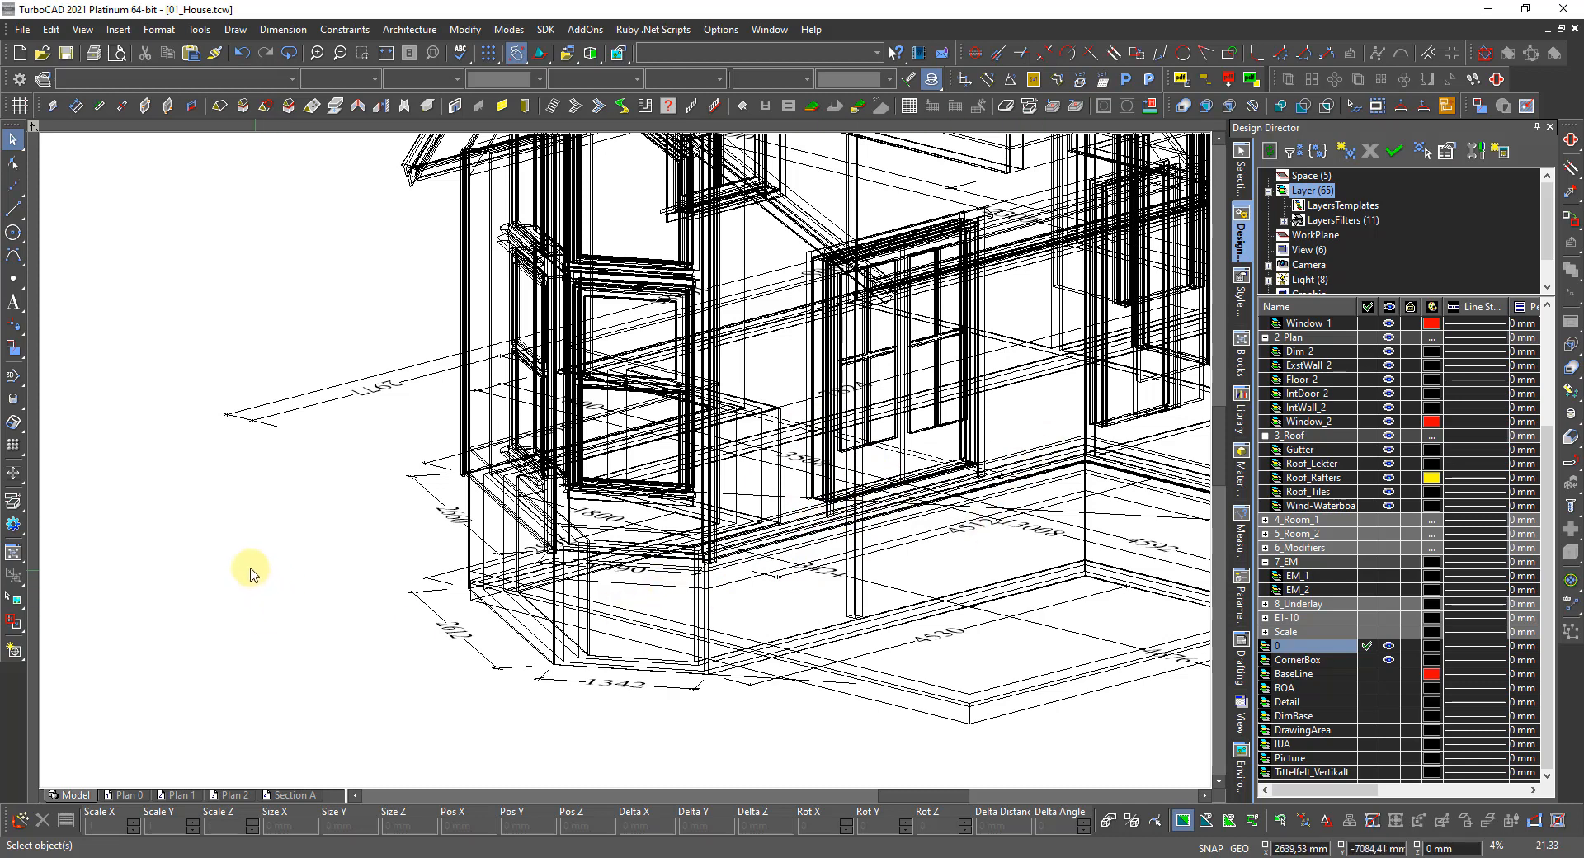
# Back in TurboCAD, show the house from the entrance side in hidden-line display.
pyautogui.scroll(-2, 250, 573)
pyautogui.scroll(1, 825, 436)
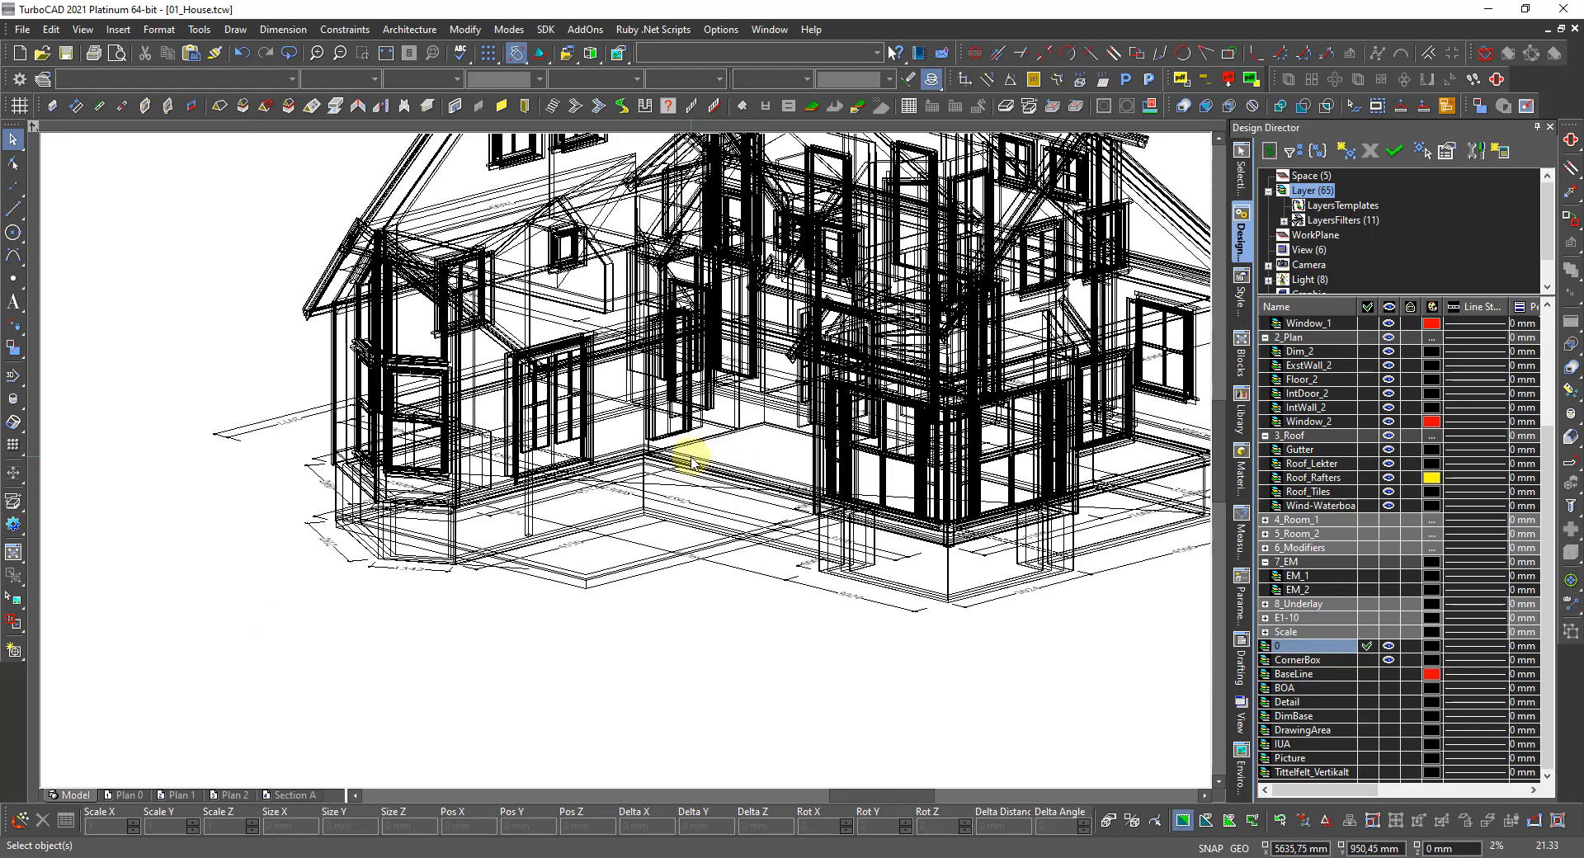
pyautogui.scroll(-2, 691, 457)
pyautogui.keyDown('shift'); pyautogui.moveTo(1018, 521); pyautogui.dragTo(767, 442, button='middle'); pyautogui.keyUp('shift')
pyautogui.scroll(3, 627, 464)
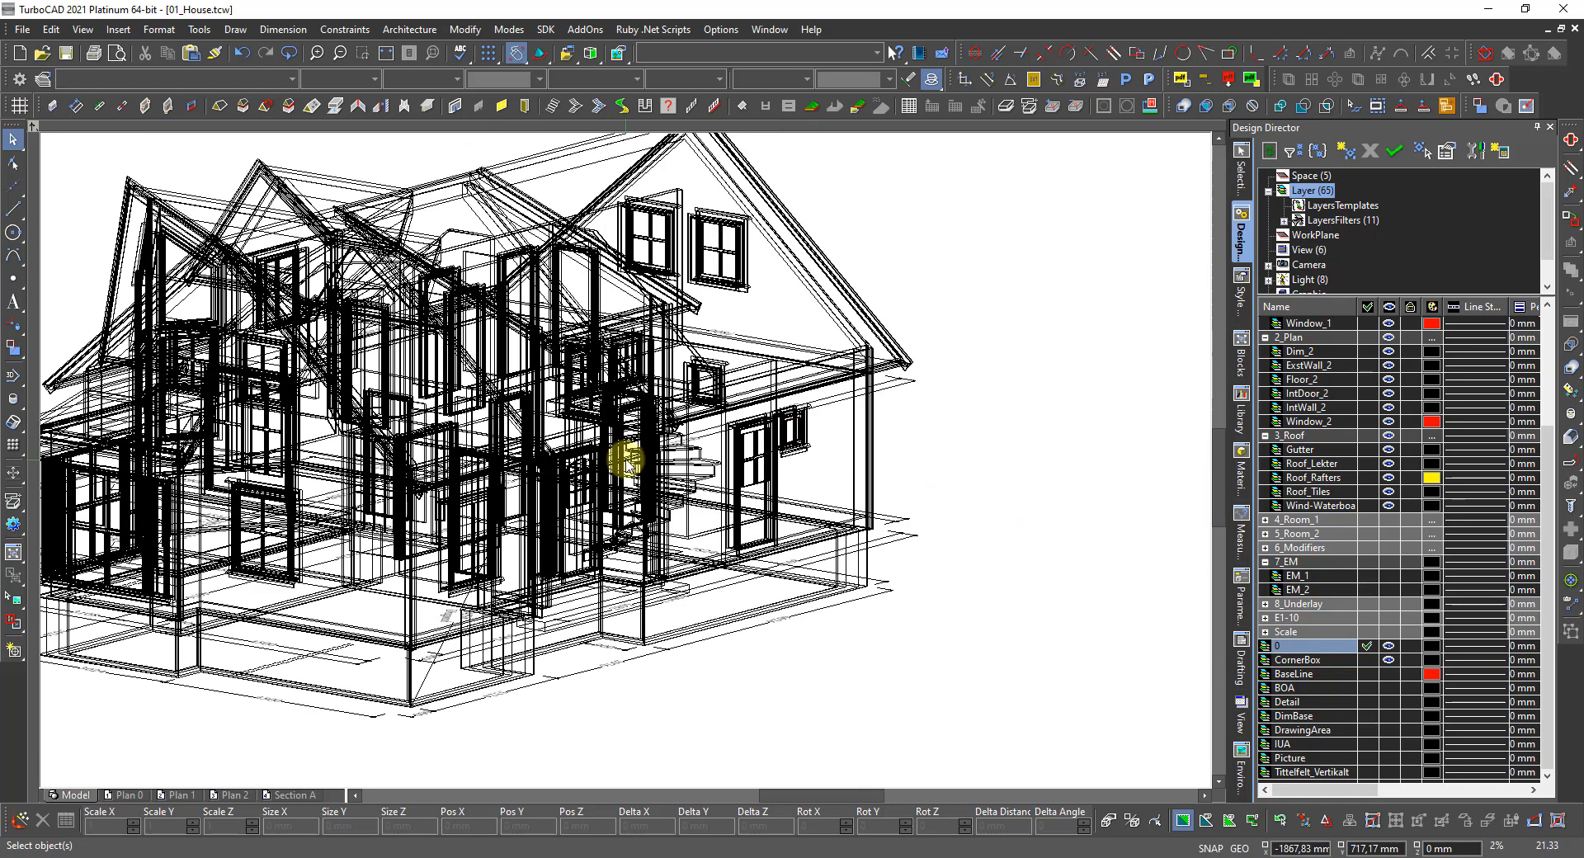
pyautogui.rightClick(626, 462)
pyautogui.click(711, 392)
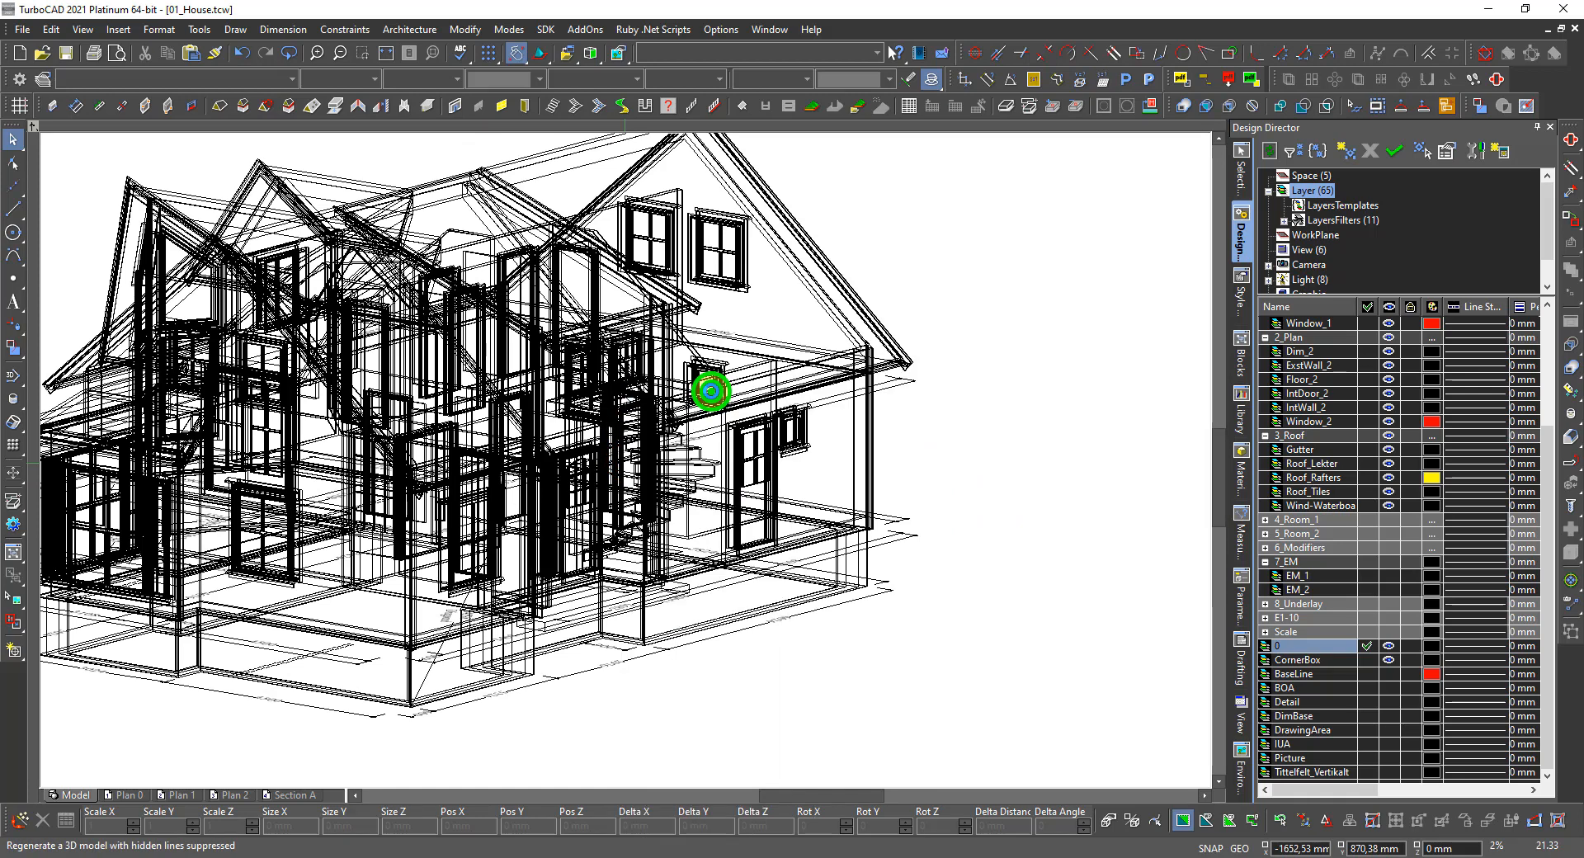
# Delete the 300 mm high ExstWall_1 wall strip spanning the opening above the recessed entrance door.
pyautogui.scroll(5, 617, 464)
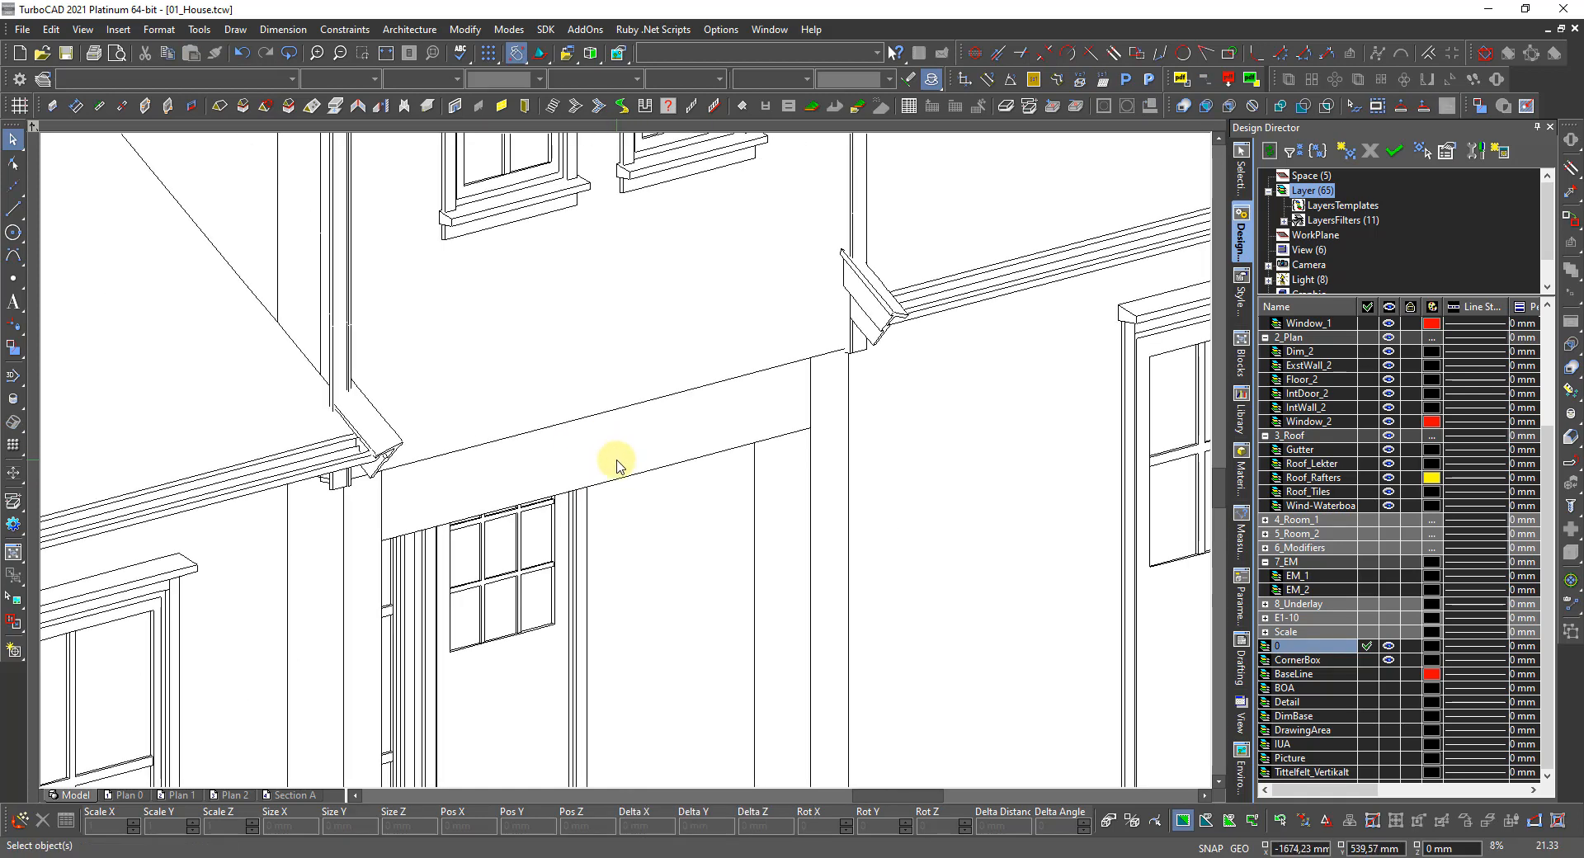
pyautogui.click(621, 460)
pyautogui.click(664, 463)
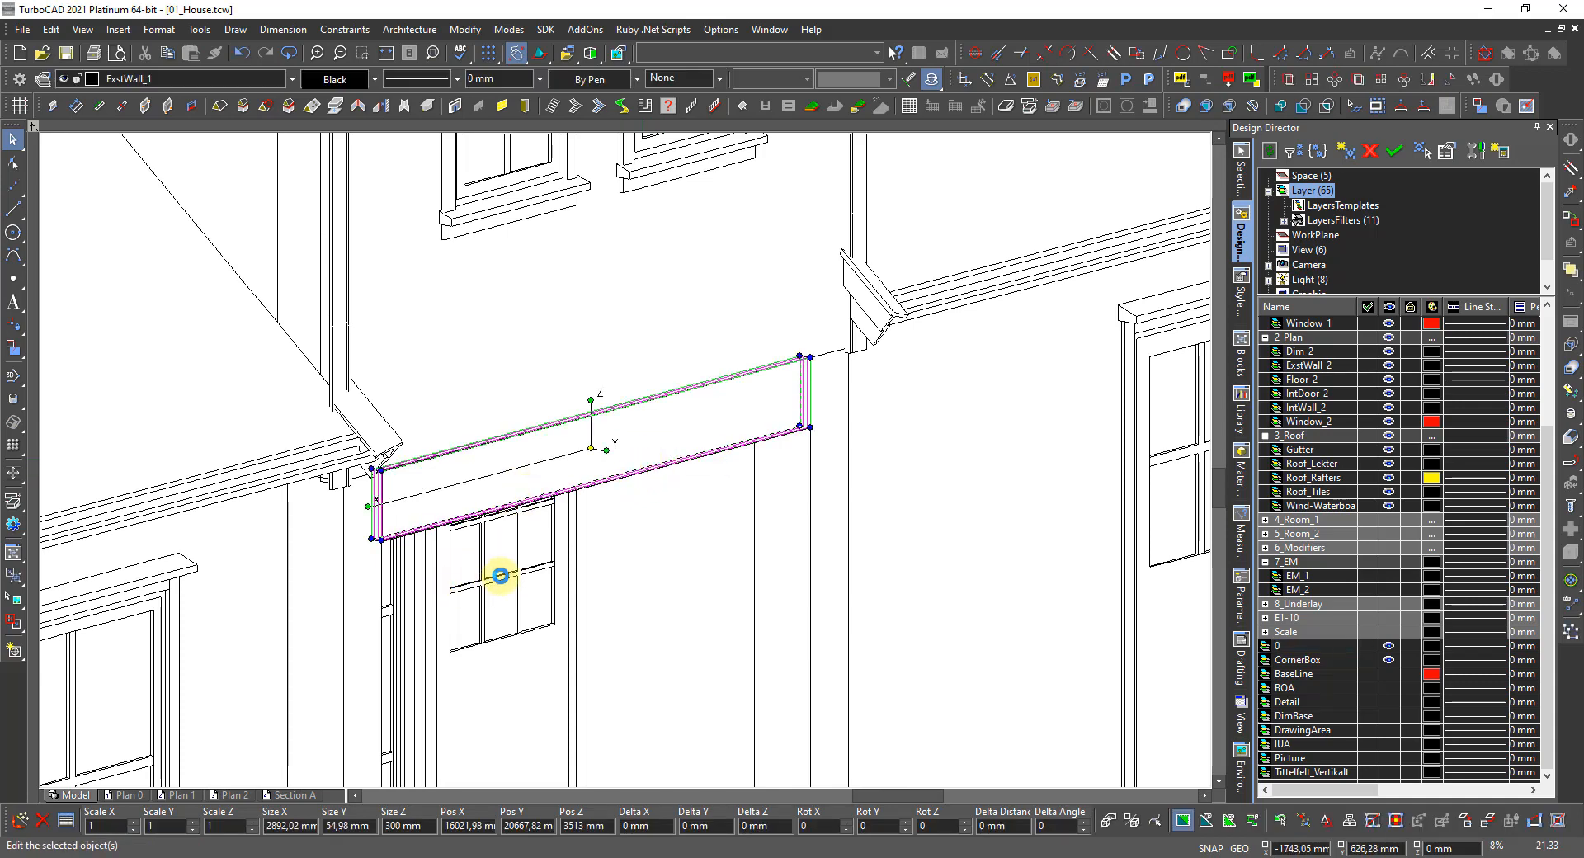
pyautogui.click(520, 581)
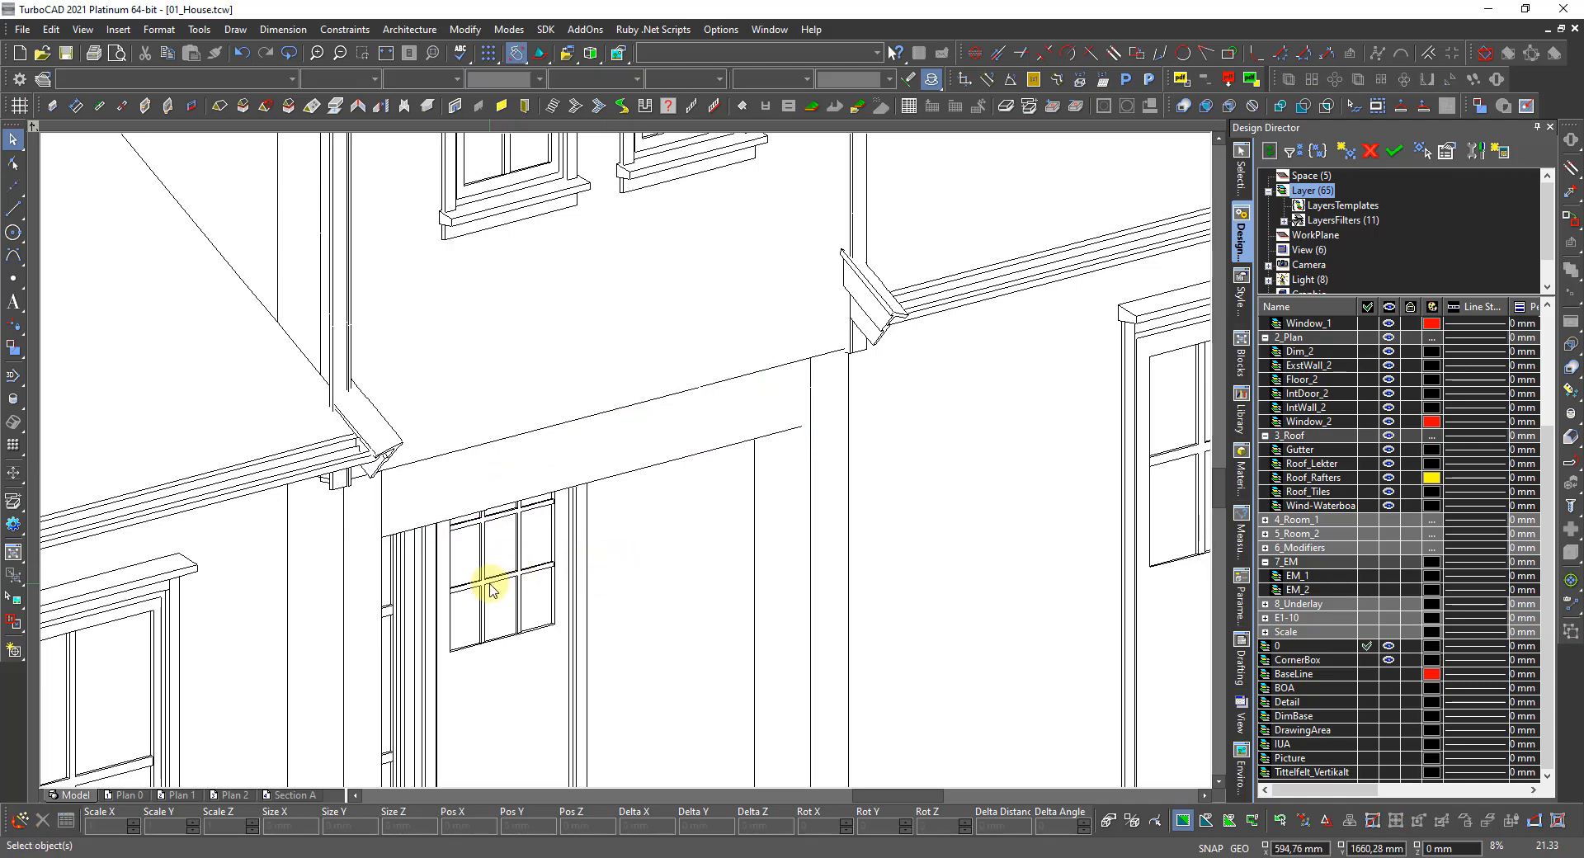
# Show the house in World Plan view with wireframe display.
pyautogui.scroll(-5, 627, 450)
pyautogui.scroll(6, 581, 561)
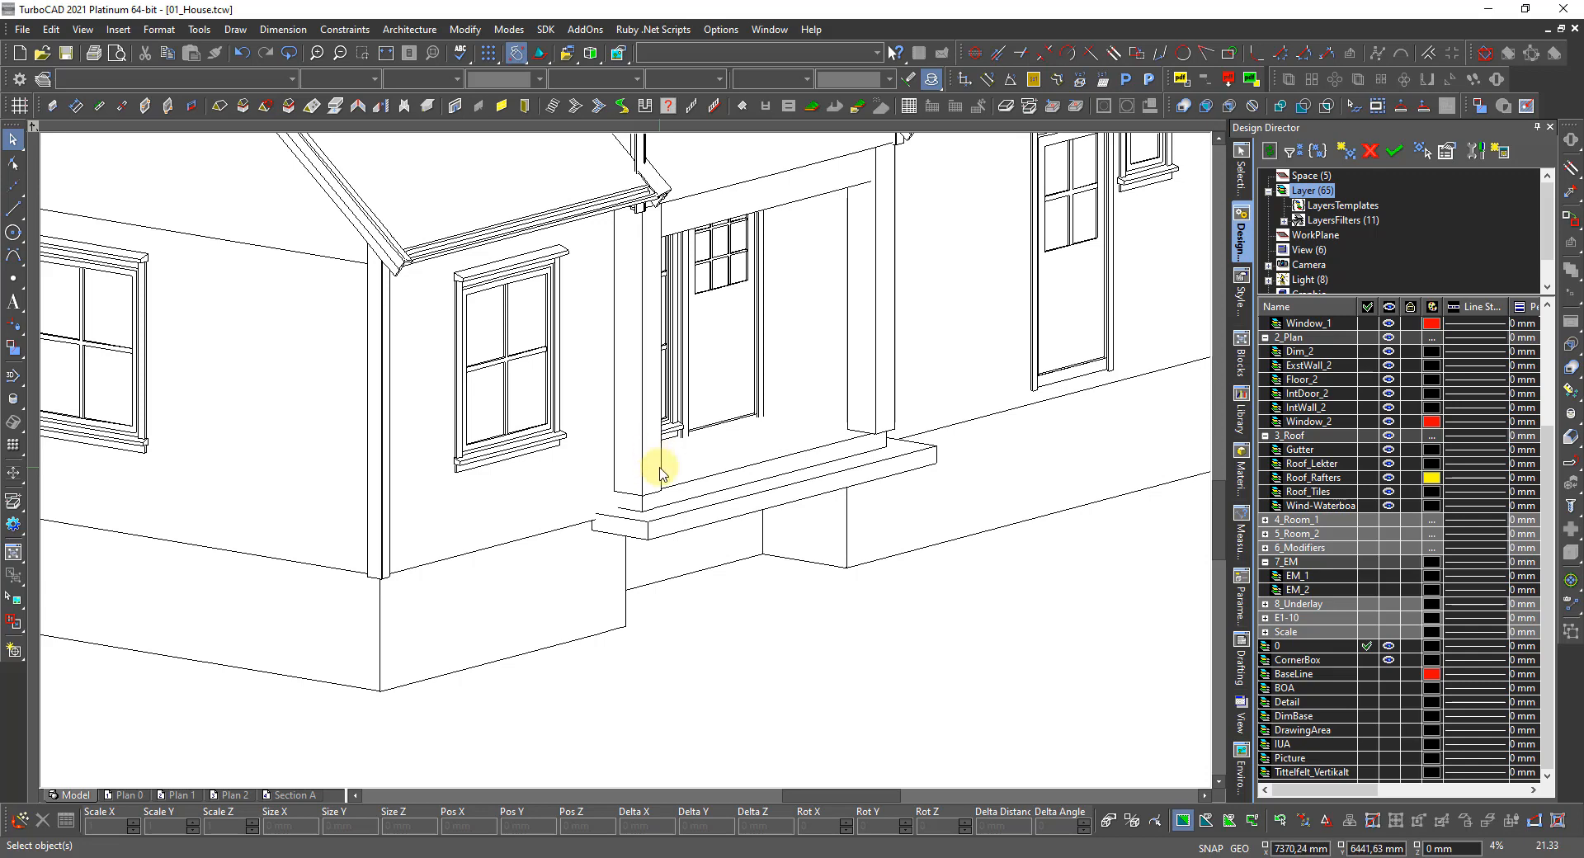
pyautogui.rightClick(652, 452)
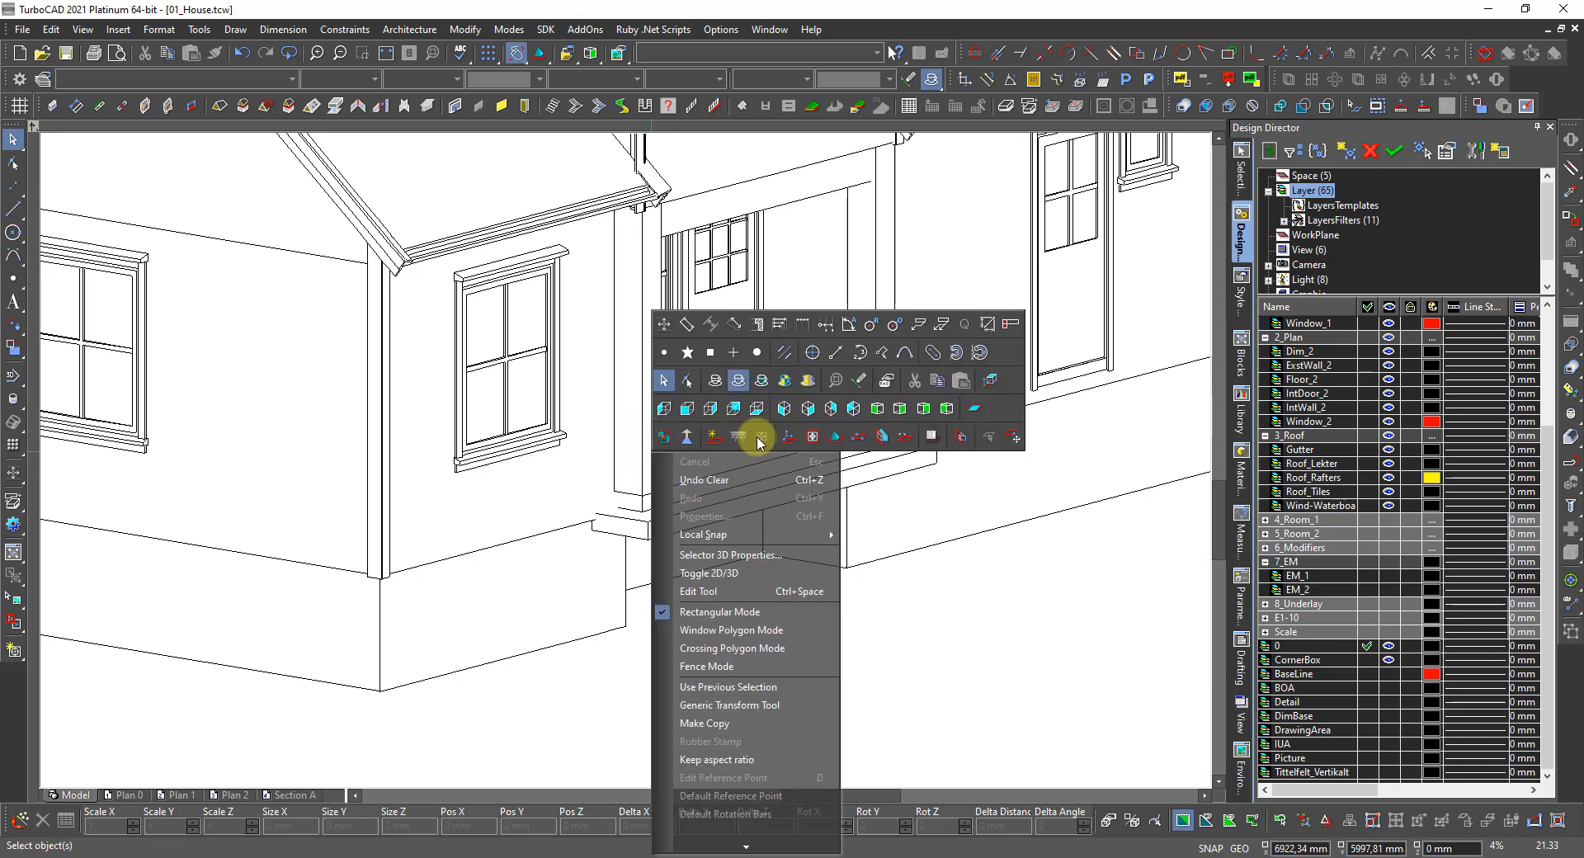
pyautogui.click(991, 379)
pyautogui.rightClick(808, 409)
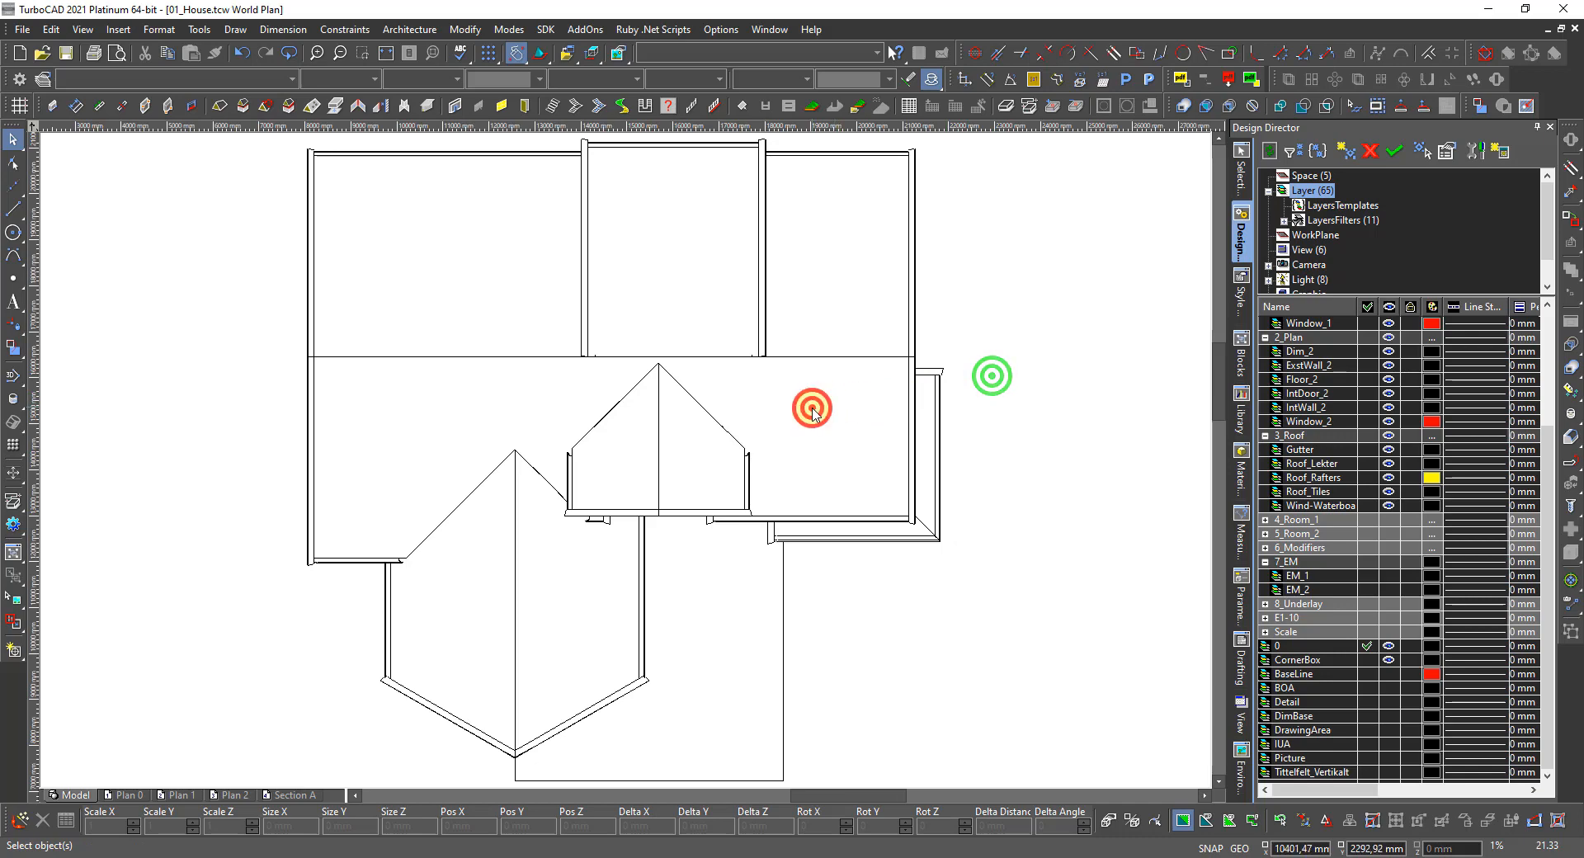
pyautogui.click(879, 338)
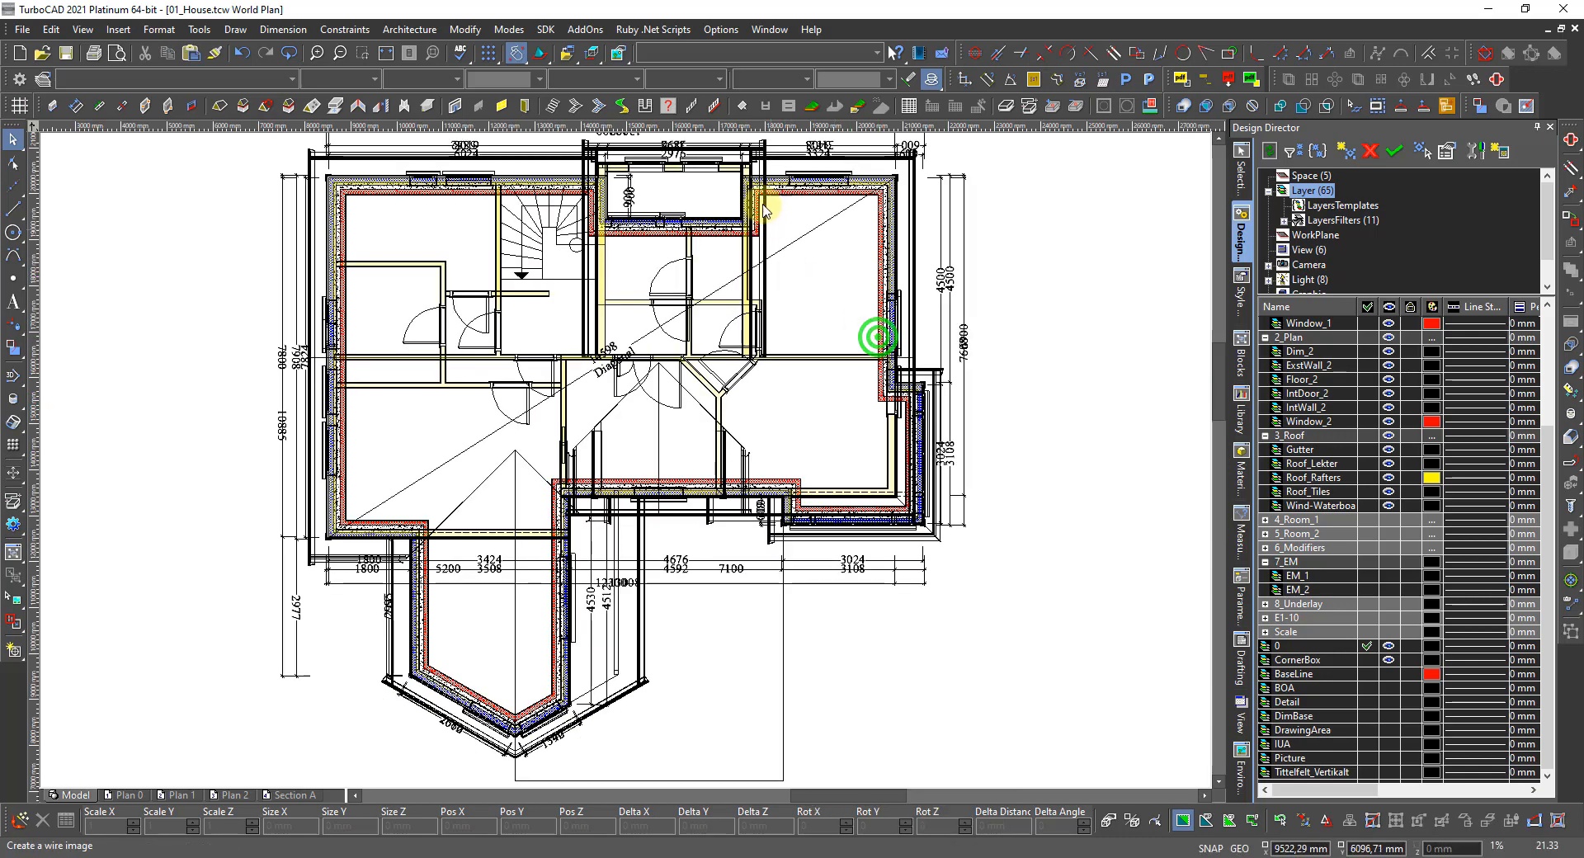
# Hide the 2_Plan layer group to isolate the ground-floor walls around the entrance recess.
pyautogui.scroll(2, 735, 161)
pyautogui.scroll(2, 635, 468)
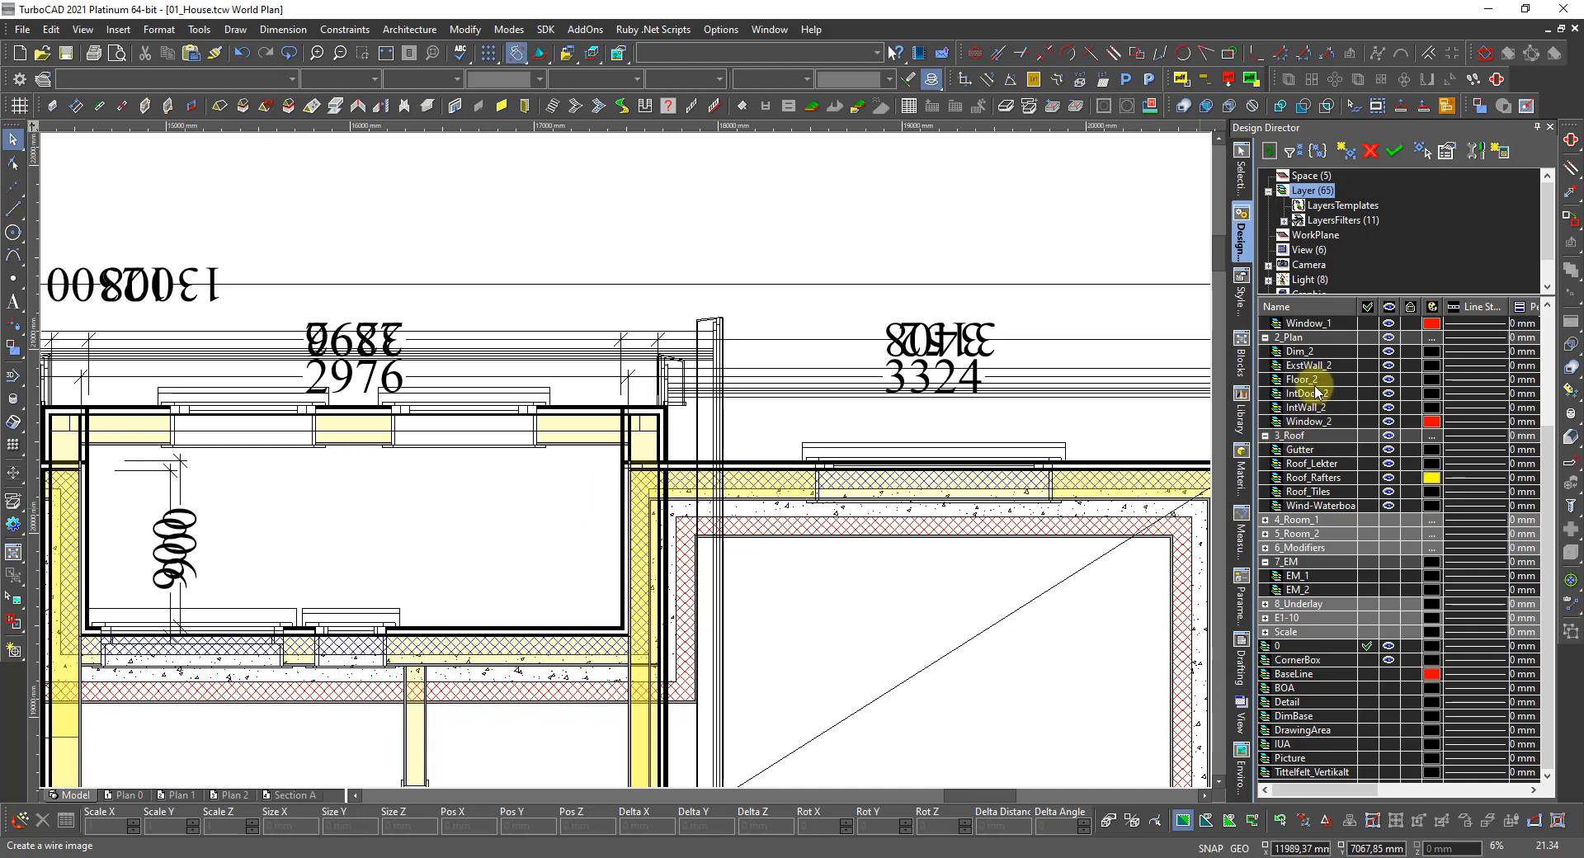
pyautogui.click(1388, 336)
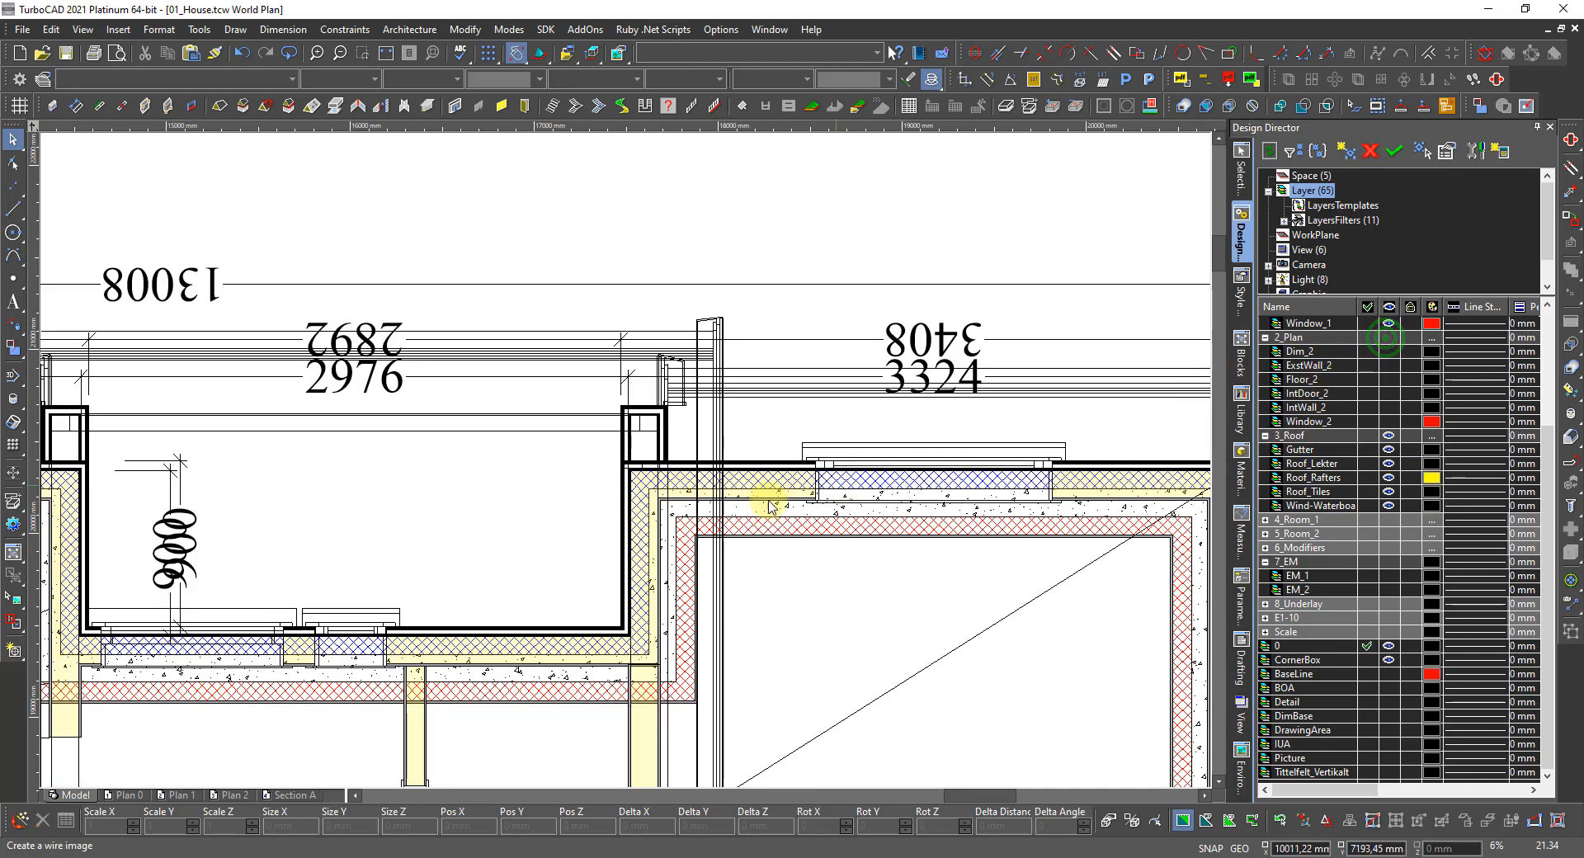
# Set the workplane to the wall at the corner of the entrance recess.
pyautogui.scroll(2, 577, 495)
pyautogui.rightClick(627, 472)
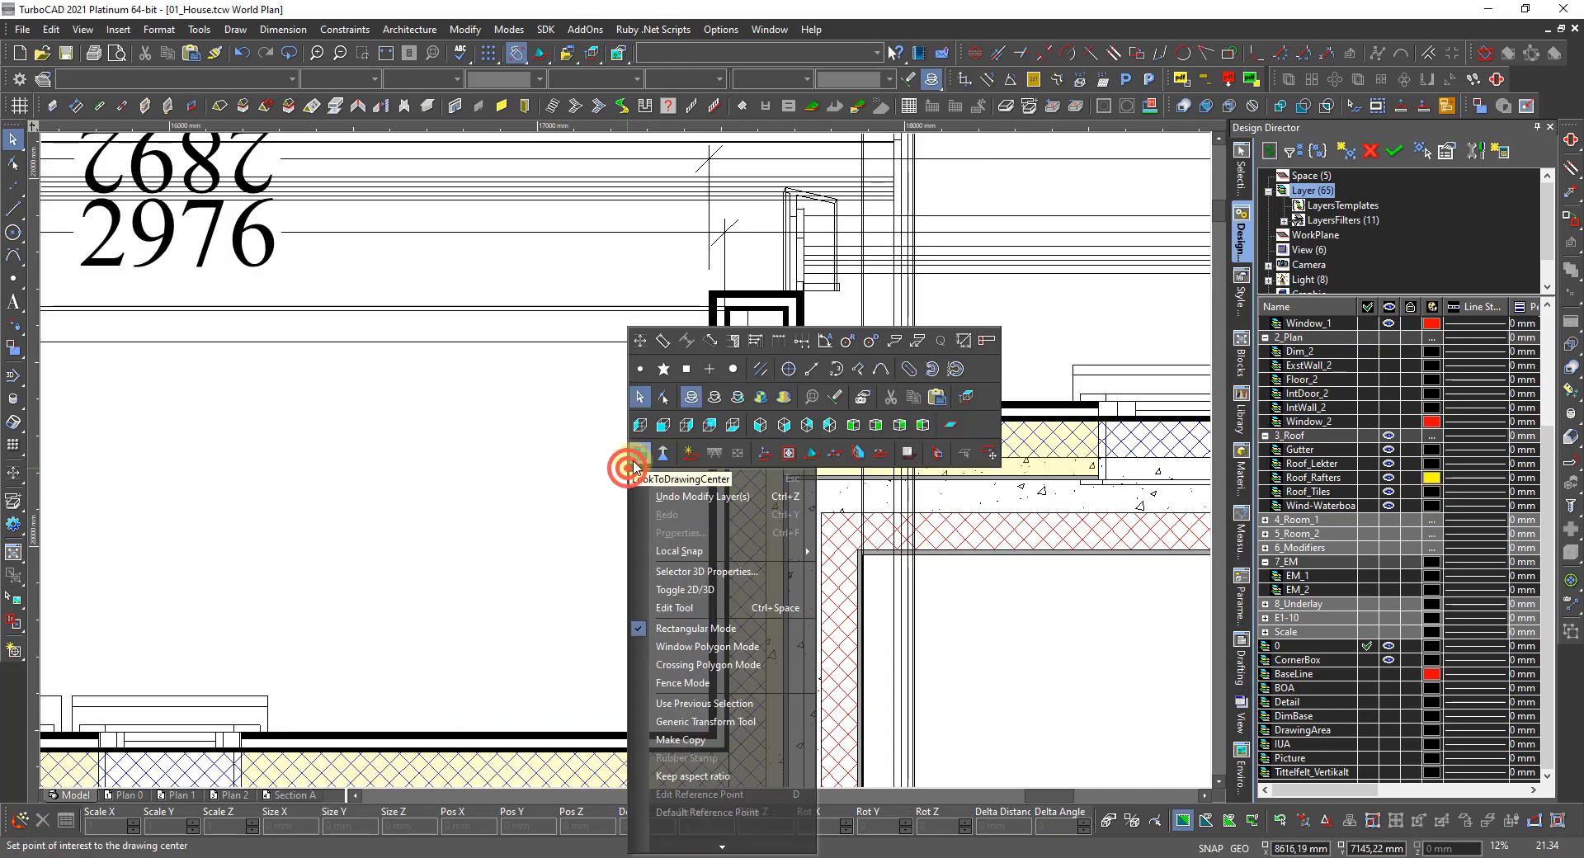
pyautogui.click(809, 453)
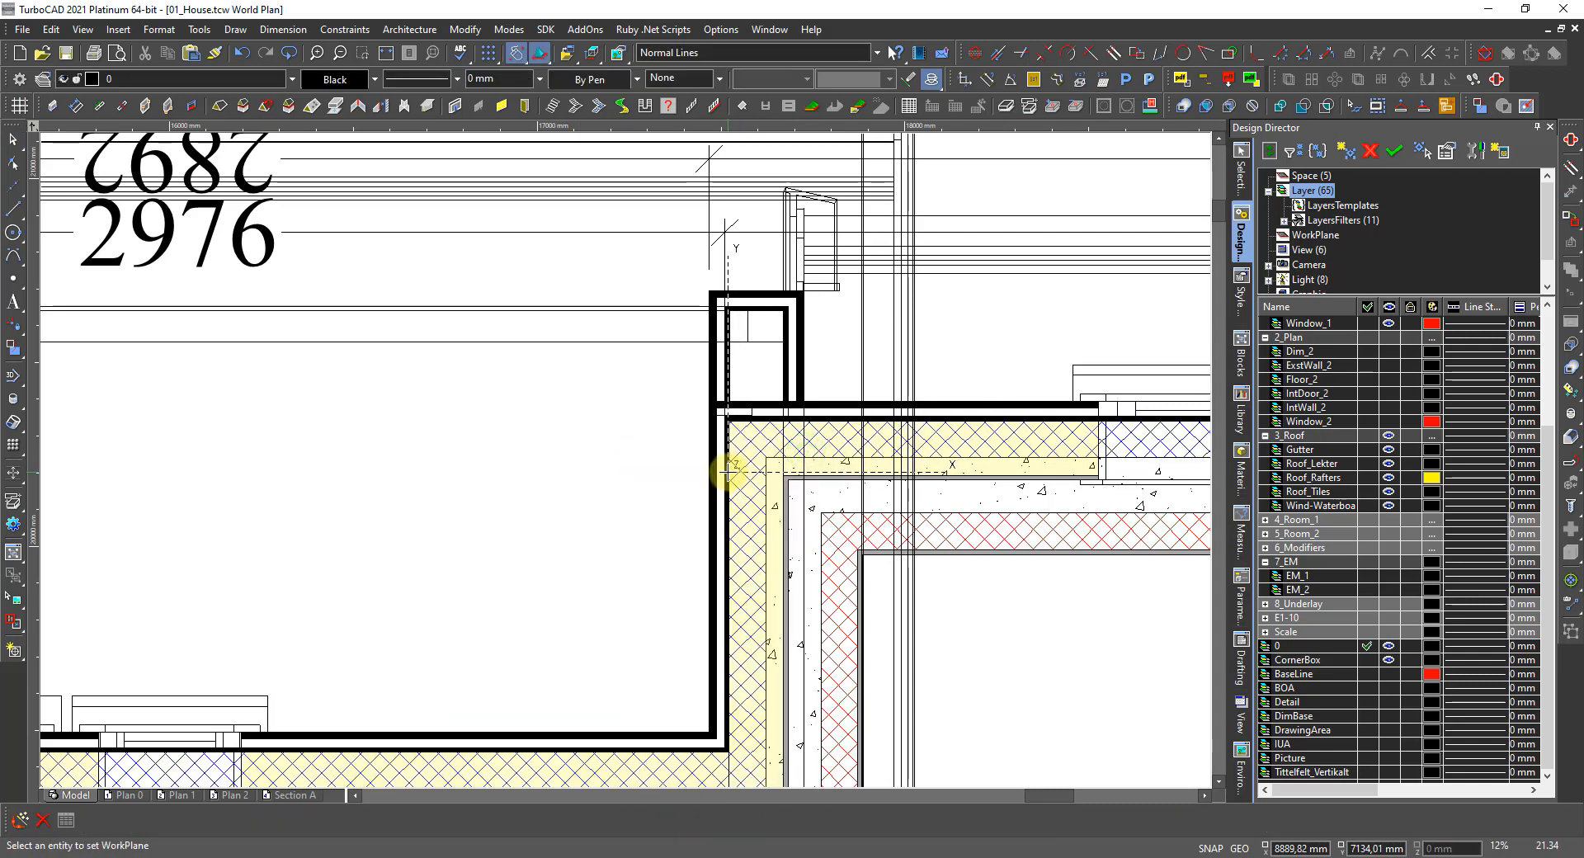
pyautogui.click(731, 469)
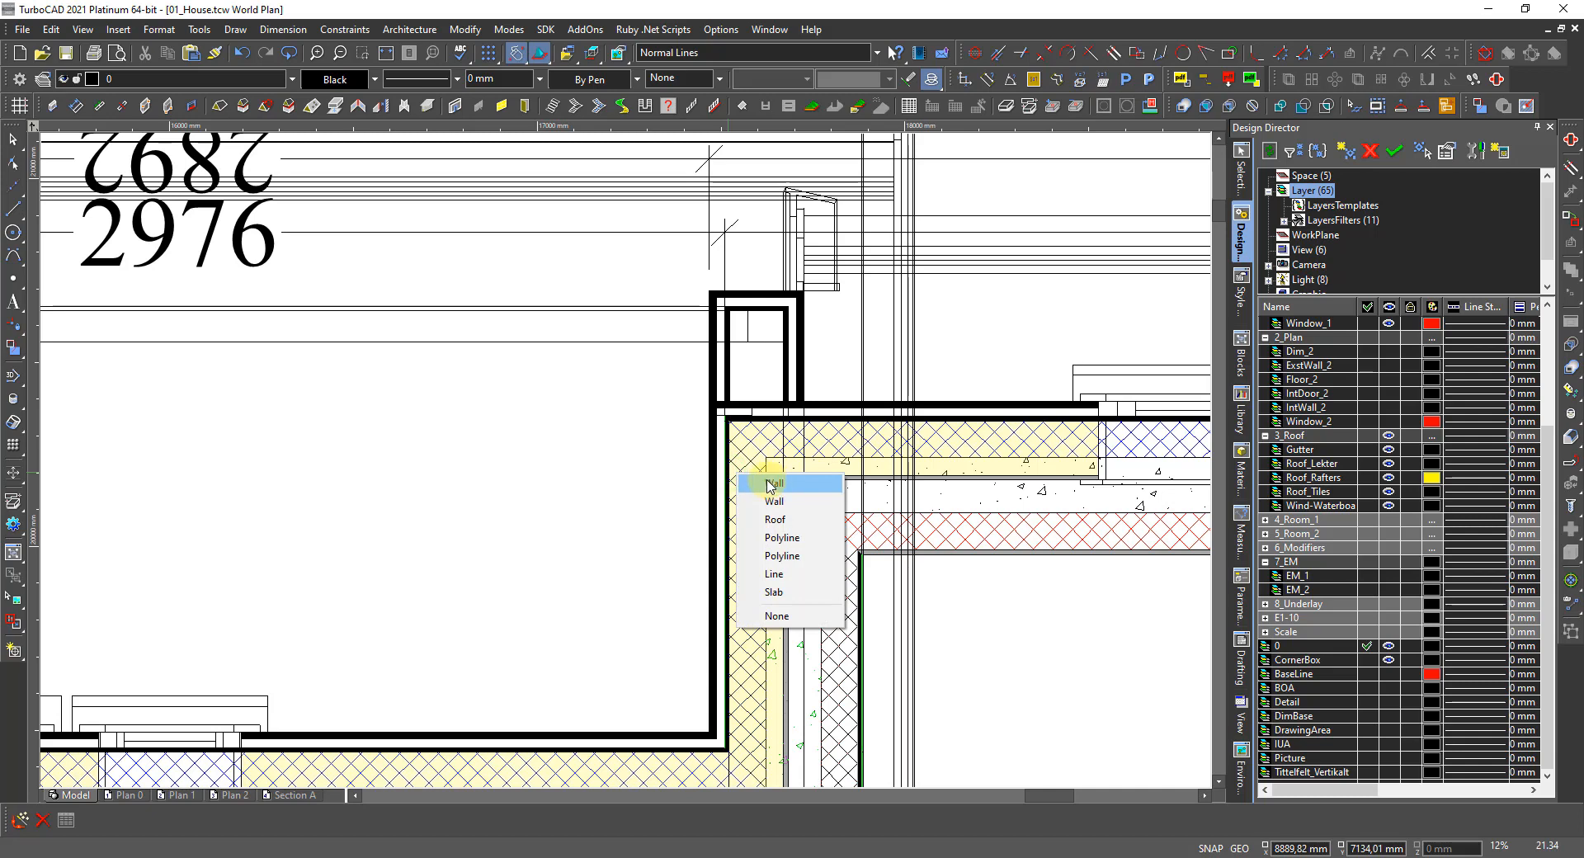
pyautogui.click(769, 484)
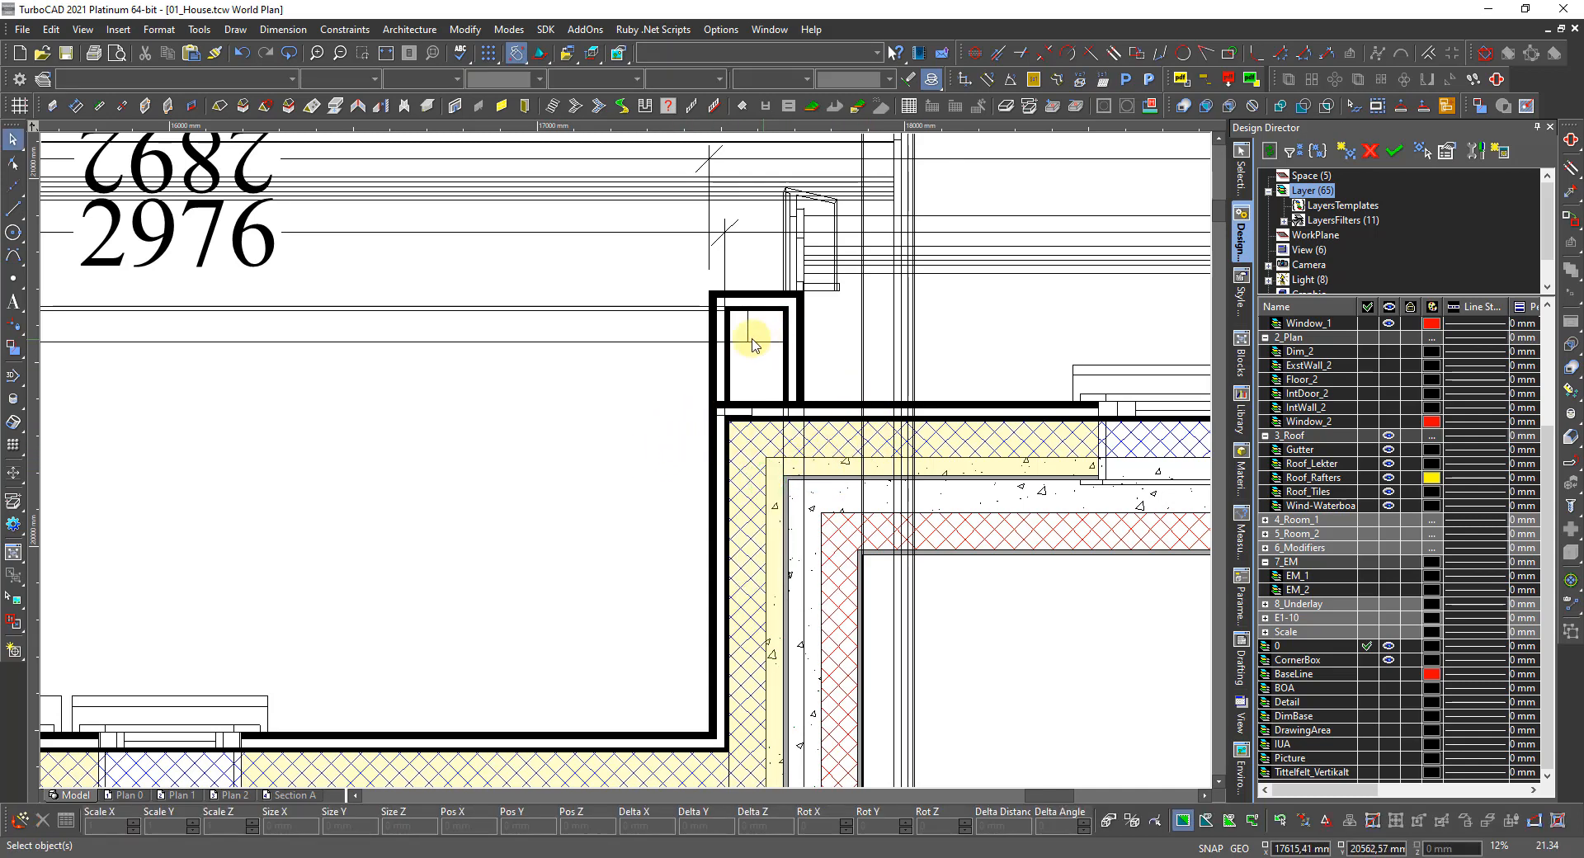
pyautogui.rightClick(715, 355)
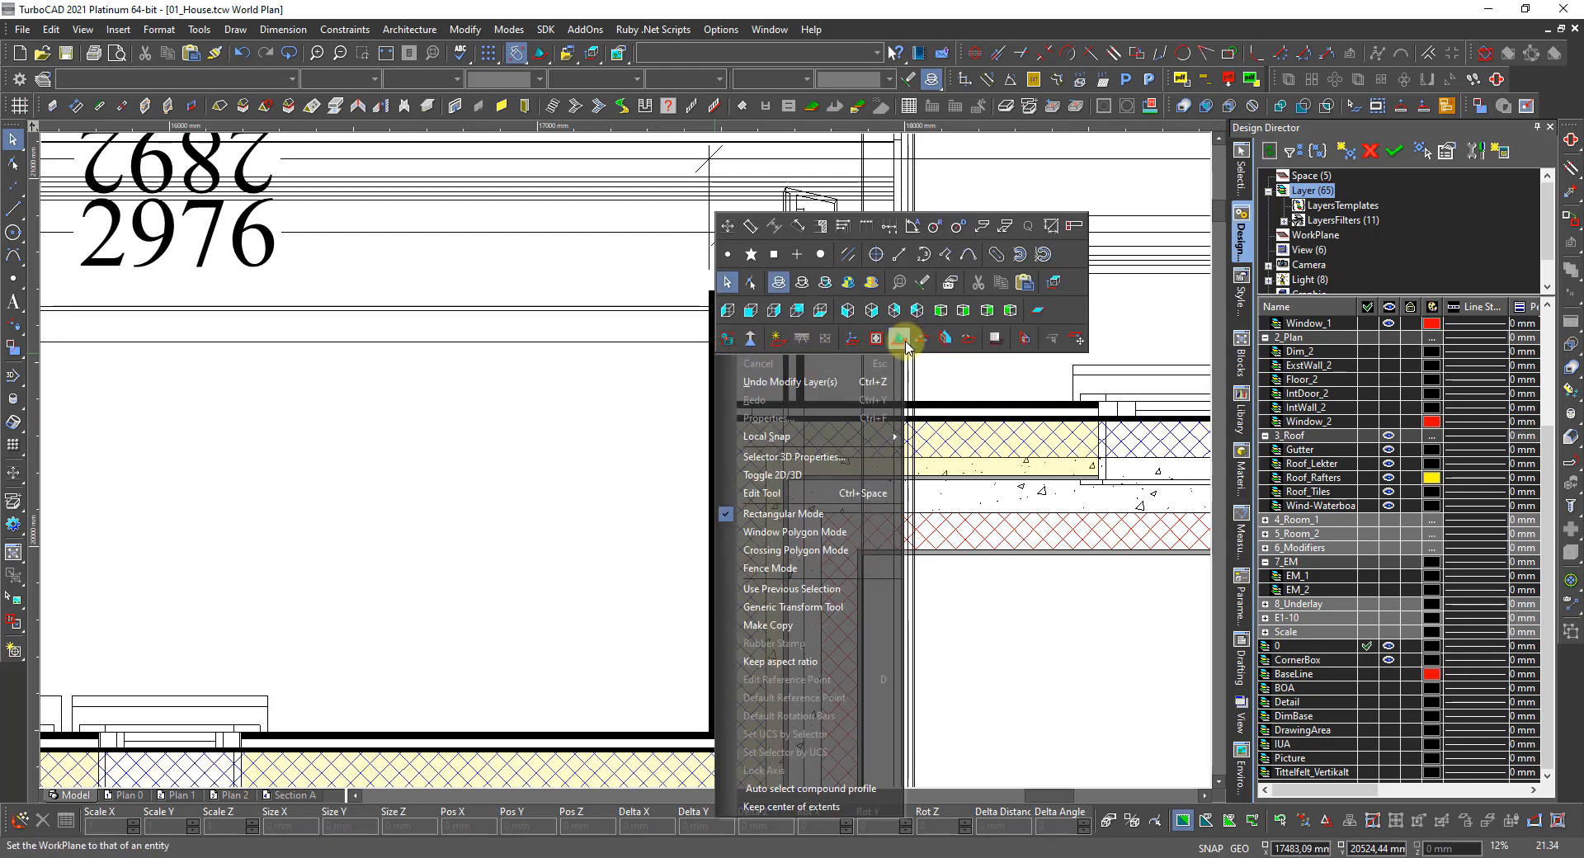
# Set the workplane by the outer cladding wall of the column at the right end of the wall recess.
pyautogui.click(934, 347)
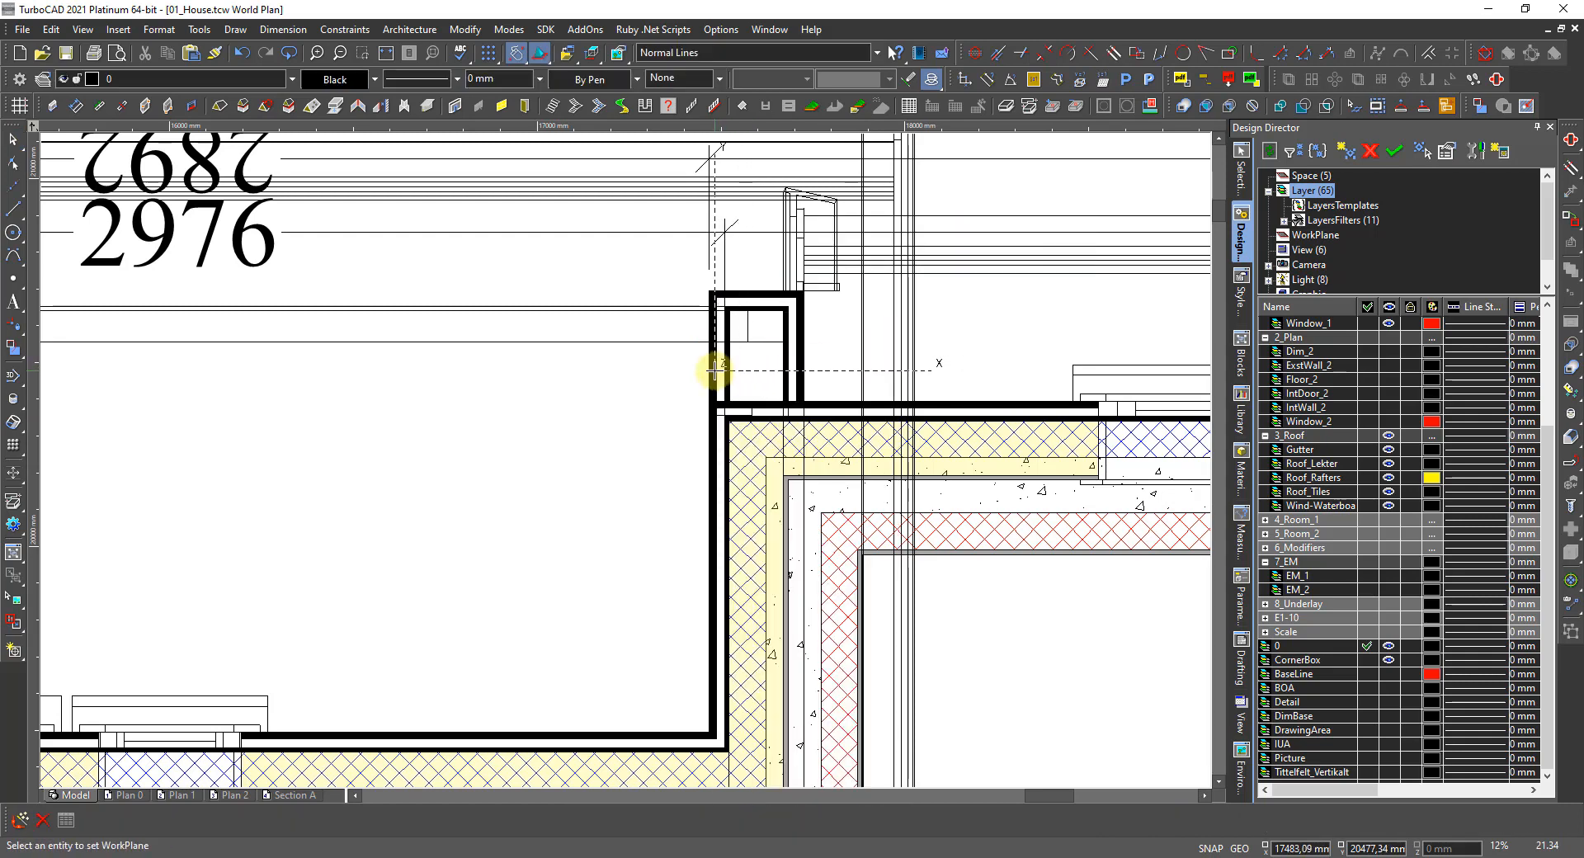
pyautogui.click(715, 370)
pyautogui.click(752, 401)
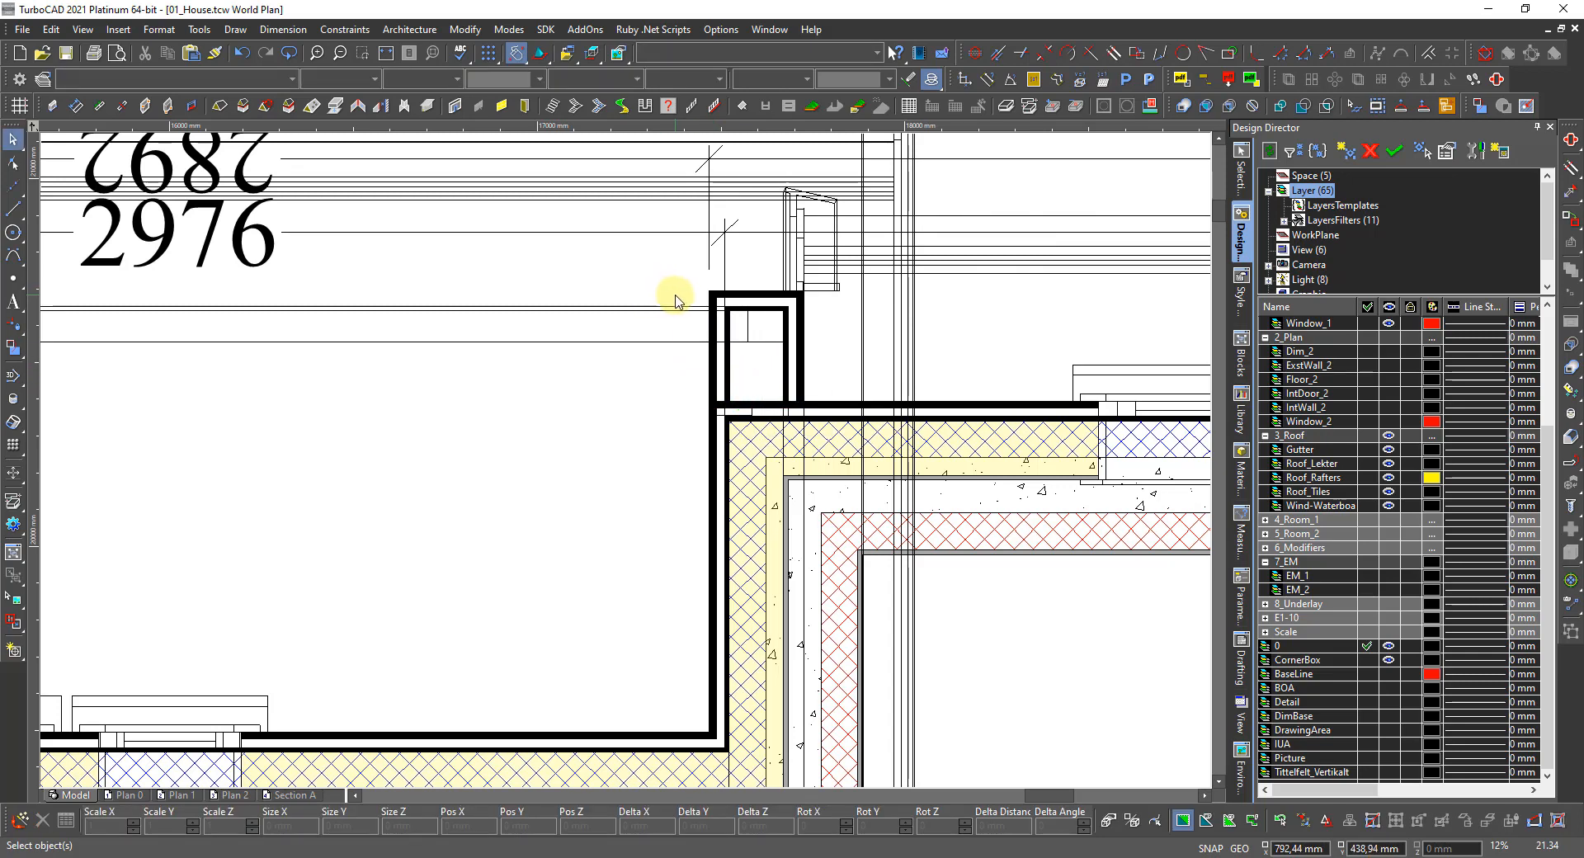
# Move the long, 98 mm wide box spanning the recess between the two columns by -12 mm in Y.
pyautogui.scroll(3, 675, 301)
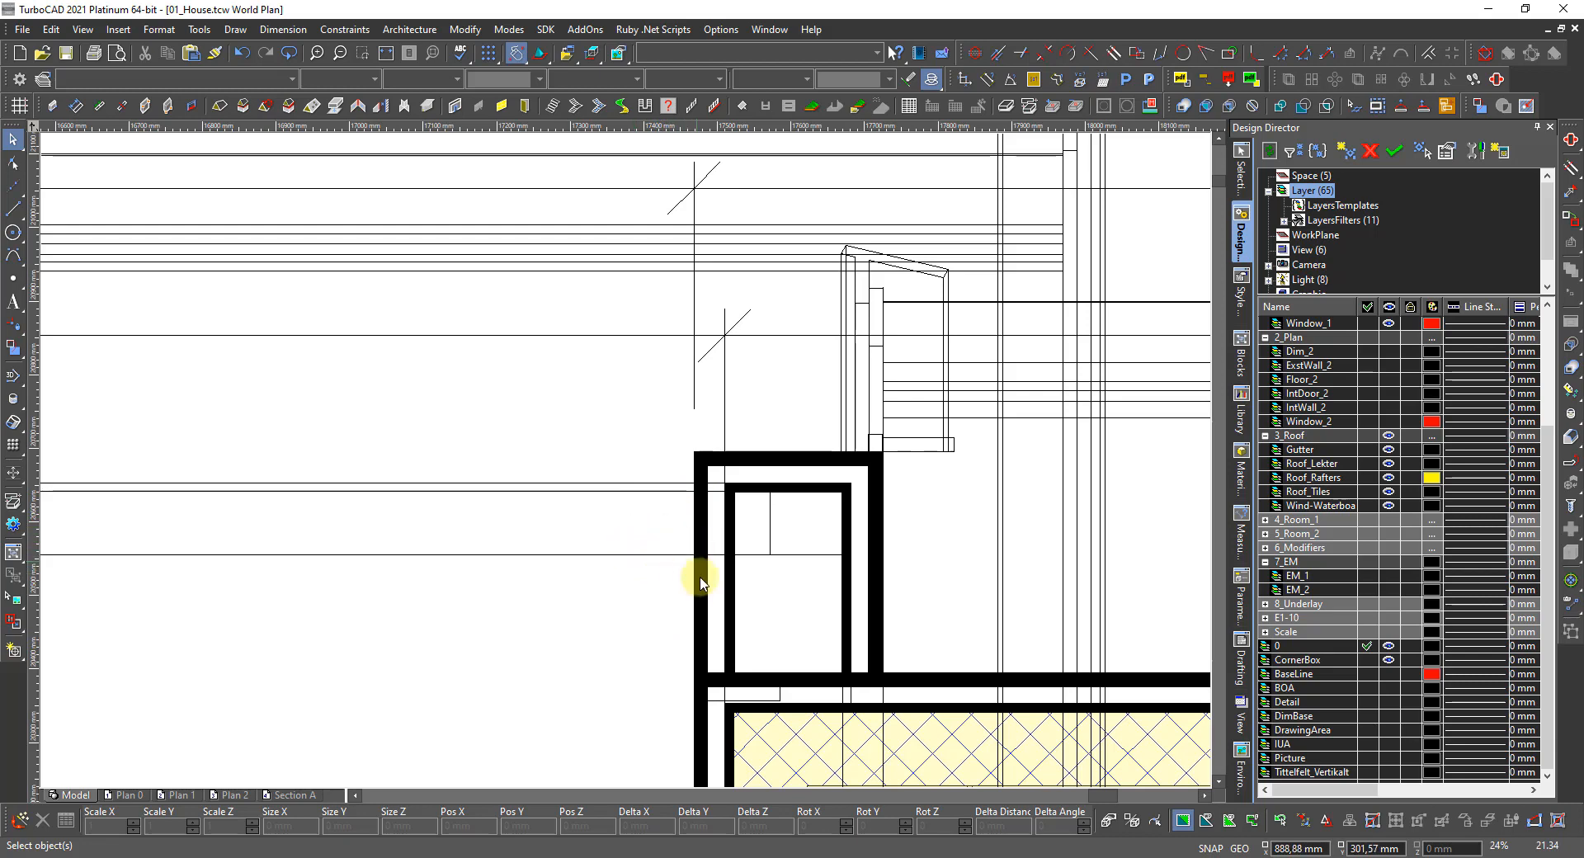
pyautogui.click(780, 531)
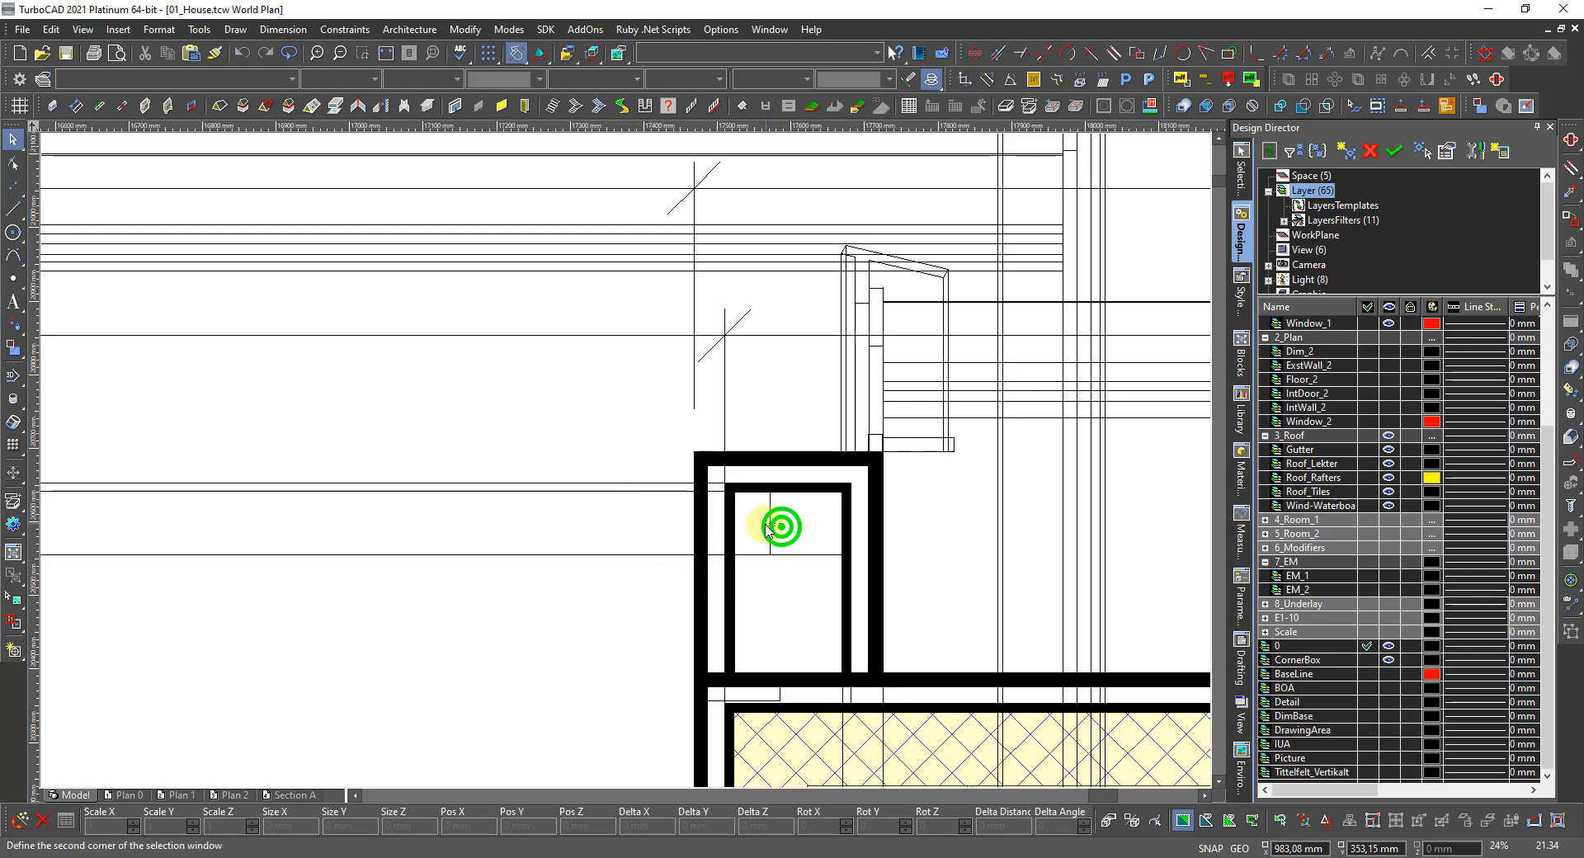
pyautogui.keyDown('shift'); pyautogui.click(627, 554); pyautogui.keyUp('shift')
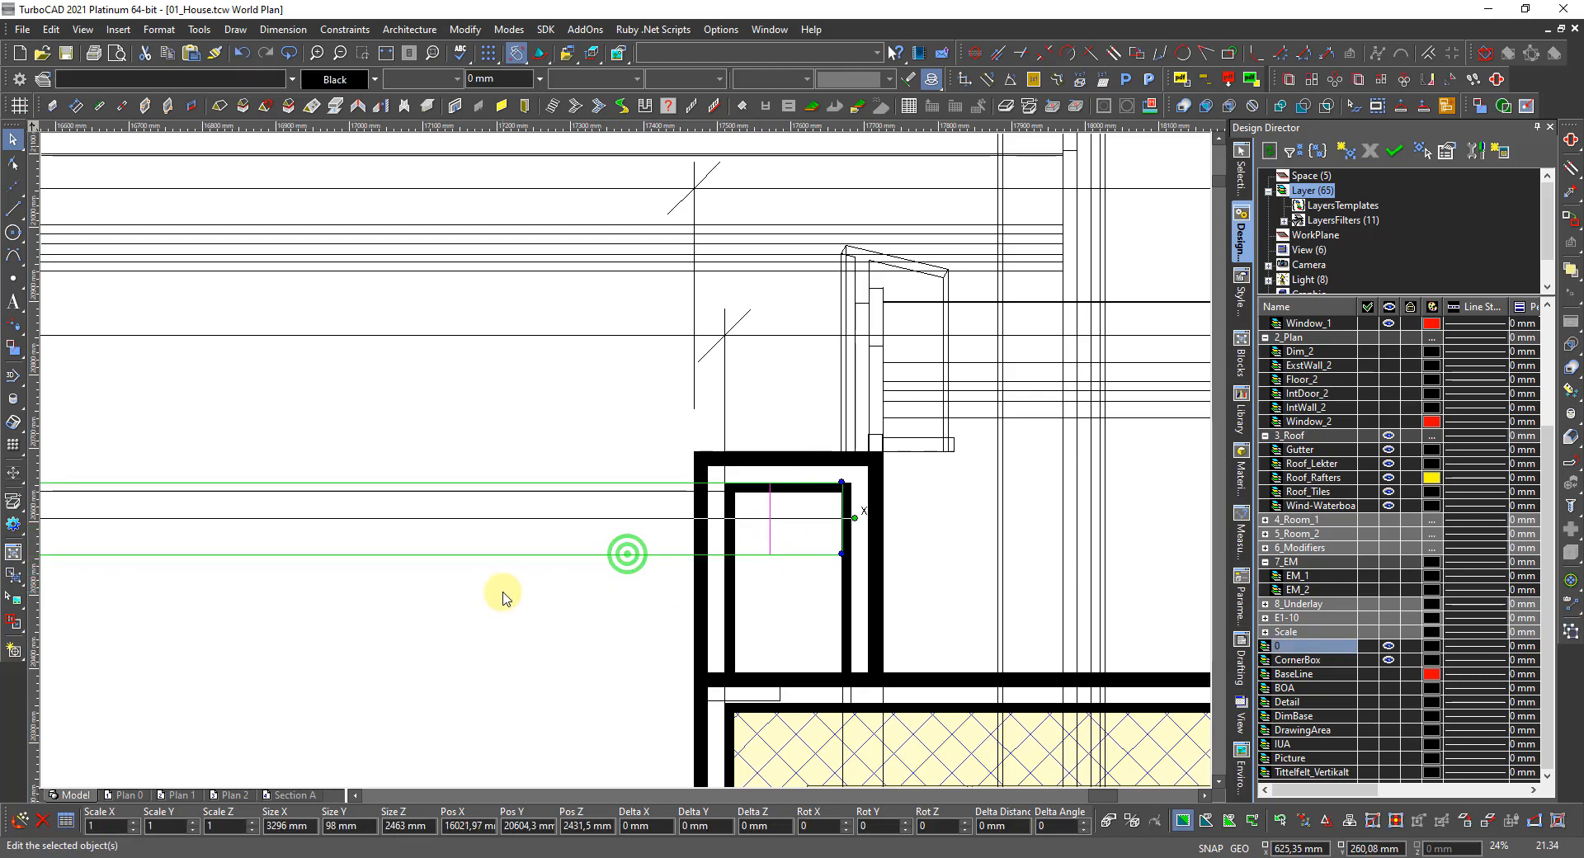
pyautogui.scroll(-2, 502, 592)
pyautogui.scroll(2, 99, 467)
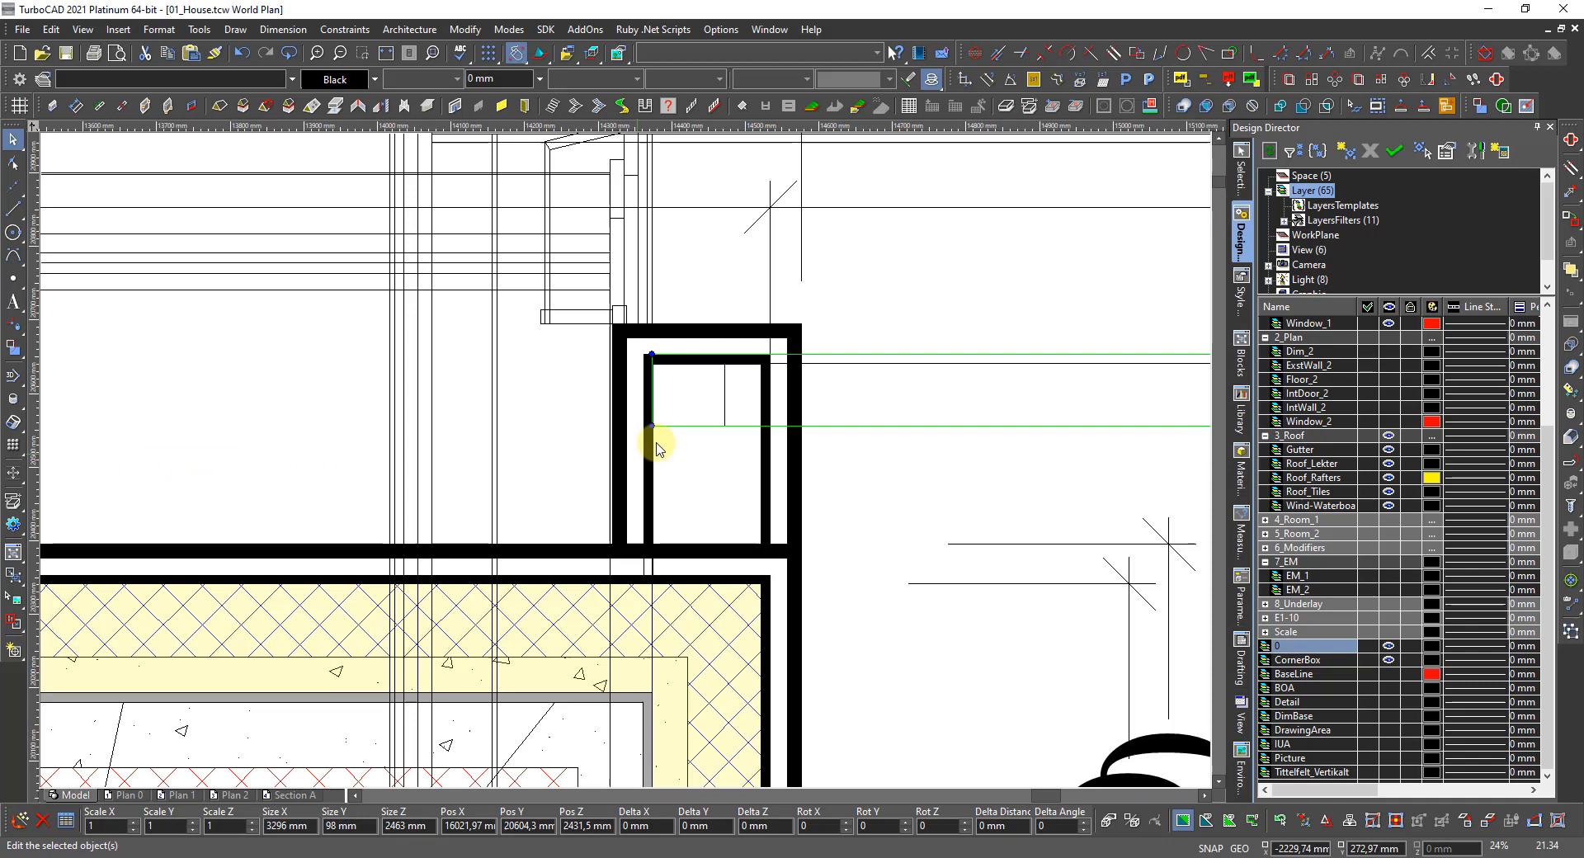
pyautogui.click(725, 396)
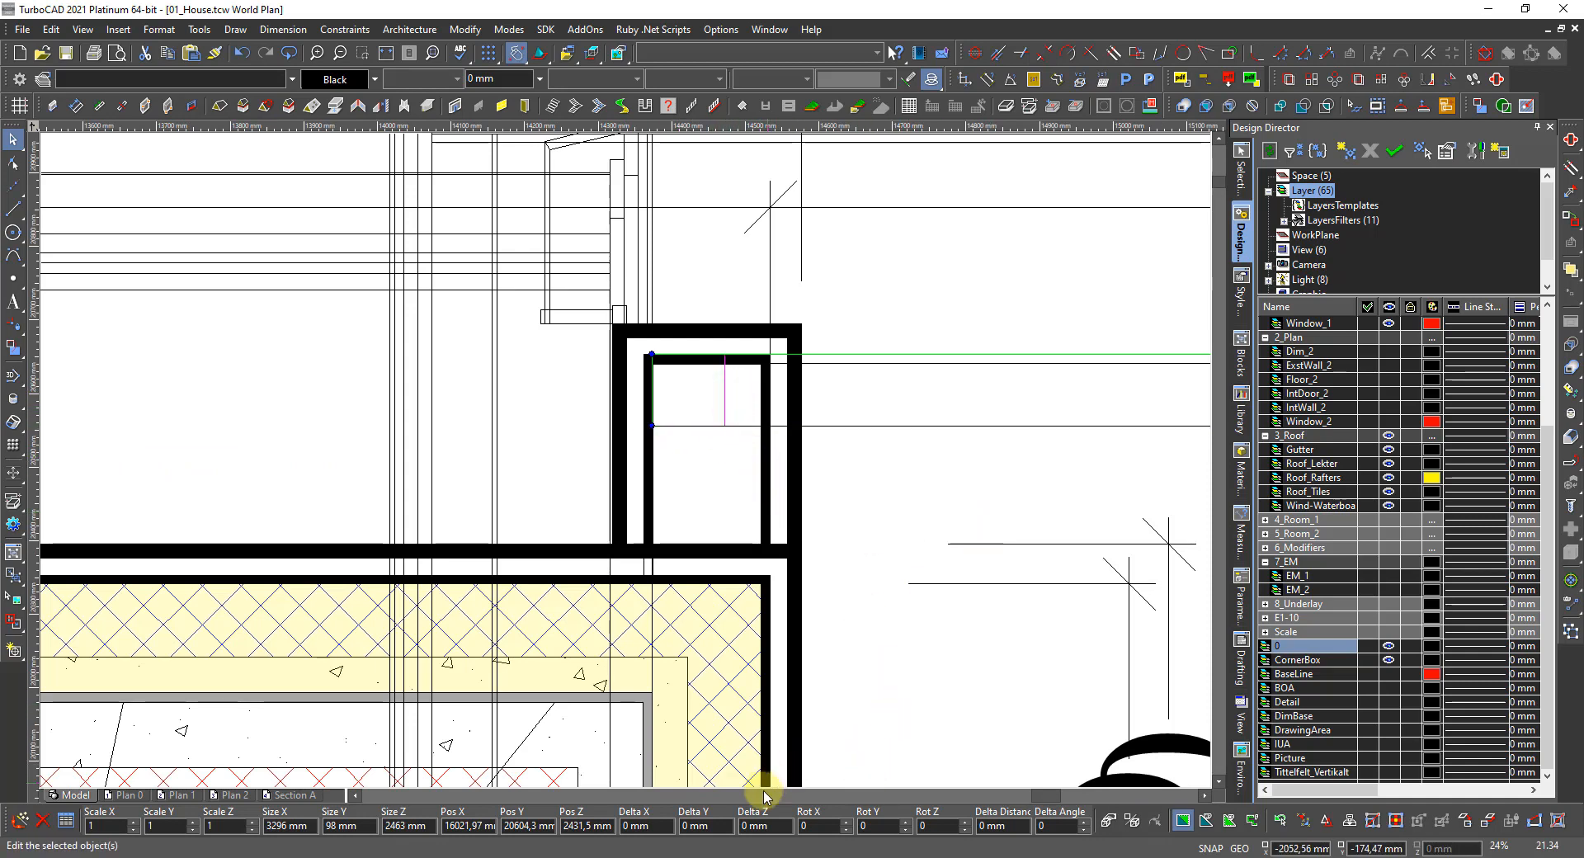
pyautogui.click(720, 823)
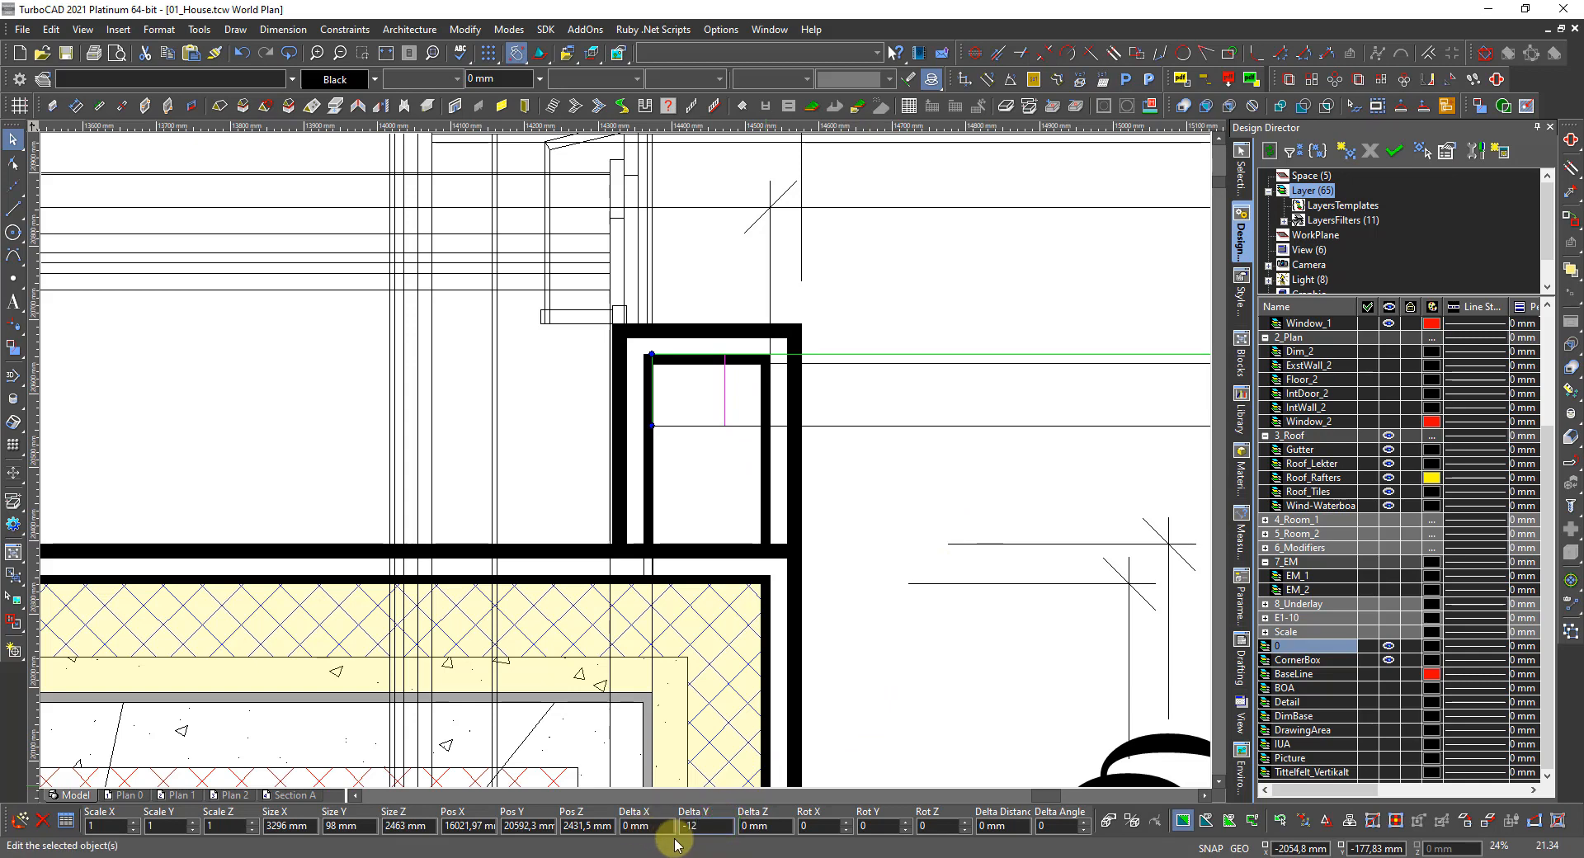
pyautogui.press('Return')
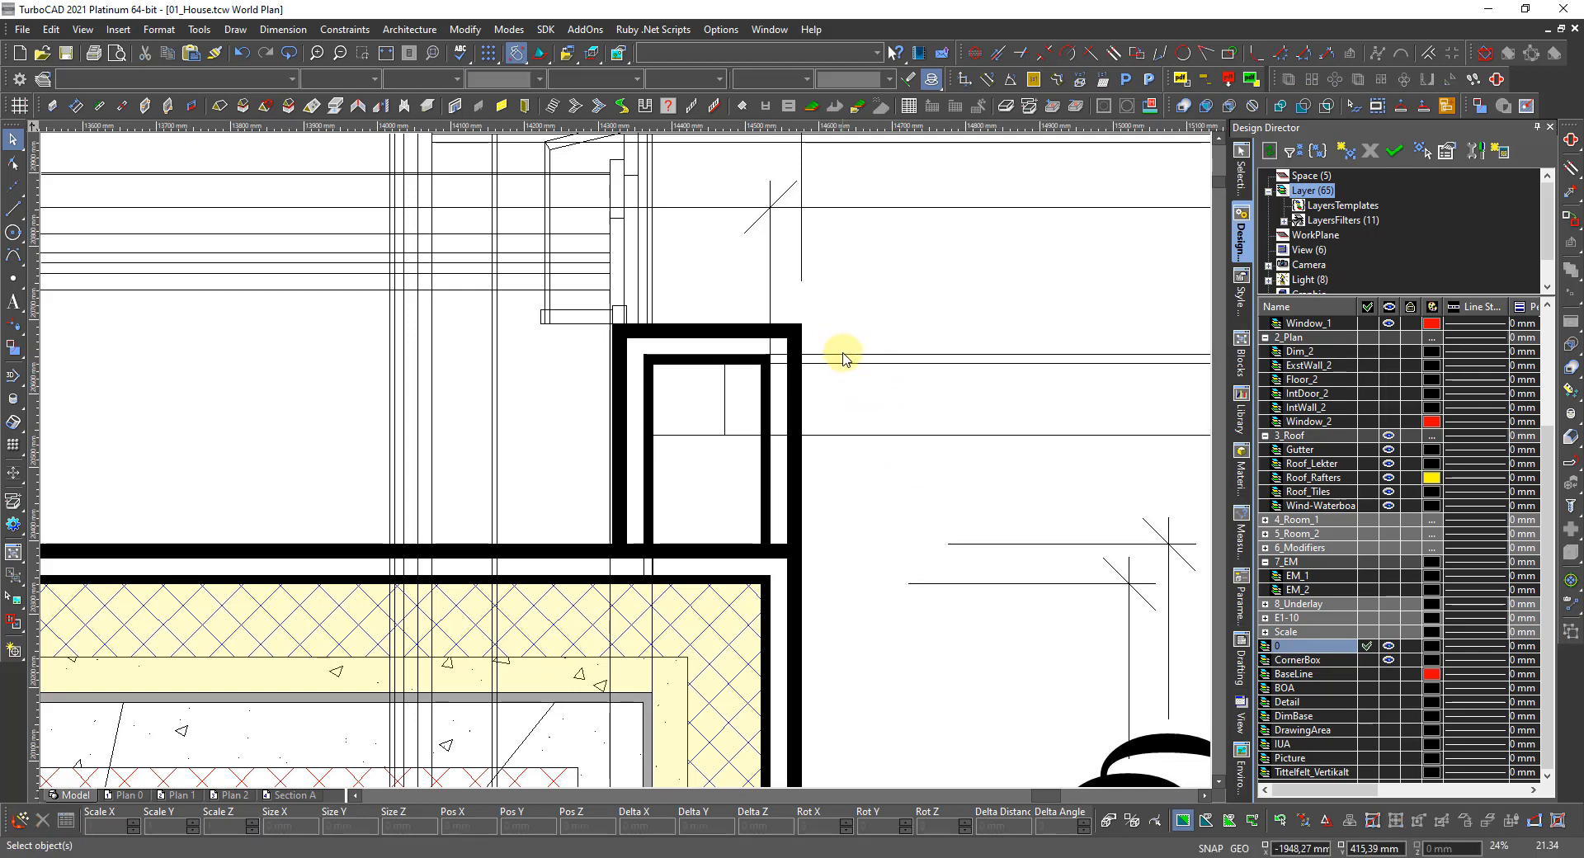
pyautogui.press('Escape')
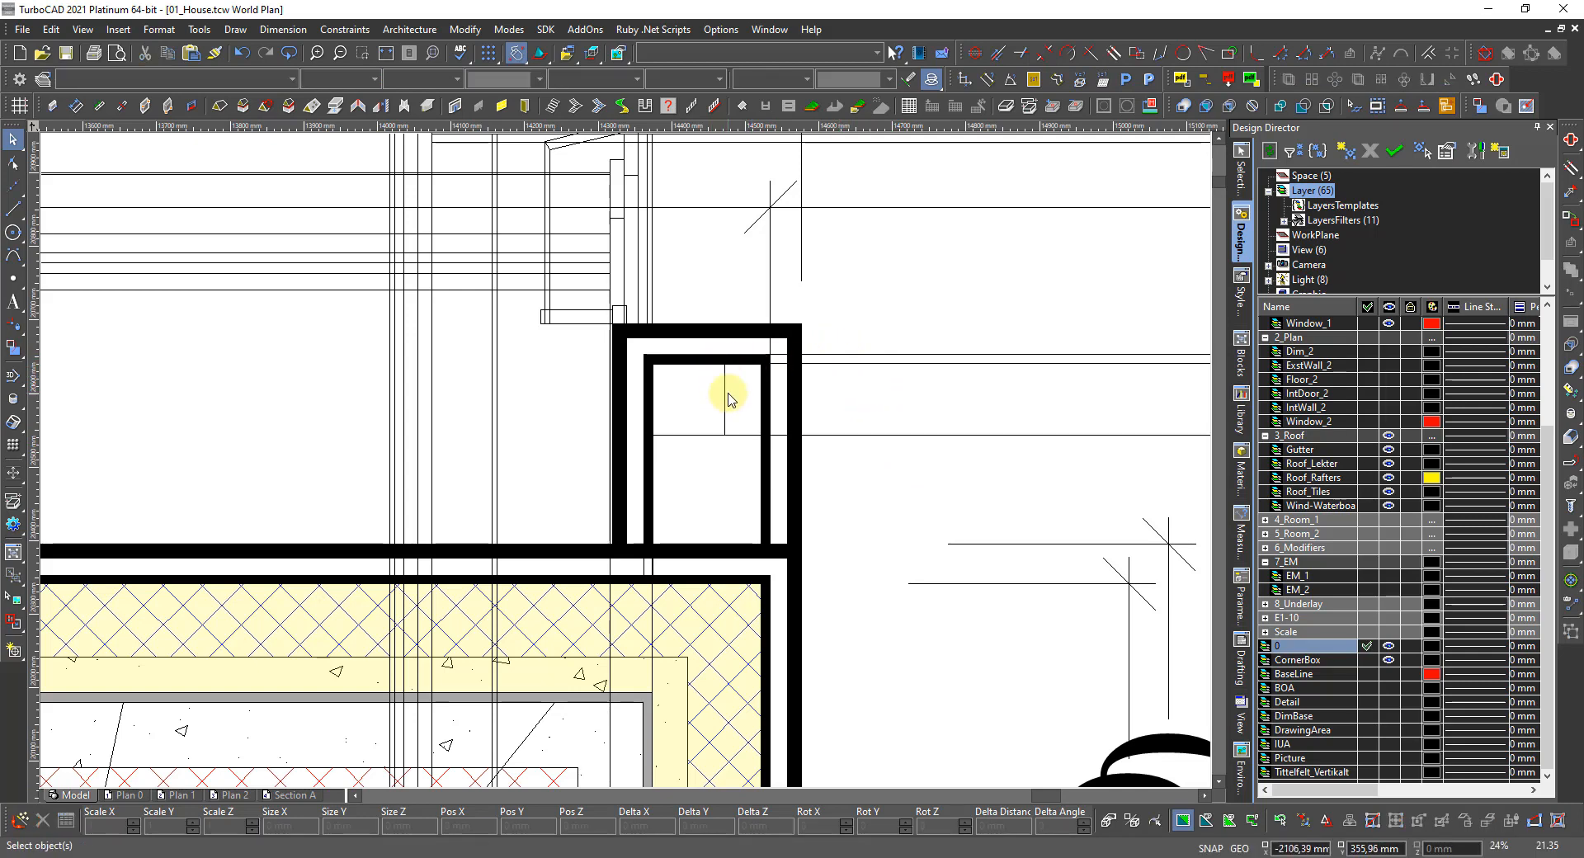
# Set the workplane by the outer cladding wall of the column at the left end of the recess.
pyautogui.rightClick(792, 380)
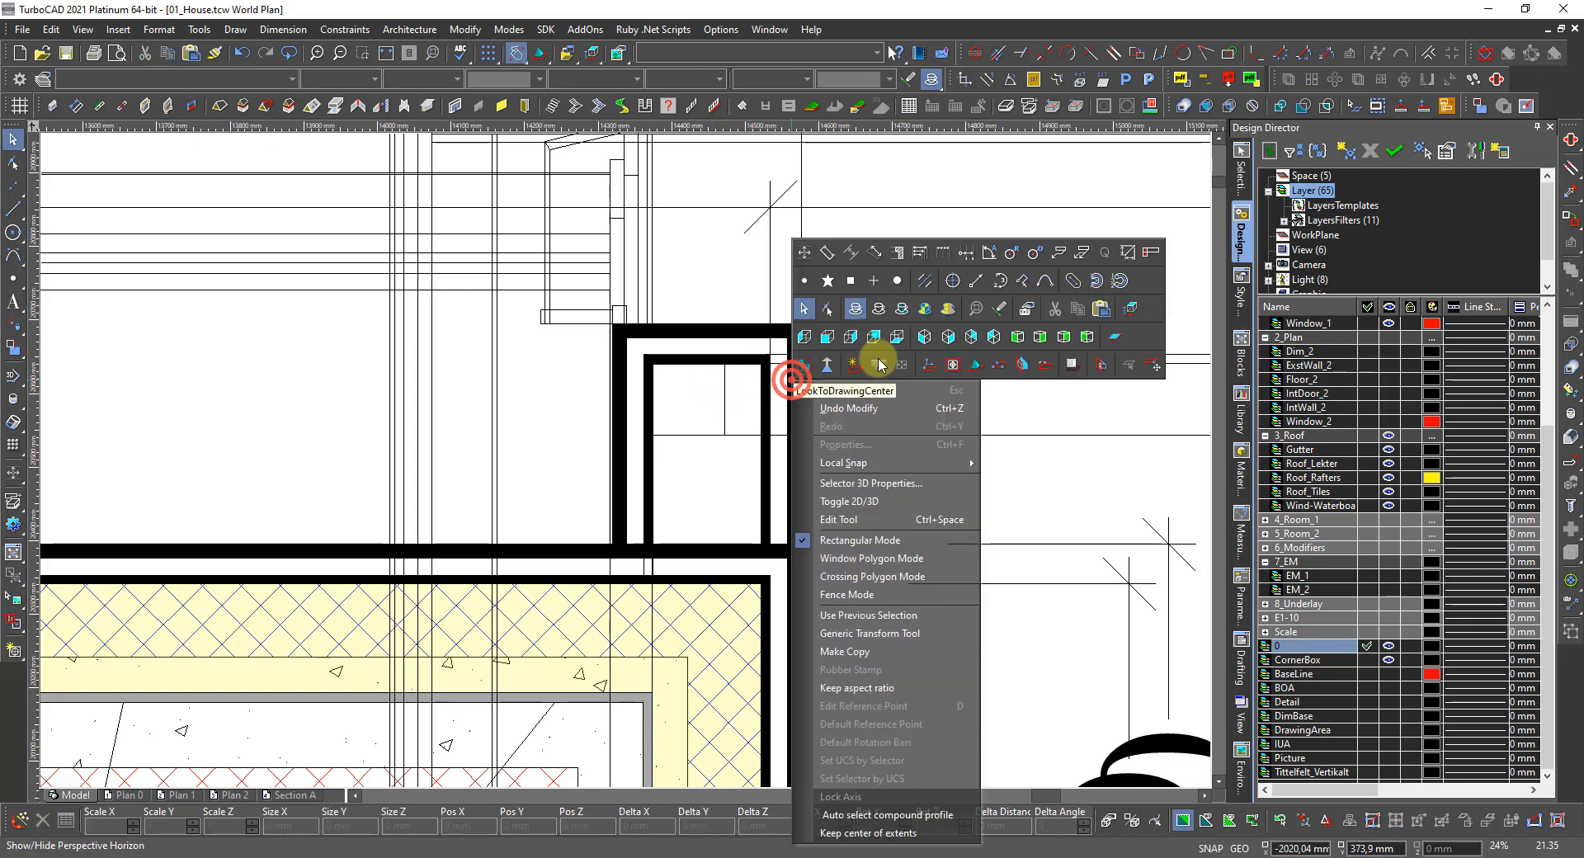
pyautogui.click(974, 366)
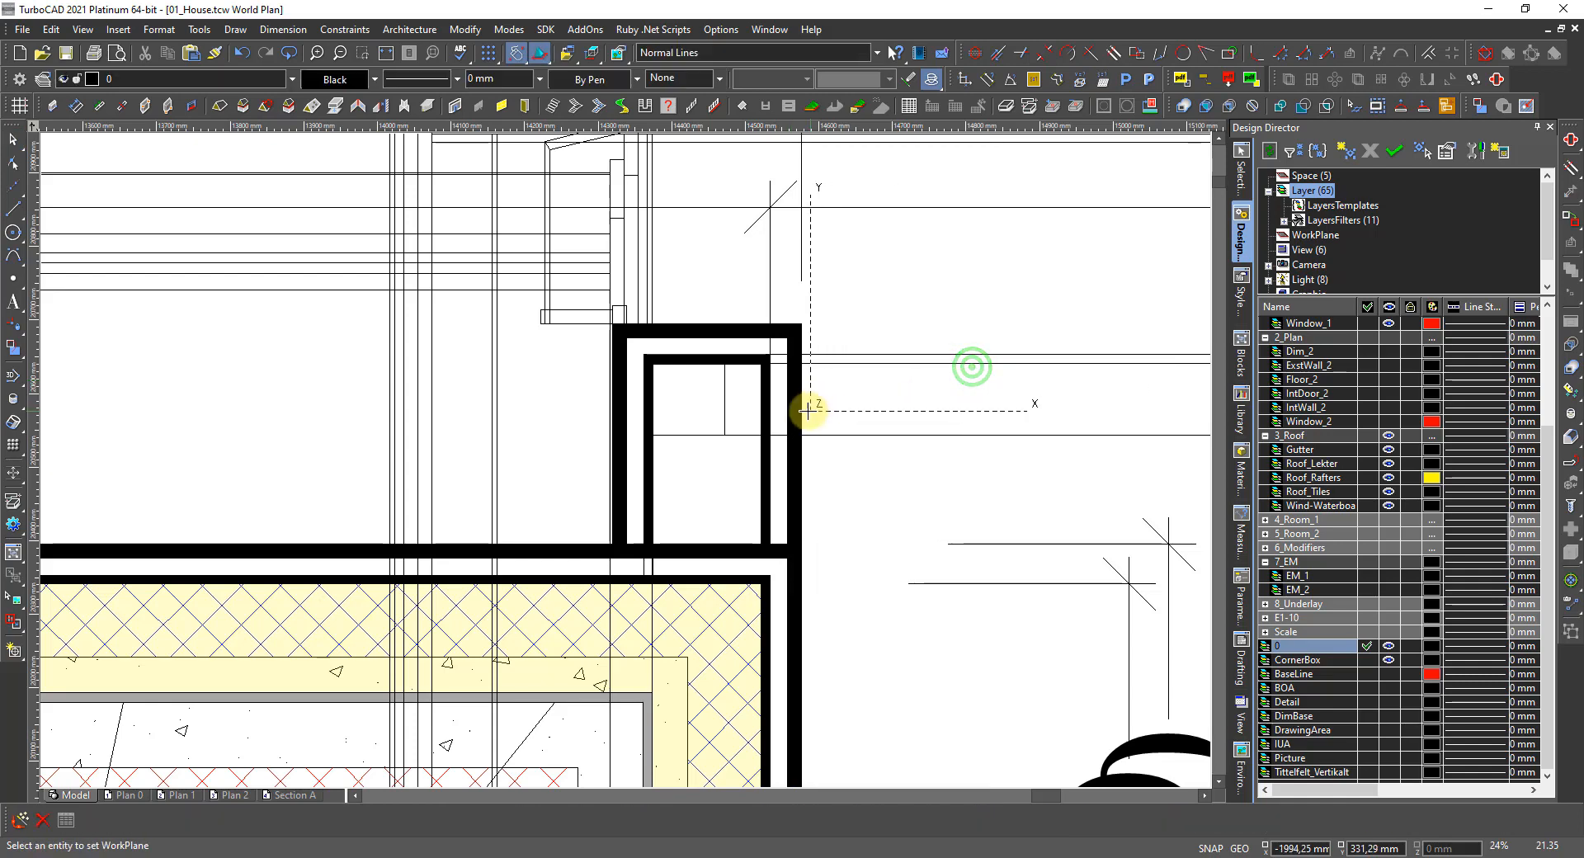
pyautogui.click(797, 414)
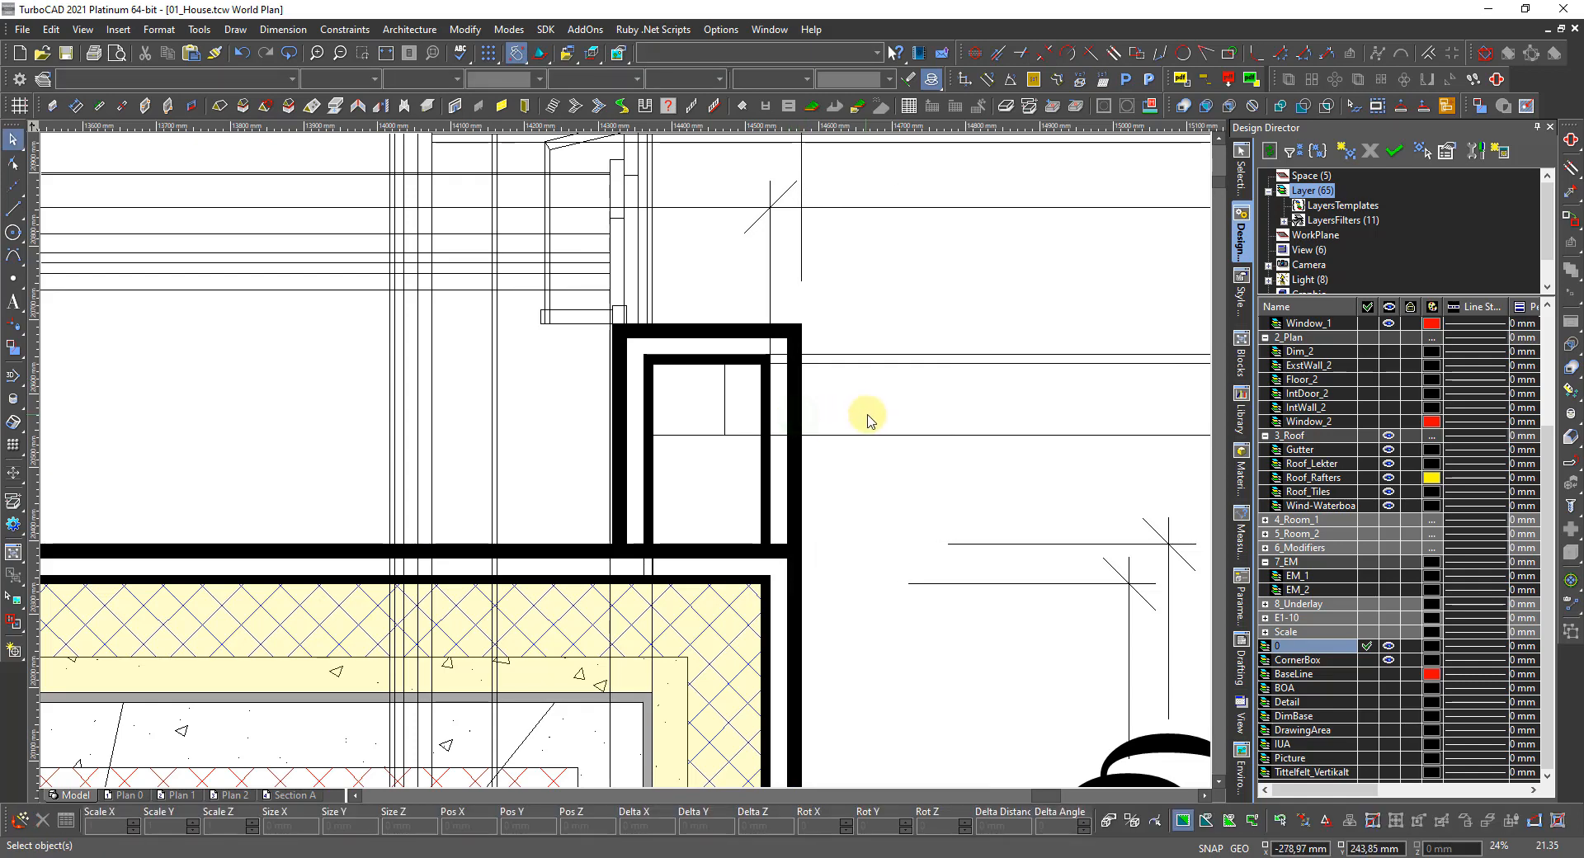
# Check the height of the right column's short cladding wall and give the Wall tool the same height, 2463 mm.
pyautogui.scroll(2, 1021, 459)
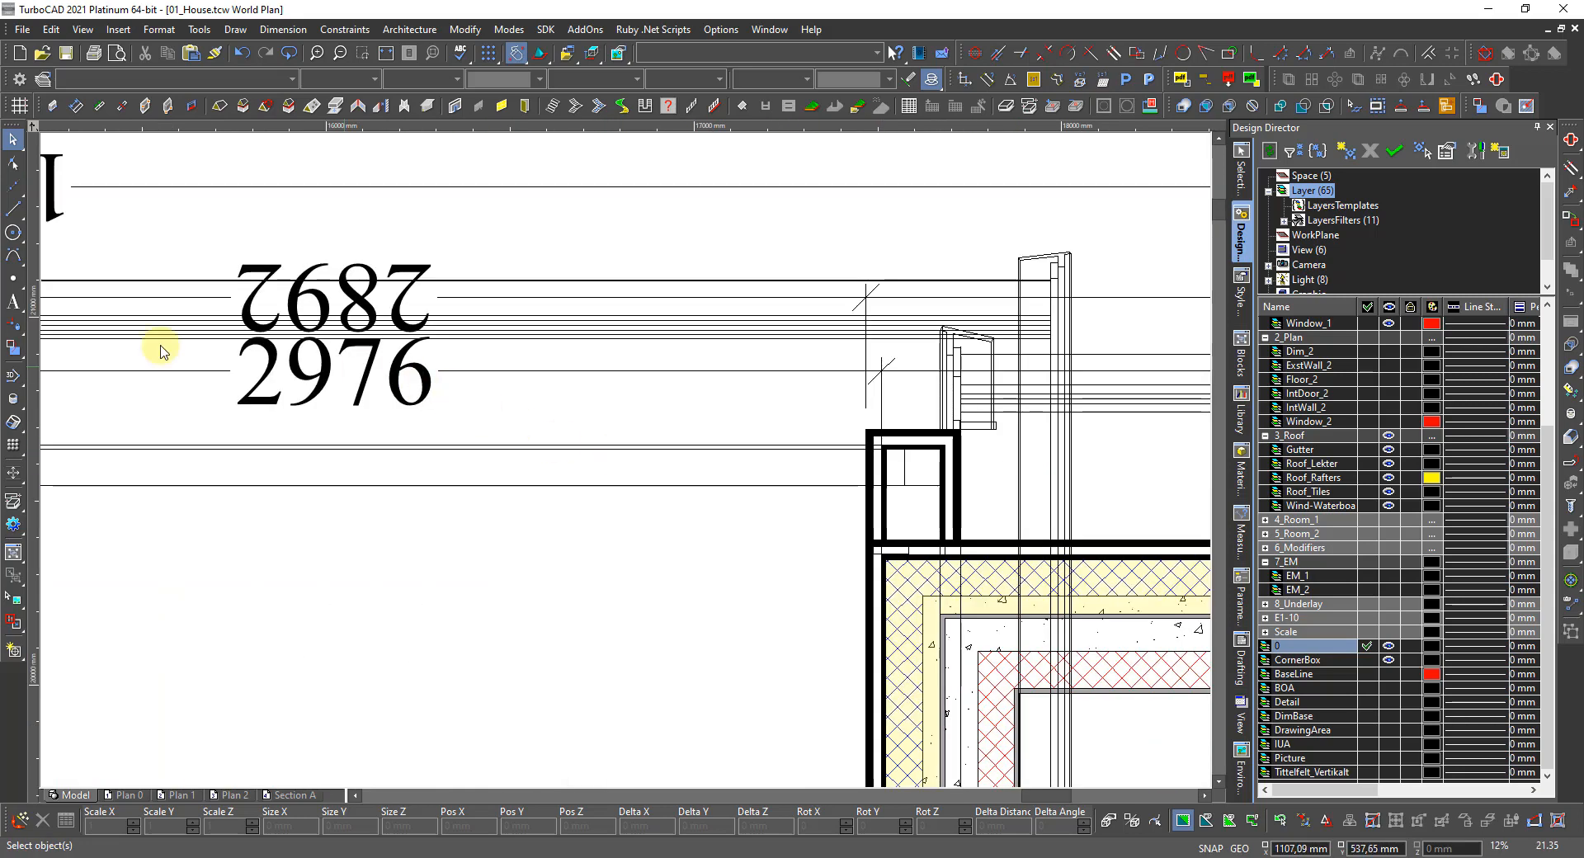
pyautogui.click(873, 509)
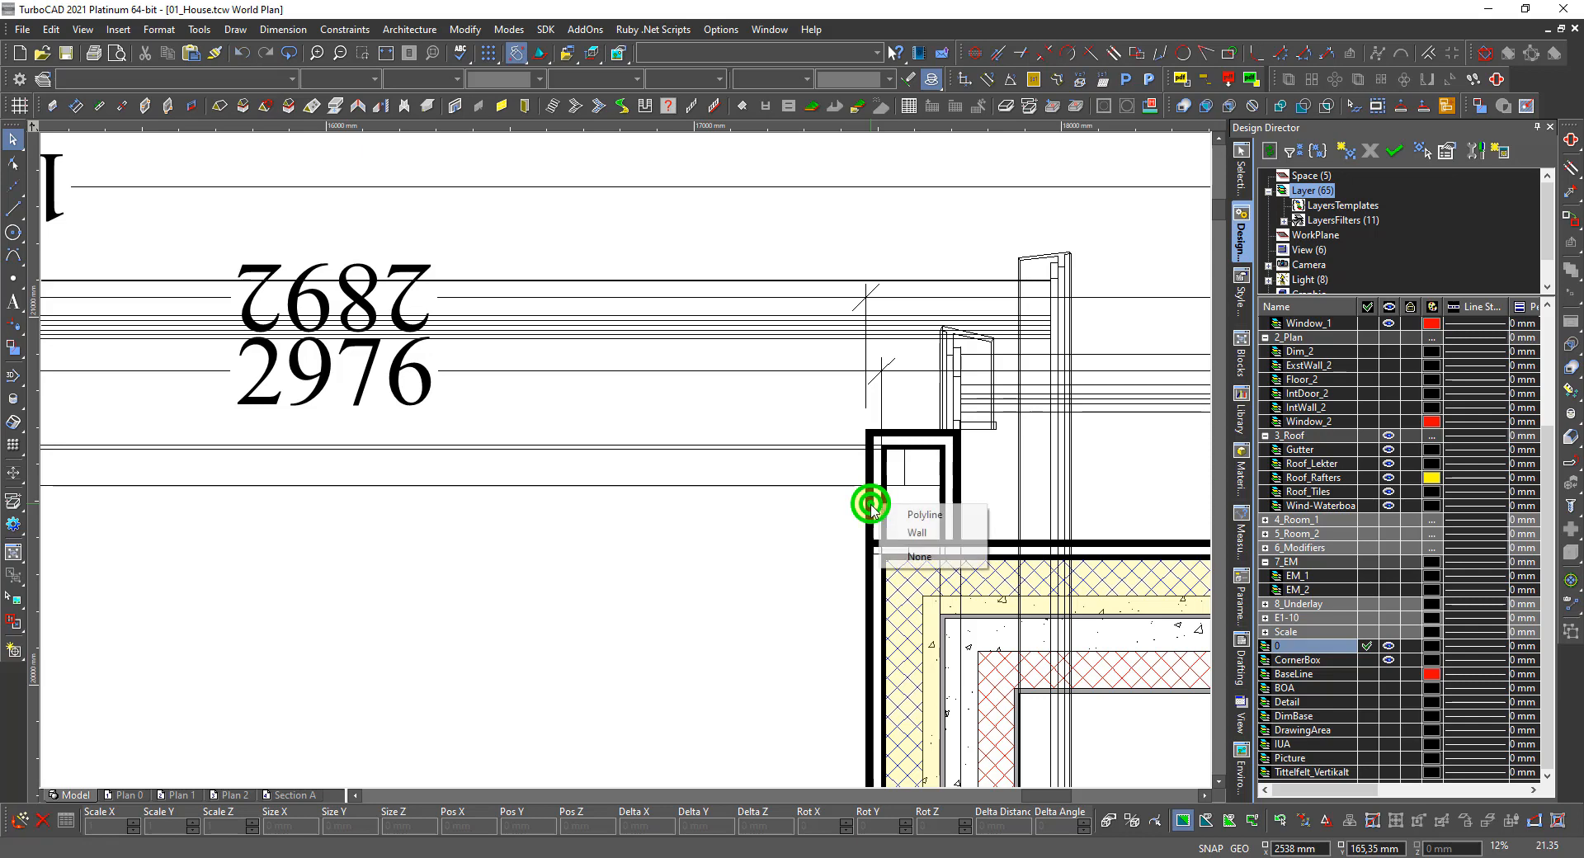
pyautogui.click(905, 531)
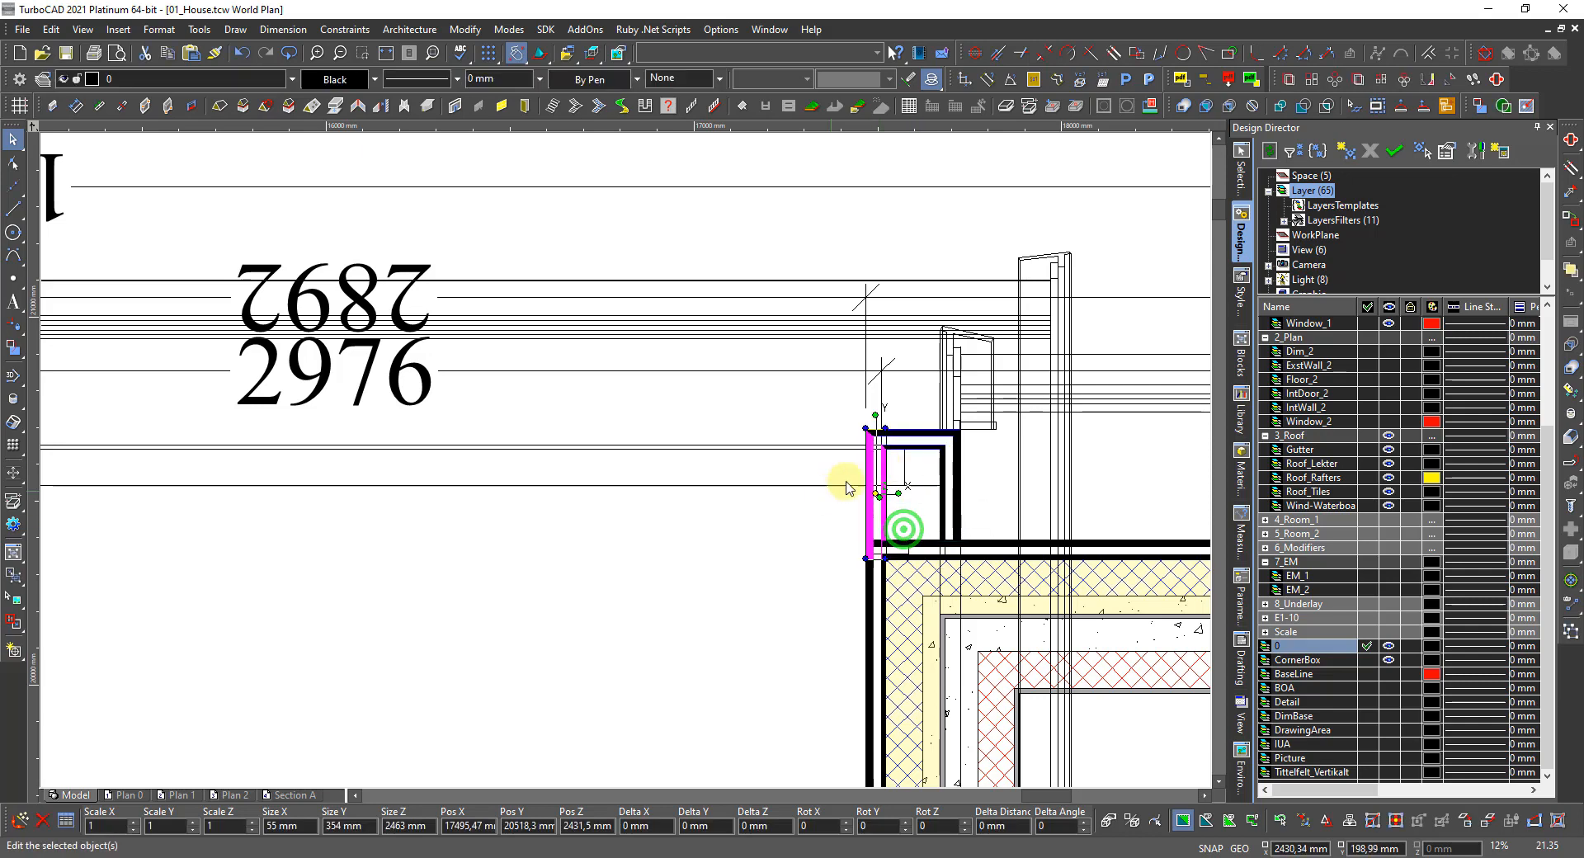
pyautogui.click(1239, 177)
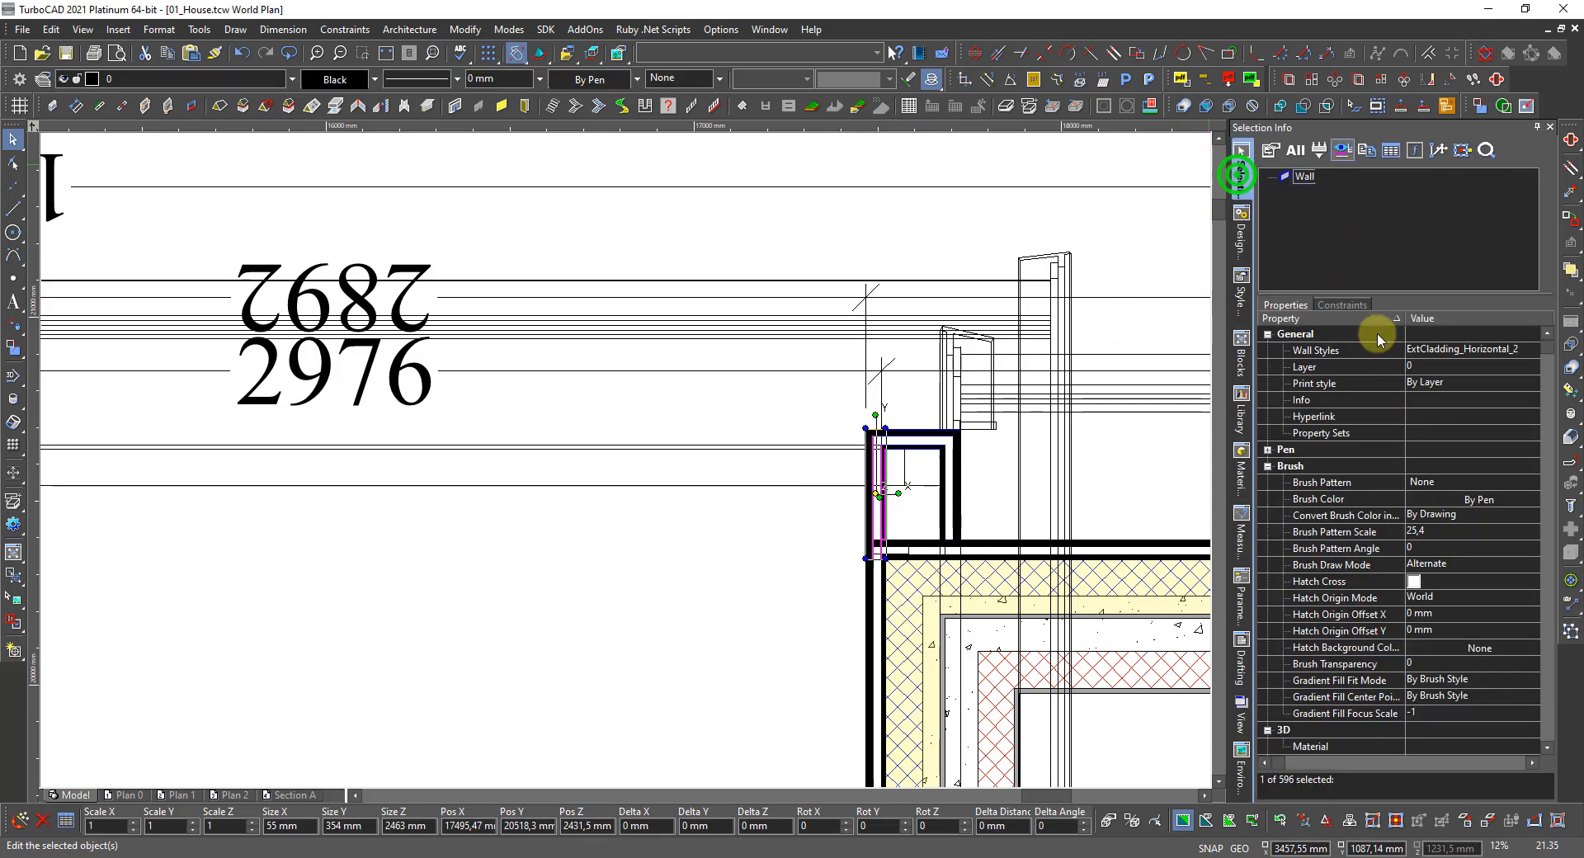
pyautogui.click(1267, 467)
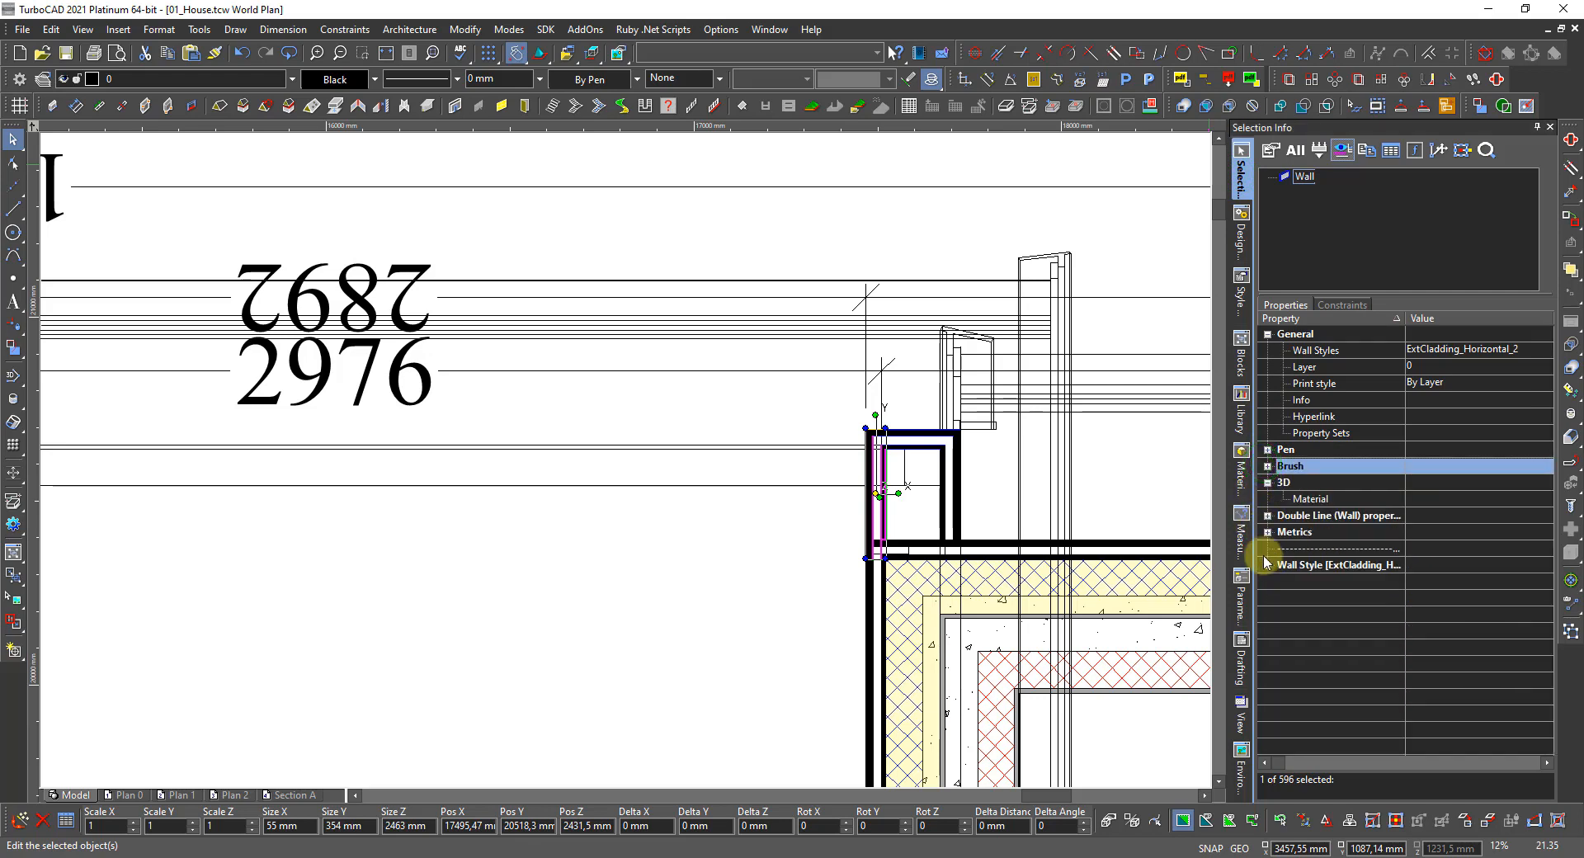
pyautogui.click(1267, 514)
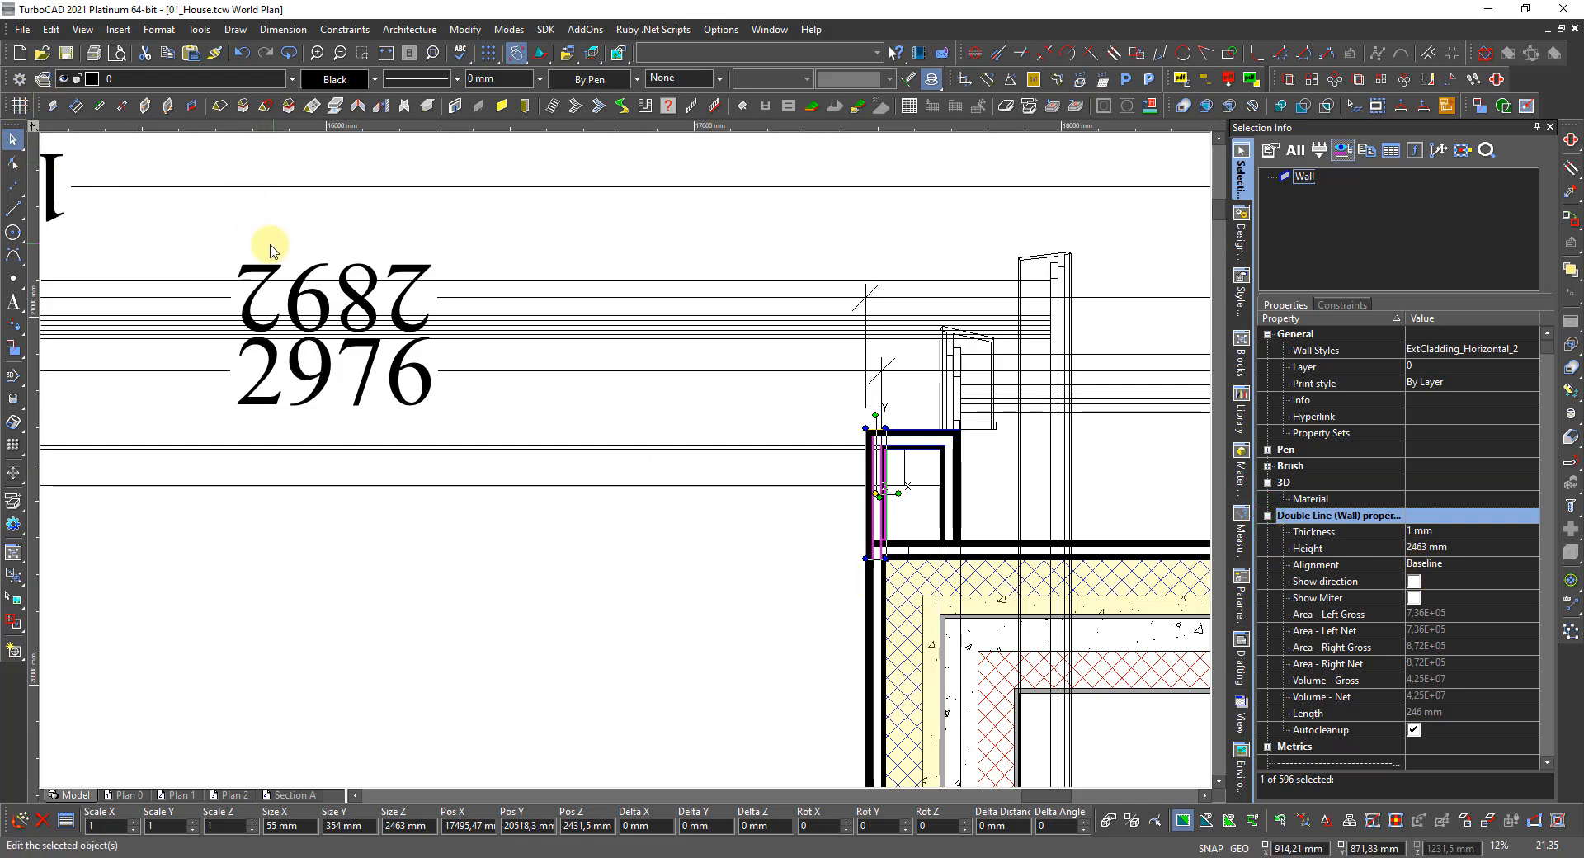
pyautogui.click(50, 104)
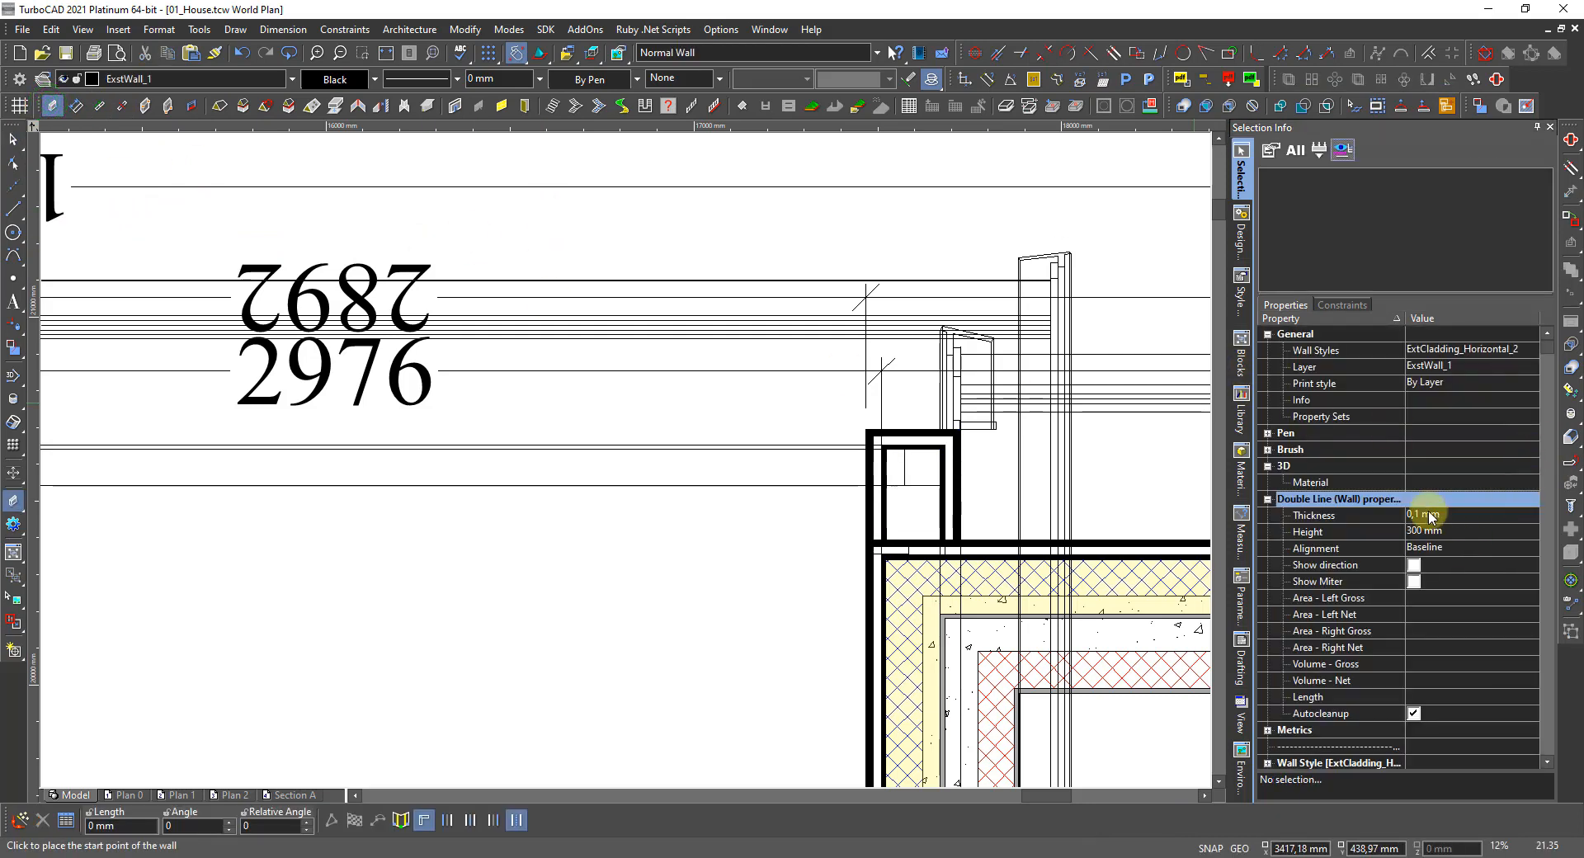
pyautogui.click(1468, 532)
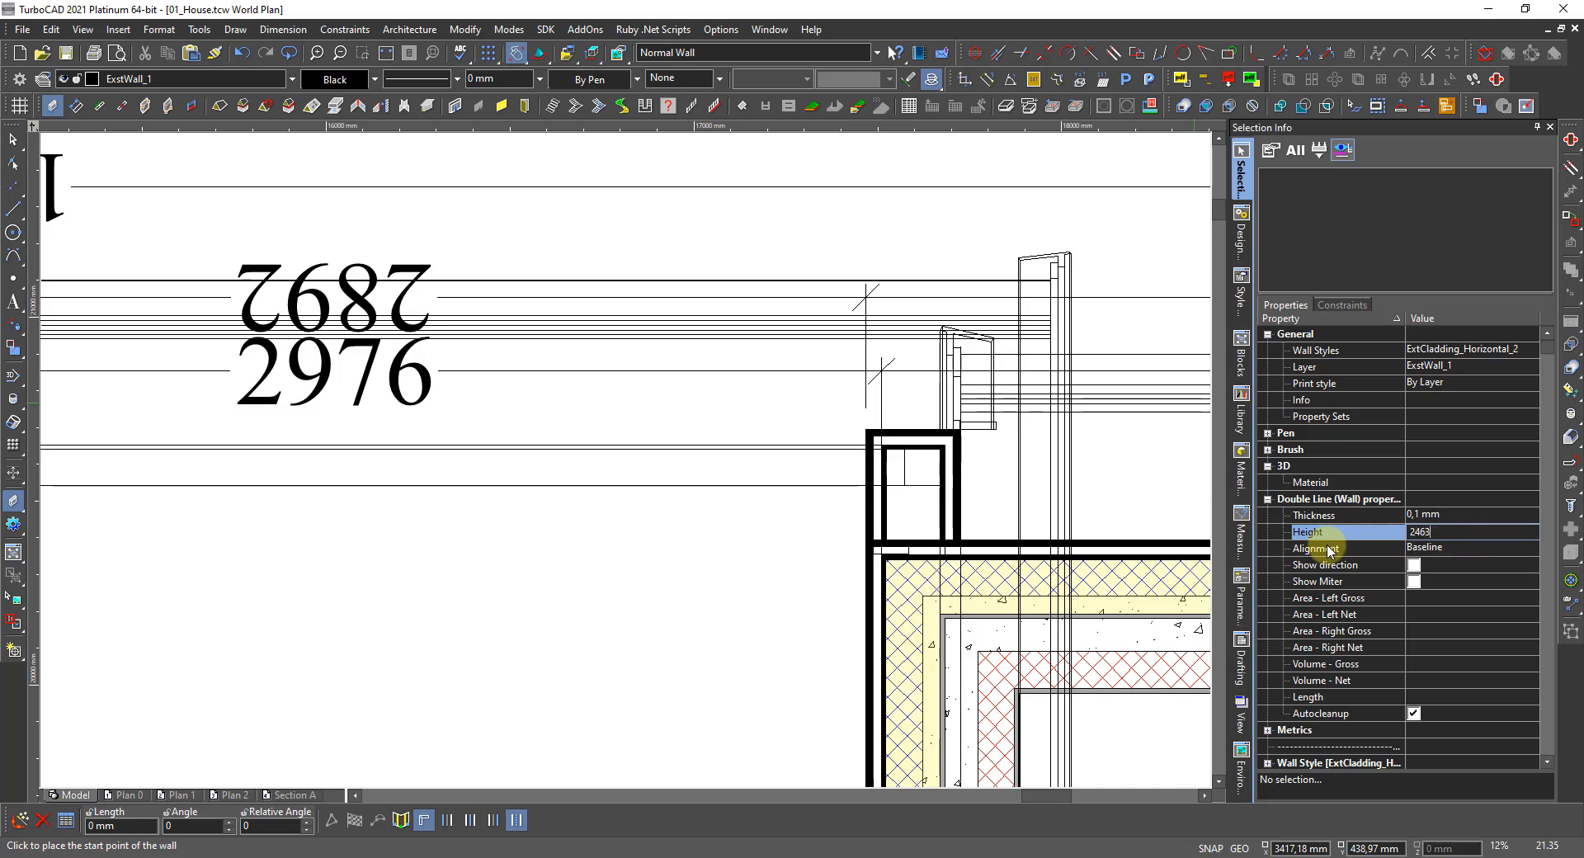
pyautogui.press('Return')
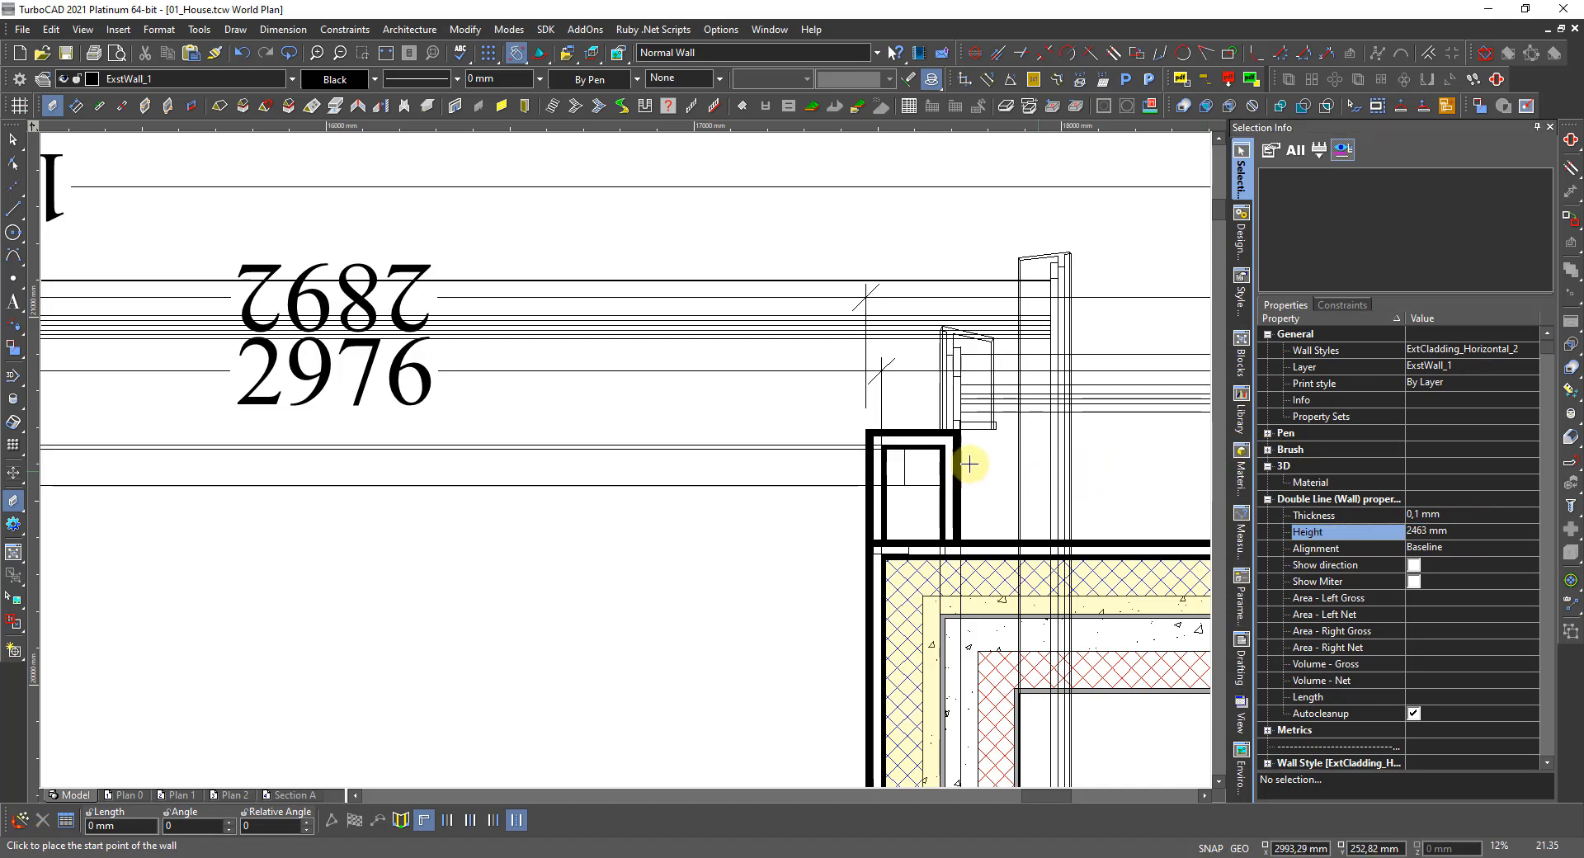
# Draw a 2892 mm long ExtCladding_Horizontal_2 wall across the recess between the outer faces of the two columns.
pyautogui.scroll(3, 858, 452)
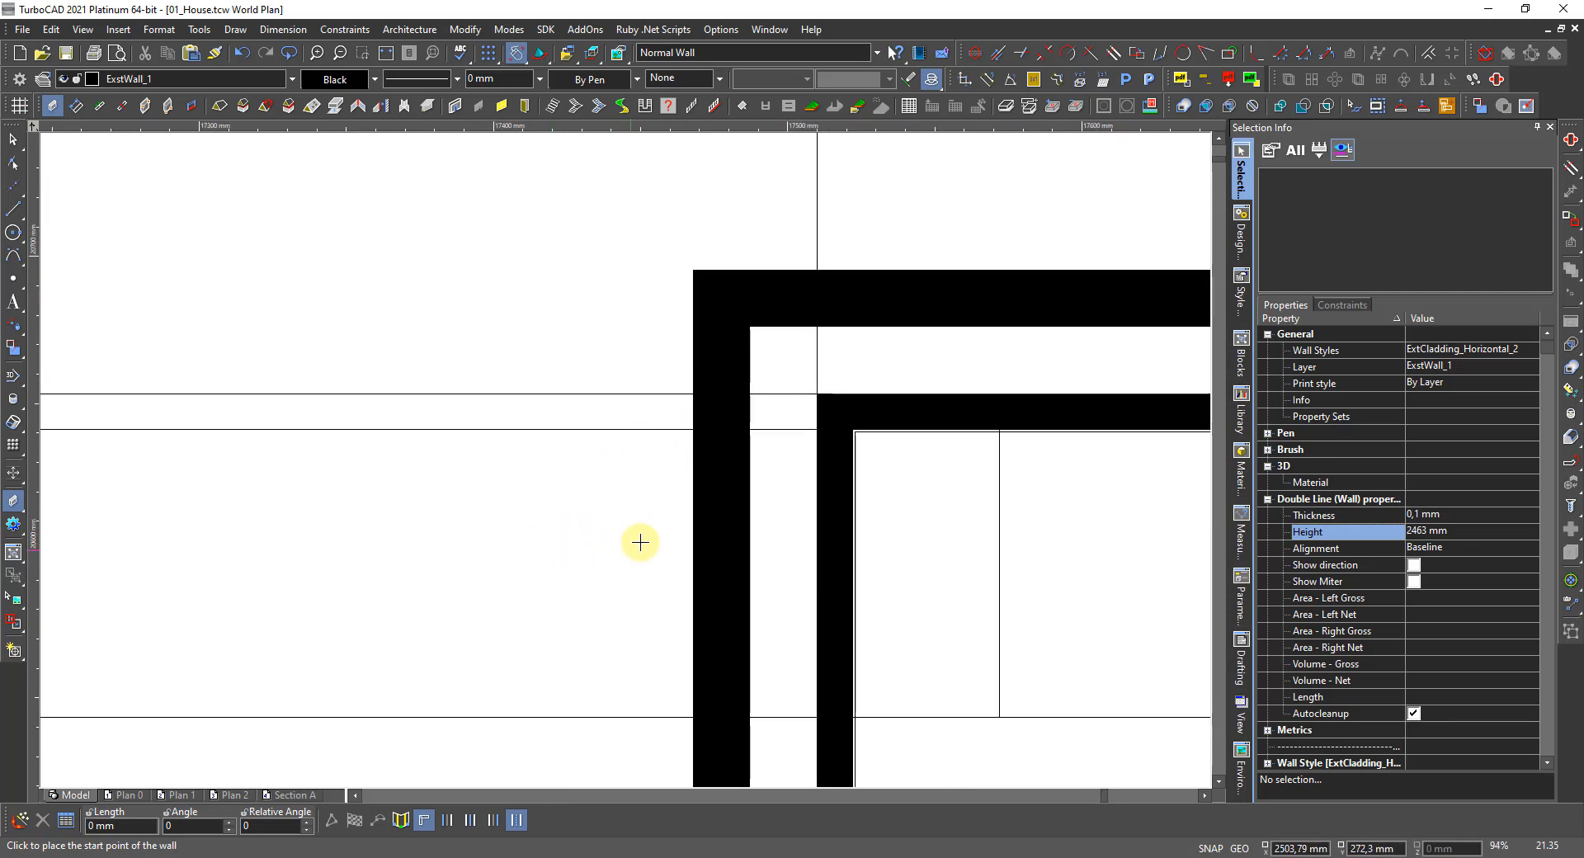
pyautogui.click(672, 428)
pyautogui.scroll(-10, 559, 477)
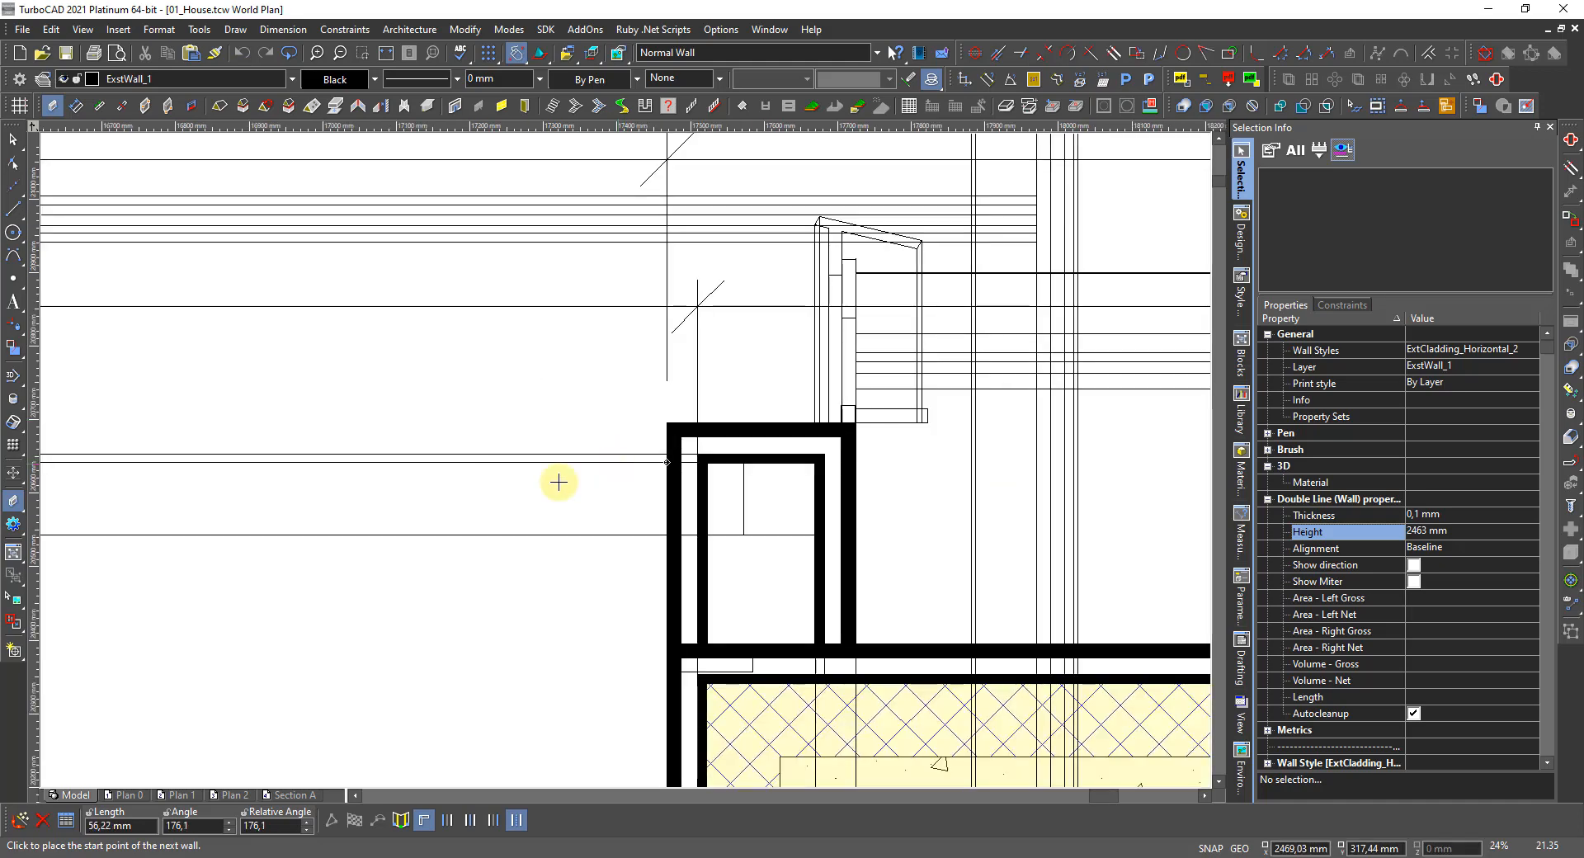
pyautogui.scroll(12, 671, 452)
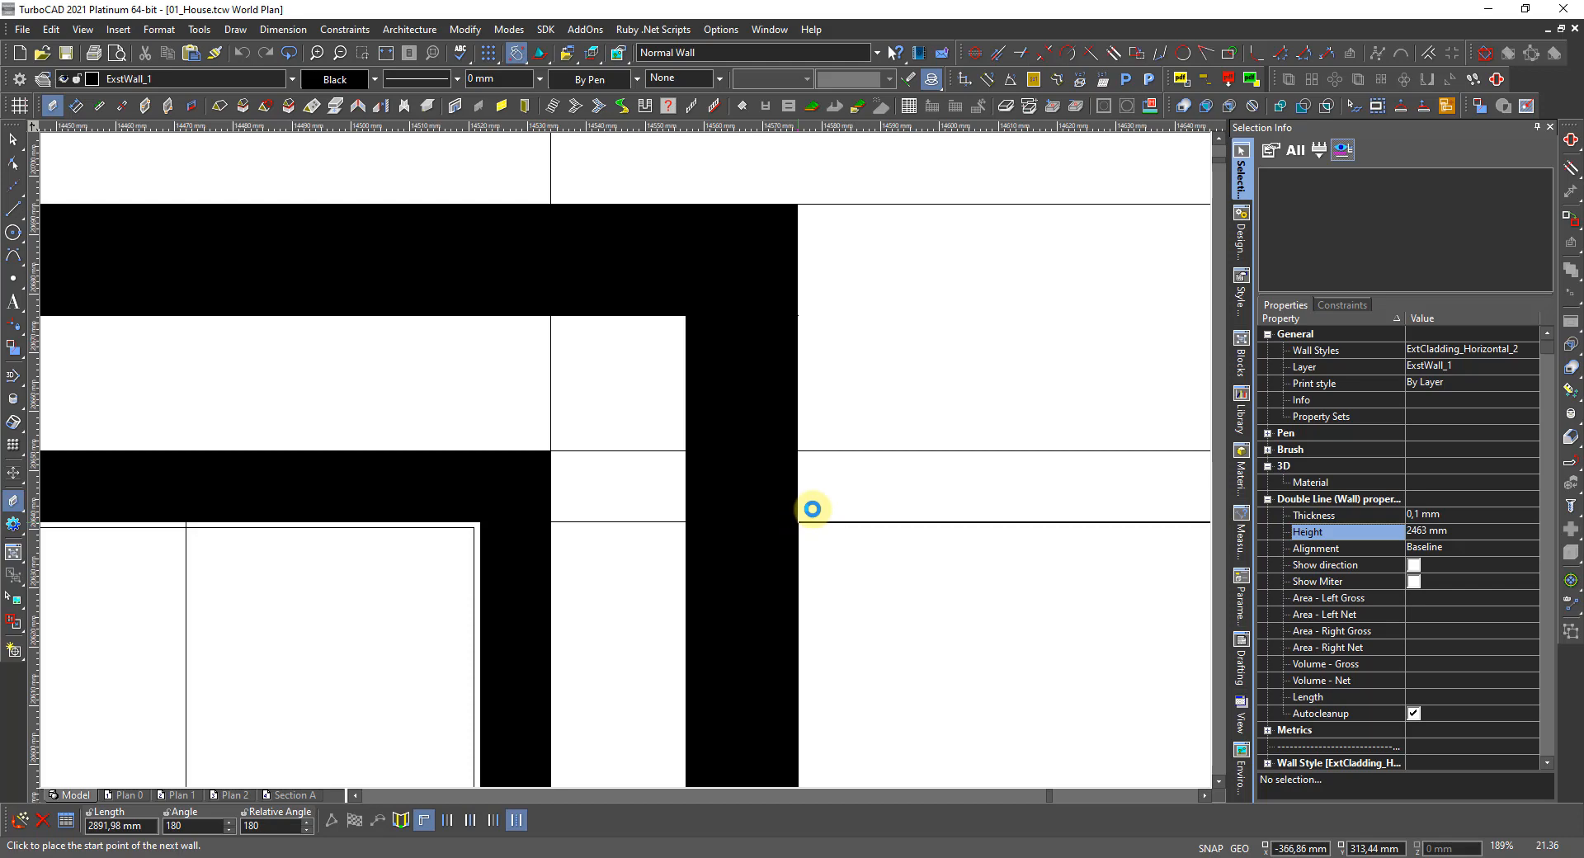
pyautogui.click(811, 509)
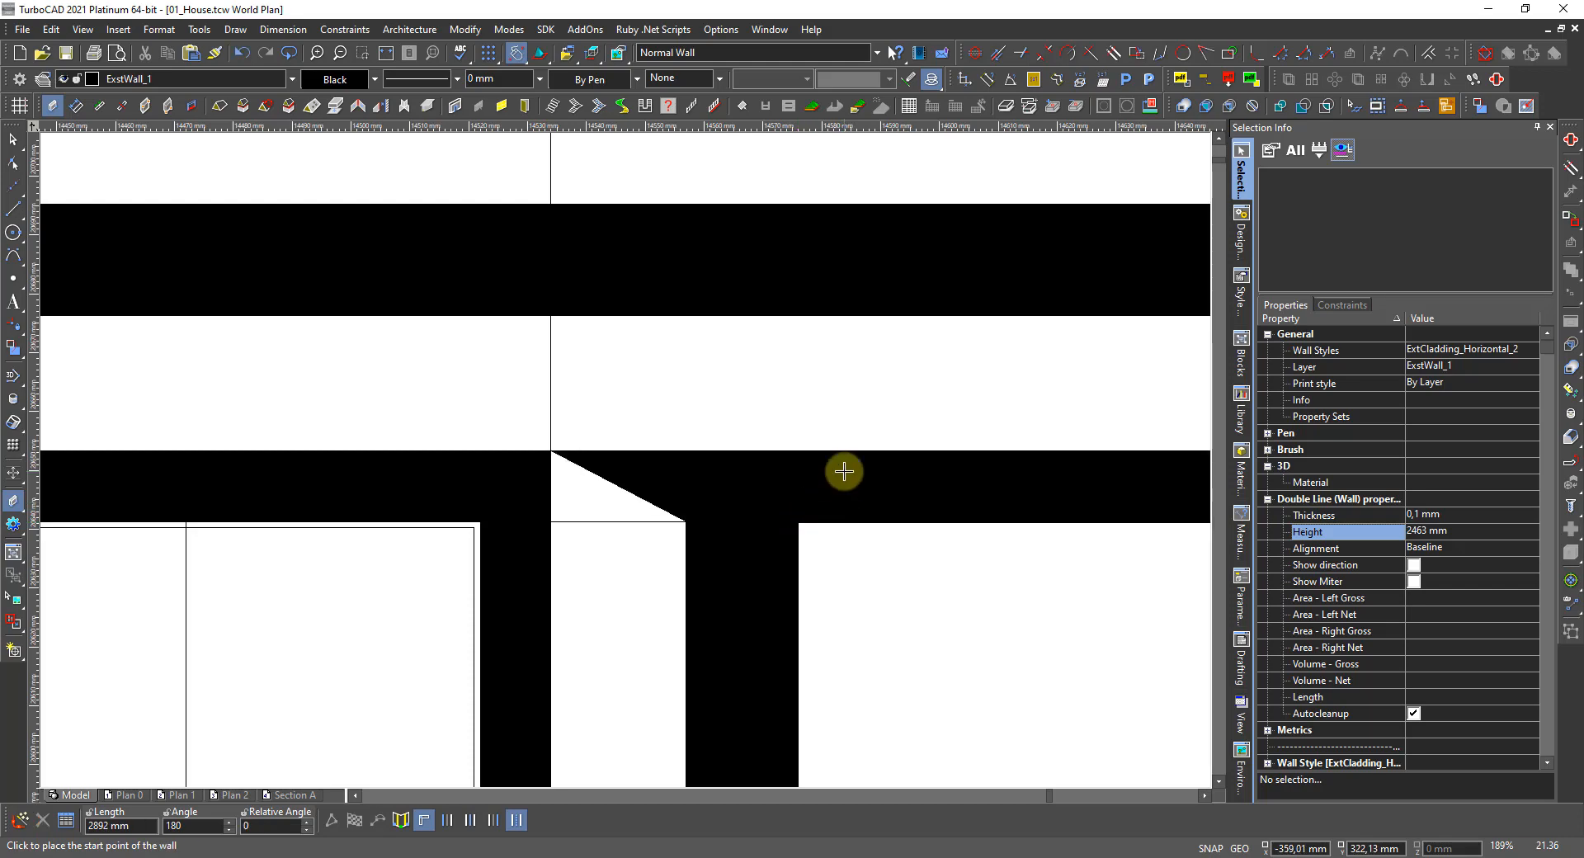
pyautogui.press('Escape')
# Display the house in the NE dimetric view with hidden lines removed and examine the new wall between the columns.
pyautogui.scroll(-5, 623, 460)
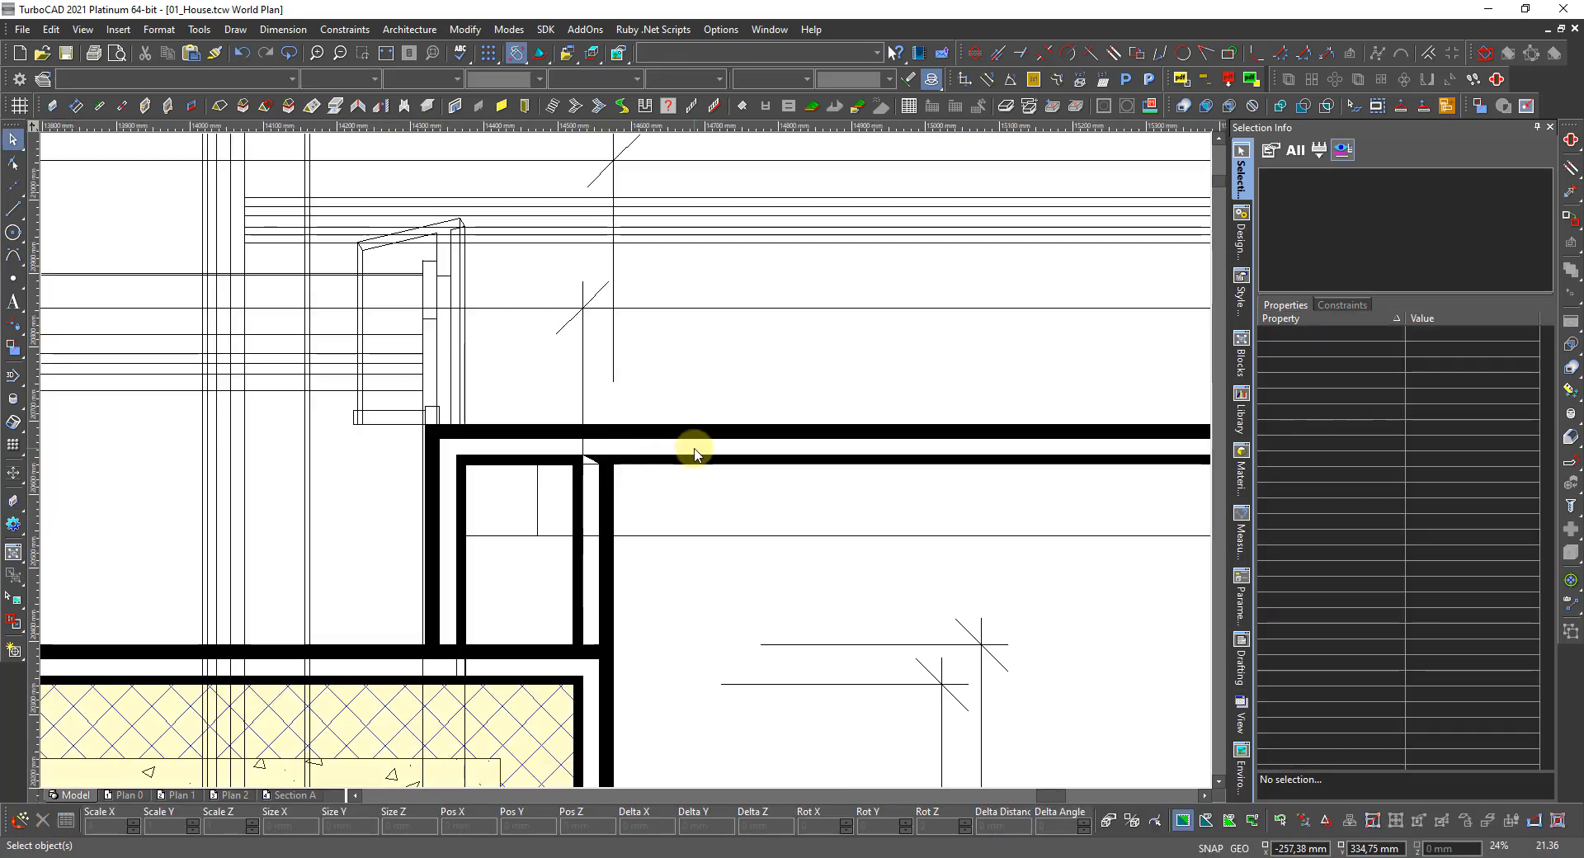
pyautogui.scroll(2, 636, 460)
pyautogui.rightClick(732, 439)
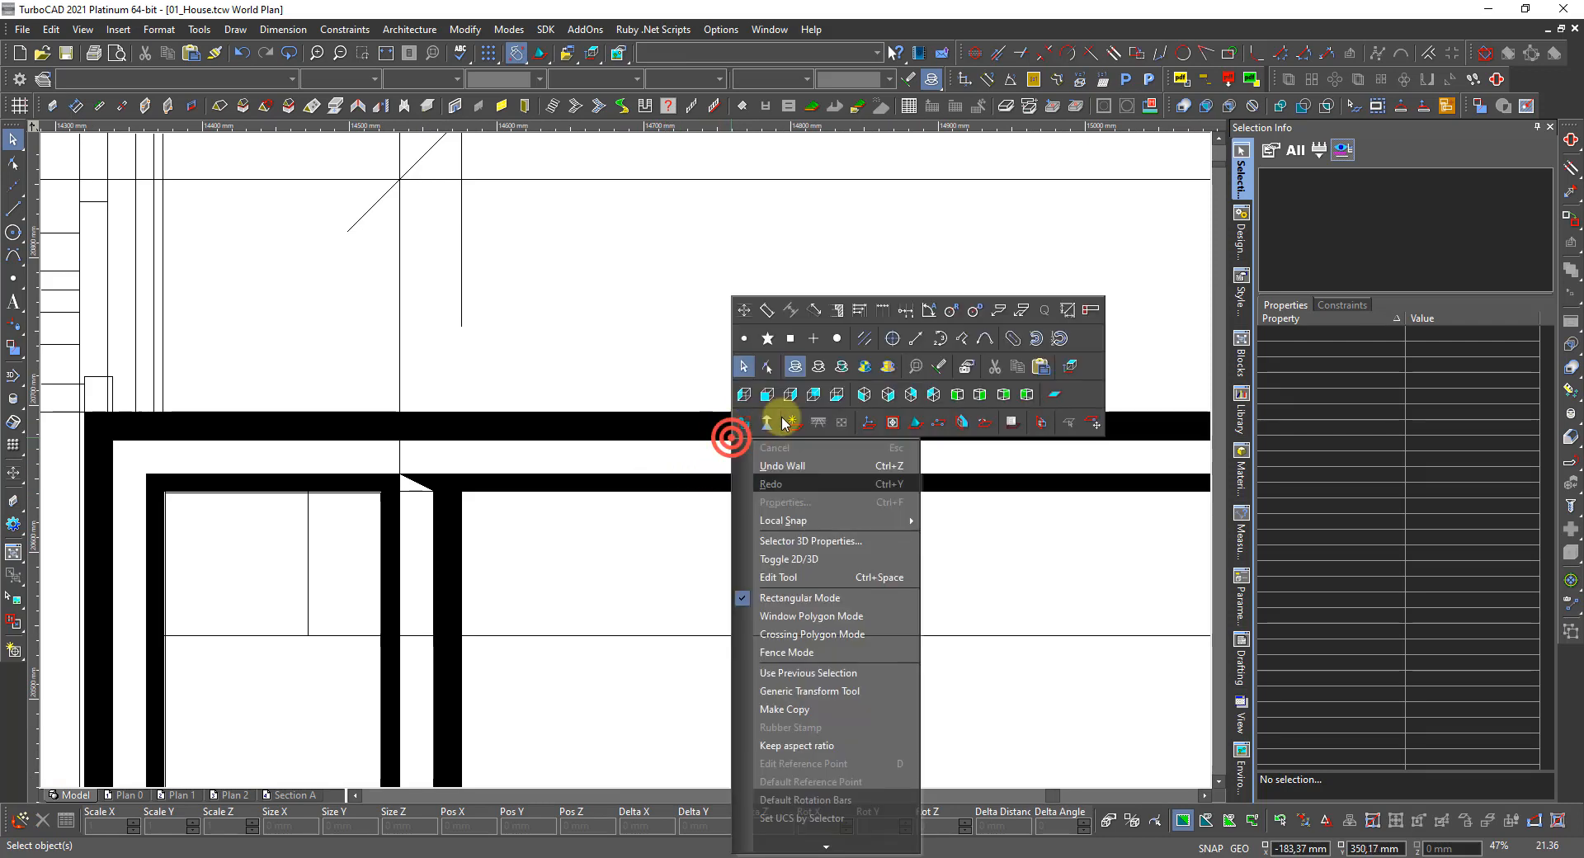
pyautogui.click(986, 399)
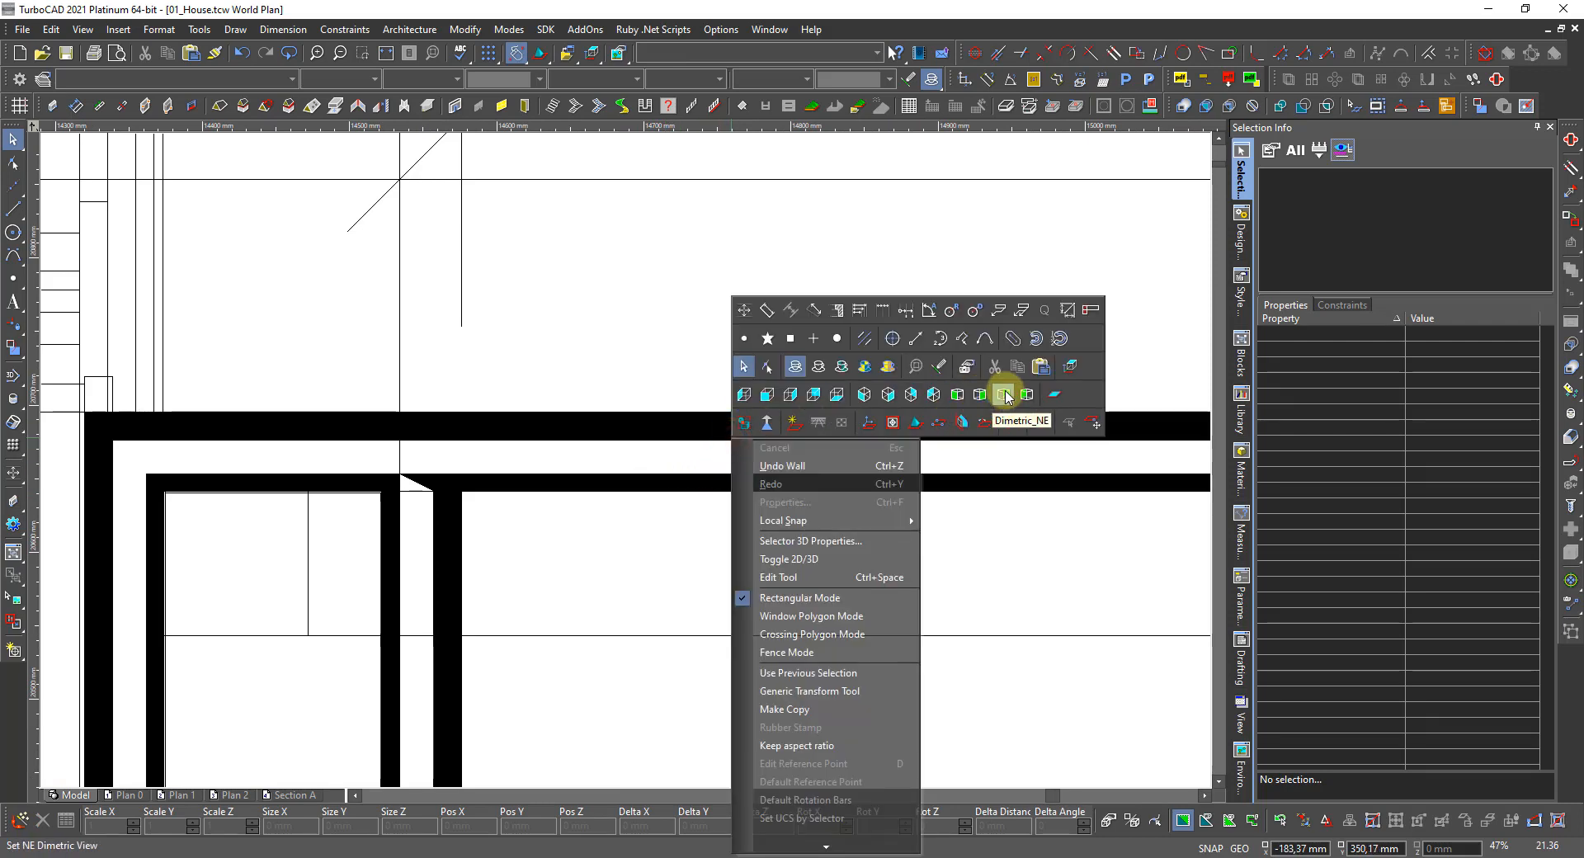
pyautogui.rightClick(815, 533)
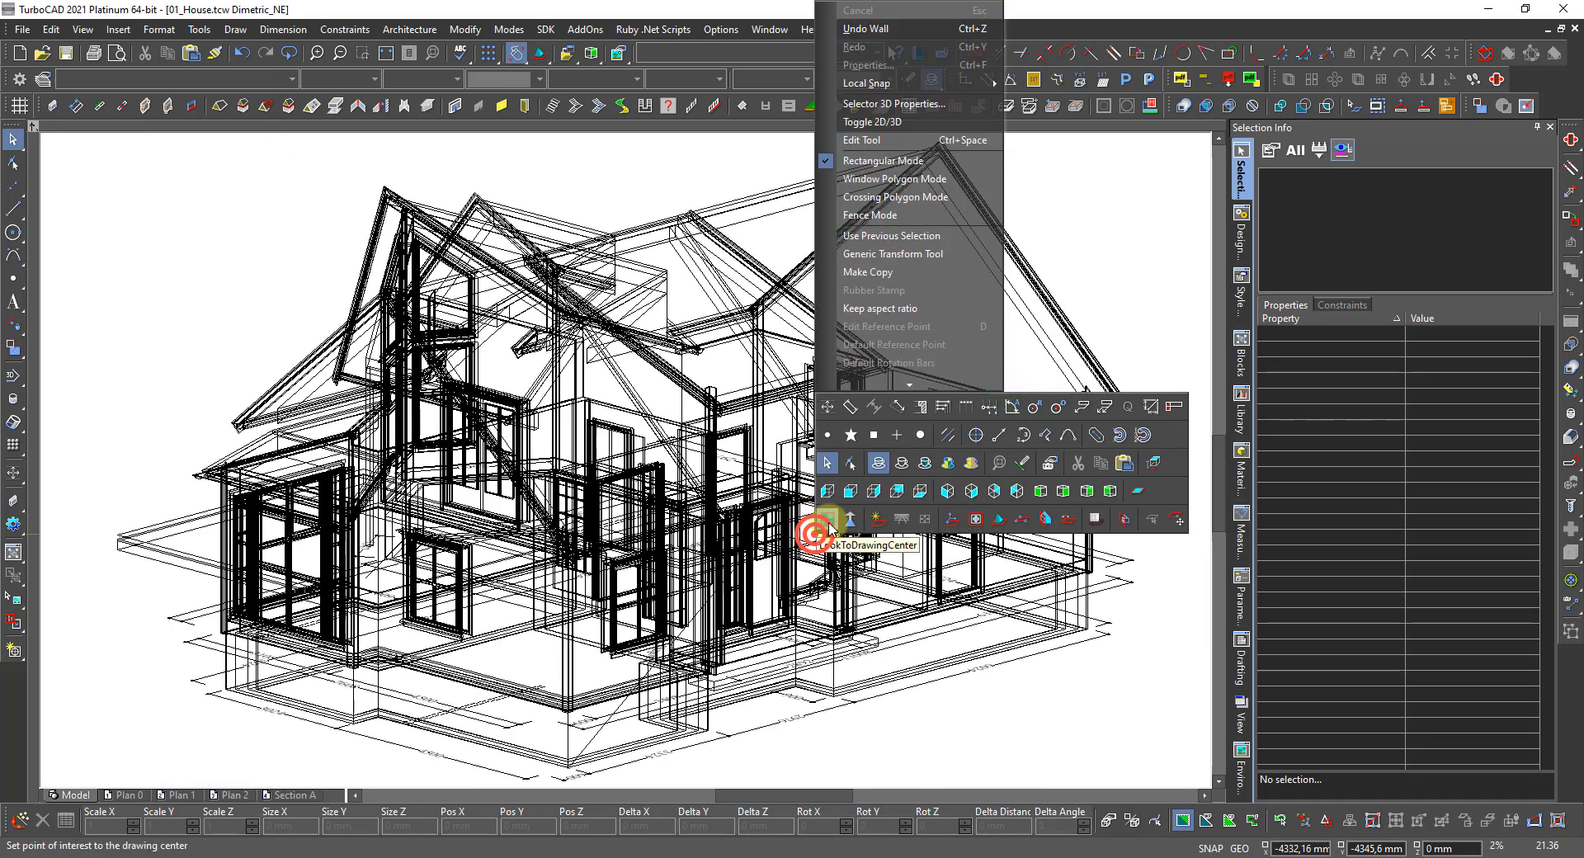
pyautogui.click(902, 463)
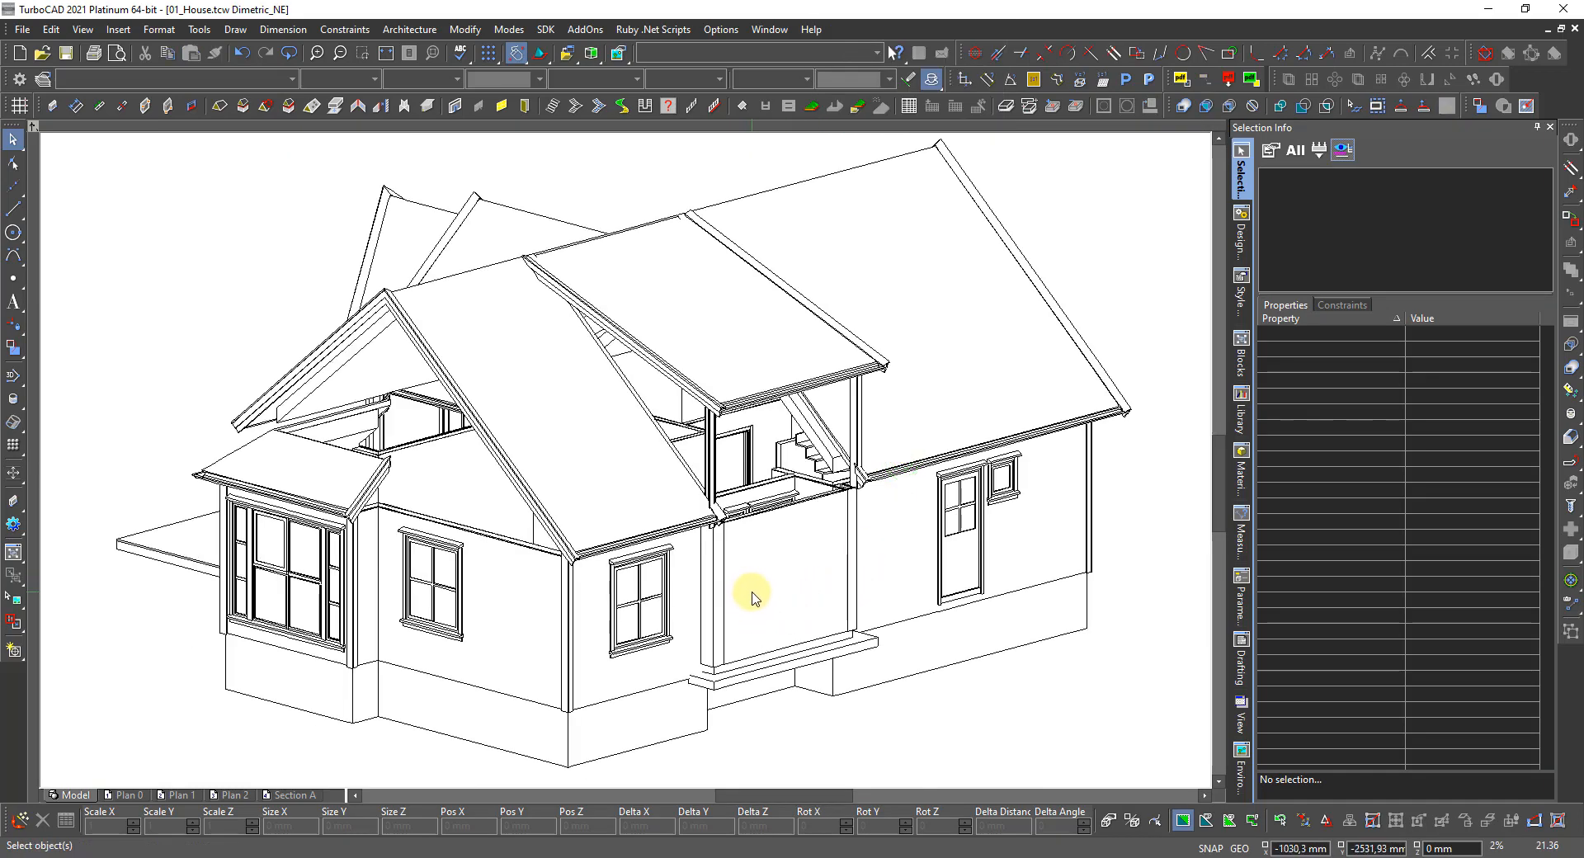
pyautogui.scroll(5, 622, 463)
pyautogui.scroll(-2, 636, 463)
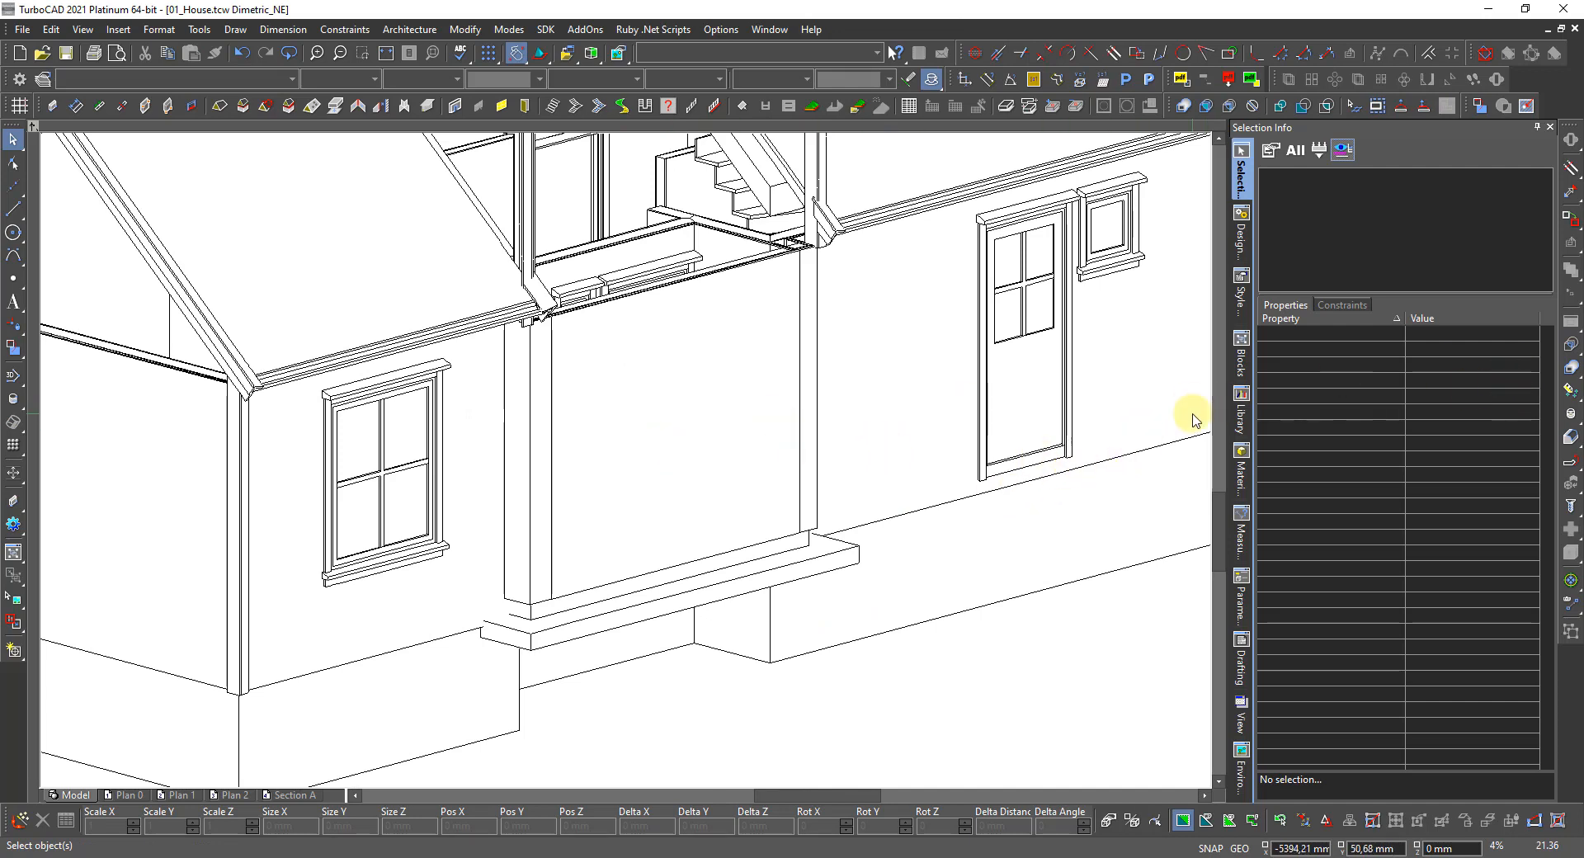
# Create a new wall style named ExtCladding_Horizontal_2_Lifted based on the ExtCladding_Horizontal_2 style.
pyautogui.click(1242, 301)
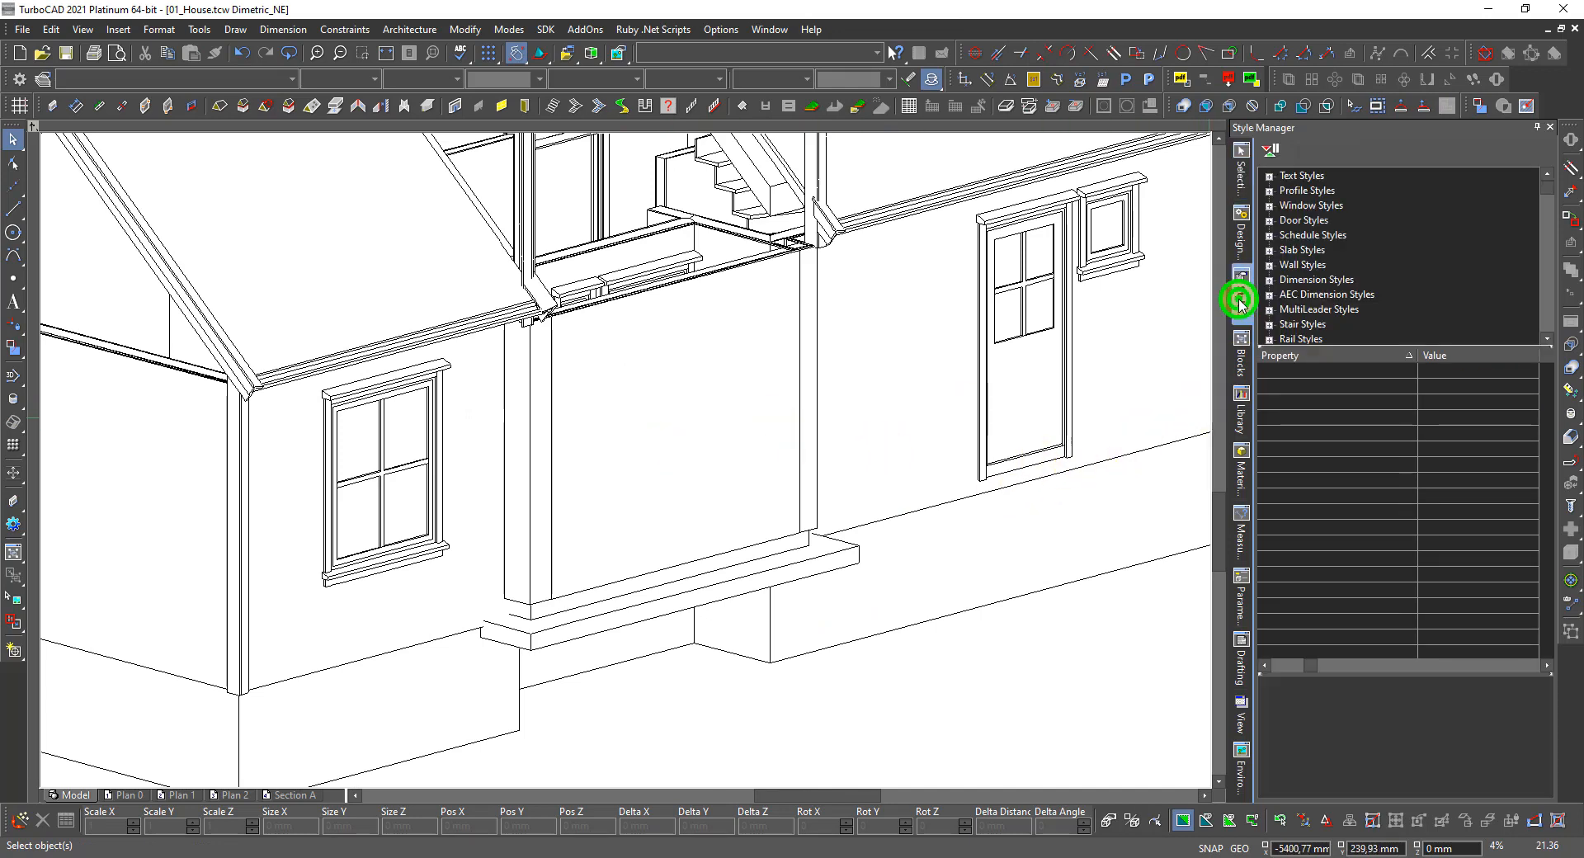
pyautogui.click(1269, 265)
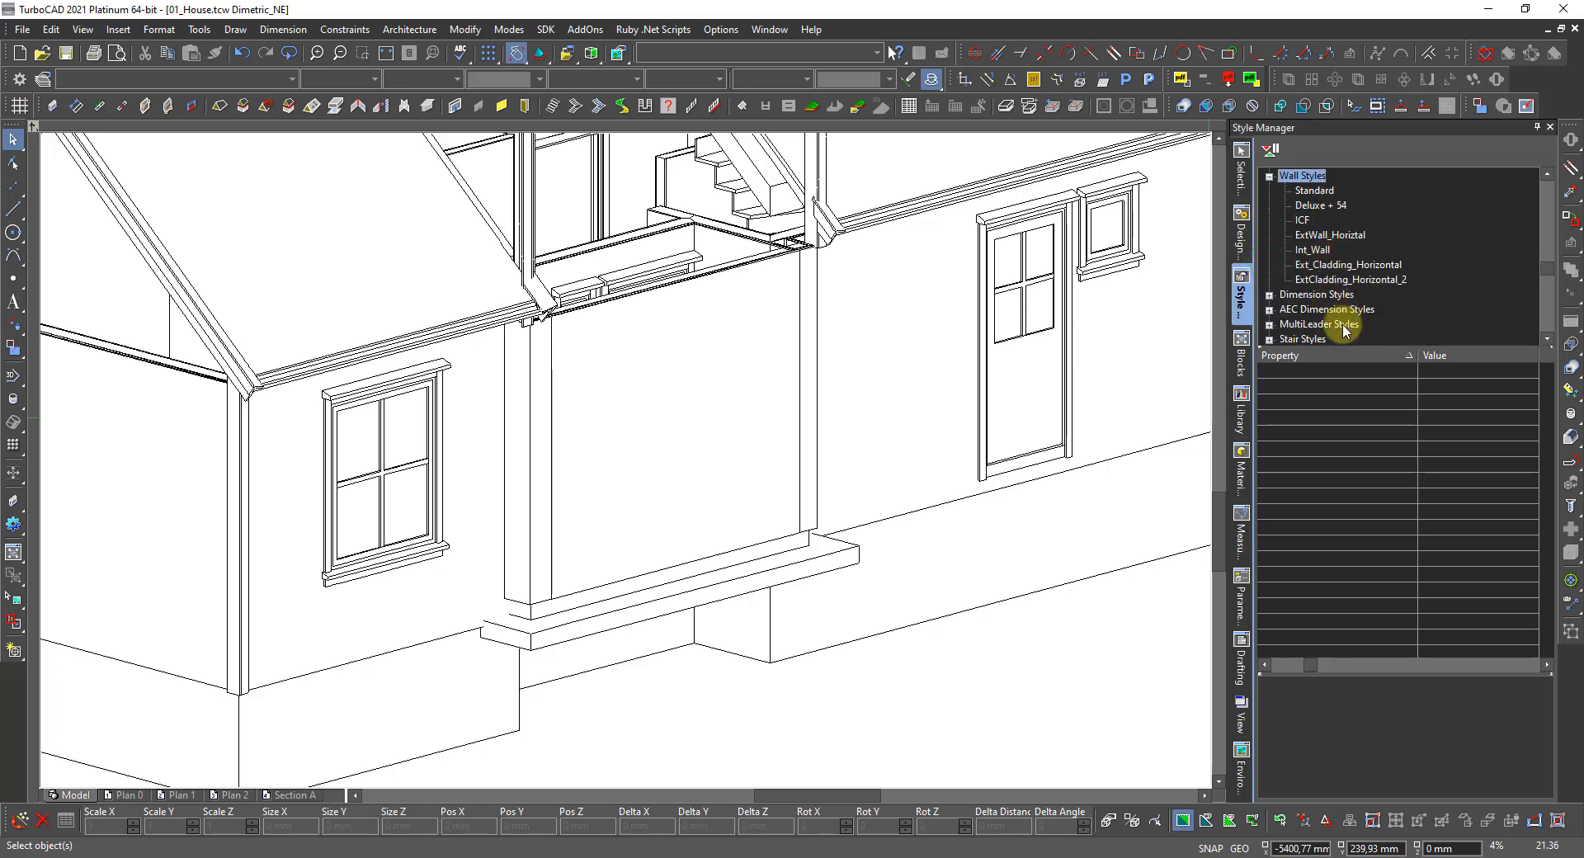
pyautogui.click(1334, 281)
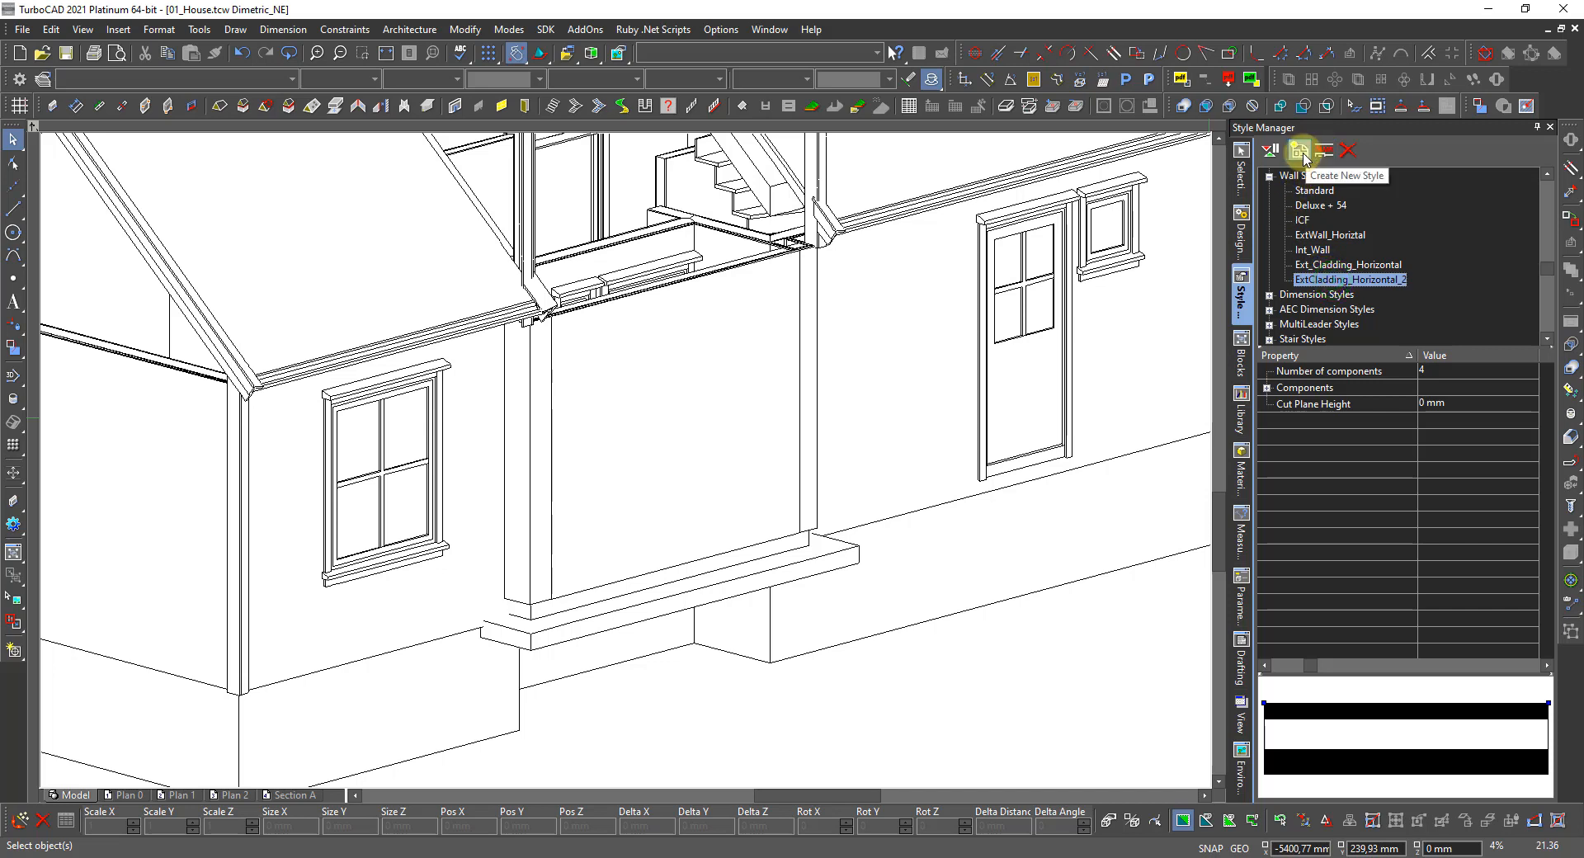
pyautogui.click(1324, 151)
pyautogui.hotkey('ctrl', 'c')
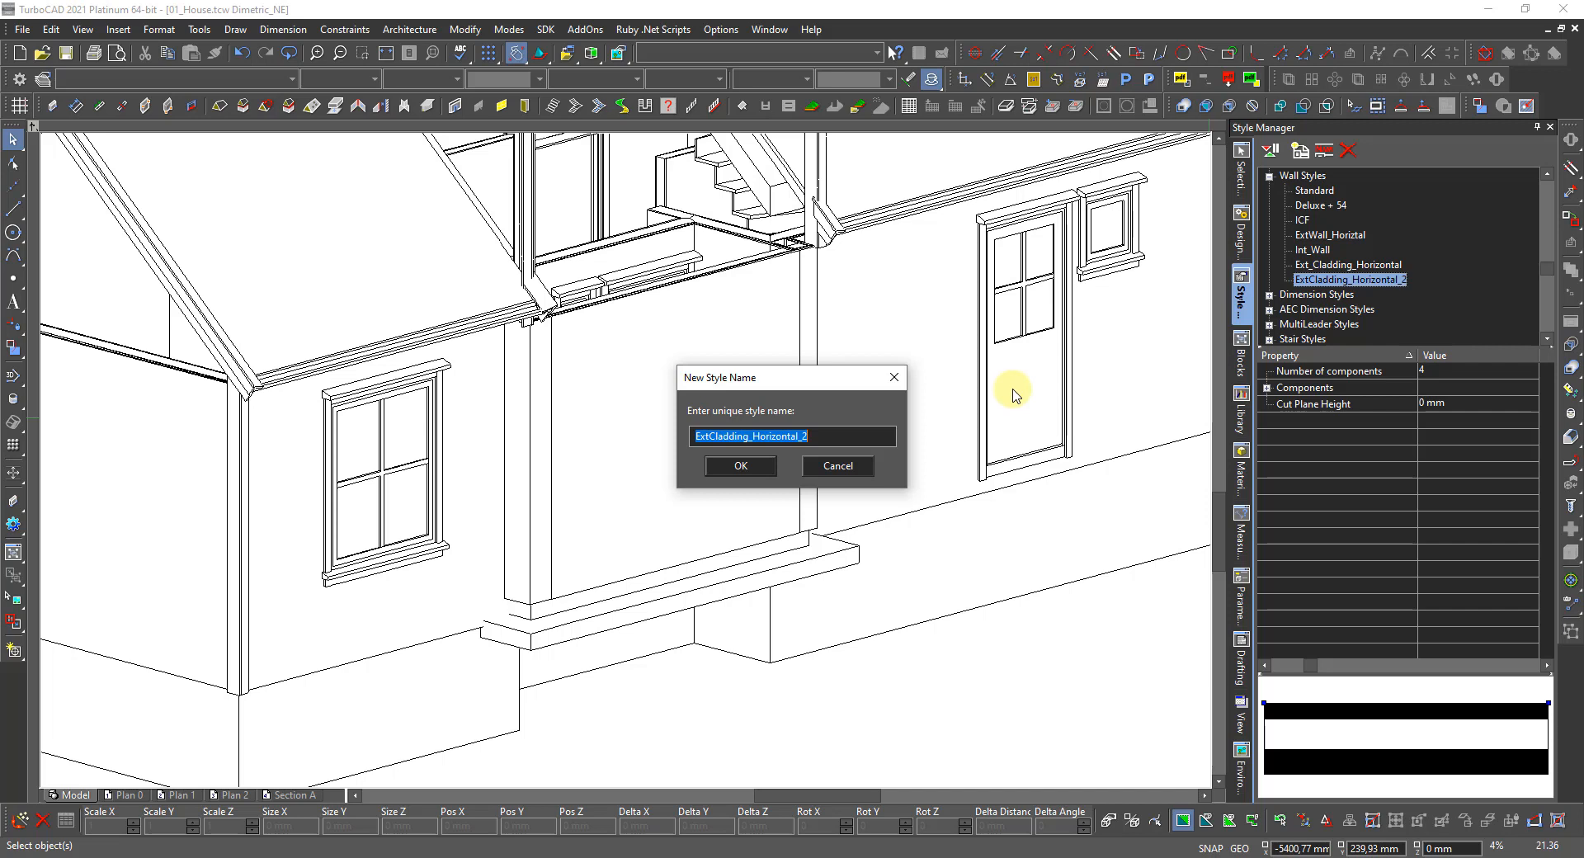
pyautogui.click(865, 466)
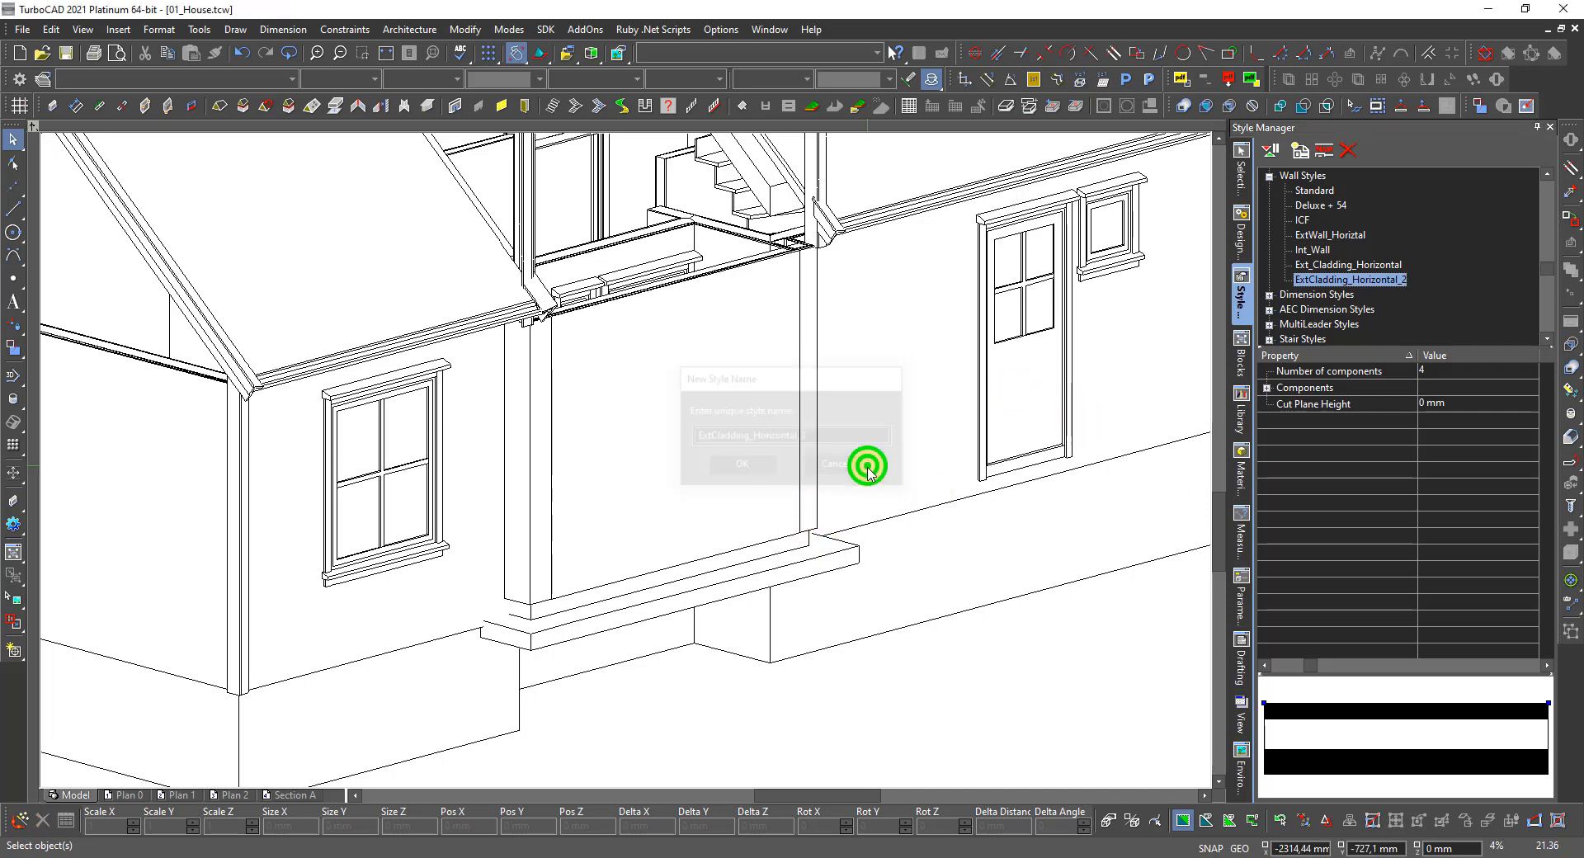
pyautogui.click(1302, 151)
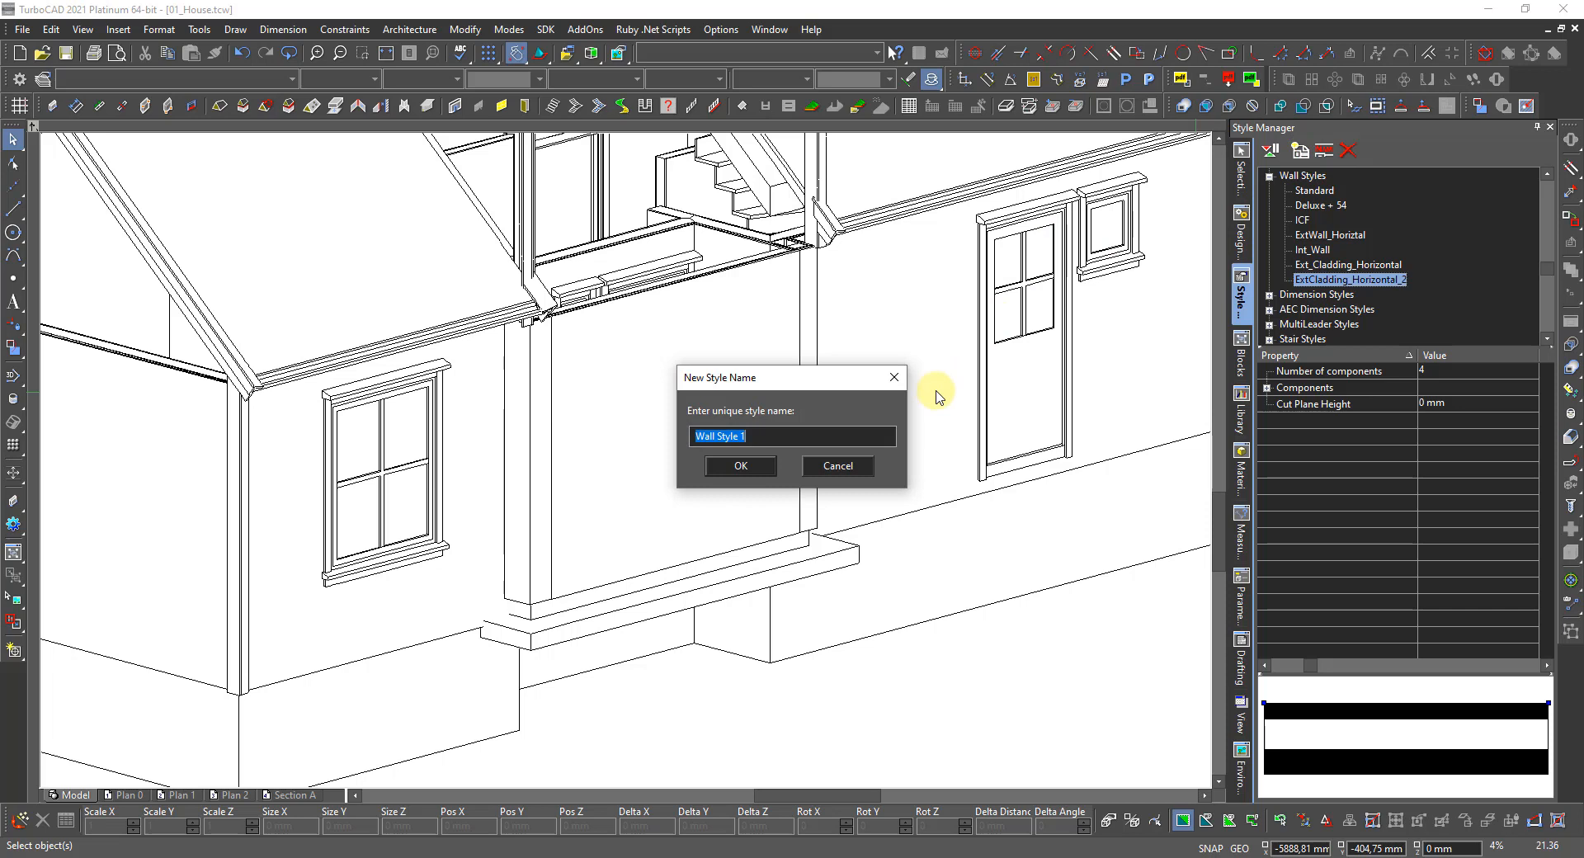
pyautogui.hotkey('ctrl', 'v')
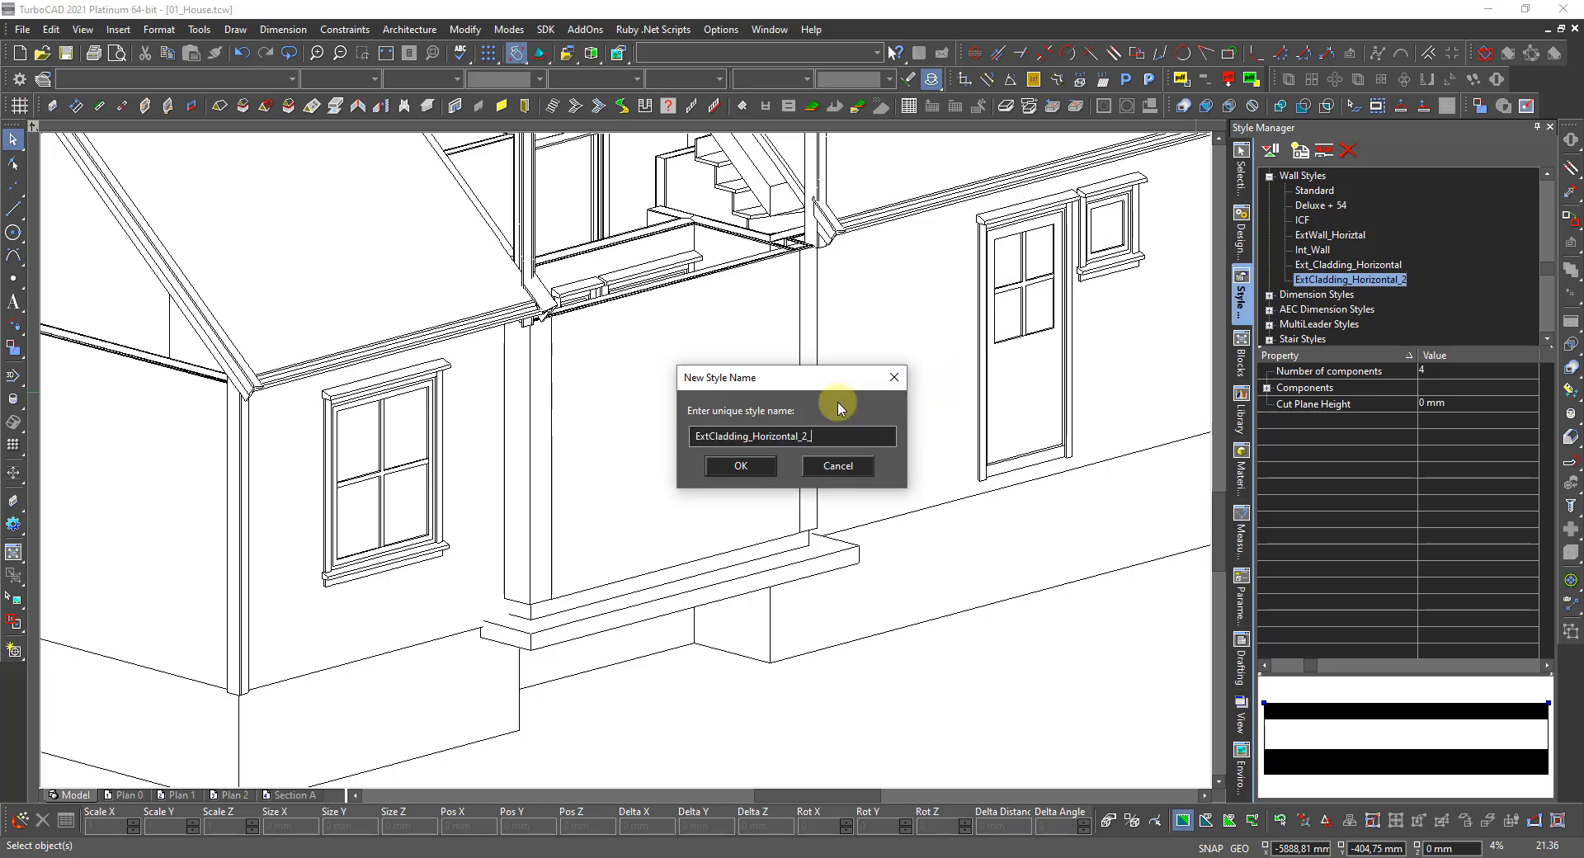
pyautogui.write('Lifted')
pyautogui.press('Return')
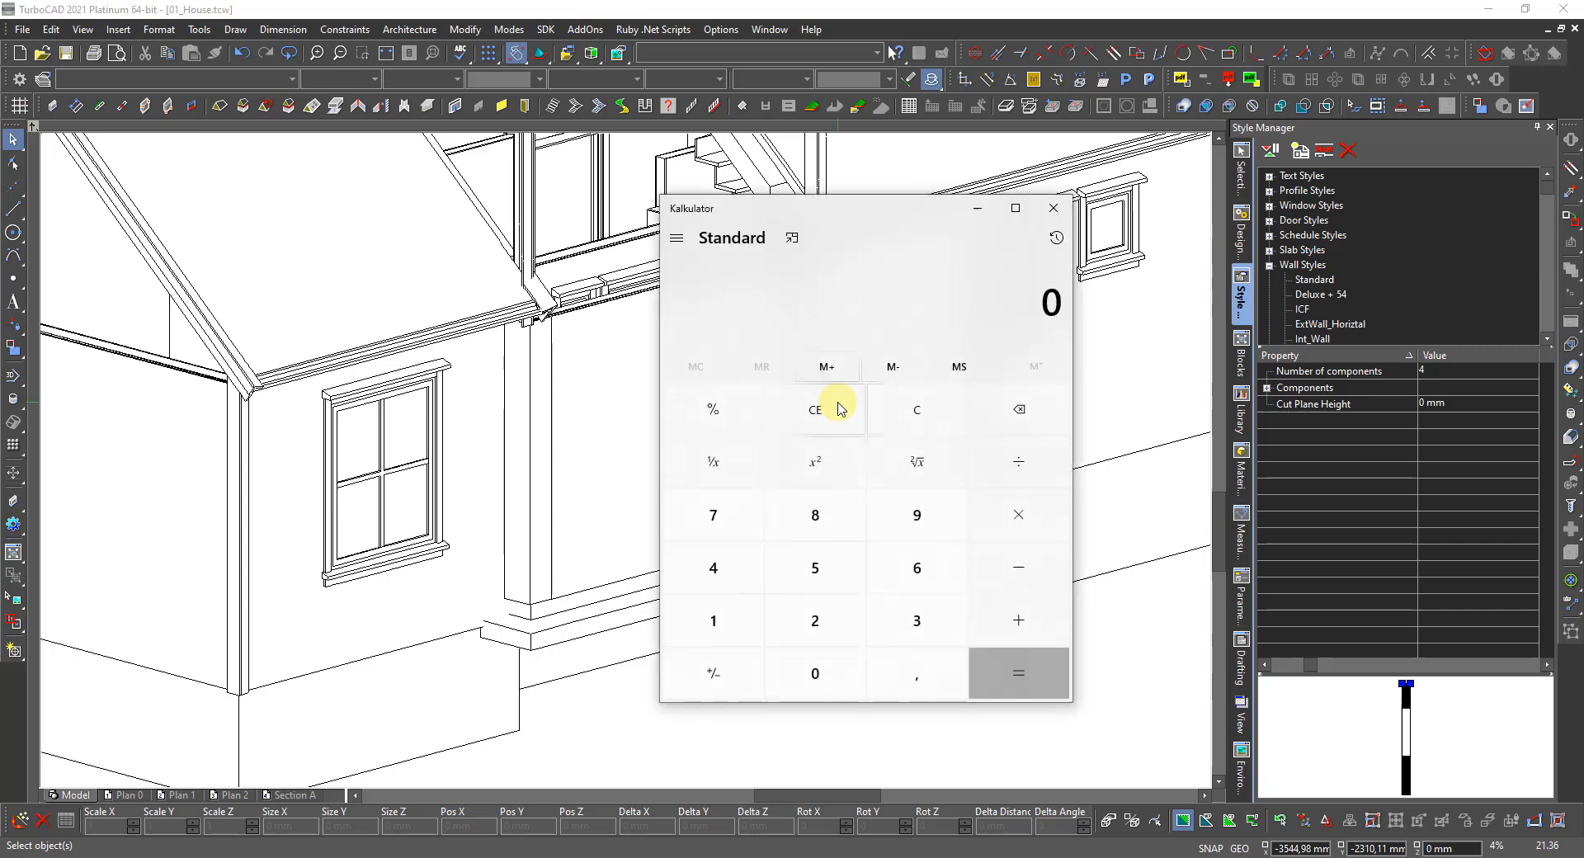
# Calculate 2463 - 300 in the Windows calculator and copy the result.
pyautogui.write('2463 - 300')
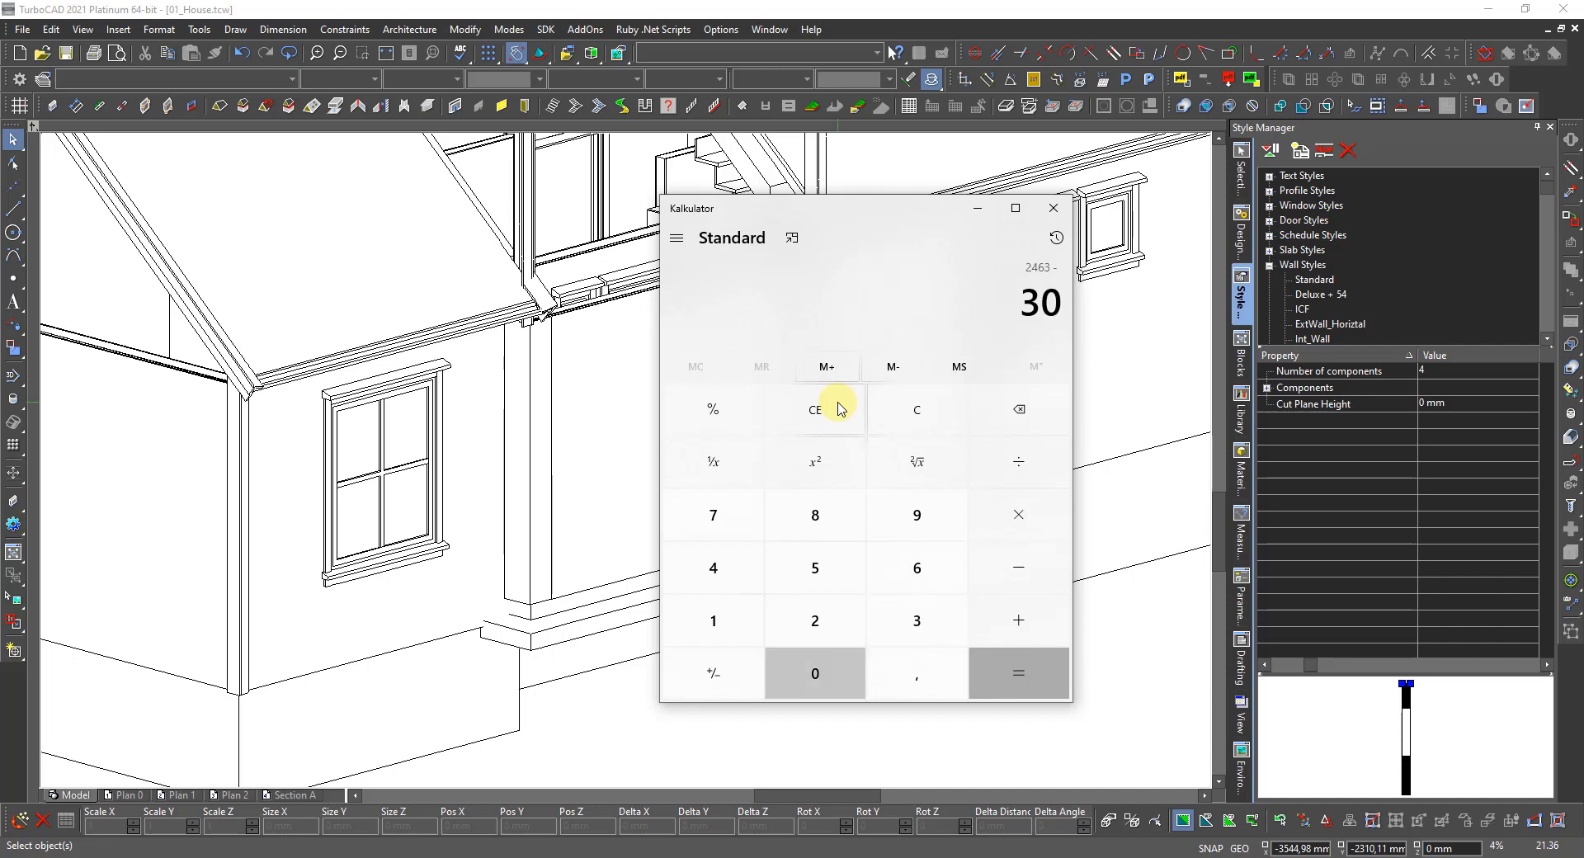
pyautogui.press('Return')
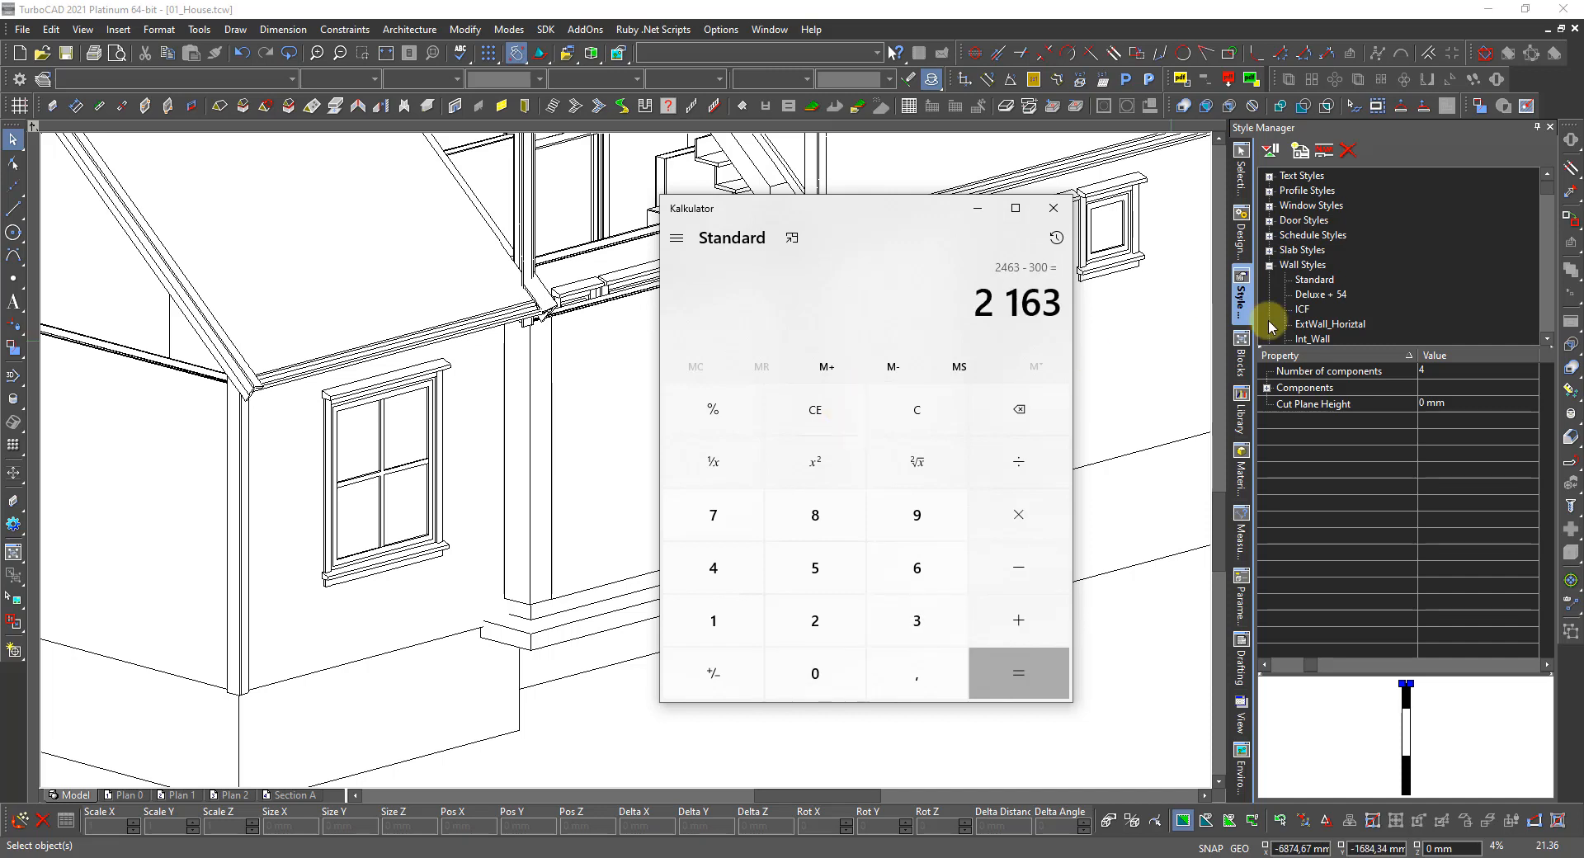
pyautogui.rightClick(963, 305)
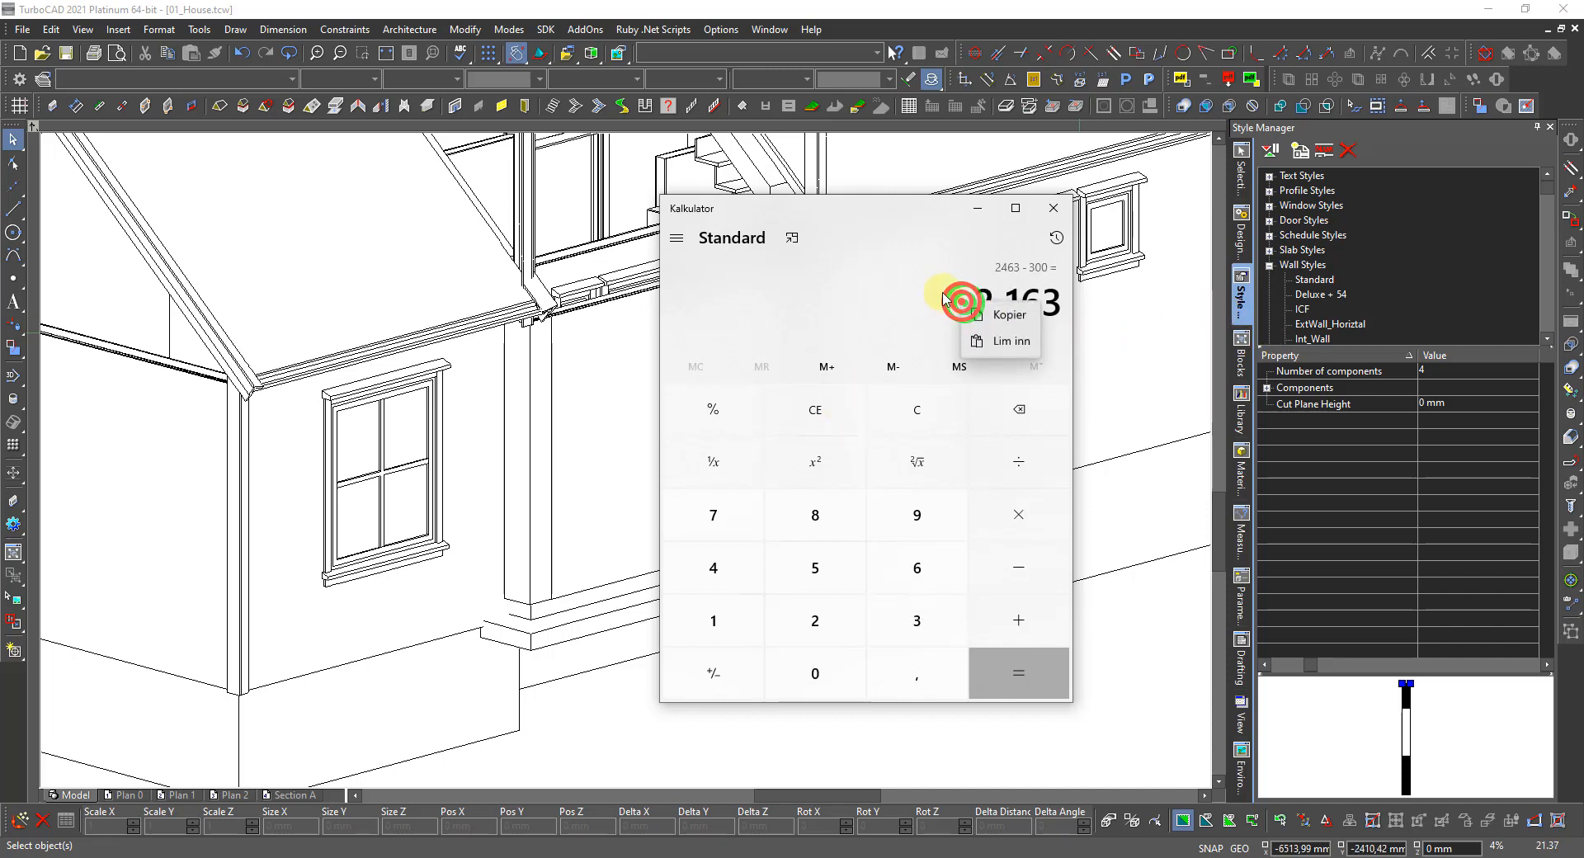
pyautogui.click(1005, 314)
# Assign the ExtCladding_Horizontal_2_Lifted wall style to the wall spanning the recess between the two columns.
pyautogui.click(611, 439)
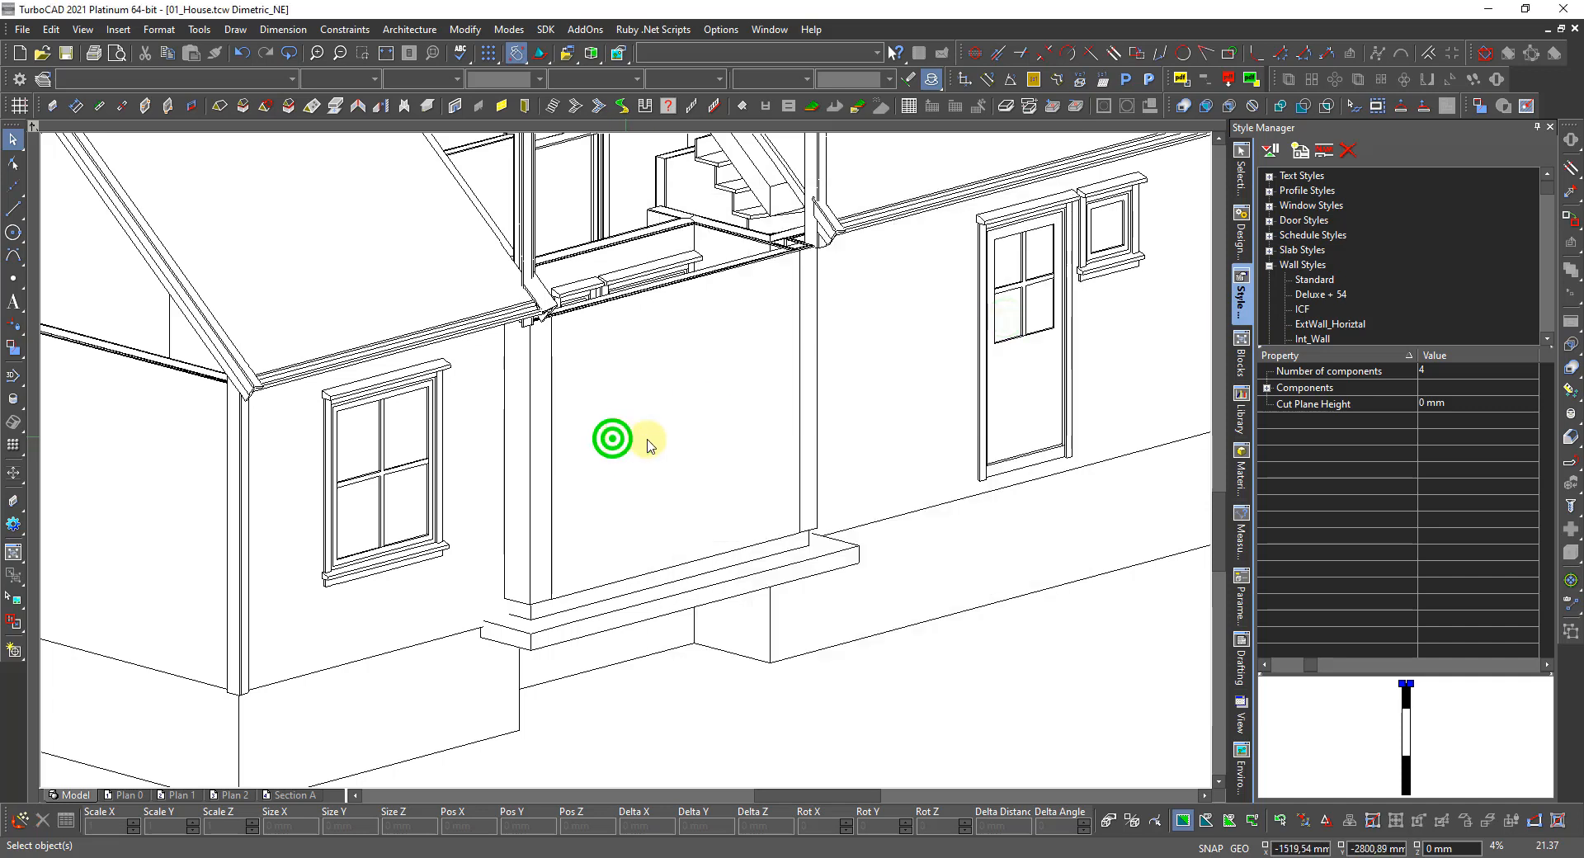
pyautogui.click(651, 435)
pyautogui.click(698, 439)
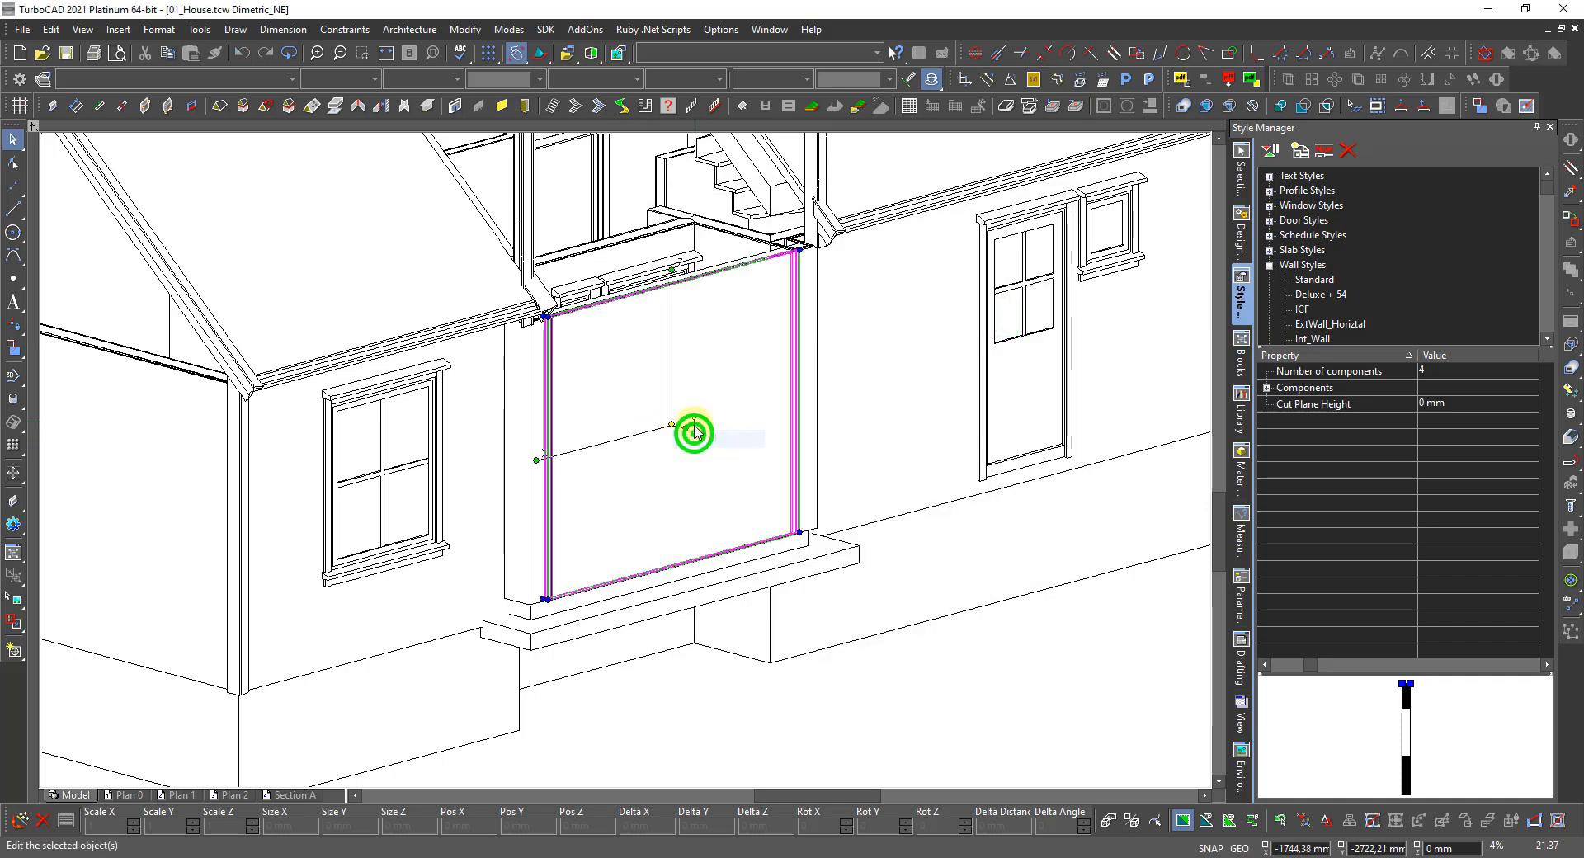
pyautogui.click(1242, 177)
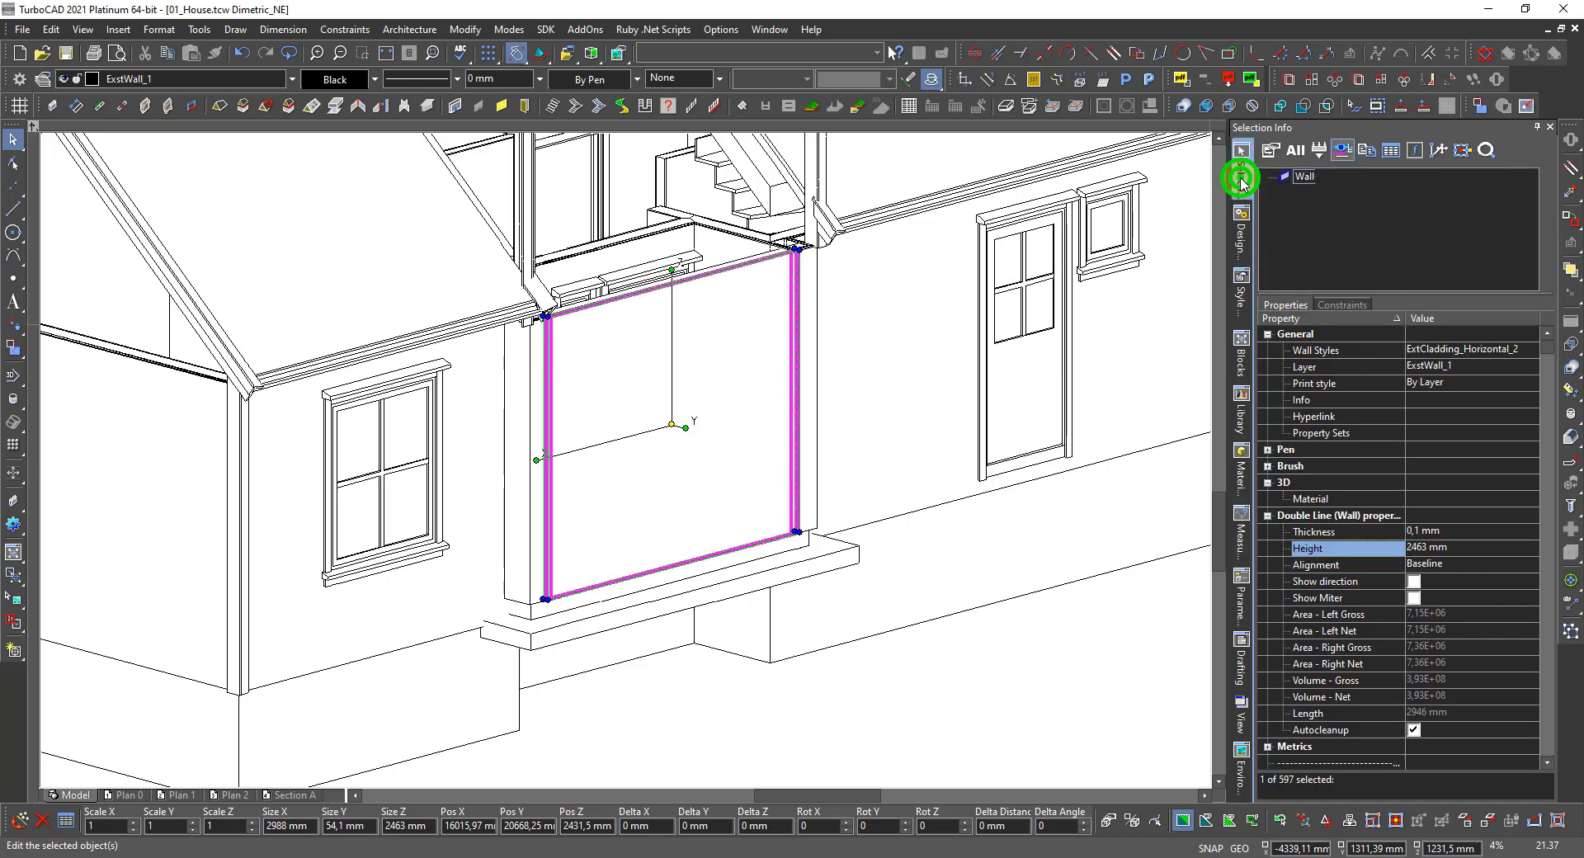
pyautogui.click(1494, 349)
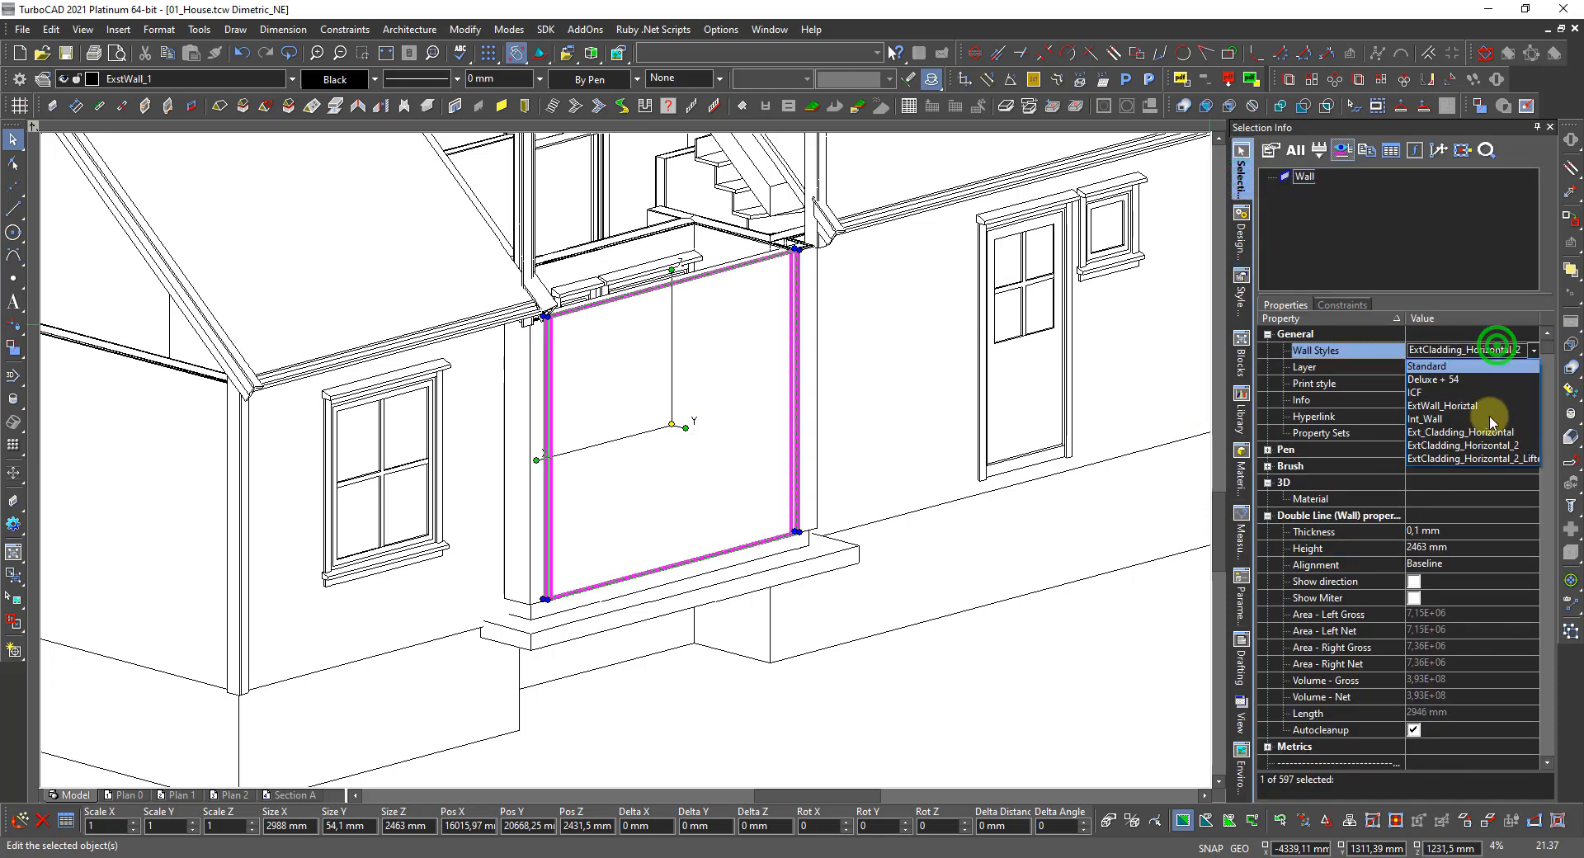
pyautogui.click(1483, 460)
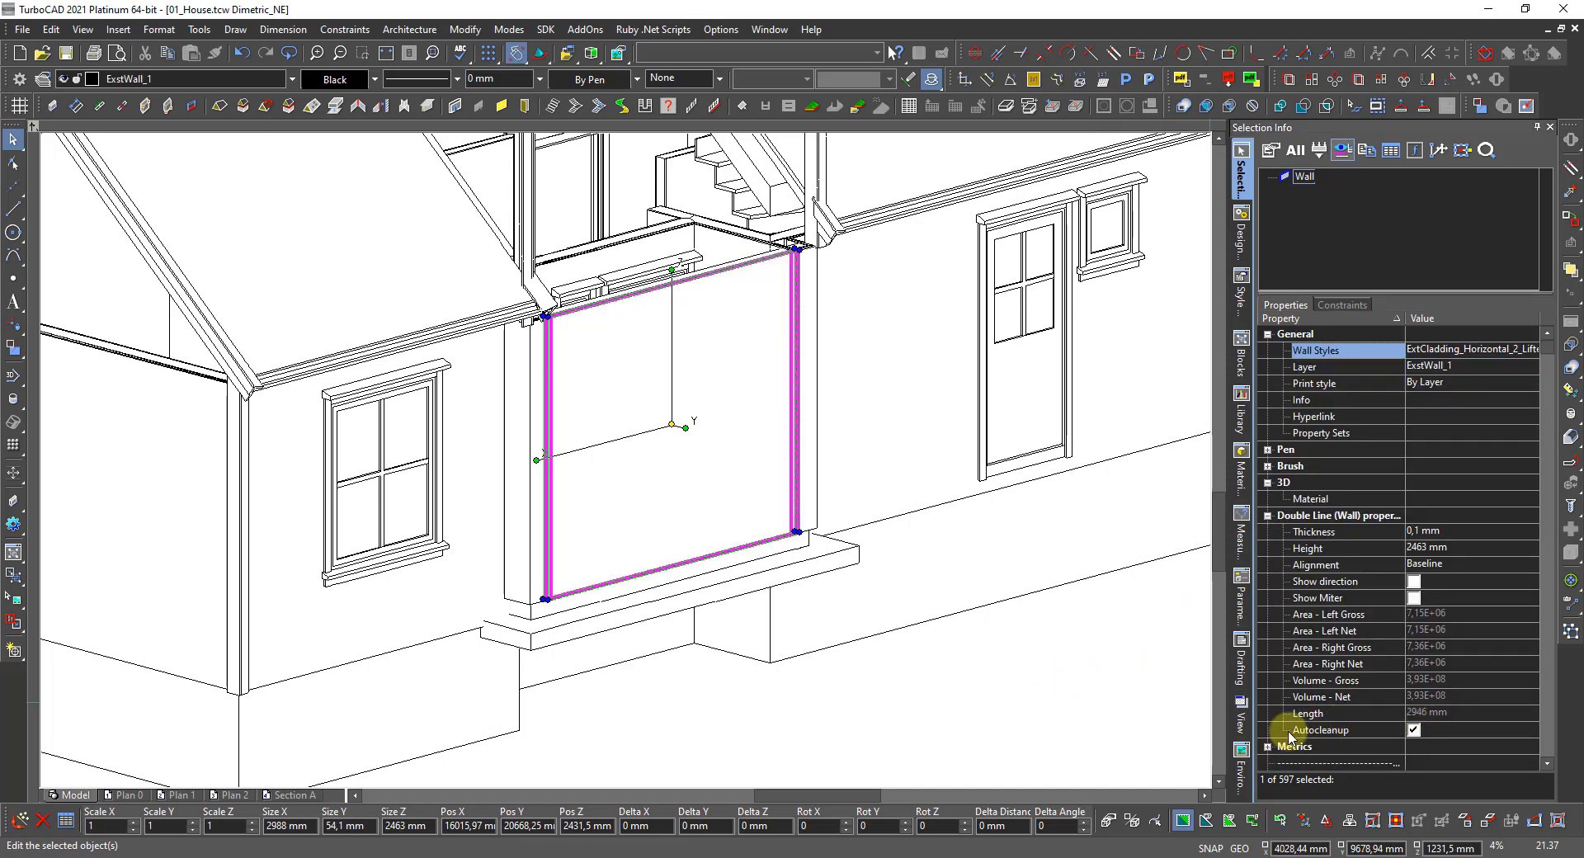
# Set the bottom elevation offset of the wall style's Frame component to the calculated 2163 mm.
pyautogui.scroll(-1, 1292, 737)
pyautogui.click(1269, 761)
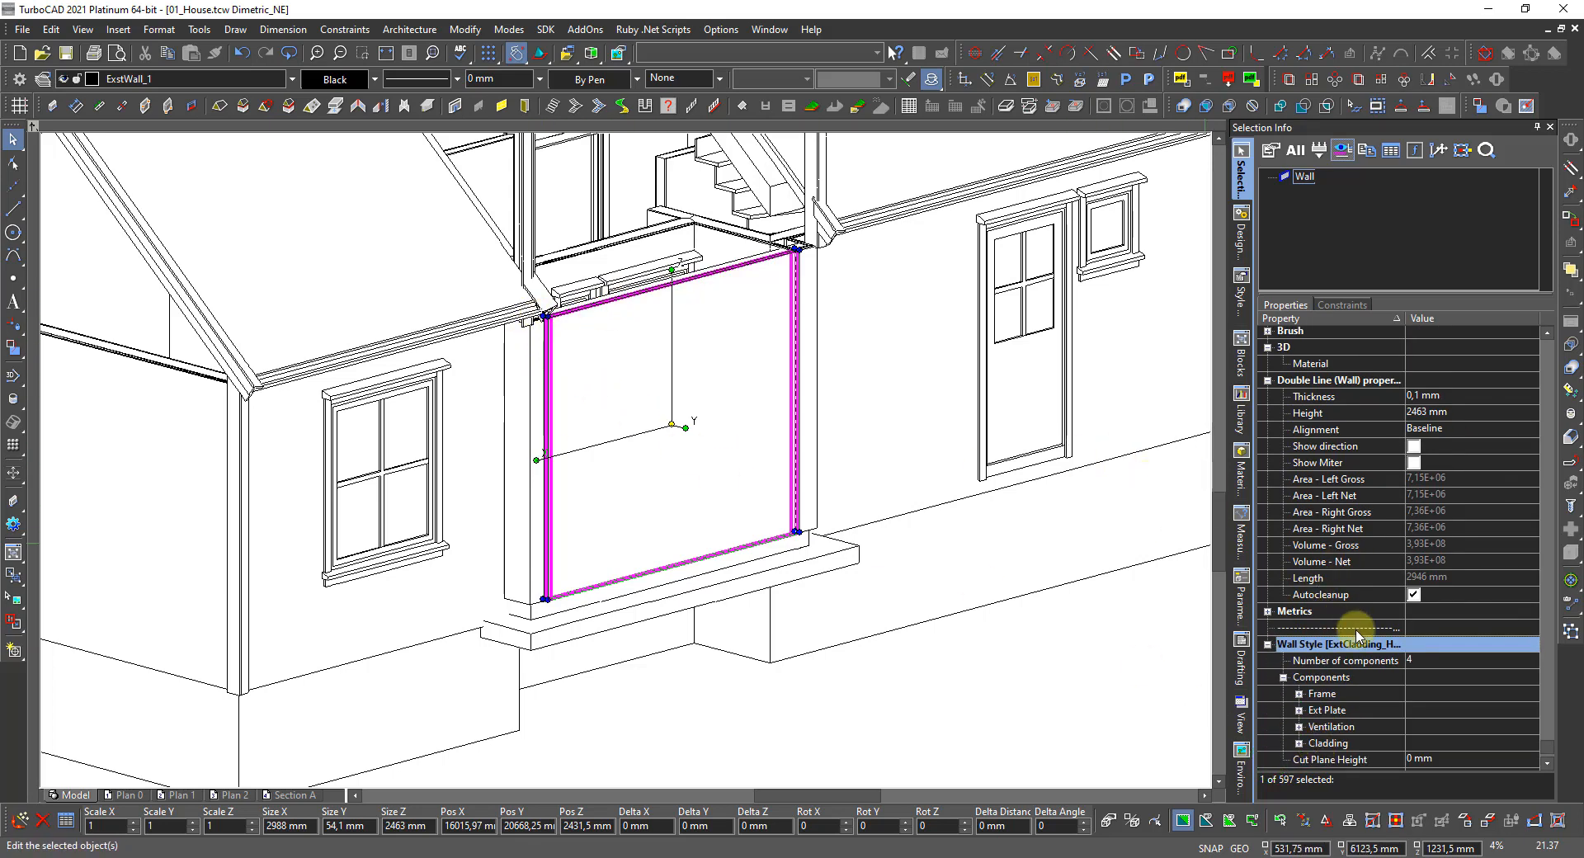
pyautogui.click(1300, 695)
pyautogui.scroll(-3, 1396, 720)
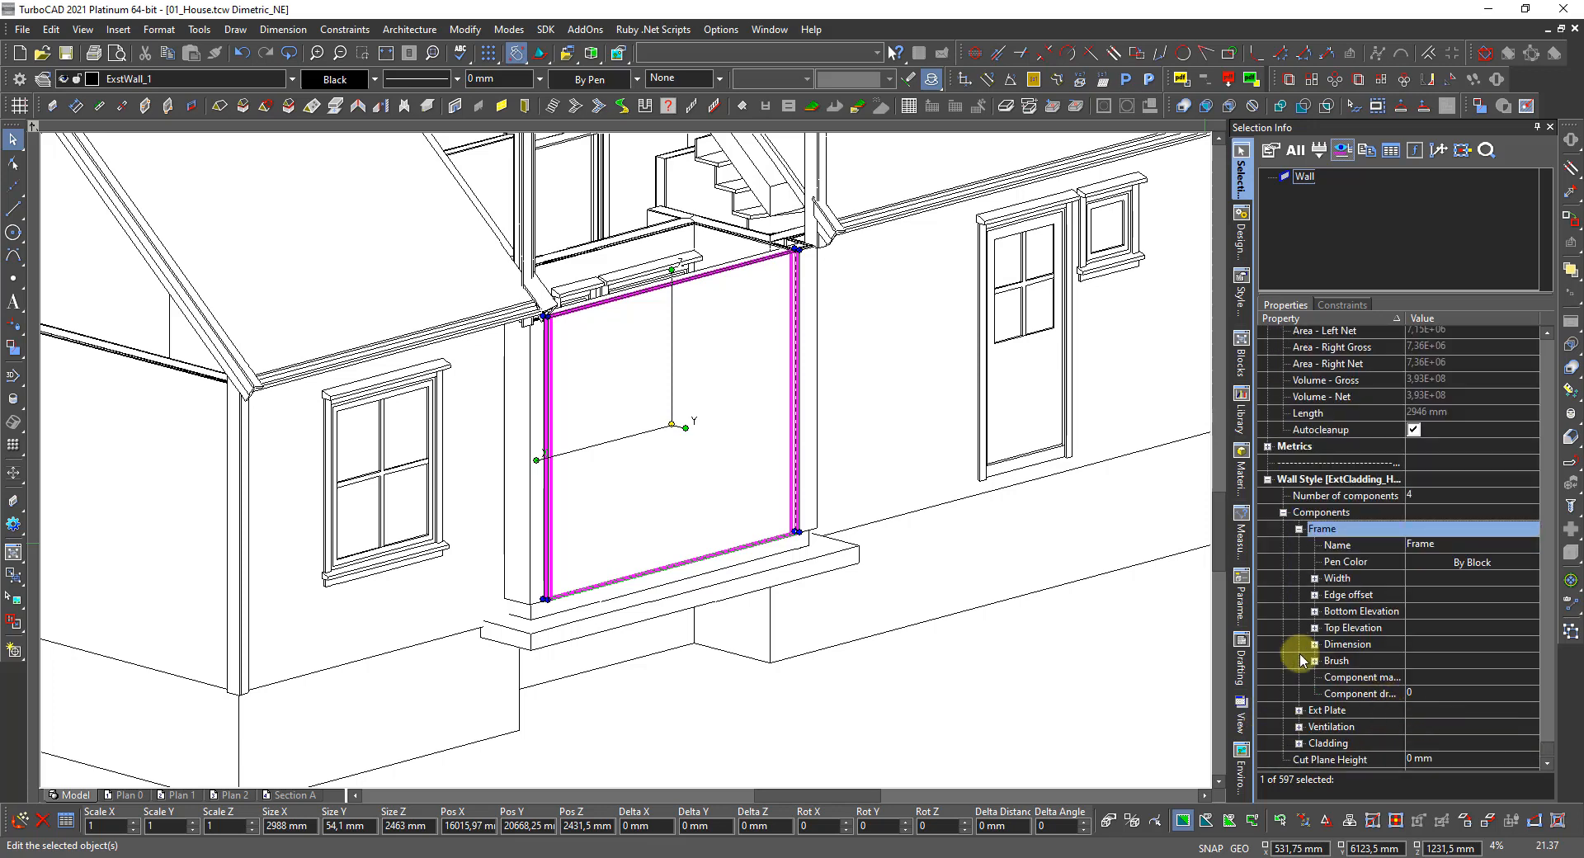
pyautogui.click(1316, 612)
pyautogui.click(1461, 629)
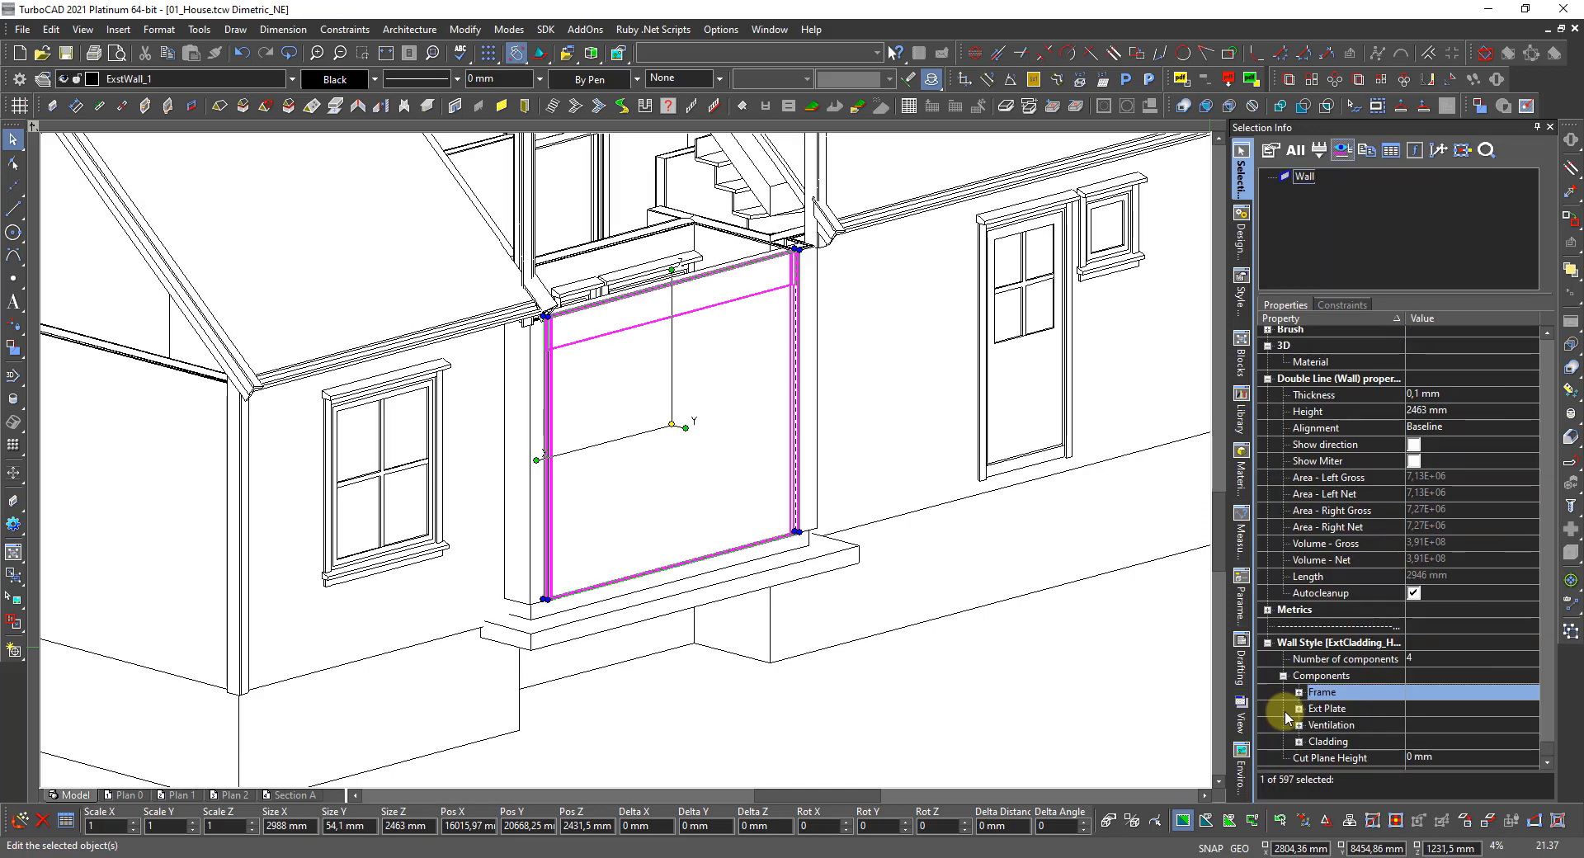
# Set the bottom elevation offset of the wall style's Ext Plate component to 2163 mm from the wall bottom.
pyautogui.click(1298, 708)
pyautogui.click(1450, 725)
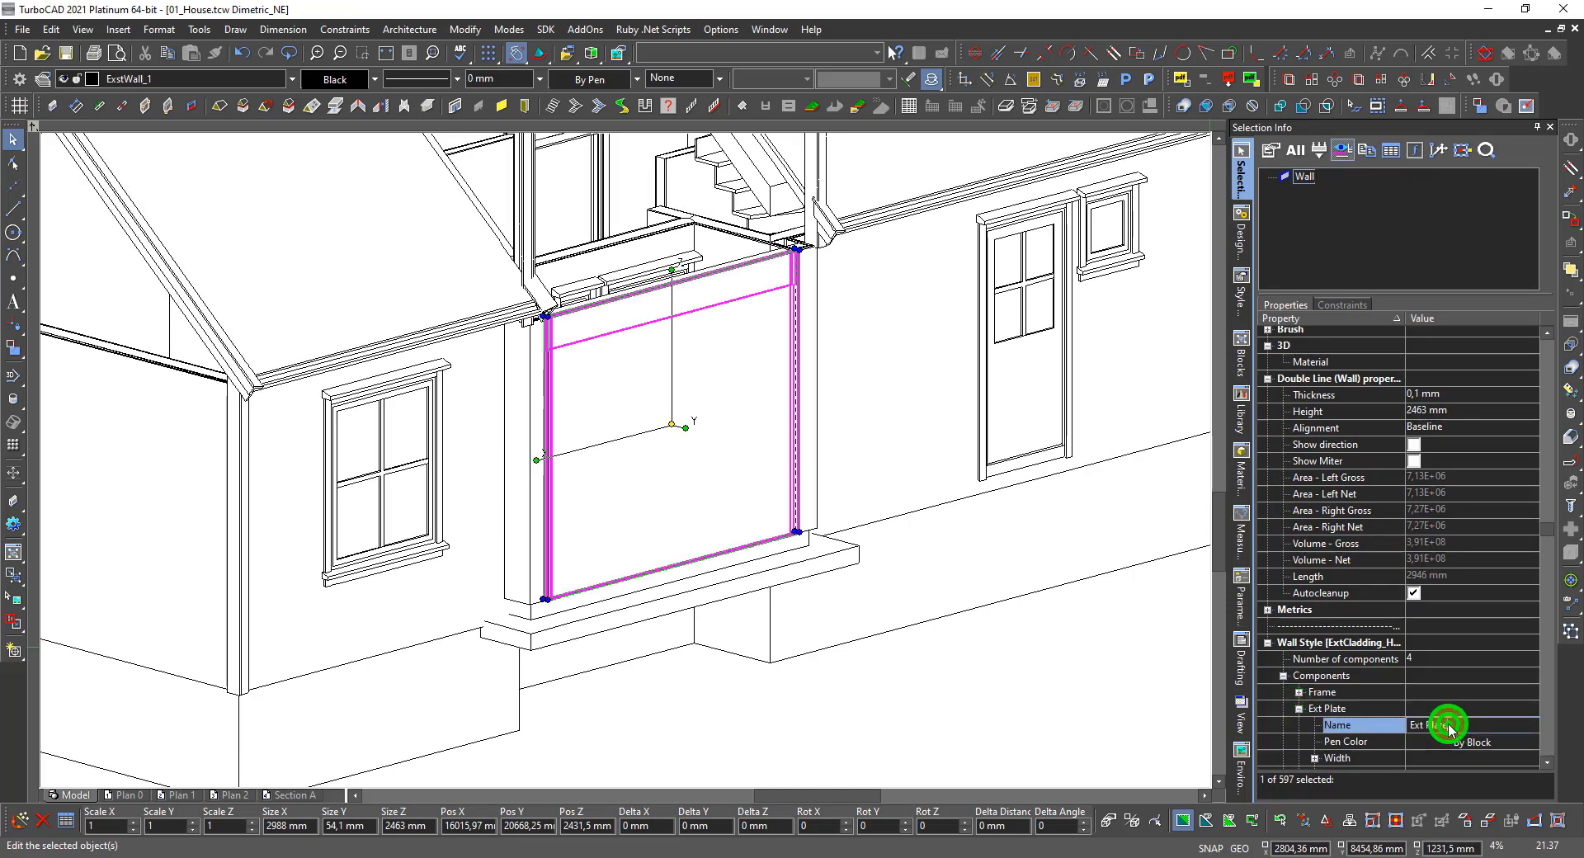
pyautogui.scroll(-3, 1343, 736)
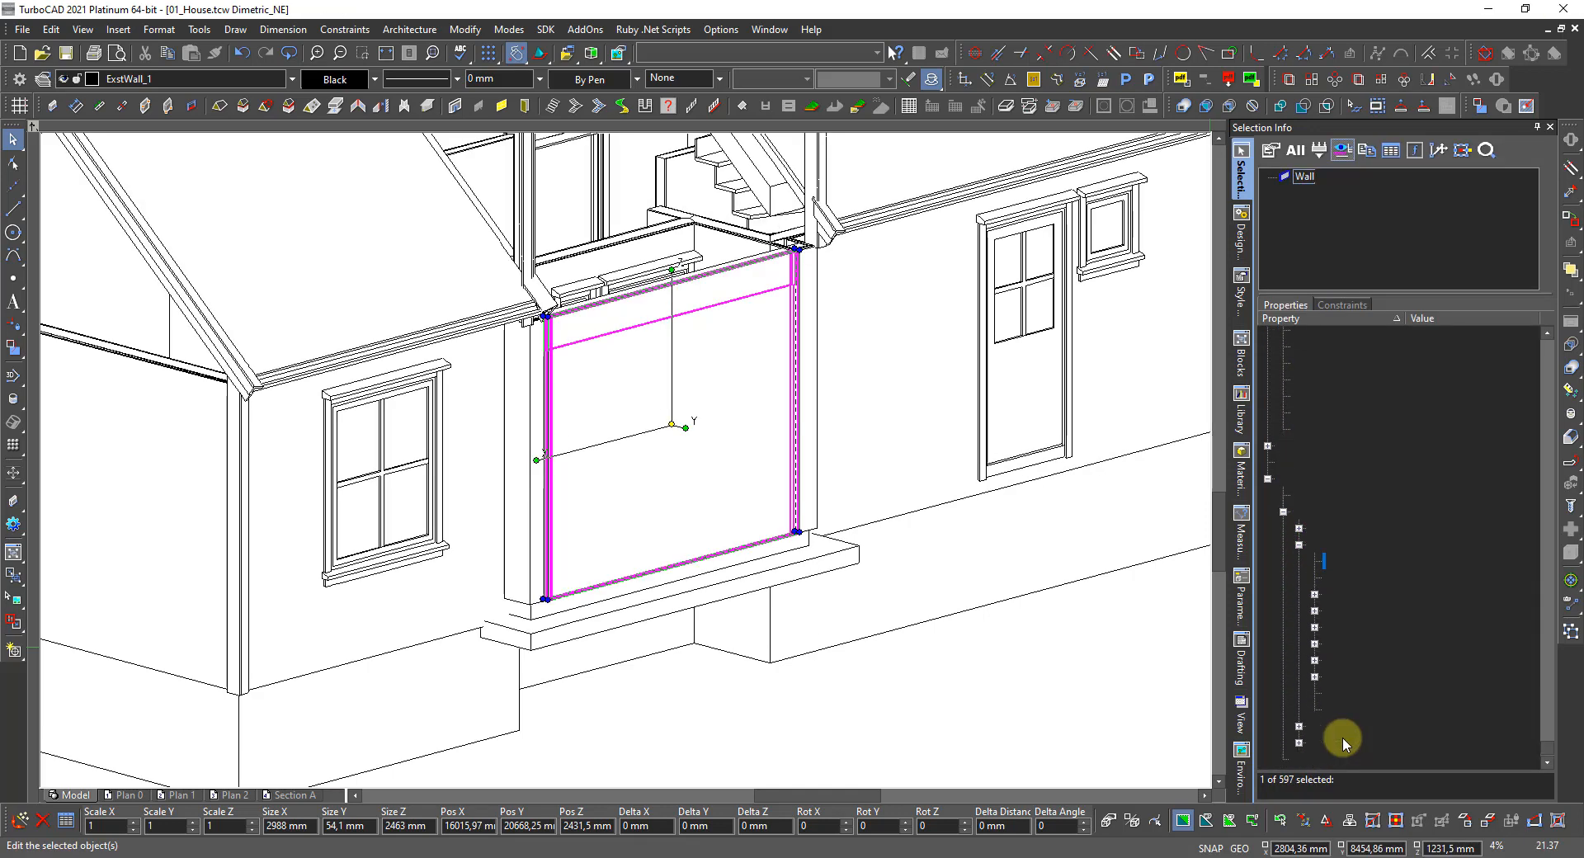
pyautogui.click(1312, 630)
pyautogui.click(1426, 642)
pyautogui.click(1444, 642)
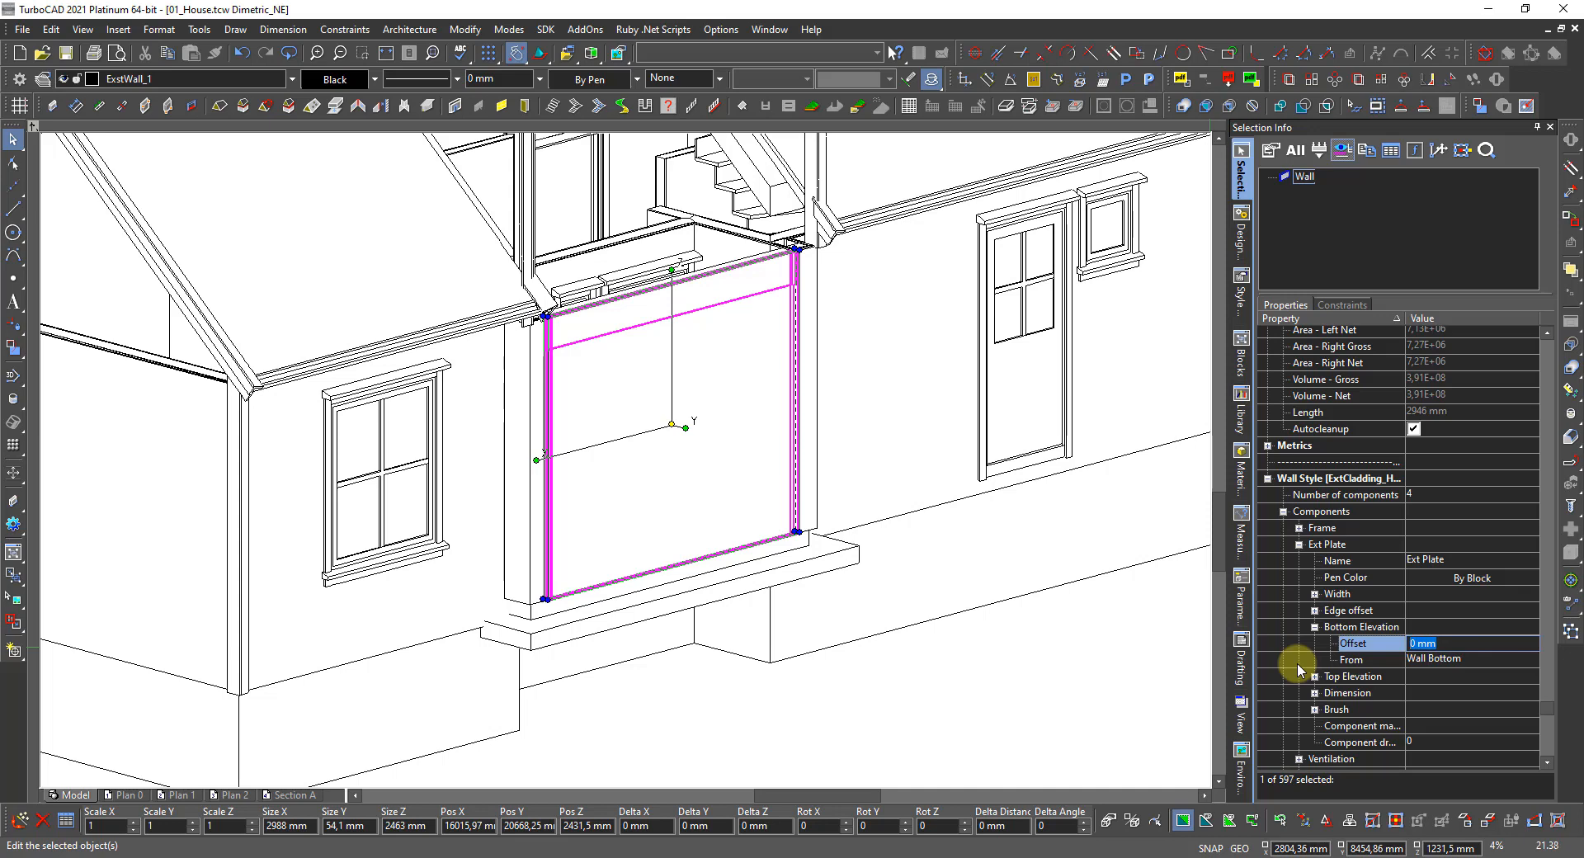
pyautogui.write('2163')
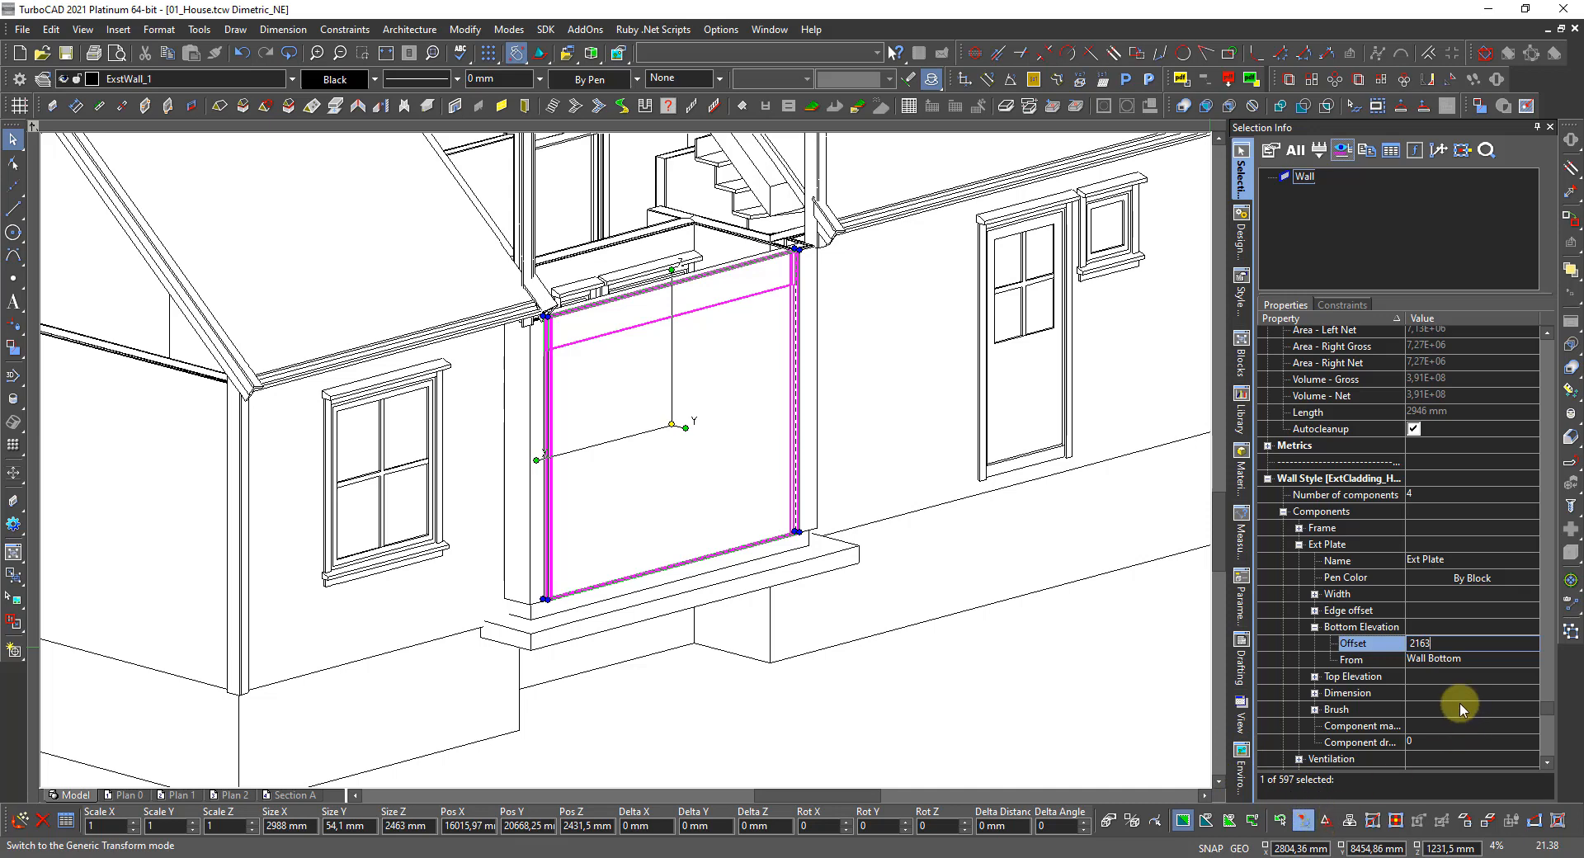
pyautogui.press('Return')
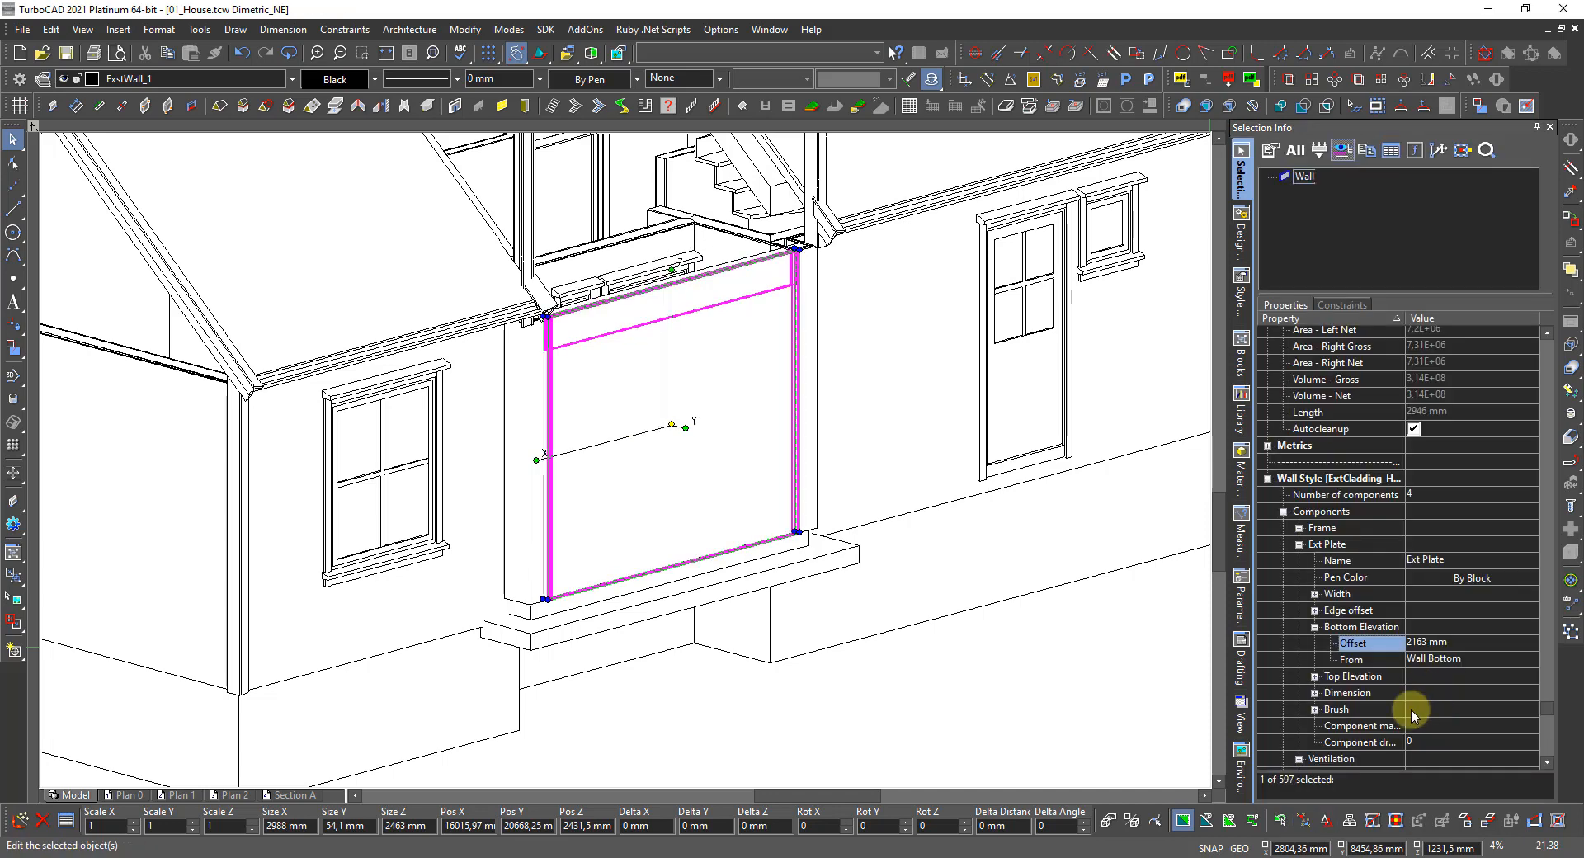
# Set the Ventilation component's bottom elevation offset to 2163 mm from the wall bottom.
pyautogui.scroll(-1, 1368, 735)
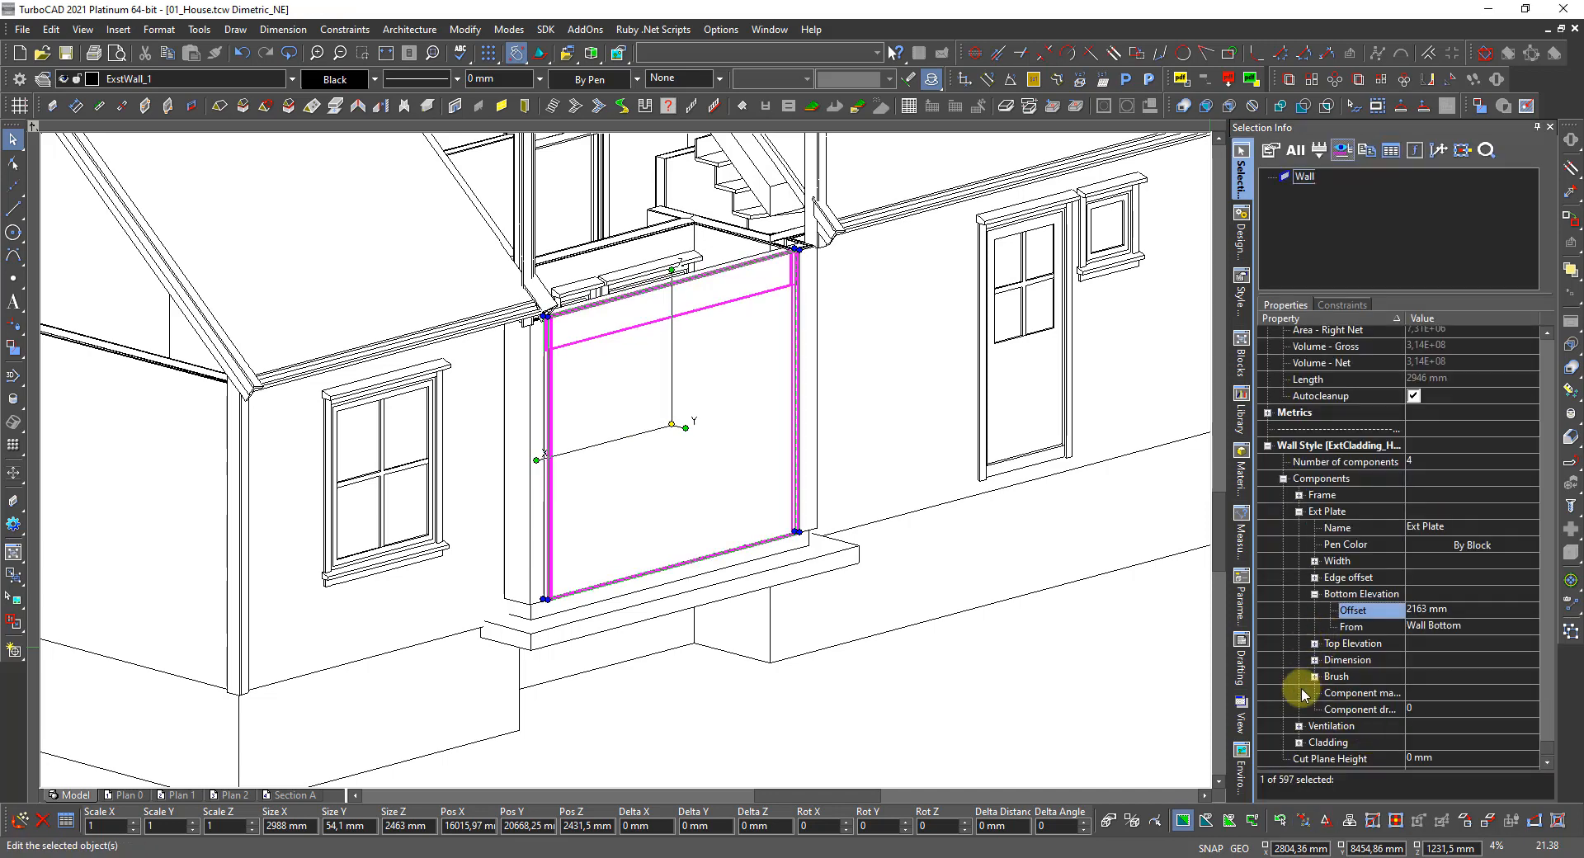
pyautogui.click(1300, 727)
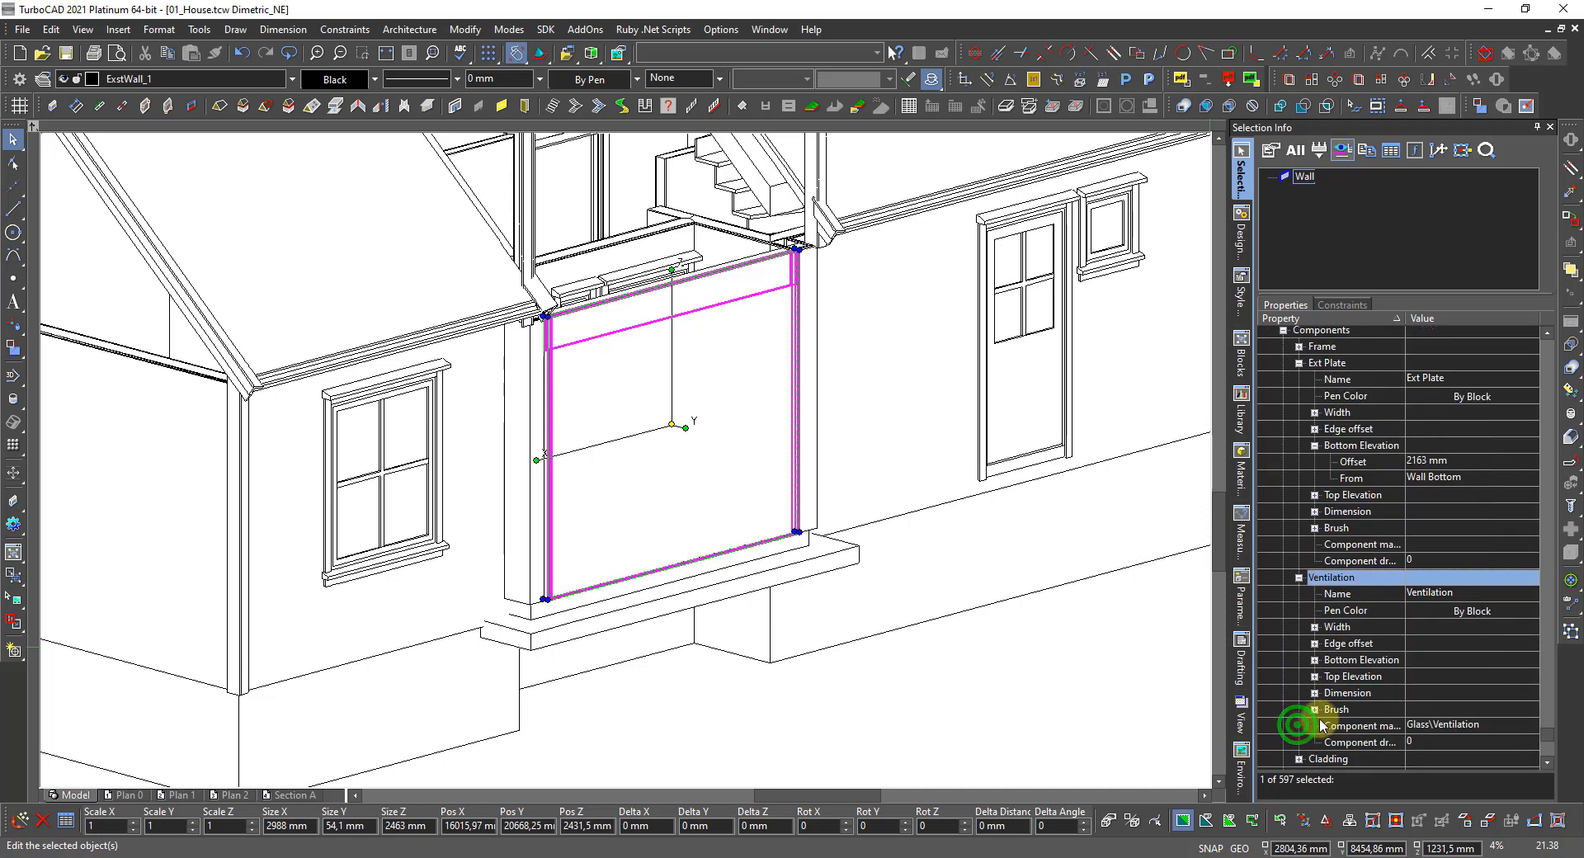
pyautogui.click(1314, 660)
pyautogui.click(1444, 675)
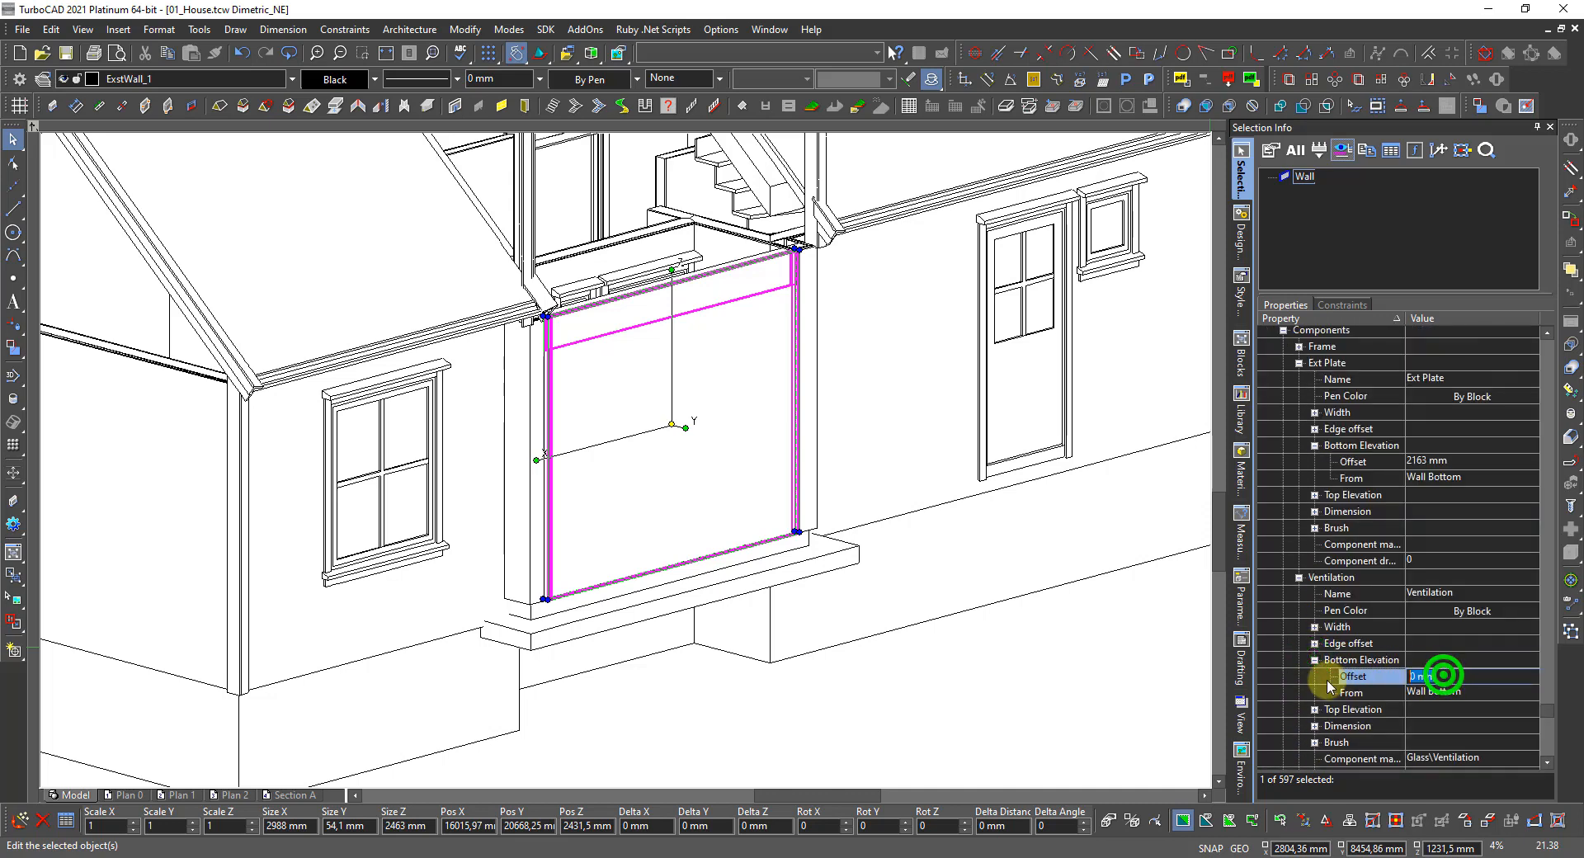
pyautogui.write('2163')
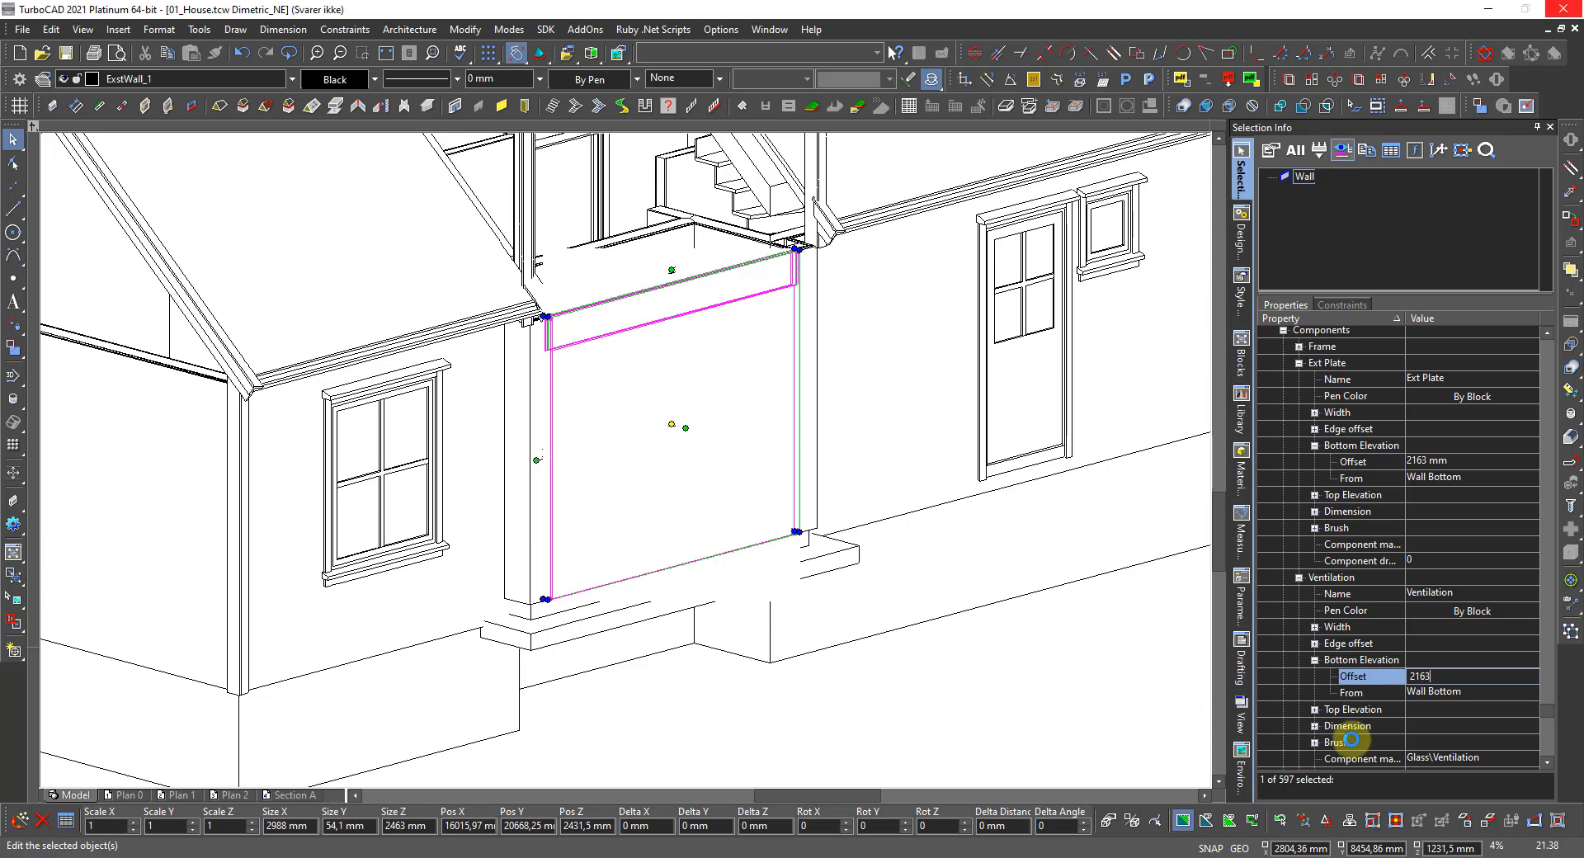
# Set the Cladding component's bottom elevation offset to 2163 mm from the wall bottom and deselect the wall.
pyautogui.scroll(-1, 1321, 738)
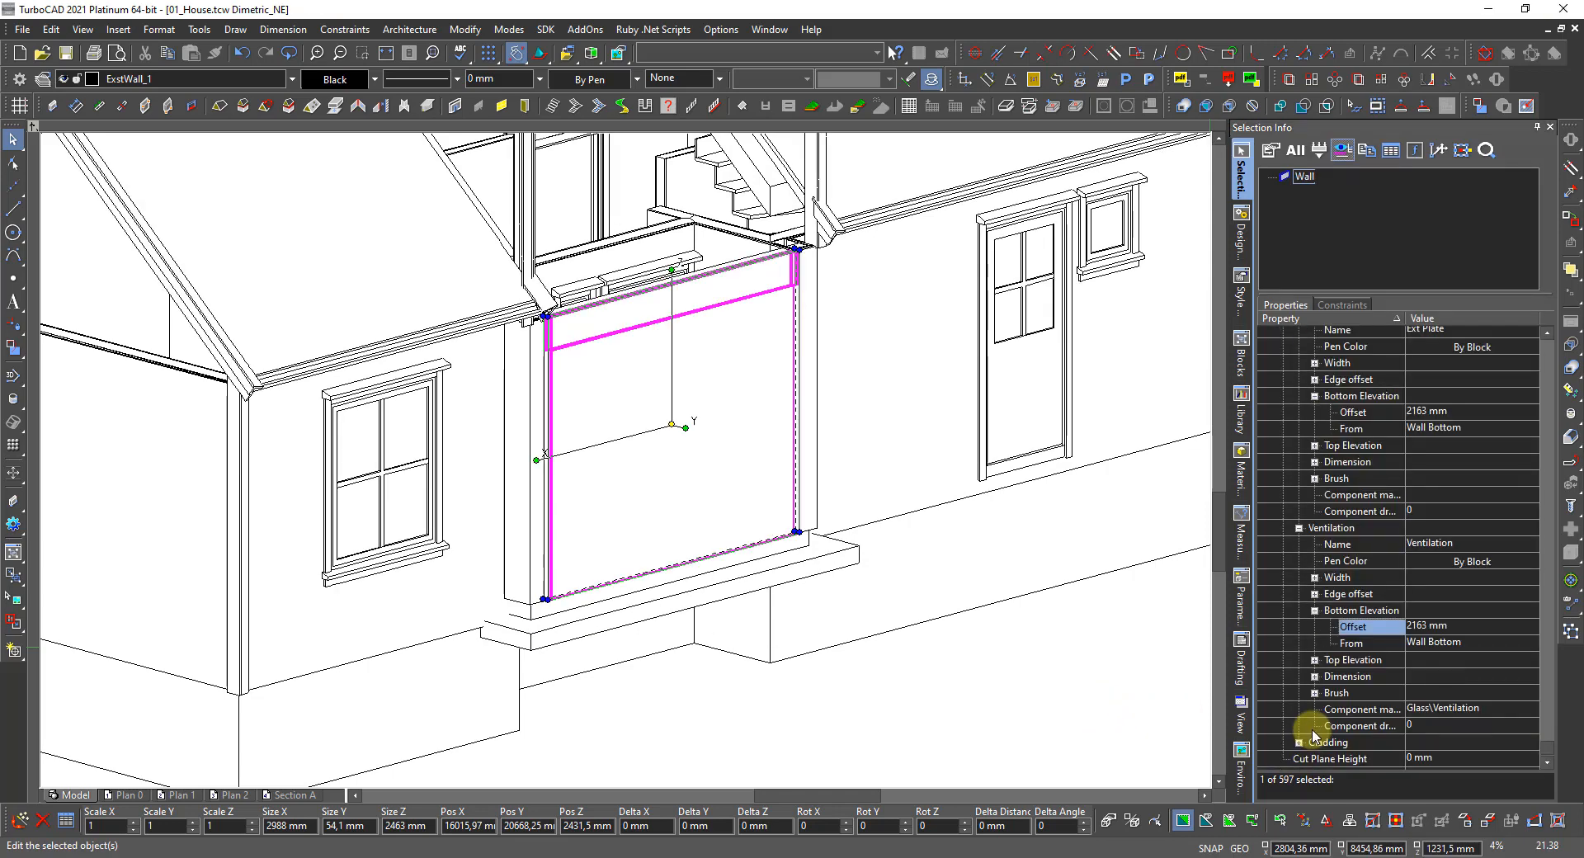
pyautogui.click(1300, 743)
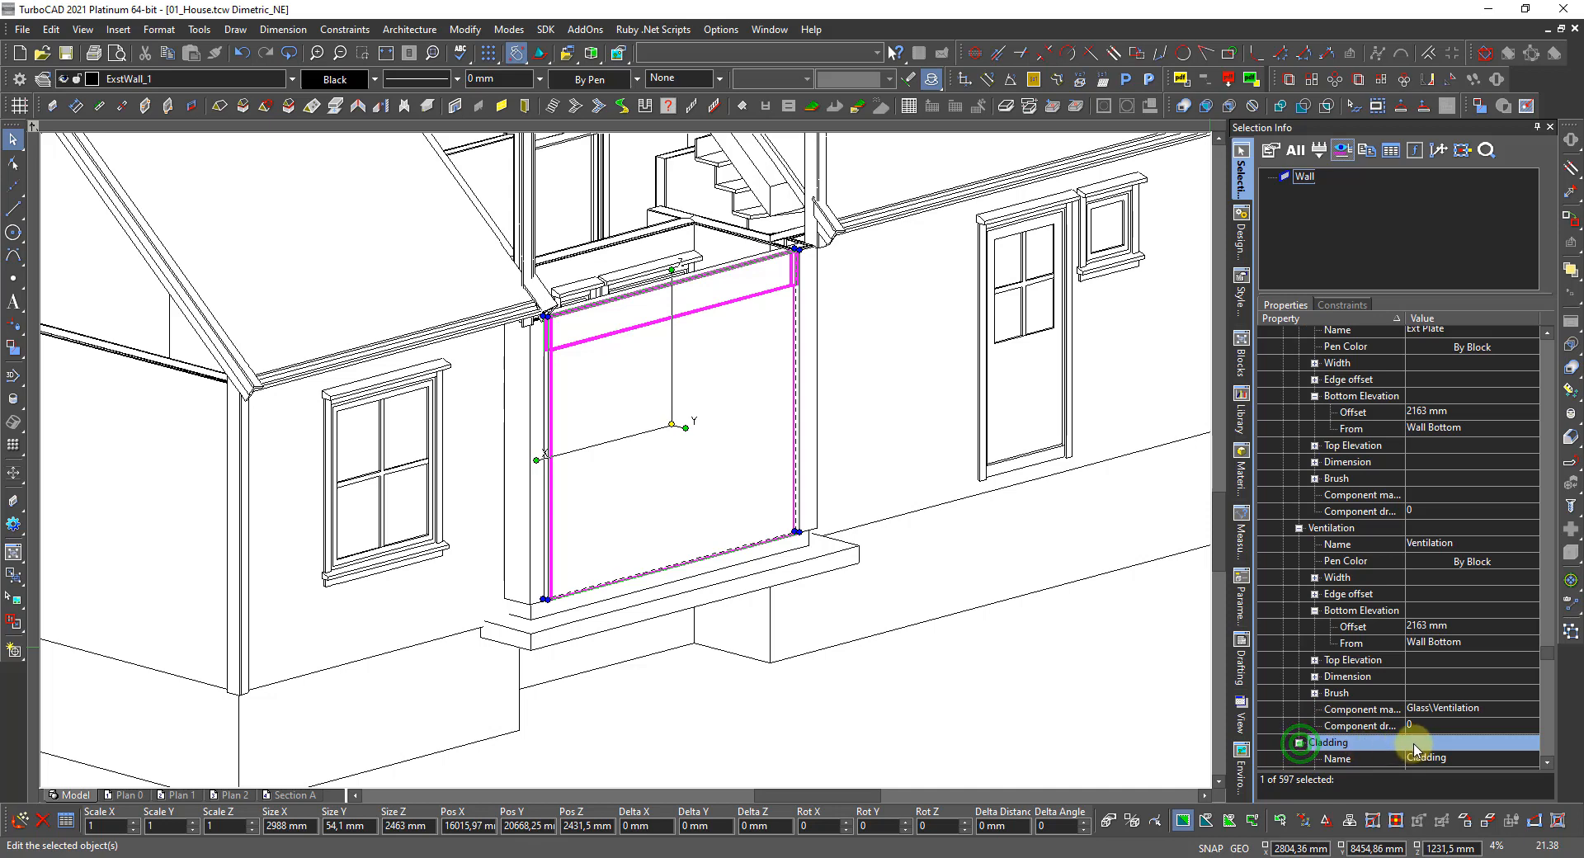
pyautogui.scroll(-3, 1417, 751)
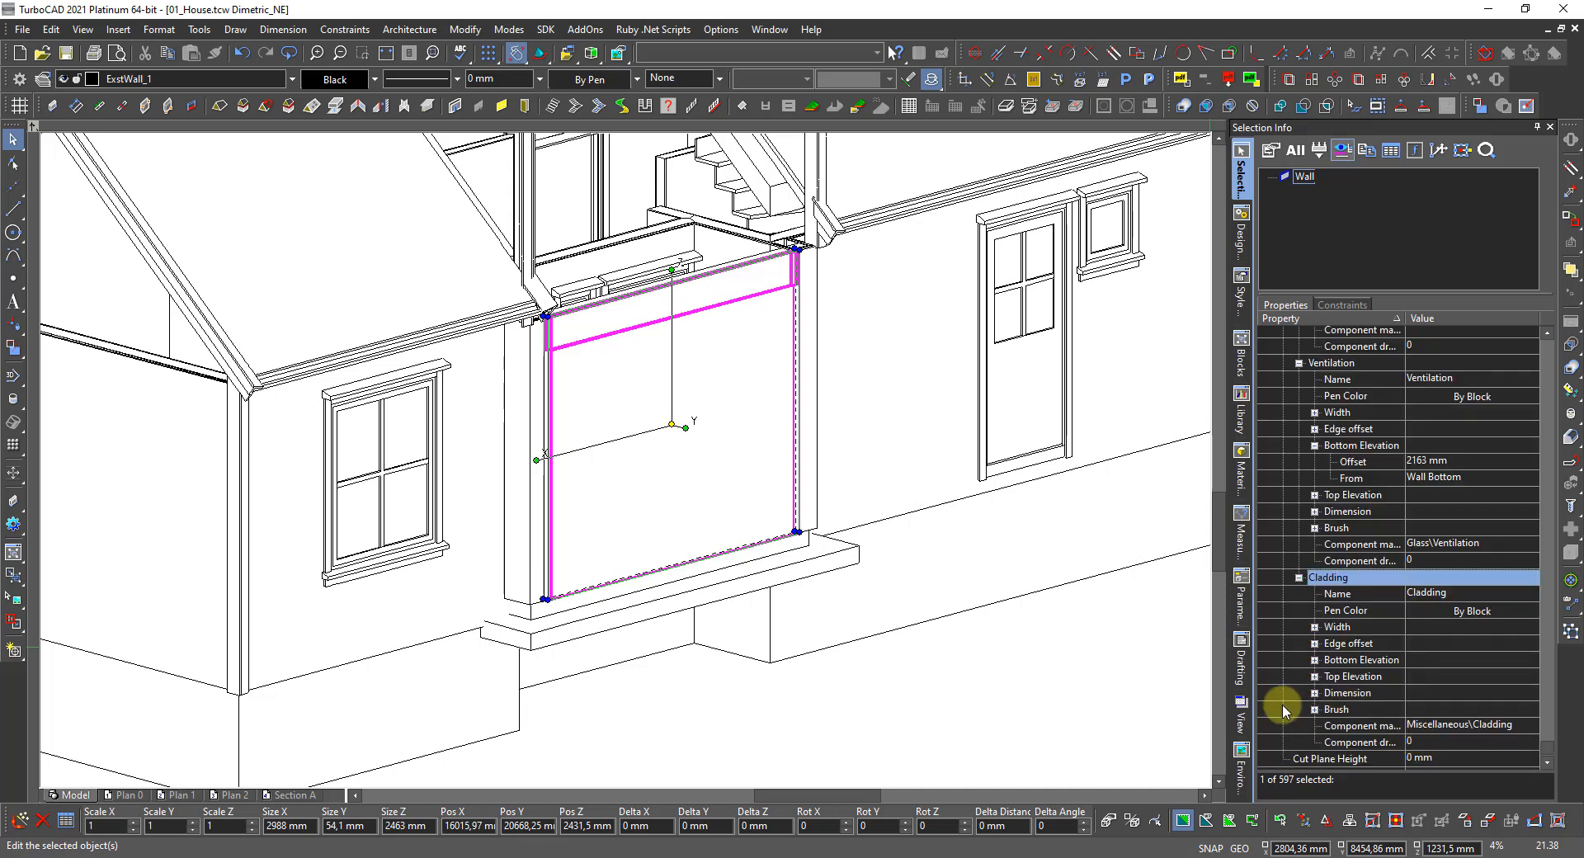
pyautogui.click(1315, 660)
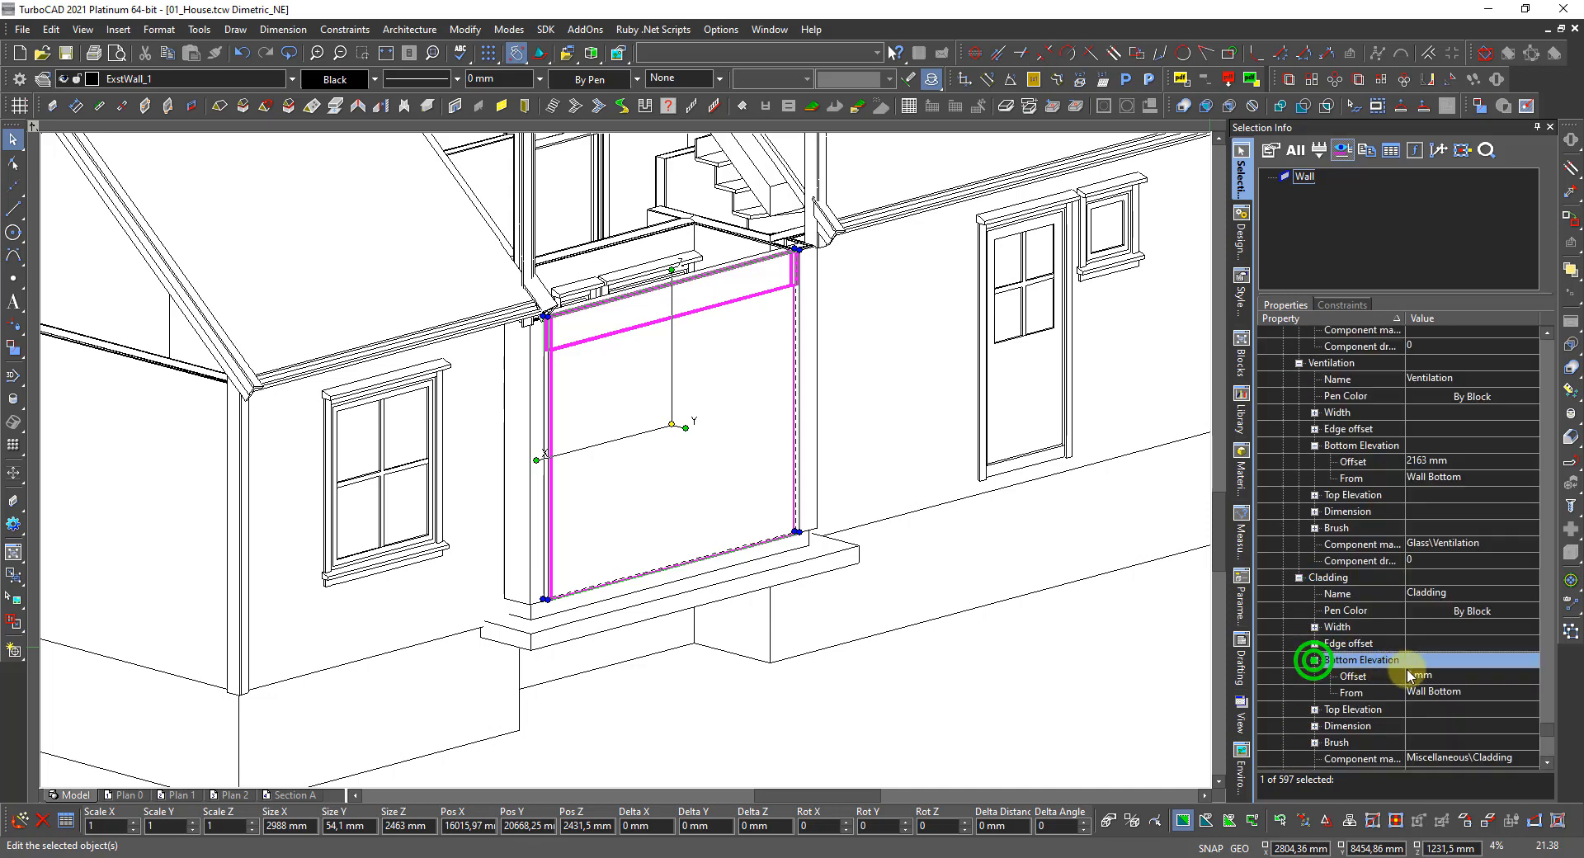
pyautogui.click(1448, 676)
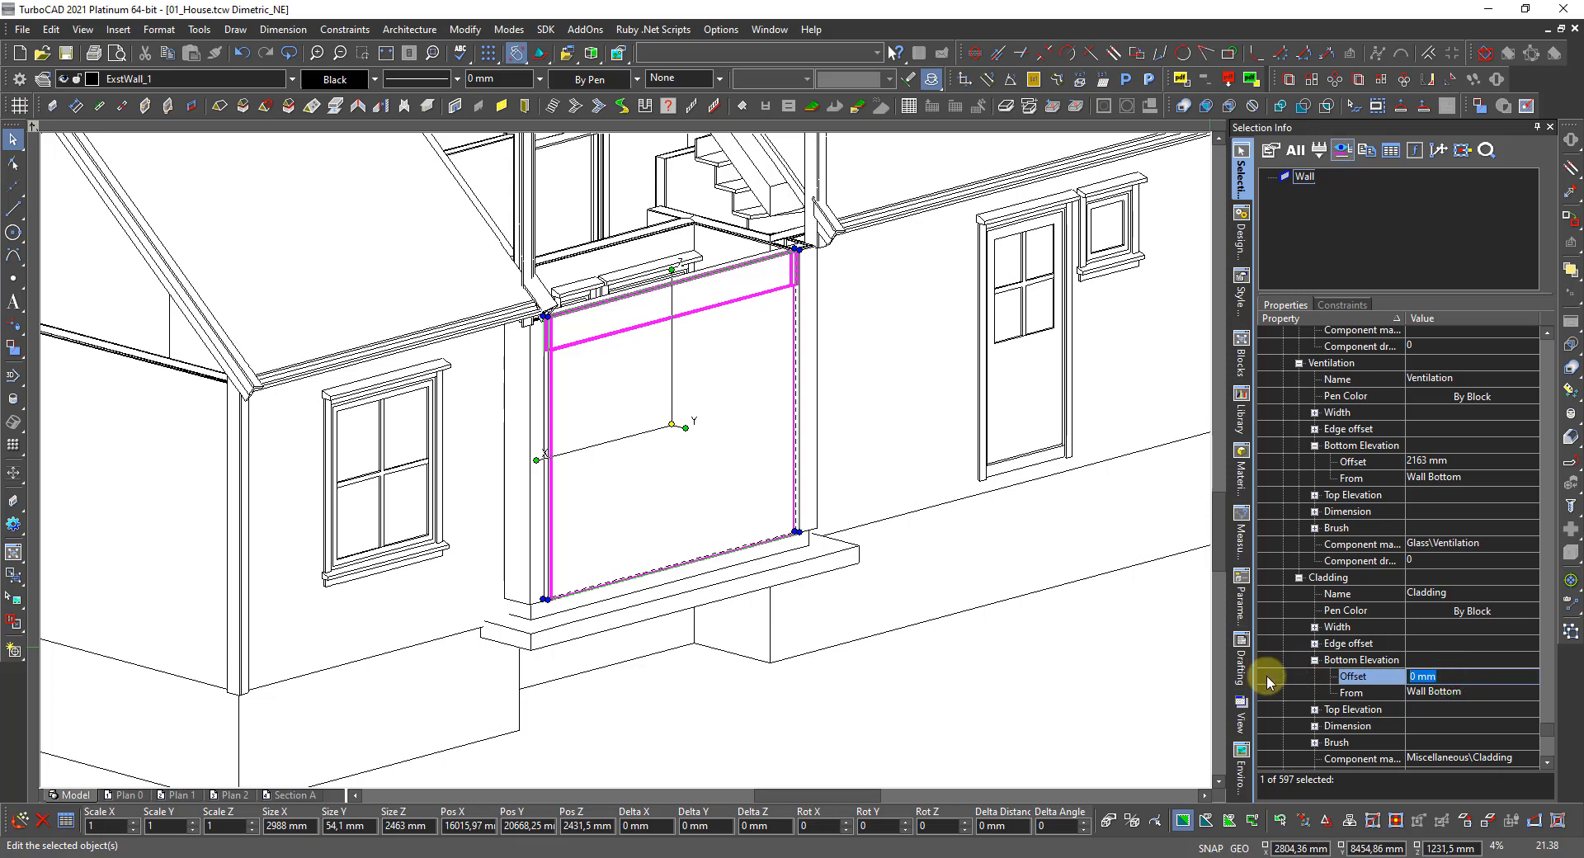
pyautogui.write('2163')
pyautogui.press('Return')
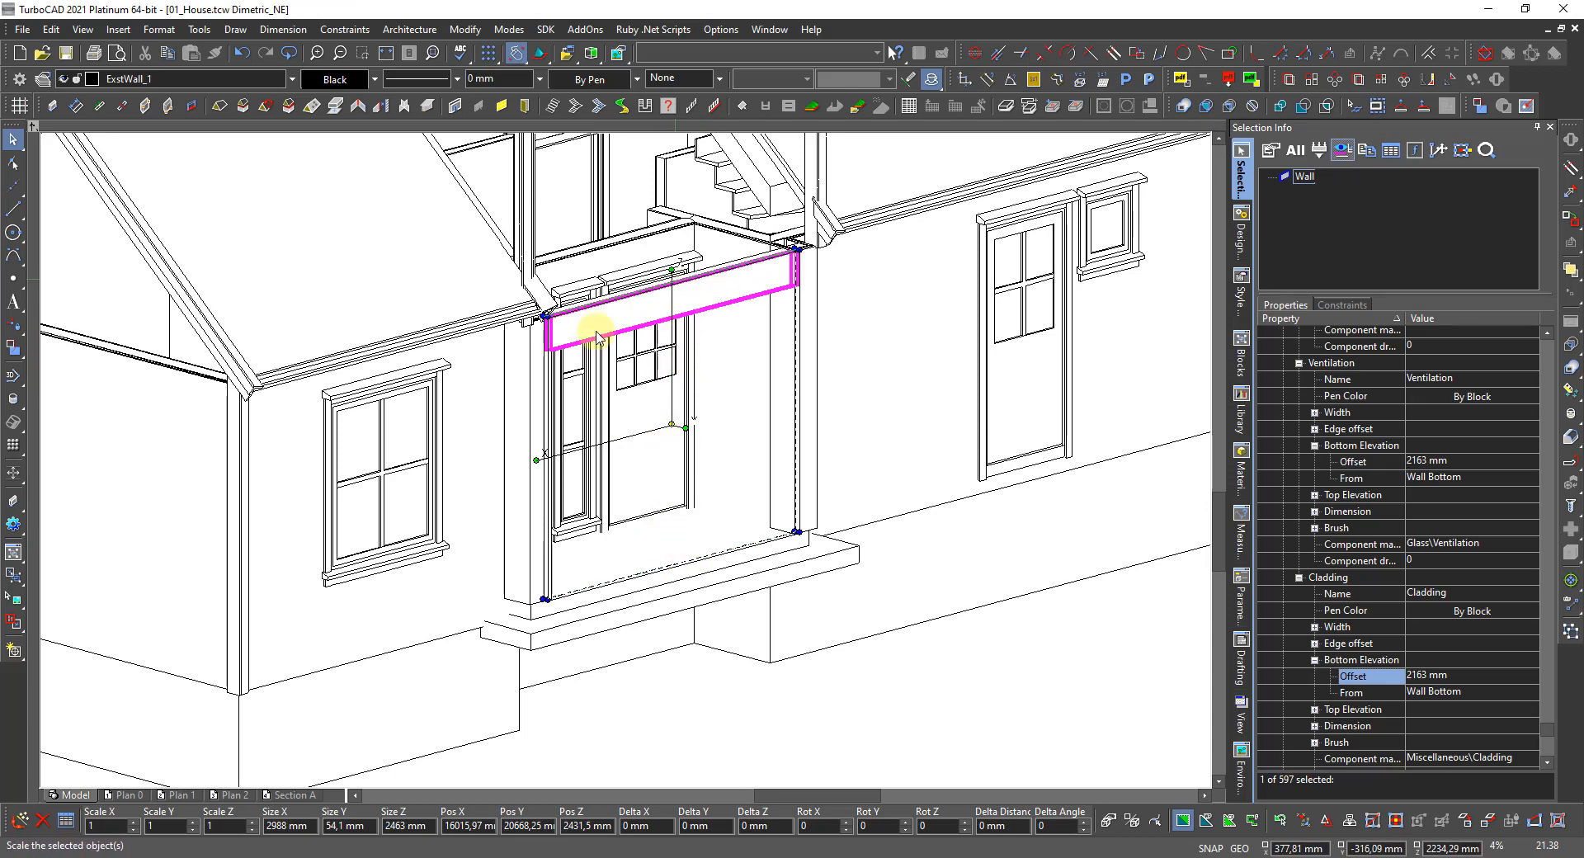
pyautogui.press('Escape')
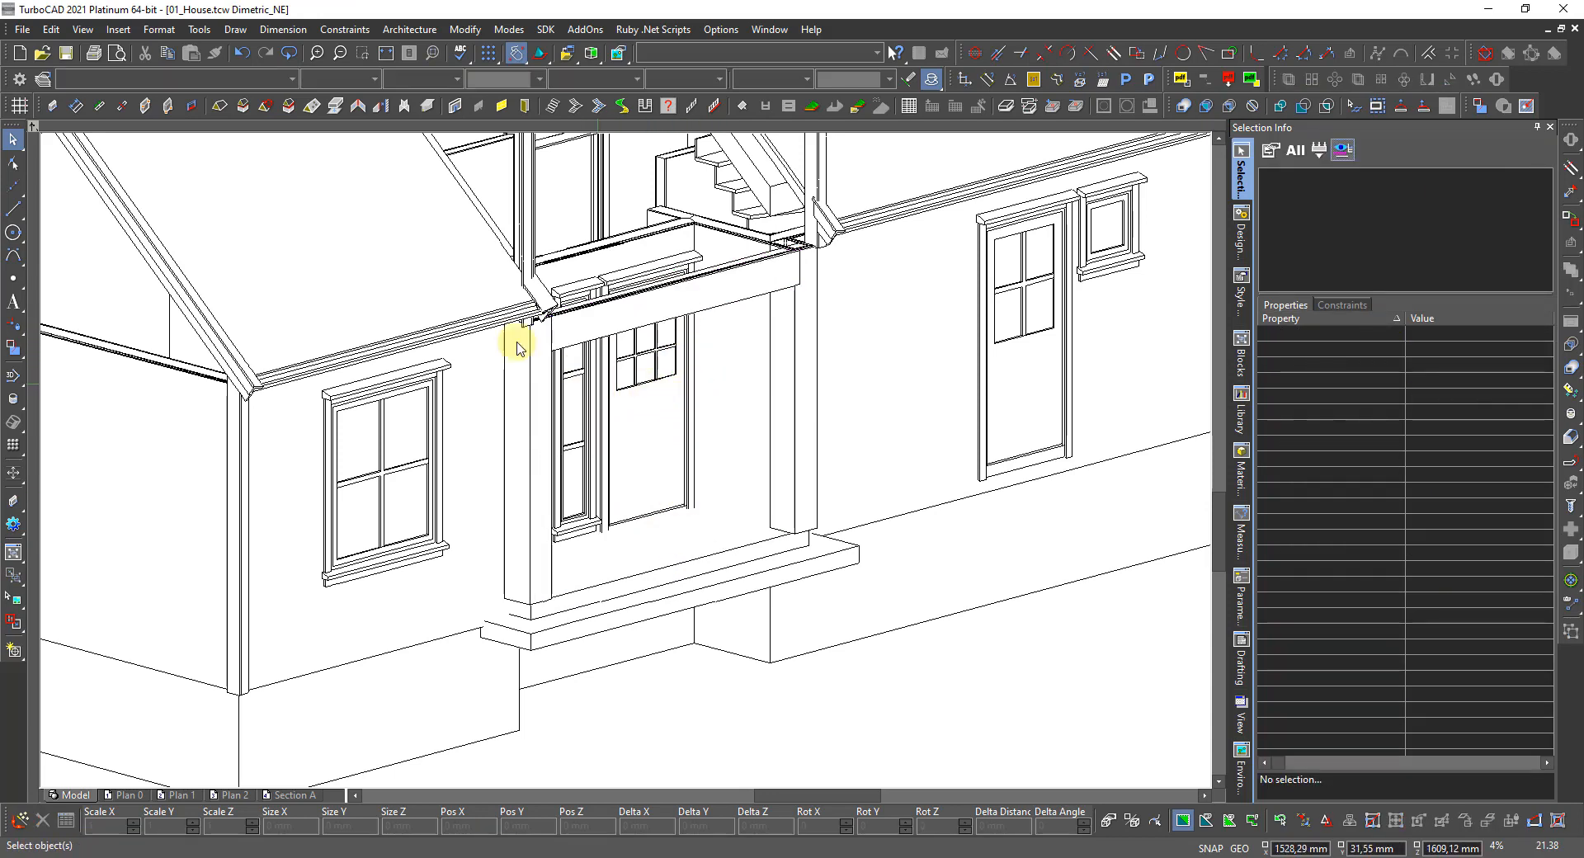
# Render the entrance view in Draft mode using the Visualize type with Gouraud Shaded rendering.
pyautogui.scroll(2, 601, 337)
pyautogui.rightClick(629, 459)
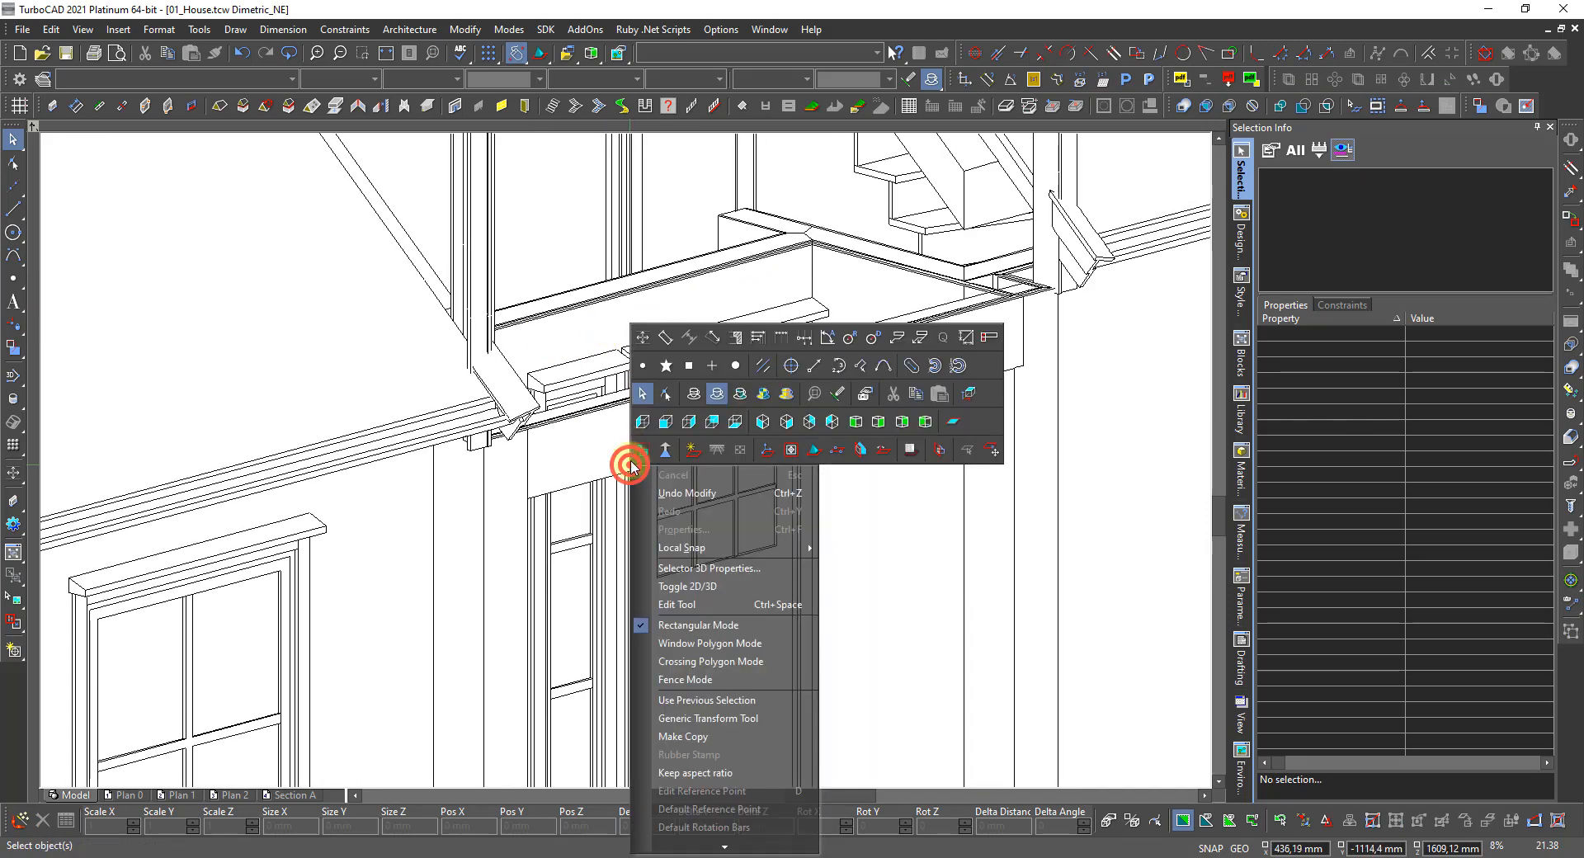
pyautogui.click(739, 395)
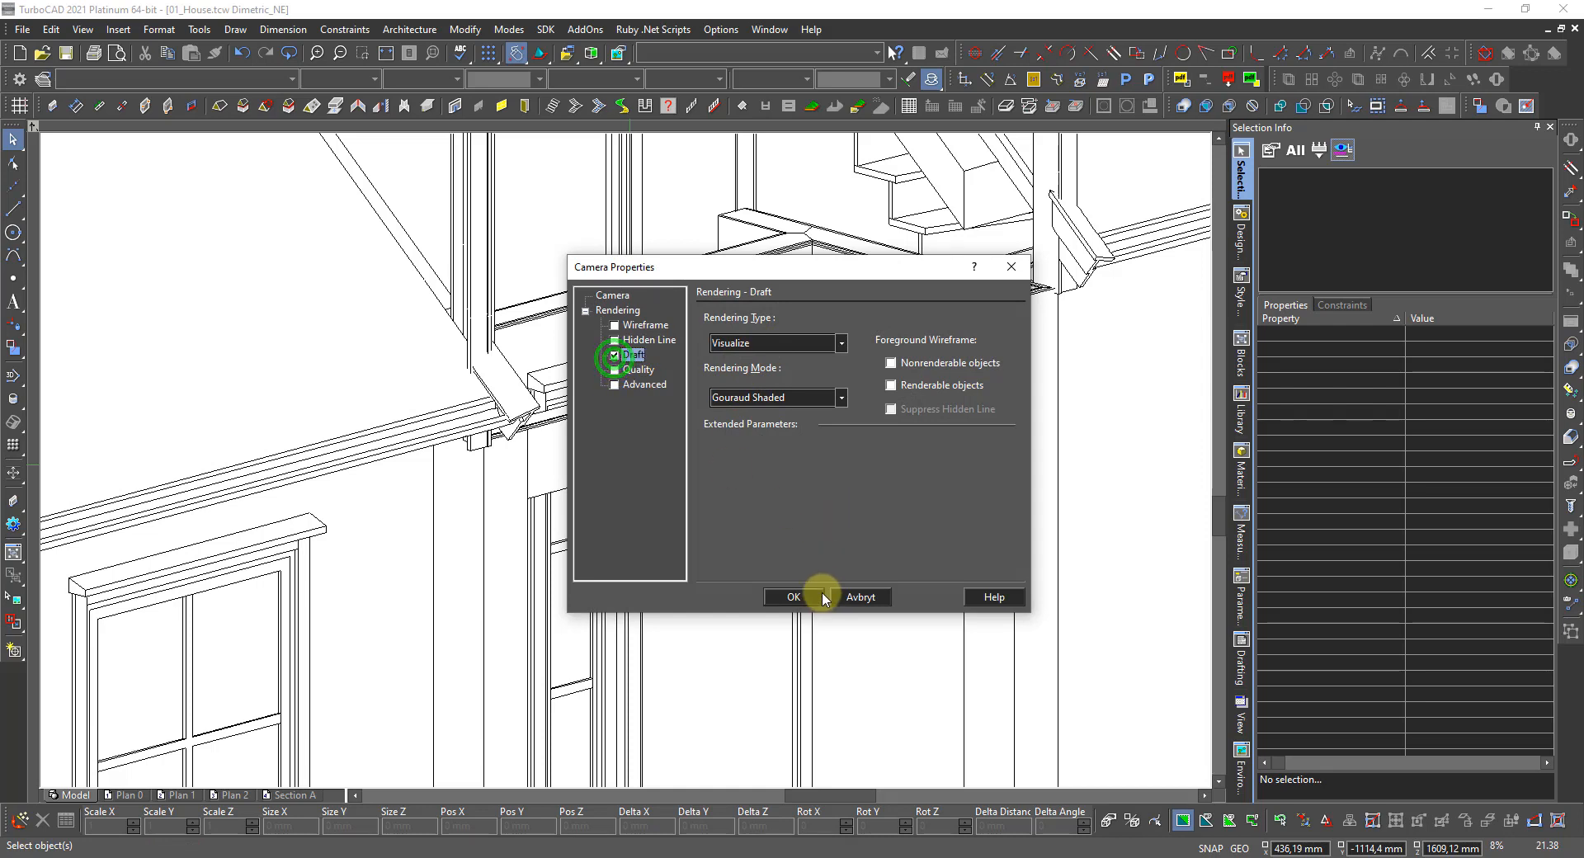
pyautogui.click(794, 598)
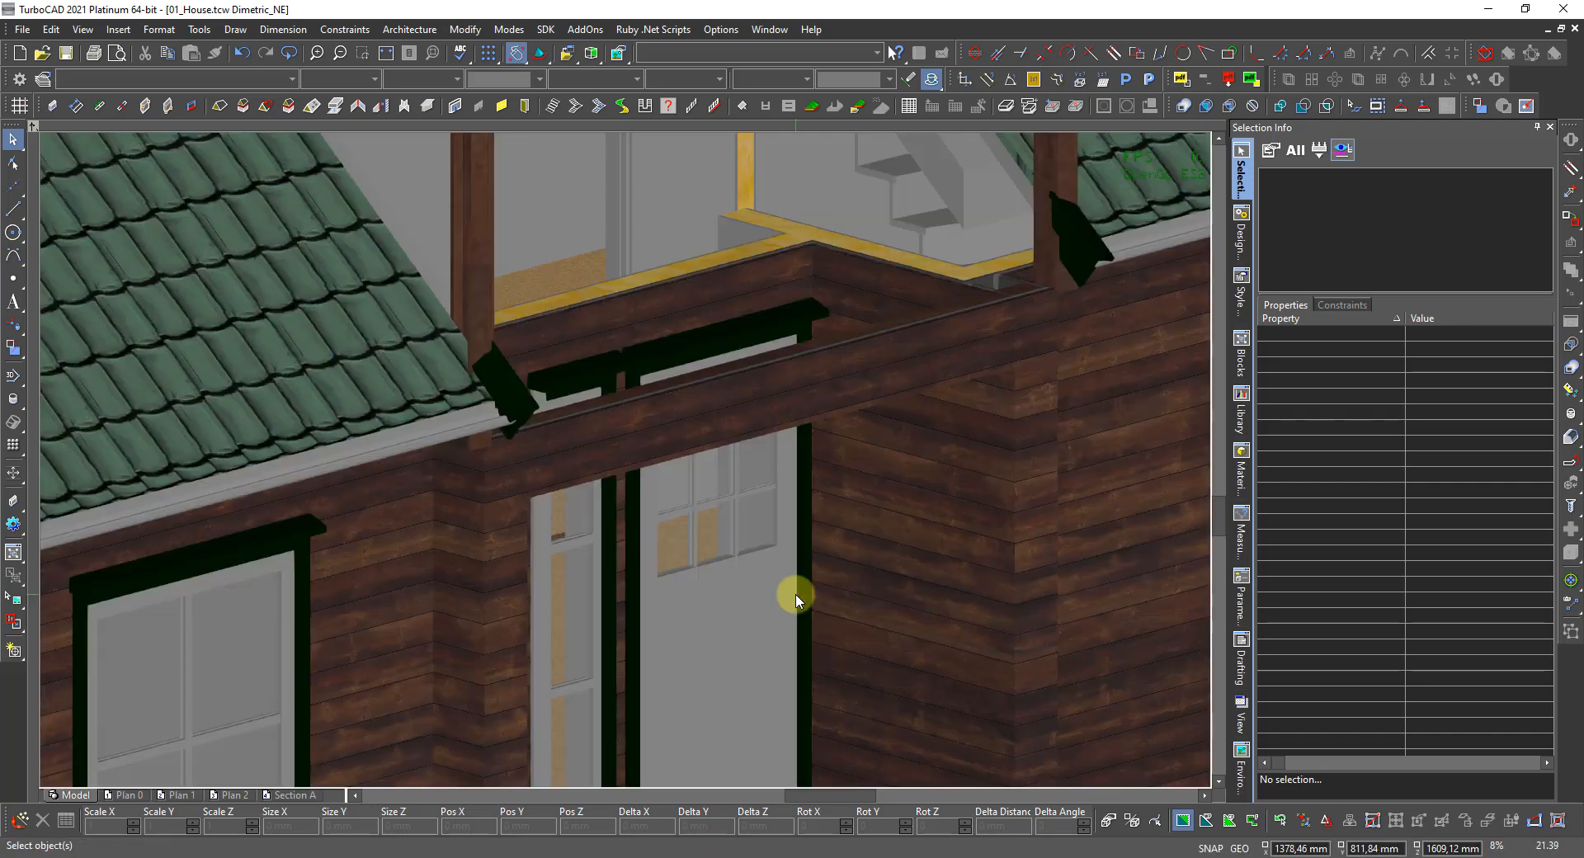
# Examine how the raised cladding wall above the entrance meets the columns, board joints and door, close up and from the whole house.
pyautogui.scroll(2, 608, 442)
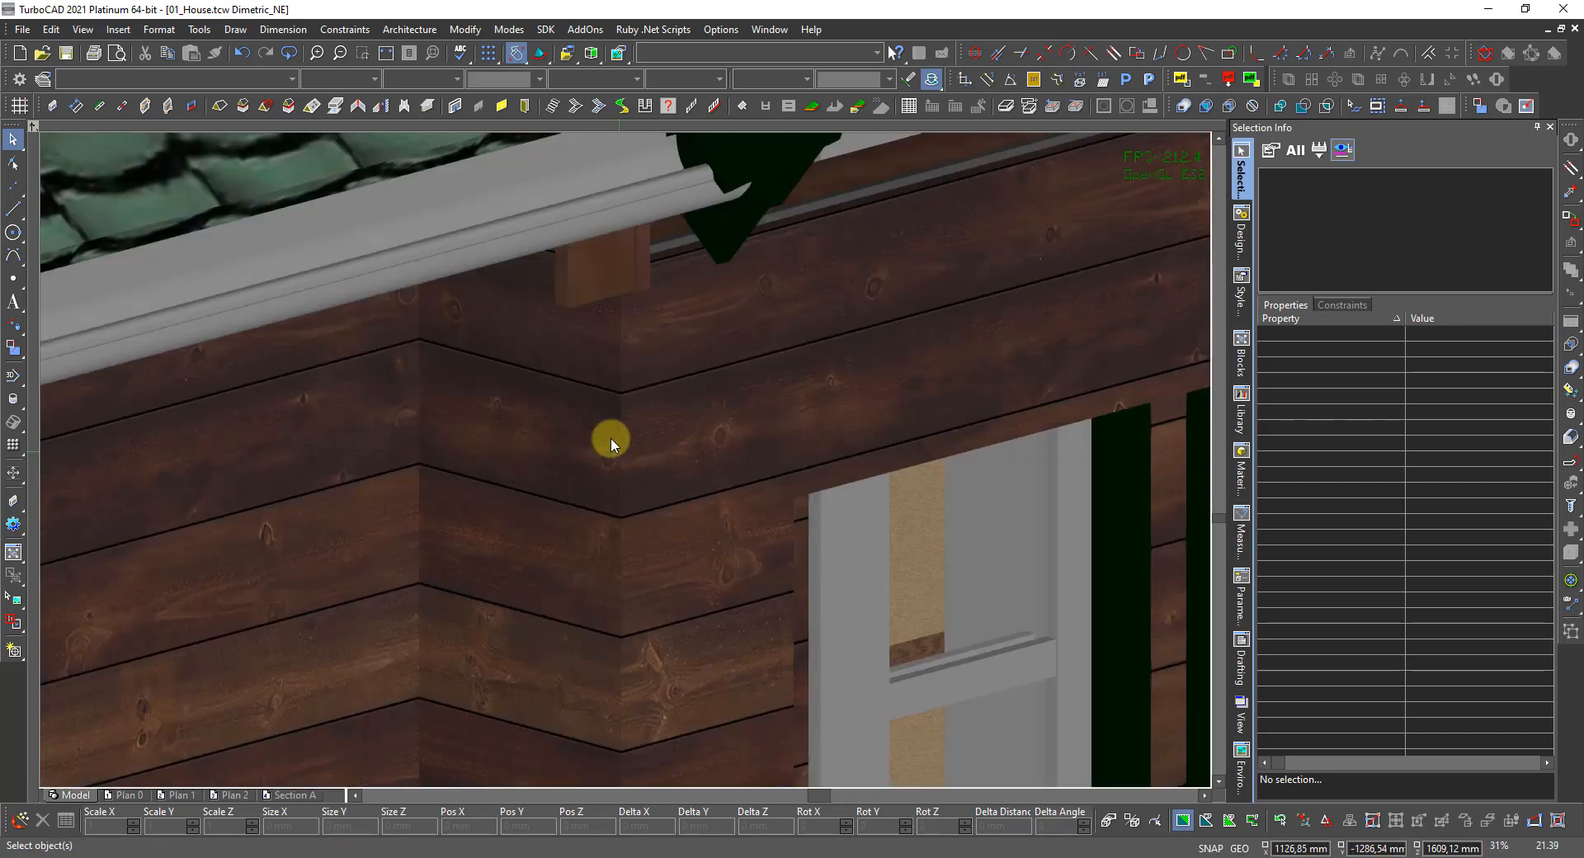
pyautogui.scroll(2, 632, 446)
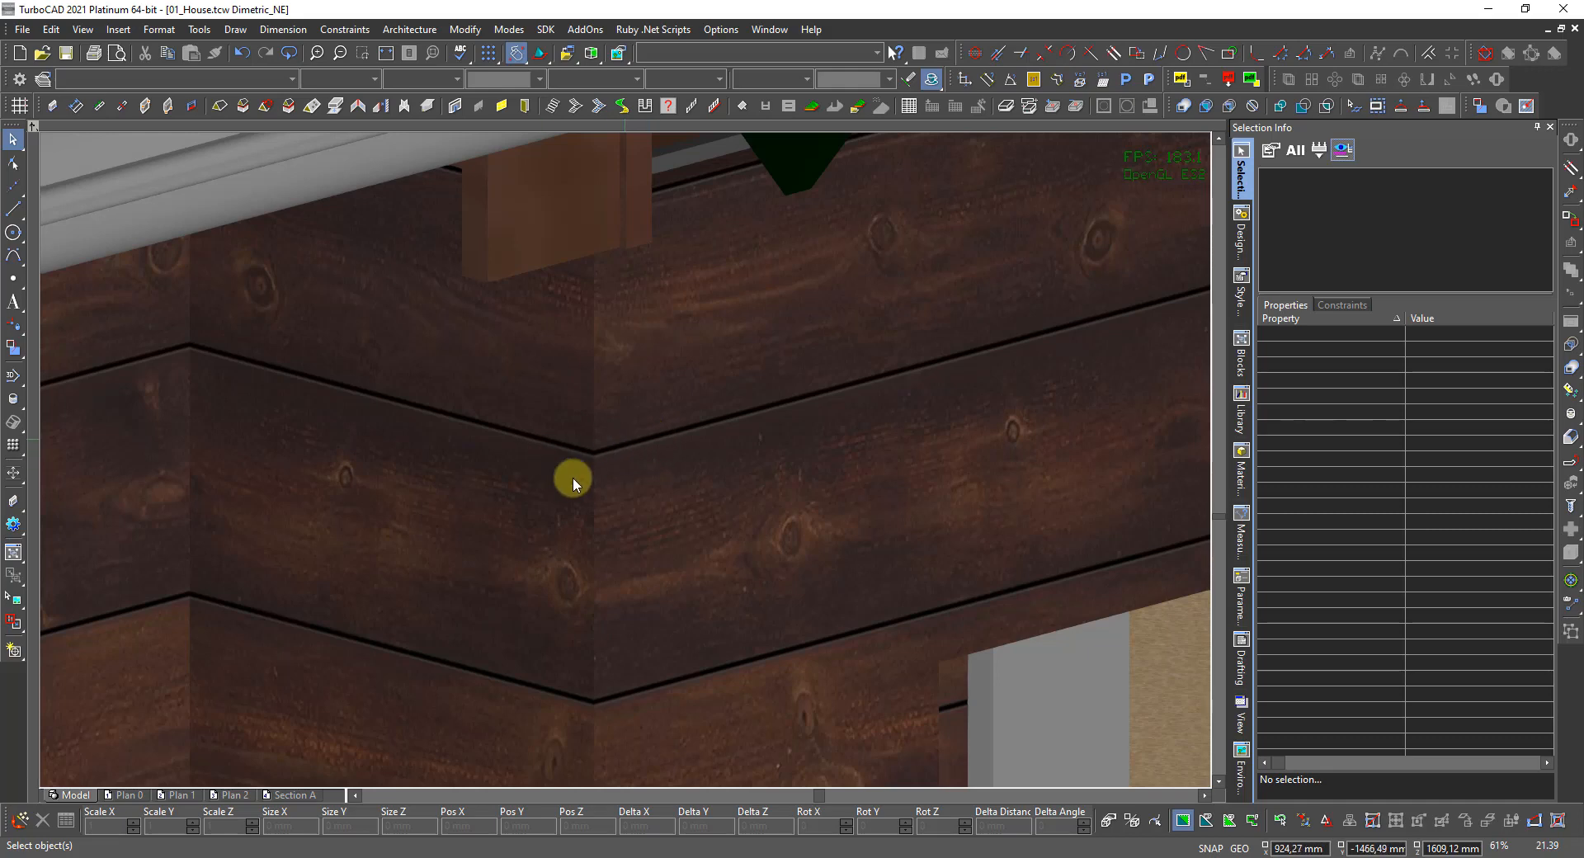
pyautogui.scroll(-3, 627, 459)
pyautogui.scroll(2, 606, 443)
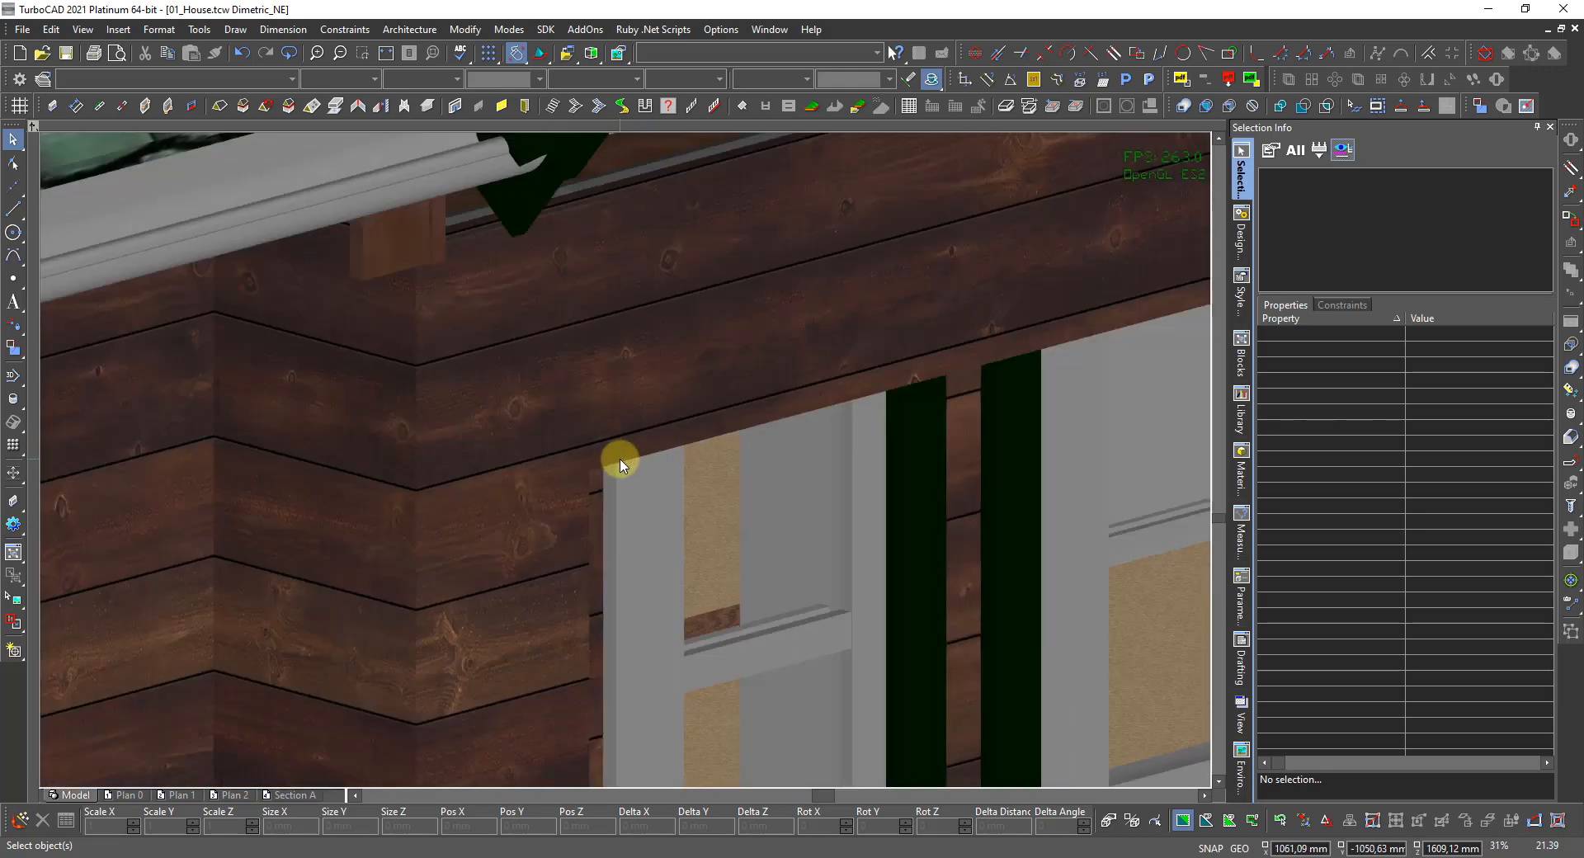
pyautogui.scroll(-2, 620, 466)
pyautogui.scroll(-2, 618, 466)
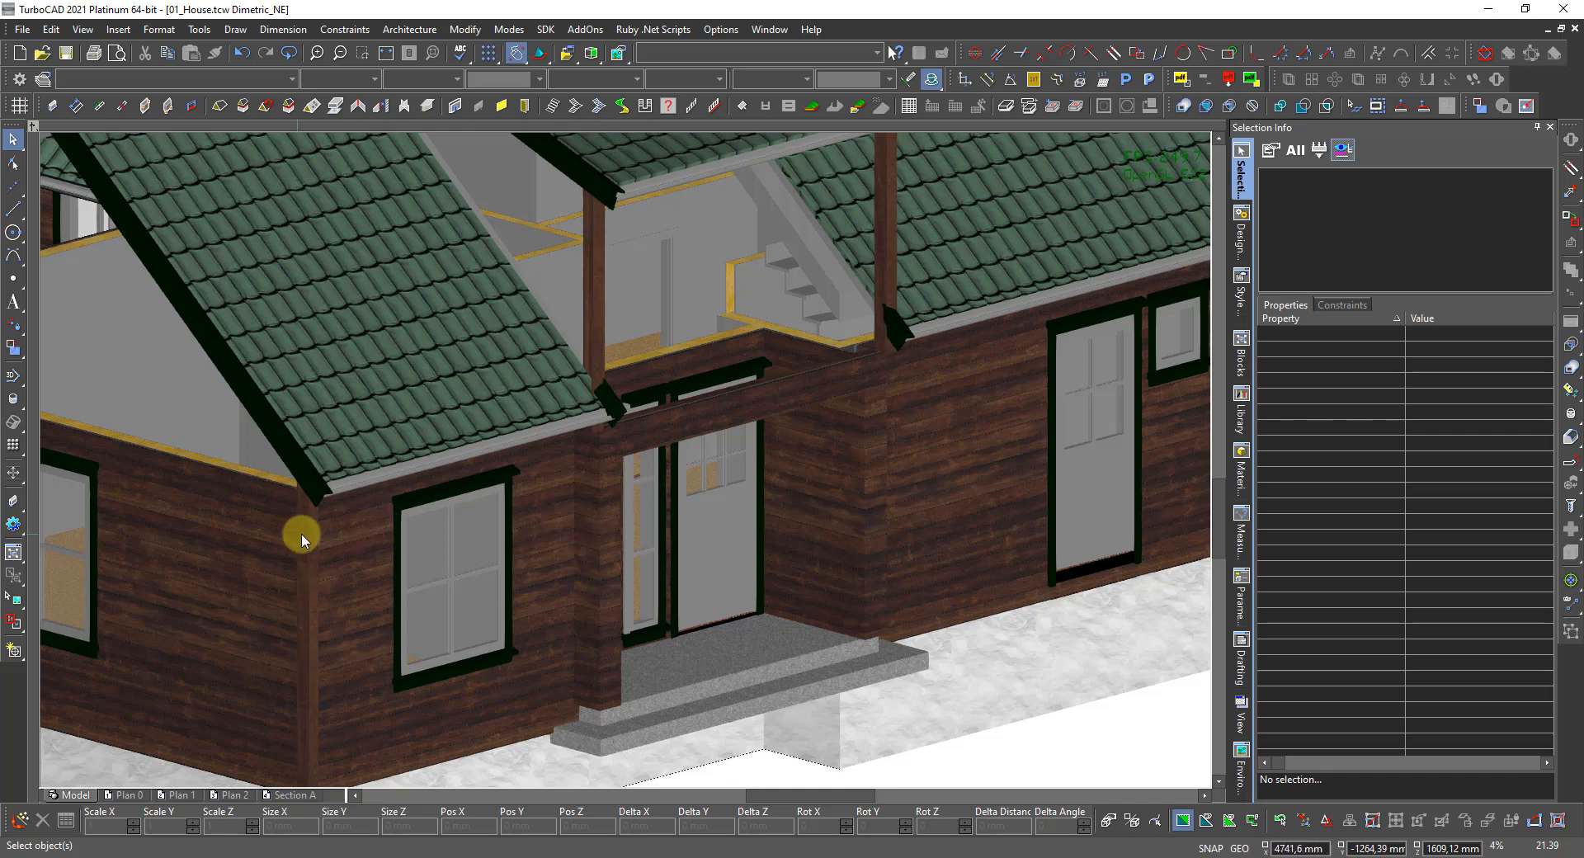
pyautogui.scroll(-5, 300, 533)
pyautogui.scroll(2, 566, 417)
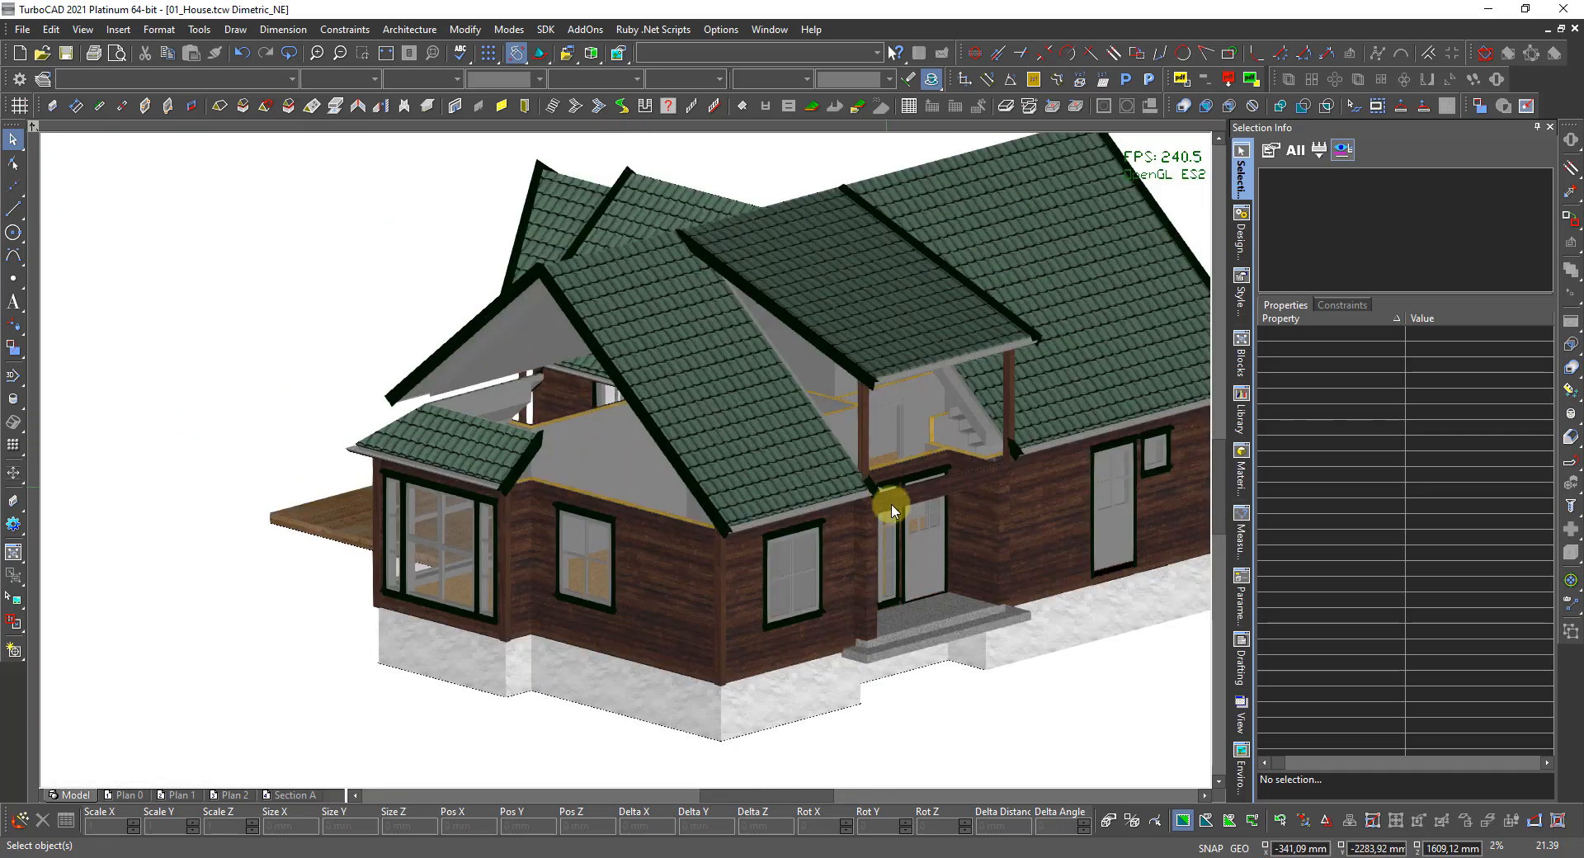
pyautogui.scroll(3, 899, 497)
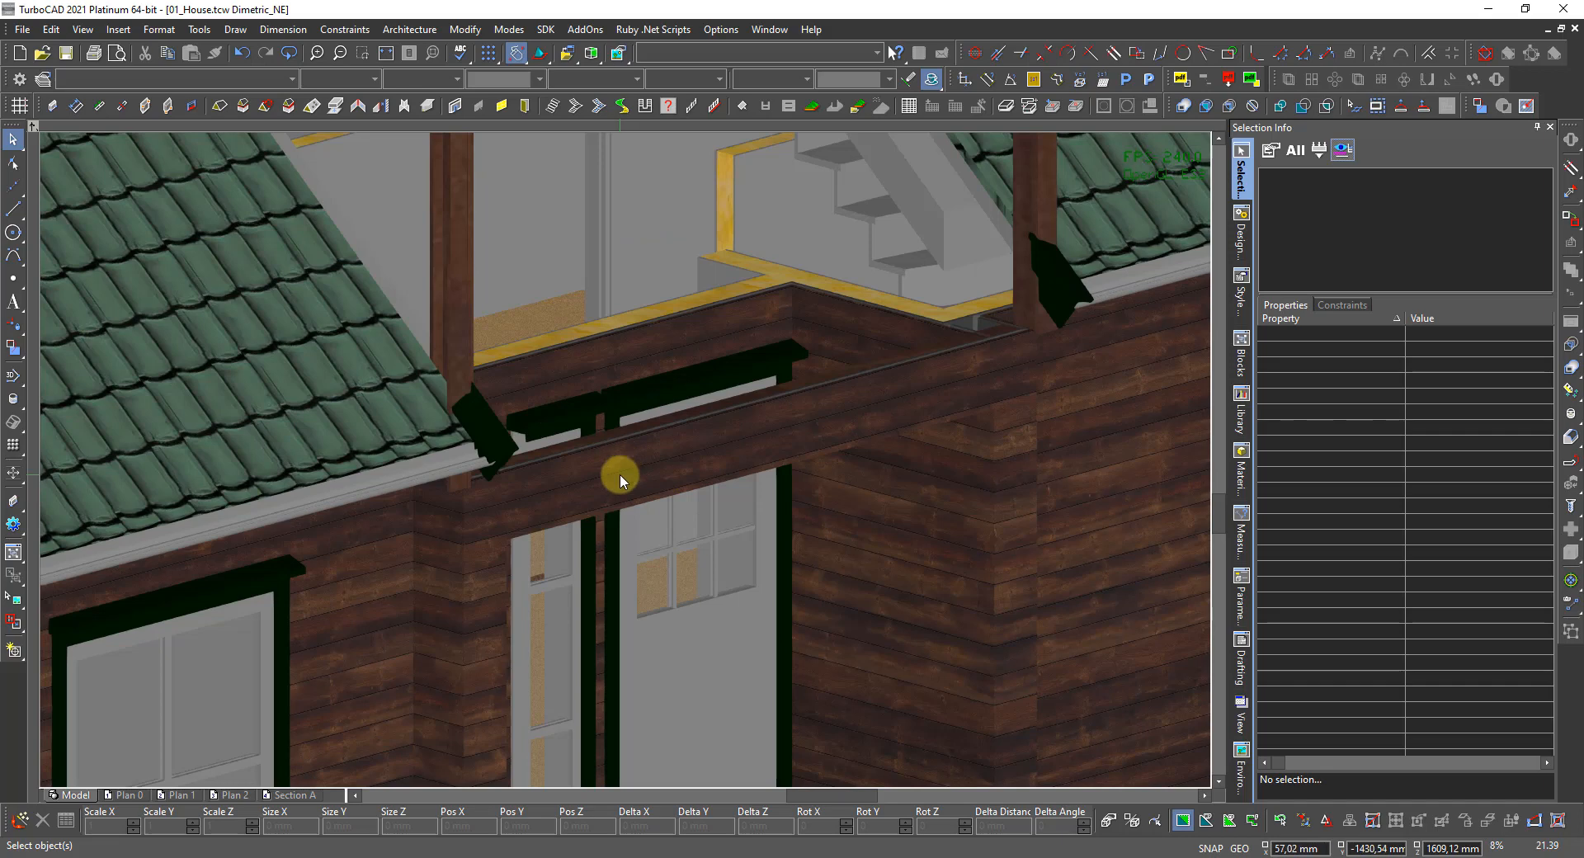
pyautogui.scroll(-3, 620, 481)
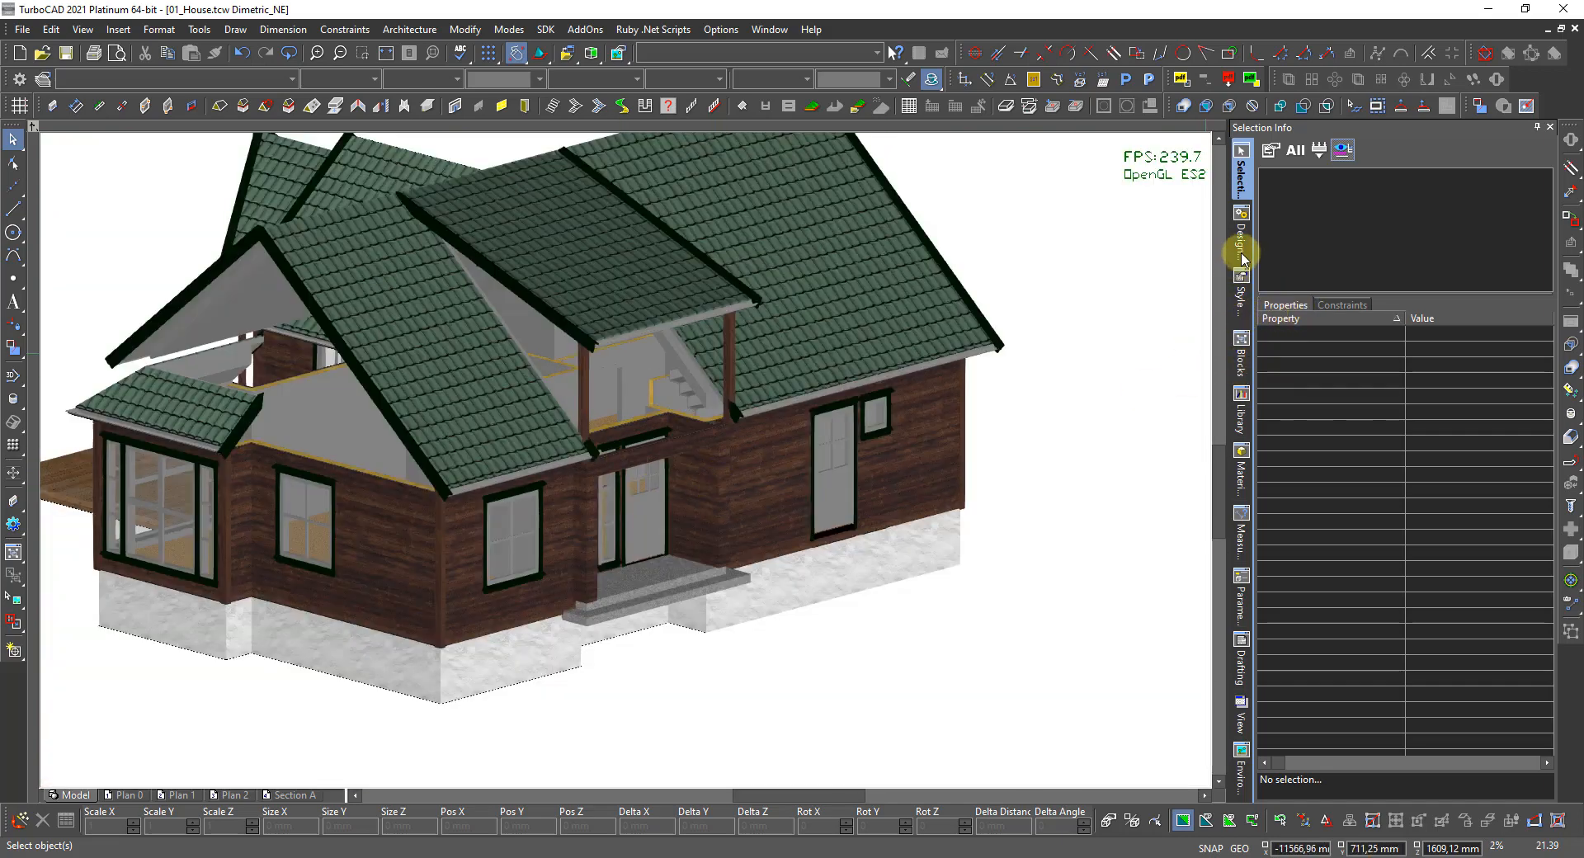
# Return the model to wireframe display and make the 2_Plan layer group visible.
pyautogui.rightClick(1130, 345)
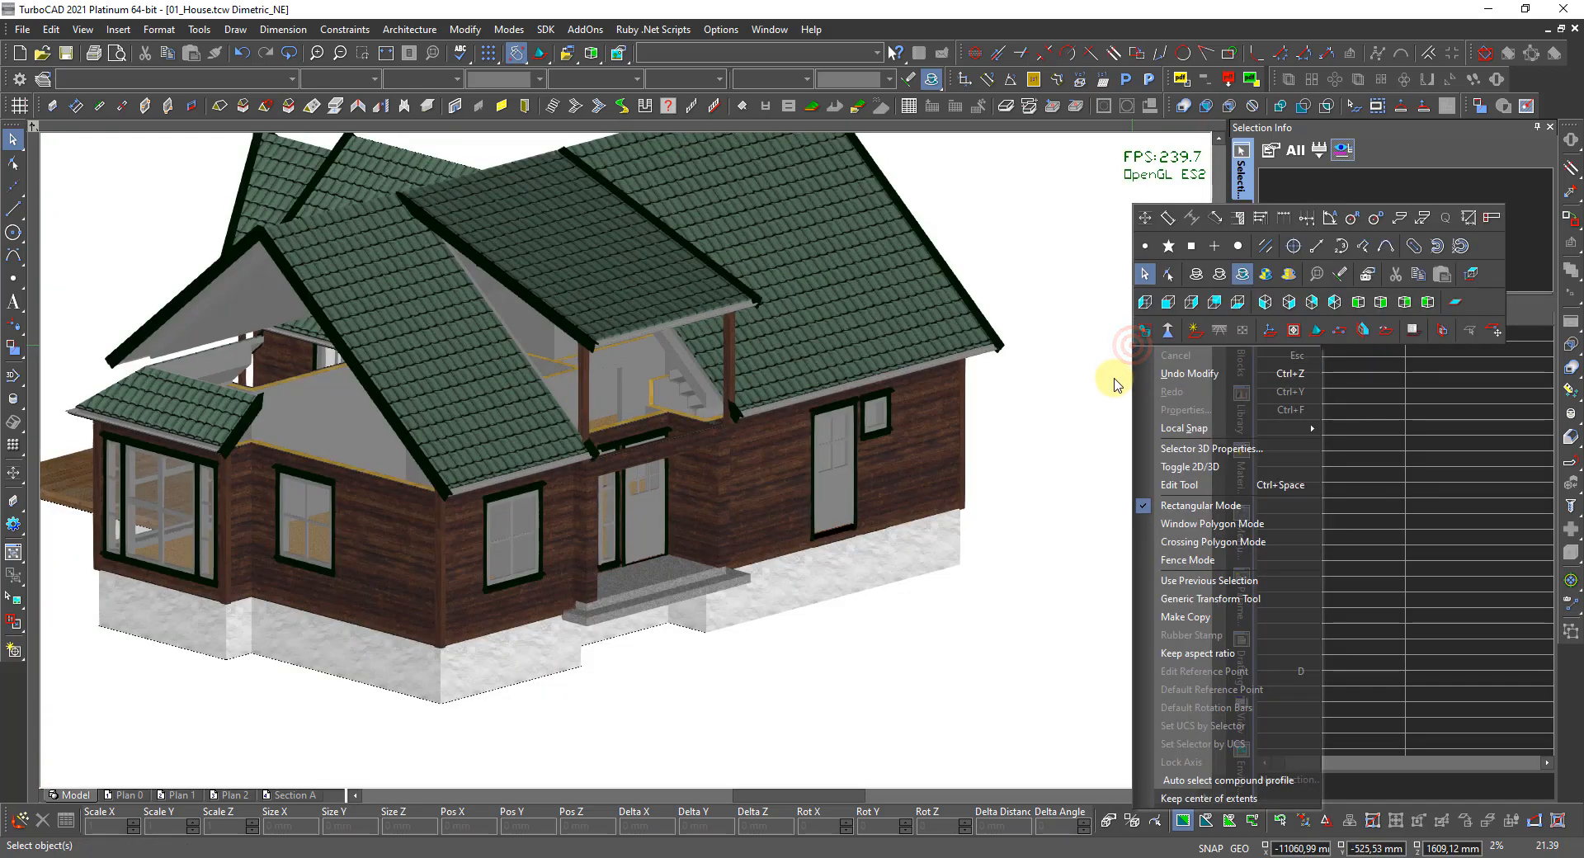
pyautogui.click(1194, 273)
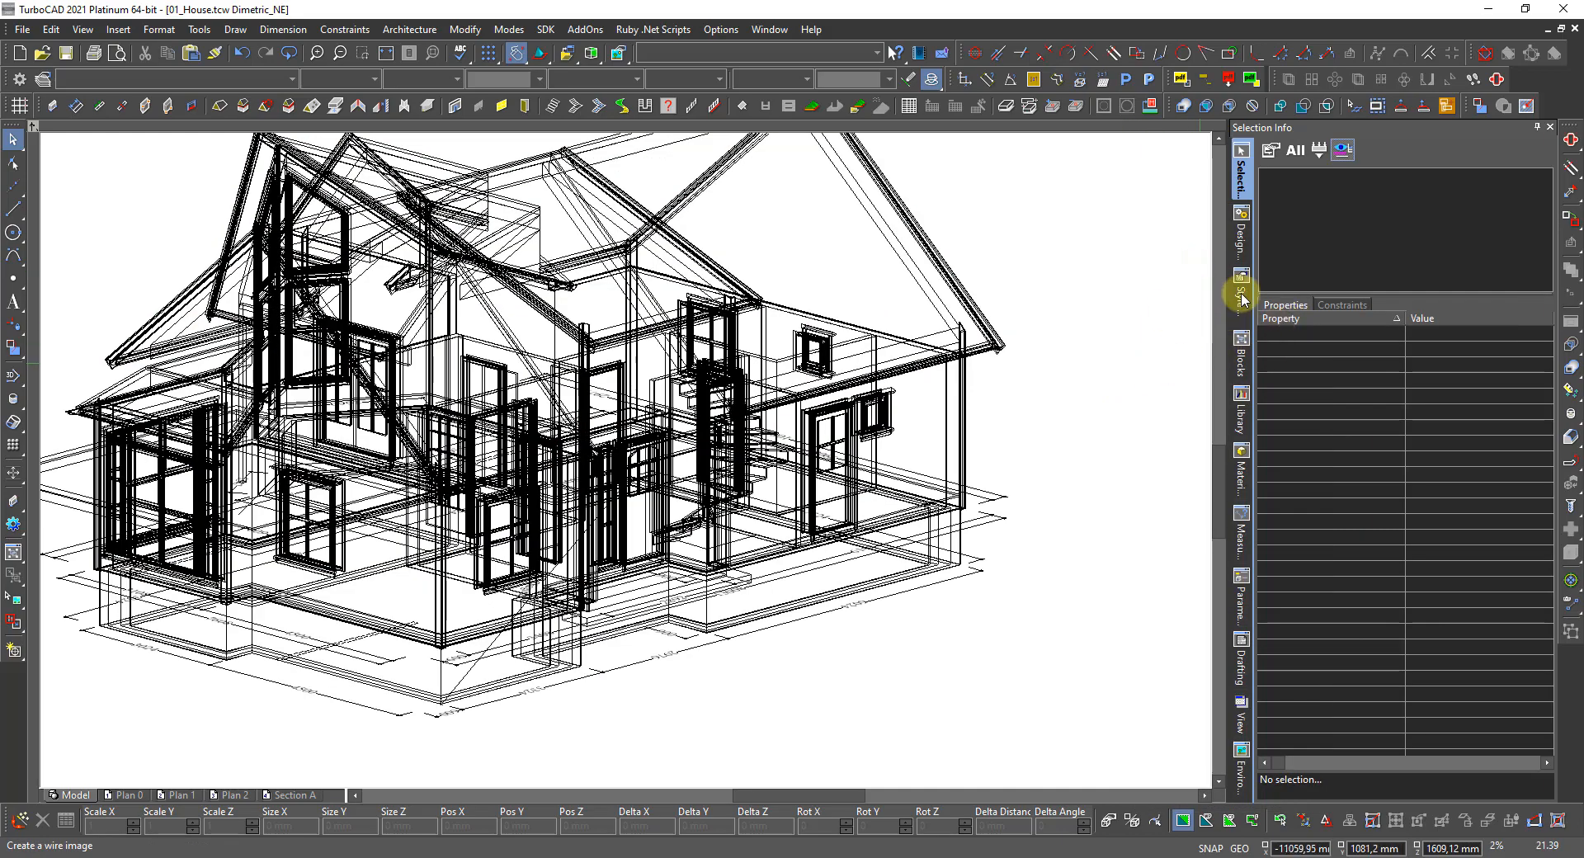
pyautogui.click(1246, 229)
pyautogui.click(1389, 492)
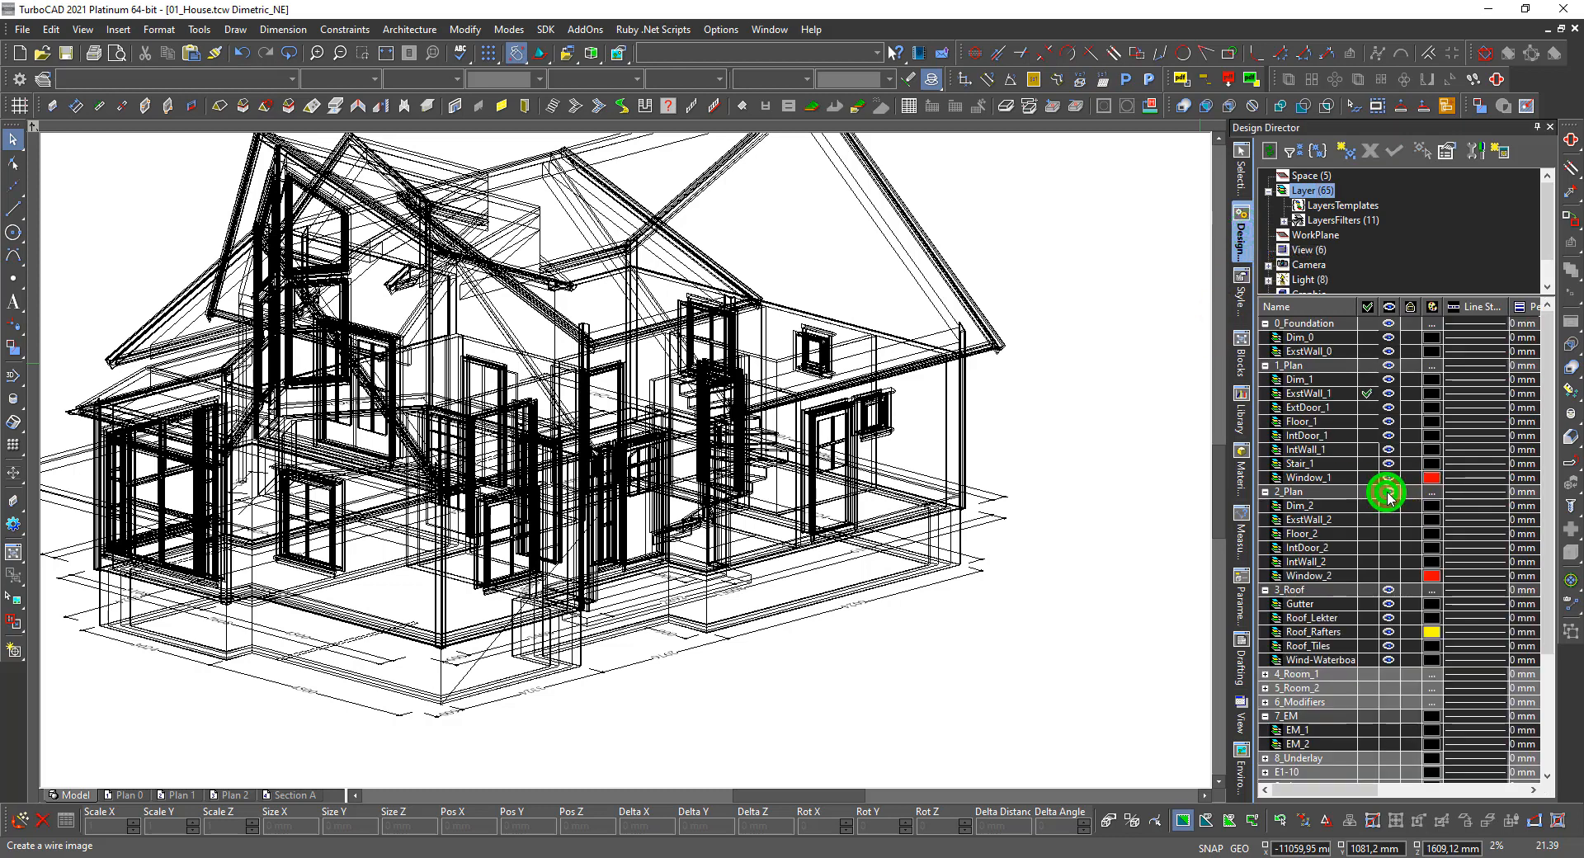
pyautogui.scroll(-2, 1402, 620)
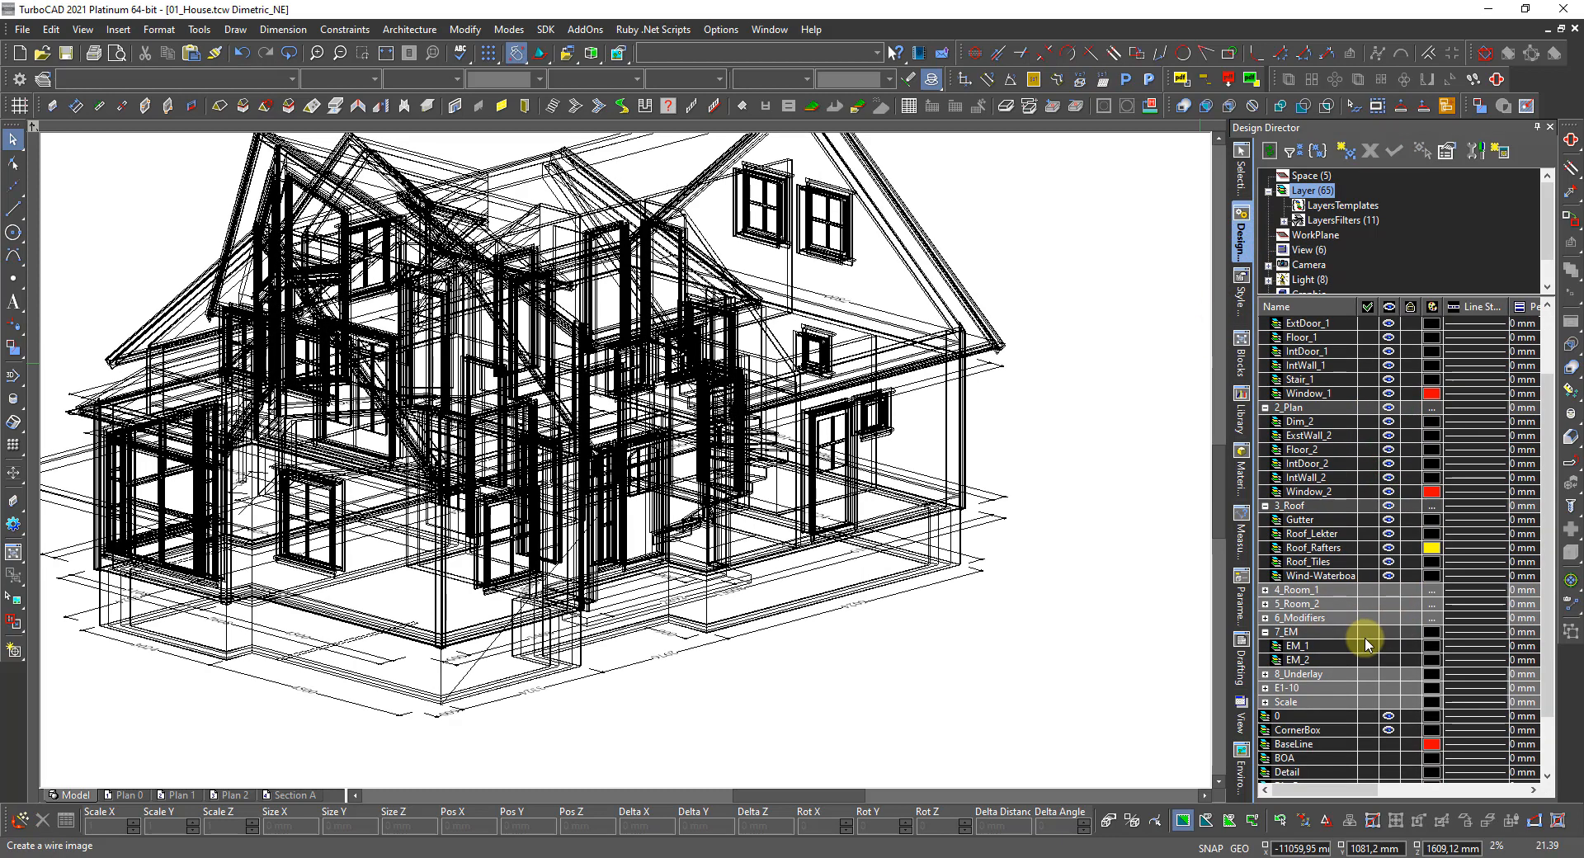
pyautogui.scroll(-2, 1370, 656)
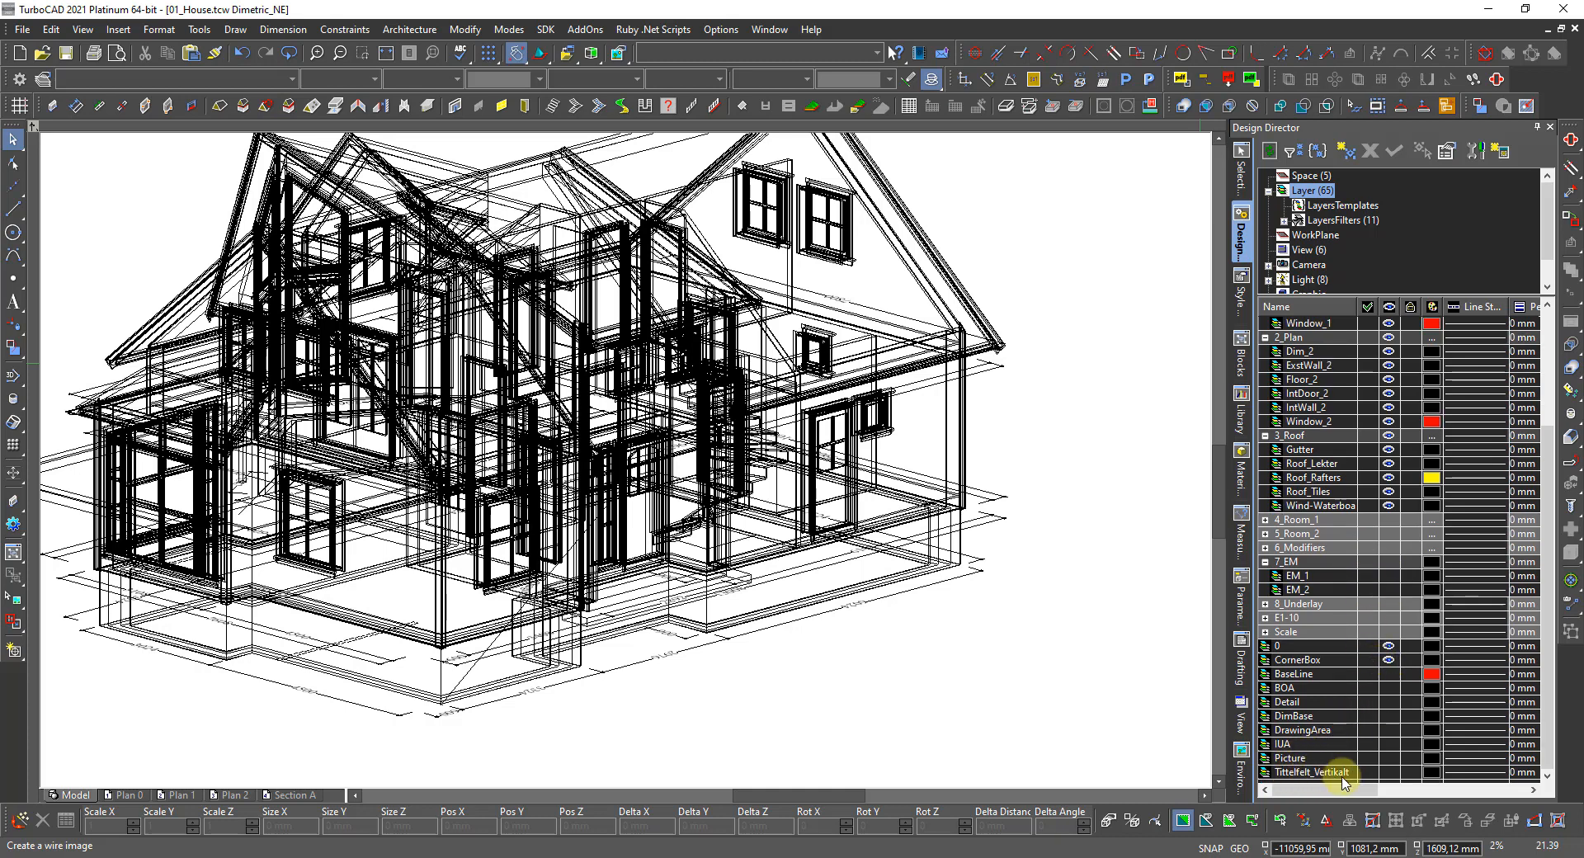
# Set the SE Dimetric view of the house and render it in Draft mode.
pyautogui.rightClick(994, 711)
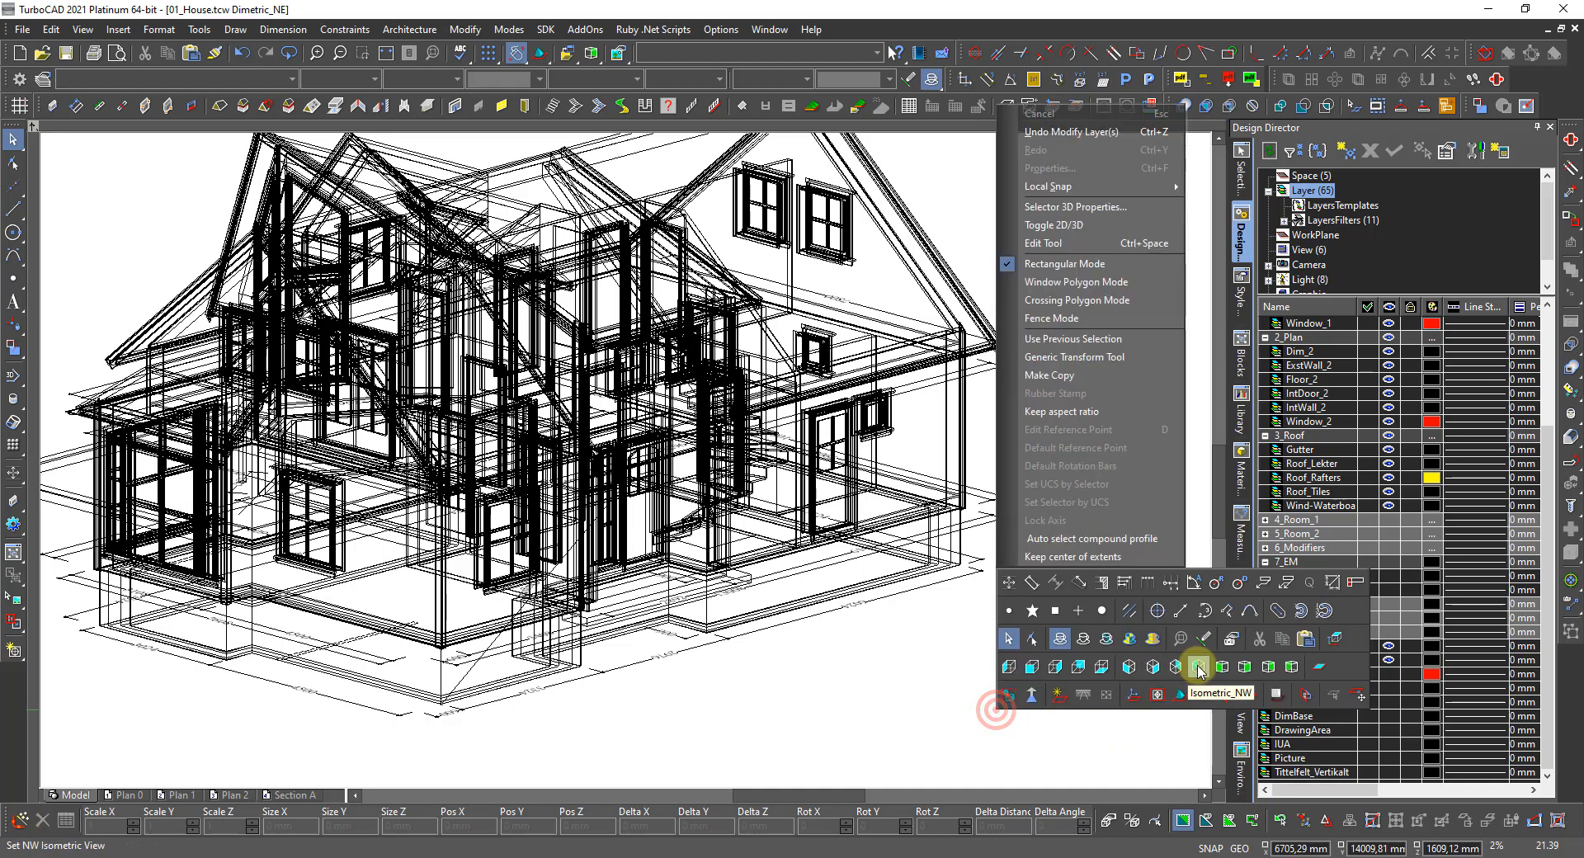
pyautogui.click(1221, 666)
pyautogui.rightClick(1067, 671)
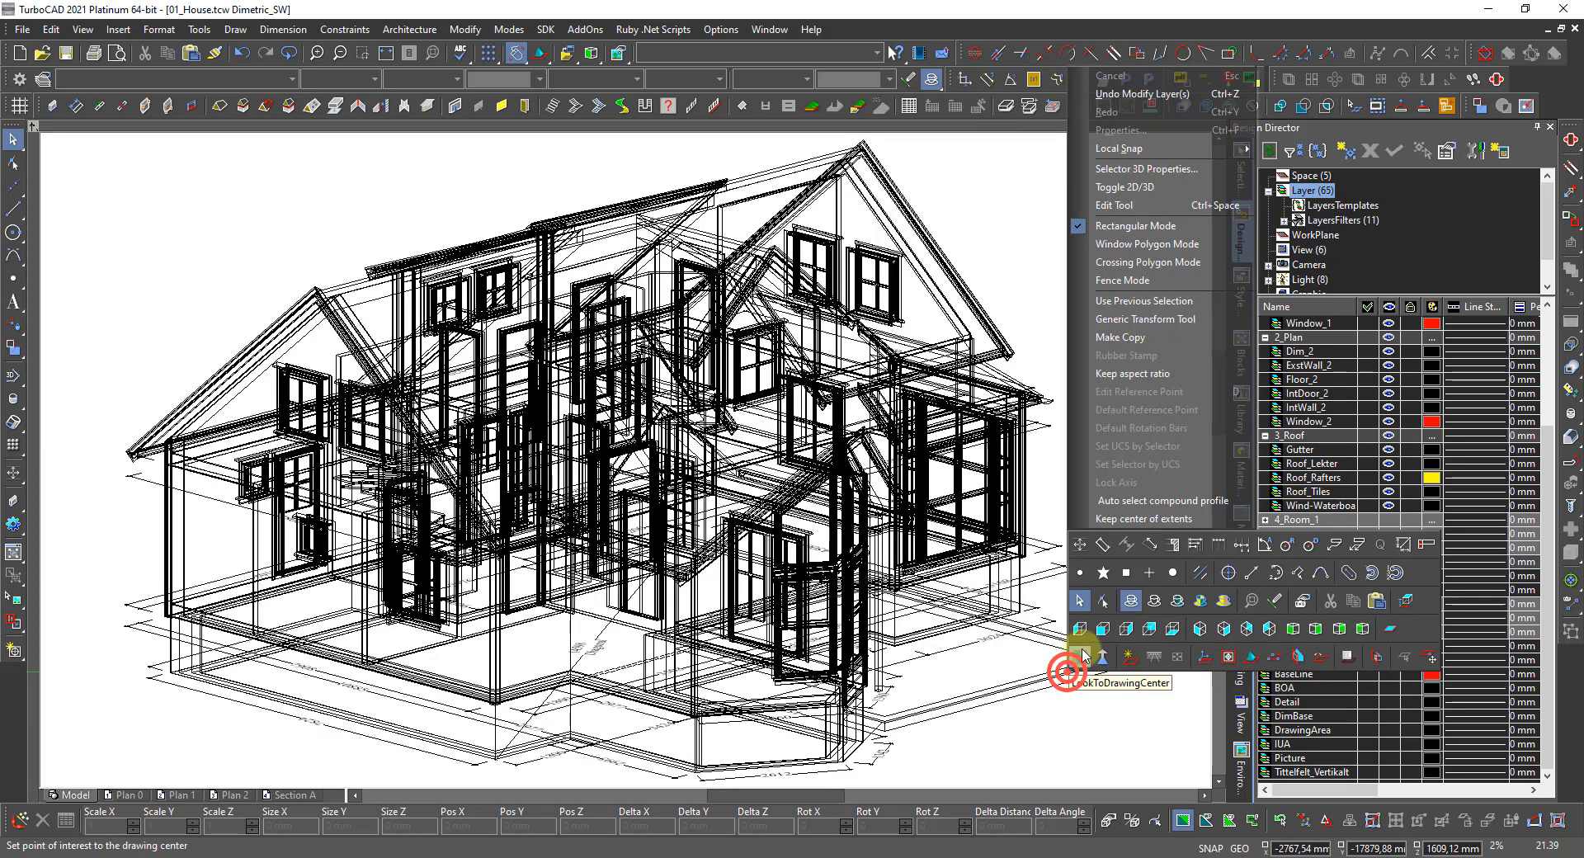
pyautogui.click(1315, 631)
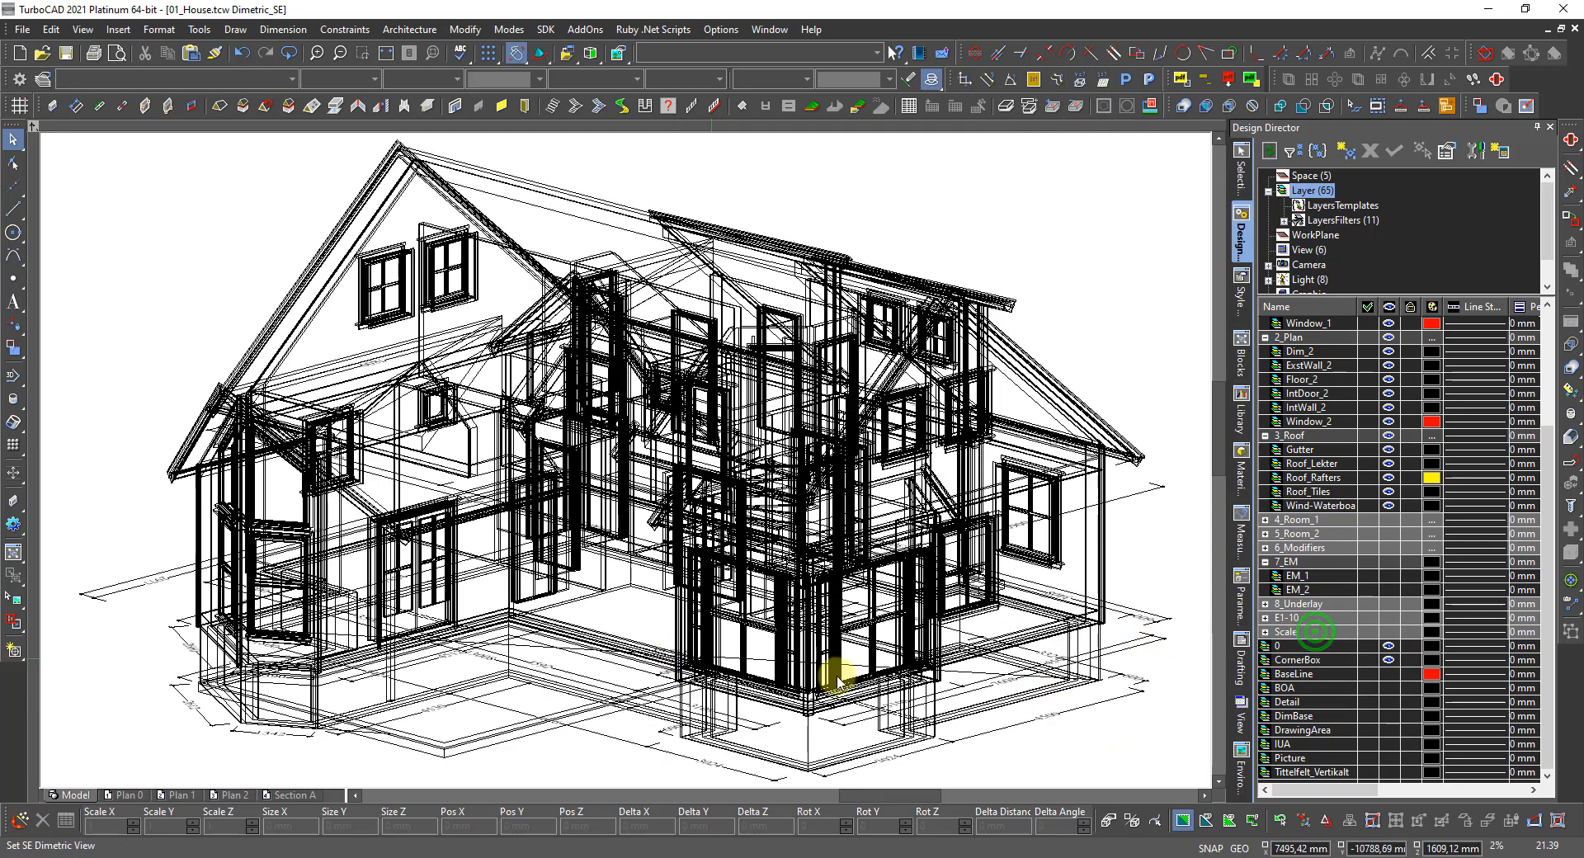
pyautogui.rightClick(745, 660)
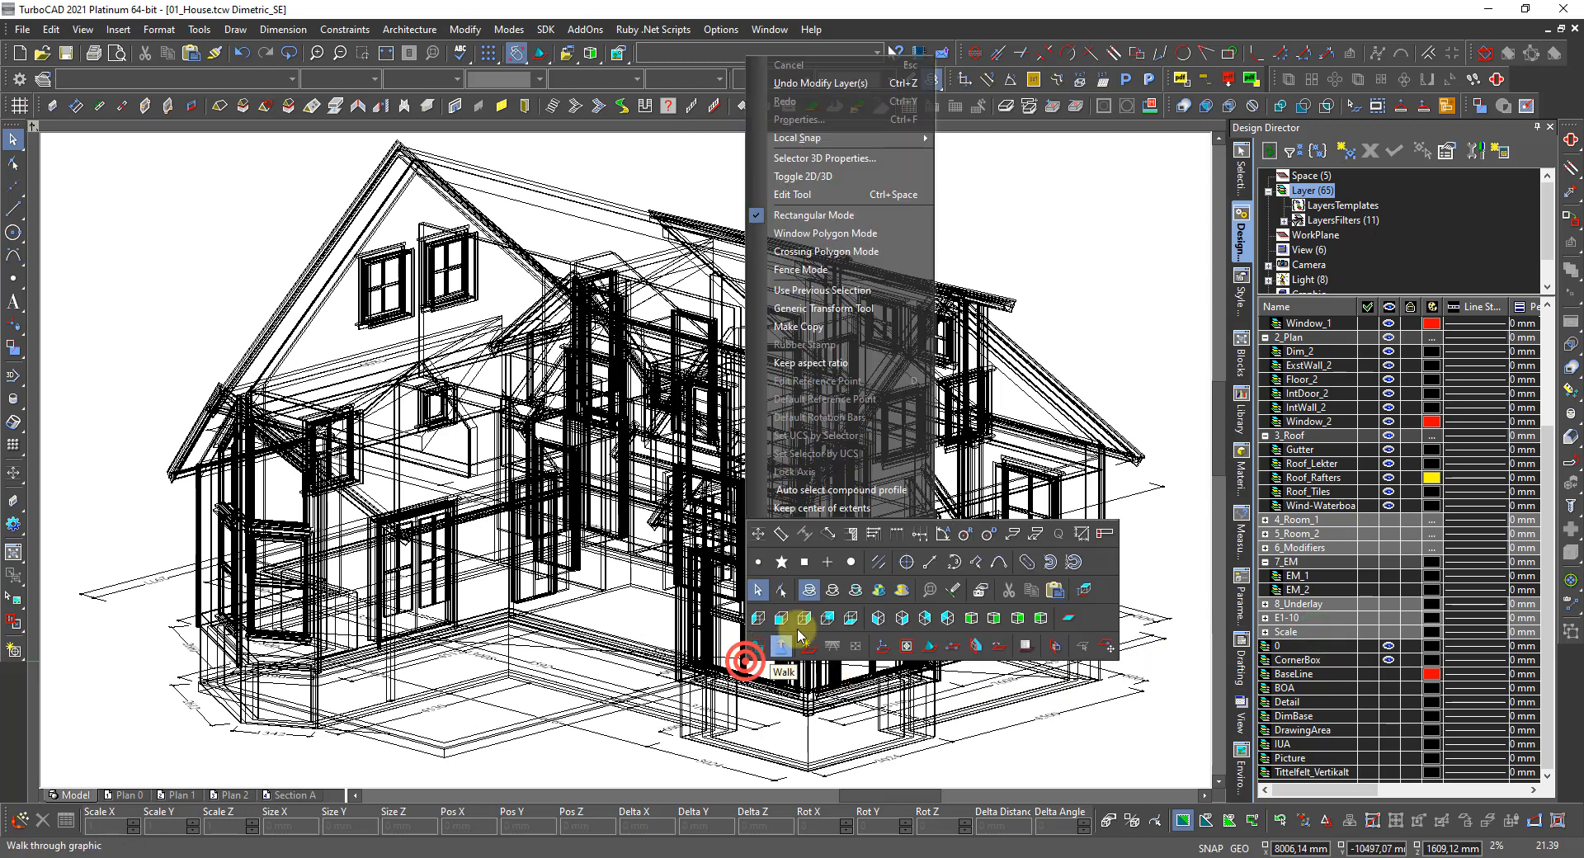
pyautogui.click(854, 588)
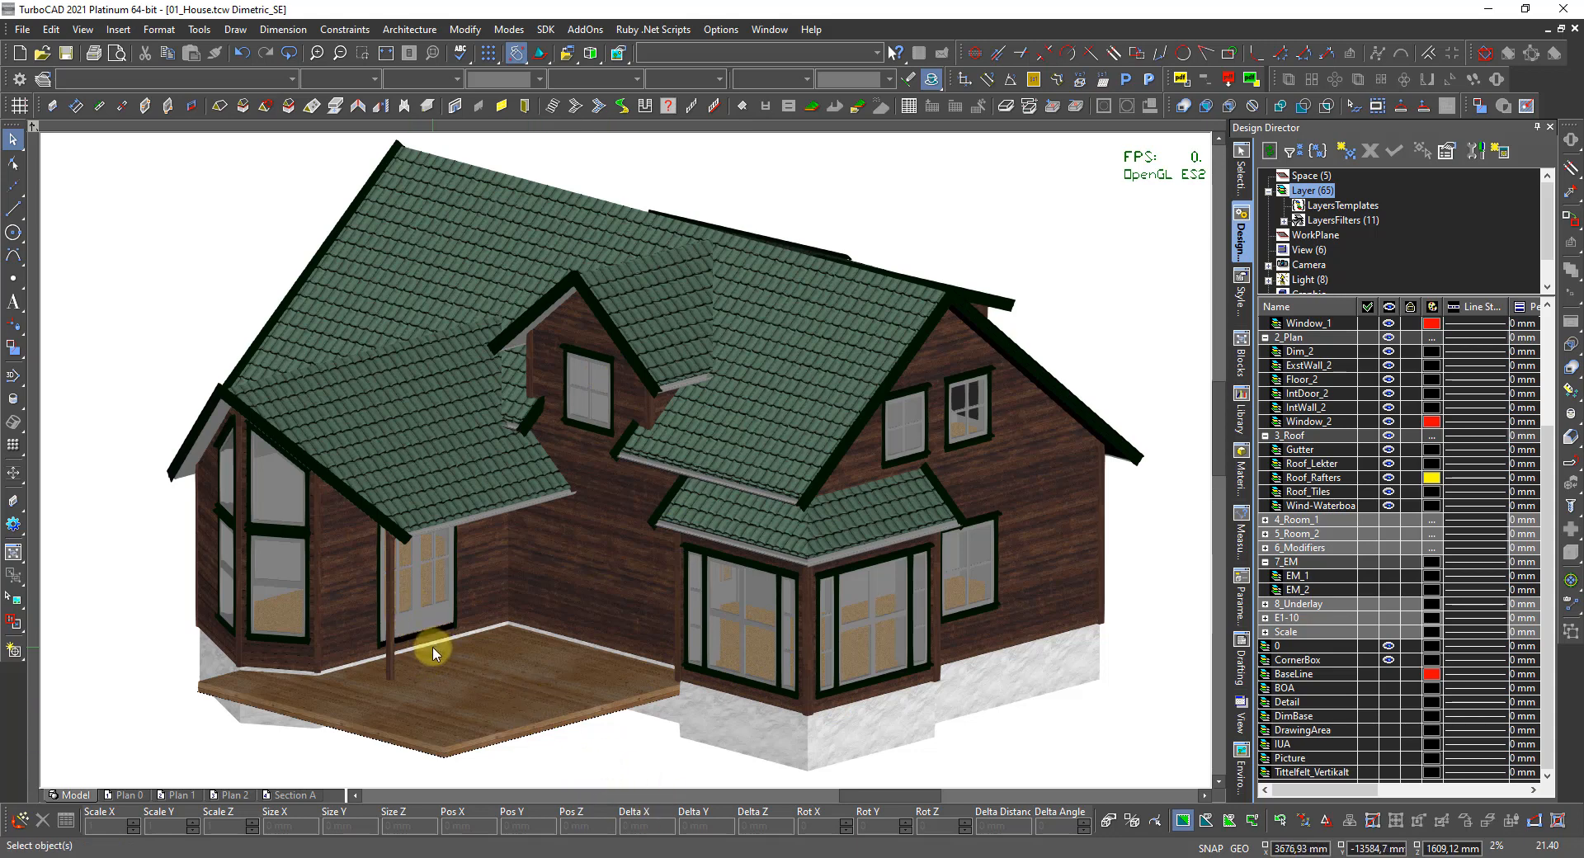
# Place the workplane on the top surface of the wooden terrace floor and make layer 0 current.
pyautogui.scroll(2, 433, 646)
pyautogui.scroll(2, 626, 458)
pyautogui.rightClick(643, 452)
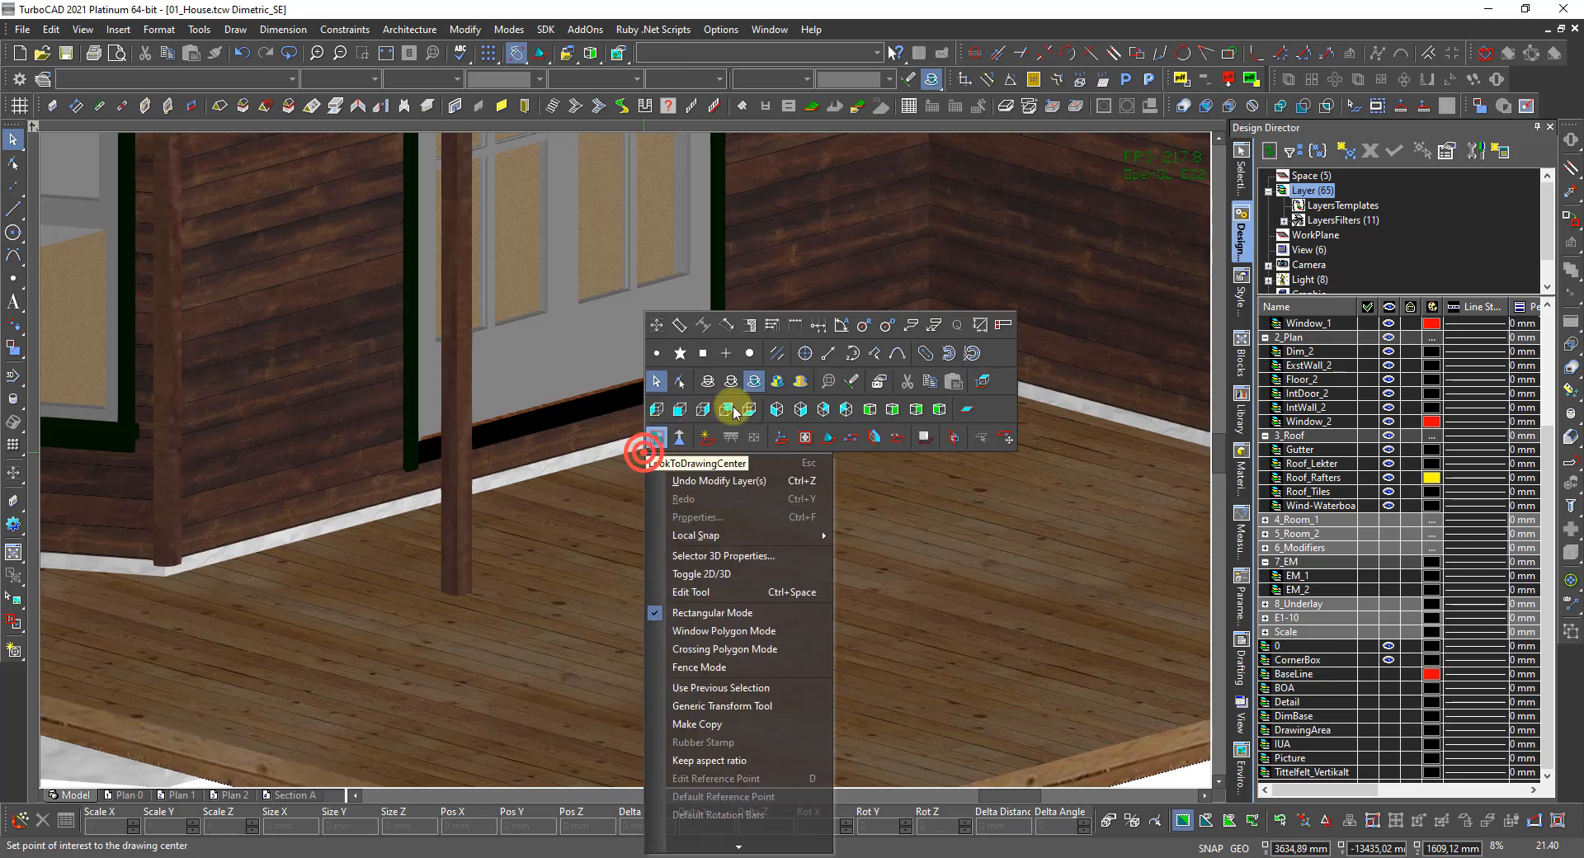
pyautogui.click(872, 440)
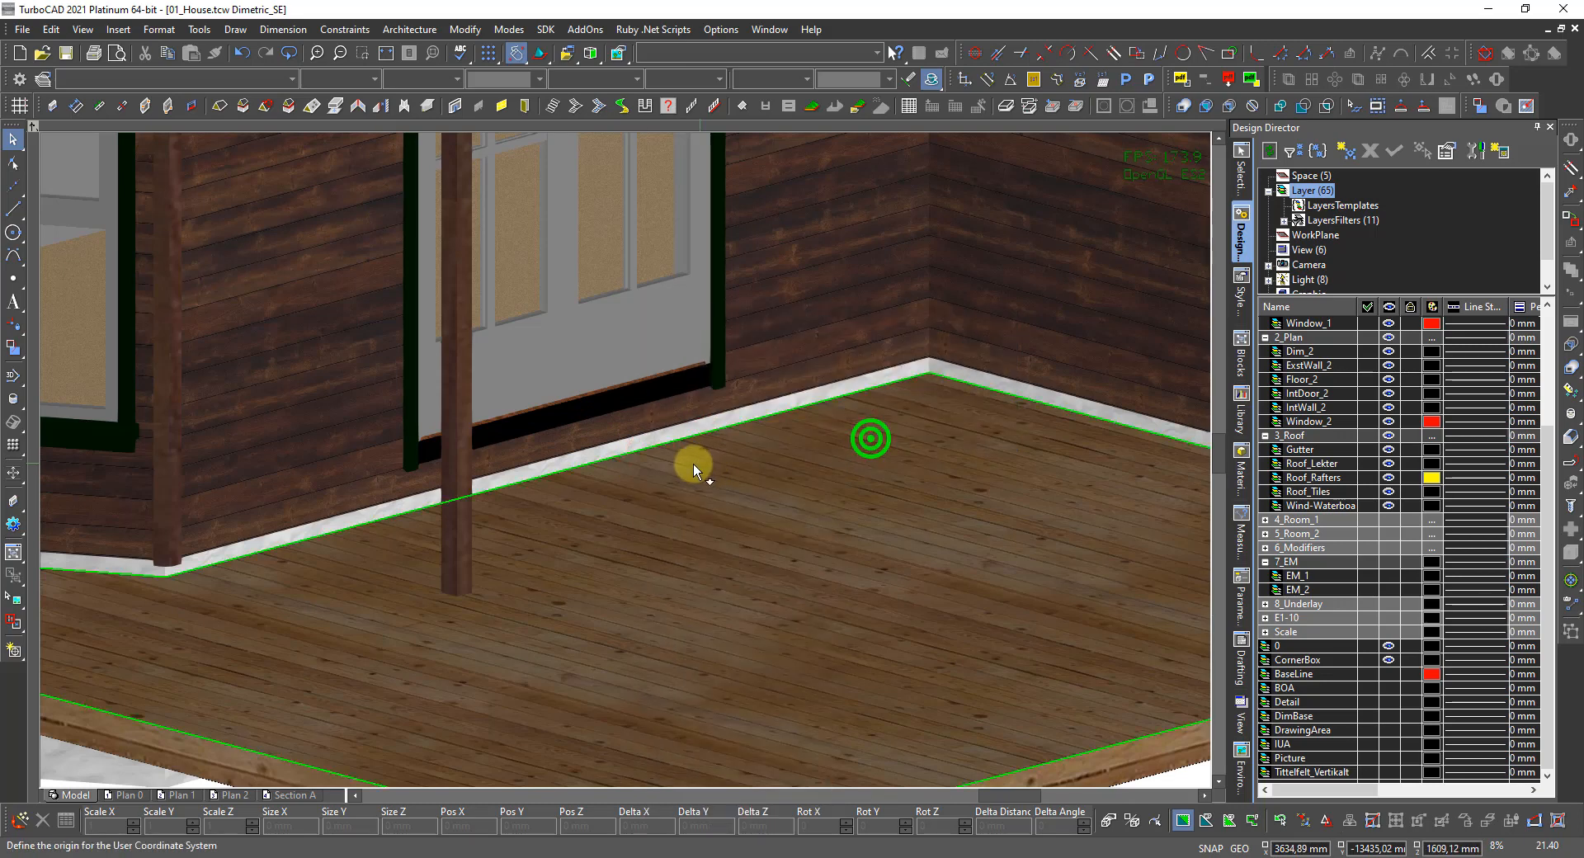
pyautogui.click(693, 463)
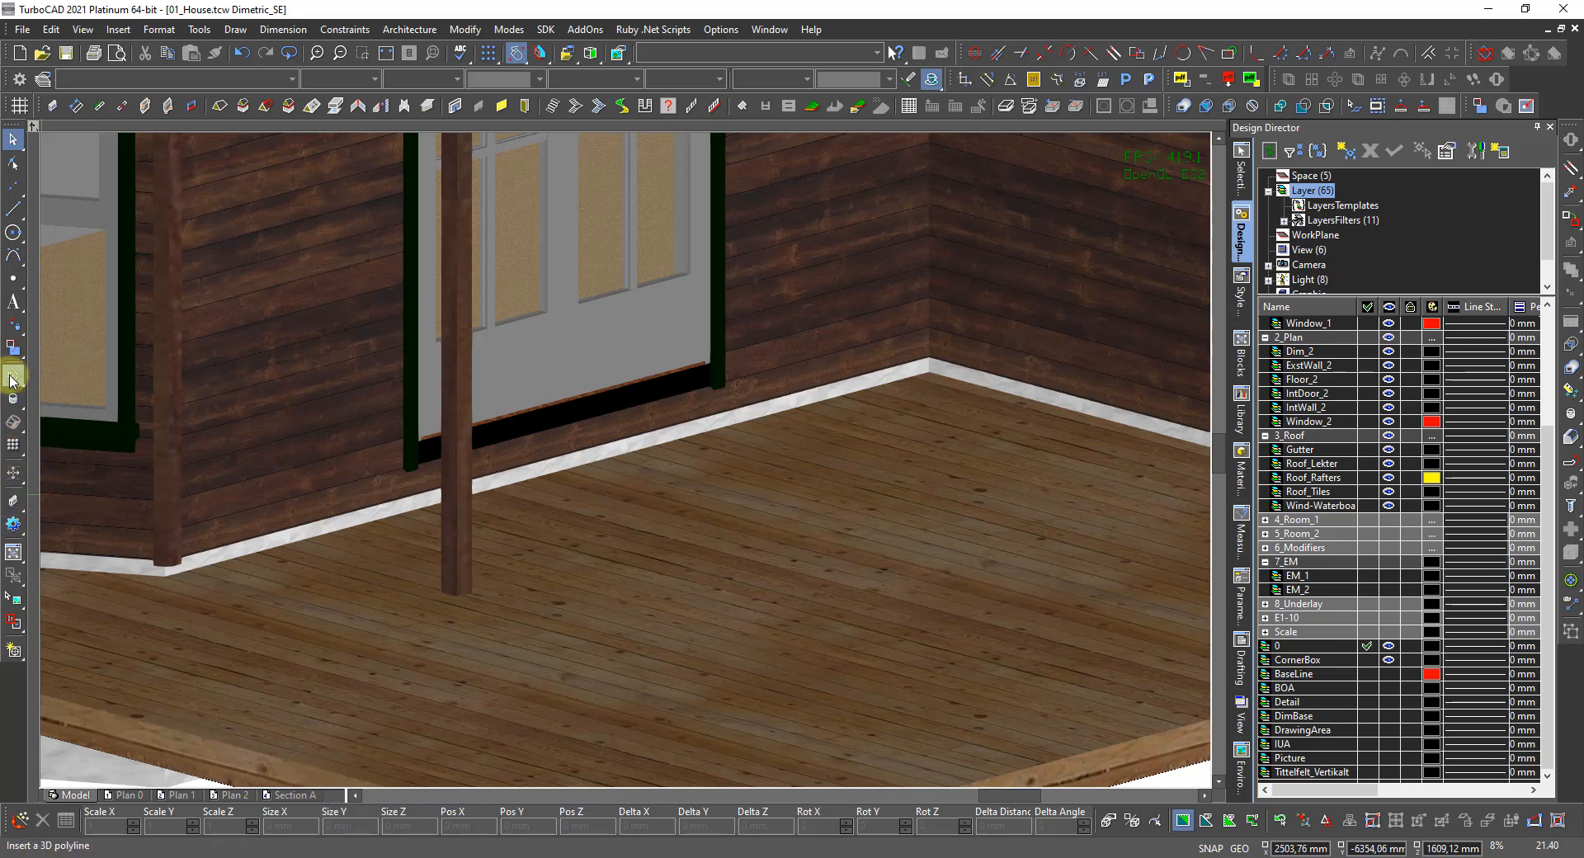
# Create a box at the terrace door's sill, starting from the sill's far end, with width 400, length -1800 and height 150 mm.
pyautogui.click(15, 400)
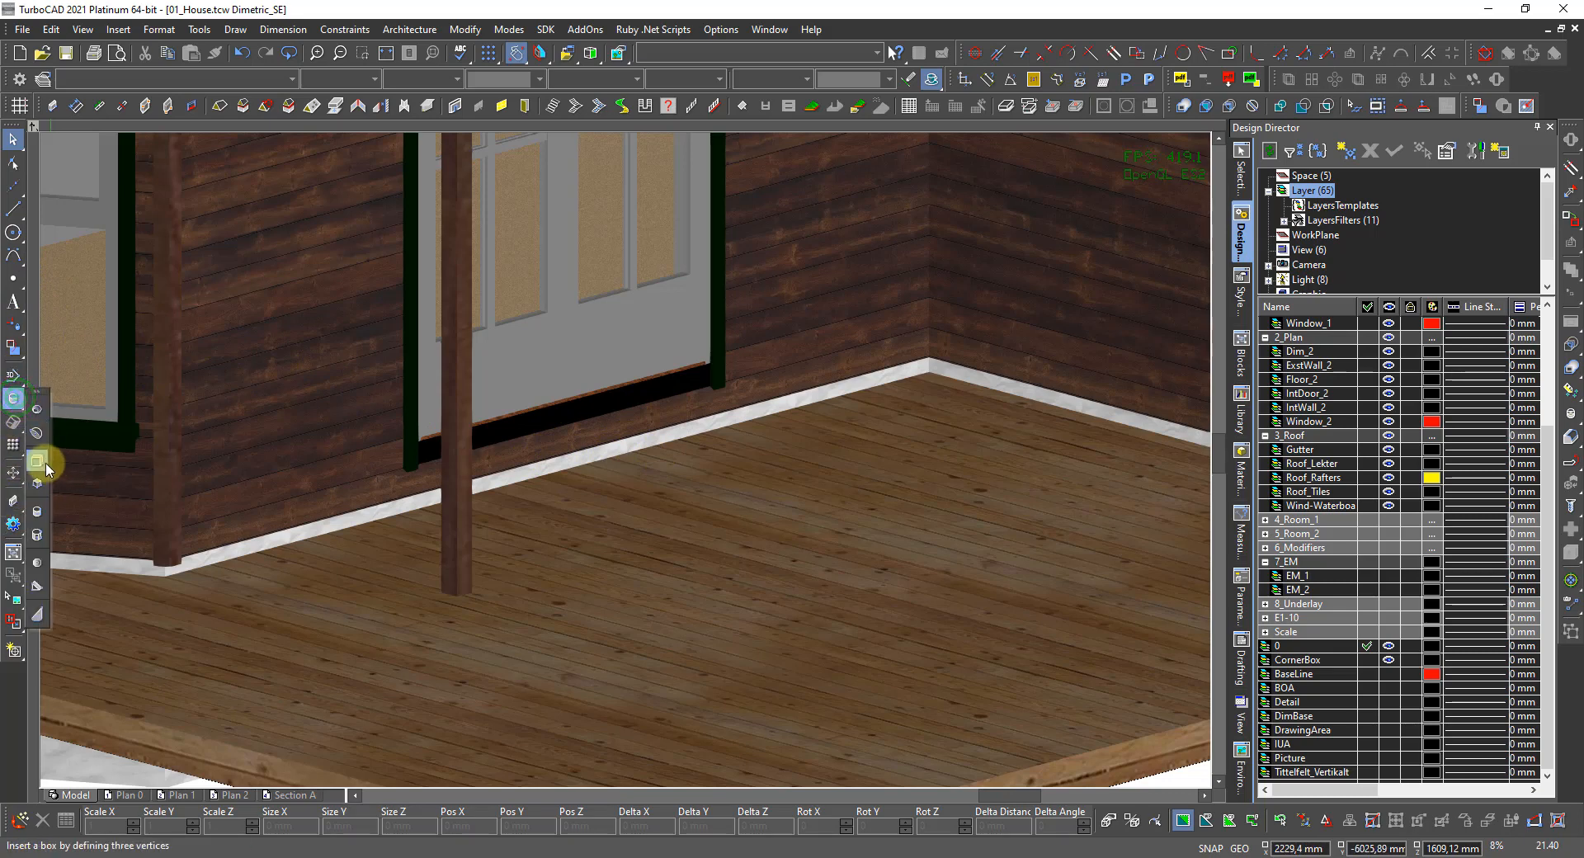
pyautogui.click(39, 462)
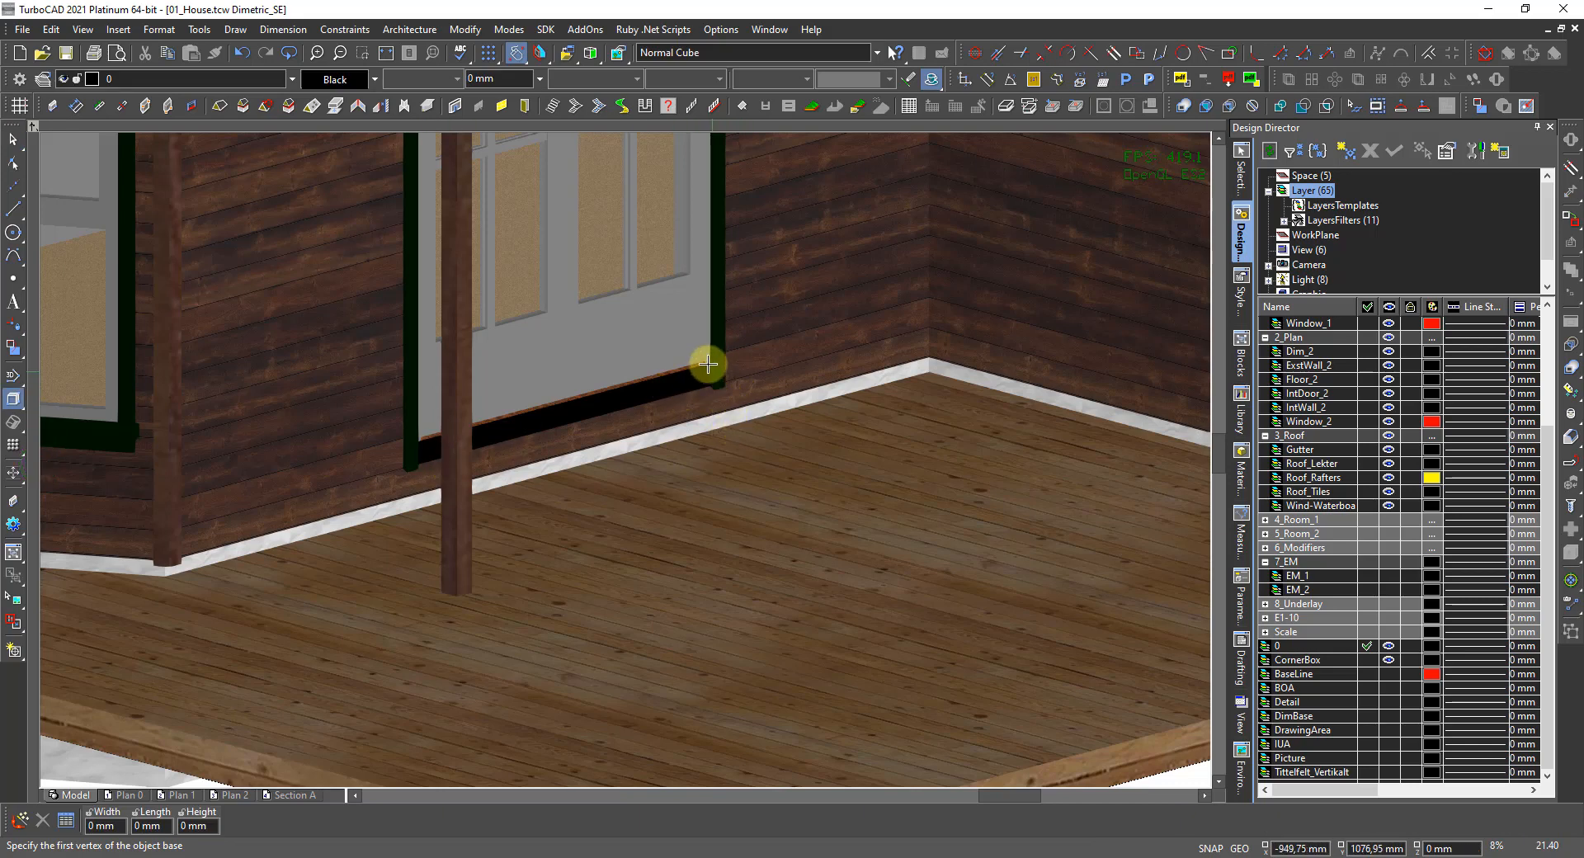
pyautogui.scroll(5, 624, 460)
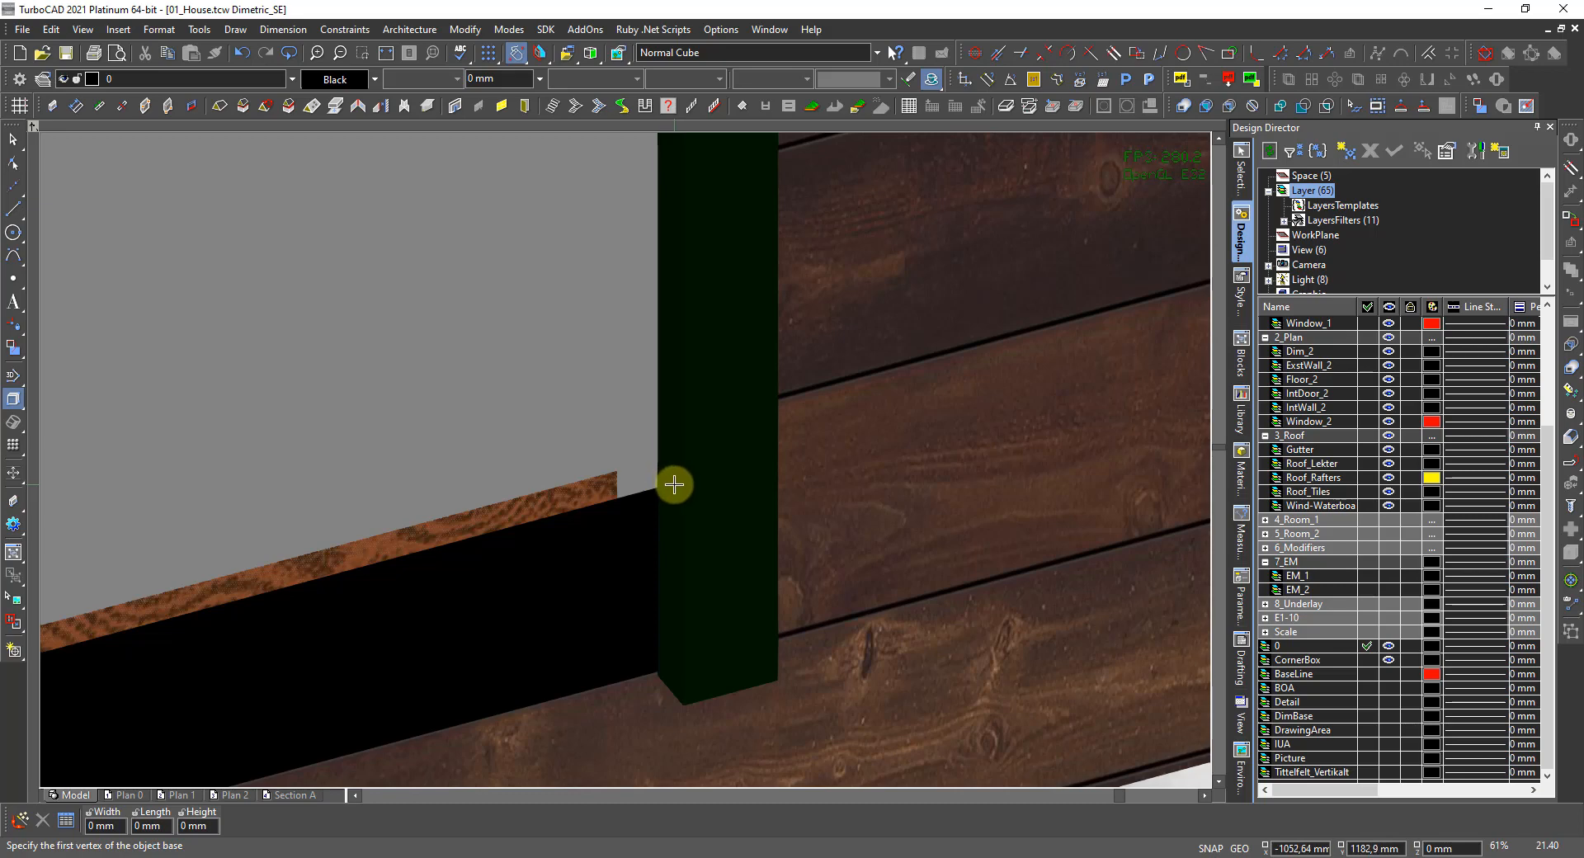
pyautogui.click(672, 483)
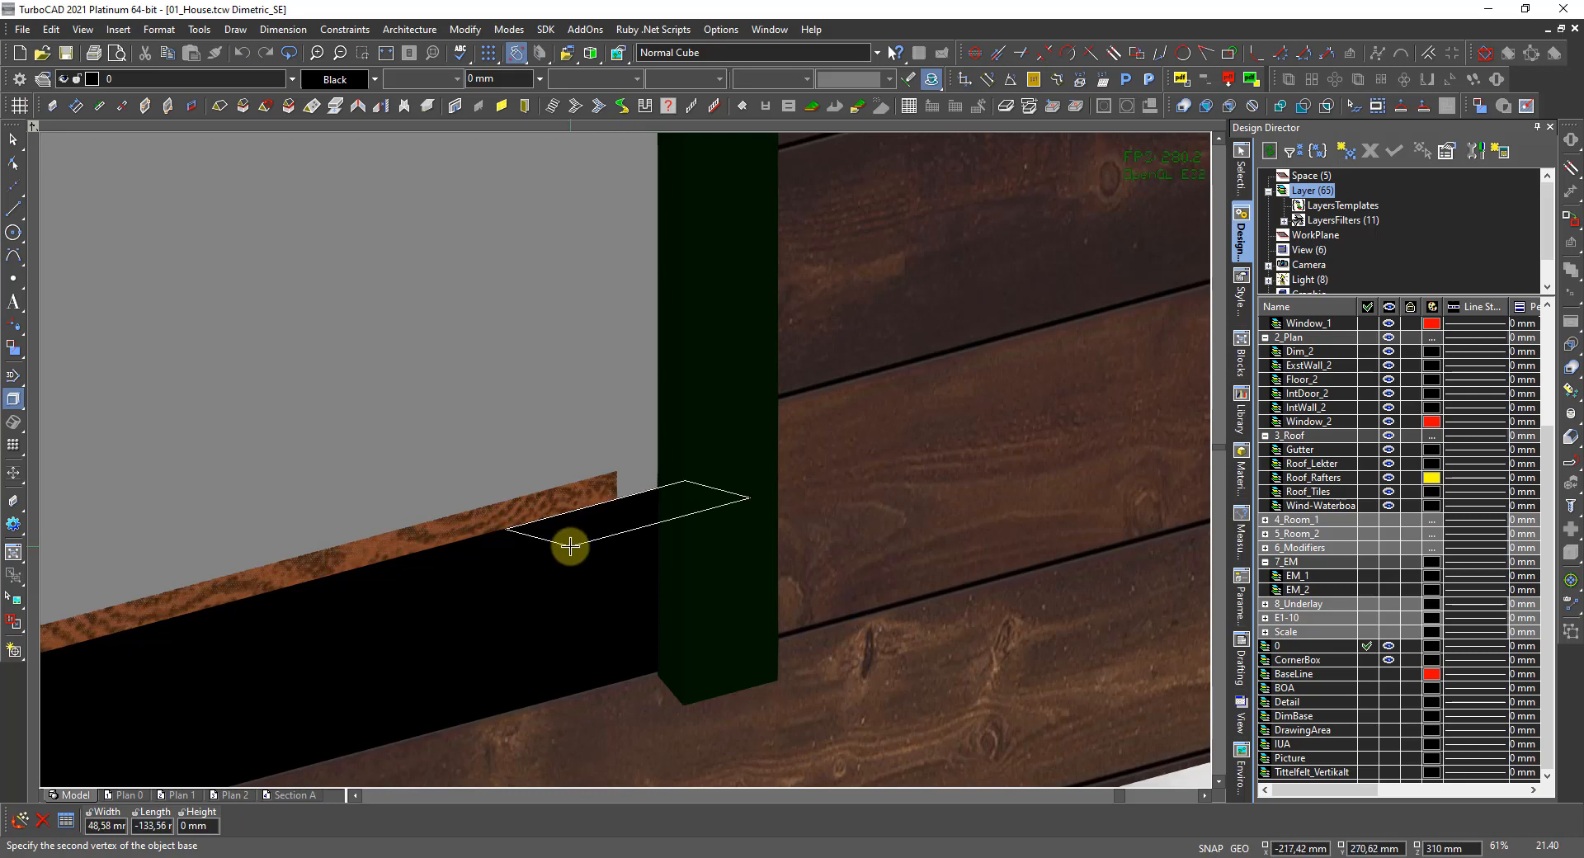
pyautogui.scroll(-3, 566, 537)
pyautogui.scroll(-3, 523, 471)
pyautogui.scroll(4, 625, 460)
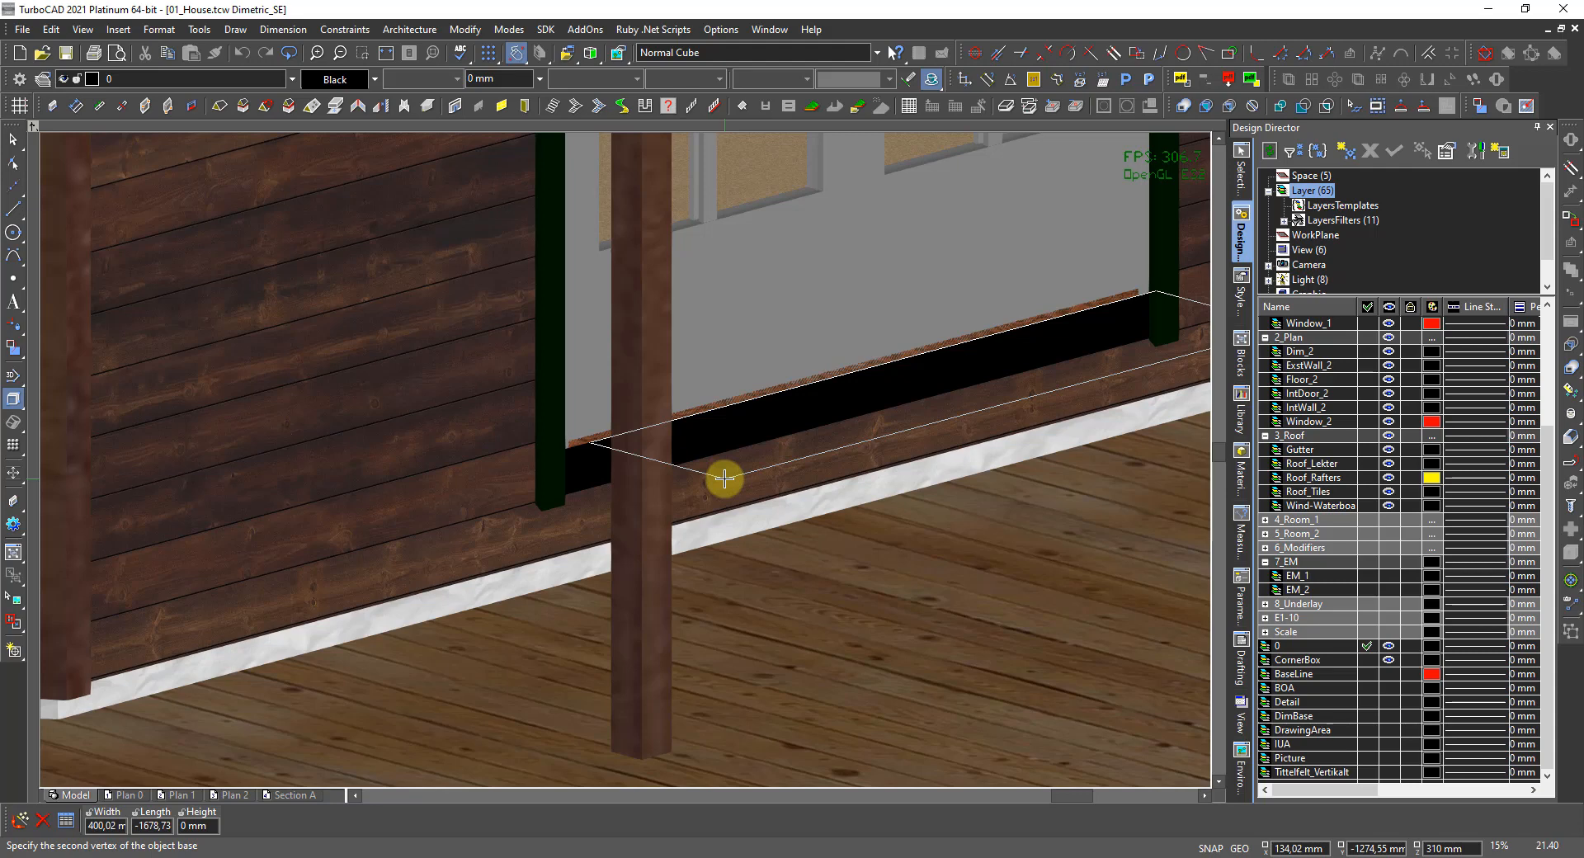
pyautogui.press('Tab')
pyautogui.write('400')
pyautogui.write('-')
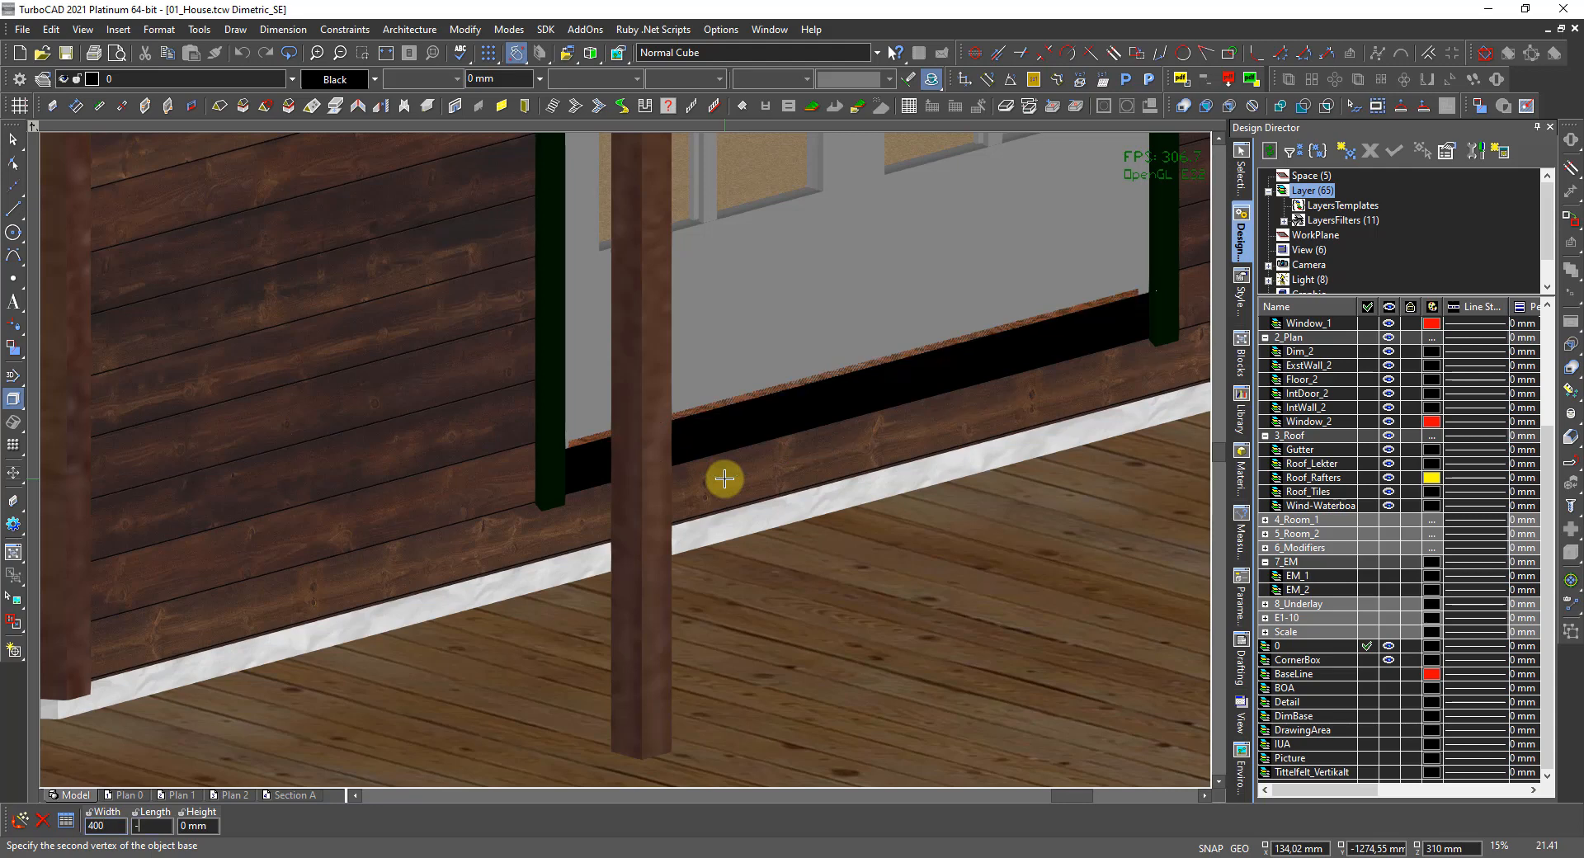
pyautogui.write('1800')
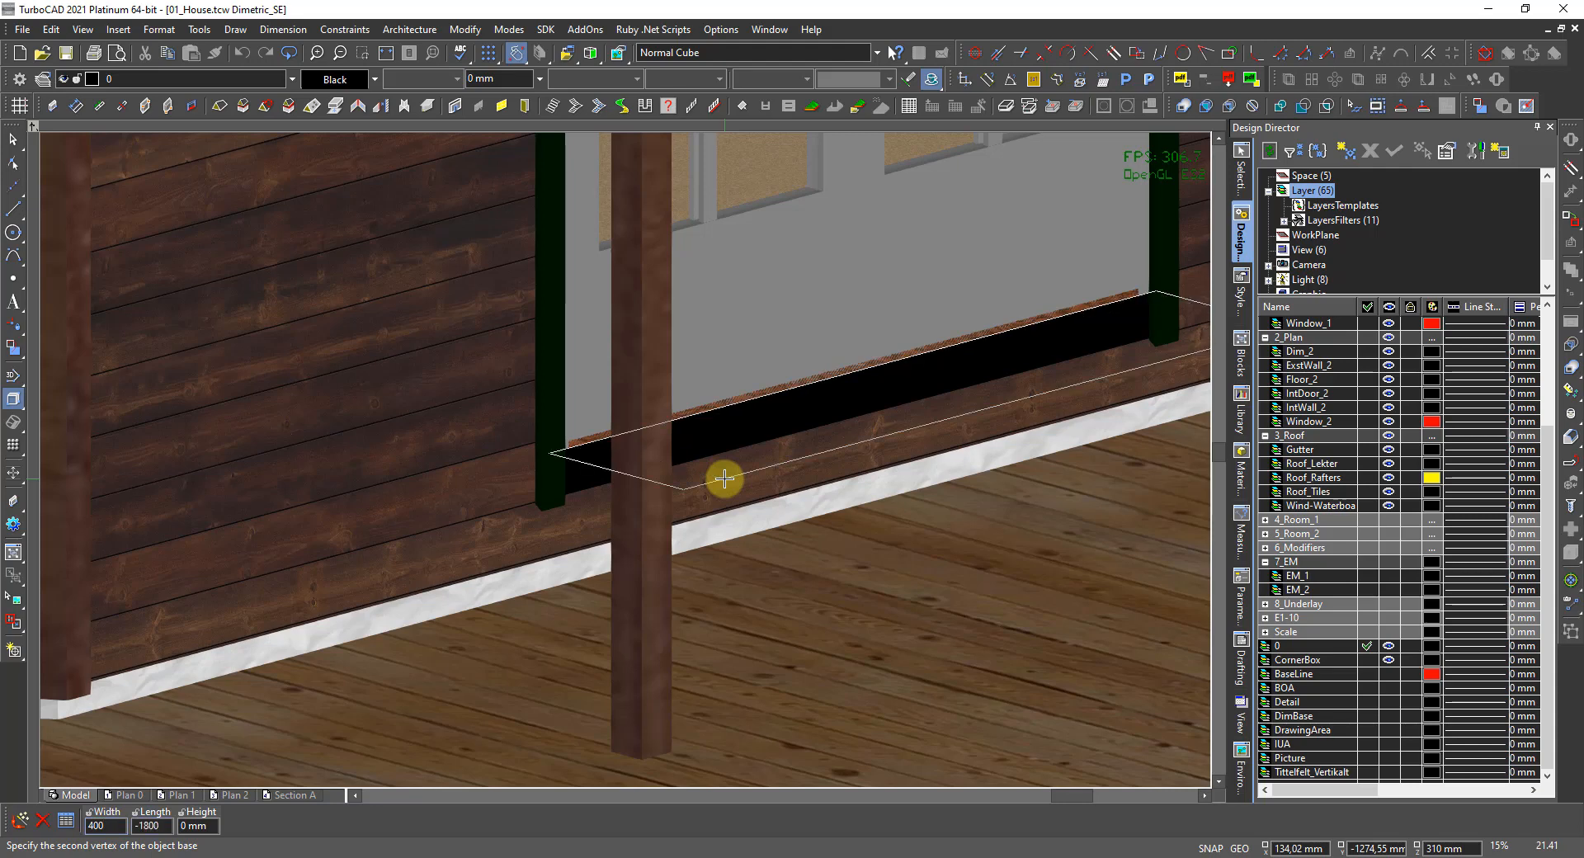
pyautogui.press('Tab')
pyautogui.write('150')
pyautogui.press('Return')
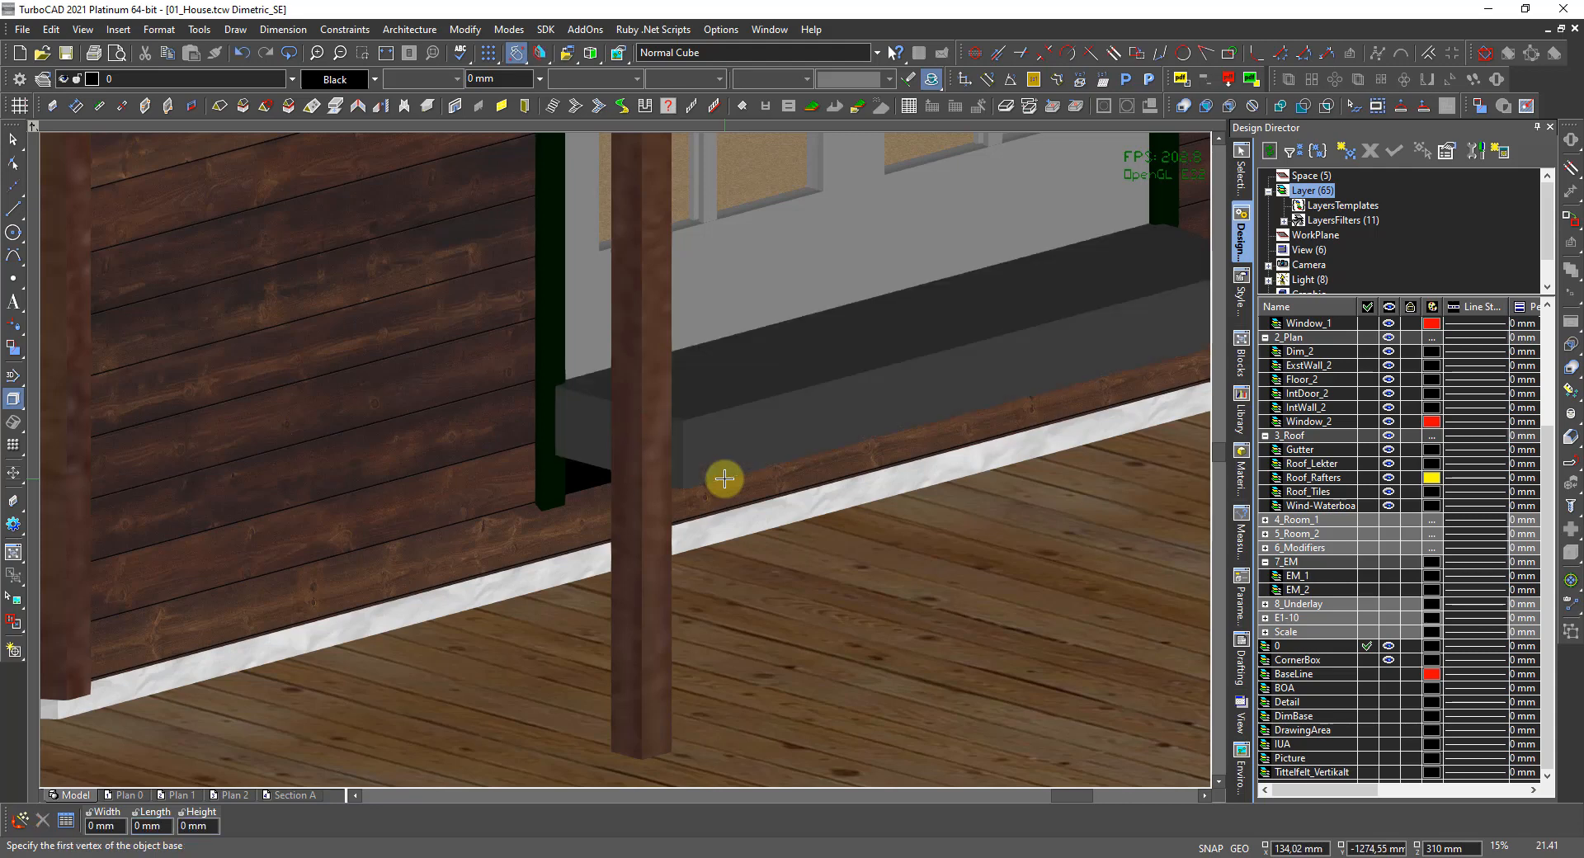
pyautogui.press('Escape')
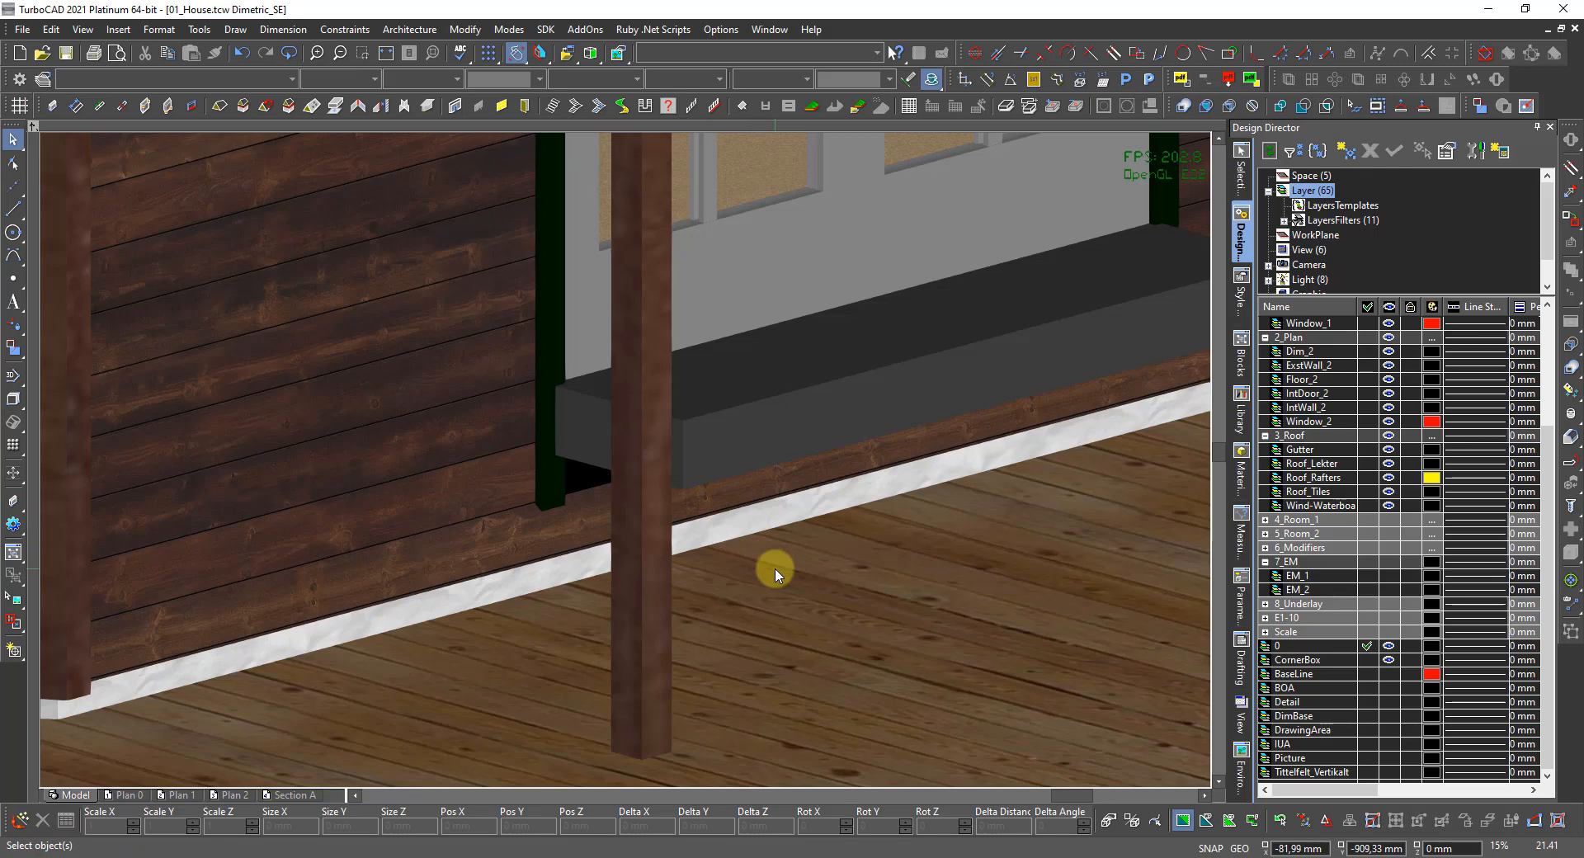
pyautogui.rightClick(775, 569)
pyautogui.click(747, 426)
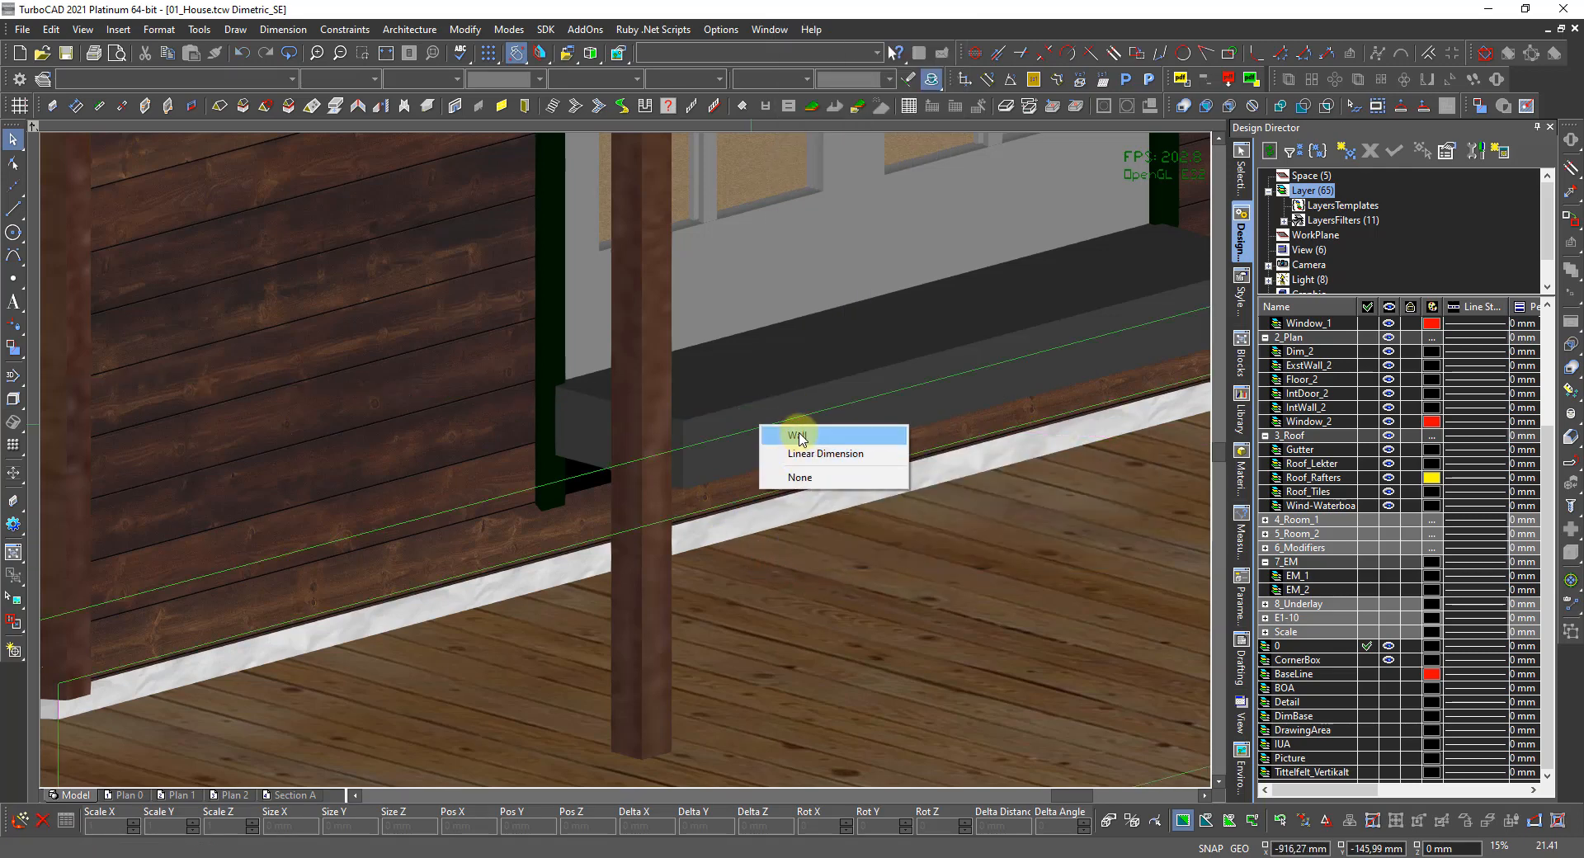
pyautogui.click(821, 495)
pyautogui.click(868, 509)
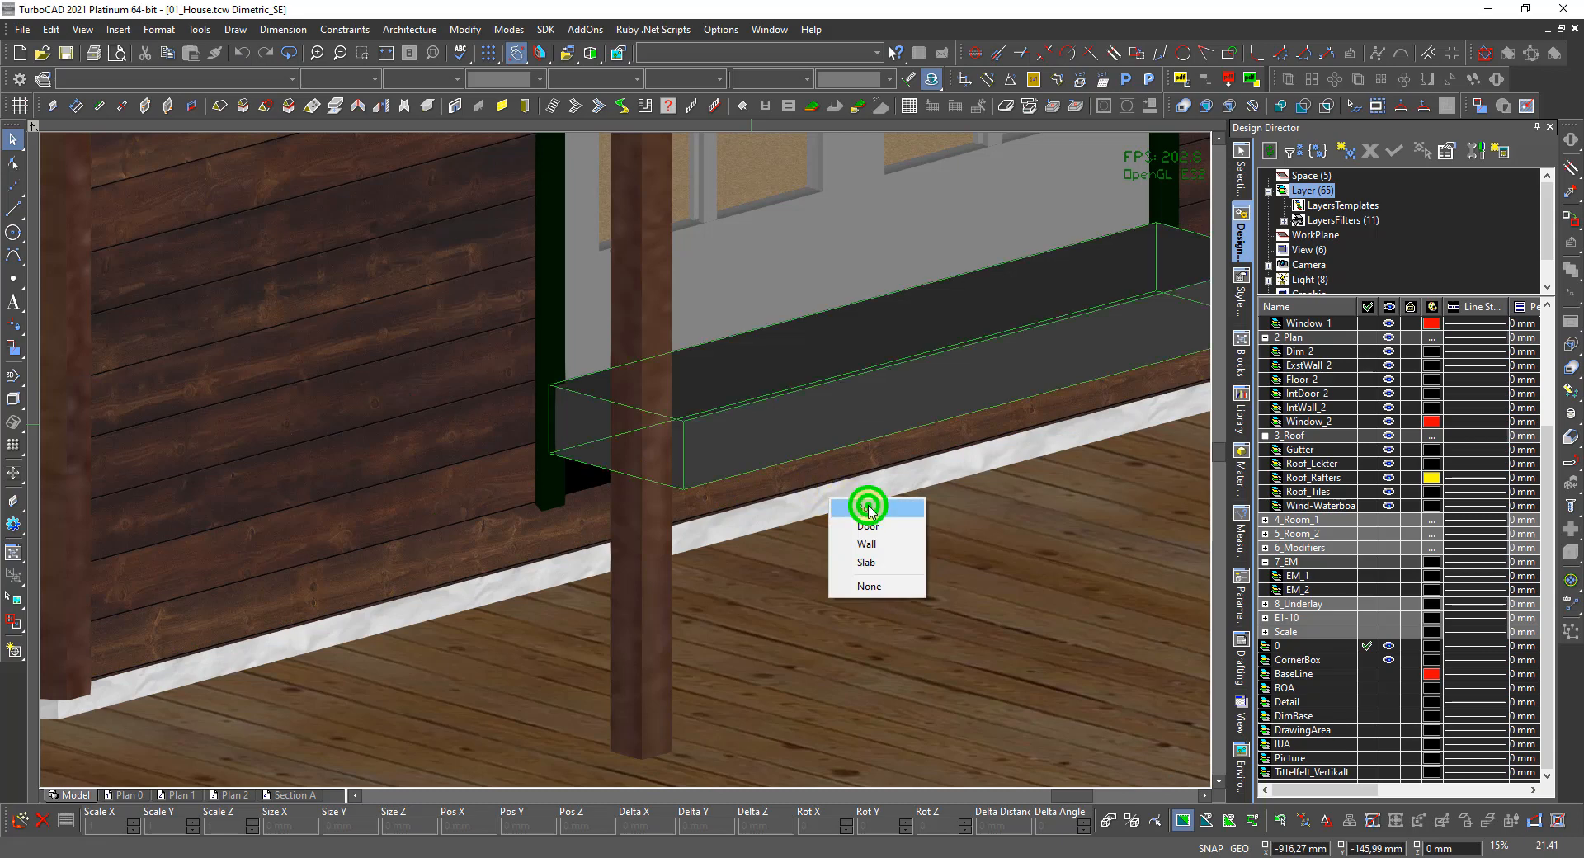
pyautogui.rightClick(912, 558)
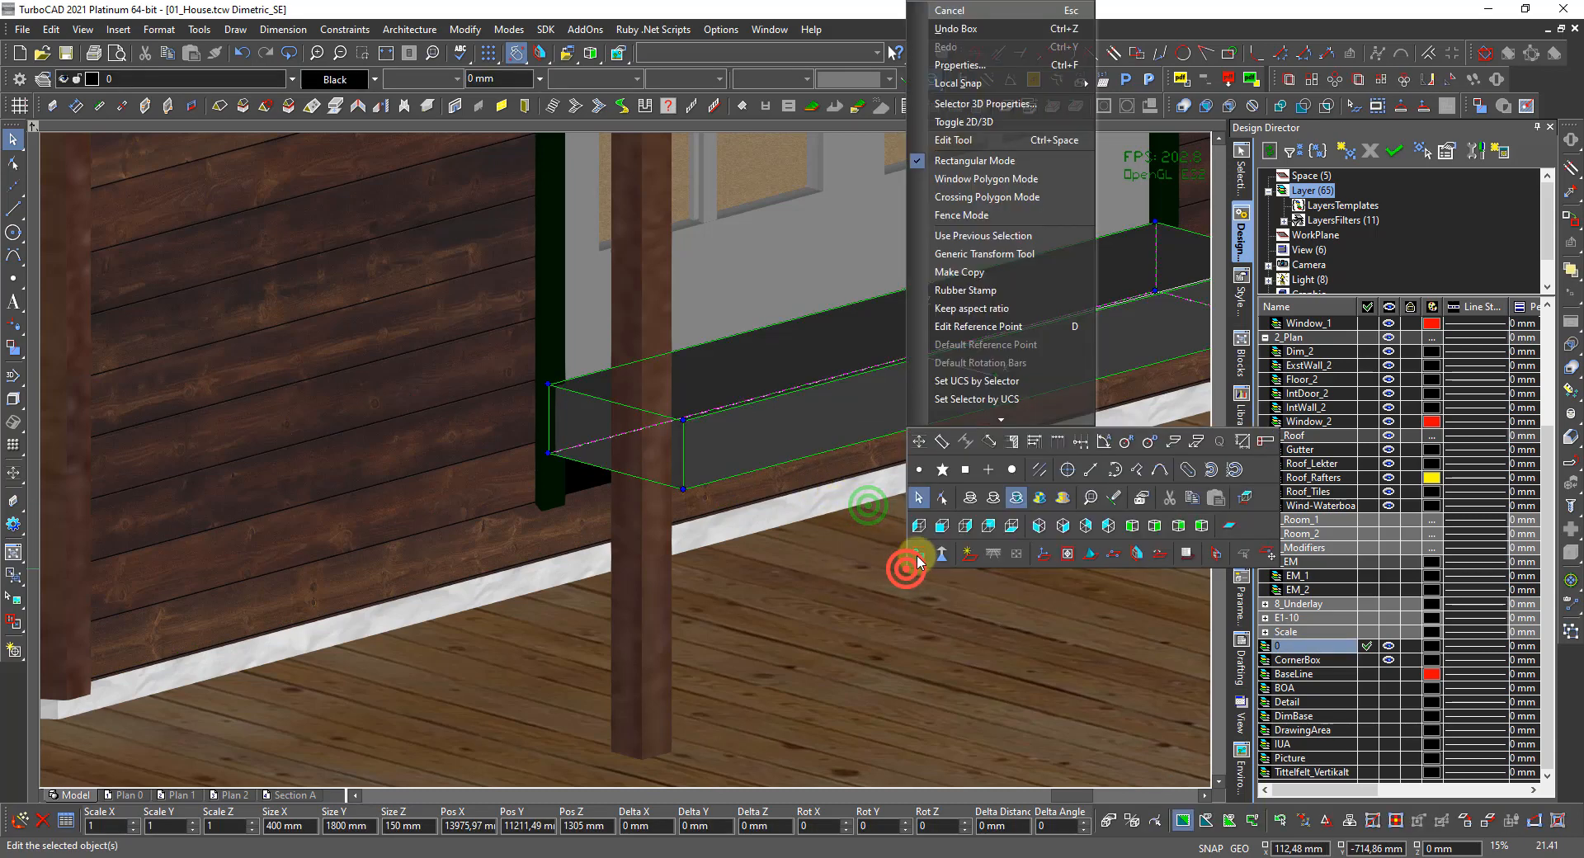
pyautogui.click(1125, 559)
pyautogui.click(992, 567)
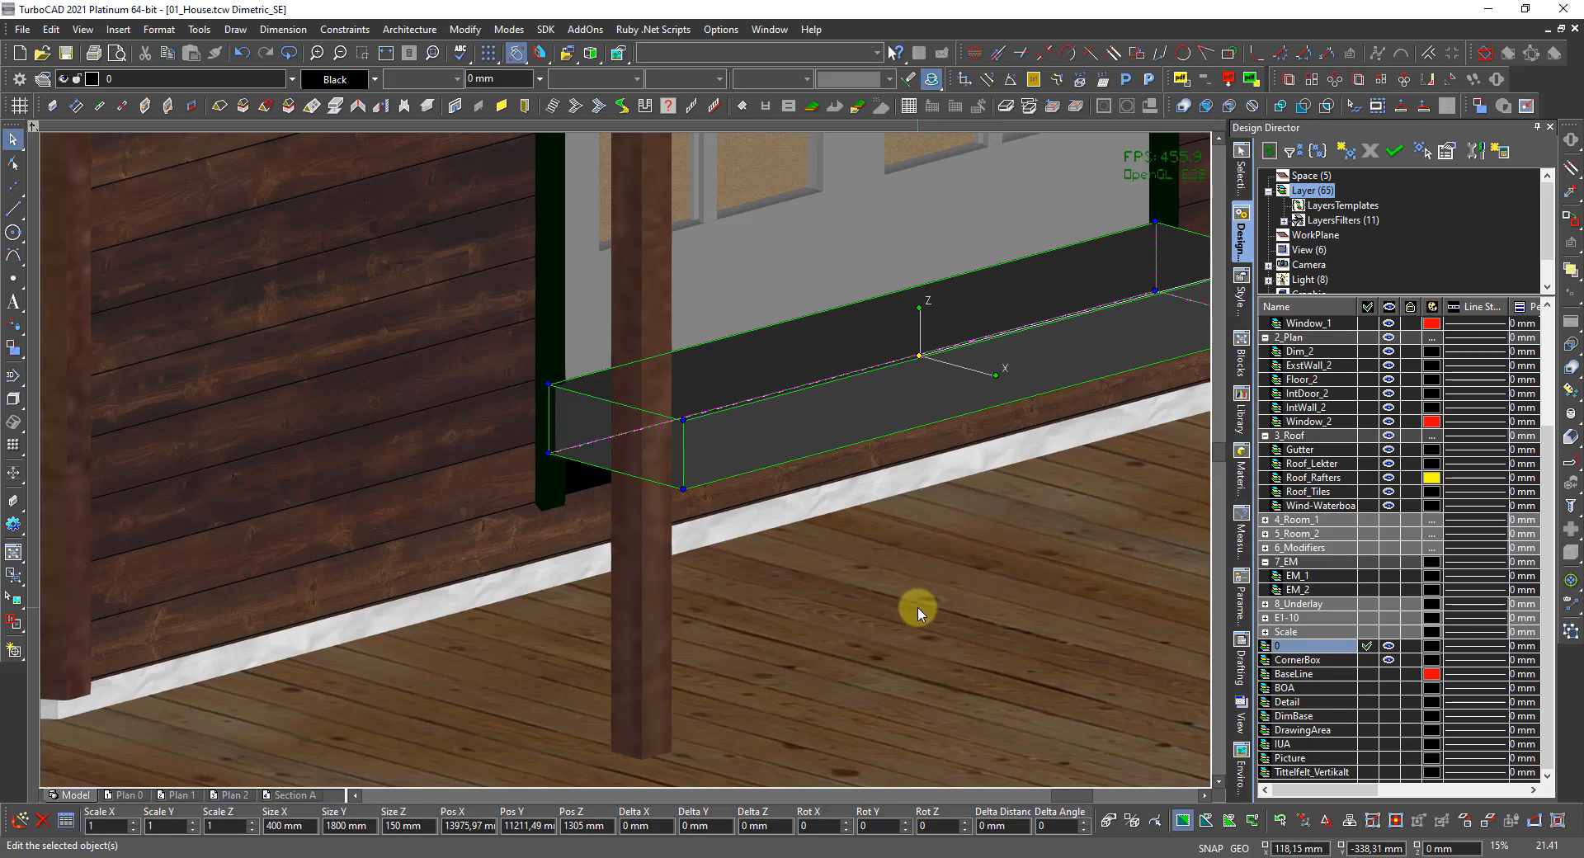
pyautogui.click(867, 560)
# Switch the model to wireframe display and try to place the box at the terrace door on the workplane.
pyautogui.rightClick(870, 559)
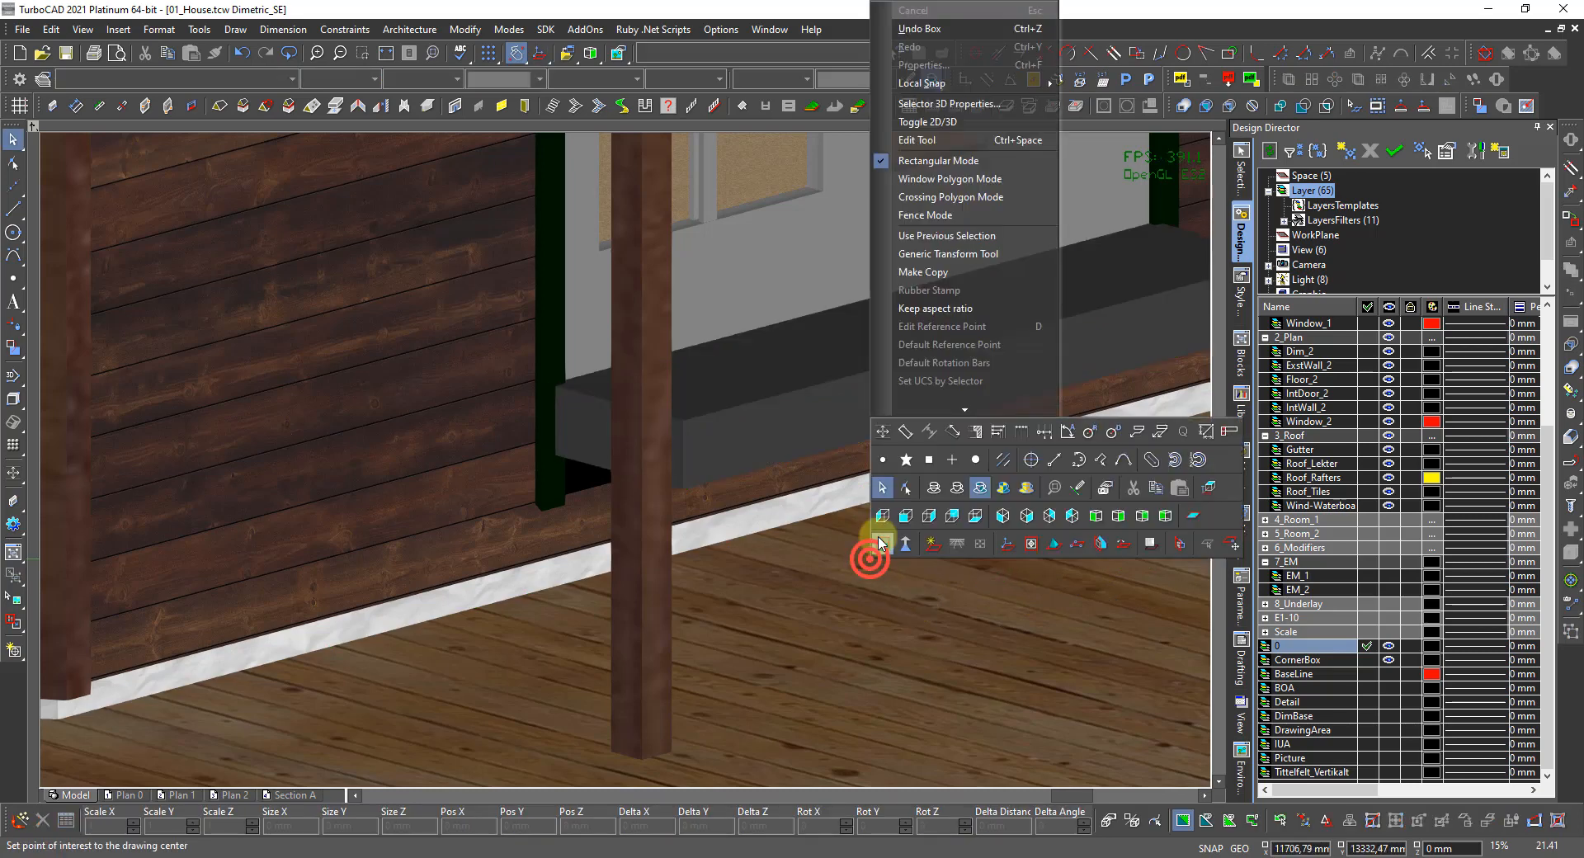
pyautogui.click(933, 488)
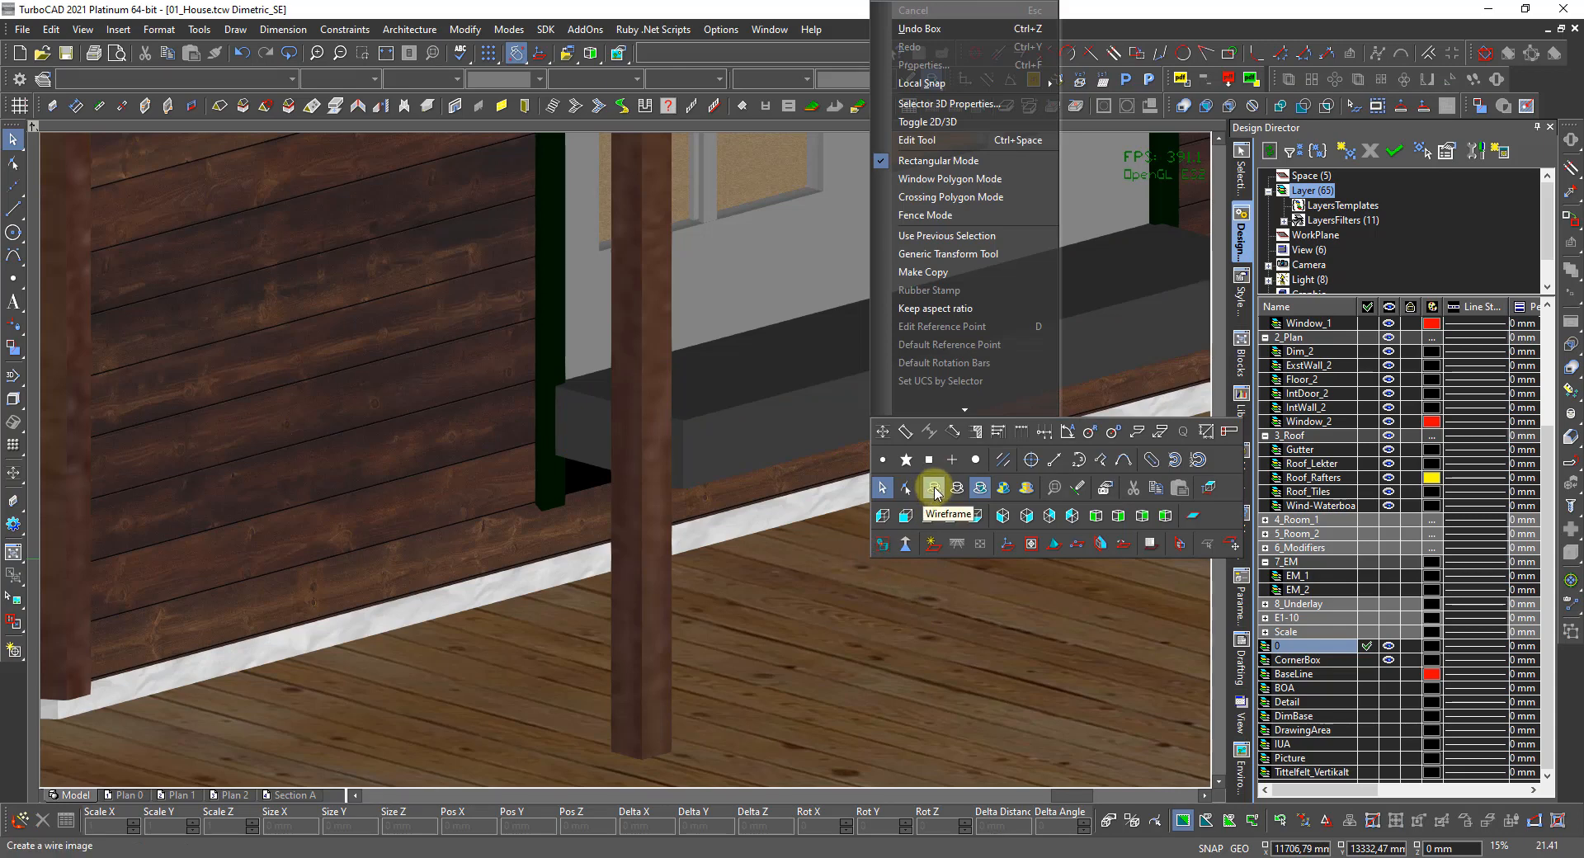
pyautogui.click(933, 489)
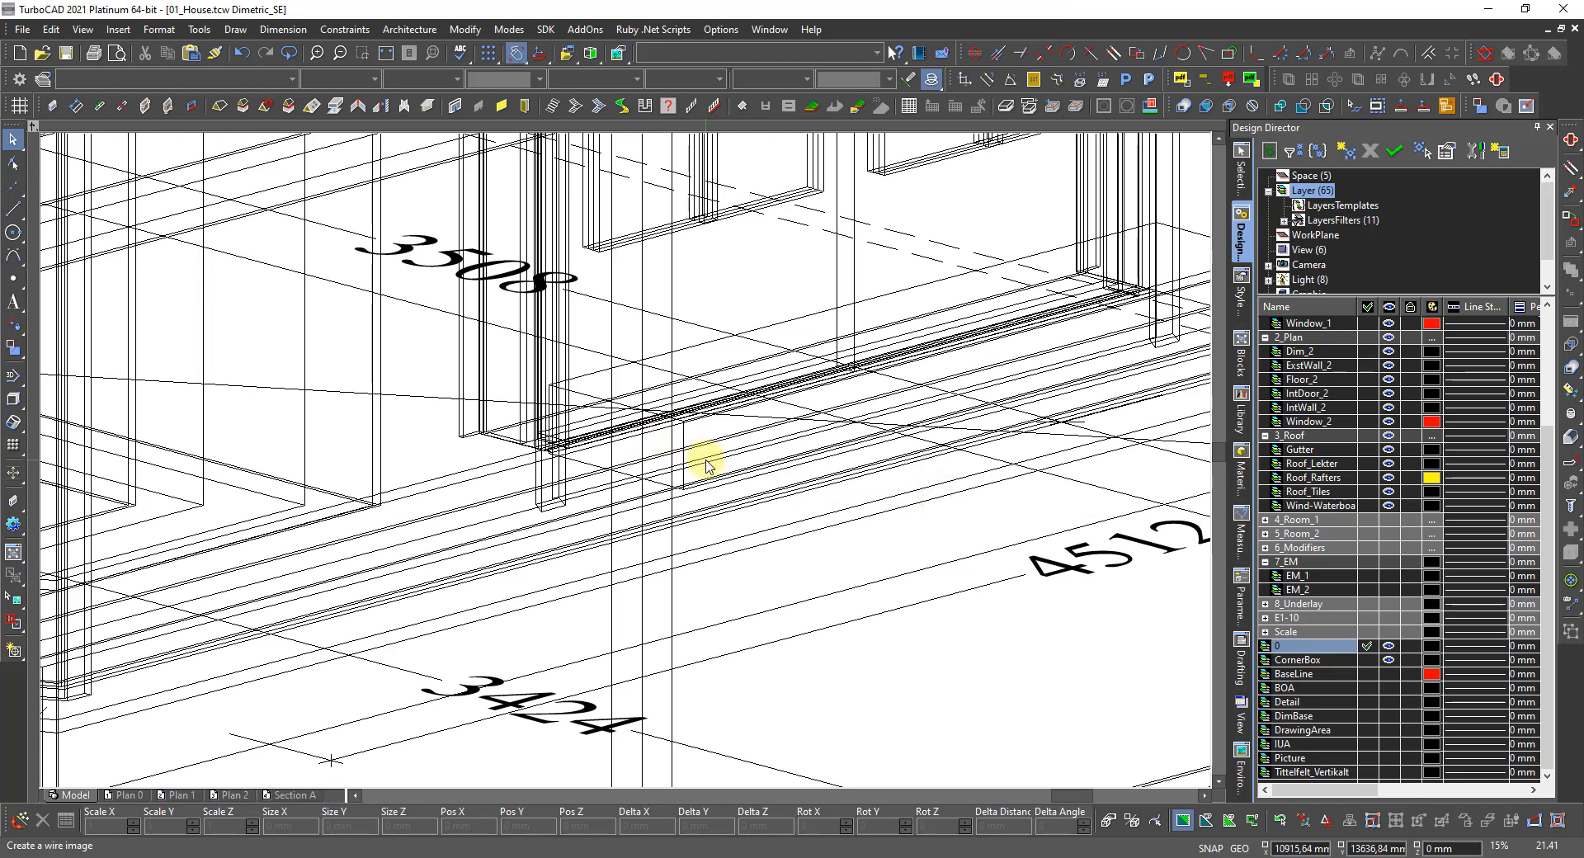
pyautogui.click(678, 428)
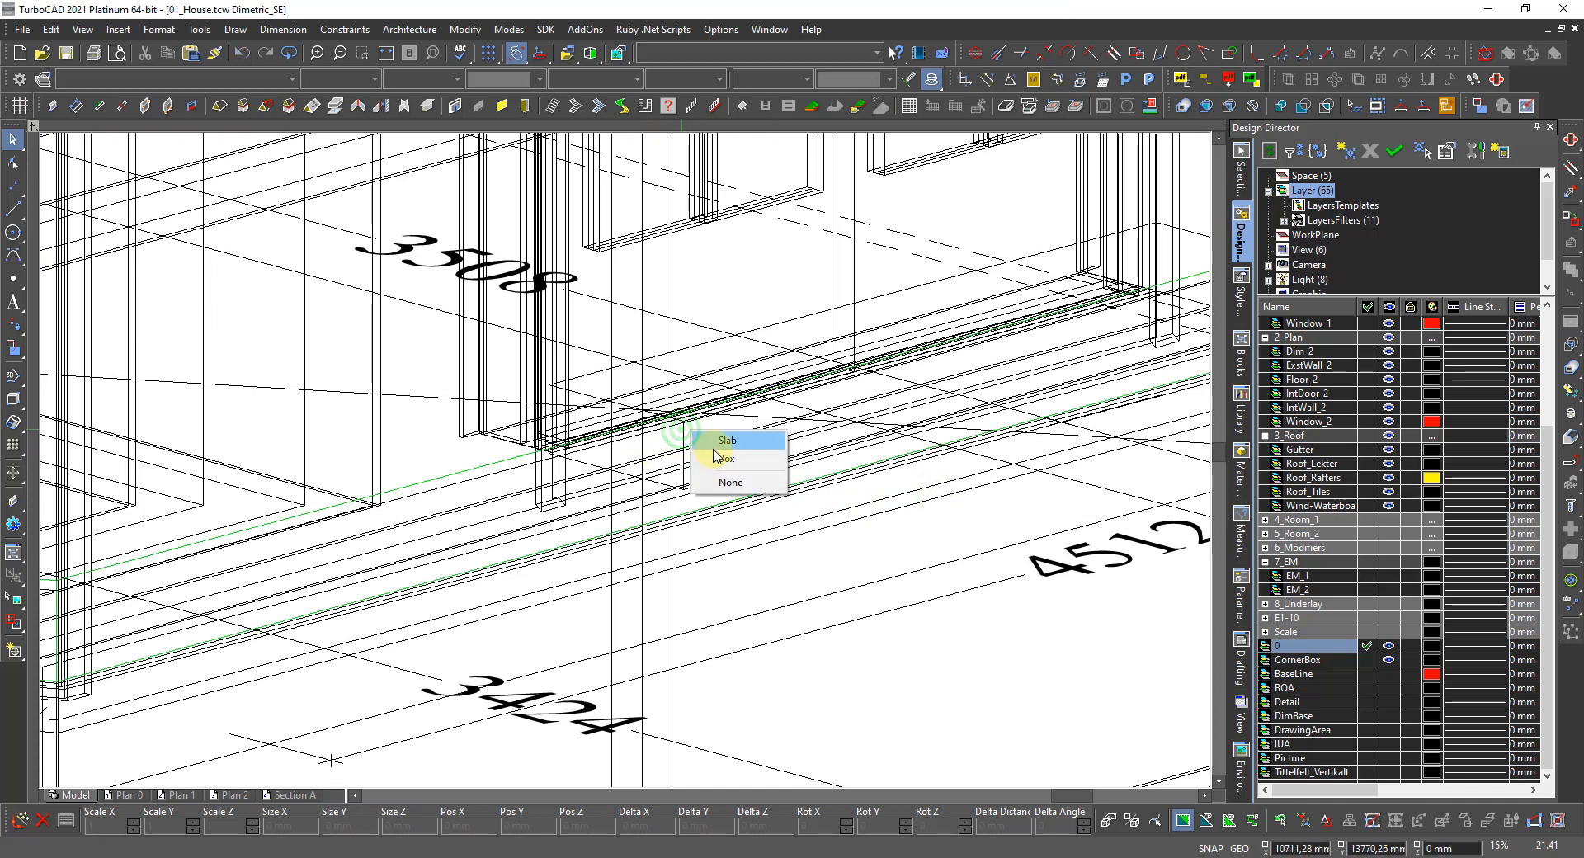
pyautogui.click(715, 456)
pyautogui.rightClick(791, 565)
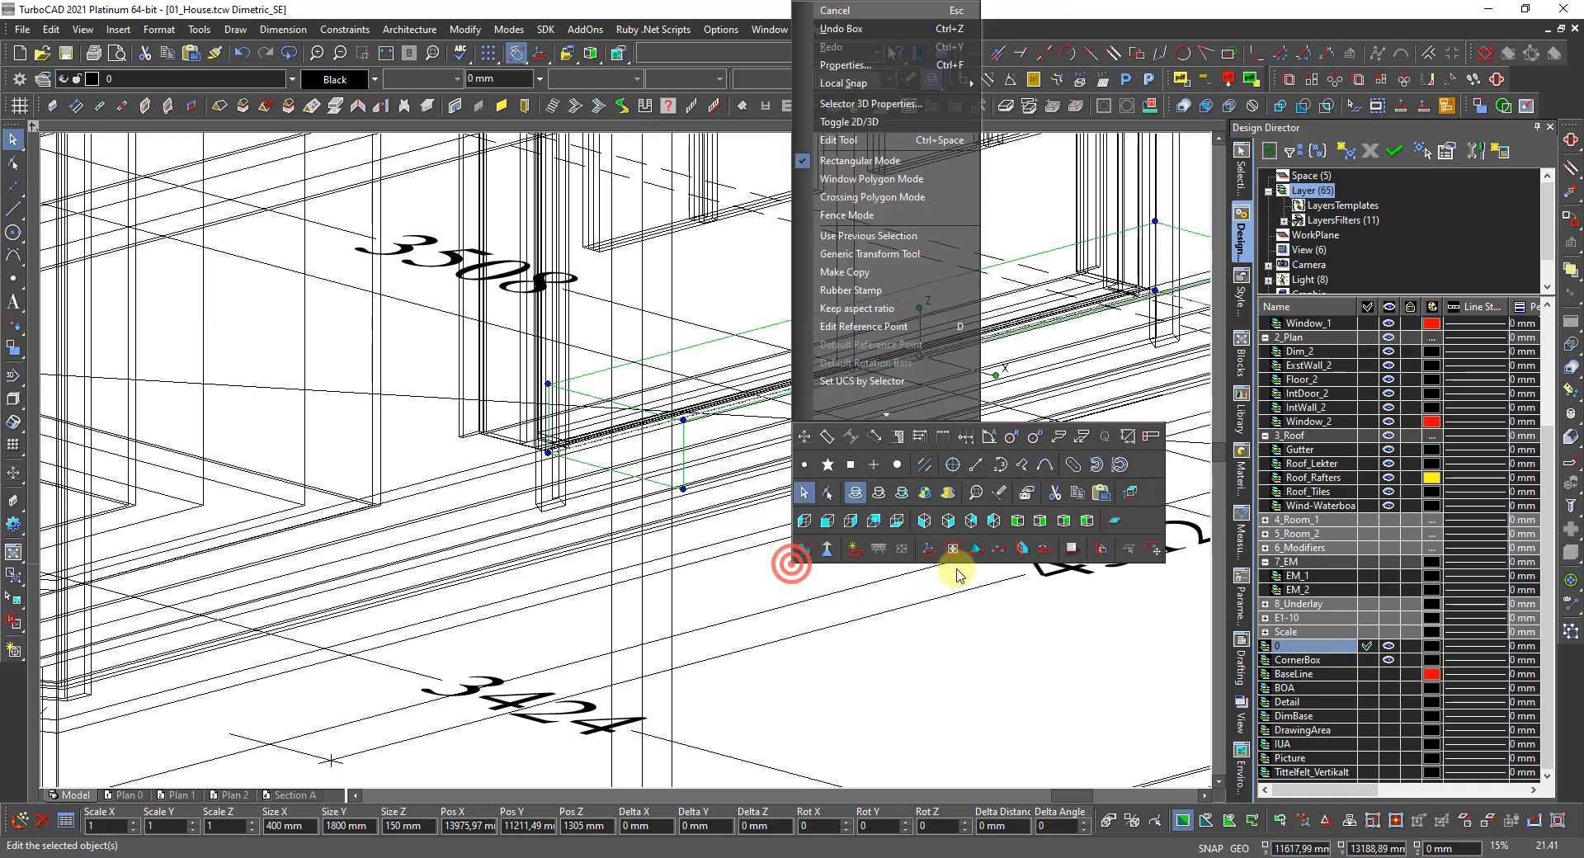
pyautogui.click(1021, 547)
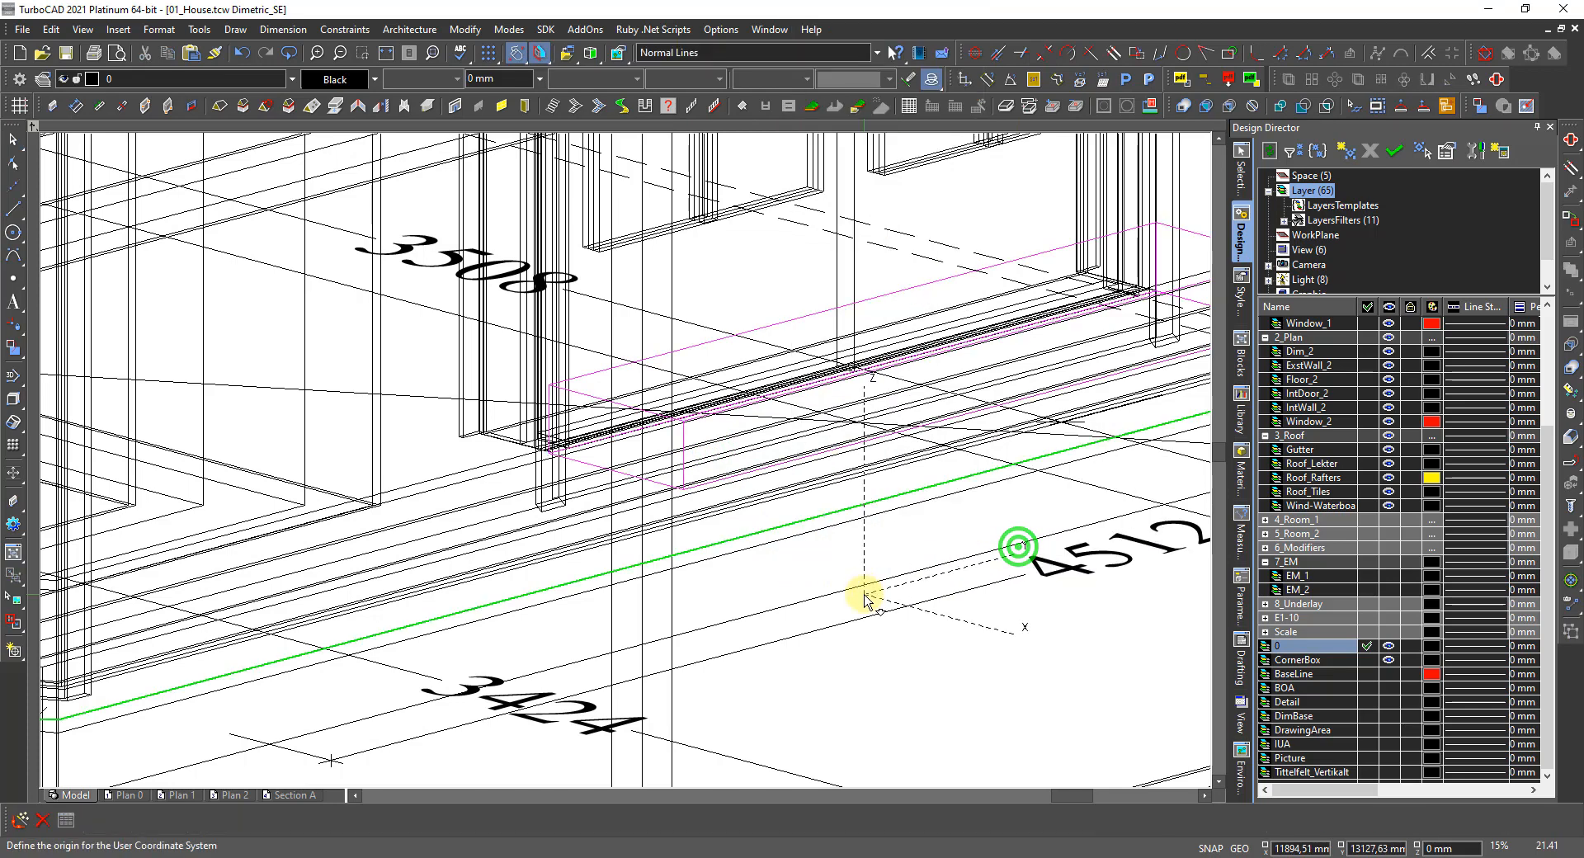
pyautogui.click(864, 597)
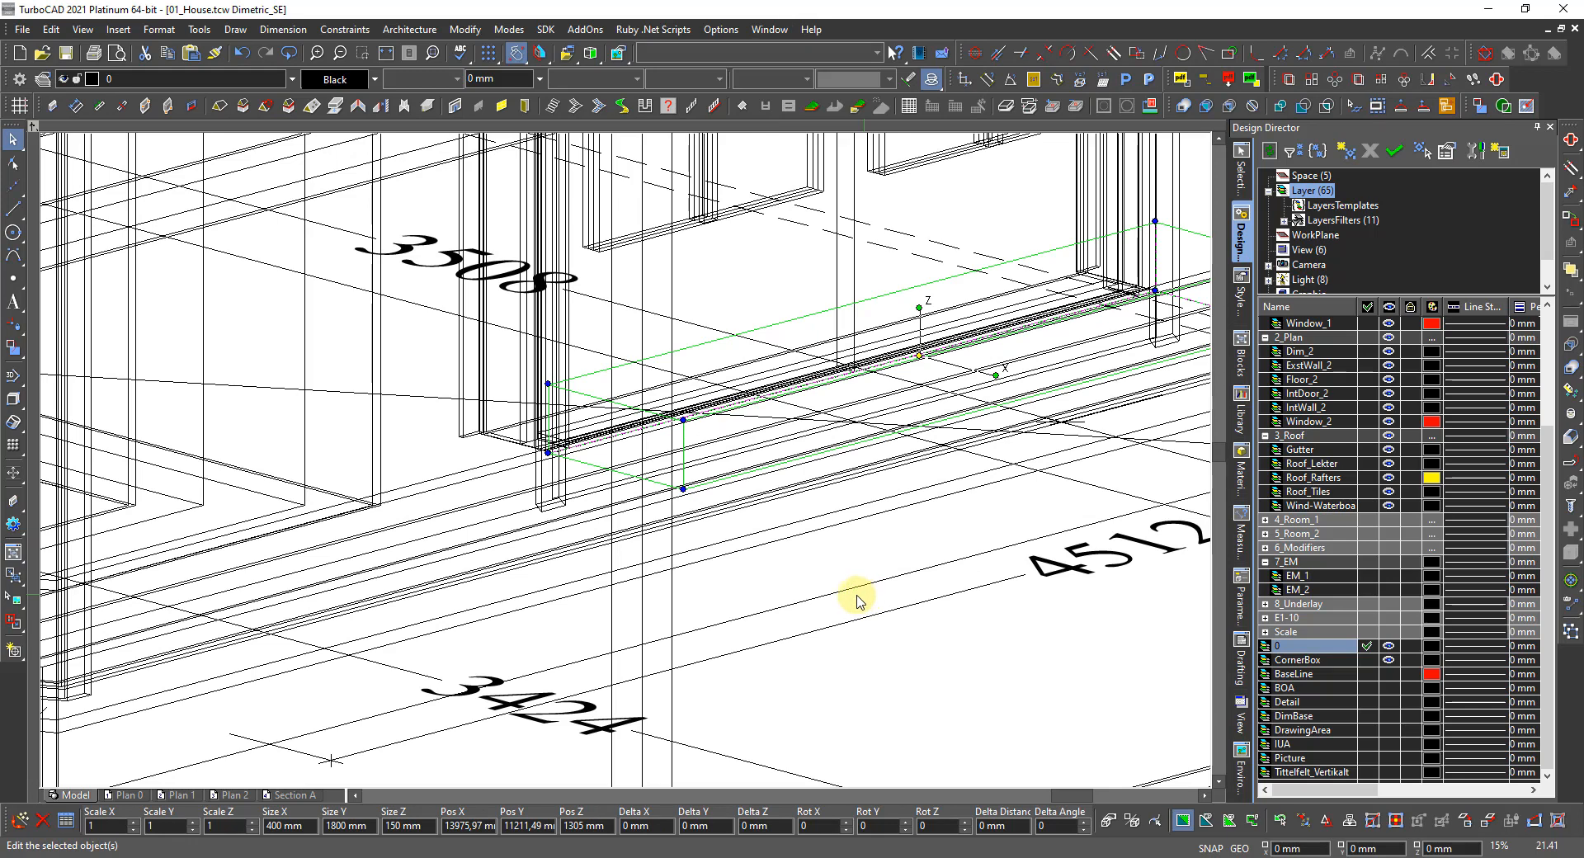
pyautogui.press('Escape')
# Show the Front view of the box area with hidden lines suppressed and set the workplane by the view.
pyautogui.rightClick(548, 558)
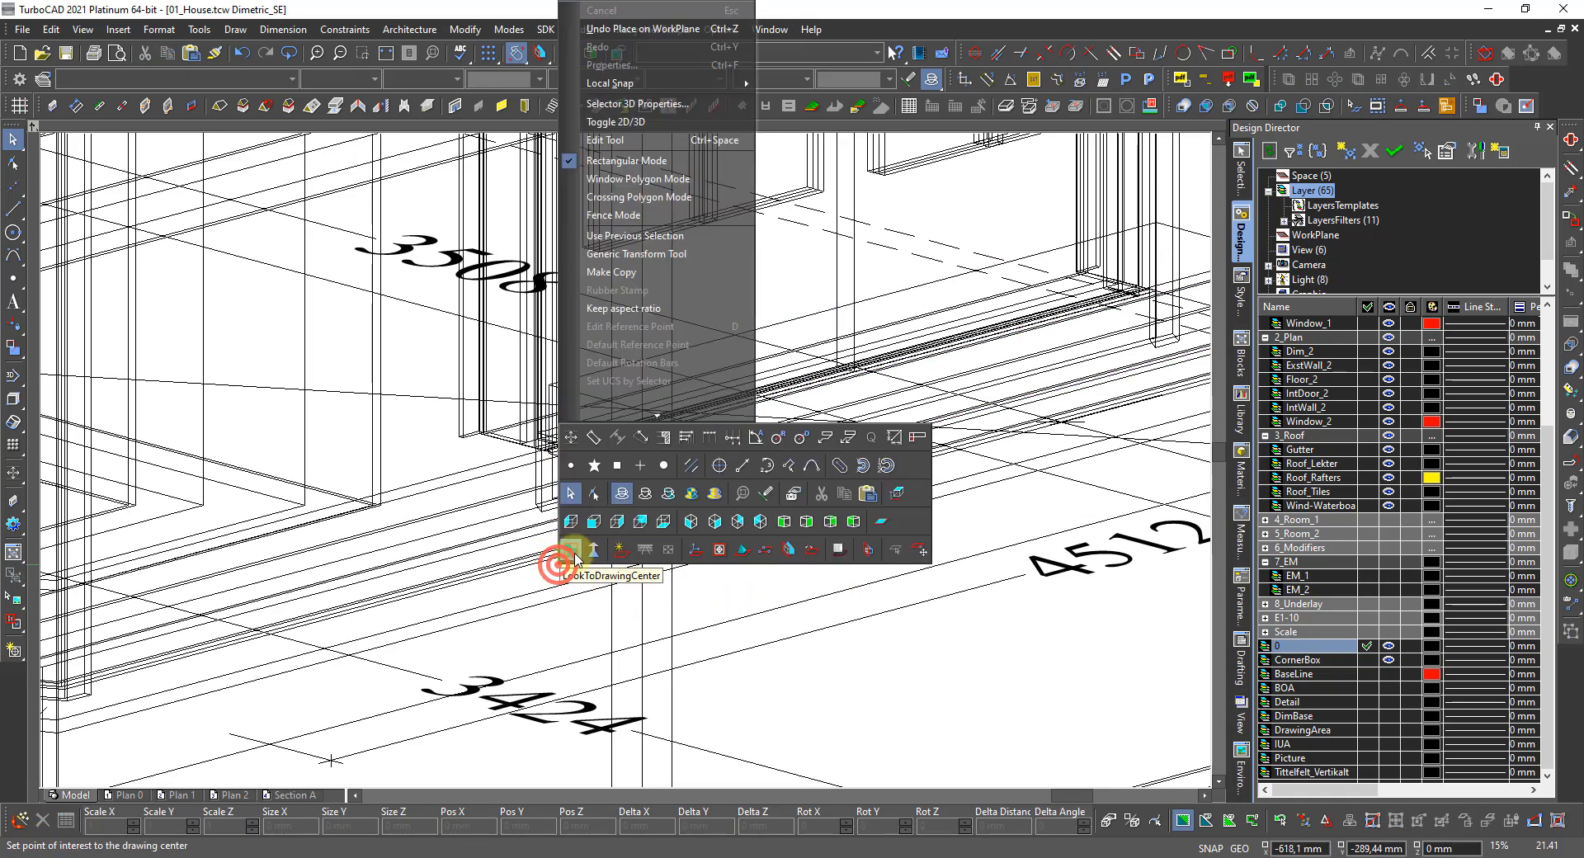
pyautogui.click(592, 523)
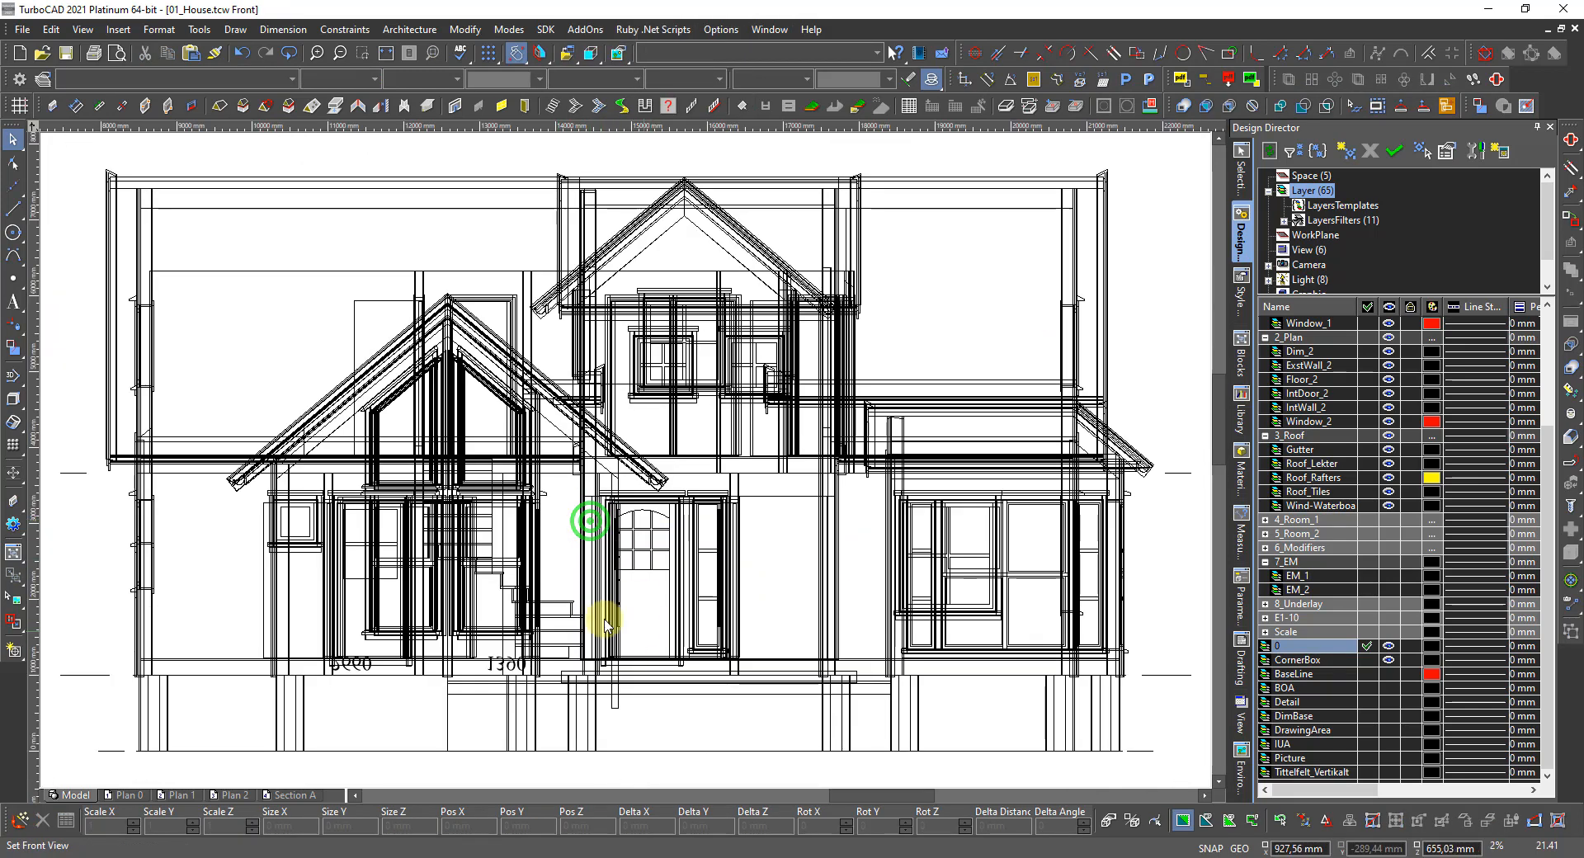
pyautogui.scroll(5, 531, 661)
pyautogui.scroll(2, 650, 449)
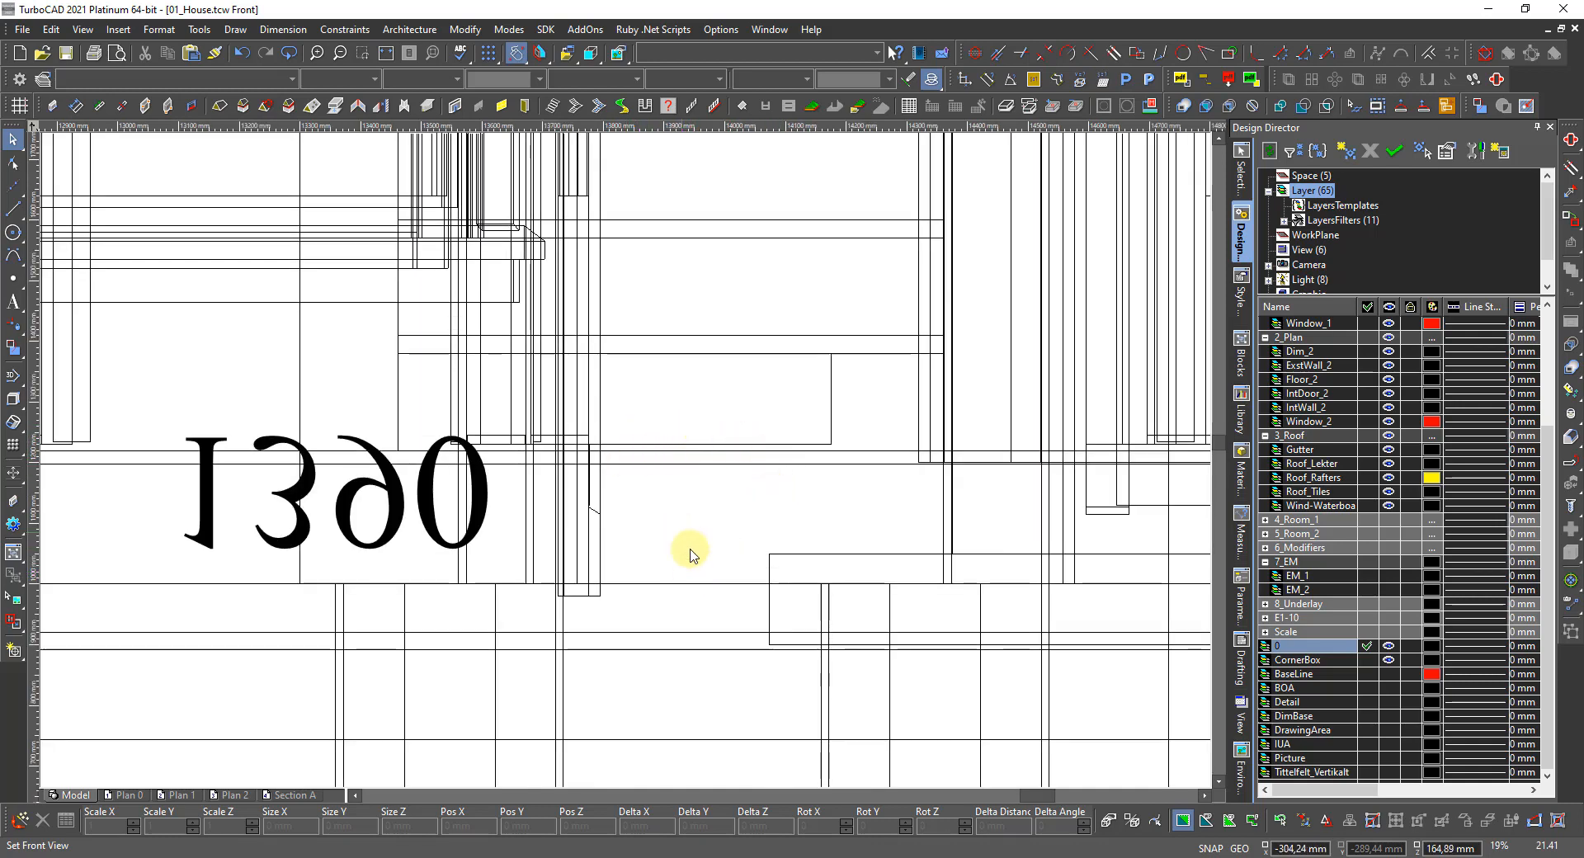
pyautogui.rightClick(691, 555)
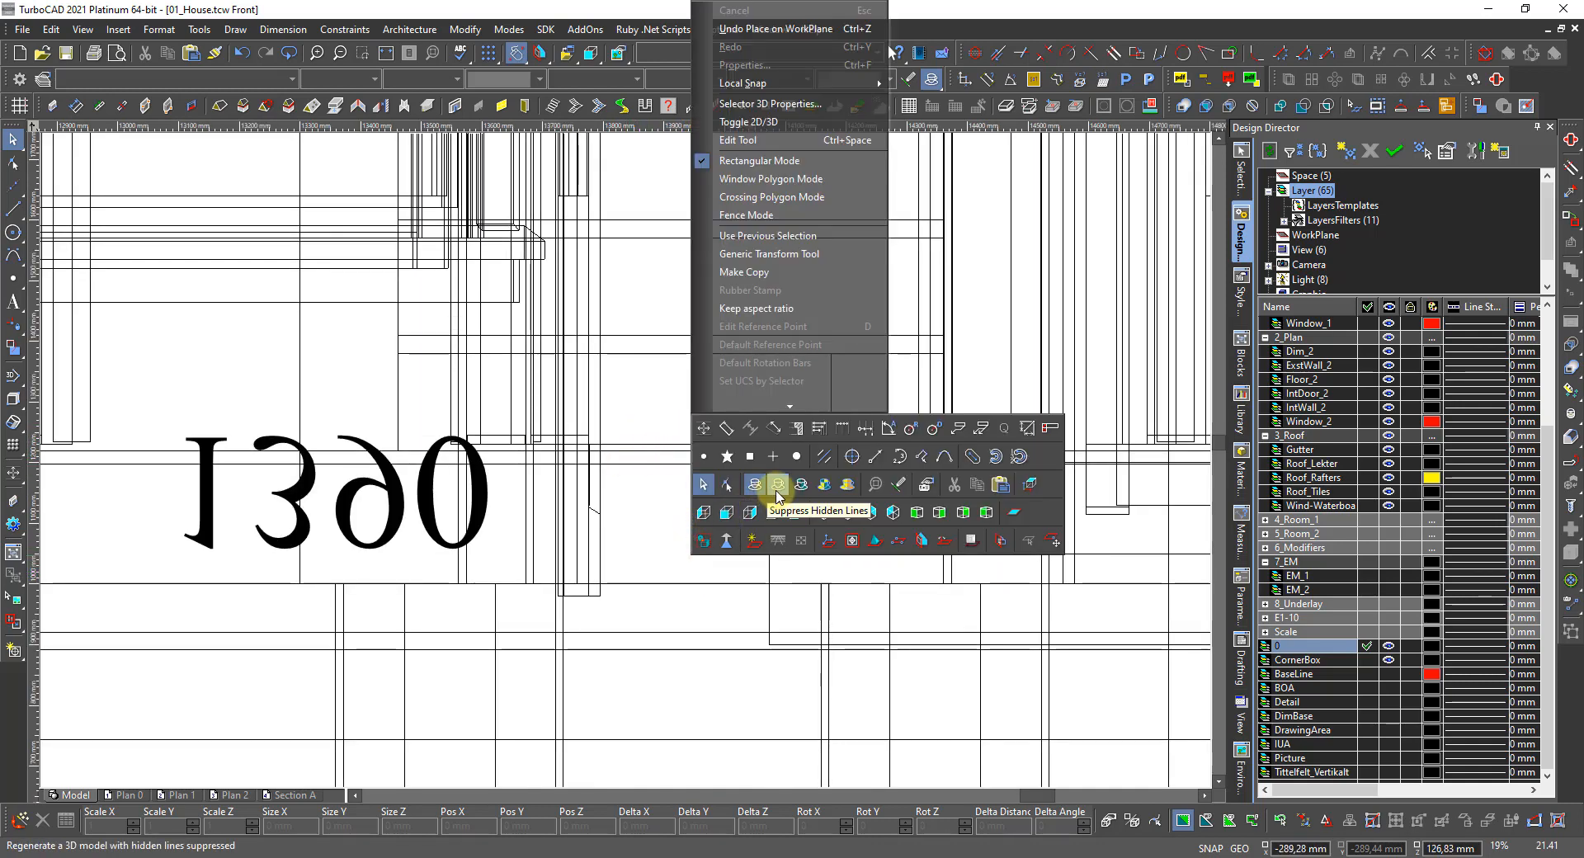
pyautogui.click(775, 488)
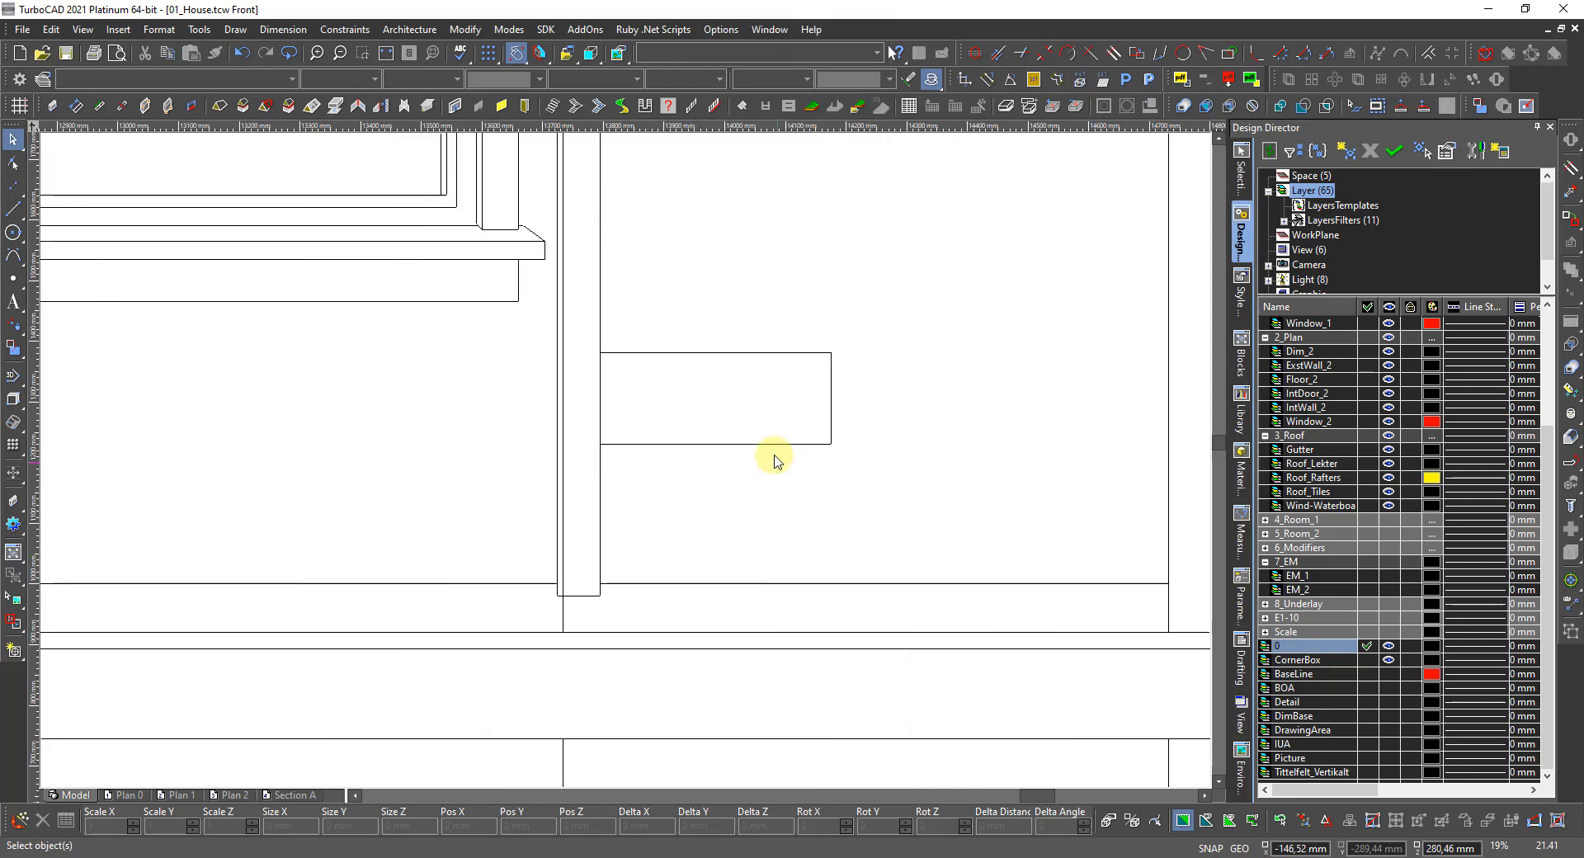
pyautogui.rightClick(724, 531)
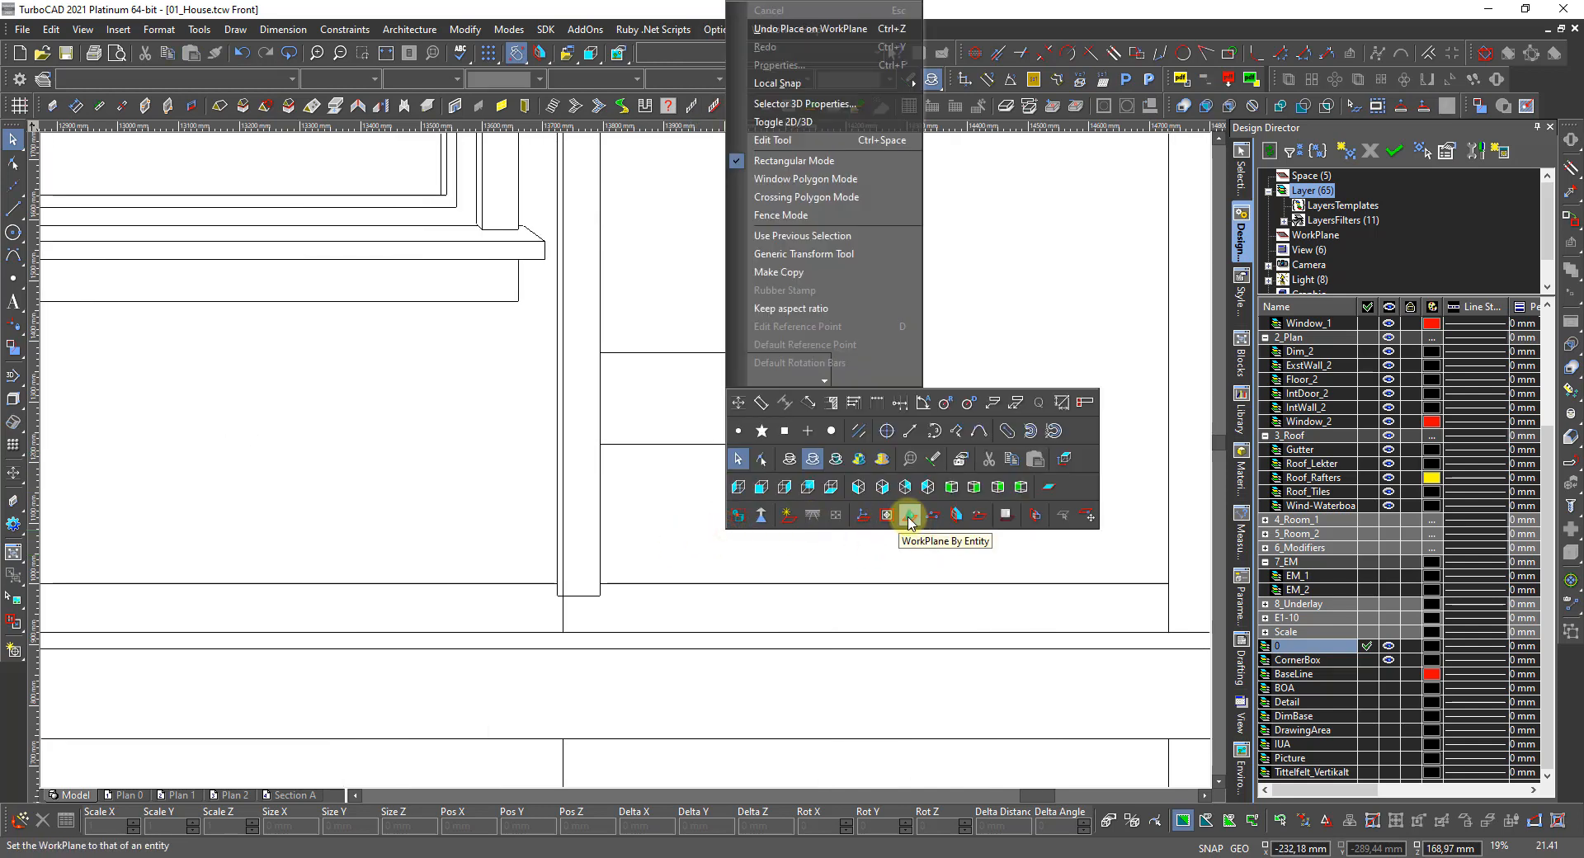
pyautogui.click(887, 518)
# Measure the vertical distance from the box's lower outer corner to the terrace floor's top surface without keeping the dimension.
pyautogui.rightClick(884, 512)
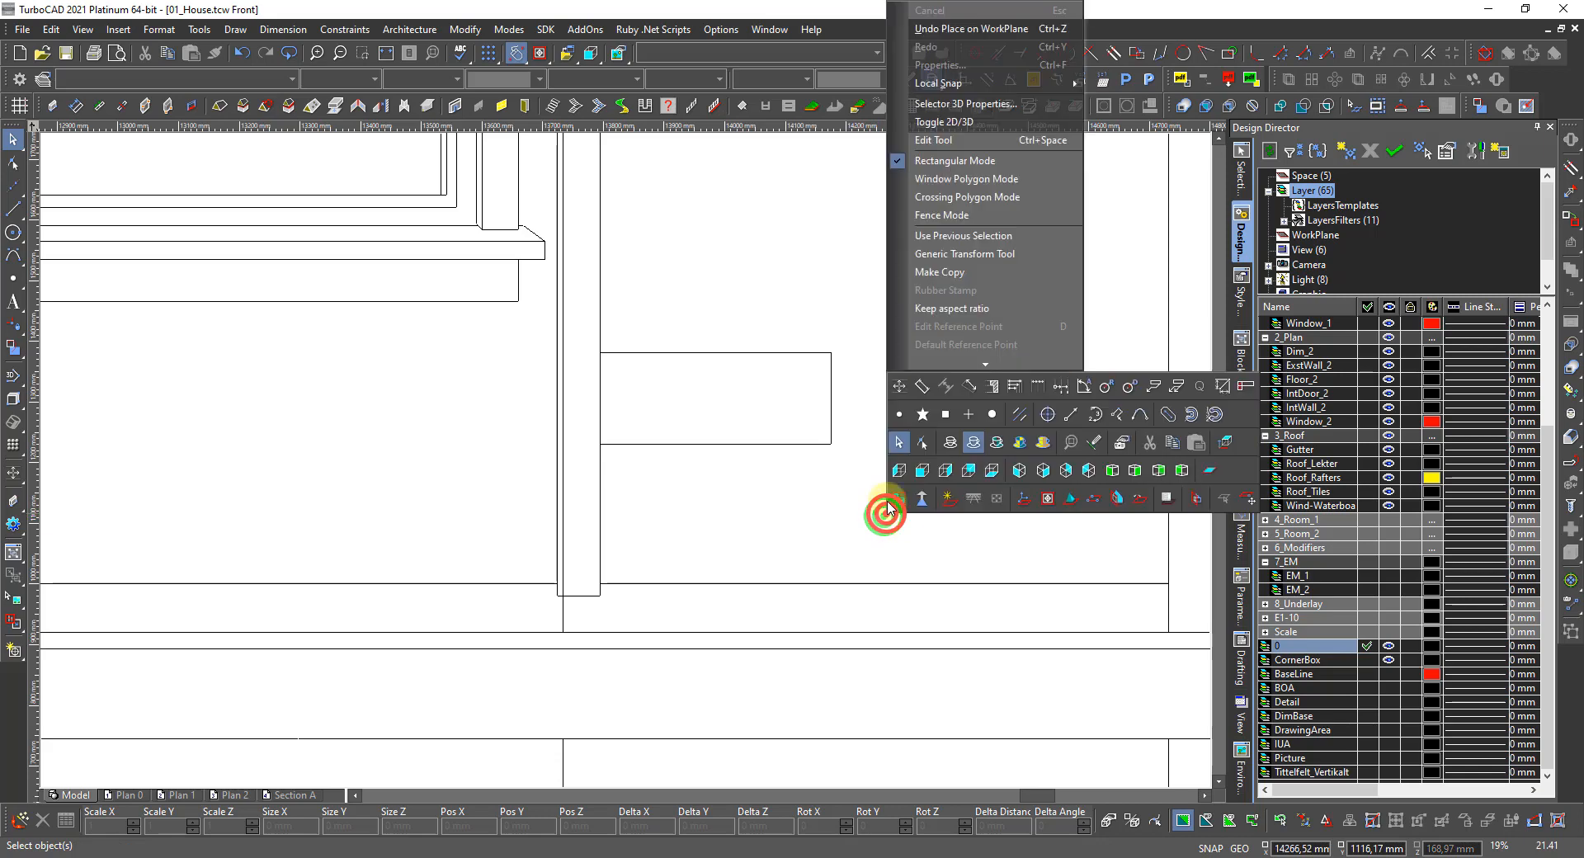
pyautogui.click(896, 394)
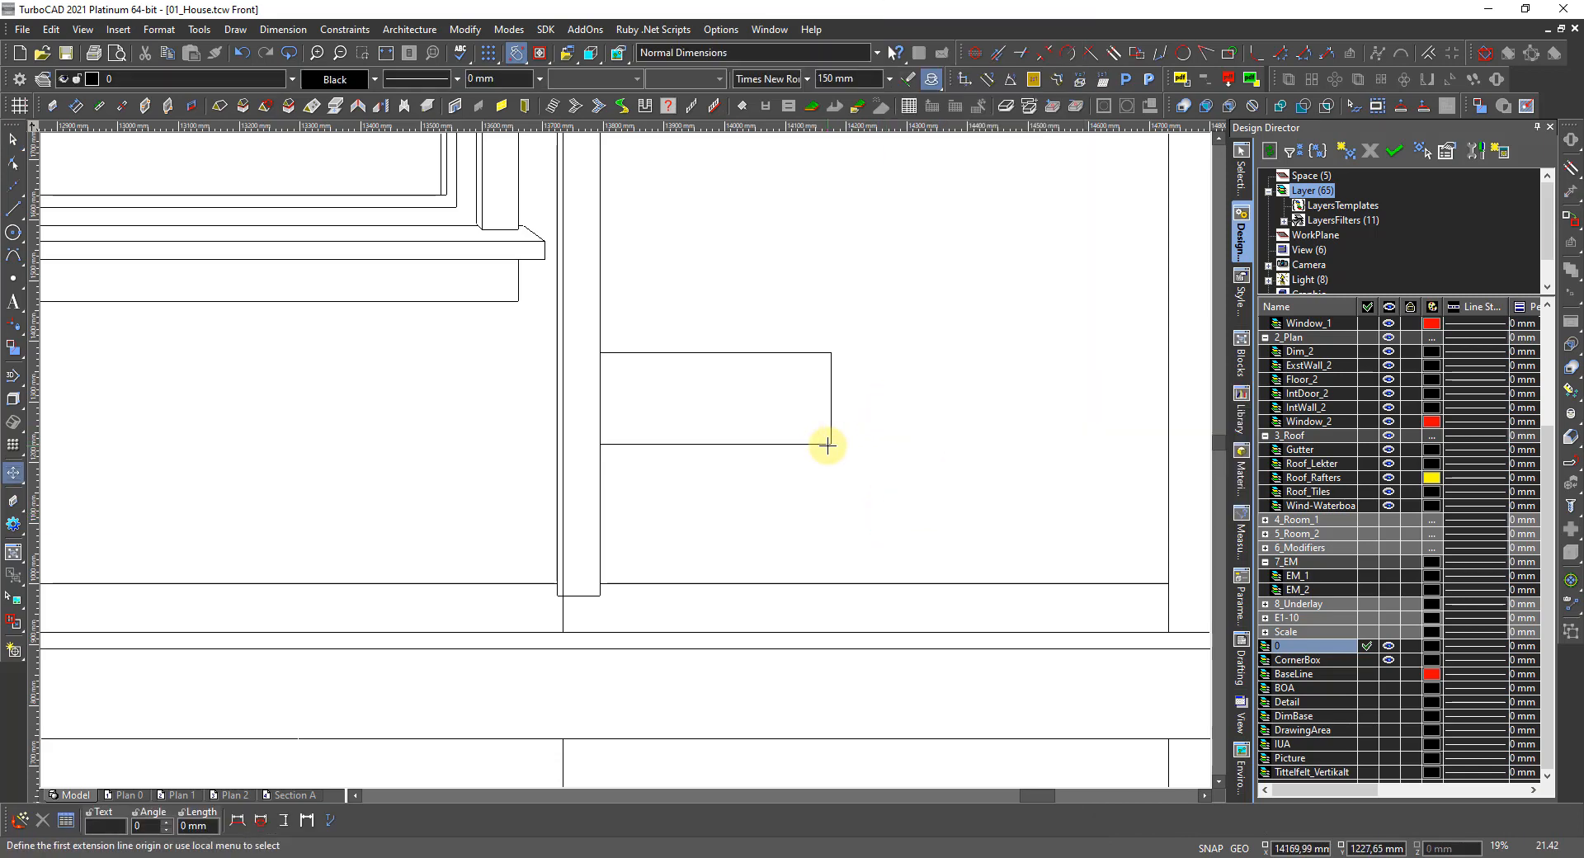
pyautogui.click(829, 445)
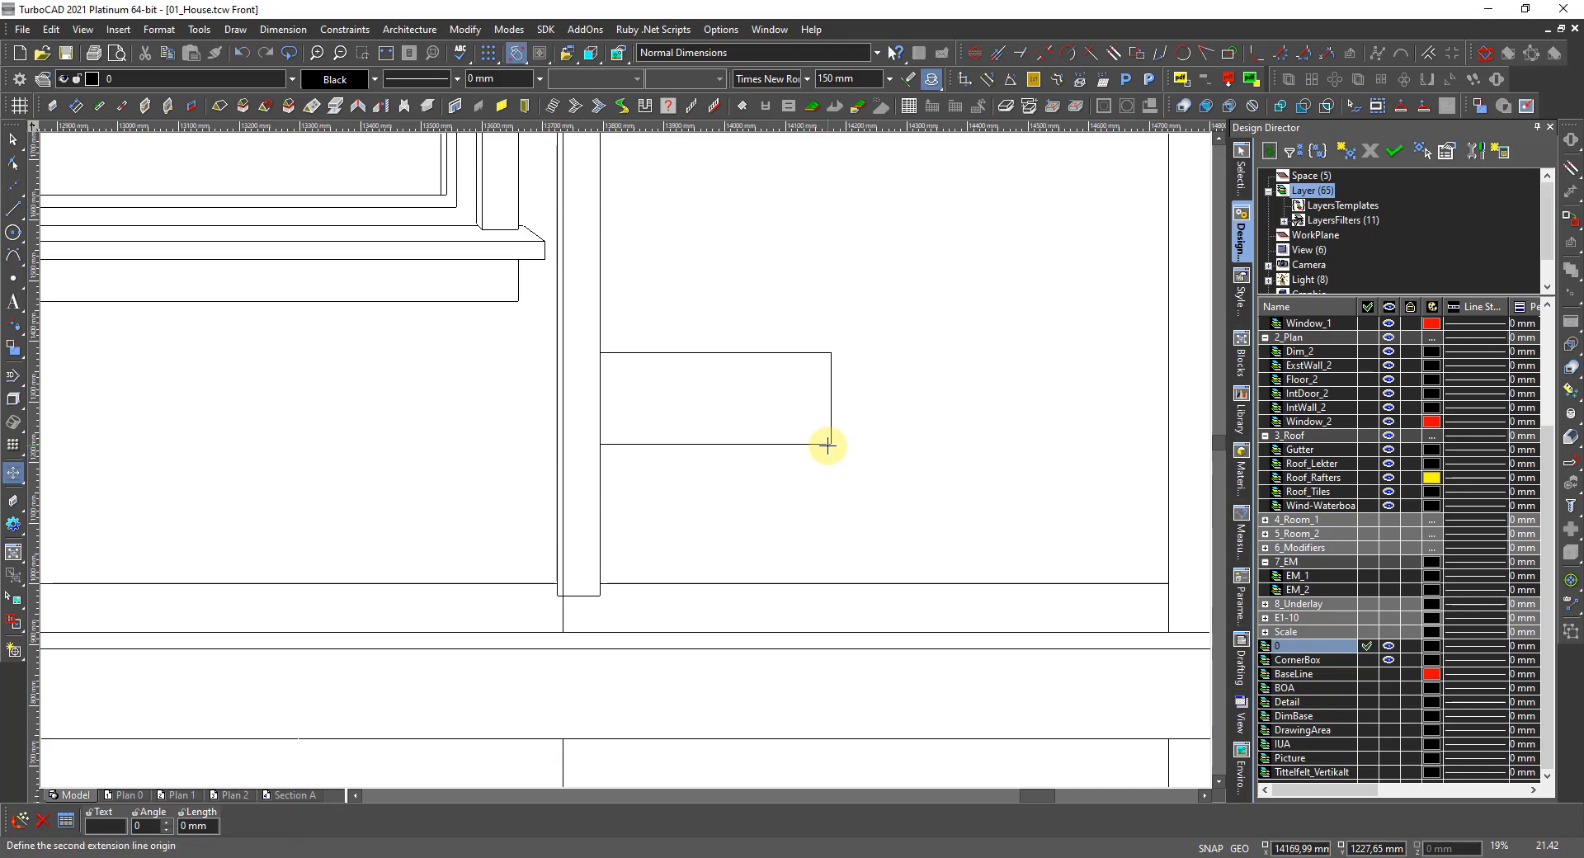
pyautogui.scroll(-3, 623, 453)
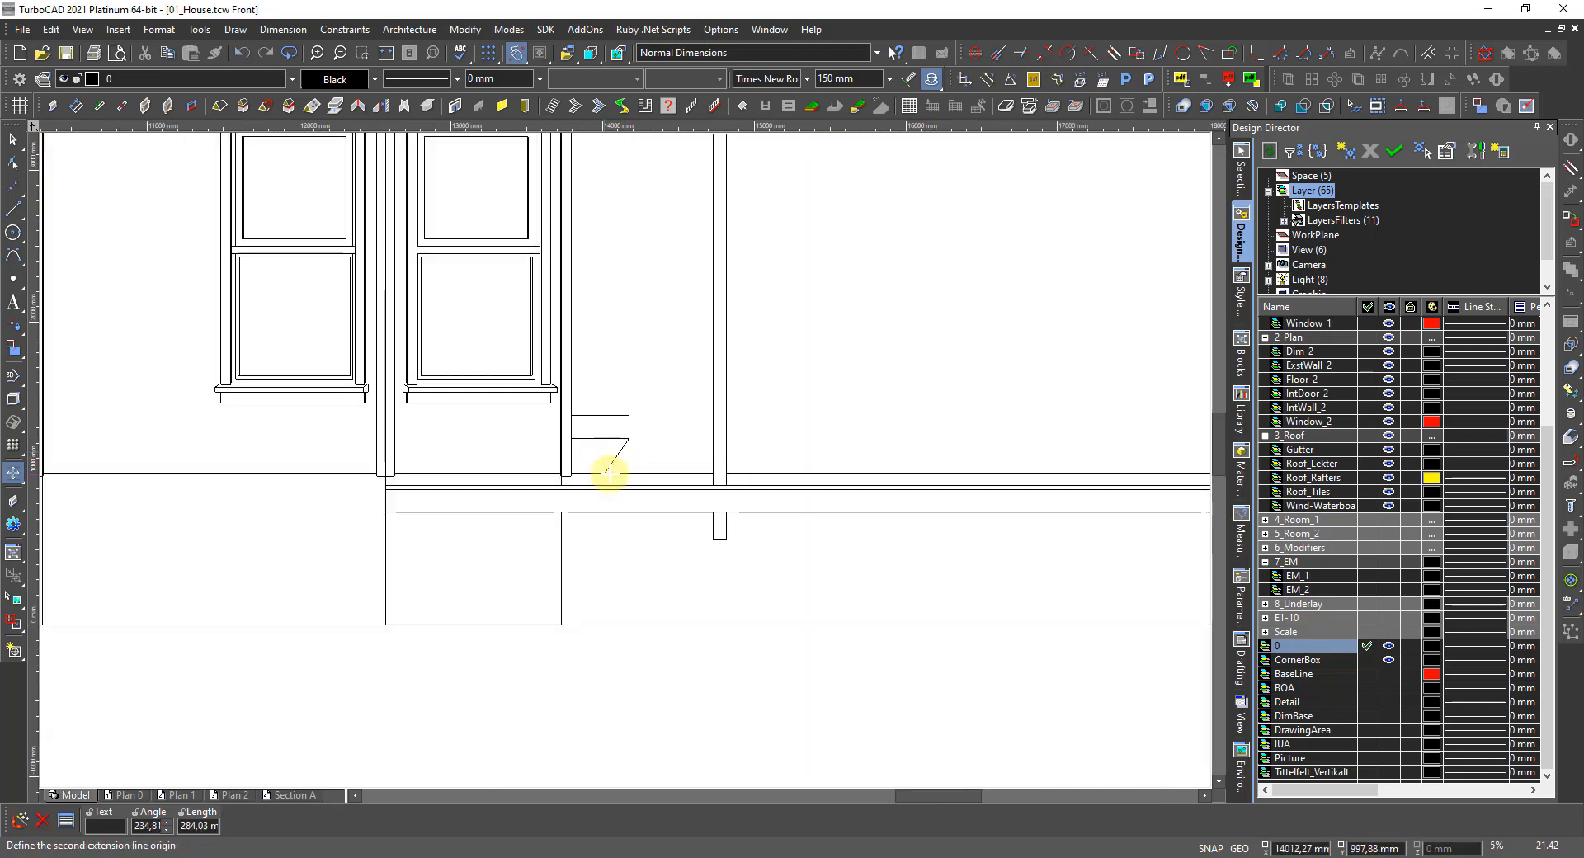
pyautogui.scroll(2, 615, 470)
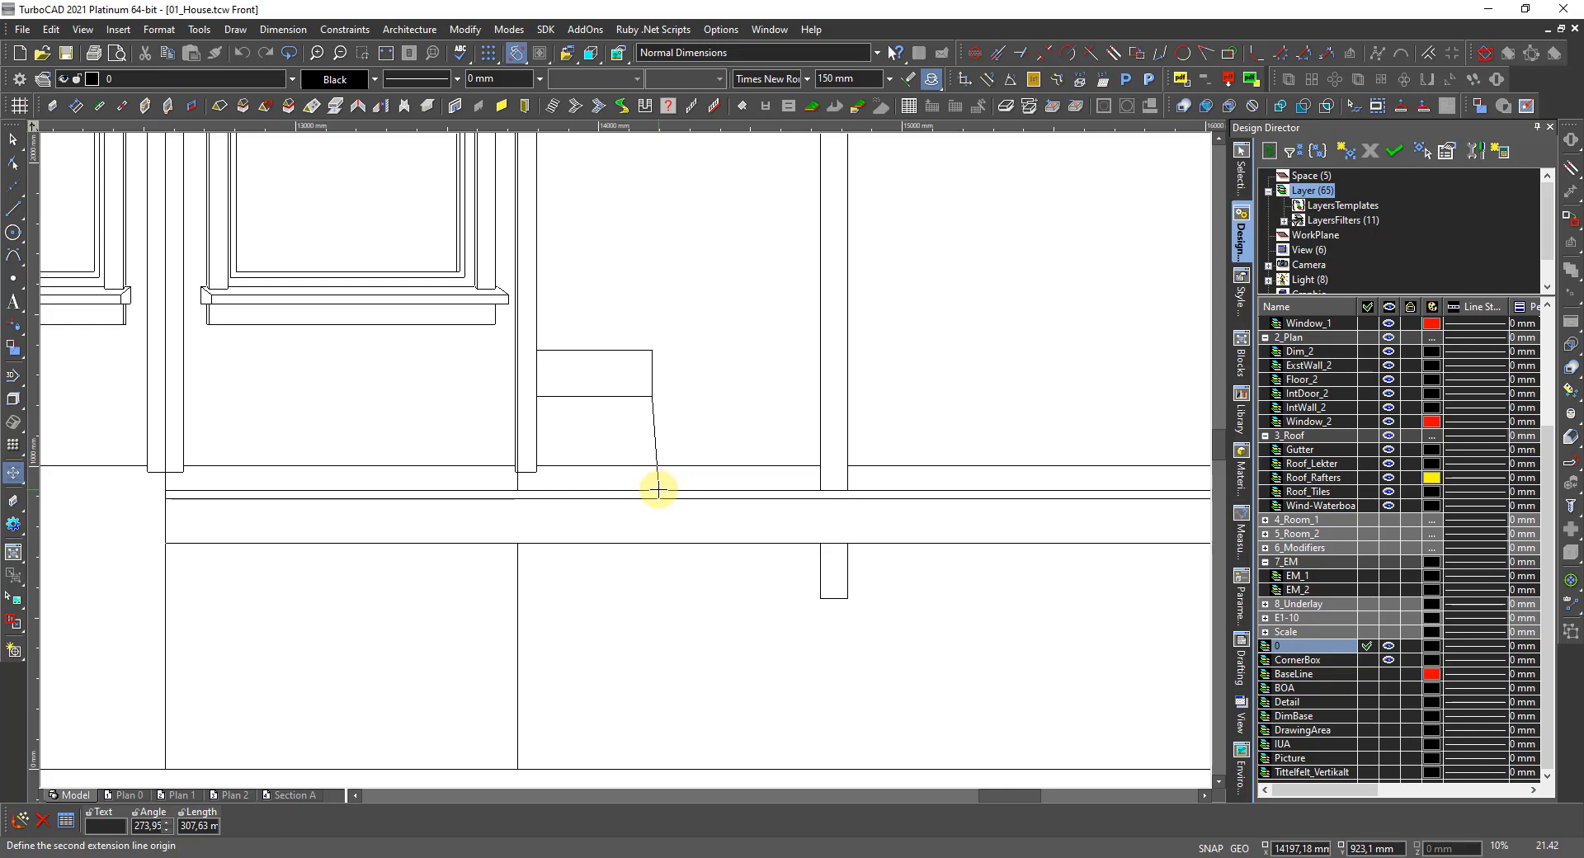
pyautogui.click(658, 489)
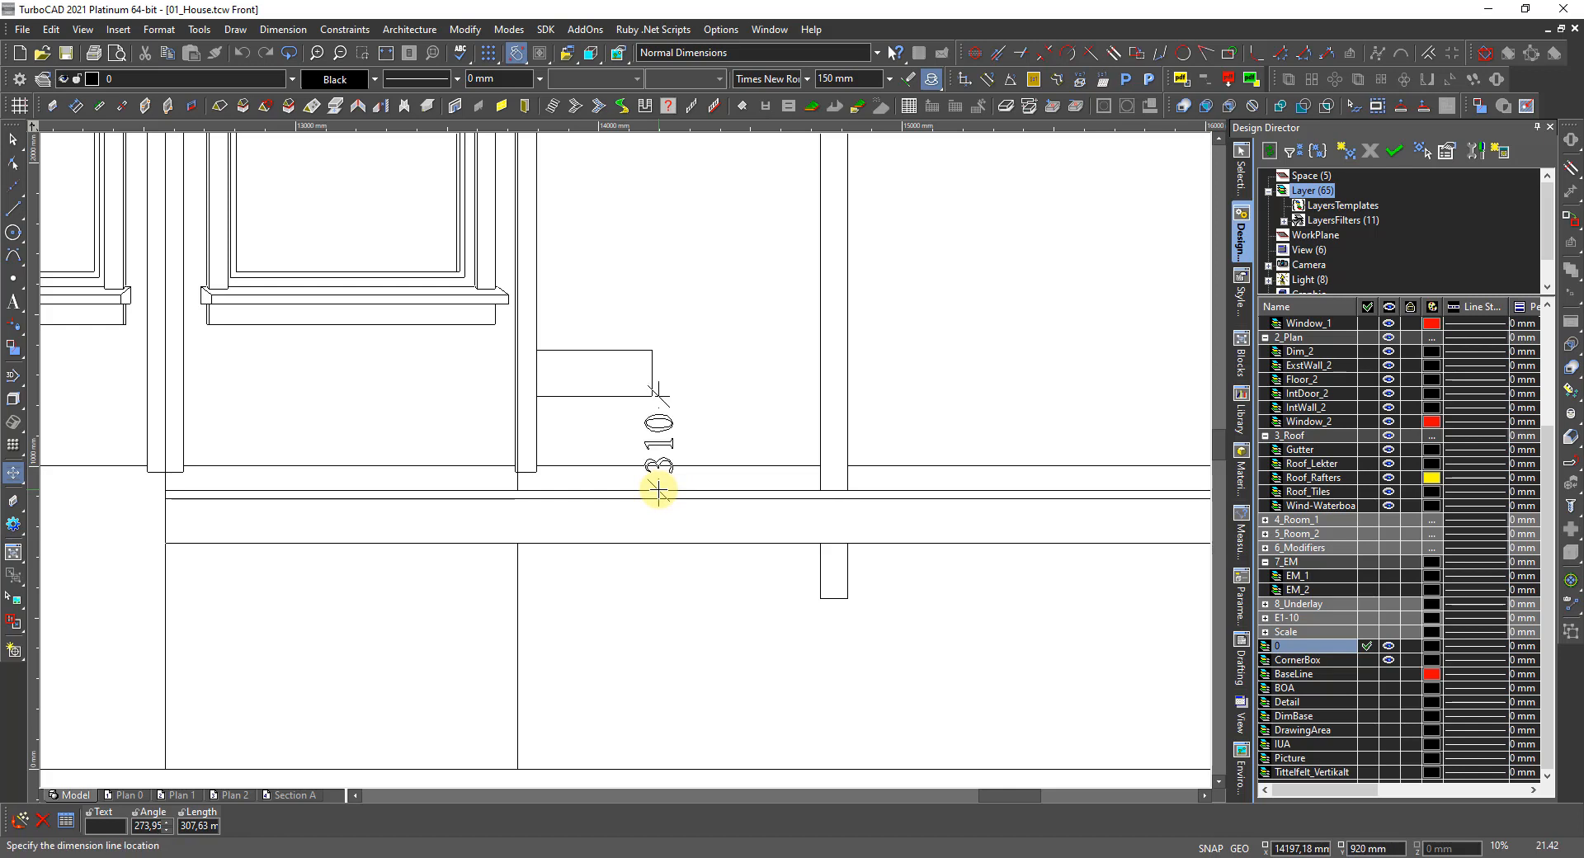
pyautogui.press('Escape')
# Move the box down onto the terrace floor by a Delta Z of -310 mm.
pyautogui.press('space')
pyautogui.click(648, 364)
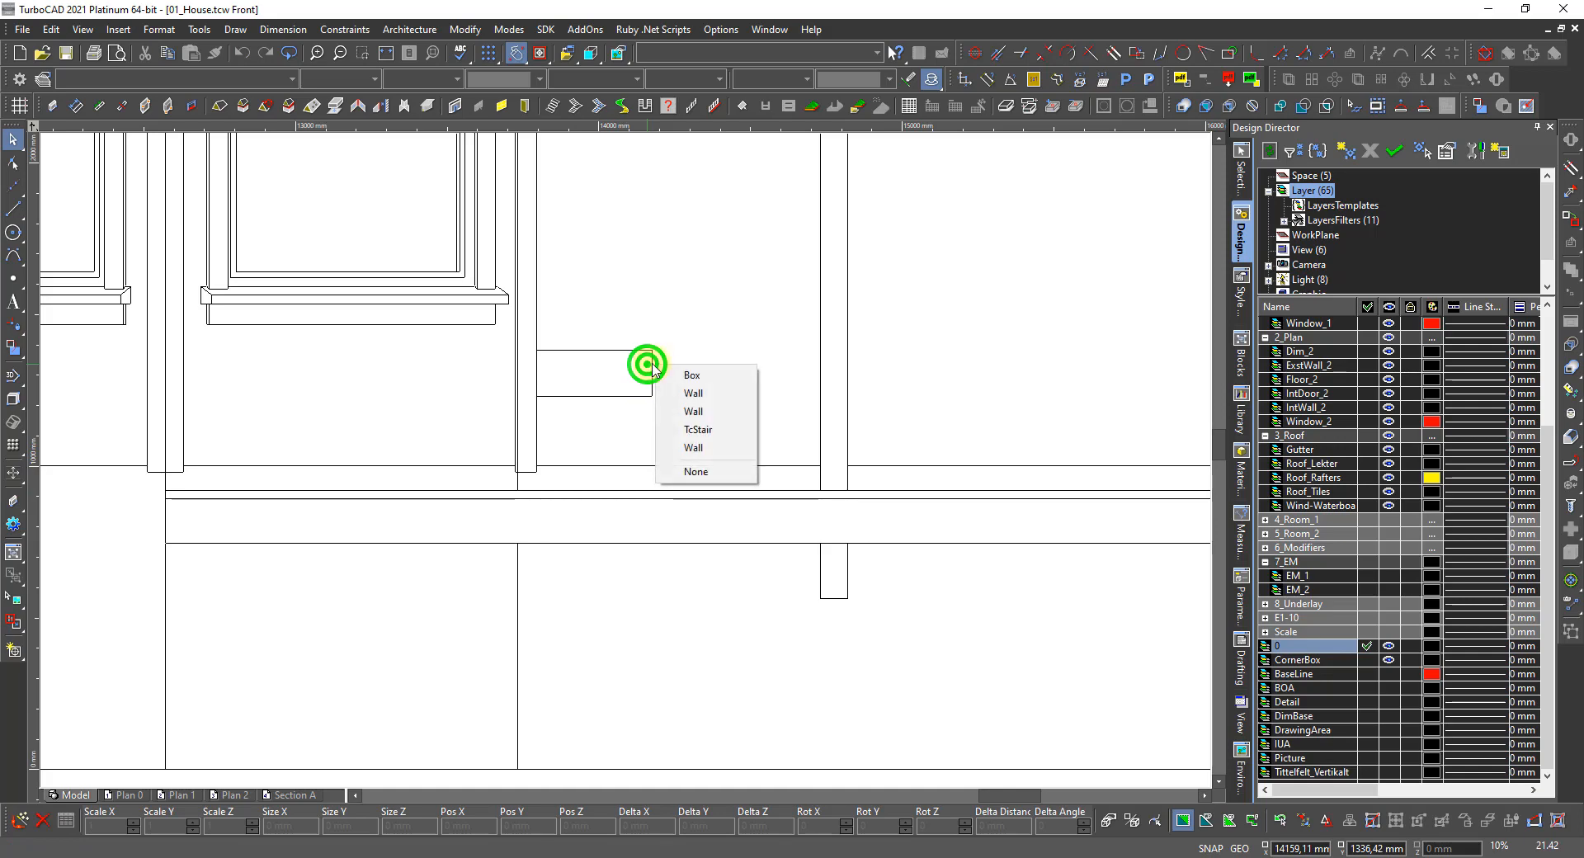
pyautogui.click(681, 375)
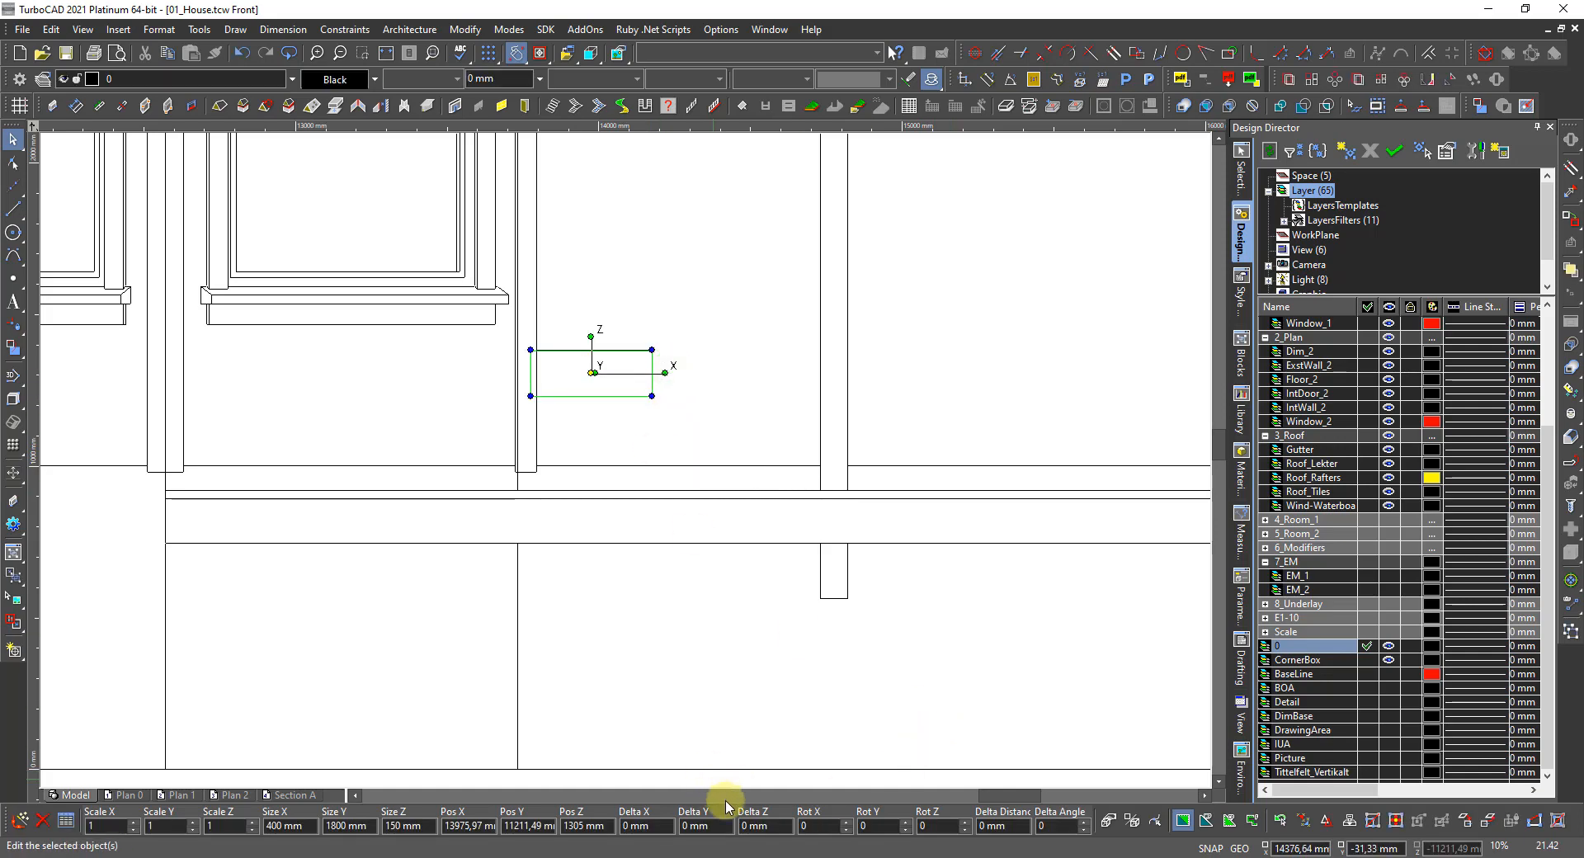
pyautogui.click(777, 826)
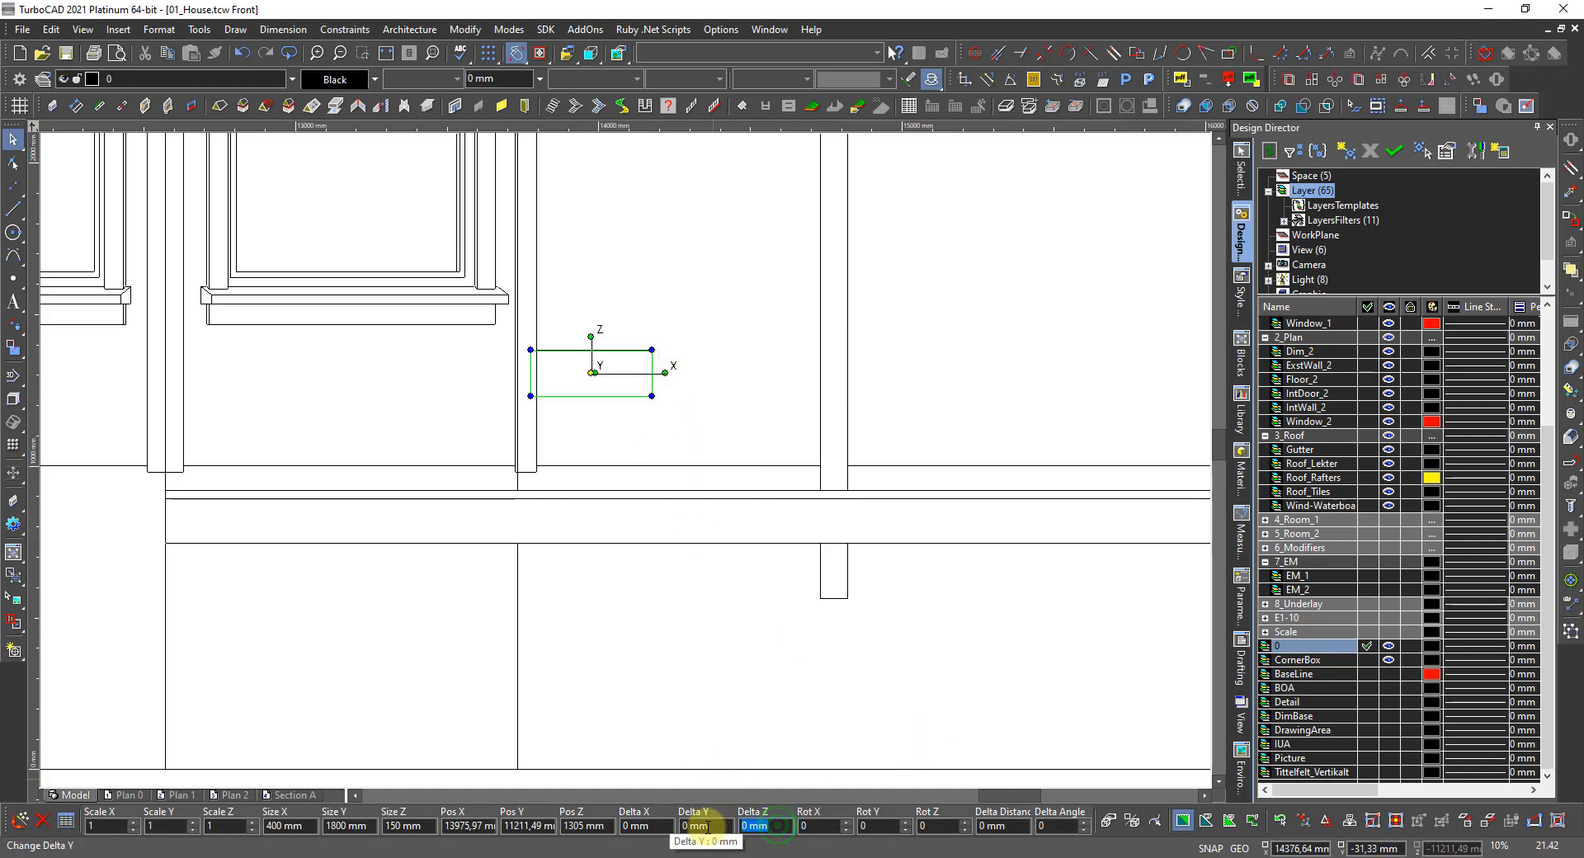
pyautogui.write('-')
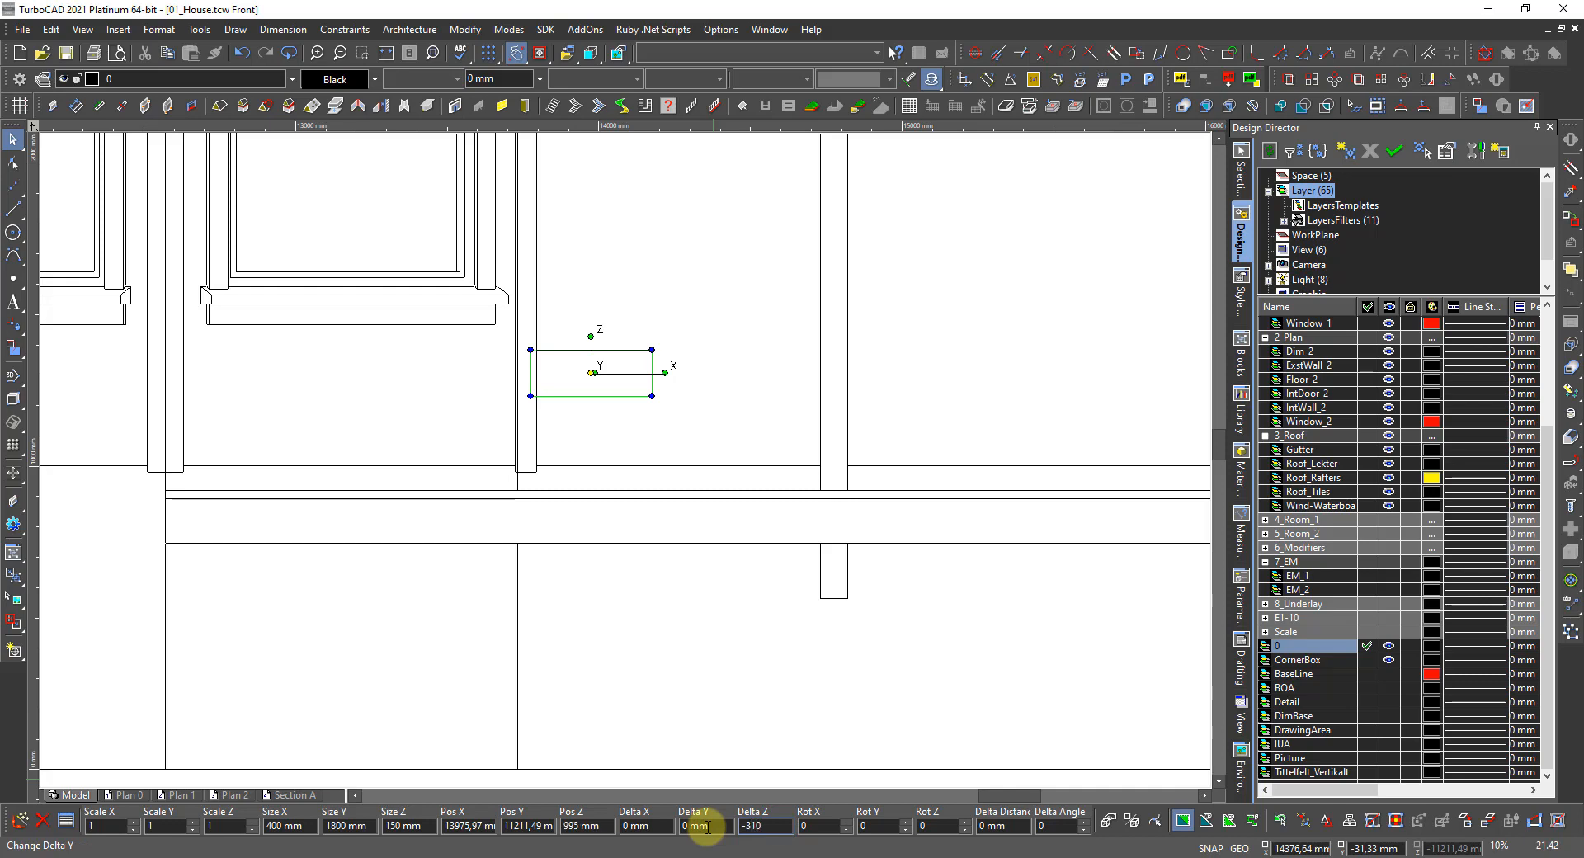
pyautogui.write('310')
pyautogui.press('Return')
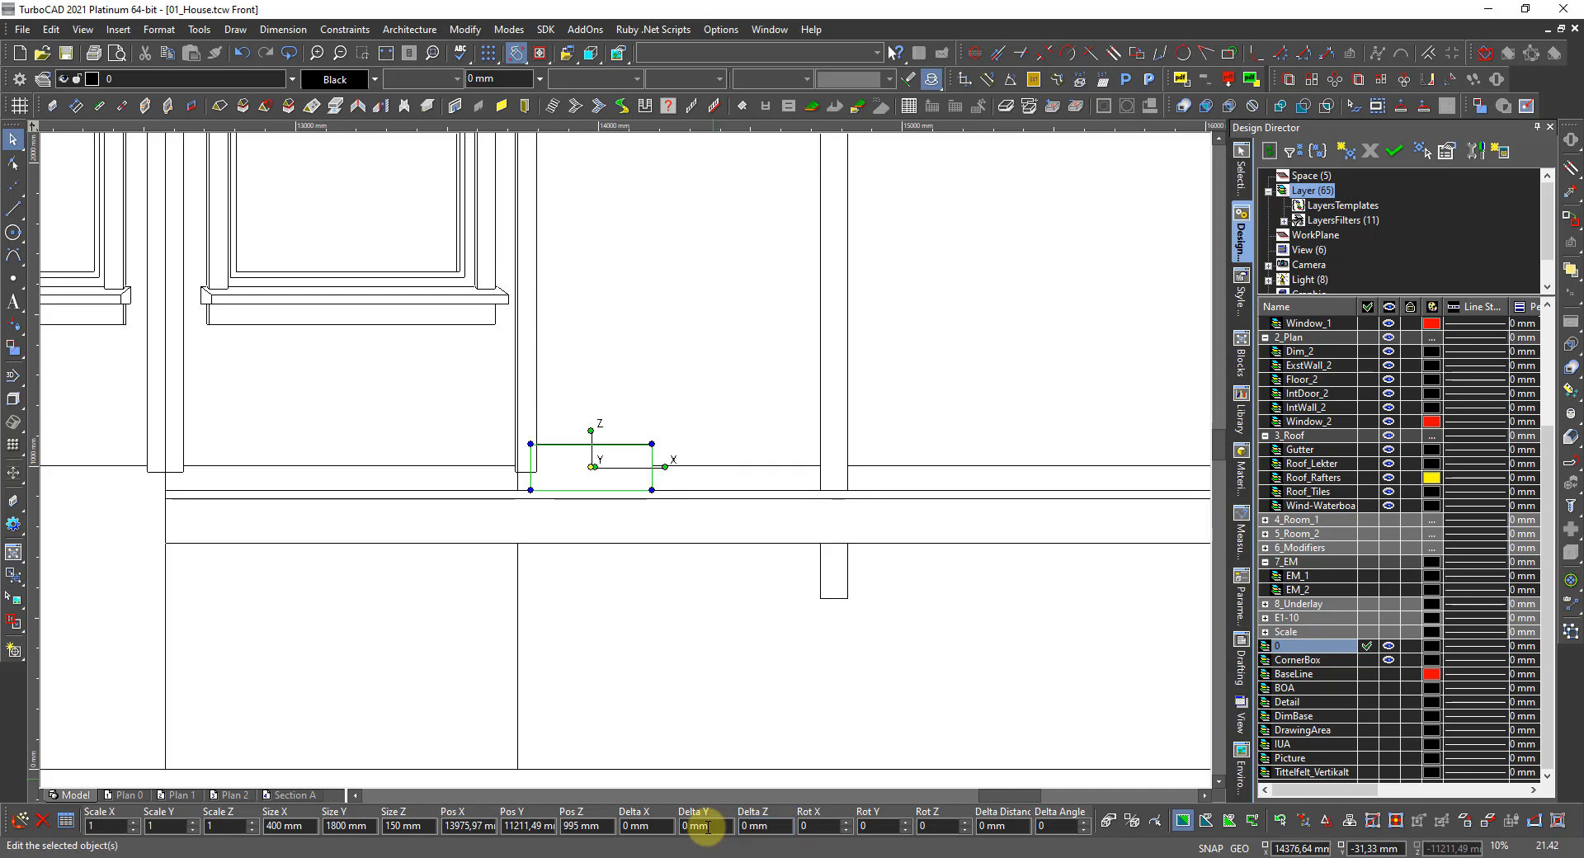
pyautogui.press('Escape')
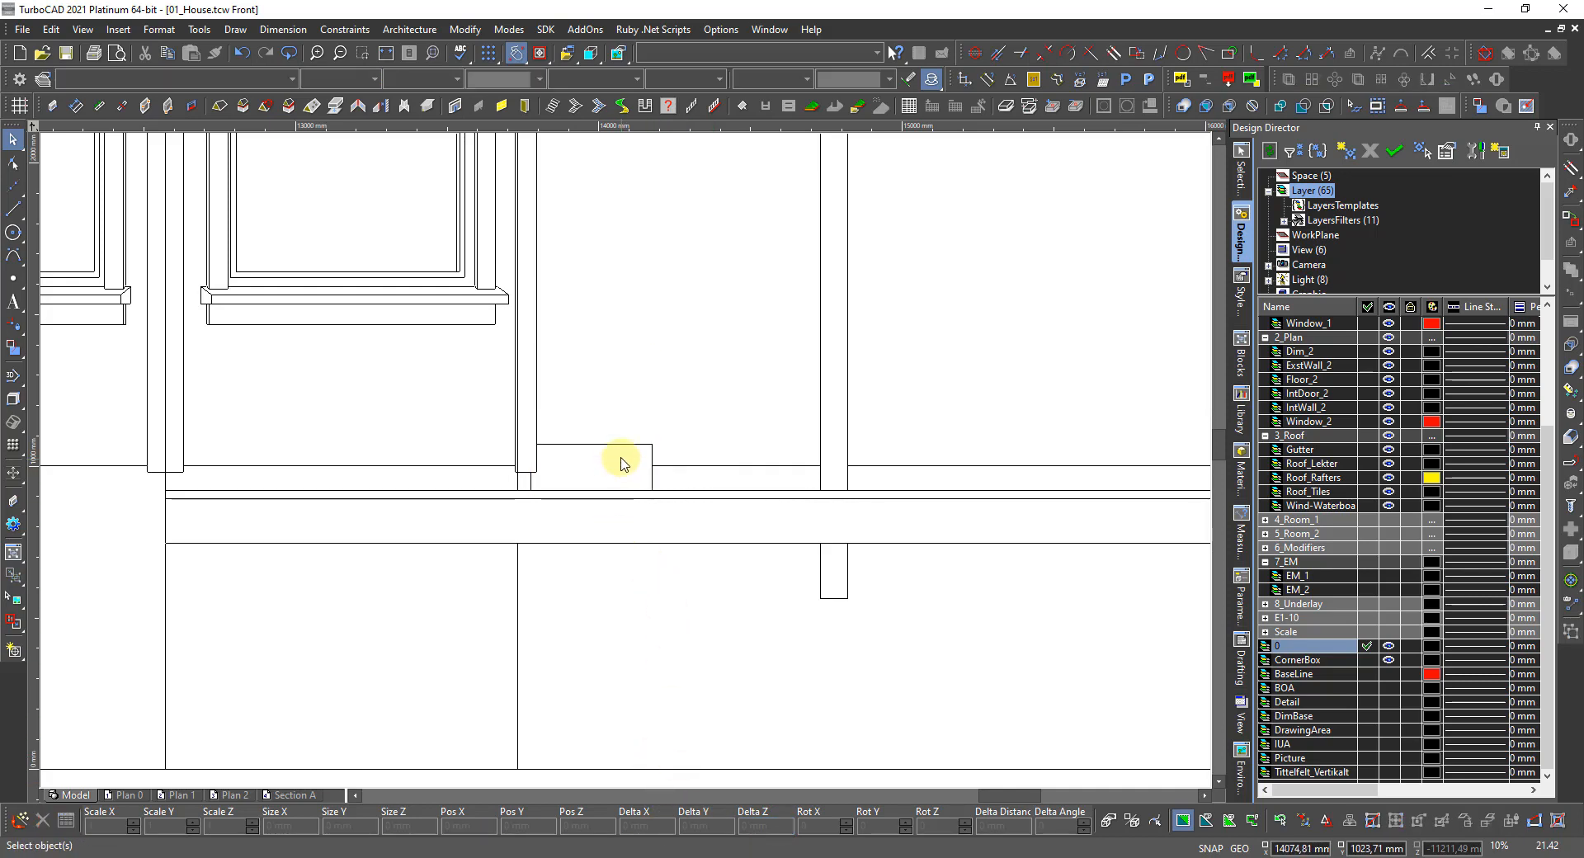
# Apply the active drawing's DeckMaterial to the box at the terrace door.
pyautogui.click(619, 452)
pyautogui.click(661, 461)
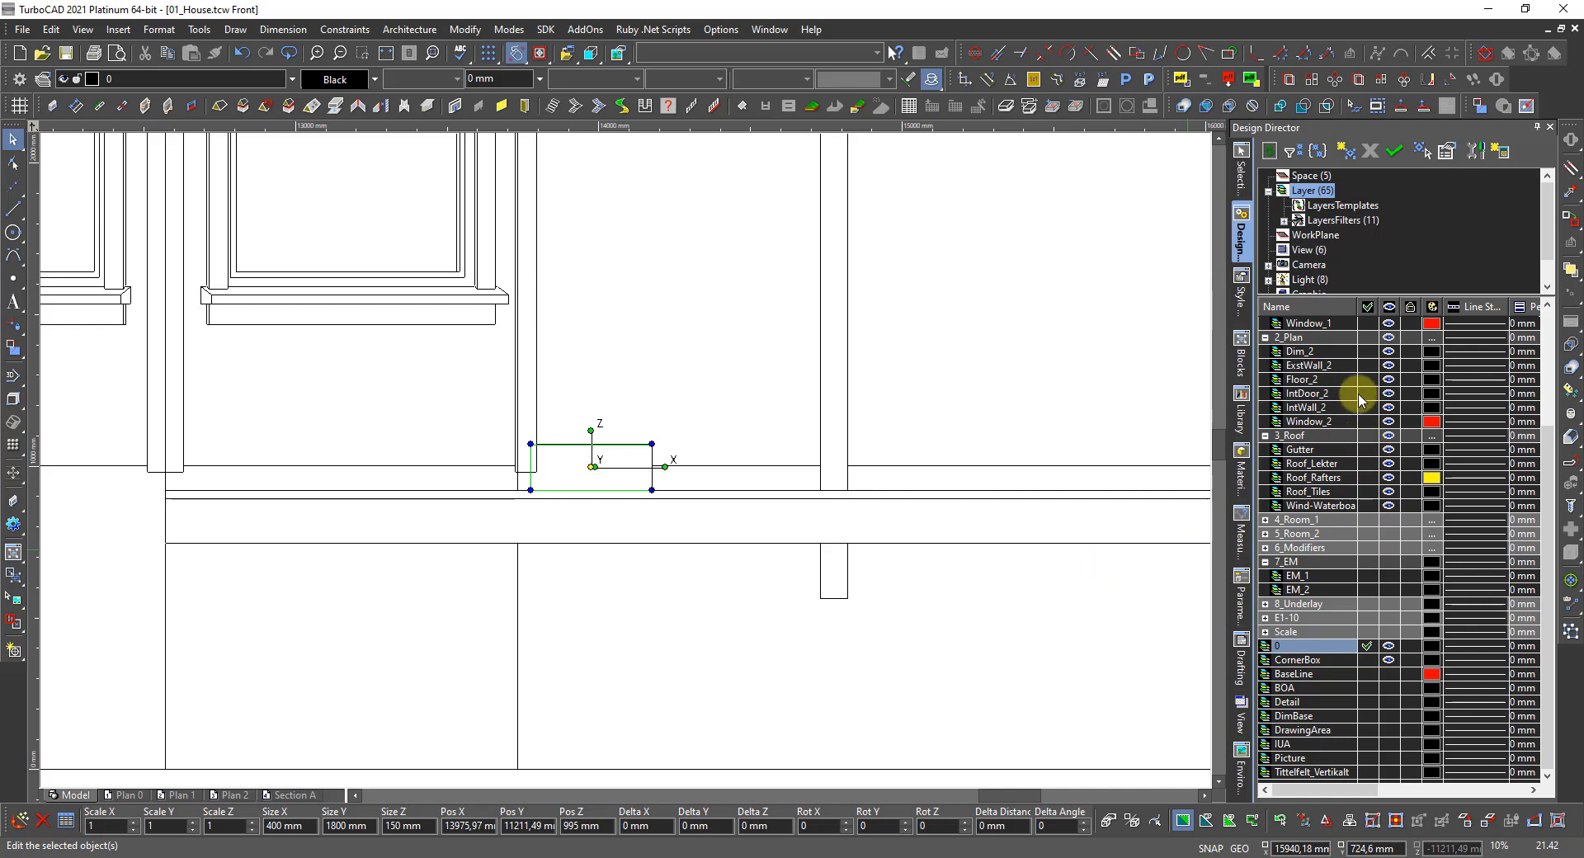
pyautogui.scroll(3, 1360, 398)
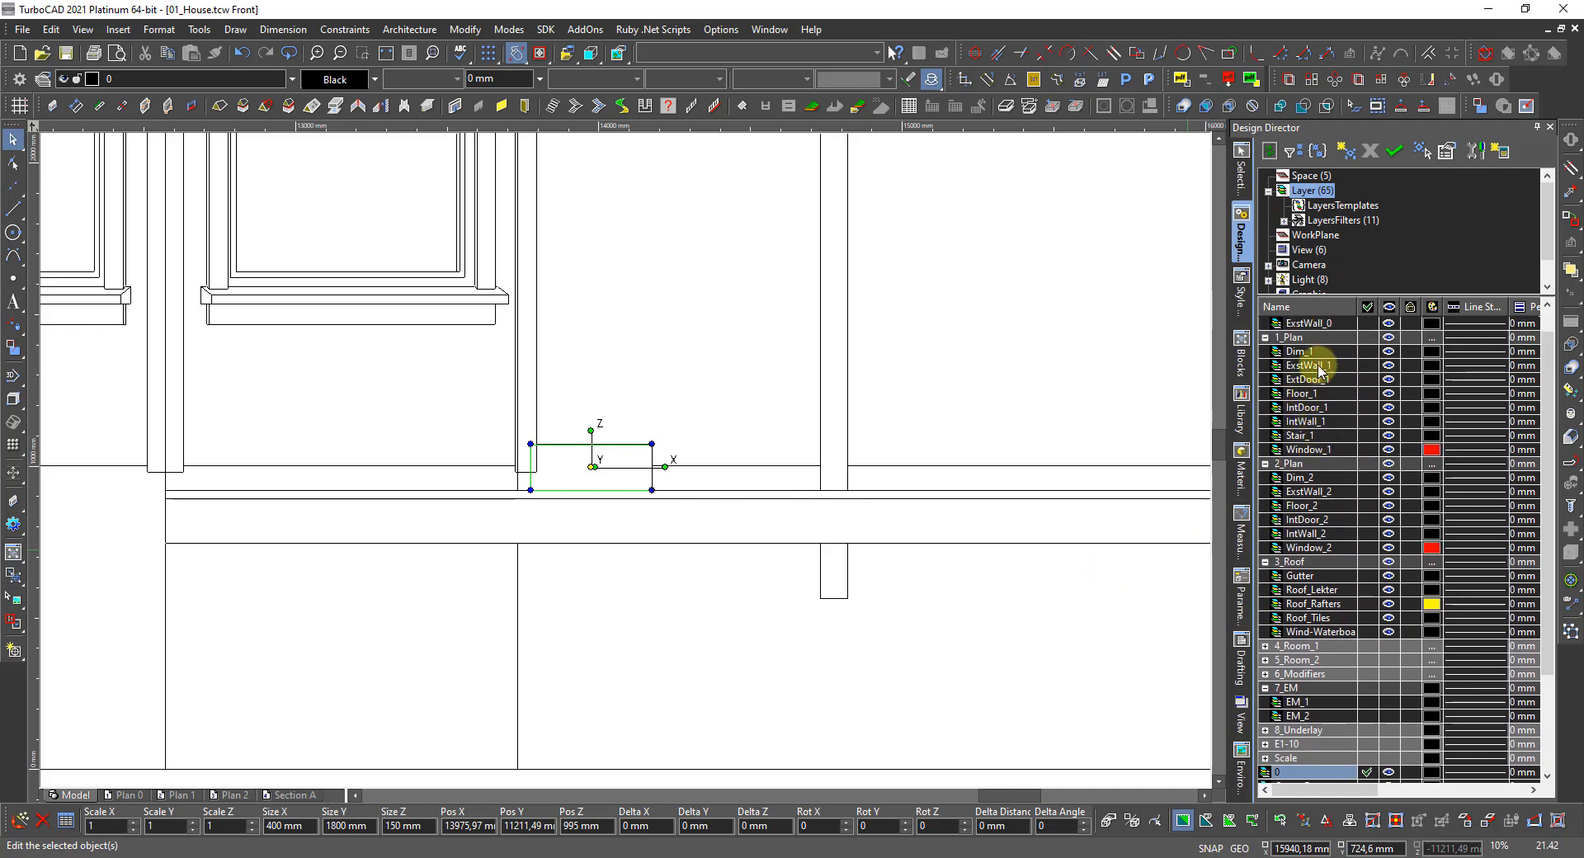
pyautogui.scroll(-3, 1313, 477)
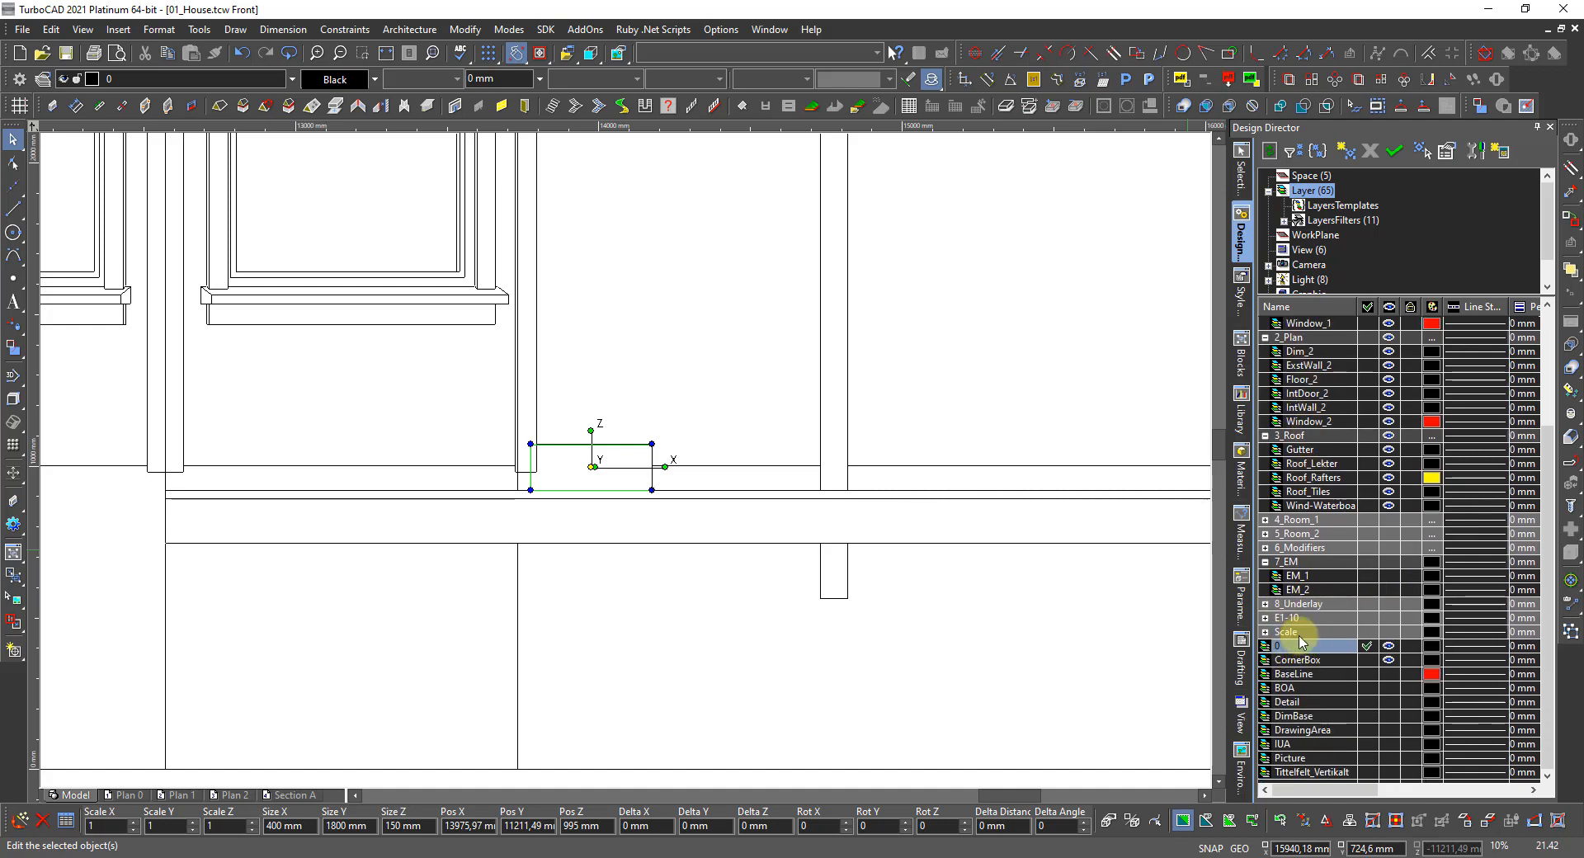
pyautogui.click(1241, 474)
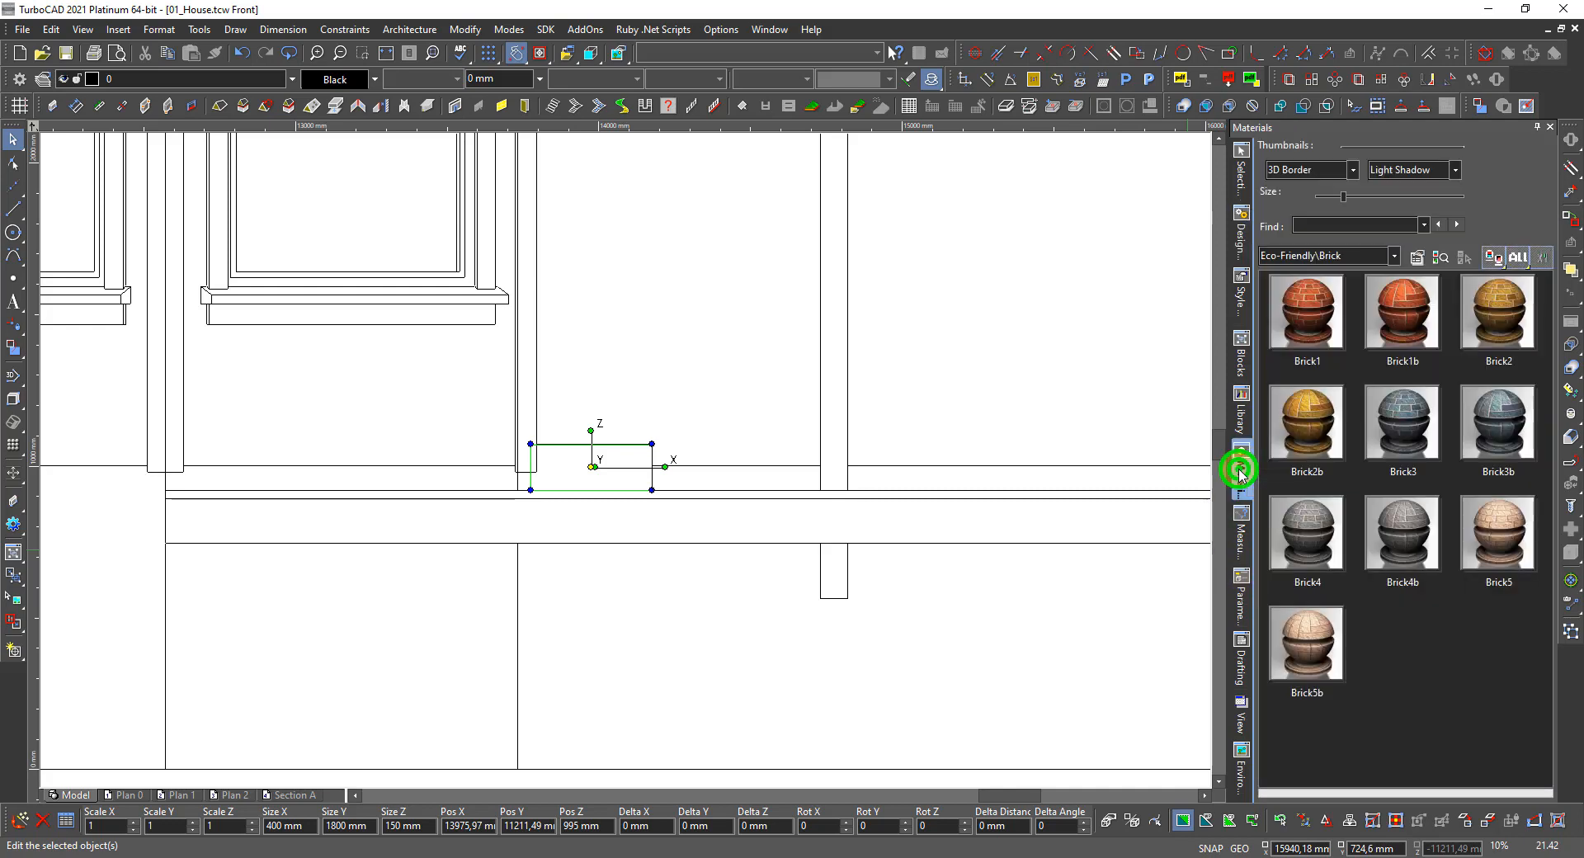
pyautogui.click(1316, 257)
pyautogui.click(1312, 258)
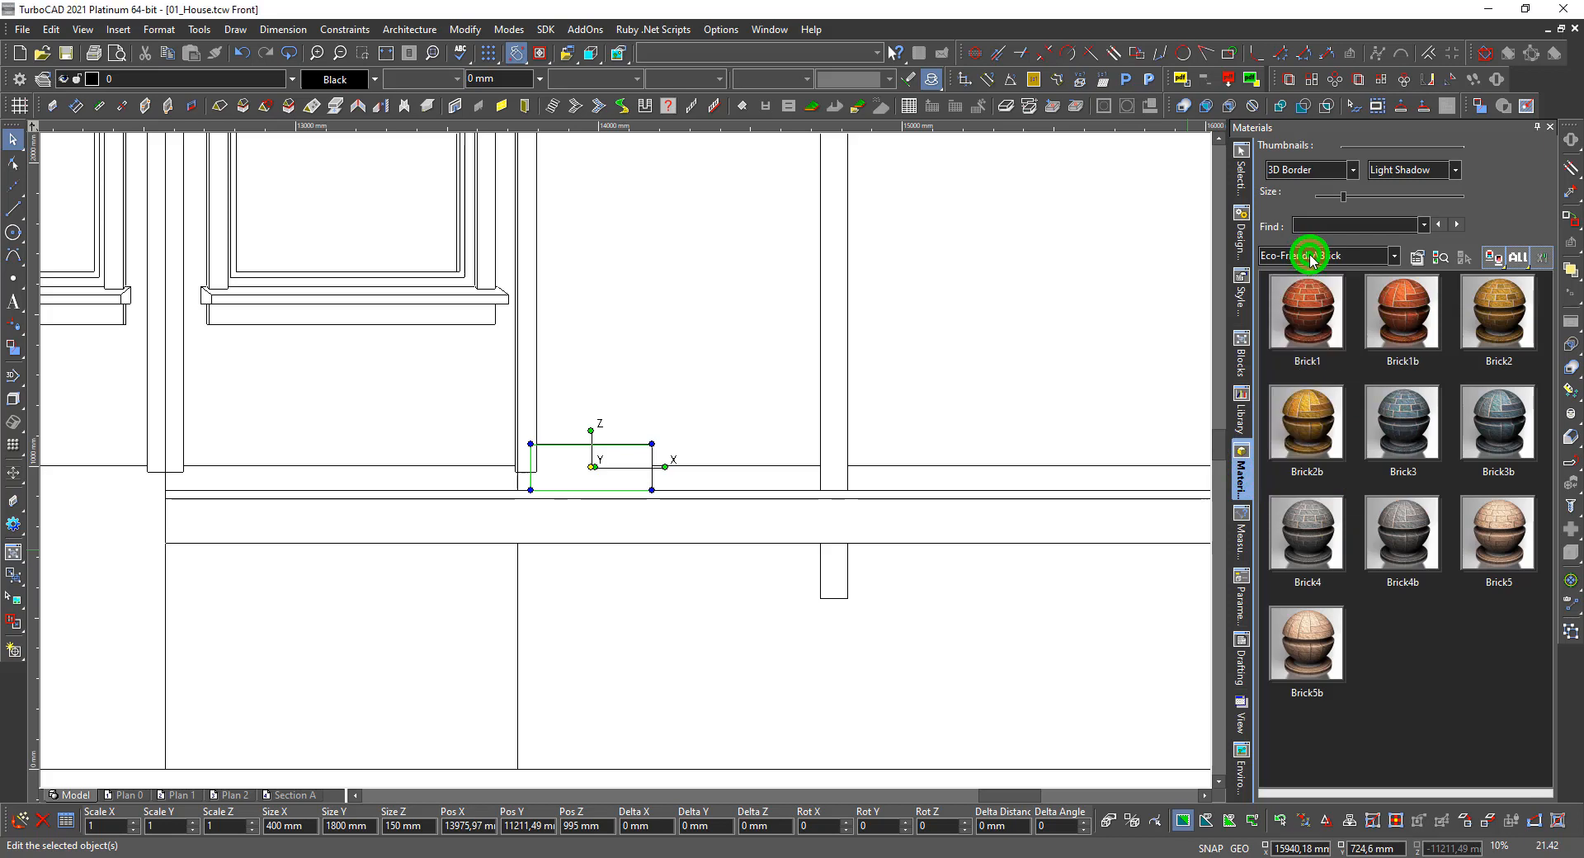
pyautogui.click(1312, 258)
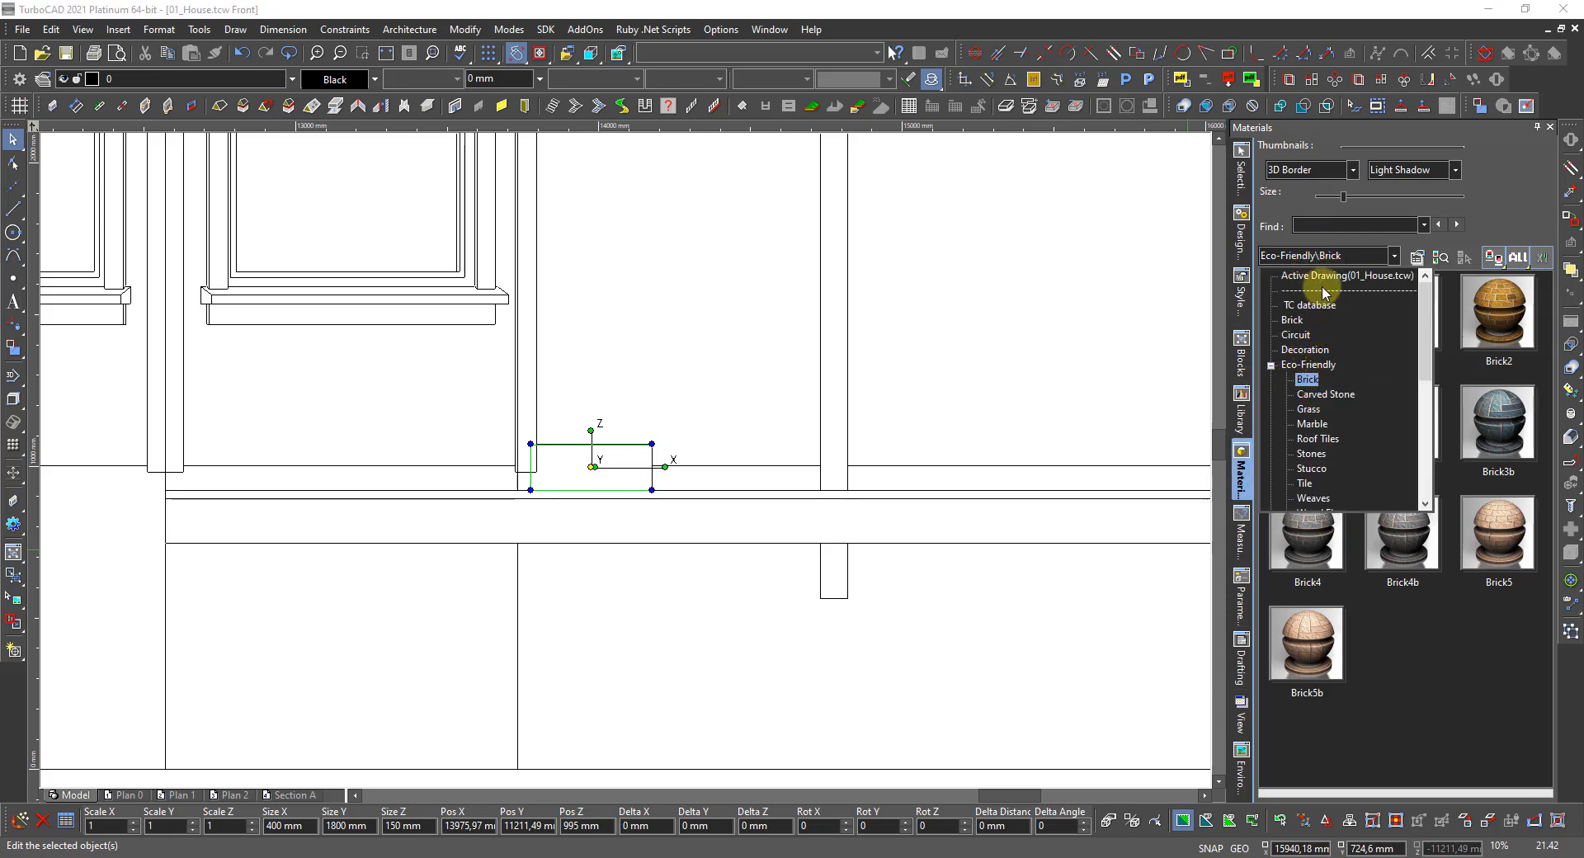
pyautogui.click(1317, 278)
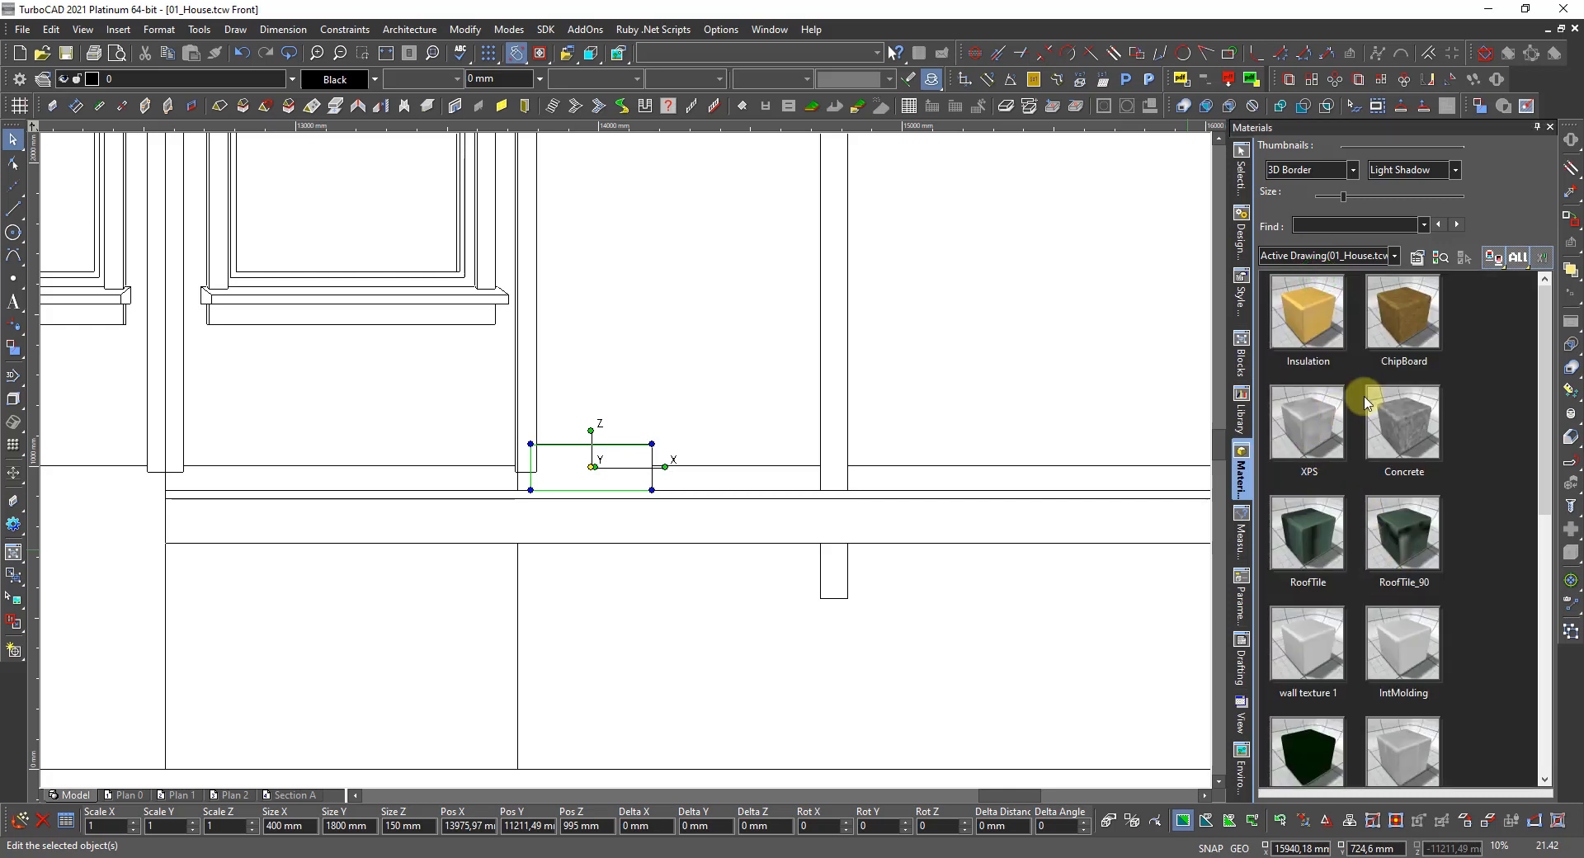
pyautogui.scroll(-5, 1400, 422)
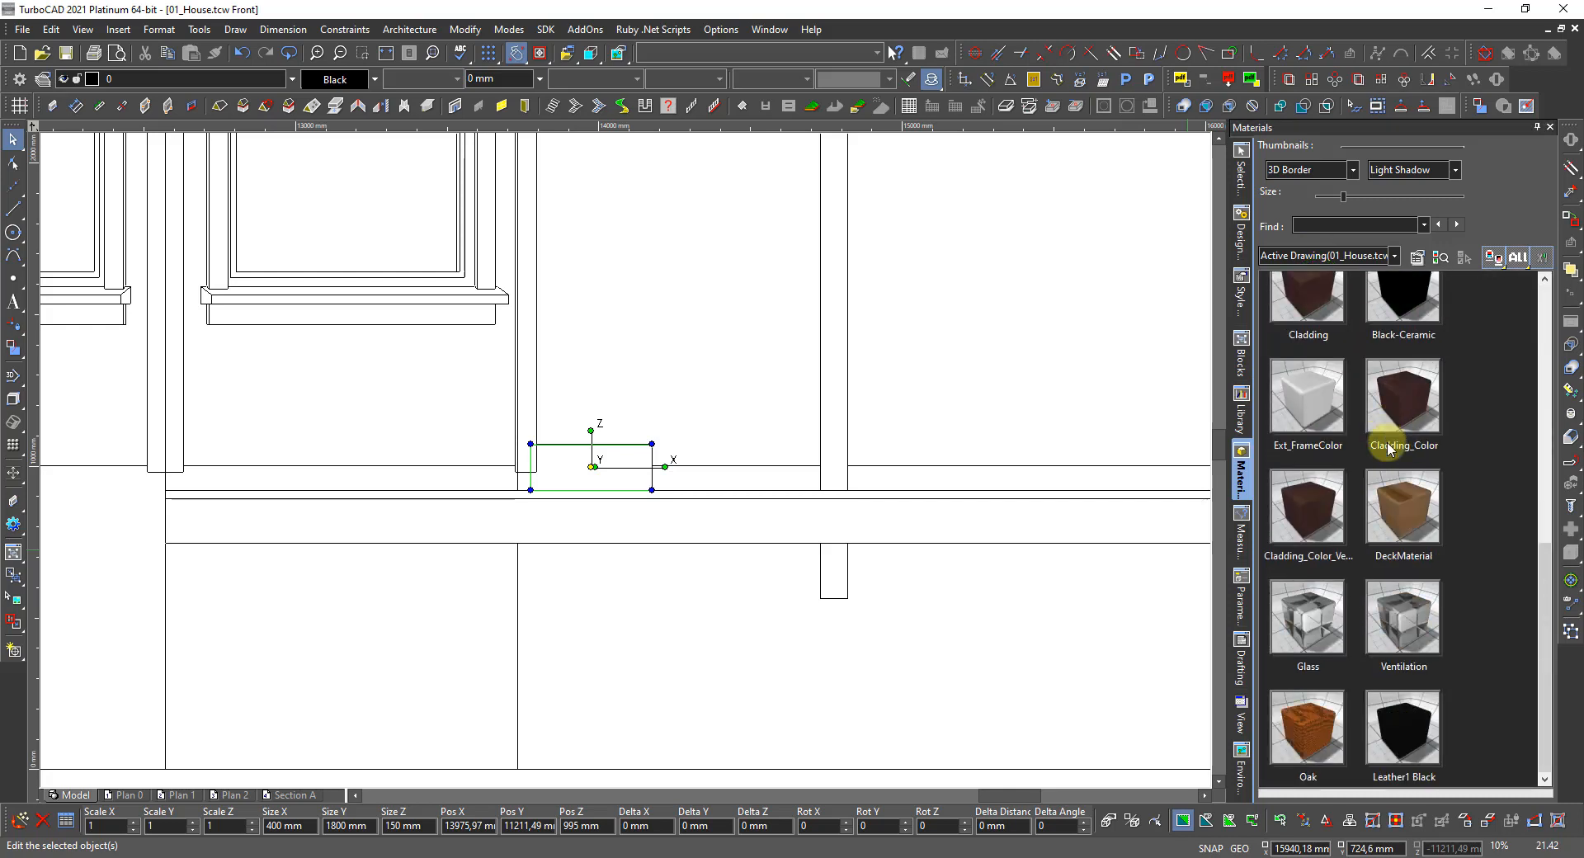
pyautogui.click(1403, 524)
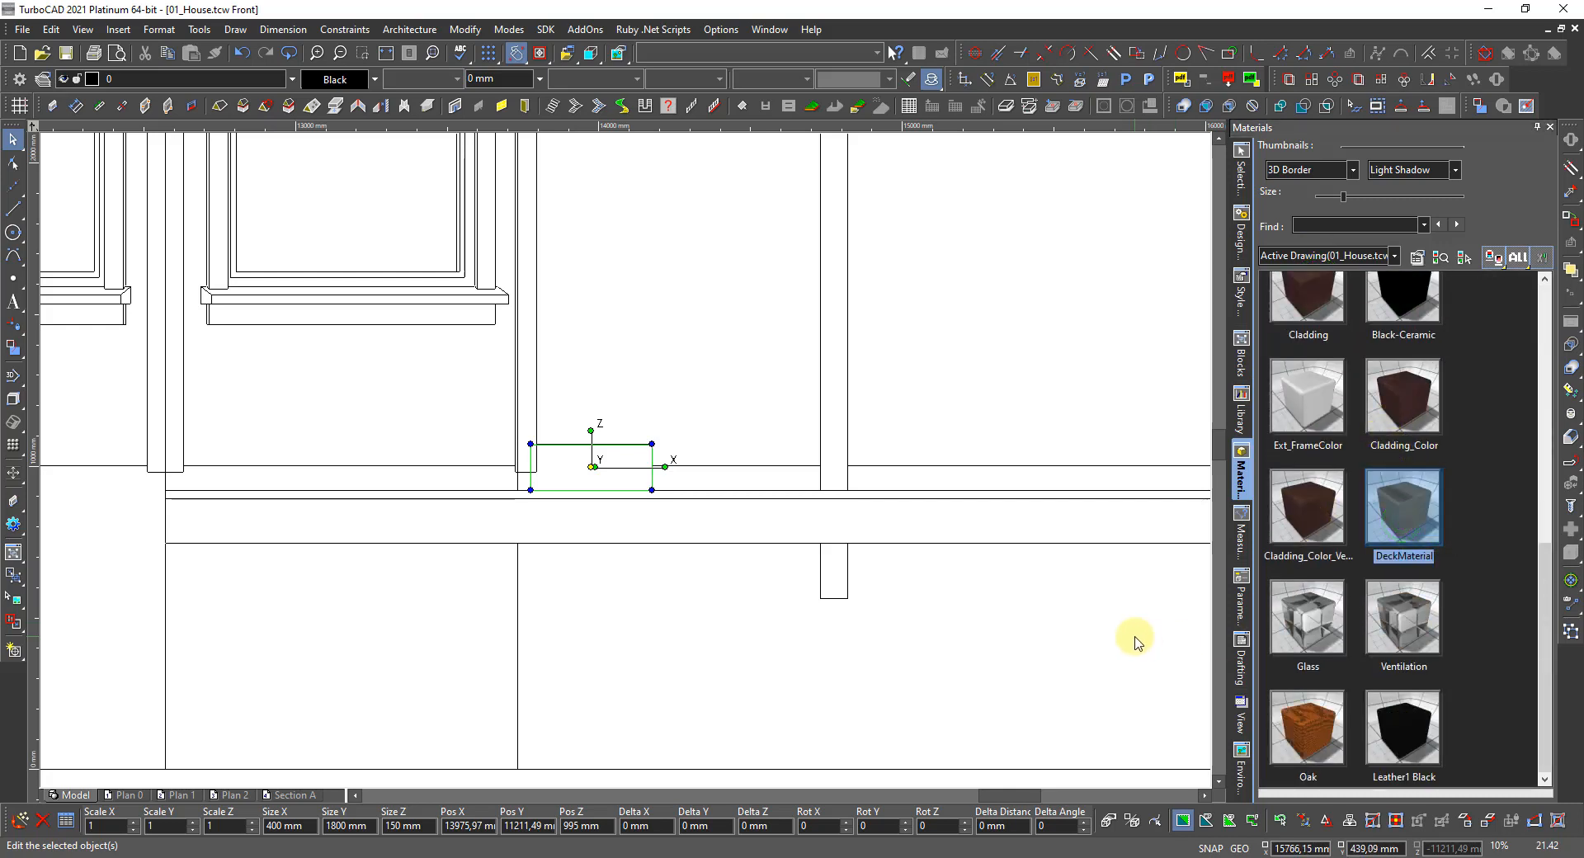
pyautogui.press('Escape')
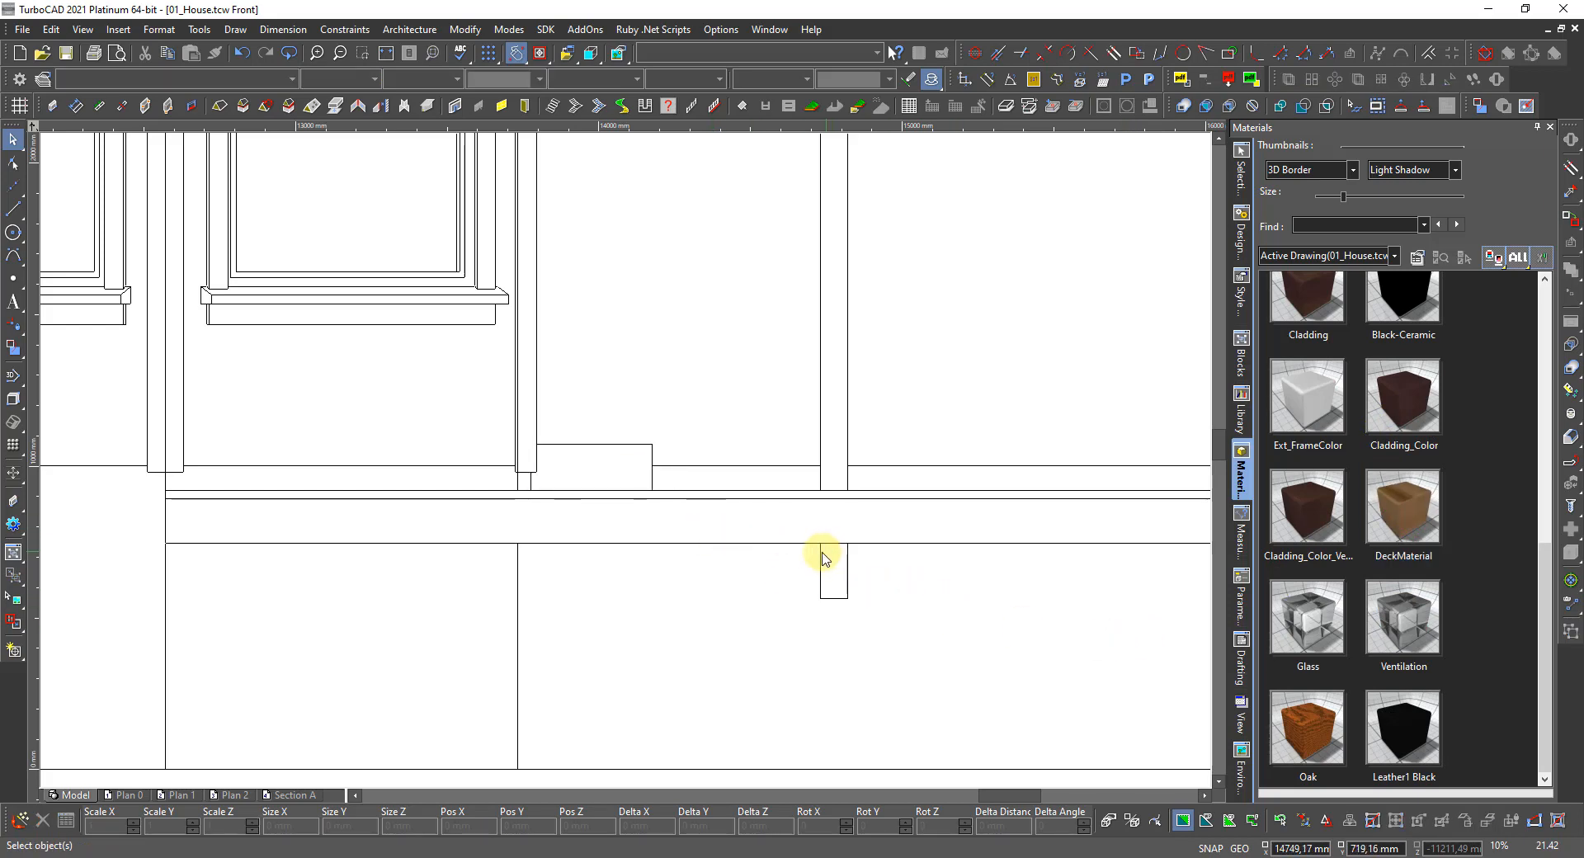
# Check which material is assigned to the terrace floor slab.
pyautogui.click(900, 544)
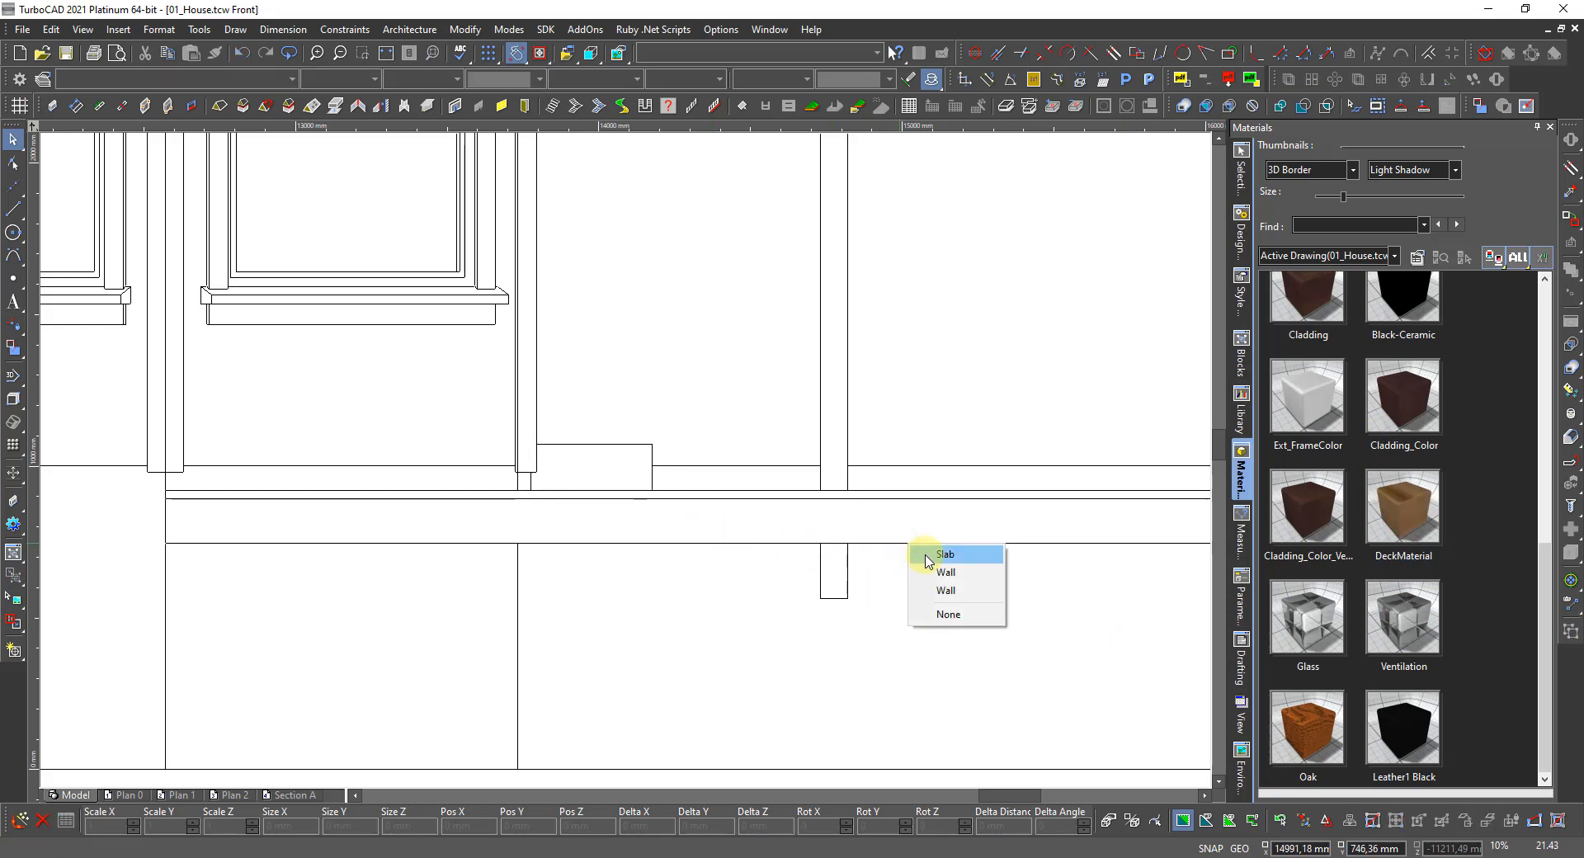
pyautogui.click(929, 556)
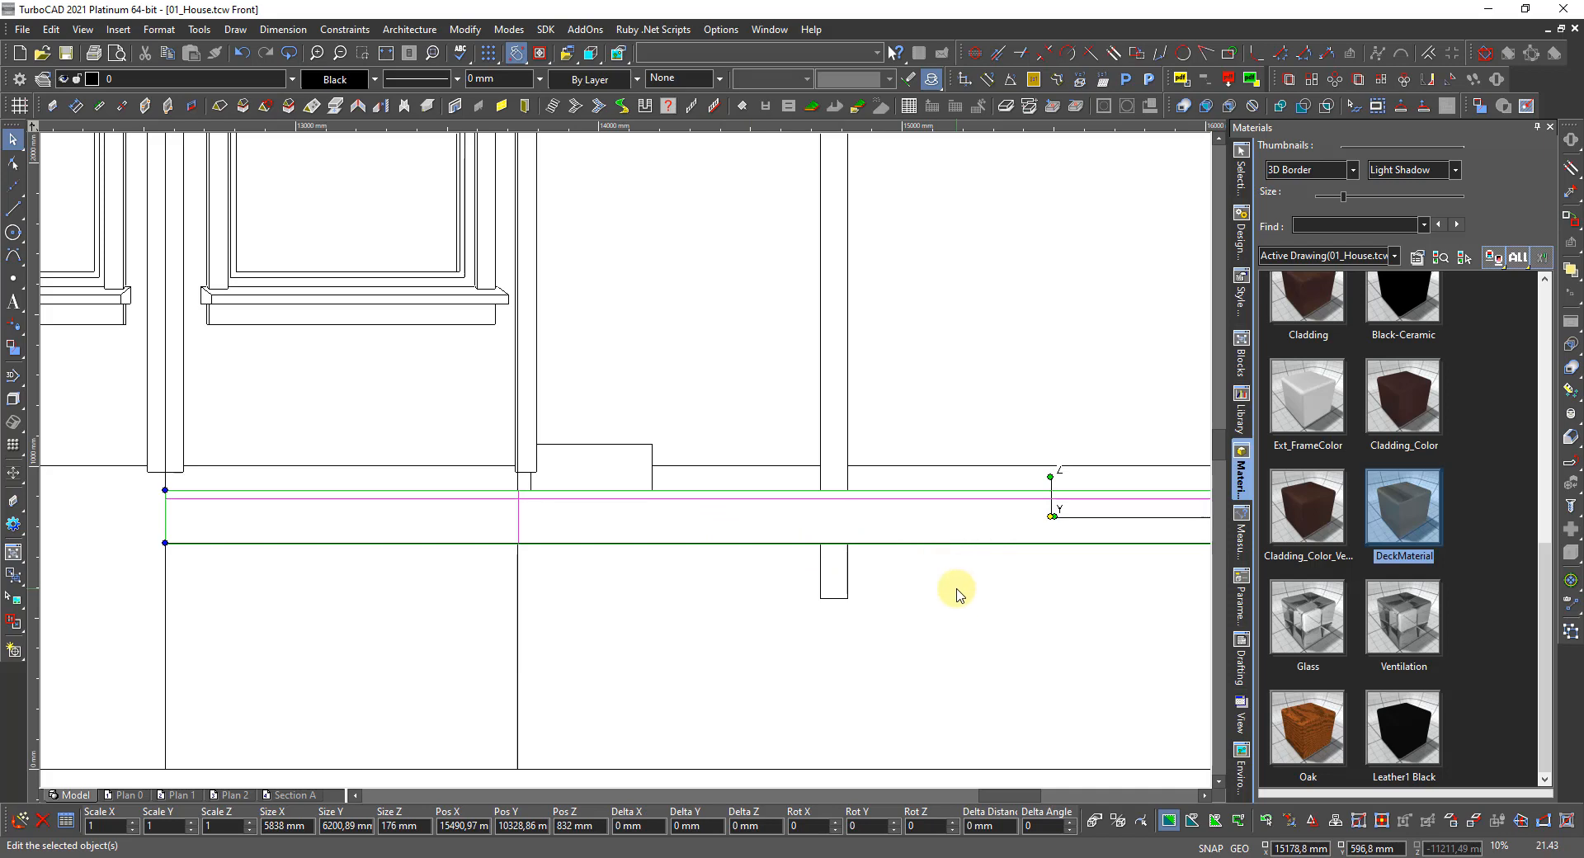
pyautogui.click(1107, 598)
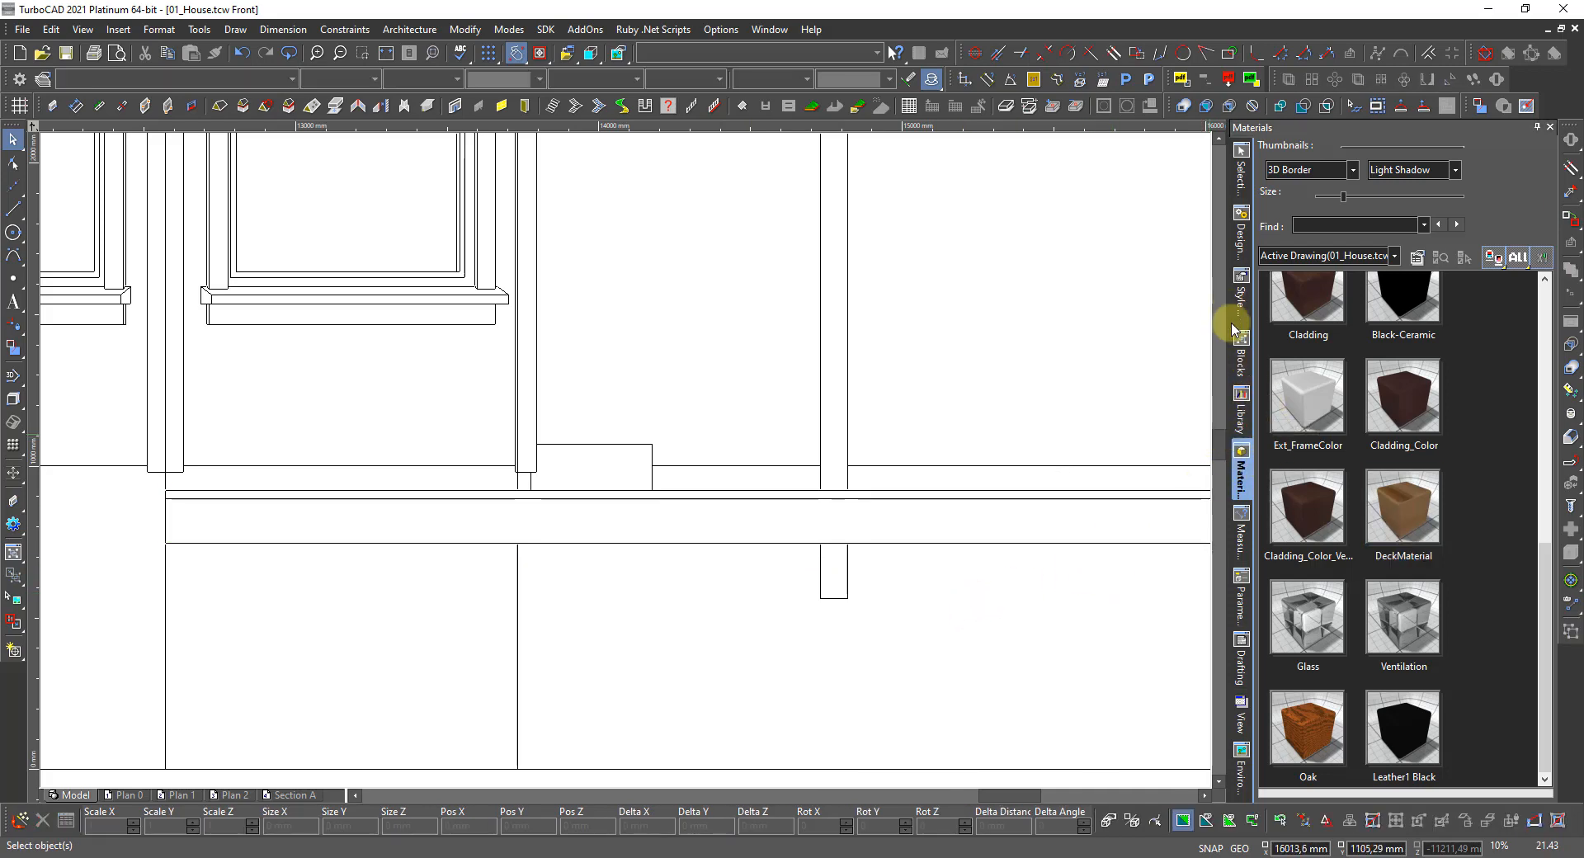
# Create a new layer named Deck_1.
pyautogui.click(1241, 240)
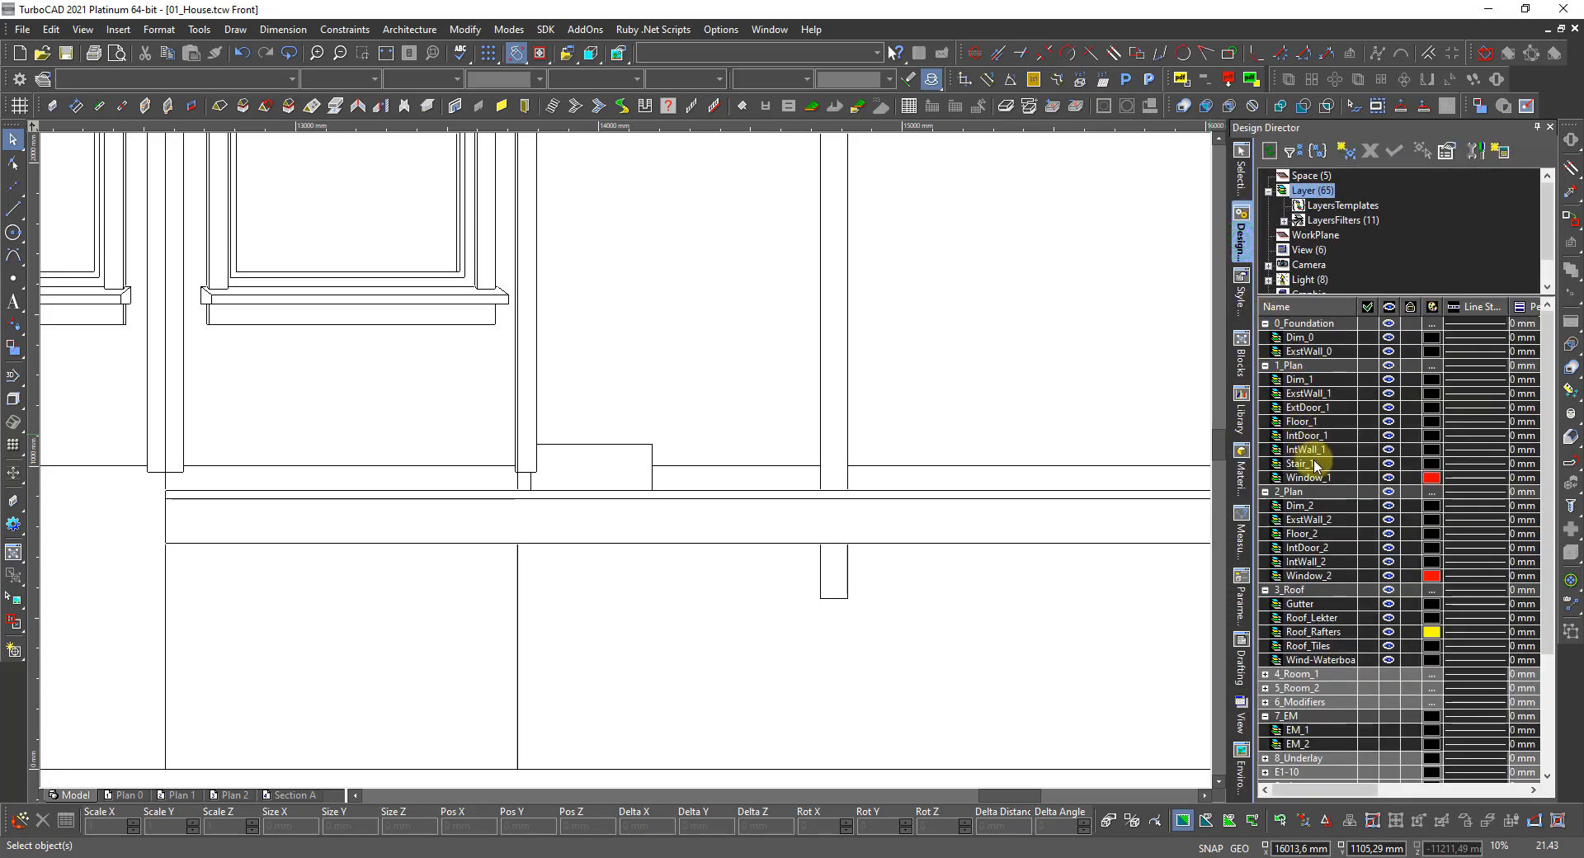
pyautogui.click(1302, 421)
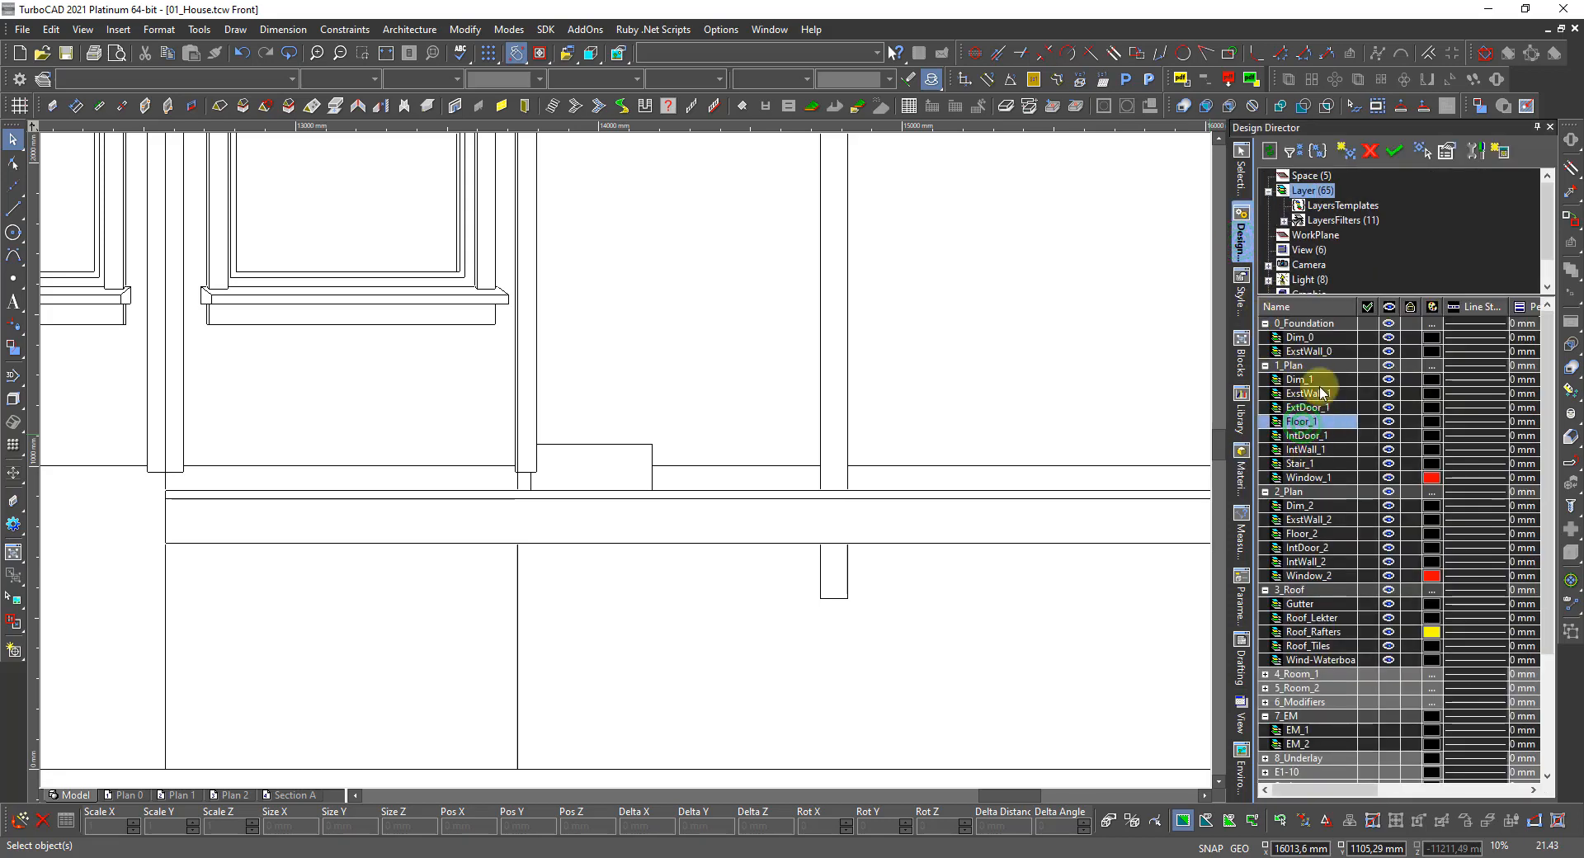
pyautogui.click(1347, 155)
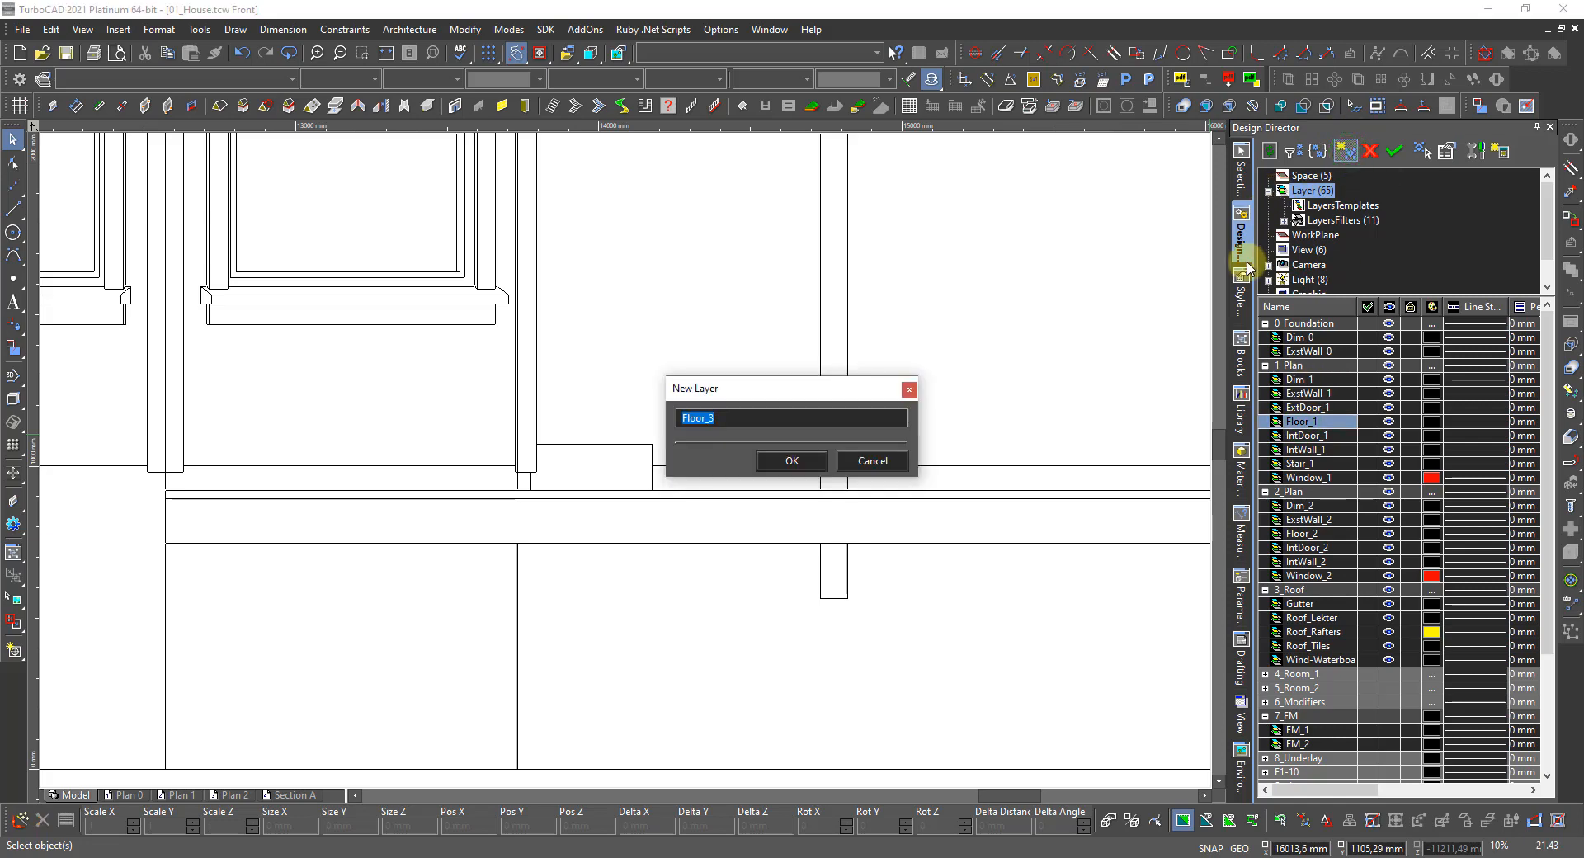
pyautogui.write('eck_1')
pyautogui.press('Return')
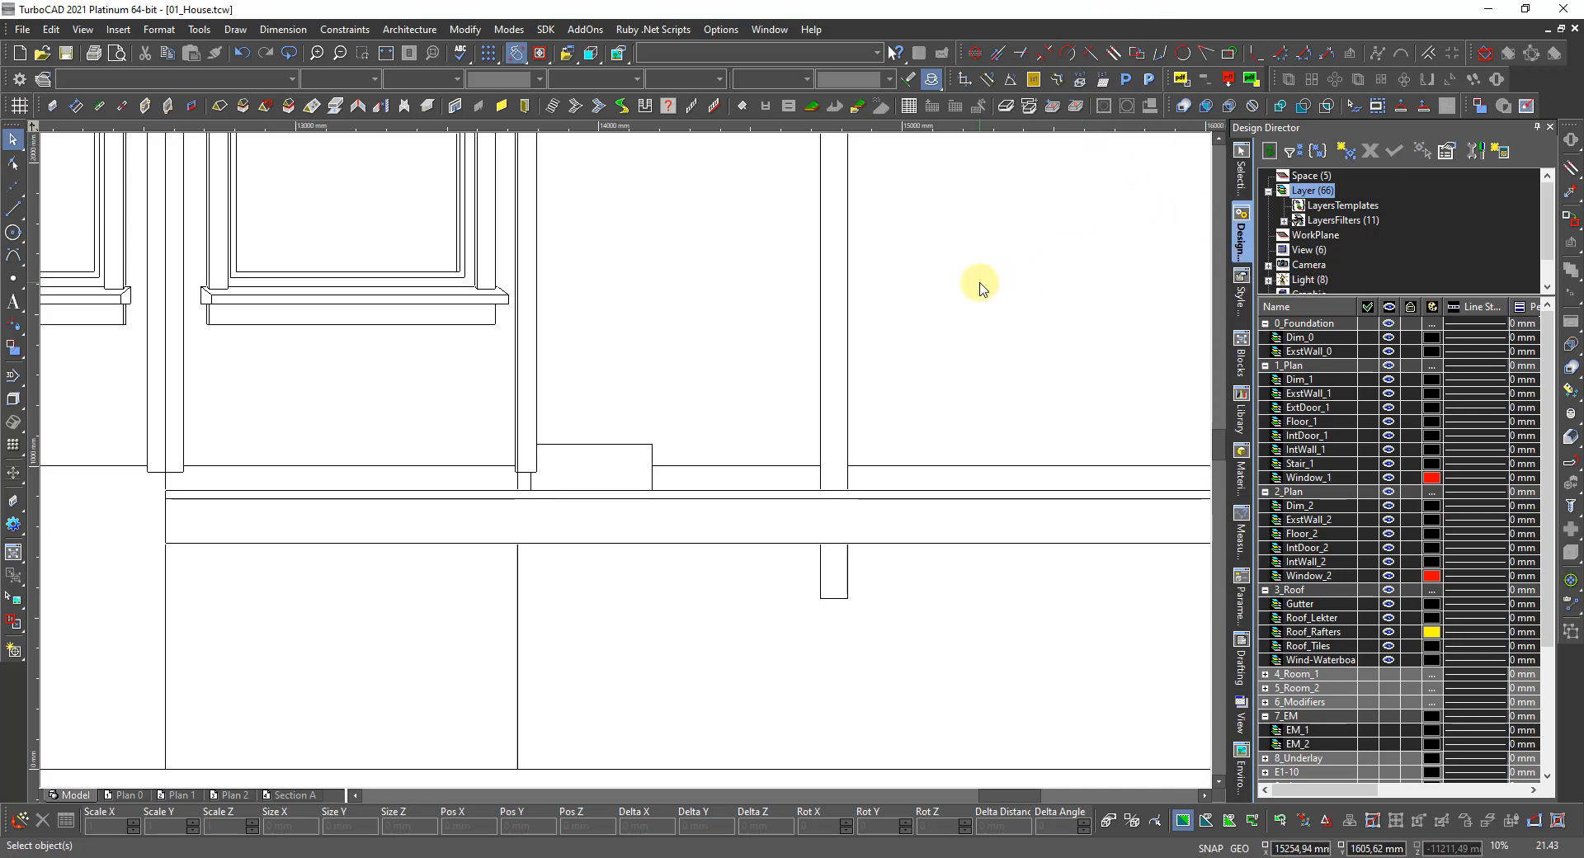
# Assign the box and the terrace floor slab to the Deck_1 layer.
pyautogui.click(576, 448)
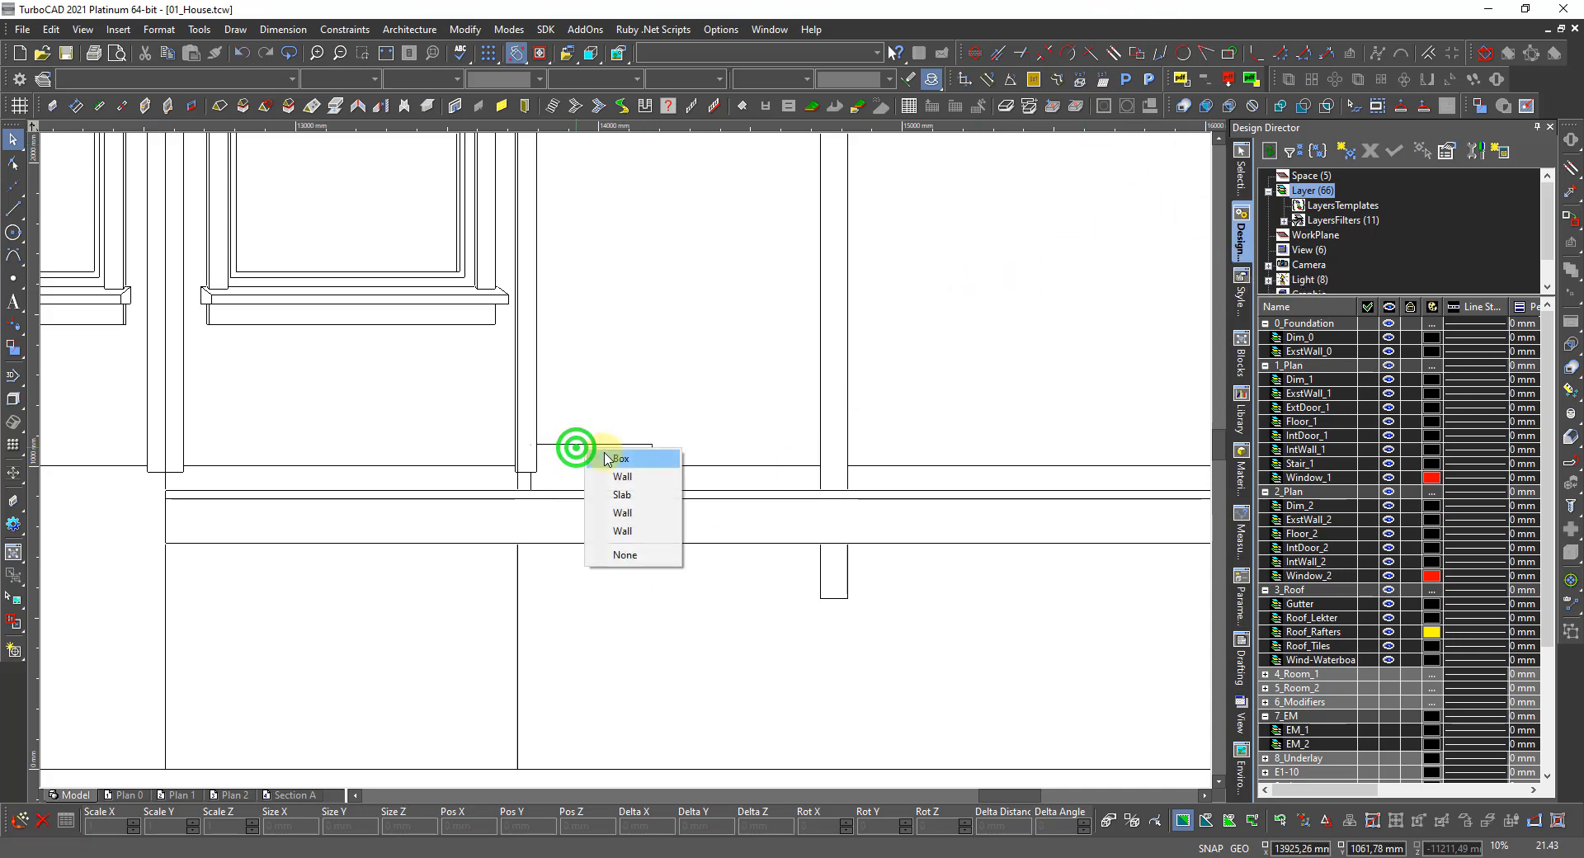
pyautogui.click(620, 458)
pyautogui.click(699, 536)
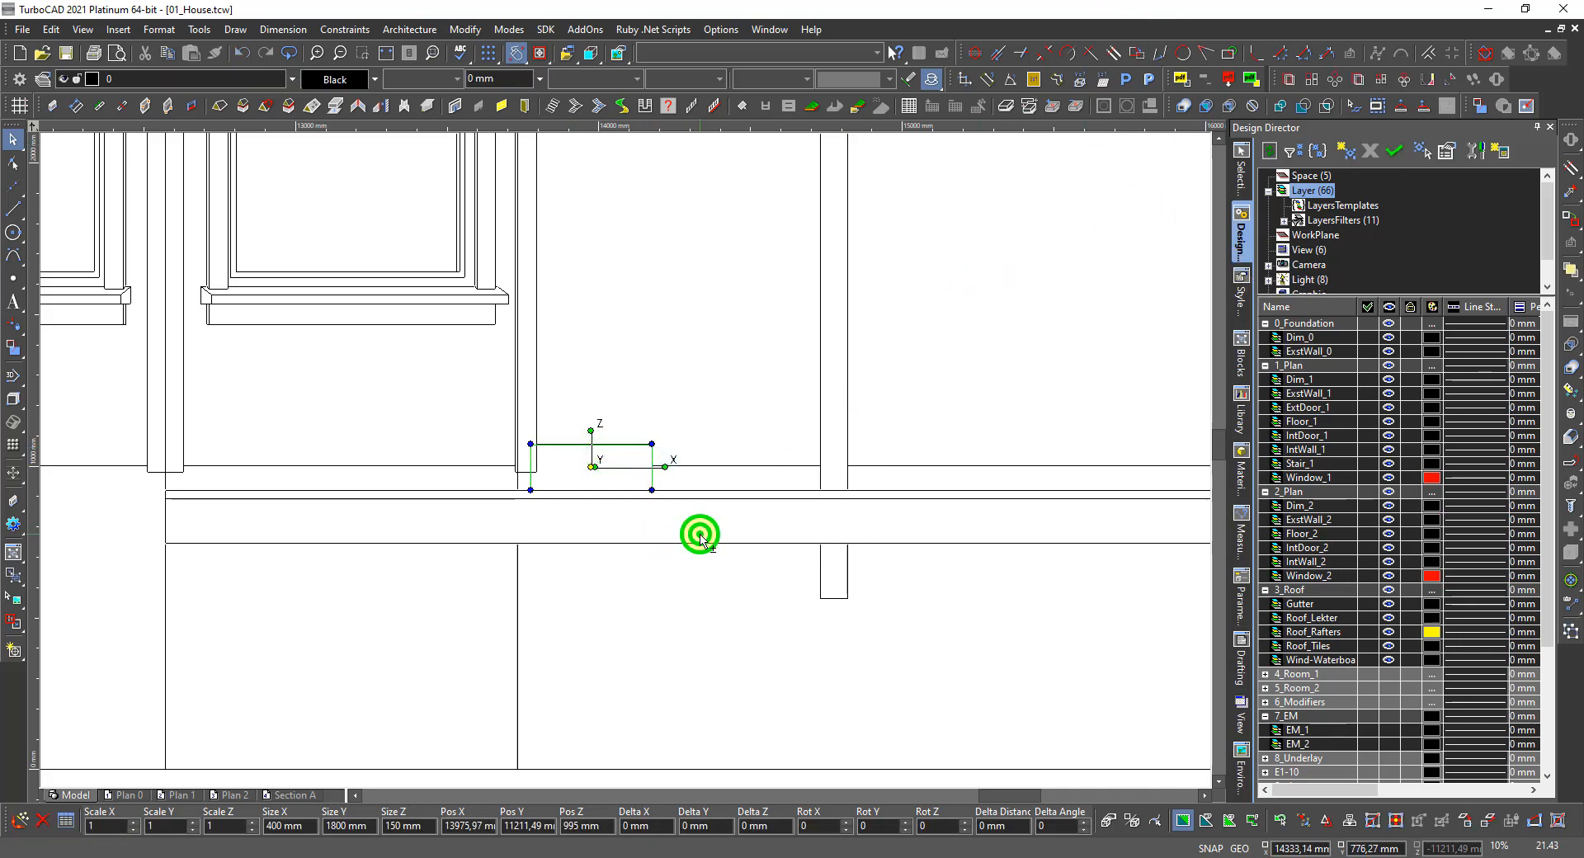
pyautogui.click(725, 544)
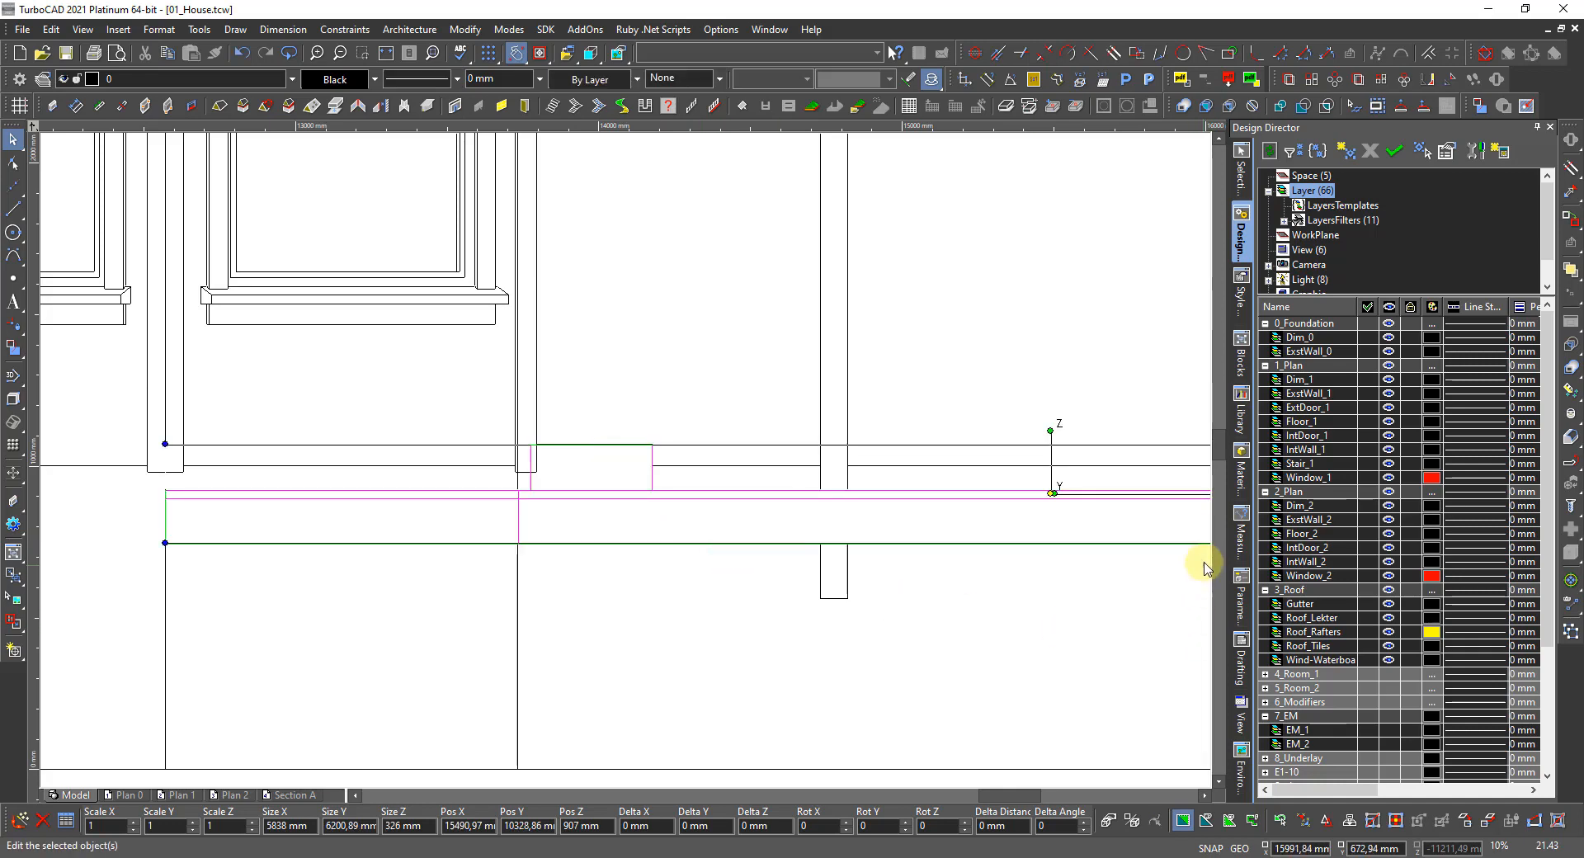
pyautogui.scroll(-4, 1341, 590)
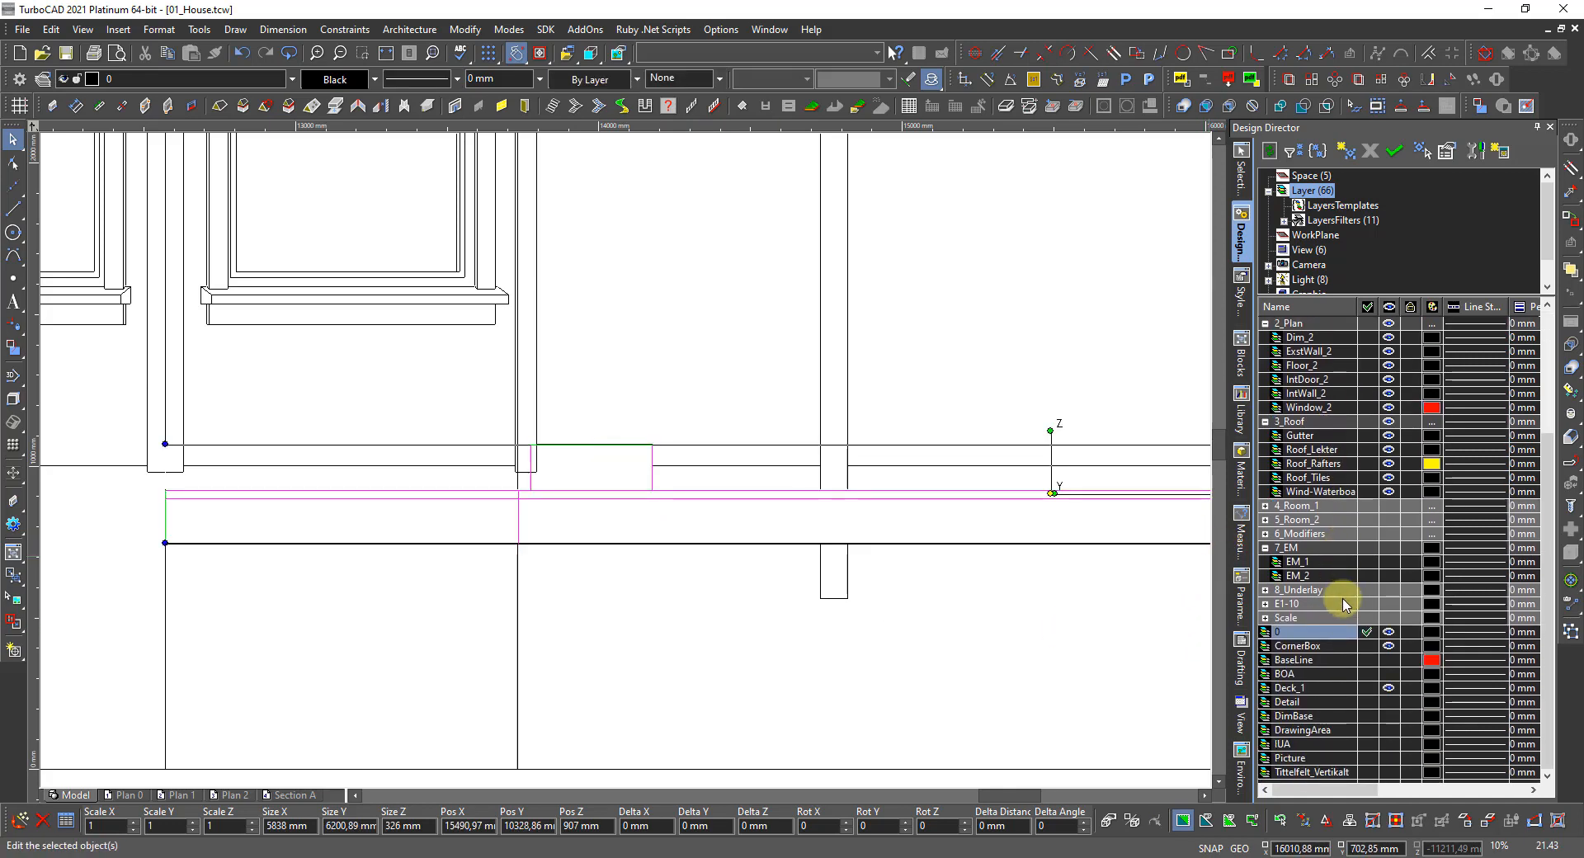
pyautogui.click(1367, 688)
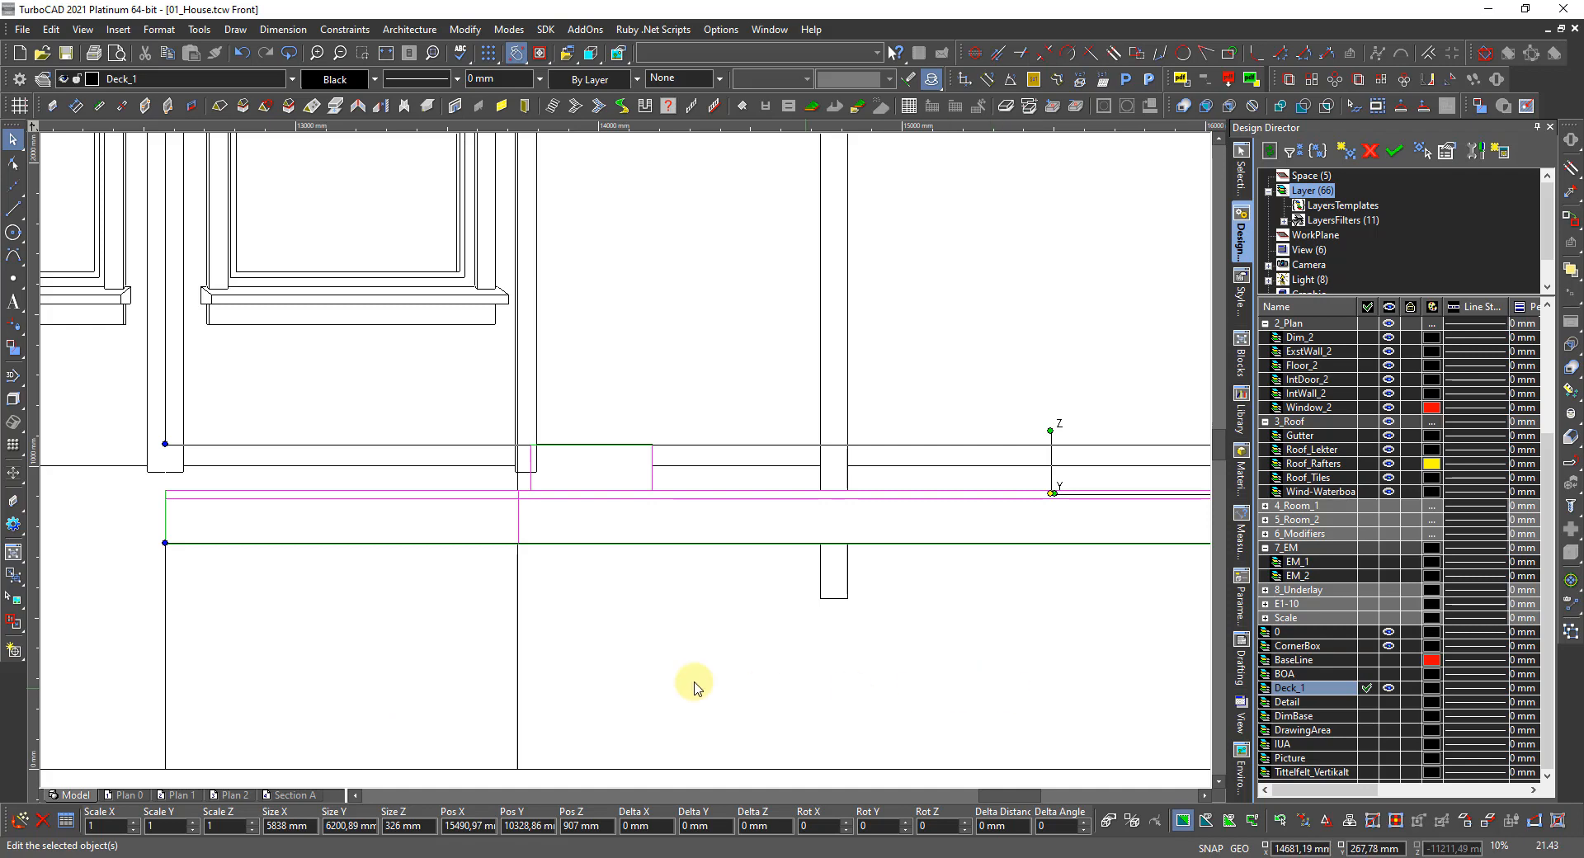
pyautogui.scroll(-5, 639, 449)
pyautogui.click(679, 512)
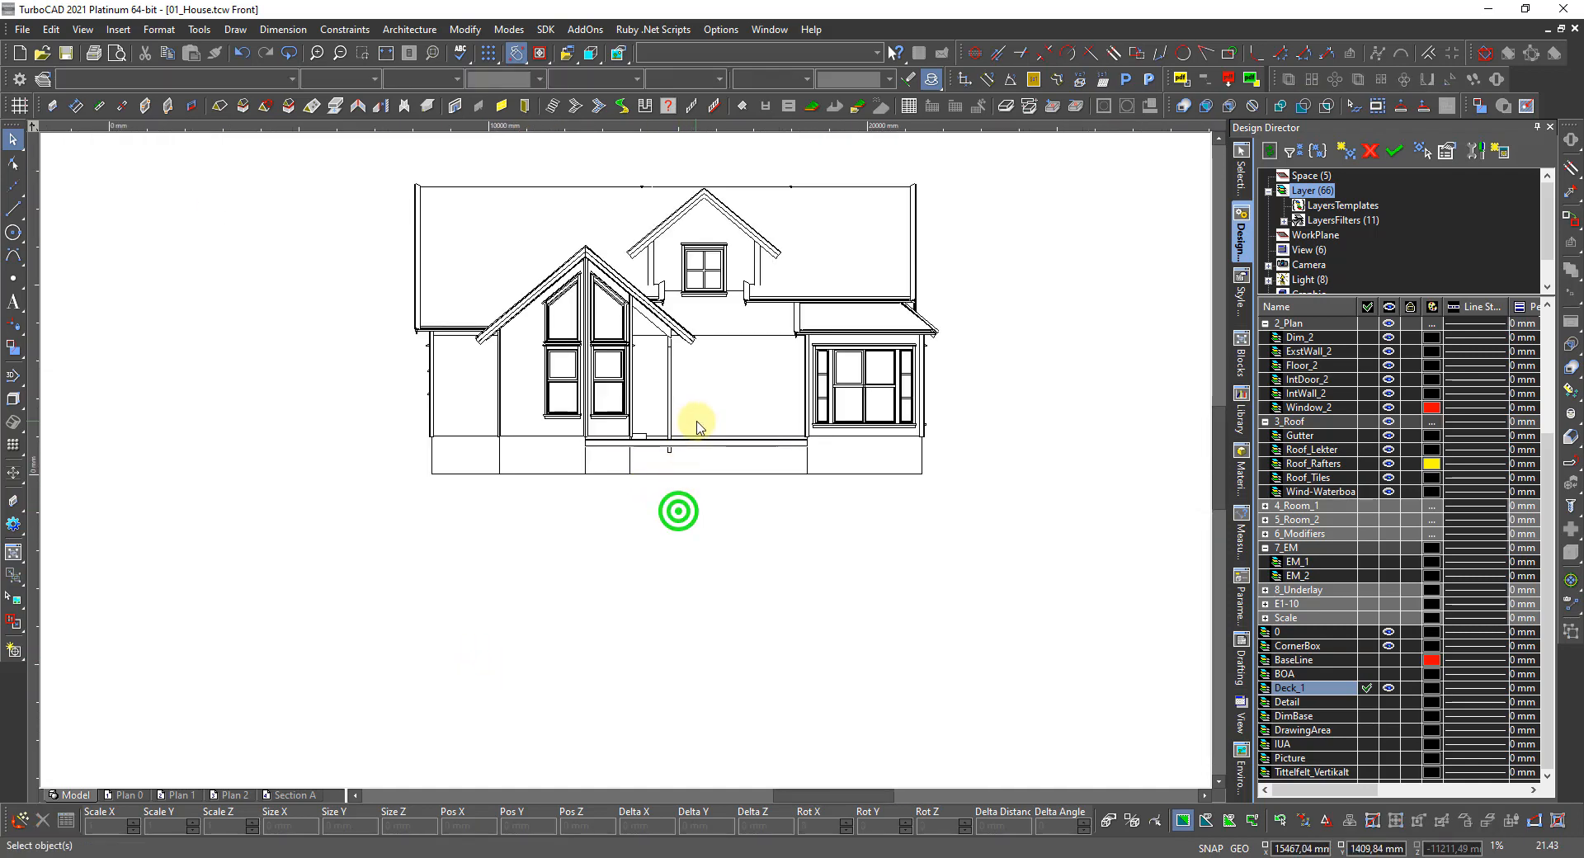
# Collapse the 2_Plan layer group and move the Deck_1 layer into the 1_Plan group.
pyautogui.scroll(4, 696, 445)
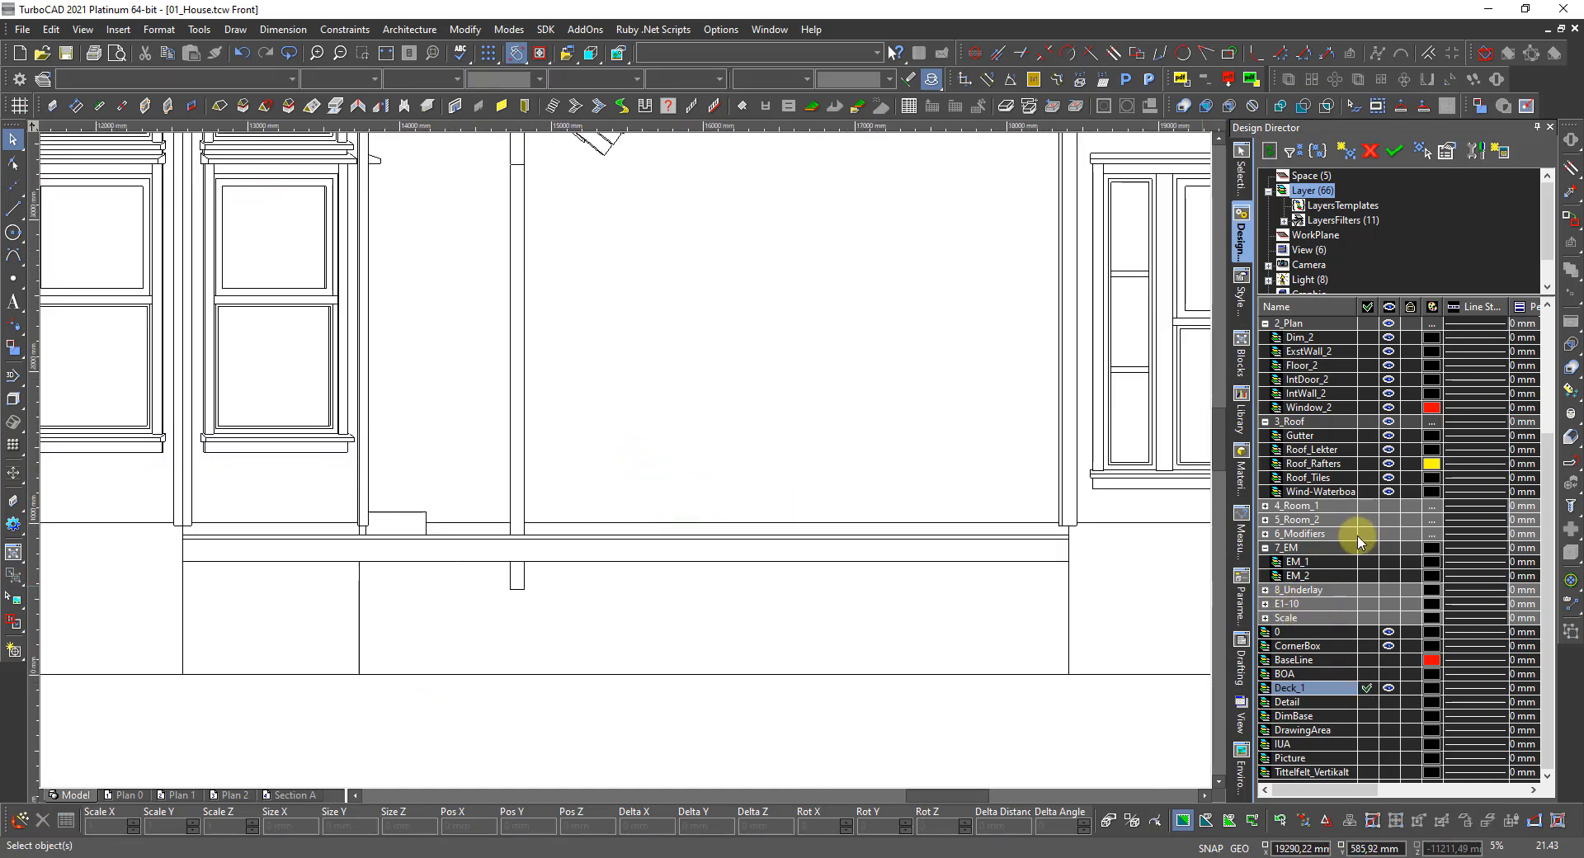
pyautogui.scroll(2, 1360, 540)
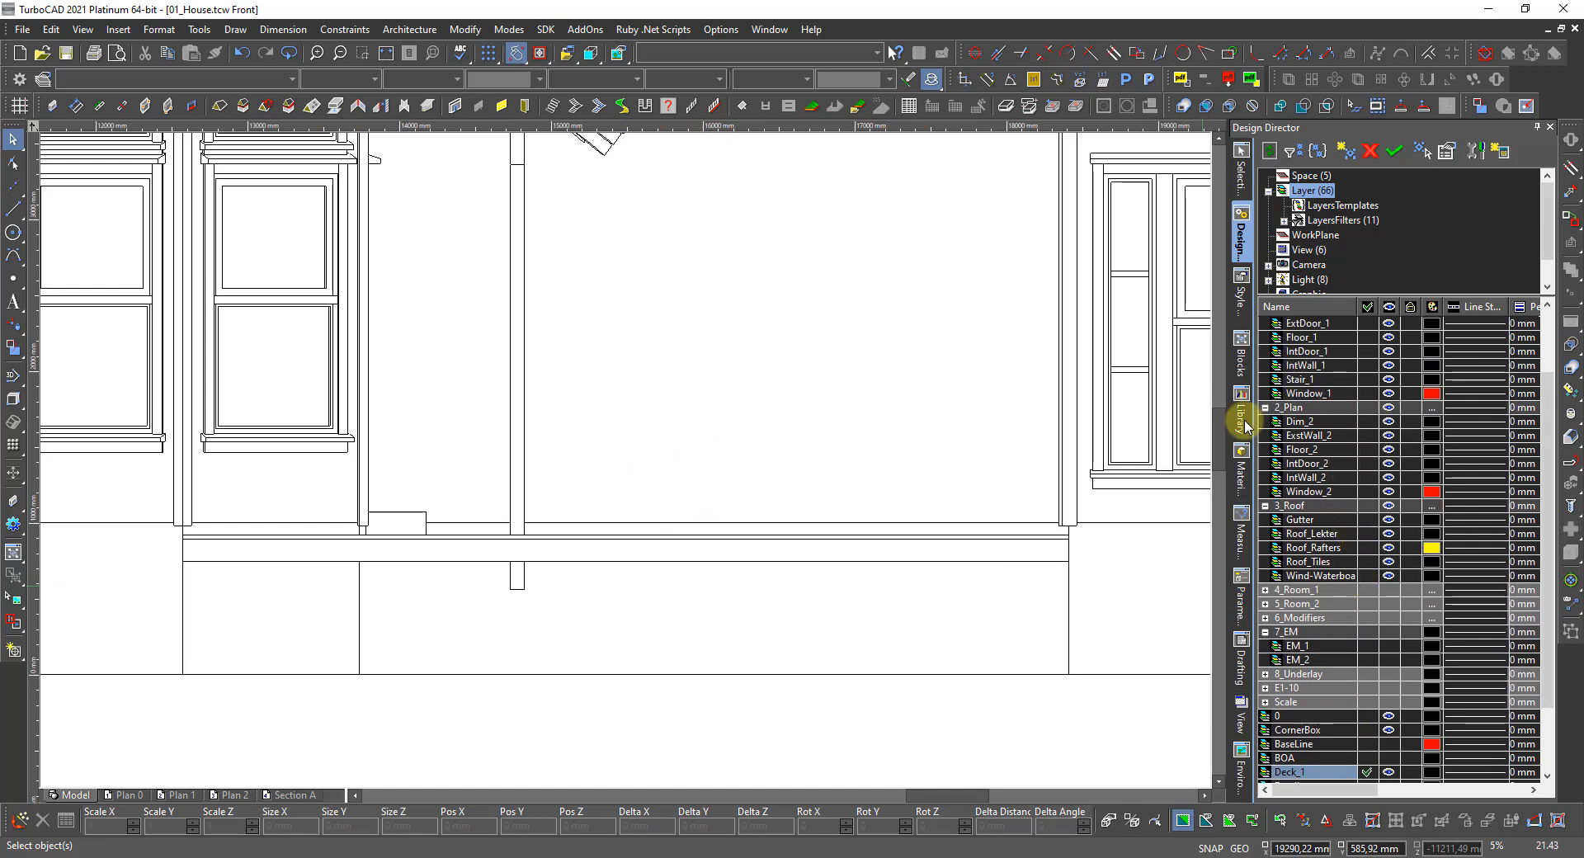
pyautogui.click(1265, 407)
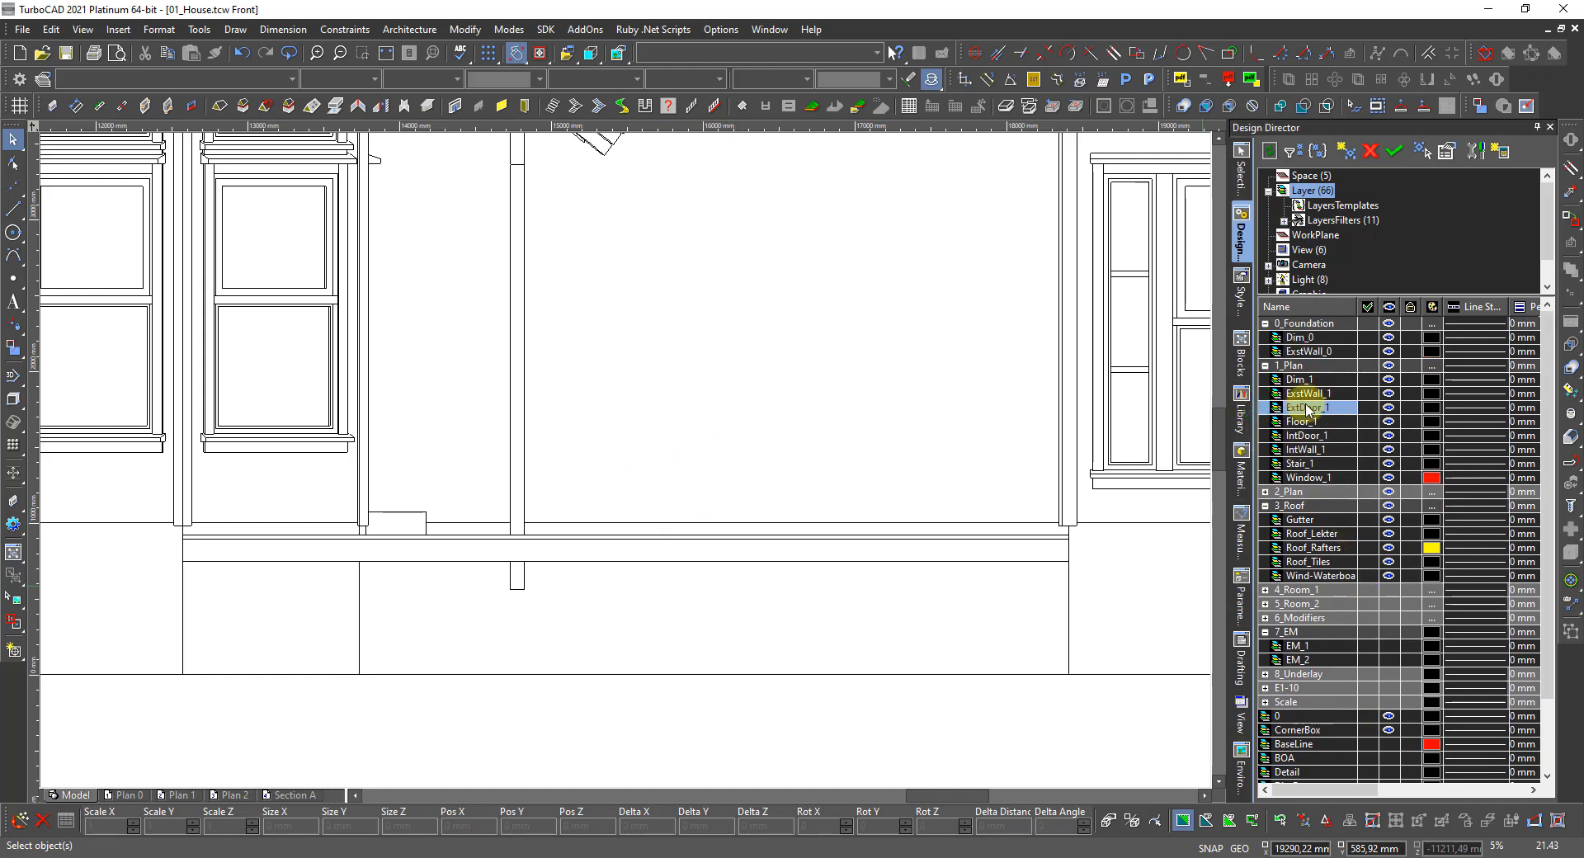
pyautogui.scroll(-1, 1302, 769)
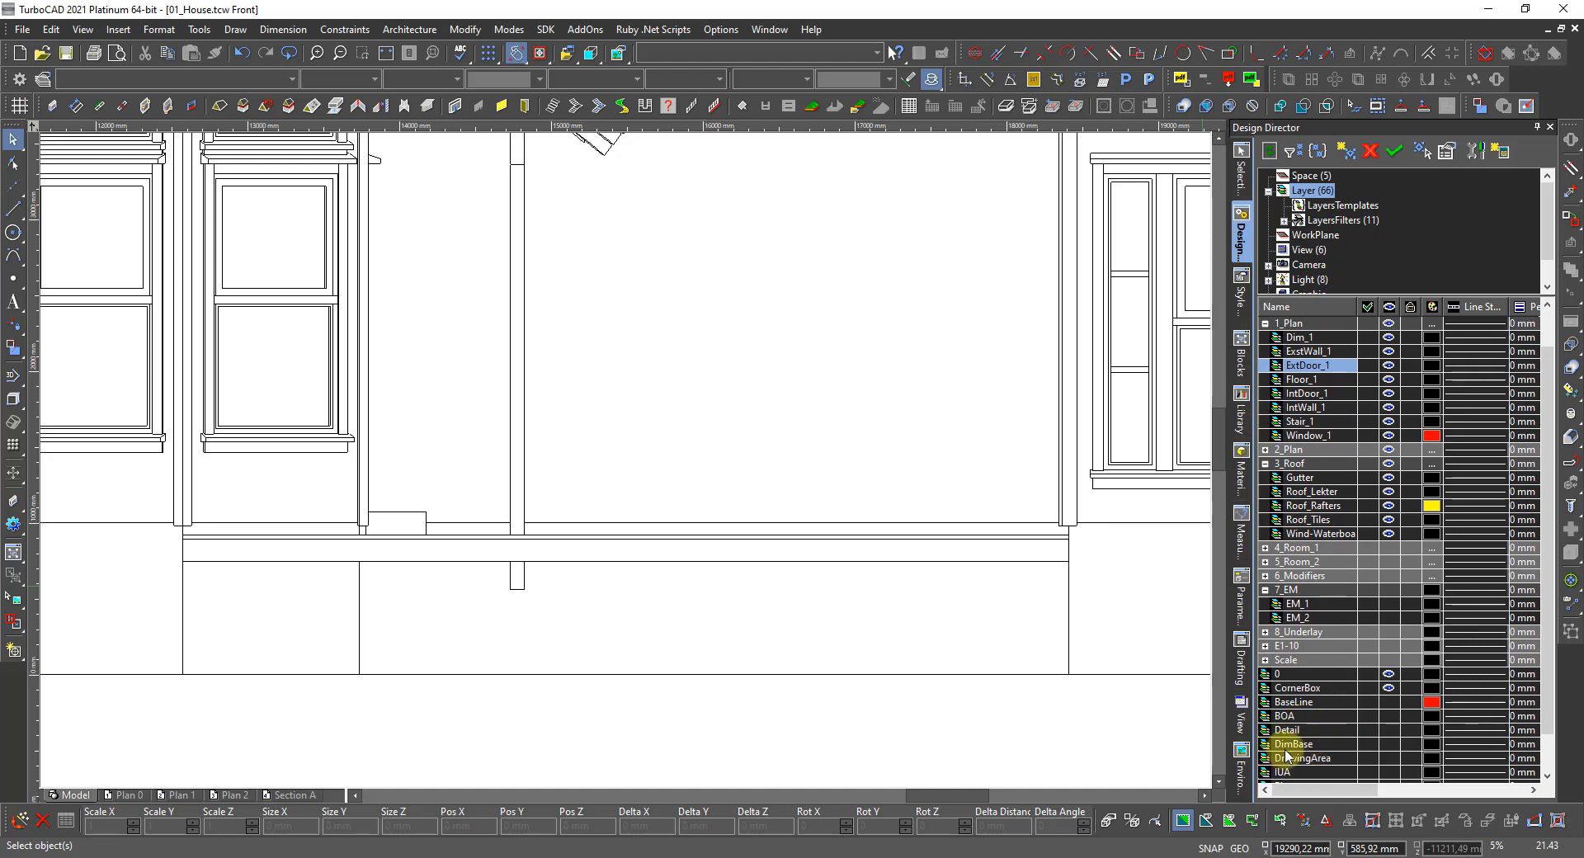
pyautogui.scroll(-1, 1306, 767)
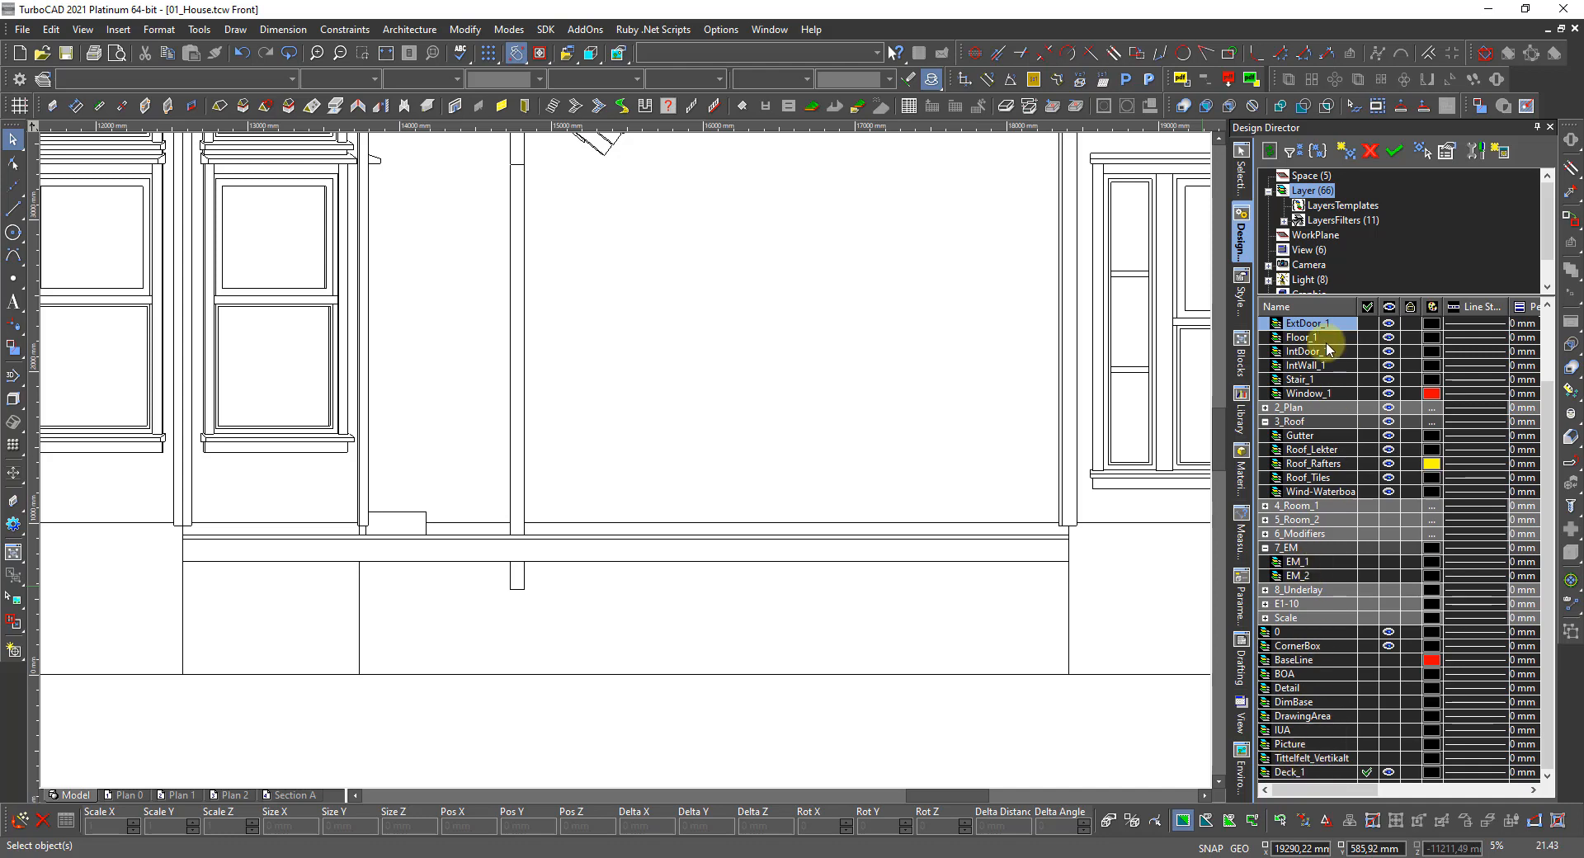
pyautogui.click(1336, 772)
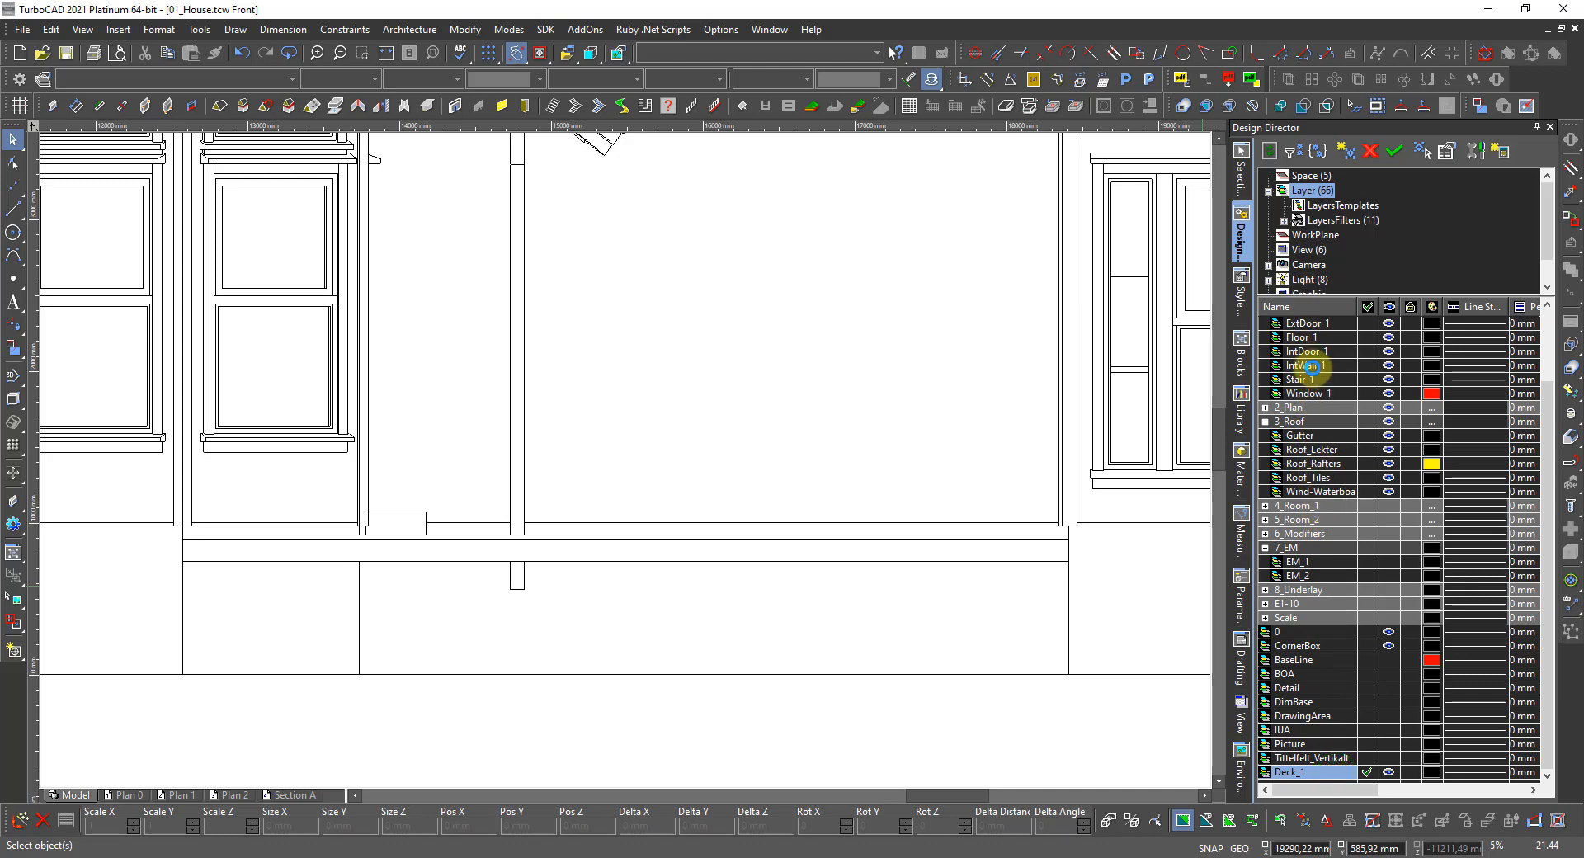
pyautogui.moveTo(1311, 366); pyautogui.dragTo(1310, 371)
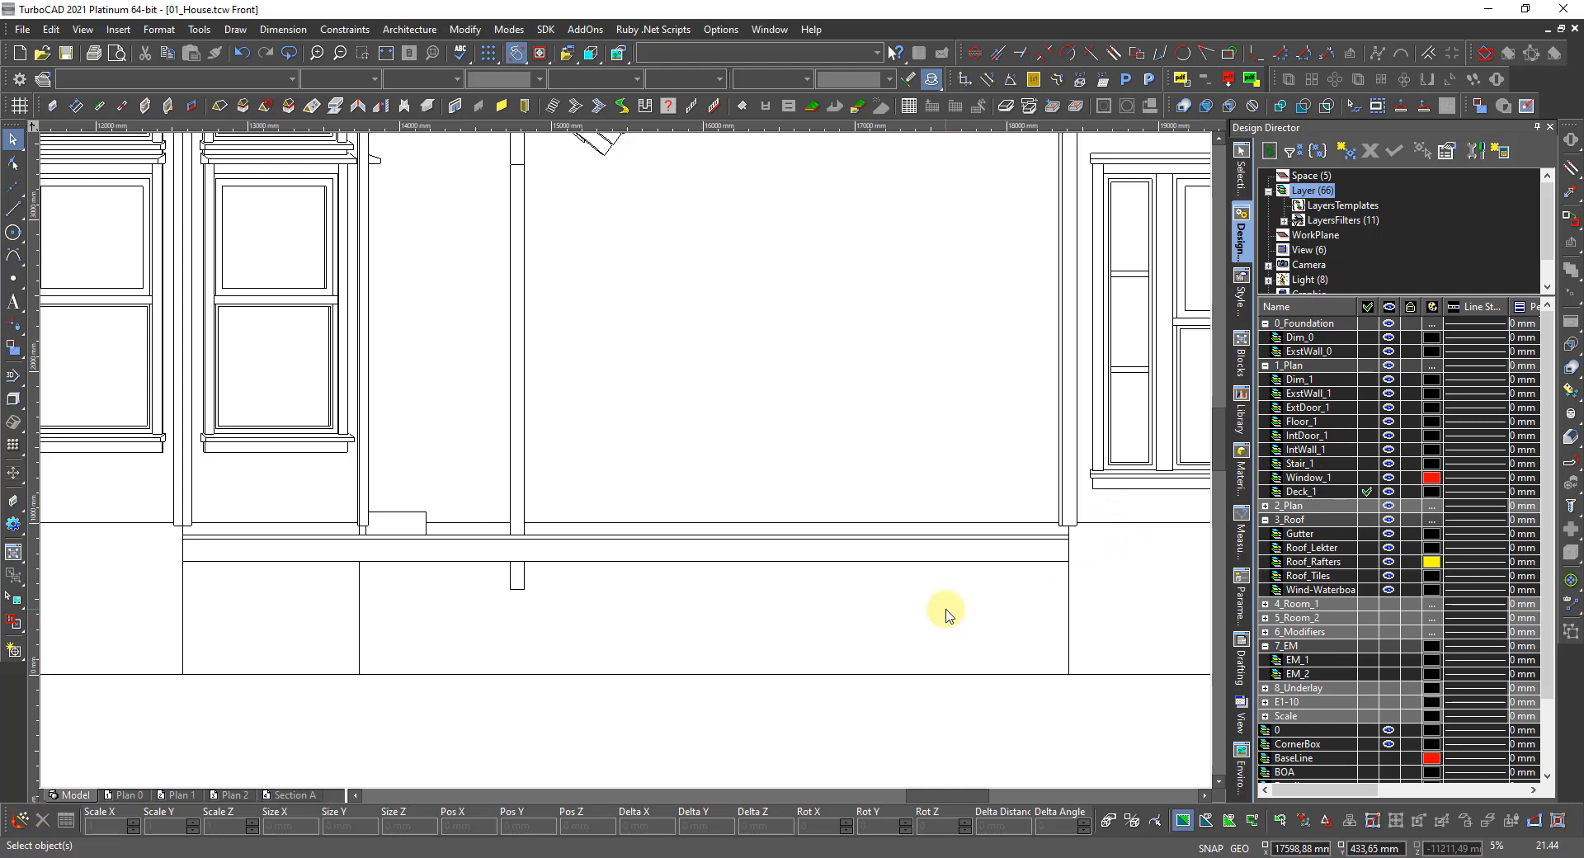
pyautogui.click(794, 717)
pyautogui.scroll(5, 460, 569)
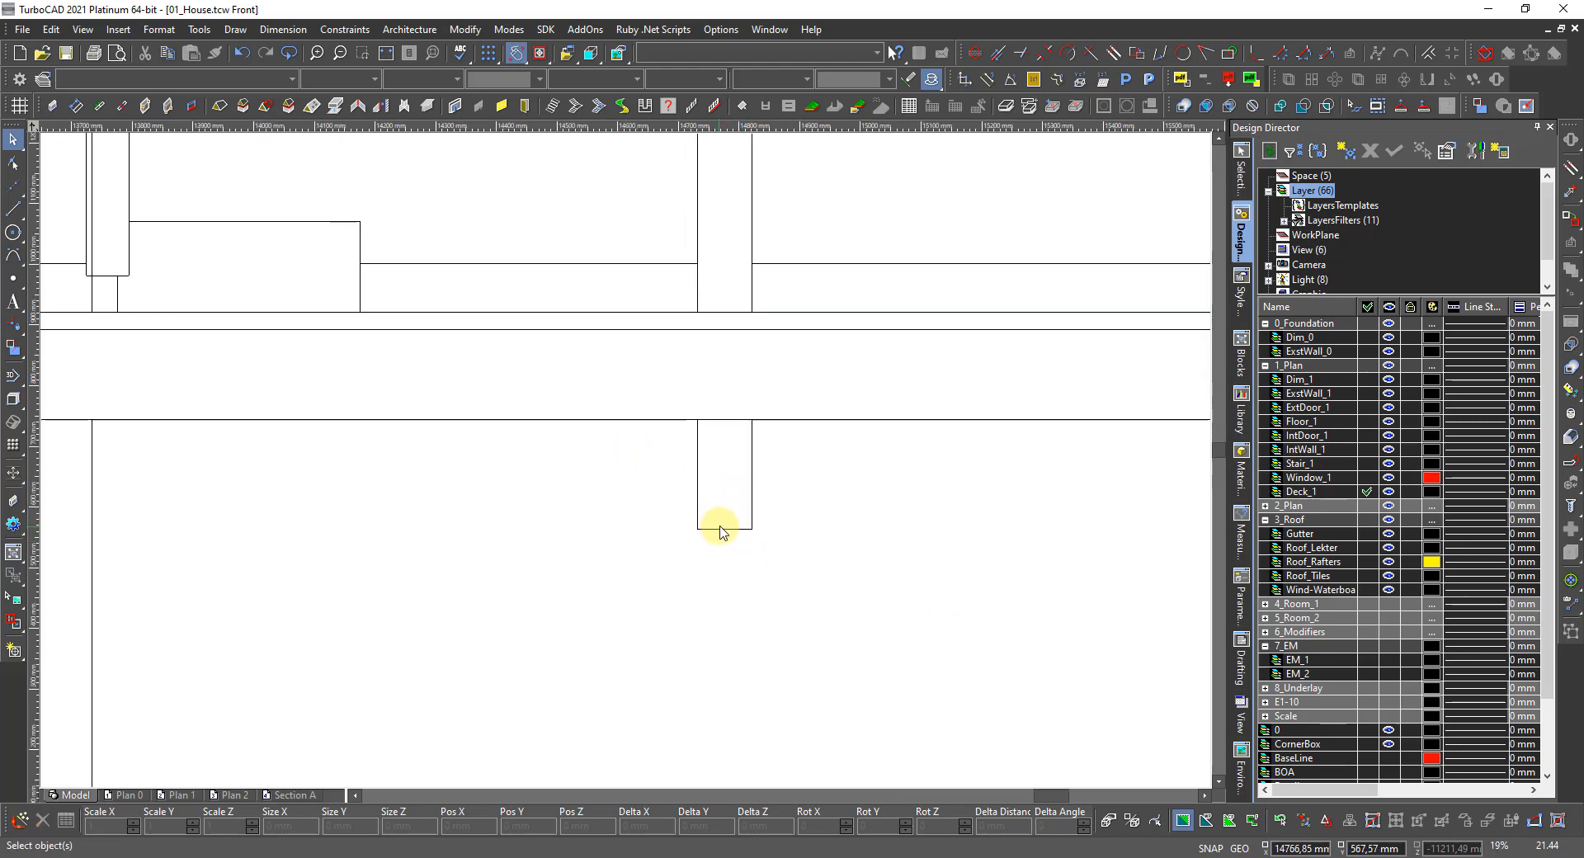
pyautogui.scroll(-2, 627, 453)
pyautogui.scroll(2, 628, 458)
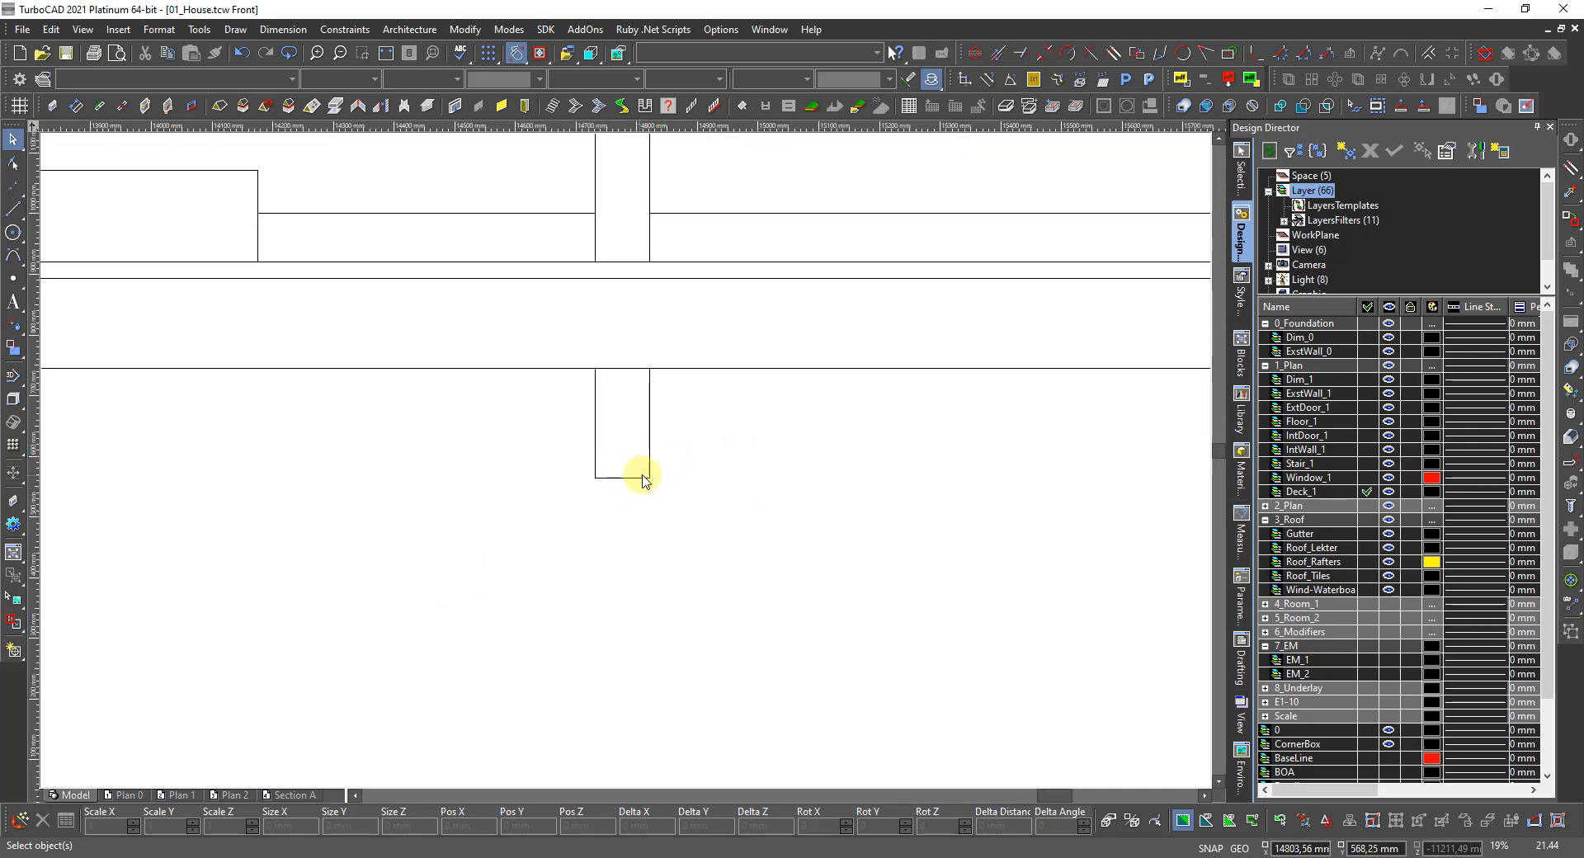
pyautogui.rightClick(643, 477)
pyautogui.click(682, 401)
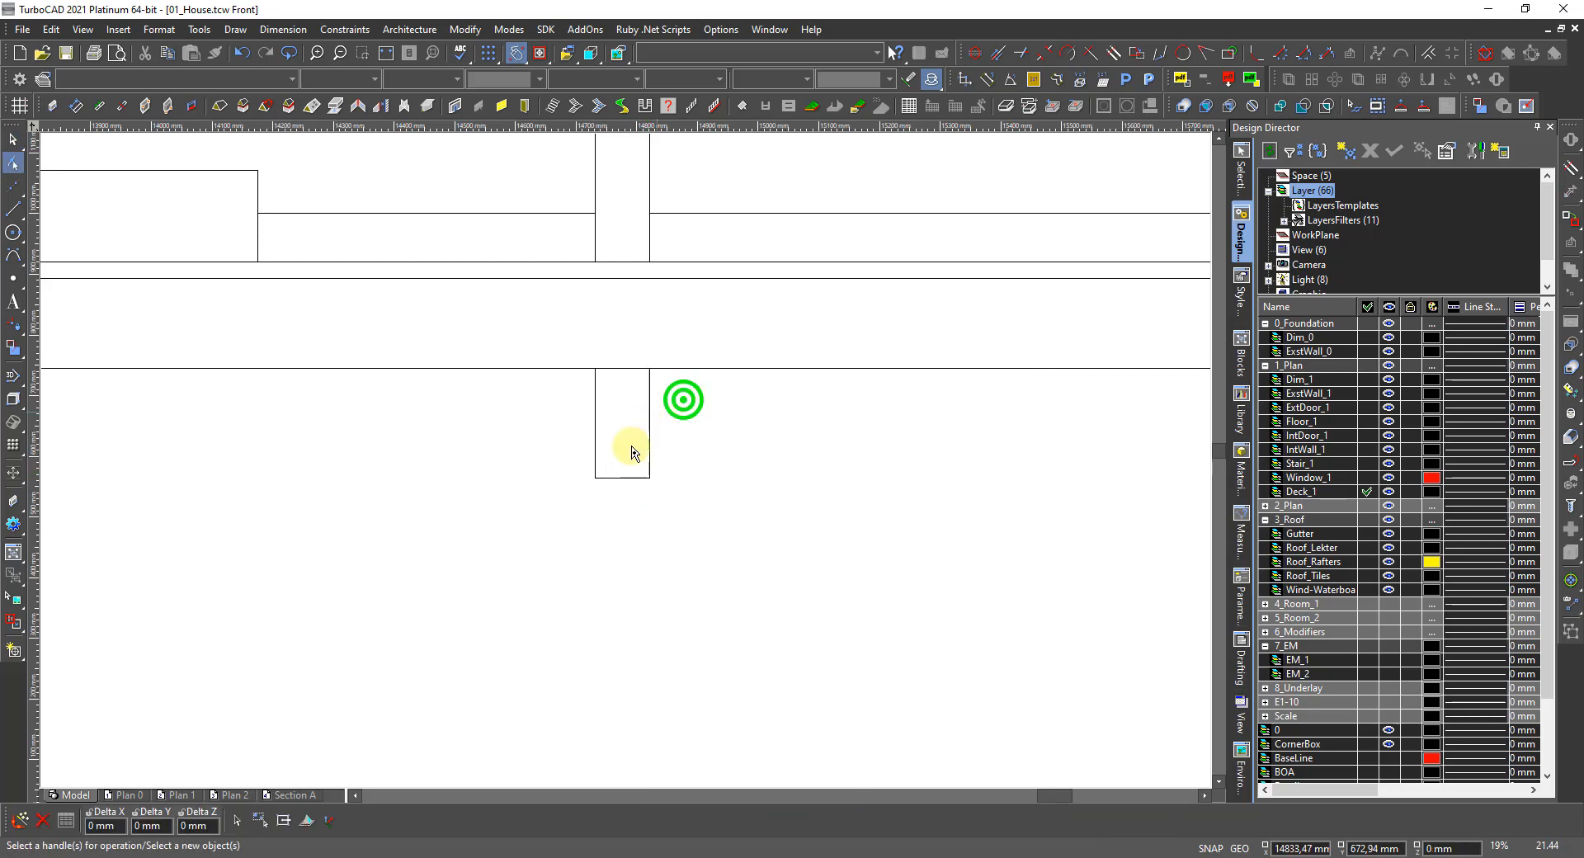
pyautogui.click(642, 476)
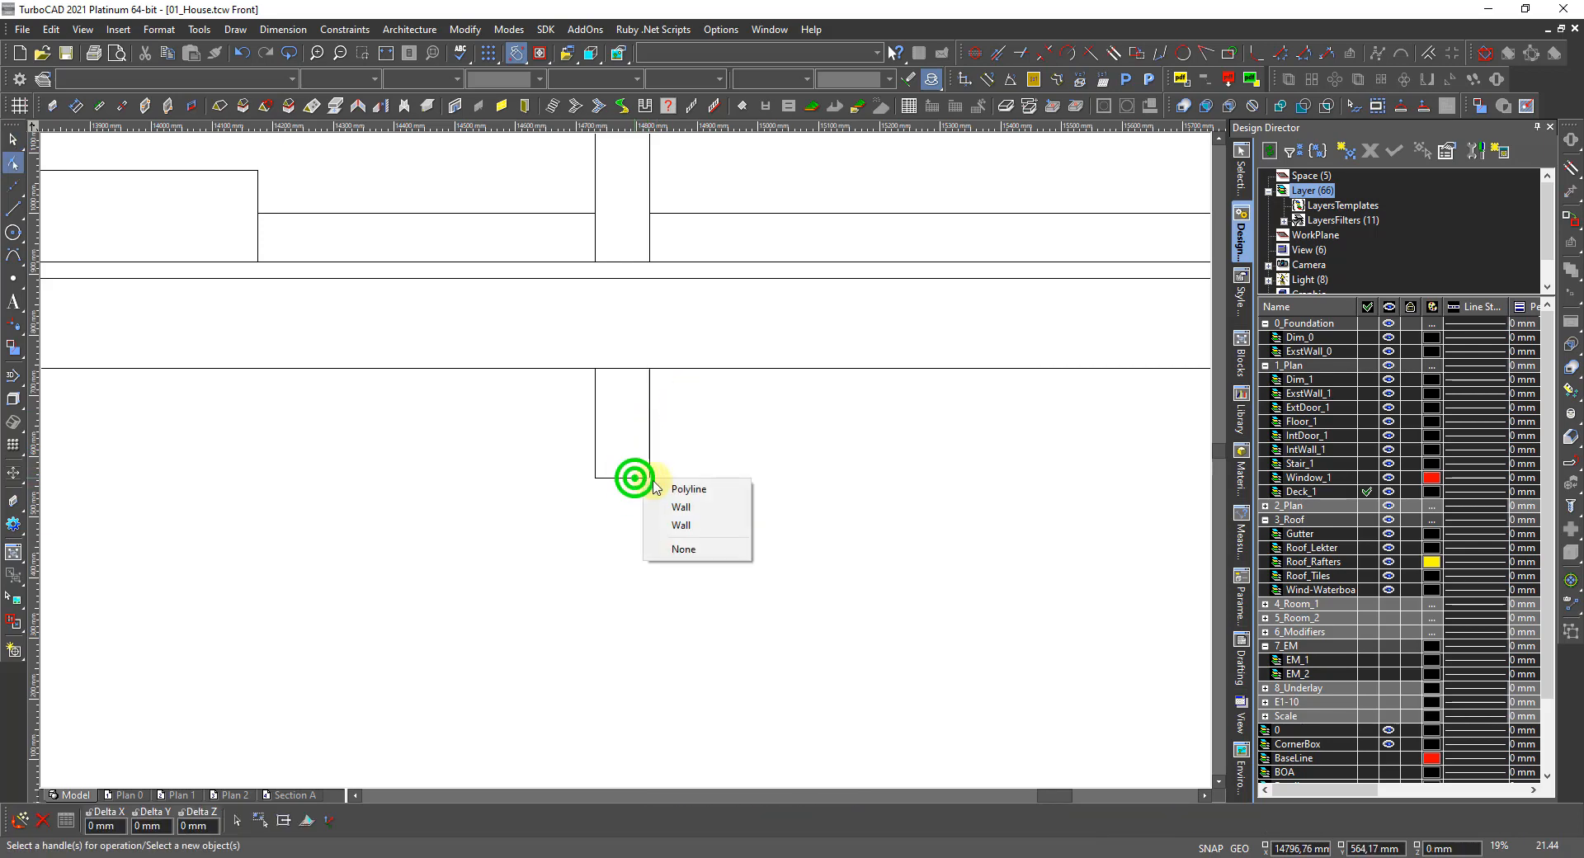
pyautogui.click(698, 495)
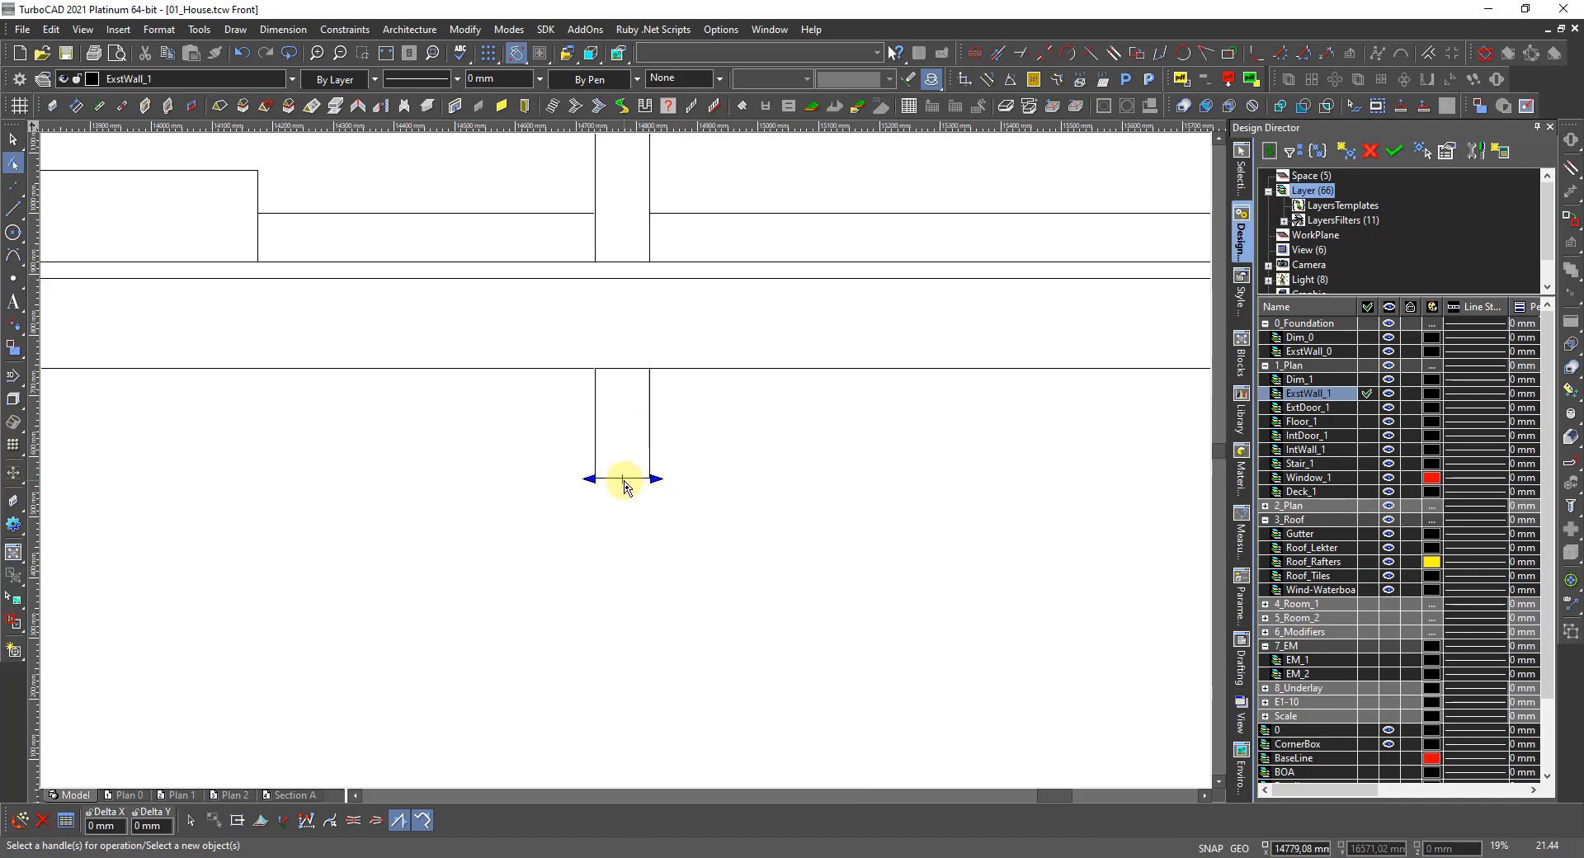
pyautogui.keyDown('shift'); pyautogui.moveTo(629, 486); pyautogui.dragTo(587, 509, button='middle'); pyautogui.keyUp('shift')
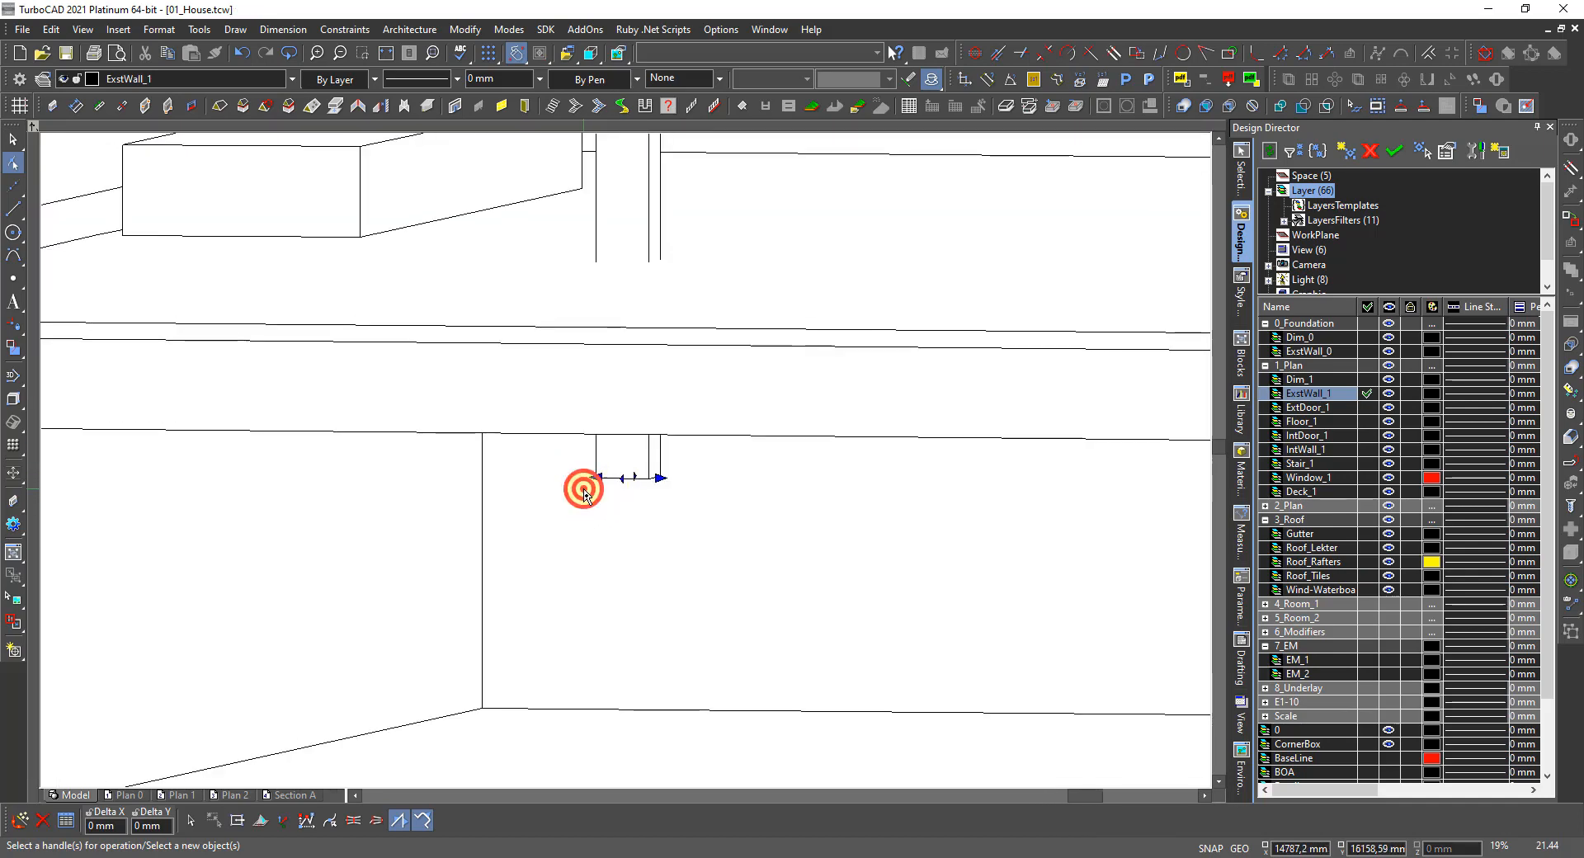
pyautogui.rightClick(585, 494)
pyautogui.click(628, 449)
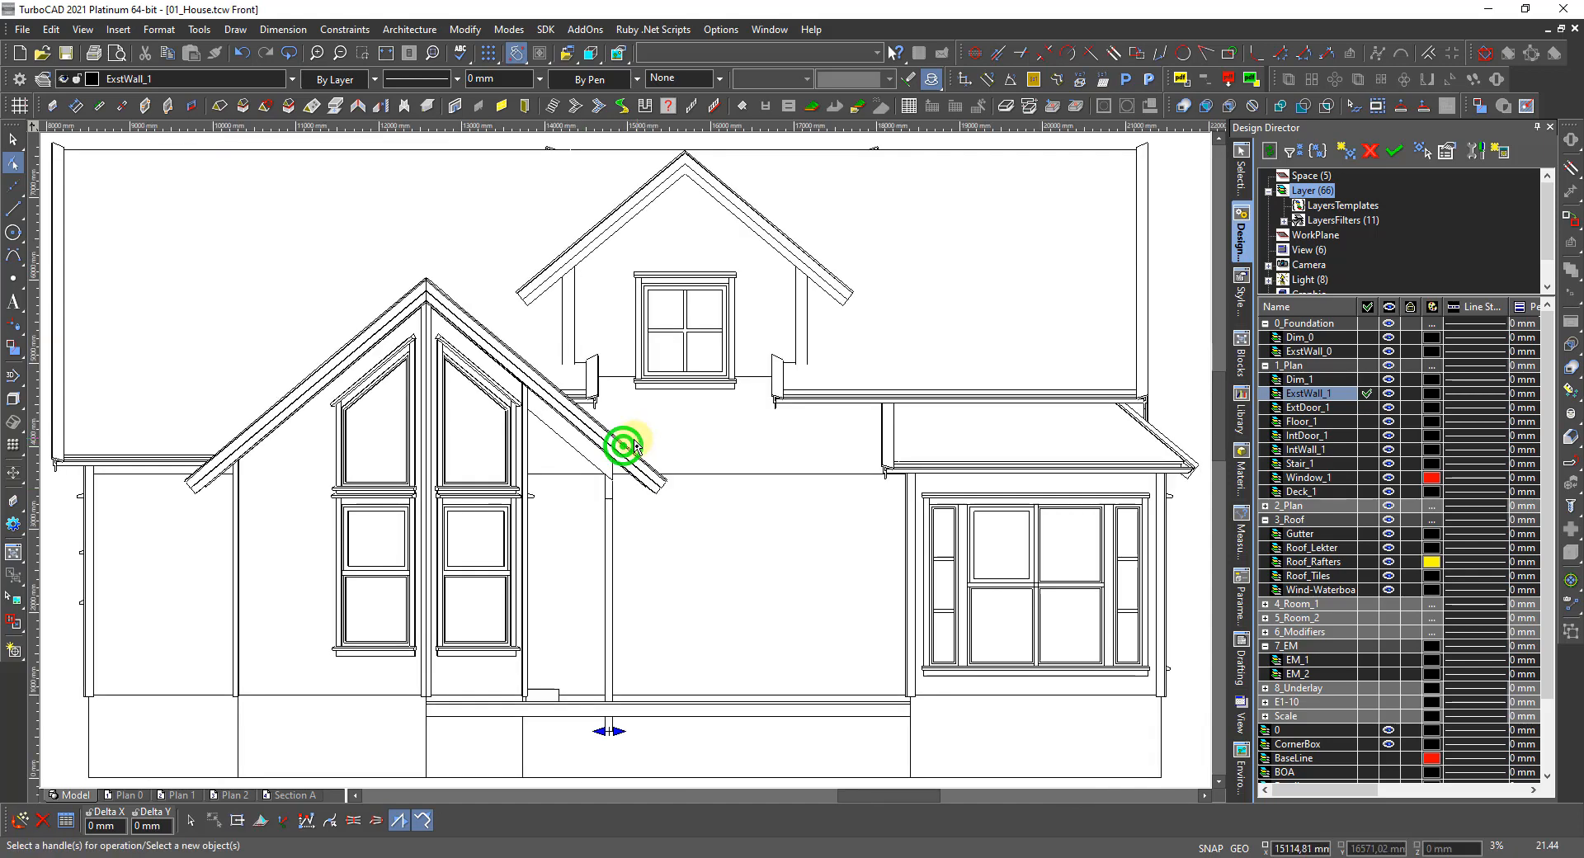
pyautogui.scroll(3, 616, 697)
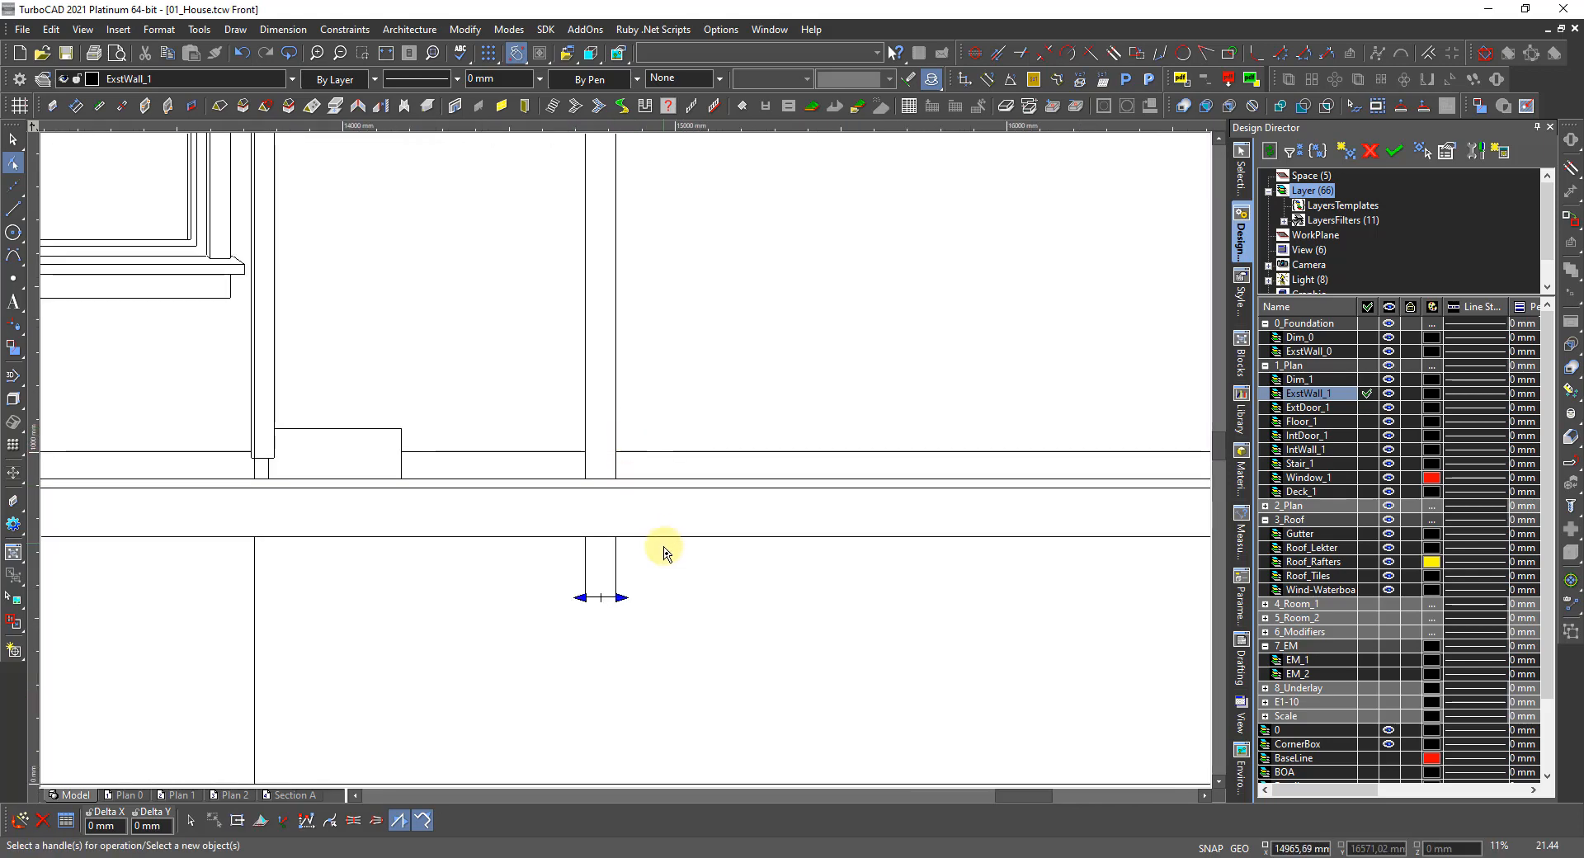
pyautogui.press('Escape')
pyautogui.press('l')
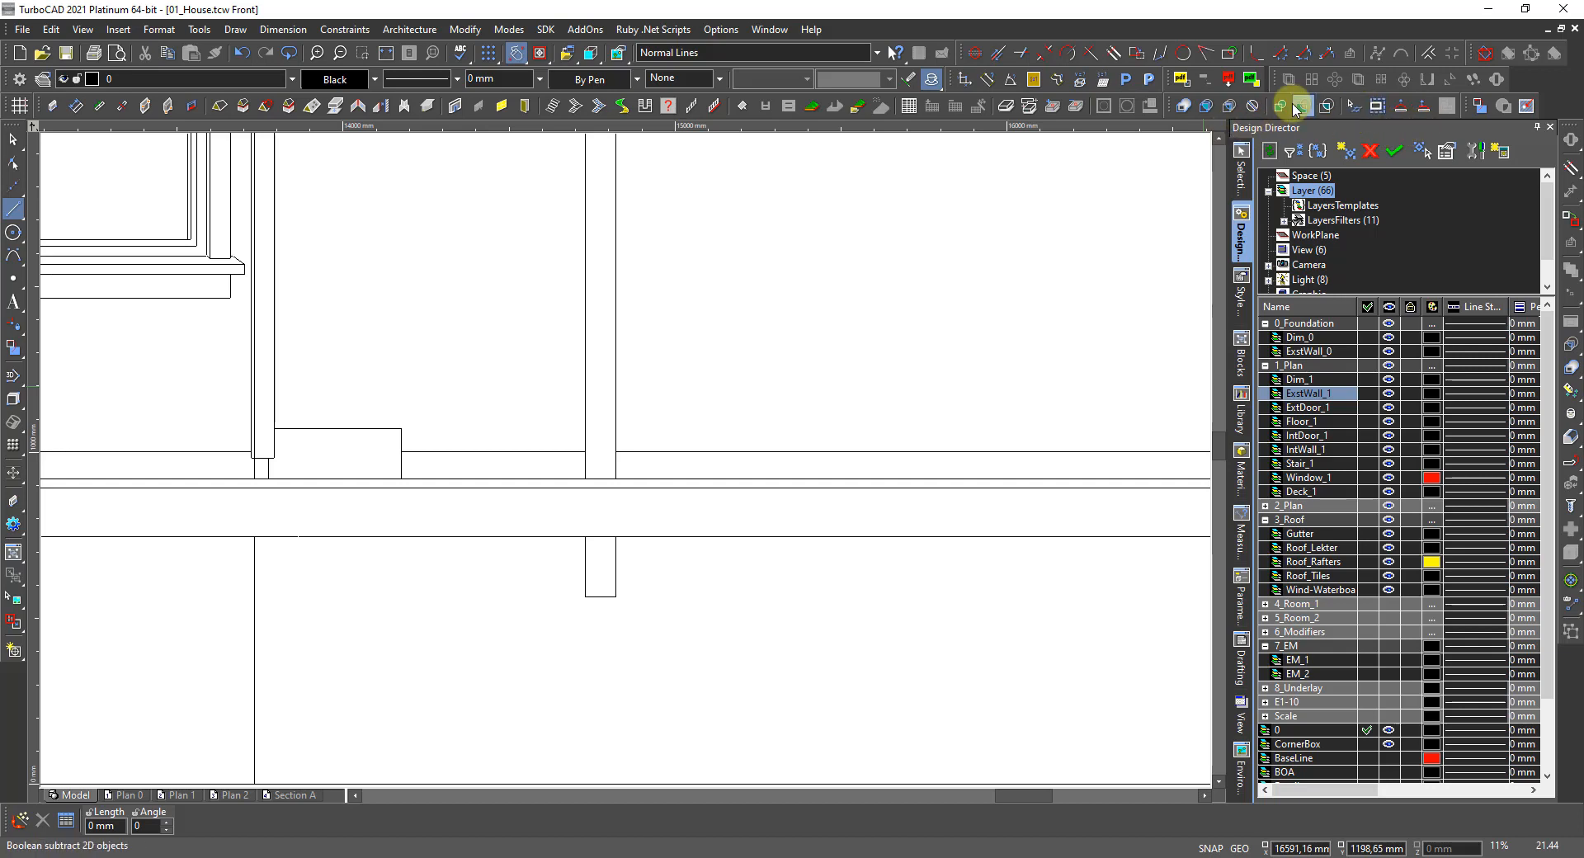
# Slice the post with a plane along the underside of the terrace floor, declining the editing history option.
pyautogui.click(1252, 105)
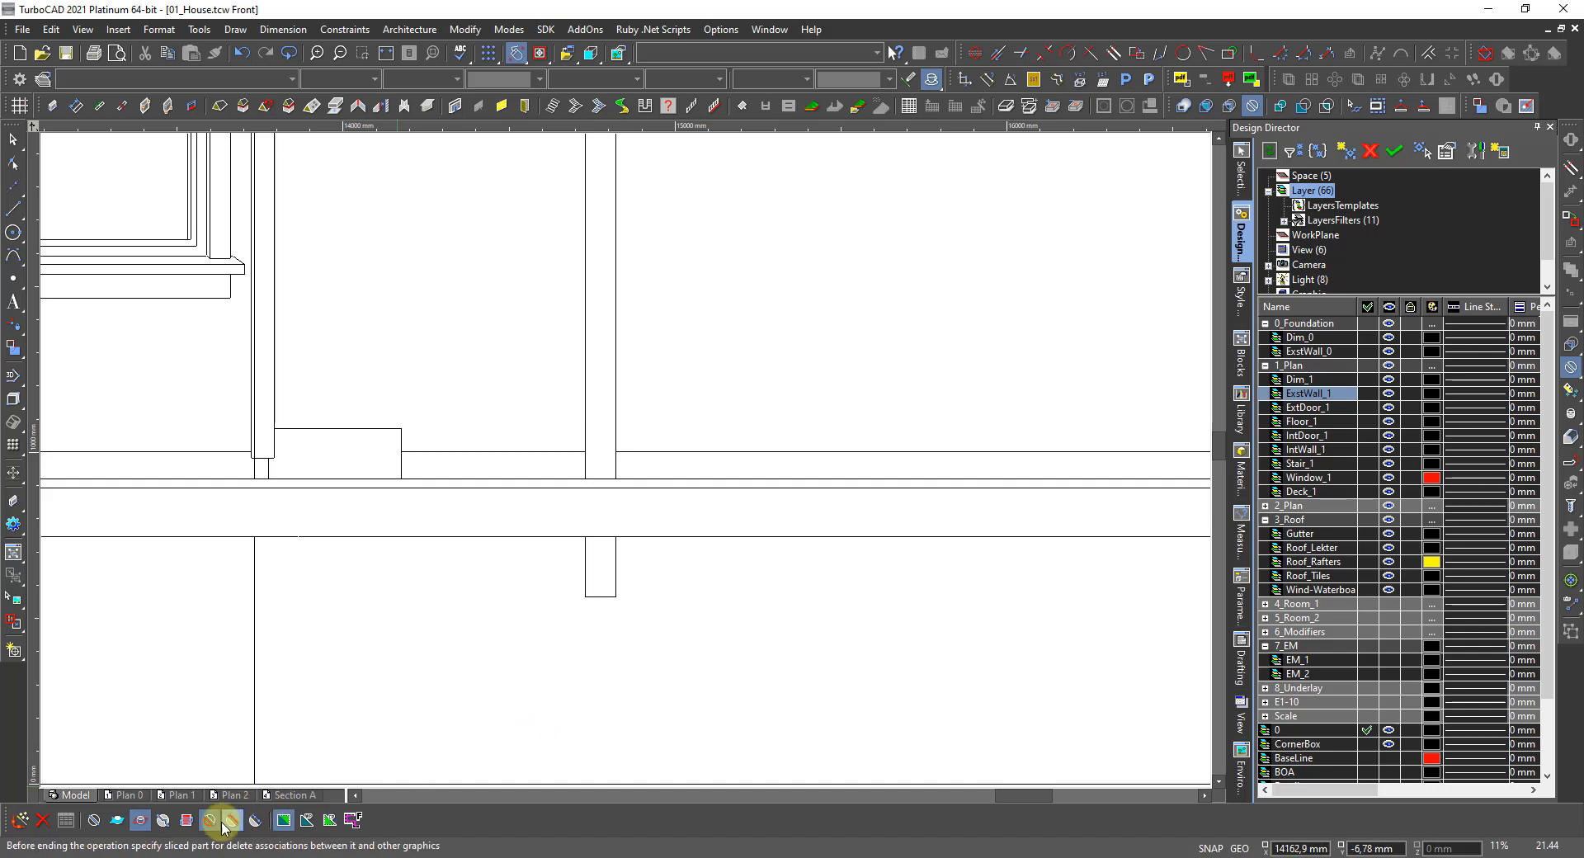
pyautogui.click(94, 819)
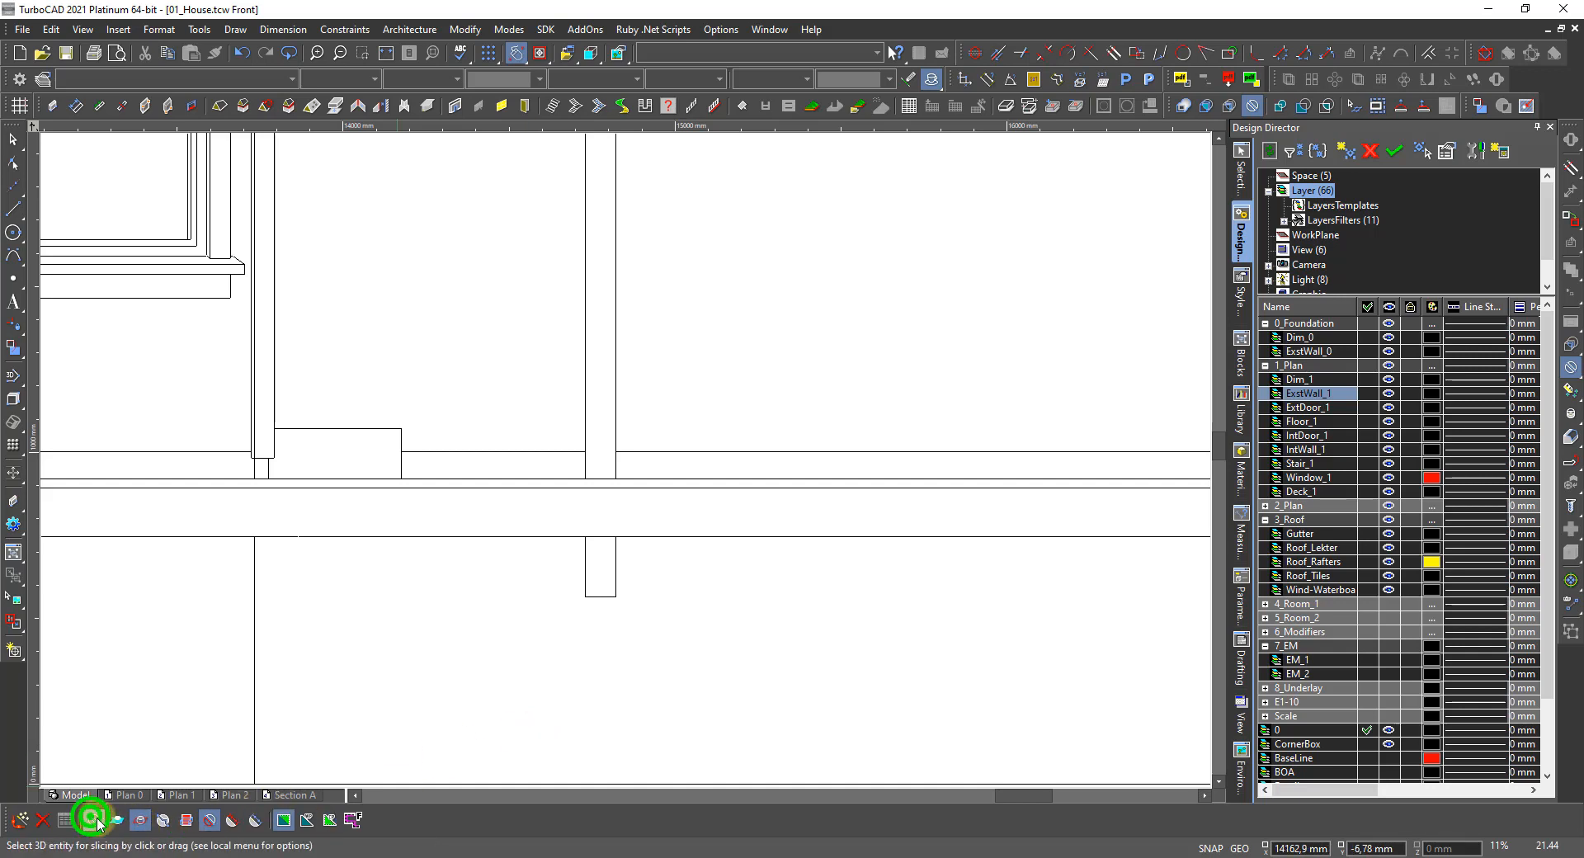
pyautogui.rightClick(603, 598)
pyautogui.click(644, 611)
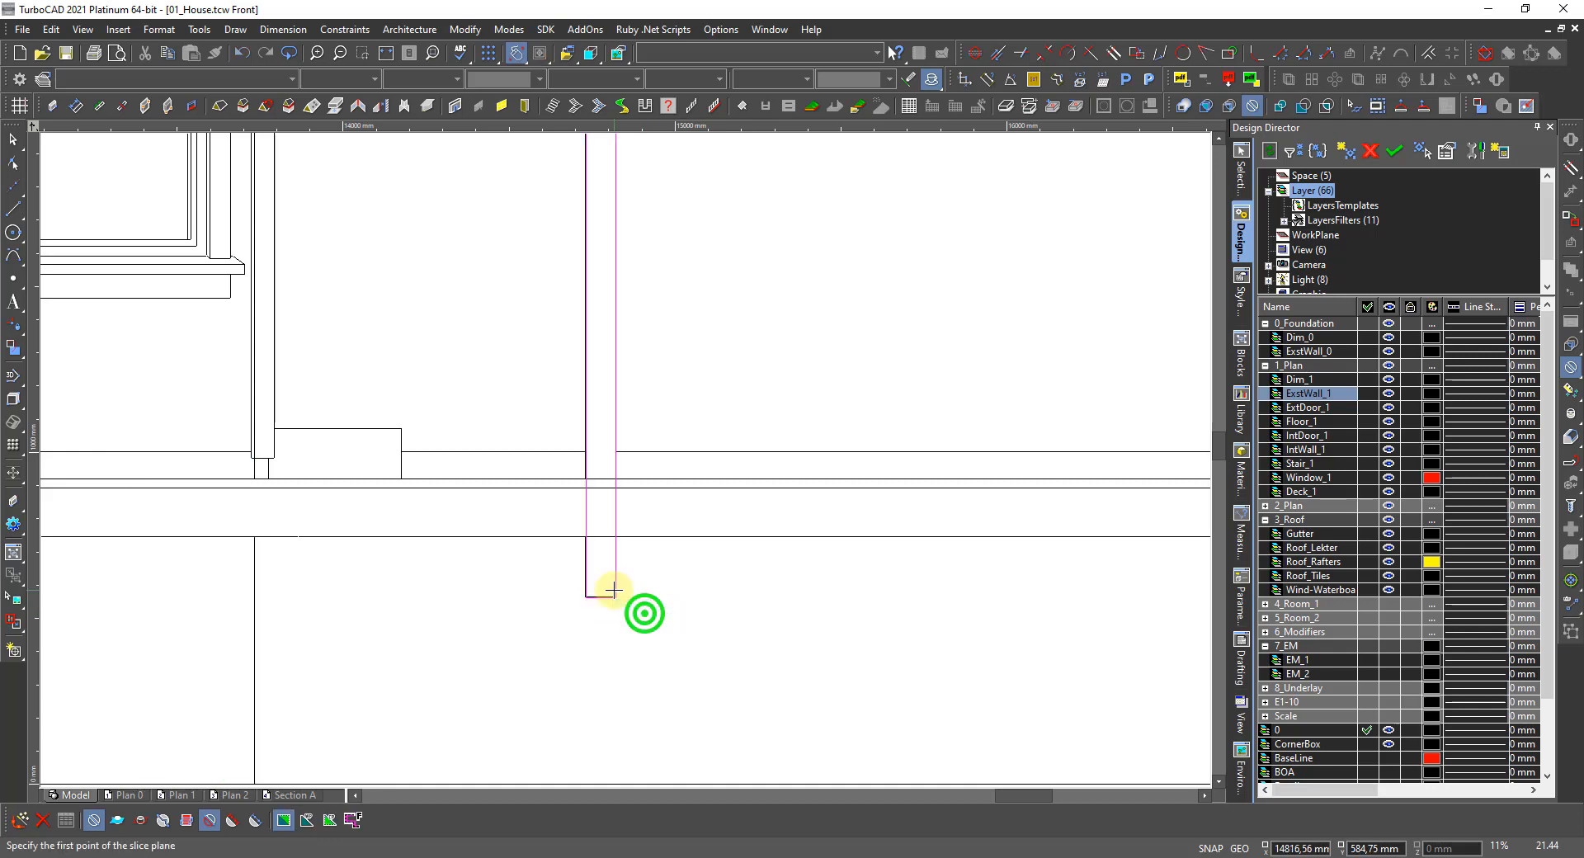
pyautogui.click(517, 537)
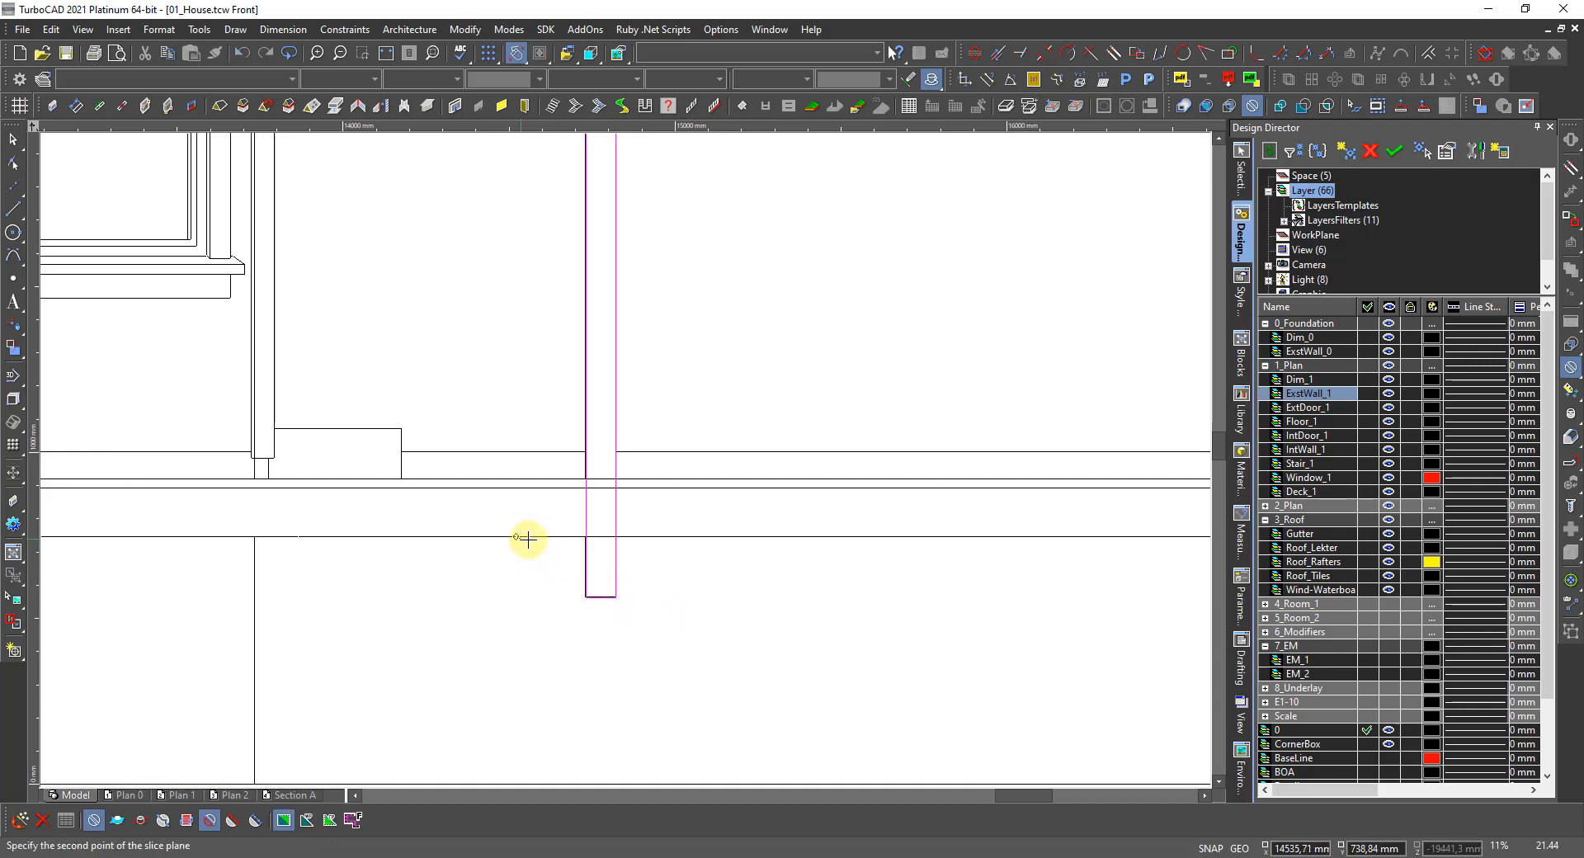
pyautogui.click(672, 536)
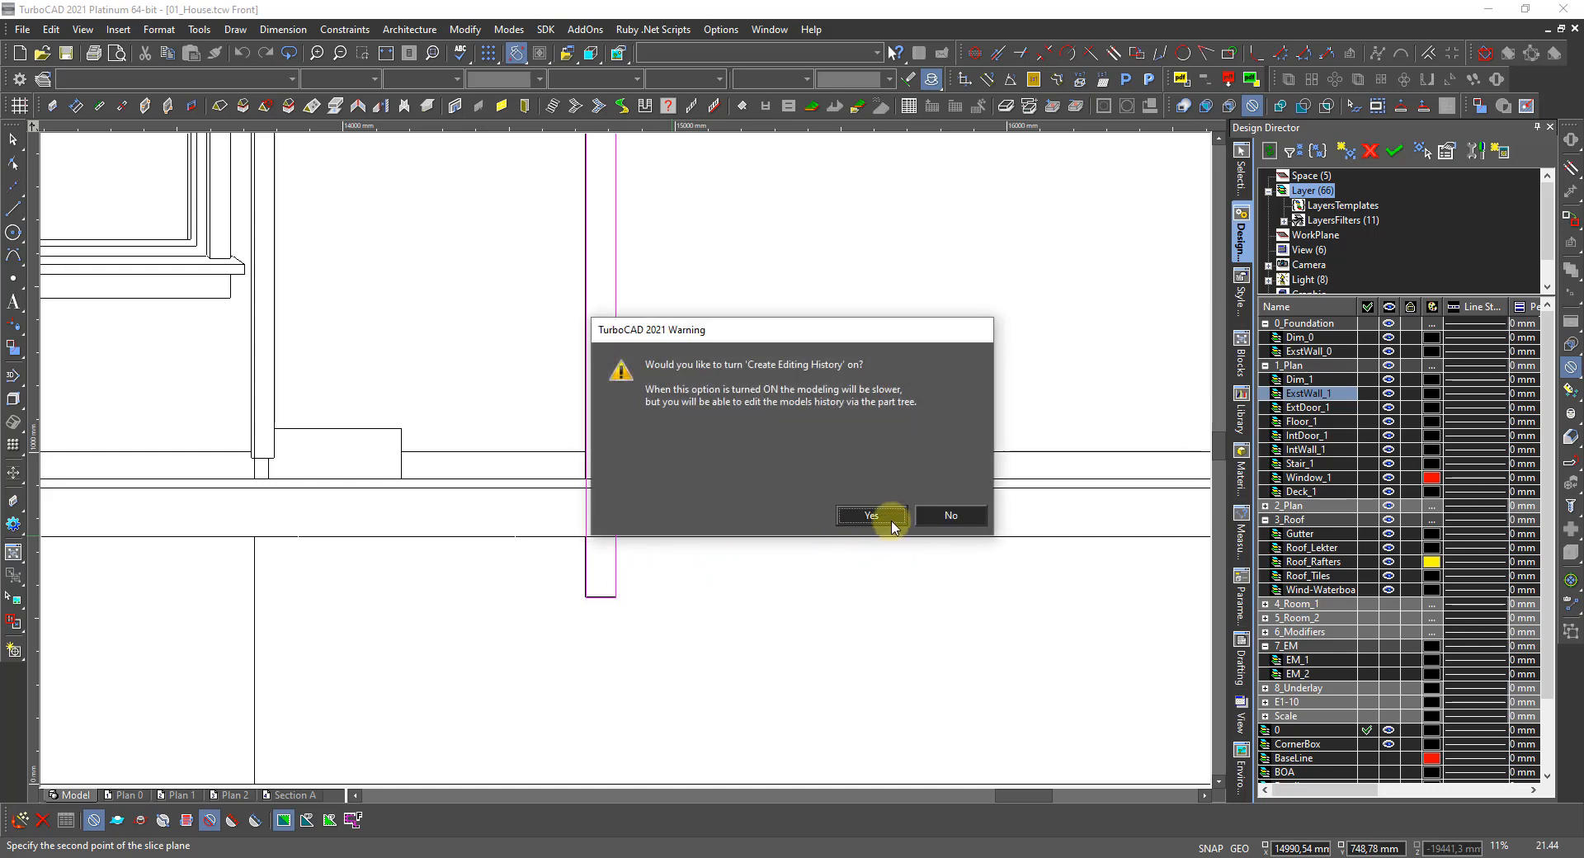
pyautogui.click(949, 516)
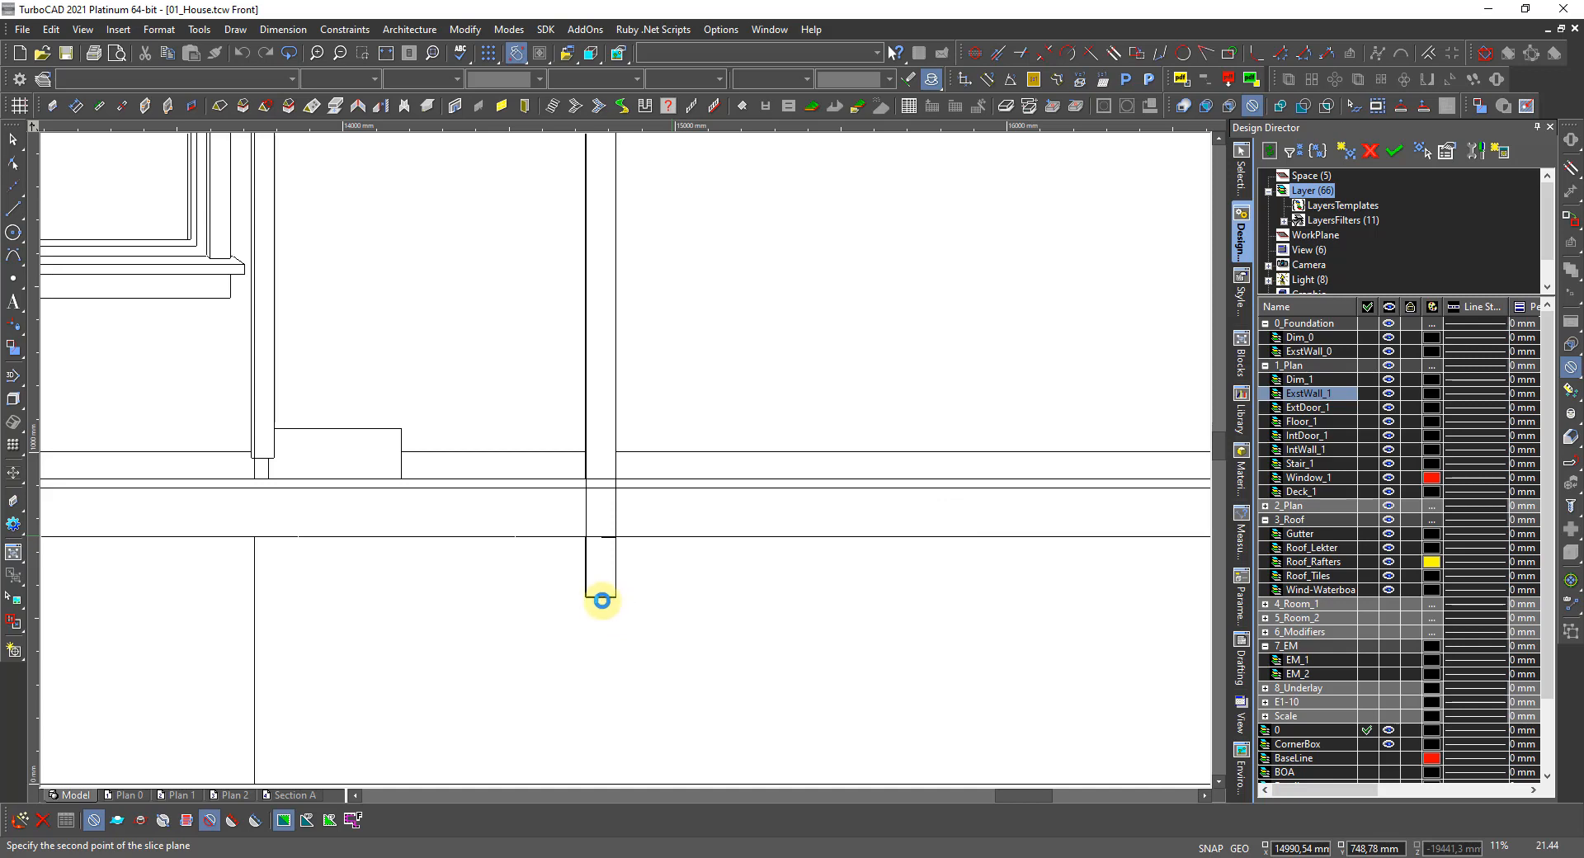
# Delete the cut-off piece of the post below the terrace floor.
pyautogui.press('space')
pyautogui.click(591, 595)
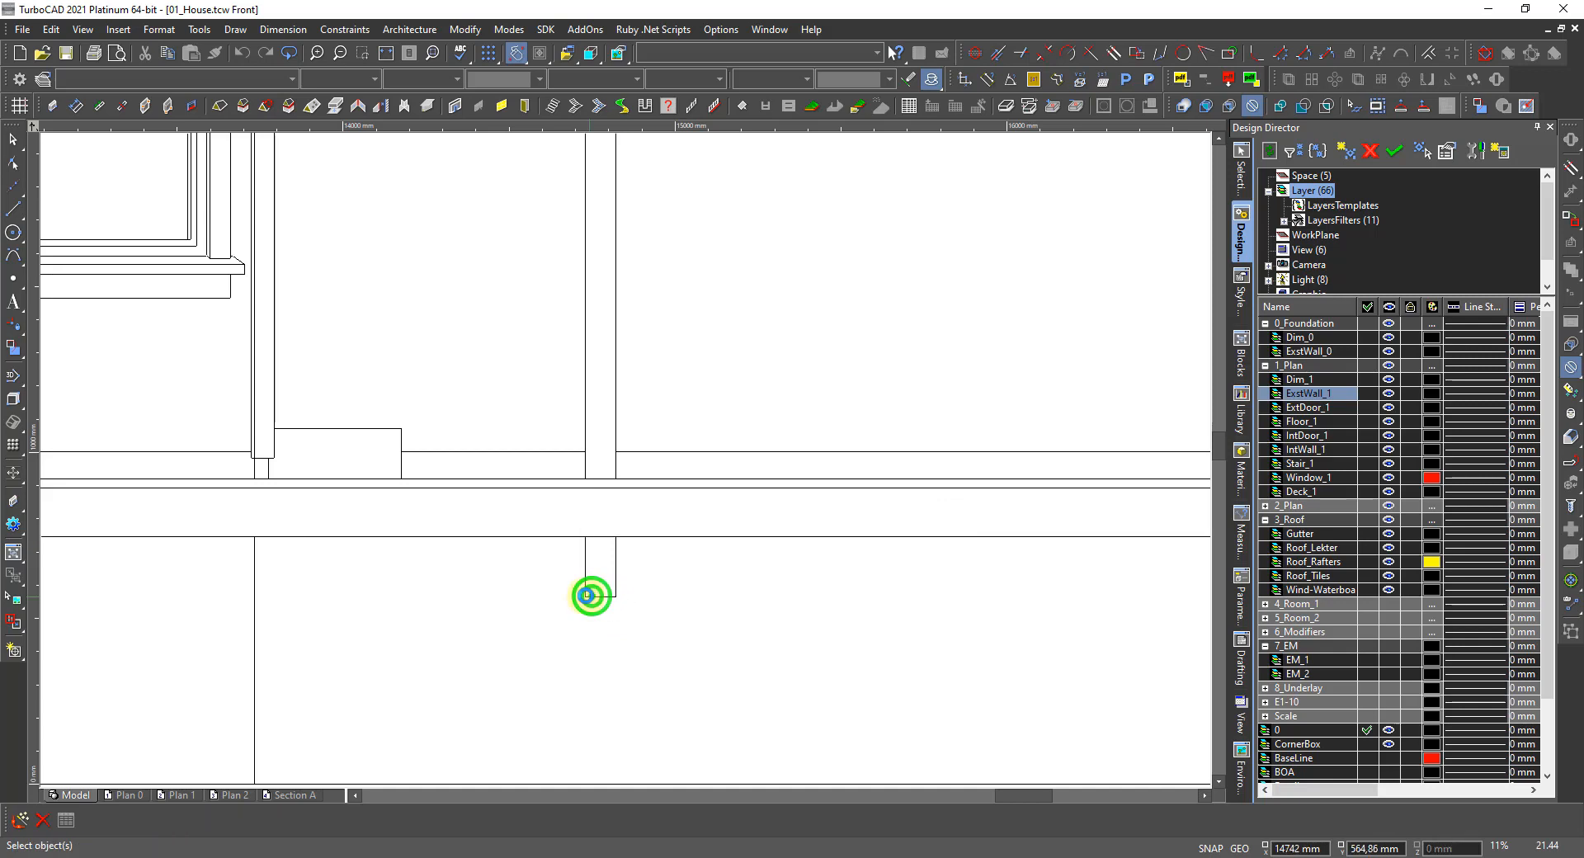
pyautogui.click(636, 613)
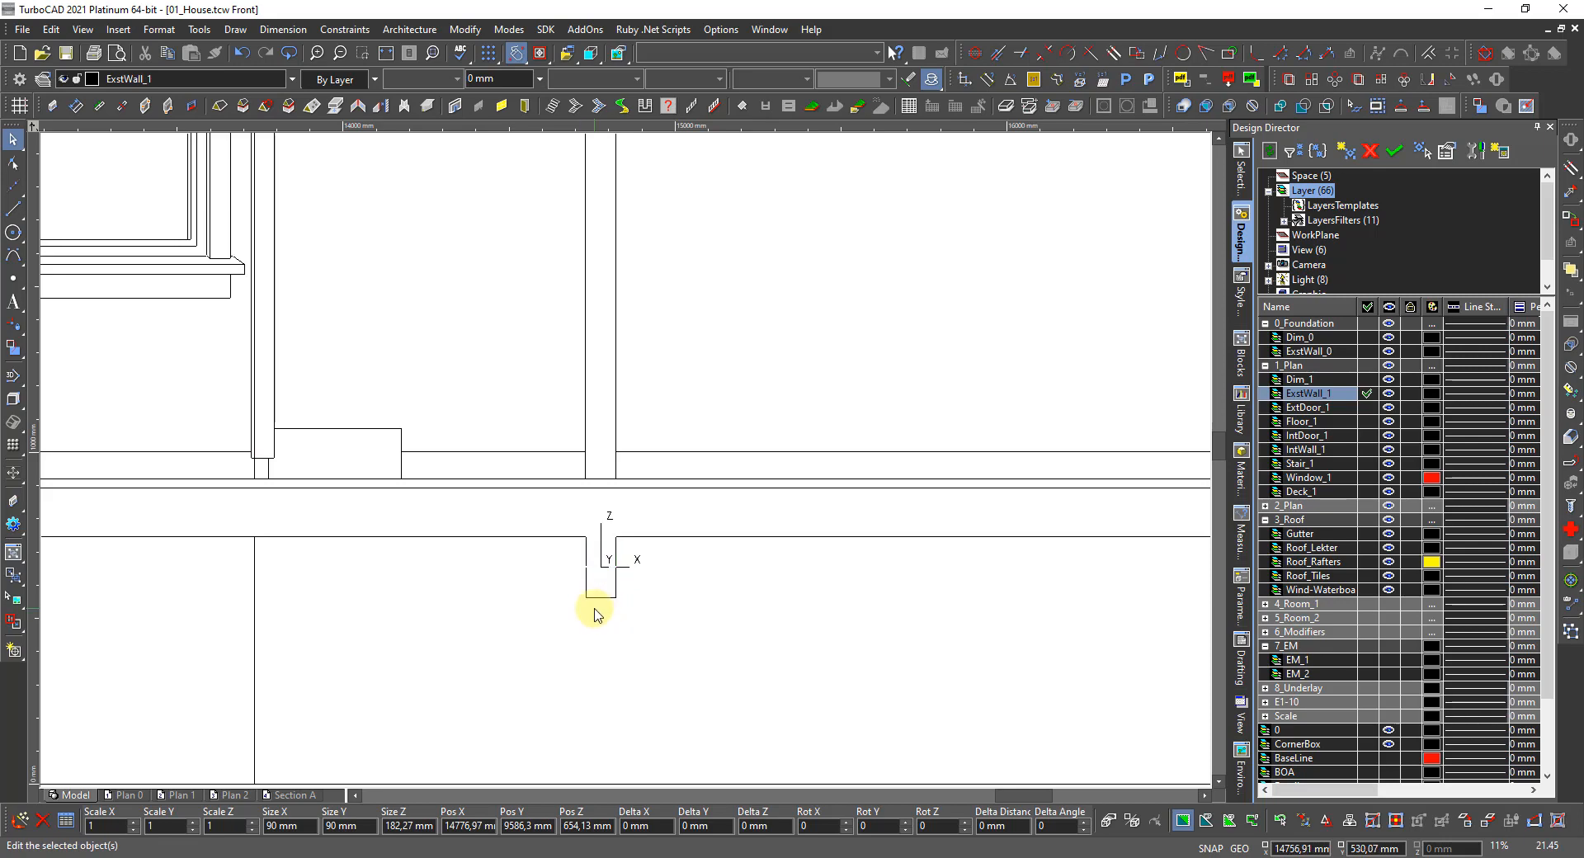
pyautogui.press('Delete')
# Show the house in an angled, shaded 3D view and examine the deck texture on the terrace door step.
pyautogui.scroll(-5, 624, 453)
pyautogui.keyDown('shift'); pyautogui.moveTo(770, 469); pyautogui.dragTo(560, 509, button='middle'); pyautogui.keyUp('shift')
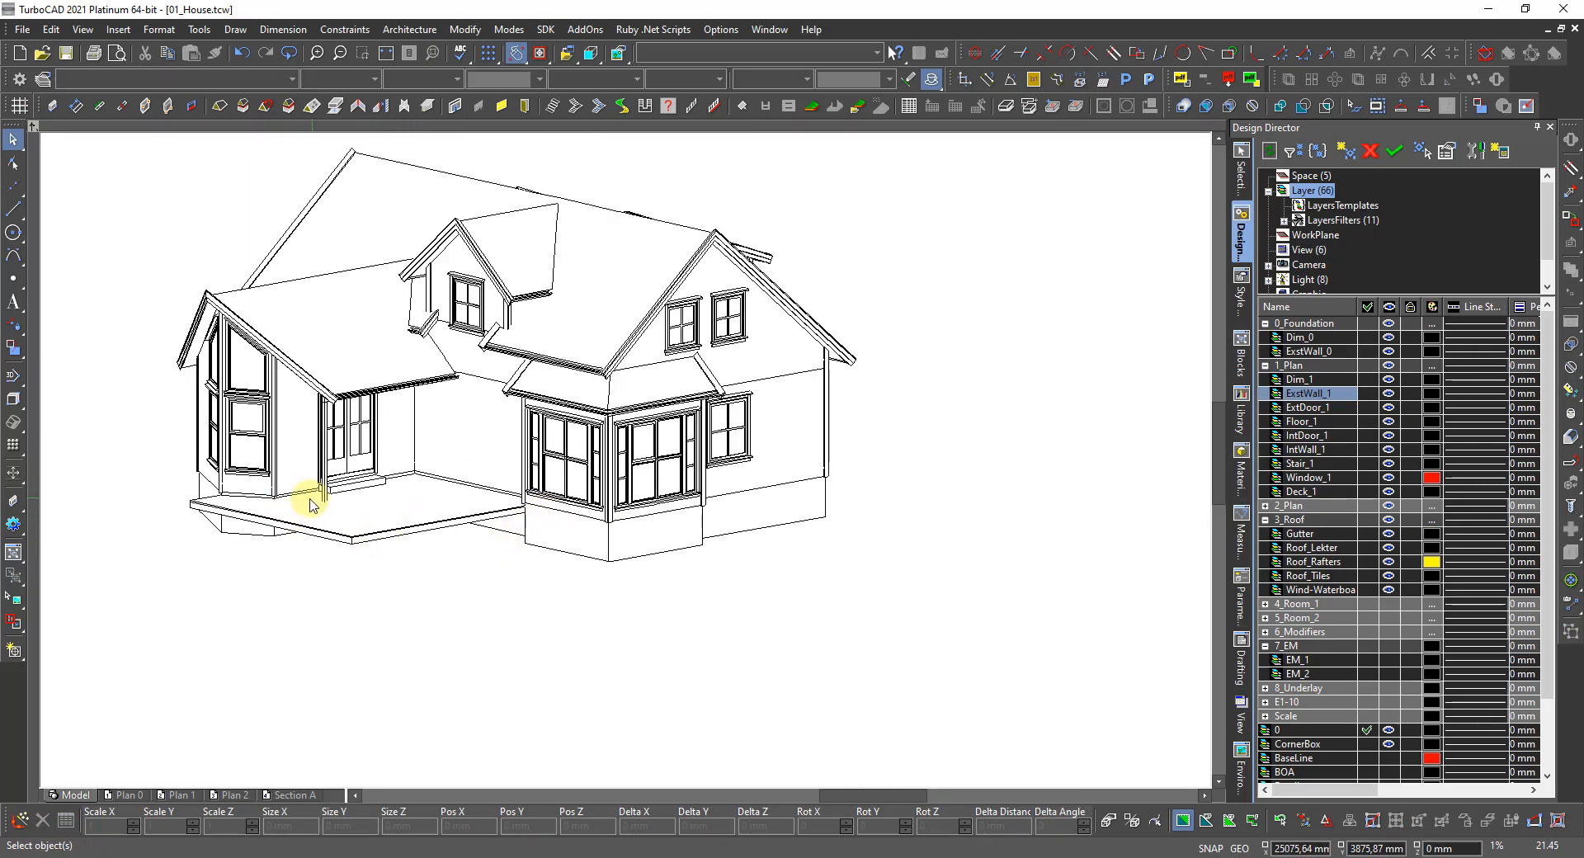
pyautogui.scroll(2, 626, 456)
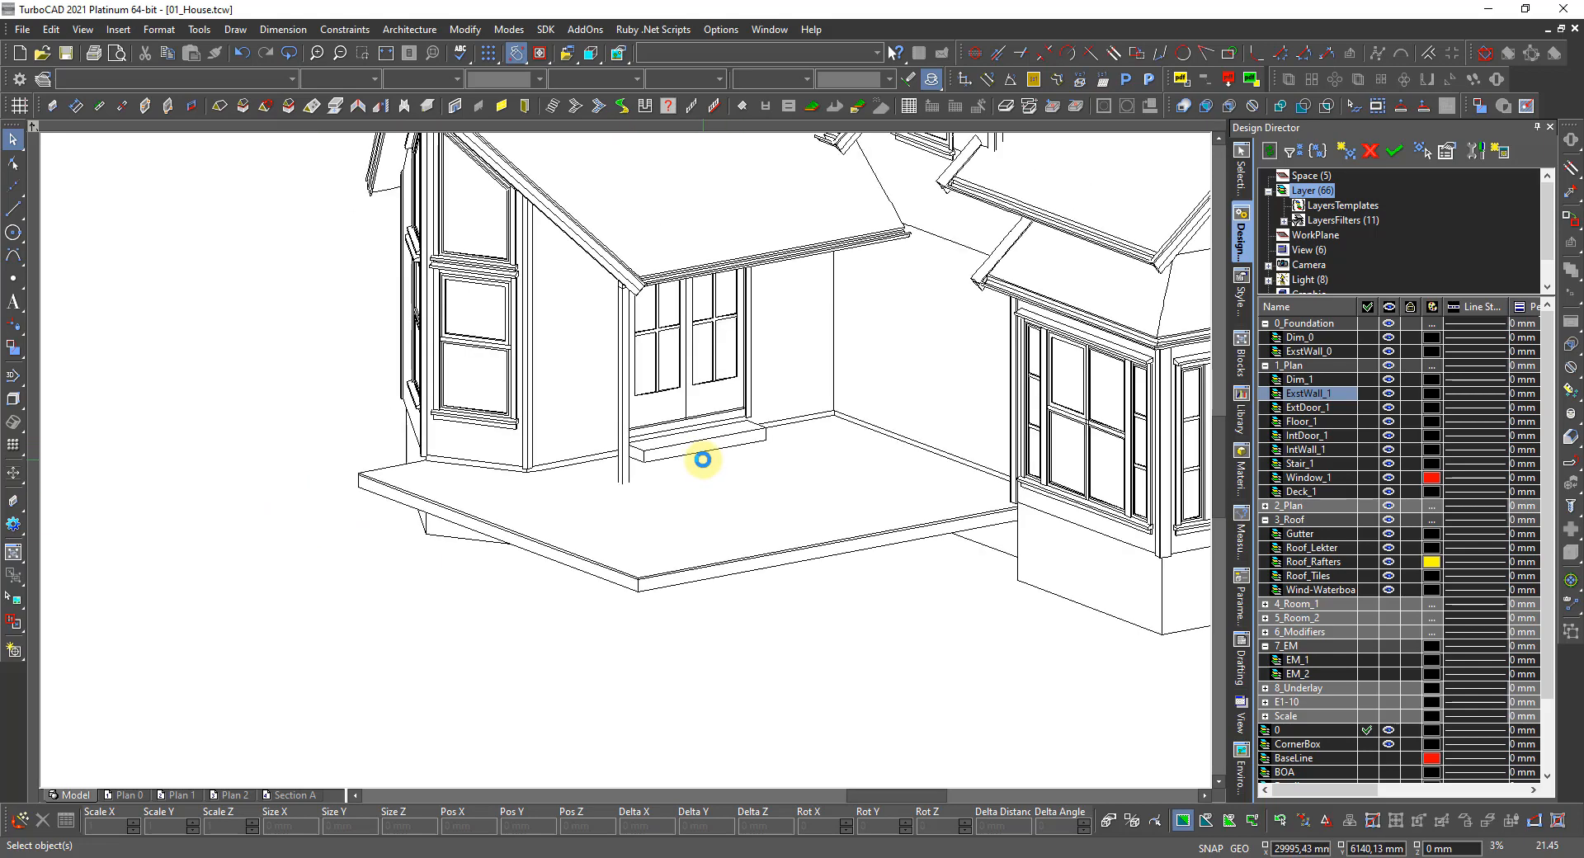
pyautogui.scroll(2, 629, 440)
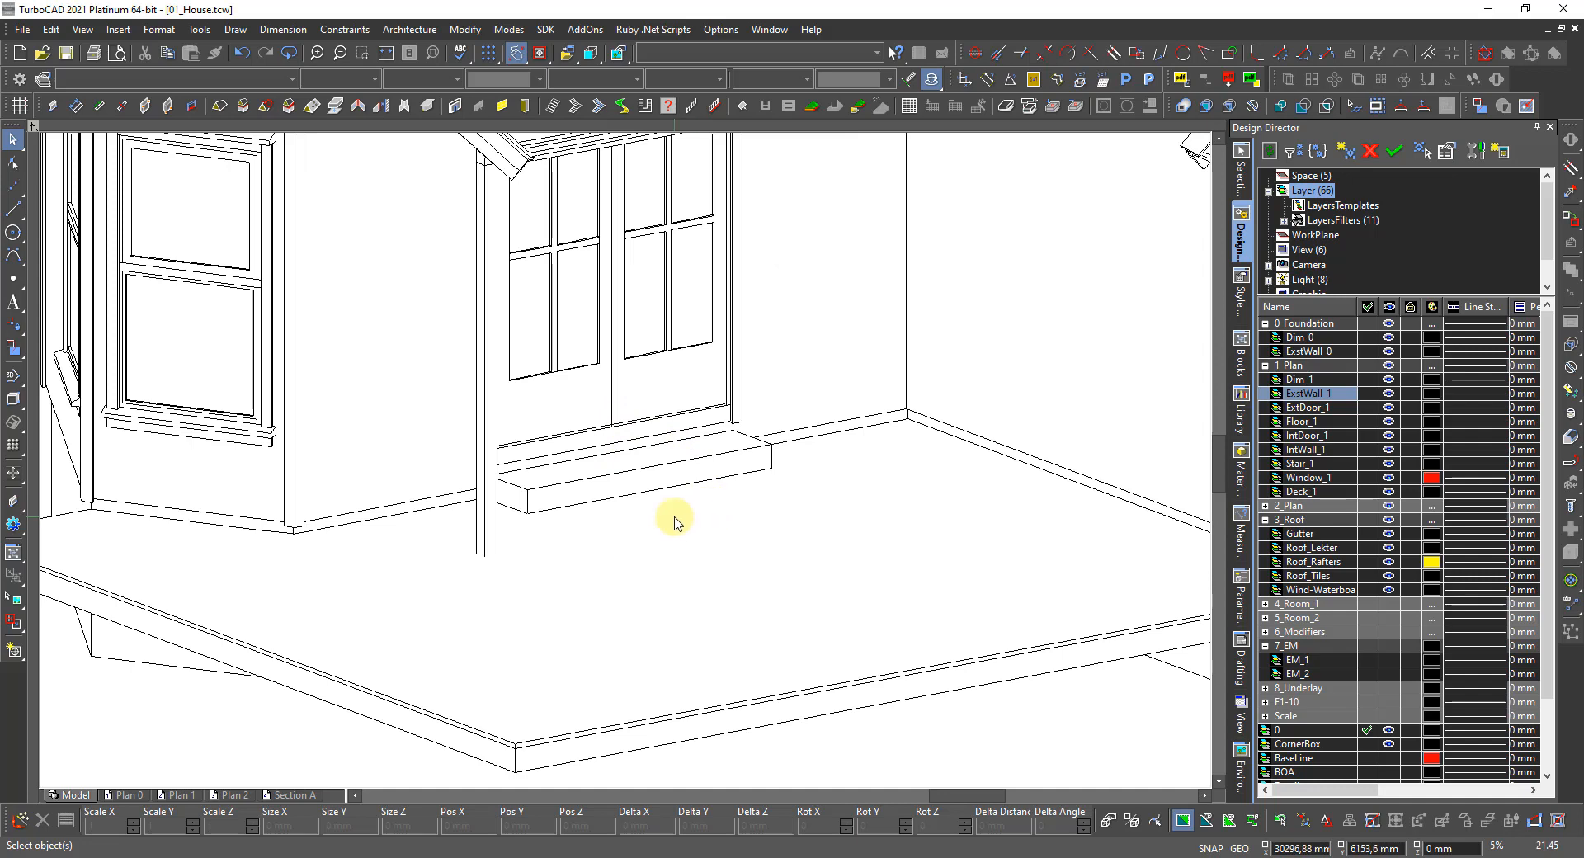
pyautogui.rightClick(692, 559)
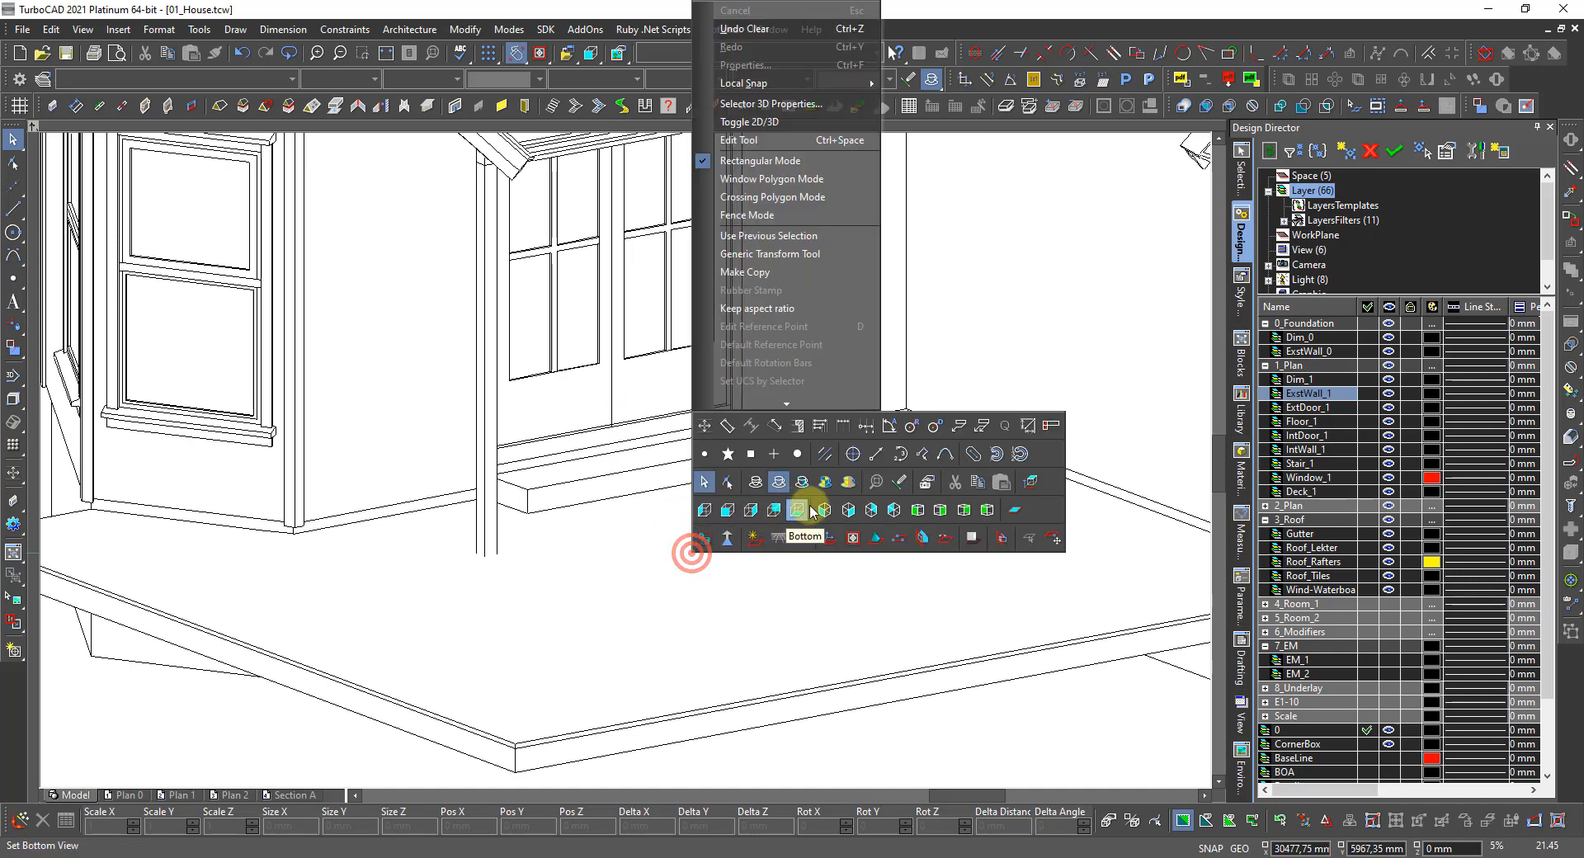
pyautogui.click(799, 483)
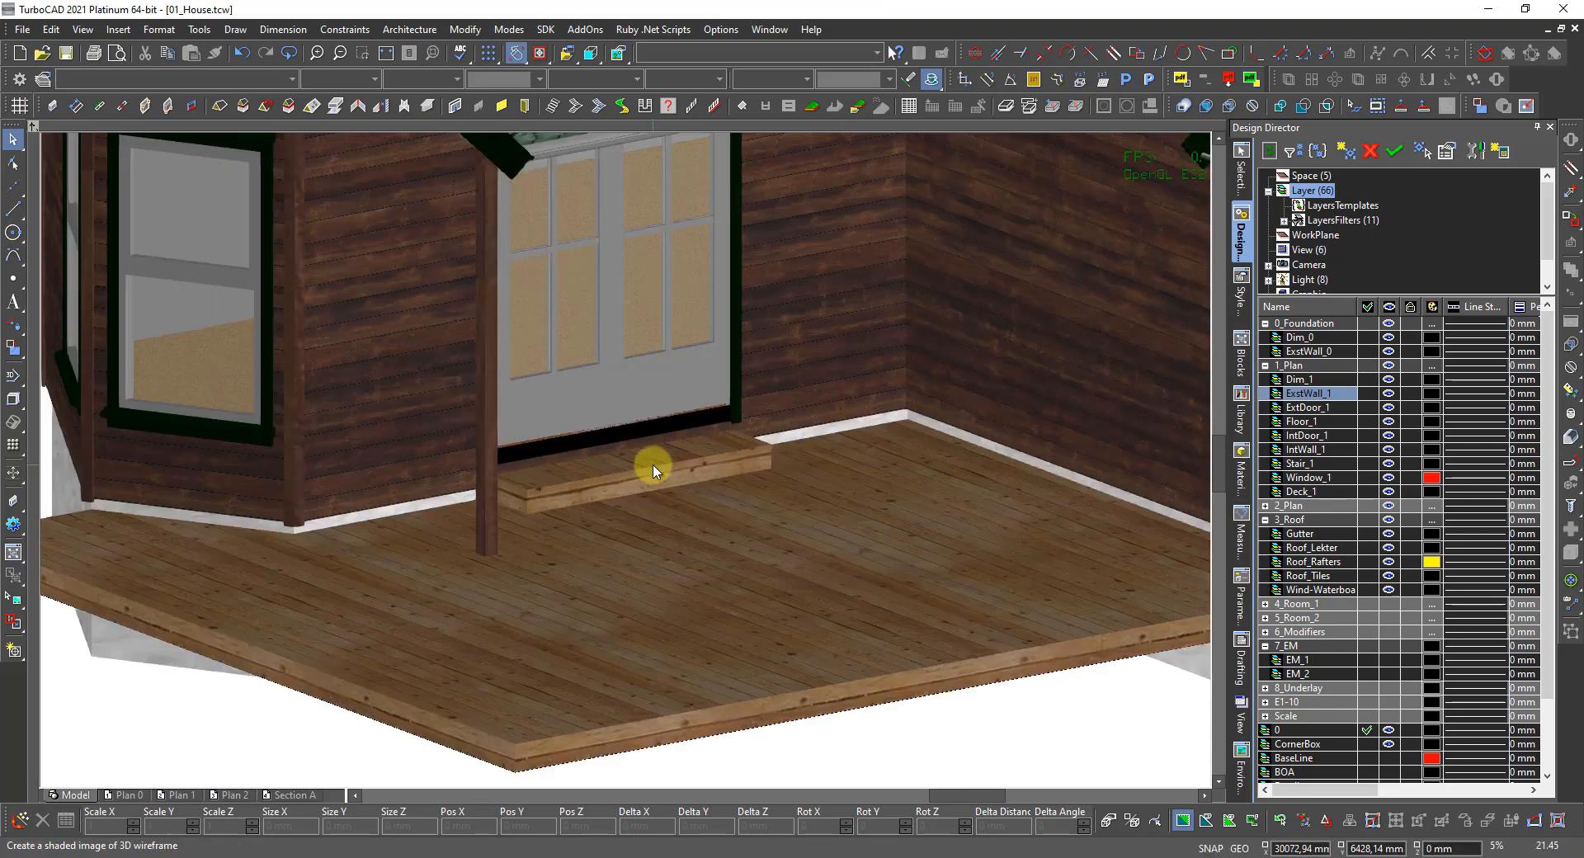
pyautogui.scroll(3, 654, 463)
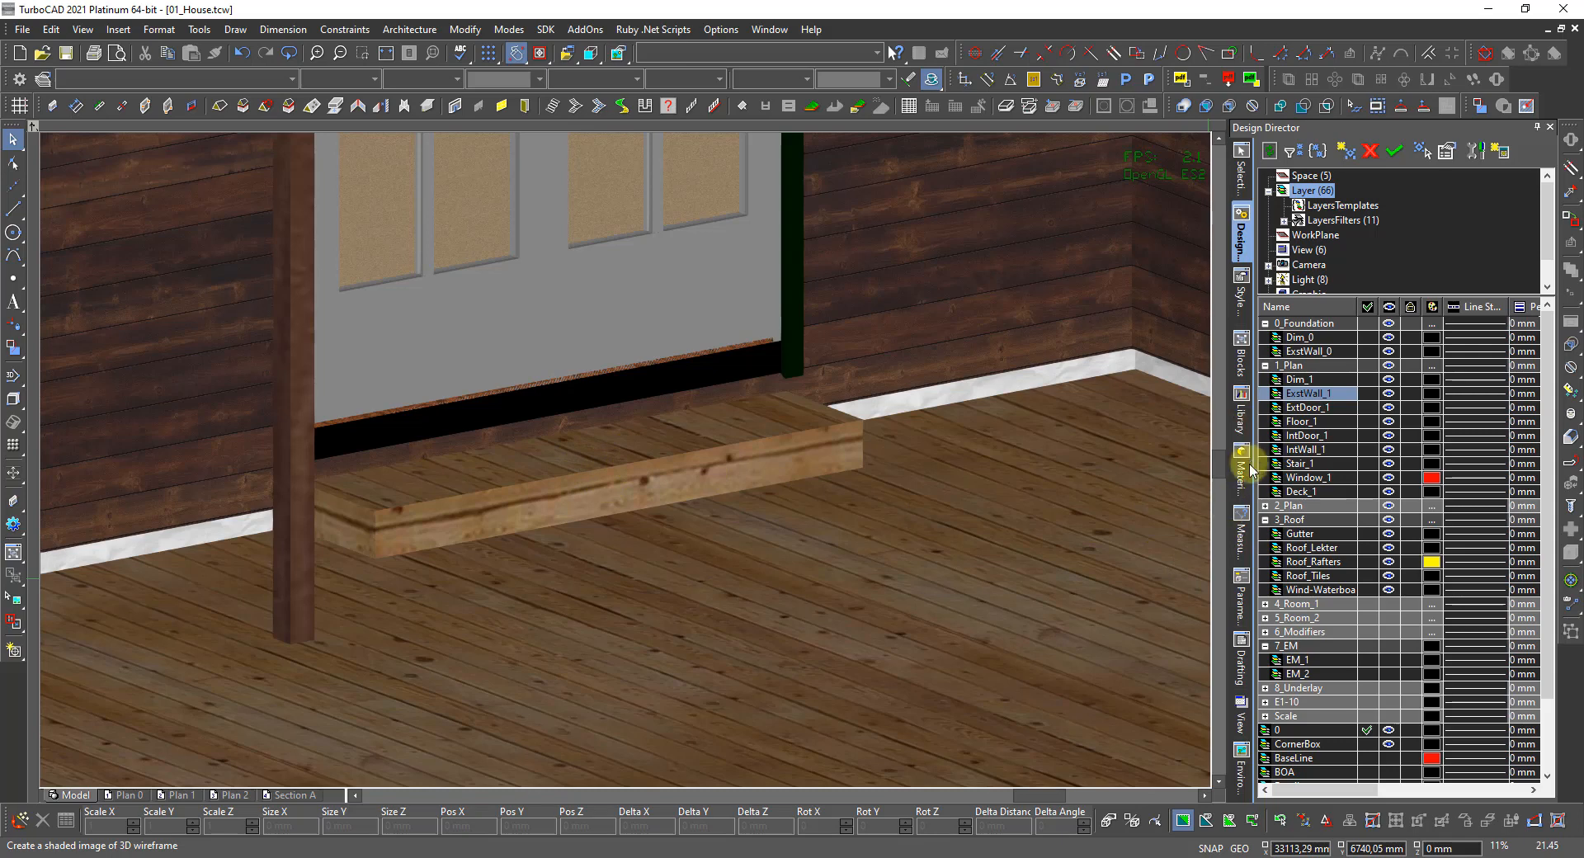
# Duplicate the DeckMaterial material in the LightWorks material editor and name the copy DeckMaterial_90.
pyautogui.click(1242, 487)
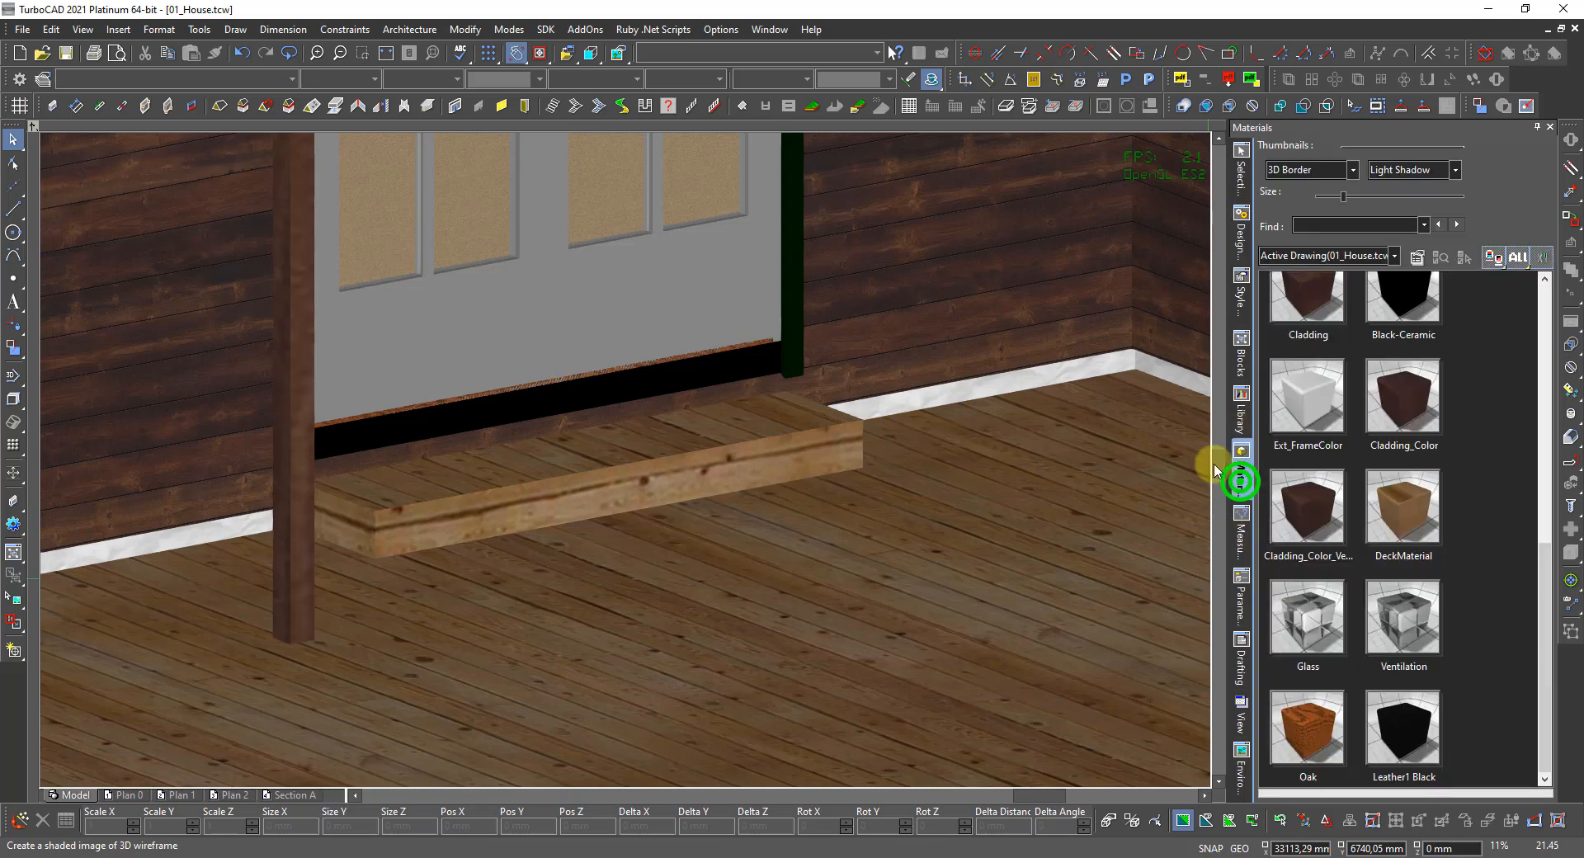
pyautogui.click(1412, 526)
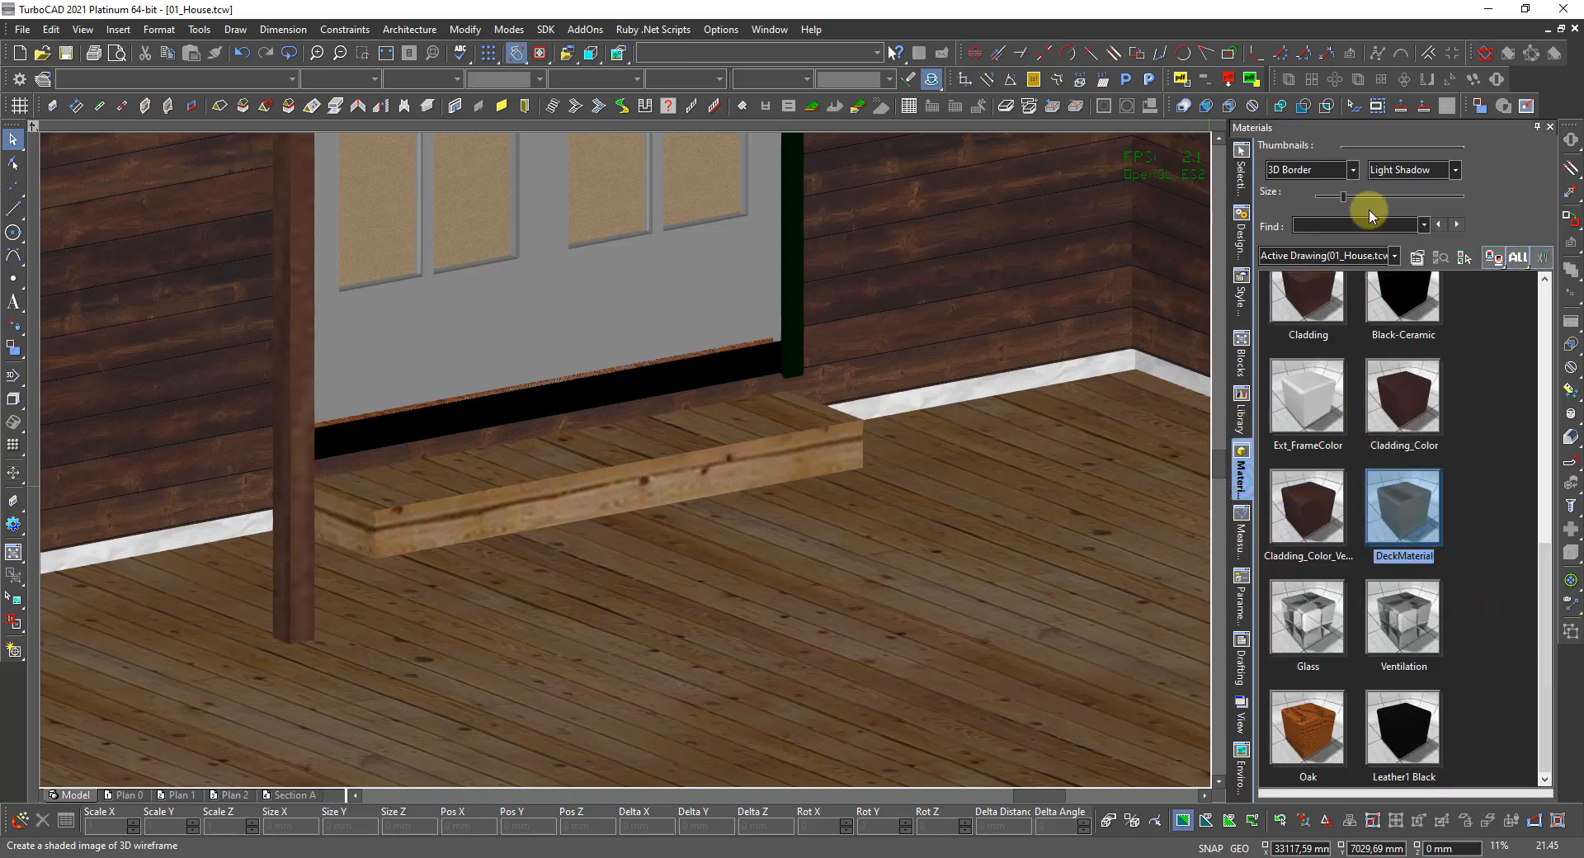
pyautogui.rightClick(1412, 517)
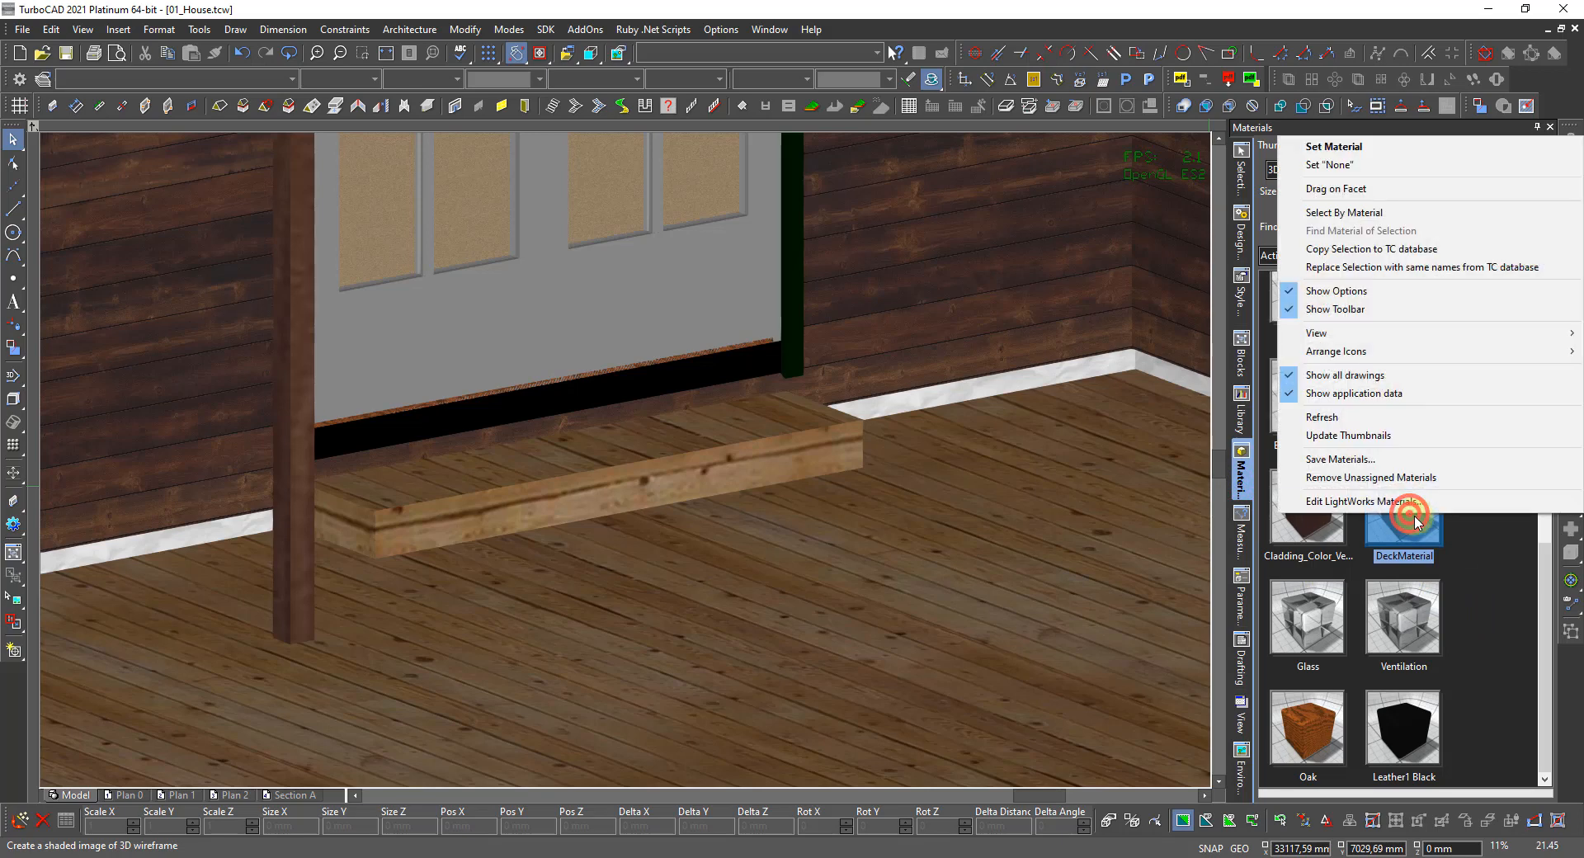
pyautogui.click(1373, 505)
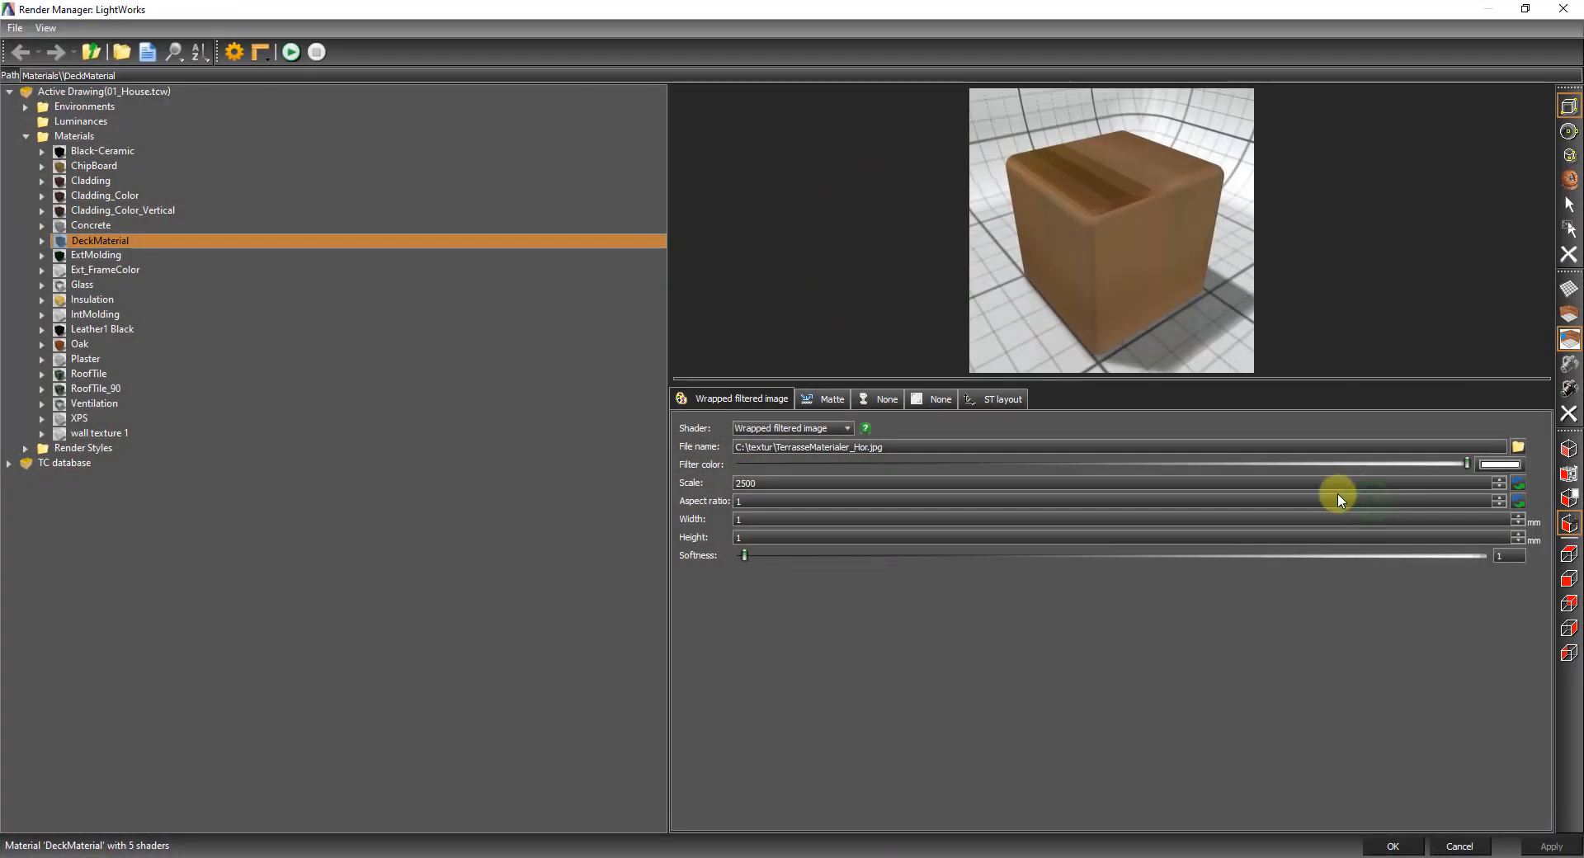
pyautogui.rightClick(130, 248)
pyautogui.click(166, 255)
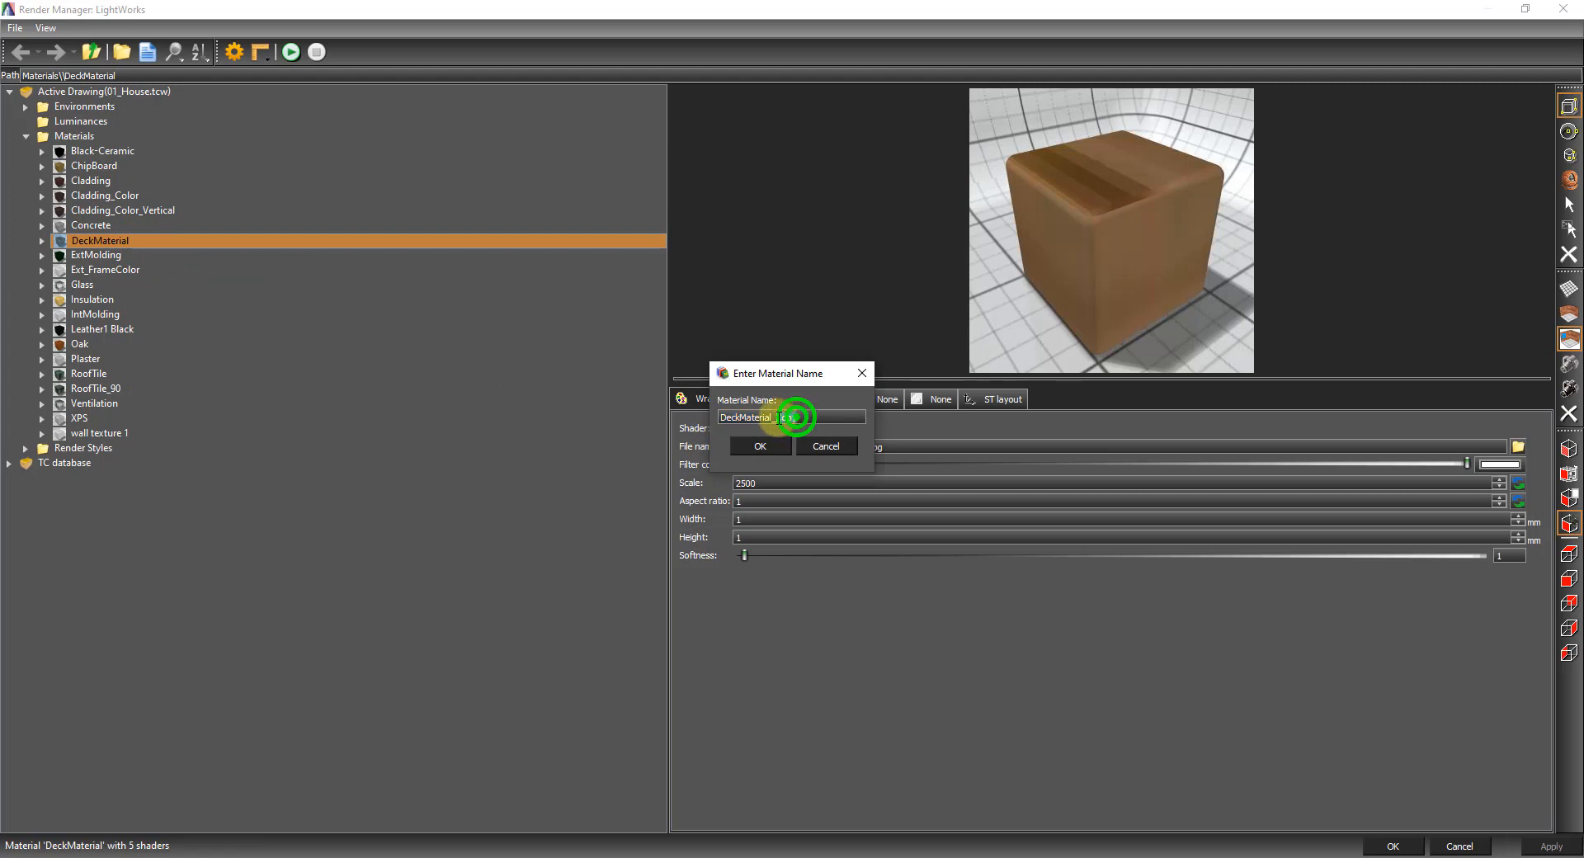
pyautogui.moveTo(781, 417); pyautogui.dragTo(773, 418)
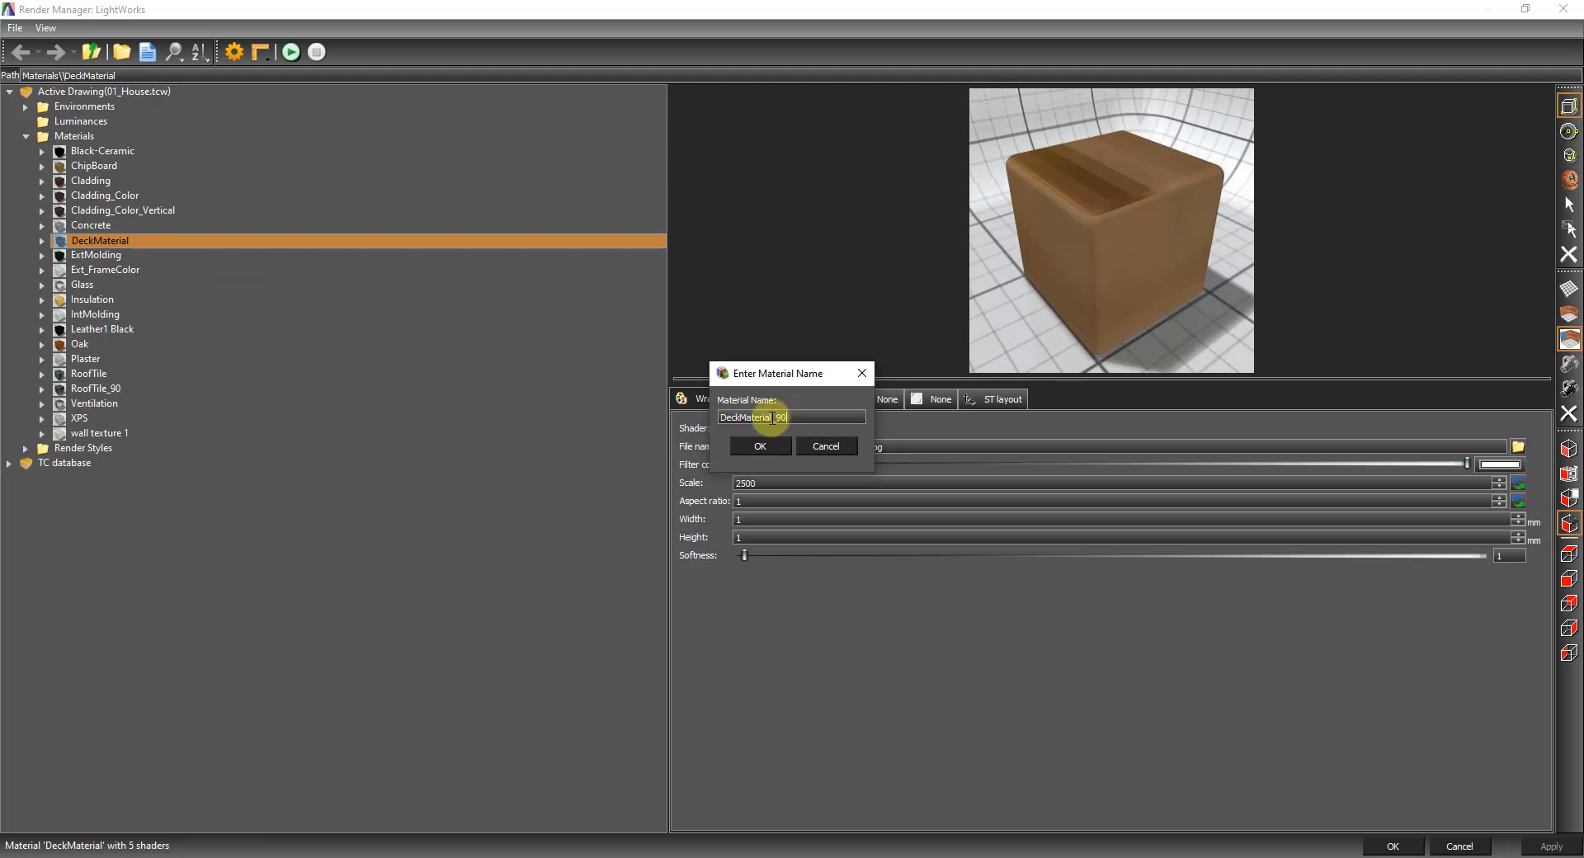
pyautogui.press('Return')
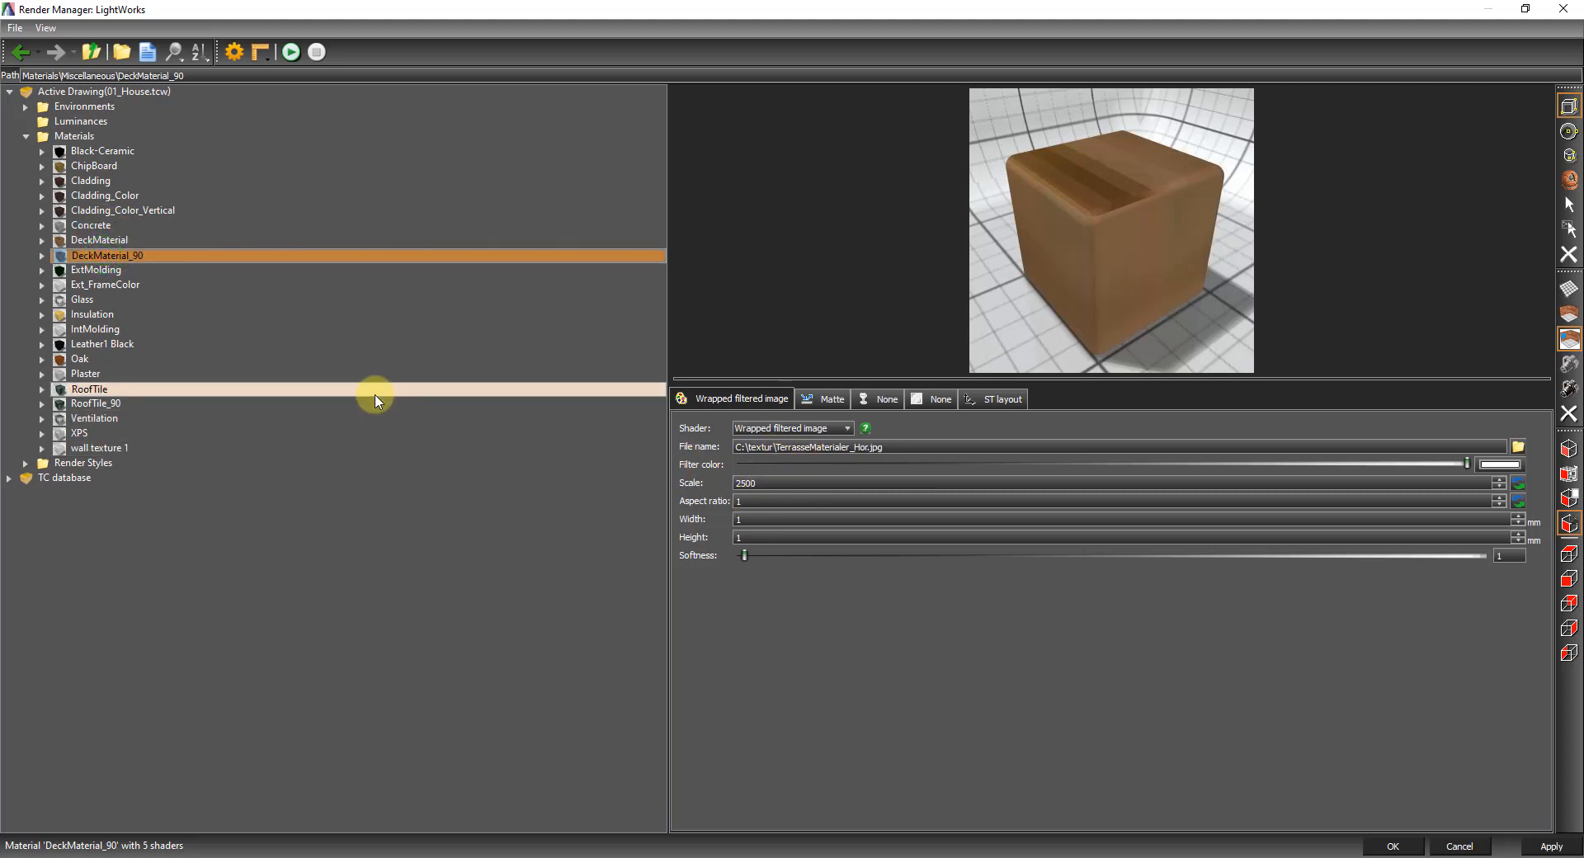
# Set the ST layout rotation of DeckMaterial_90 to 90 and save the material changes.
pyautogui.click(1005, 400)
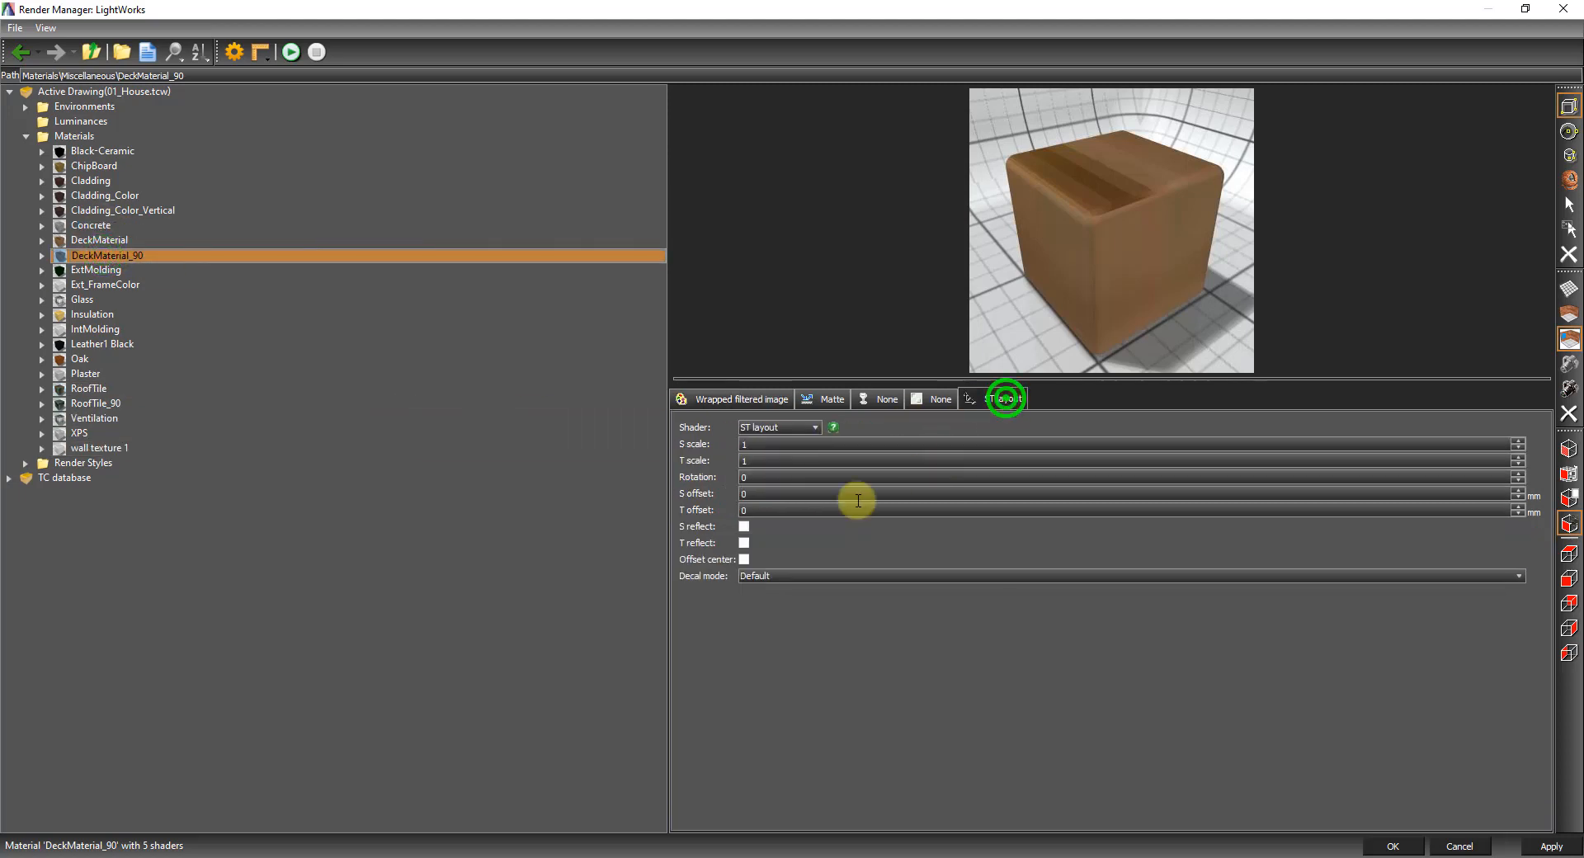
pyautogui.click(771, 476)
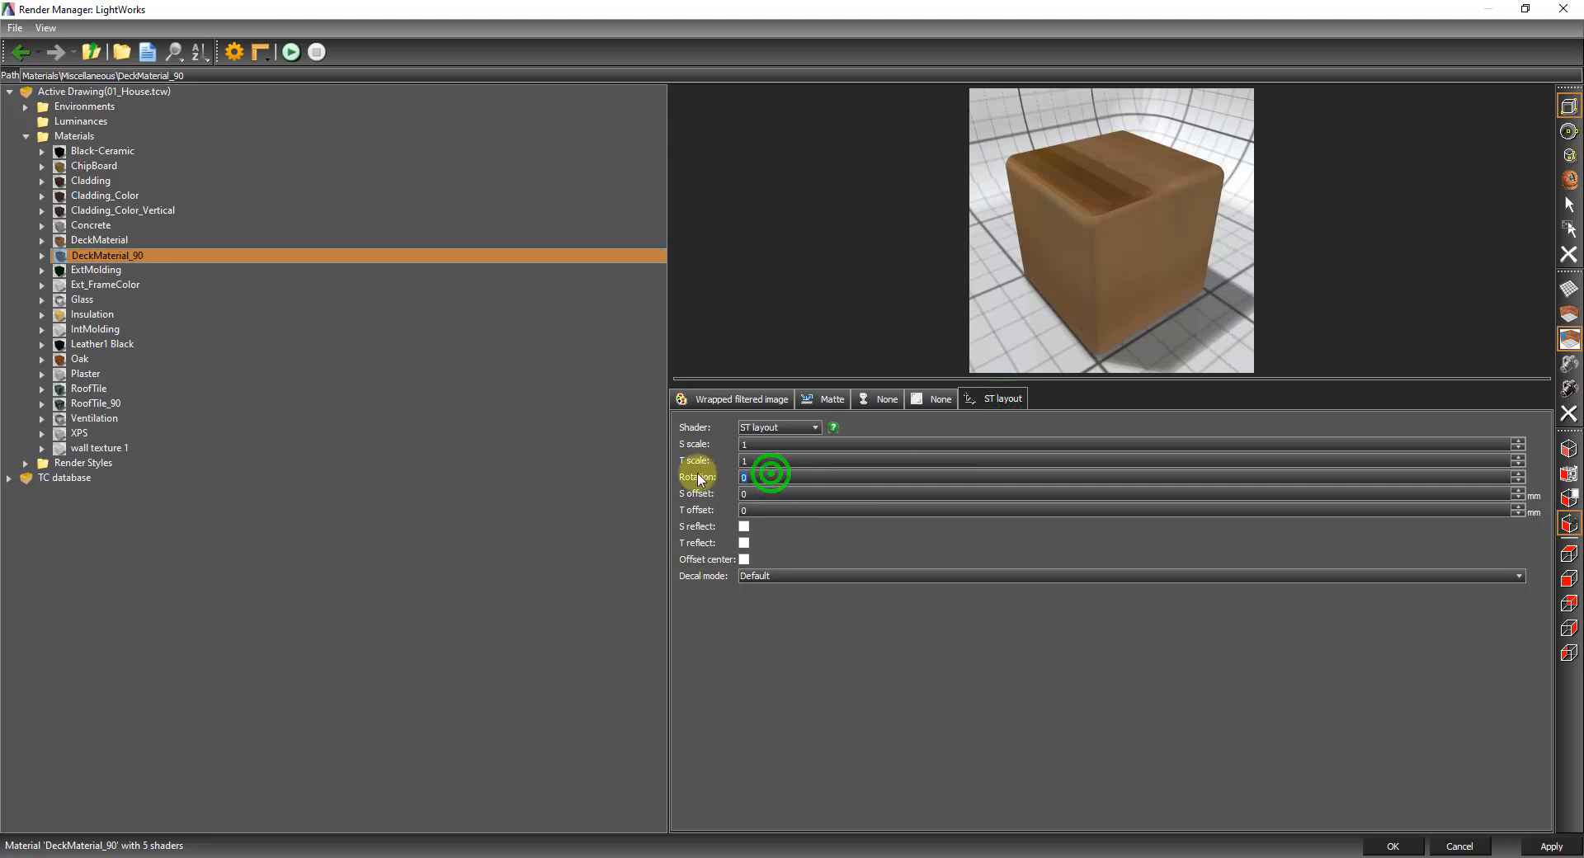
pyautogui.write('90')
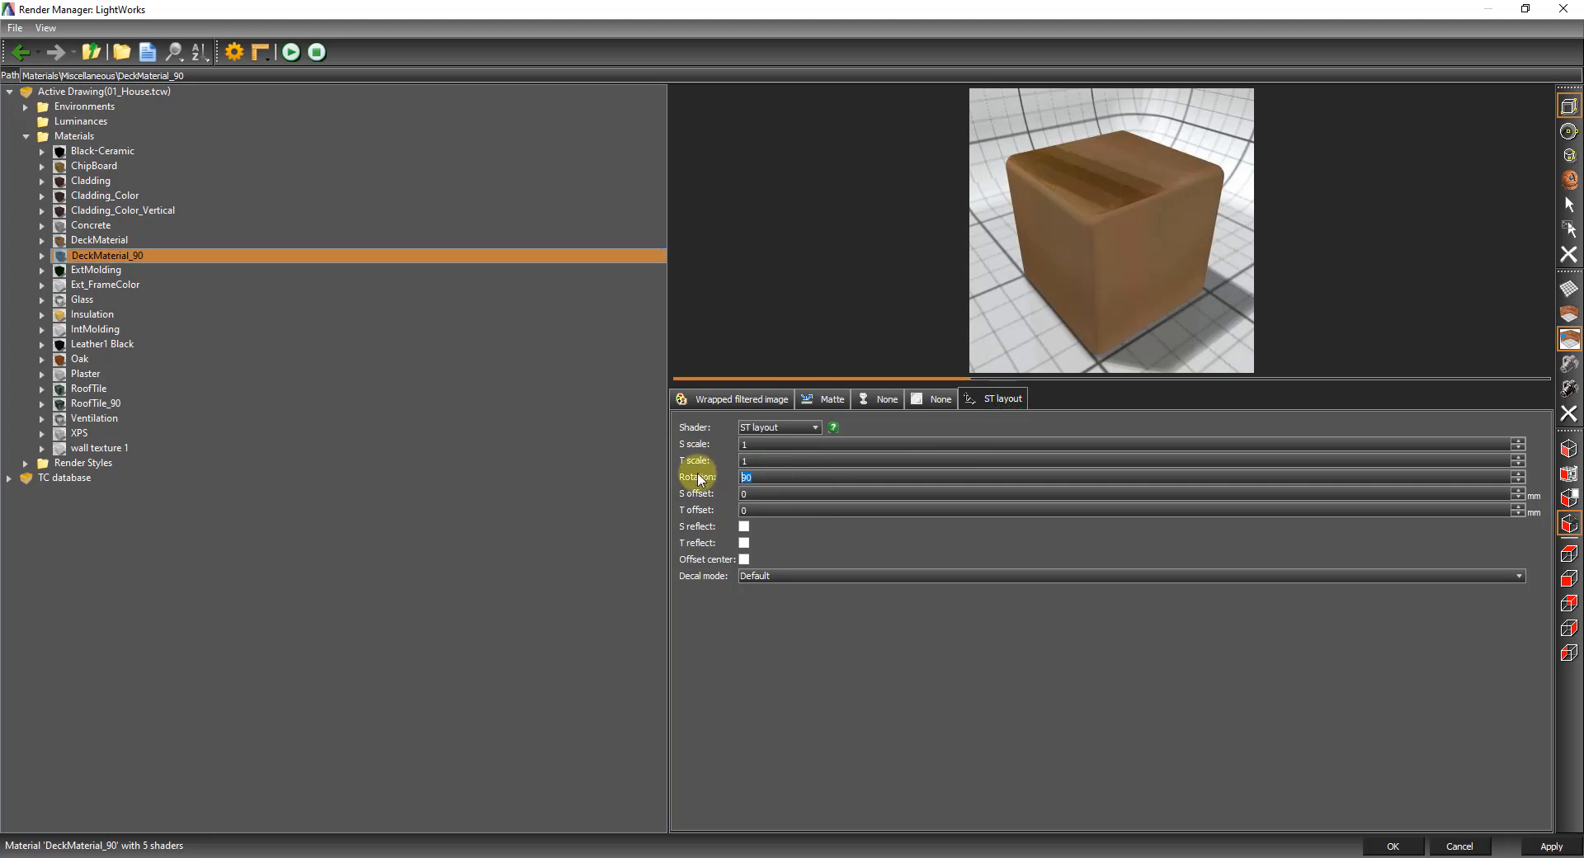
pyautogui.press('Return')
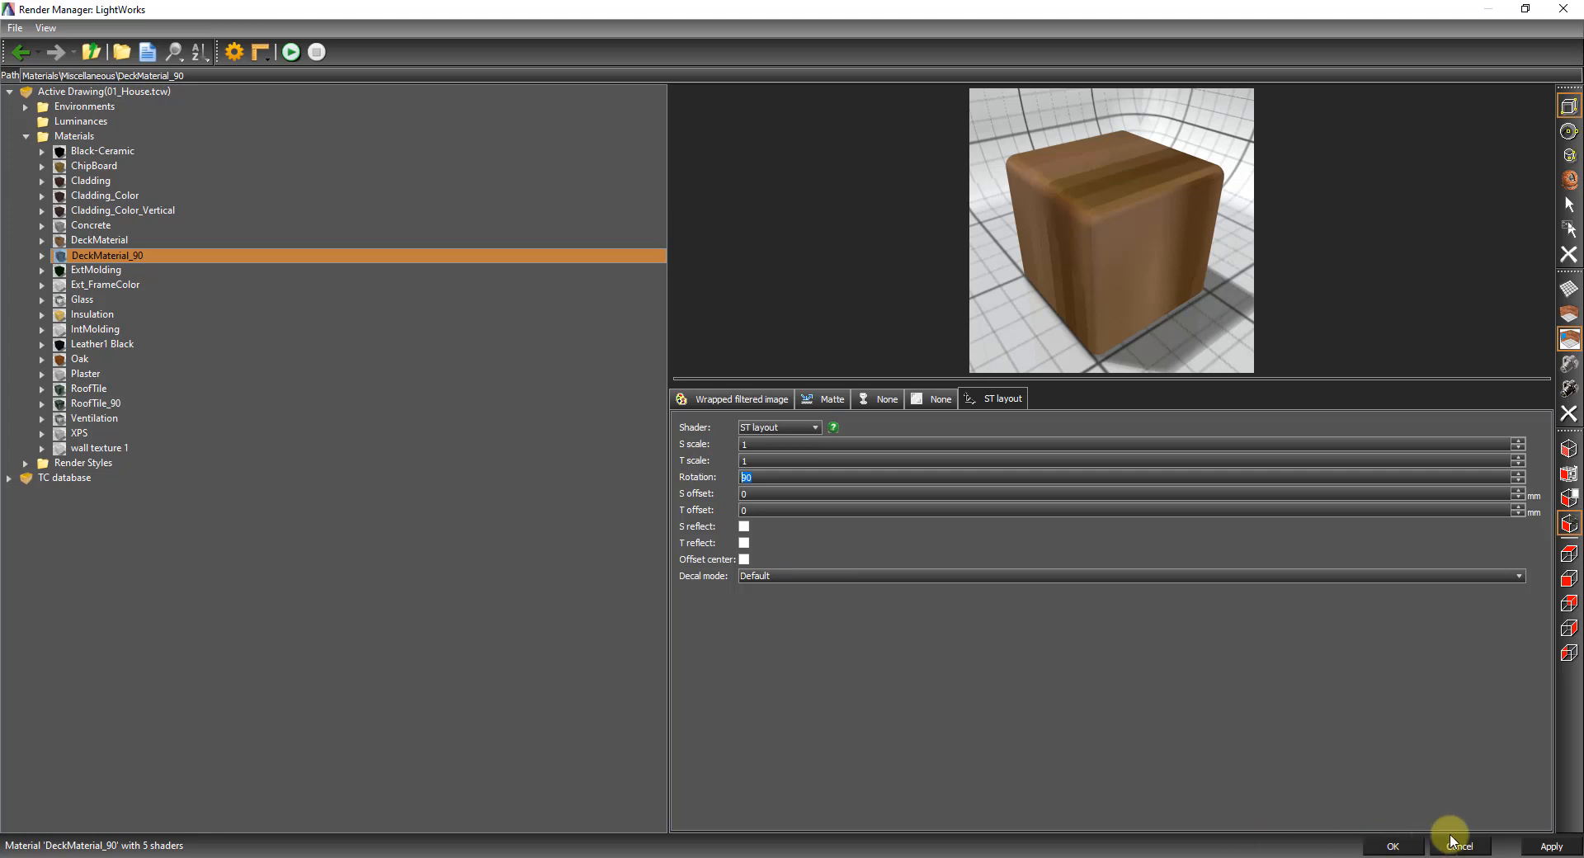
pyautogui.click(1394, 846)
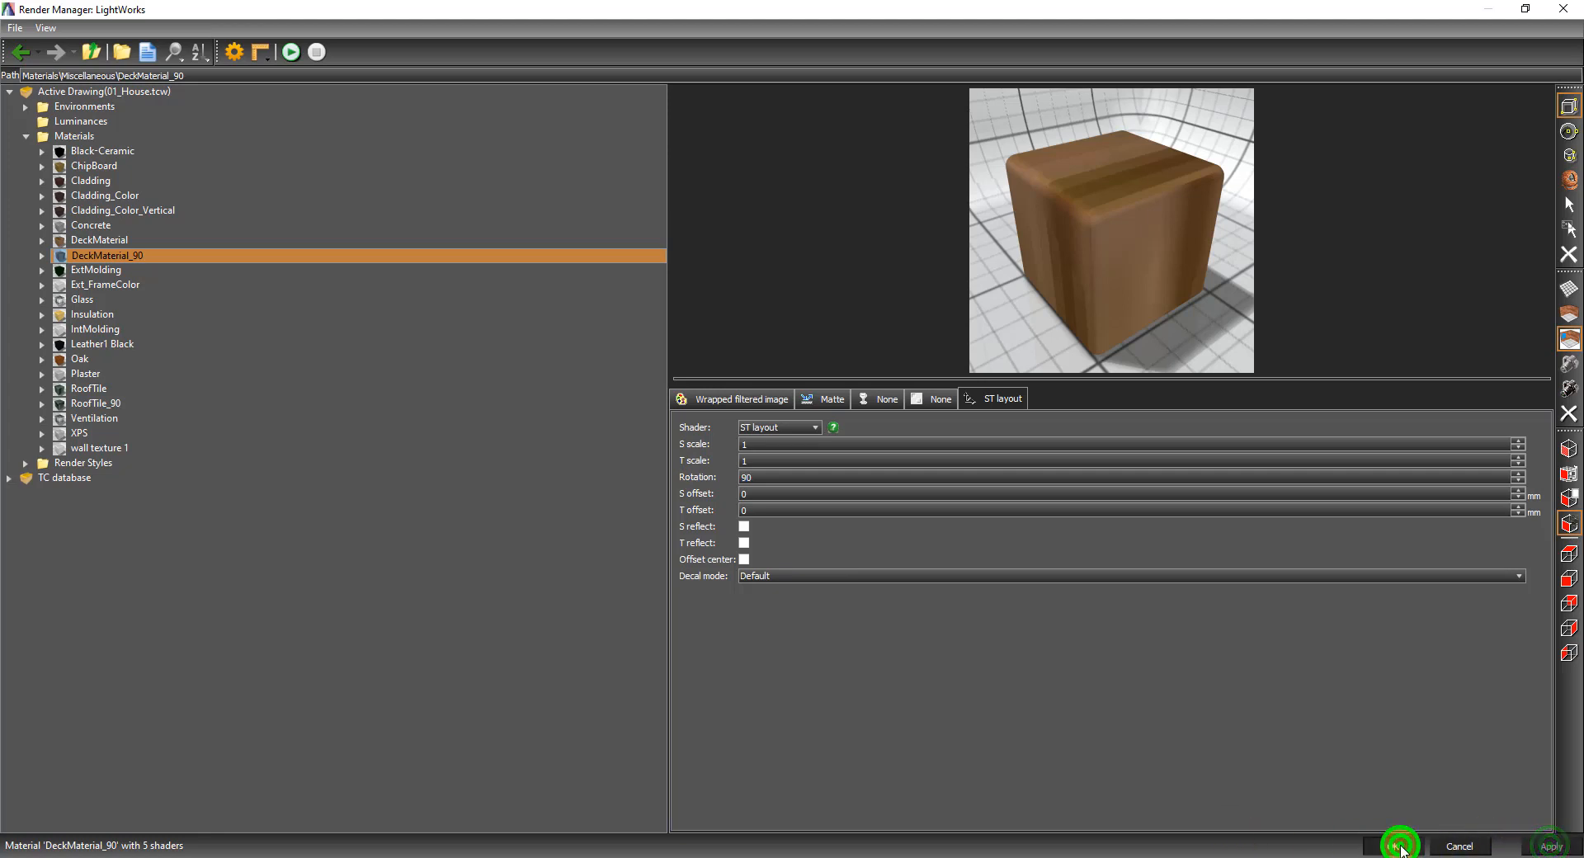
# Apply the DeckMaterial_90 material to the box that forms the door step on the terrace.
pyautogui.click(706, 454)
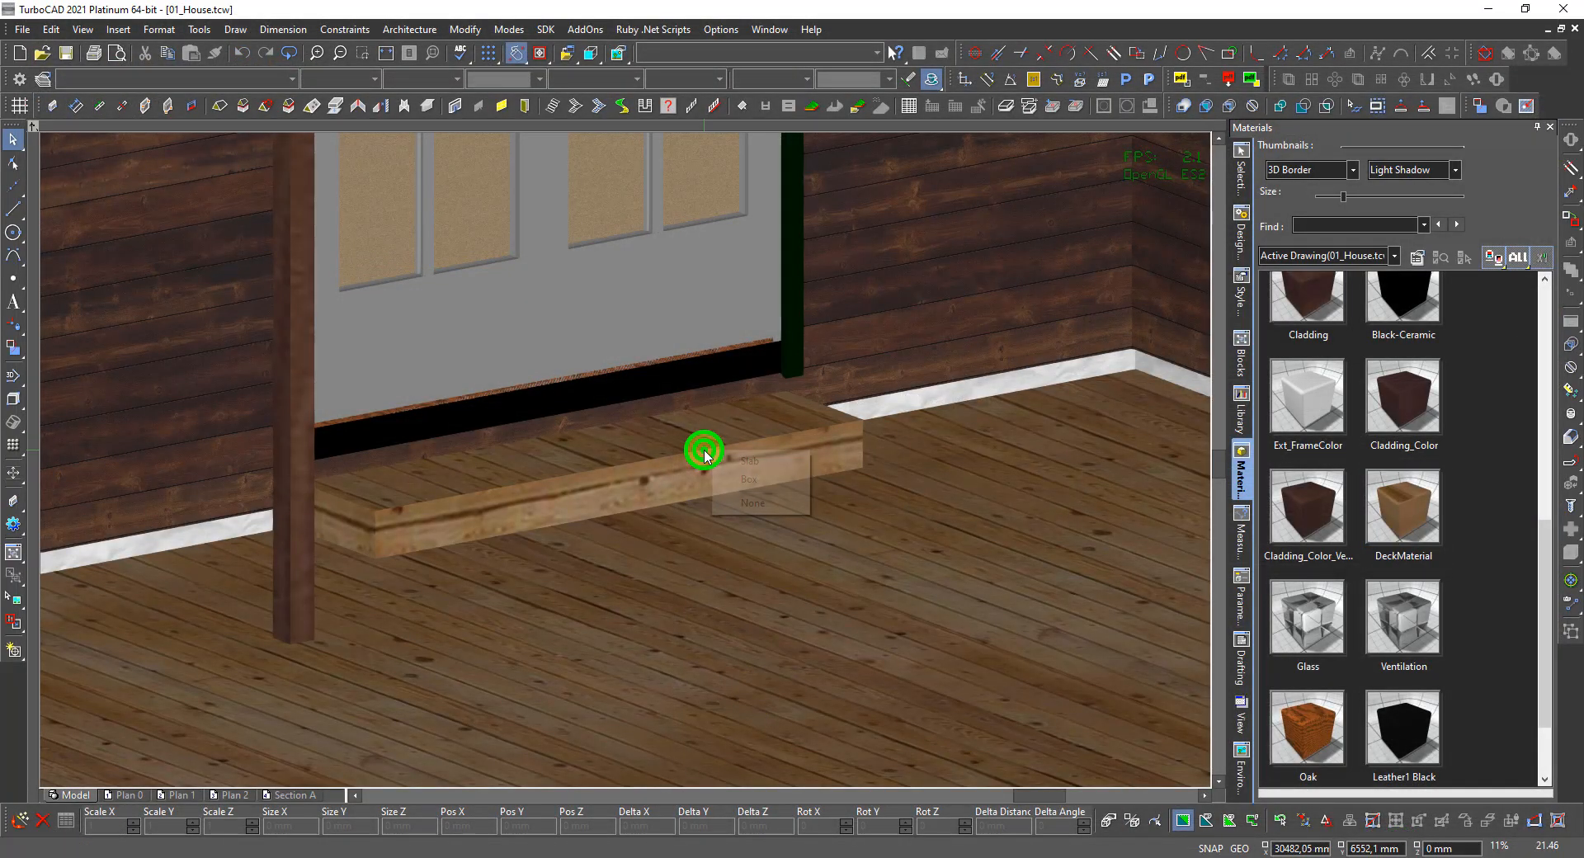
pyautogui.click(726, 462)
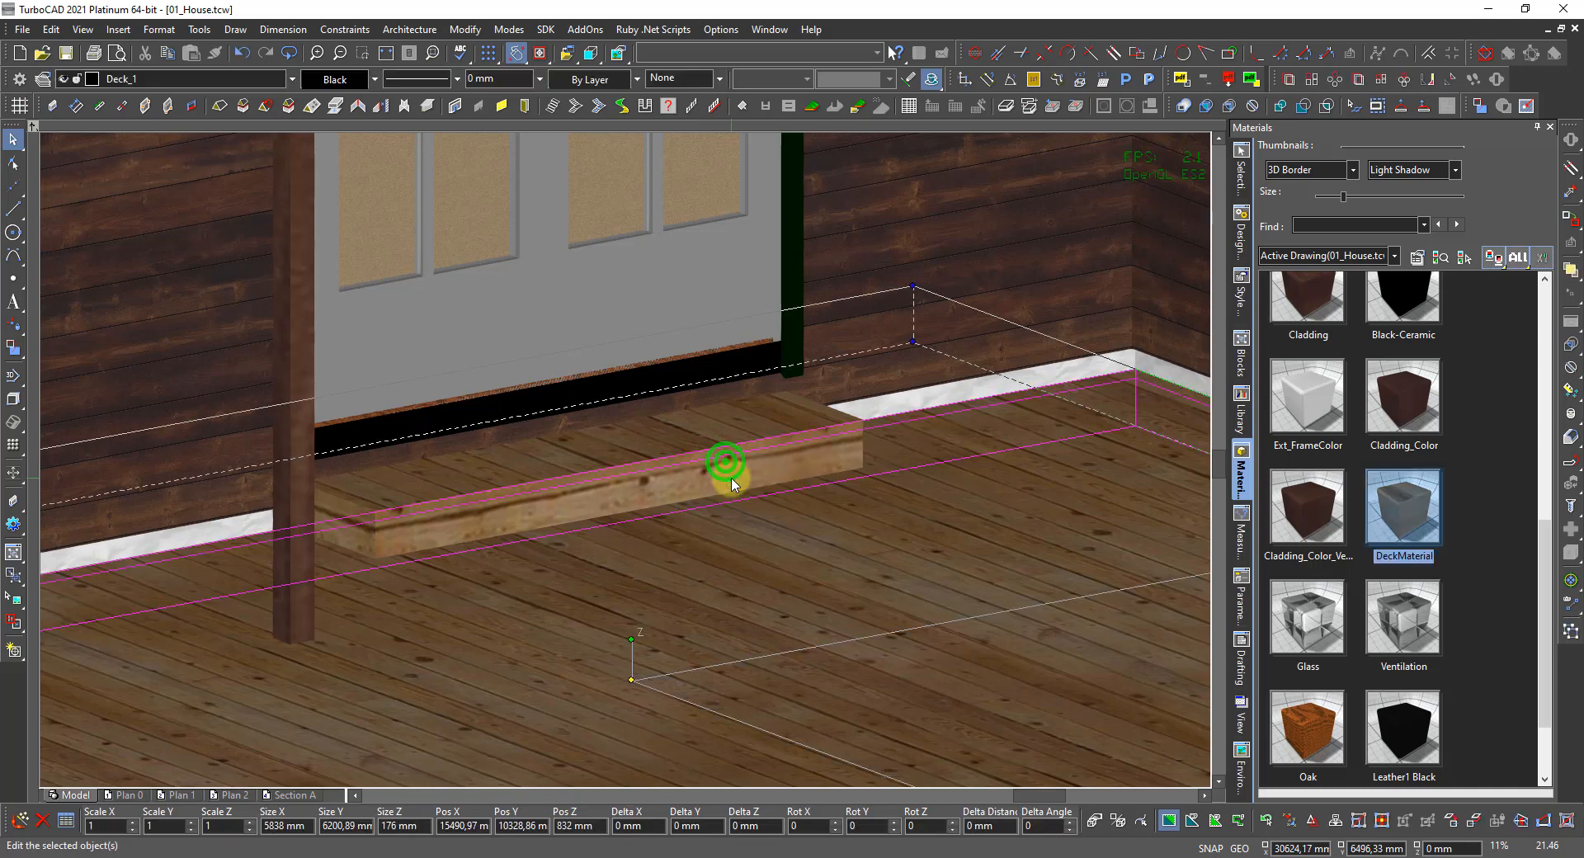
pyautogui.click(725, 463)
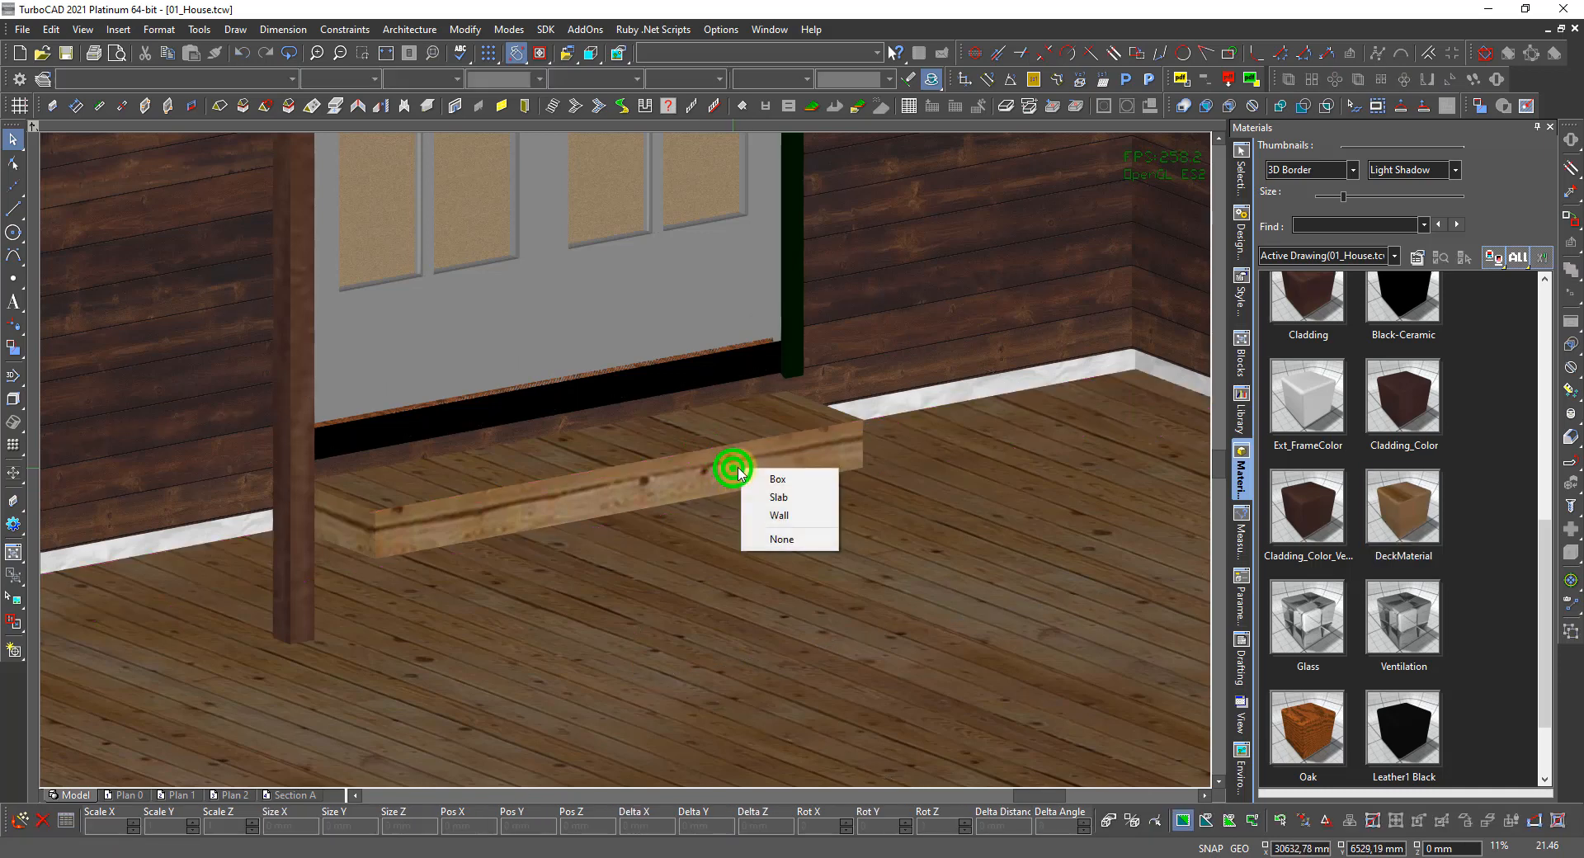
pyautogui.click(778, 479)
pyautogui.scroll(-1, 1310, 655)
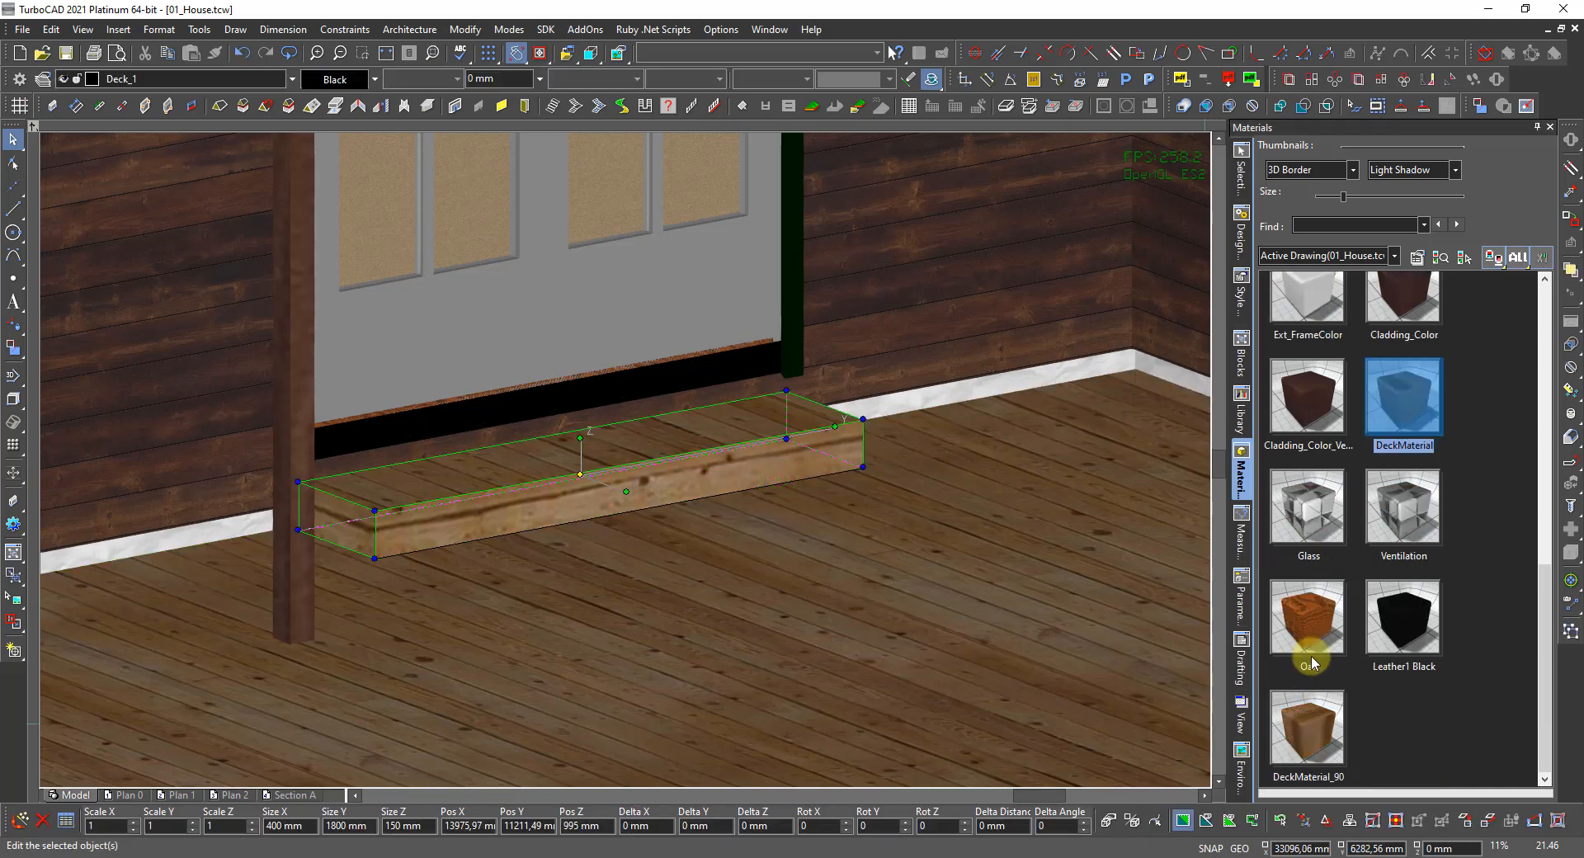
pyautogui.doubleClick(1302, 731)
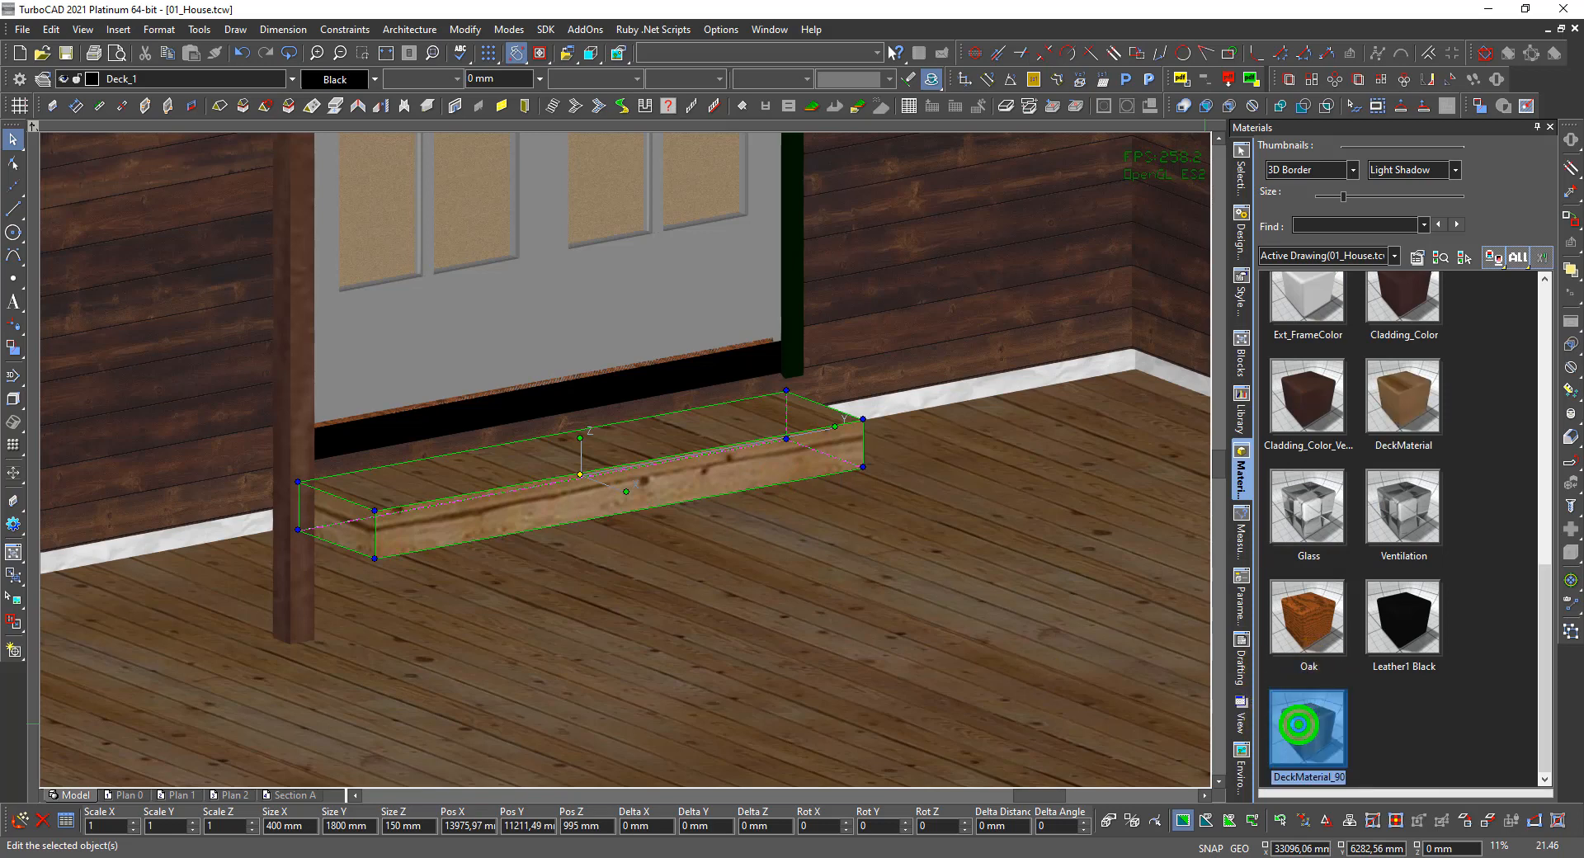
pyautogui.press('Escape')
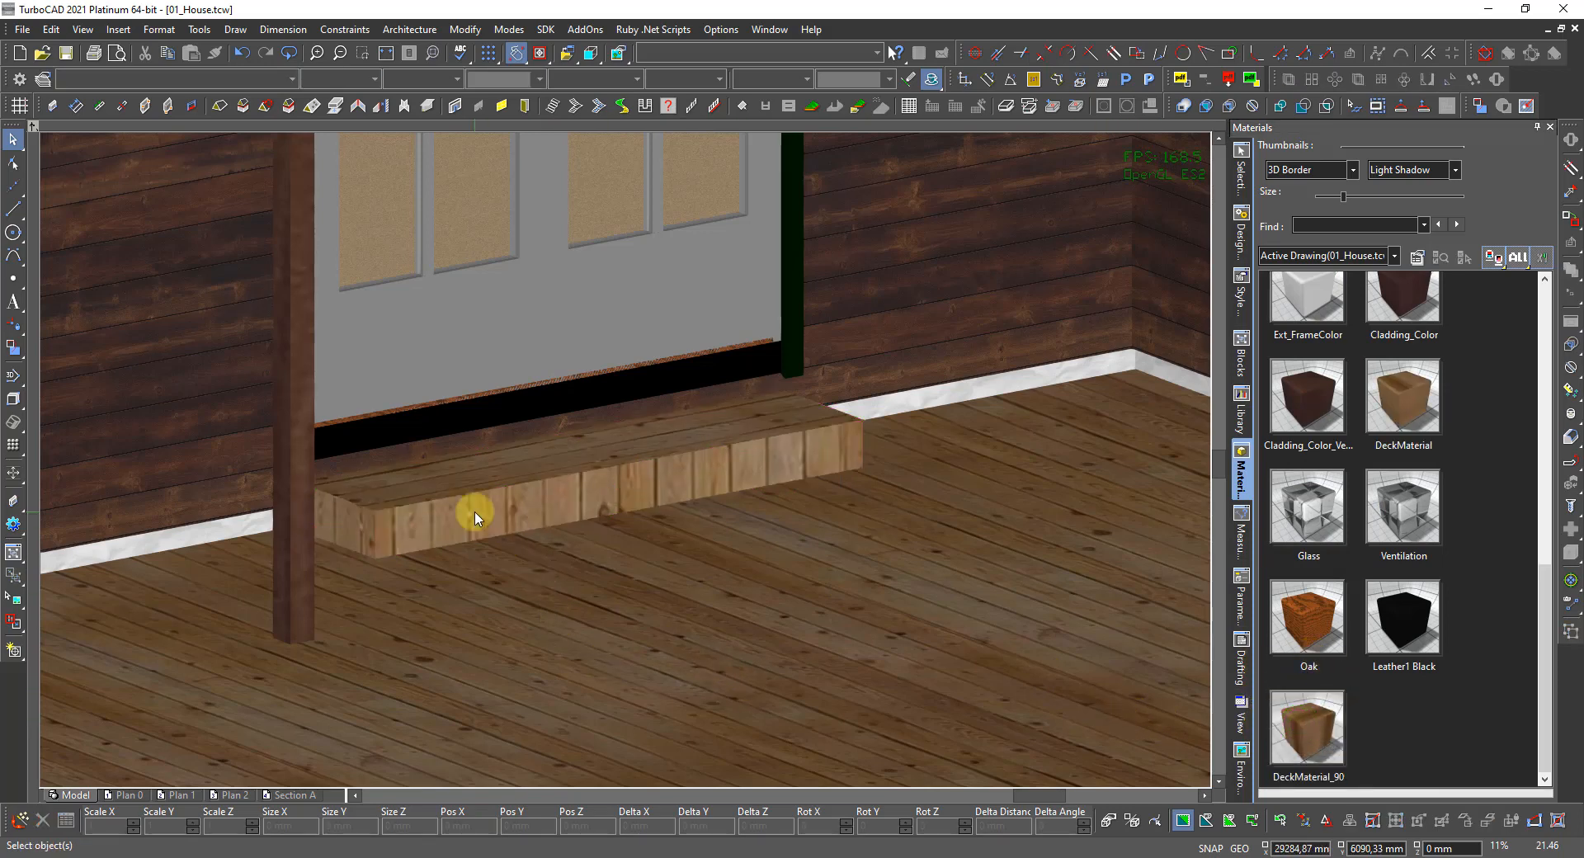
# Examine the rotated board texture on the door step up close and within the whole terrace.
pyautogui.scroll(3, 382, 520)
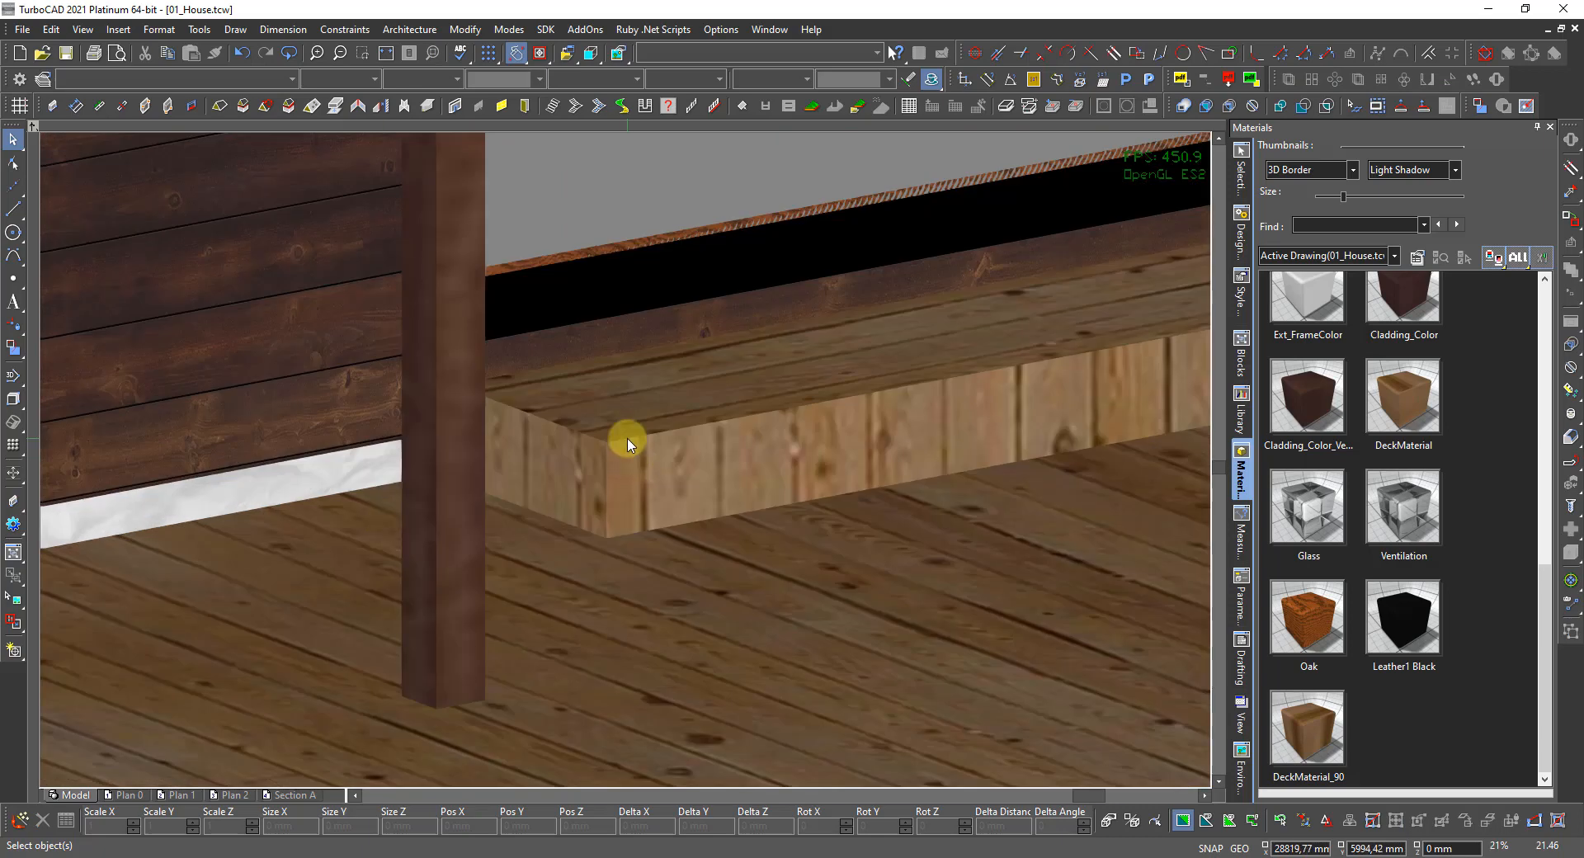
pyautogui.scroll(-3, 656, 466)
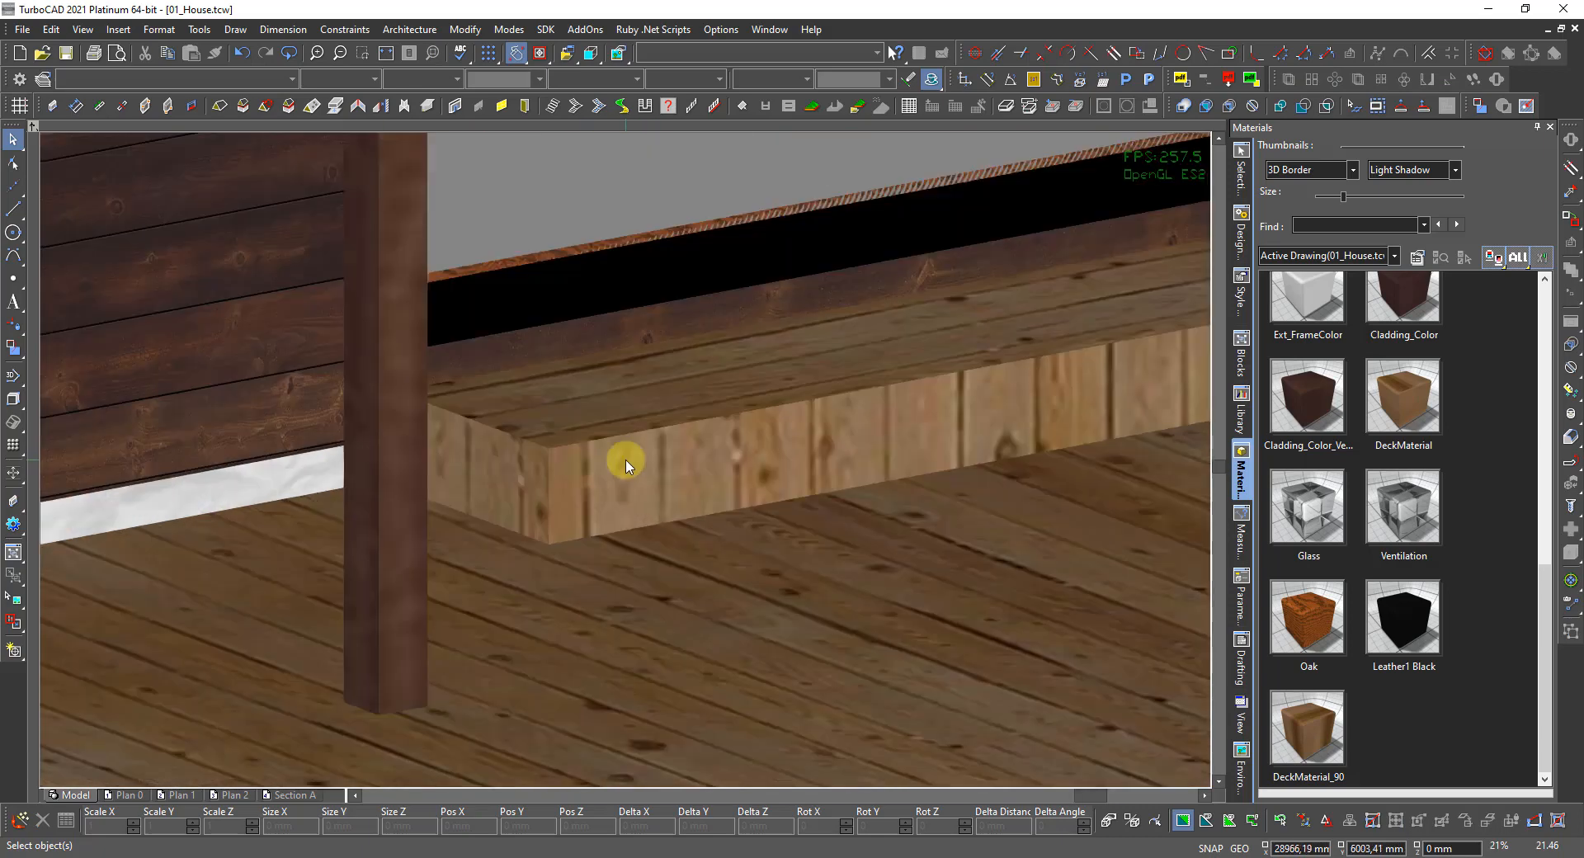
pyautogui.scroll(3, 625, 462)
pyautogui.scroll(-4, 618, 470)
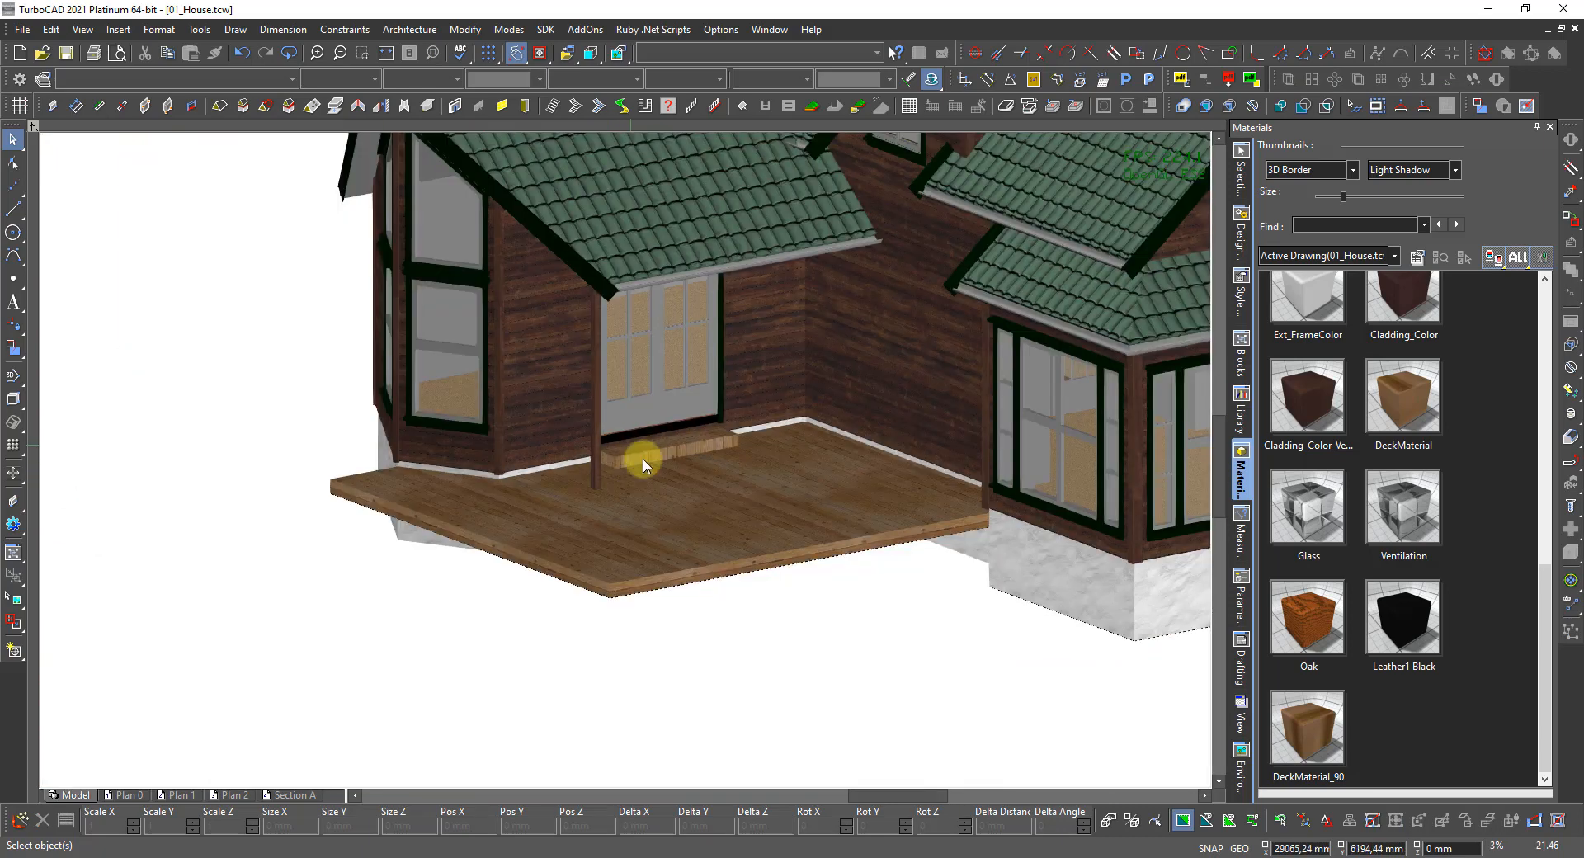
pyautogui.scroll(3, 652, 454)
pyautogui.scroll(4, 625, 466)
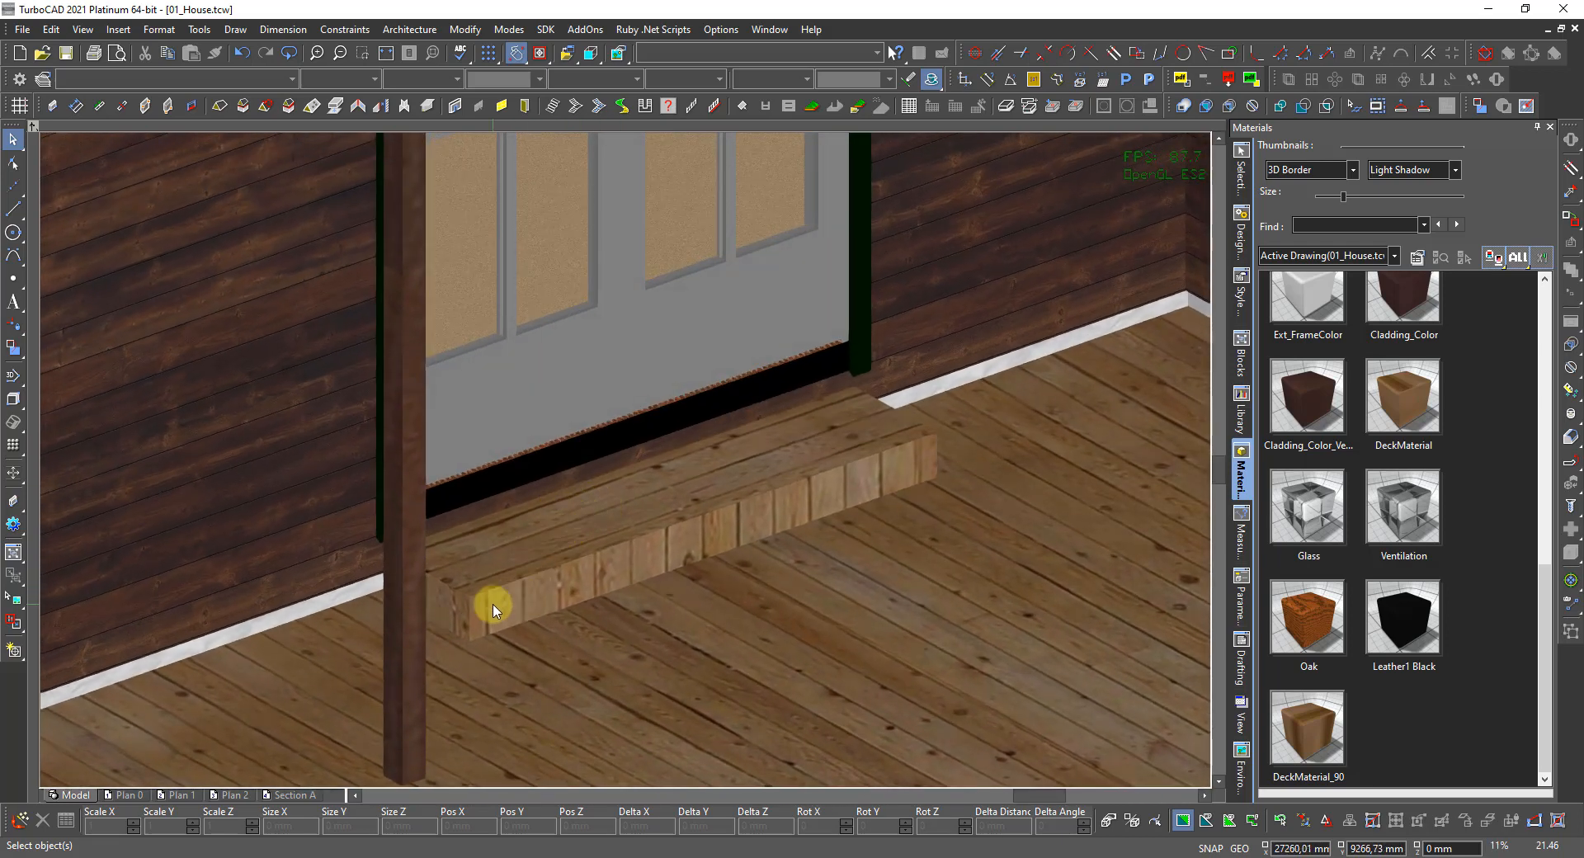
pyautogui.scroll(-4, 636, 468)
pyautogui.scroll(-3, 637, 453)
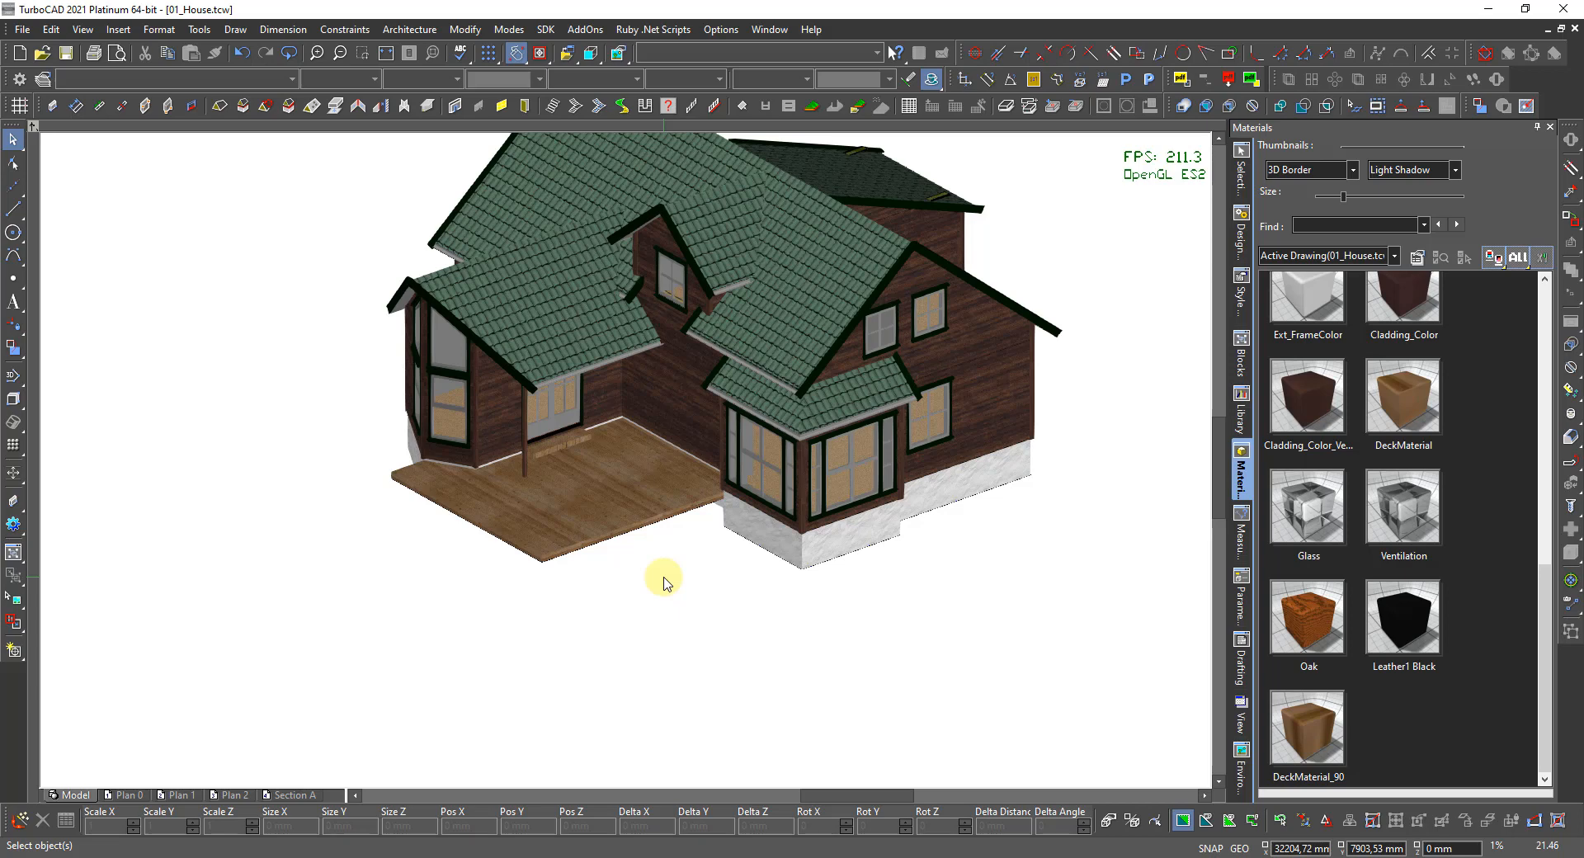
# Display the house model in wireframe and bring up the Section A sheet with the section drawing.
pyautogui.rightClick(416, 715)
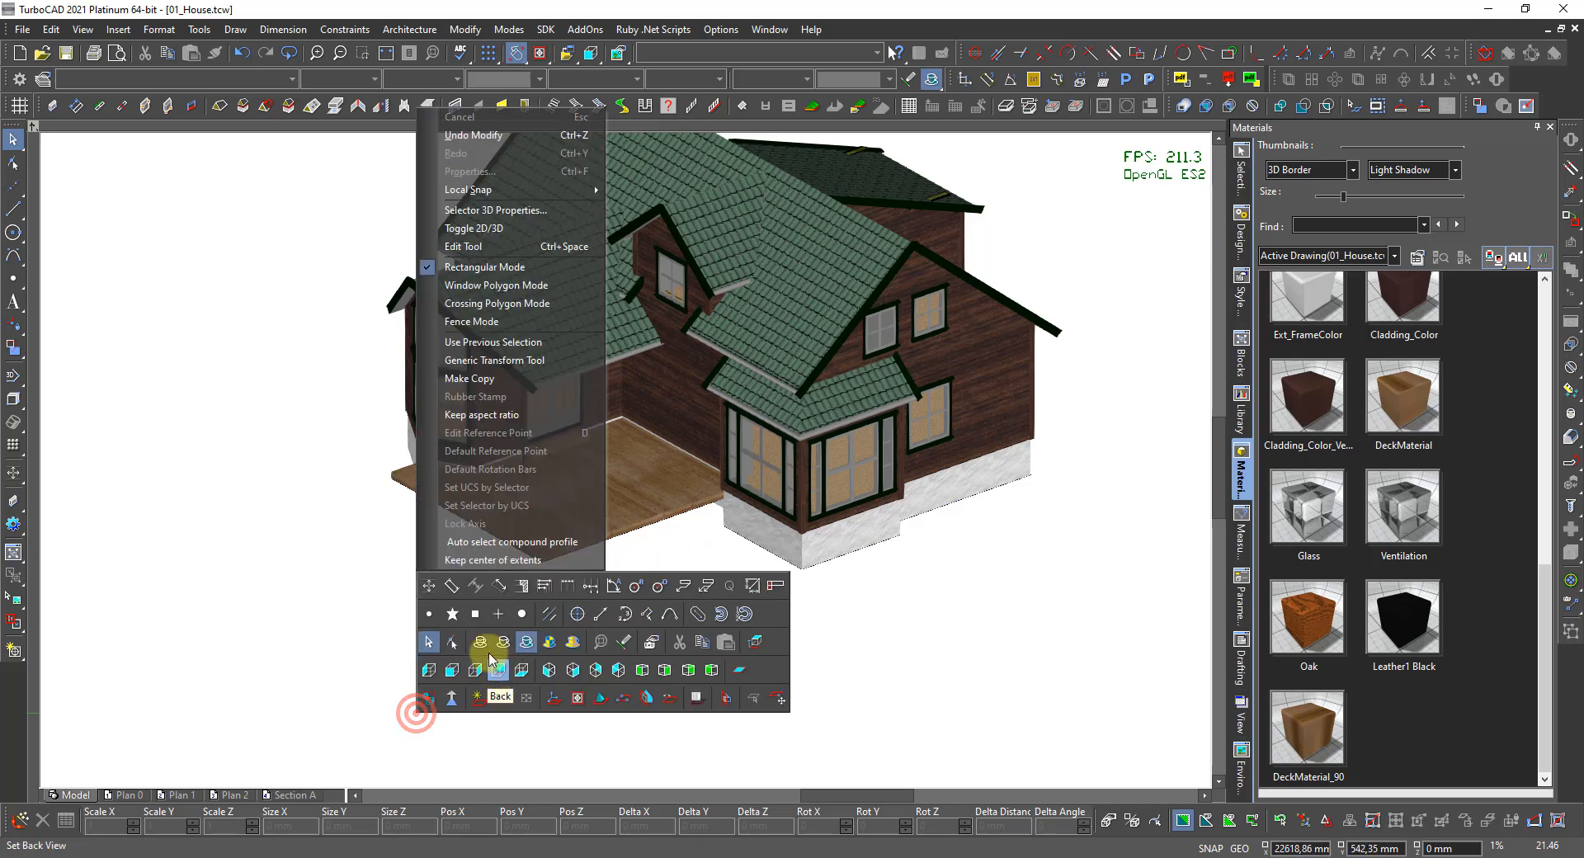
pyautogui.click(481, 643)
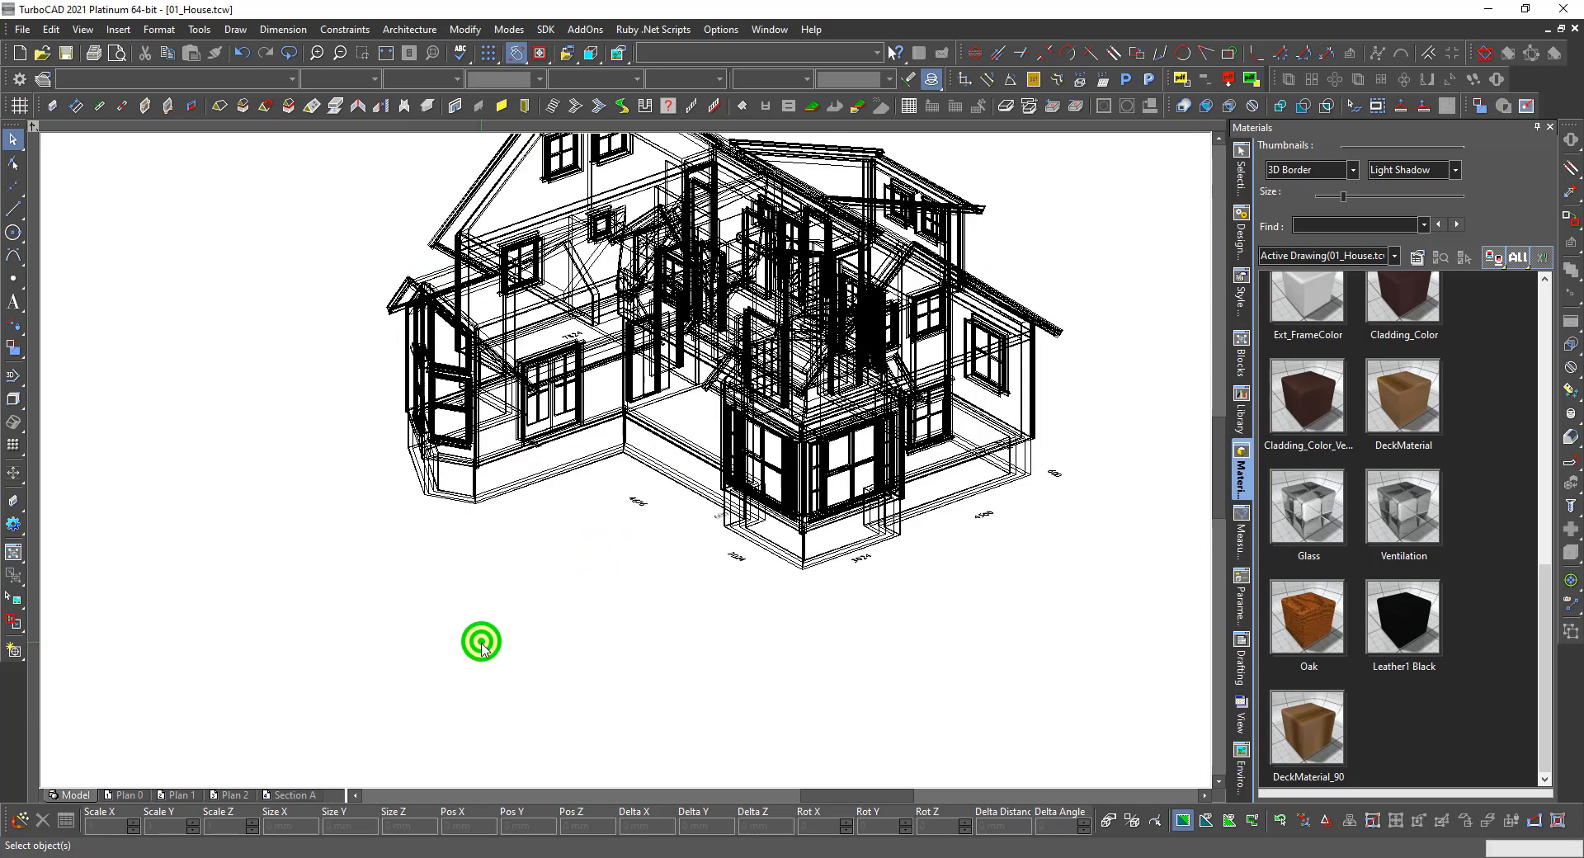
pyautogui.click(277, 797)
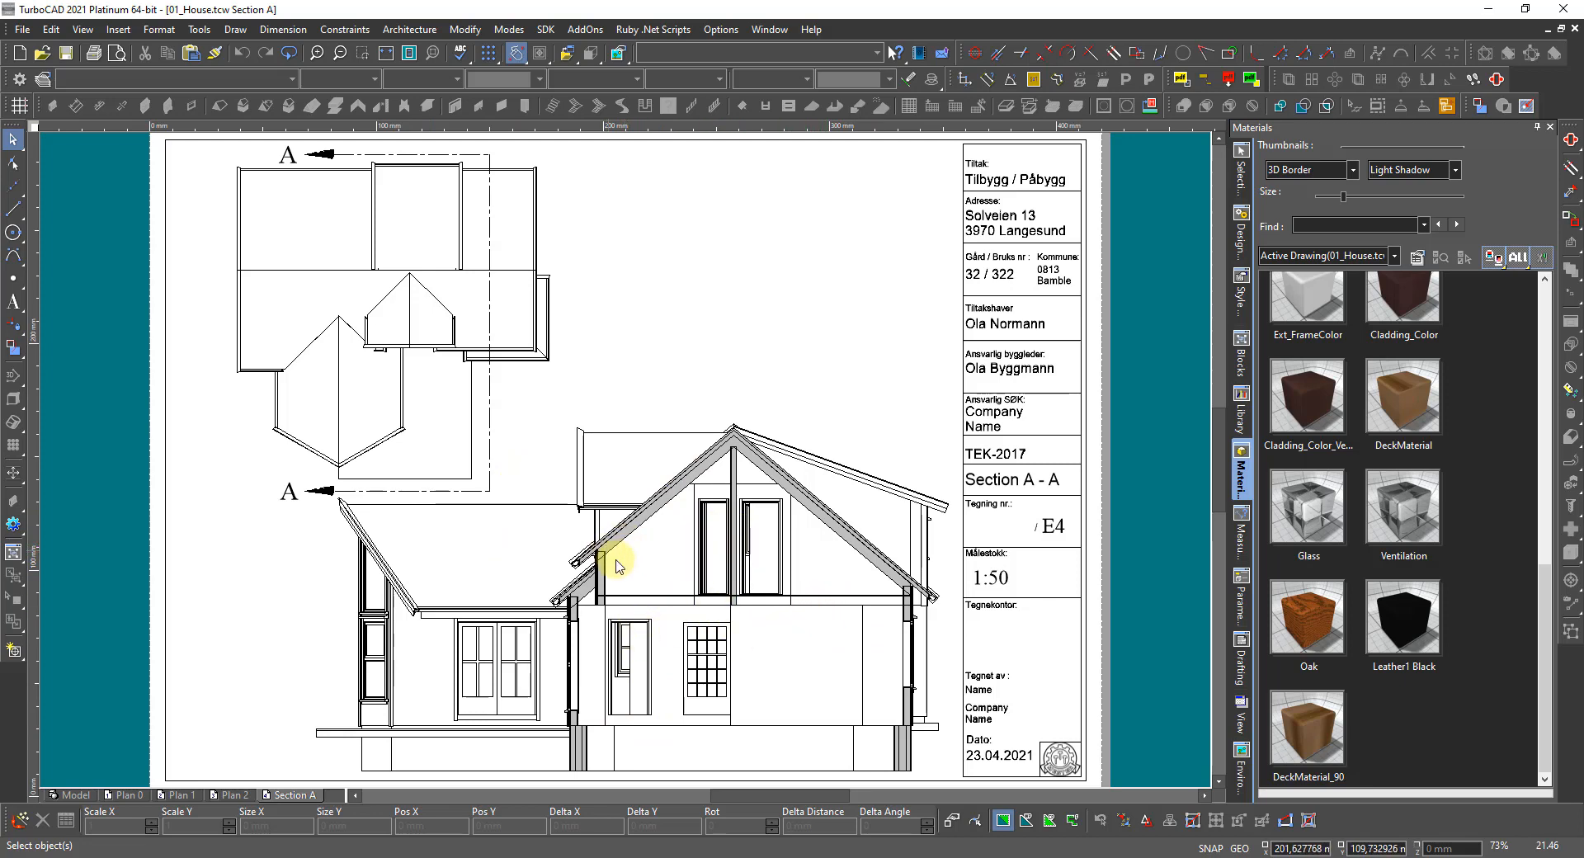
pyautogui.scroll(-1, 627, 453)
pyautogui.scroll(1, 642, 469)
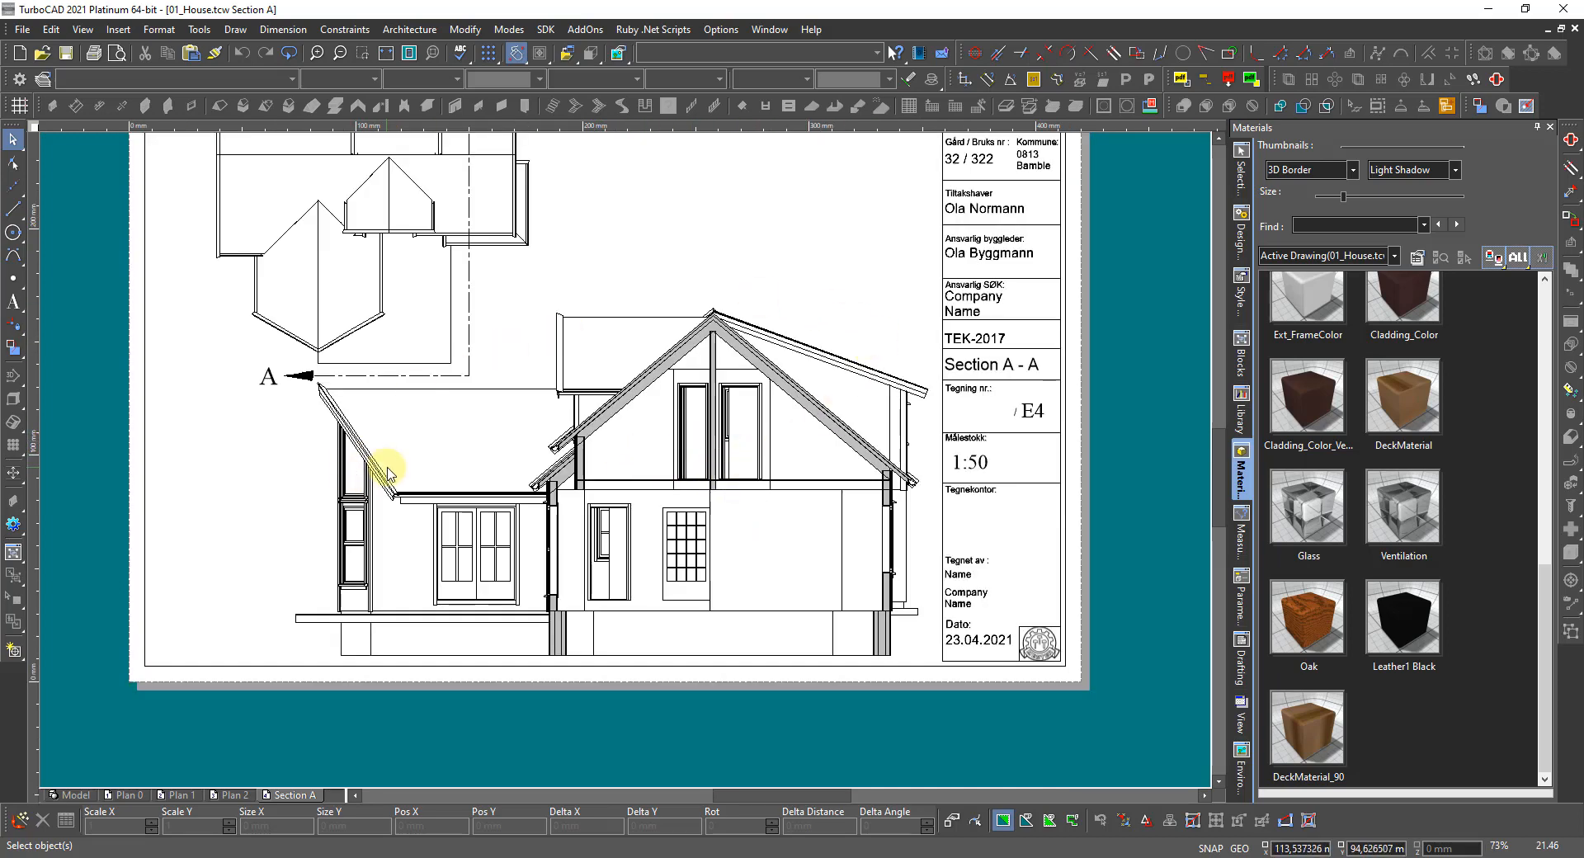
# Inspect the selection info of the section view on the Section A sheet and deselect the view.
pyautogui.click(591, 383)
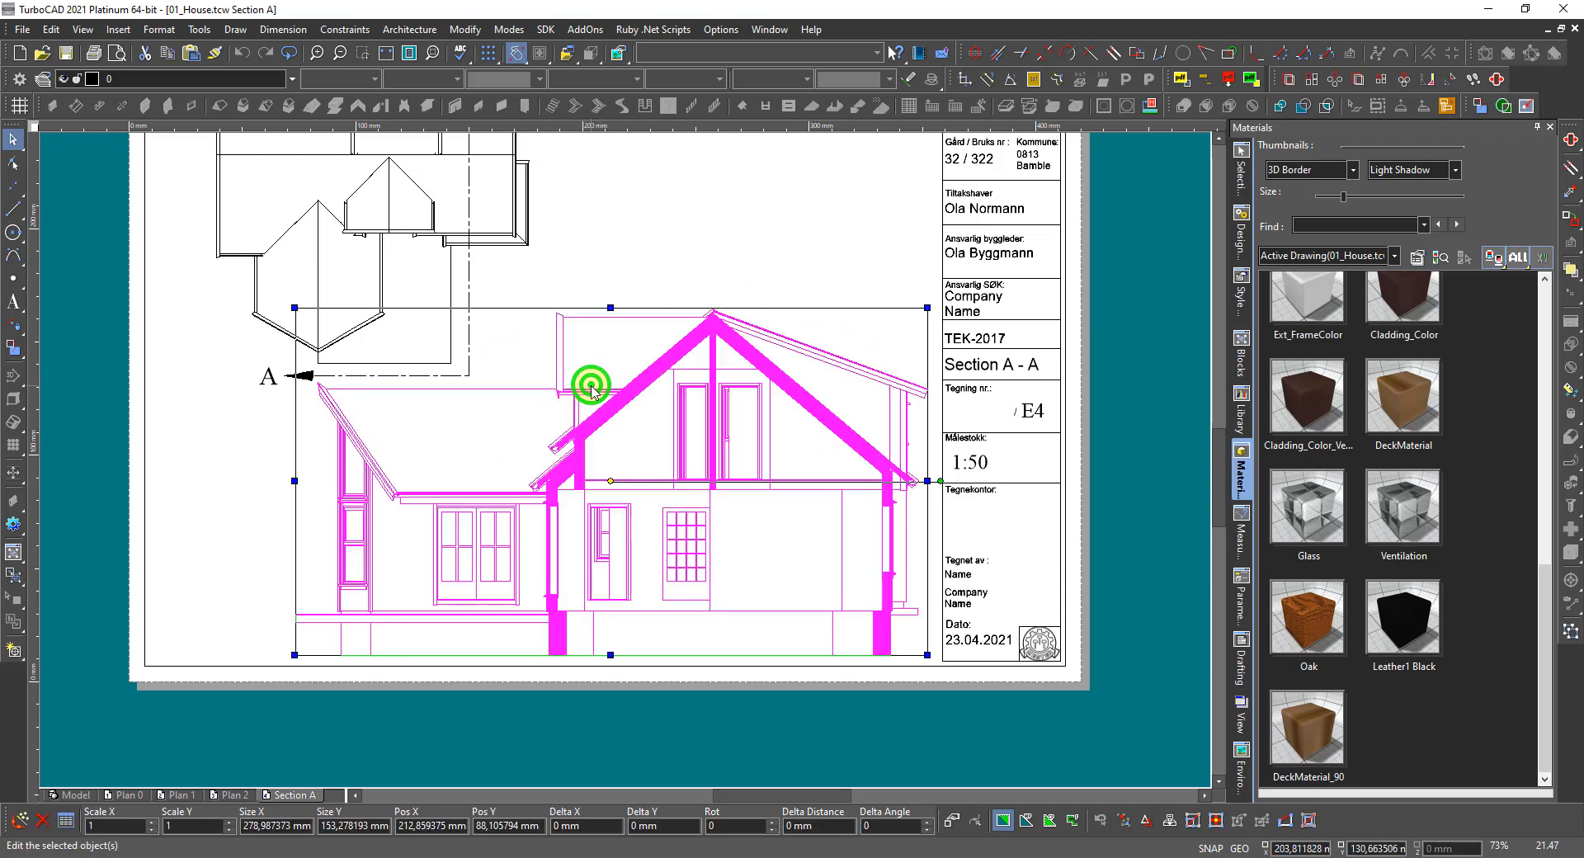
pyautogui.click(1239, 177)
pyautogui.click(1133, 297)
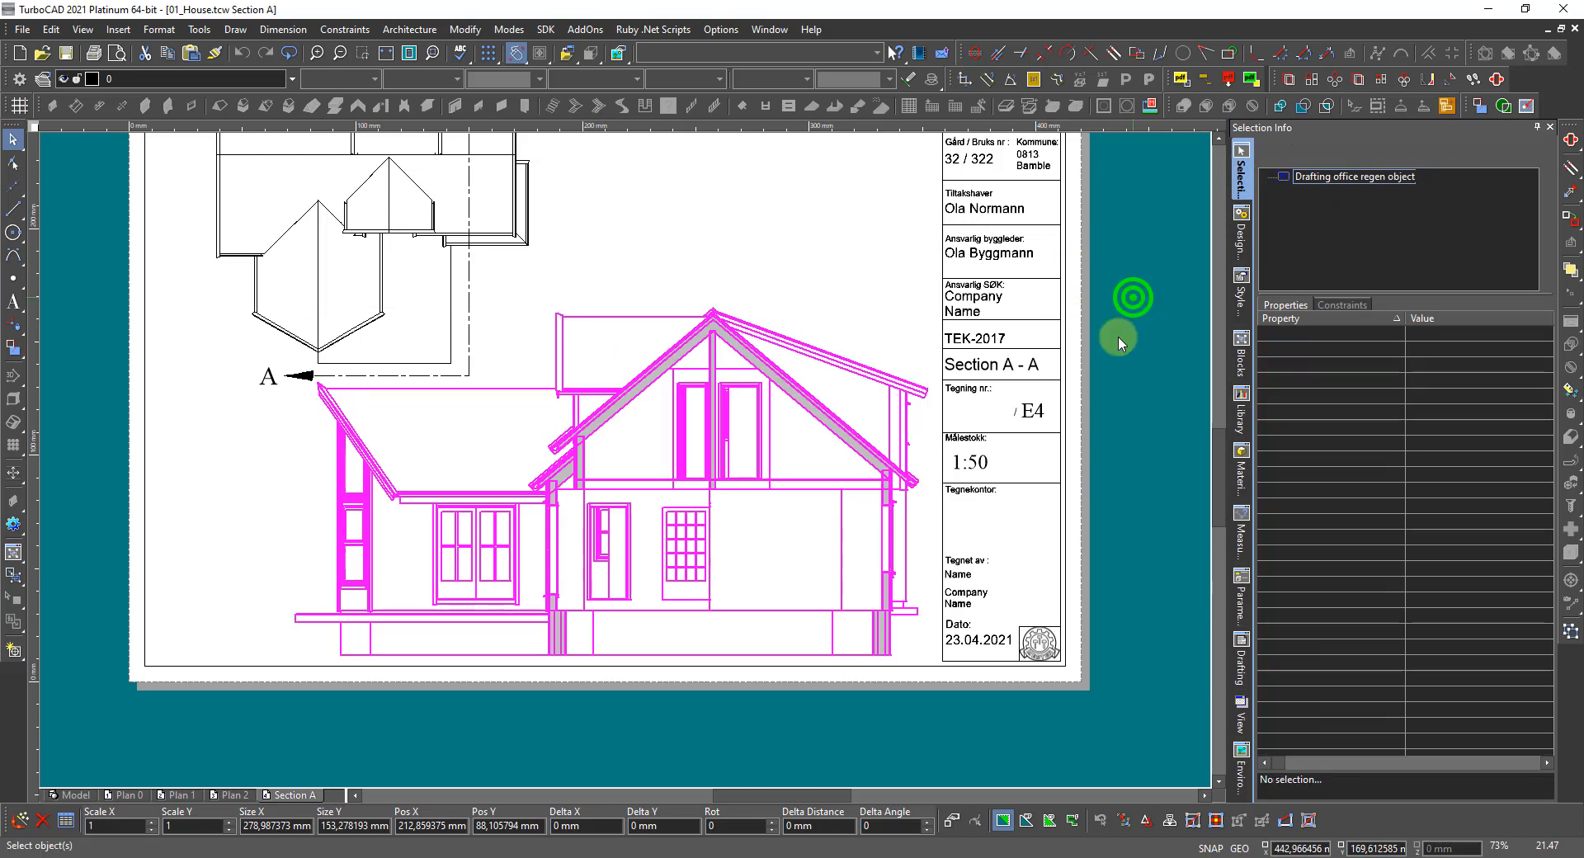
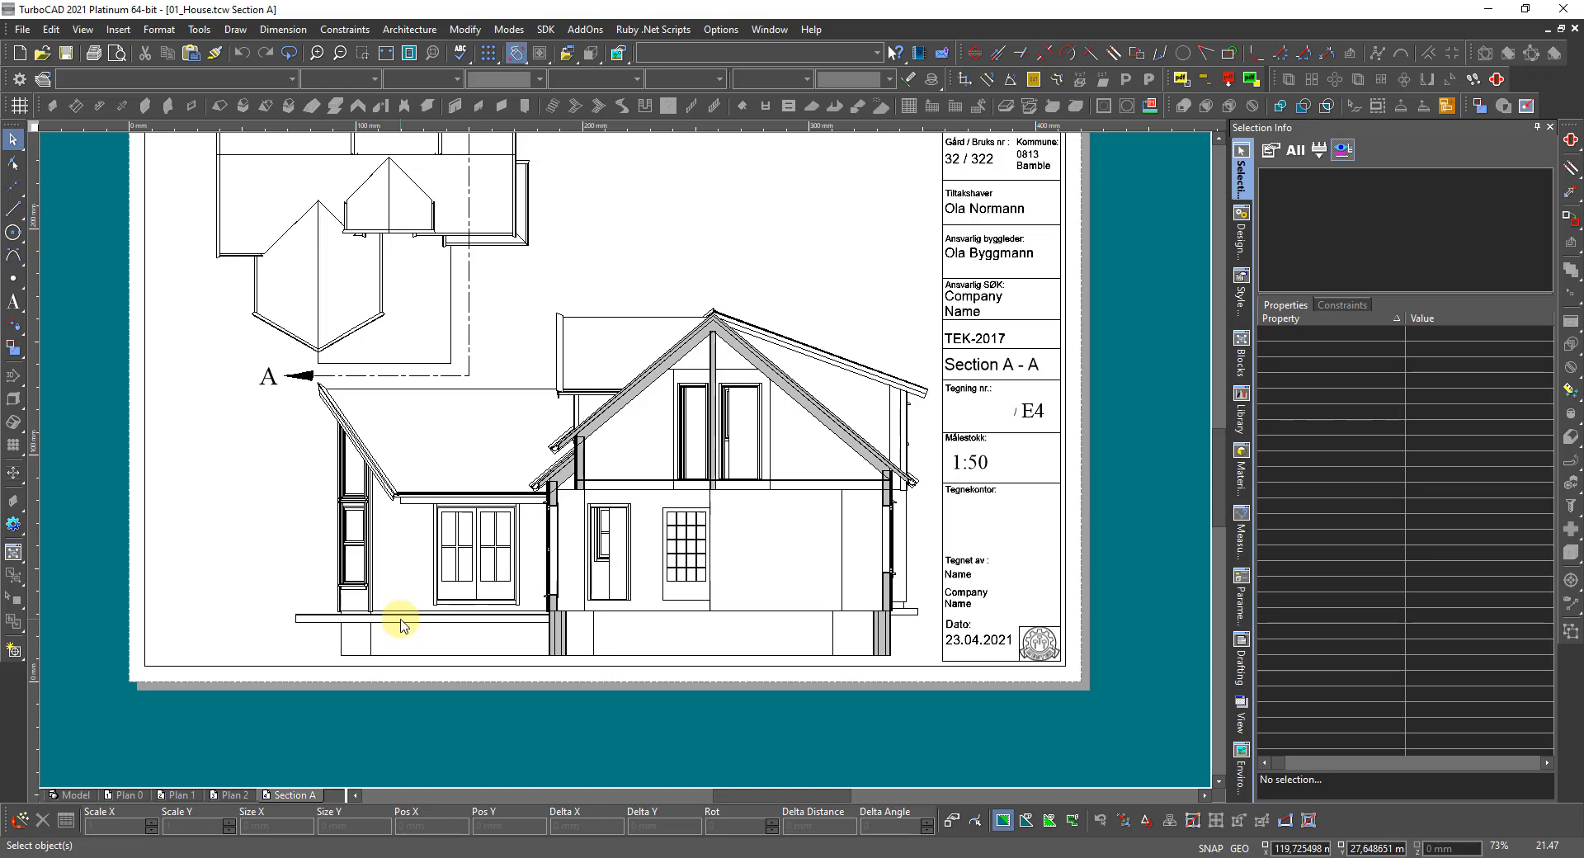
# Select all Door entities in the model by entity type.
pyautogui.click(83, 797)
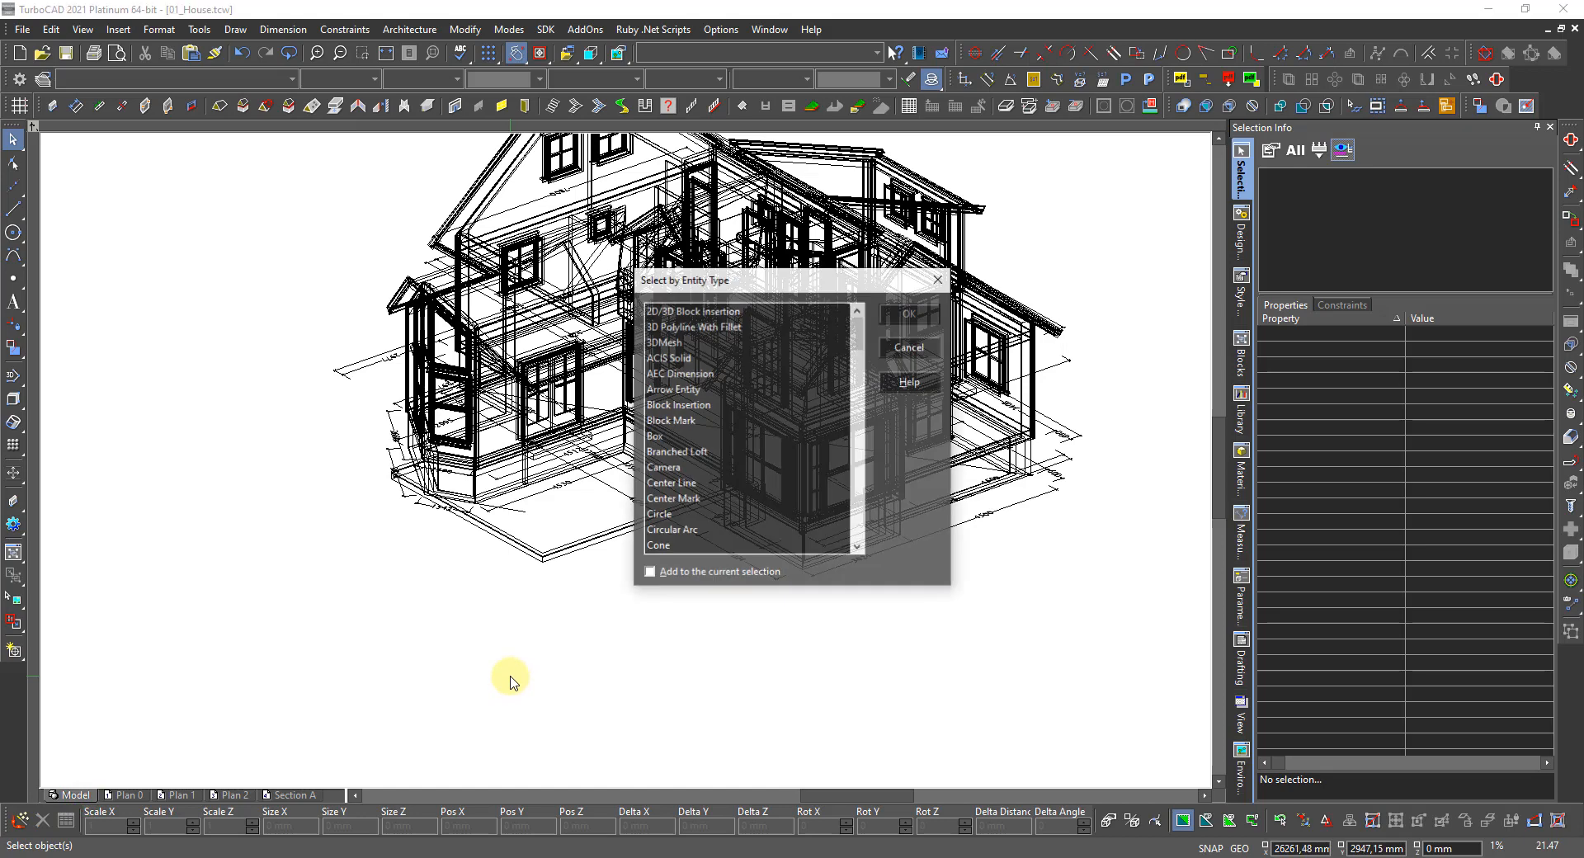
pyautogui.click(701, 453)
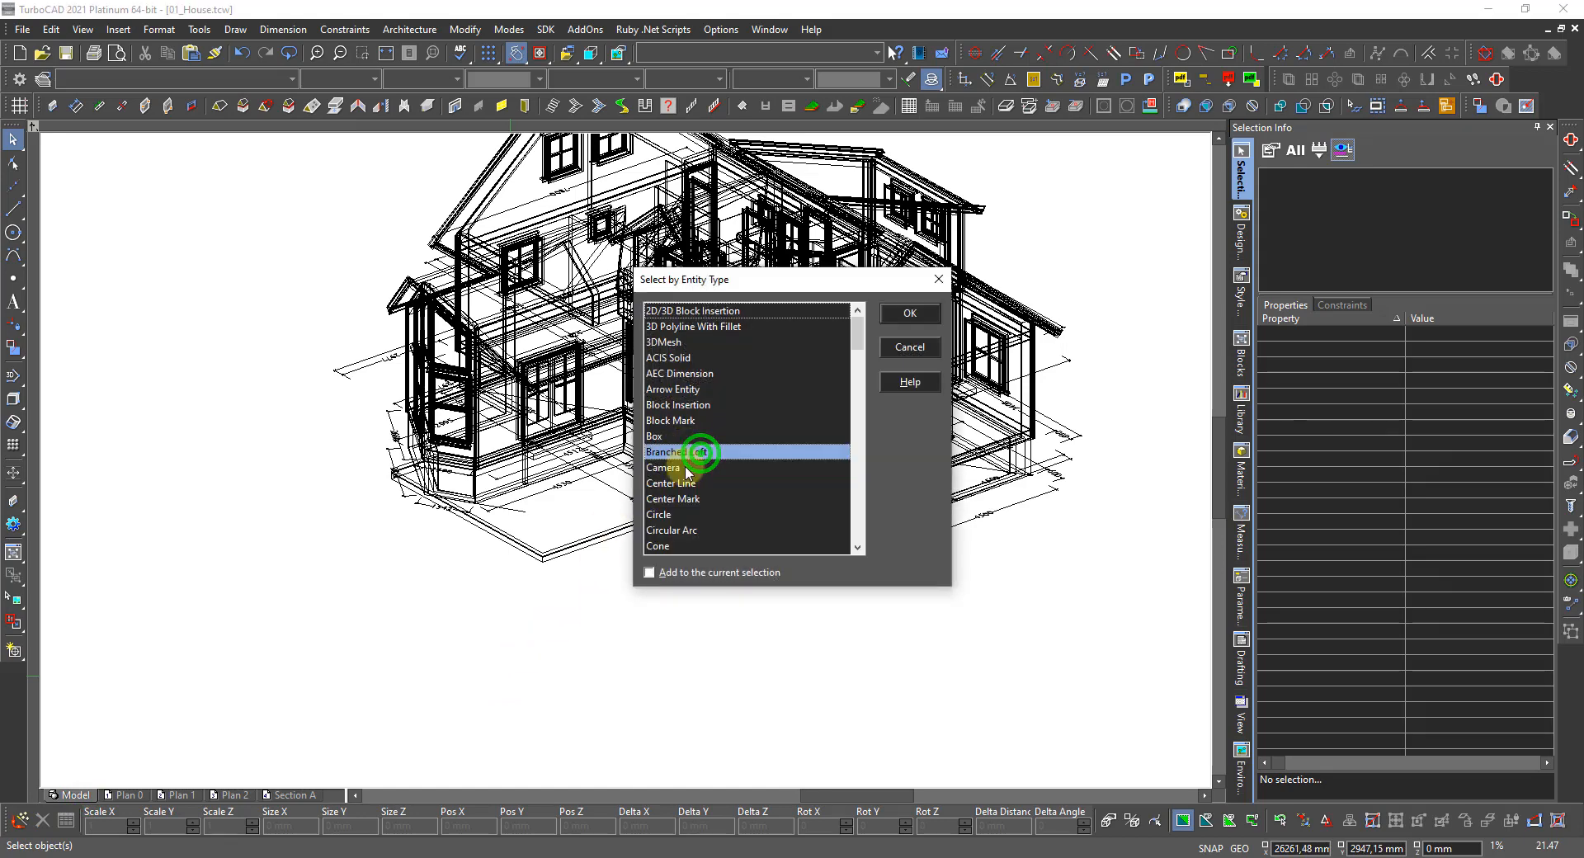
pyautogui.press('d')
pyautogui.scroll(-2, 690, 484)
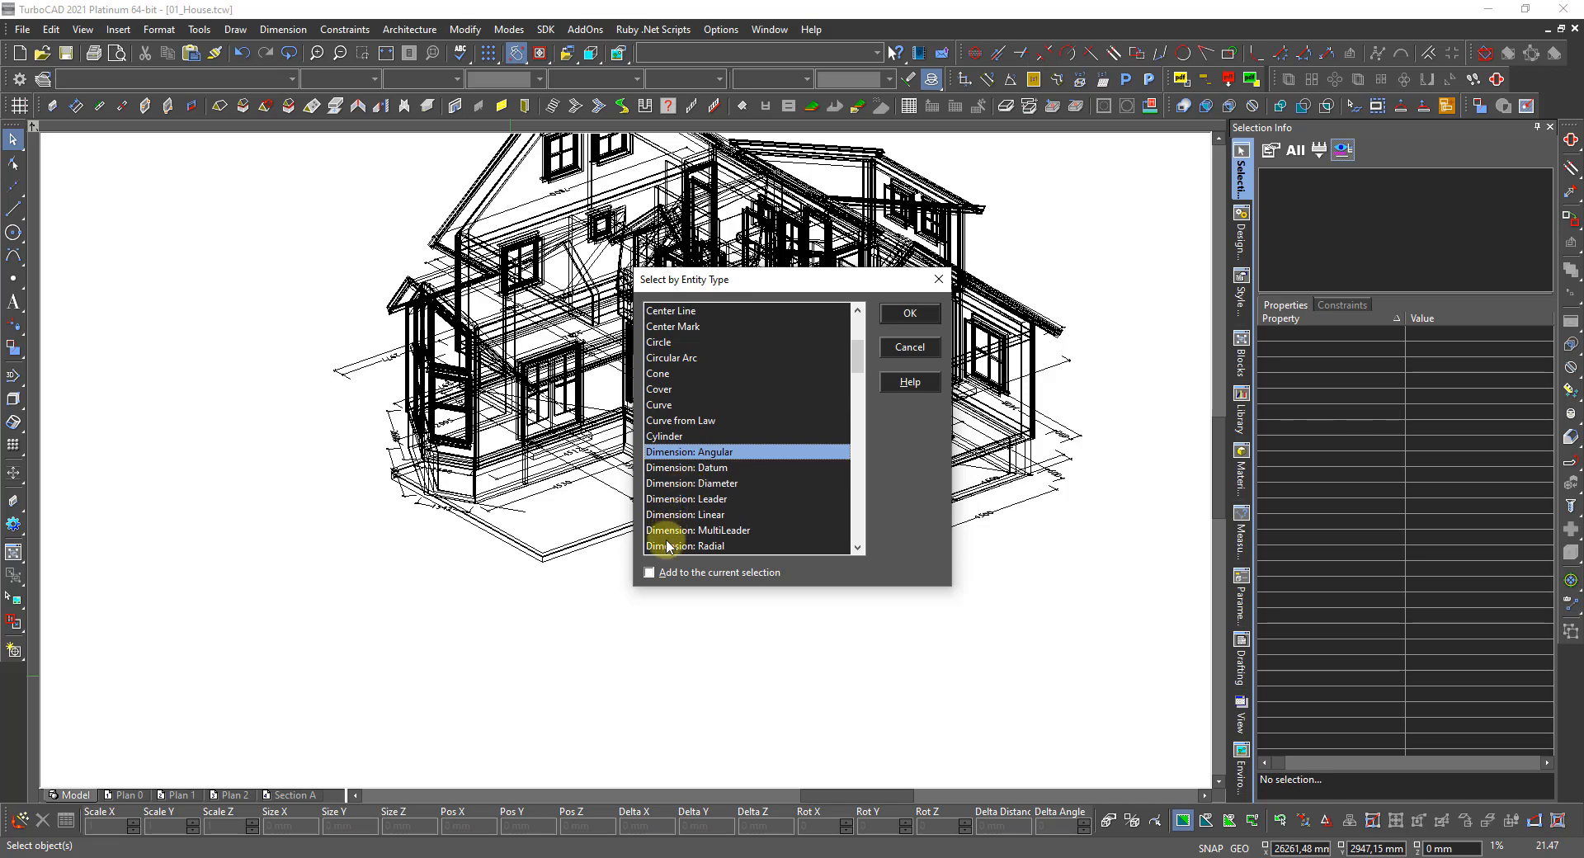
pyautogui.scroll(-2, 660, 545)
pyautogui.click(659, 467)
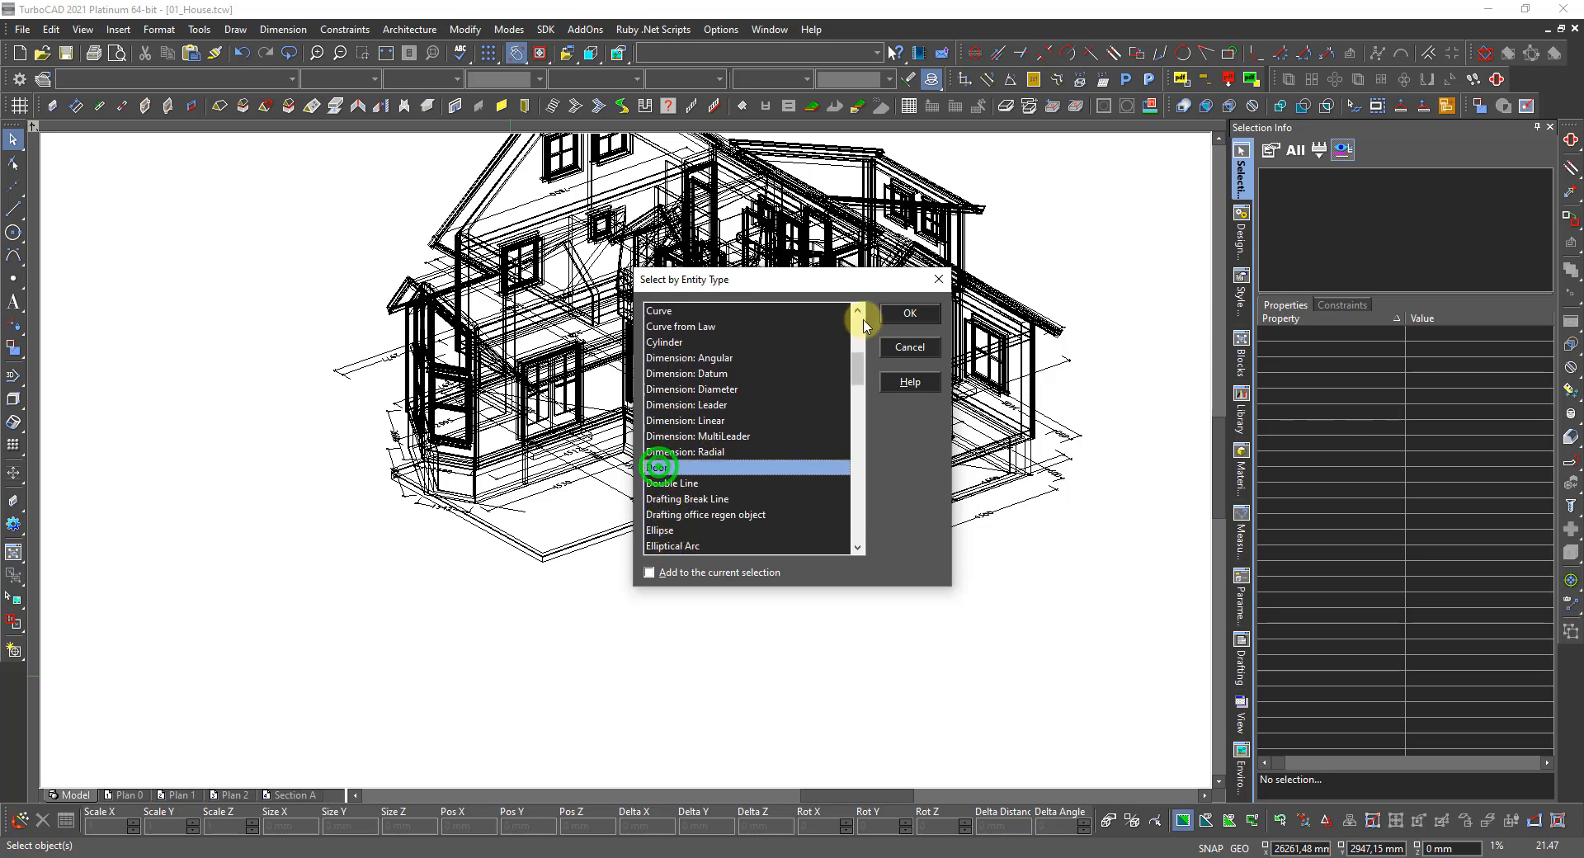
pyautogui.click(901, 314)
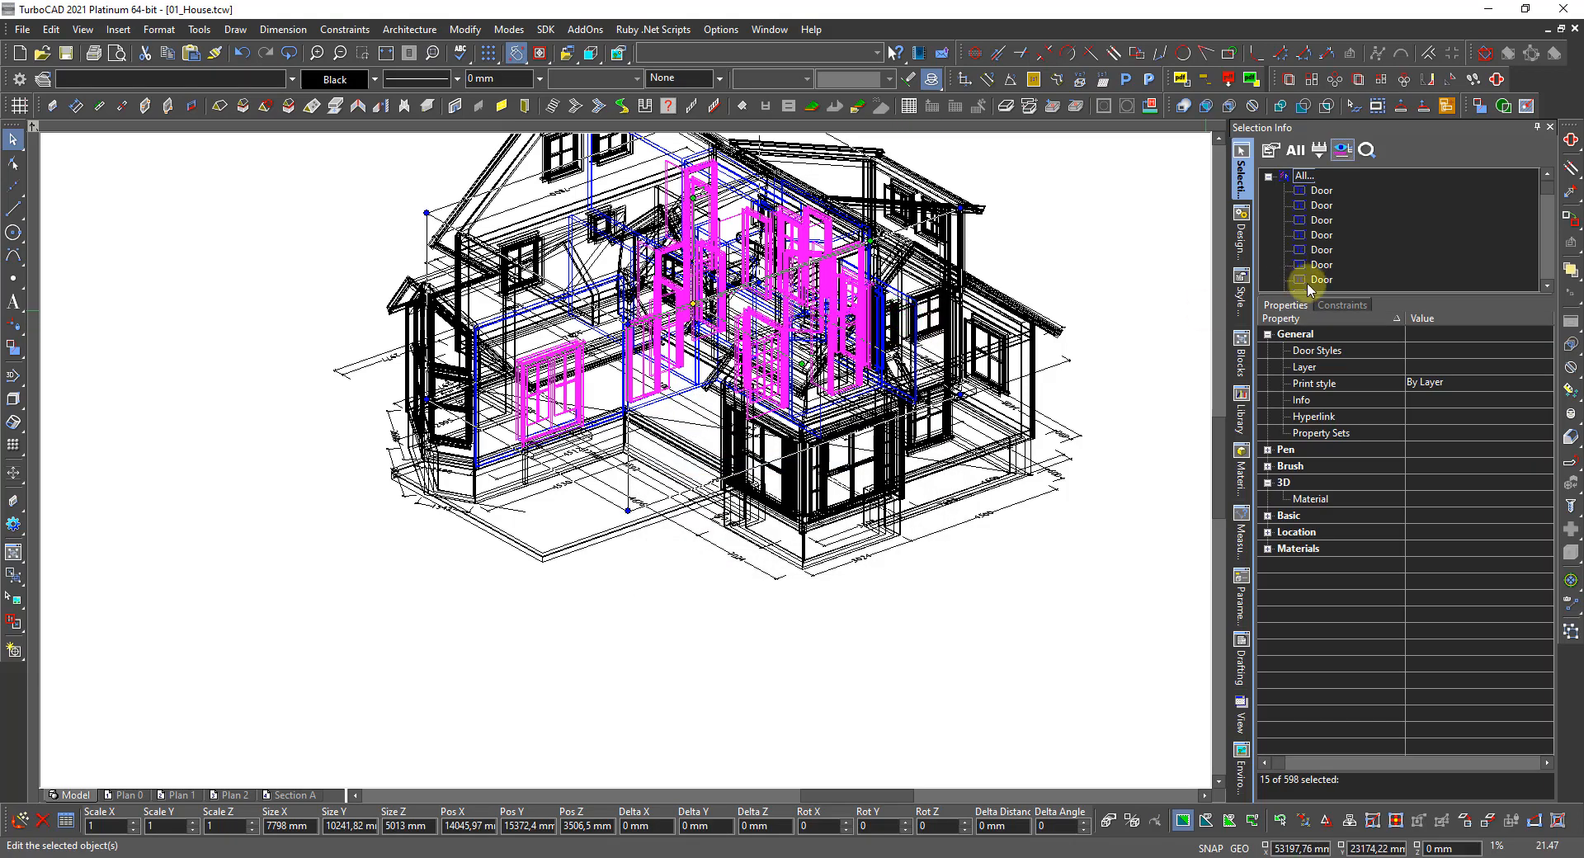
# Set the Open percent of all selected doors to 0 and clear the selection.
pyautogui.click(1269, 176)
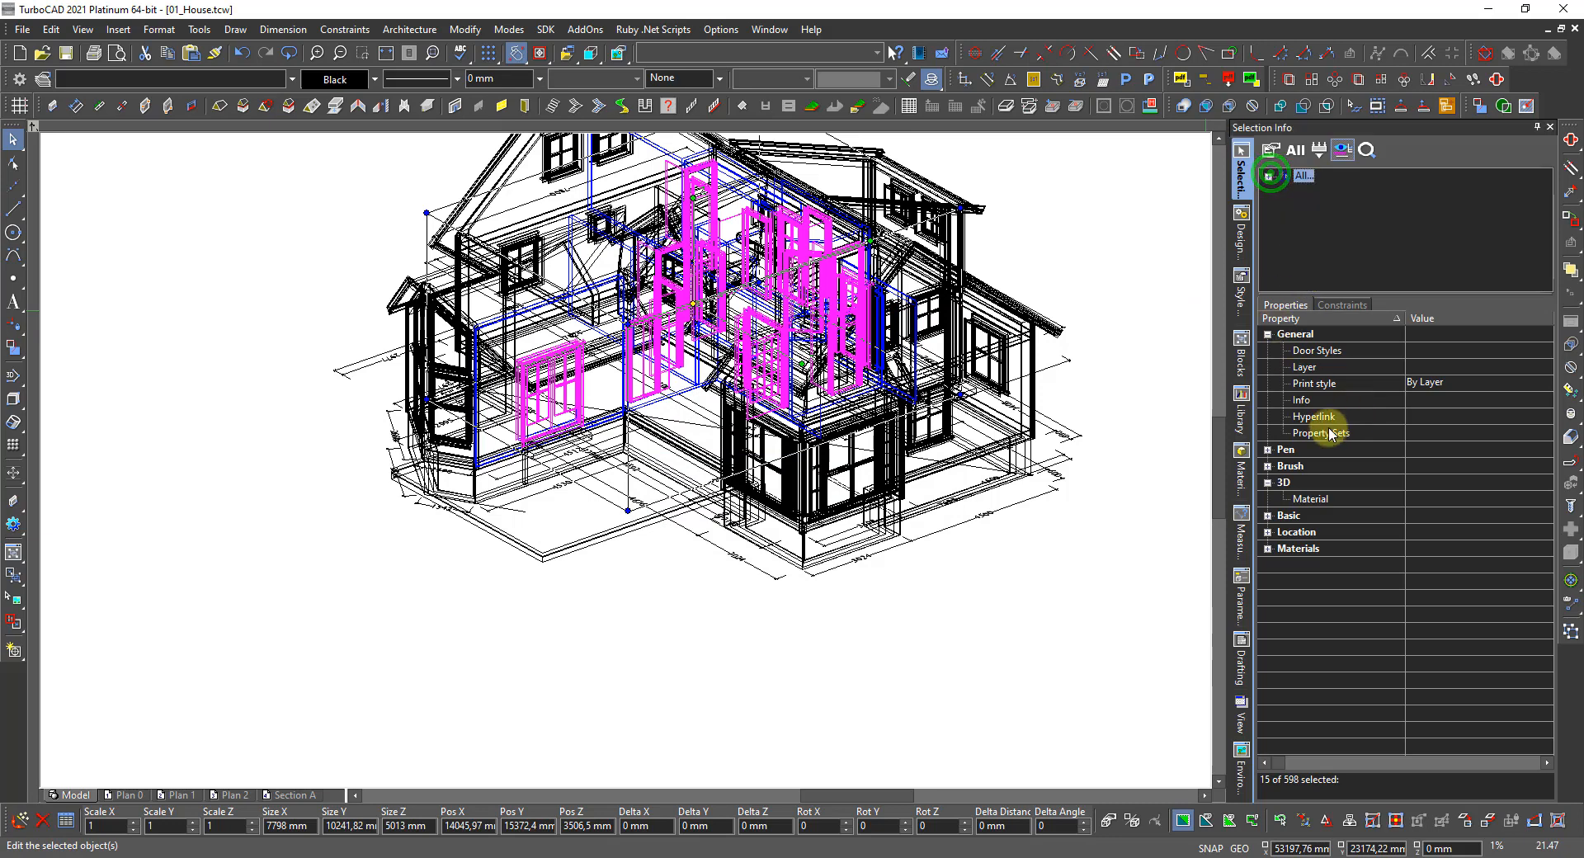
pyautogui.click(1268, 516)
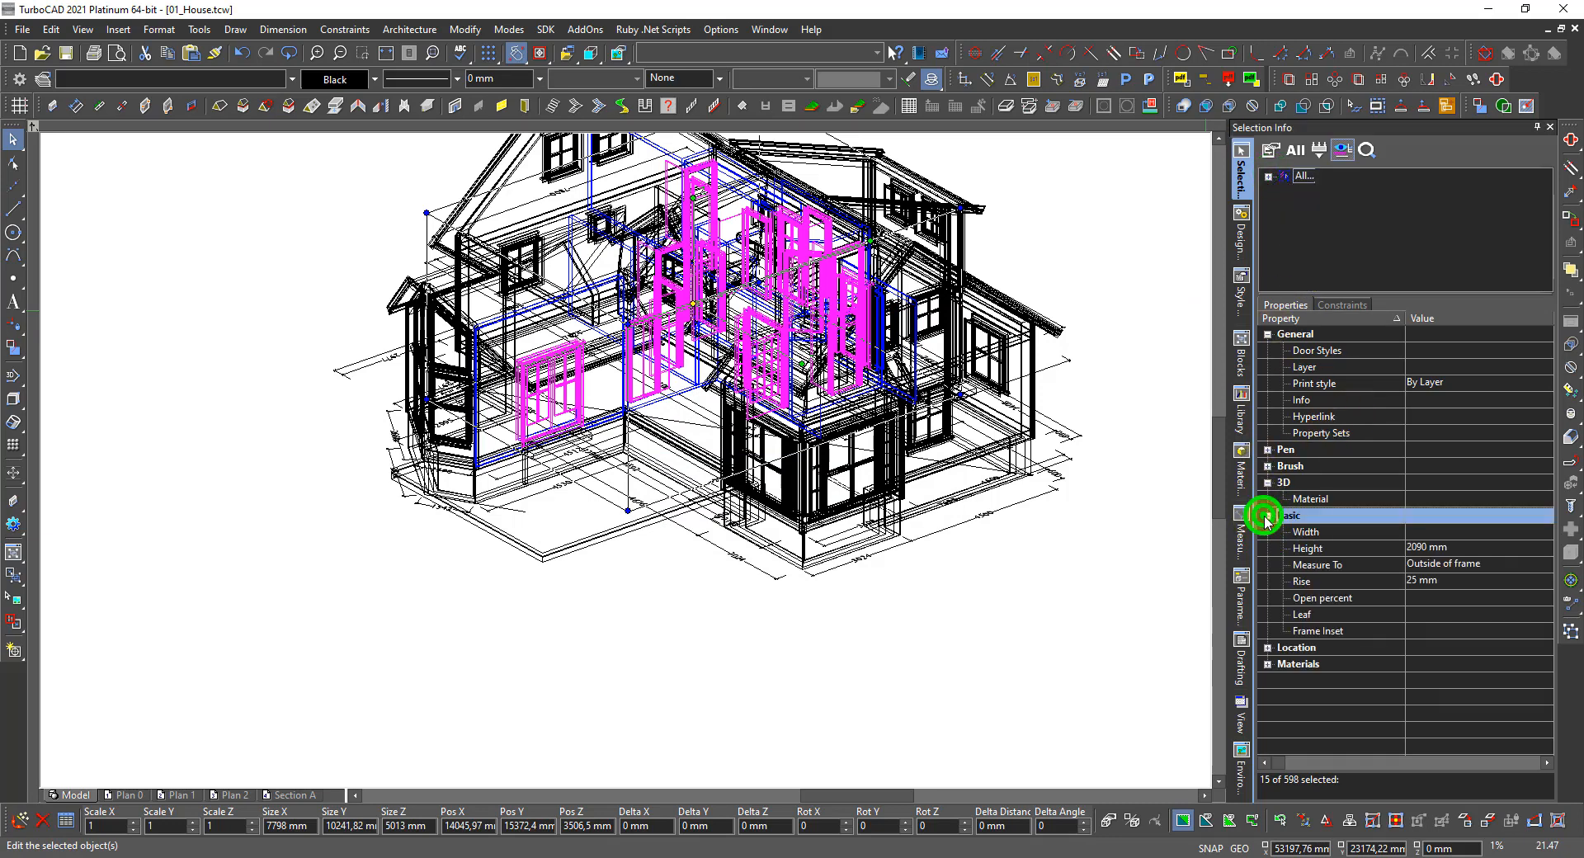
pyautogui.click(1427, 599)
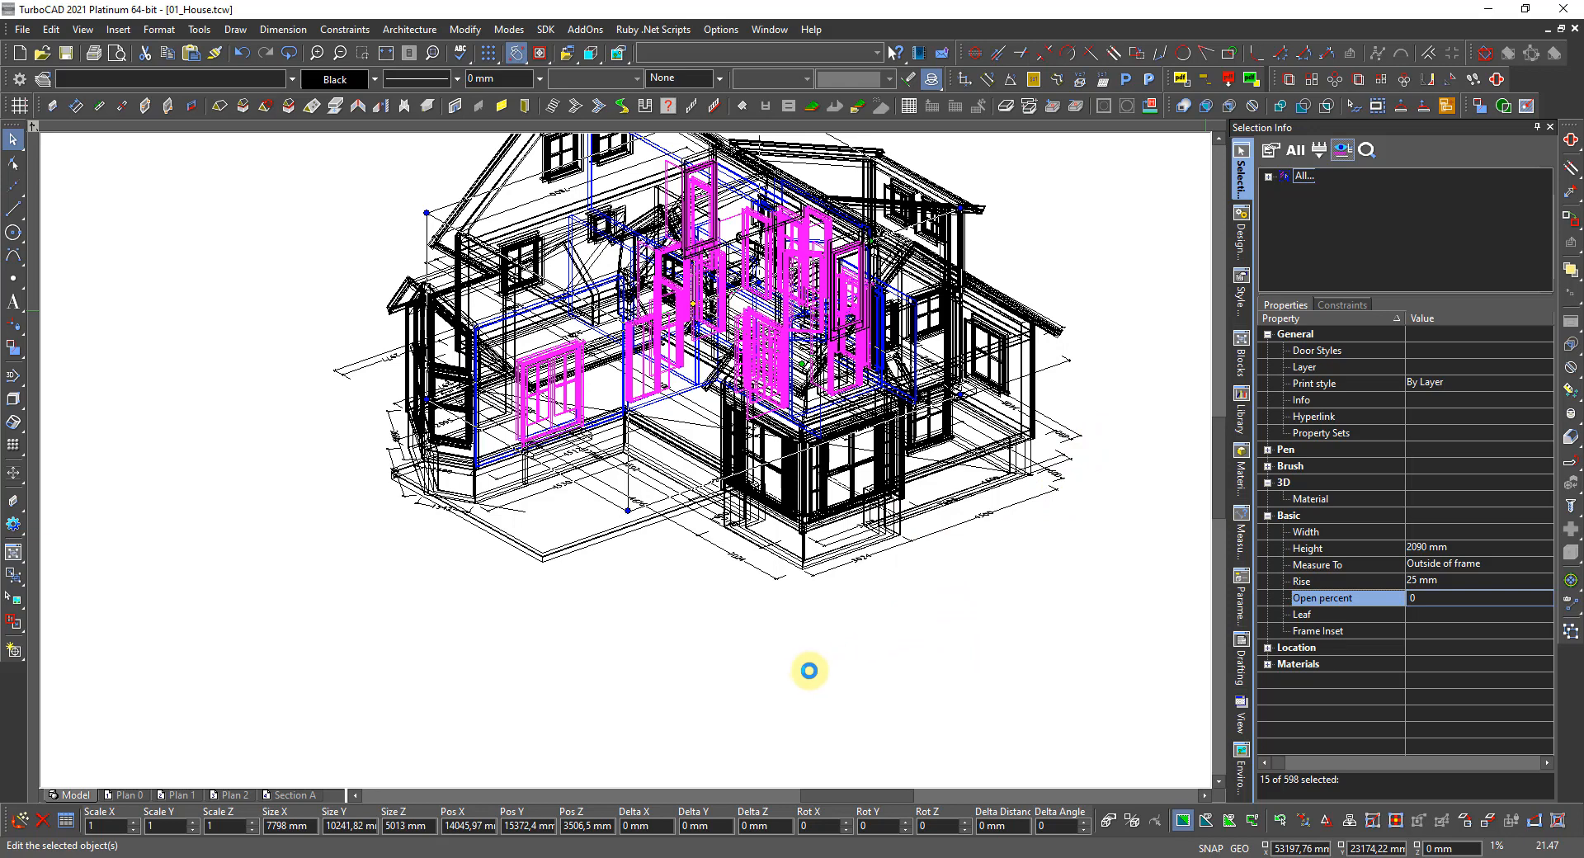
pyautogui.click(702, 661)
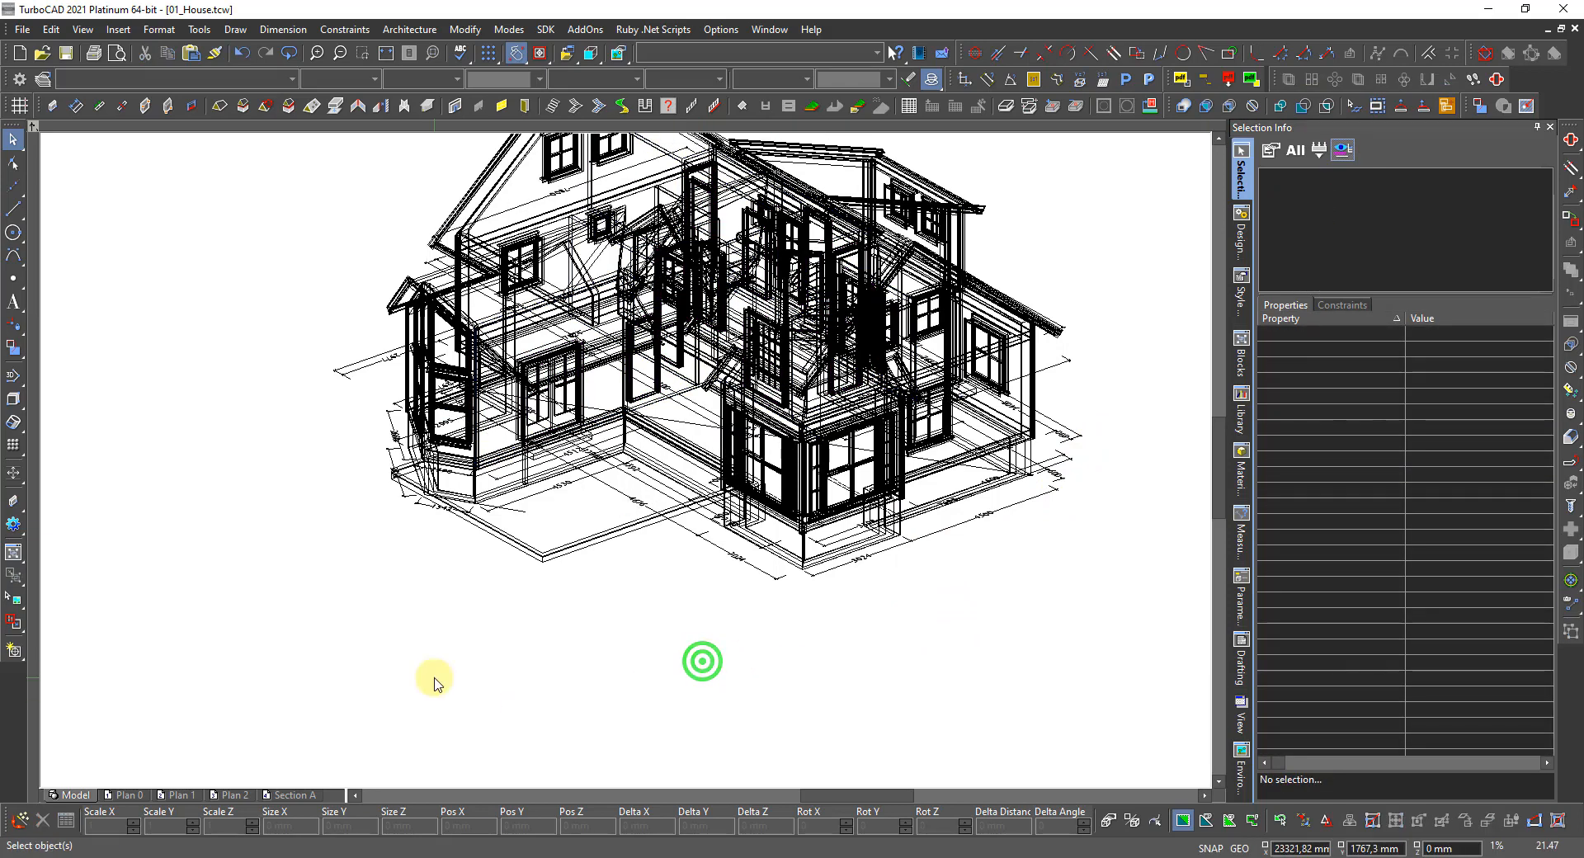
# Return to the Section A sheet and examine the doors, intermediate floor and eave in the section drawing.
pyautogui.click(297, 796)
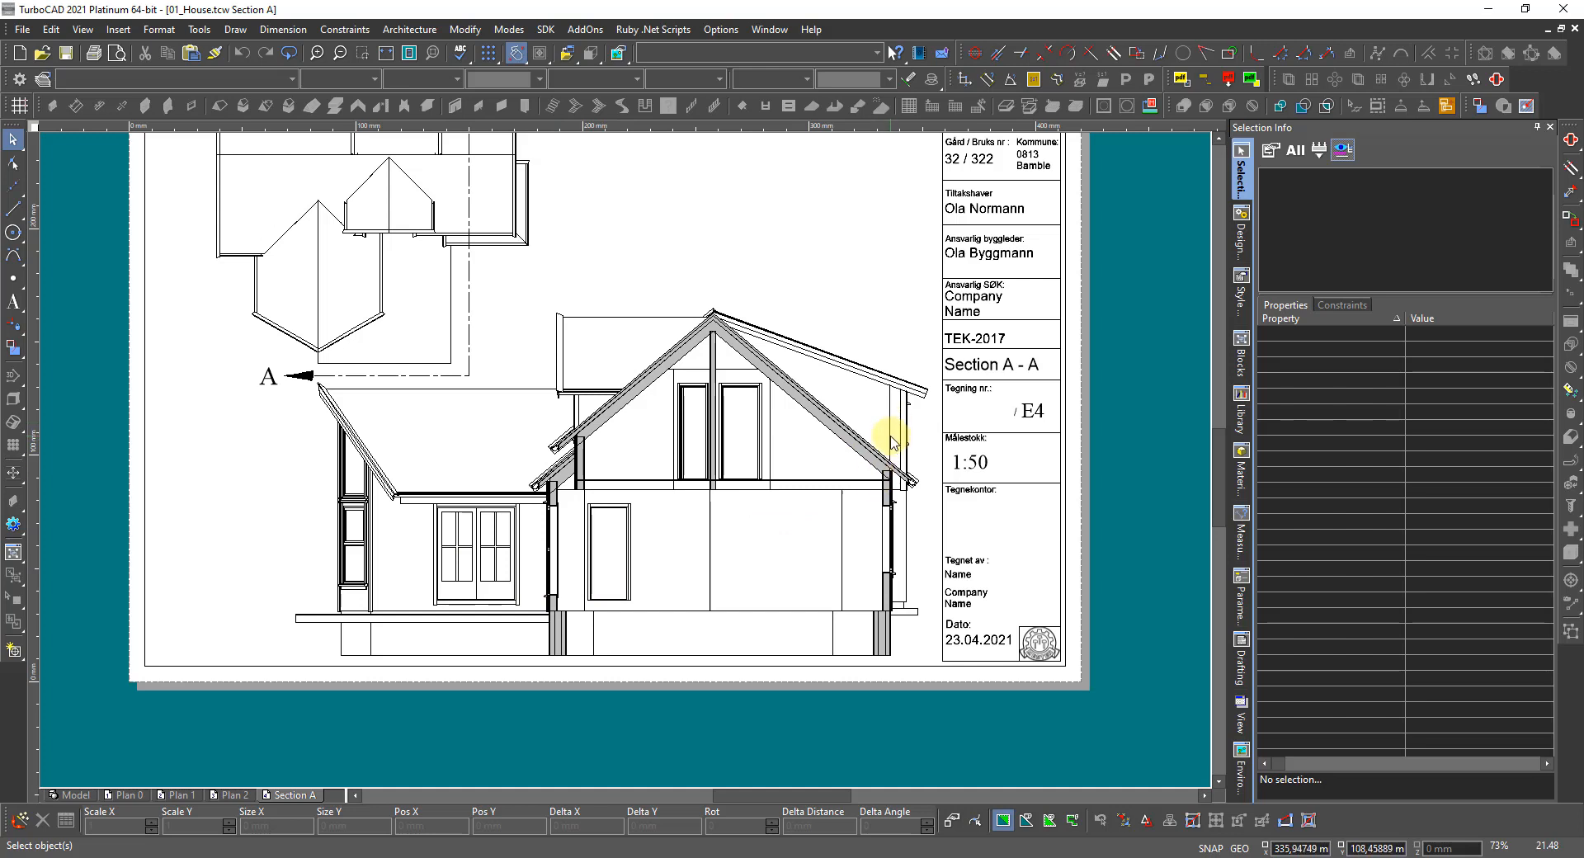
pyautogui.scroll(3, 874, 406)
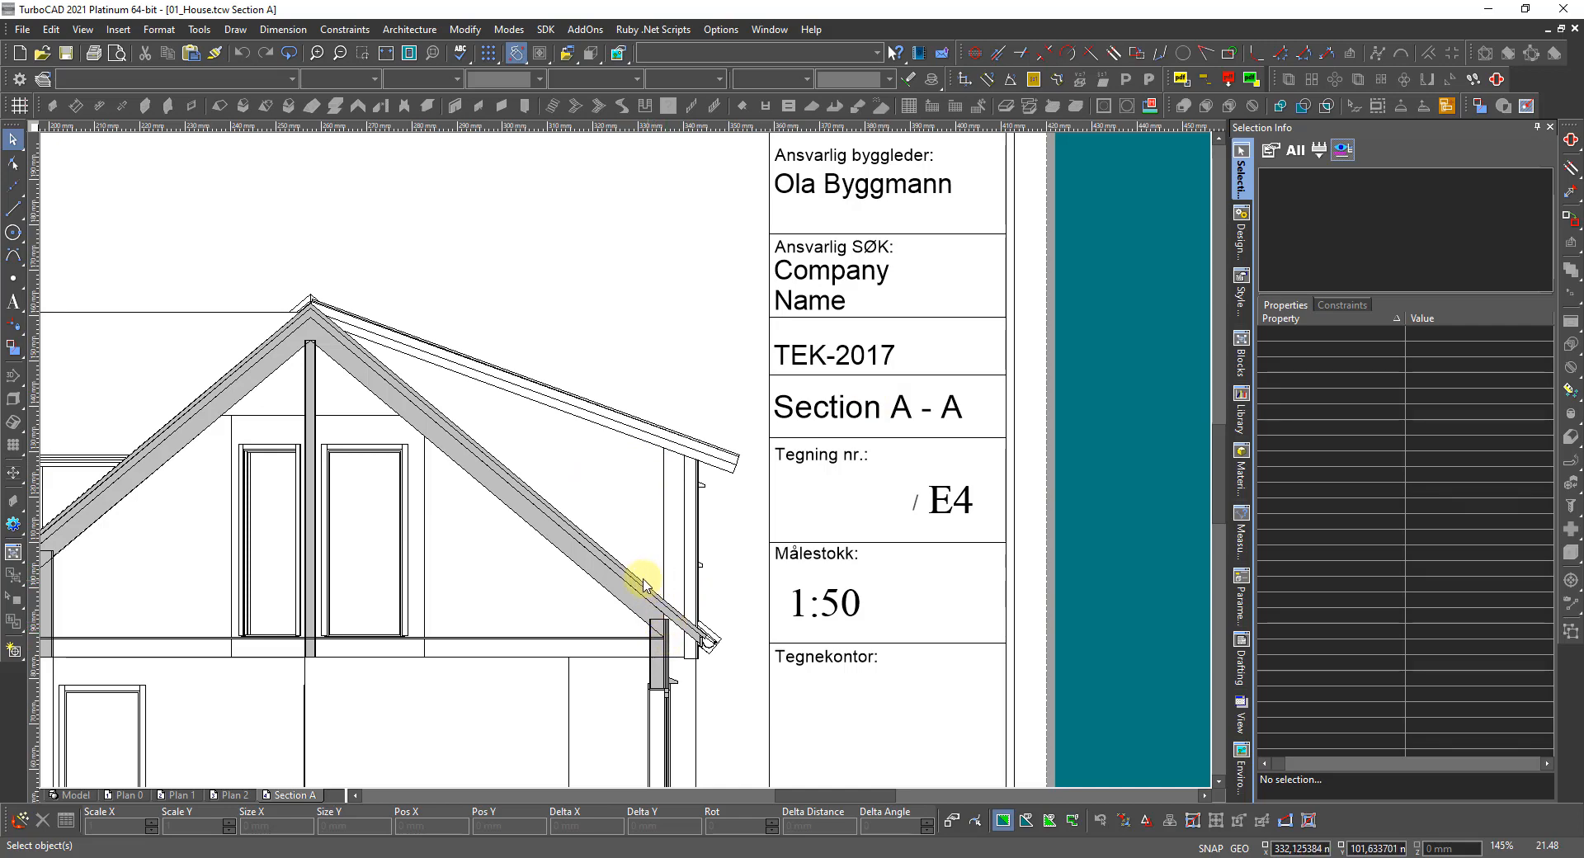
pyautogui.scroll(-2, 644, 584)
pyautogui.scroll(2, 586, 493)
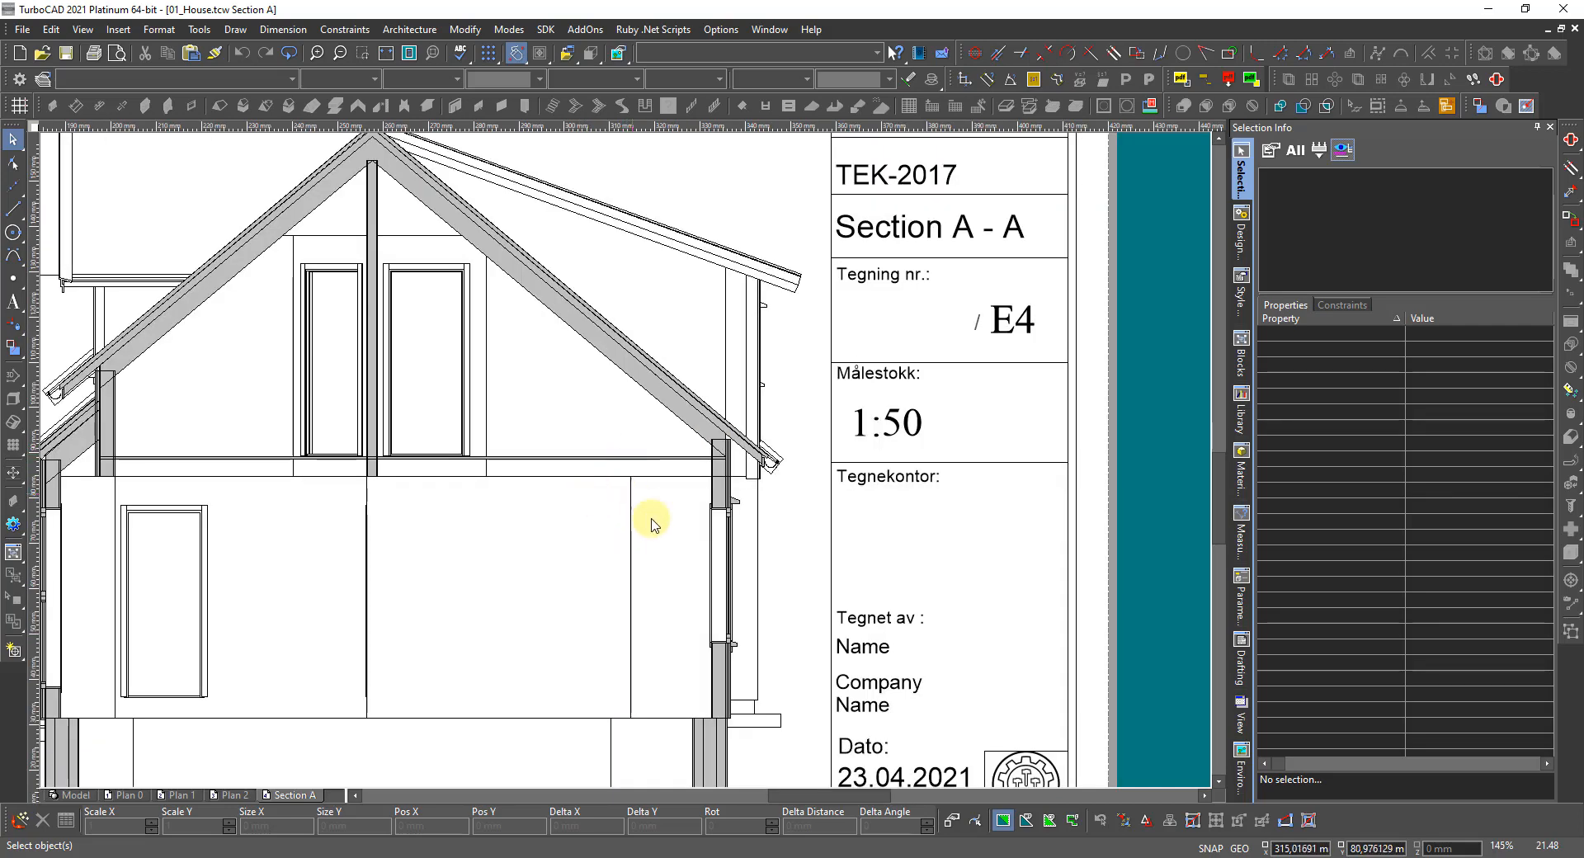
pyautogui.scroll(-2, 665, 548)
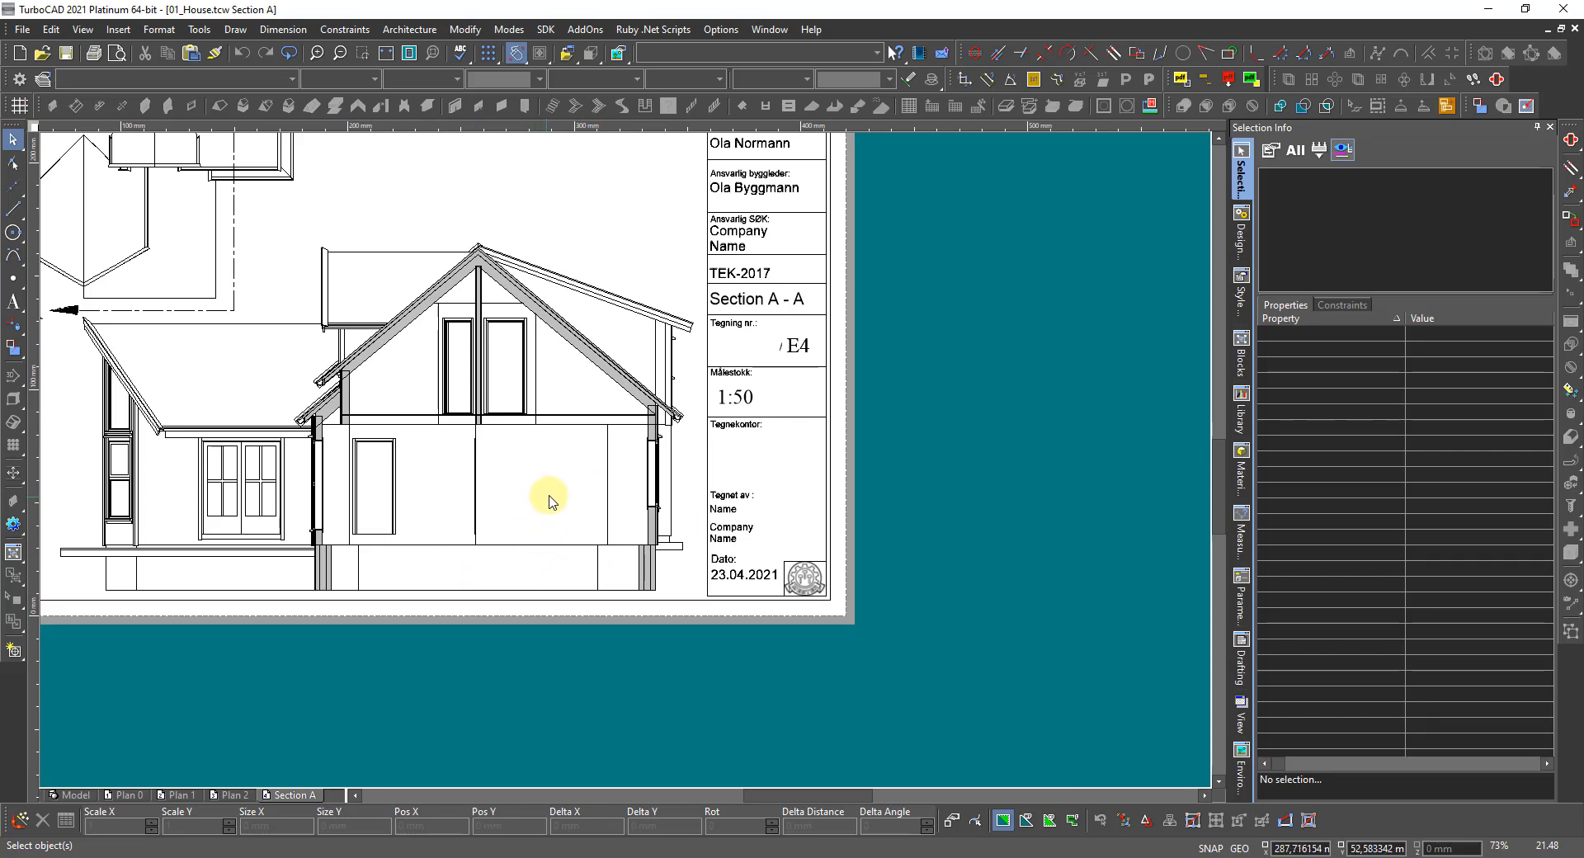
pyautogui.scroll(2, 637, 416)
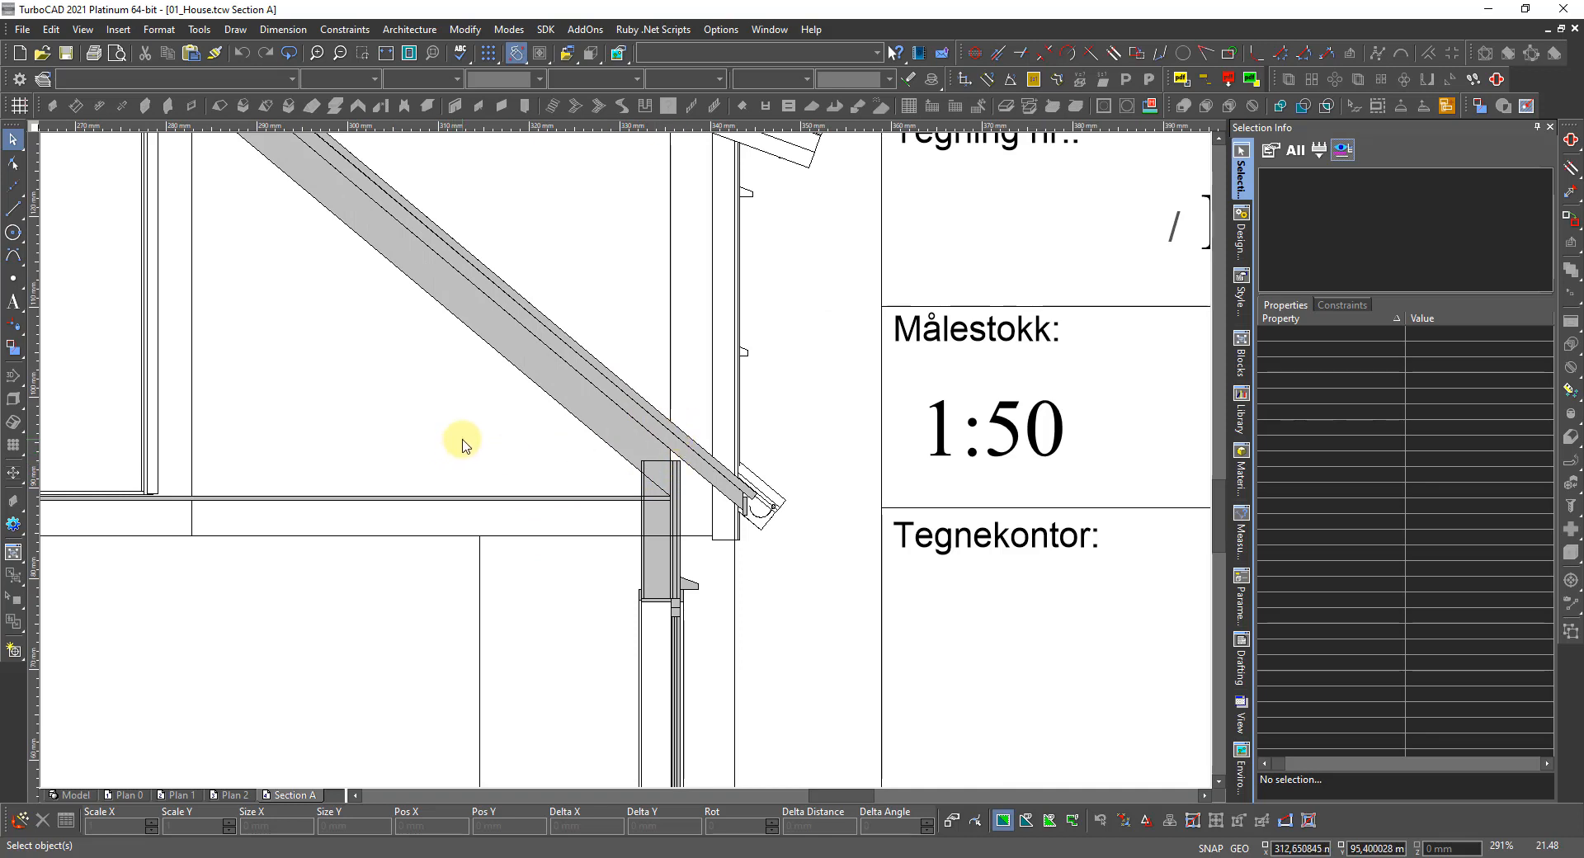
# Draw a vertical line from the outer face of the right exterior wall up through the main roof at the eave.
pyautogui.click(15, 209)
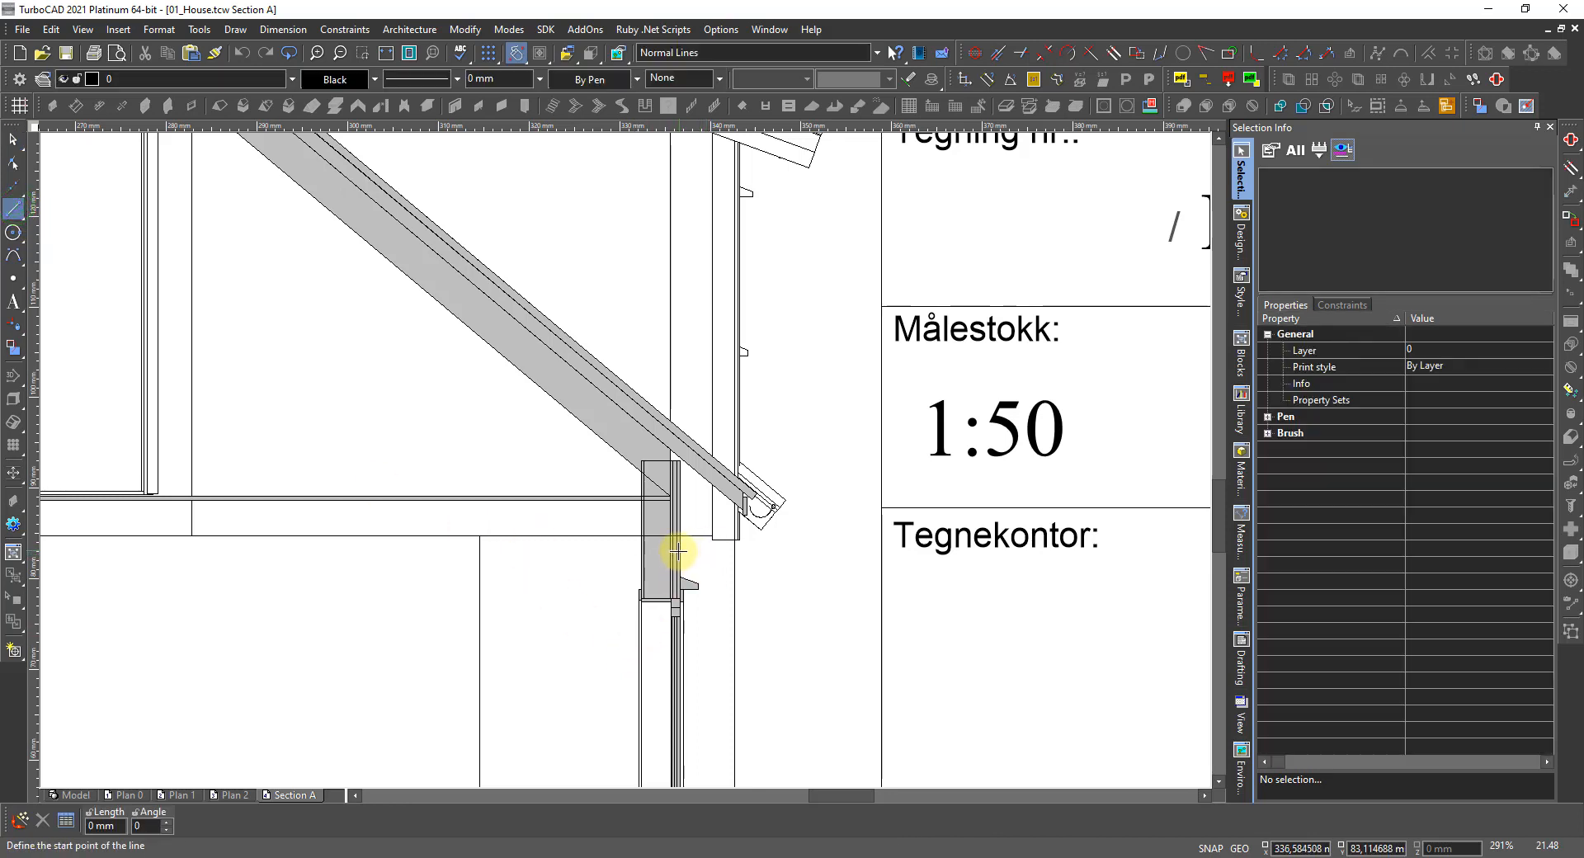
pyautogui.scroll(6, 680, 550)
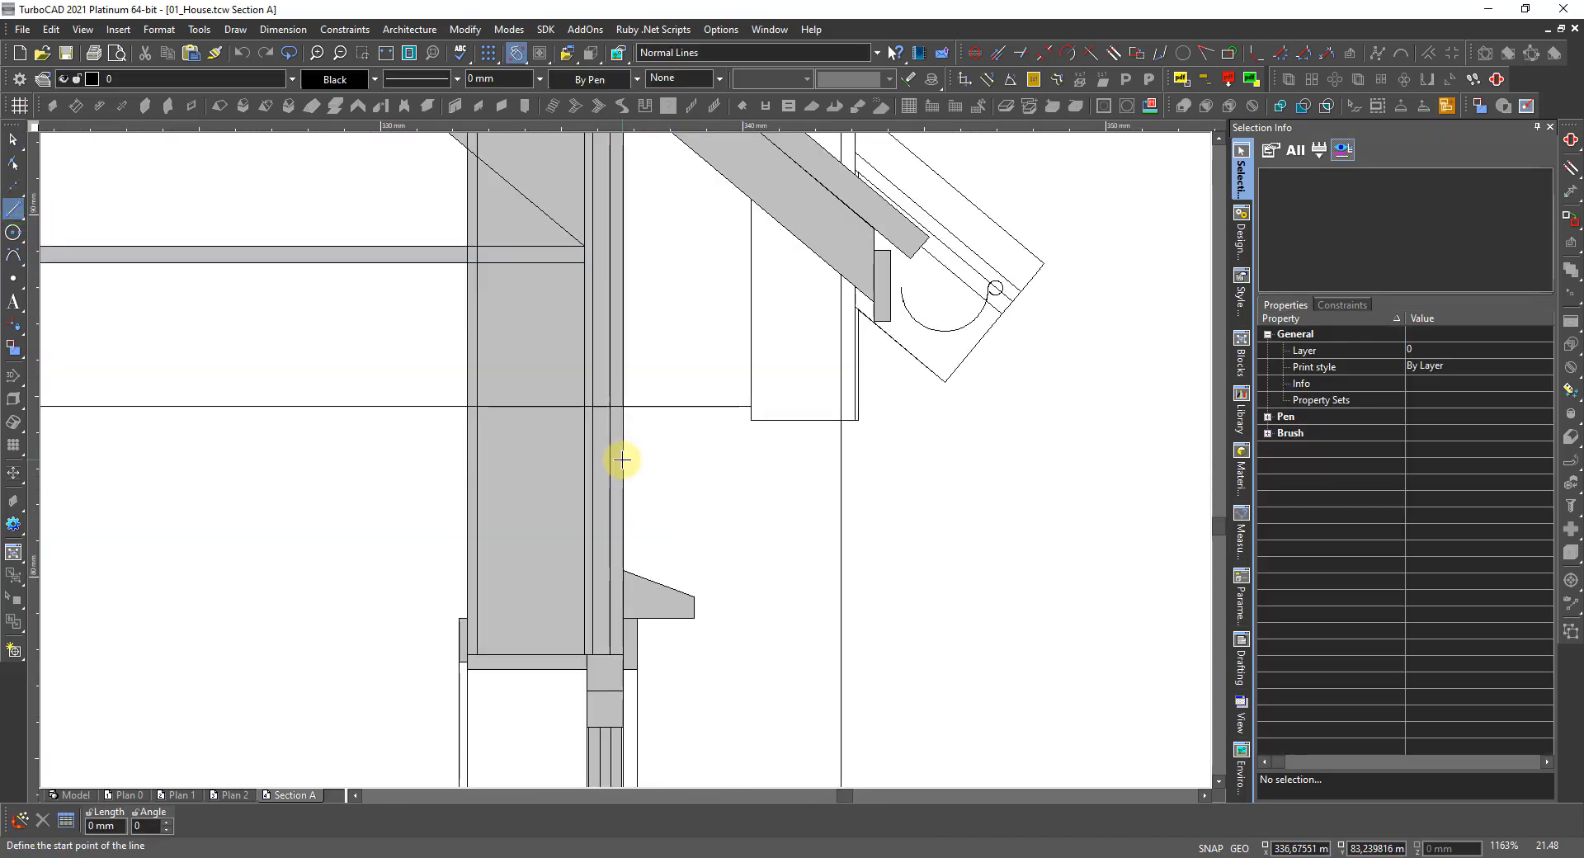
pyautogui.click(622, 459)
pyautogui.scroll(-6, 622, 460)
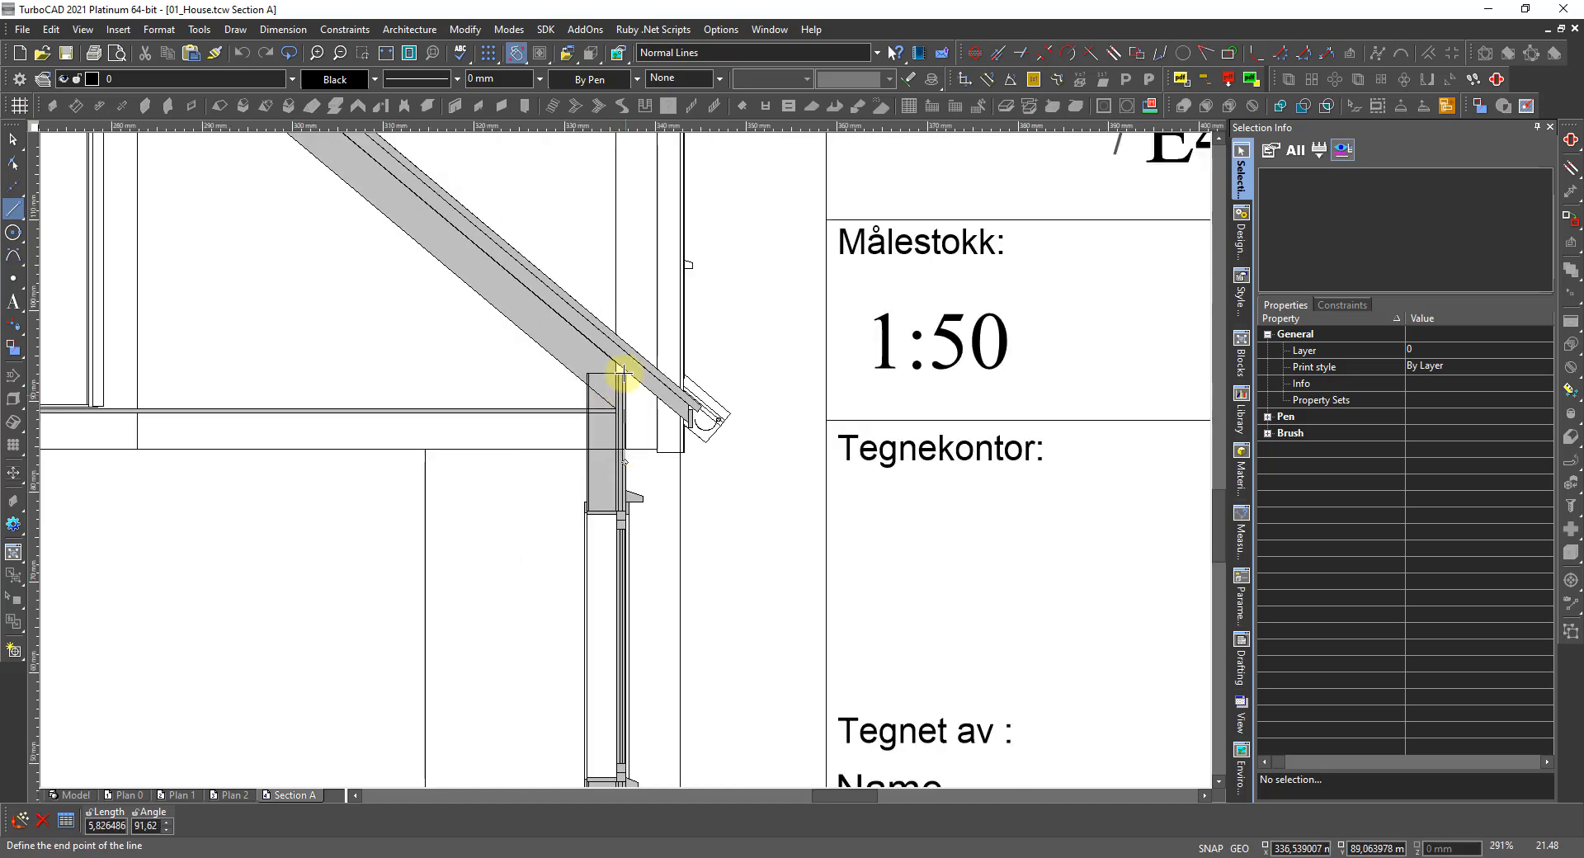
pyautogui.click(623, 314)
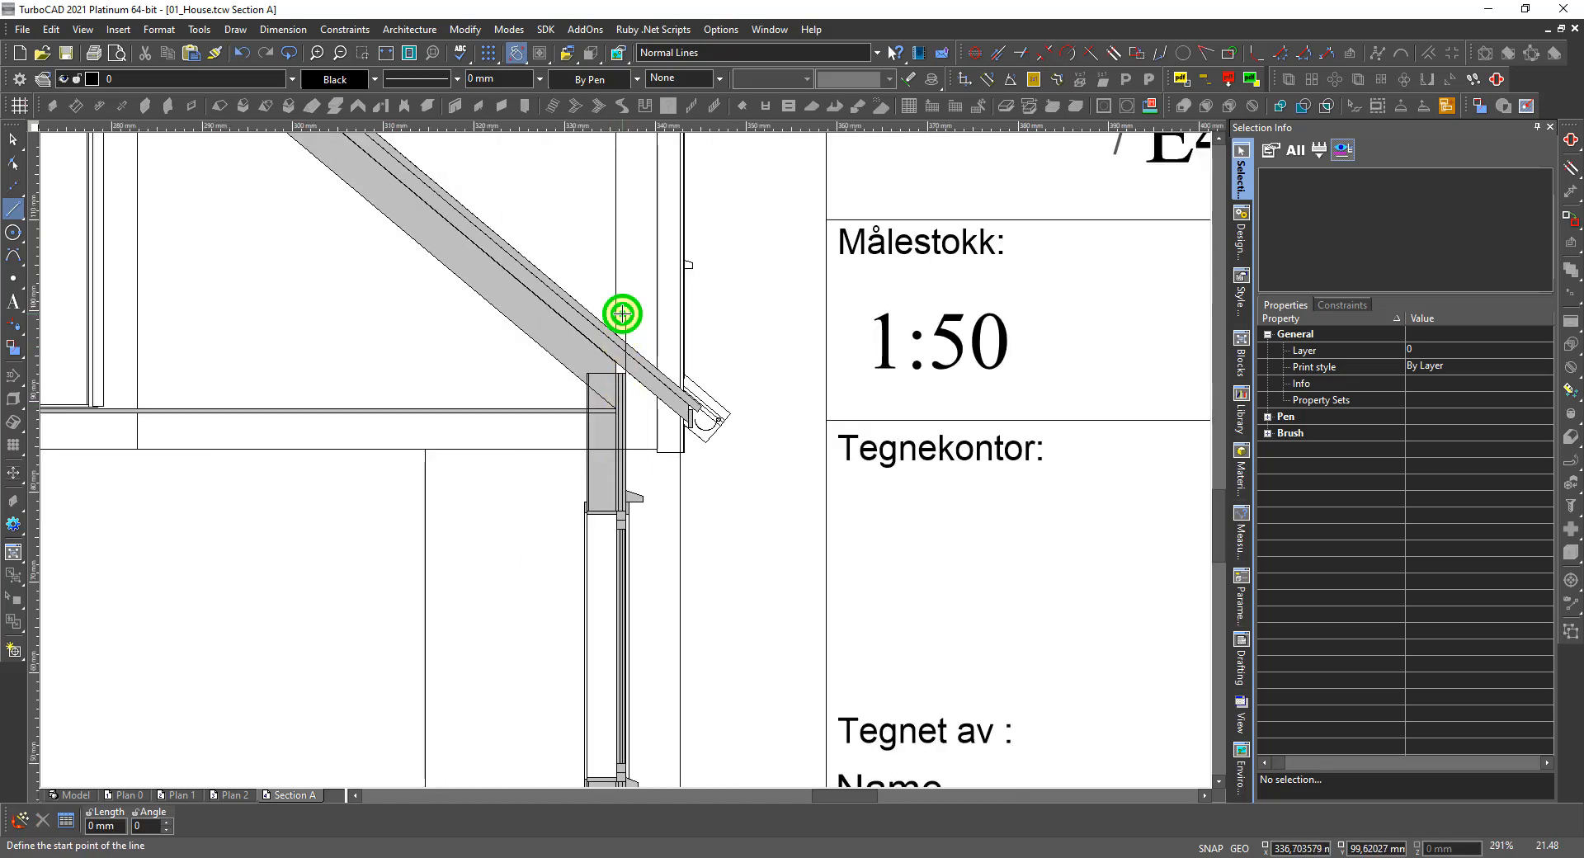
# Set the line colour to red and draw a short line along the main roof's top surface across the vertical wall line.
pyautogui.click(341, 79)
pyautogui.doubleClick(652, 210)
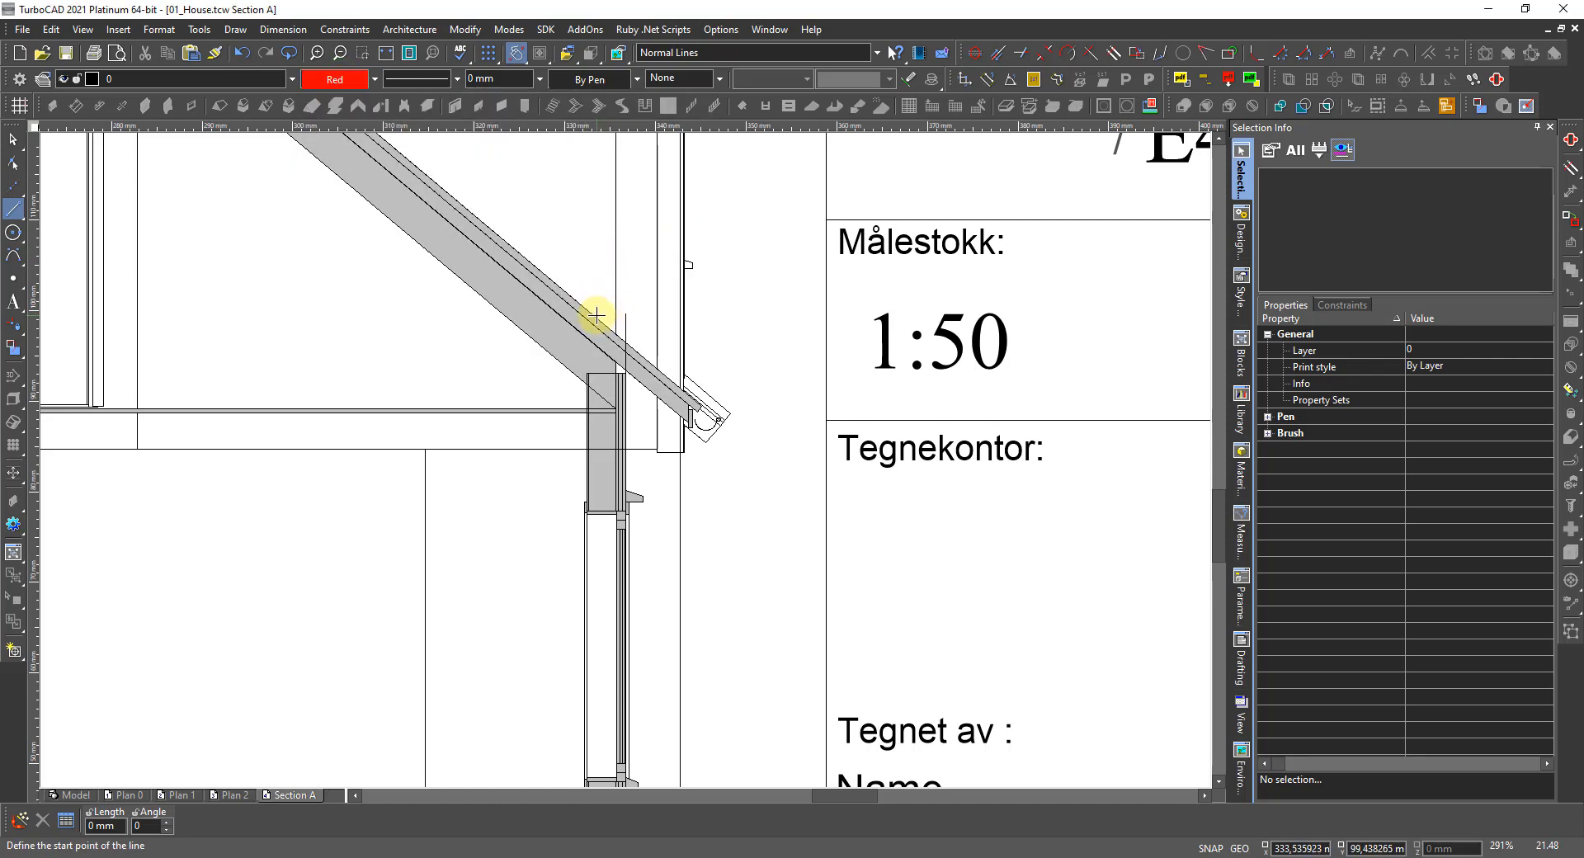
pyautogui.click(595, 316)
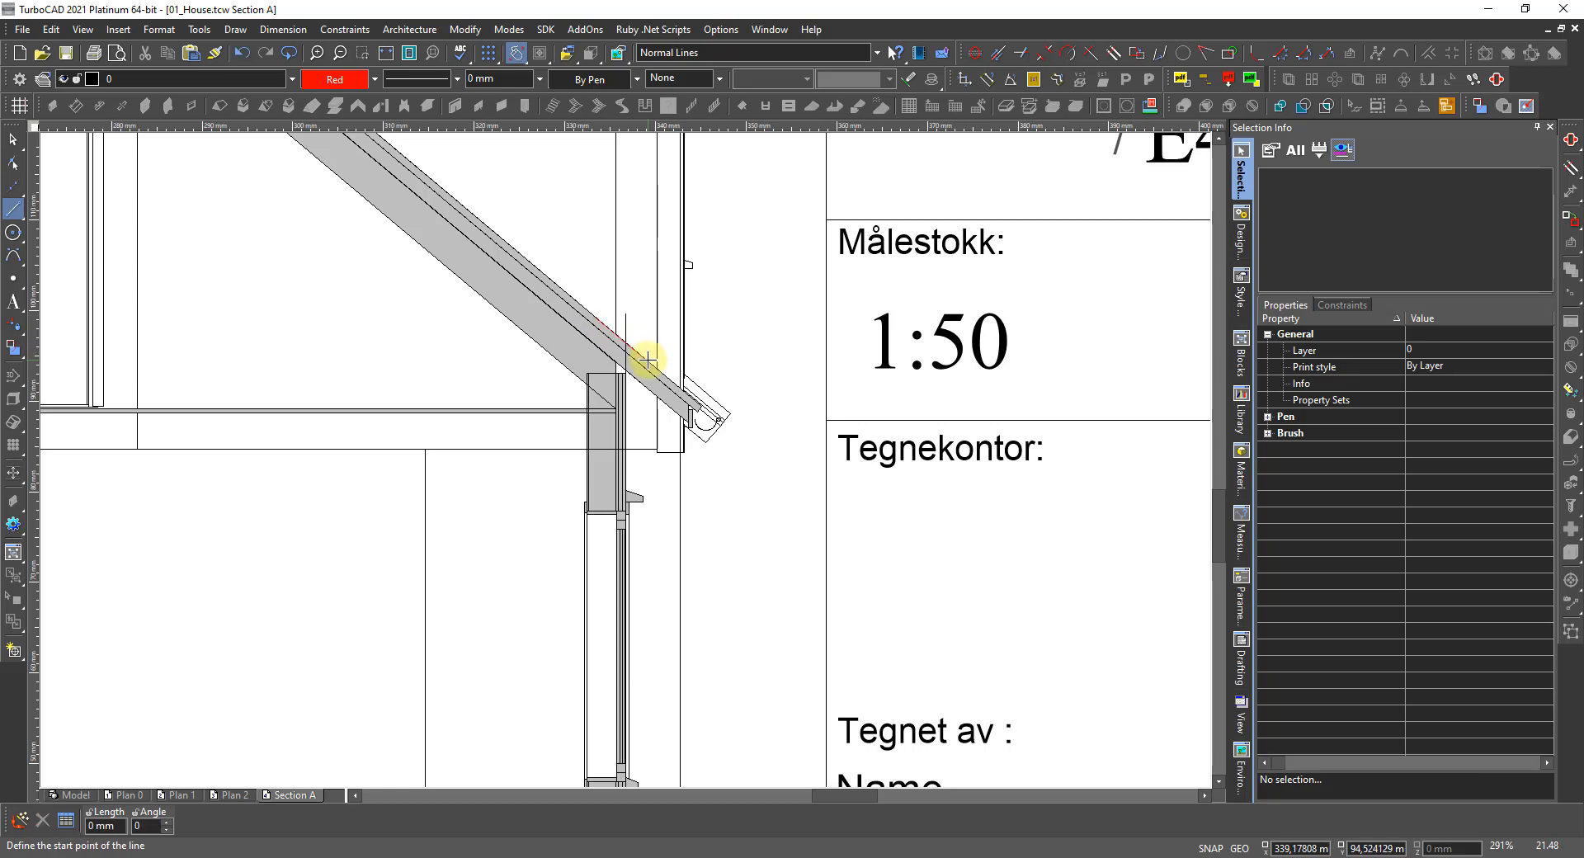
# Try to dimension the height from the roof and wall line intersection down to the wall's base with the Normal Dimensions preset.
pyautogui.rightClick(650, 355)
pyautogui.click(663, 227)
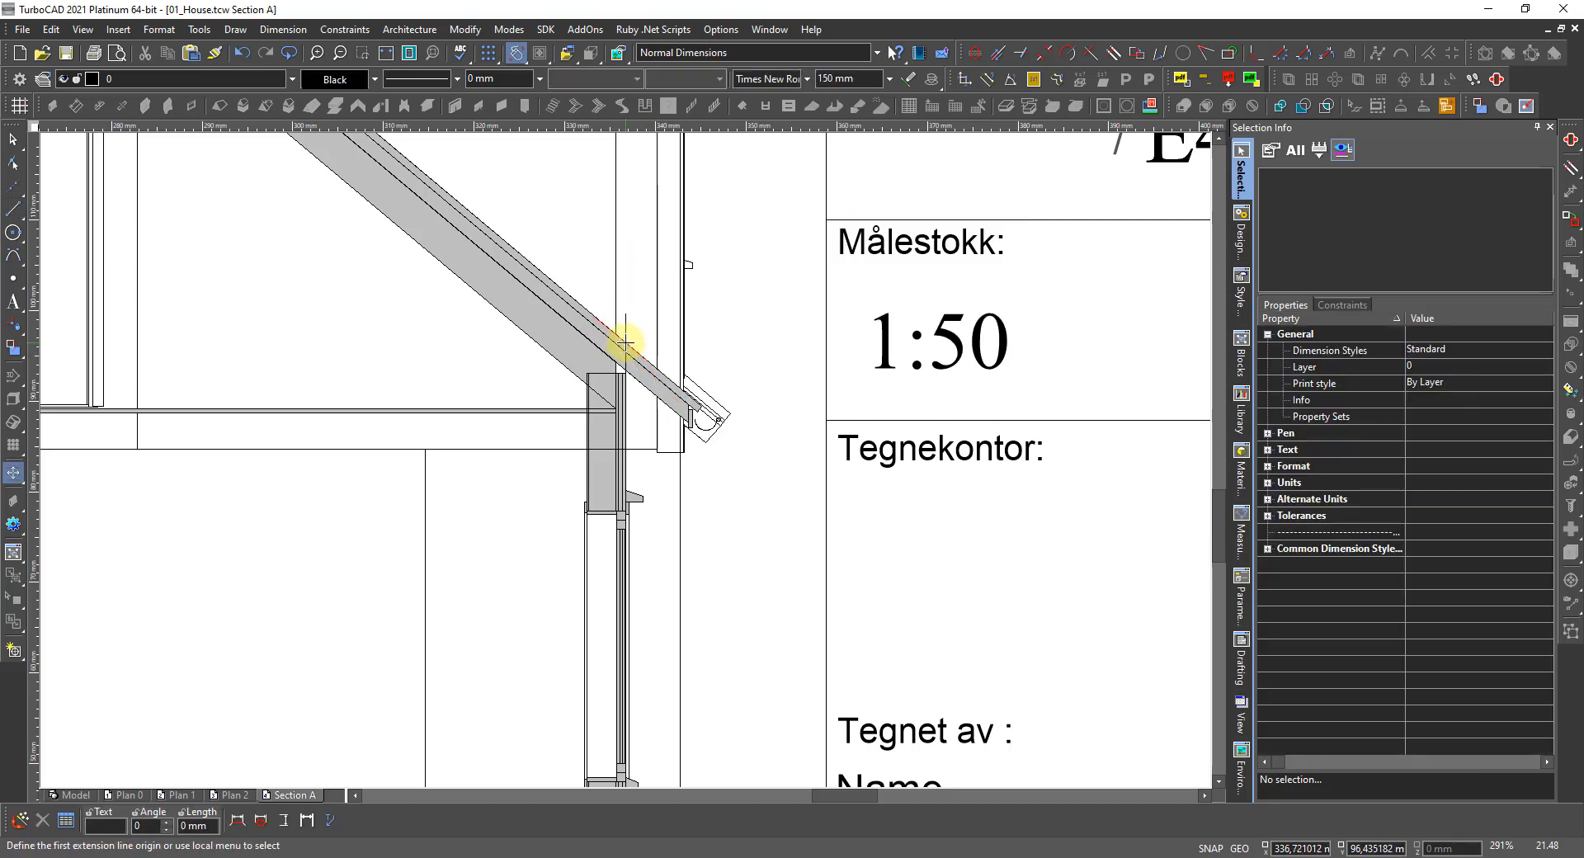
pyautogui.click(624, 342)
pyautogui.scroll(-5, 651, 445)
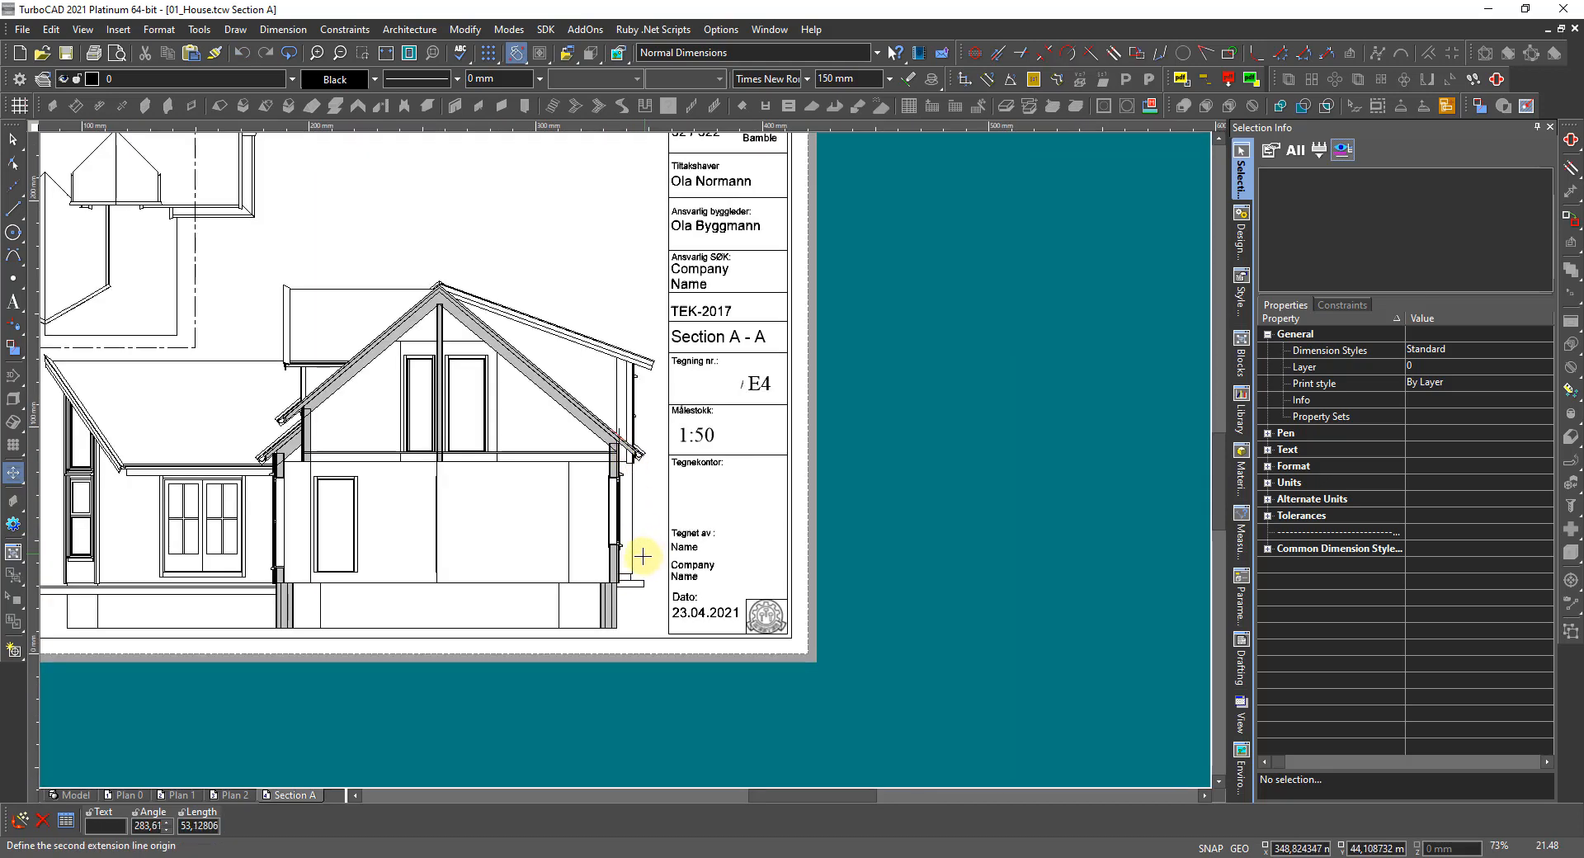
pyautogui.scroll(5, 636, 547)
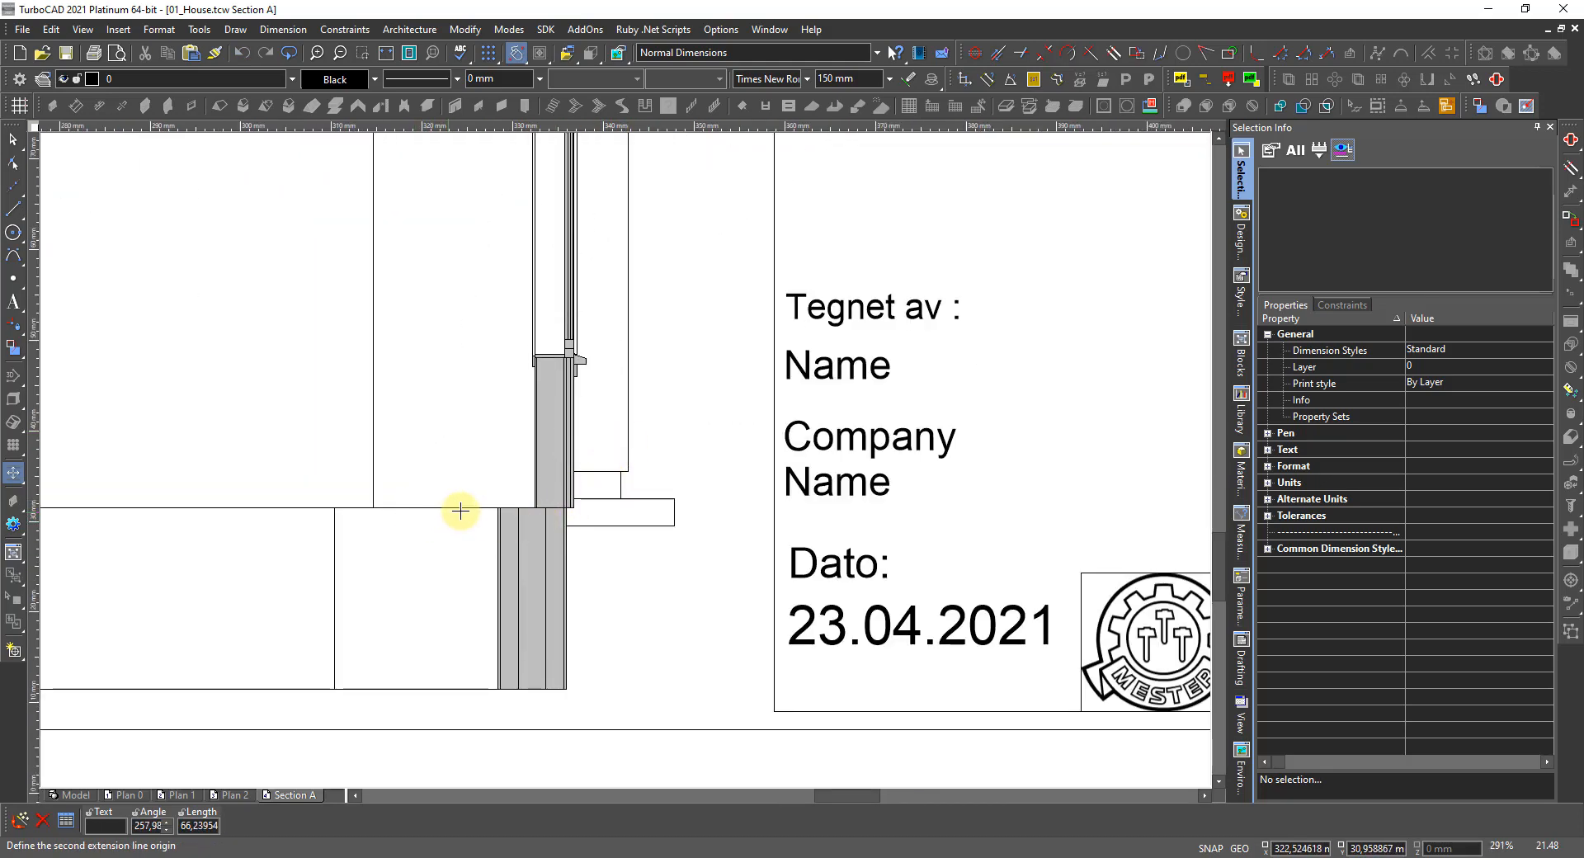
pyautogui.scroll(3, 585, 519)
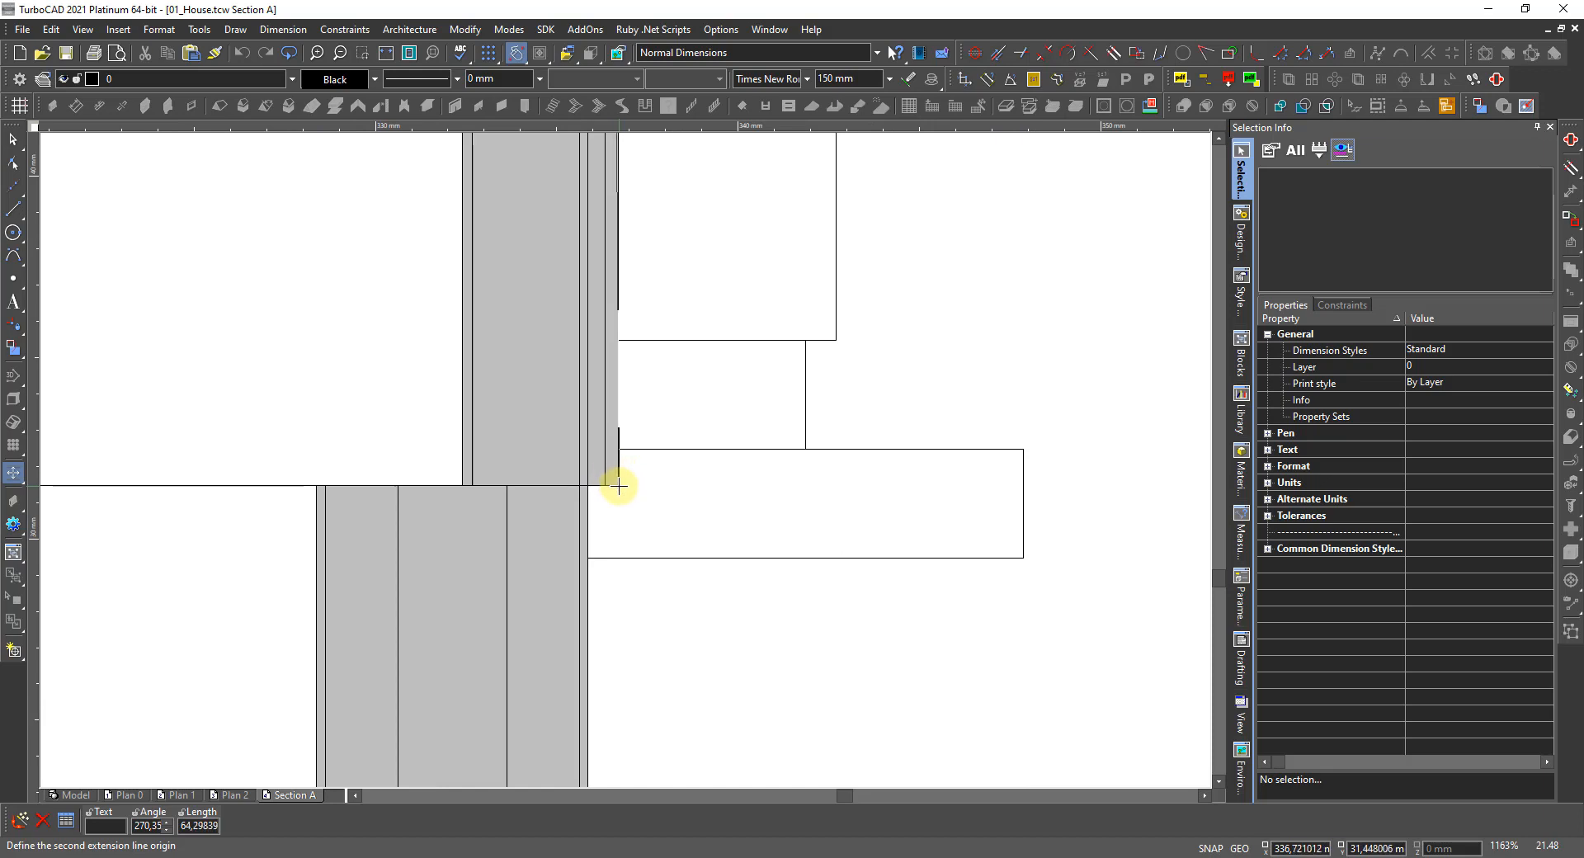
pyautogui.click(619, 485)
pyautogui.scroll(-5, 620, 466)
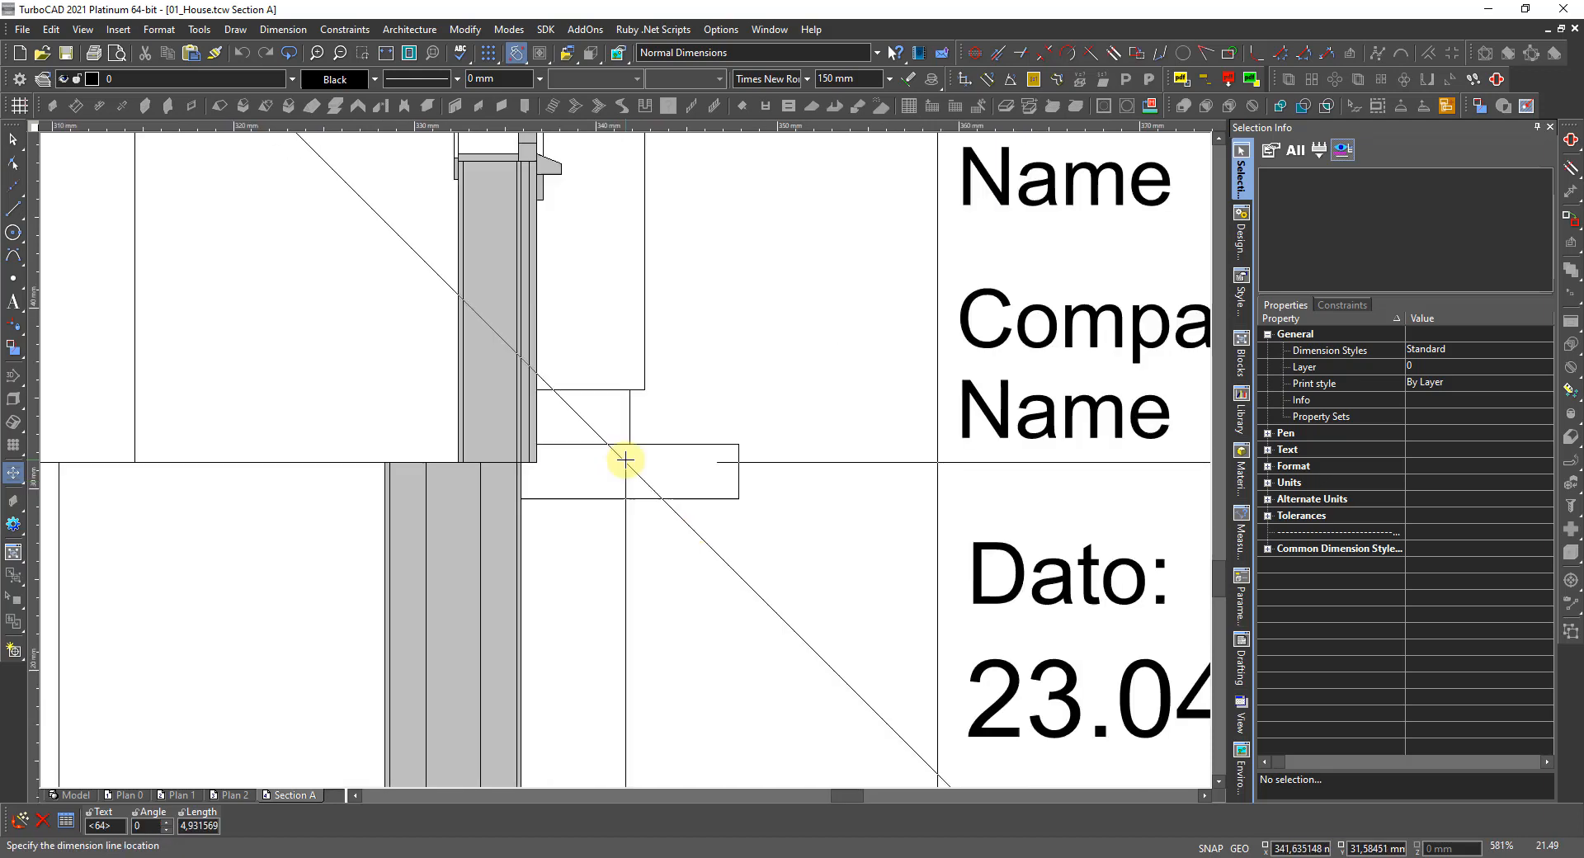
pyautogui.click(661, 430)
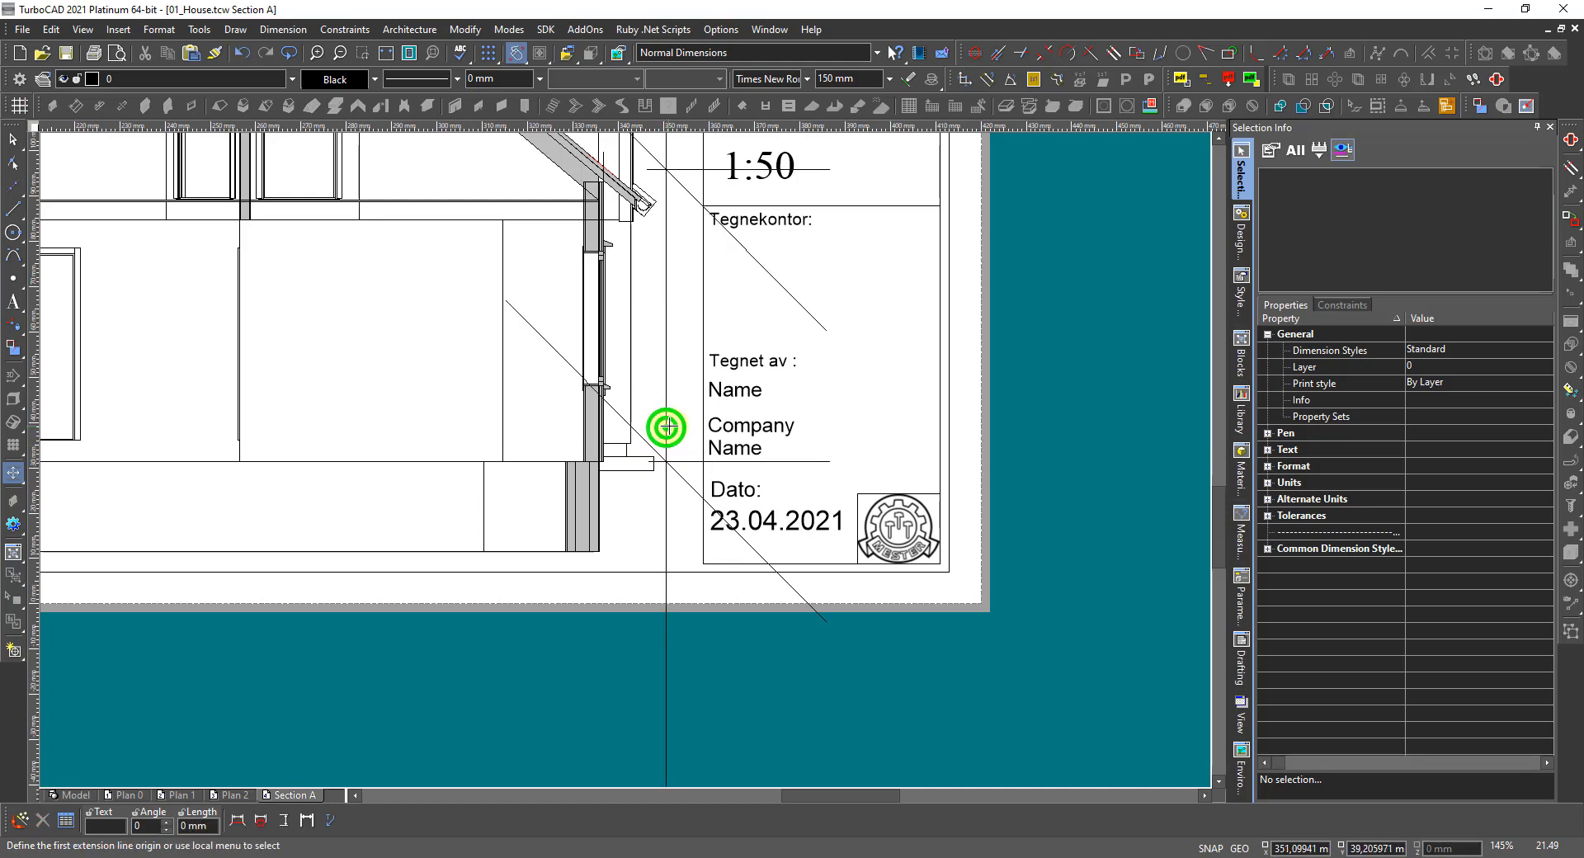
pyautogui.scroll(-3, 613, 427)
pyautogui.scroll(-3, 612, 503)
pyautogui.scroll(5, 626, 458)
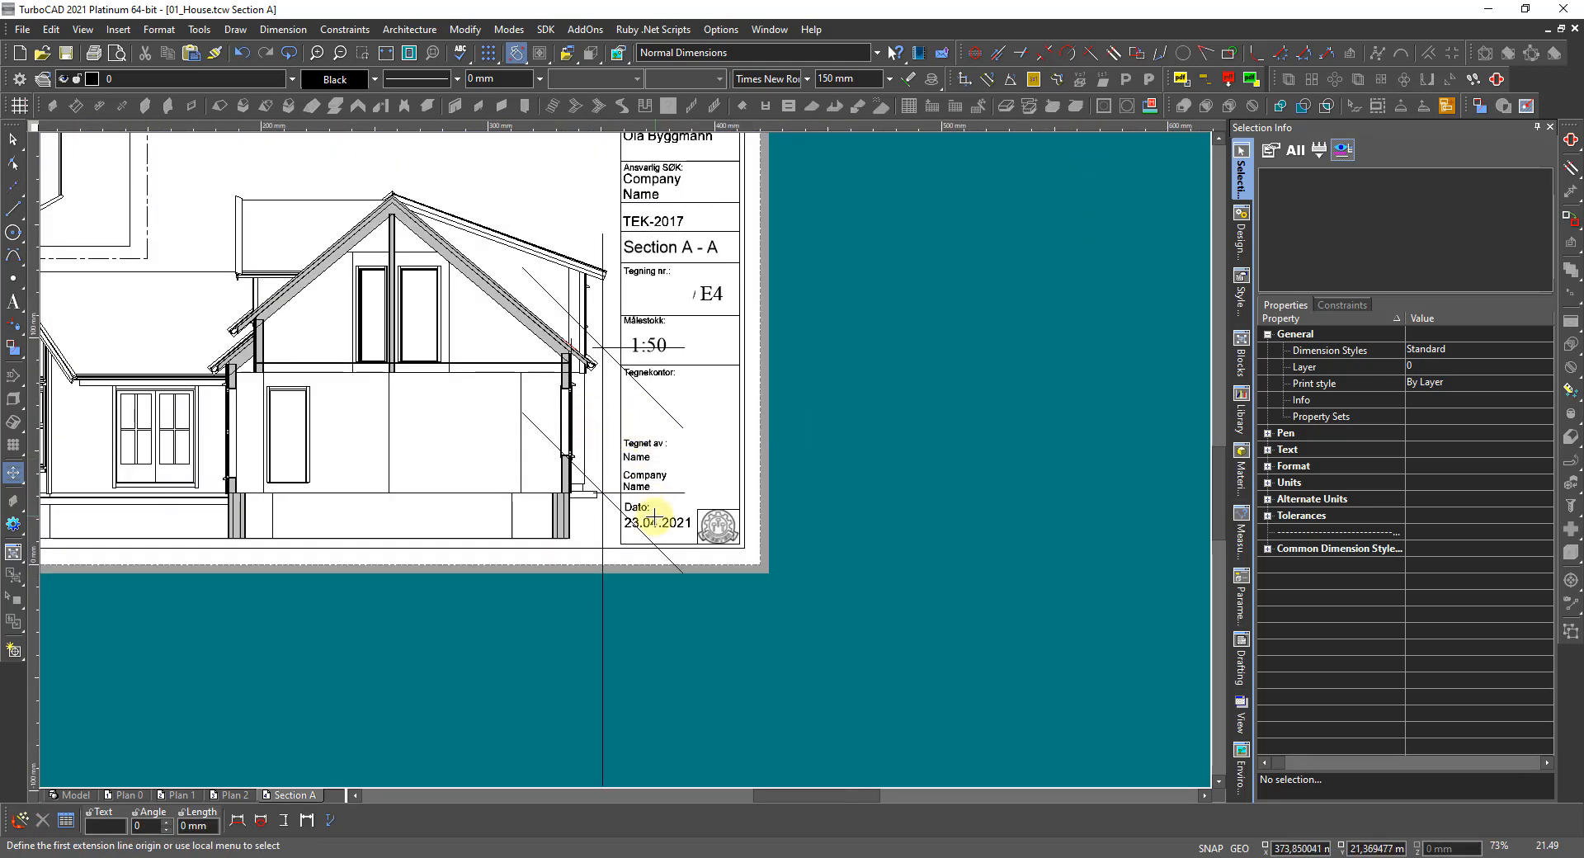
pyautogui.press('Escape')
pyautogui.scroll(2, 606, 453)
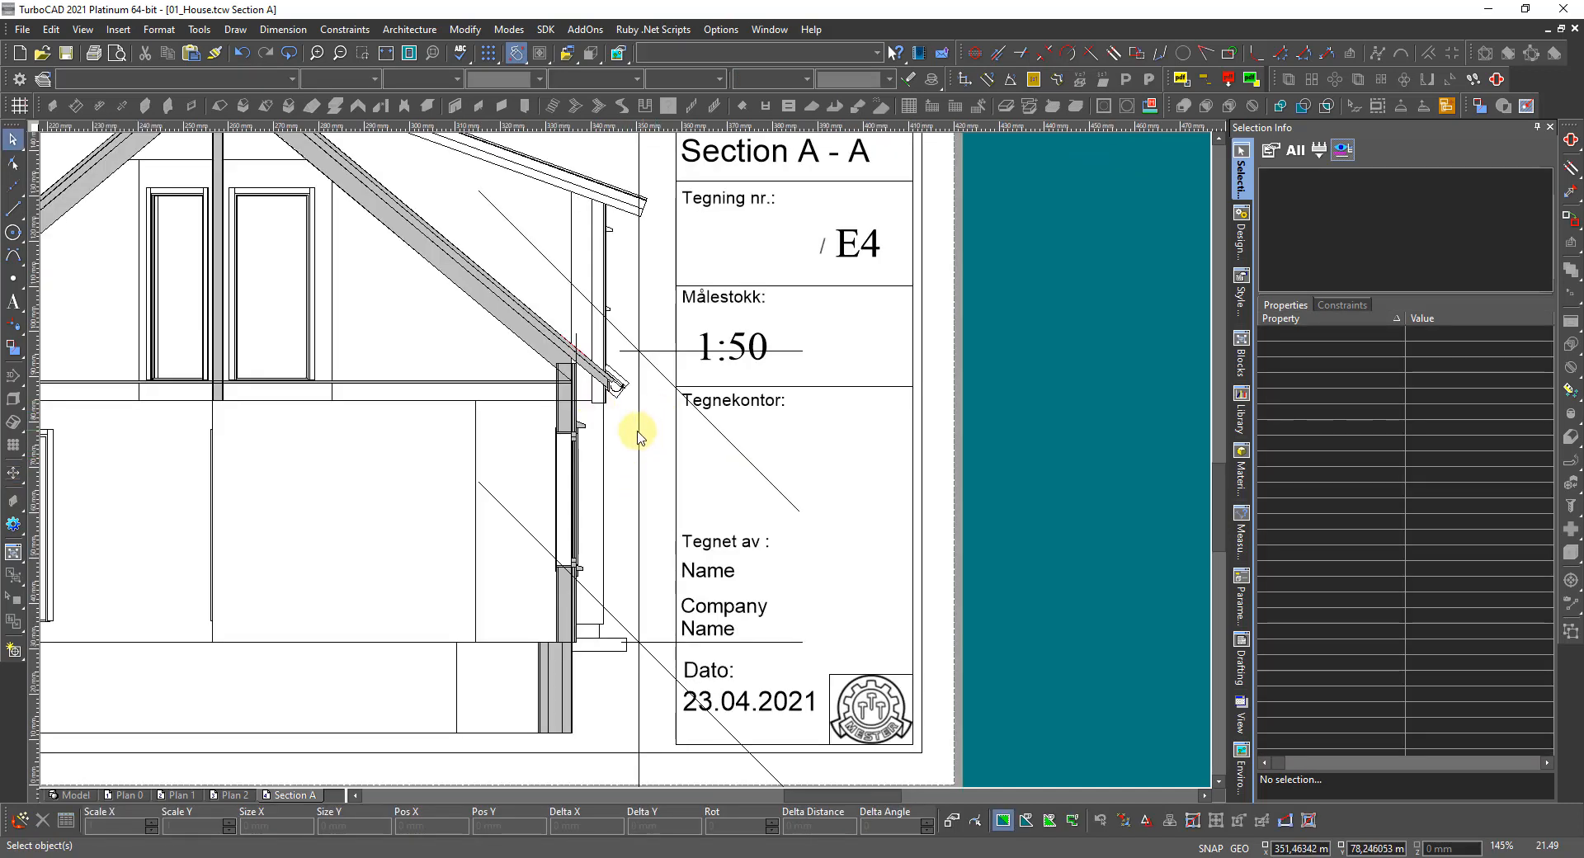
# Set the dimension tool's property preset to 1:50.
pyautogui.rightClick(637, 425)
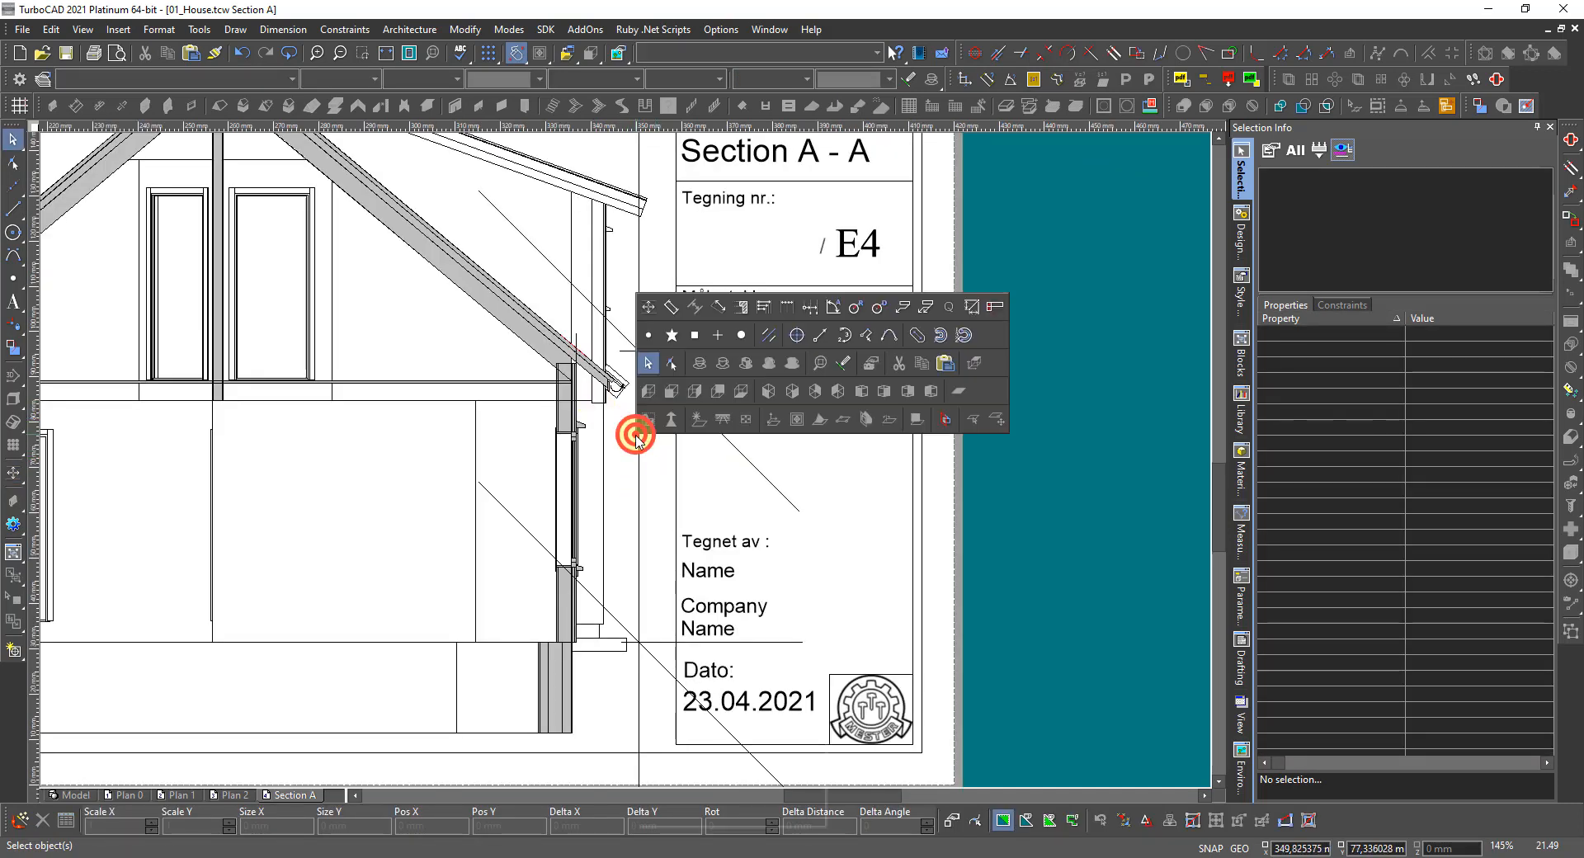
pyautogui.click(646, 304)
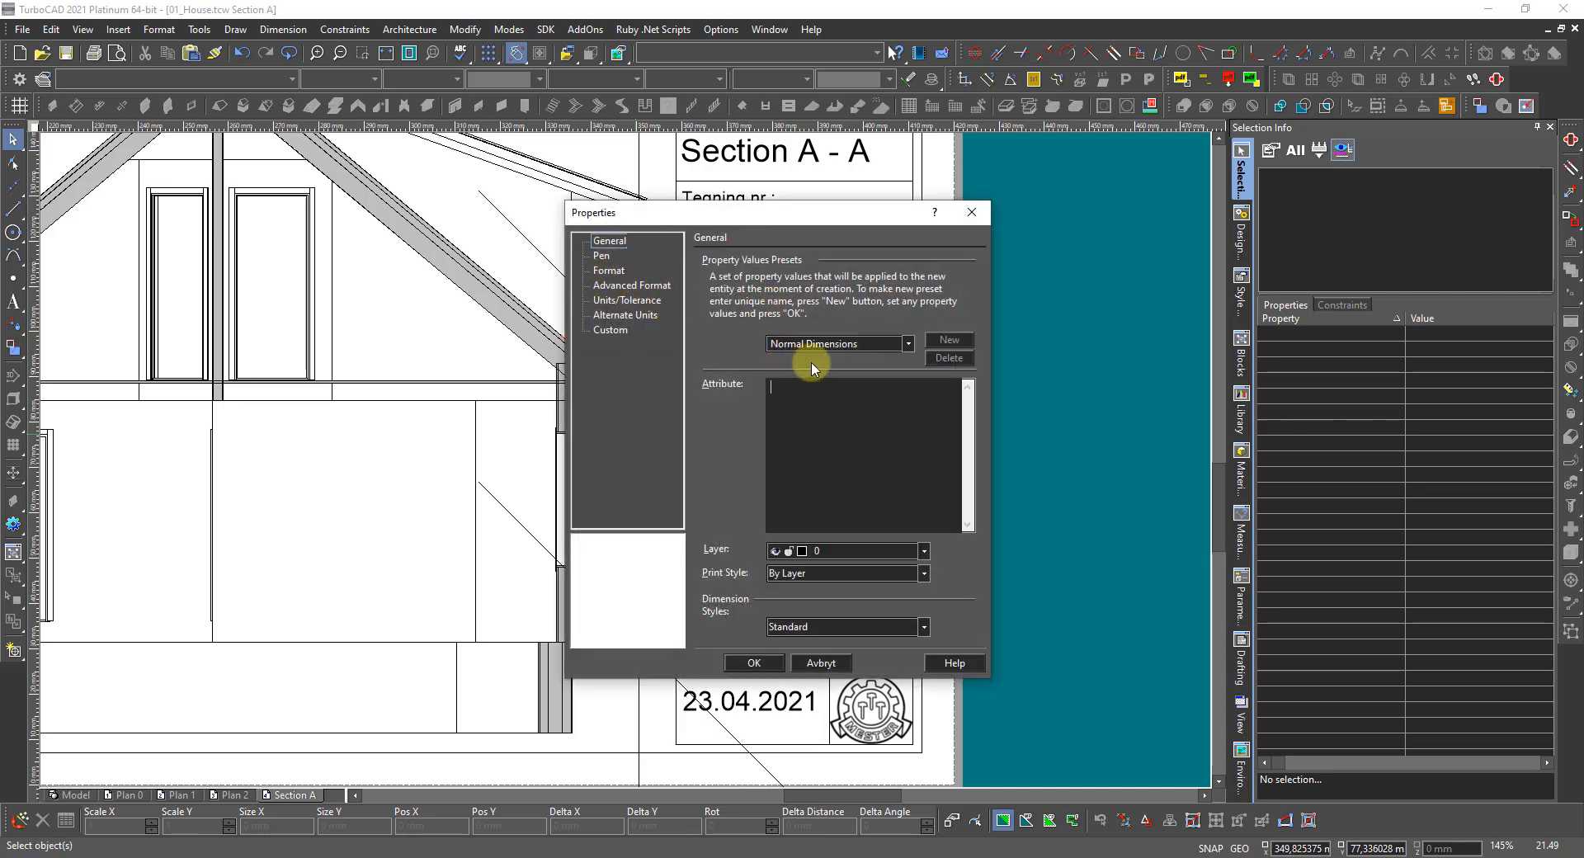
pyautogui.click(864, 345)
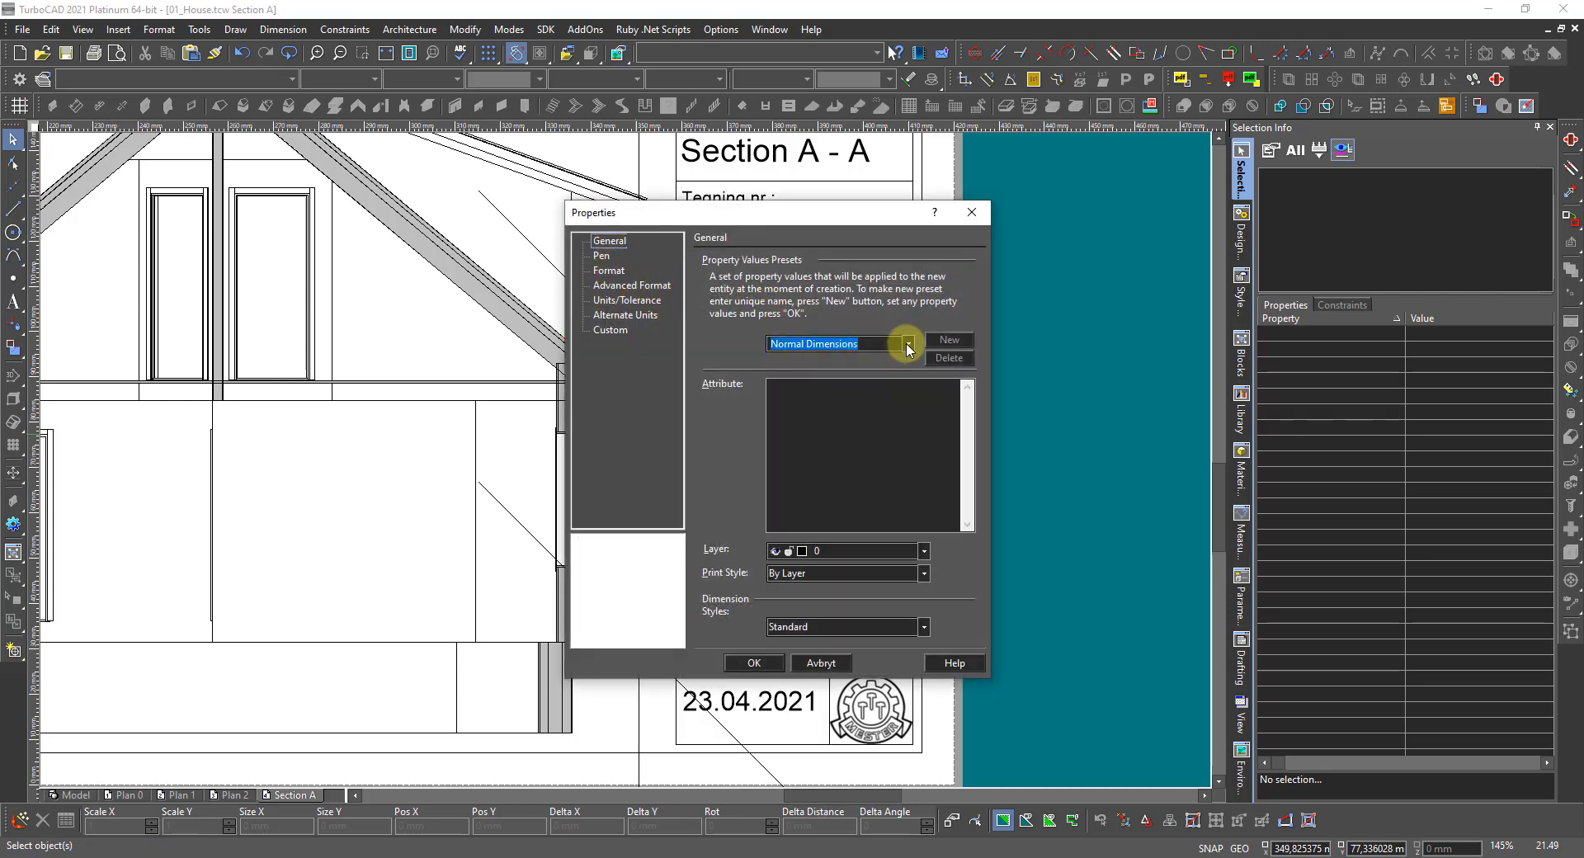
pyautogui.click(907, 344)
pyautogui.click(847, 372)
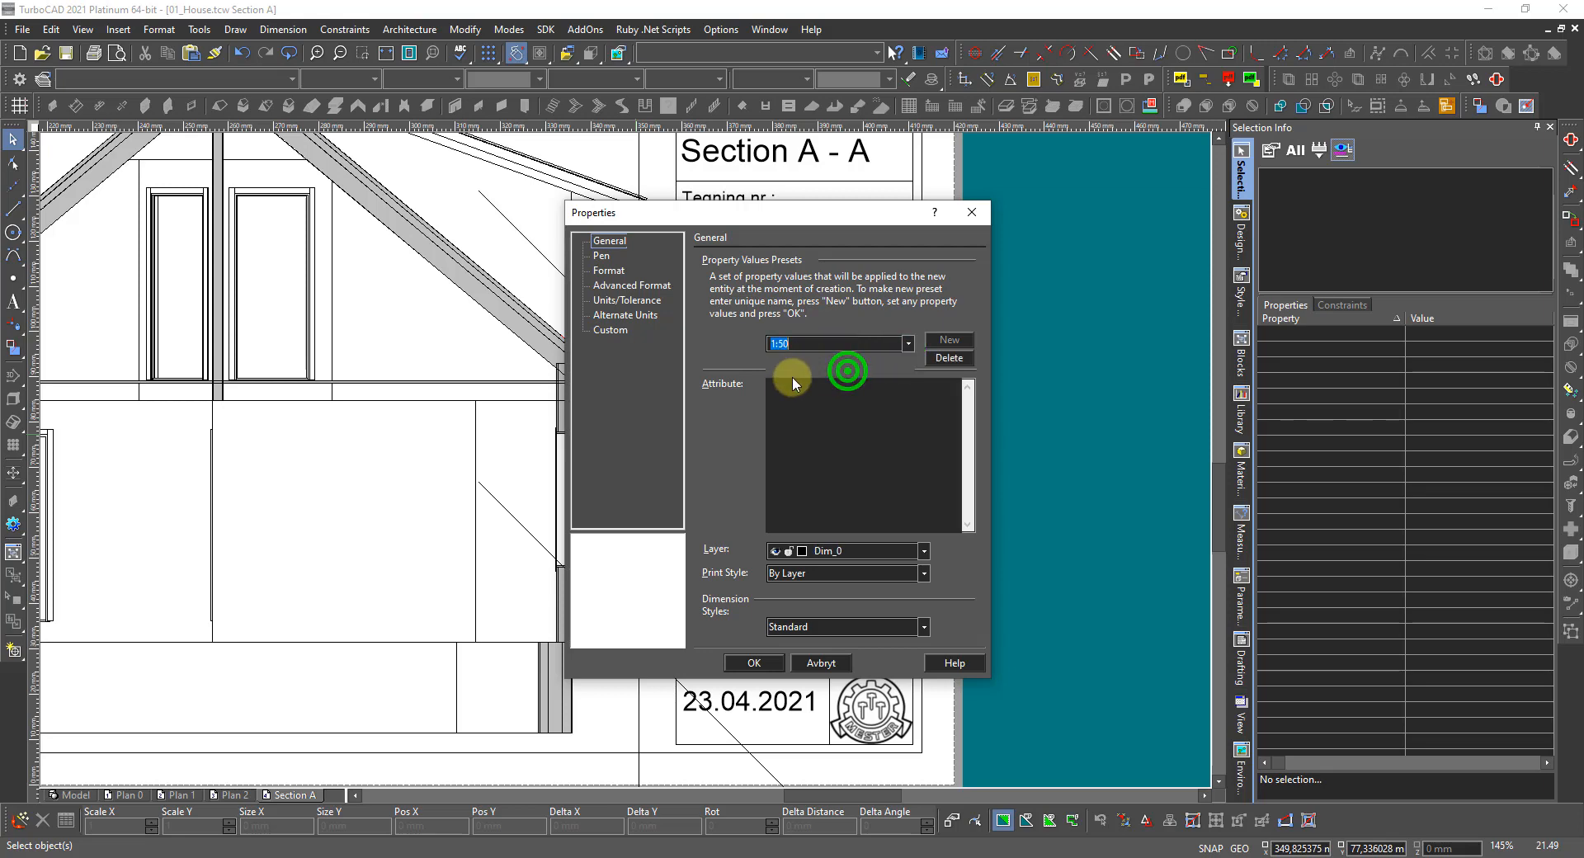
pyautogui.click(745, 660)
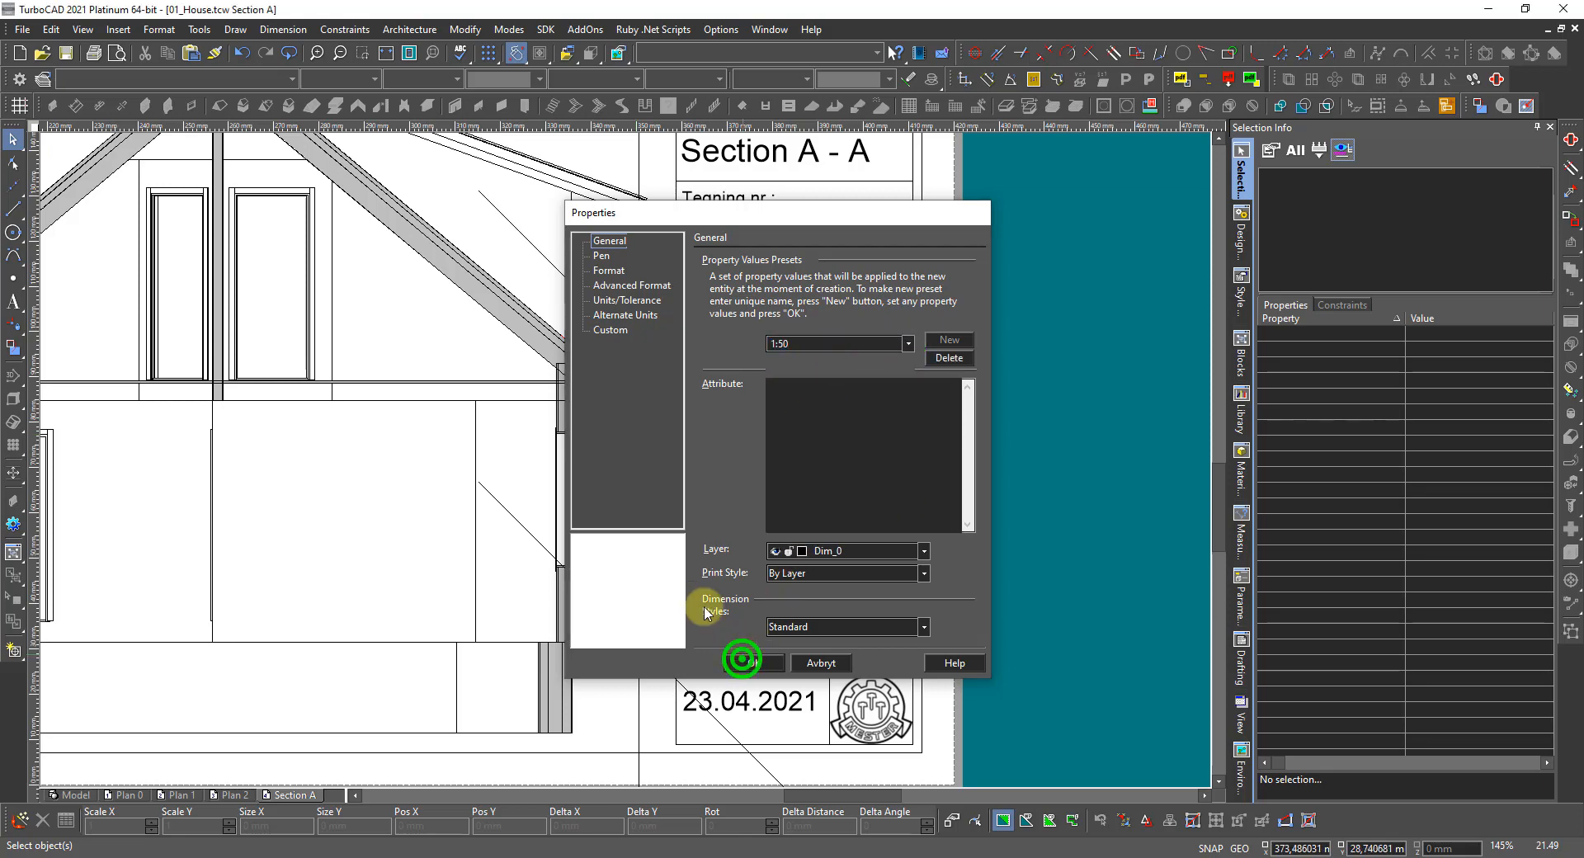
# Dimension the height from the roof and wall line intersection to the wall's base, place it outside the wall, and remove the oversized earlier dimension.
pyautogui.scroll(5, 588, 390)
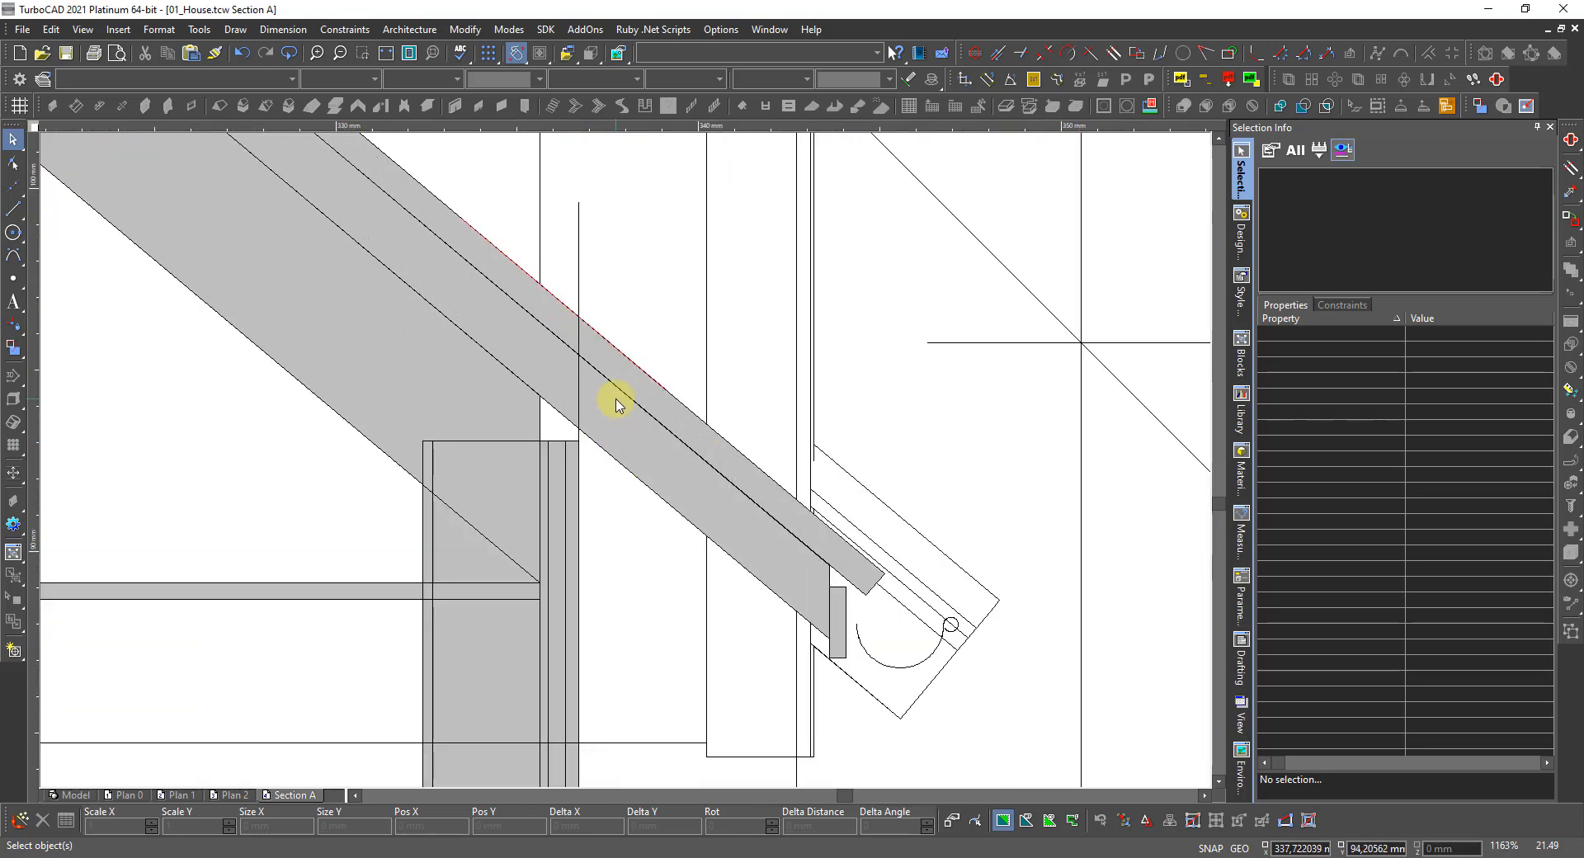
pyautogui.rightClick(611, 409)
pyautogui.click(625, 283)
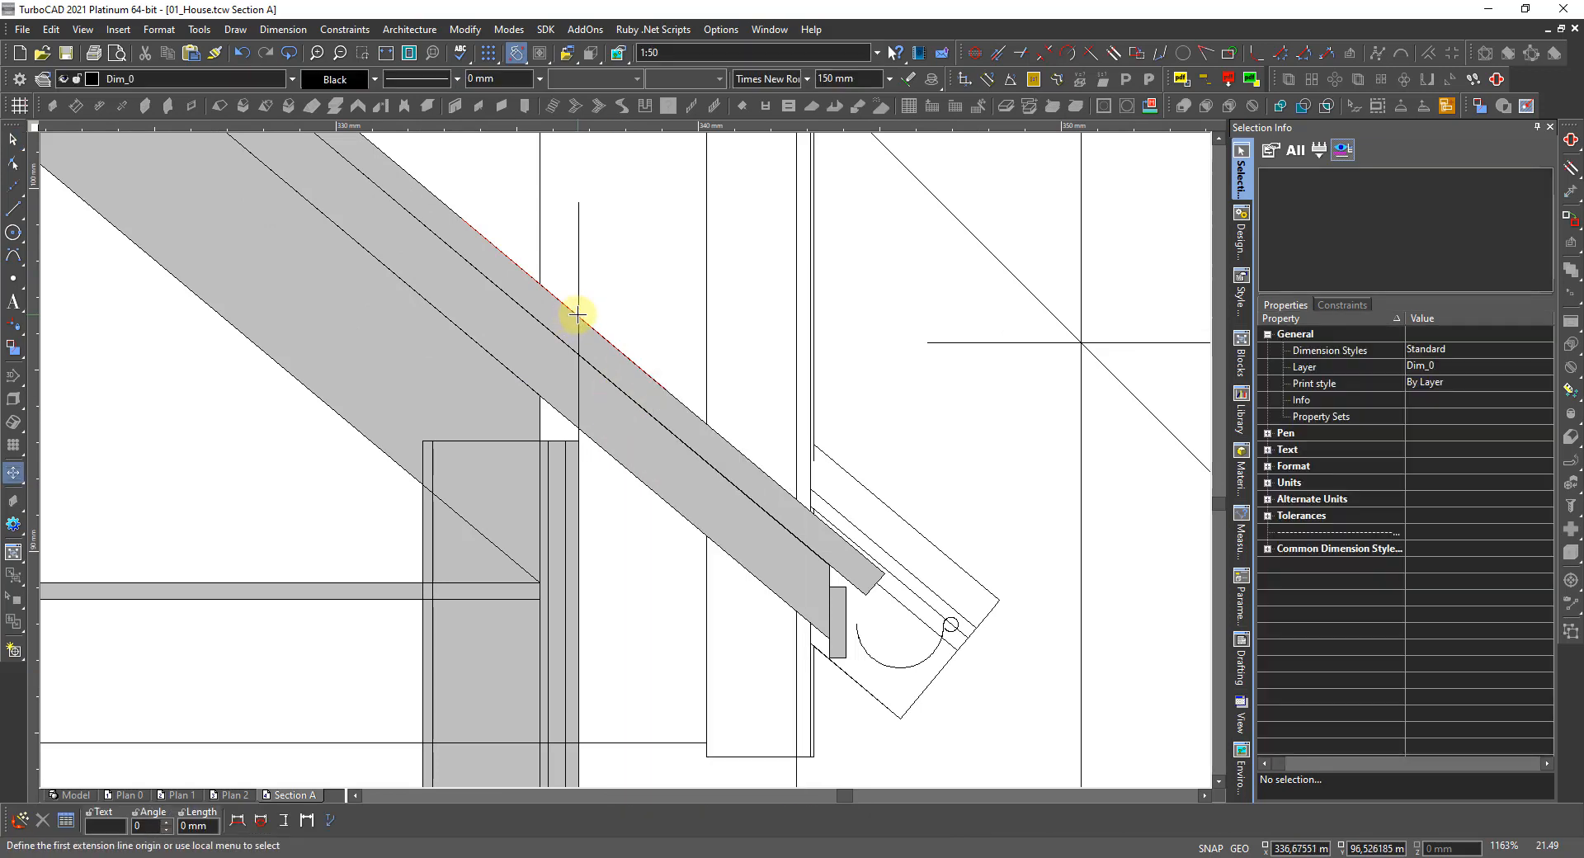
pyautogui.click(576, 315)
pyautogui.scroll(-7, 583, 414)
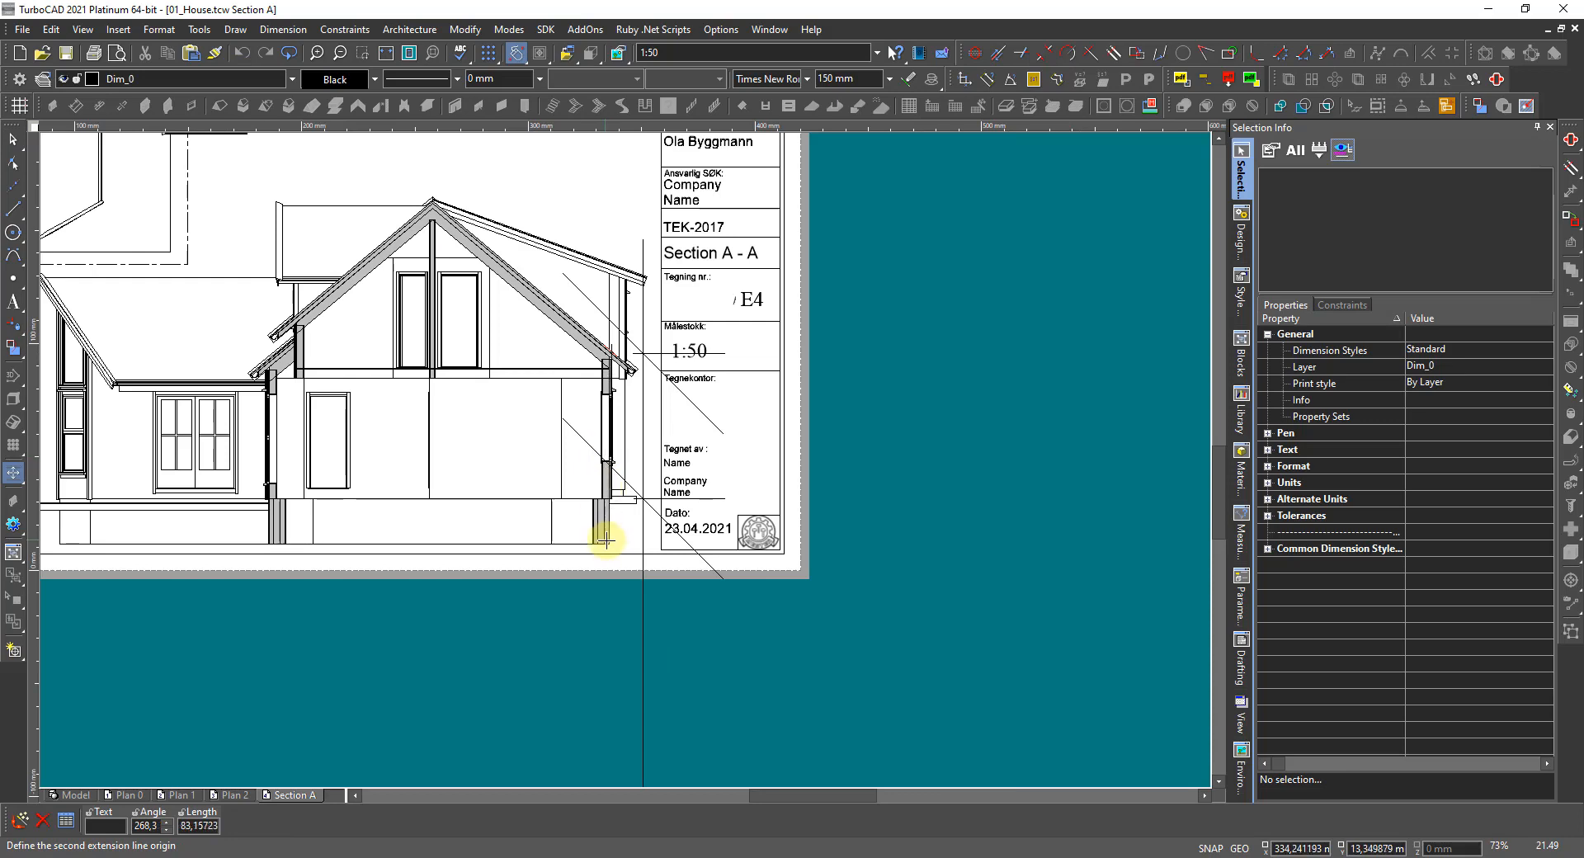
pyautogui.scroll(6, 605, 540)
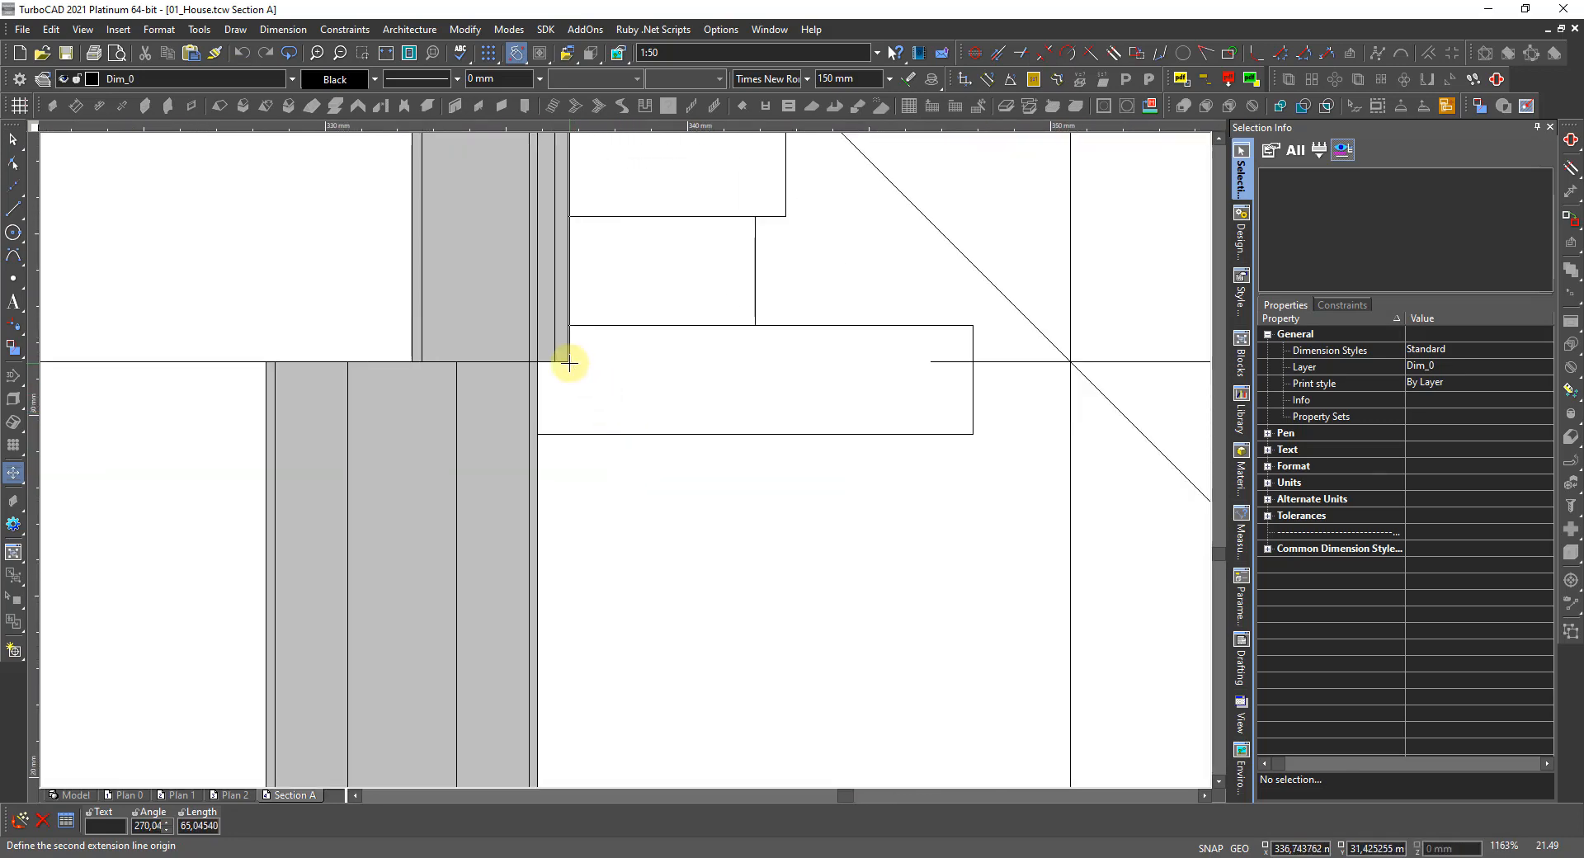
pyautogui.click(569, 361)
pyautogui.scroll(-7, 570, 361)
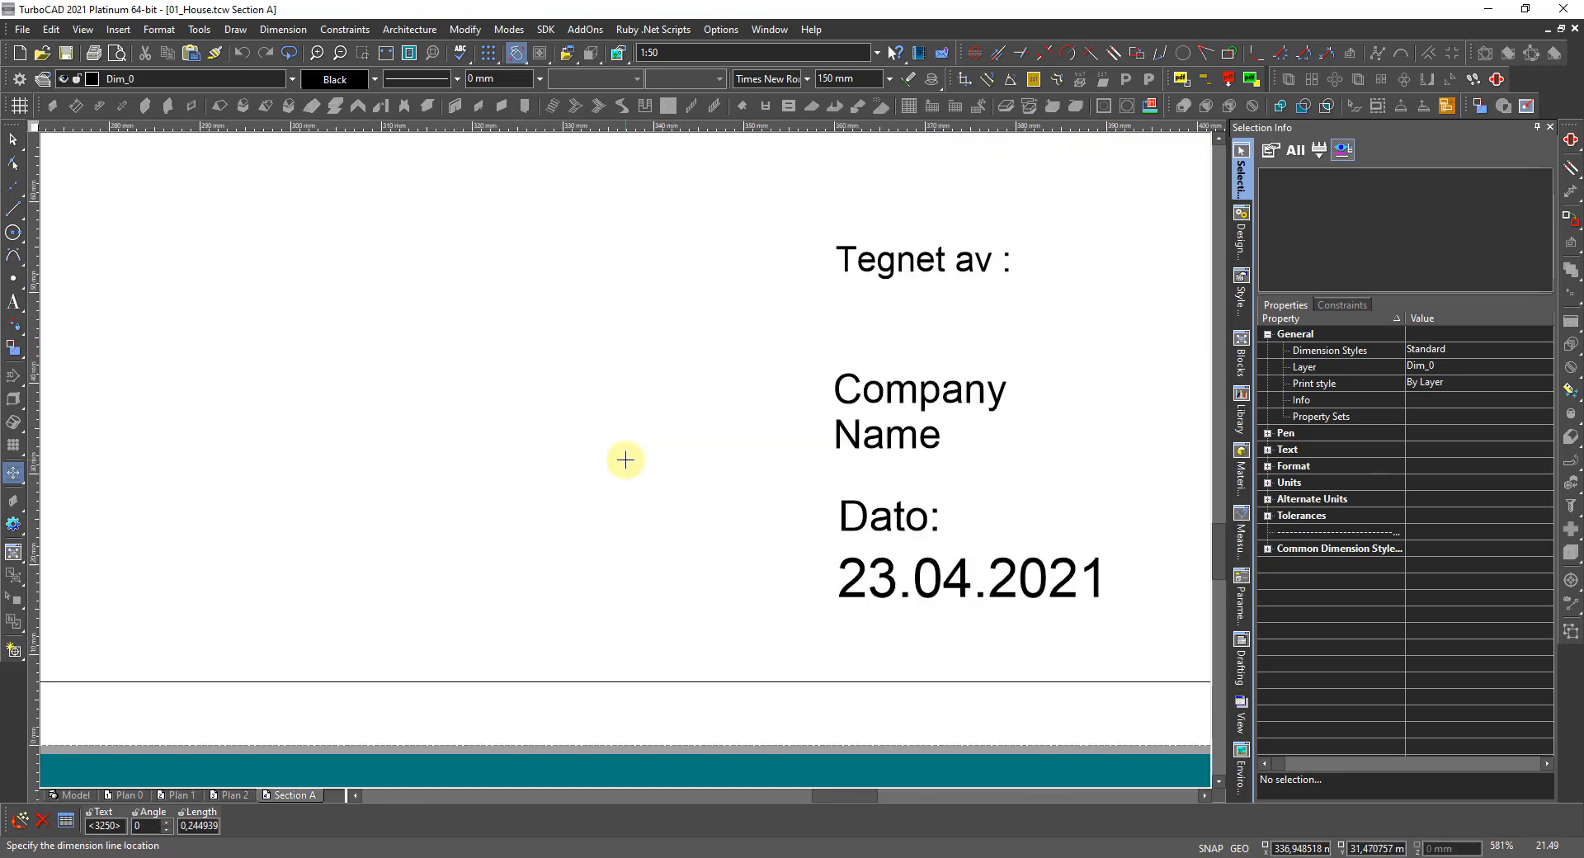
pyautogui.scroll(2, 643, 444)
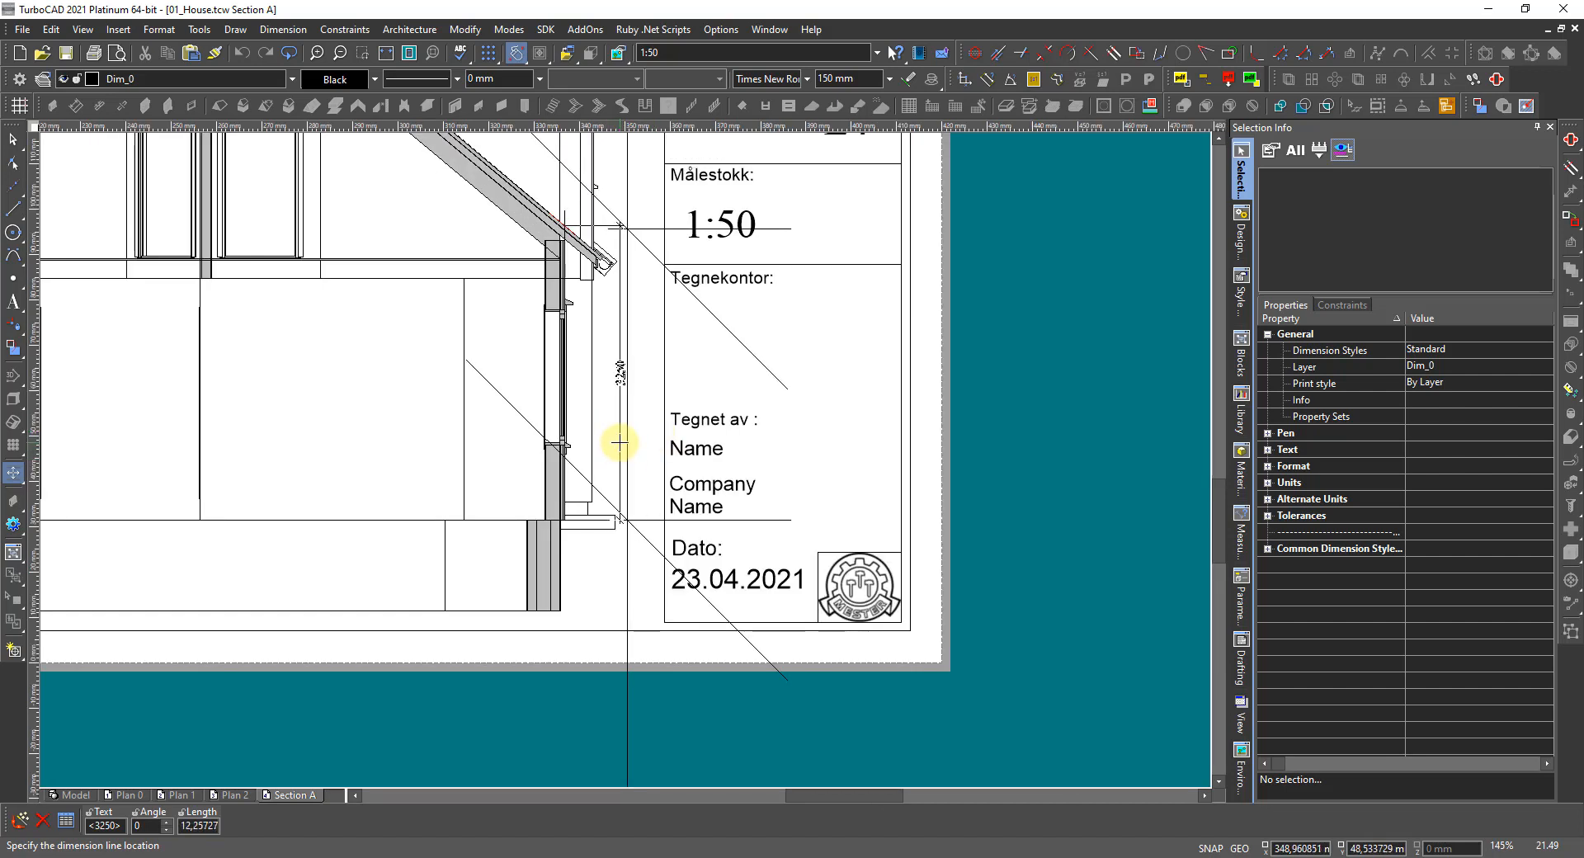
pyautogui.click(620, 444)
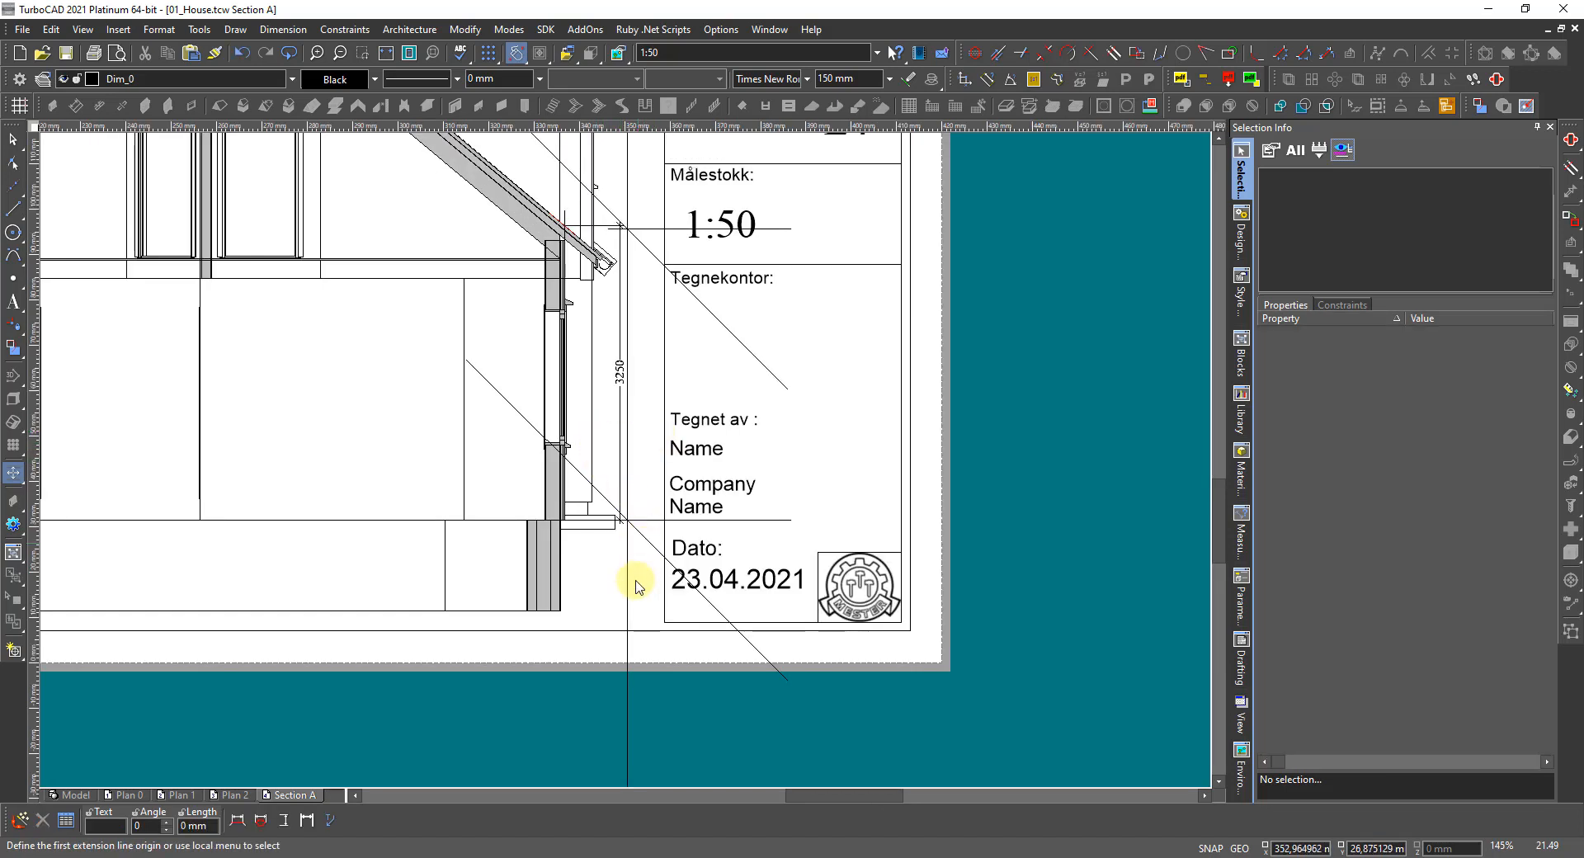
pyautogui.press('Escape')
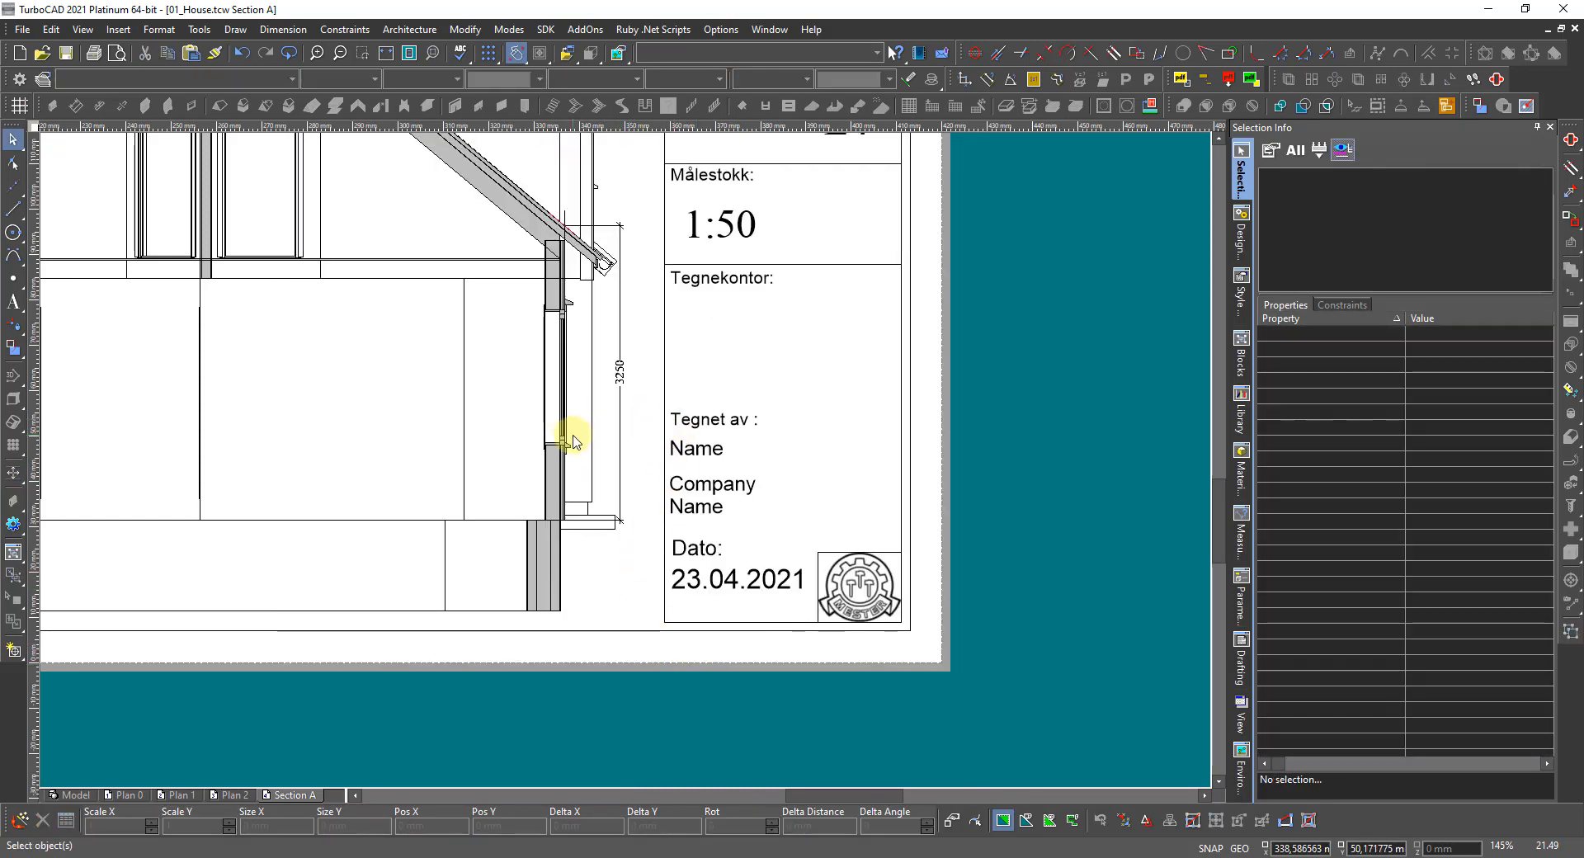
# Draw a red vertical line from the outer face of the dormer wall up through the dormer roof.
pyautogui.scroll(-3, 562, 305)
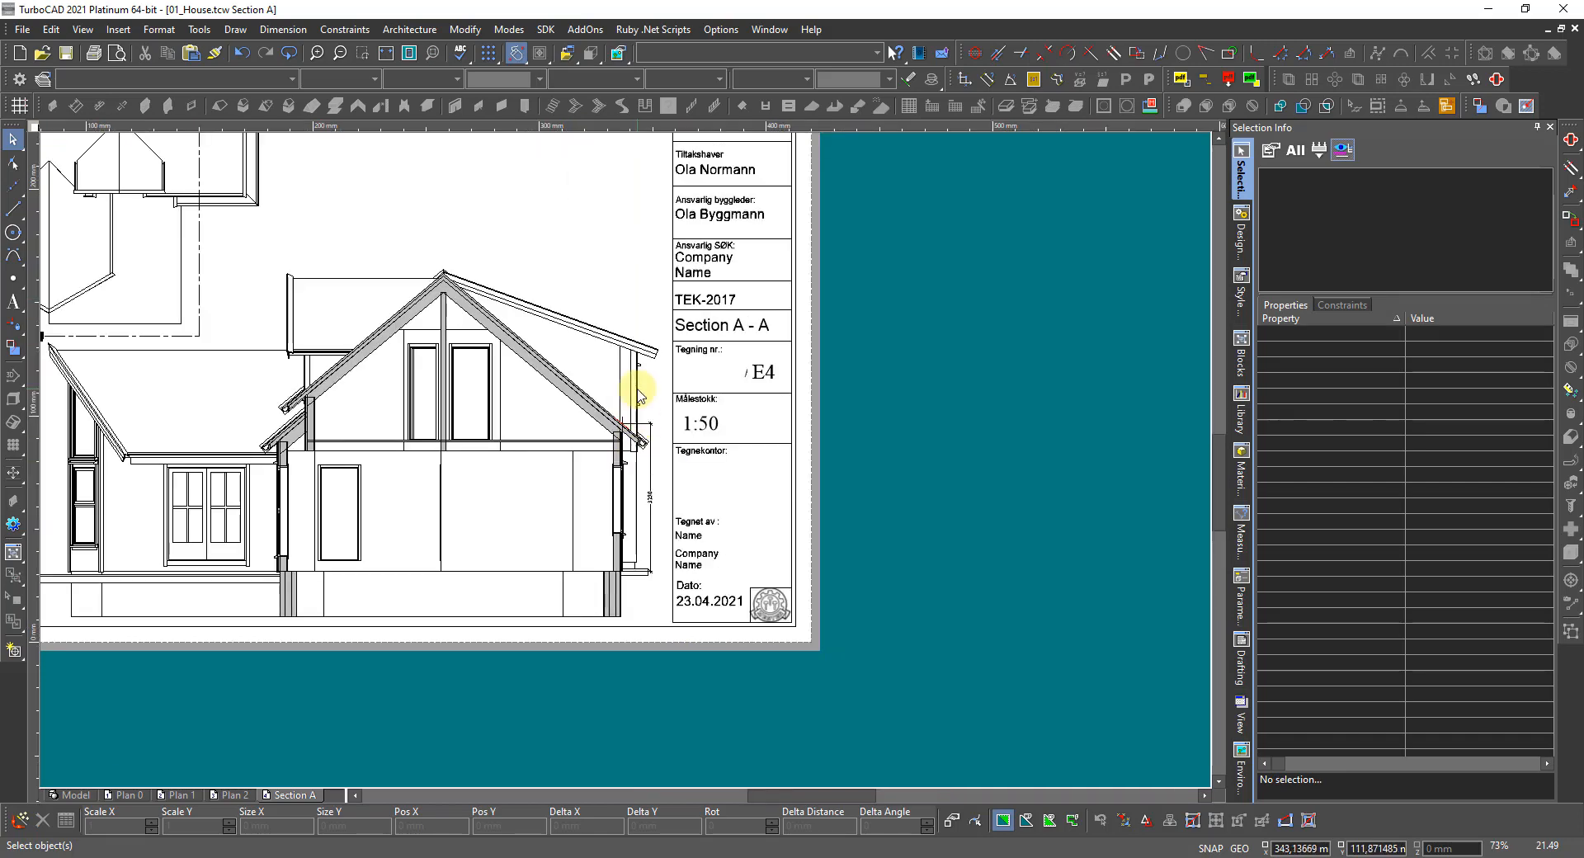
pyautogui.scroll(5, 644, 544)
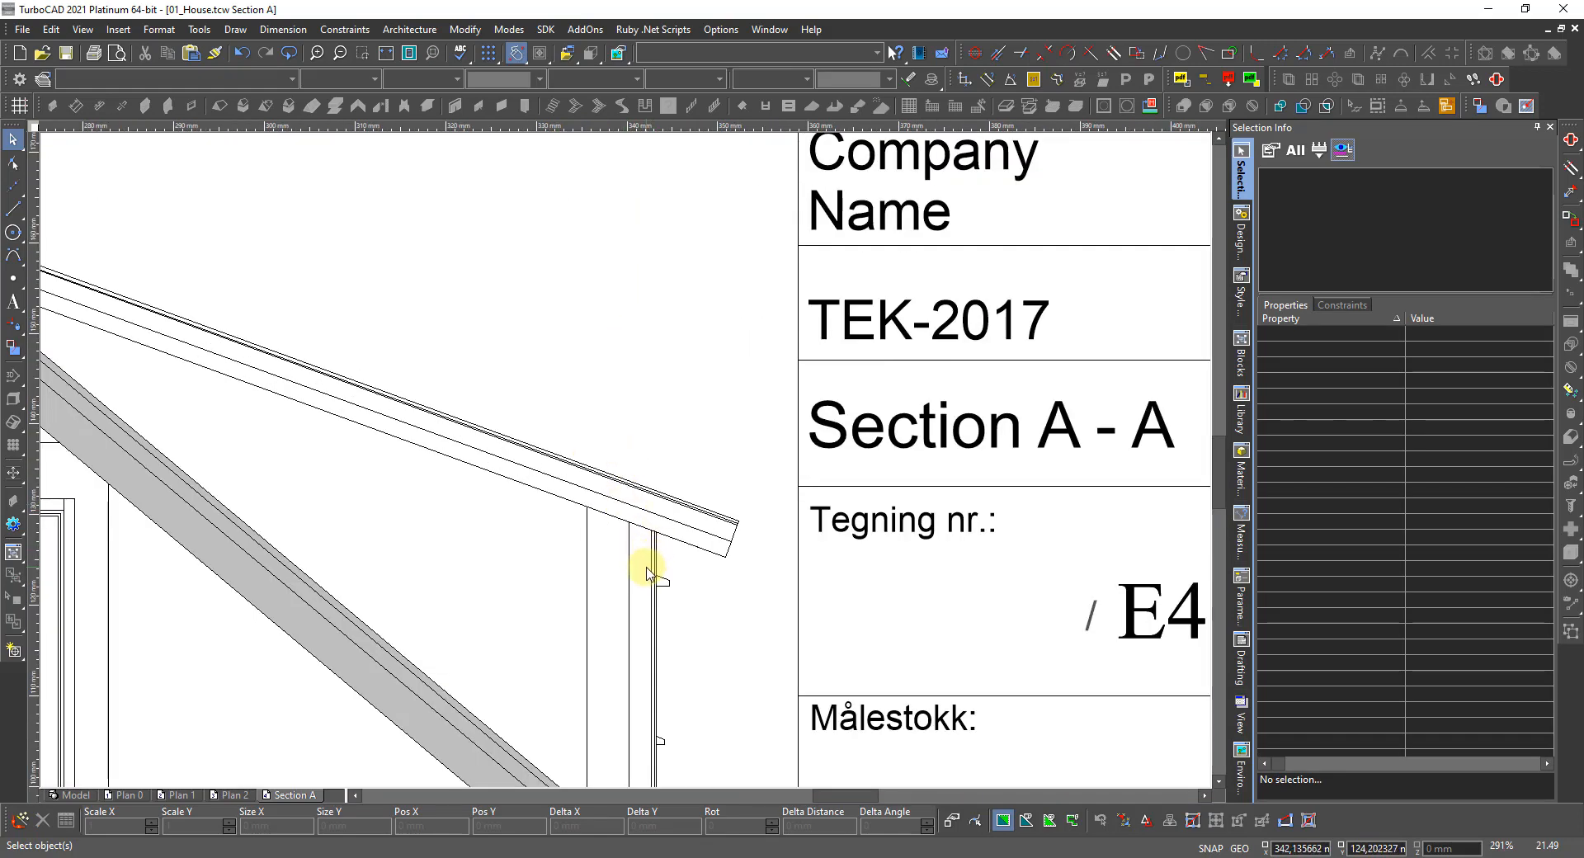
pyautogui.scroll(2, 648, 573)
pyautogui.scroll(-5, 577, 449)
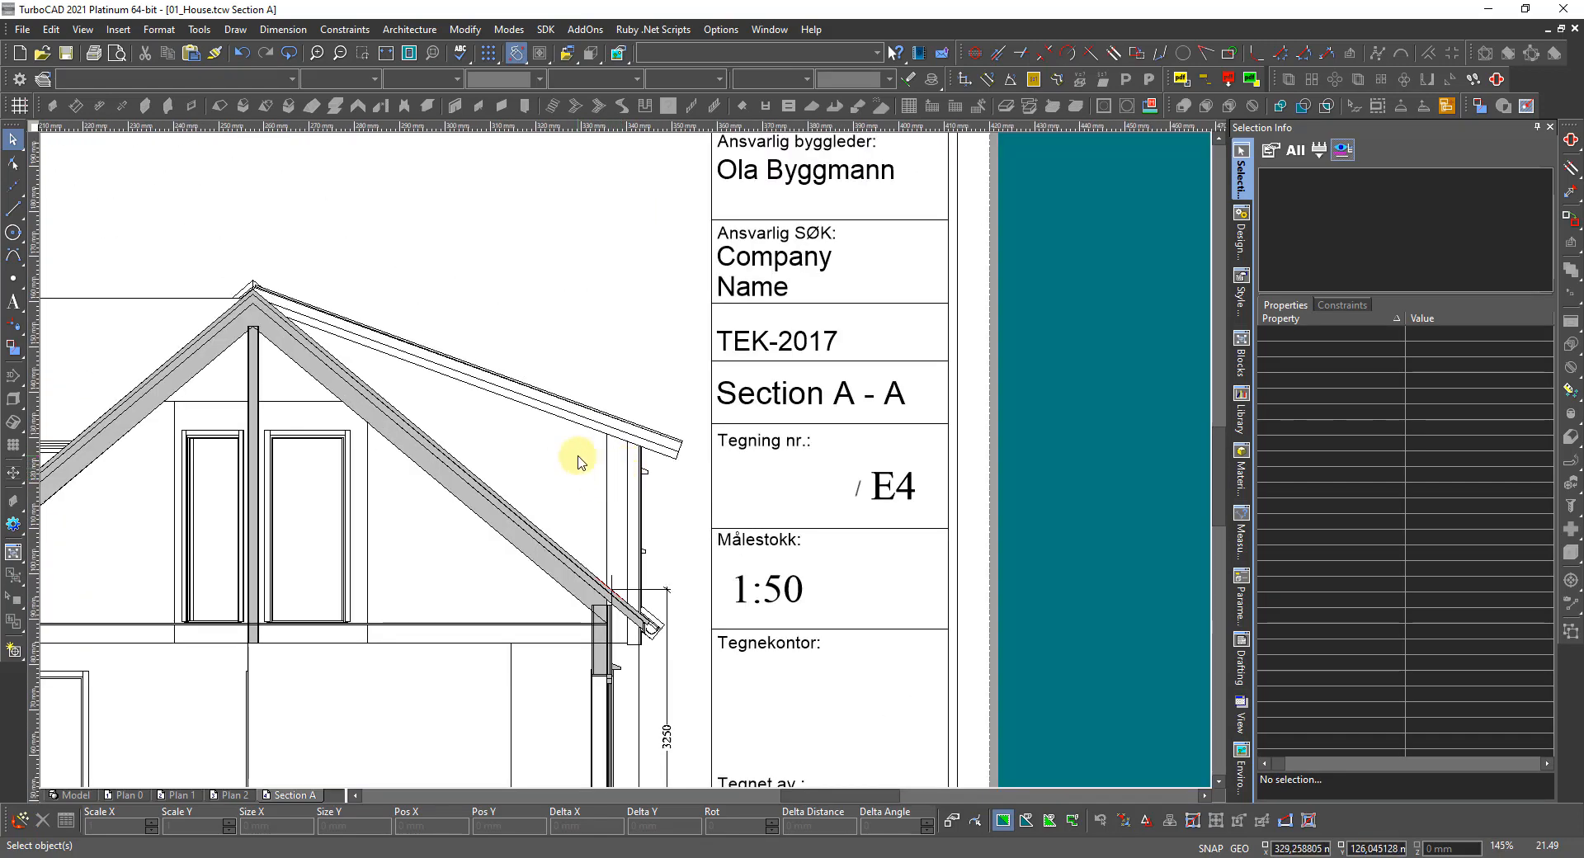
pyautogui.scroll(4, 623, 462)
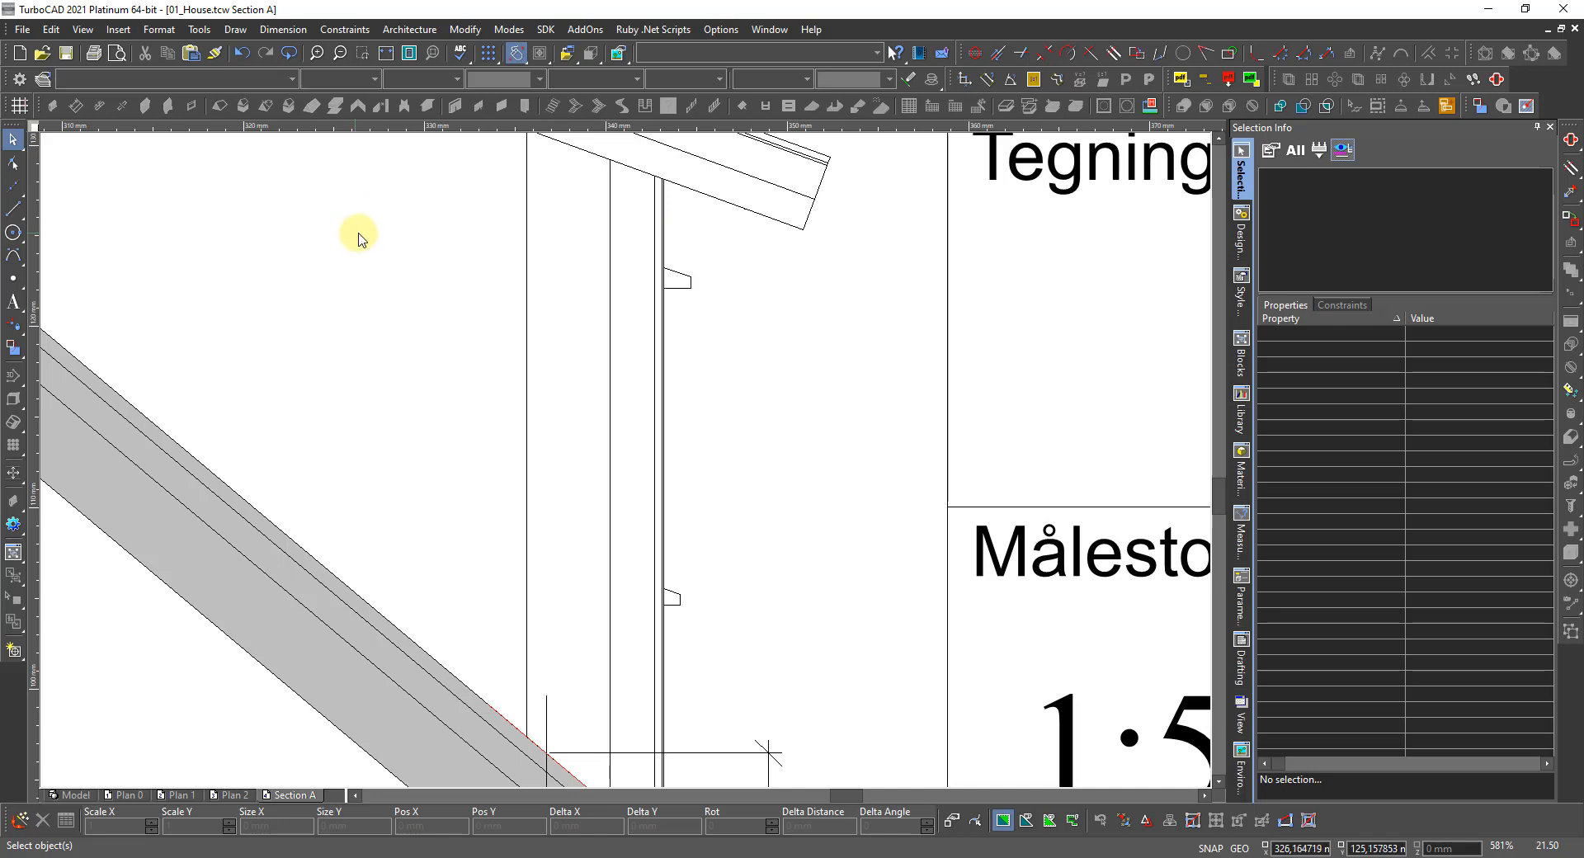
pyautogui.click(14, 212)
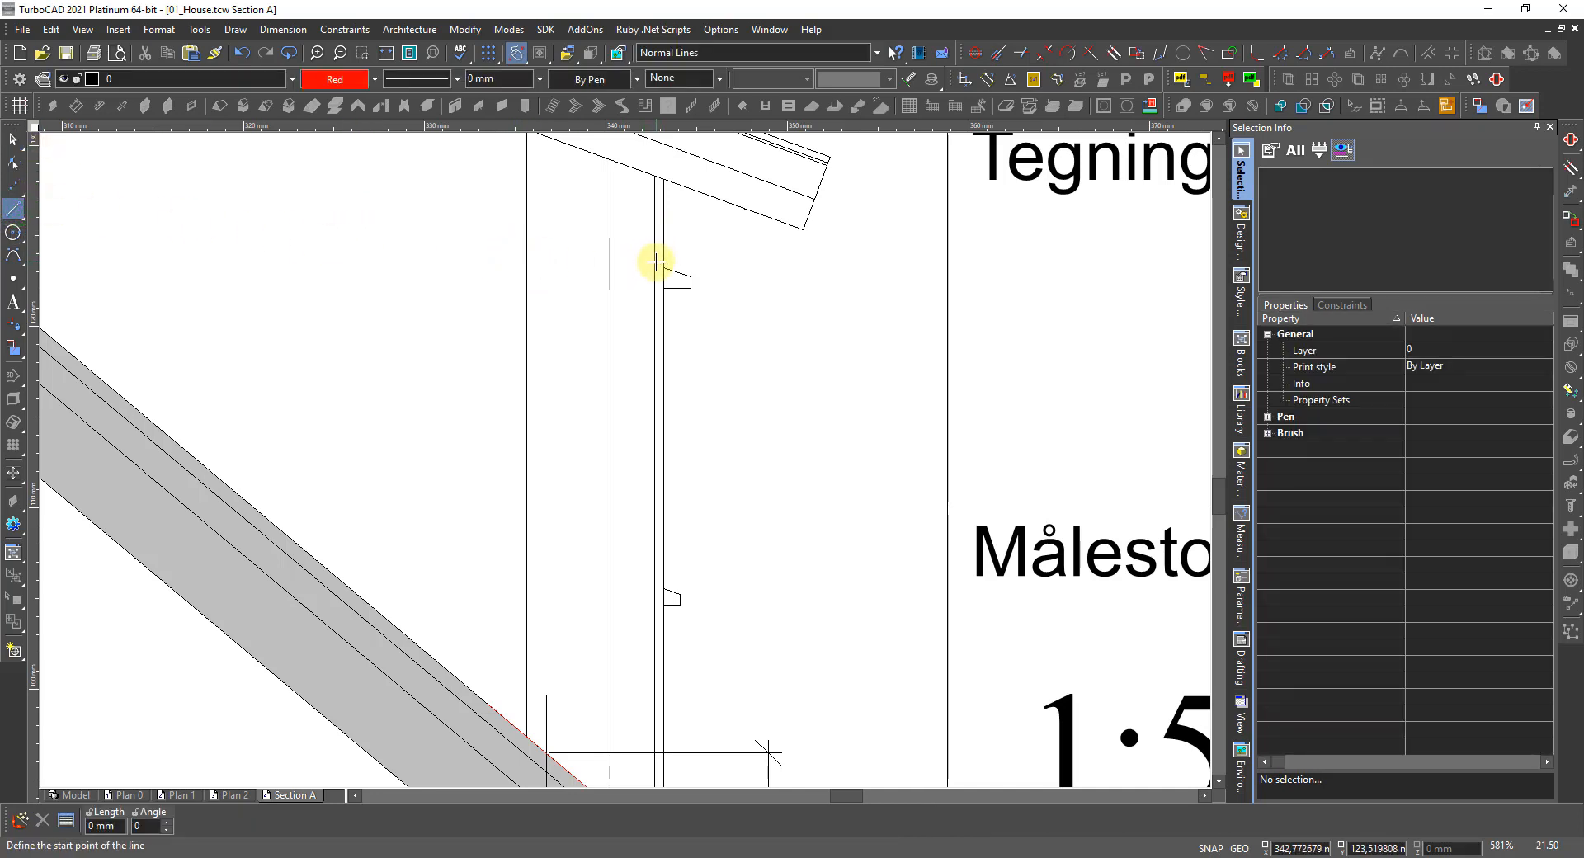
pyautogui.scroll(-5, 656, 262)
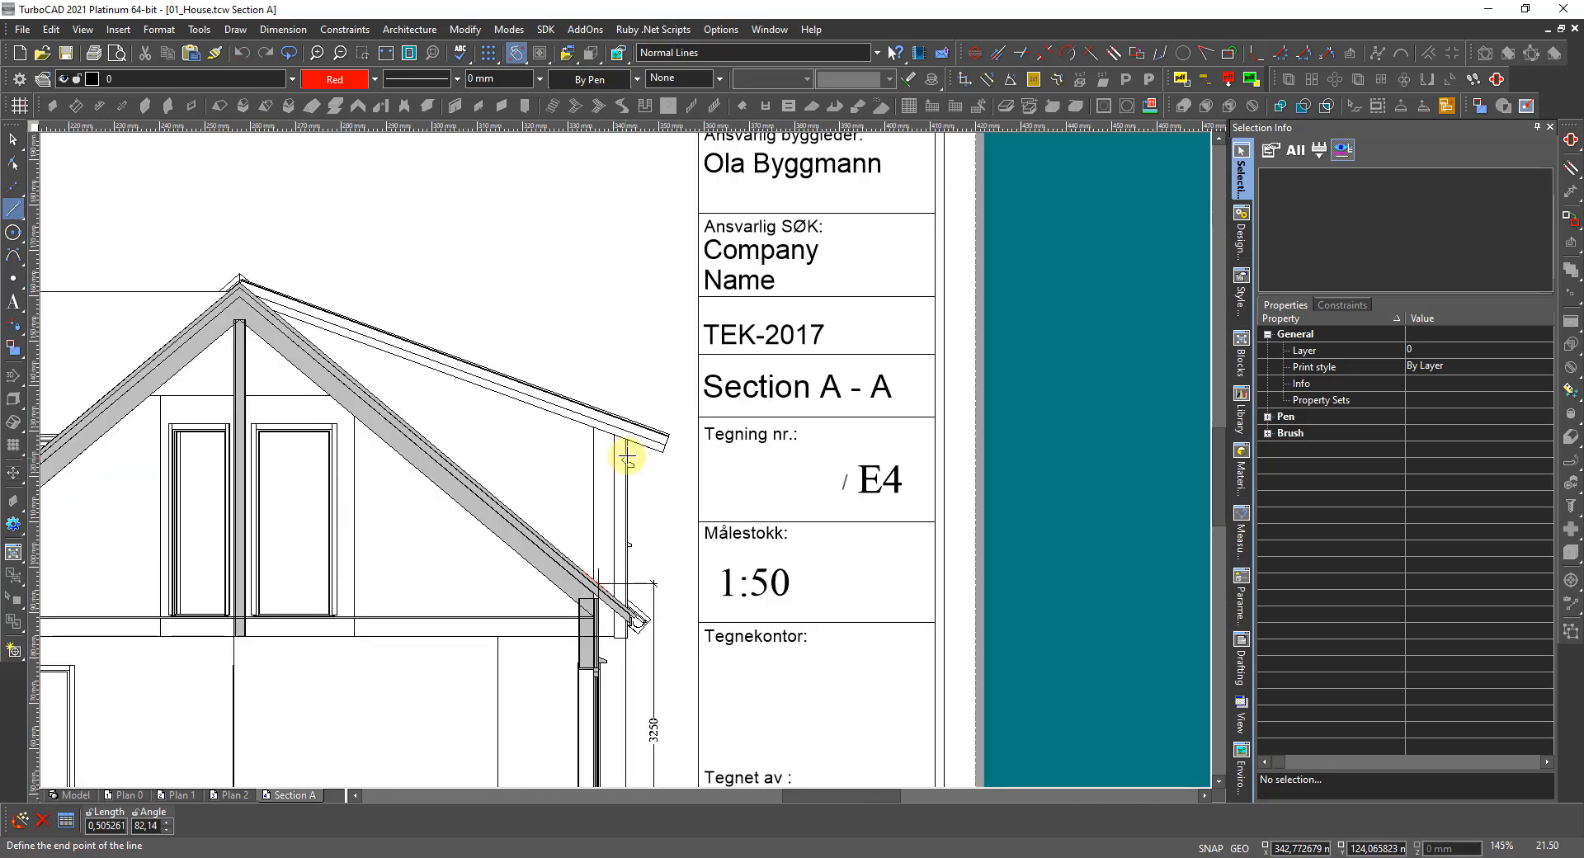
pyautogui.click(627, 397)
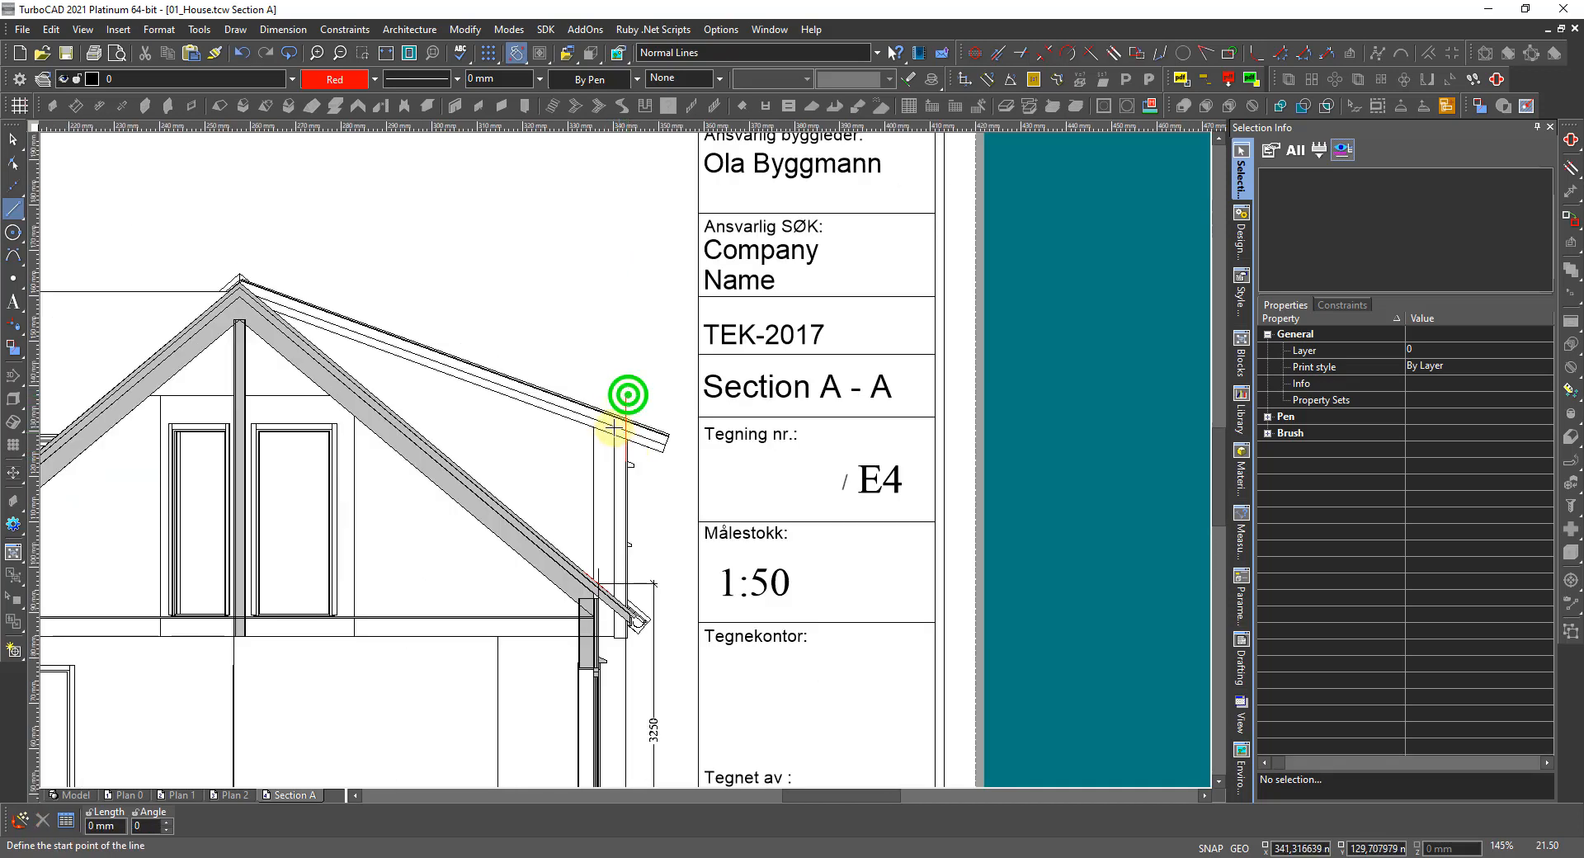
pyautogui.scroll(3, 624, 404)
pyautogui.scroll(-3, 619, 520)
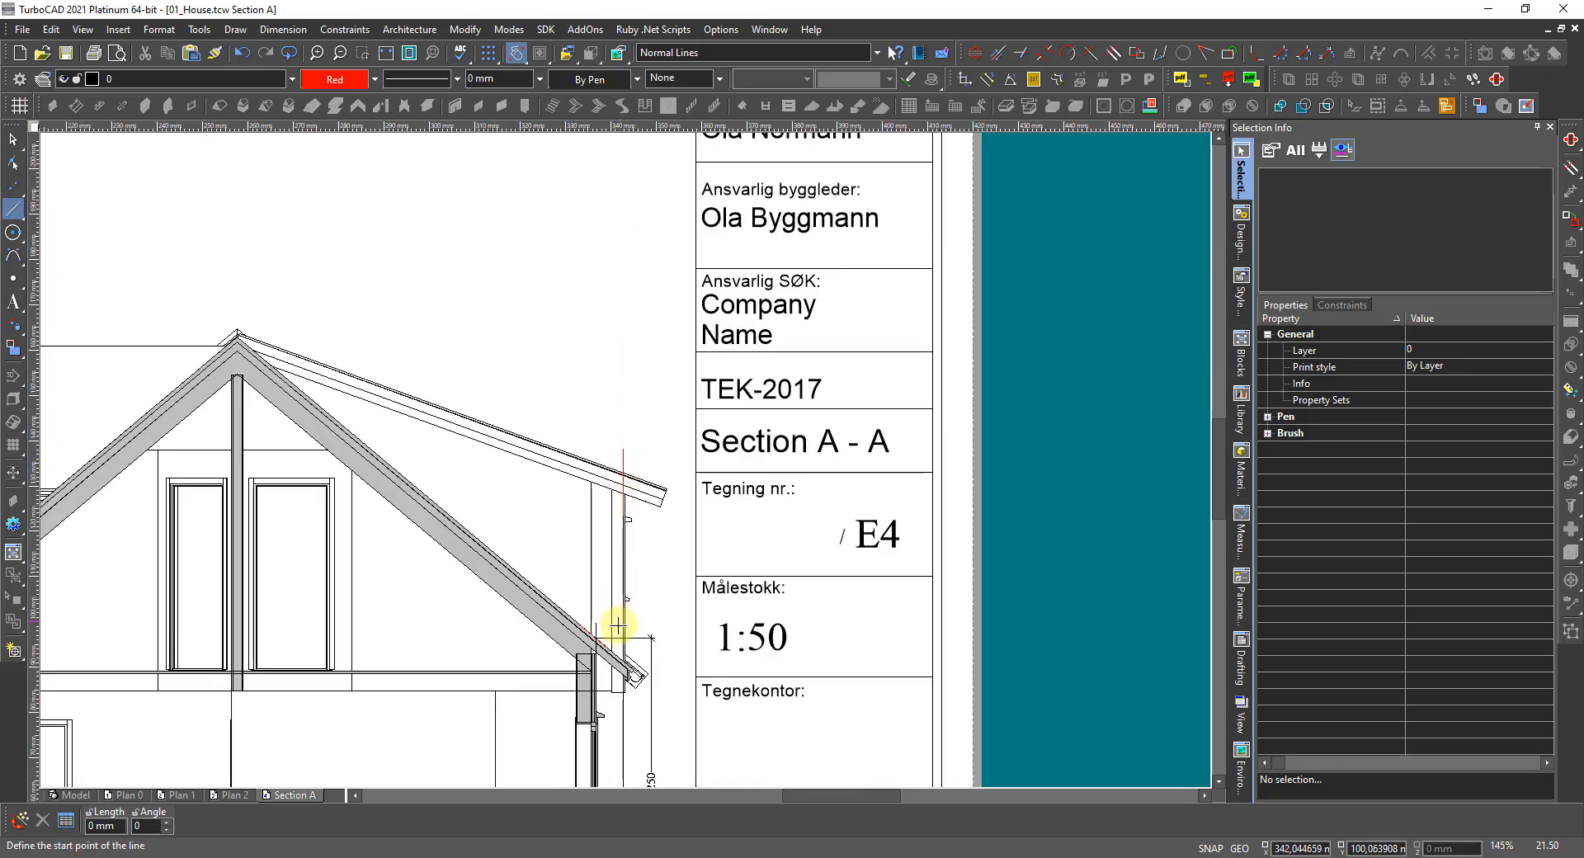
# Measure the perpendicular distance from the outer roof edge to the grey roof structure's top edge at the main roof's eave.
pyautogui.scroll(5, 619, 618)
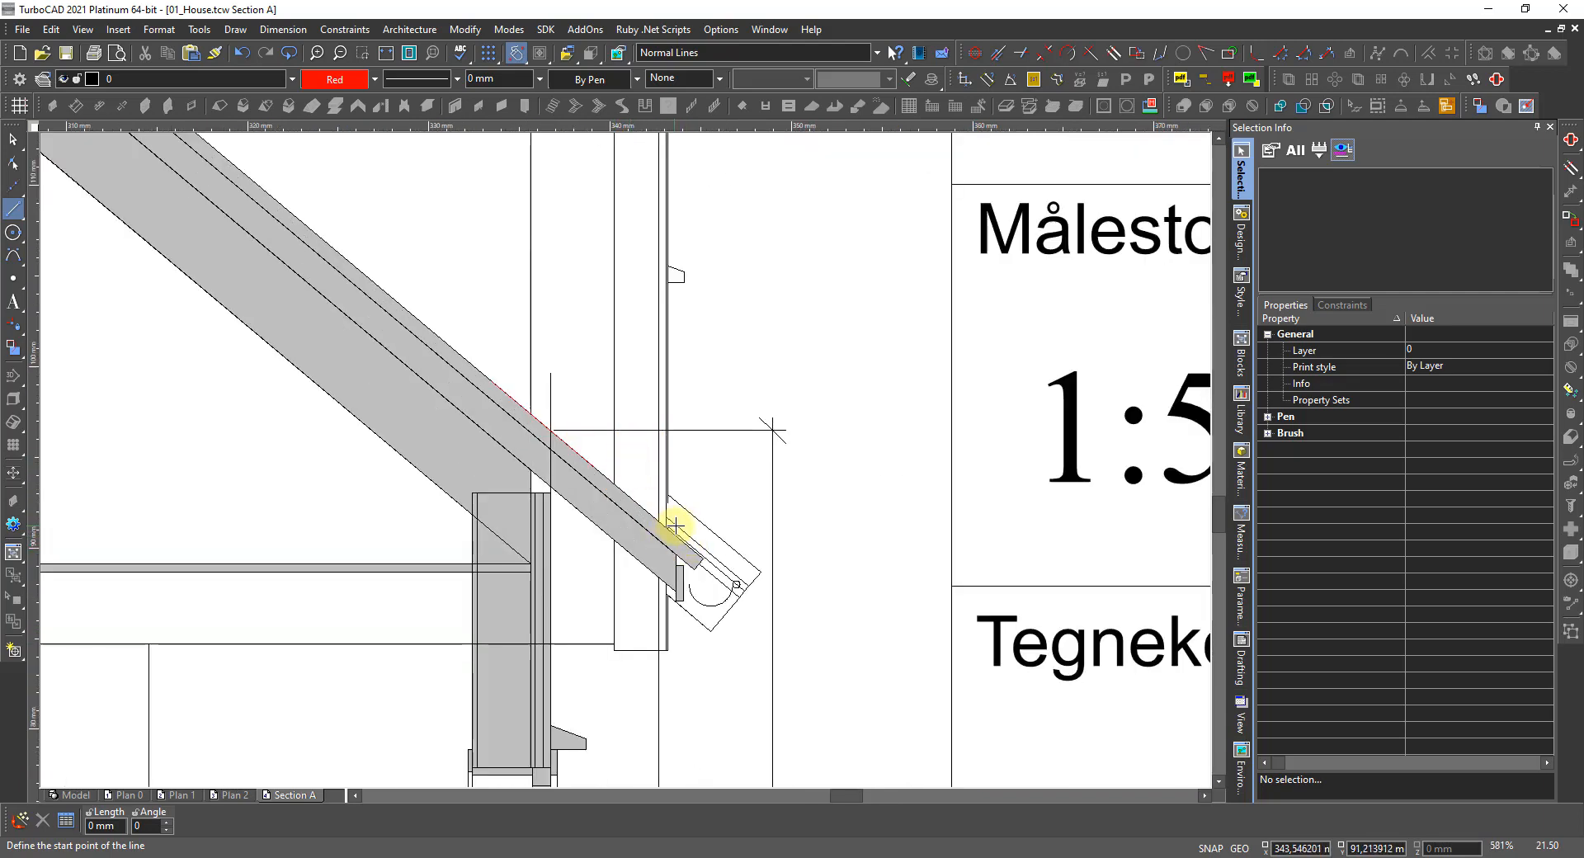
pyautogui.scroll(3, 675, 526)
pyautogui.rightClick(675, 397)
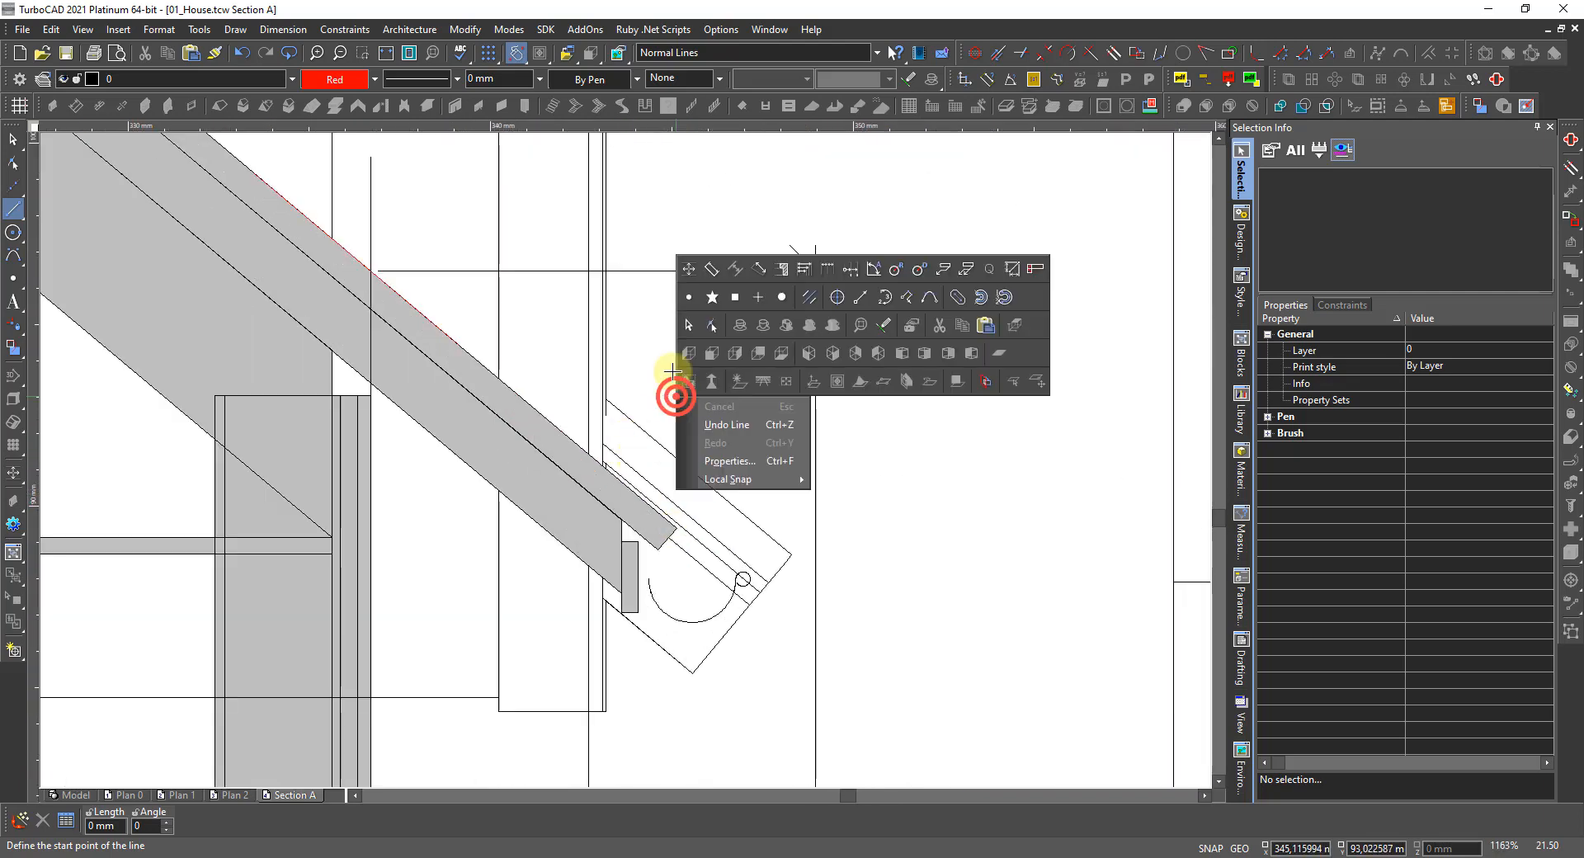
pyautogui.click(707, 270)
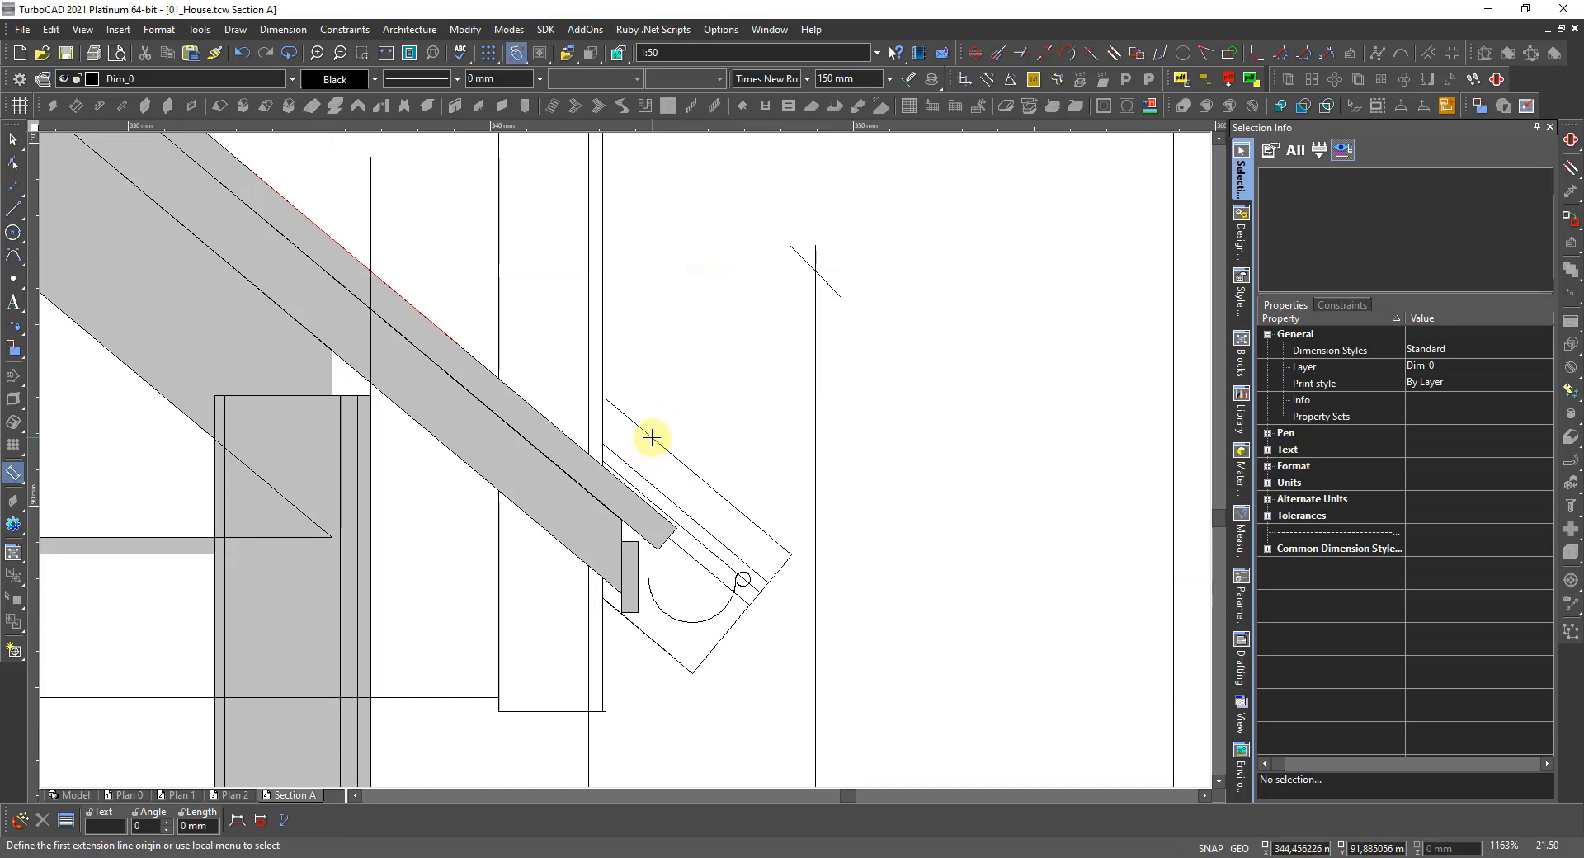
pyautogui.click(652, 438)
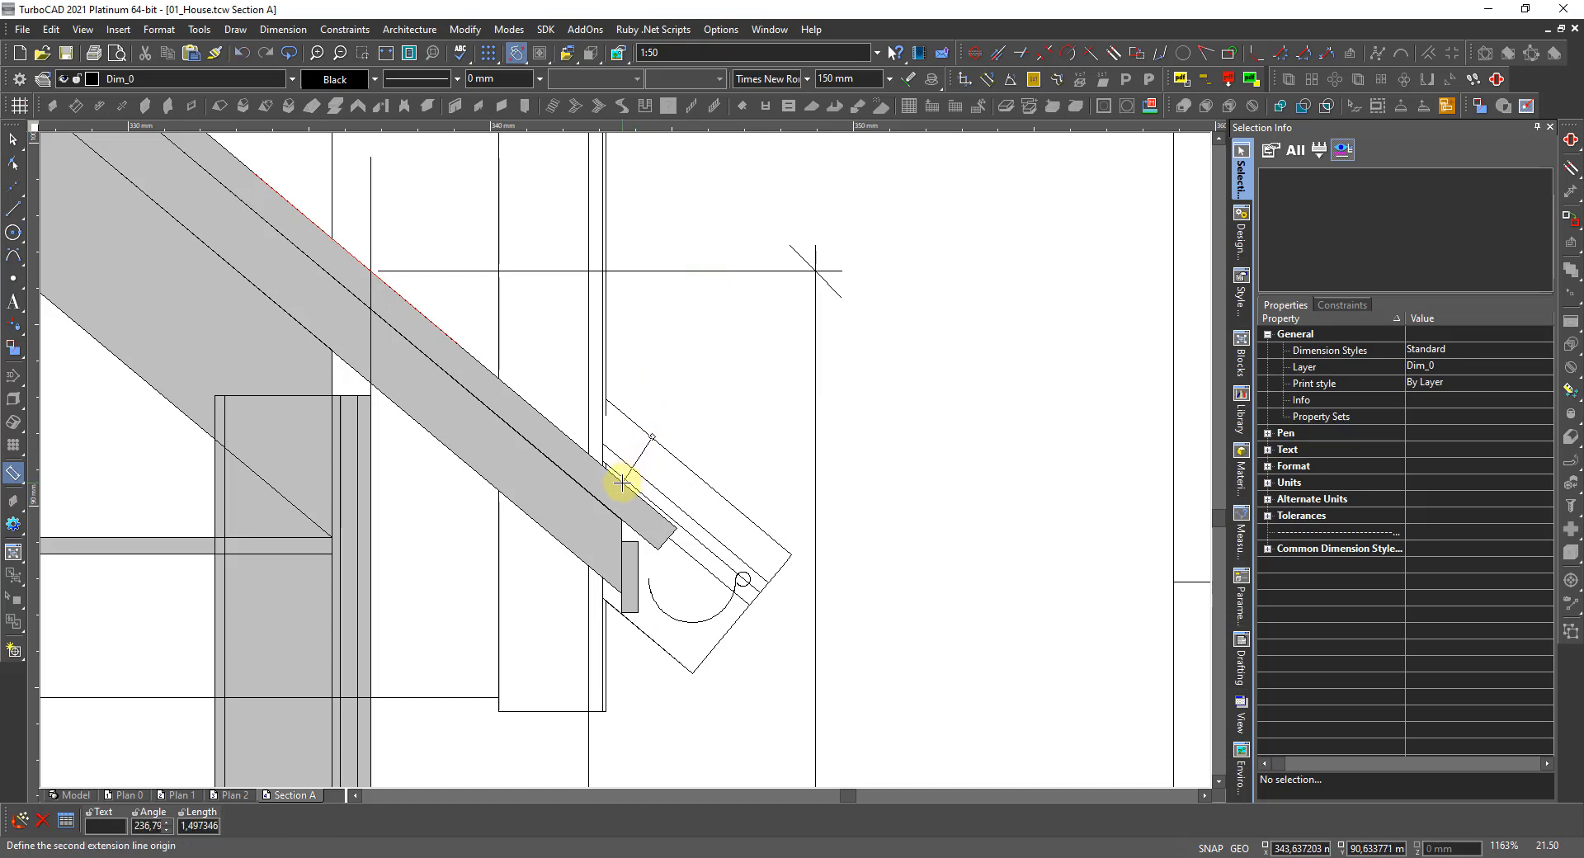
pyautogui.click(623, 483)
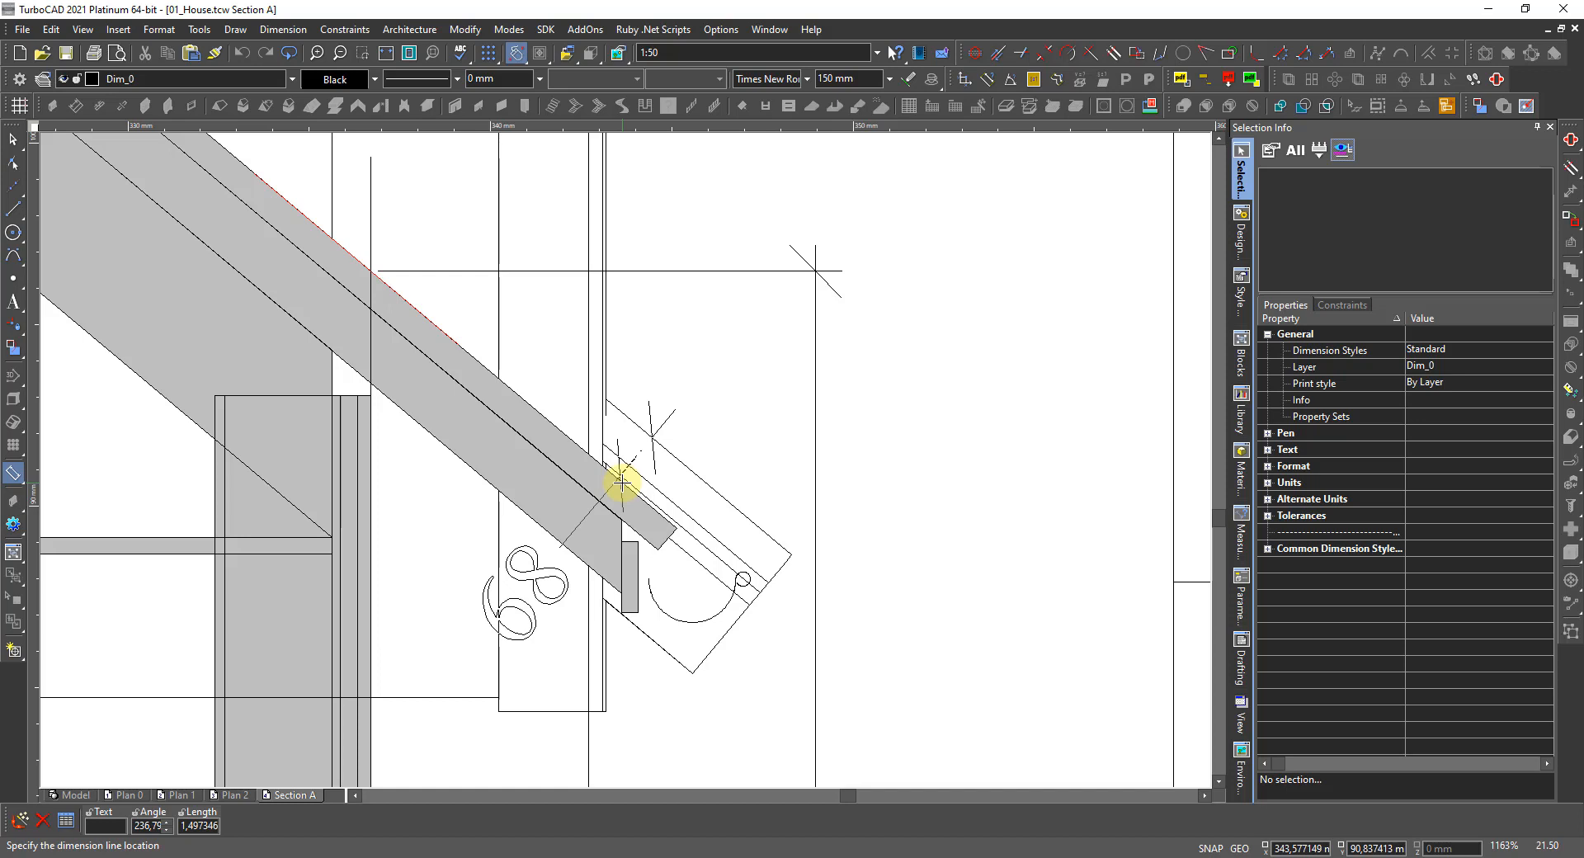
pyautogui.click(620, 481)
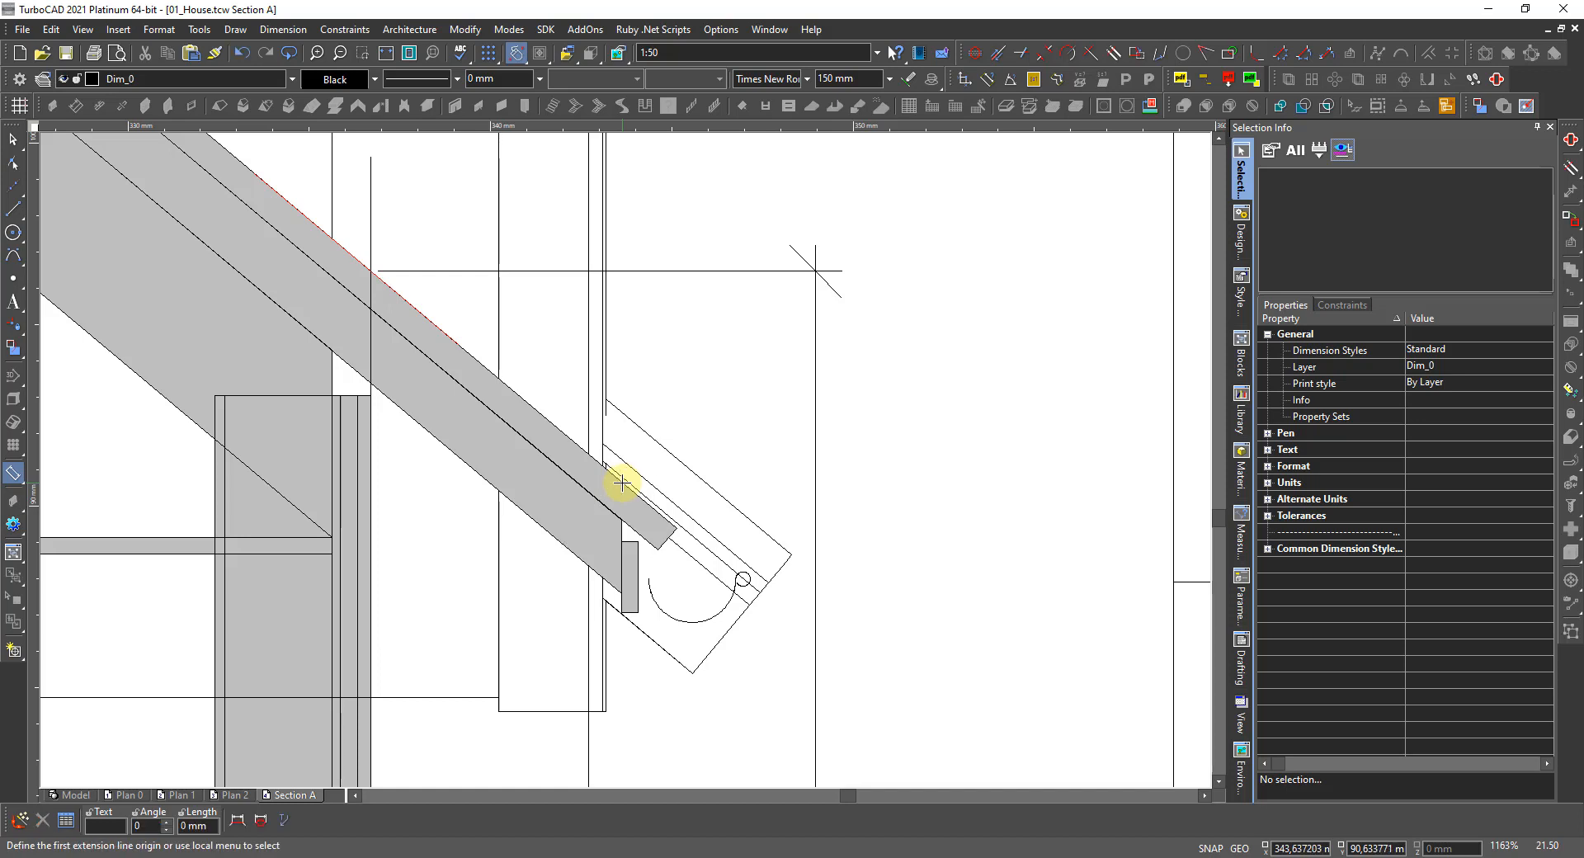
# Draw a red line along the dormer roof's top edge, crossing the red vertical line above the dormer wall.
pyautogui.scroll(-5, 630, 431)
pyautogui.scroll(4, 623, 371)
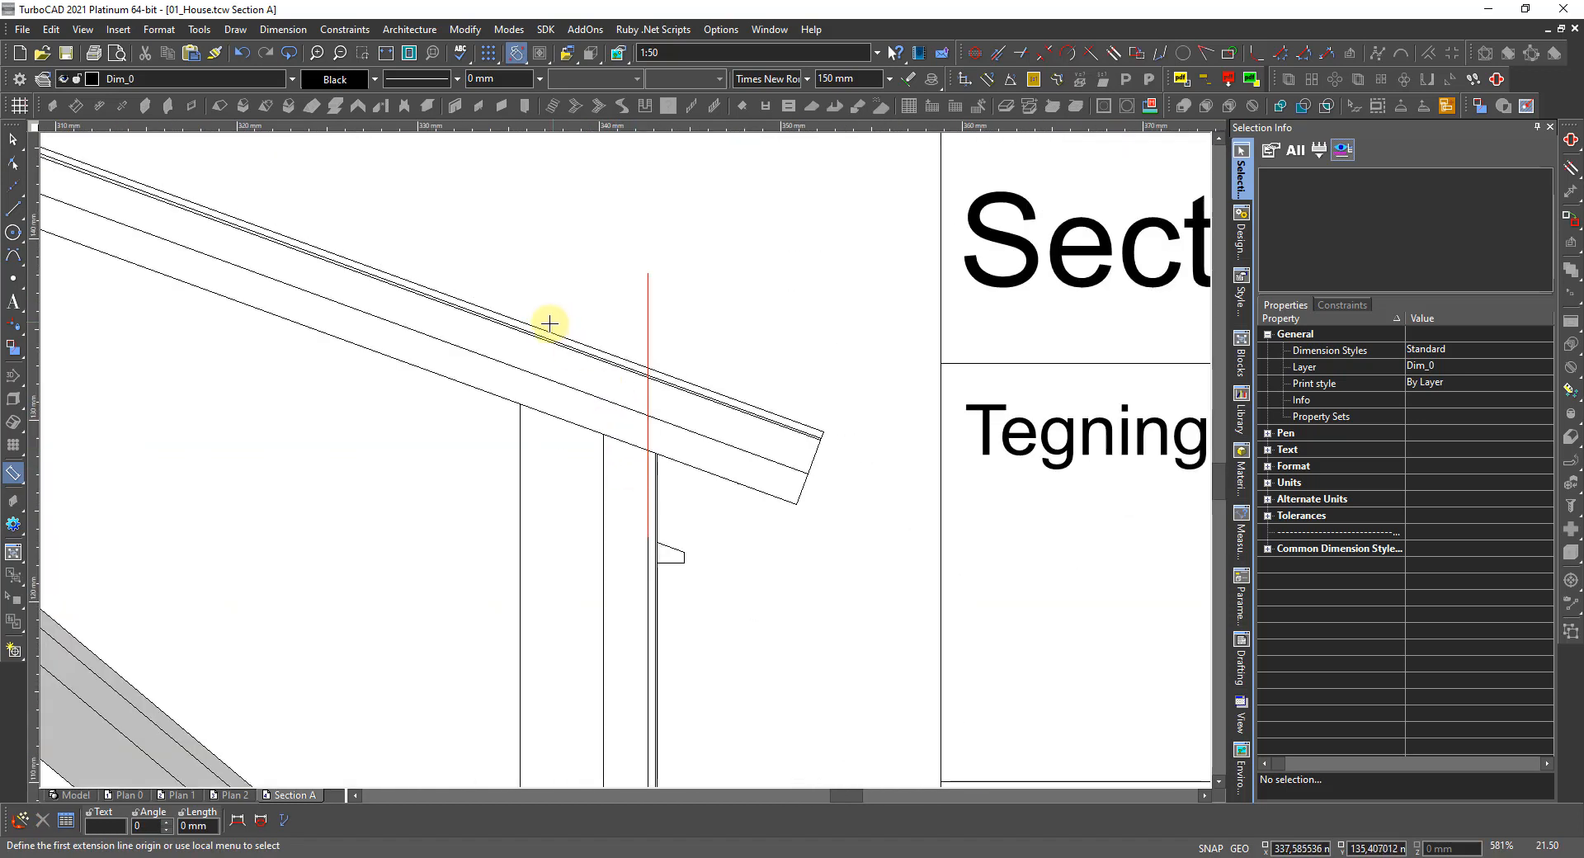
pyautogui.click(14, 209)
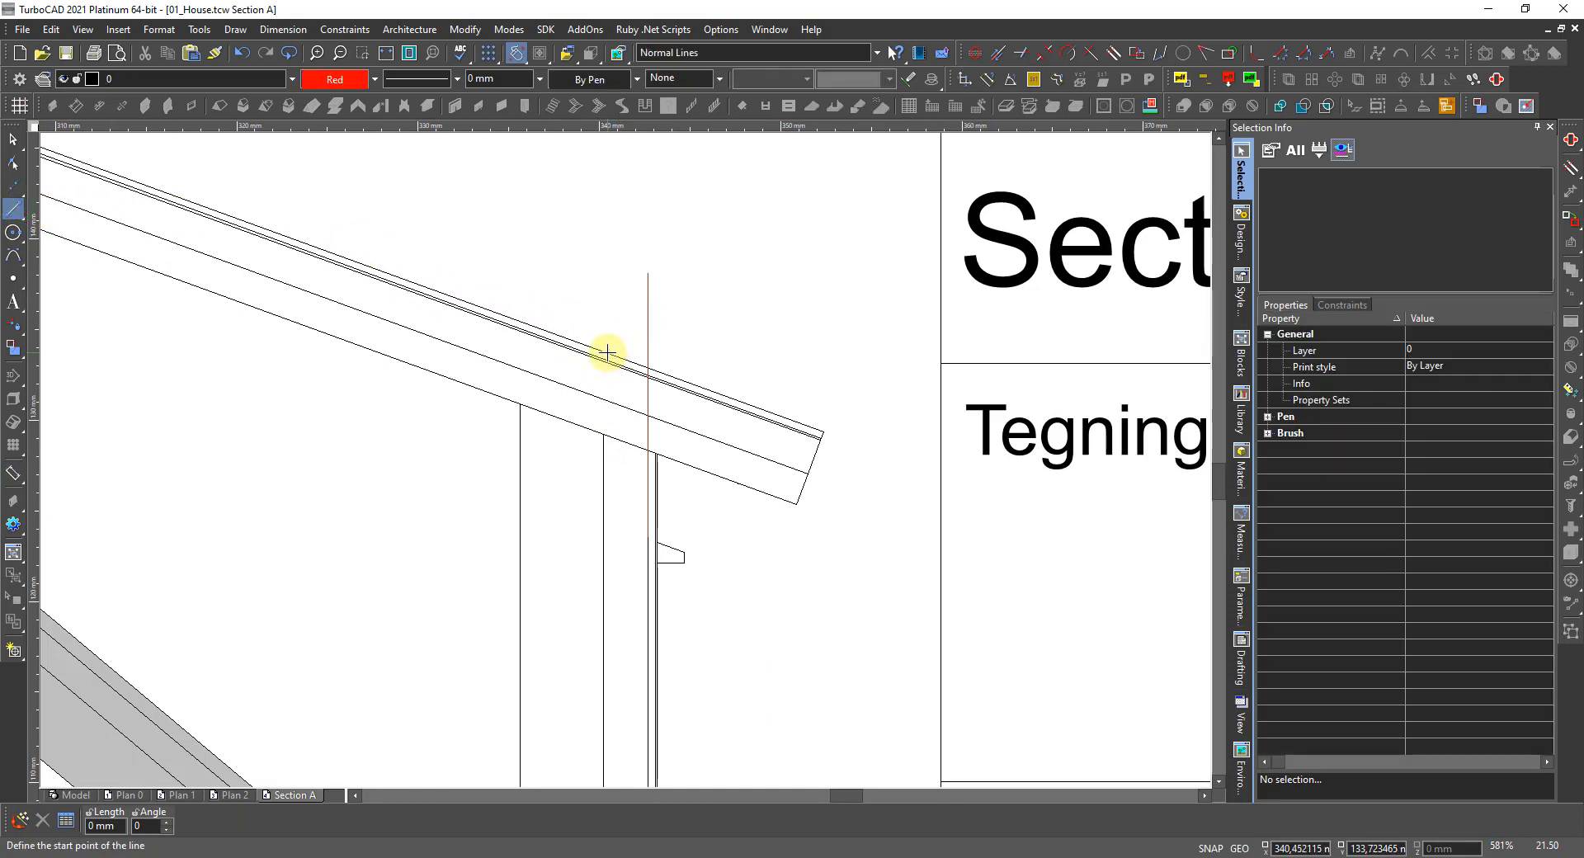
pyautogui.click(757, 407)
pyautogui.press('Escape')
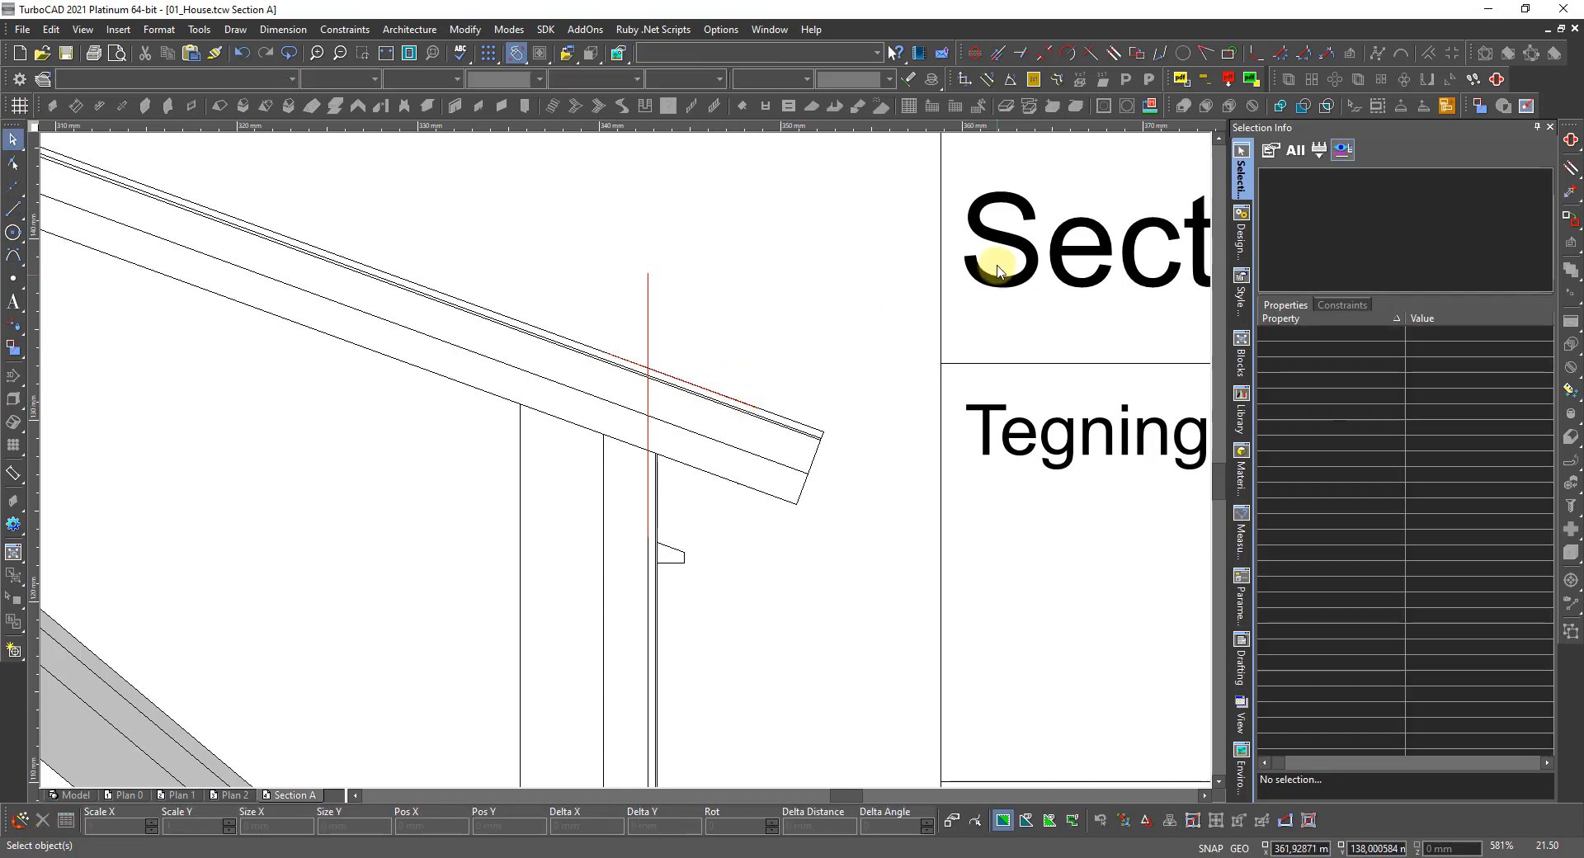
# Start the offset command, switch to the calculator, and divide 89 by 50 for the scaled offset distance.
pyautogui.click(1496, 81)
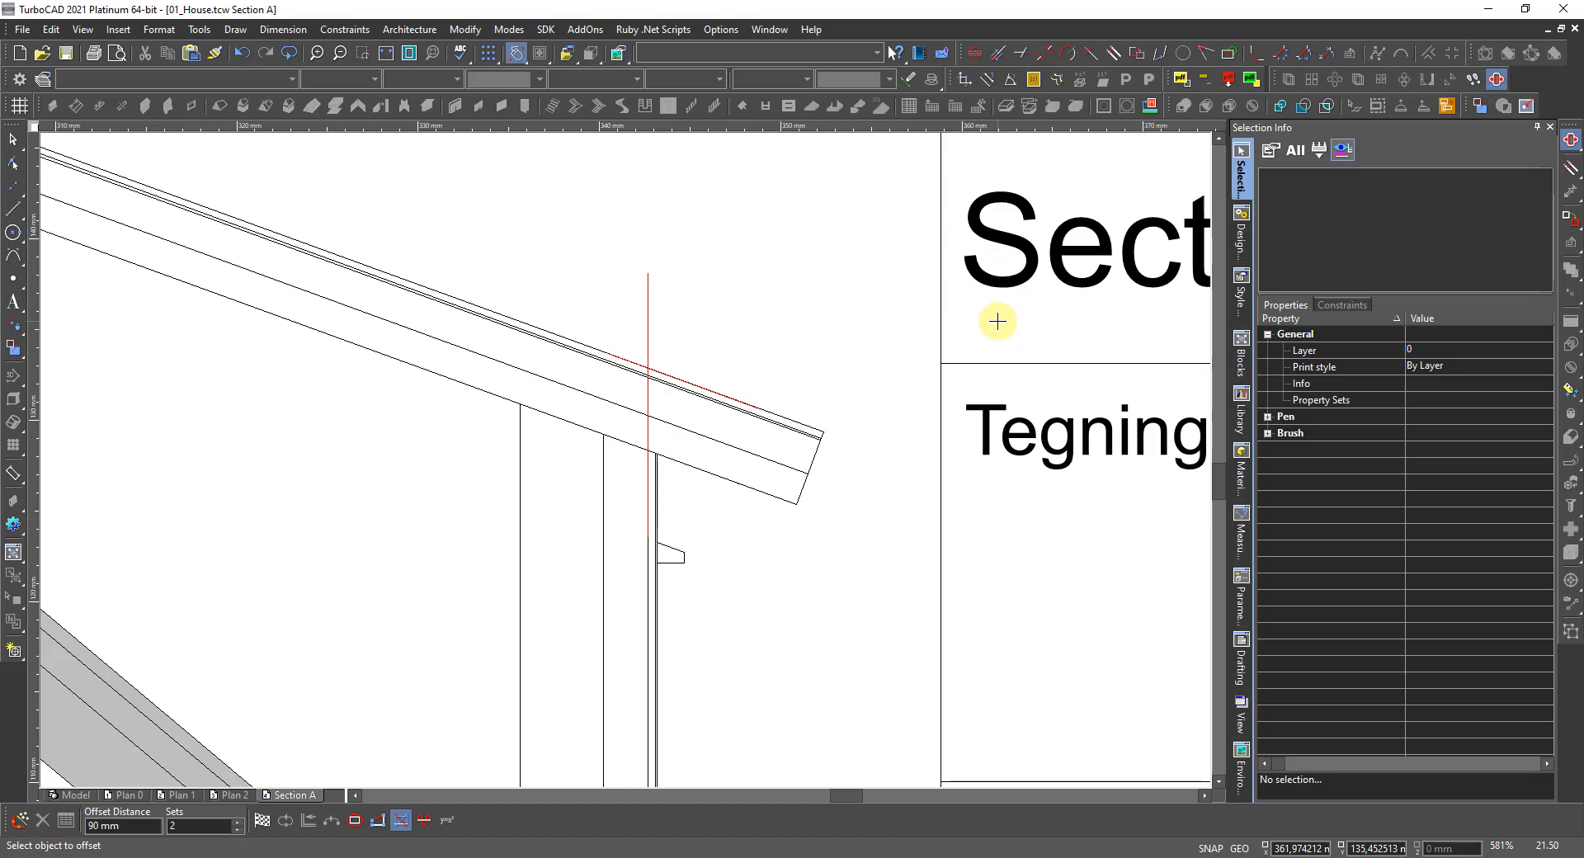
pyautogui.hotkey('alt', 'Tab')
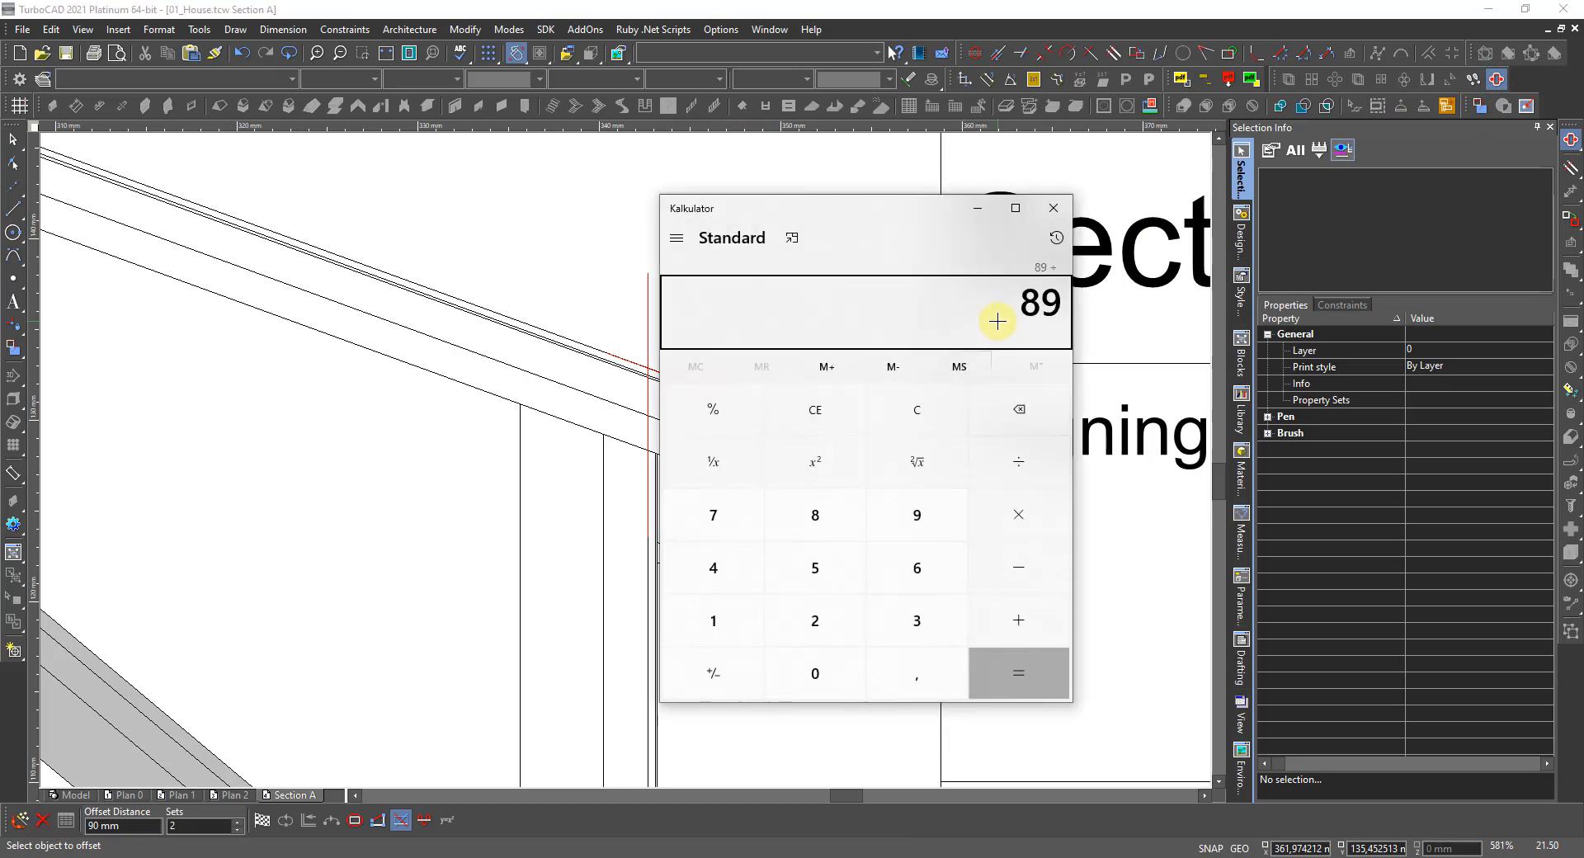
pyautogui.write('50')
pyautogui.press('Return')
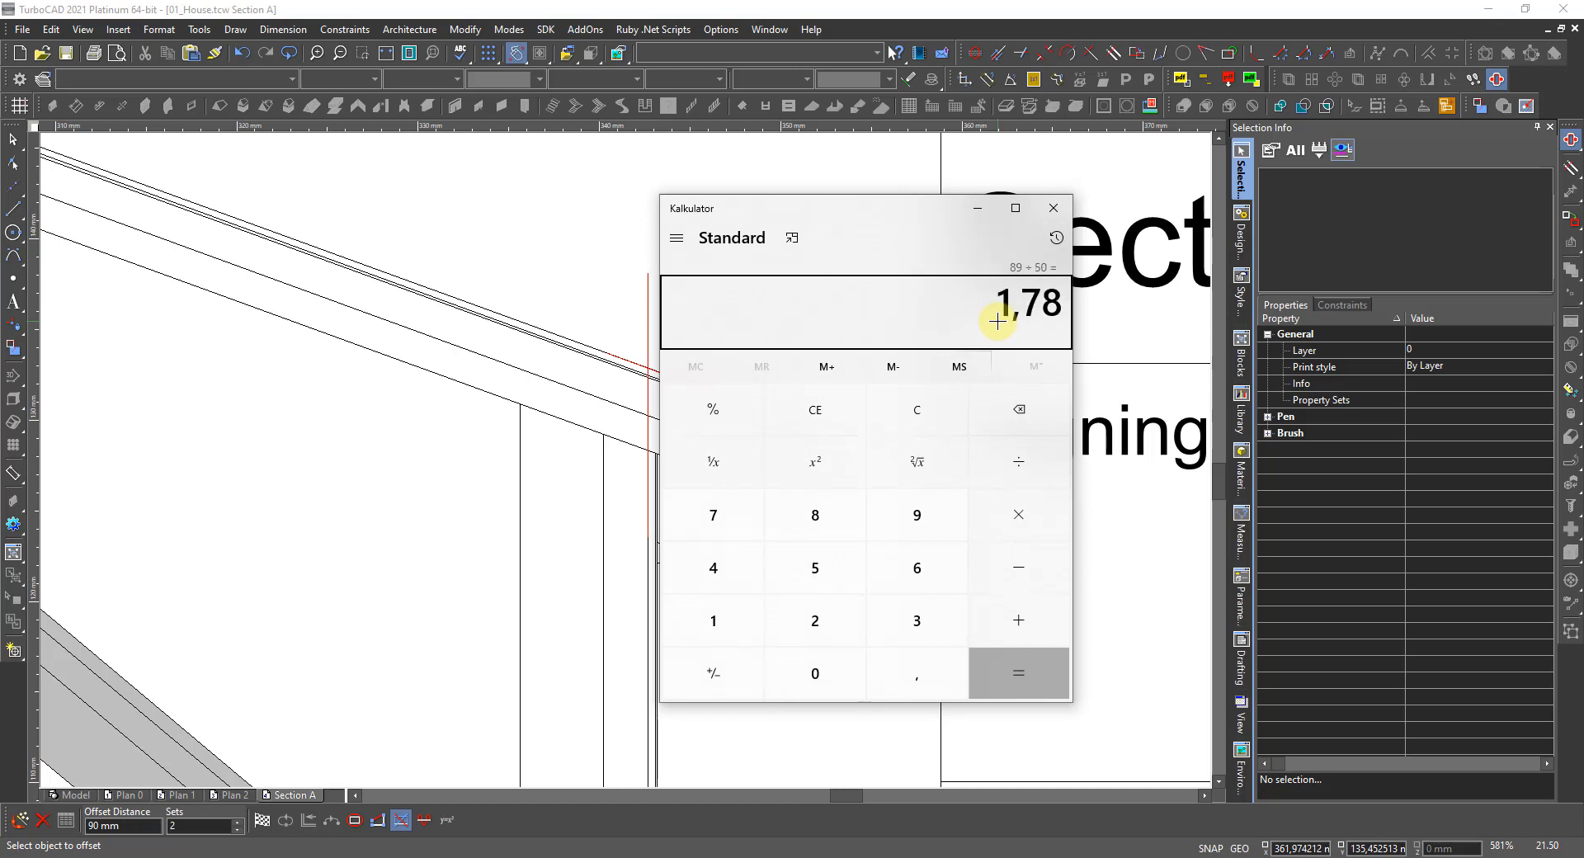
# Set the offset distance to 1.78 mm and offset the red roof-edge line downward into the dormer roof.
pyautogui.click(132, 821)
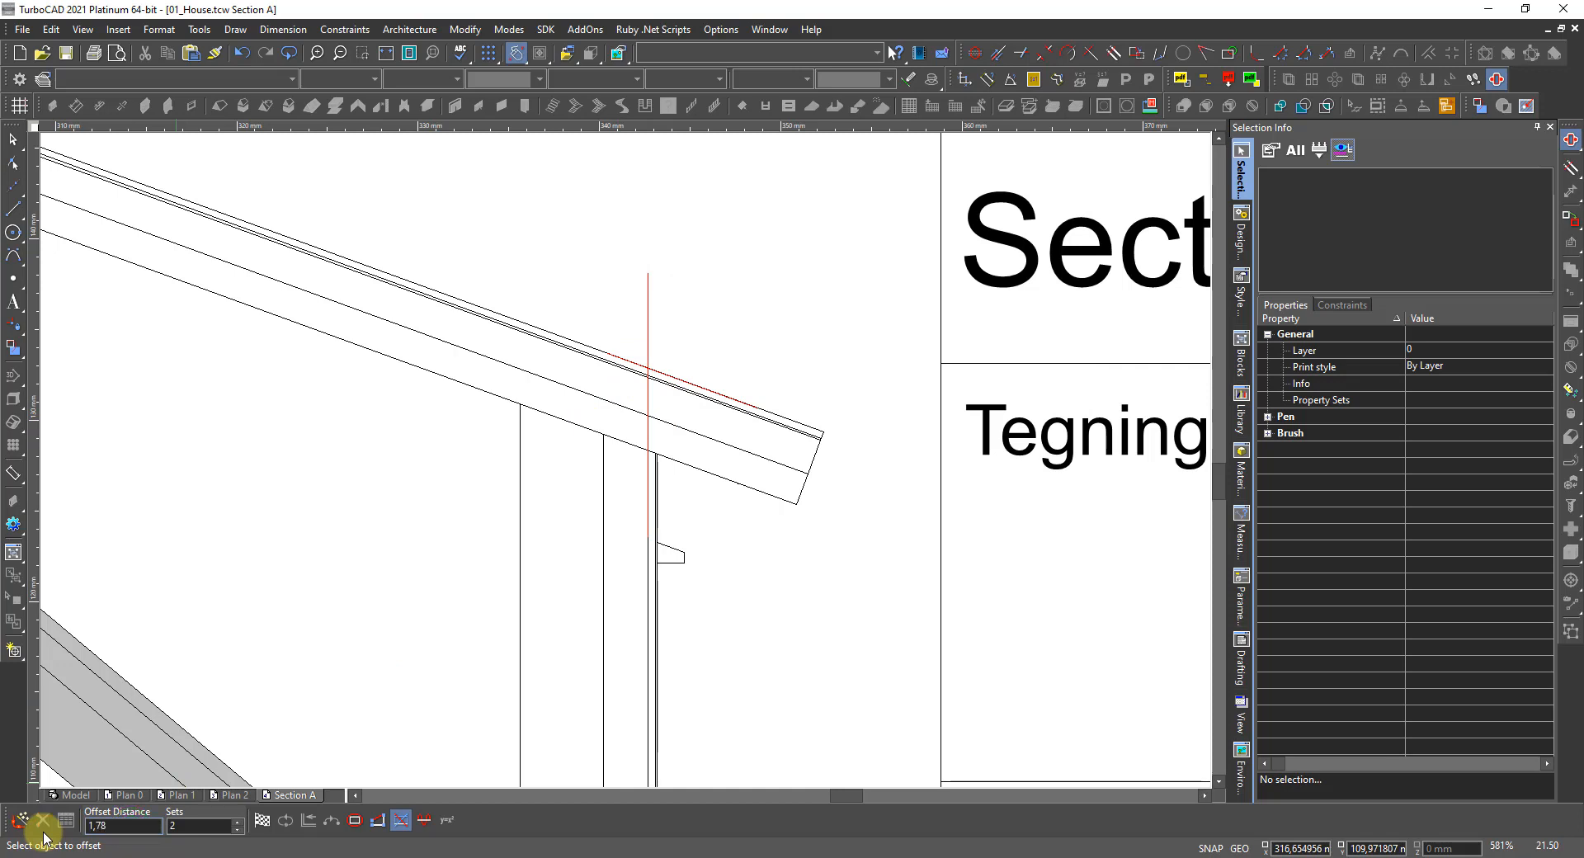
pyautogui.press('Return')
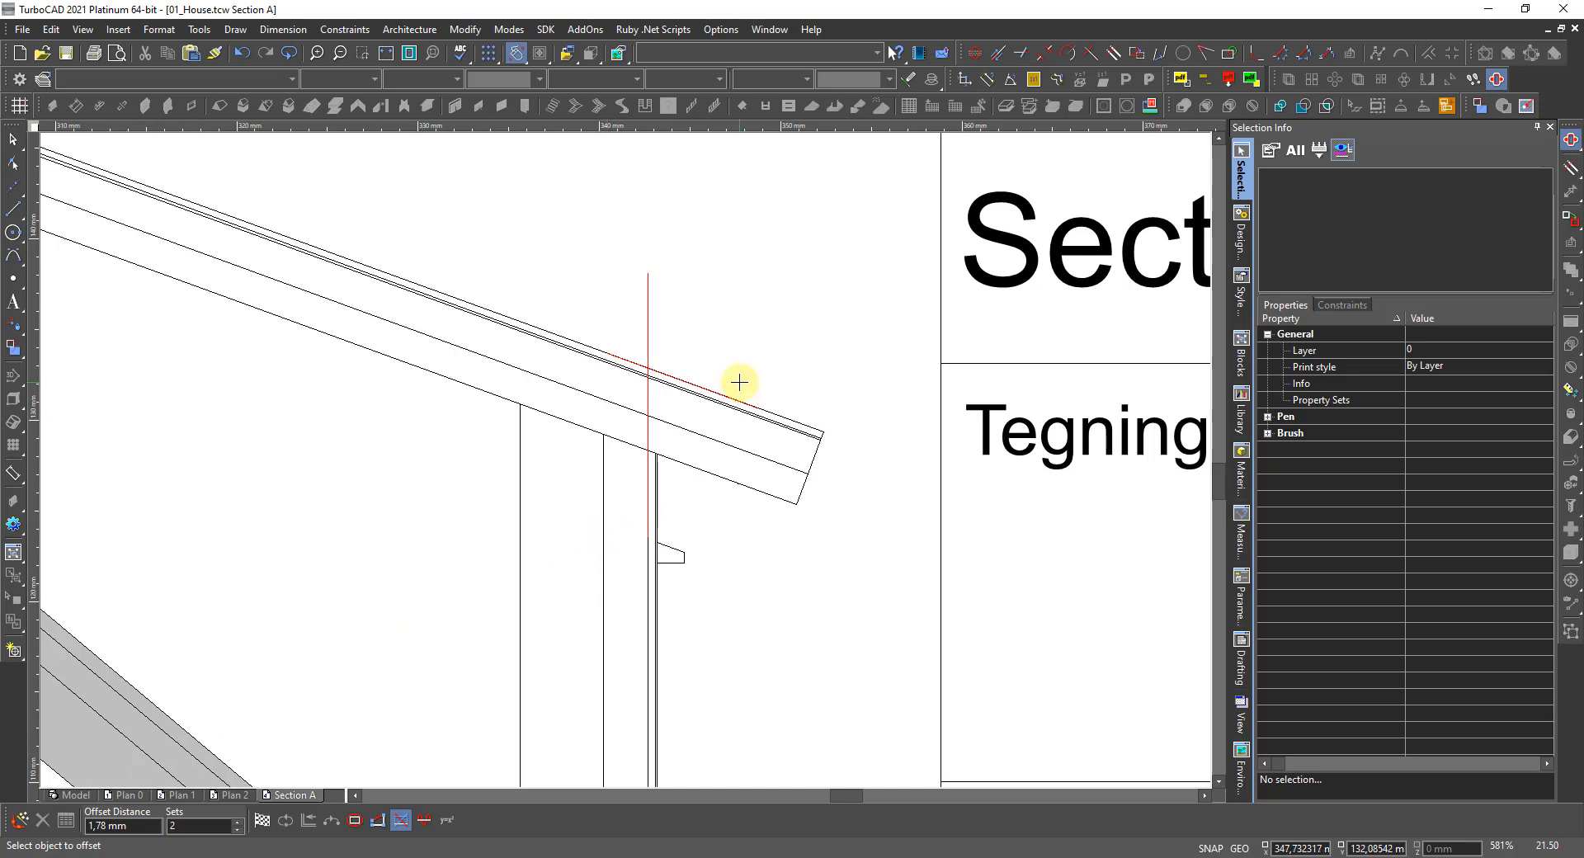
pyautogui.click(718, 394)
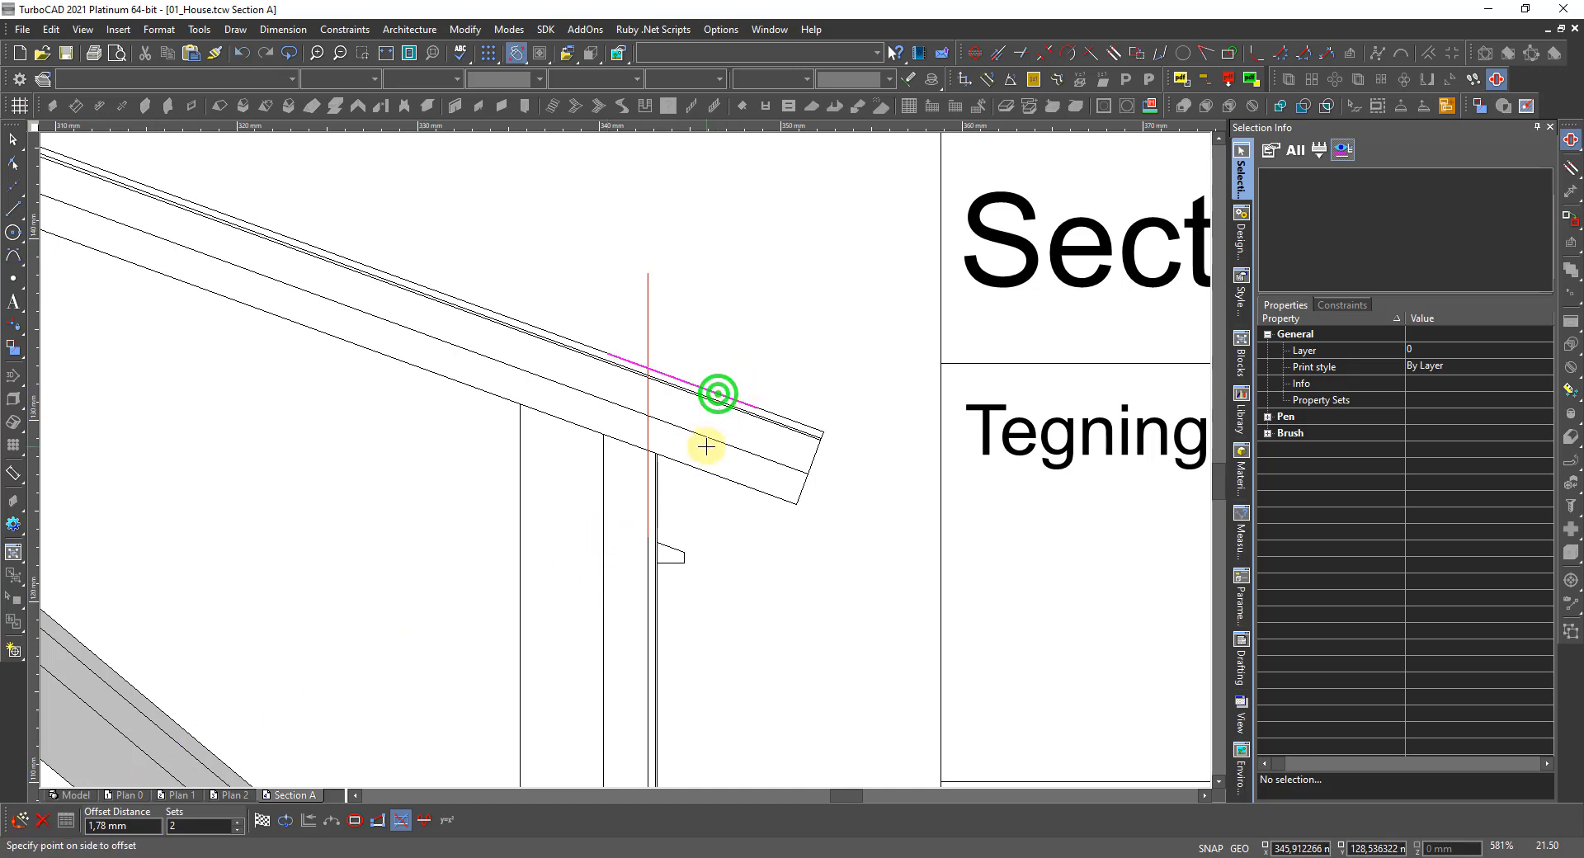
pyautogui.click(704, 448)
pyautogui.press('Escape')
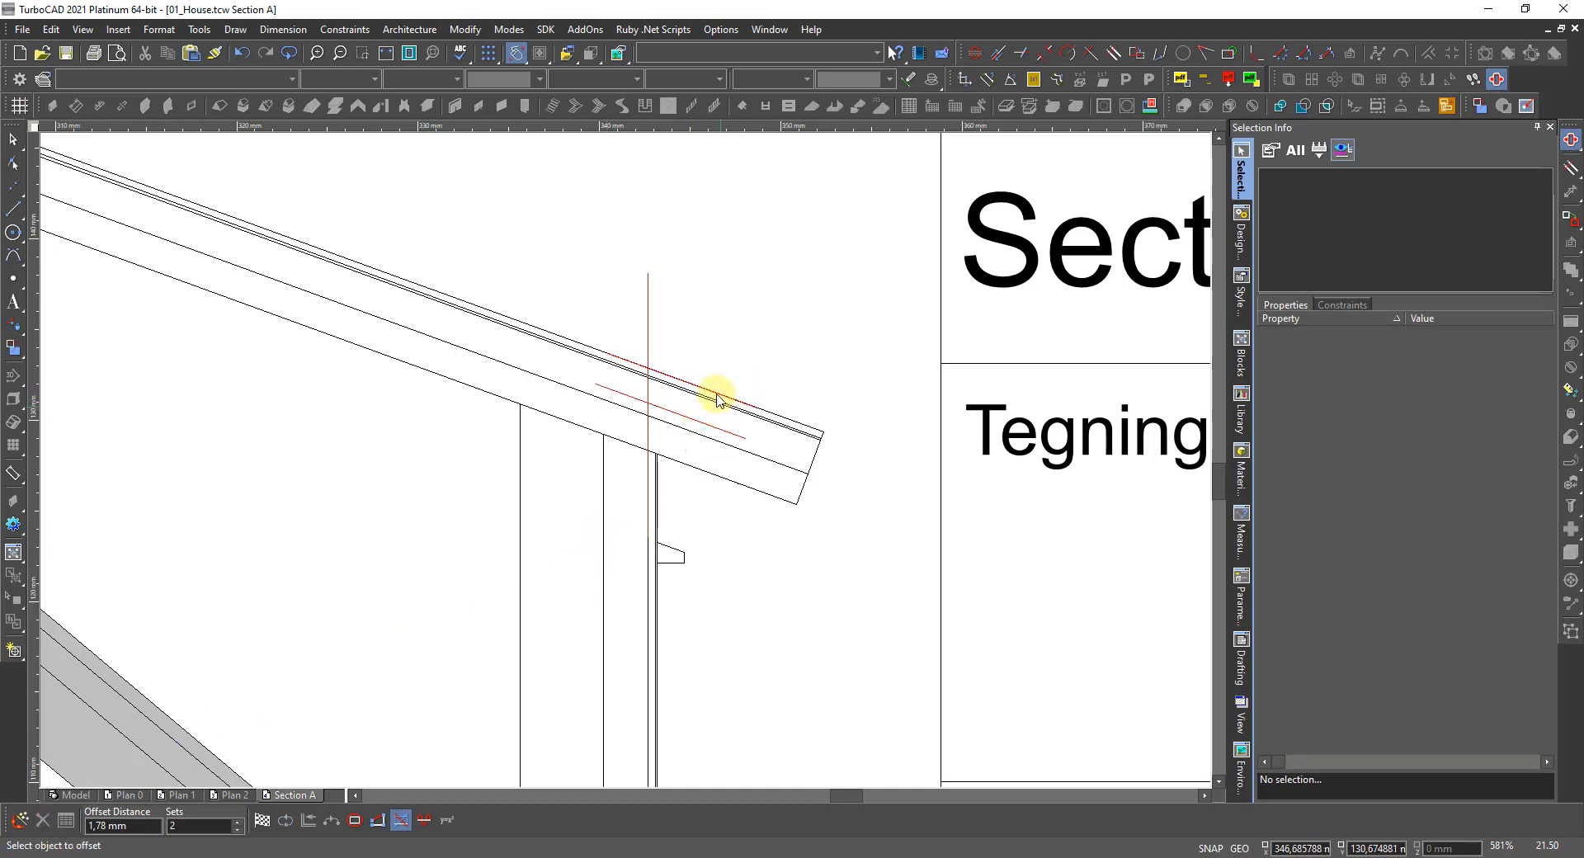
# Delete the original red line on the dormer roof's top edge.
pyautogui.click(716, 393)
pyautogui.click(795, 423)
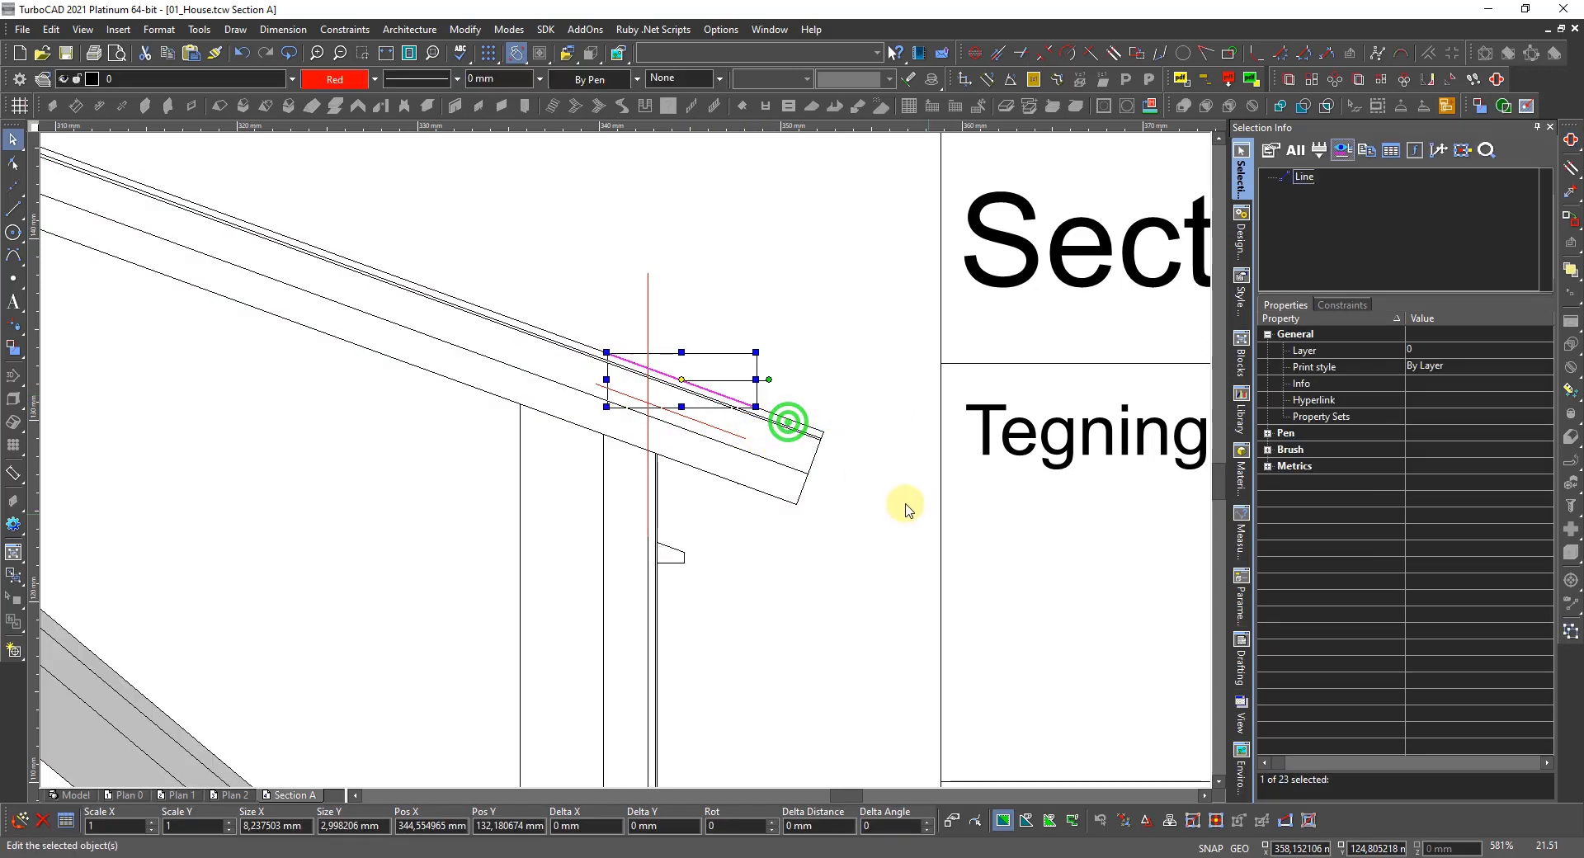
pyautogui.press('Escape')
# Dimension the height from the red line intersection in the dormer roof to the wall's base, placed beside the existing height dimension.
pyautogui.rightClick(813, 514)
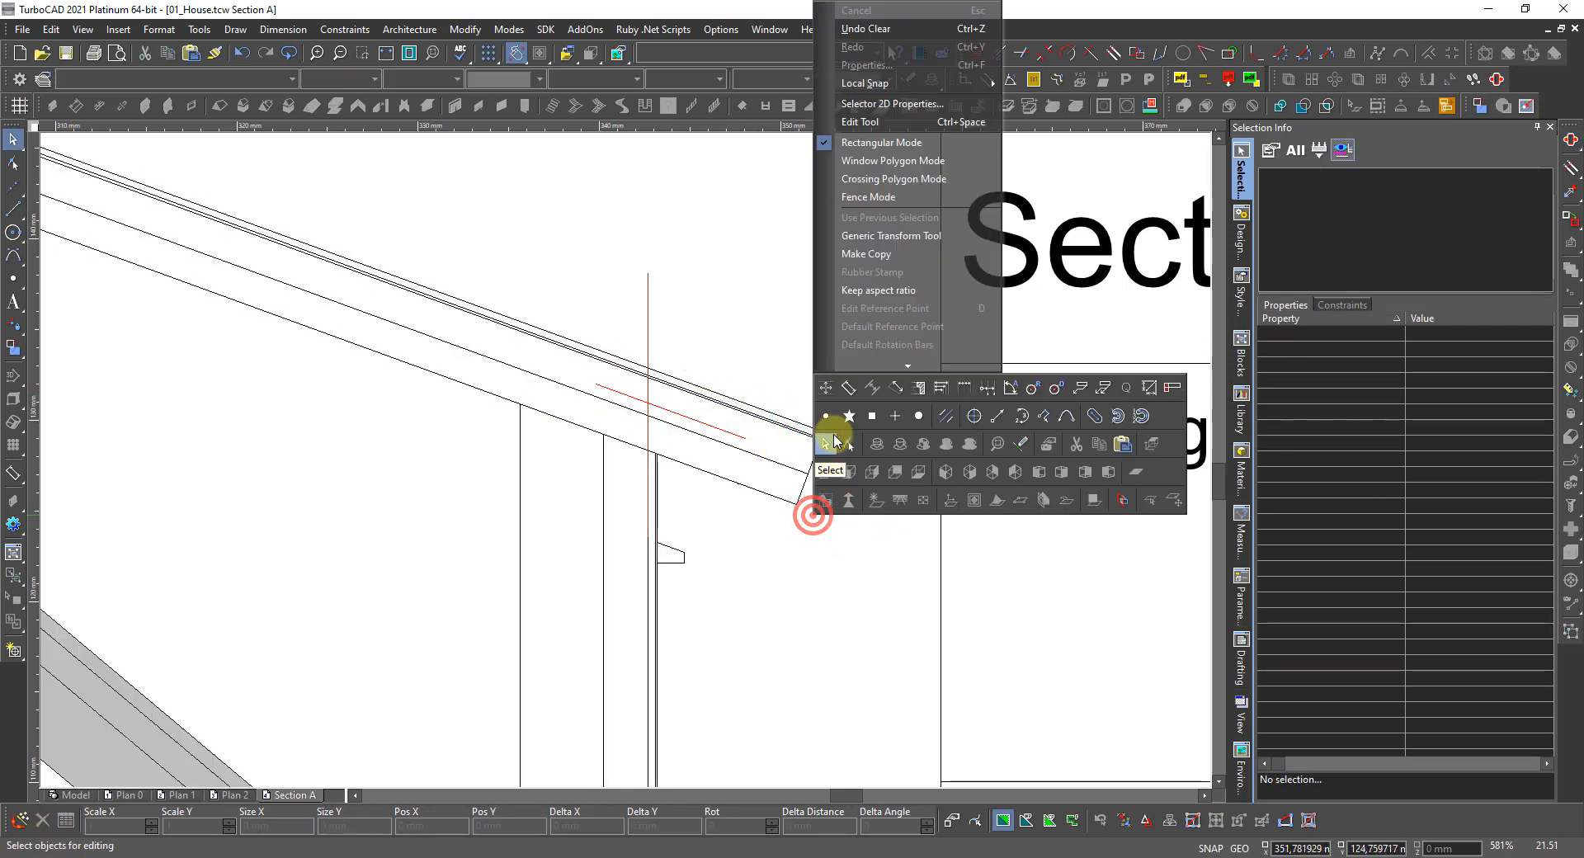
pyautogui.click(825, 397)
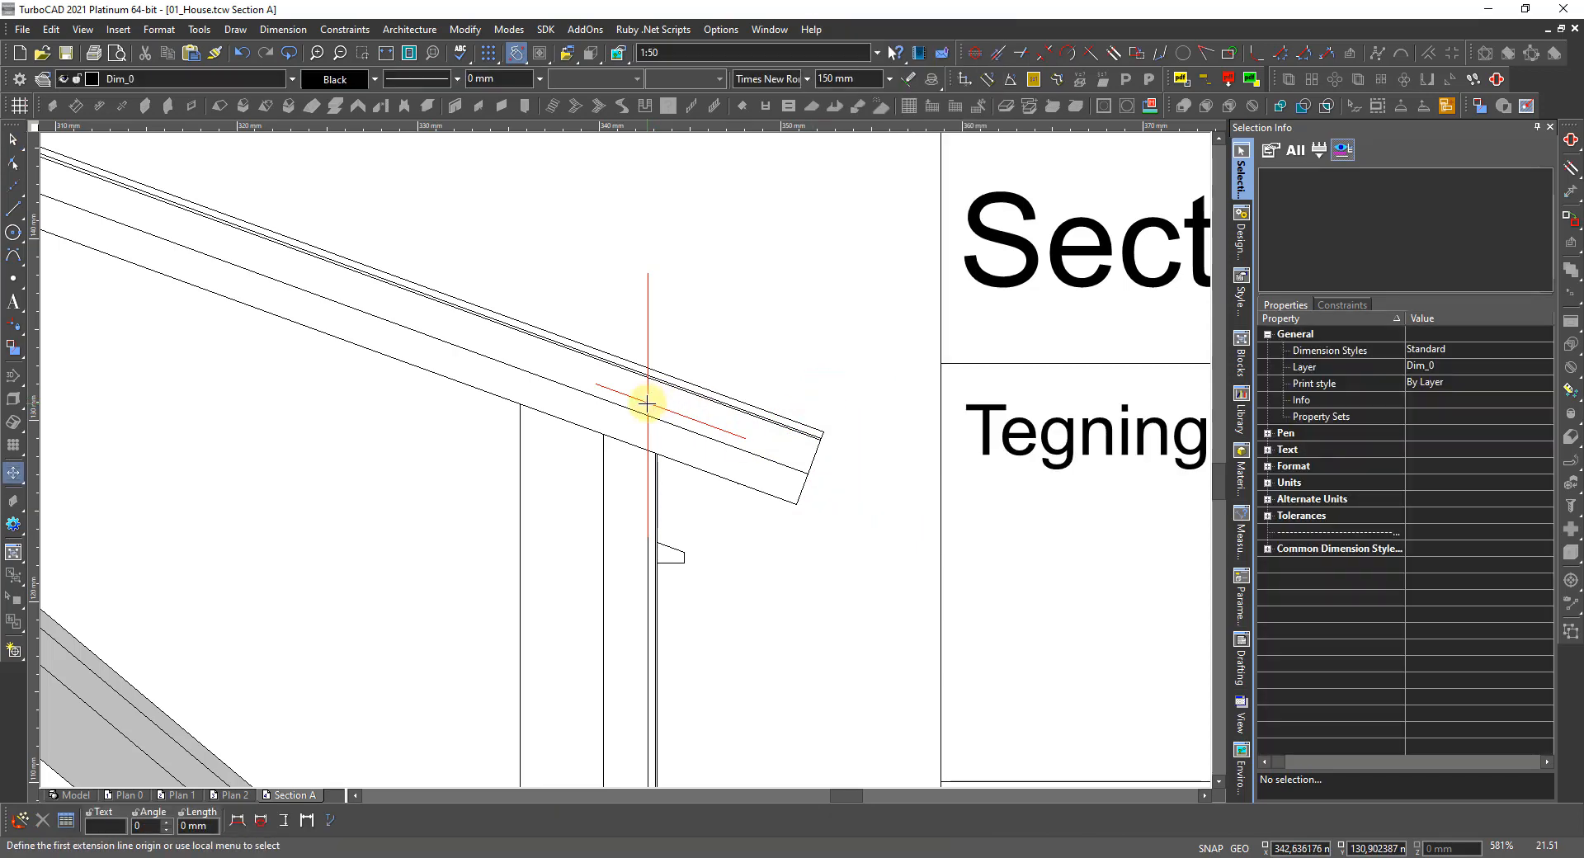
pyautogui.scroll(-10, 660, 446)
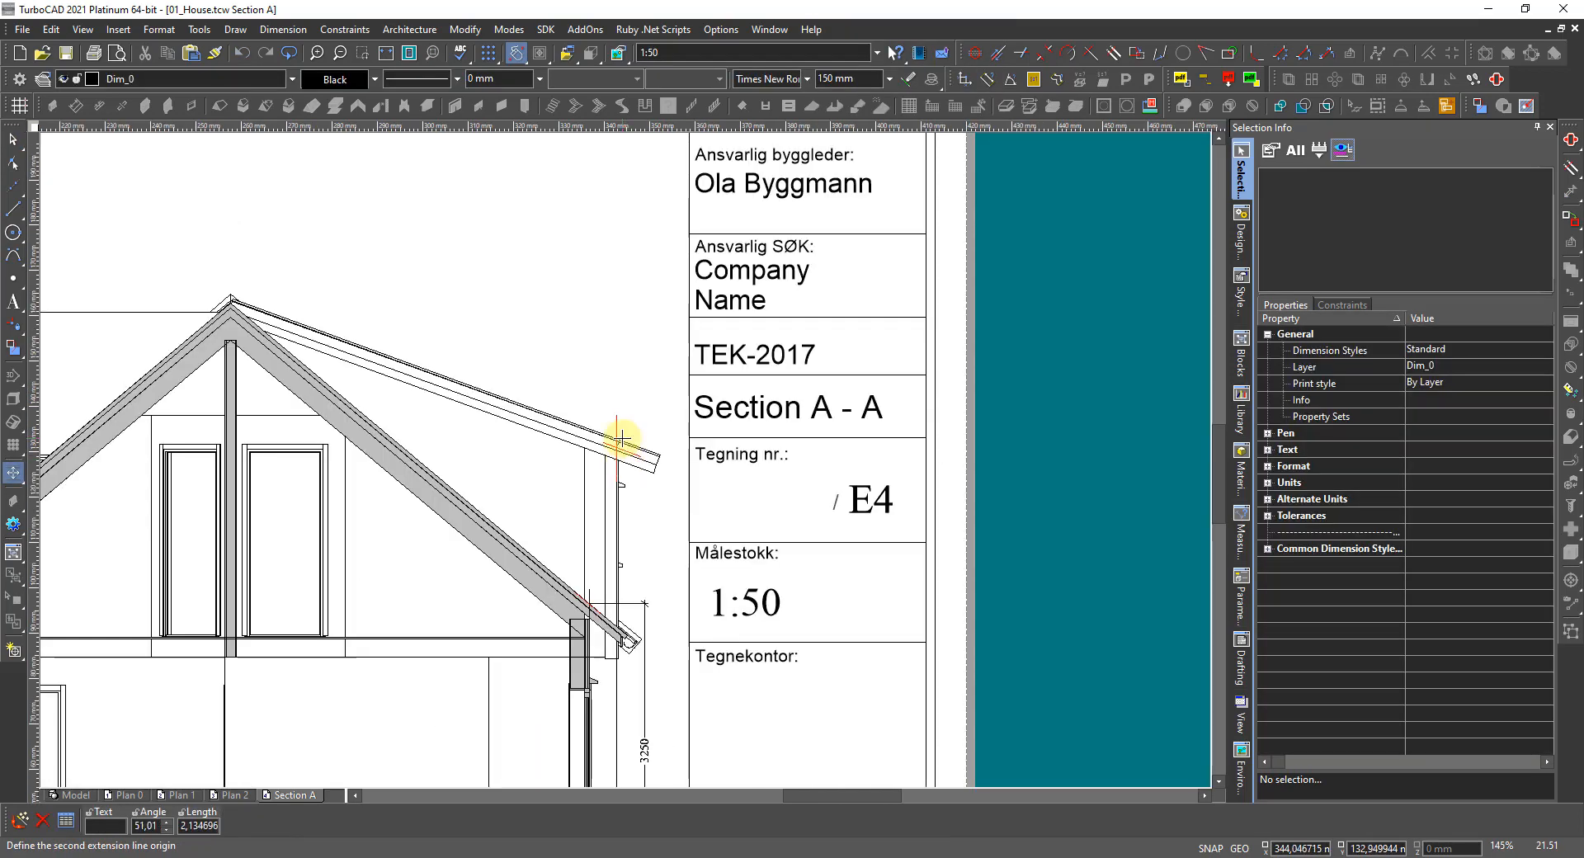
pyautogui.scroll(12, 613, 565)
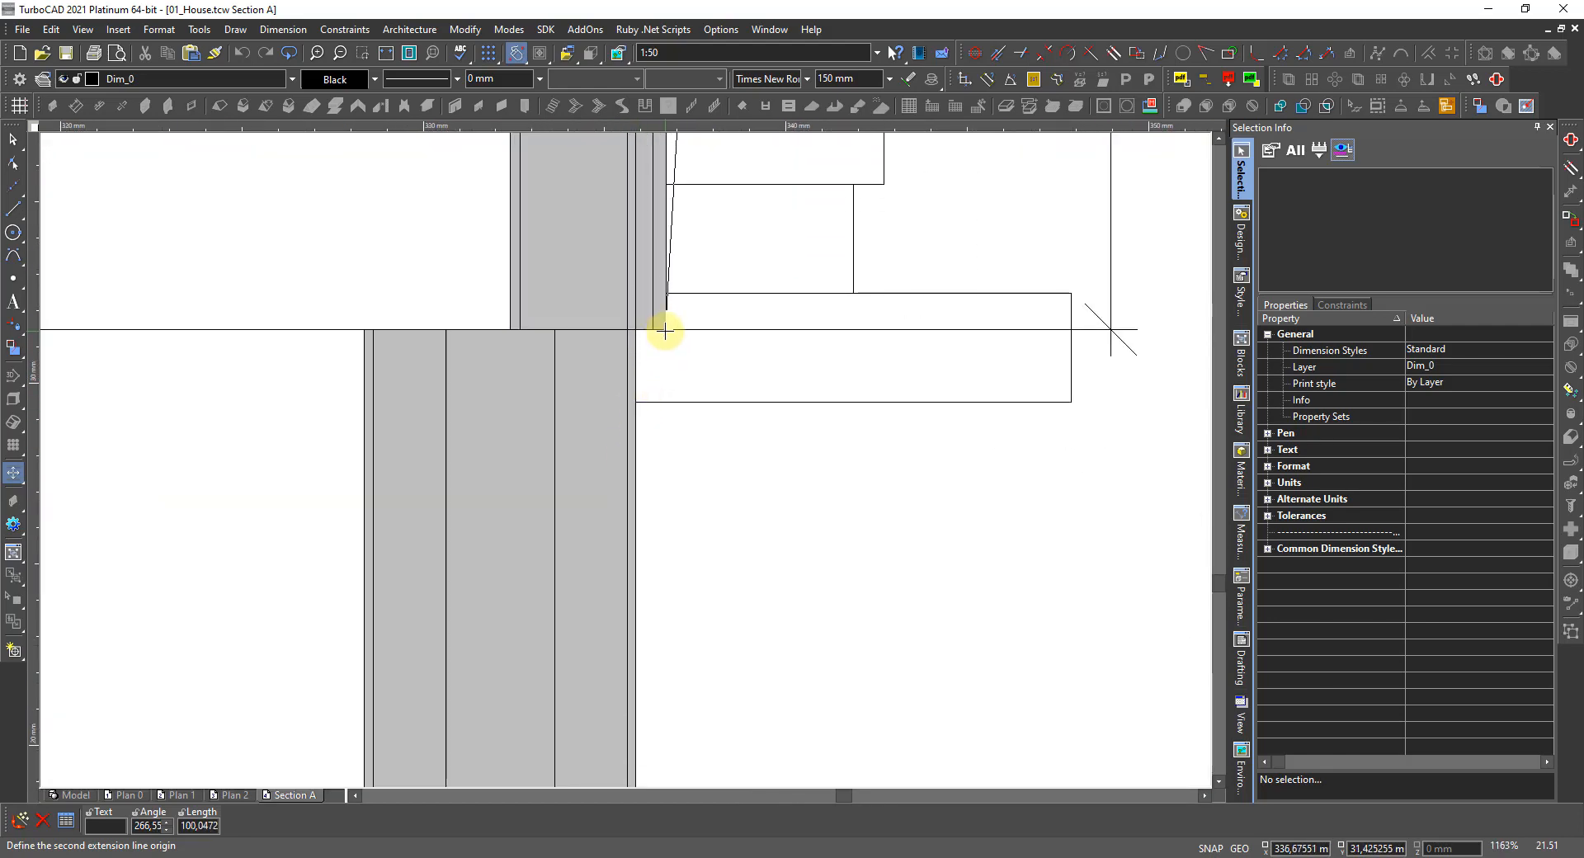
pyautogui.click(665, 330)
pyautogui.scroll(-5, 661, 329)
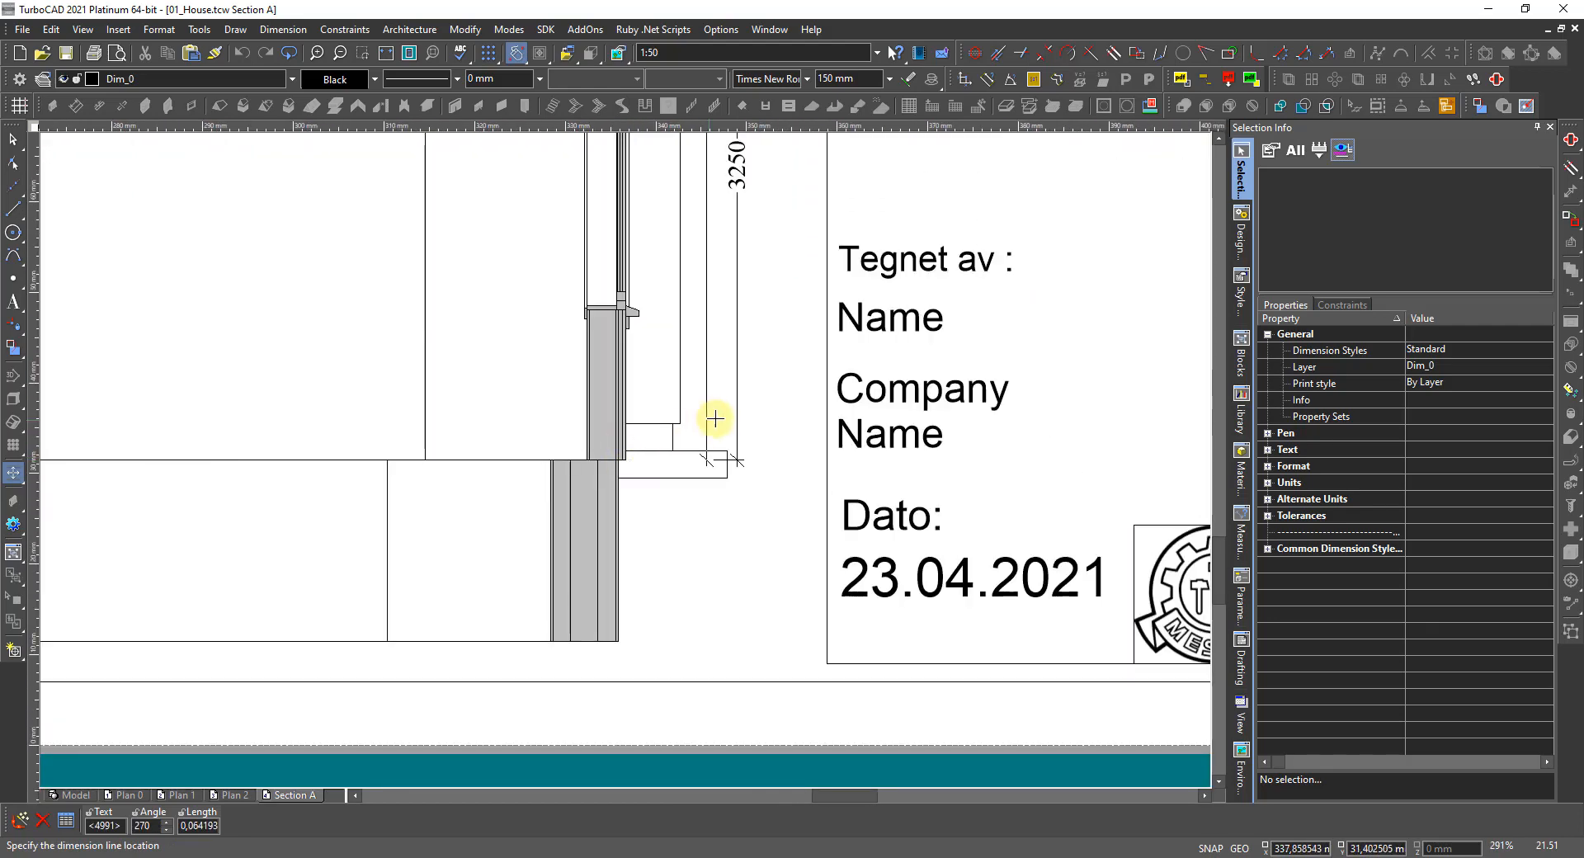
pyautogui.scroll(-2, 758, 401)
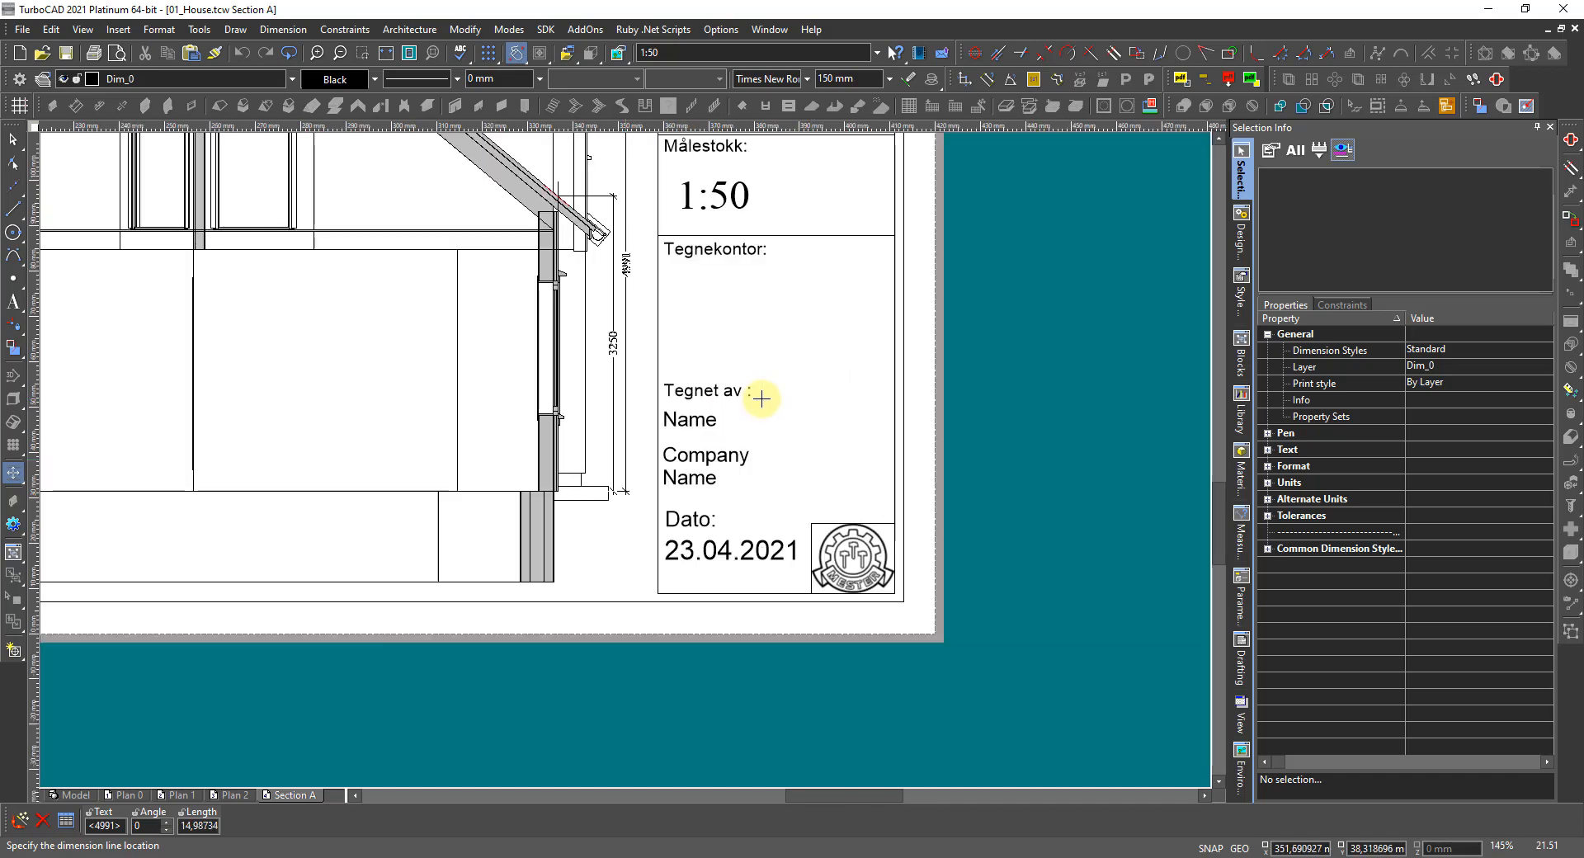
pyautogui.click(627, 459)
# Dimension the height from the ridge line of the dormer roof on the opposite slope to the wall's base, placed outside that wall.
pyautogui.scroll(-4, 621, 450)
pyautogui.scroll(2, 616, 441)
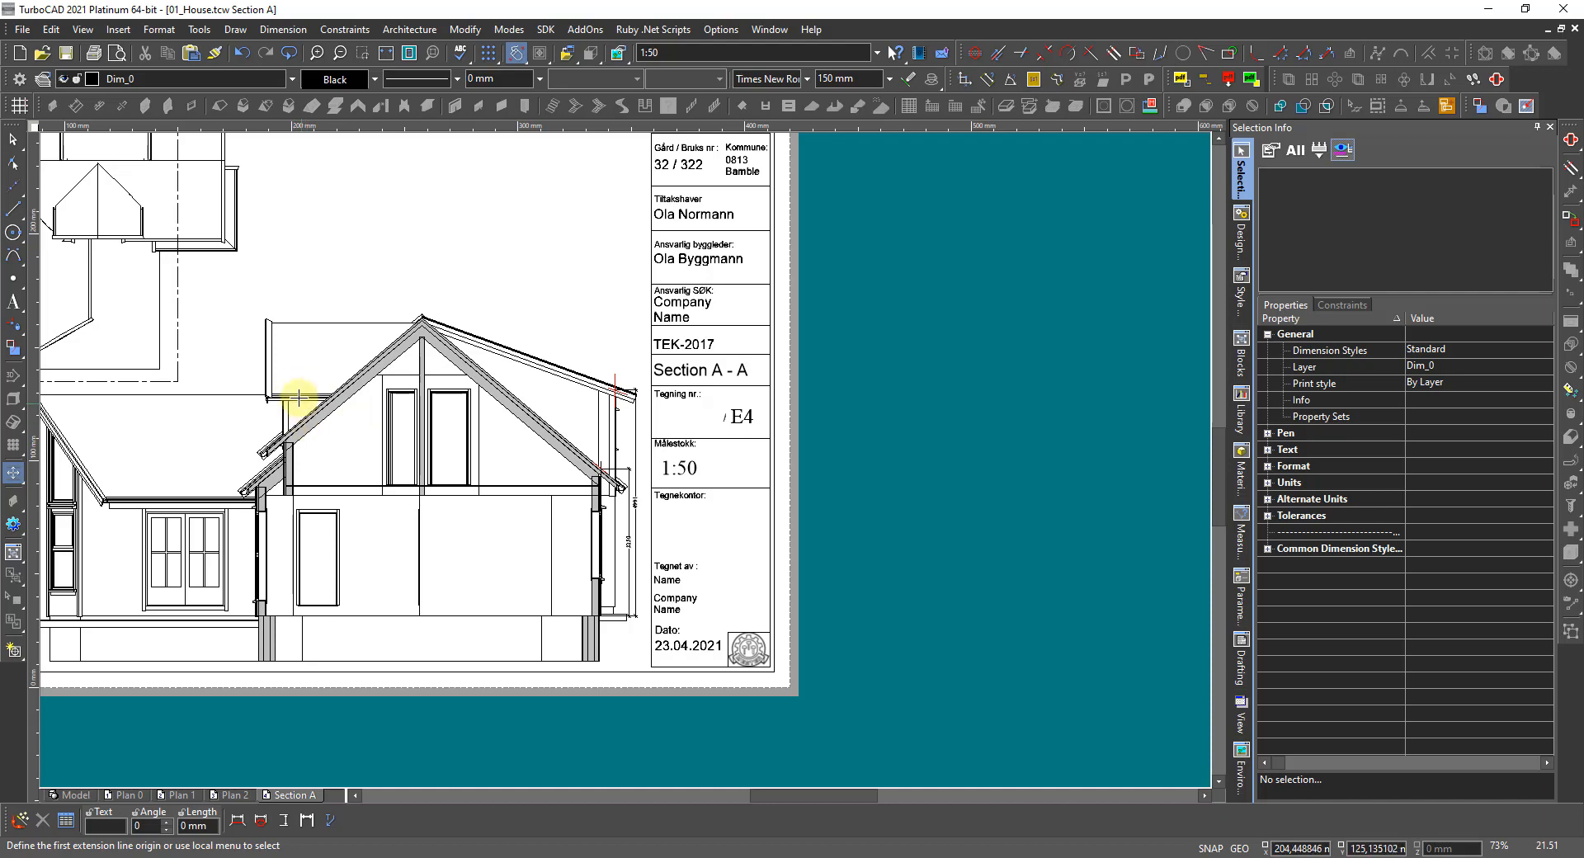
pyautogui.scroll(4, 276, 343)
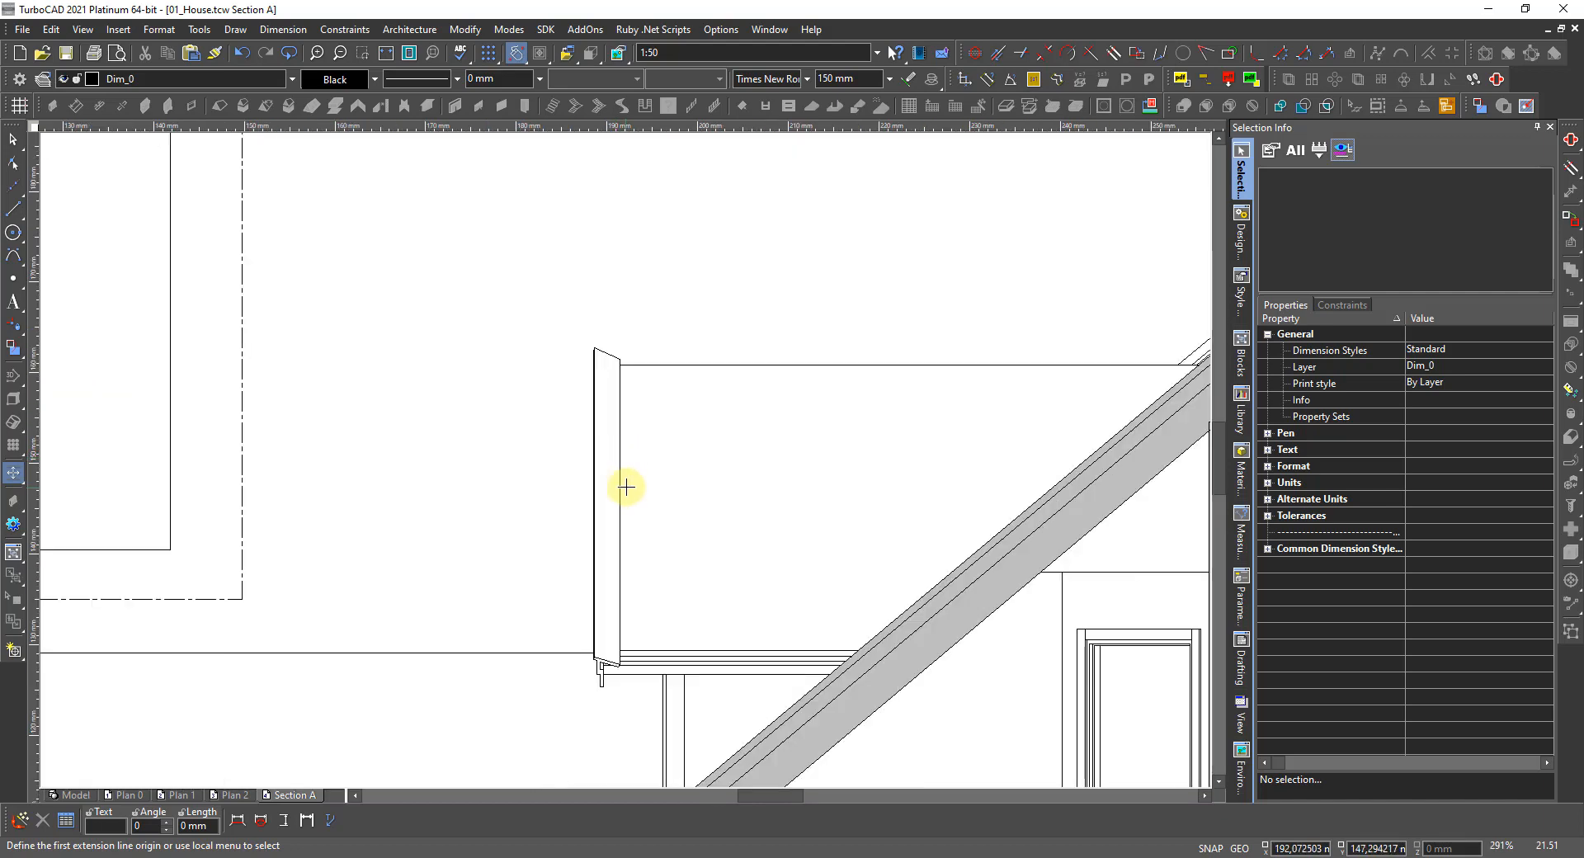
pyautogui.click(635, 364)
pyautogui.scroll(-6, 619, 495)
pyautogui.scroll(2, 590, 726)
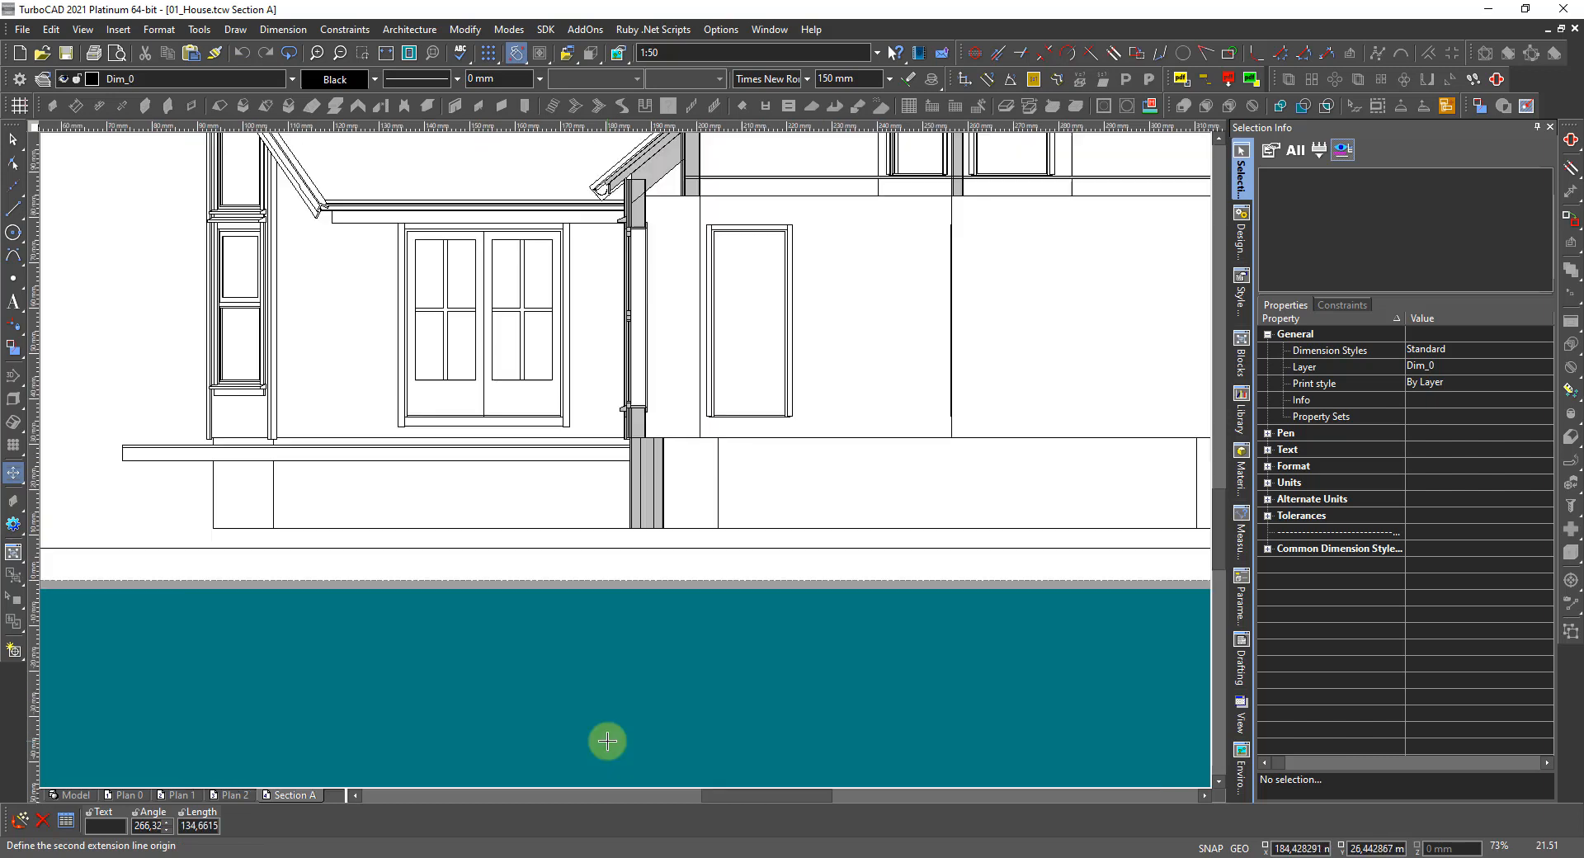
pyautogui.scroll(4, 639, 428)
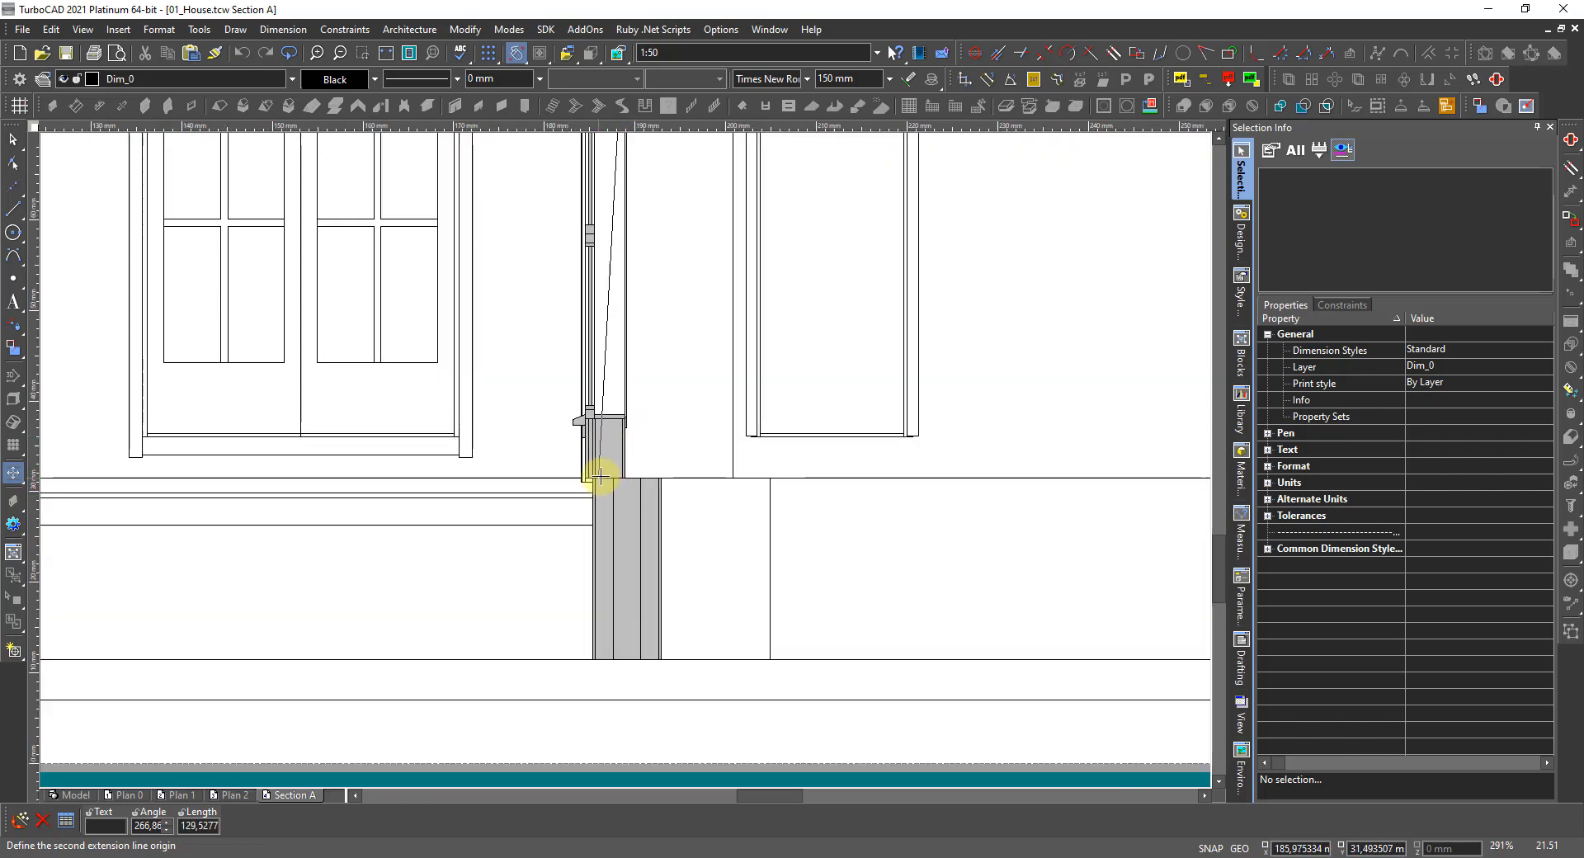
pyautogui.scroll(4, 601, 476)
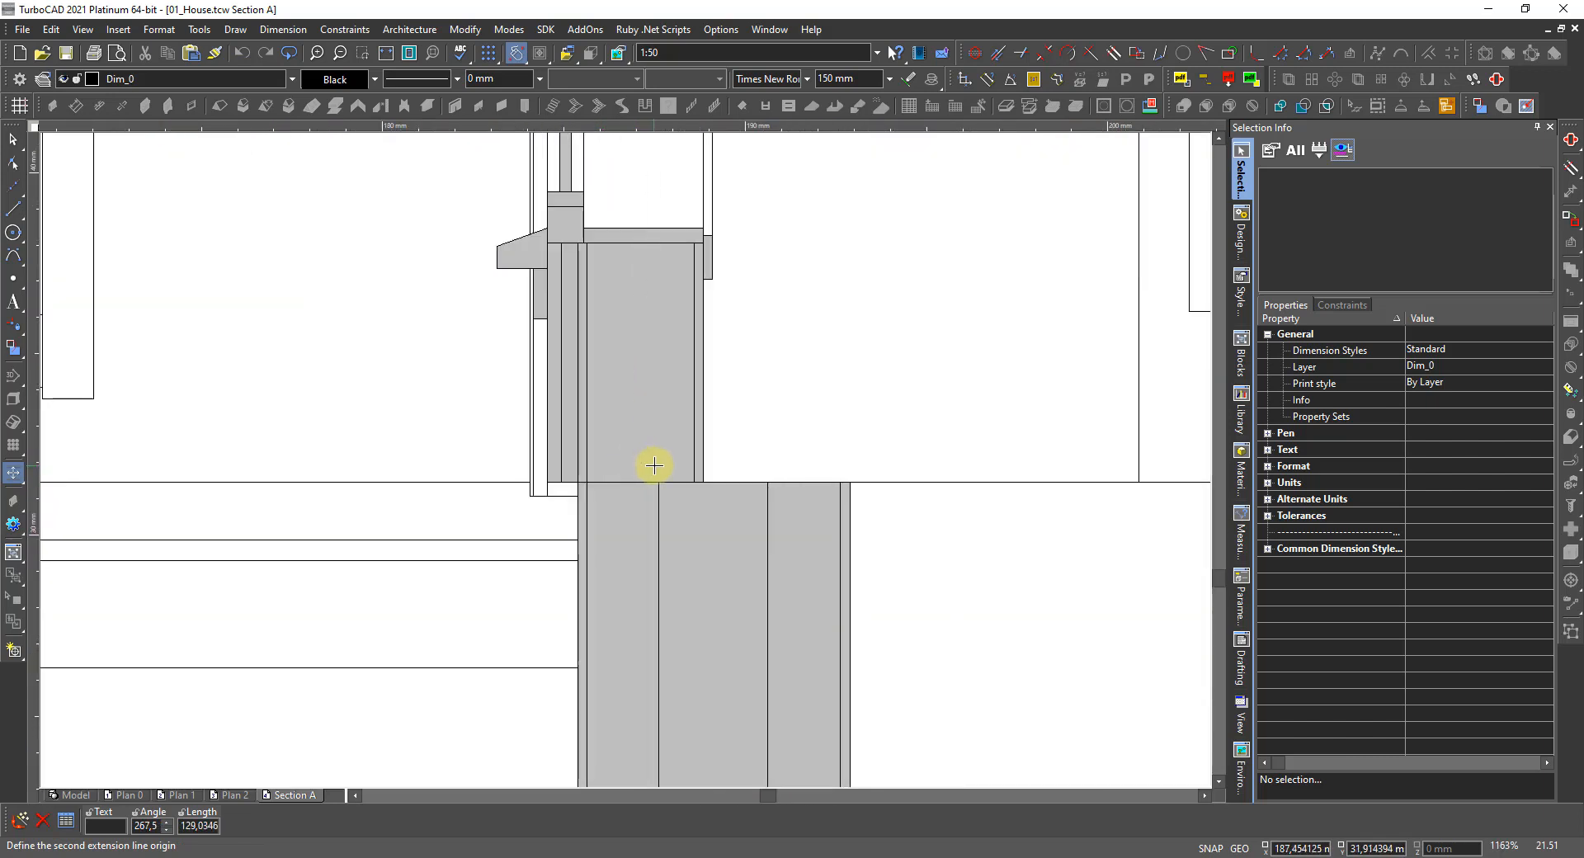
pyautogui.click(704, 482)
pyautogui.scroll(-4, 594, 452)
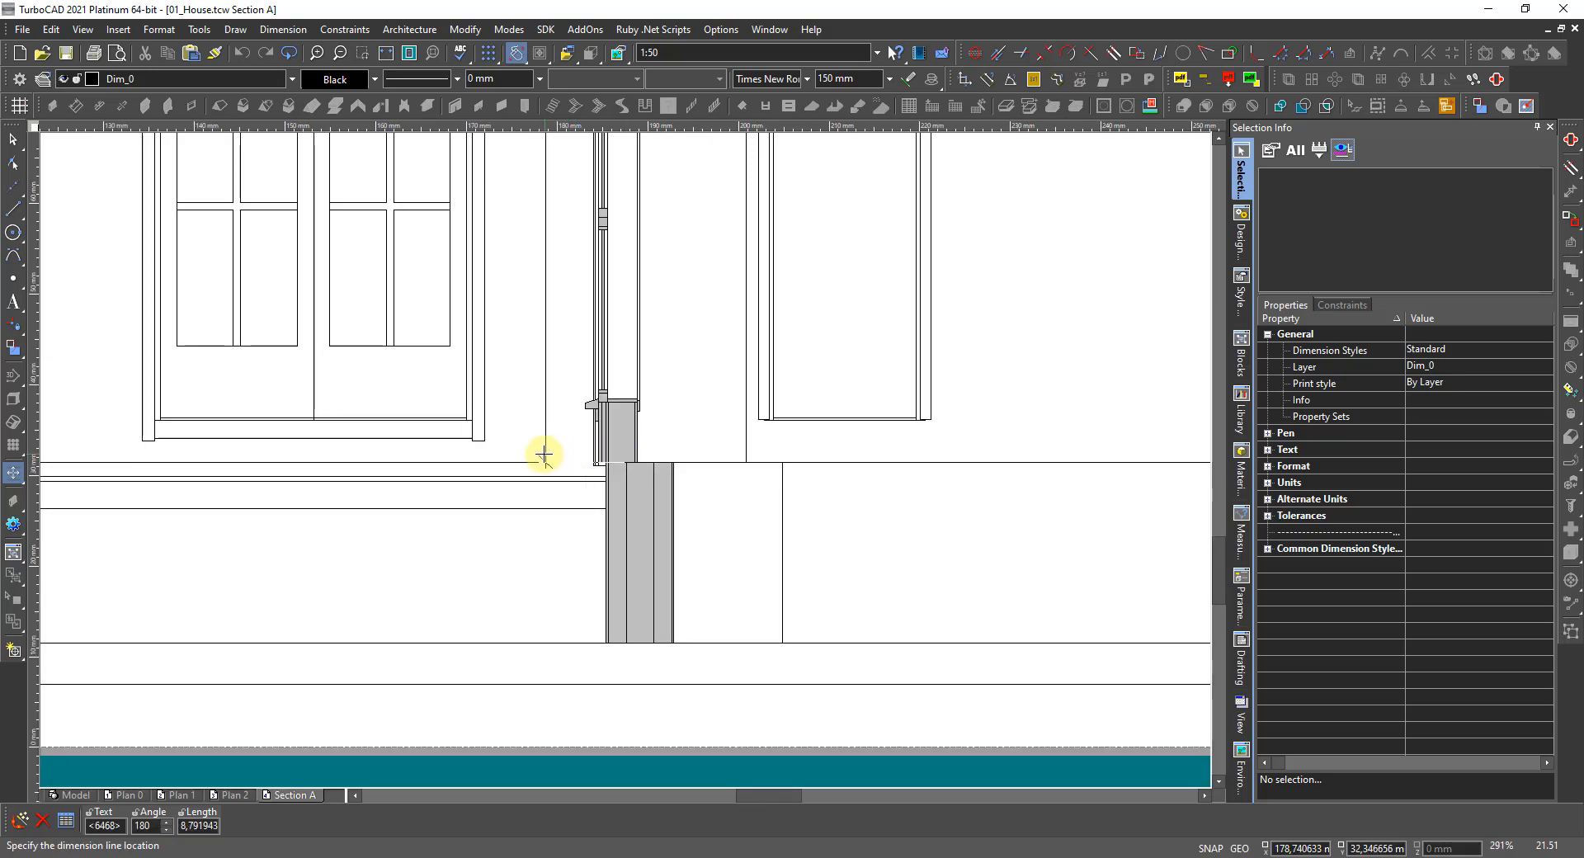
pyautogui.scroll(-4, 625, 459)
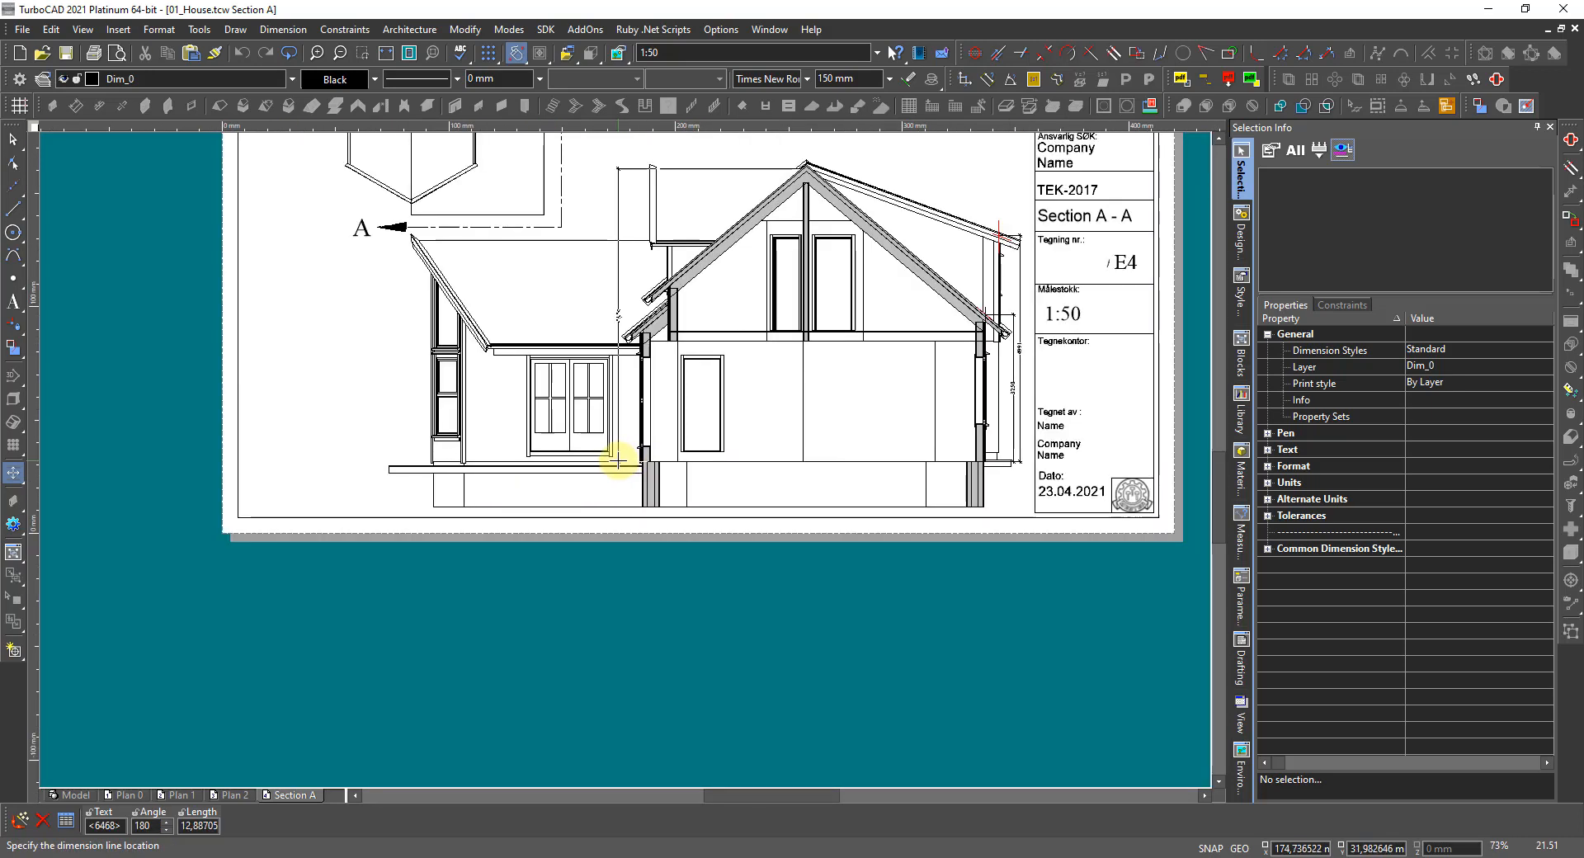
pyautogui.click(616, 456)
# Dimension the height from the annex roof's horizontal ridge line to the floor line at the wall's base, placed outside the annex wall.
pyautogui.scroll(4, 624, 460)
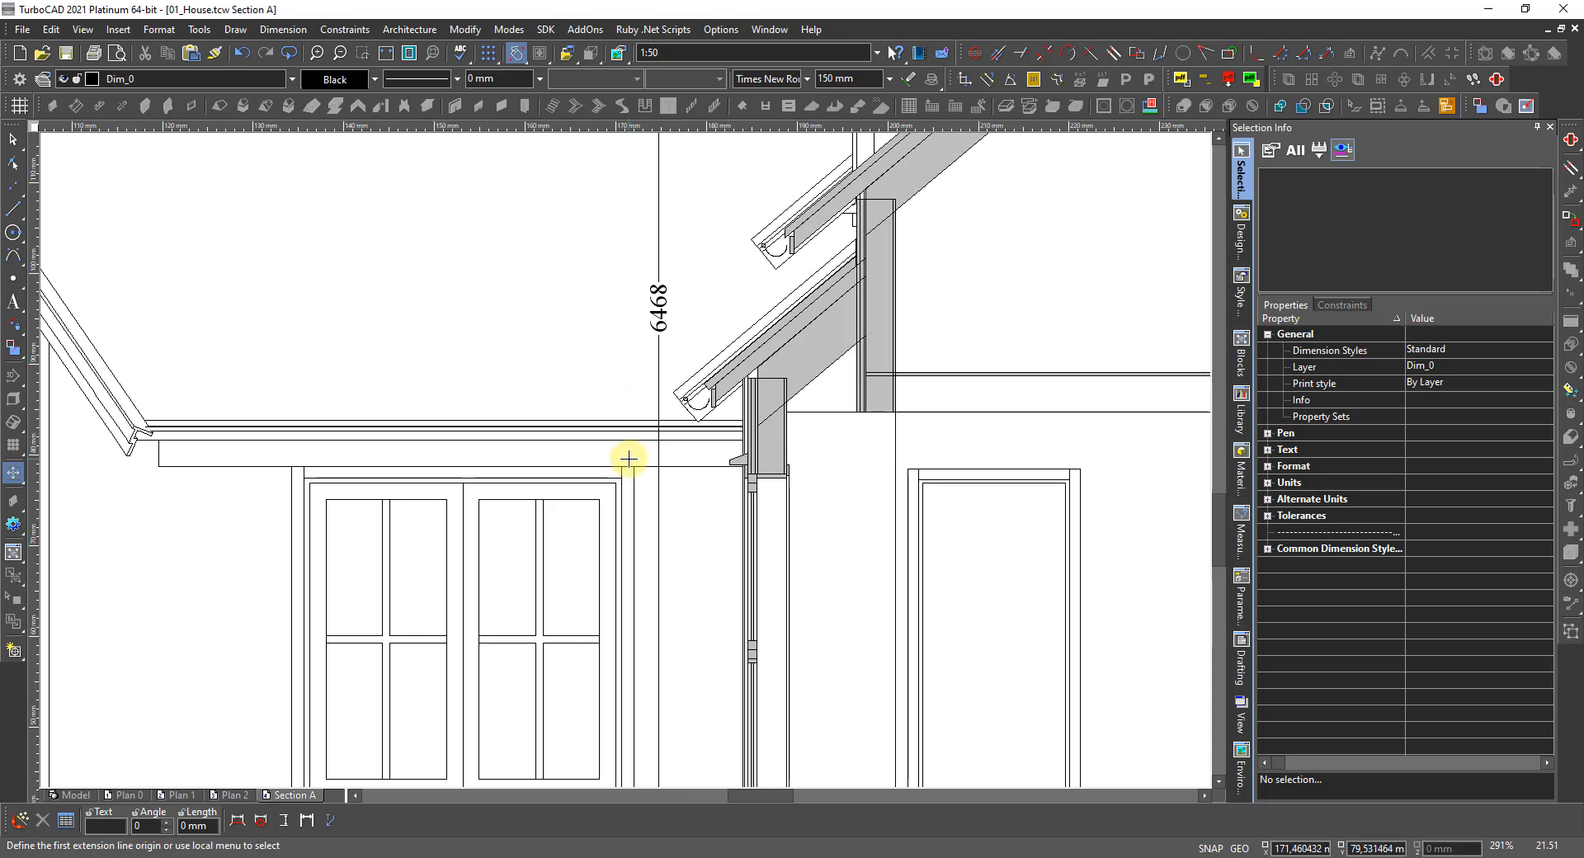
pyautogui.scroll(-4, 625, 460)
pyautogui.scroll(4, 520, 338)
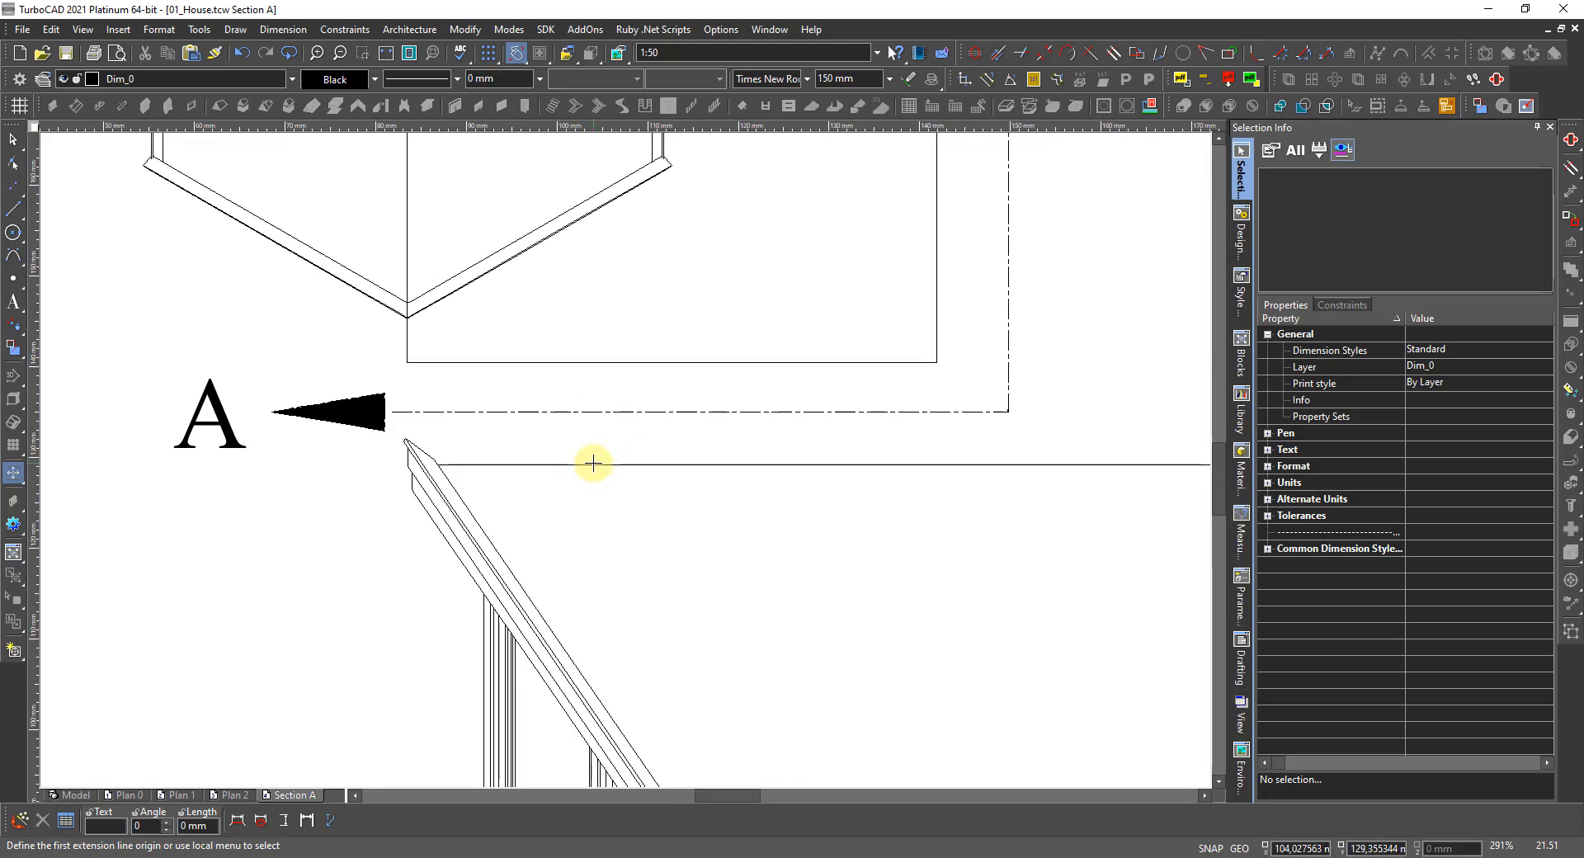
pyautogui.click(591, 465)
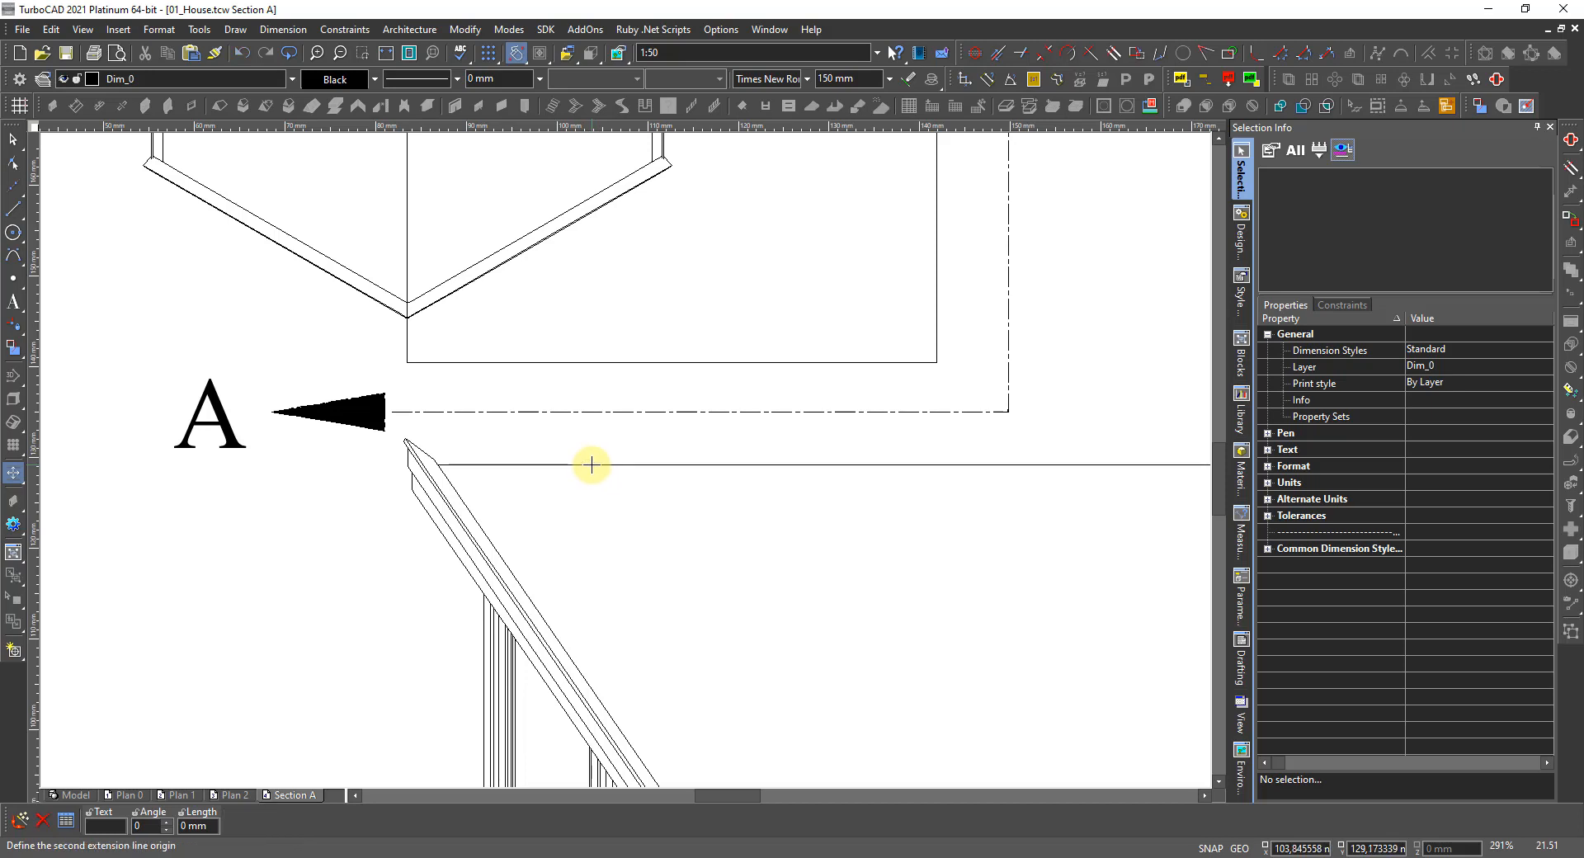
pyautogui.scroll(-5, 623, 459)
pyautogui.scroll(3, 626, 459)
pyautogui.scroll(2, 627, 459)
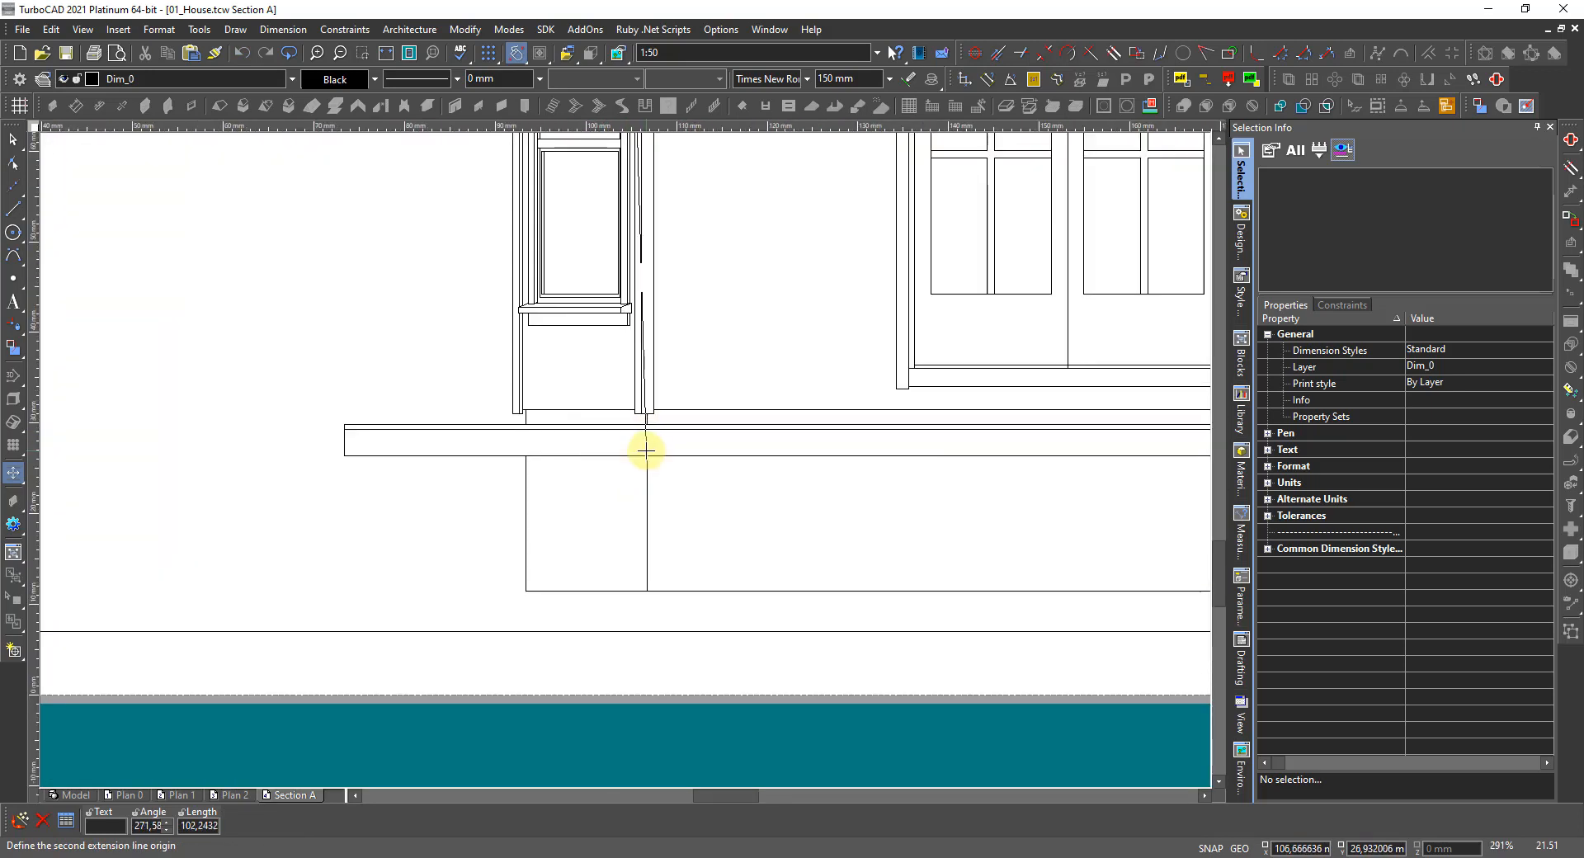
pyautogui.scroll(-2, 658, 424)
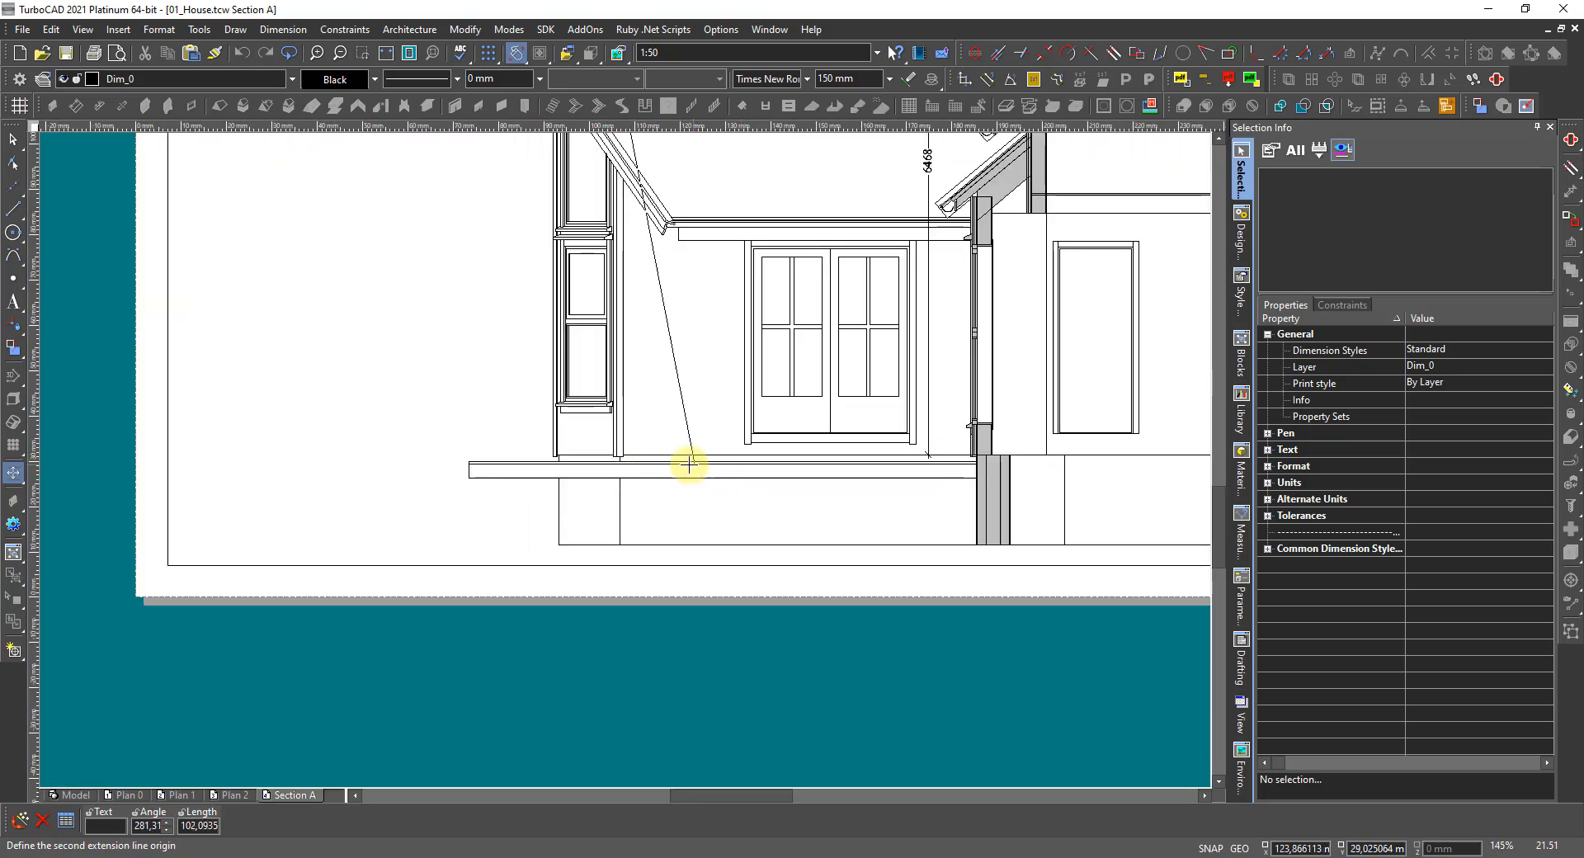
pyautogui.scroll(4, 626, 458)
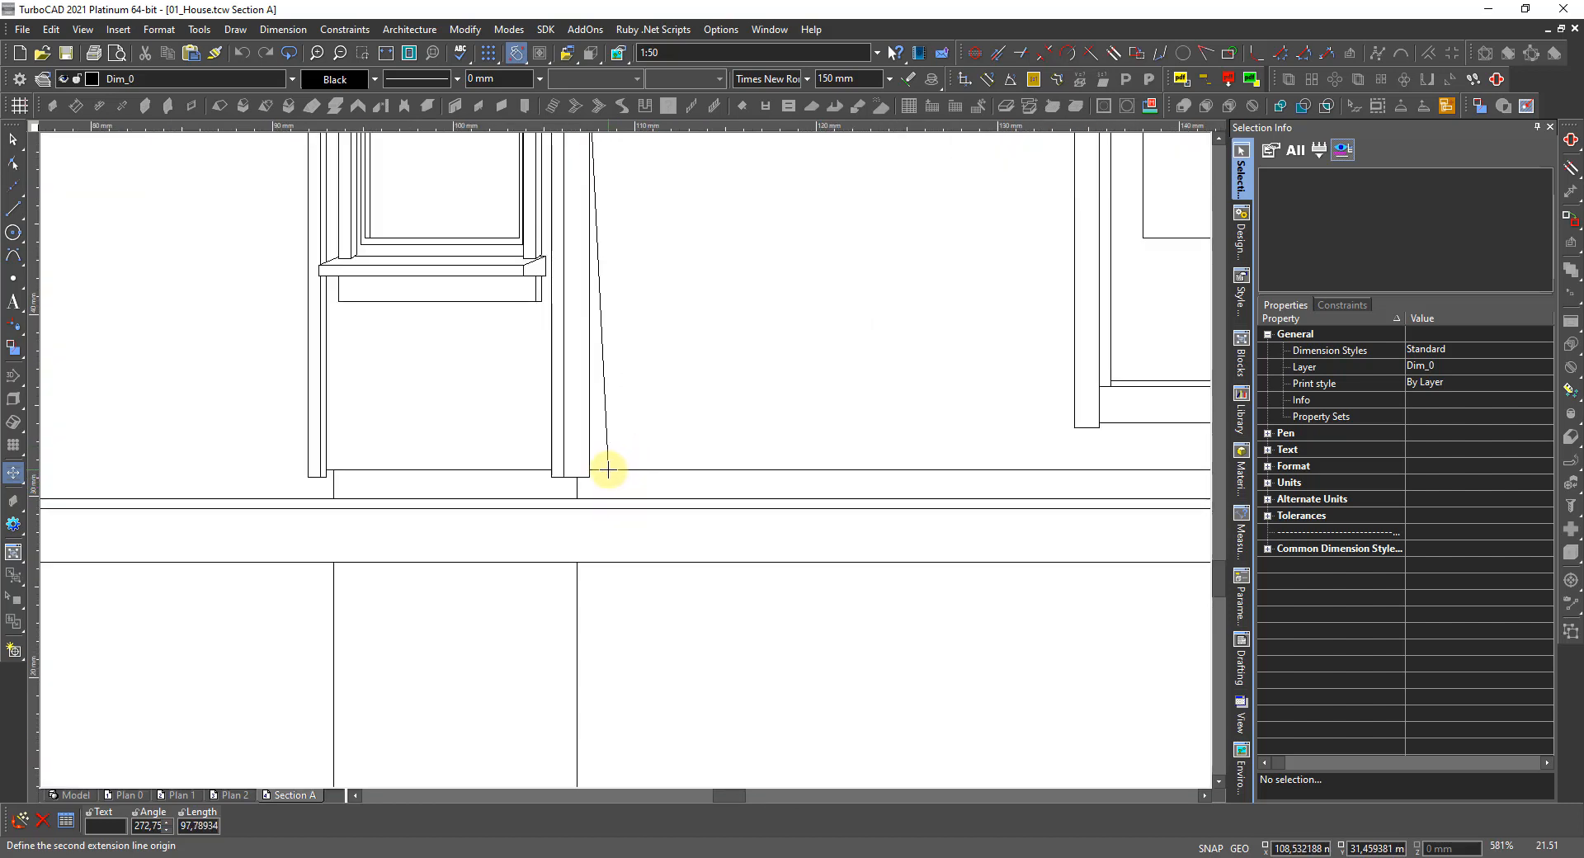
pyautogui.click(609, 470)
pyautogui.scroll(-4, 608, 469)
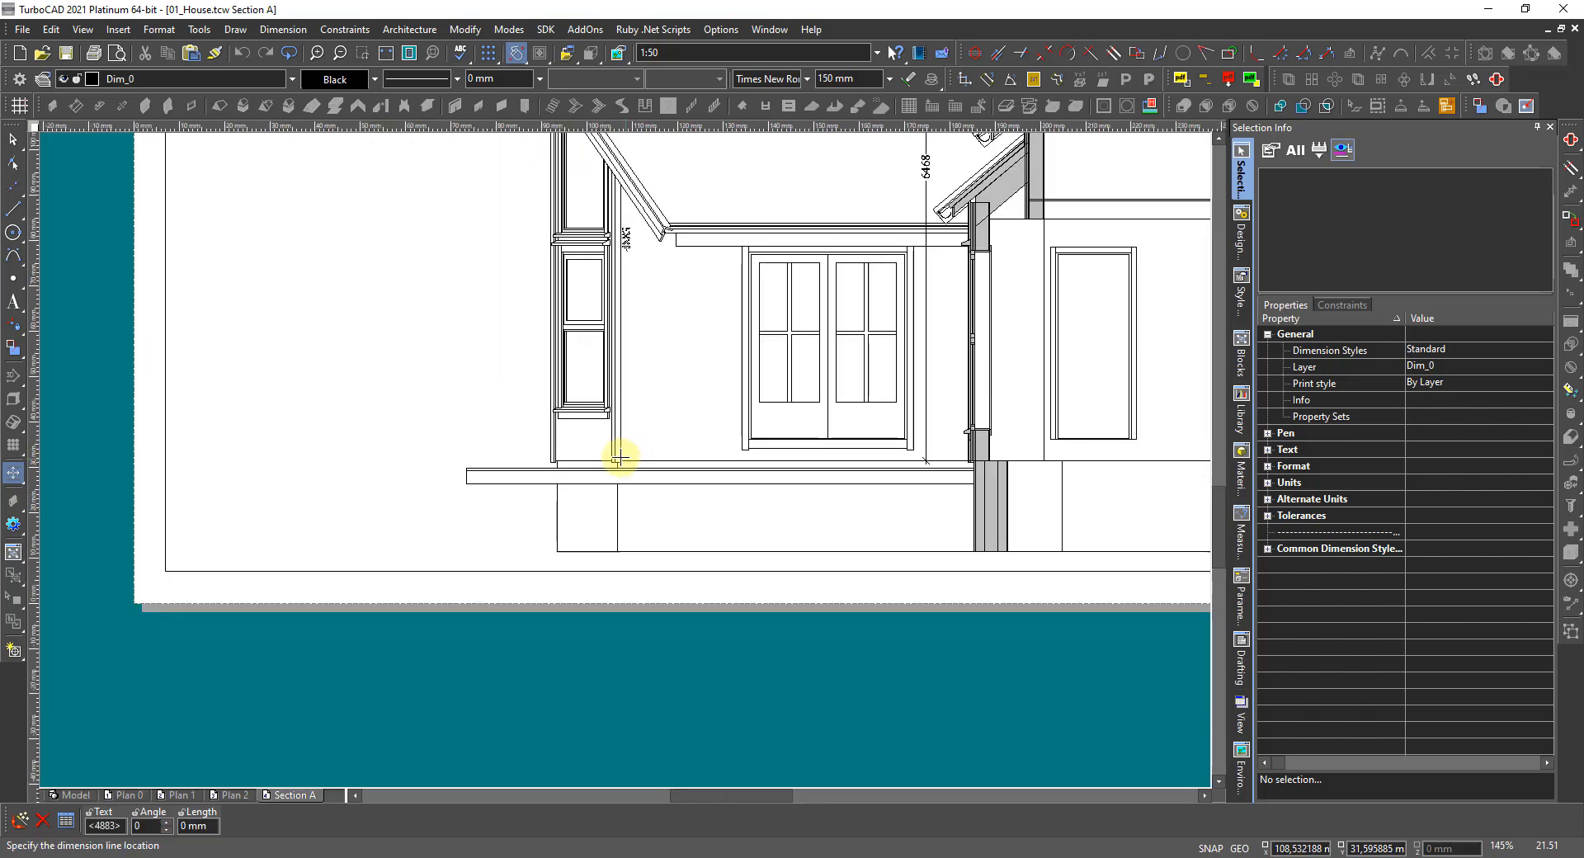
pyautogui.click(504, 439)
pyautogui.scroll(-4, 500, 441)
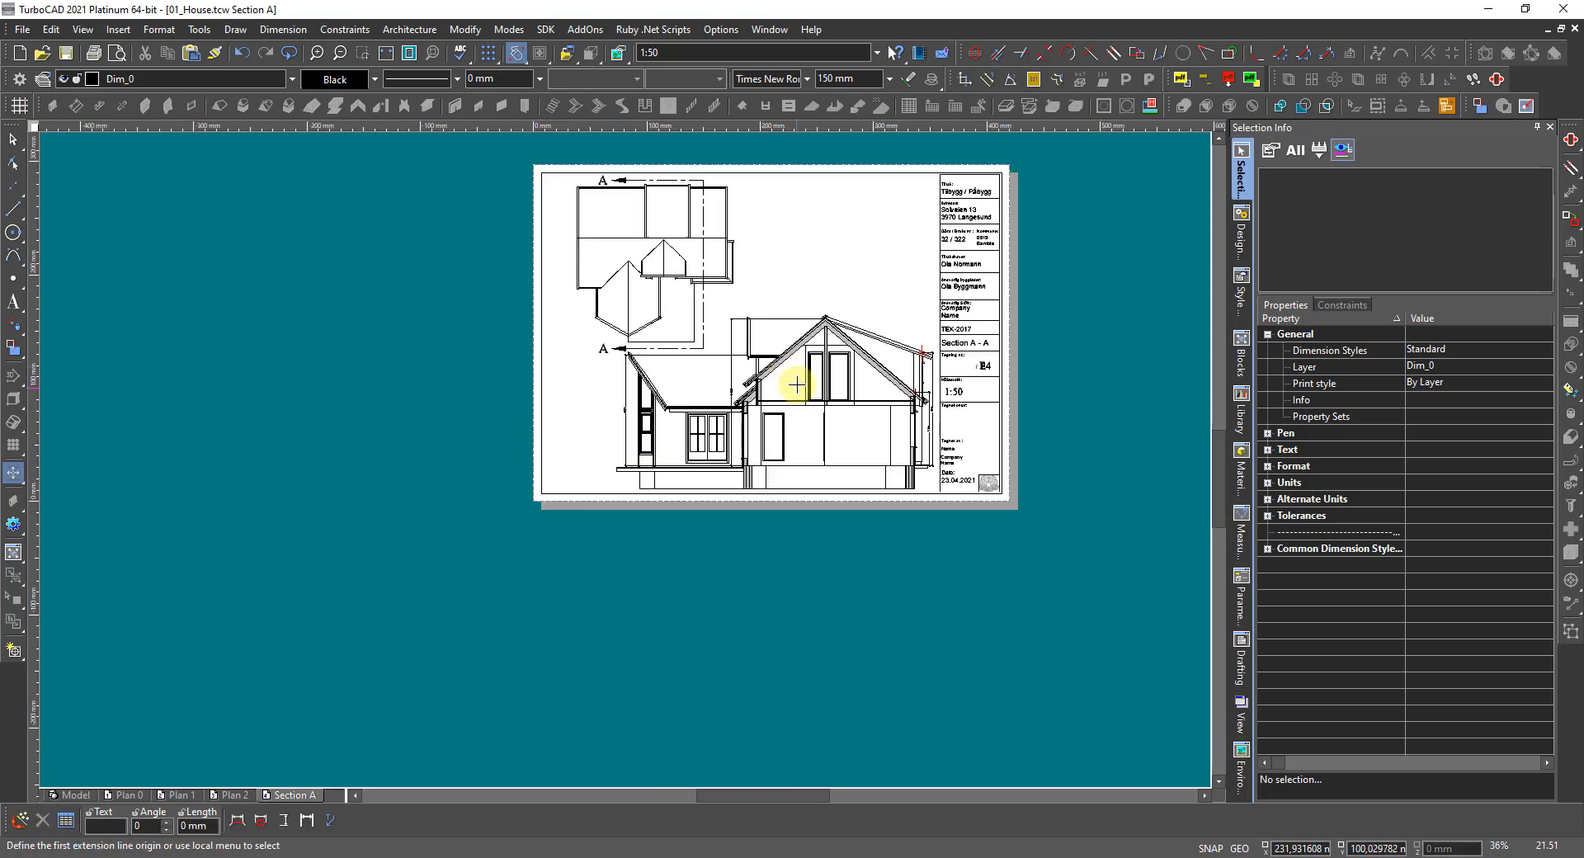
pyautogui.scroll(8, 796, 385)
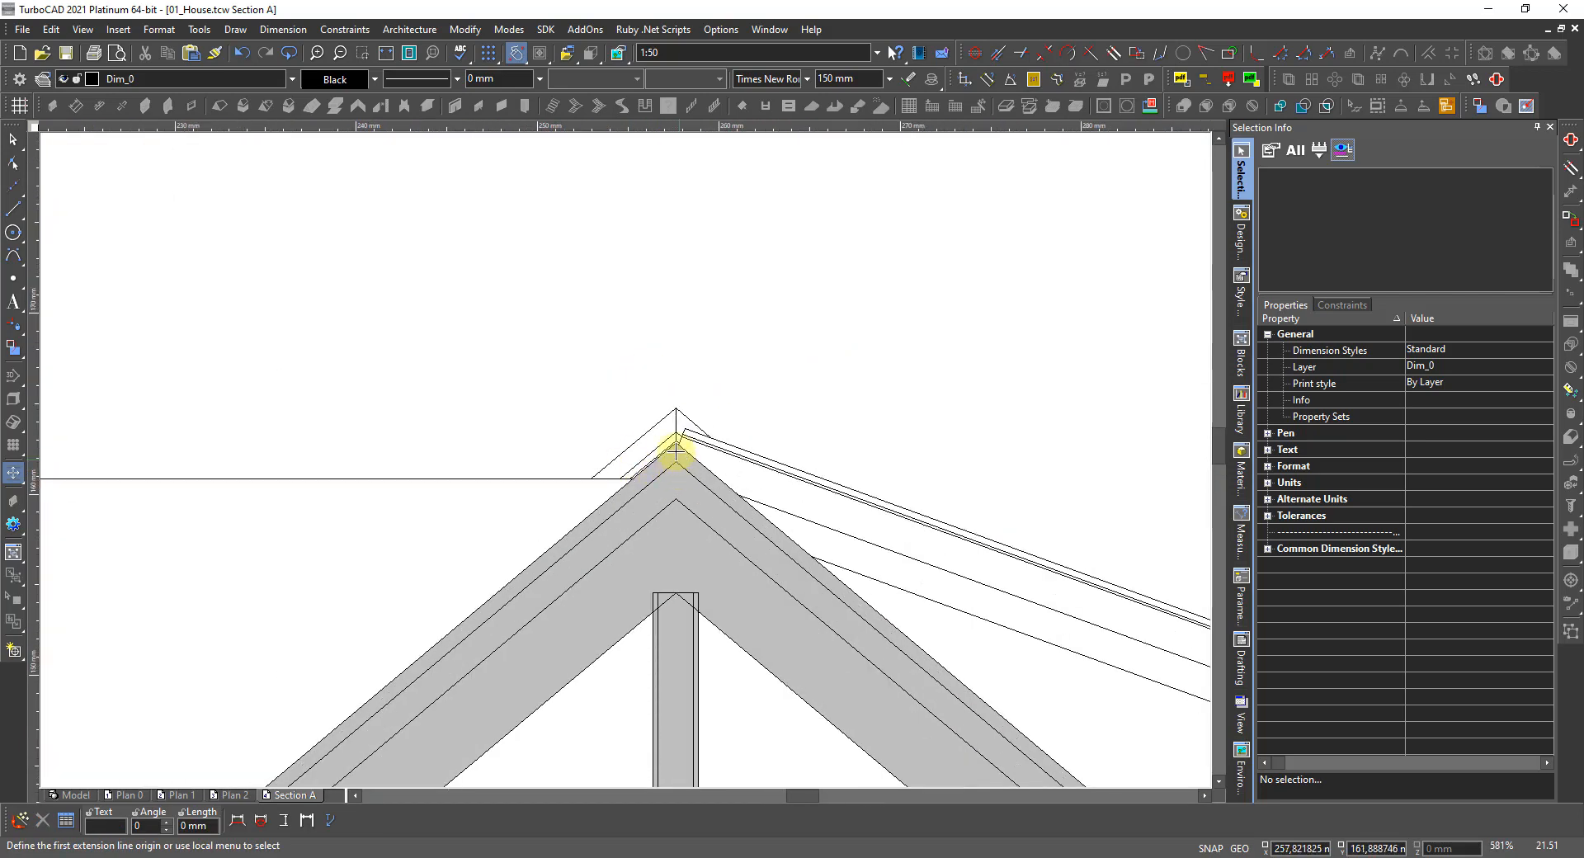
pyautogui.scroll(4, 676, 452)
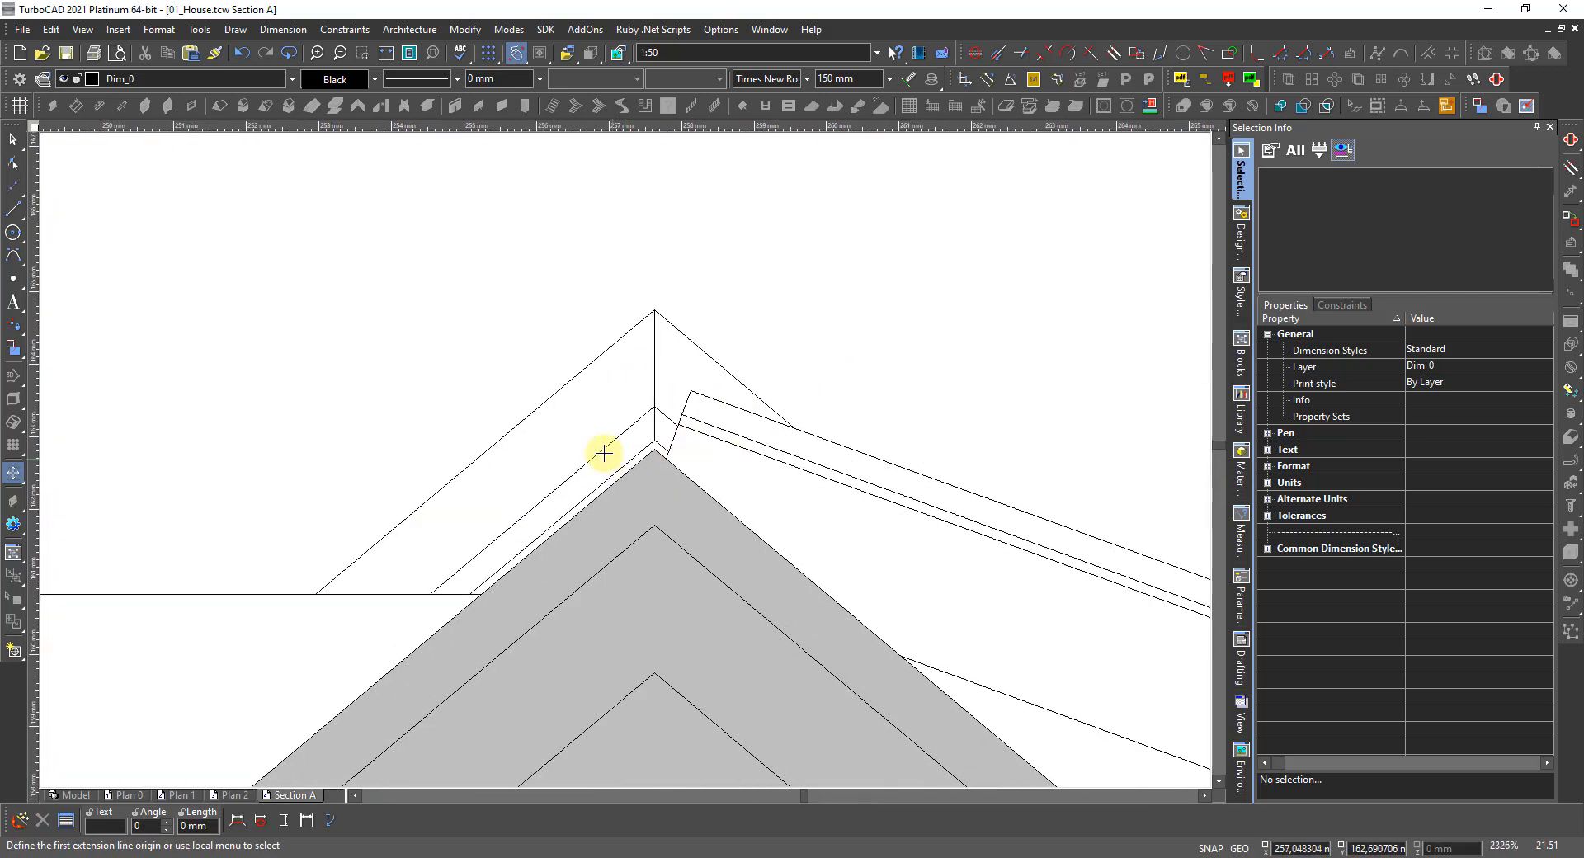
pyautogui.click(654, 451)
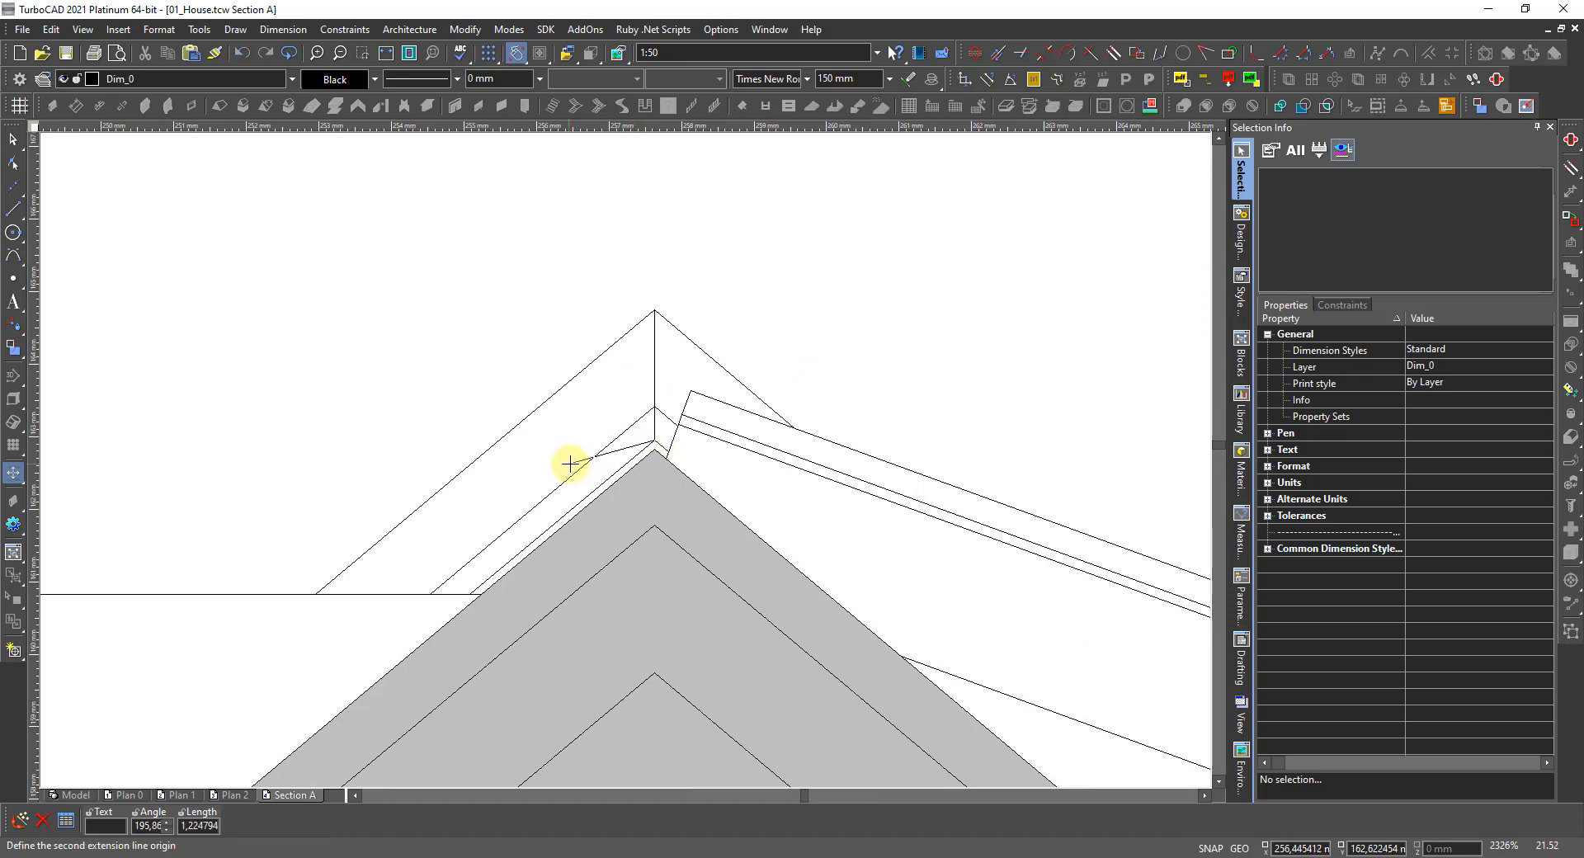
pyautogui.scroll(-2, 594, 456)
pyautogui.scroll(4, 622, 456)
pyautogui.press('Escape')
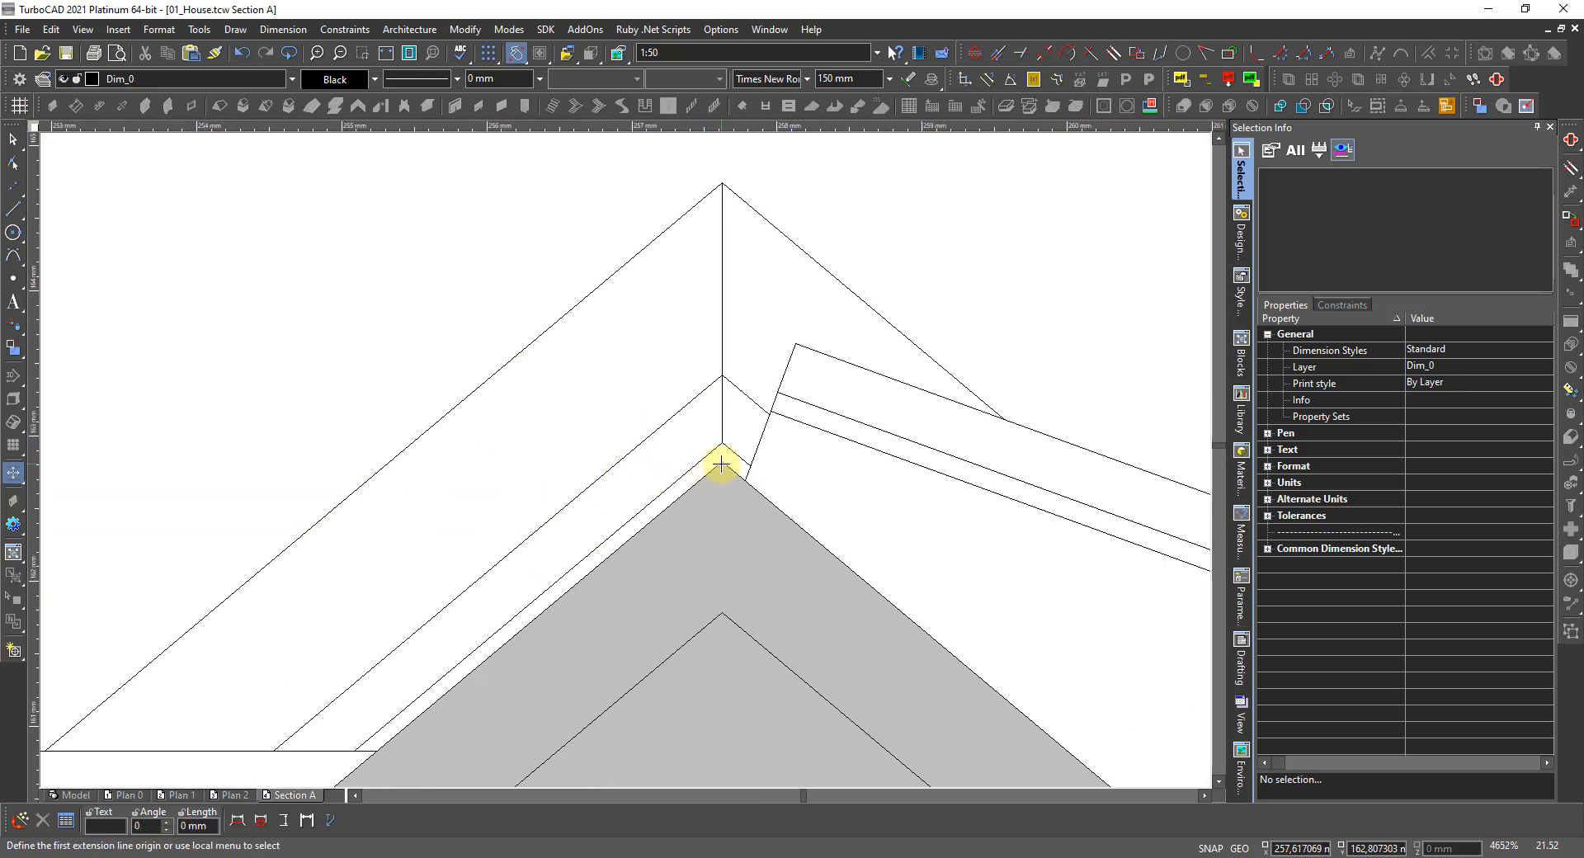
# Dimension the height from the main roof's grey section peak to the floor line, placed outside the annex height dimension.
pyautogui.click(721, 464)
pyautogui.scroll(-10, 610, 477)
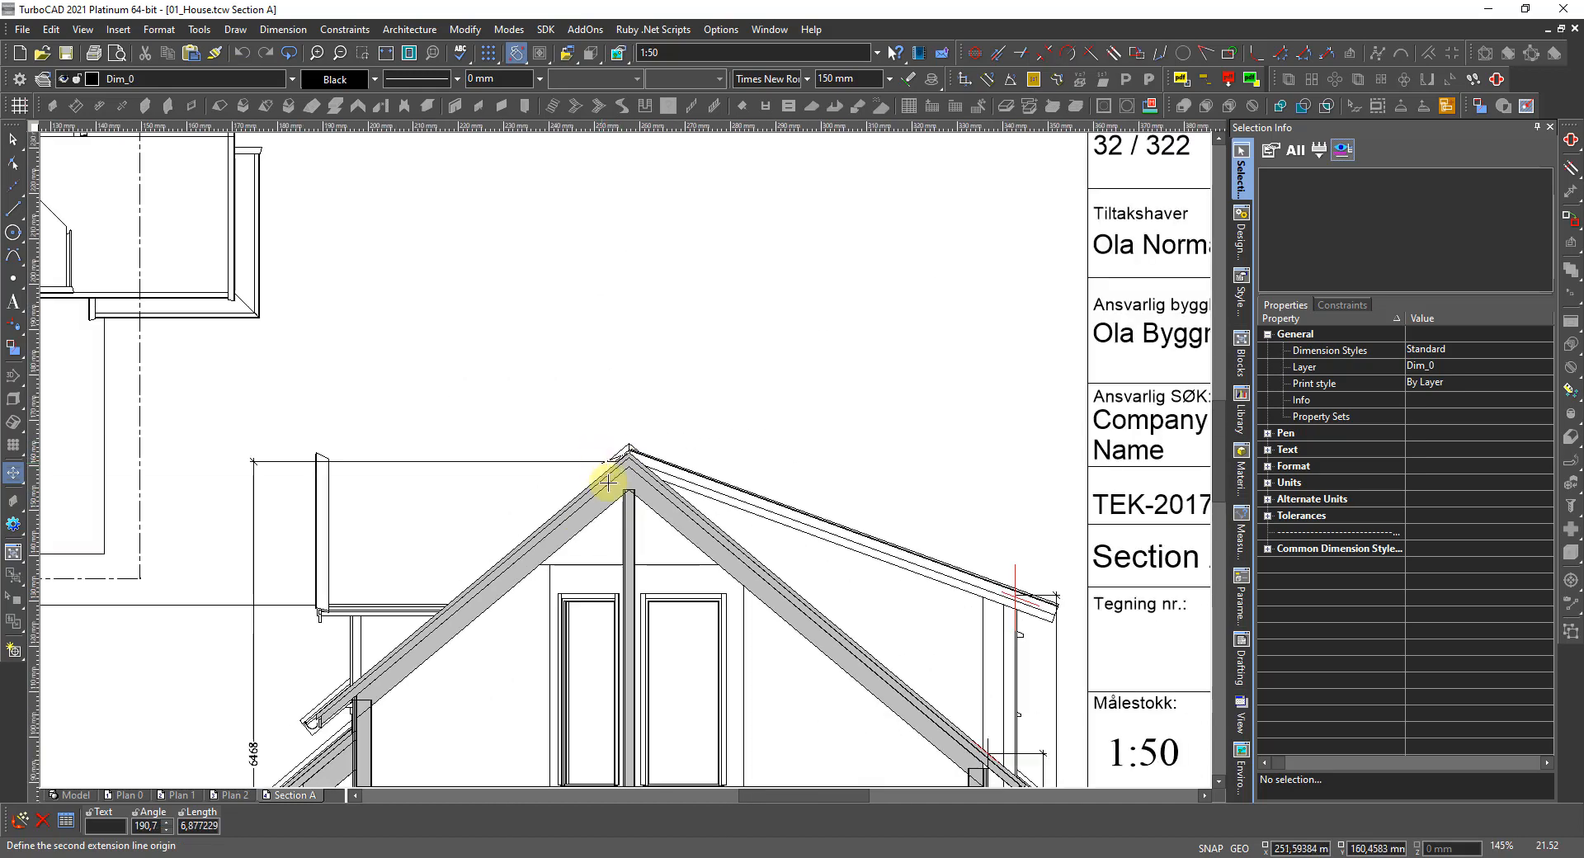
pyautogui.scroll(-4, 608, 484)
pyautogui.scroll(8, 407, 582)
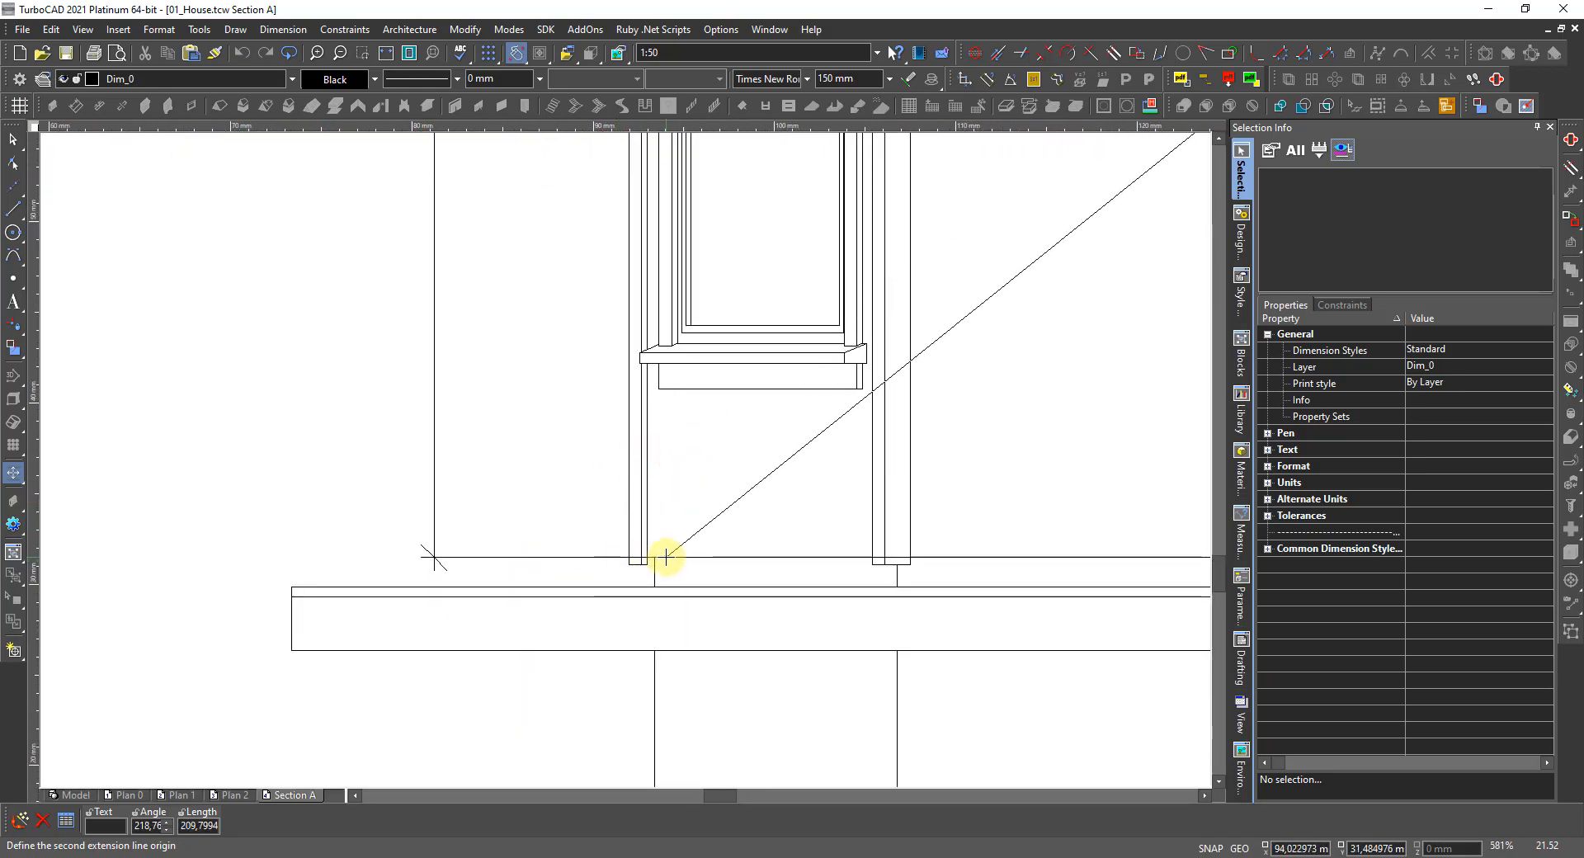
pyautogui.click(666, 557)
pyautogui.scroll(-6, 657, 556)
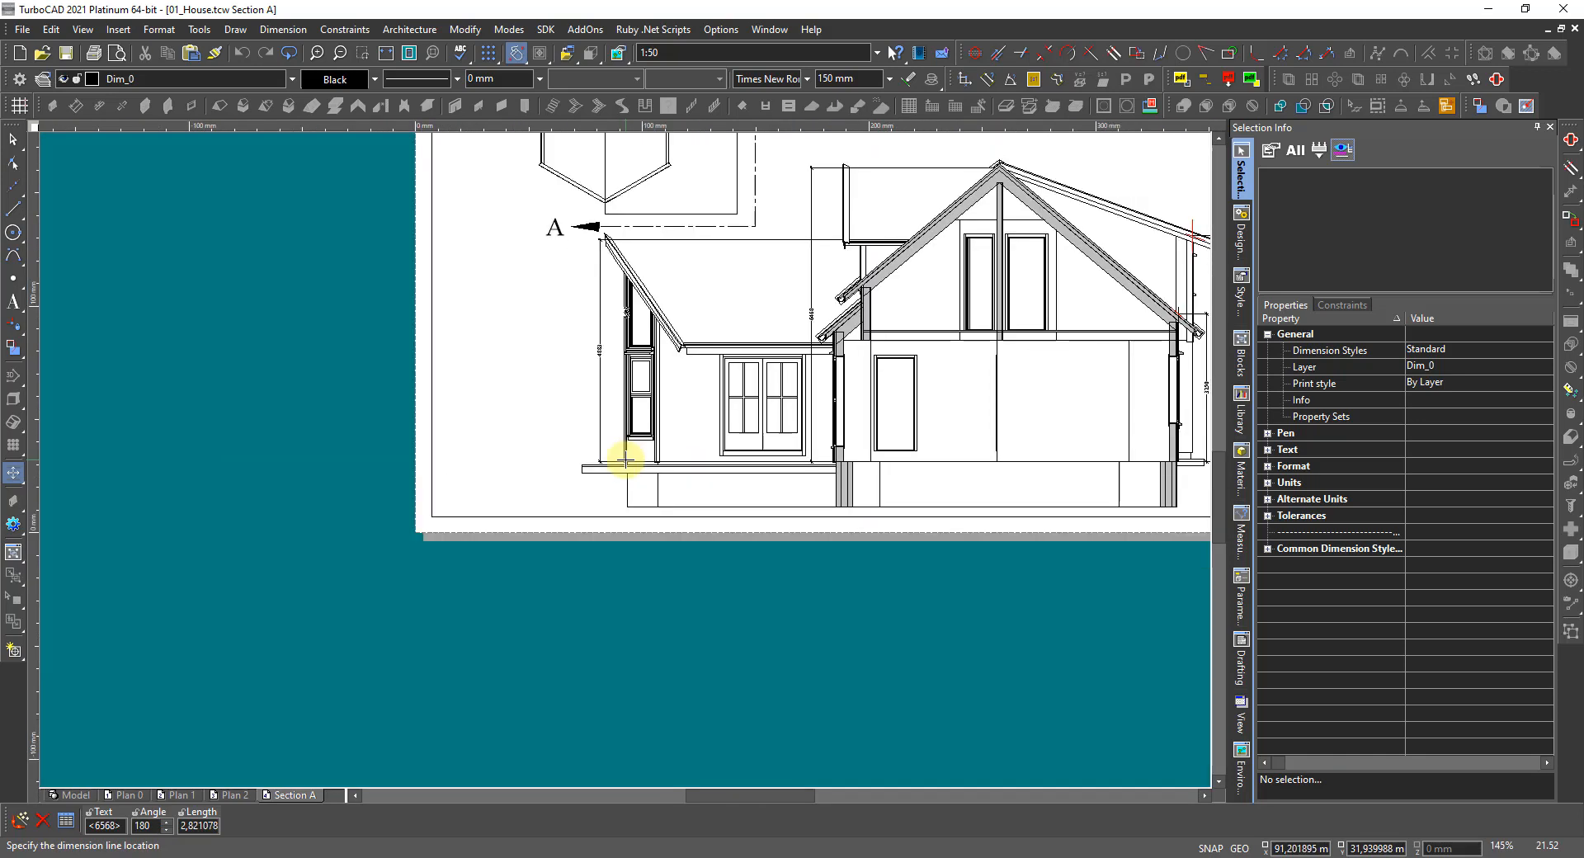
pyautogui.click(507, 451)
# Start an angular dimension with the underside of the main roof slope below the dormer roof as its first line.
pyautogui.scroll(-2, 682, 427)
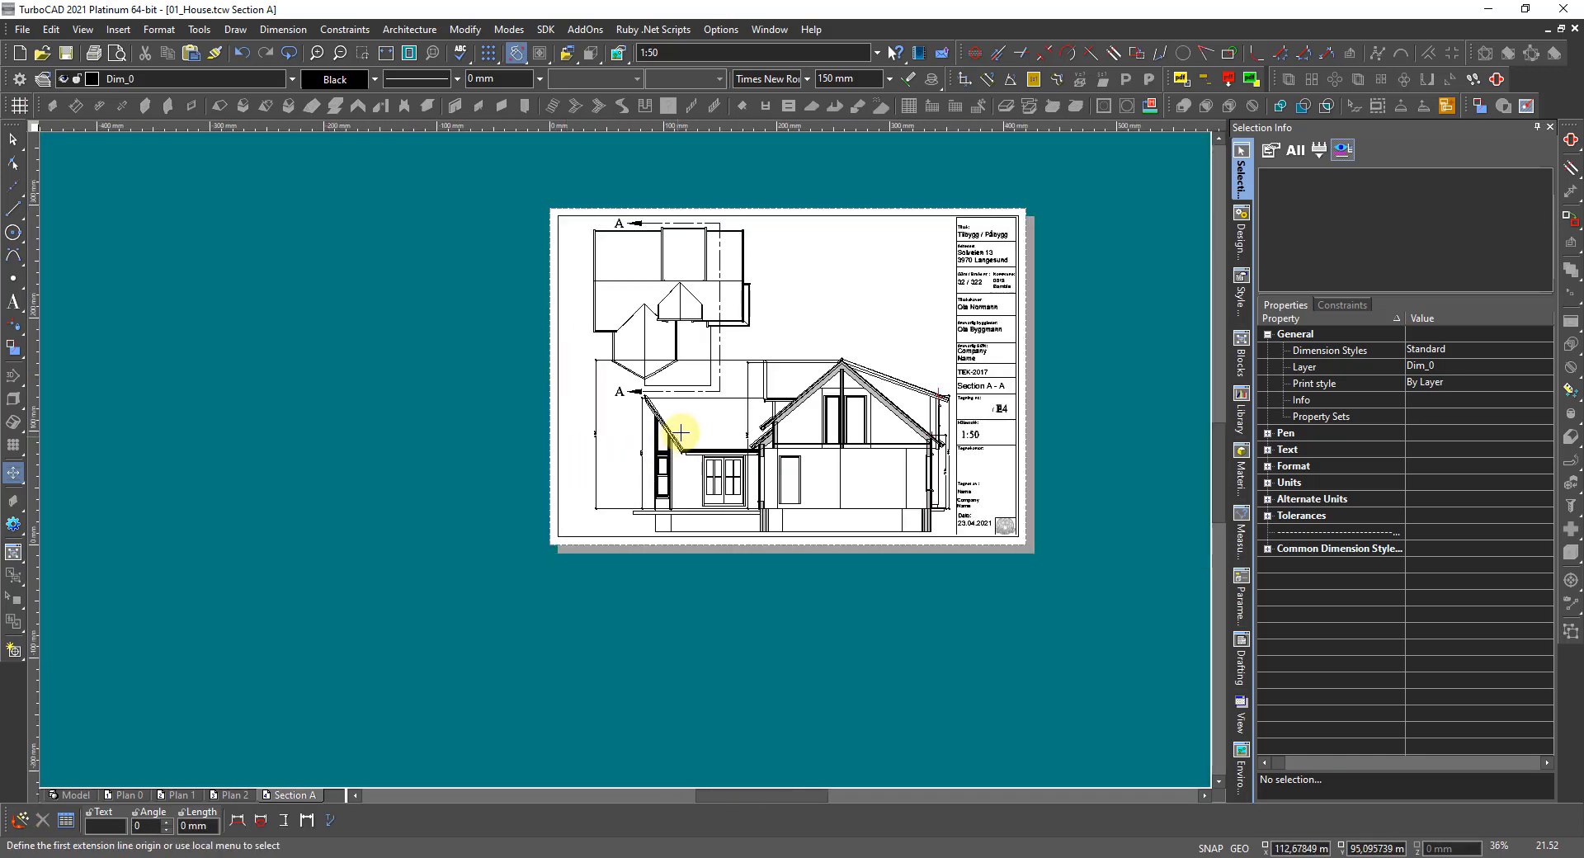
pyautogui.scroll(4, 632, 456)
pyautogui.scroll(-4, 658, 468)
pyautogui.scroll(4, 622, 460)
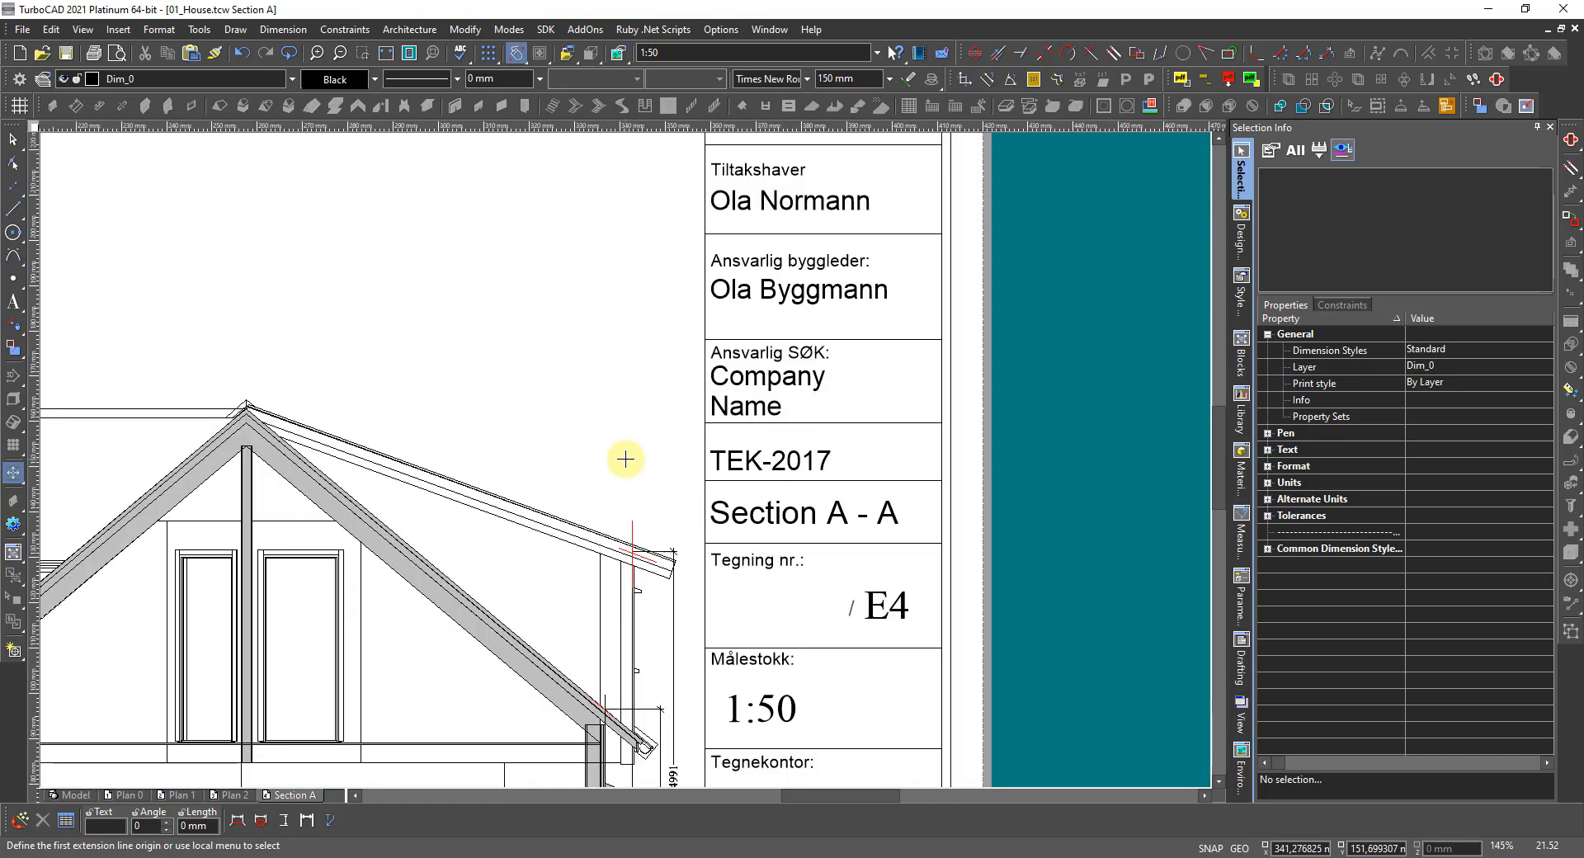
pyautogui.scroll(-2, 624, 467)
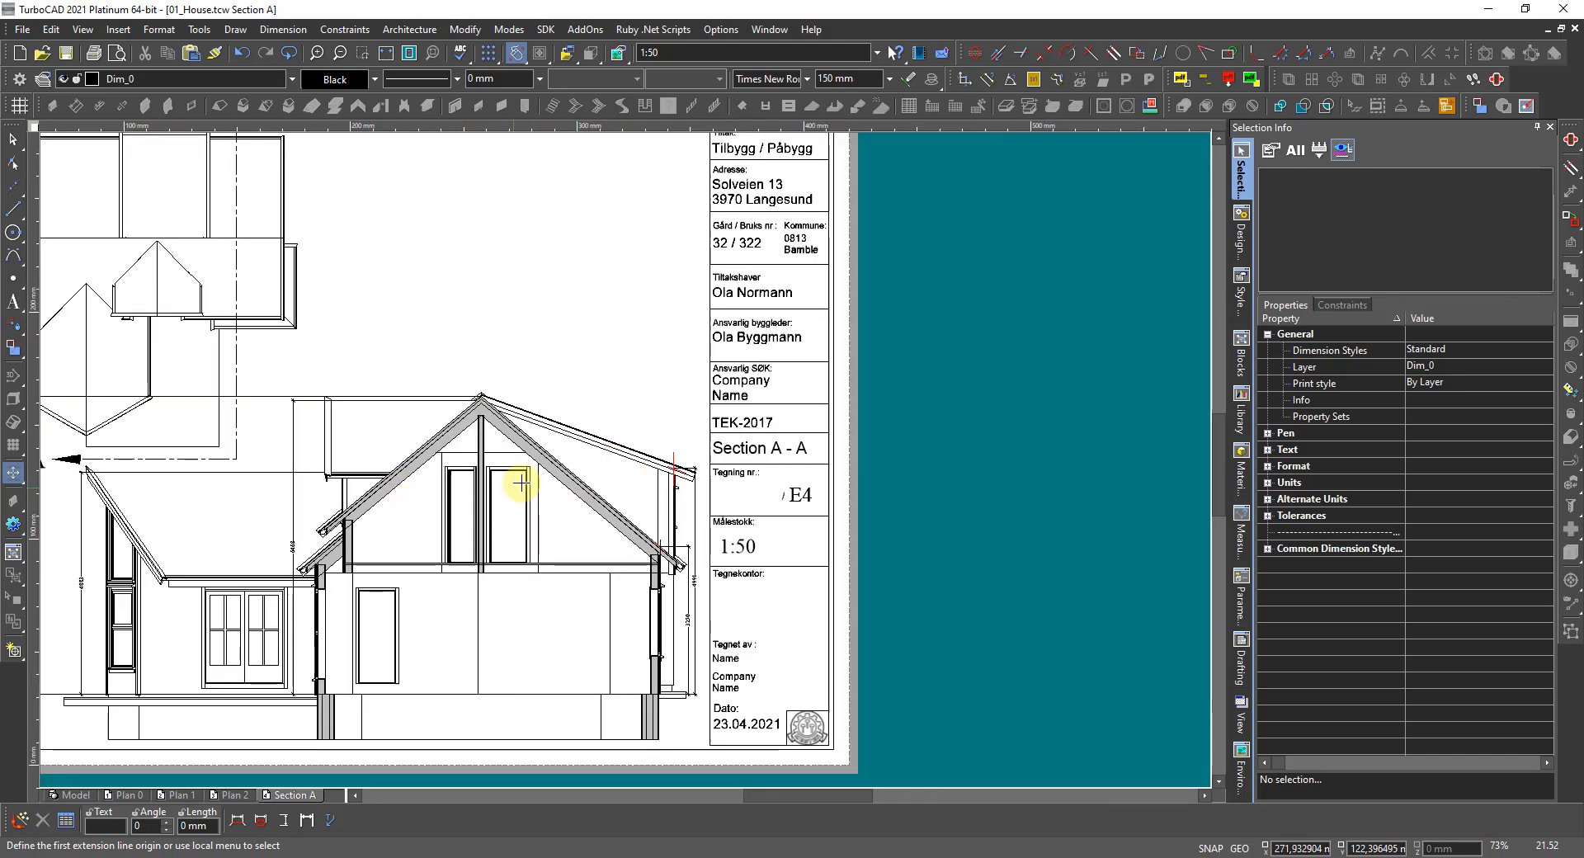
pyautogui.scroll(2, 515, 475)
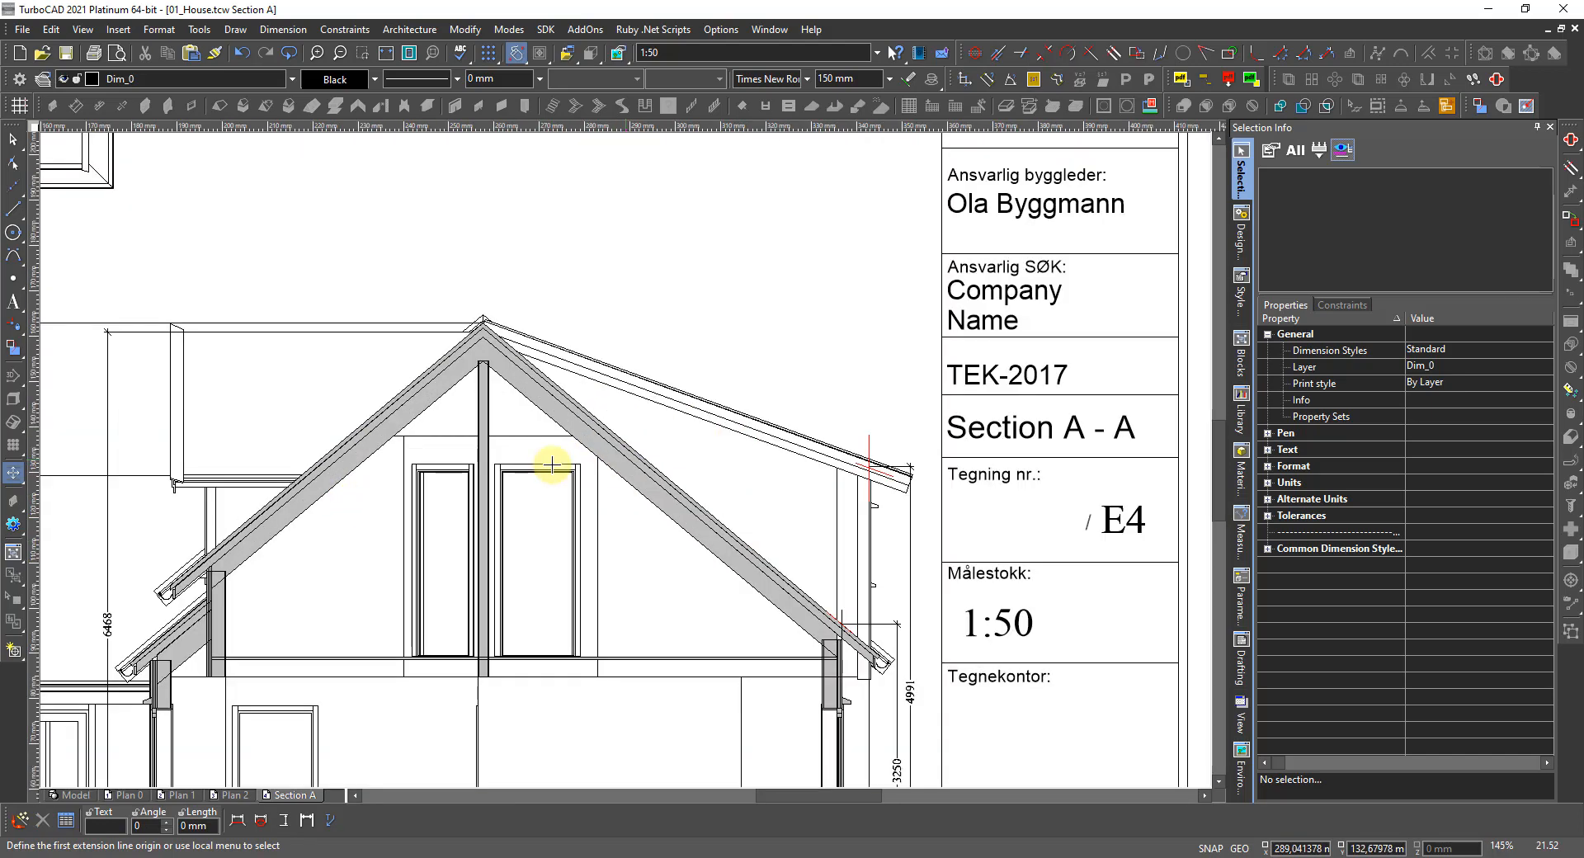
pyautogui.rightClick(708, 592)
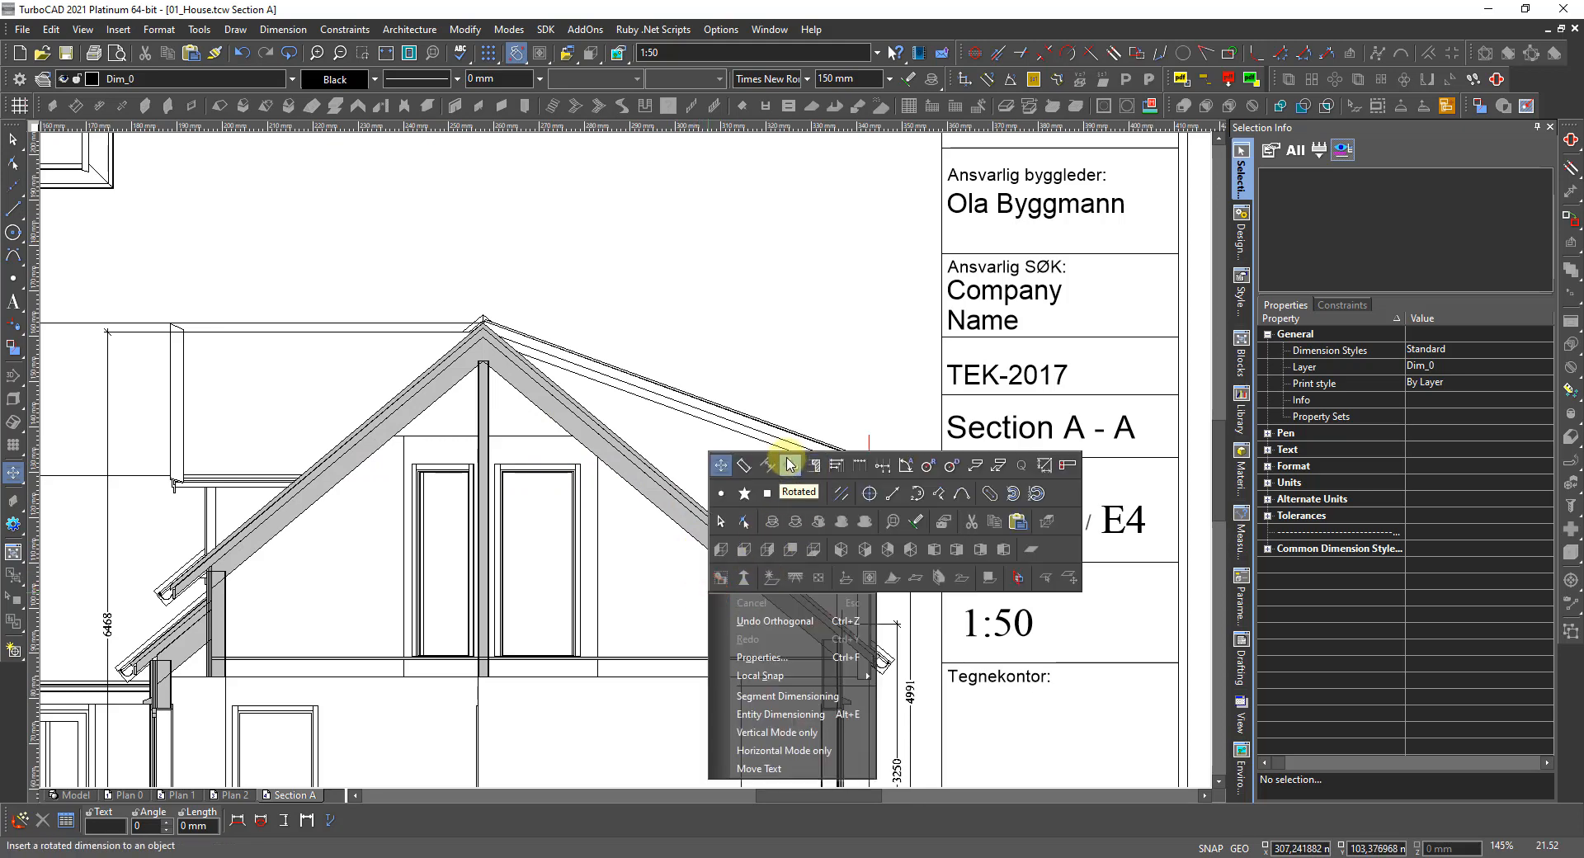
pyautogui.click(910, 468)
pyautogui.click(715, 559)
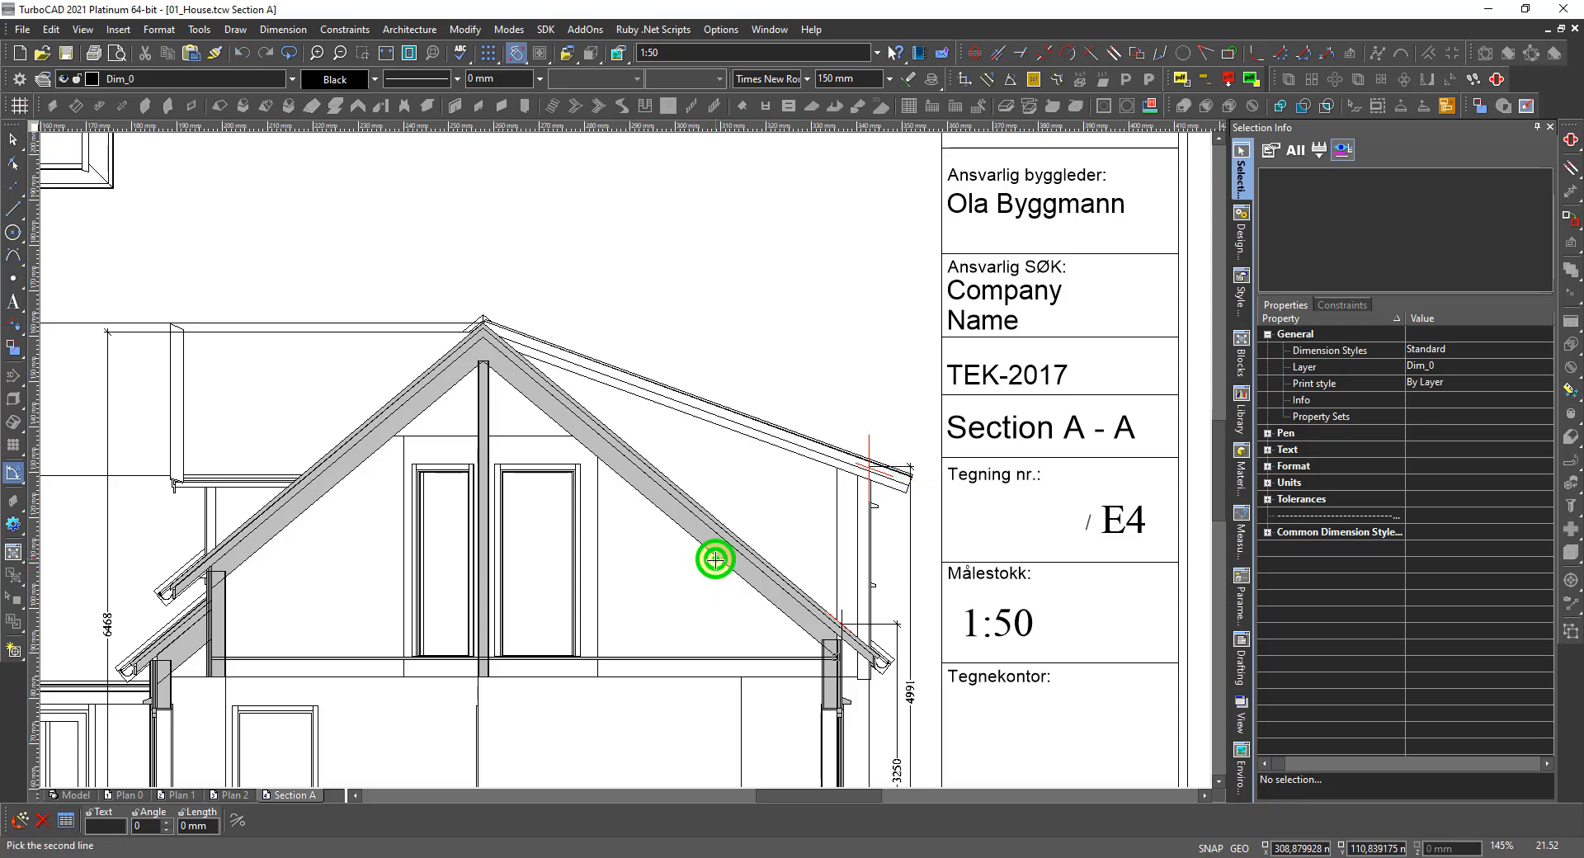
# Add angular dimensions from the horizontal upper floor line to the steep roof's underside and to the shallower roof's underside.
pyautogui.click(678, 656)
pyautogui.click(642, 610)
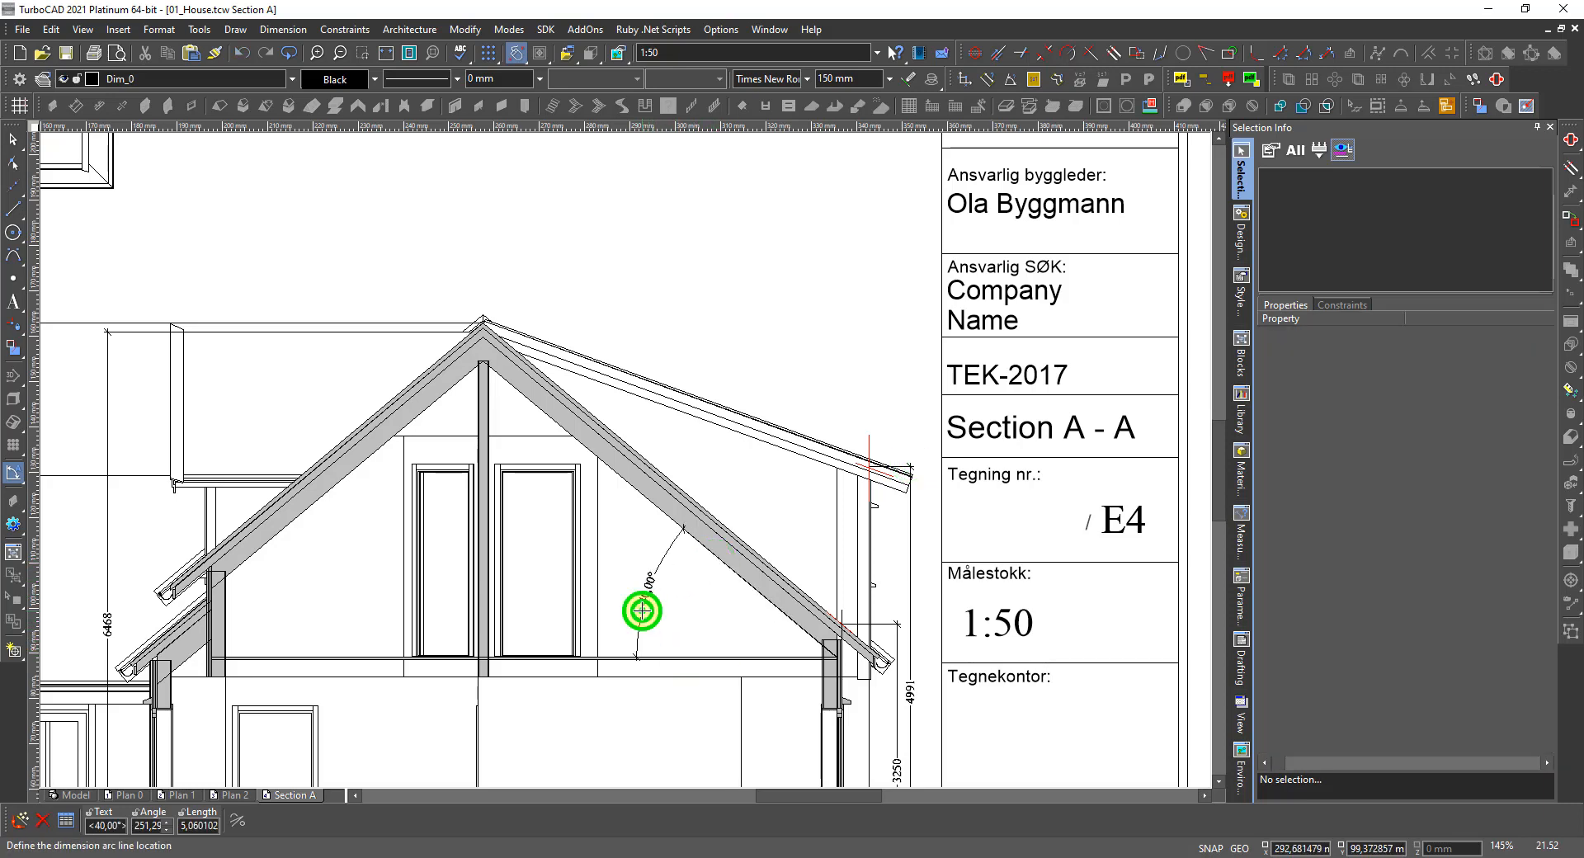
pyautogui.scroll(5, 630, 442)
pyautogui.scroll(-5, 622, 421)
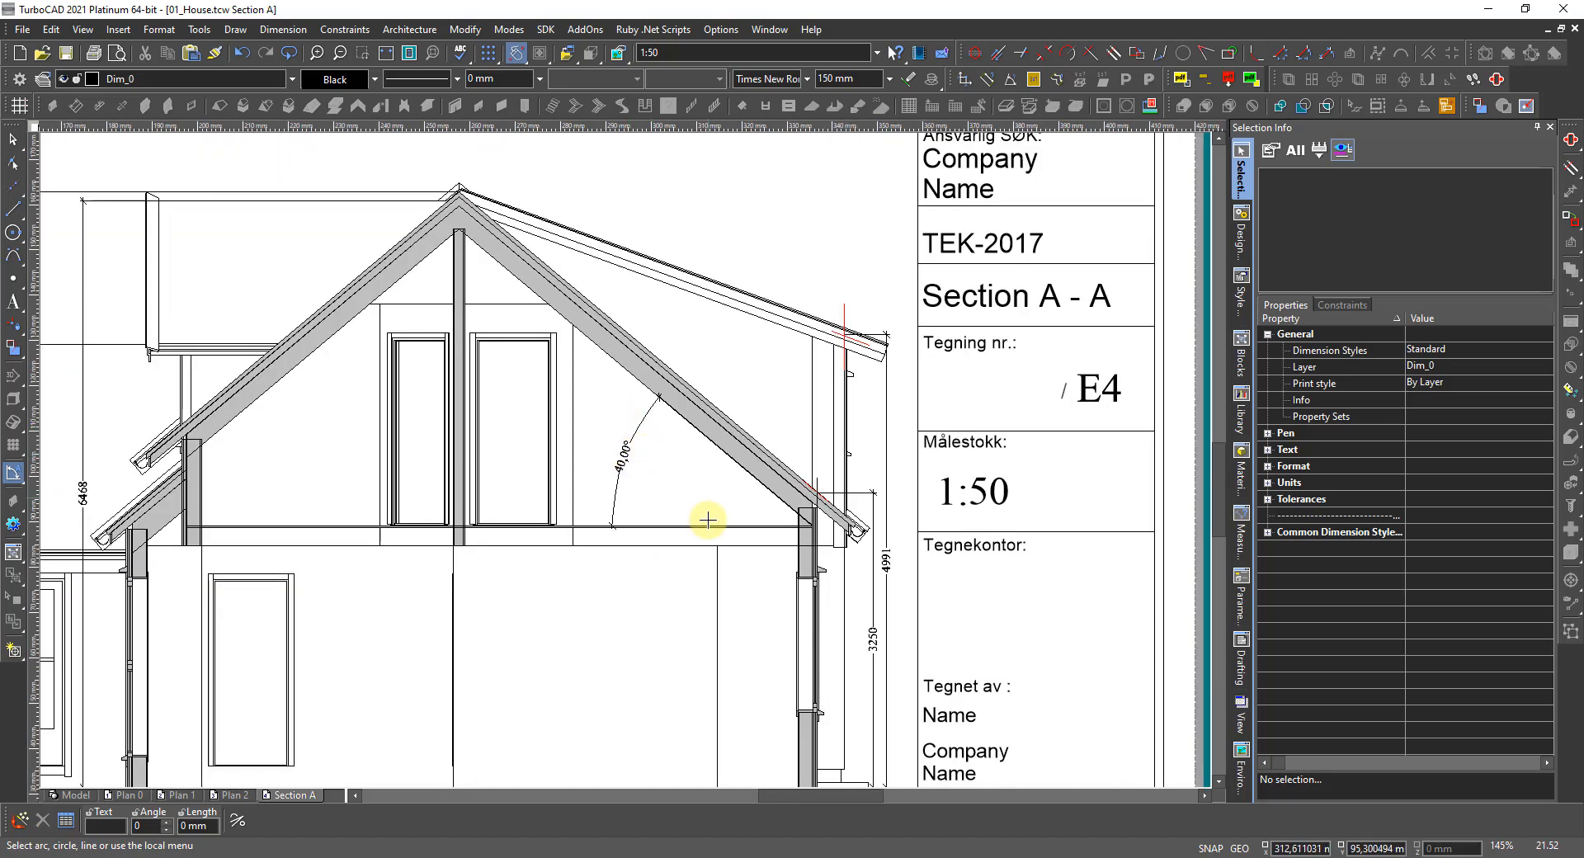
pyautogui.click(778, 324)
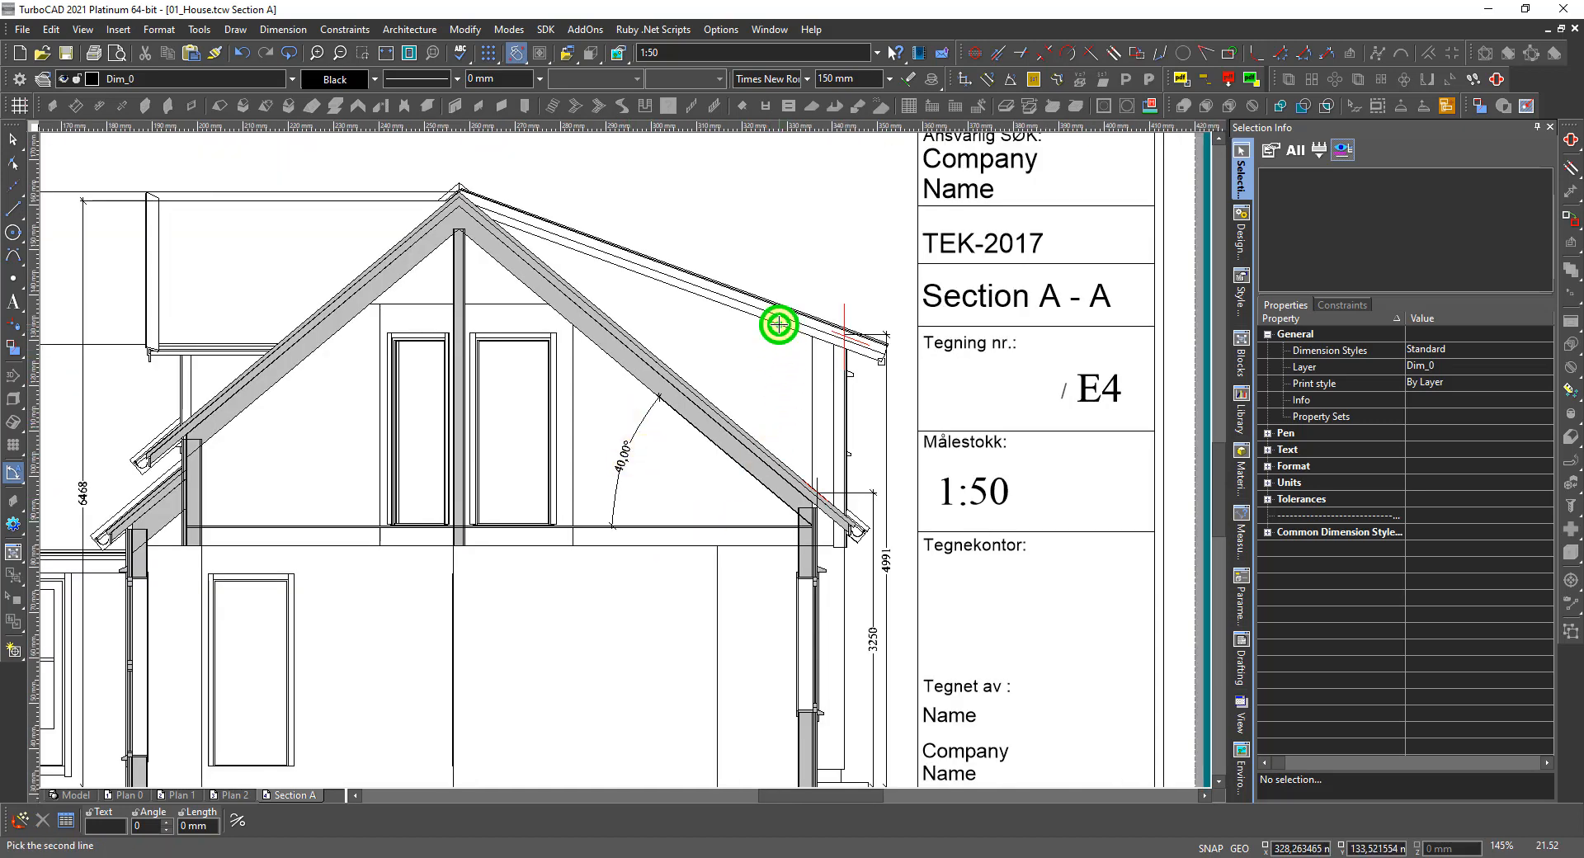
pyautogui.click(712, 525)
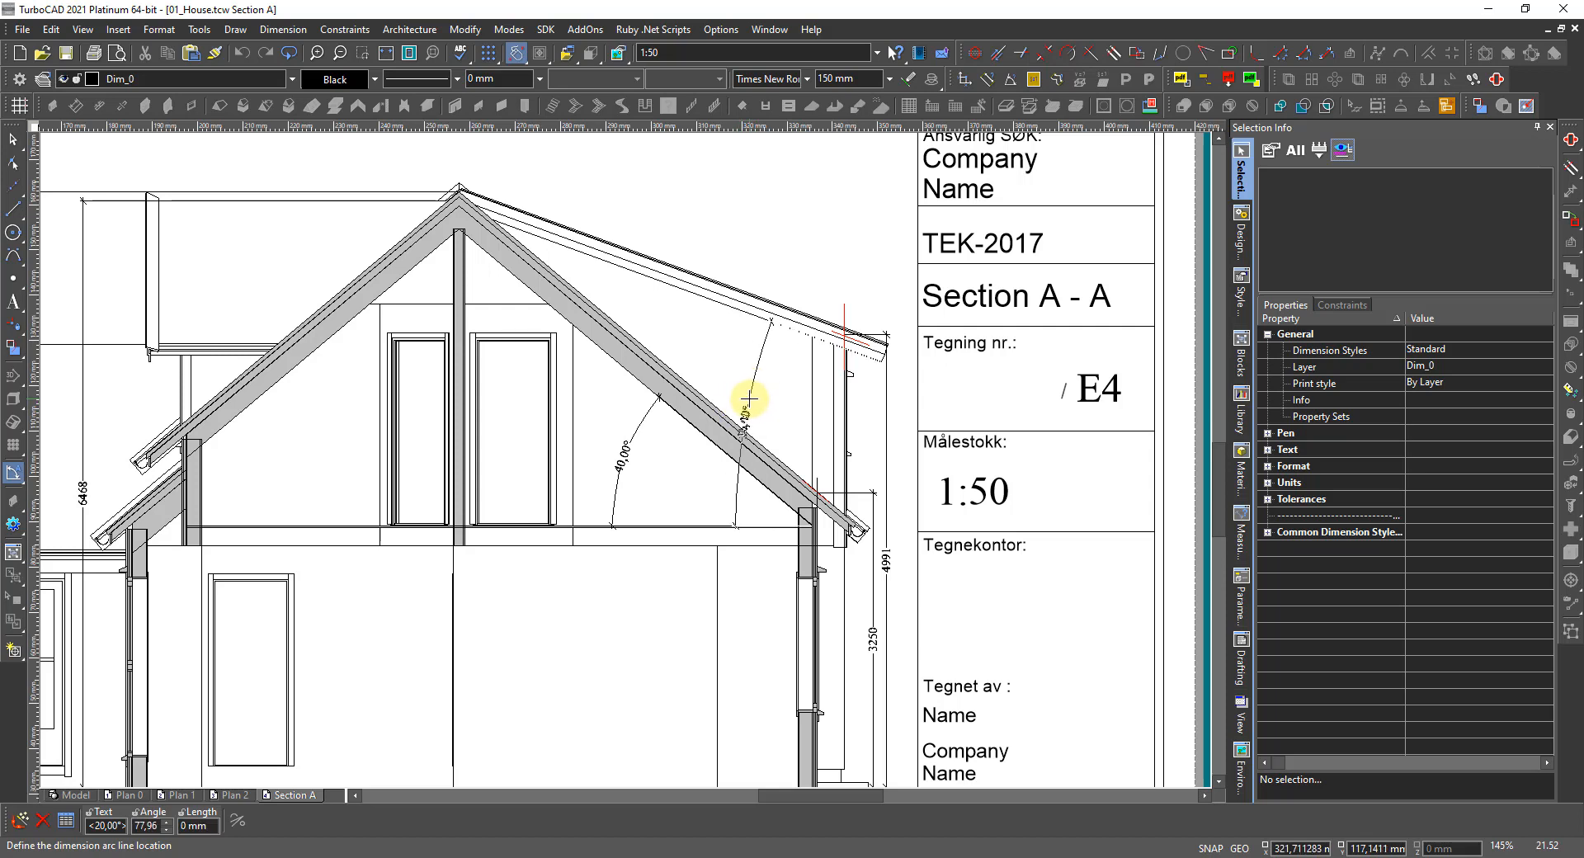
pyautogui.click(749, 399)
# Select the 20° angular dimension under the shallower roof for node editing.
pyautogui.scroll(5, 780, 386)
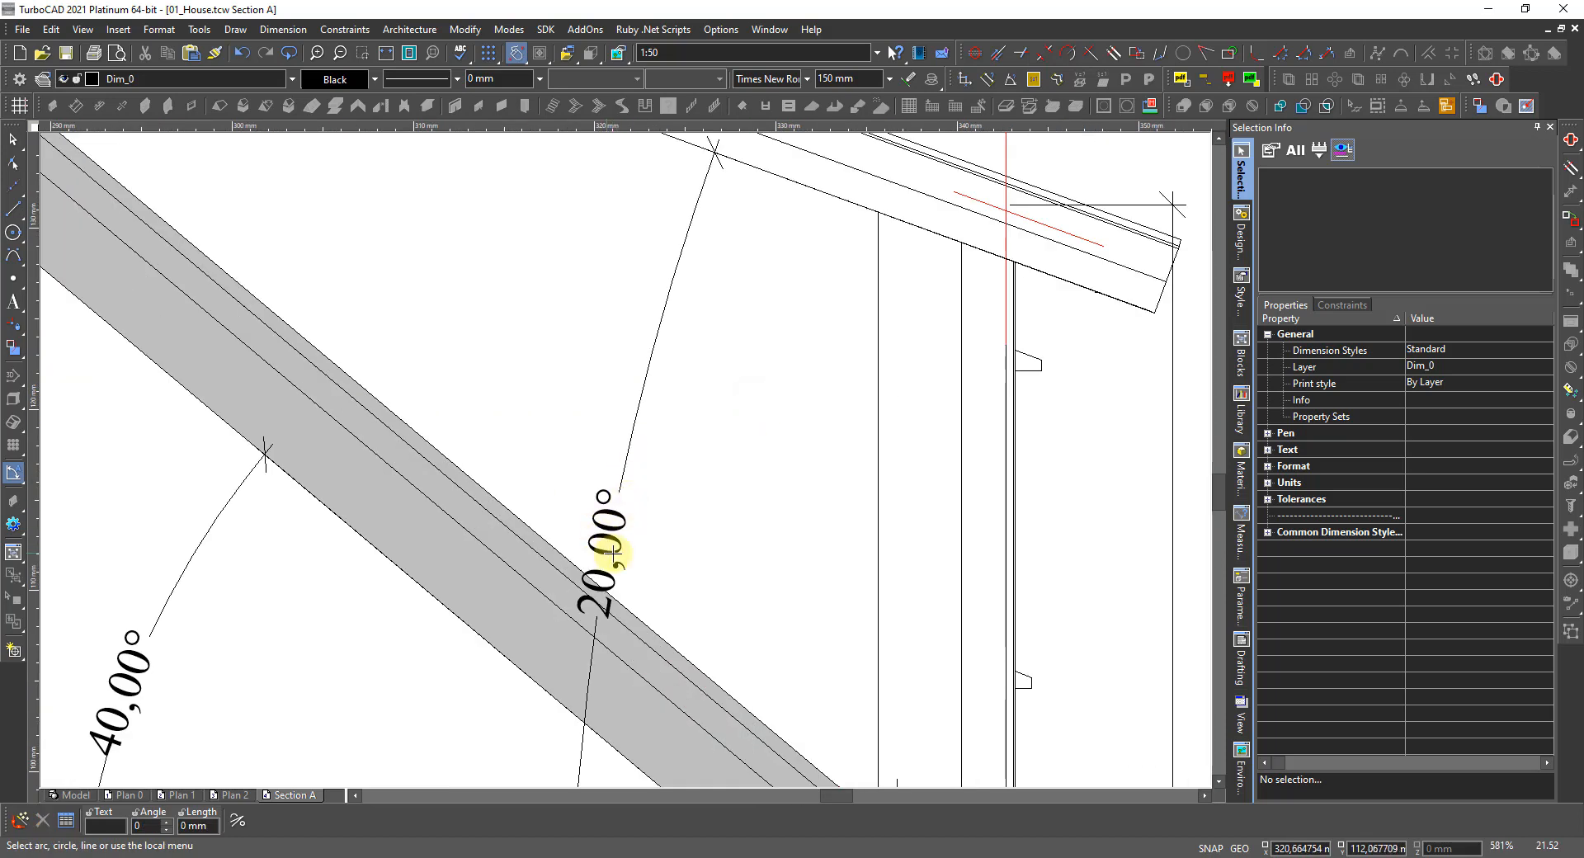
pyautogui.press('Escape')
pyautogui.rightClick(611, 548)
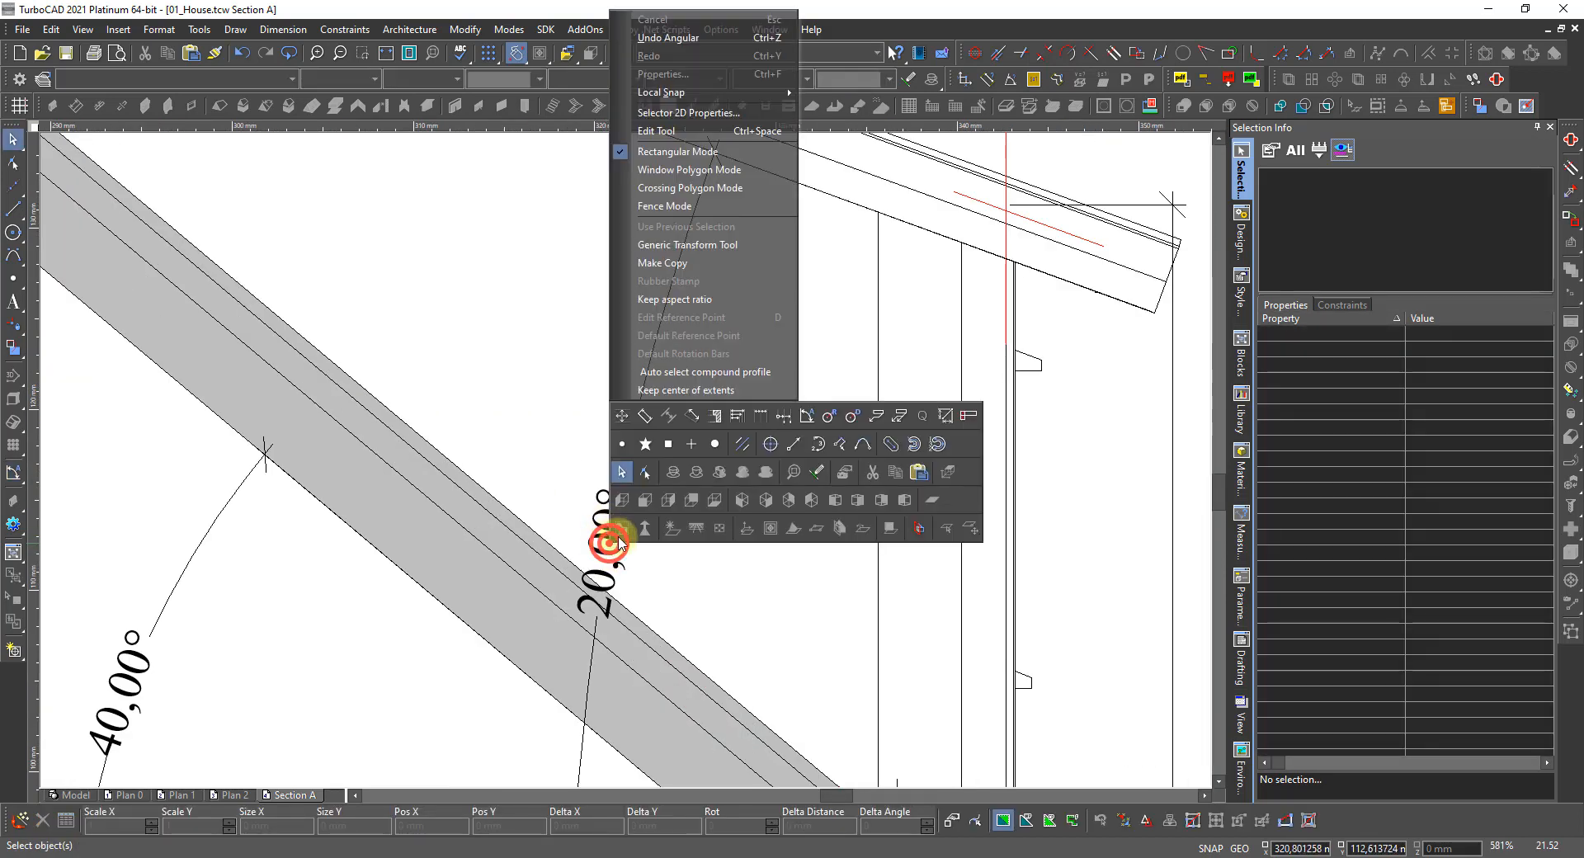
pyautogui.click(644, 472)
pyautogui.click(606, 551)
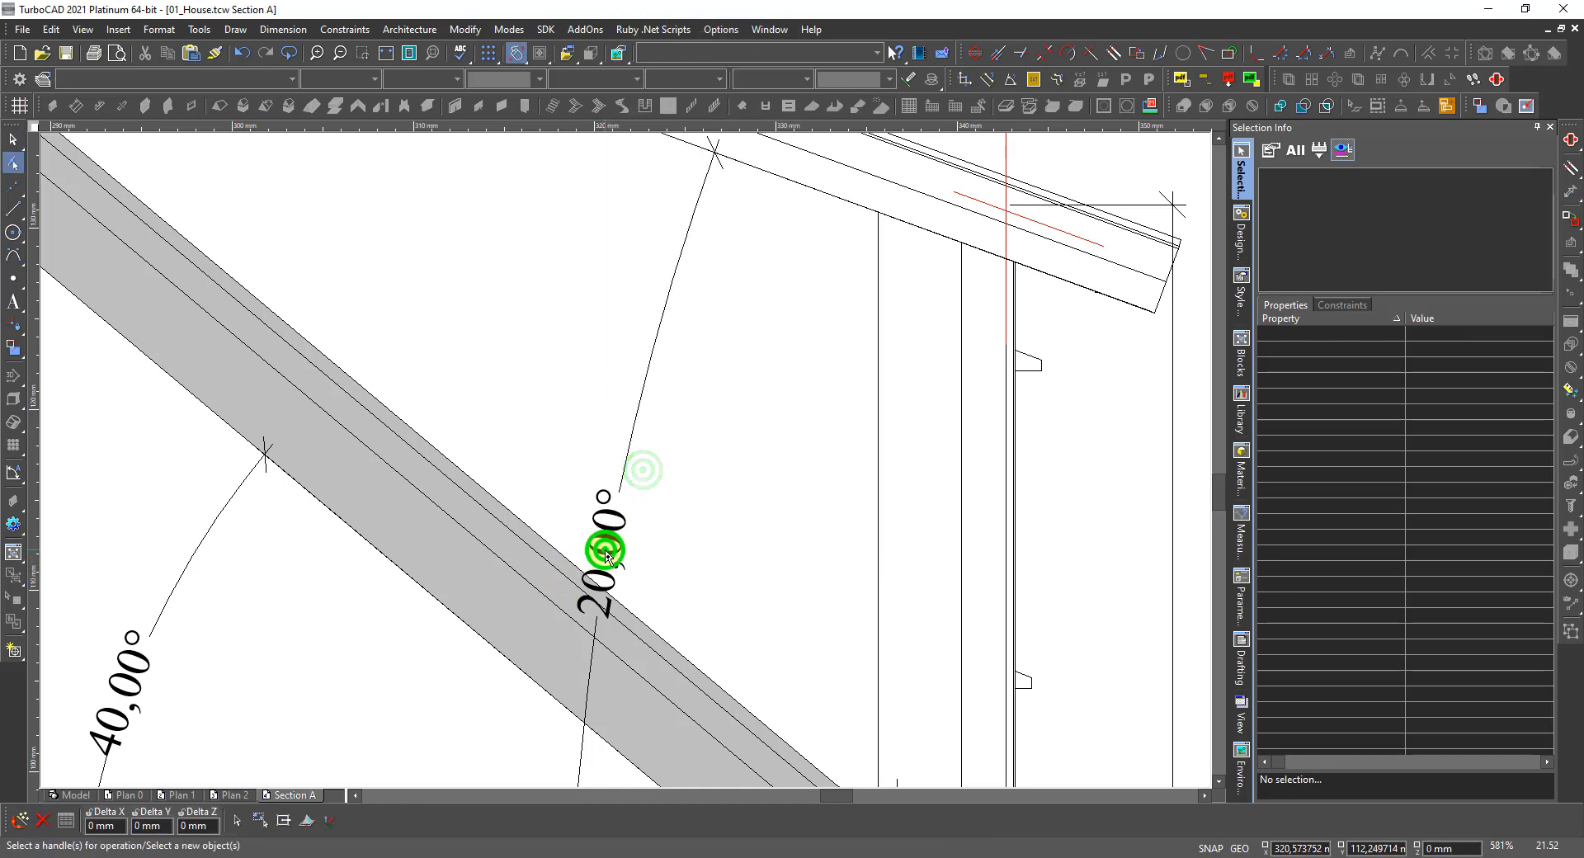
# Try to shift the 20° dimension's text along its arc, away from the steep roof, by repositioning its handles.
pyautogui.click(607, 550)
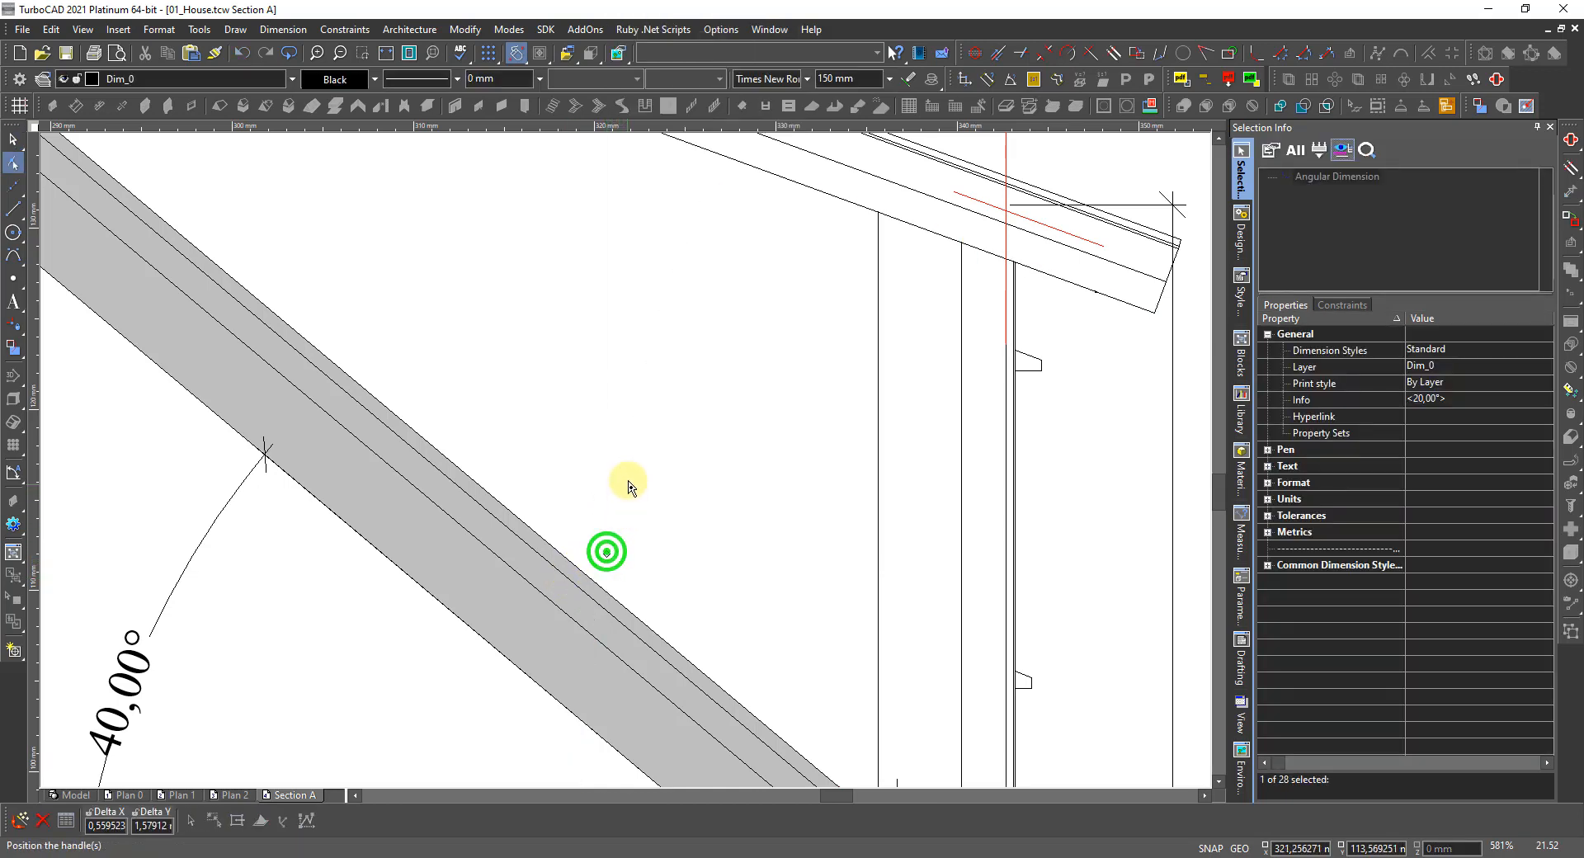
pyautogui.click(625, 459)
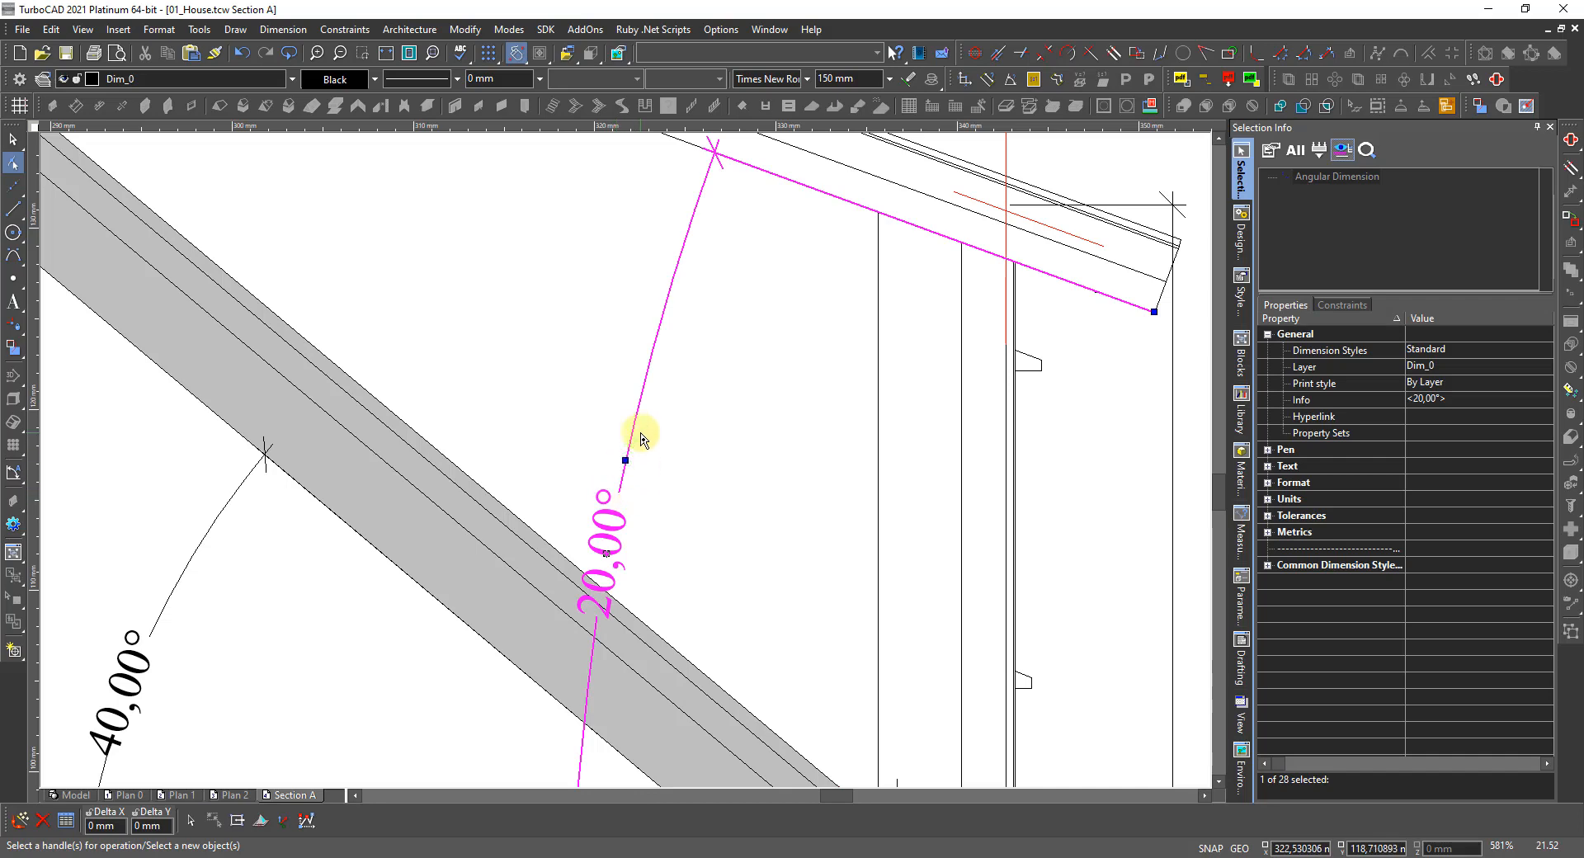
pyautogui.click(624, 461)
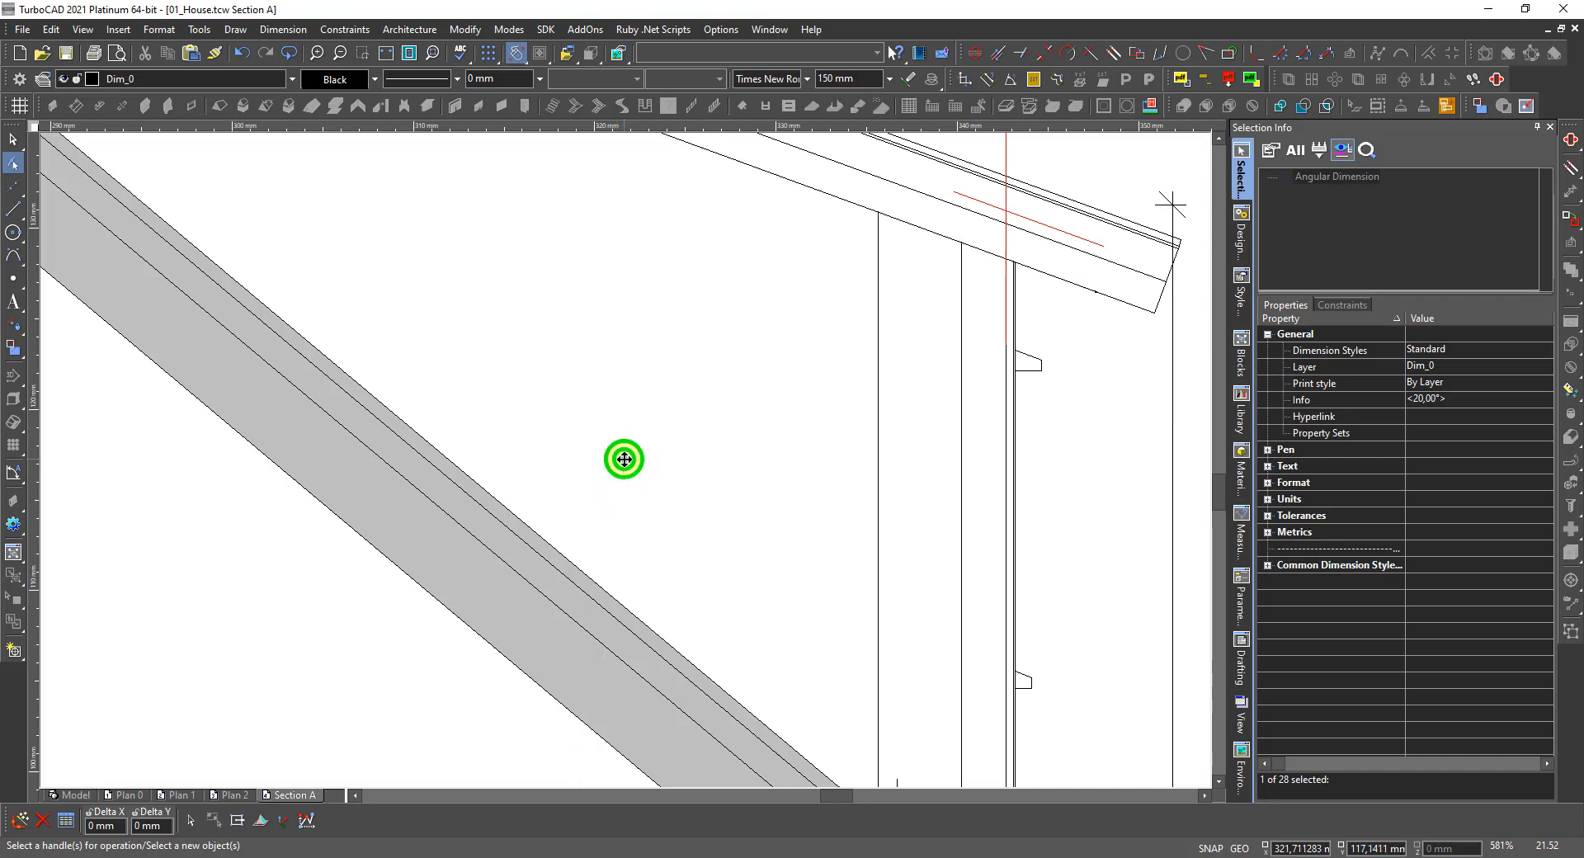
pyautogui.click(641, 384)
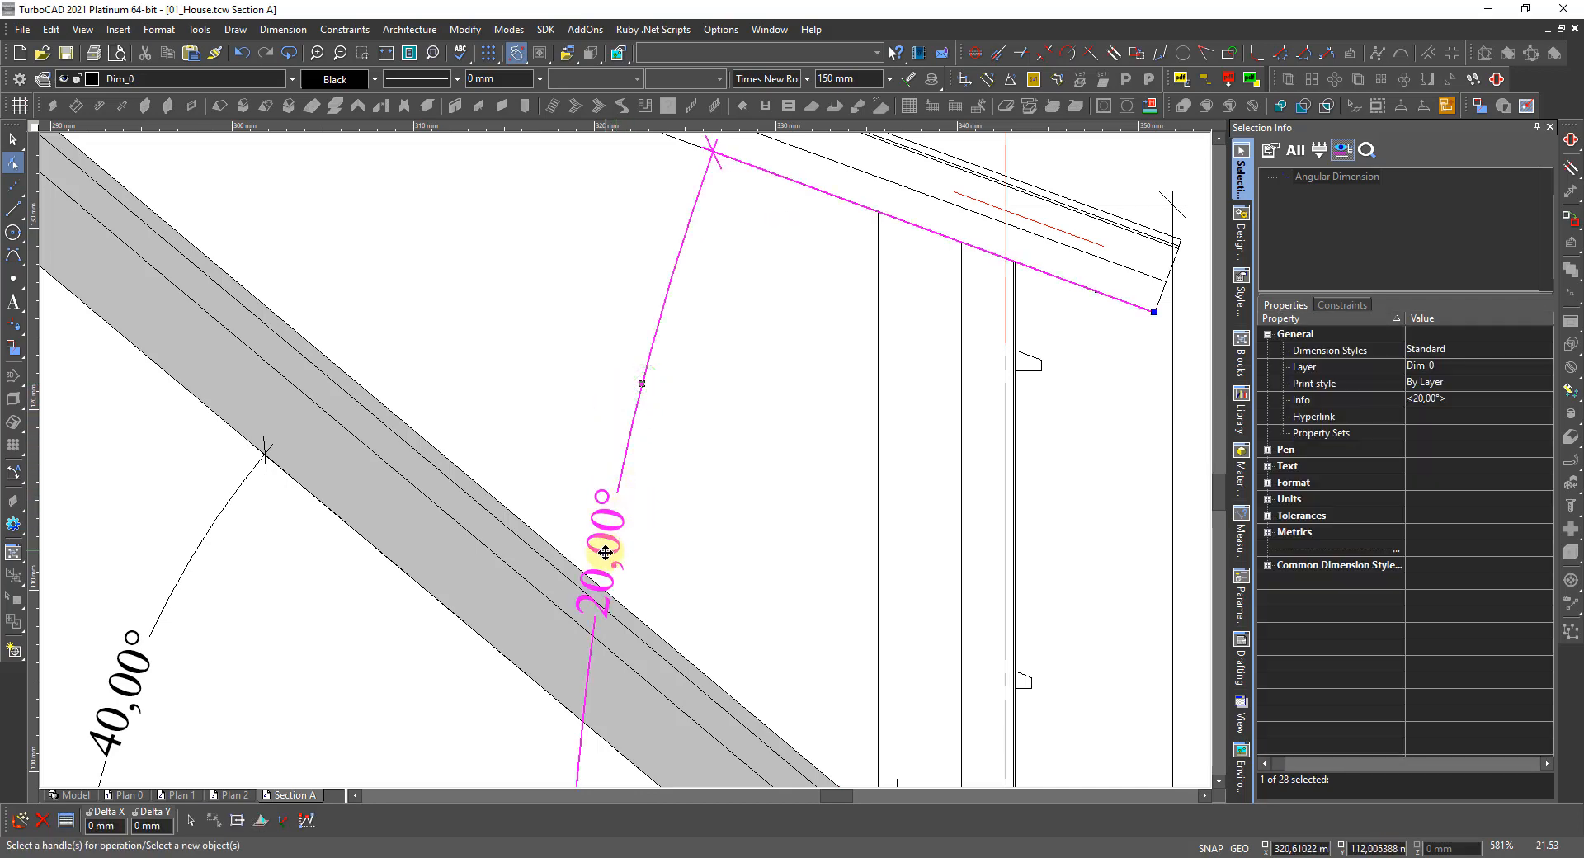
pyautogui.scroll(-10, 623, 479)
pyautogui.scroll(7, 635, 508)
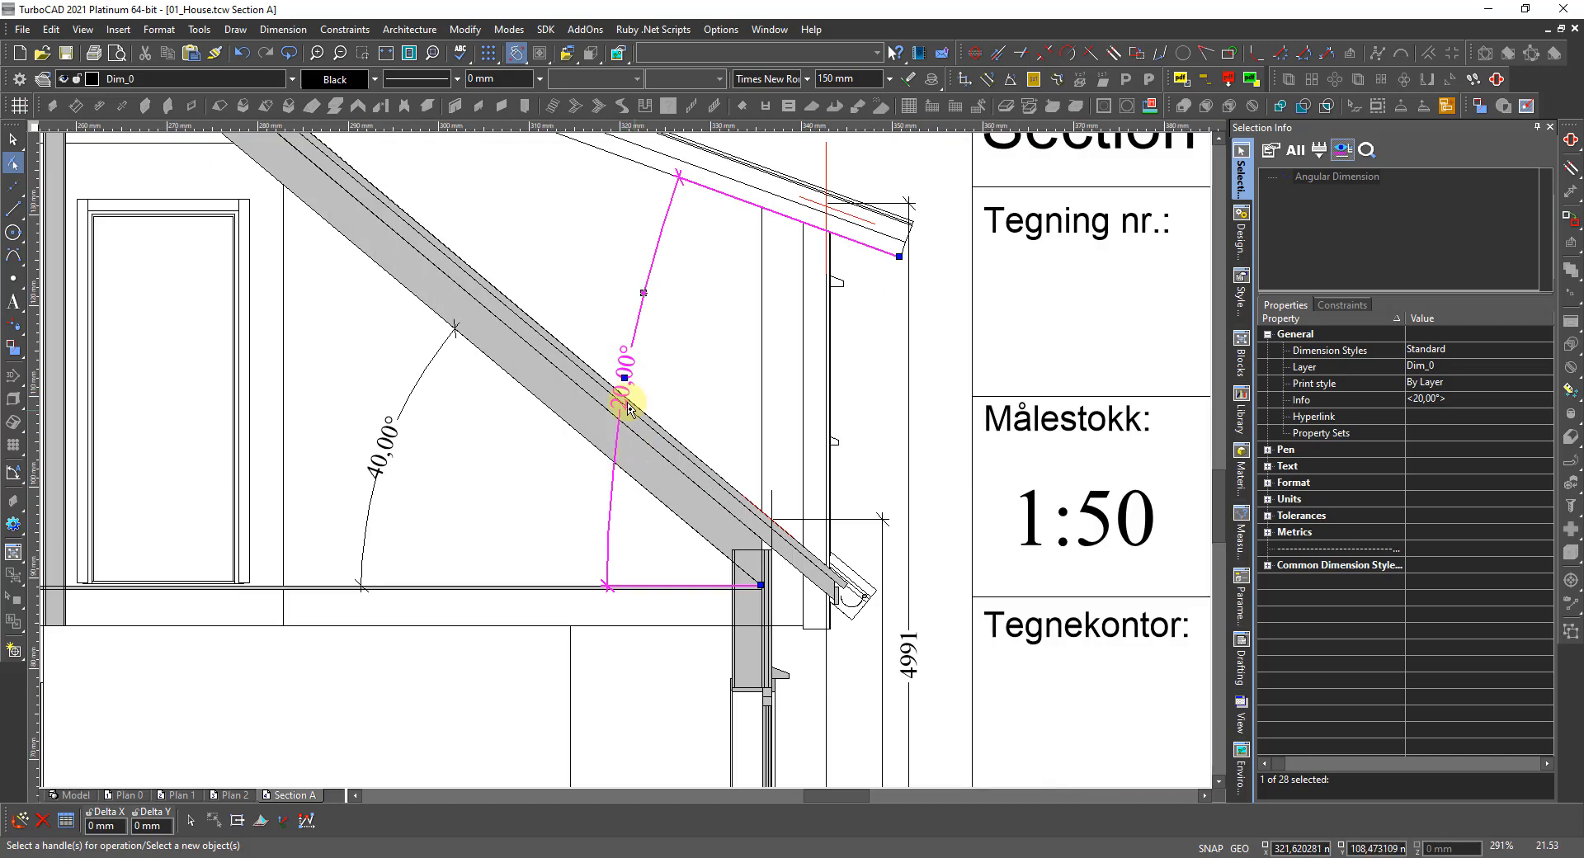
pyautogui.click(623, 376)
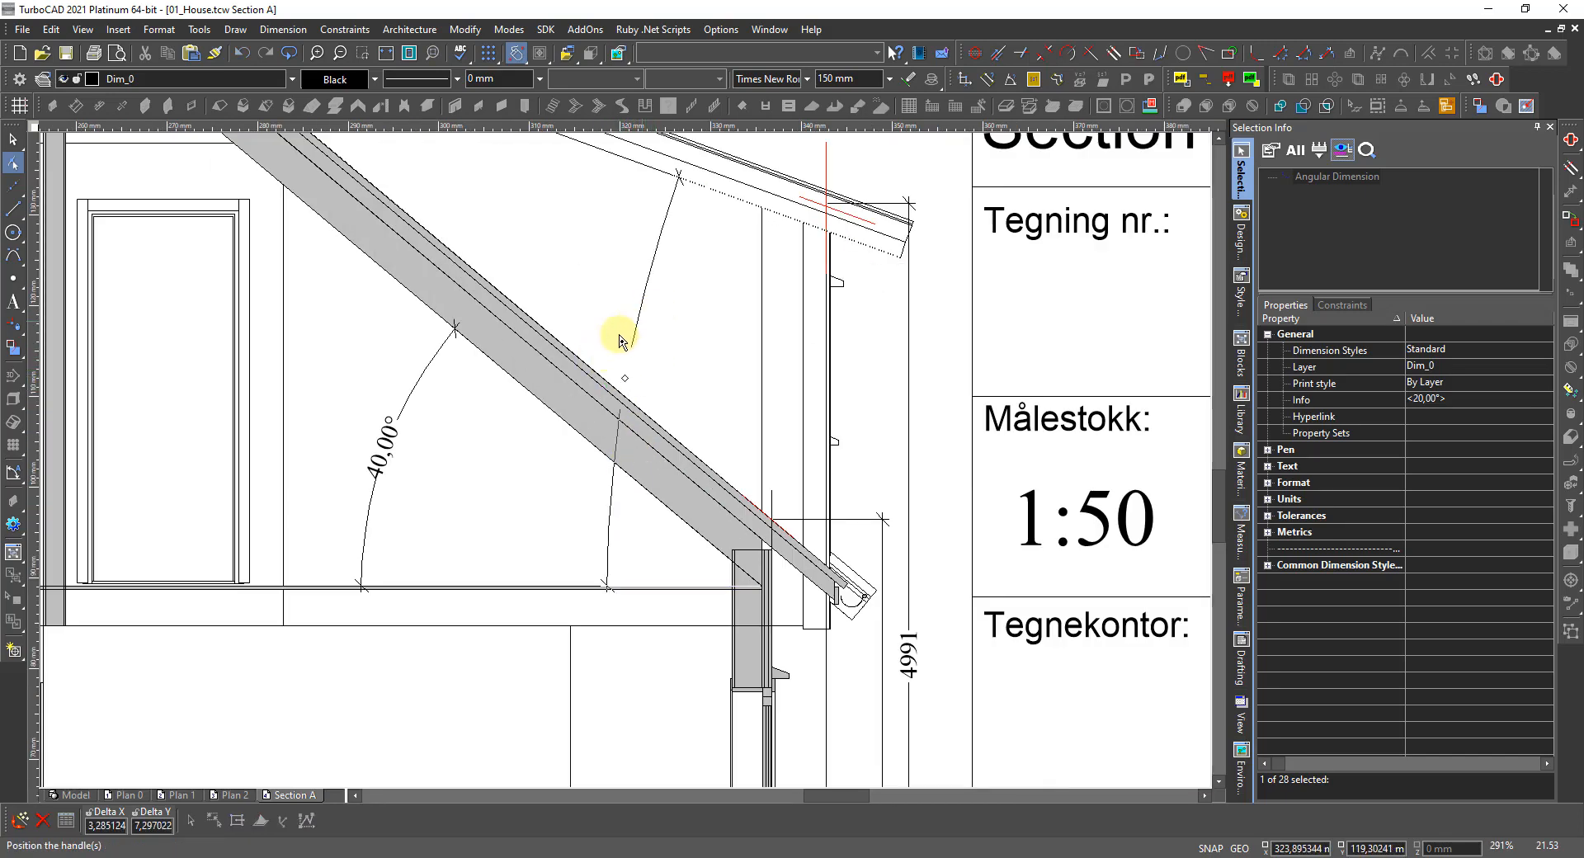
pyautogui.click(619, 381)
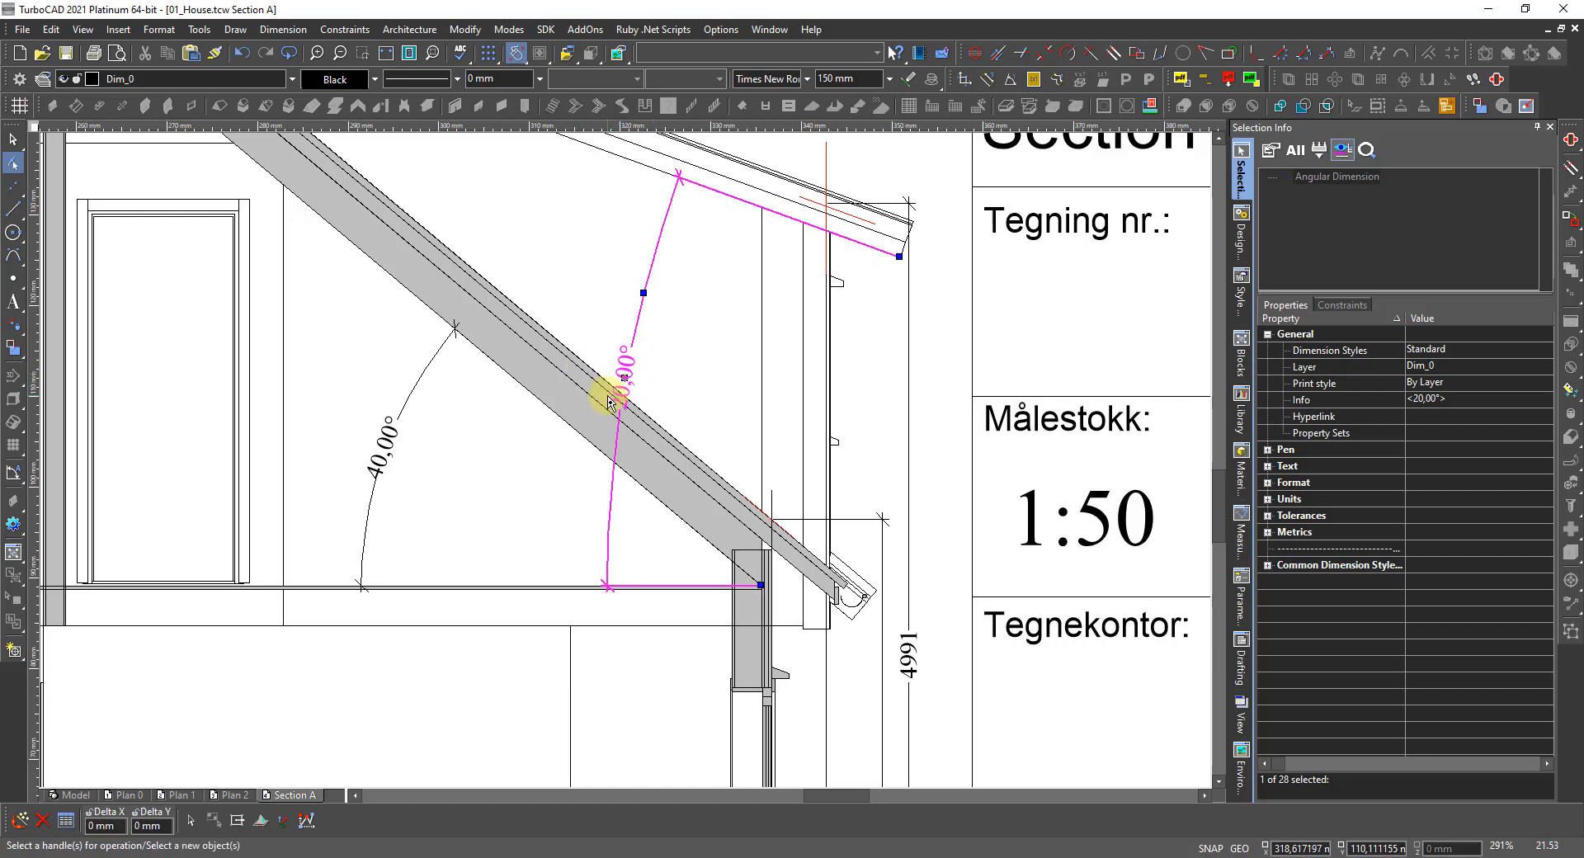
# Move the 20° dimension's arc outward toward the eaves so its text clears the steep roof, and finish editing.
pyautogui.click(641, 292)
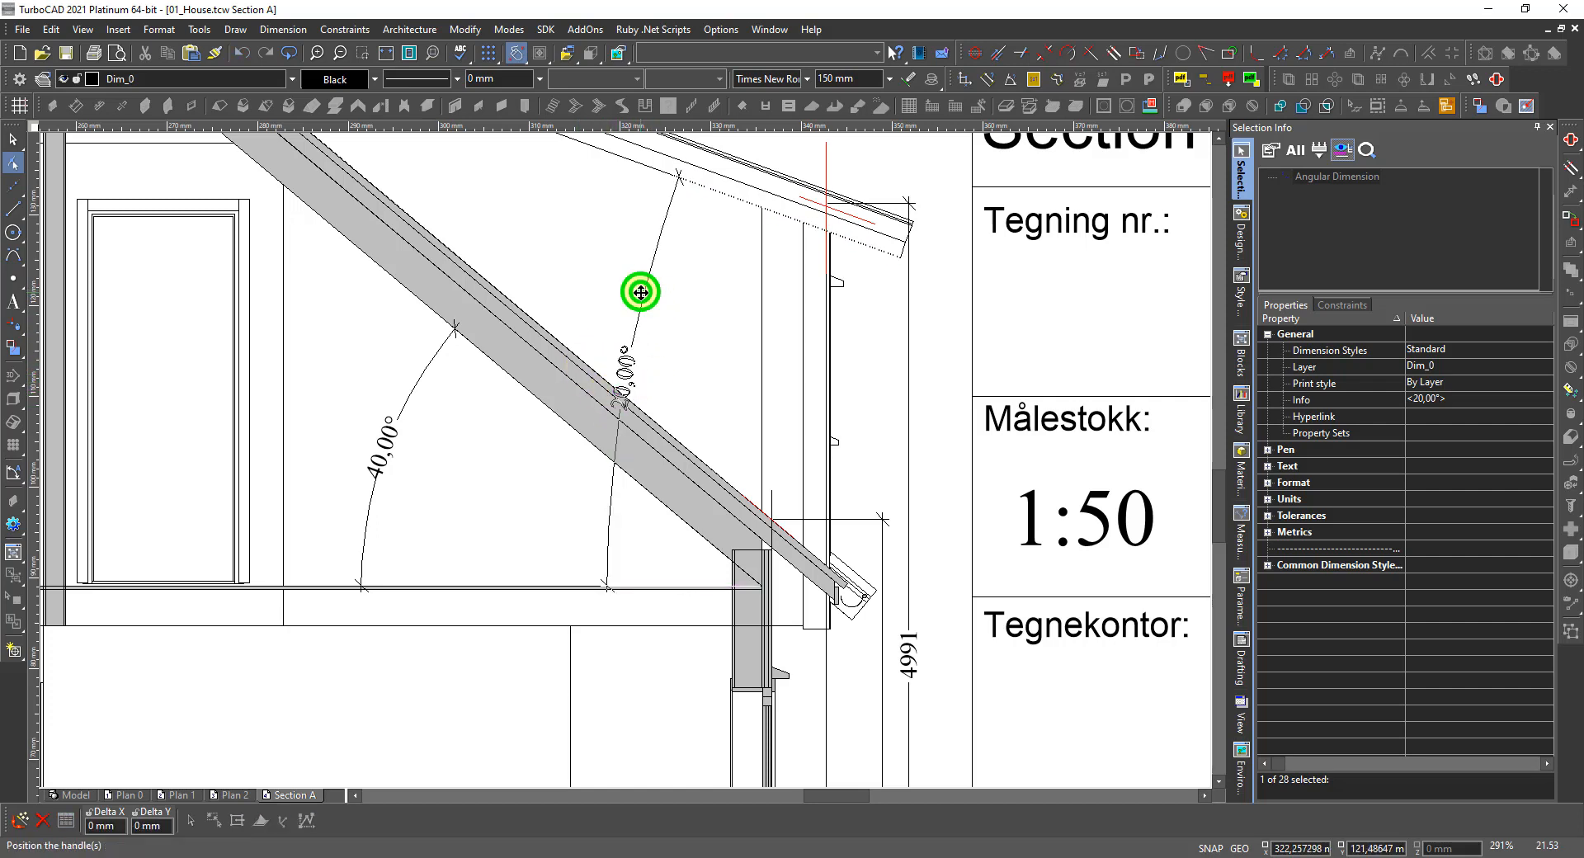
pyautogui.click(697, 318)
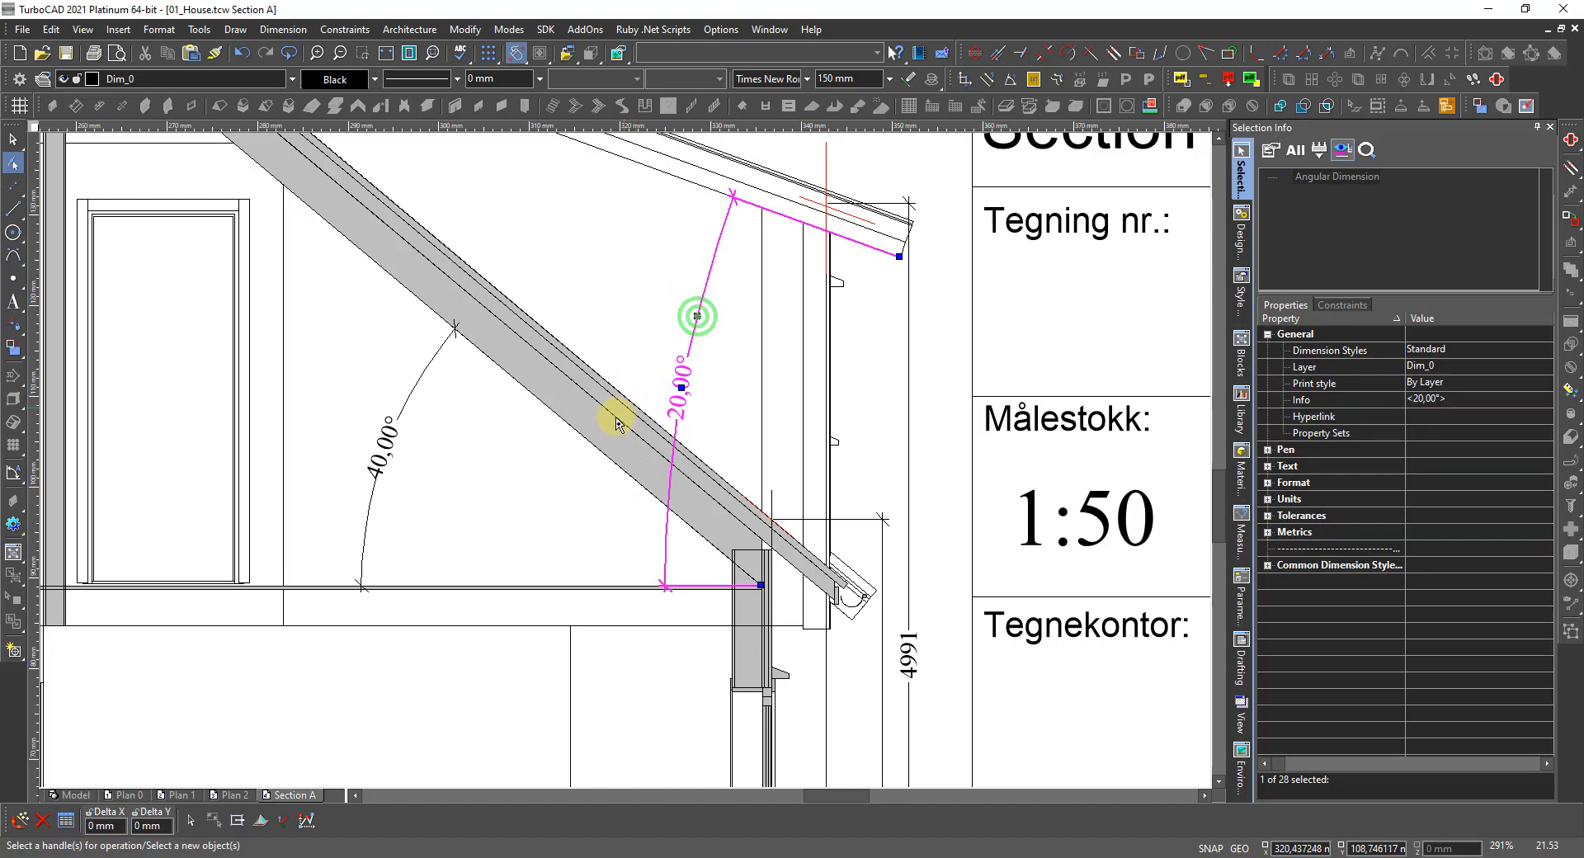
pyautogui.press('Escape')
pyautogui.scroll(-2, 646, 477)
pyautogui.scroll(1, 606, 447)
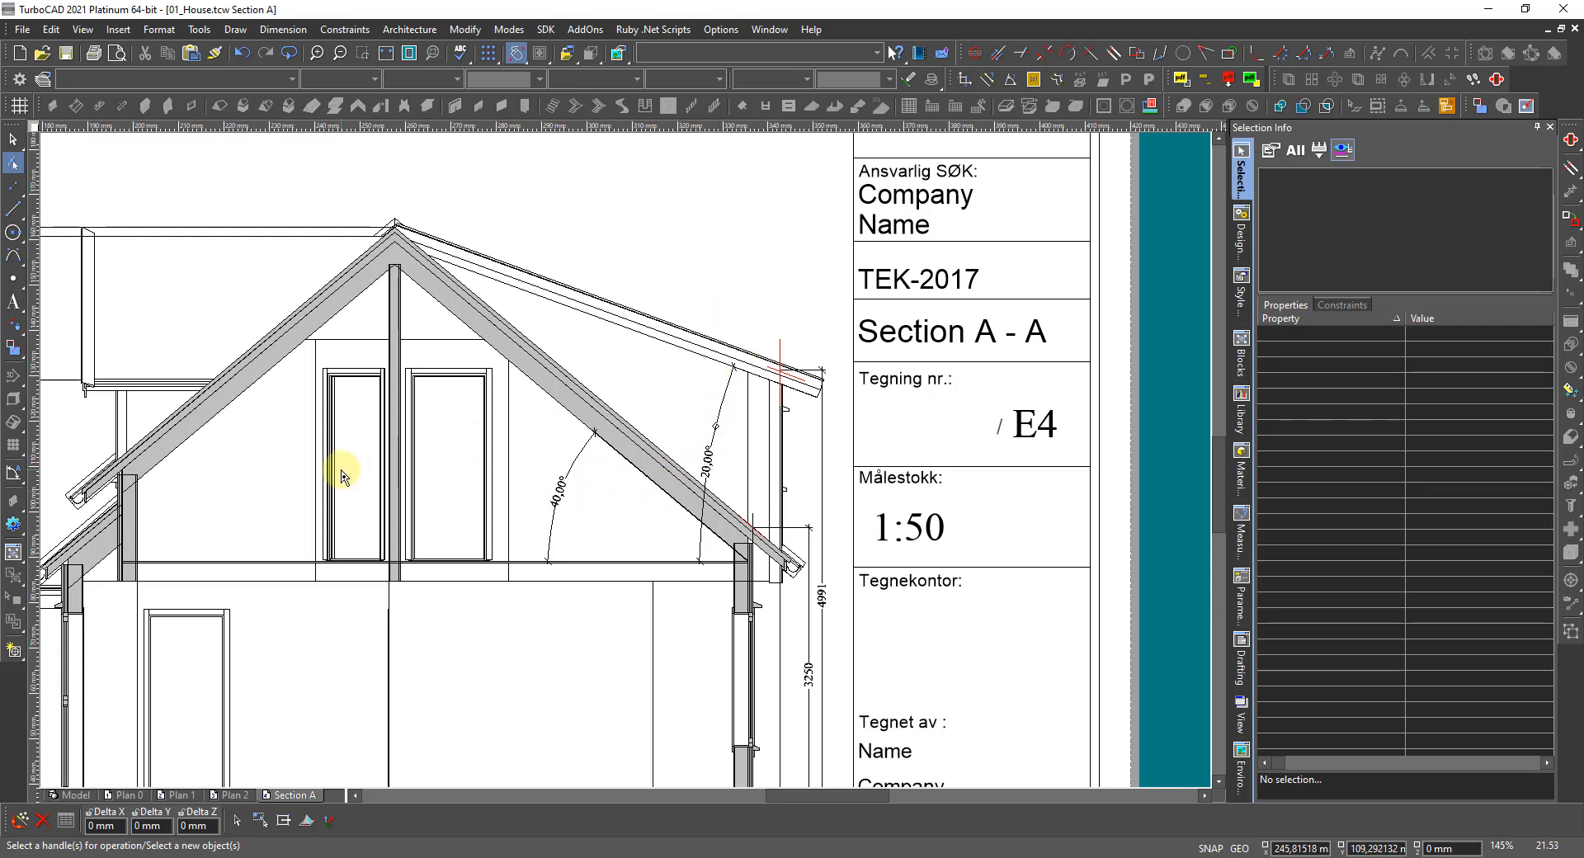
# Draw a horizontal line about 150 mm long on top of the foundation walls, from the left wall's outer layer to the right wall's.
pyautogui.scroll(-1, 491, 452)
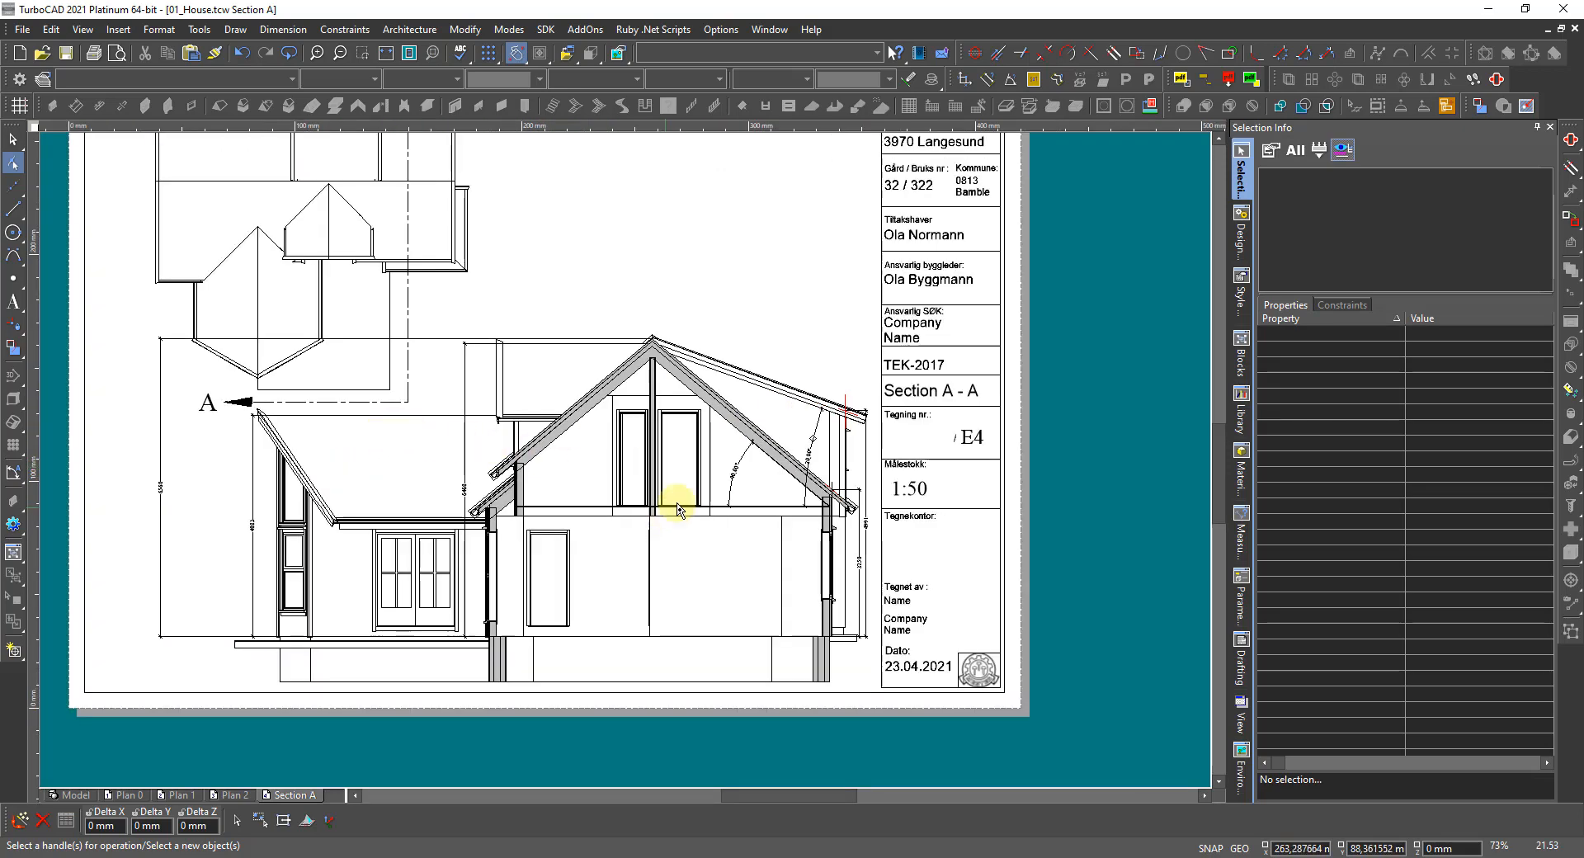
pyautogui.moveTo(679, 501); pyautogui.dragTo(621, 462, button='middle')
pyautogui.scroll(3, 545, 514)
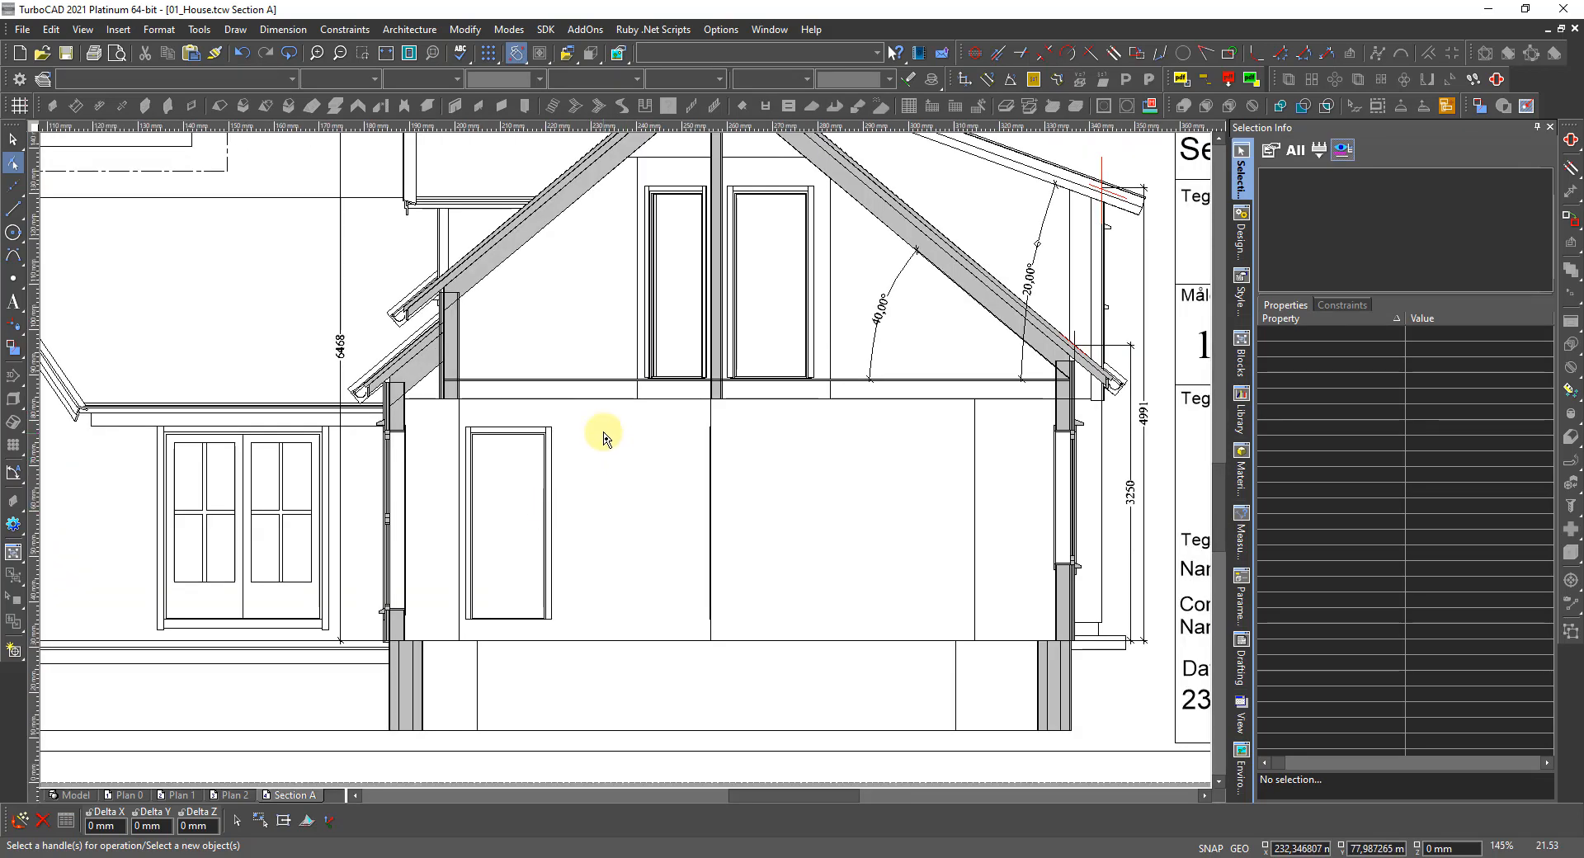
pyautogui.press('l')
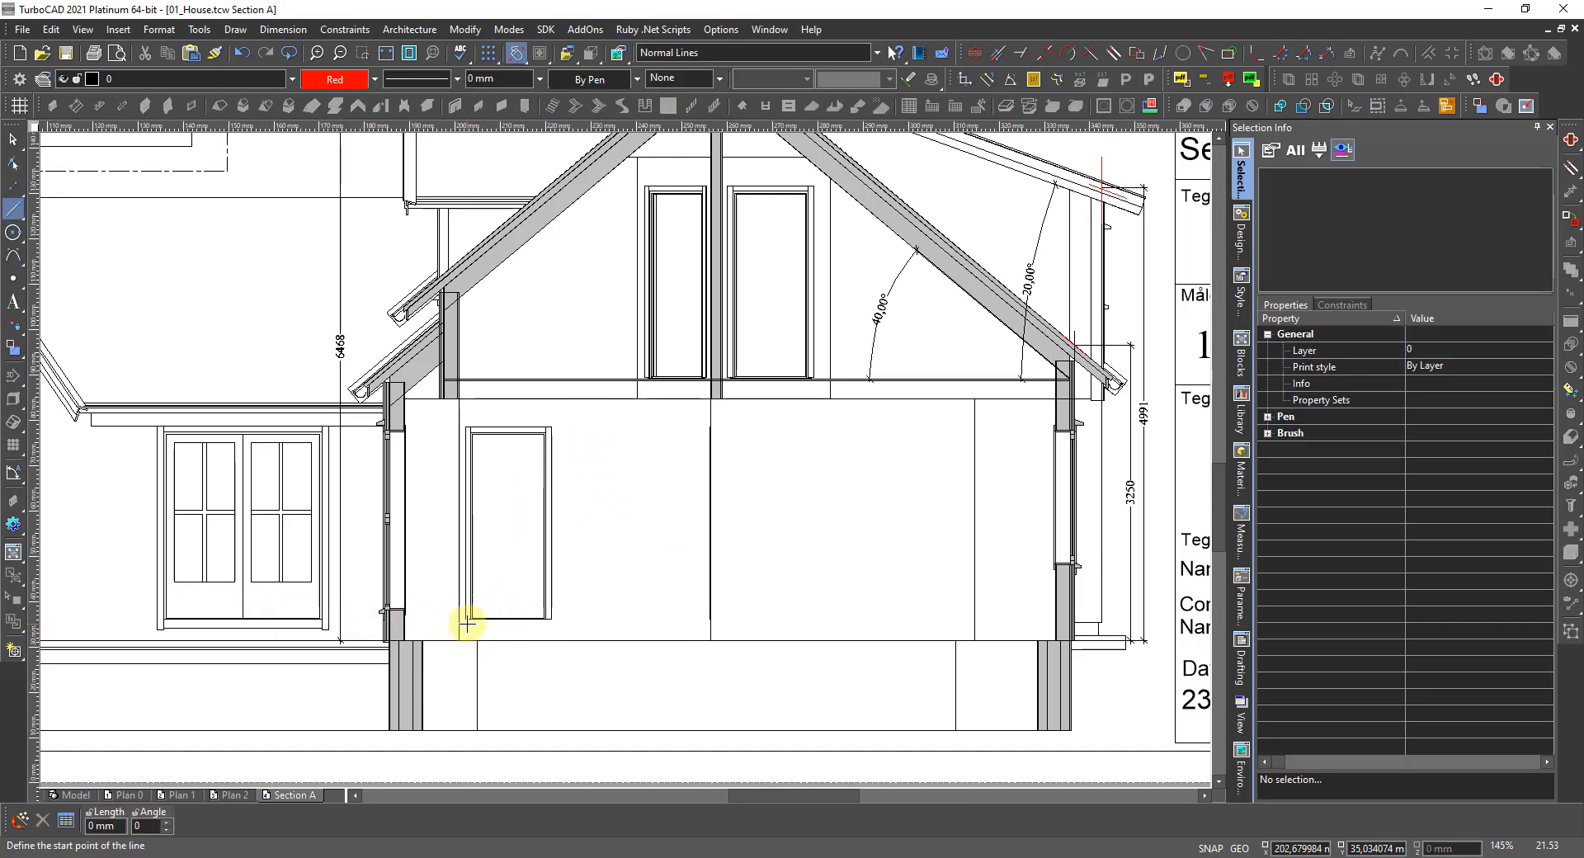
pyautogui.scroll(3, 467, 624)
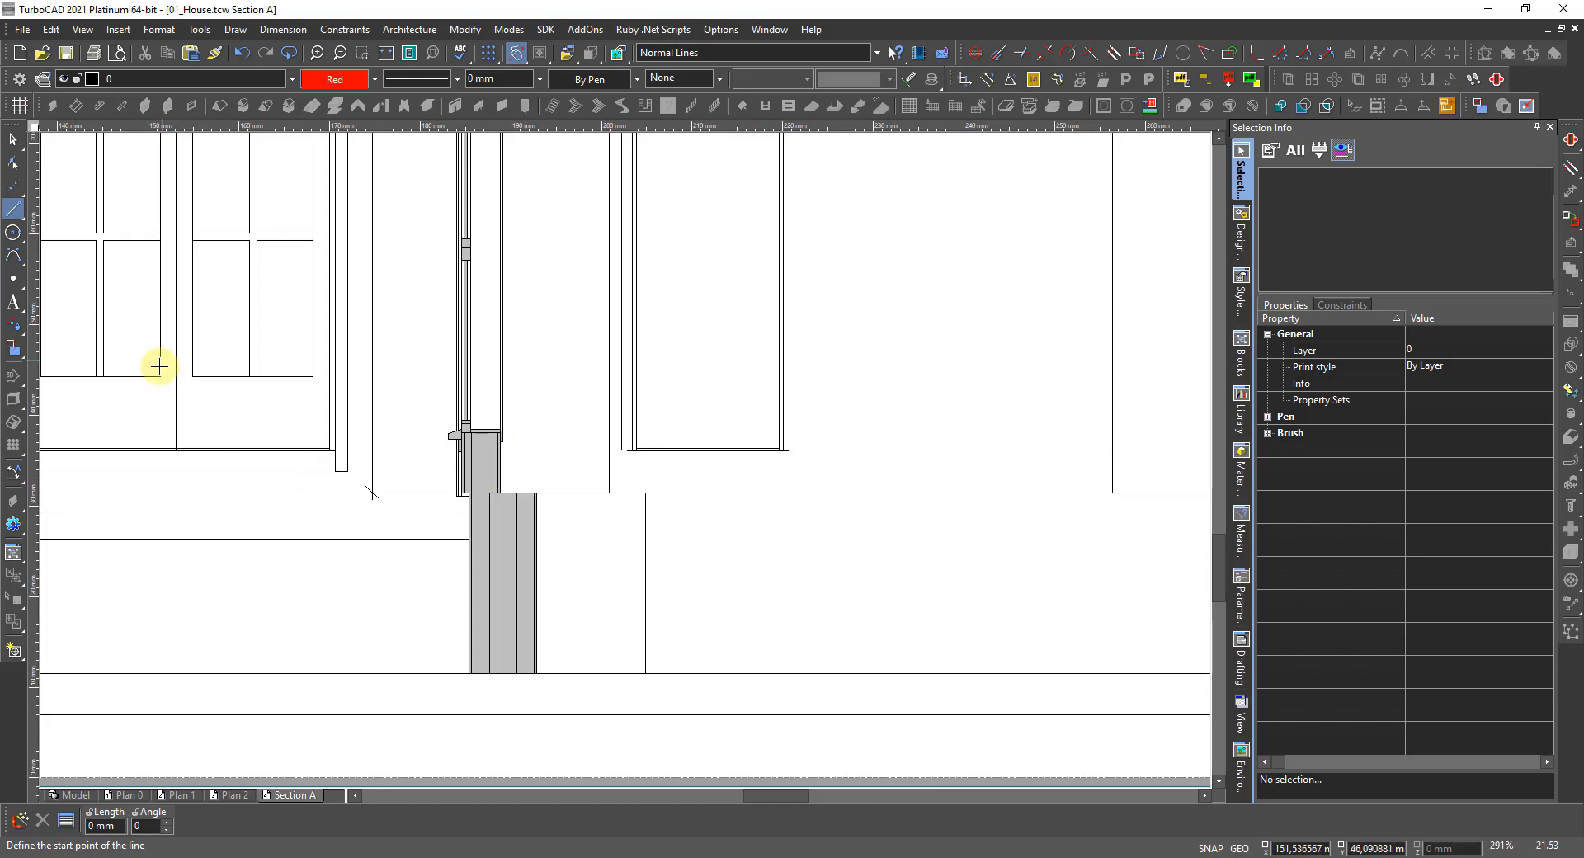
pyautogui.click(14, 211)
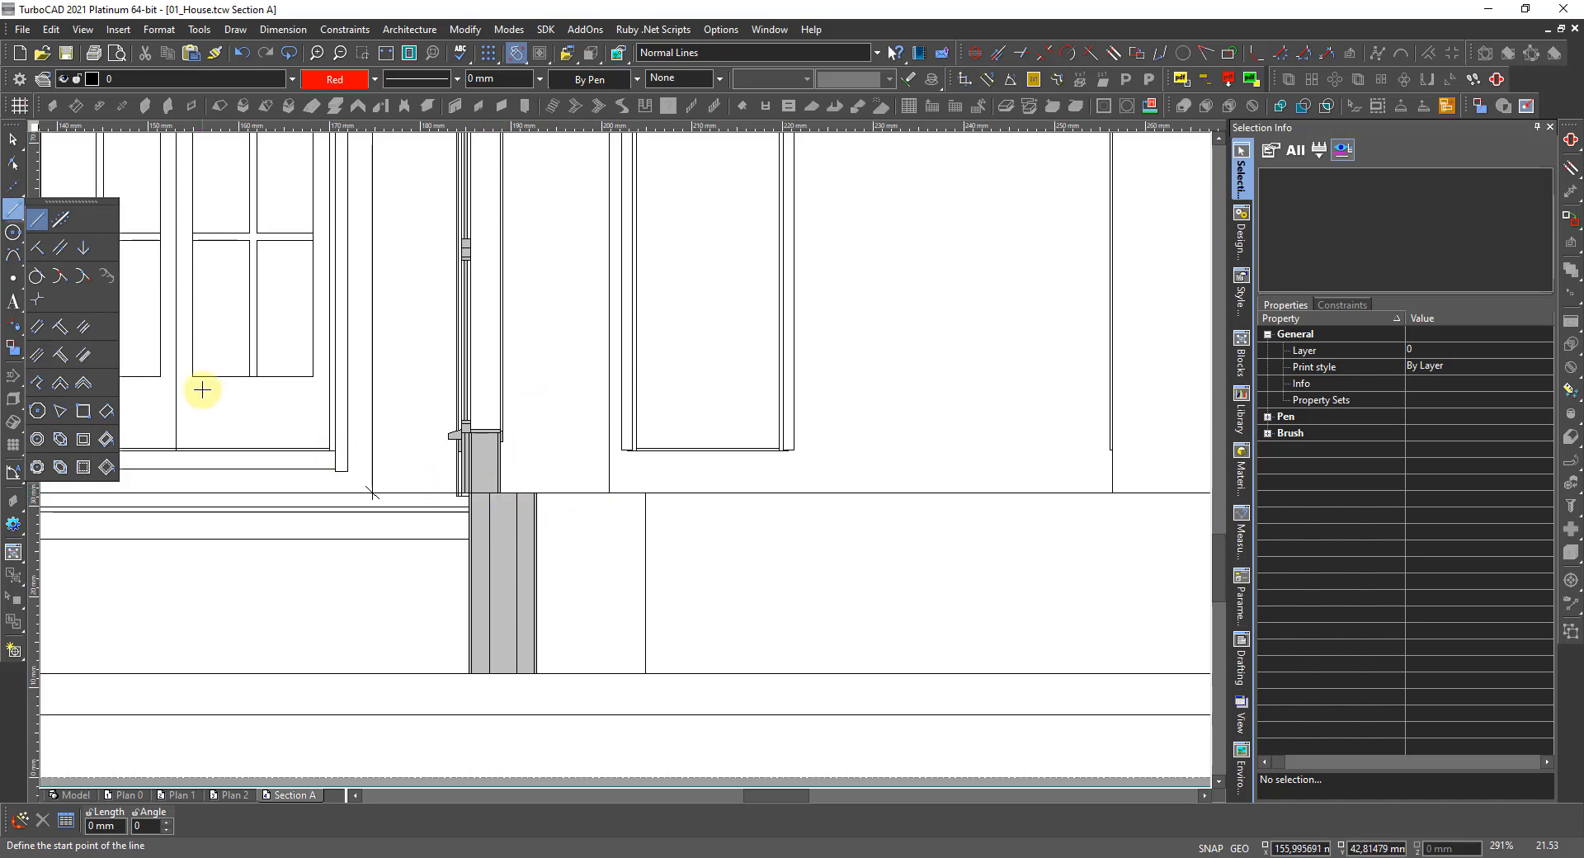
pyautogui.click(31, 216)
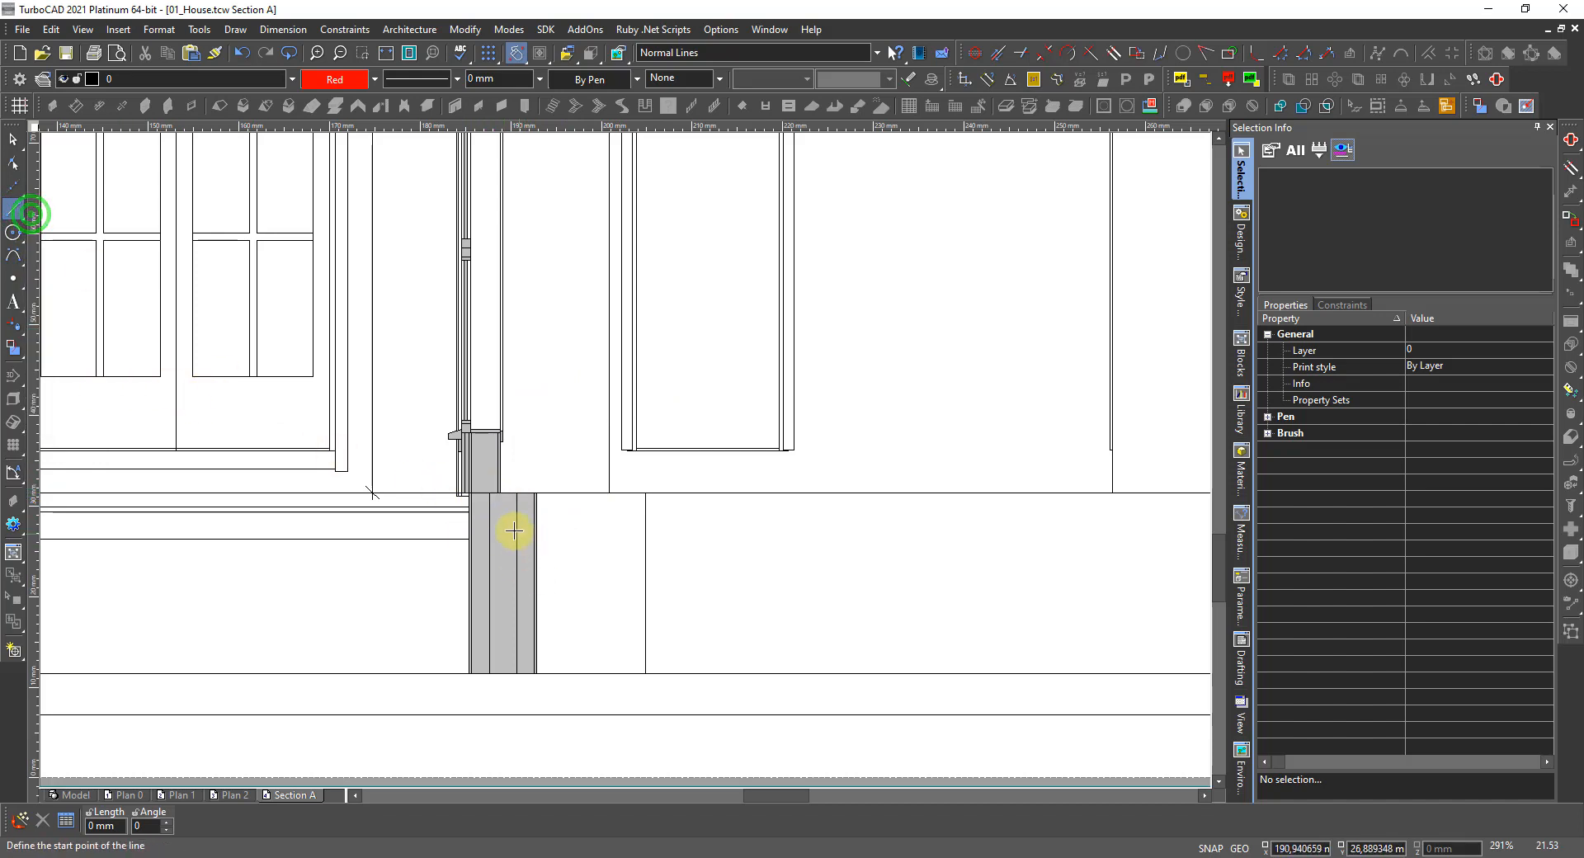
pyautogui.scroll(4, 410, 490)
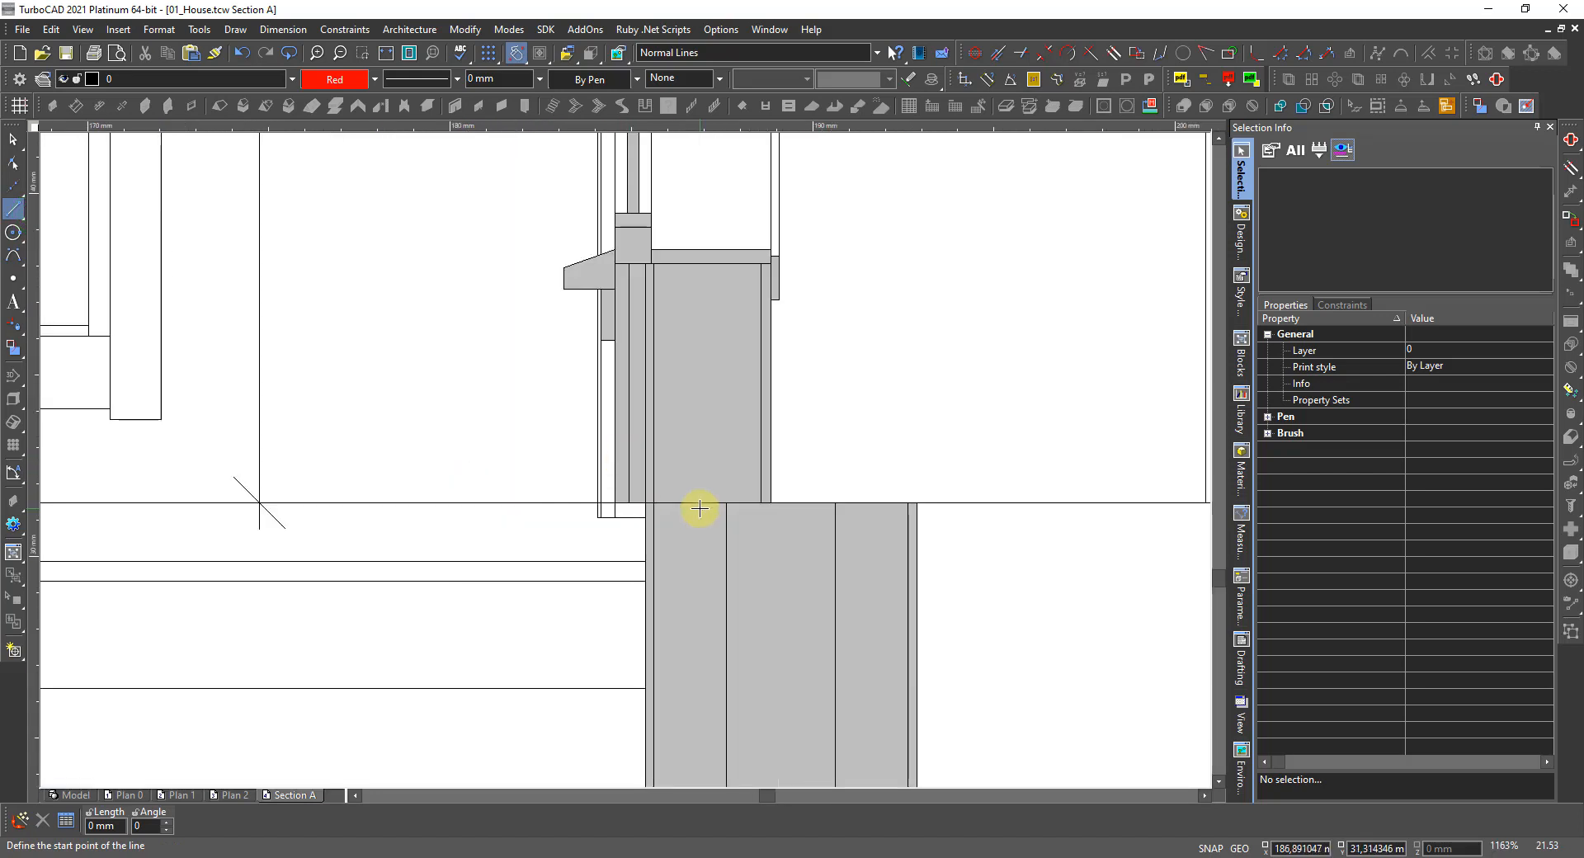
pyautogui.click(652, 502)
pyautogui.scroll(-8, 611, 453)
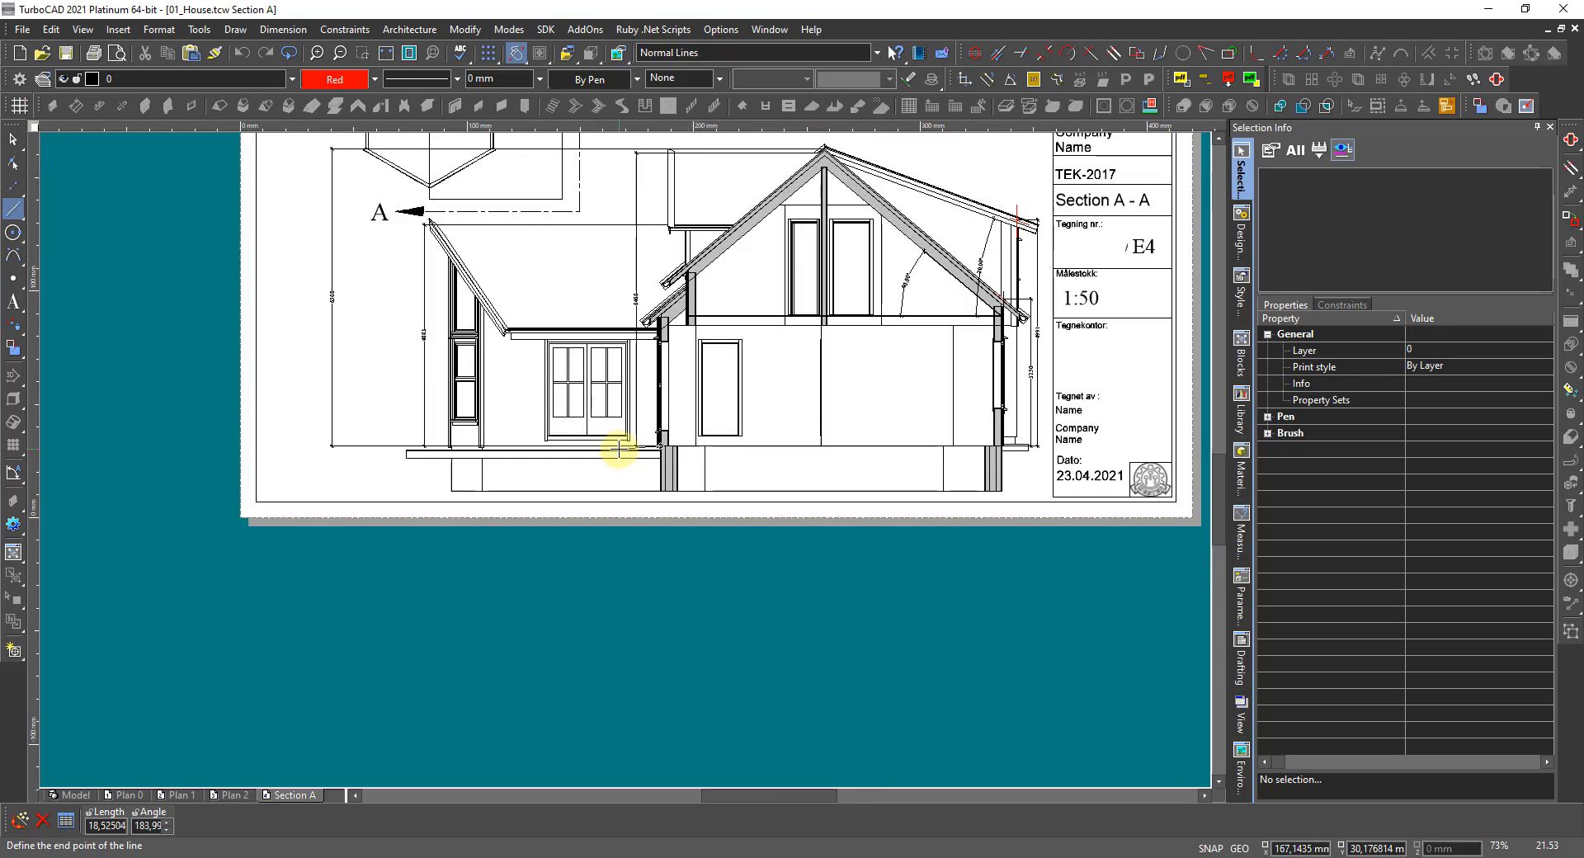
pyautogui.scroll(6, 621, 456)
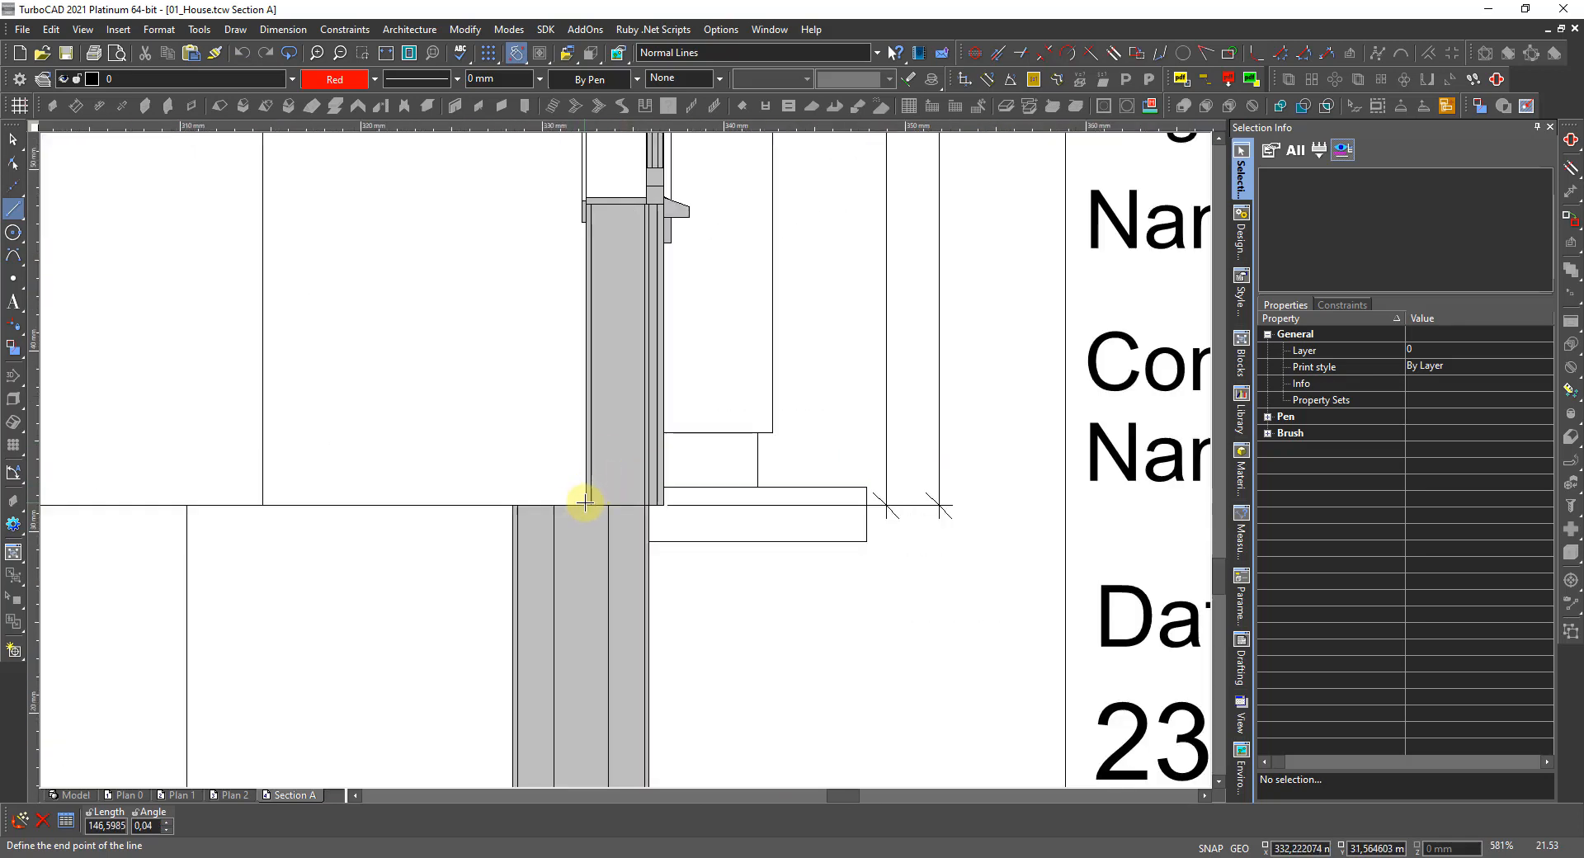
pyautogui.scroll(4, 585, 502)
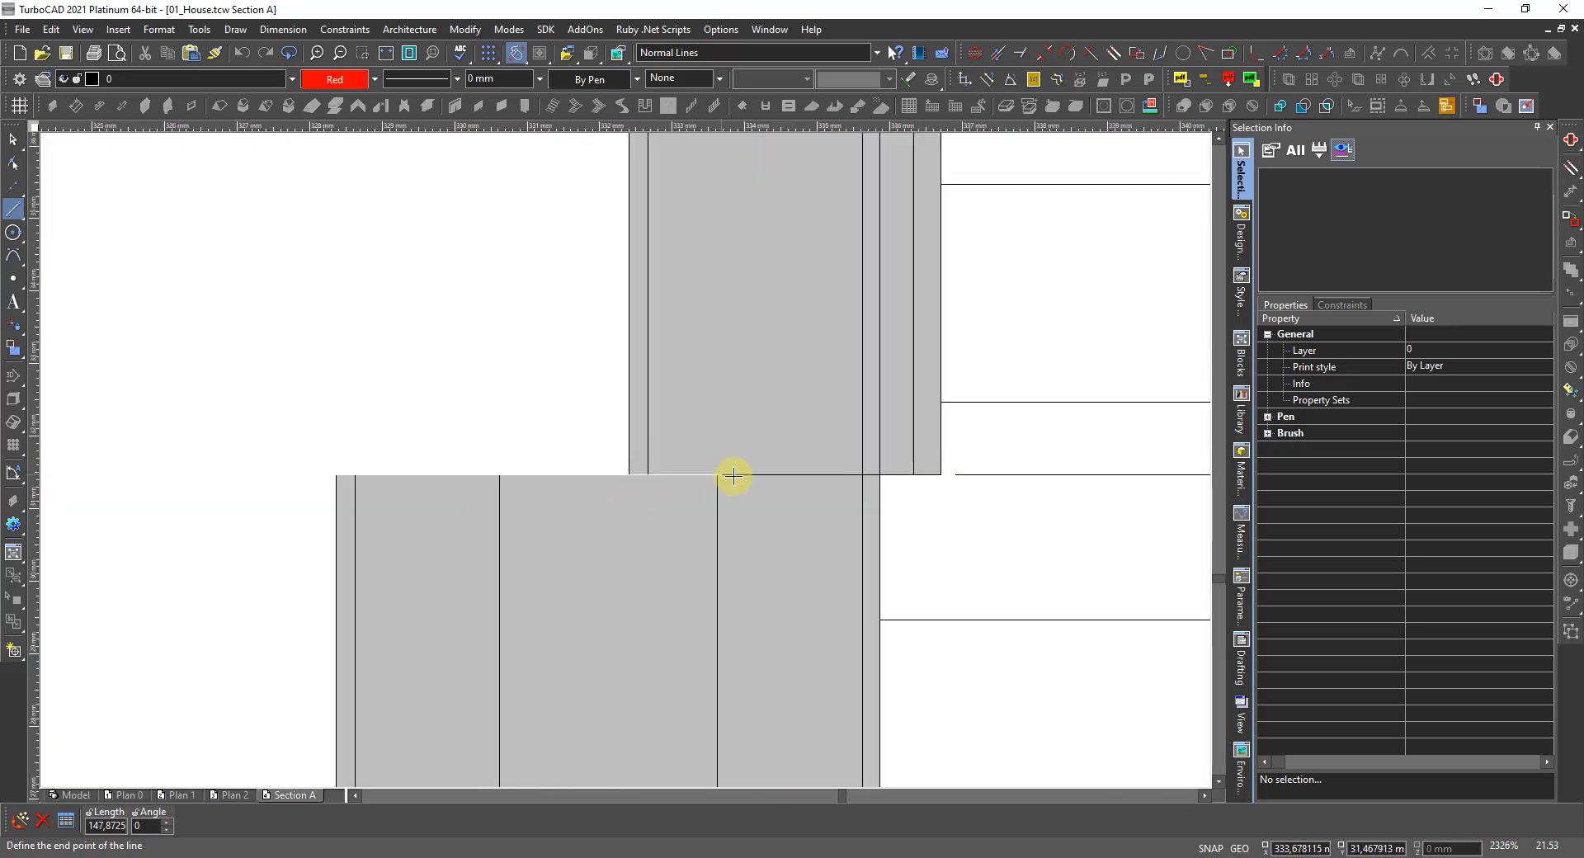
pyautogui.click(863, 475)
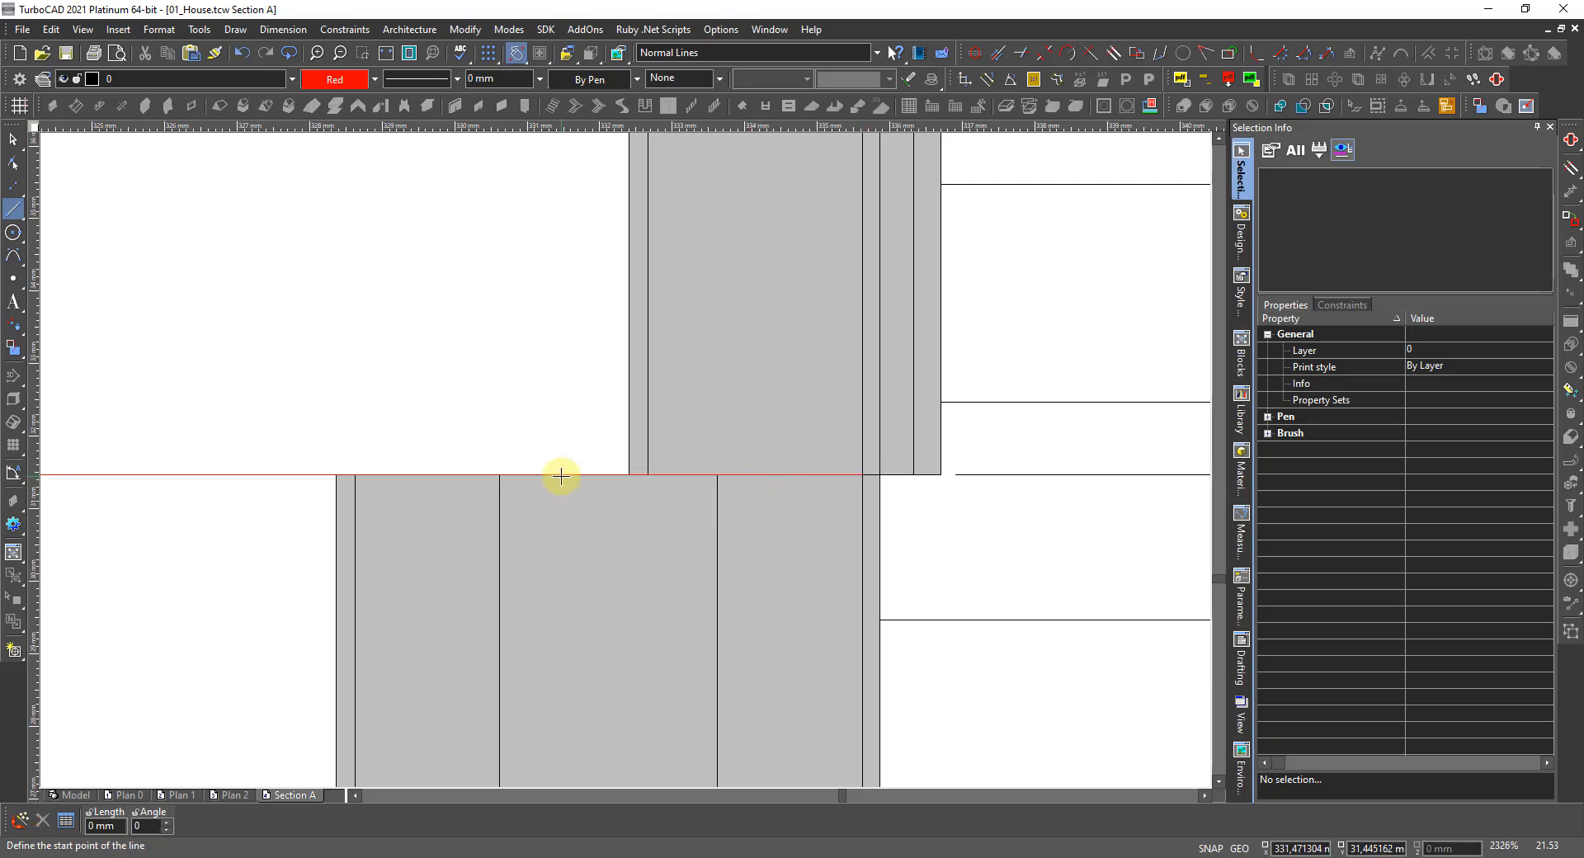
pyautogui.press('Escape')
# Select the new foundation-top line, calculate 200/50, and move the line up by 4 mm.
pyautogui.click(217, 475)
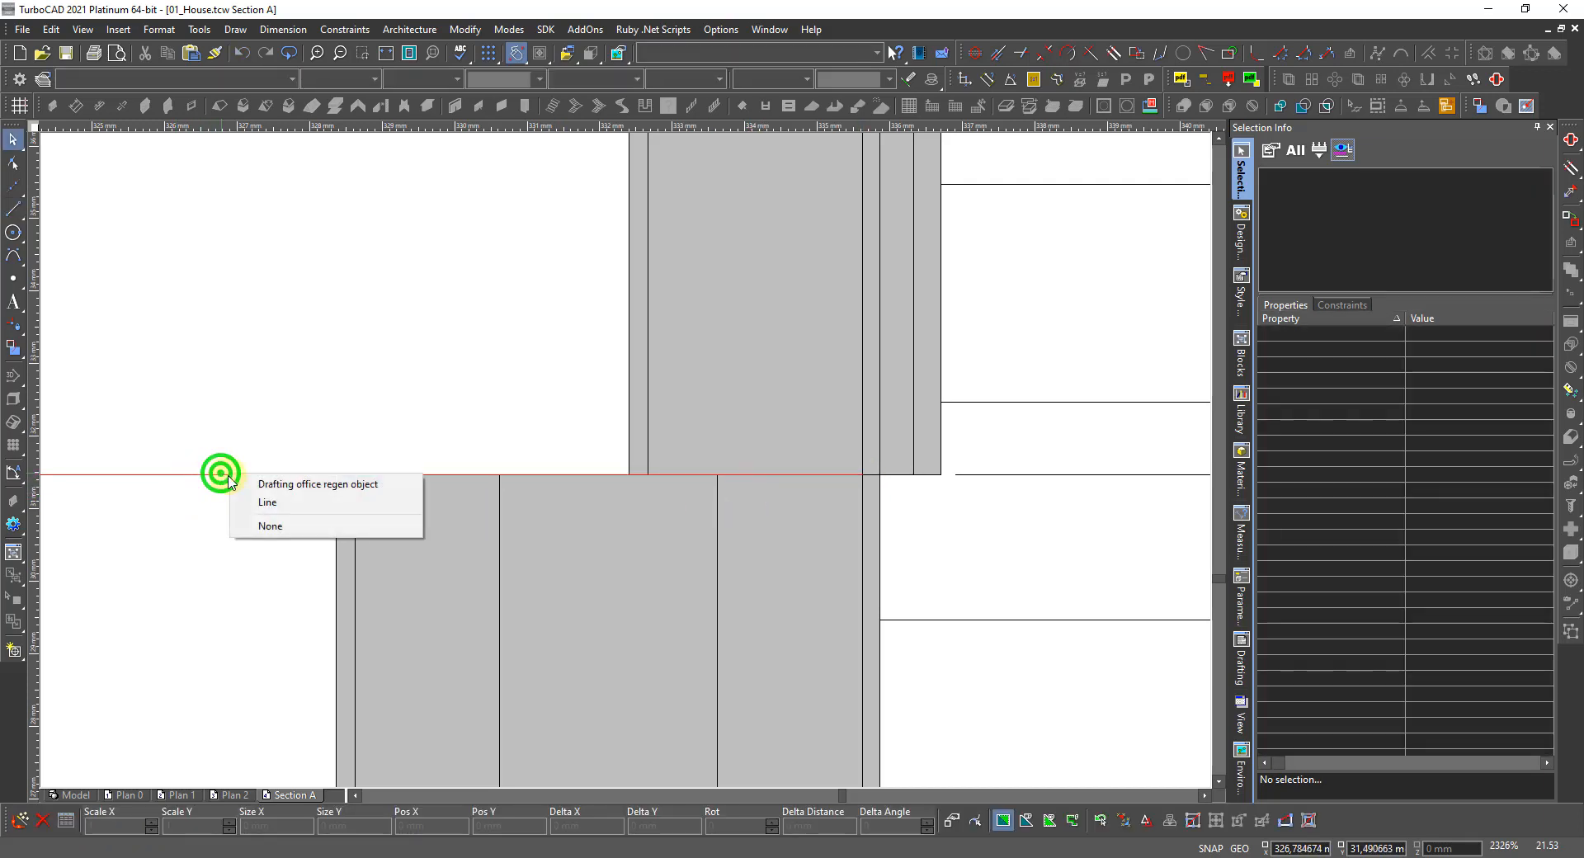
pyautogui.click(262, 502)
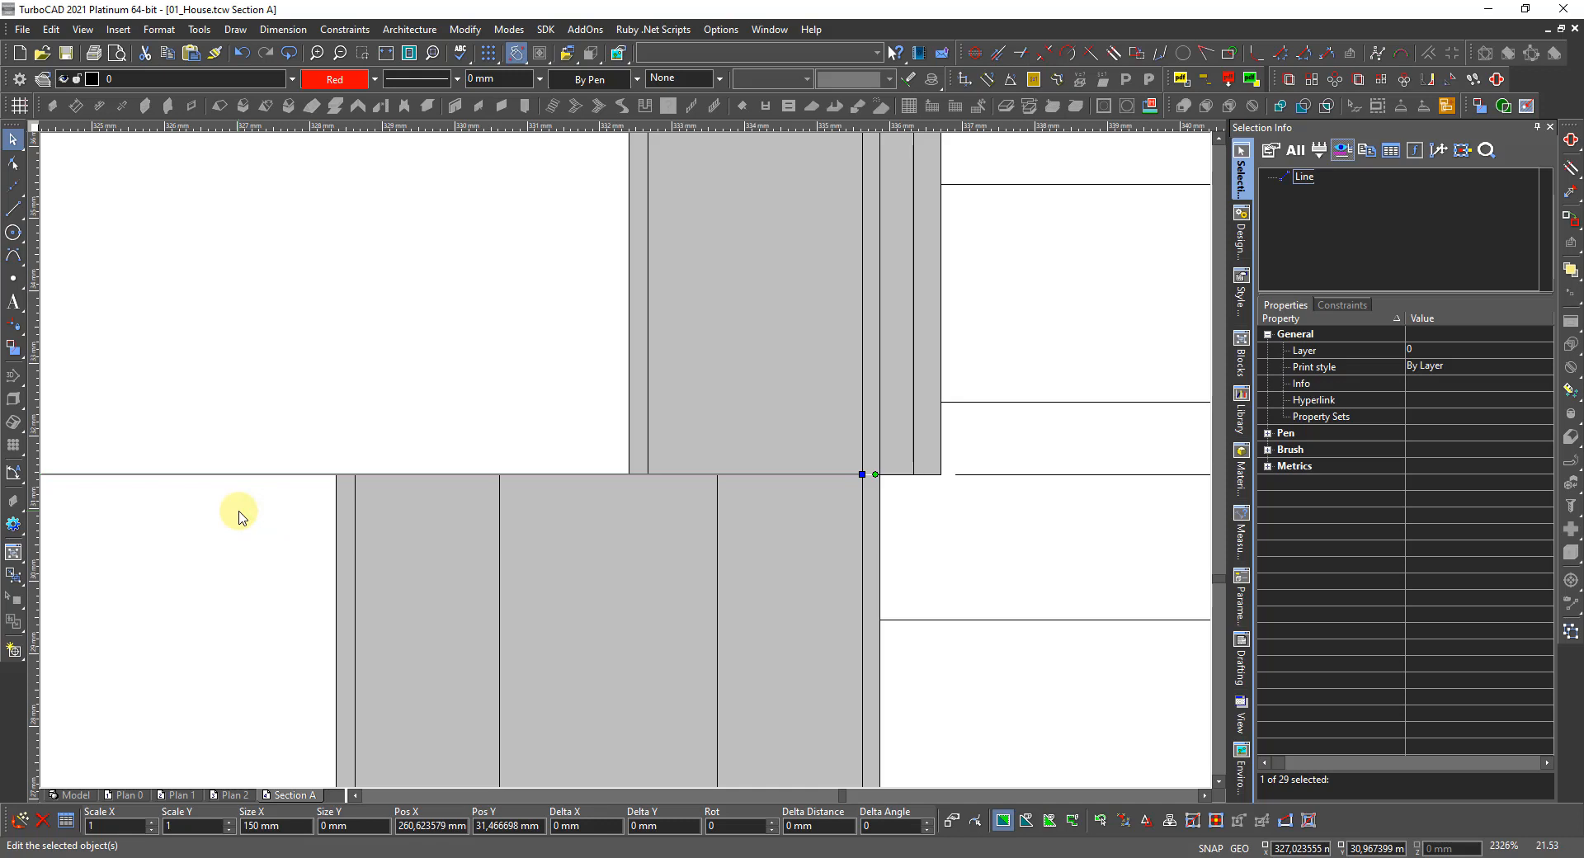
pyautogui.press('XF86Calculator')
pyautogui.write('2')
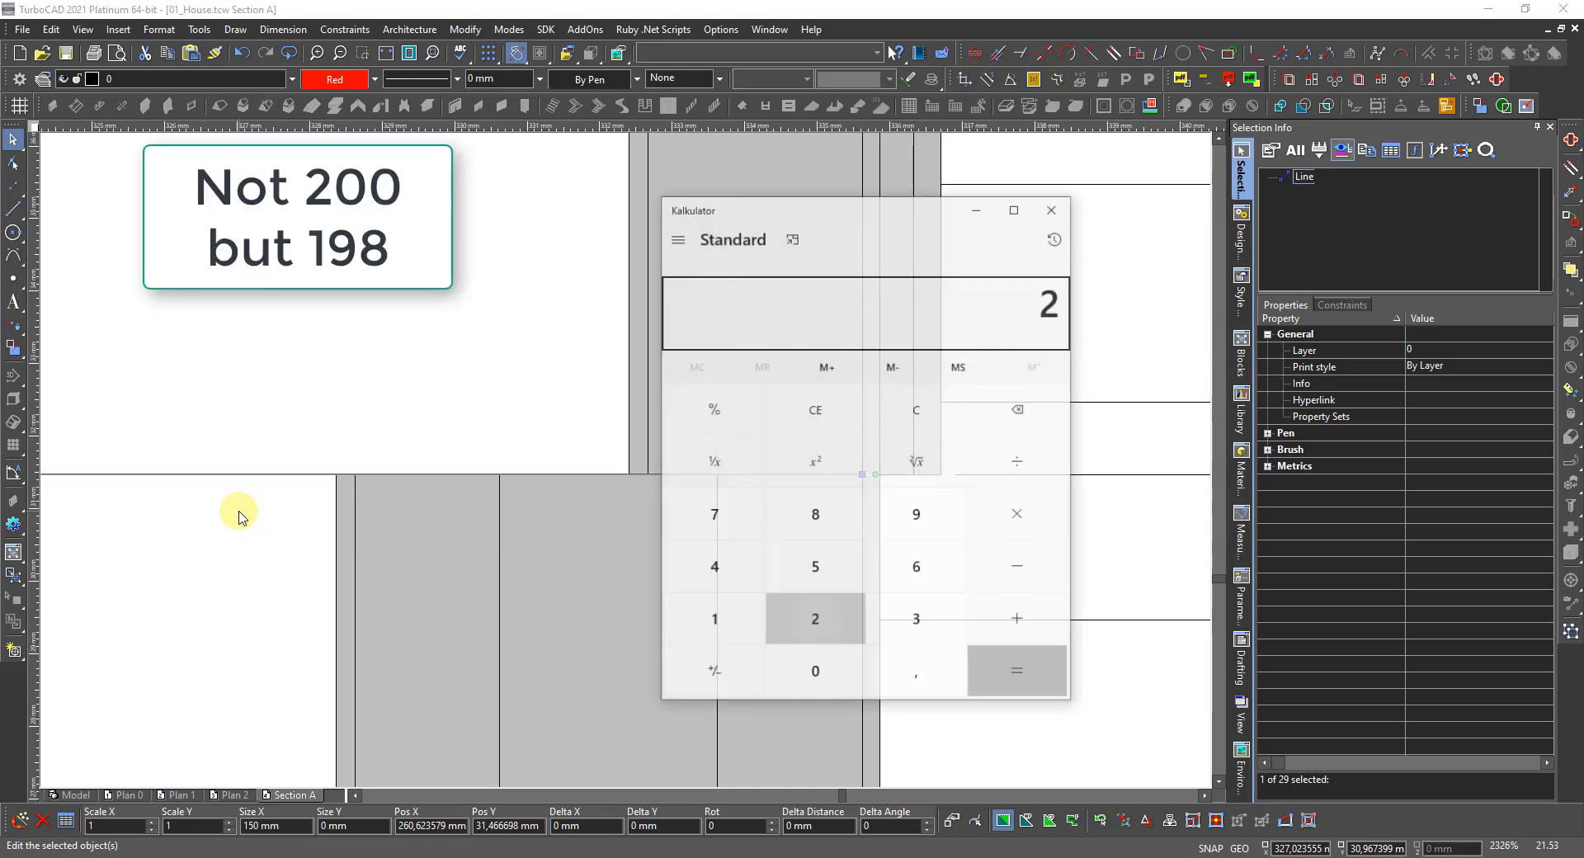
pyautogui.write('00/50')
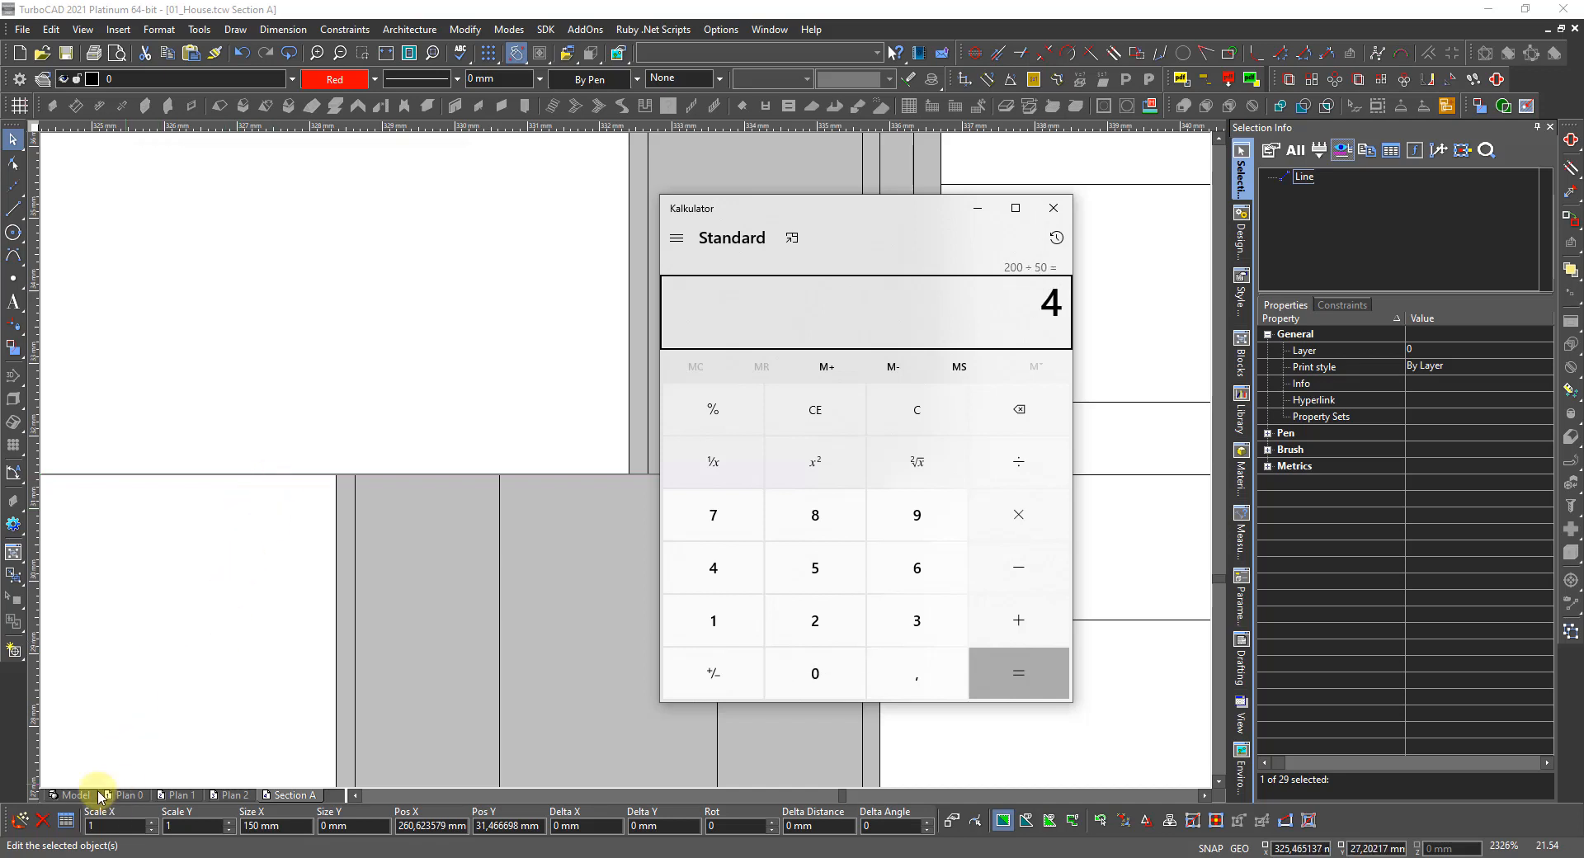
pyautogui.click(669, 825)
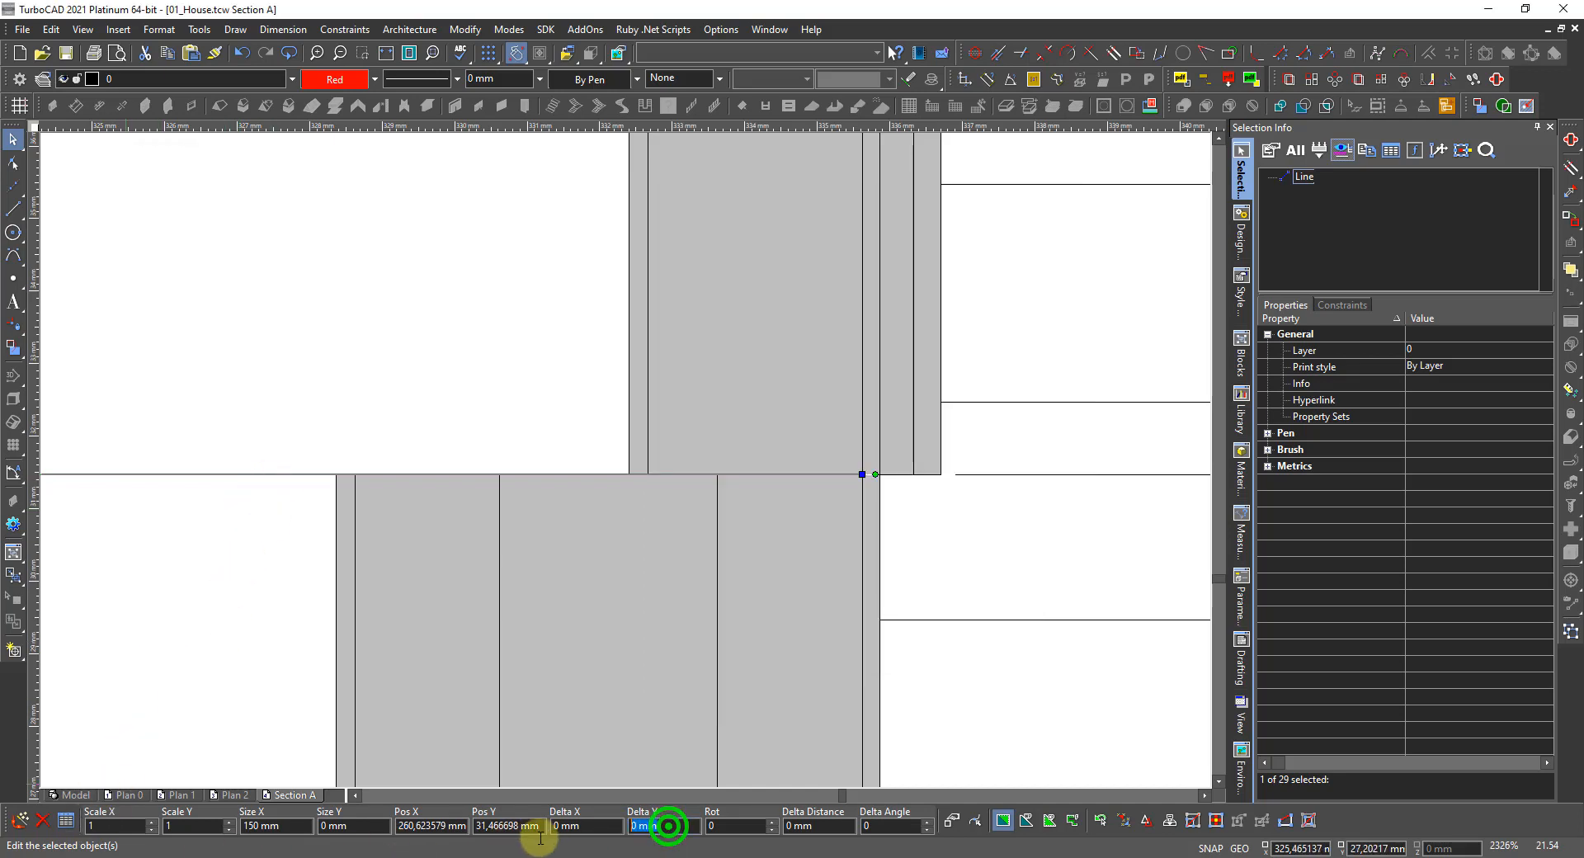
pyautogui.write('4')
pyautogui.press('Return')
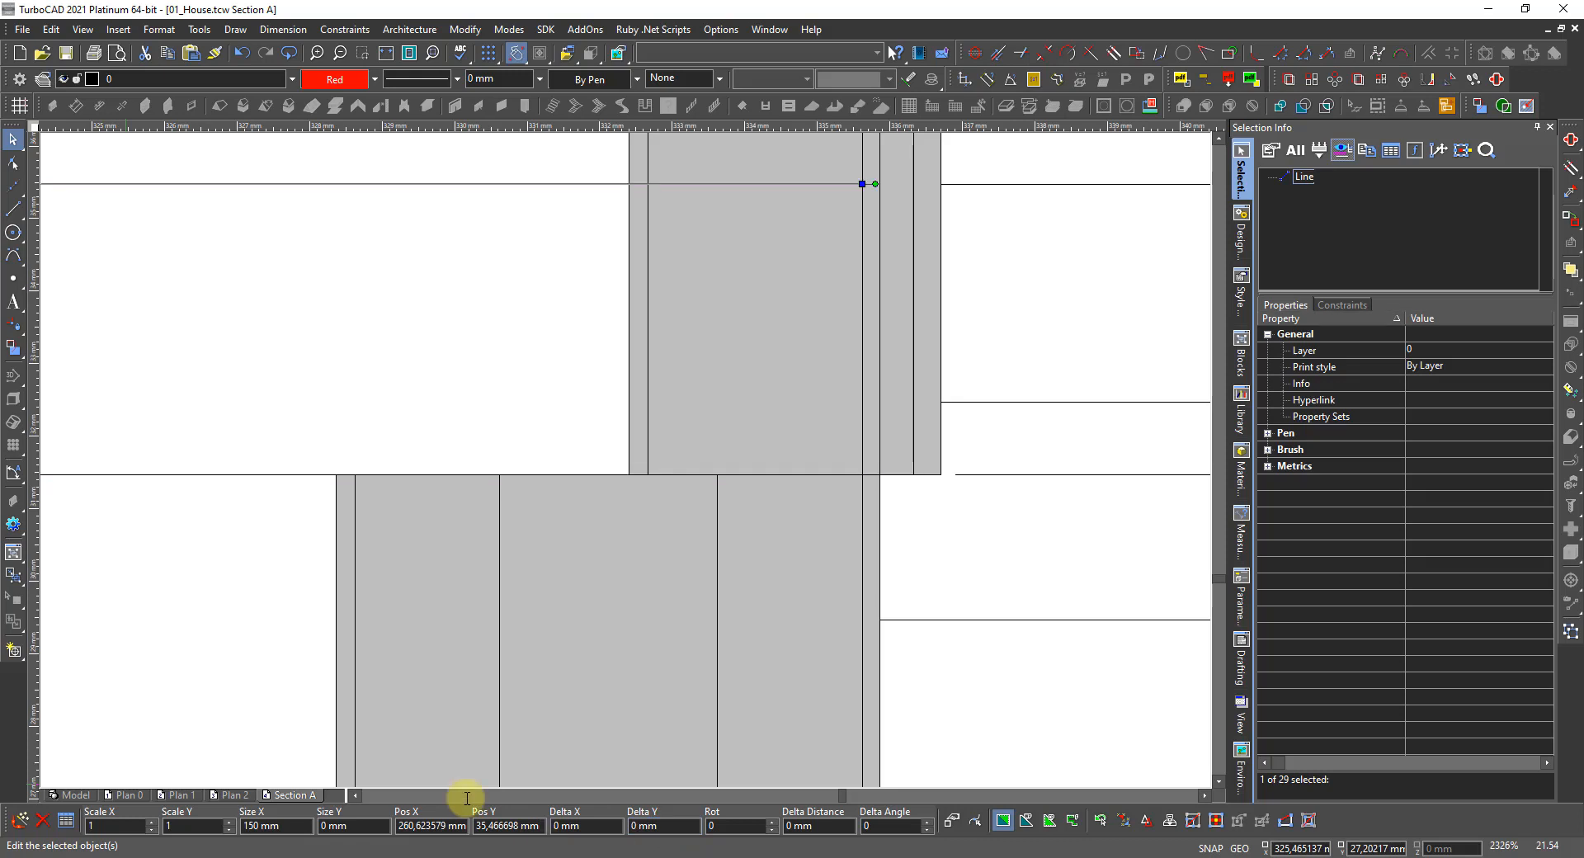
pyautogui.scroll(-4, 212, 708)
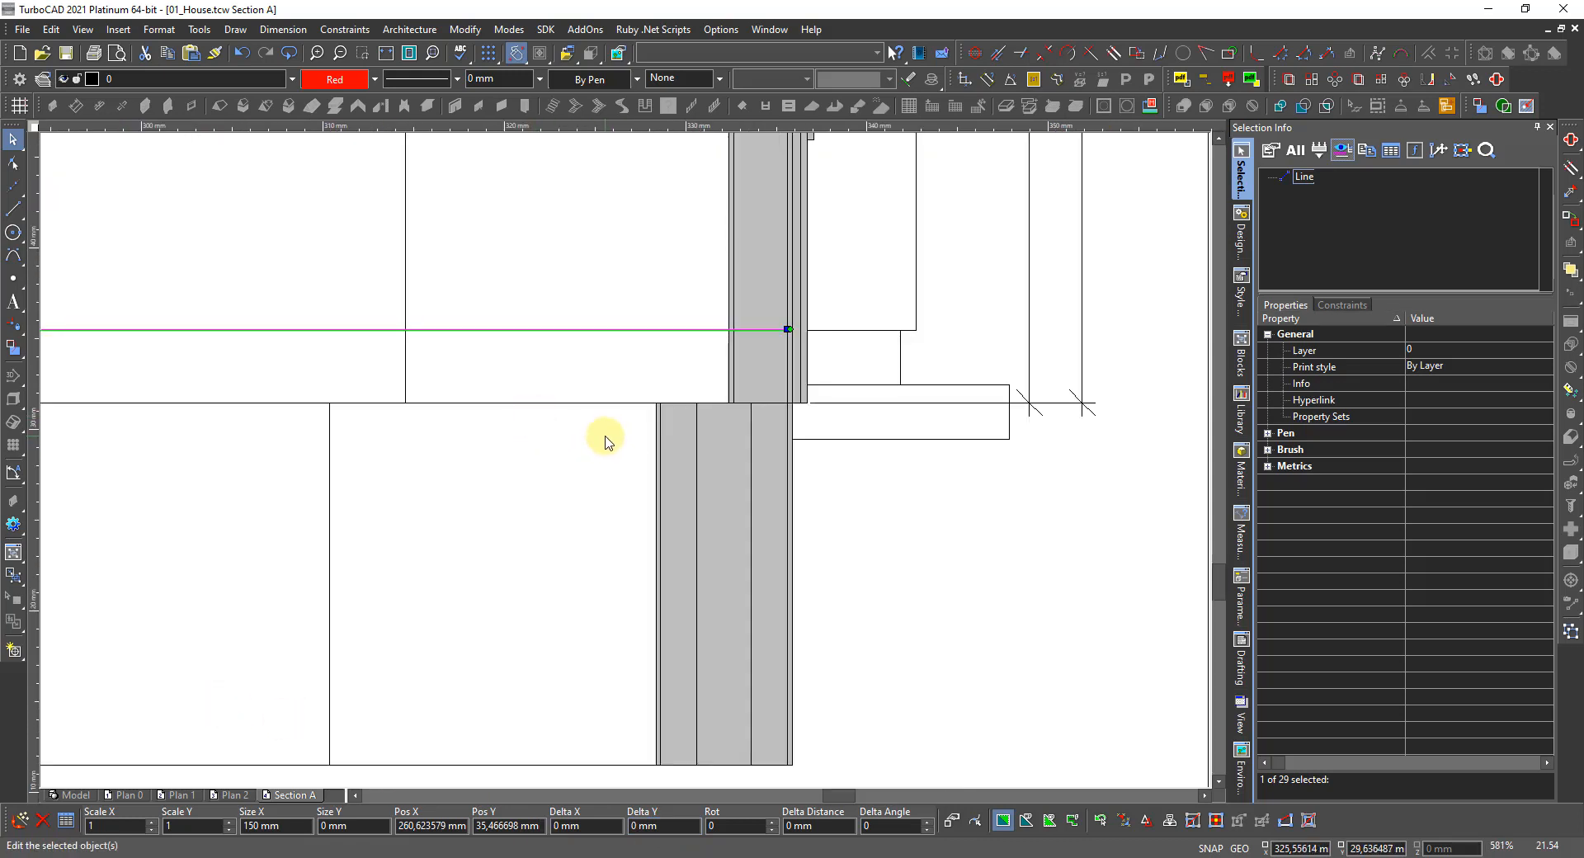
# Calculate 22/50 and copy the selected ground floor line 0,44 mm upward, then deselect it.
pyautogui.hotkey('alt', 'Tab')
pyautogui.write('/5')
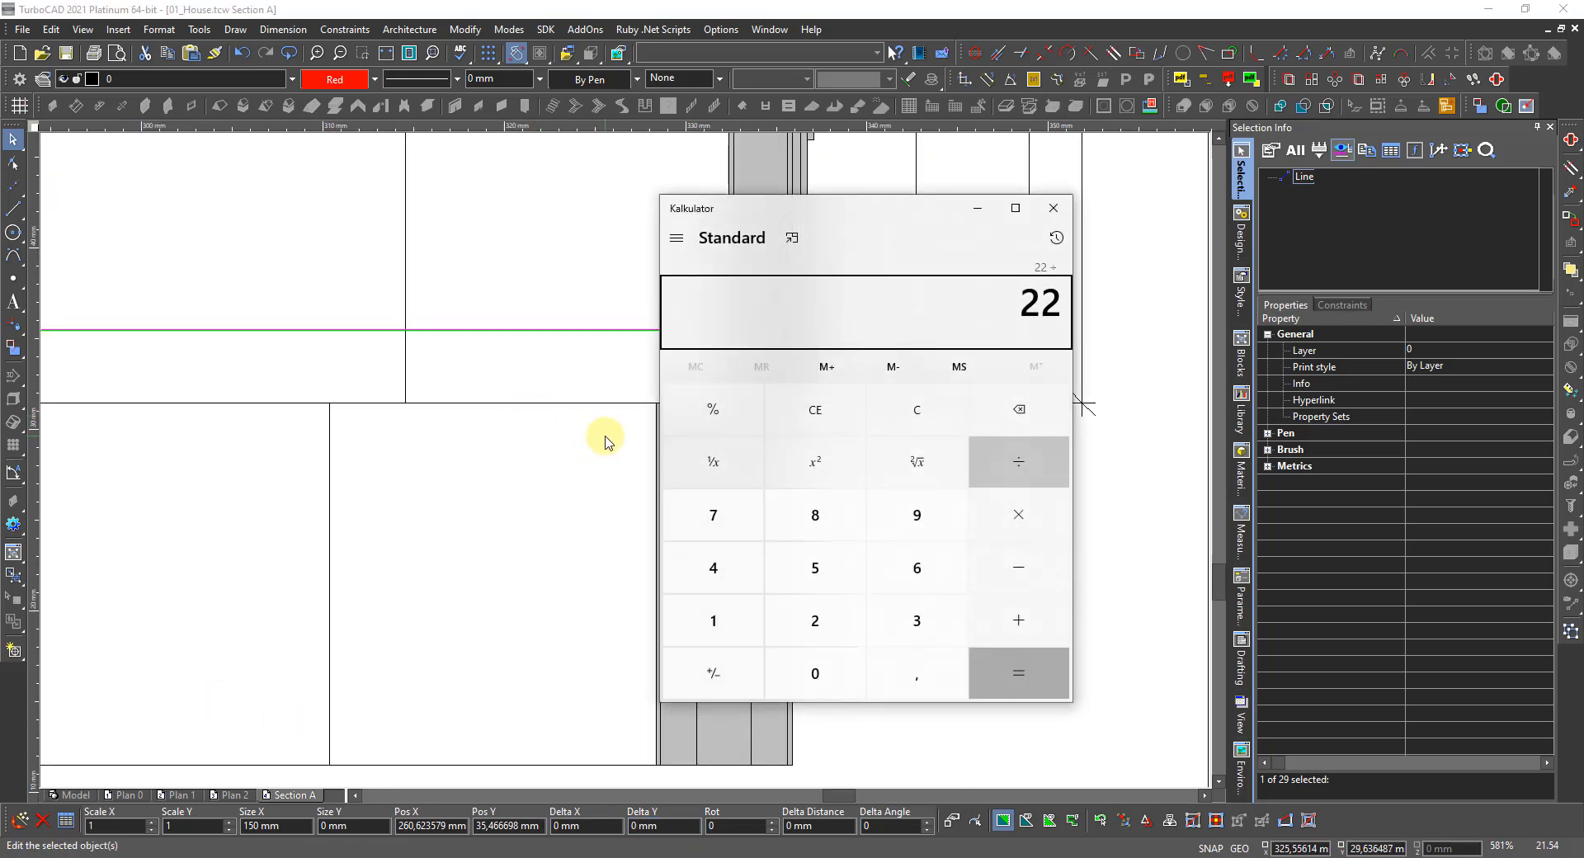
pyautogui.write('0,44')
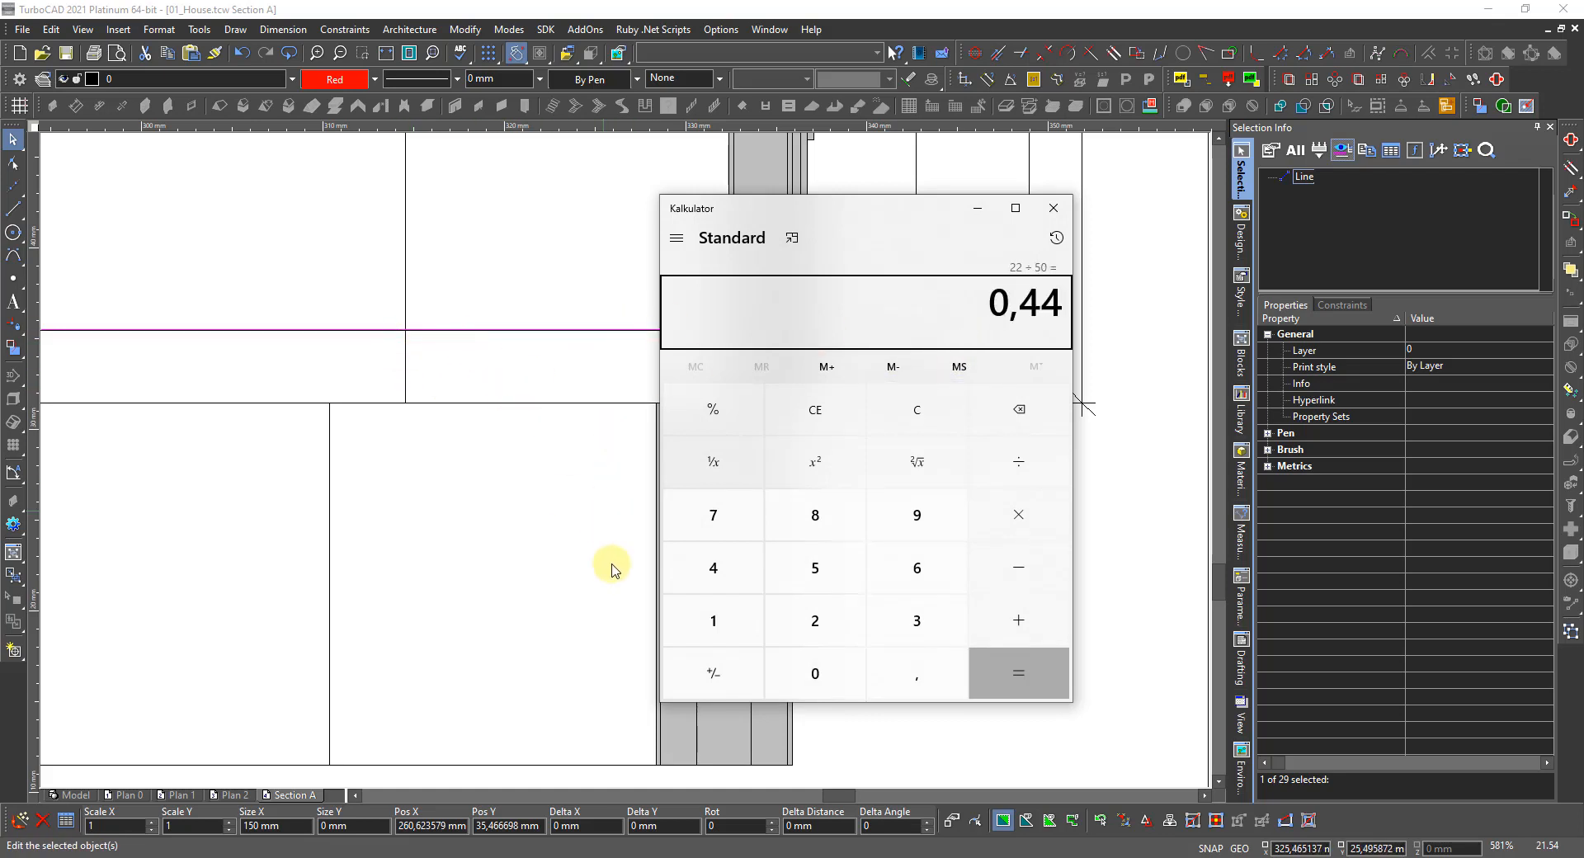
pyautogui.click(1146, 823)
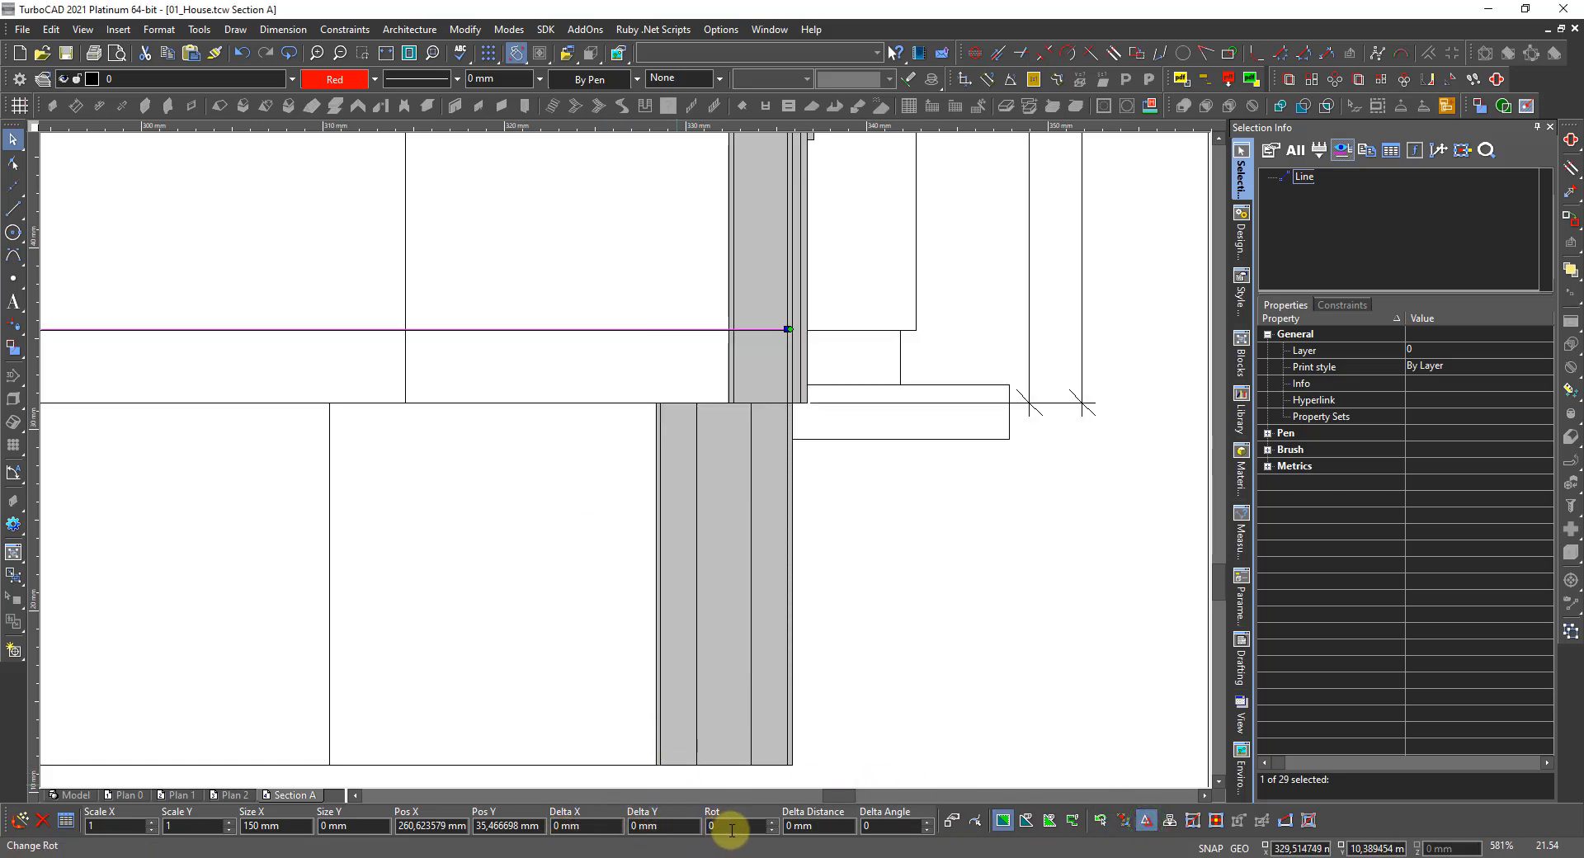
pyautogui.click(671, 824)
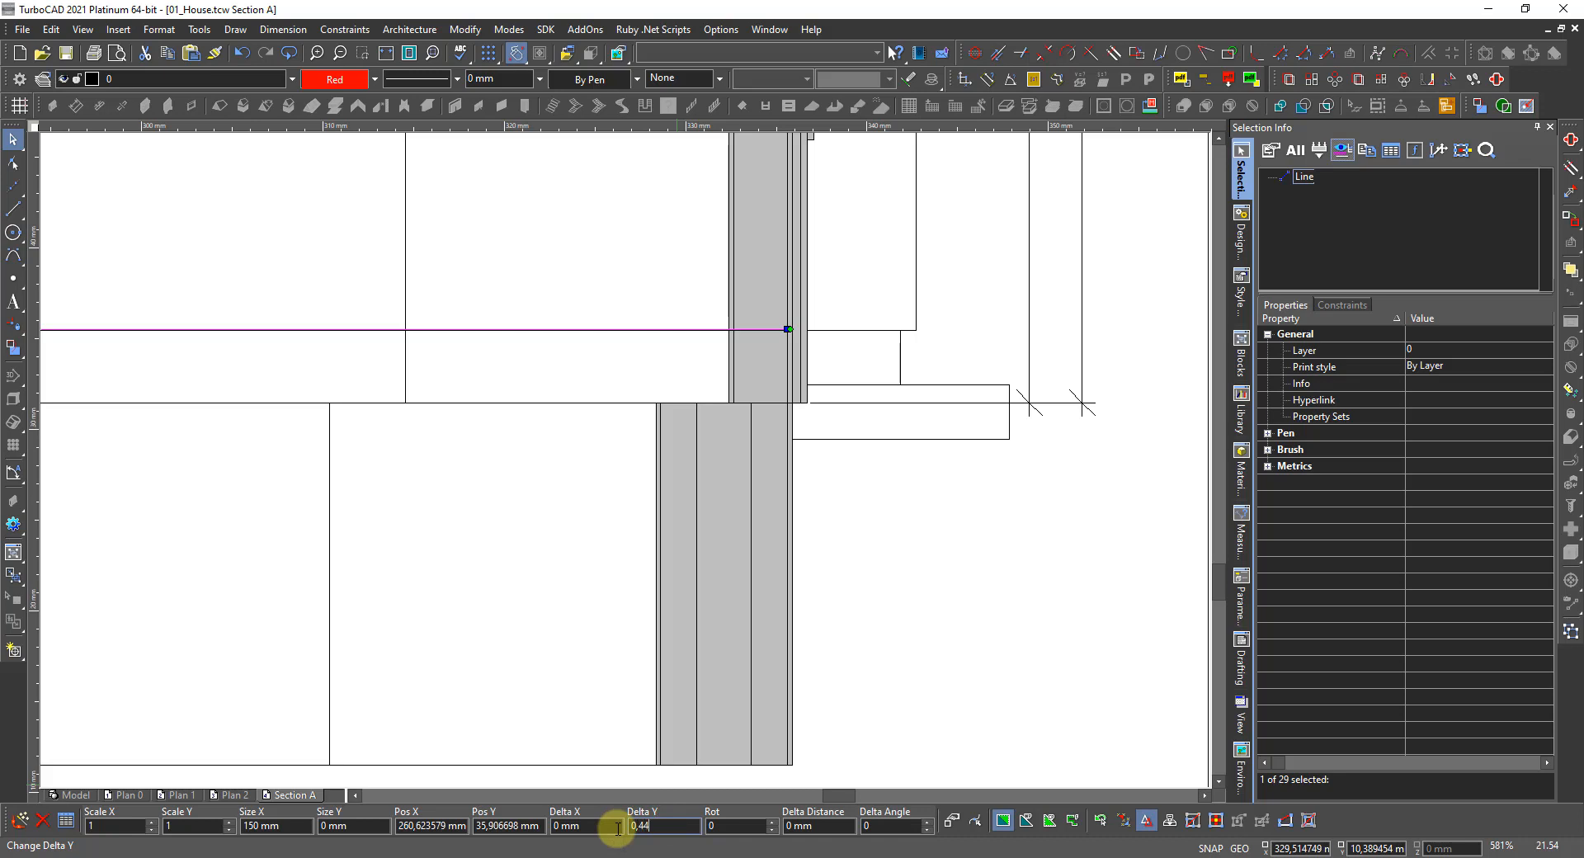
pyautogui.write('0,44')
pyautogui.press('Return')
pyautogui.press('Escape')
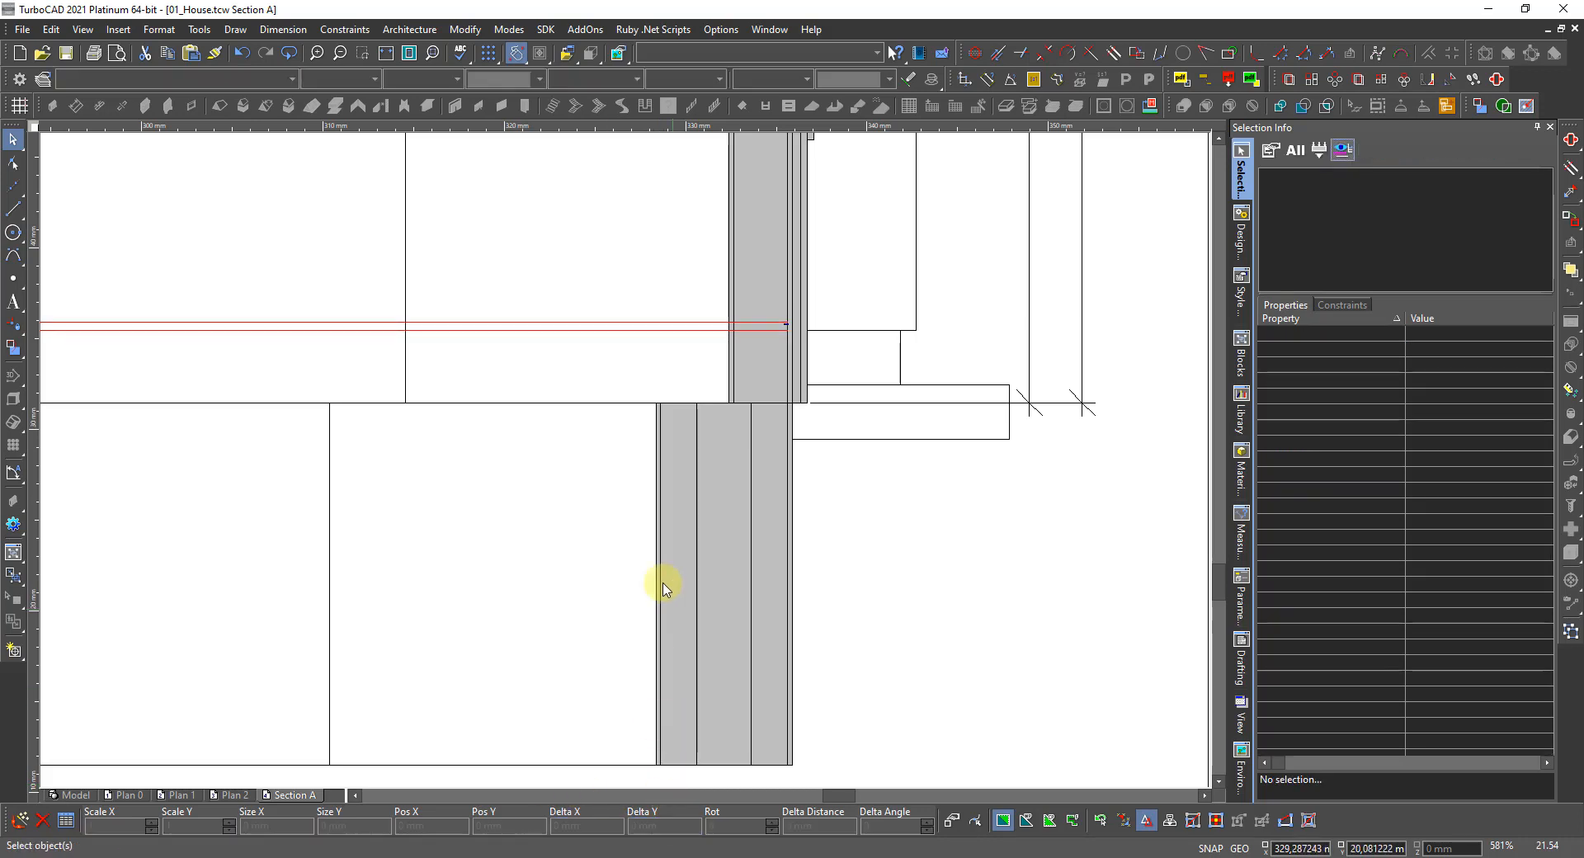
# Change both ground floor lines above the foundation from red to black, leaving the rest of the section drawing untouched.
pyautogui.scroll(-3, 689, 354)
pyautogui.scroll(3, 623, 452)
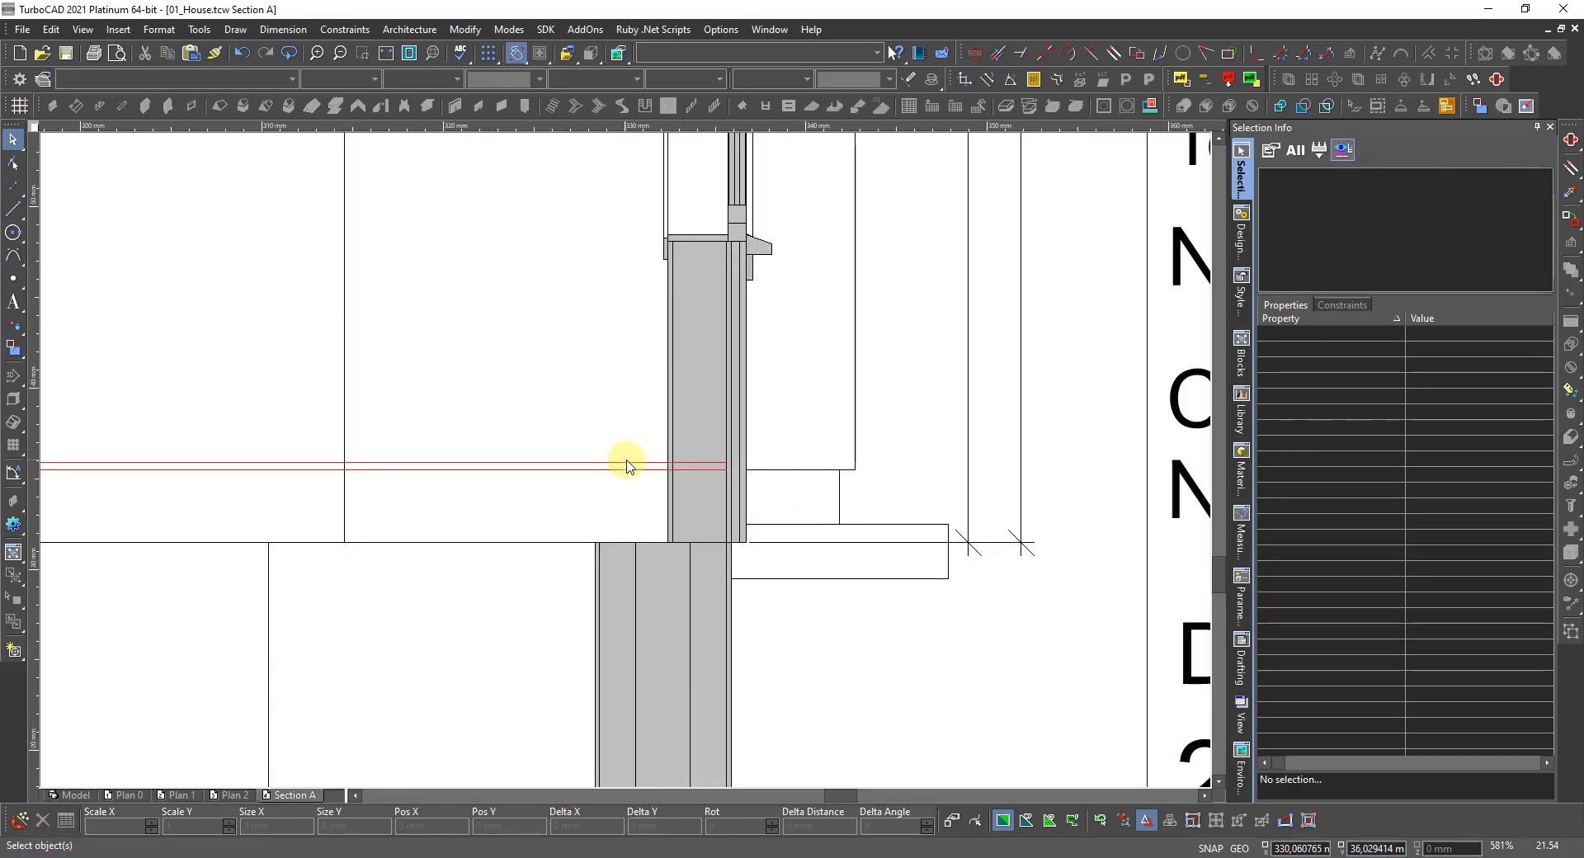
pyautogui.click(626, 473)
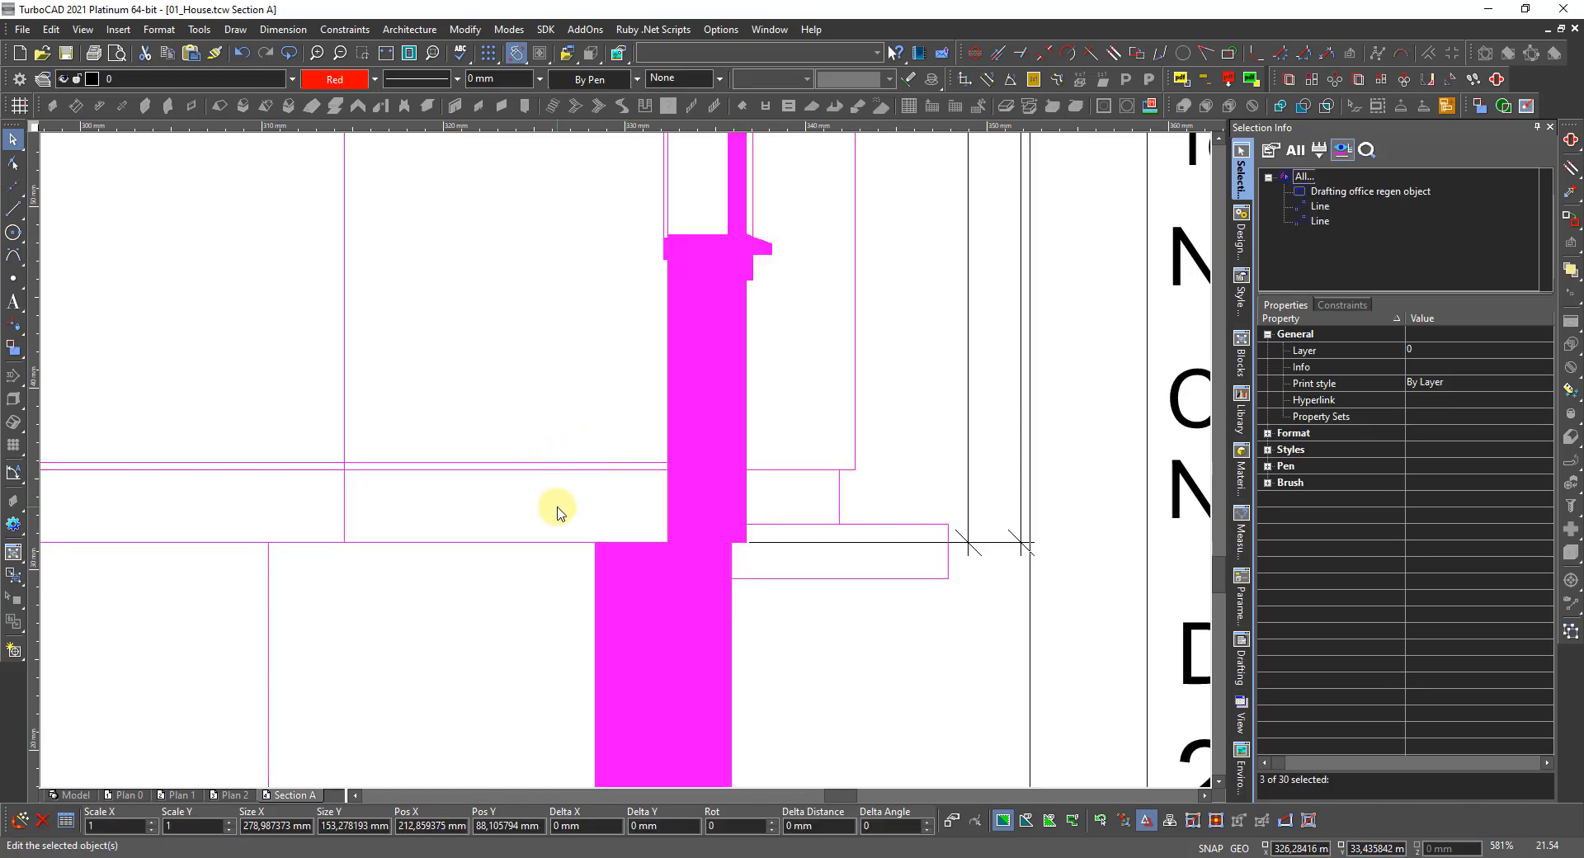
pyautogui.press('Escape')
pyautogui.click(569, 466)
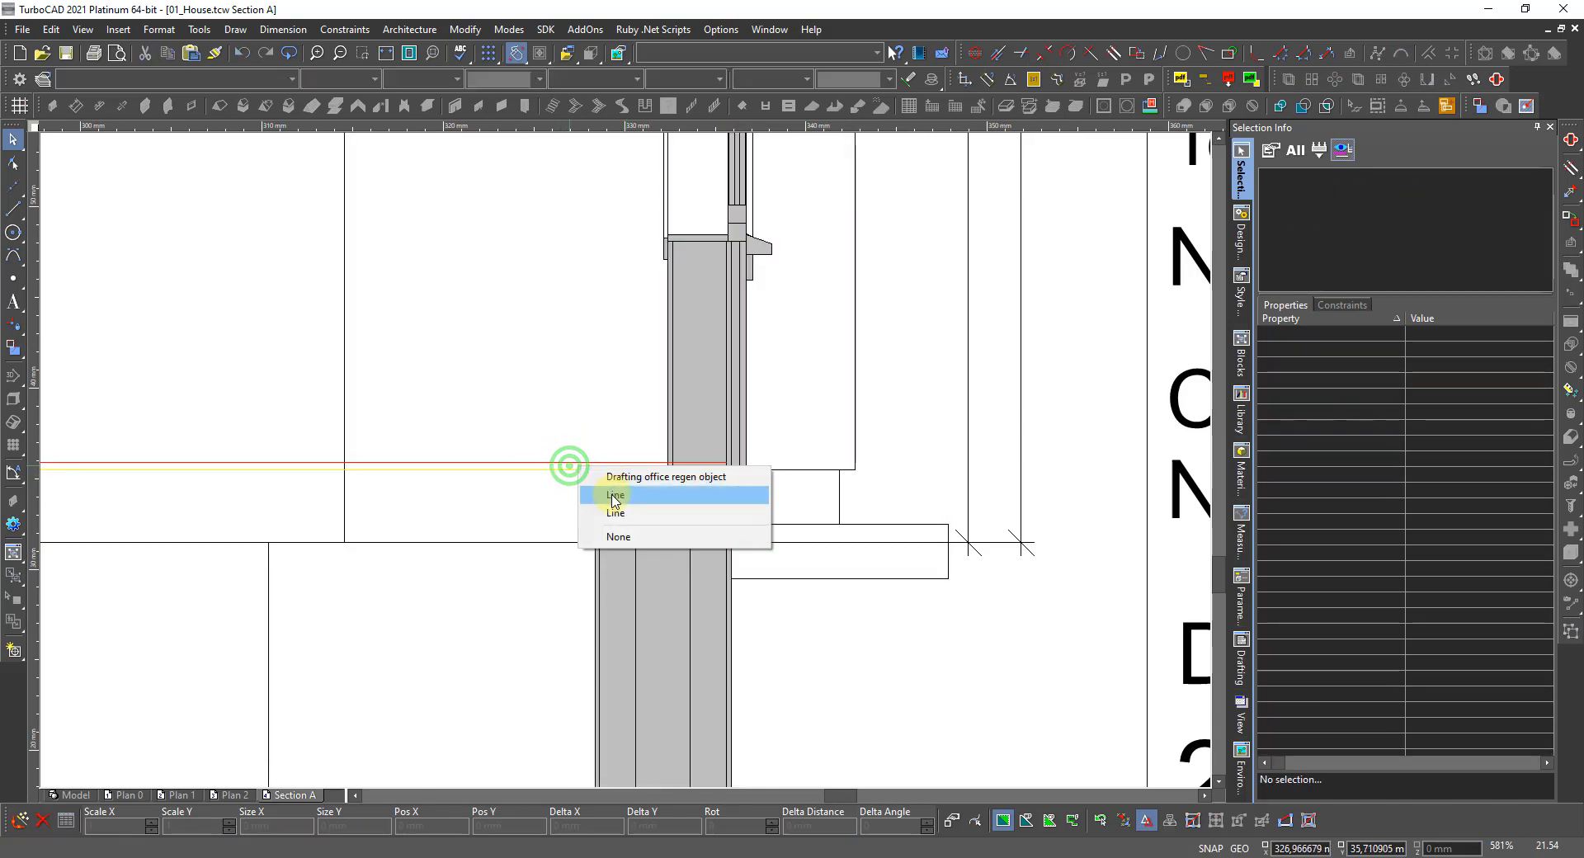
pyautogui.click(611, 495)
pyautogui.click(600, 466)
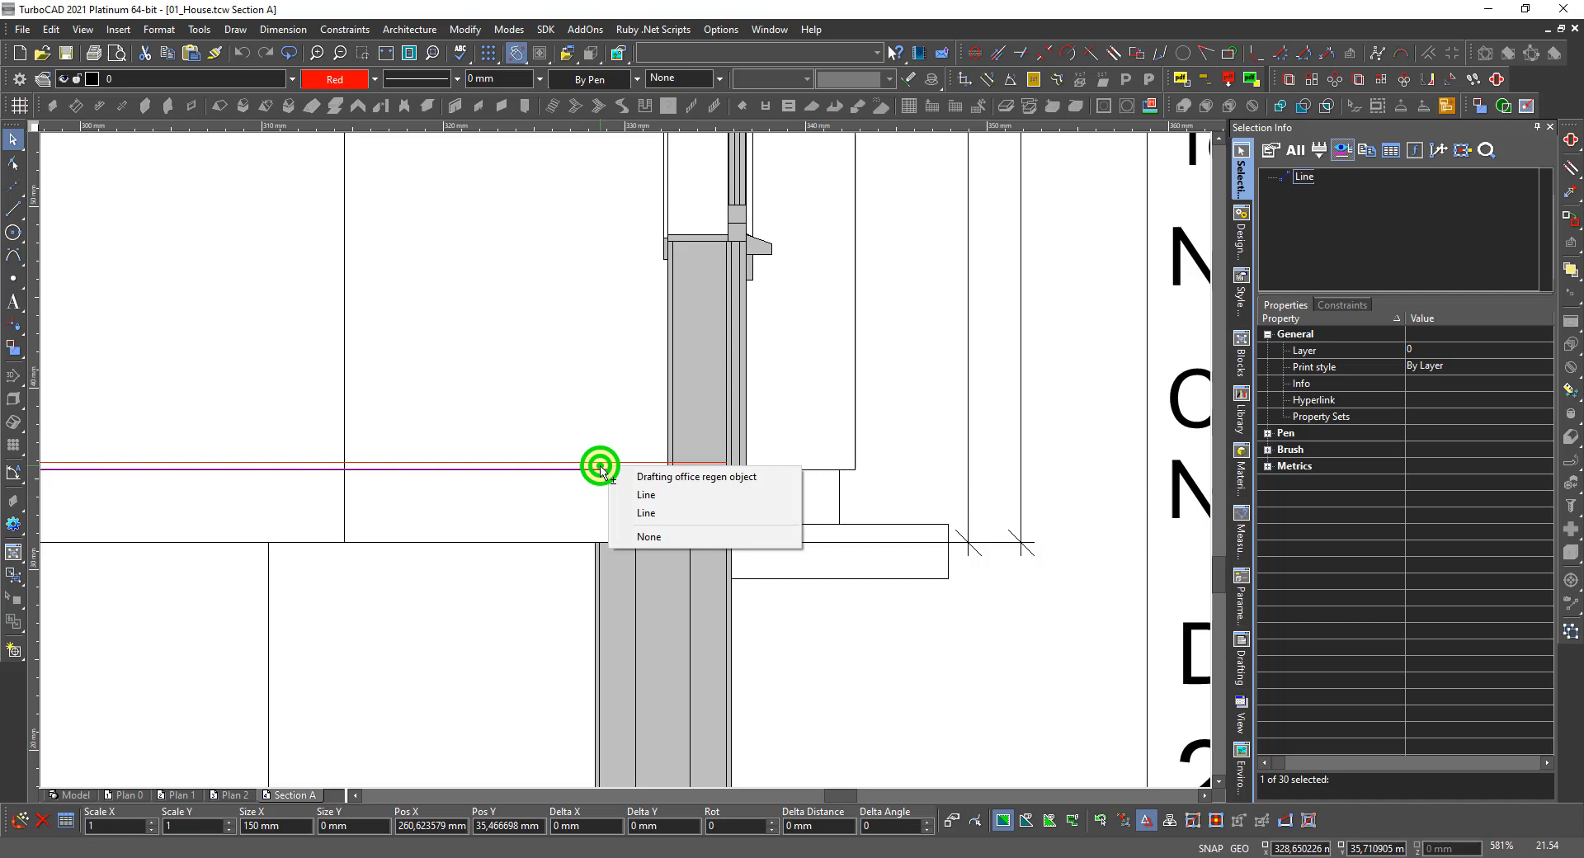
pyautogui.click(644, 513)
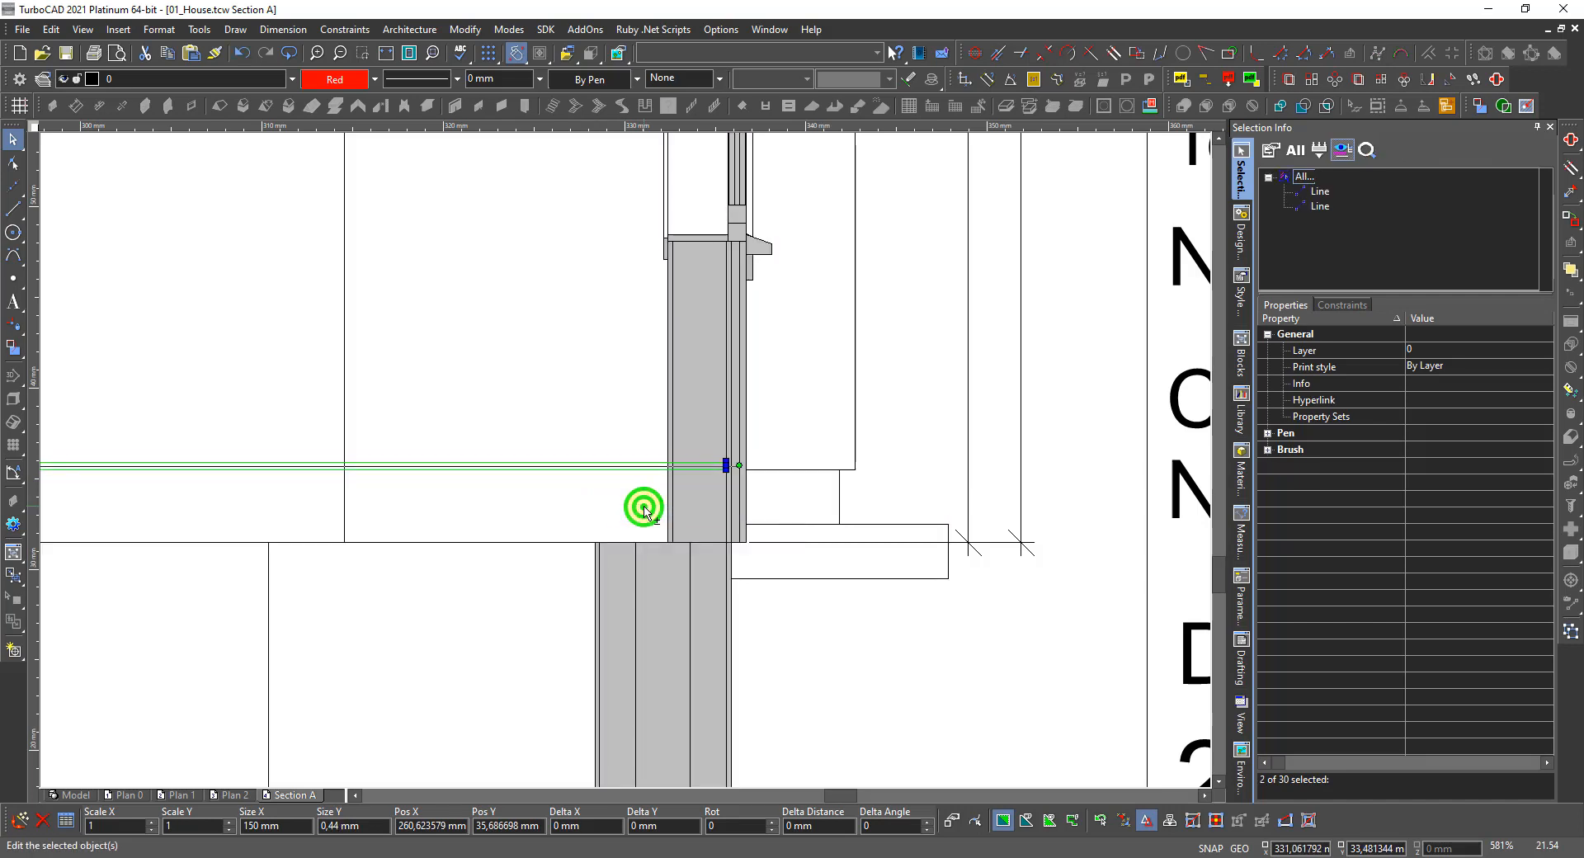
pyautogui.click(327, 81)
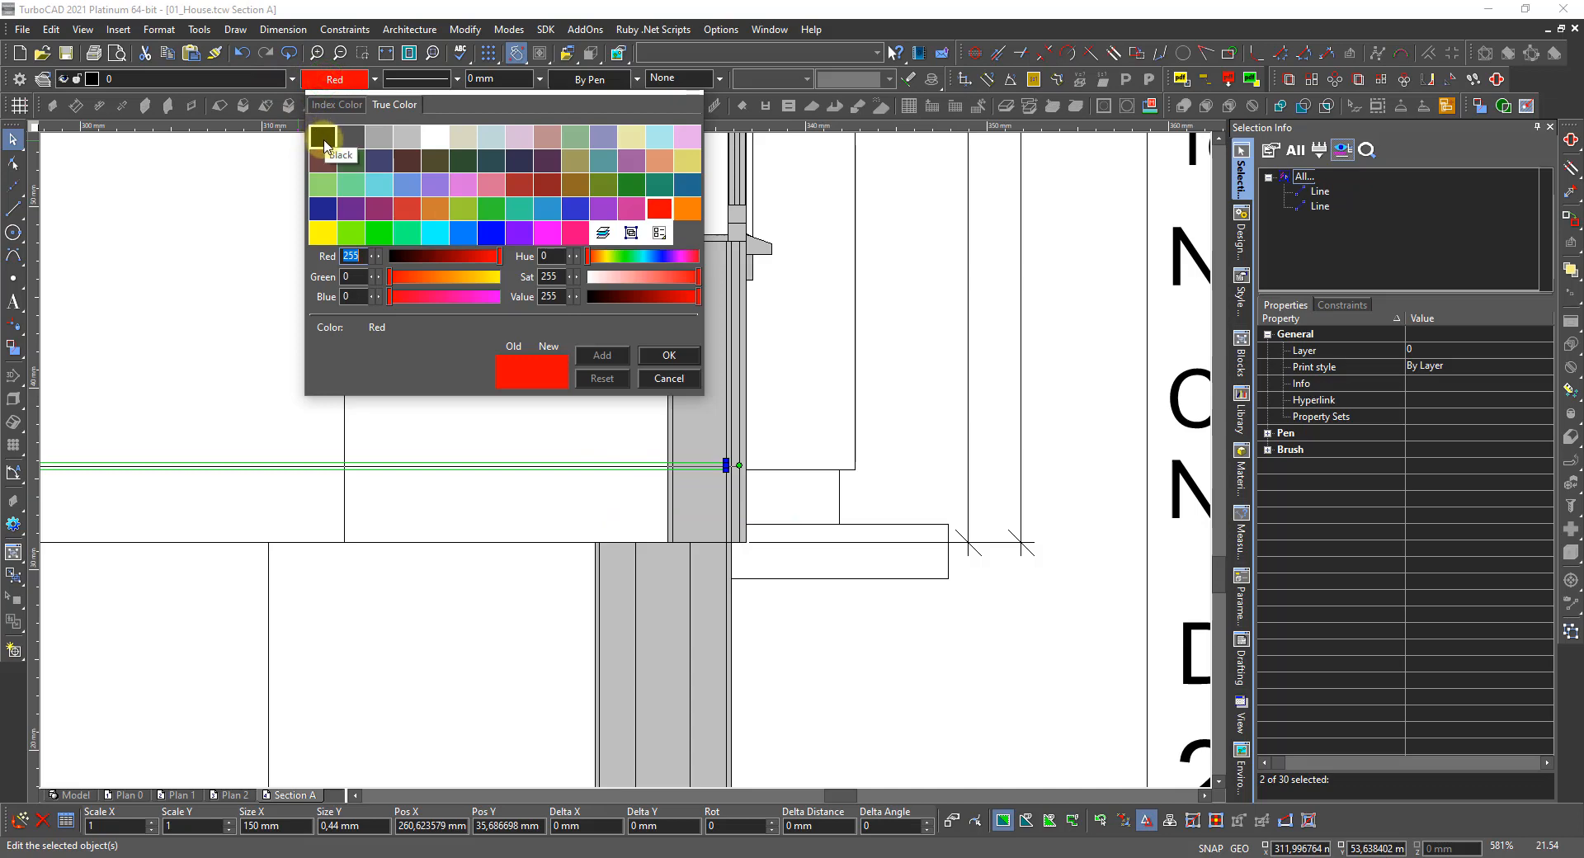
pyautogui.doubleClick(325, 142)
pyautogui.scroll(-6, 635, 471)
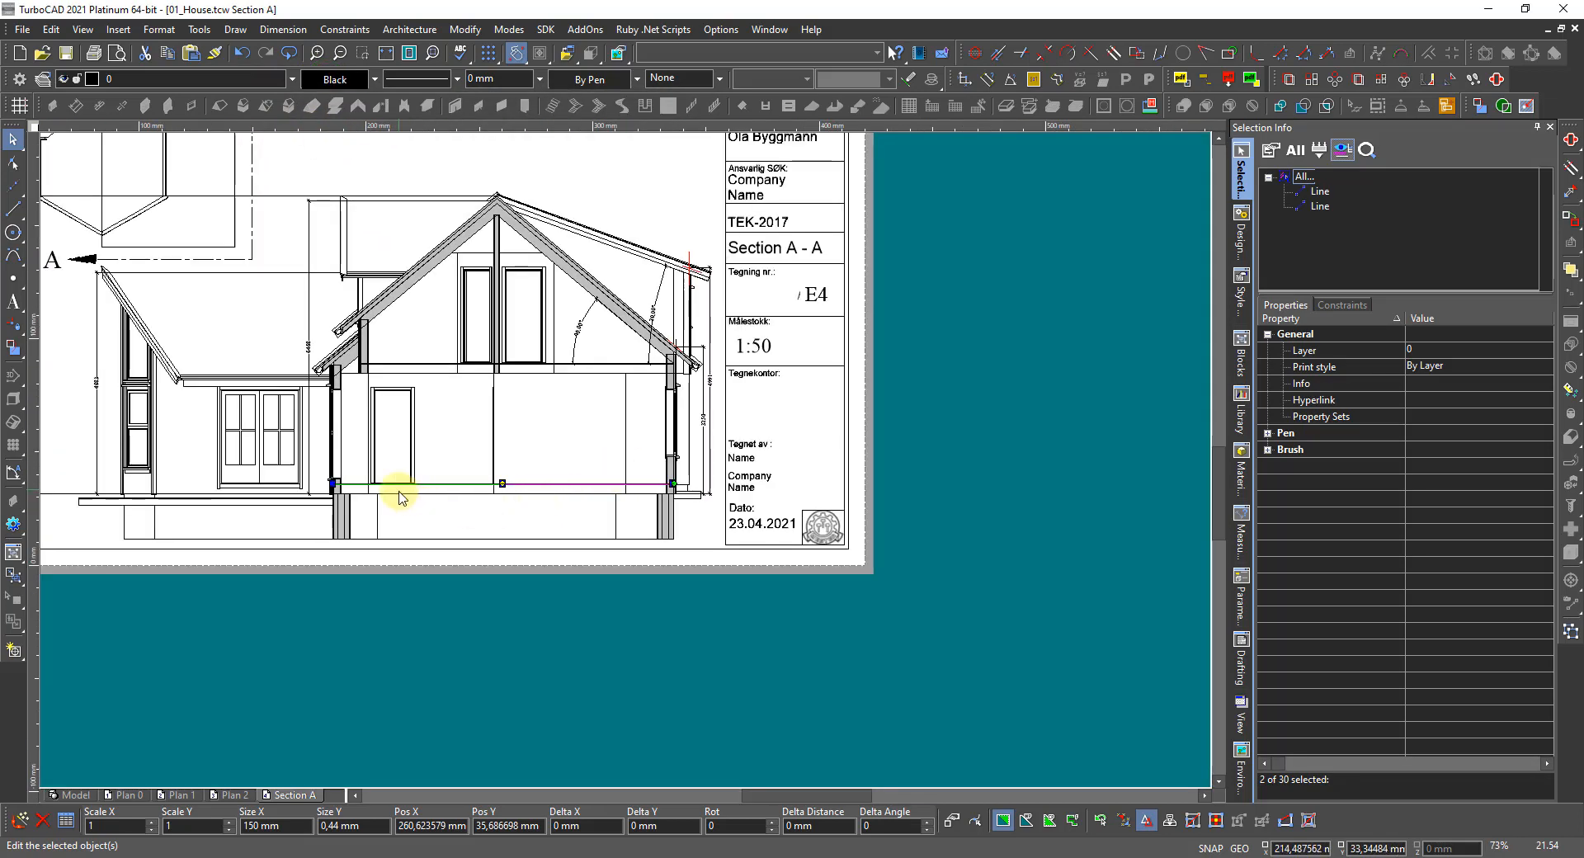
pyautogui.scroll(1, 398, 497)
pyautogui.scroll(3, 622, 453)
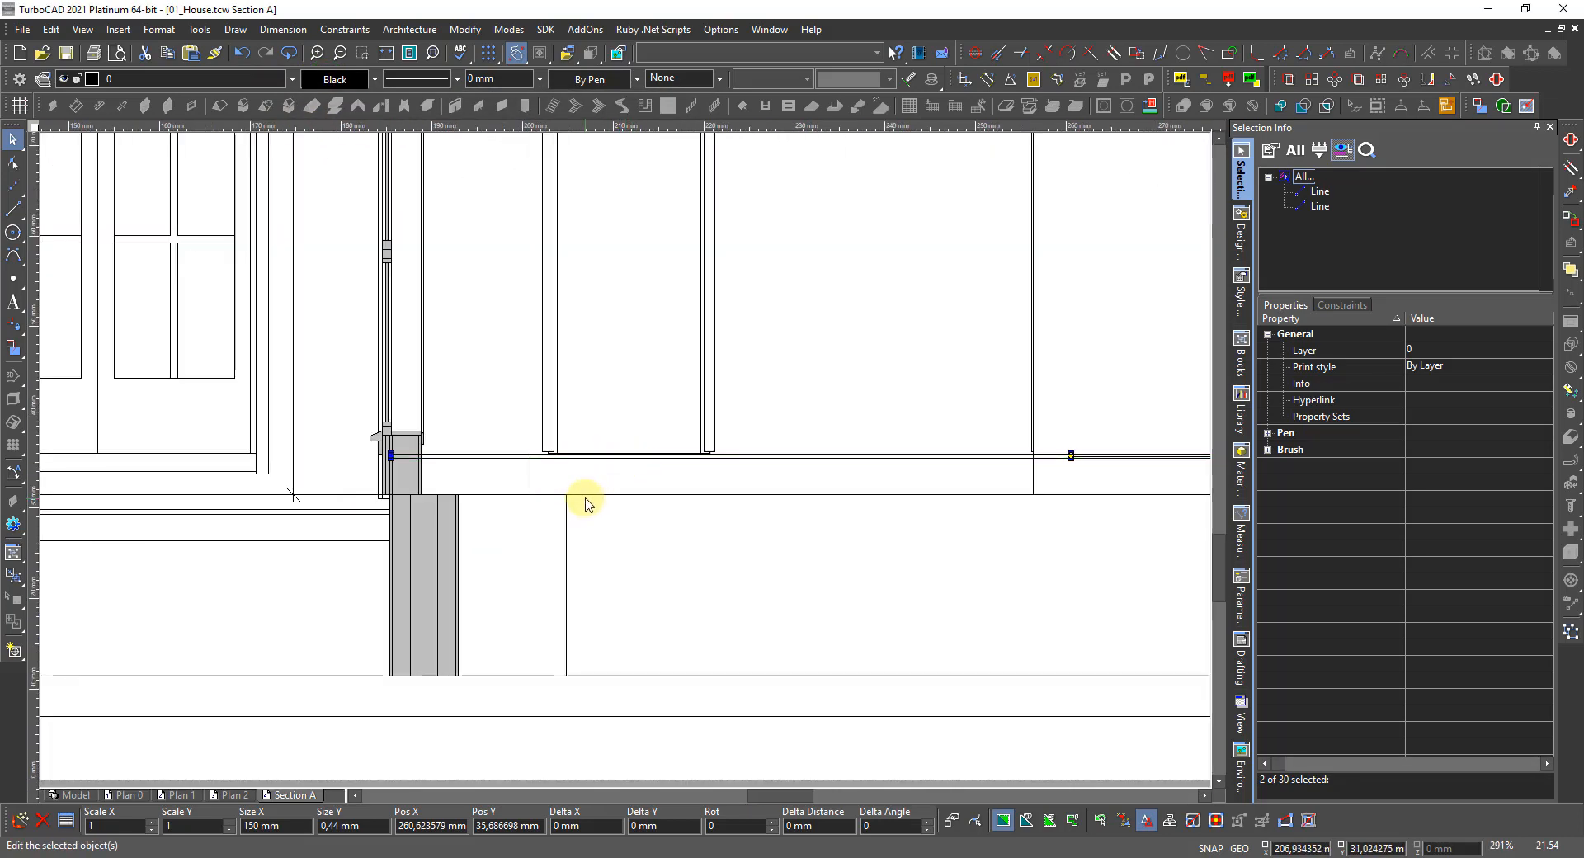
pyautogui.press('Escape')
# Add a vertical orthogonal dimension from the left wall's window head to the upper ground floor line, placed between that wall and the door.
pyautogui.scroll(-2, 658, 389)
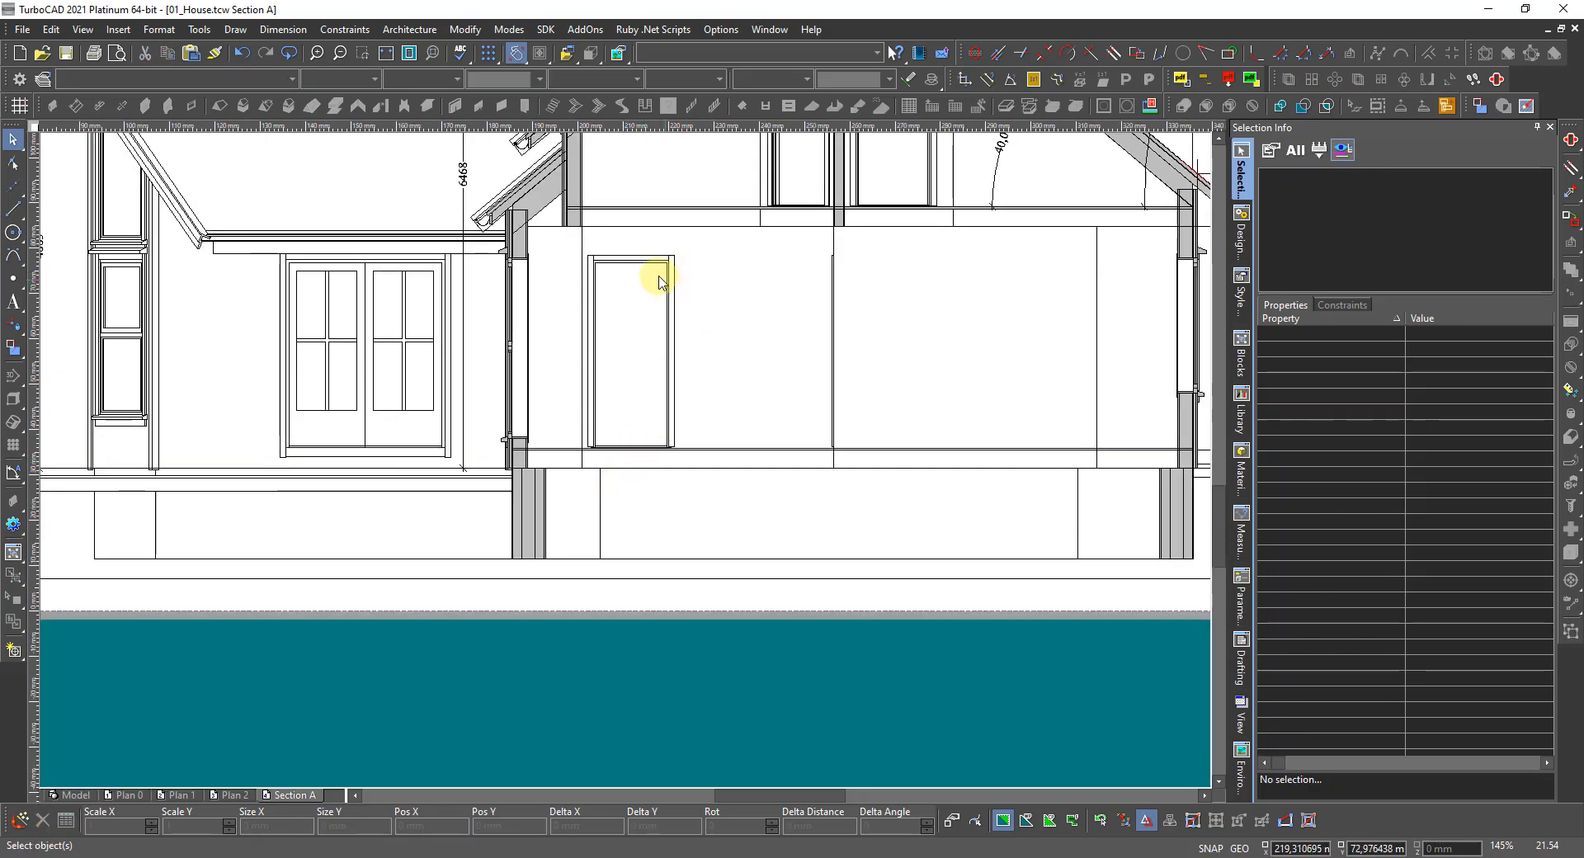
pyautogui.scroll(6, 639, 260)
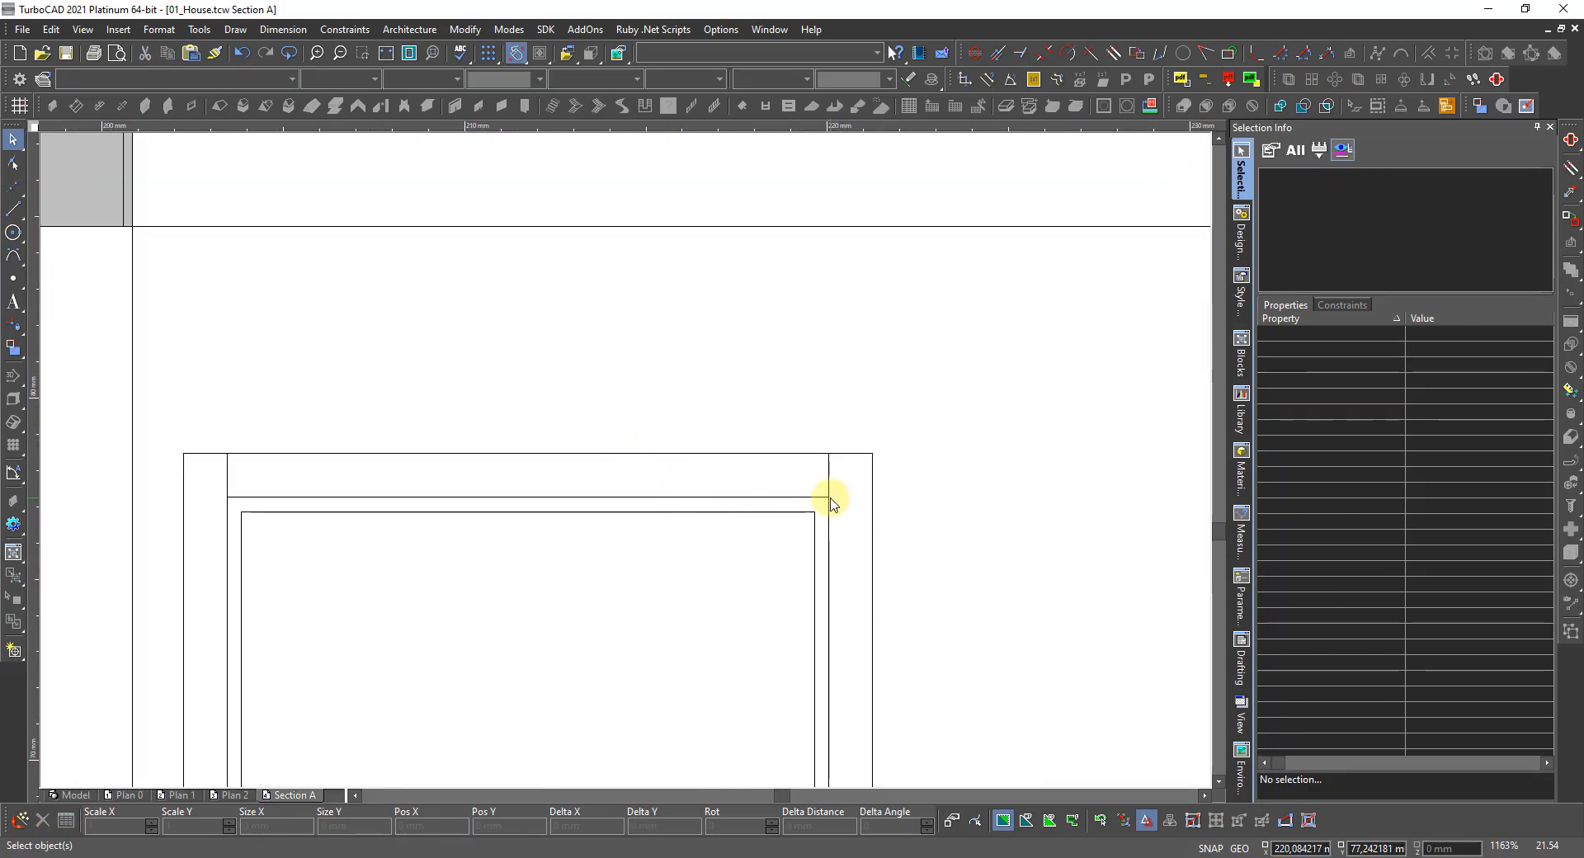
pyautogui.scroll(-3, 627, 463)
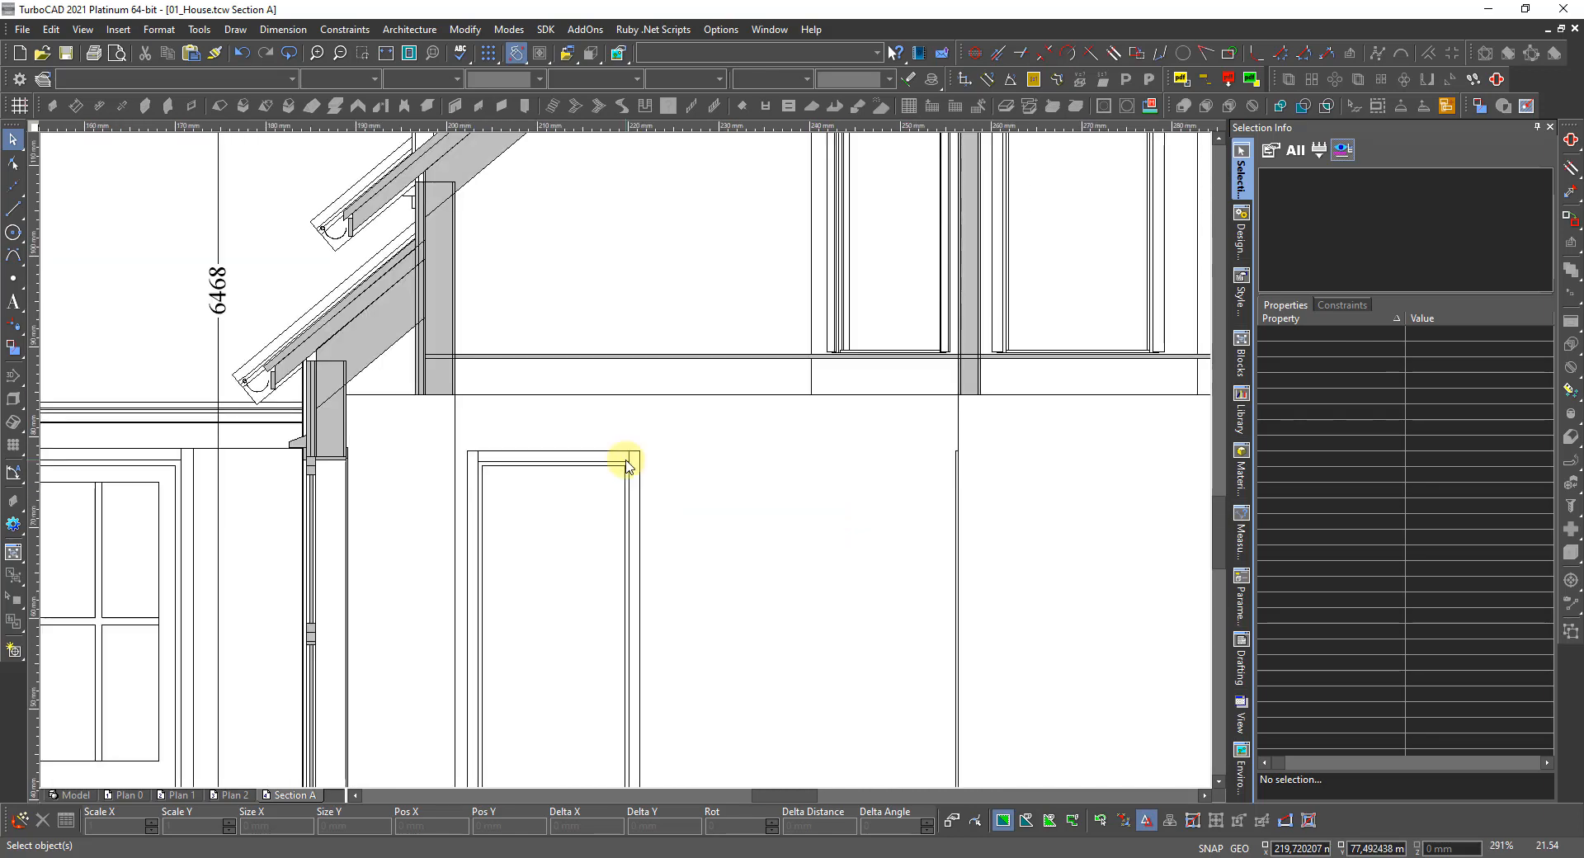
pyautogui.scroll(1, 626, 464)
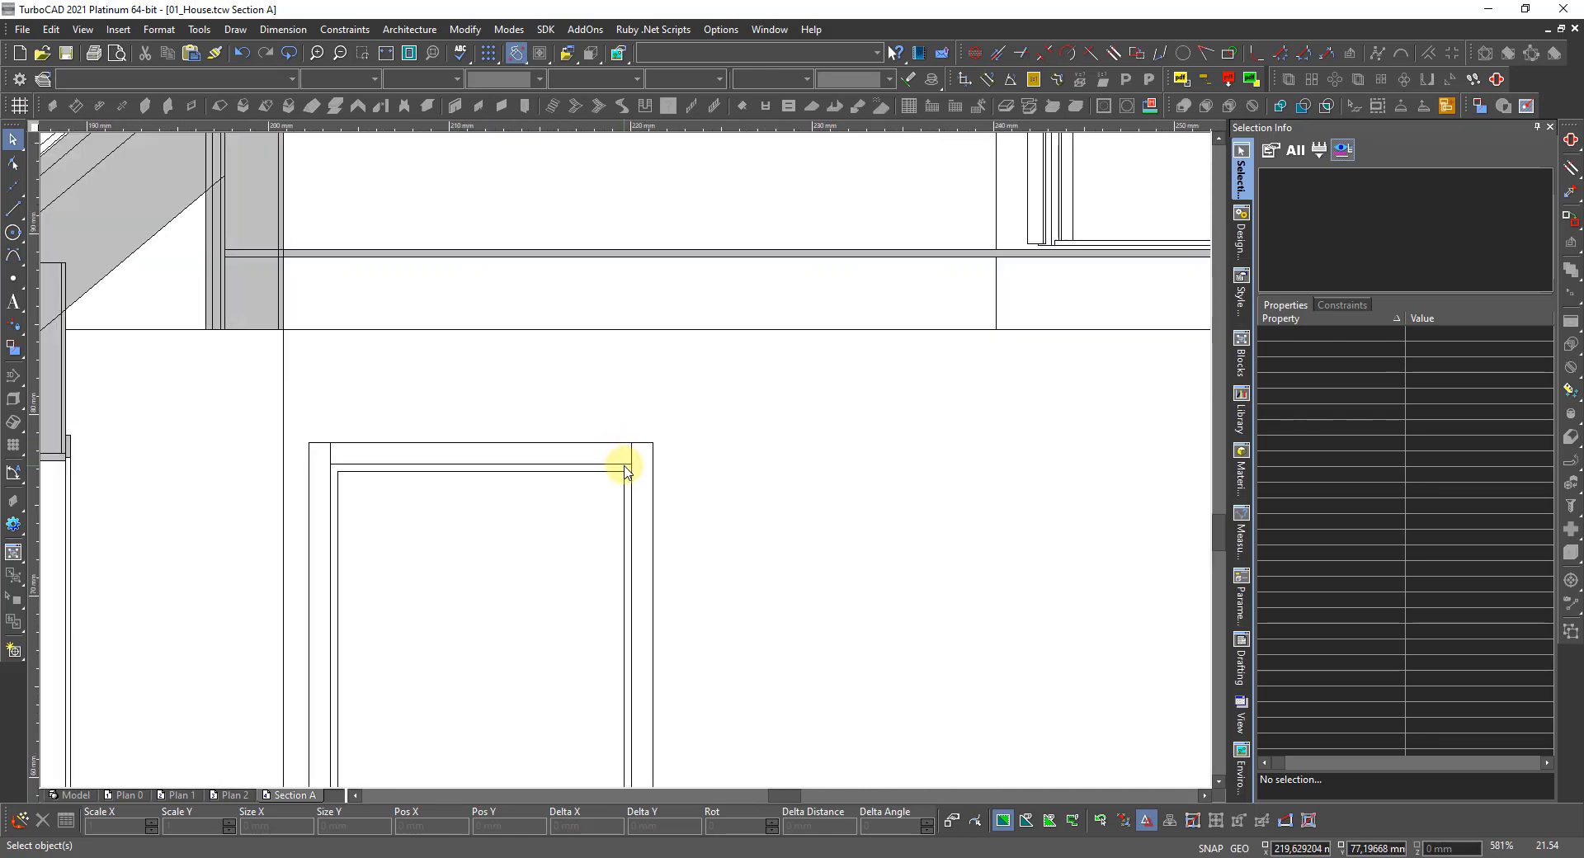
pyautogui.scroll(-1, 627, 467)
pyautogui.scroll(2, 325, 446)
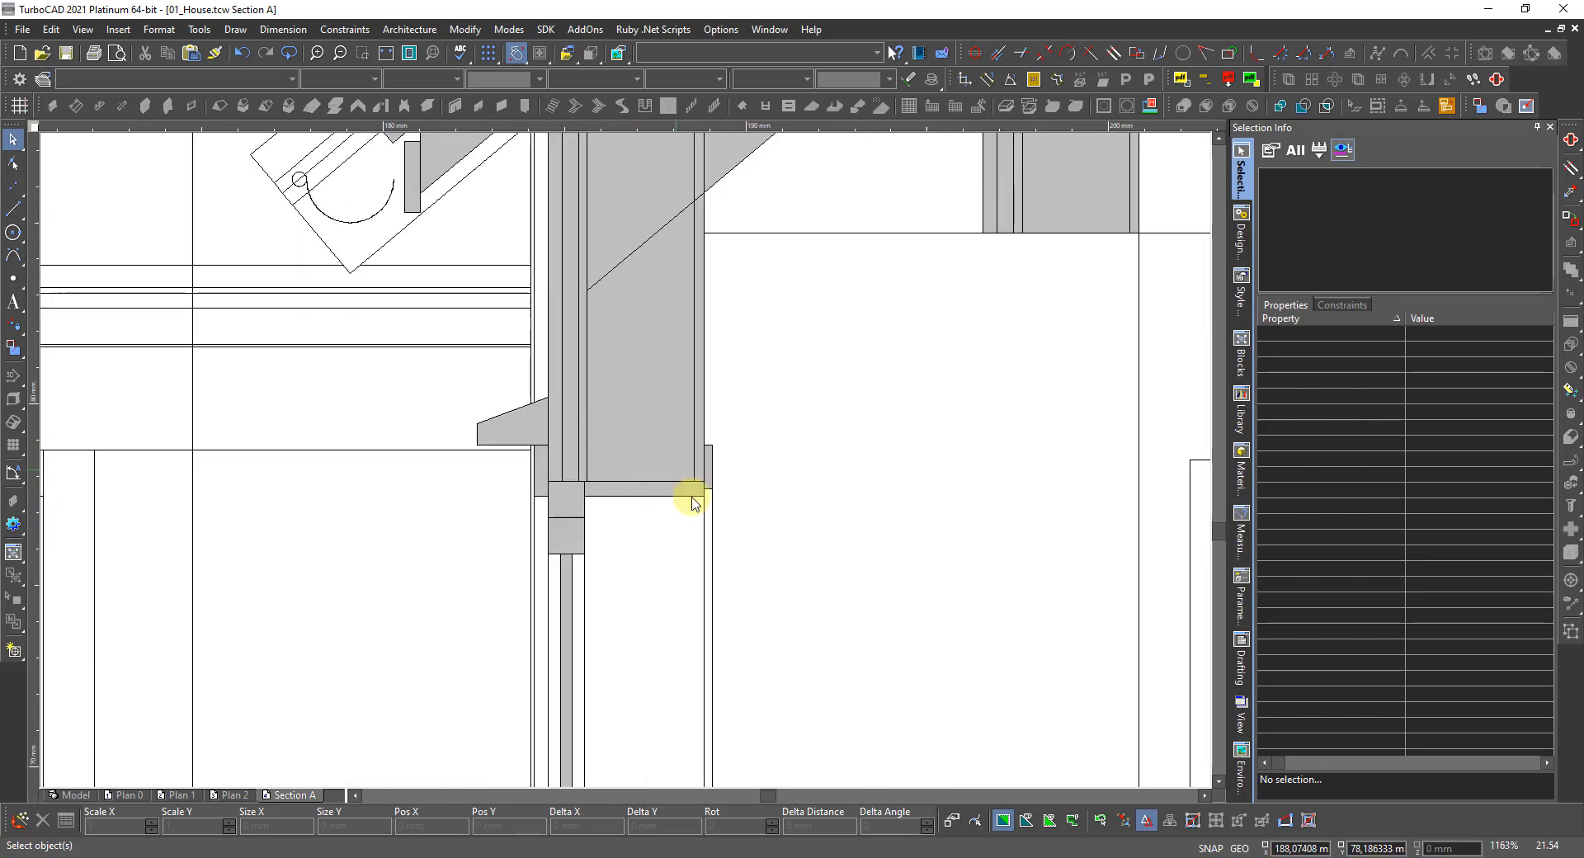
pyautogui.rightClick(778, 494)
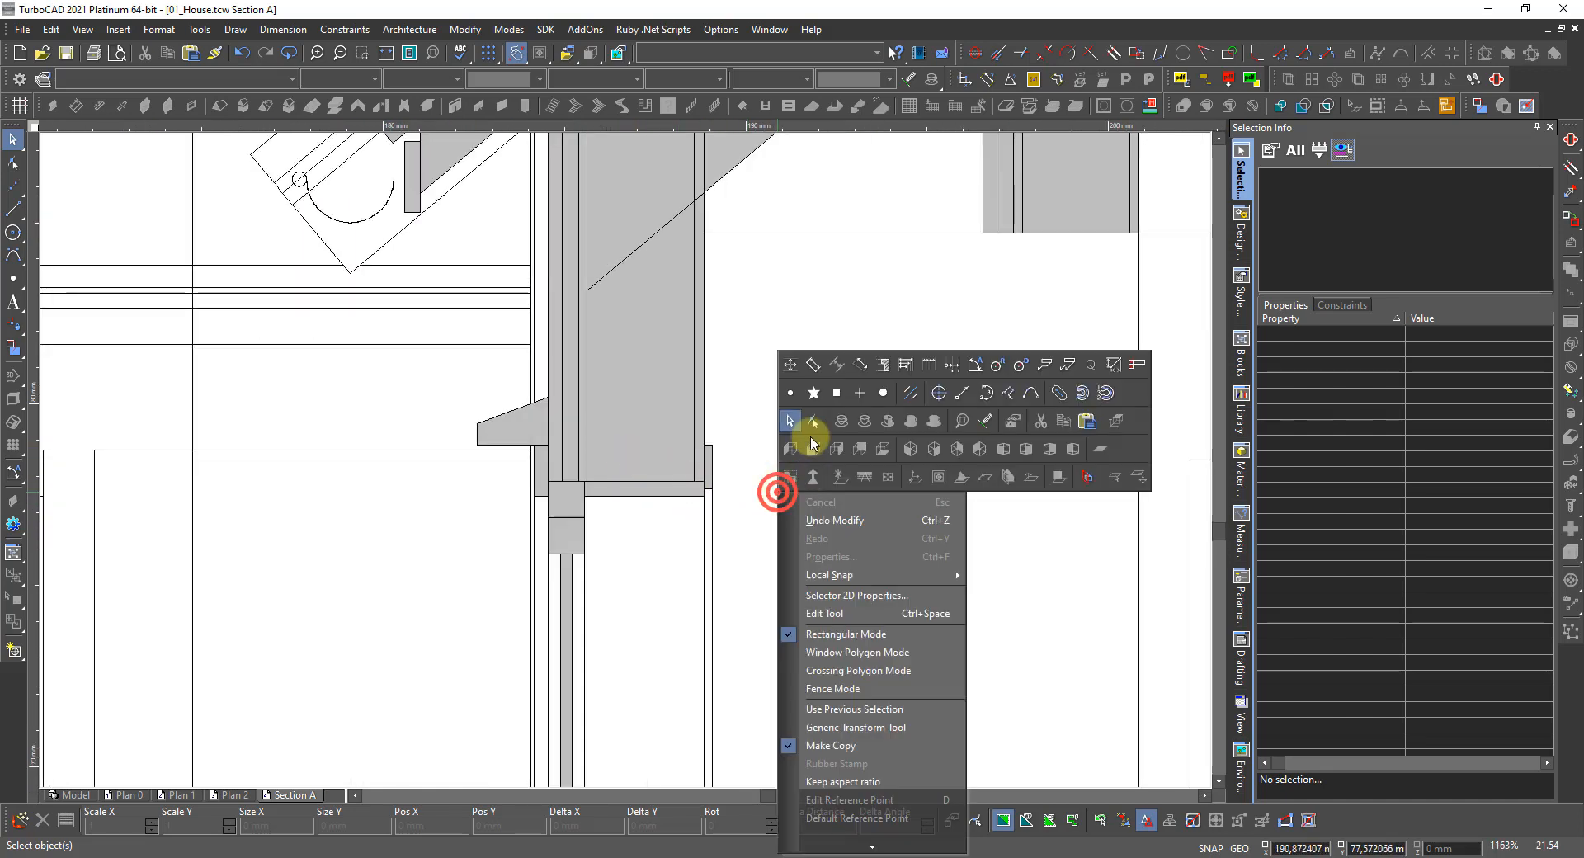
pyautogui.click(793, 368)
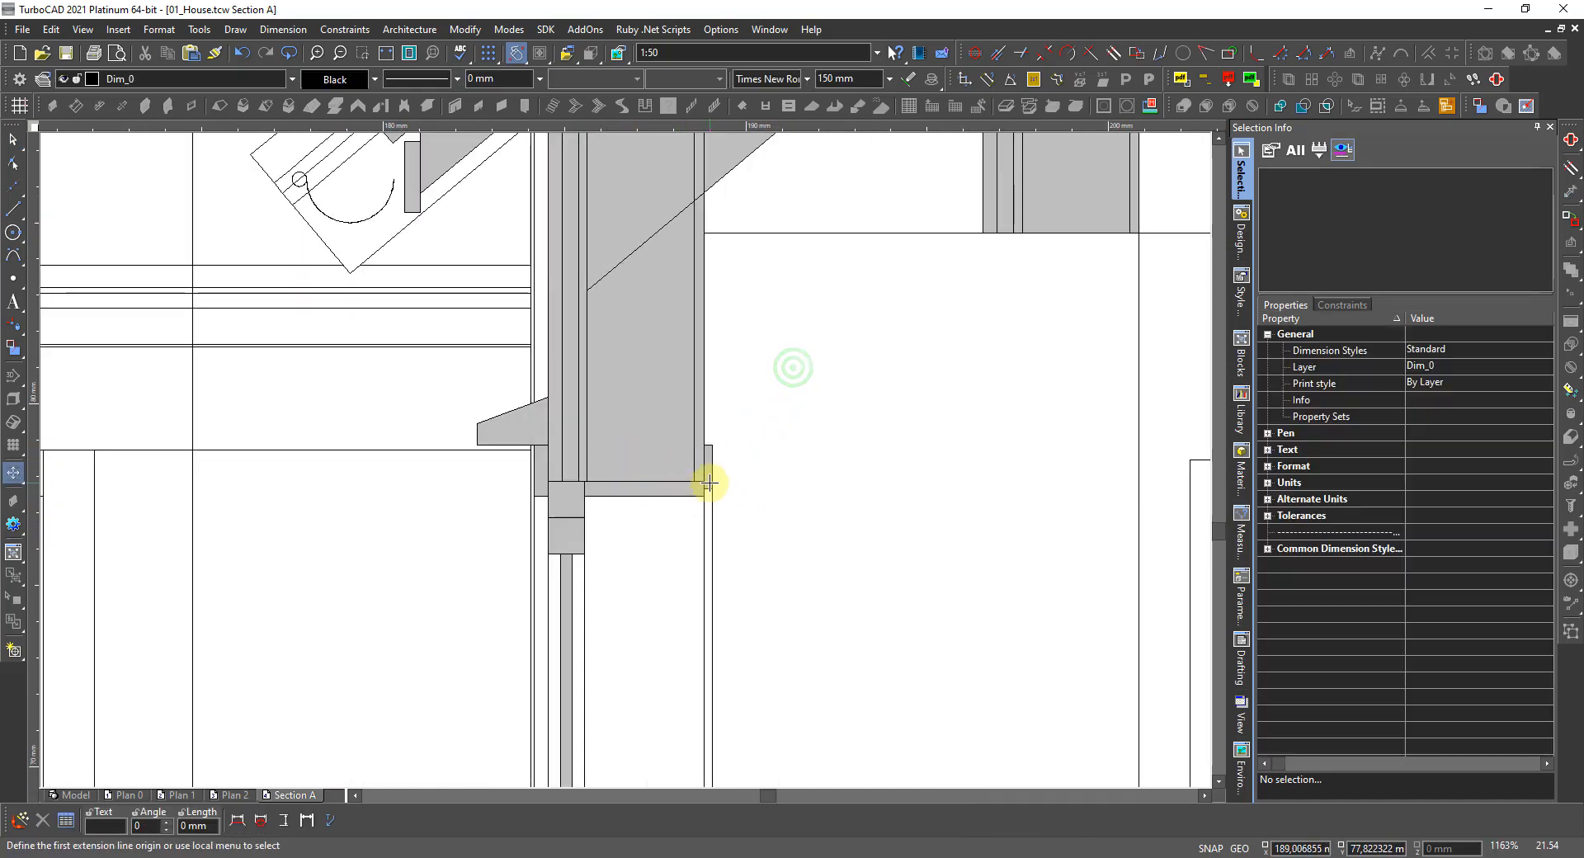
pyautogui.scroll(2, 707, 477)
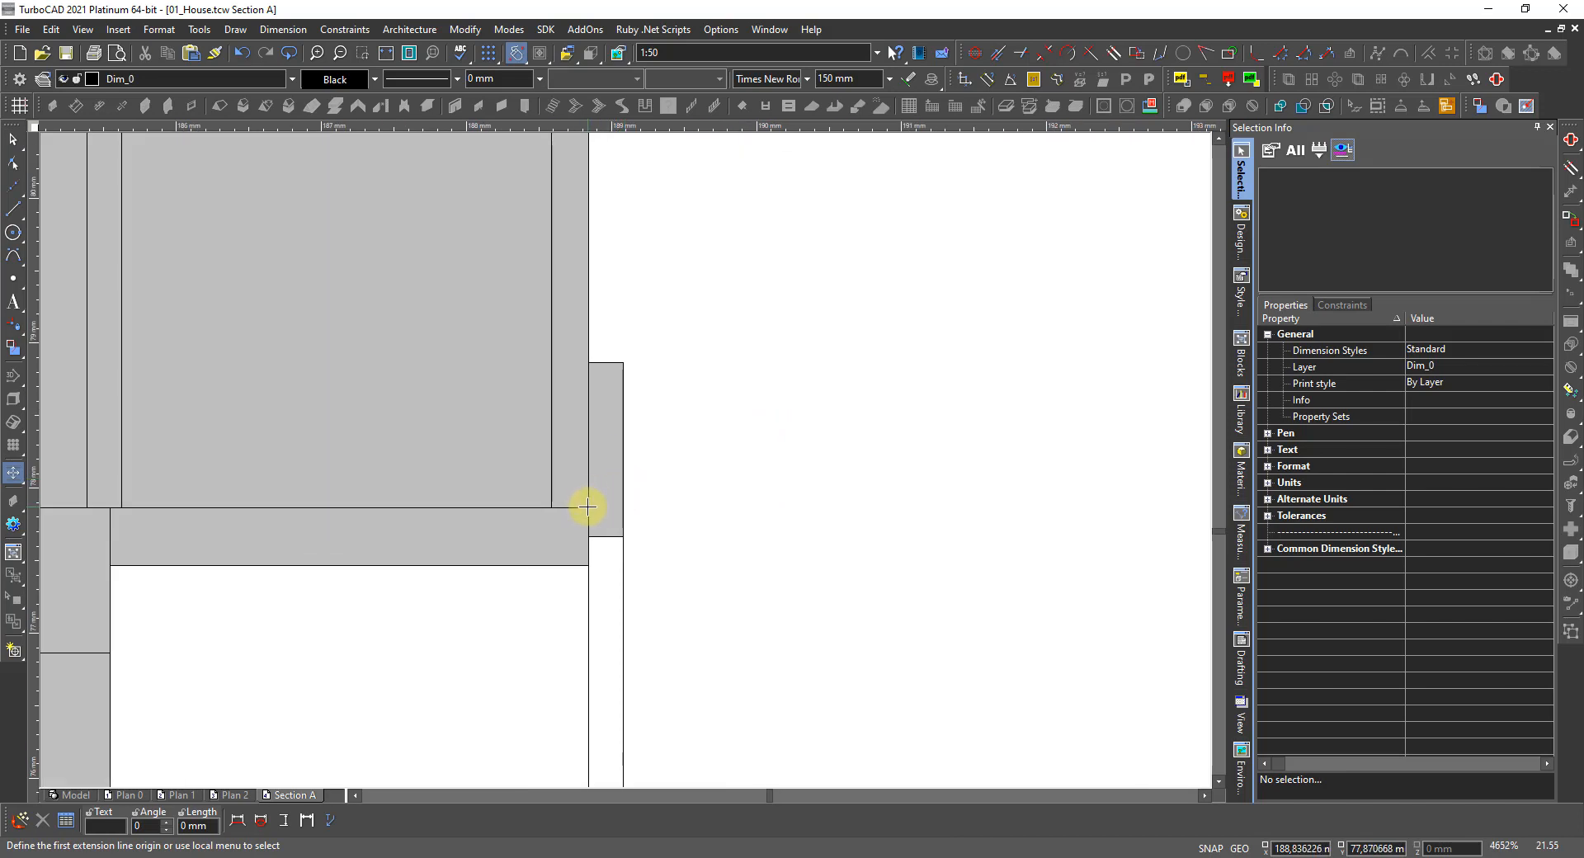
pyautogui.scroll(-4, 589, 507)
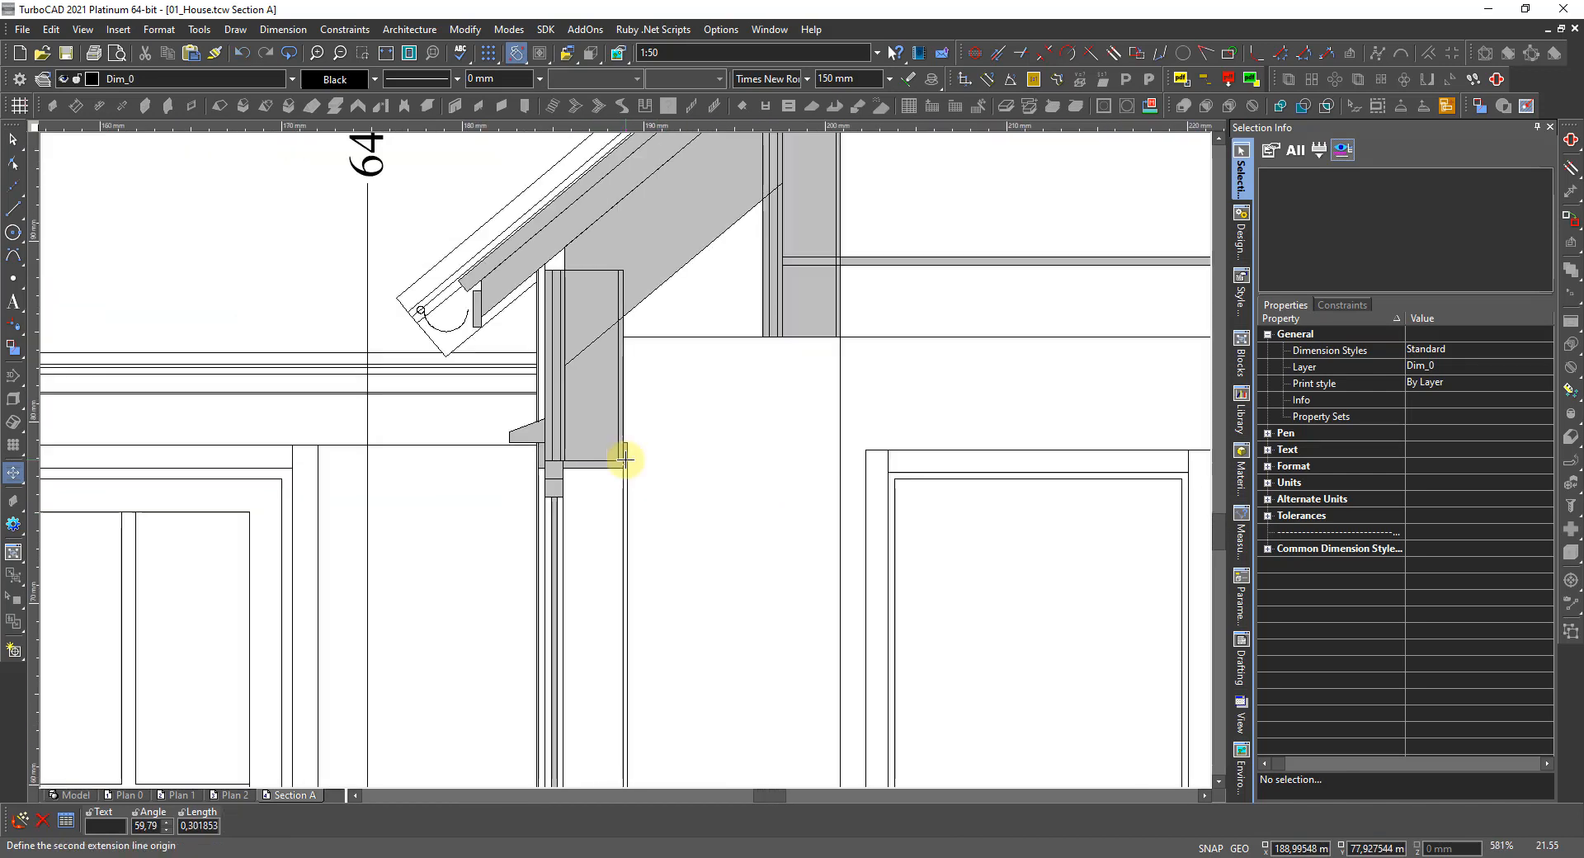
pyautogui.scroll(2, 618, 452)
pyautogui.scroll(1, 613, 458)
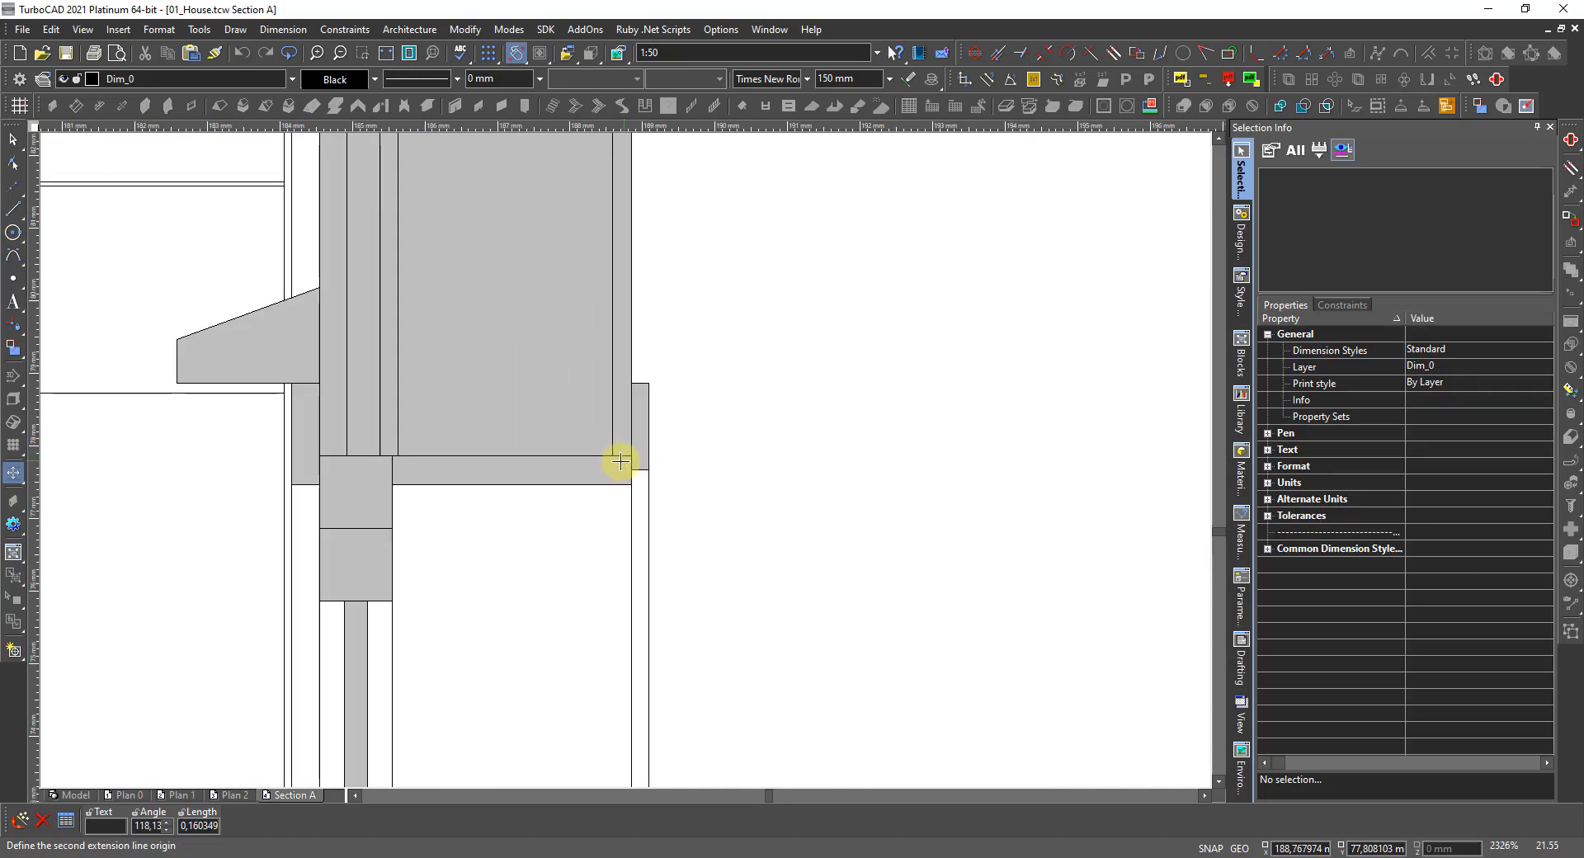
pyautogui.press('Escape')
pyautogui.scroll(2, 622, 457)
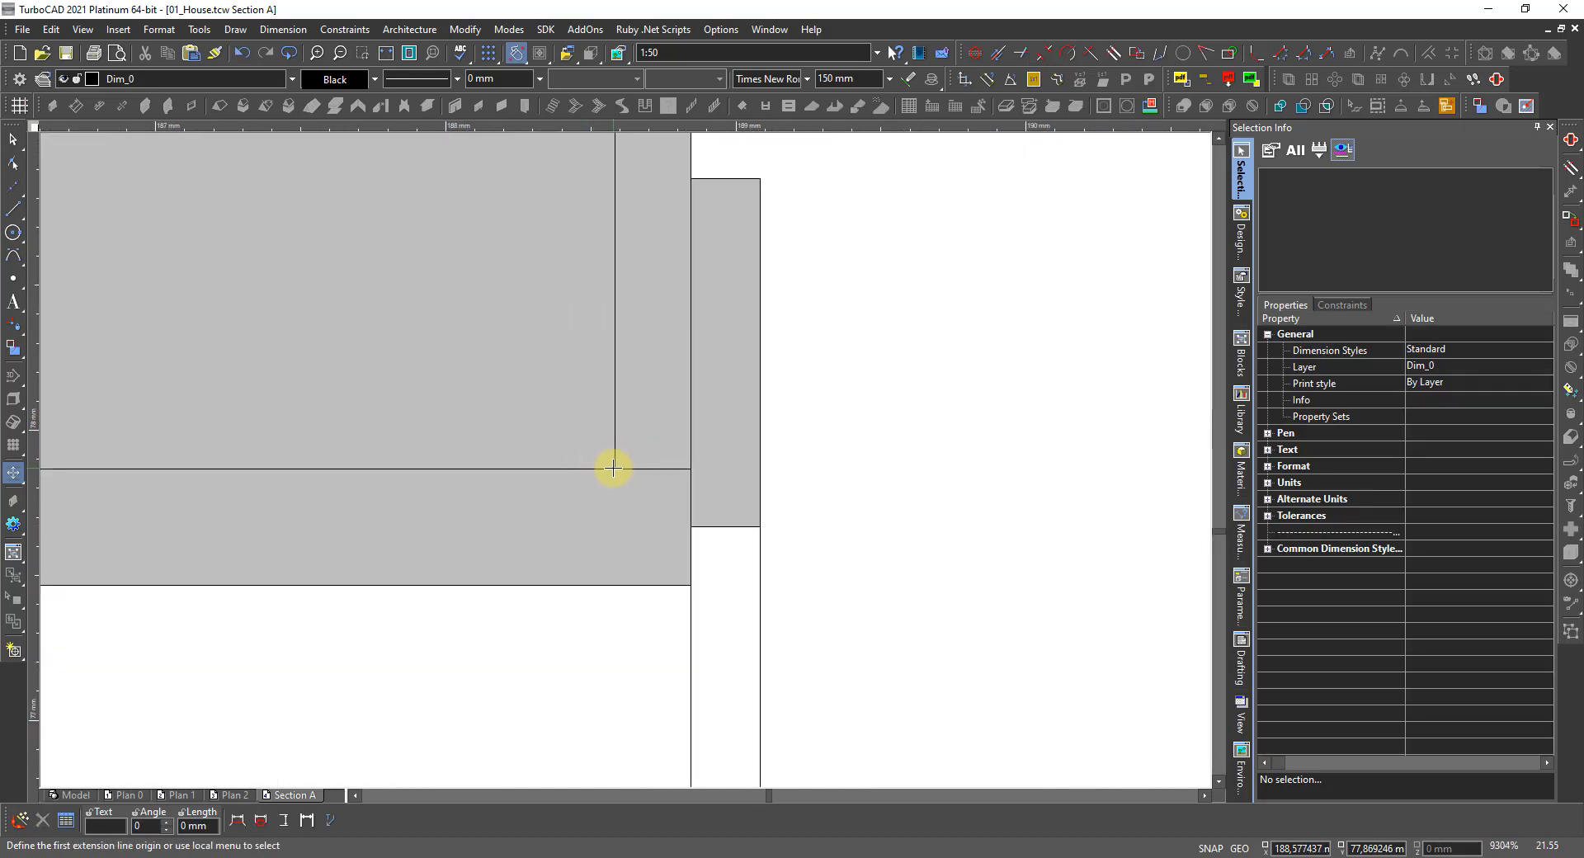
pyautogui.click(613, 467)
pyautogui.scroll(-5, 633, 469)
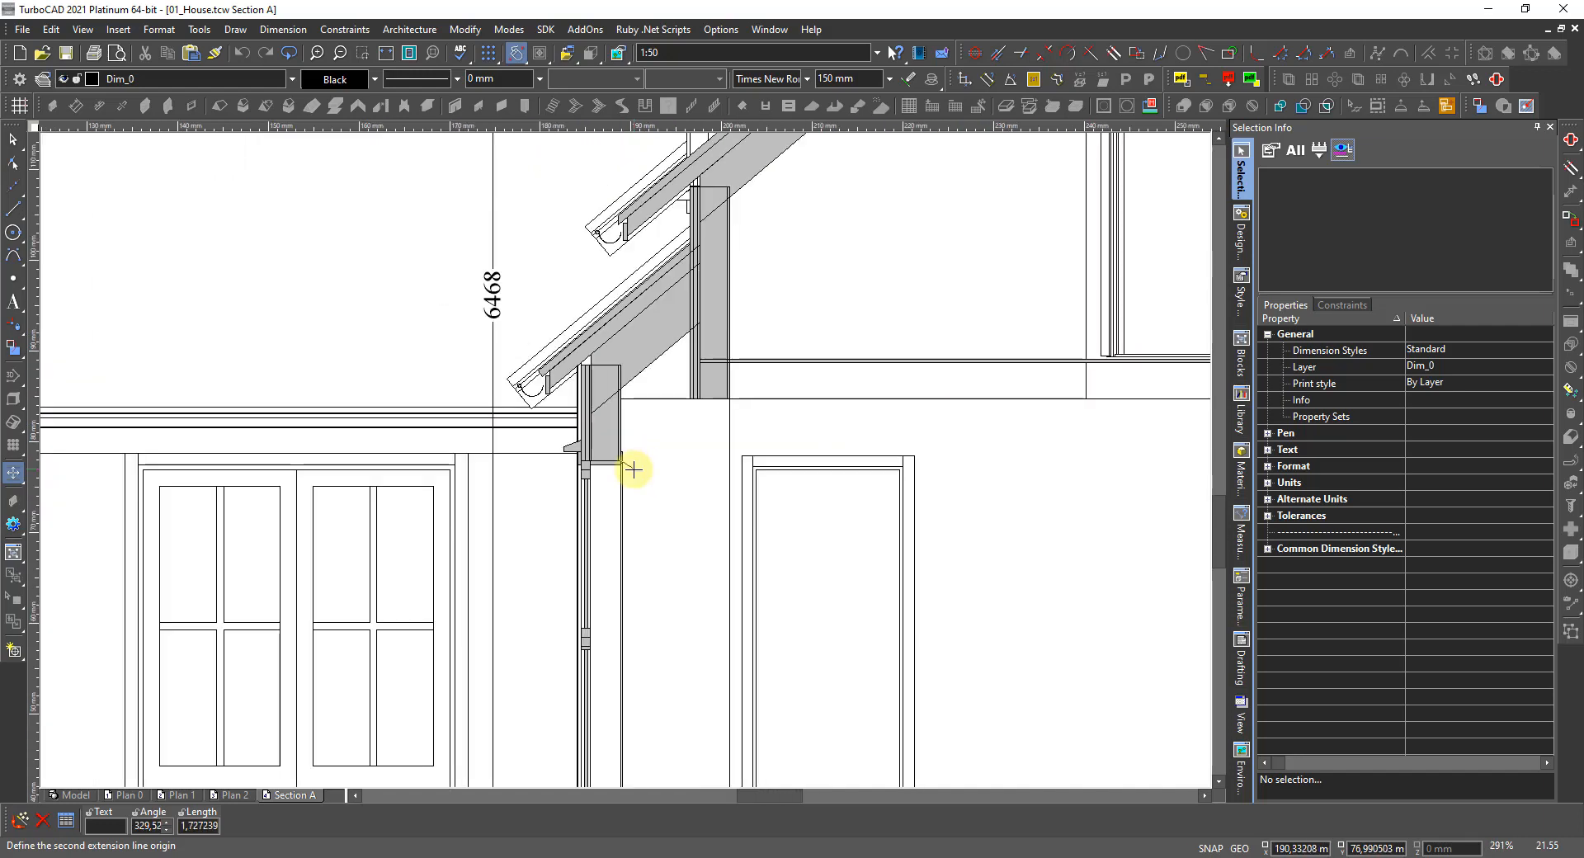
pyautogui.scroll(-1, 634, 470)
pyautogui.scroll(3, 619, 646)
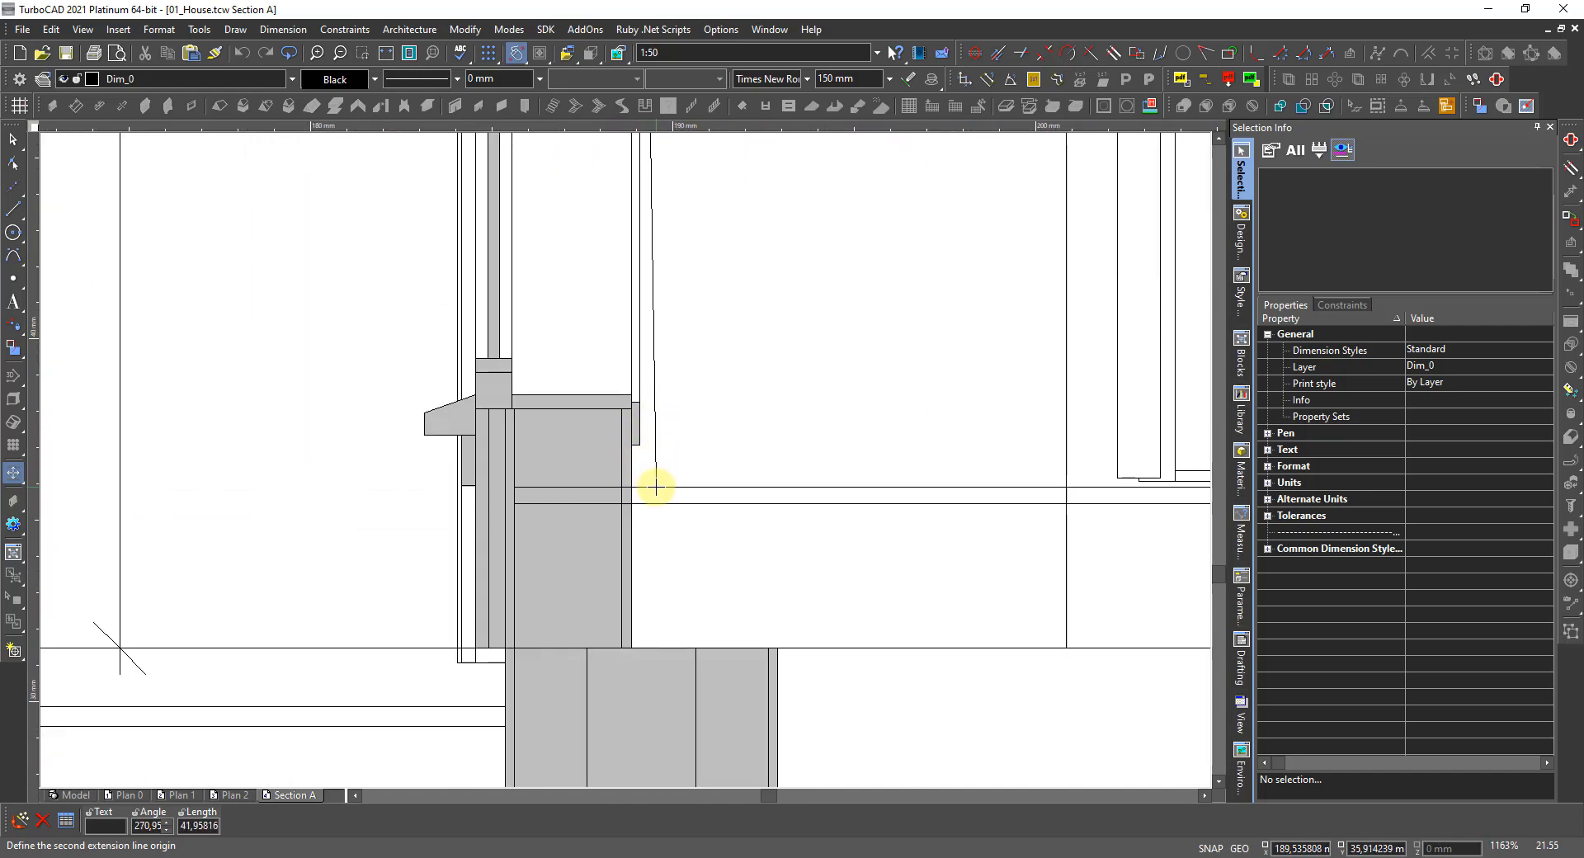
pyautogui.click(656, 487)
pyautogui.scroll(-4, 625, 459)
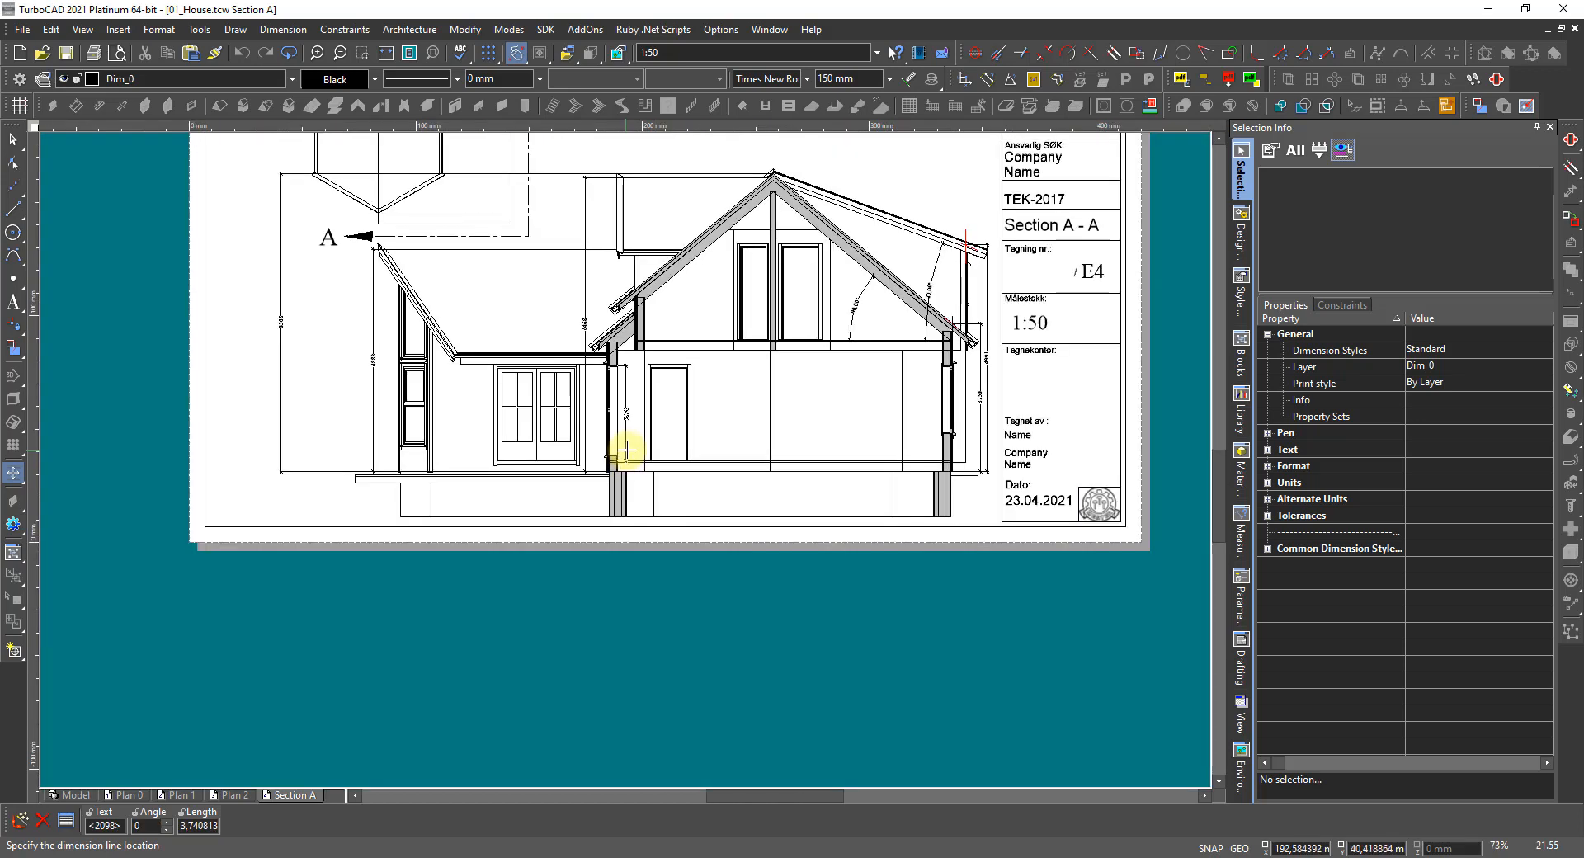
pyautogui.click(631, 443)
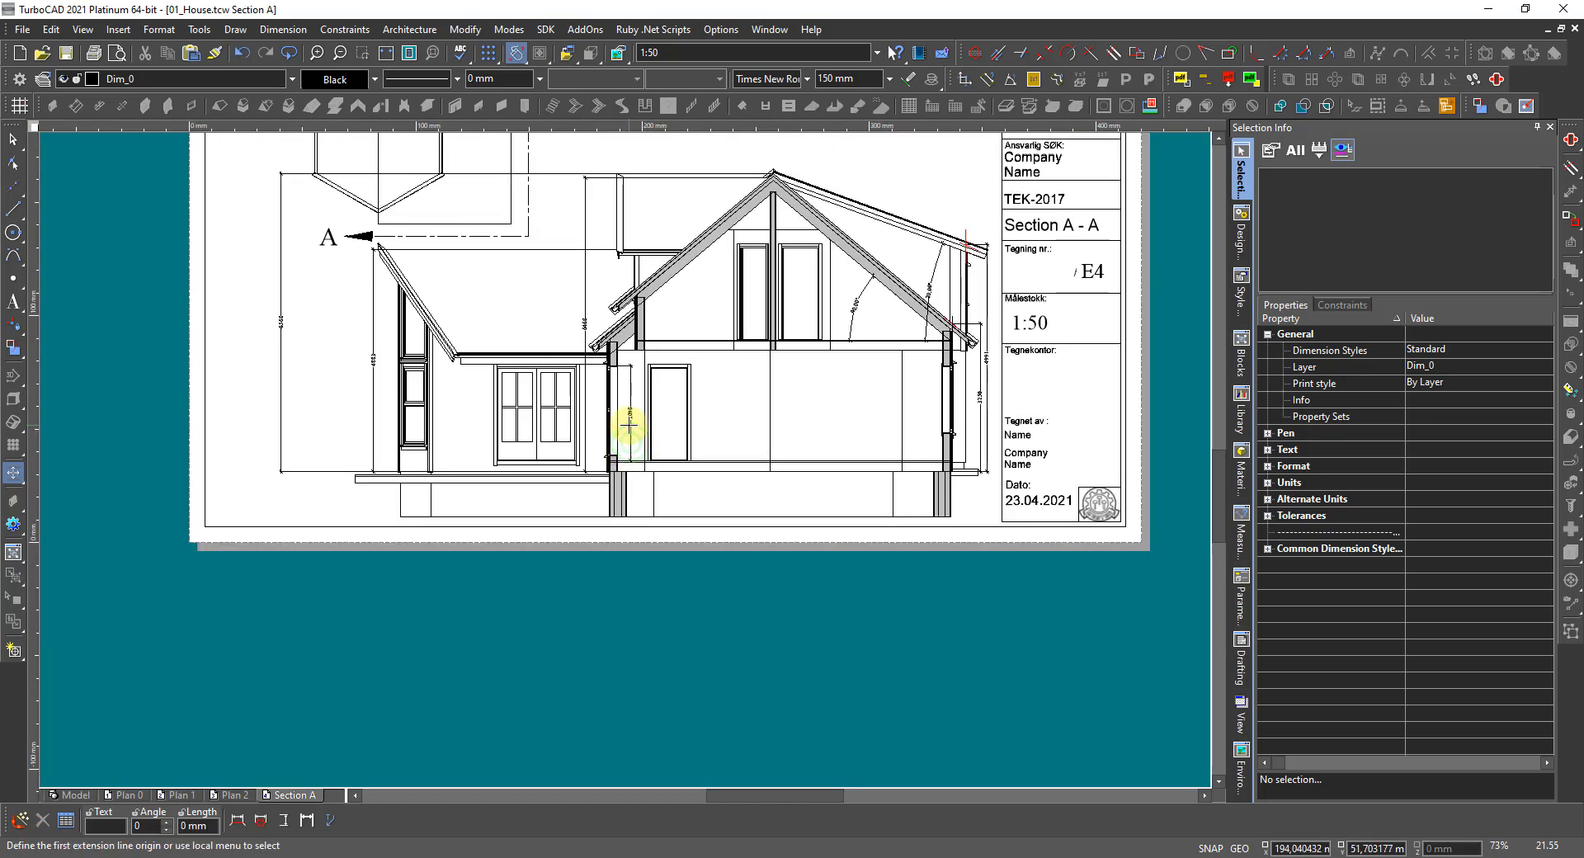
# Open the new window-head dimension for node editing and examine how its upper end point meets the left wall's window head.
pyautogui.scroll(2, 629, 426)
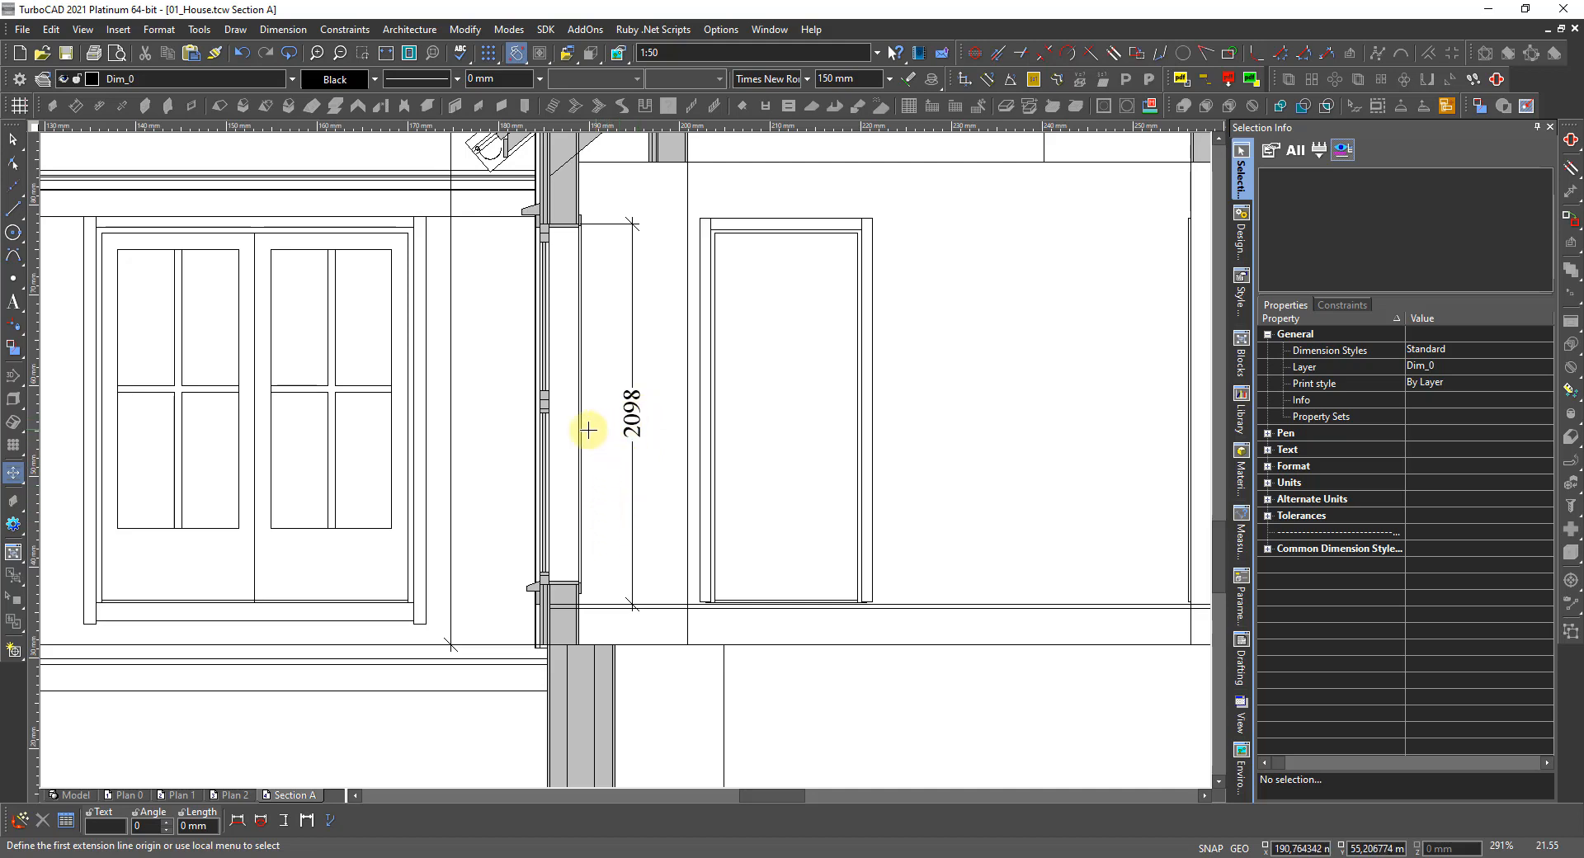
pyautogui.scroll(4, 580, 227)
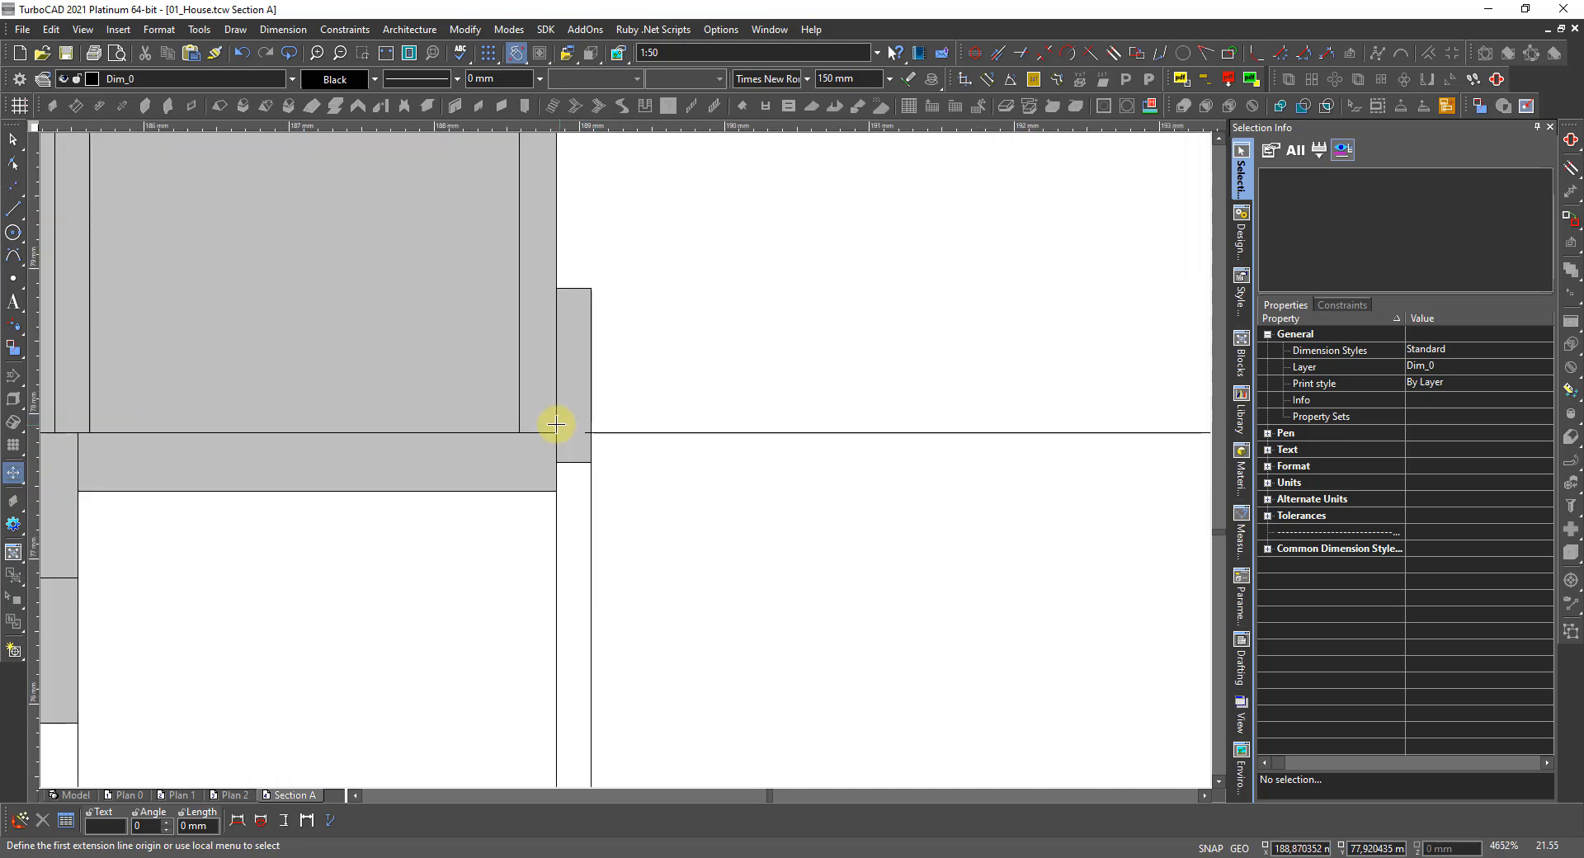
pyautogui.scroll(2, 555, 425)
pyautogui.press('Escape')
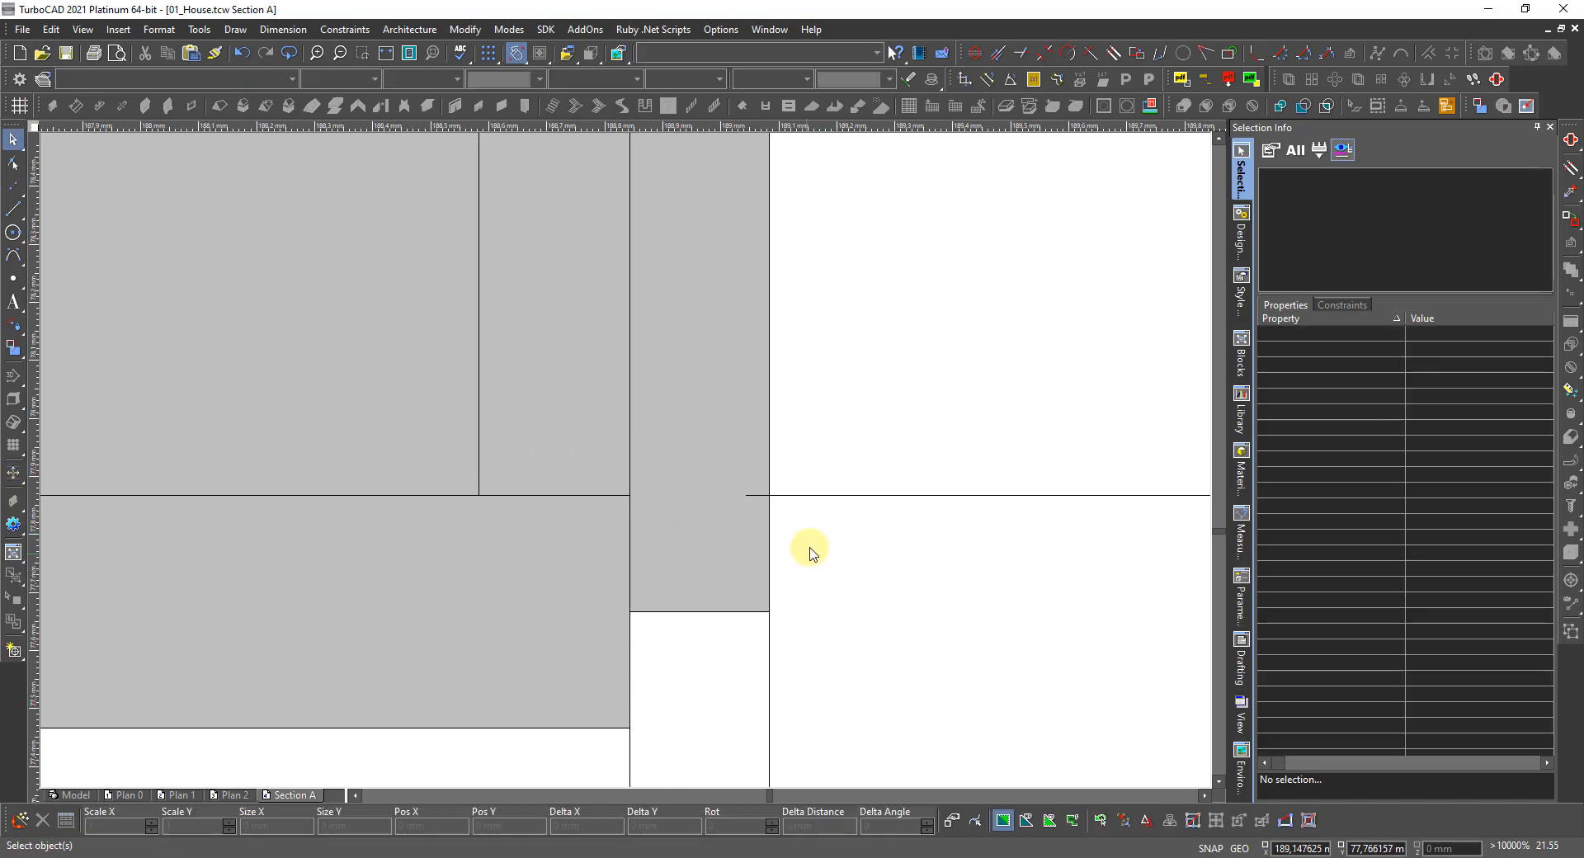
pyautogui.rightClick(806, 505)
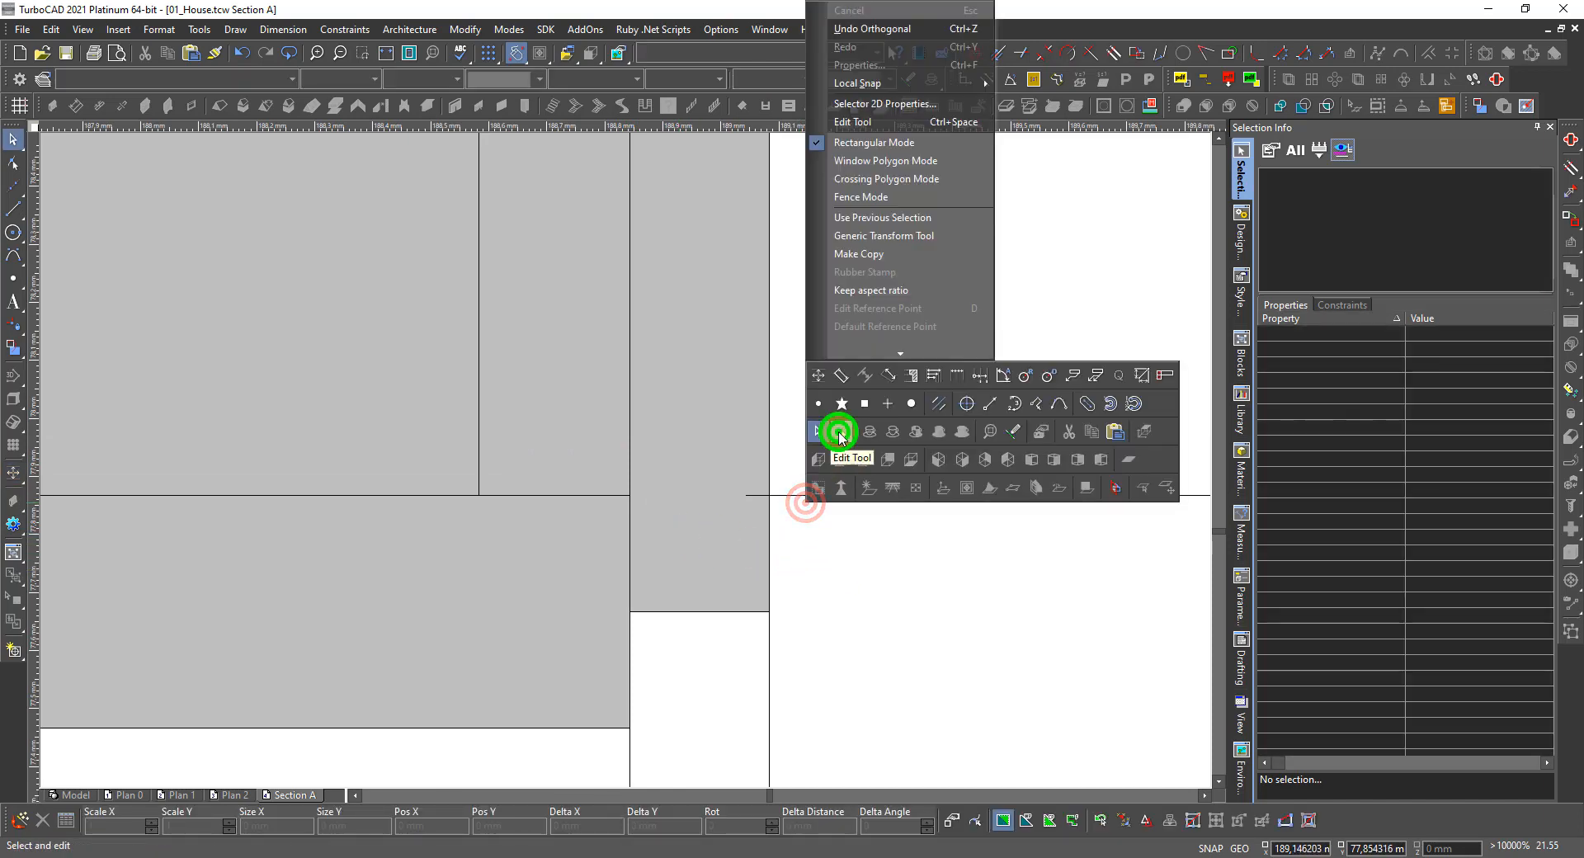
pyautogui.click(837, 431)
pyautogui.click(814, 498)
pyautogui.click(810, 509)
pyautogui.scroll(3, 627, 502)
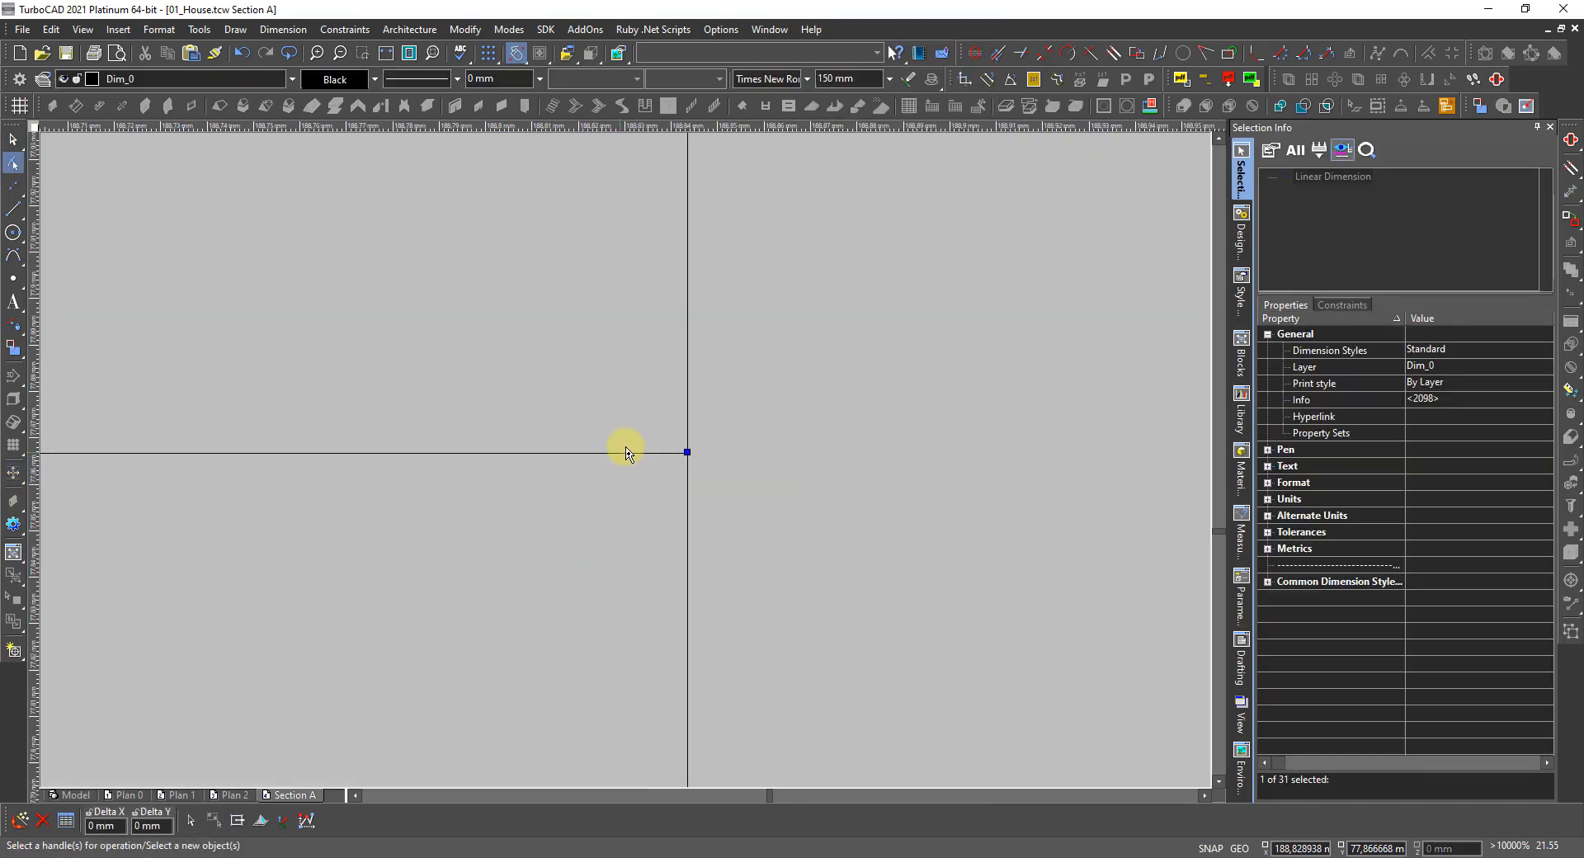
pyautogui.scroll(2, 689, 453)
pyautogui.scroll(-2, 629, 462)
pyautogui.scroll(2, 629, 463)
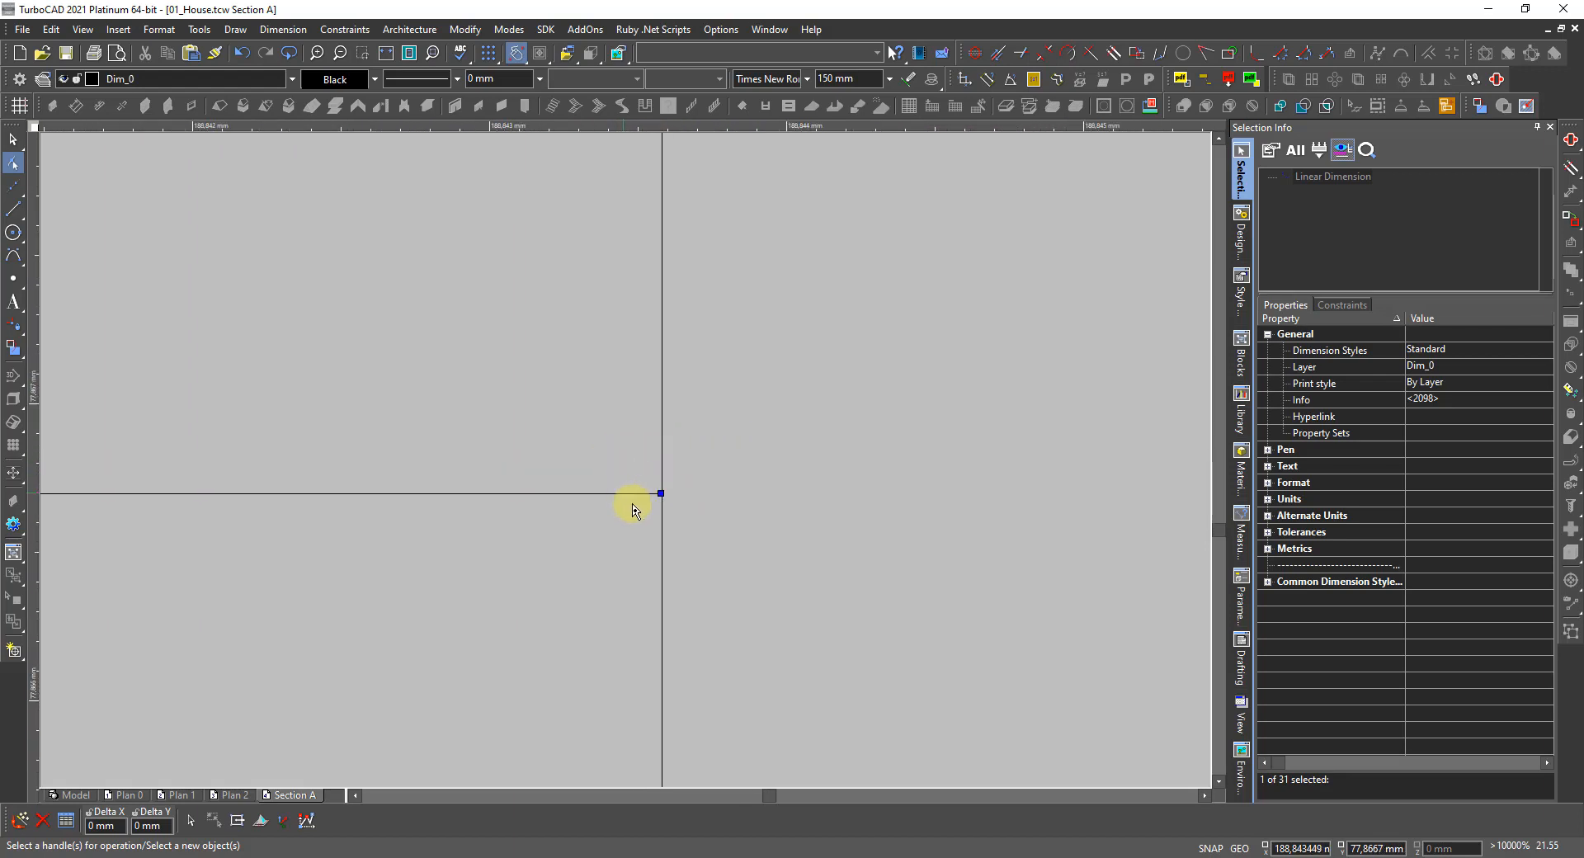
pyautogui.scroll(-2, 625, 459)
# Examine how the same dimension's lower end point meets the upper ground floor line, and end node editing.
pyautogui.scroll(-10, 626, 460)
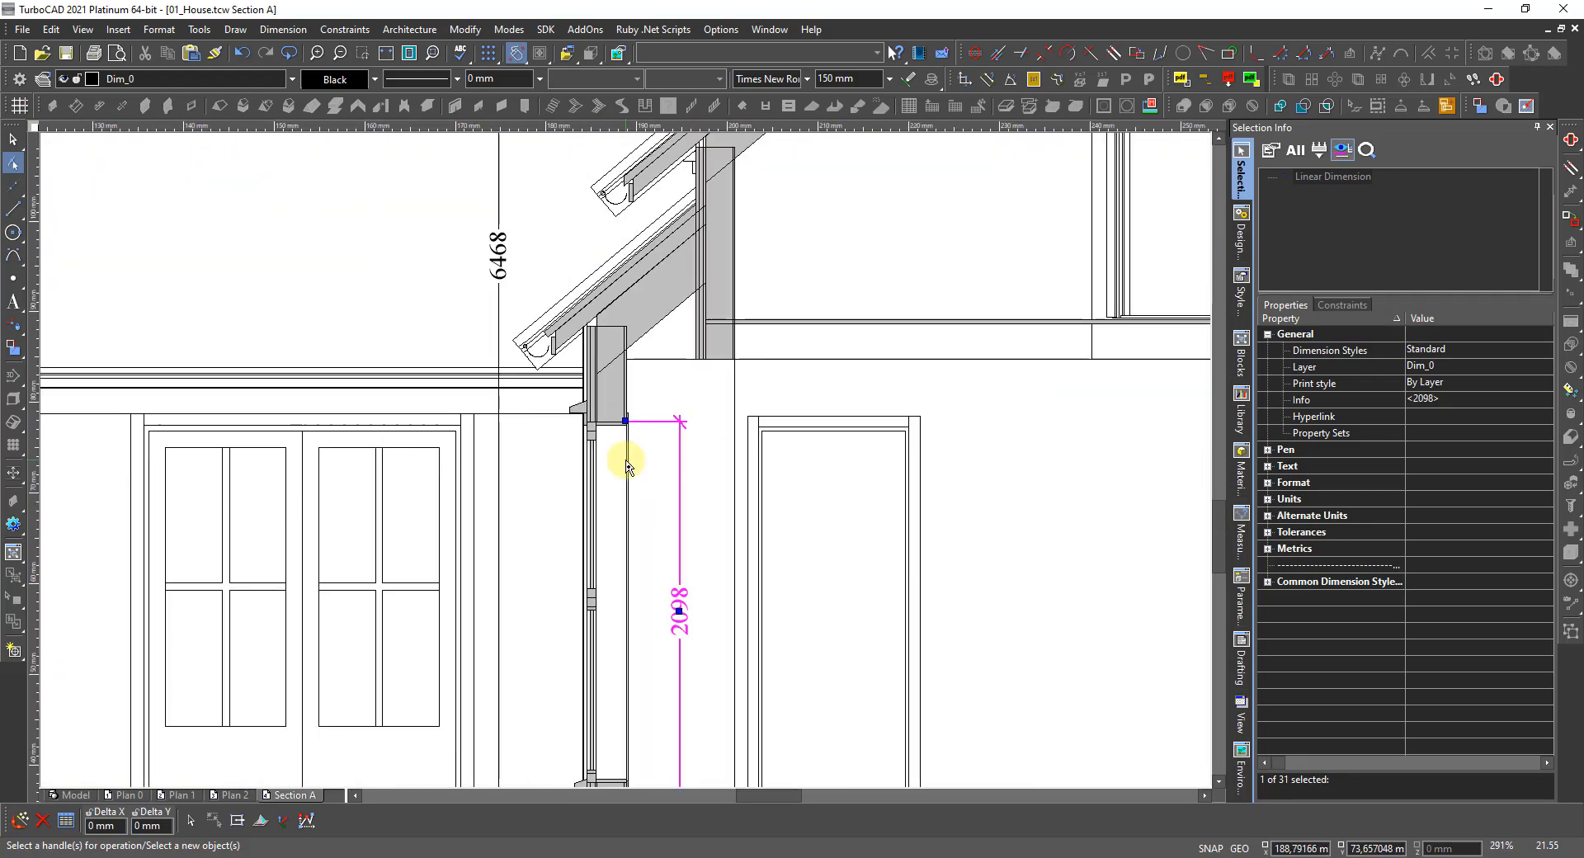
pyautogui.scroll(6, 619, 452)
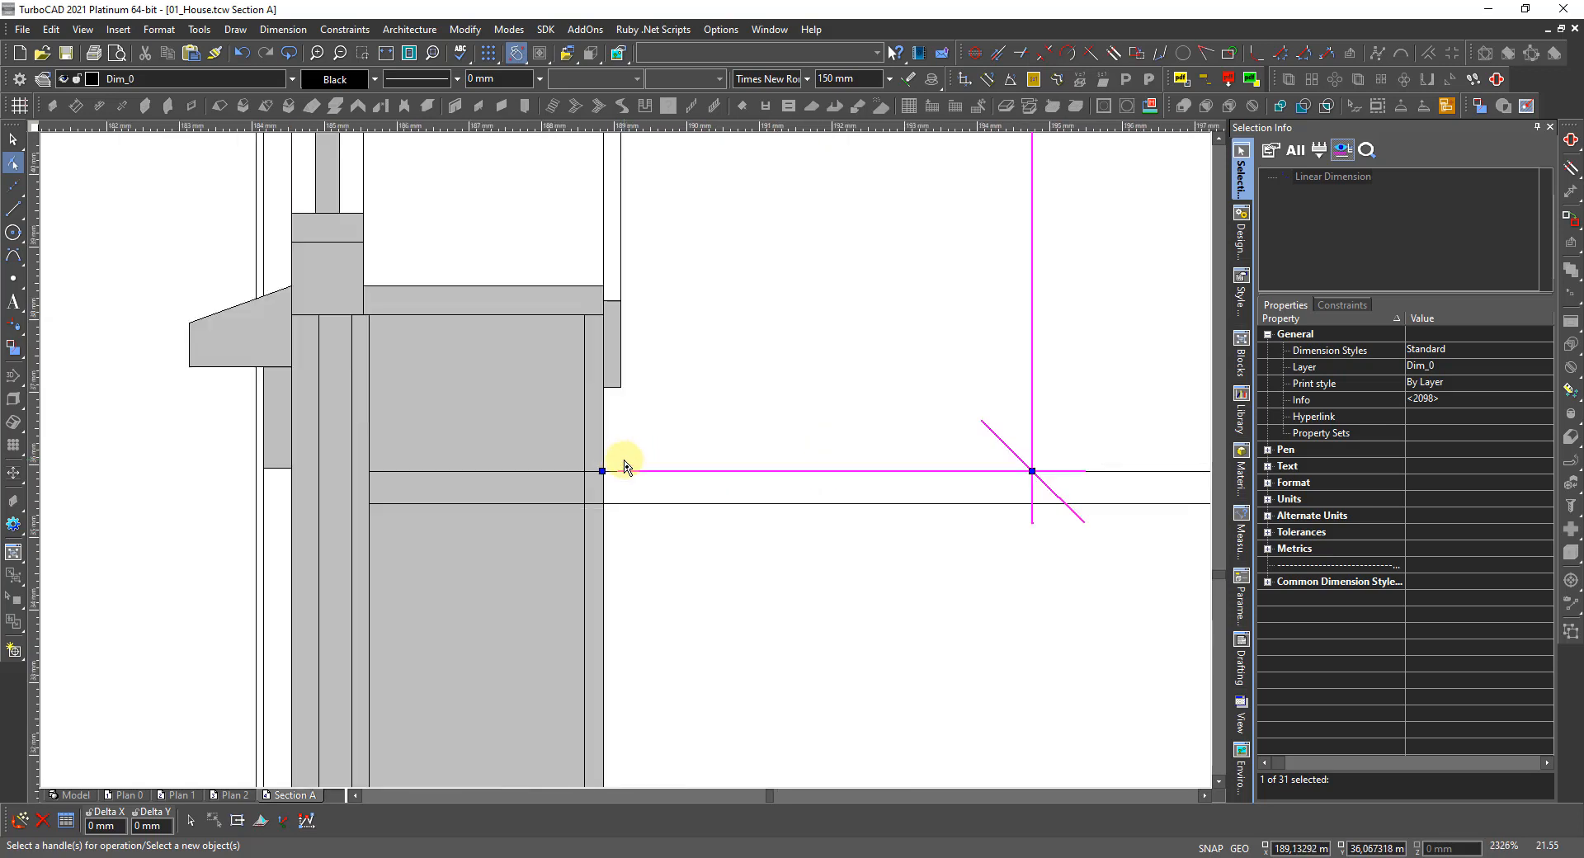
pyautogui.scroll(4, 610, 462)
pyautogui.scroll(2, 626, 464)
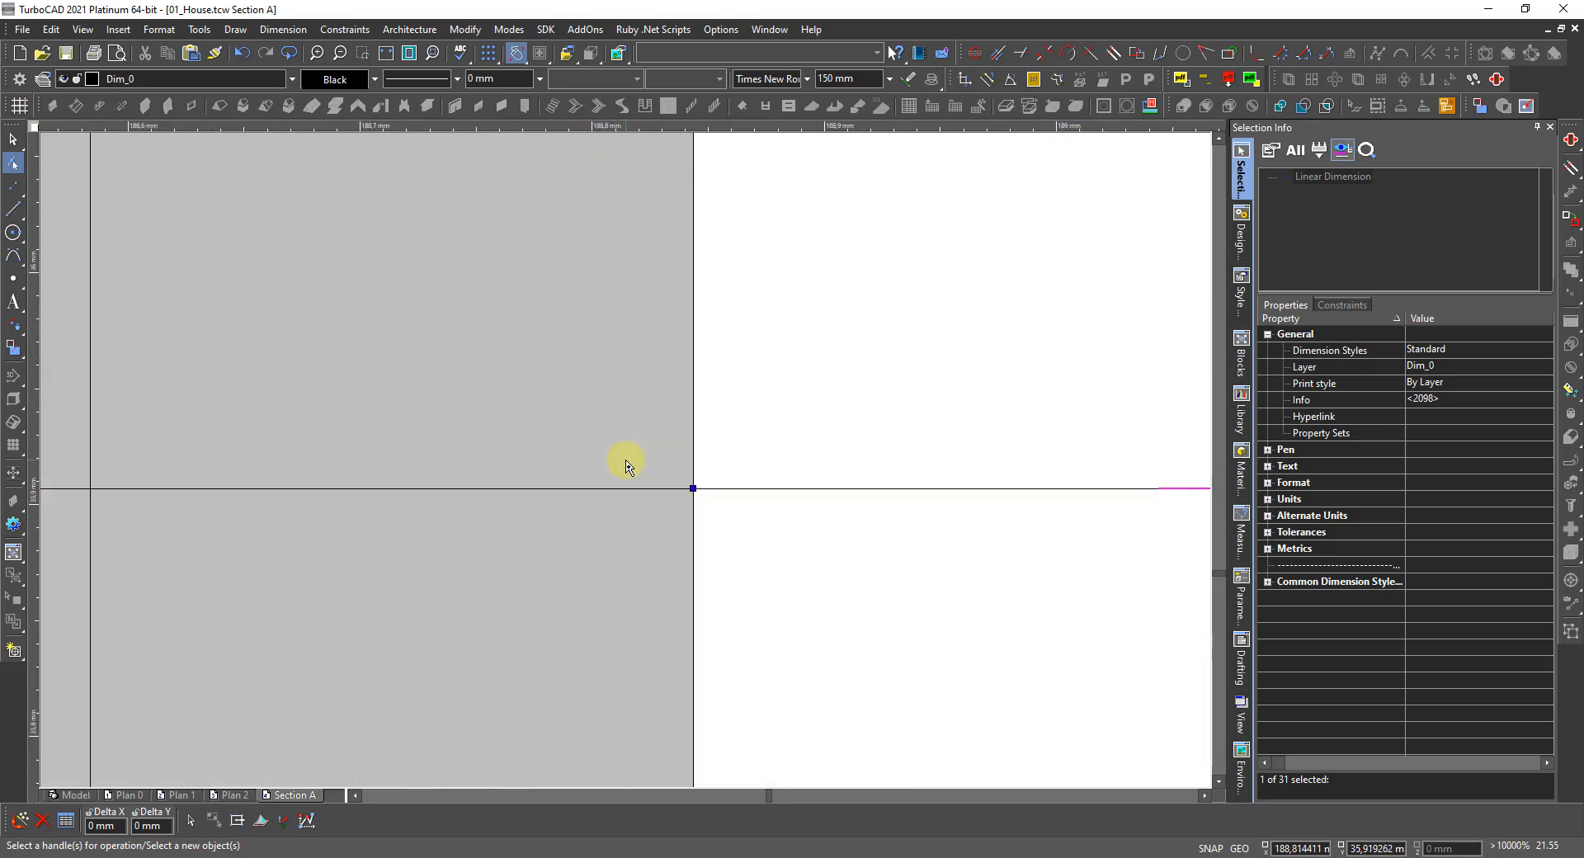
pyautogui.scroll(-10, 598, 479)
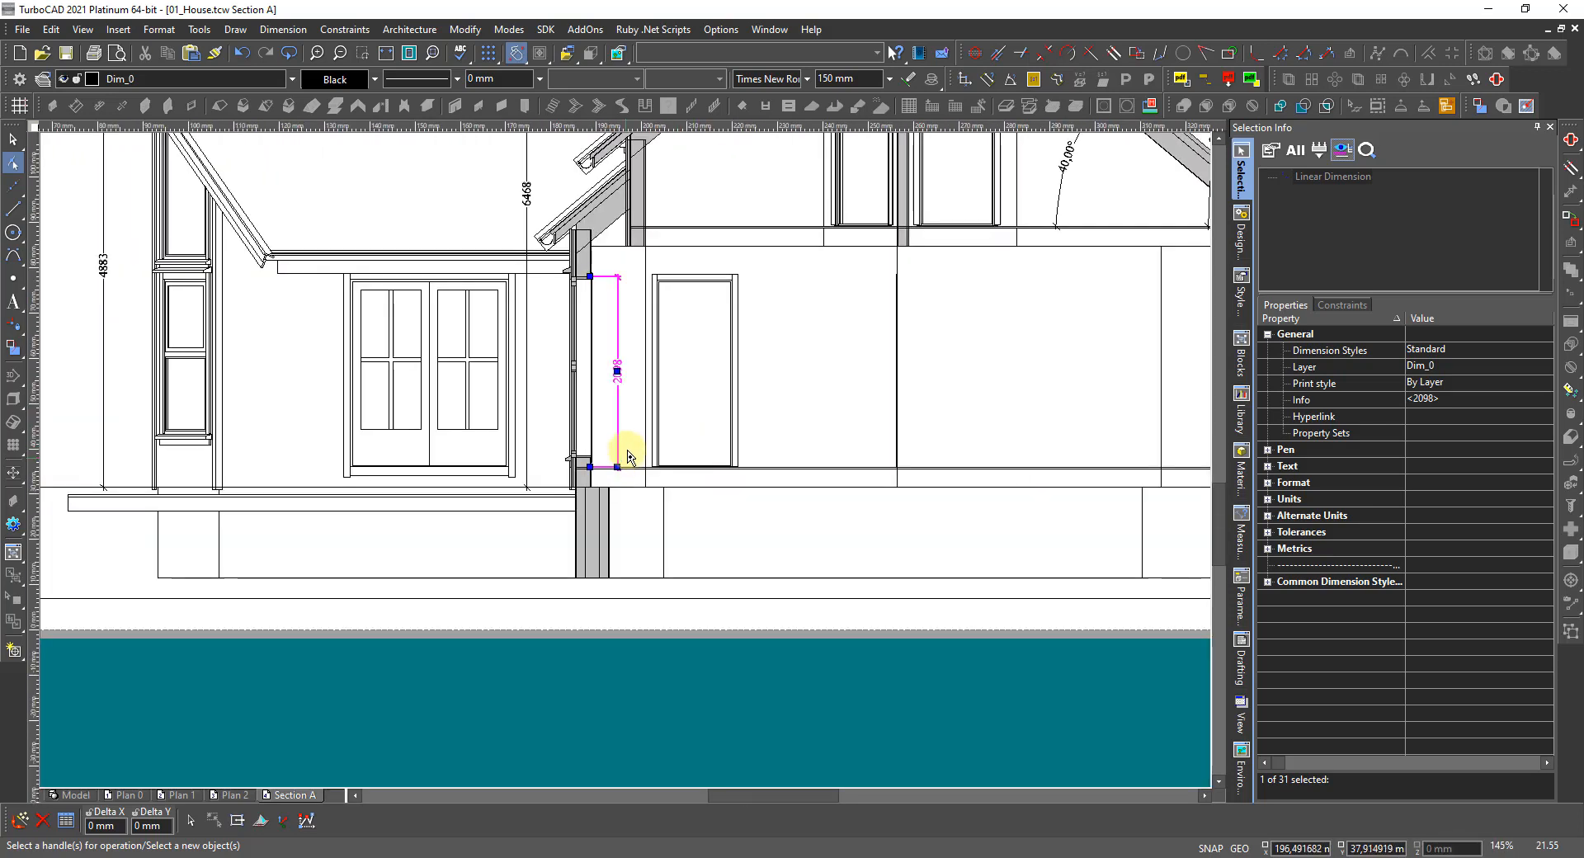
pyautogui.scroll(4, 605, 390)
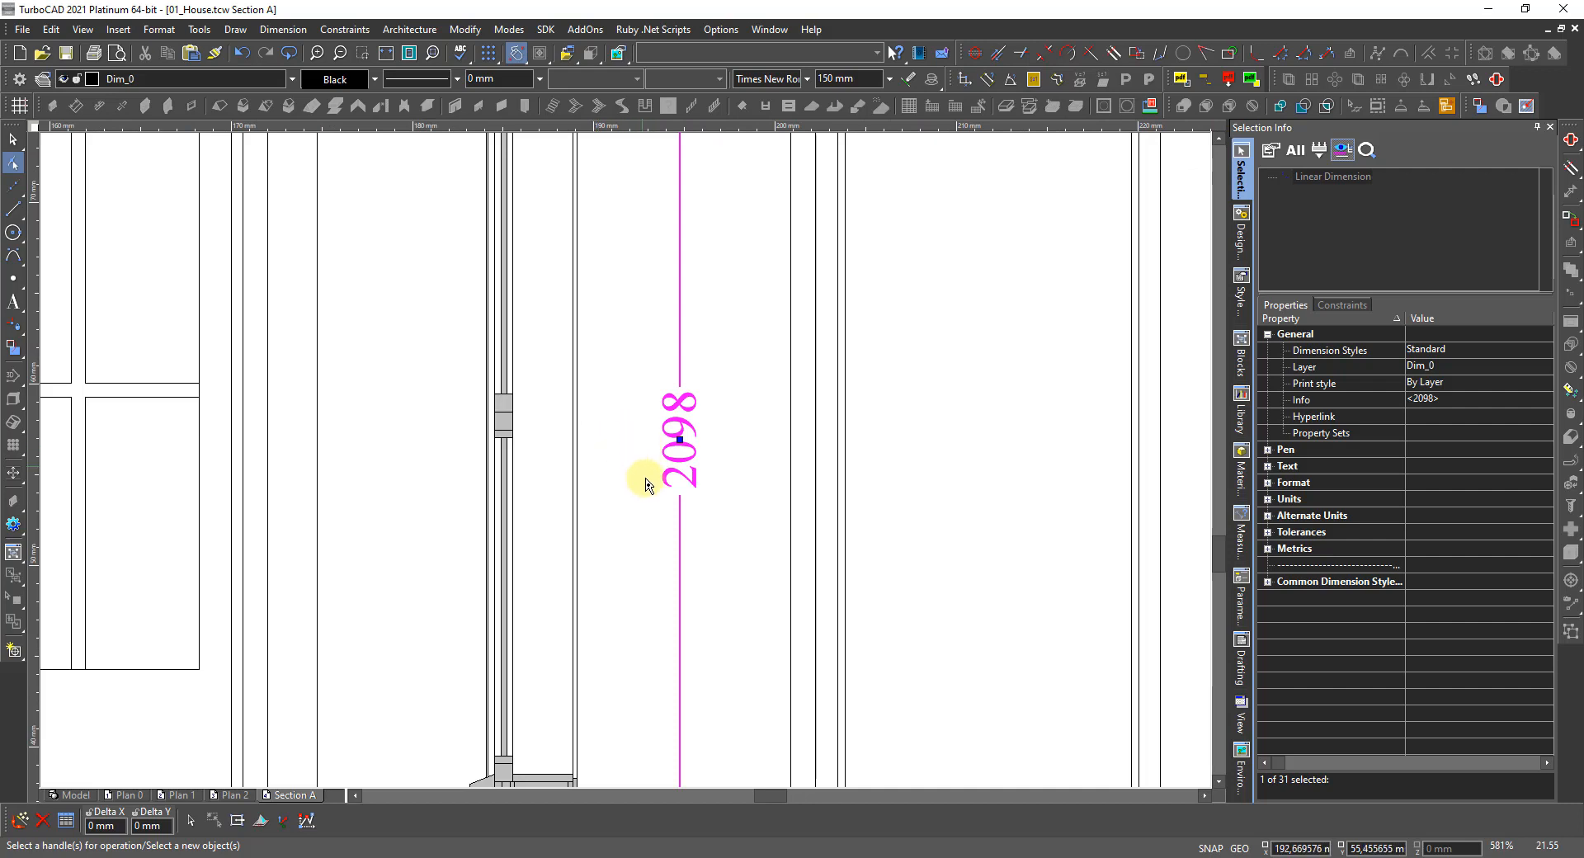
pyautogui.press('Escape')
pyautogui.press('Escape')
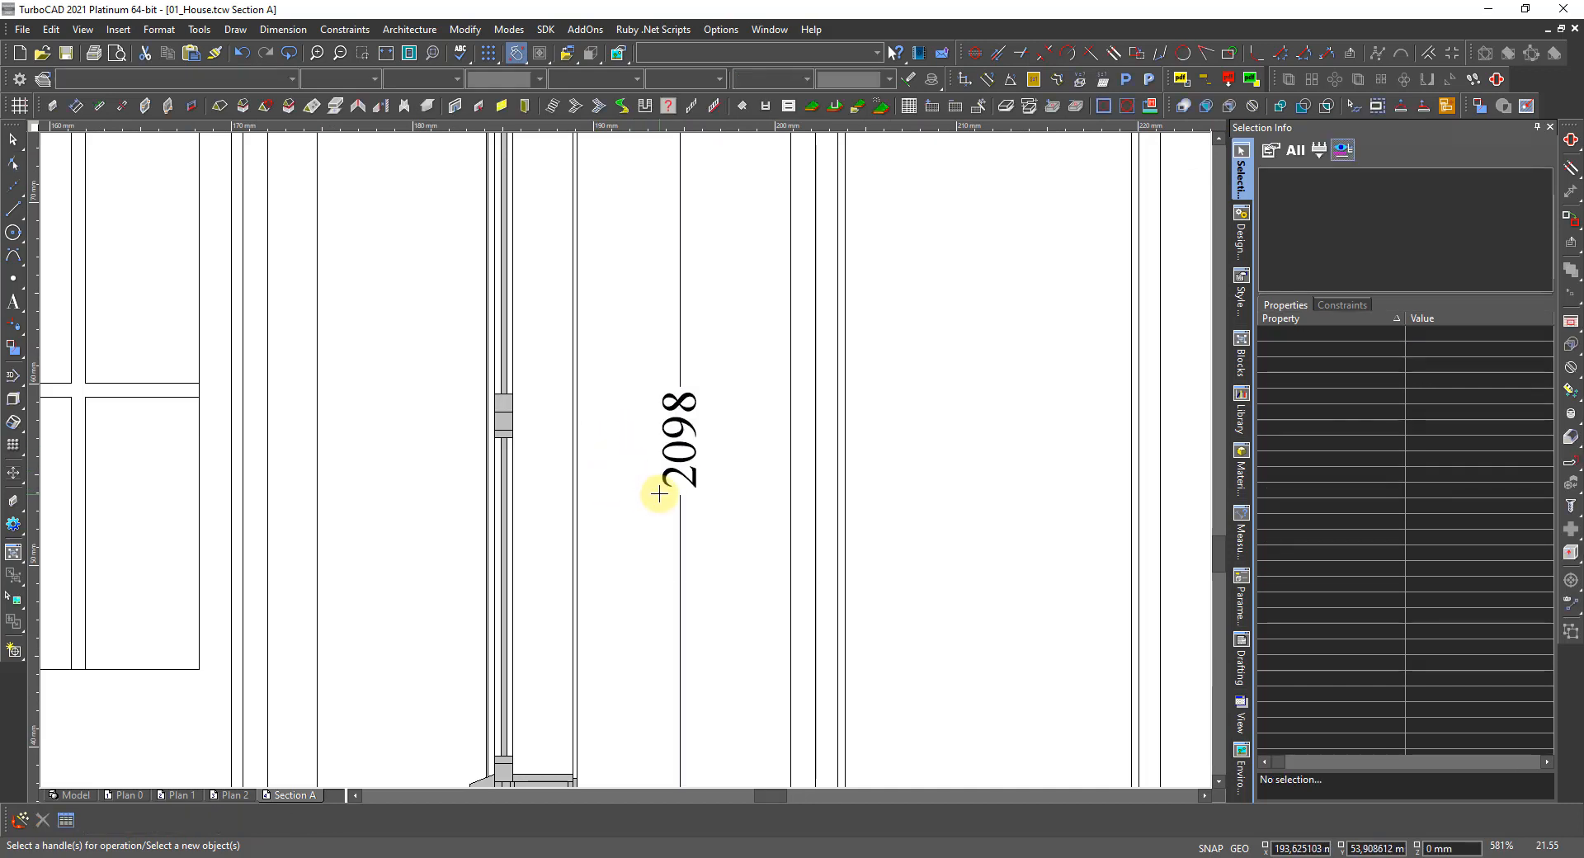
# Override the text of the vertical dimension beside the left wall with 2100 and deselect it.
pyautogui.click(675, 483)
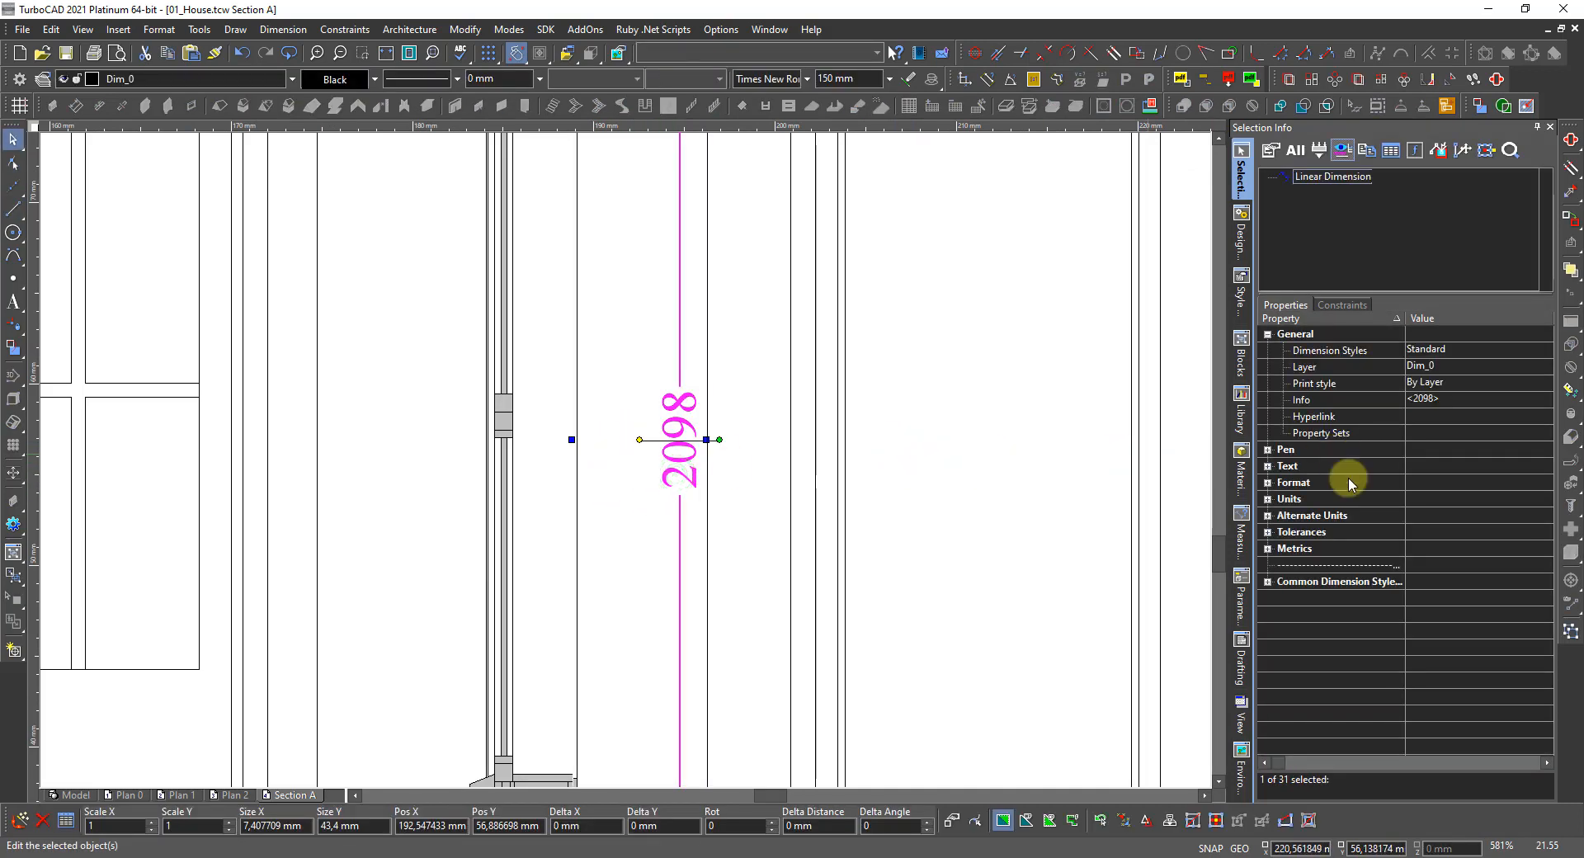
pyautogui.click(1418, 402)
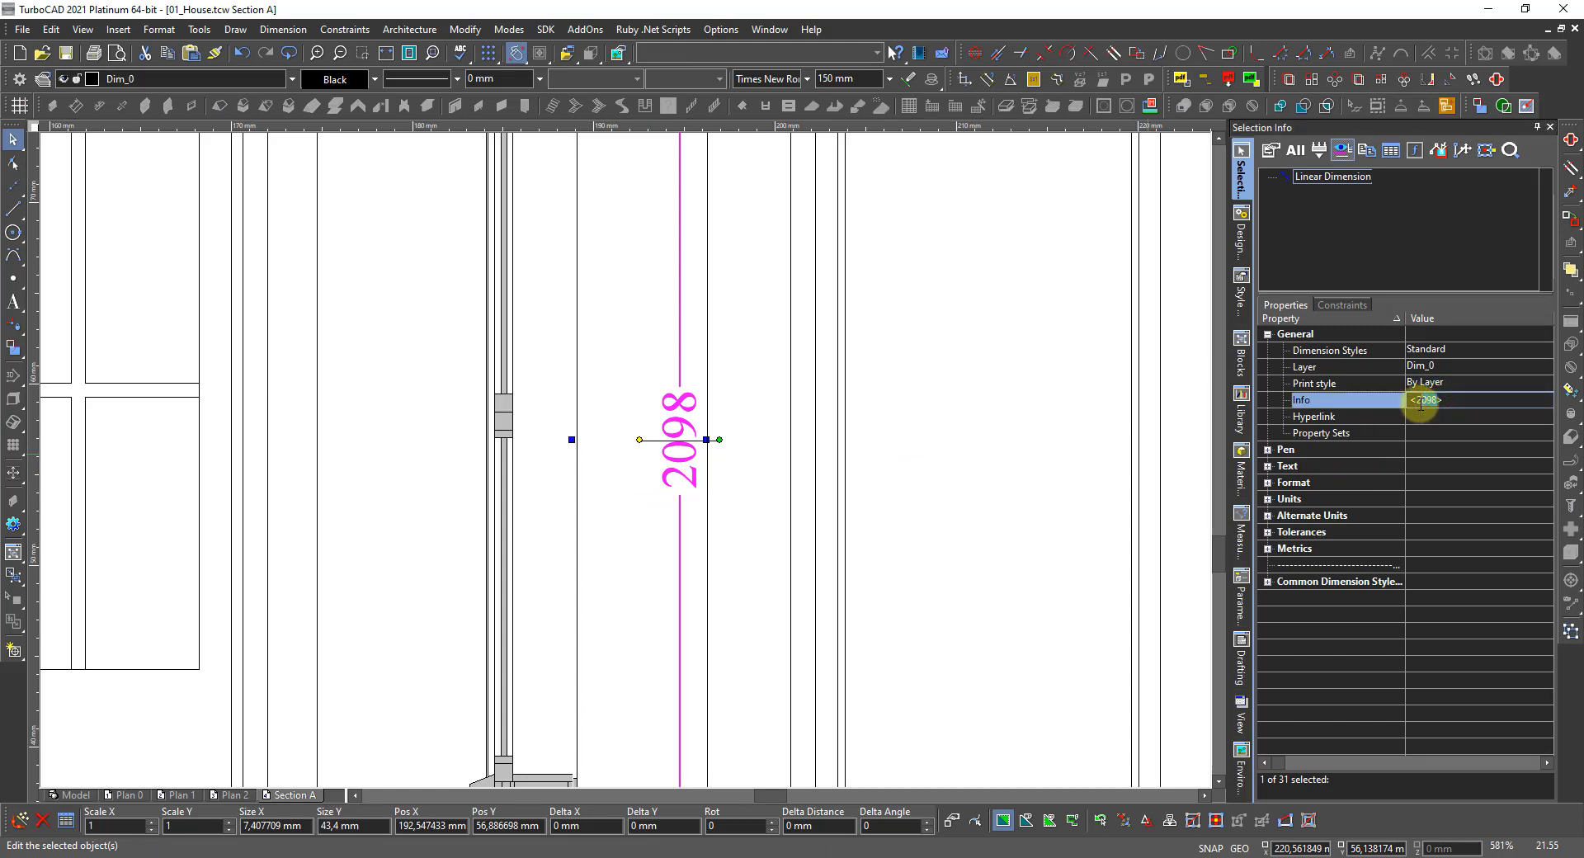
pyautogui.press('Return')
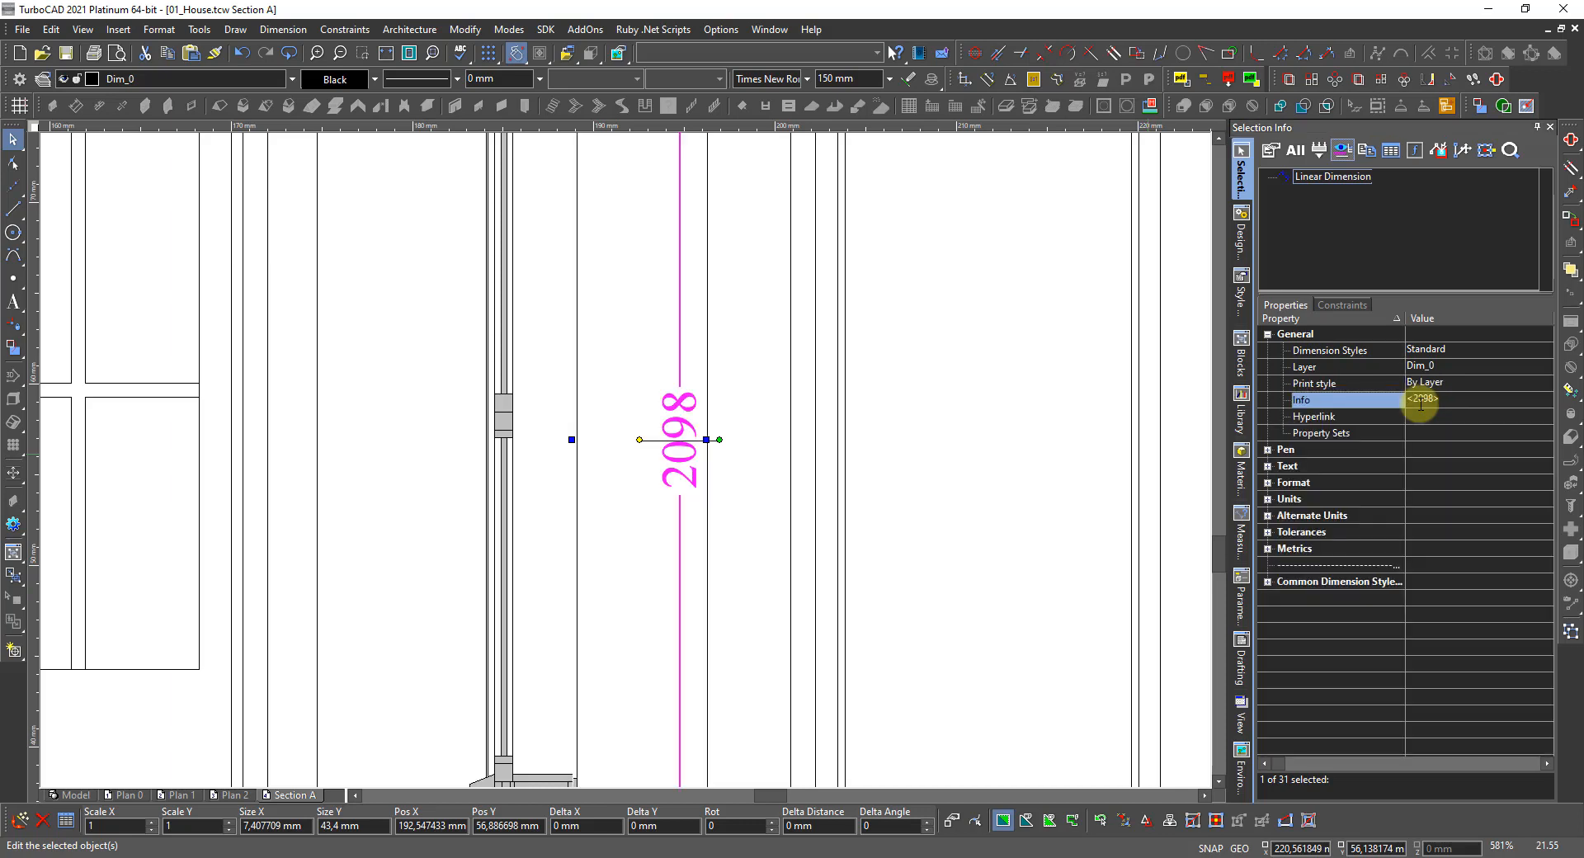
pyautogui.click(1462, 399)
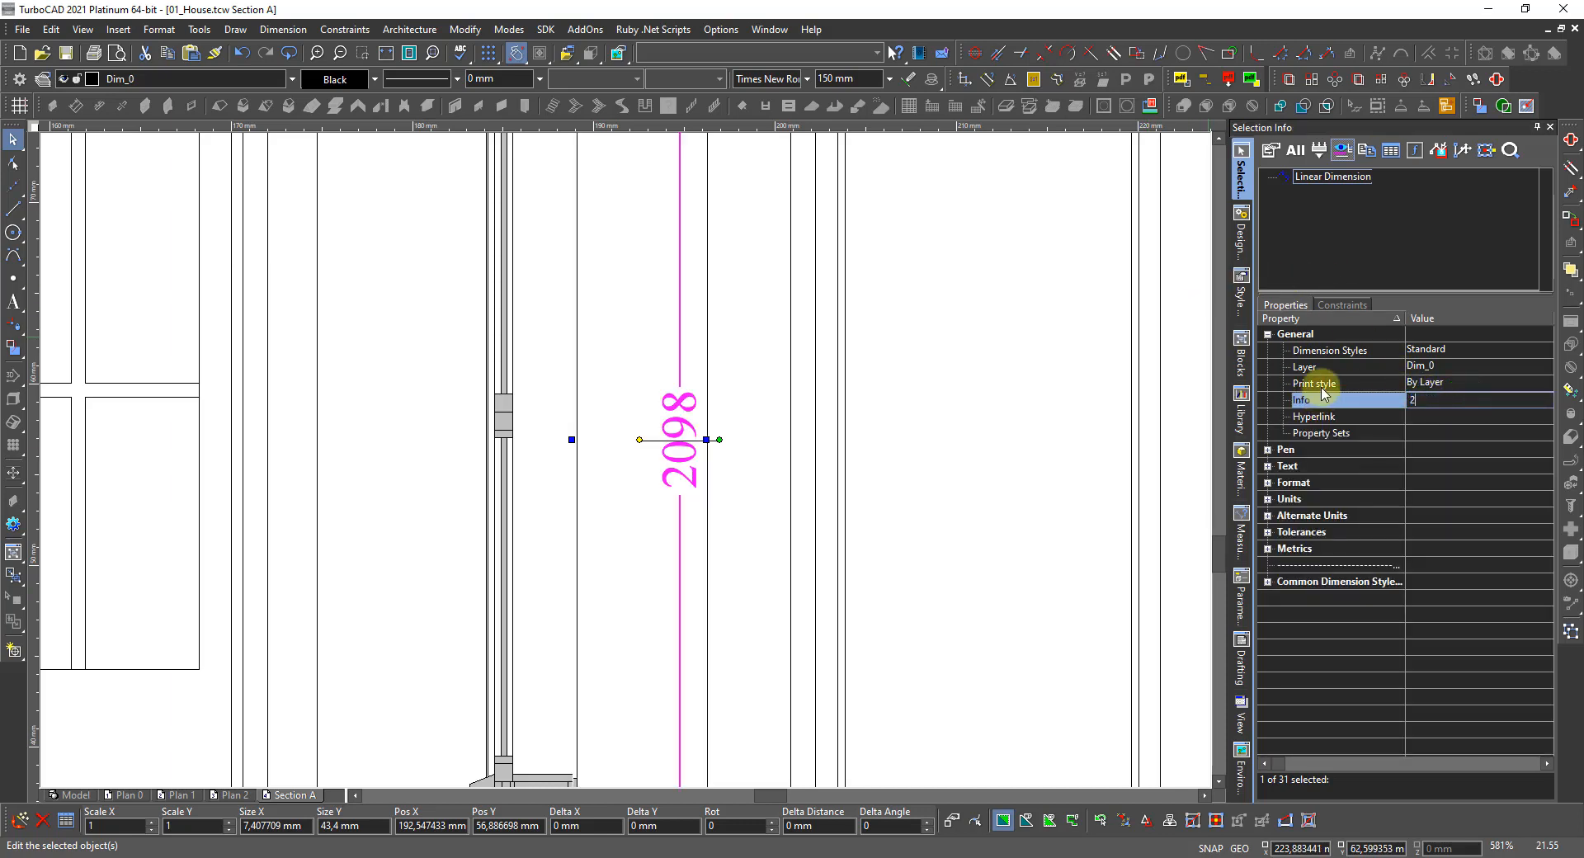
pyautogui.write('2100')
pyautogui.press('Return')
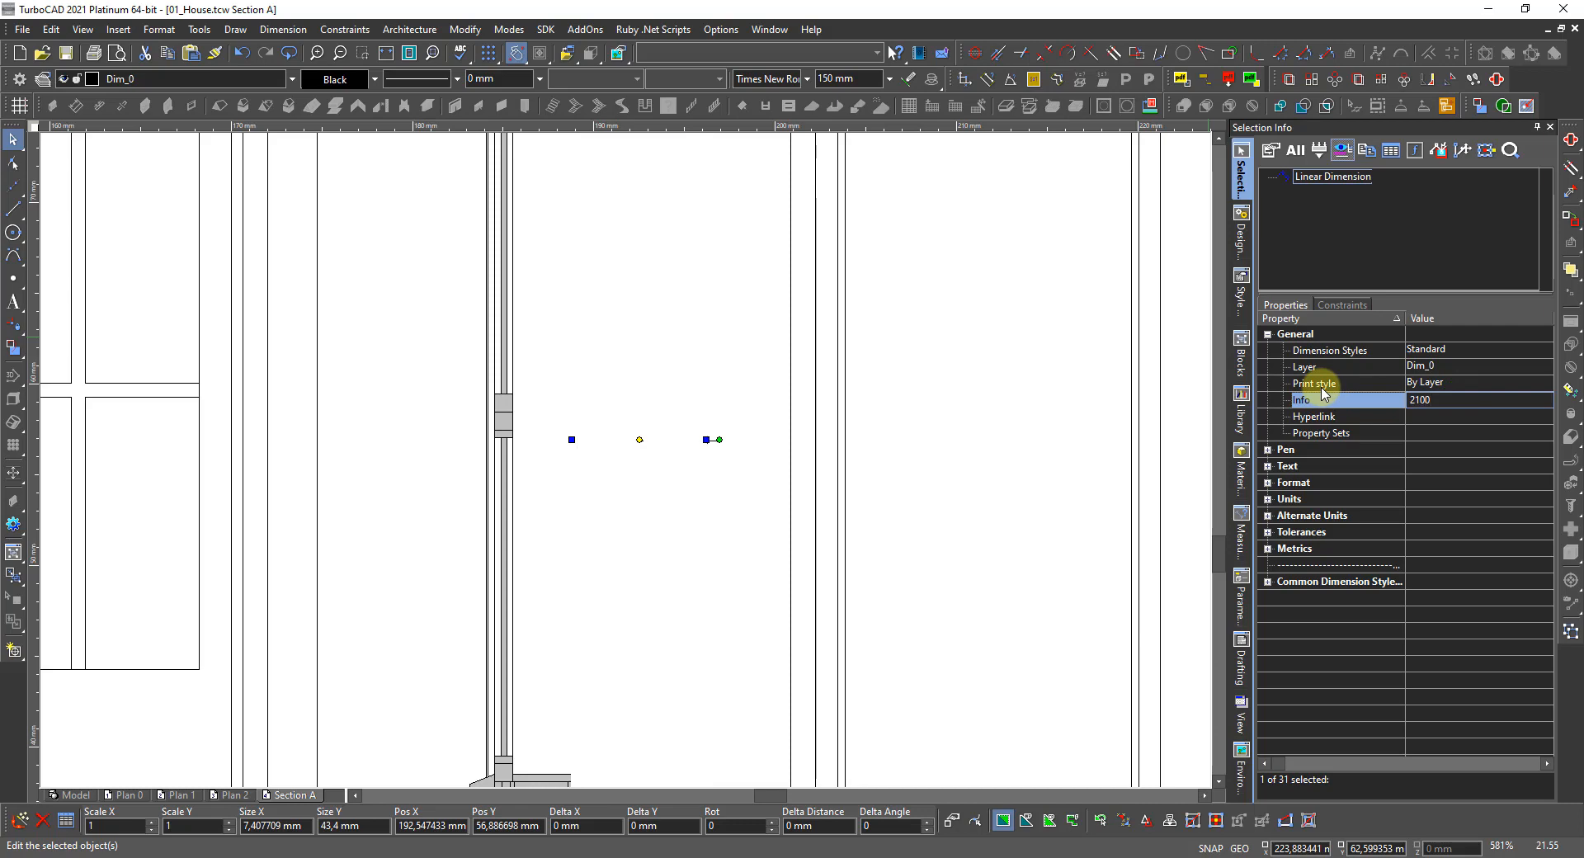
pyautogui.click(1008, 347)
pyautogui.scroll(-5, 571, 509)
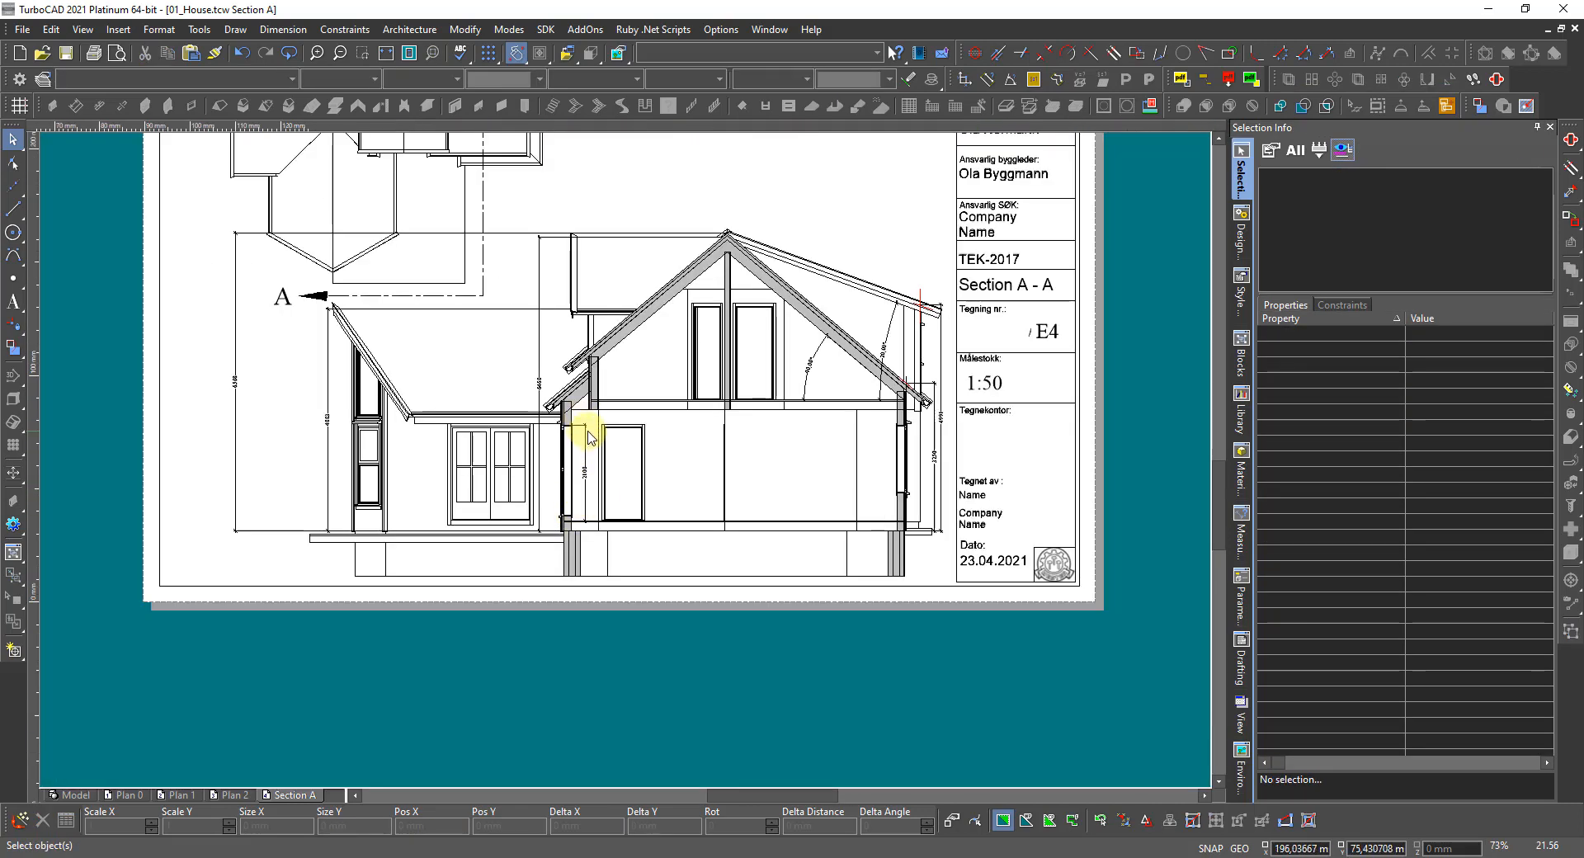
# Add a vertical orthogonal dimension from the right wall's window head to the upper ground floor line, placed inside the room near that wall.
pyautogui.scroll(2, 581, 440)
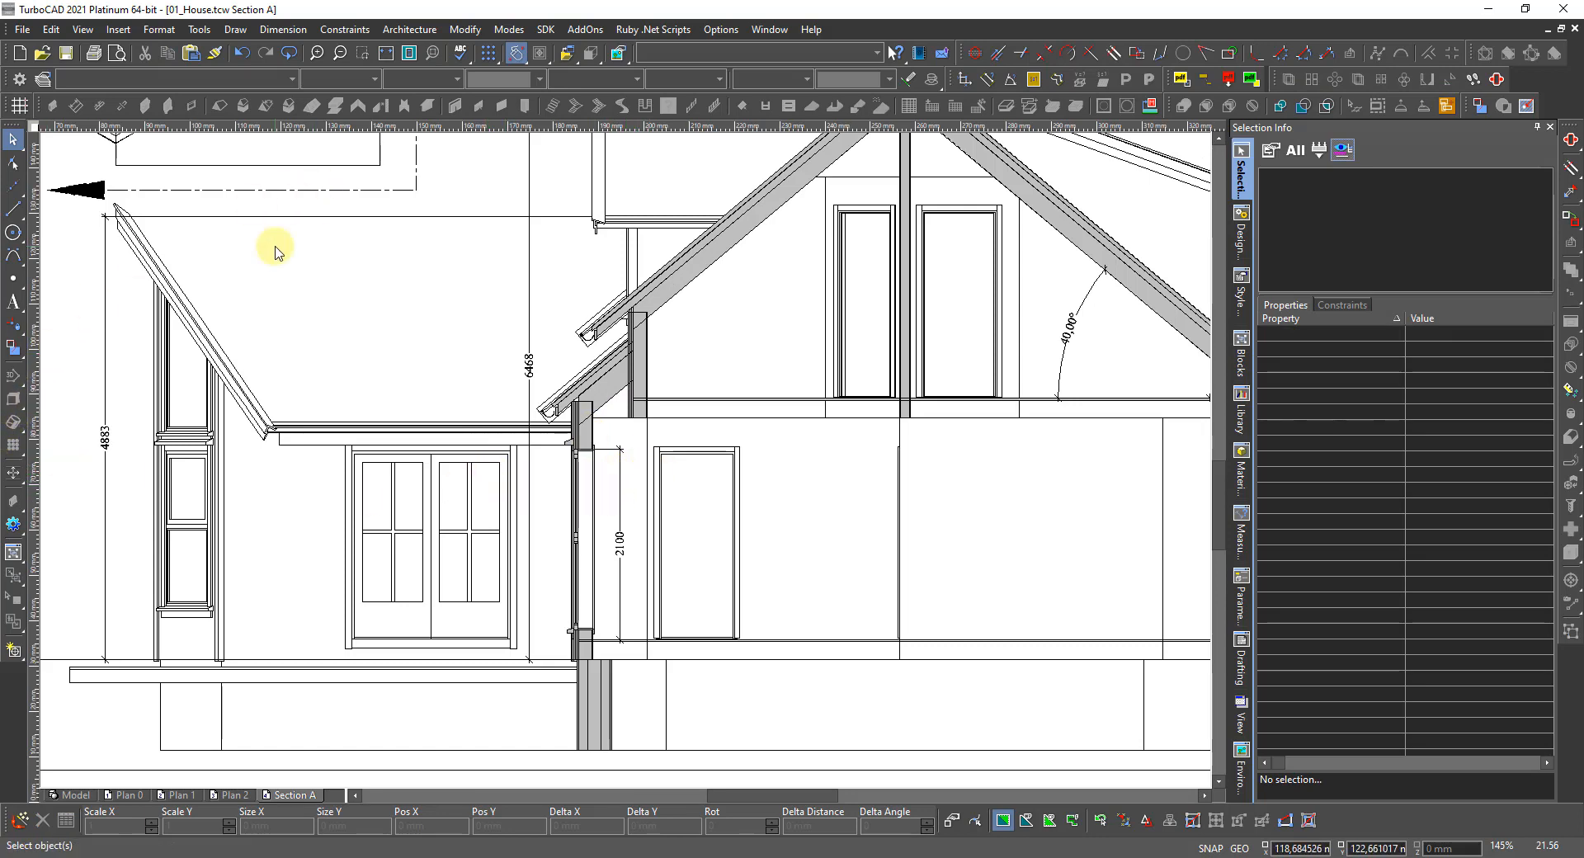
pyautogui.scroll(-2, 578, 438)
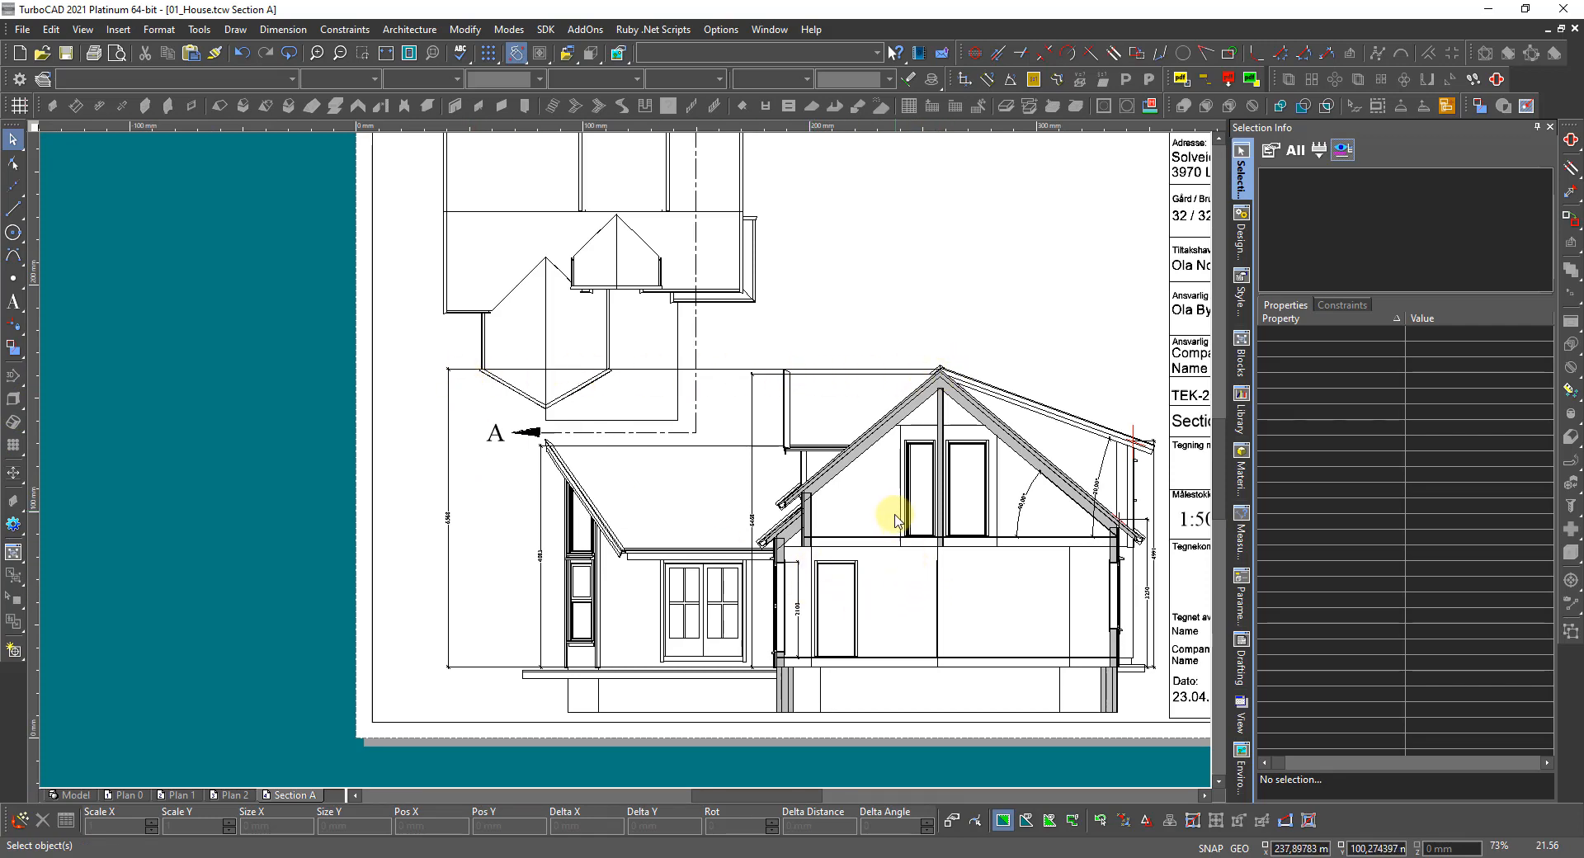
pyautogui.scroll(3, 918, 453)
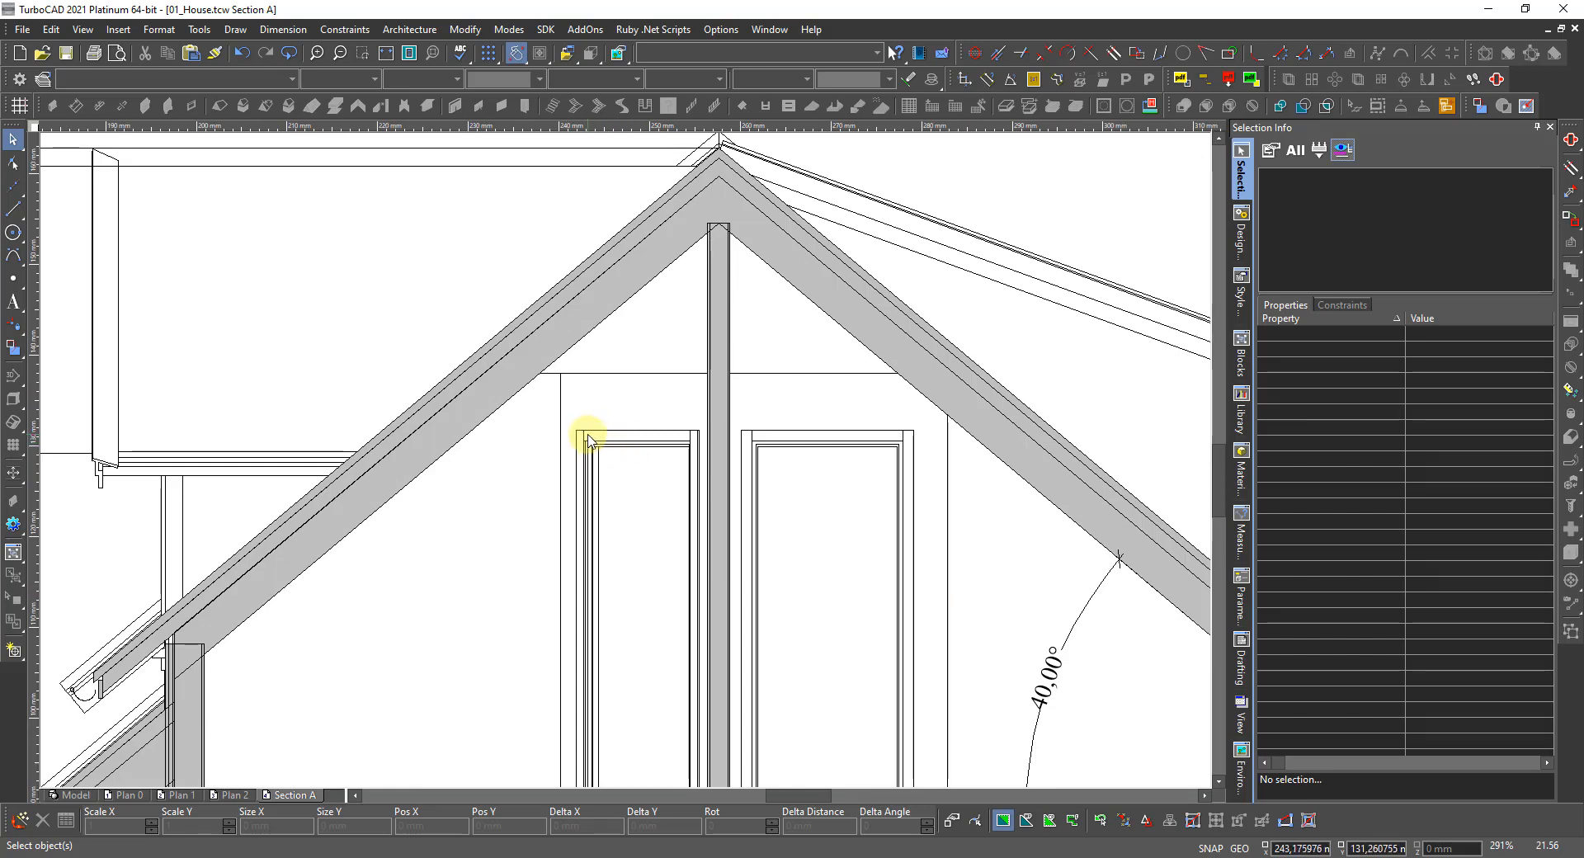
pyautogui.scroll(-3, 587, 443)
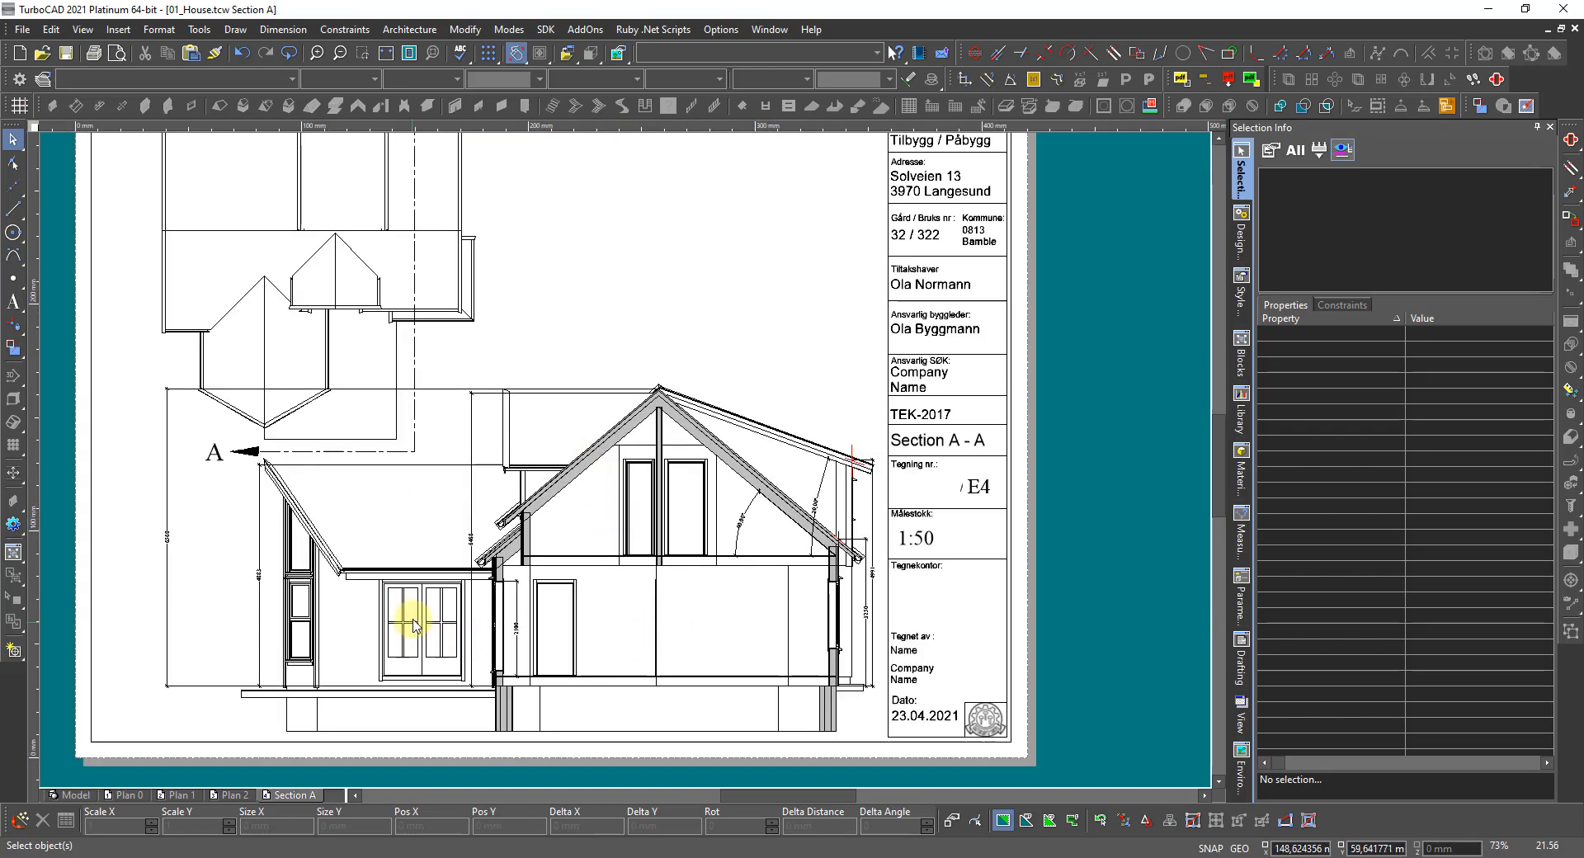
pyautogui.scroll(3, 809, 586)
pyautogui.scroll(2, 624, 464)
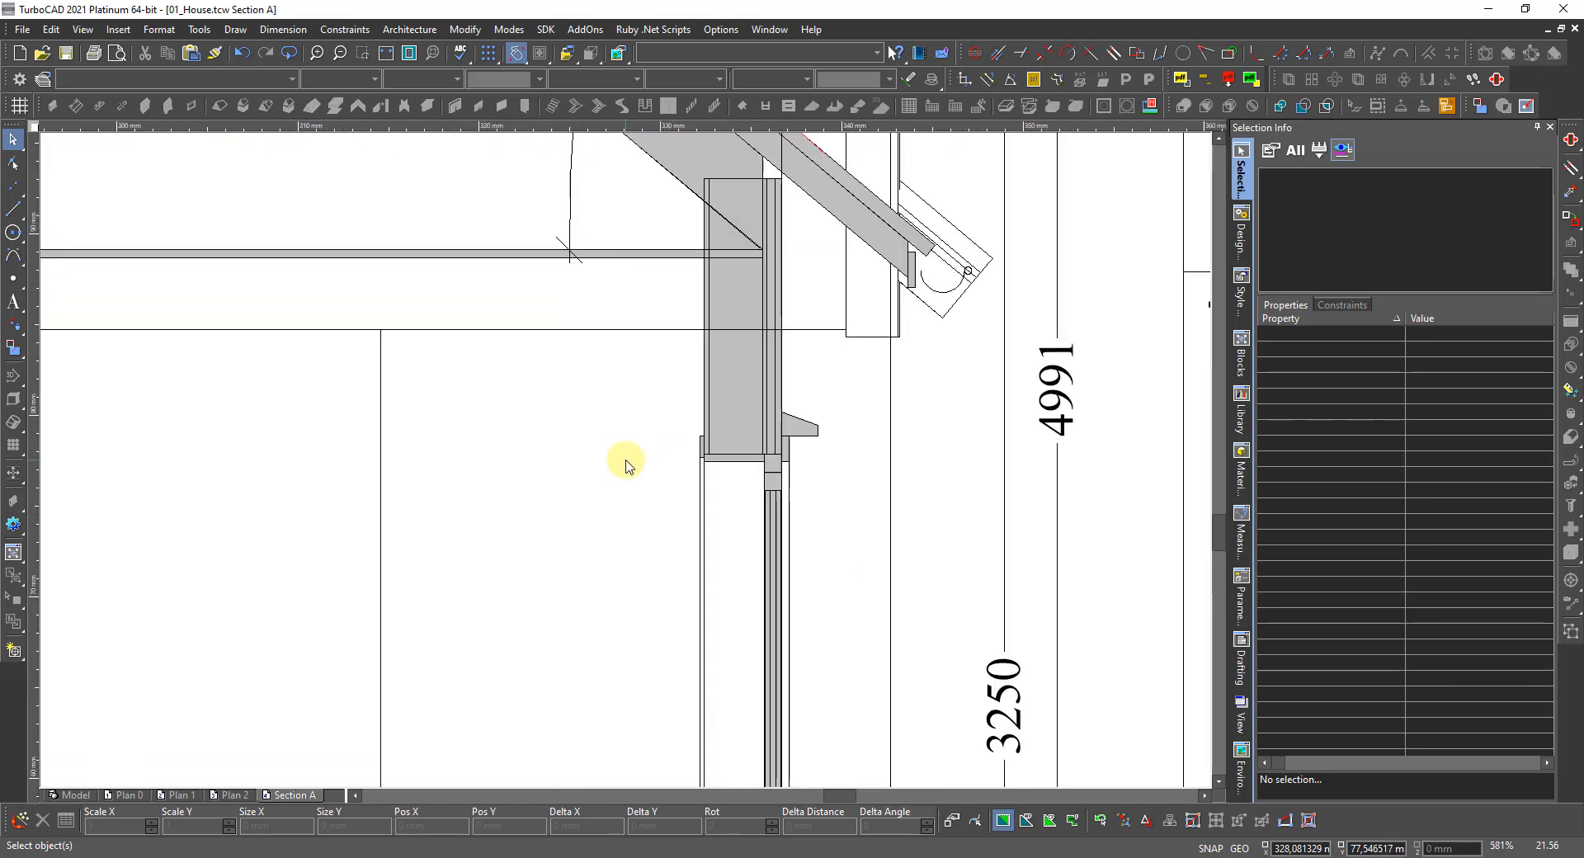
pyautogui.scroll(2, 669, 456)
pyautogui.rightClick(623, 451)
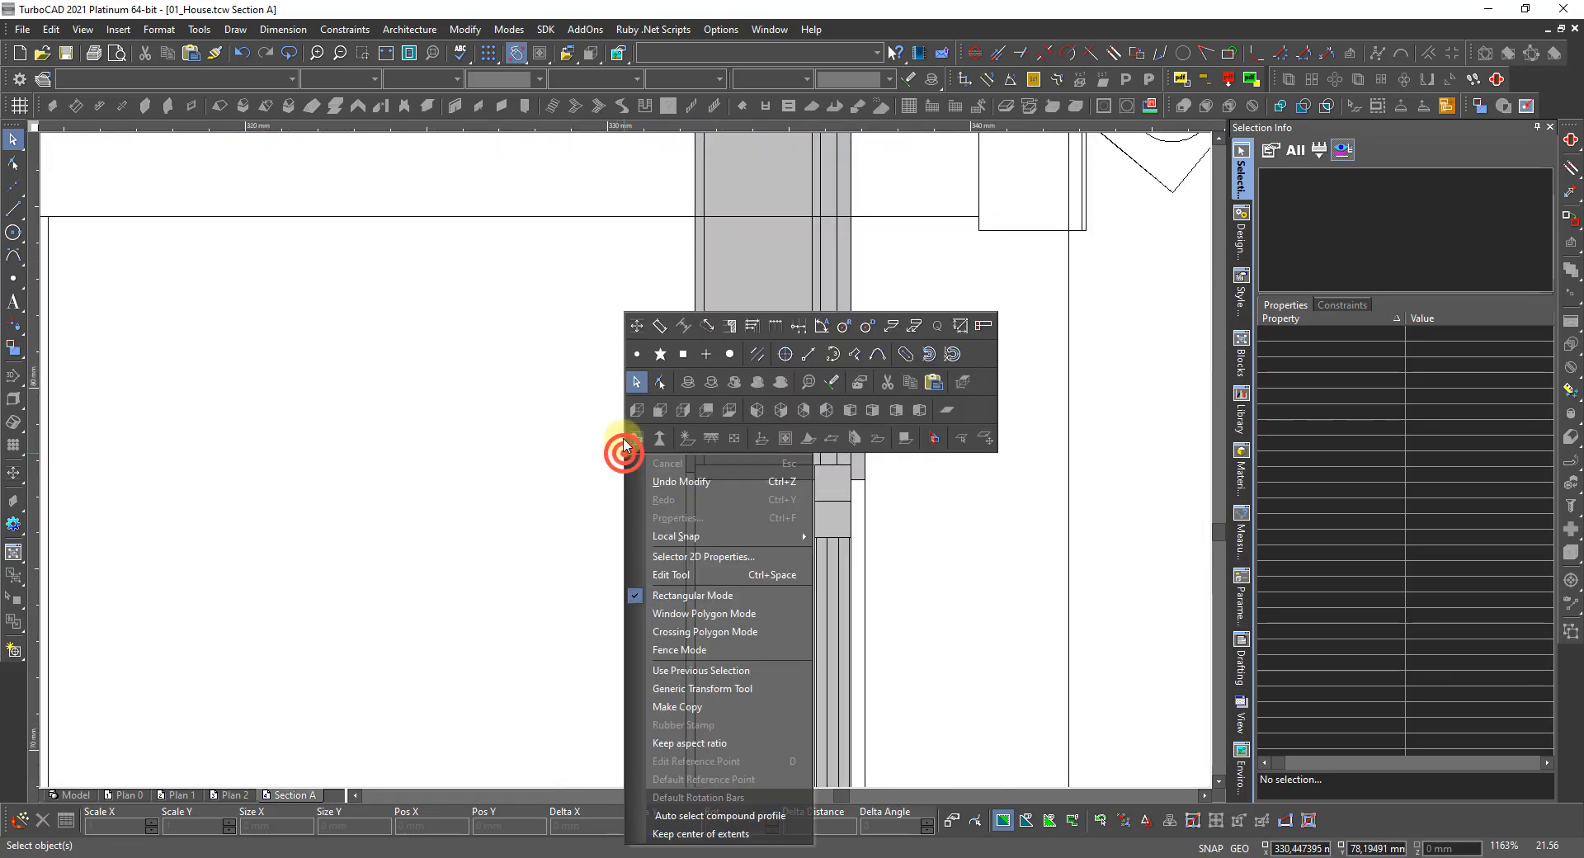
pyautogui.click(638, 330)
pyautogui.scroll(4, 652, 470)
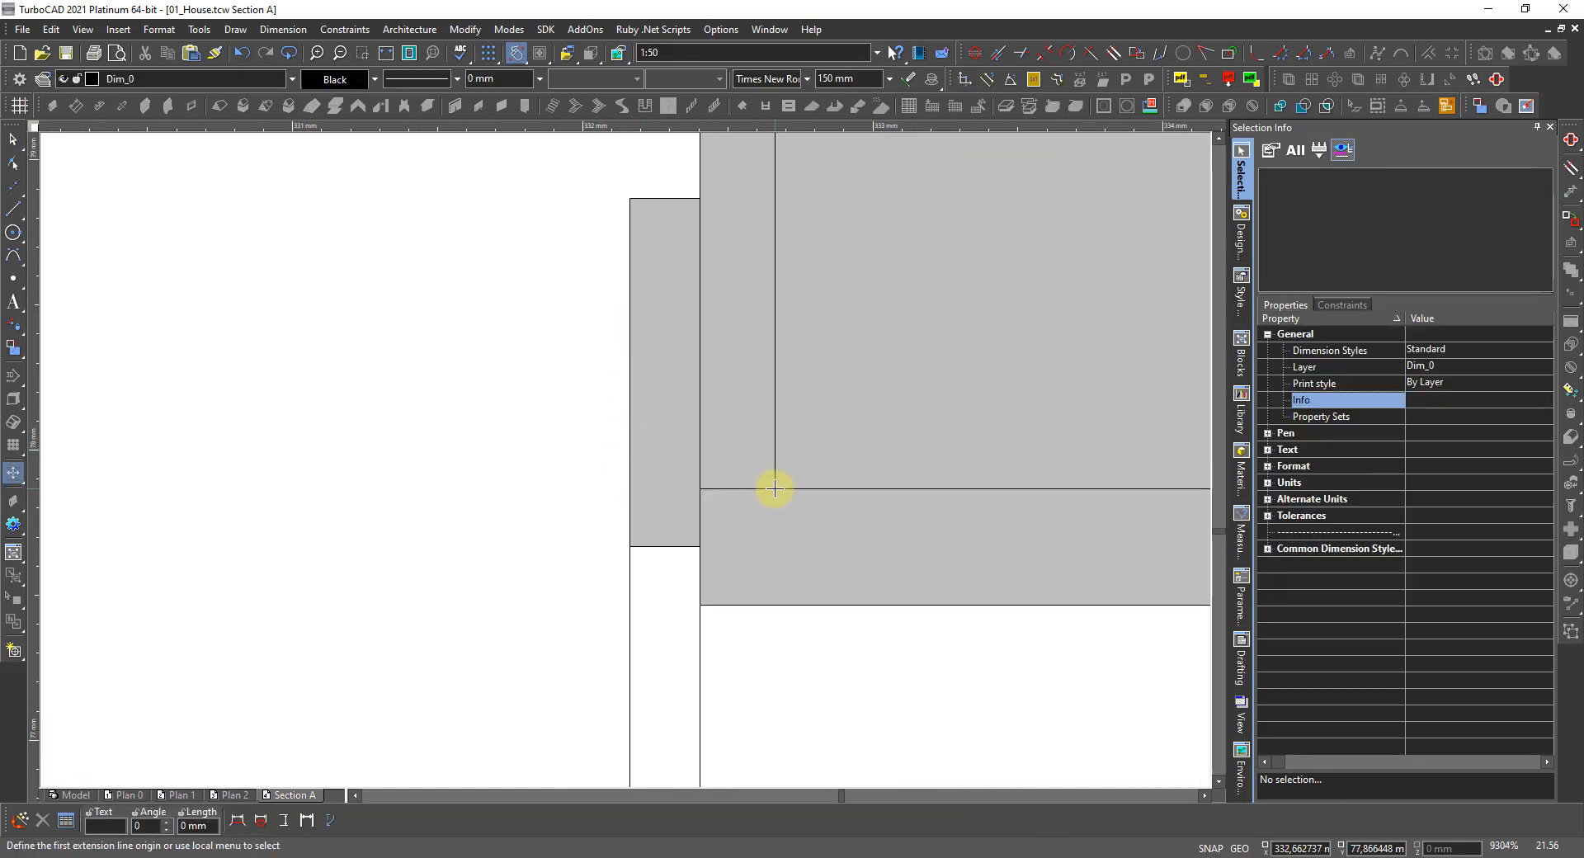
pyautogui.click(774, 489)
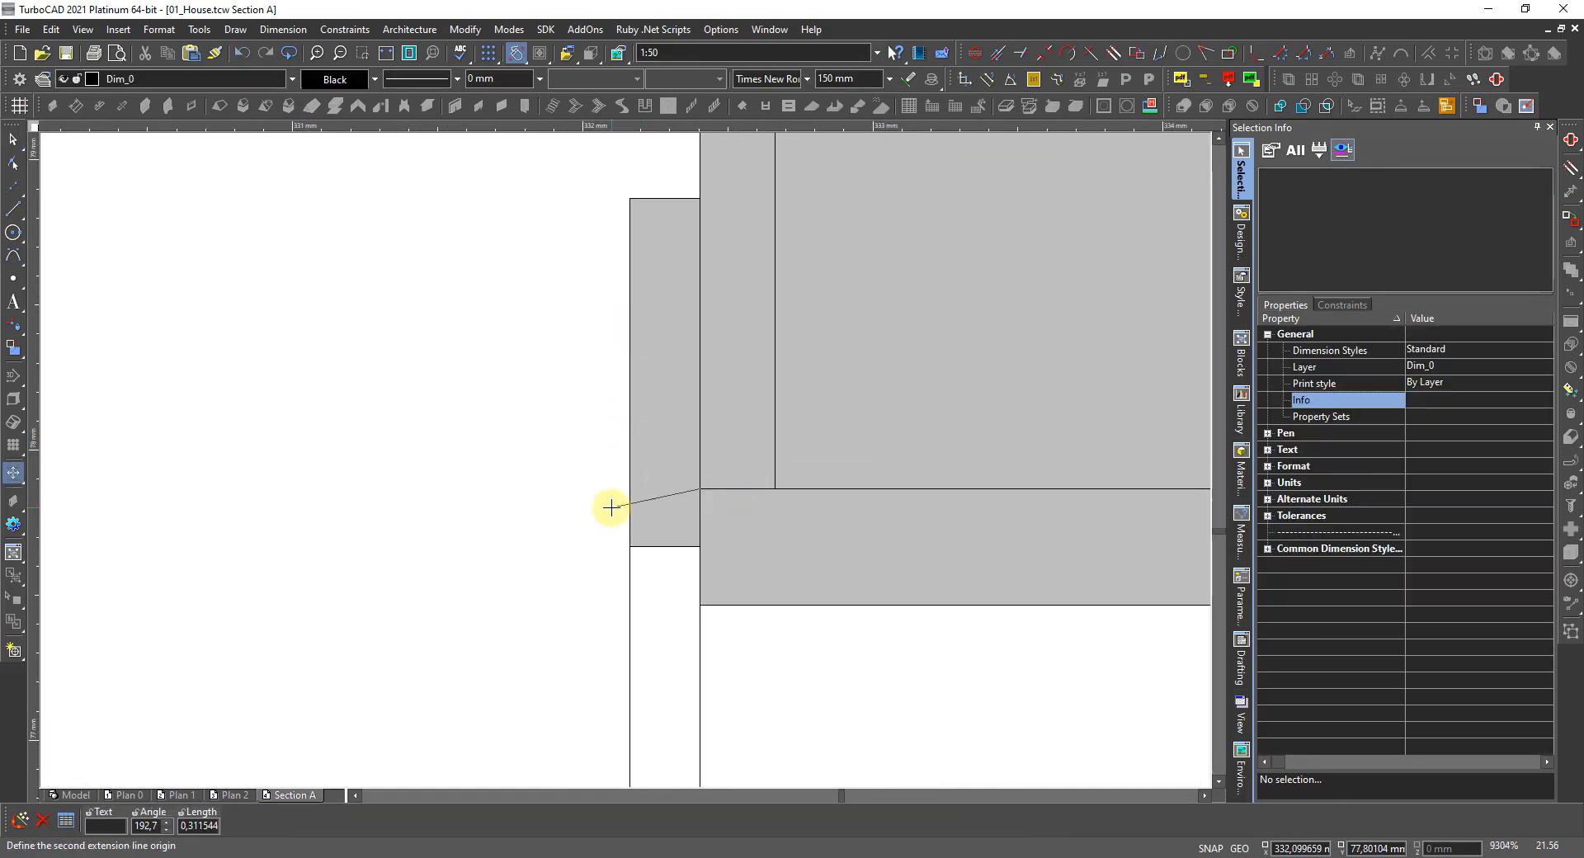
pyautogui.scroll(-12, 615, 462)
pyautogui.scroll(6, 619, 646)
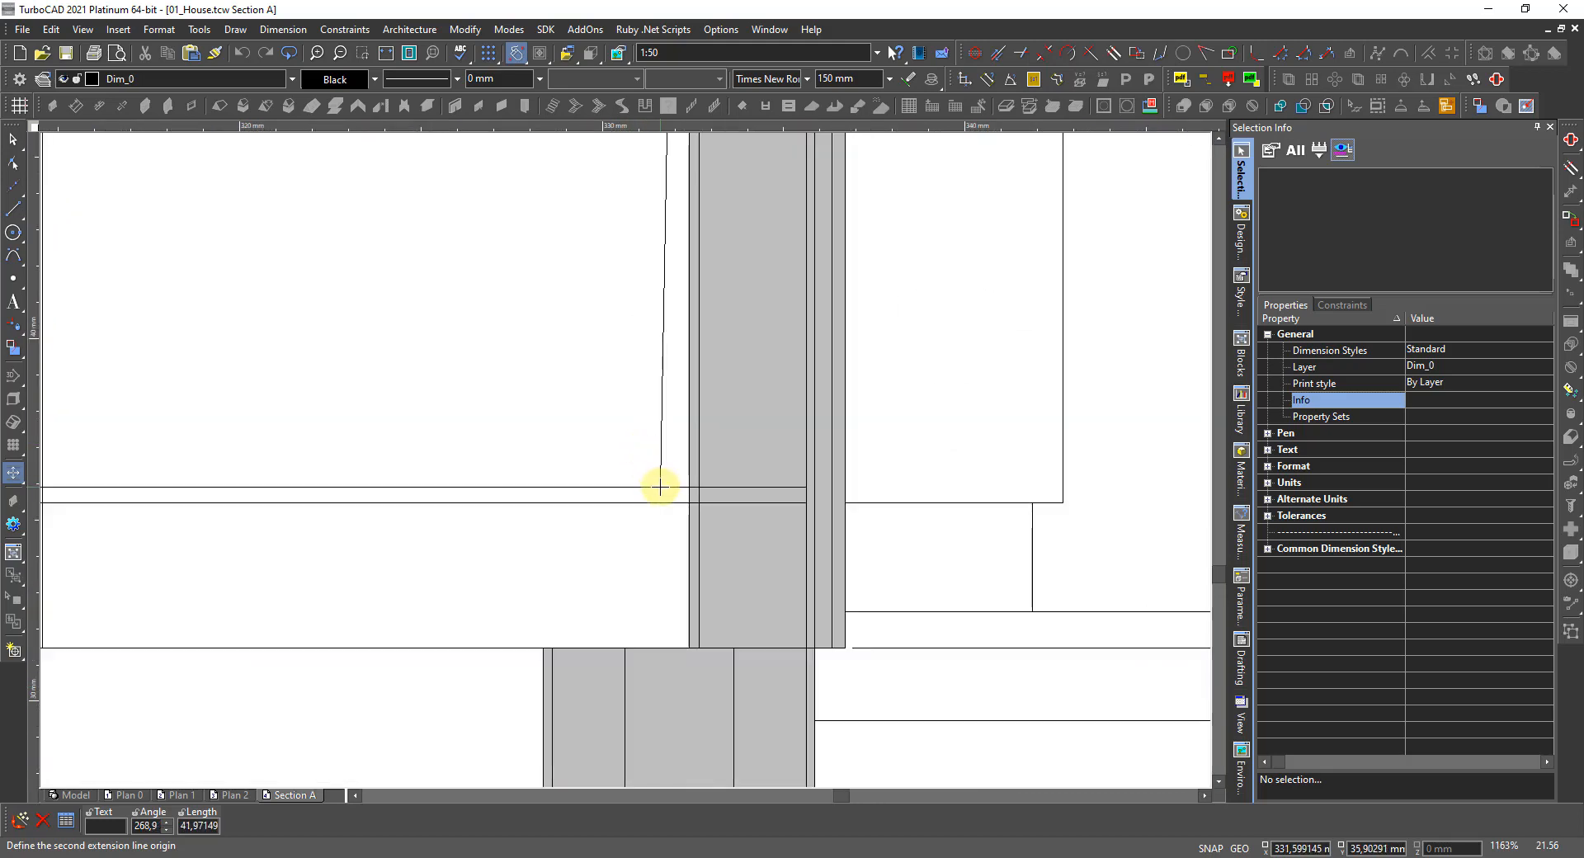
pyautogui.click(660, 487)
pyautogui.scroll(-6, 578, 466)
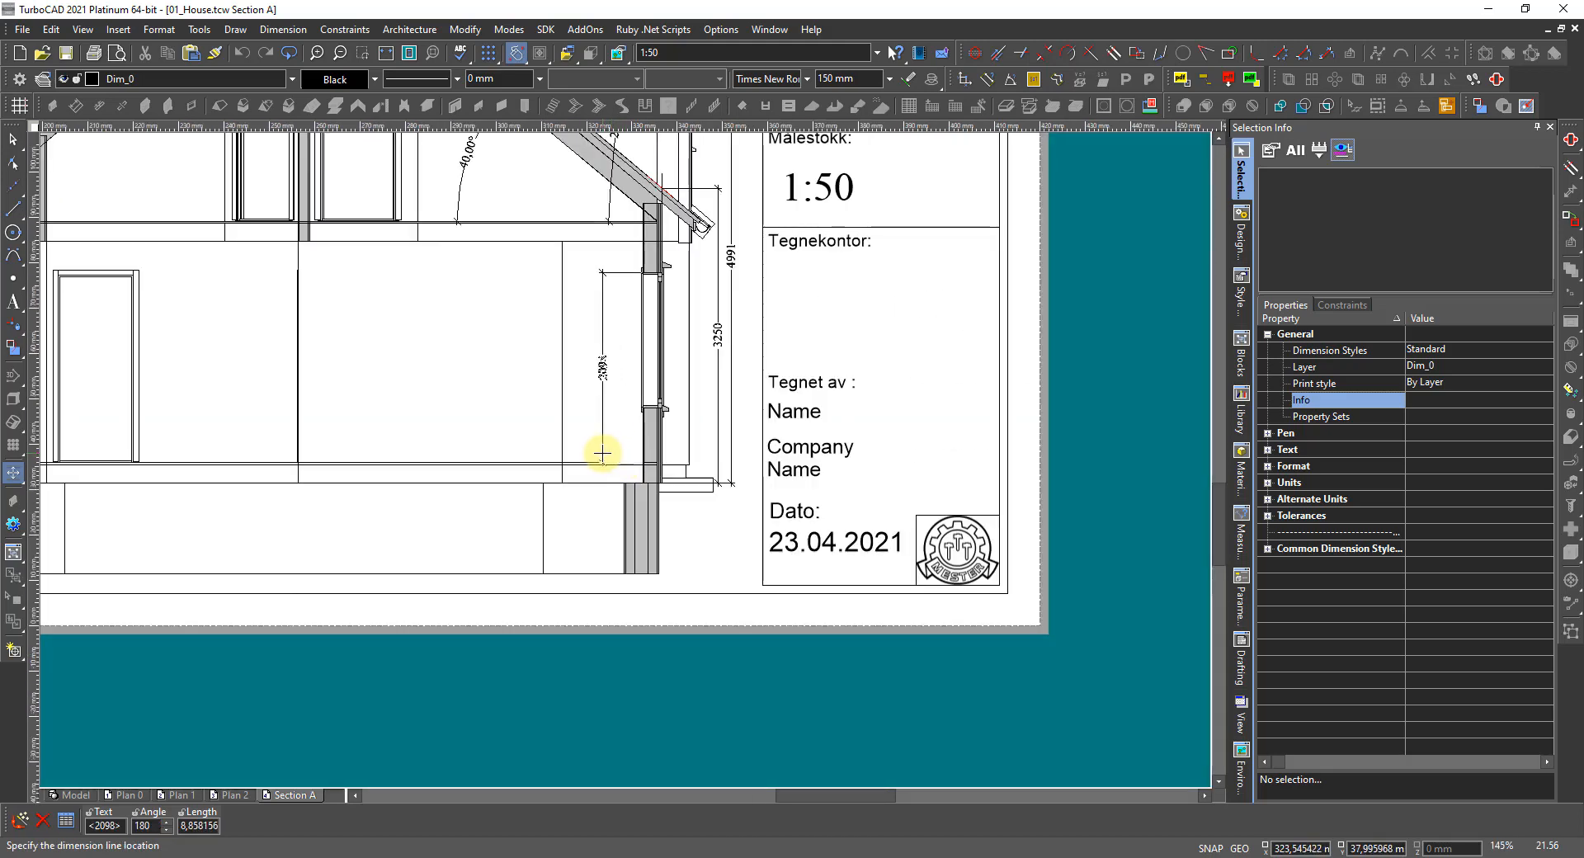
pyautogui.click(602, 453)
pyautogui.press('Escape')
# Override the text of the vertical dimension beside the right wall with 2100 and deselect it.
pyautogui.click(605, 373)
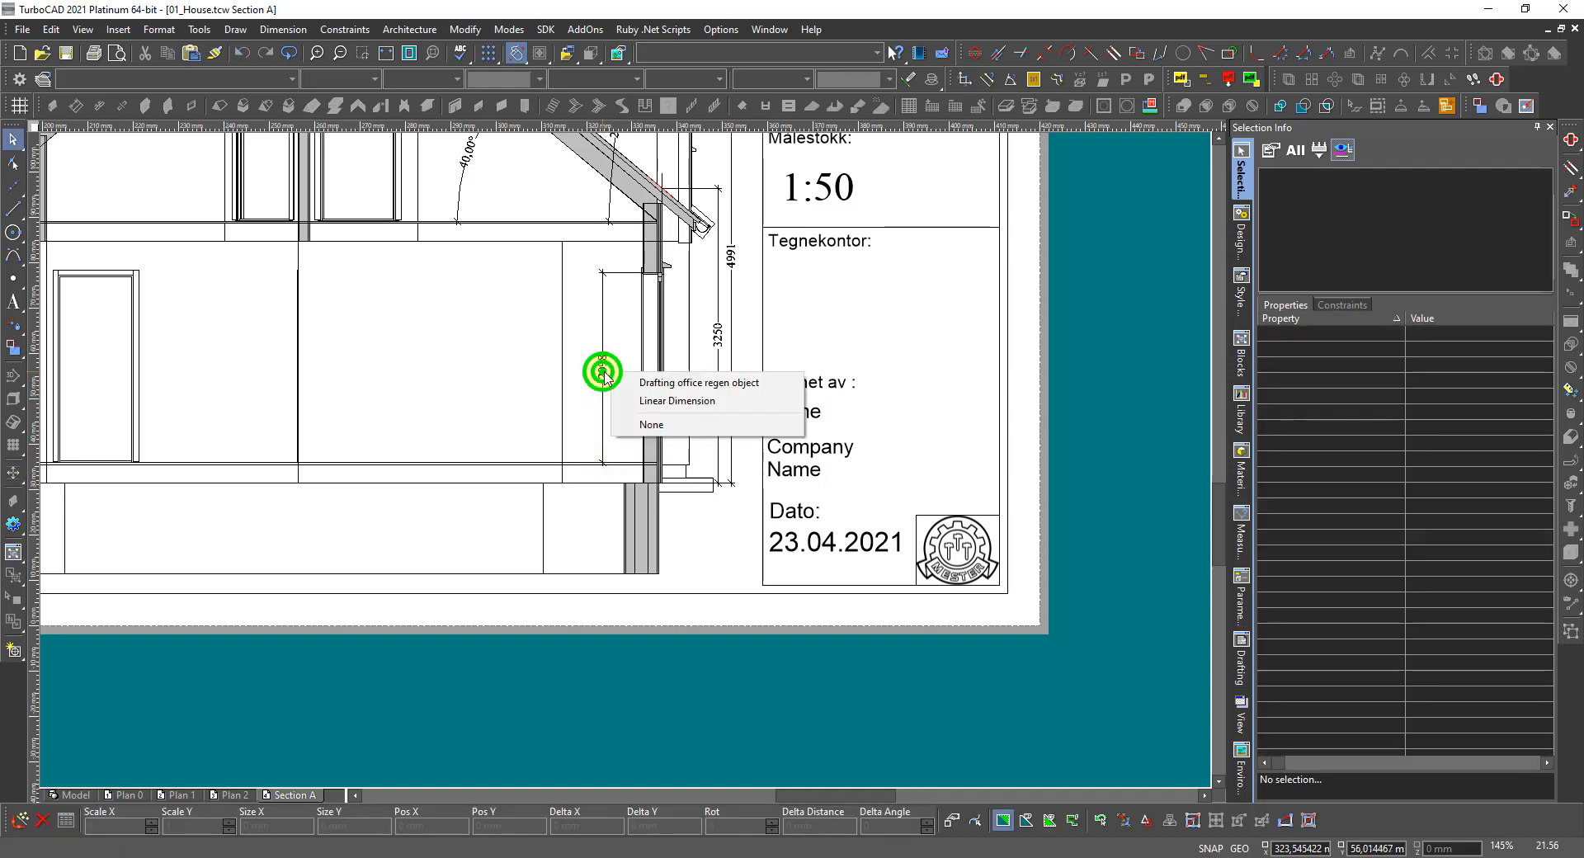
pyautogui.click(649, 403)
pyautogui.click(1417, 398)
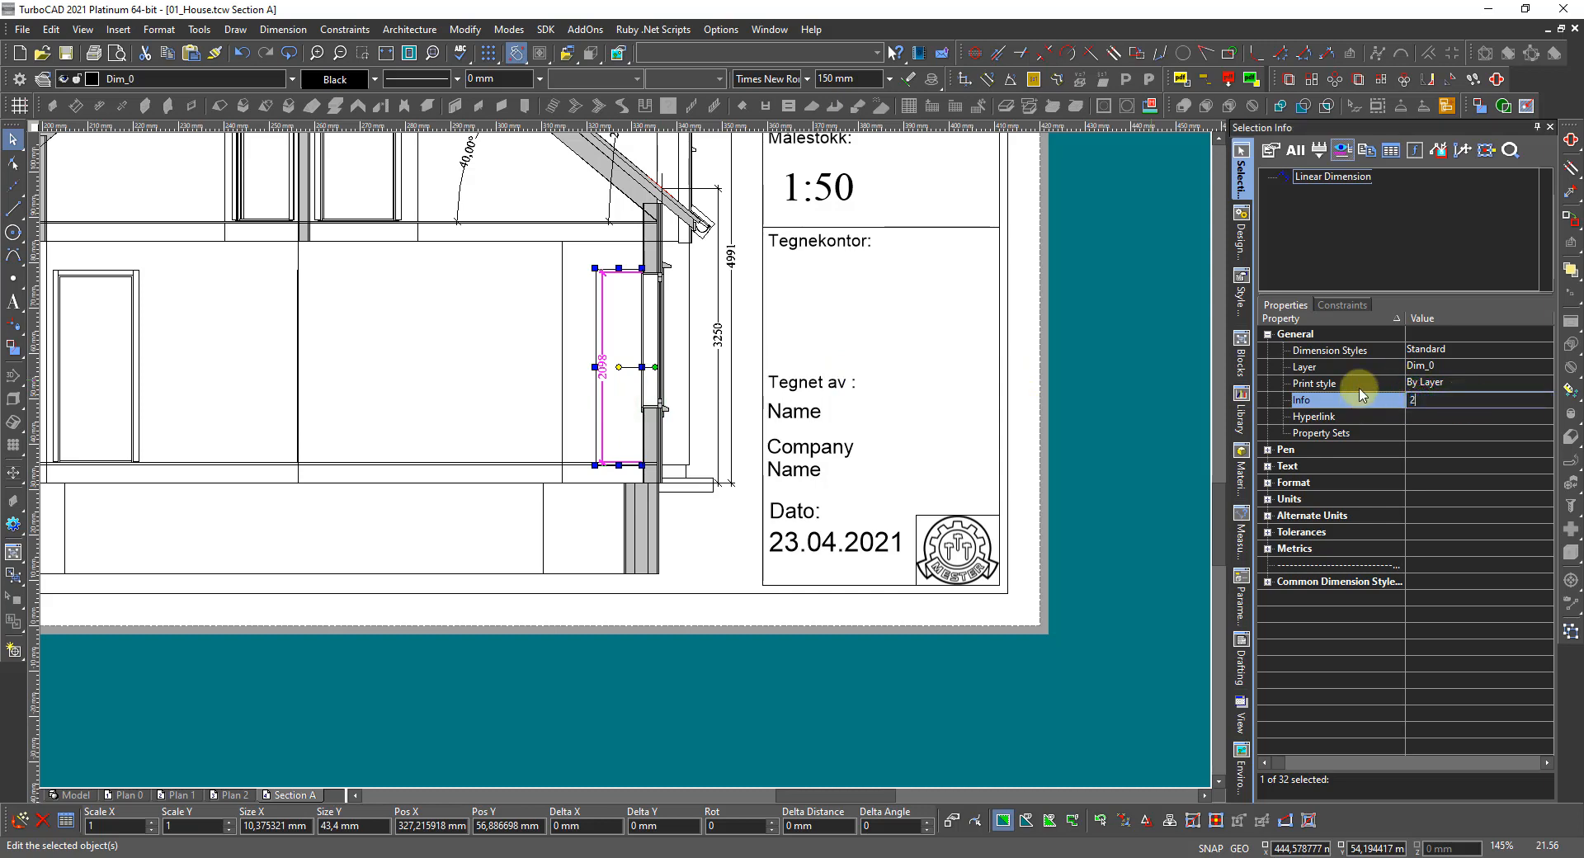
pyautogui.write('2100')
pyautogui.press('Return')
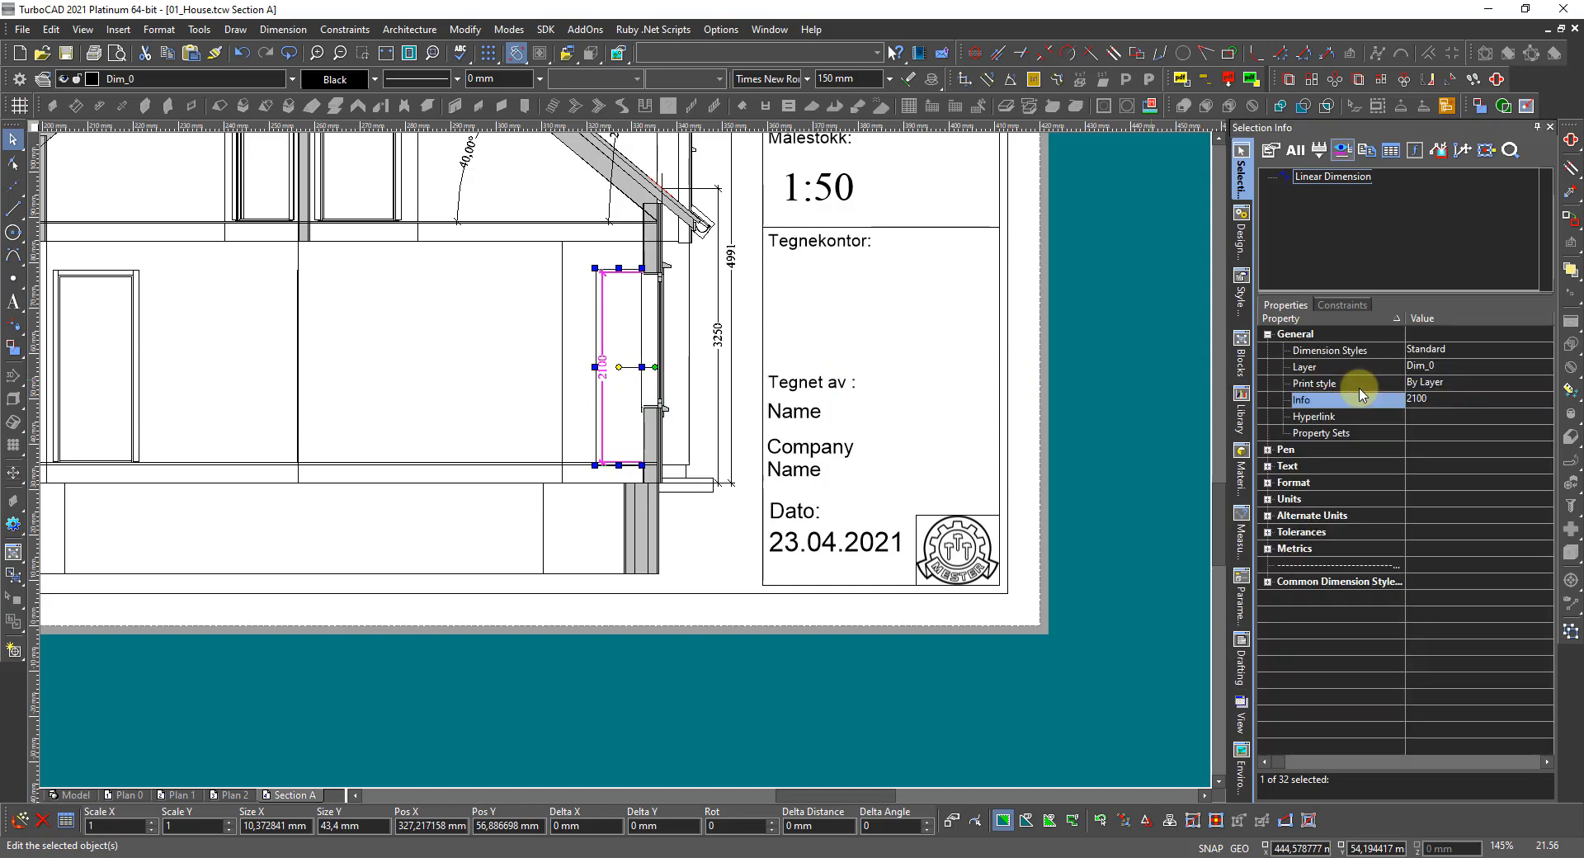
pyautogui.doubleClick(1457, 418)
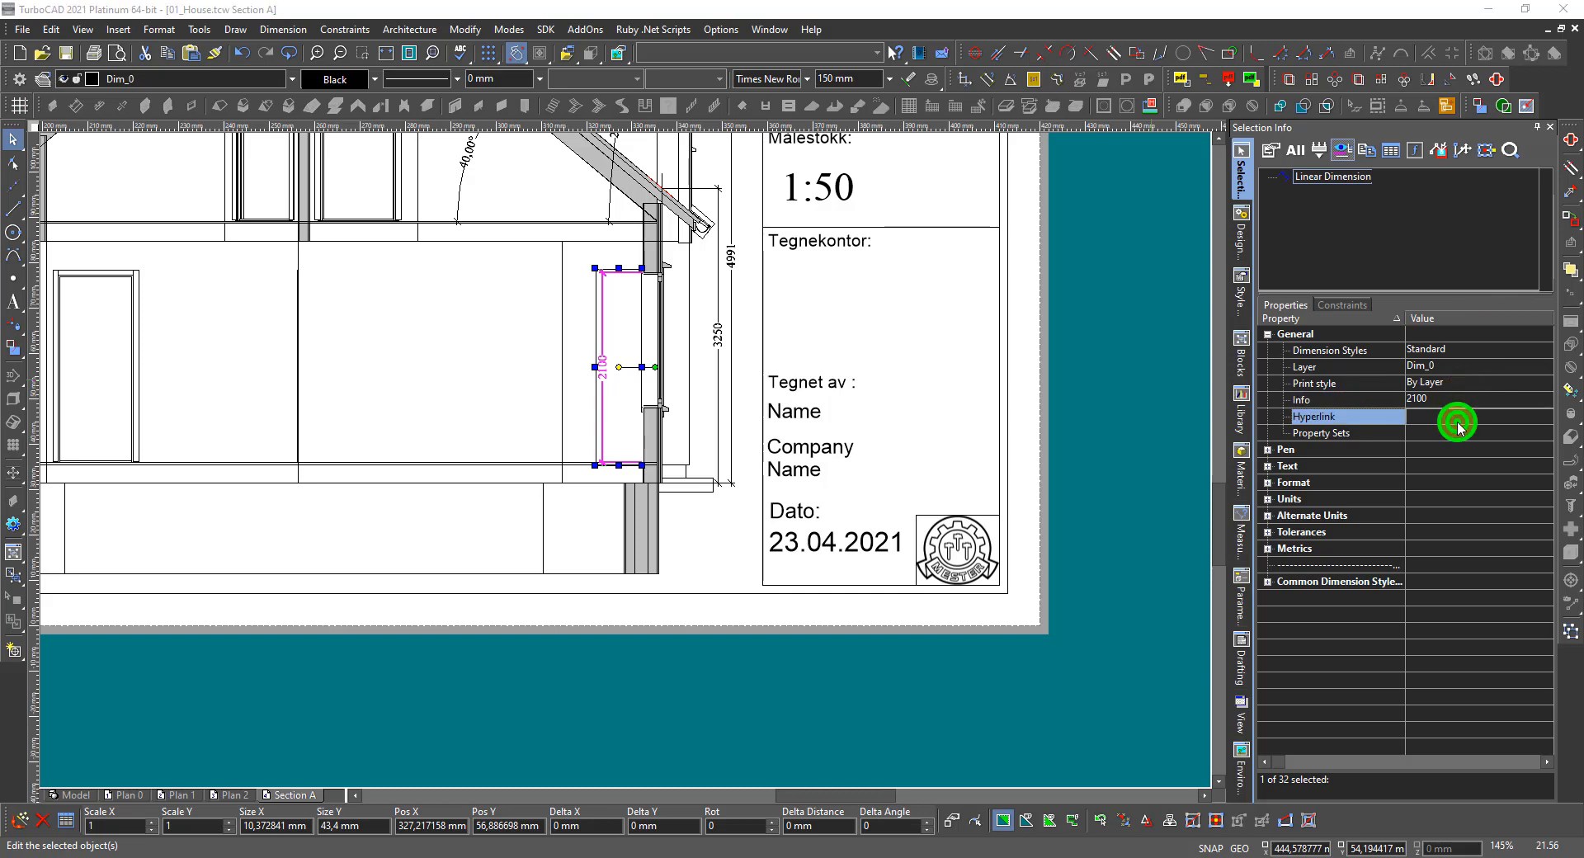
pyautogui.click(1470, 490)
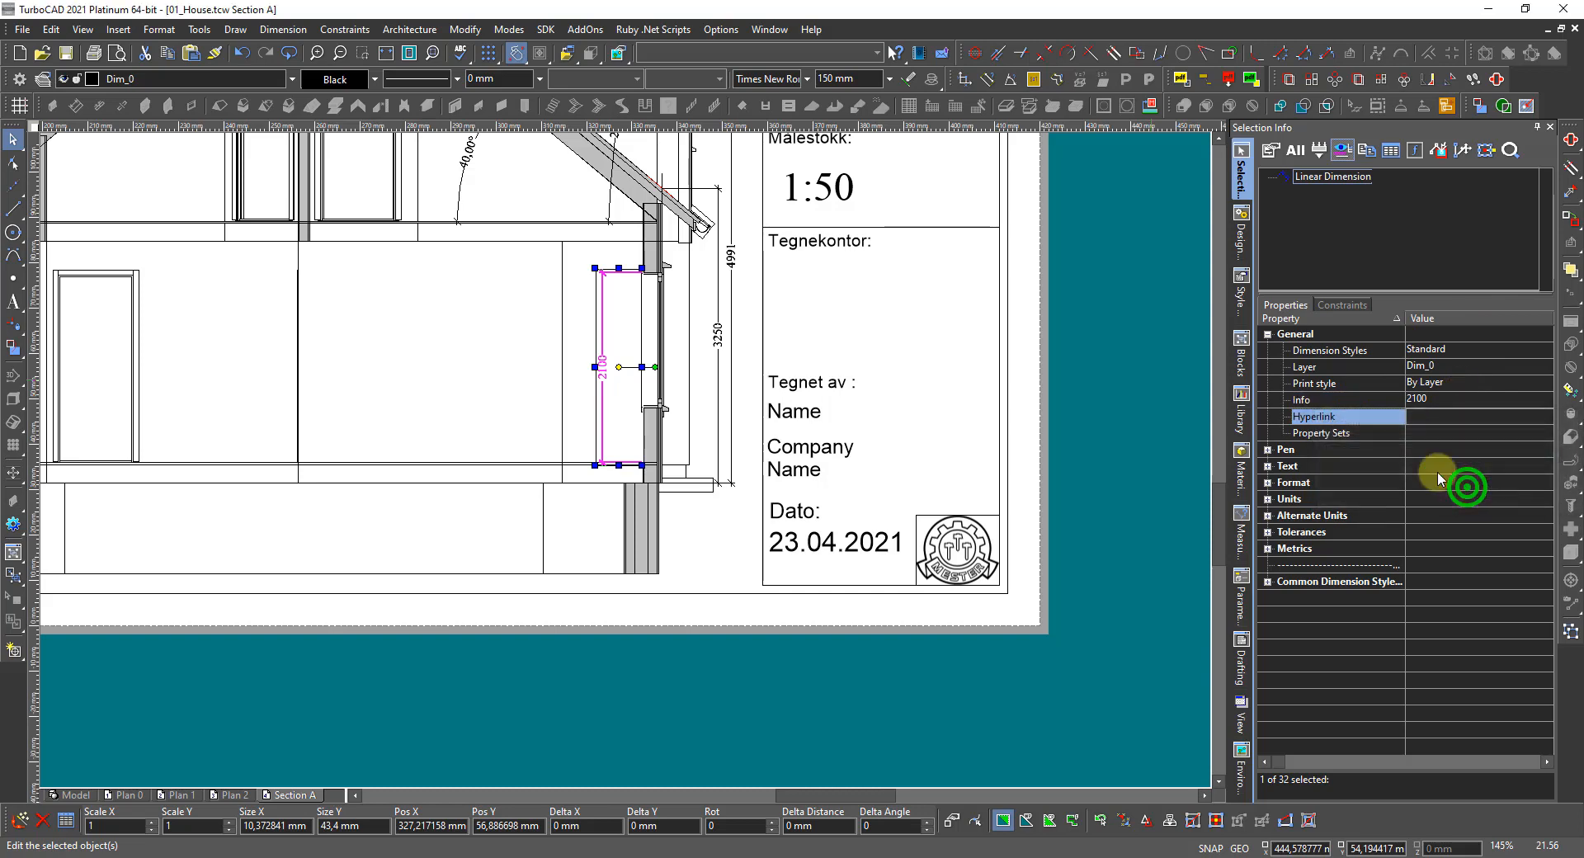
pyautogui.click(735, 533)
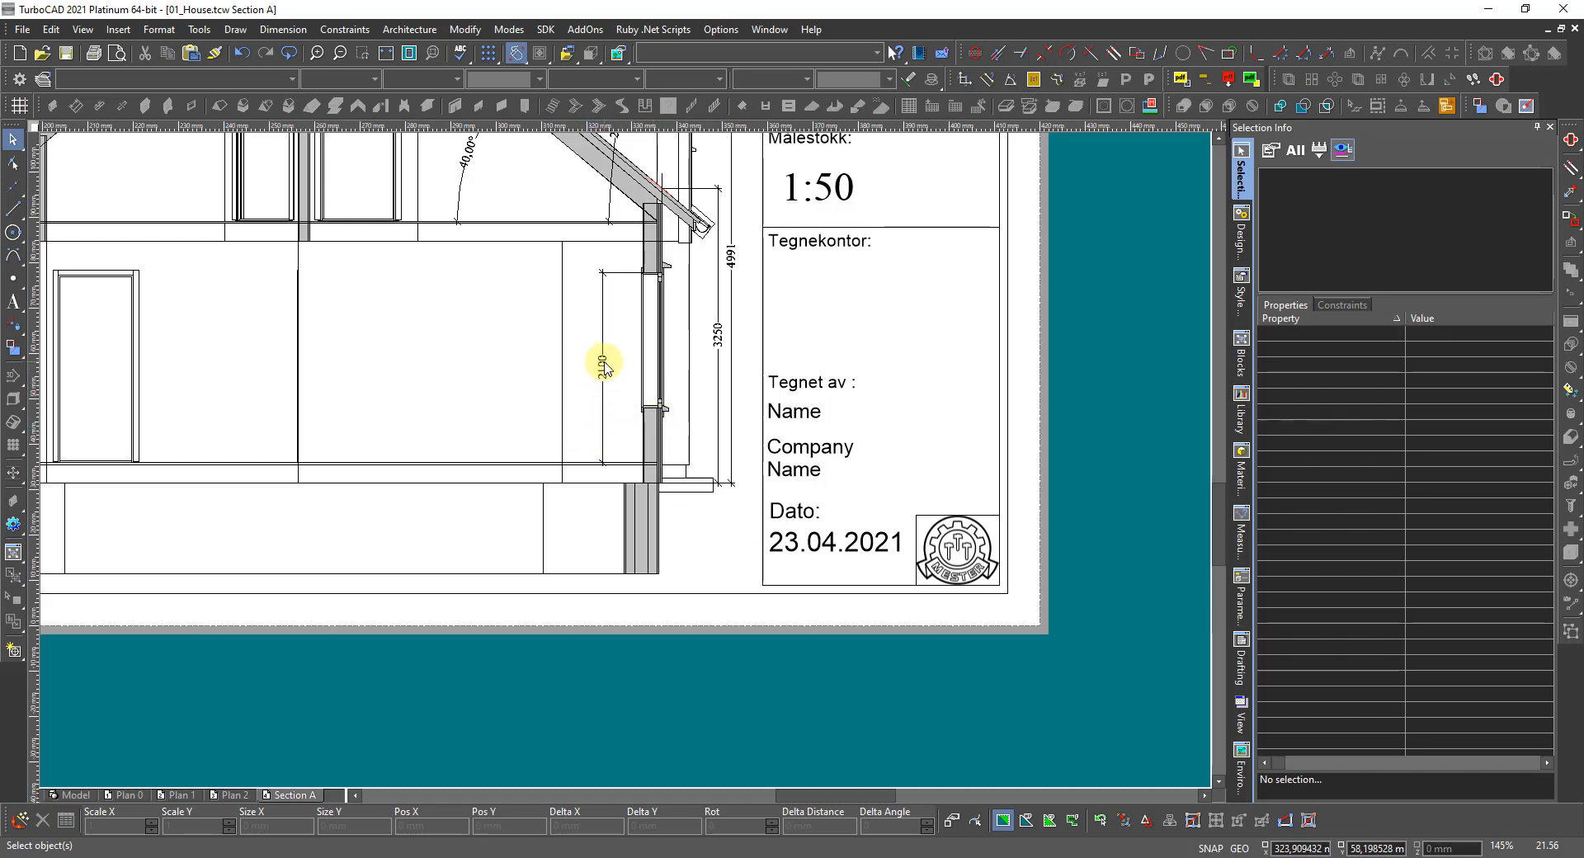
# Replace the text override of the vertical dimension beside the right wall with <> so it shows its measured value.
pyautogui.click(603, 368)
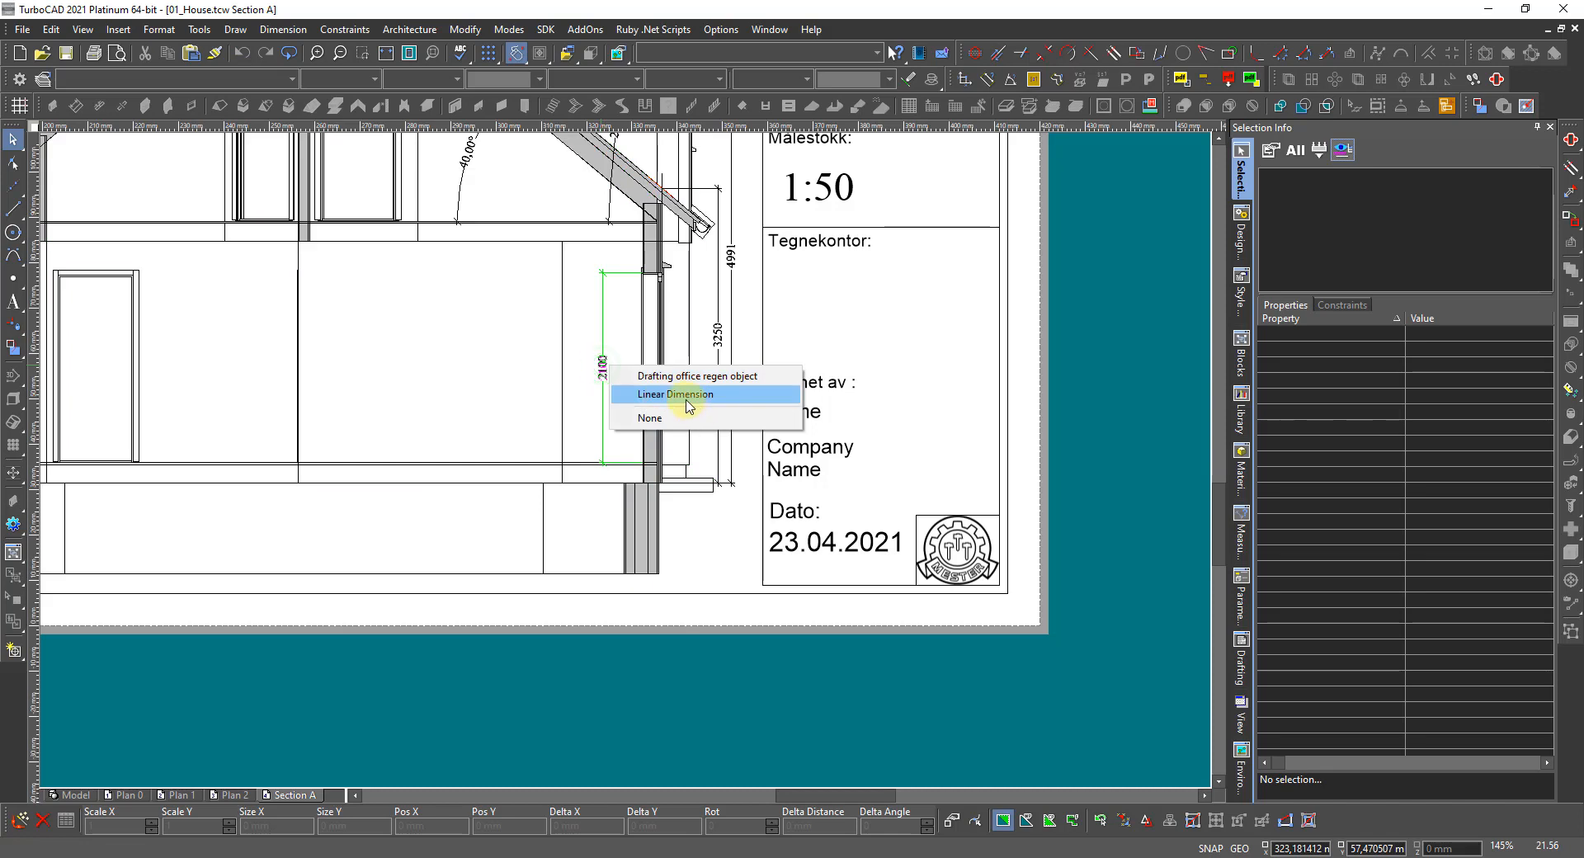
pyautogui.click(683, 396)
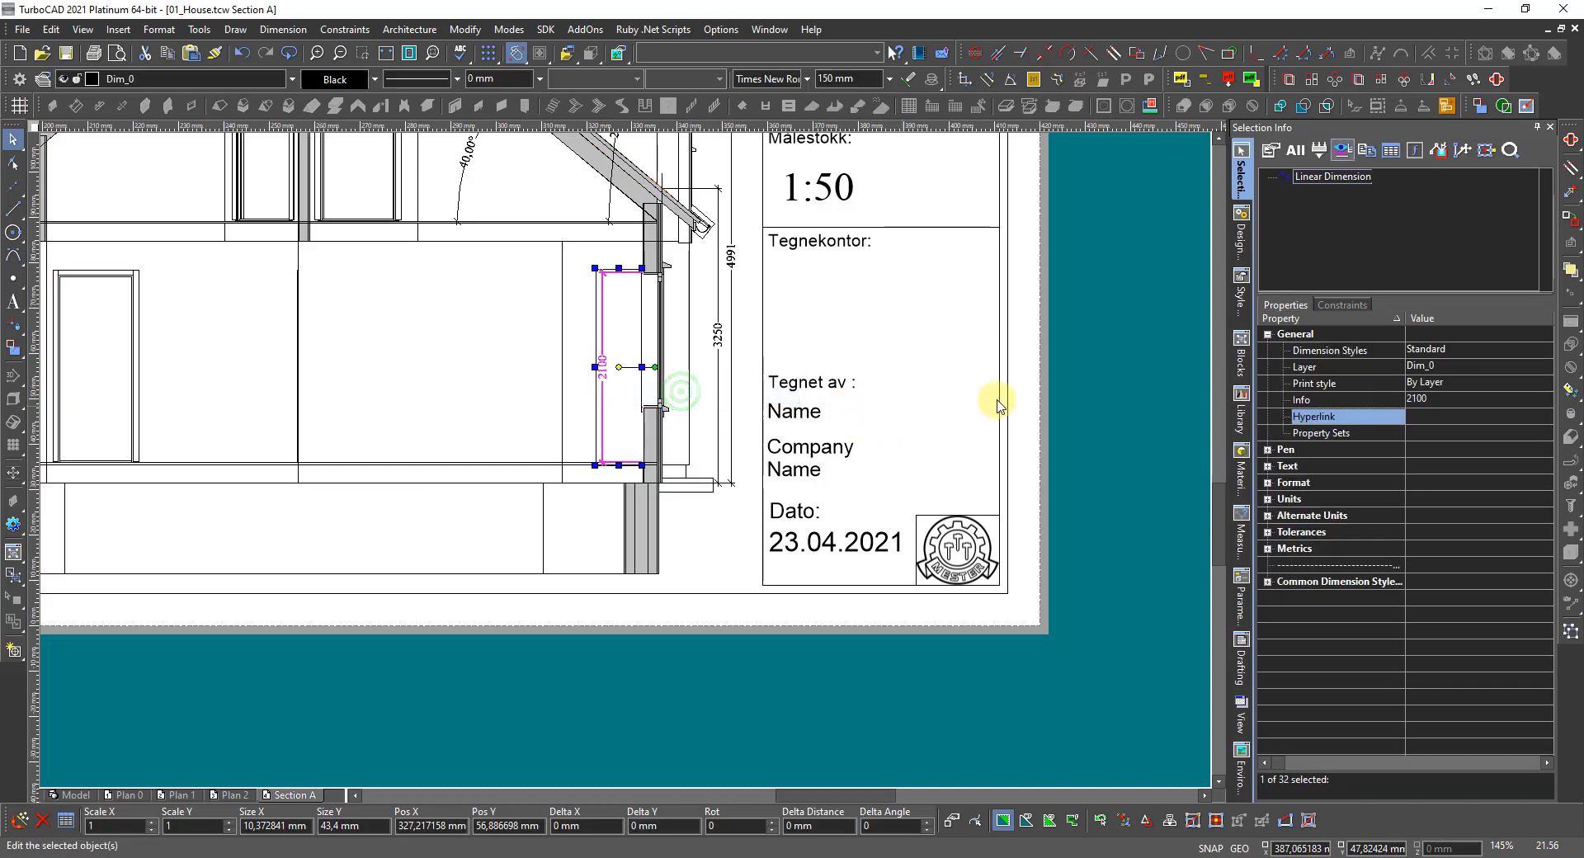
pyautogui.click(1454, 400)
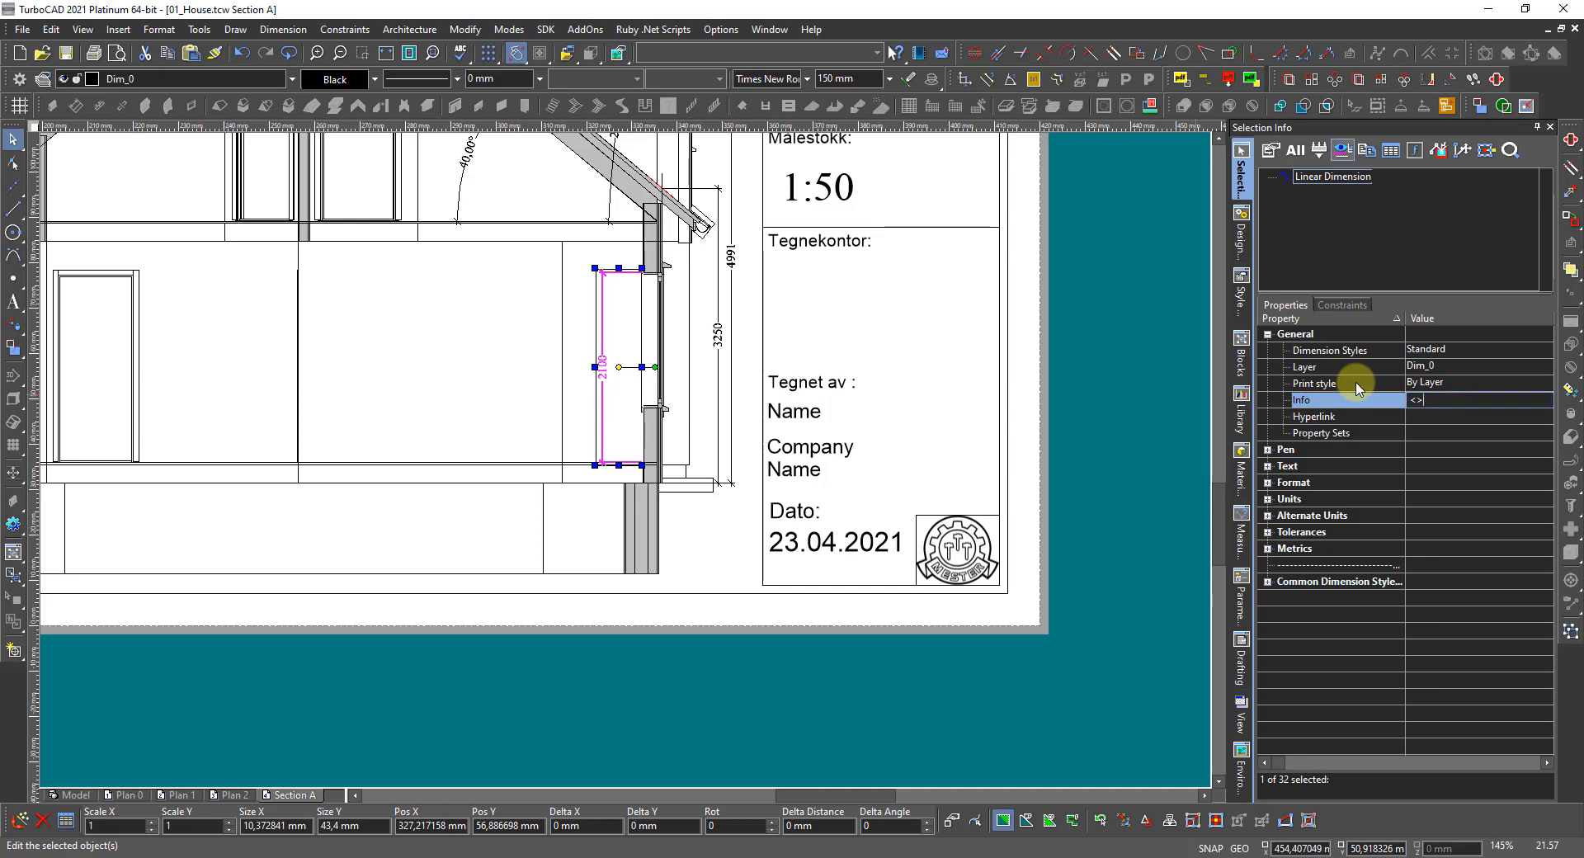
pyautogui.write('<>')
pyautogui.press('Return')
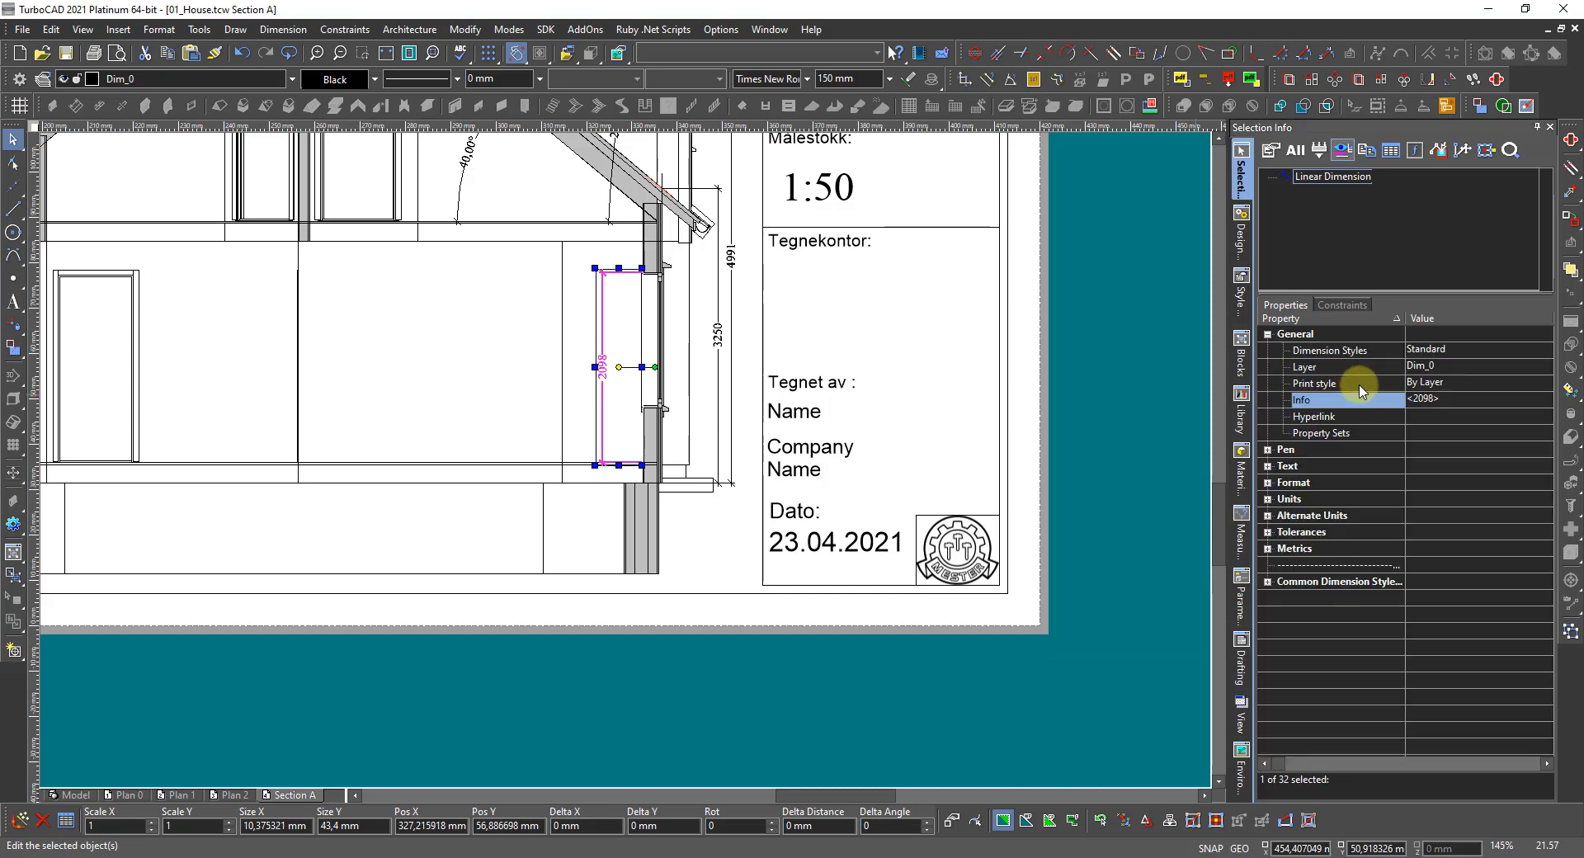
# Override that dimension's text with 2100 again and deselect it.
pyautogui.click(1460, 399)
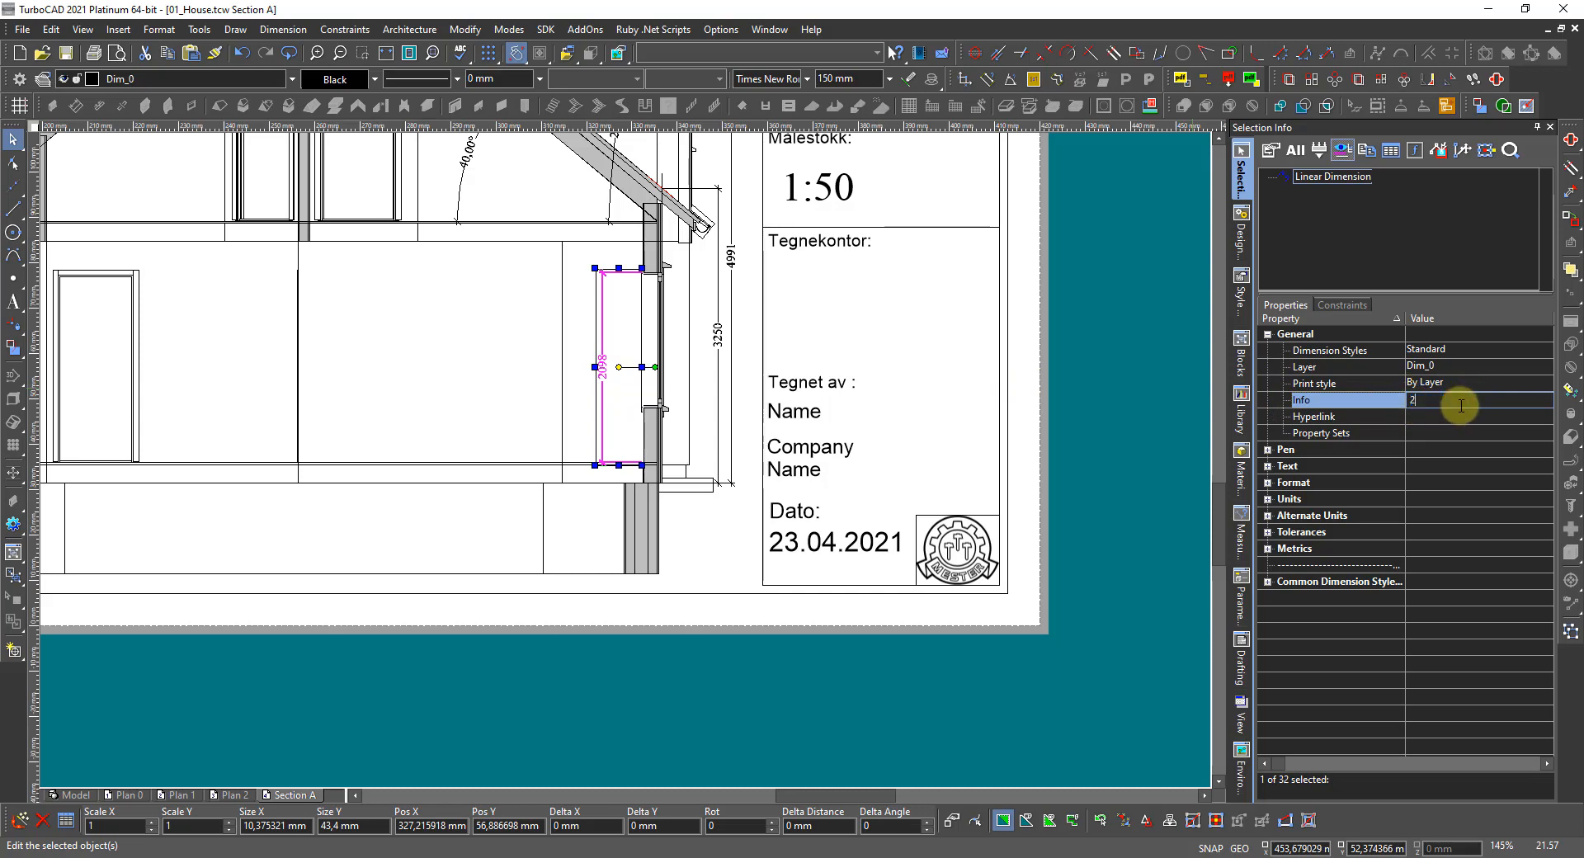
pyautogui.write('2100')
pyautogui.press('Return')
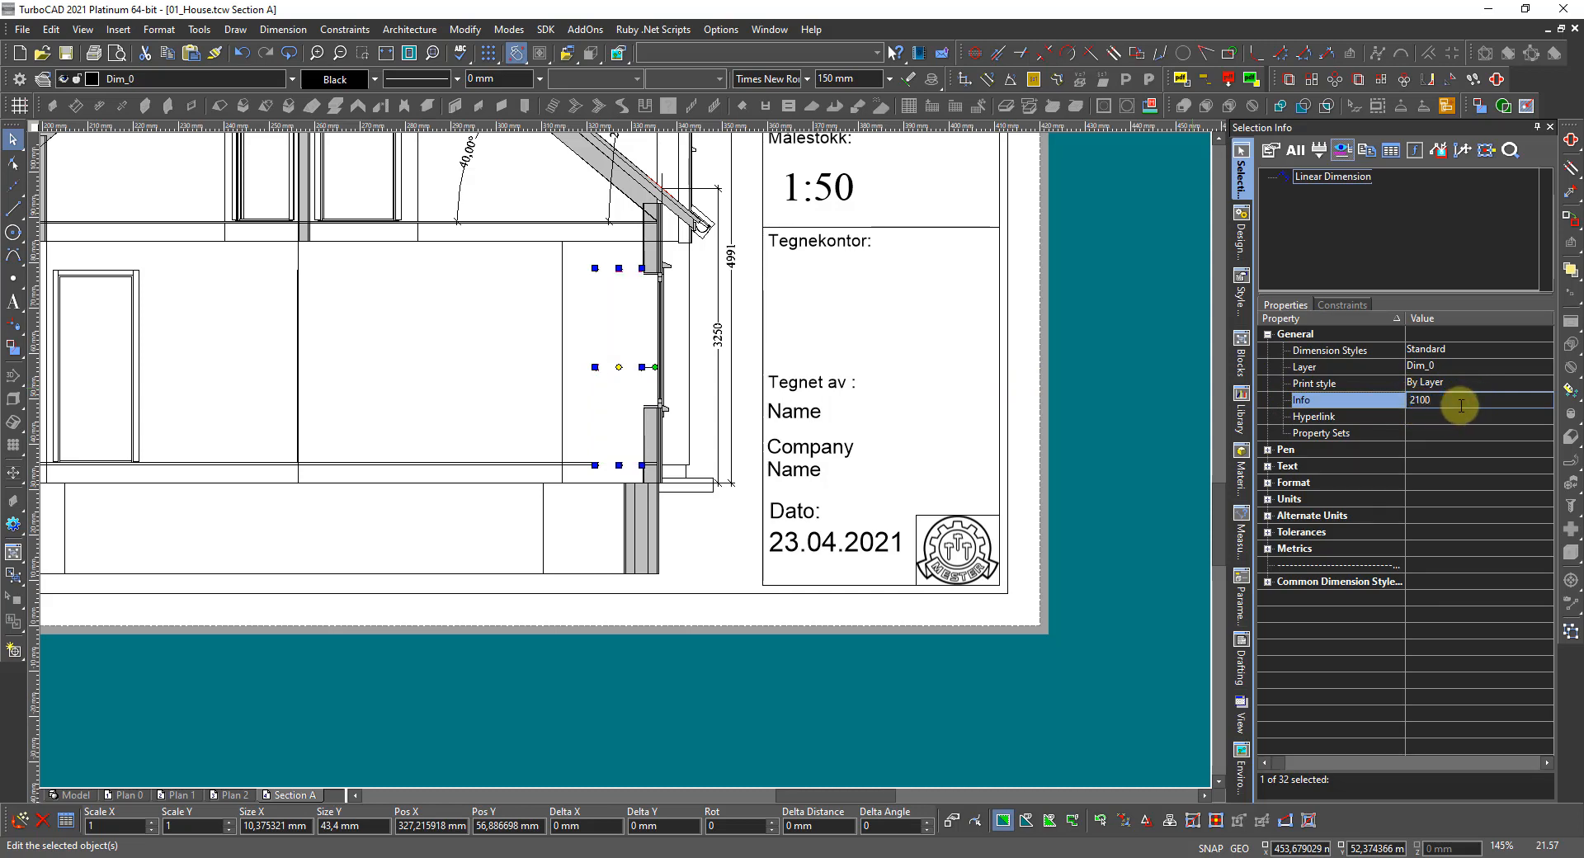
pyautogui.press('Escape')
# Draw a vertical line from the lower outer corner of the beam above the double doors down to the top of the terrace deck.
pyautogui.scroll(-3, 666, 438)
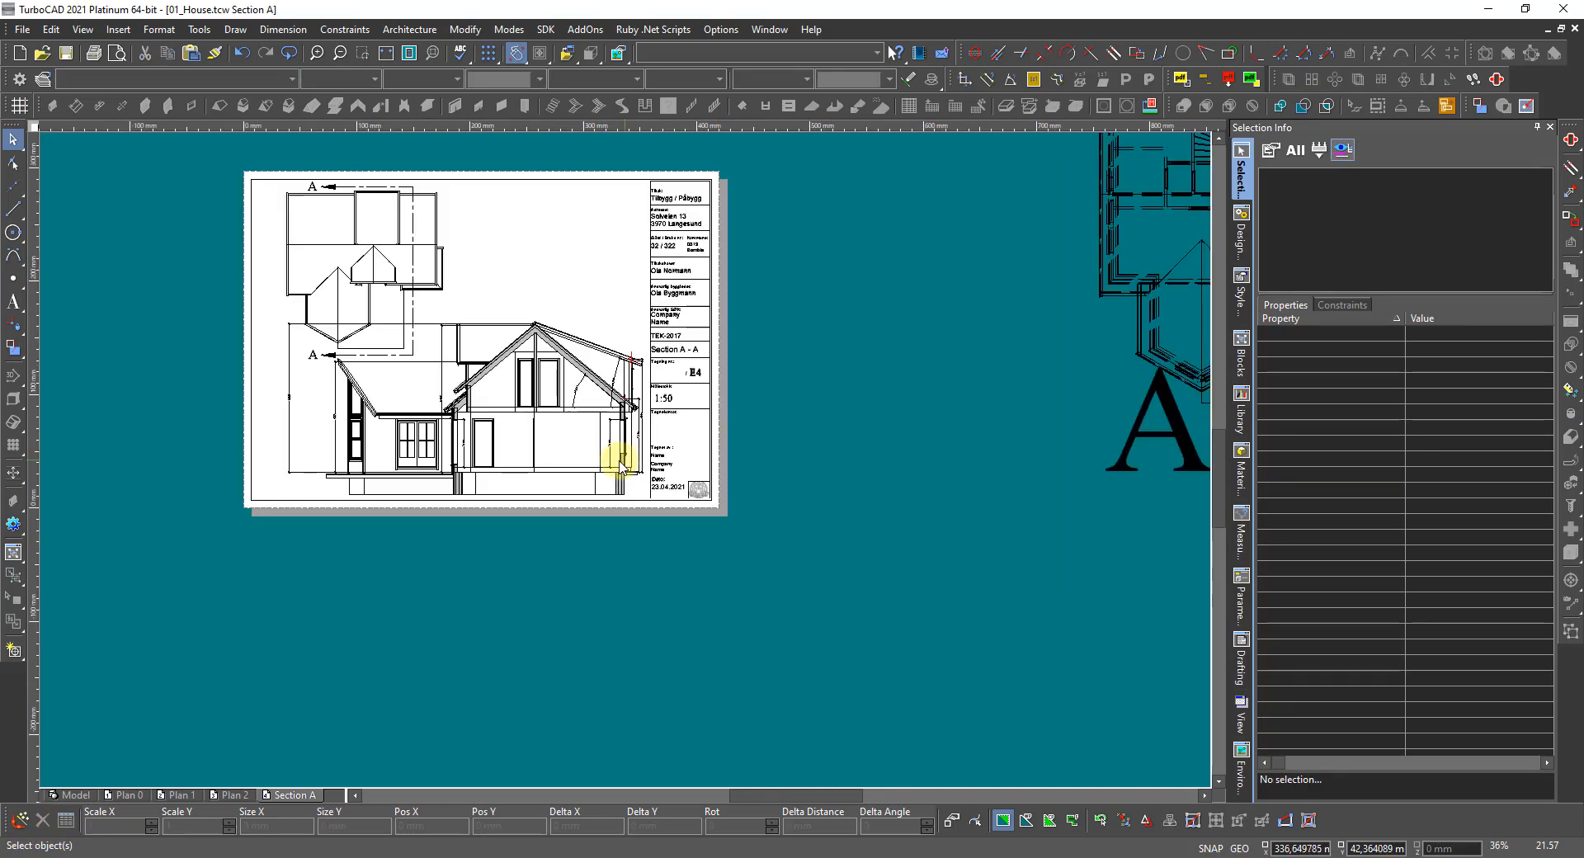
pyautogui.scroll(-3, 558, 464)
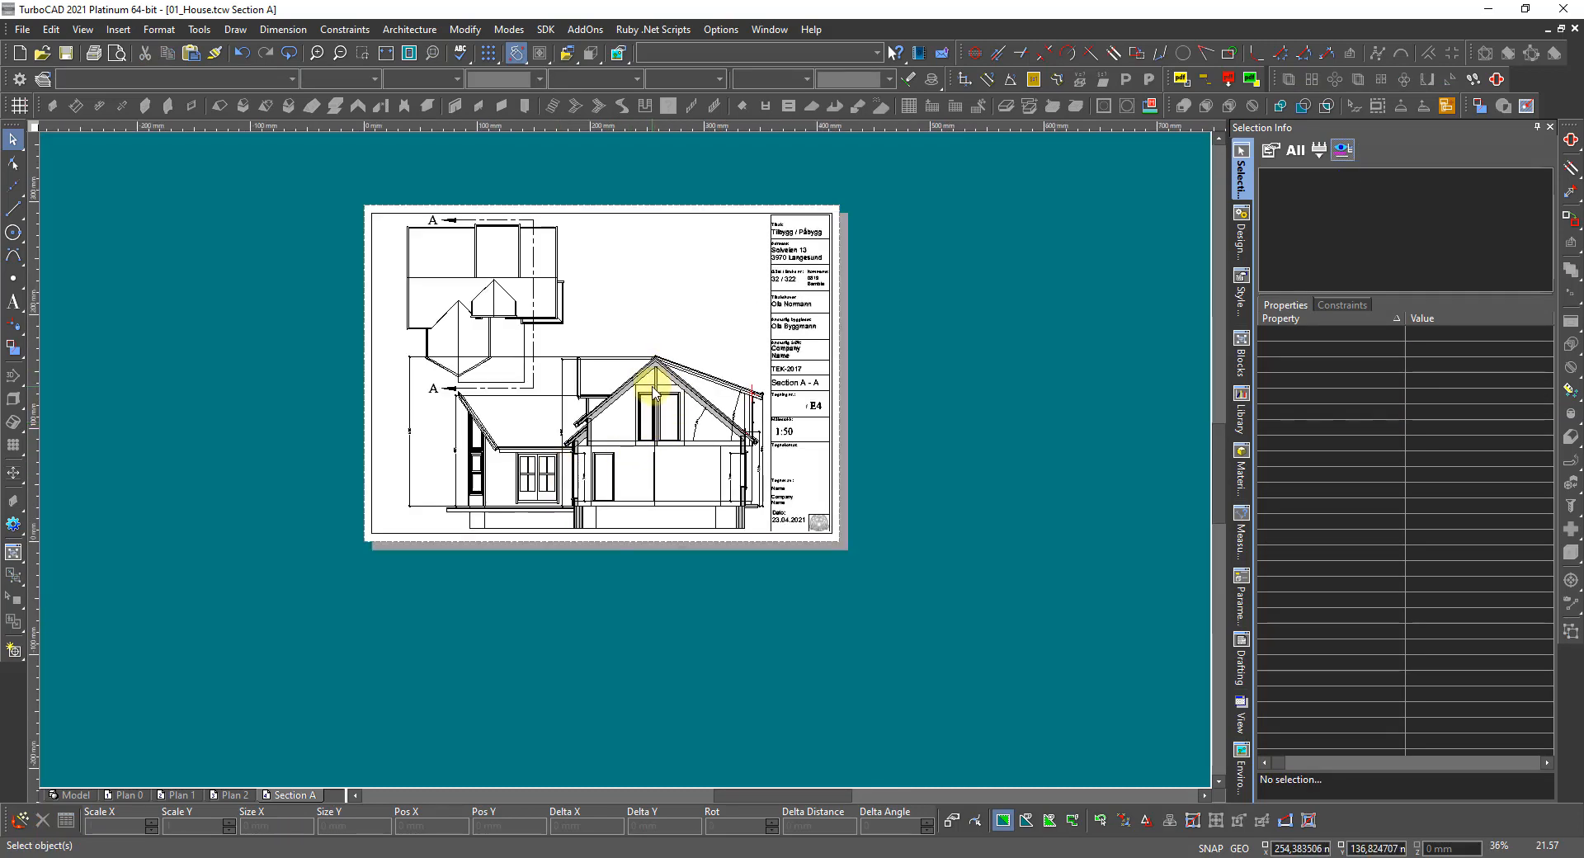
pyautogui.scroll(3, 654, 393)
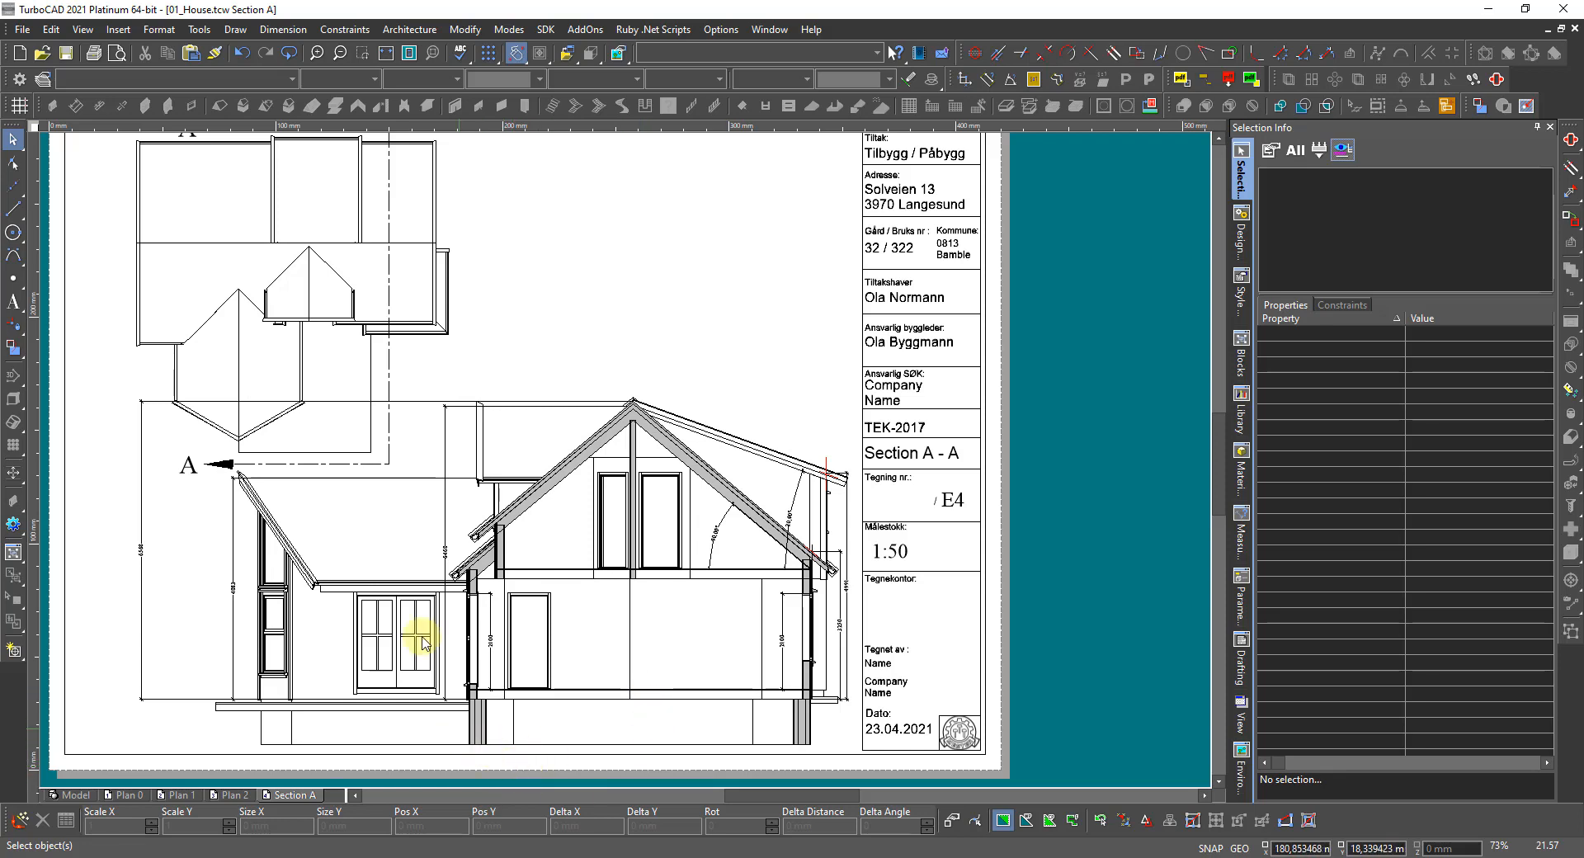
pyautogui.scroll(3, 324, 607)
pyautogui.rightClick(632, 397)
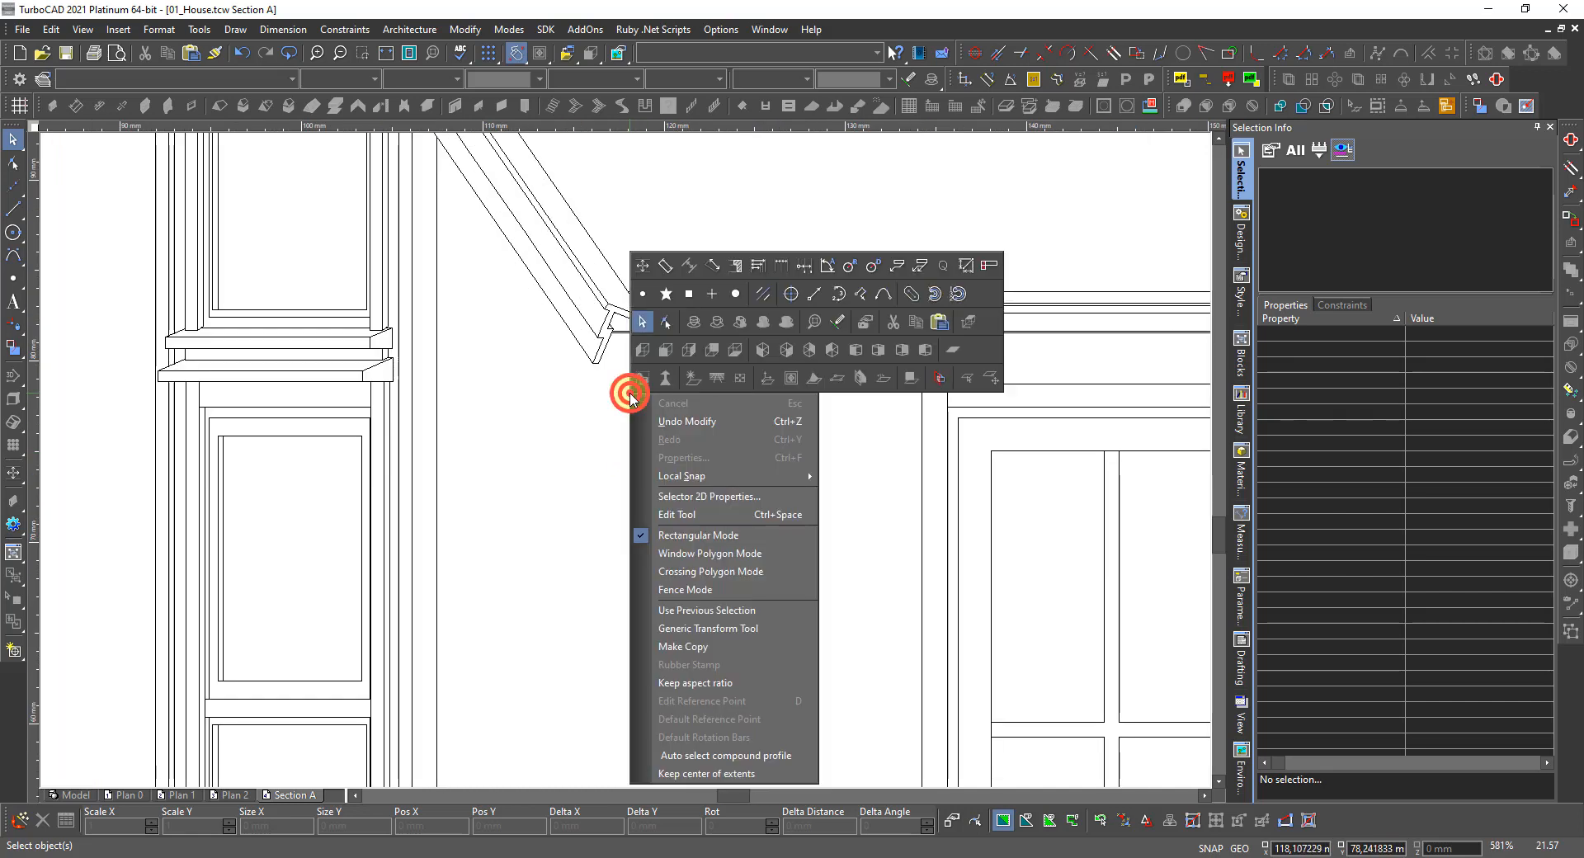
pyautogui.click(22, 211)
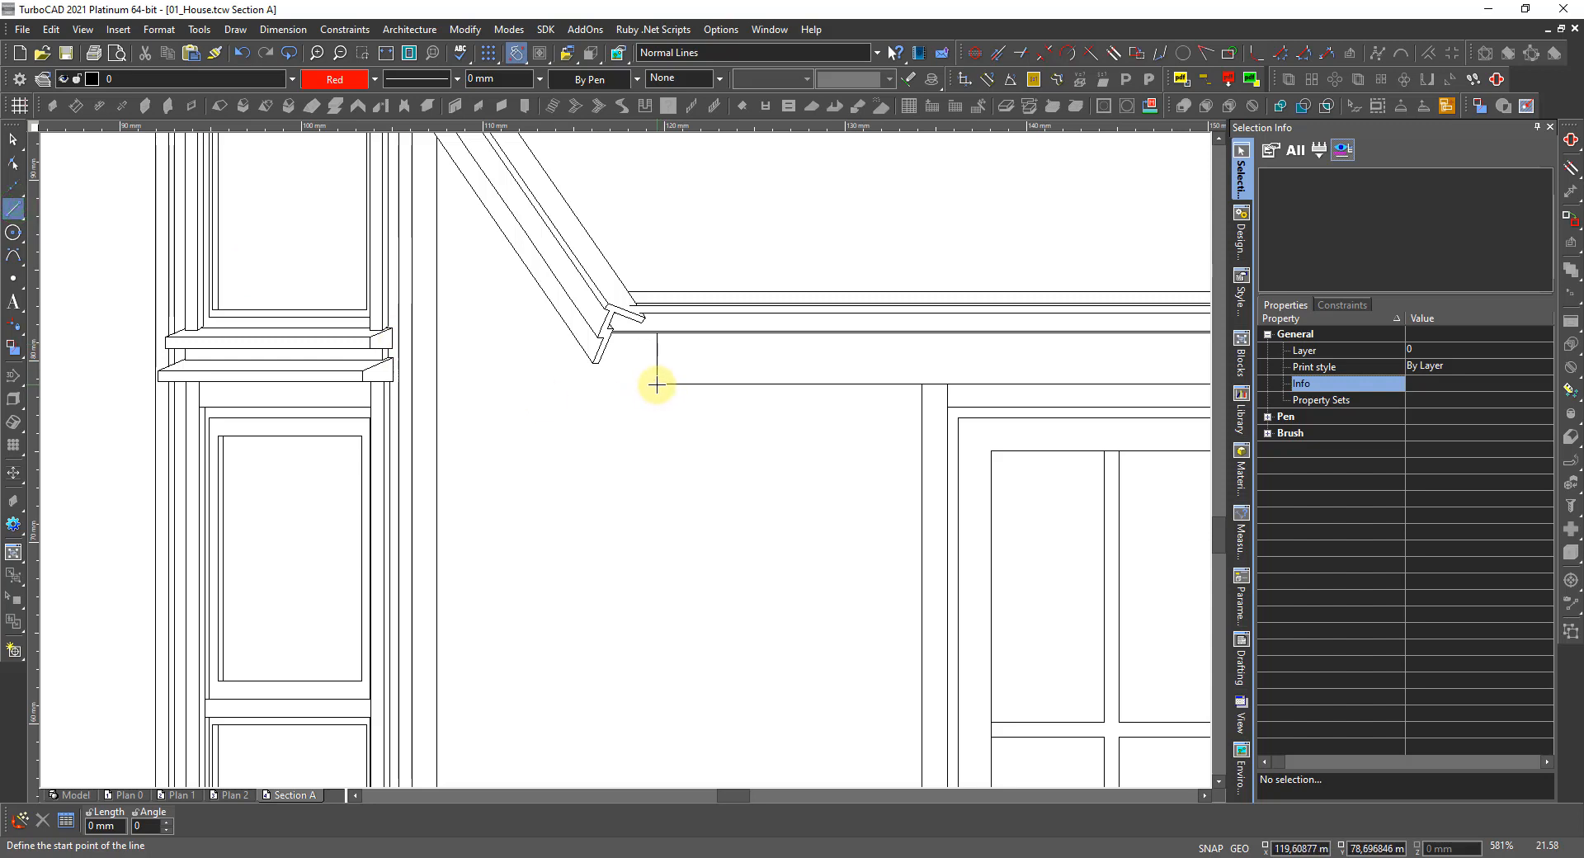
pyautogui.scroll(-4, 660, 389)
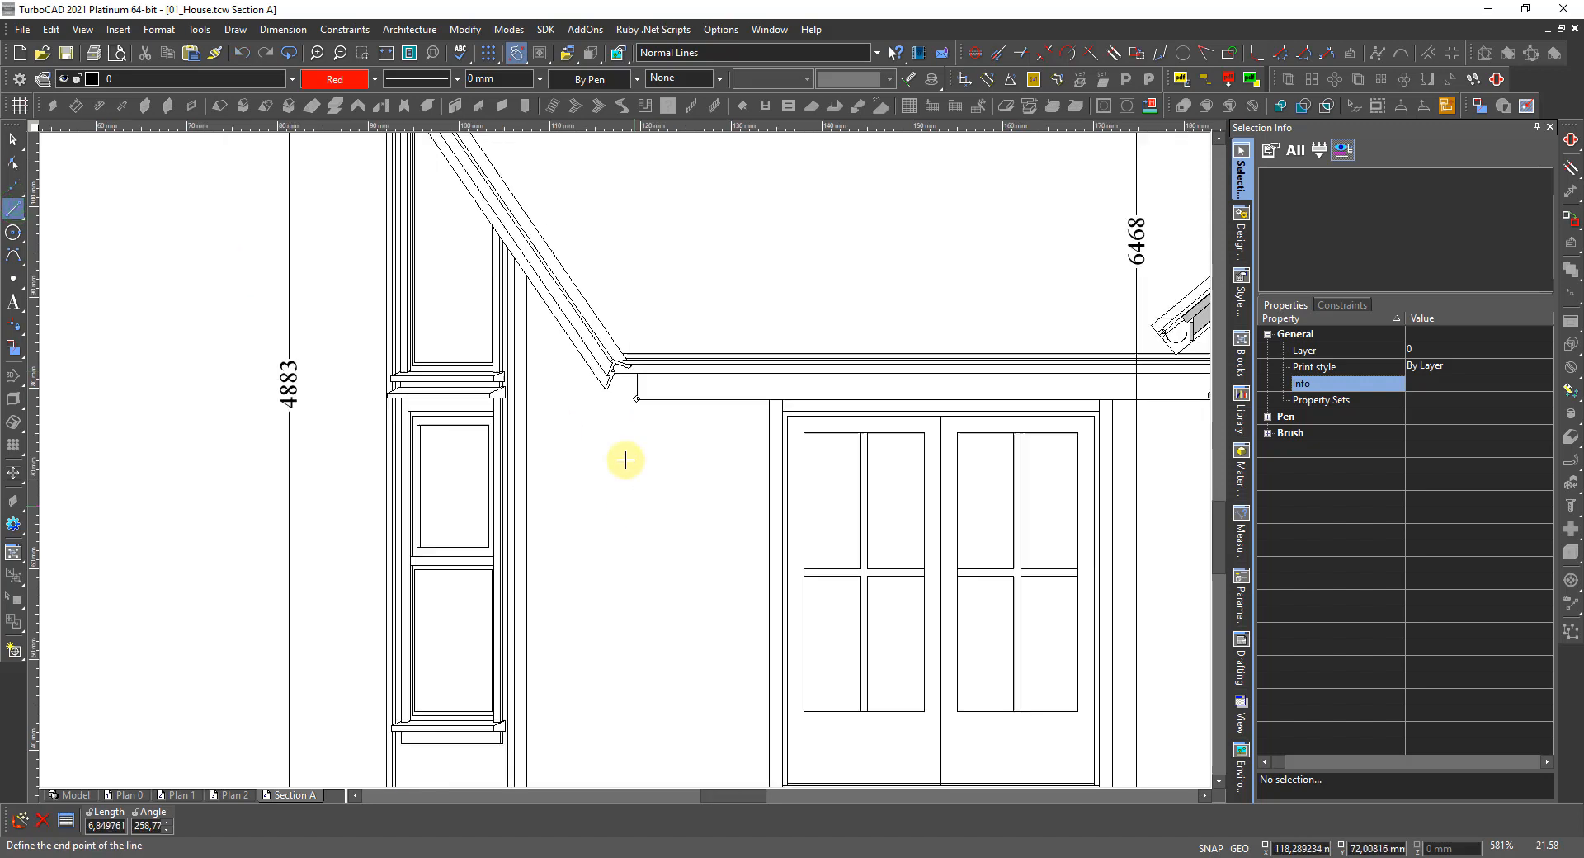
pyautogui.scroll(4, 635, 666)
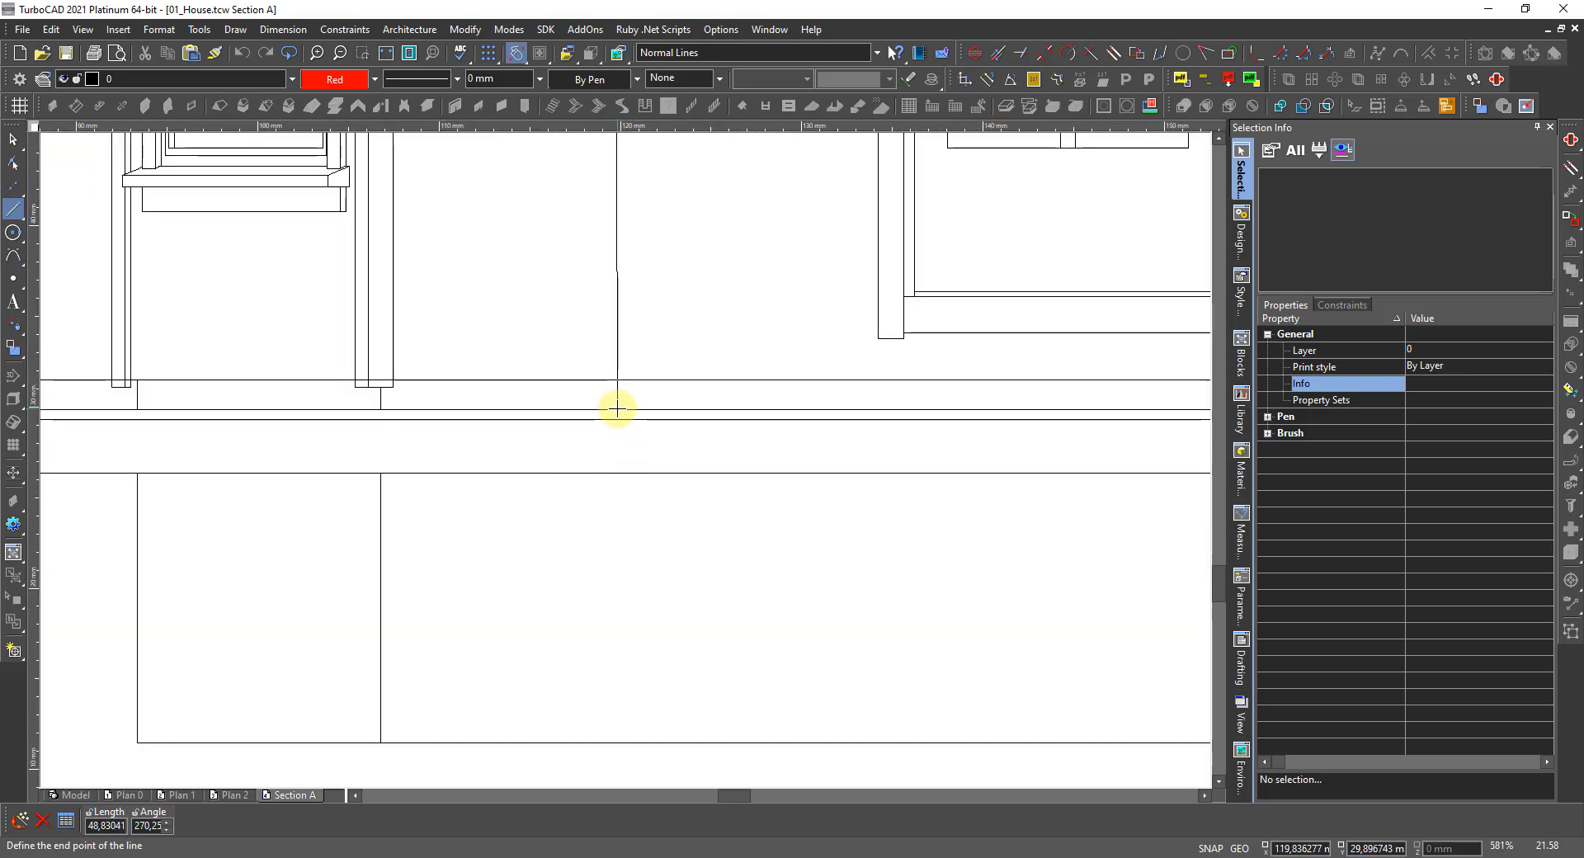
pyautogui.click(617, 408)
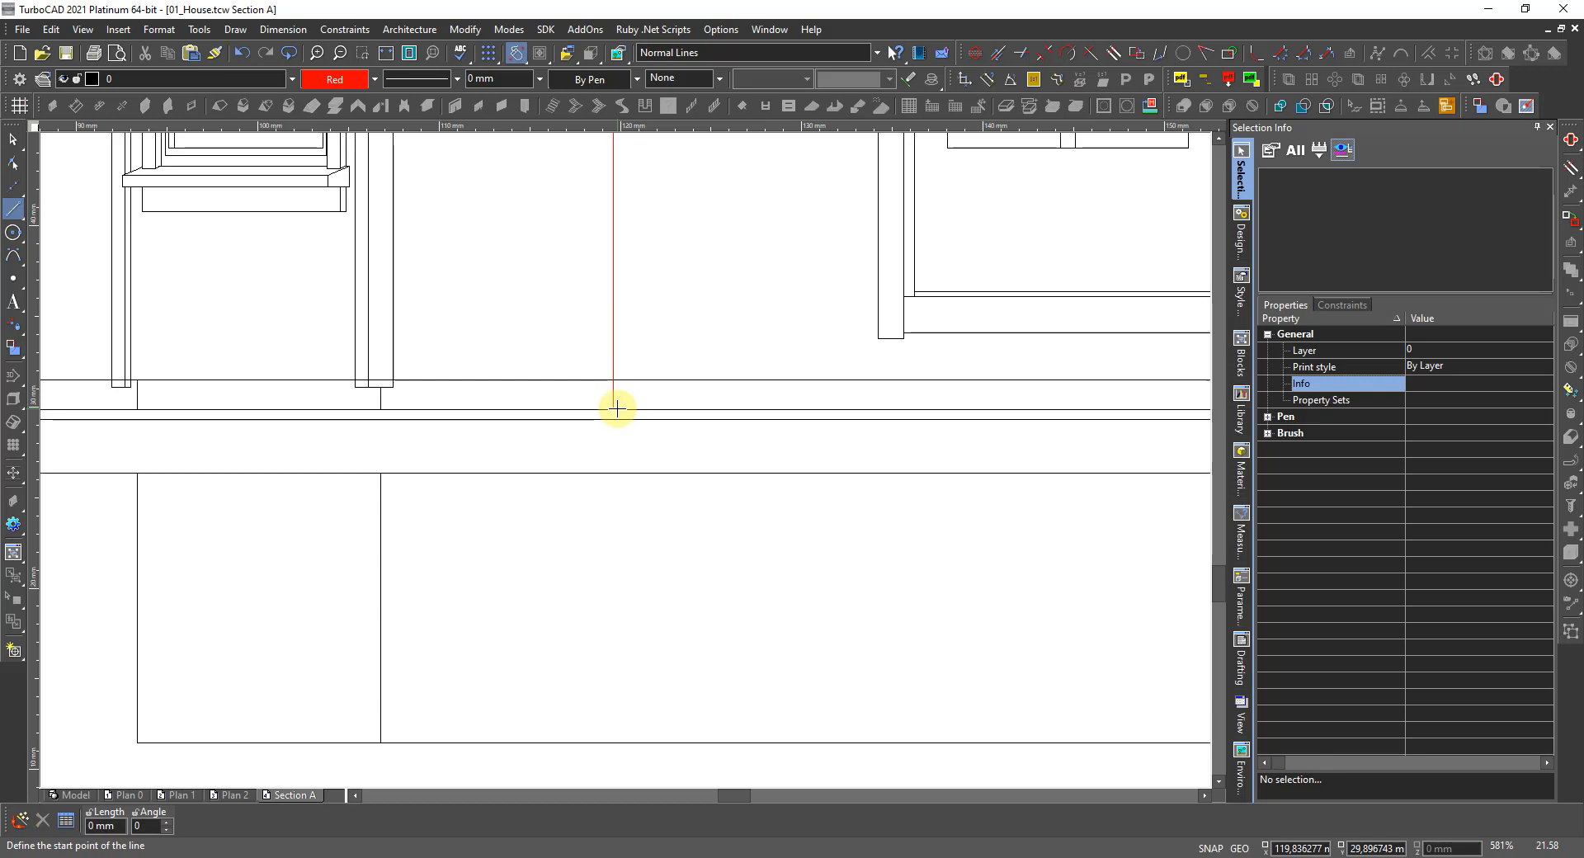
pyautogui.scroll(-2, 618, 408)
pyautogui.press('Escape')
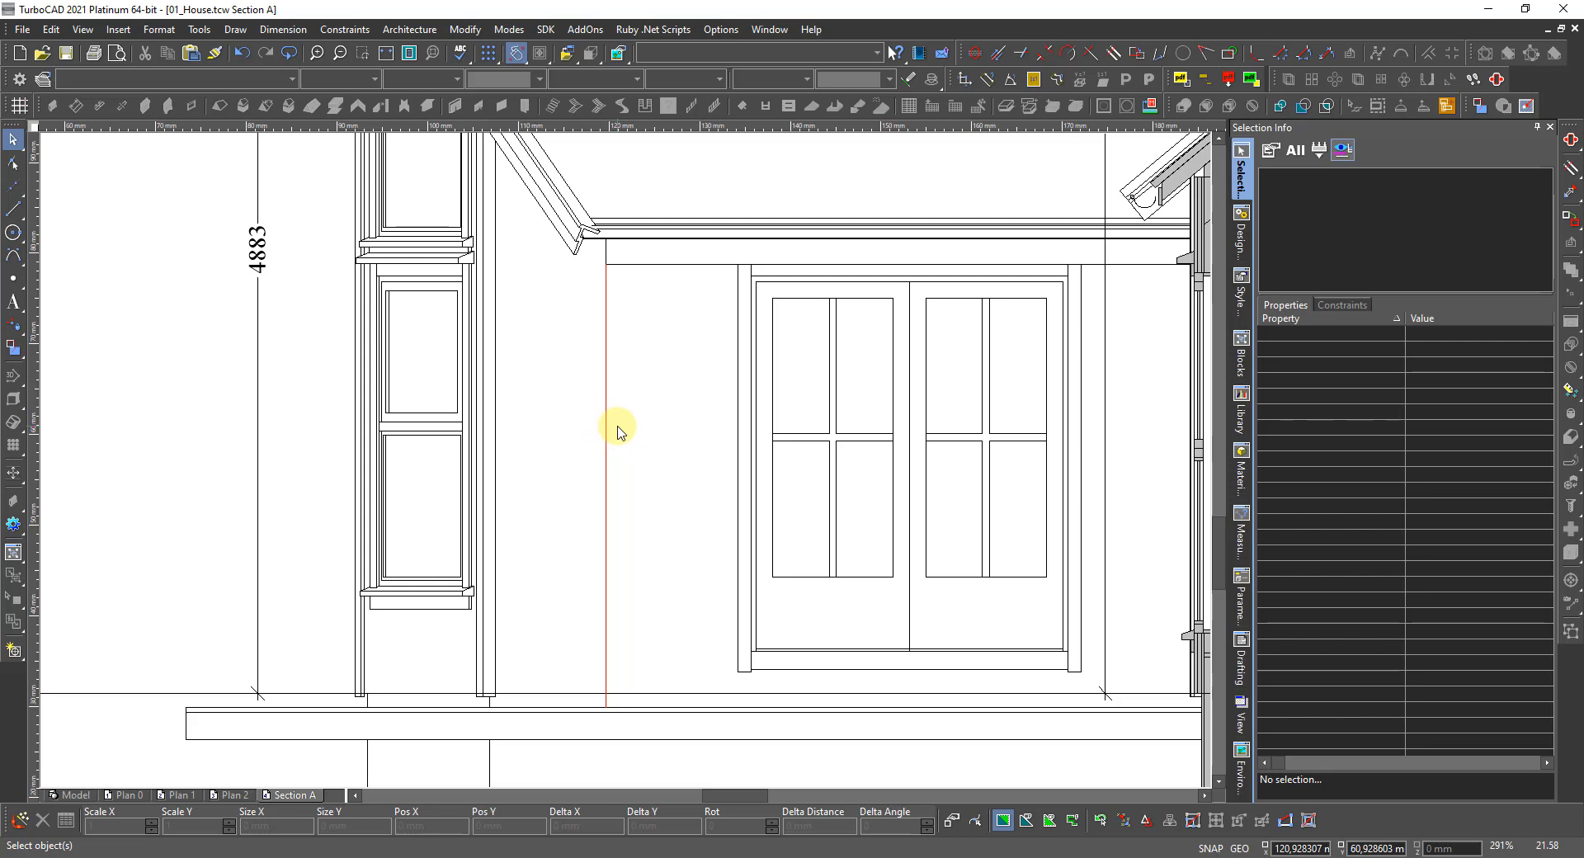
# Switch to the calculator, divide 90 by 50, and return to the drawing.
pyautogui.hotkey('alt', 'Tab')
pyautogui.write('9')
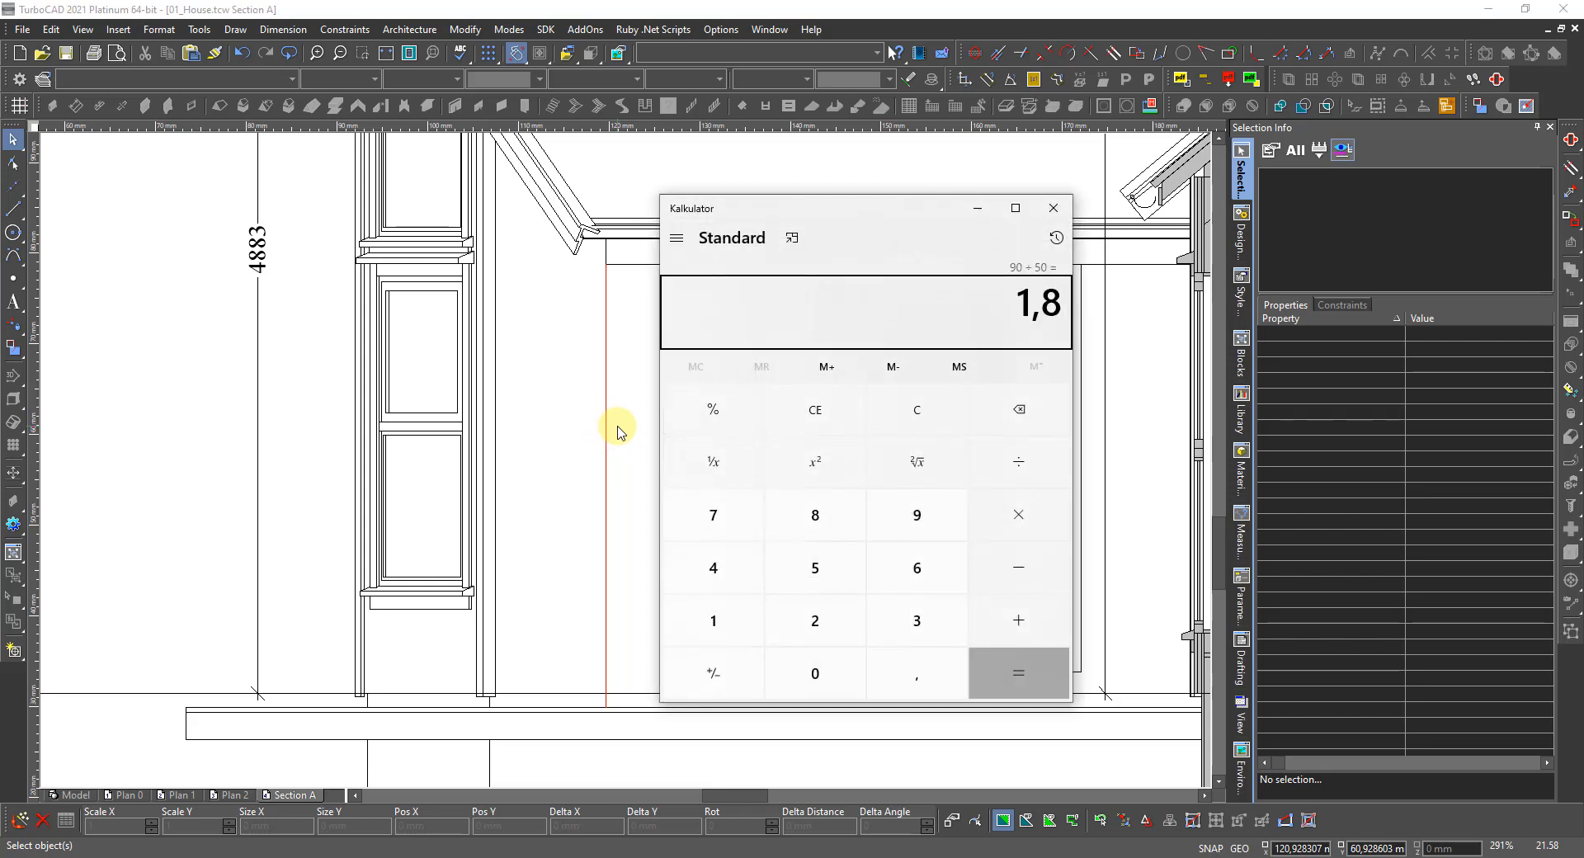
pyautogui.click(589, 405)
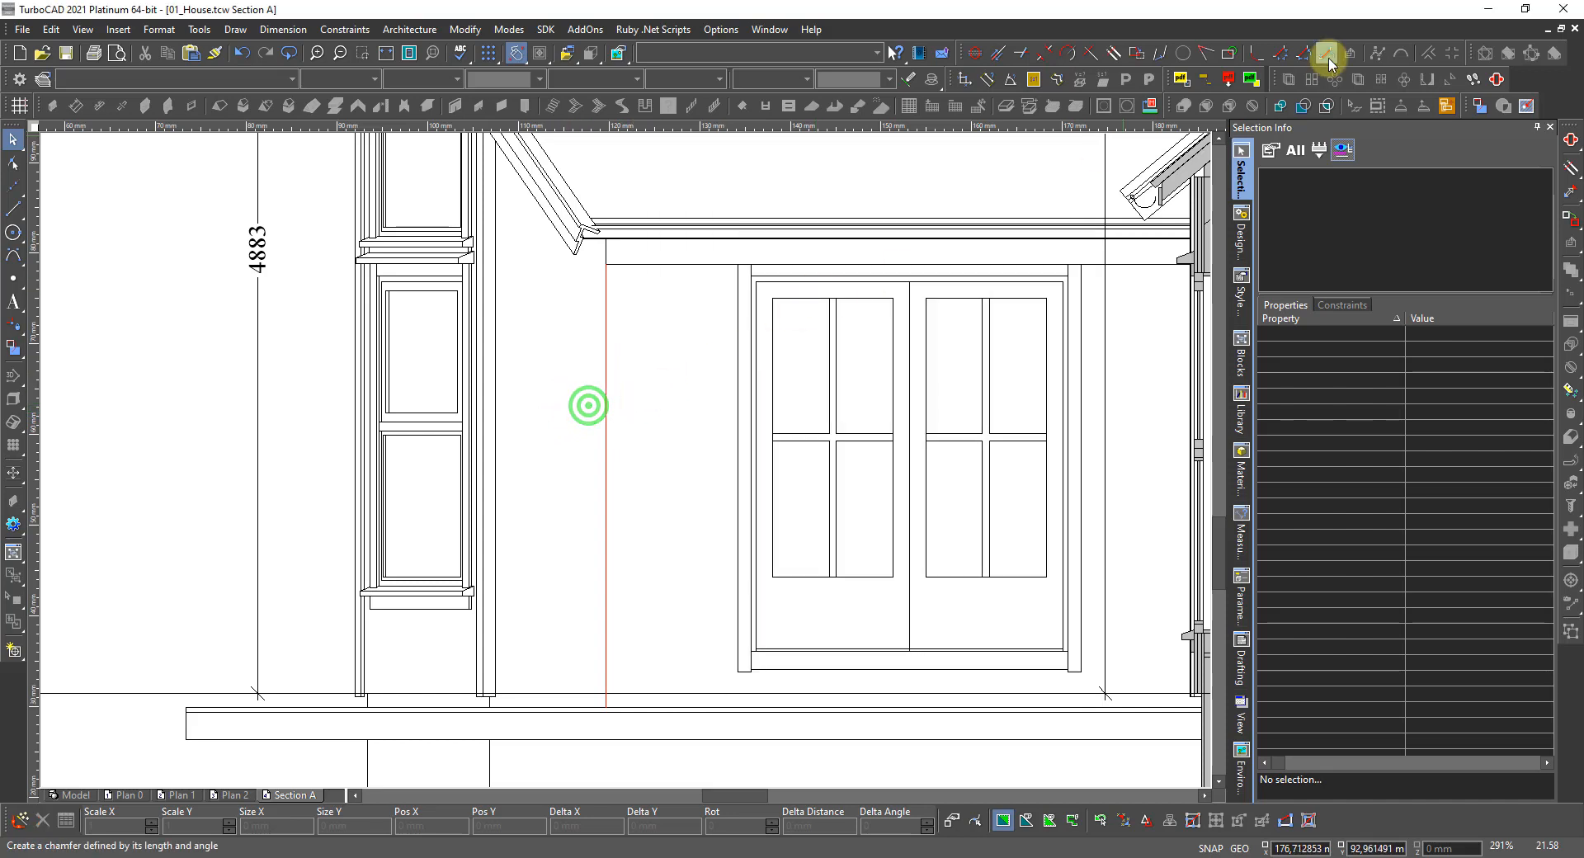
# Offset the red vertical line under the beam by 1.8 mm towards the double doors.
pyautogui.click(1496, 78)
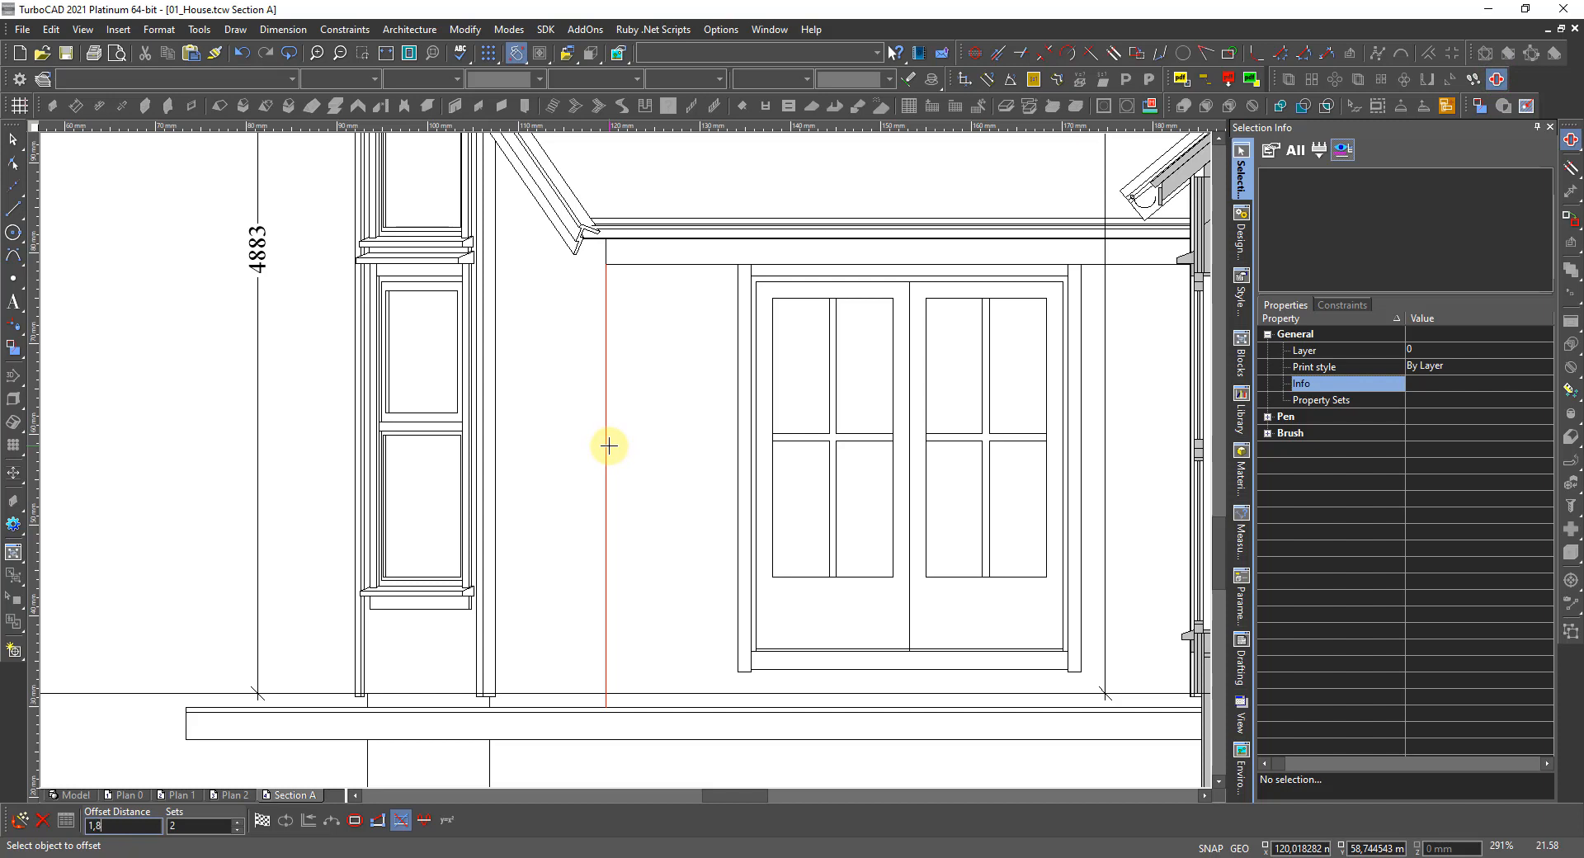
pyautogui.press('Return')
pyautogui.click(606, 447)
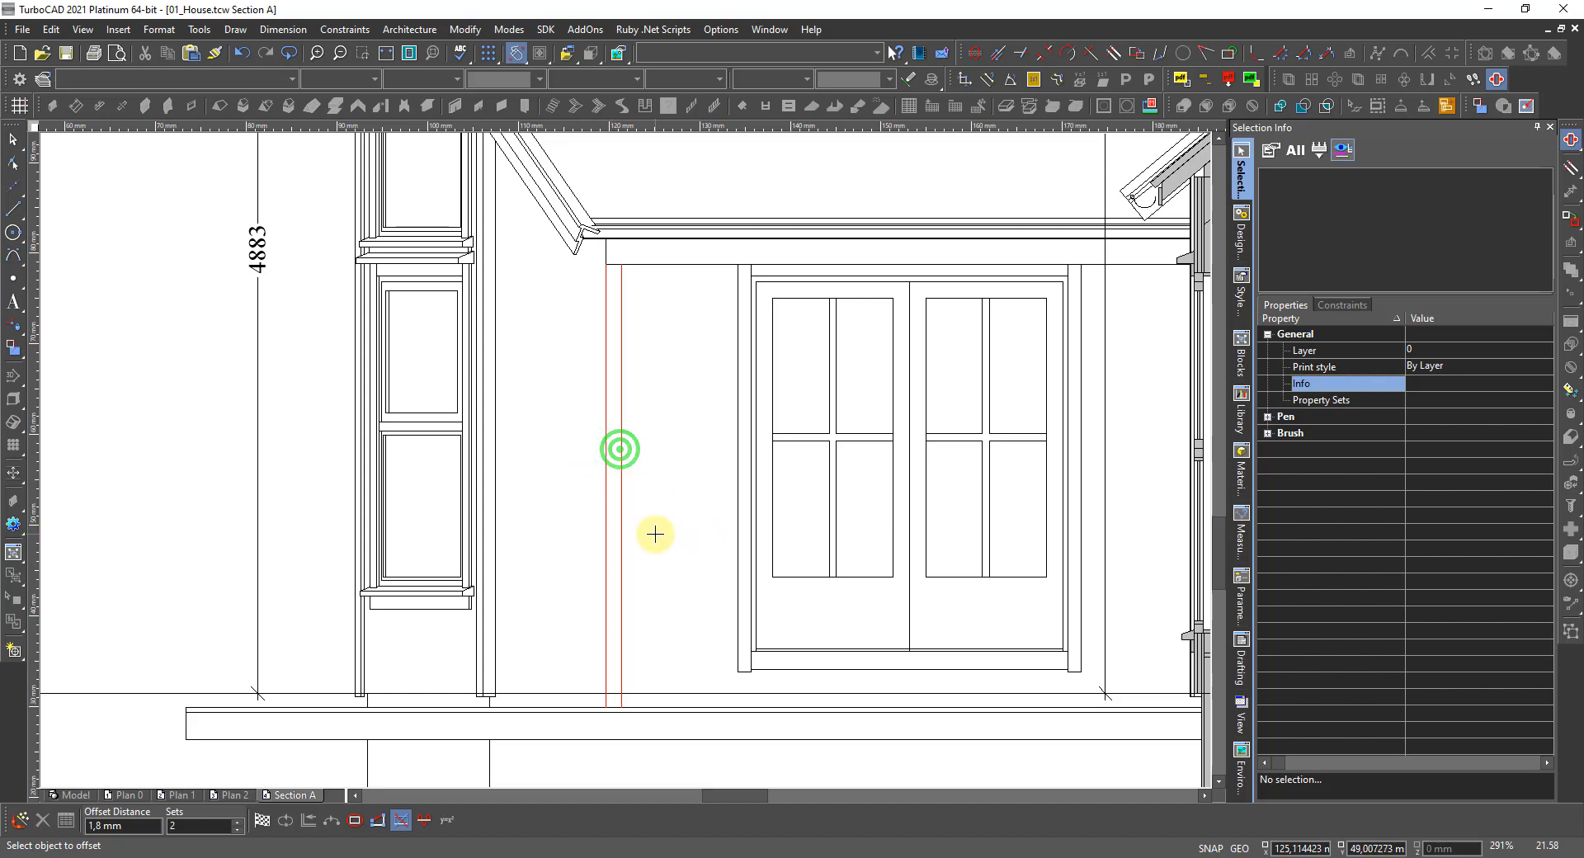
pyautogui.click(624, 617)
# Select both red vertical lines under the beam, change their colour to black, and deselect them.
pyautogui.press('space')
pyautogui.moveTo(639, 603); pyautogui.dragTo(590, 629)
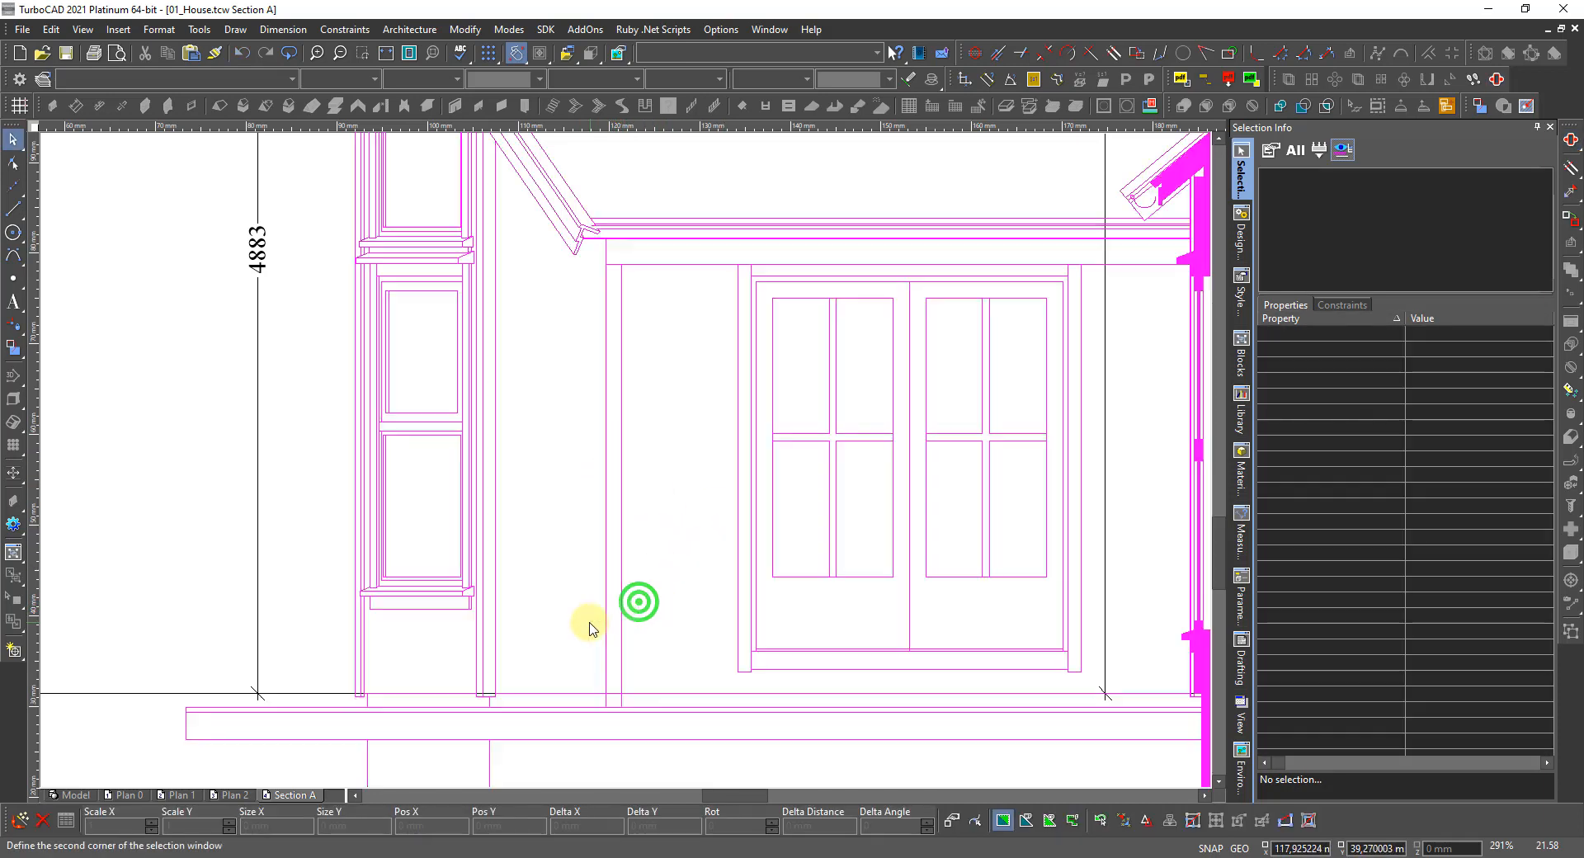
pyautogui.press('Escape')
pyautogui.click(624, 610)
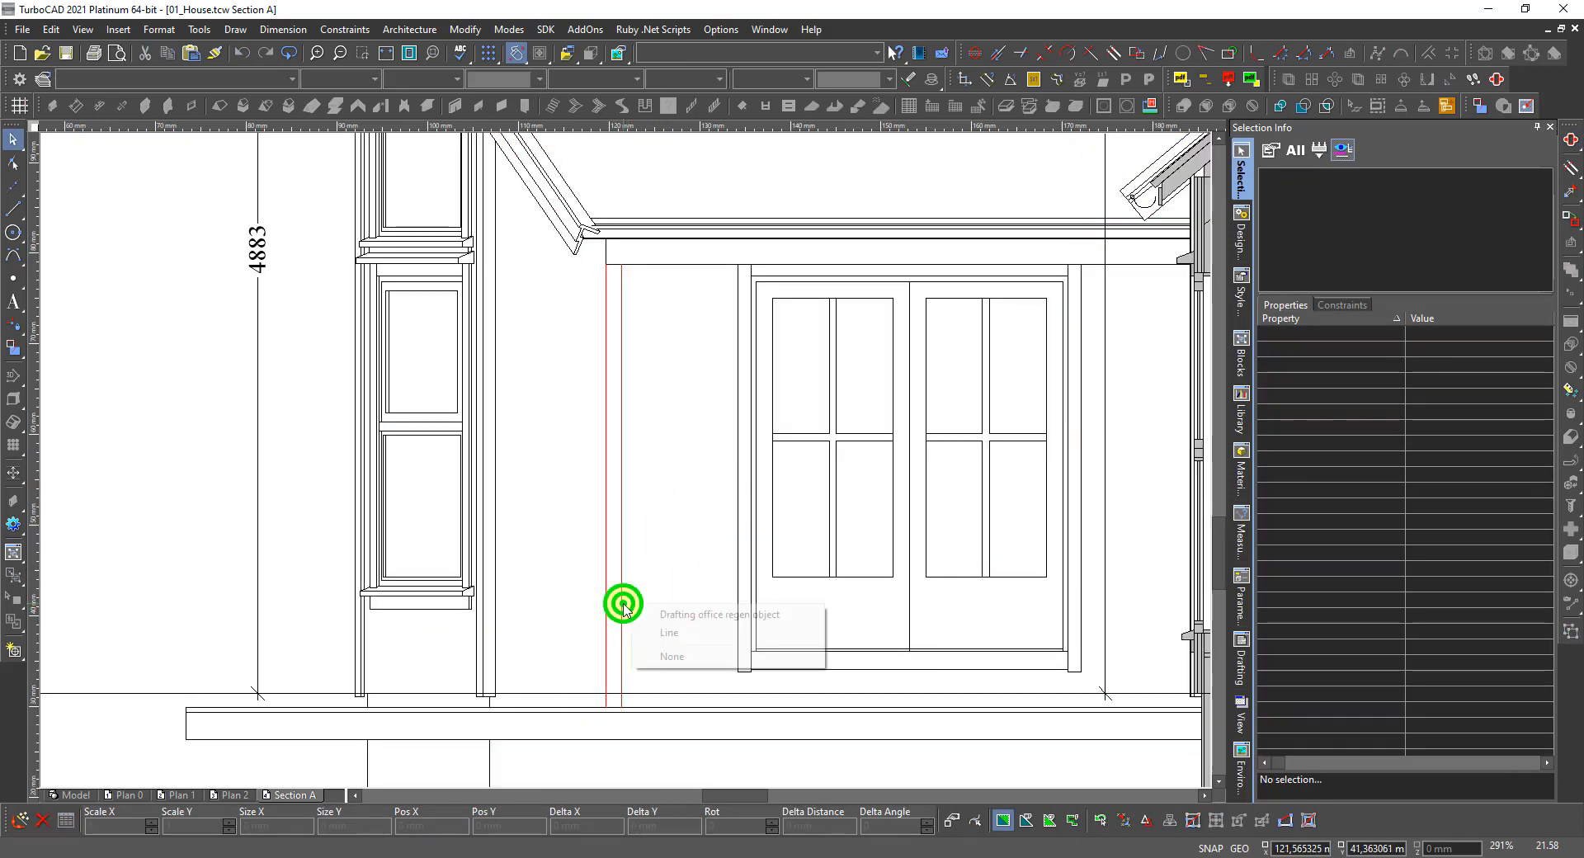
pyautogui.click(656, 633)
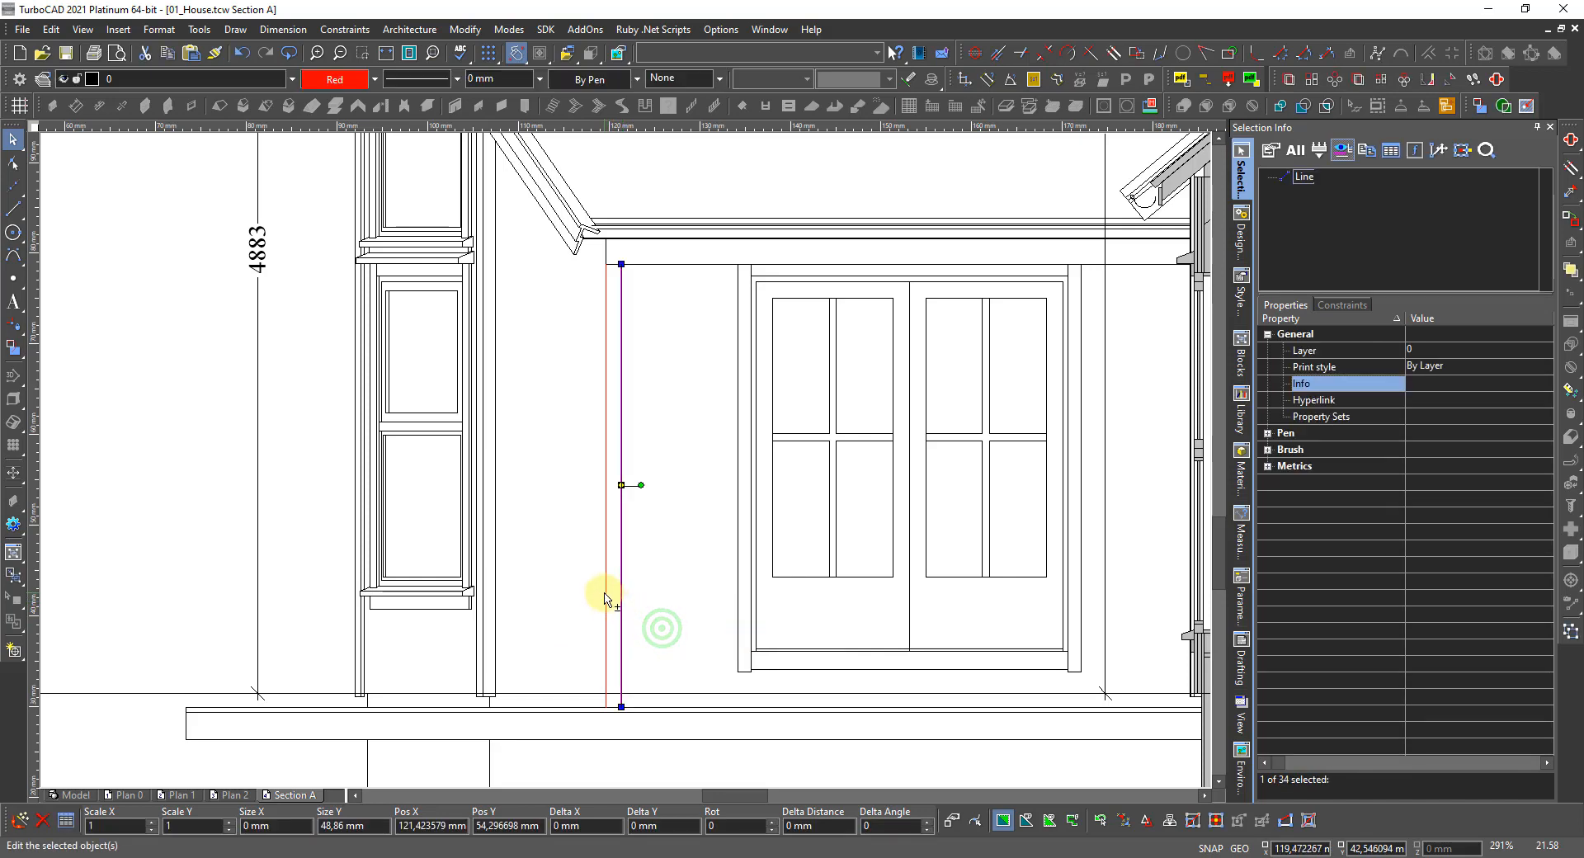
pyautogui.keyDown('shift'); pyautogui.click(604, 595); pyautogui.keyUp('shift')
pyautogui.click(630, 619)
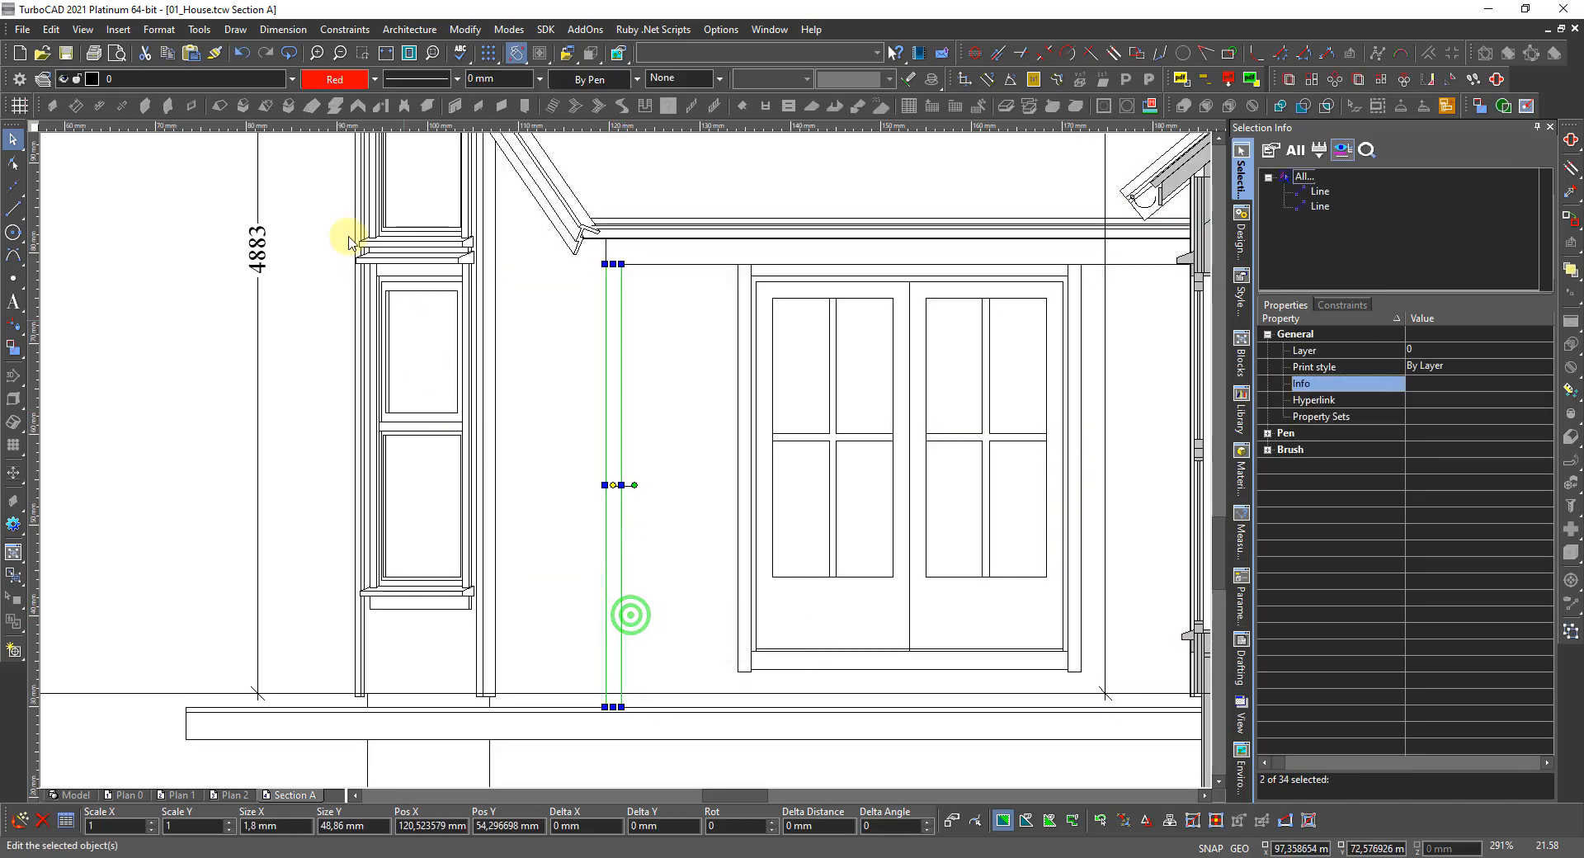
pyautogui.click(335, 79)
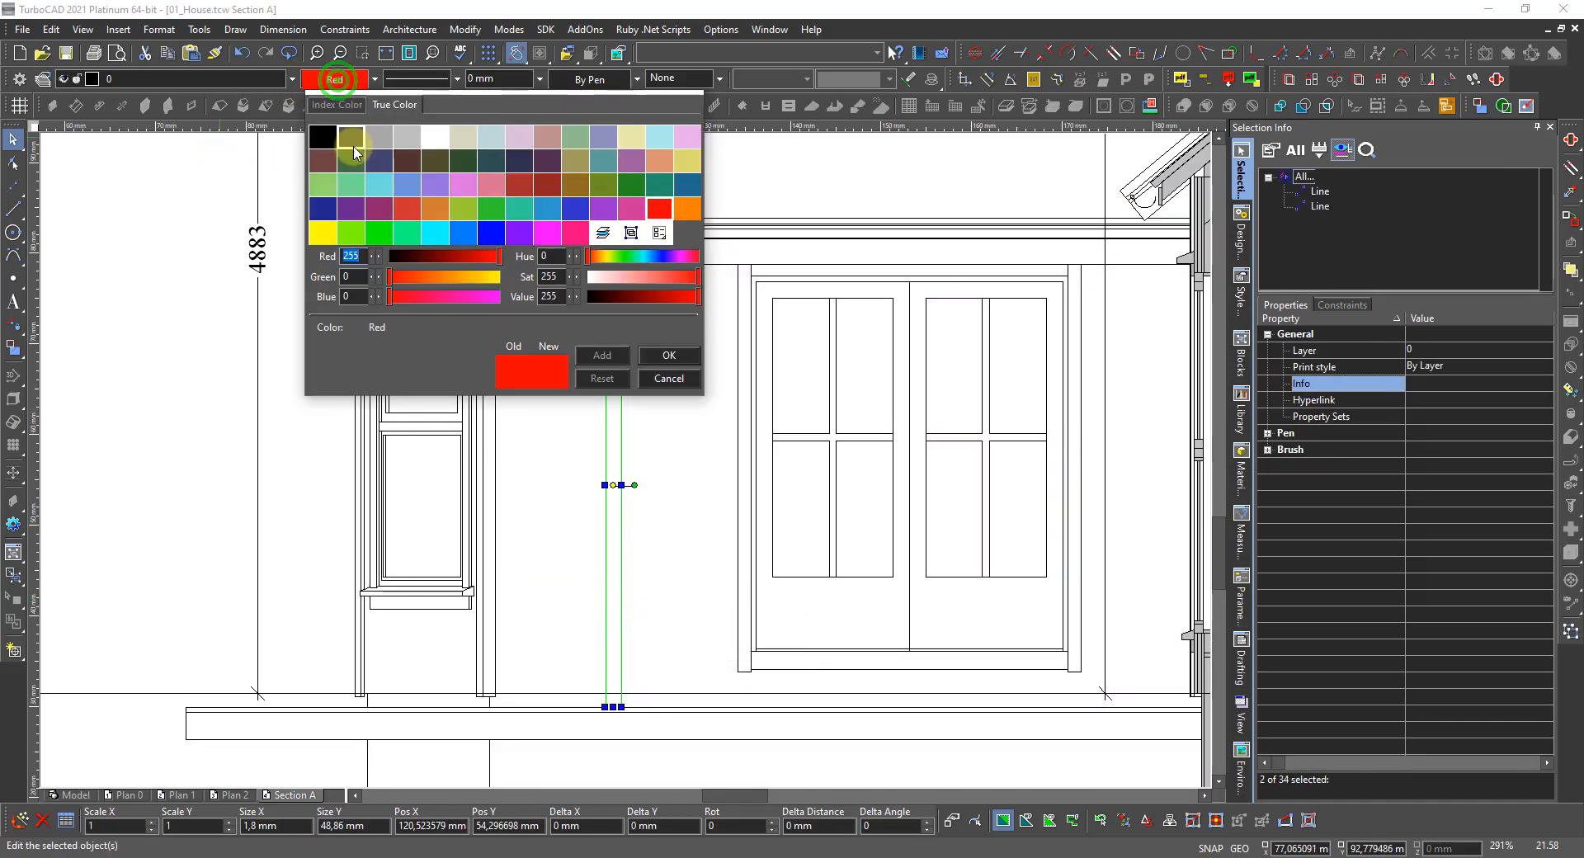
pyautogui.click(323, 137)
pyautogui.press('Escape')
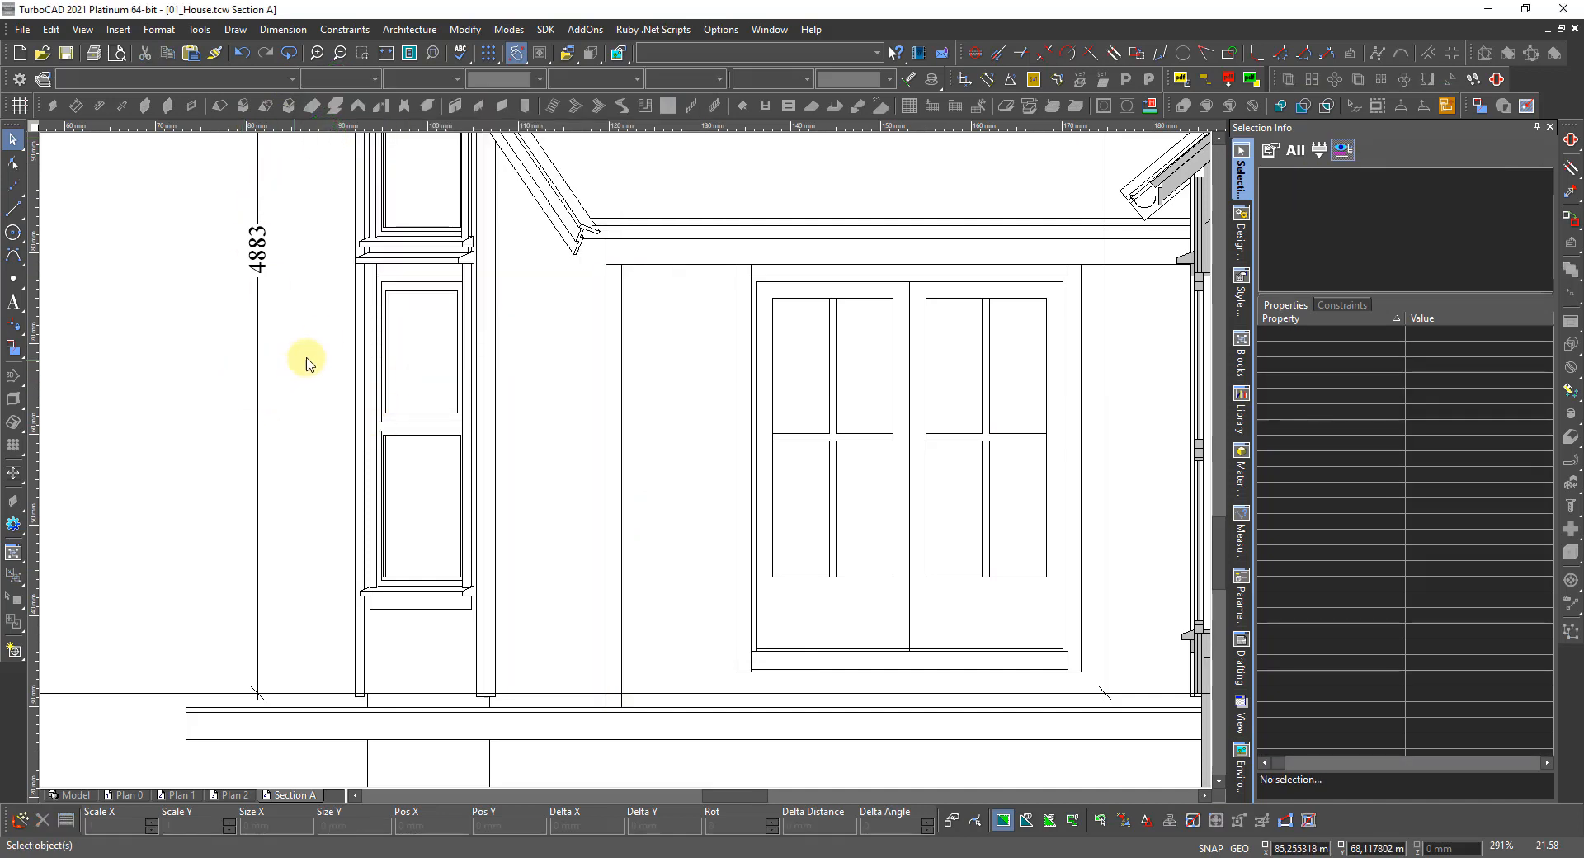
# Examine the section for remaining flaws around the middle wall, the upper floor and the left eaves.
pyautogui.scroll(-7, 658, 505)
pyautogui.scroll(-2, 754, 427)
pyautogui.scroll(3, 642, 481)
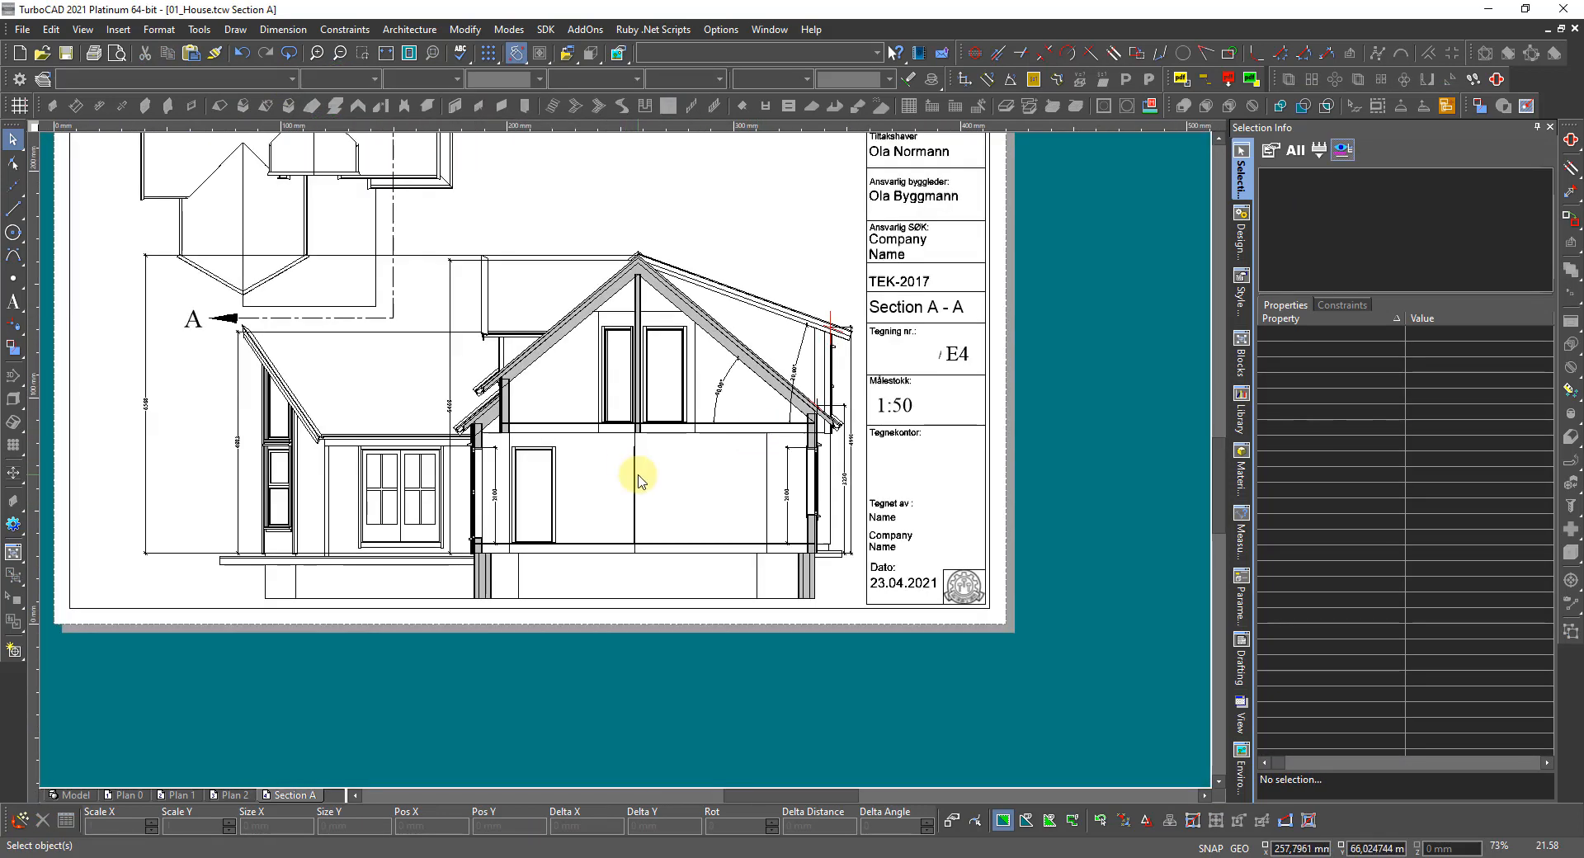
pyautogui.scroll(6, 643, 478)
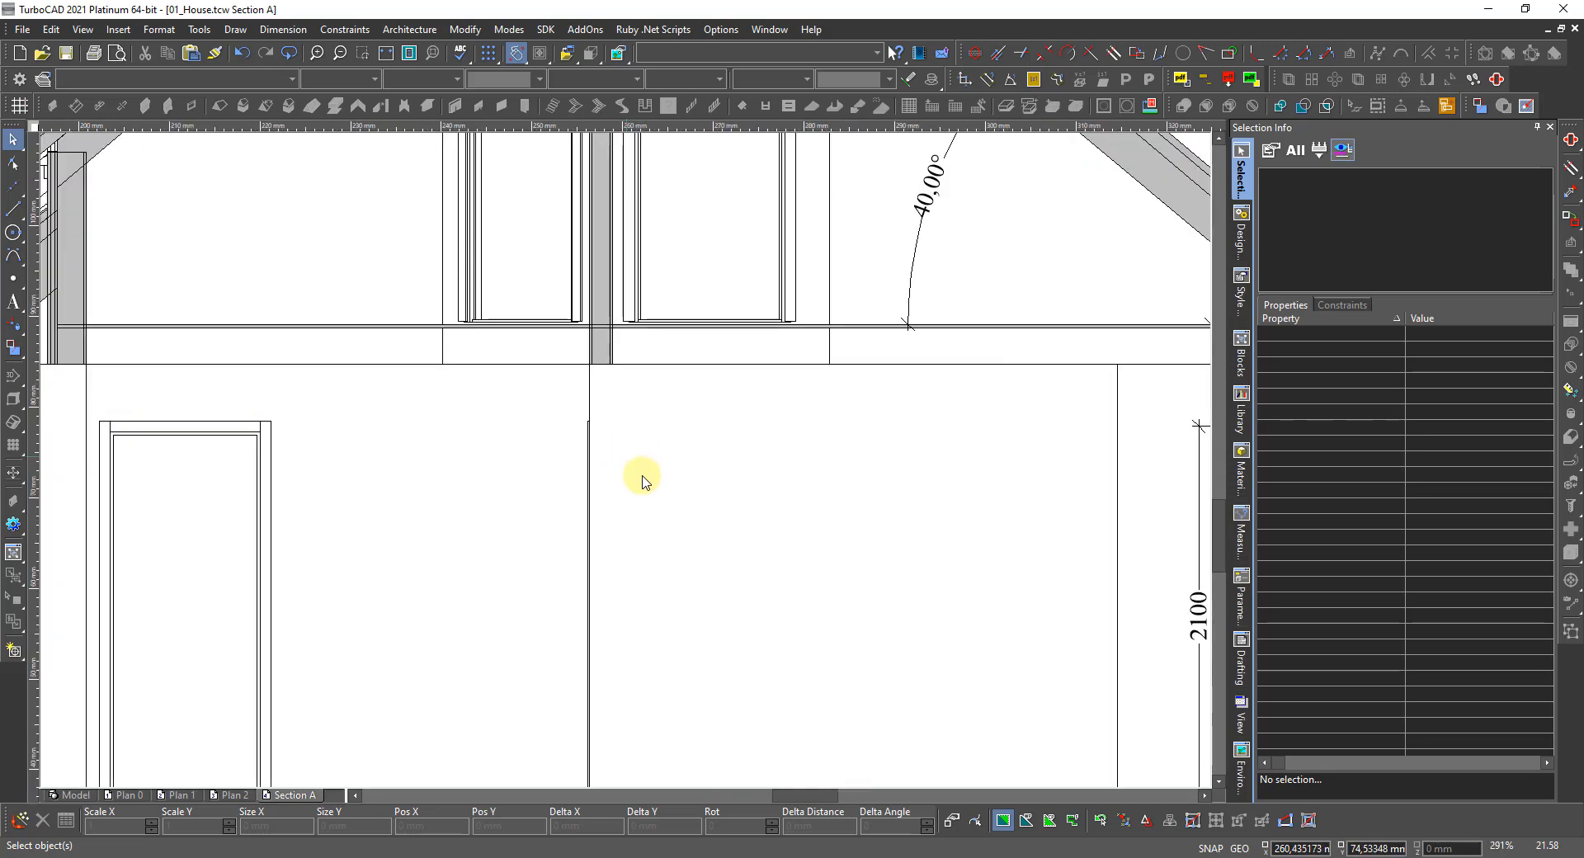
pyautogui.scroll(-9, 578, 454)
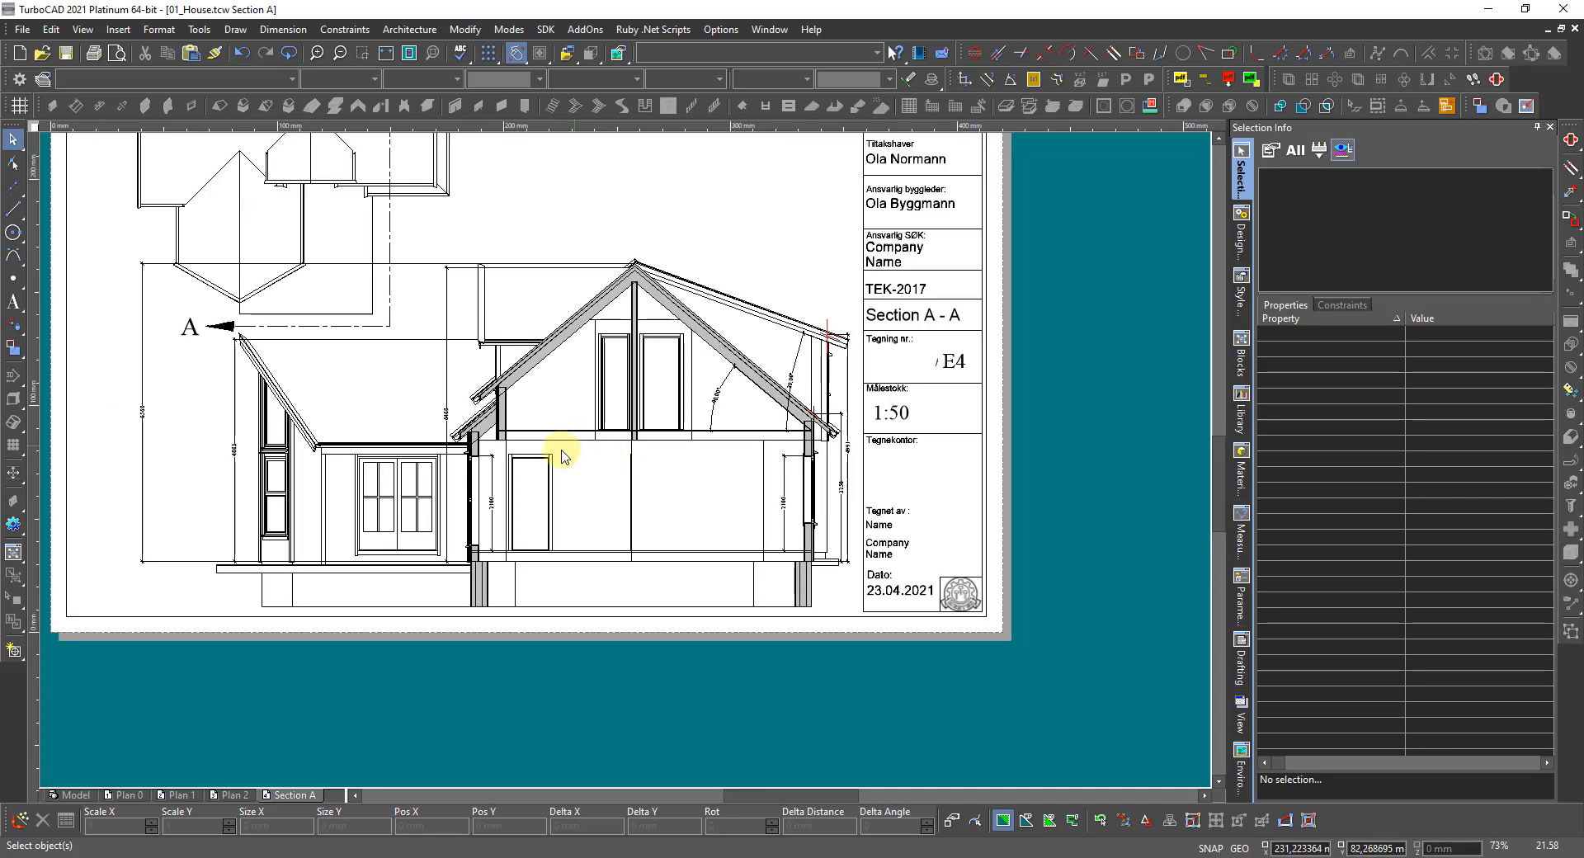
pyautogui.scroll(3, 495, 441)
pyautogui.scroll(6, 656, 462)
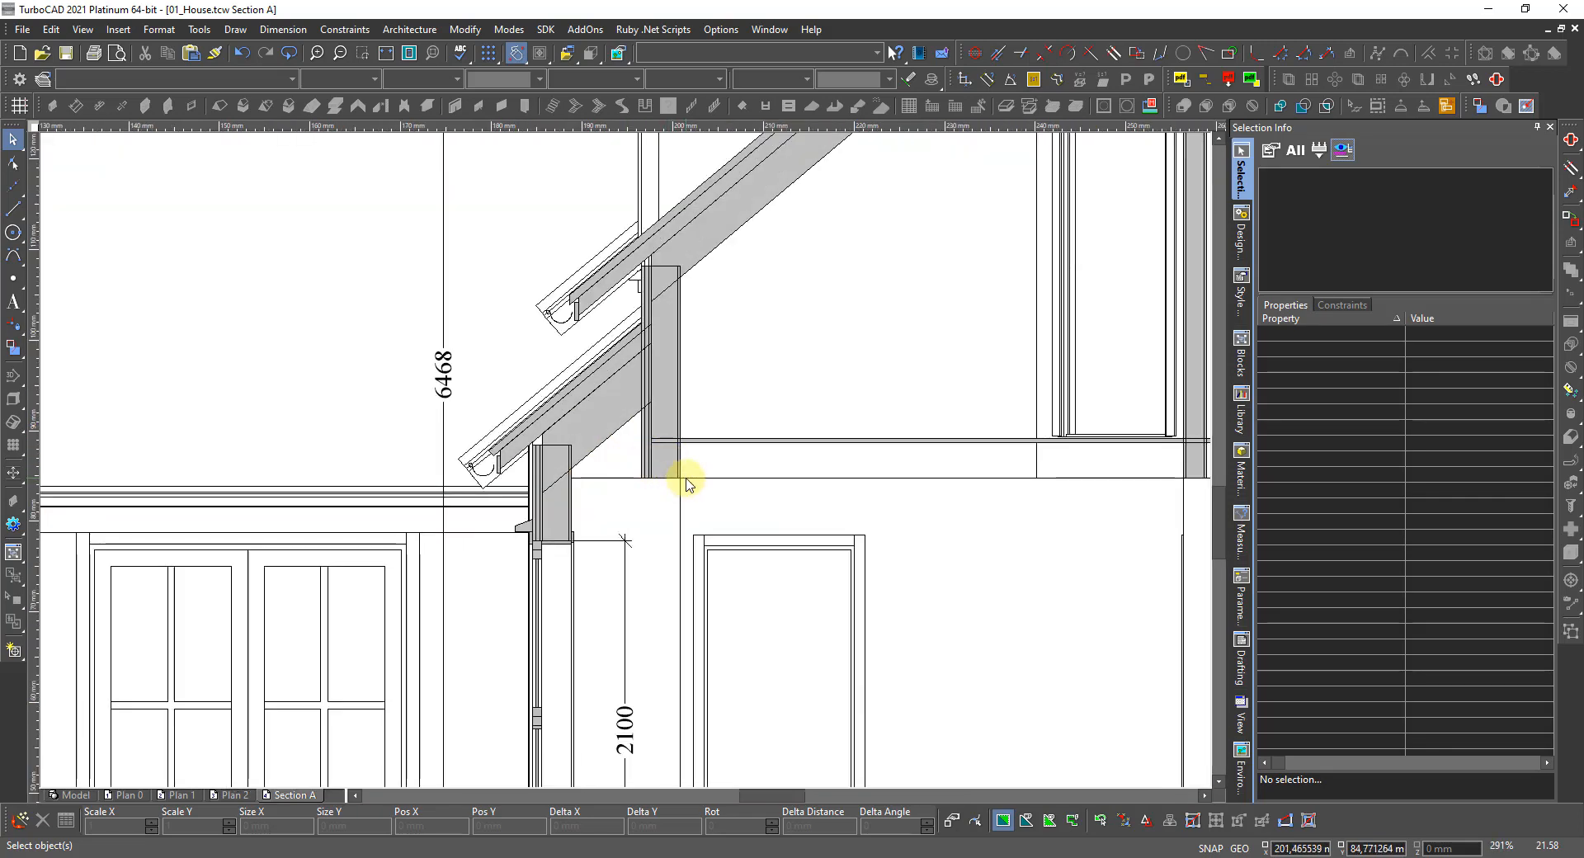
pyautogui.scroll(3, 627, 466)
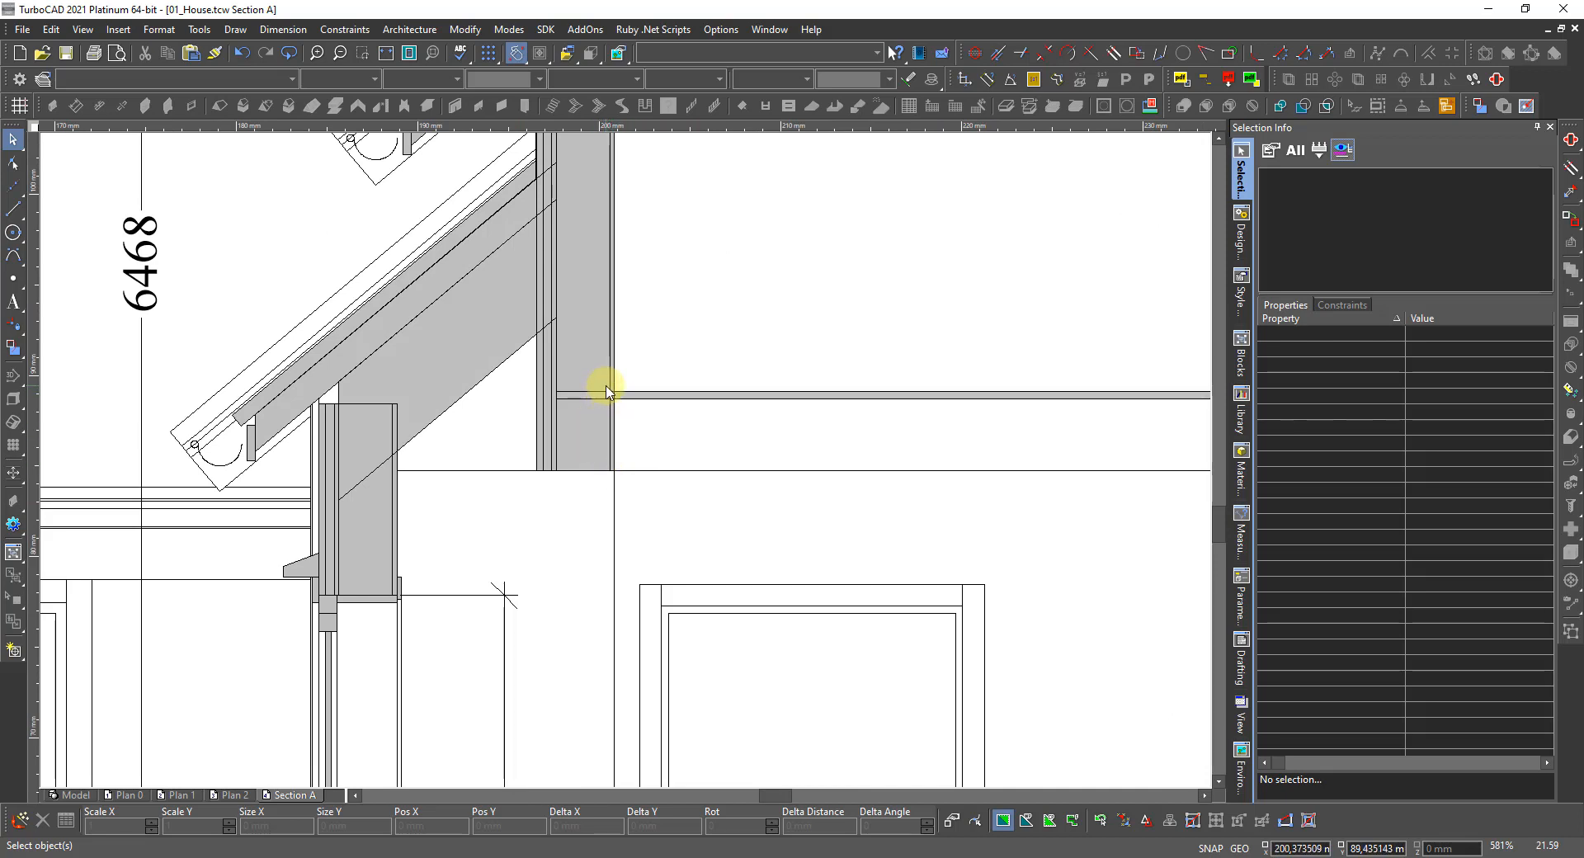
pyautogui.scroll(-6, 606, 391)
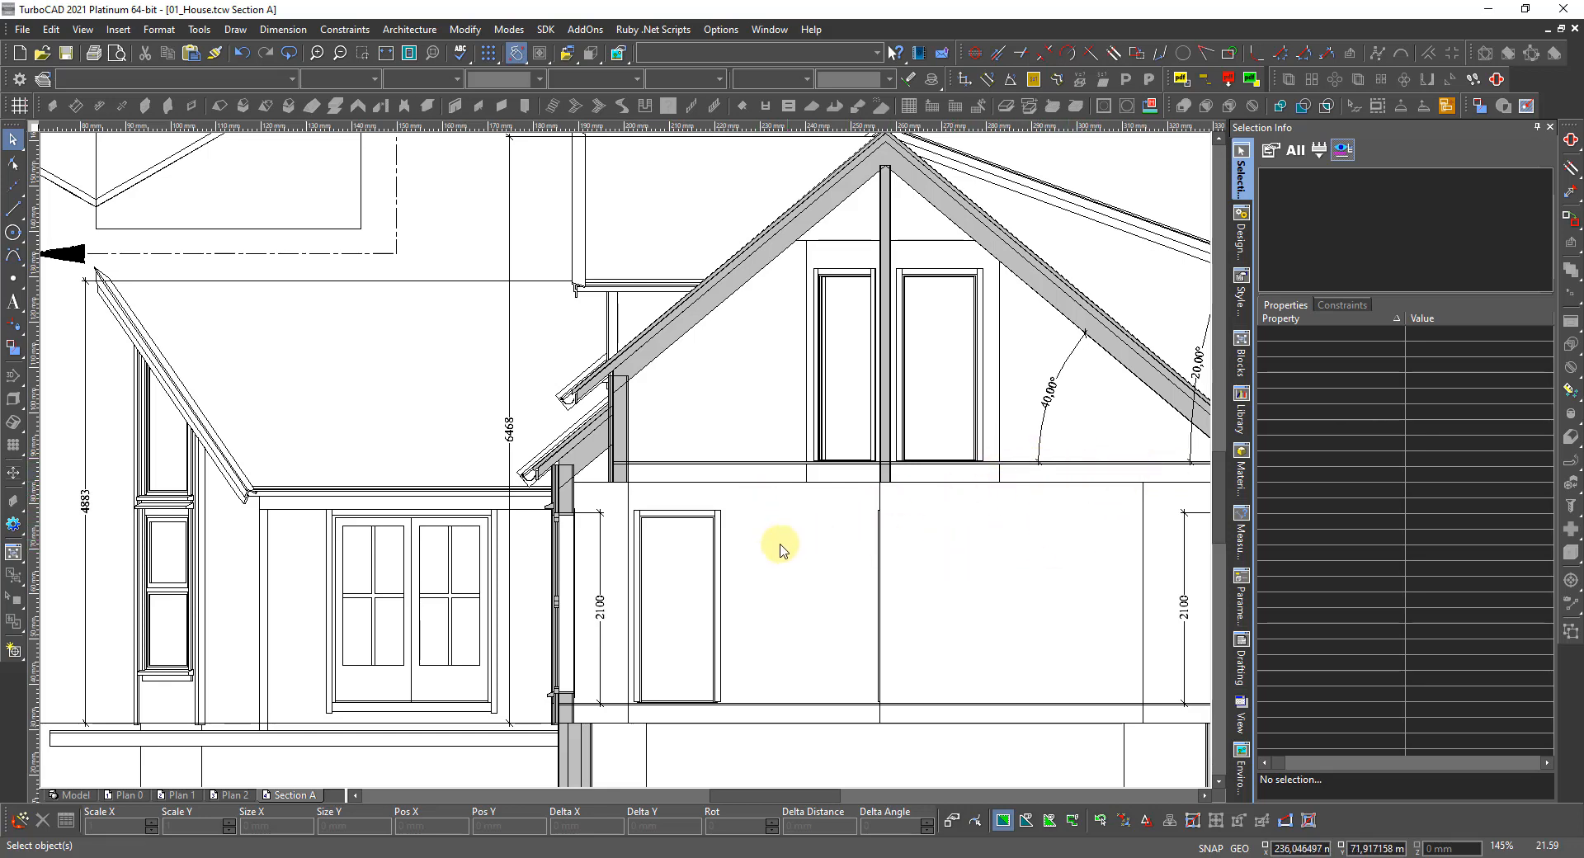
pyautogui.scroll(-3, 647, 453)
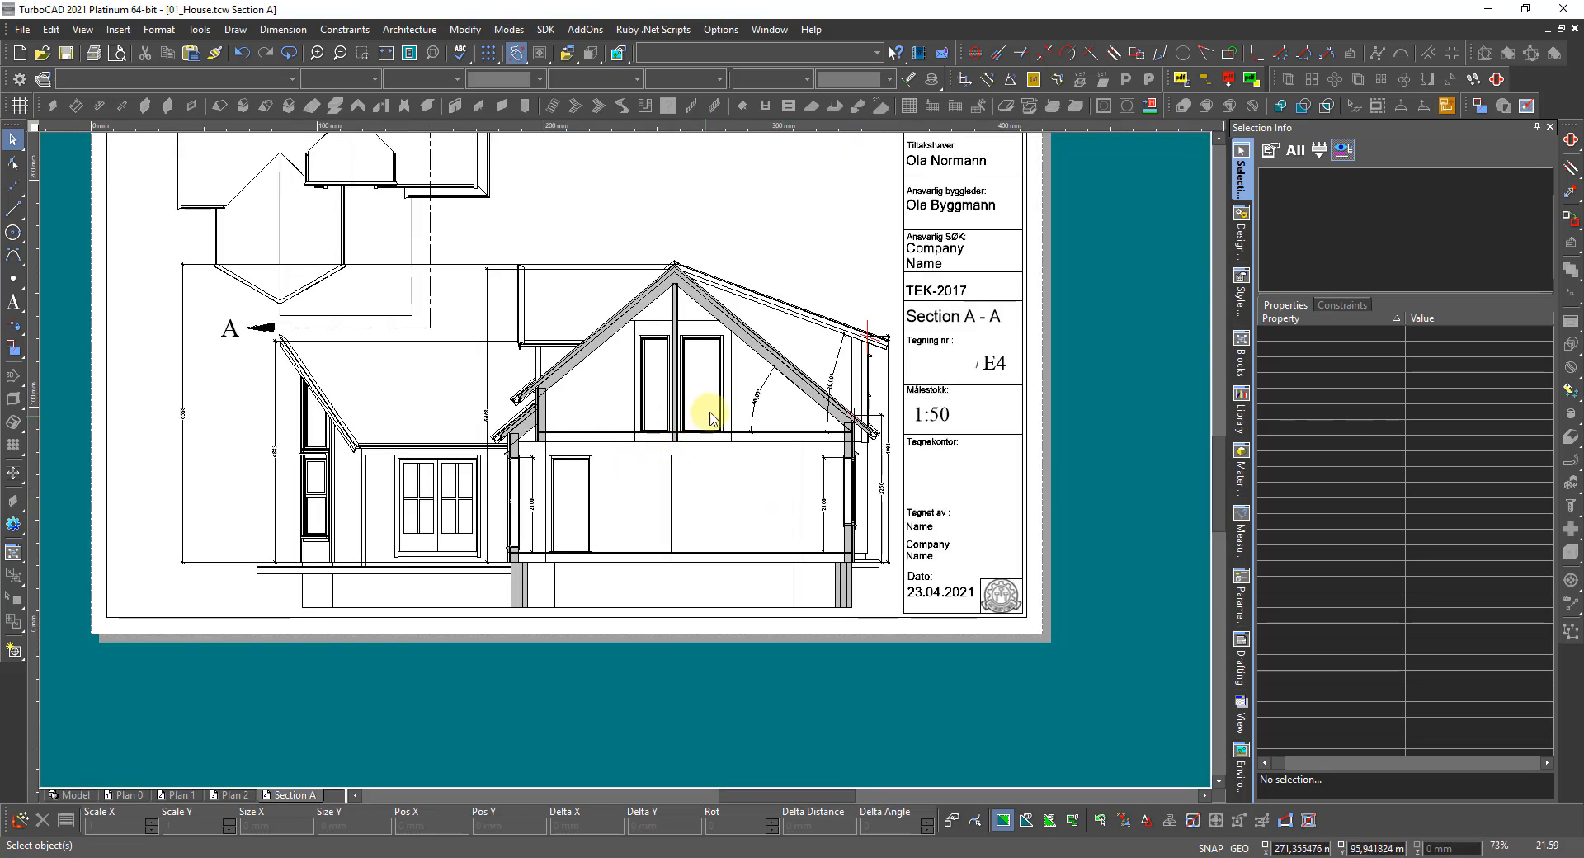
# Delete the sloping red line and the vertical red line at the outer end of the 20° roof.
pyautogui.scroll(3, 627, 464)
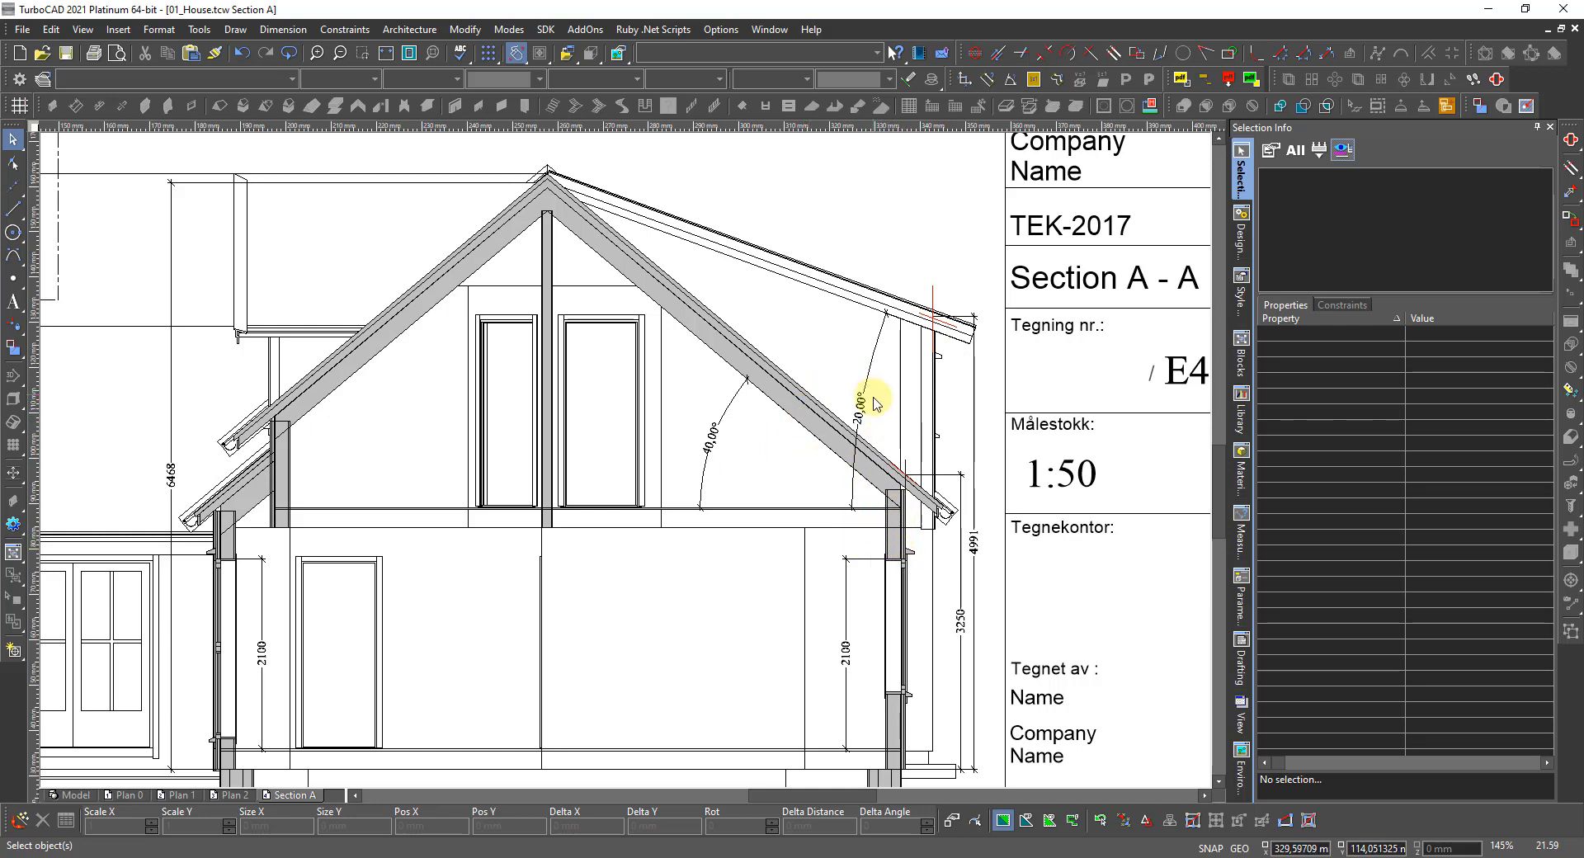
pyautogui.scroll(2, 917, 318)
pyautogui.scroll(4, 652, 468)
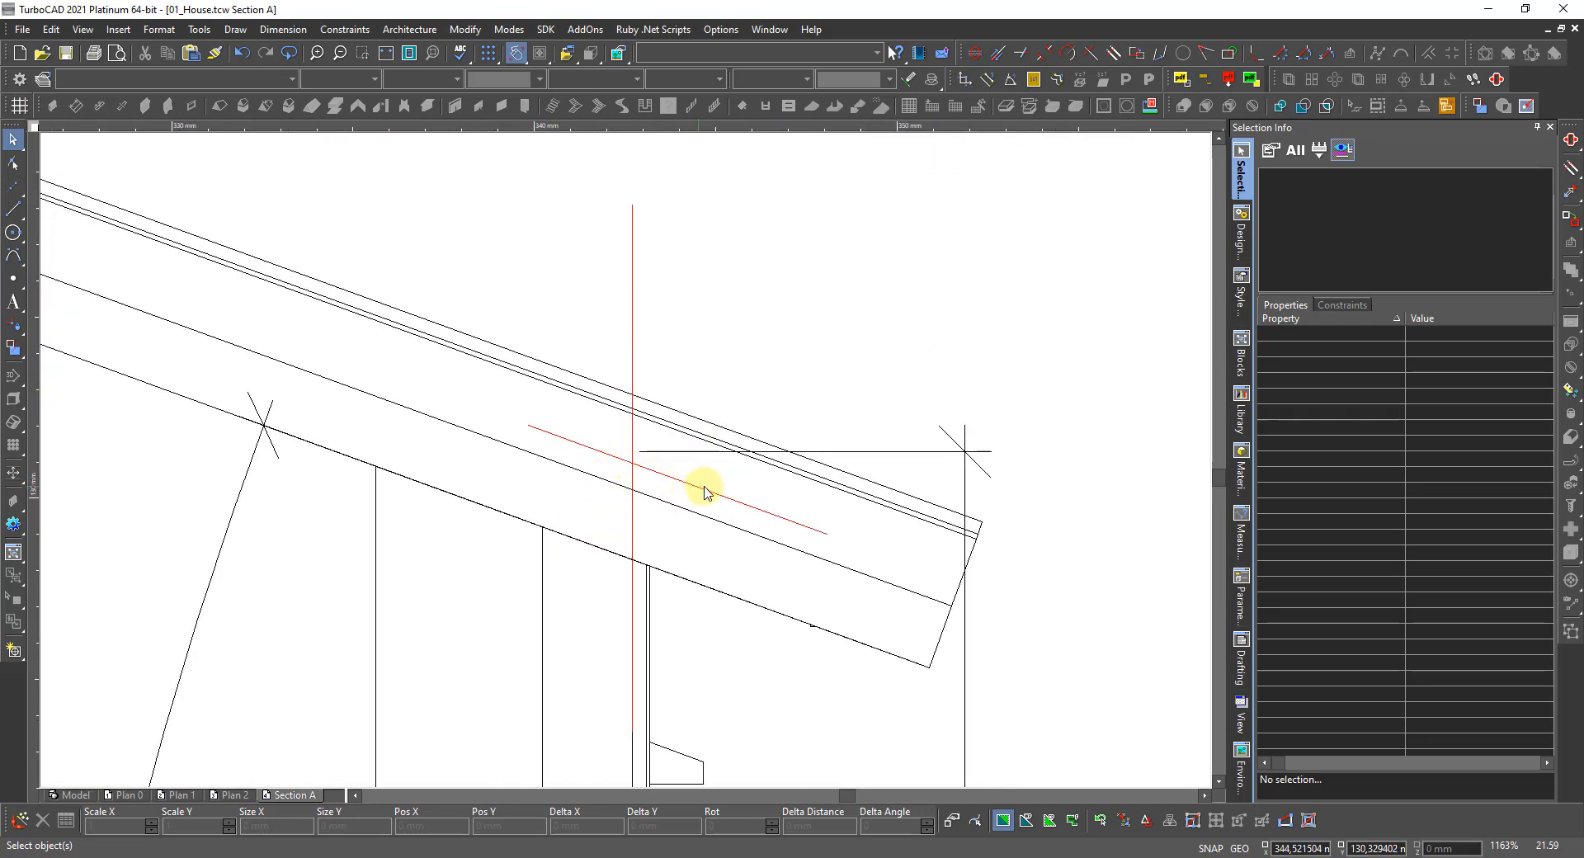
pyautogui.click(706, 495)
pyautogui.click(726, 517)
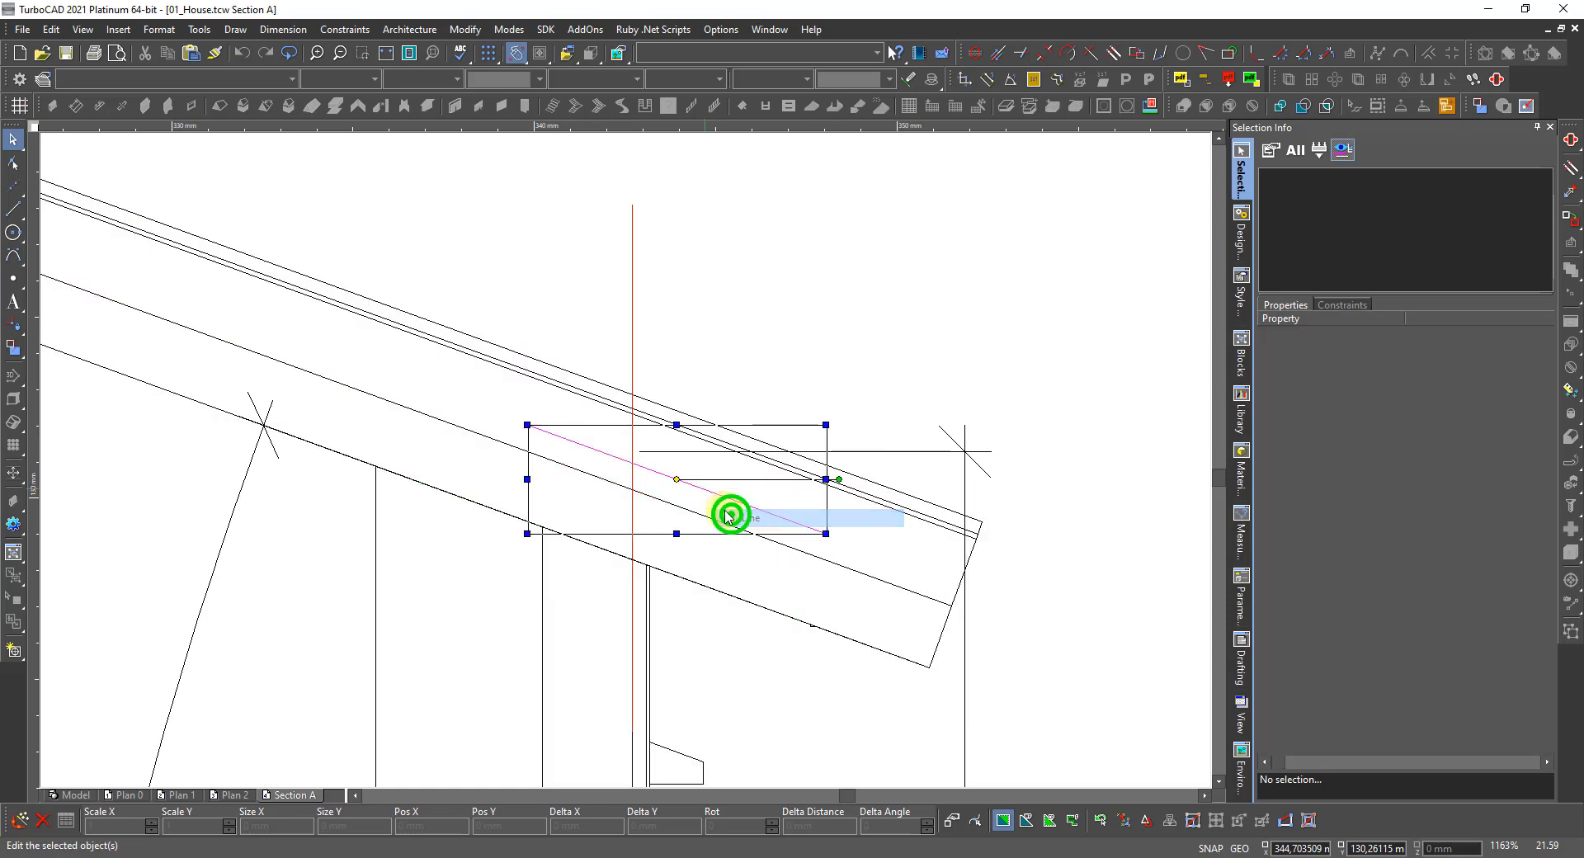
pyautogui.press('Delete')
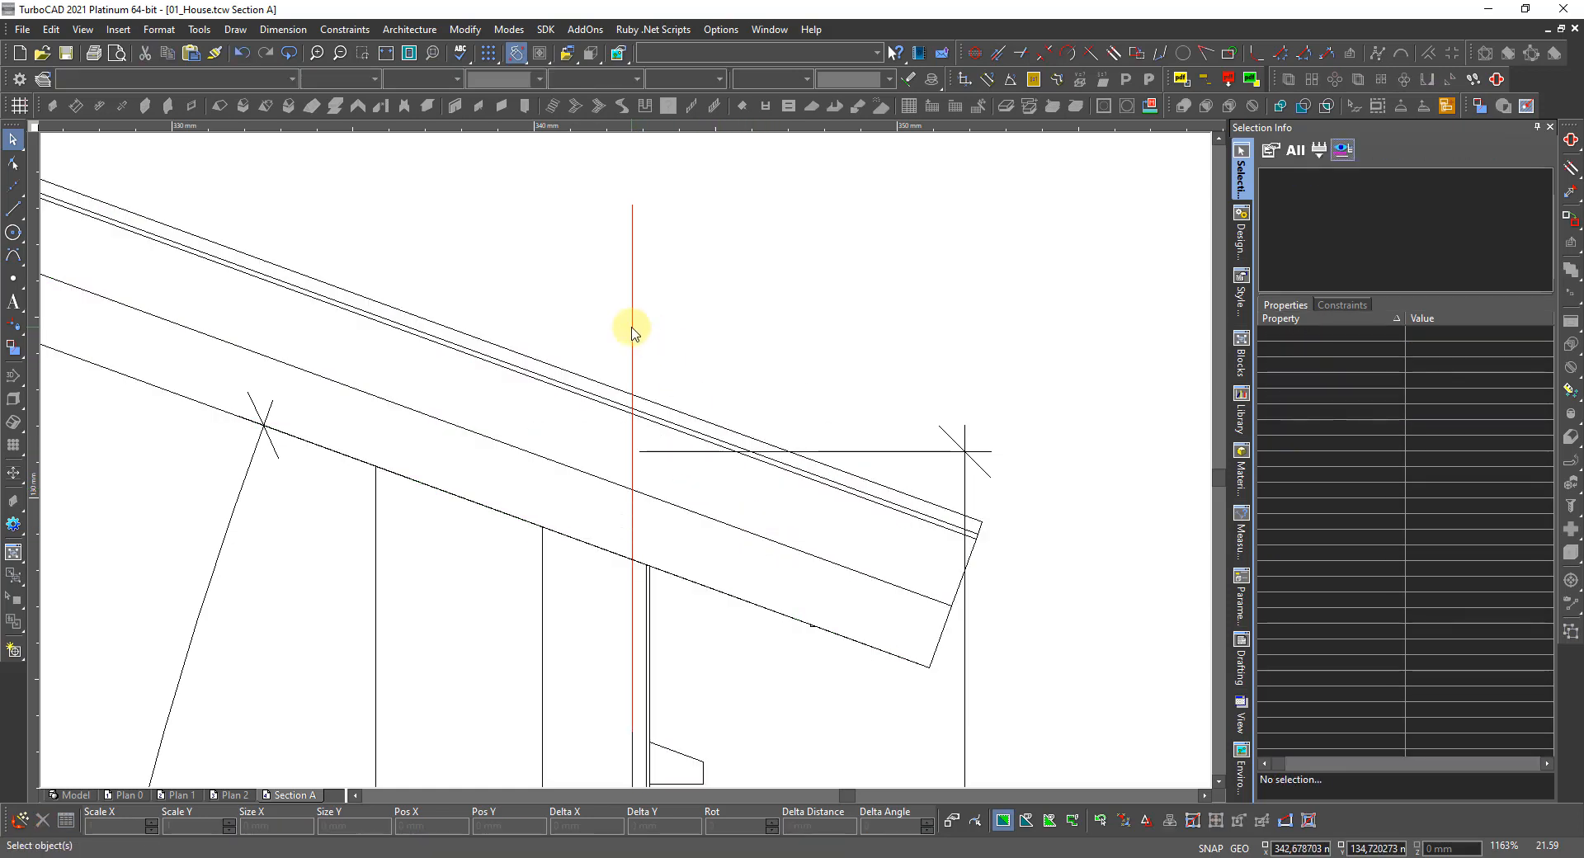
pyautogui.click(632, 328)
pyautogui.press('Delete')
# Delete the leftover vertical line and the short red line along the 40° roof above the outer wall, and save the drawing.
pyautogui.scroll(-8, 636, 335)
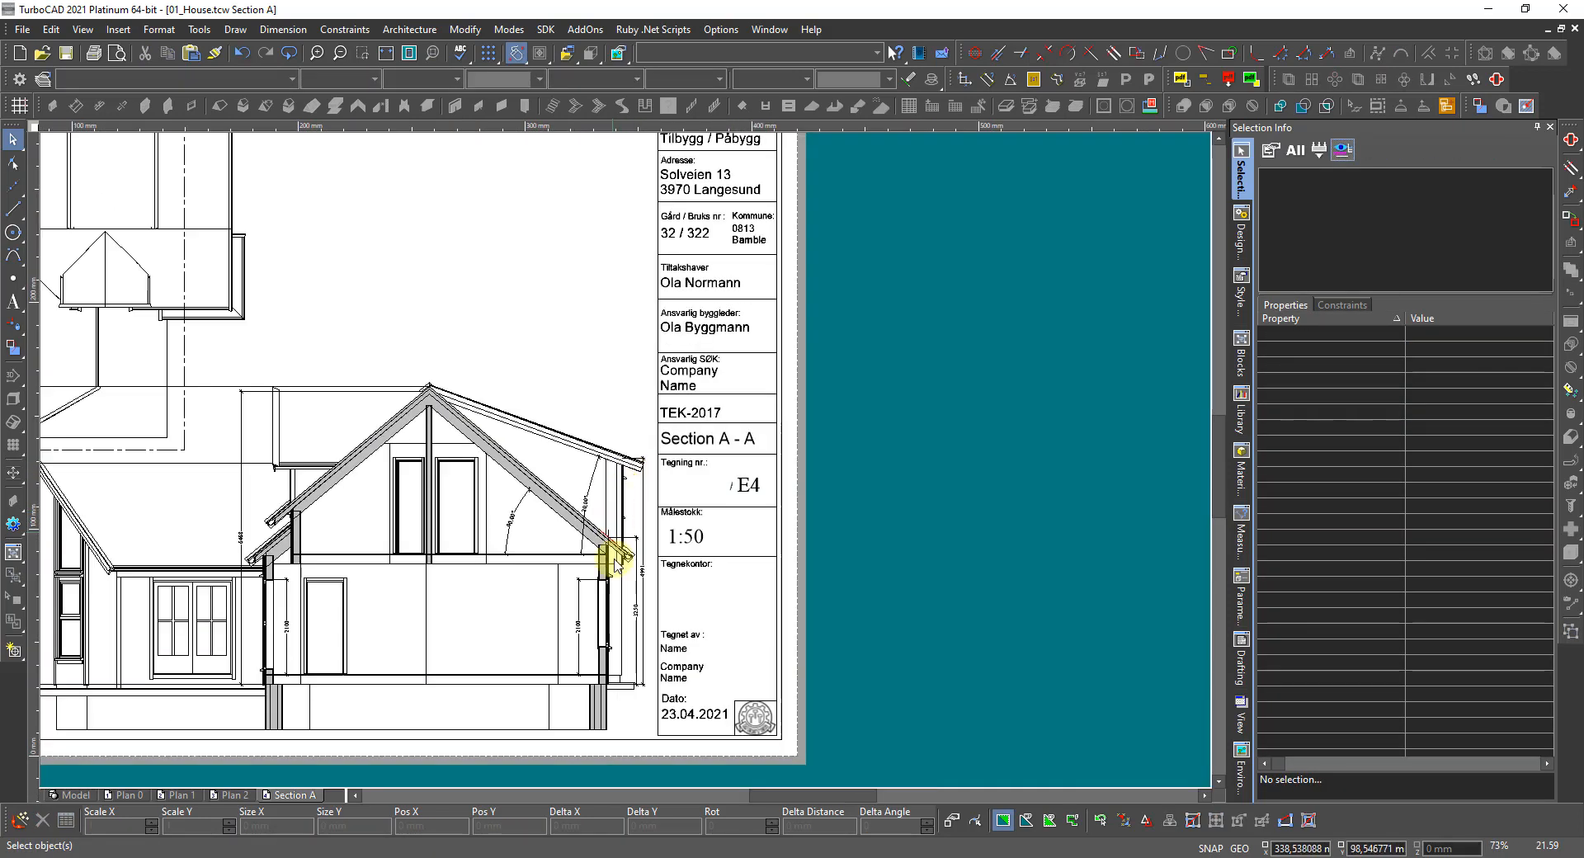
pyautogui.scroll(4, 624, 456)
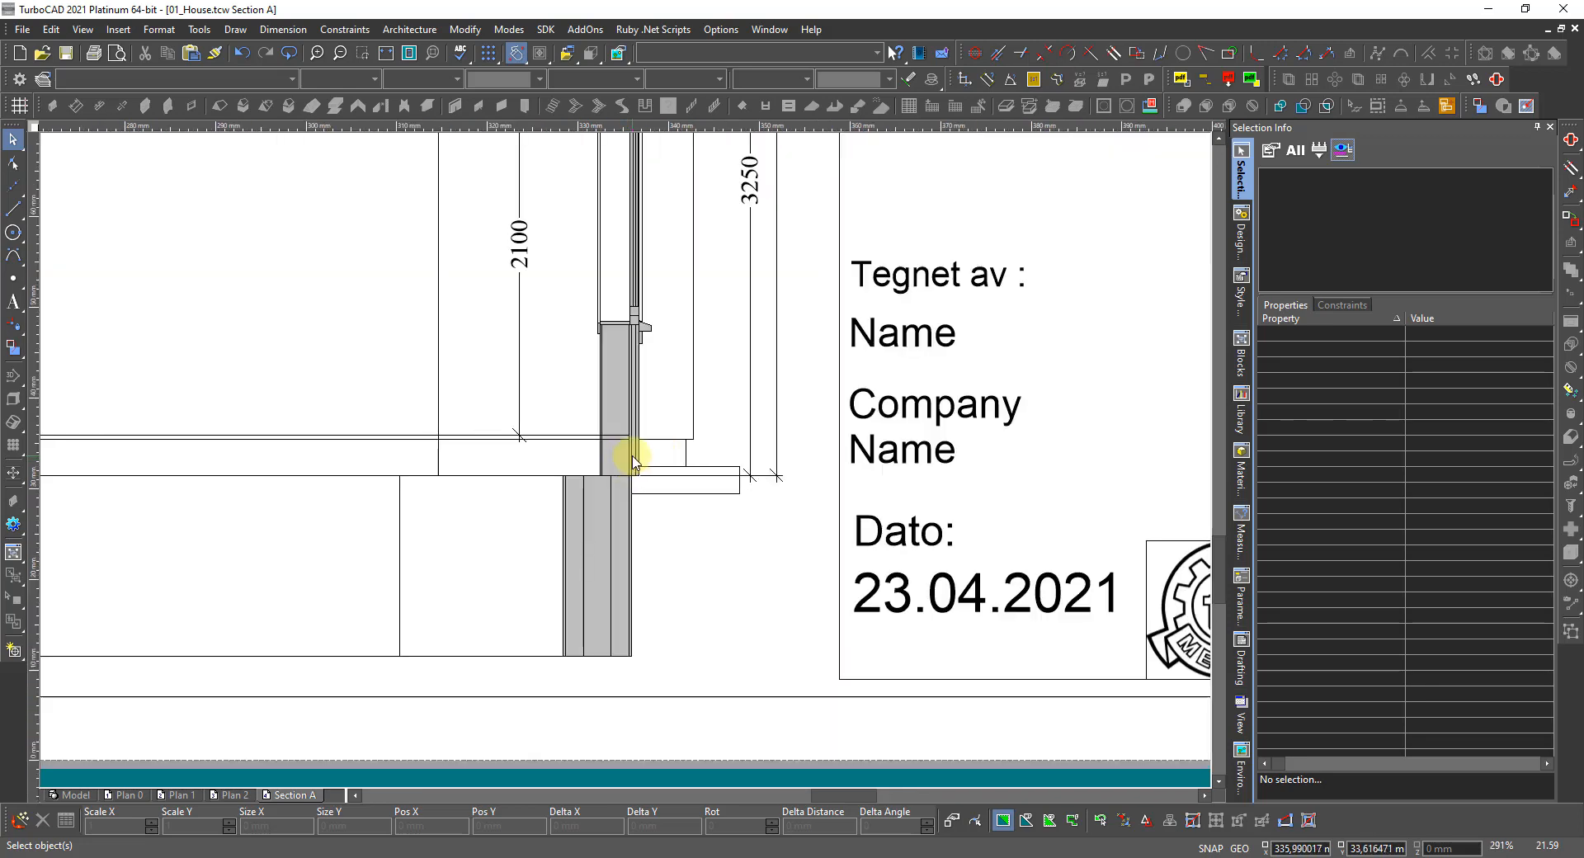
pyautogui.scroll(-2, 618, 453)
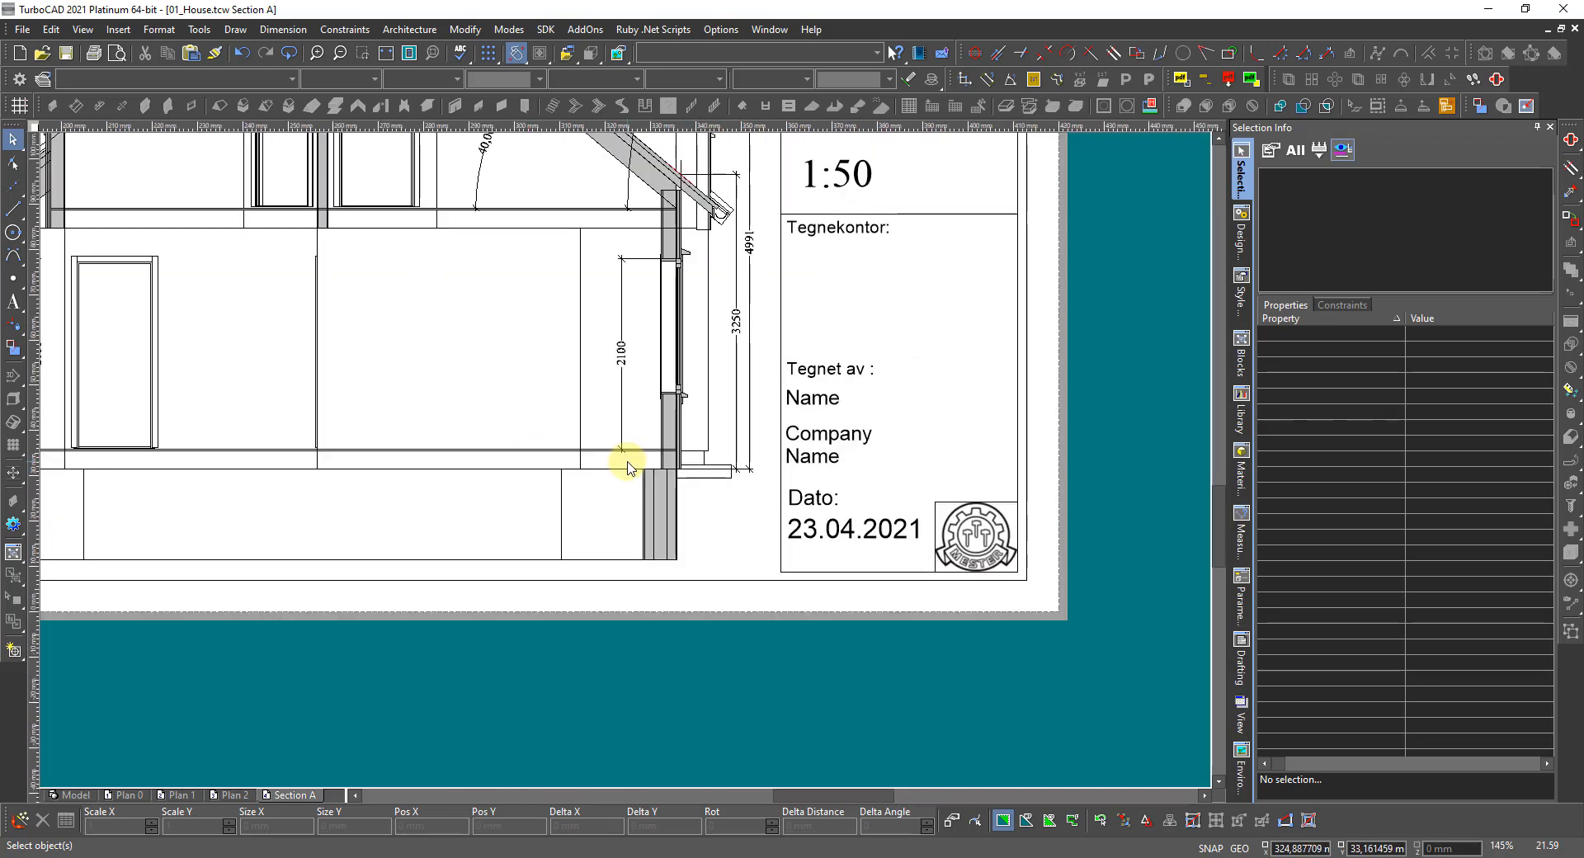
pyautogui.scroll(4, 627, 465)
pyautogui.scroll(-6, 628, 465)
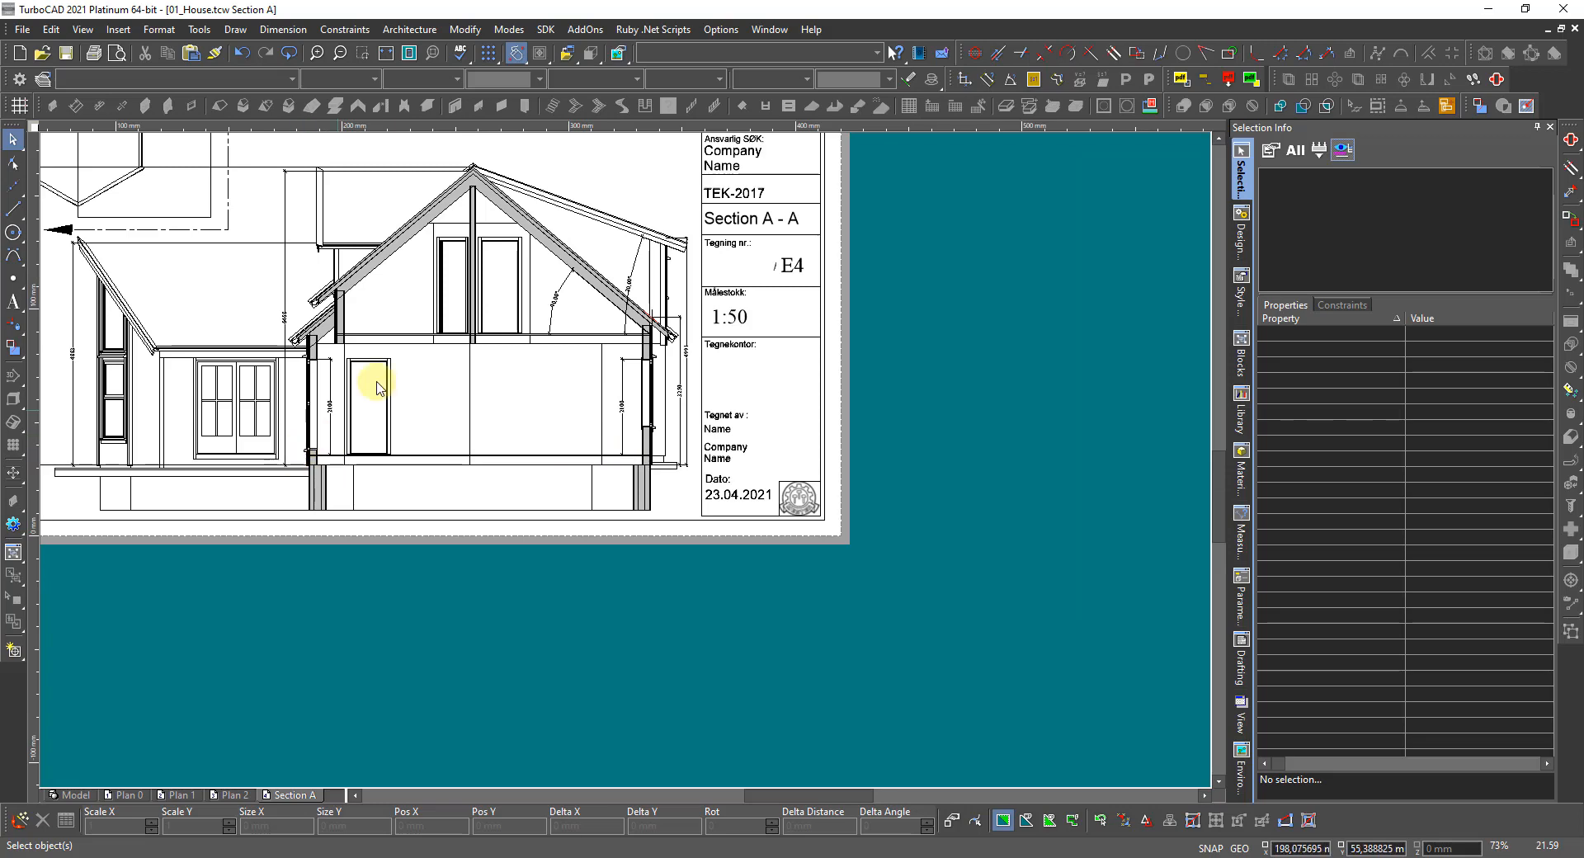
pyautogui.scroll(4, 608, 305)
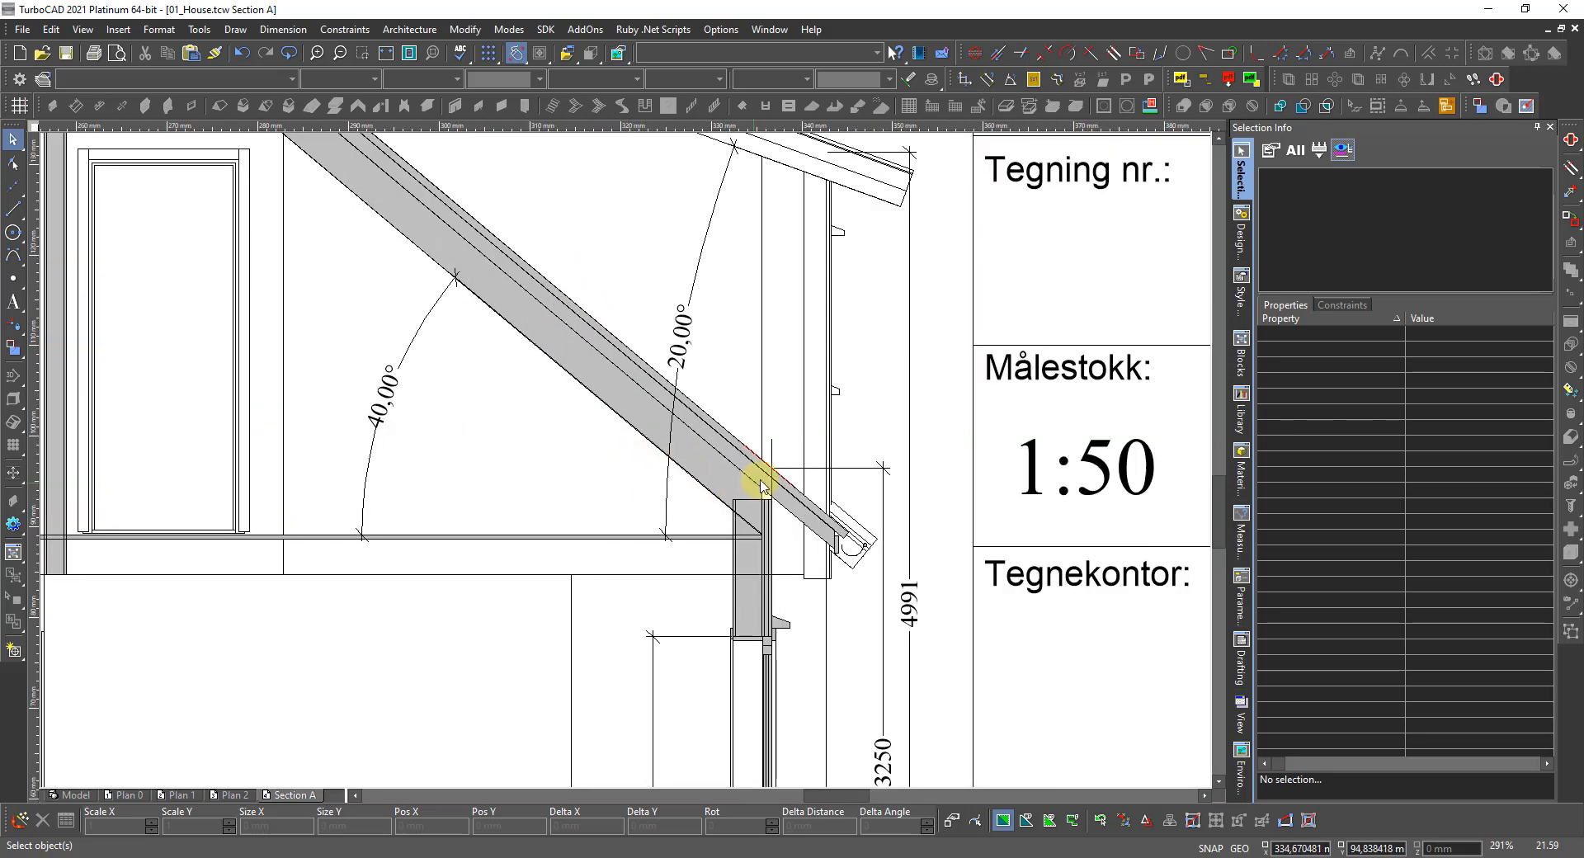
pyautogui.scroll(4, 754, 470)
pyautogui.rightClick(654, 360)
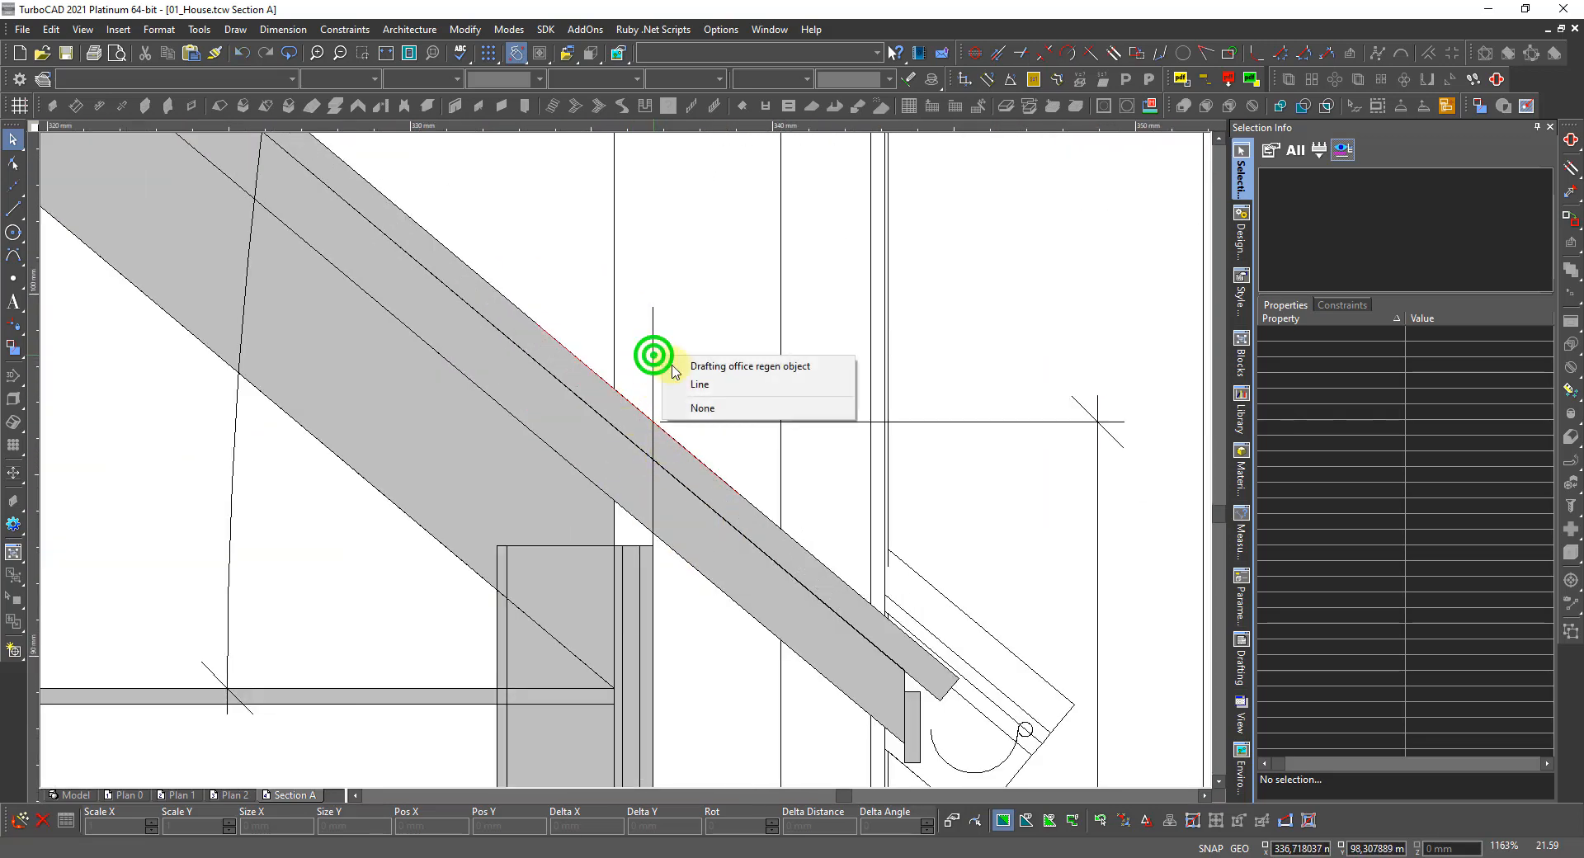
pyautogui.click(702, 382)
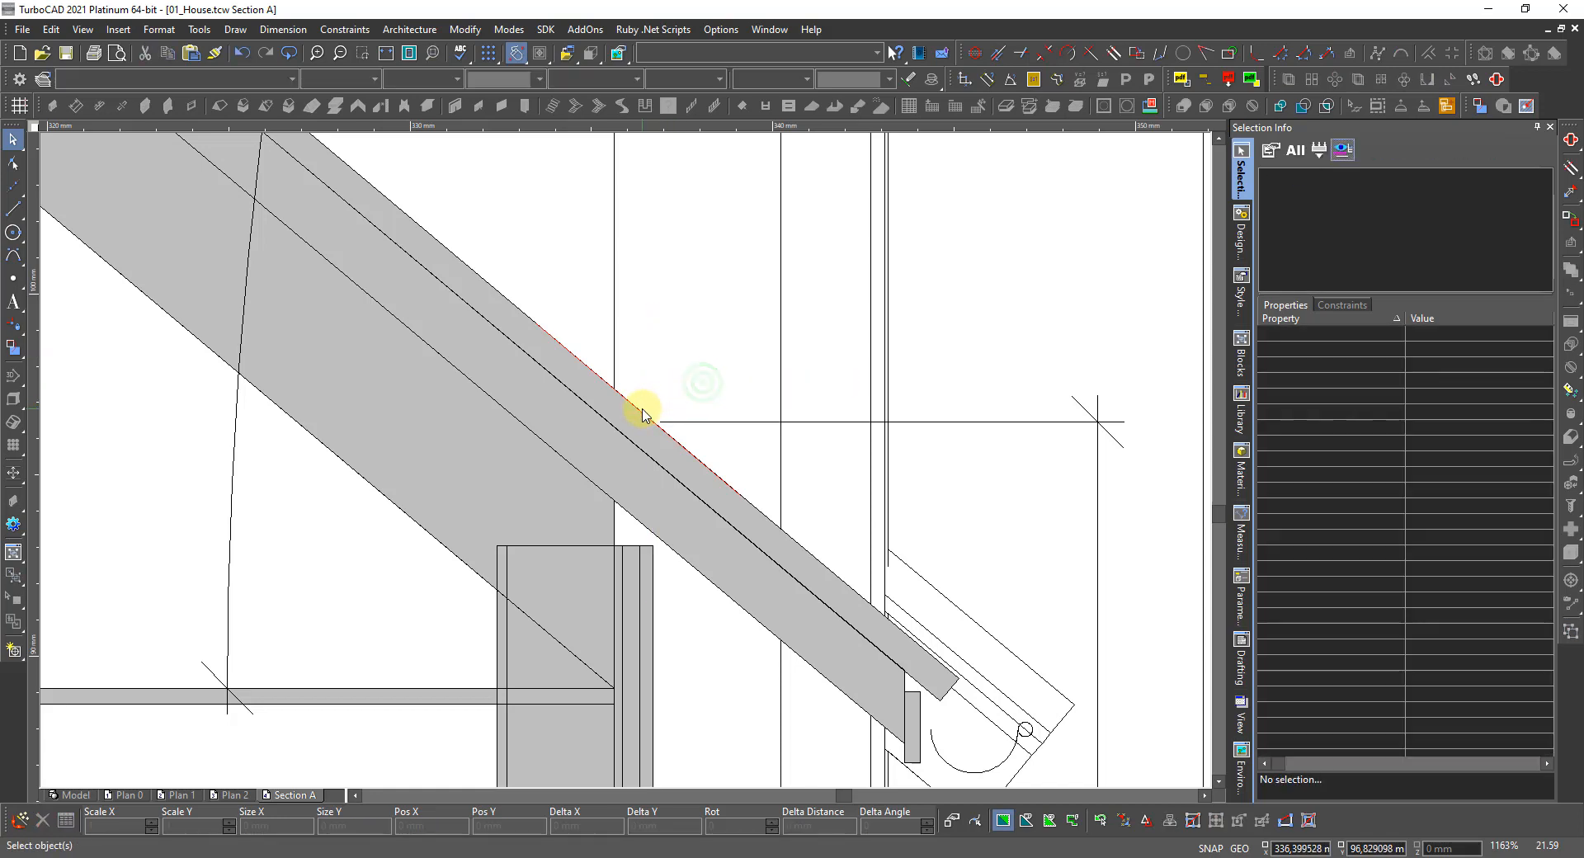
pyautogui.rightClick(643, 413)
pyautogui.click(665, 434)
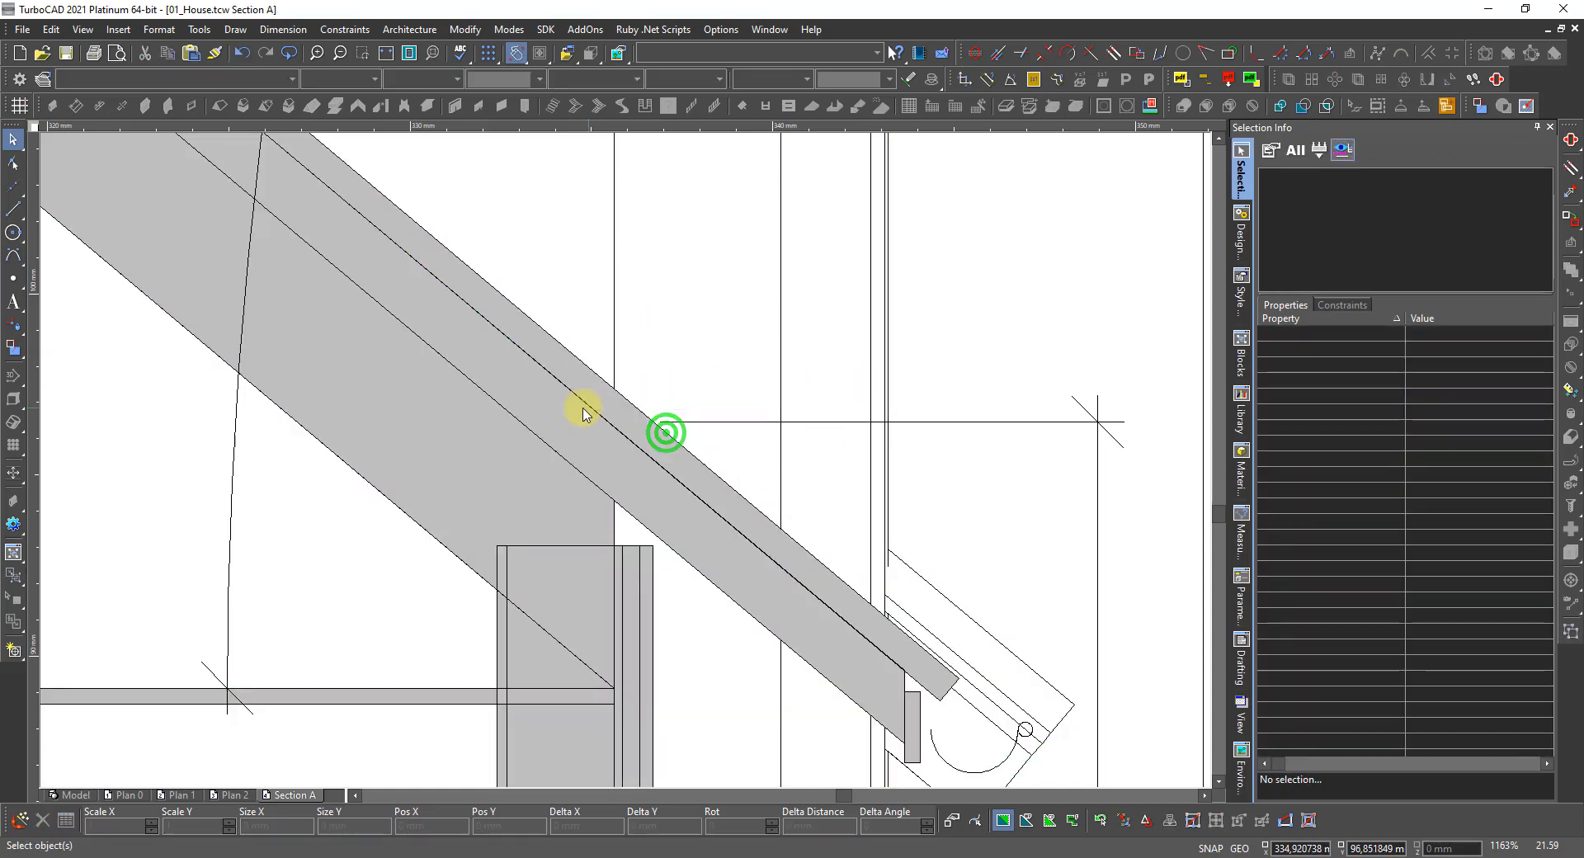
pyautogui.middleClick(567, 407)
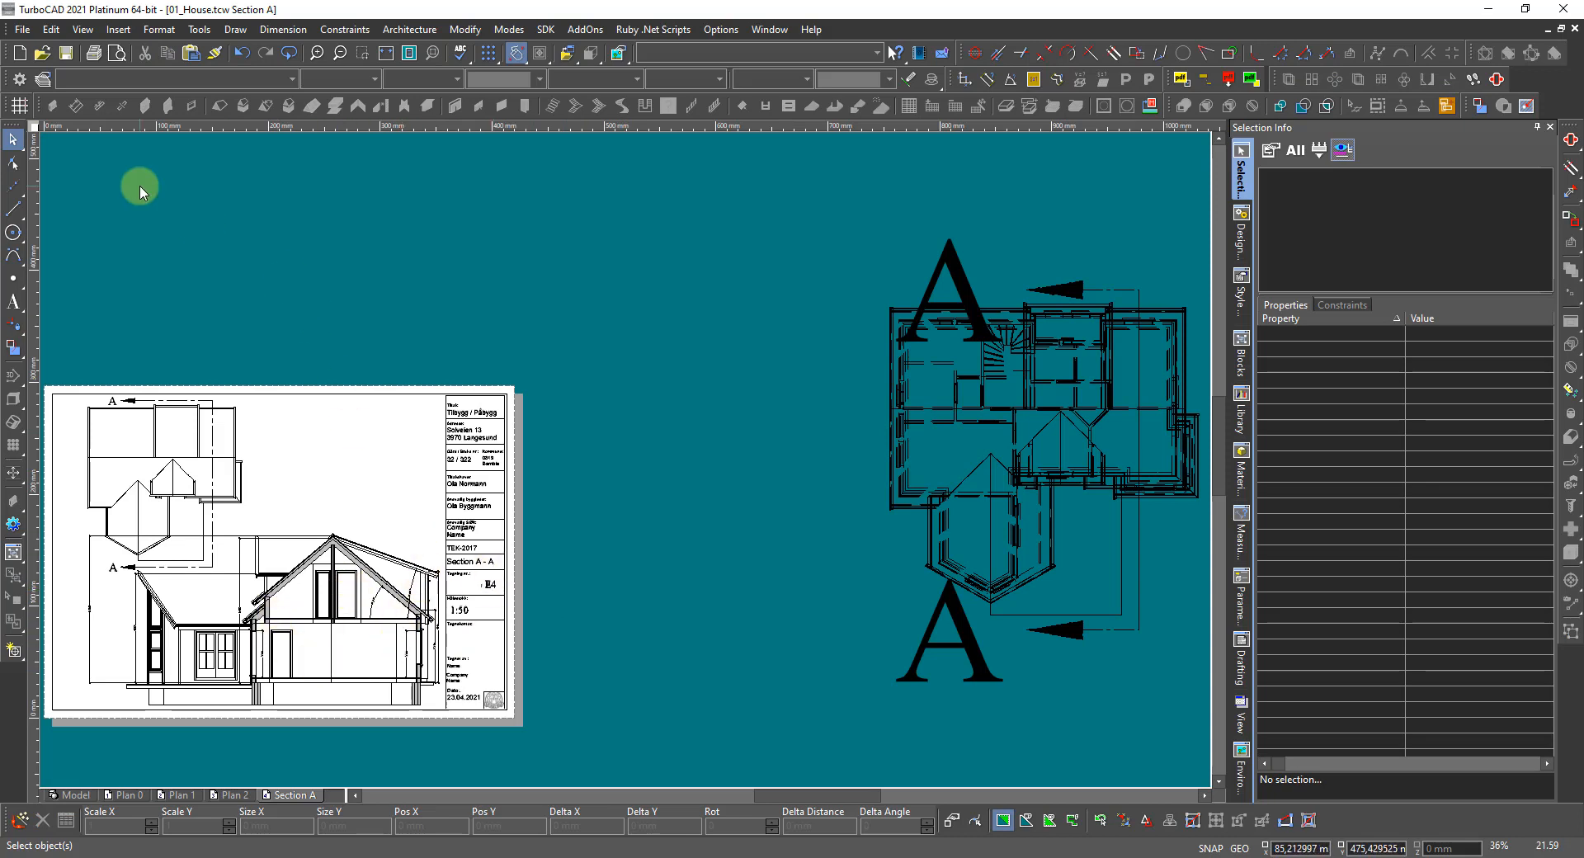
pyautogui.click(65, 52)
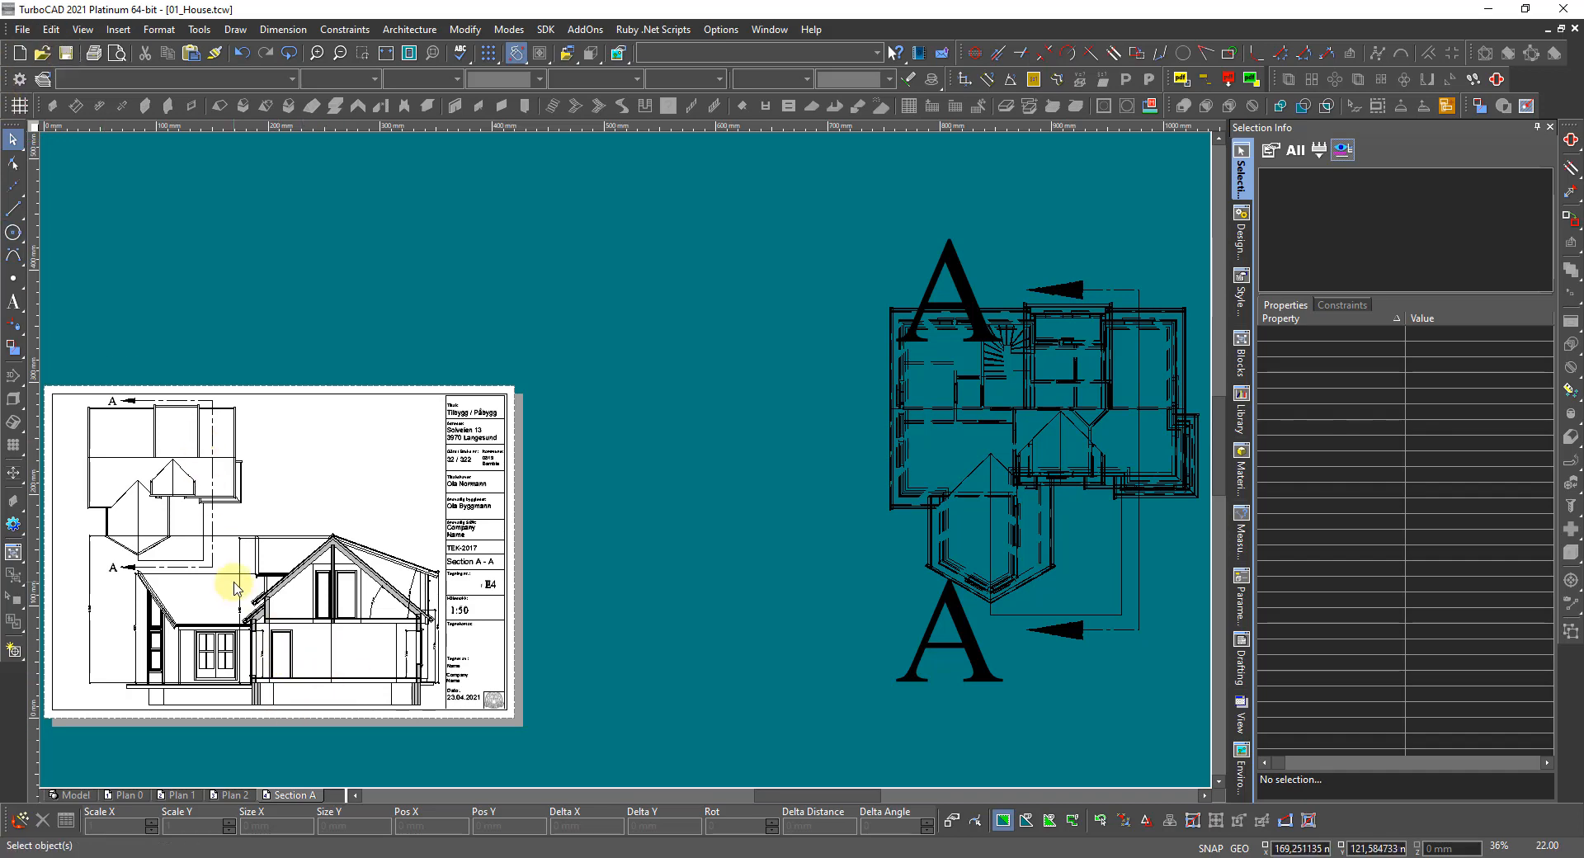
# Start a polyline along the underside of the main roof, from the upper-floor knee wall beside the 6468 dimension up to the ridge.
pyautogui.scroll(3, 234, 583)
pyautogui.scroll(1, 892, 599)
pyautogui.scroll(-1, 629, 467)
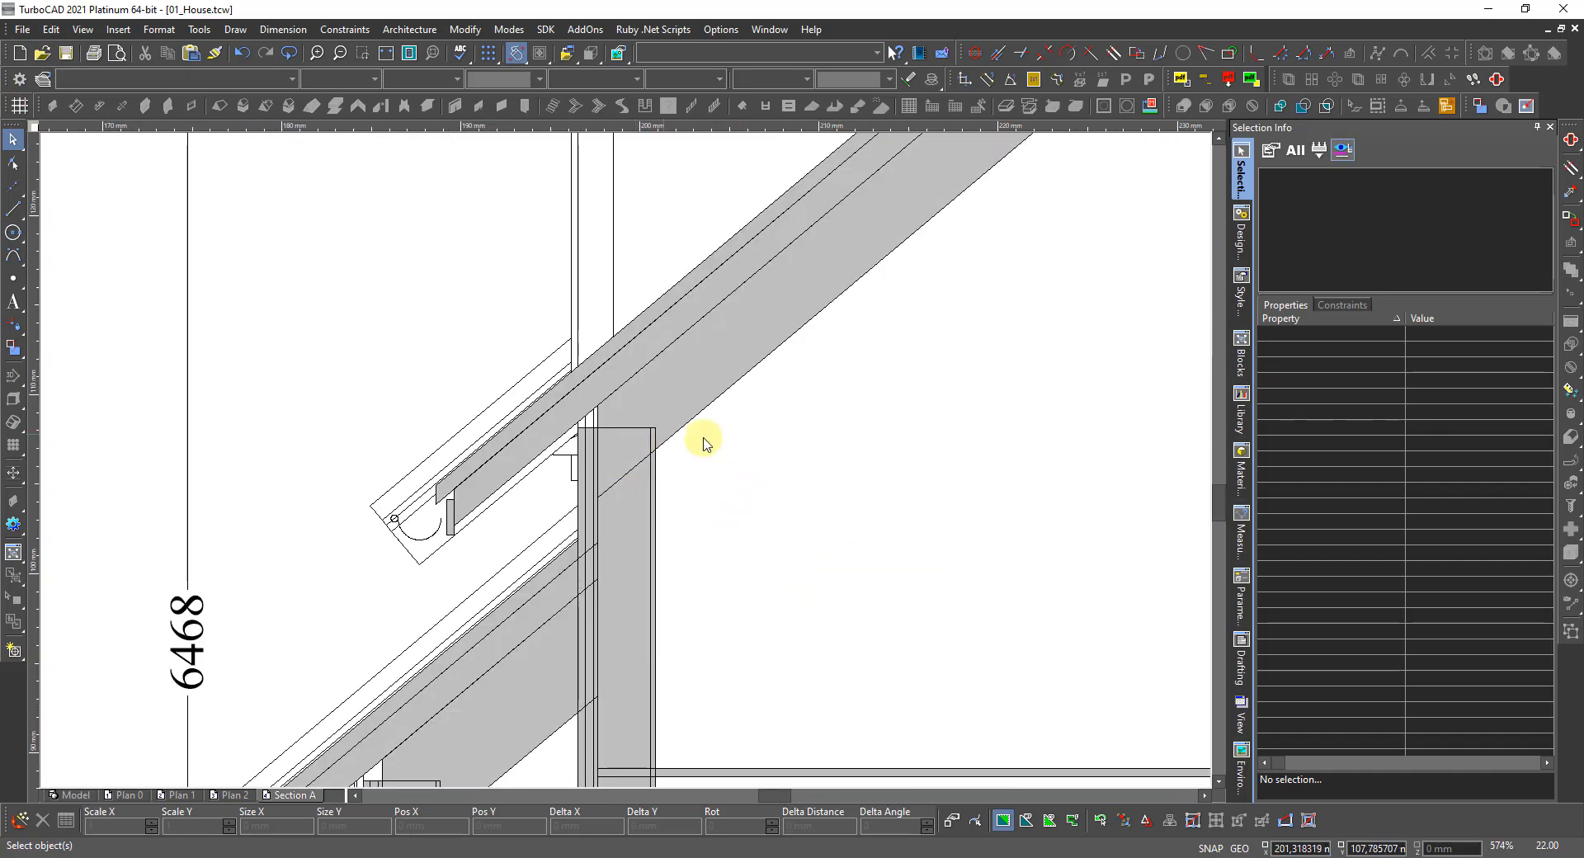
pyautogui.scroll(-1, 629, 467)
pyautogui.scroll(-1, 632, 466)
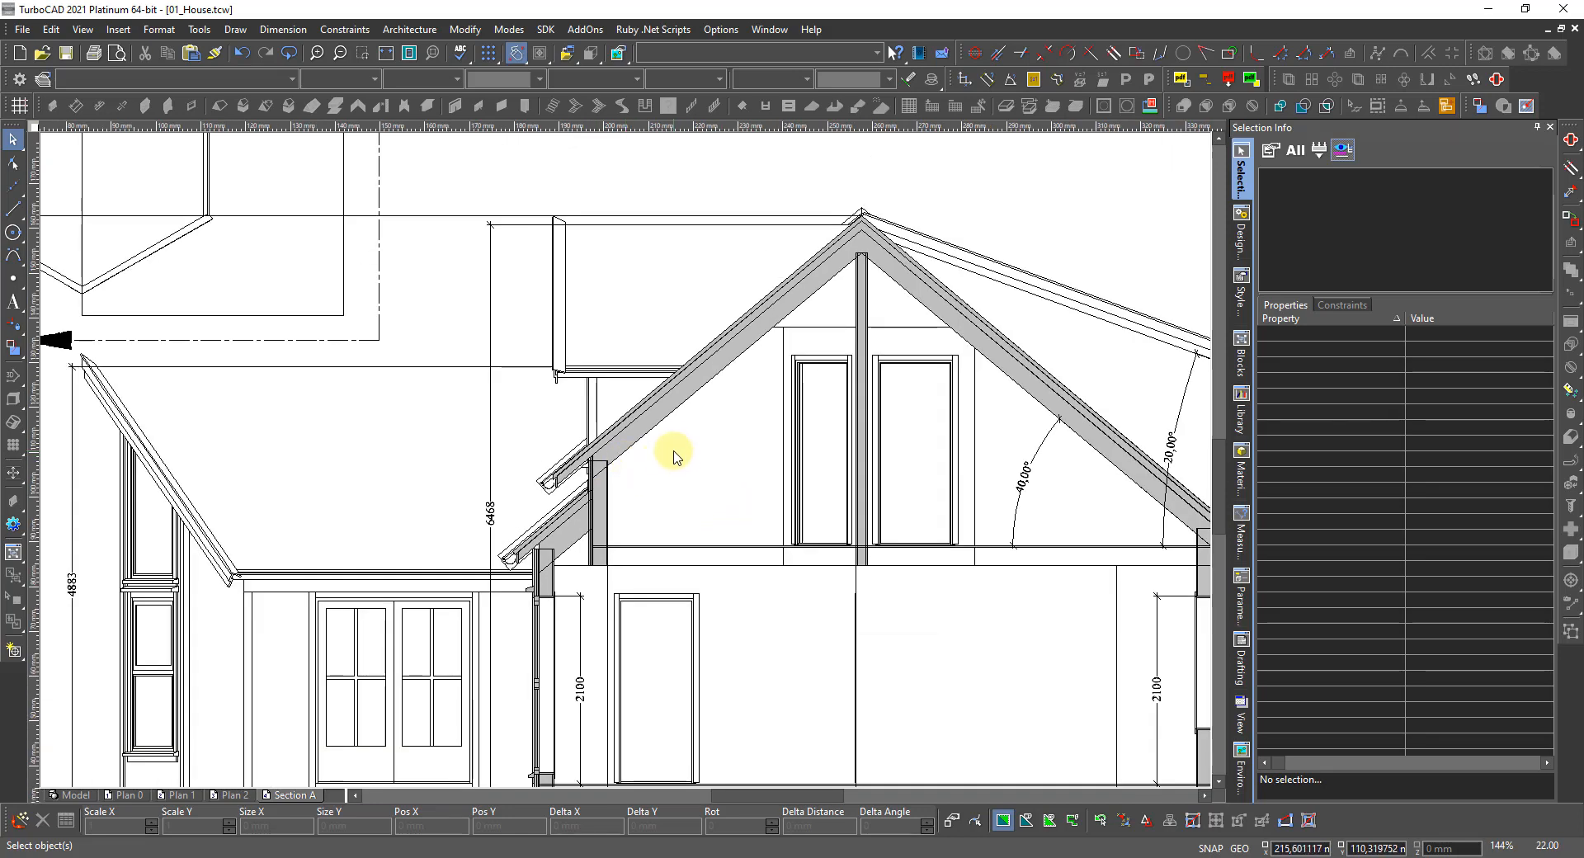
pyautogui.click(18, 213)
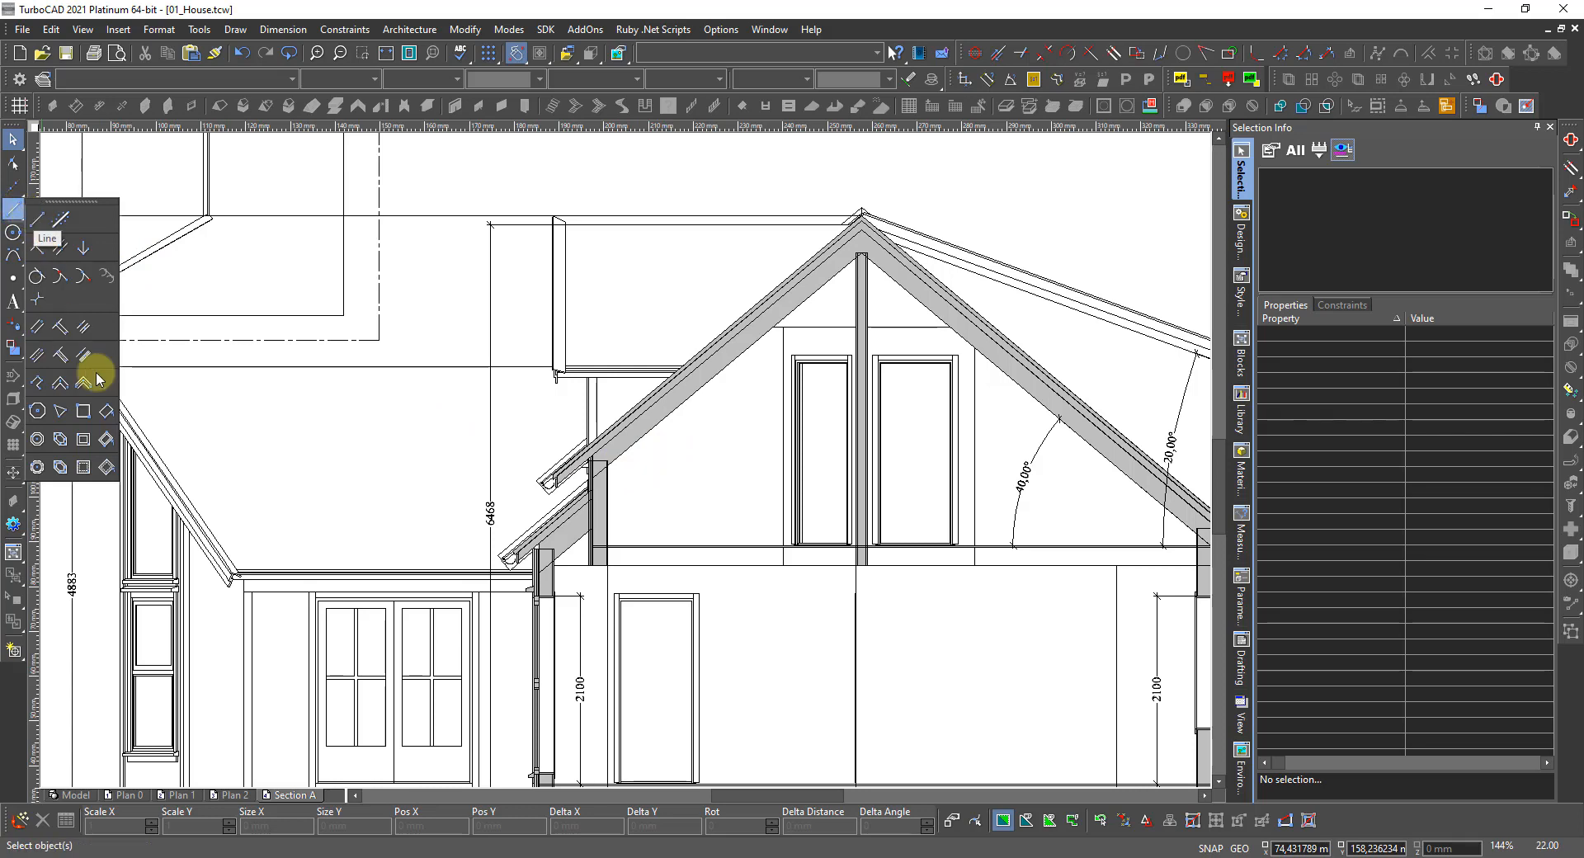
pyautogui.click(29, 387)
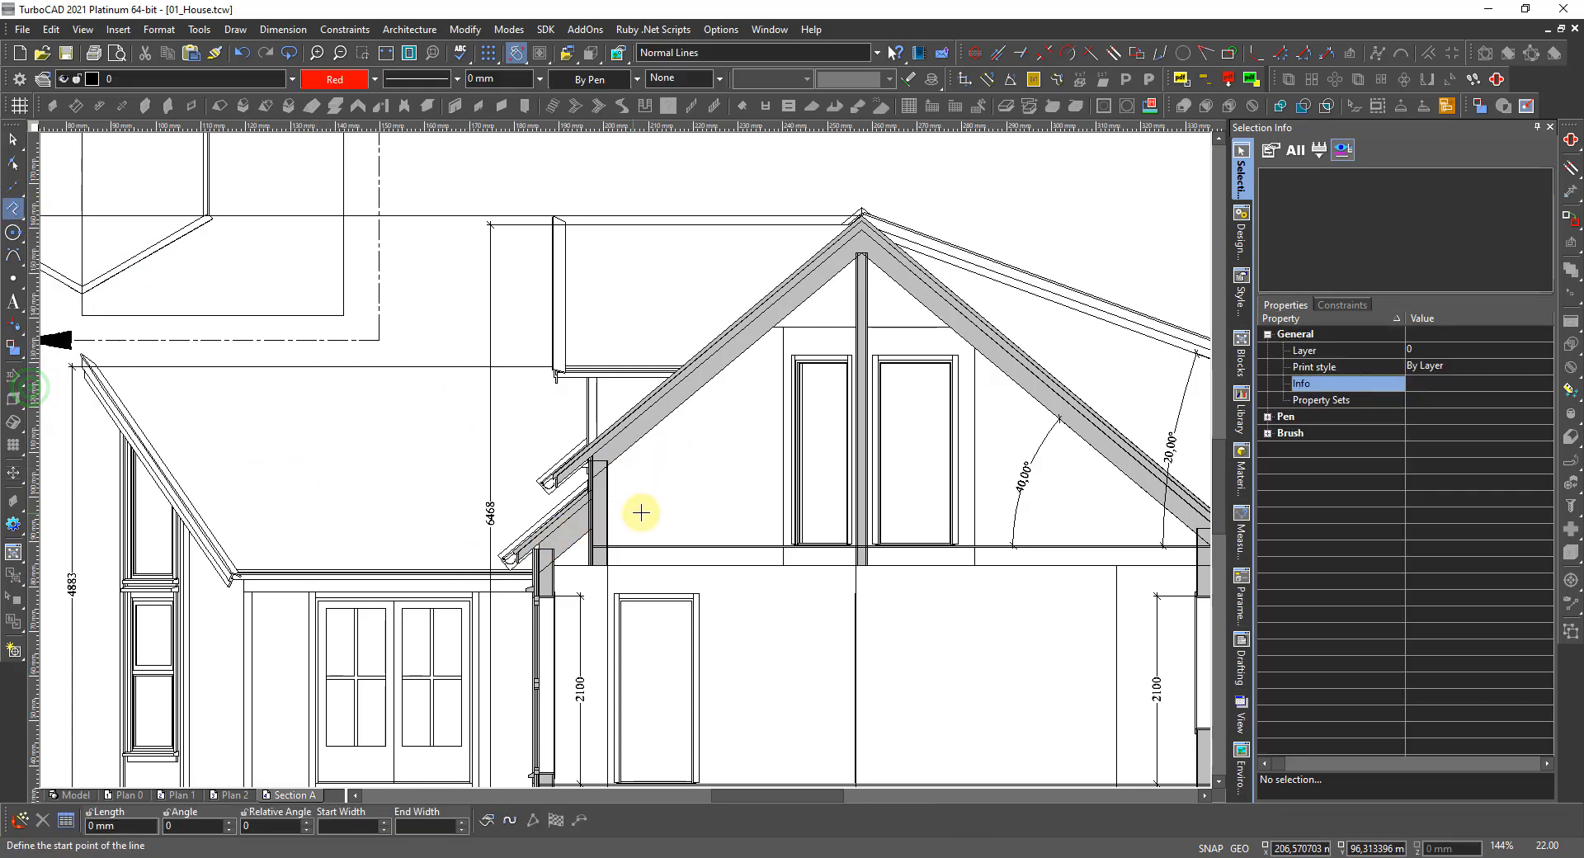
pyautogui.scroll(3, 626, 460)
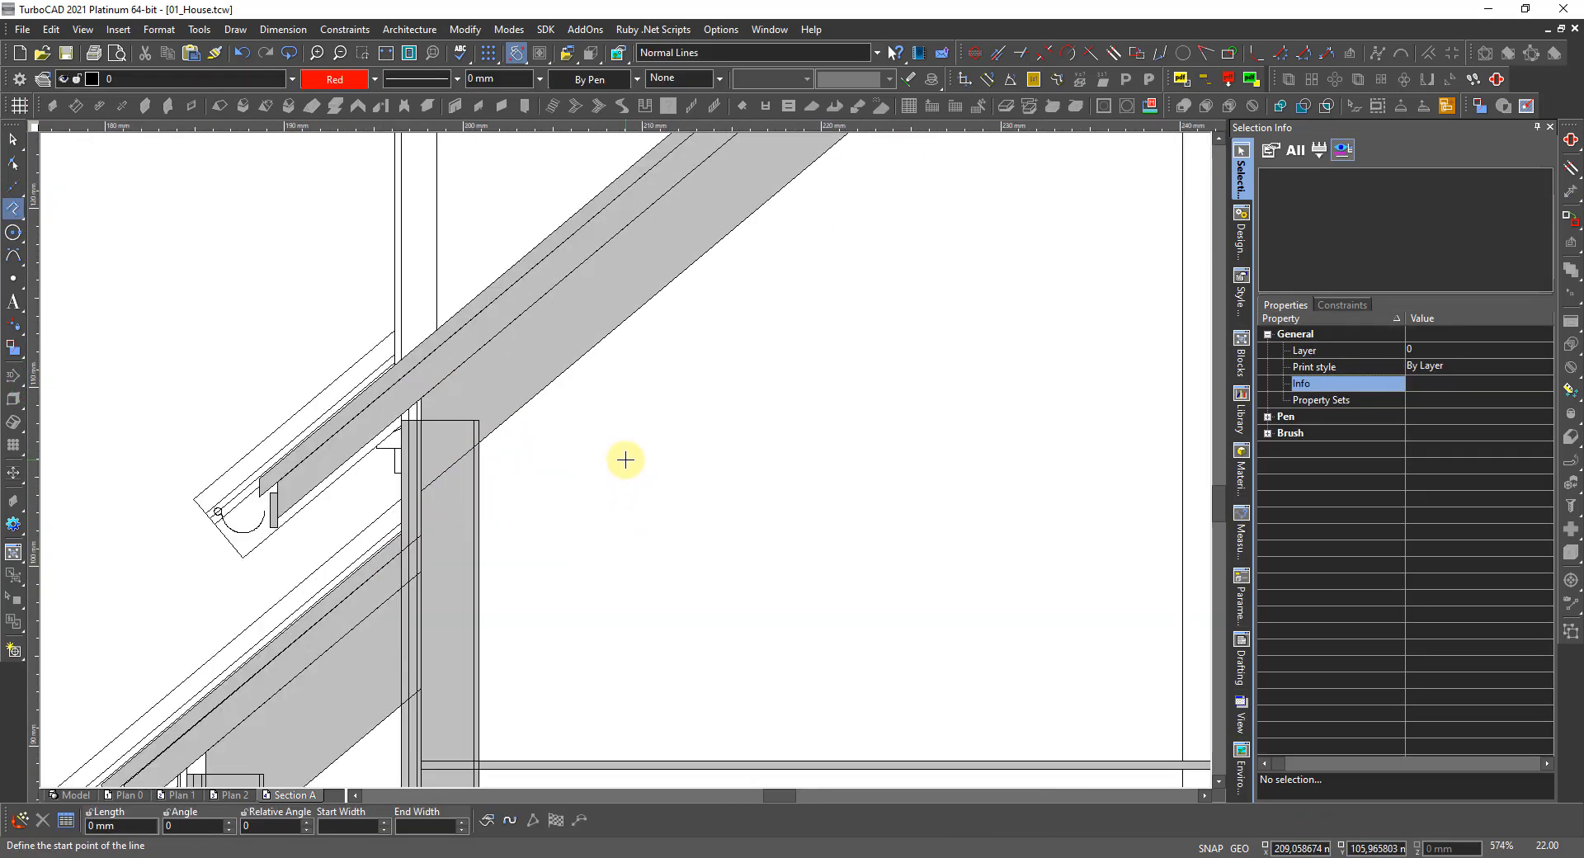
pyautogui.click(452, 463)
pyautogui.scroll(-3, 458, 454)
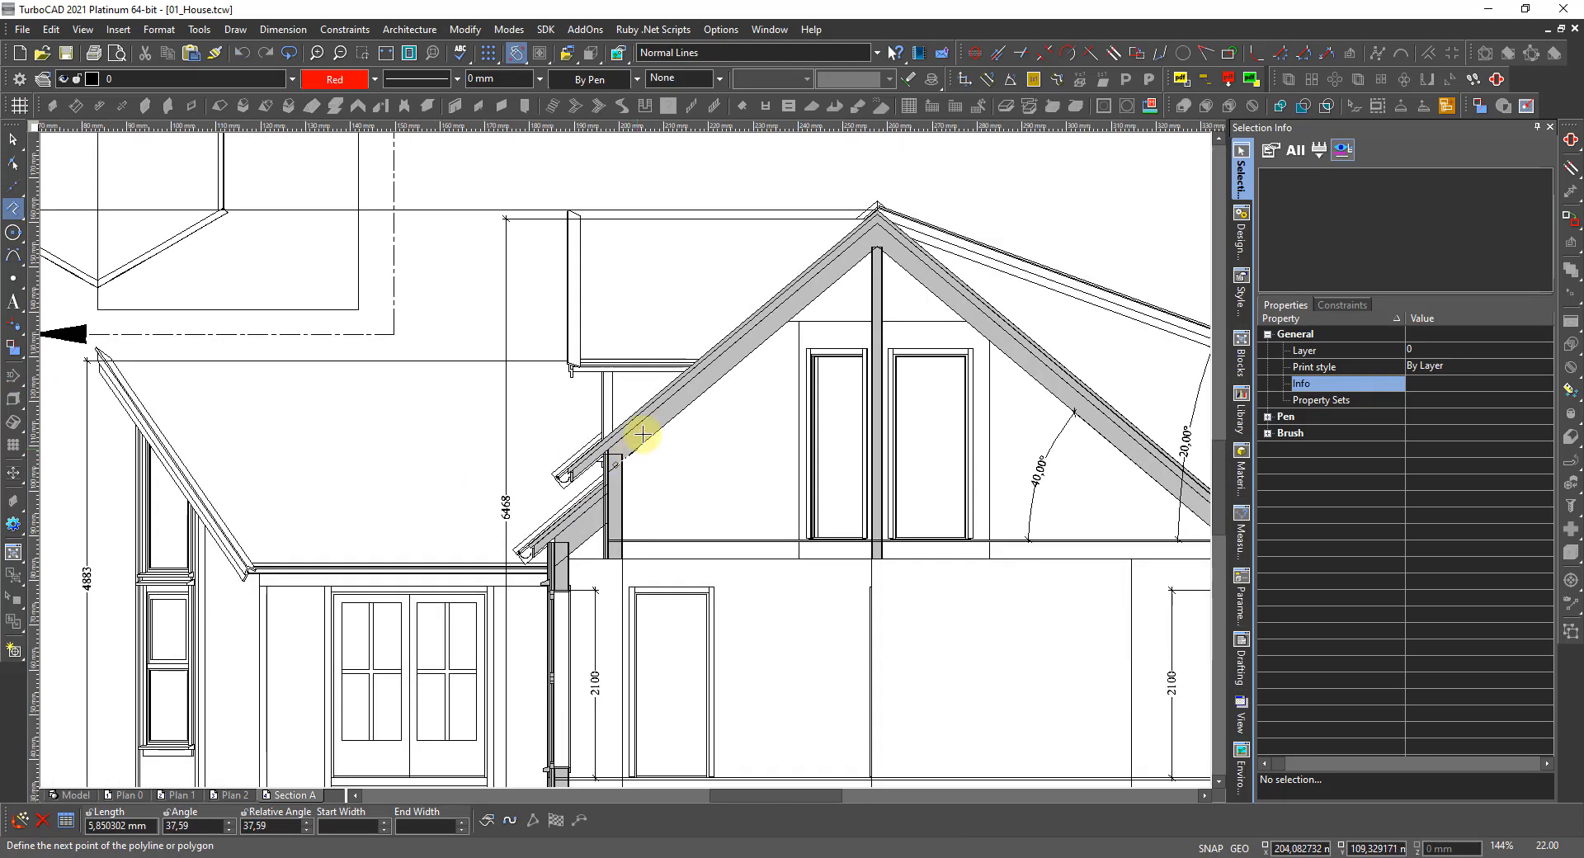
pyautogui.scroll(2, 867, 260)
pyautogui.scroll(5, 624, 461)
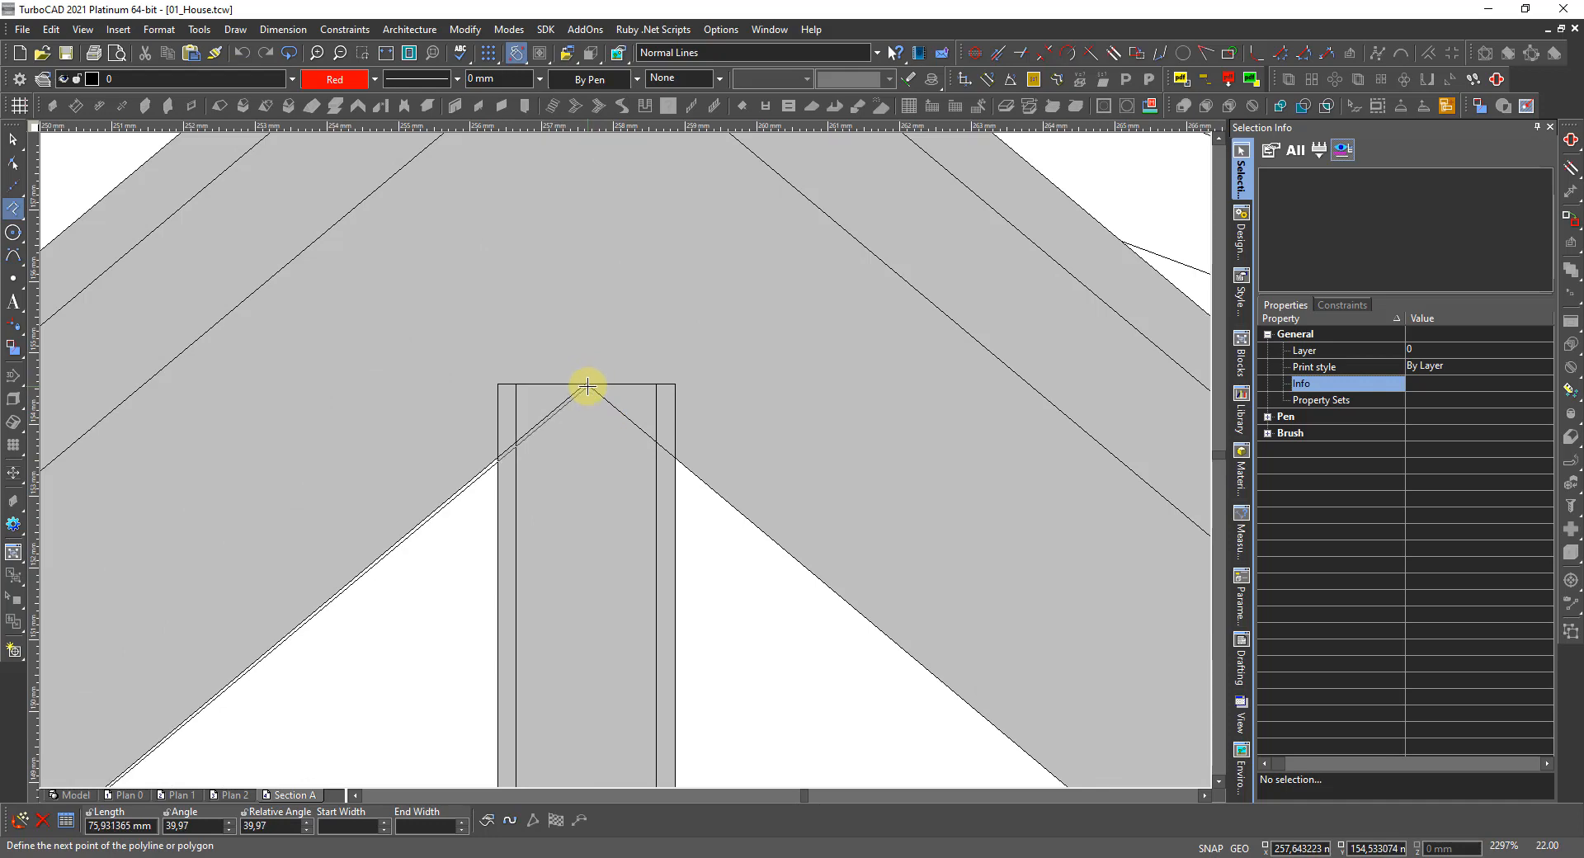
pyautogui.click(588, 387)
# Continue the polyline from the ridge down the underside of the other roof slope to the outer wall and finish it.
pyautogui.scroll(-8, 587, 387)
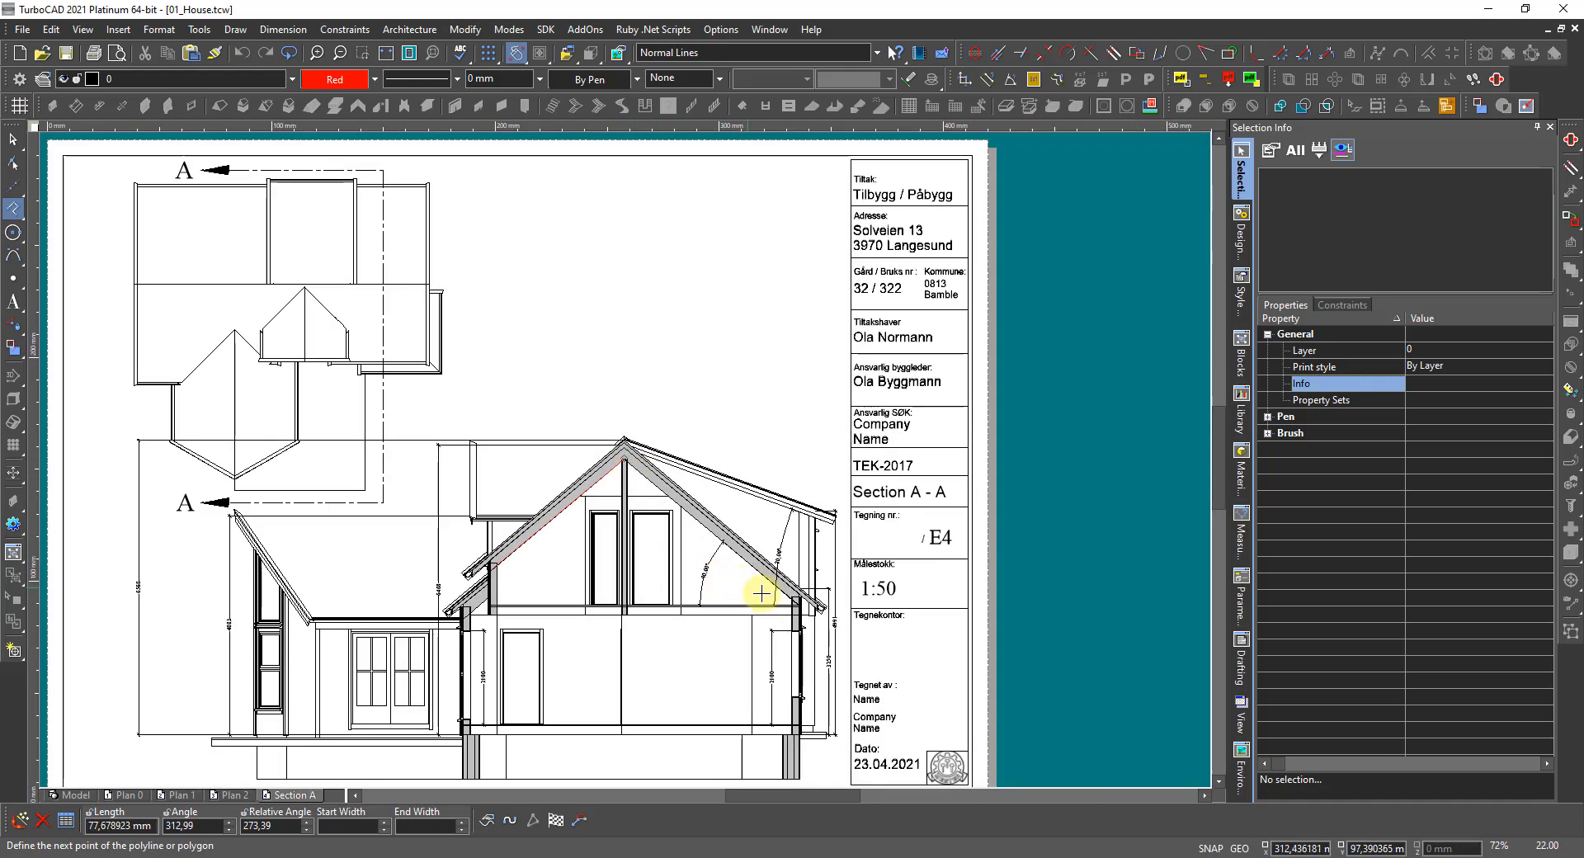
pyautogui.scroll(5, 761, 593)
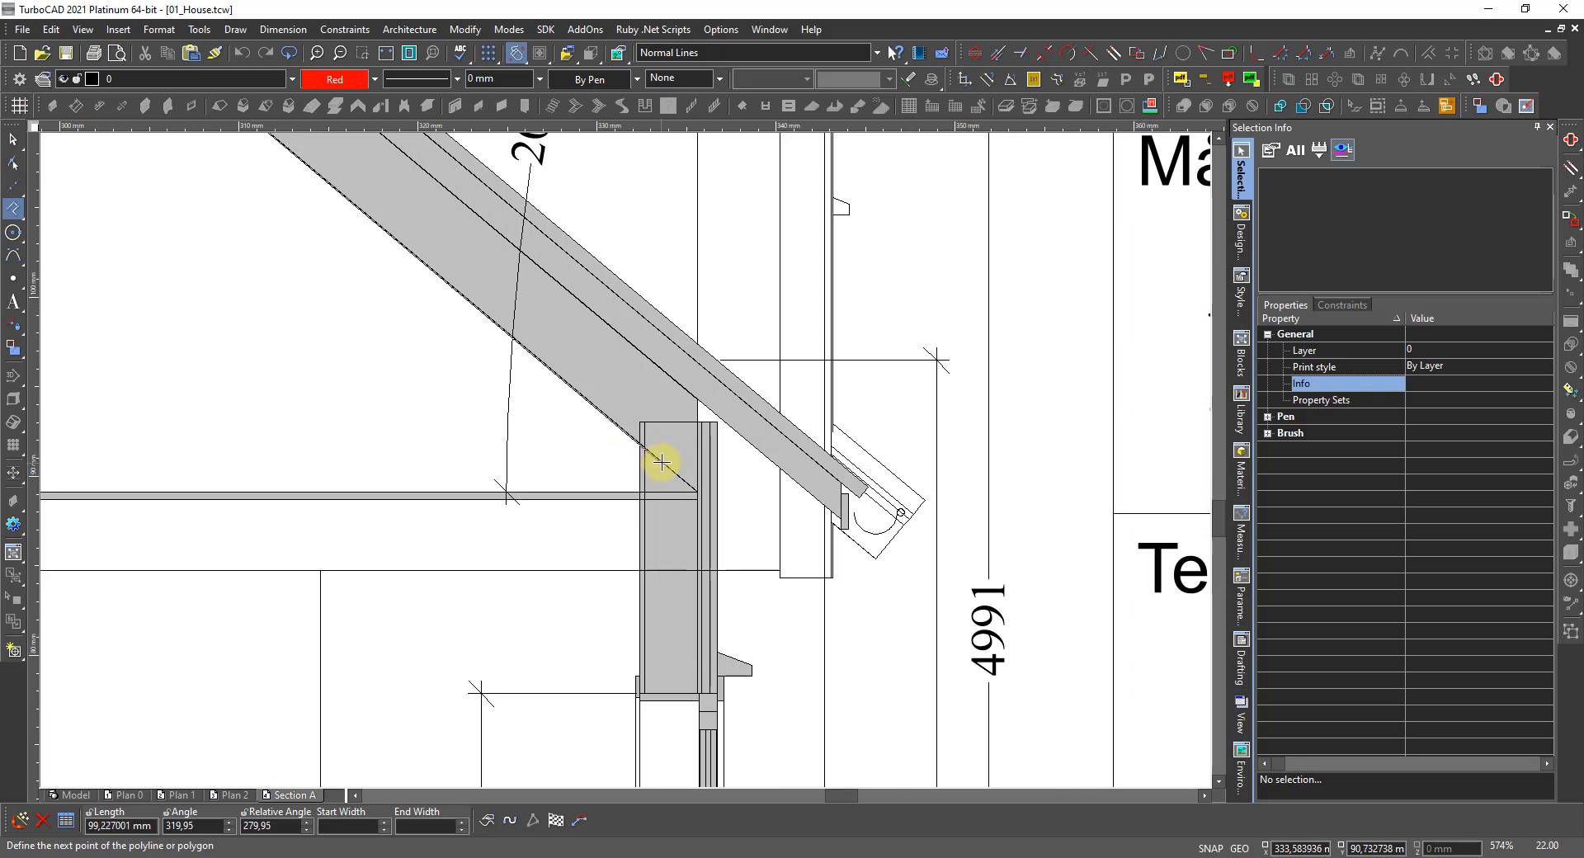
pyautogui.rightClick(535, 462)
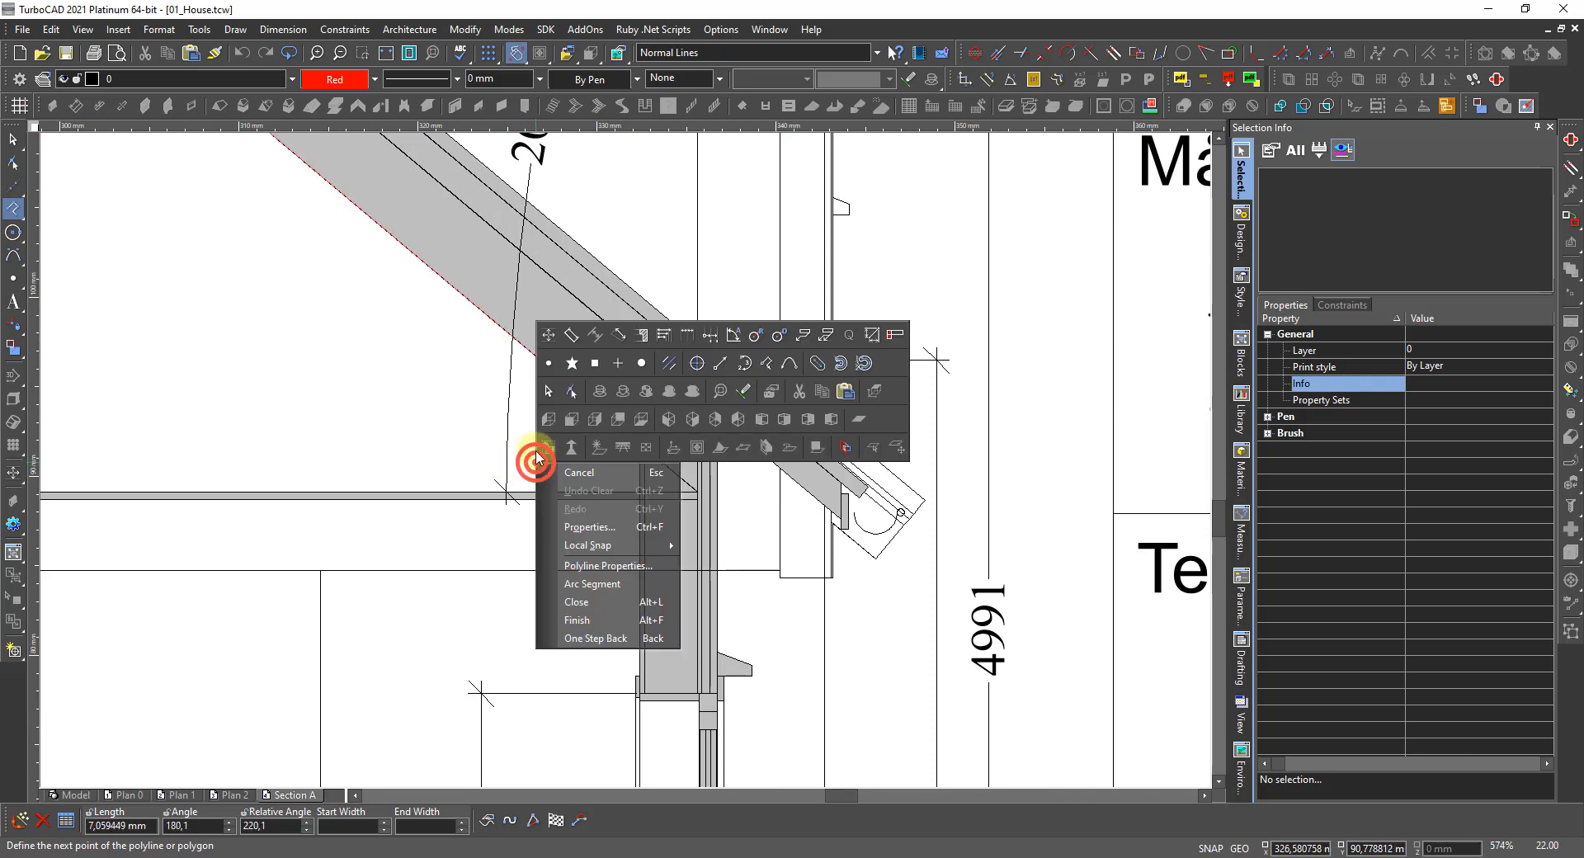
pyautogui.click(578, 615)
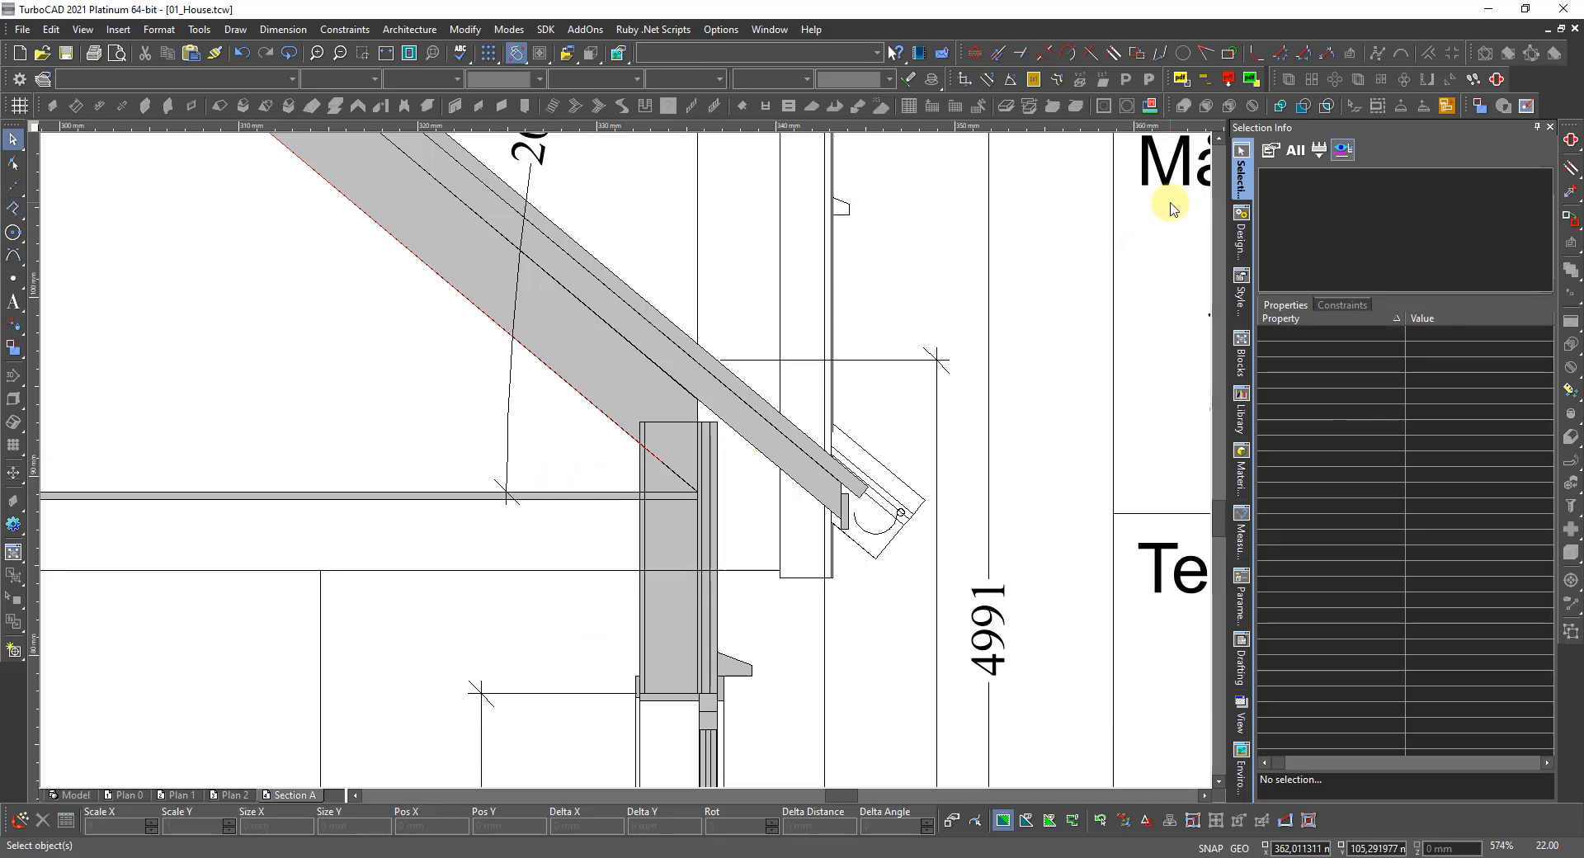
# Start the Offset command, switch to the calculator, and divide 43 by 50.
pyautogui.click(1492, 79)
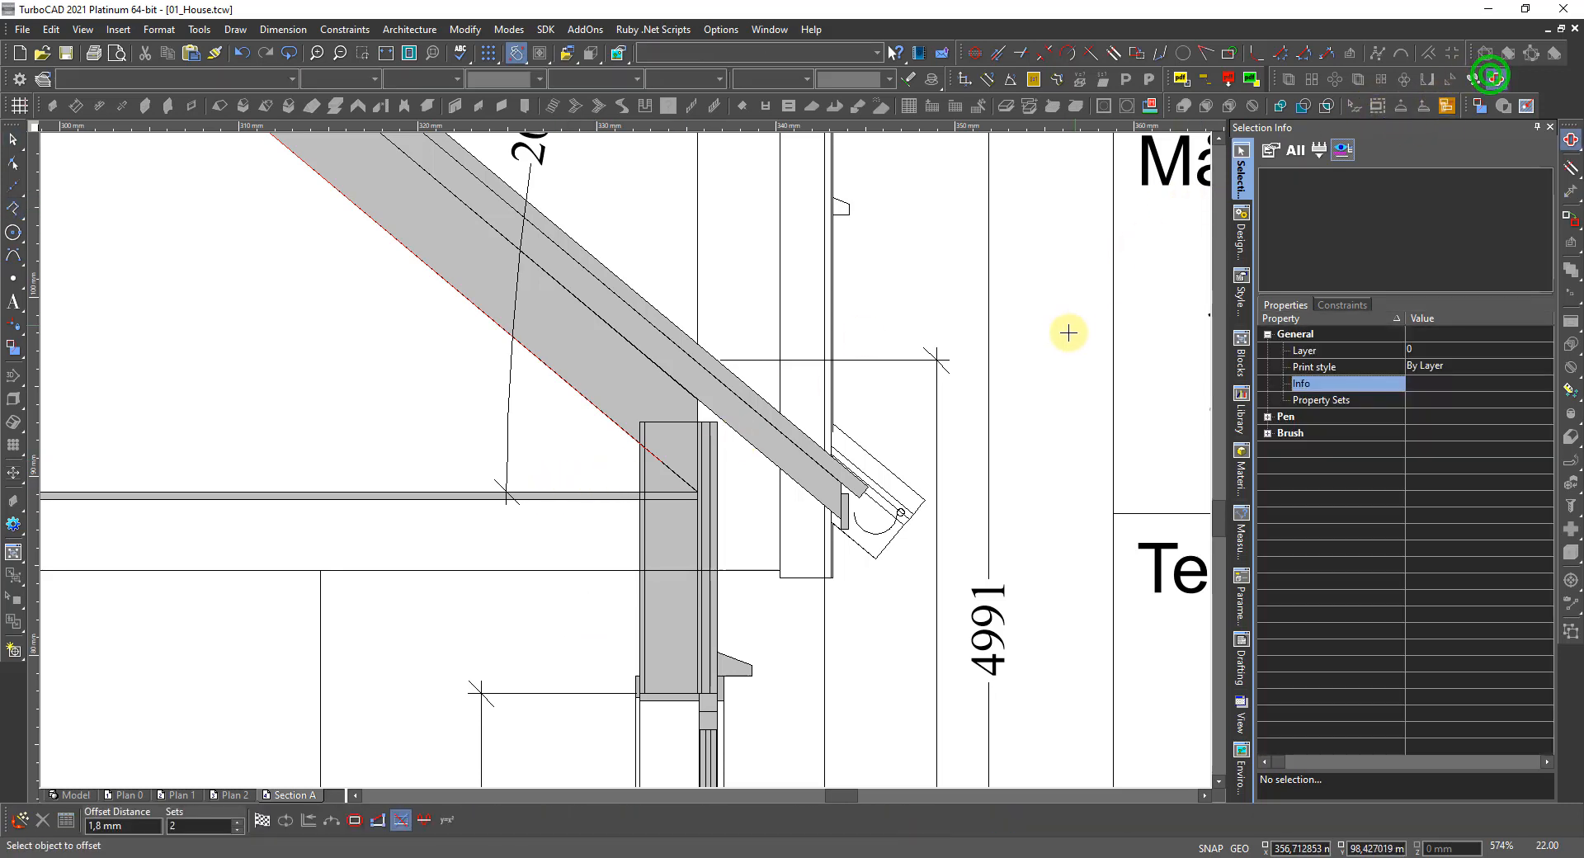
pyautogui.hotkey('alt', 'Tab')
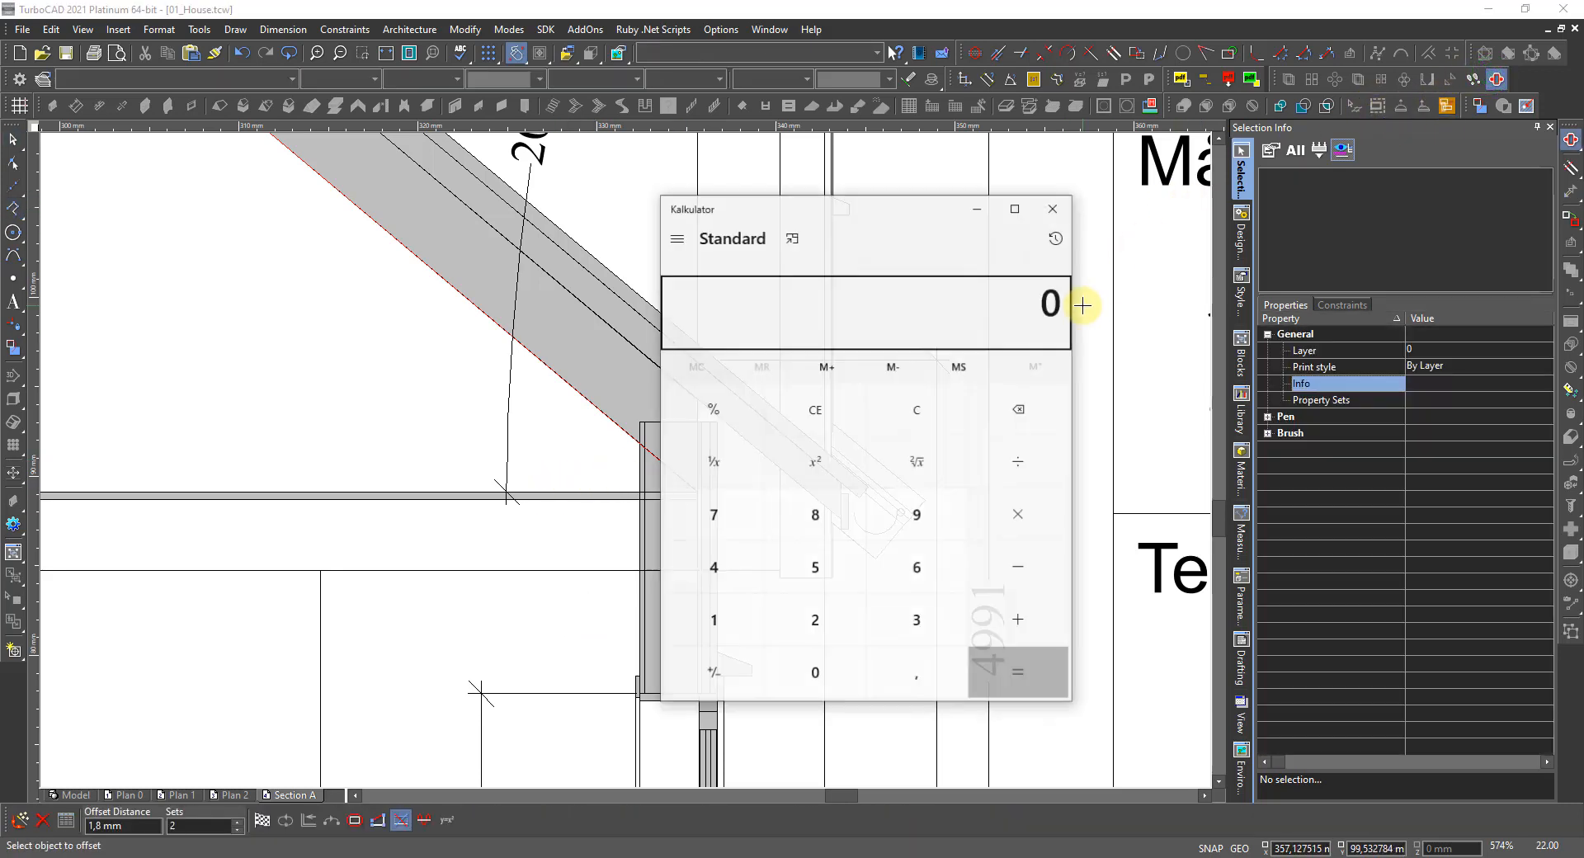
pyautogui.write('43 ÷ 50')
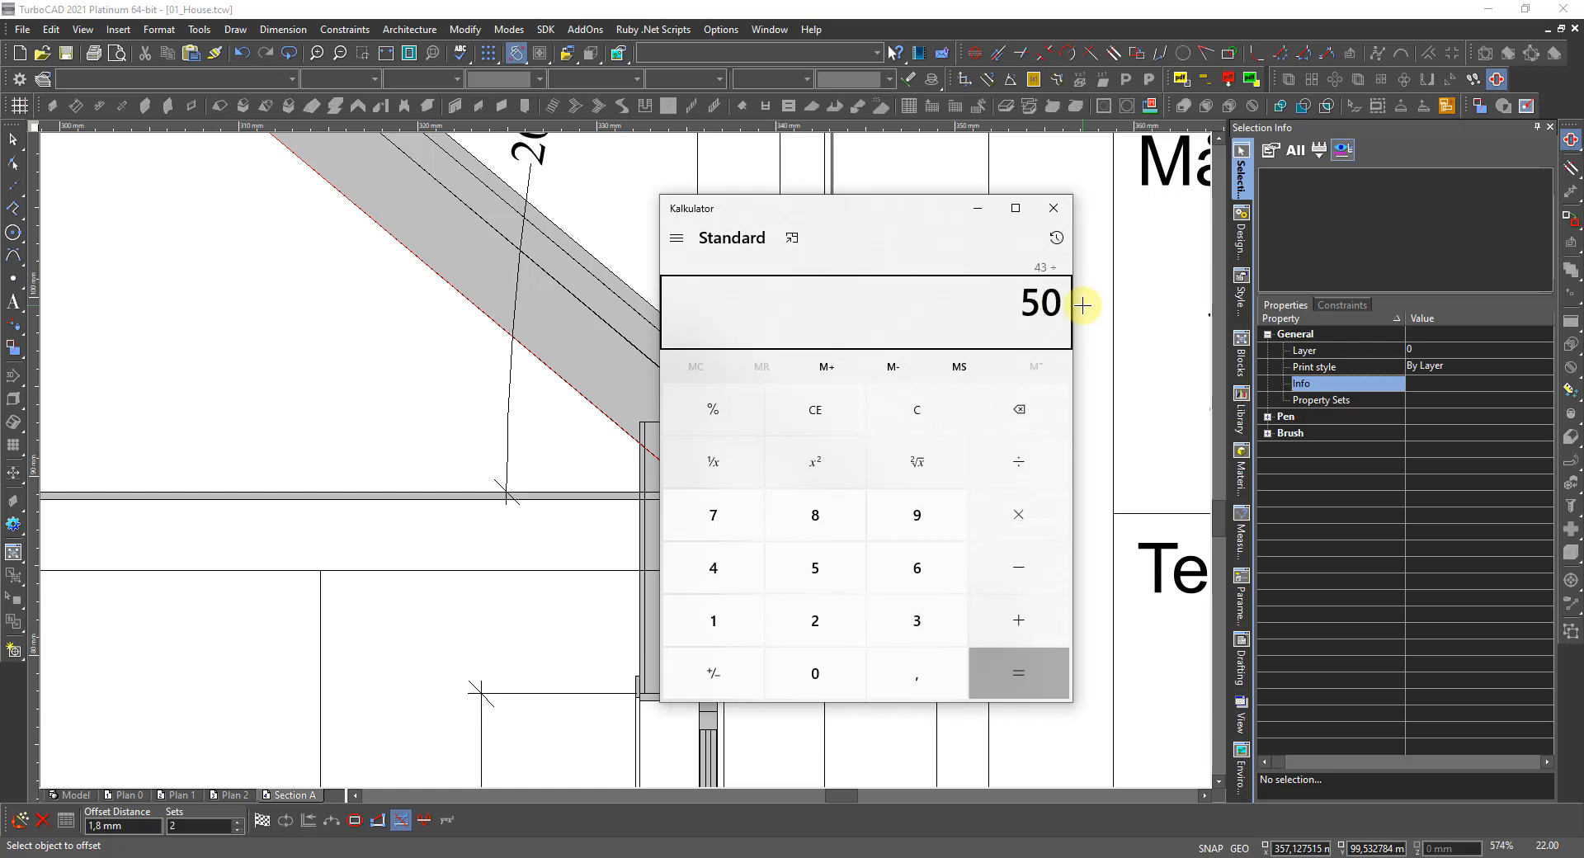
pyautogui.press('Return')
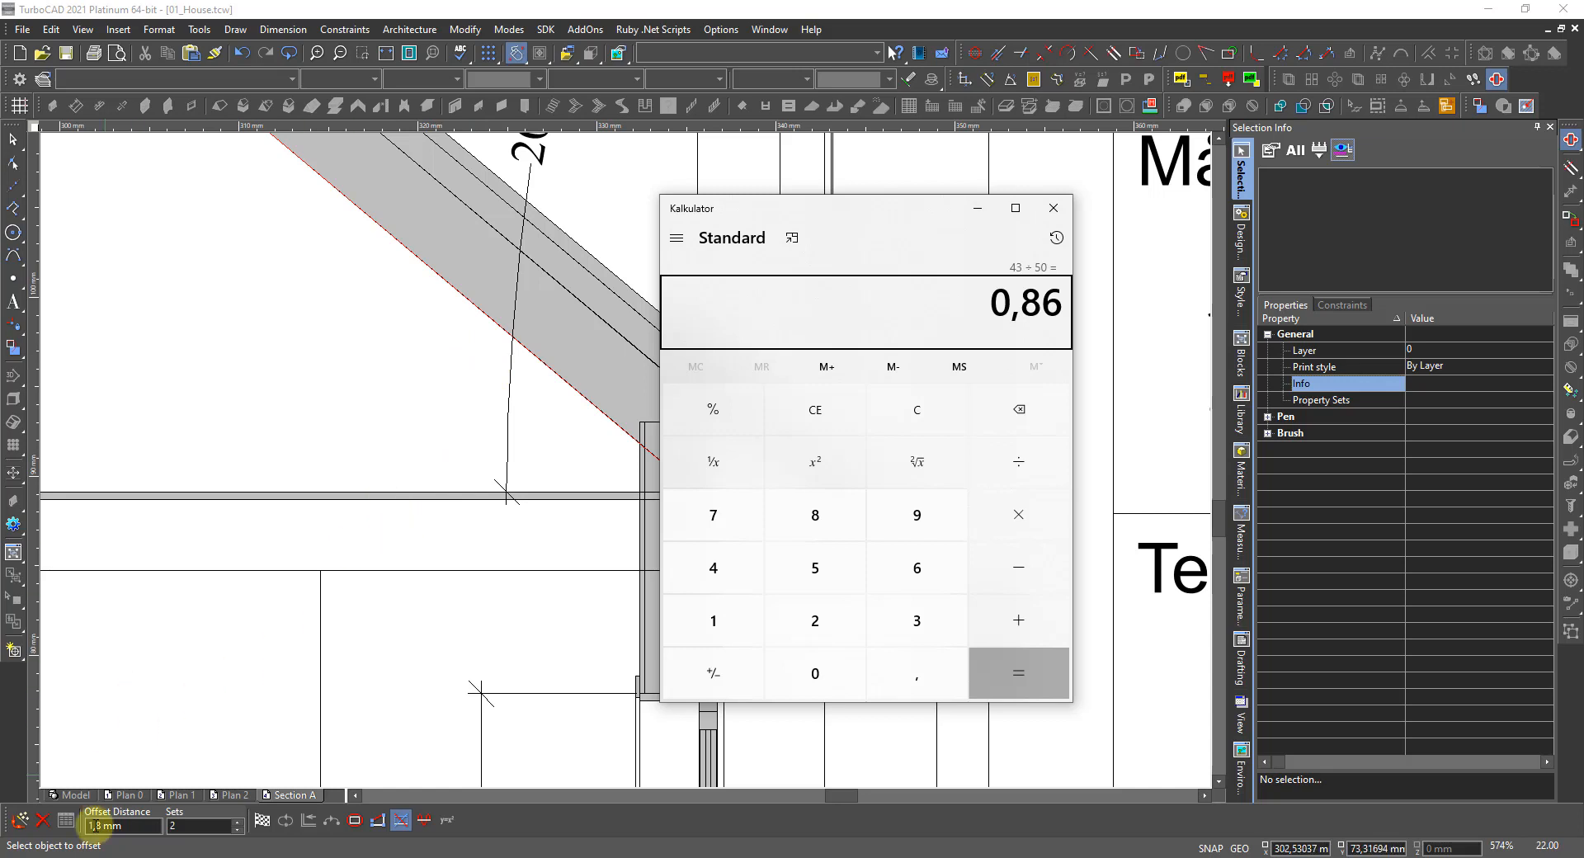
# Return to the drawing and offset the red polyline under the roof by 0.86 mm towards the room.
pyautogui.click(136, 824)
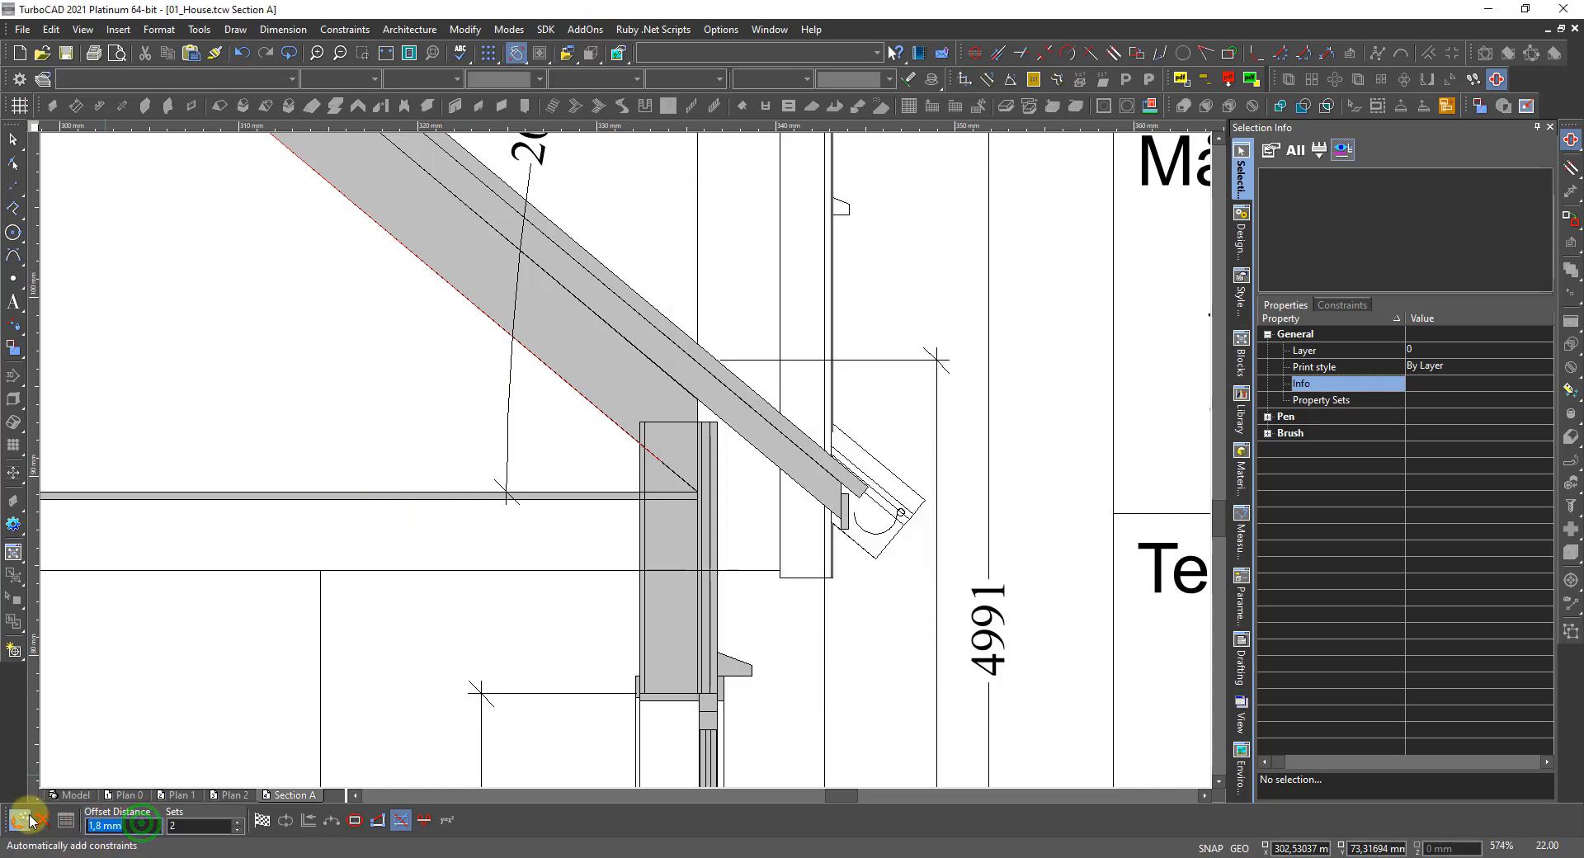
pyautogui.write('0.86')
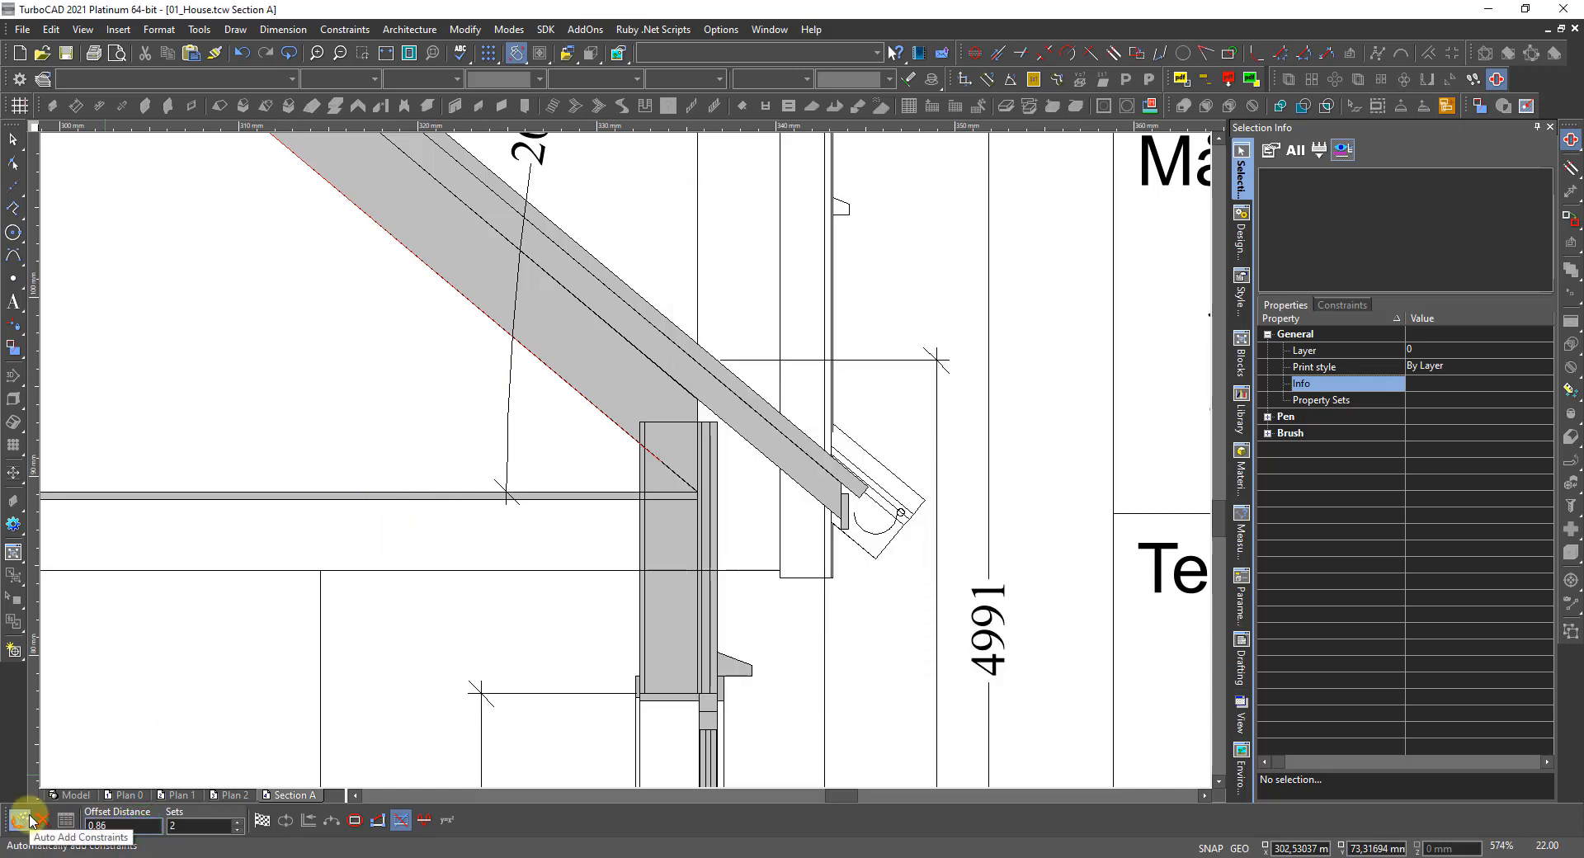
pyautogui.press('Return')
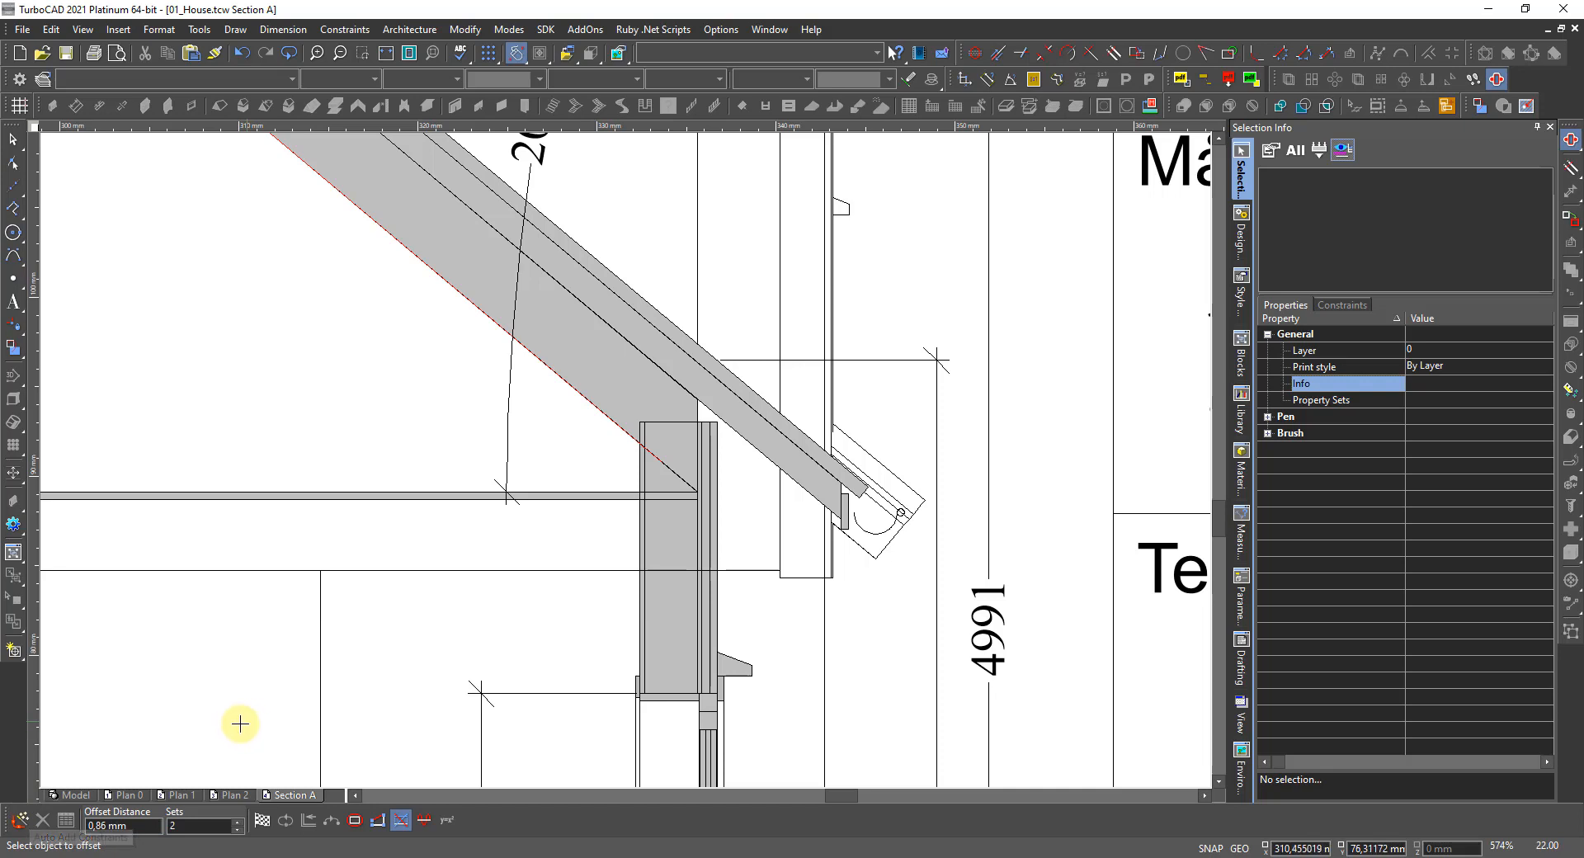
pyautogui.click(590, 403)
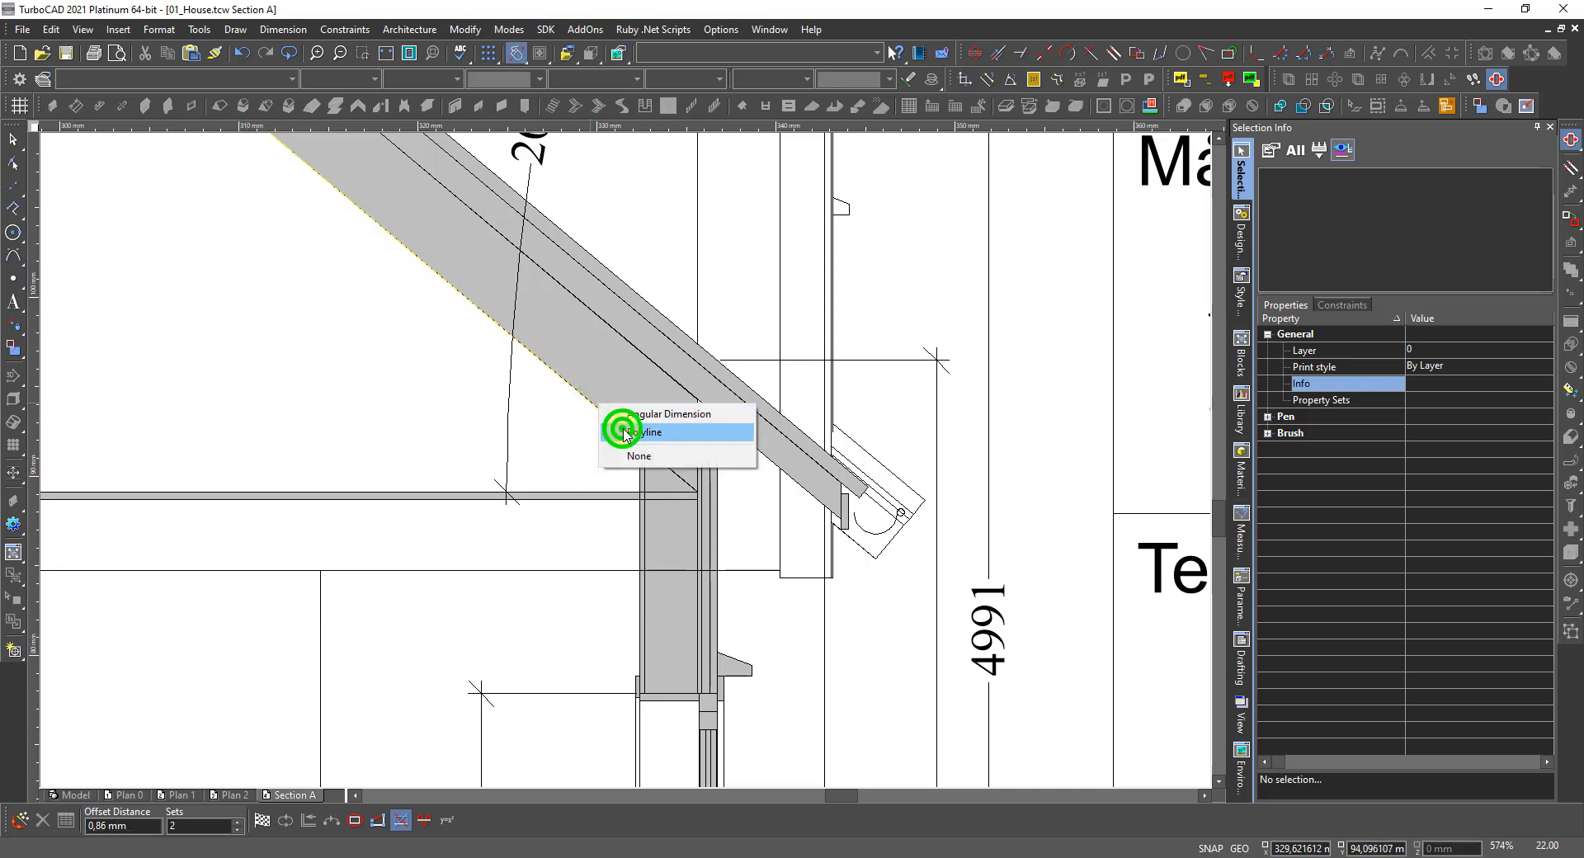
pyautogui.click(622, 428)
pyautogui.click(482, 430)
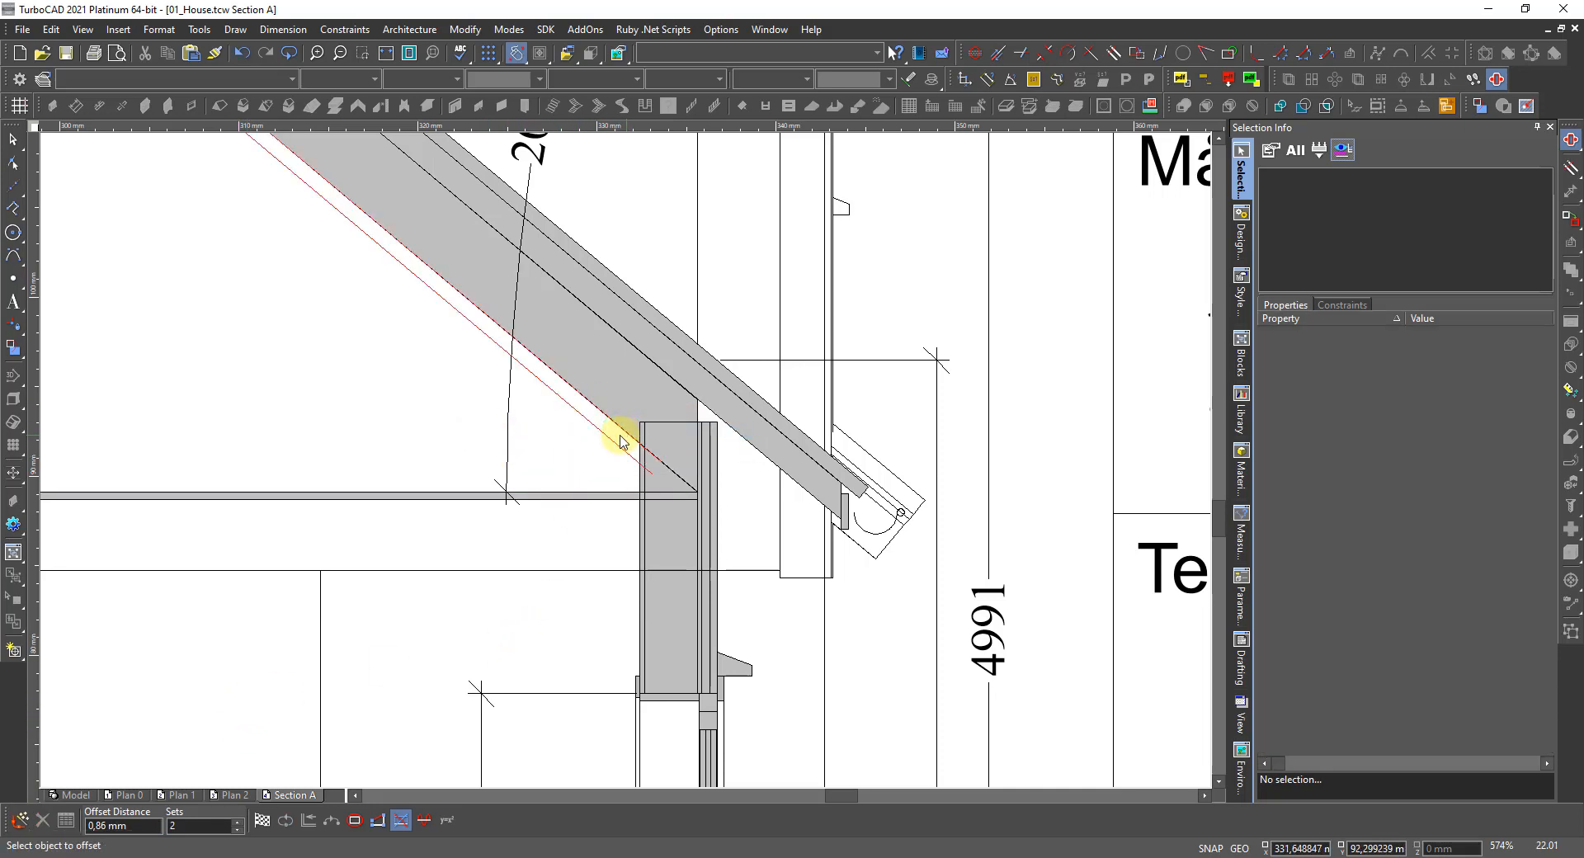
# Delete the original red polyline along the roof underside, leaving only its offset copy.
pyautogui.scroll(5, 622, 433)
pyautogui.click(642, 444)
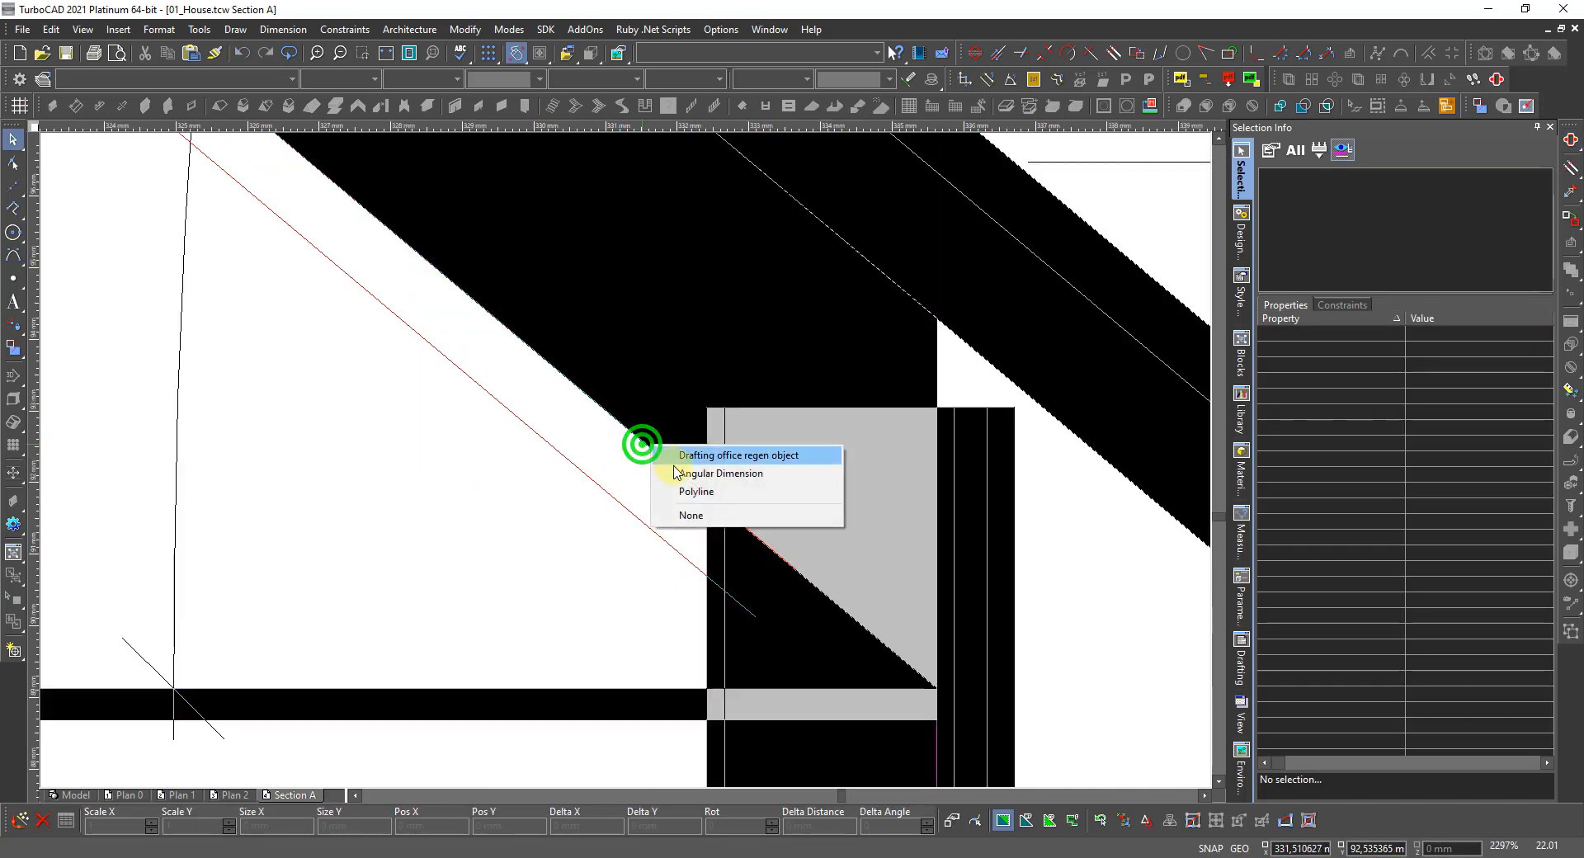
pyautogui.click(682, 494)
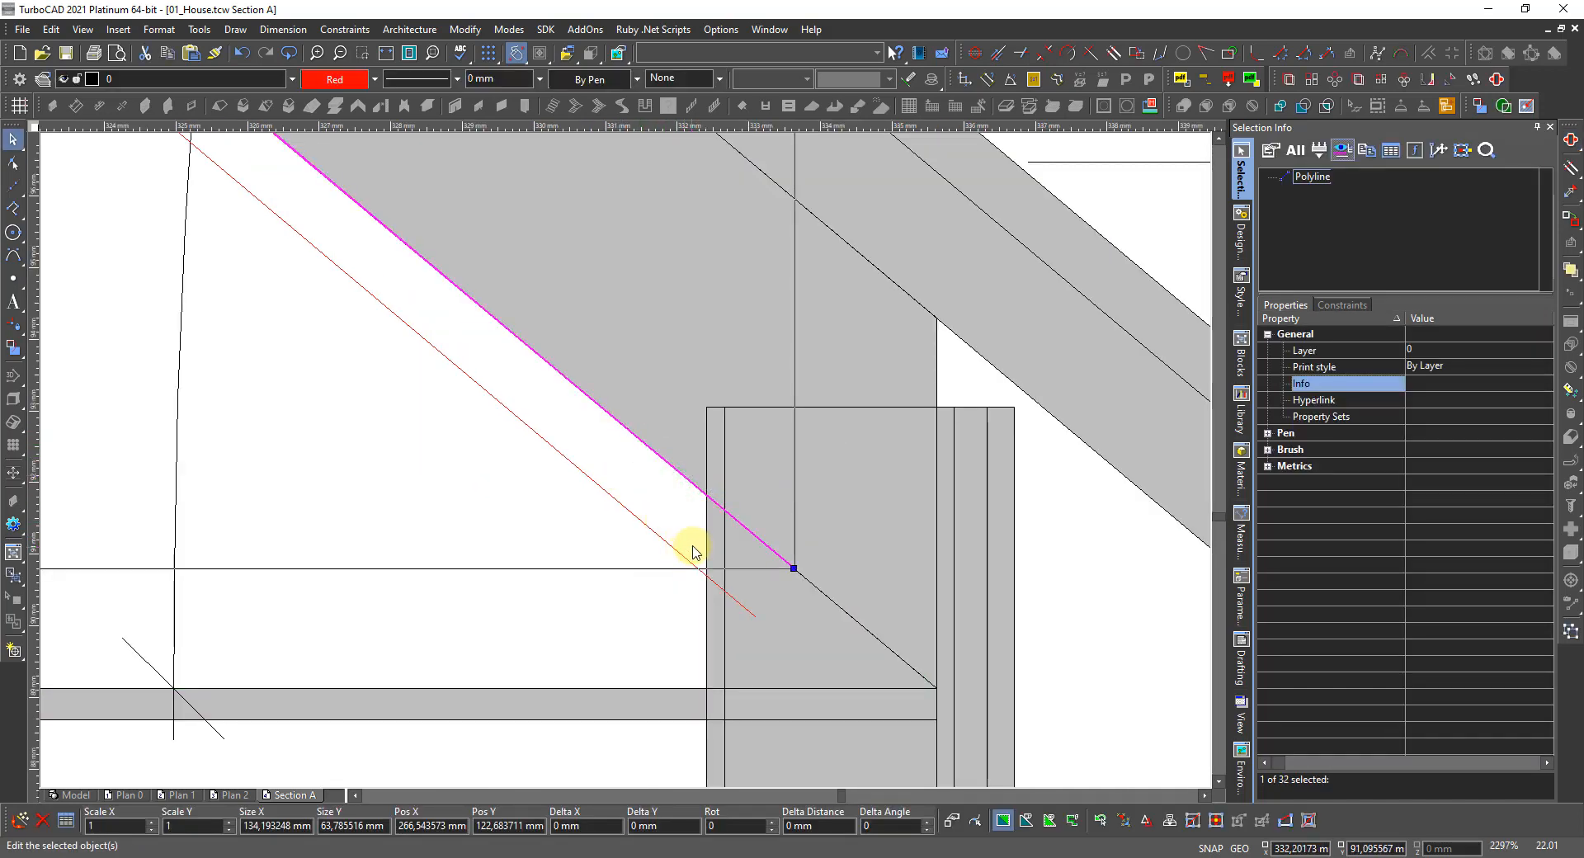
pyautogui.press('Escape')
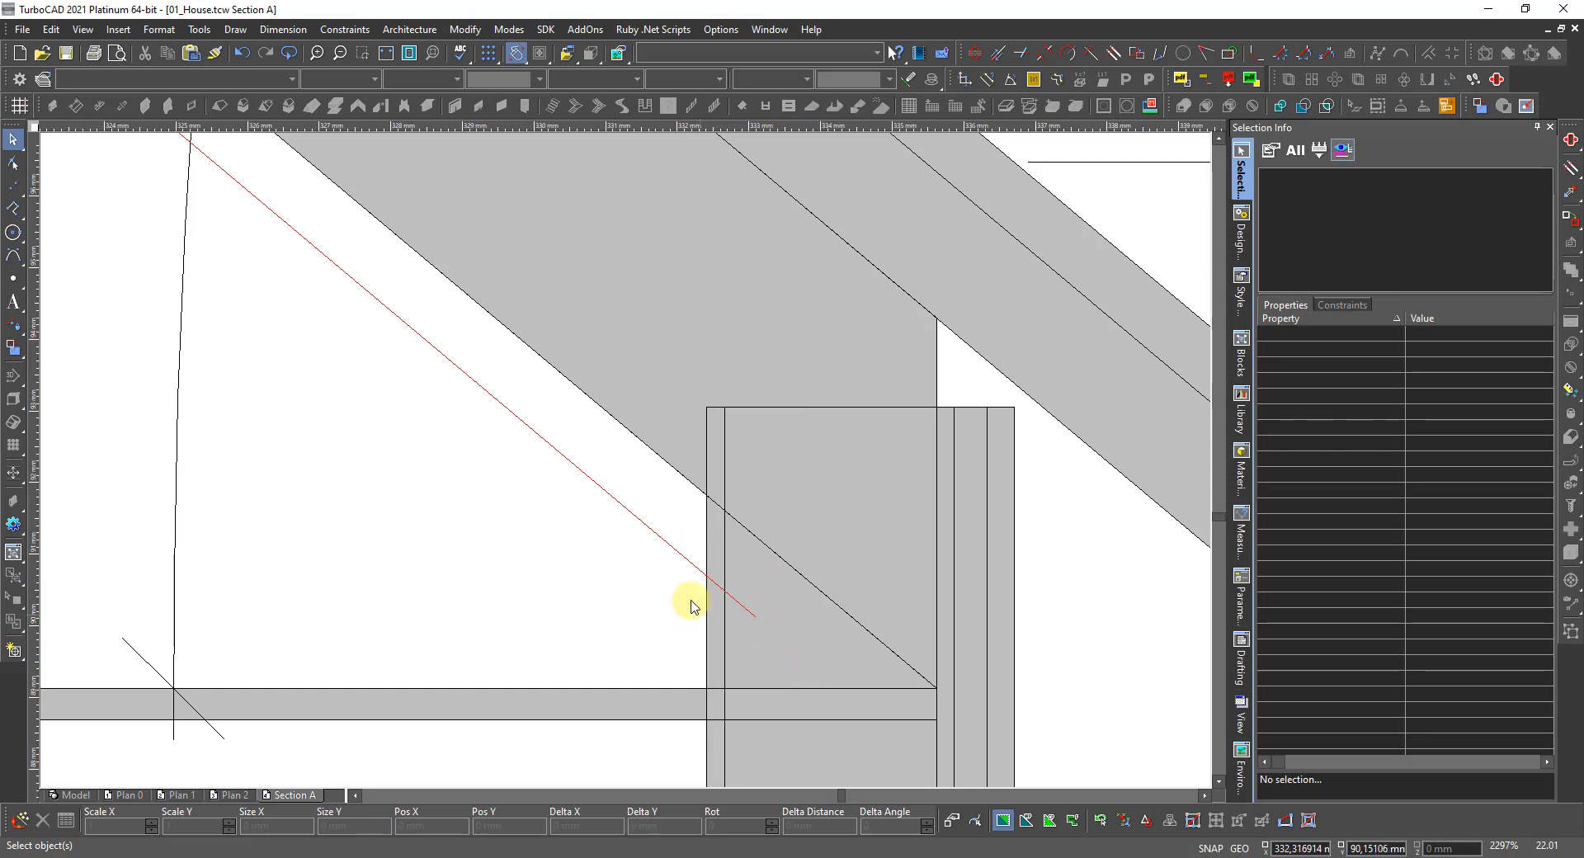
pyautogui.click(997, 53)
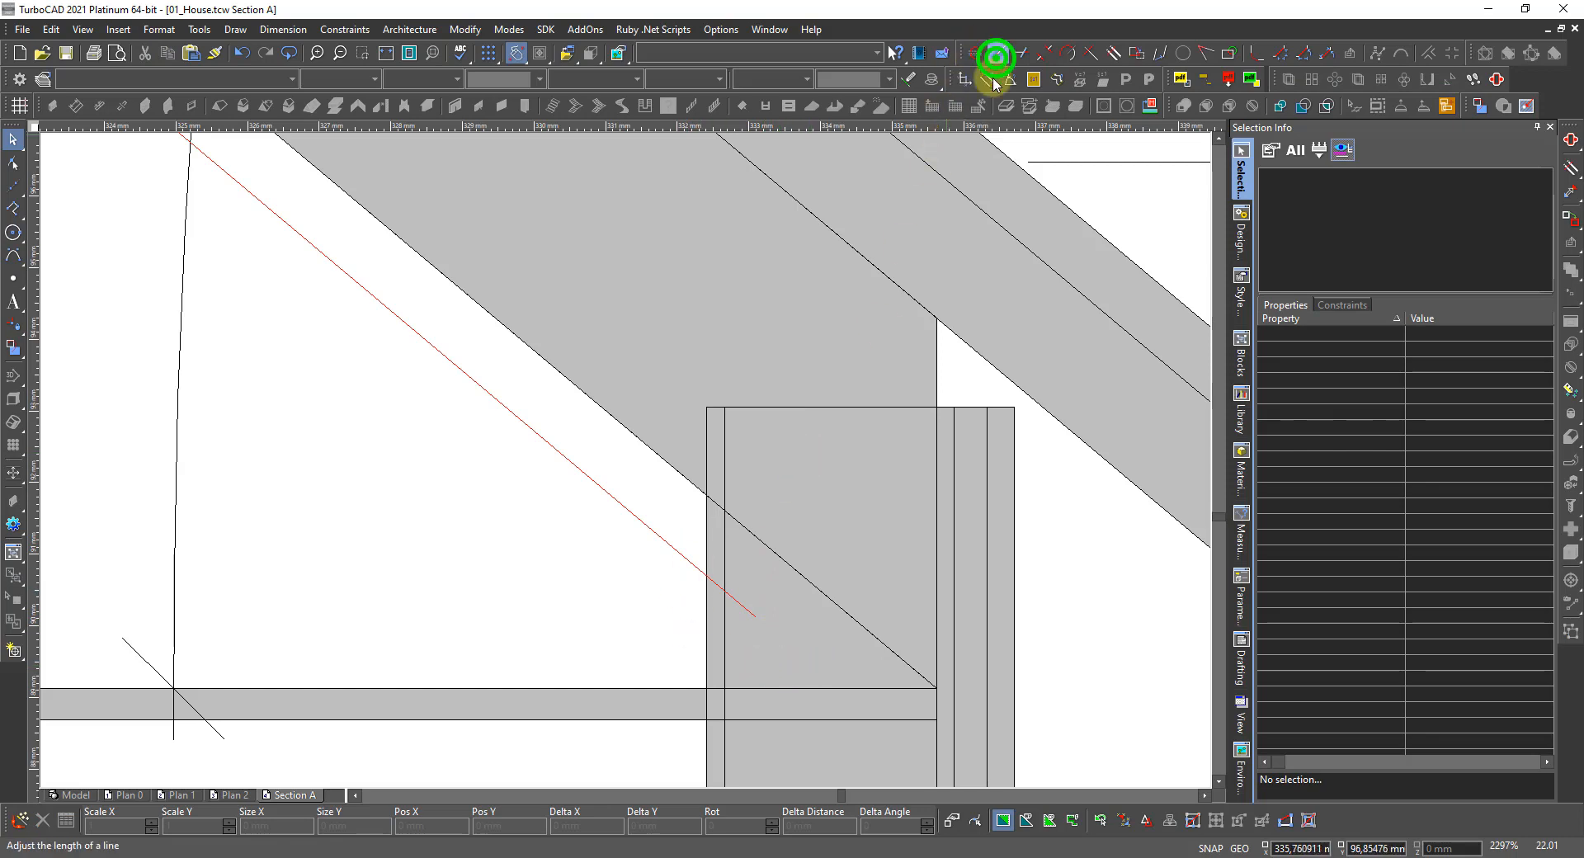
pyautogui.click(758, 624)
pyautogui.click(776, 645)
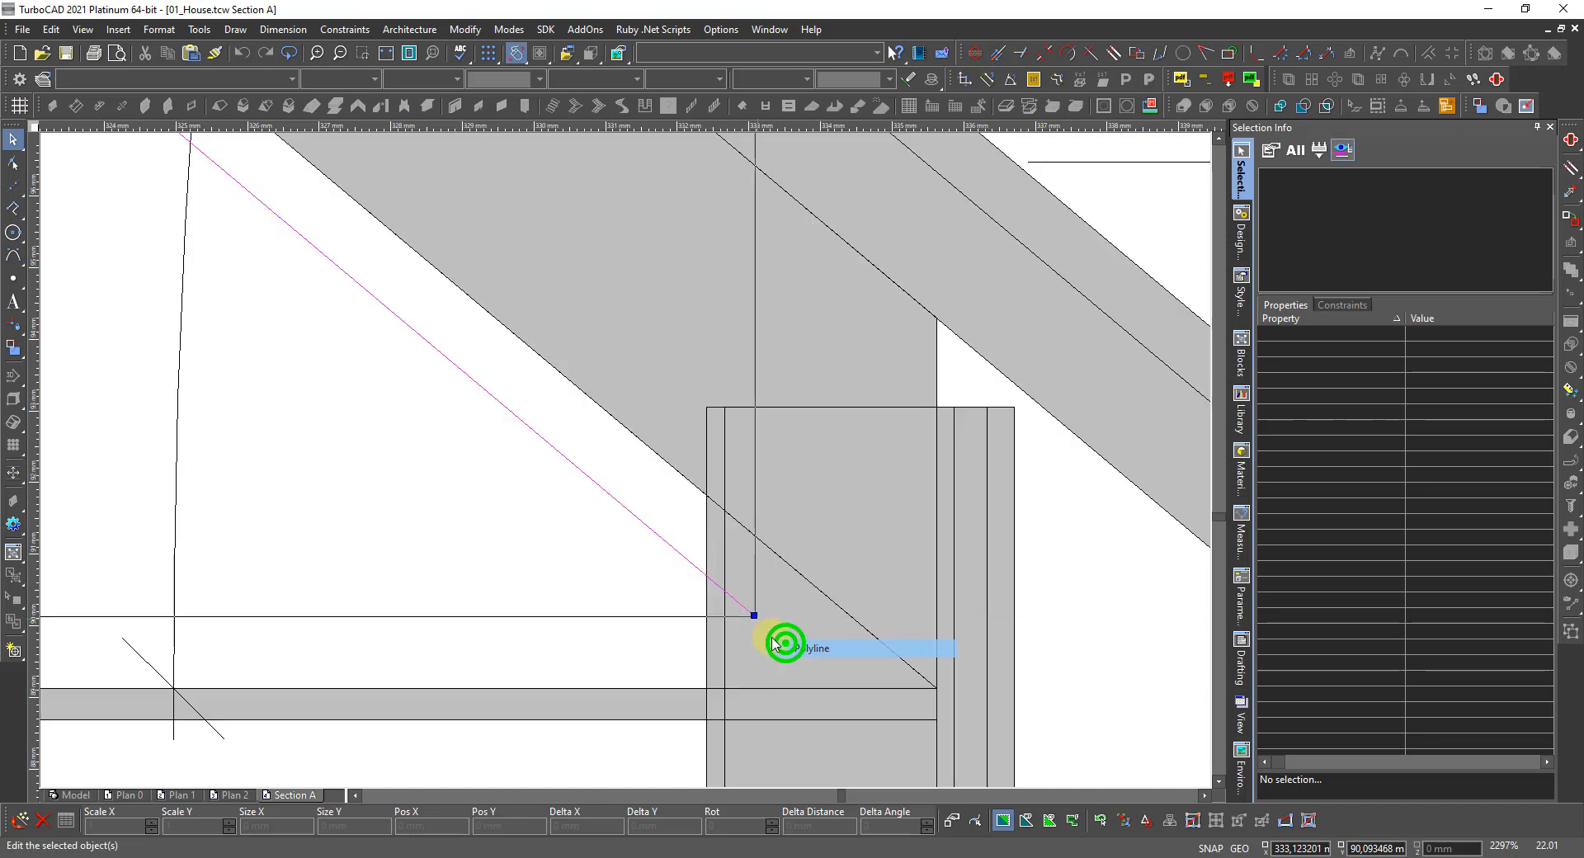
pyautogui.press('Escape')
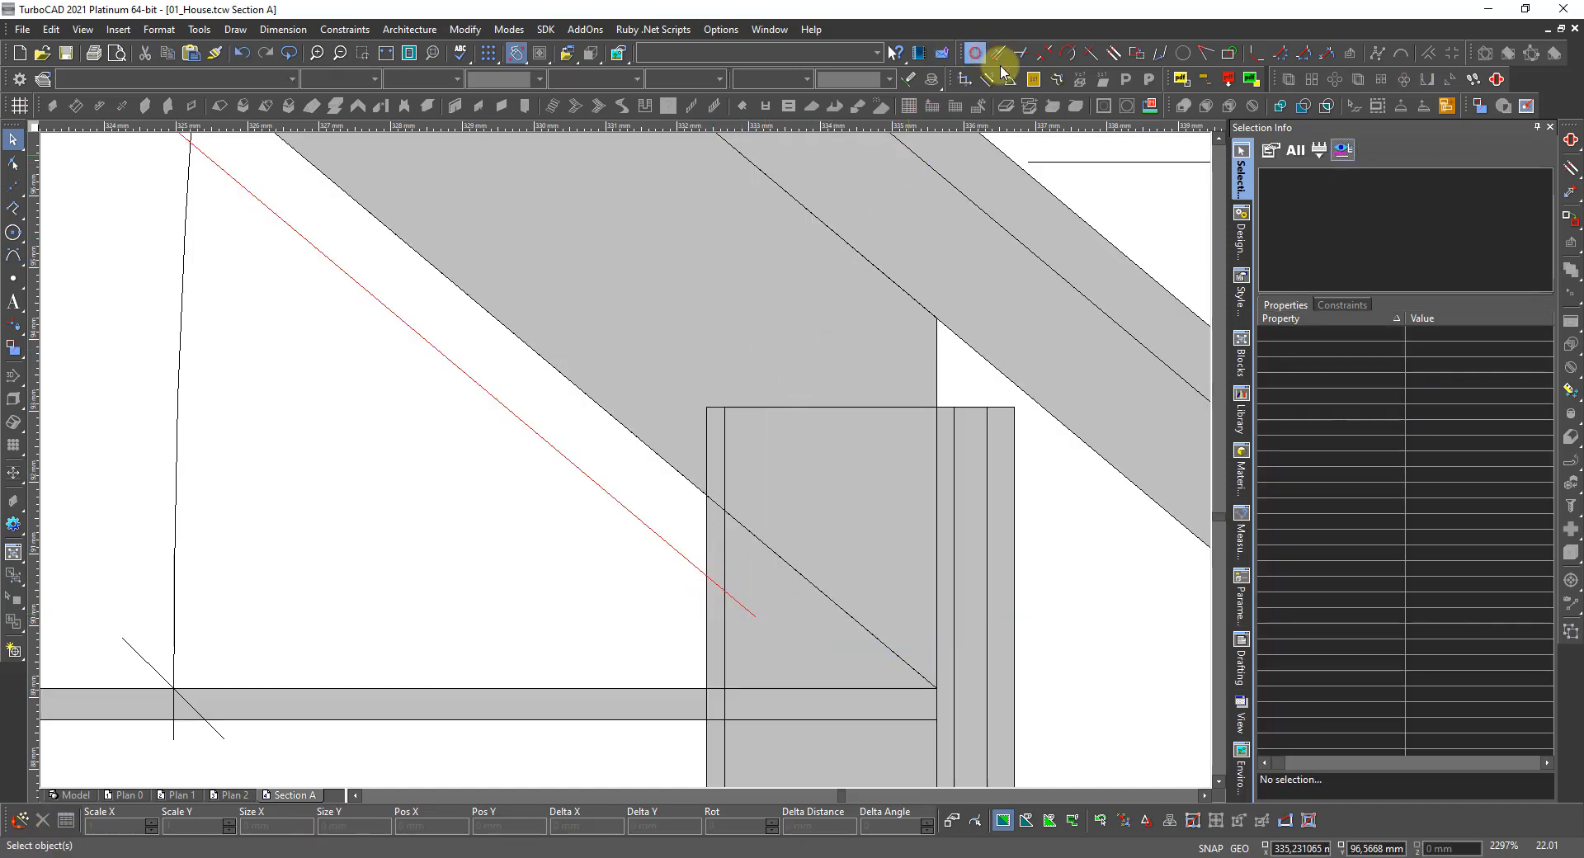
# Shorten the offset red polyline's lower end to the inner face of the outer wall beside the 4991 dimension.
pyautogui.click(1001, 56)
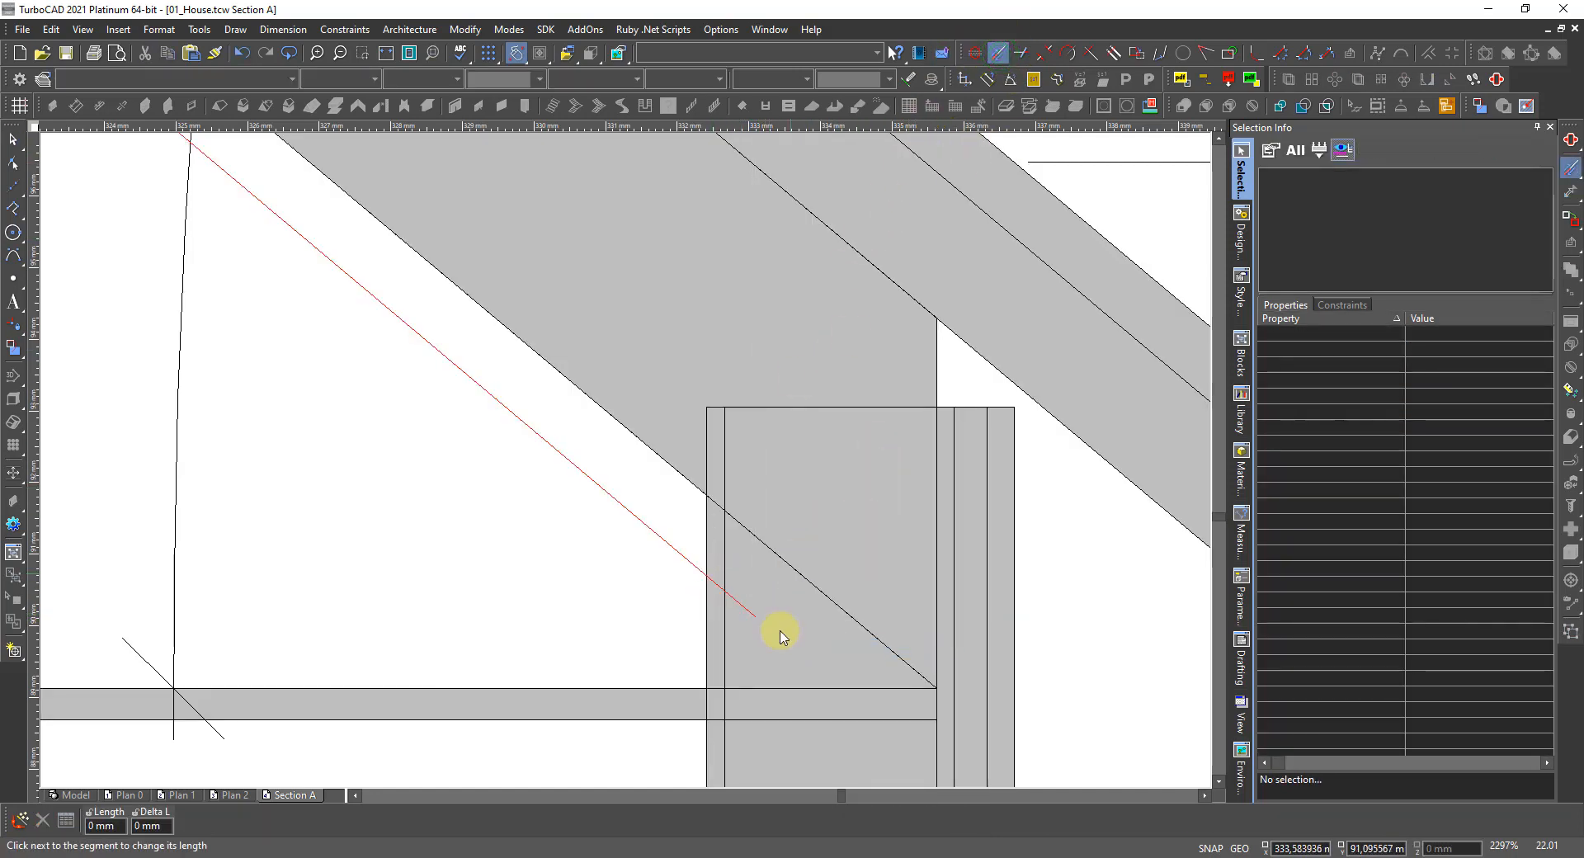
pyautogui.click(749, 613)
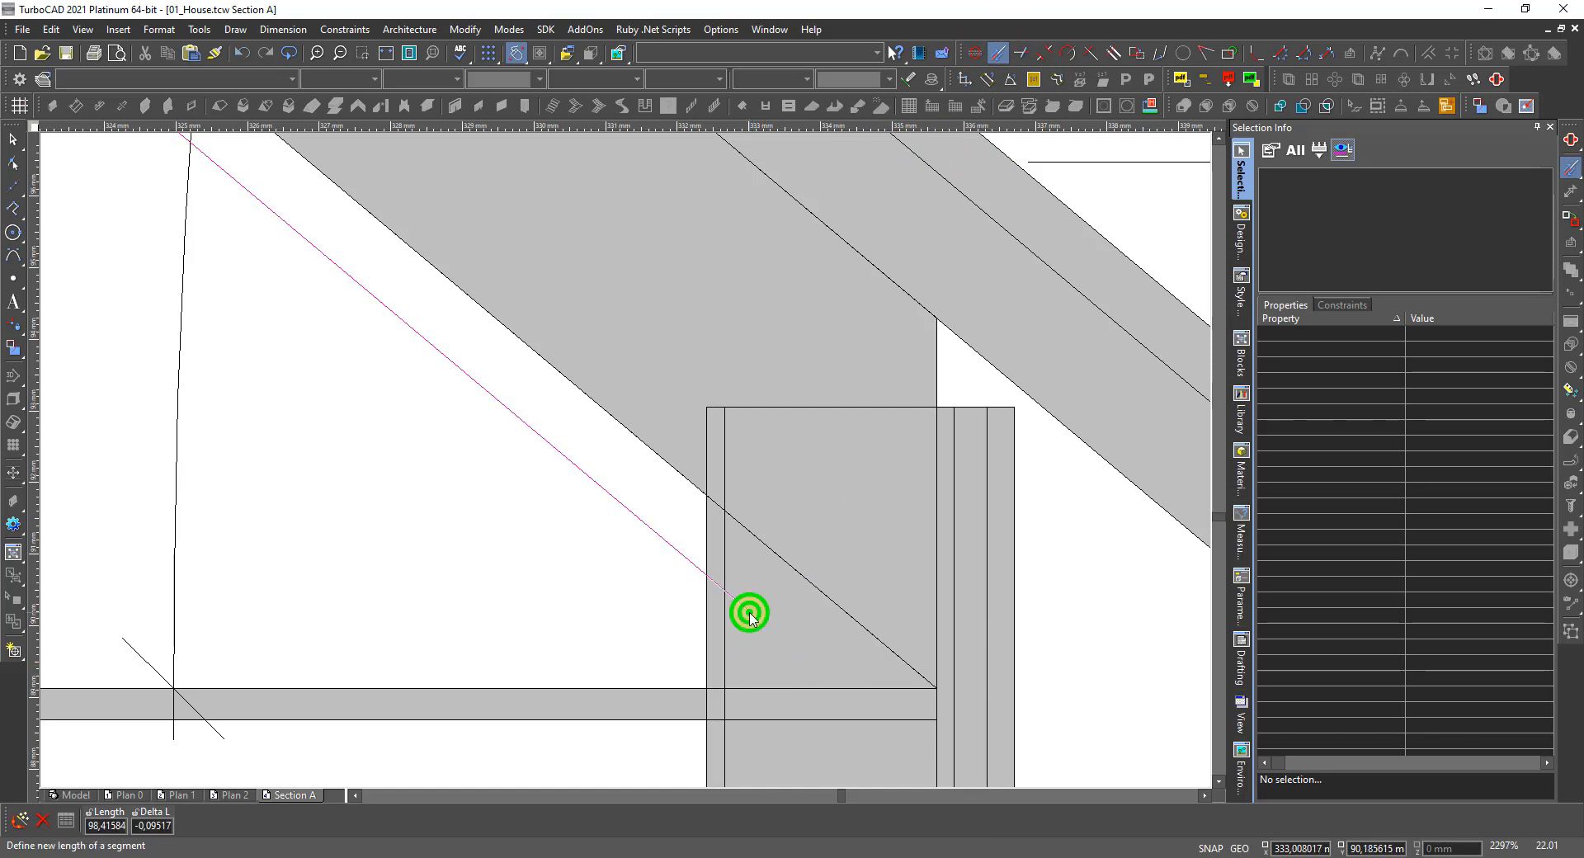
pyautogui.click(708, 583)
# Shorten the polyline's other lower end to the inner face of the upper-floor knee wall near the 6468 dimension.
pyautogui.scroll(-10, 594, 593)
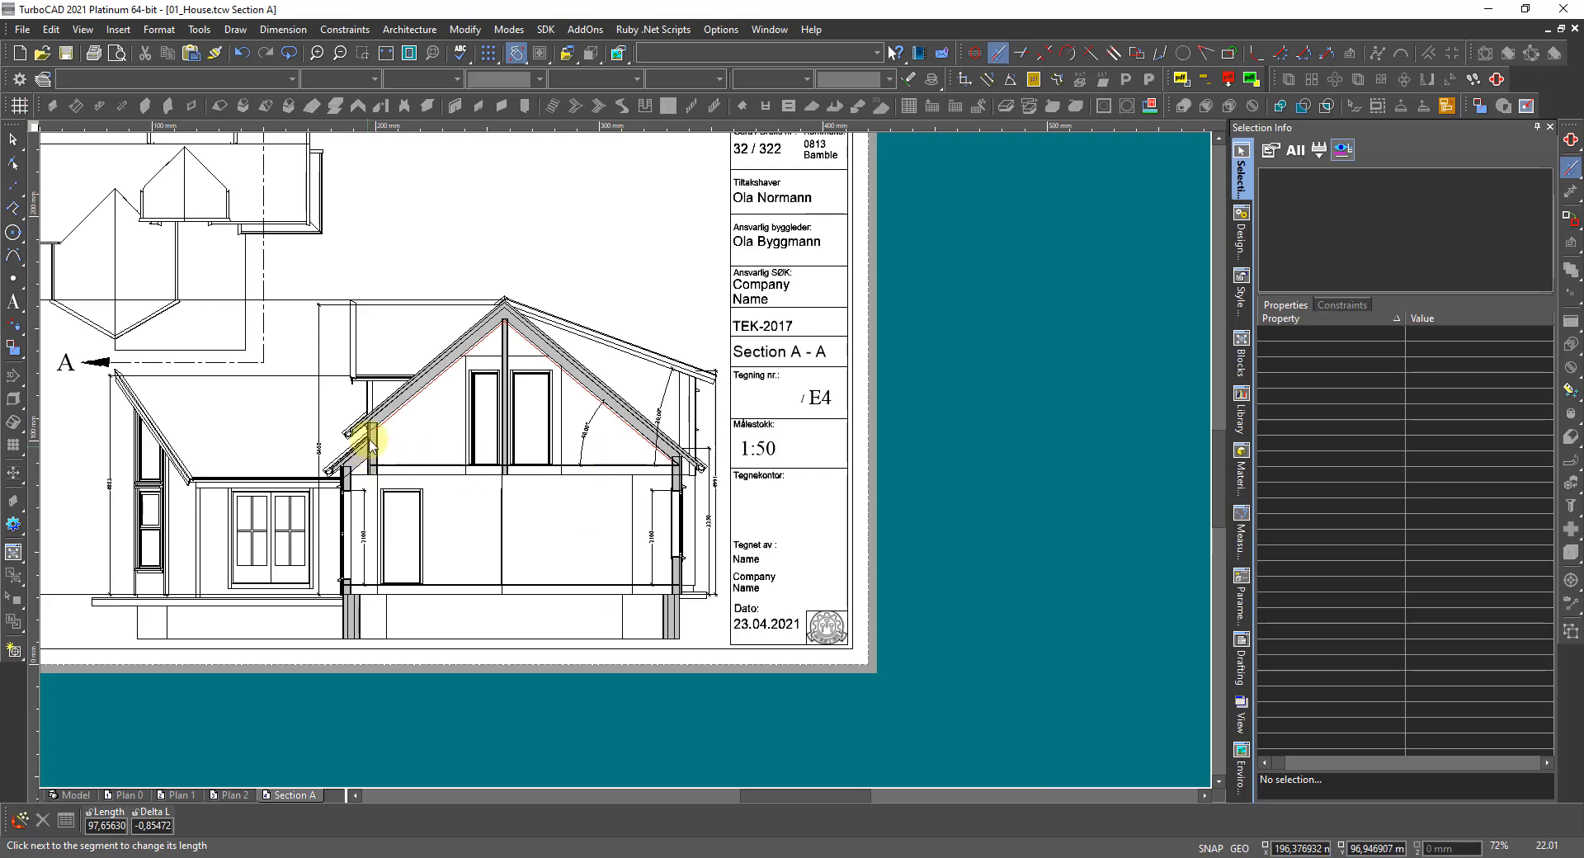
pyautogui.scroll(5, 369, 445)
pyautogui.scroll(5, 484, 530)
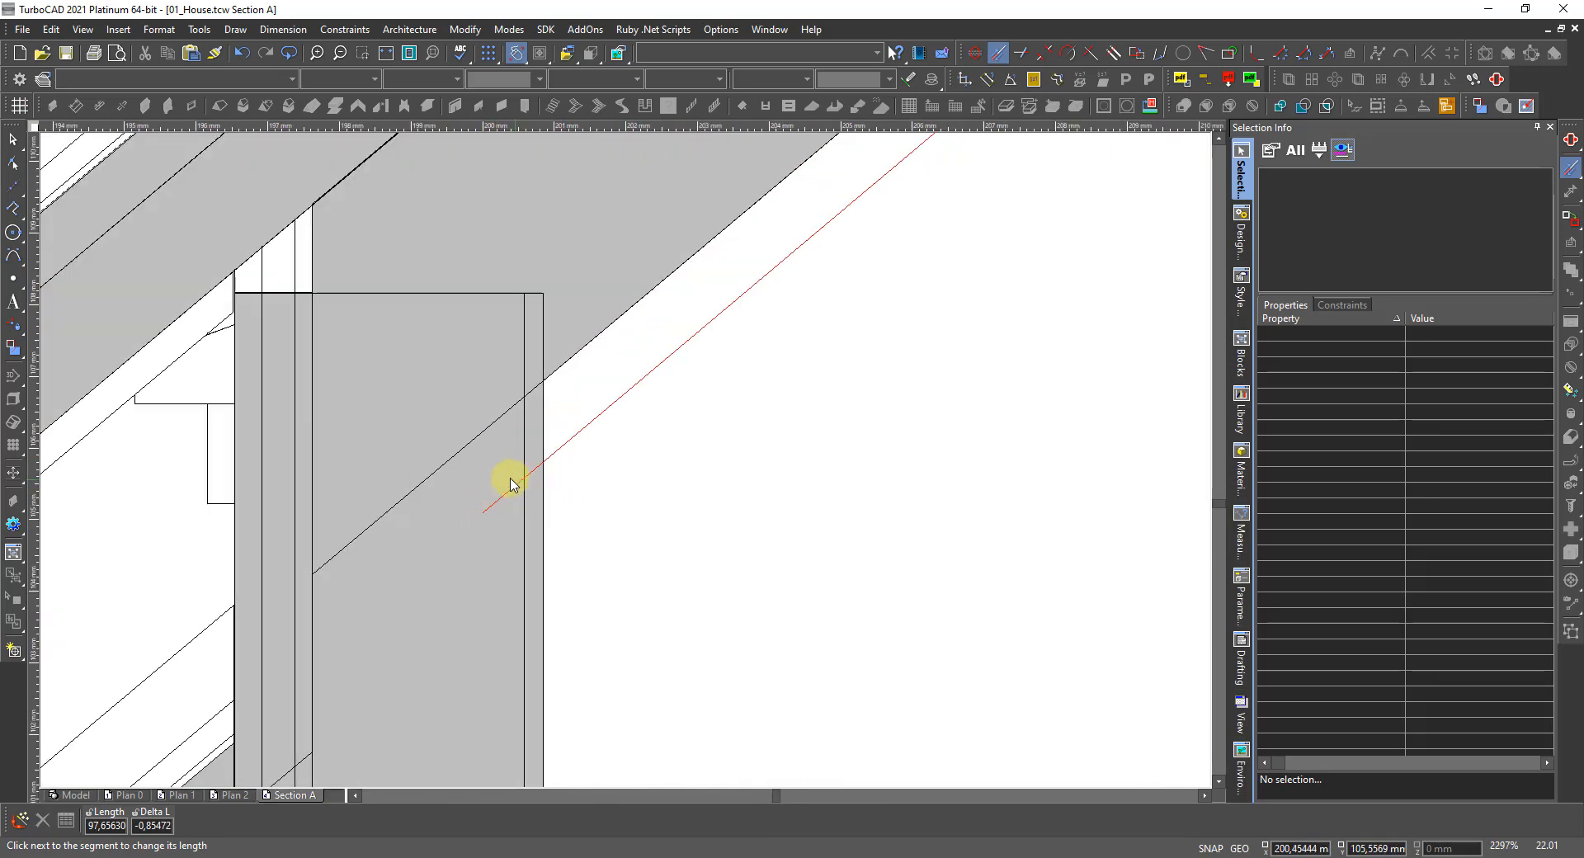
pyautogui.click(488, 506)
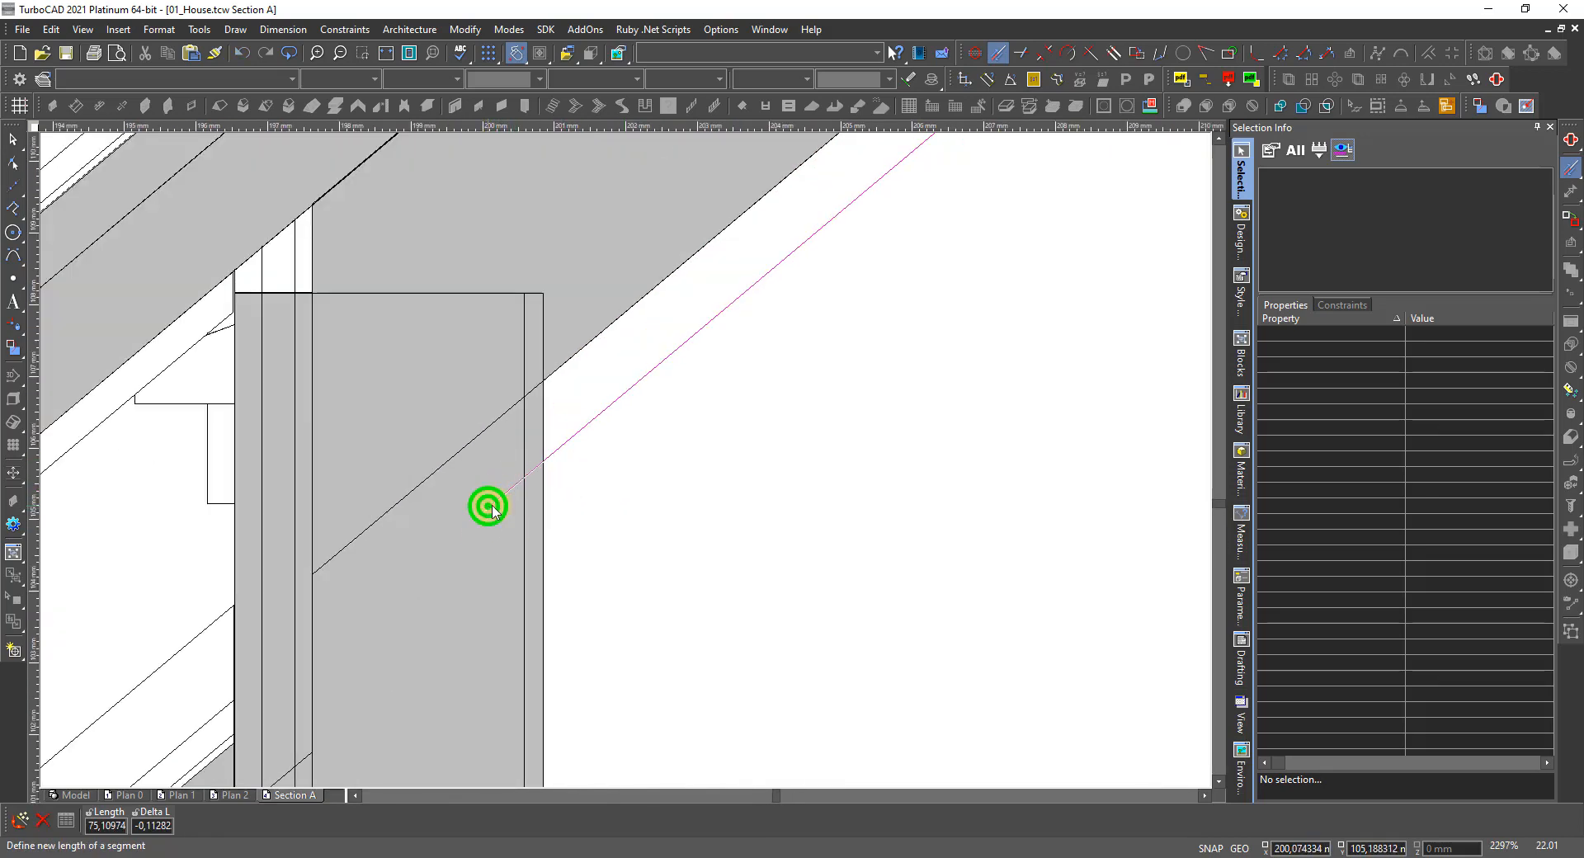
pyautogui.click(543, 460)
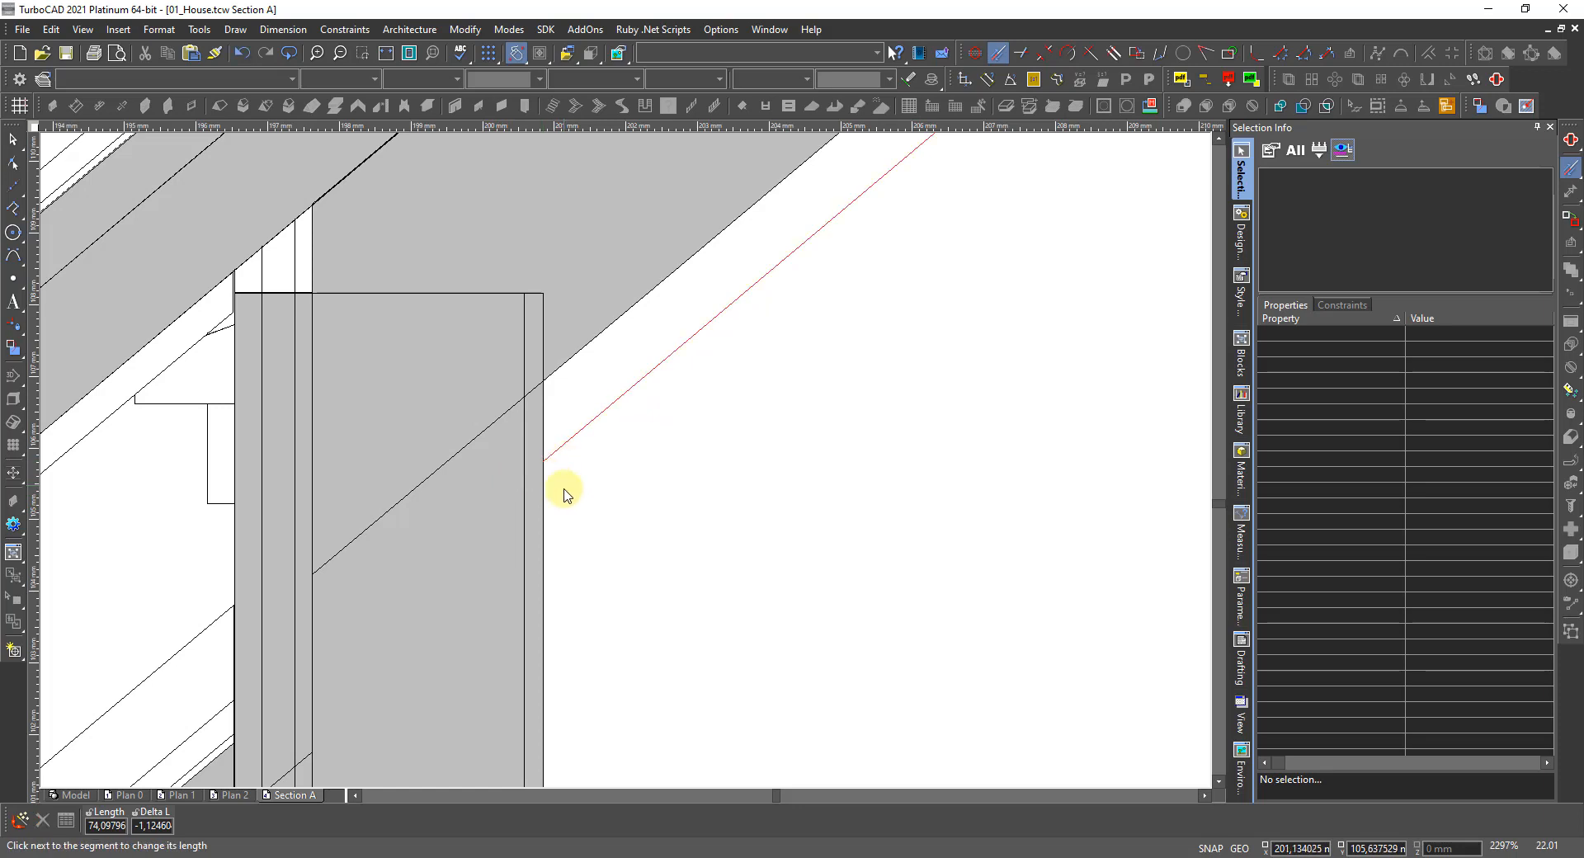
# Change the offset lining polyline's colour to black and deselect it.
pyautogui.click(626, 399)
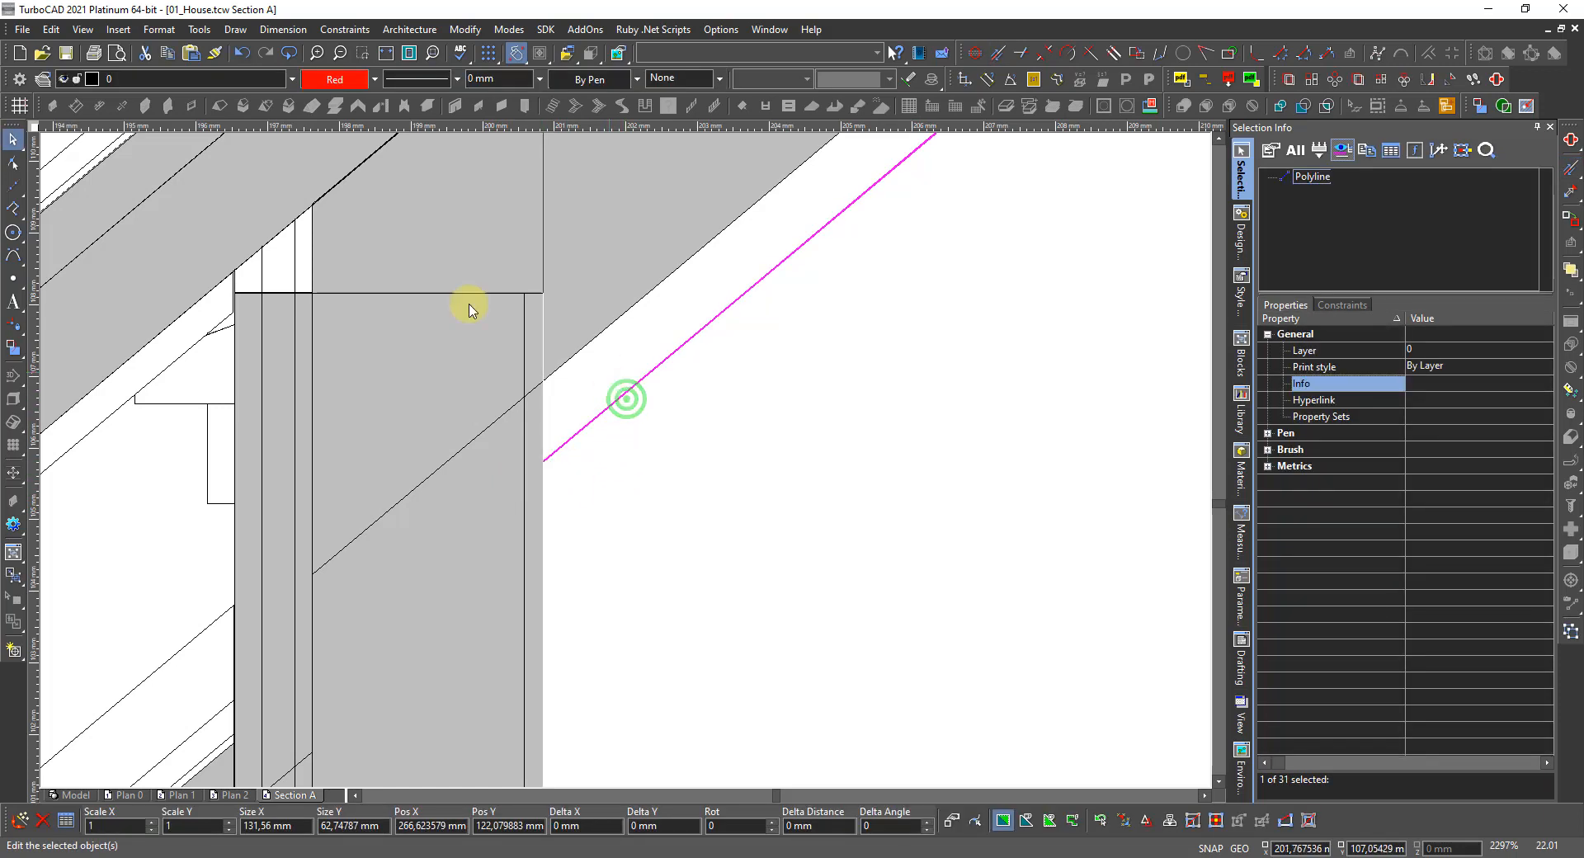
pyautogui.click(356, 78)
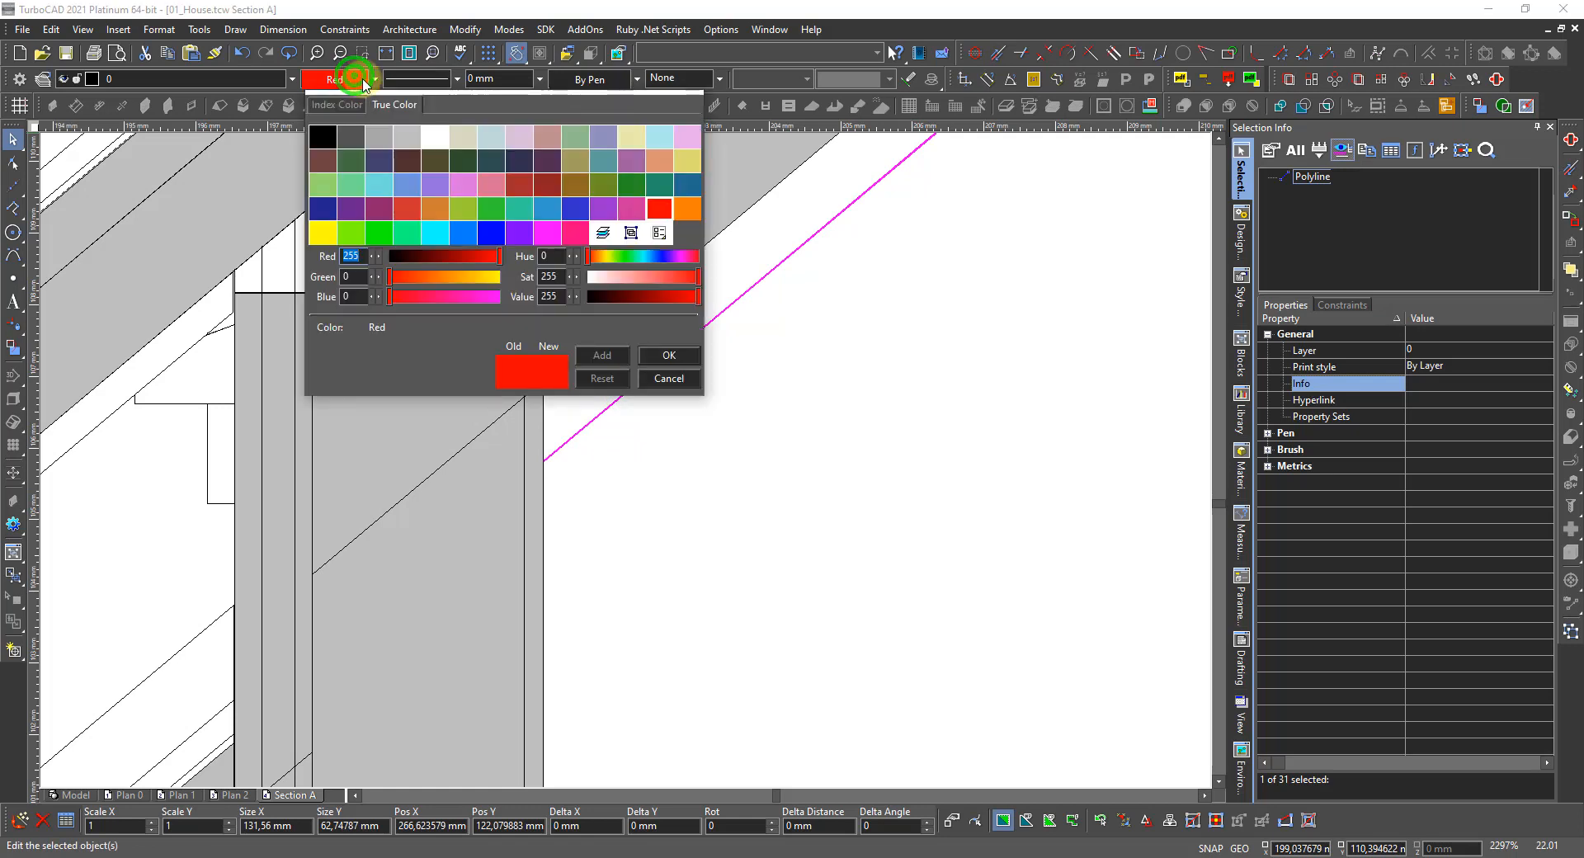
pyautogui.doubleClick(324, 138)
pyautogui.press('Escape')
# Add a vertical dimension inside the room from the lining line's end at the knee wall down to the upper floor surface.
pyautogui.rightClick(625, 459)
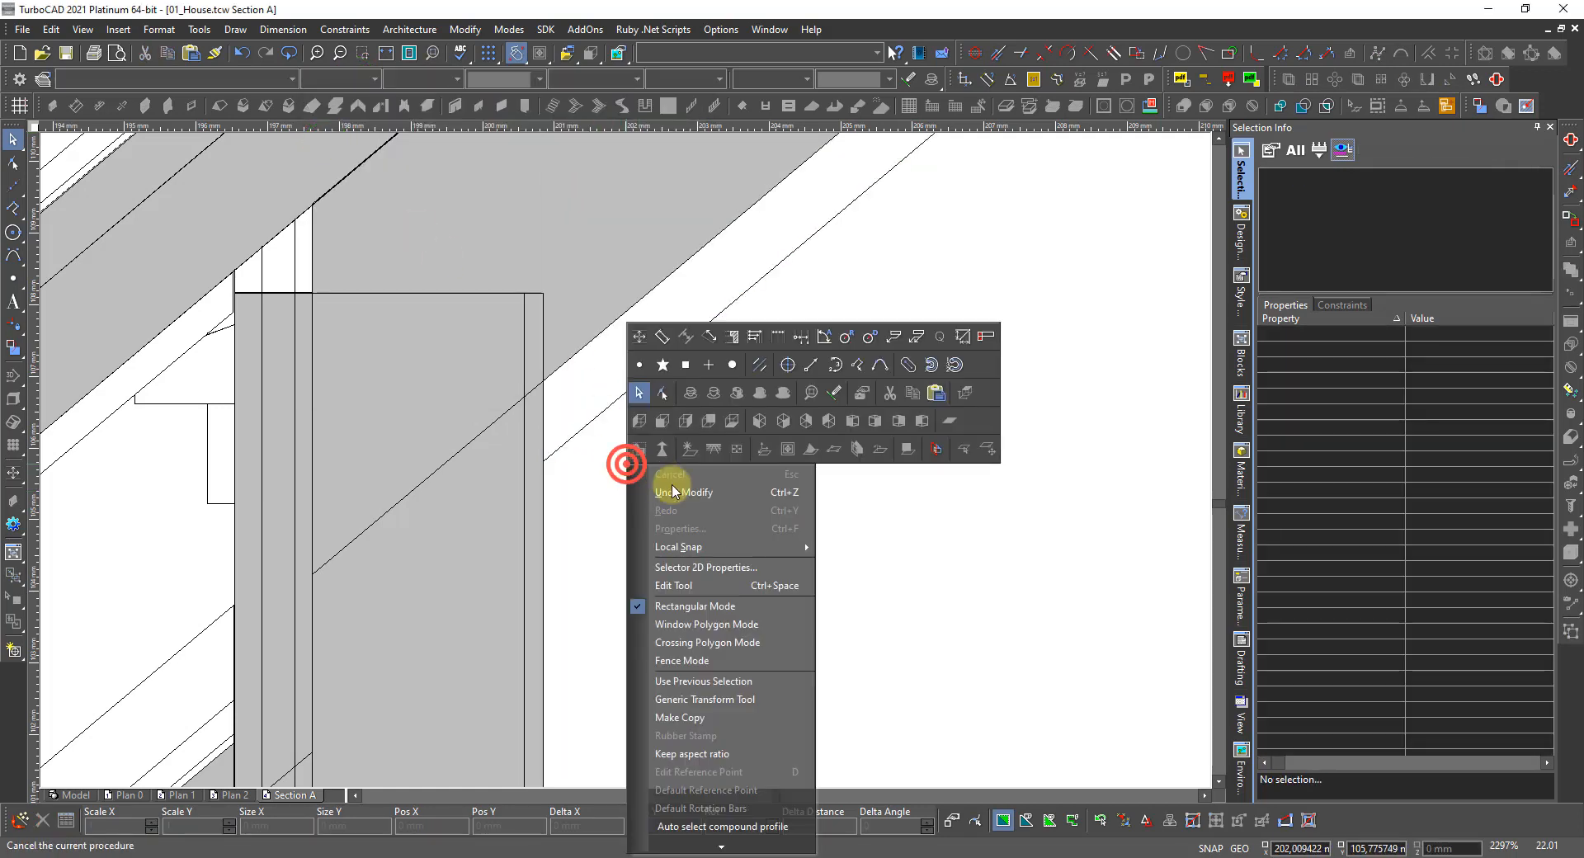
pyautogui.click(640, 338)
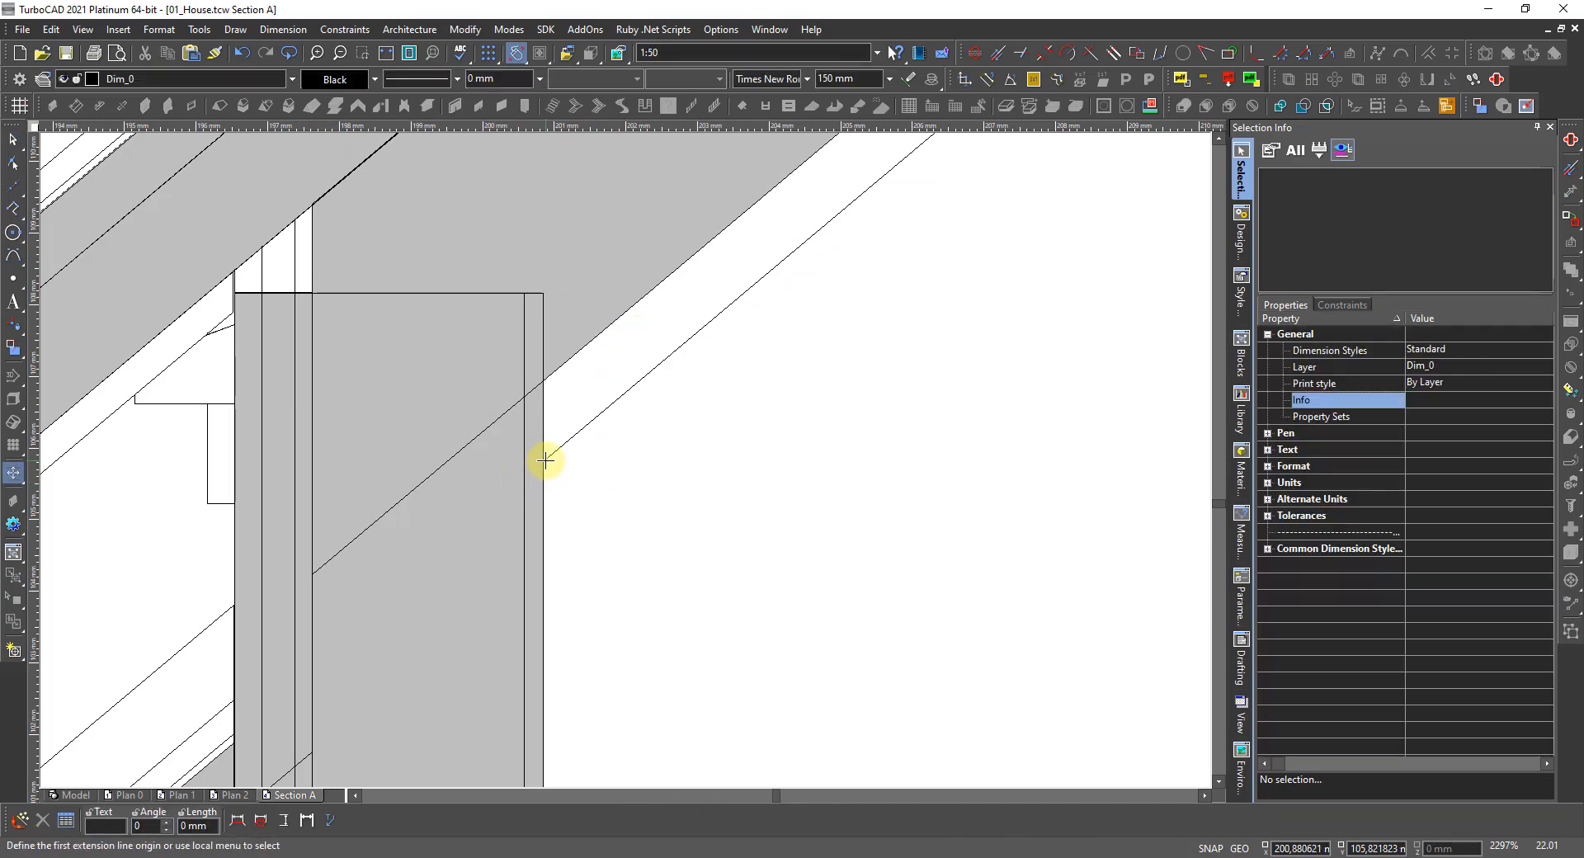
pyautogui.click(545, 460)
pyautogui.scroll(-3, 610, 495)
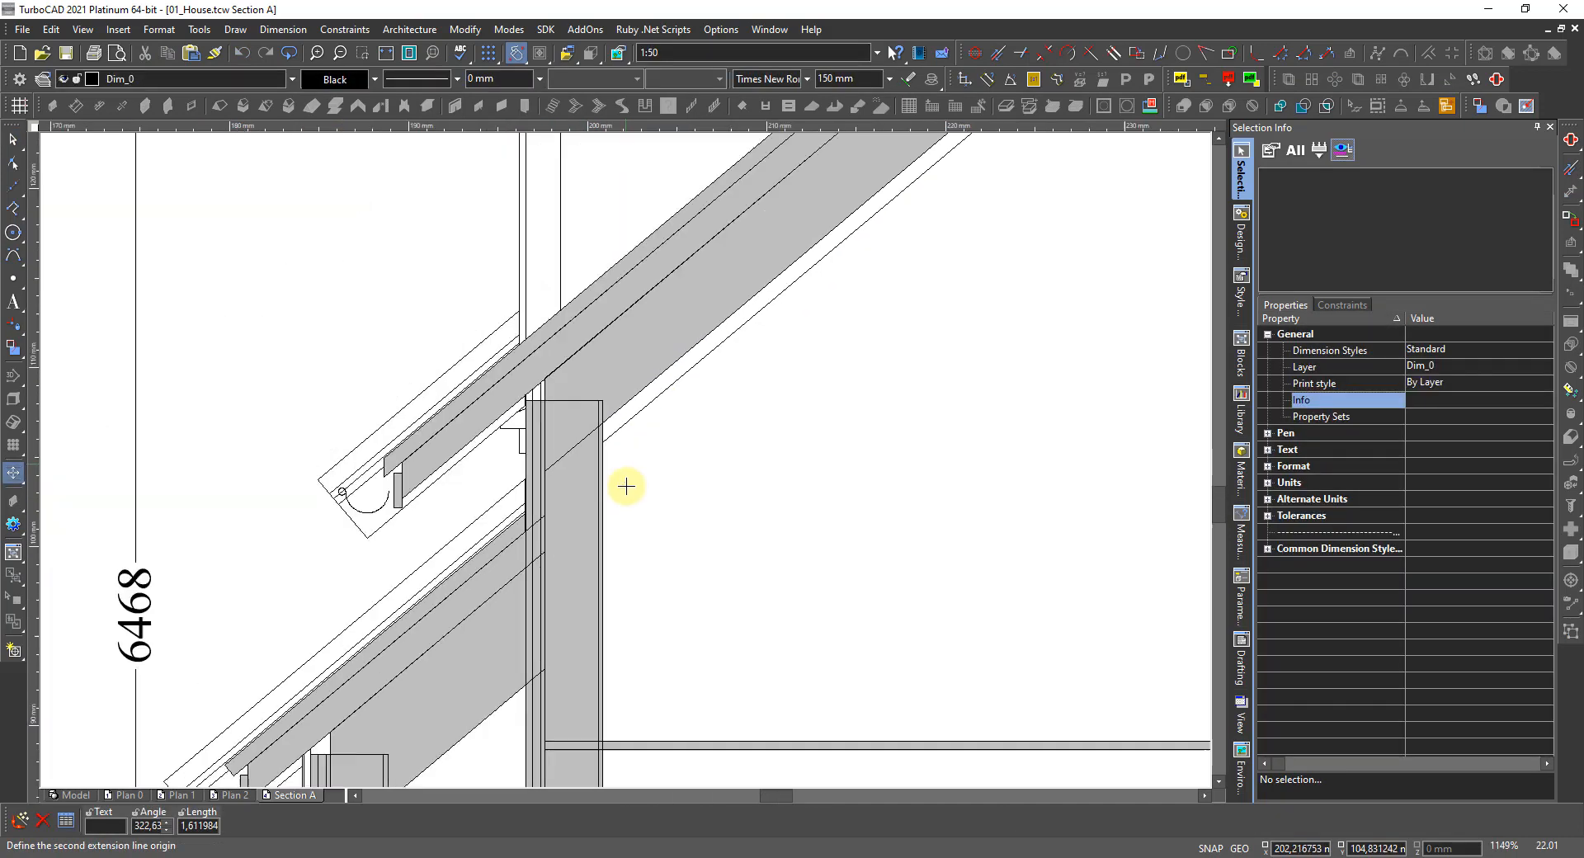
pyautogui.scroll(2, 625, 748)
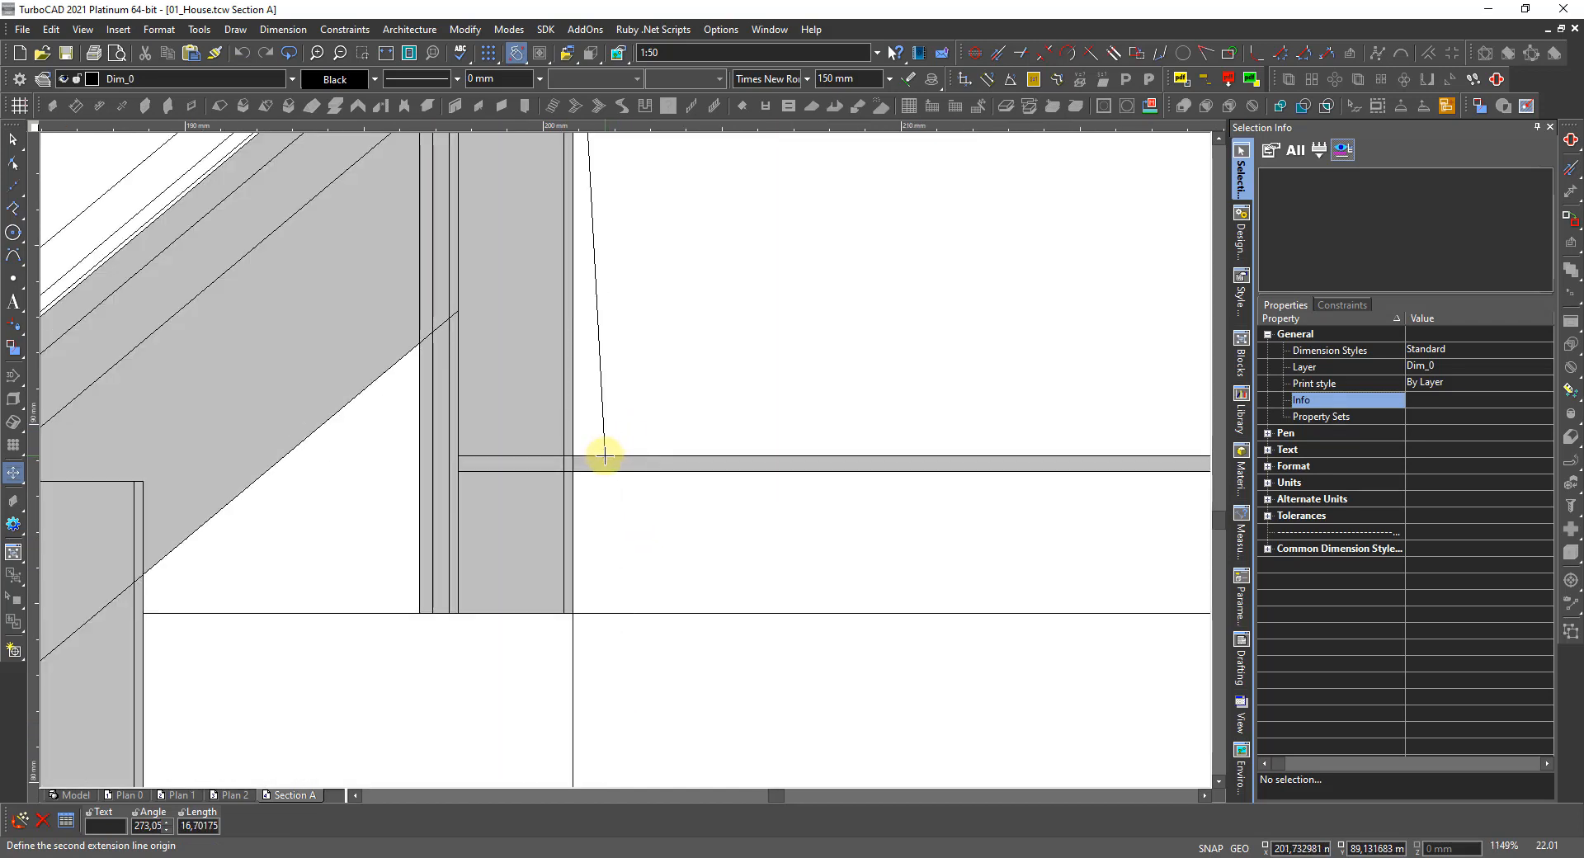
pyautogui.click(604, 456)
pyautogui.scroll(-2, 635, 452)
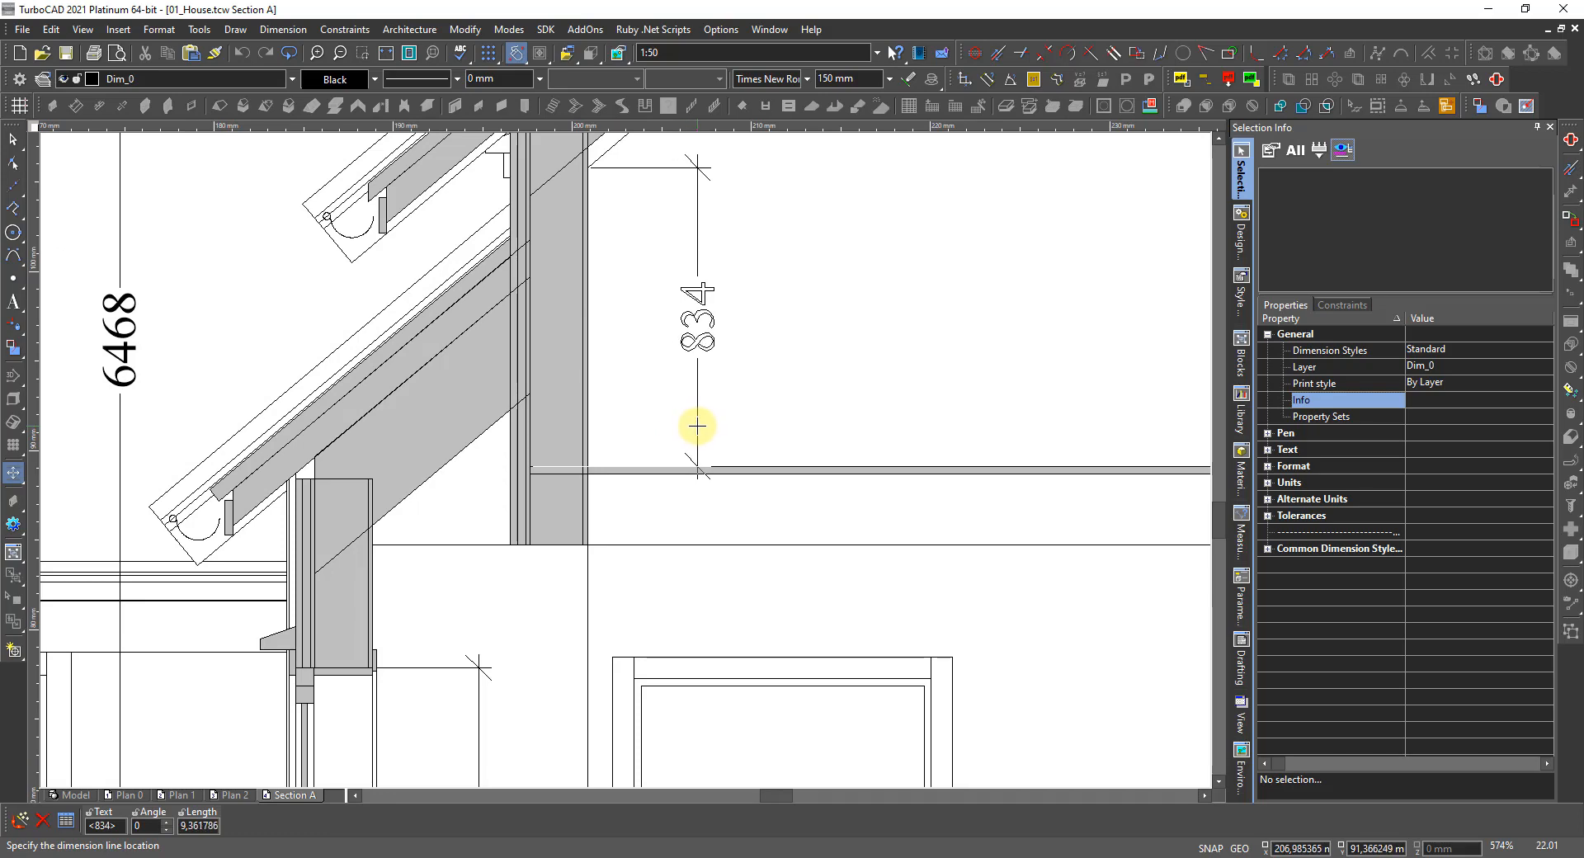
pyautogui.click(697, 426)
# Add a vertical dimension from the lining line's opposite end at the outer wall down to the upper floor surface.
pyautogui.scroll(-4, 693, 382)
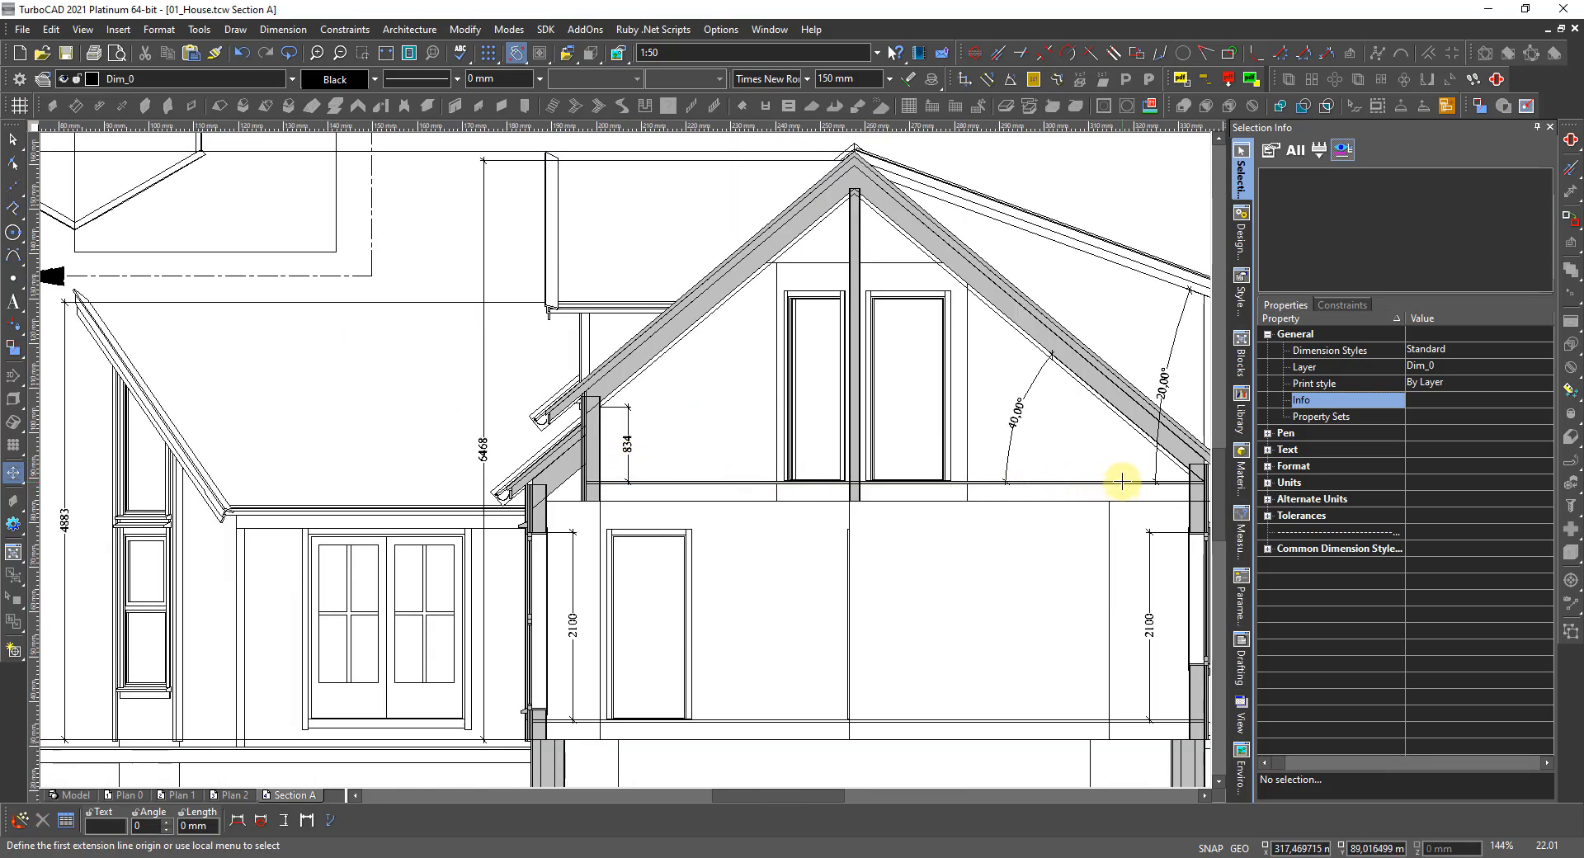
pyautogui.scroll(6, 1122, 481)
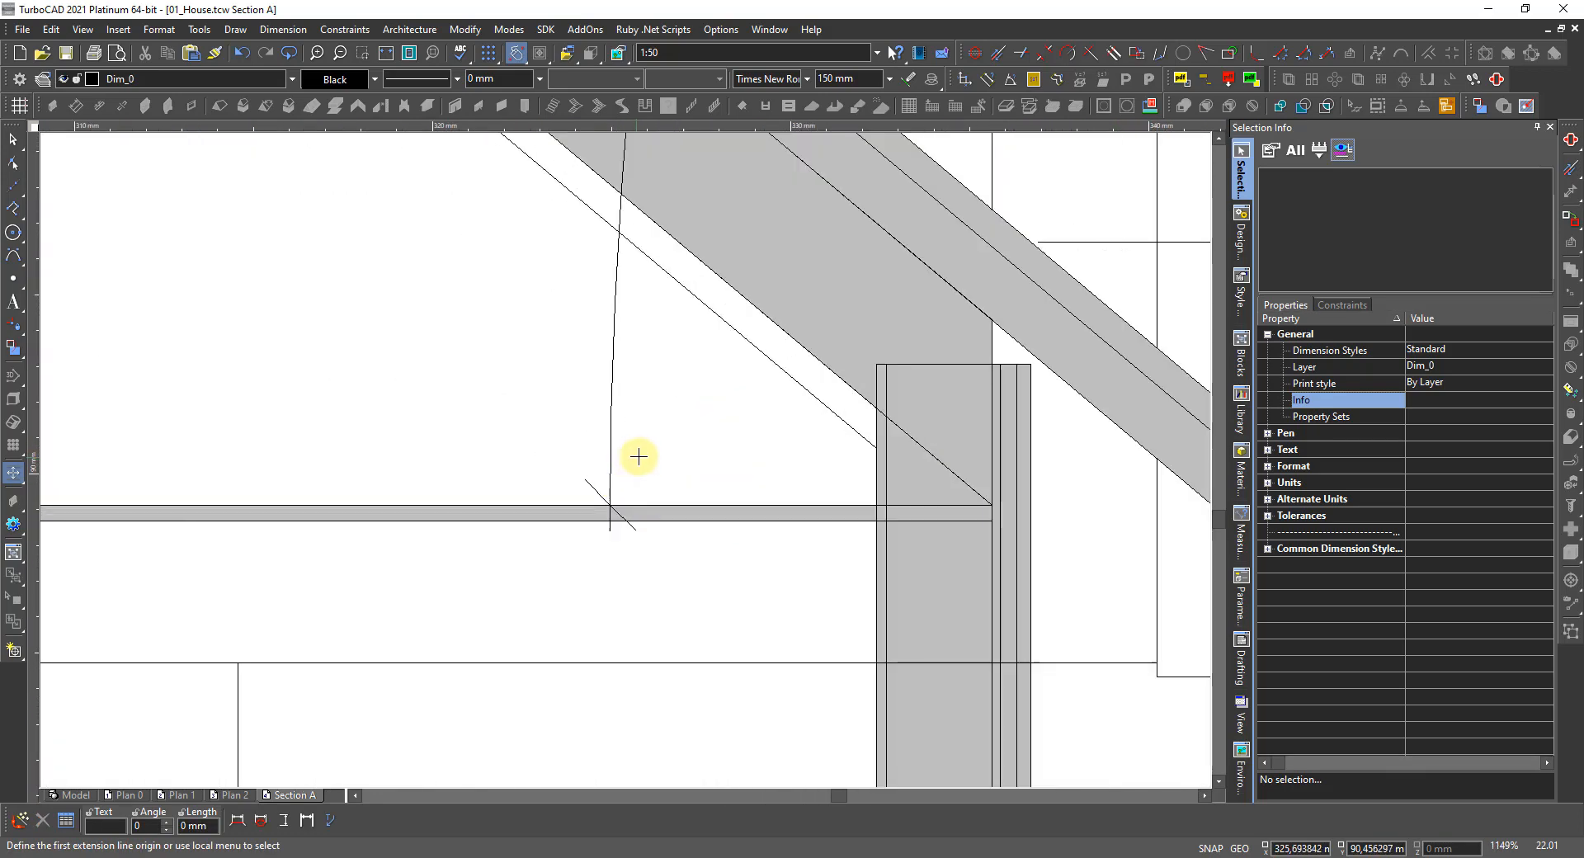
pyautogui.click(877, 445)
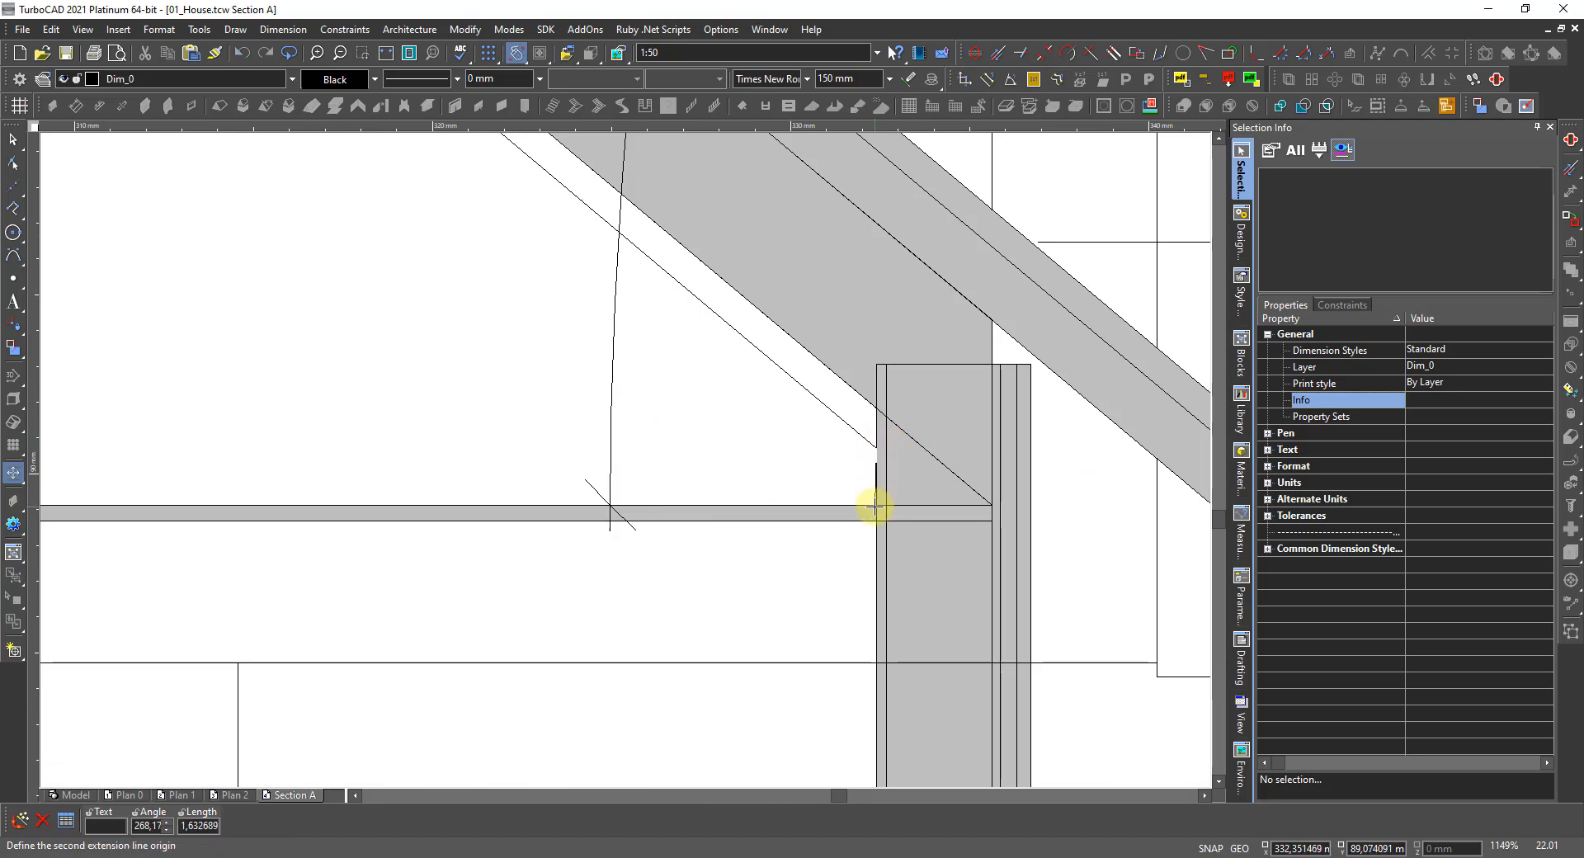
pyautogui.click(874, 507)
pyautogui.click(754, 482)
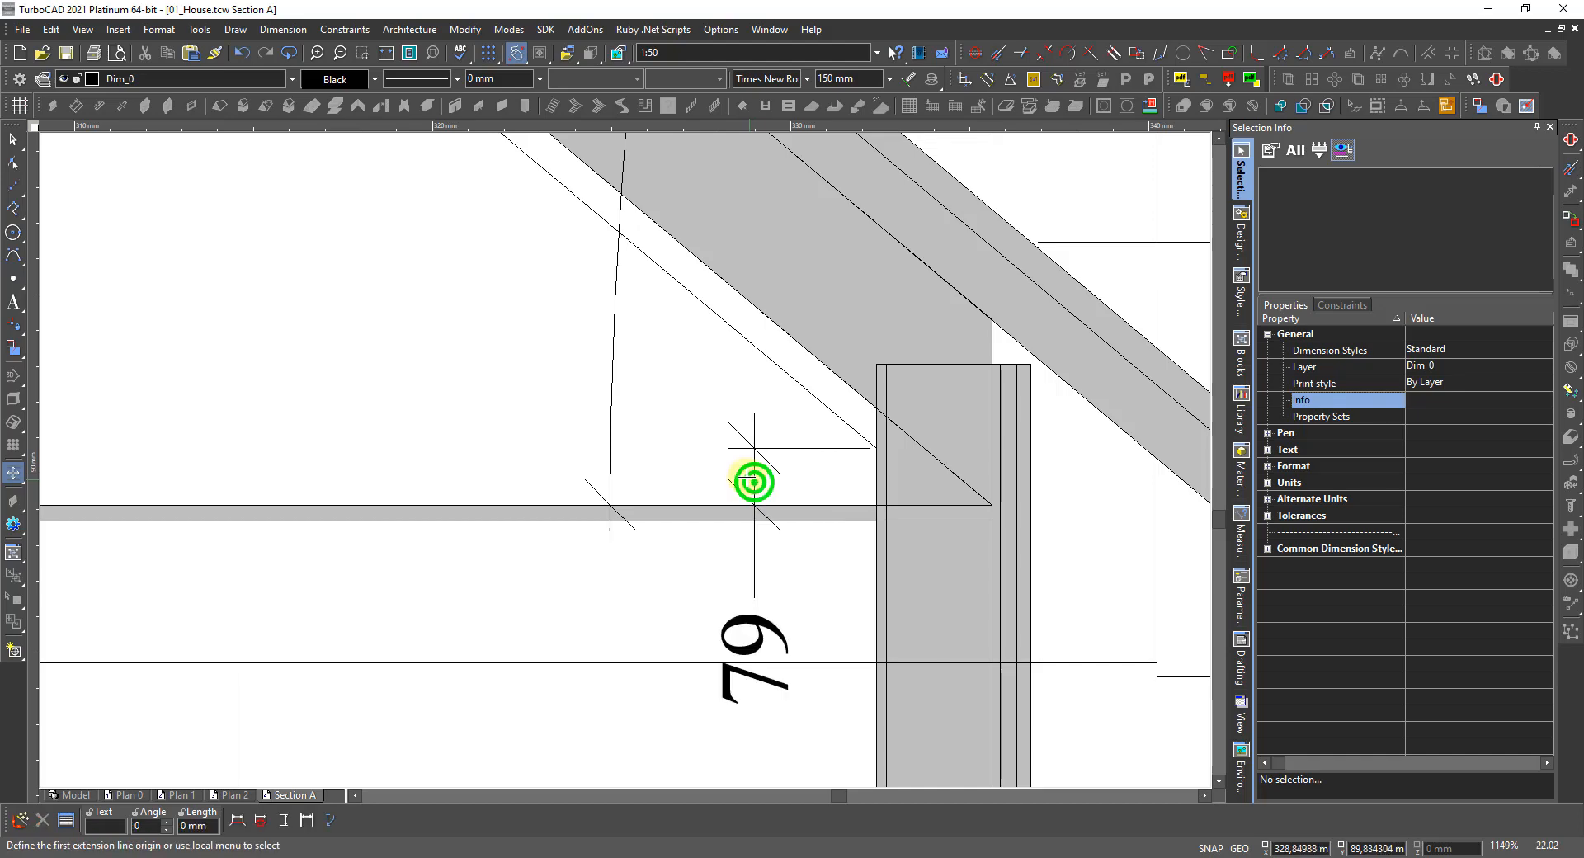
# Draw a horizontal red line about 79 mm long on the upper floor surface, from near the knee wall past the doors.
pyautogui.scroll(-6, 566, 480)
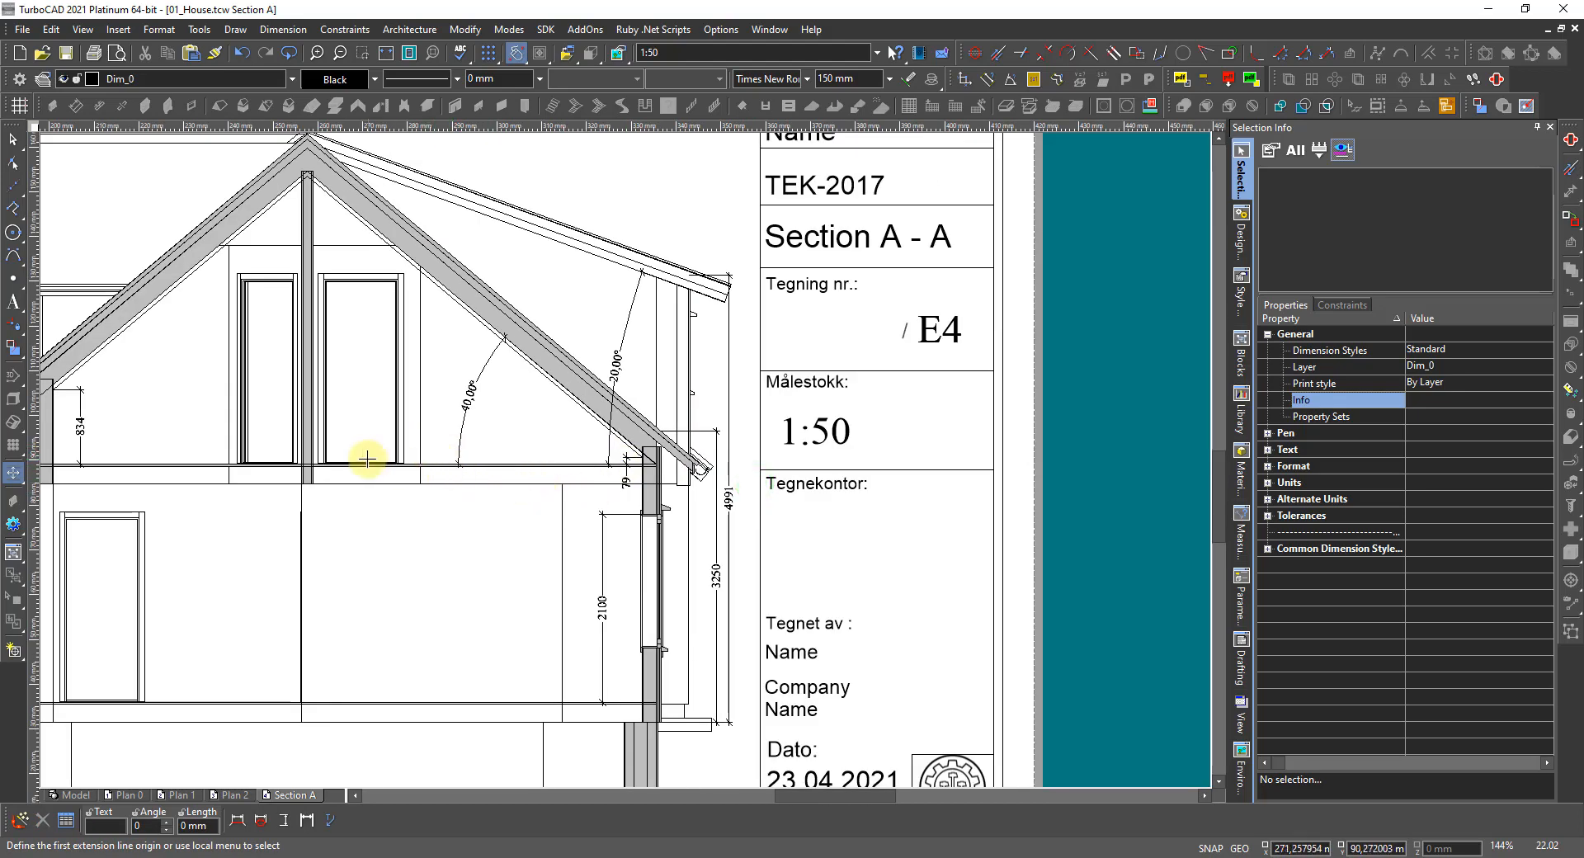
pyautogui.scroll(2, 619, 442)
pyautogui.scroll(-2, 634, 468)
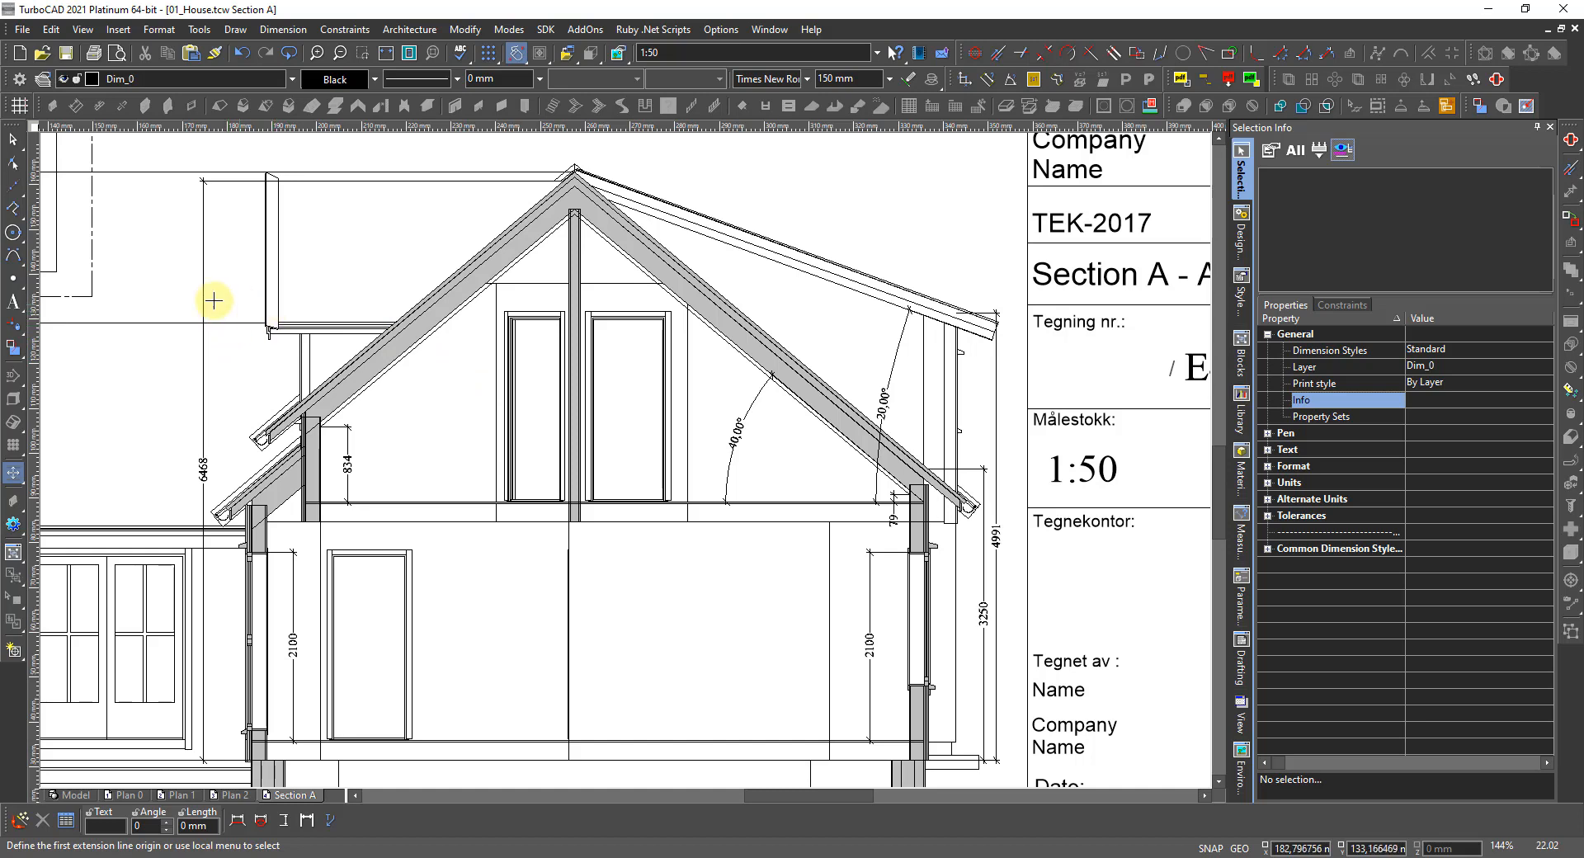
pyautogui.click(12, 204)
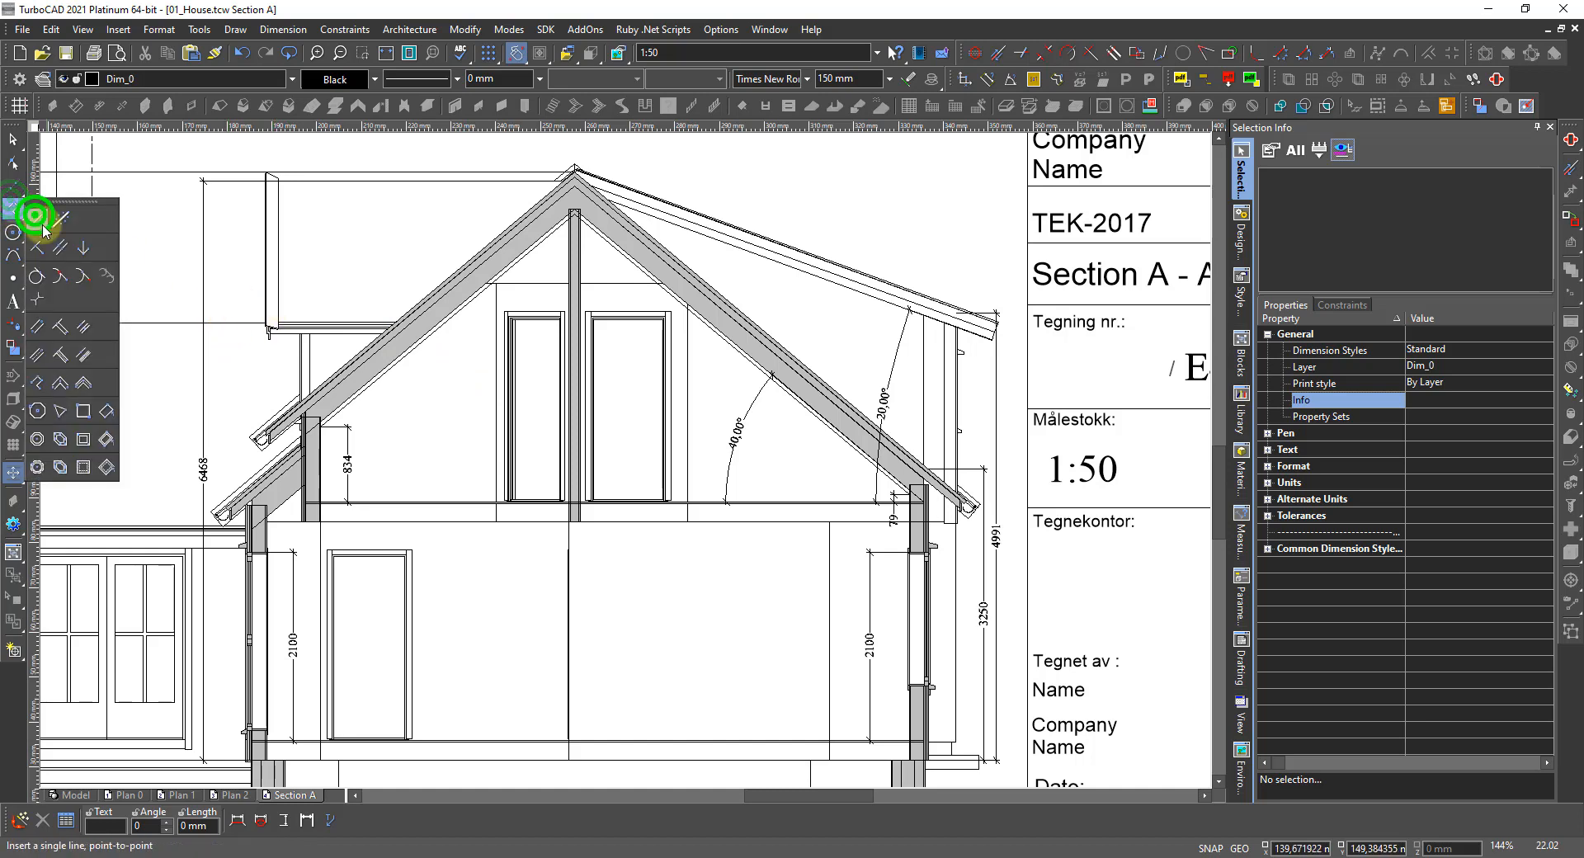
pyautogui.scroll(5, 409, 505)
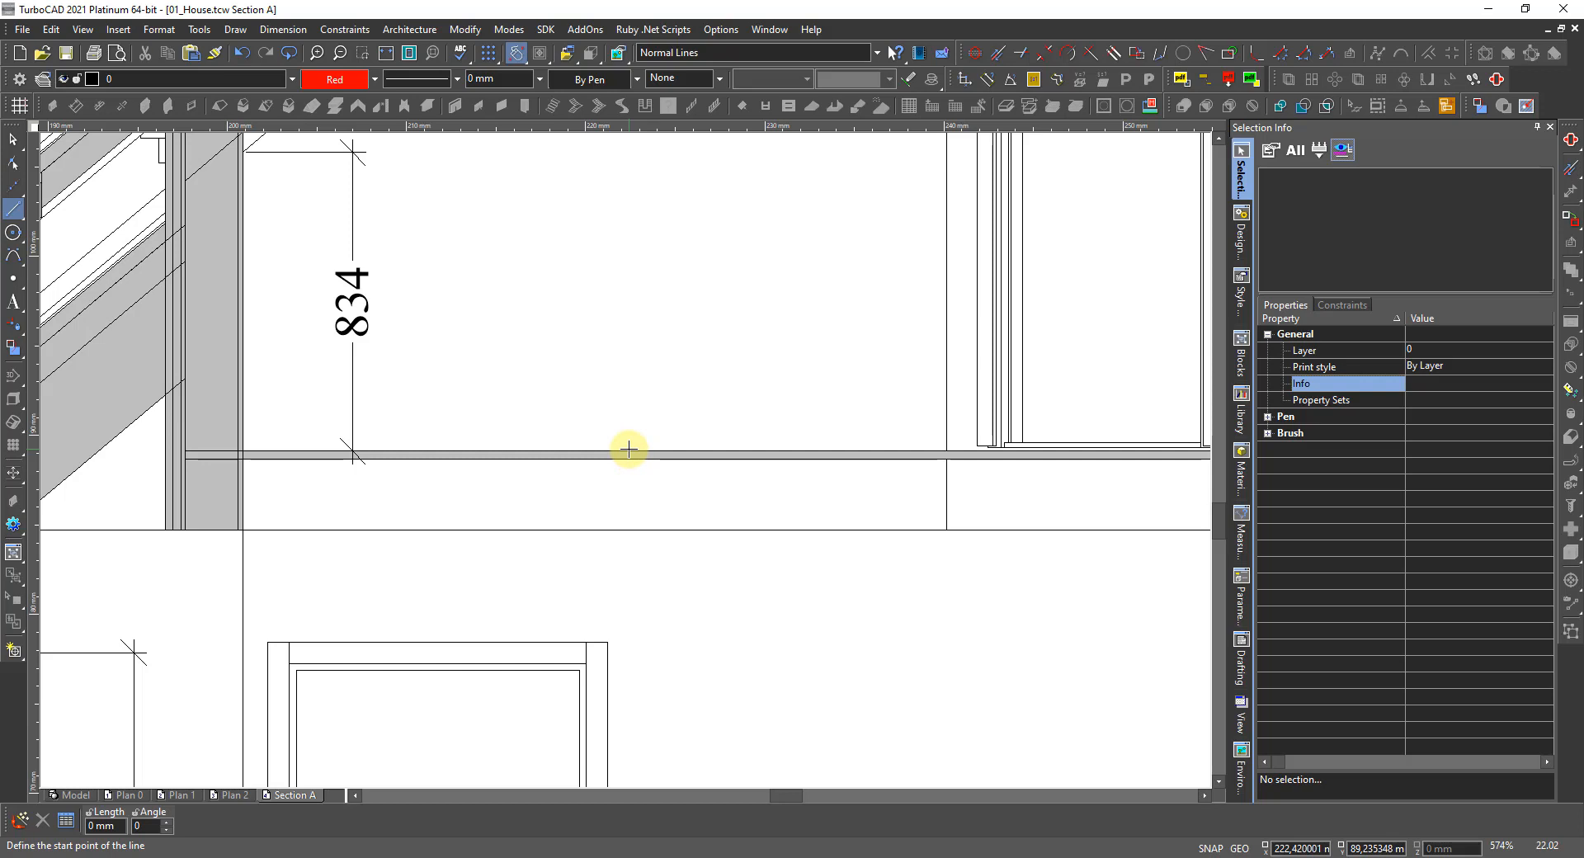
pyautogui.scroll(-5, 628, 449)
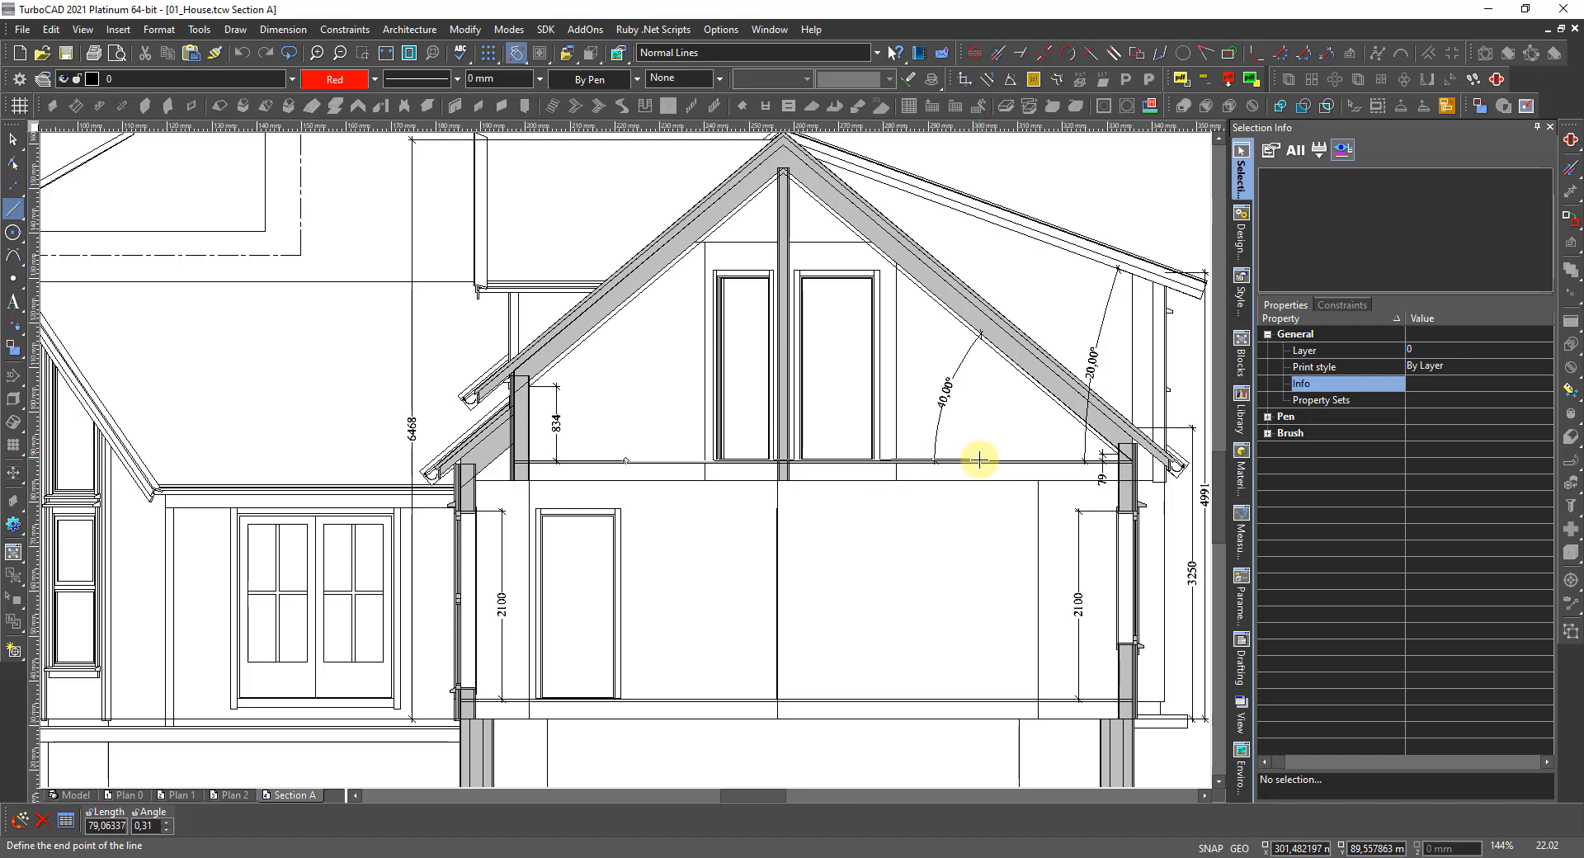
pyautogui.scroll(7, 979, 459)
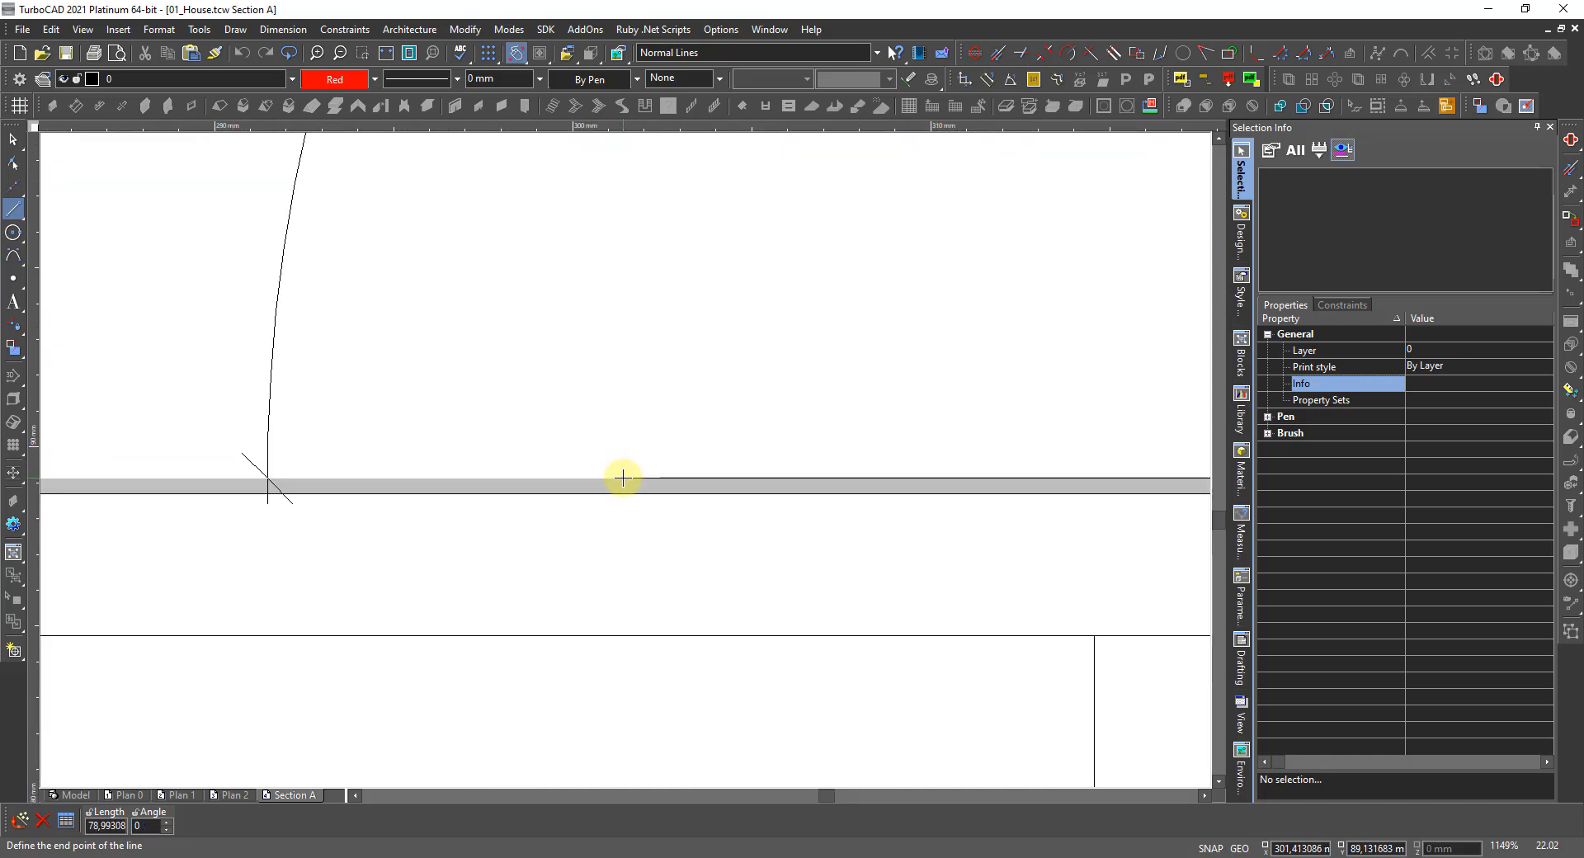
pyautogui.click(623, 478)
pyautogui.press('space')
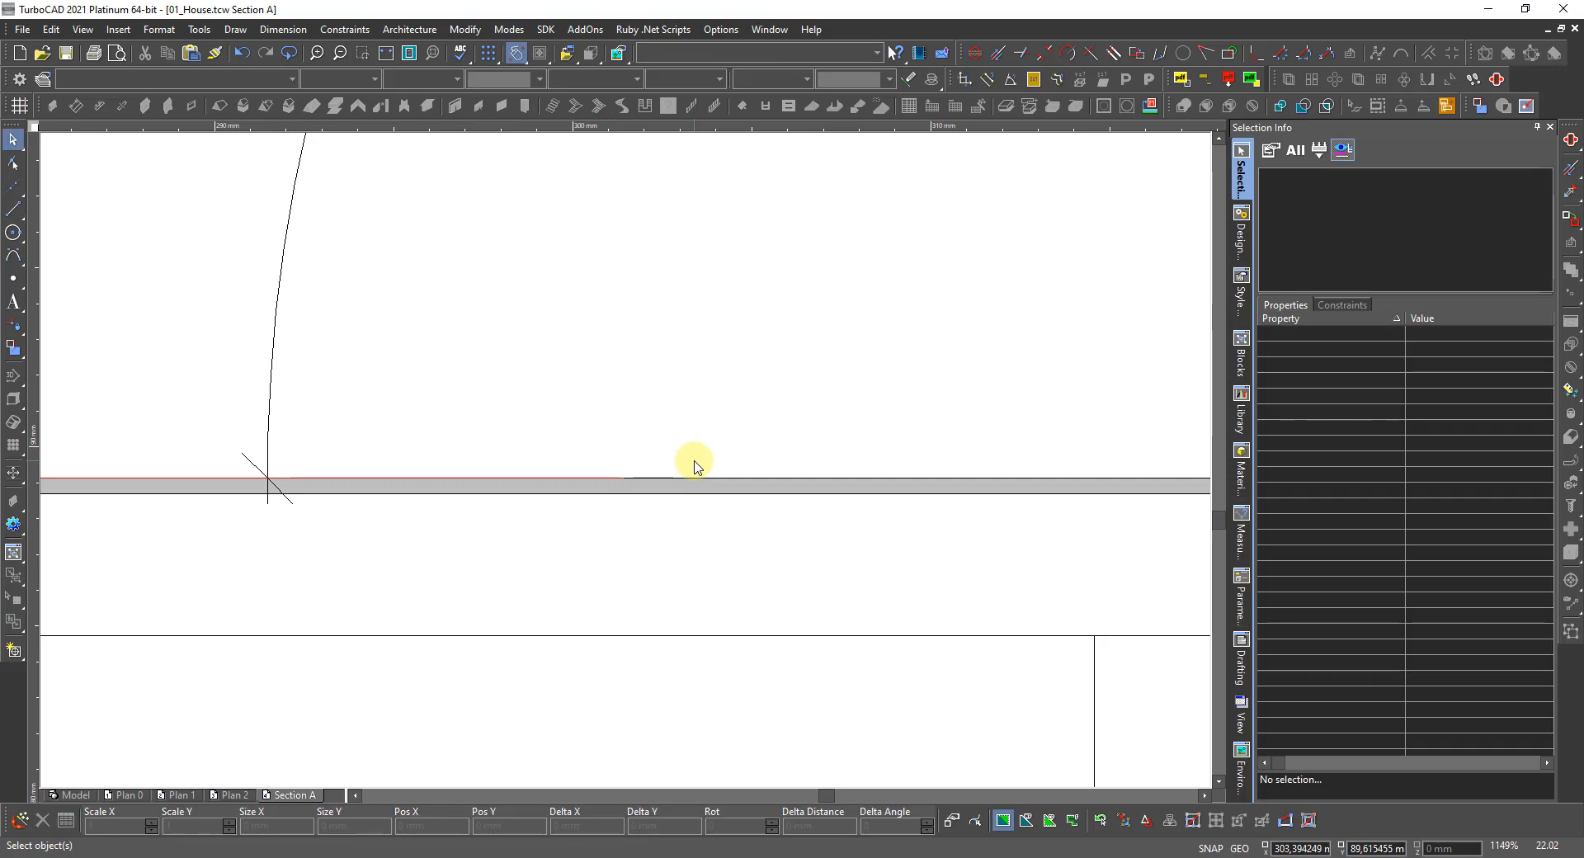
# Switch to the calculator and divide 1900 by 50.
pyautogui.press('XF86Calculator')
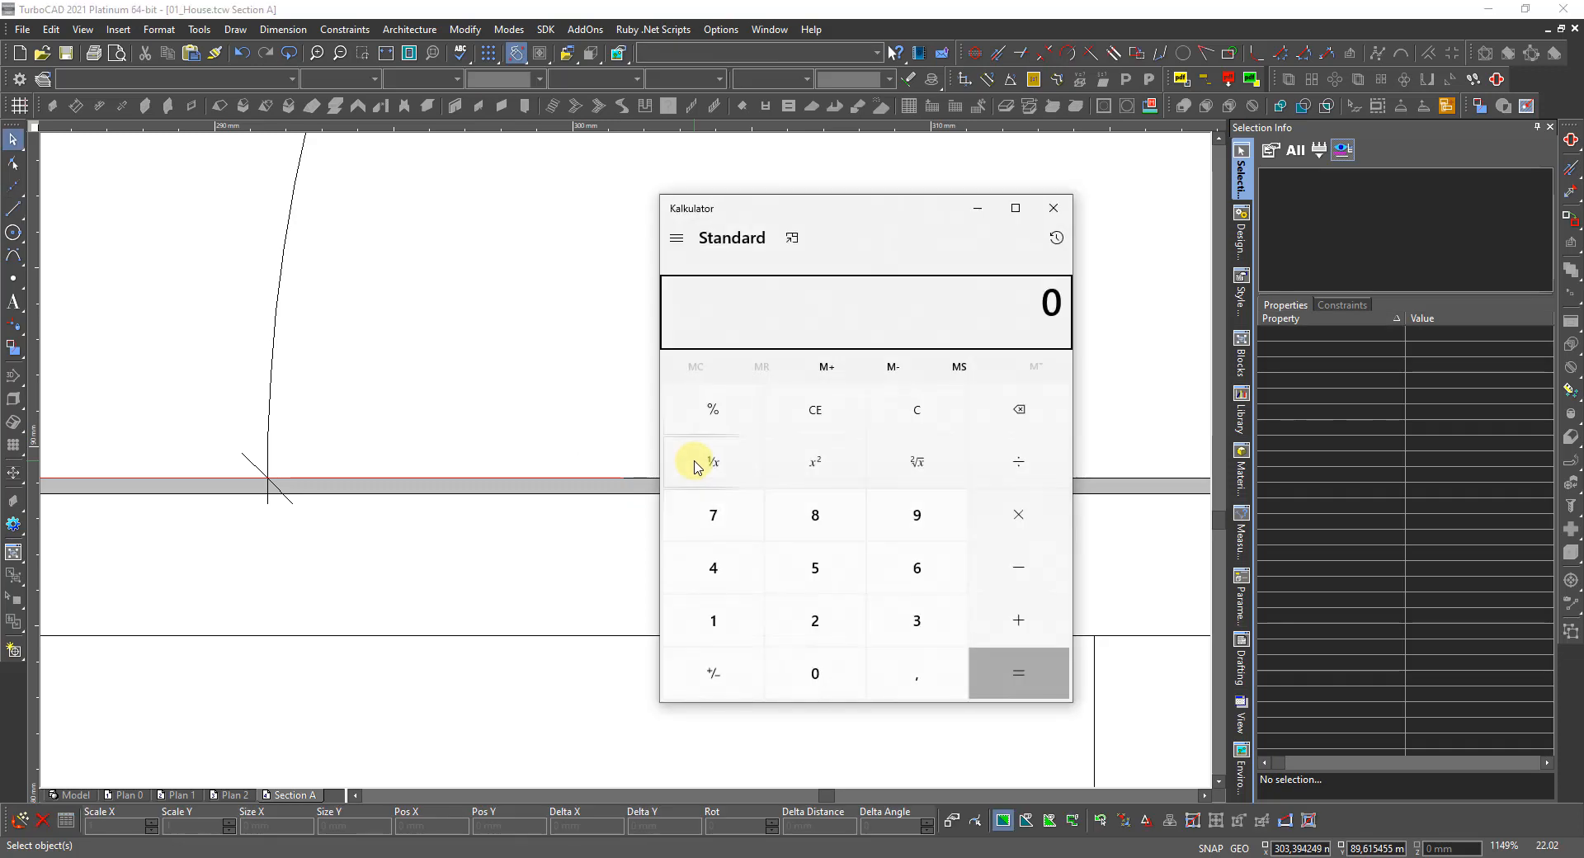
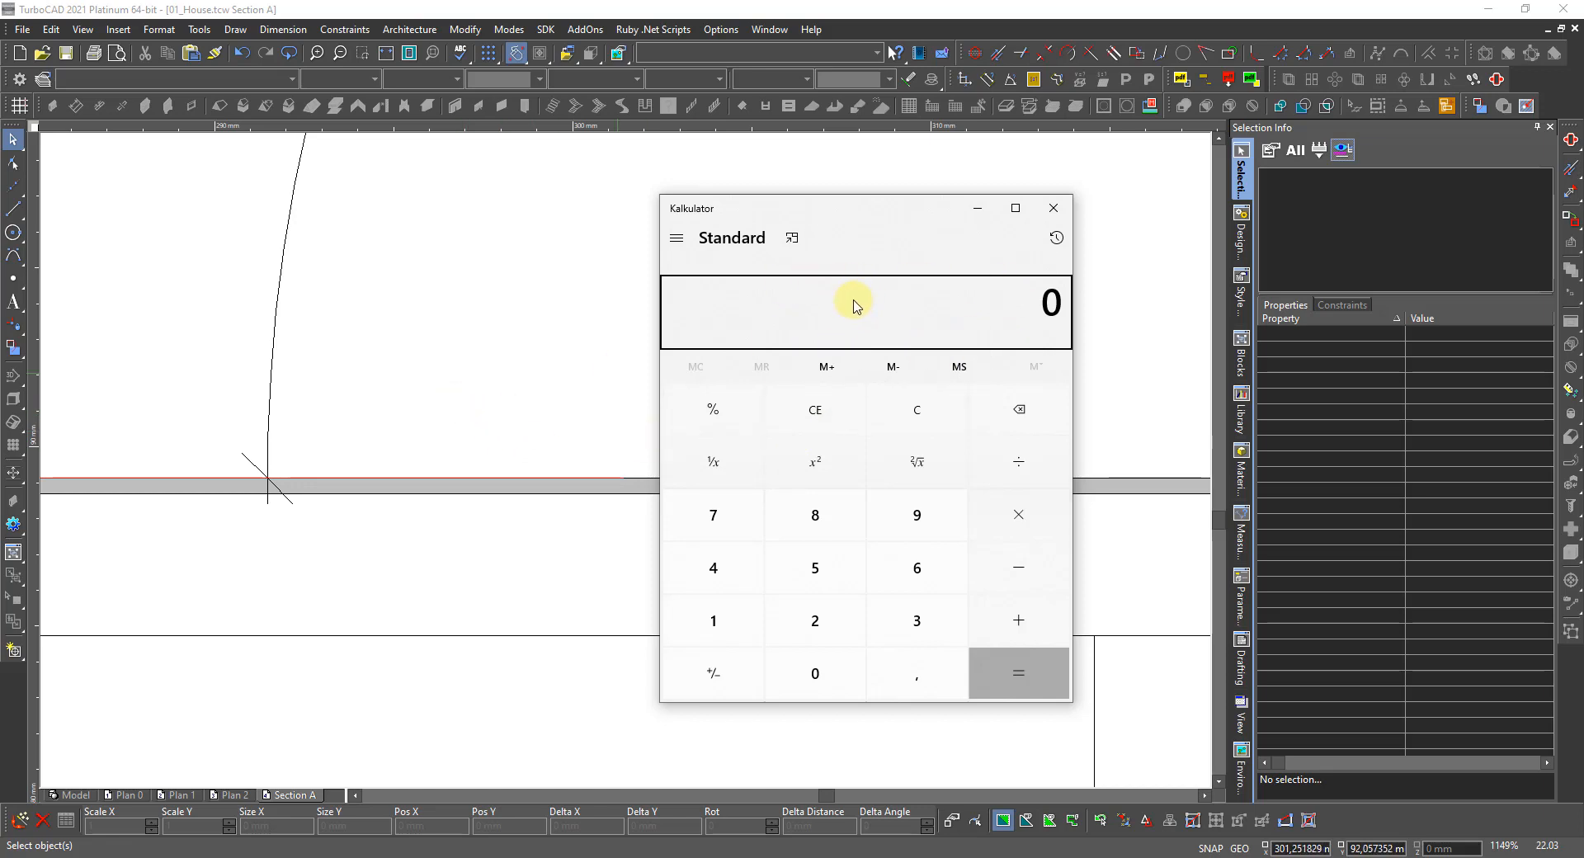
pyautogui.write('1900')
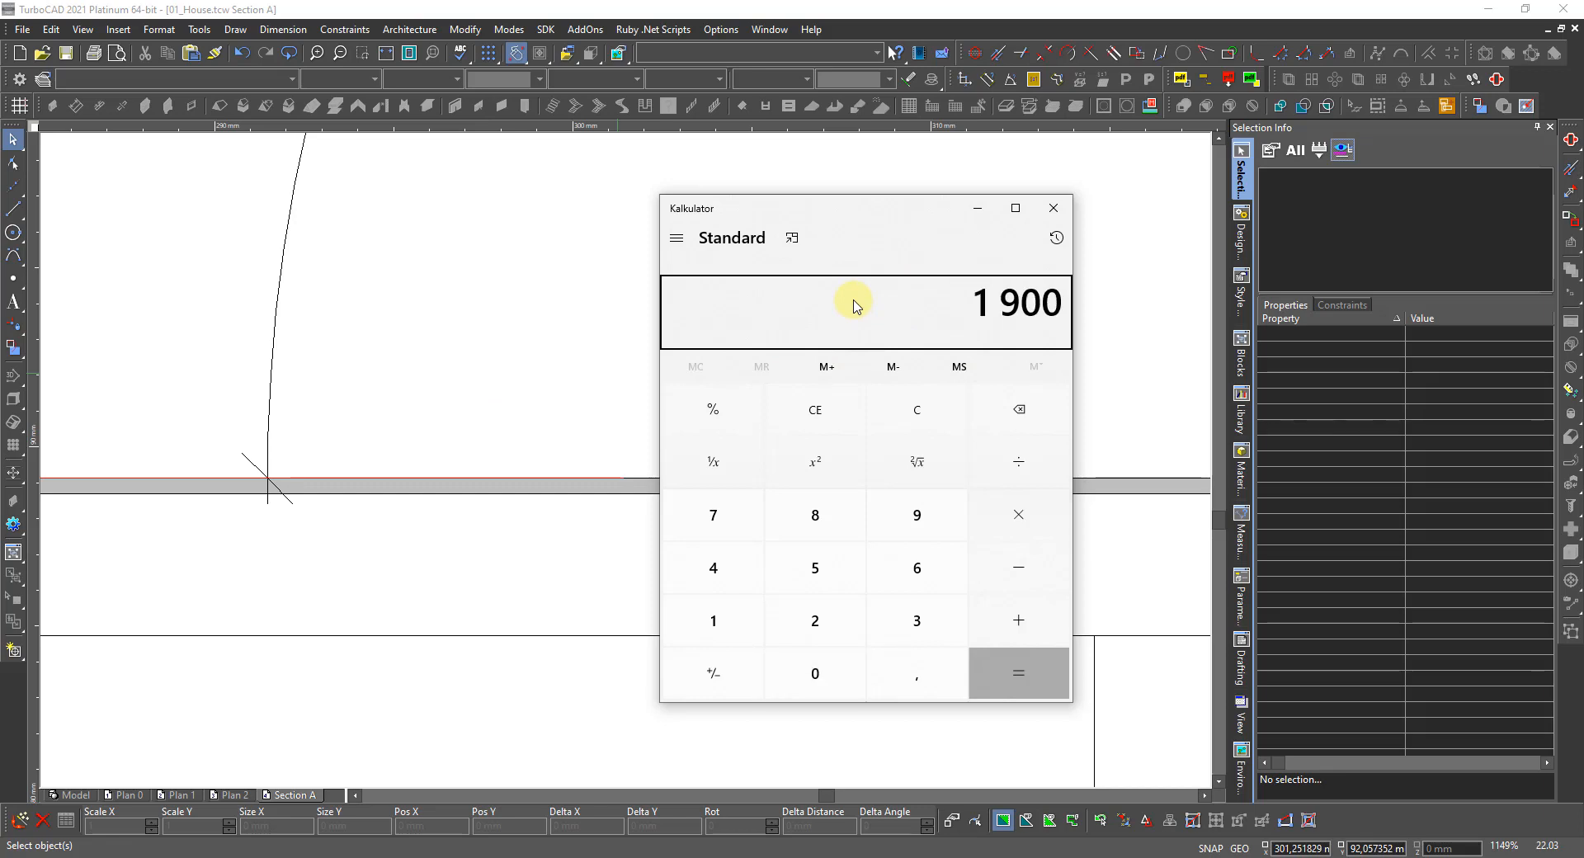
pyautogui.write('/50')
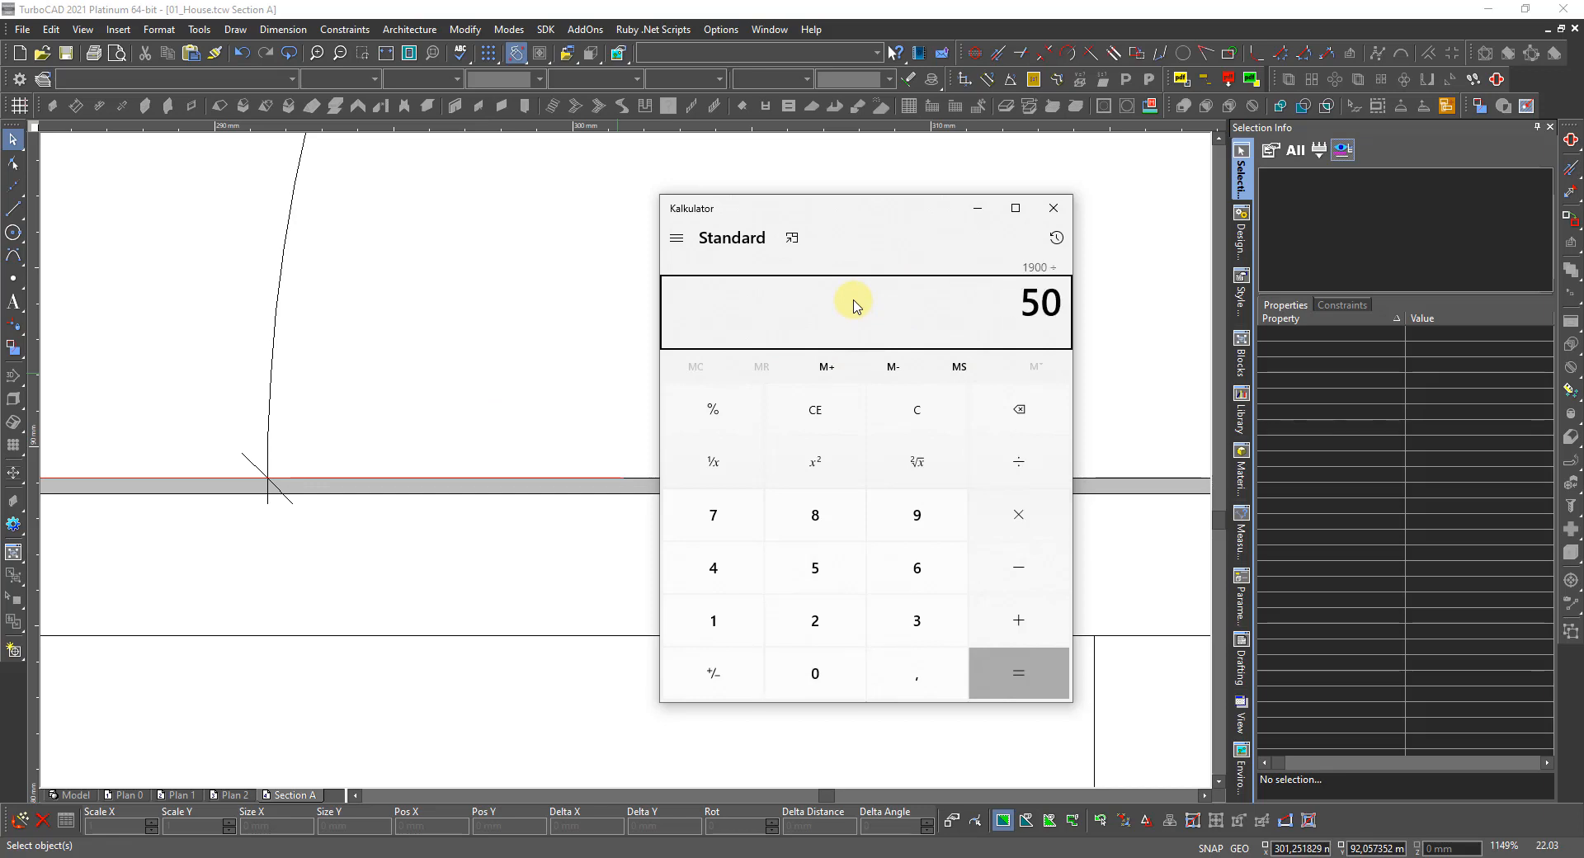
pyautogui.press('Return')
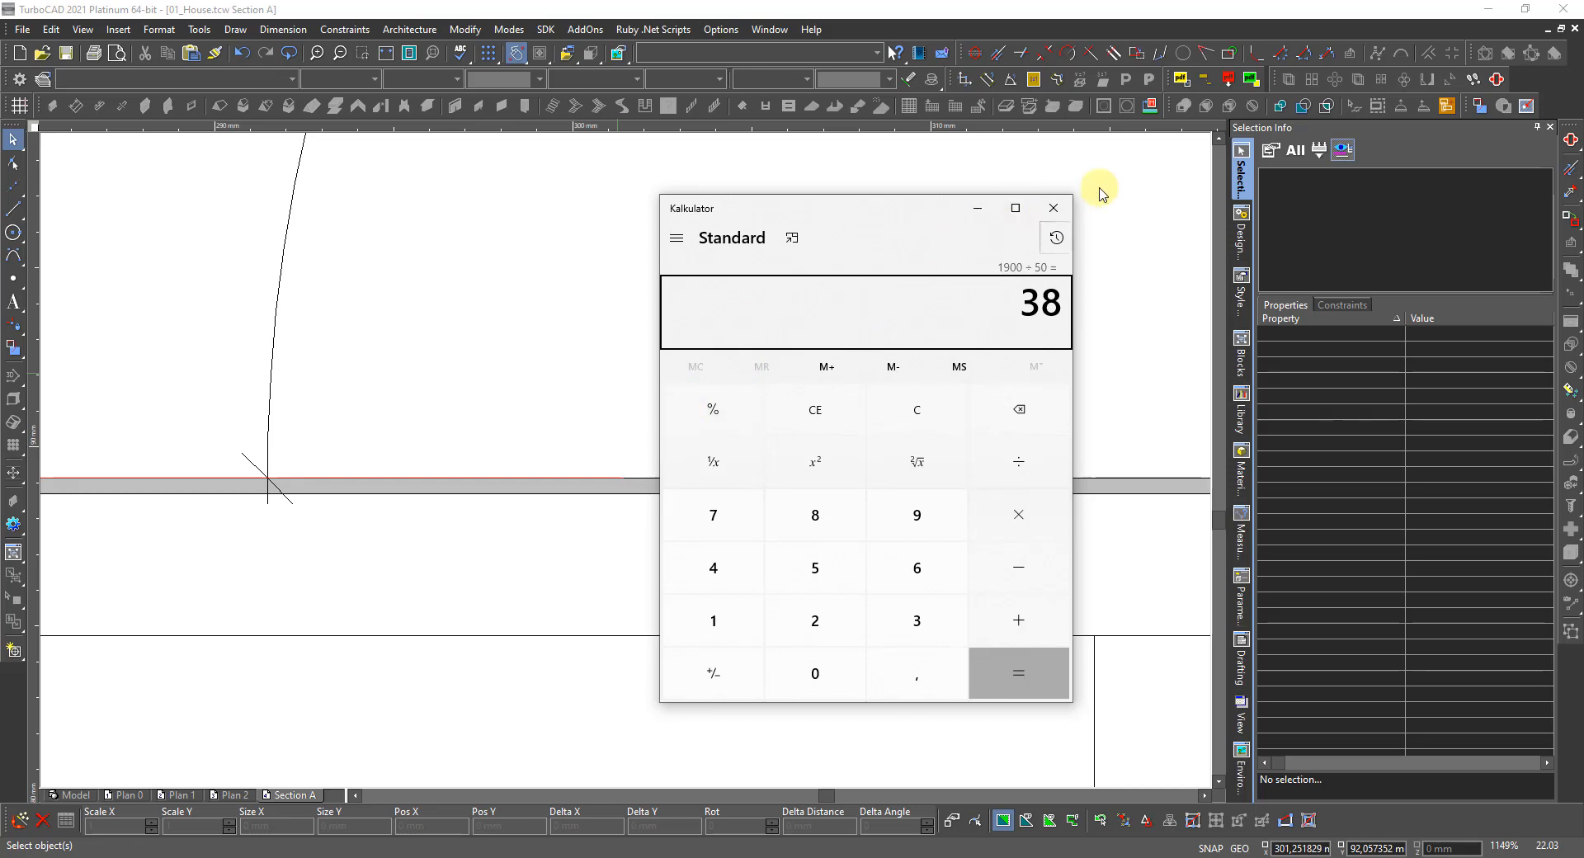
# Offset the red line on the upper floor surface upward by 58 mm.
pyautogui.click(1497, 81)
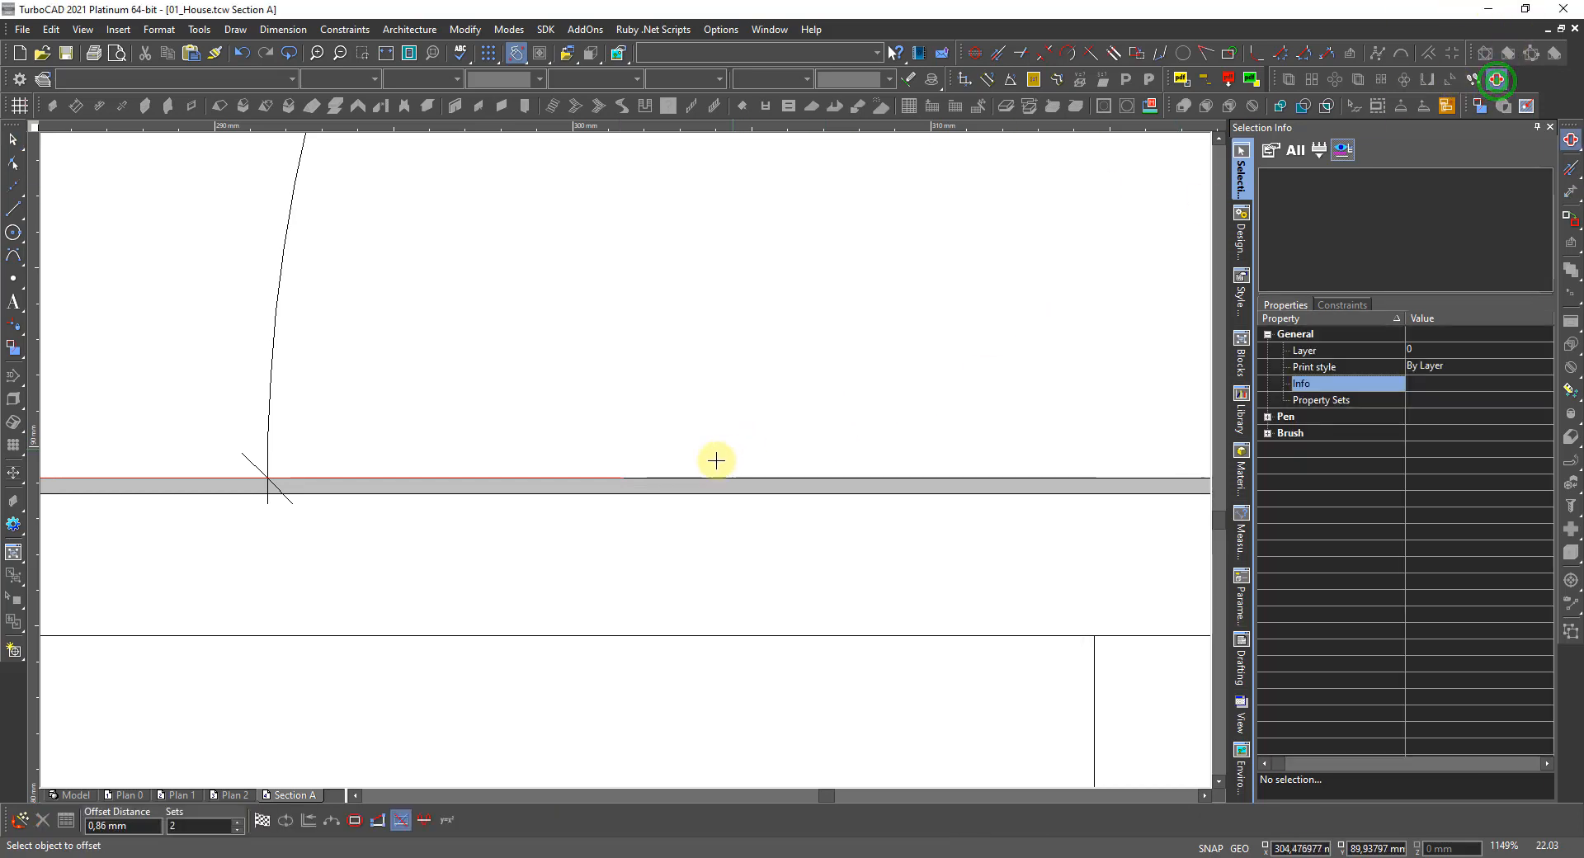
pyautogui.click(596, 479)
pyautogui.click(640, 506)
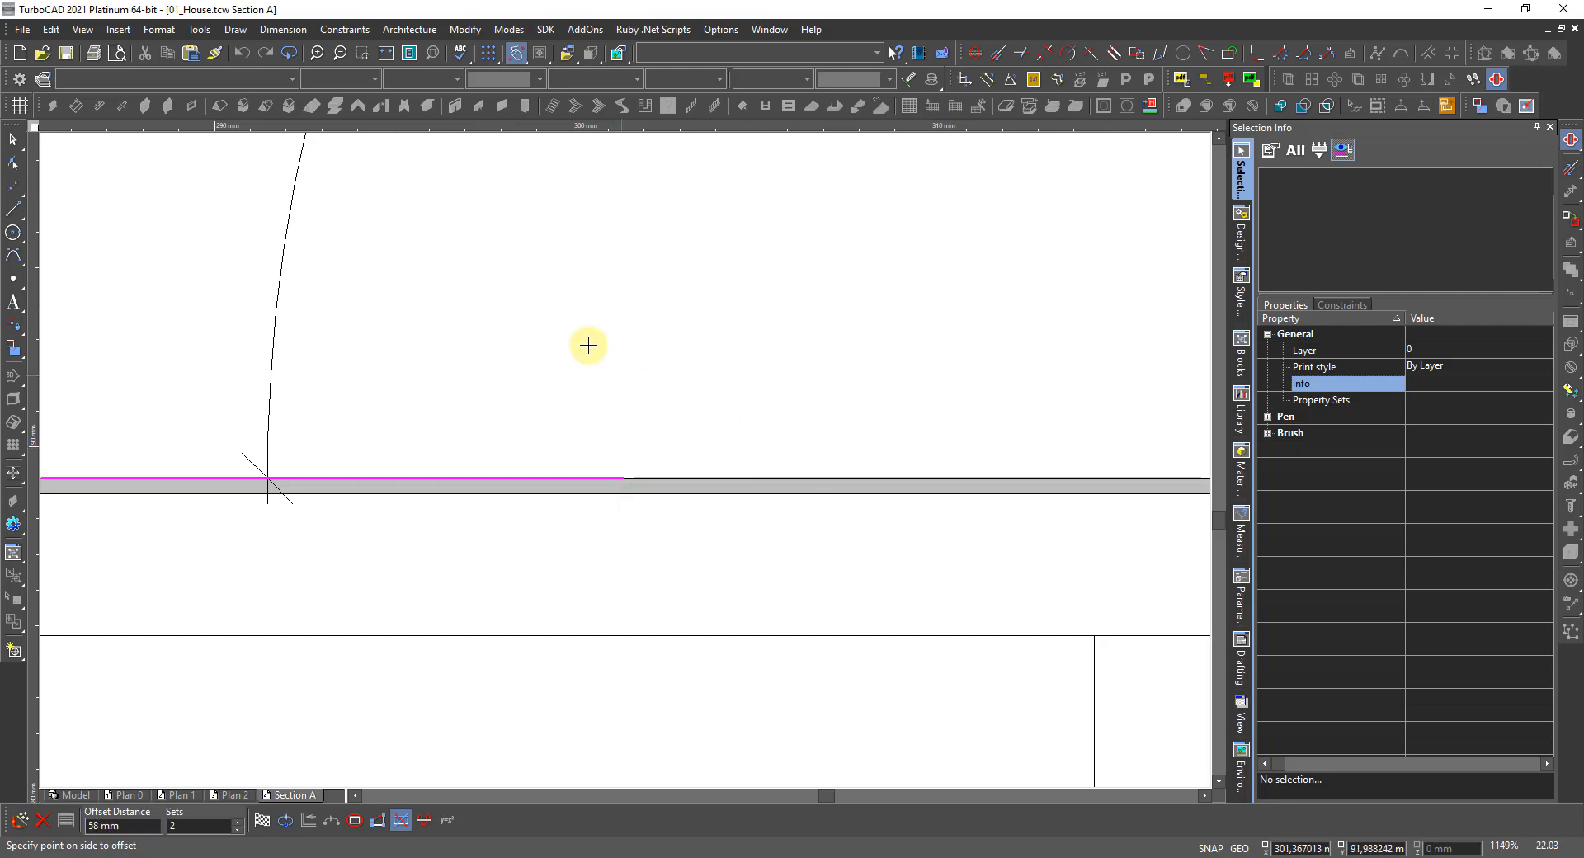
pyautogui.scroll(-3, 622, 459)
pyautogui.click(558, 376)
pyautogui.scroll(-2, 558, 376)
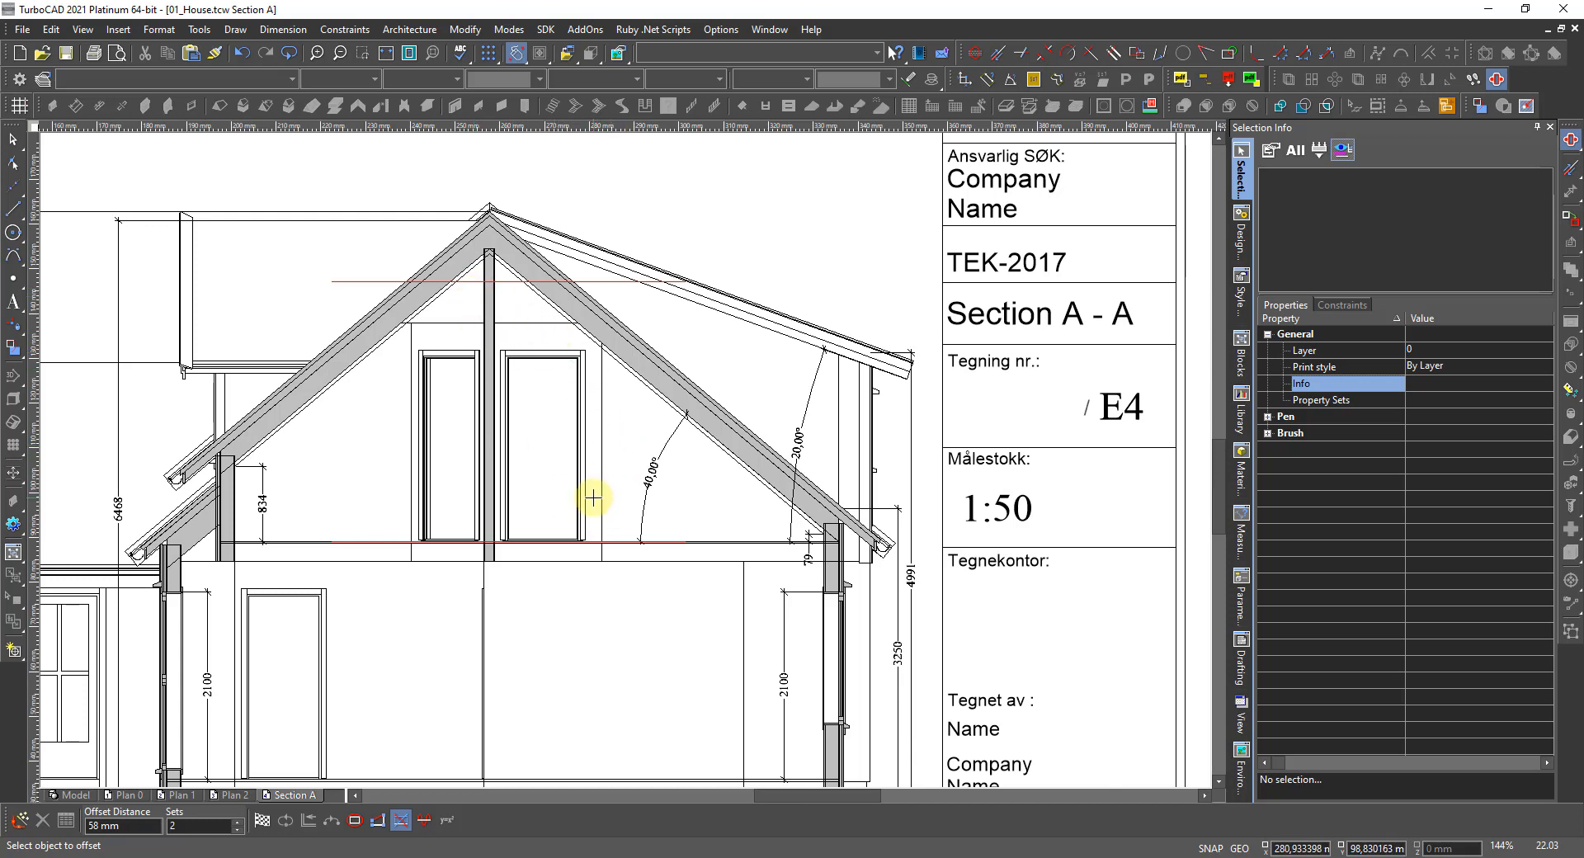
# Offset the red floor line upward again, by 38 mm, to mark the 1900 mm height.
pyautogui.scroll(2, 590, 458)
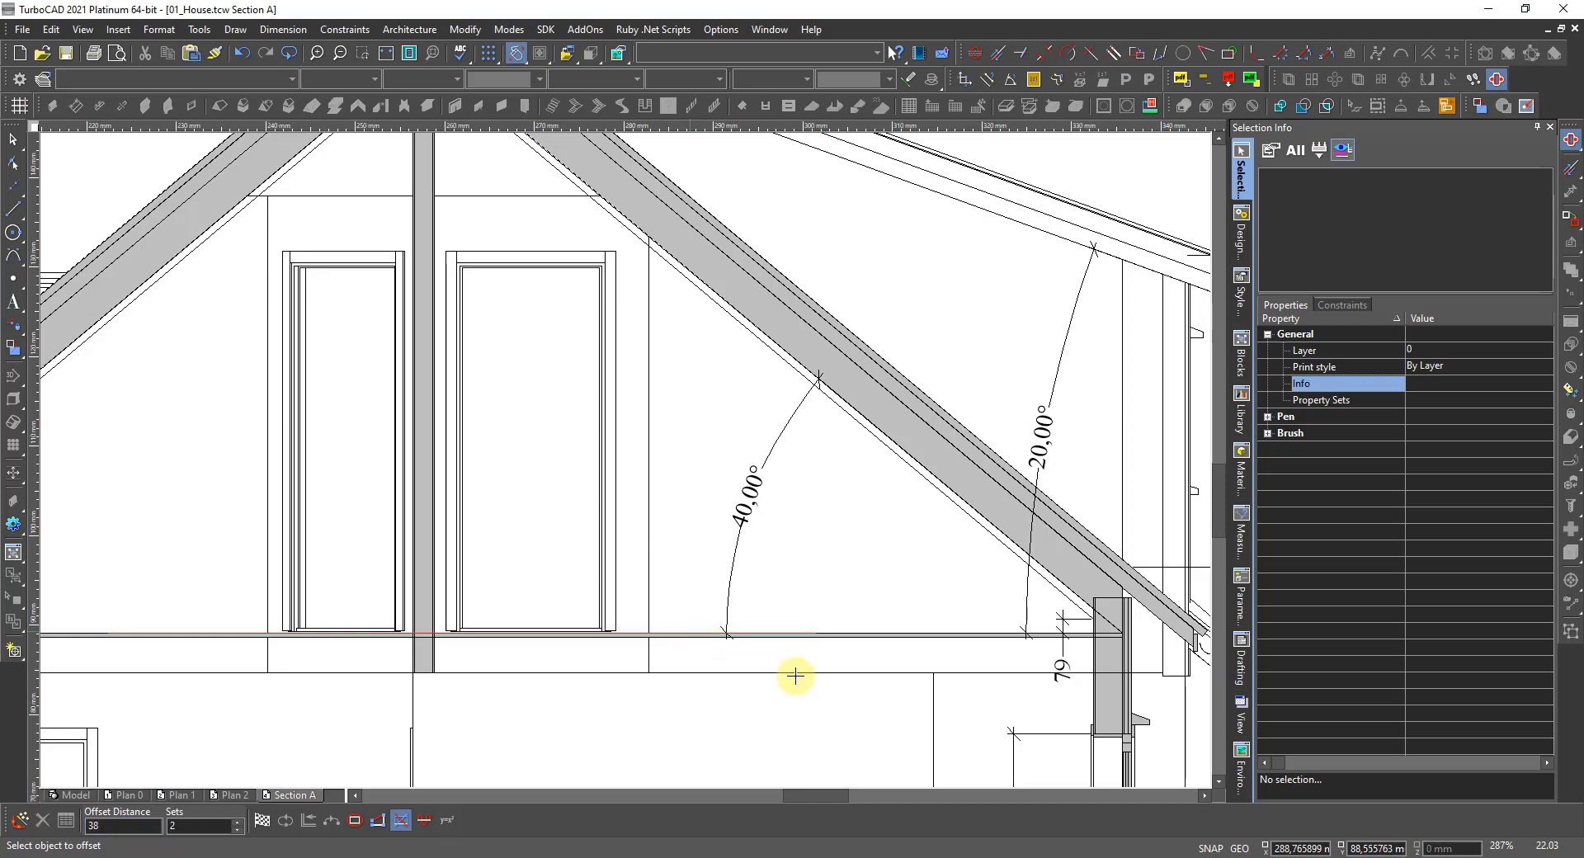
pyautogui.click(798, 633)
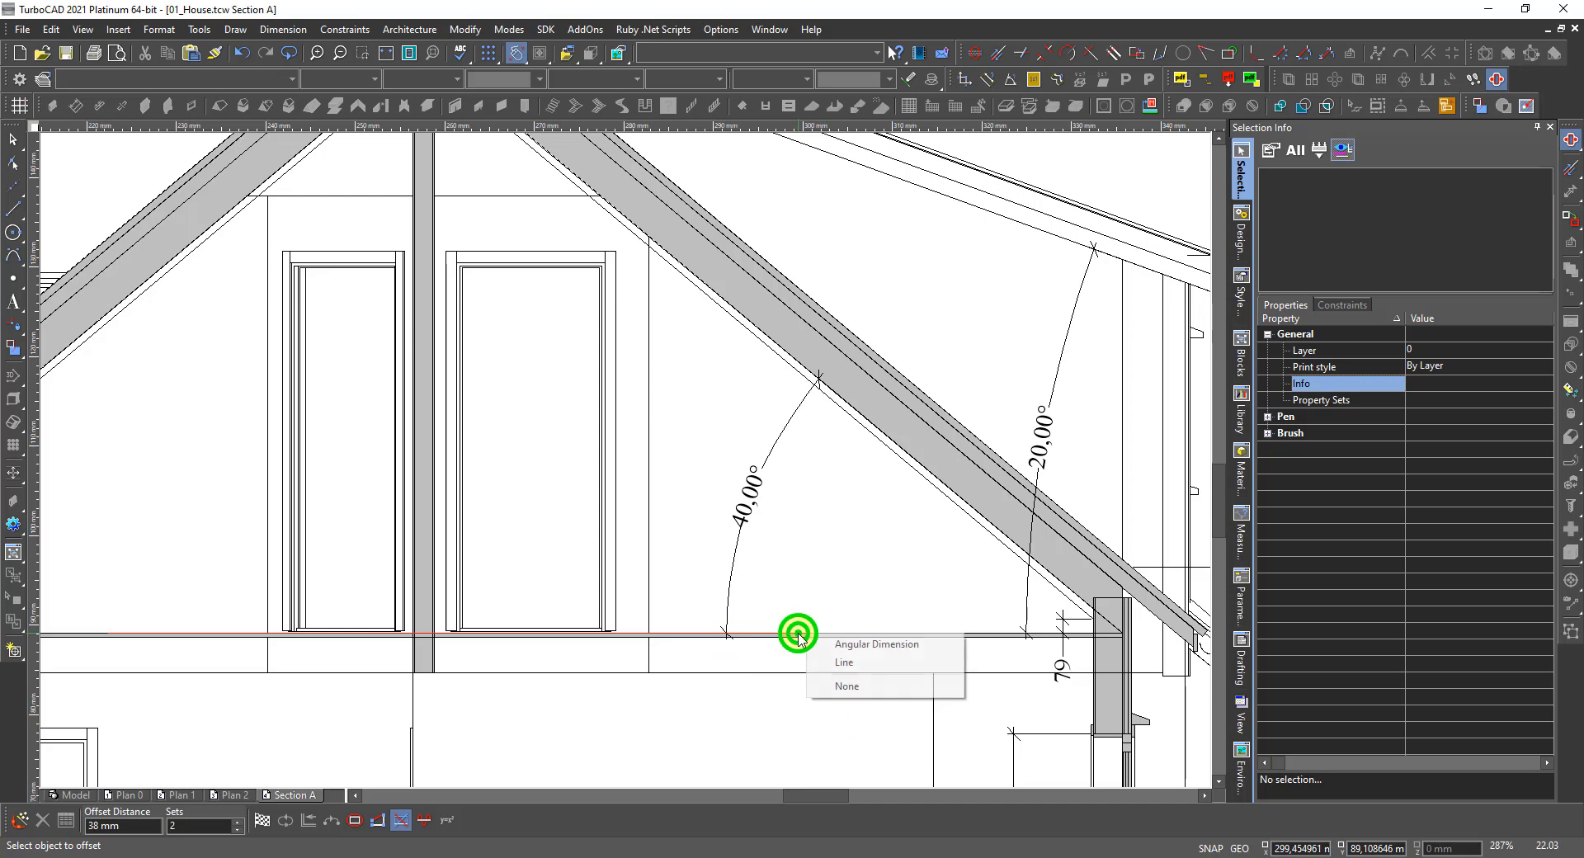
pyautogui.click(839, 664)
pyautogui.click(715, 436)
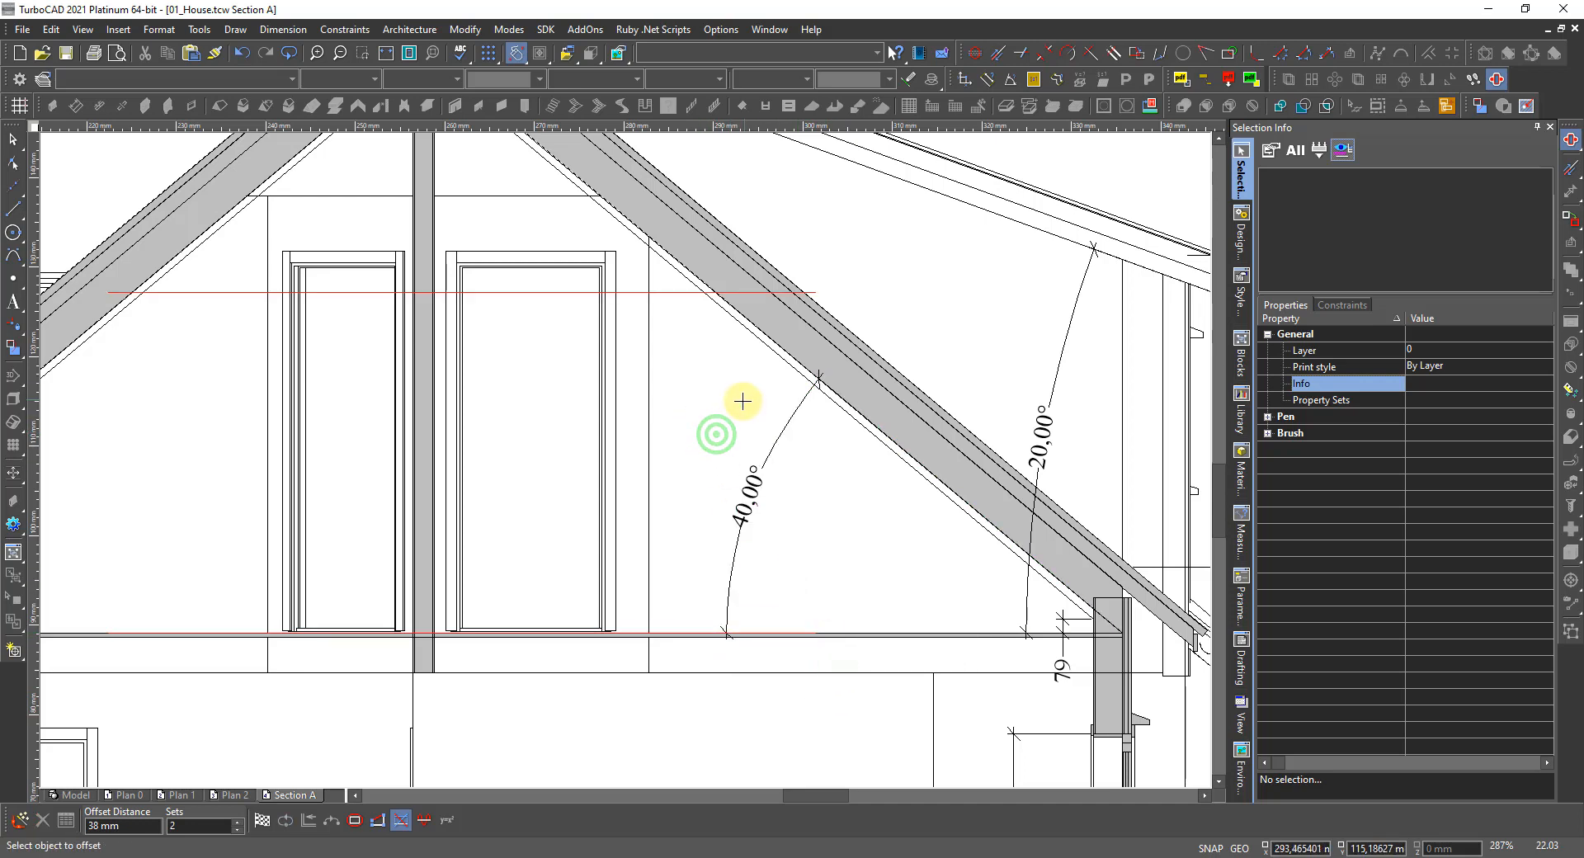
pyautogui.press('Escape')
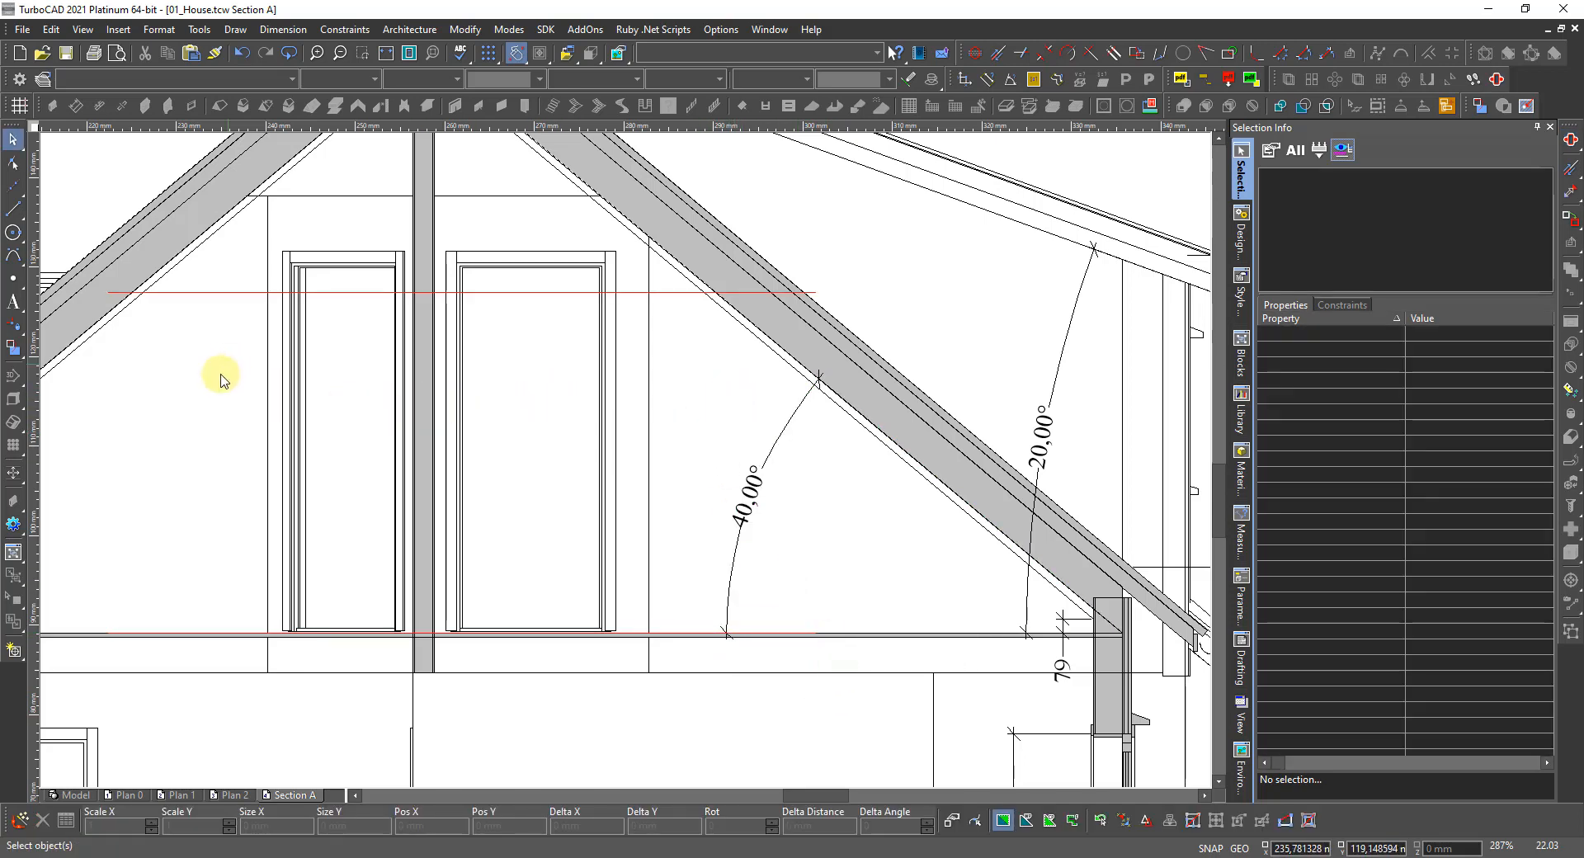
# Draw a red rectangle about 40 × 38 mm from the crossing of the 38 mm offset line and the knee-wall-side lining down to the floor surface.
pyautogui.click(10, 208)
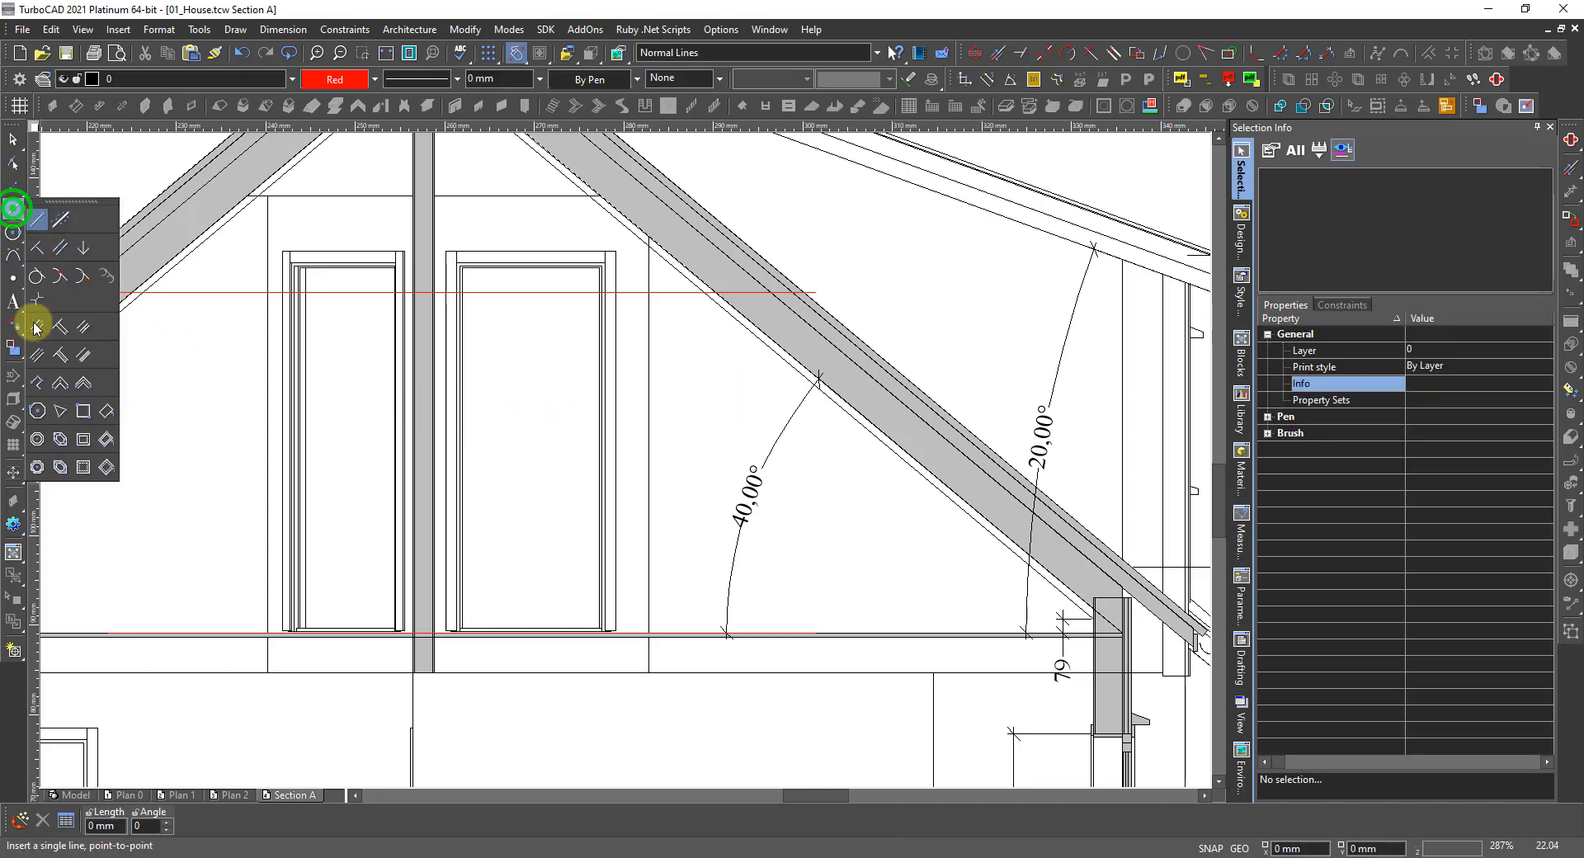
pyautogui.click(74, 410)
pyautogui.scroll(1, 142, 285)
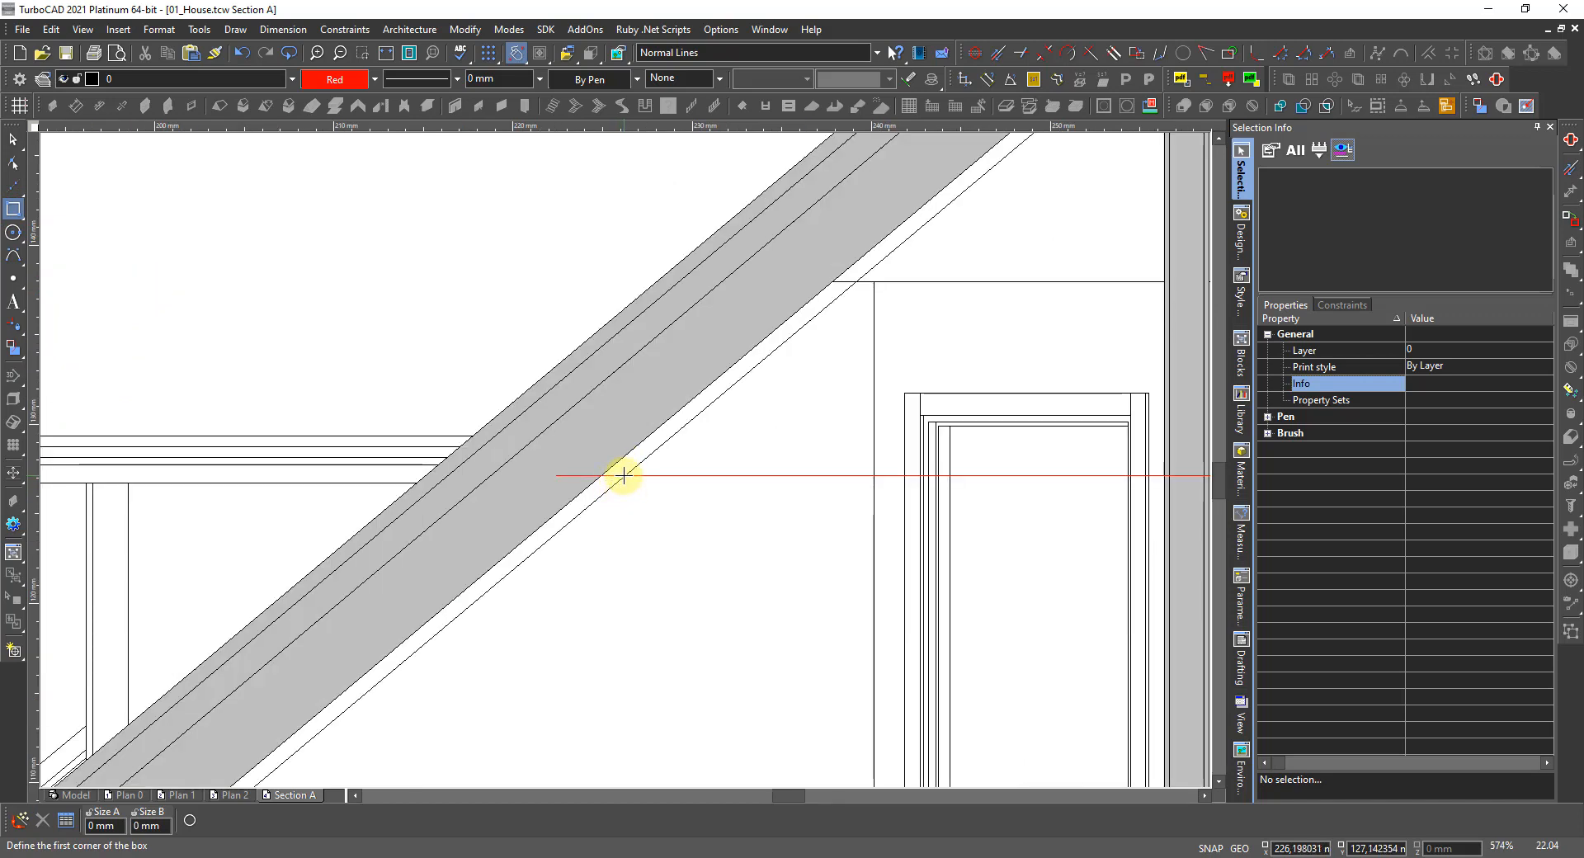
pyautogui.click(623, 476)
pyautogui.scroll(-1, 689, 495)
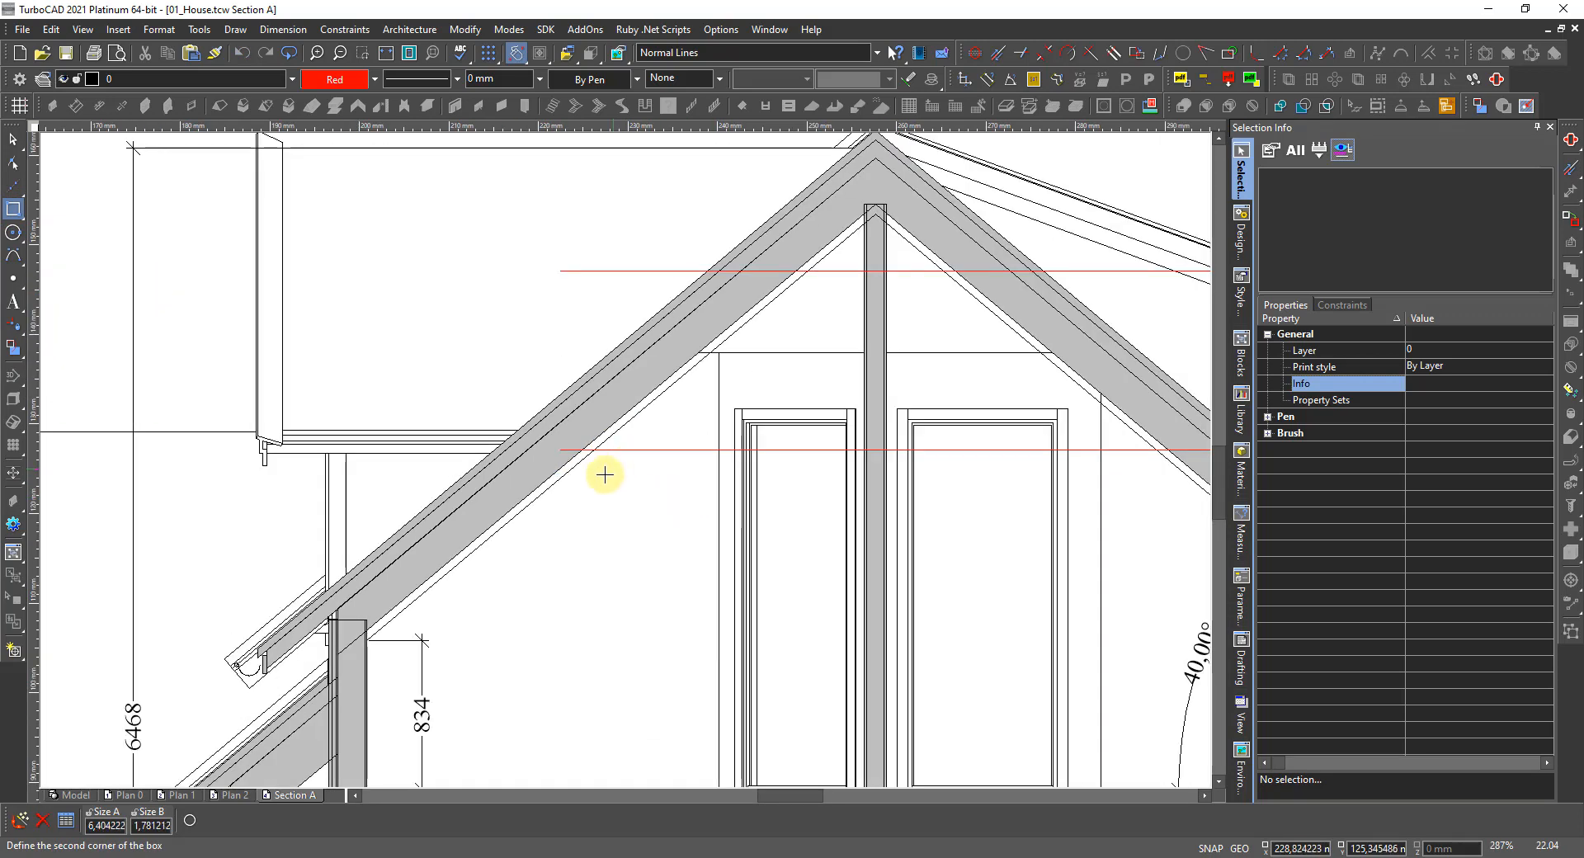
pyautogui.press('Escape')
pyautogui.scroll(2, 594, 446)
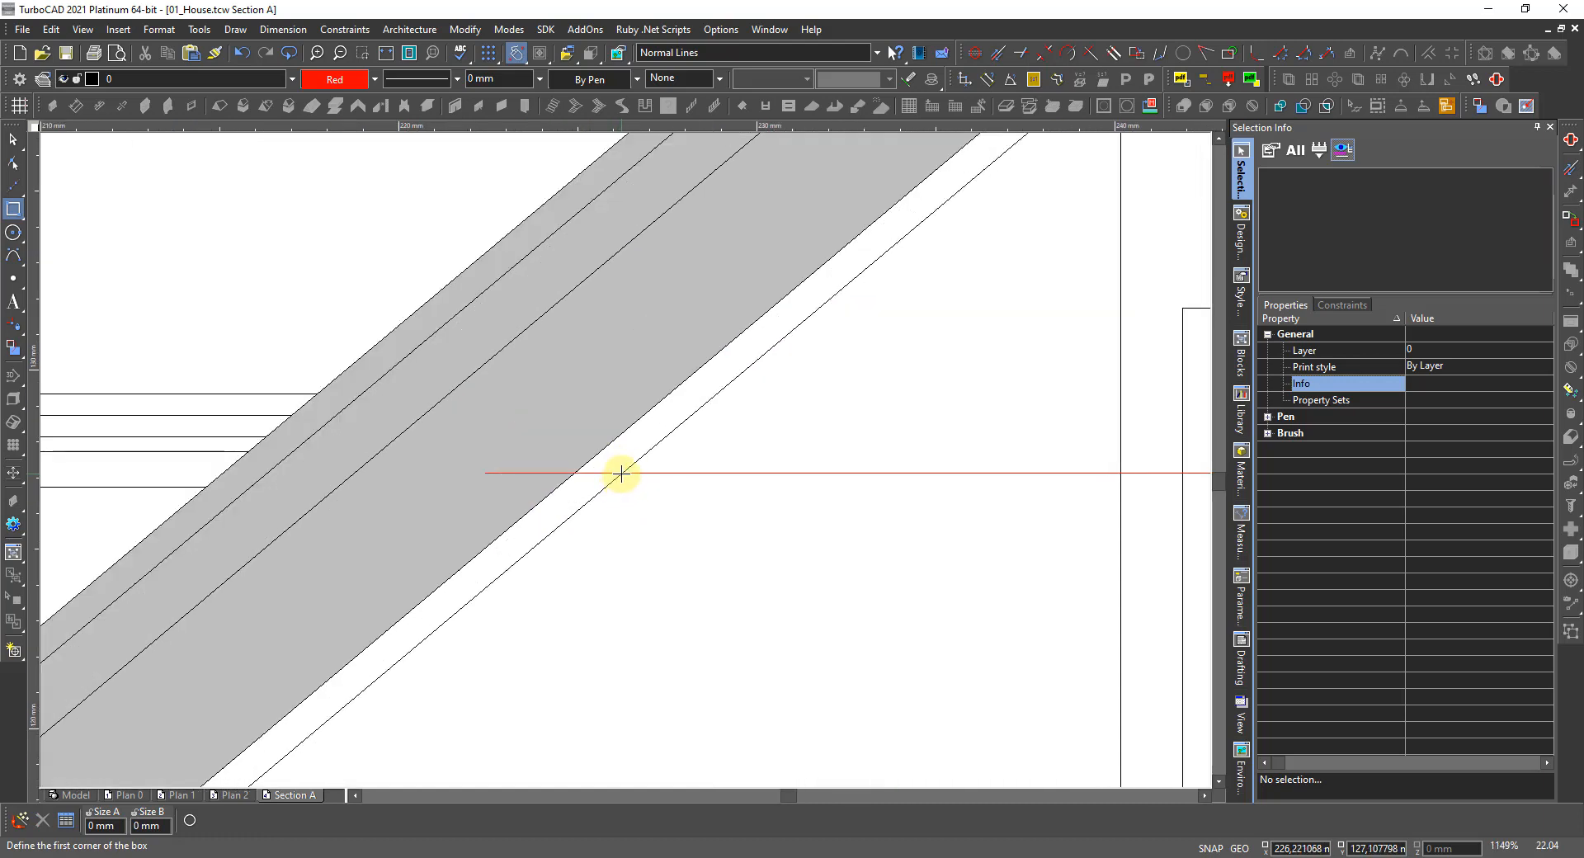
pyautogui.click(621, 473)
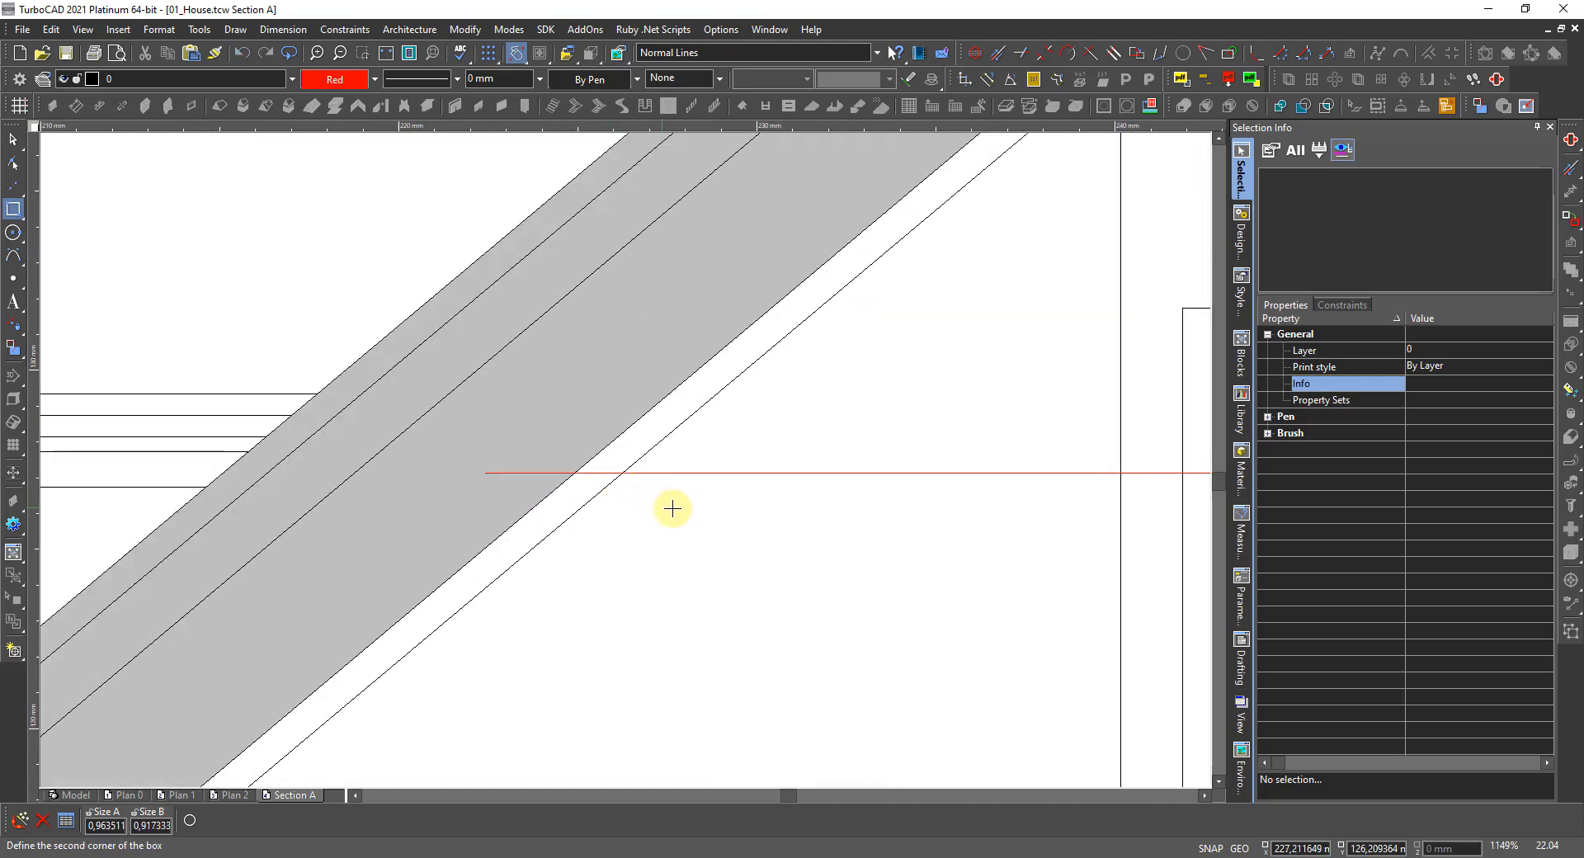
pyautogui.scroll(-2, 672, 506)
pyautogui.scroll(2, 1015, 534)
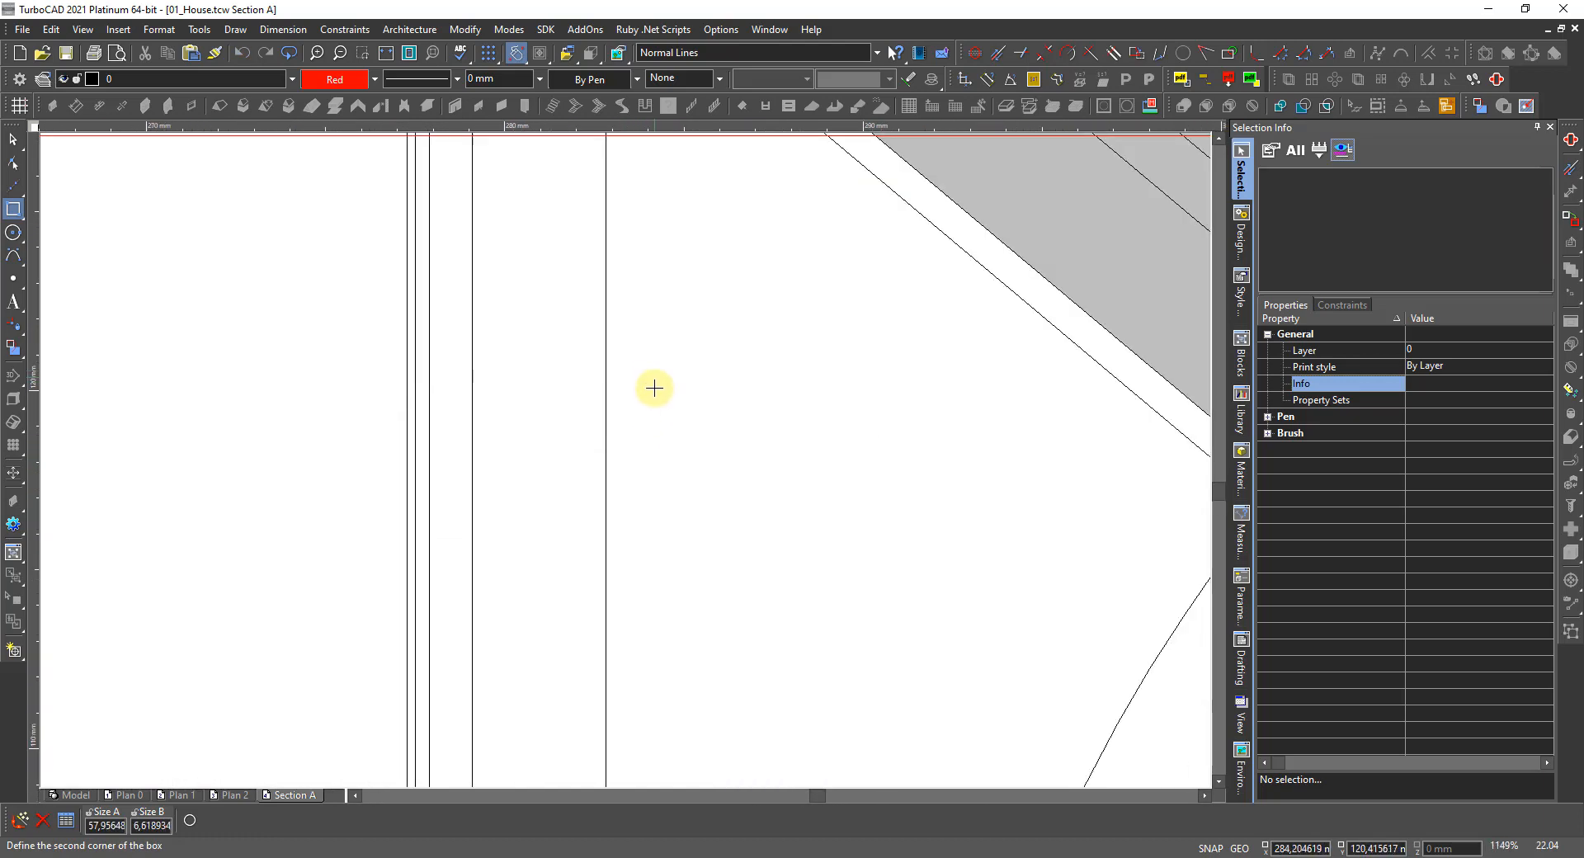
pyautogui.scroll(-2, 655, 387)
pyautogui.scroll(2, 649, 720)
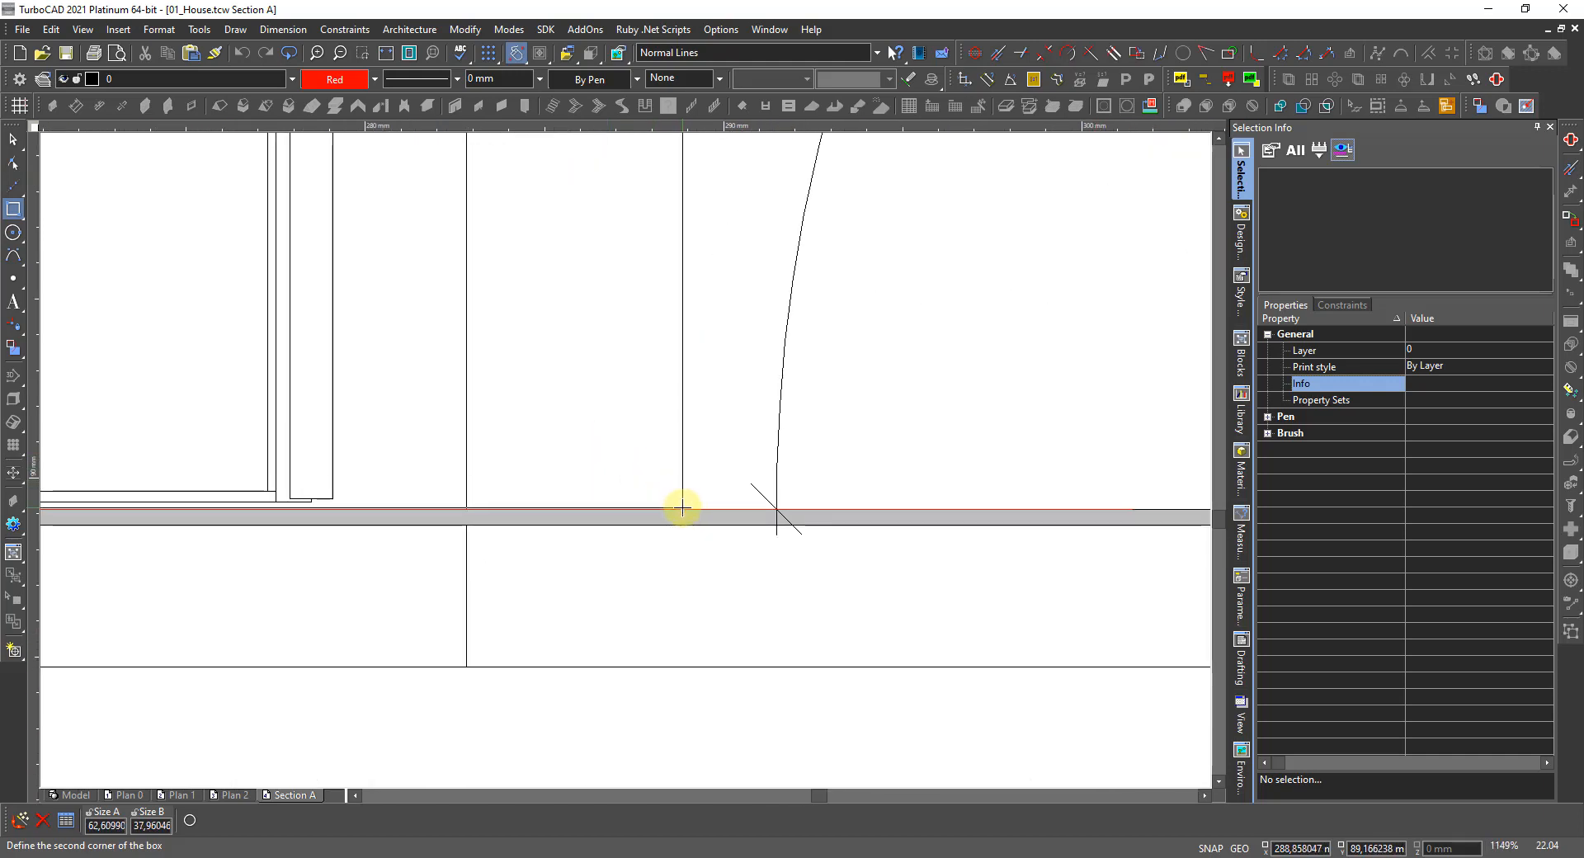
pyautogui.click(683, 507)
pyautogui.scroll(-3, 683, 507)
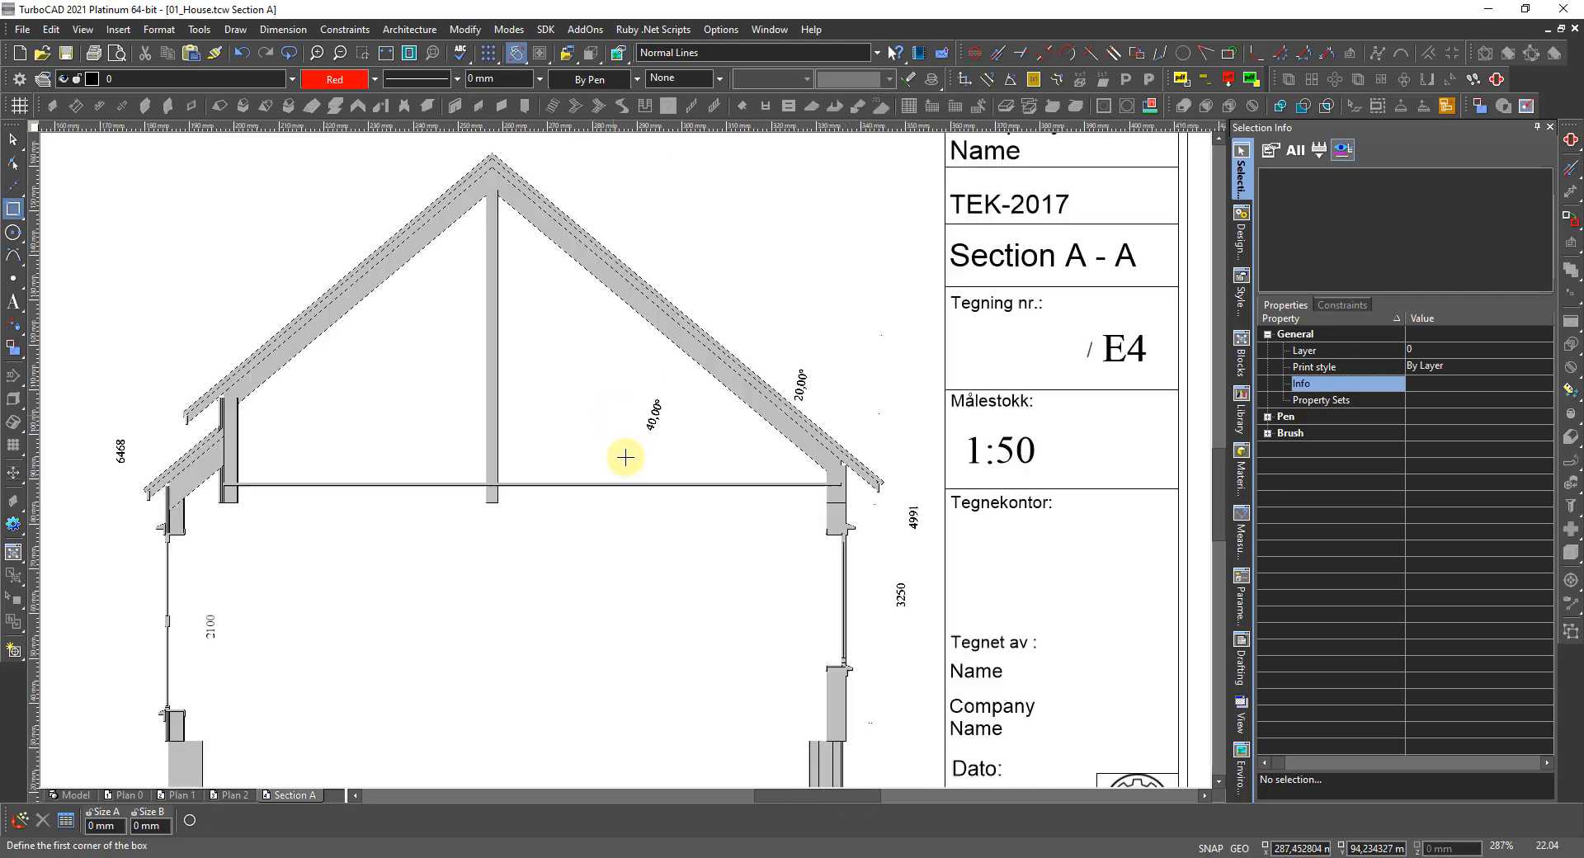
pyautogui.scroll(2, 581, 315)
pyautogui.press('Escape')
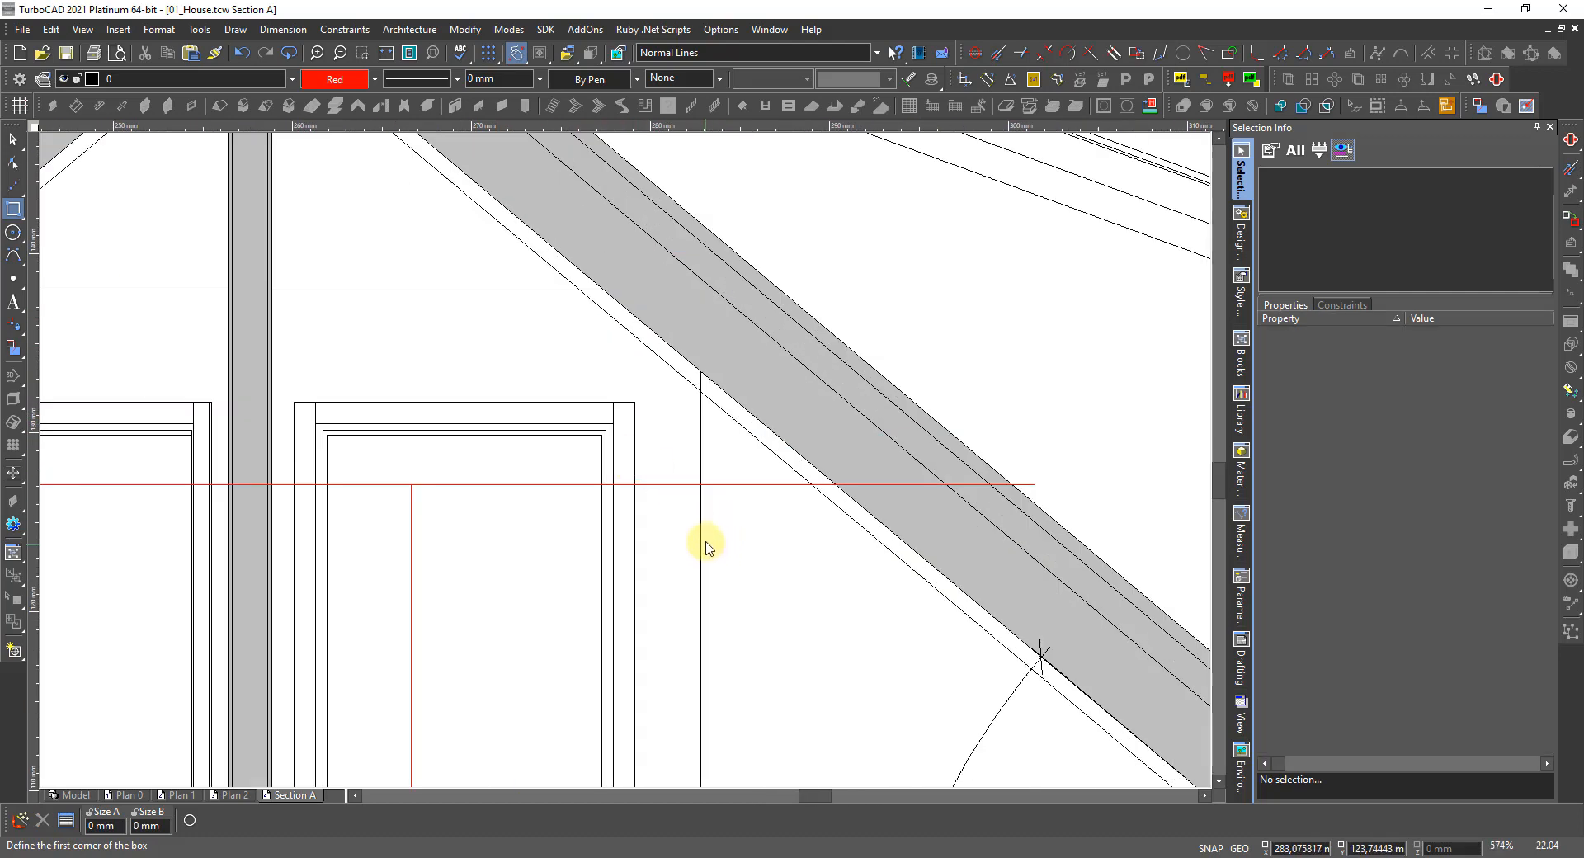
# Stretch the red rectangle to about 63 mm wide so its side meets the crossing of the offset line and the opposite roof lining.
pyautogui.click(700, 548)
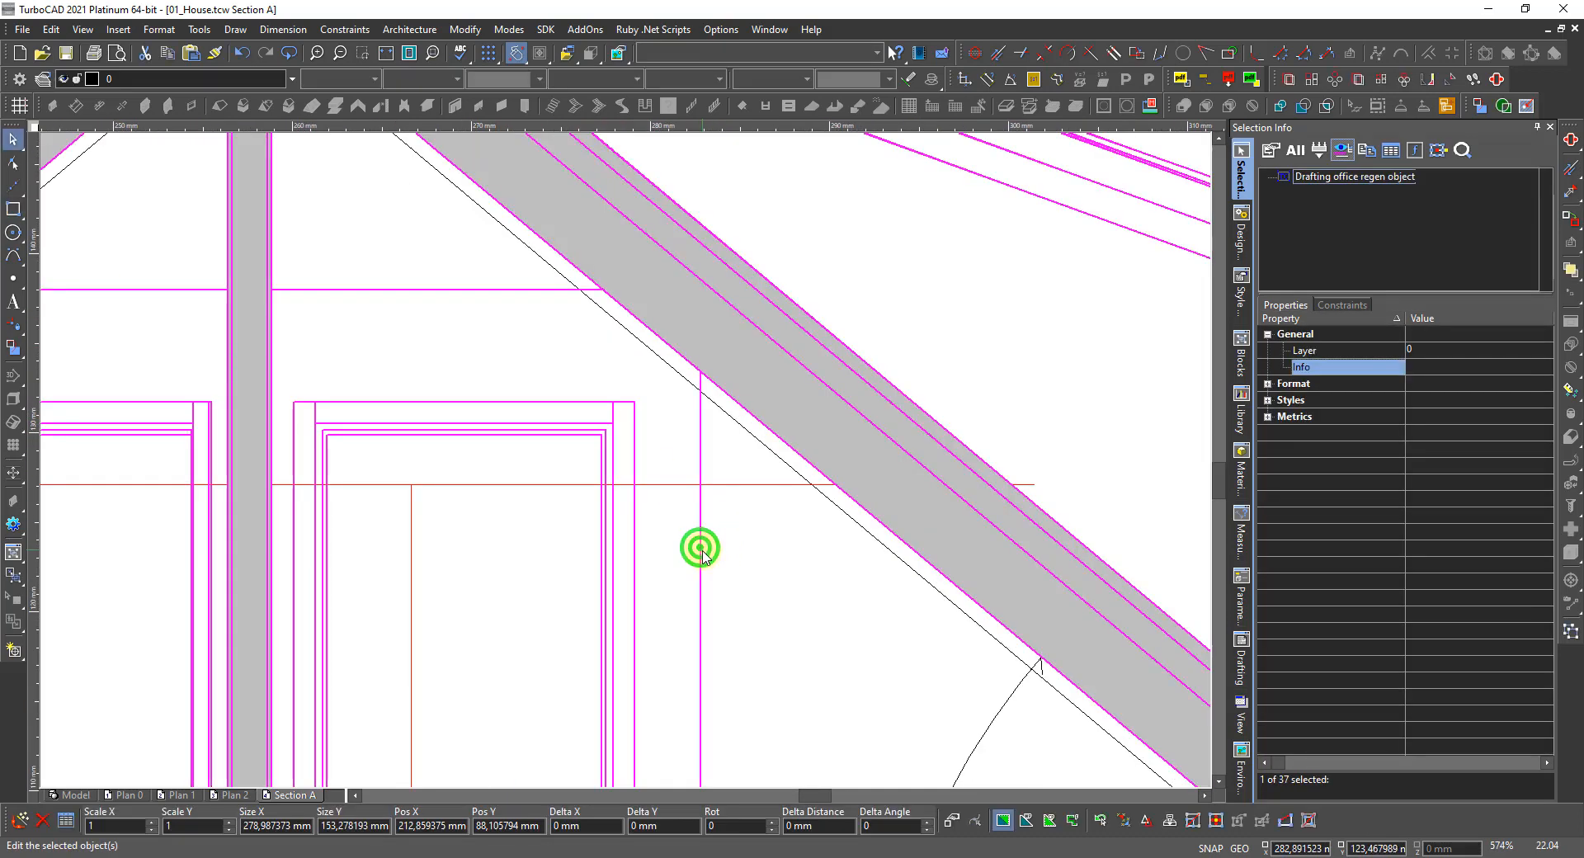
pyautogui.press('Escape')
pyautogui.scroll(-2, 698, 548)
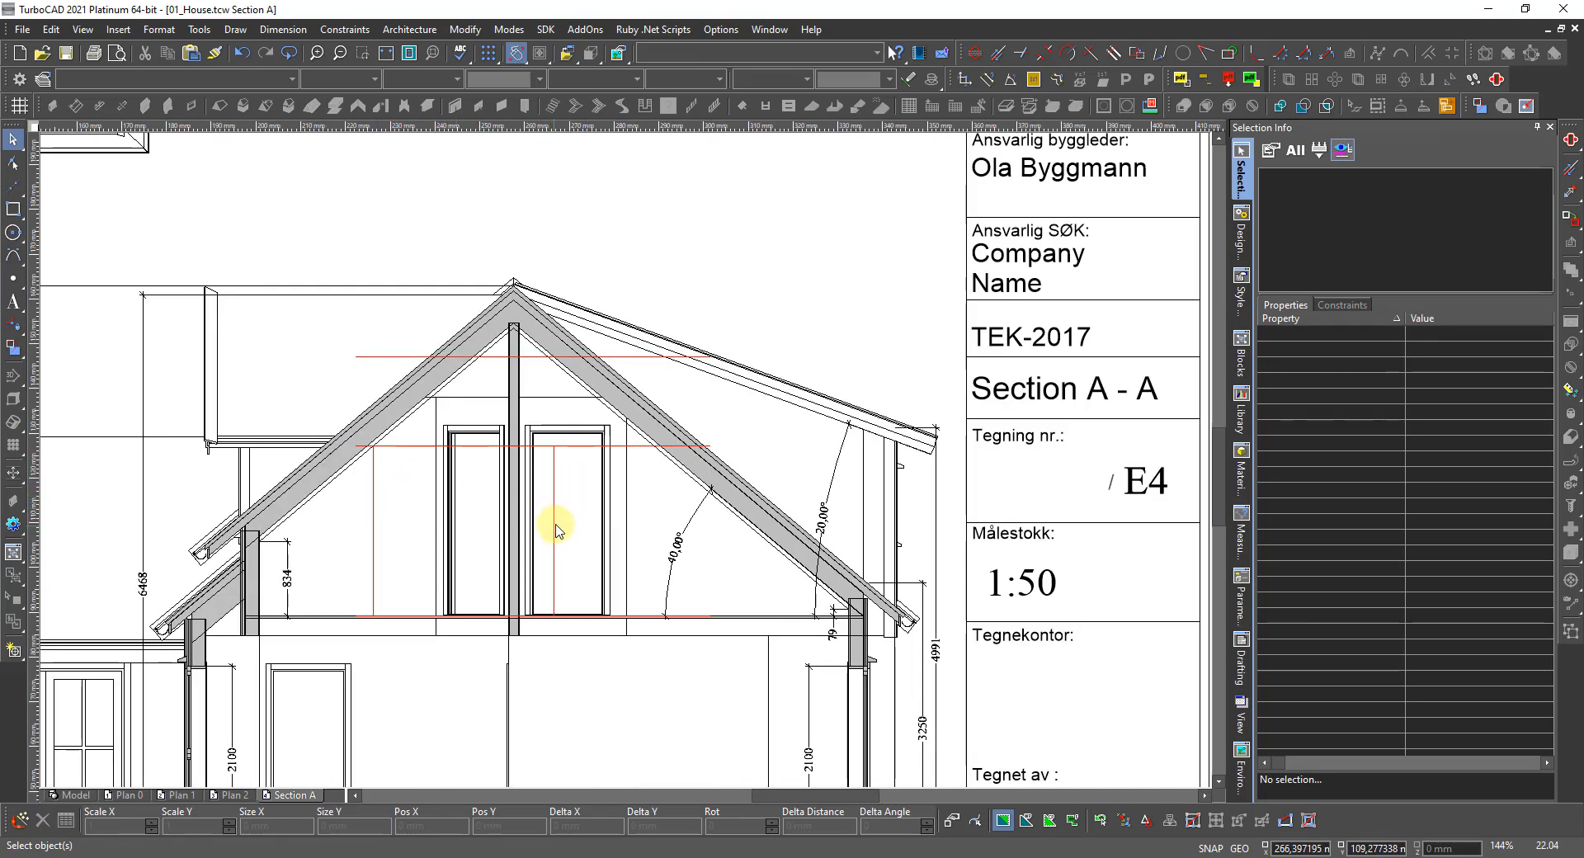
pyautogui.click(555, 526)
pyautogui.click(589, 548)
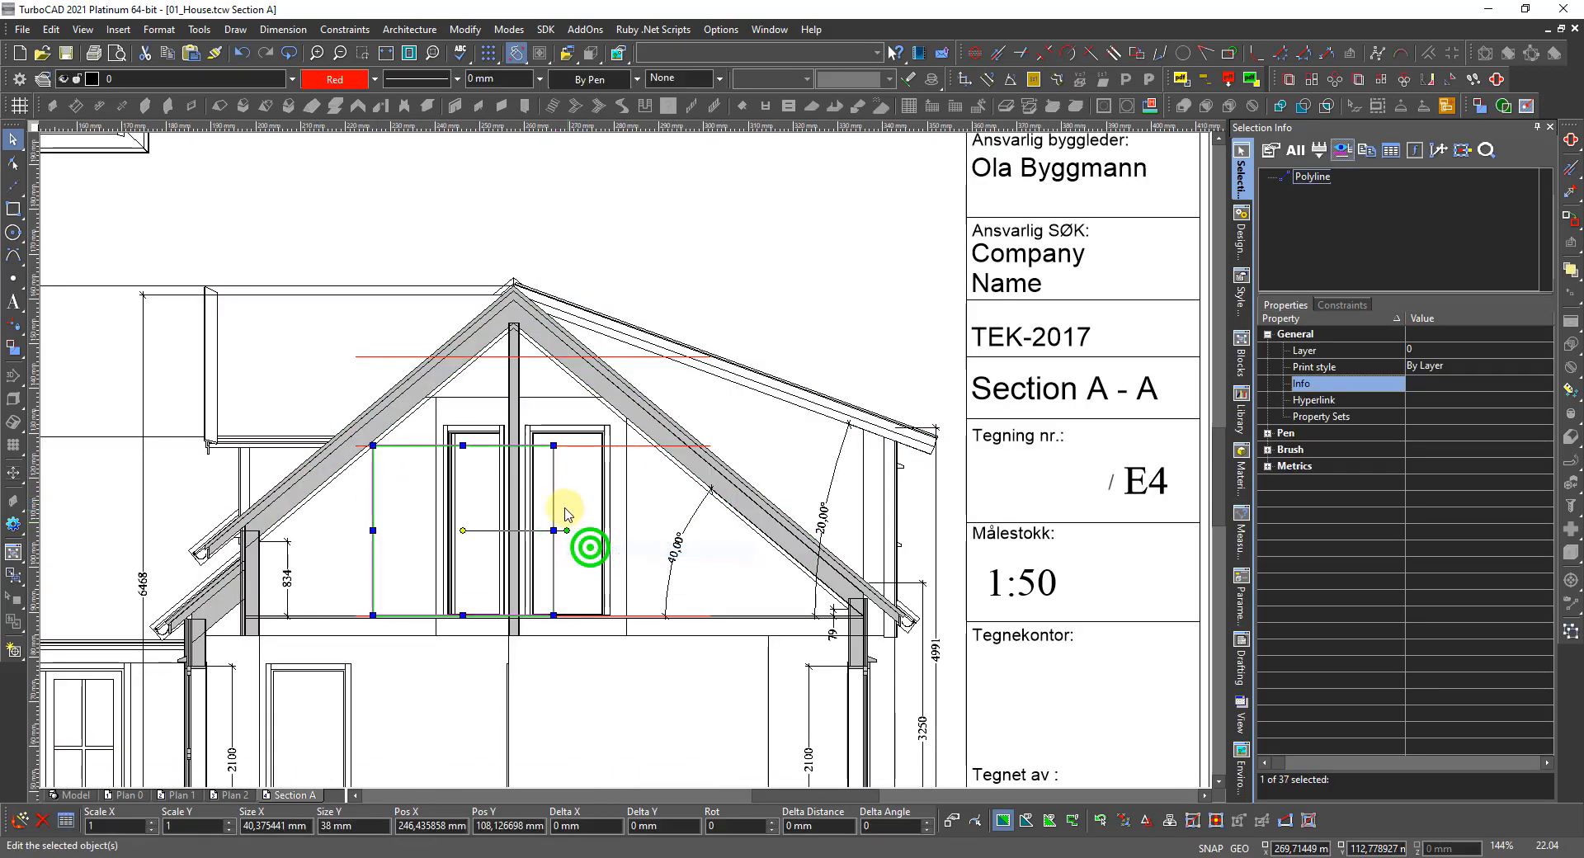
pyautogui.click(555, 501)
pyautogui.scroll(2, 636, 462)
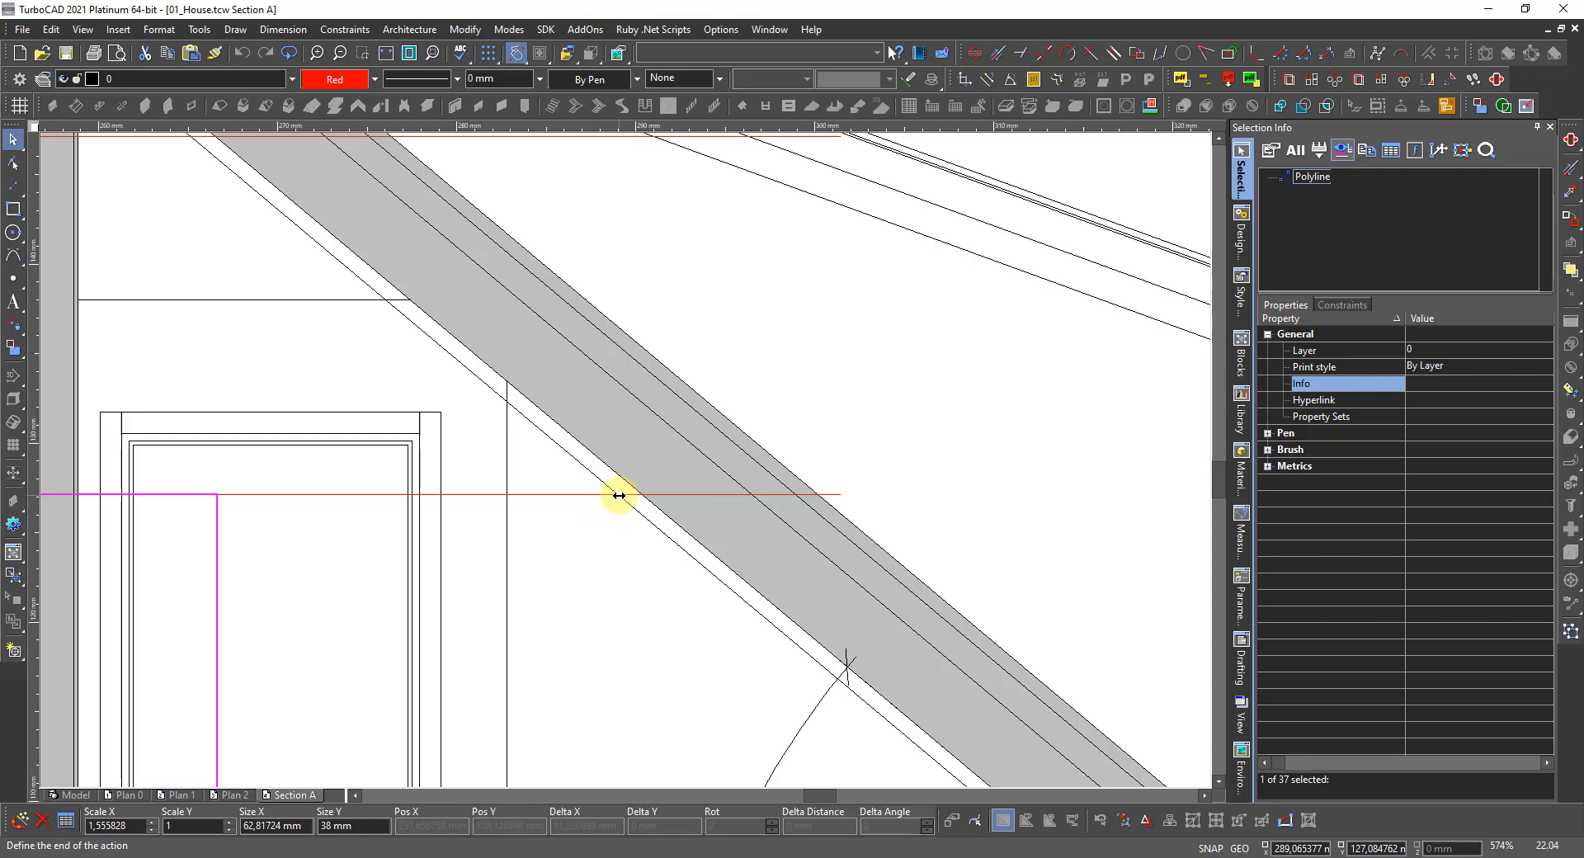
pyautogui.click(619, 495)
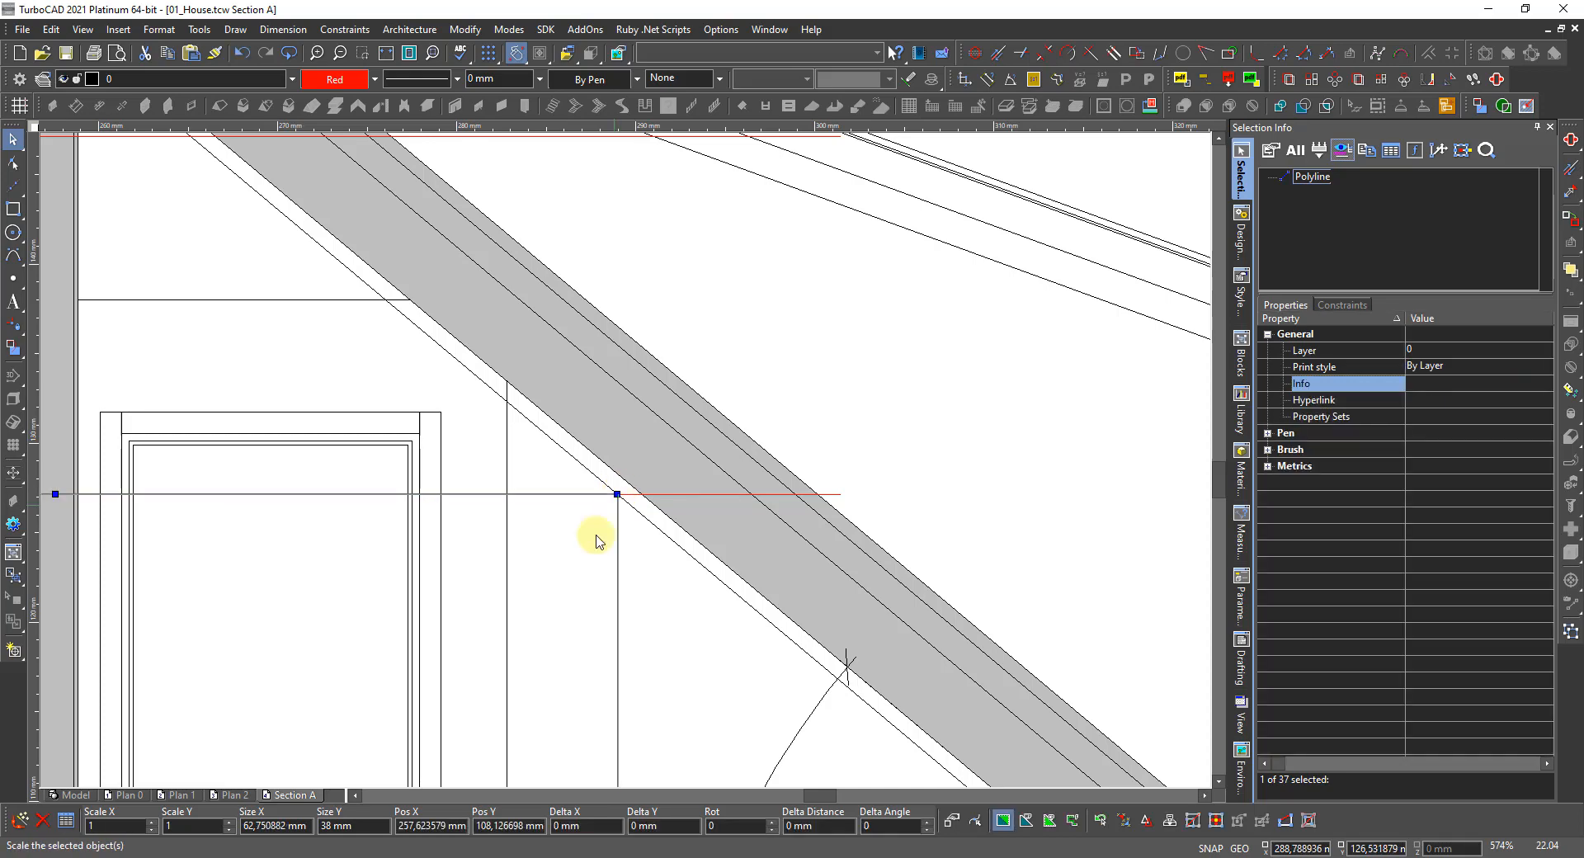
pyautogui.click(566, 569)
# Start an Offset, then switch to the calculator and divide 600 by 50.
pyautogui.scroll(-3, 639, 442)
pyautogui.scroll(2, 607, 528)
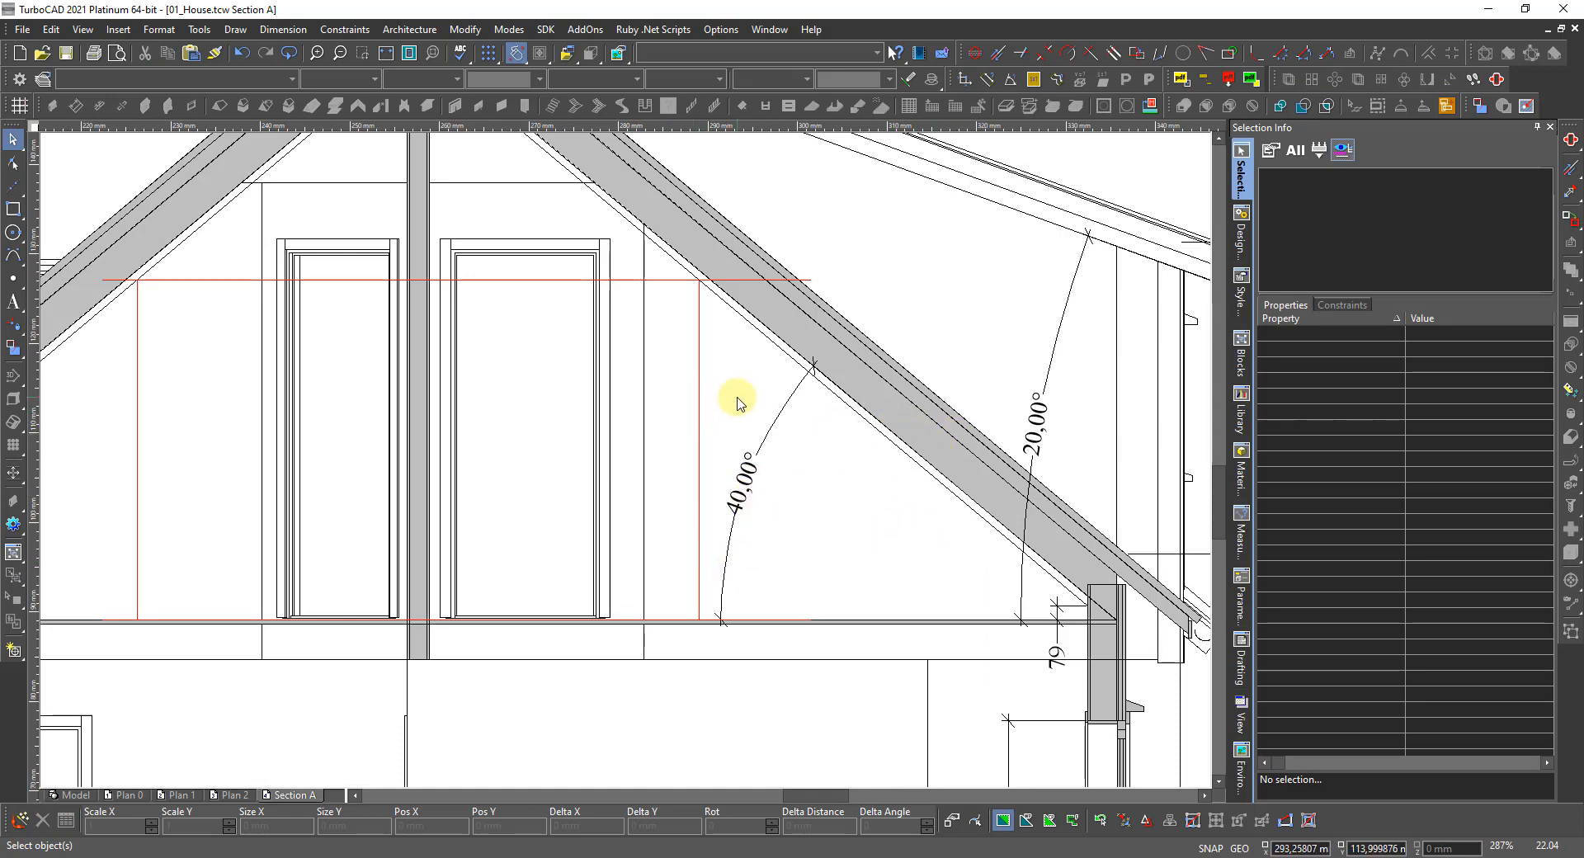
pyautogui.click(1496, 79)
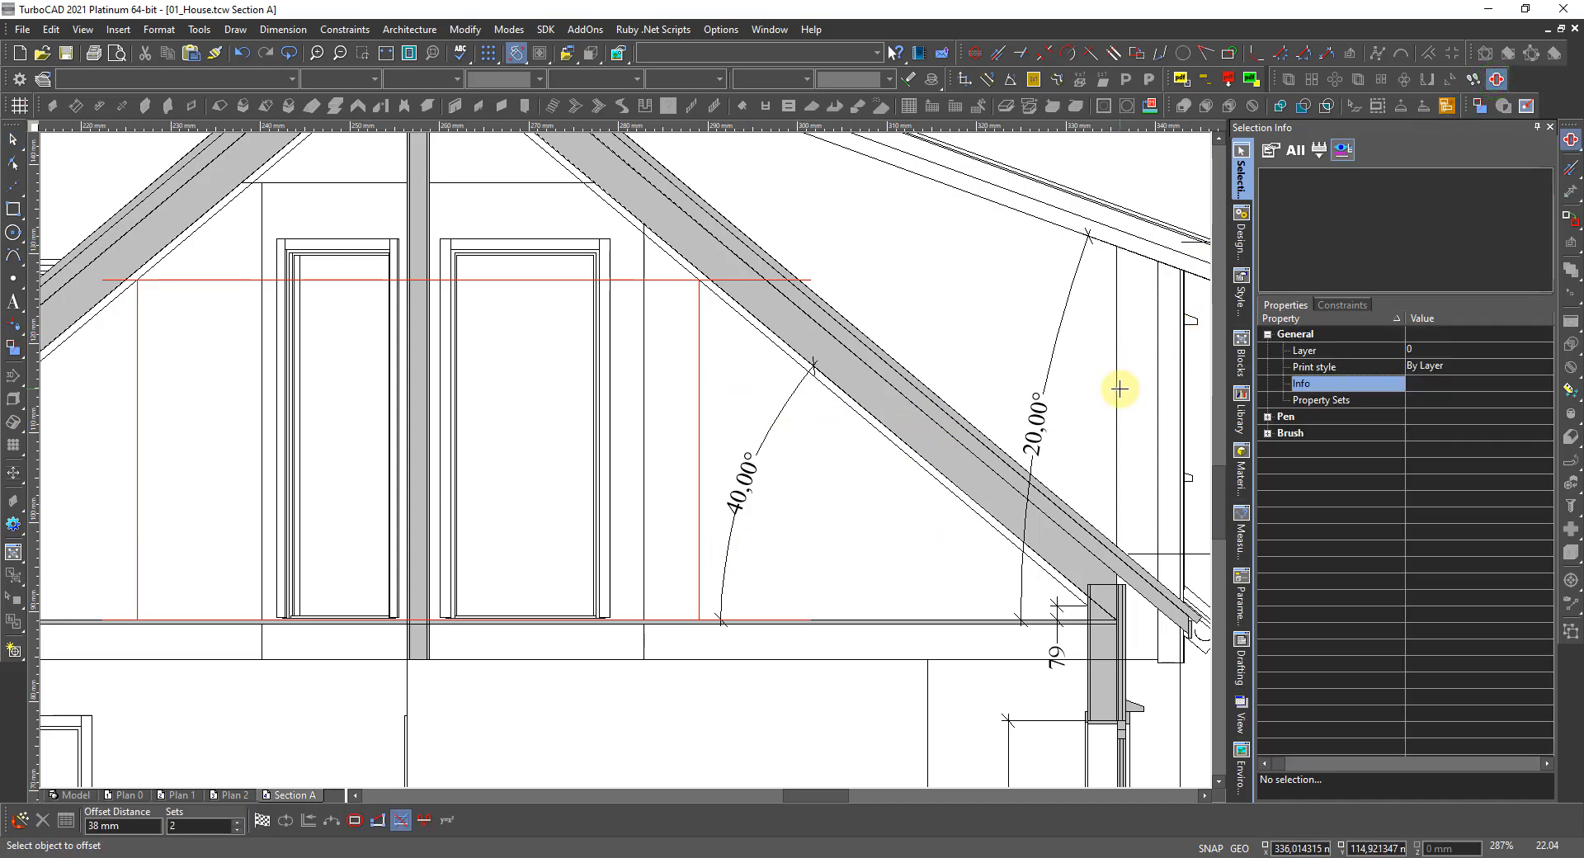
pyautogui.press('XF86Calculator')
pyautogui.write('600 ÷ ')
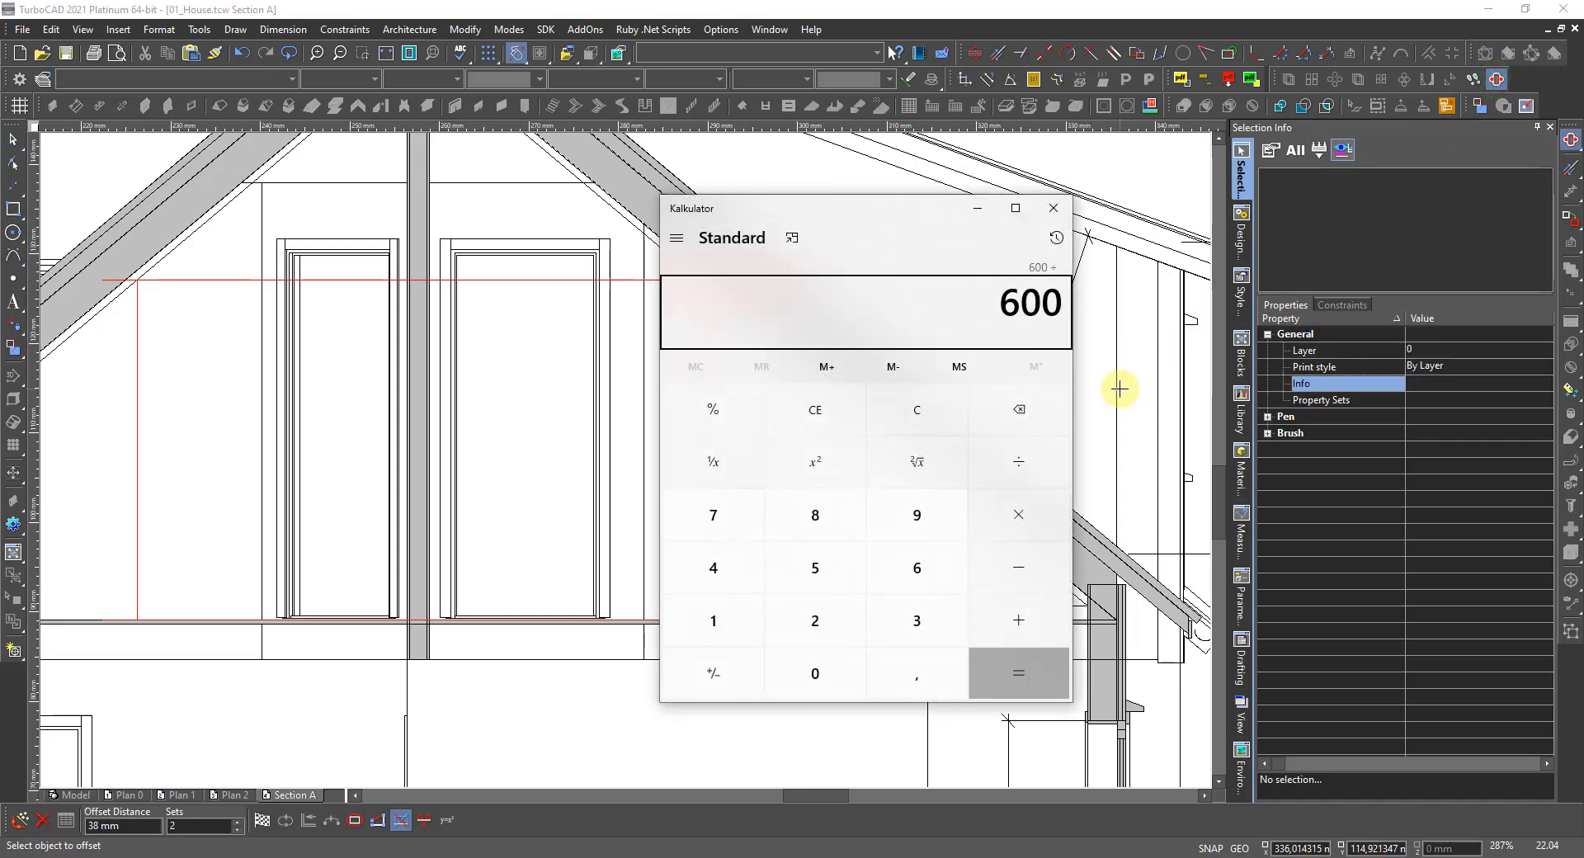
pyautogui.write('50 =')
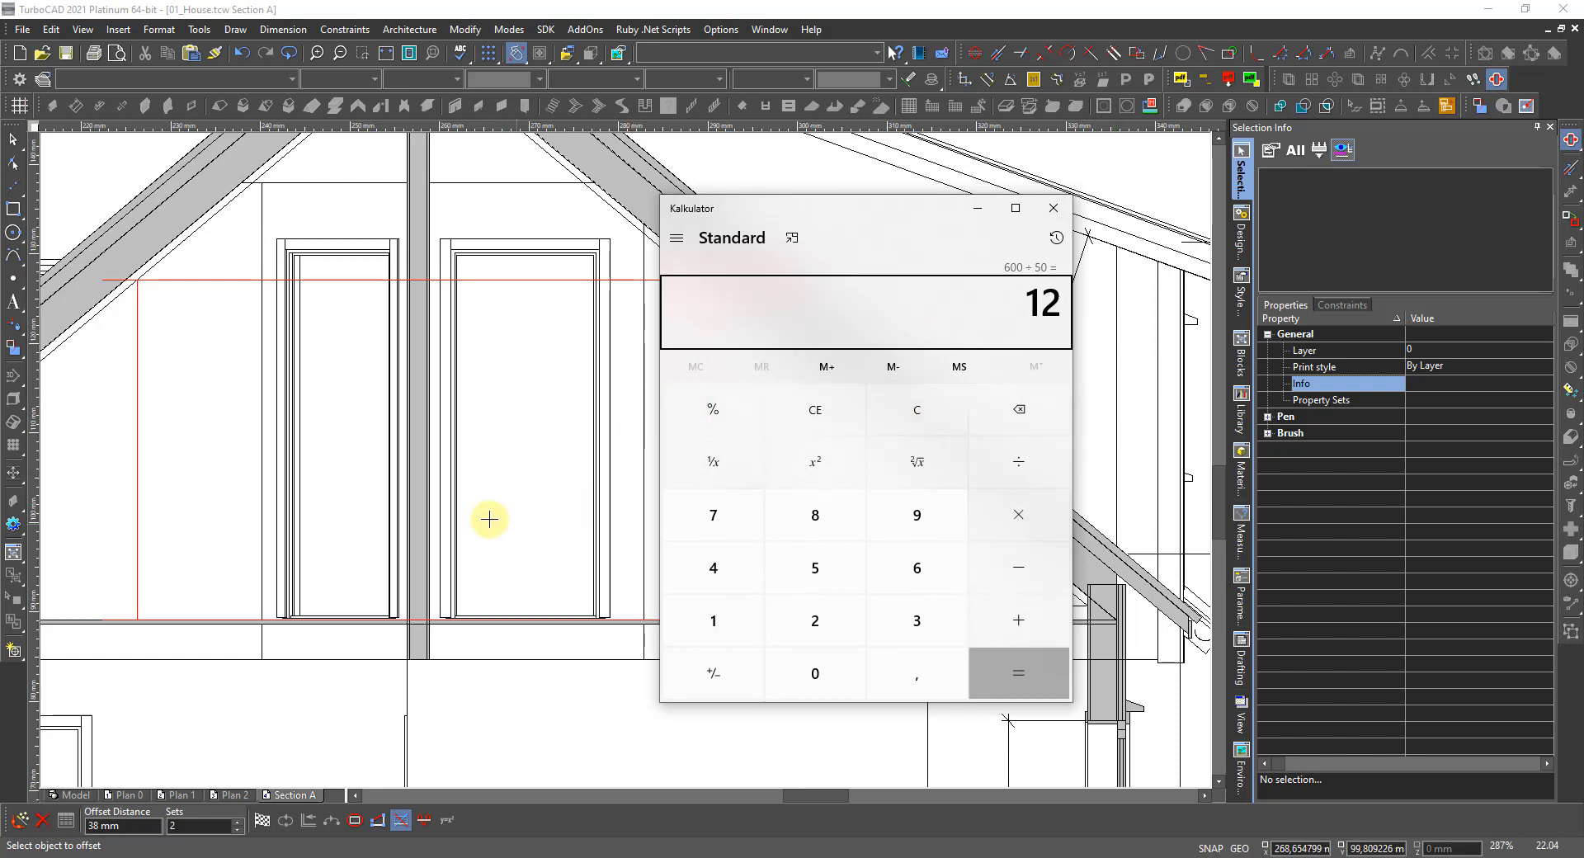
# Offset the red rectangle outward by 12 mm.
pyautogui.click(148, 832)
pyautogui.write('12')
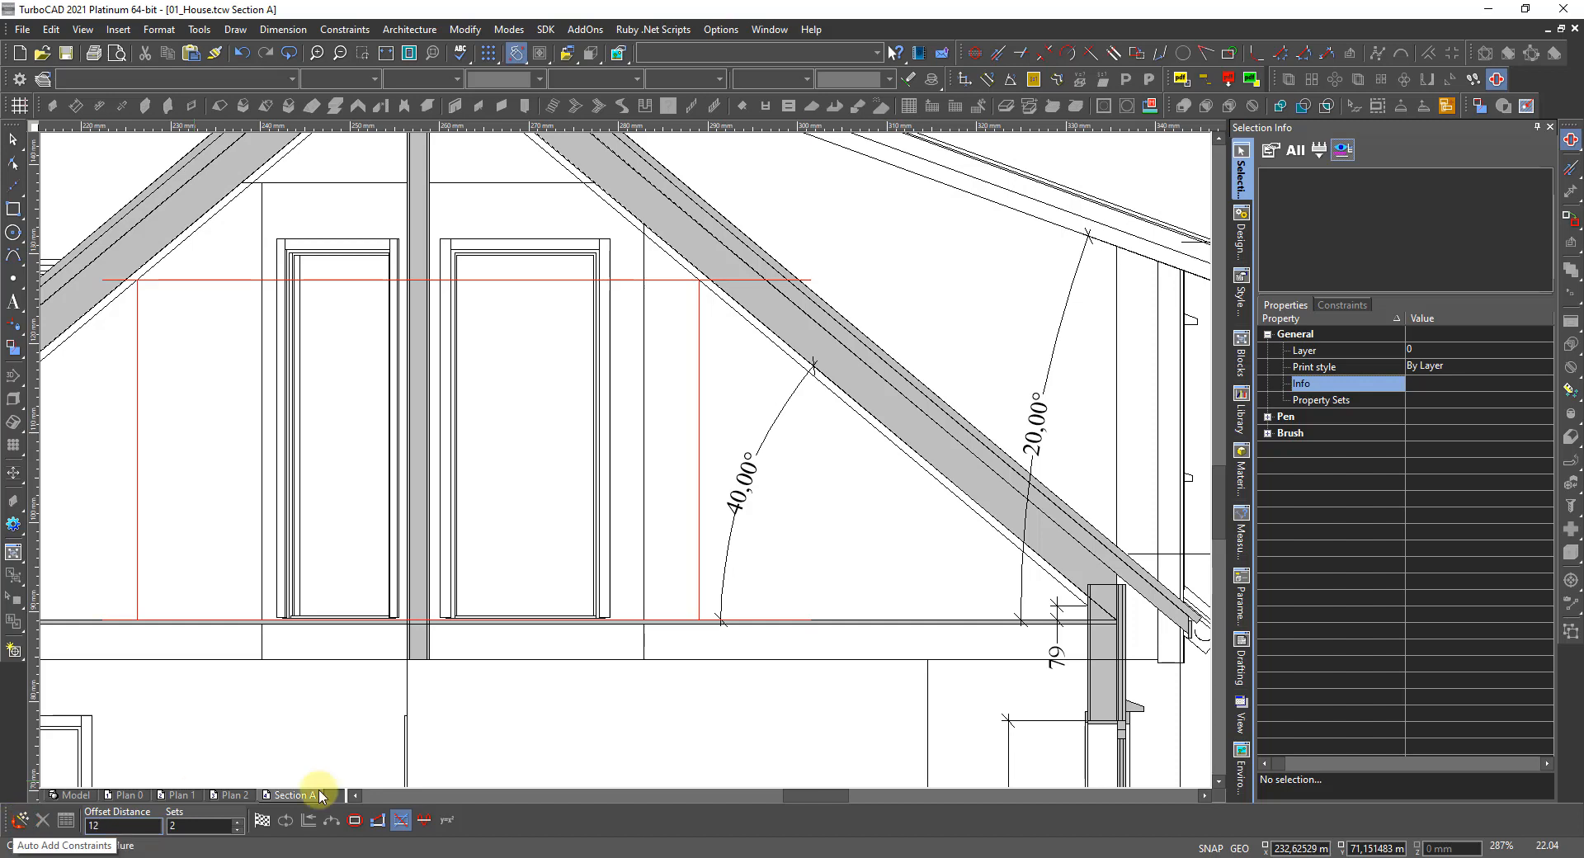
pyautogui.press('Return')
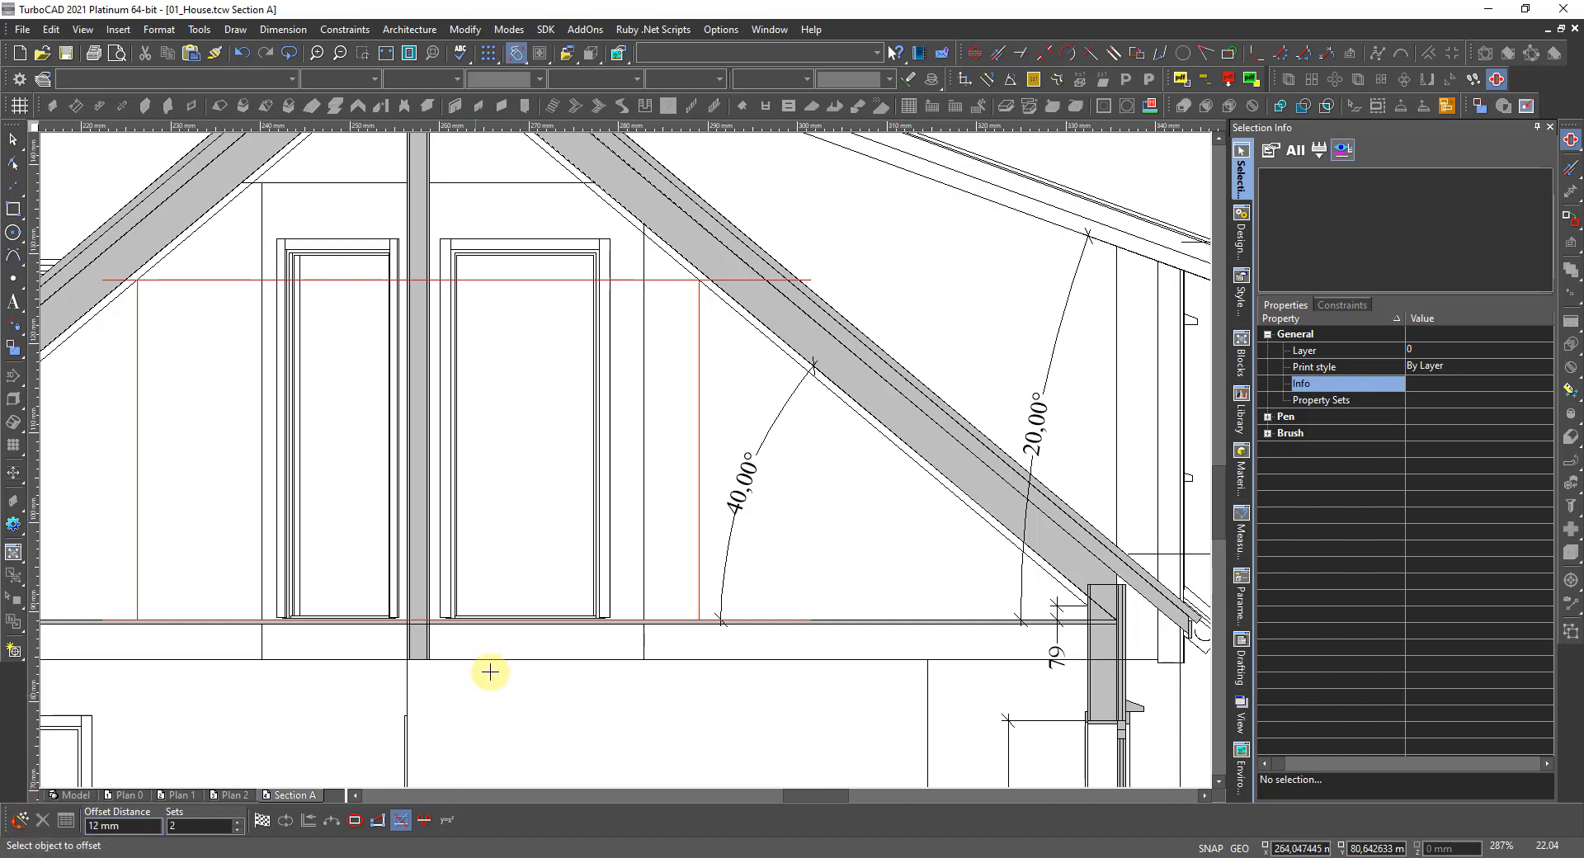
pyautogui.click(698, 409)
pyautogui.click(733, 405)
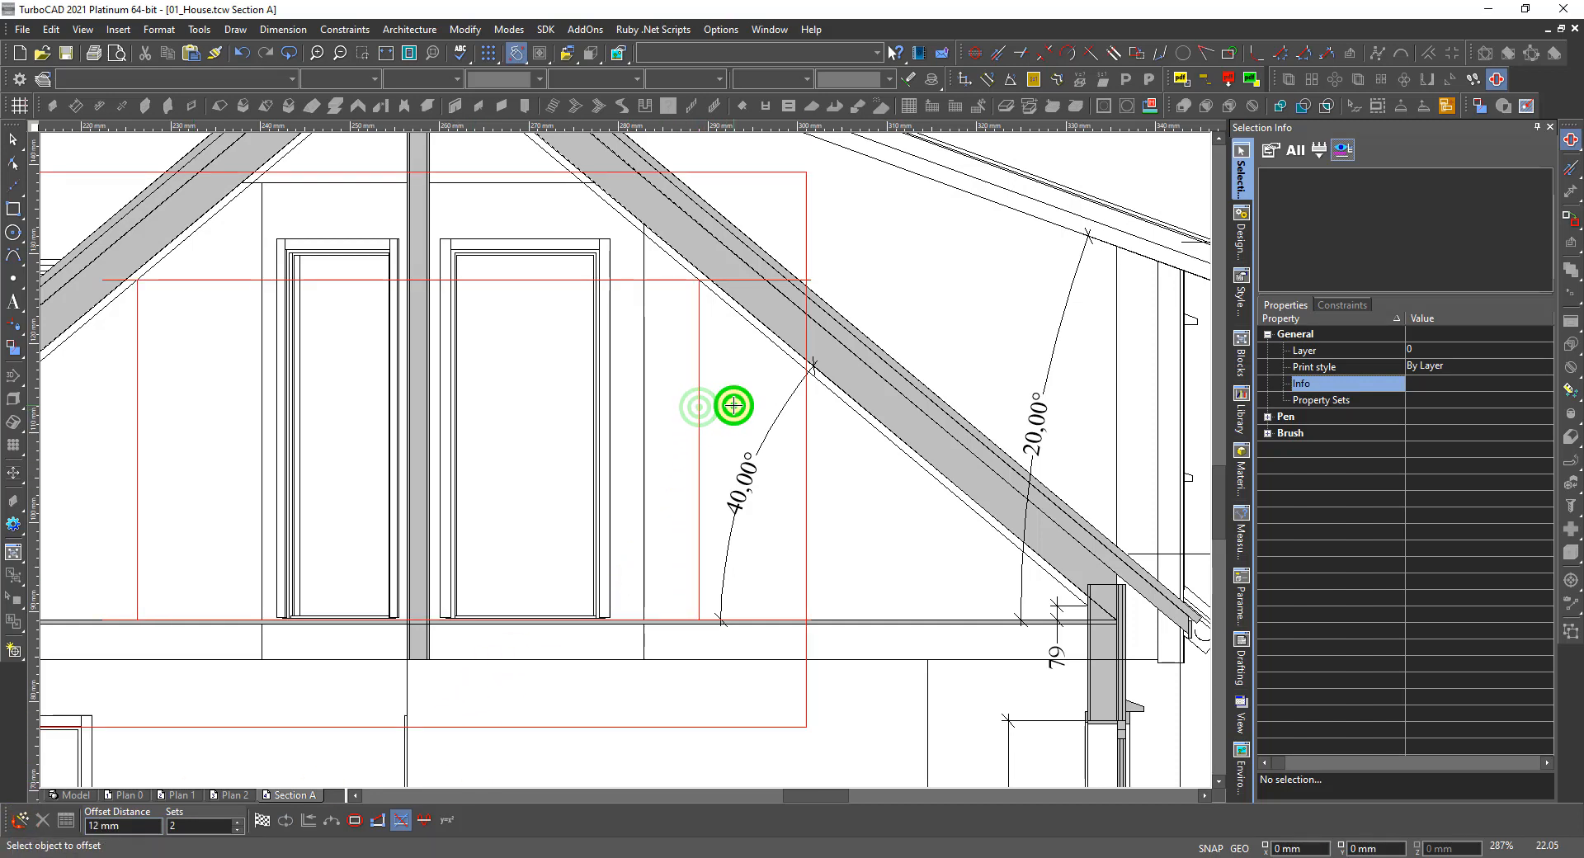
pyautogui.press('Escape')
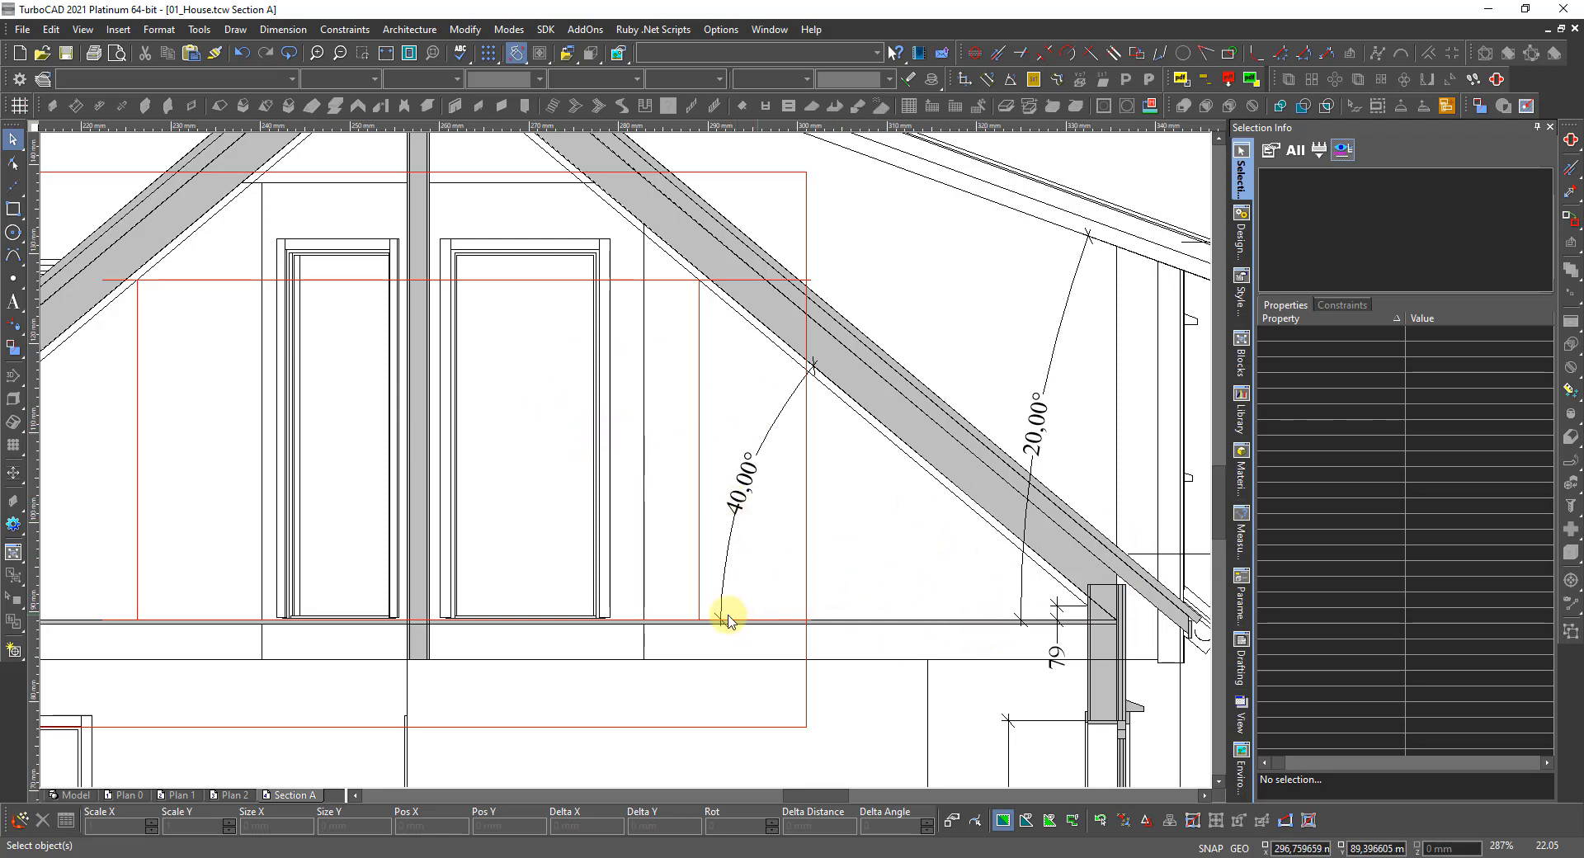
# Draw a vertical red line from where the outer rectangle's knee-wall side meets the roof lining up to above the roof.
pyautogui.scroll(-2, 604, 602)
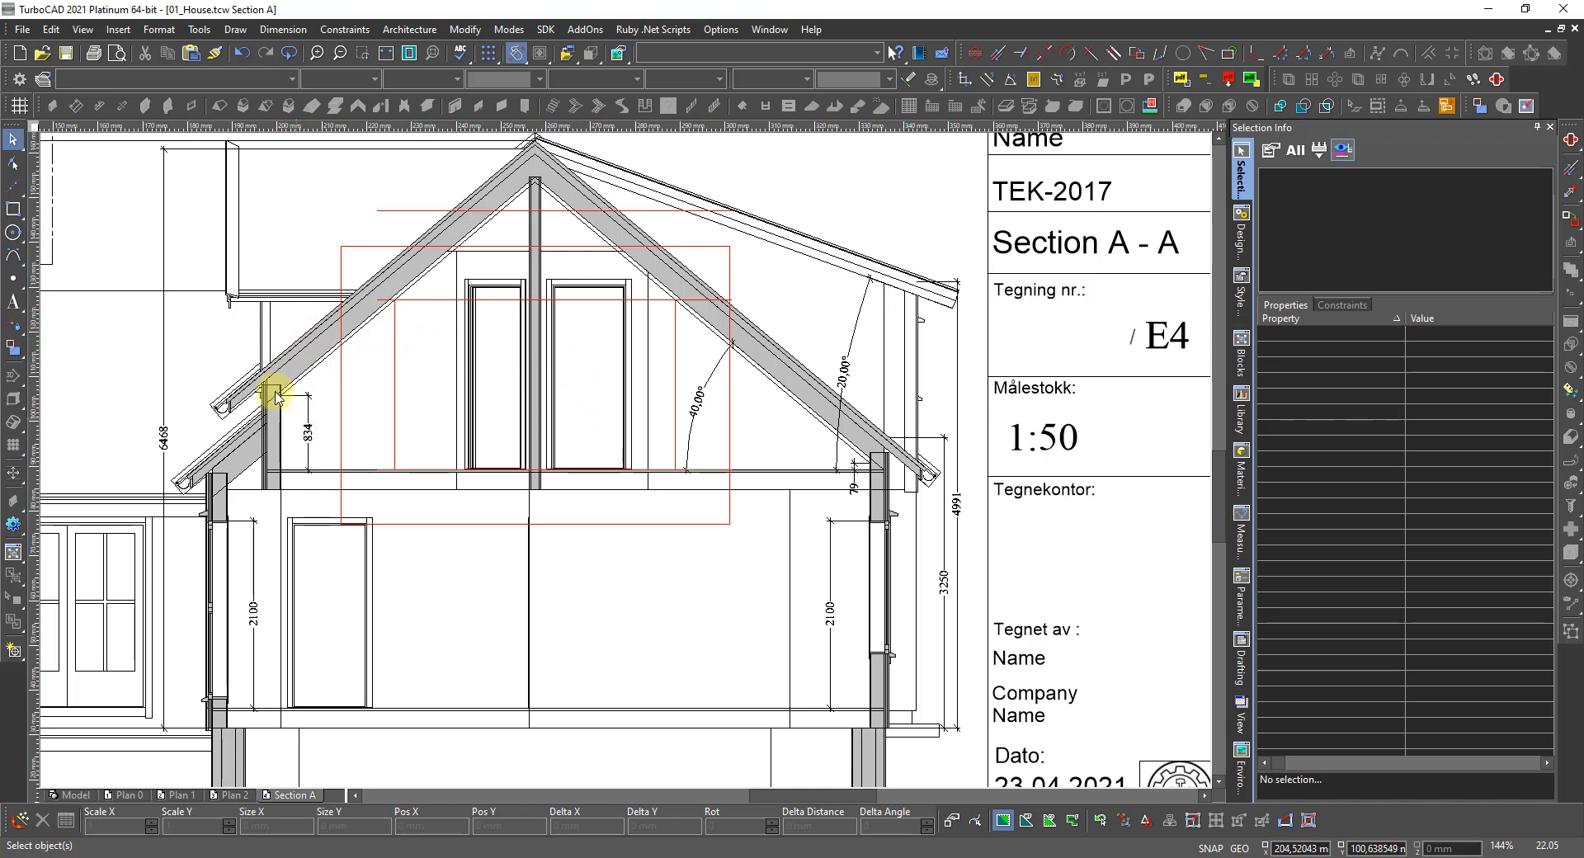
pyautogui.click(13, 210)
pyautogui.click(38, 220)
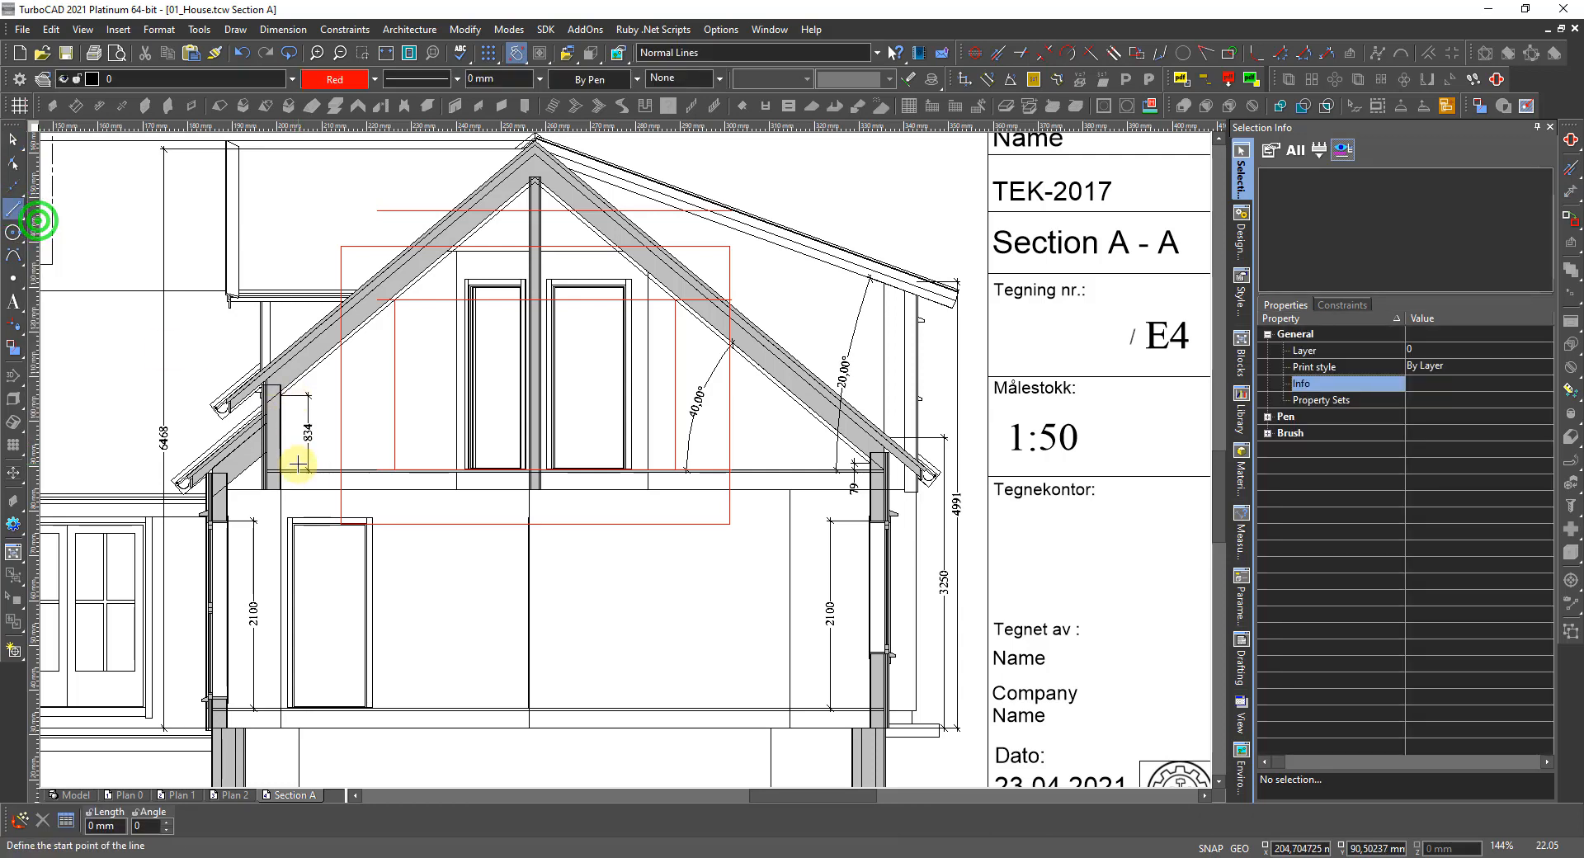
pyautogui.scroll(5, 355, 358)
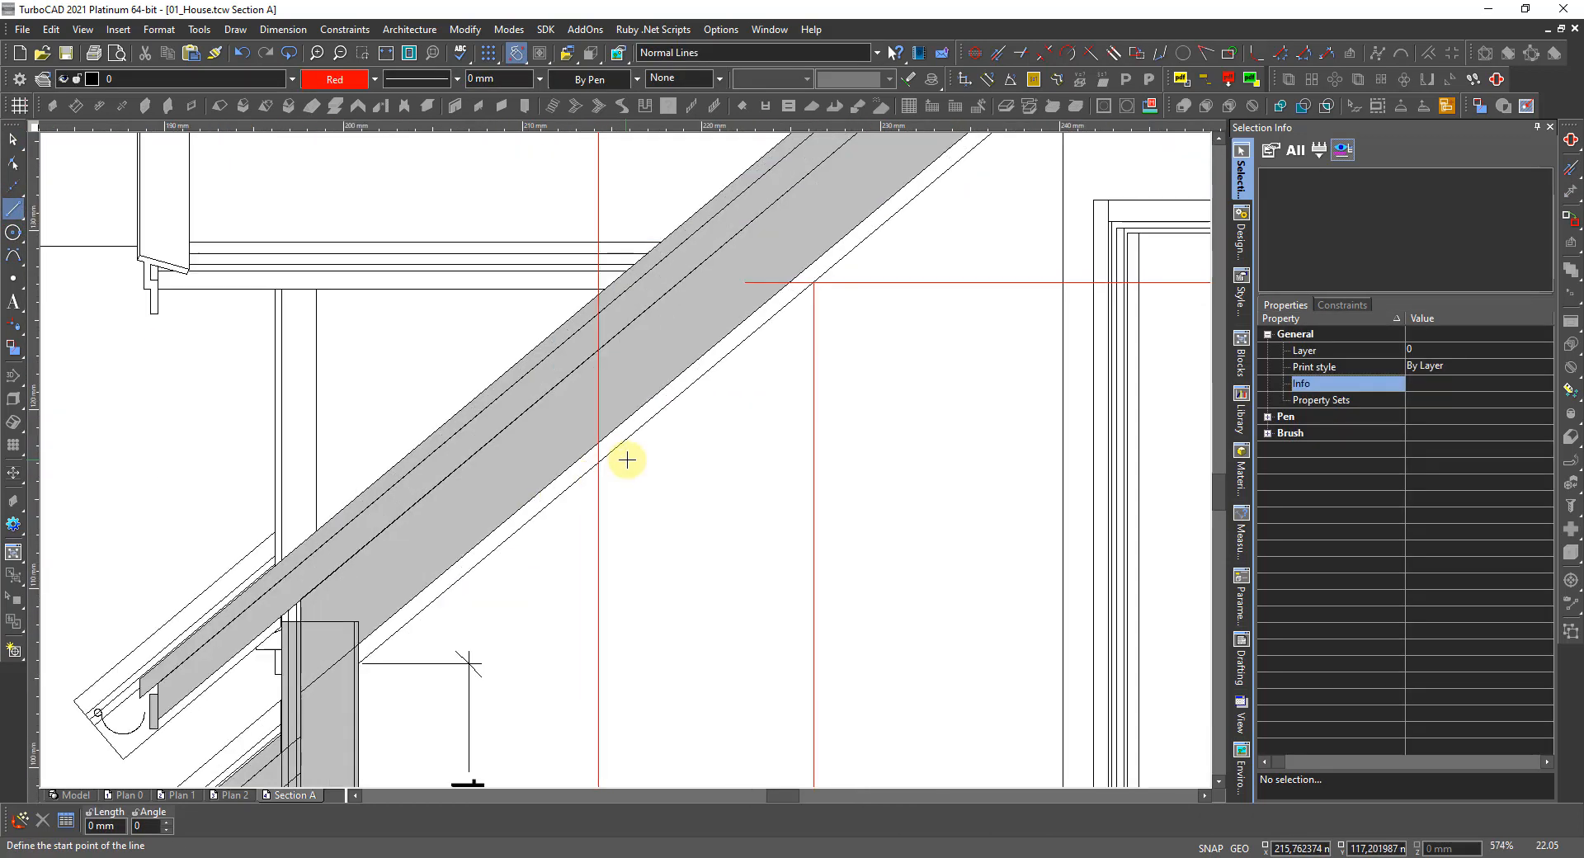
pyautogui.scroll(-5, 636, 433)
pyautogui.scroll(3, 652, 425)
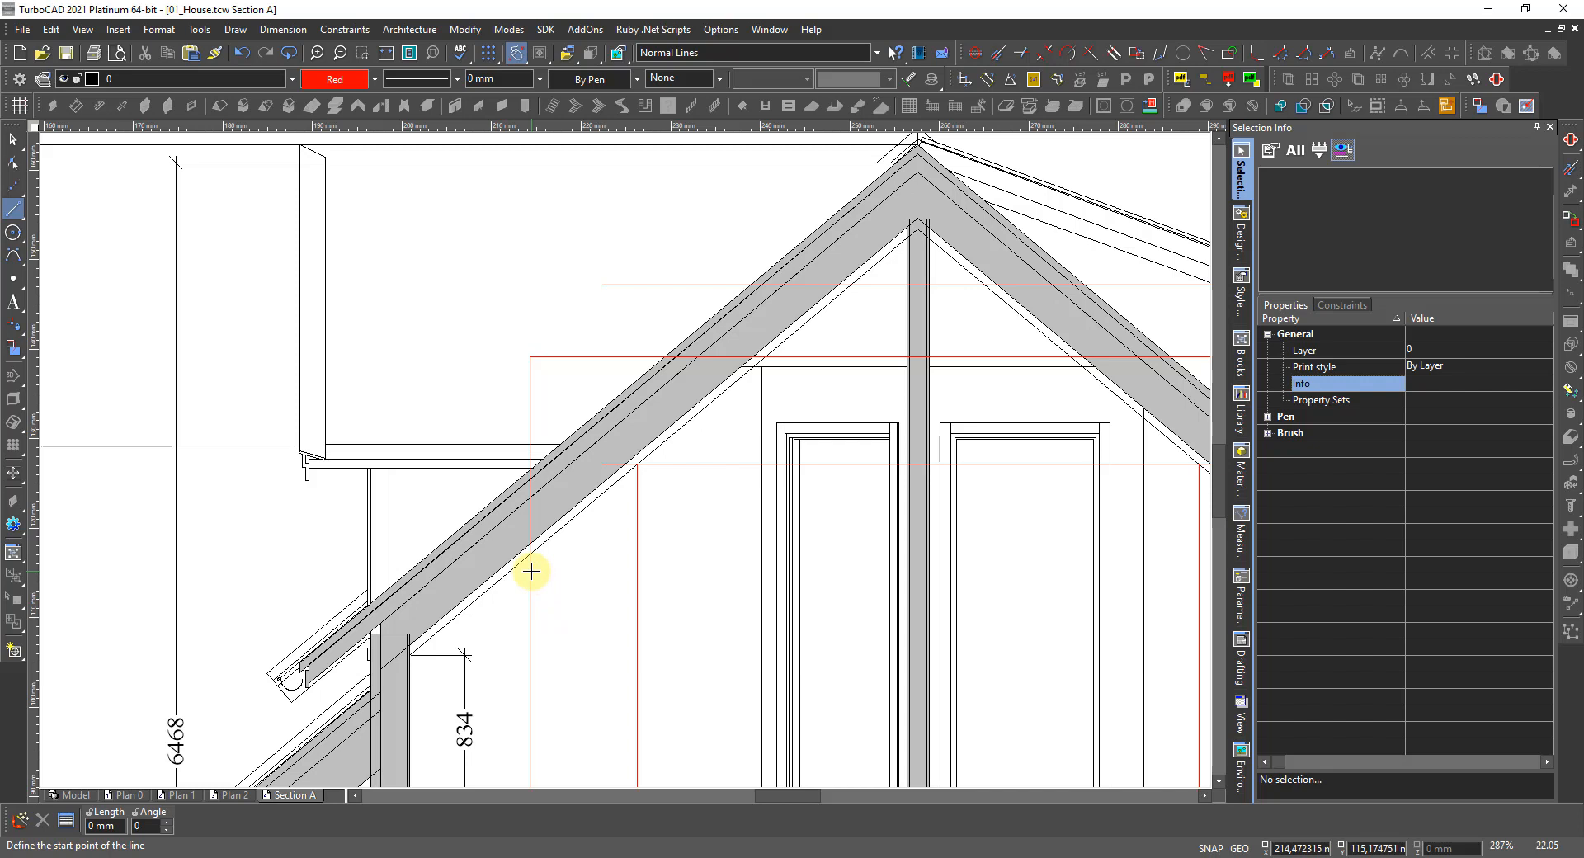
pyautogui.scroll(-2, 534, 568)
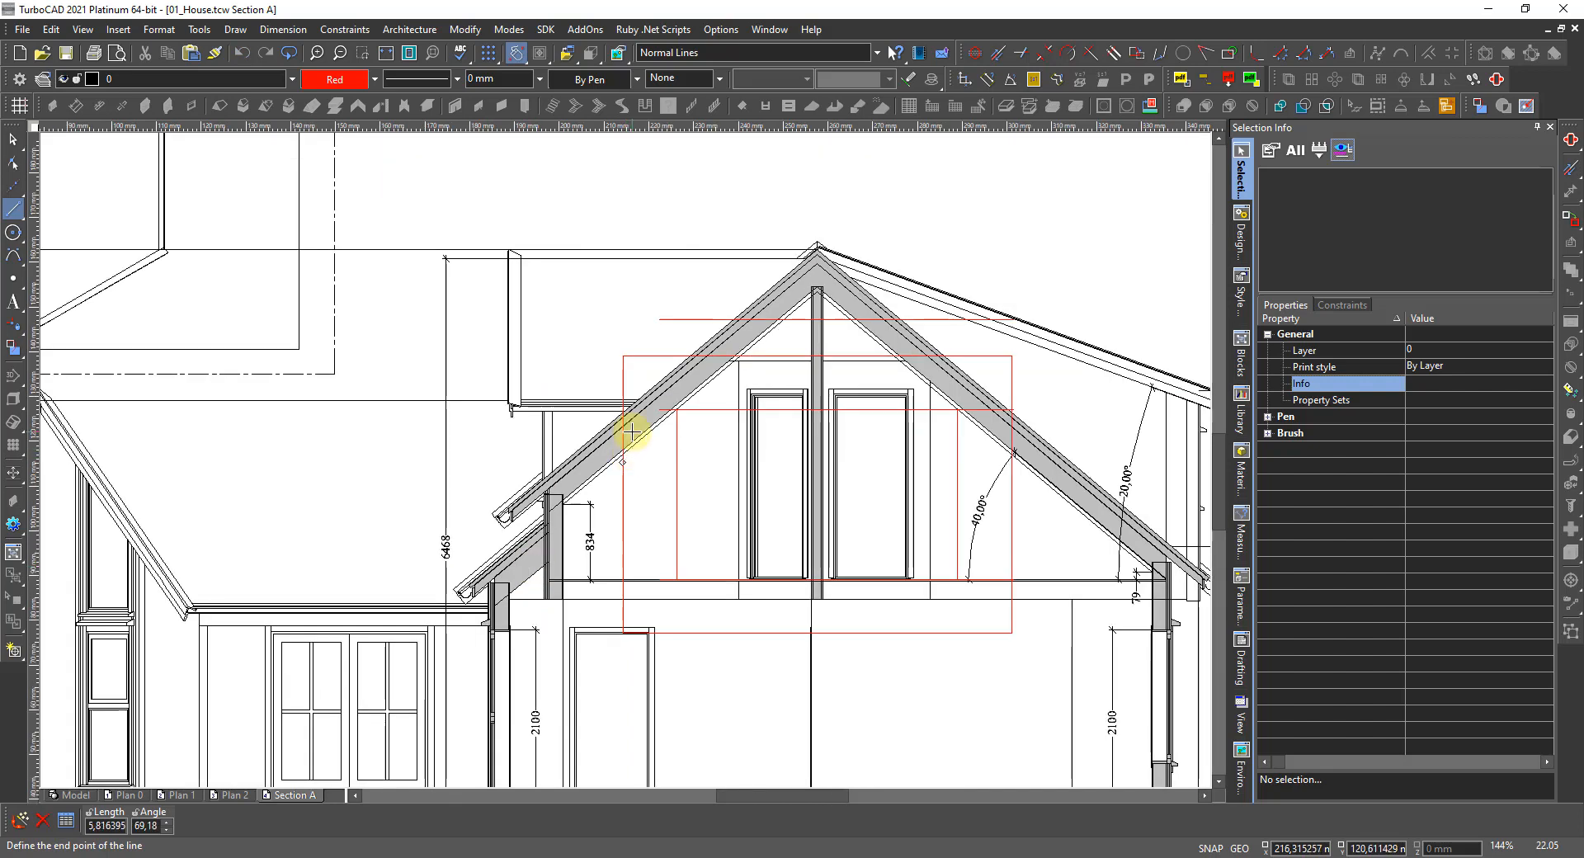
pyautogui.click(629, 210)
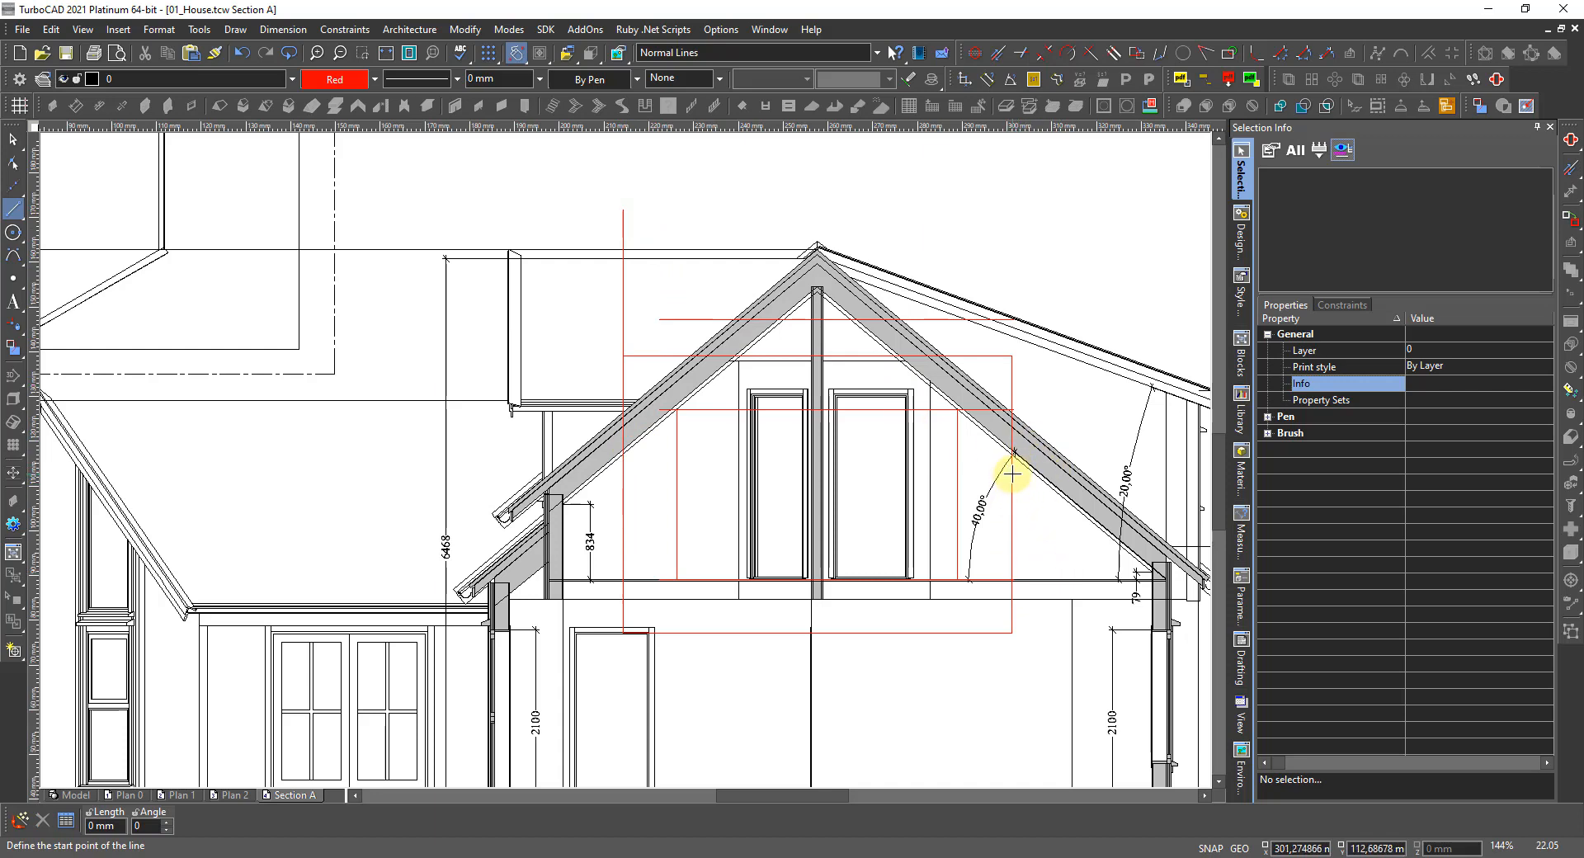
# Draw vertical red lines up past the roof from the outer rectangle's opposite side and from both sides of the inner rectangle.
pyautogui.click(1012, 474)
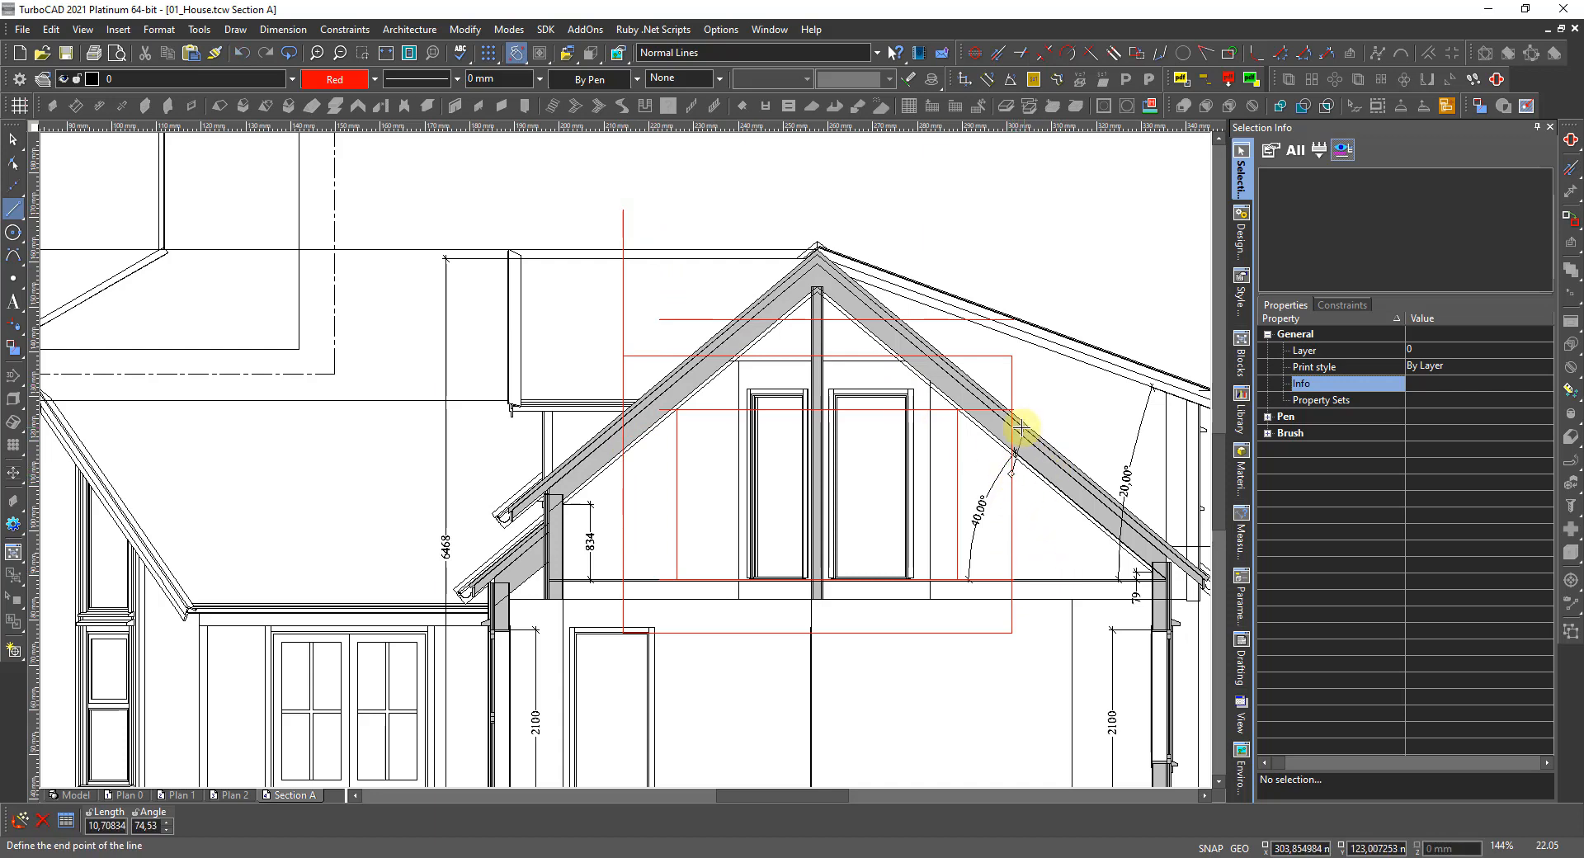
pyautogui.click(1003, 194)
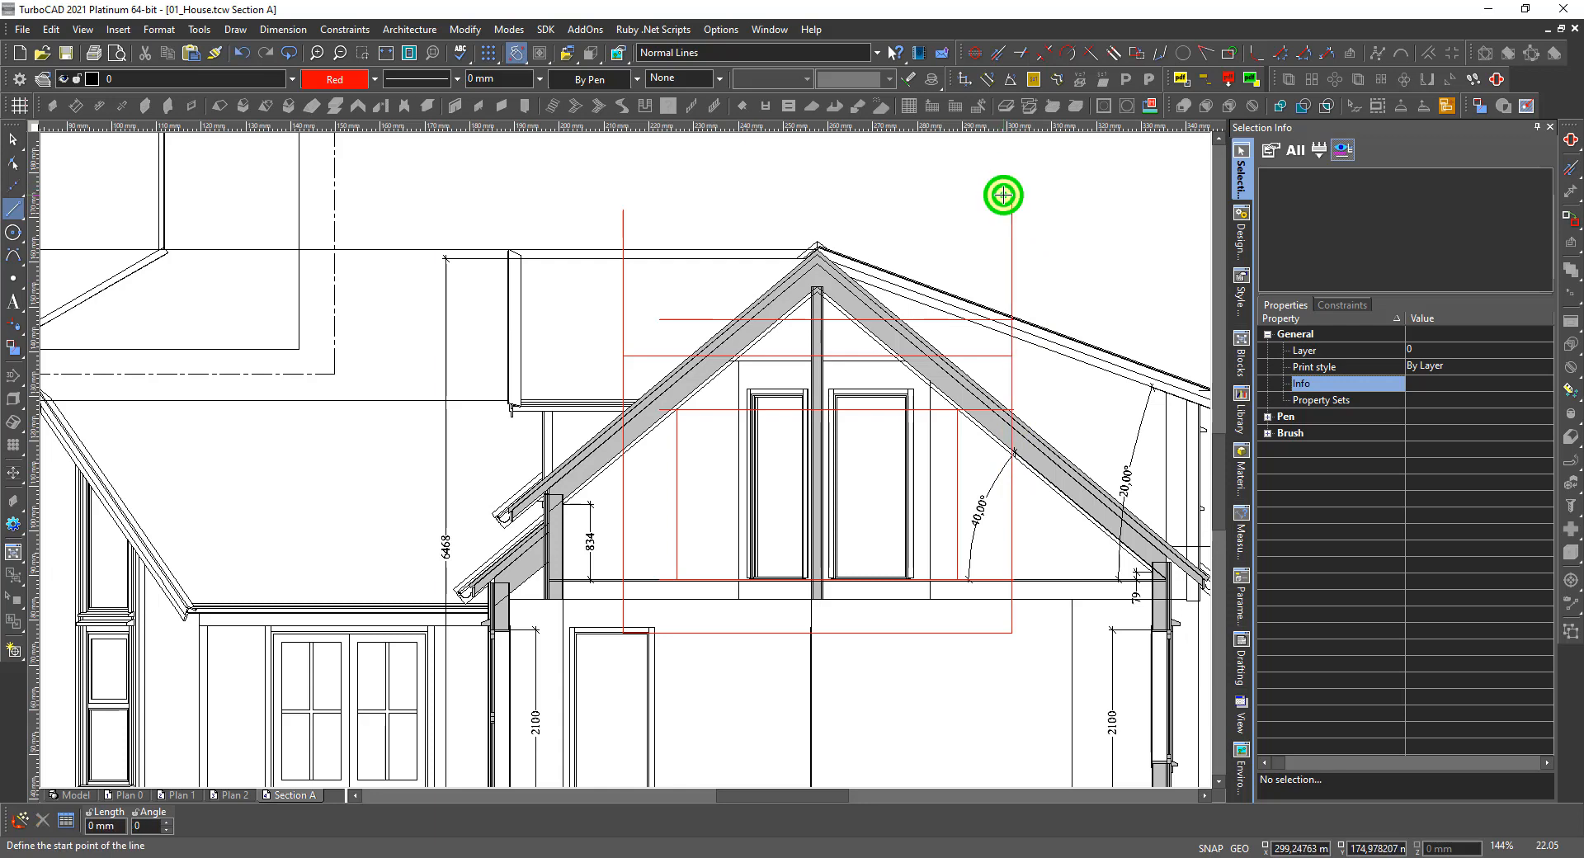
pyautogui.click(957, 448)
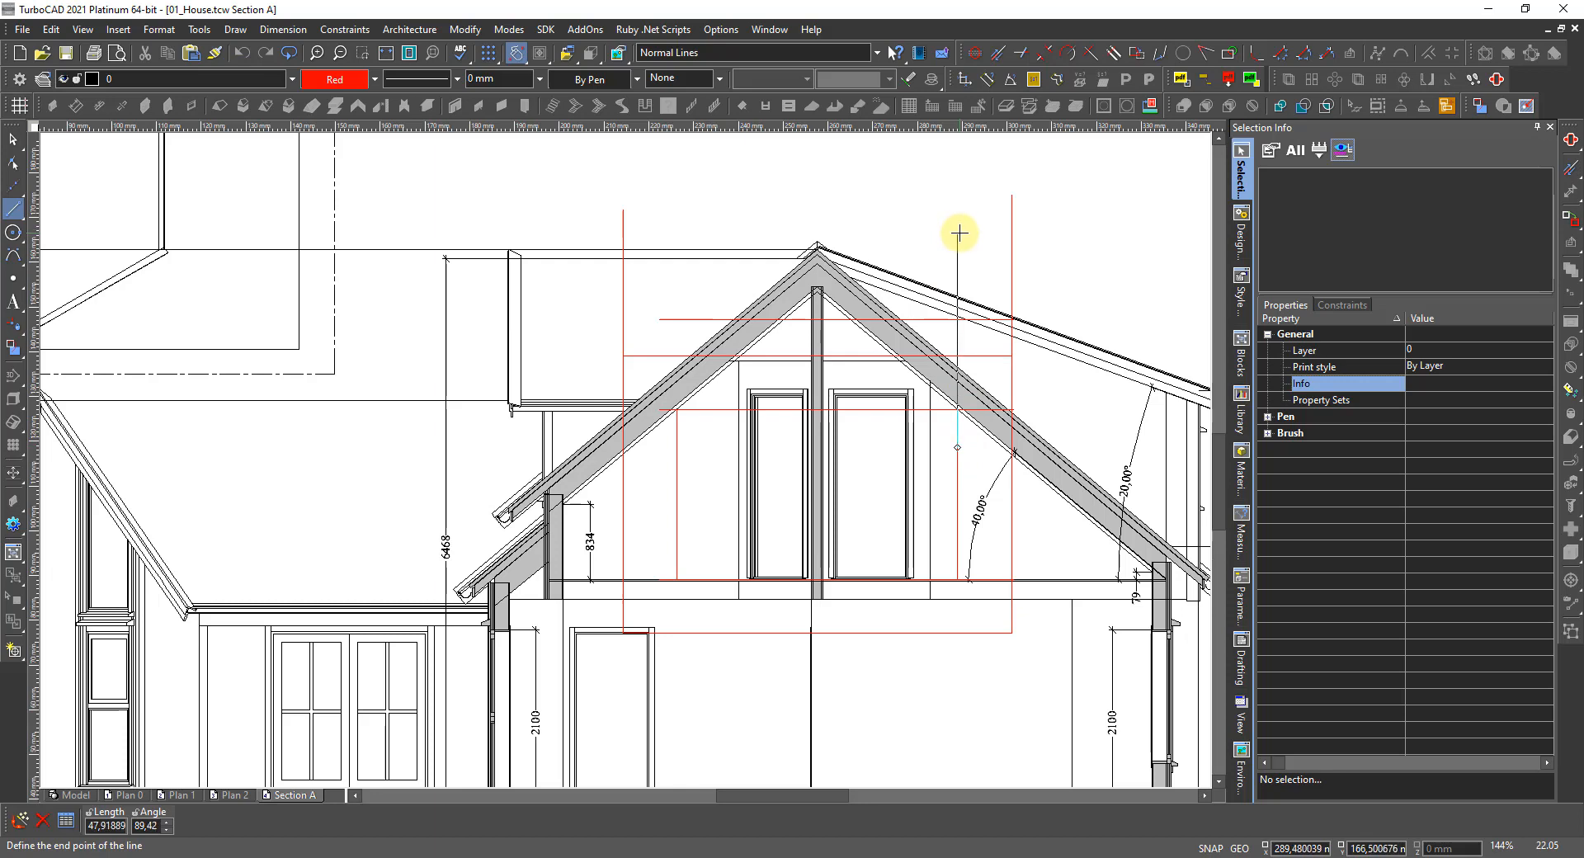
pyautogui.click(959, 234)
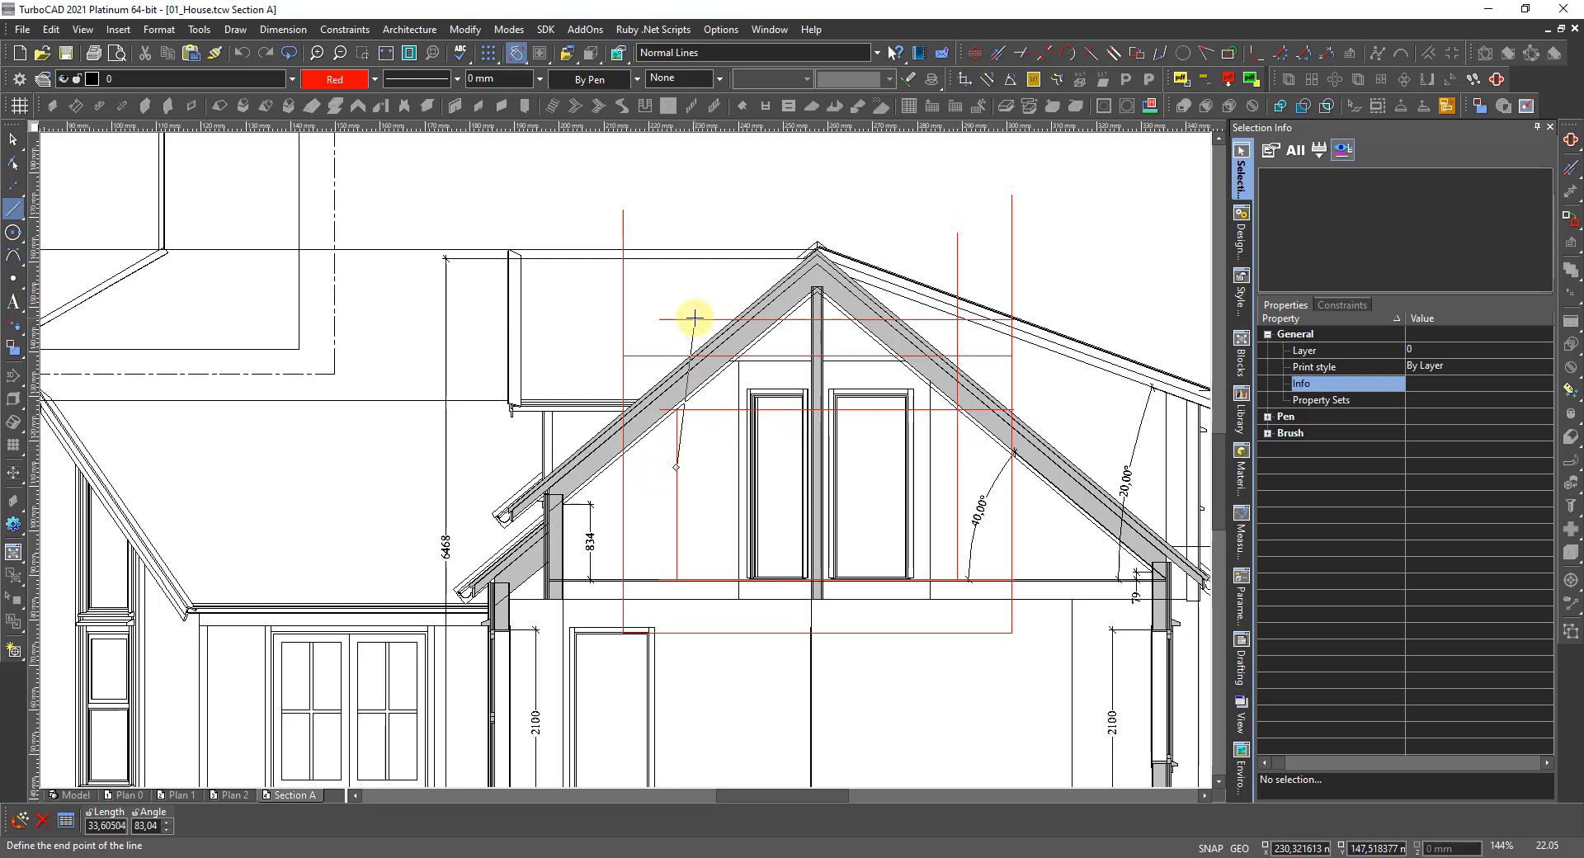
pyautogui.click(679, 235)
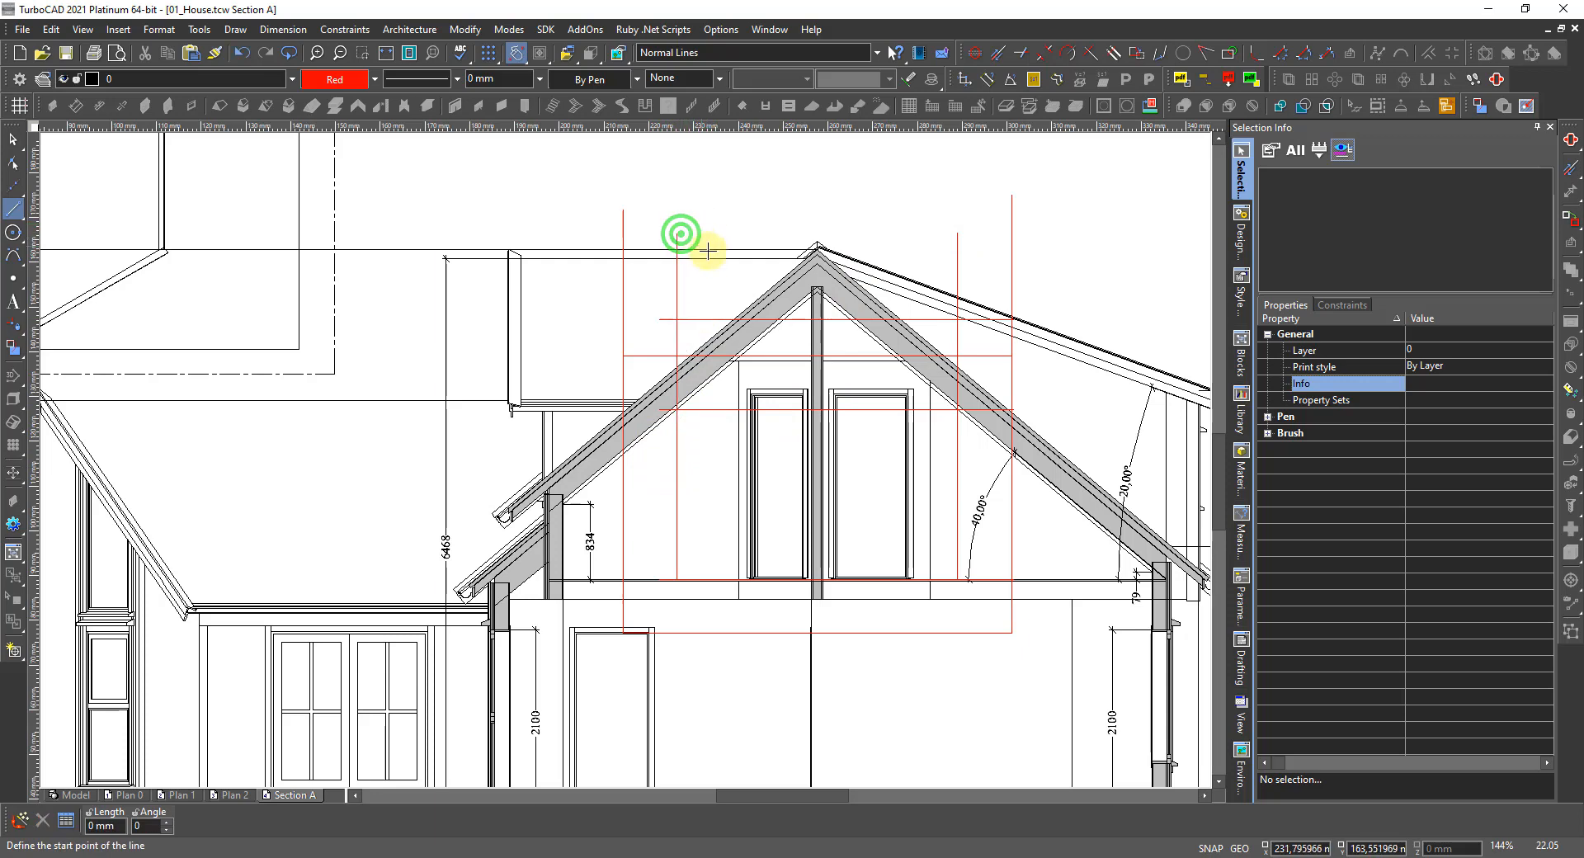
pyautogui.press('Escape')
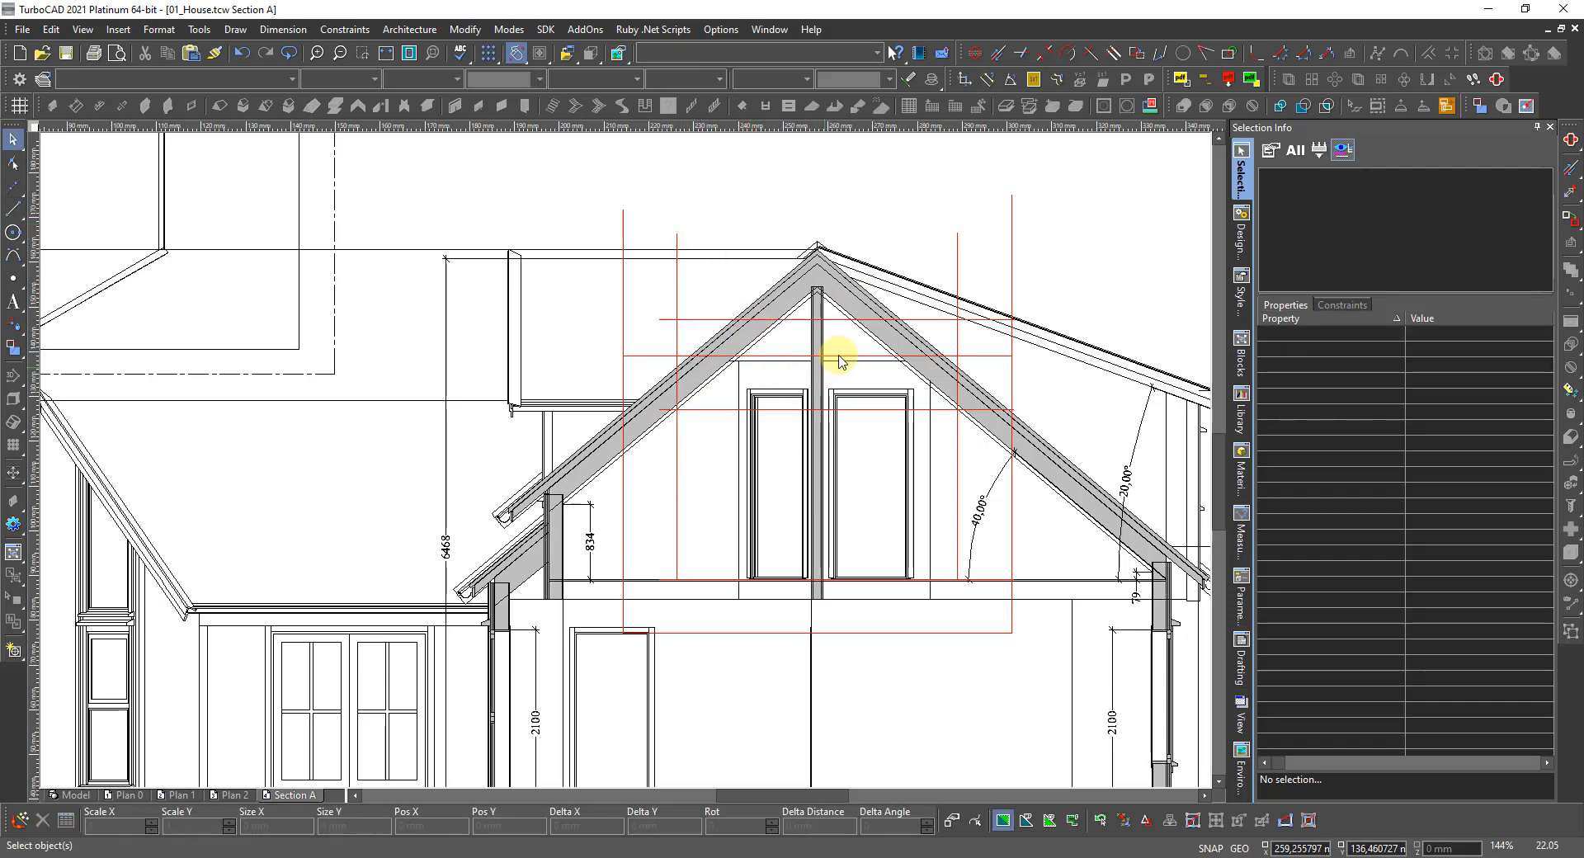
# Delete the uppermost horizontal red construction line and both the inner and outer red rectangles.
pyautogui.click(927, 322)
pyautogui.click(949, 350)
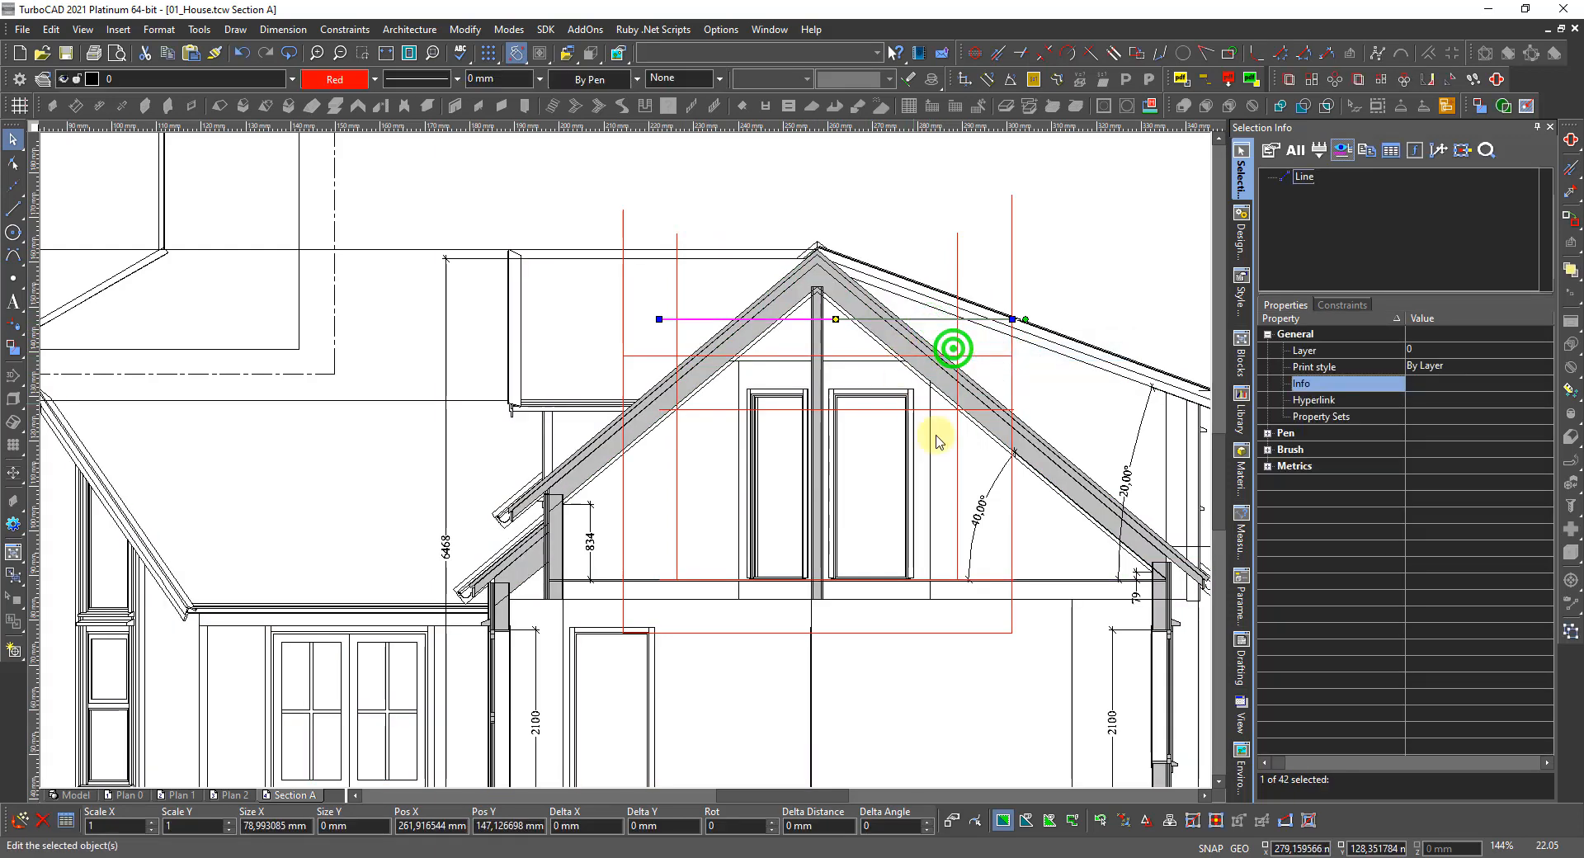
pyautogui.press('Escape')
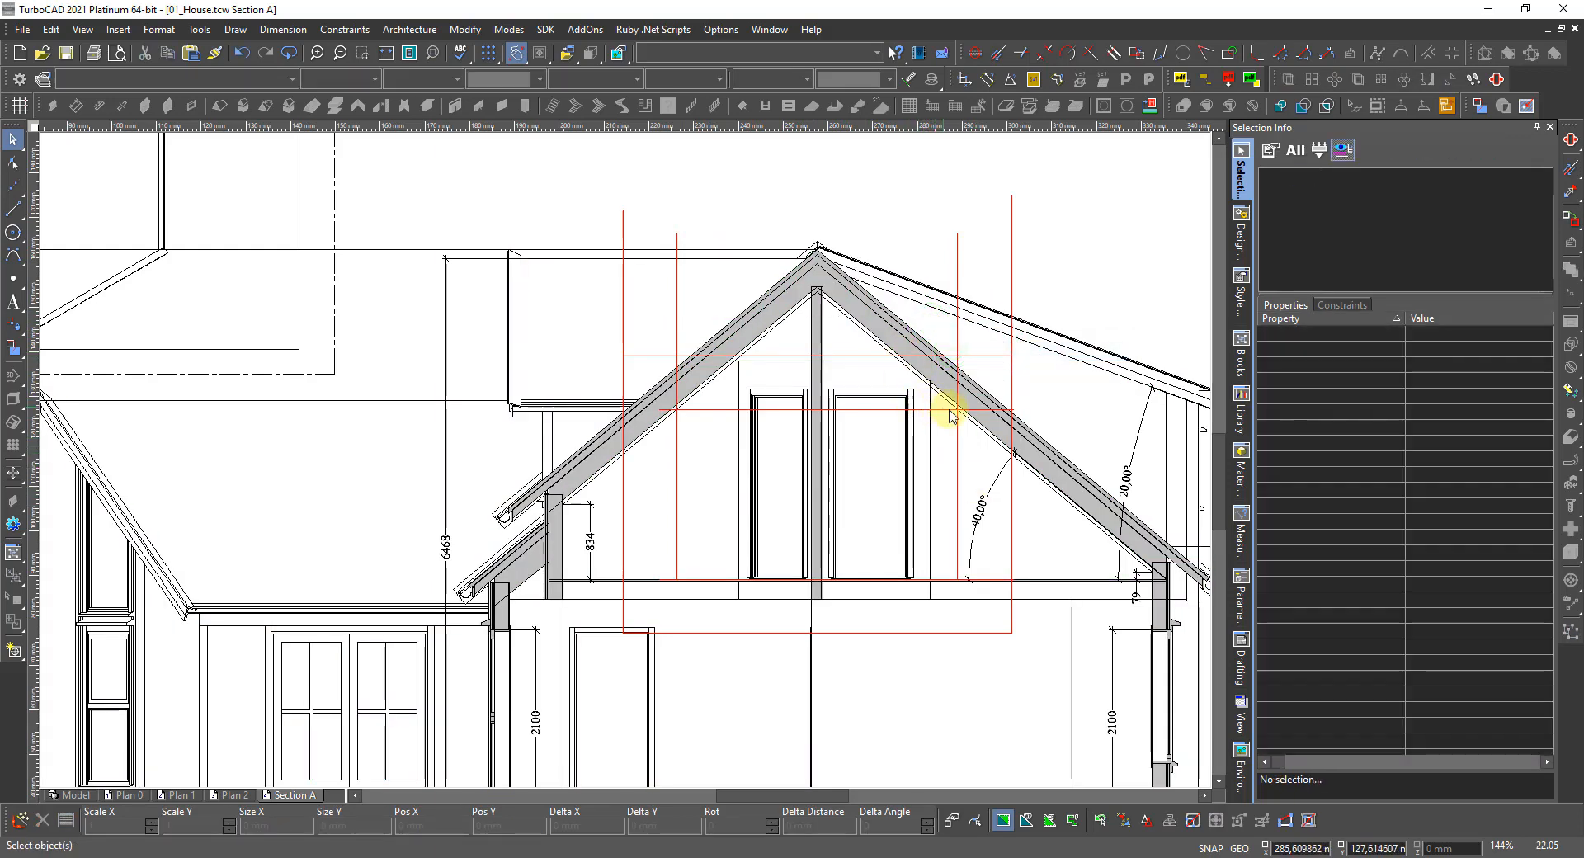
pyautogui.click(957, 456)
pyautogui.press('Delete')
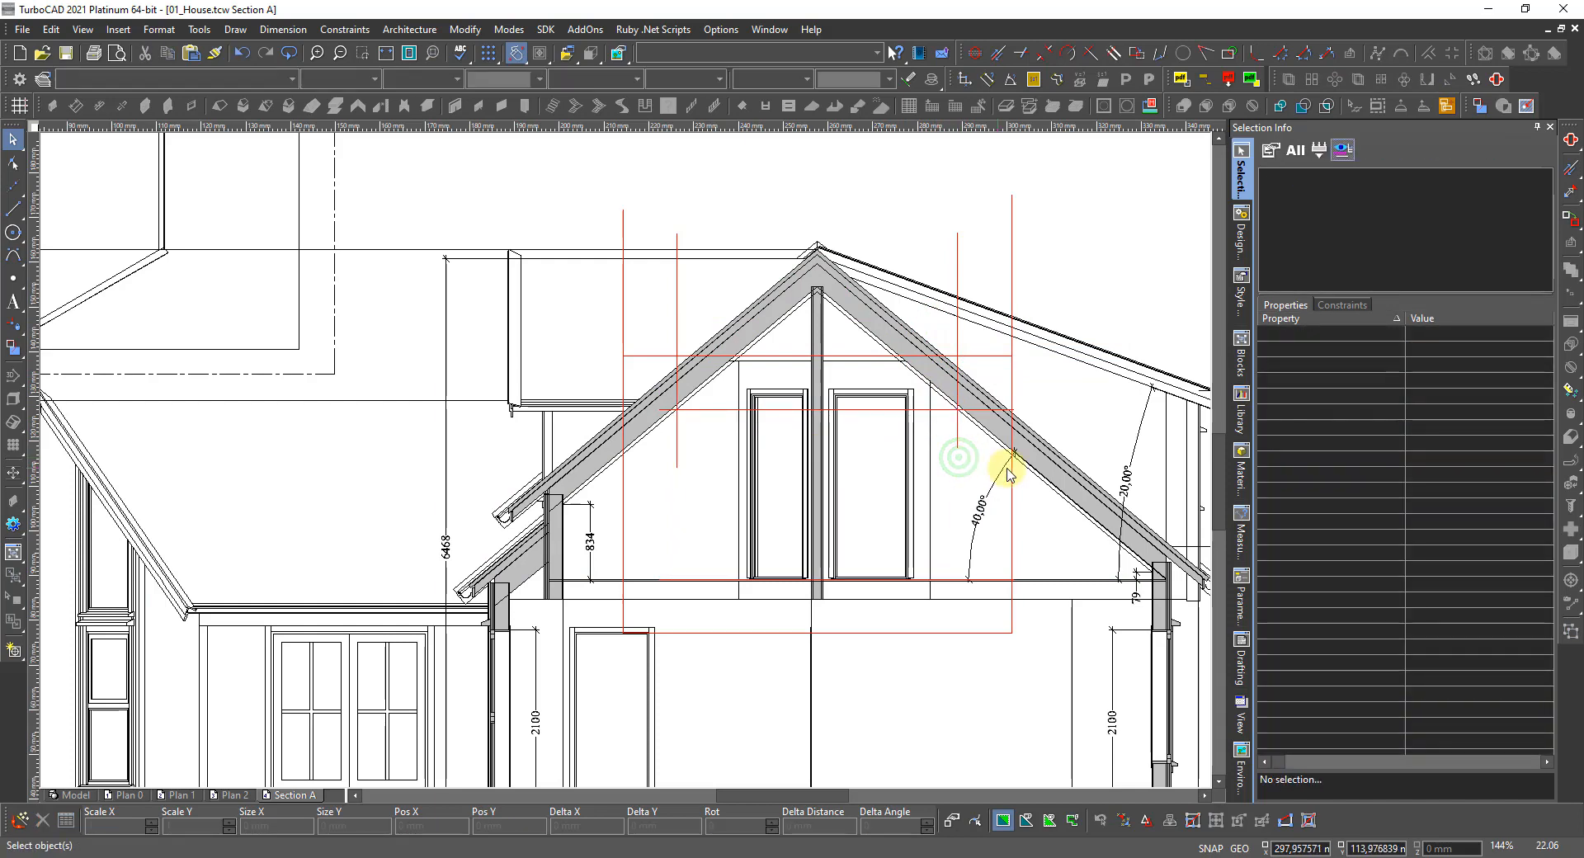
pyautogui.click(1013, 510)
pyautogui.press('Delete')
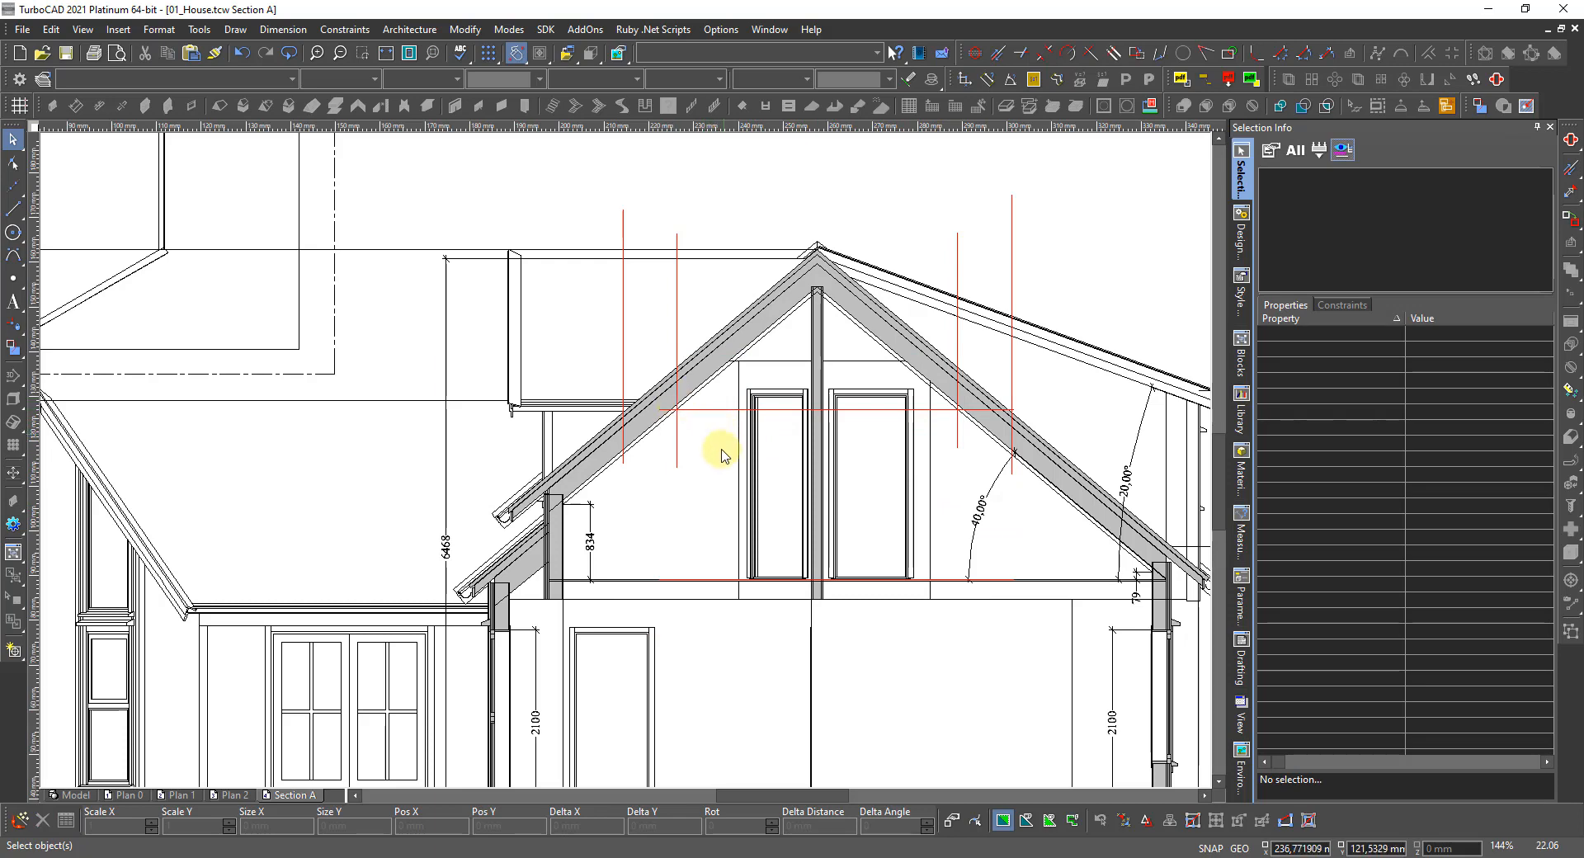
# Dimension the horizontal distance between the inner pair of vertical red lines and between the outer pair, placing both dimensions above the roof.
pyautogui.rightClick(732, 381)
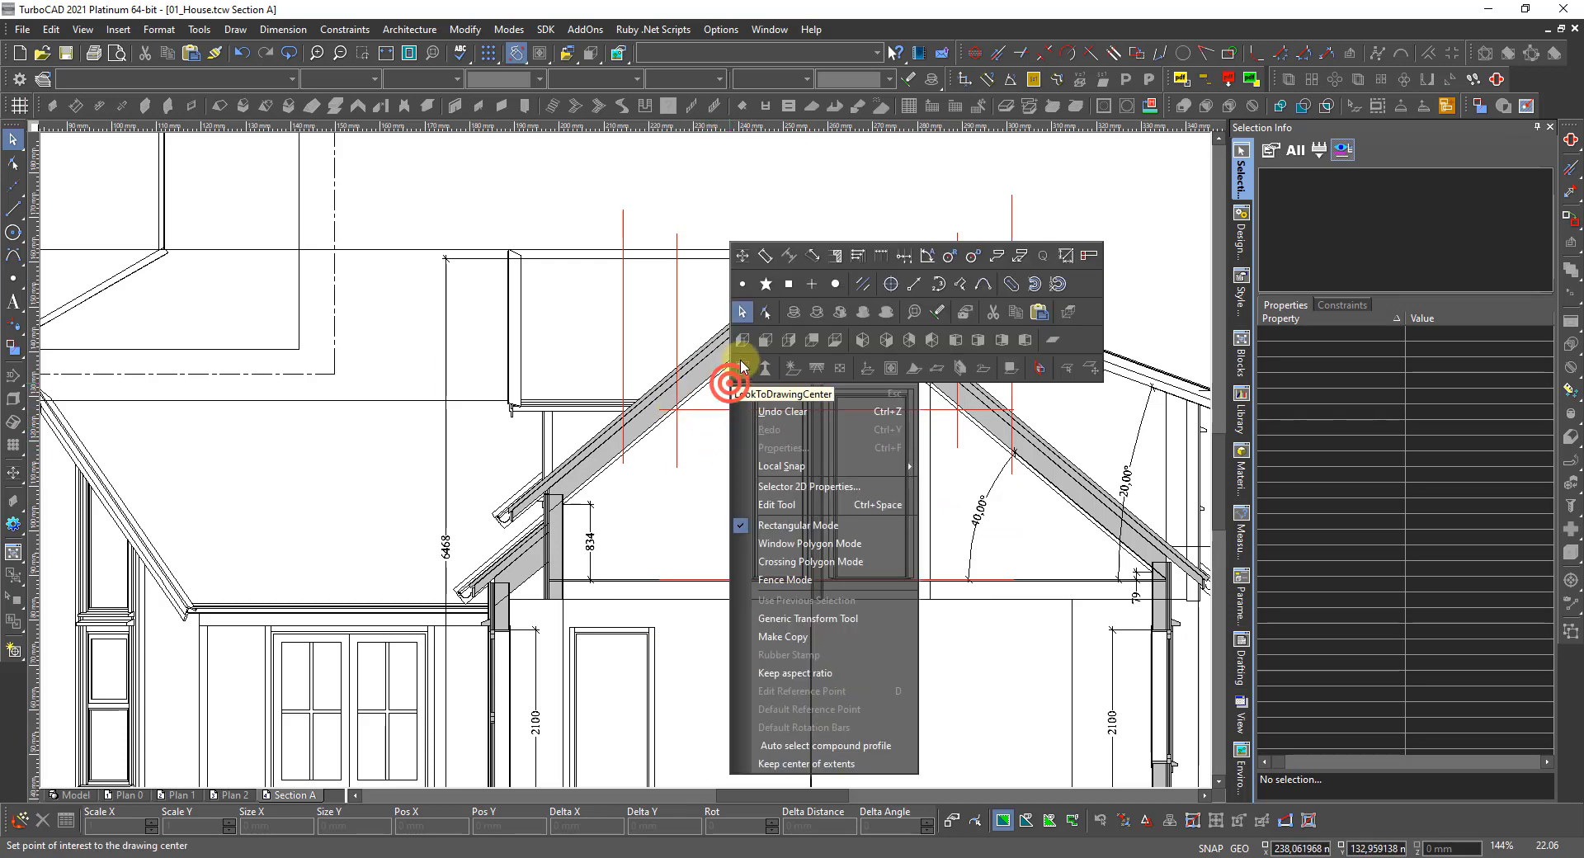
pyautogui.click(743, 252)
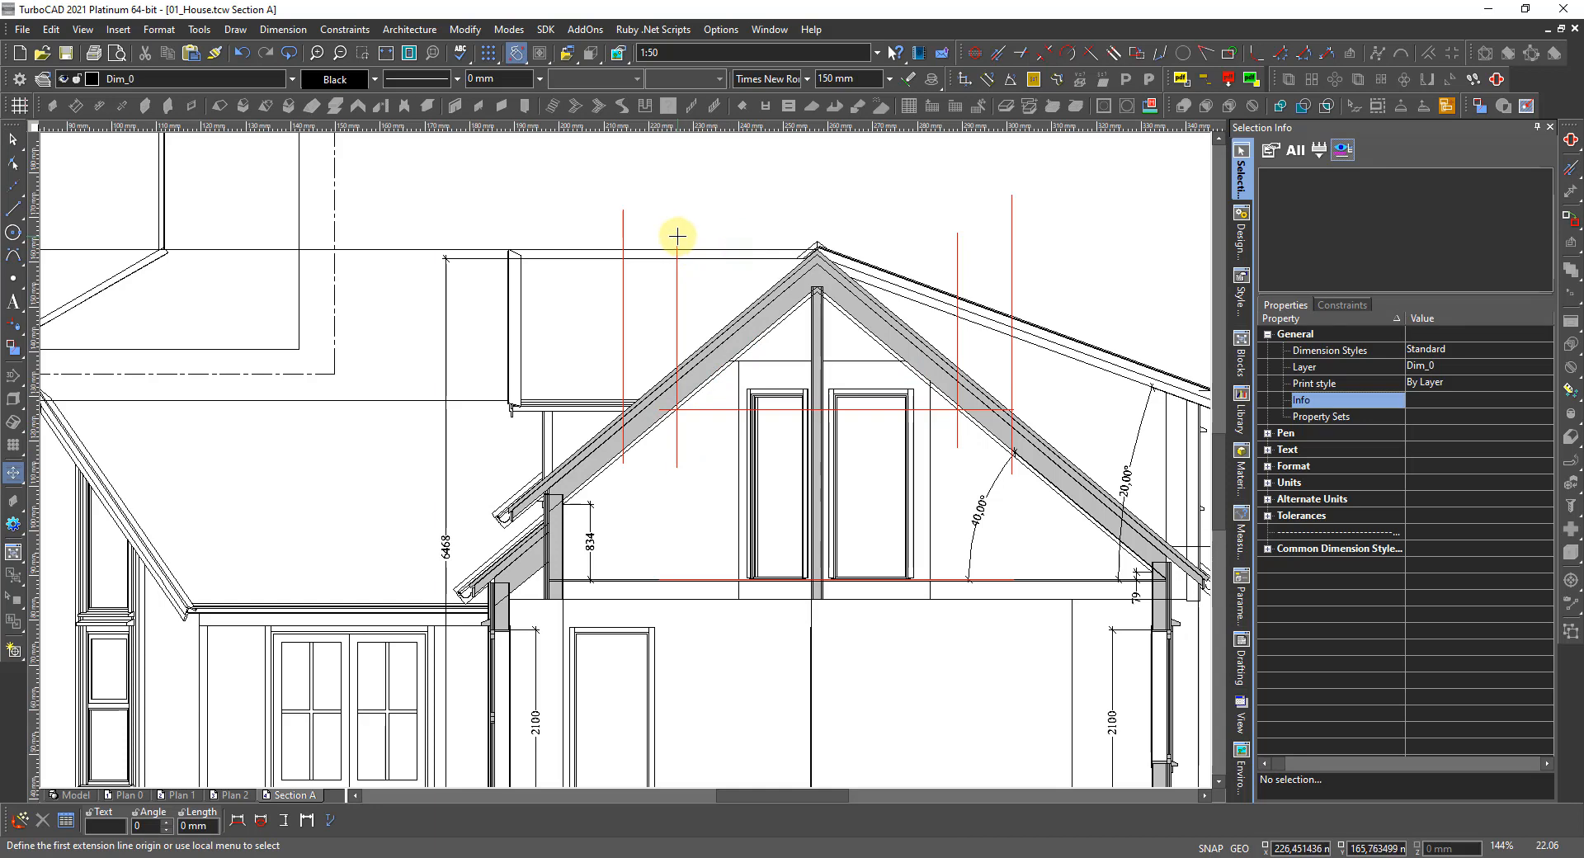
pyautogui.click(677, 236)
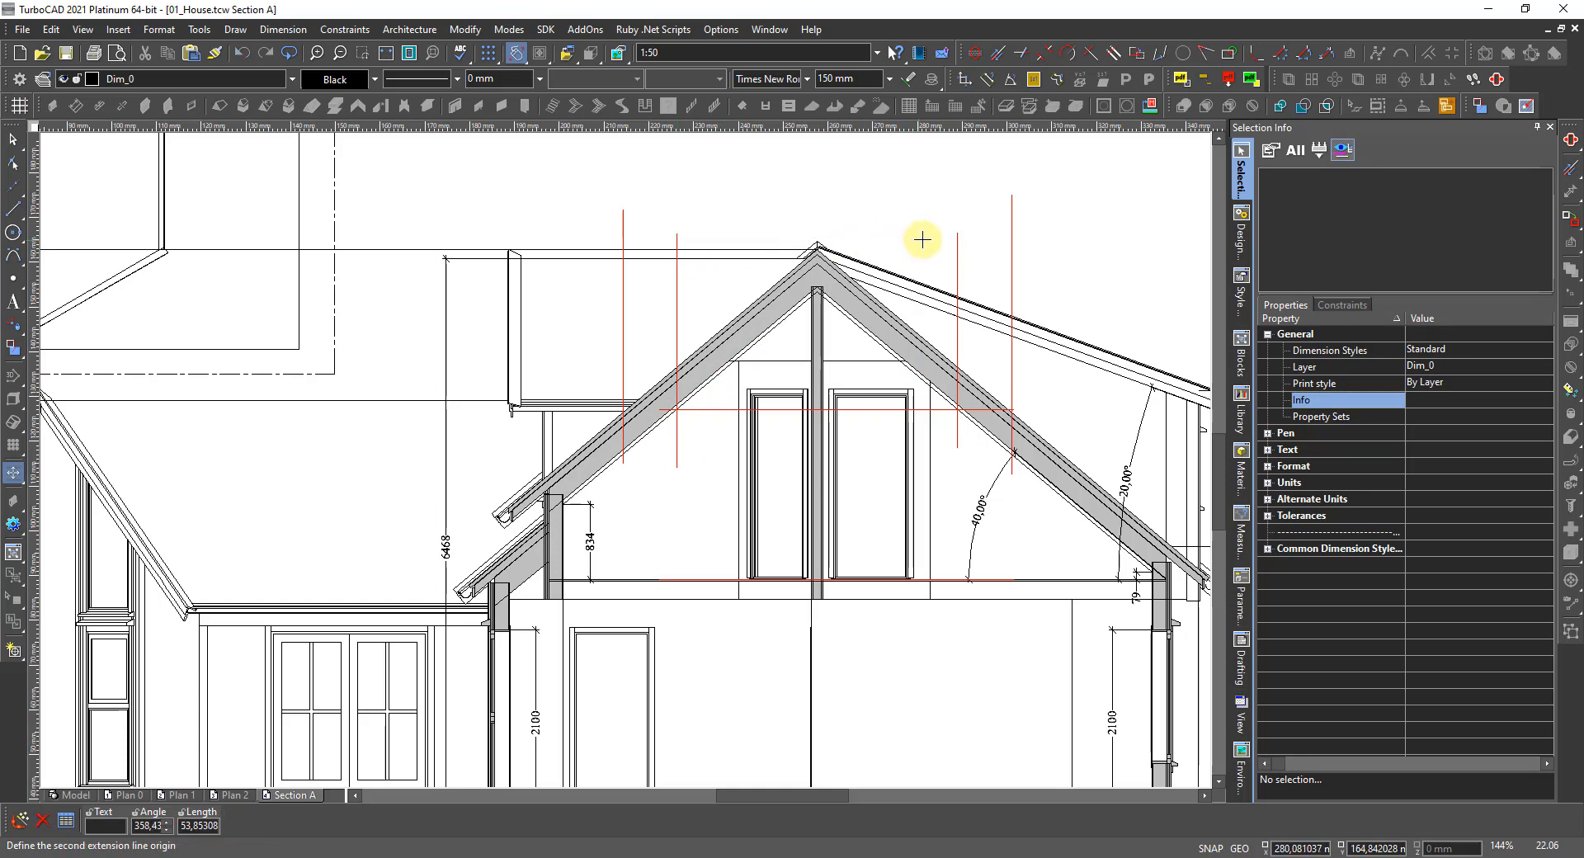
pyautogui.click(956, 236)
pyautogui.click(938, 217)
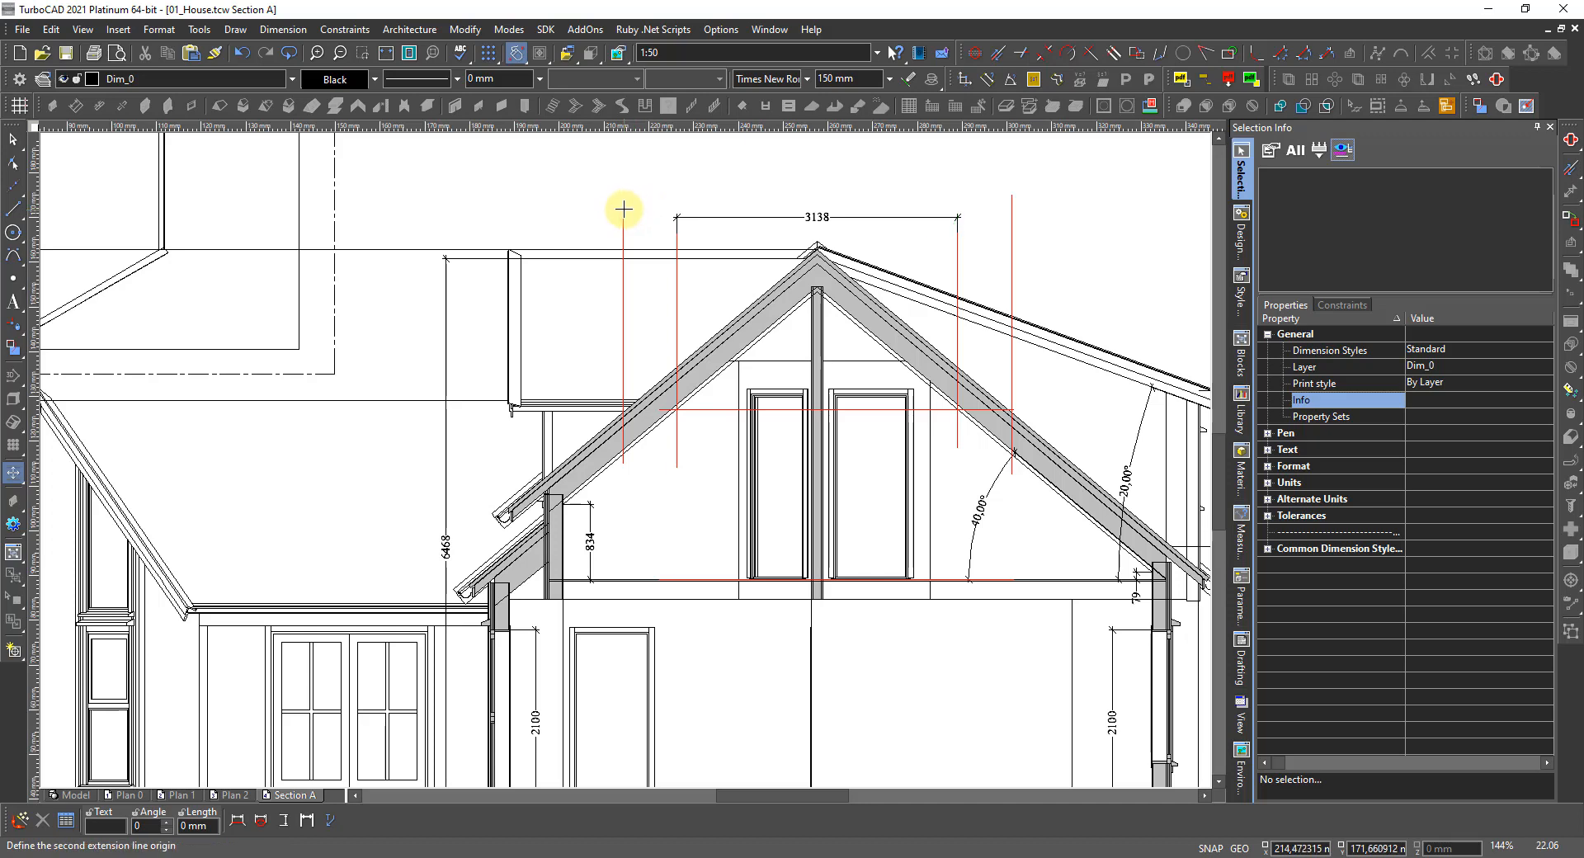
pyautogui.click(1013, 201)
pyautogui.click(1004, 175)
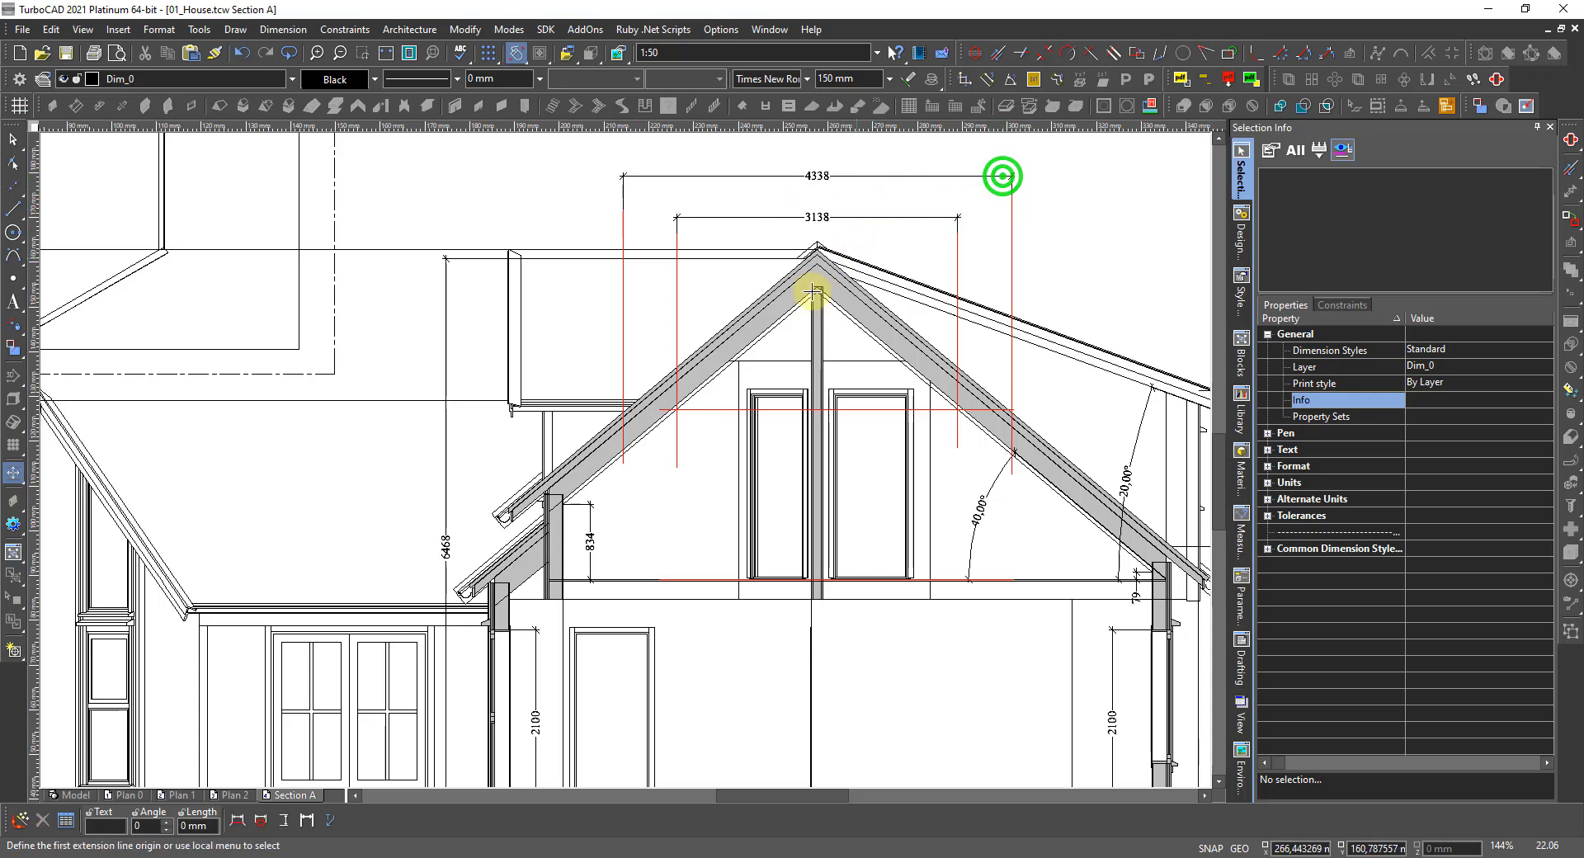
pyautogui.press('Escape')
# Delete the outer and inner vertical red lines on the side of the 834 knee-wall dimension.
pyautogui.click(620, 296)
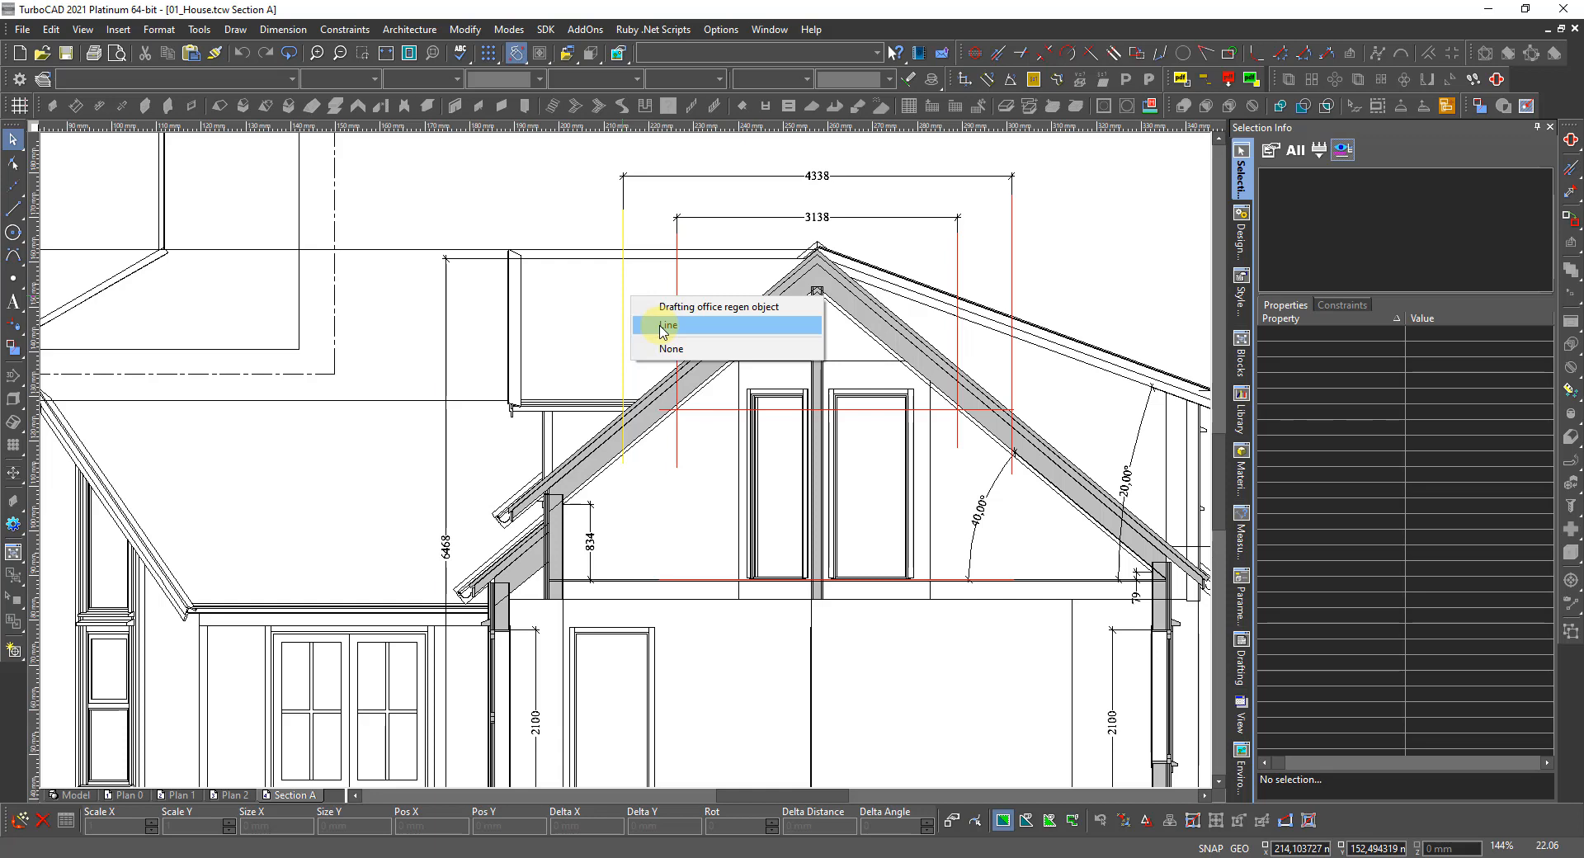
pyautogui.click(665, 325)
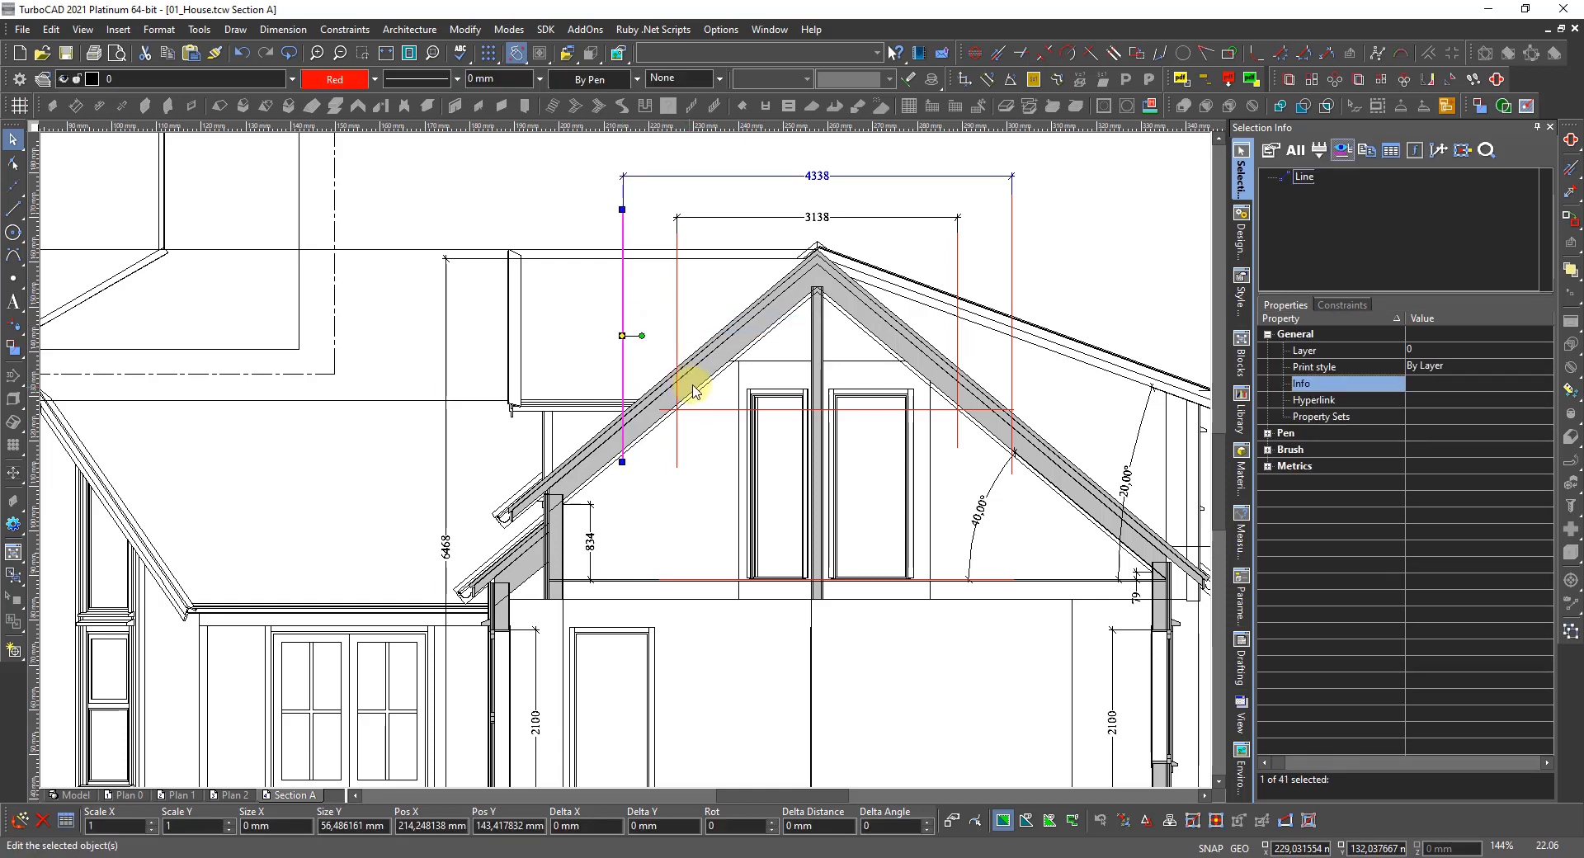
pyautogui.press('Delete')
pyautogui.click(678, 304)
pyautogui.press('Delete')
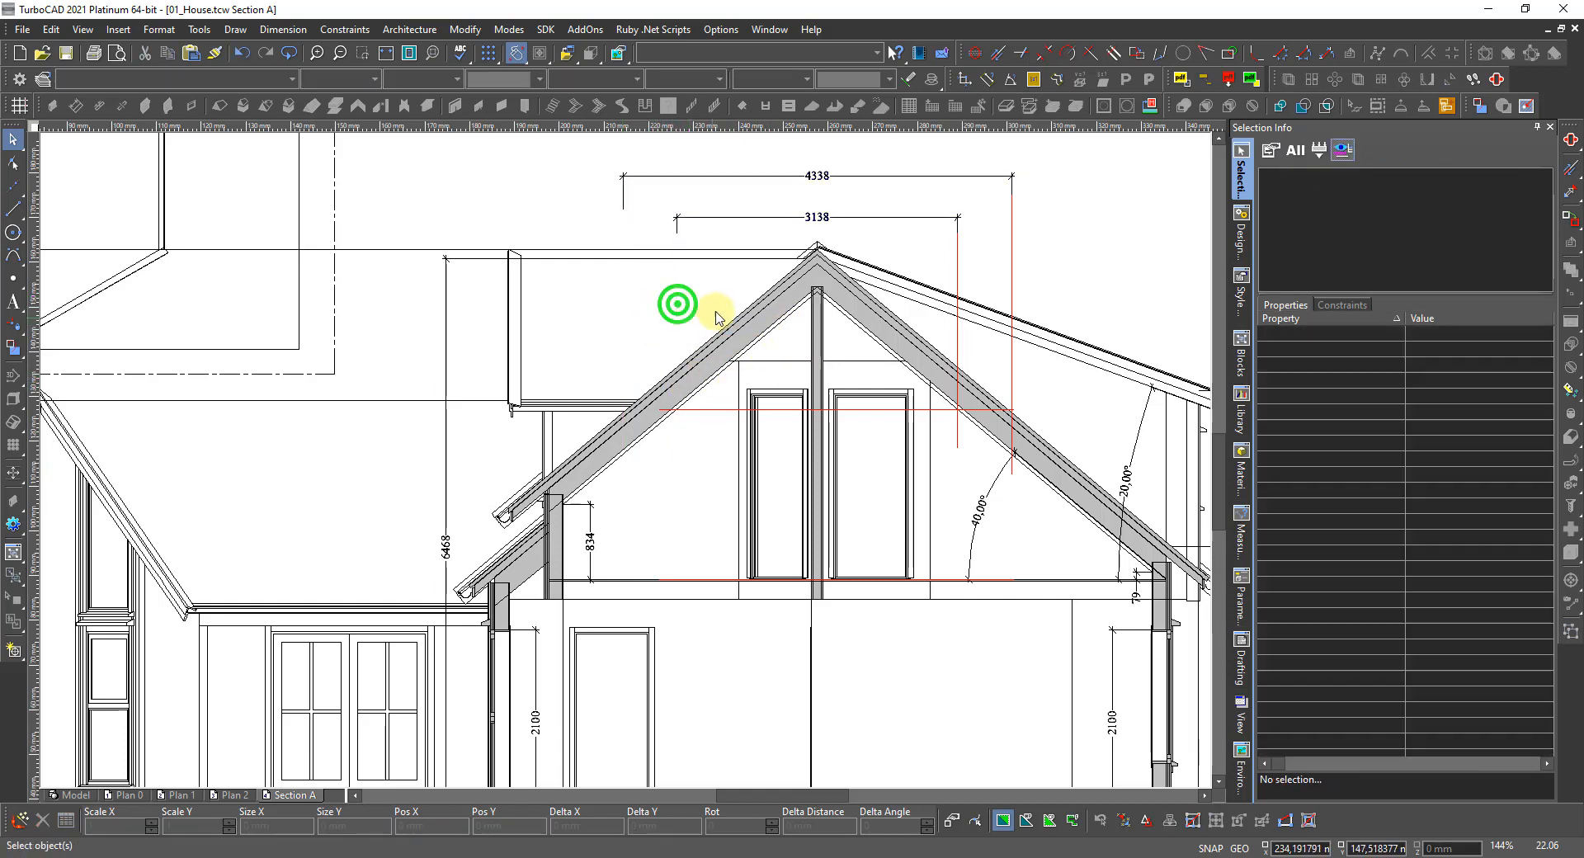
pyautogui.click(957, 258)
pyautogui.press('Delete')
pyautogui.click(1008, 258)
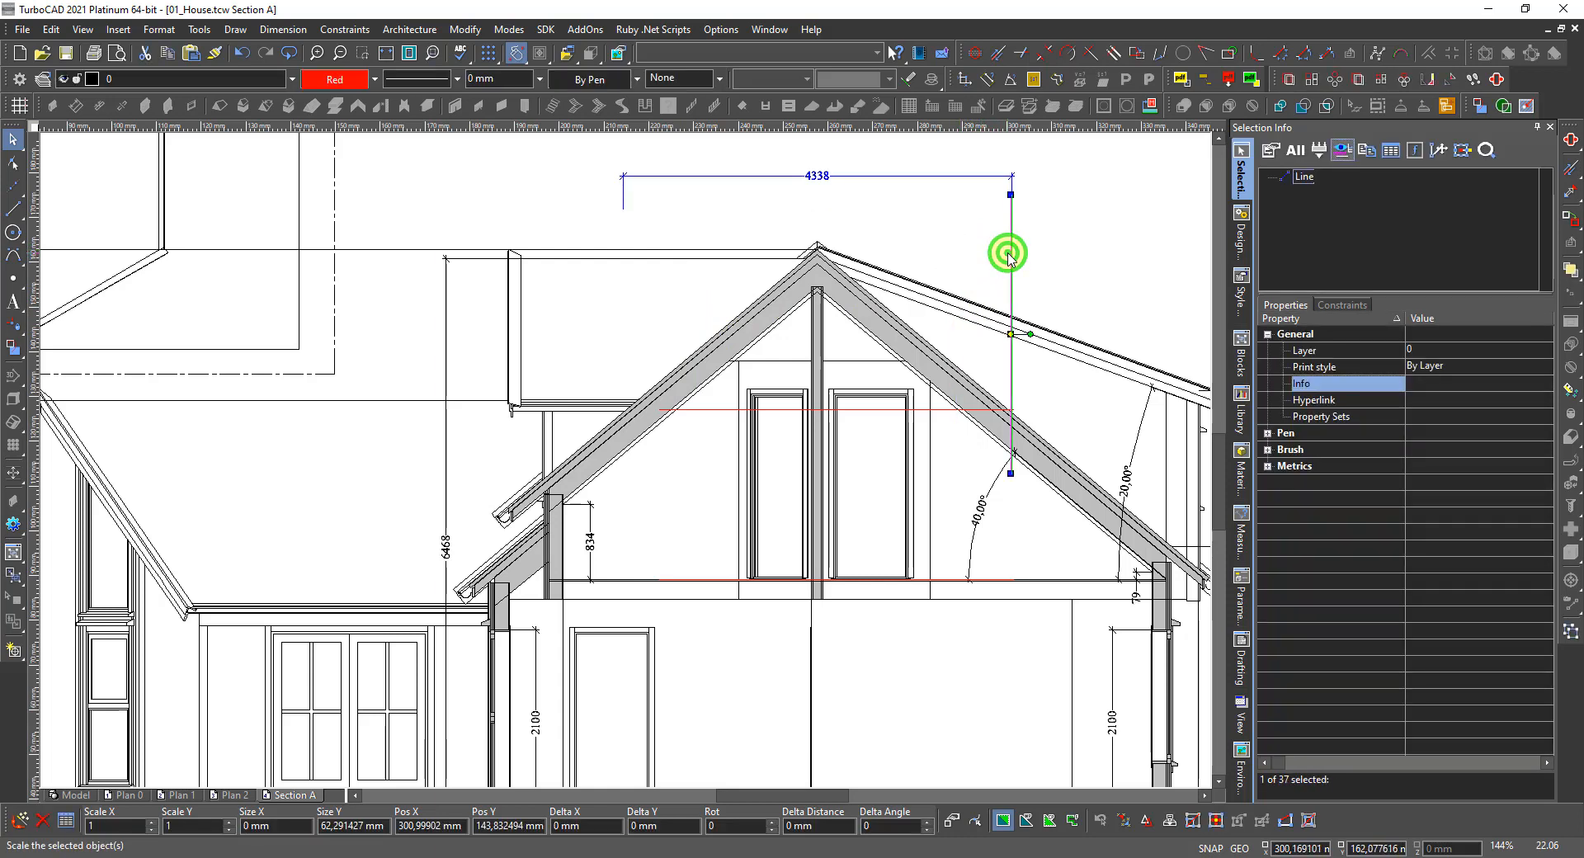
pyautogui.press('Escape')
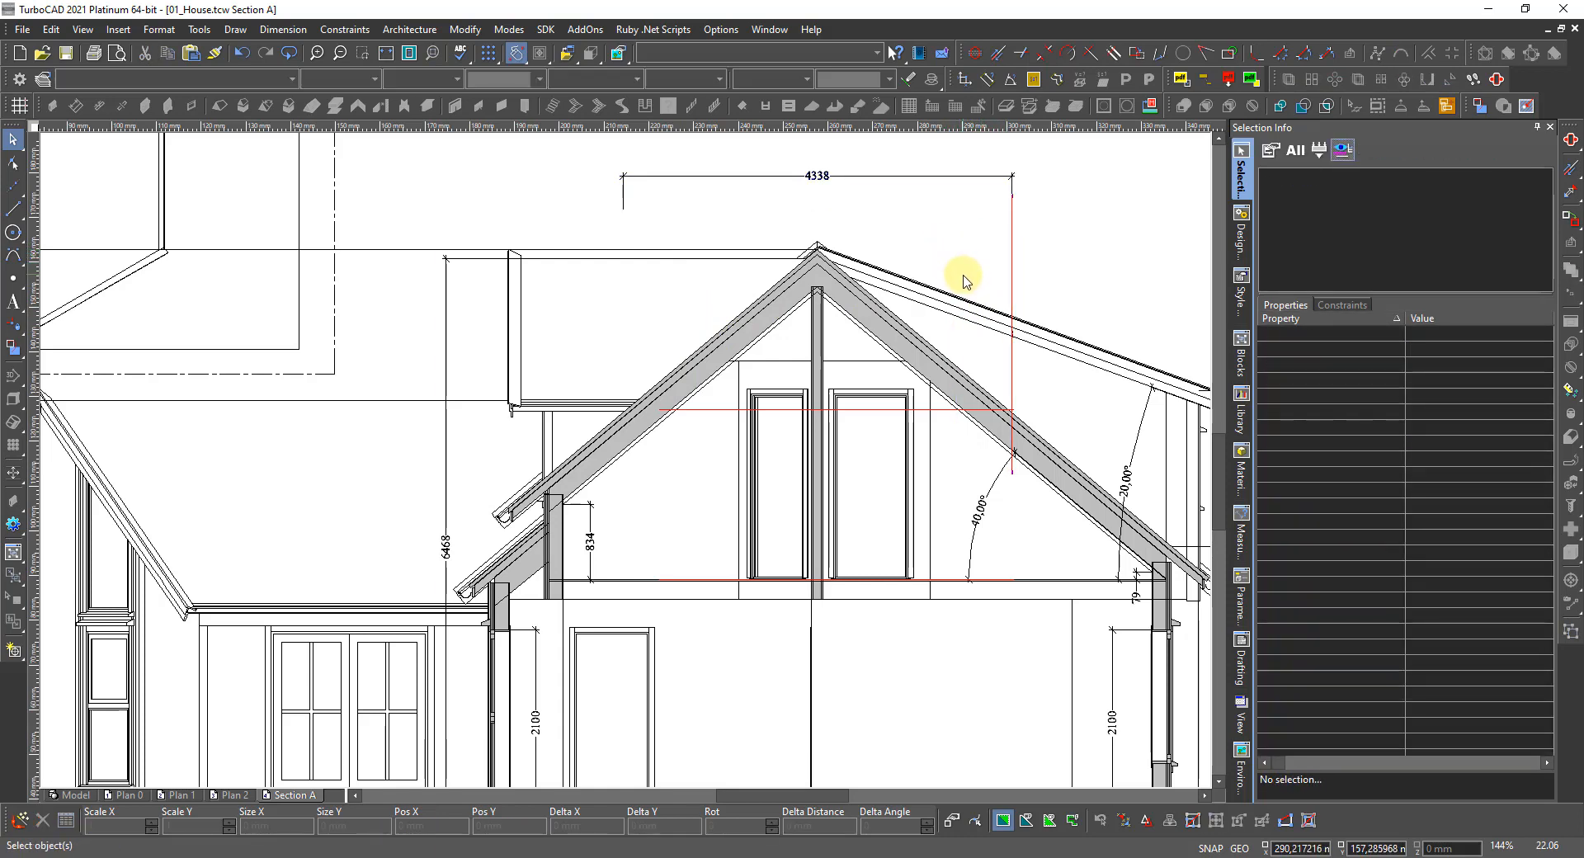
pyautogui.hotkey('ctrl', 'z')
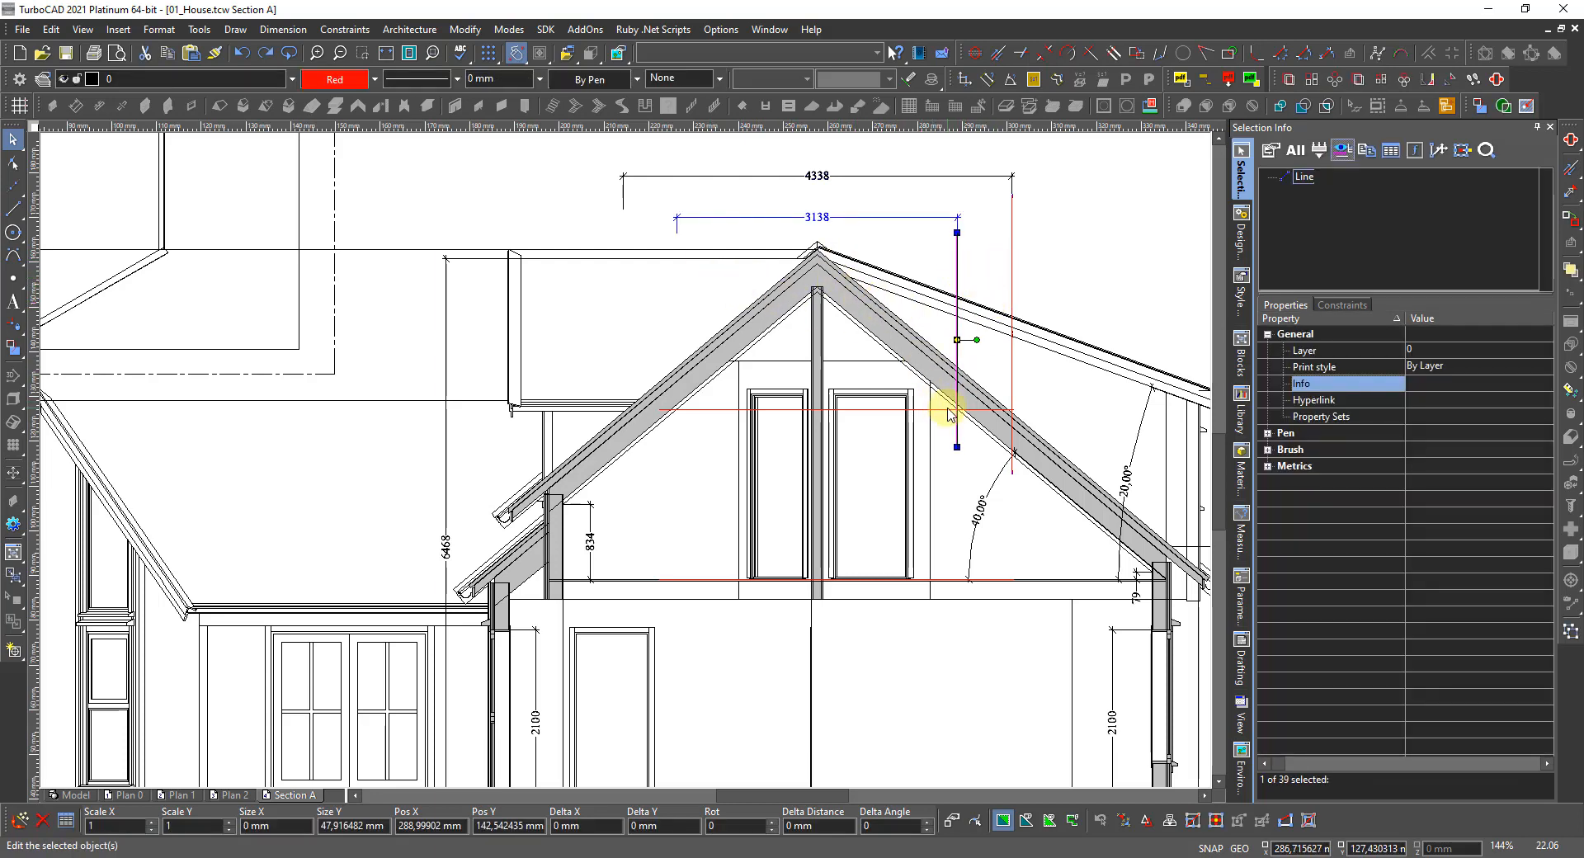
# Shorten the two remaining vertical red lines from below so they end above the roof, the inner one about 7 mm long.
pyautogui.scroll(3, 957, 409)
pyautogui.scroll(-3, 644, 464)
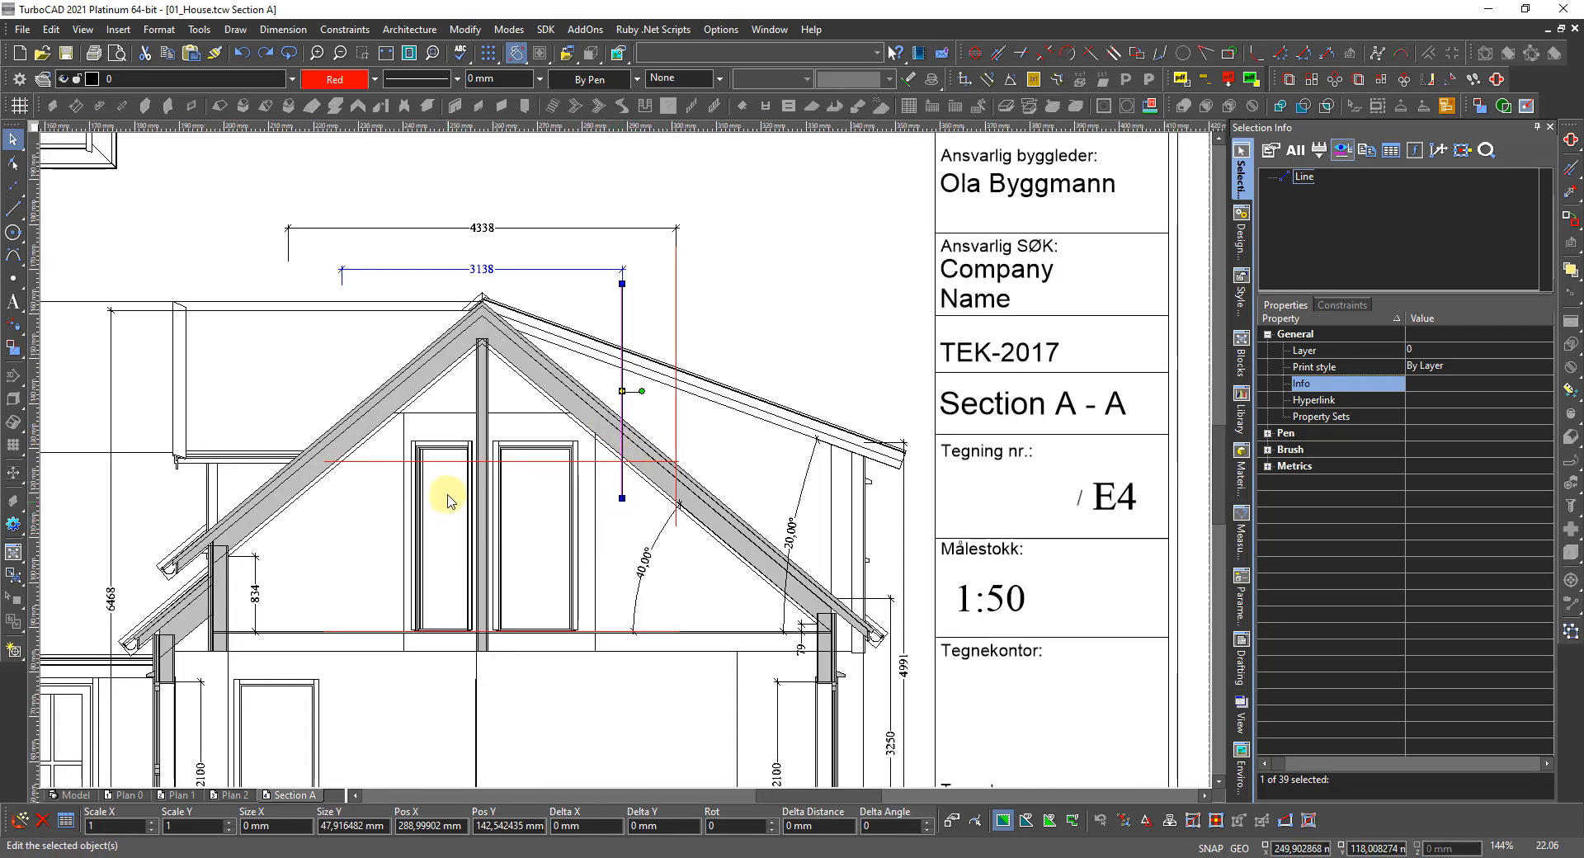
pyautogui.click(490, 496)
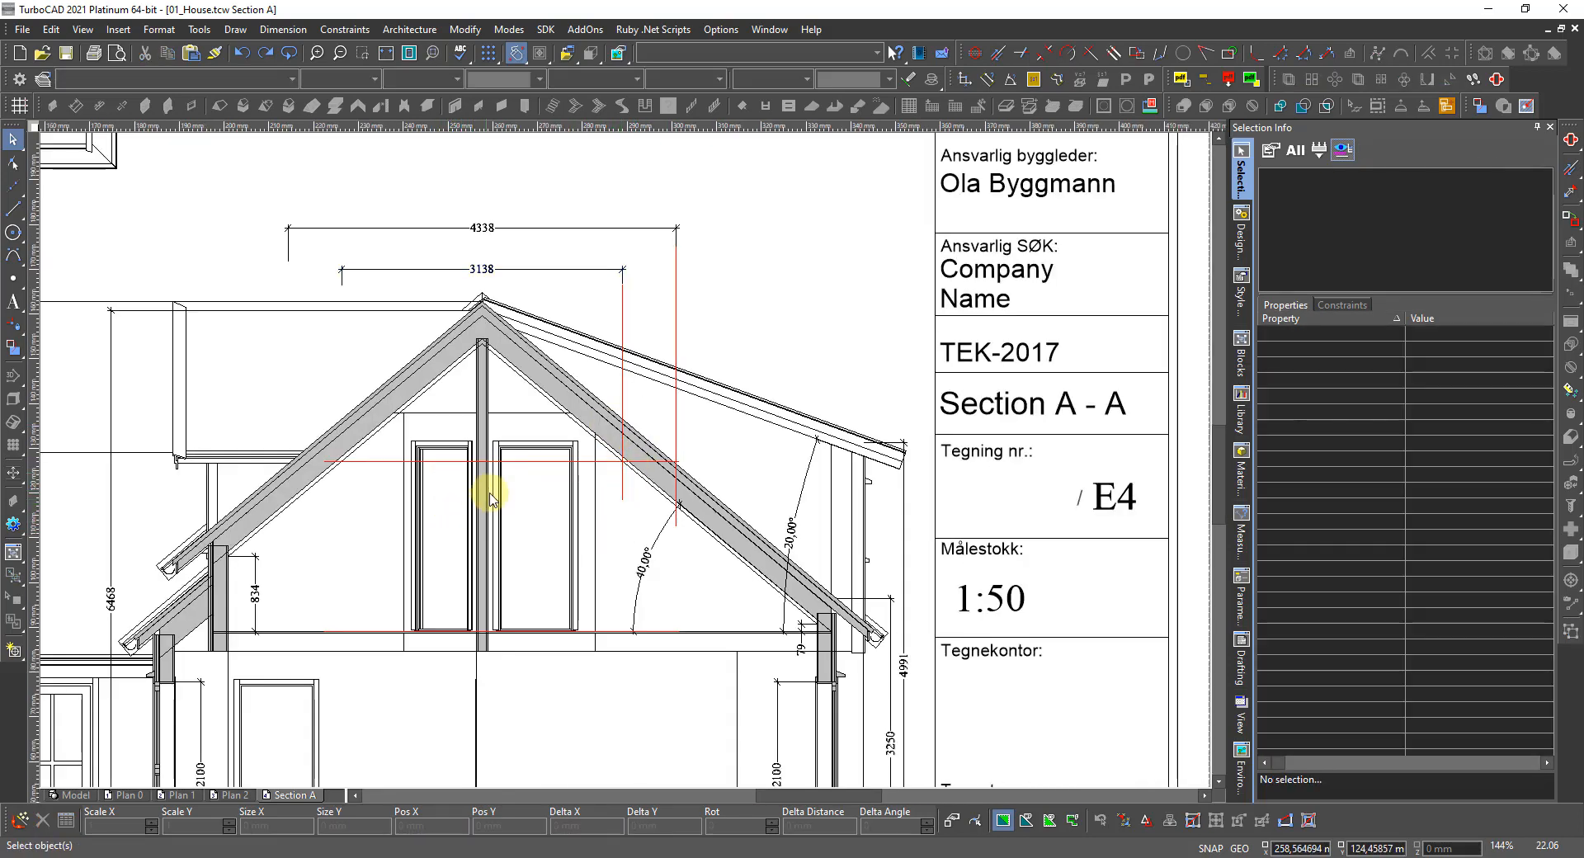
pyautogui.click(623, 500)
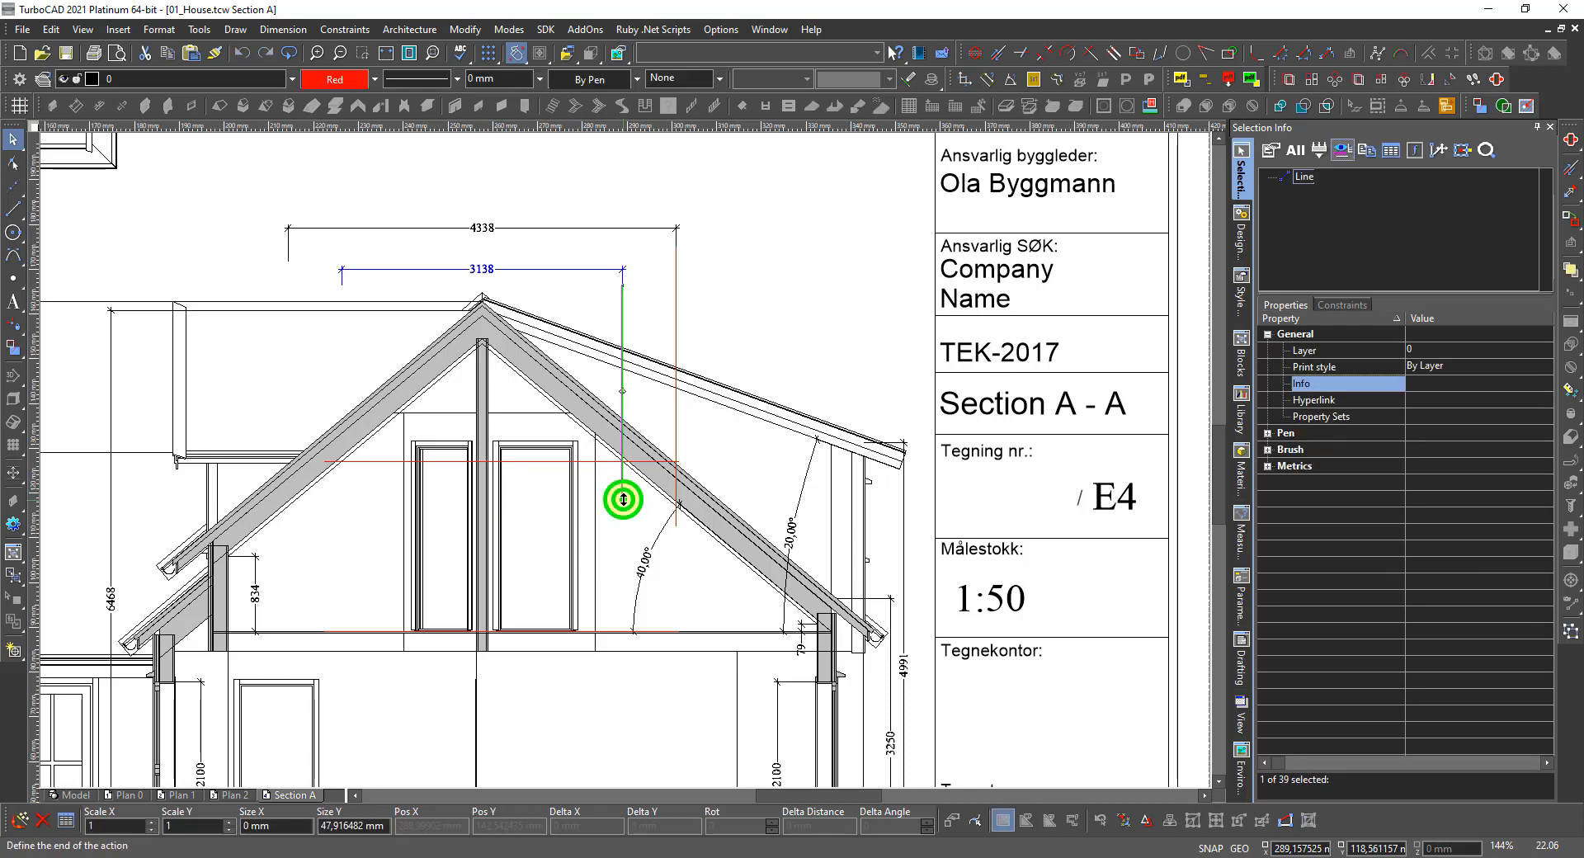
pyautogui.click(624, 315)
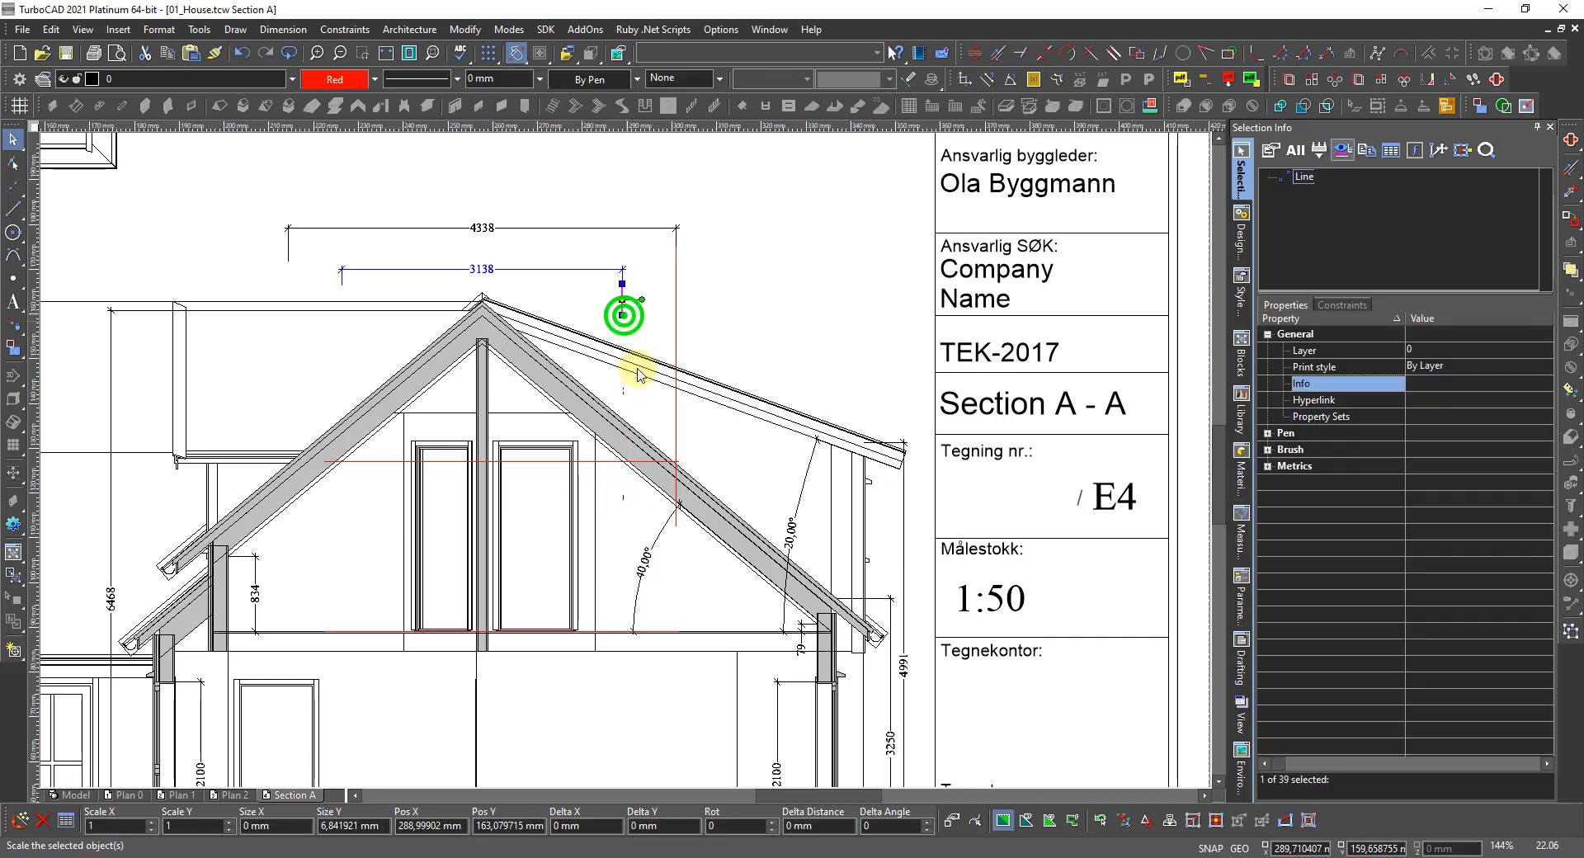
pyautogui.click(674, 426)
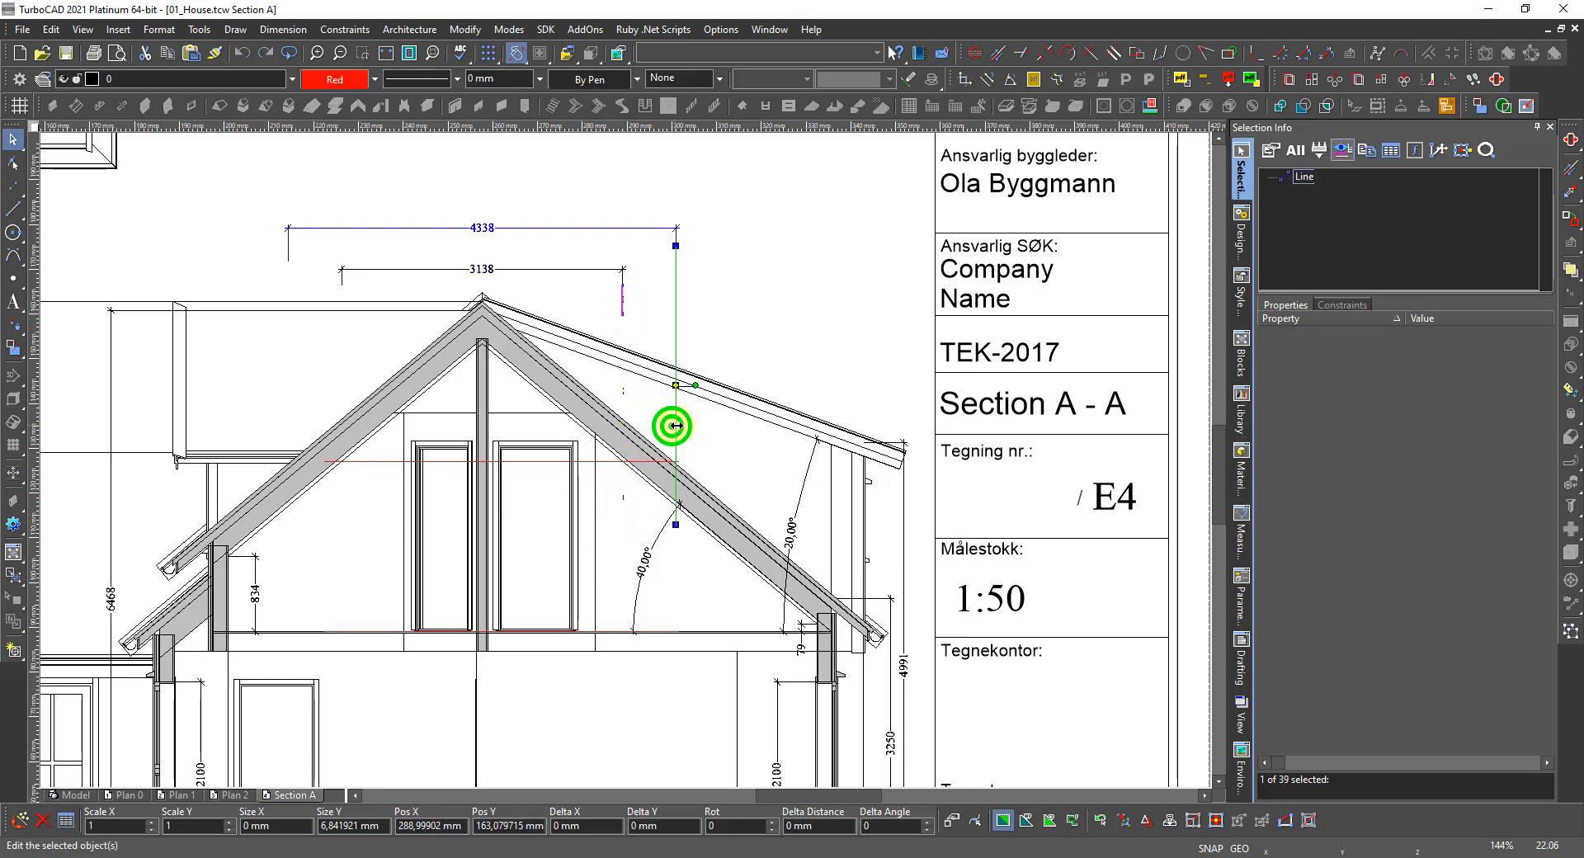
pyautogui.click(675, 525)
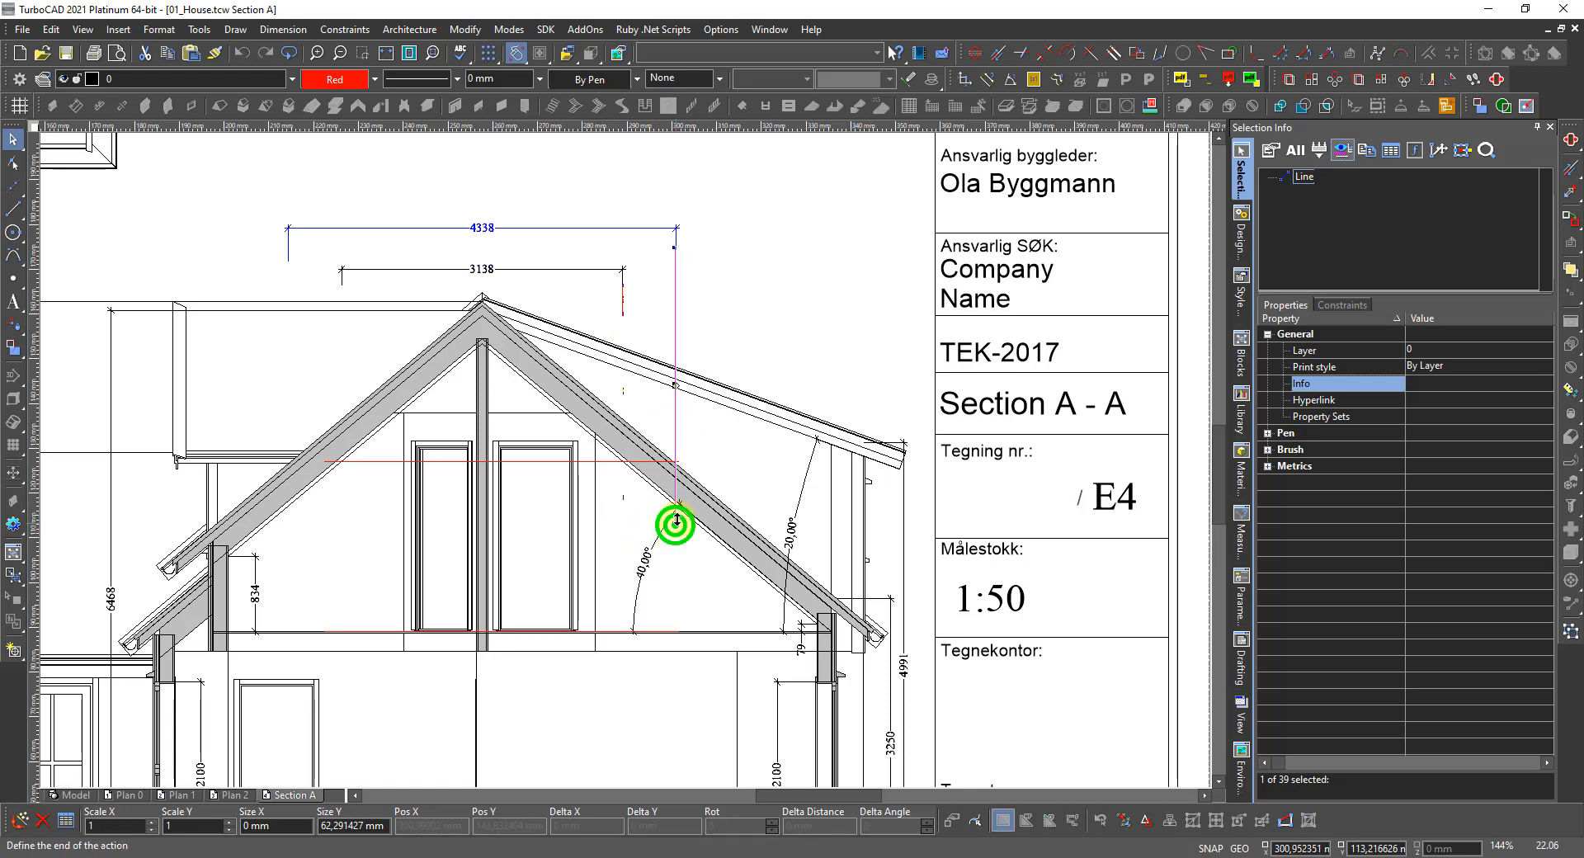
pyautogui.click(687, 309)
pyautogui.press('Escape')
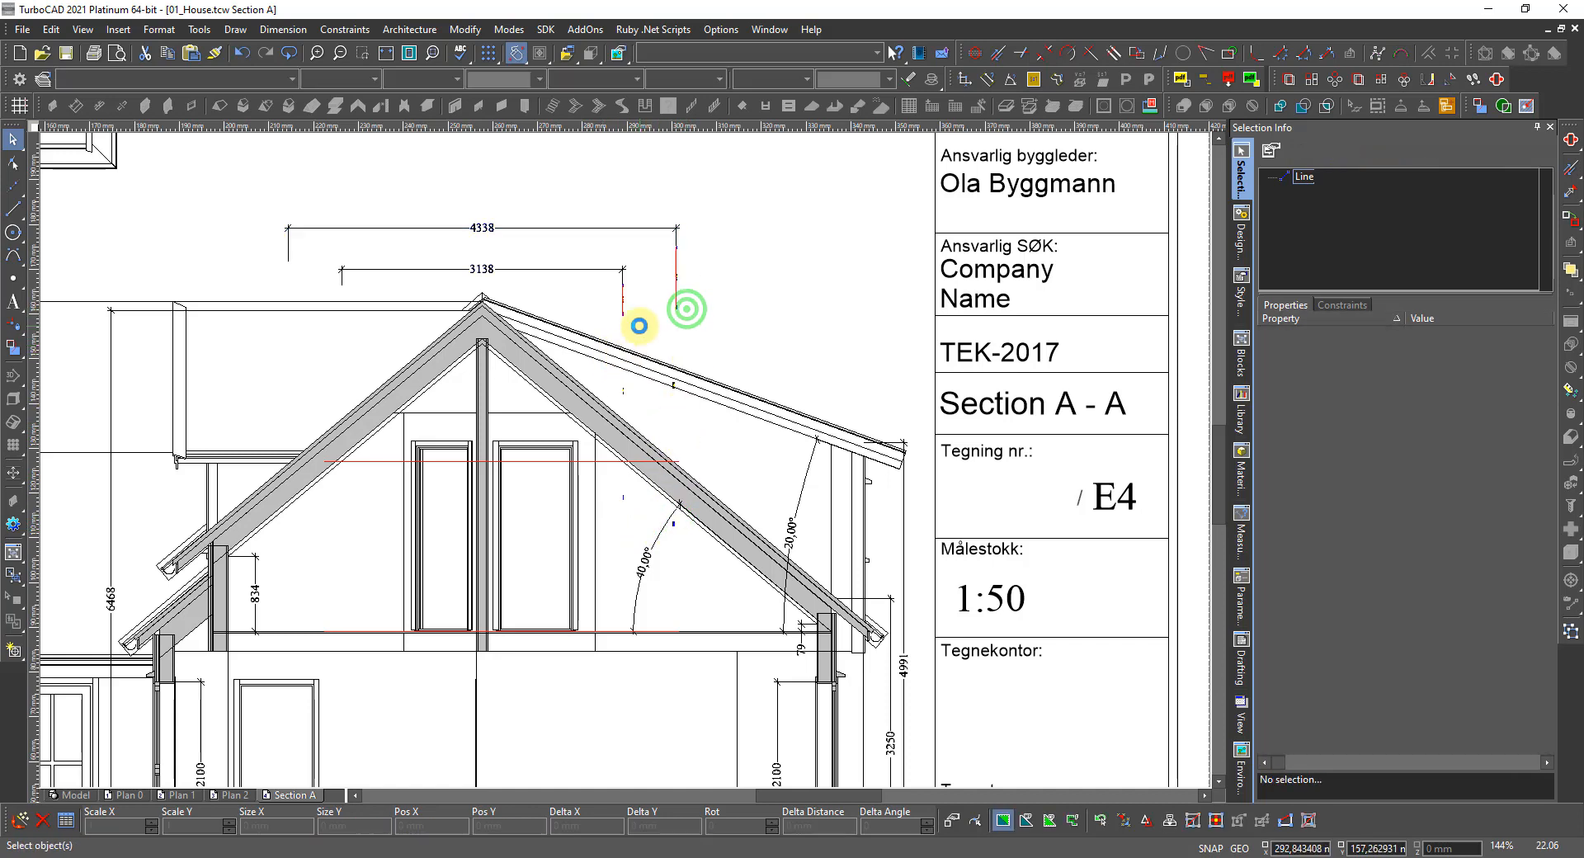
# Change the colour of the two shortened vertical lines beneath the roof dimensions to black.
pyautogui.scroll(-1, 654, 349)
pyautogui.scroll(1, 593, 452)
pyautogui.click(661, 438)
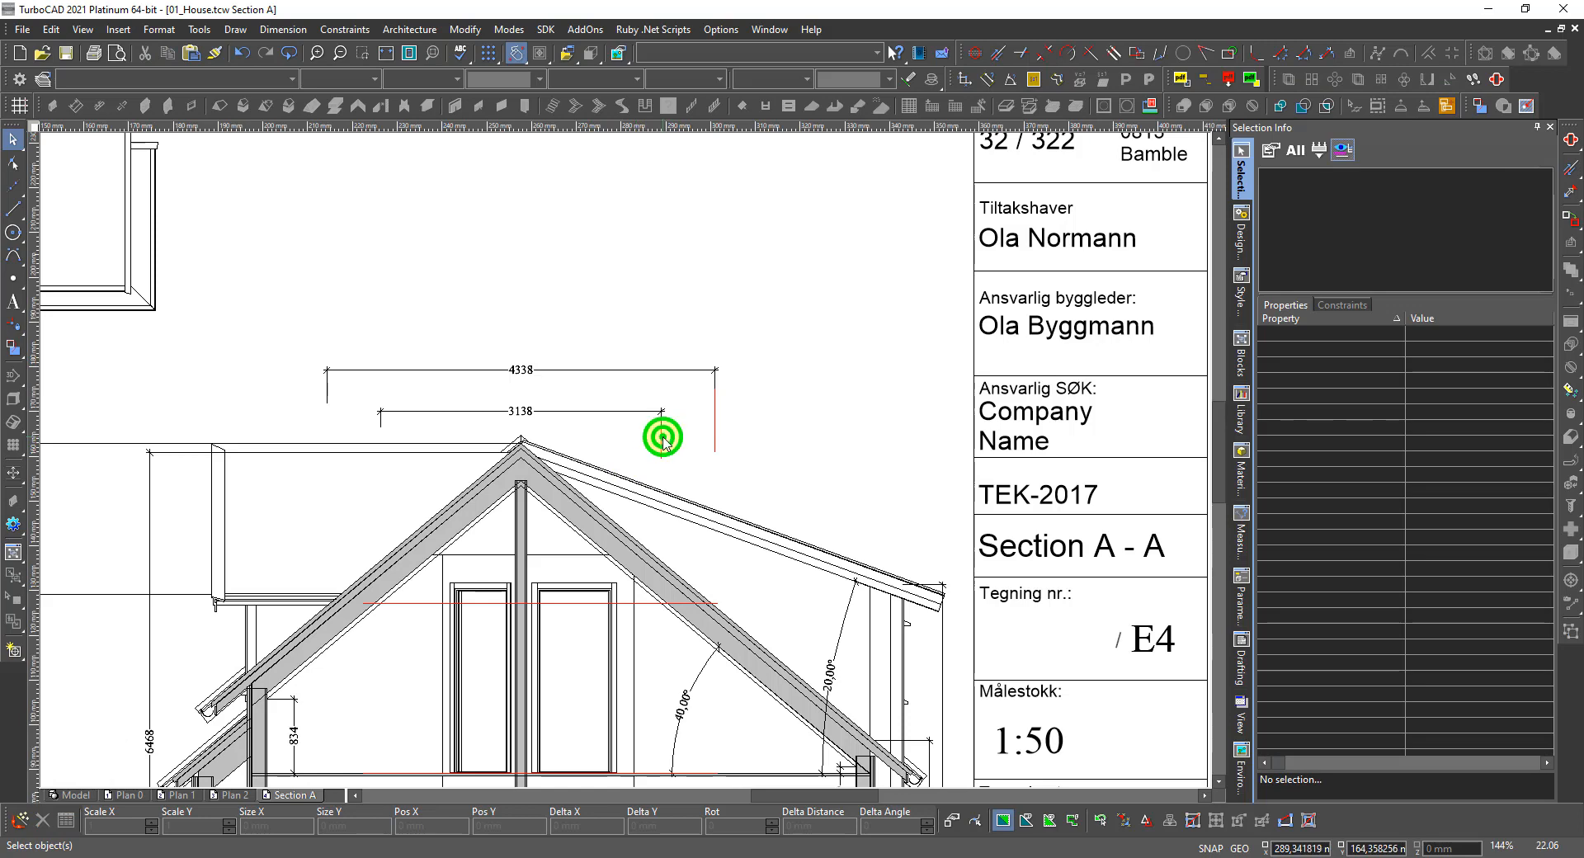
pyautogui.keyDown('shift'); pyautogui.click(716, 426); pyautogui.keyUp('shift')
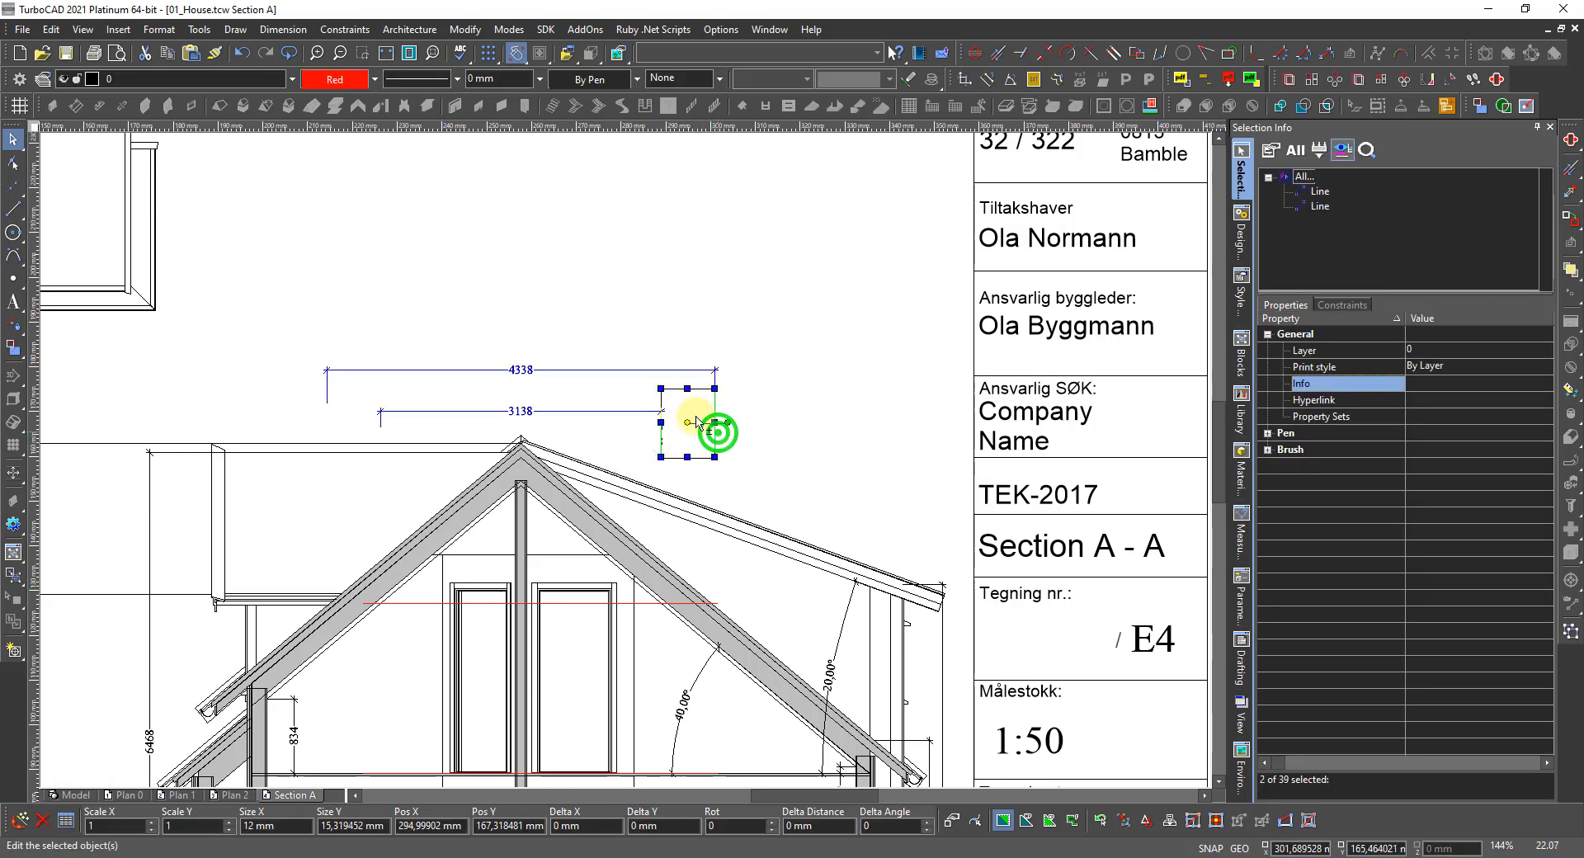
pyautogui.click(336, 79)
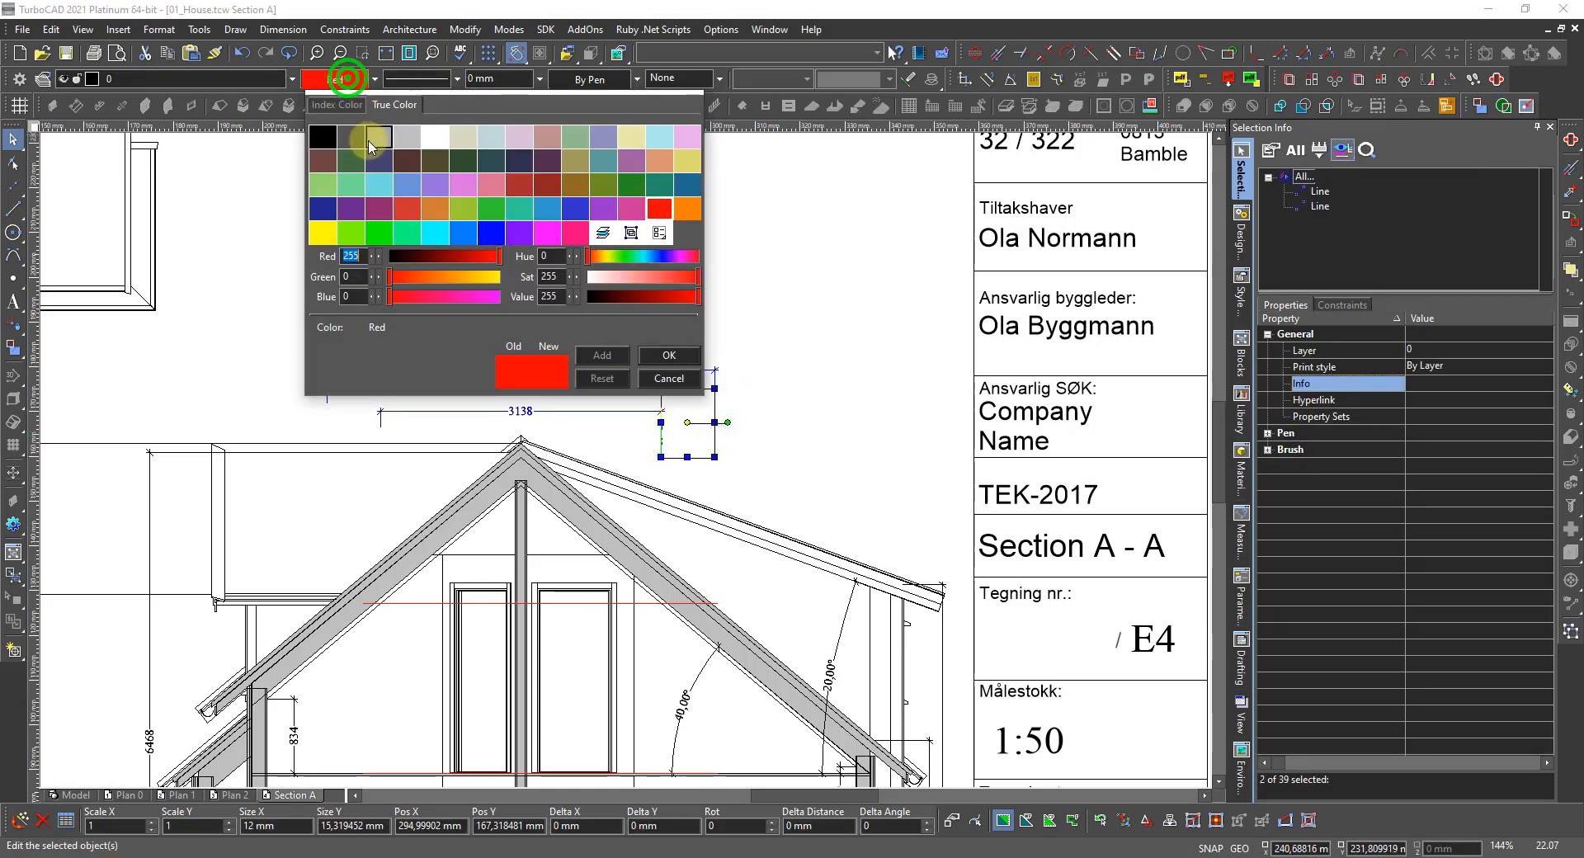
pyautogui.click(326, 137)
pyautogui.press('Escape')
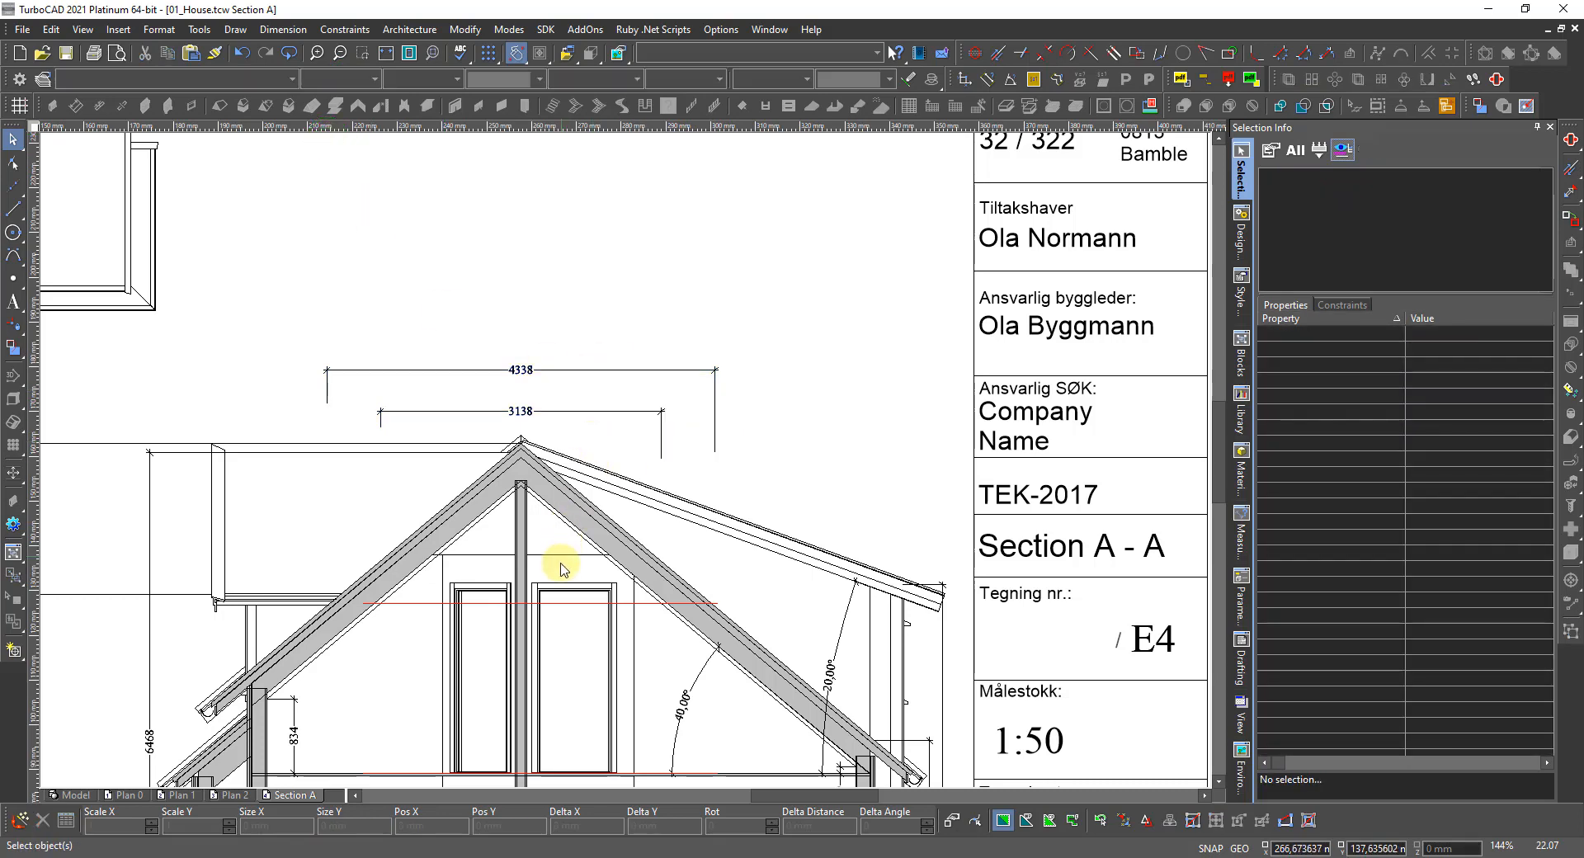
# Delete the remaining horizontal red construction lines at the 1900 mm height and at floor level.
pyautogui.scroll(2, 397, 625)
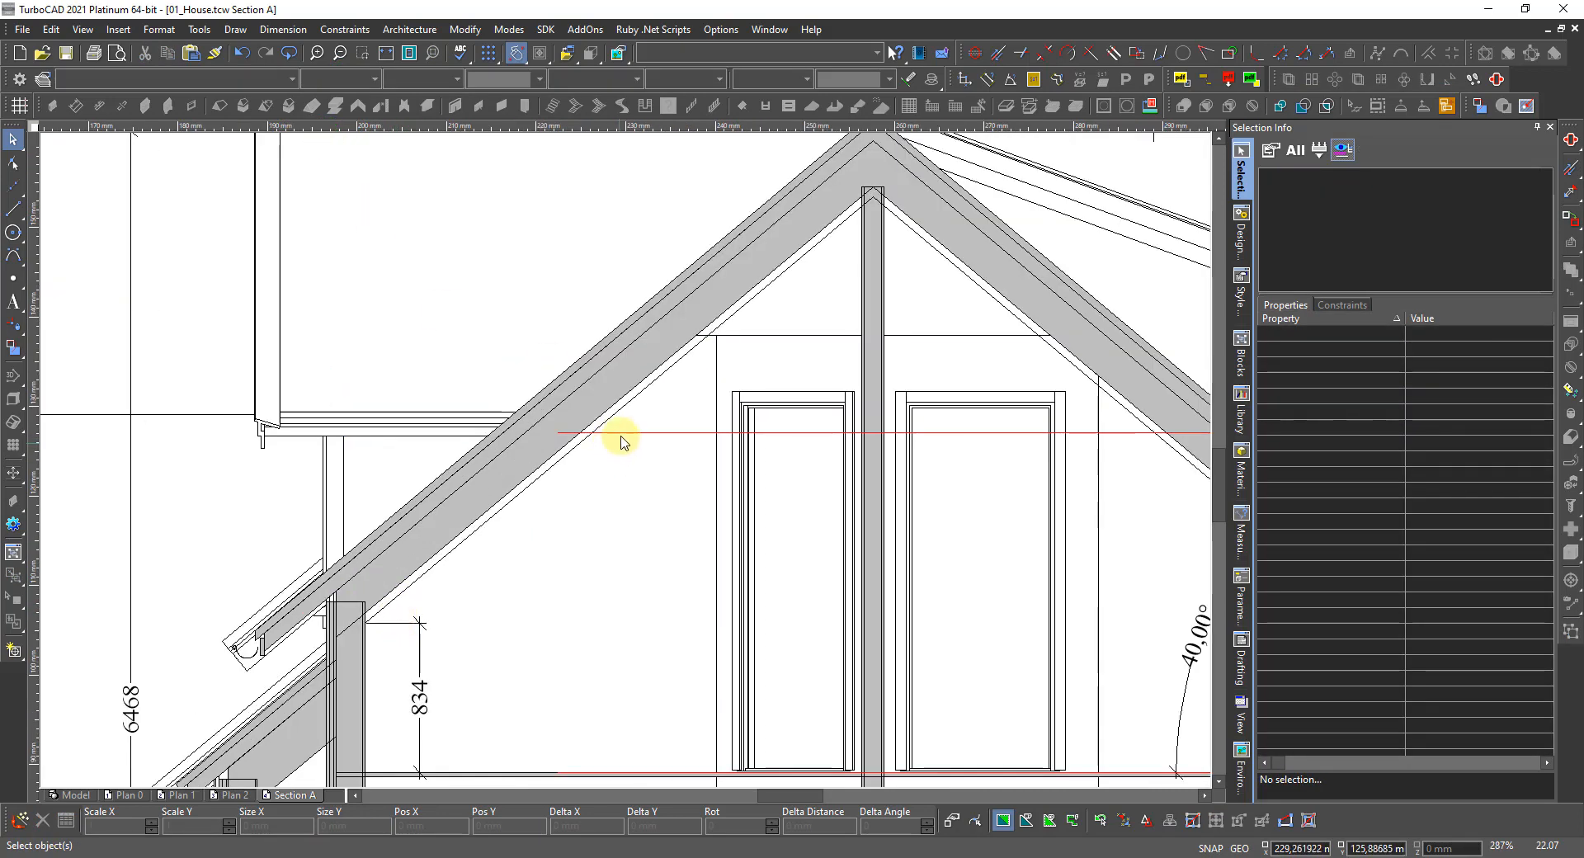
pyautogui.click(621, 433)
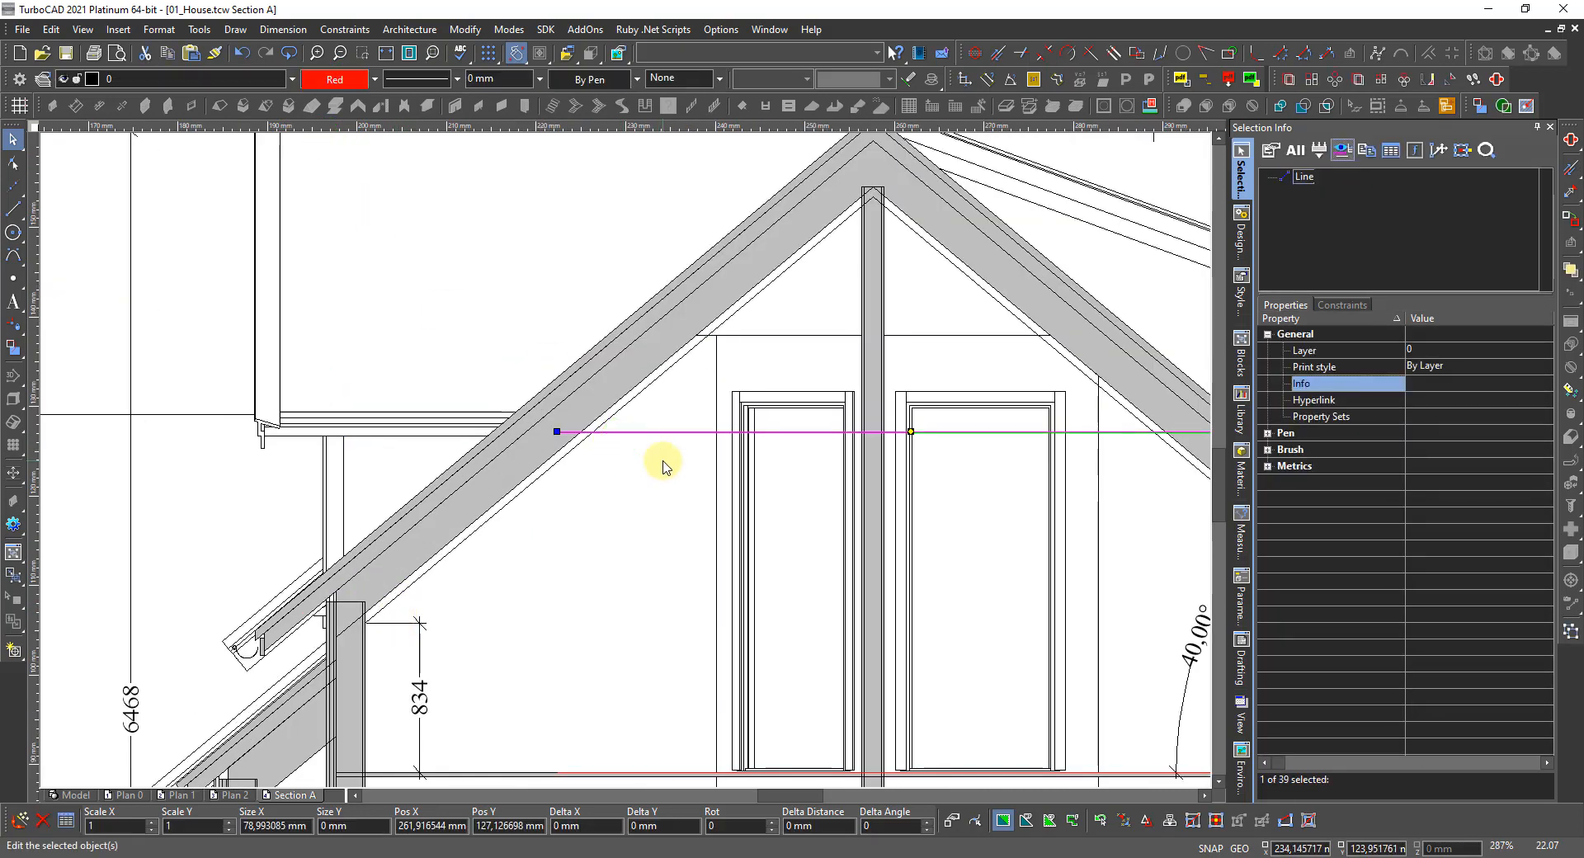
pyautogui.press('Escape')
pyautogui.scroll(-2, 577, 477)
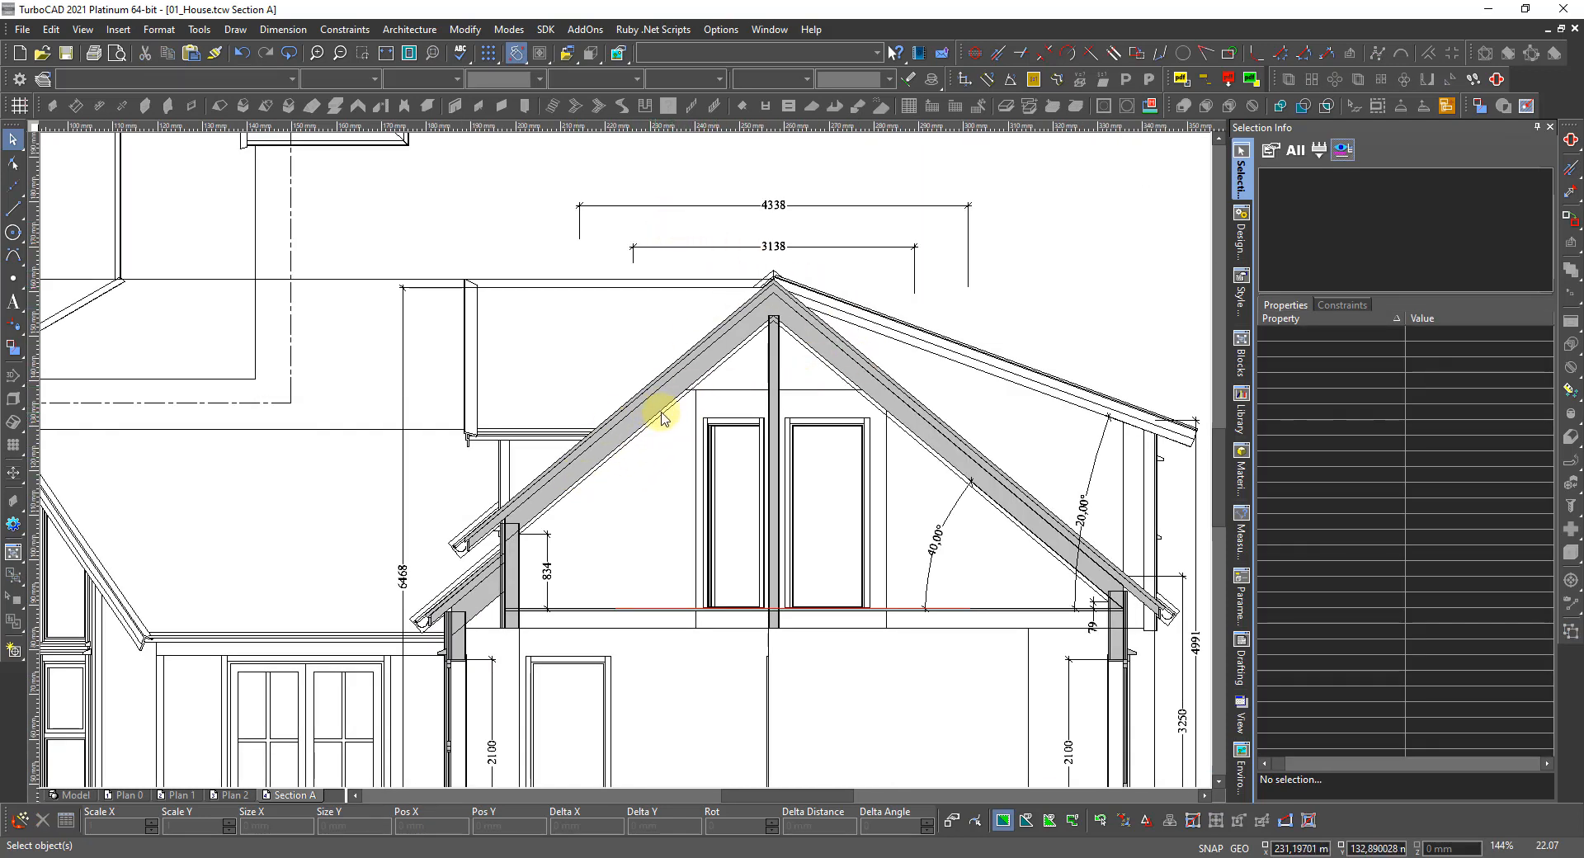
# Restore the deleted horizontal red construction lines and dimension the vertical height between them, inside the roof slope beside the 834 dimension.
pyautogui.click(753, 425)
pyautogui.rightClick(650, 487)
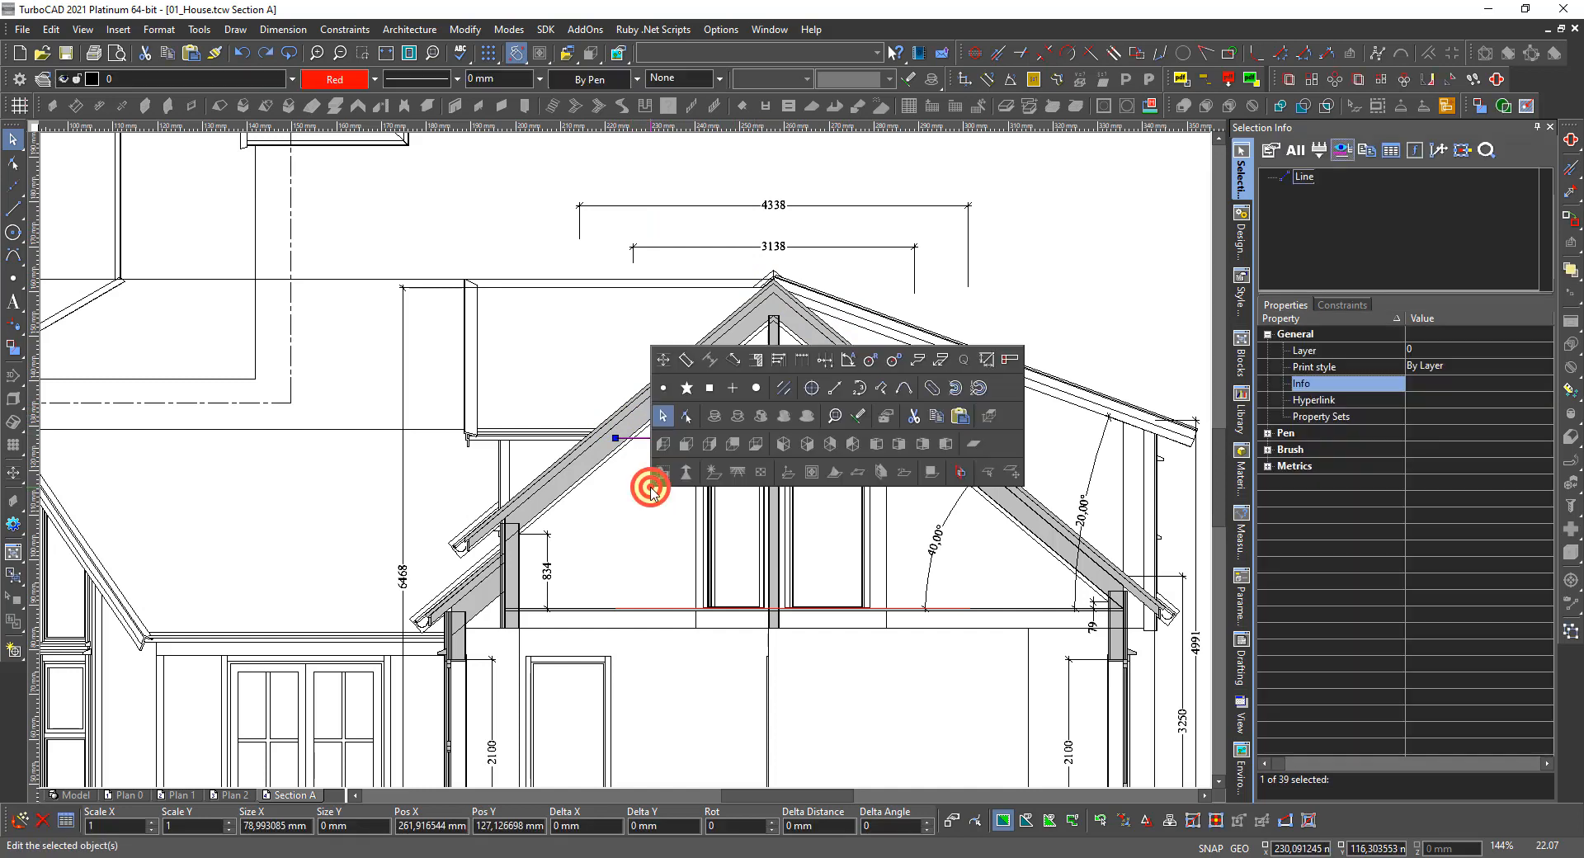
pyautogui.click(660, 357)
pyautogui.scroll(3, 621, 468)
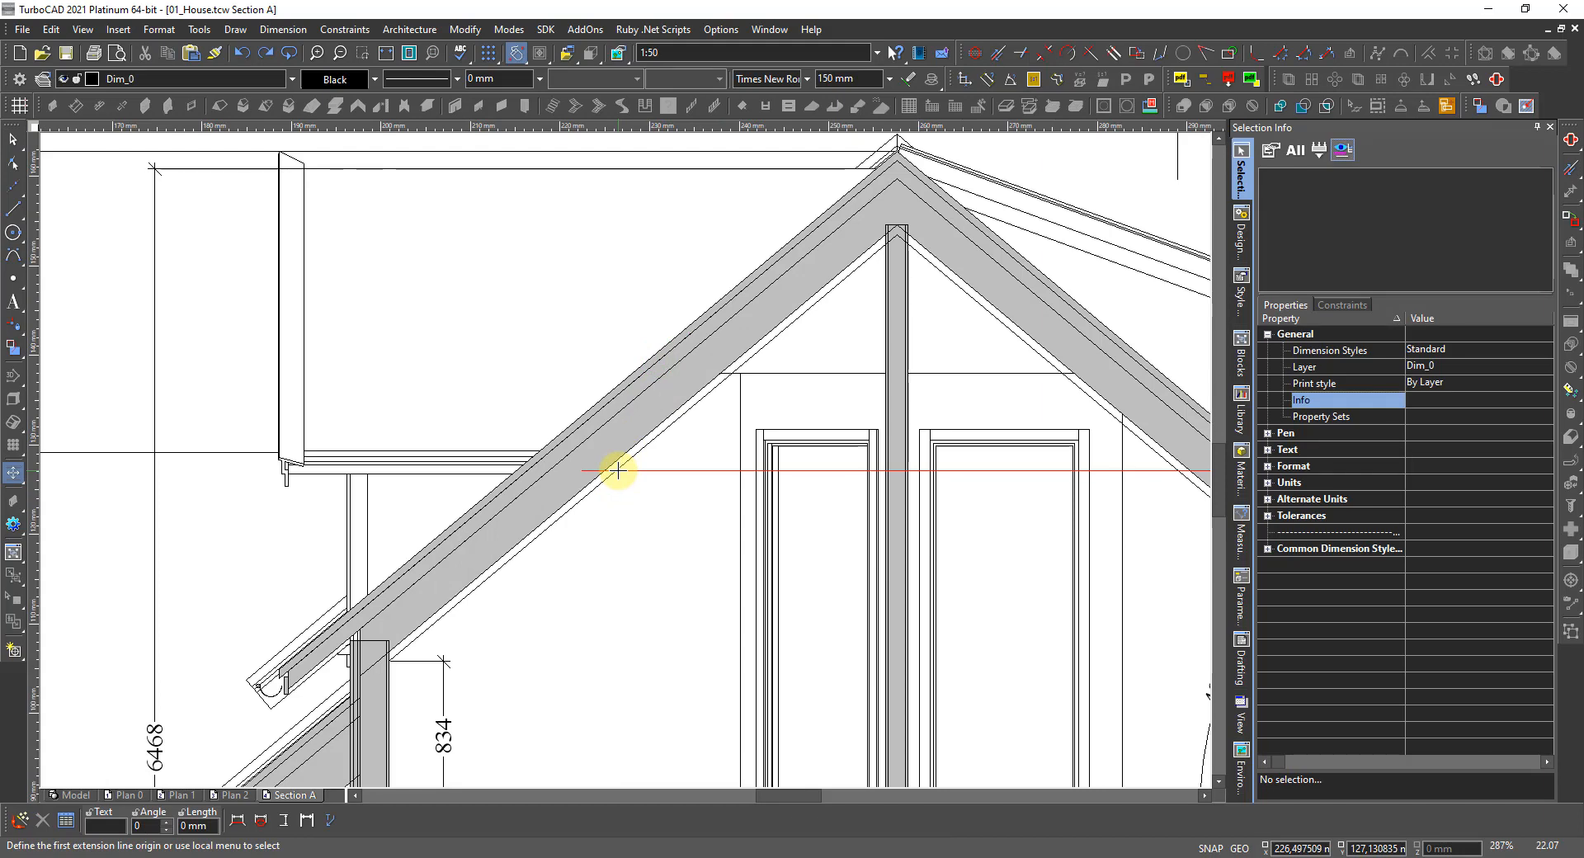
pyautogui.click(617, 470)
pyautogui.scroll(-3, 602, 559)
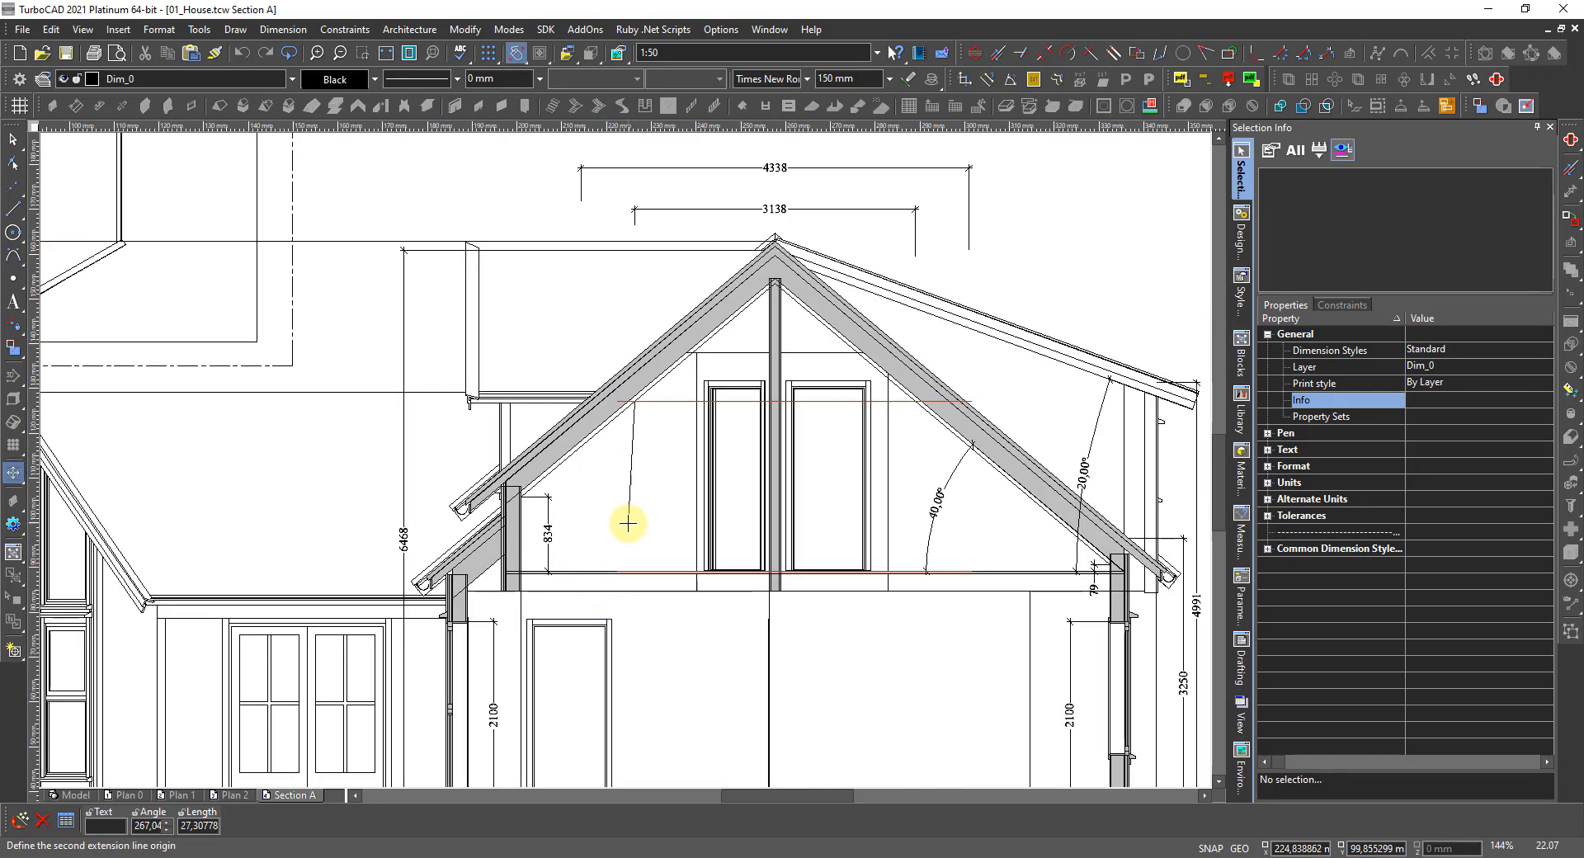
pyautogui.scroll(6, 632, 453)
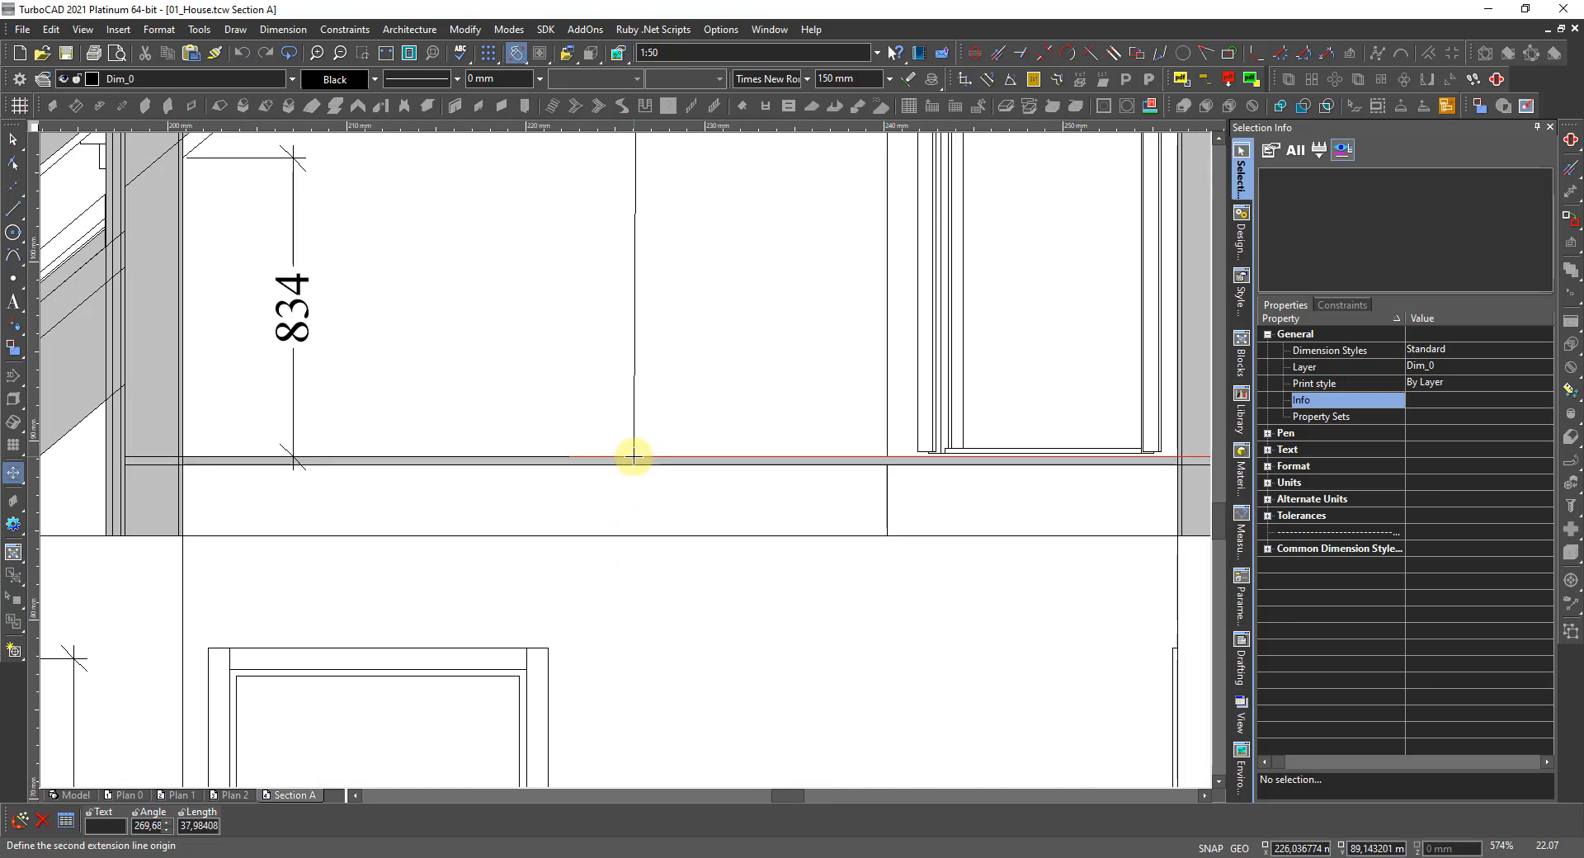
pyautogui.scroll(-3, 625, 453)
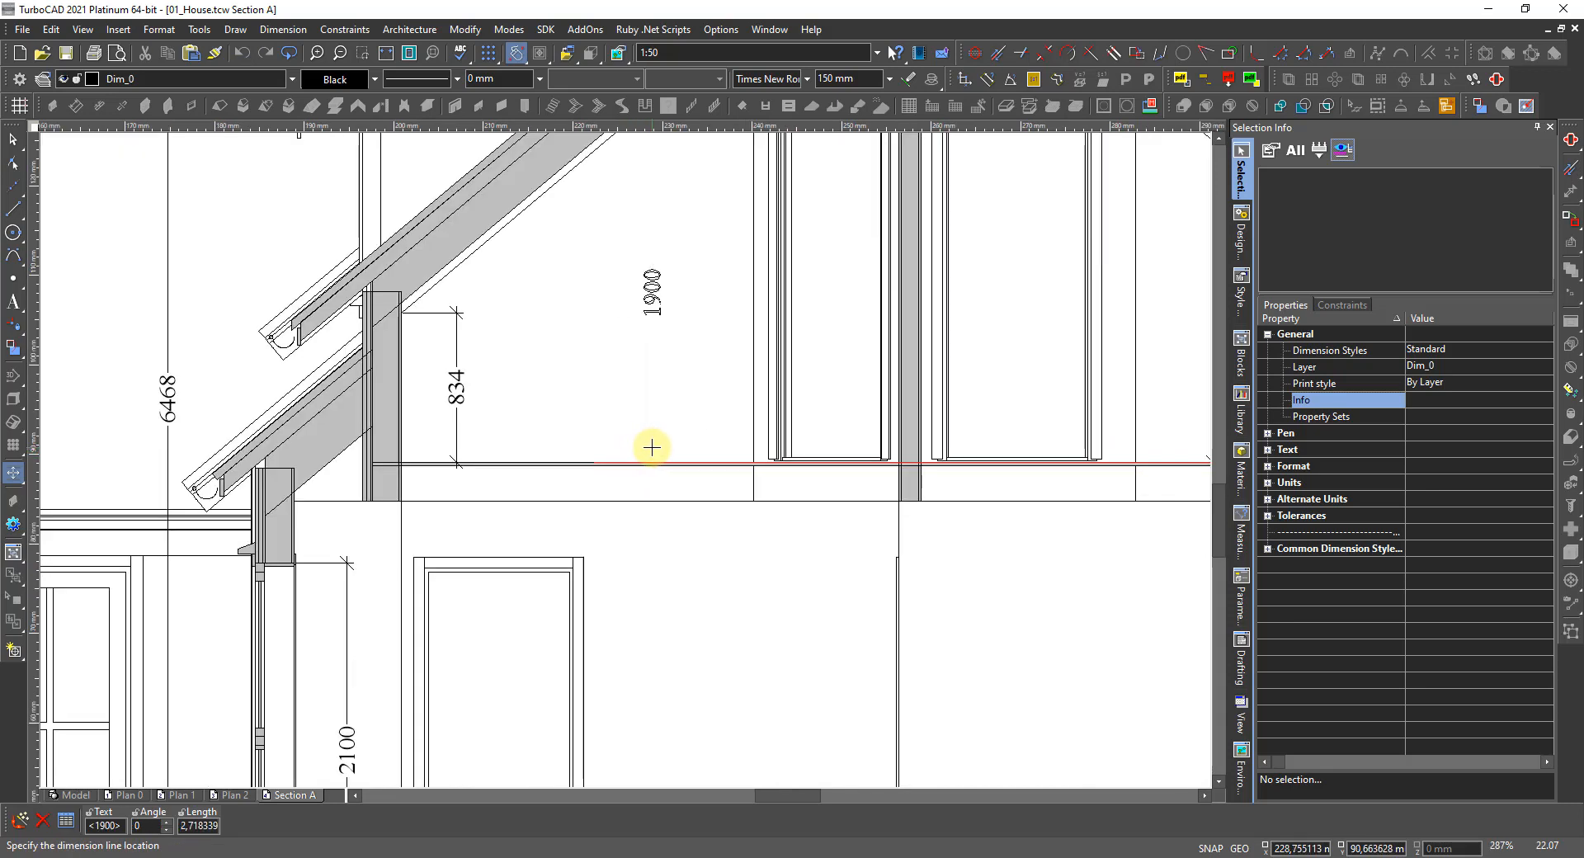
pyautogui.click(657, 446)
pyautogui.scroll(-6, 629, 452)
pyautogui.scroll(3, 676, 428)
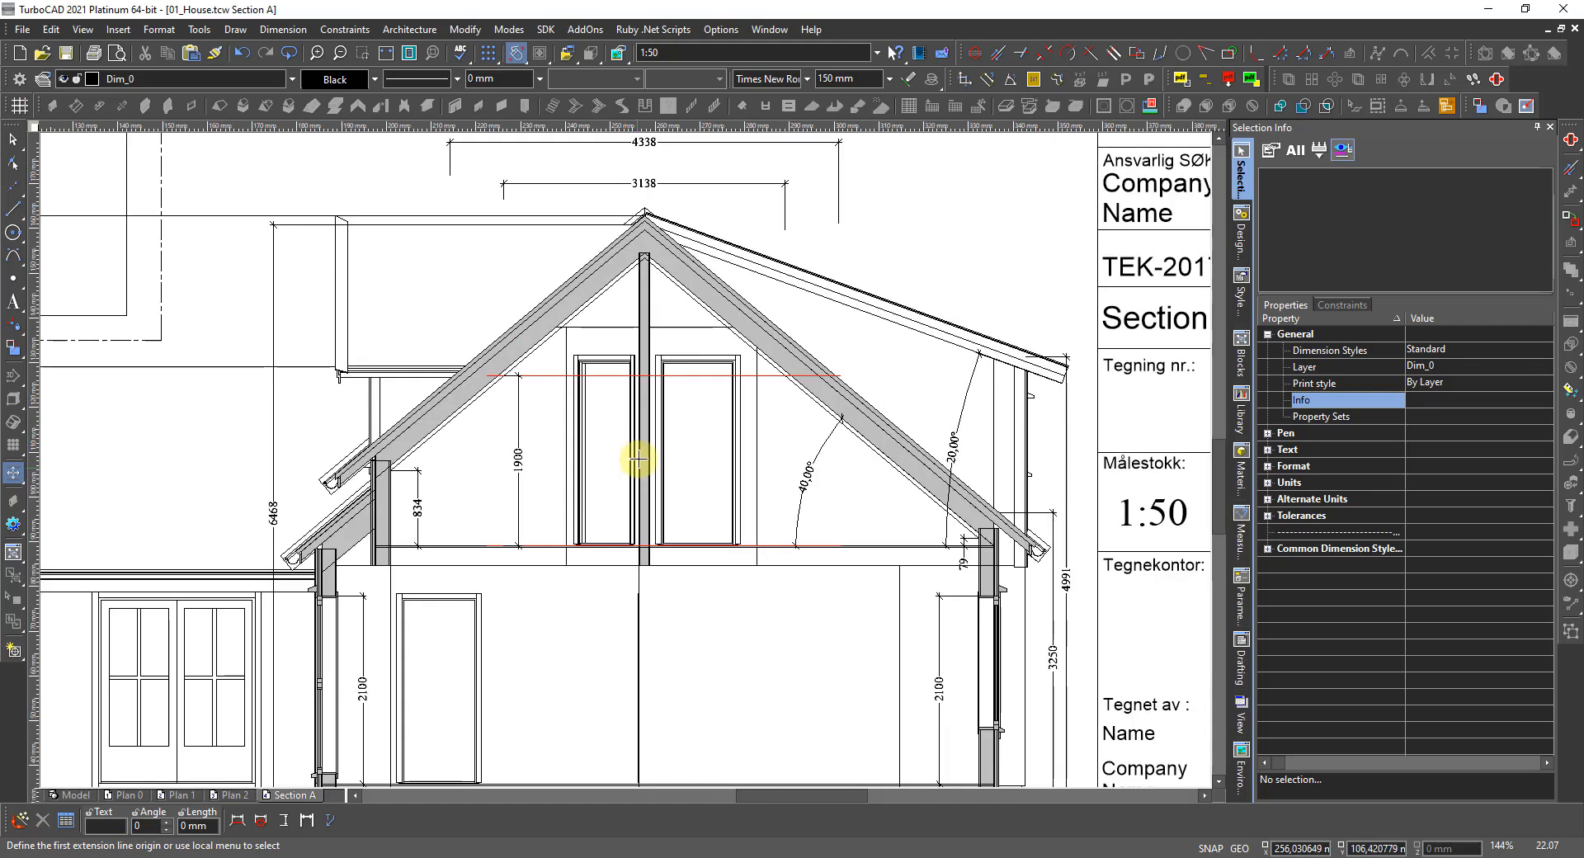
pyautogui.press('Escape')
# Delete the upper red horizontal construction line and the red line at floor level.
pyautogui.click(702, 380)
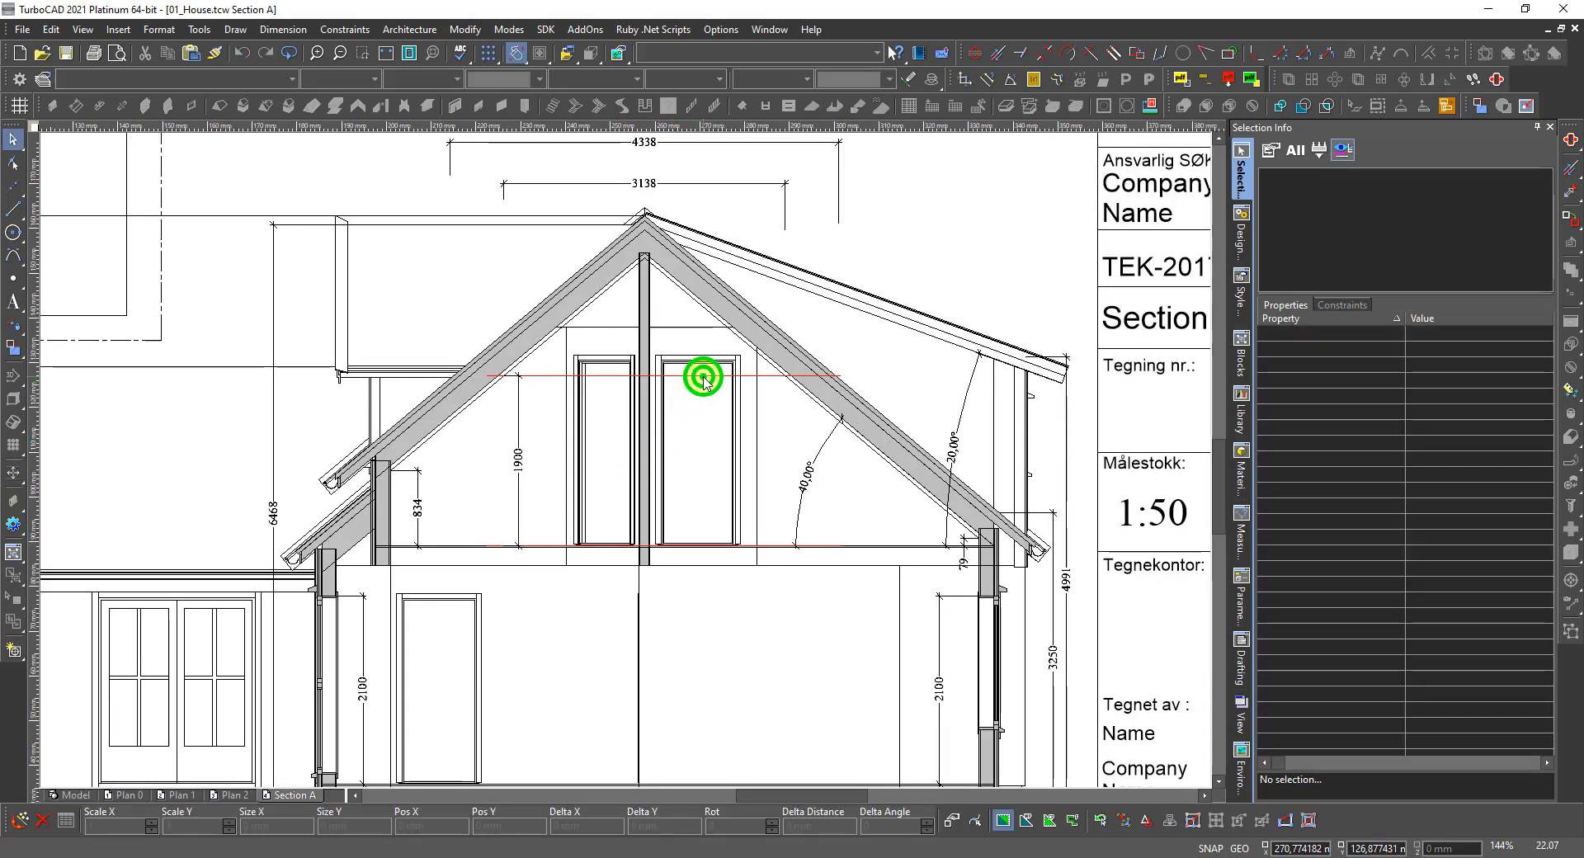
pyautogui.click(742, 402)
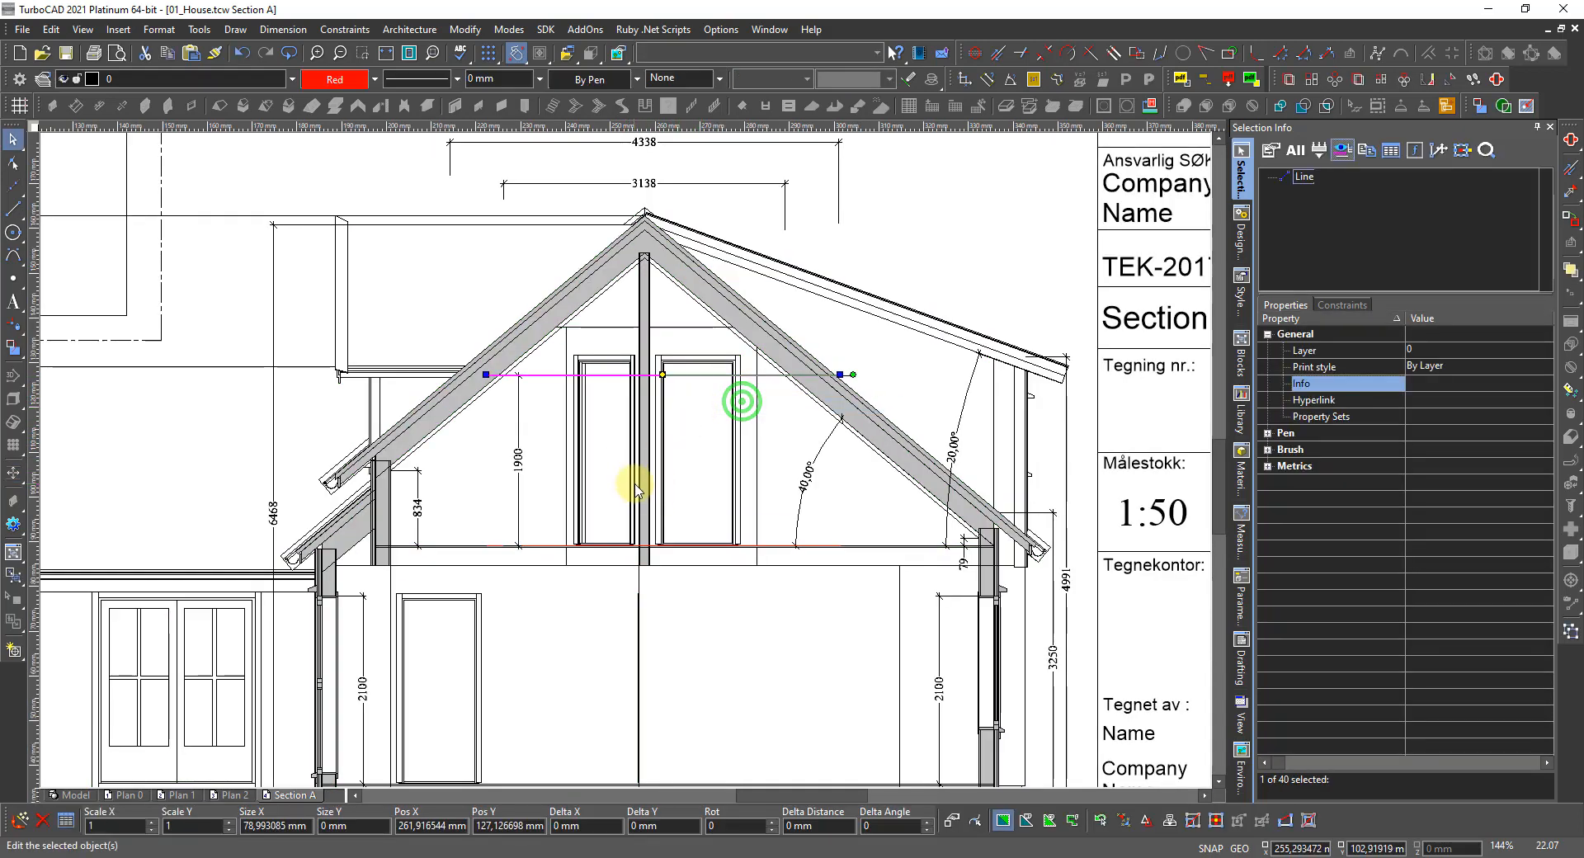
pyautogui.press('Escape')
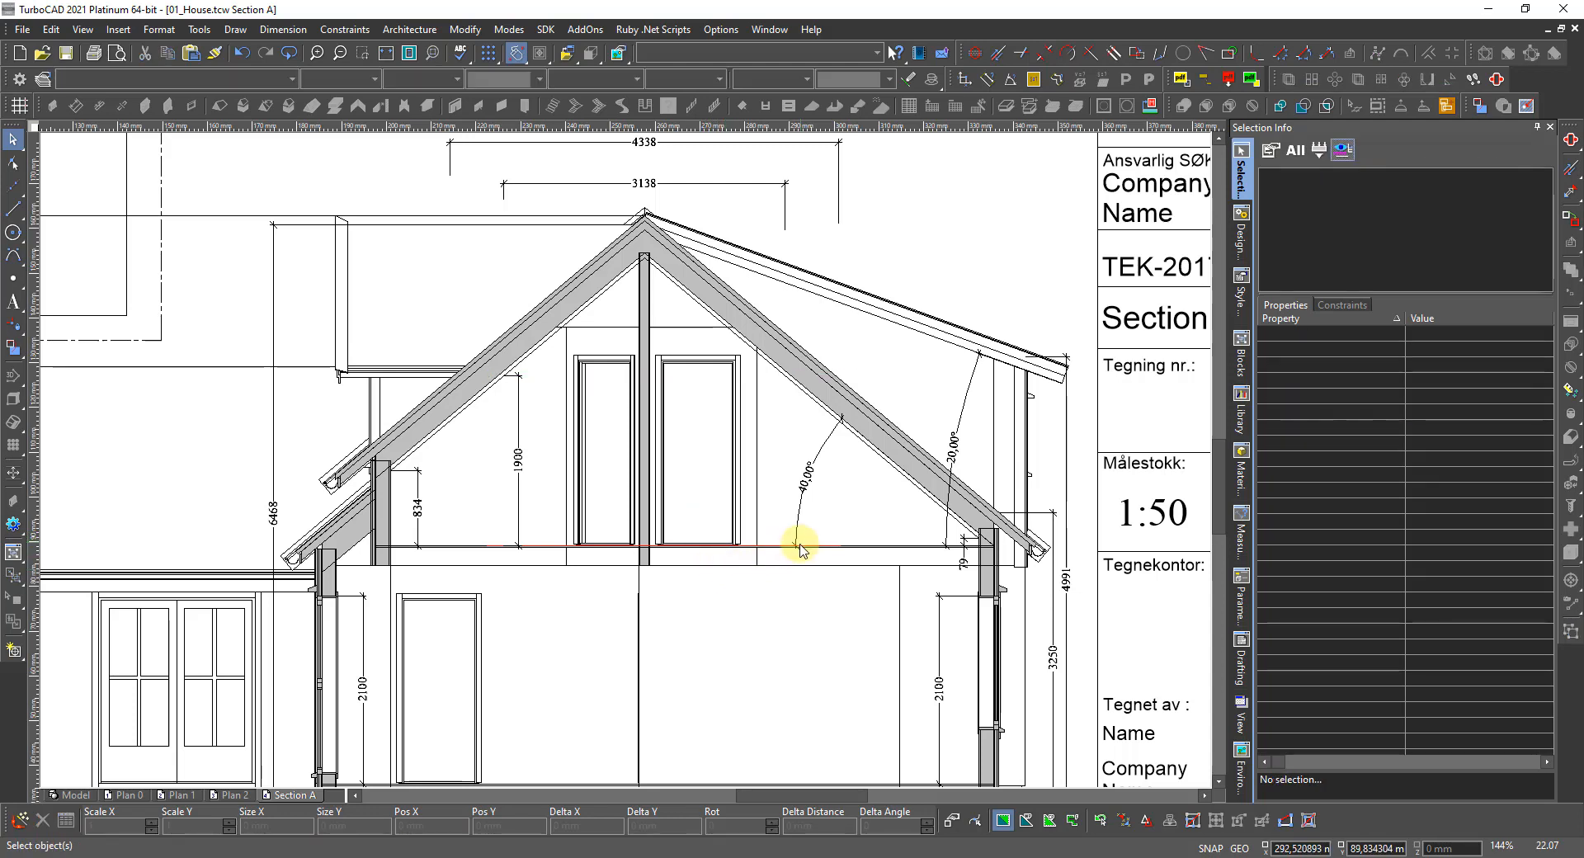
pyautogui.scroll(4, 817, 552)
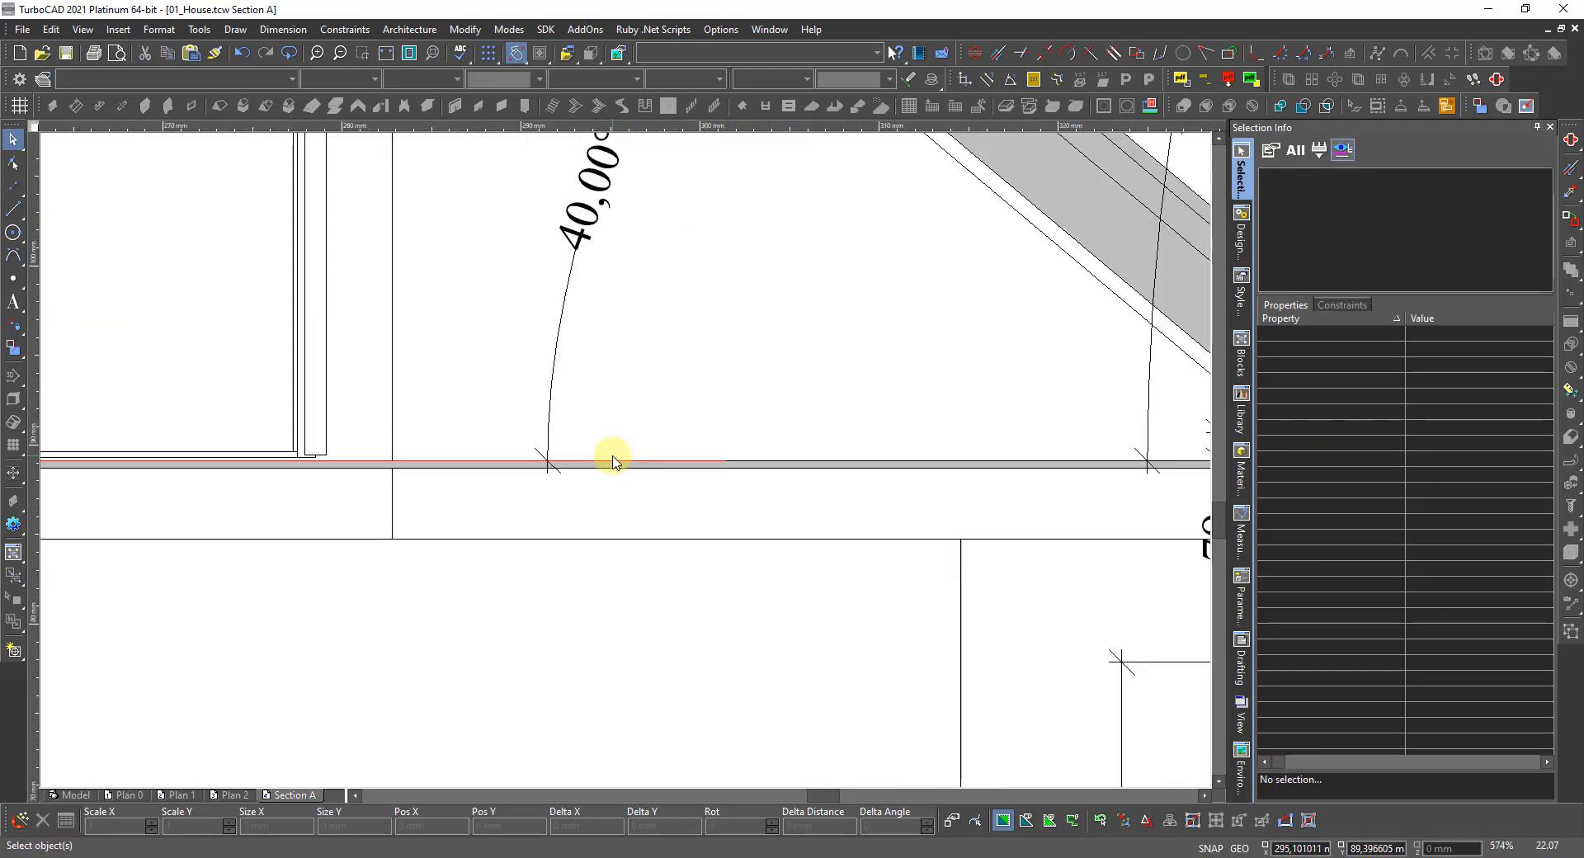
pyautogui.click(612, 462)
pyautogui.click(637, 505)
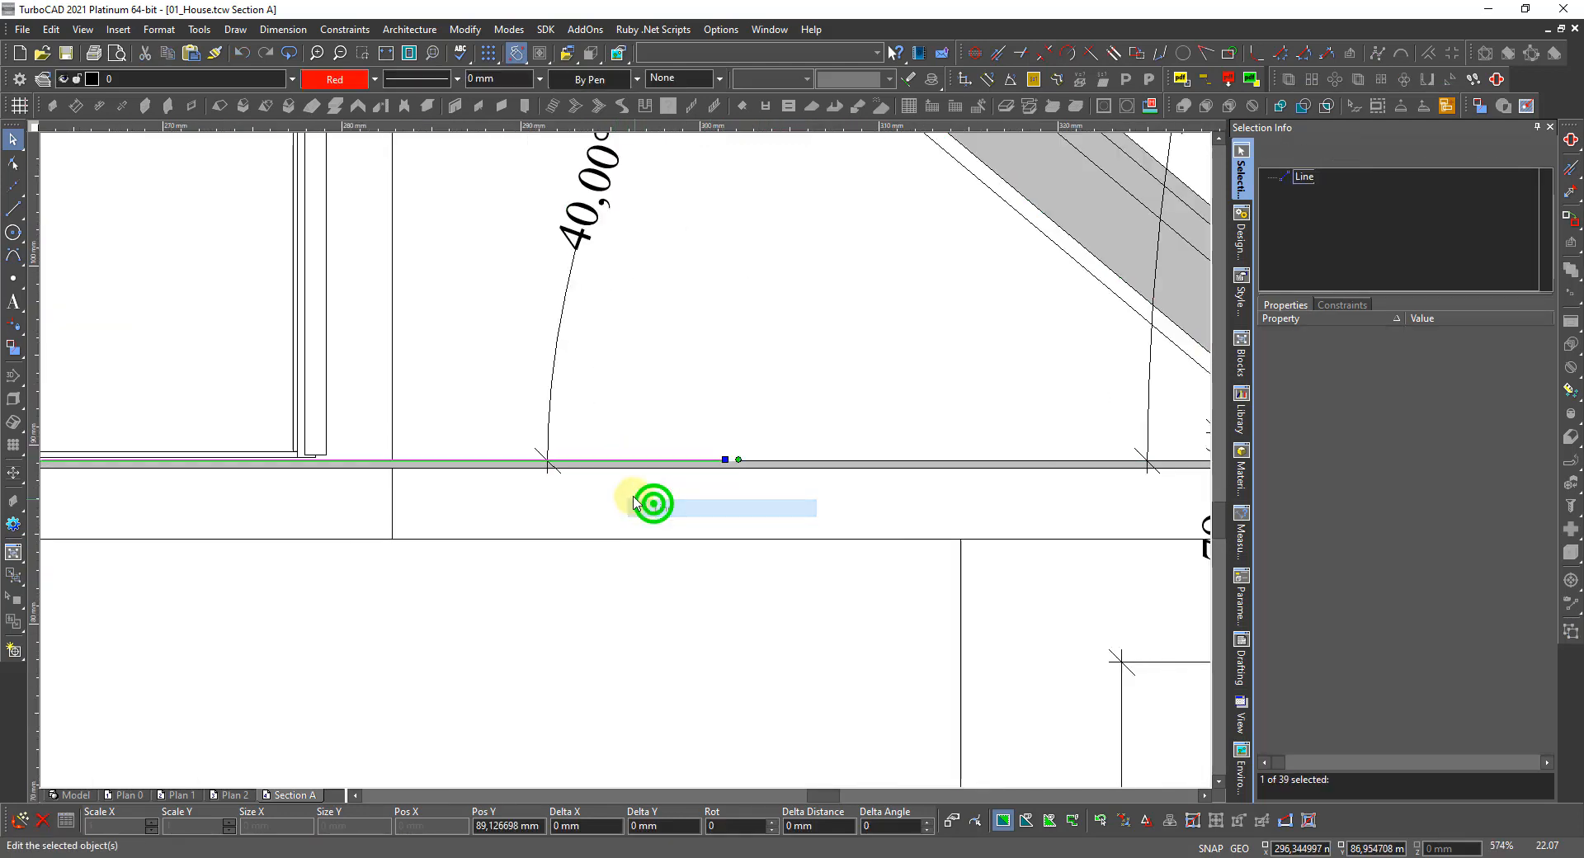
pyautogui.scroll(-6, 631, 486)
pyautogui.press('Escape')
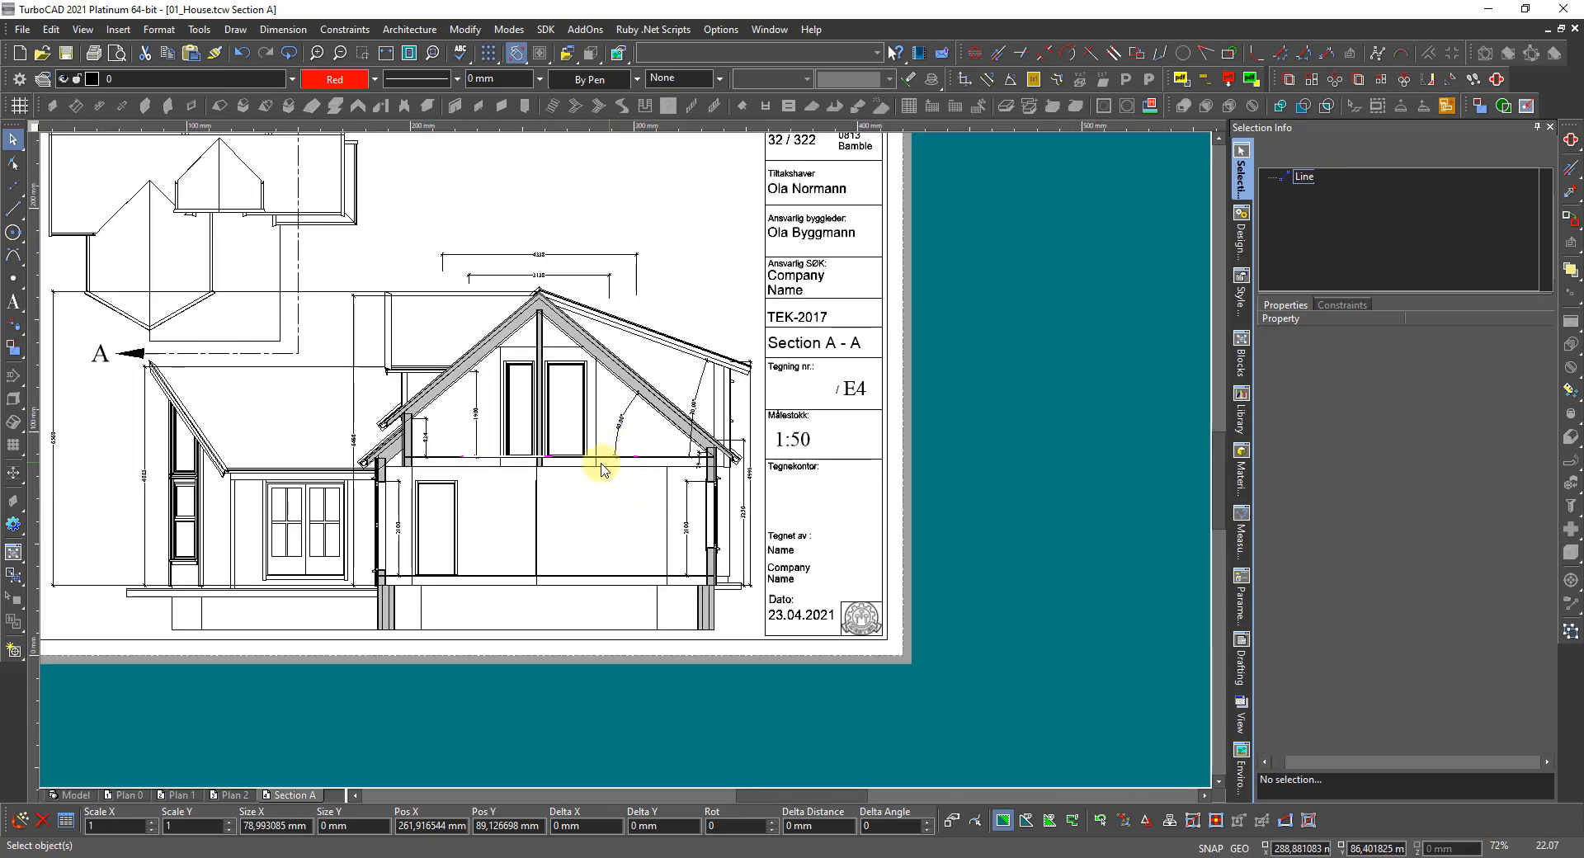
# Save the 01_House.tcw drawing with the finished Section A sheet.
pyautogui.scroll(2, 623, 460)
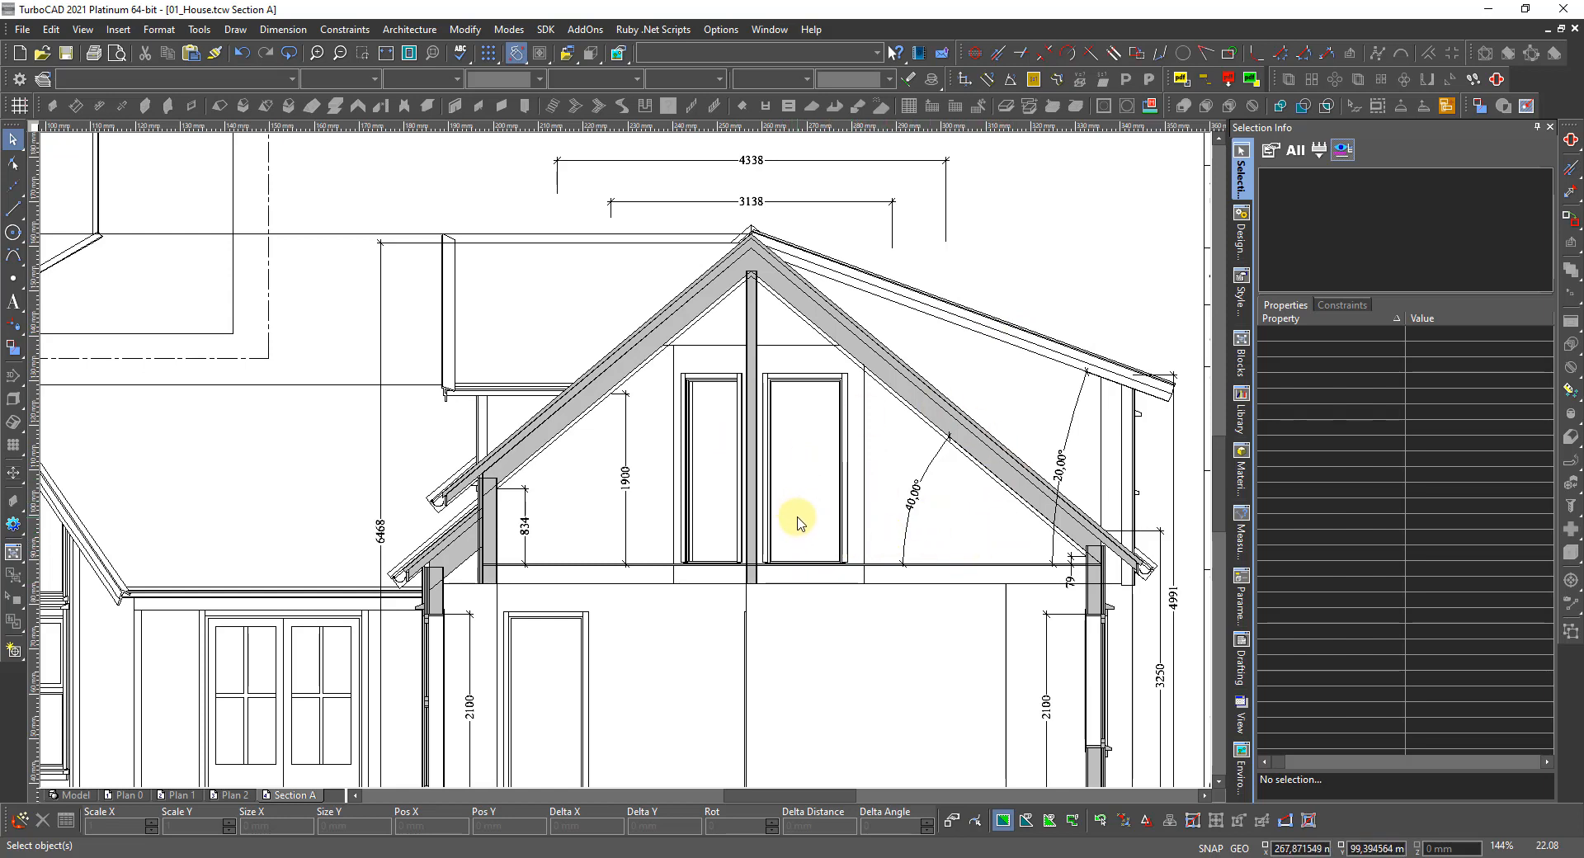
pyautogui.scroll(-3, 775, 512)
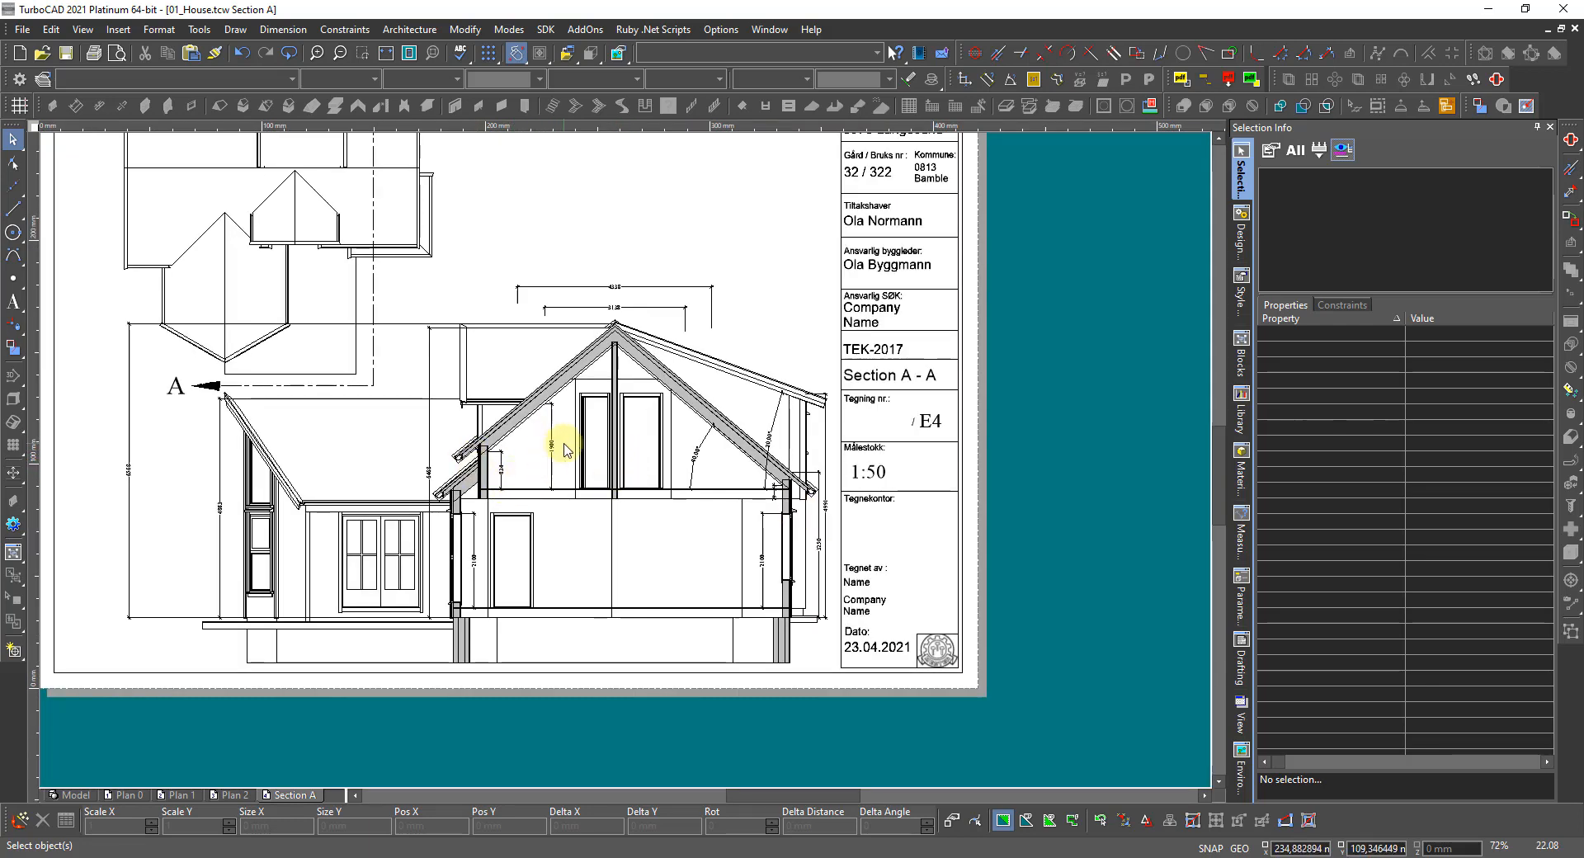
pyautogui.scroll(-3, 564, 449)
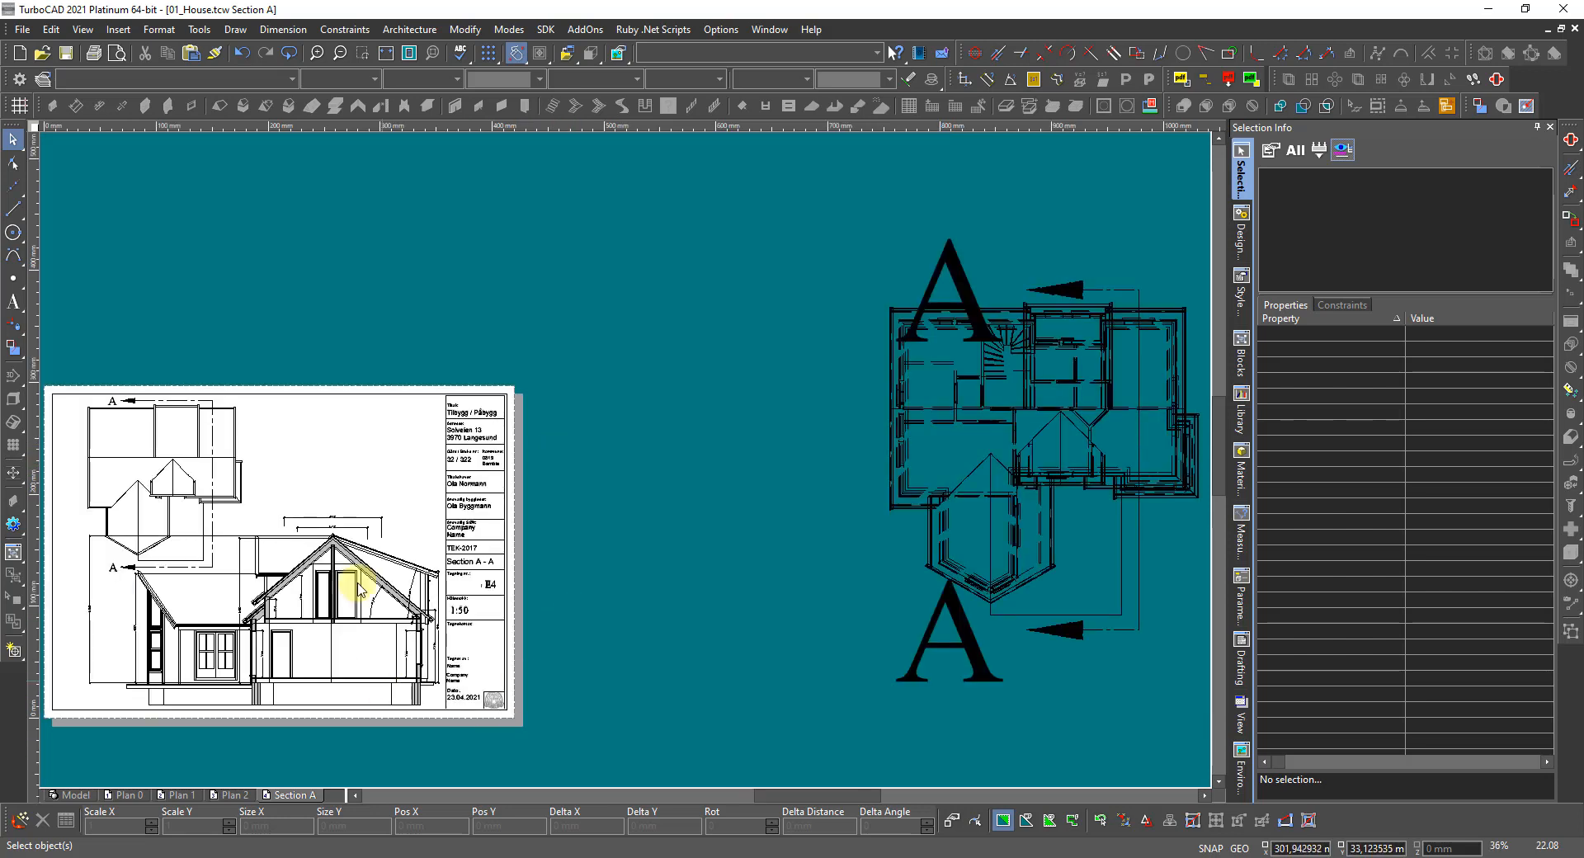
pyautogui.click(69, 53)
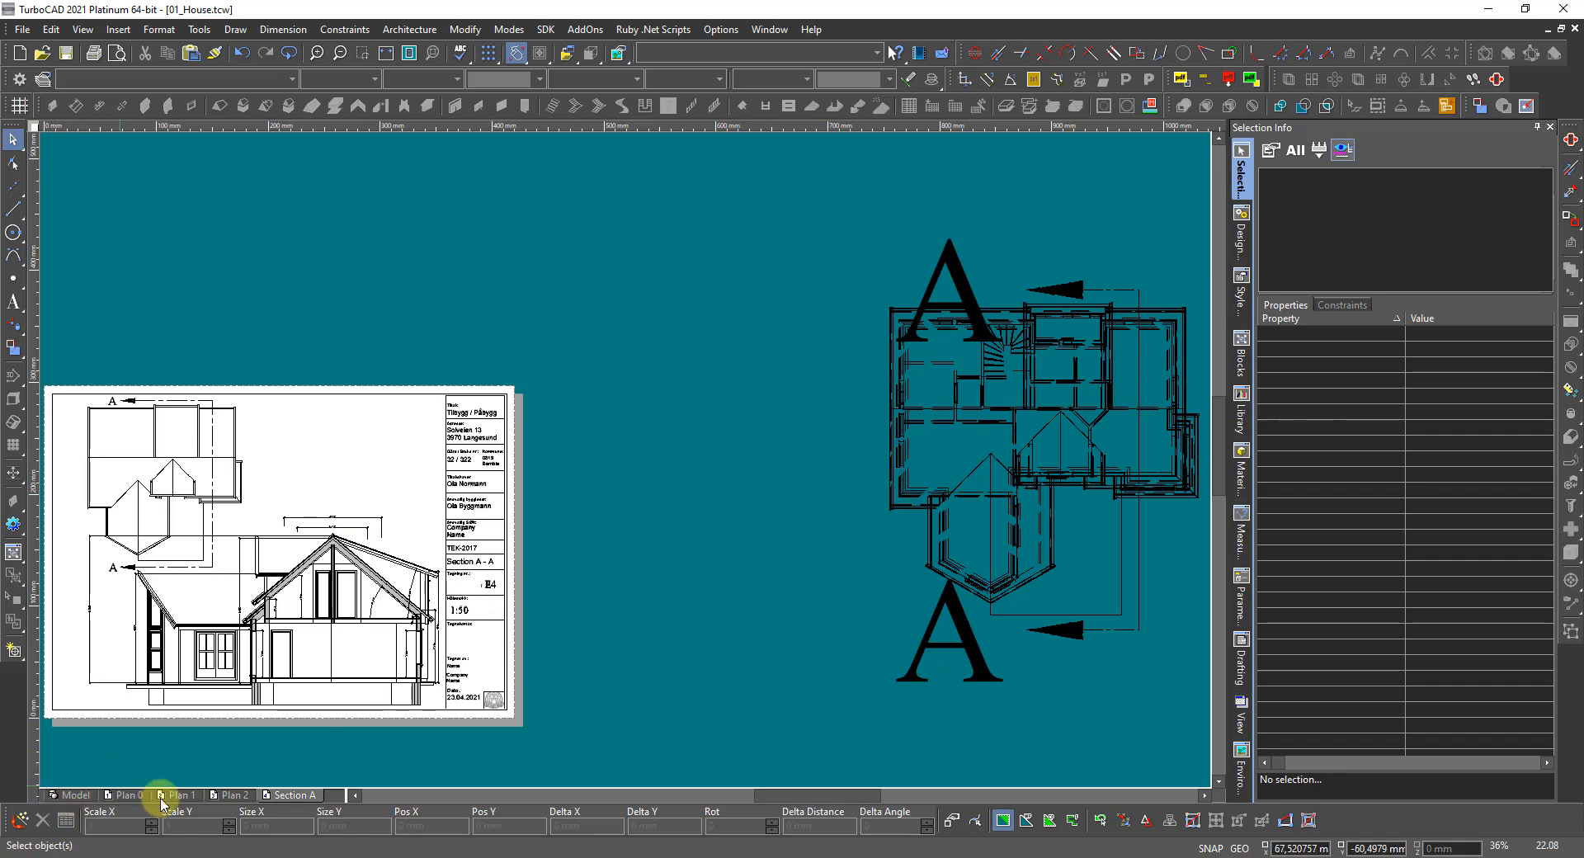
# Switch to File Explorer, check the size of 01_House.tcw in the Drawings folder, and return to the TurboCAD drawing.
pyautogui.hotkey('alt', 'Tab')
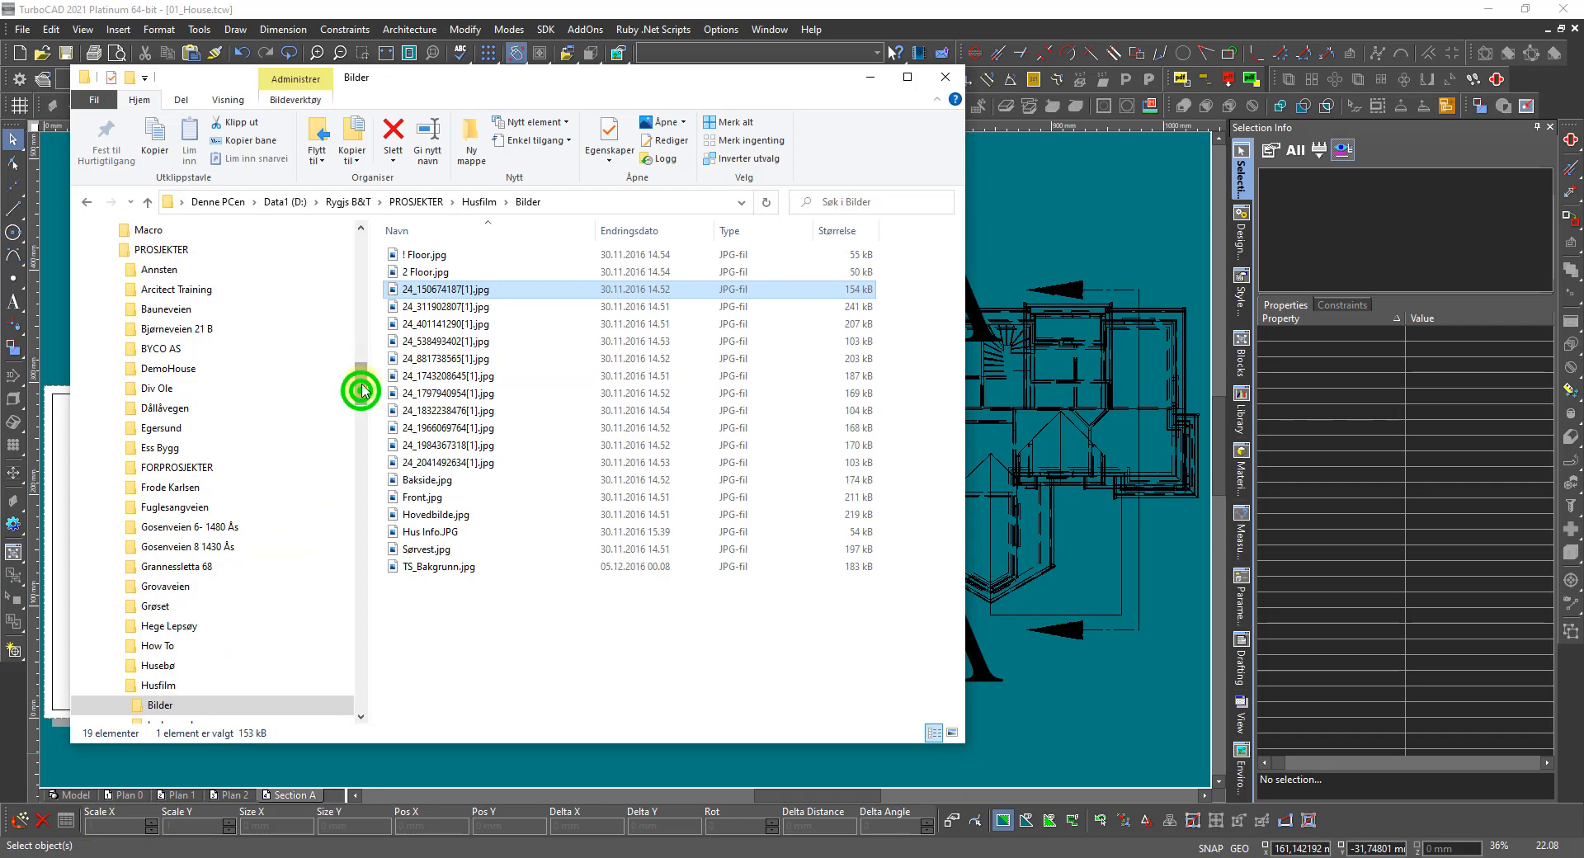
pyautogui.moveTo(361, 390); pyautogui.dragTo(357, 233)
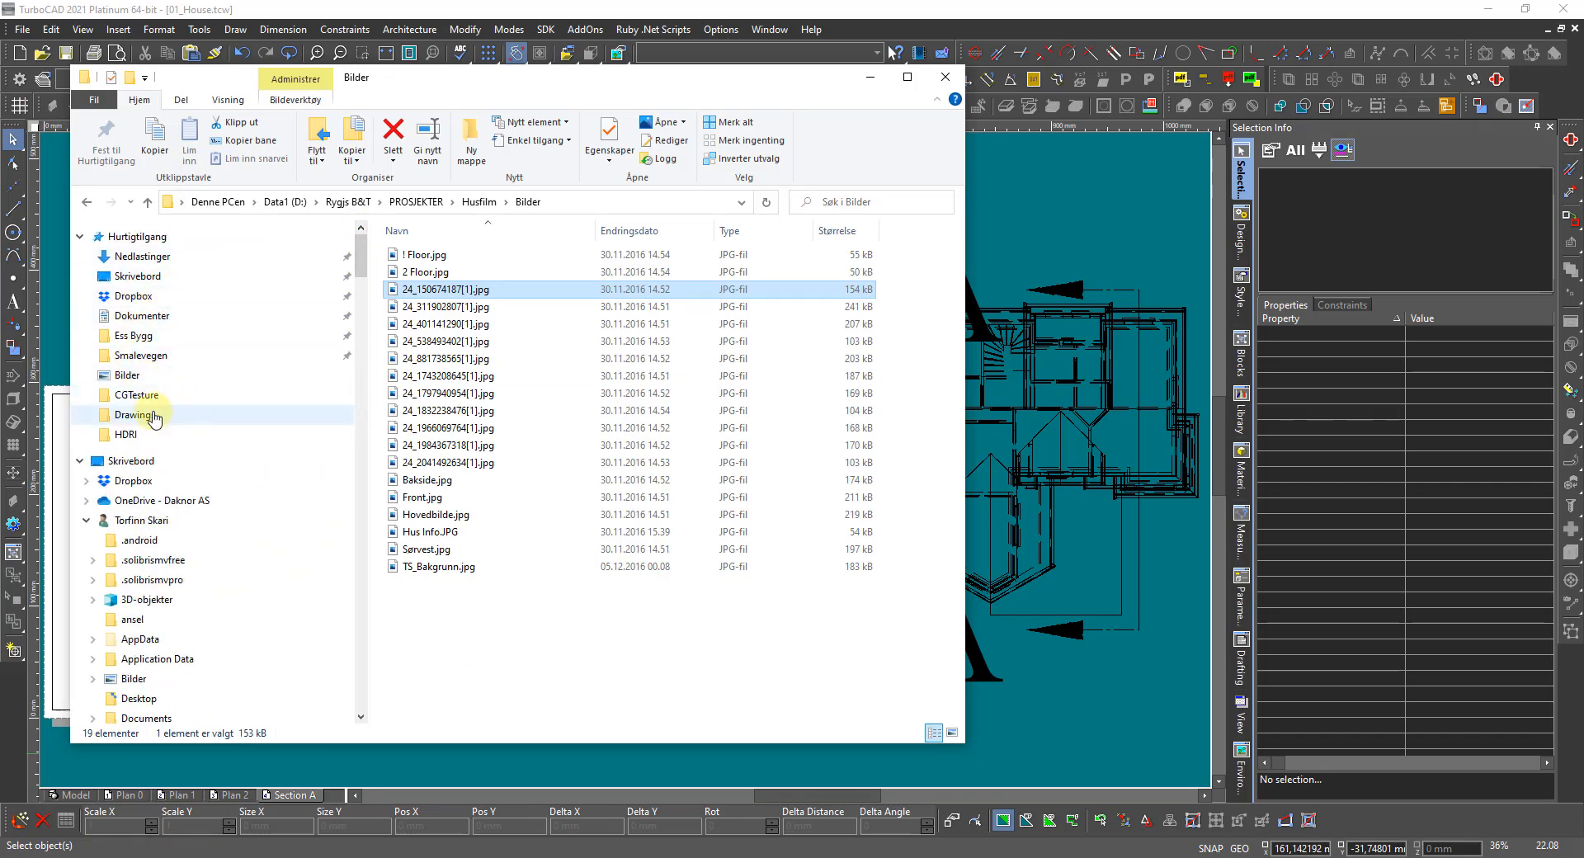
pyautogui.click(134, 415)
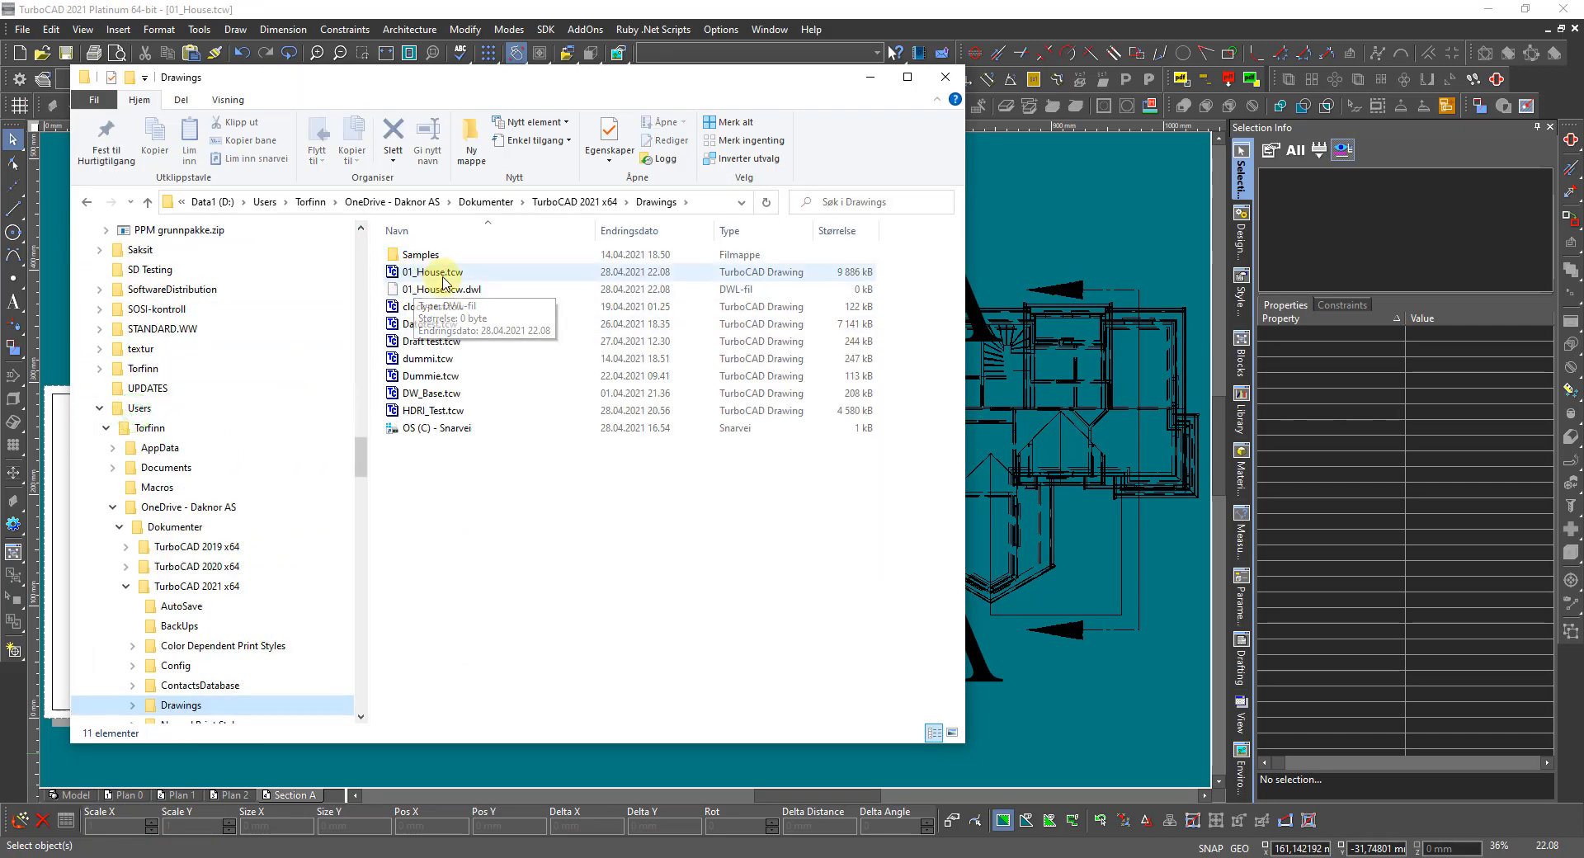
pyautogui.click(831, 272)
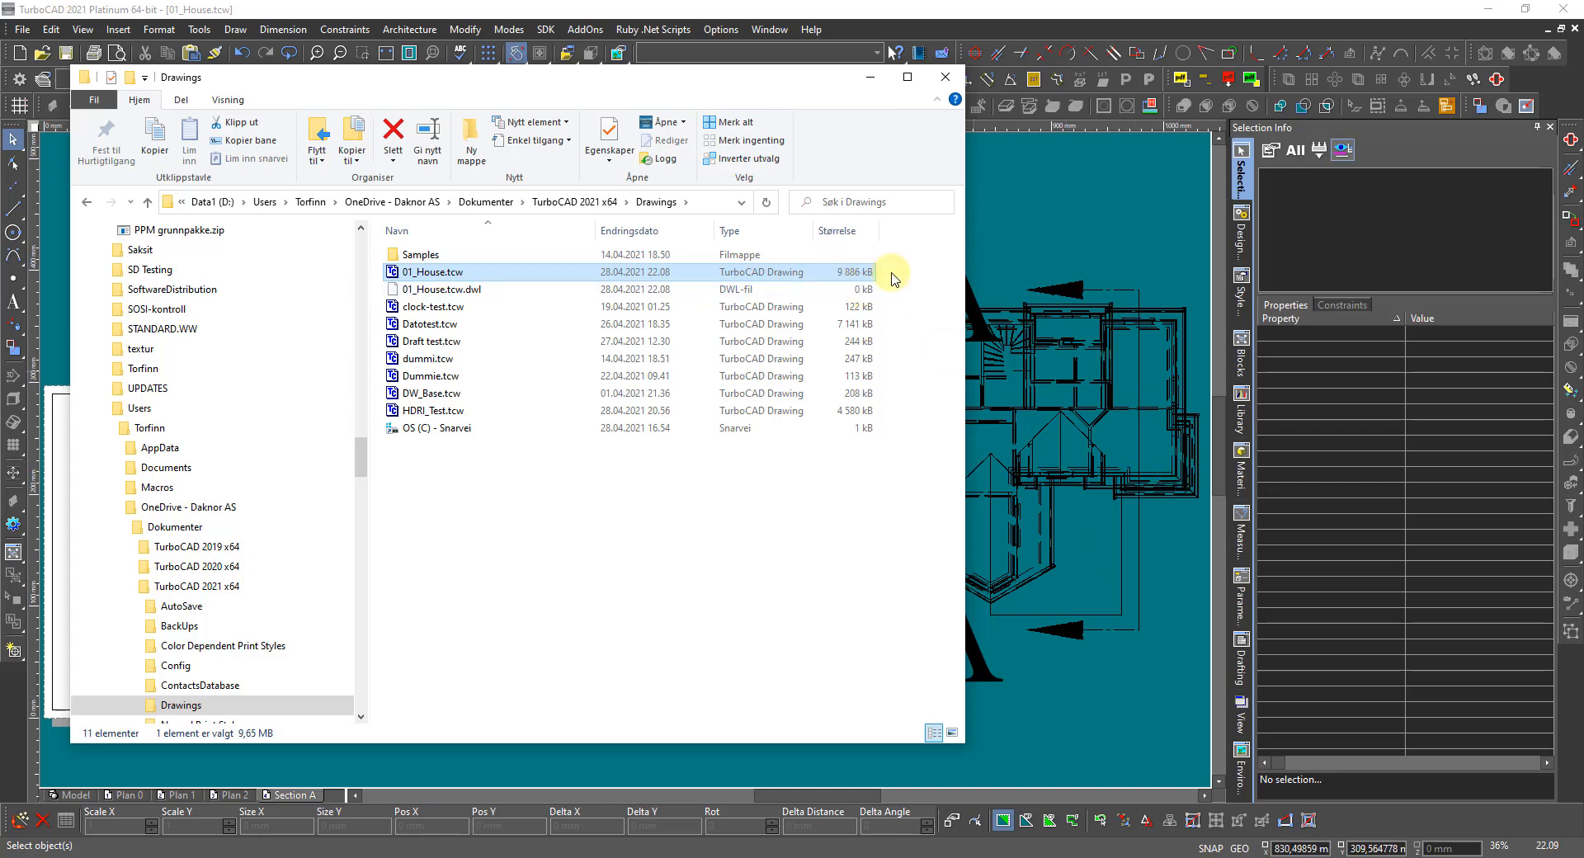
pyautogui.click(1059, 693)
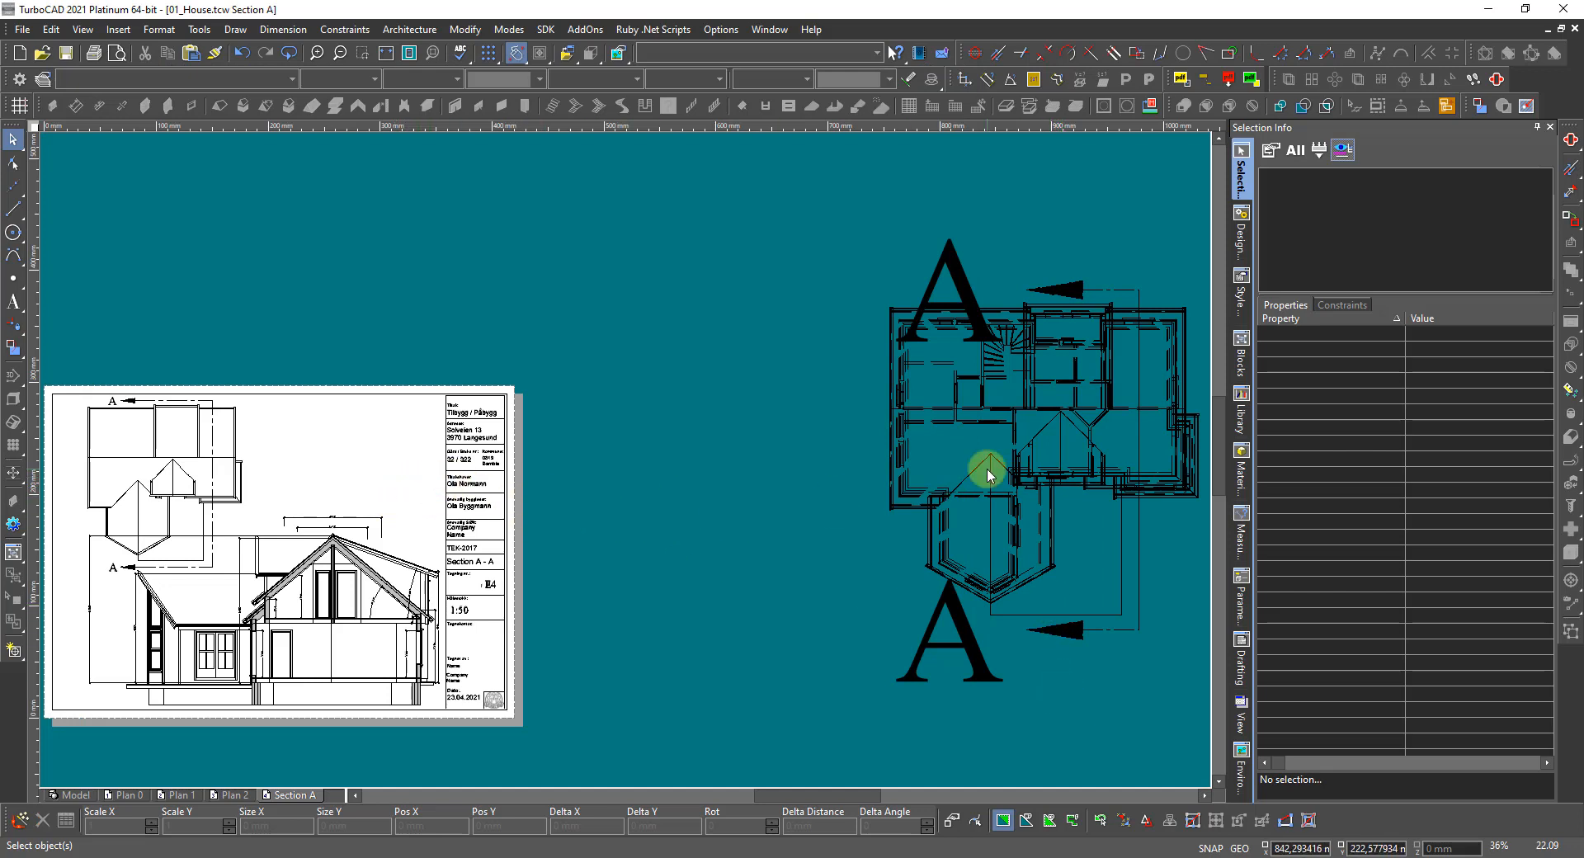
# Expand the drafting Assembly and preview its Plan Entity CS and Aligned Sectional View.
pyautogui.click(1242, 765)
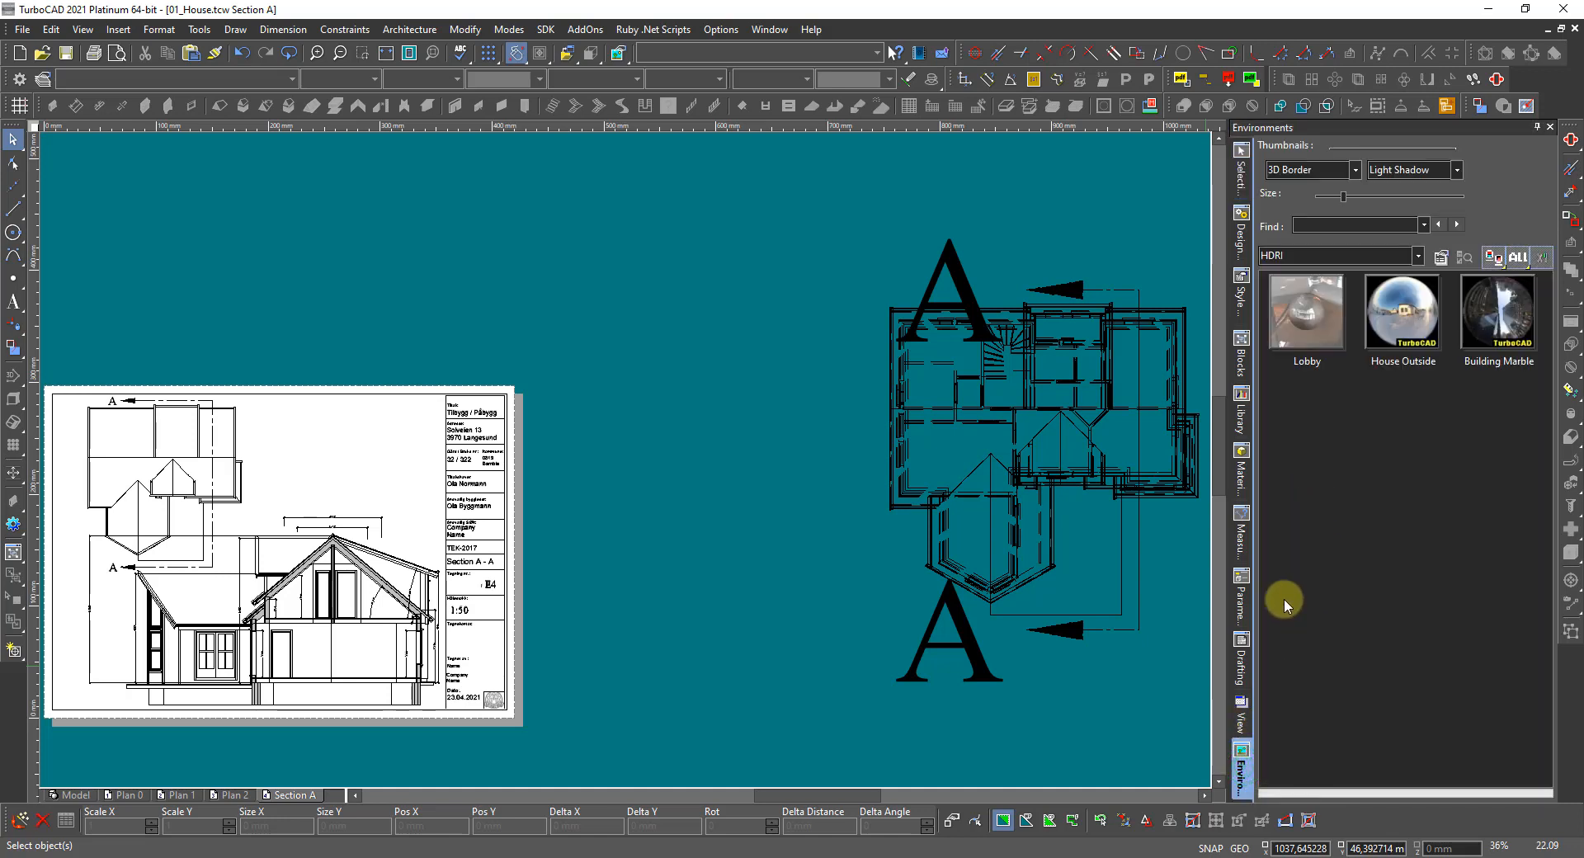
pyautogui.click(1241, 666)
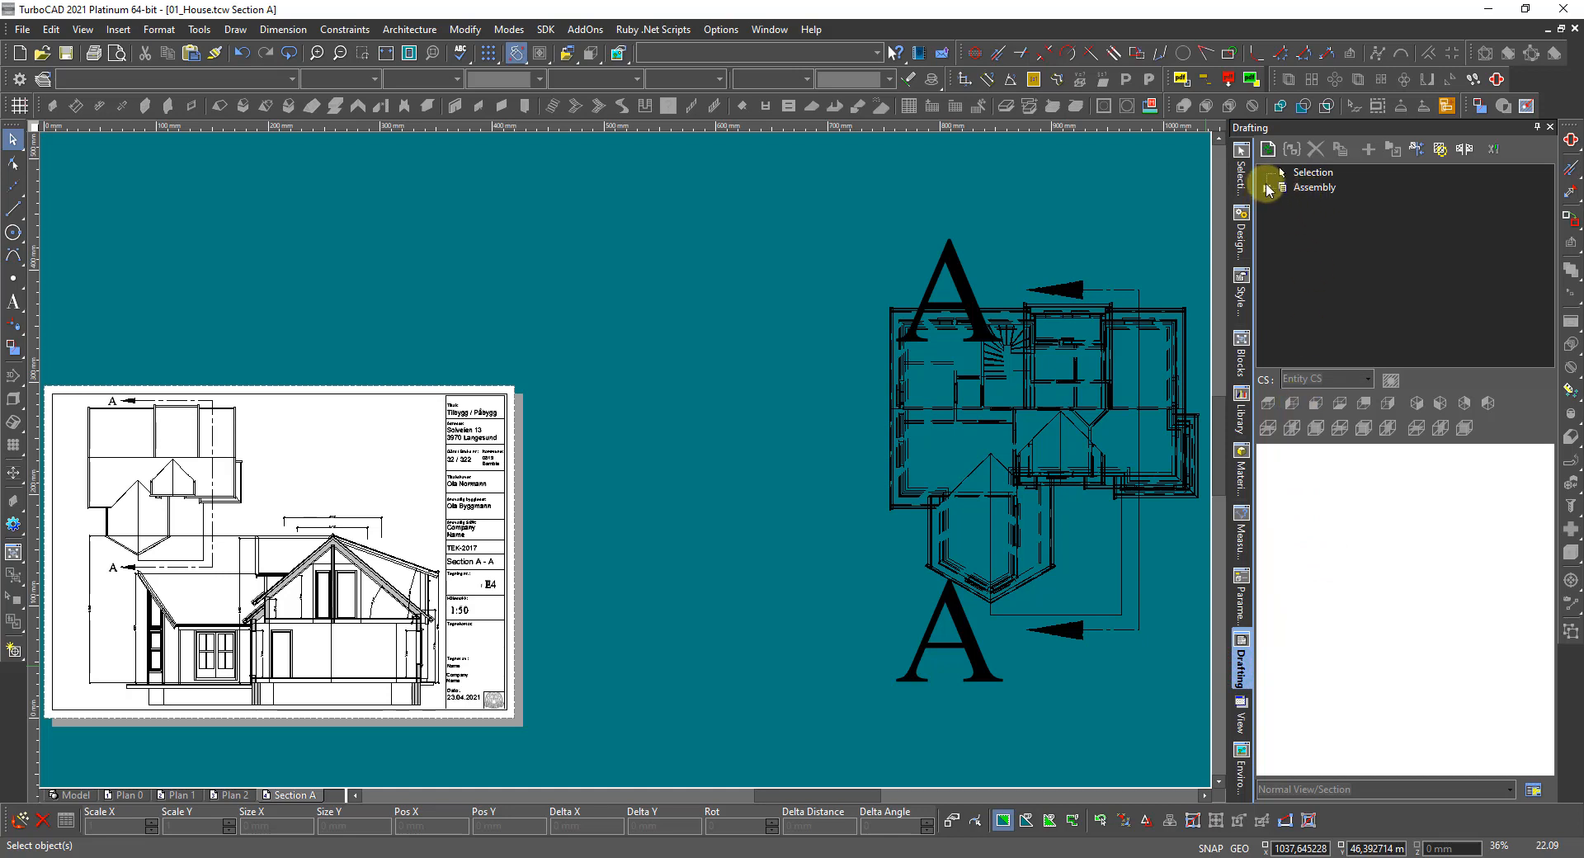
pyautogui.click(1268, 188)
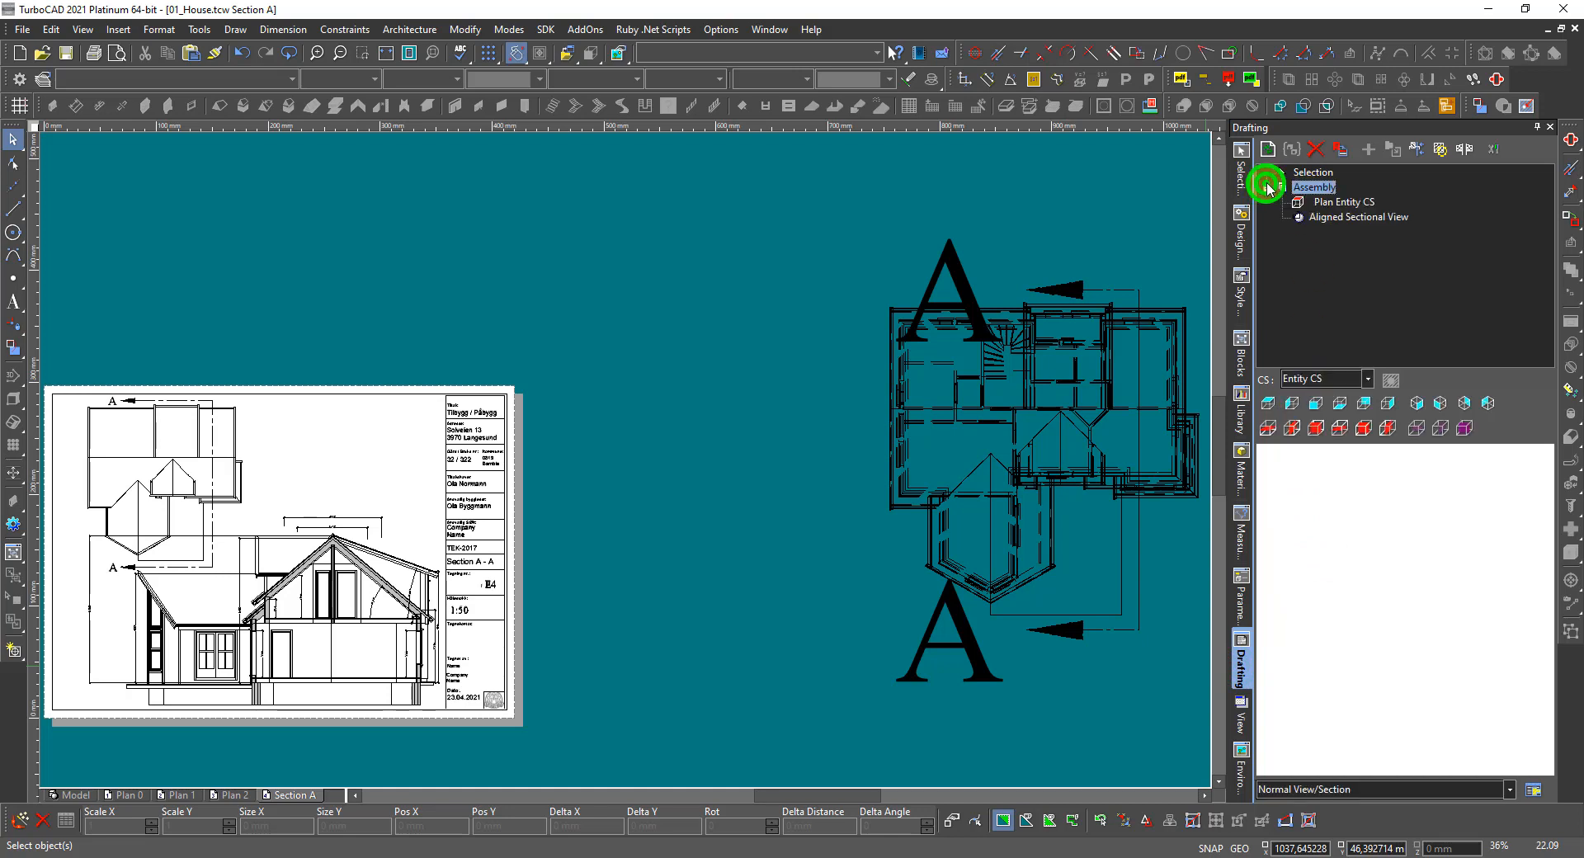
pyautogui.click(1334, 203)
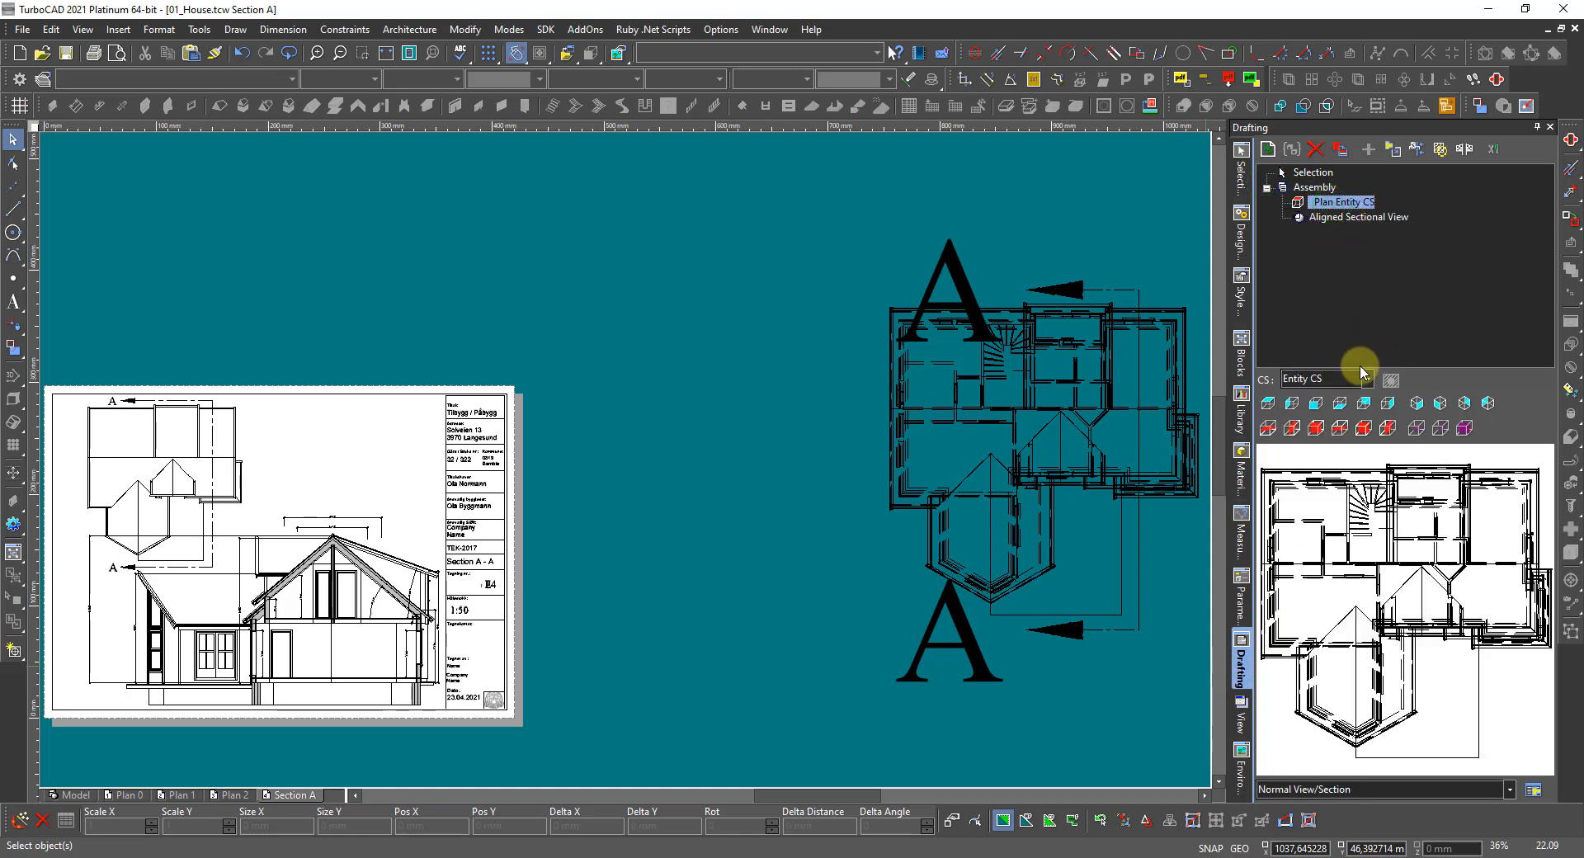
pyautogui.click(1350, 219)
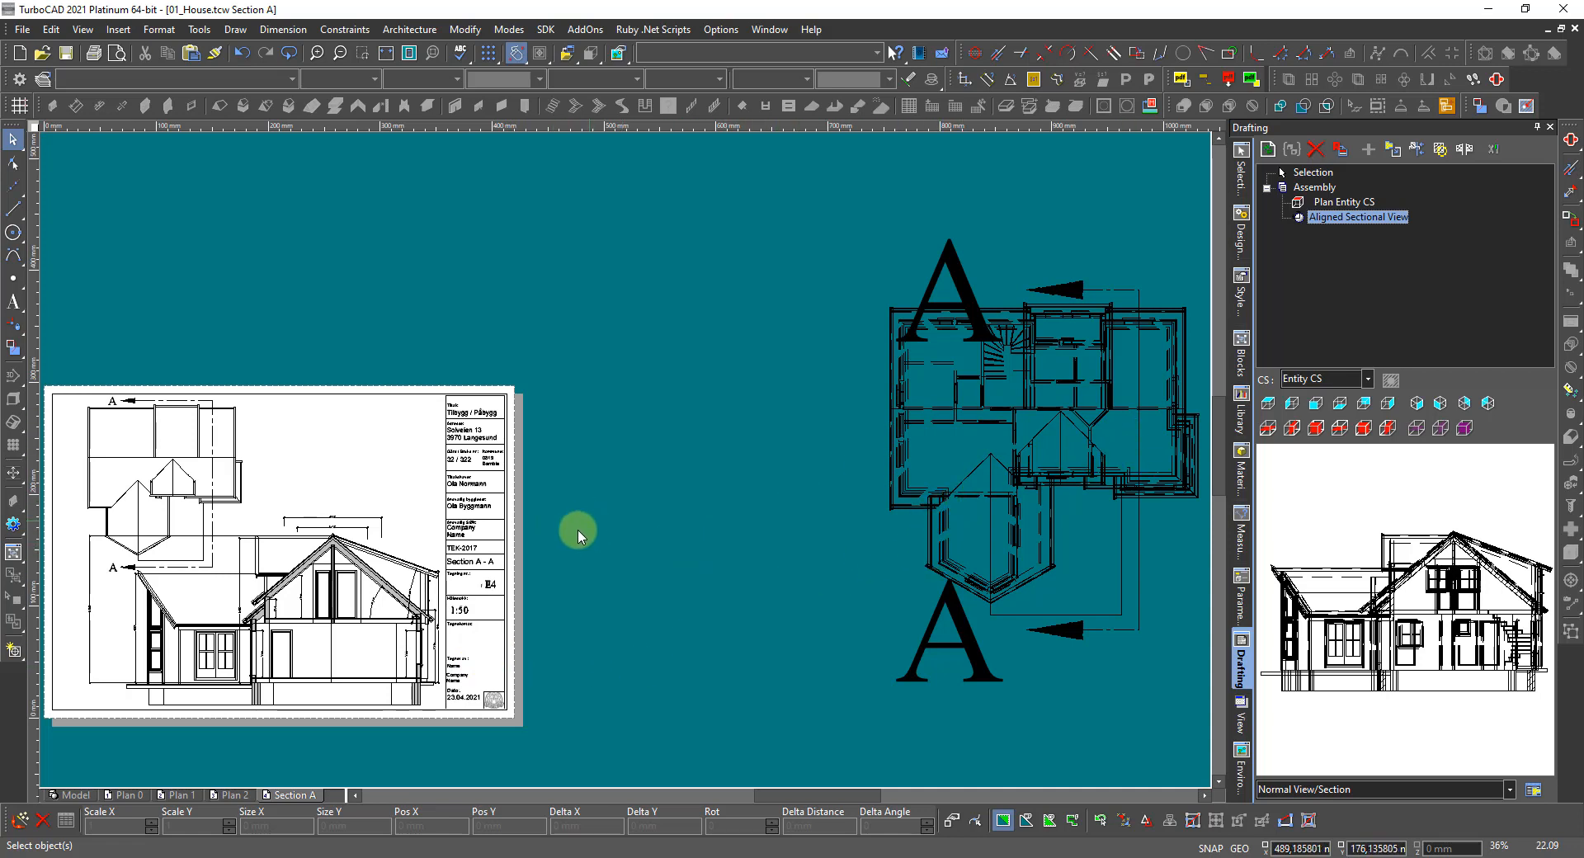
pyautogui.click(576, 550)
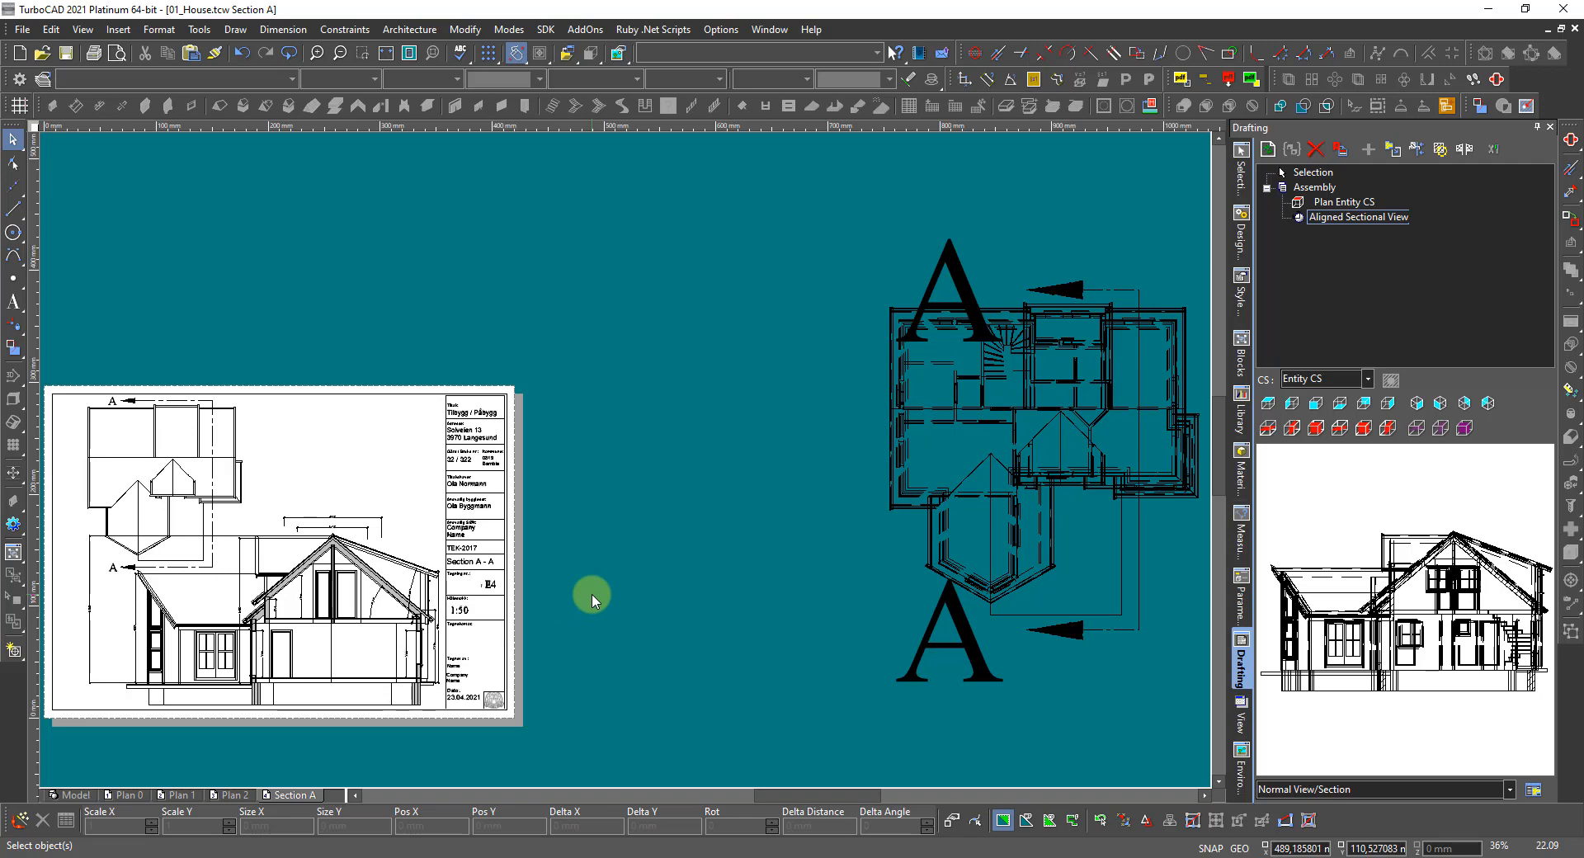
# Fit the whole Section A sheet in the view by zooming to its selected contents, and clear the selection.
pyautogui.scroll(-2, 628, 700)
pyautogui.moveTo(667, 523)
pyautogui.mouseDown()
pyautogui.moveTo(297, 301)
pyautogui.moveTo(285, 272)
pyautogui.mouseUp()
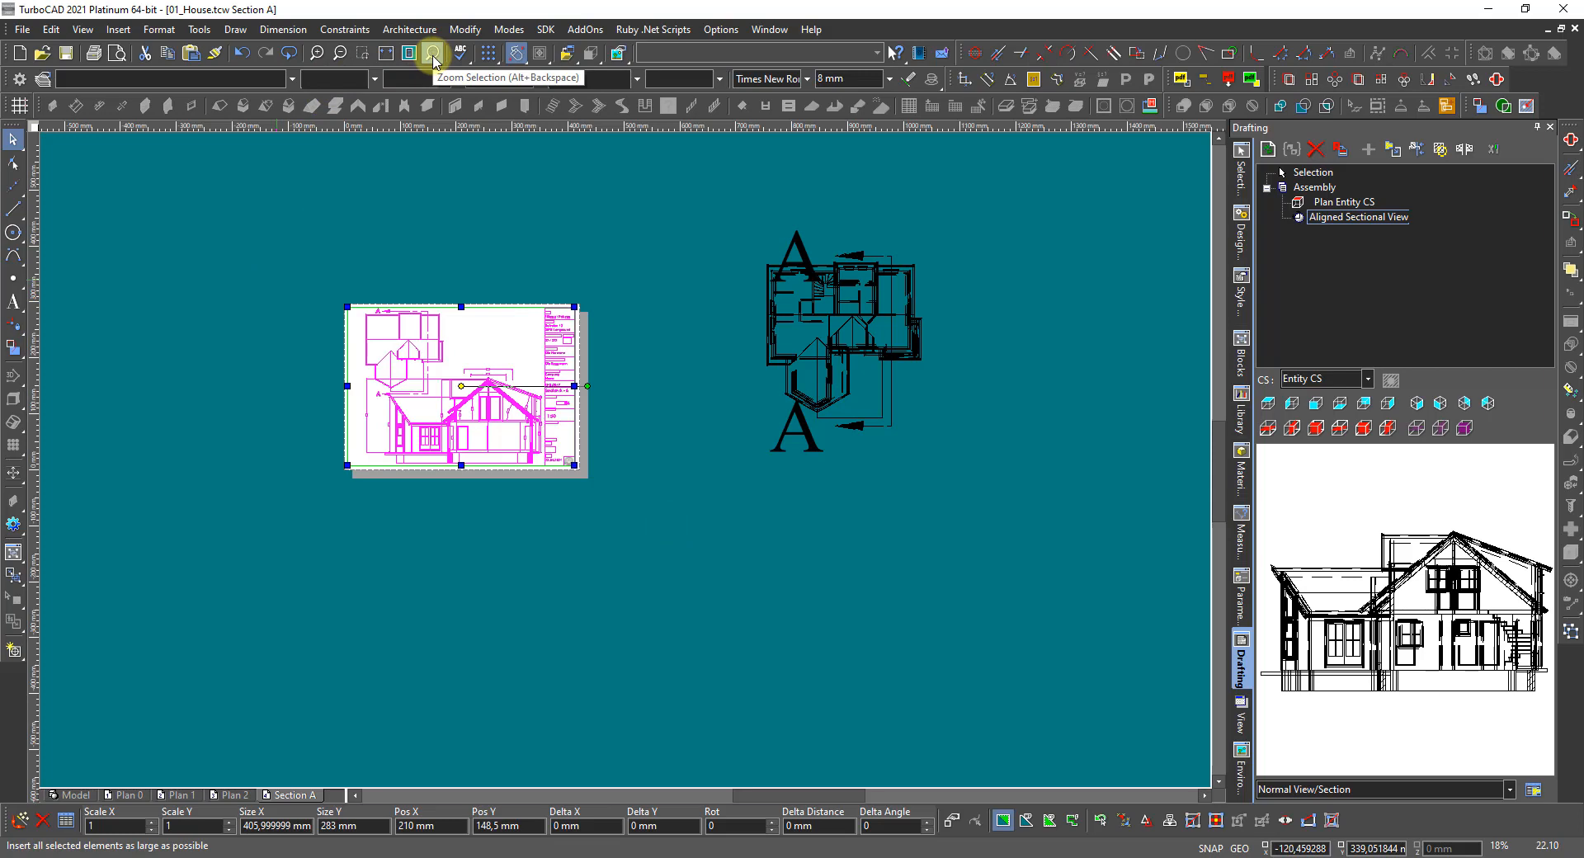
pyautogui.click(433, 54)
pyautogui.click(108, 308)
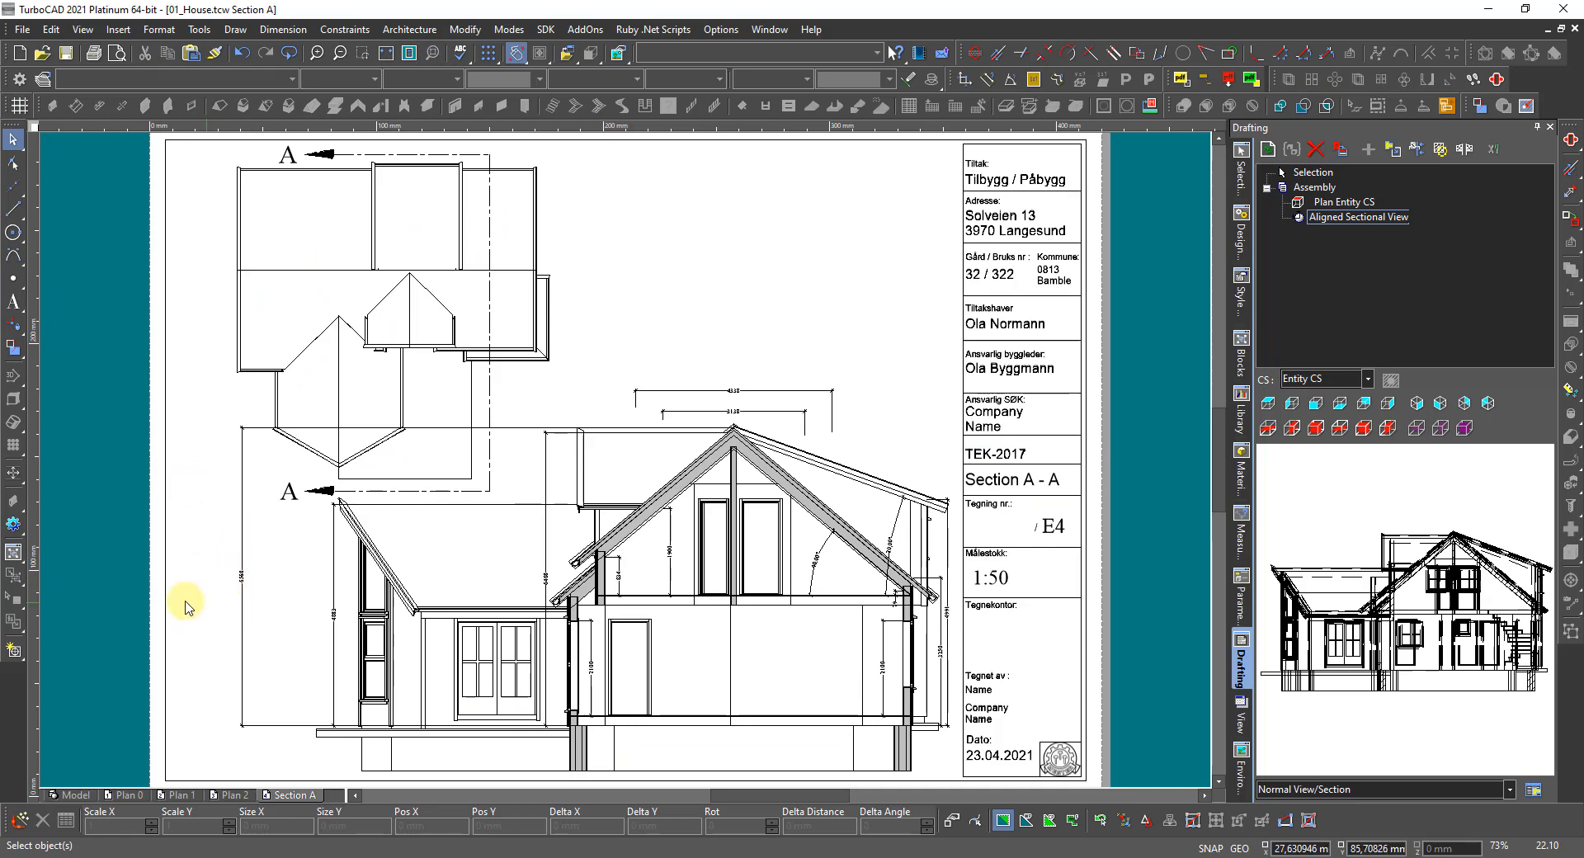
pyautogui.rightClick(110, 582)
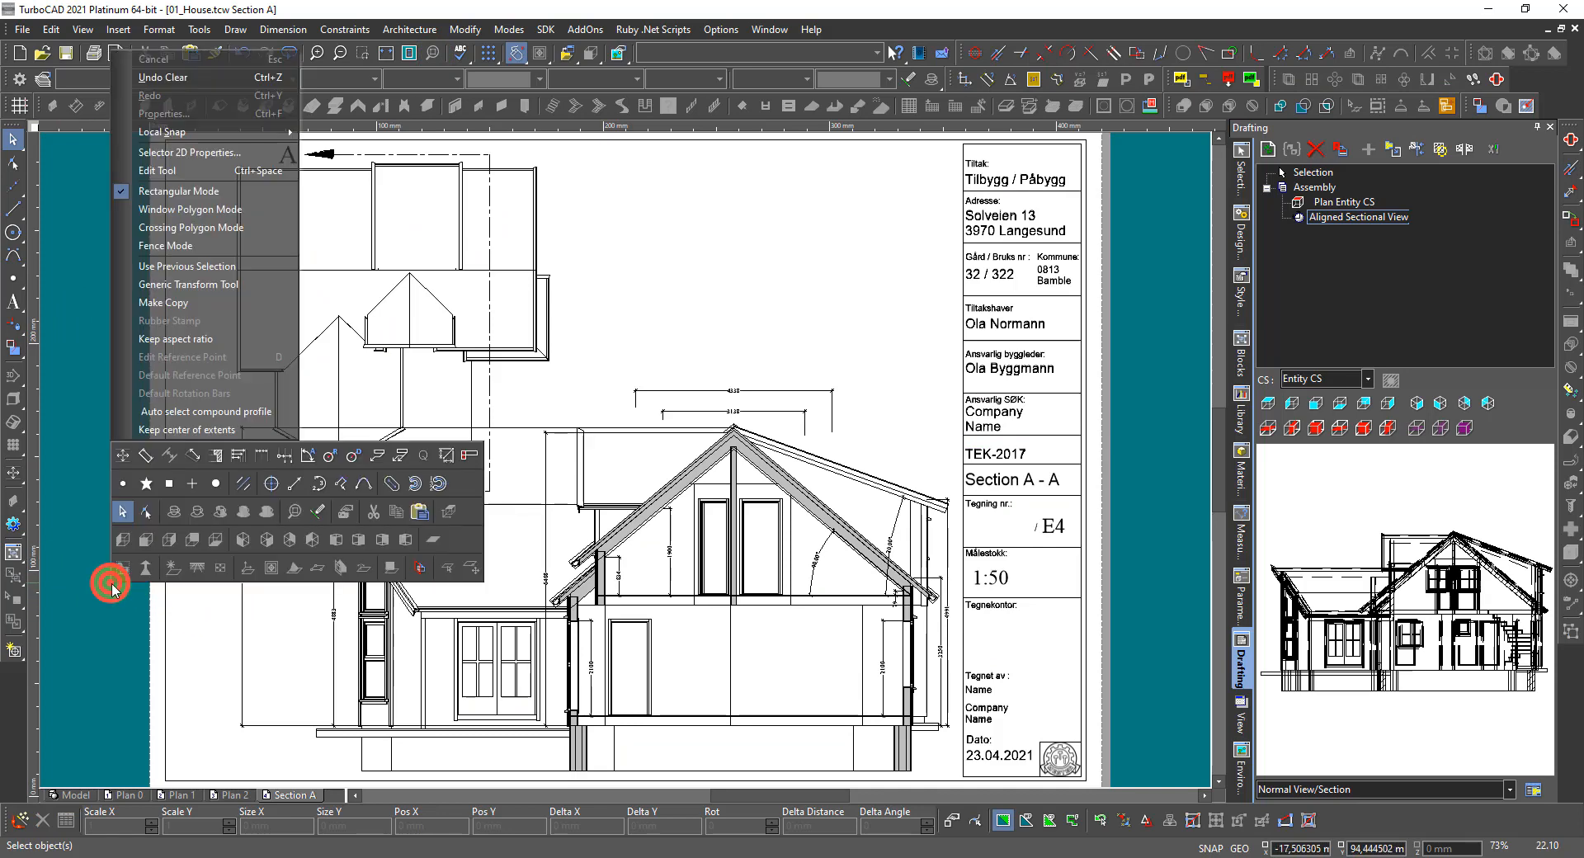
pyautogui.click(66, 505)
pyautogui.click(81, 509)
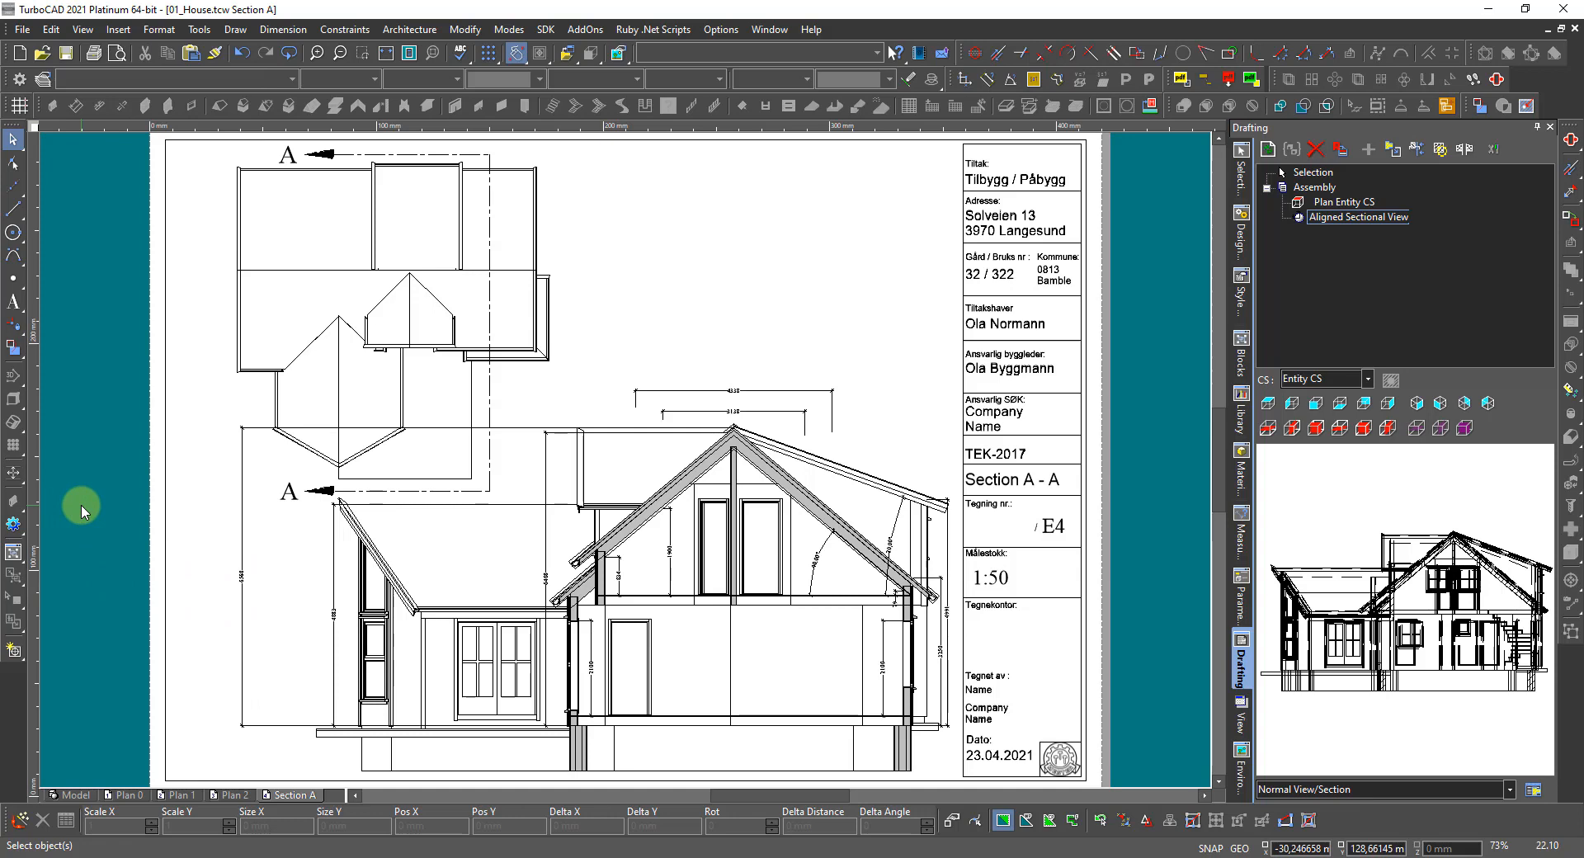
# Switch to model space and show the house from the north-east dimetric view in hidden line mode.
pyautogui.click(71, 796)
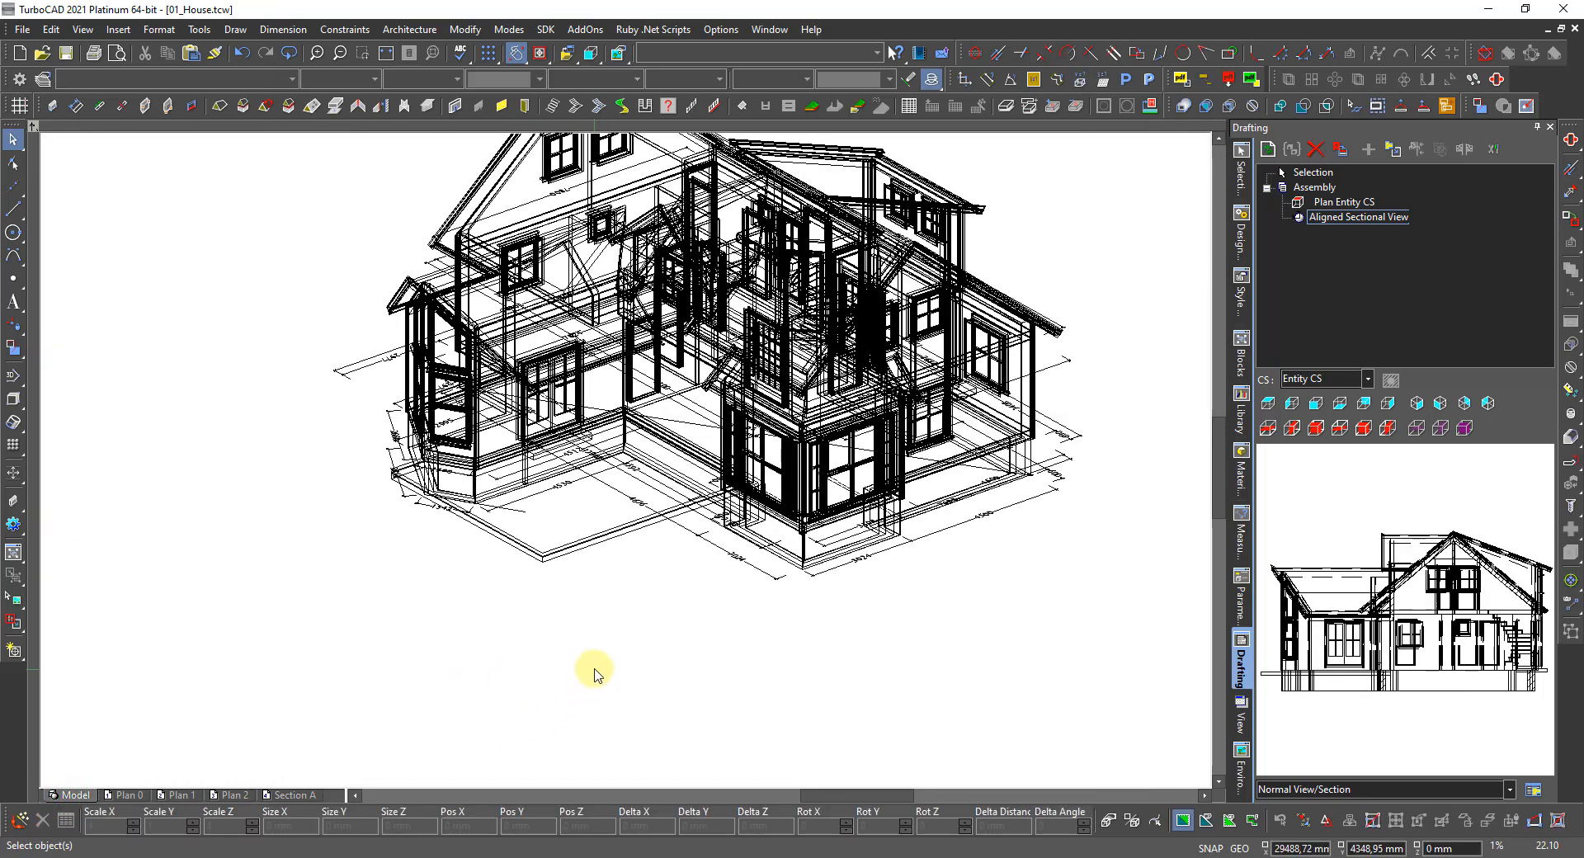
pyautogui.rightClick(596, 665)
pyautogui.click(856, 630)
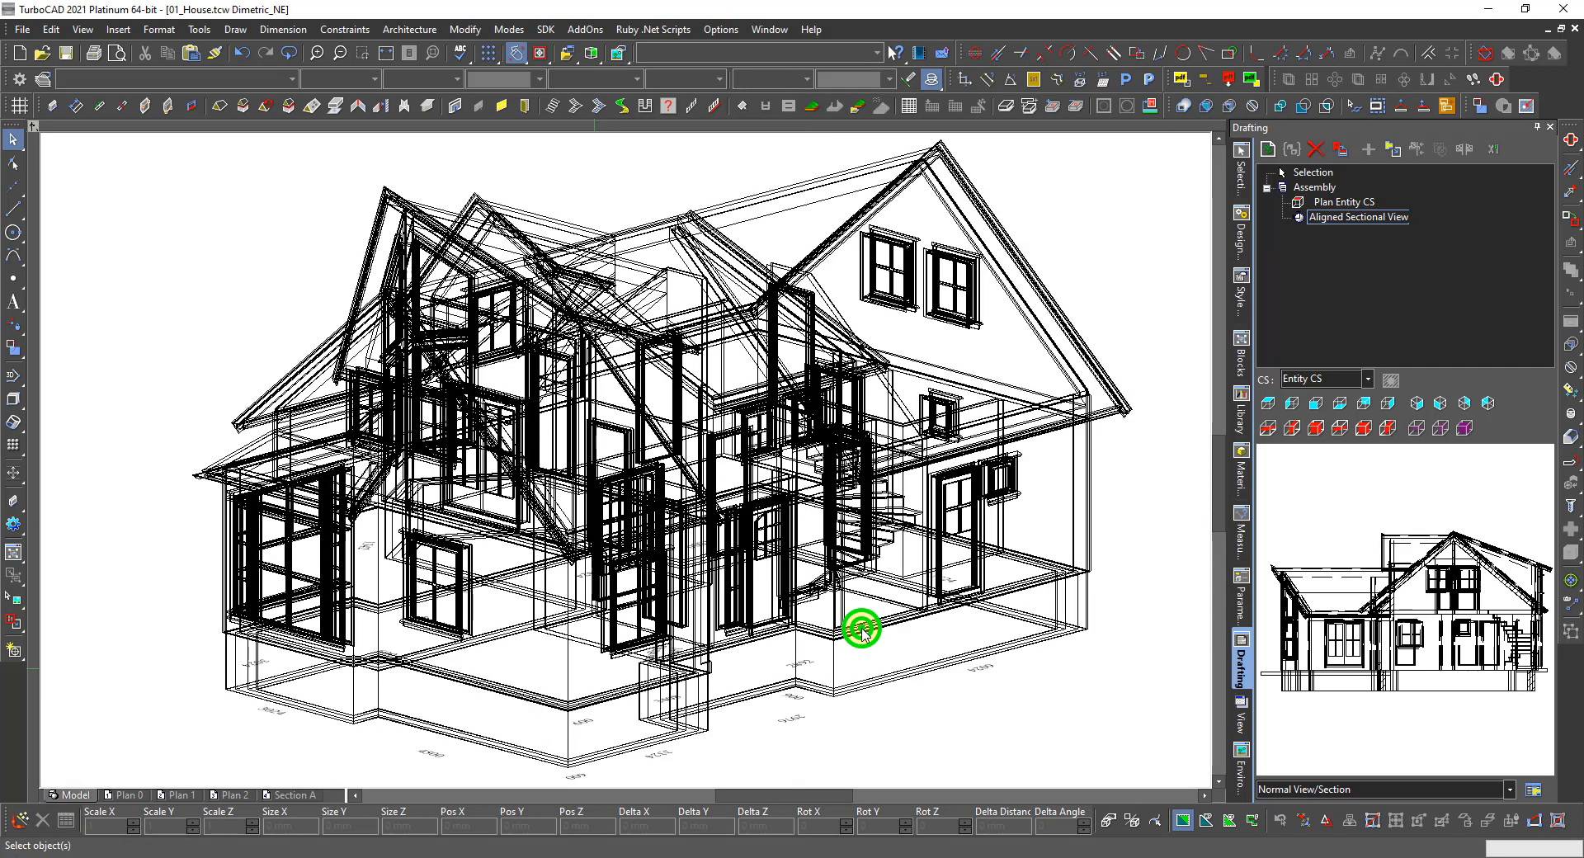
pyautogui.rightClick(803, 660)
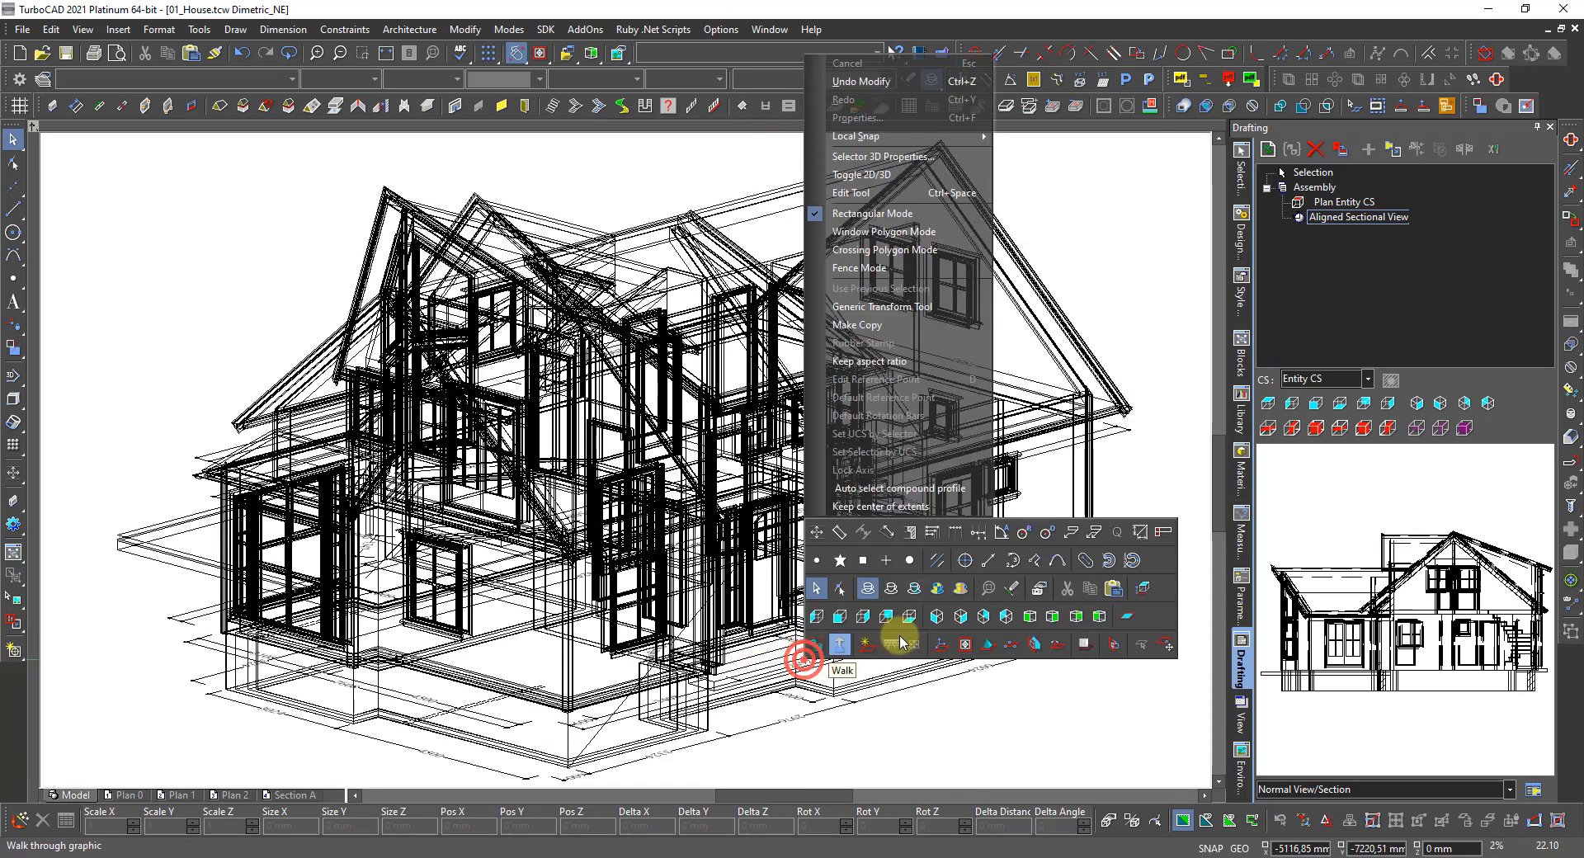
pyautogui.click(888, 588)
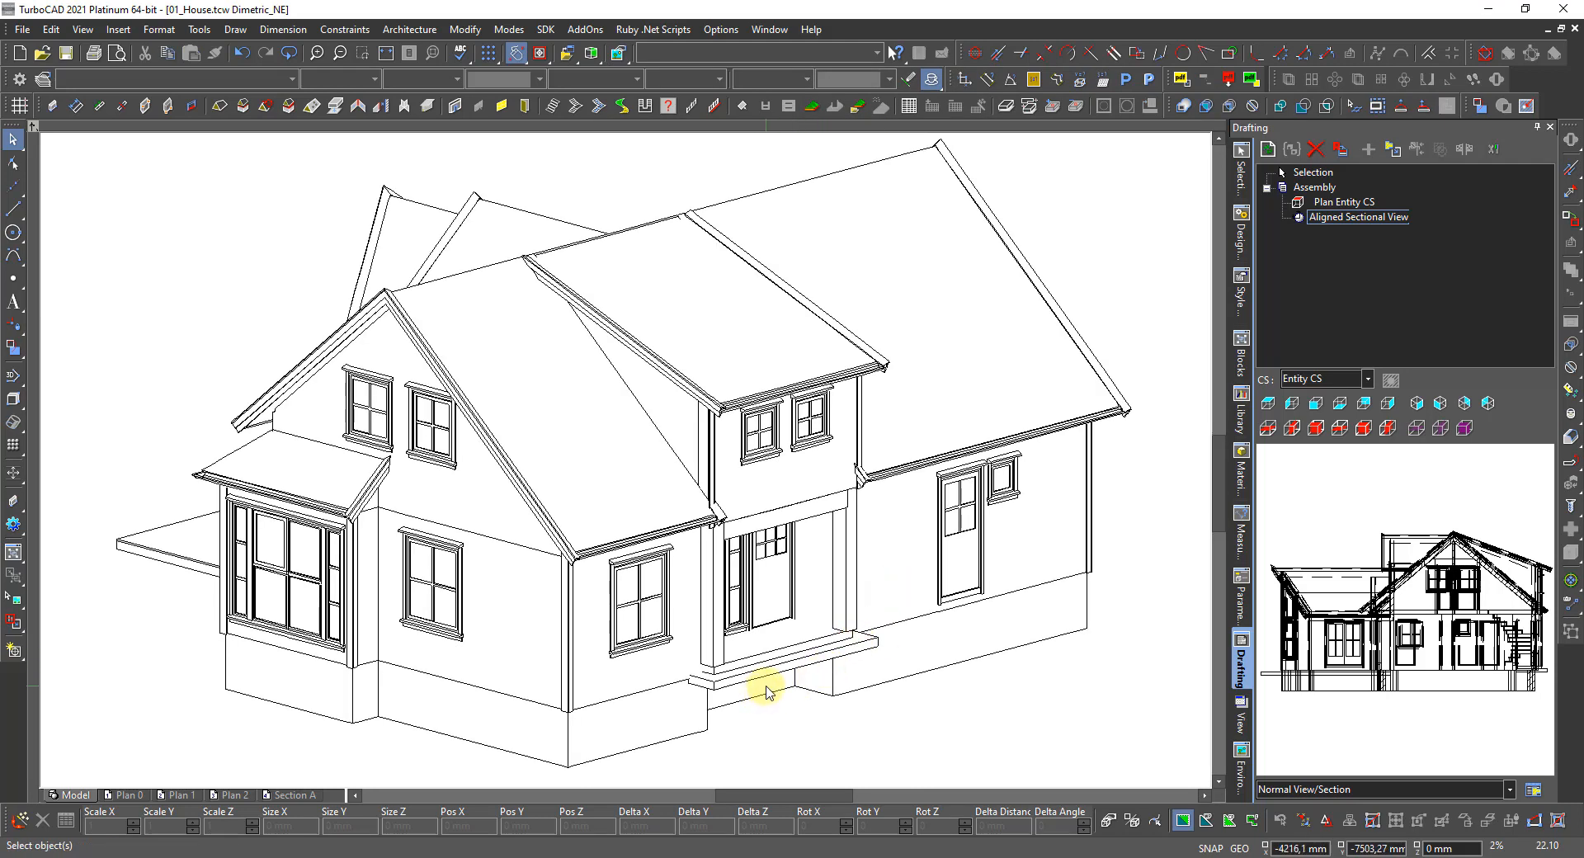
# Inspect the house from the north-west dimetric view and return to the north-east dimetric view.
pyautogui.rightClick(759, 719)
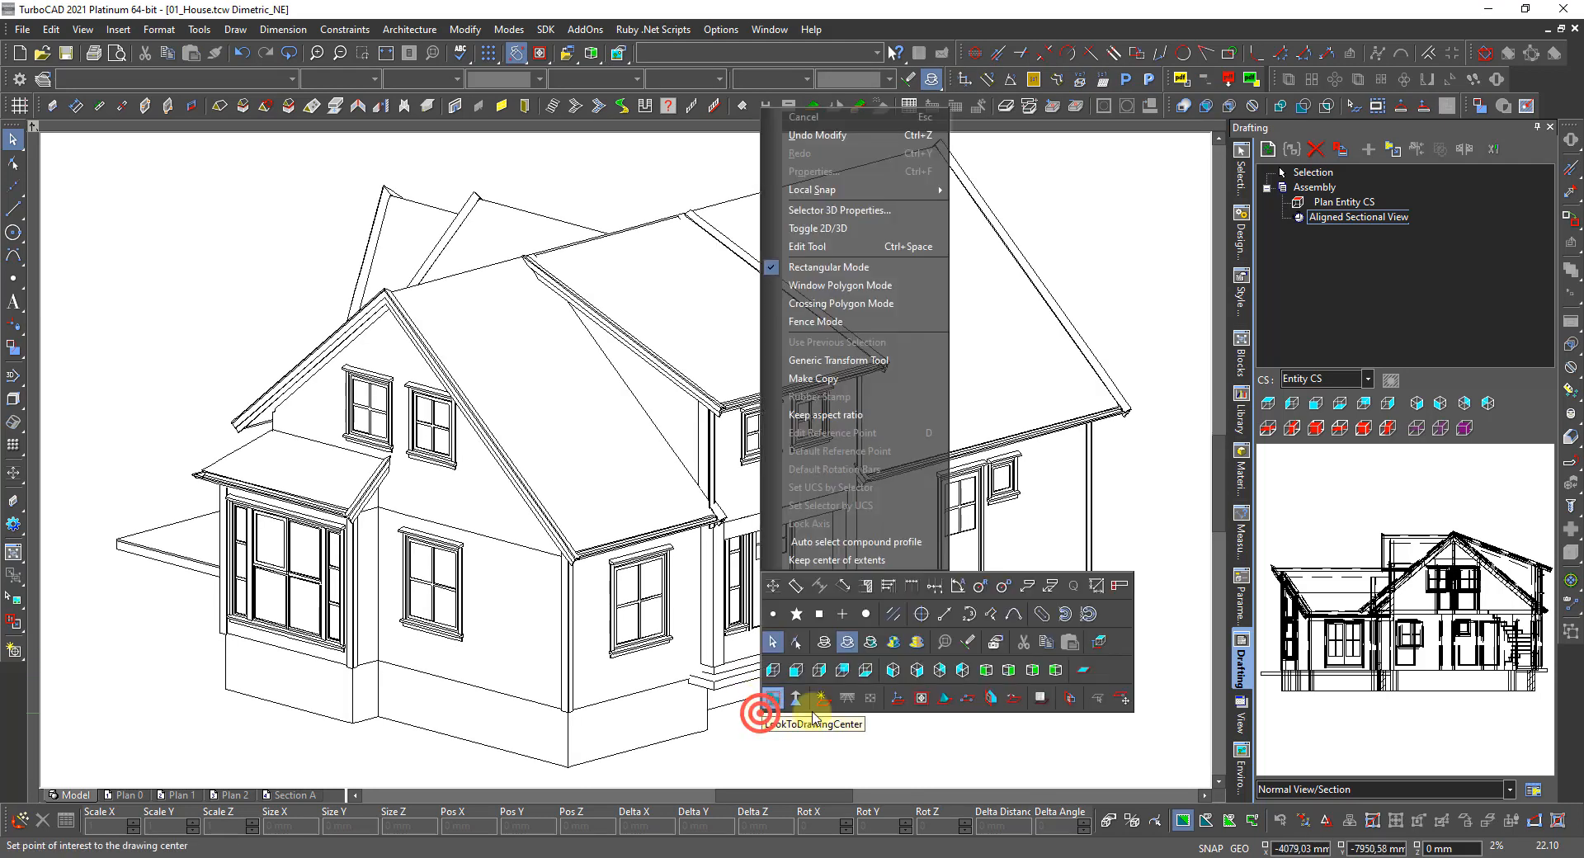
pyautogui.click(1051, 667)
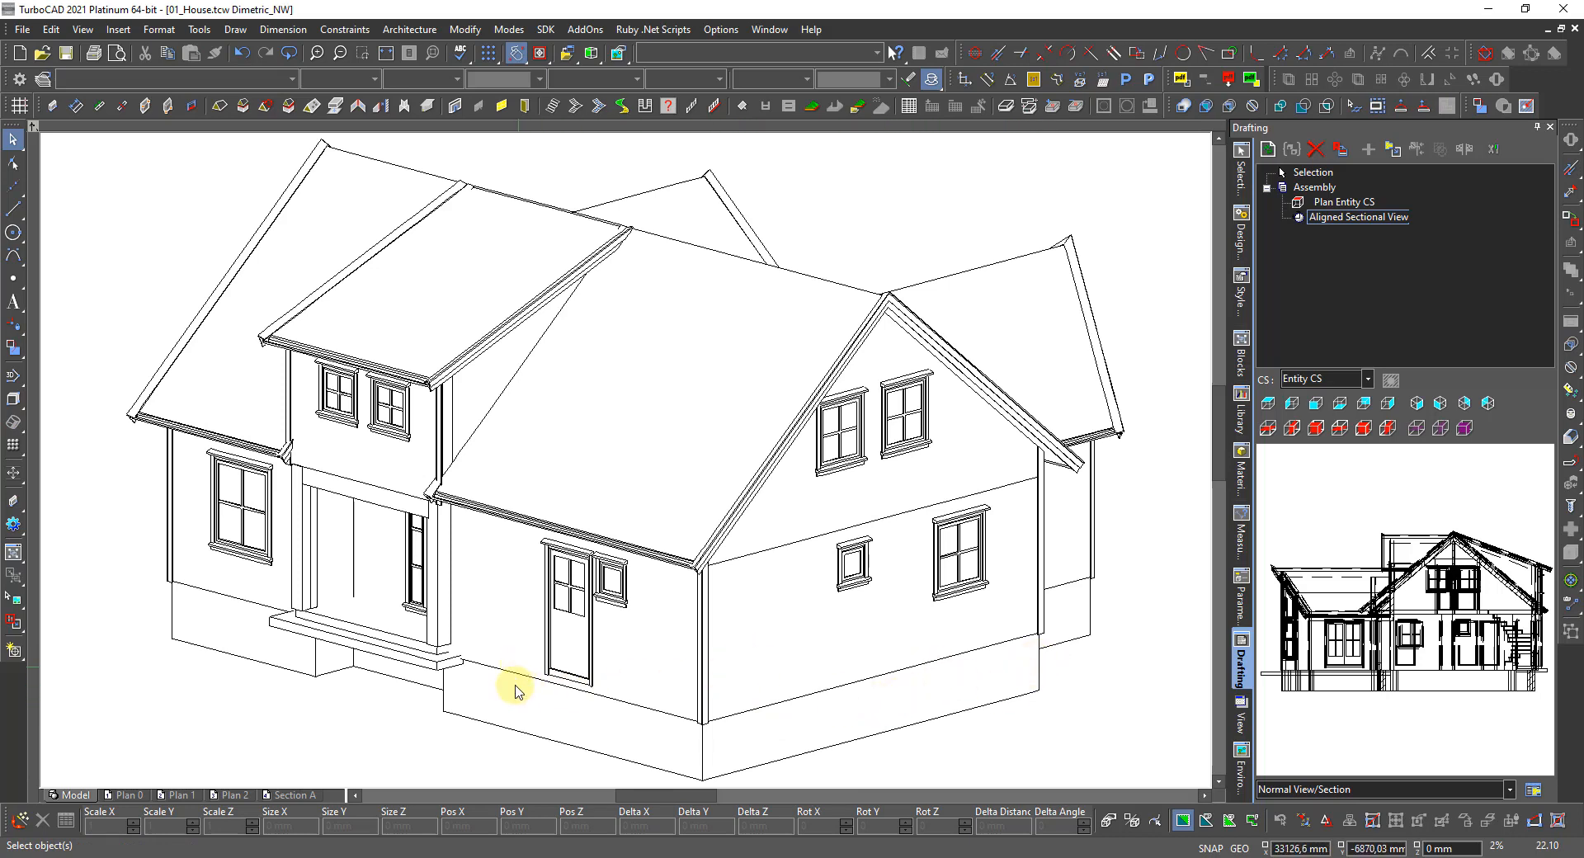
pyautogui.rightClick(566, 683)
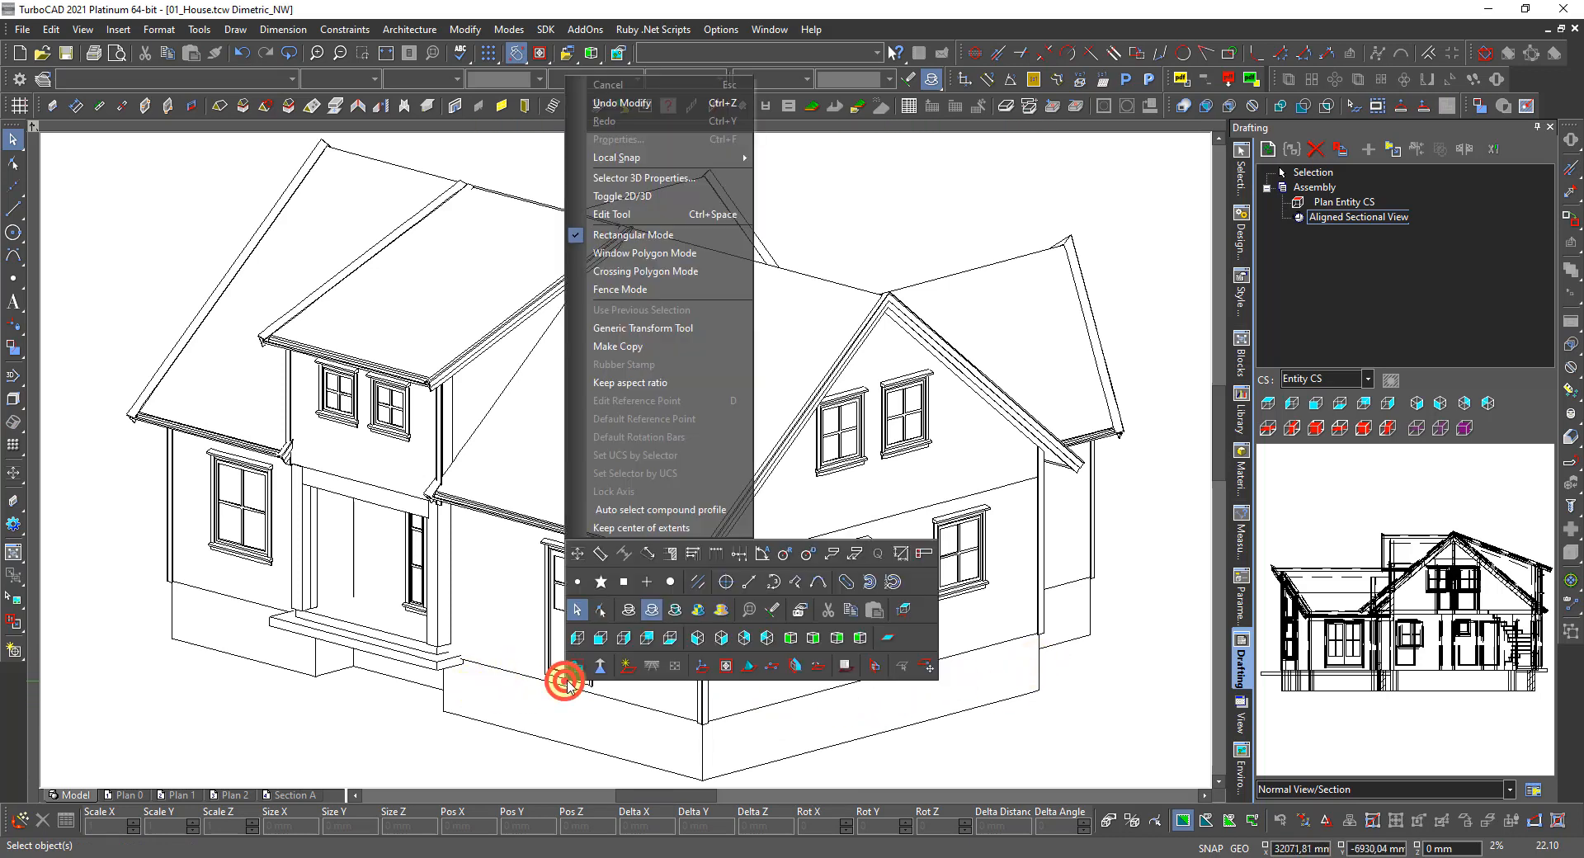
pyautogui.click(833, 642)
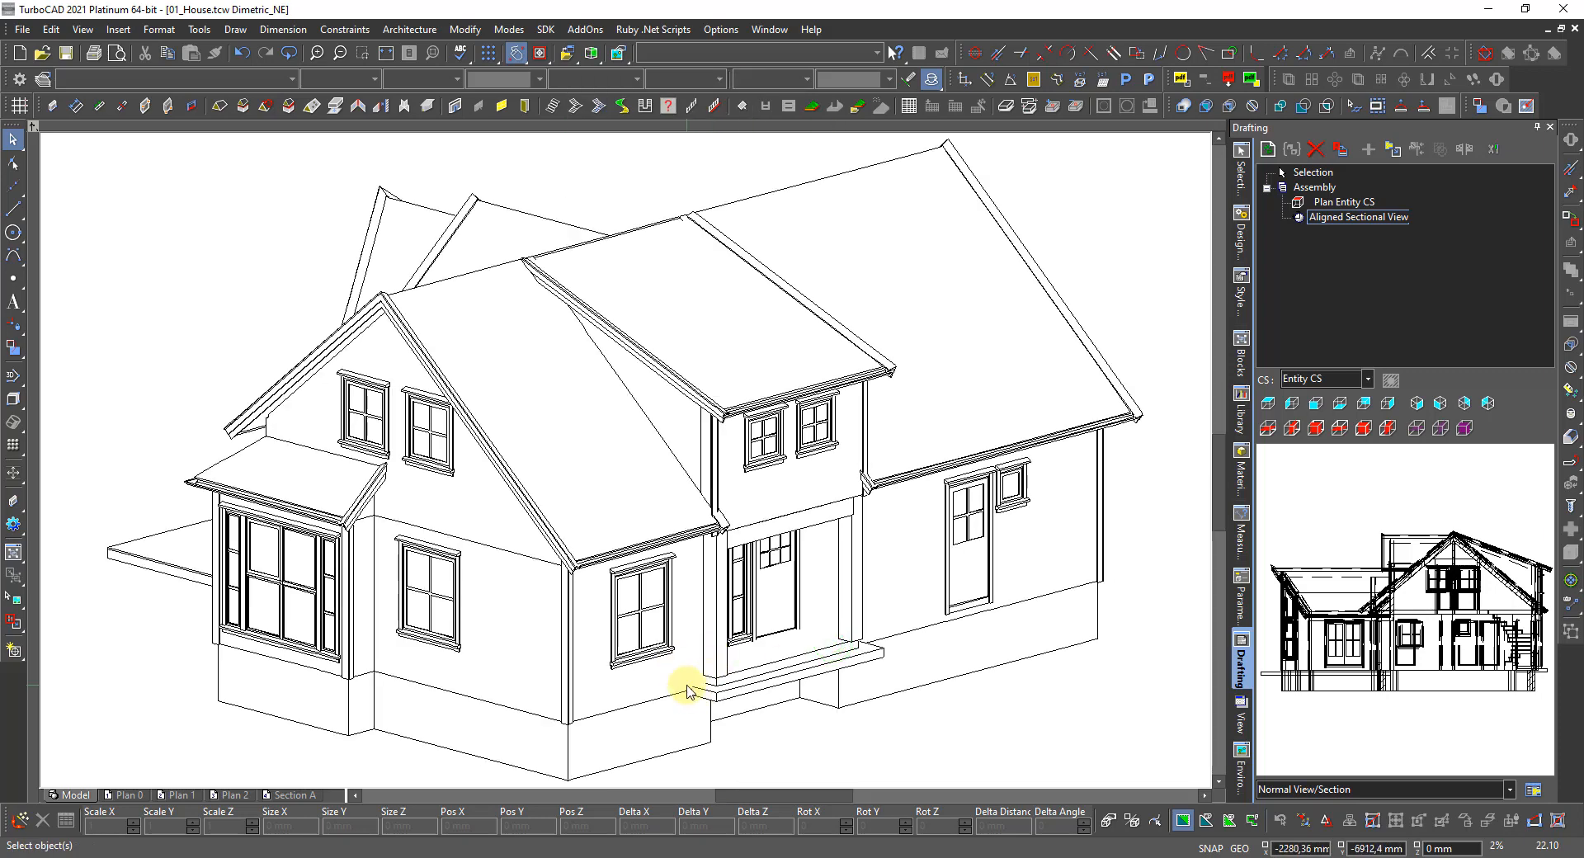
# Render the house model with its materials from the north-east dimetric view and save the drawing.
pyautogui.rightClick(772, 737)
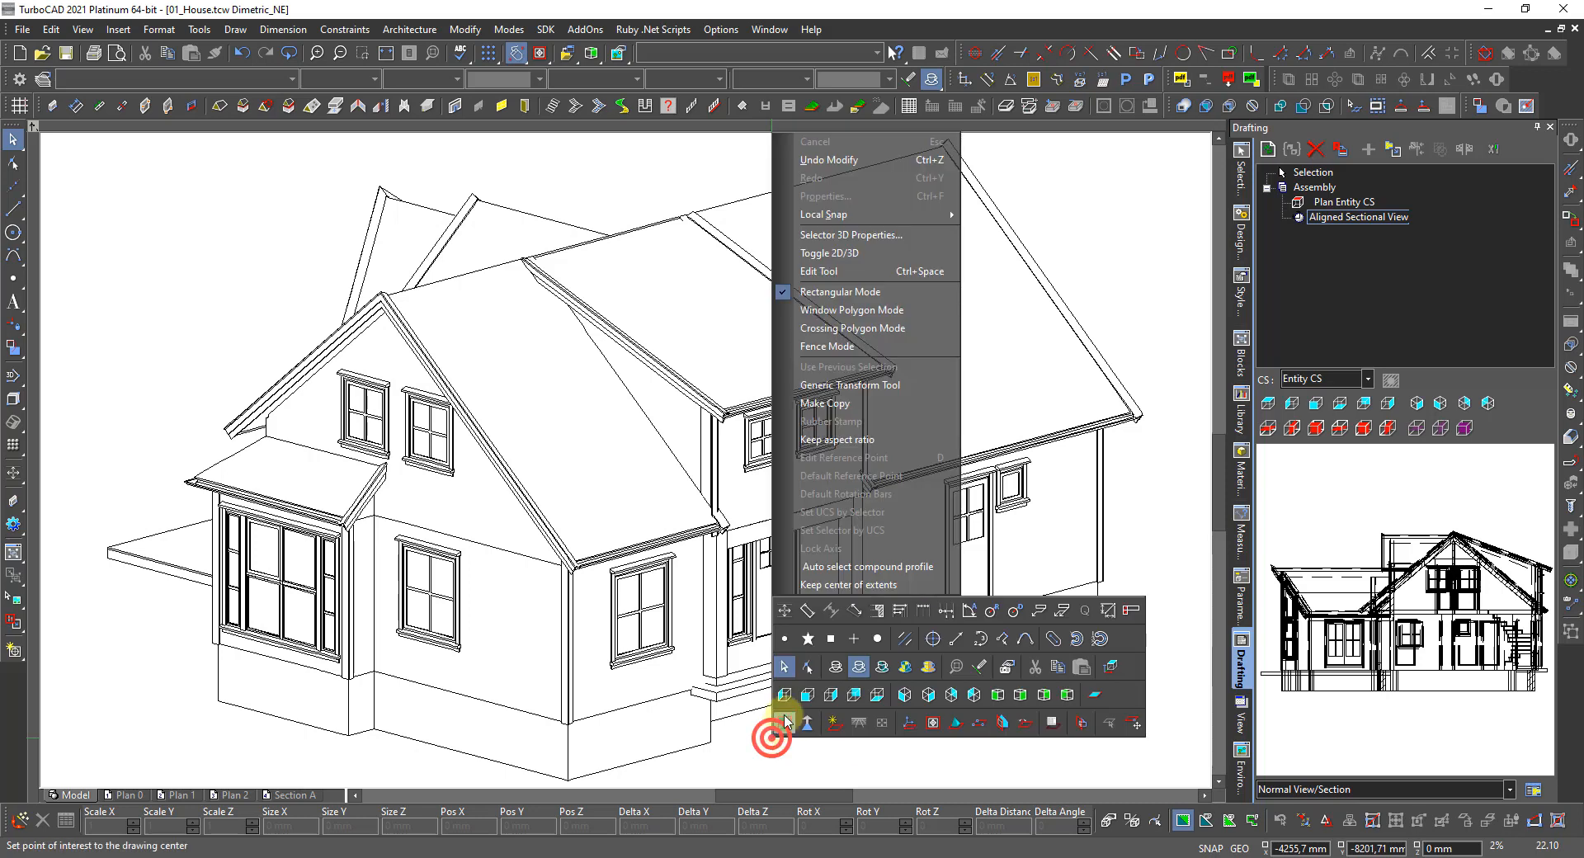
pyautogui.click(907, 667)
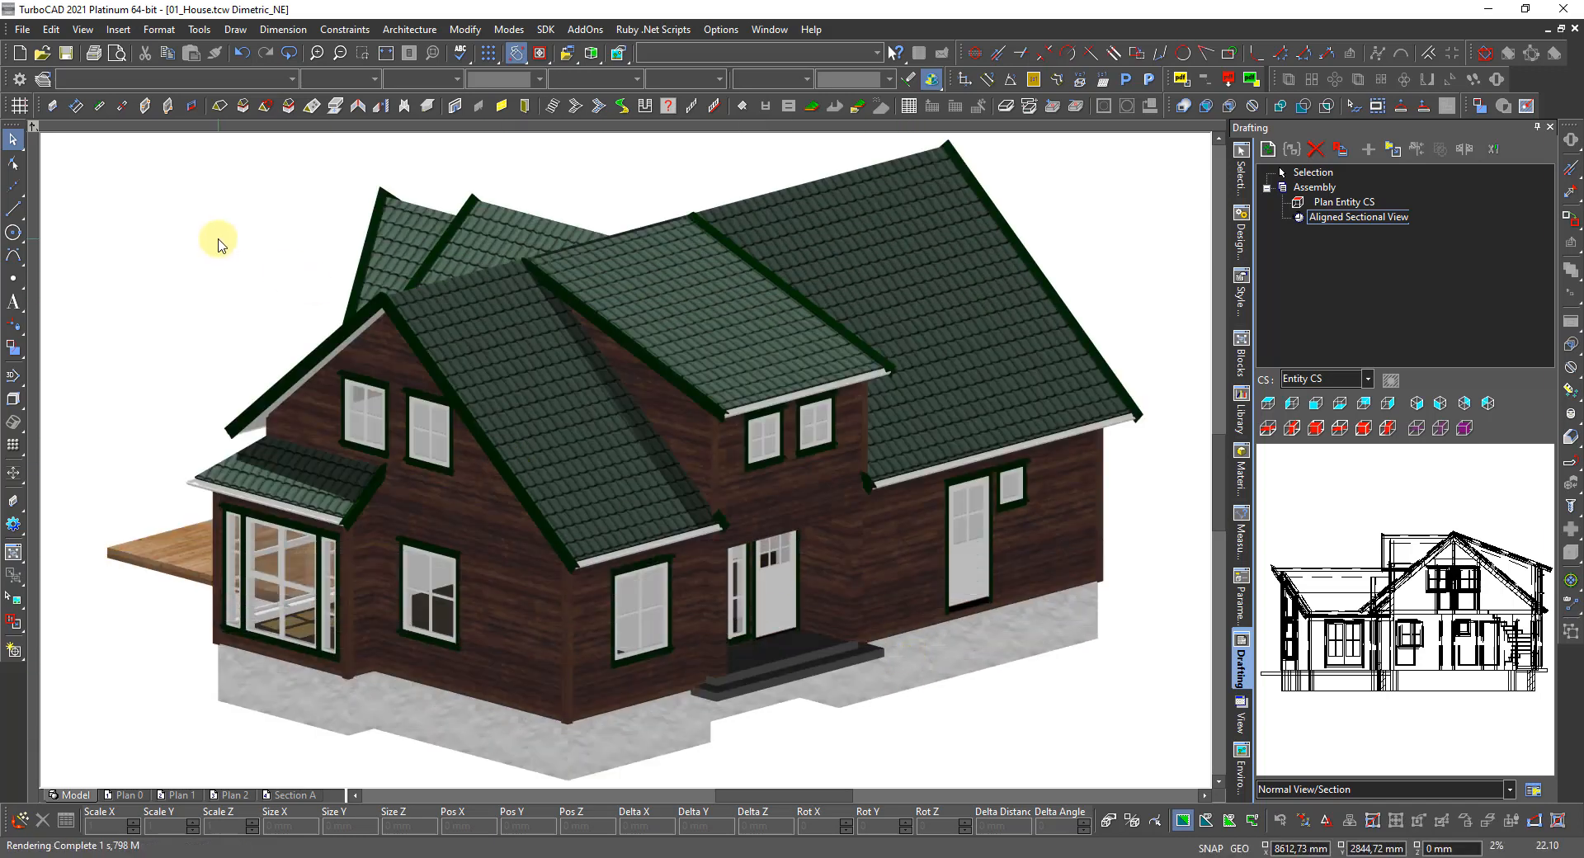
pyautogui.click(63, 58)
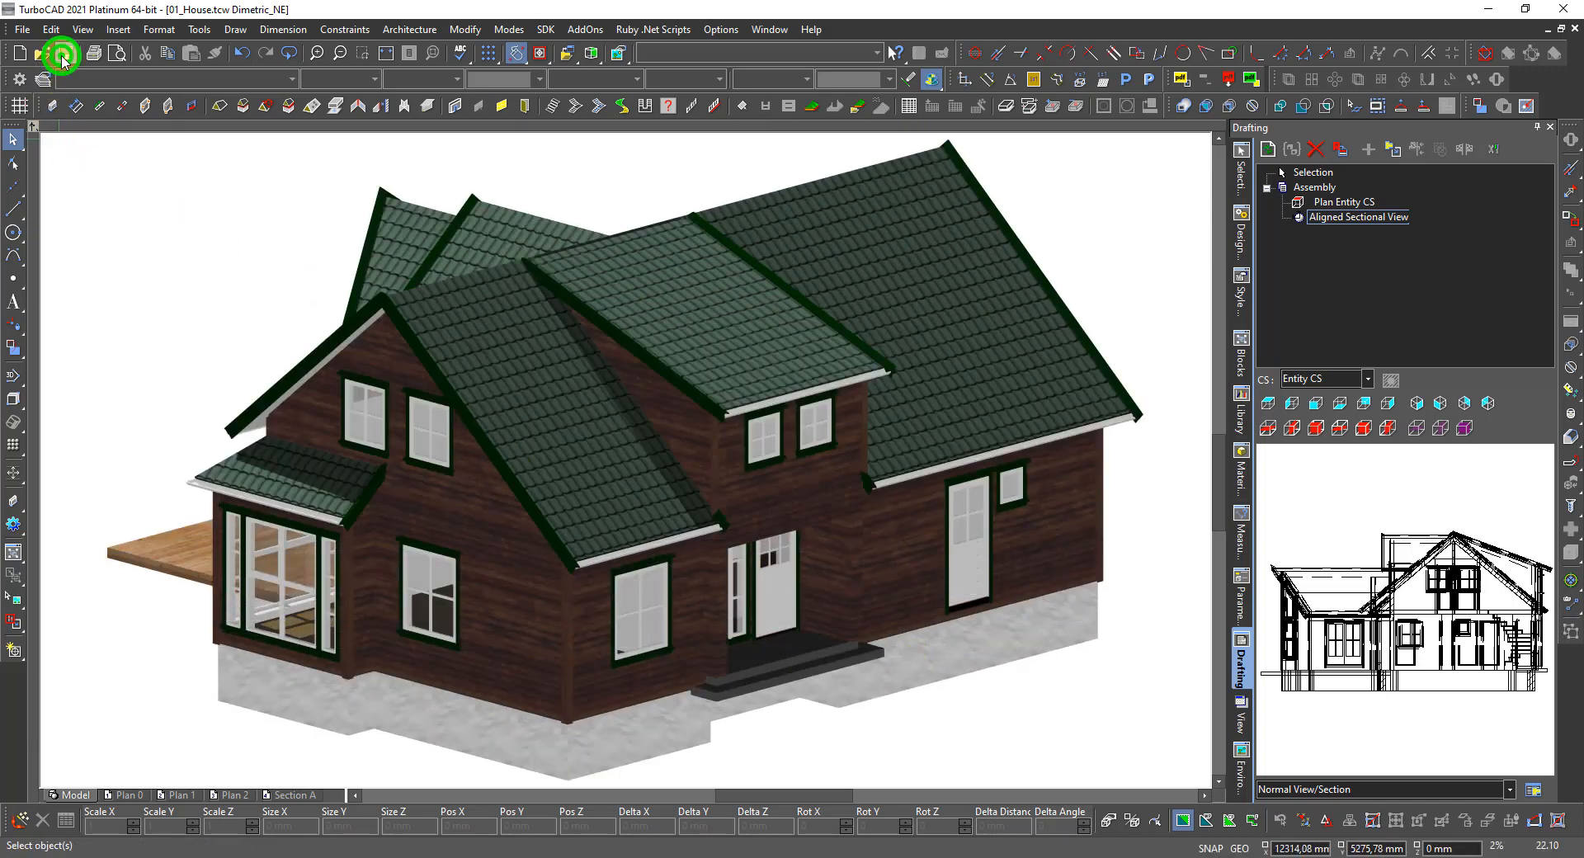